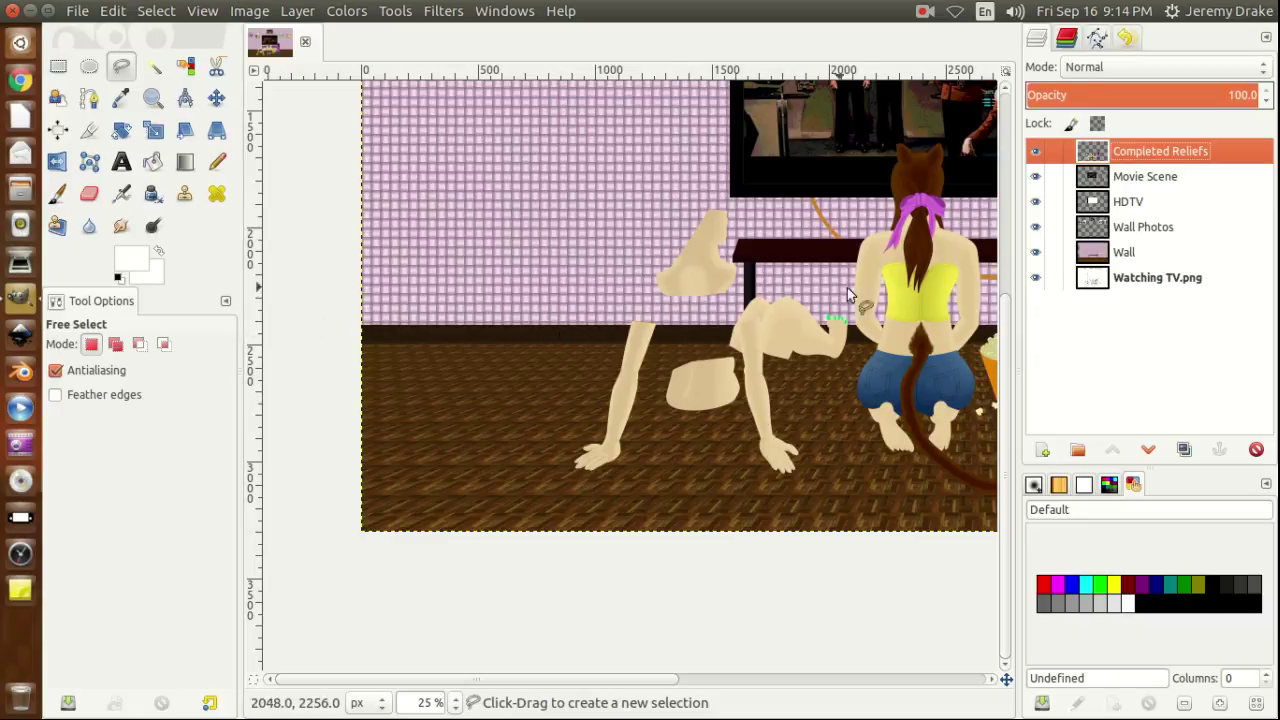
# Load the Triplet Comix palette into the Palette Editor from the Palettes list.
pyautogui.click(1108, 488)
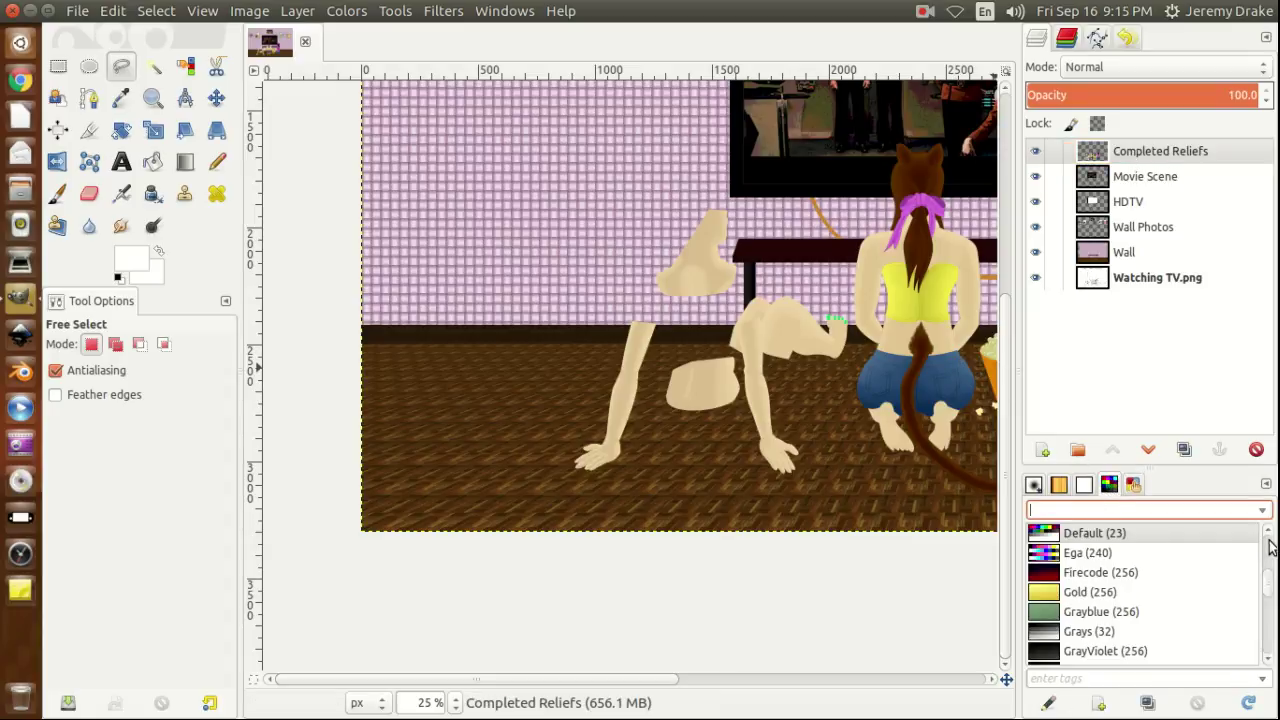
pyautogui.scroll(5, 1266, 546)
pyautogui.click(1183, 532)
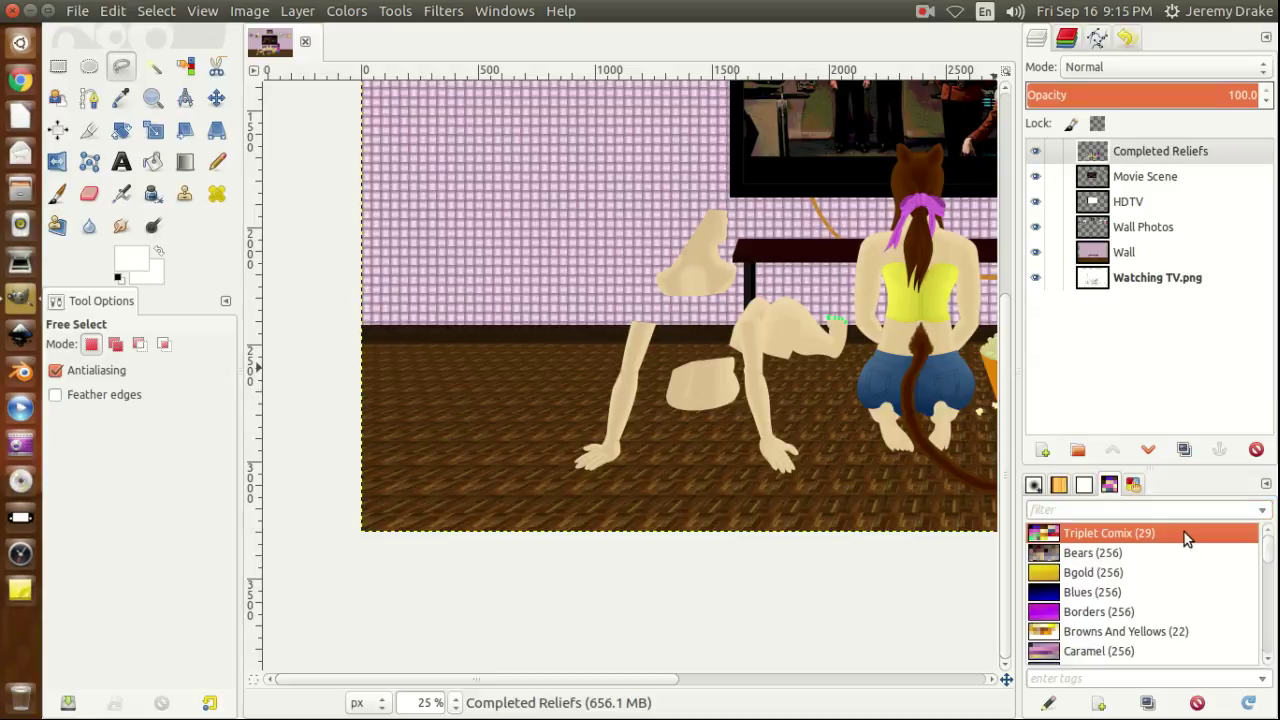
pyautogui.click(1134, 486)
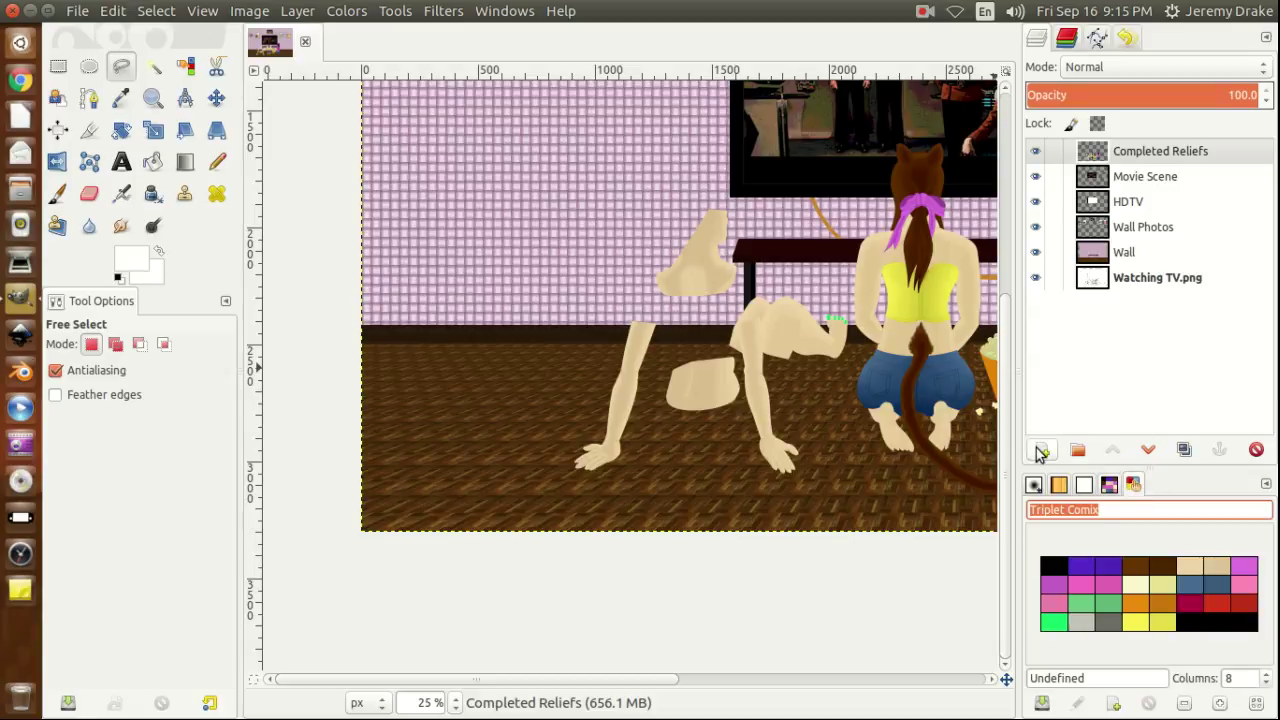
pyautogui.click(1036, 448)
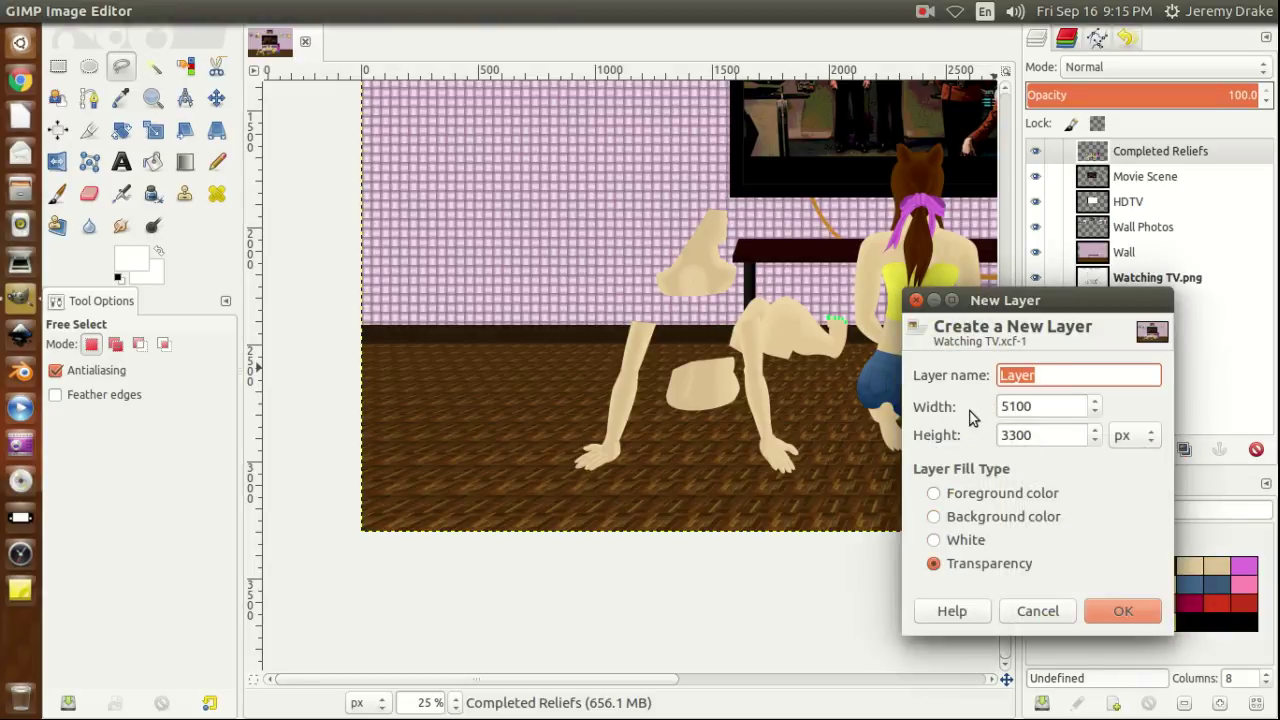
# Create a transparent layer named 'Zoi's Shirt' and hide the Wall layer to reveal the line art.
pyautogui.write("Zoi's Shirt")
pyautogui.press('Return')
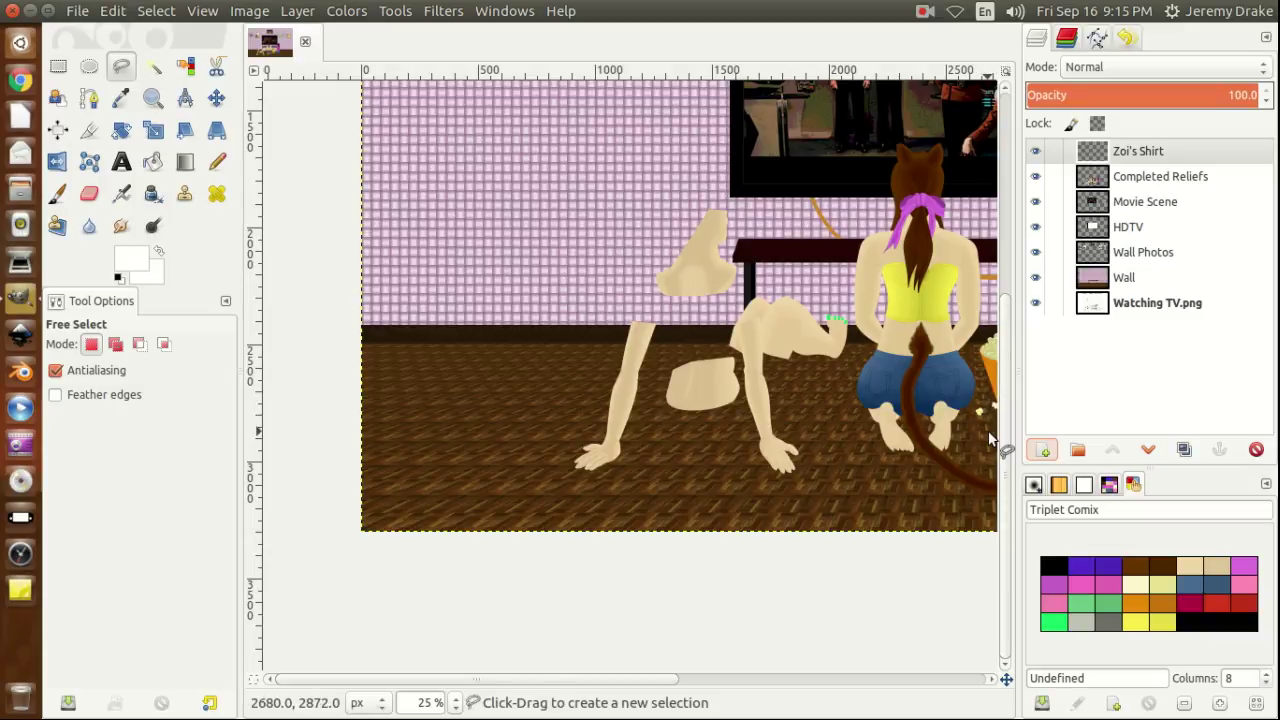
pyautogui.click(1035, 278)
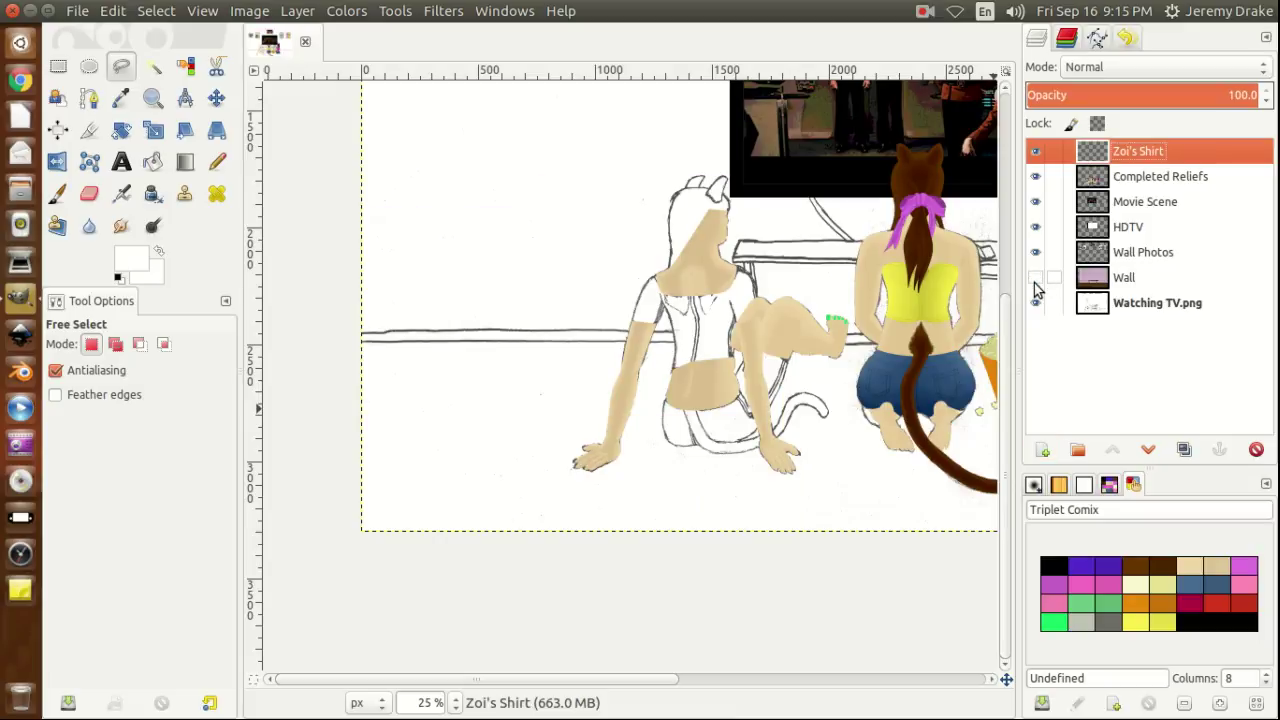
pyautogui.press('XF86AudioLowerVolume')
pyautogui.press('XF86AudioLowerVolume')
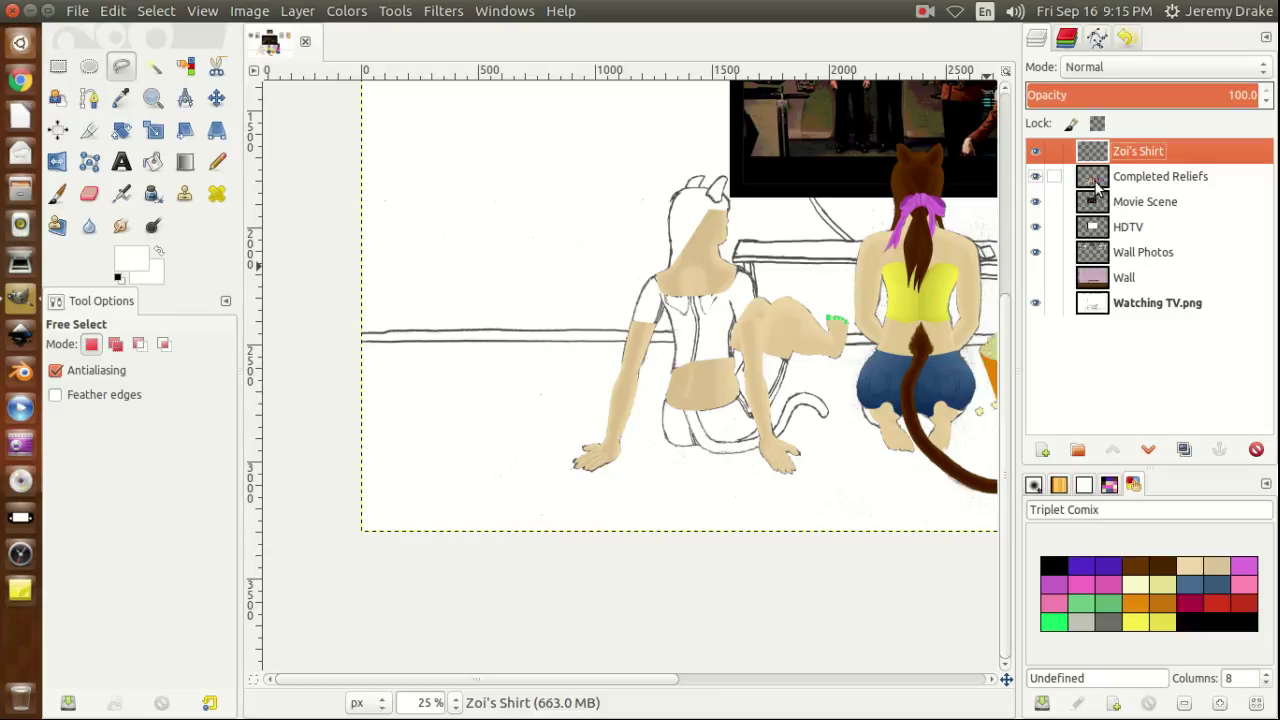
pyautogui.click(1040, 455)
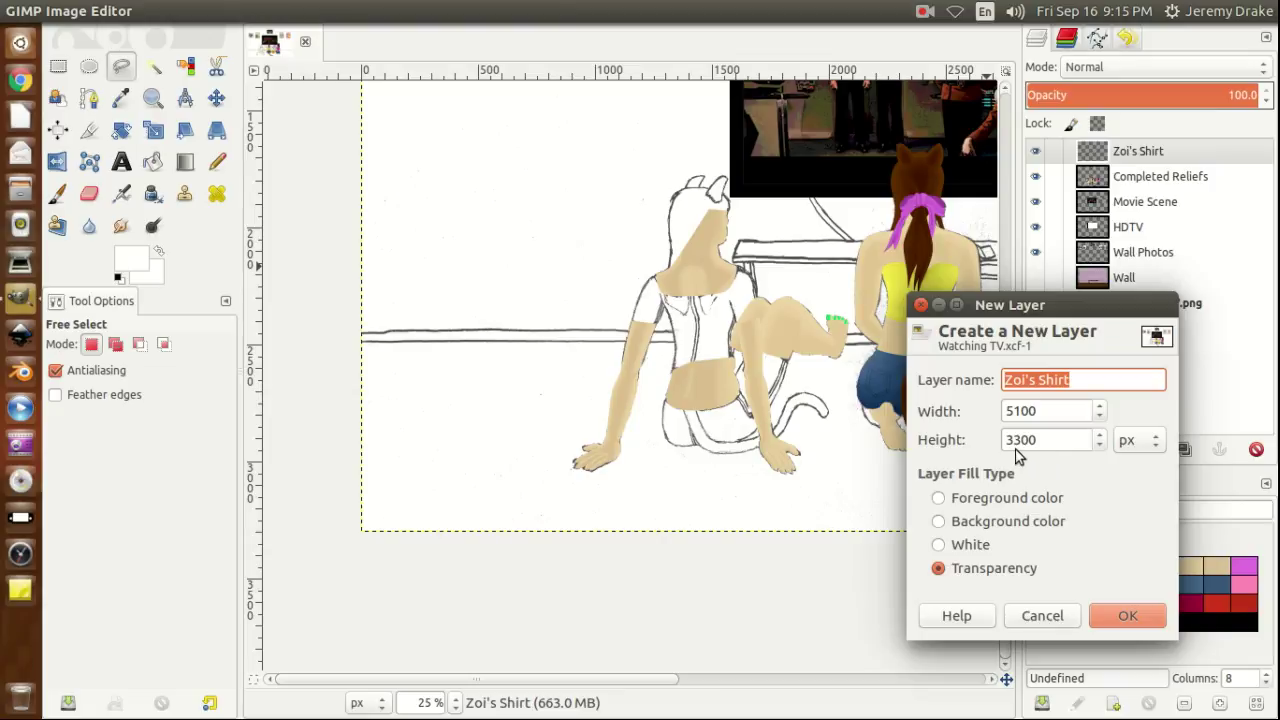
# Create a transparent 'Zoi's Shorts' layer and move it just below Zoi's Shirt.
pyautogui.press('End')
pyautogui.press('BackSpace')
pyautogui.press('BackSpace')
pyautogui.press('BackSpace')
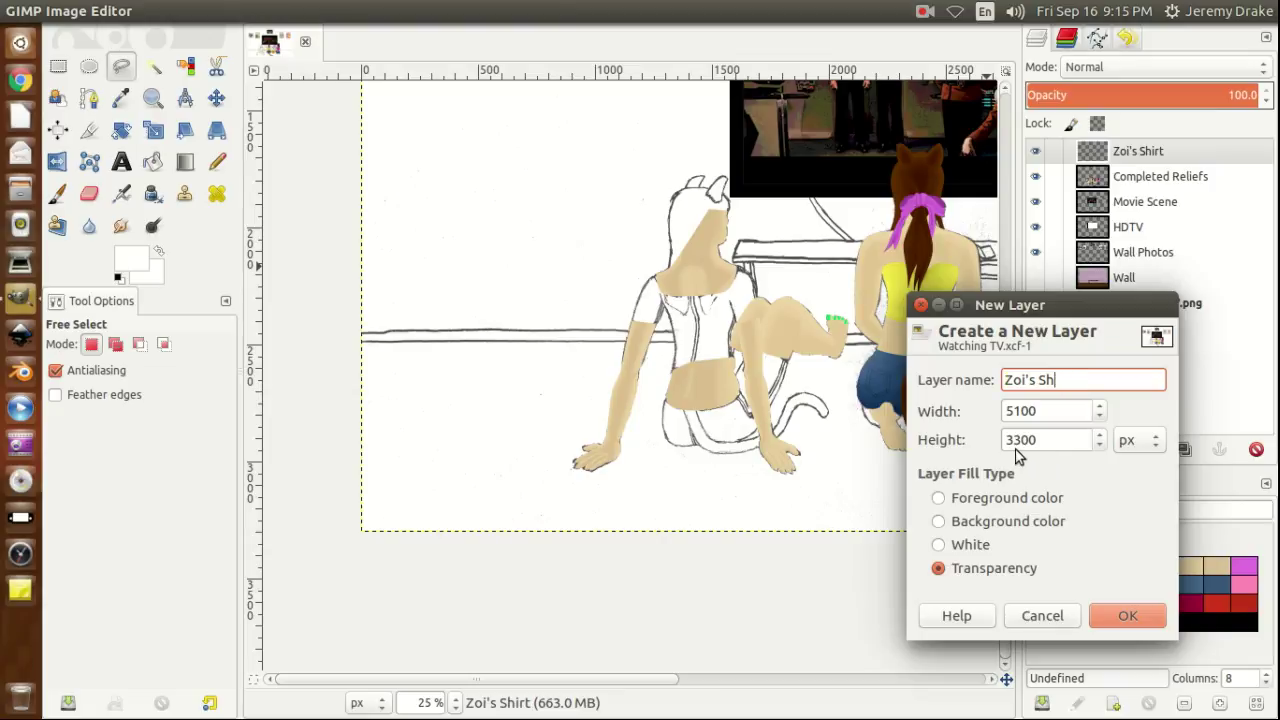
pyautogui.write('orts')
pyautogui.press('Return')
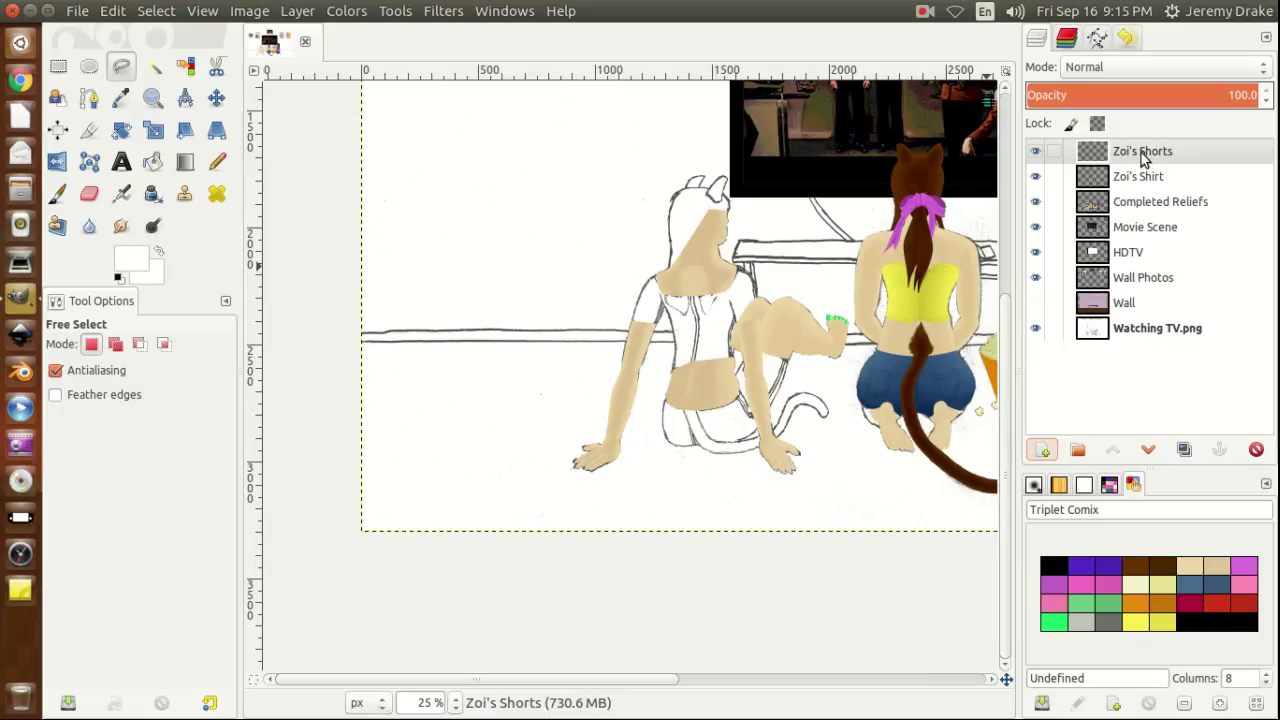
pyautogui.moveTo(1141, 152); pyautogui.dragTo(1136, 190)
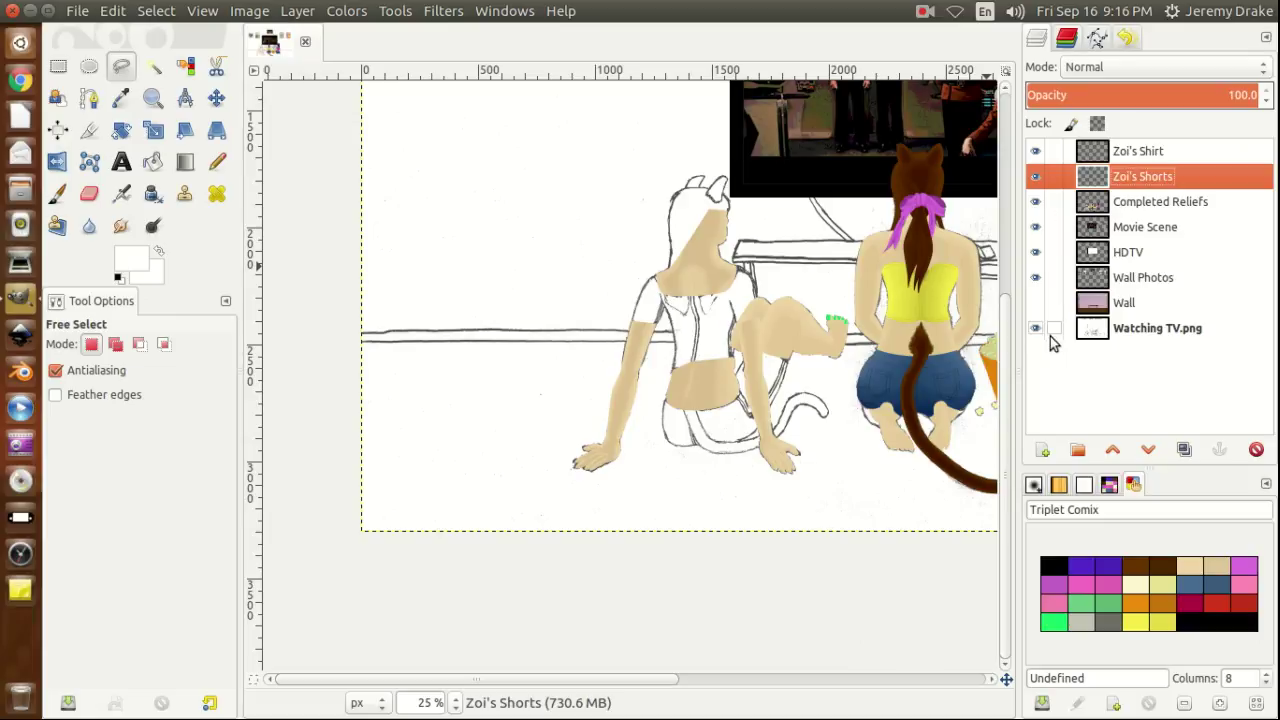
# Hide the Completed Reliefs layer and zoom to 200% on the shorts' waistband line art.
pyautogui.click(1035, 201)
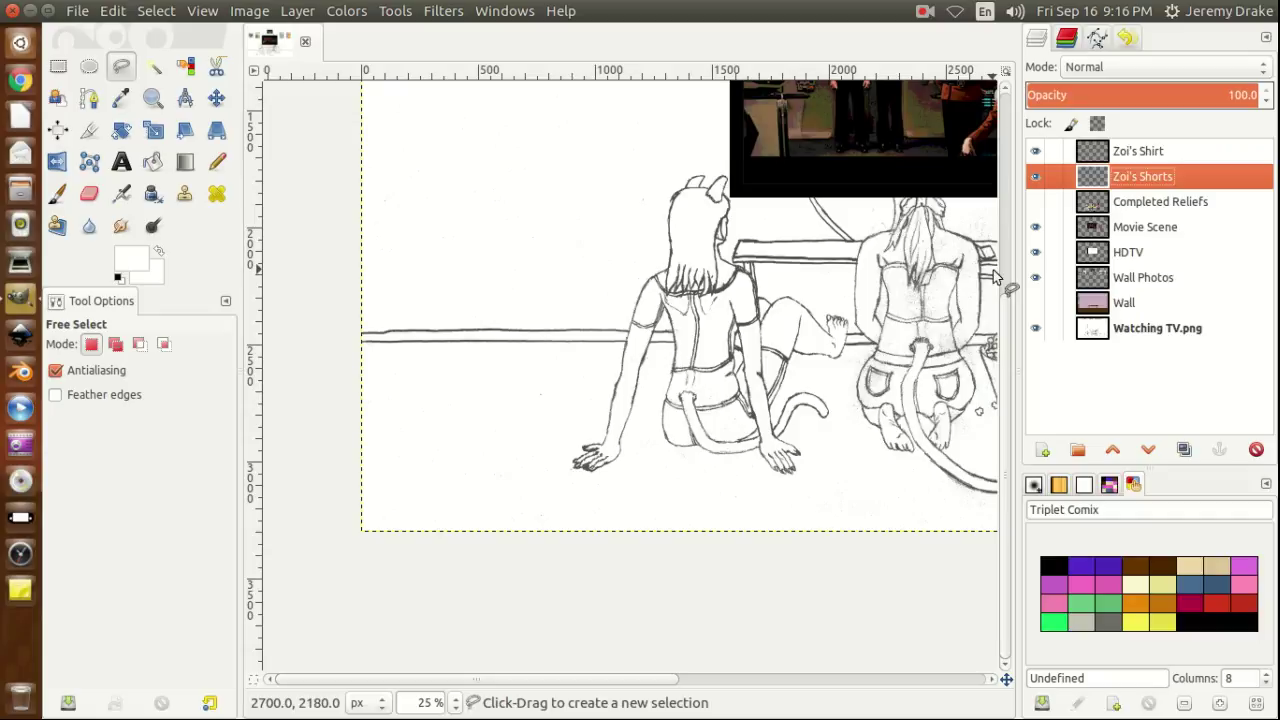
pyautogui.click(1036, 202)
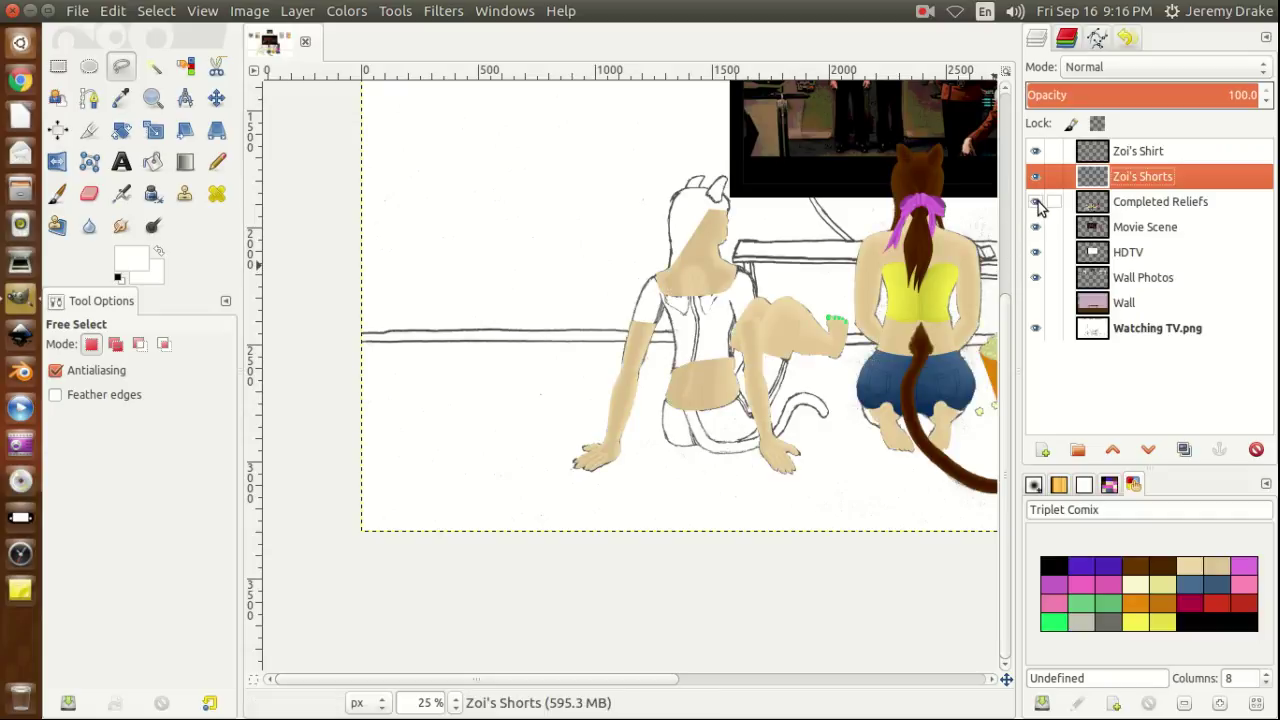
pyautogui.click(1035, 201)
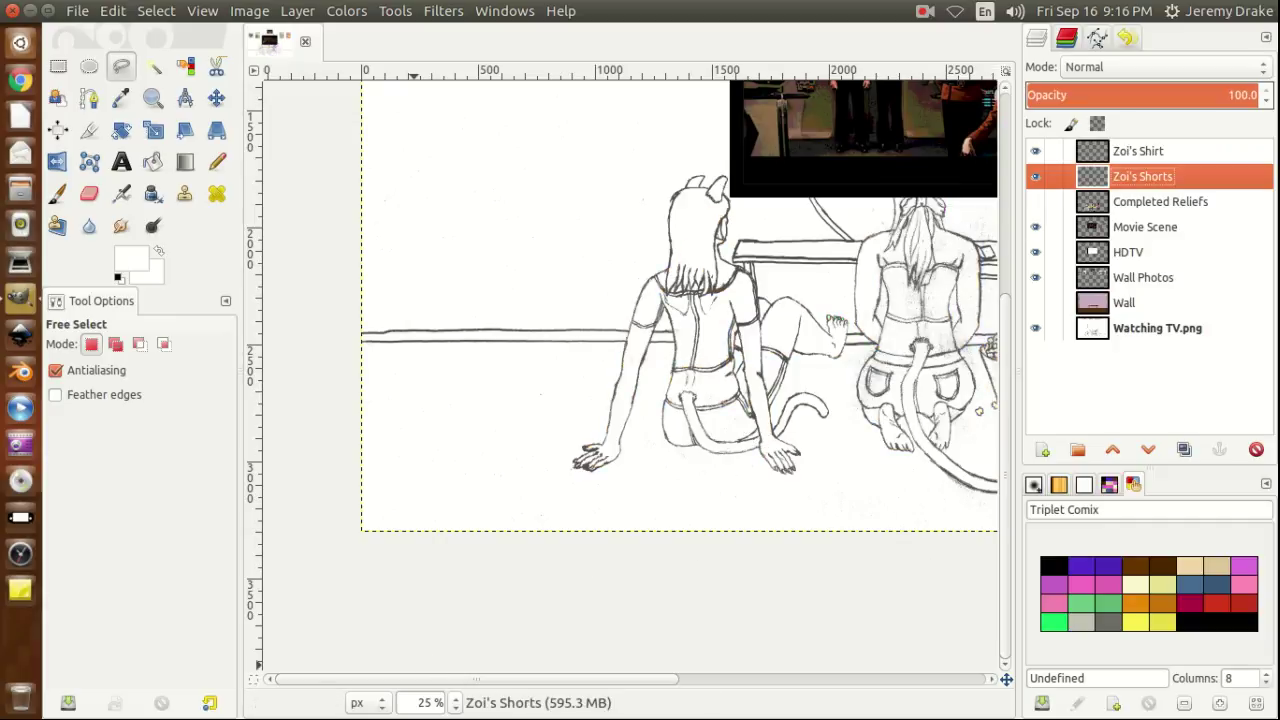
pyautogui.click(455, 705)
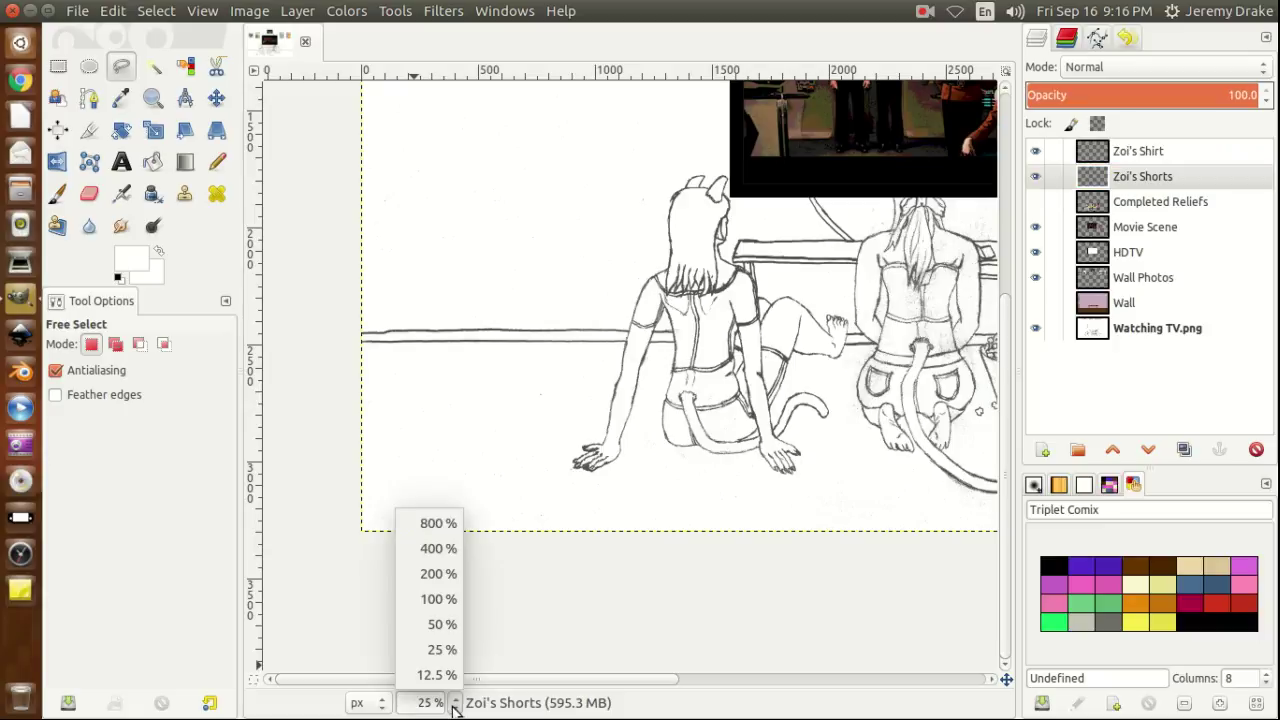
pyautogui.click(440, 574)
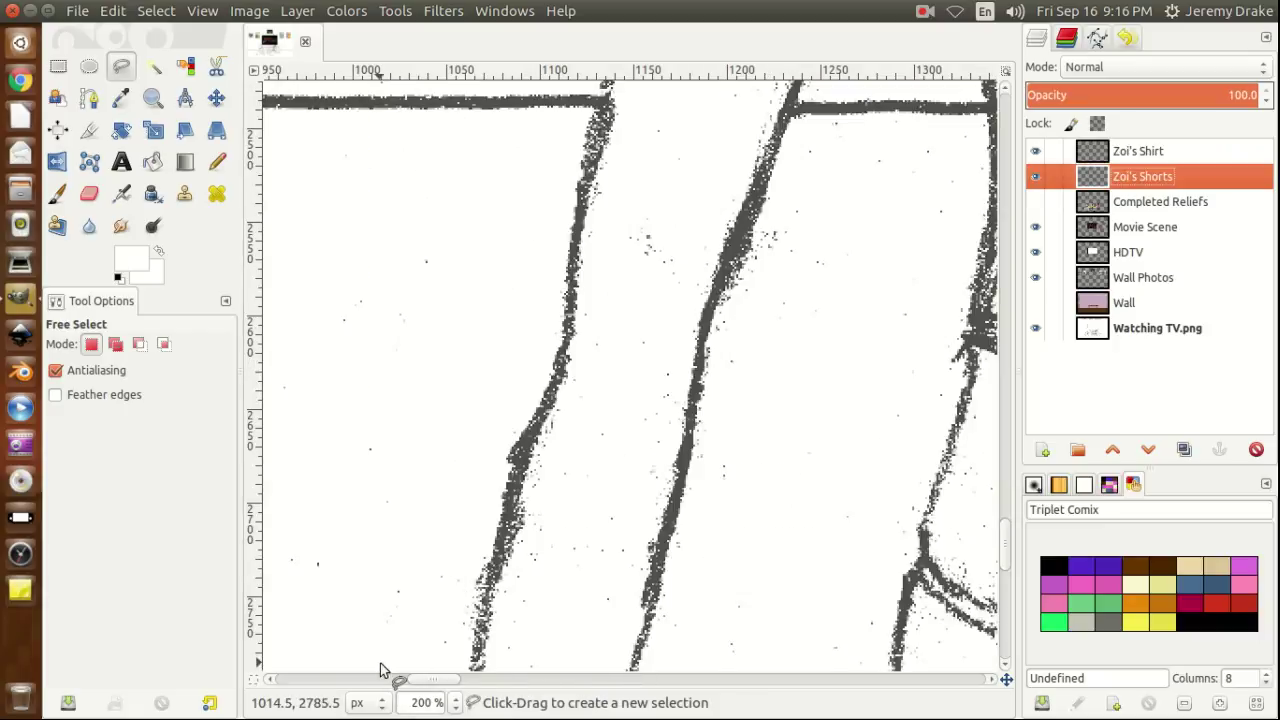
pyautogui.moveTo(422, 686); pyautogui.dragTo(467, 686)
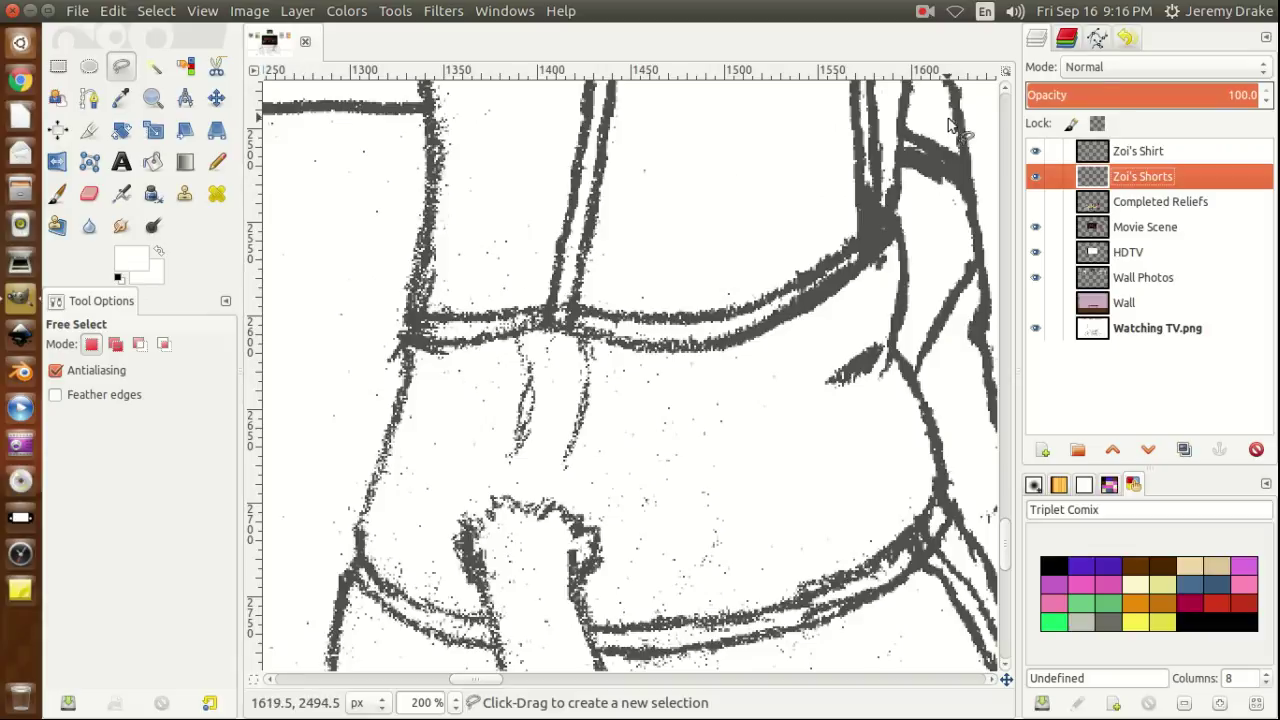
pyautogui.click(89, 98)
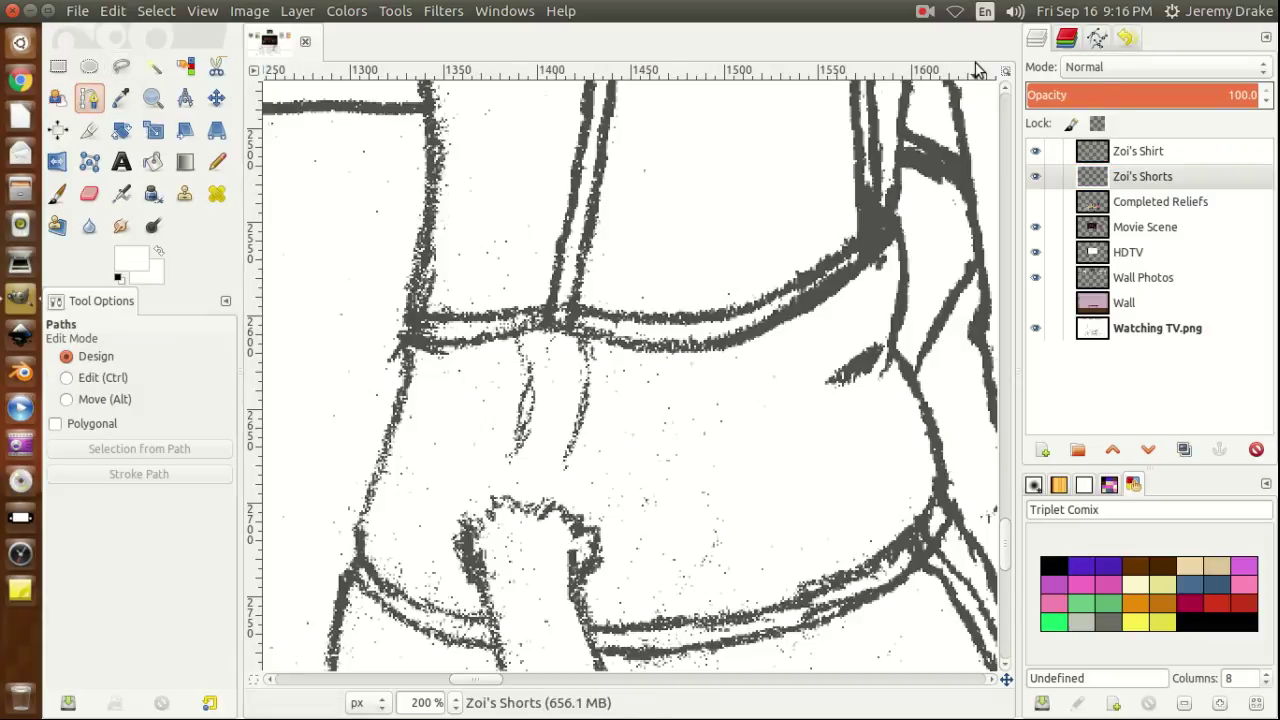
# Create a path named 'Zoi's Shorts' and place the first anchor on the shorts' left hem.
pyautogui.click(1099, 40)
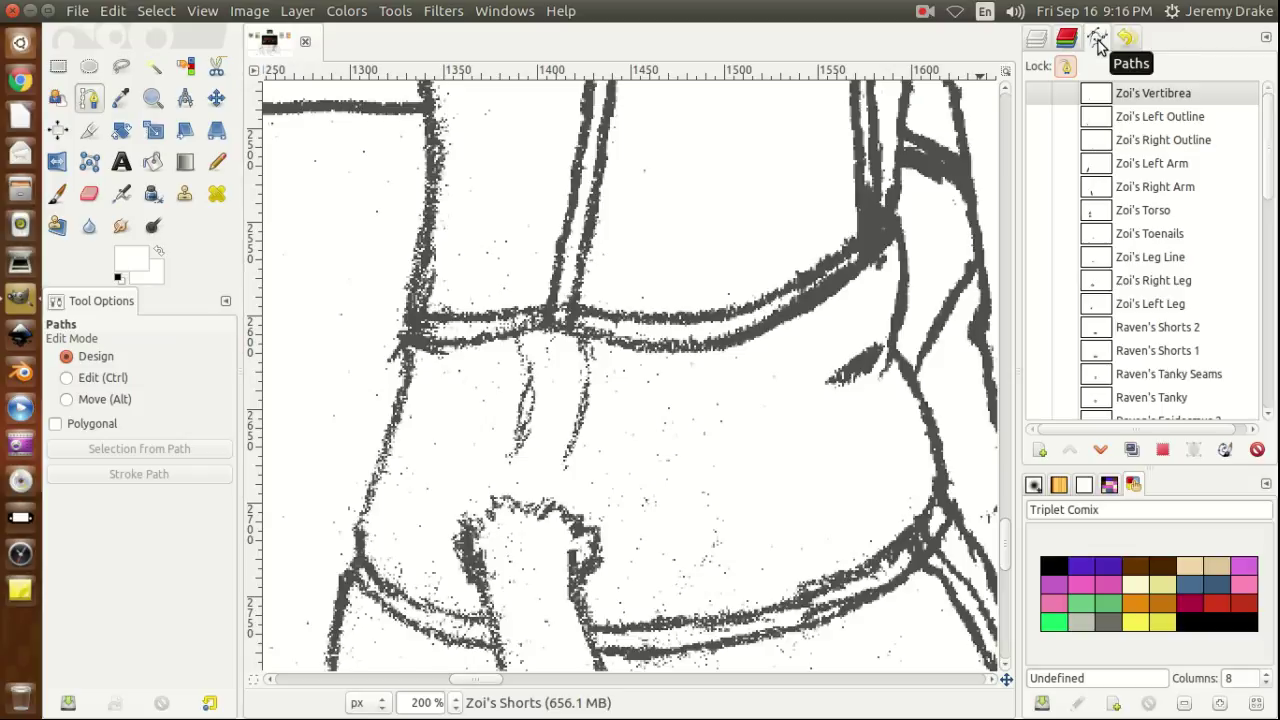
pyautogui.click(1040, 450)
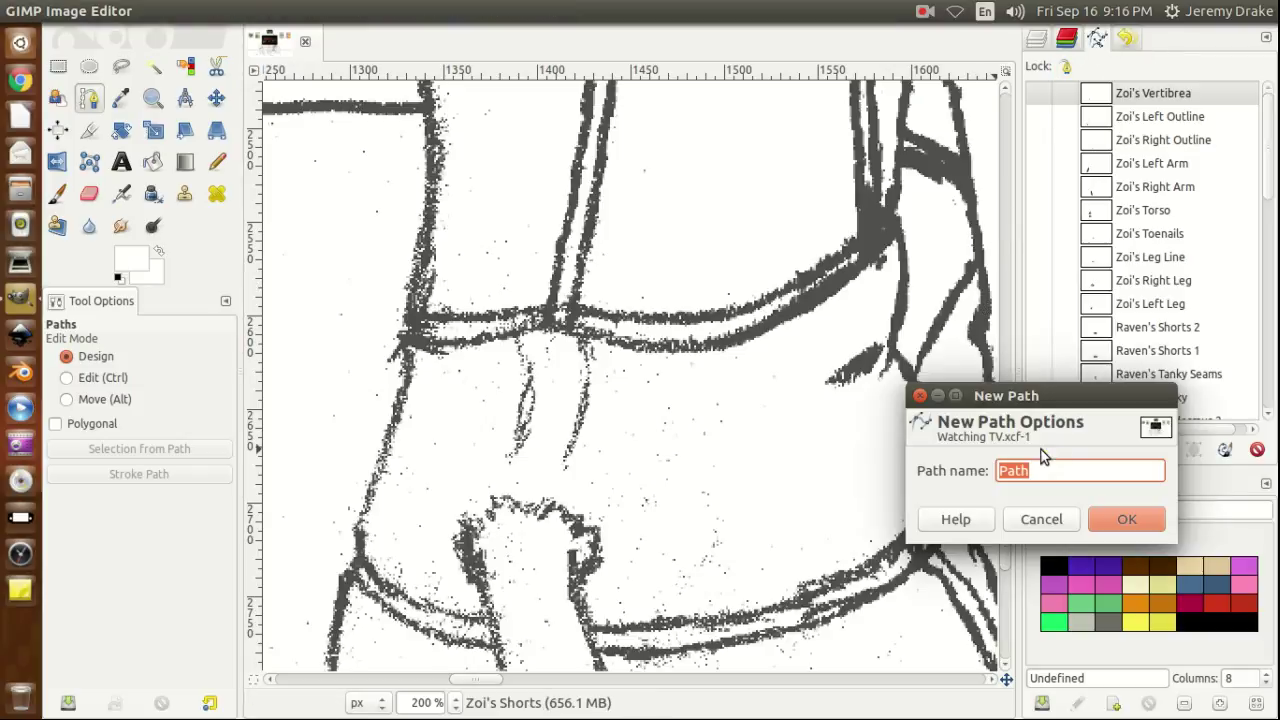
pyautogui.write("Zoi's Shorts")
pyautogui.press('Return')
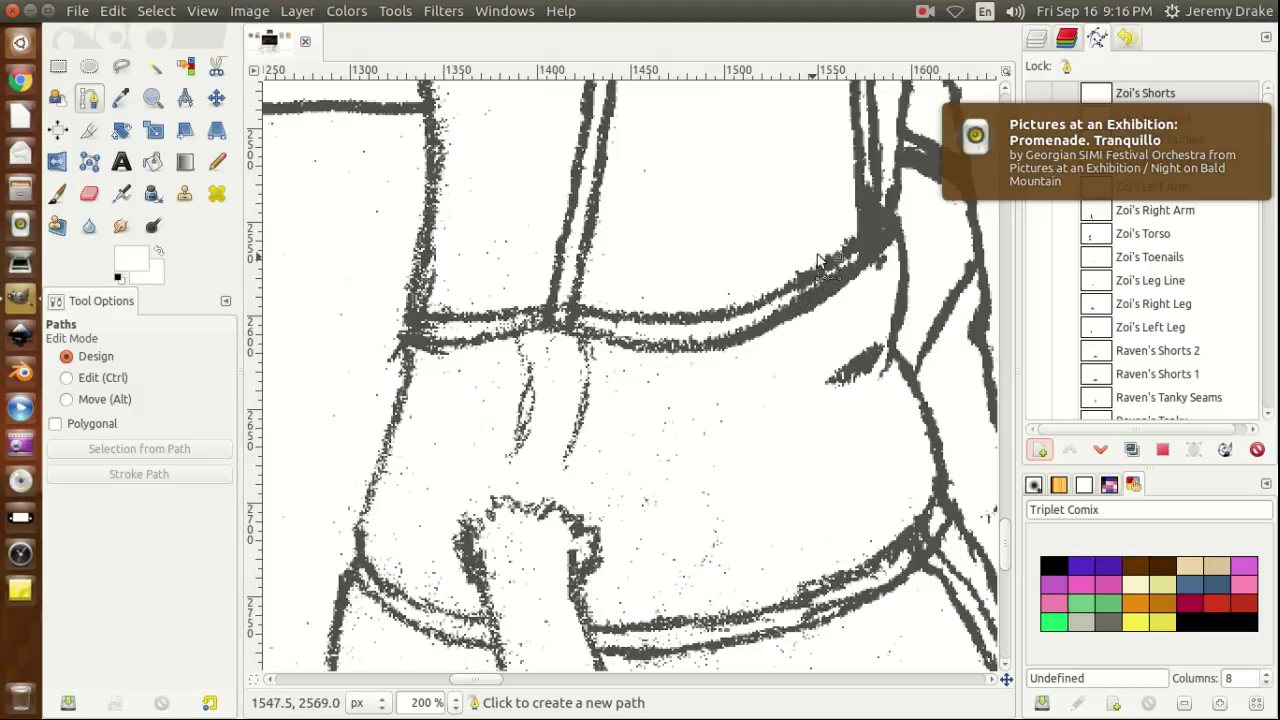
pyautogui.click(358, 561)
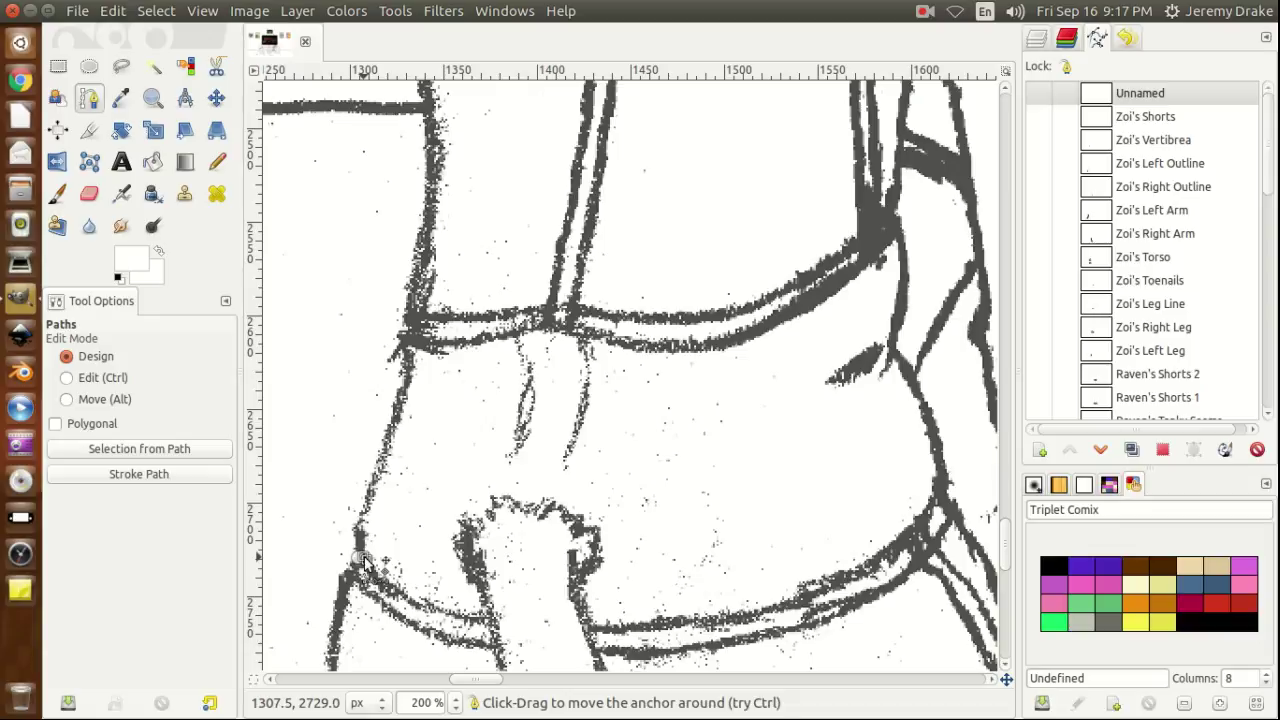
# Add curved anchors along the shorts' hem seam from the left hem to the right leg edge.
pyautogui.click(463, 620)
pyautogui.moveTo(463, 620); pyautogui.dragTo(521, 630)
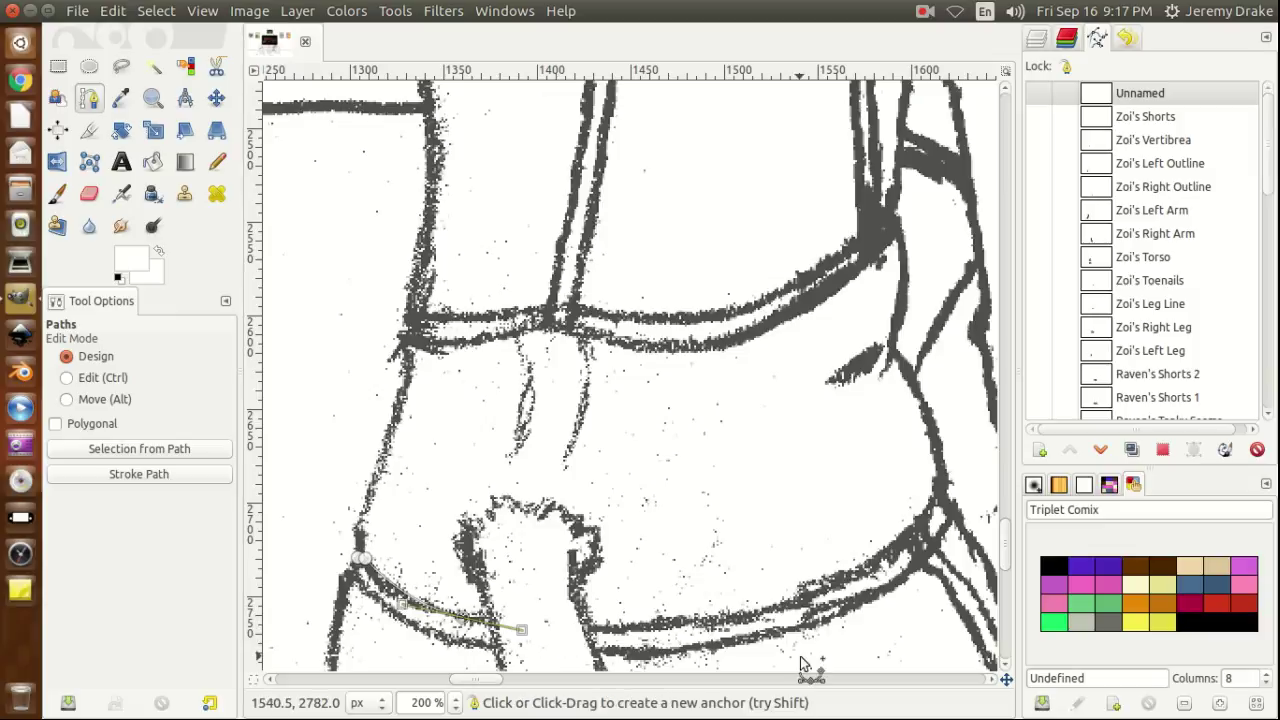
pyautogui.click(800, 602)
pyautogui.moveTo(800, 602); pyautogui.dragTo(887, 566)
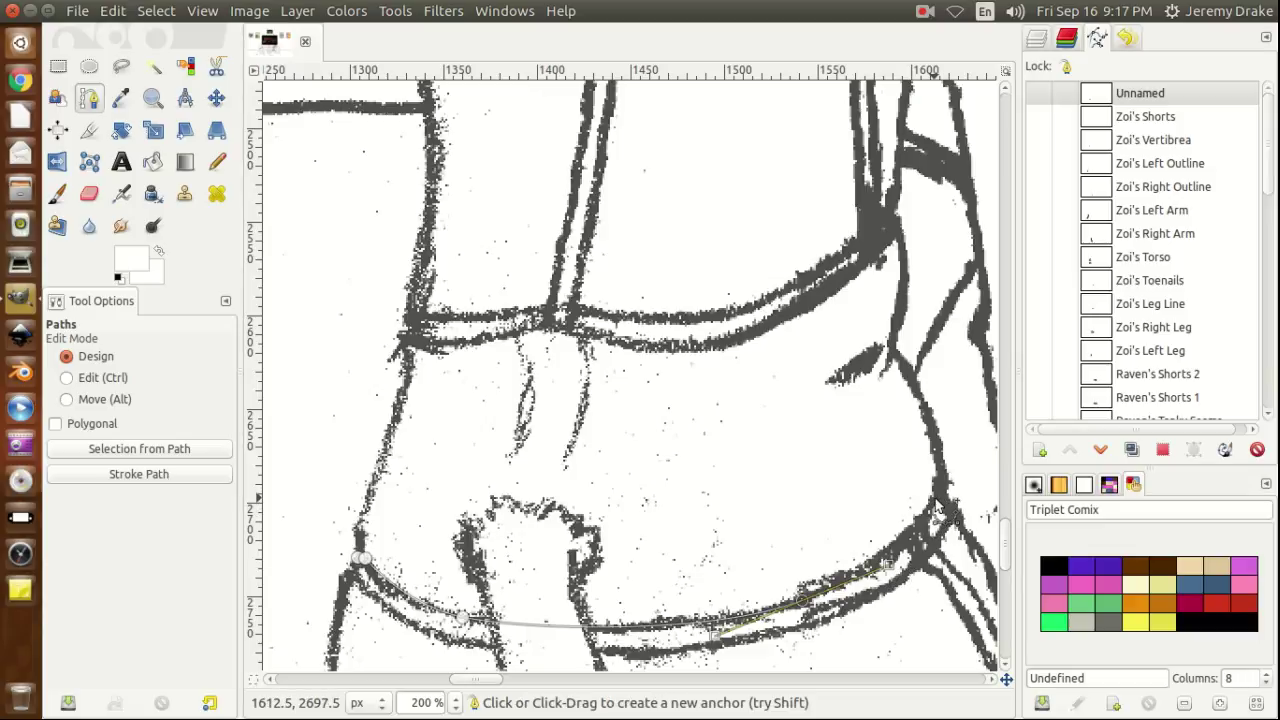
pyautogui.click(940, 504)
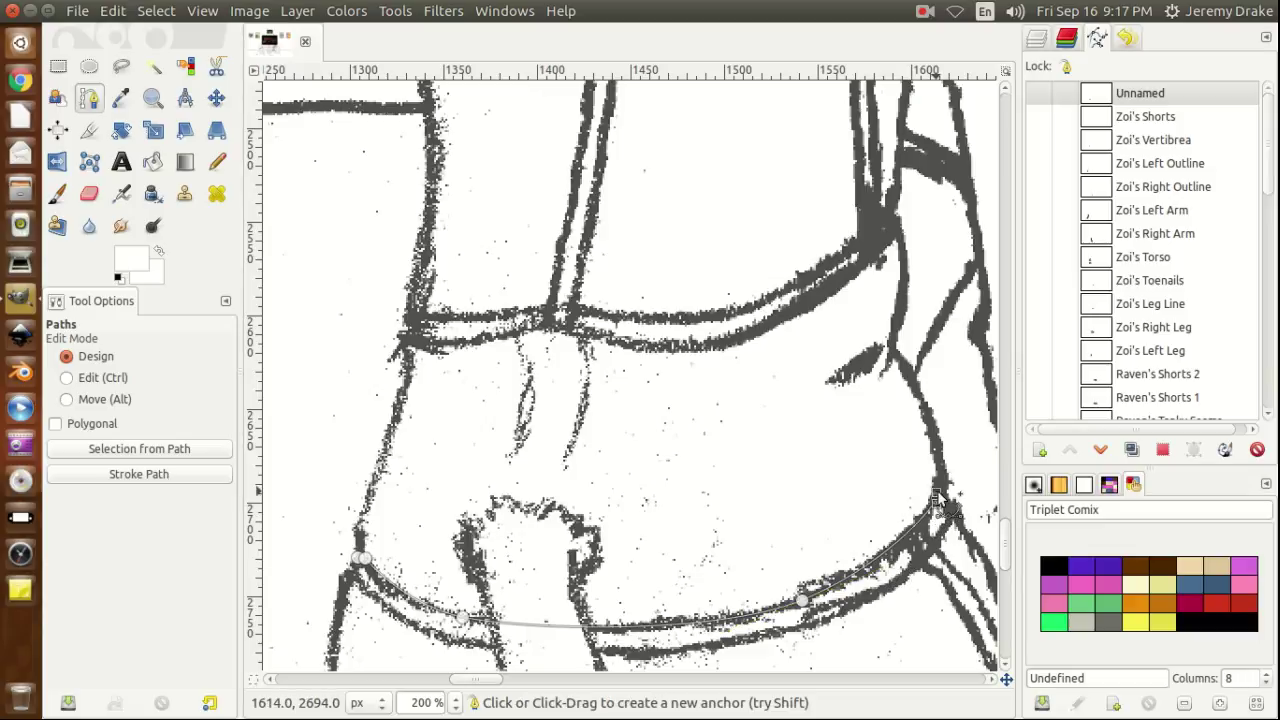
pyautogui.moveTo(944, 495); pyautogui.dragTo(939, 494)
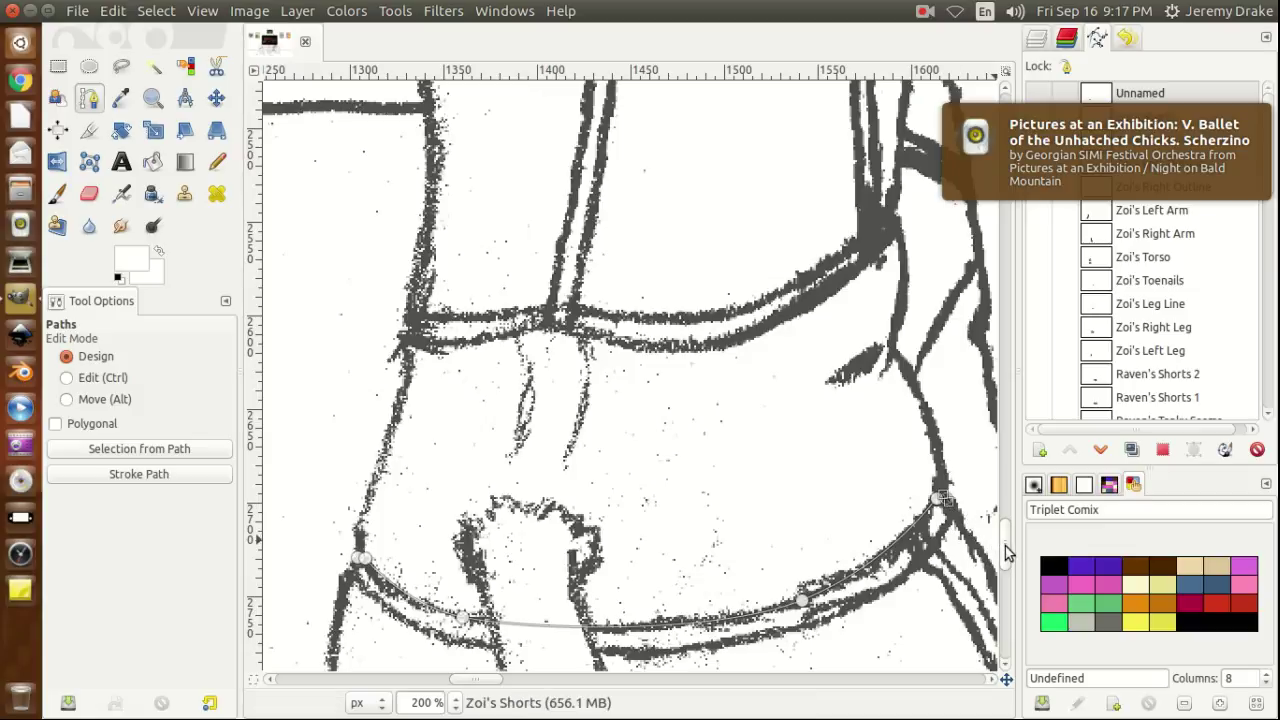
pyautogui.scroll(-3, 1005, 546)
pyautogui.scroll(-1, 1005, 560)
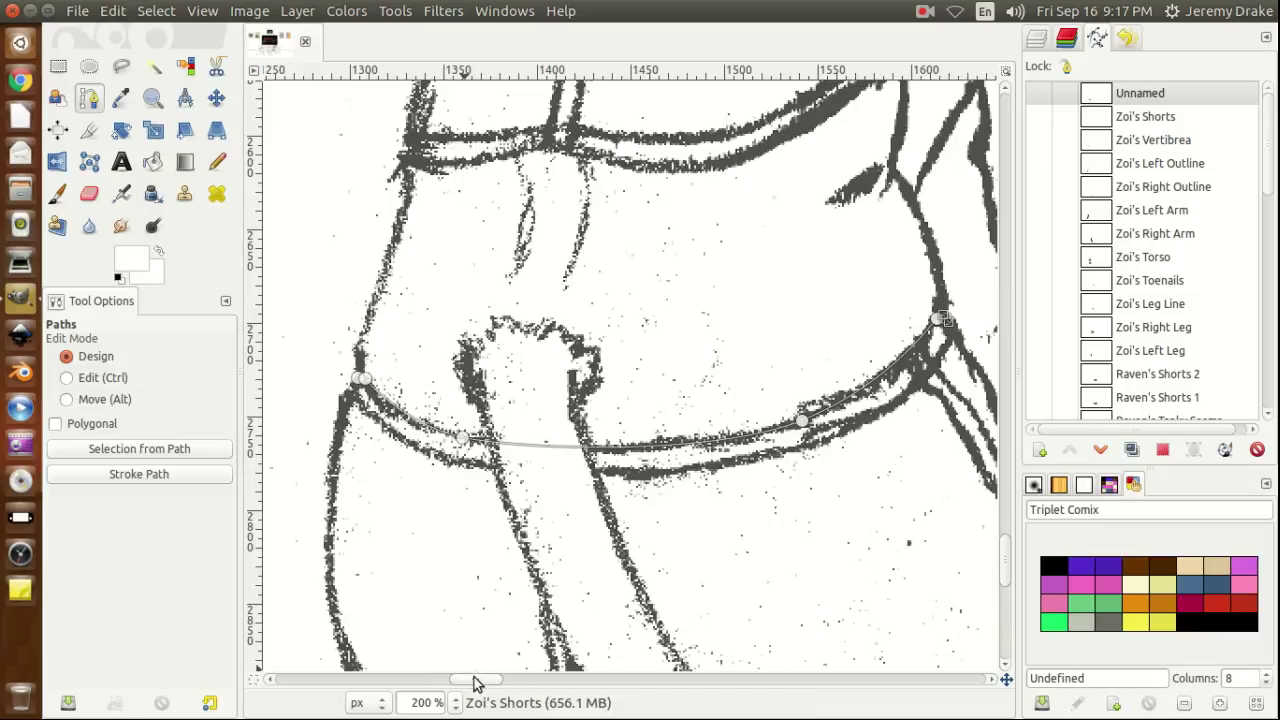
pyautogui.moveTo(478, 680); pyautogui.dragTo(505, 690)
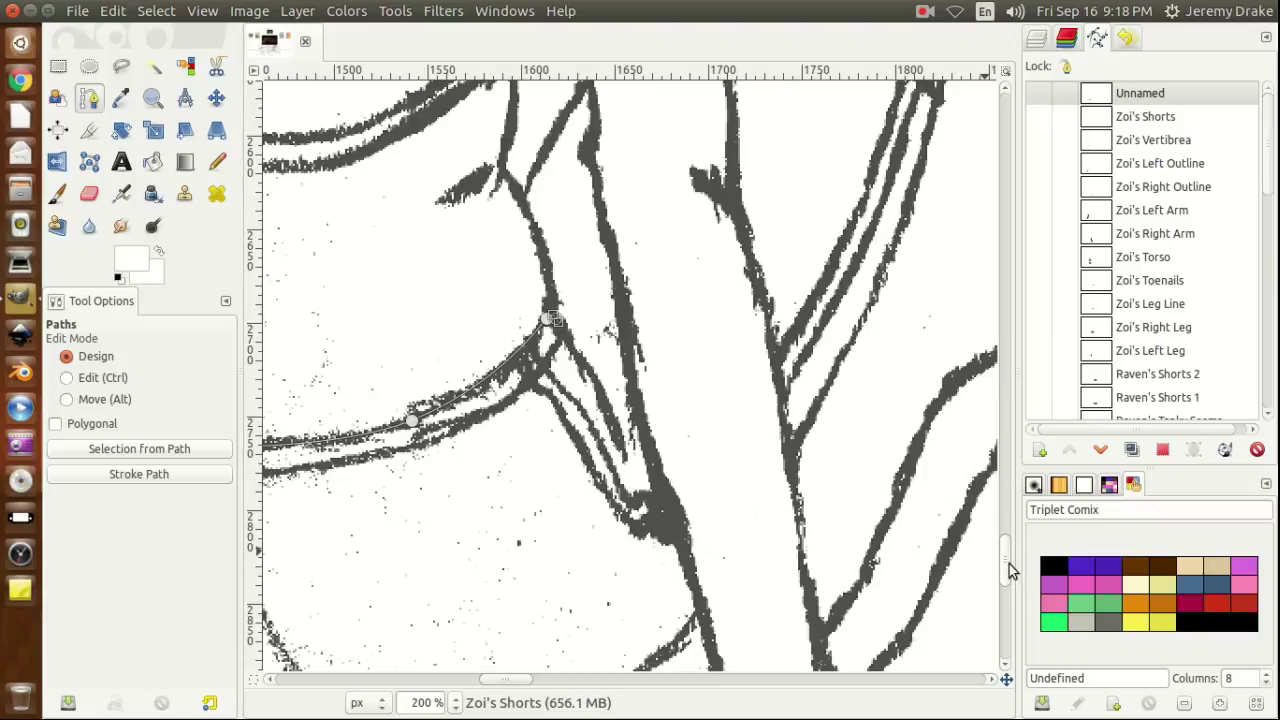
pyautogui.moveTo(1008, 564); pyautogui.dragTo(1007, 541)
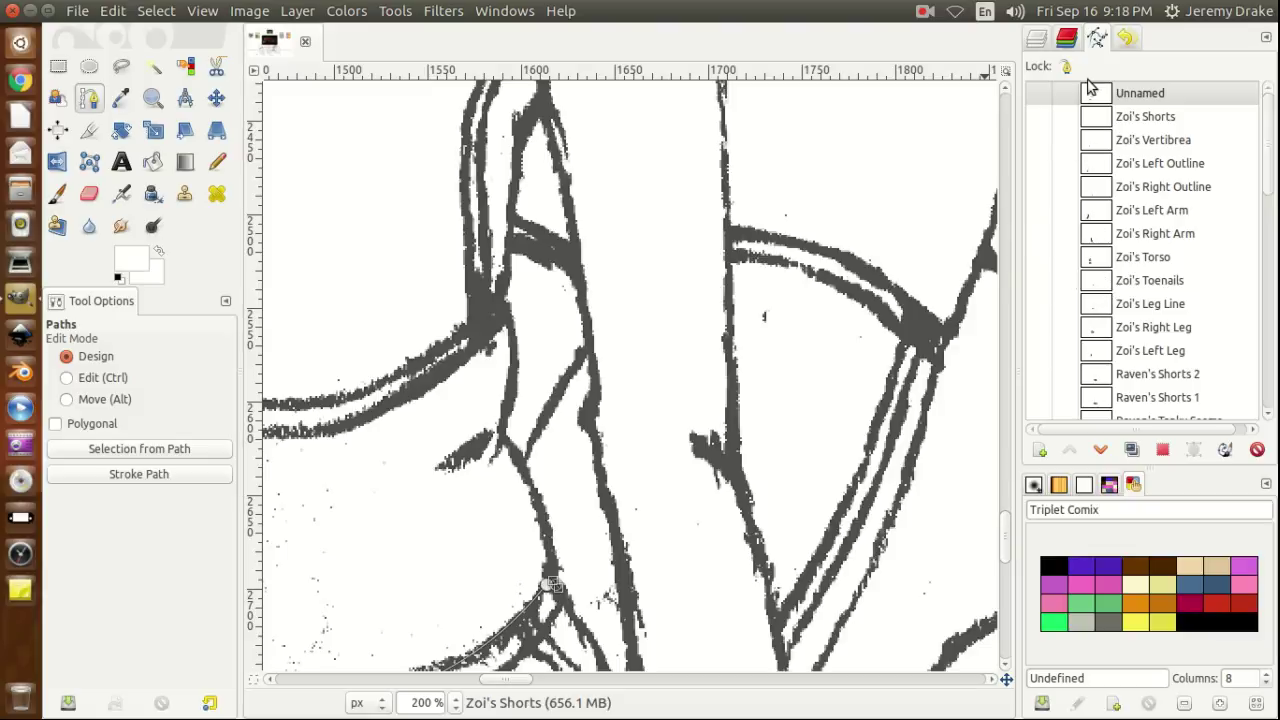
# Delete the old 'Zoi's Shorts' path and rename the Unnamed path to 'Zoi's Shorts 1'.
pyautogui.click(1163, 122)
pyautogui.click(1257, 449)
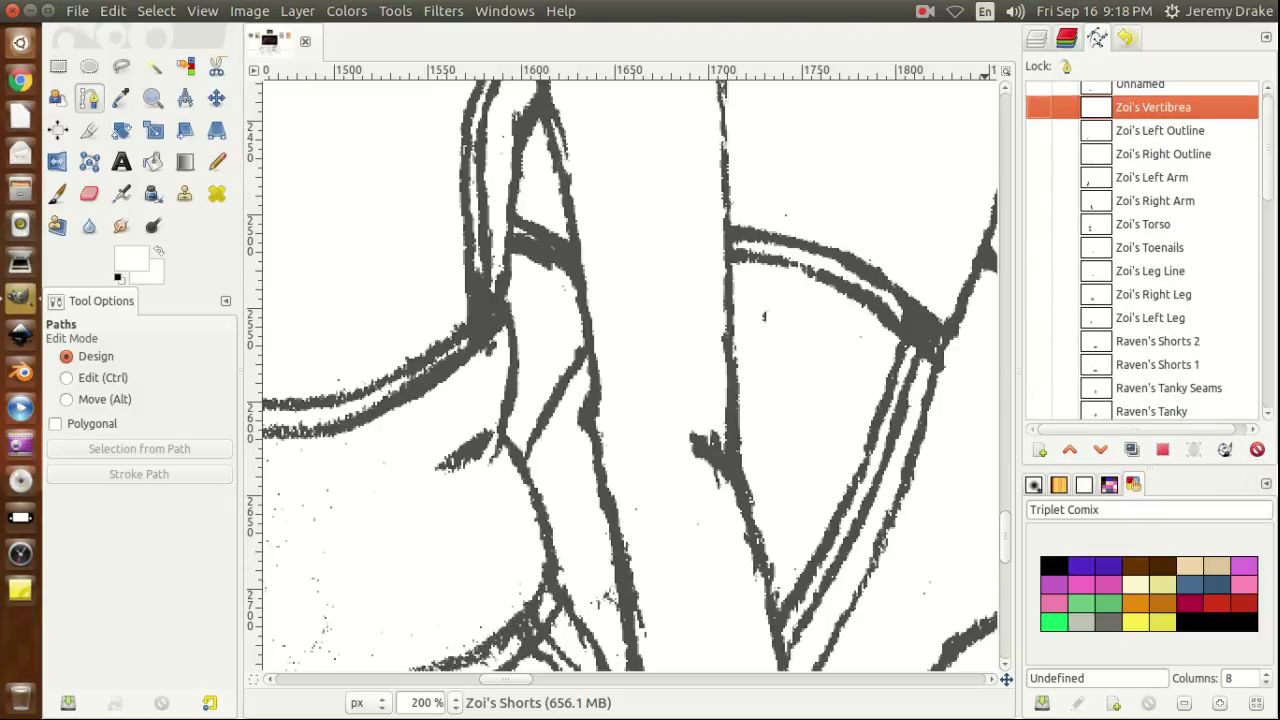
pyautogui.scroll(1, 1270, 90)
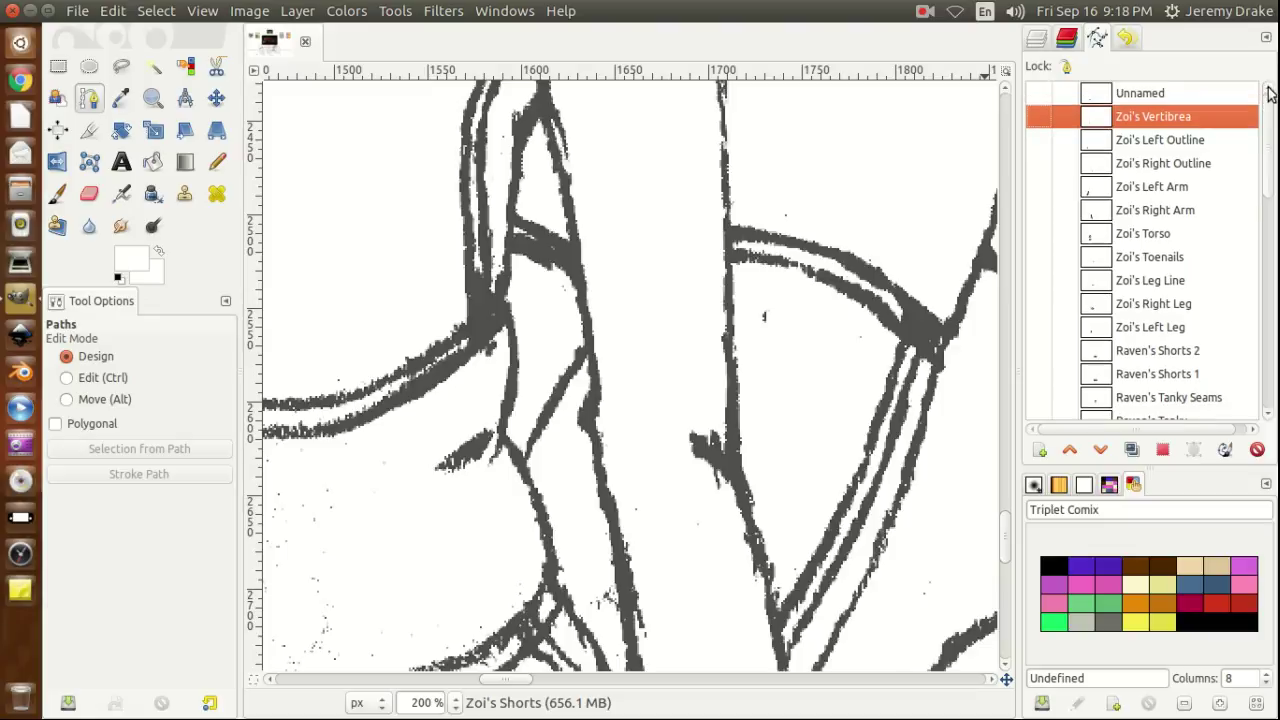
pyautogui.doubleClick(1153, 94)
pyautogui.write("Zoi's Shorts")
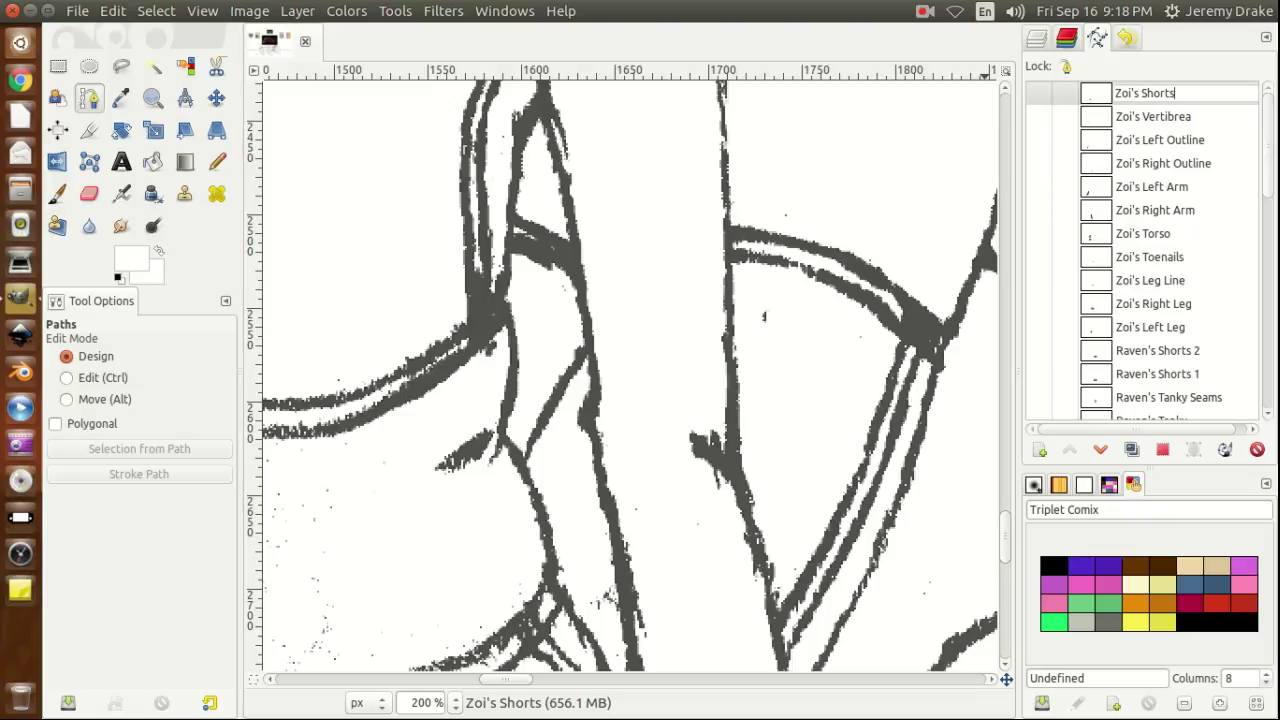
pyautogui.write('1')
pyautogui.press('Return')
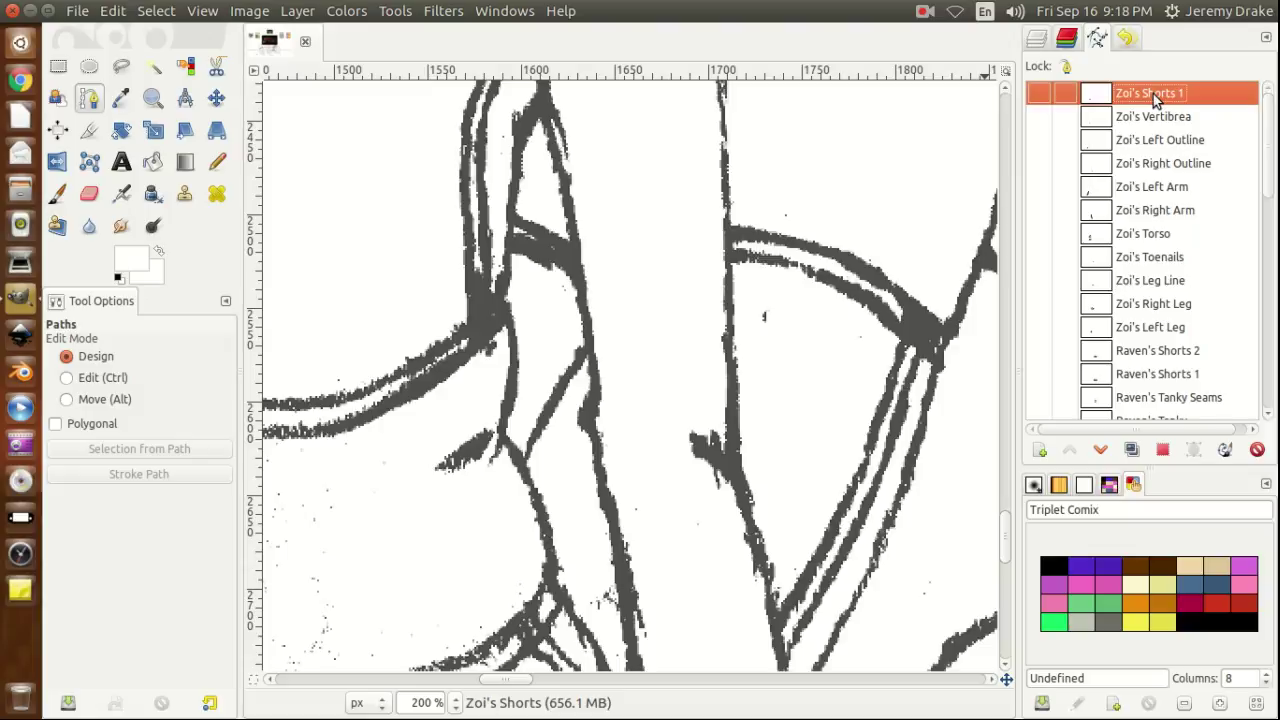
pyautogui.click(1035, 40)
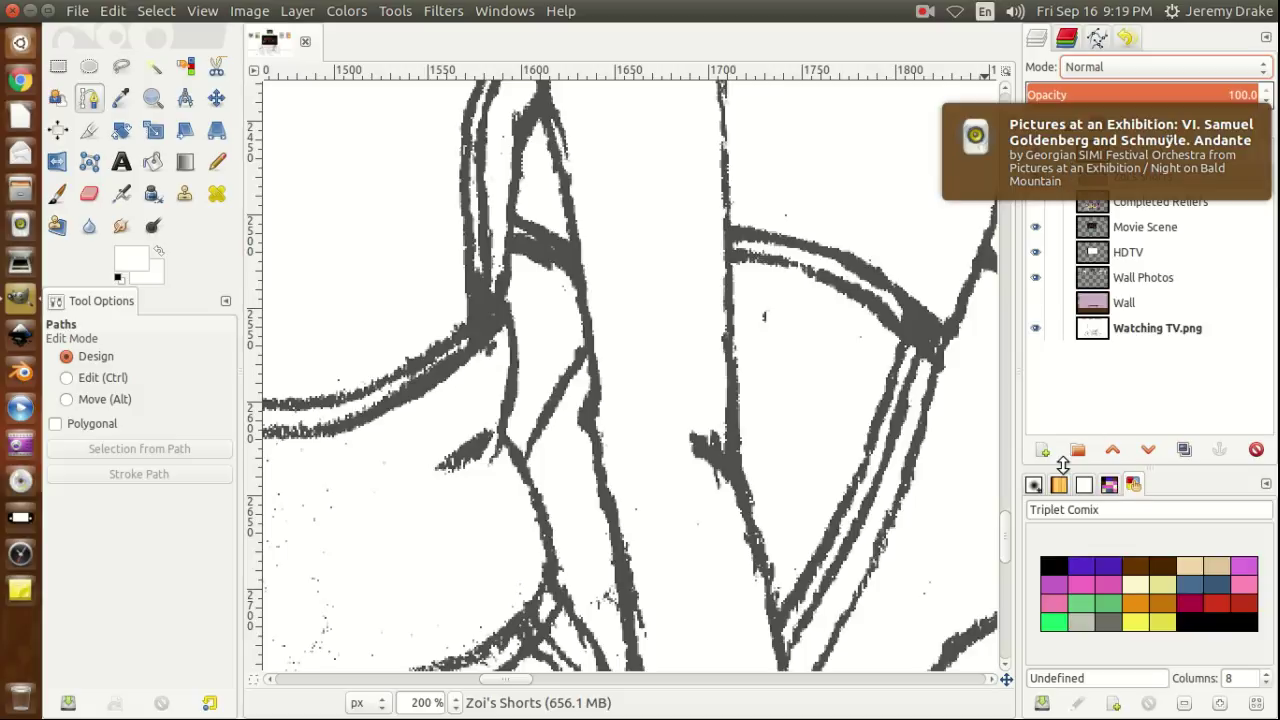
# Cancel the new-layer dialog and make the Completed Reliefs layer visible again.
pyautogui.click(1040, 453)
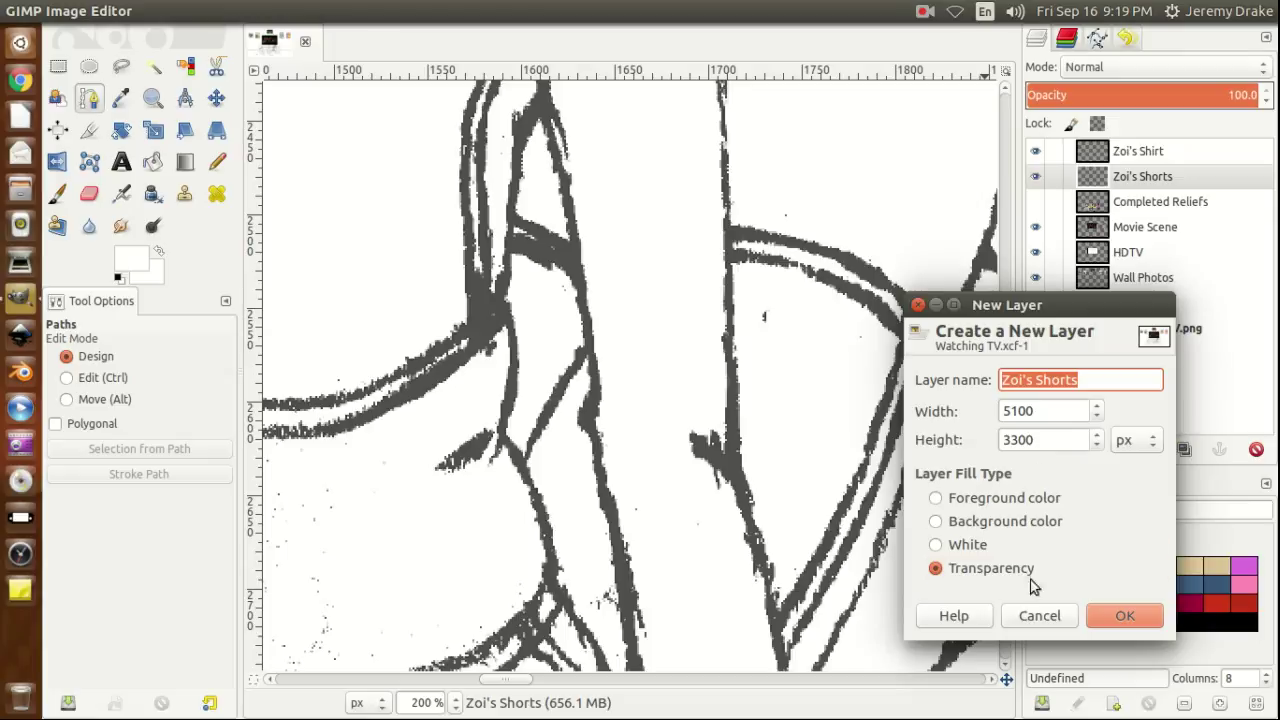
pyautogui.click(1038, 616)
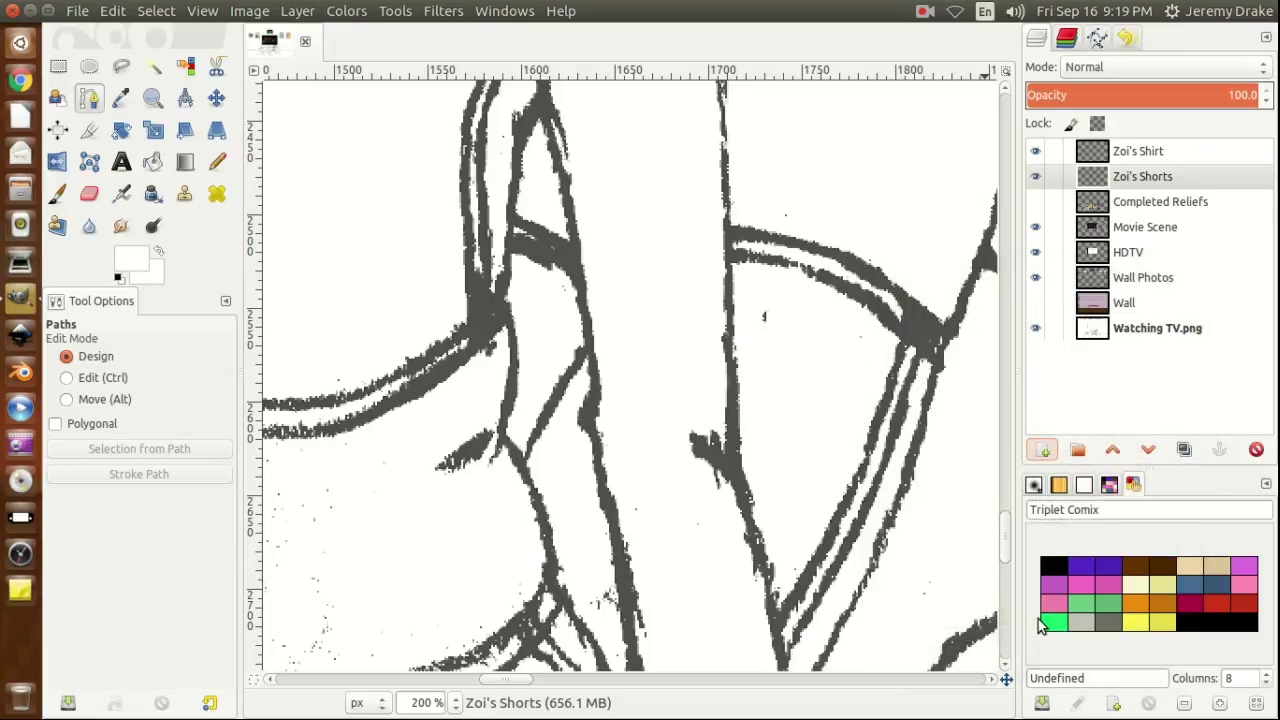
pyautogui.click(1035, 202)
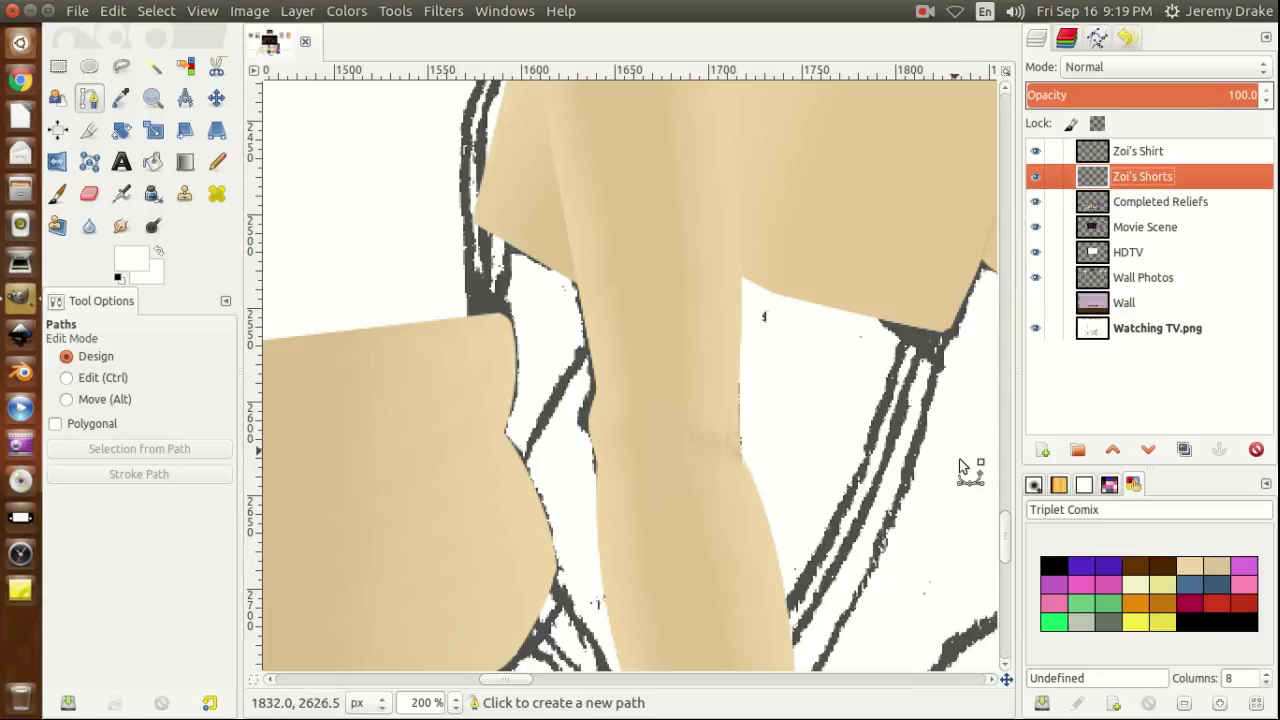
pyautogui.moveTo(1005, 536); pyautogui.dragTo(1006, 545)
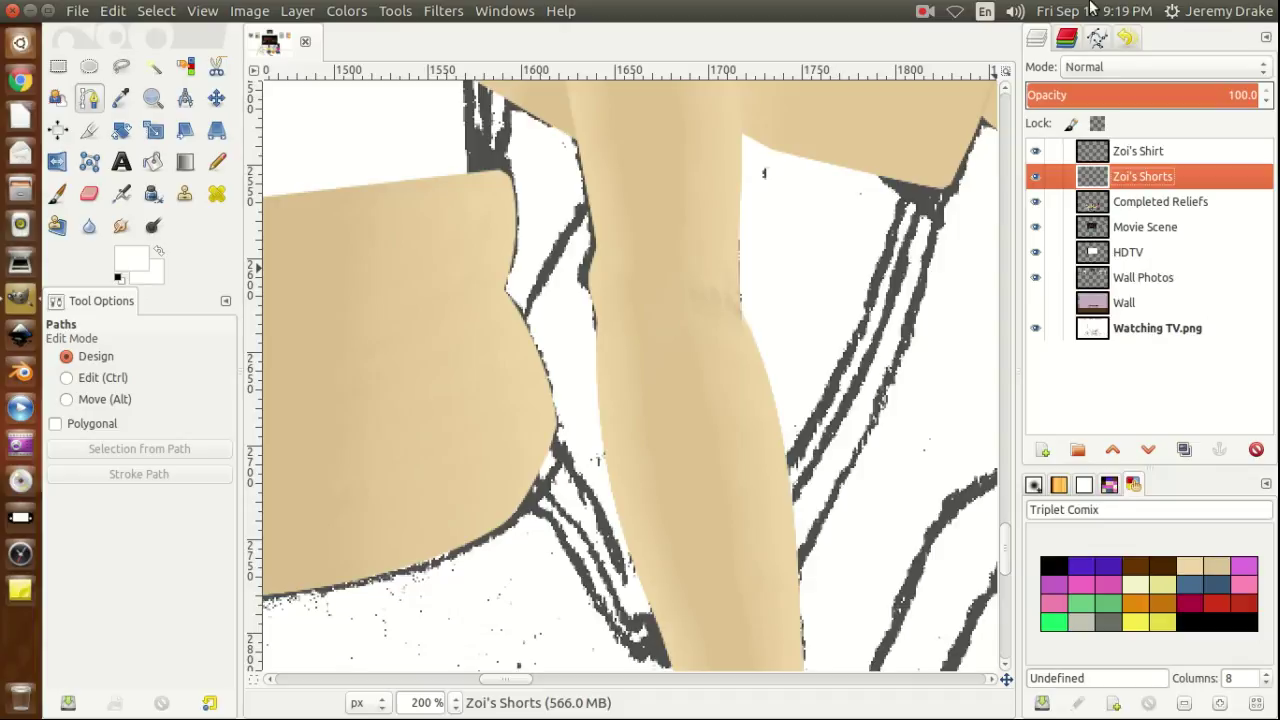
# Show the Zoi's Shorts 1 path on the canvas and select its end anchor for editing.
pyautogui.click(1096, 44)
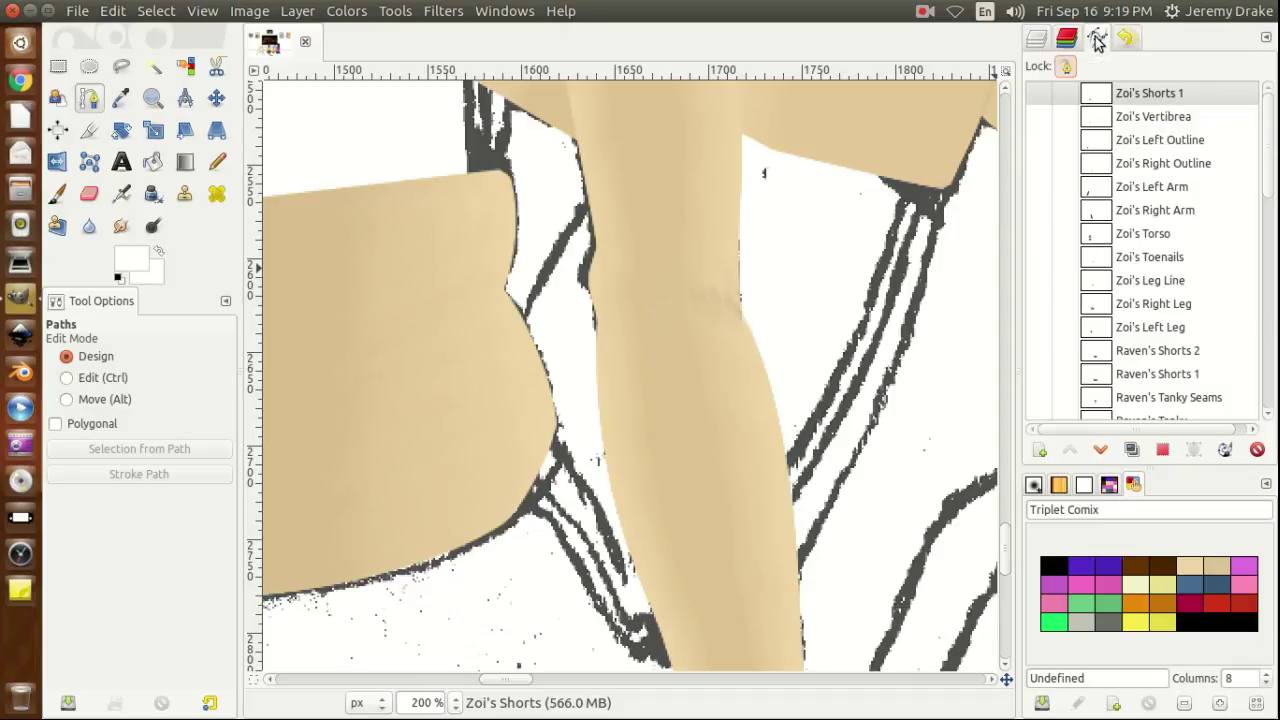
pyautogui.click(1122, 103)
pyautogui.click(1040, 95)
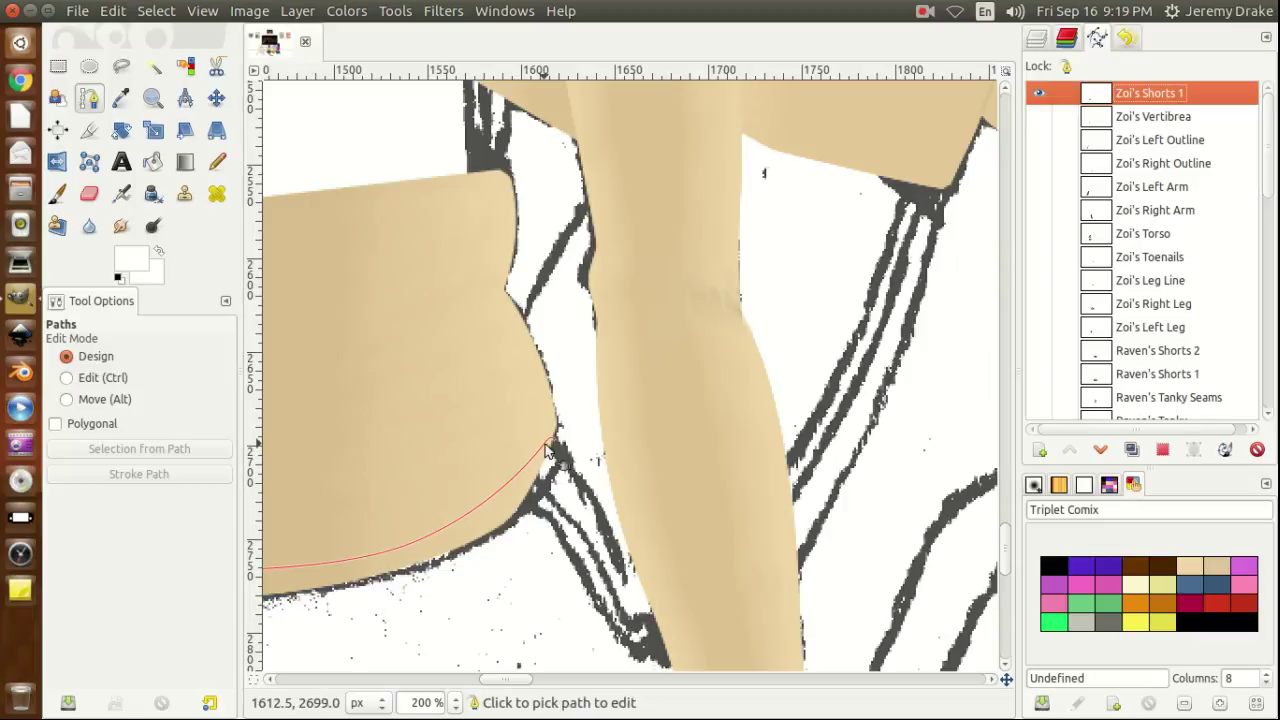
pyautogui.click(550, 441)
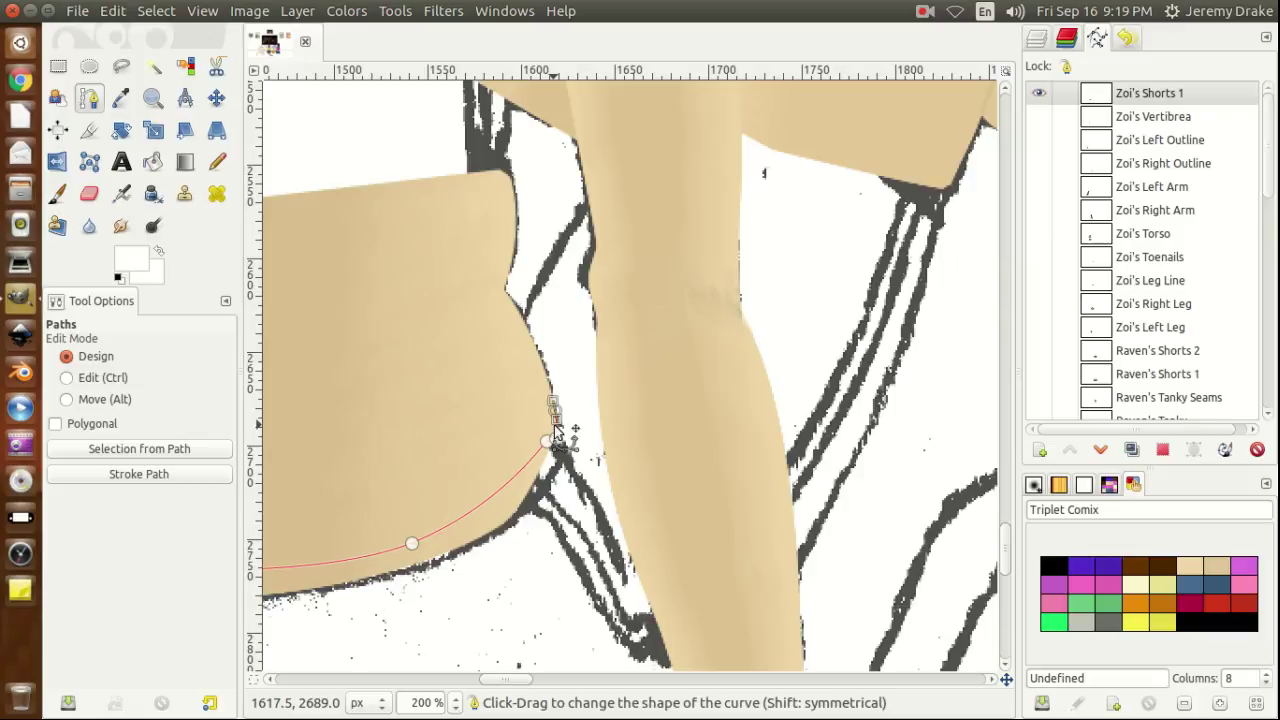
pyautogui.click(557, 443)
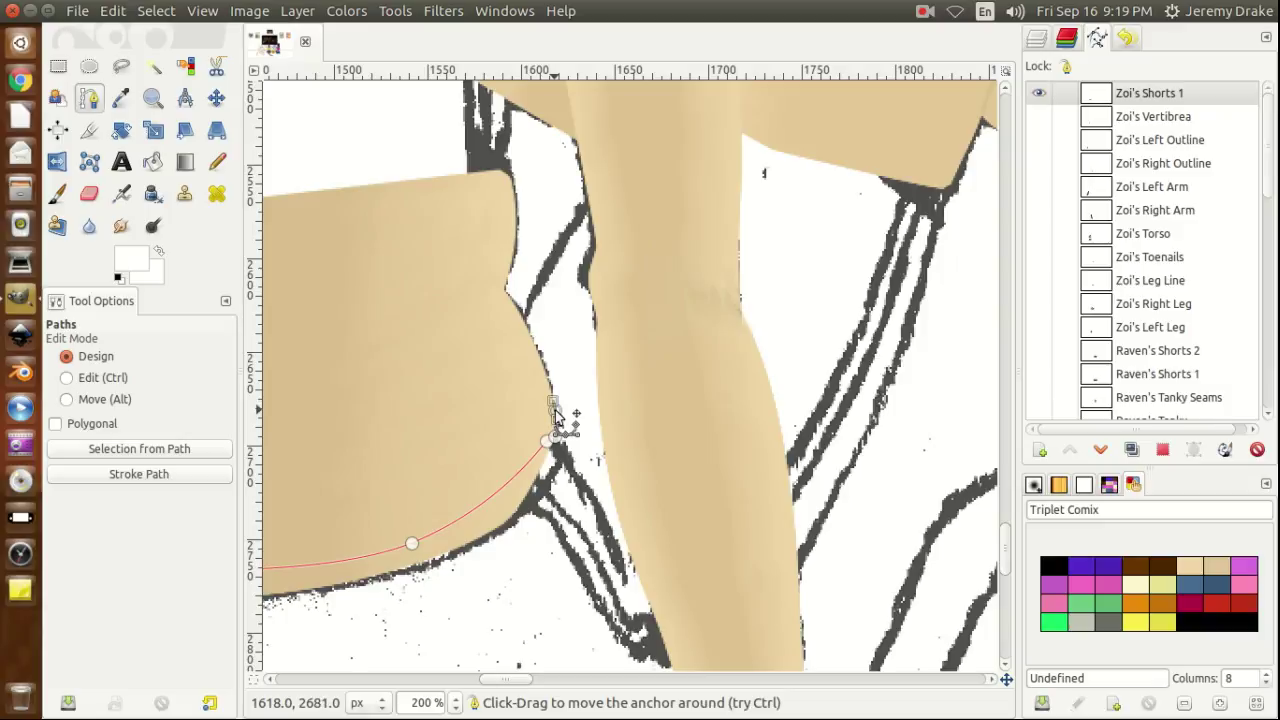
# Add anchors upward along the tan leg shape's left edge, curving the highest one.
pyautogui.click(535, 350)
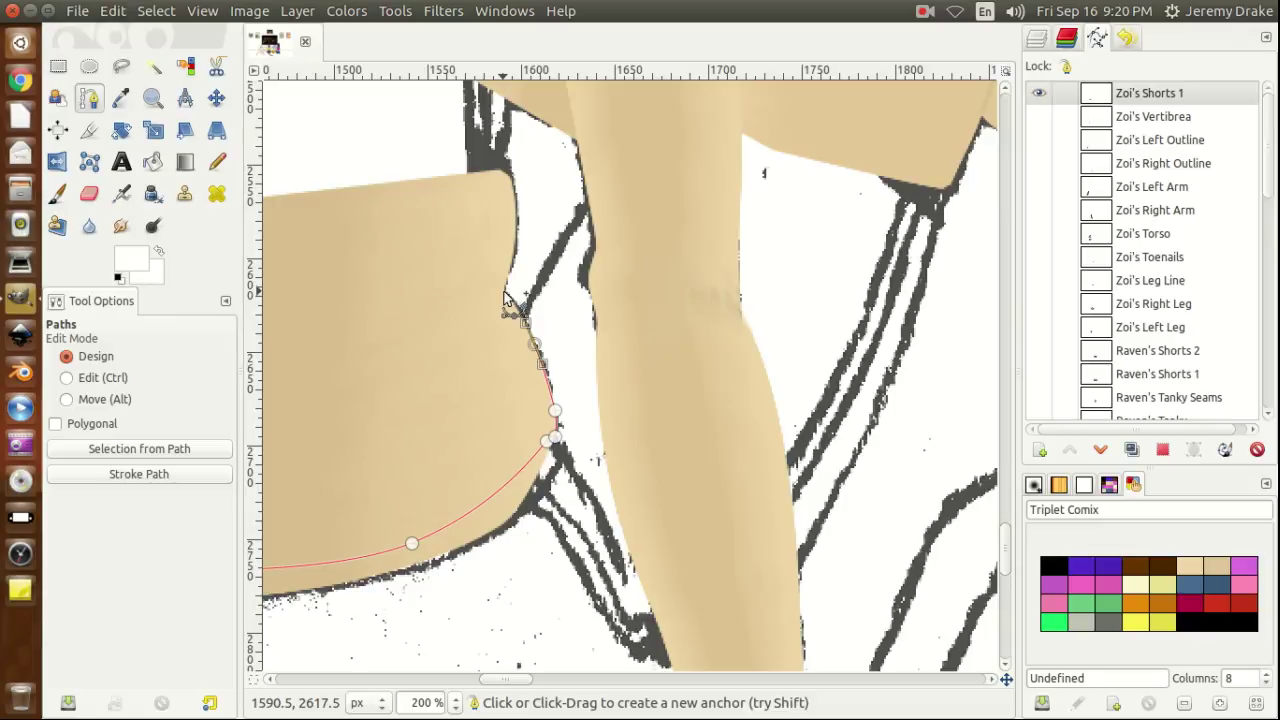
pyautogui.click(505, 298)
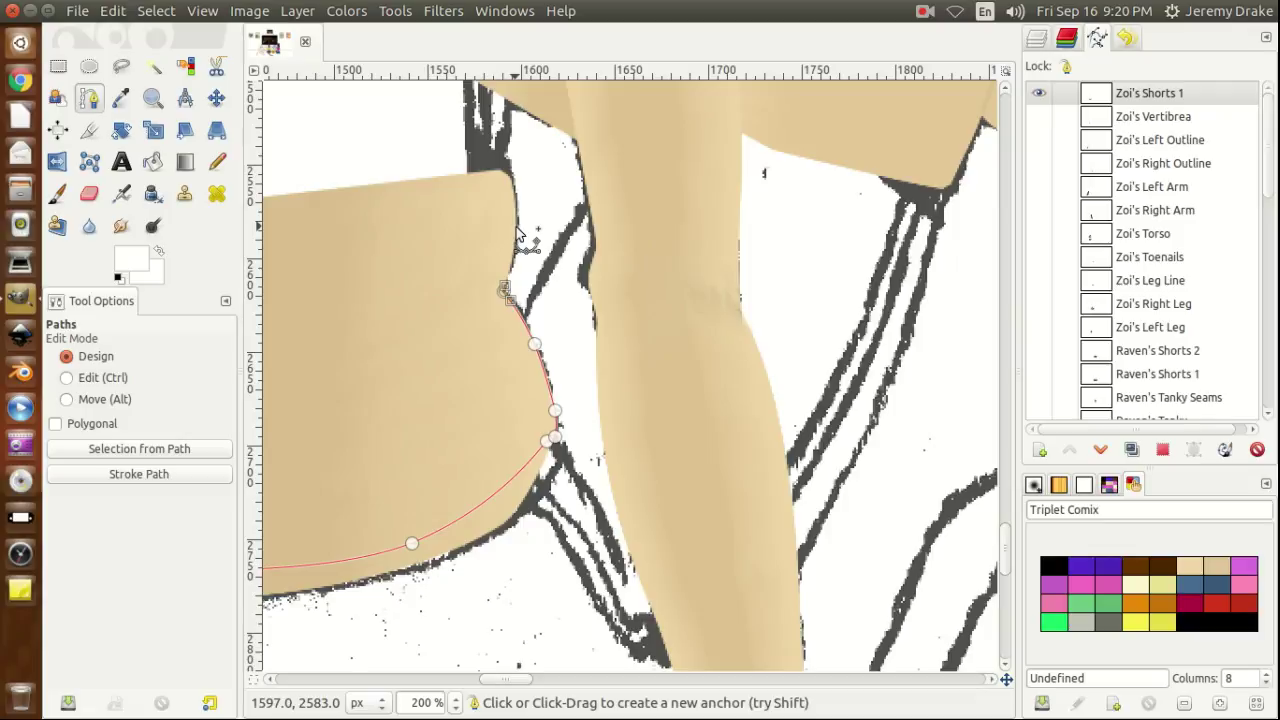
pyautogui.moveTo(516, 228); pyautogui.dragTo(517, 206)
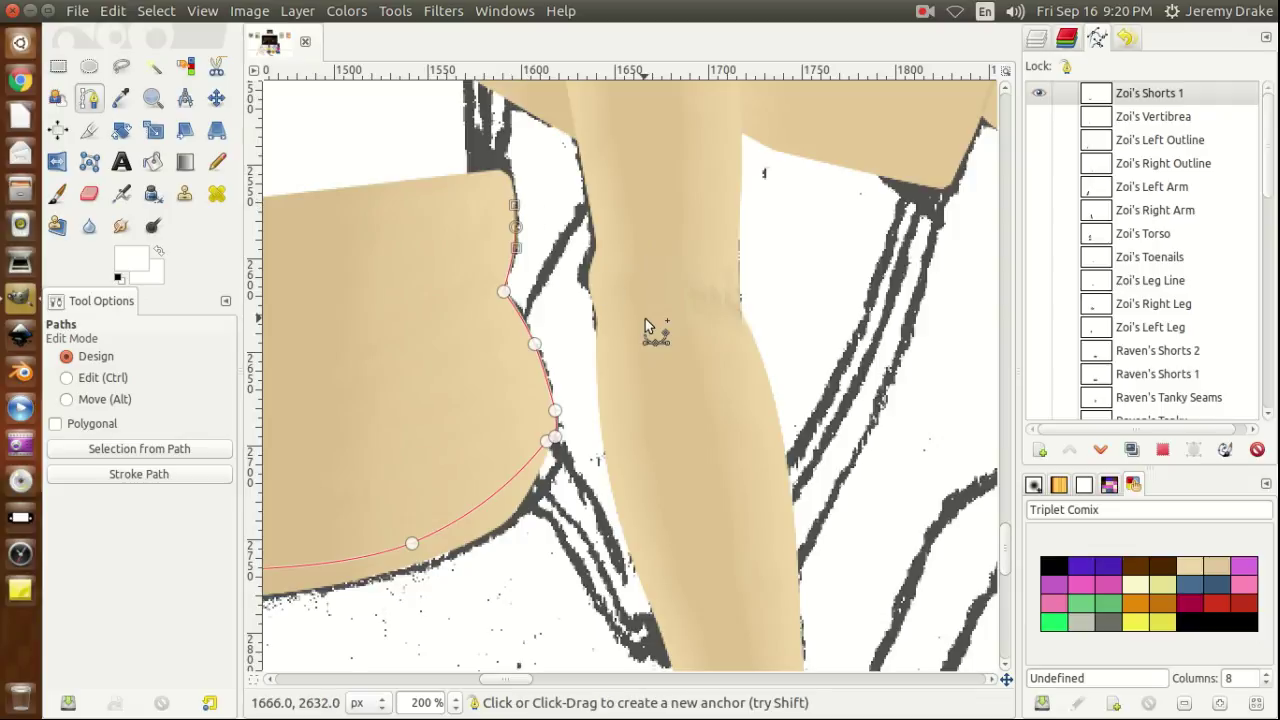
pyautogui.moveTo(1006, 552); pyautogui.dragTo(1006, 524)
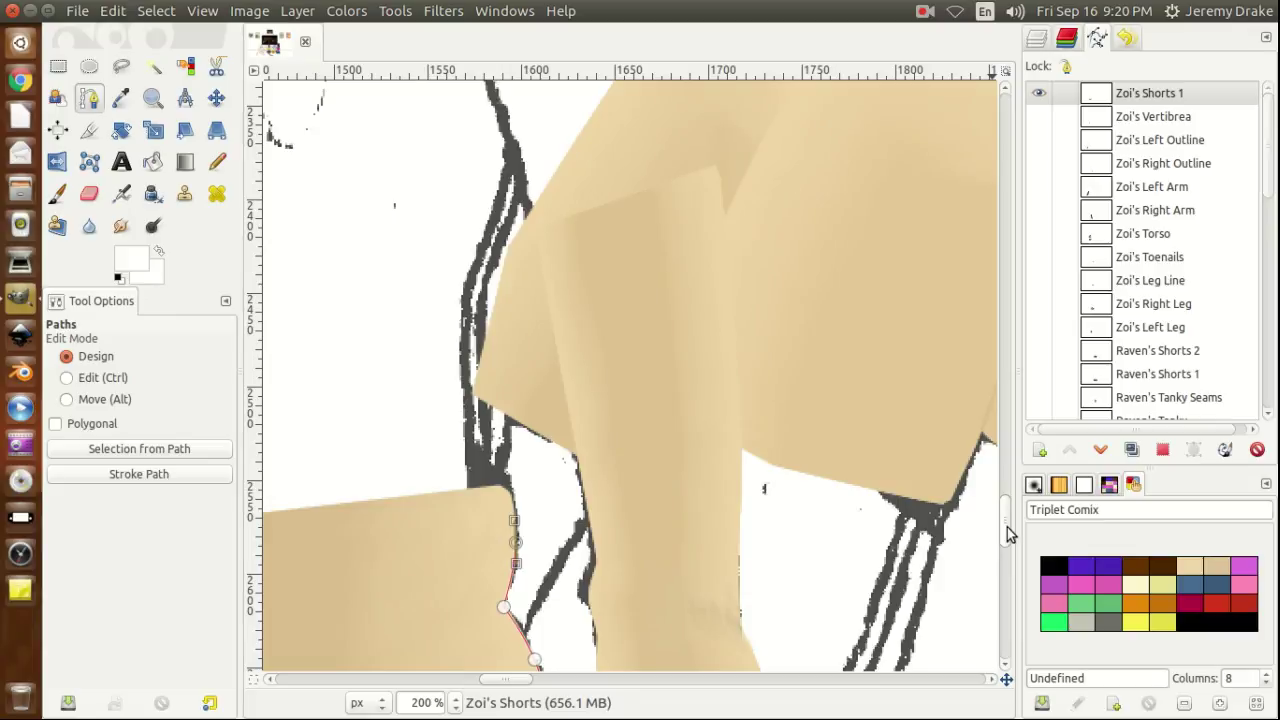
# Hide Completed Reliefs and extend the path to the crotch corner with a curved top anchor, then reshow it.
pyautogui.click(1032, 42)
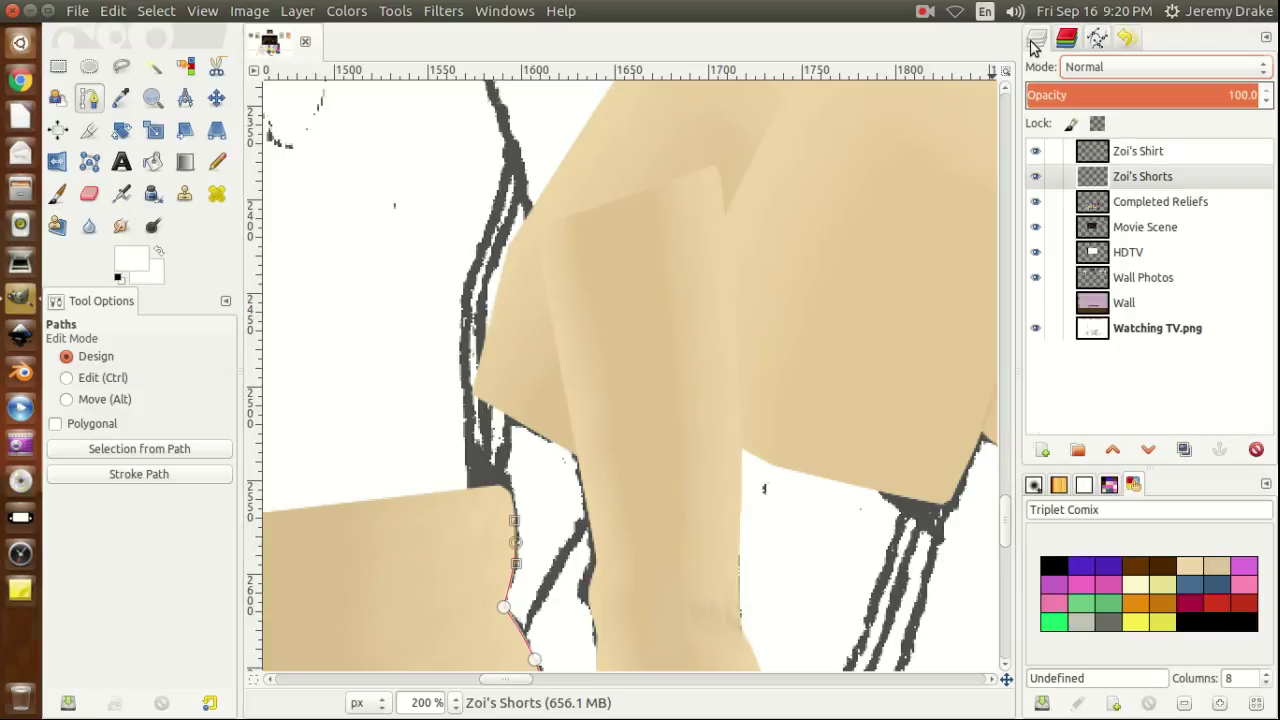
pyautogui.click(1036, 202)
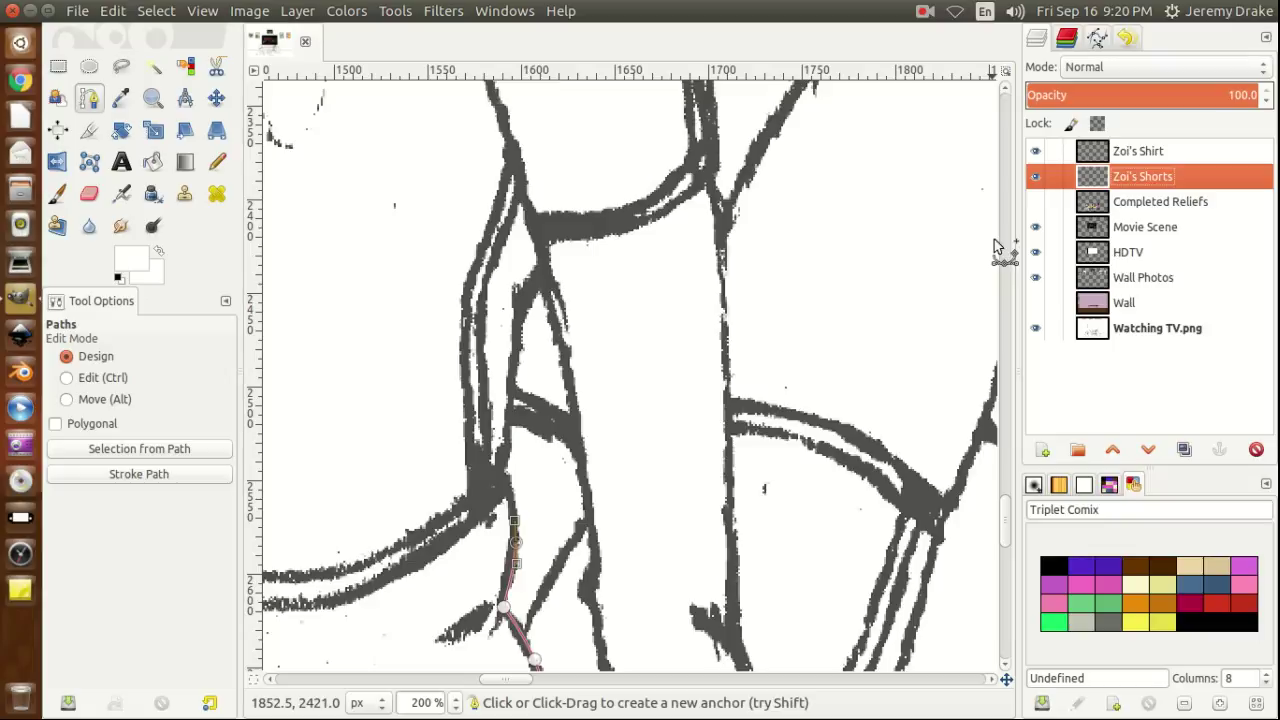
pyautogui.click(504, 477)
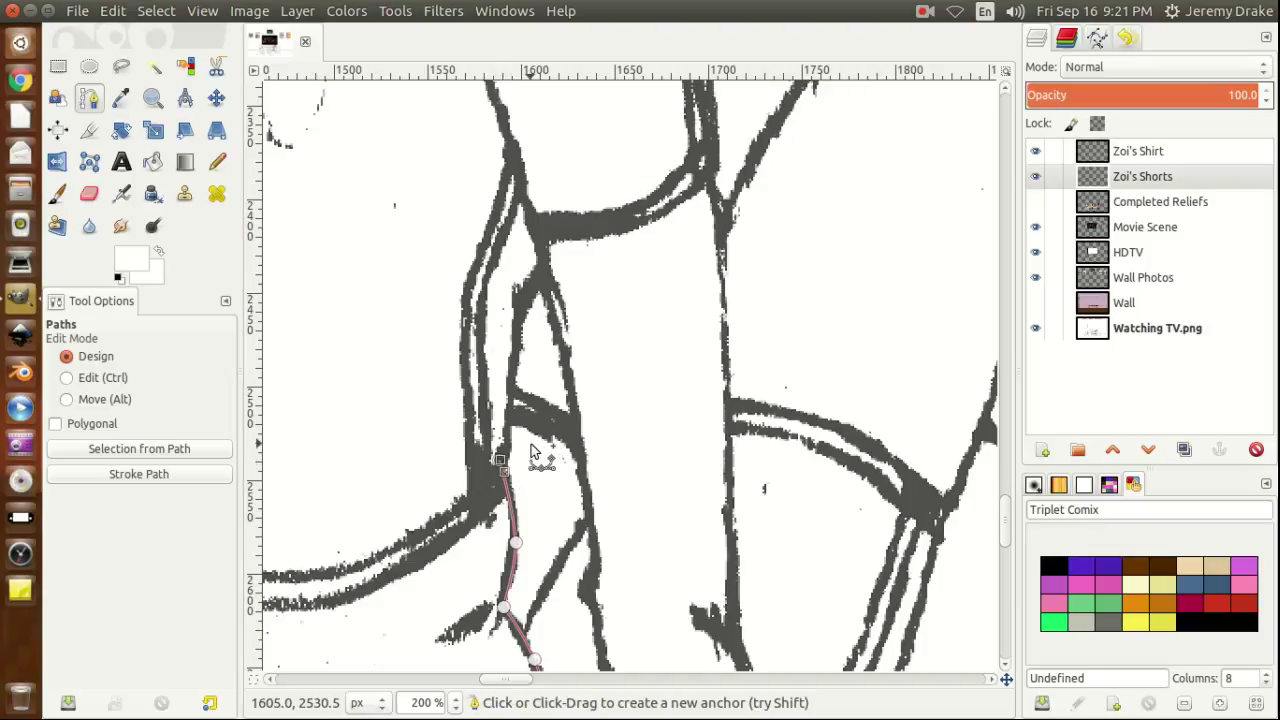
pyautogui.click(504, 388)
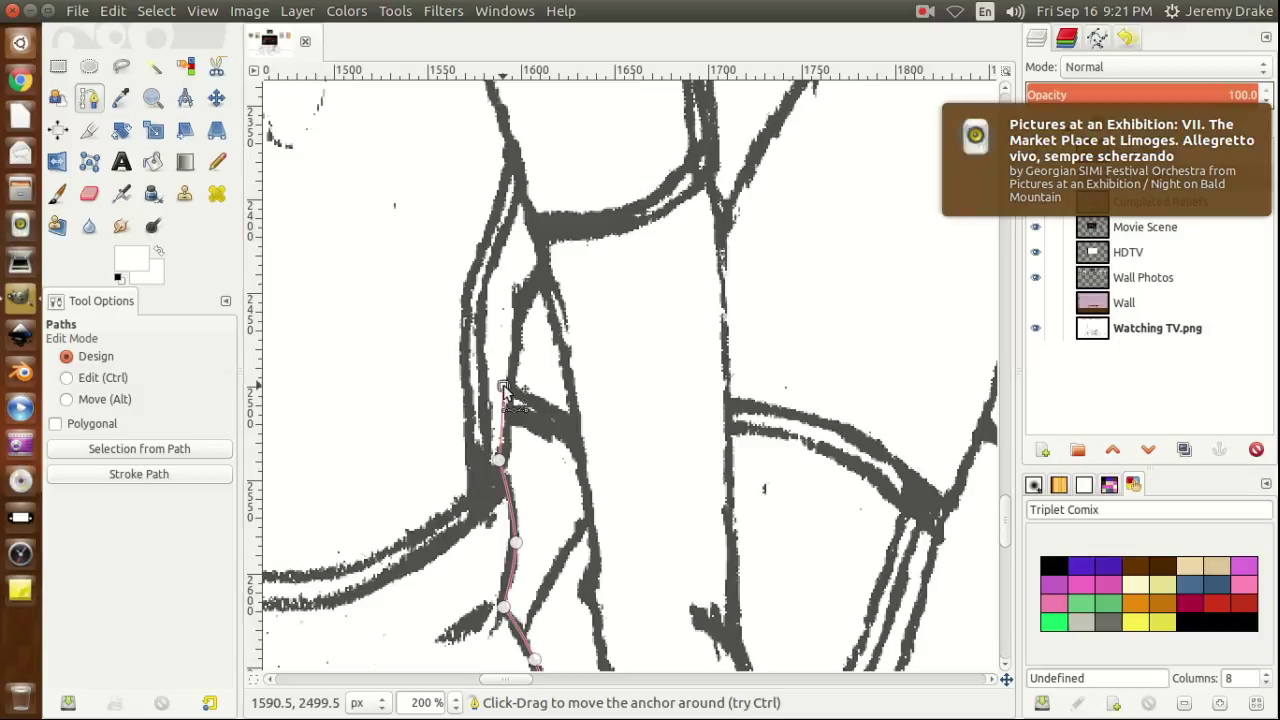
pyautogui.press('ctrl')
pyautogui.press('ctrl')
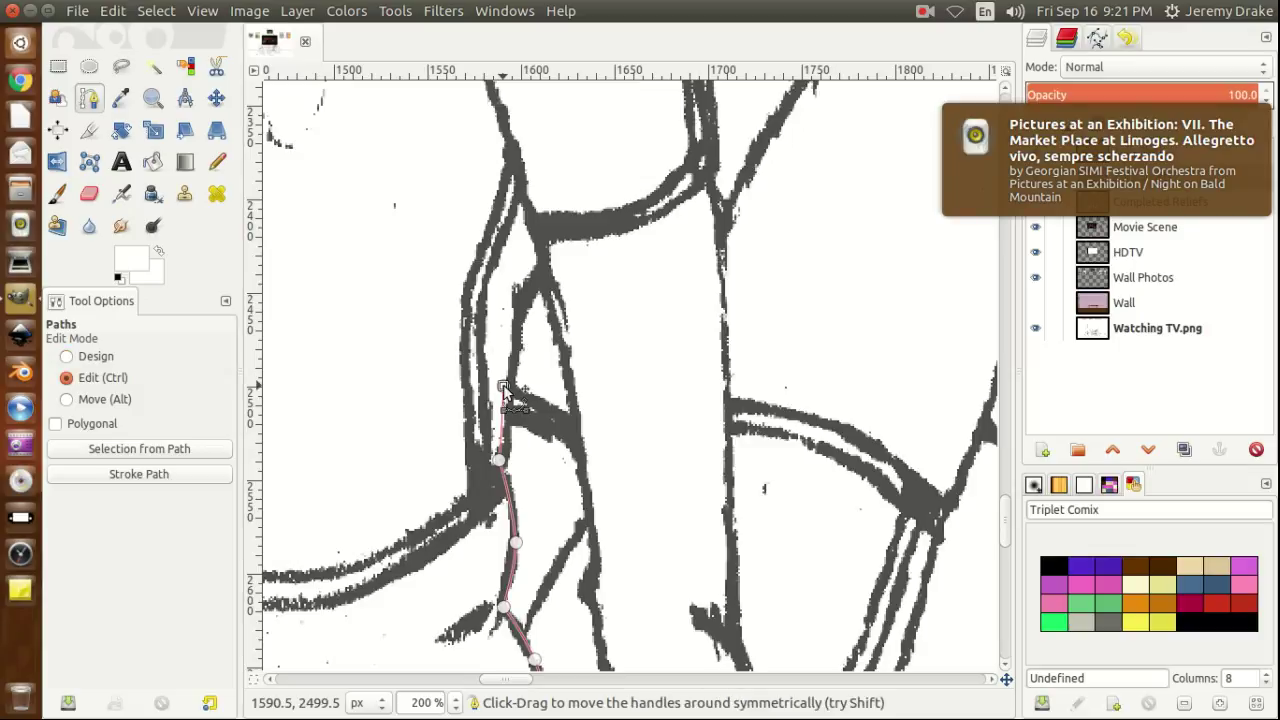
pyautogui.moveTo(521, 396); pyautogui.dragTo(524, 394)
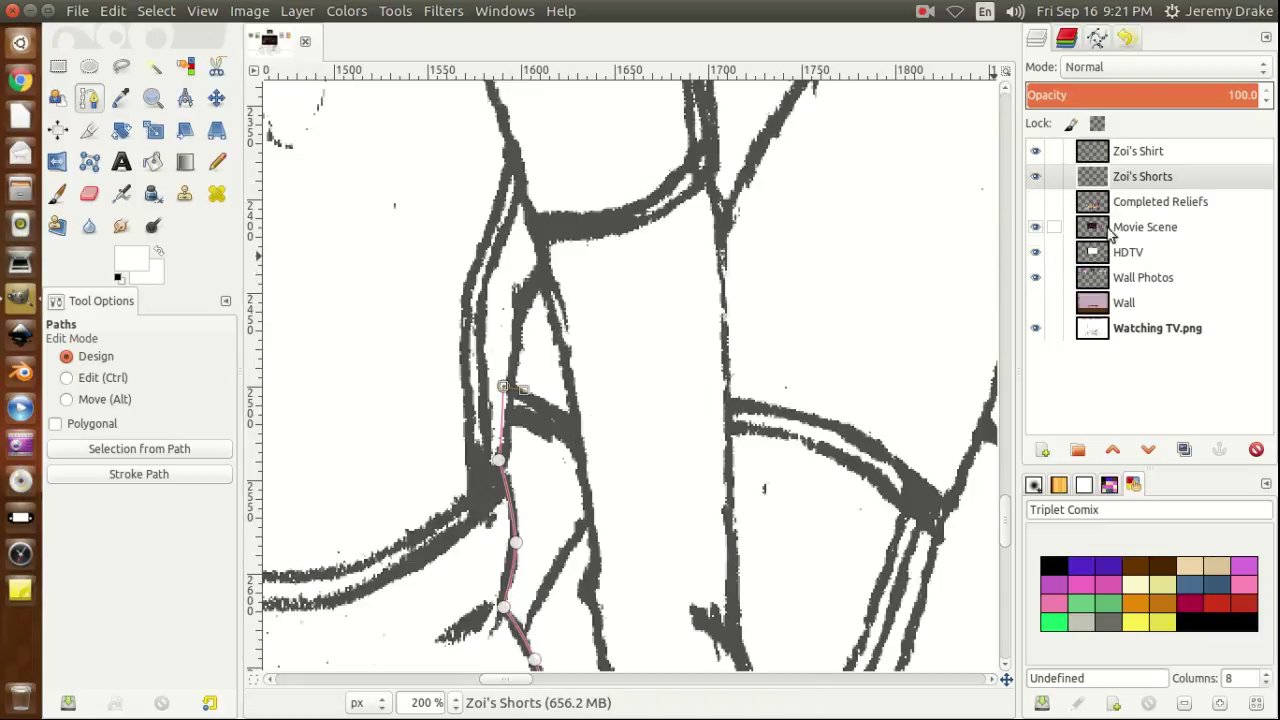
pyautogui.click(1036, 203)
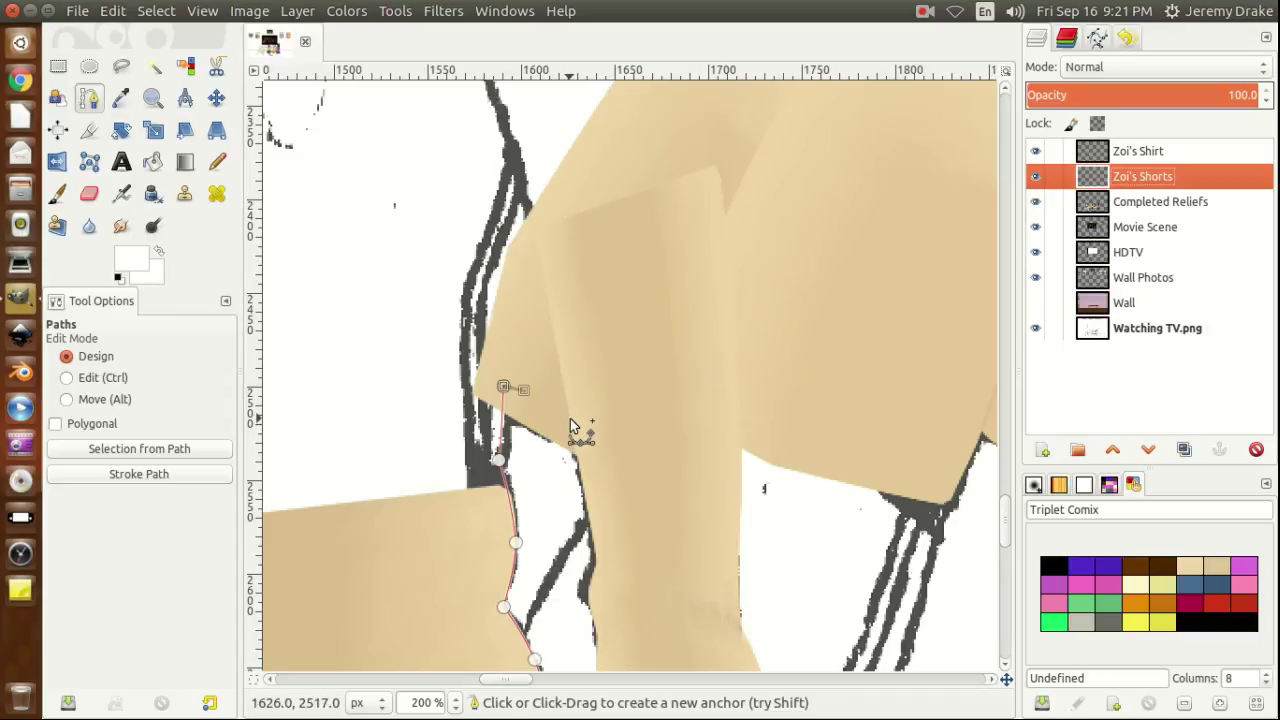
# Add curved anchors to the Zoi's Shorts 1 path down the arm's left edge, tracing the line art.
pyautogui.moveTo(570, 420)
pyautogui.mouseDown()
pyautogui.moveTo(595, 438)
pyautogui.moveTo(577, 452)
pyautogui.mouseUp()
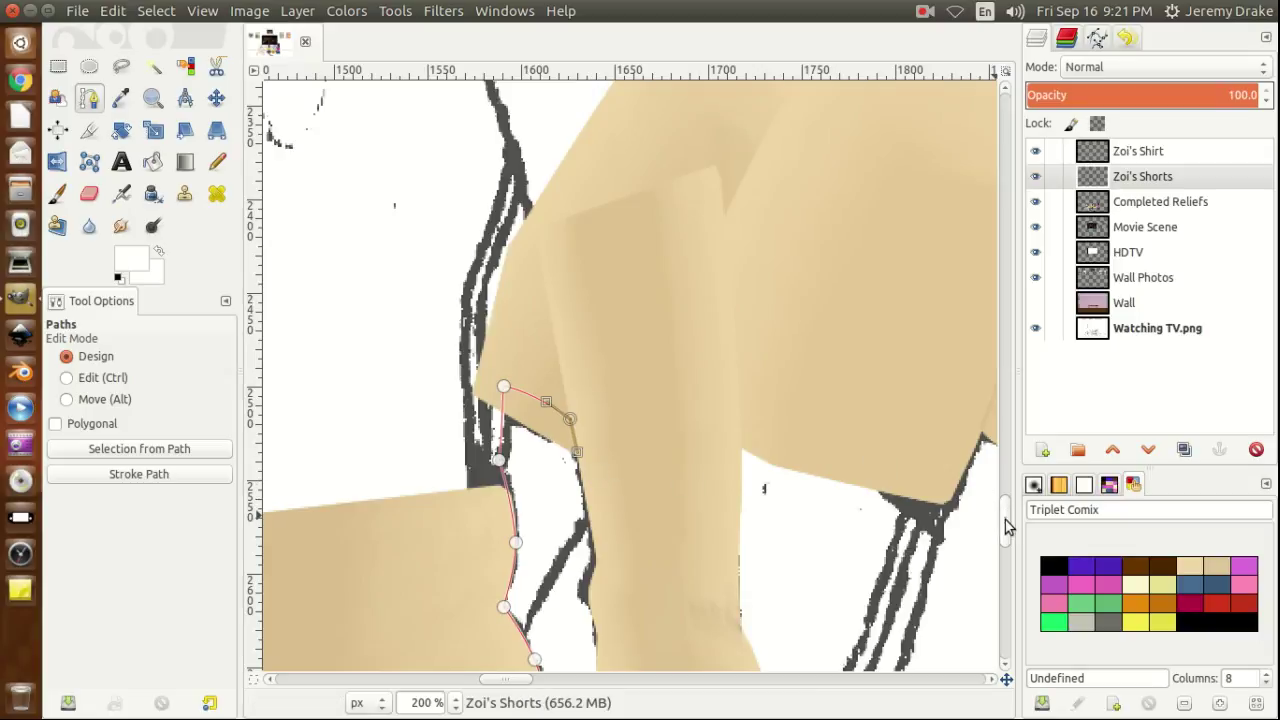
pyautogui.moveTo(1006, 520); pyautogui.dragTo(1007, 558)
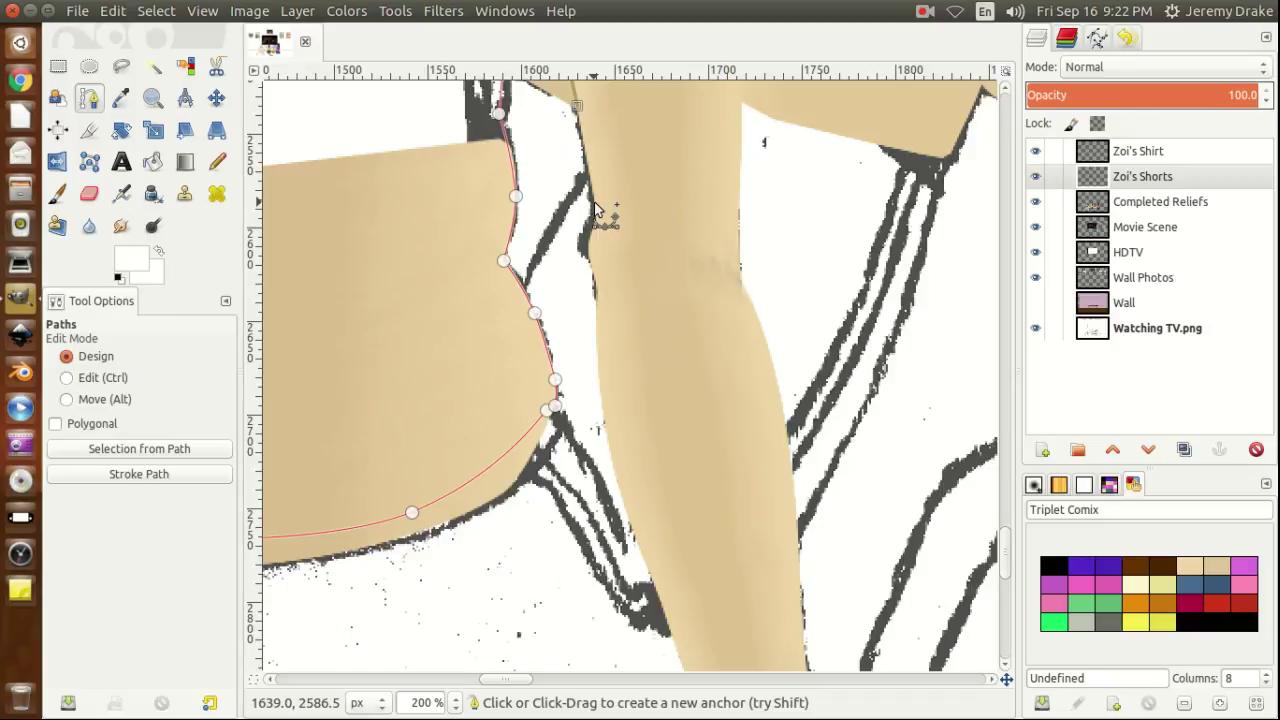
pyautogui.moveTo(595, 204); pyautogui.dragTo(601, 237)
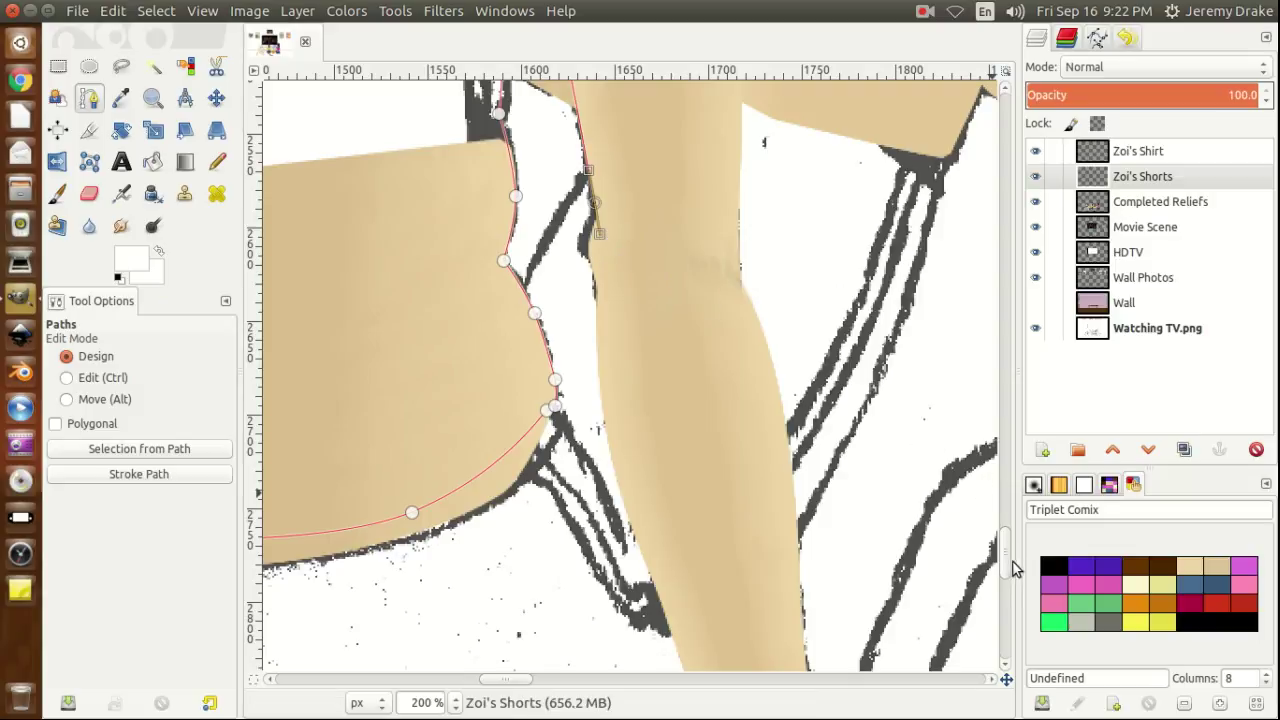
pyautogui.scroll(3, 1008, 555)
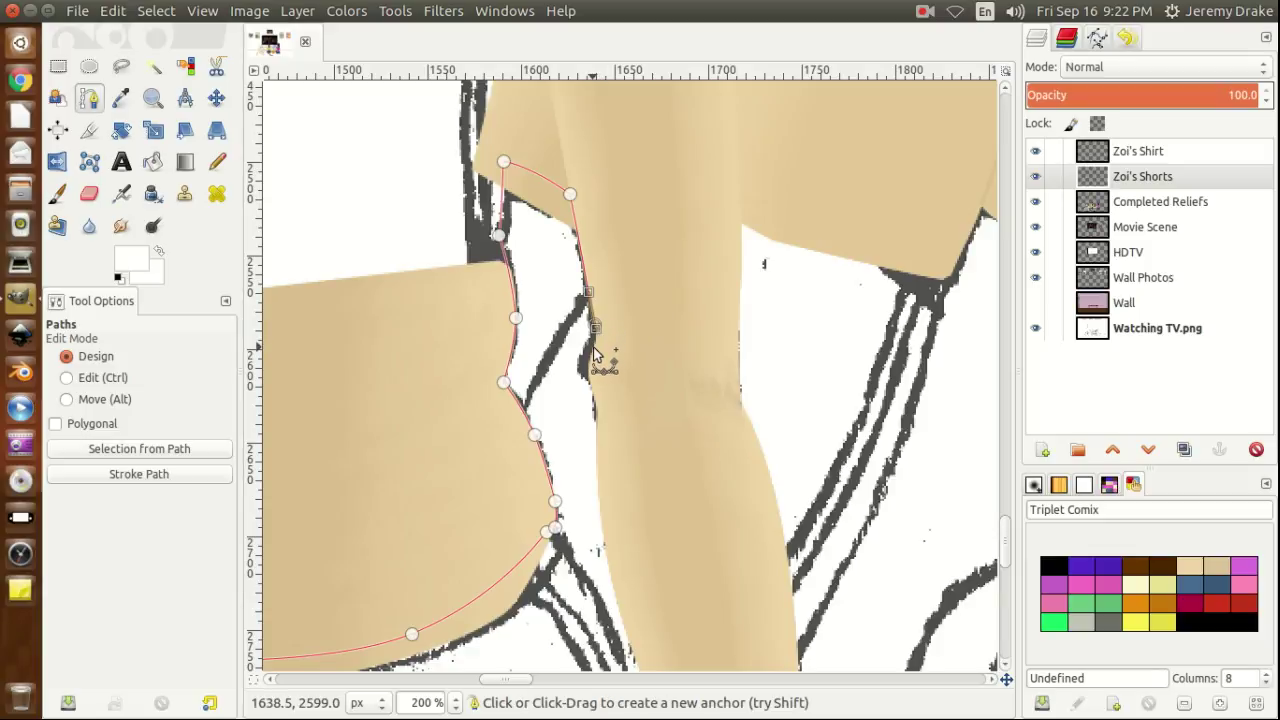
pyautogui.moveTo(594, 352); pyautogui.dragTo(589, 364)
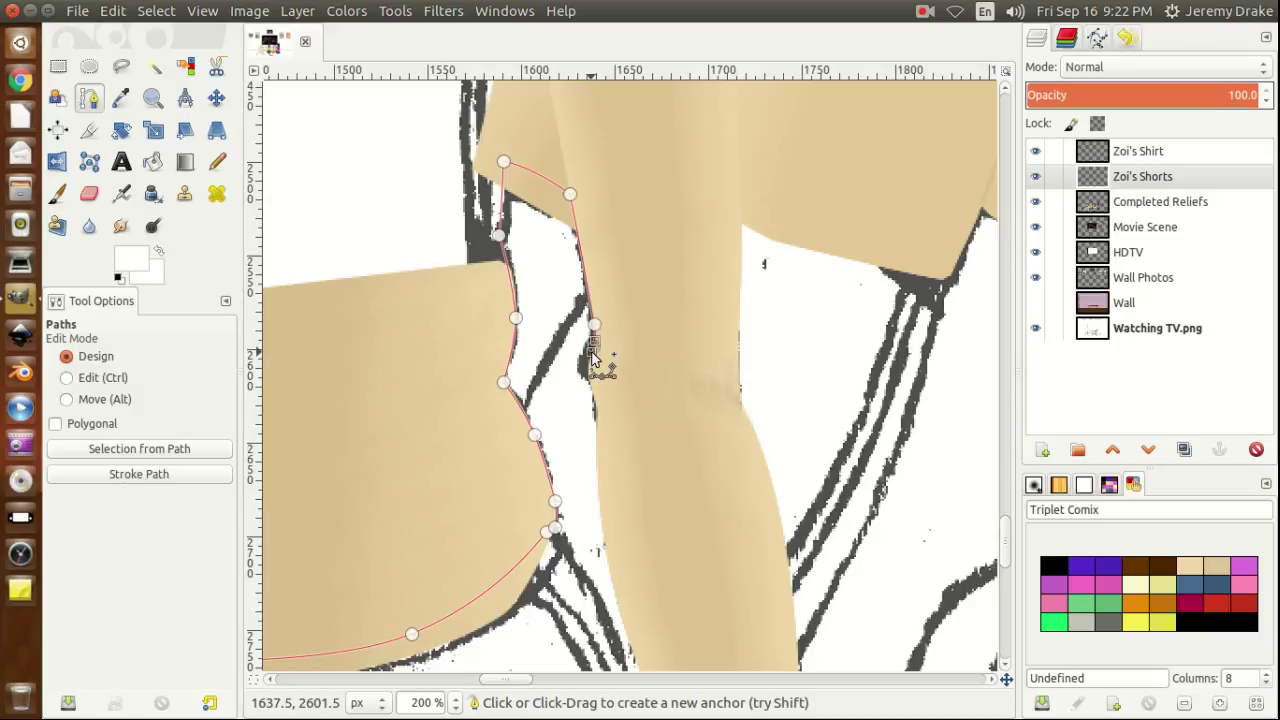
pyautogui.click(593, 346)
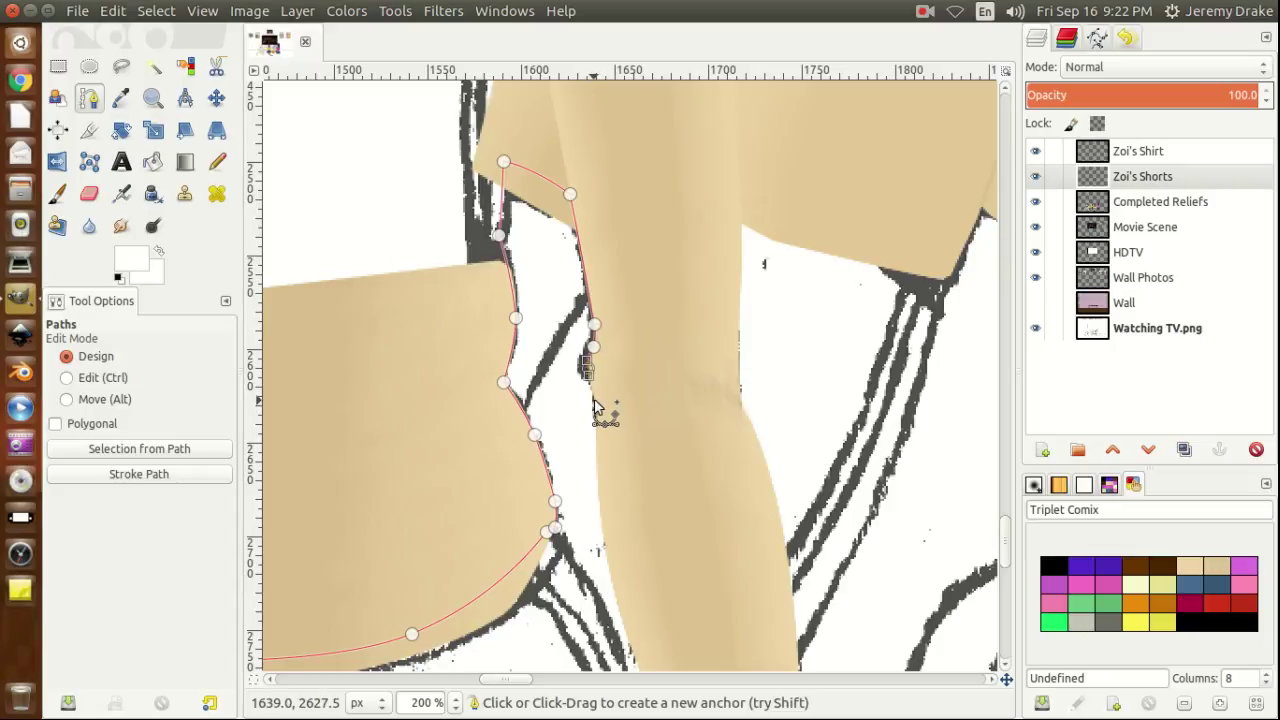
pyautogui.click(594, 398)
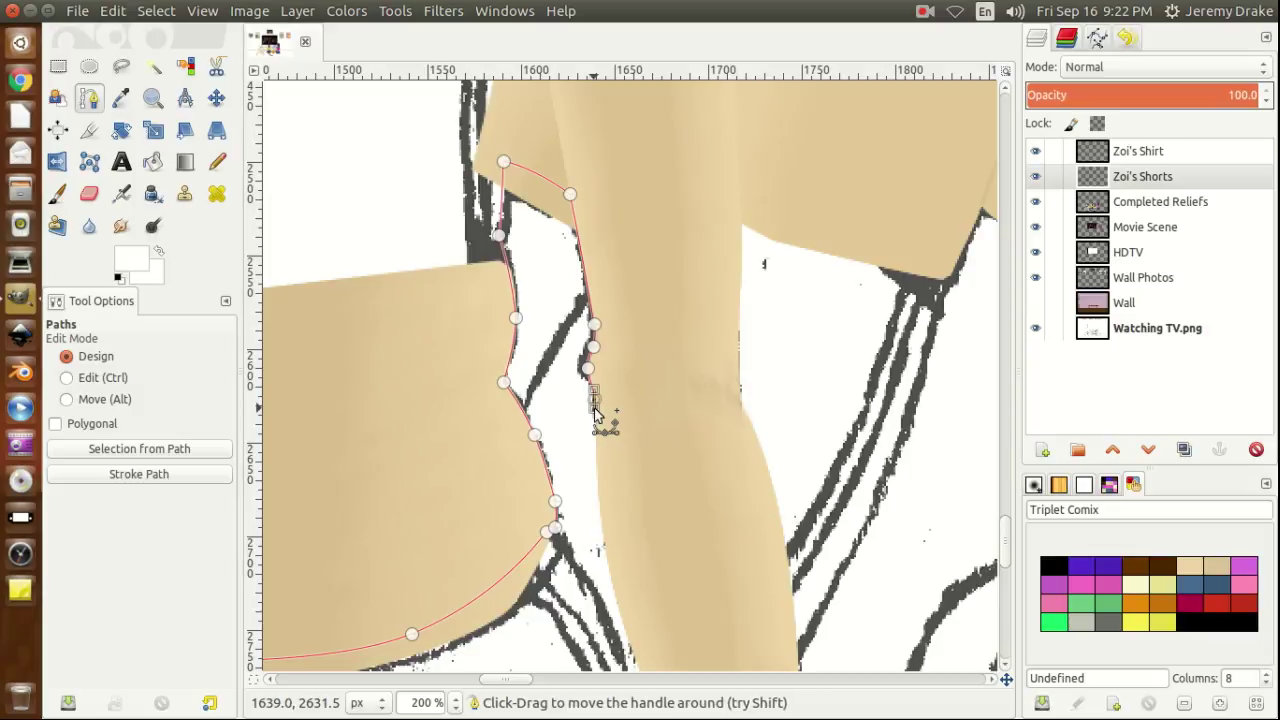
pyautogui.moveTo(595, 414); pyautogui.dragTo(594, 434)
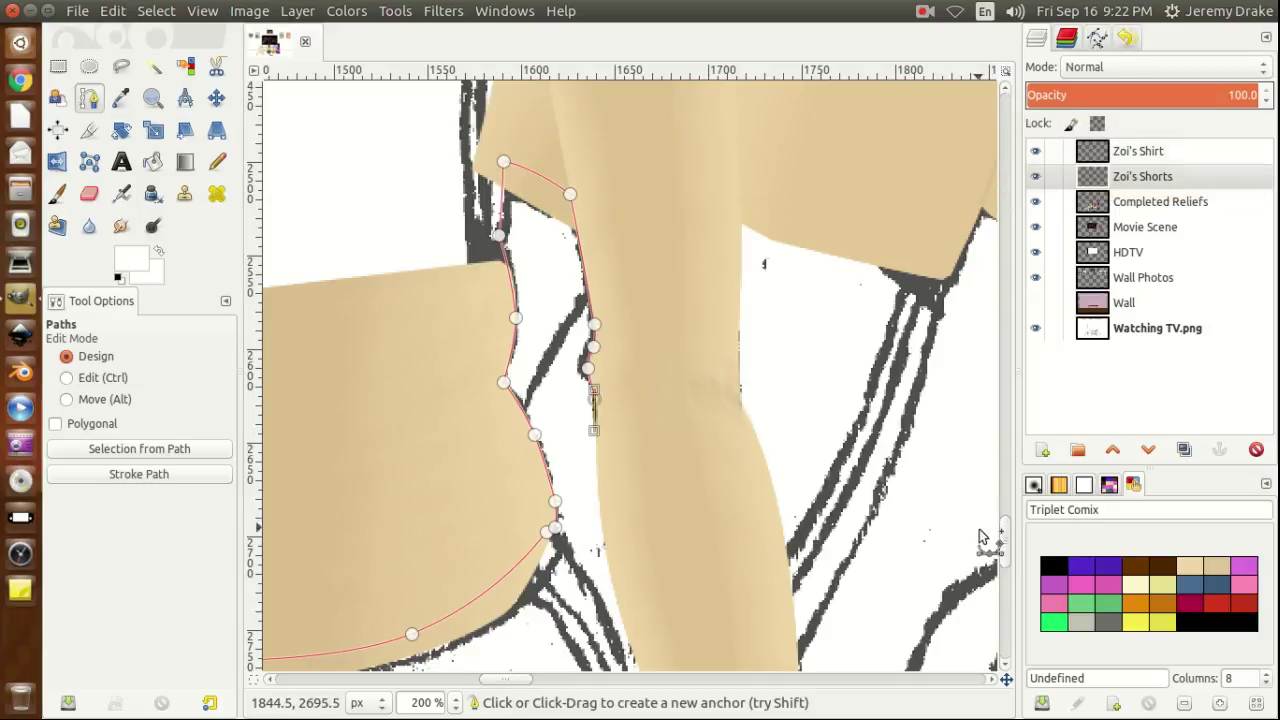
pyautogui.moveTo(1006, 548); pyautogui.dragTo(1006, 575)
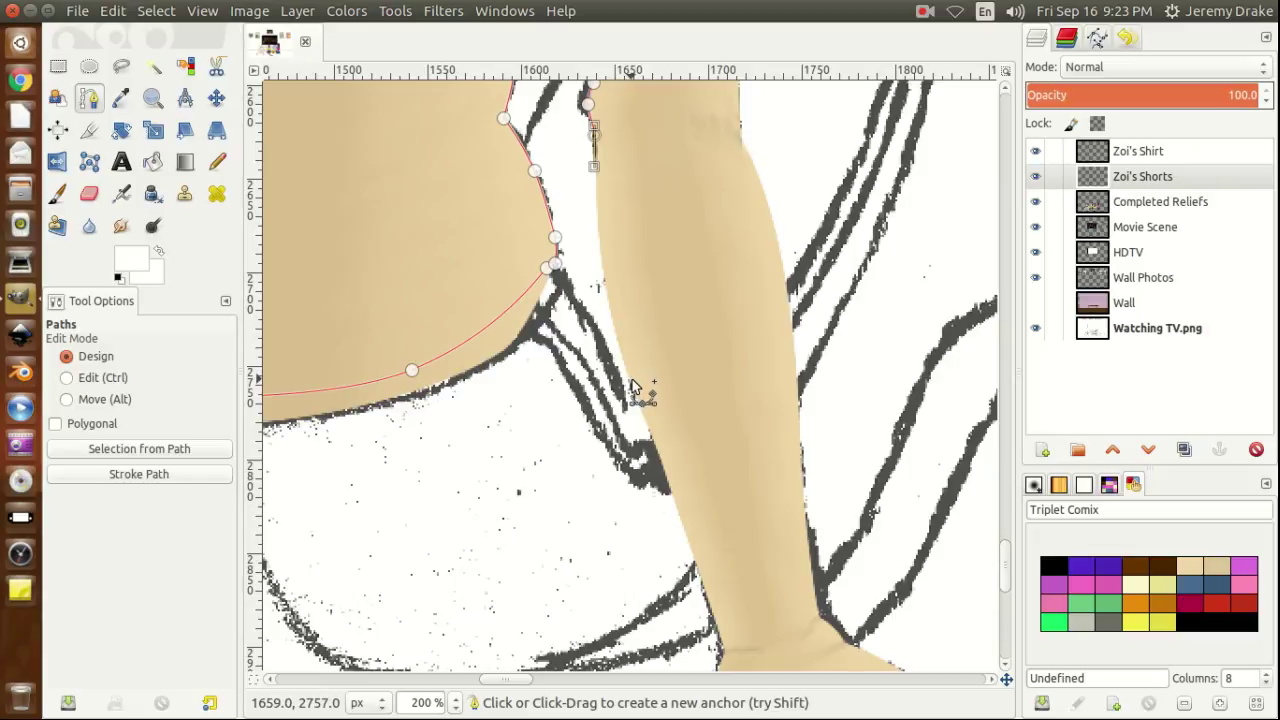
# Add an anchor lower on the arm, then adjust the upper and lower anchors' handles to hug the outline.
pyautogui.moveTo(630, 380); pyautogui.dragTo(651, 445)
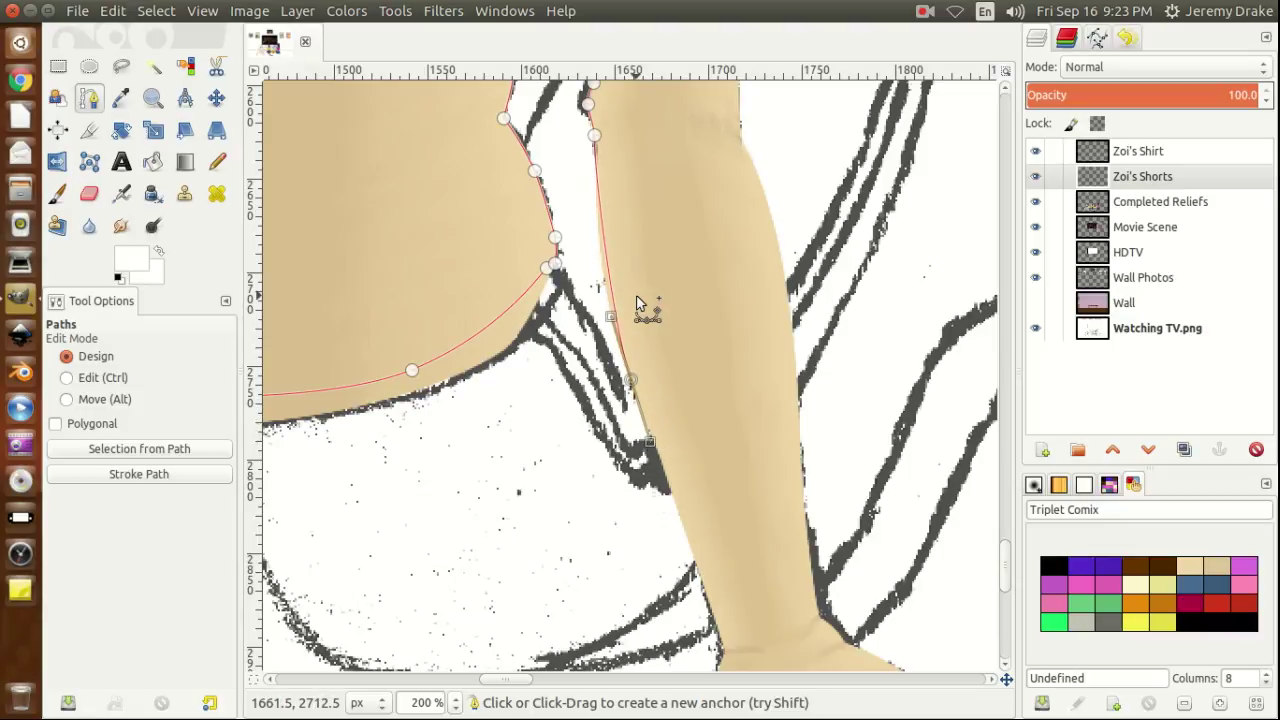
pyautogui.click(594, 136)
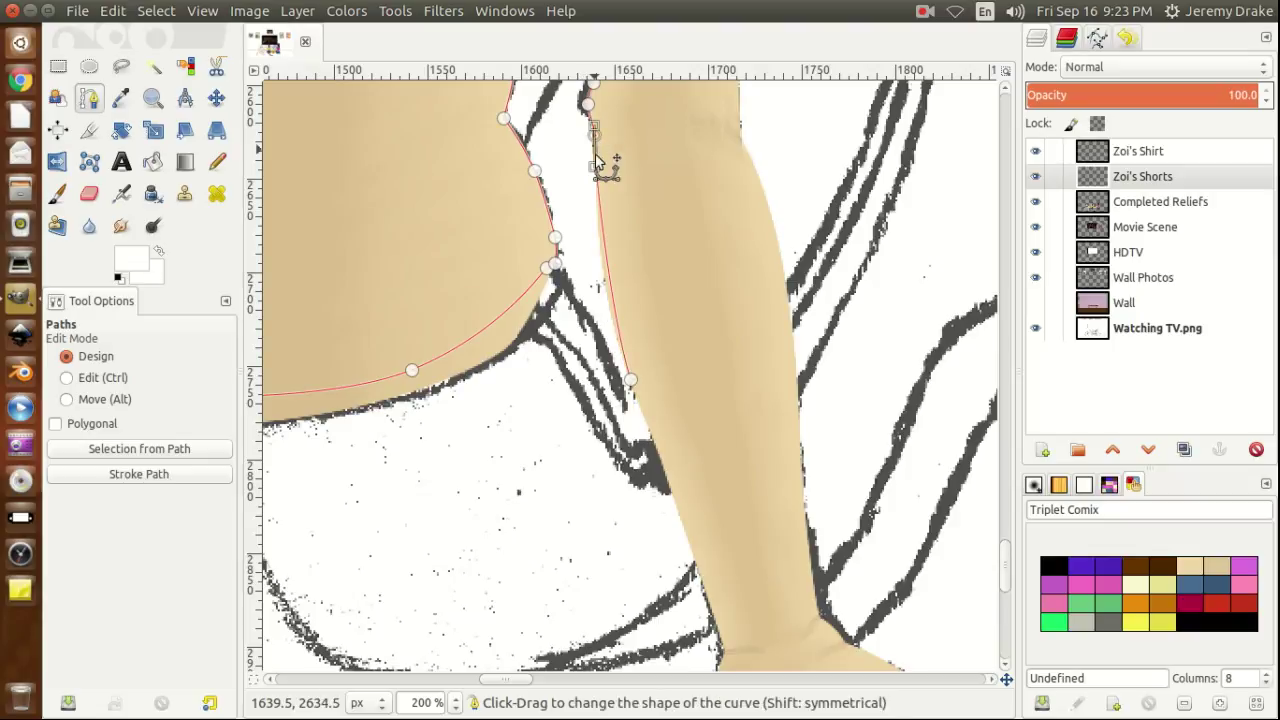
pyautogui.moveTo(591, 190)
pyautogui.mouseDown()
pyautogui.moveTo(597, 236)
pyautogui.moveTo(594, 175)
pyautogui.mouseUp()
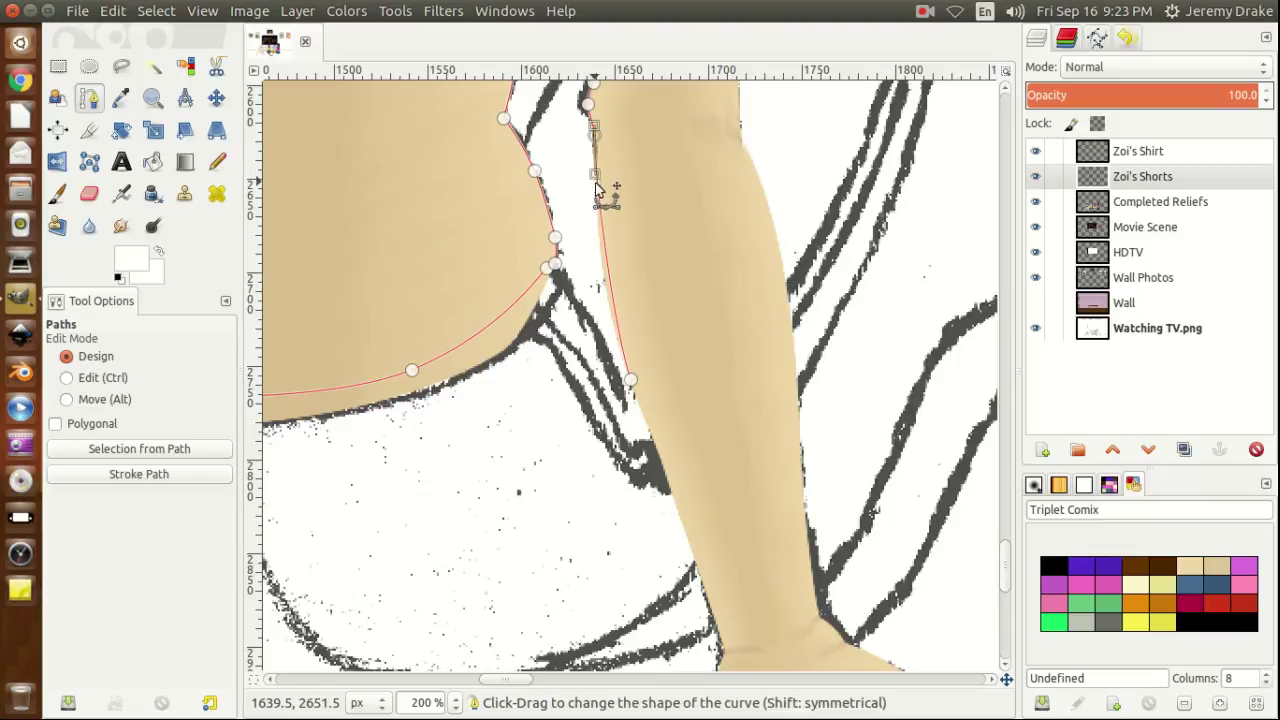
pyautogui.click(633, 382)
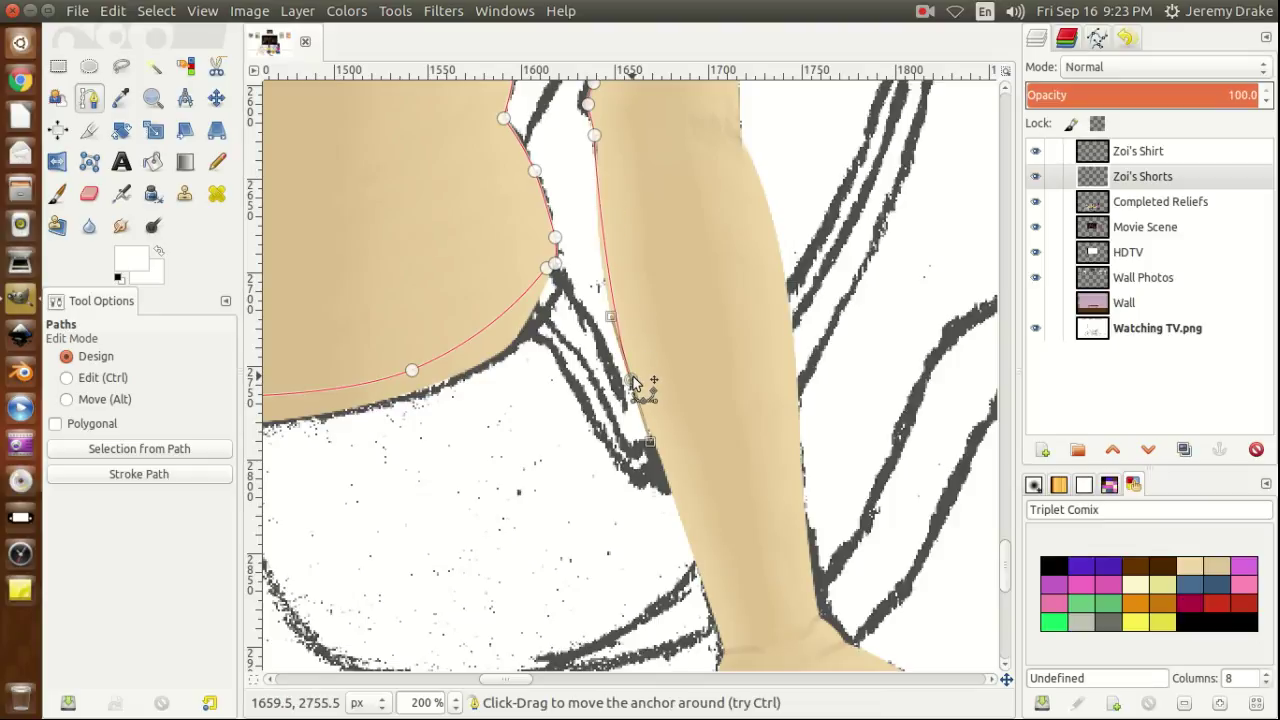
pyautogui.moveTo(609, 322); pyautogui.dragTo(604, 315)
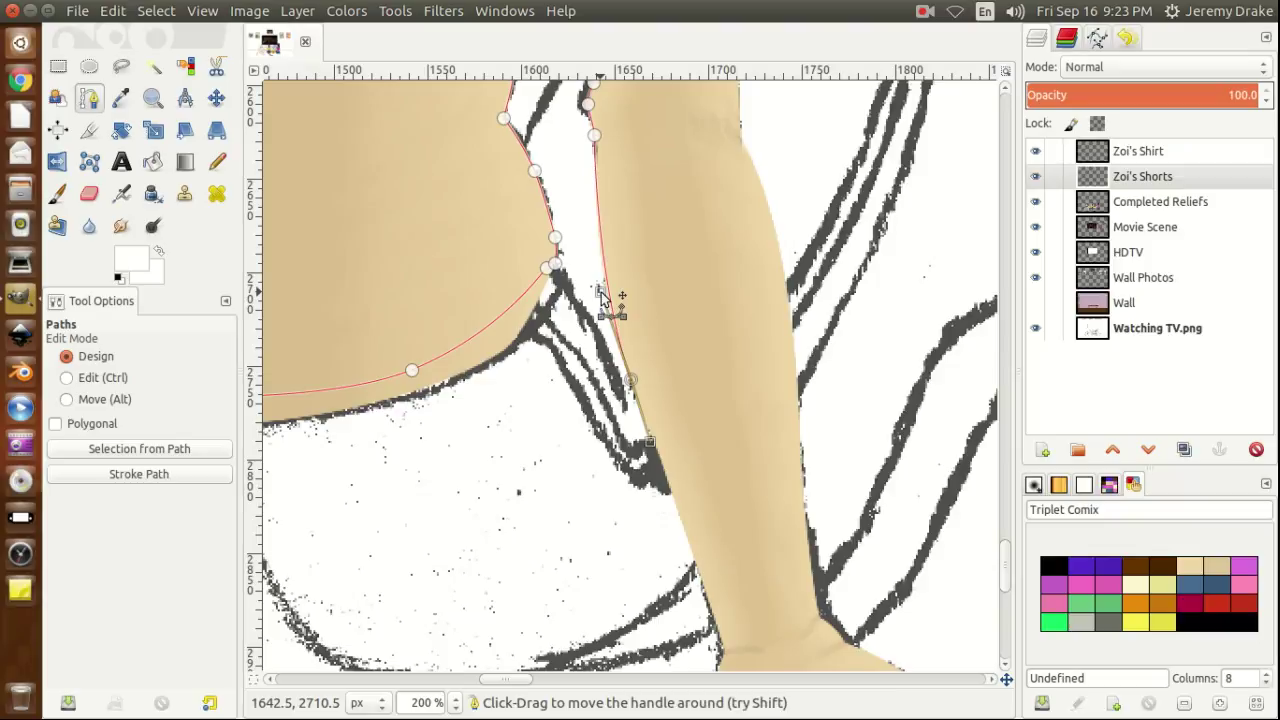
pyautogui.moveTo(601, 292); pyautogui.dragTo(598, 299)
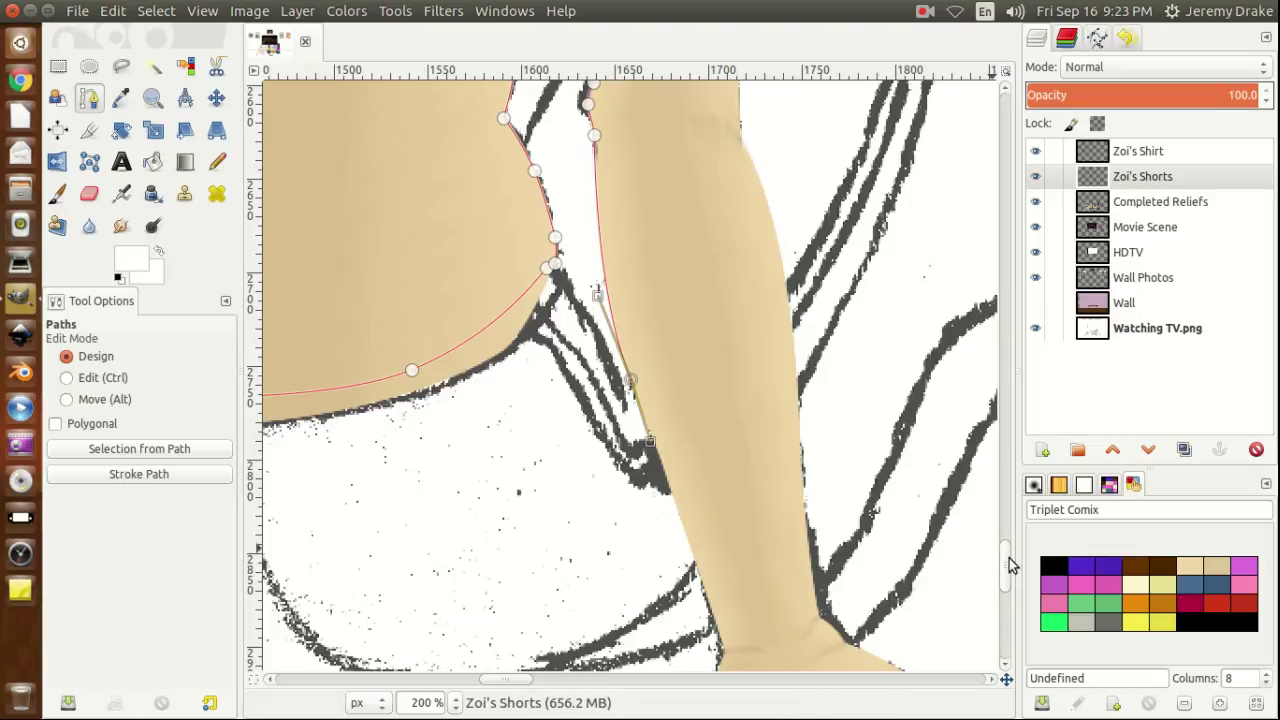
pyautogui.moveTo(1006, 564); pyautogui.dragTo(1006, 585)
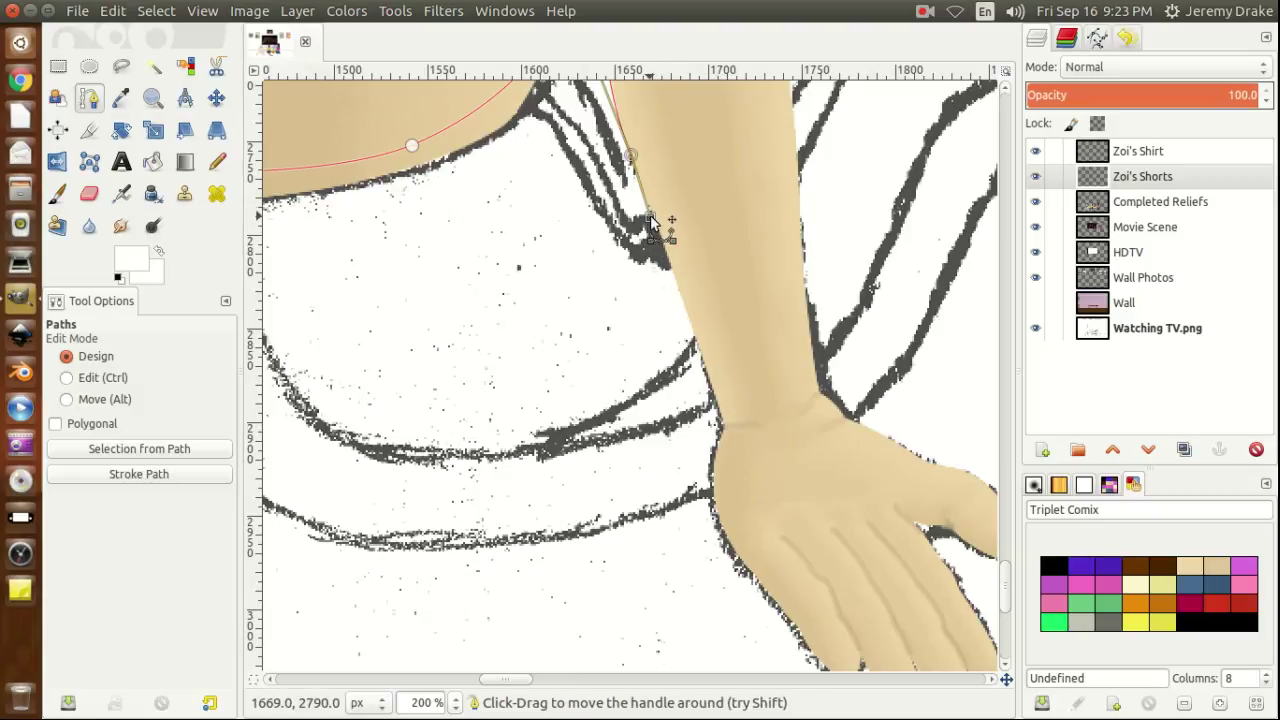
# Fit the arm-edge handle and add curved anchors at the wrist.
pyautogui.moveTo(651, 222); pyautogui.dragTo(657, 222)
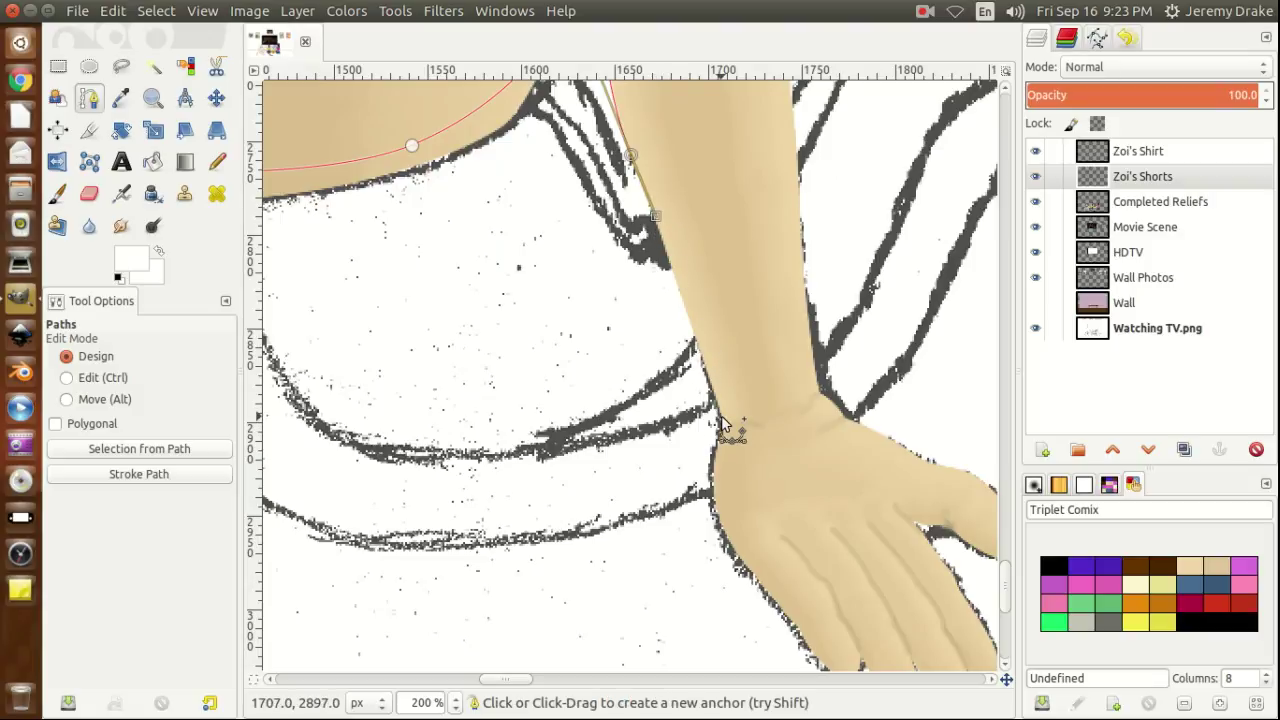
pyautogui.moveTo(722, 425); pyautogui.dragTo(728, 456)
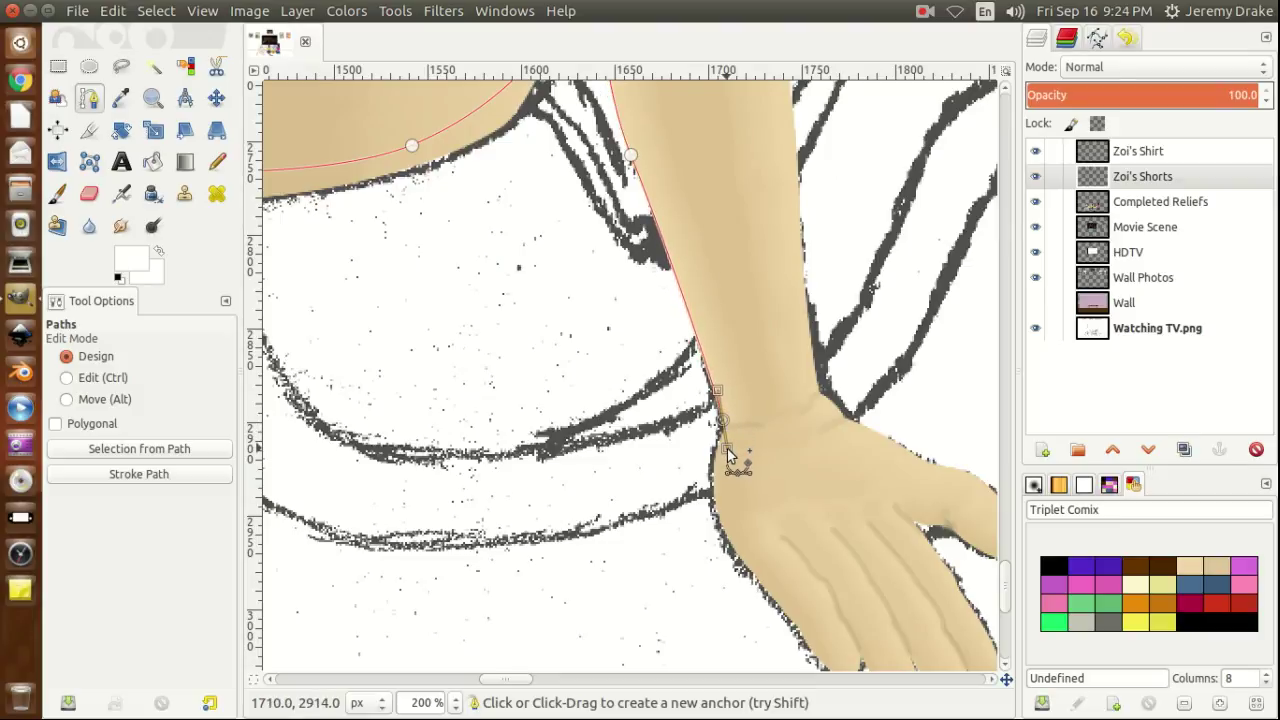
pyautogui.moveTo(727, 453); pyautogui.dragTo(723, 428)
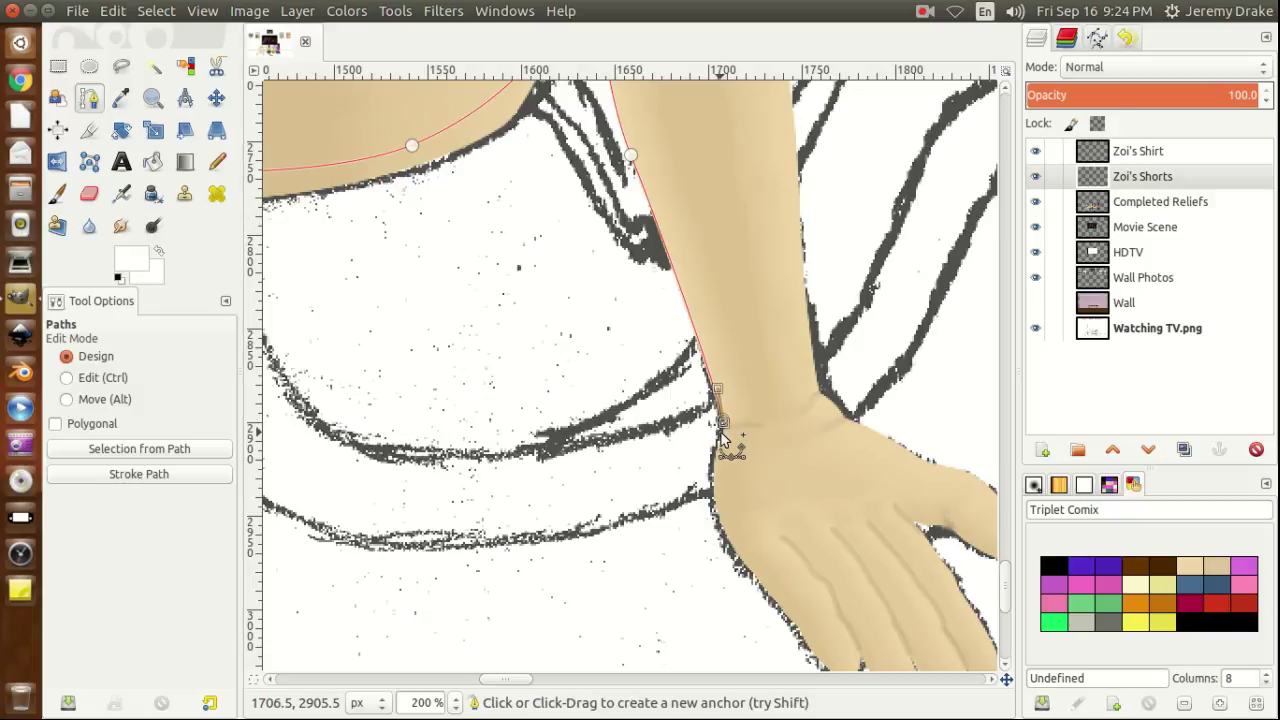
pyautogui.click(721, 431)
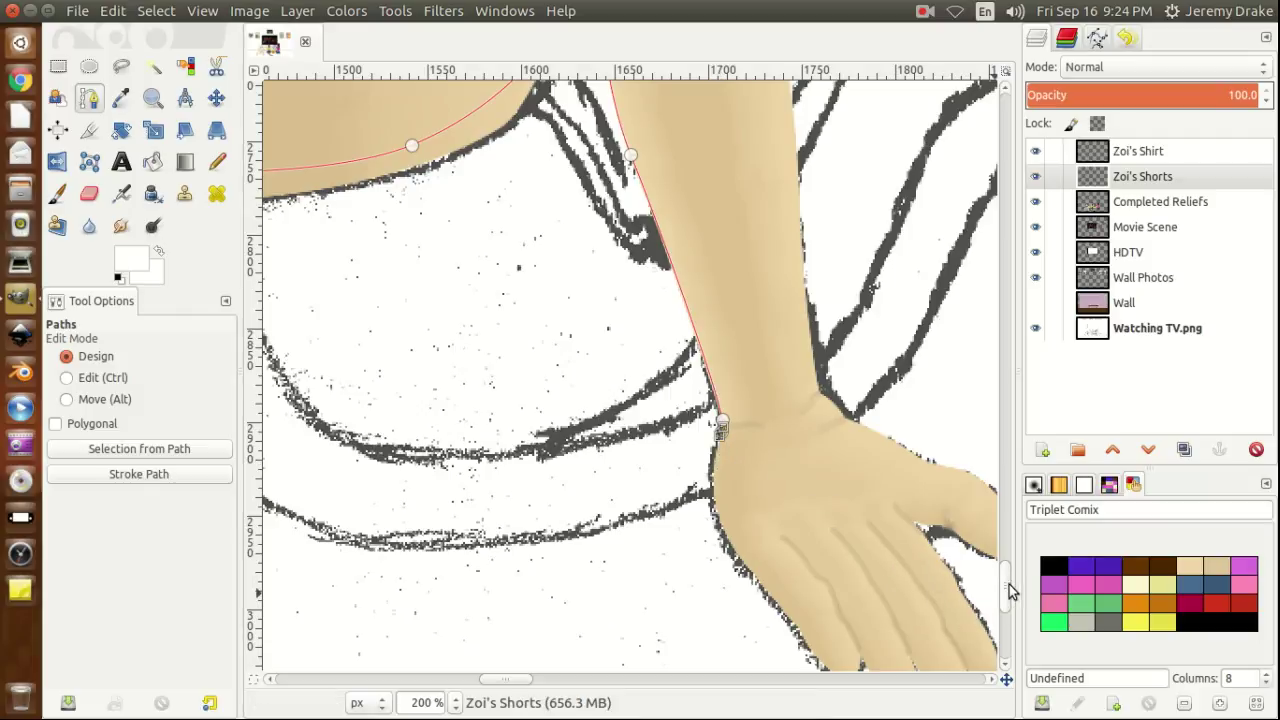
pyautogui.moveTo(1006, 584); pyautogui.dragTo(1006, 606)
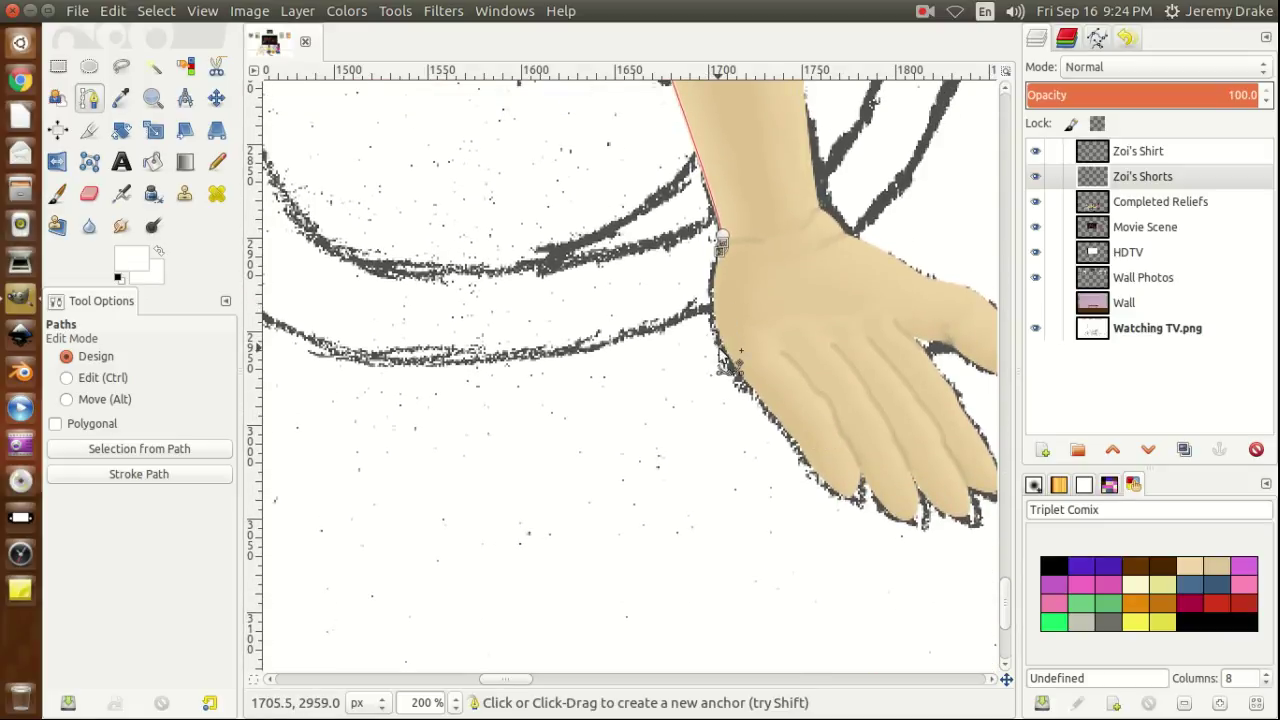
# Add anchors along the hand's edge, nudging each onto the outline.
pyautogui.moveTo(729, 360); pyautogui.dragTo(760, 399)
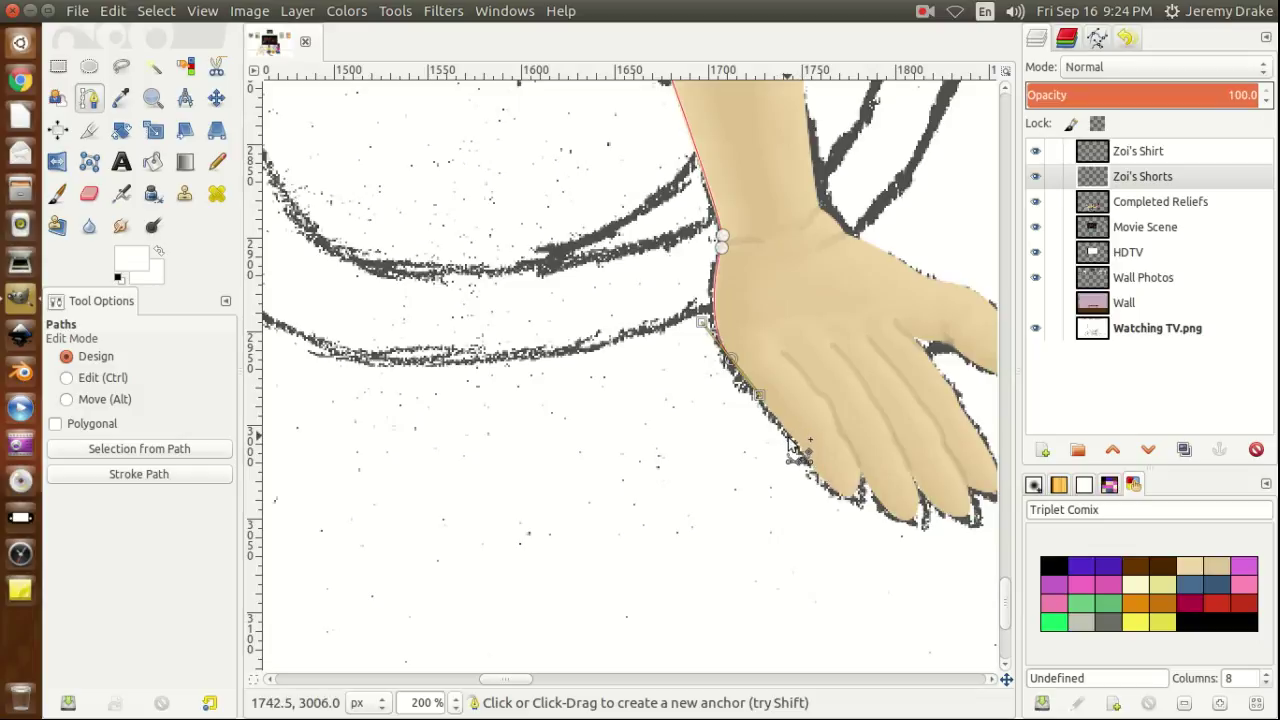
pyautogui.click(767, 412)
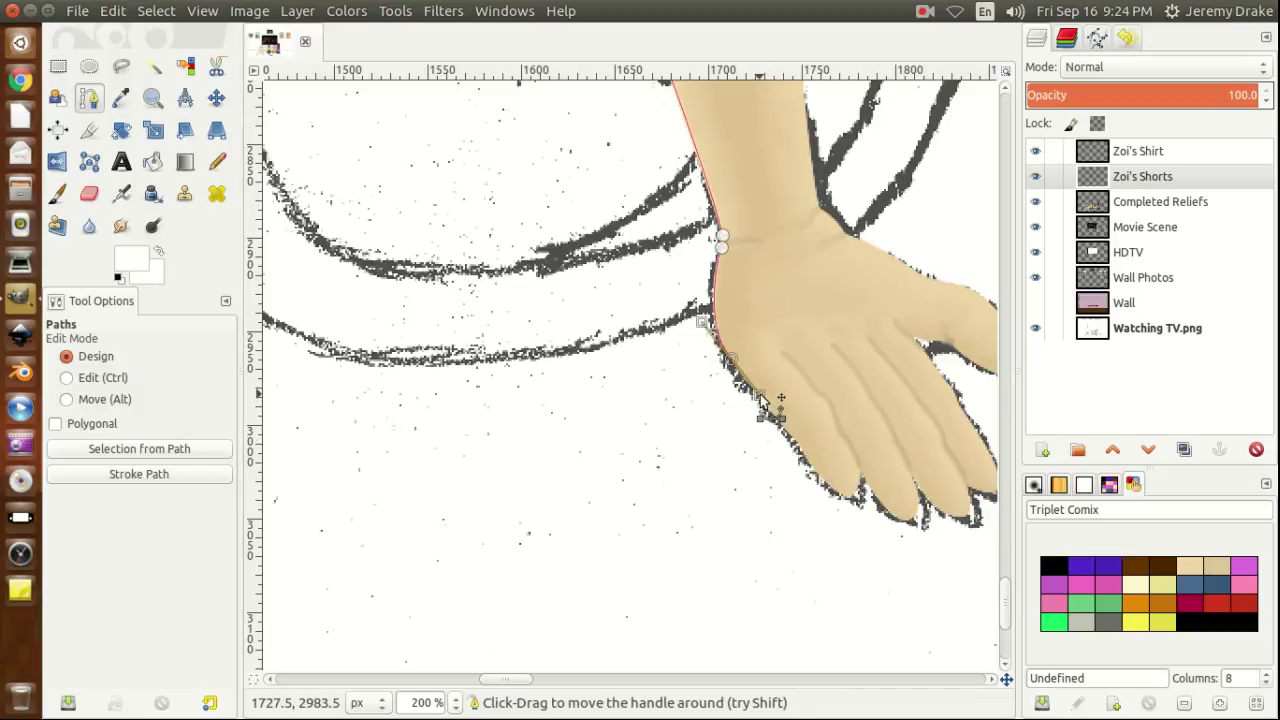
pyautogui.moveTo(759, 399); pyautogui.dragTo(747, 384)
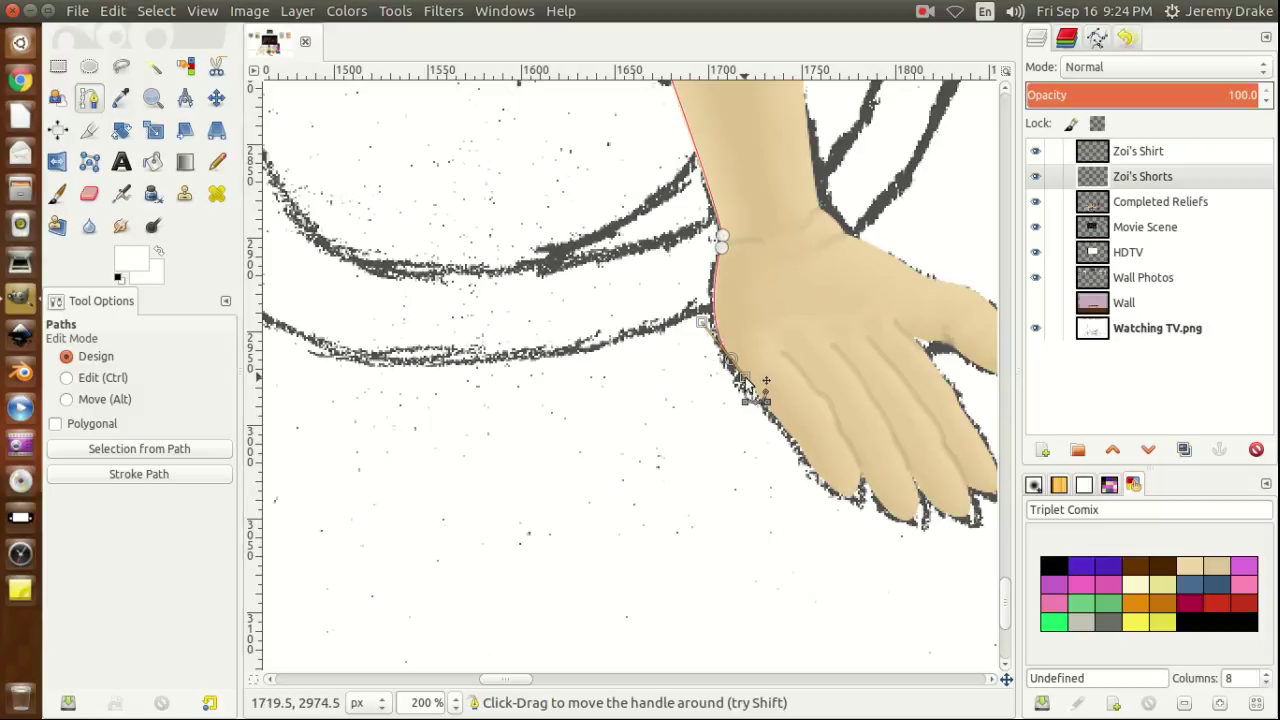
pyautogui.click(778, 417)
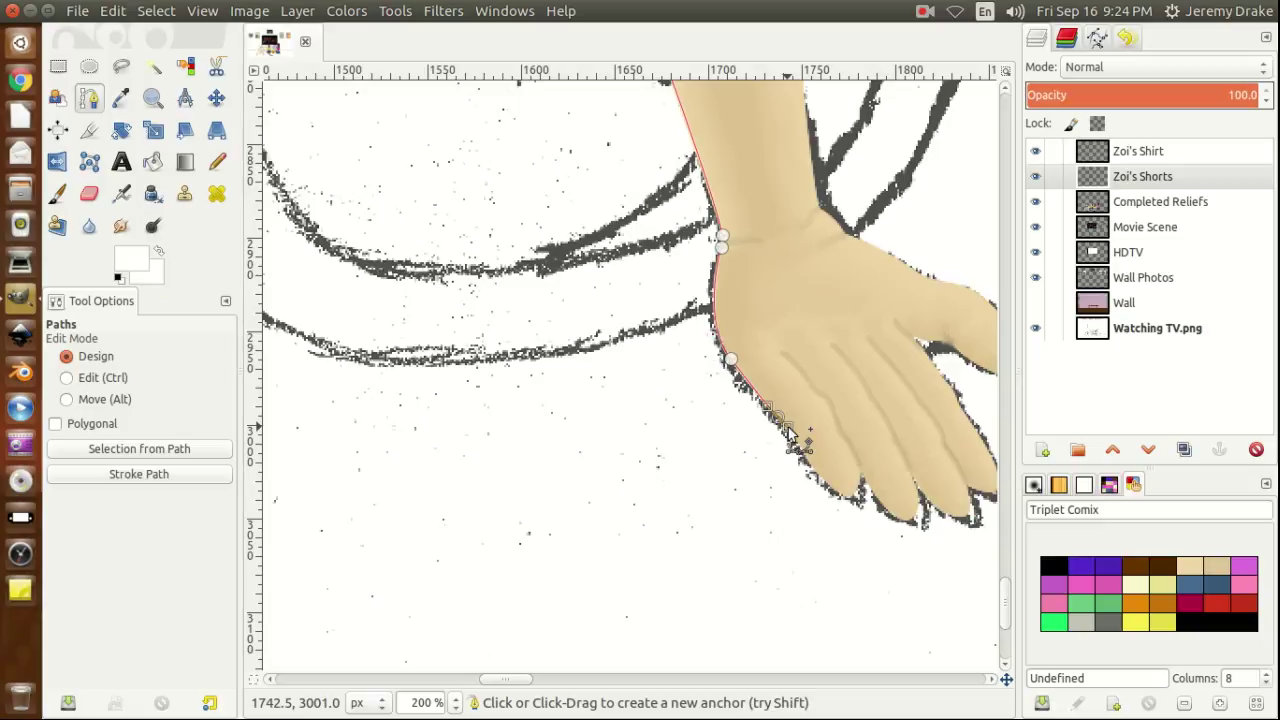
pyautogui.moveTo(783, 425); pyautogui.dragTo(781, 424)
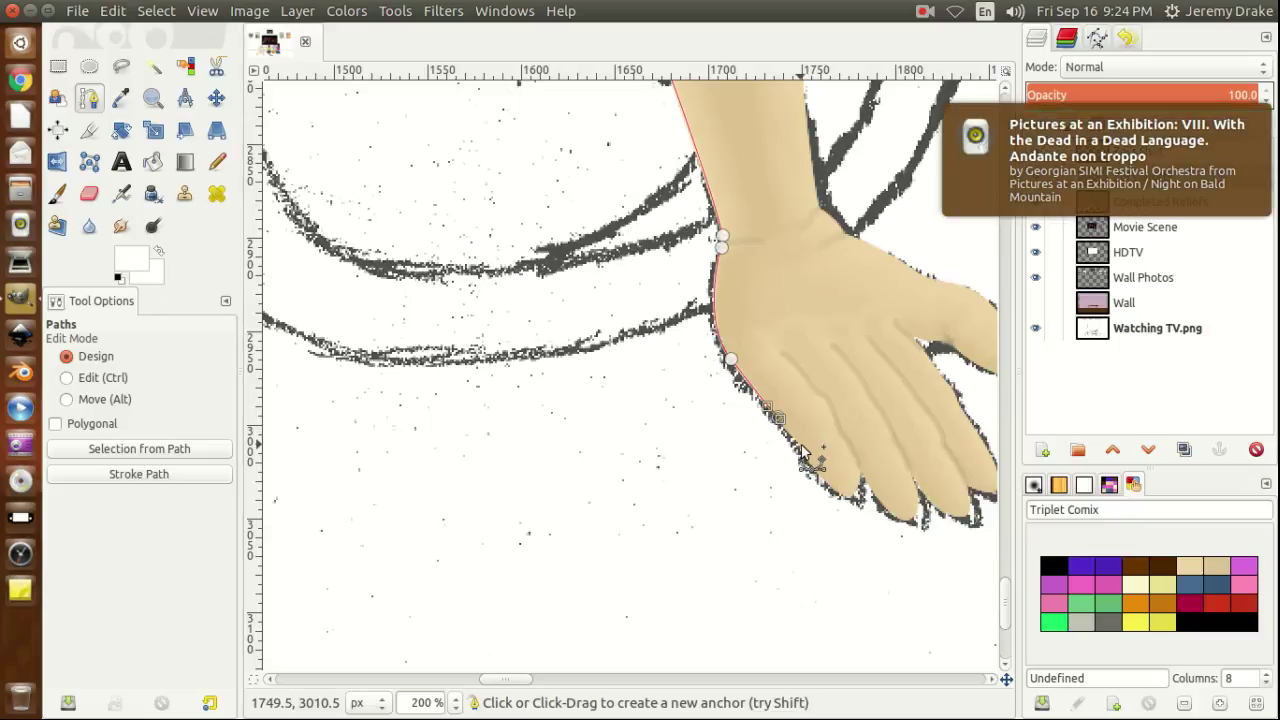
pyautogui.click(800, 448)
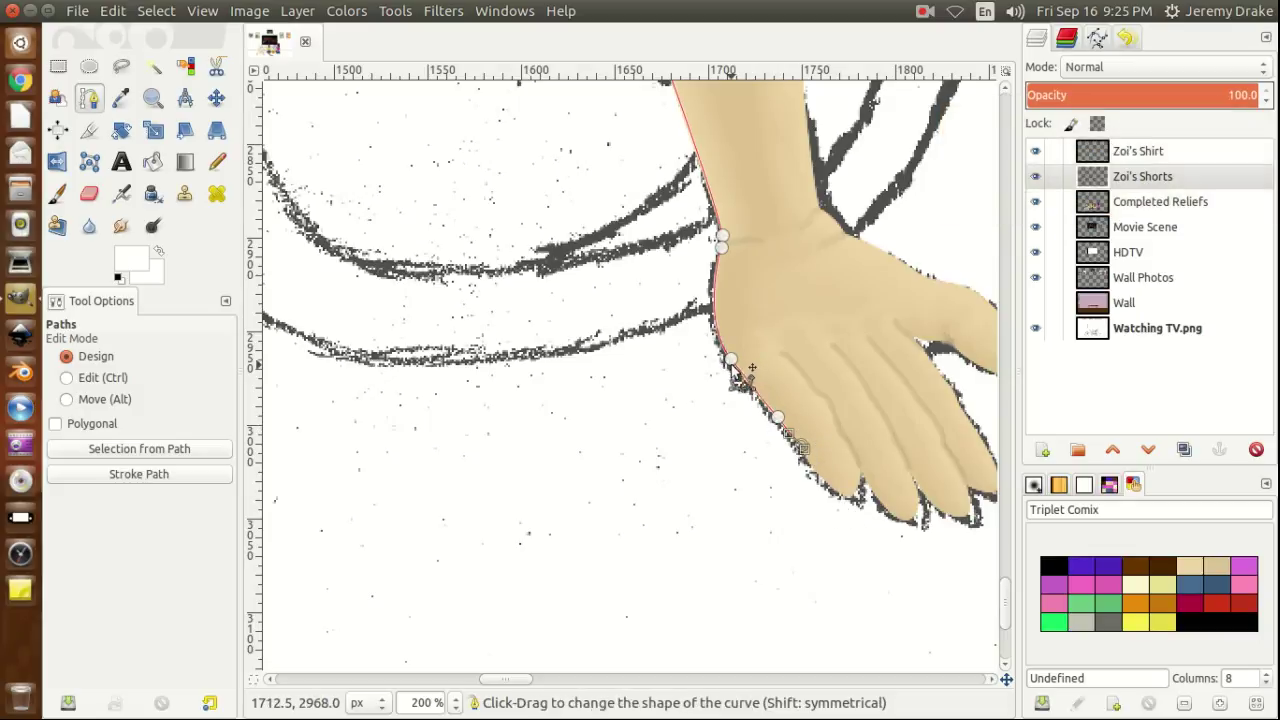
# Pull the anchor up toward the wrist and bend the curves around it to match the drawing.
pyautogui.moveTo(731, 360); pyautogui.dragTo(714, 310)
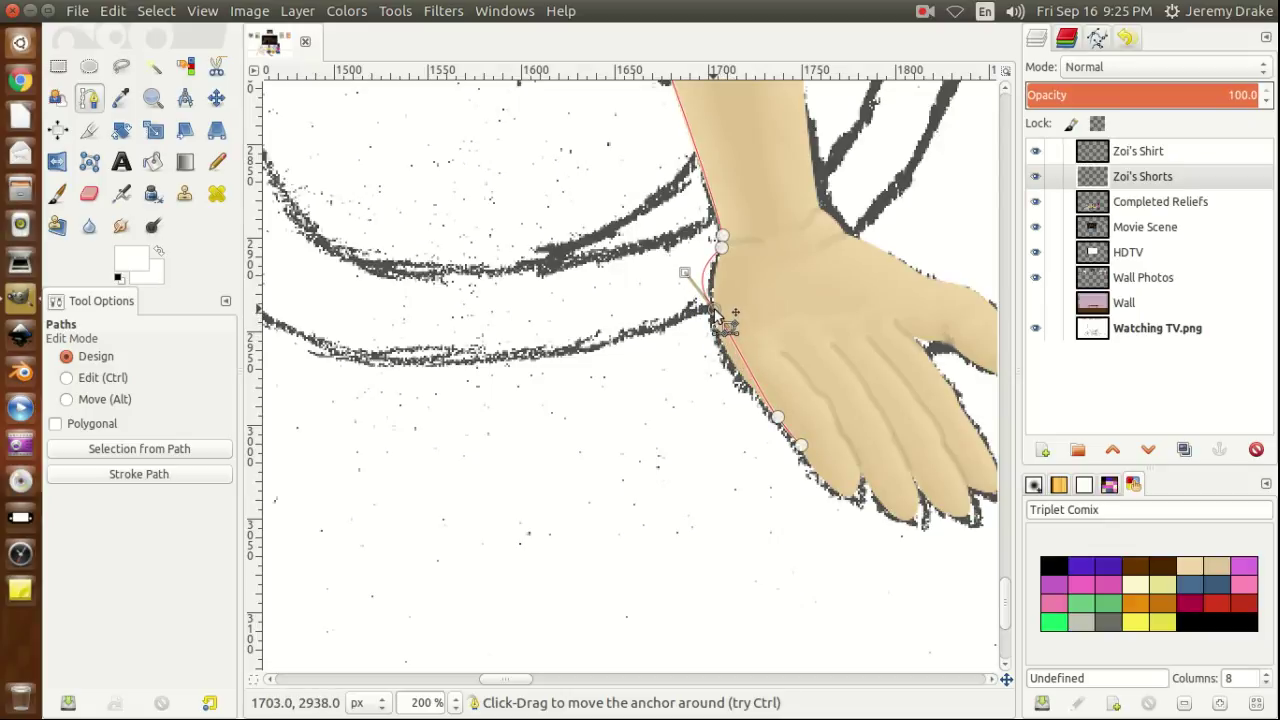
pyautogui.moveTo(714, 311); pyautogui.dragTo(713, 311)
pyautogui.moveTo(681, 271); pyautogui.dragTo(706, 298)
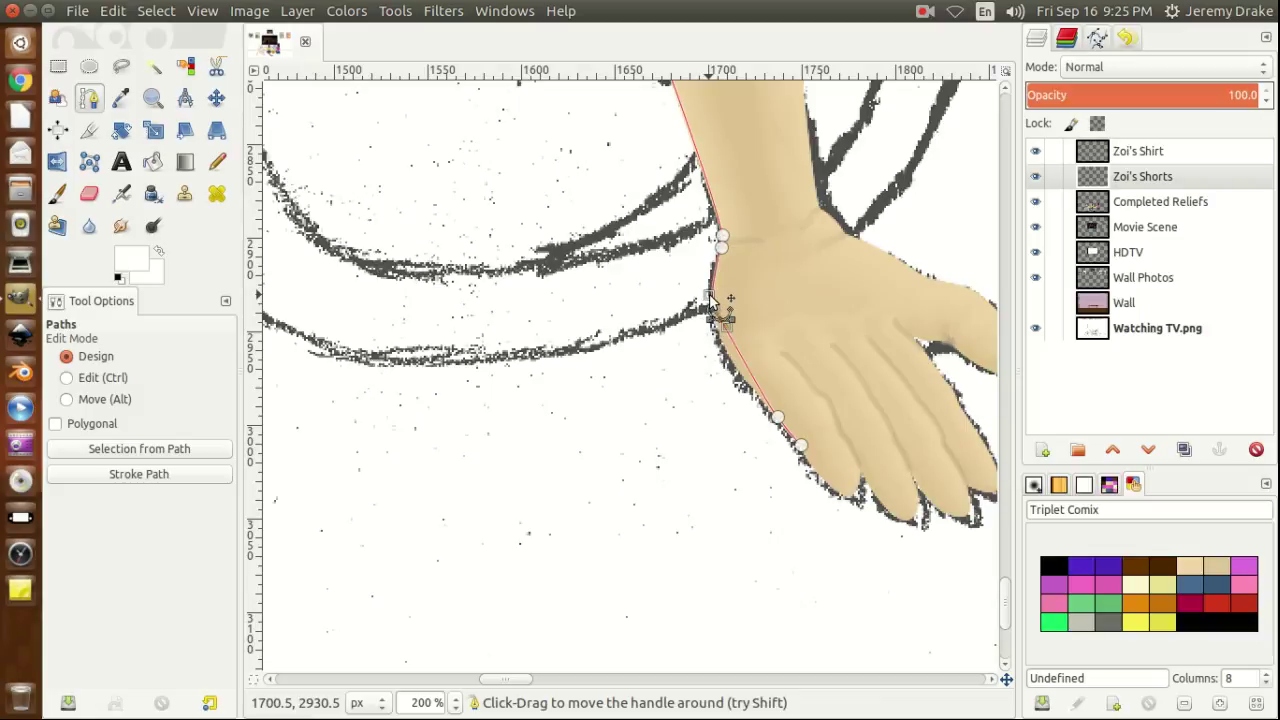
pyautogui.moveTo(737, 337); pyautogui.dragTo(692, 315)
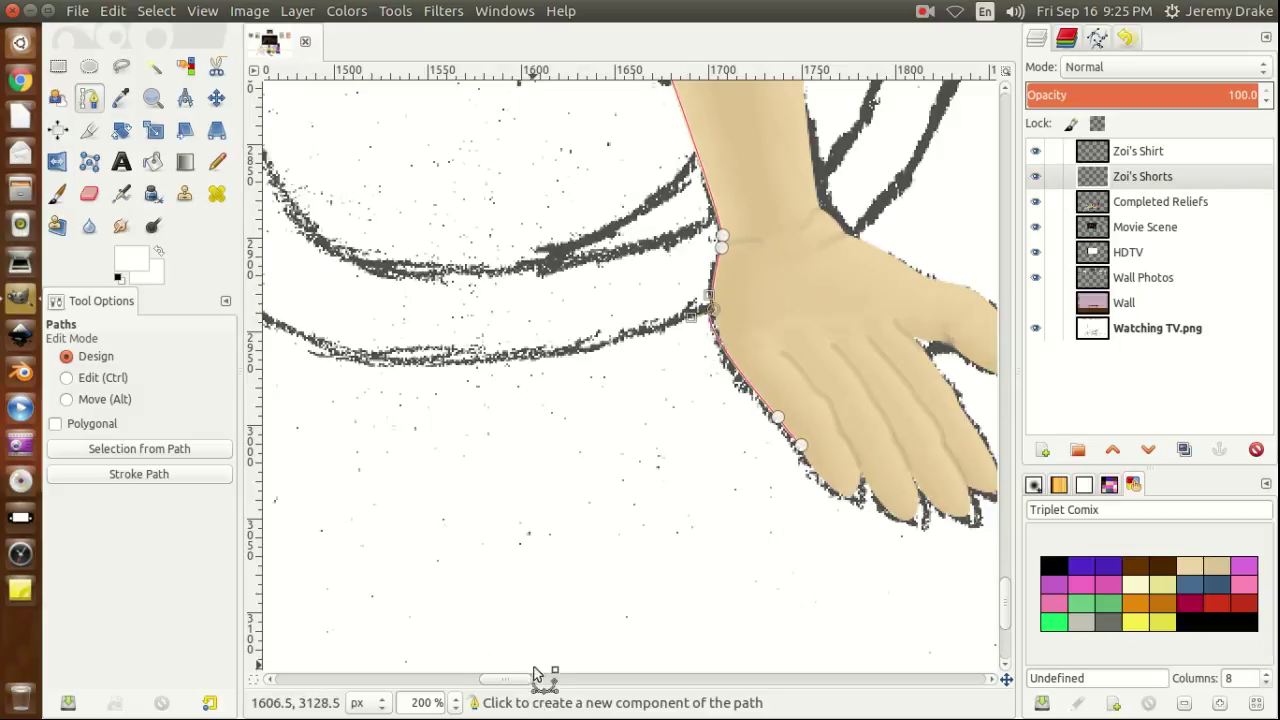
# Reshape the curve near the wrist and move the anchor below it to the left.
pyautogui.hscroll(-3, 514, 684)
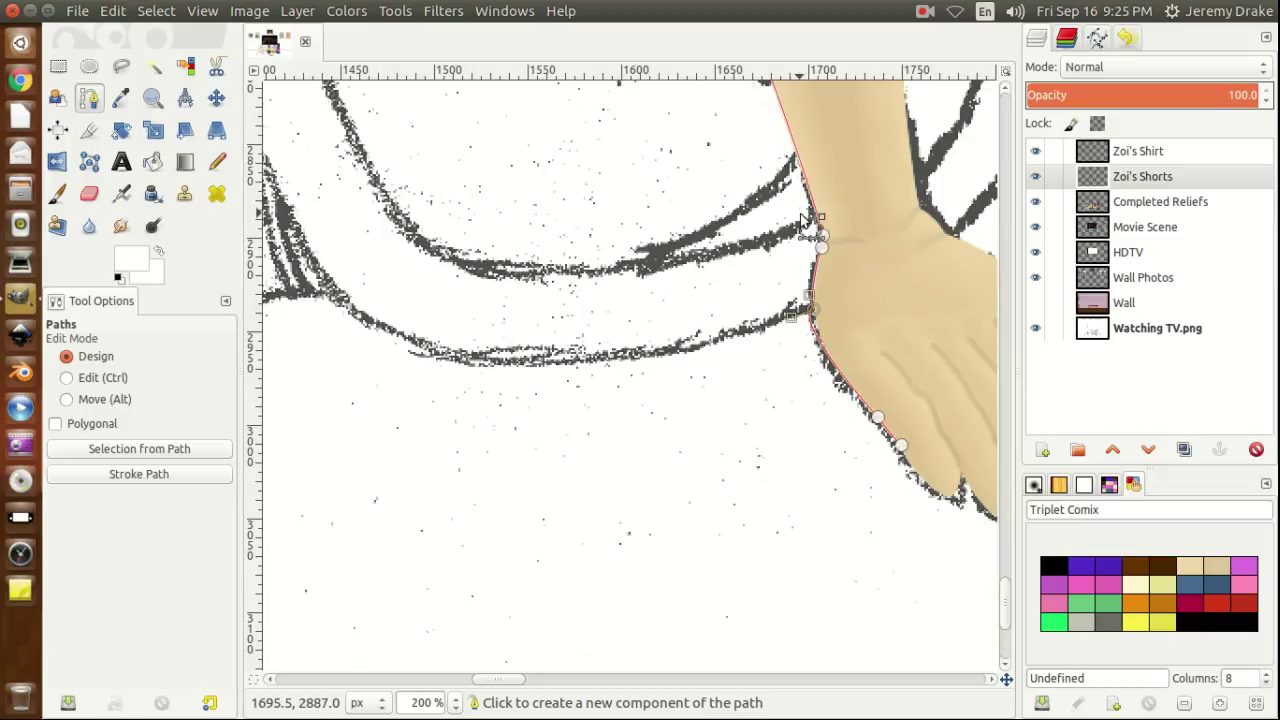
pyautogui.moveTo(822, 240); pyautogui.dragTo(795, 160)
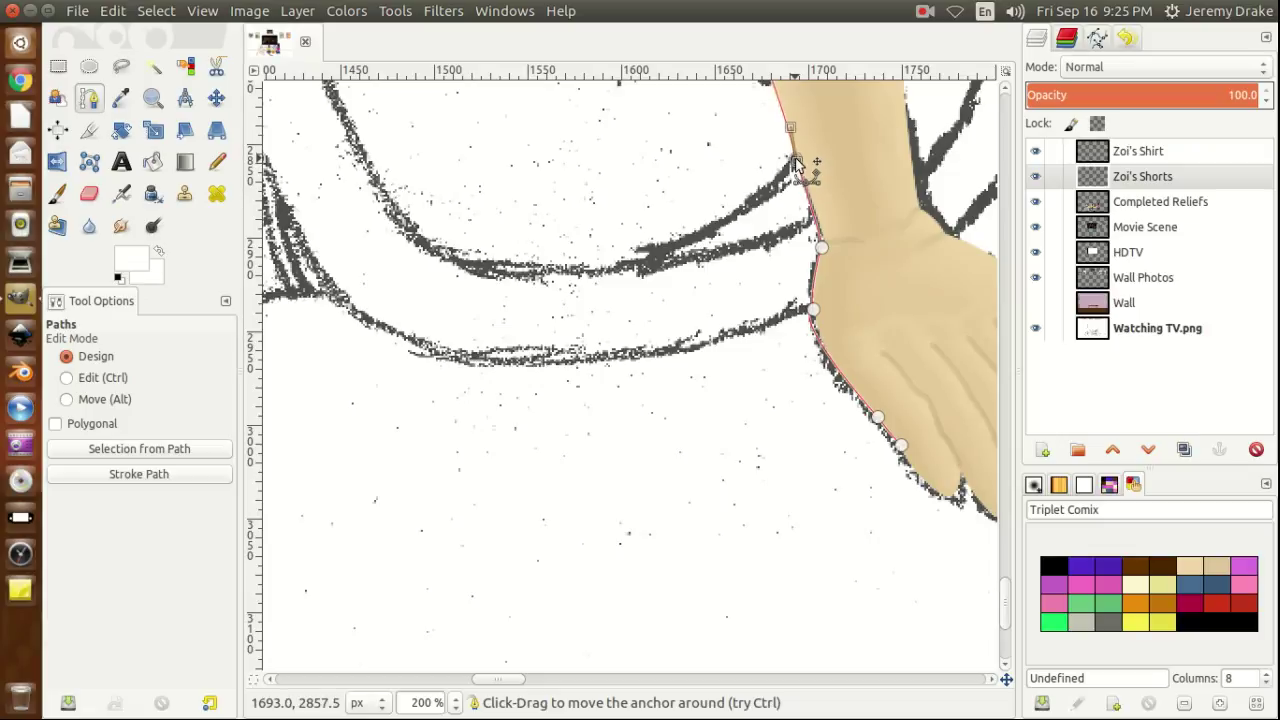
pyautogui.moveTo(796, 160); pyautogui.dragTo(772, 203)
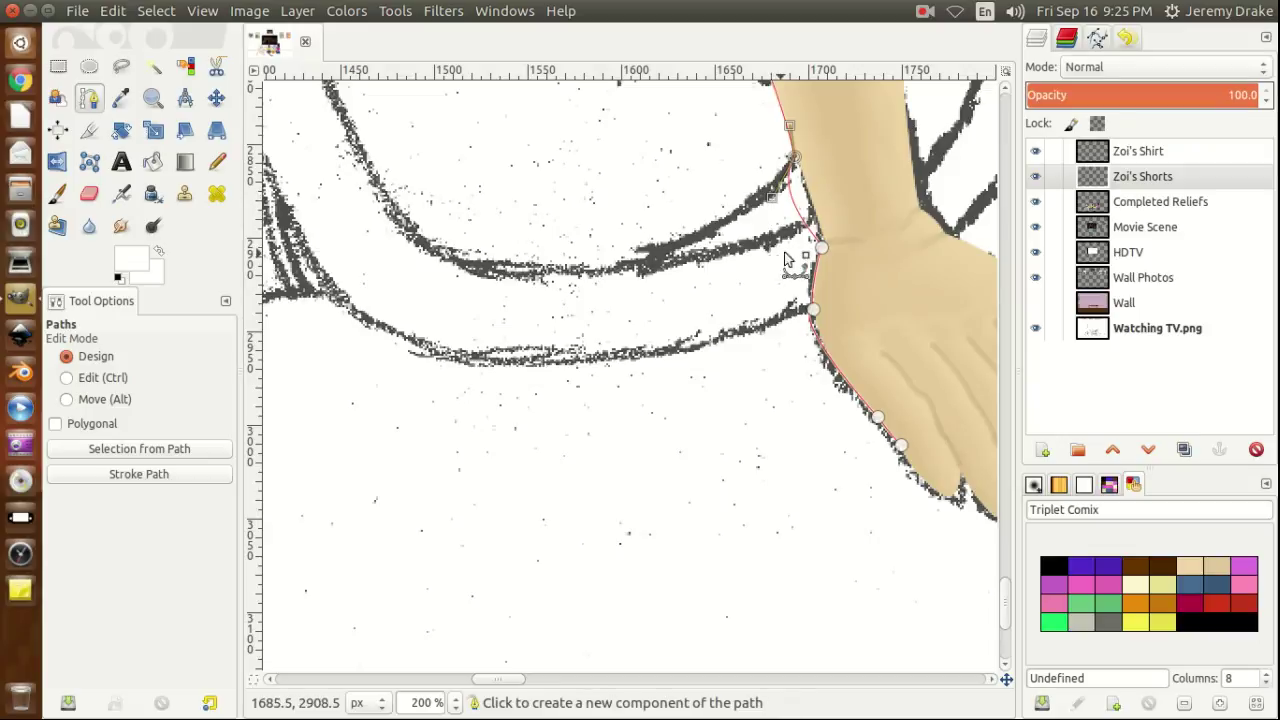
pyautogui.click(814, 246)
pyautogui.moveTo(813, 250)
pyautogui.mouseDown()
pyautogui.moveTo(618, 314)
pyautogui.moveTo(543, 290)
pyautogui.moveTo(694, 252)
pyautogui.mouseUp()
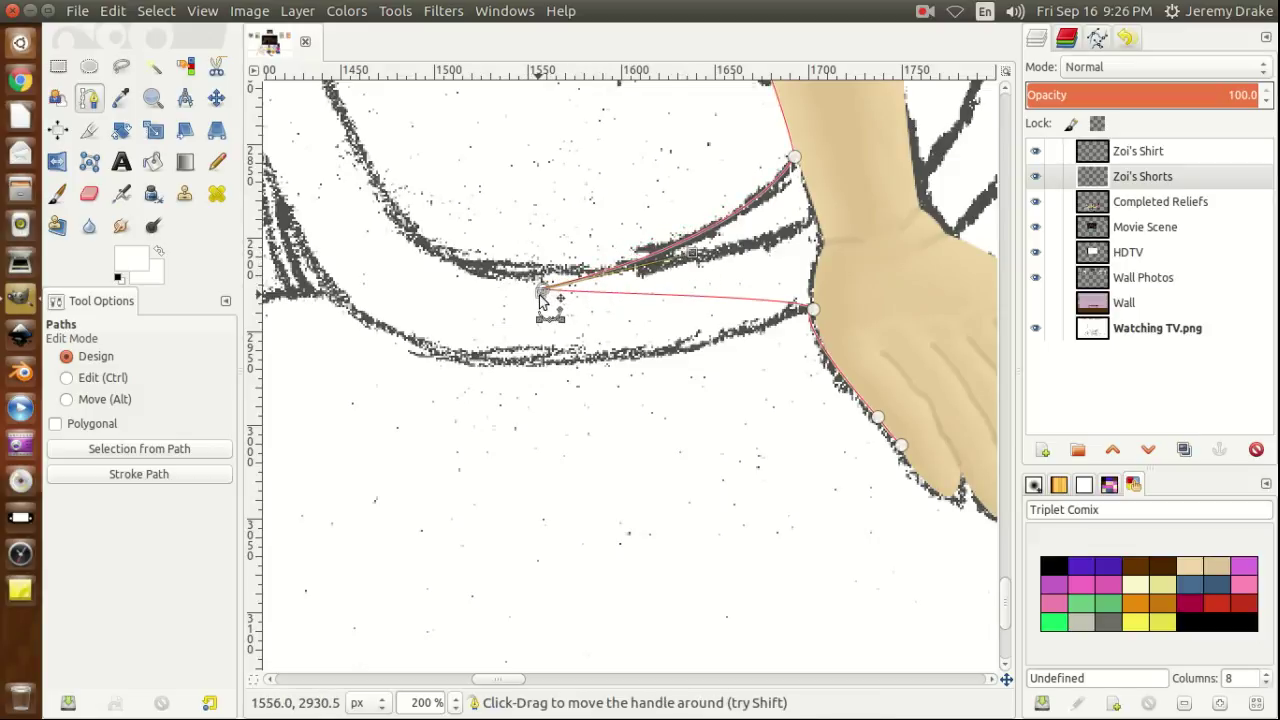
# Drag the right-hand anchors left onto the curved sketch line, bending the lower segment to follow it.
pyautogui.moveTo(539, 300); pyautogui.dragTo(472, 311)
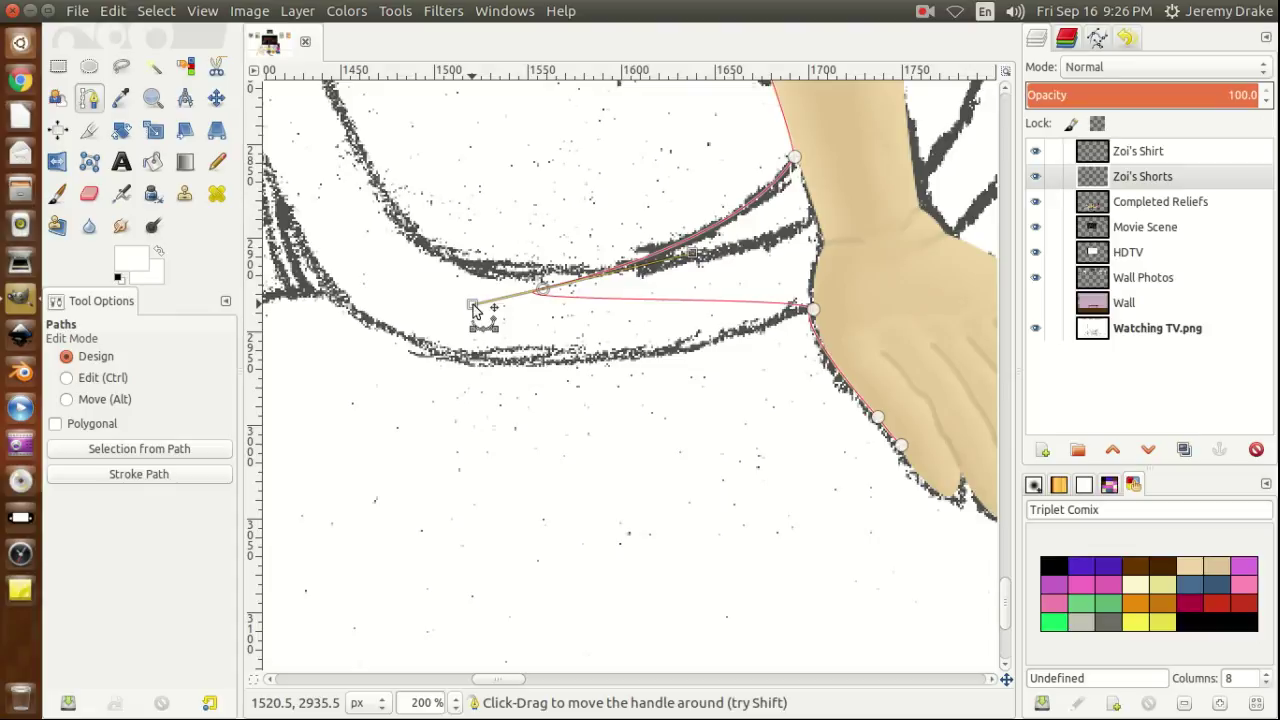
pyautogui.click(813, 310)
pyautogui.moveTo(813, 310); pyautogui.dragTo(365, 320)
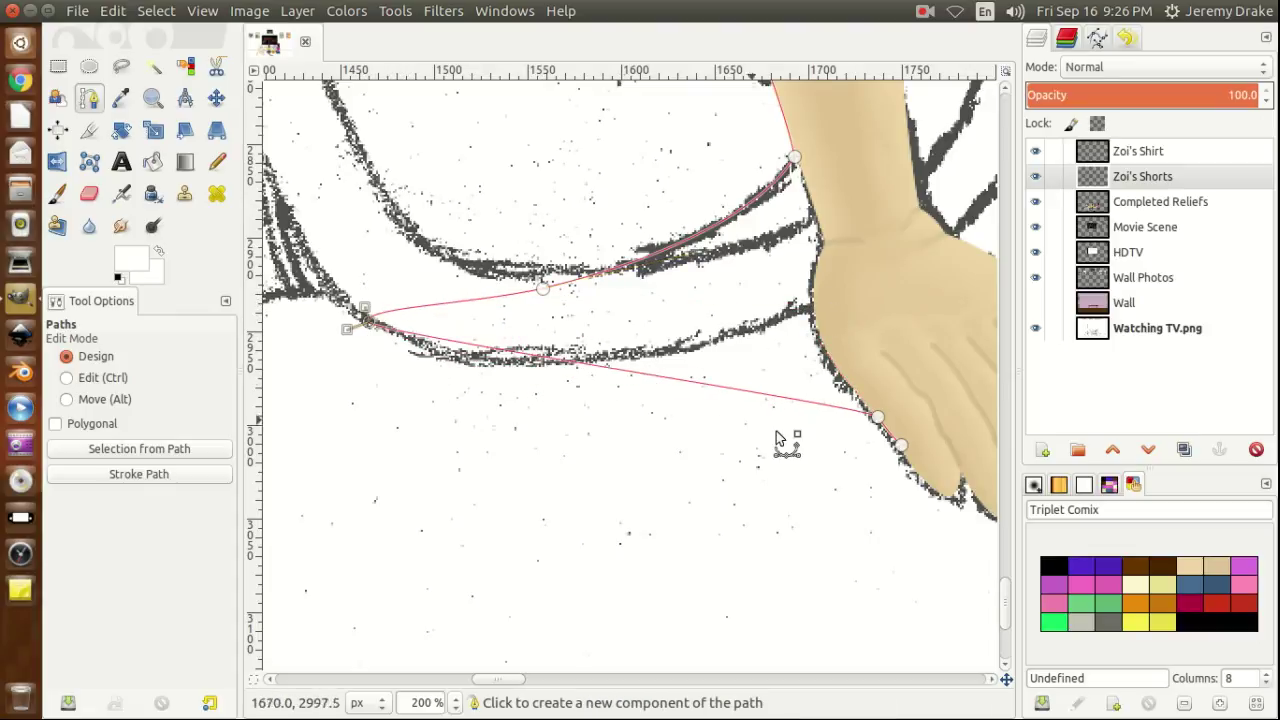
pyautogui.moveTo(878, 418); pyautogui.dragTo(324, 340)
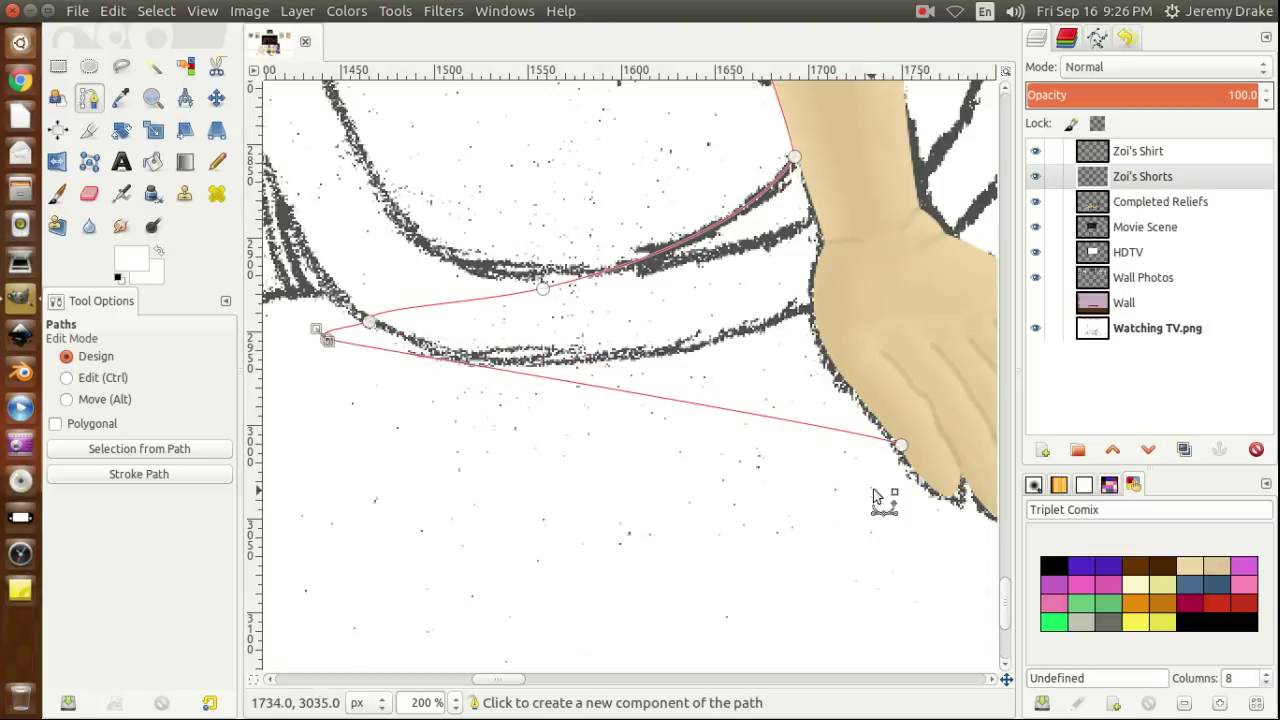
pyautogui.moveTo(901, 445); pyautogui.dragTo(295, 351)
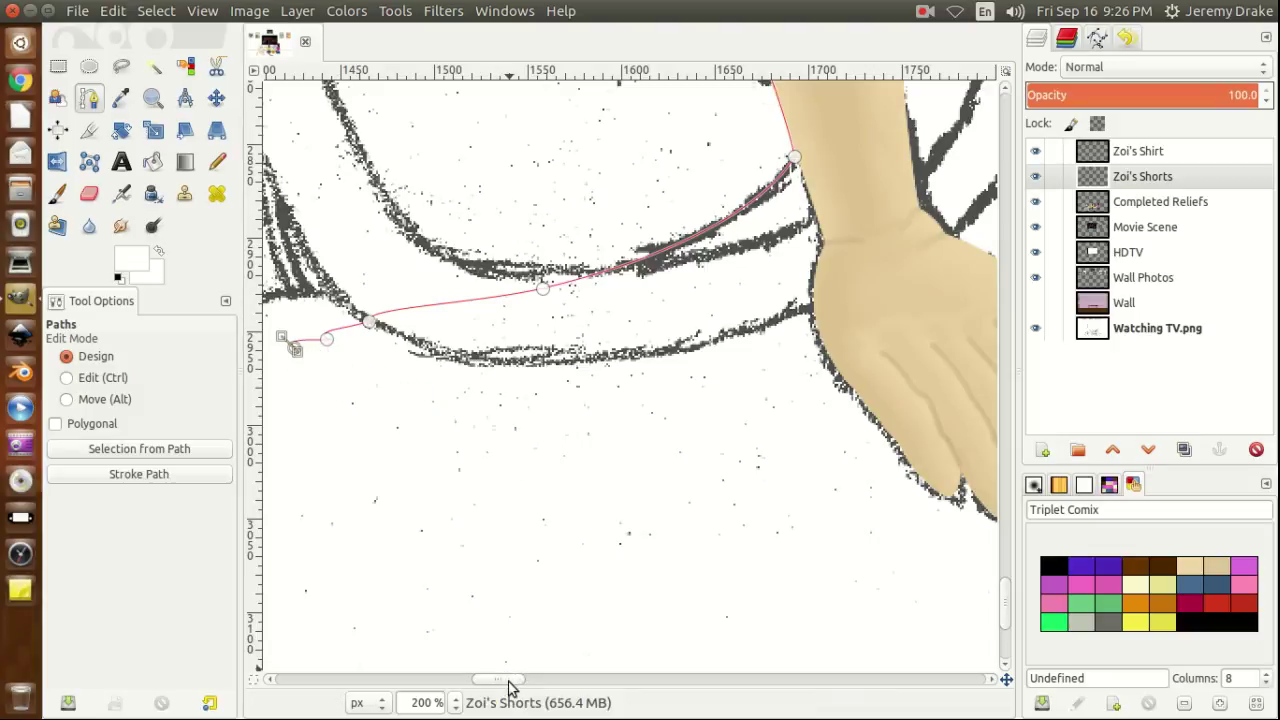
pyautogui.moveTo(509, 687); pyautogui.dragTo(484, 681)
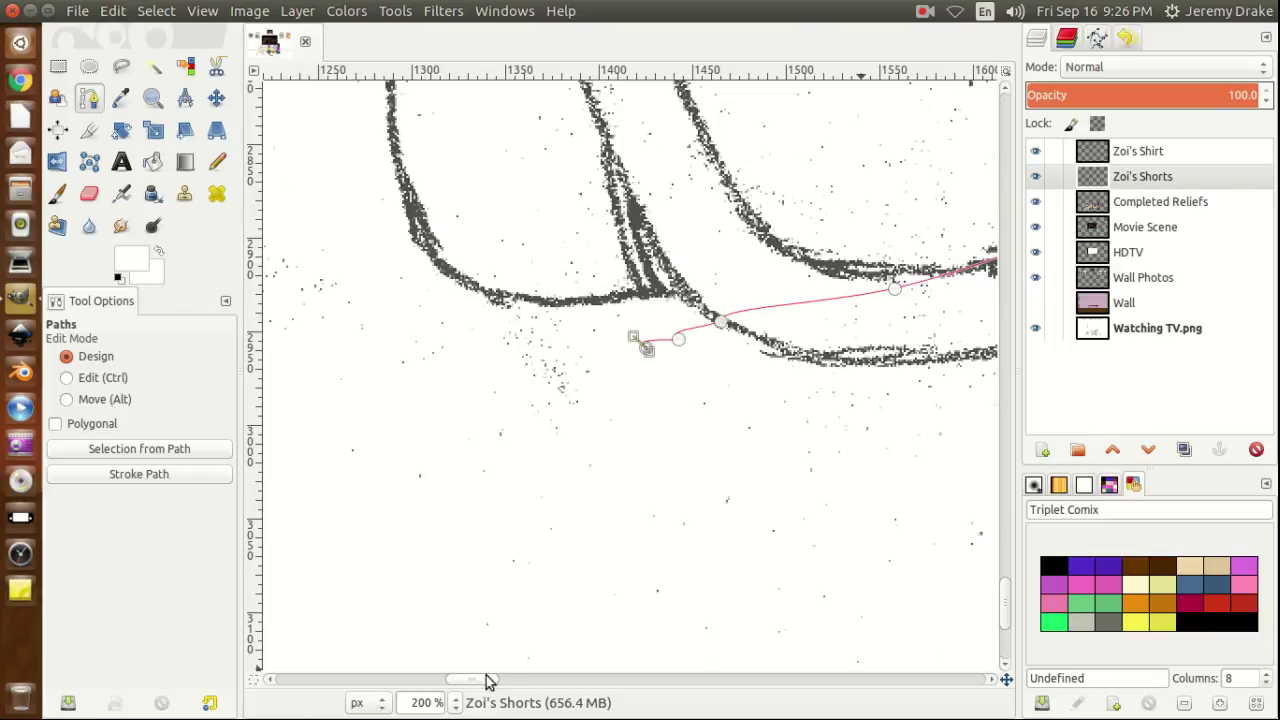
# Add anchors leftward along the sketch line and bend the path's end up the figure's left edge.
pyautogui.click(720, 328)
pyautogui.moveTo(720, 328); pyautogui.dragTo(736, 302)
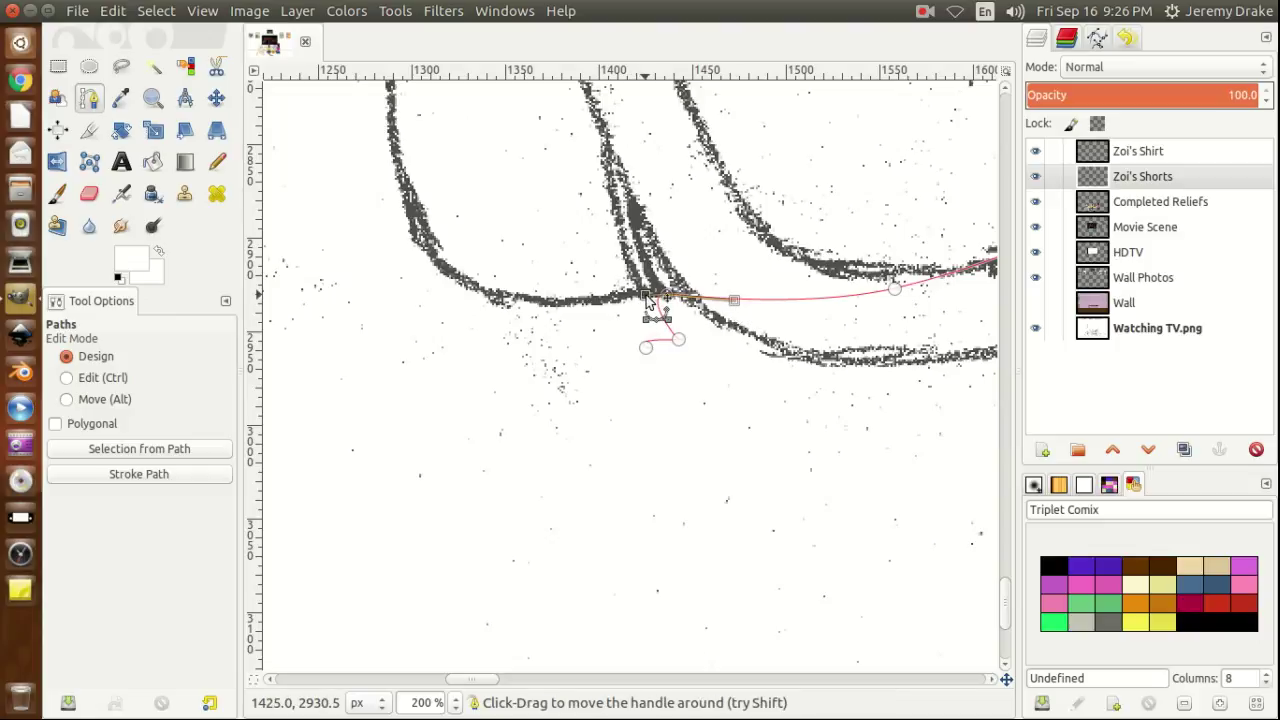
pyautogui.moveTo(680, 346)
pyautogui.mouseDown()
pyautogui.moveTo(548, 312)
pyautogui.moveTo(565, 296)
pyautogui.moveTo(600, 310)
pyautogui.mouseUp()
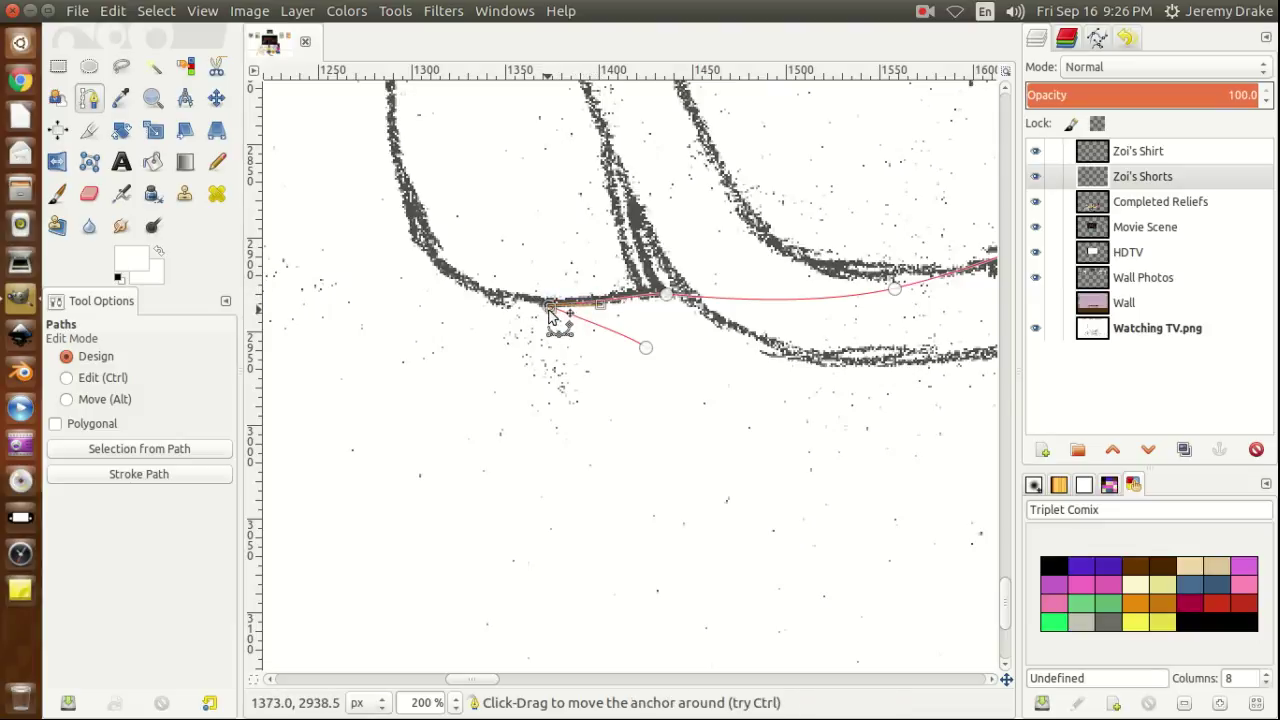
pyautogui.moveTo(554, 310); pyautogui.dragTo(494, 308)
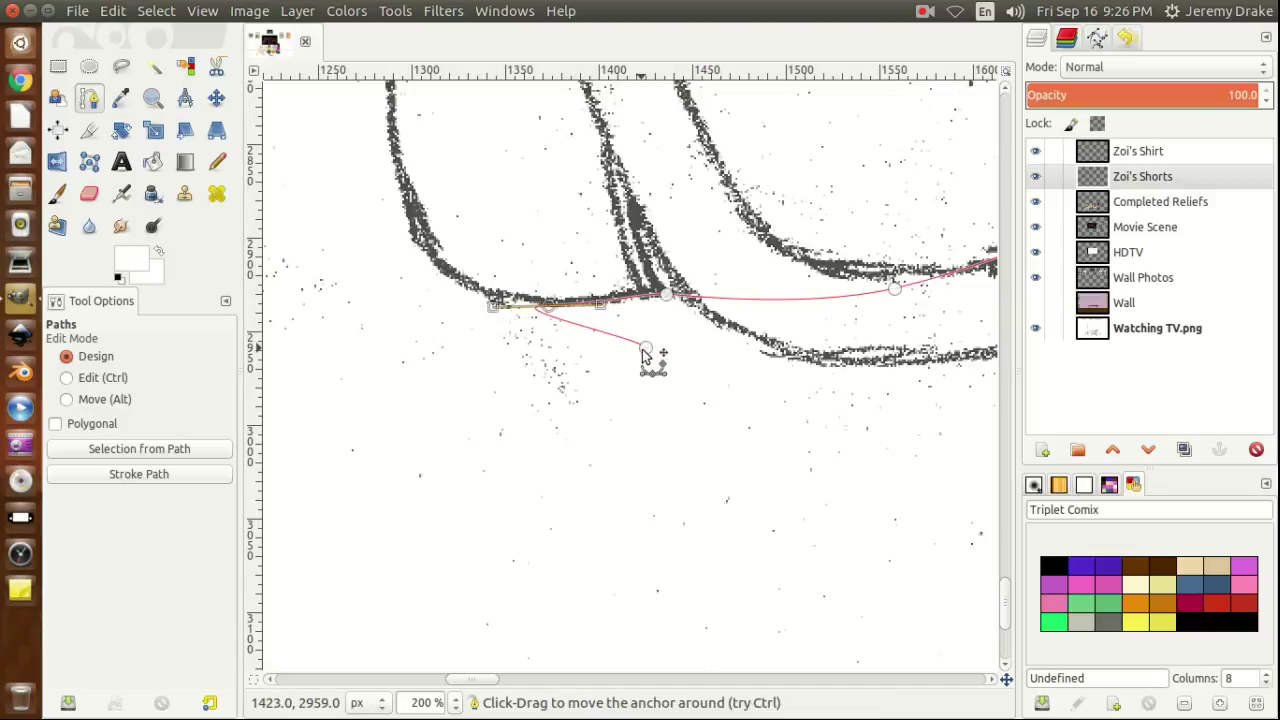
pyautogui.moveTo(645, 355)
pyautogui.mouseDown()
pyautogui.moveTo(502, 355)
pyautogui.moveTo(382, 296)
pyautogui.moveTo(368, 195)
pyautogui.moveTo(392, 128)
pyautogui.mouseUp()
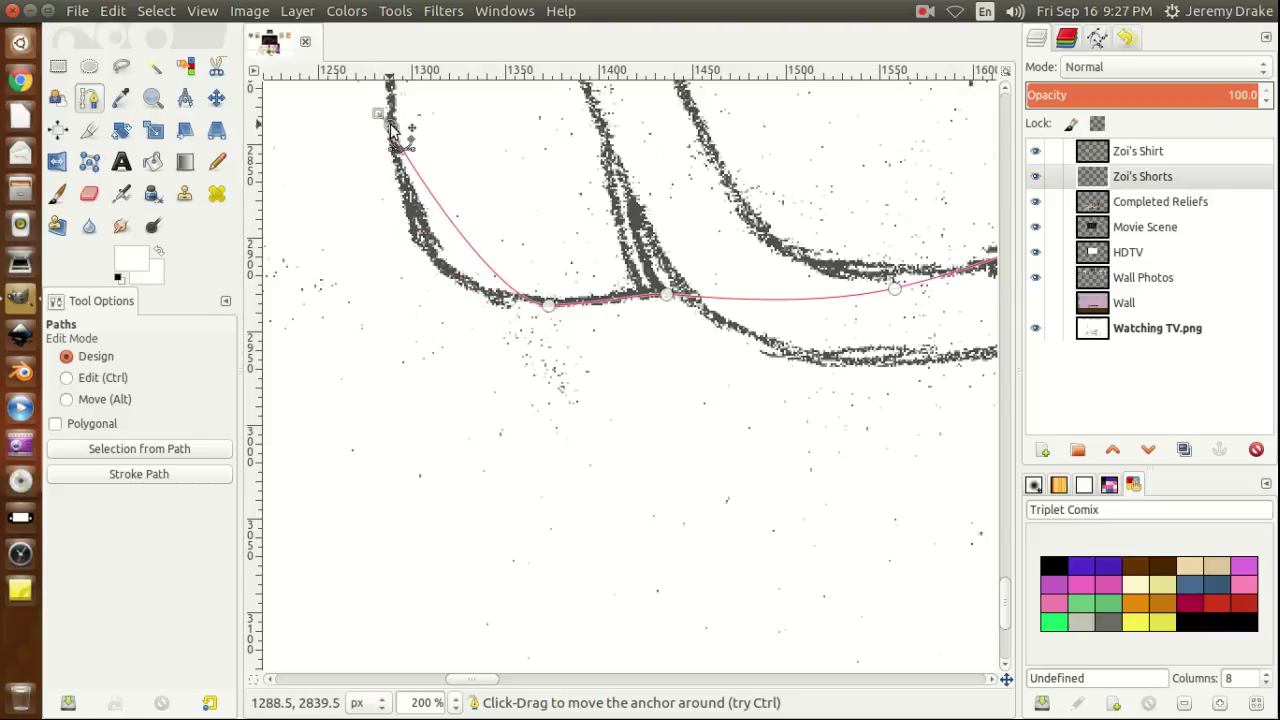
pyautogui.moveTo(392, 128)
pyautogui.mouseDown()
pyautogui.moveTo(406, 203)
pyautogui.moveTo(378, 126)
pyautogui.moveTo(389, 92)
pyautogui.moveTo(378, 118)
pyautogui.moveTo(428, 312)
pyautogui.moveTo(417, 295)
pyautogui.mouseUp()
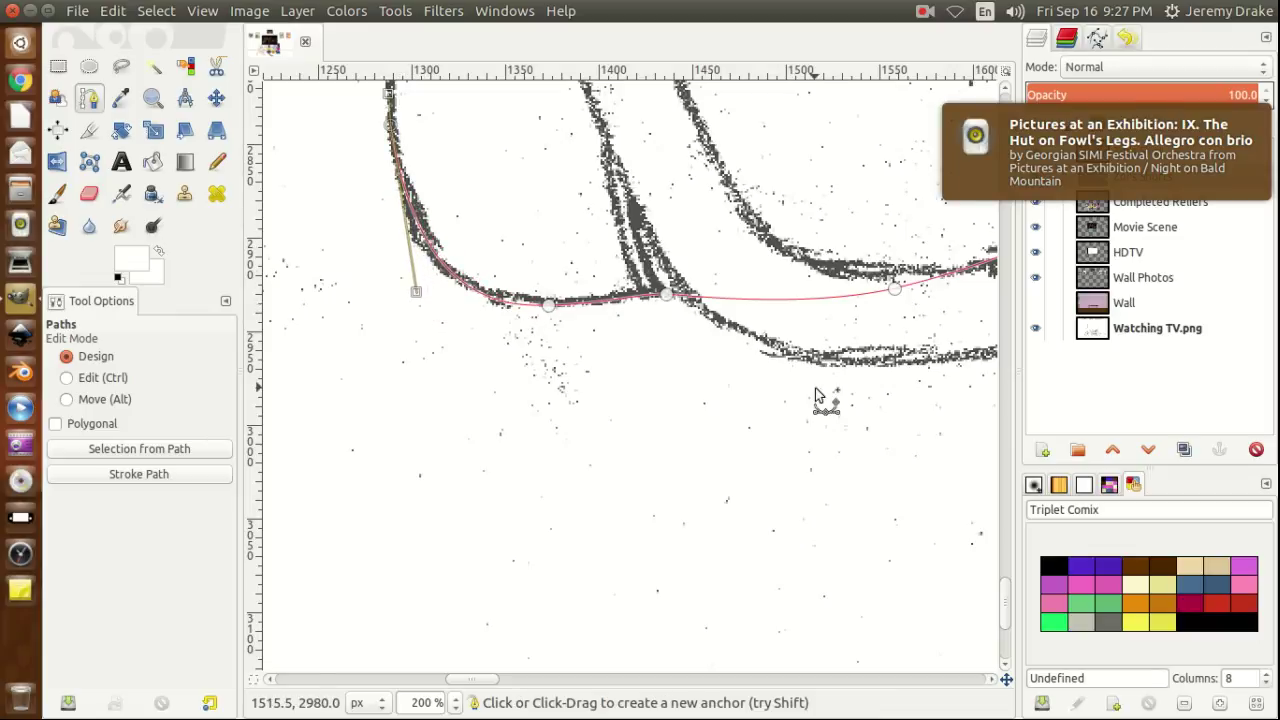
pyautogui.moveTo(1005, 612); pyautogui.dragTo(1005, 575)
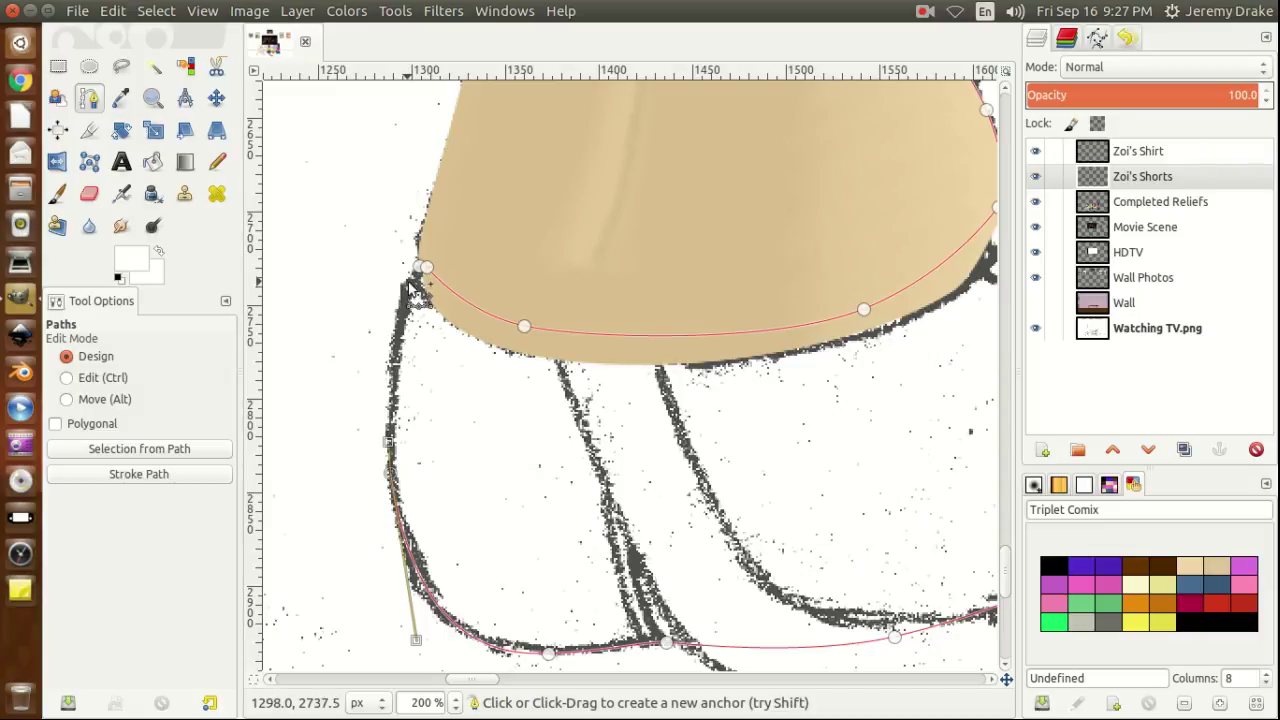
# Curve the final segment up the left ink line to the tan shape's corner, closing the shorts outline.
pyautogui.moveTo(407, 282)
pyautogui.mouseDown()
pyautogui.moveTo(420, 199)
pyautogui.moveTo(412, 276)
pyautogui.mouseUp()
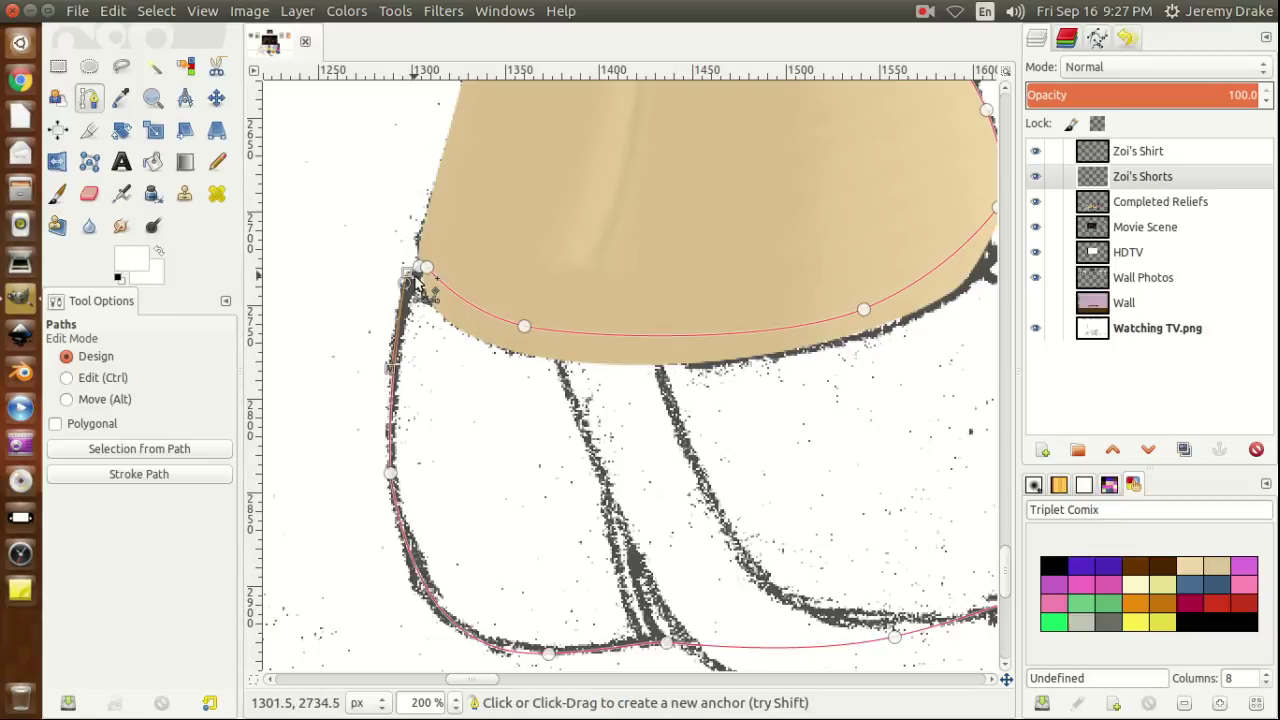
pyautogui.click(414, 277)
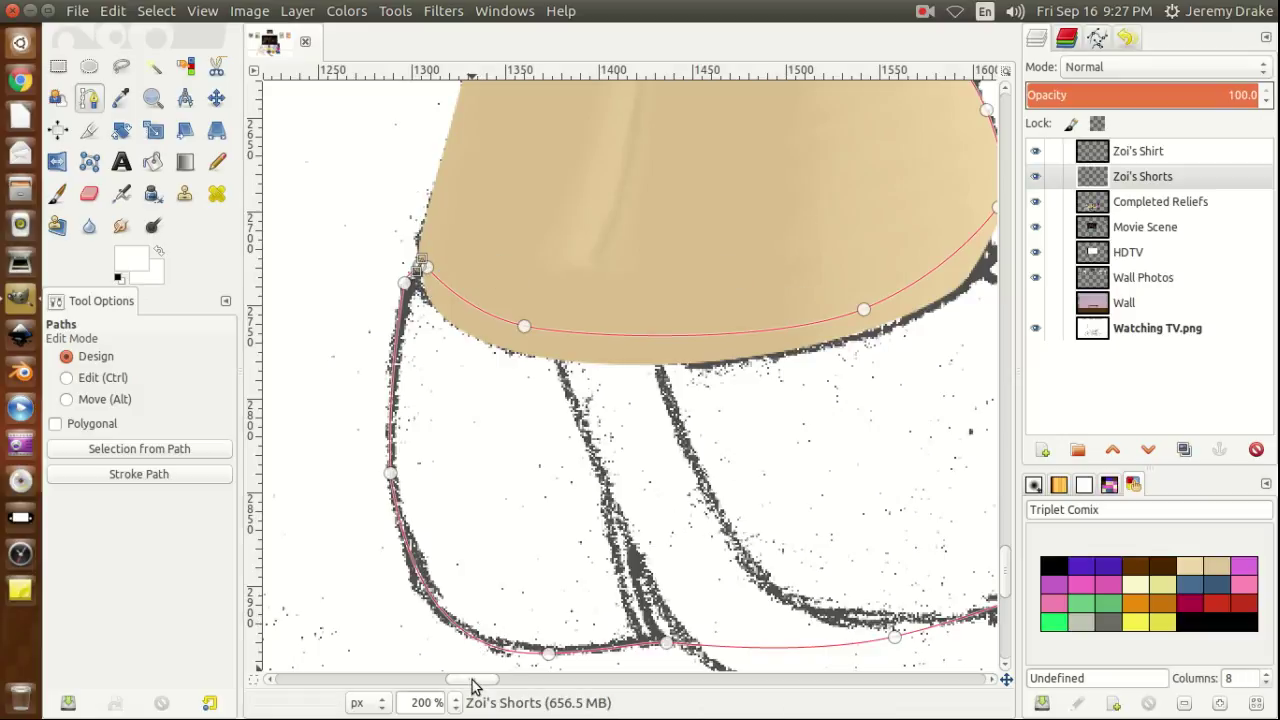
pyautogui.moveTo(474, 684); pyautogui.dragTo(517, 684)
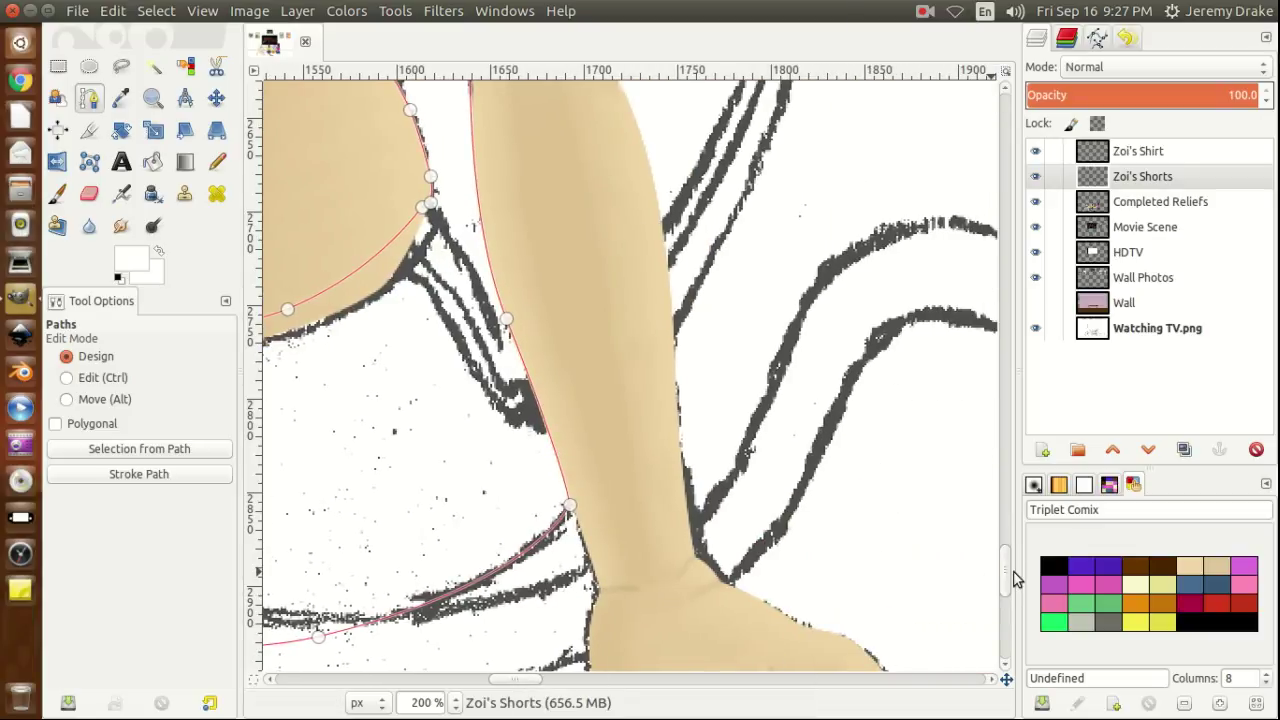
pyautogui.moveTo(1007, 574); pyautogui.dragTo(1007, 533)
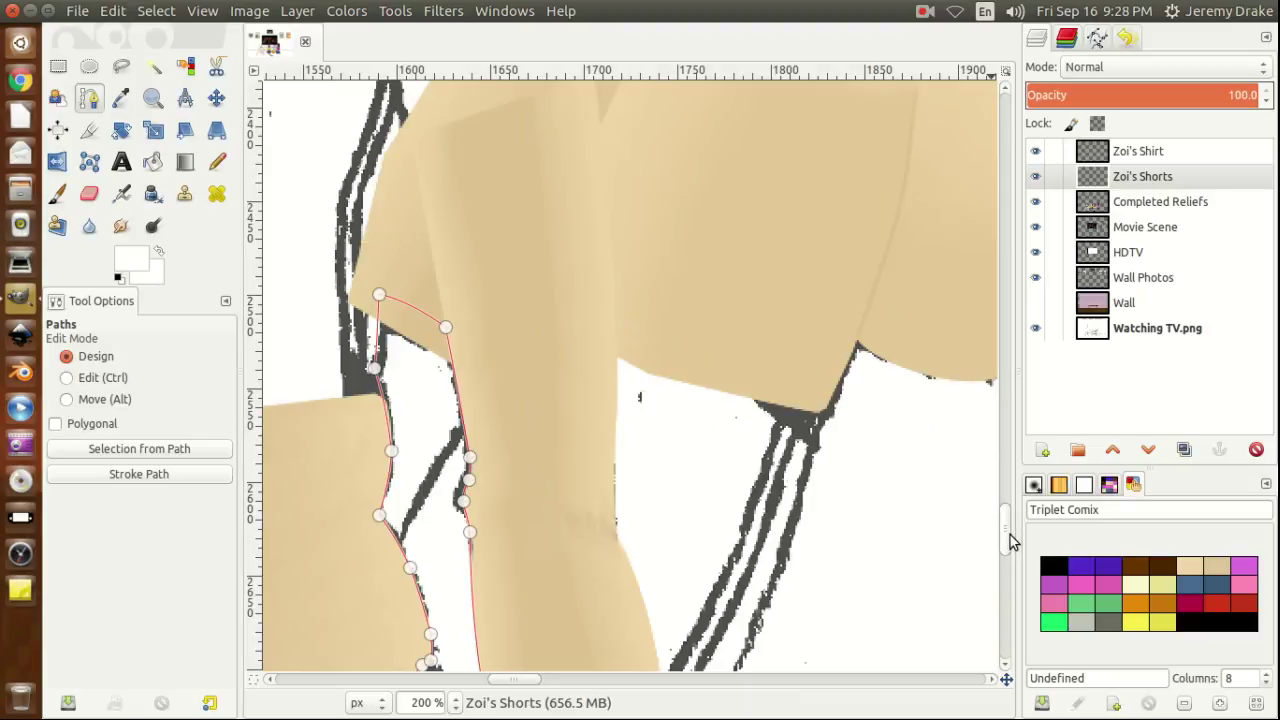
# With Completed Reliefs hidden, place a new curved anchor on the line art and nudge it slightly right.
pyautogui.click(1036, 202)
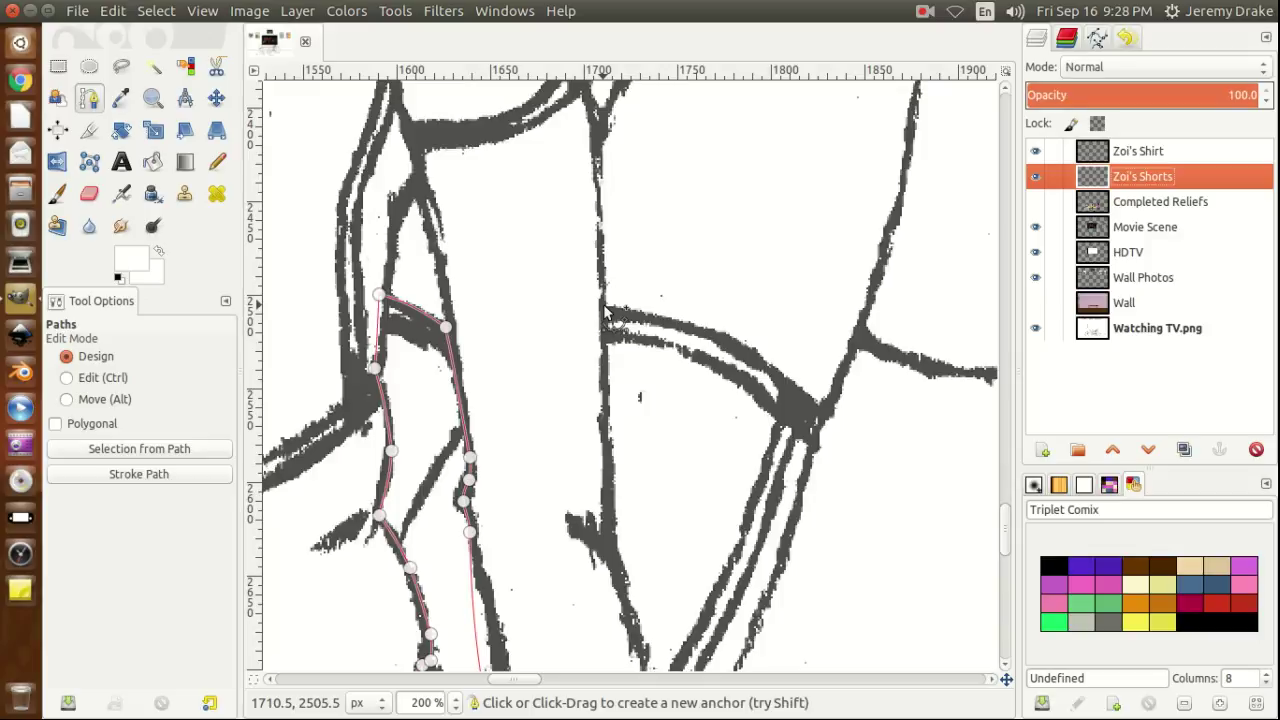
pyautogui.moveTo(604, 306); pyautogui.dragTo(657, 311)
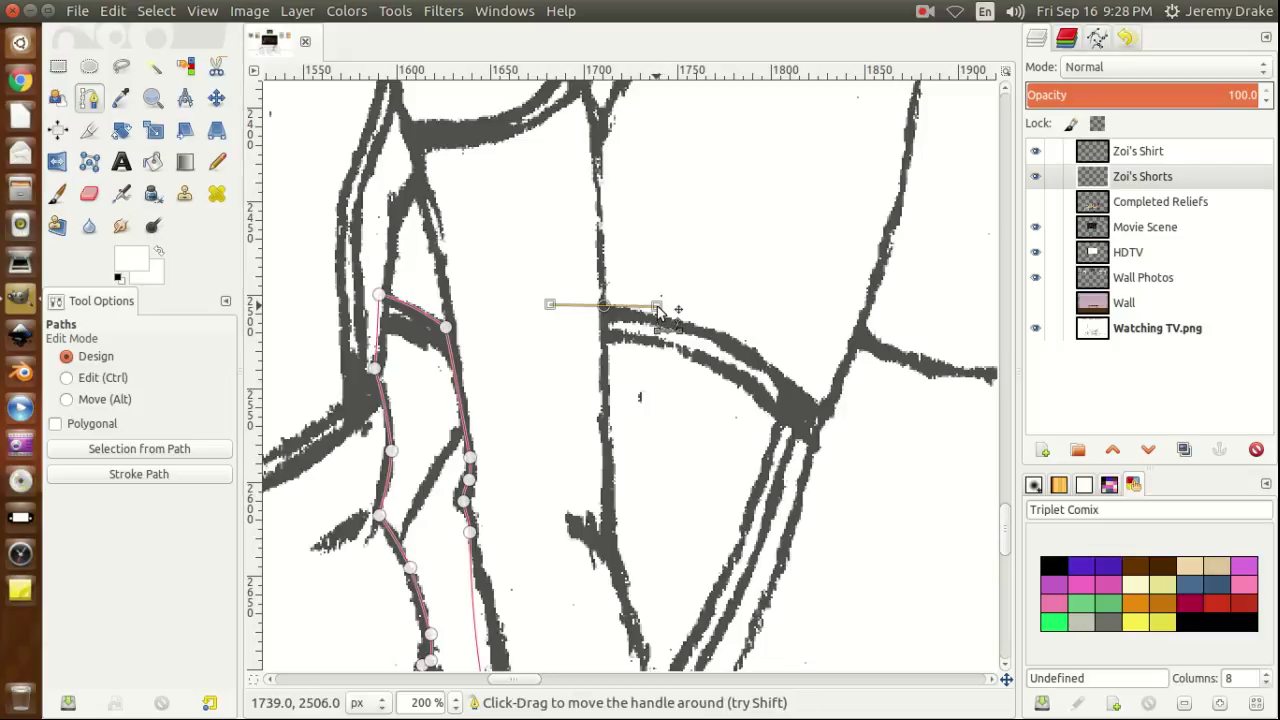
pyautogui.moveTo(661, 311); pyautogui.dragTo(678, 311)
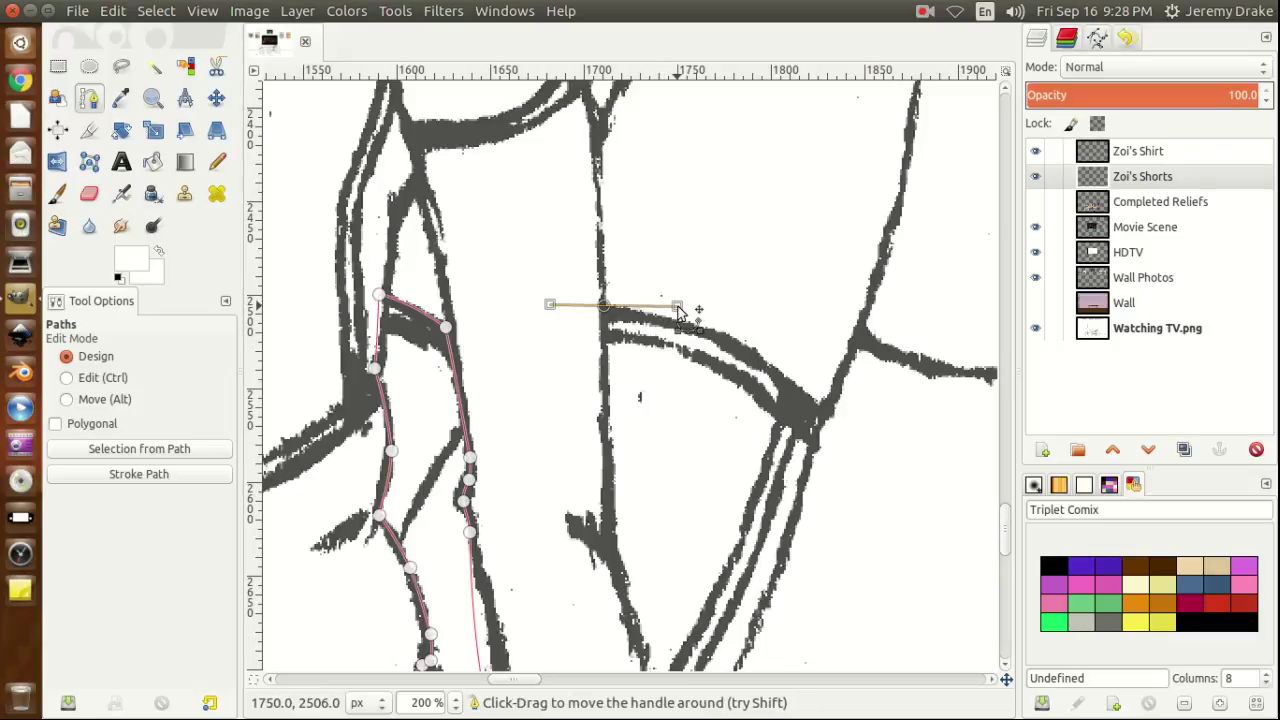
pyautogui.click(1035, 203)
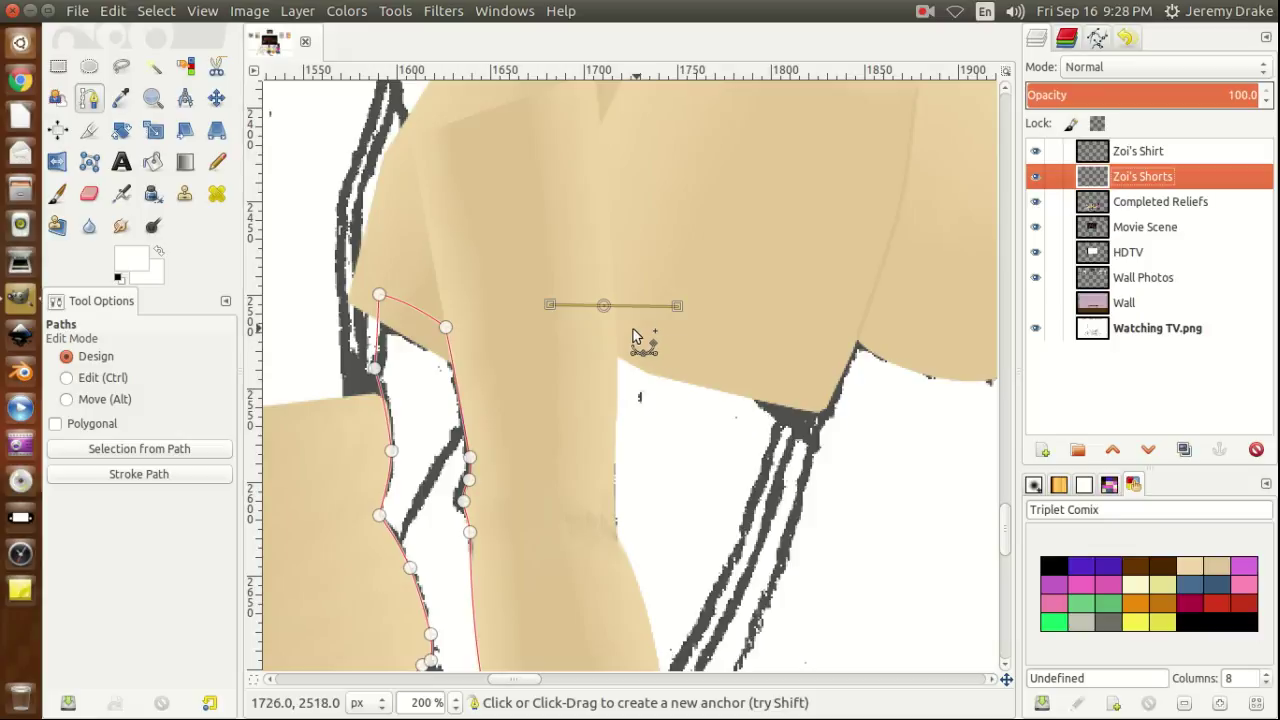
pyautogui.moveTo(603, 311); pyautogui.dragTo(614, 312)
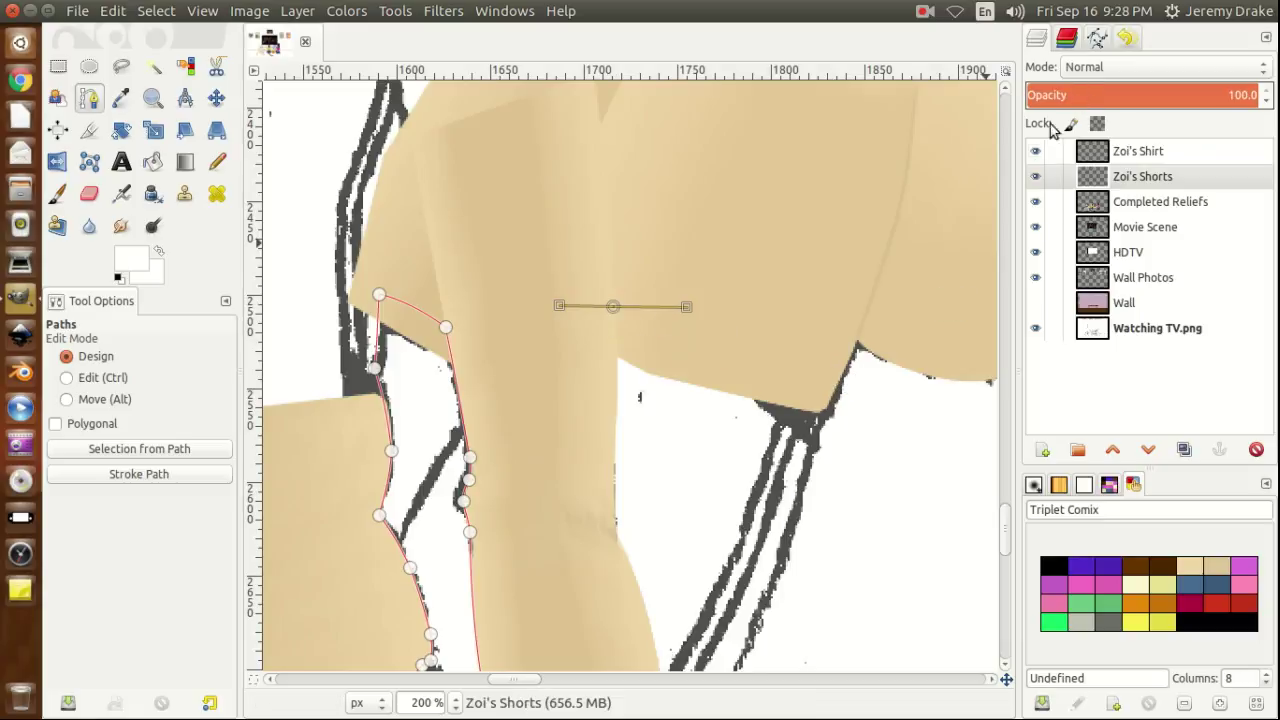
pyautogui.click(1037, 202)
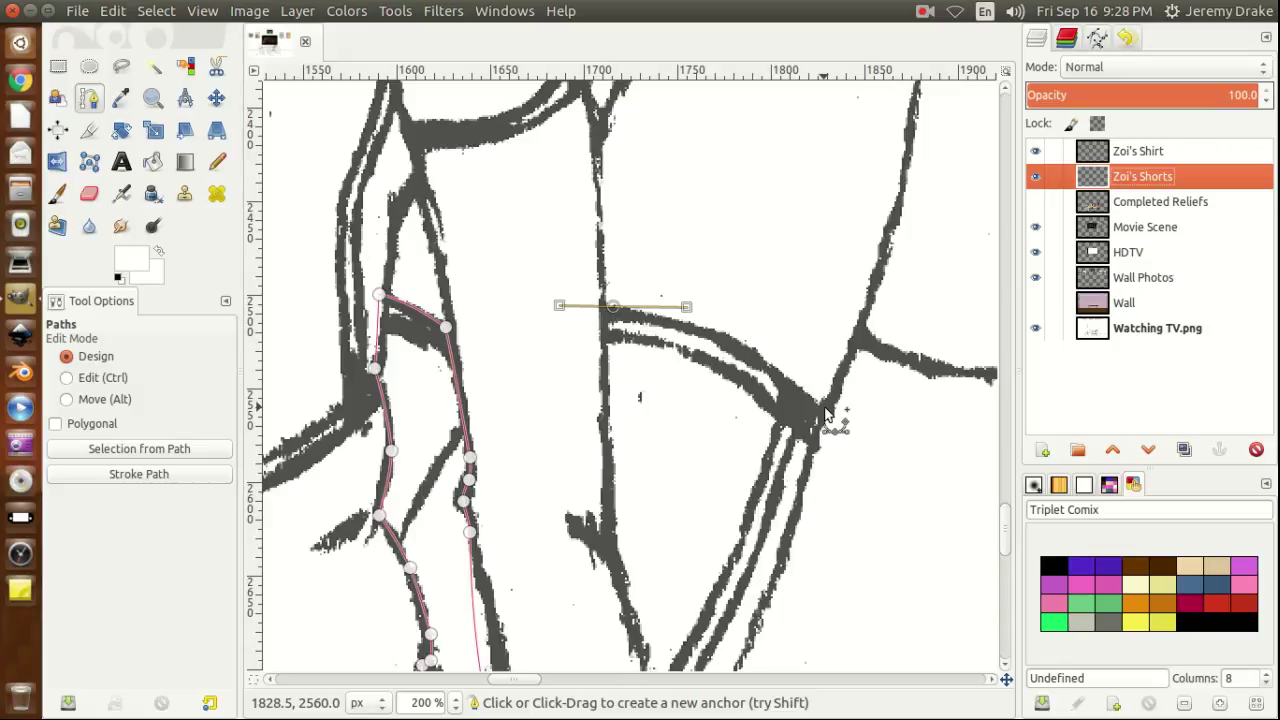
# Add an anchor along the seam and fix its curve handles so the segment follows the right leg edge.
pyautogui.moveTo(823, 408); pyautogui.dragTo(876, 474)
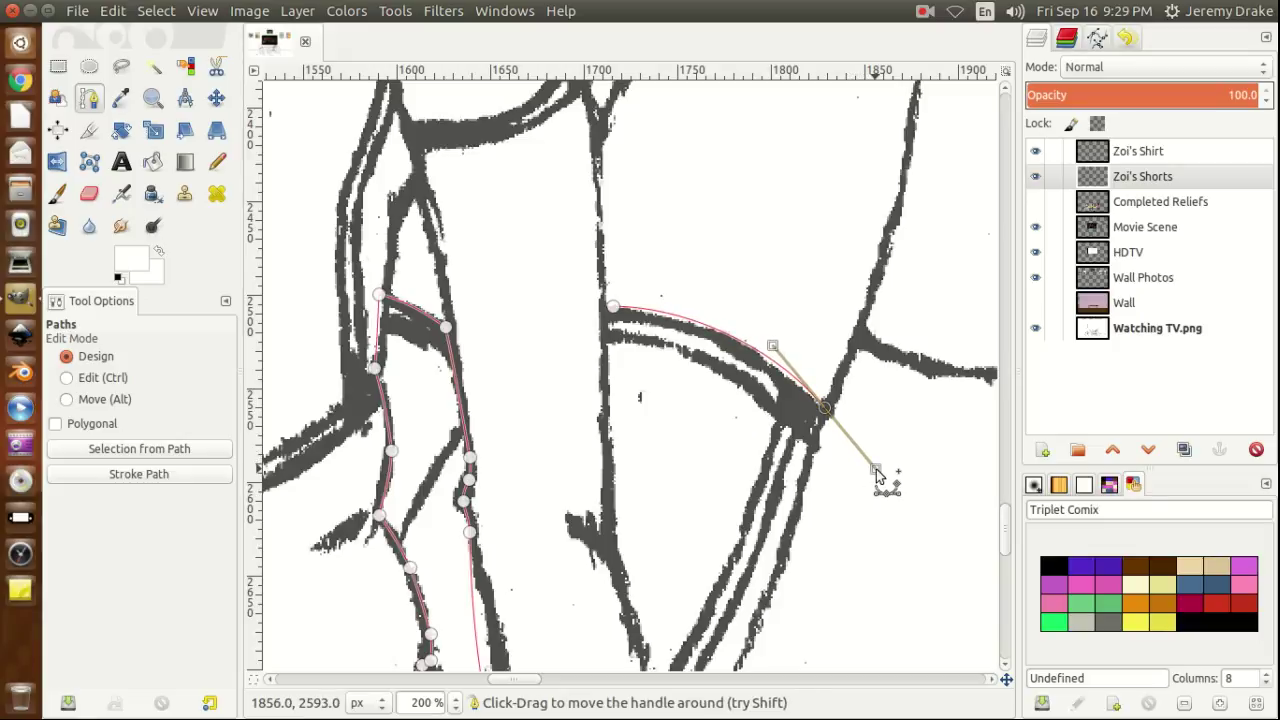
pyautogui.click(1036, 202)
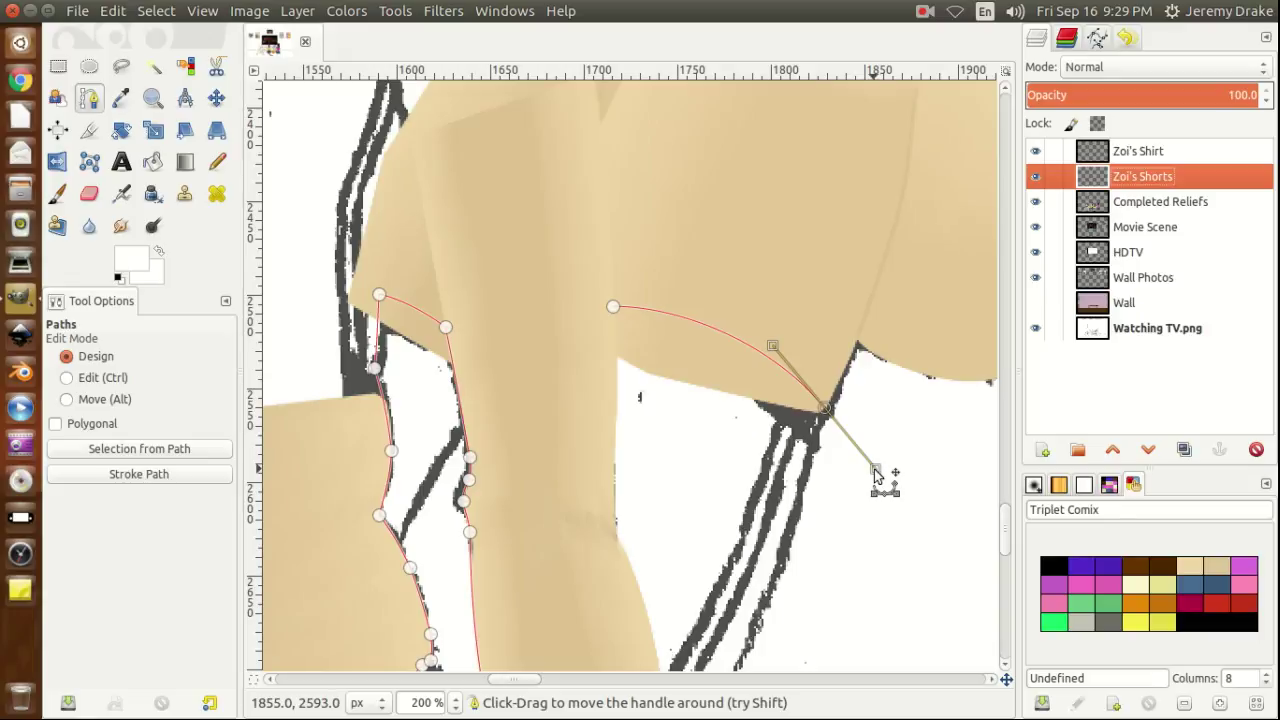
pyautogui.moveTo(875, 475); pyautogui.dragTo(822, 422)
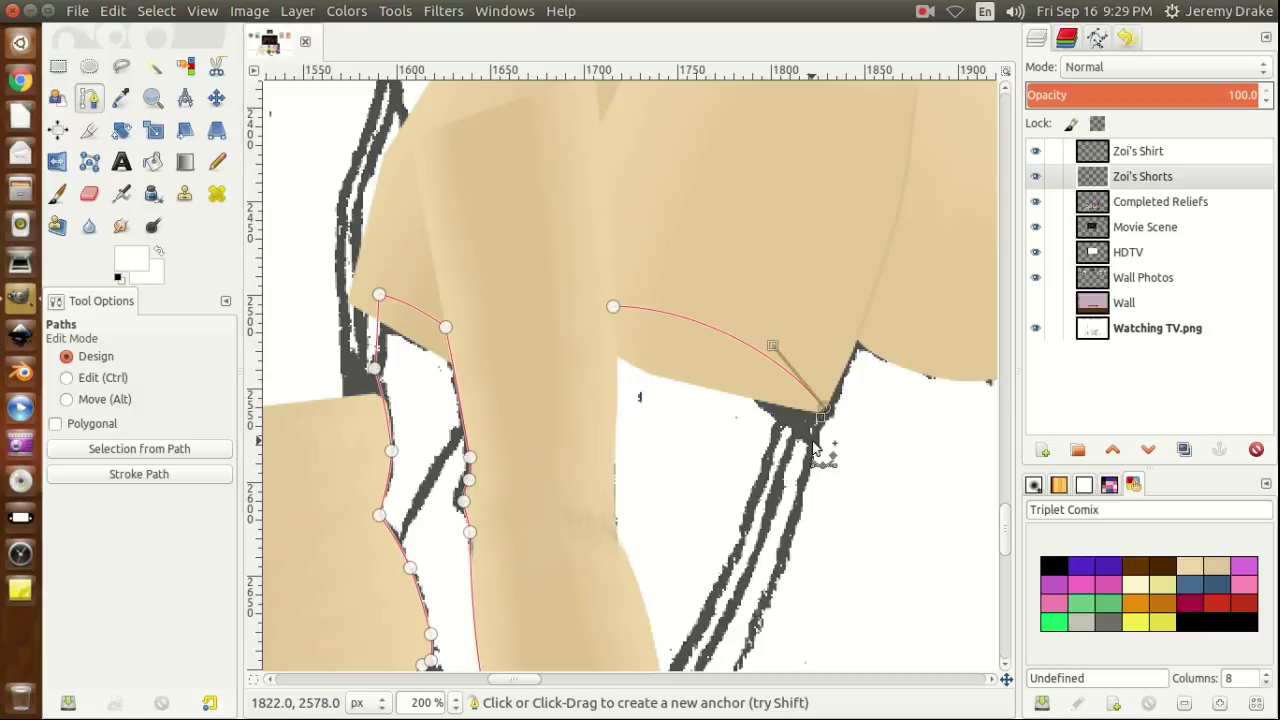
pyautogui.click(812, 442)
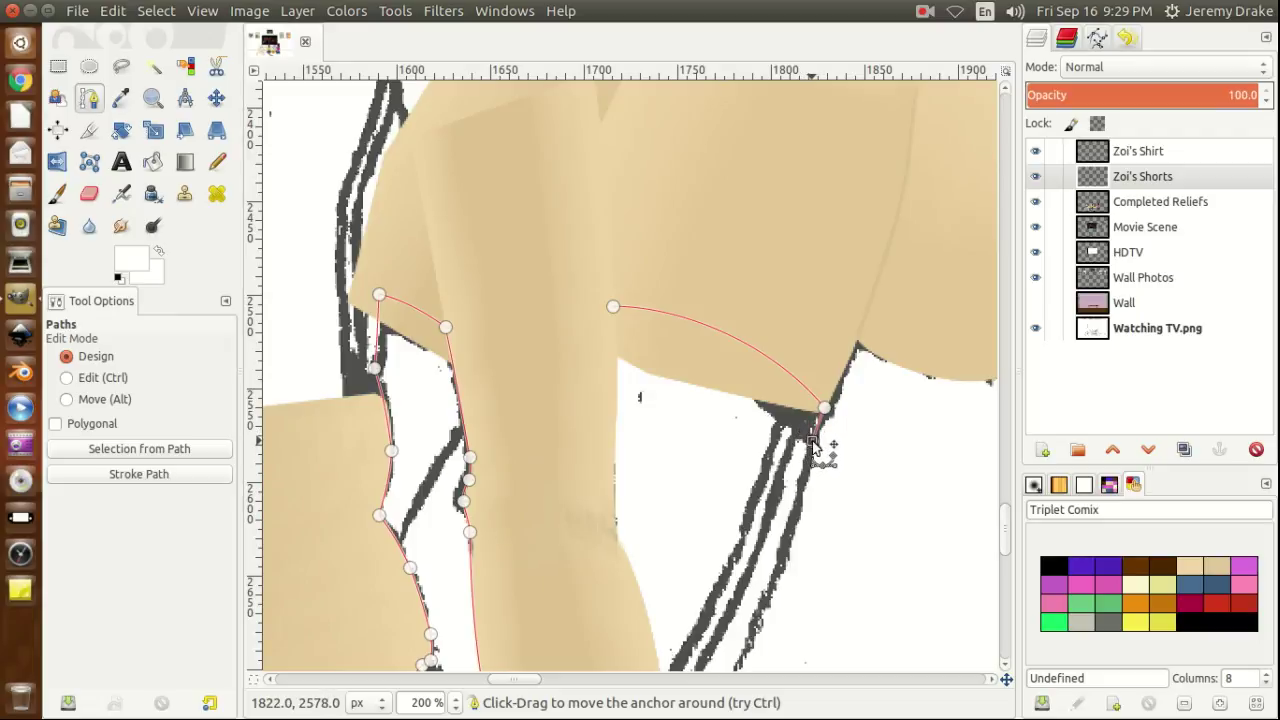
pyautogui.press('ctrl')
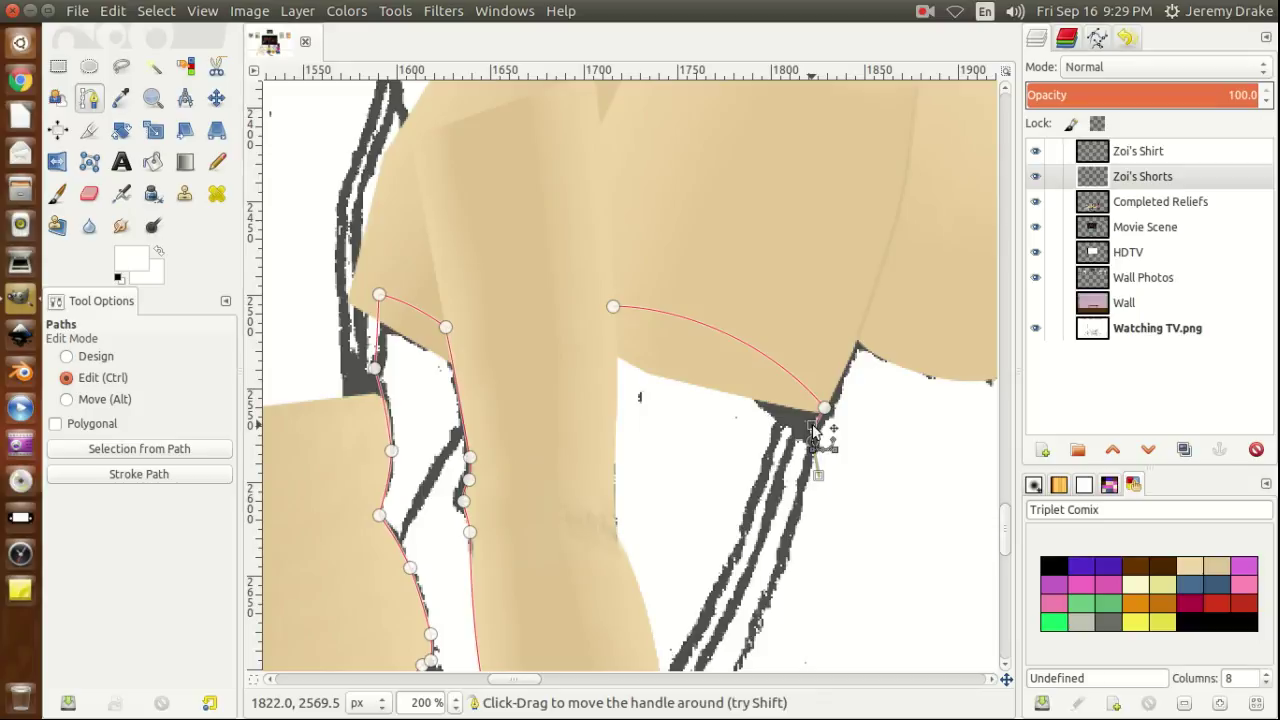
pyautogui.press('ctrl')
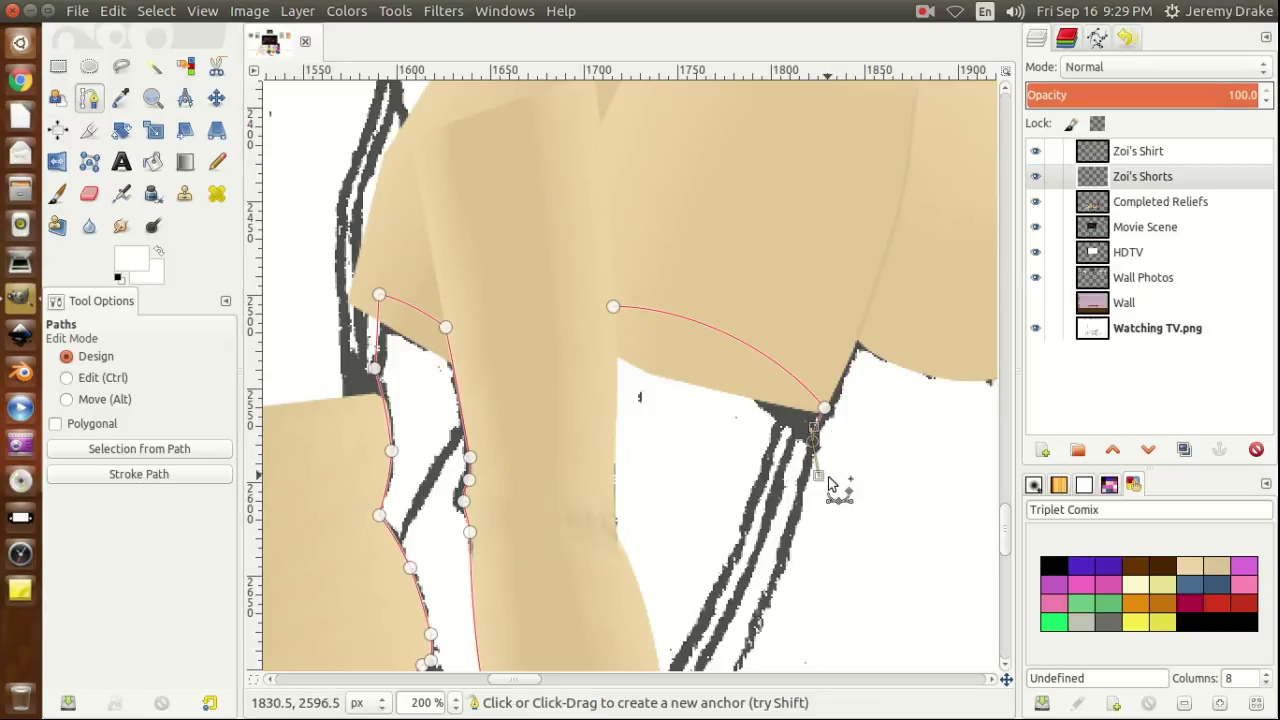
pyautogui.moveTo(820, 476); pyautogui.dragTo(808, 462)
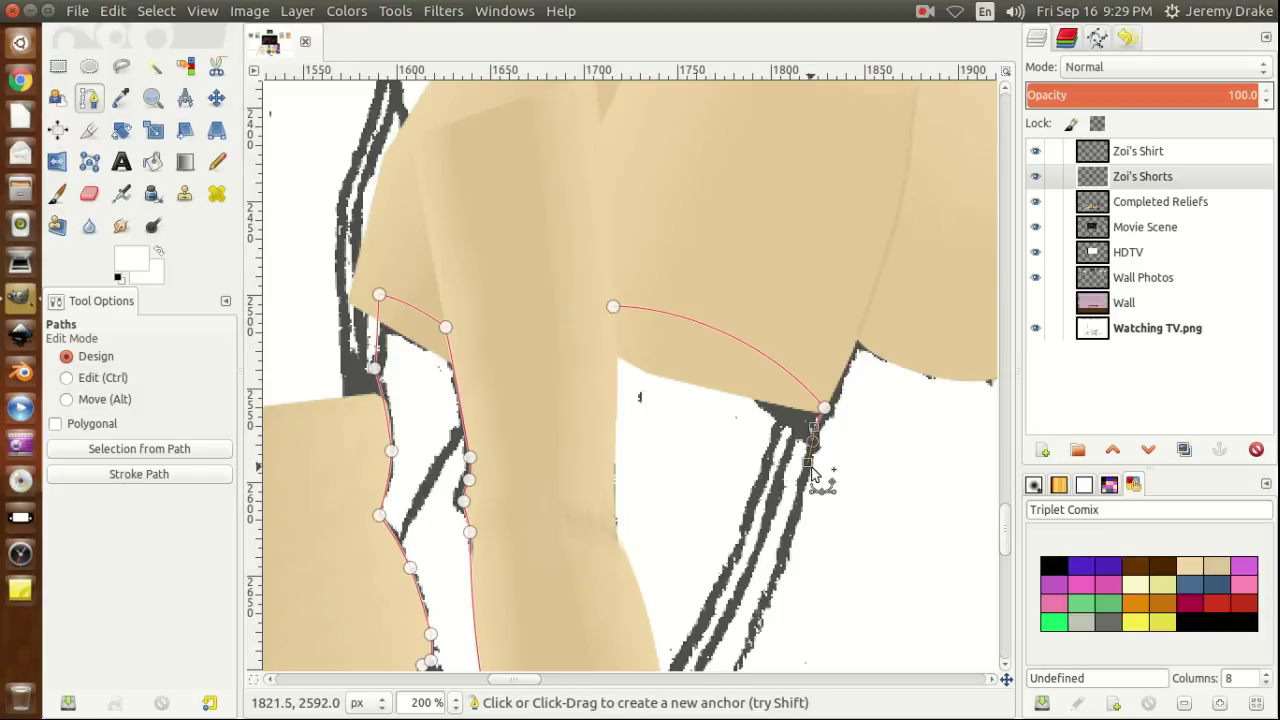
pyautogui.moveTo(806, 465); pyautogui.dragTo(796, 527)
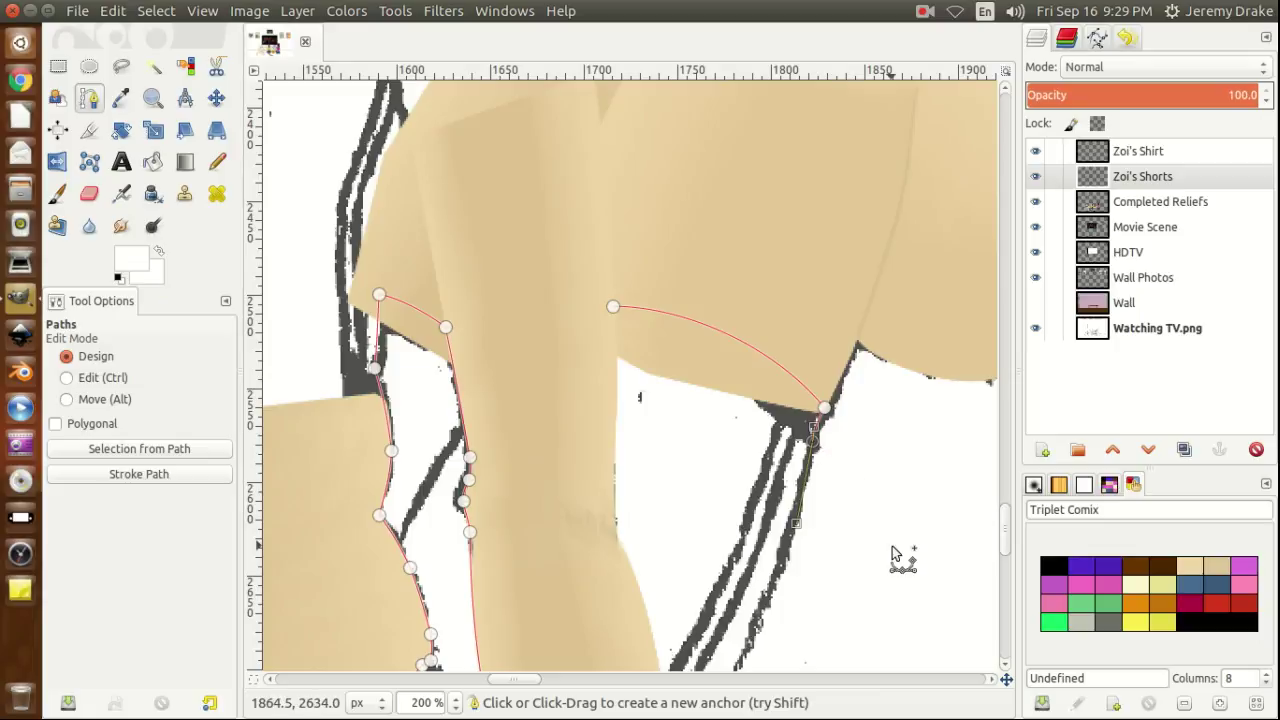
# Place the next outline point lower down the leg and bend the segment to follow the leg line.
pyautogui.moveTo(1005, 529)
pyautogui.mouseDown()
pyautogui.moveTo(1005, 562)
pyautogui.moveTo(1002, 552)
pyautogui.mouseUp()
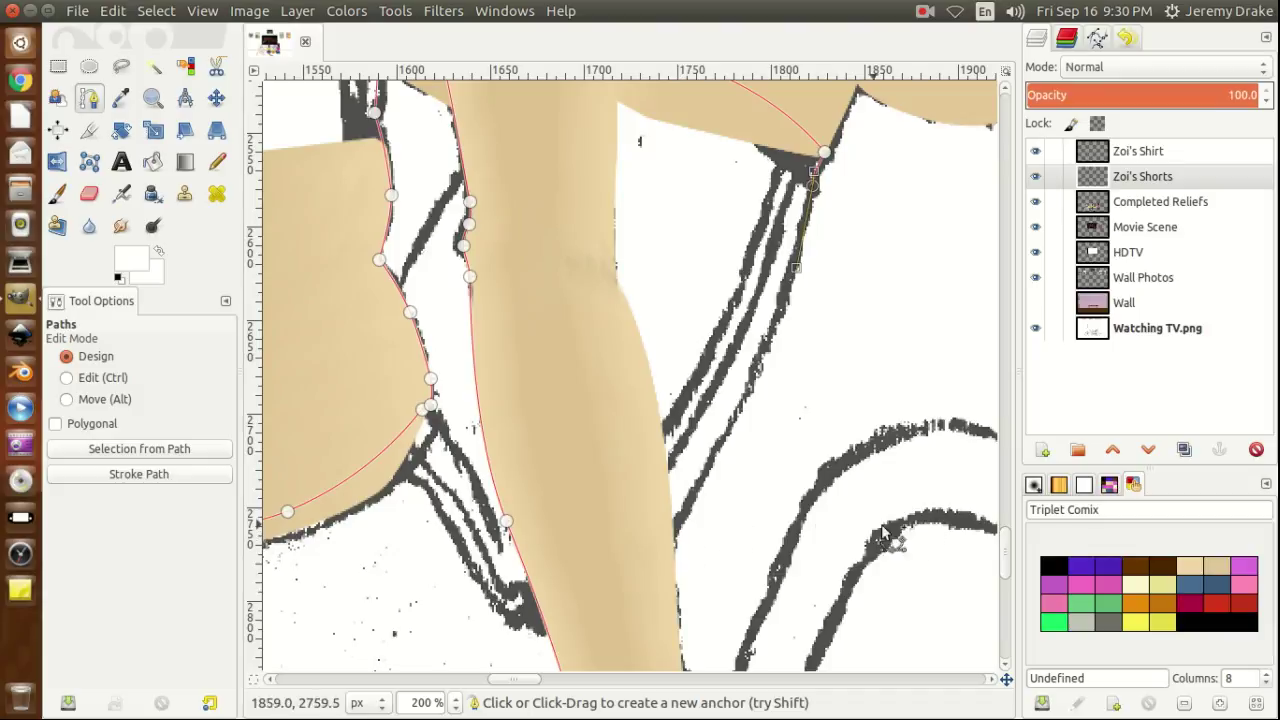
pyautogui.moveTo(1007, 553); pyautogui.dragTo(1008, 563)
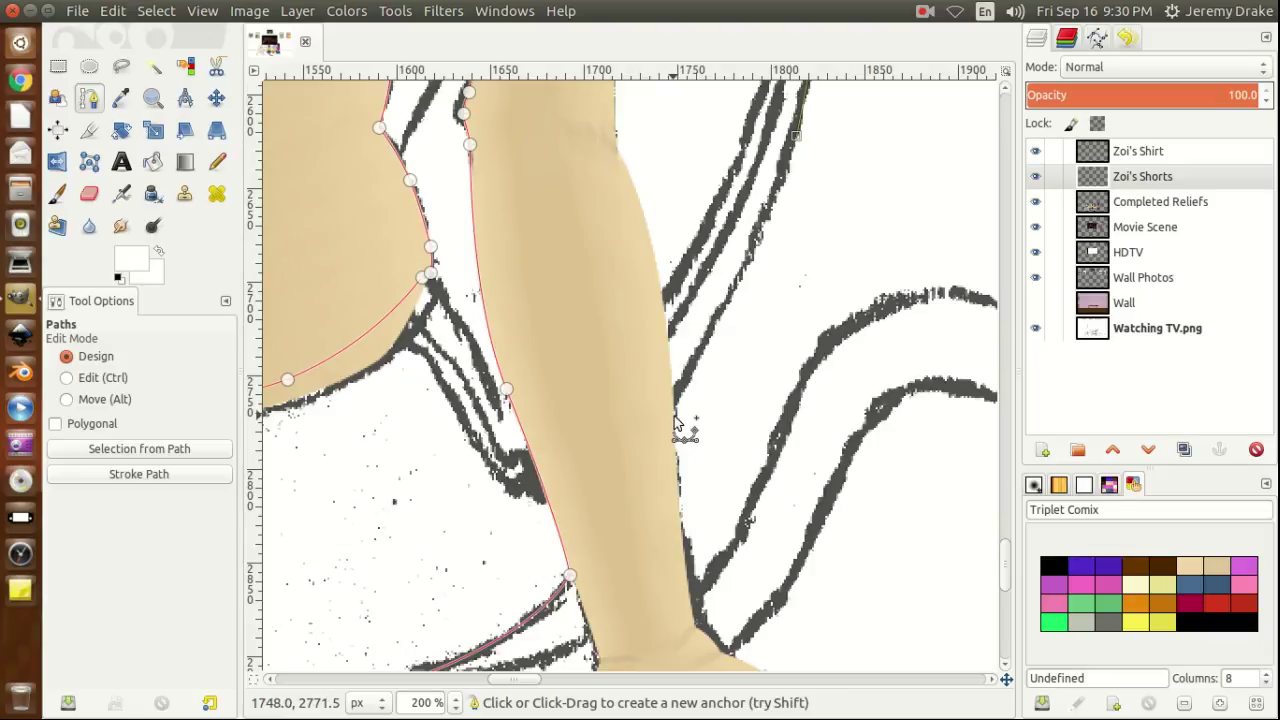
pyautogui.moveTo(674, 414); pyautogui.dragTo(615, 533)
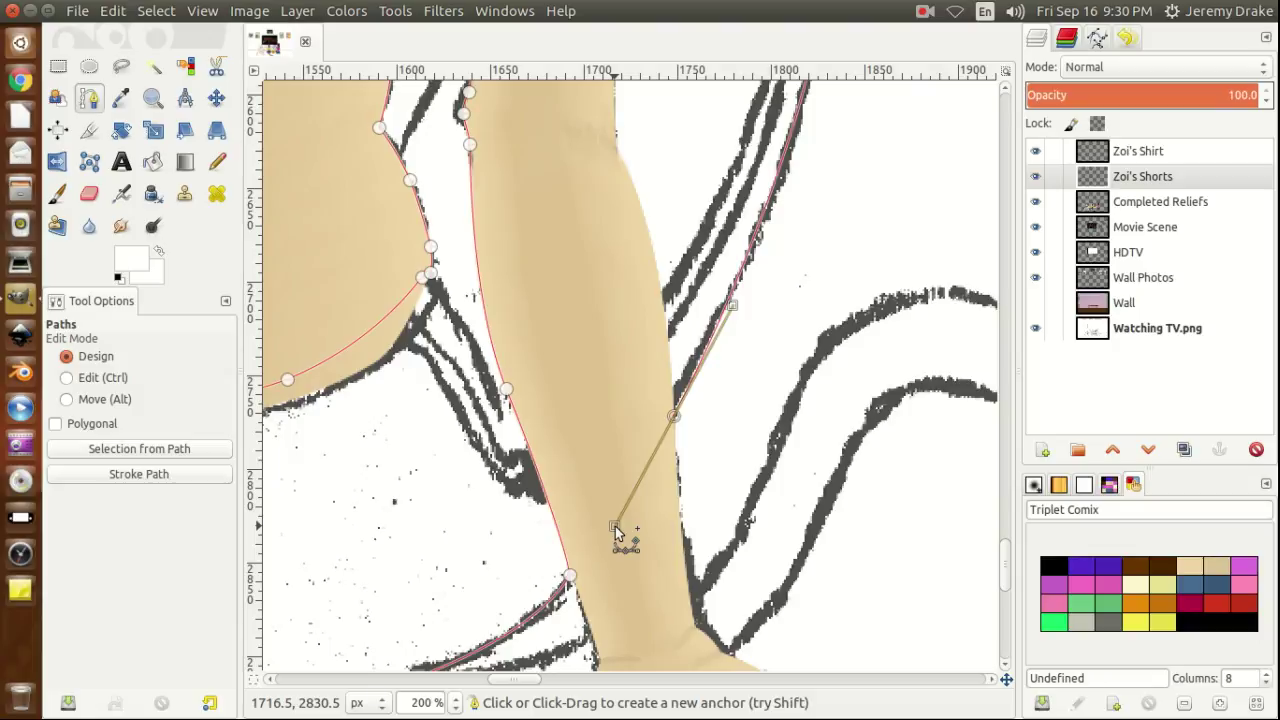
pyautogui.moveTo(615, 530); pyautogui.dragTo(672, 352)
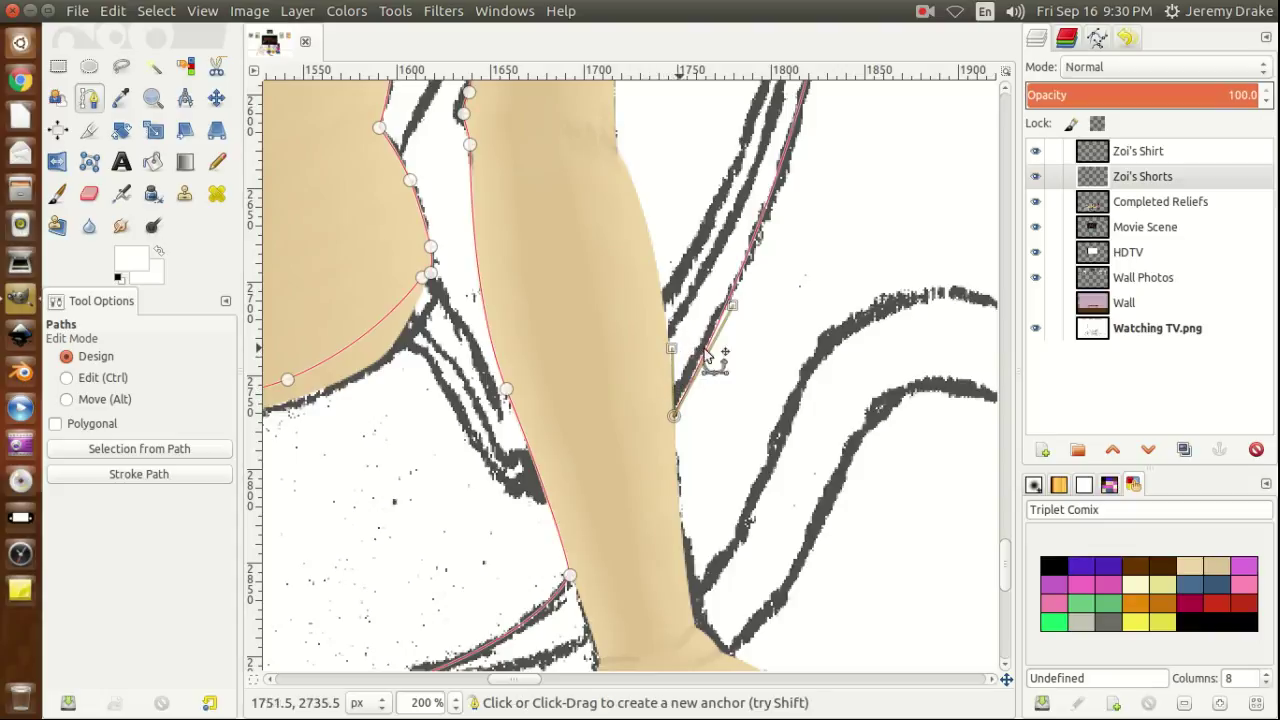
pyautogui.moveTo(1005, 570); pyautogui.dragTo(1003, 548)
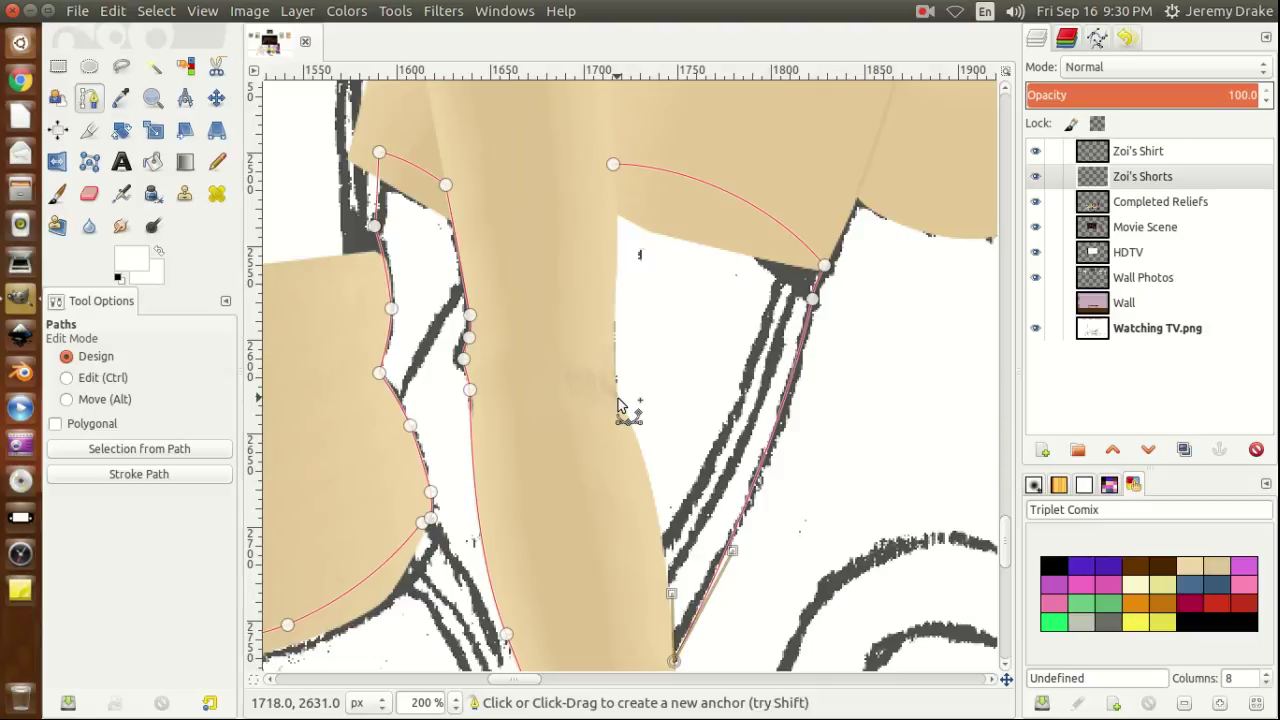
# Add curved anchors up the inner leg edge and smooth the curve at the top anchor.
pyautogui.moveTo(618, 398)
pyautogui.mouseDown()
pyautogui.moveTo(583, 344)
pyautogui.moveTo(618, 397)
pyautogui.mouseUp()
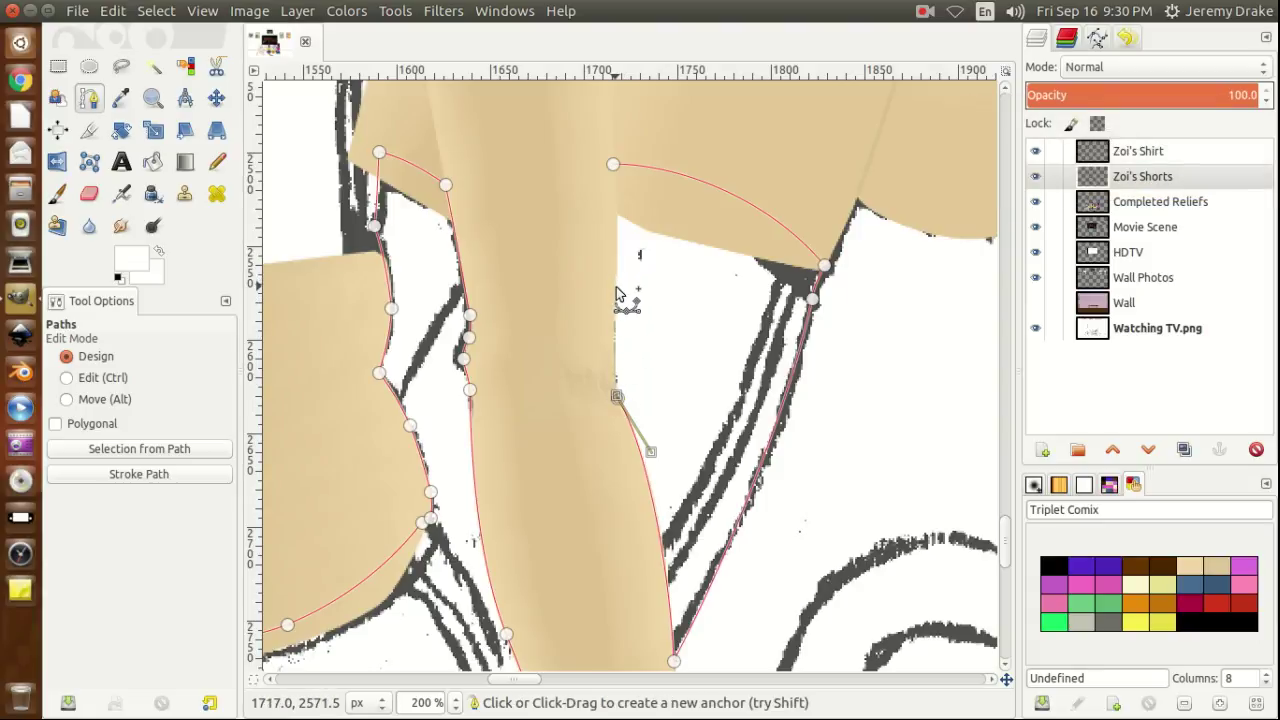
pyautogui.moveTo(616, 288)
pyautogui.mouseDown()
pyautogui.moveTo(620, 251)
pyautogui.moveTo(615, 268)
pyautogui.mouseUp()
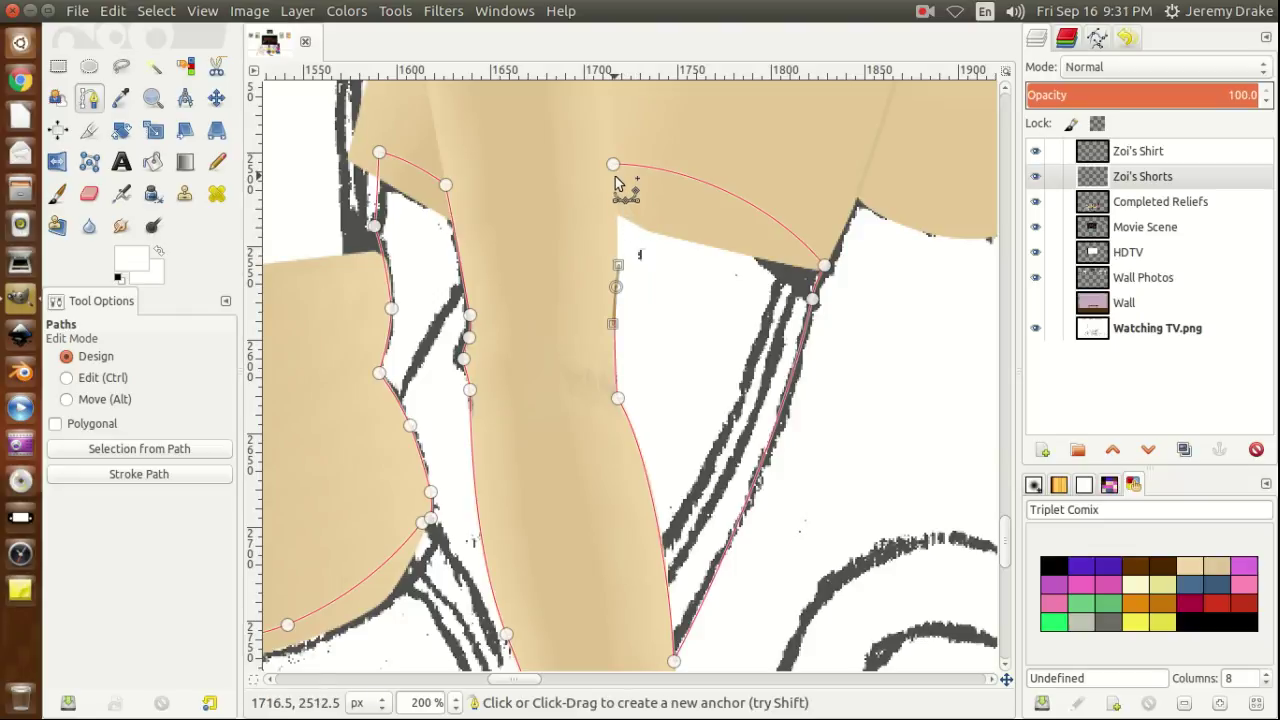
pyautogui.moveTo(614, 168); pyautogui.dragTo(613, 143)
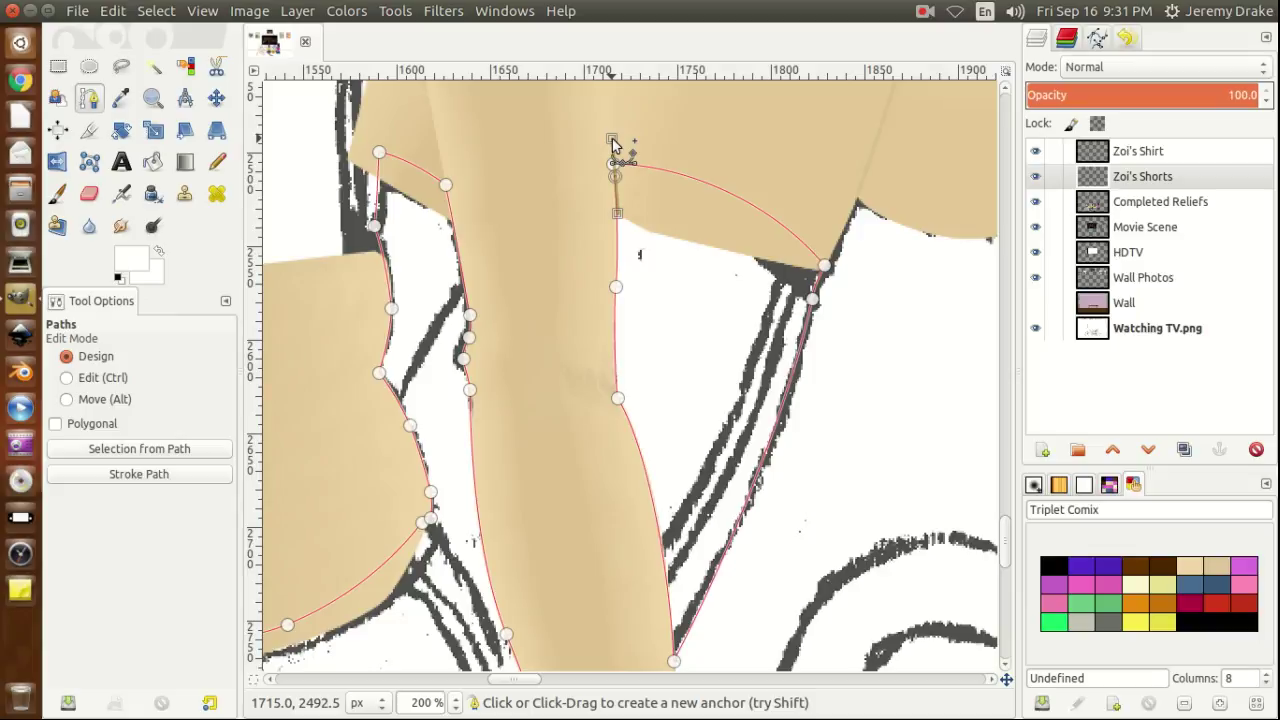
pyautogui.moveTo(616, 177); pyautogui.dragTo(614, 168)
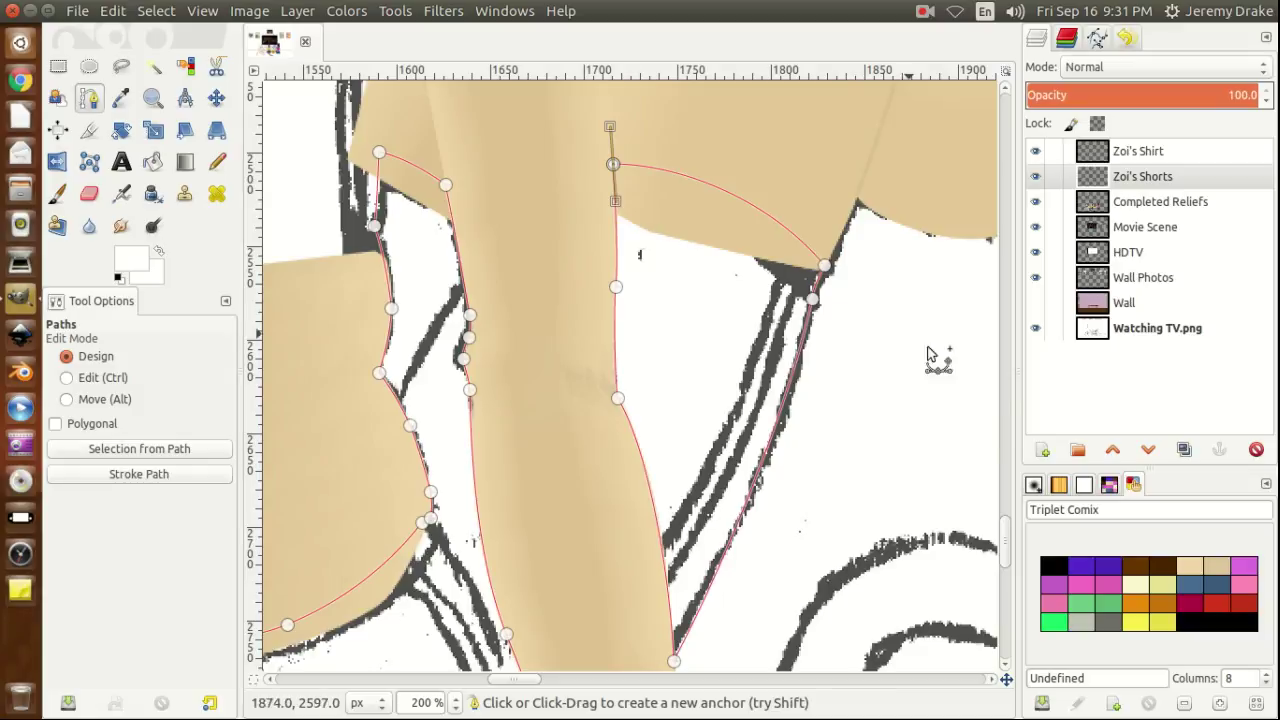
pyautogui.moveTo(1005, 542)
pyautogui.mouseDown()
pyautogui.moveTo(1005, 574)
pyautogui.moveTo(1002, 550)
pyautogui.mouseUp()
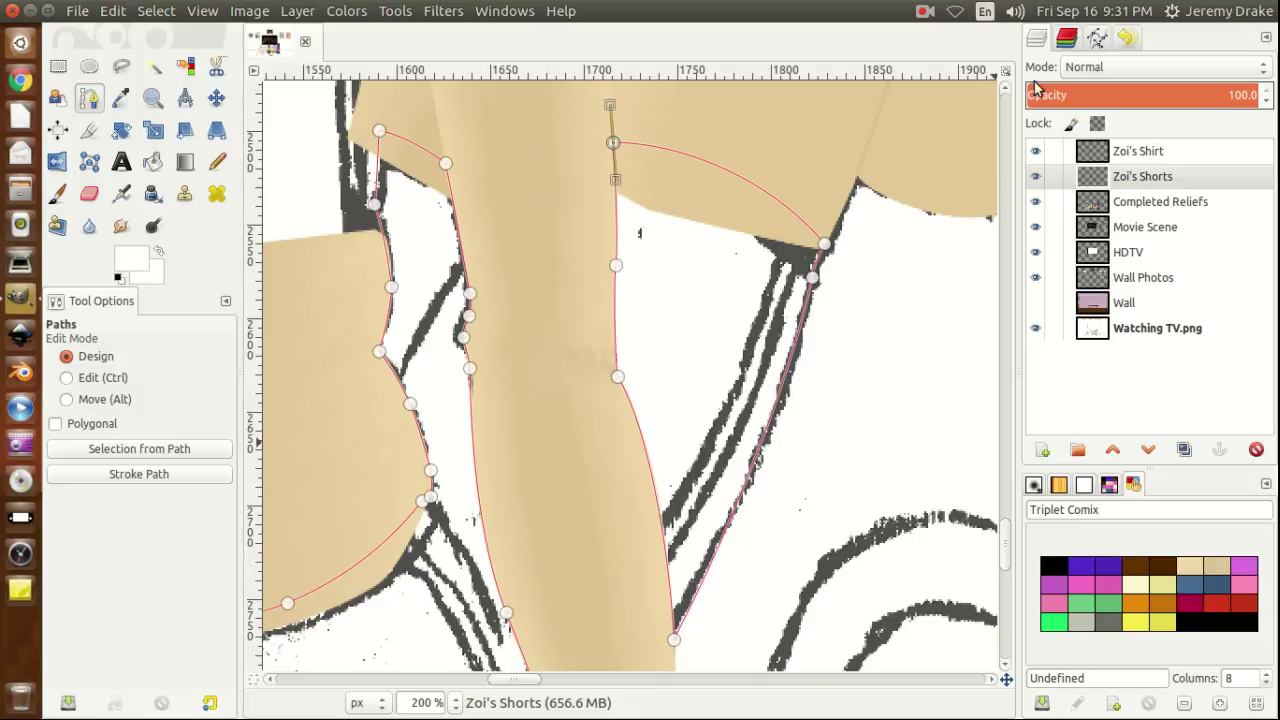
# Convert the path to a selection and fill it with the Green Shirt 1 foreground colour.
pyautogui.click(149, 456)
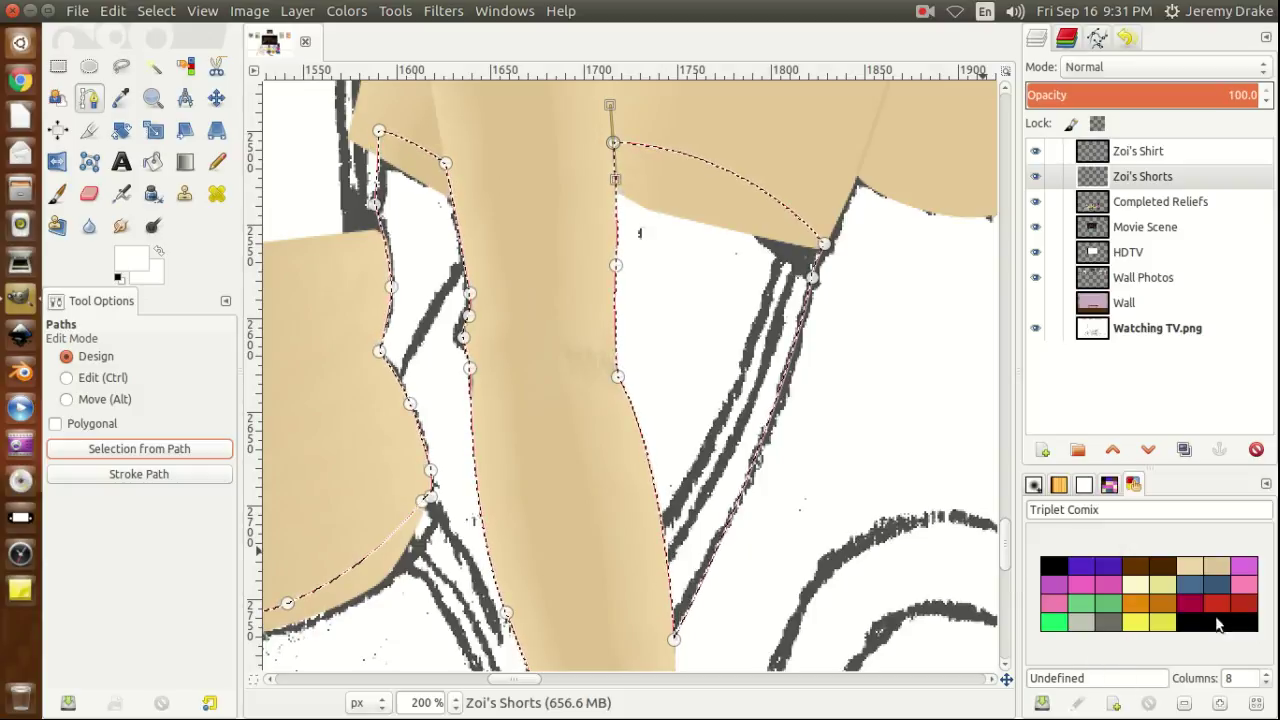
pyautogui.click(1219, 603)
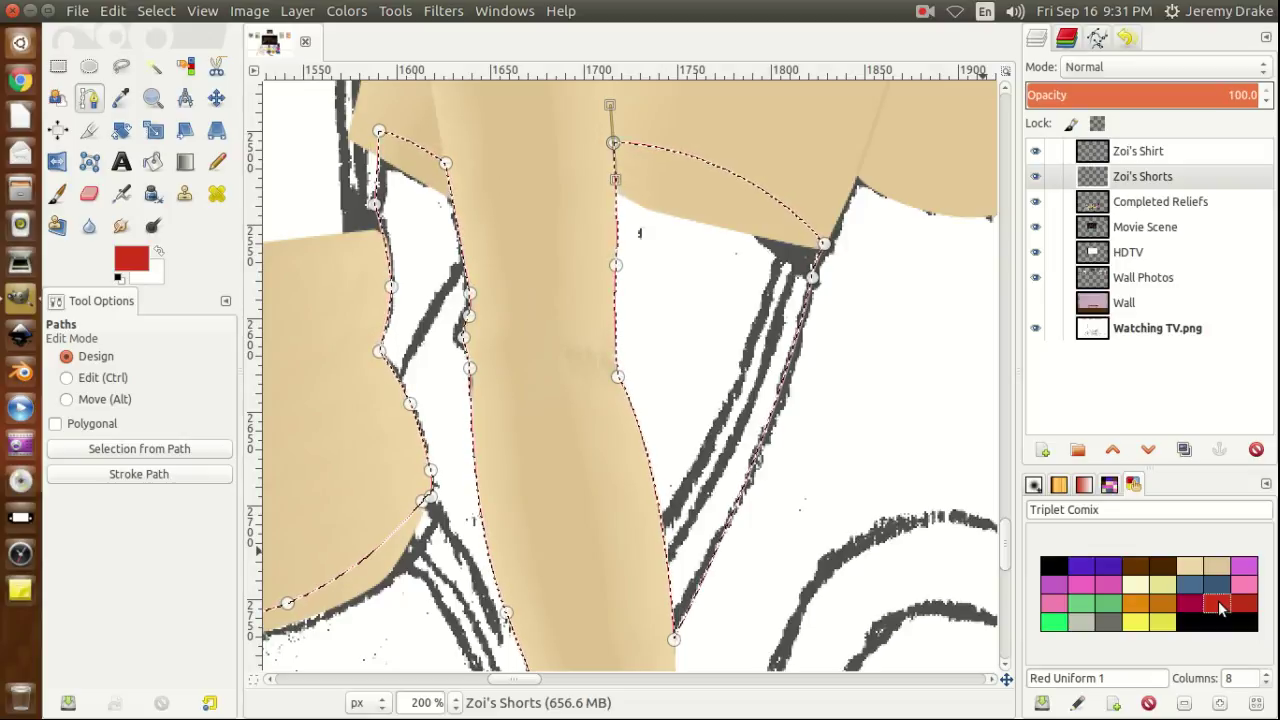
pyautogui.click(1081, 605)
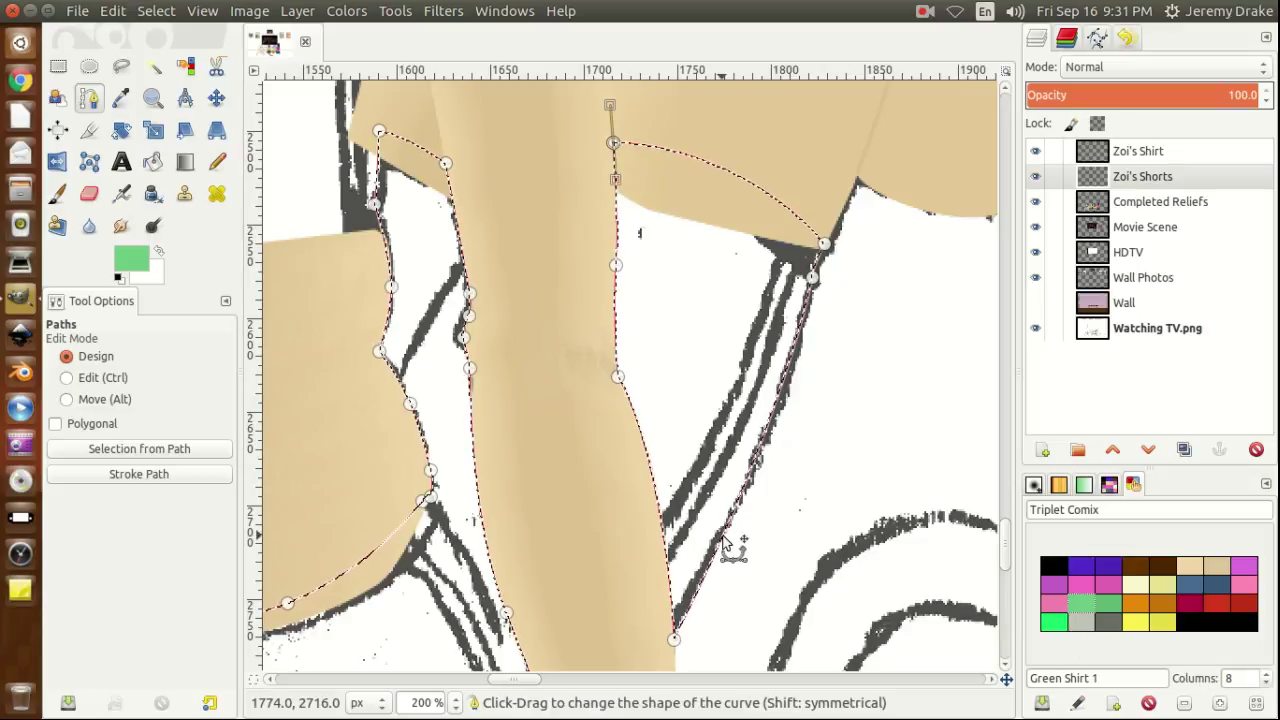
pyautogui.rightClick(687, 355)
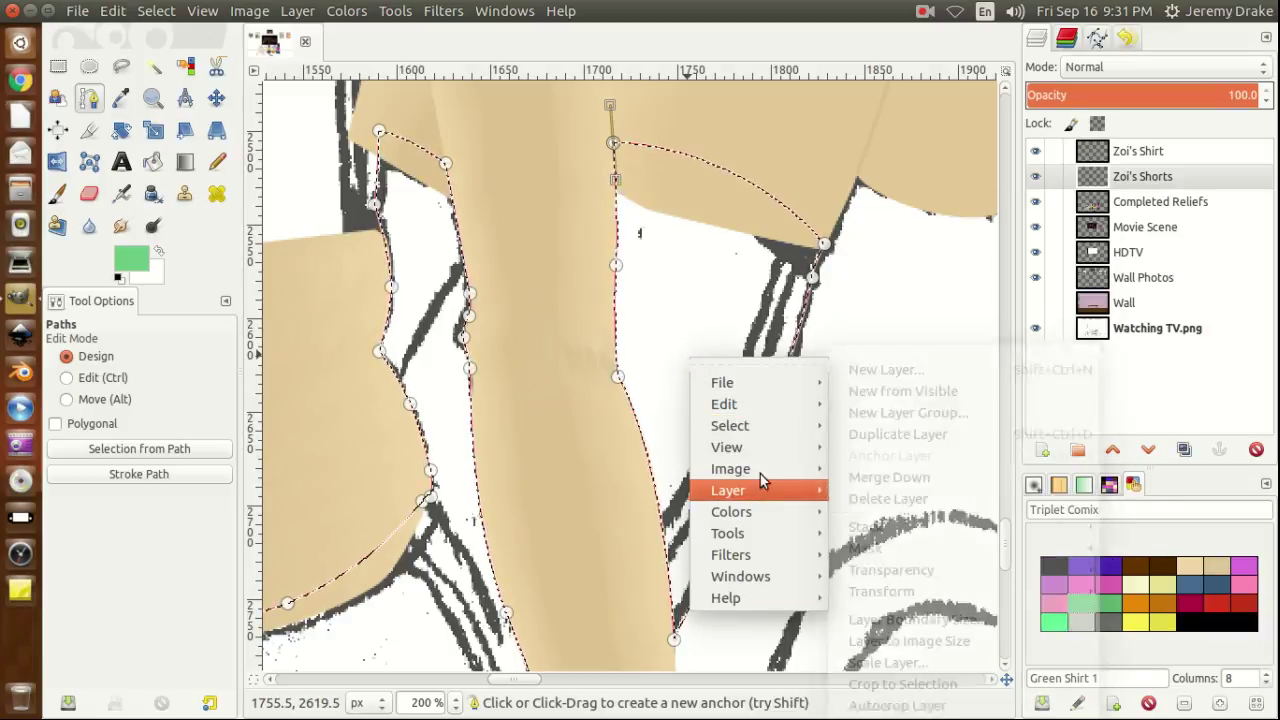
pyautogui.moveTo(784, 406)
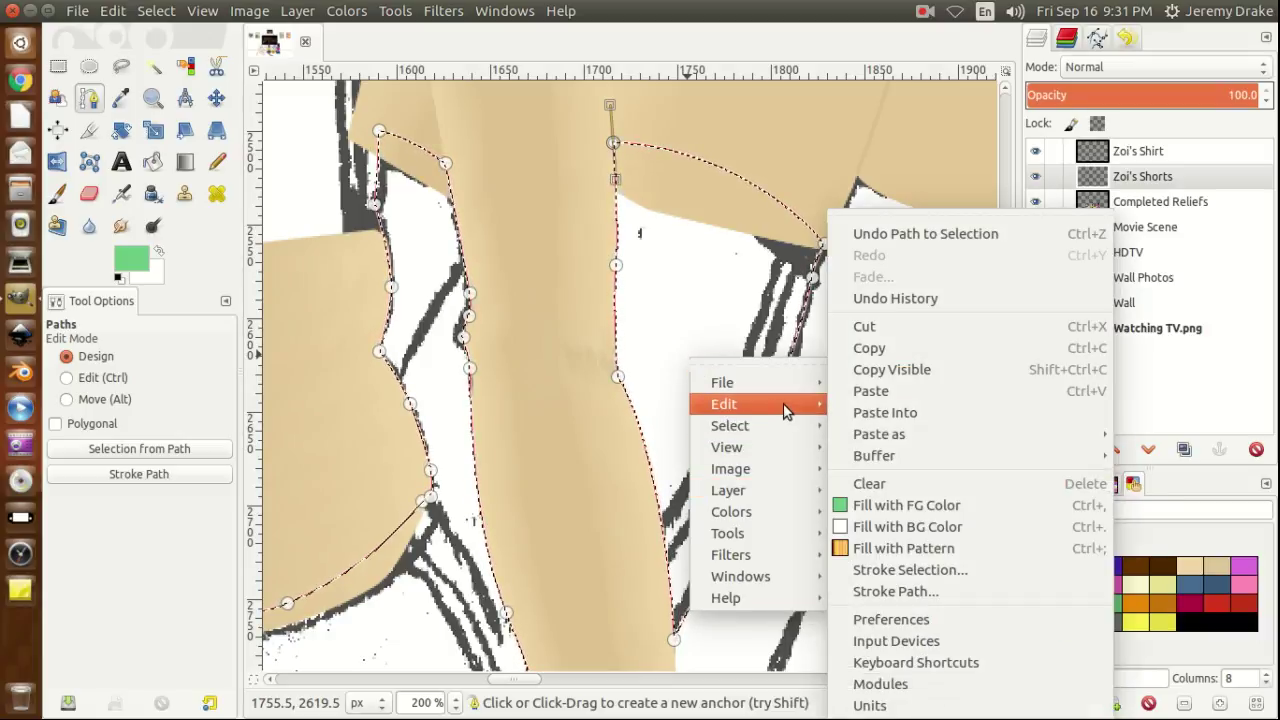
pyautogui.click(926, 505)
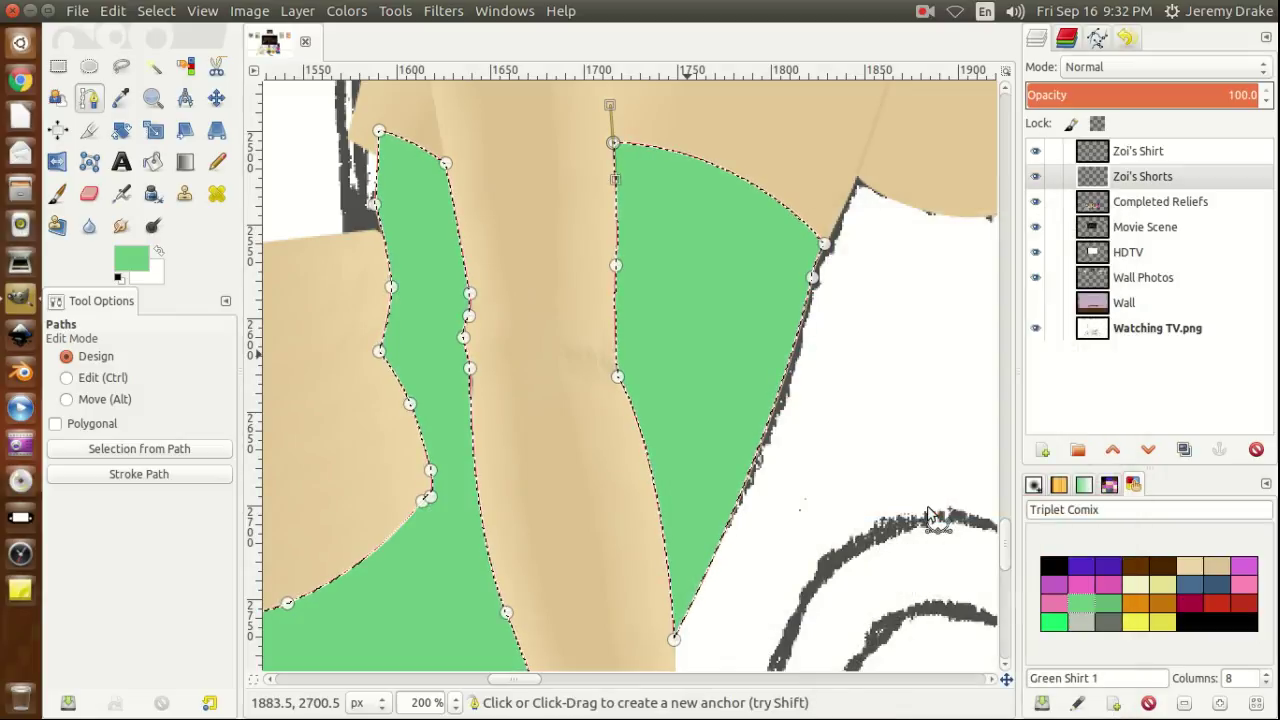
# Hide the Zoi's Shorts layer and create an empty path named 'Zoi's Shorts 2'.
pyautogui.click(1037, 178)
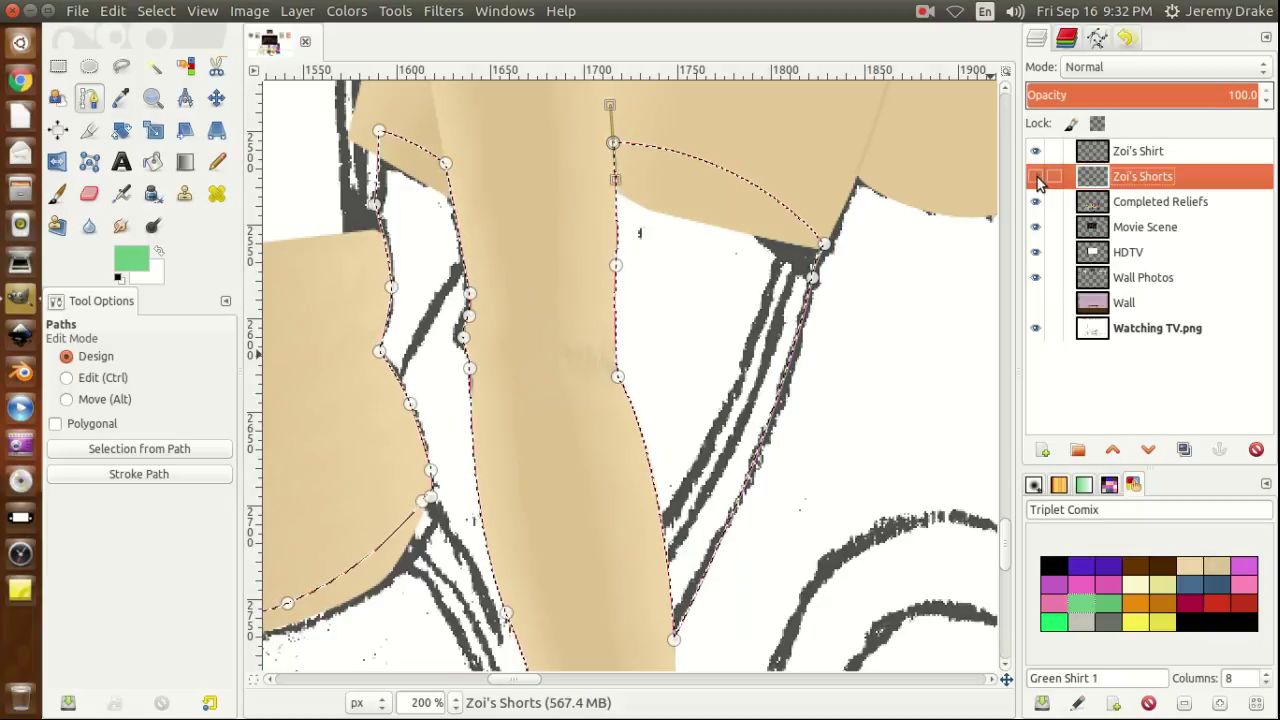
pyautogui.click(1098, 38)
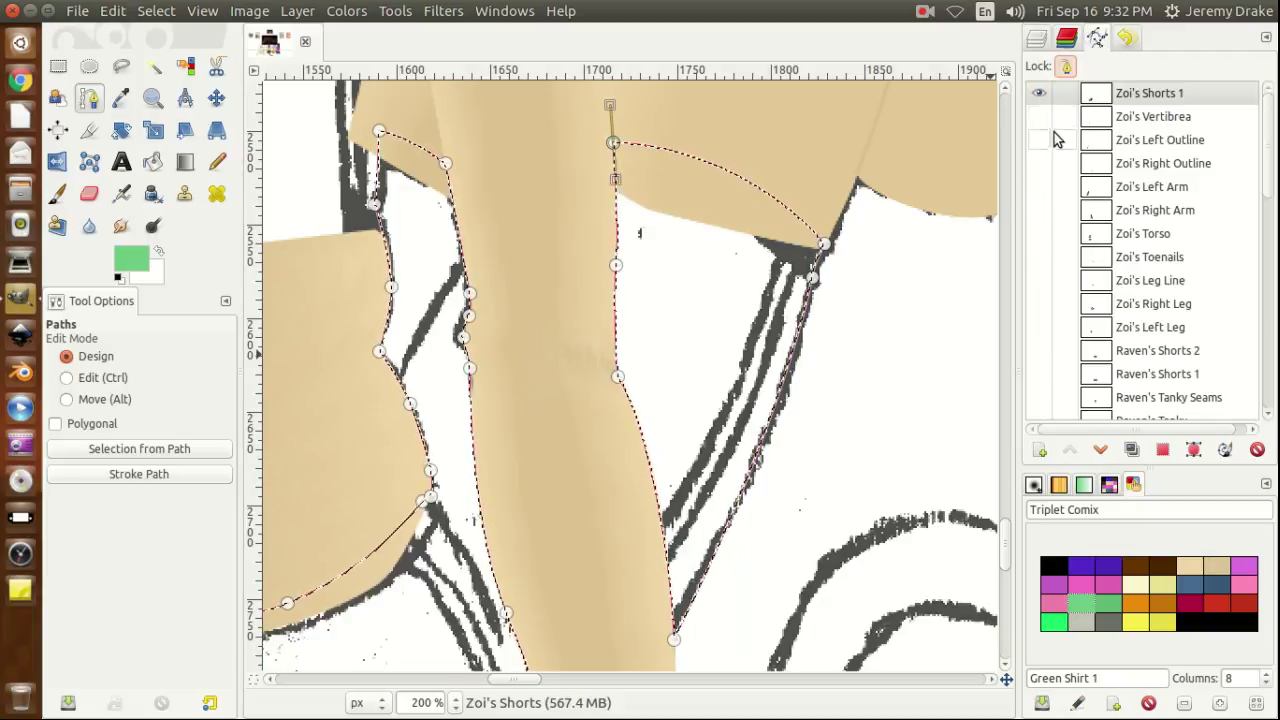
pyautogui.click(1039, 450)
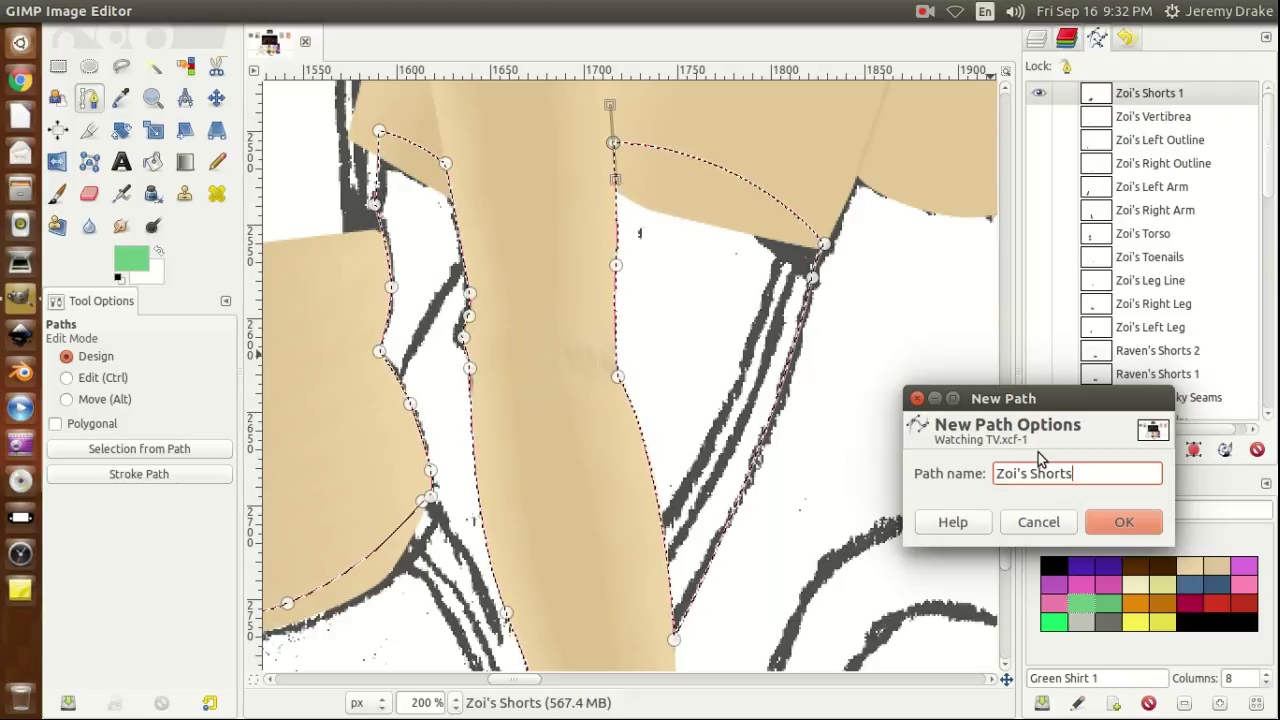
pyautogui.write('2')
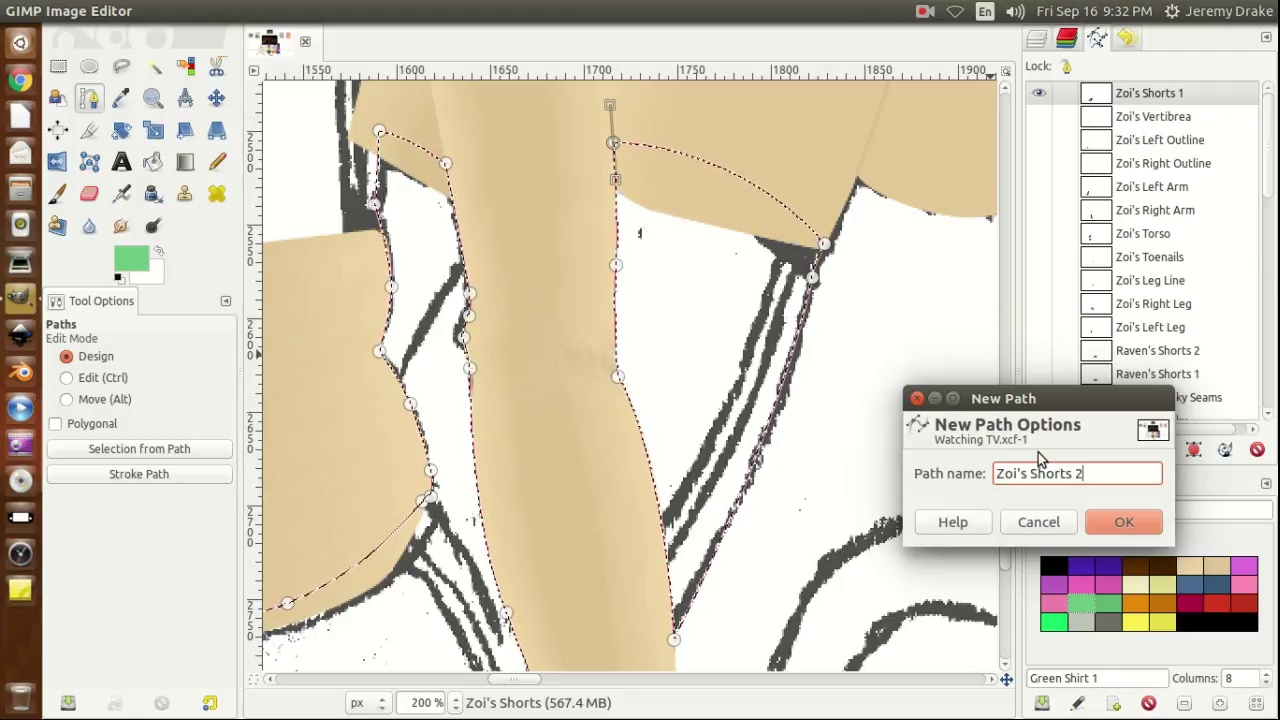
pyautogui.press('Return')
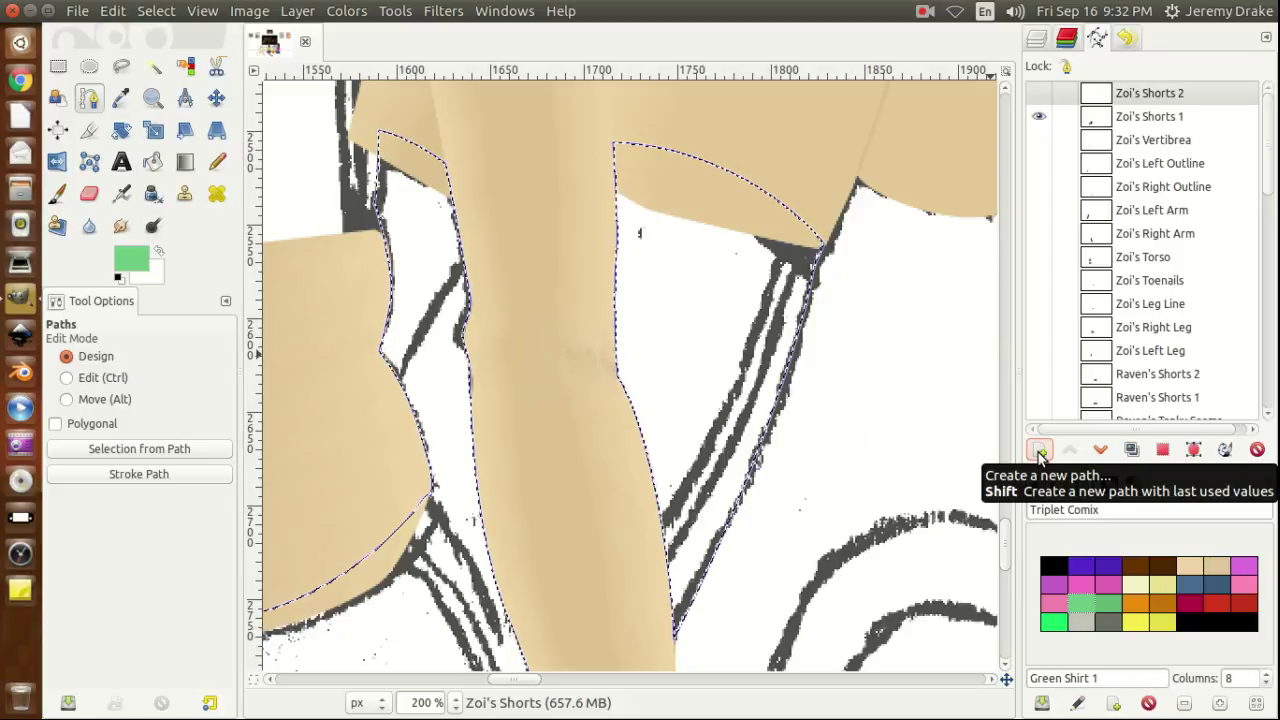
# Make Zoi's Shorts 2 visible and curve its first segment from the shorts' corner to the right ink line.
pyautogui.click(1038, 95)
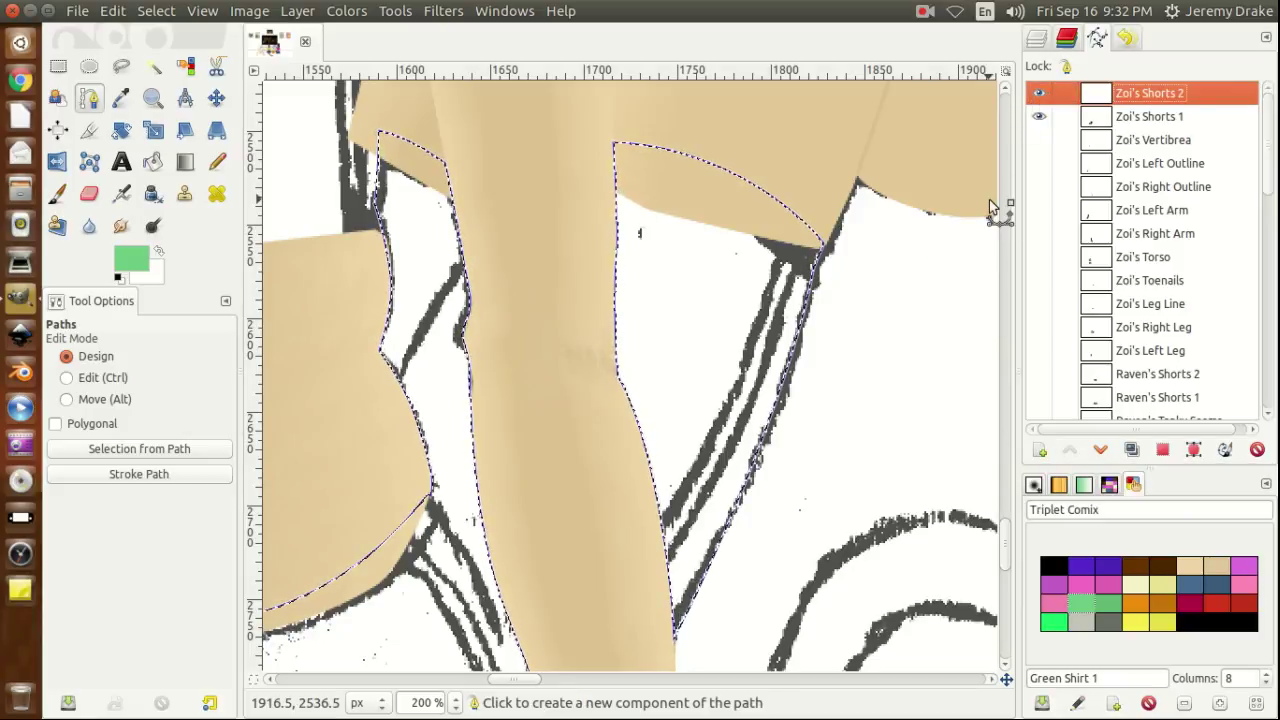
pyautogui.click(813, 284)
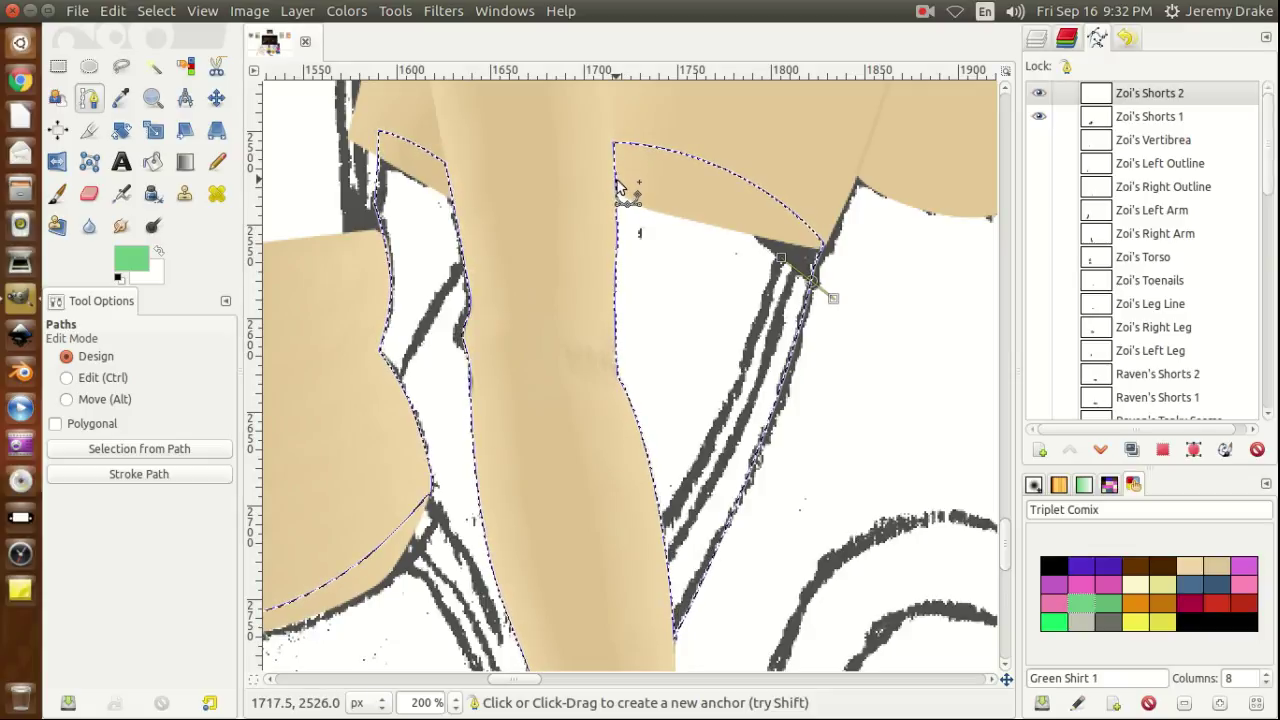
pyautogui.click(615, 181)
pyautogui.moveTo(615, 181); pyautogui.dragTo(507, 167)
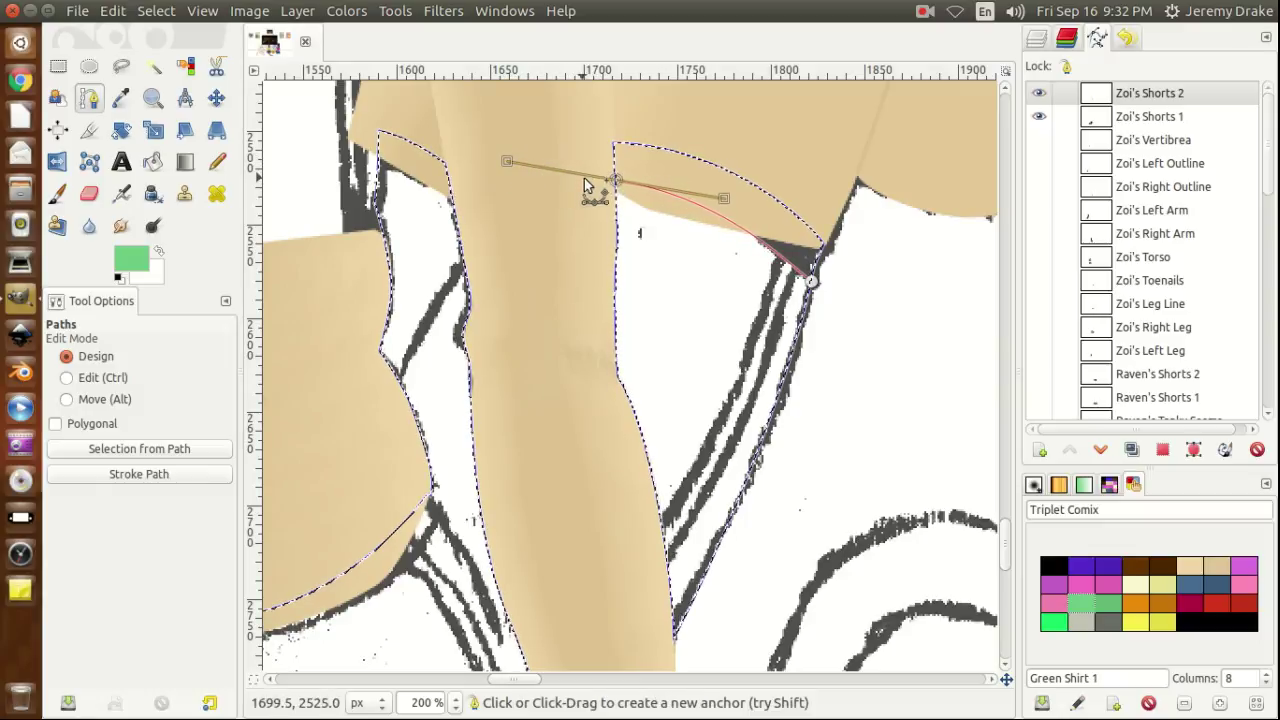
pyautogui.moveTo(617, 185); pyautogui.dragTo(616, 192)
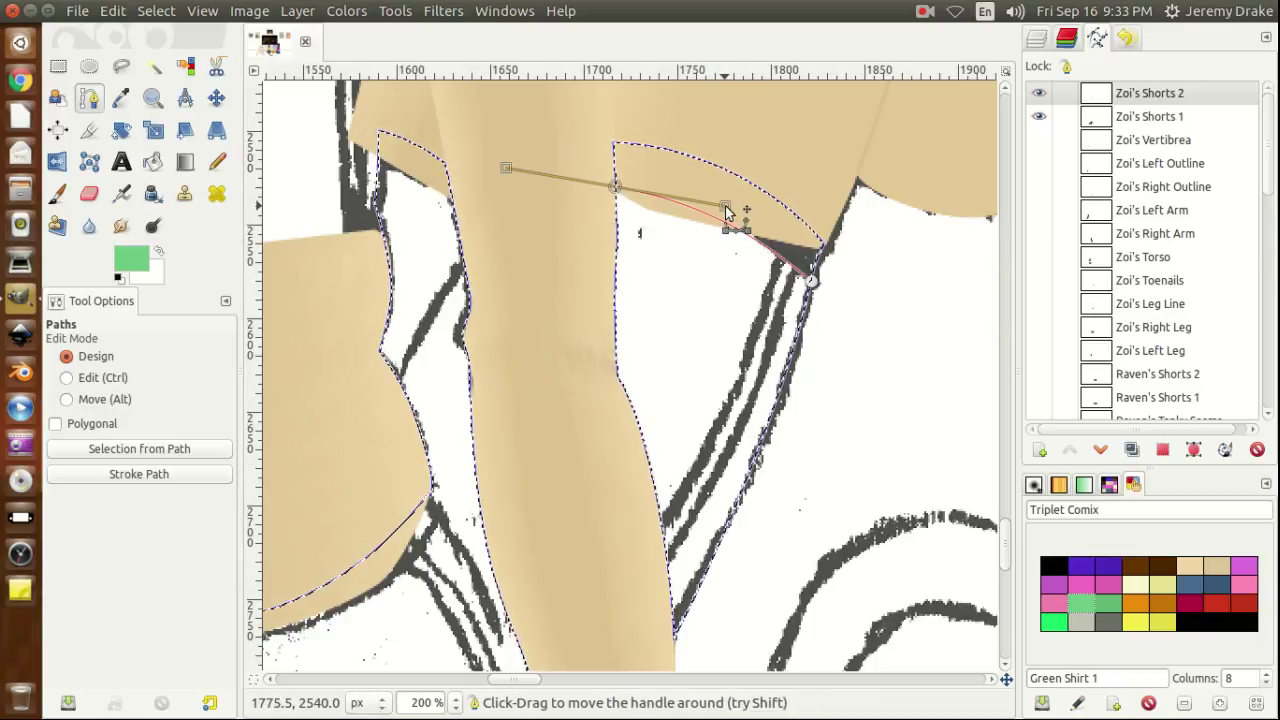
pyautogui.moveTo(741, 210); pyautogui.dragTo(760, 222)
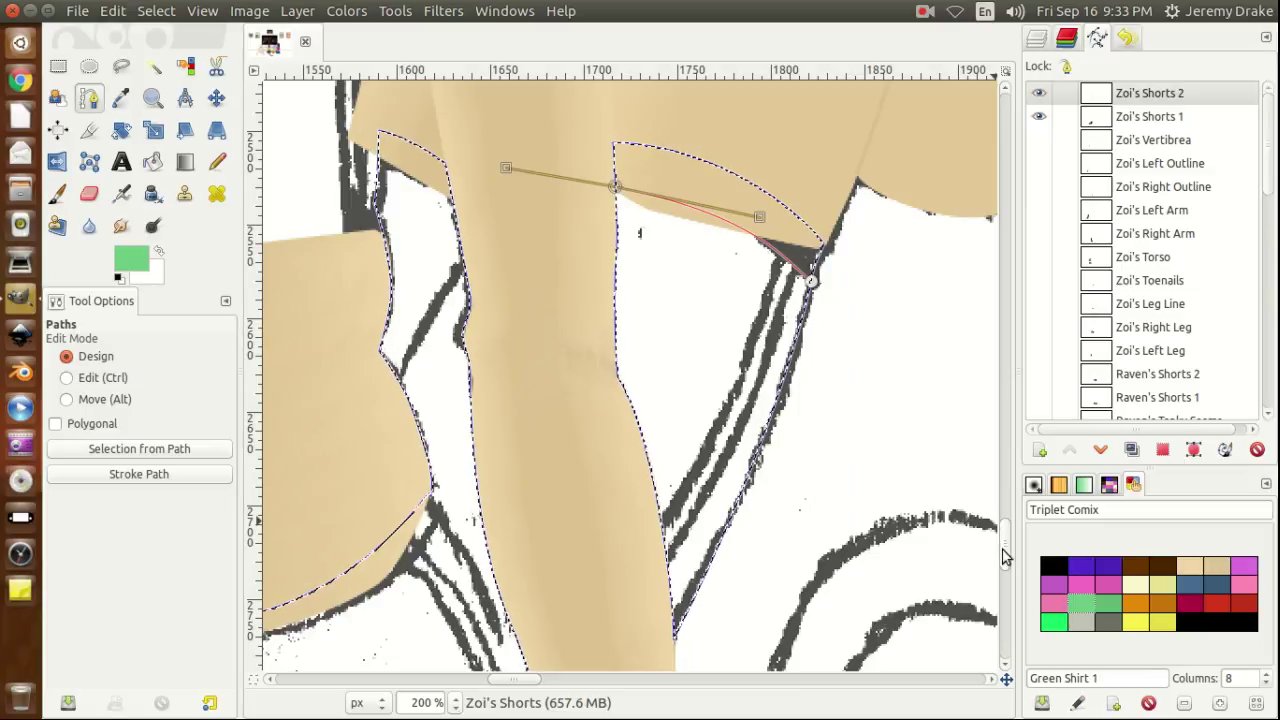
pyautogui.moveTo(1008, 548)
pyautogui.mouseDown()
pyautogui.moveTo(1008, 562)
pyautogui.moveTo(1007, 550)
pyautogui.mouseUp()
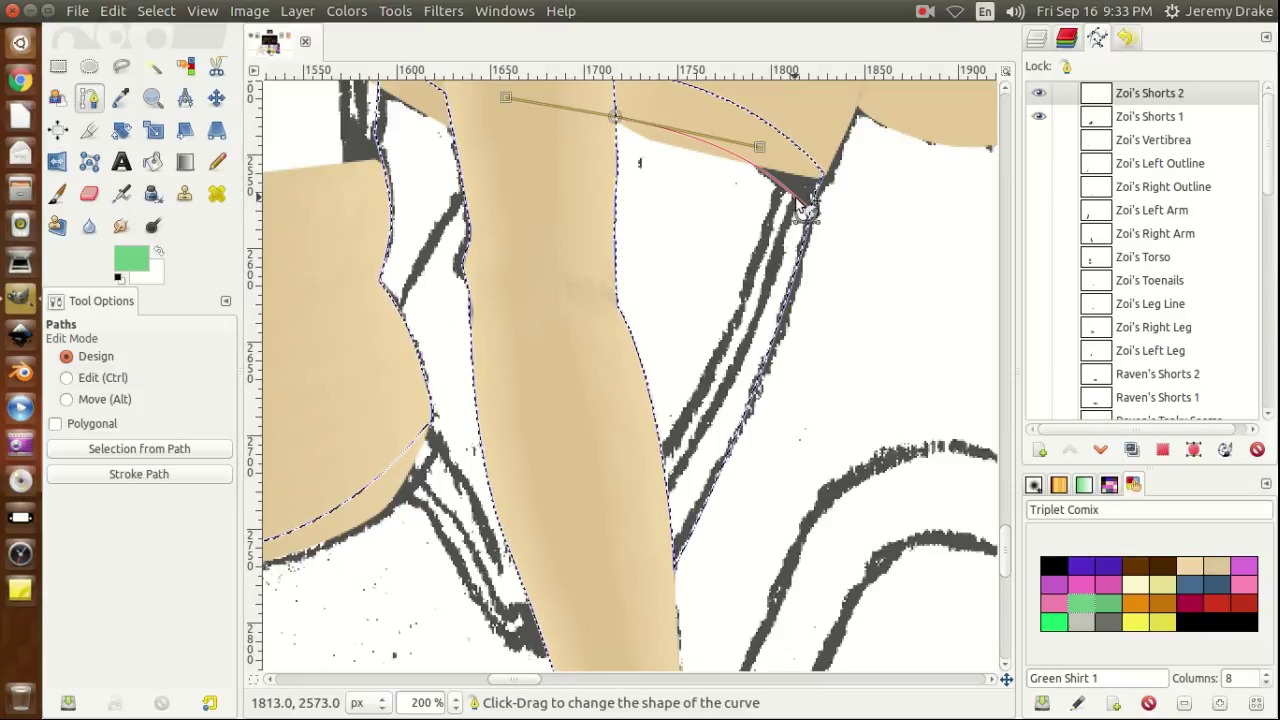
pyautogui.click(806, 208)
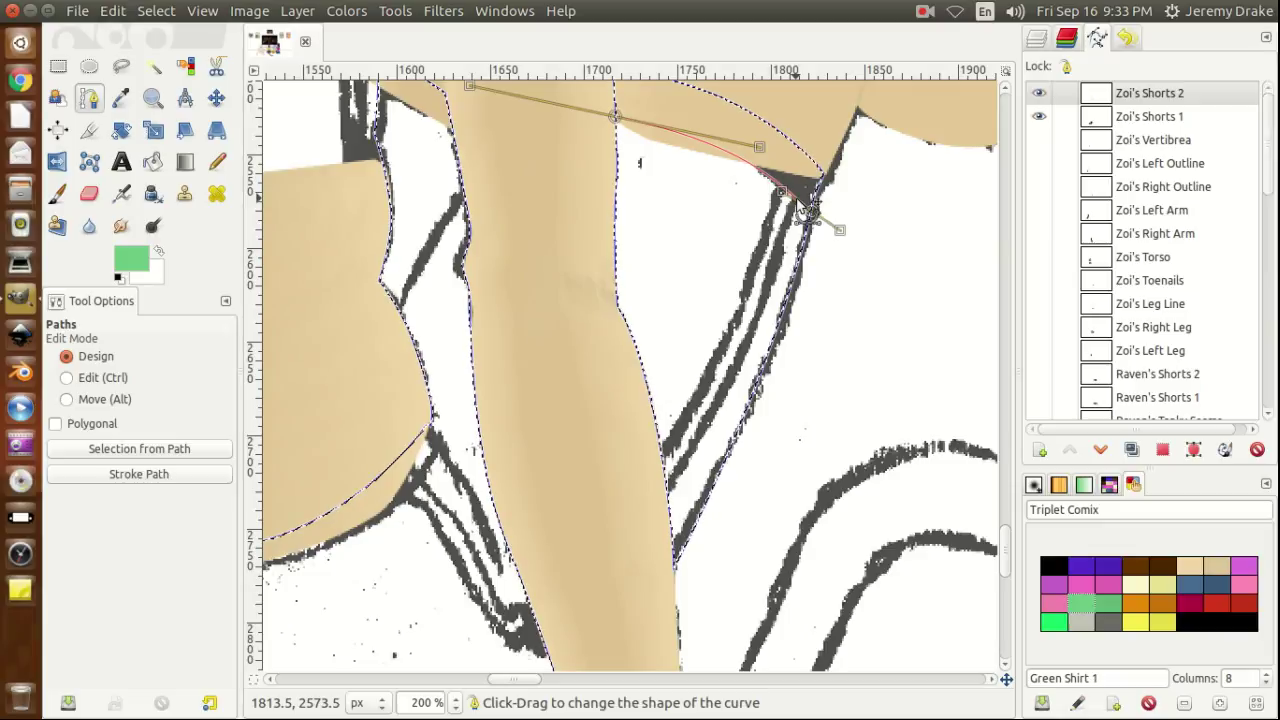
pyautogui.moveTo(810, 212); pyautogui.dragTo(810, 213)
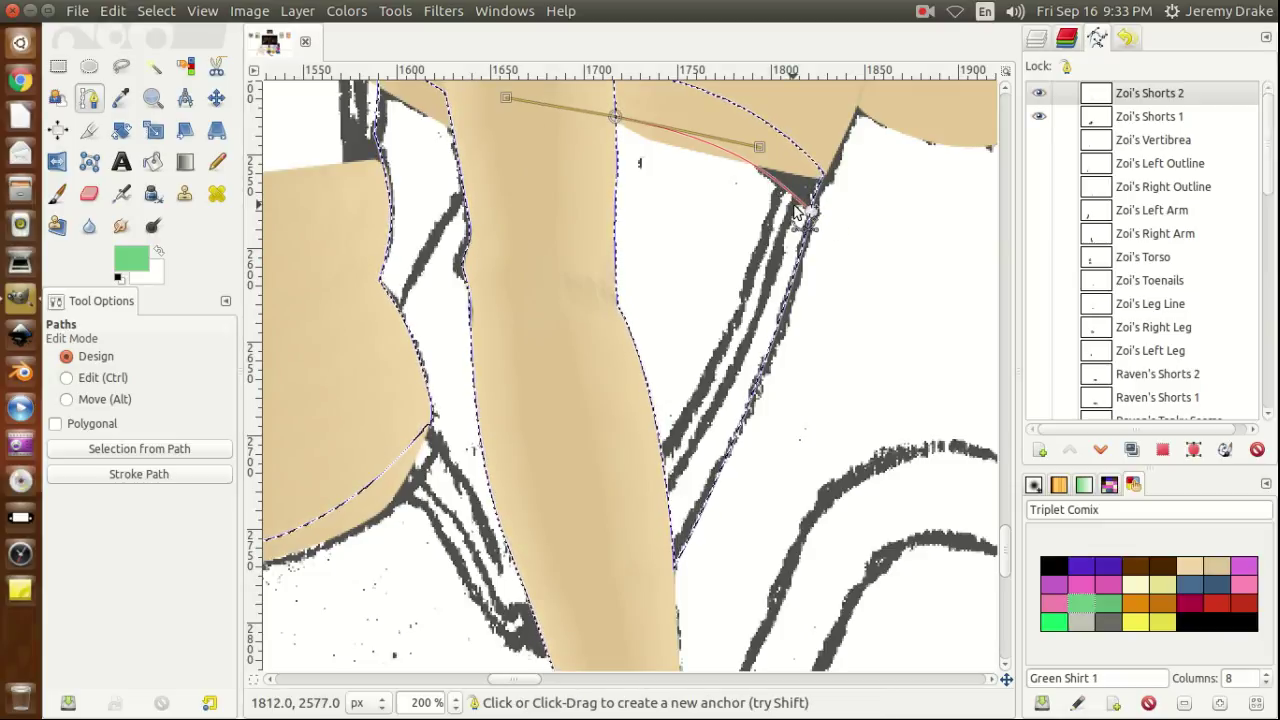
pyautogui.press('shift')
# Continue the path from the corner anchor down the leg's double ink line, curving it to the strokes.
pyautogui.keyDown('shift'); pyautogui.click(809, 210); pyautogui.keyUp('shift')
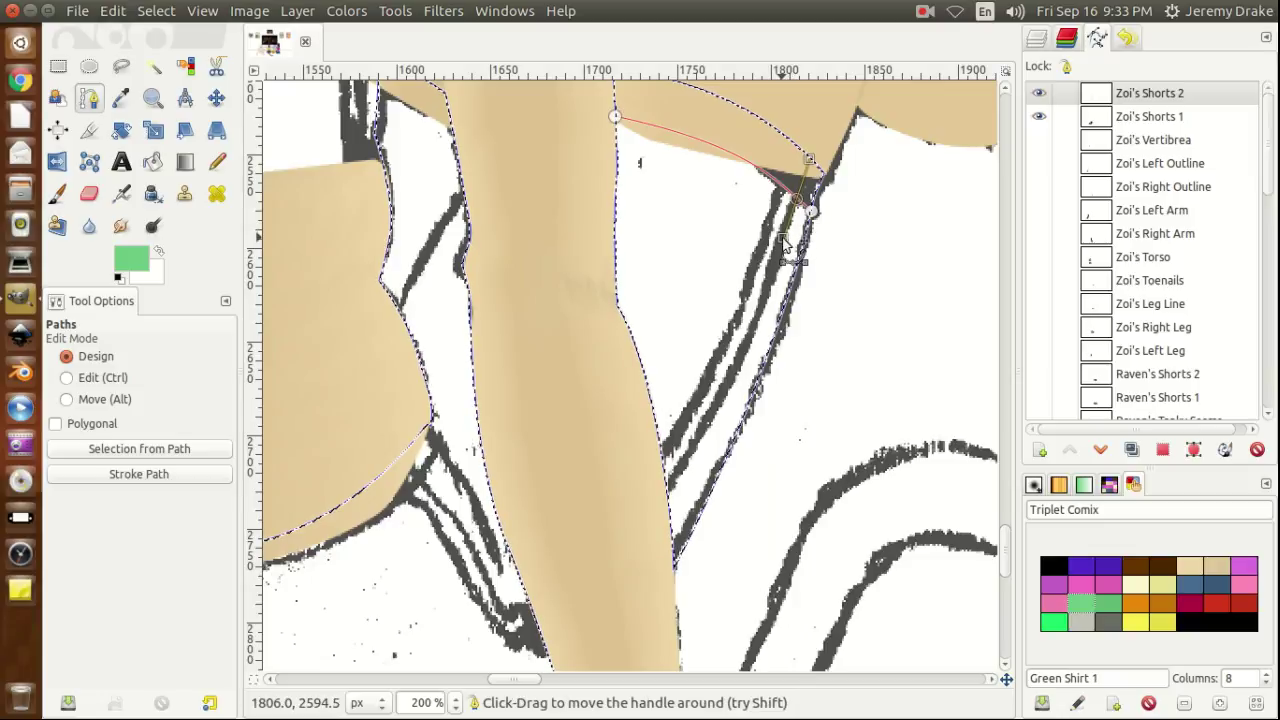
pyautogui.moveTo(782, 252); pyautogui.dragTo(770, 296)
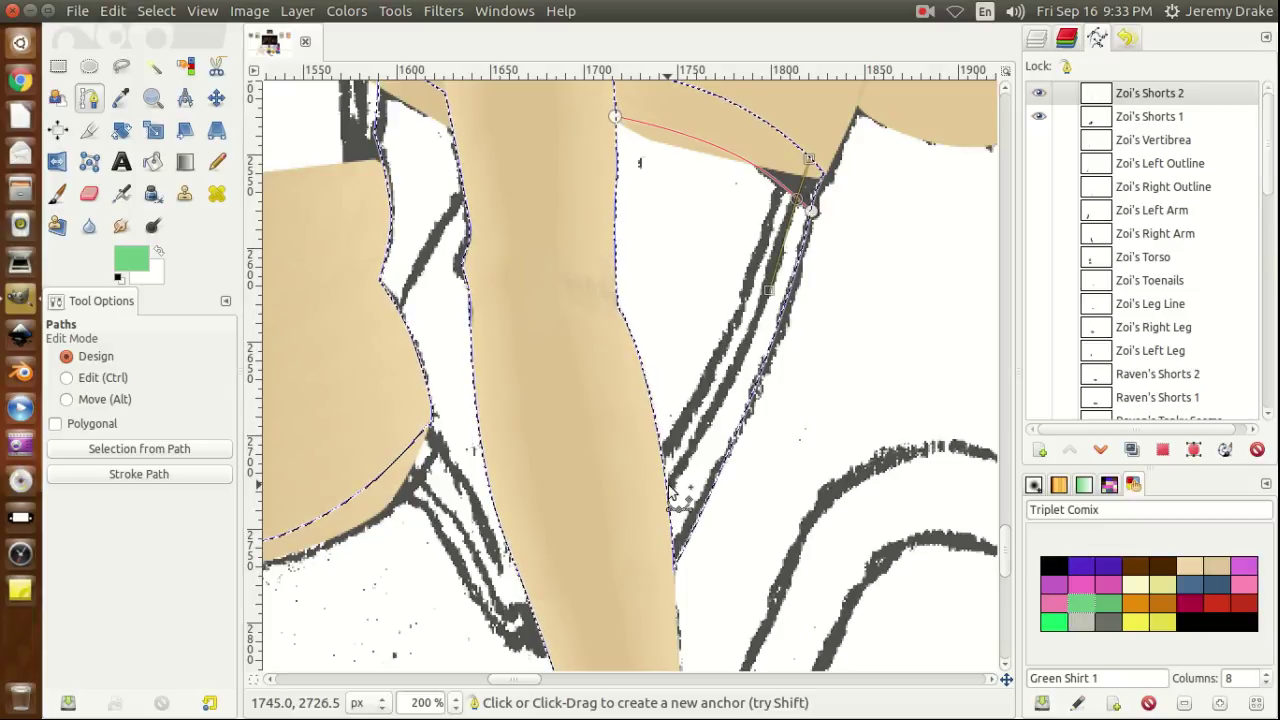
pyautogui.moveTo(661, 506); pyautogui.dragTo(606, 575)
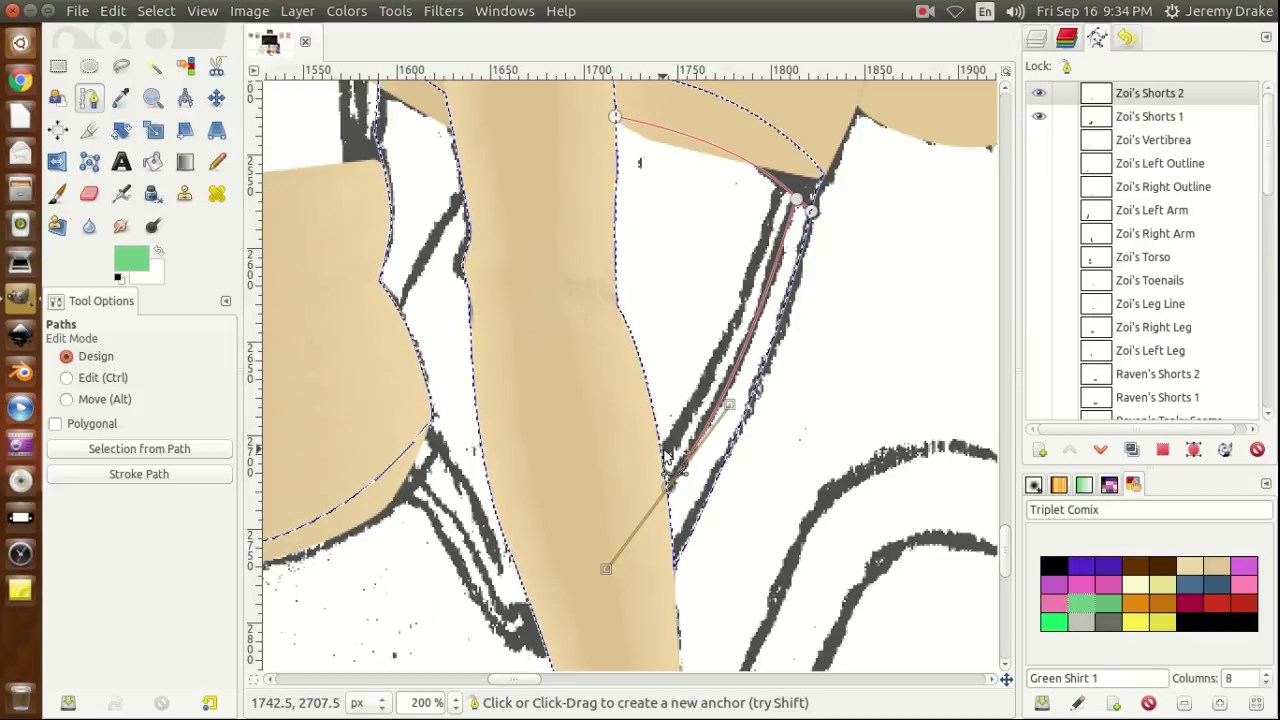
pyautogui.press('shift')
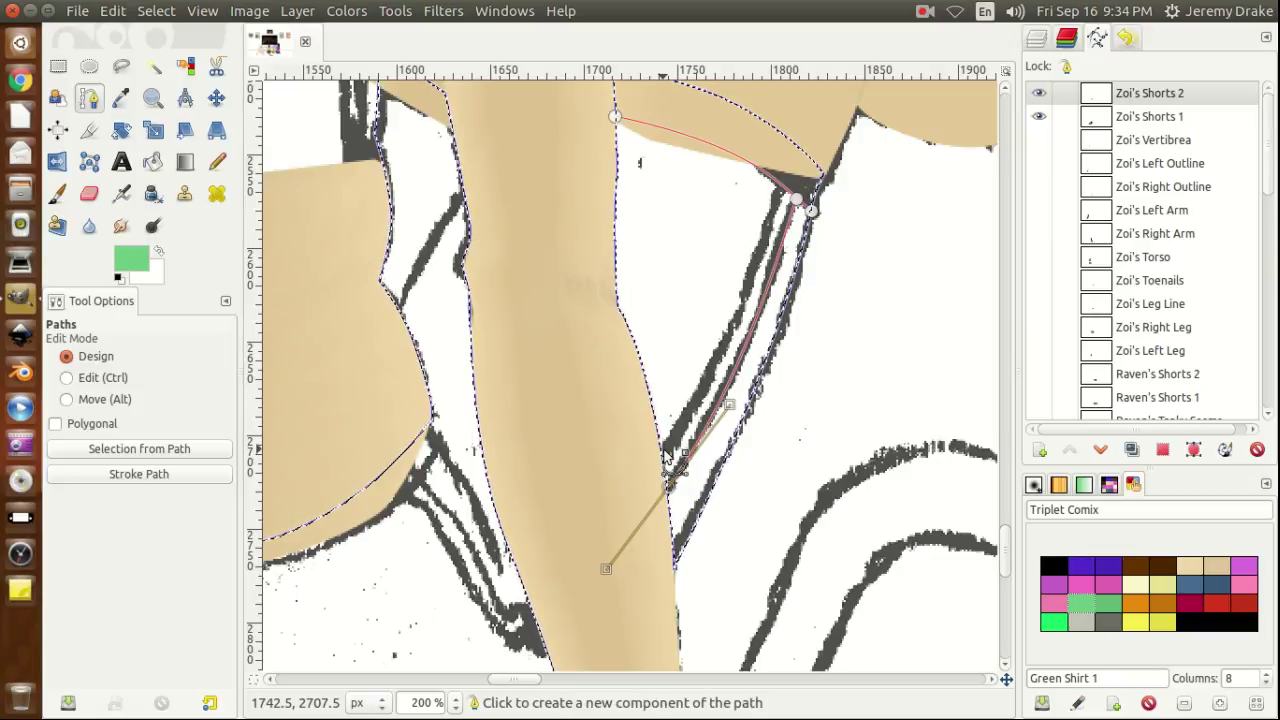
pyautogui.moveTo(667, 453); pyautogui.dragTo(724, 358)
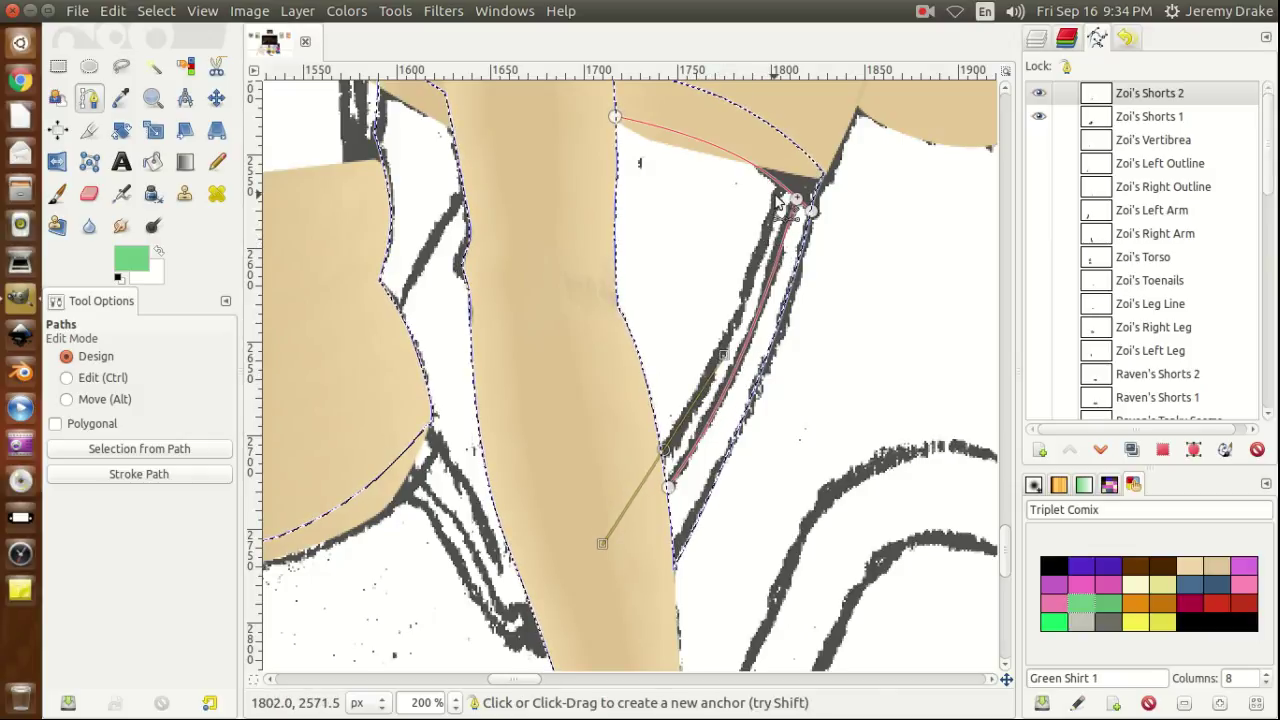
pyautogui.moveTo(785, 200)
pyautogui.mouseDown()
pyautogui.moveTo(786, 229)
pyautogui.moveTo(794, 137)
pyautogui.moveTo(816, 108)
pyautogui.mouseUp()
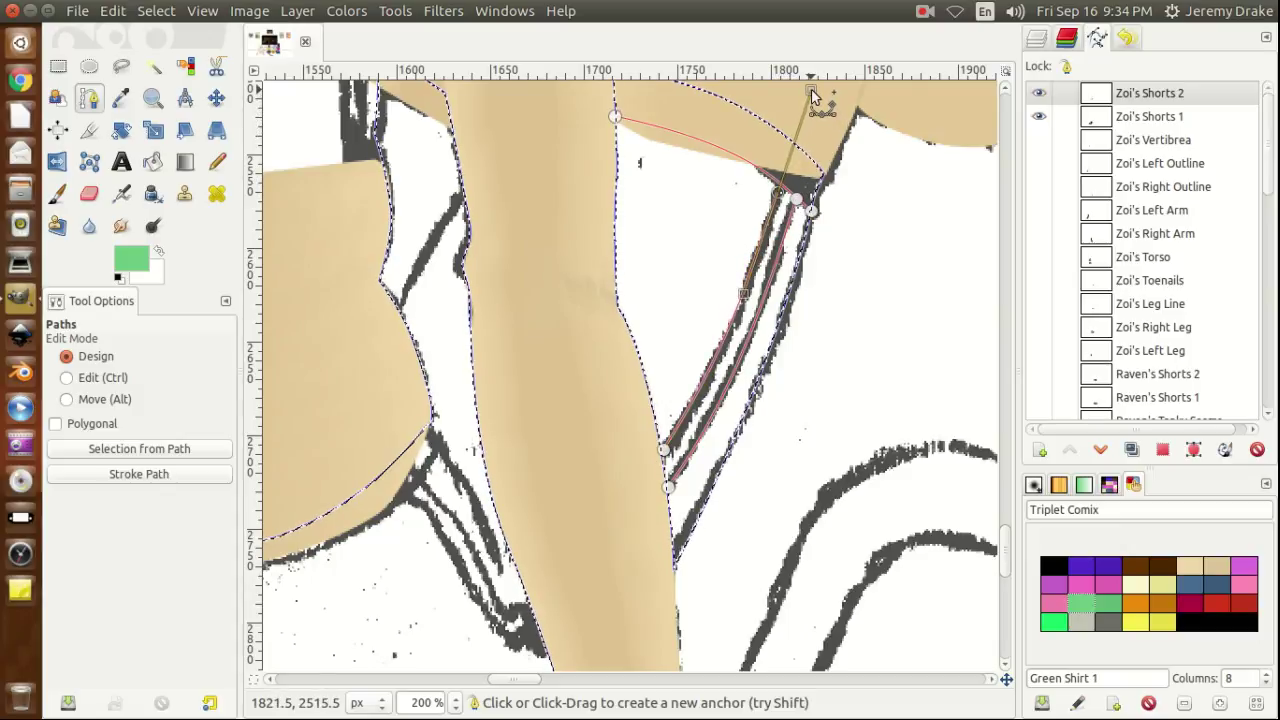
pyautogui.moveTo(814, 93); pyautogui.dragTo(807, 98)
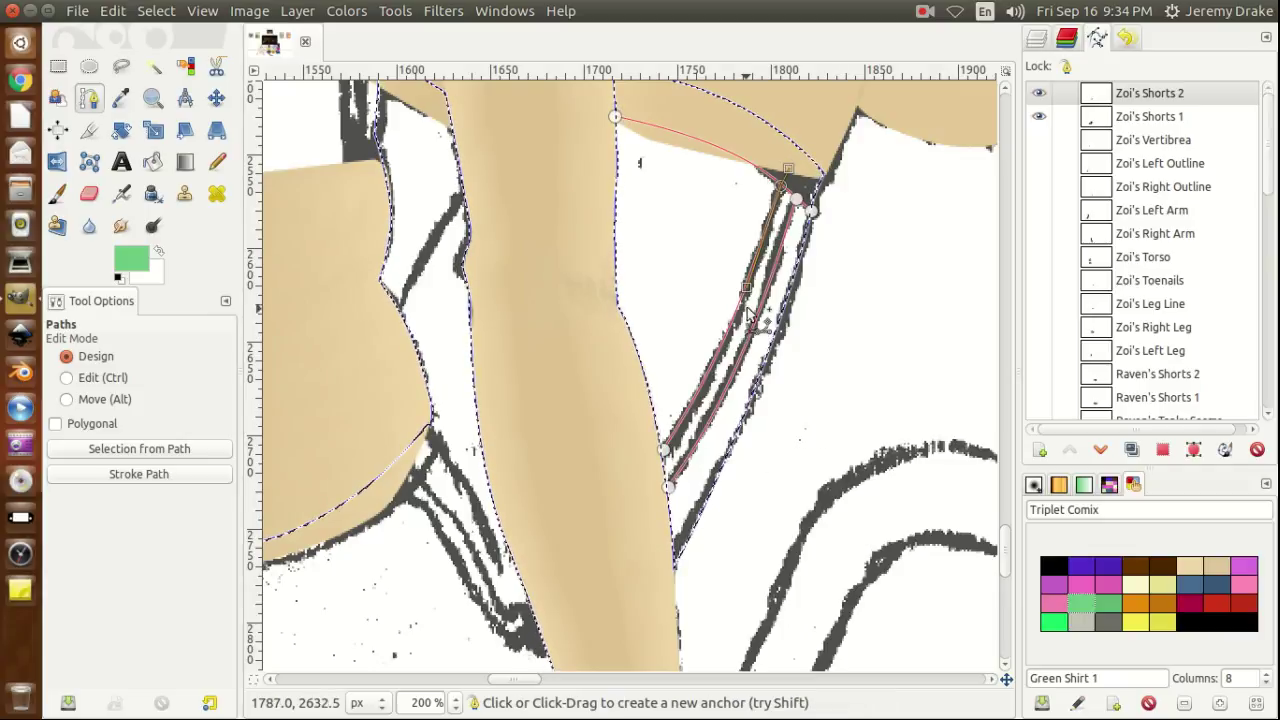
pyautogui.moveTo(748, 290); pyautogui.dragTo(729, 346)
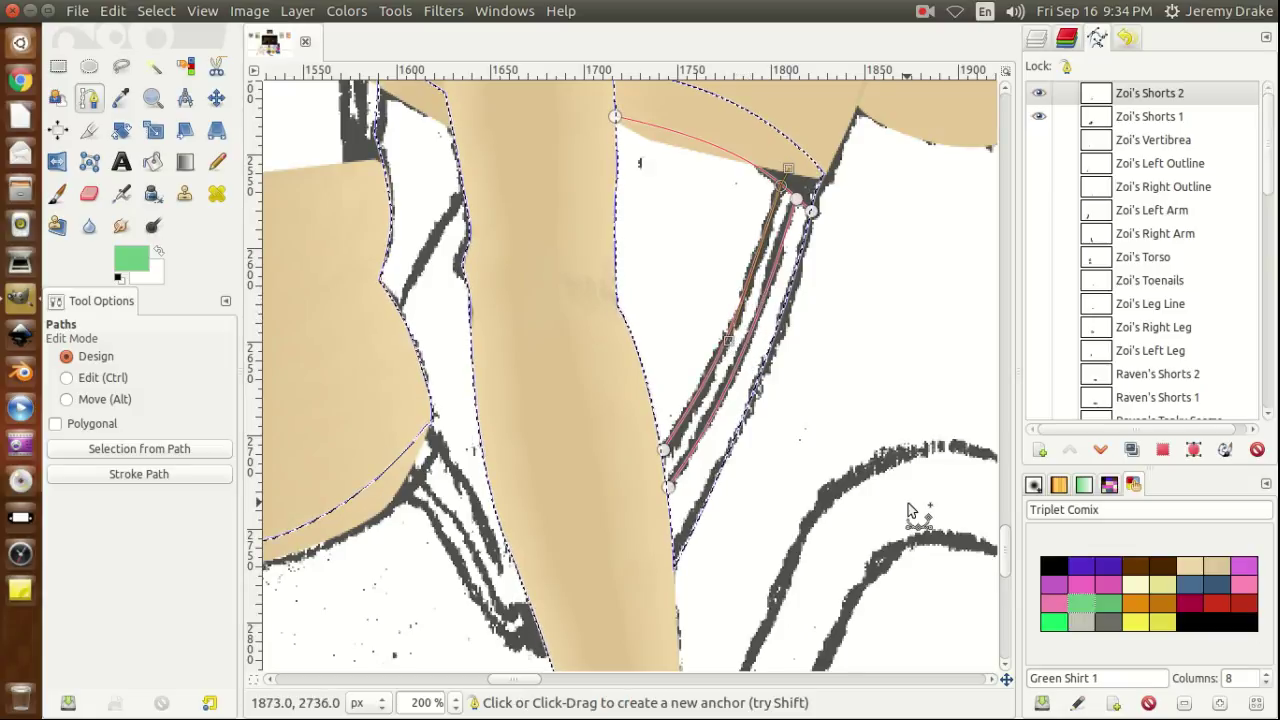
pyautogui.moveTo(1005, 557); pyautogui.dragTo(1005, 568)
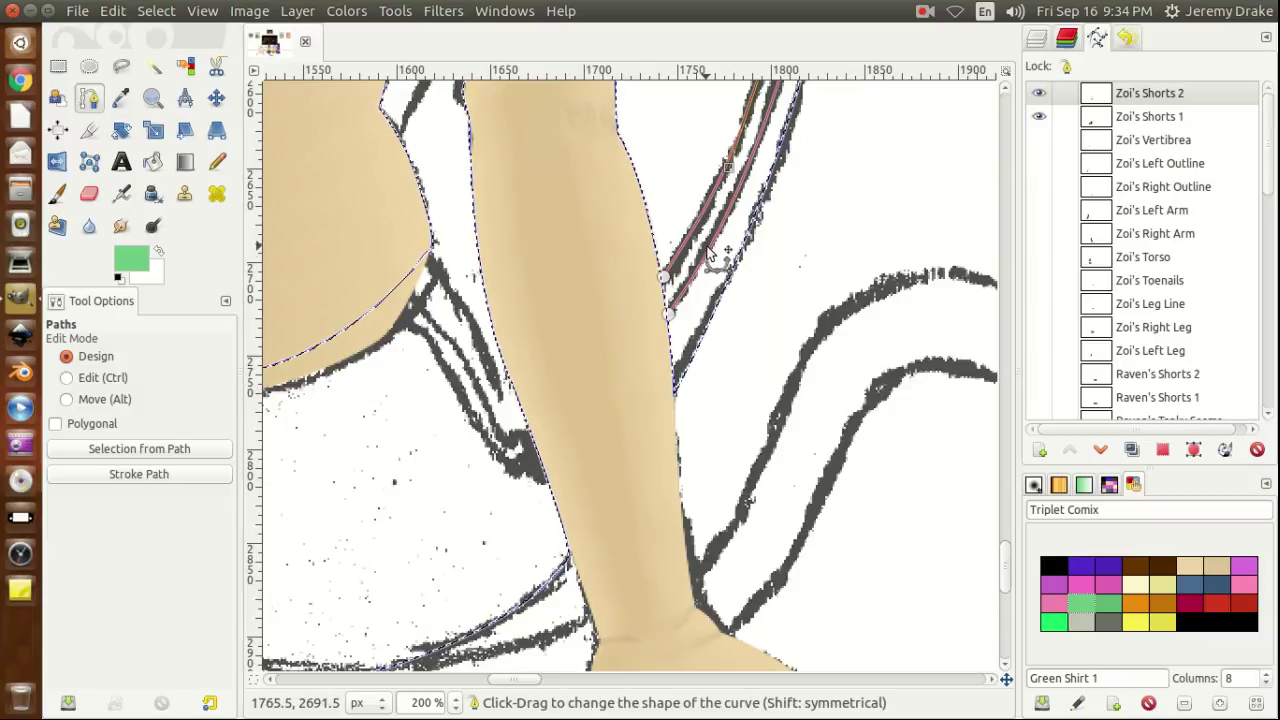
pyautogui.rightClick(541, 468)
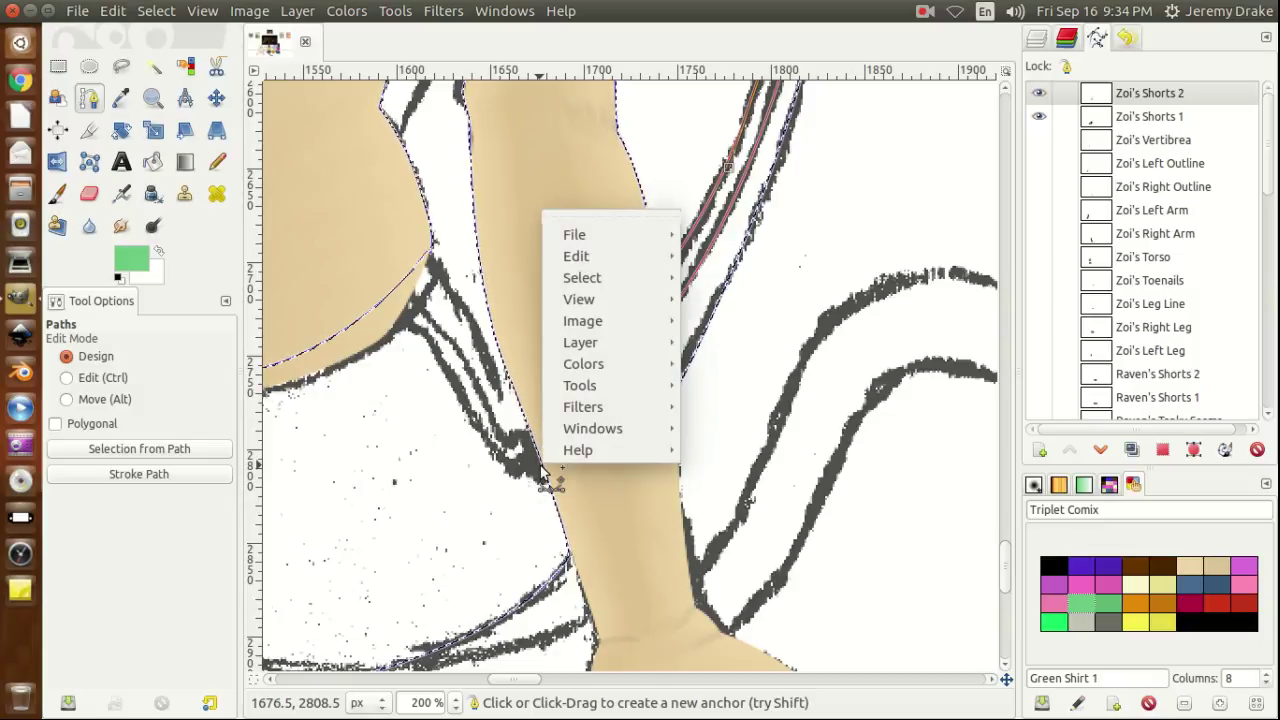
pyautogui.press('Escape')
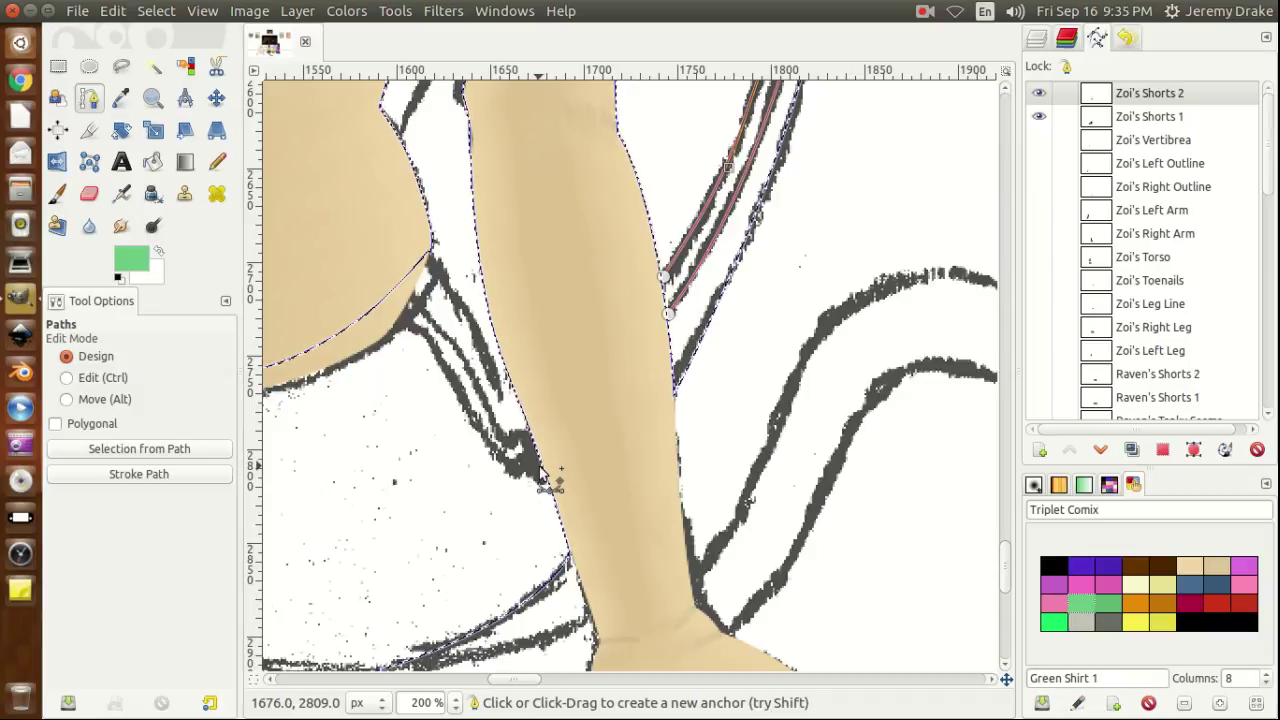
pyautogui.press('shift')
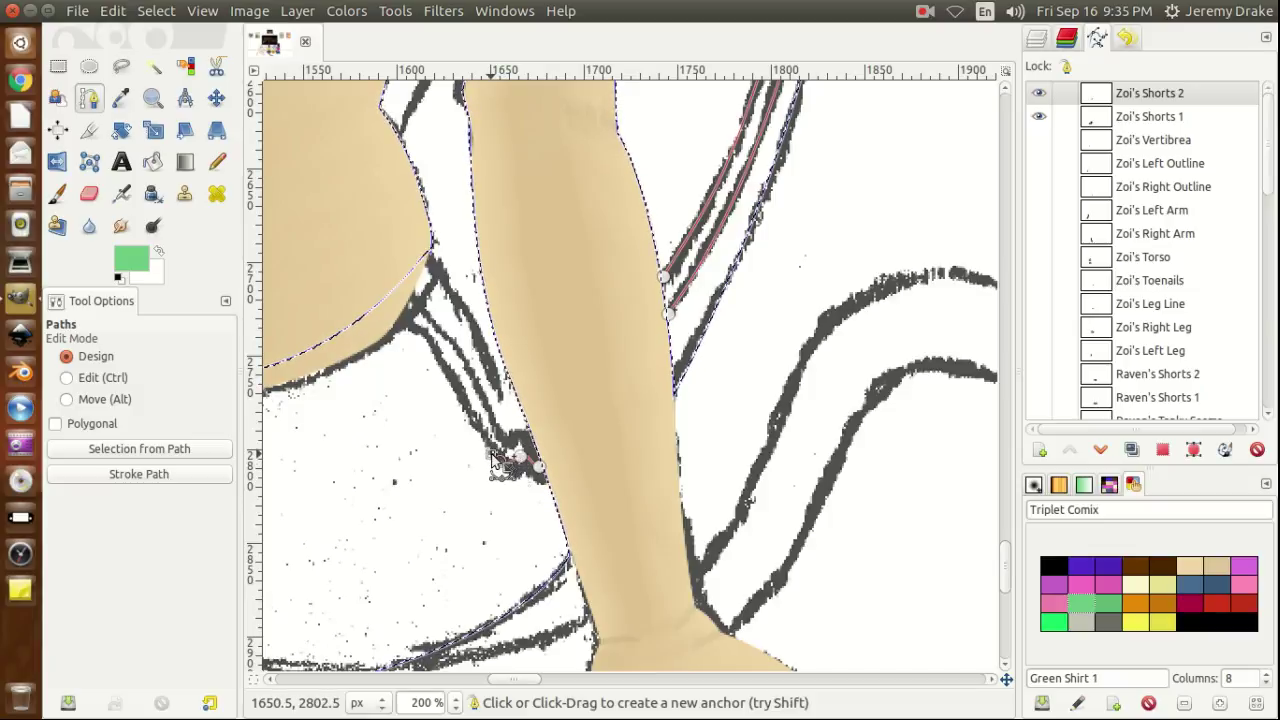
# Place a new anchor beside the left leg and curve the path up along that seam line.
pyautogui.moveTo(486, 442); pyautogui.dragTo(483, 439)
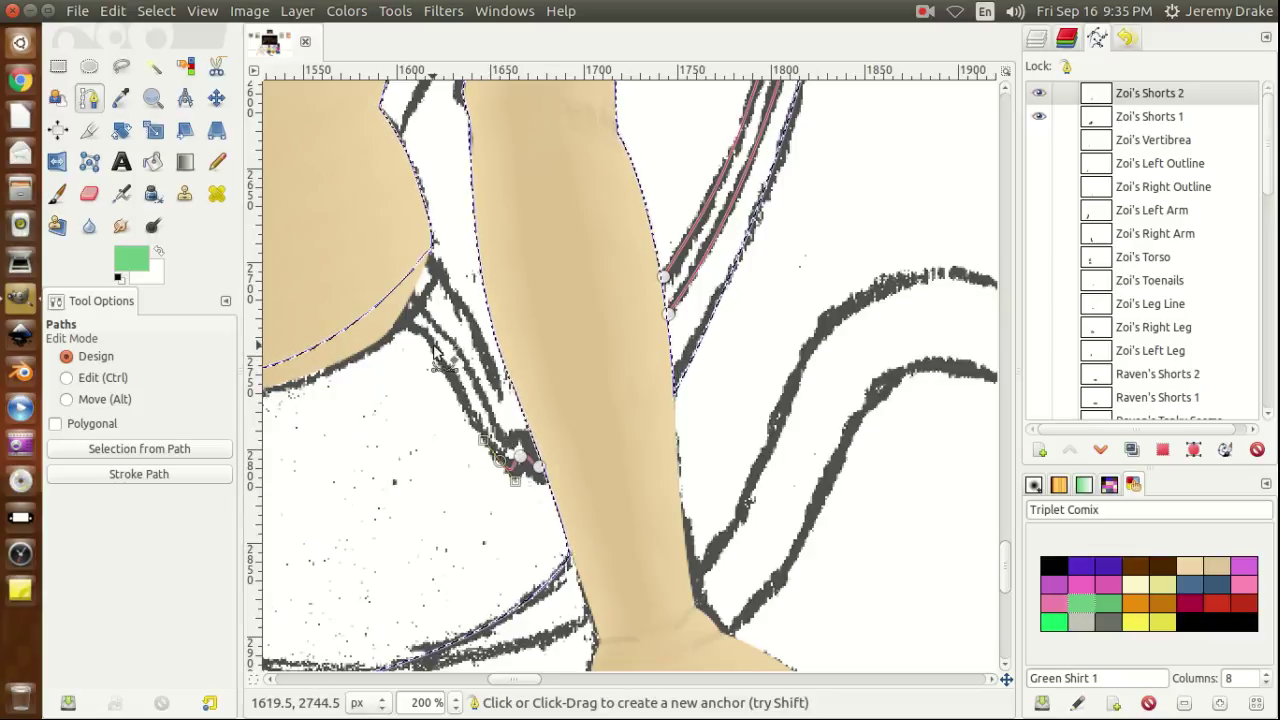
pyautogui.moveTo(432, 352); pyautogui.dragTo(414, 330)
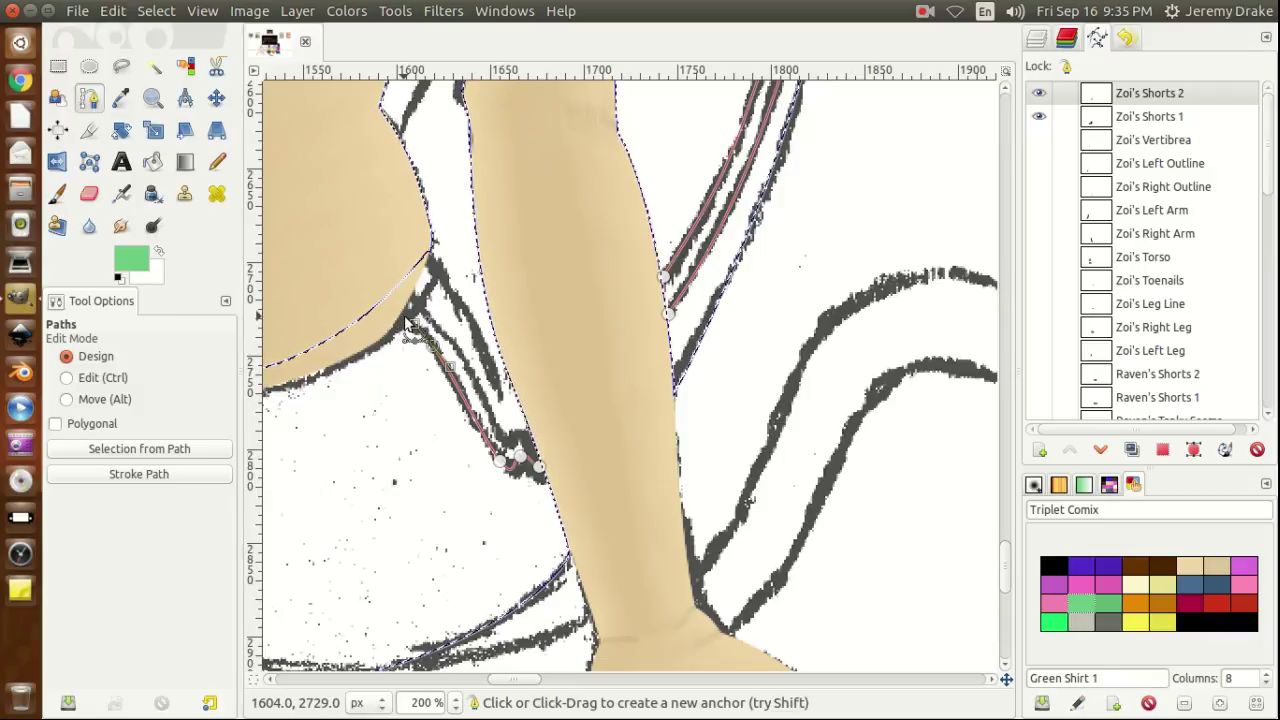
pyautogui.moveTo(406, 322); pyautogui.dragTo(402, 317)
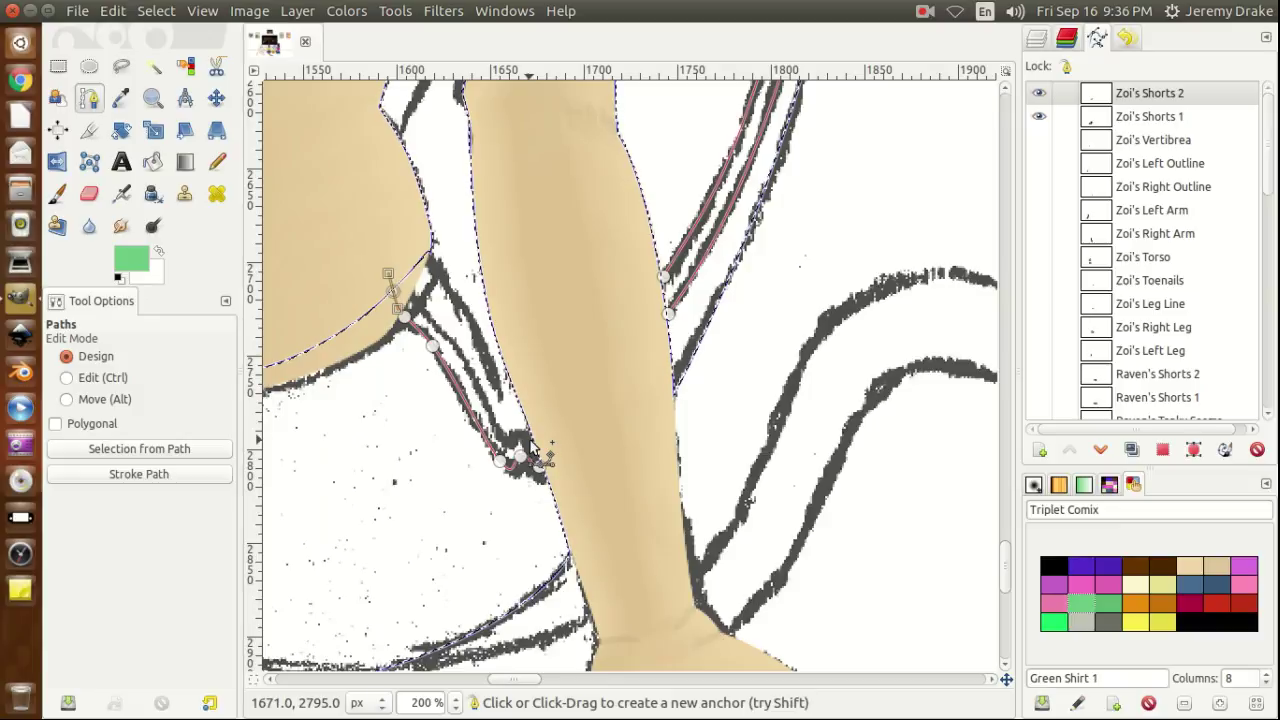
pyautogui.press('shift')
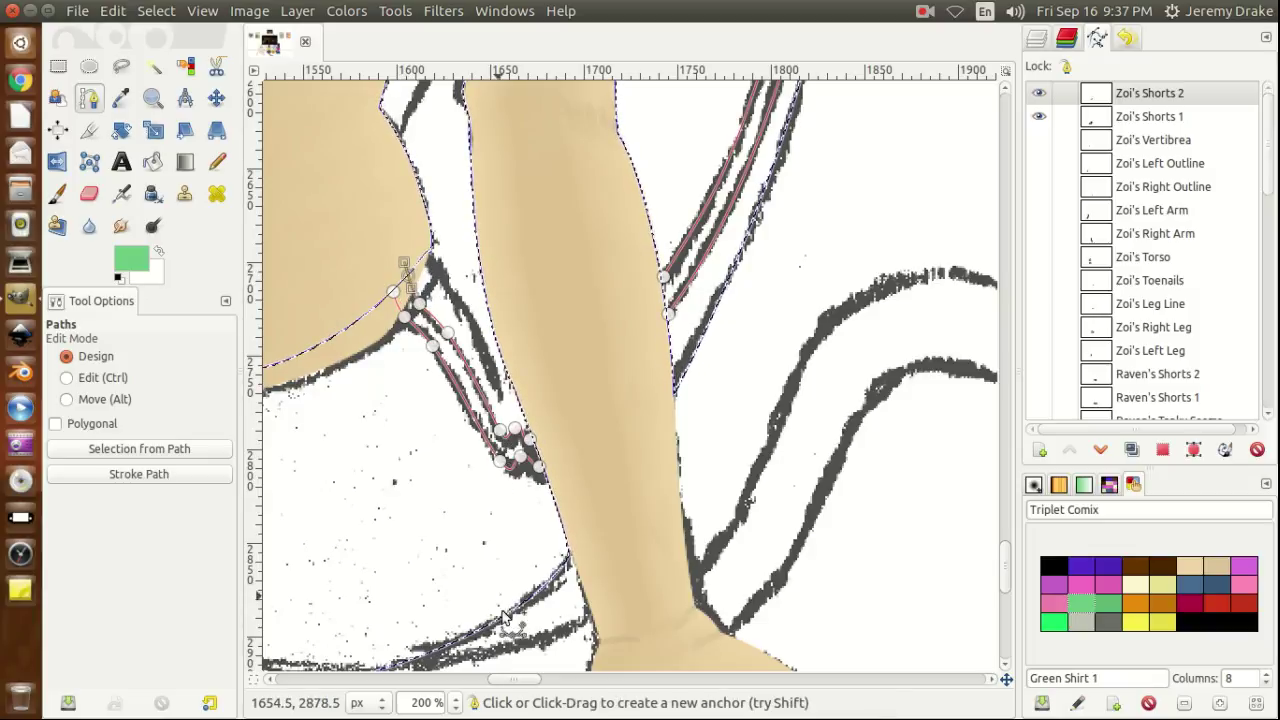
# Pan left and close the path back up at the shorts' top corner.
pyautogui.moveTo(516, 679); pyautogui.dragTo(483, 678)
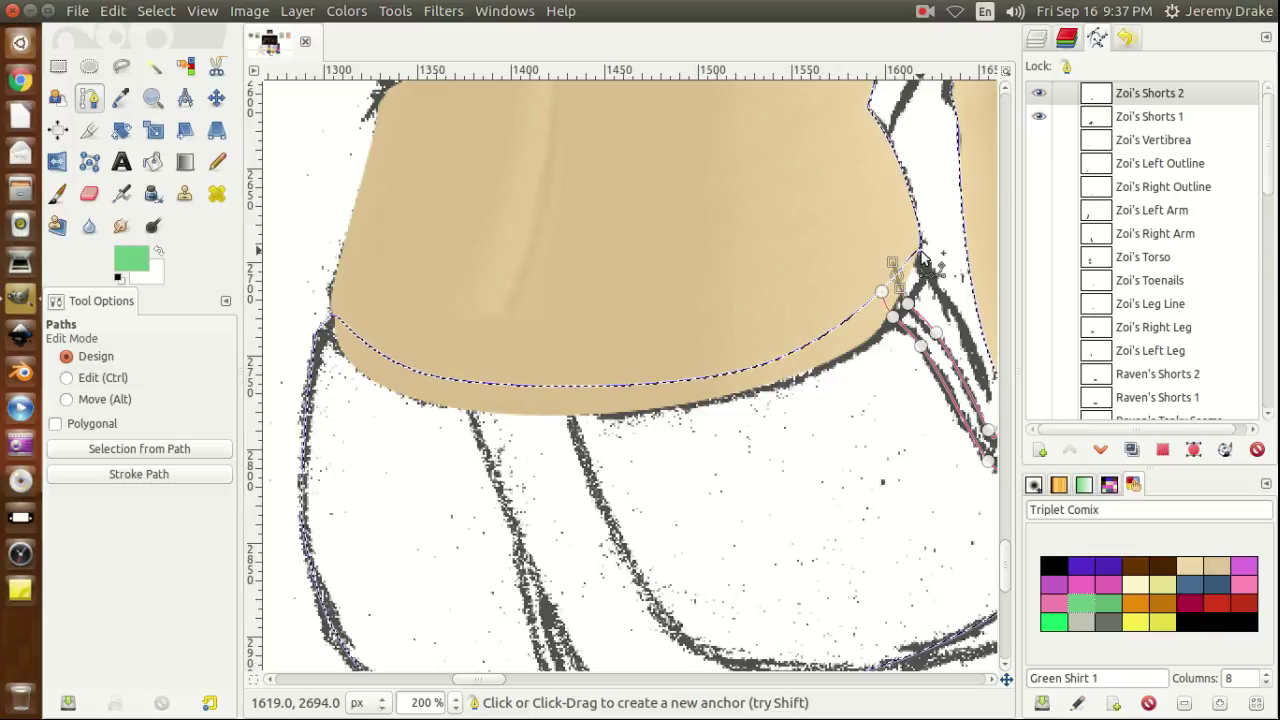
pyautogui.press('shift')
# Anchor a new piece at the right seam corner and run it left along the lower hem with a tightened curve.
pyautogui.moveTo(920, 251); pyautogui.dragTo(924, 268)
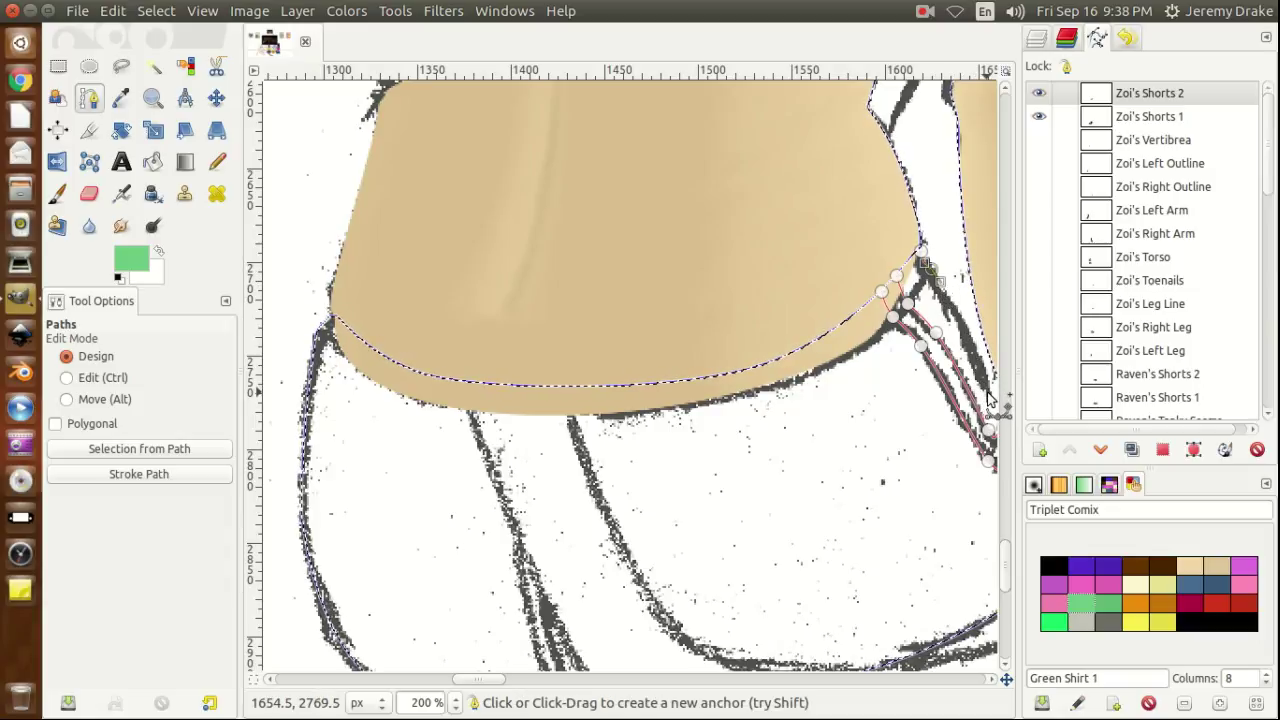
pyautogui.moveTo(988, 398); pyautogui.dragTo(996, 441)
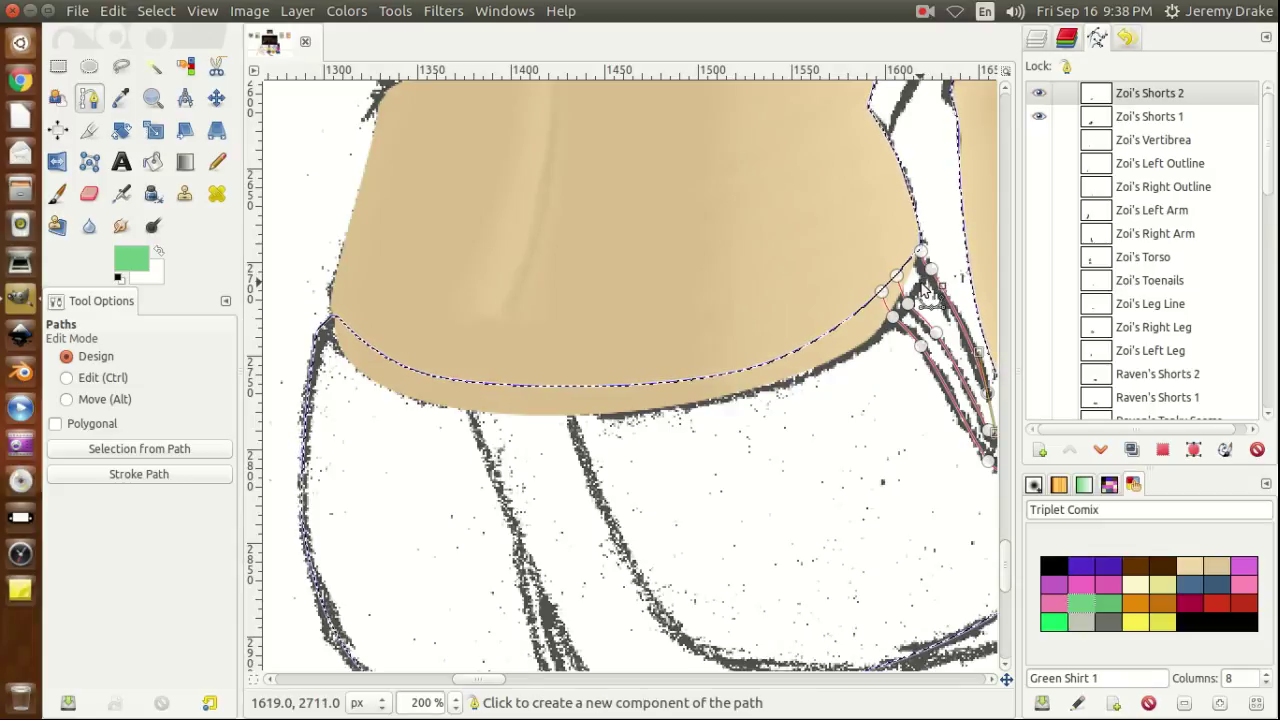
pyautogui.moveTo(840, 383); pyautogui.dragTo(866, 362)
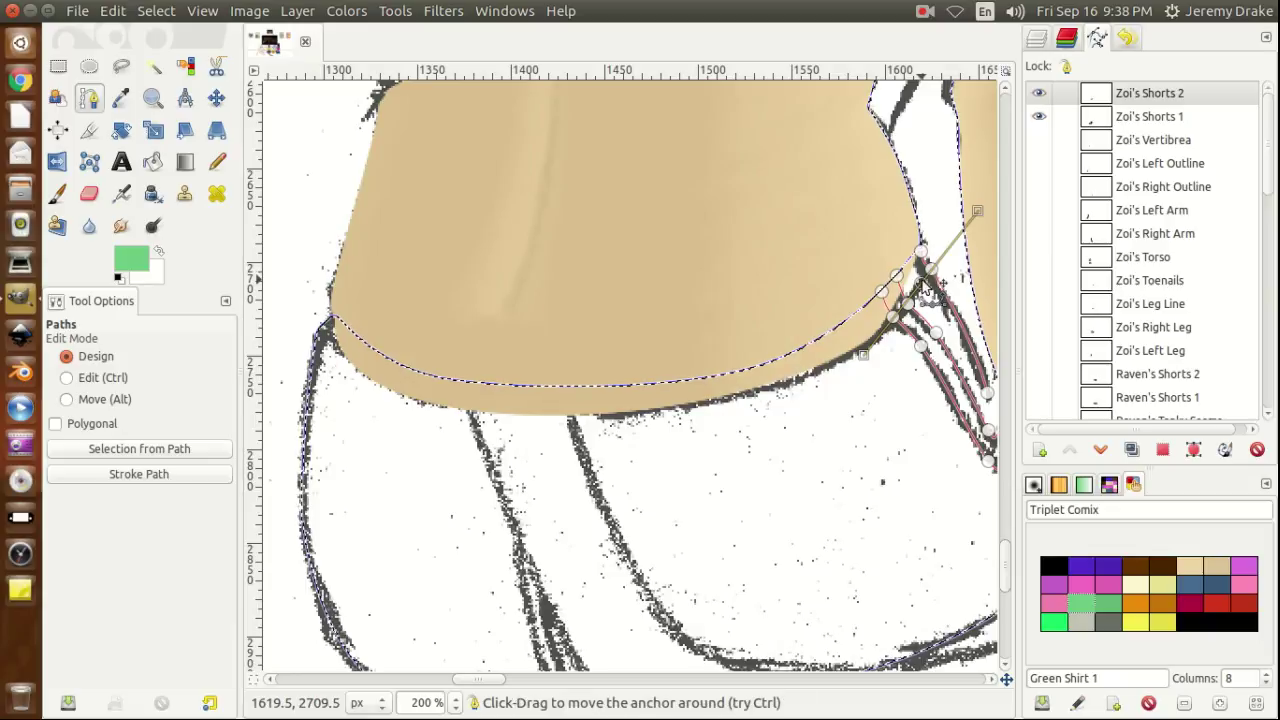
pyautogui.moveTo(925, 286); pyautogui.dragTo(932, 285)
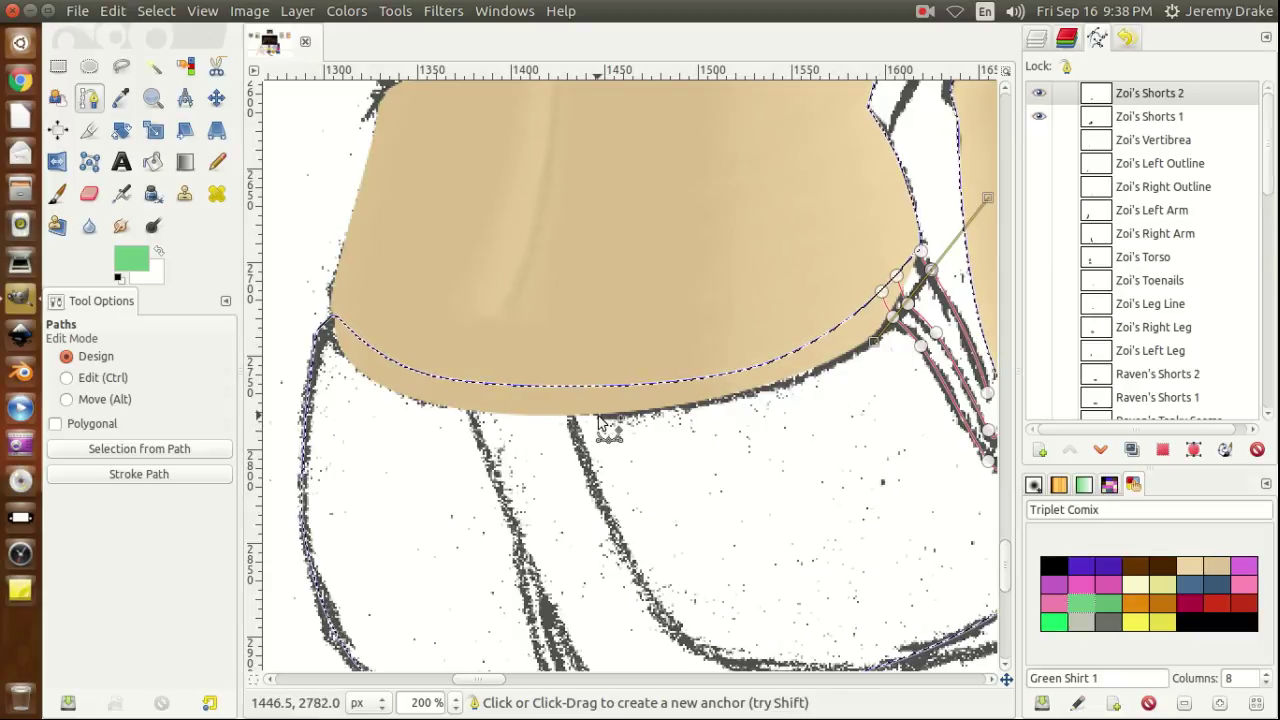
pyautogui.moveTo(599, 419); pyautogui.dragTo(376, 422)
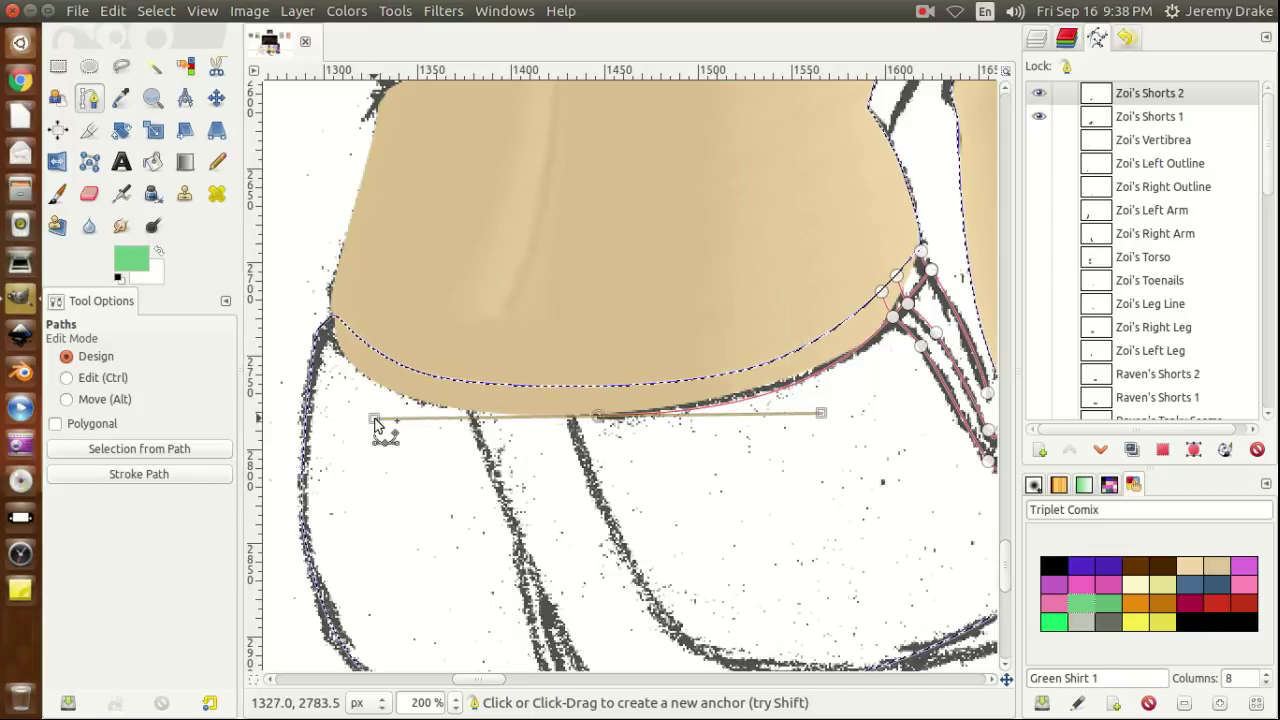
# Shorten the hem anchor's handle and curve the left end to reach the tan shape's left corner.
pyautogui.moveTo(376, 422); pyautogui.dragTo(376, 422)
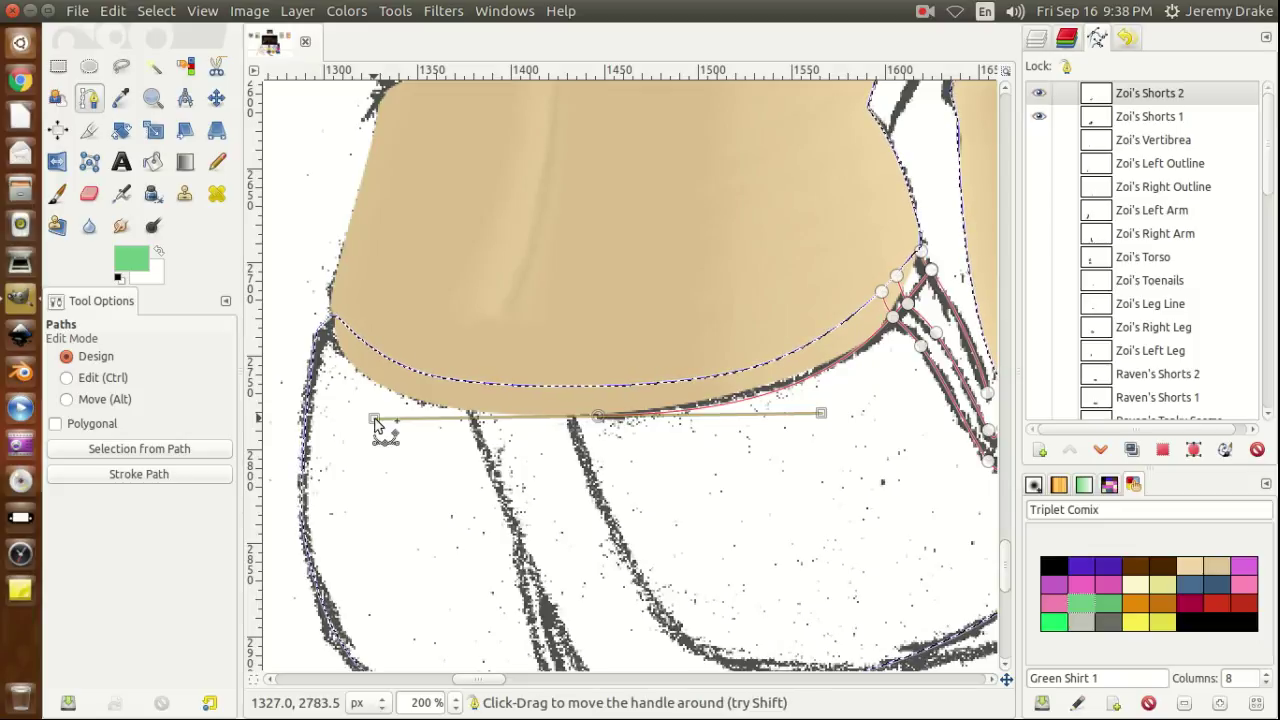
pyautogui.moveTo(376, 422); pyautogui.dragTo(399, 423)
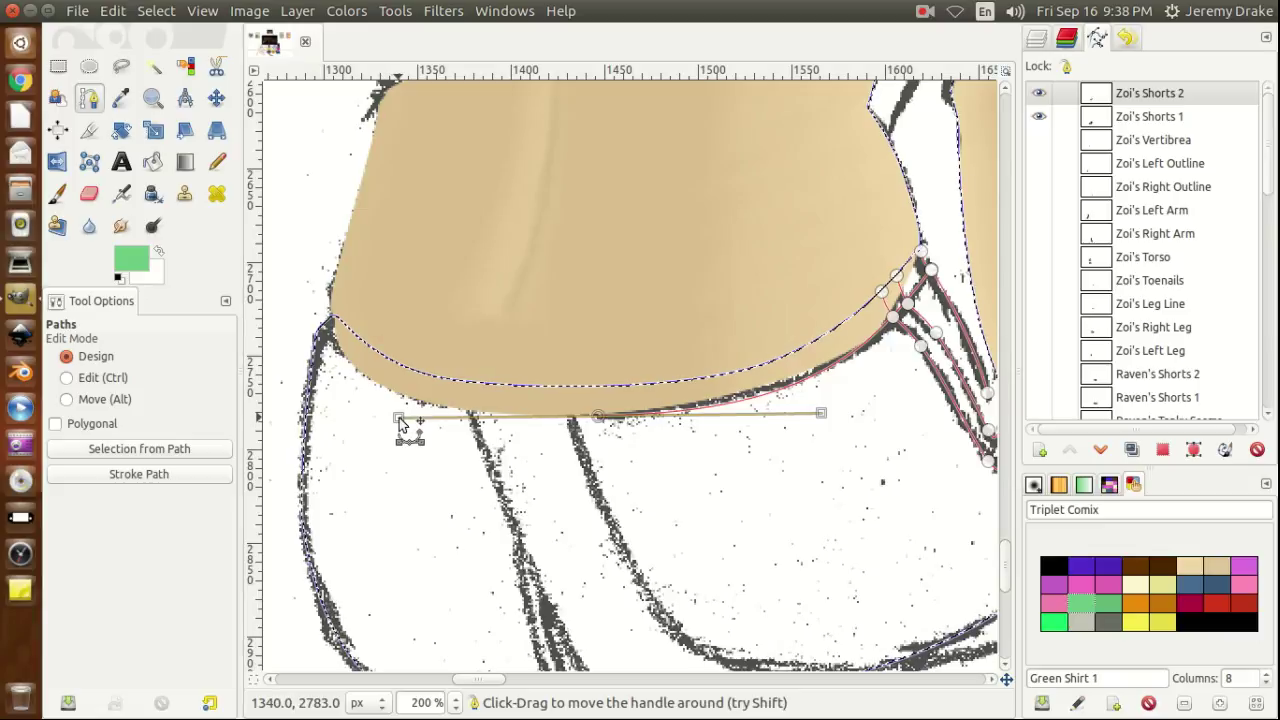
pyautogui.click(302, 320)
pyautogui.moveTo(300, 318); pyautogui.dragTo(275, 285)
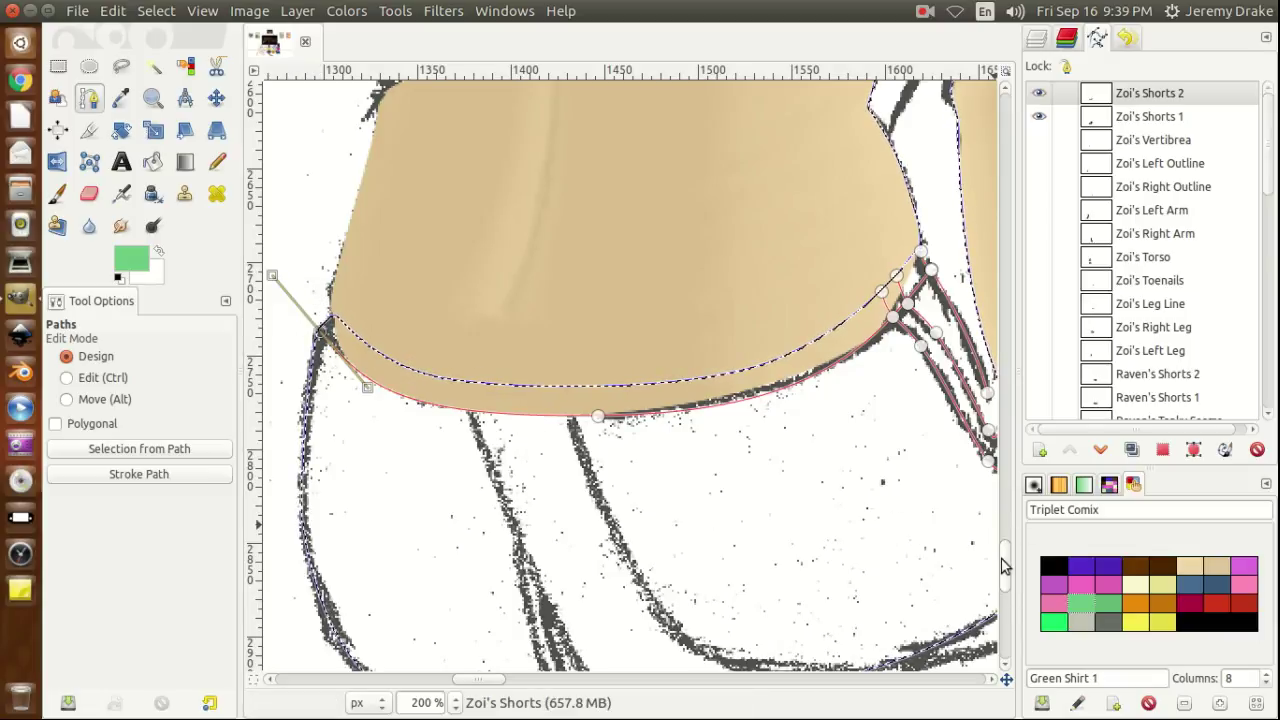
pyautogui.moveTo(1005, 559); pyautogui.dragTo(1009, 577)
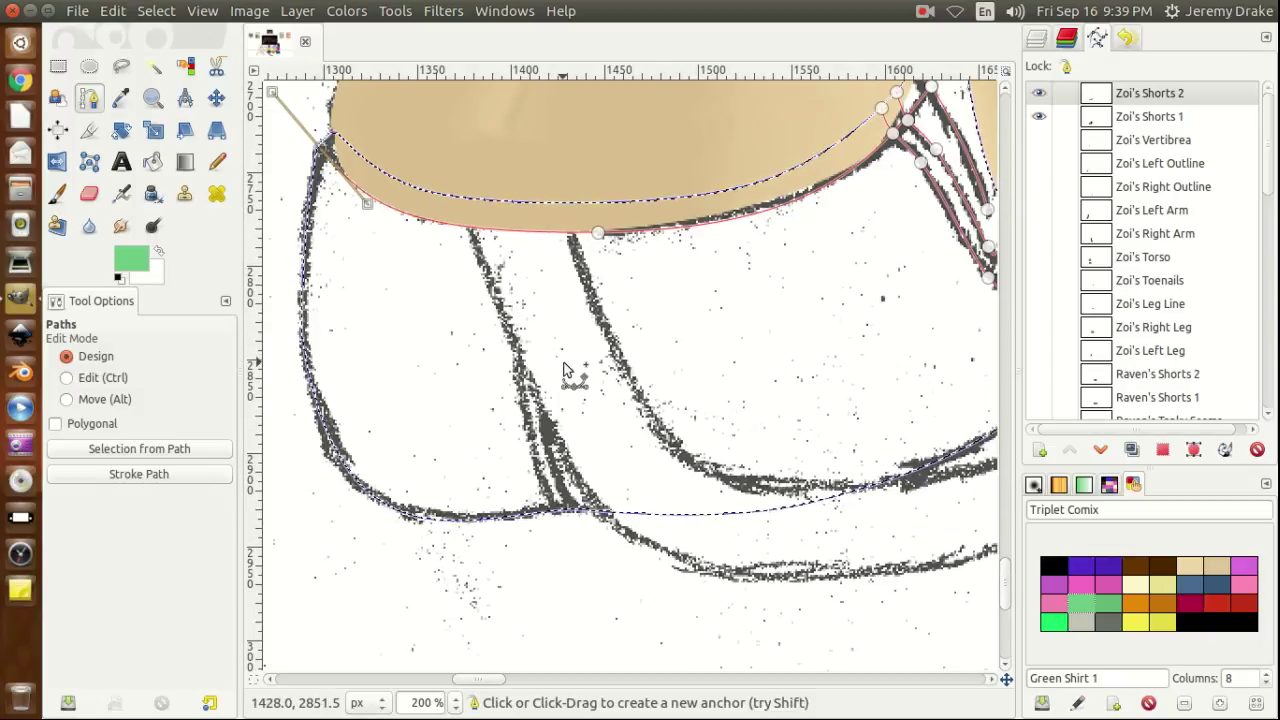
# Undo an accidental curve change, then place a new smooth anchor on the waistband edge and nudge it.
pyautogui.click(532, 236)
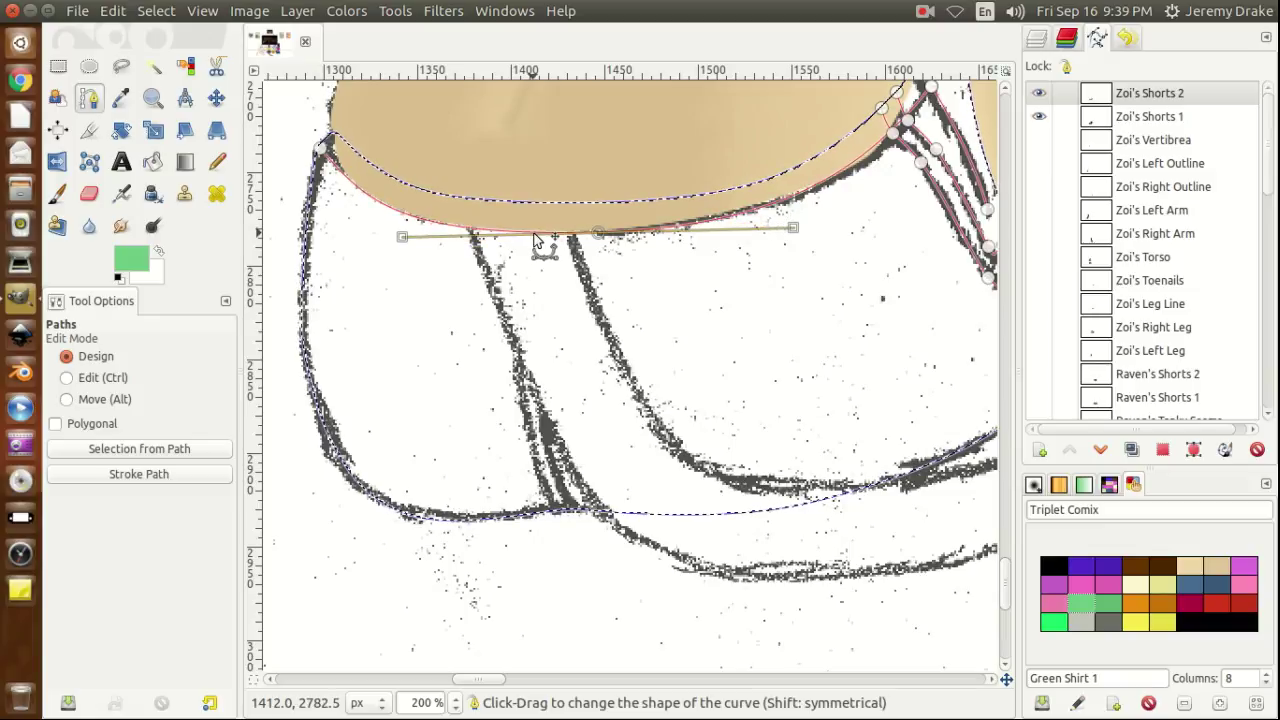
pyautogui.hotkey('ctrl', 'z')
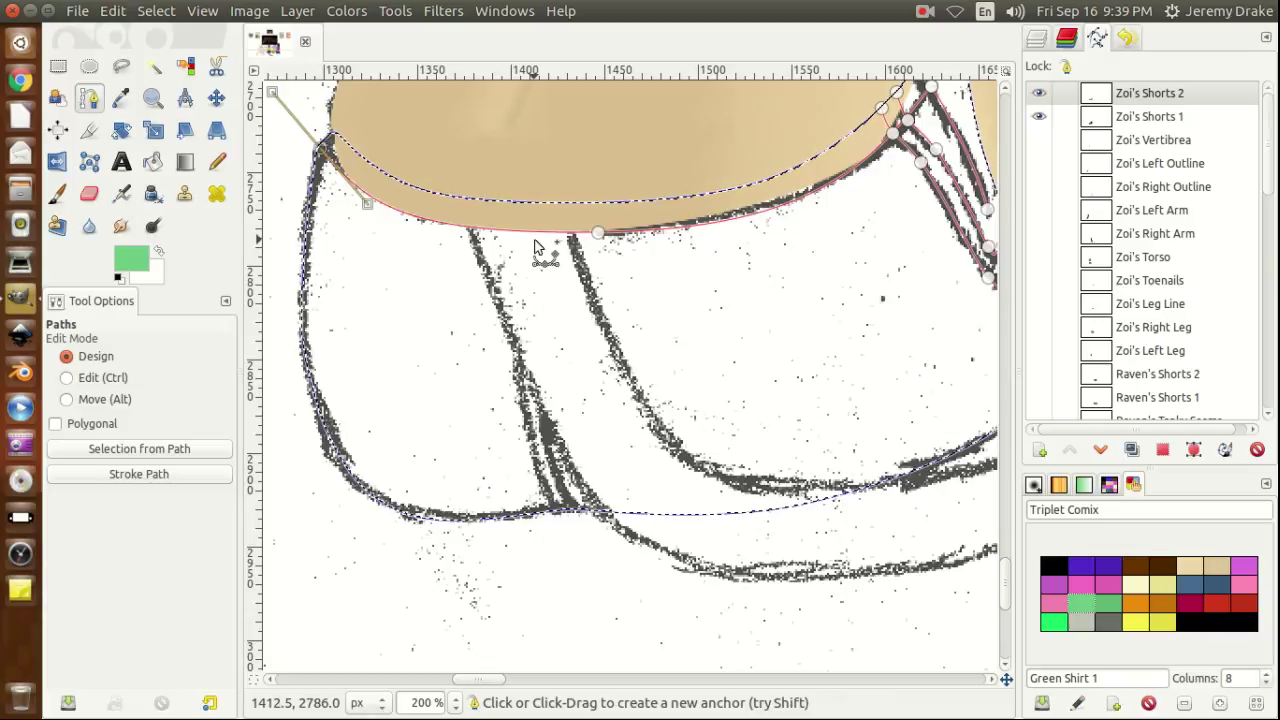
pyautogui.press('shift')
pyautogui.moveTo(535, 241); pyautogui.dragTo(535, 276)
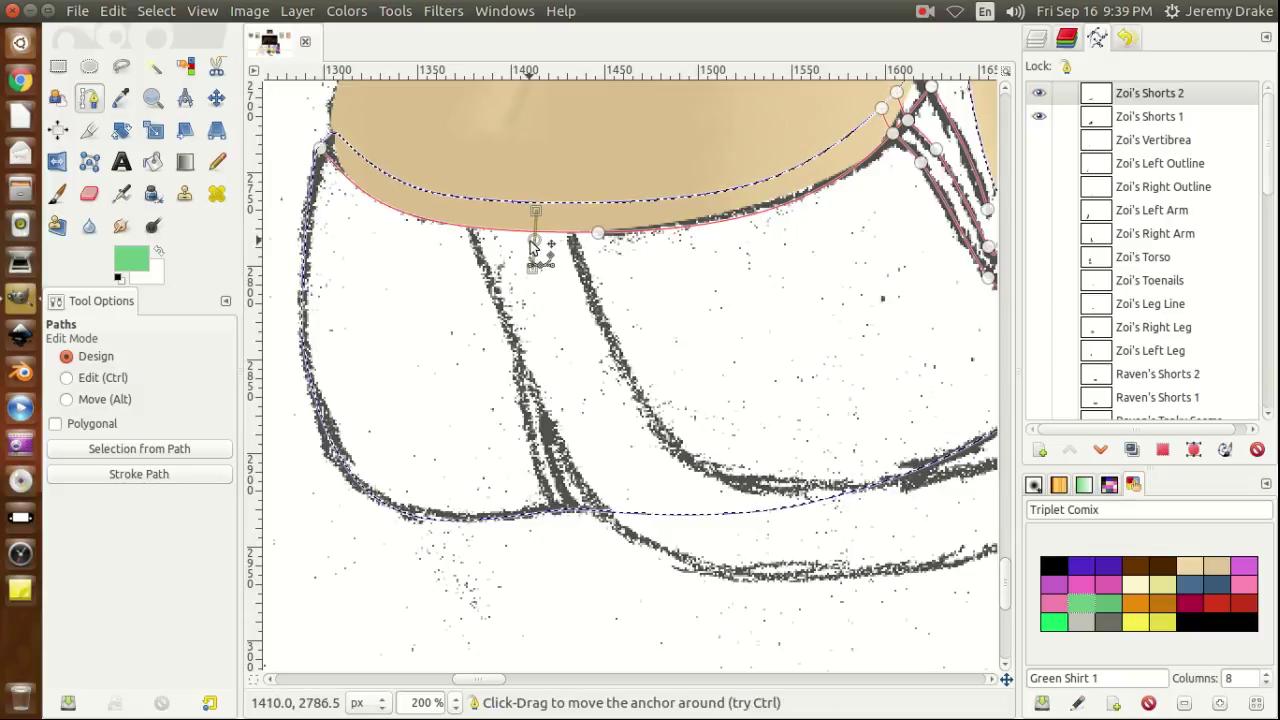
pyautogui.moveTo(535, 248); pyautogui.dragTo(533, 240)
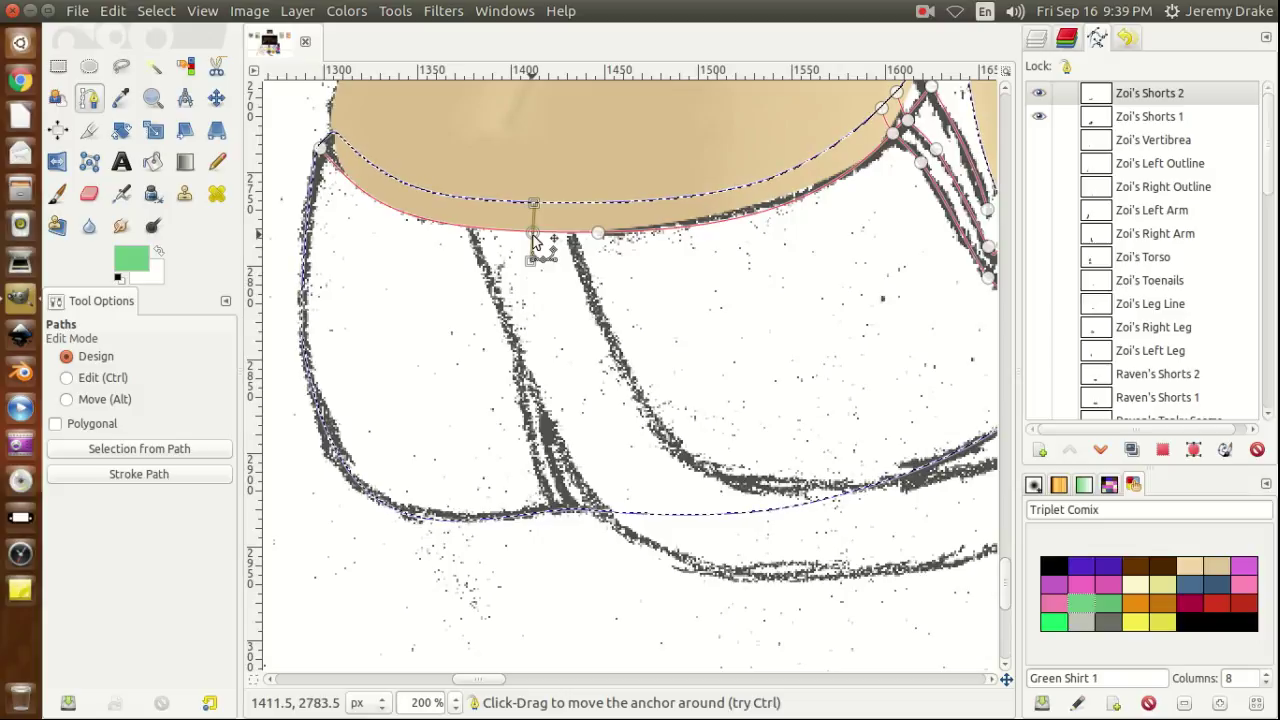
pyautogui.moveTo(532, 237); pyautogui.dragTo(520, 285)
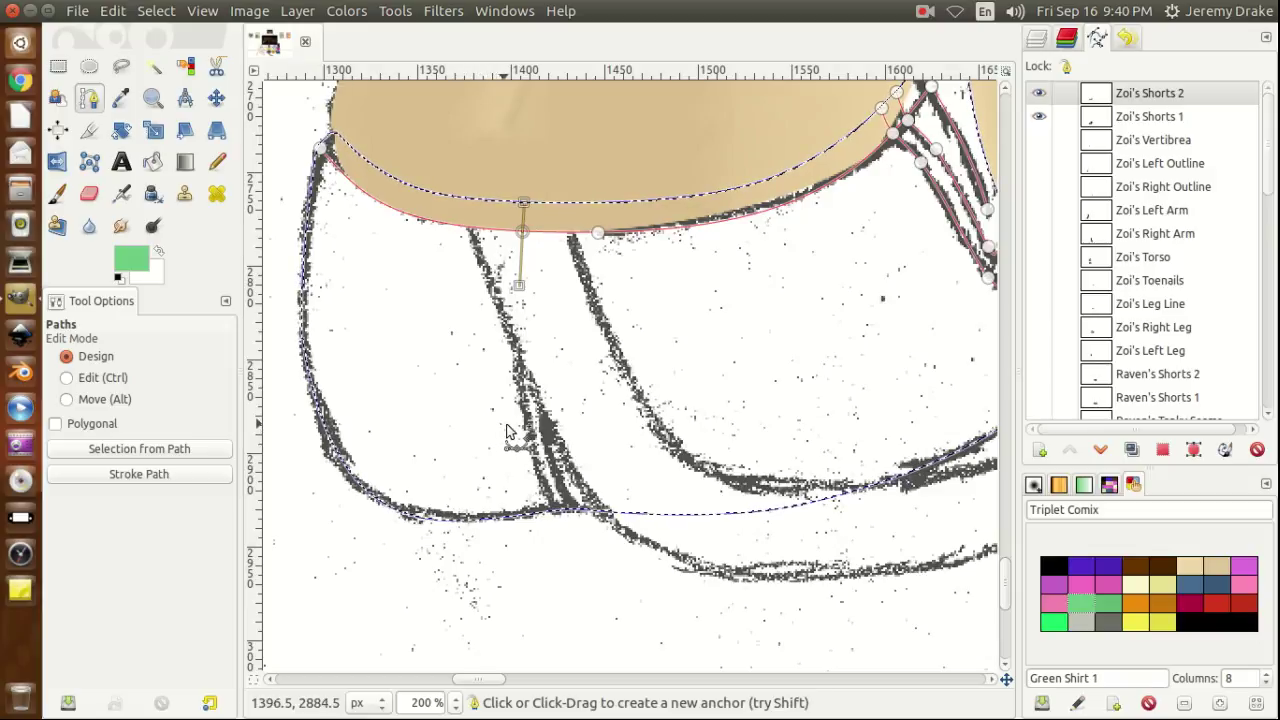
# Curve the first front seam line down from the waistband to an anchor at the leg opening.
pyautogui.moveTo(520, 428); pyautogui.dragTo(533, 484)
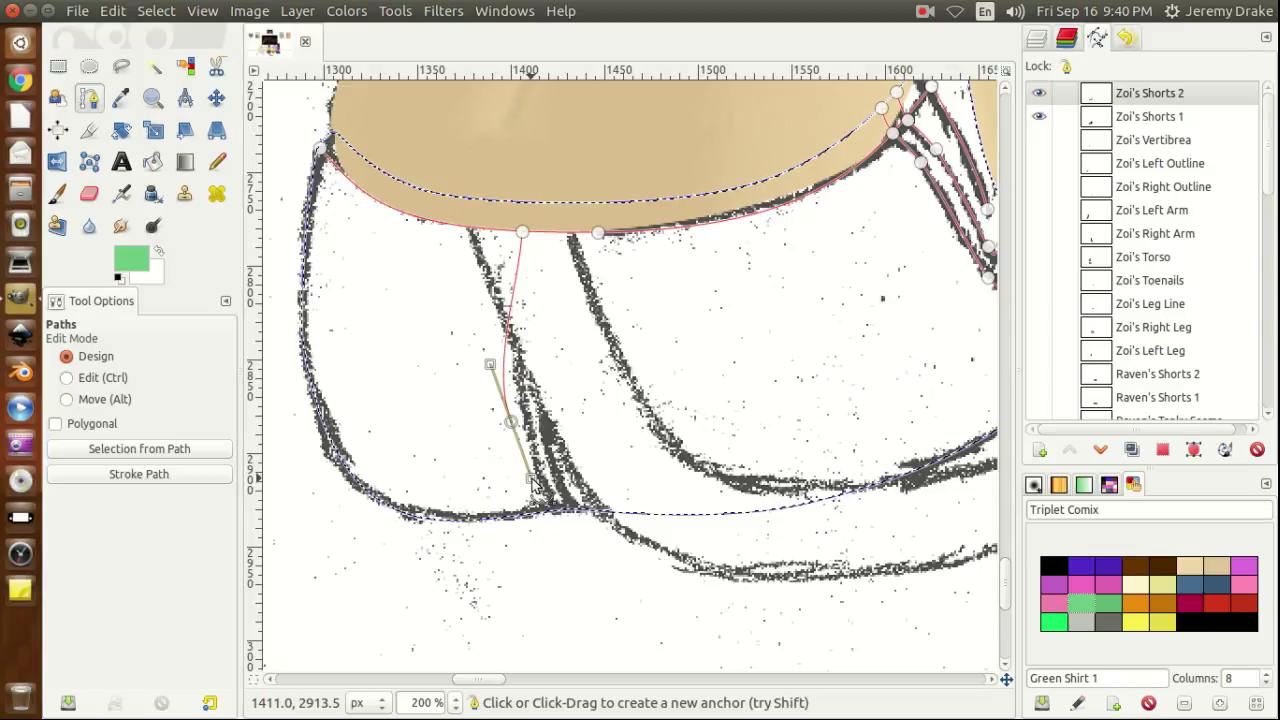
pyautogui.moveTo(534, 481); pyautogui.dragTo(530, 474)
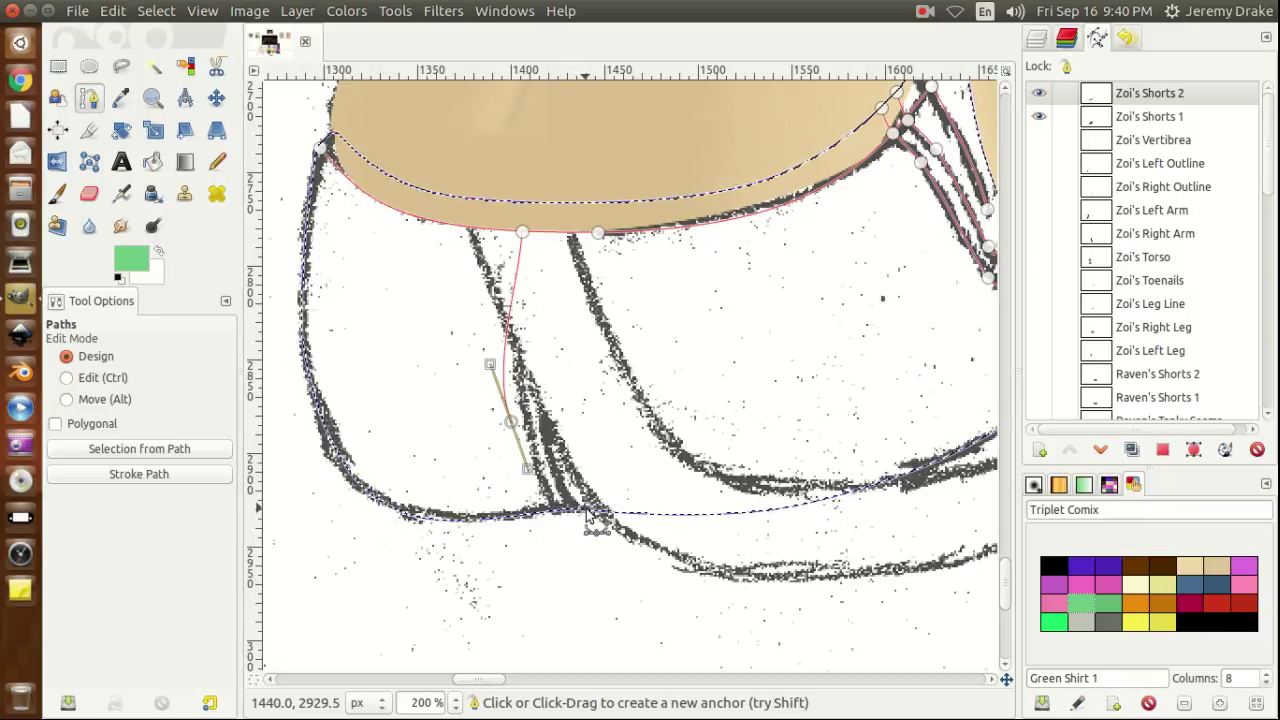
pyautogui.moveTo(587, 508); pyautogui.dragTo(625, 530)
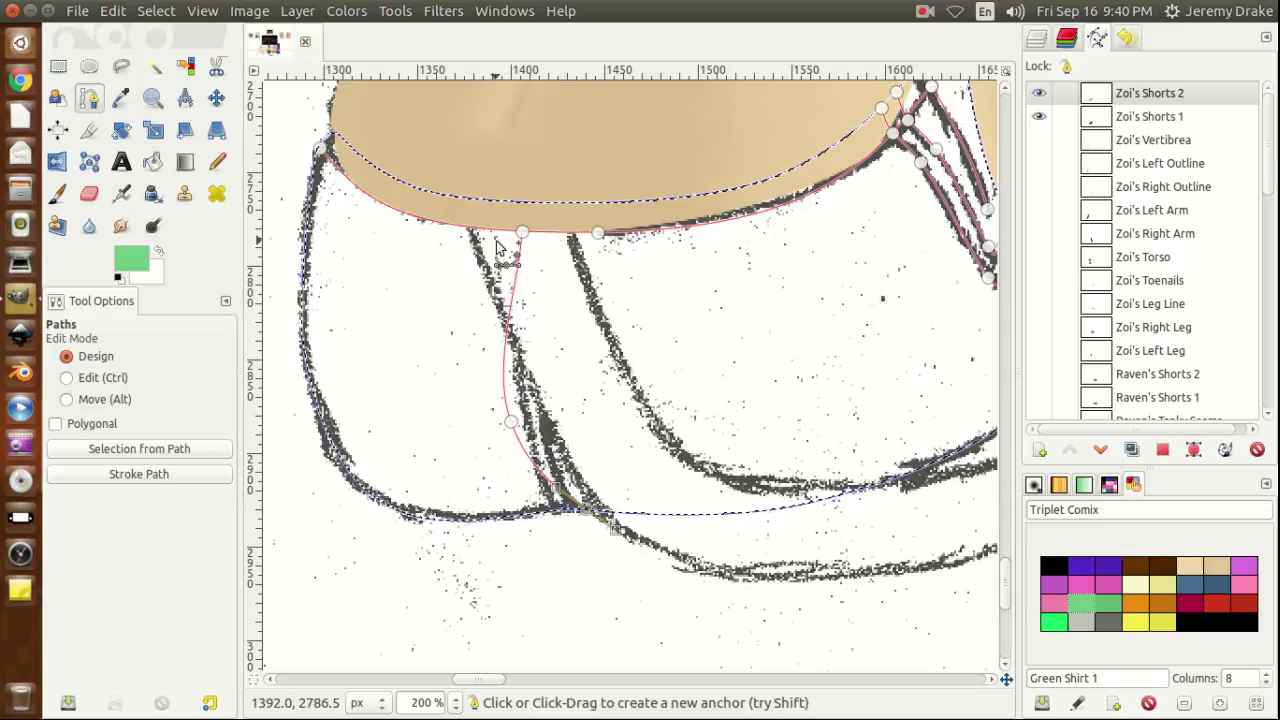
# Add a second front seam line from the waistband, bending it through a midway anchor to the leg opening.
pyautogui.press('shift')
pyautogui.moveTo(496, 242); pyautogui.dragTo(493, 297)
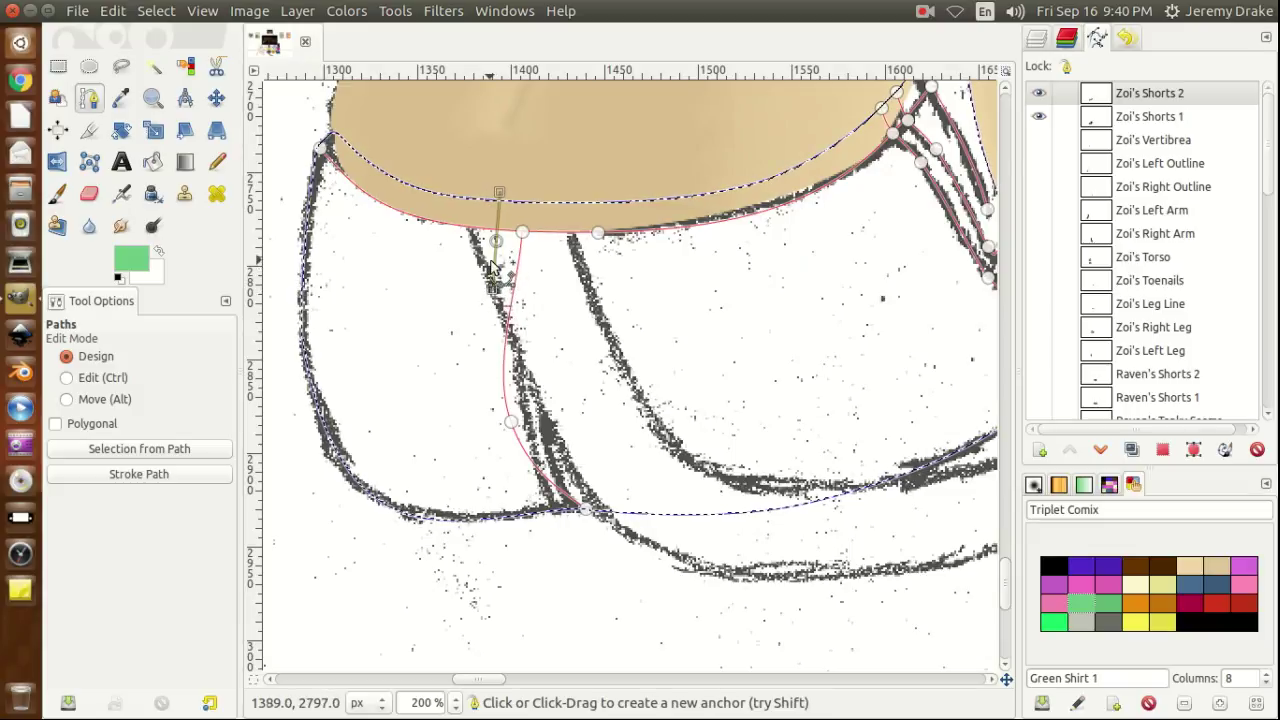
pyautogui.moveTo(498, 235); pyautogui.dragTo(498, 232)
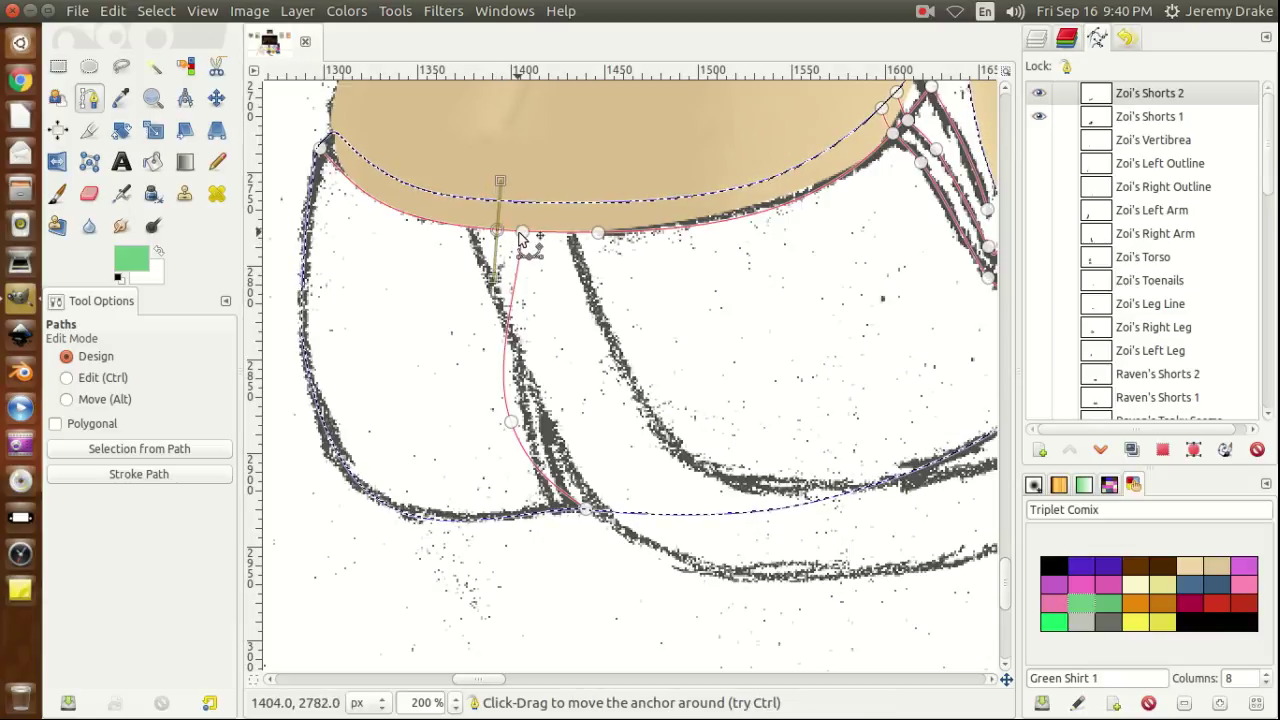
pyautogui.click(521, 230)
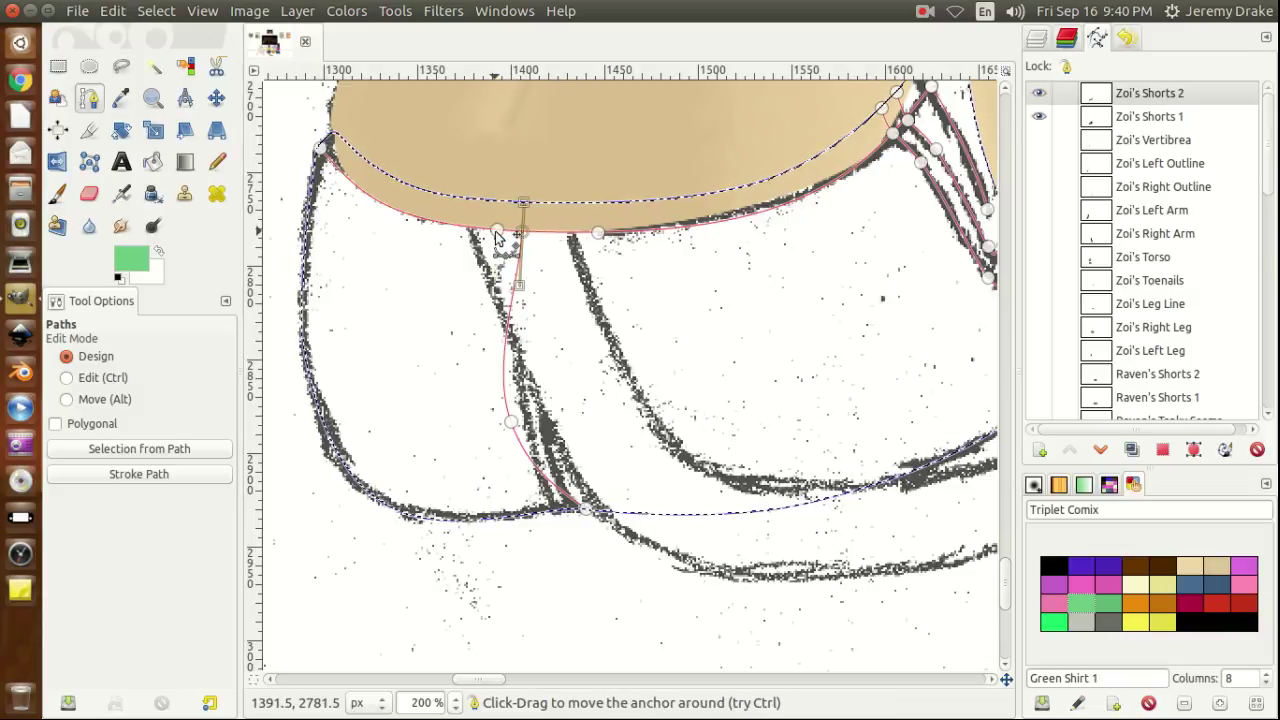
pyautogui.click(496, 231)
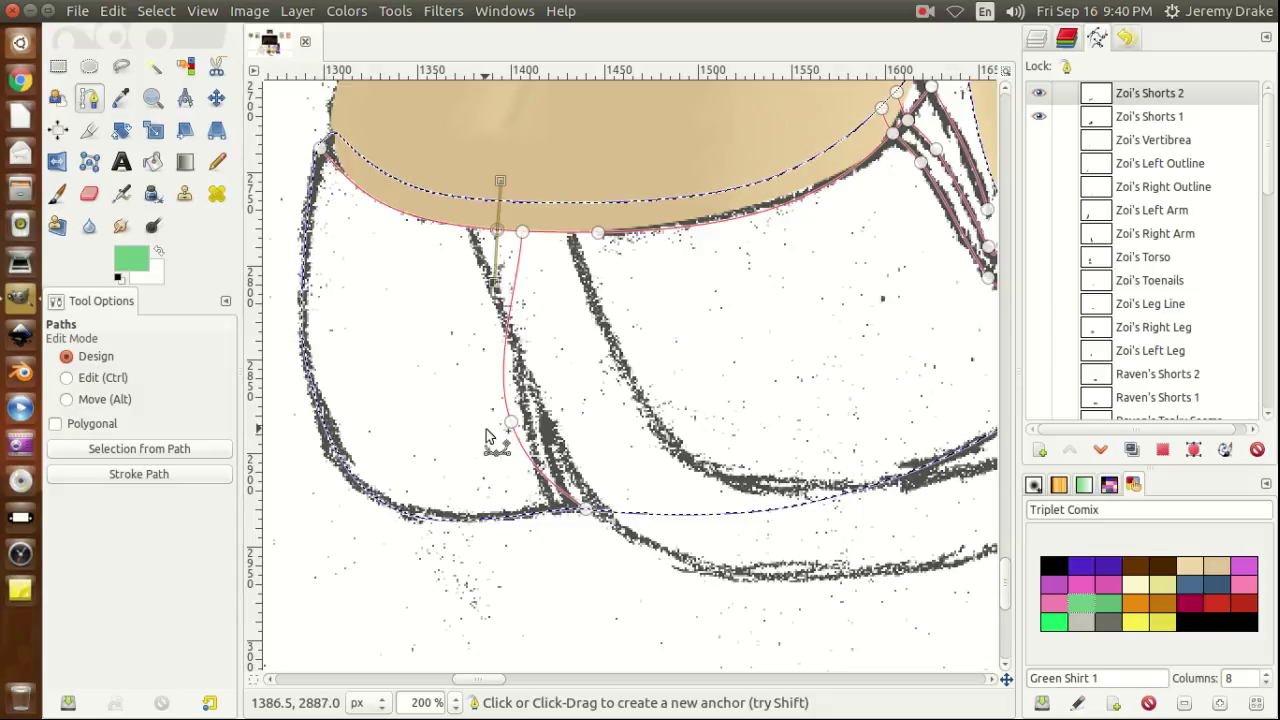
pyautogui.moveTo(488, 430); pyautogui.dragTo(518, 490)
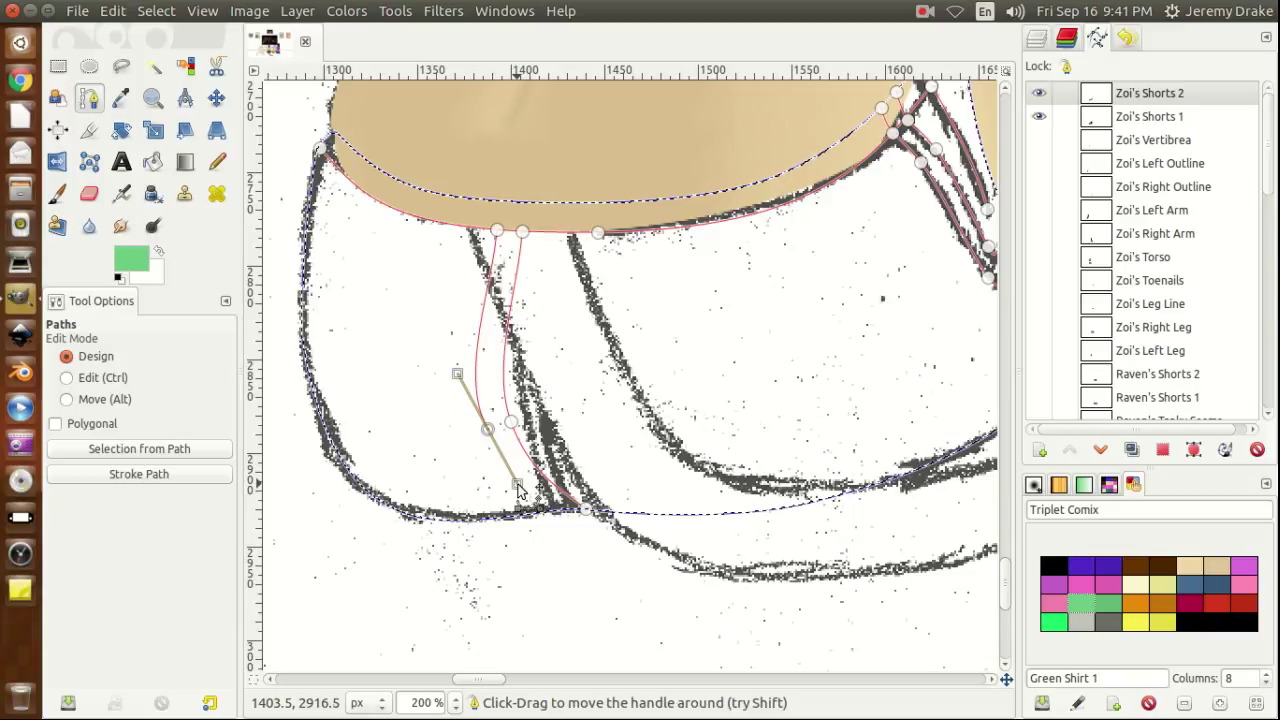
pyautogui.click(560, 513)
pyautogui.moveTo(564, 519); pyautogui.dragTo(589, 541)
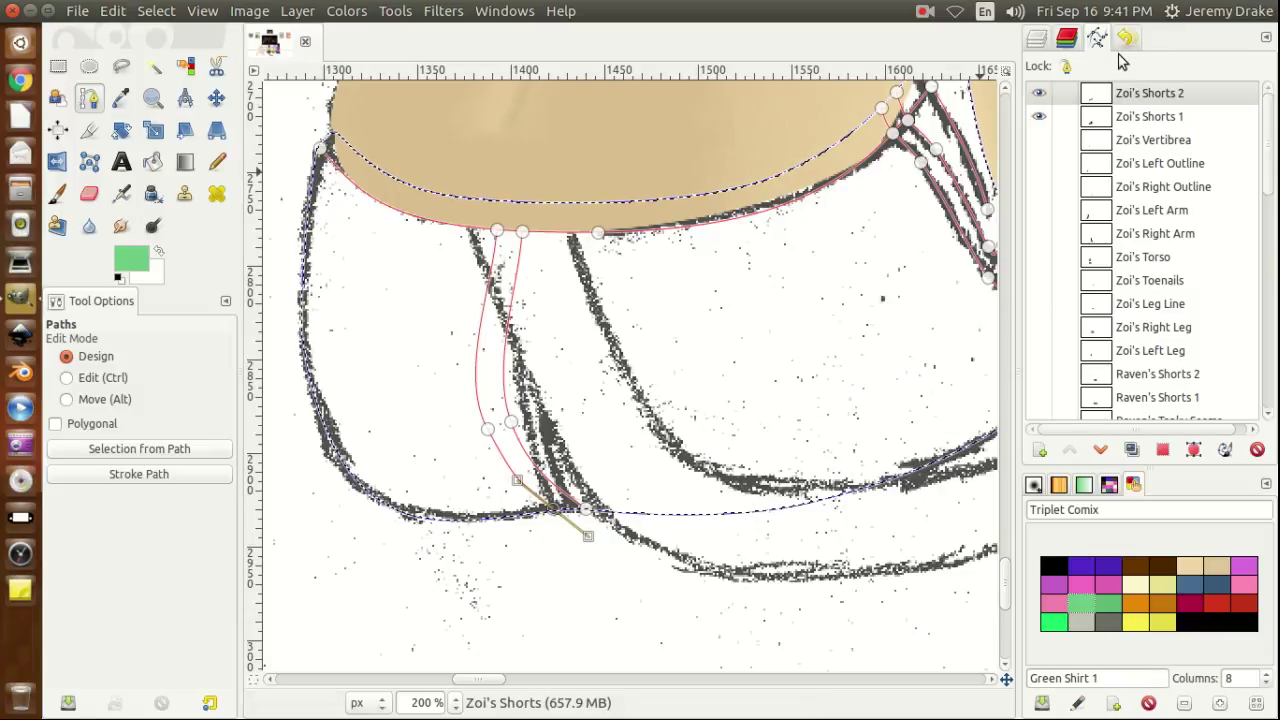
pyautogui.click(1036, 42)
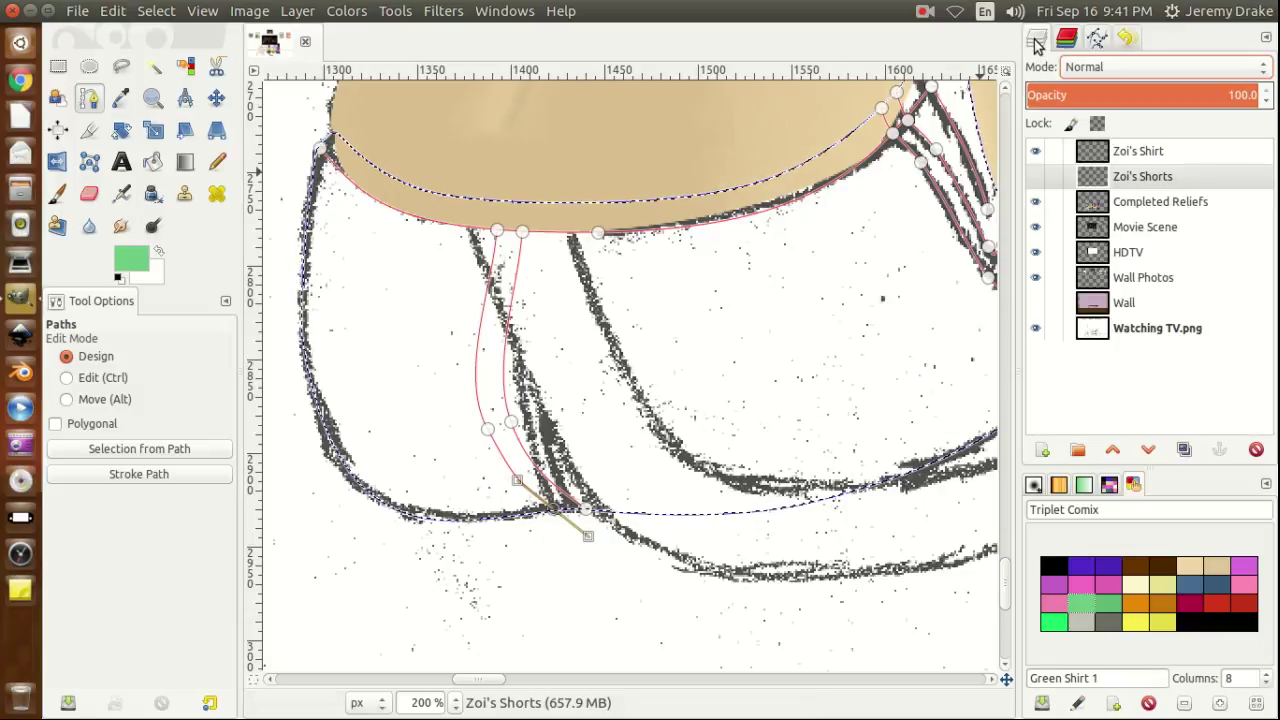
# Show the Zoi's Shorts layer again and pick the Green Shirt 2 palette colour.
pyautogui.click(1036, 177)
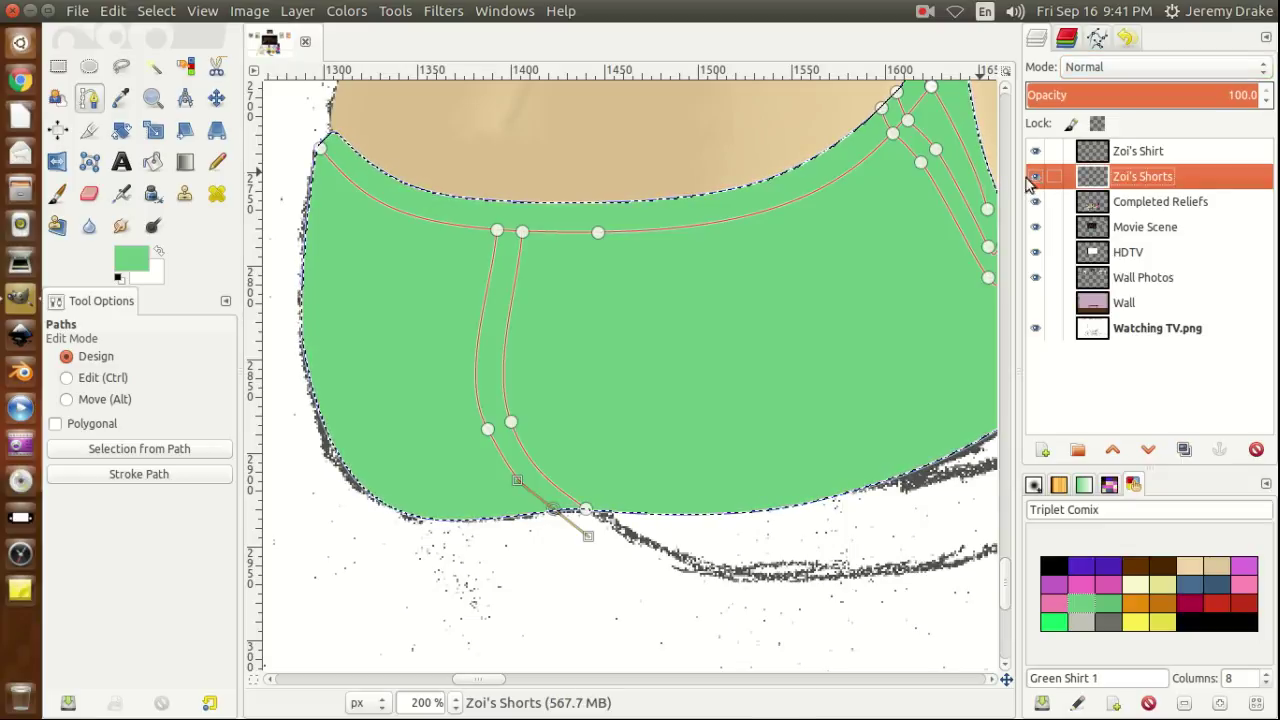
pyautogui.click(1110, 608)
# Darken the Green Shirt 2 palette colour from value 71 to 67 (5cab70).
pyautogui.doubleClick(1110, 608)
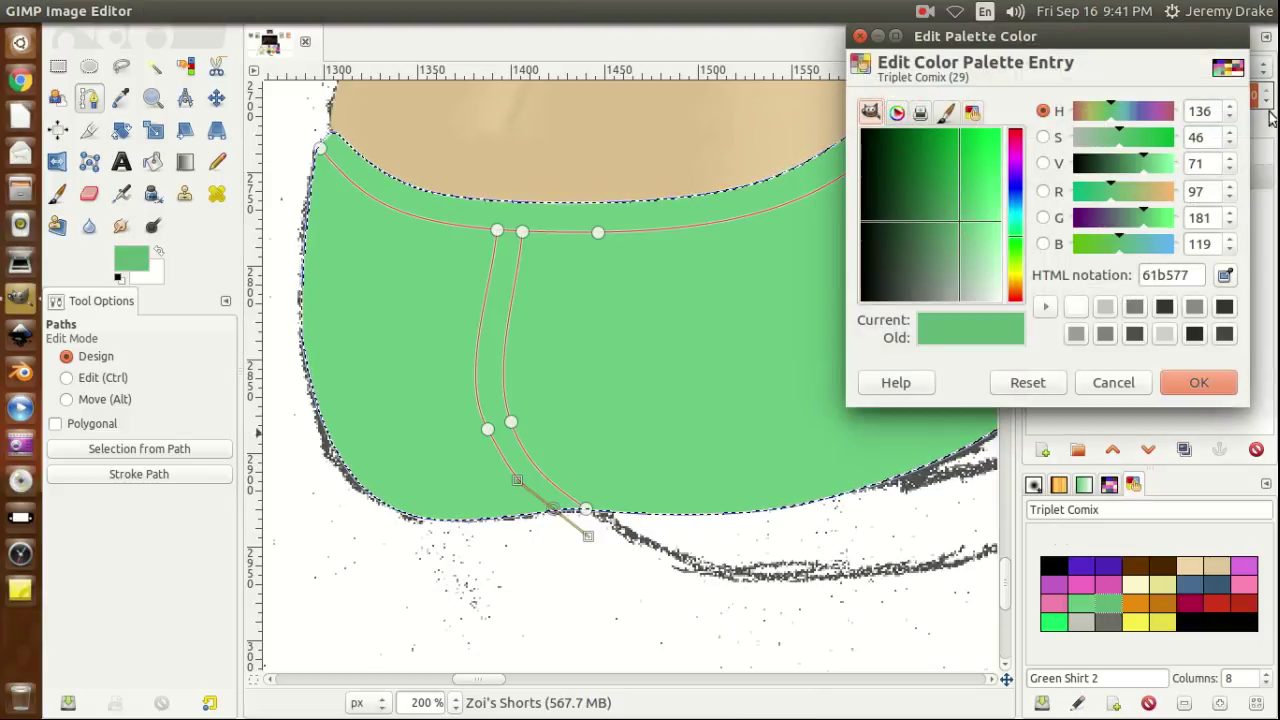
pyautogui.click(1229, 169)
pyautogui.click(1229, 169)
pyautogui.click(1229, 169)
pyautogui.click(1229, 169)
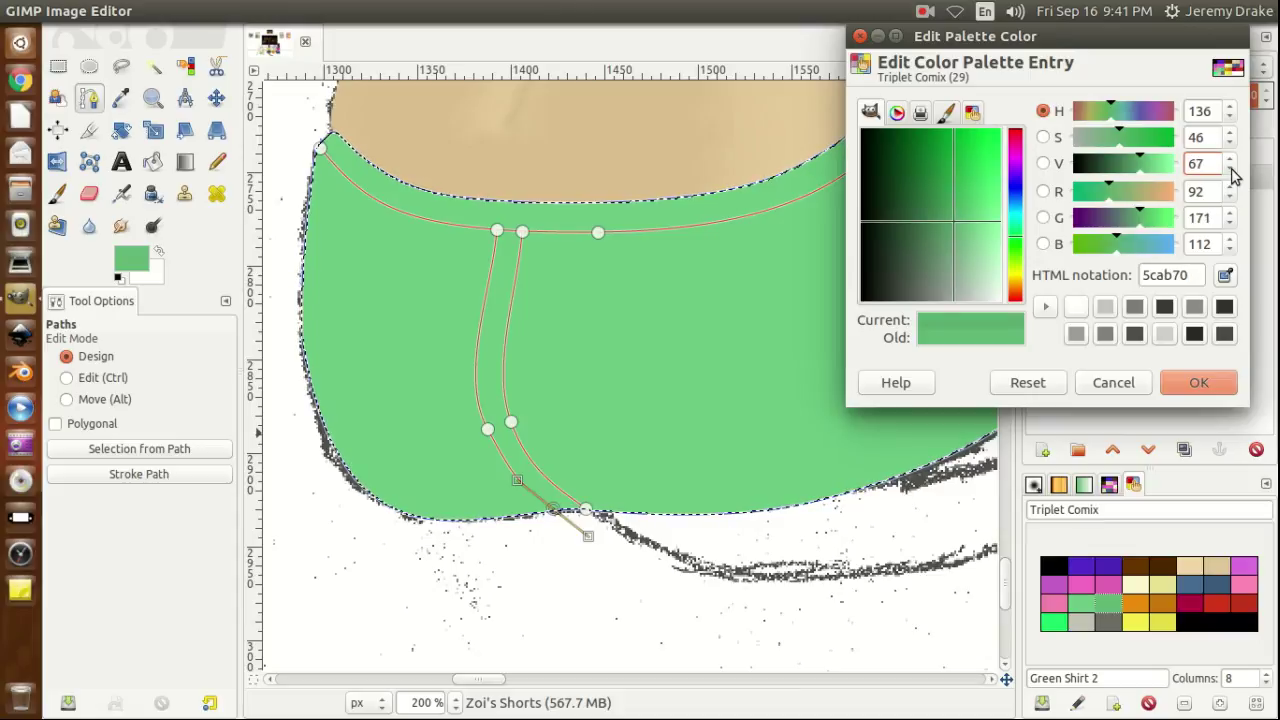
pyautogui.click(1198, 382)
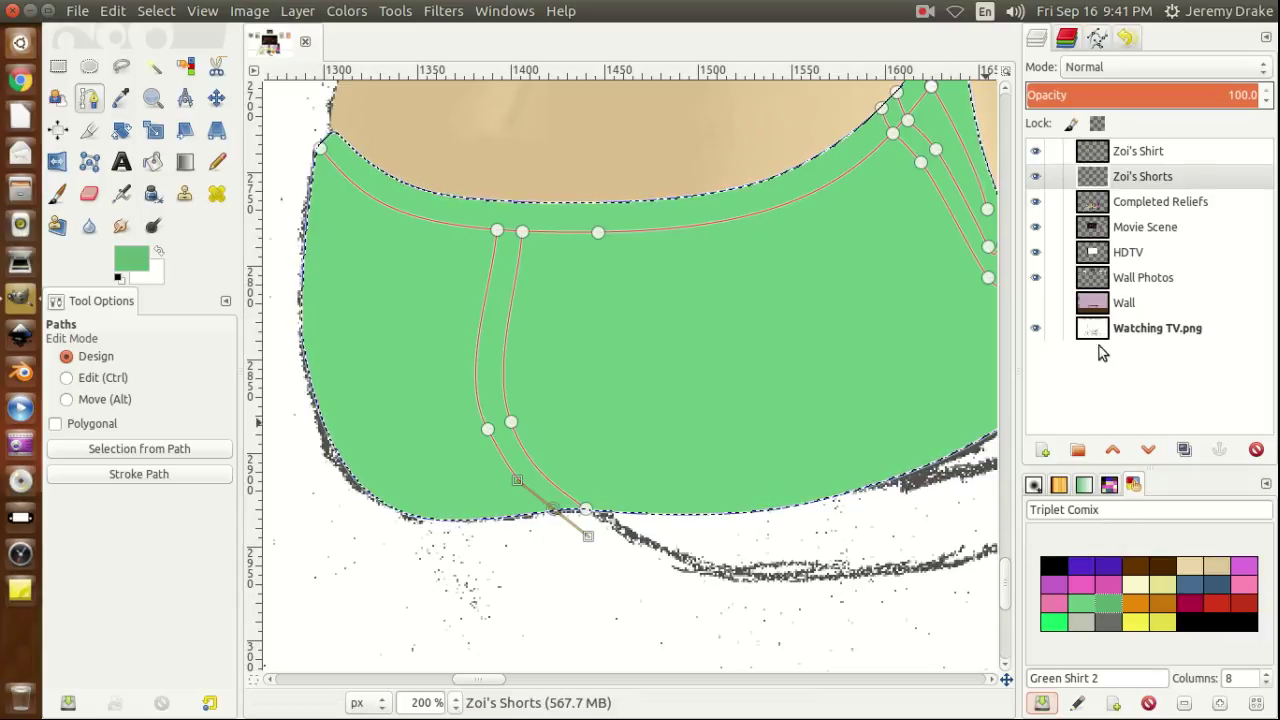
# Stroke the seam path onto the Zoi's Shorts layer as a 3 px solid-colour line.
pyautogui.click(128, 476)
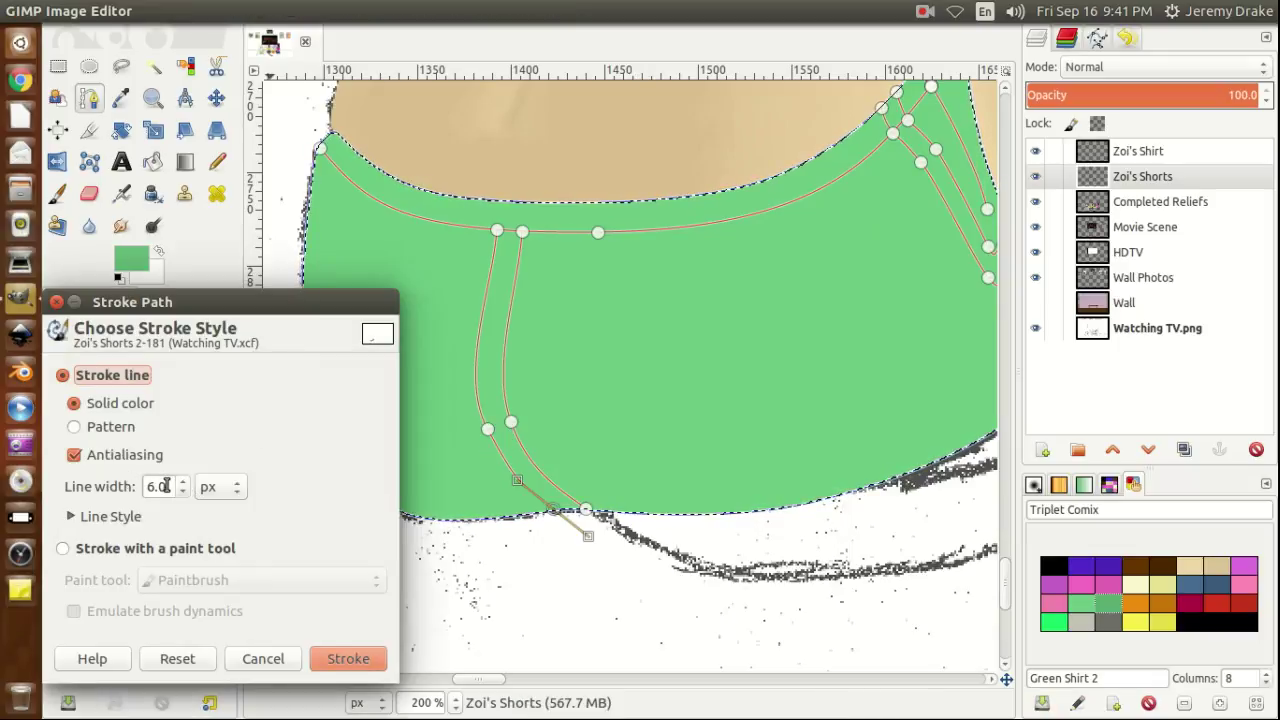
pyautogui.doubleClick(160, 486)
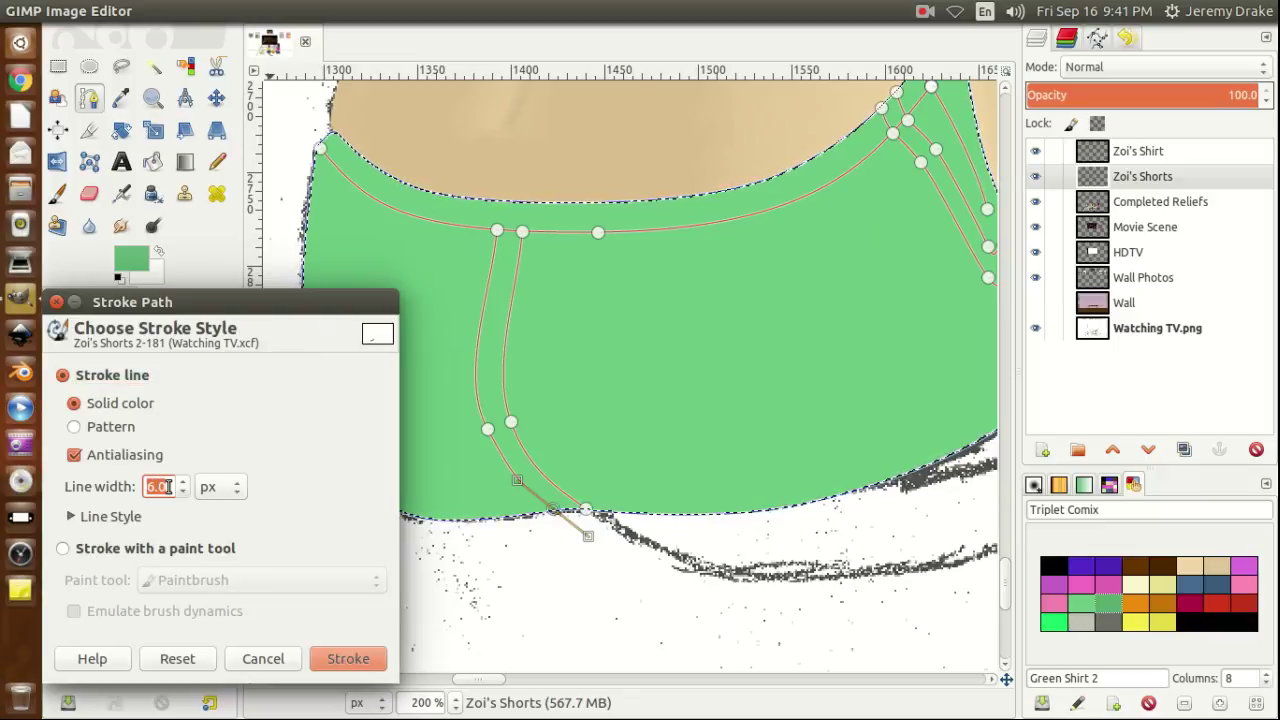
pyautogui.write('4')
pyautogui.press('Tab')
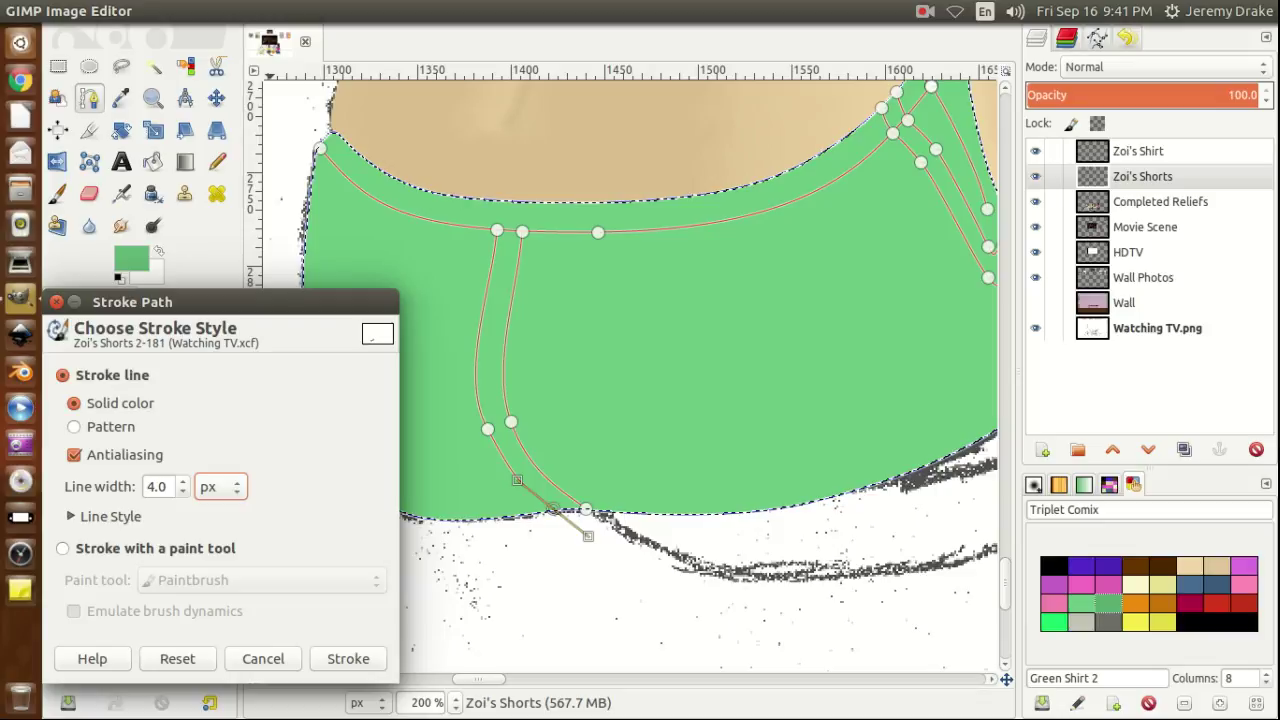
pyautogui.click(182, 493)
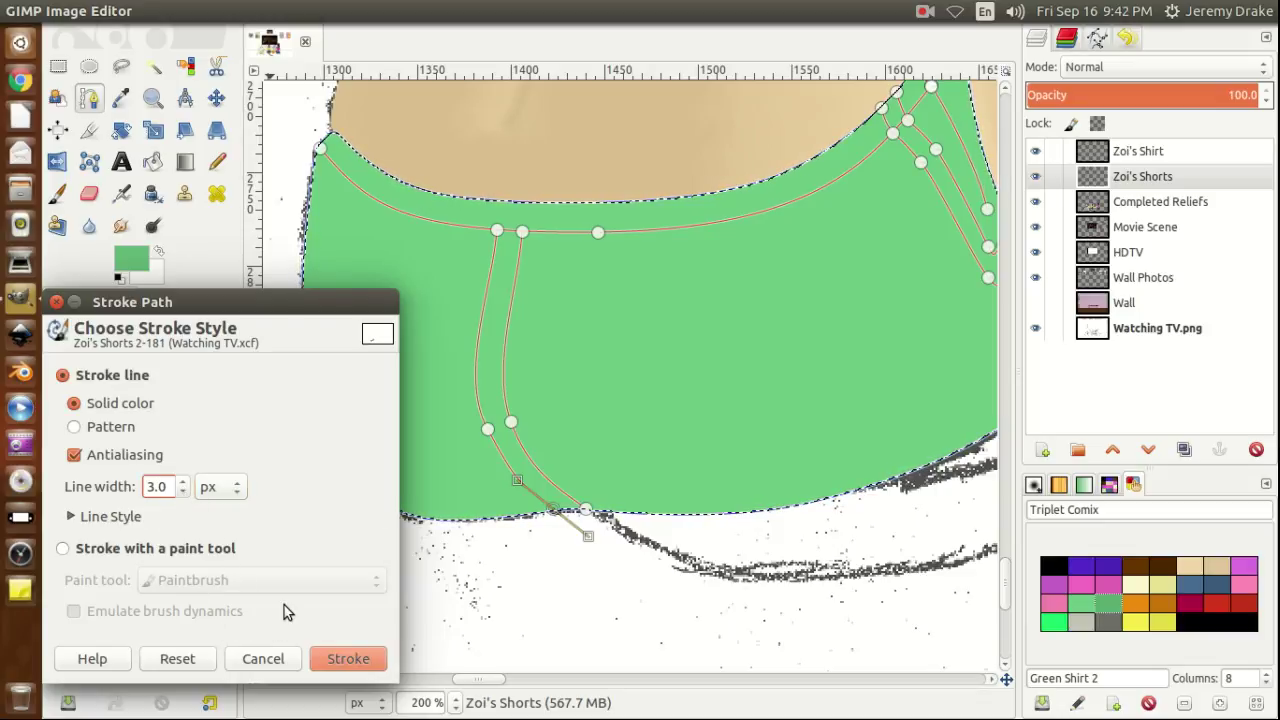
pyautogui.click(349, 659)
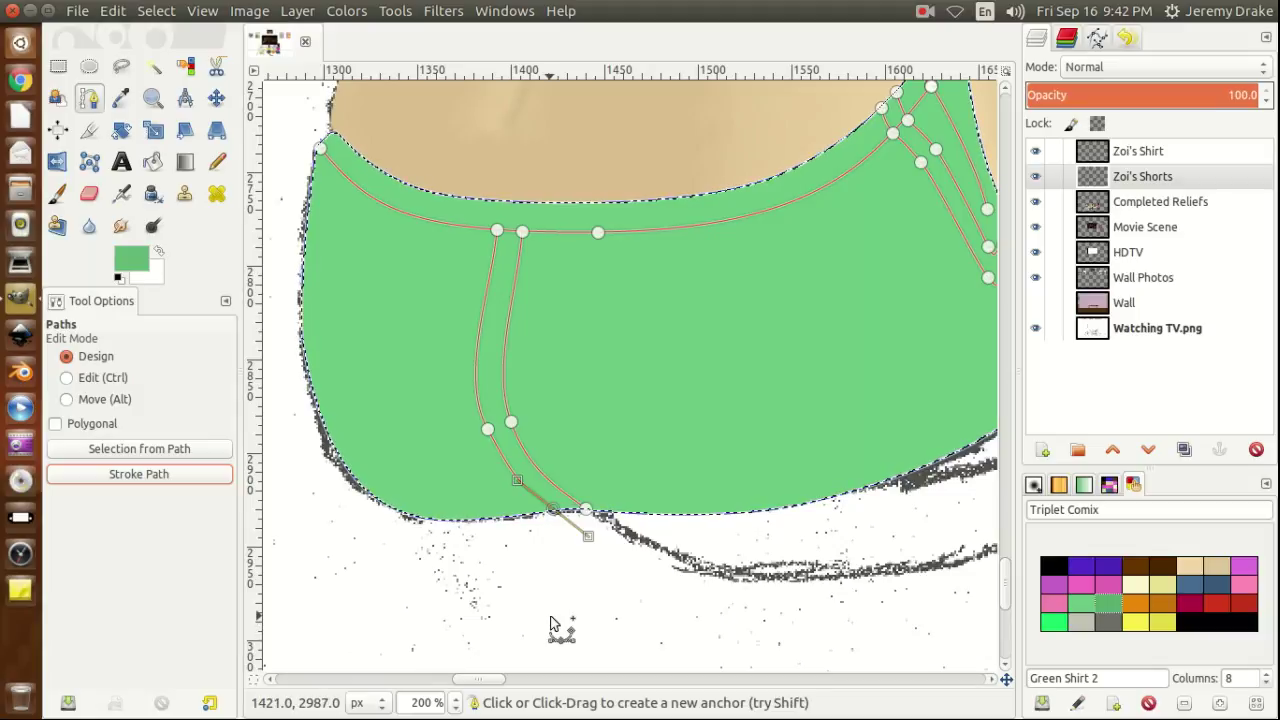
# Clear the selection and hide the Zoi's Shorts 1 and Zoi's Shorts 2 paths, returning to the layer list.
pyautogui.hotkey('ctrl', 'shift', 'a')
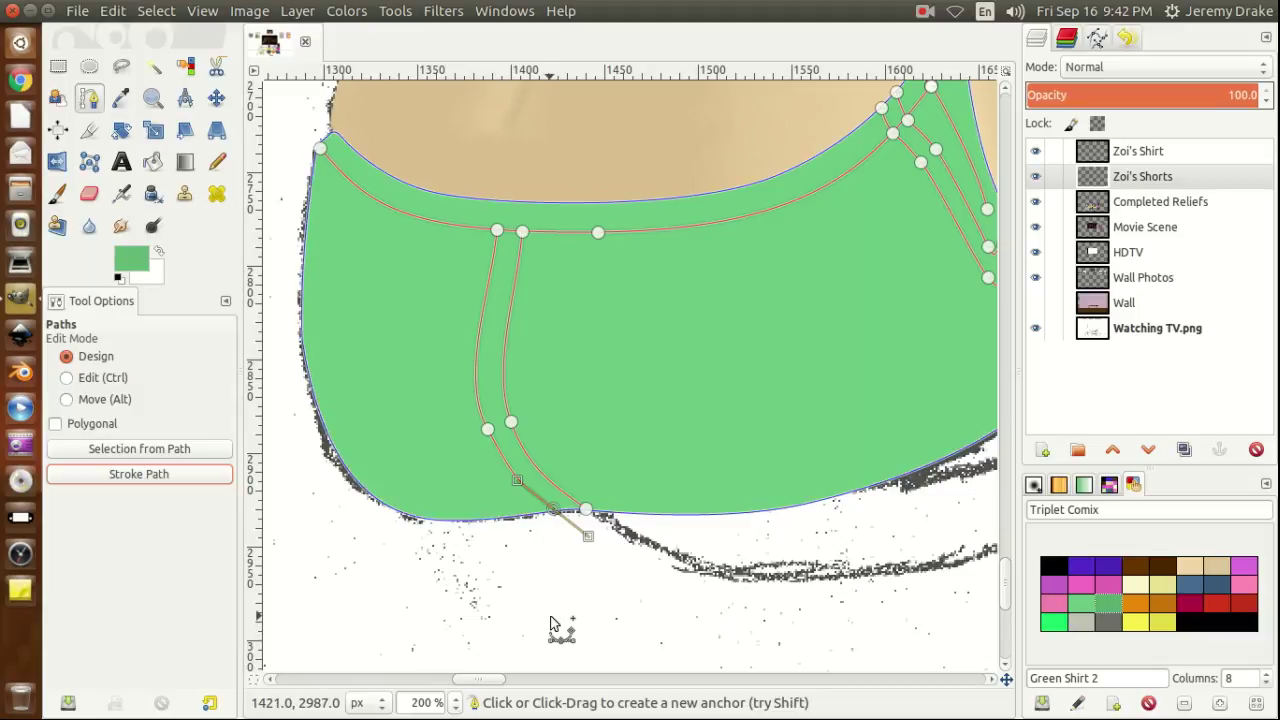
pyautogui.click(1098, 38)
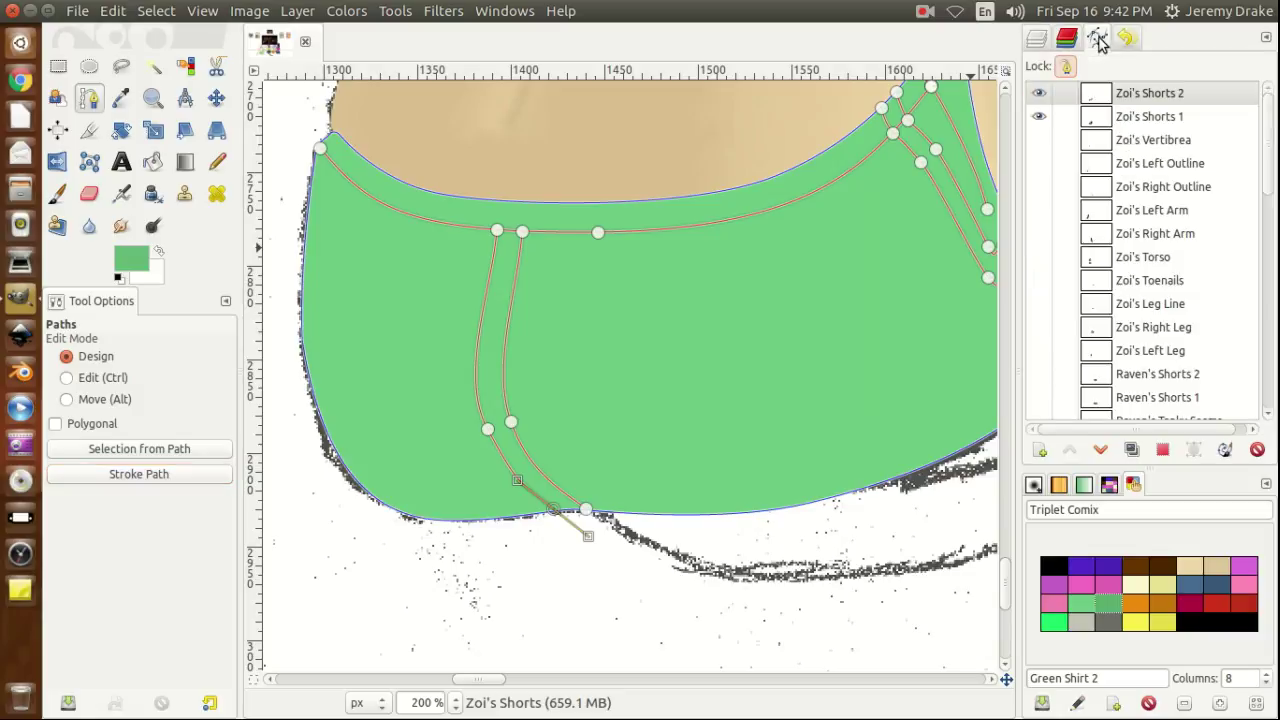
pyautogui.click(1038, 98)
pyautogui.click(1038, 119)
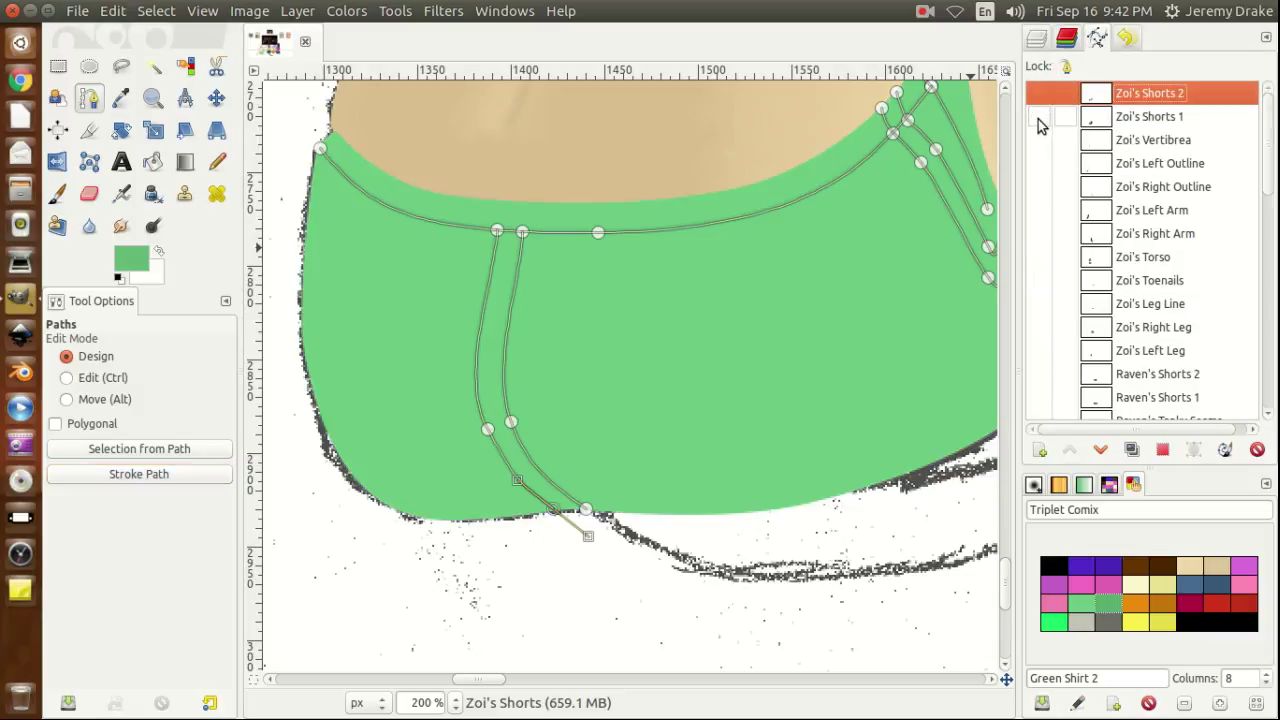
pyautogui.click(1137, 117)
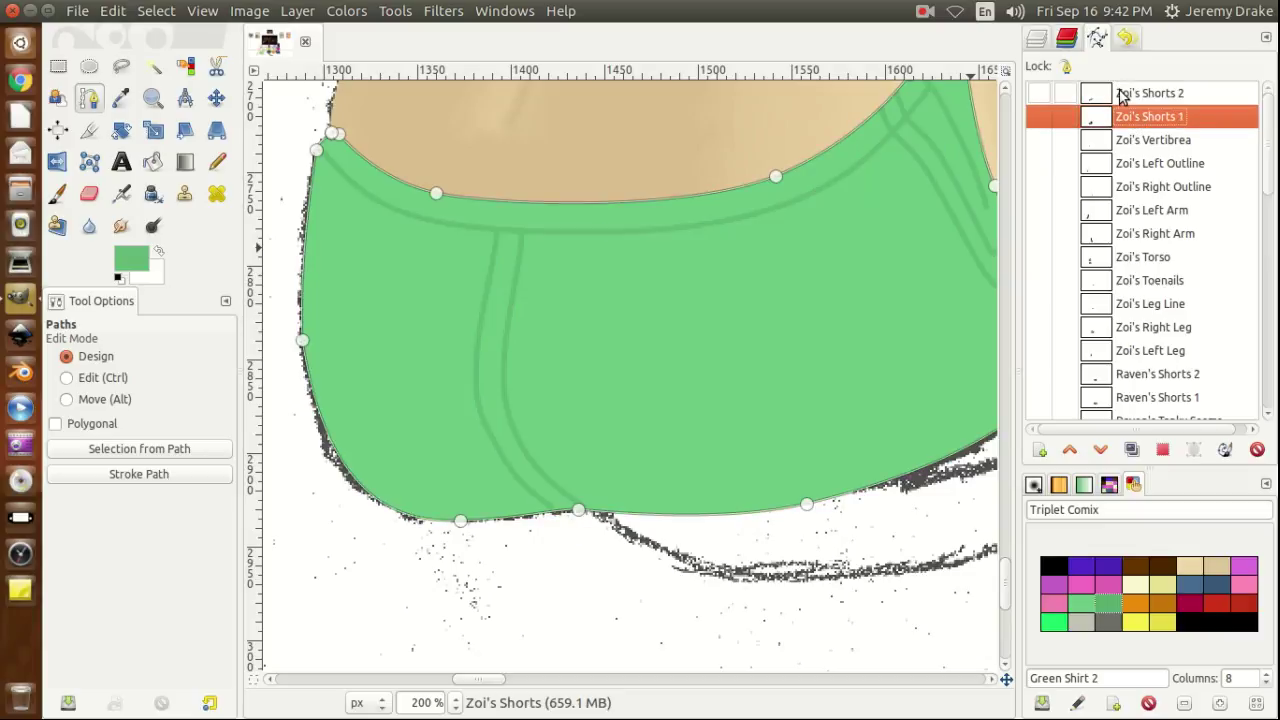
pyautogui.click(1127, 94)
pyautogui.click(1039, 40)
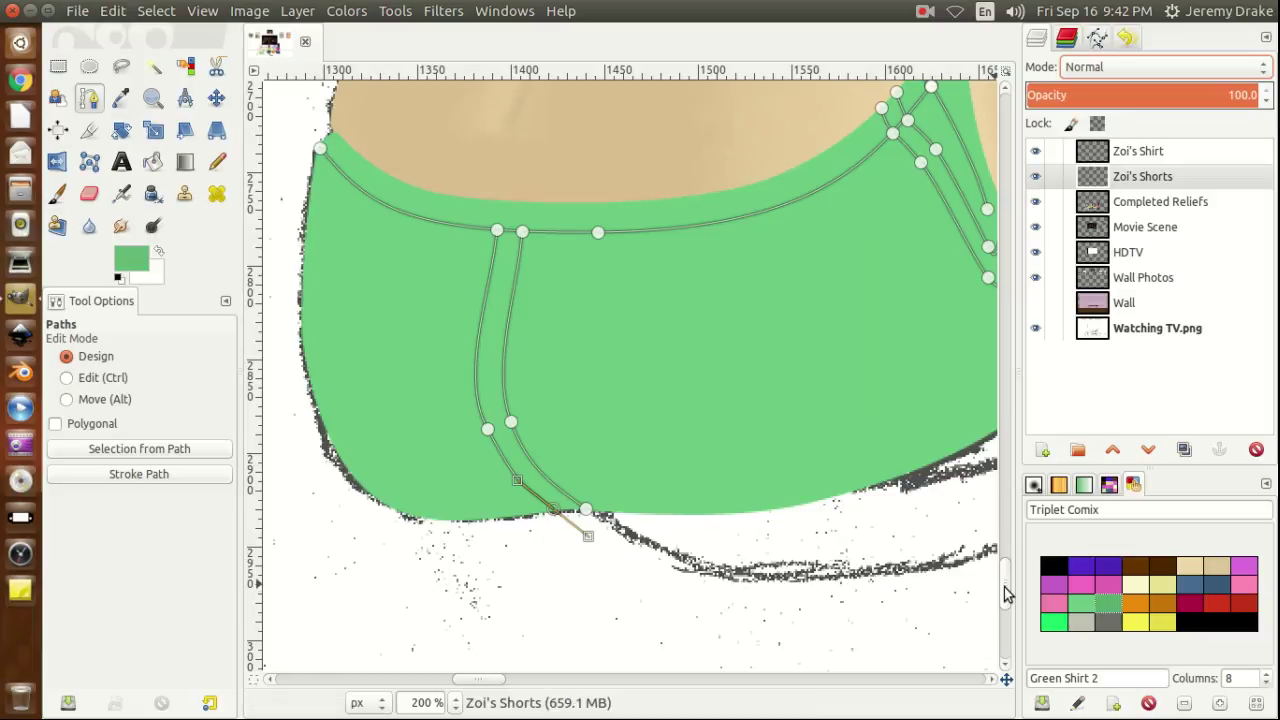
pyautogui.moveTo(1004, 588); pyautogui.dragTo(1004, 490)
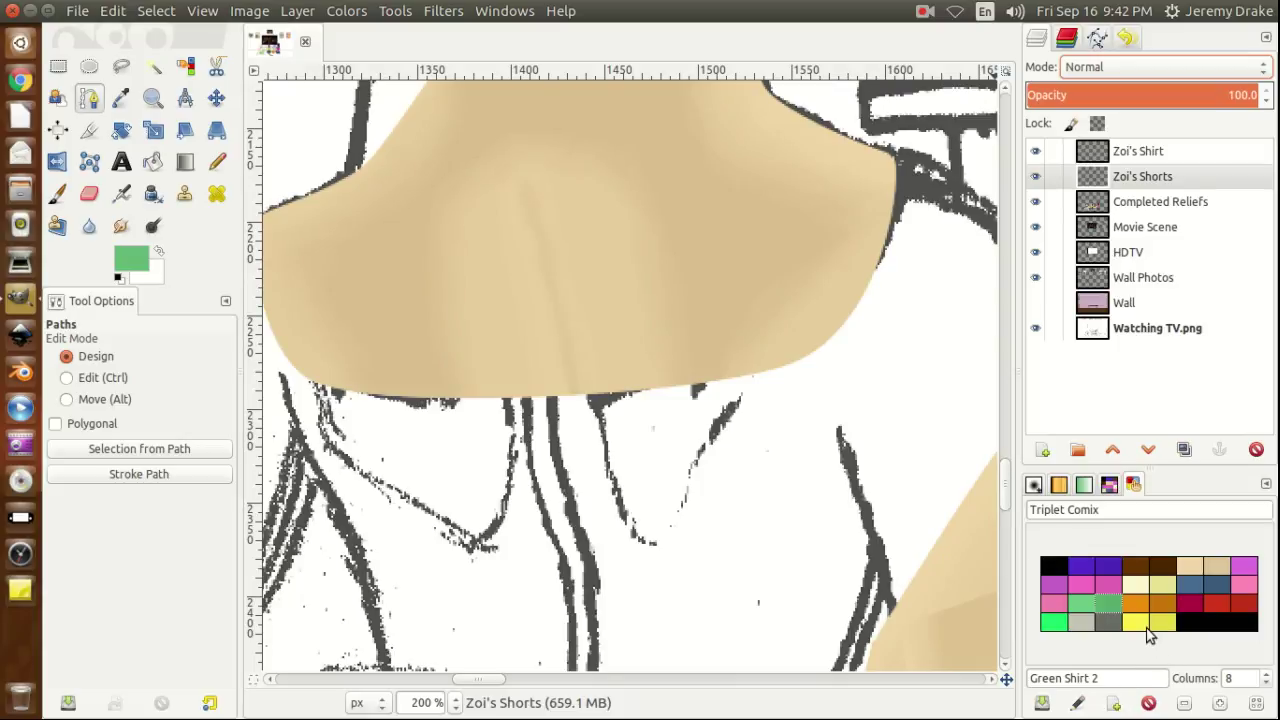
# Try several palette colours, settle on Yellow Shirt 1 as foreground, and make Zoi's Shirt the active layer.
pyautogui.click(1137, 604)
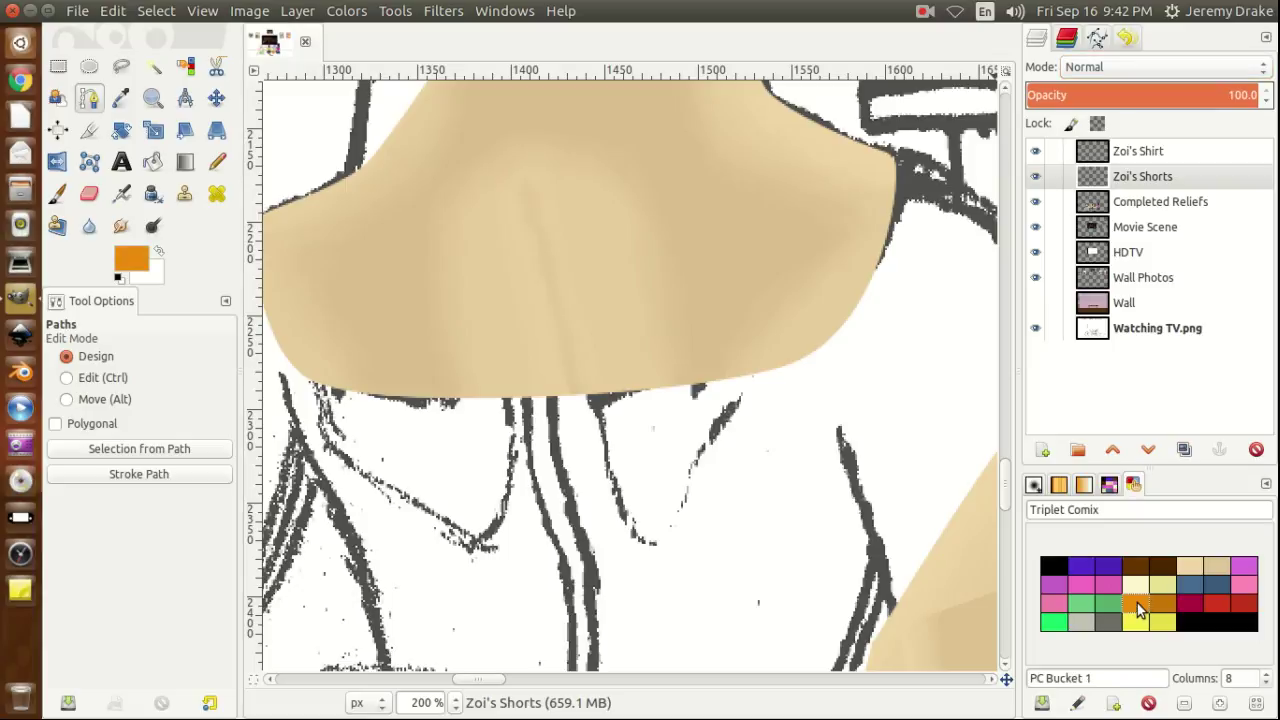
pyautogui.click(1191, 604)
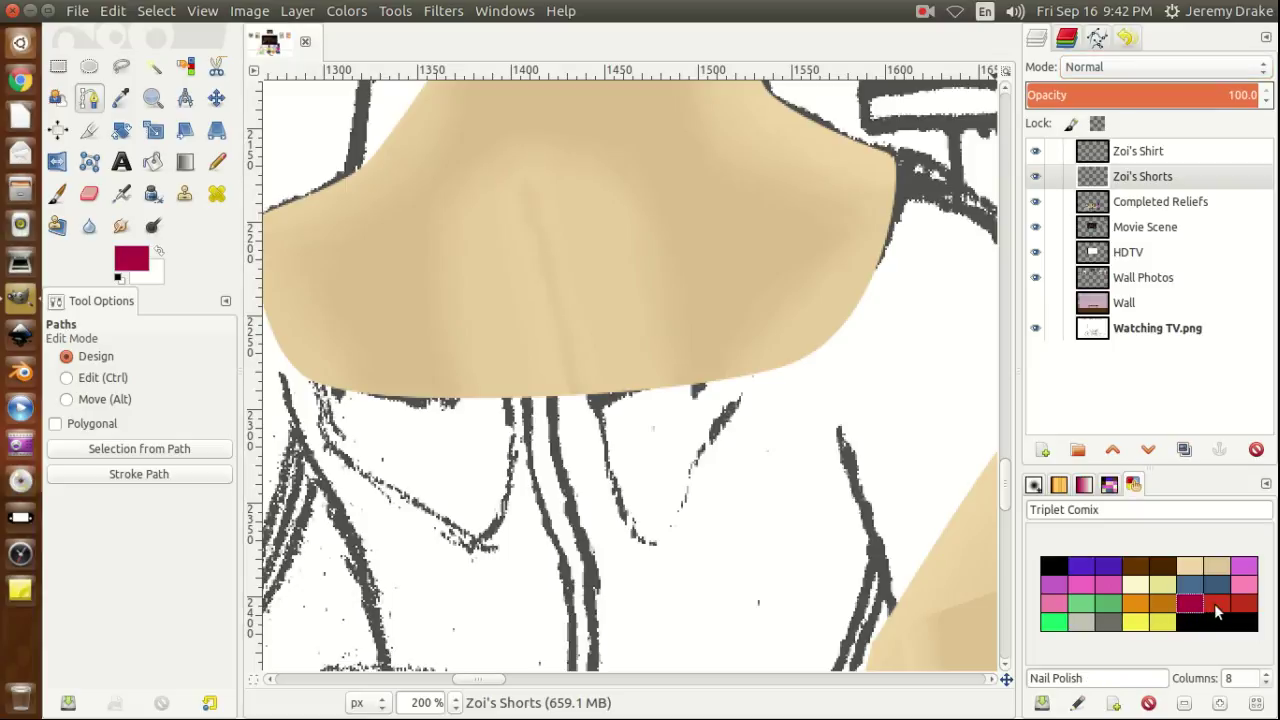
pyautogui.click(1217, 603)
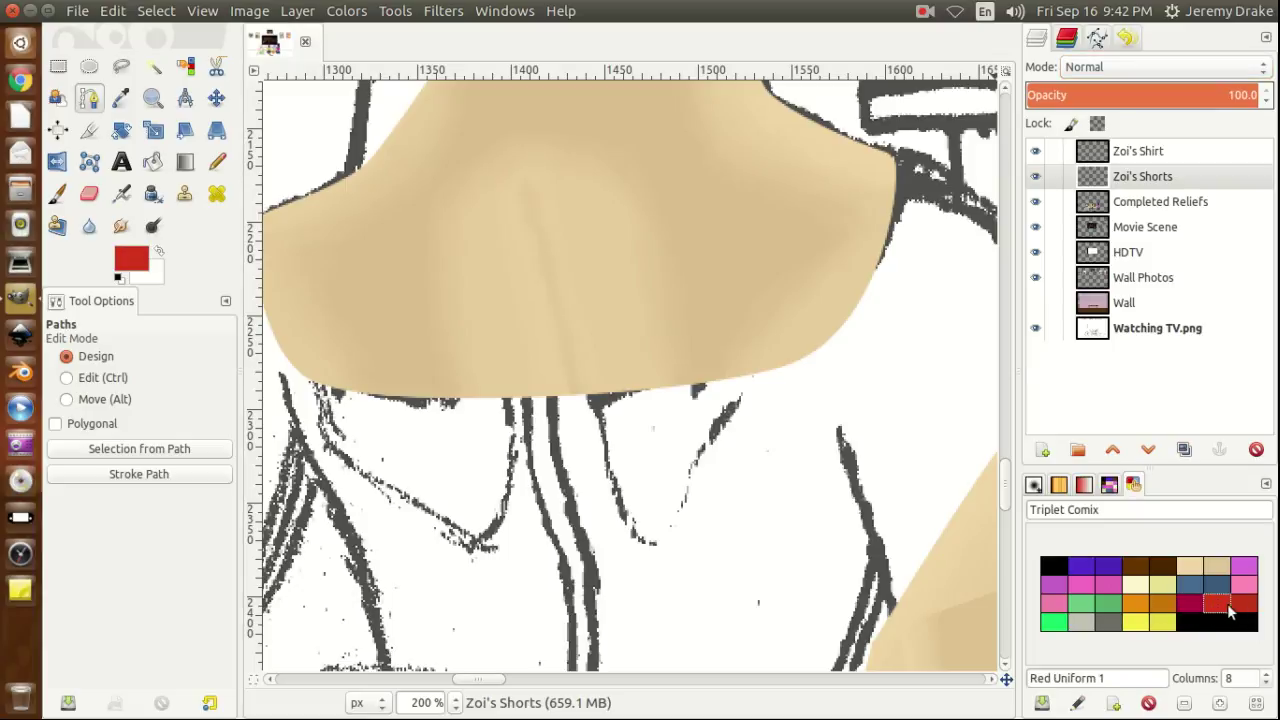
pyautogui.click(1247, 607)
pyautogui.click(1155, 625)
pyautogui.click(1137, 625)
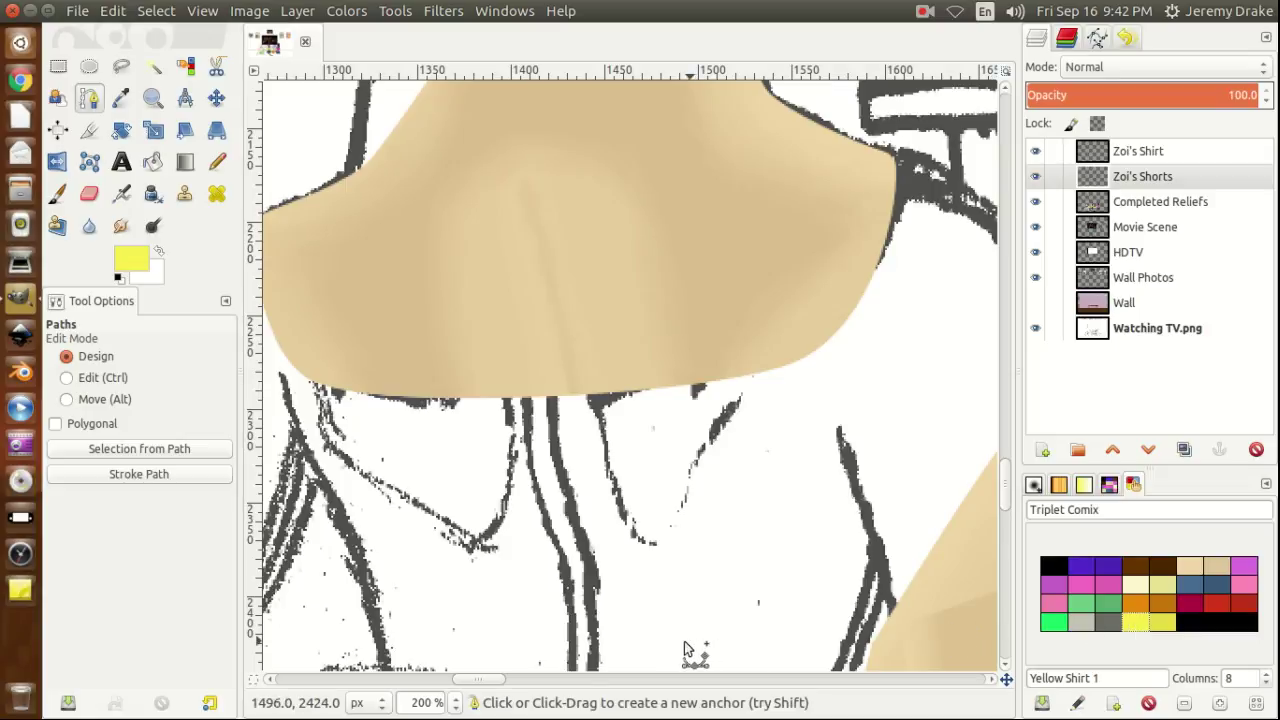
pyautogui.moveTo(481, 679); pyautogui.dragTo(496, 688)
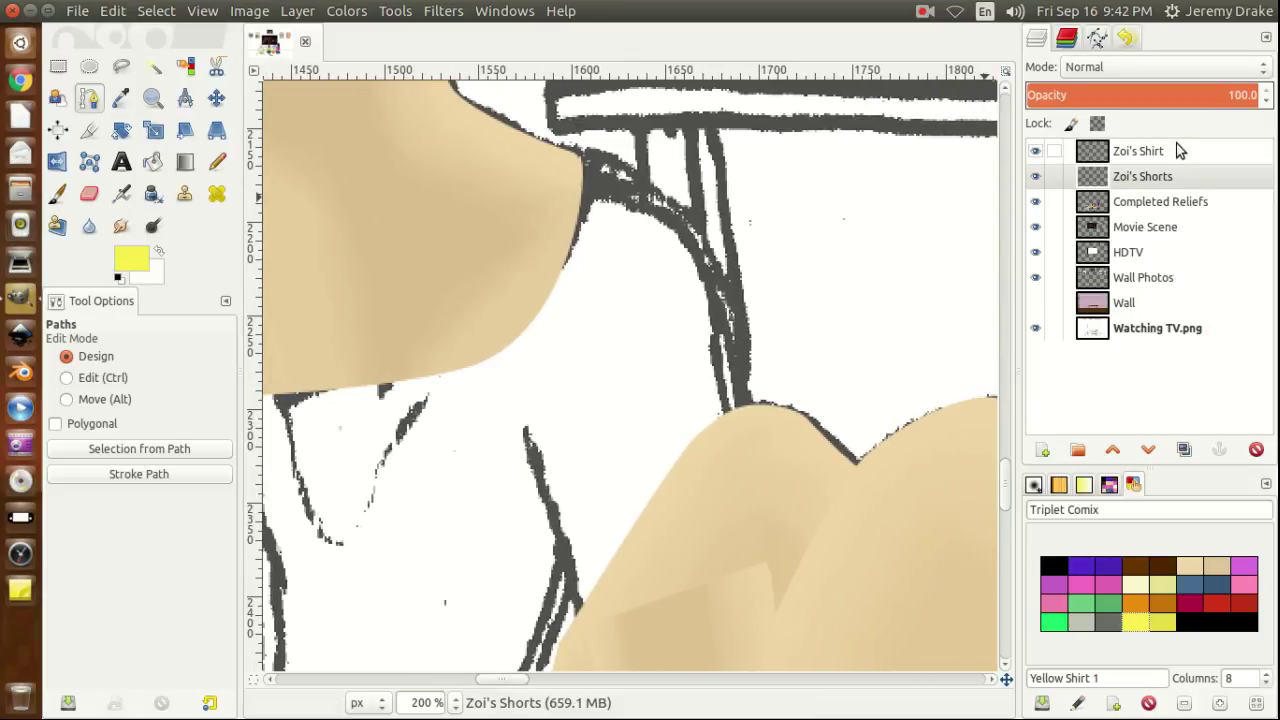
pyautogui.click(1137, 159)
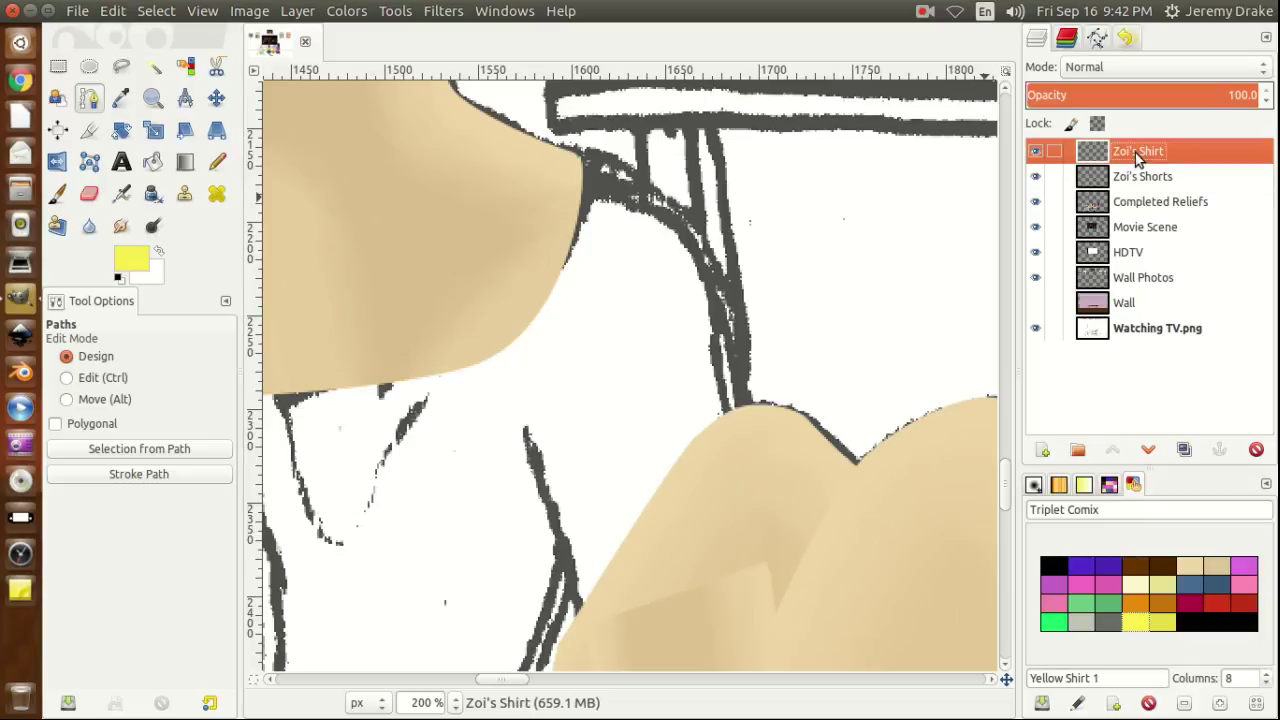
# Create a path named Zoi's Shirt 1 and place its first anchor at the shoulder.
pyautogui.click(1098, 37)
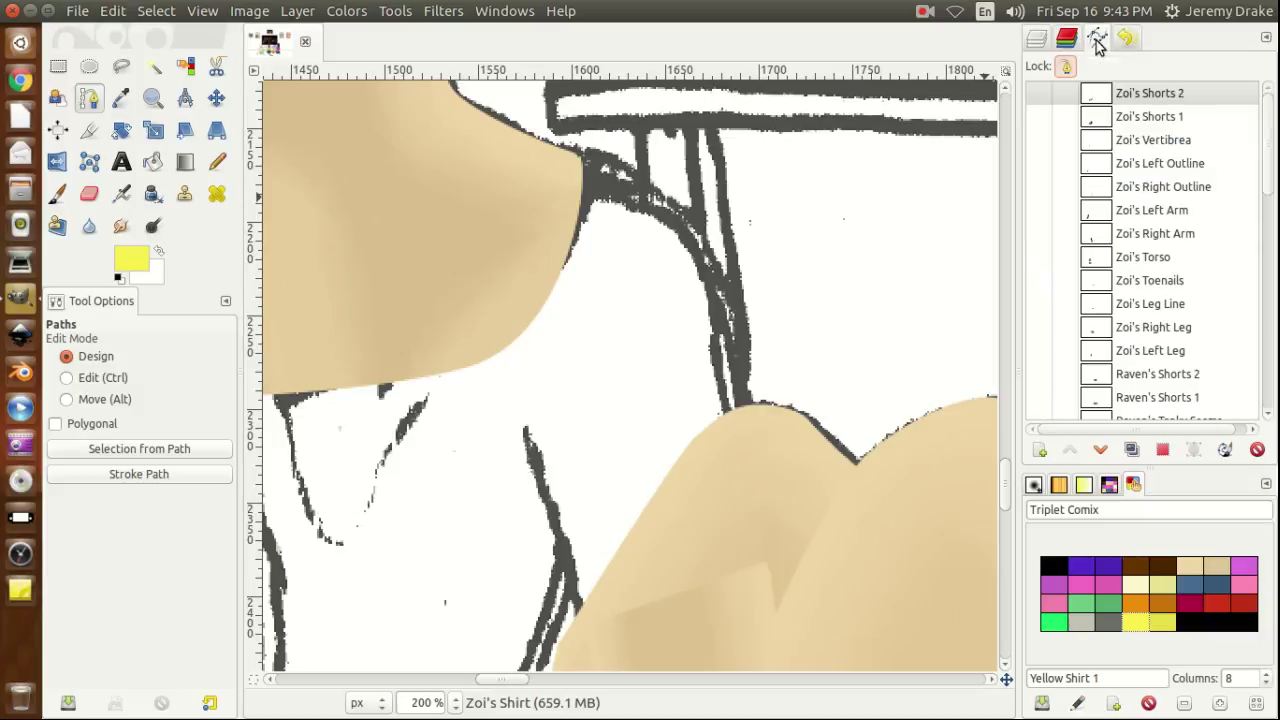
pyautogui.click(1036, 456)
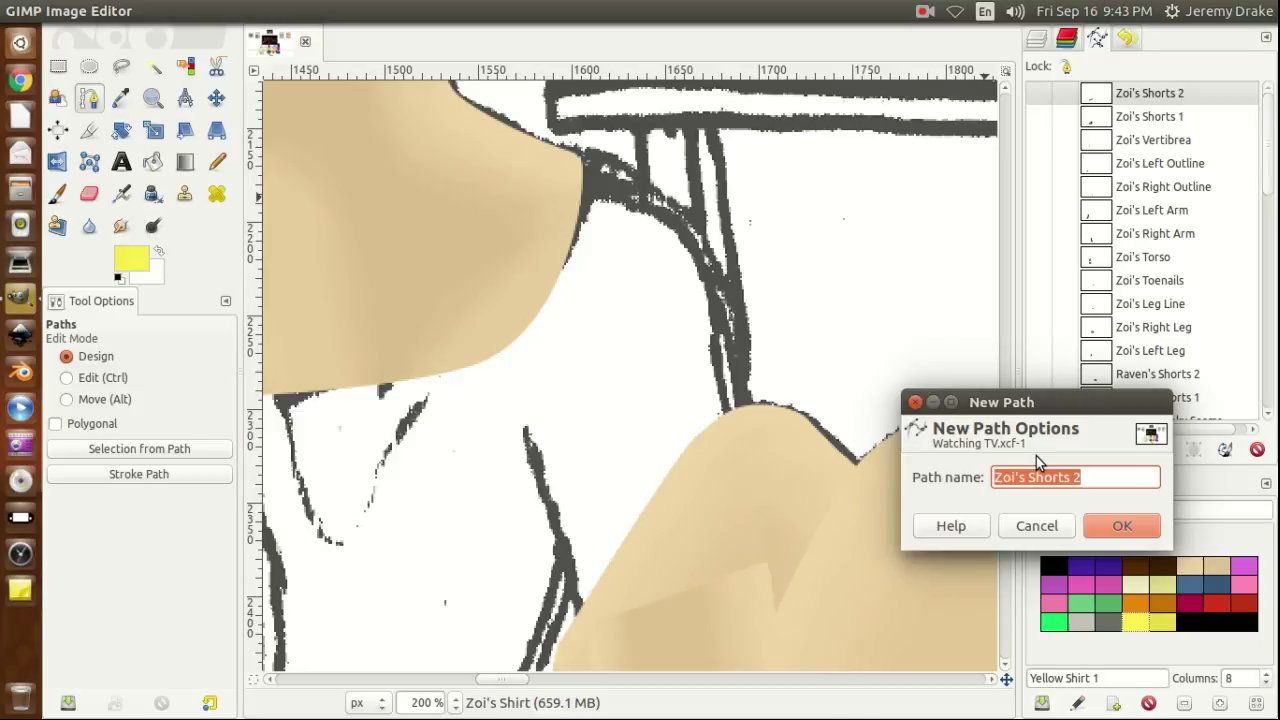
pyautogui.press('End')
pyautogui.press('BackSpace')
pyautogui.press('BackSpace')
pyautogui.press('Return')
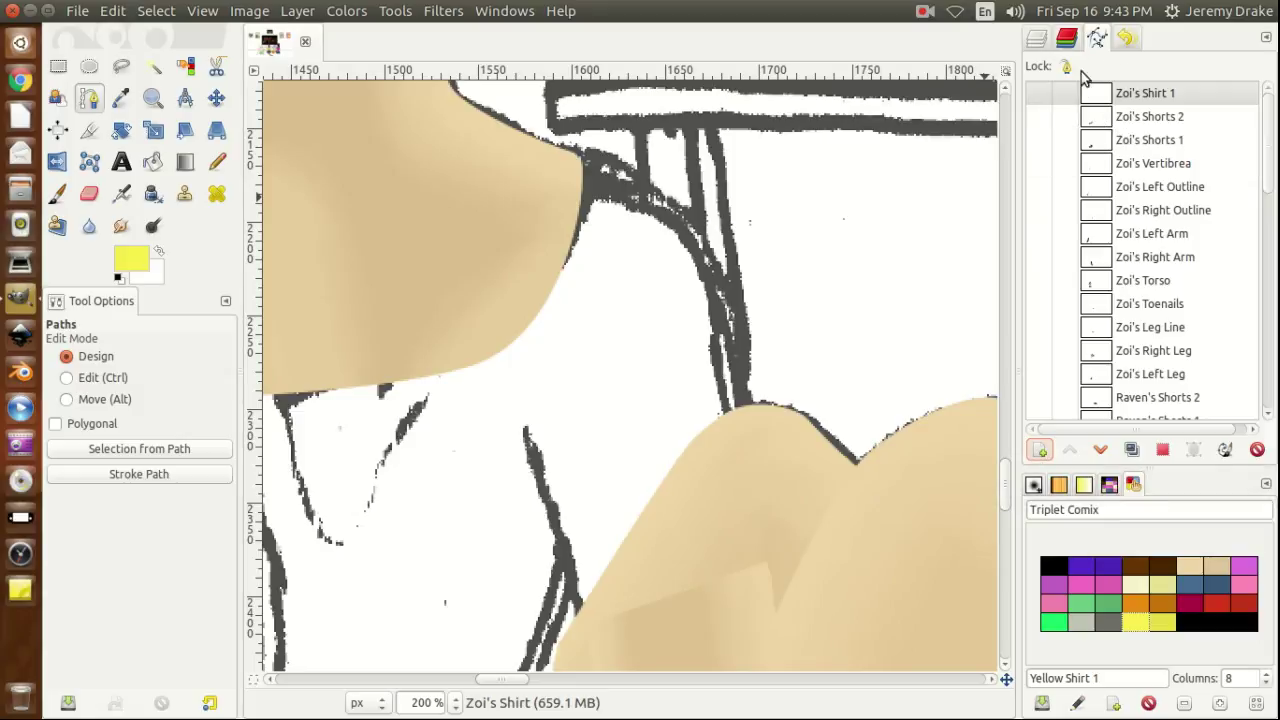
pyautogui.click(577, 157)
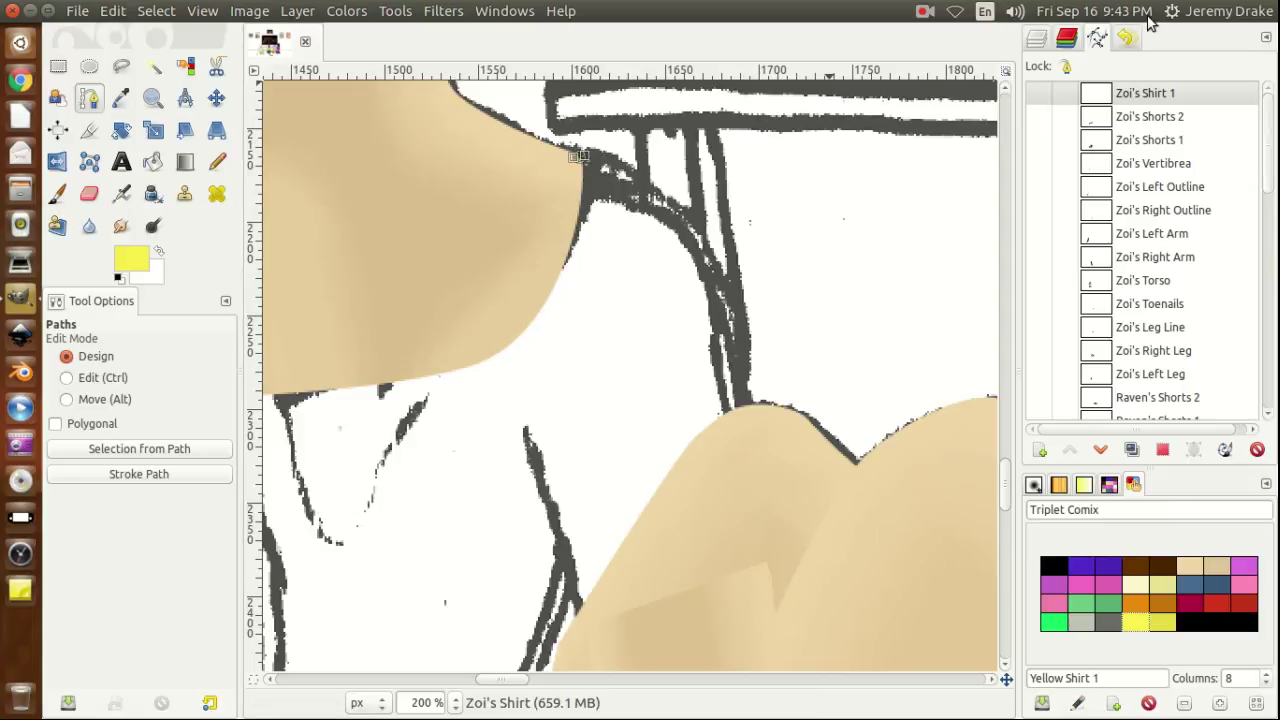
pyautogui.click(1035, 38)
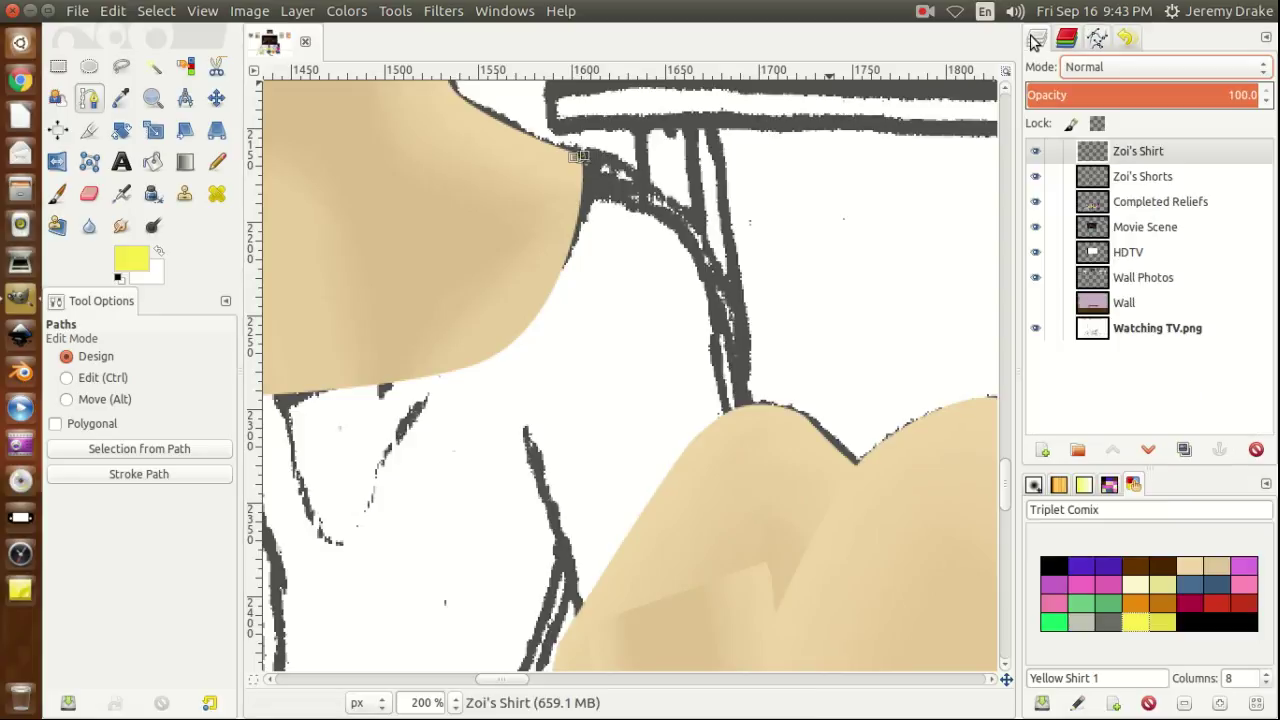
# Add a top anchor and a curved shoulder anchor to the shirt path, toggling Completed Reliefs to check the lines.
pyautogui.click(1035, 202)
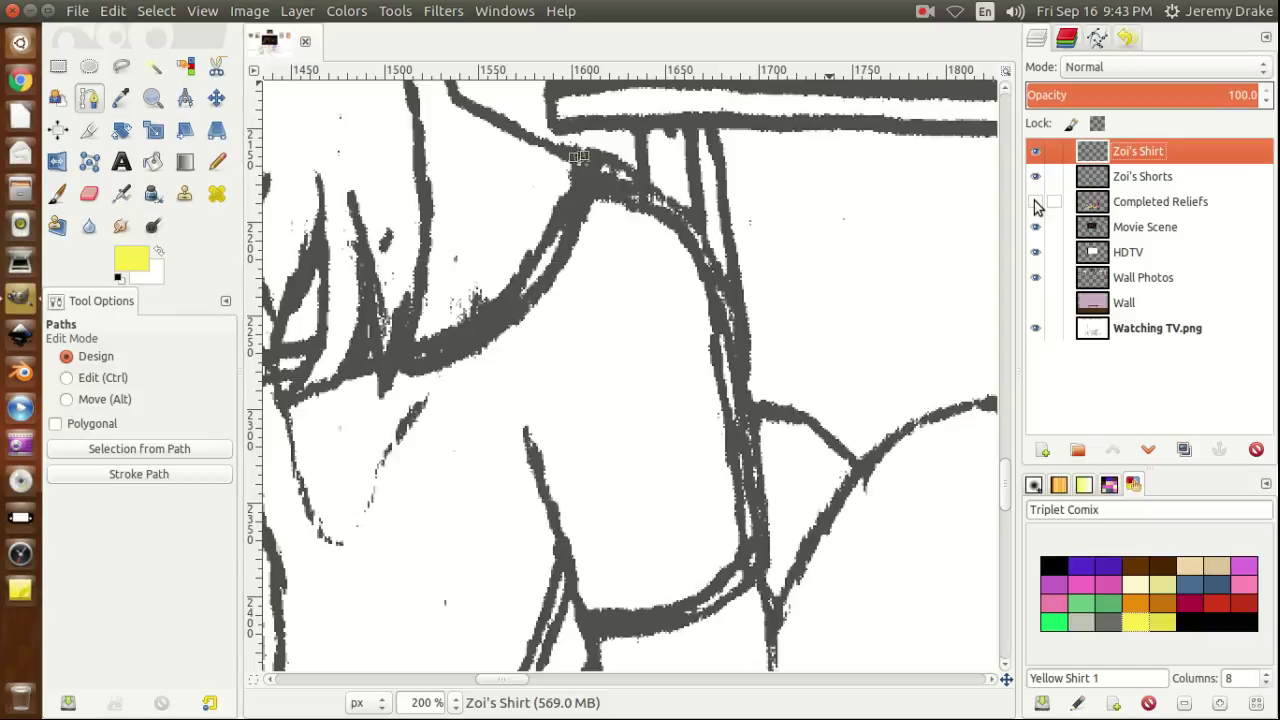
pyautogui.click(597, 160)
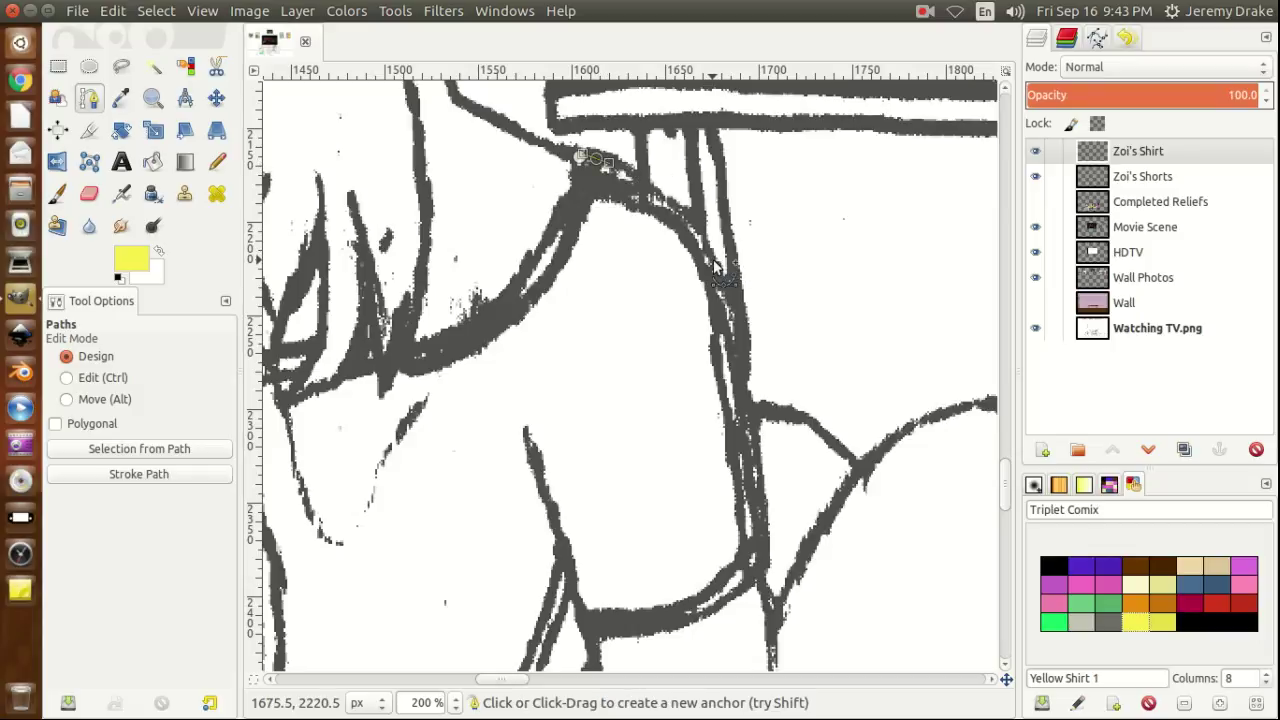
pyautogui.moveTo(733, 329); pyautogui.dragTo(740, 343)
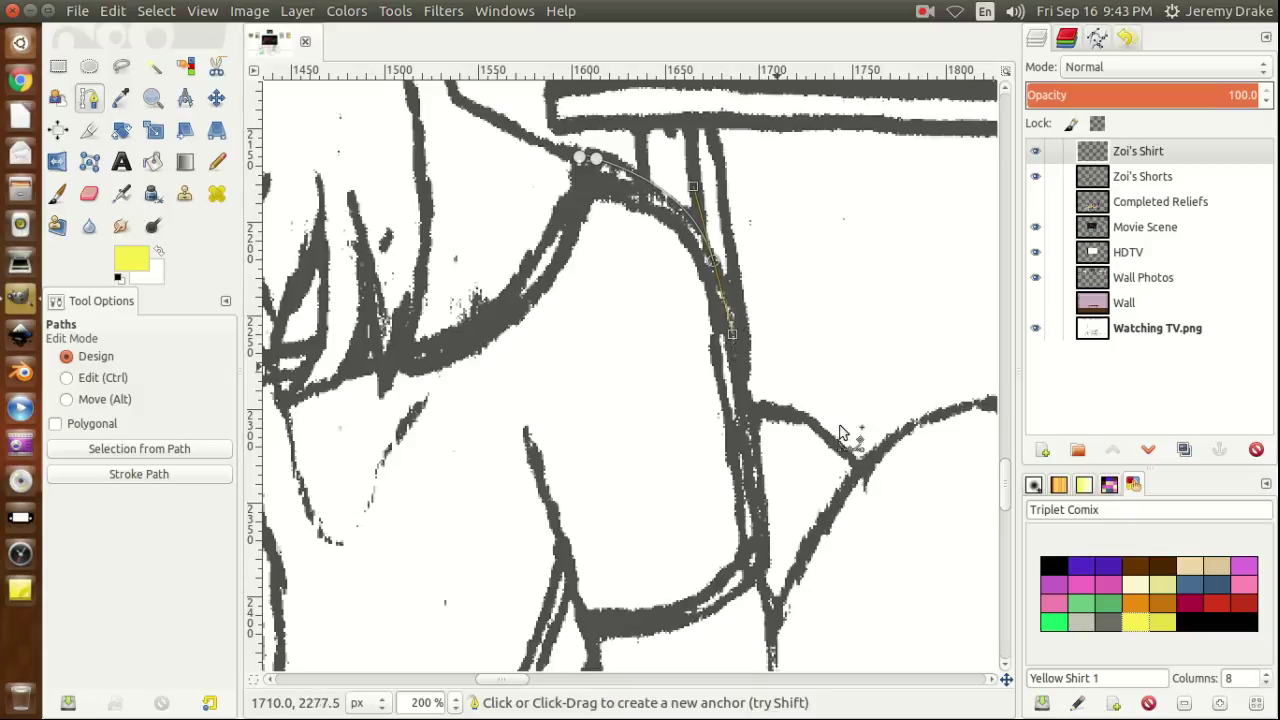
pyautogui.moveTo(1008, 486); pyautogui.dragTo(1009, 512)
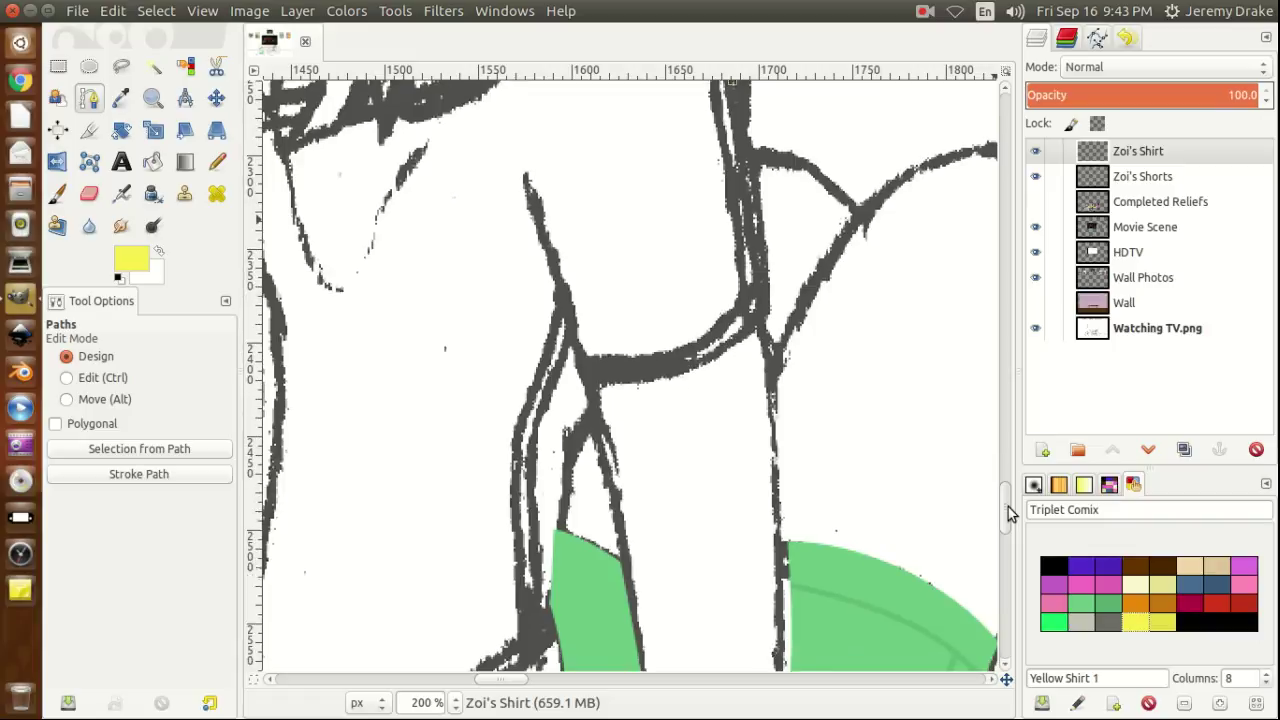
pyautogui.click(1037, 203)
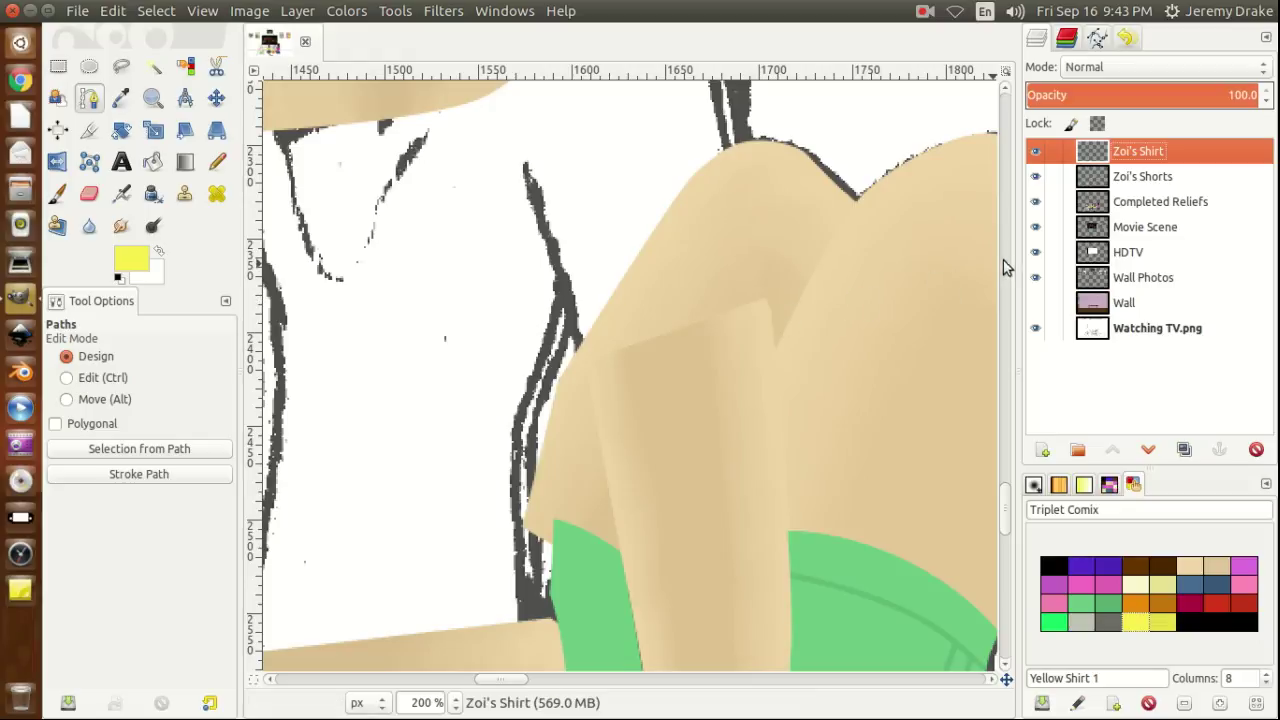
pyautogui.click(1037, 203)
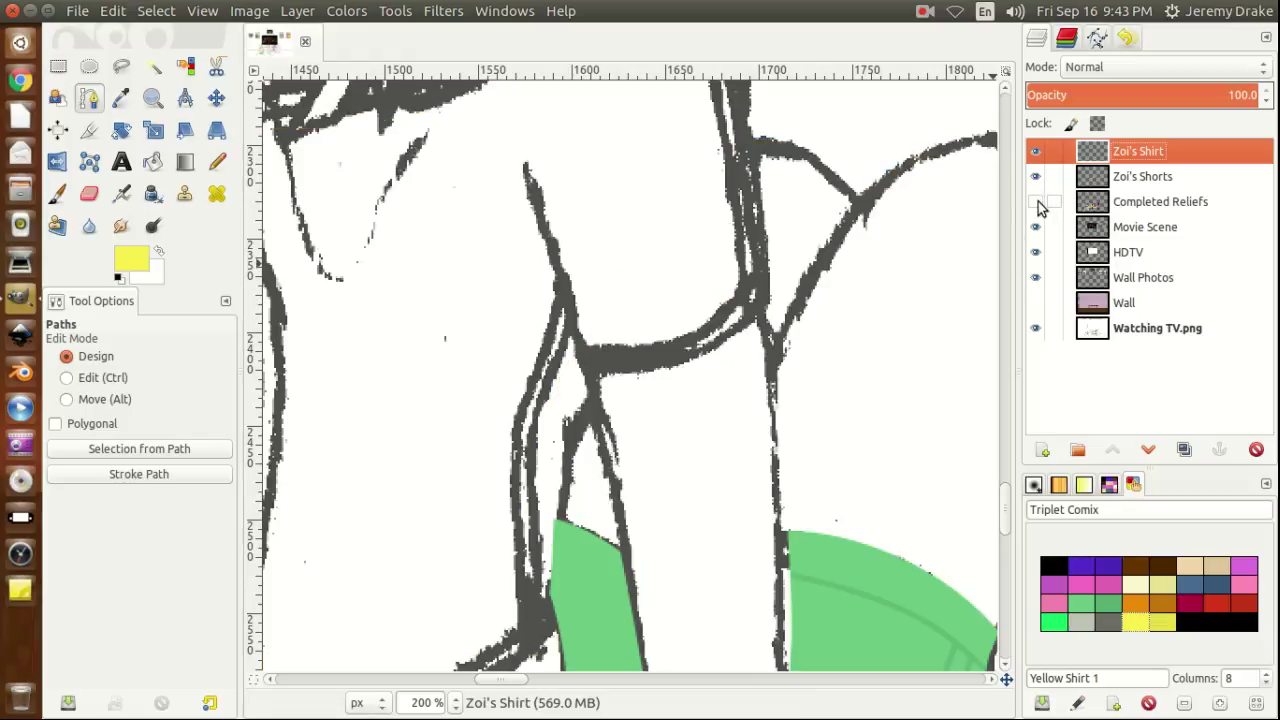
pyautogui.click(1037, 203)
pyautogui.click(1037, 203)
pyautogui.click(1037, 203)
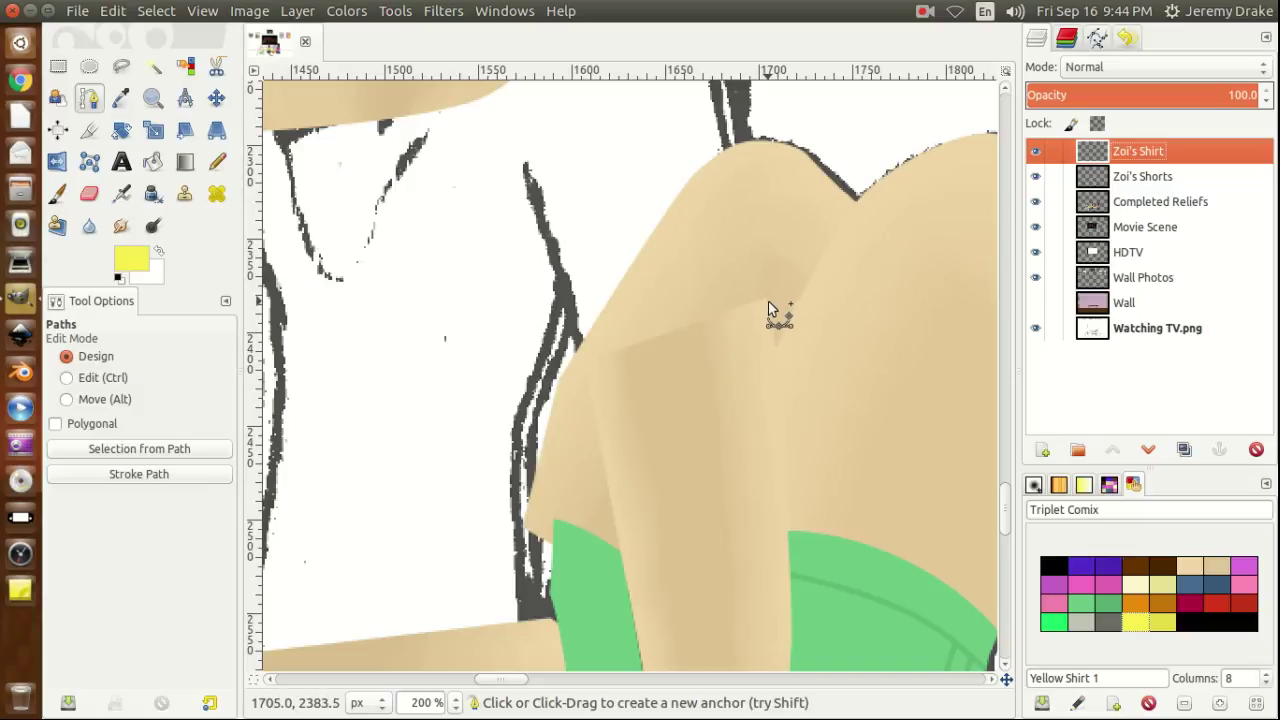
# Add a smooth anchor down the torso edge, realign the upper anchor and handle, and add an end anchor.
pyautogui.moveTo(769, 305); pyautogui.dragTo(785, 433)
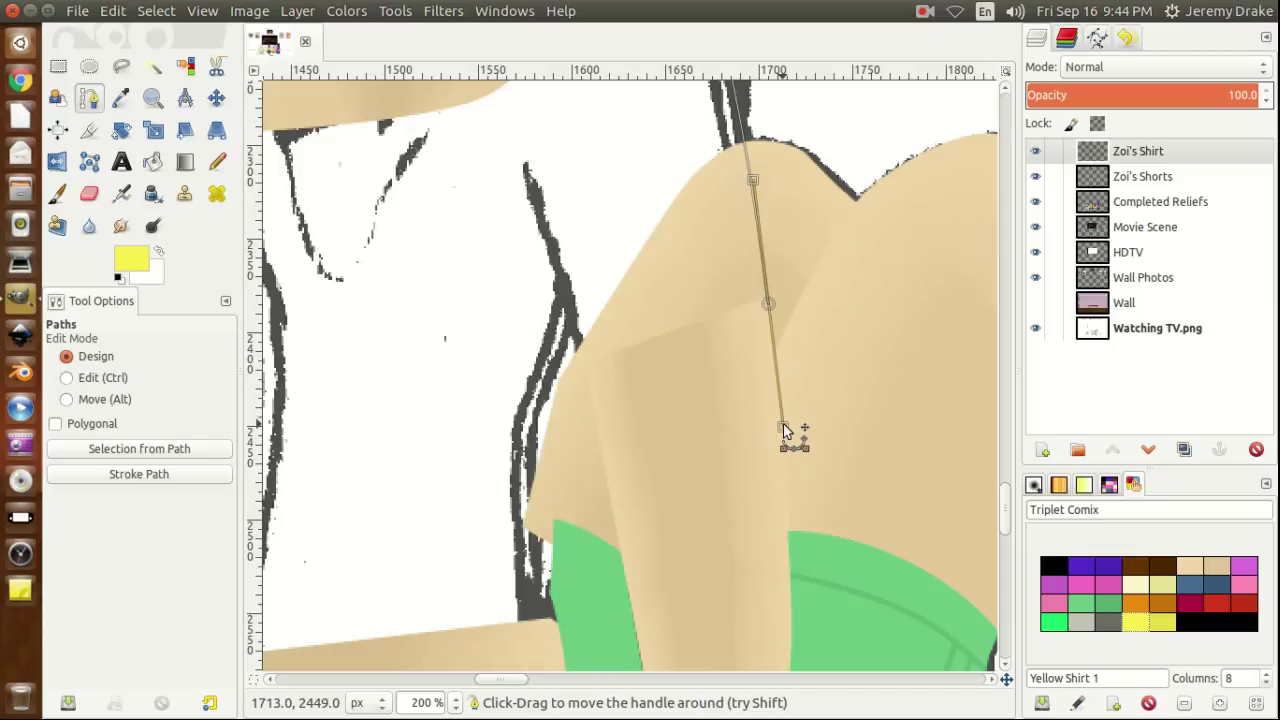
pyautogui.scroll(3, 1006, 512)
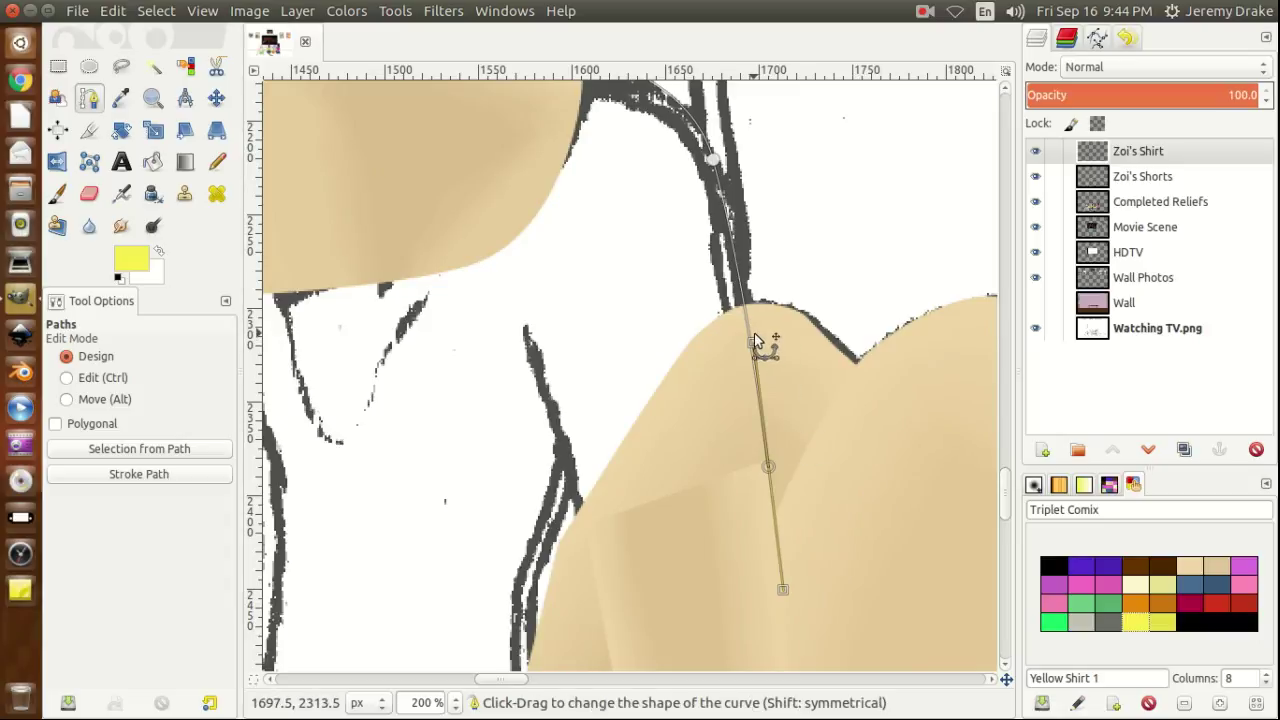
pyautogui.moveTo(754, 345); pyautogui.dragTo(742, 269)
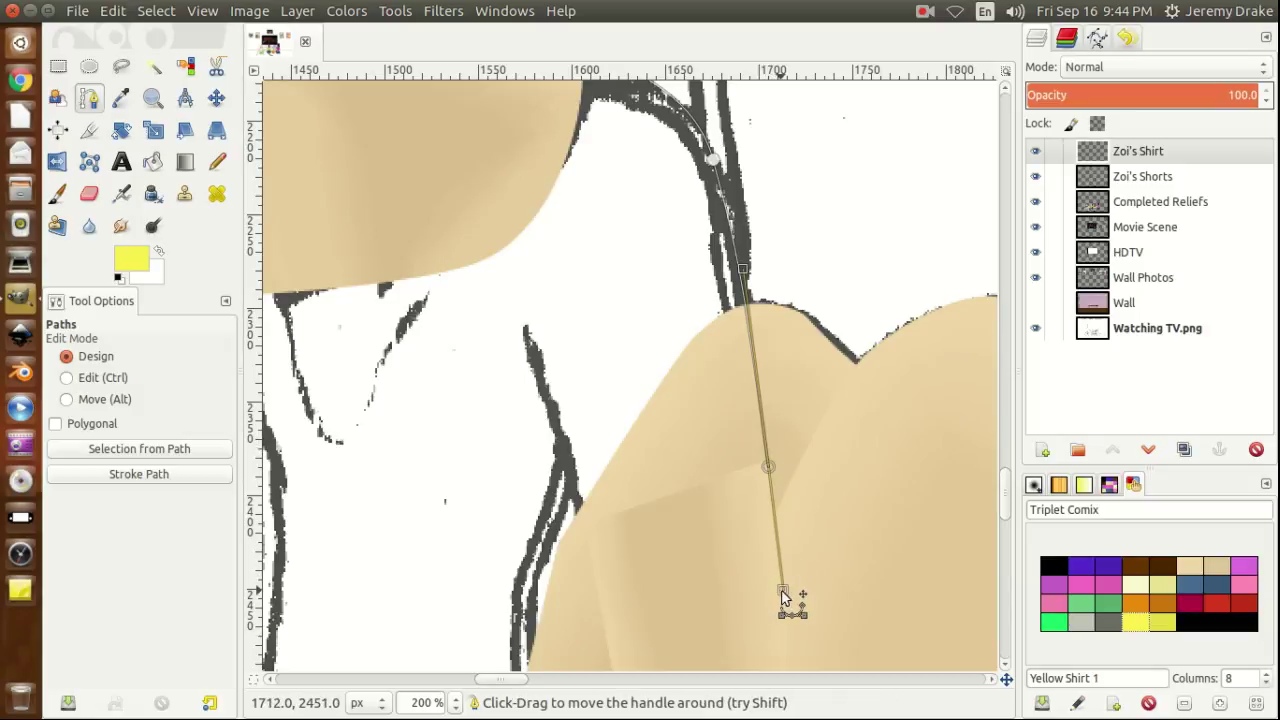
pyautogui.moveTo(784, 597); pyautogui.dragTo(769, 472)
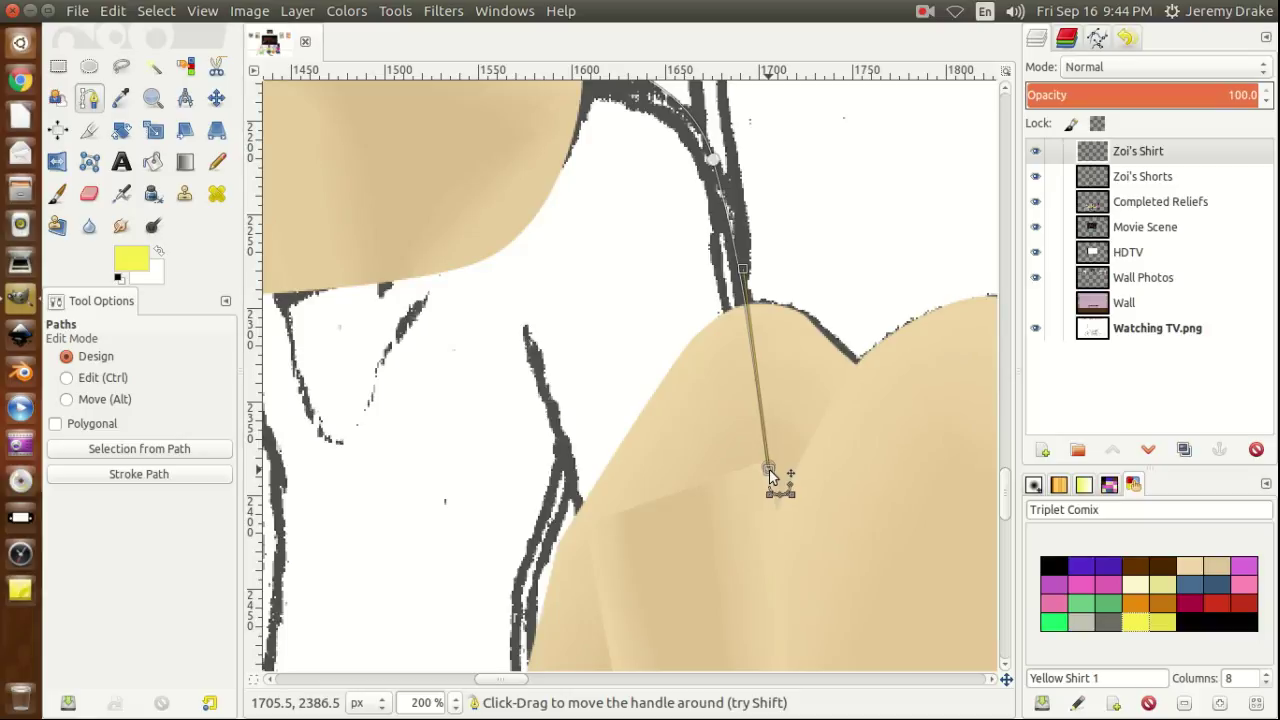
pyautogui.click(799, 512)
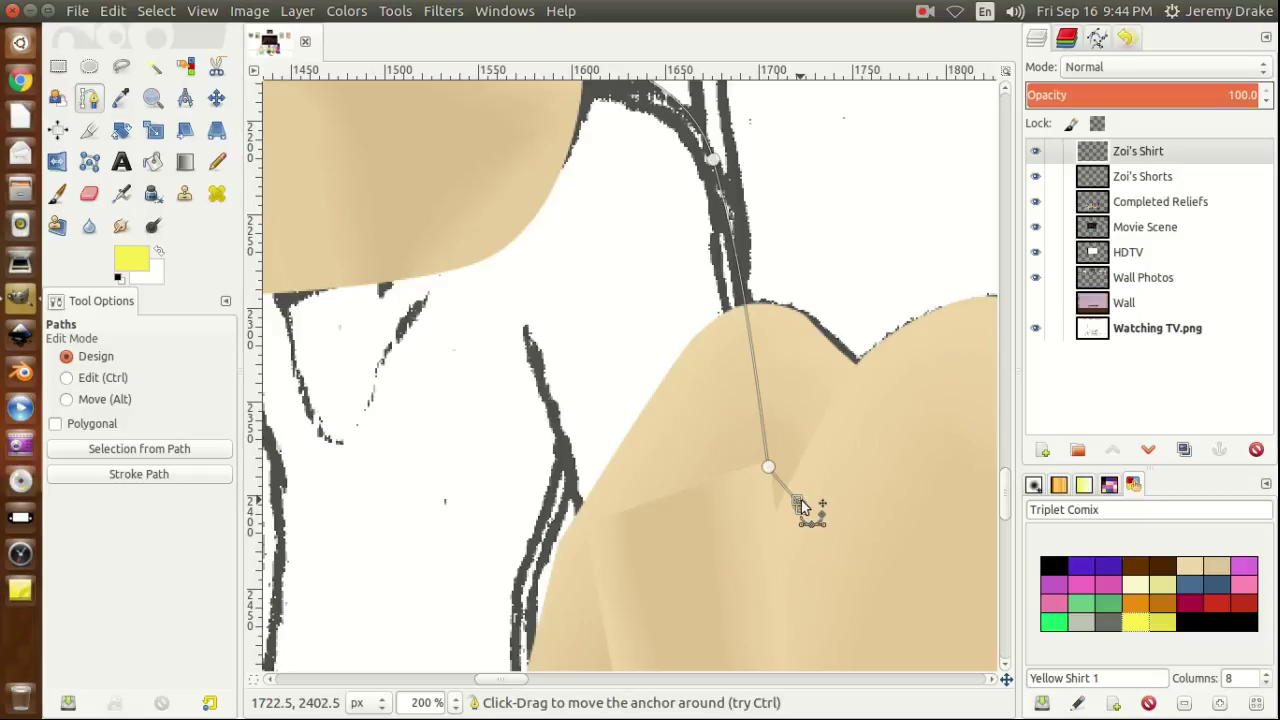
pyautogui.moveTo(801, 509); pyautogui.dragTo(771, 479)
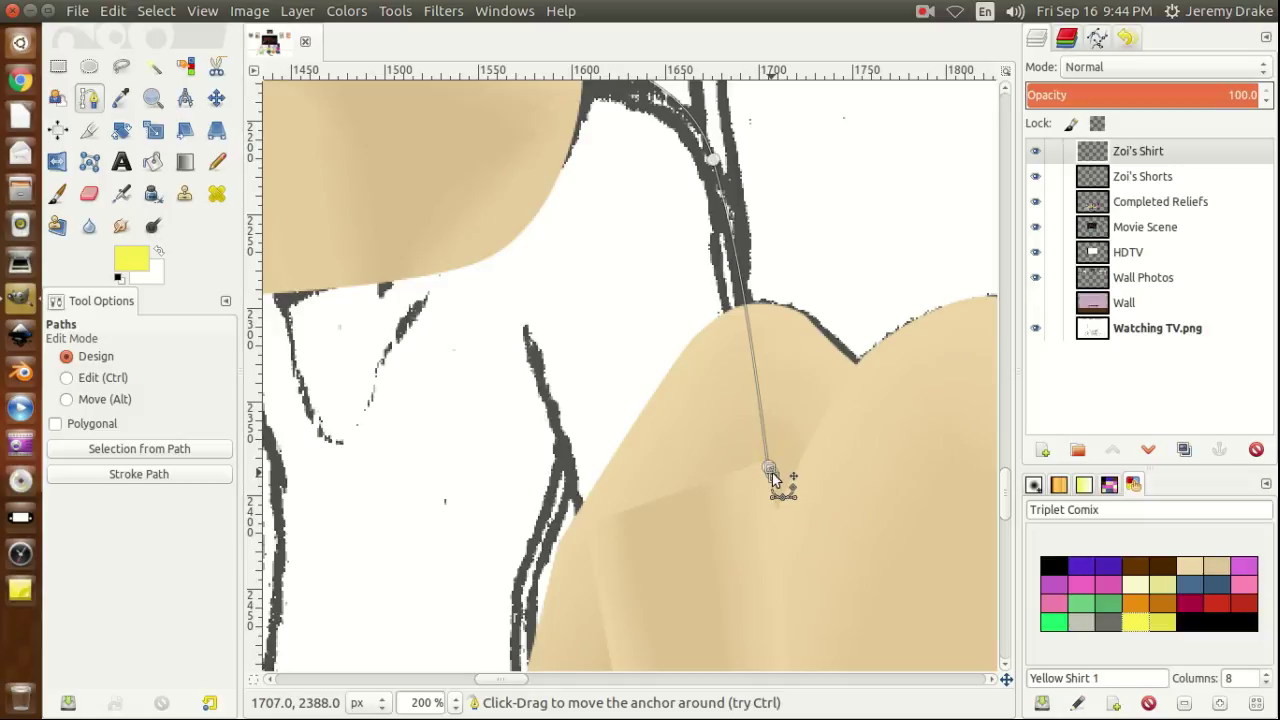
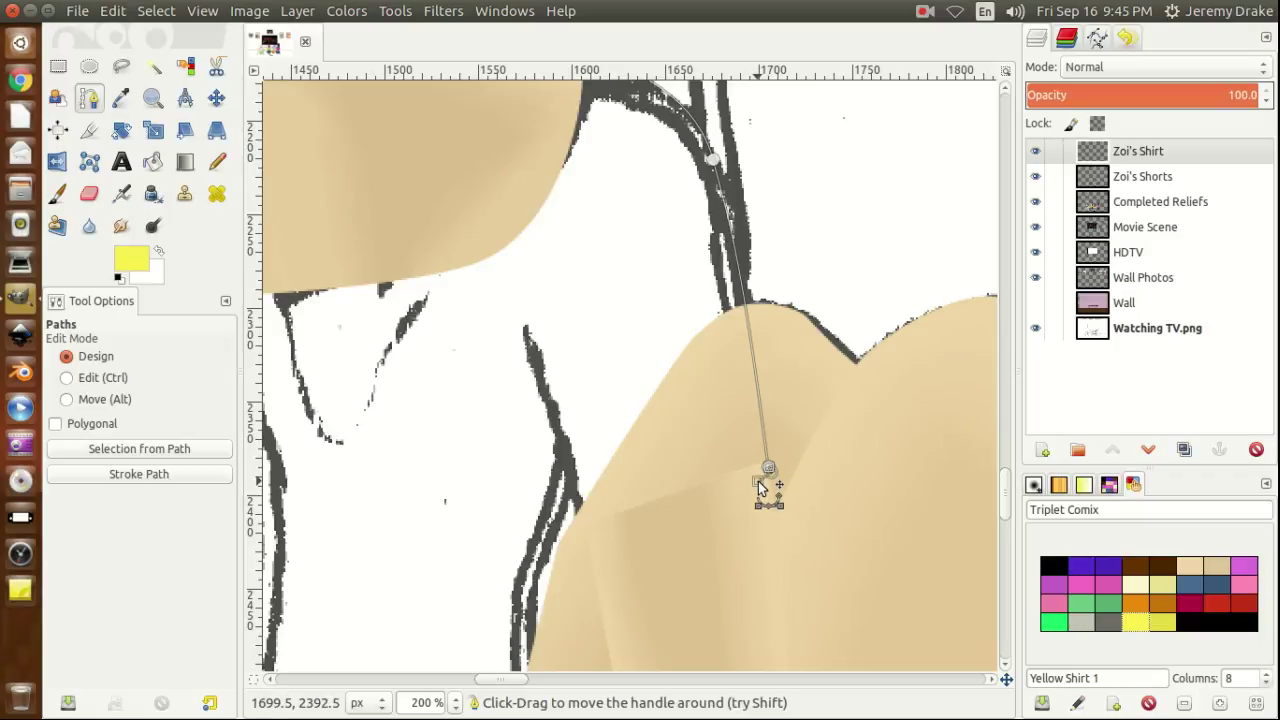
# Add curved anchors leftward along the sketched shoulder line, briefly hiding Completed Reliefs to check the line art.
pyautogui.moveTo(758, 481); pyautogui.dragTo(753, 479)
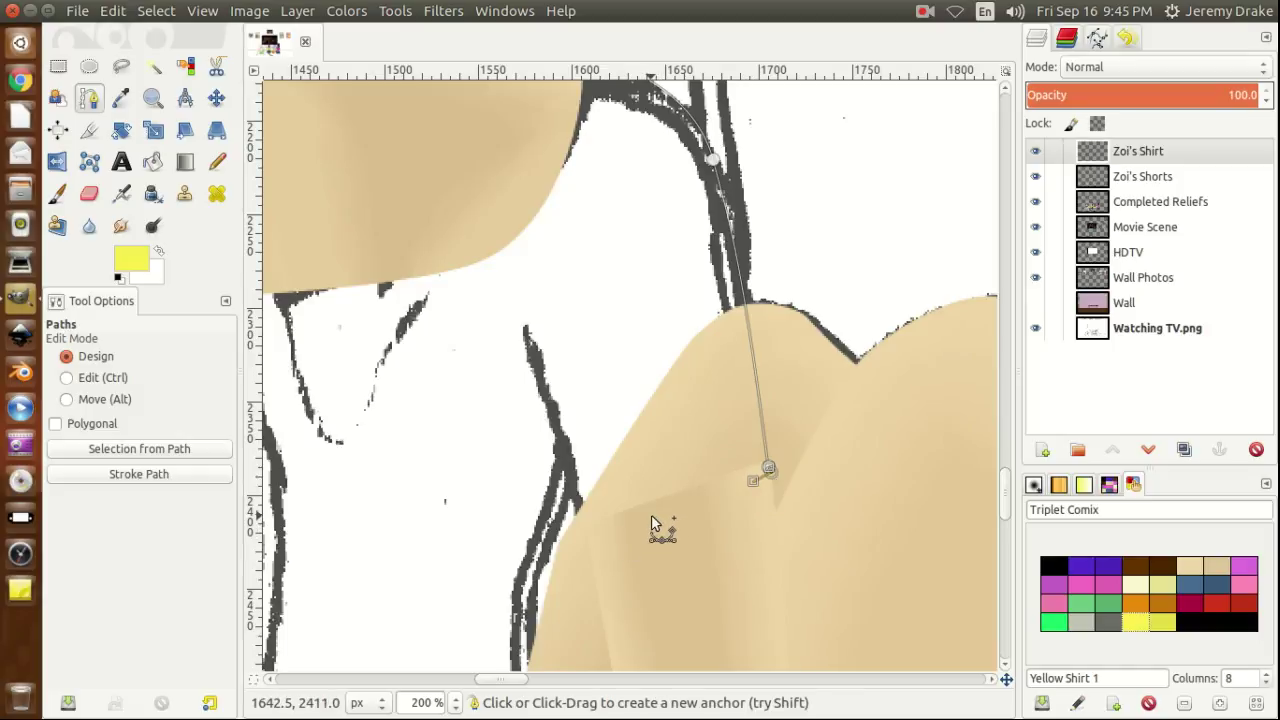
pyautogui.moveTo(652, 522); pyautogui.dragTo(626, 522)
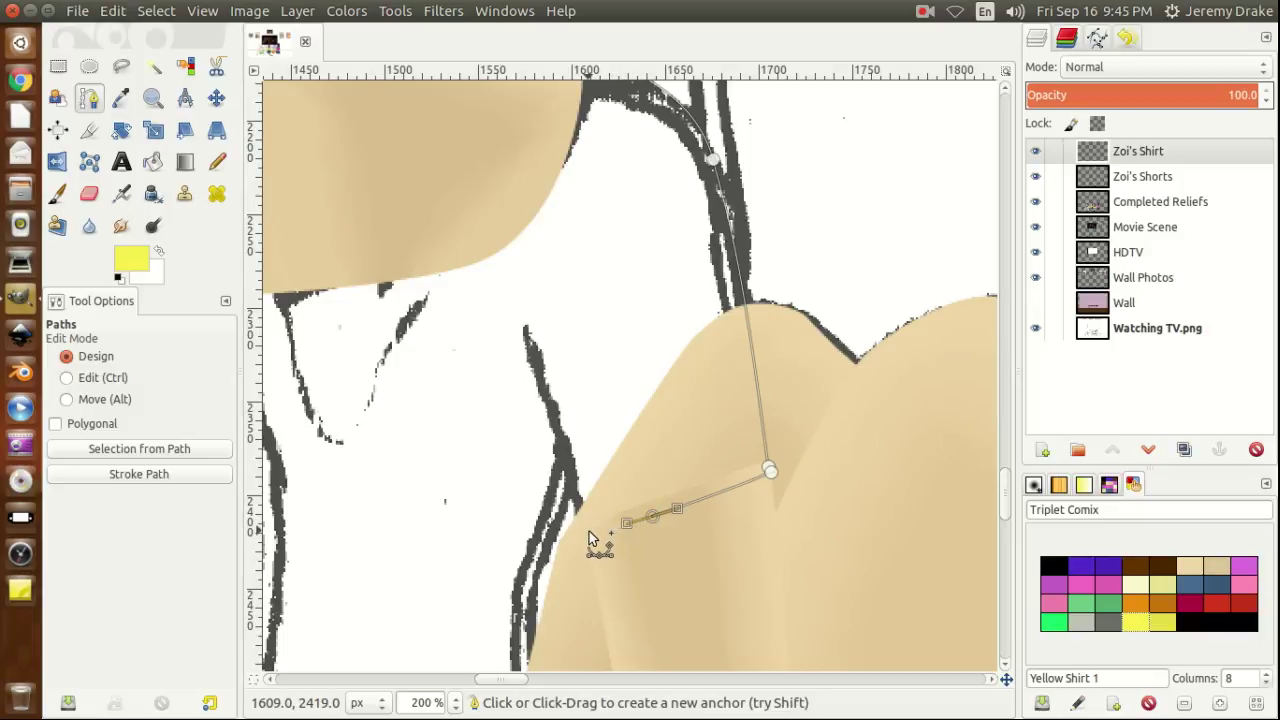
pyautogui.moveTo(1008, 498); pyautogui.dragTo(1012, 510)
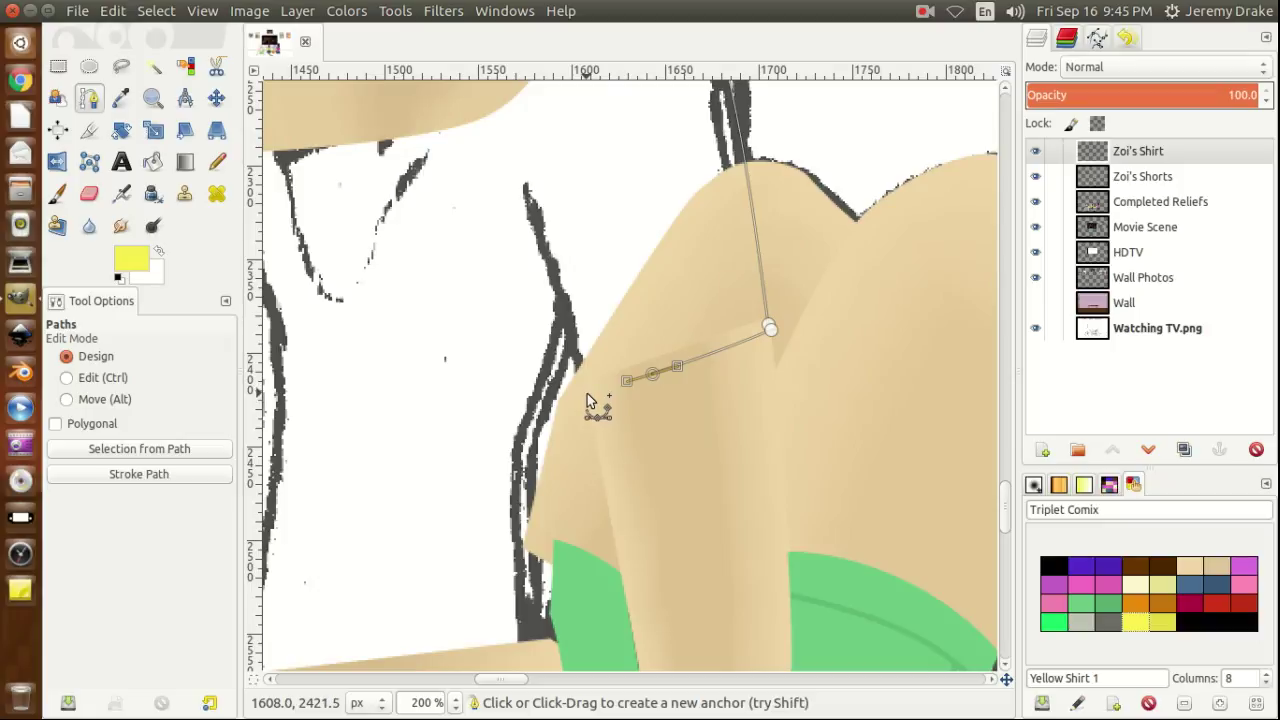
pyautogui.moveTo(587, 396)
pyautogui.mouseDown()
pyautogui.moveTo(569, 401)
pyautogui.moveTo(584, 383)
pyautogui.mouseUp()
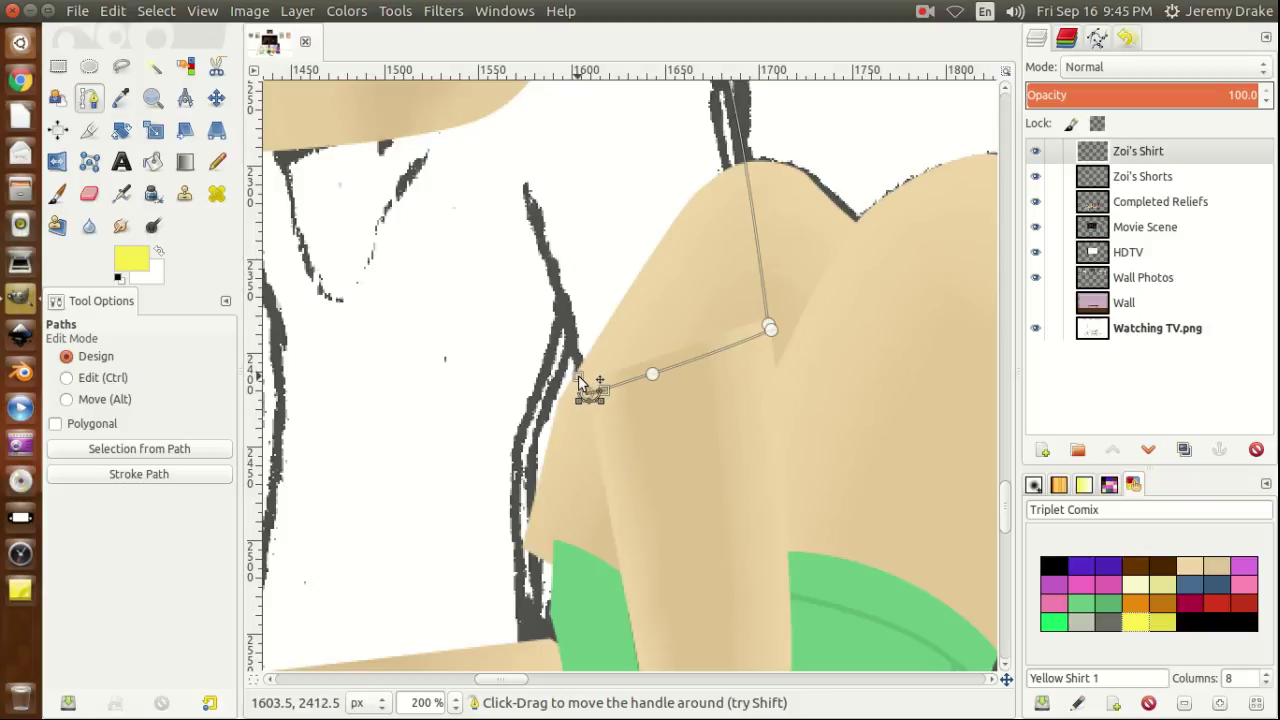
pyautogui.click(1035, 203)
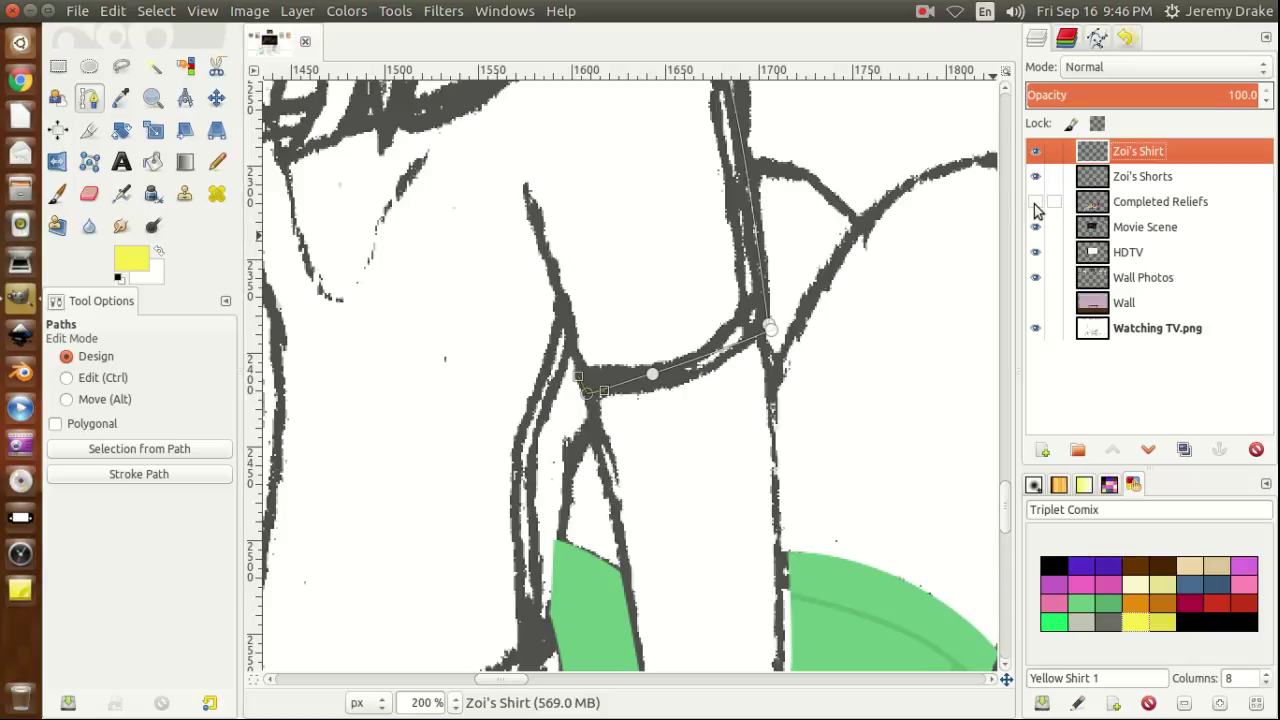
pyautogui.click(1035, 203)
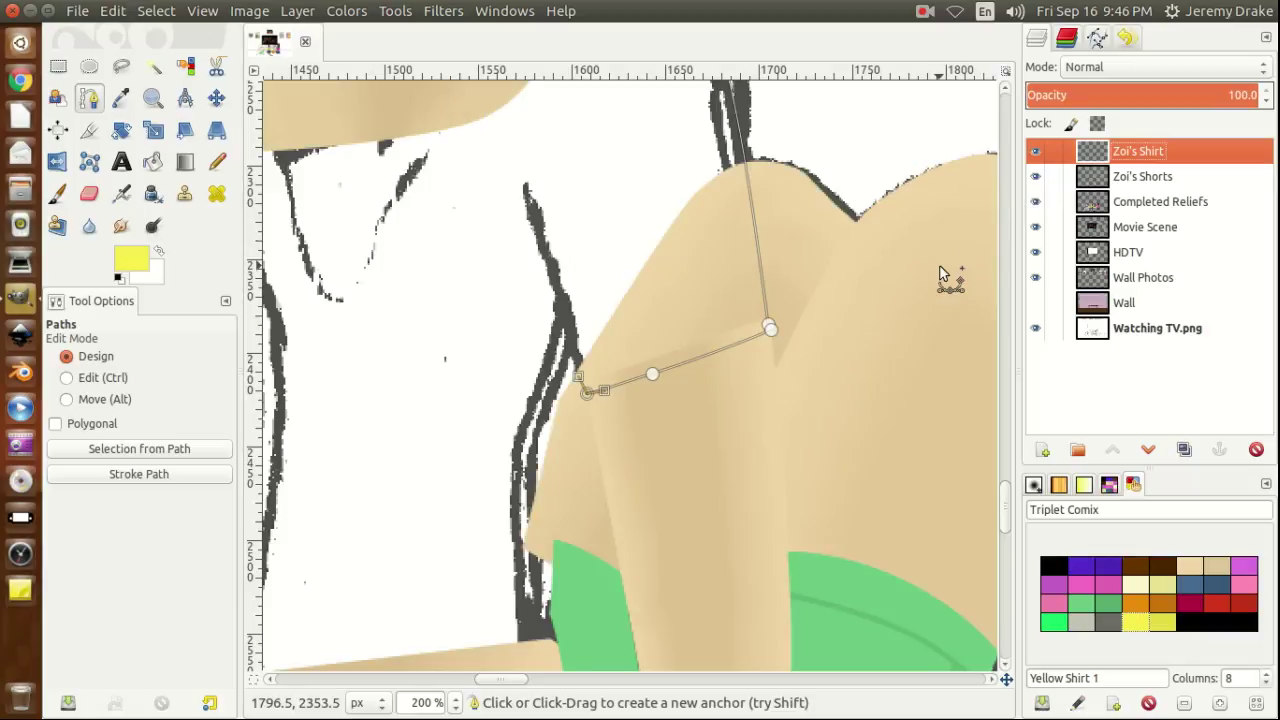
# Curve the path's end anchor downward, hiding and reshowing Completed Reliefs to check the lines.
pyautogui.moveTo(579, 376); pyautogui.dragTo(590, 410)
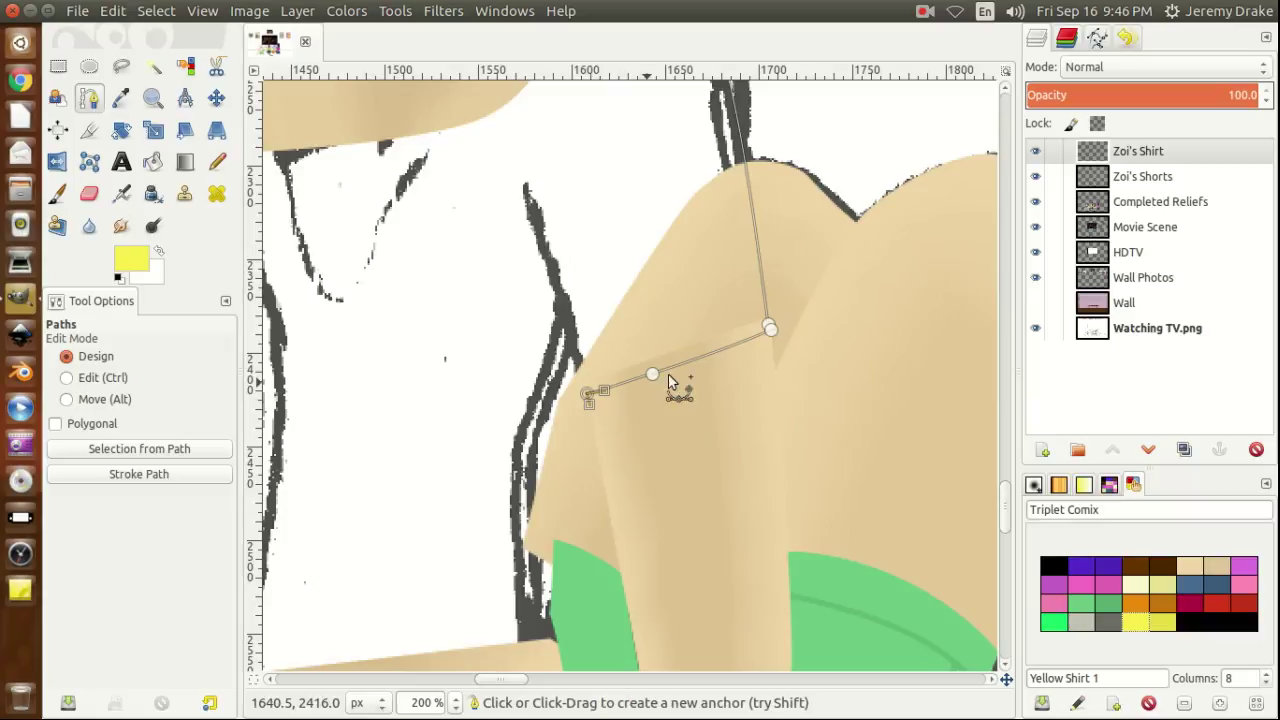
pyautogui.click(1036, 201)
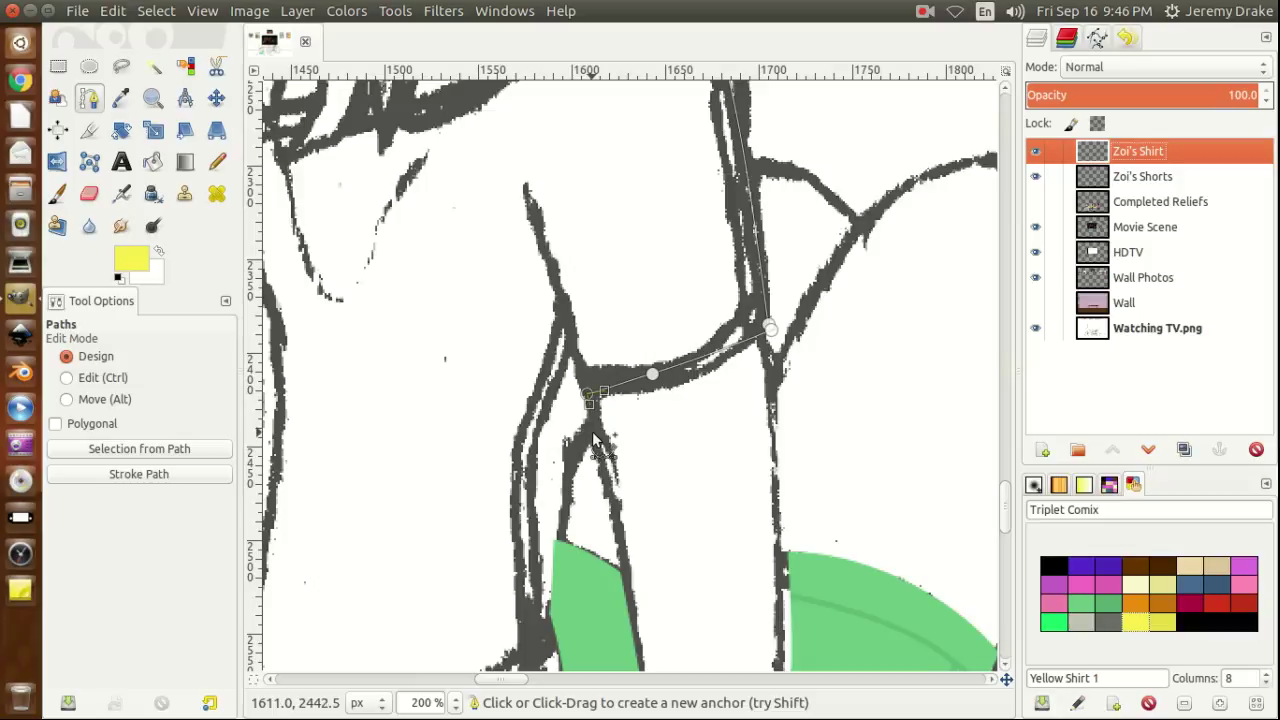
pyautogui.moveTo(594, 438); pyautogui.dragTo(594, 443)
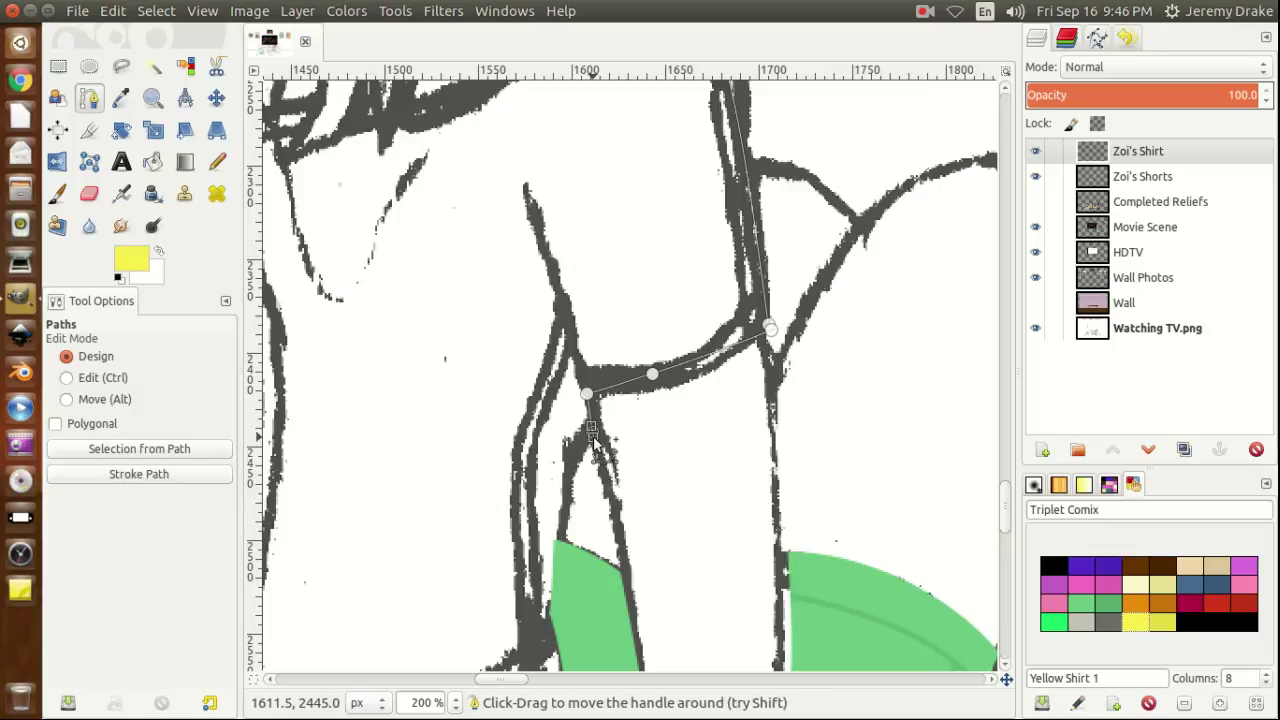
pyautogui.click(1037, 203)
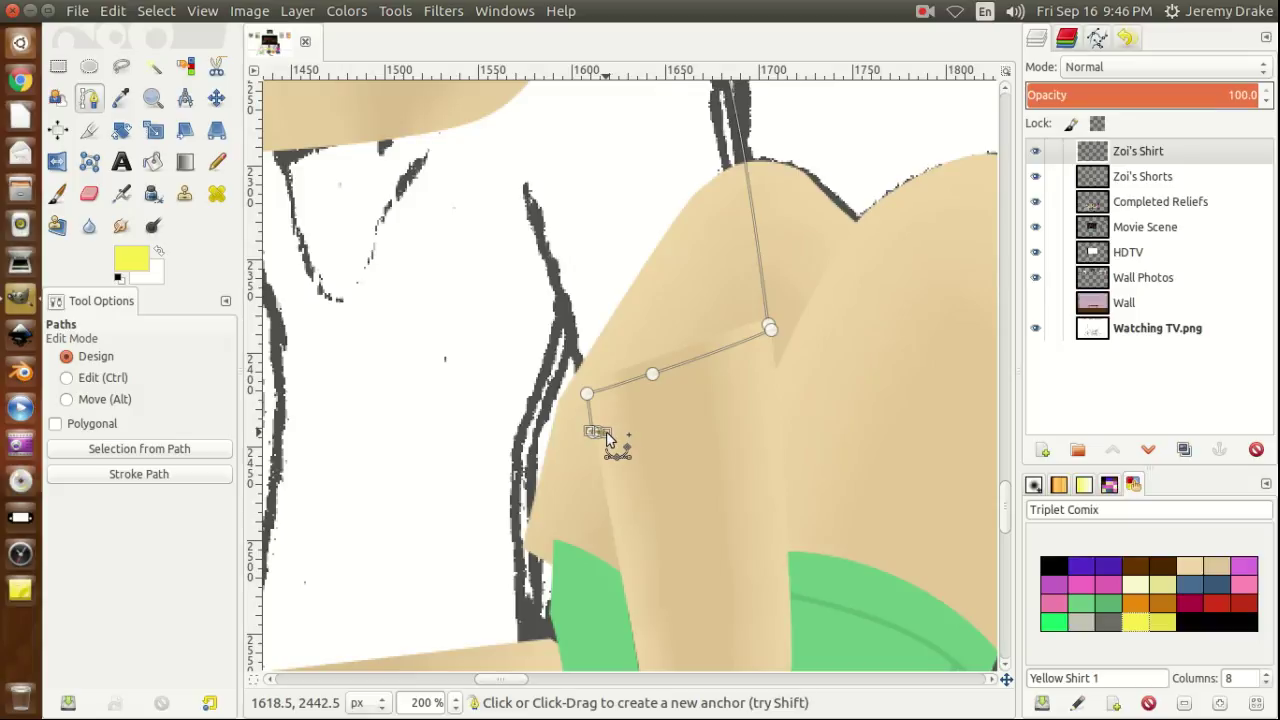
pyautogui.press('ctrl')
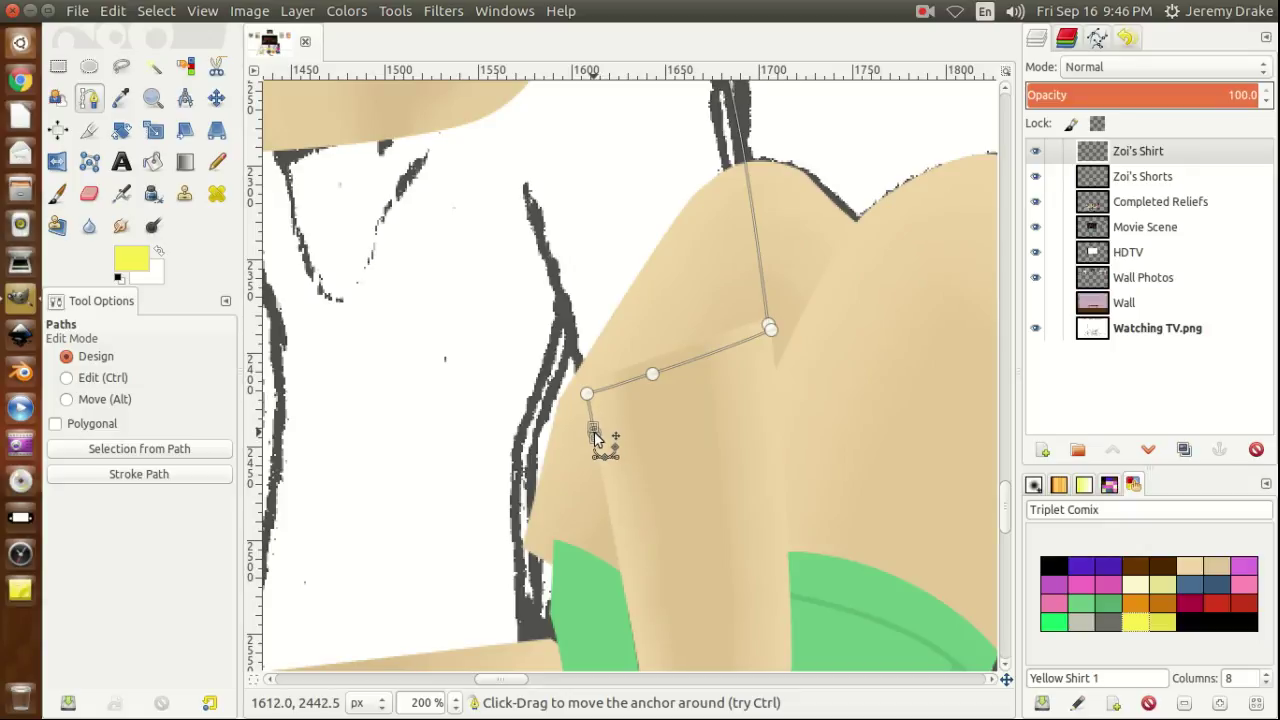
# Add two more anchors lower down the arm's outer outline toward the green area.
pyautogui.moveTo(594, 431); pyautogui.dragTo(591, 449)
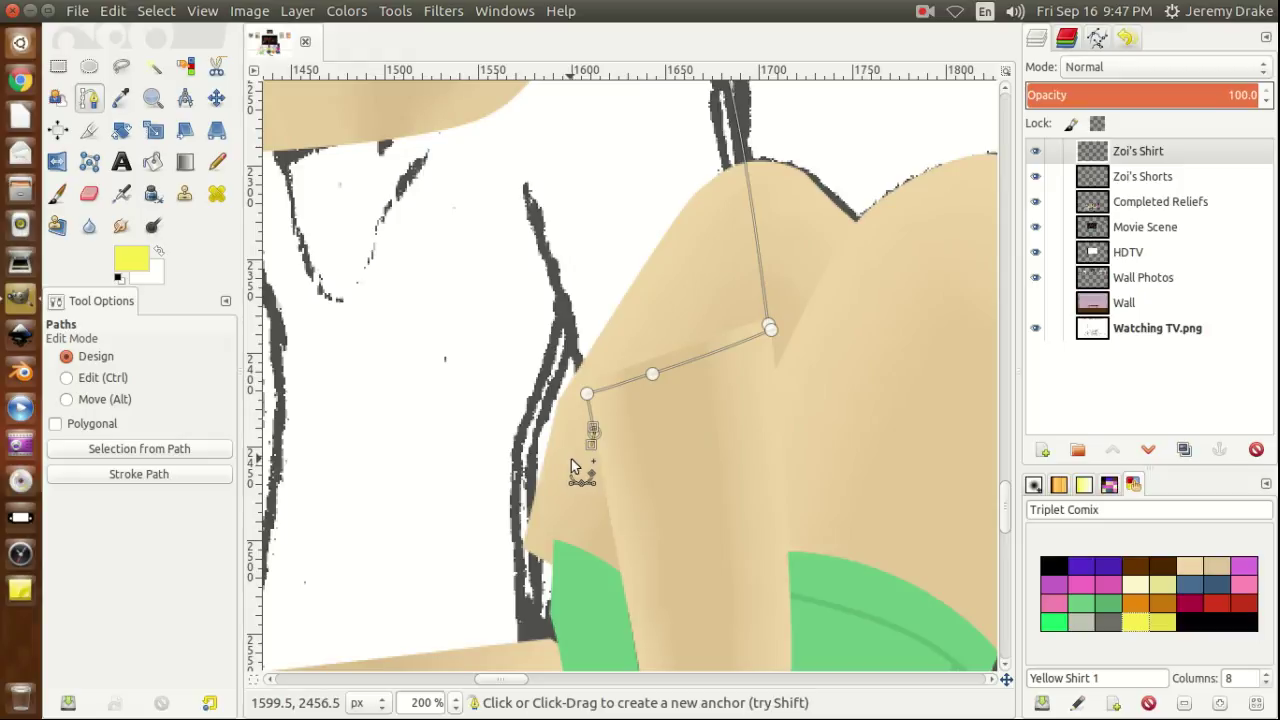
pyautogui.moveTo(571, 459); pyautogui.dragTo(559, 469)
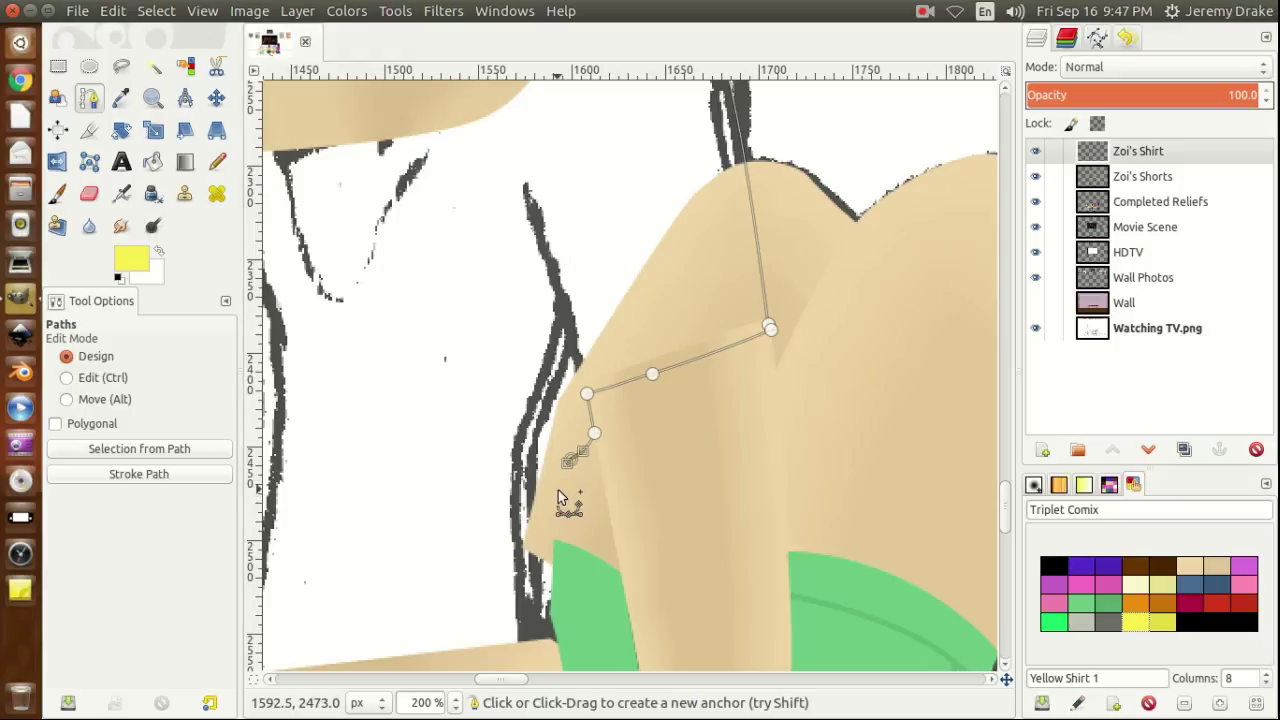
pyautogui.moveTo(559, 491); pyautogui.dragTo(558, 514)
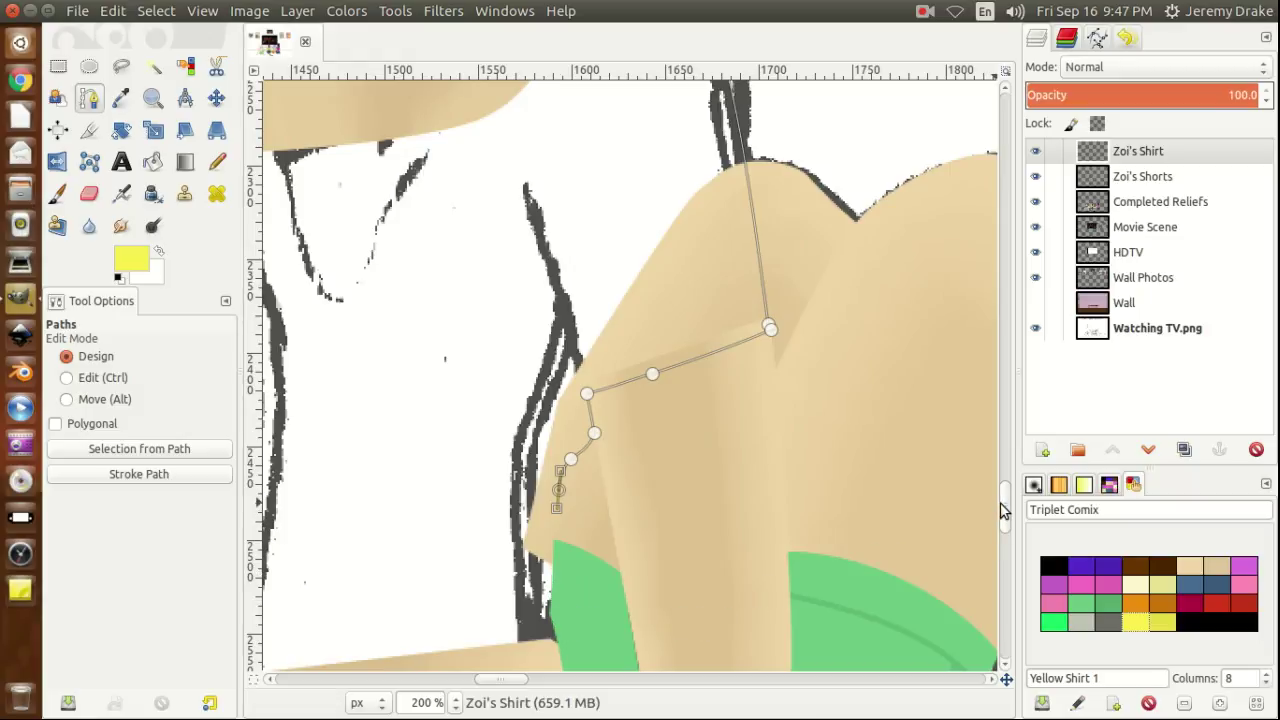
pyautogui.moveTo(1005, 503); pyautogui.dragTo(1005, 530)
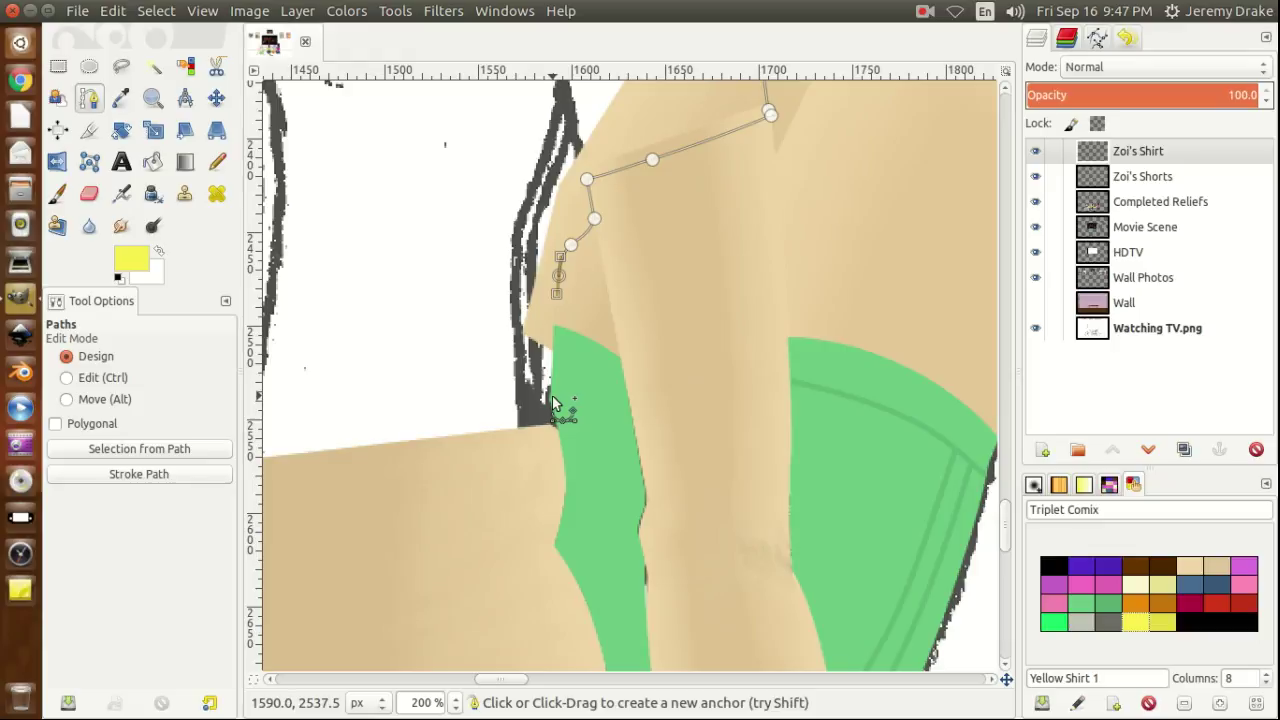
# Add two anchors down to the green shorts' edge, checking the line art under Completed Reliefs.
pyautogui.moveTo(554, 398)
pyautogui.mouseDown()
pyautogui.moveTo(558, 440)
pyautogui.moveTo(557, 416)
pyautogui.mouseUp()
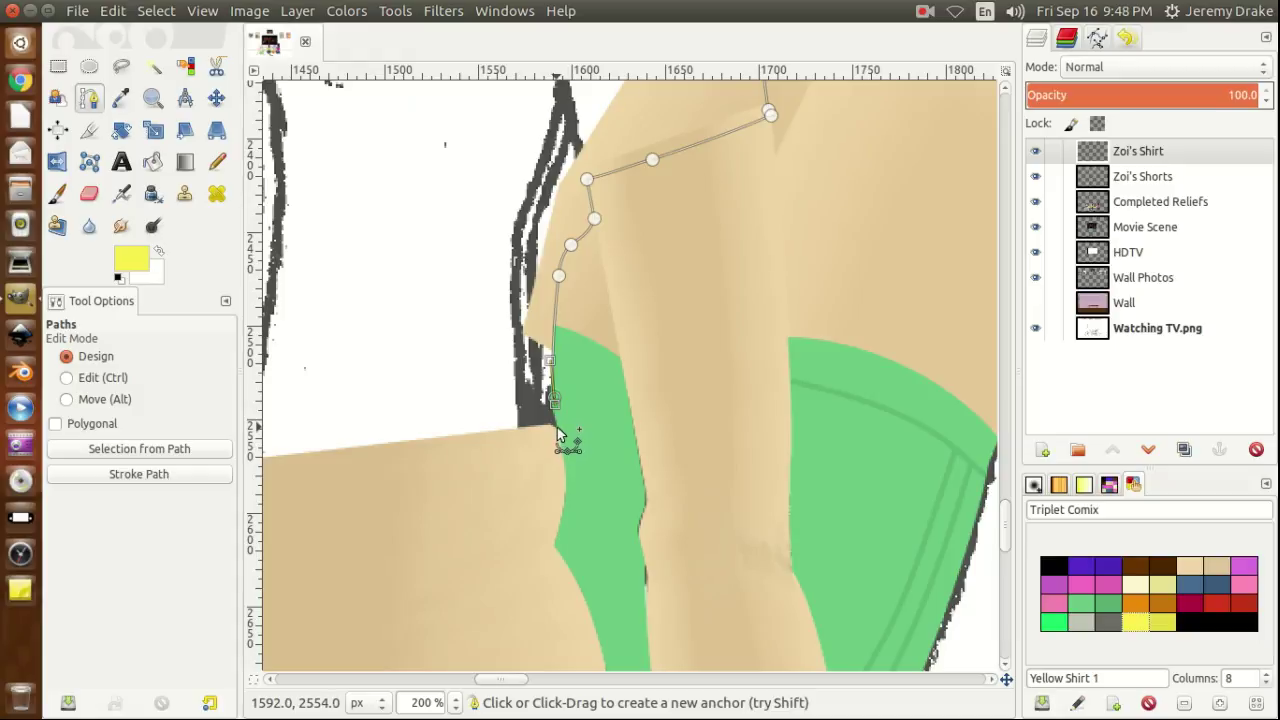
pyautogui.click(556, 426)
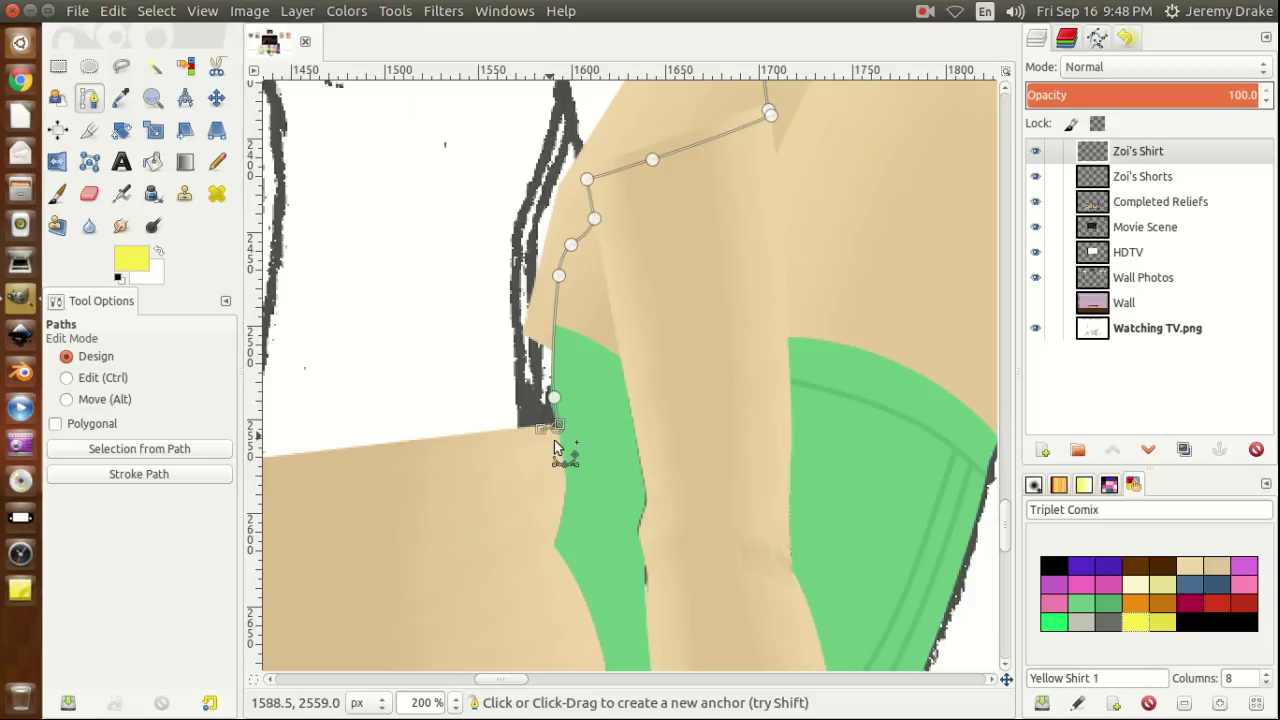
pyautogui.click(1036, 203)
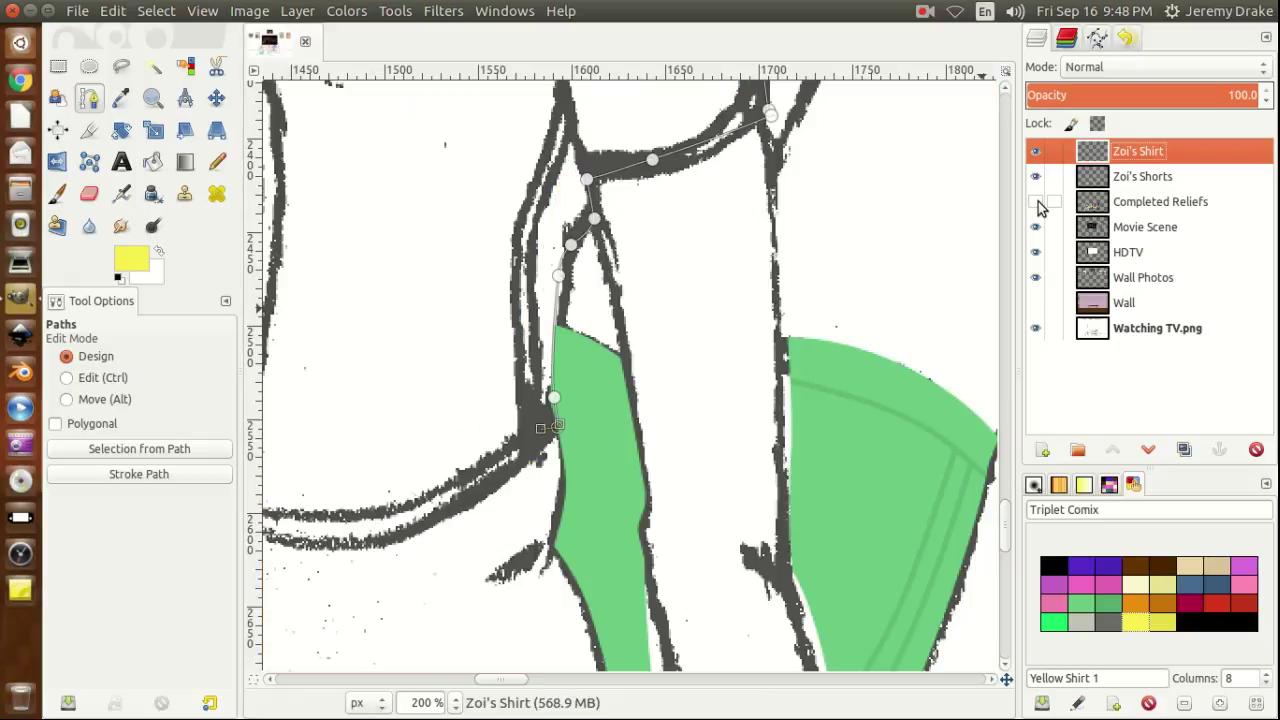
pyautogui.click(1036, 203)
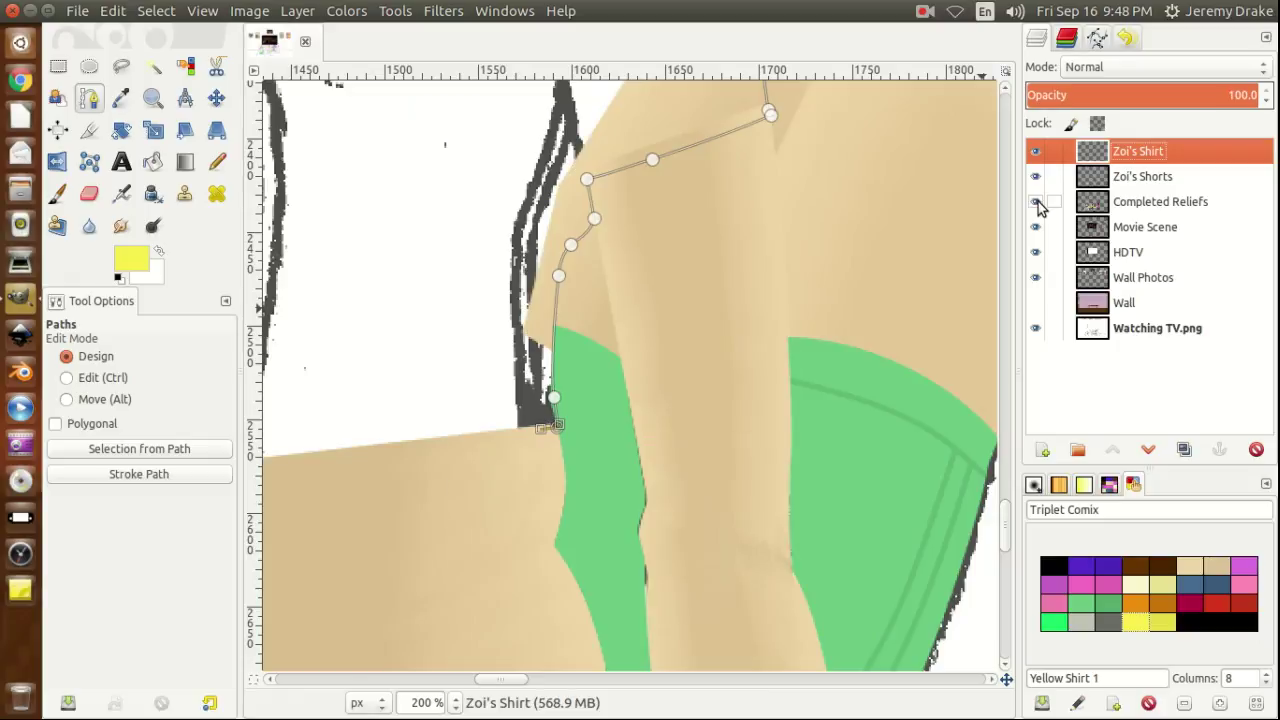
# Angle the end anchor's handle to the left, leaving Completed Reliefs hidden.
pyautogui.click(558, 437)
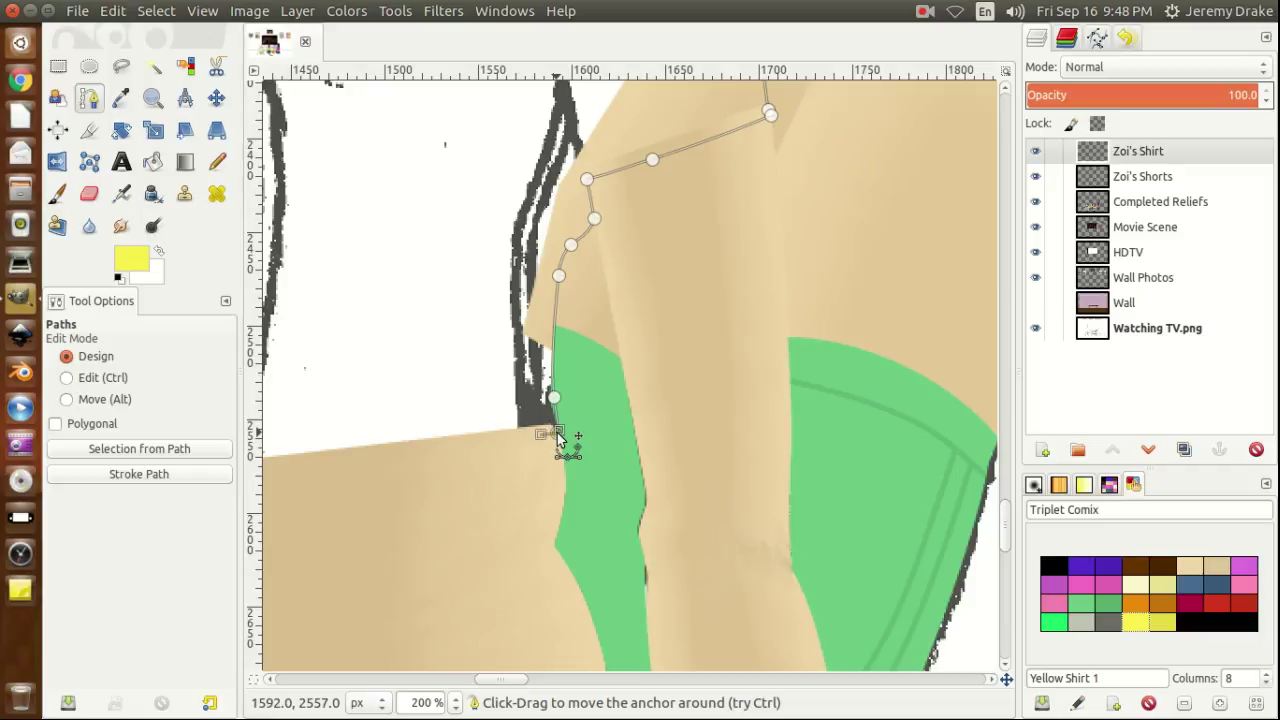
pyautogui.moveTo(558, 437); pyautogui.dragTo(531, 464)
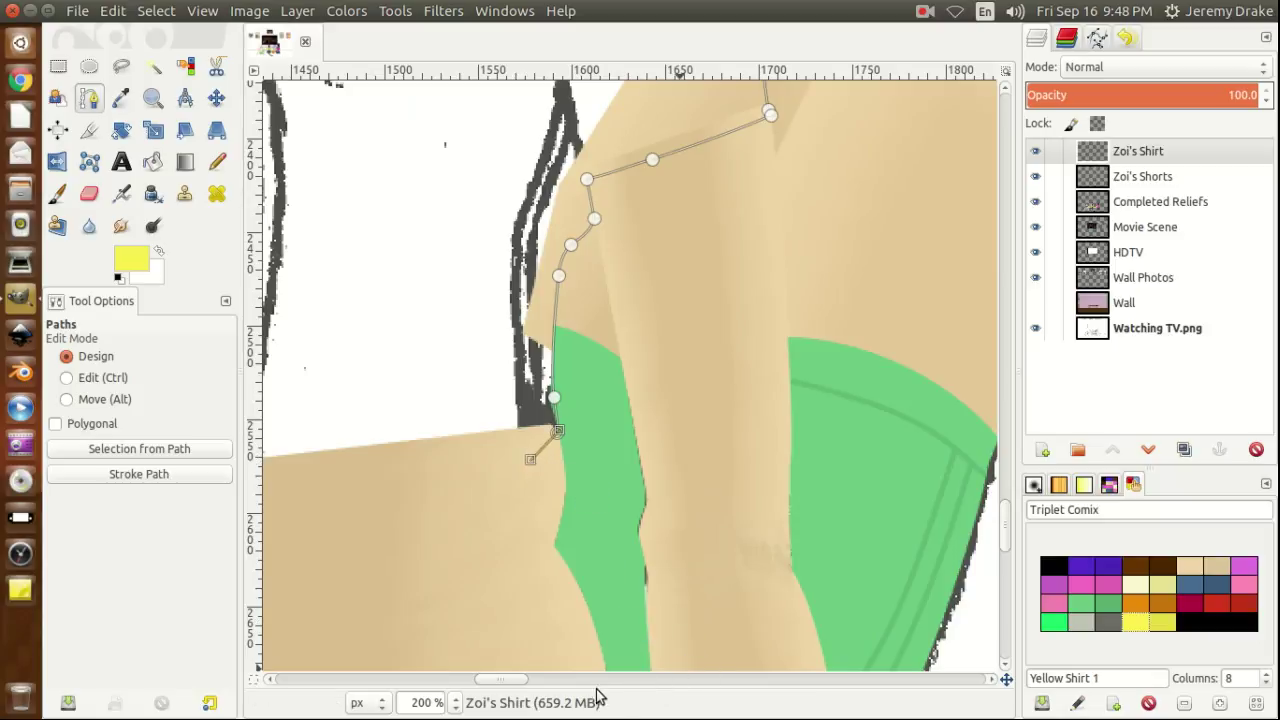
pyautogui.moveTo(500, 688); pyautogui.dragTo(481, 688)
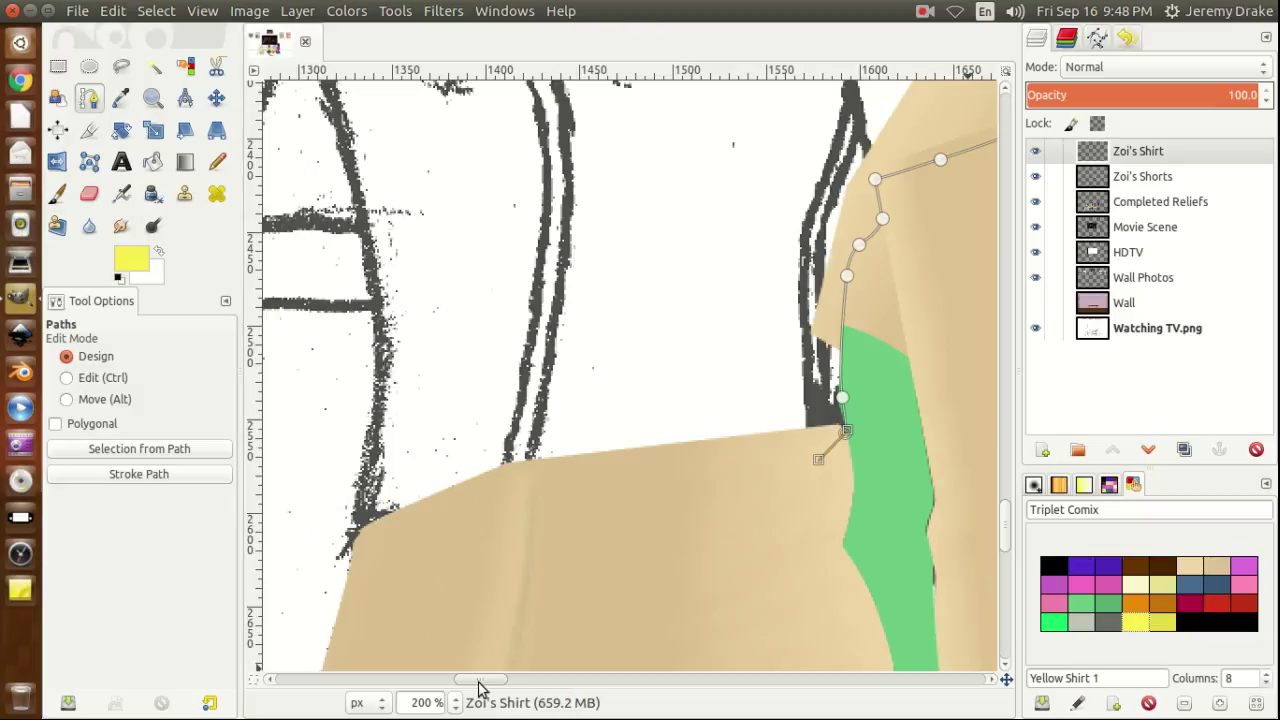
pyautogui.click(1036, 202)
pyautogui.click(1037, 203)
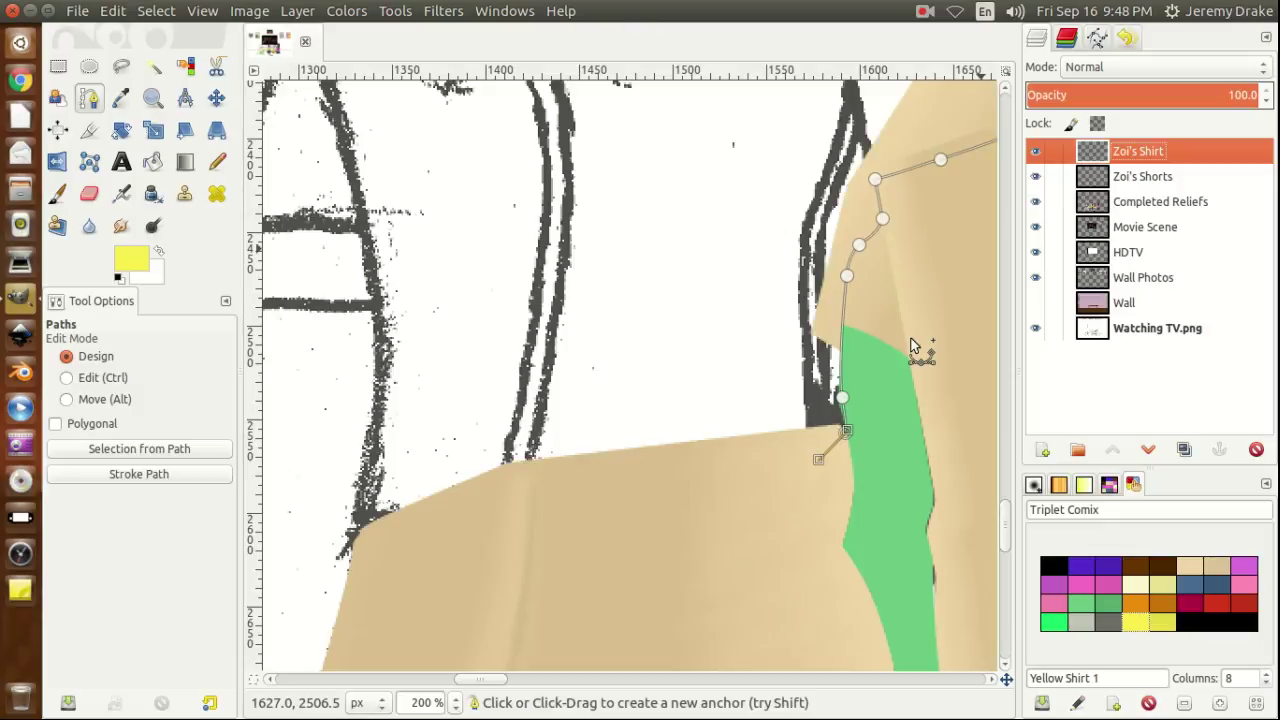
pyautogui.click(818, 466)
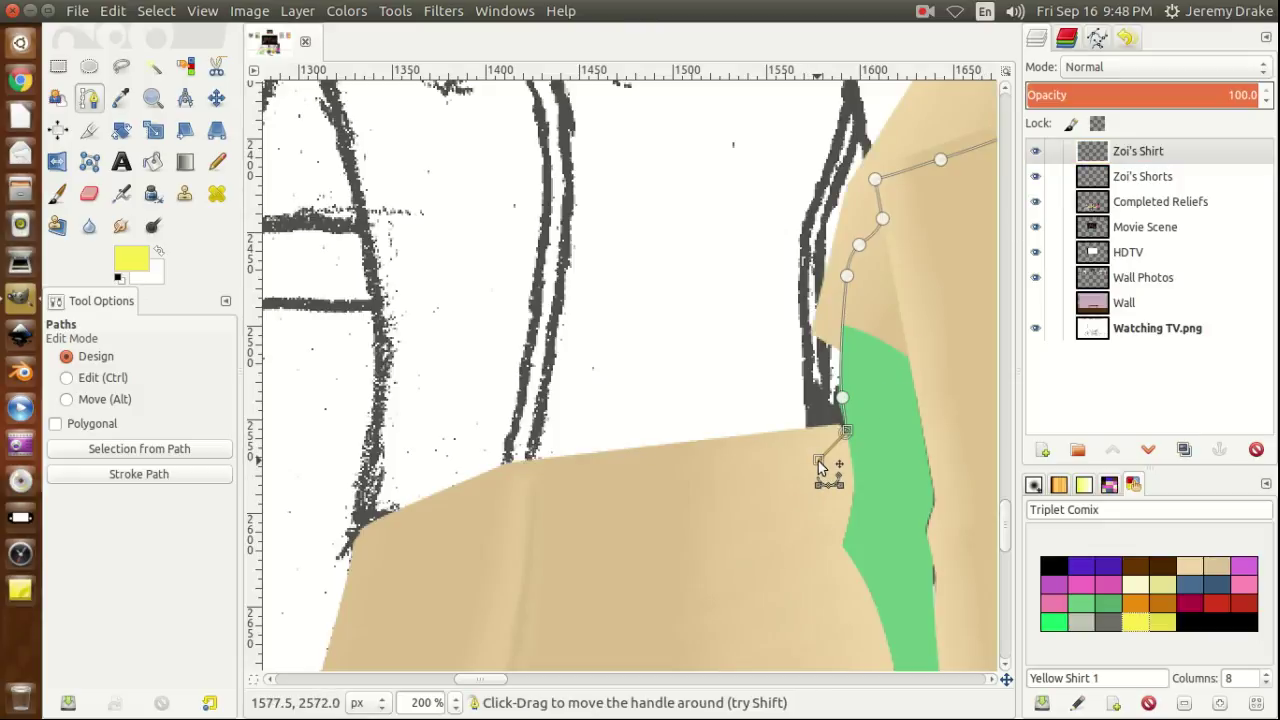
pyautogui.click(1035, 203)
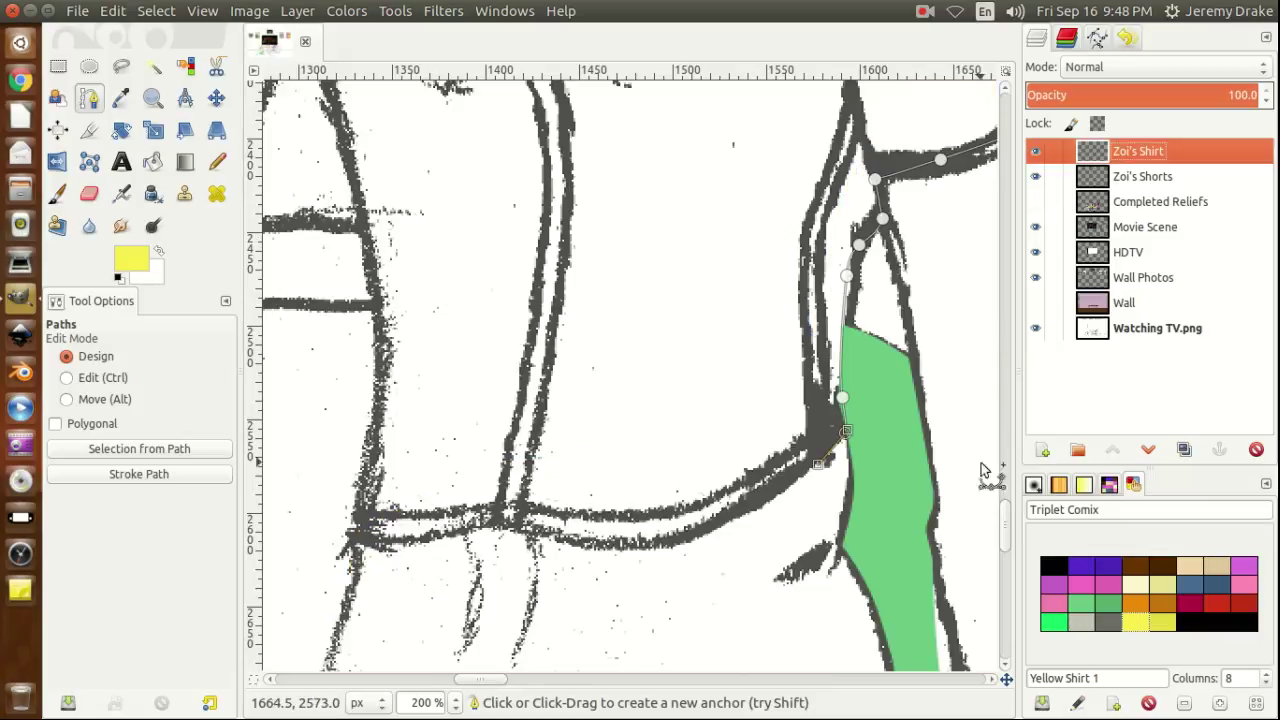
pyautogui.moveTo(1004, 524); pyautogui.dragTo(1004, 540)
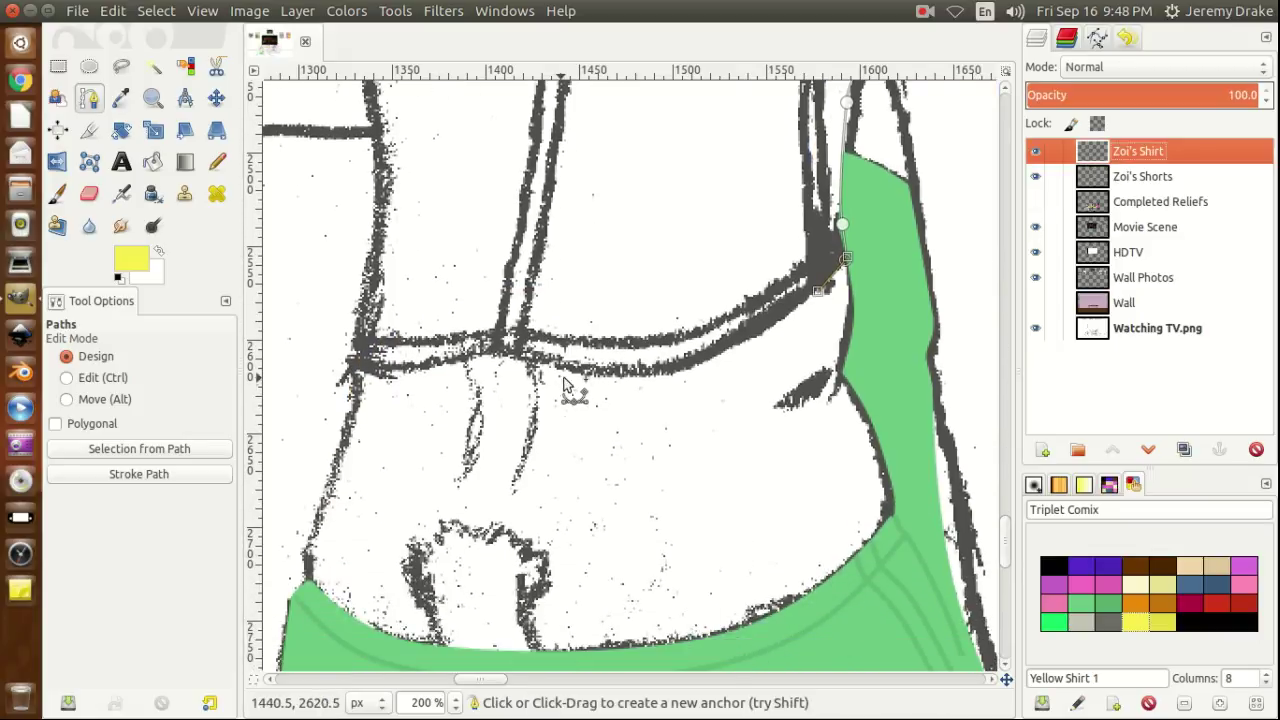
# Add curved anchors leftward along the waistband to the left outline, showing Completed Reliefs again.
pyautogui.moveTo(586, 374); pyautogui.dragTo(436, 366)
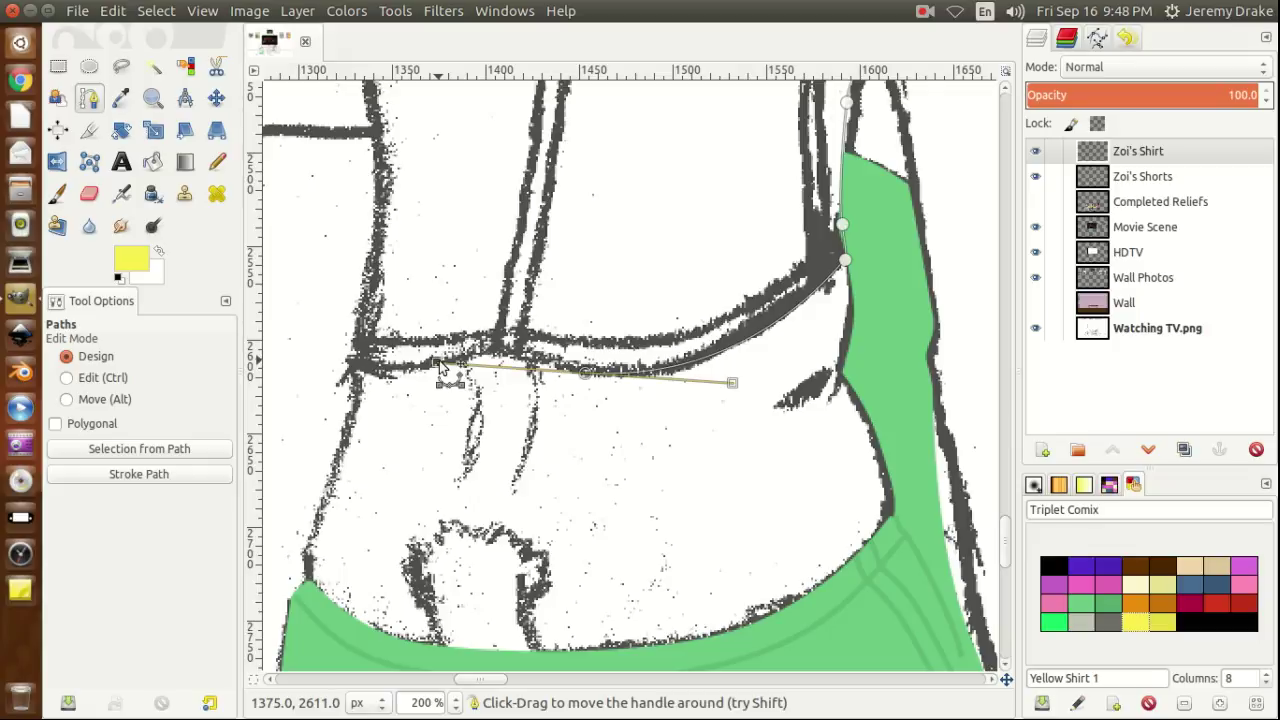
pyautogui.moveTo(436, 366); pyautogui.dragTo(544, 374)
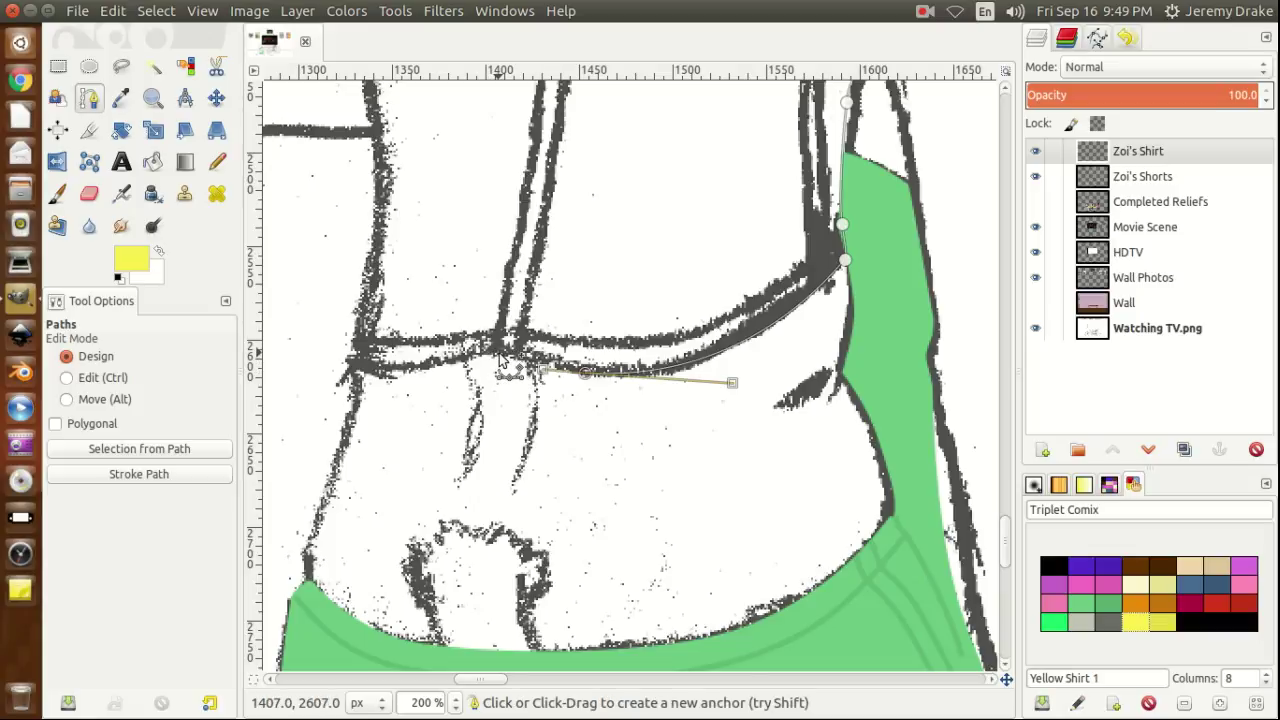
pyautogui.moveTo(499, 355); pyautogui.dragTo(476, 364)
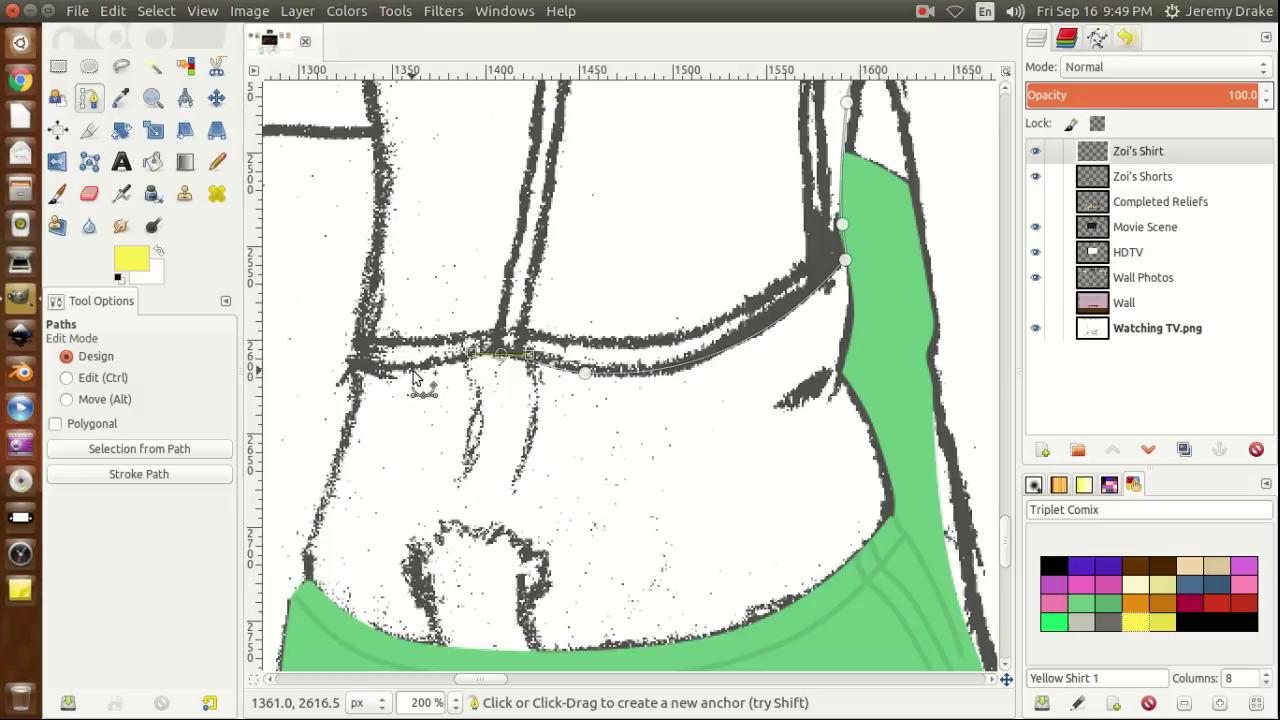
pyautogui.moveTo(413, 369); pyautogui.dragTo(382, 371)
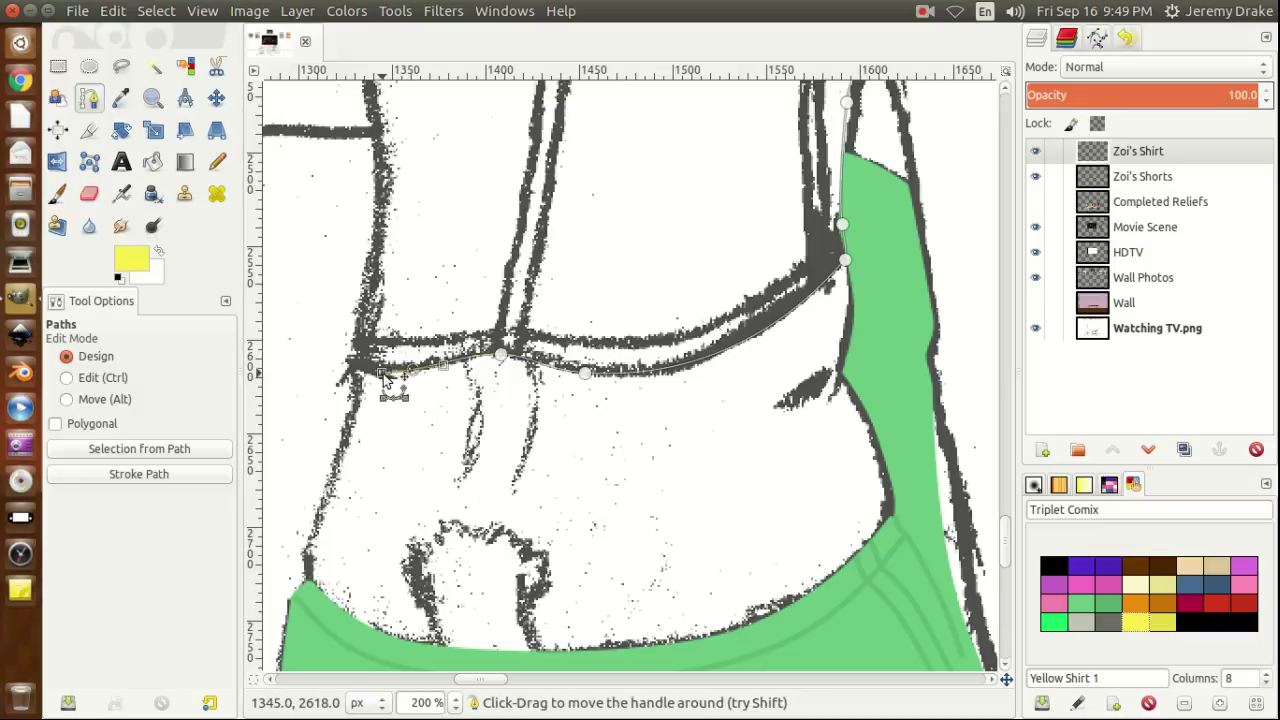
pyautogui.click(1035, 202)
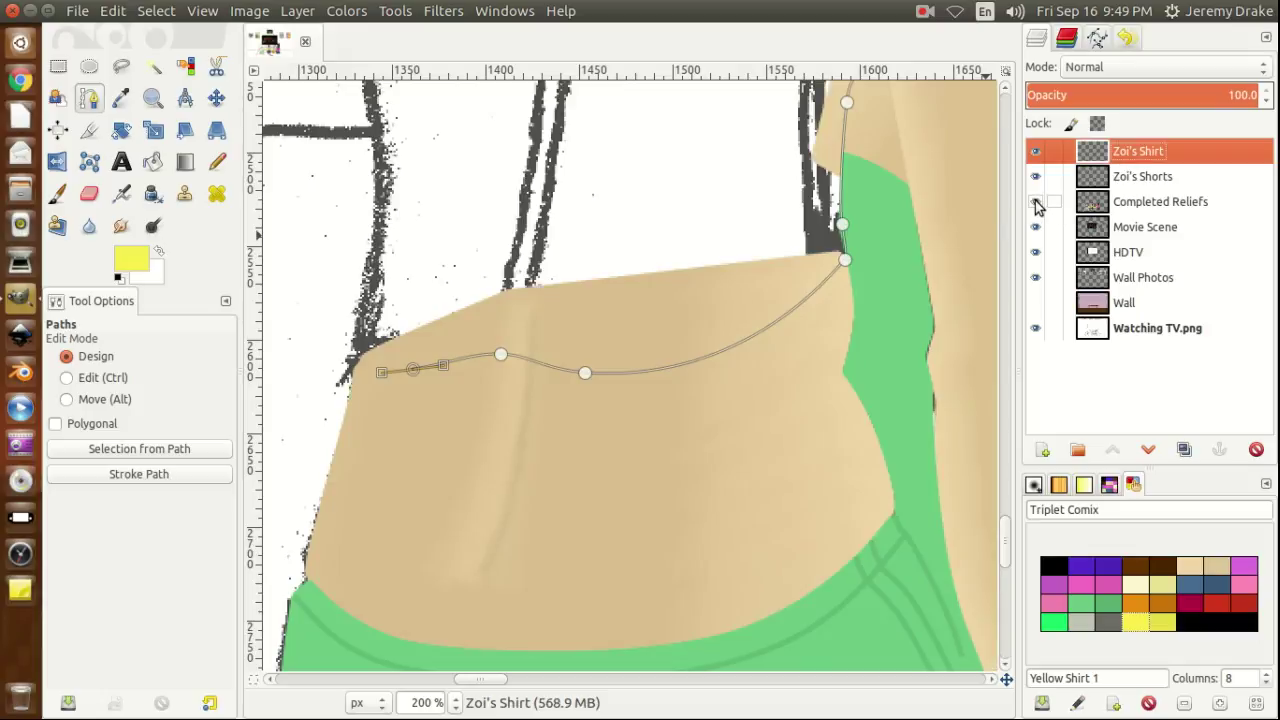
pyautogui.click(352, 372)
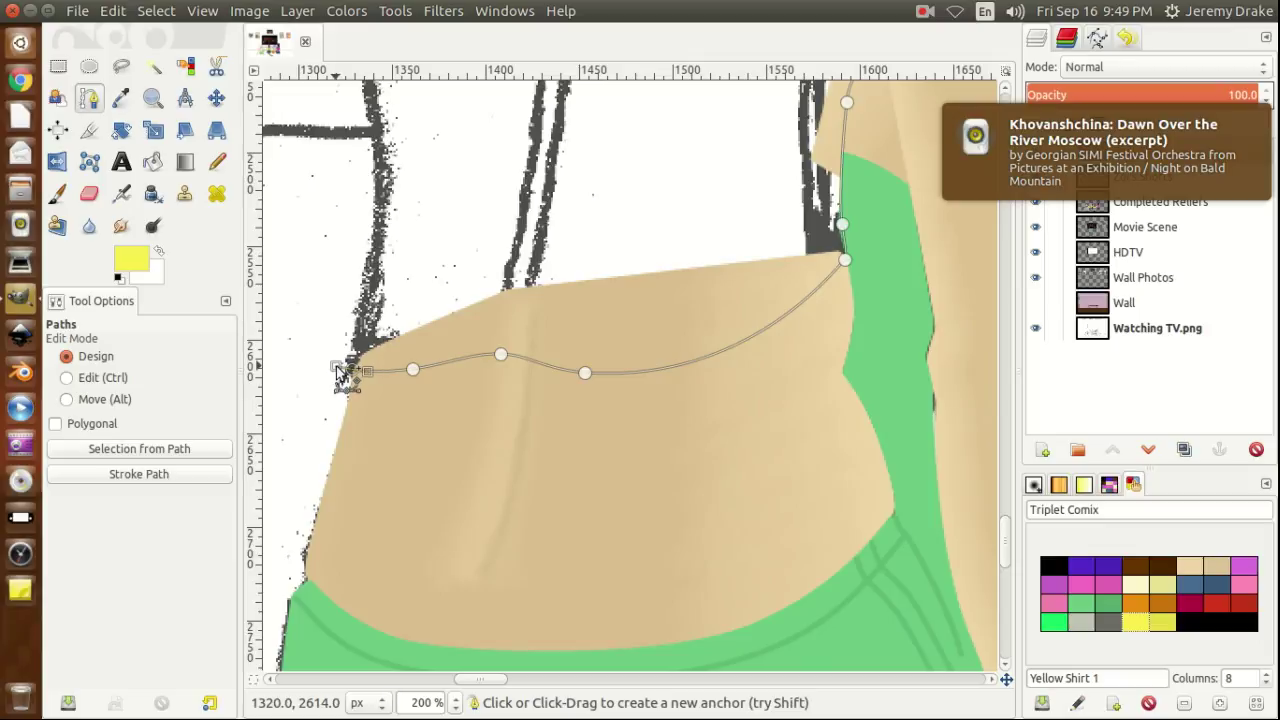
pyautogui.moveTo(337, 367); pyautogui.dragTo(370, 308)
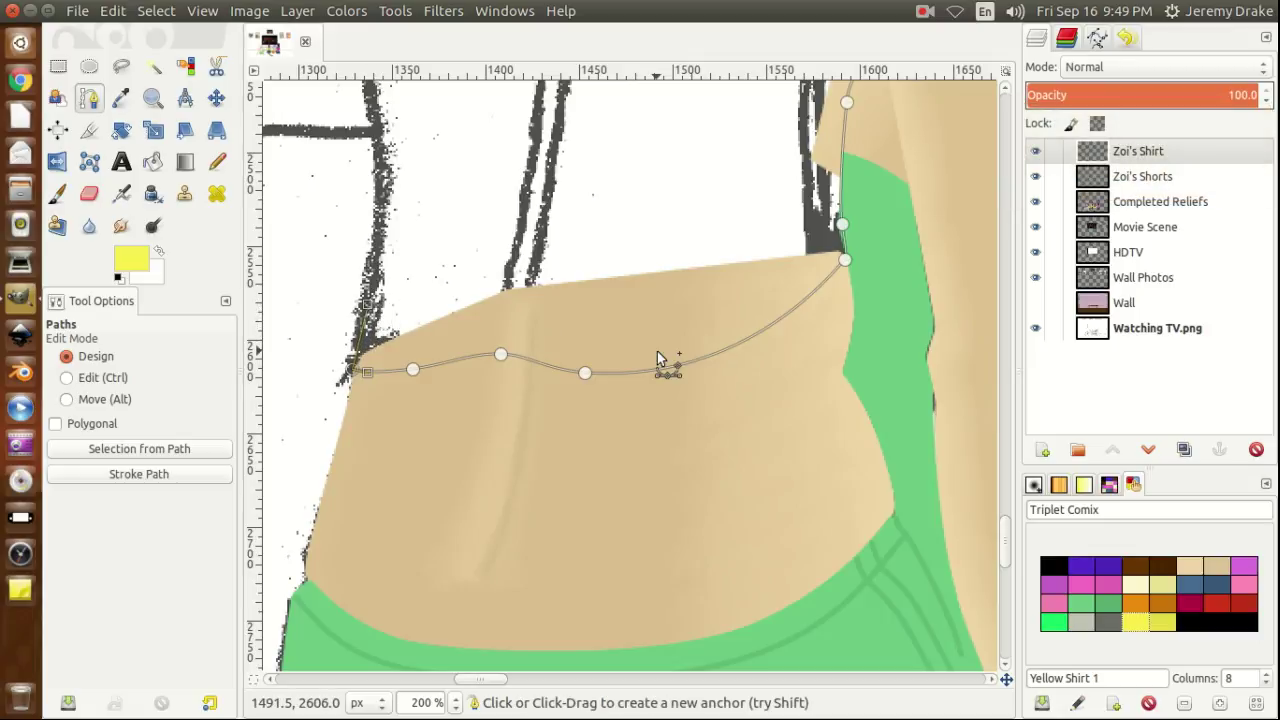
pyautogui.moveTo(1008, 543); pyautogui.dragTo(1007, 508)
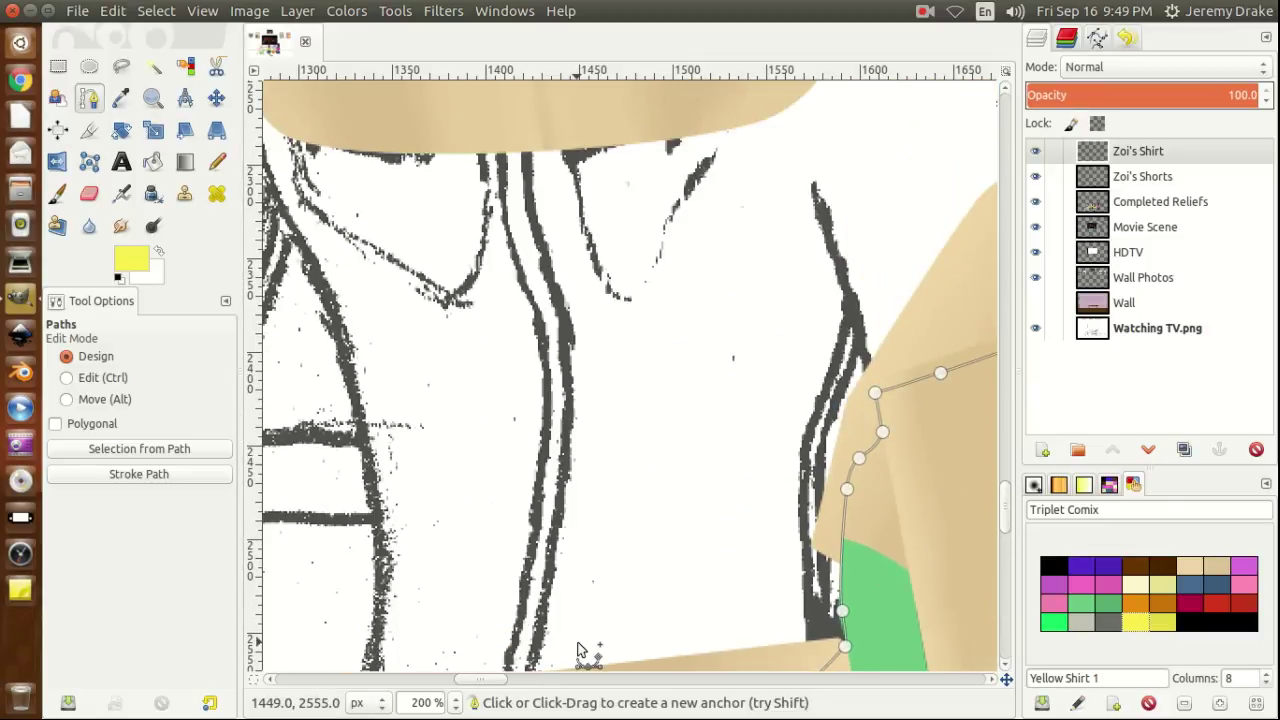
# Add two curved anchors up the inner arm line, toggling Completed Reliefs to check the sketch.
pyautogui.moveTo(485, 688); pyautogui.dragTo(462, 688)
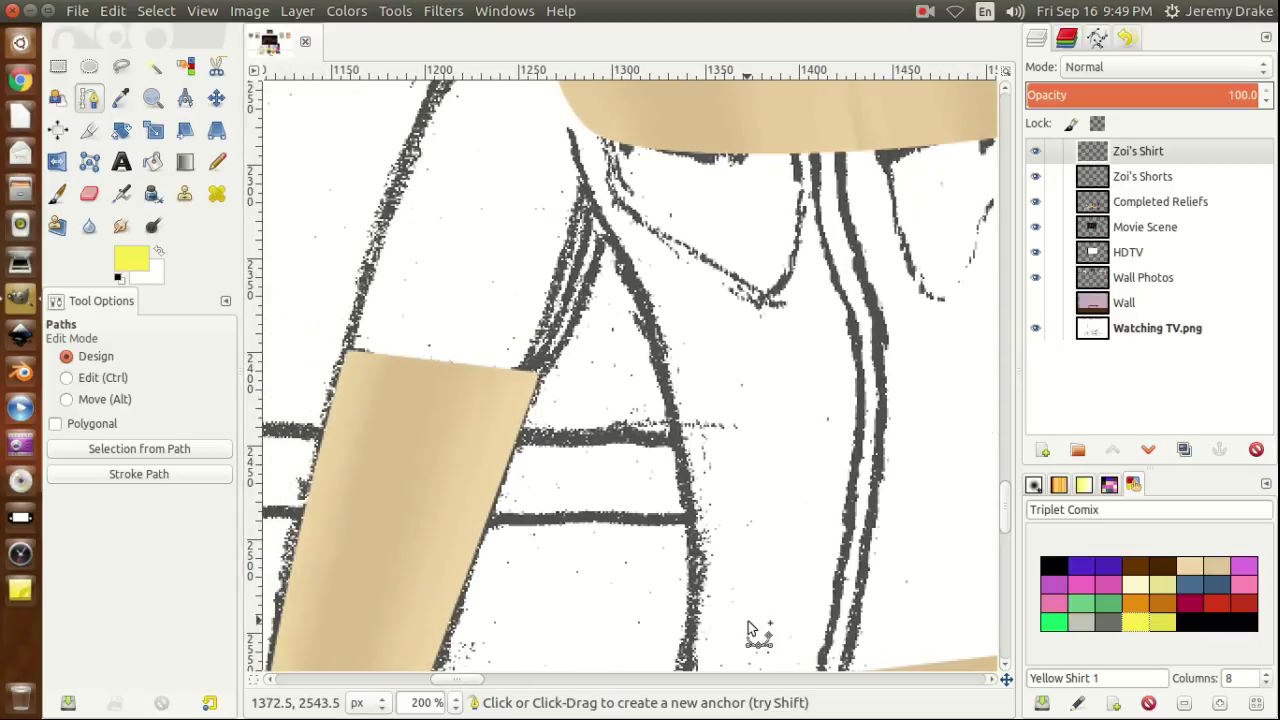
pyautogui.scroll(-3, 1008, 514)
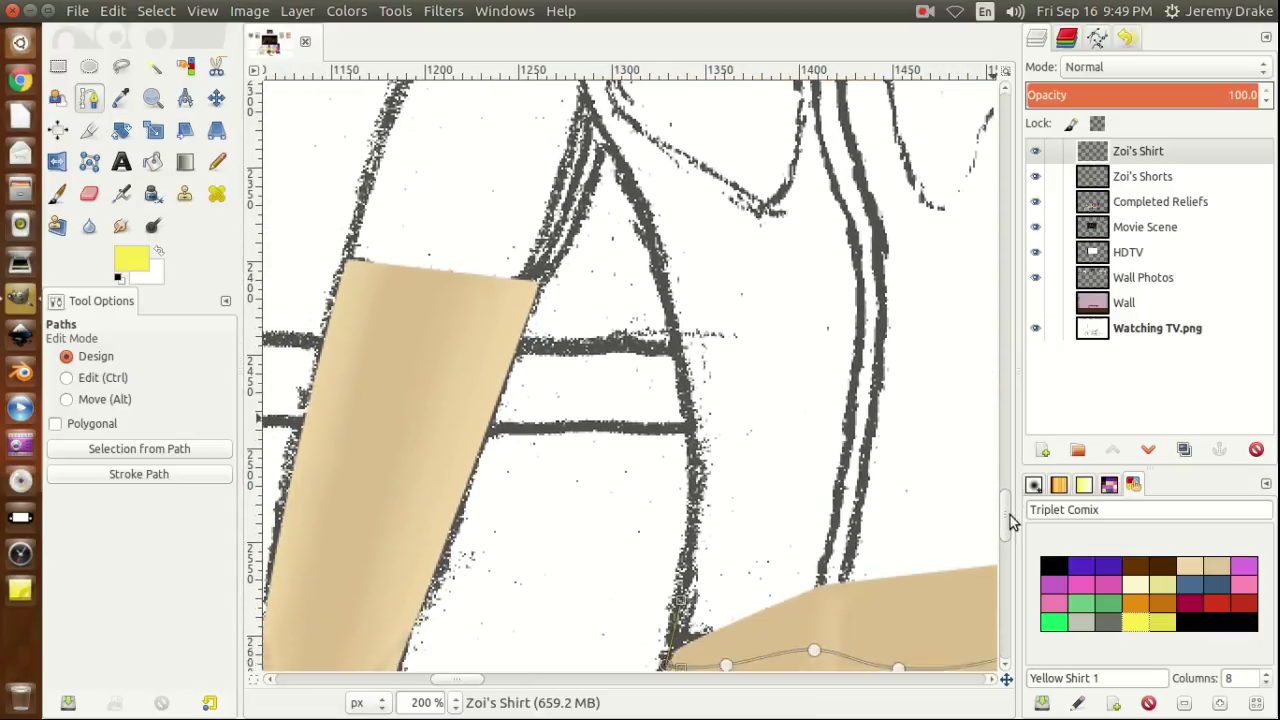
pyautogui.click(678, 332)
pyautogui.moveTo(678, 332); pyautogui.dragTo(652, 213)
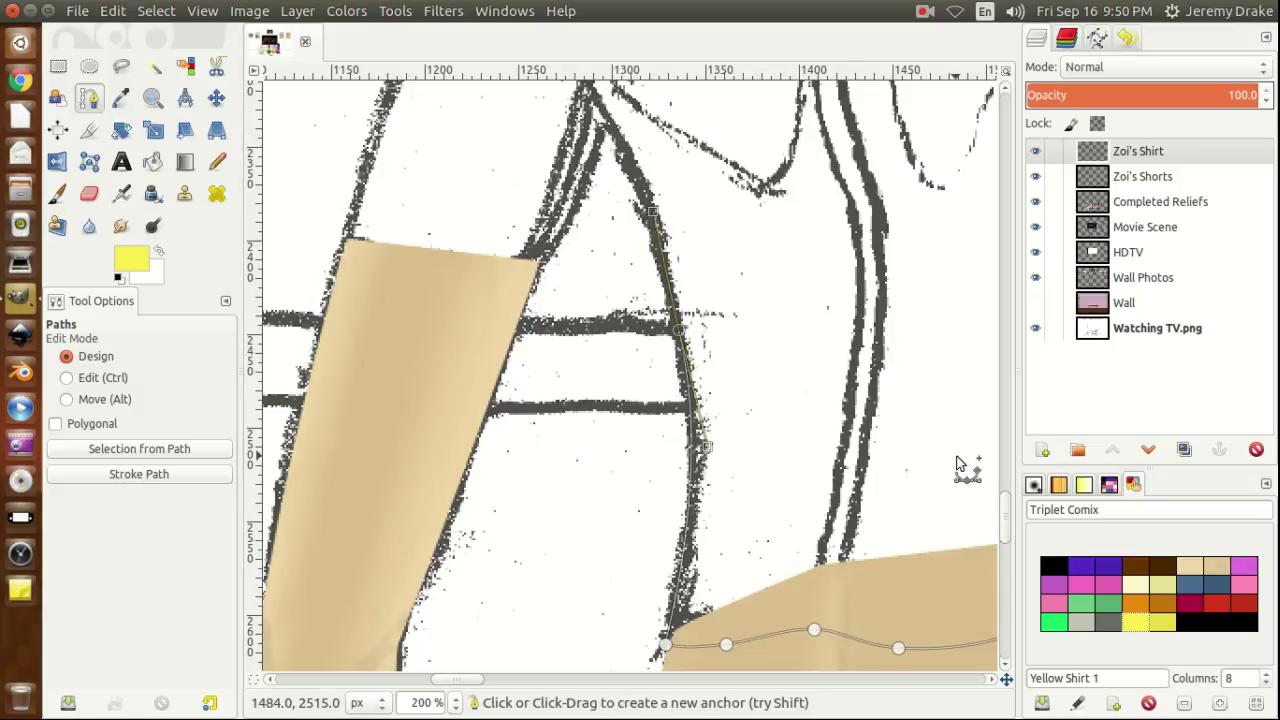
pyautogui.moveTo(1005, 520); pyautogui.dragTo(1004, 505)
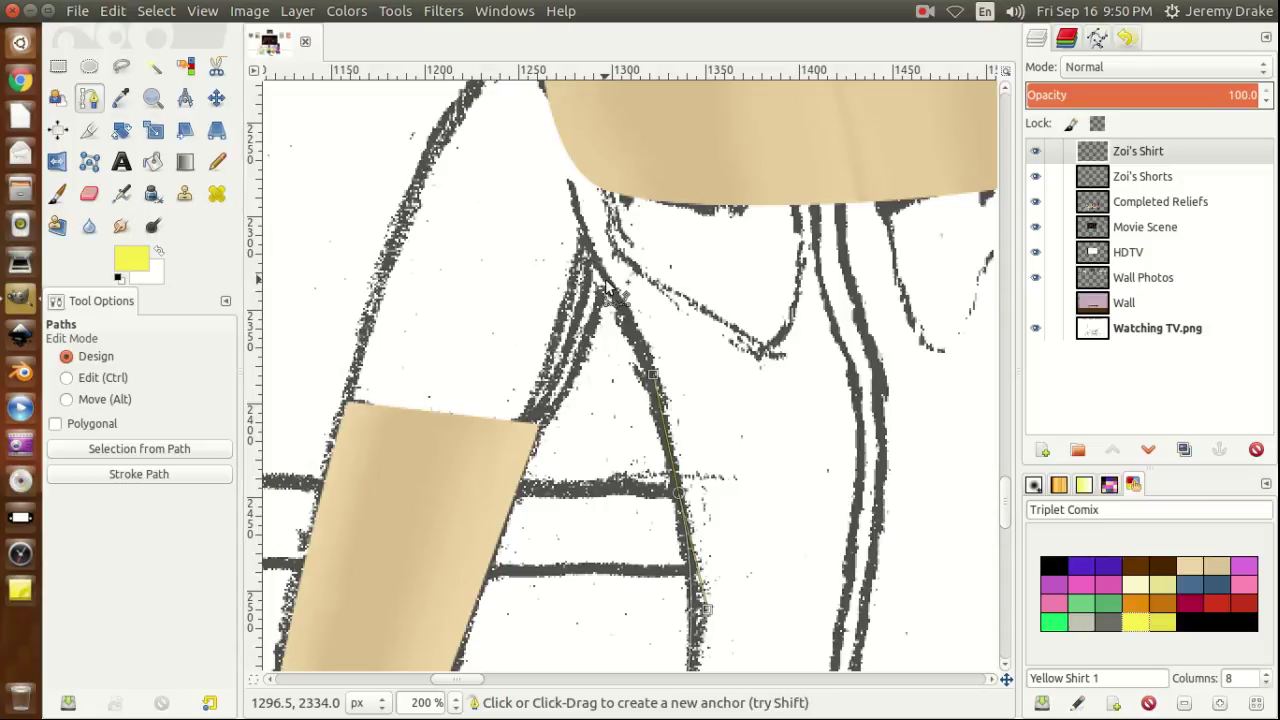
pyautogui.moveTo(605, 289); pyautogui.dragTo(583, 242)
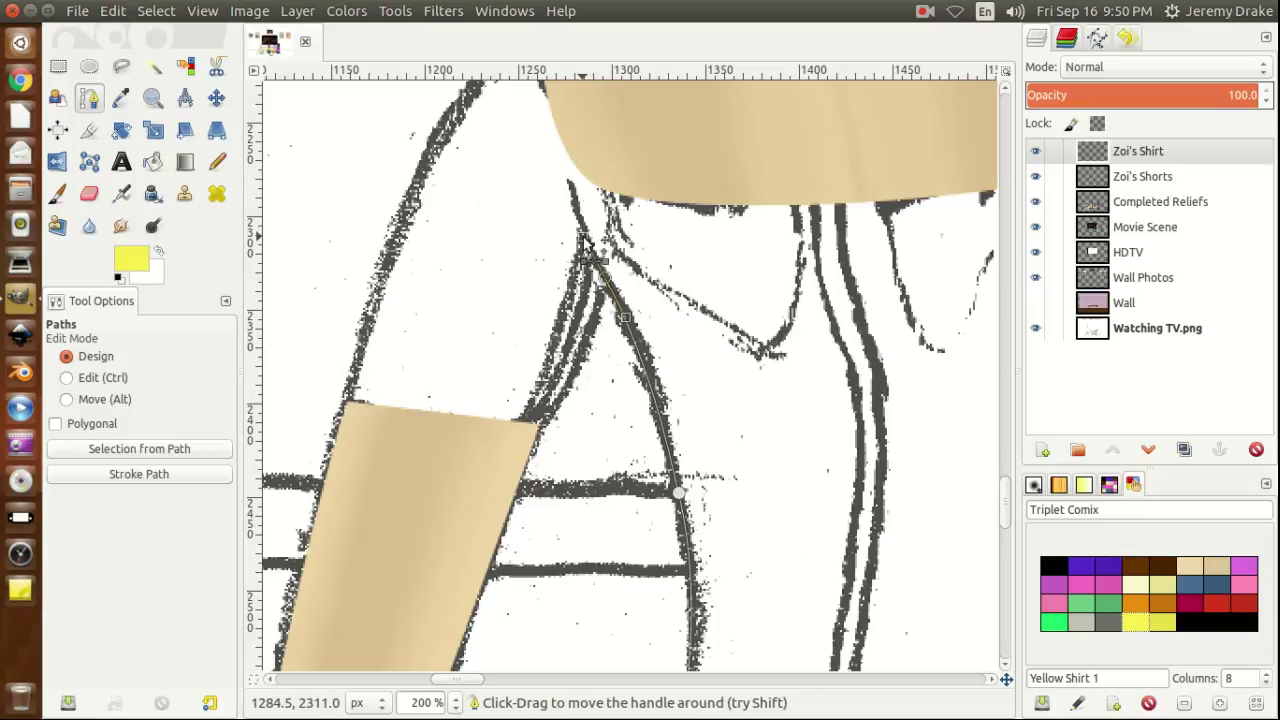
pyautogui.moveTo(598, 280); pyautogui.dragTo(598, 328)
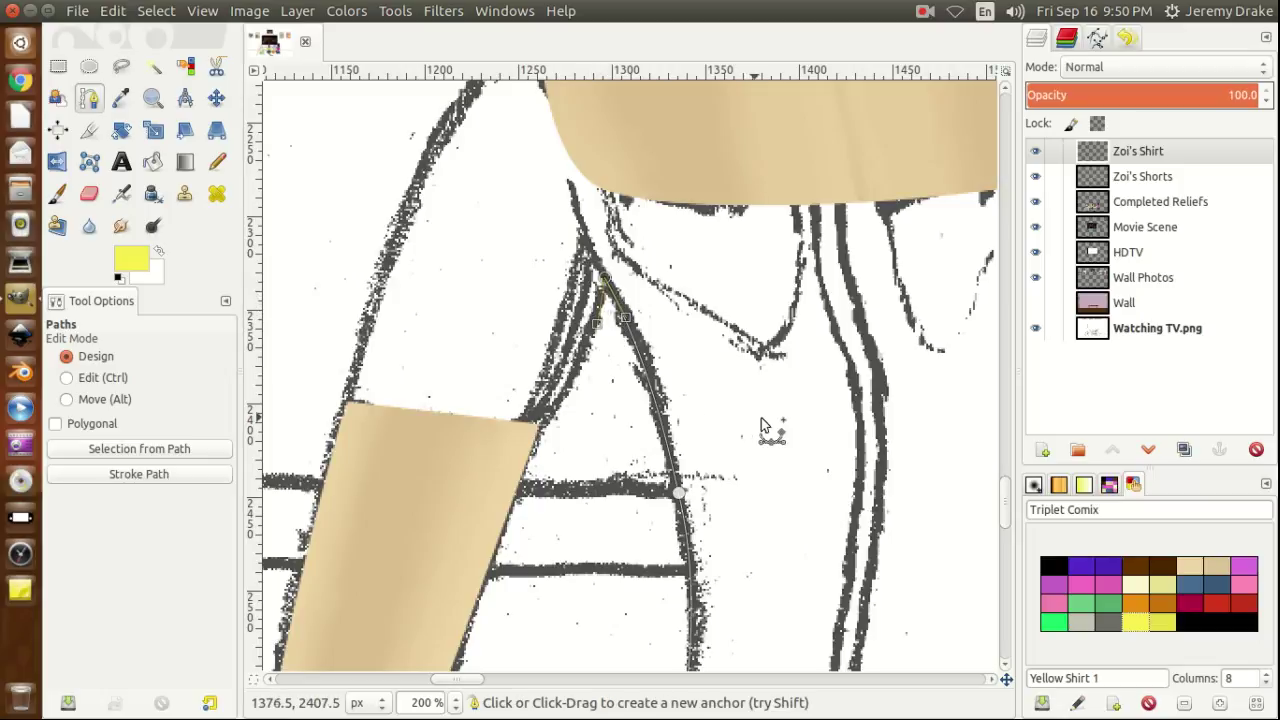
pyautogui.scroll(-4, 1007, 500)
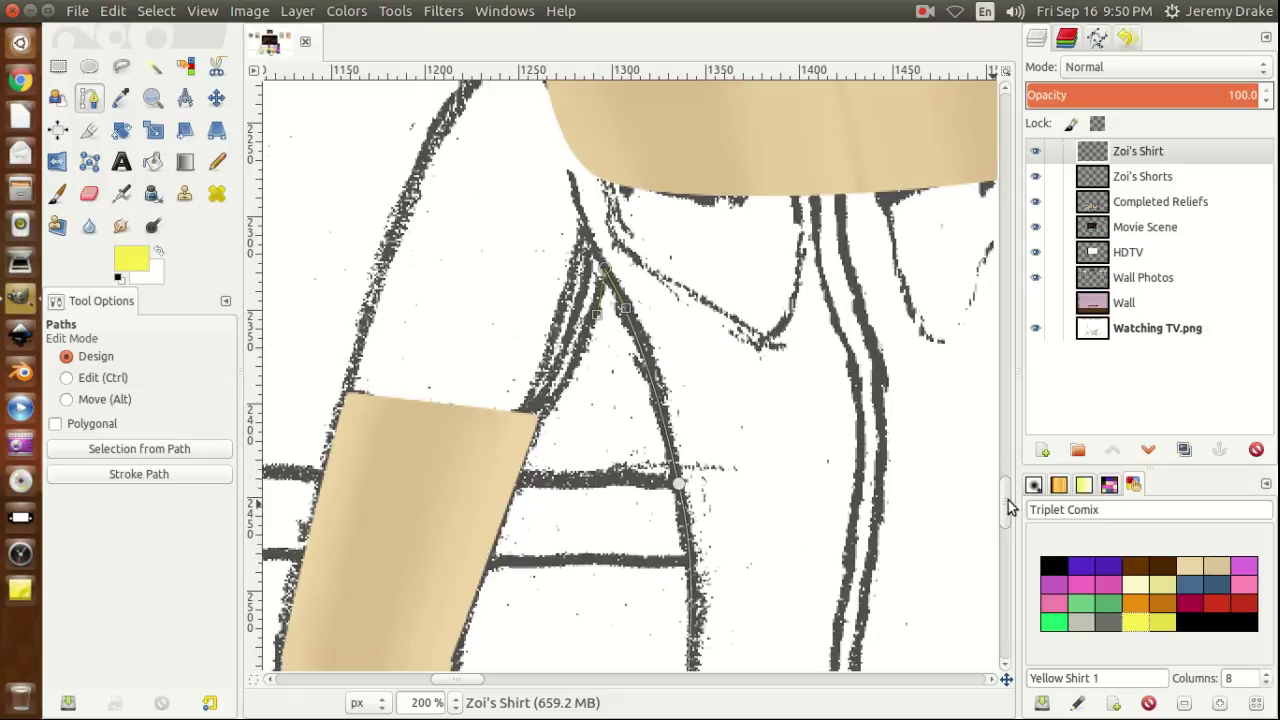
pyautogui.scroll(2, 1012, 513)
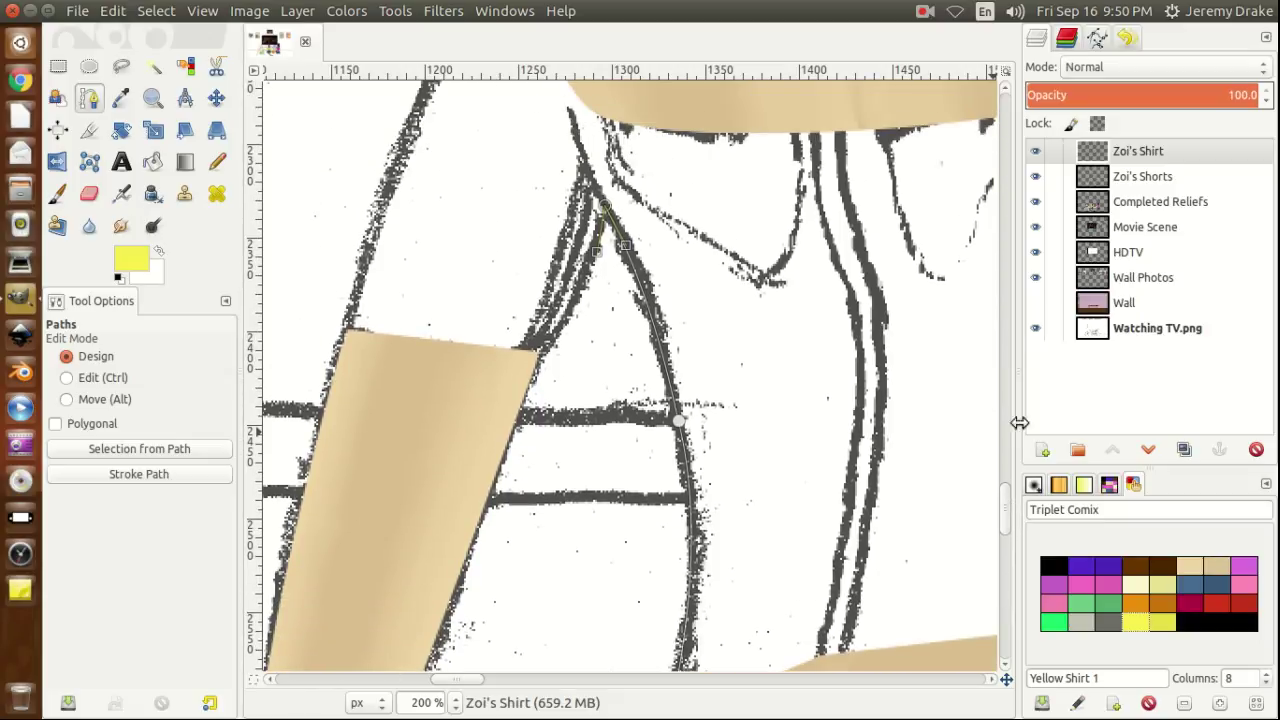
pyautogui.click(1035, 201)
pyautogui.click(1035, 202)
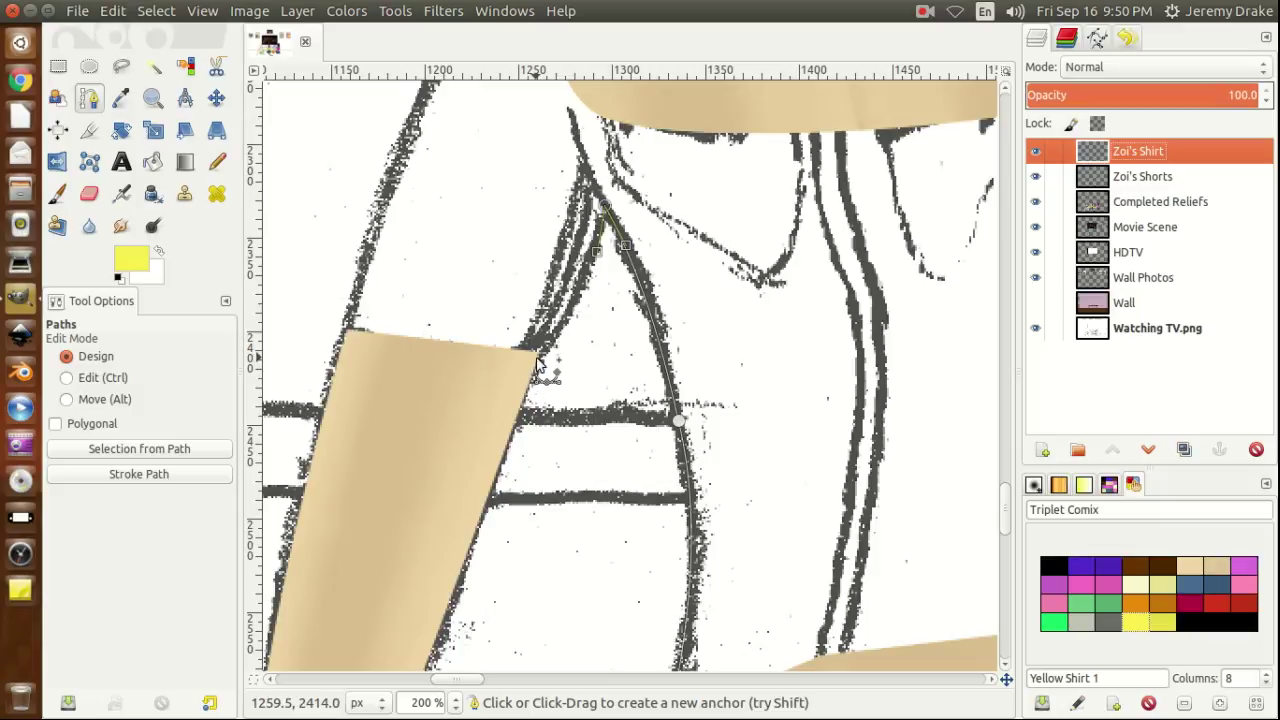
# Trace curved anchors across the sleeve cuff and add one up the outer arm line.
pyautogui.moveTo(537, 368)
pyautogui.mouseDown()
pyautogui.moveTo(512, 396)
pyautogui.moveTo(536, 366)
pyautogui.mouseUp()
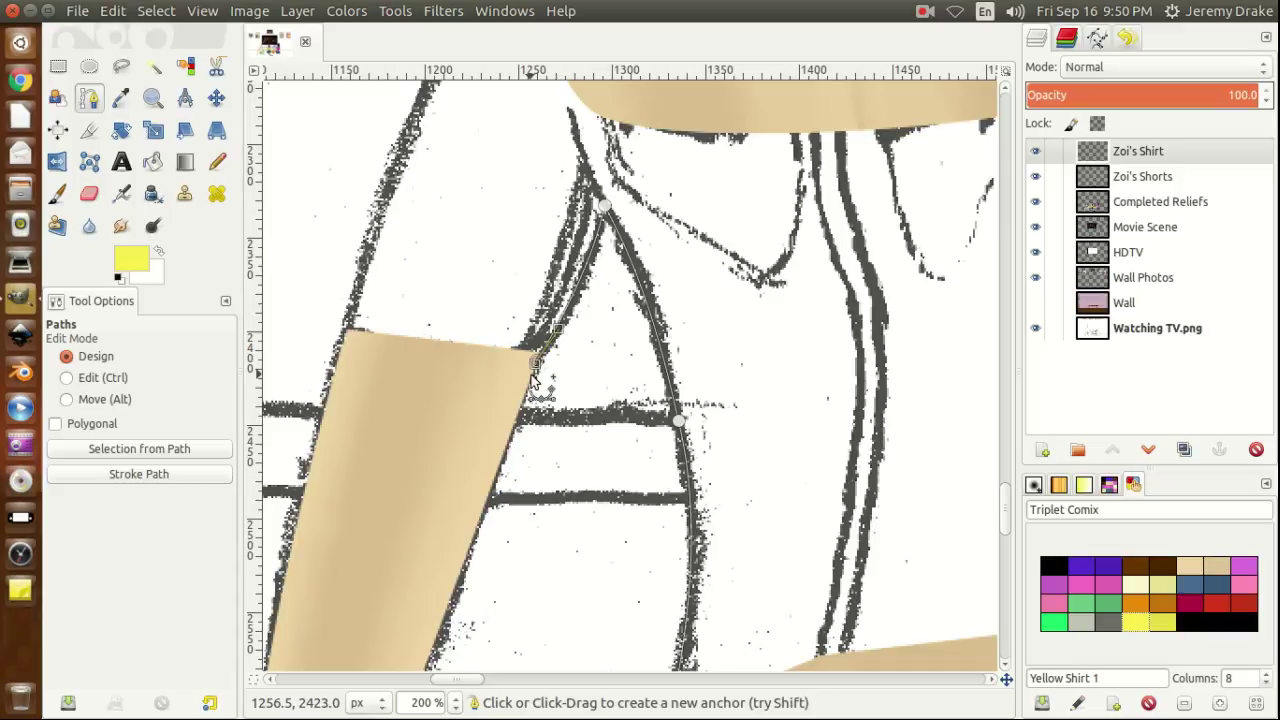
pyautogui.hotkey('ctrl', 'z')
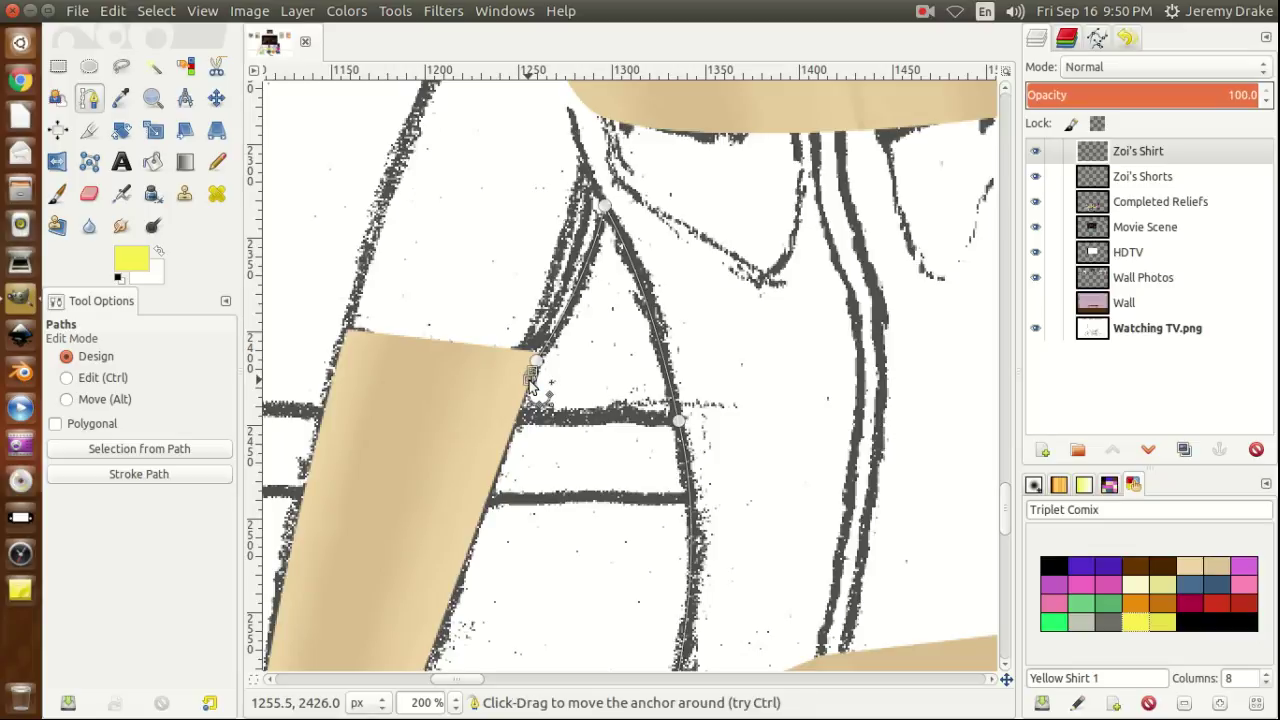
pyautogui.moveTo(528, 381); pyautogui.dragTo(499, 380)
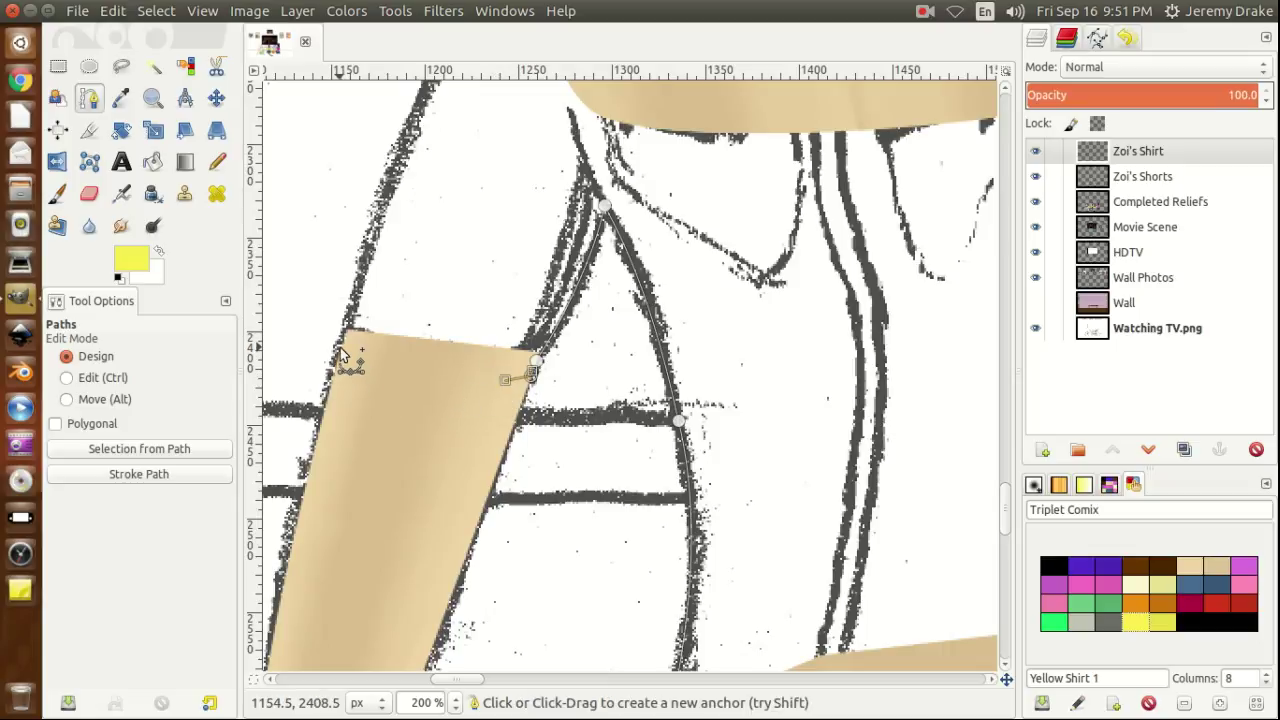
pyautogui.moveTo(341, 354); pyautogui.dragTo(266, 318)
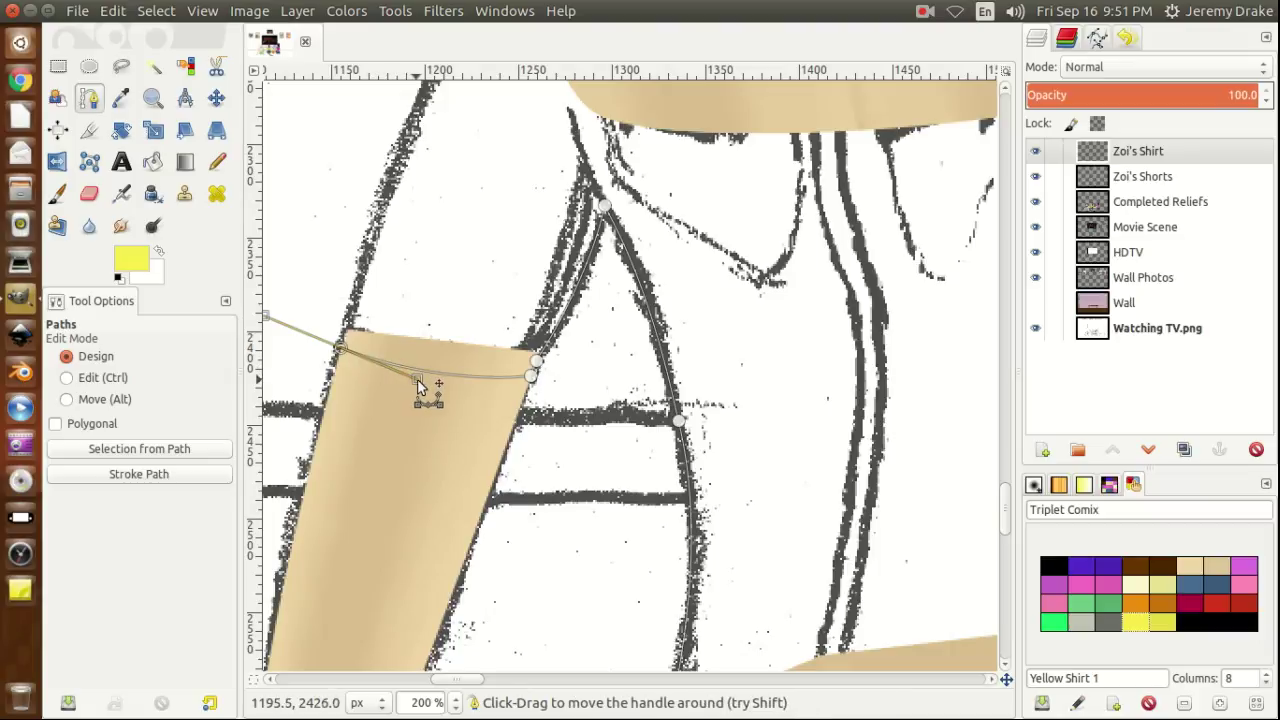
pyautogui.moveTo(400, 378)
pyautogui.mouseDown()
pyautogui.moveTo(452, 394)
pyautogui.moveTo(383, 377)
pyautogui.mouseUp()
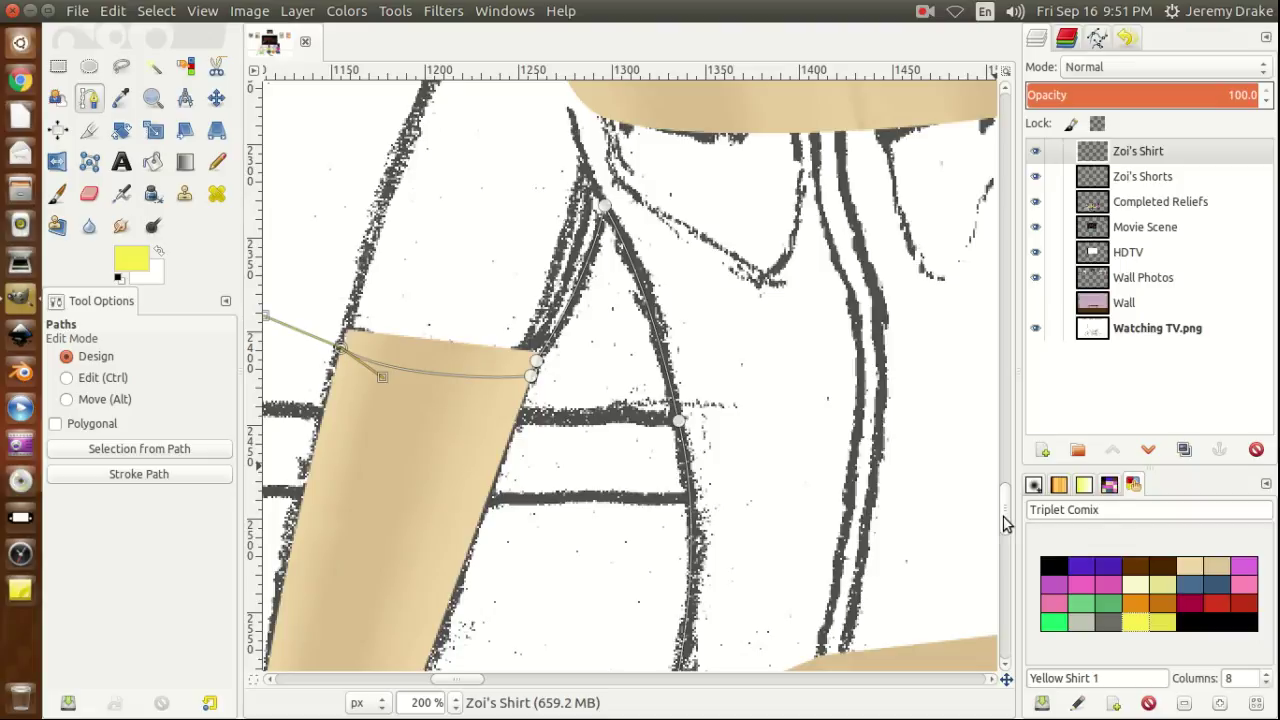
pyautogui.moveTo(1005, 514); pyautogui.dragTo(1001, 497)
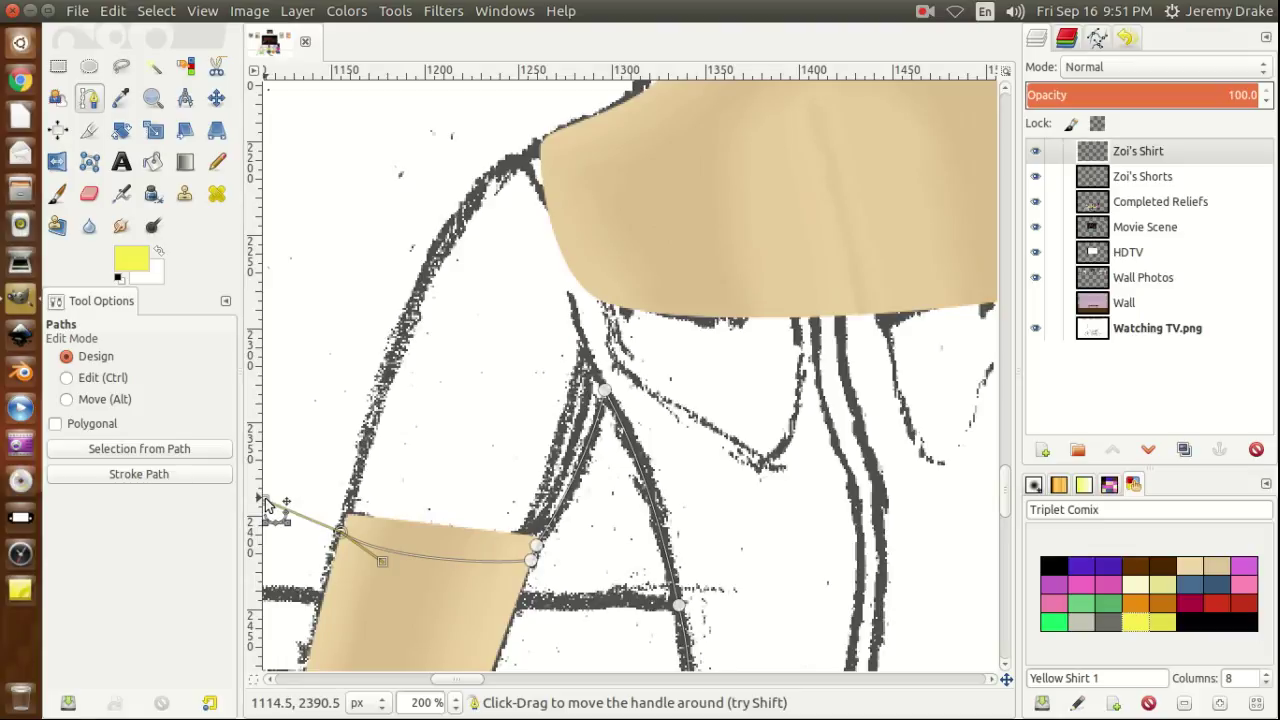
pyautogui.moveTo(274, 507); pyautogui.dragTo(345, 520)
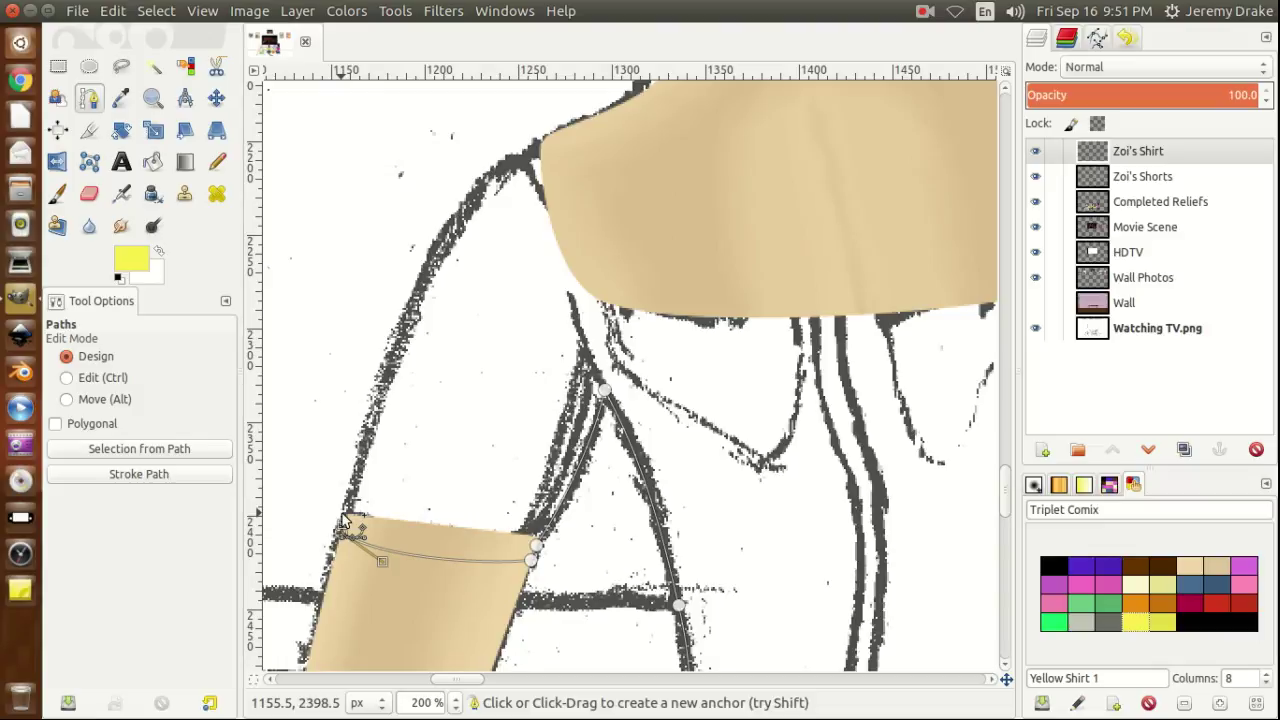
pyautogui.moveTo(344, 518); pyautogui.dragTo(346, 512)
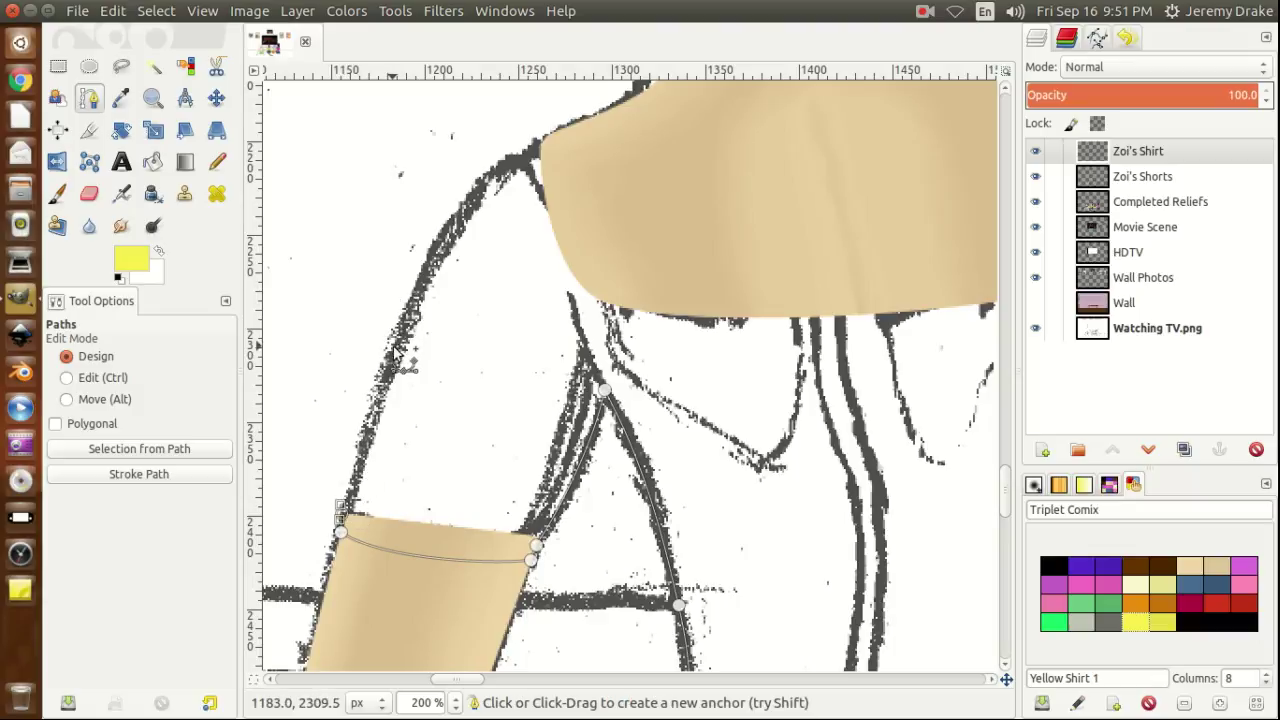
pyautogui.moveTo(396, 319); pyautogui.dragTo(426, 241)
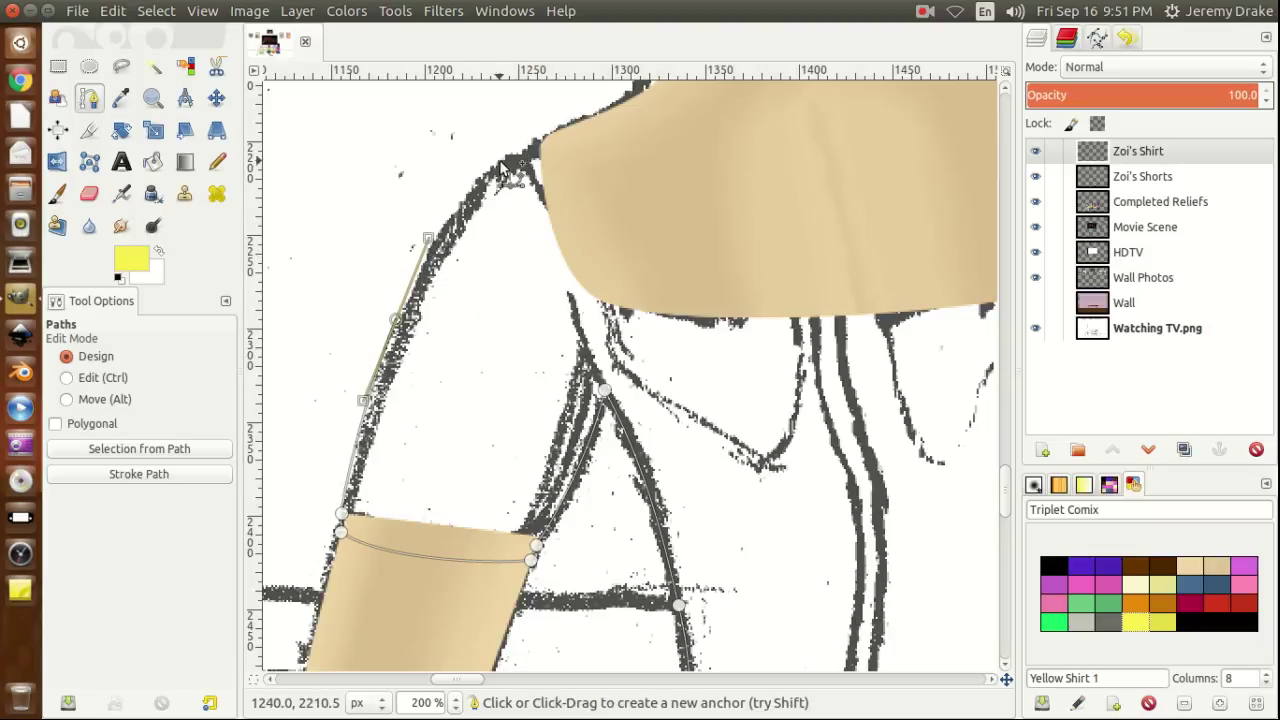
pyautogui.moveTo(1008, 505); pyautogui.dragTo(1003, 483)
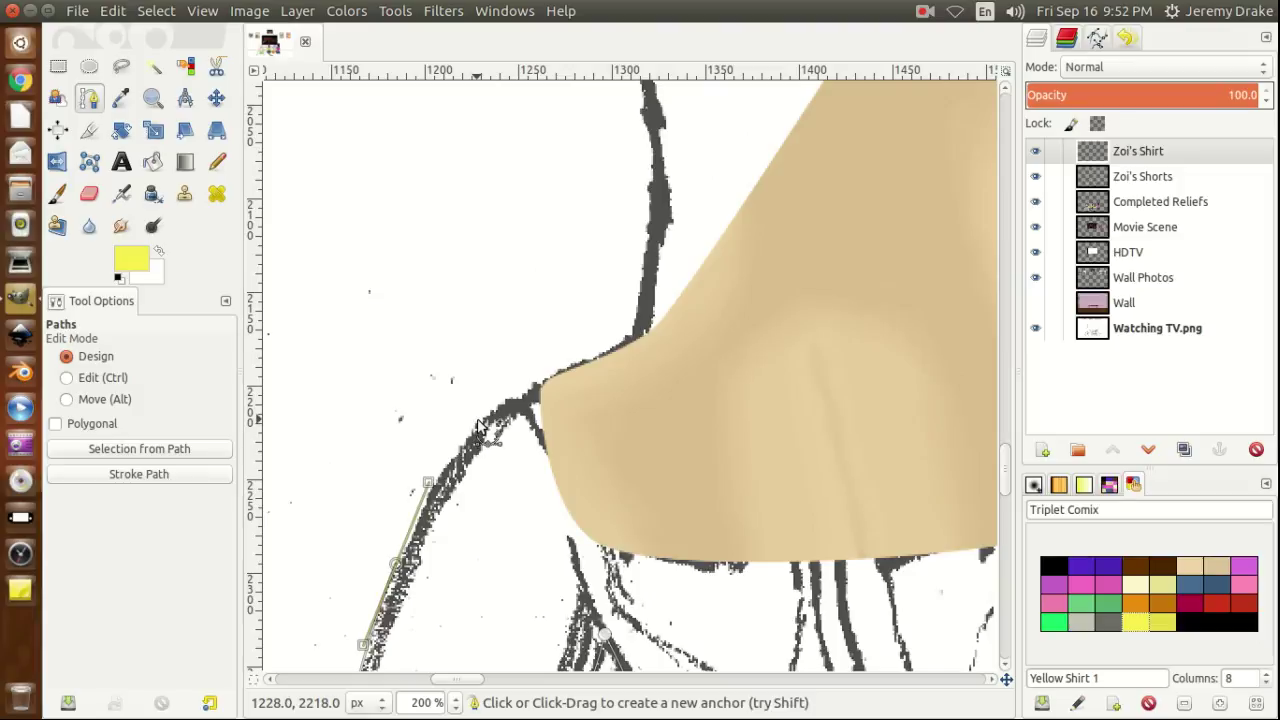
# Add anchors up the outer arm to the shoulder, then curve the path along the skin edge.
pyautogui.moveTo(477, 425); pyautogui.dragTo(505, 396)
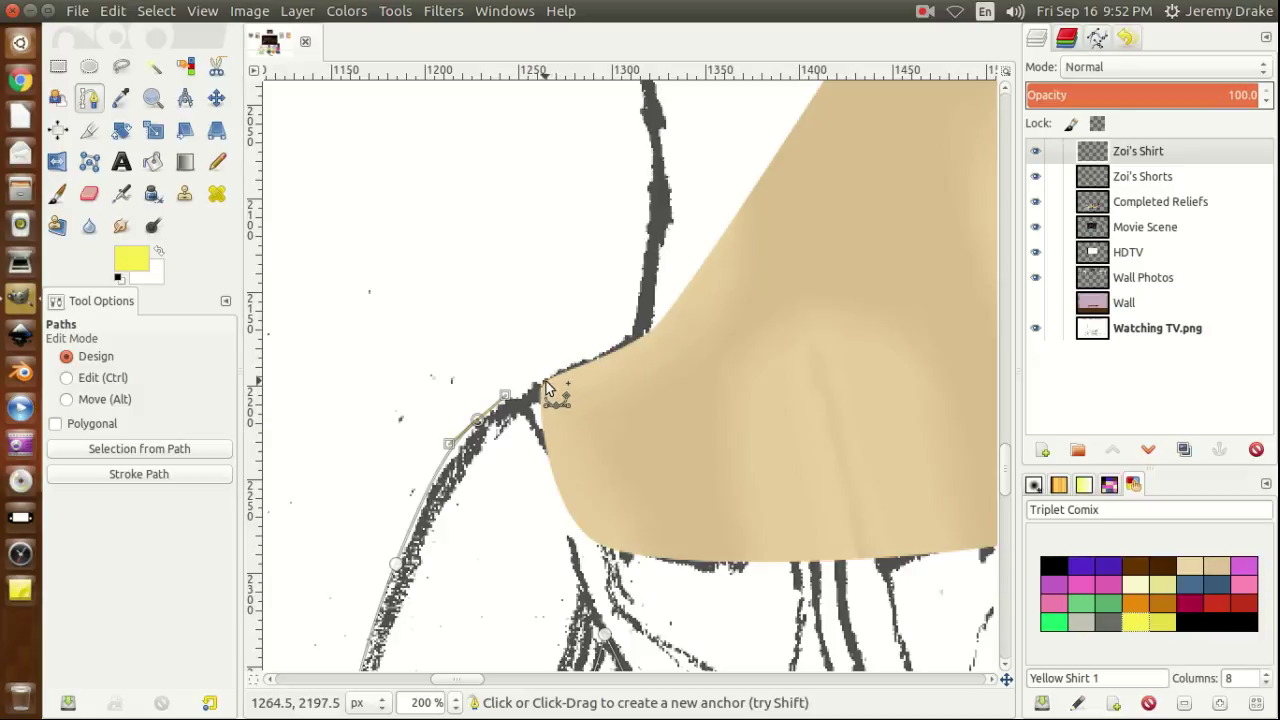
pyautogui.moveTo(544, 381); pyautogui.dragTo(559, 409)
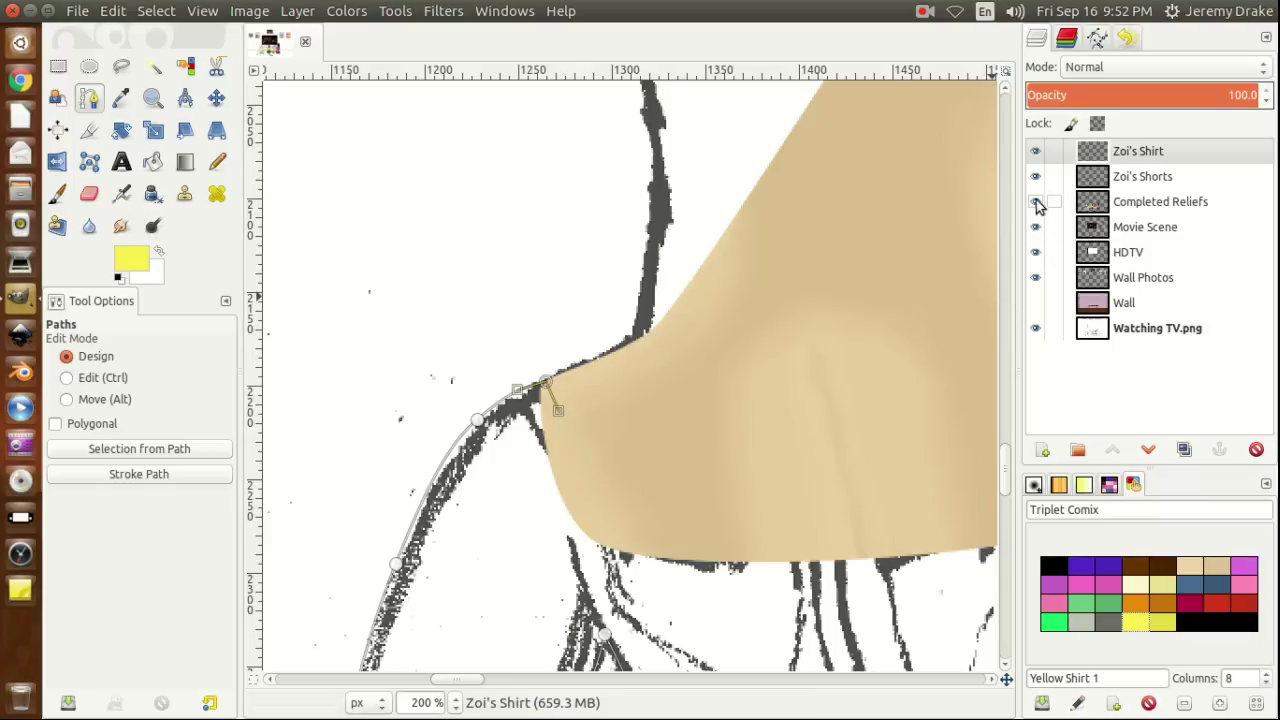
pyautogui.hotkey('ctrl', 'z')
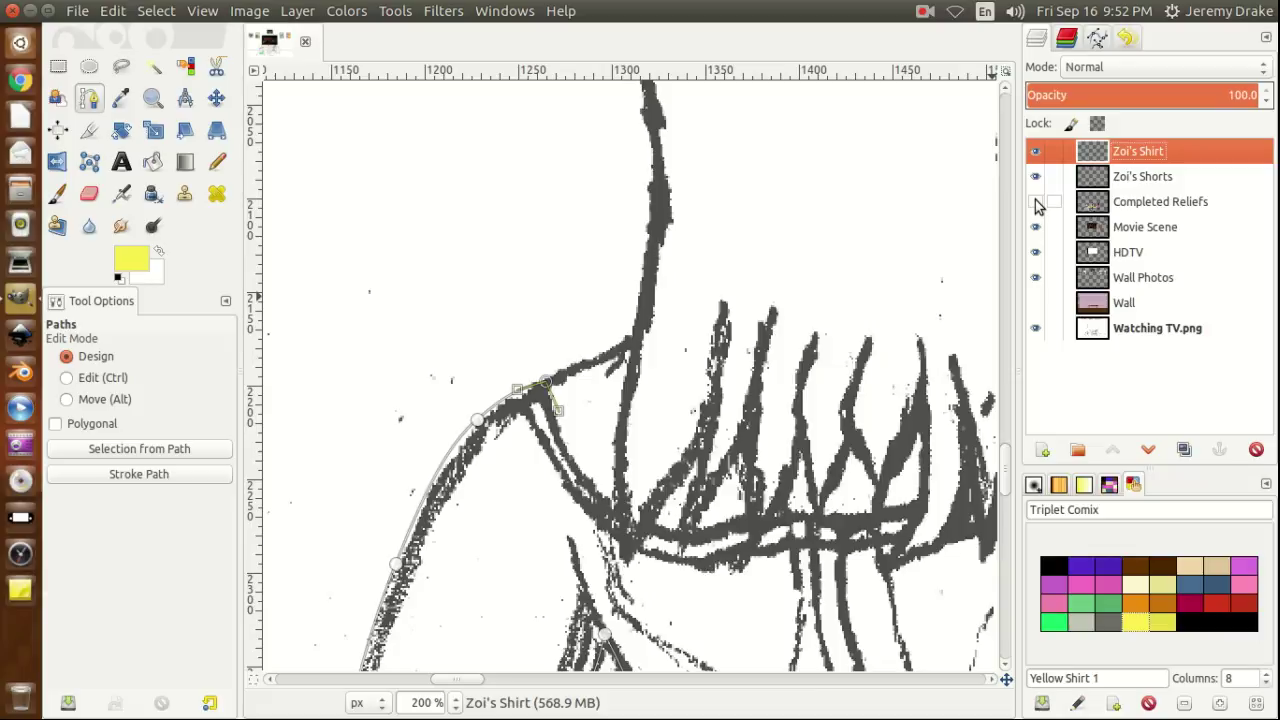
pyautogui.click(1036, 203)
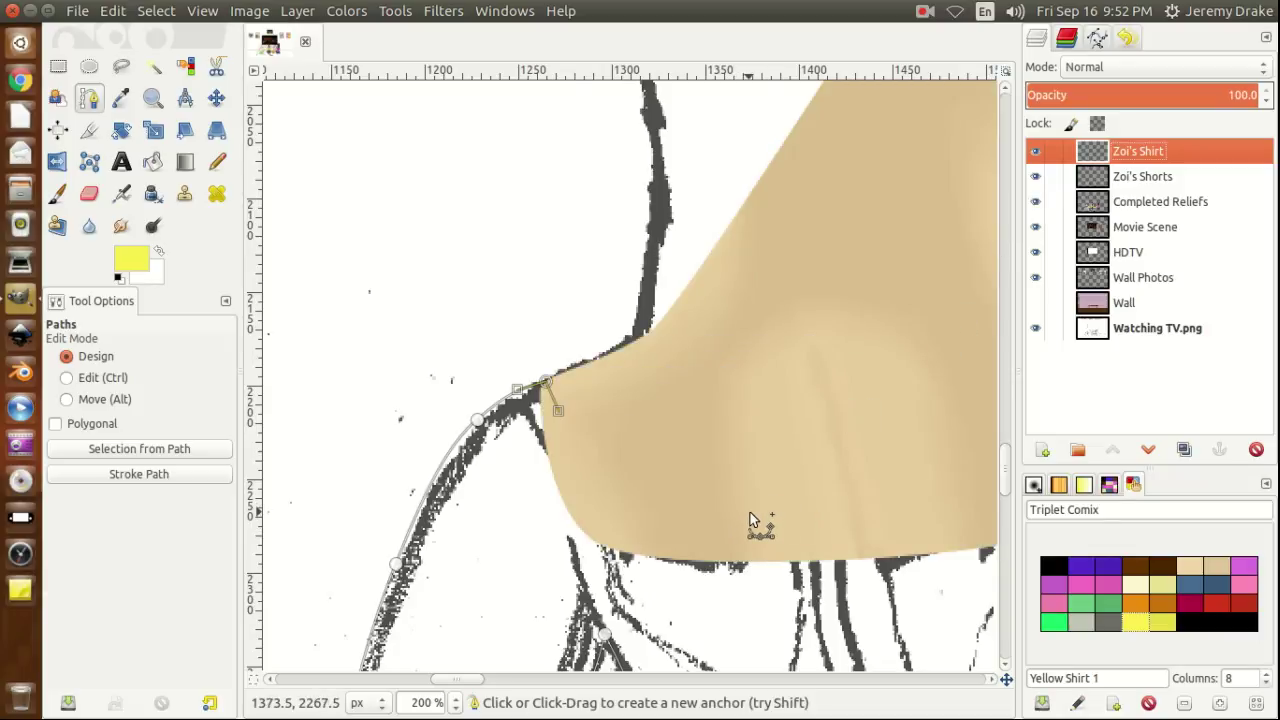
pyautogui.moveTo(750, 514); pyautogui.dragTo(807, 510)
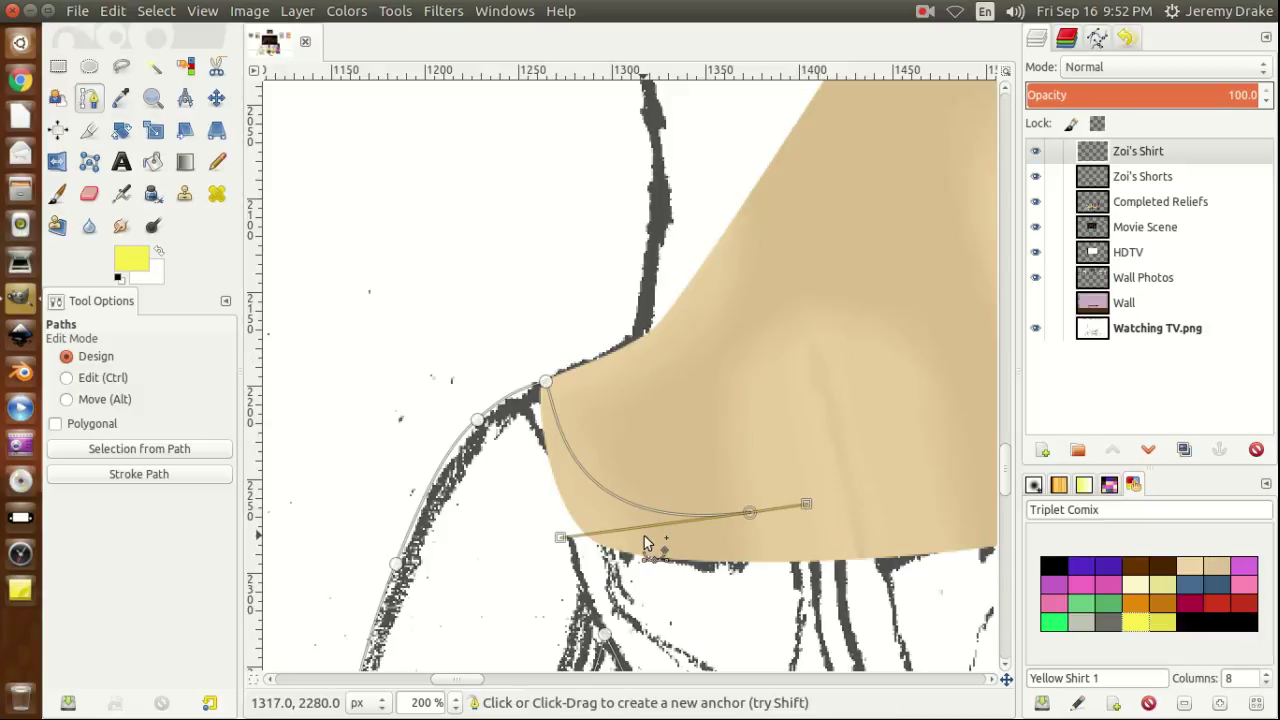
pyautogui.moveTo(561, 543); pyautogui.dragTo(587, 537)
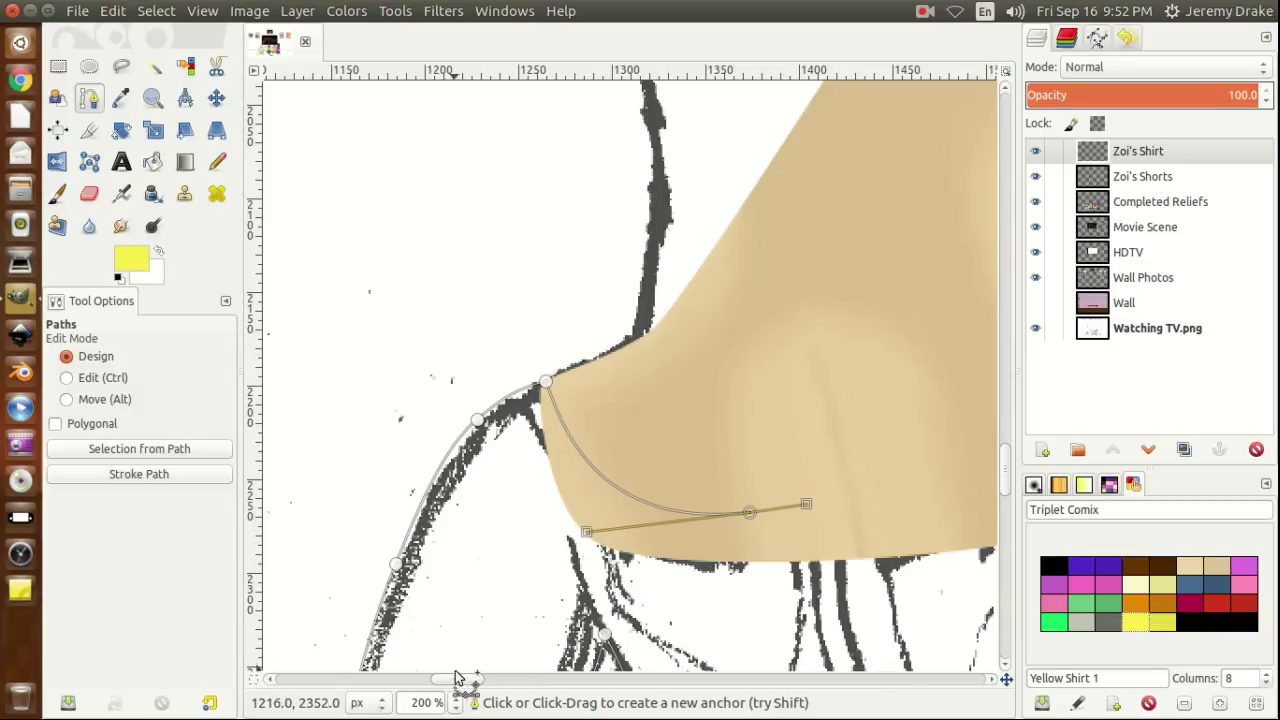
pyautogui.moveTo(458, 681); pyautogui.dragTo(476, 684)
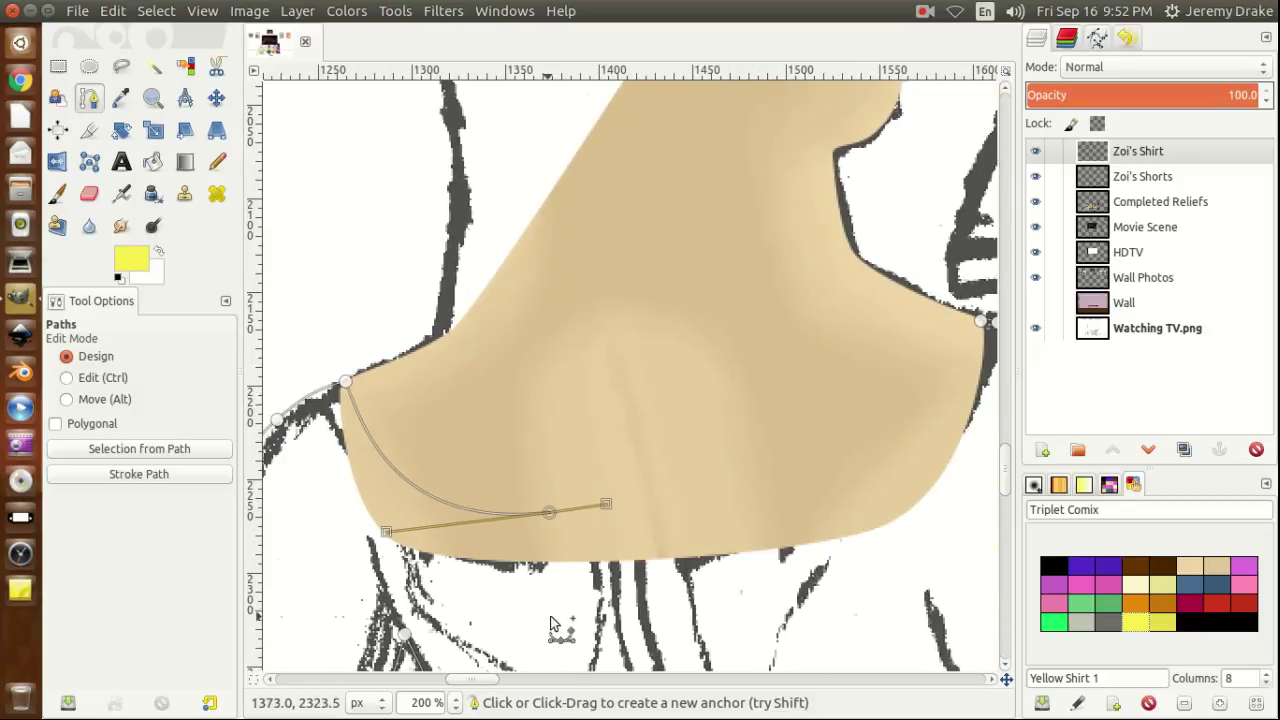
# Smooth the curve under the shoulder and add an anchor at the bottom of the neck.
pyautogui.moveTo(606, 505); pyautogui.dragTo(590, 509)
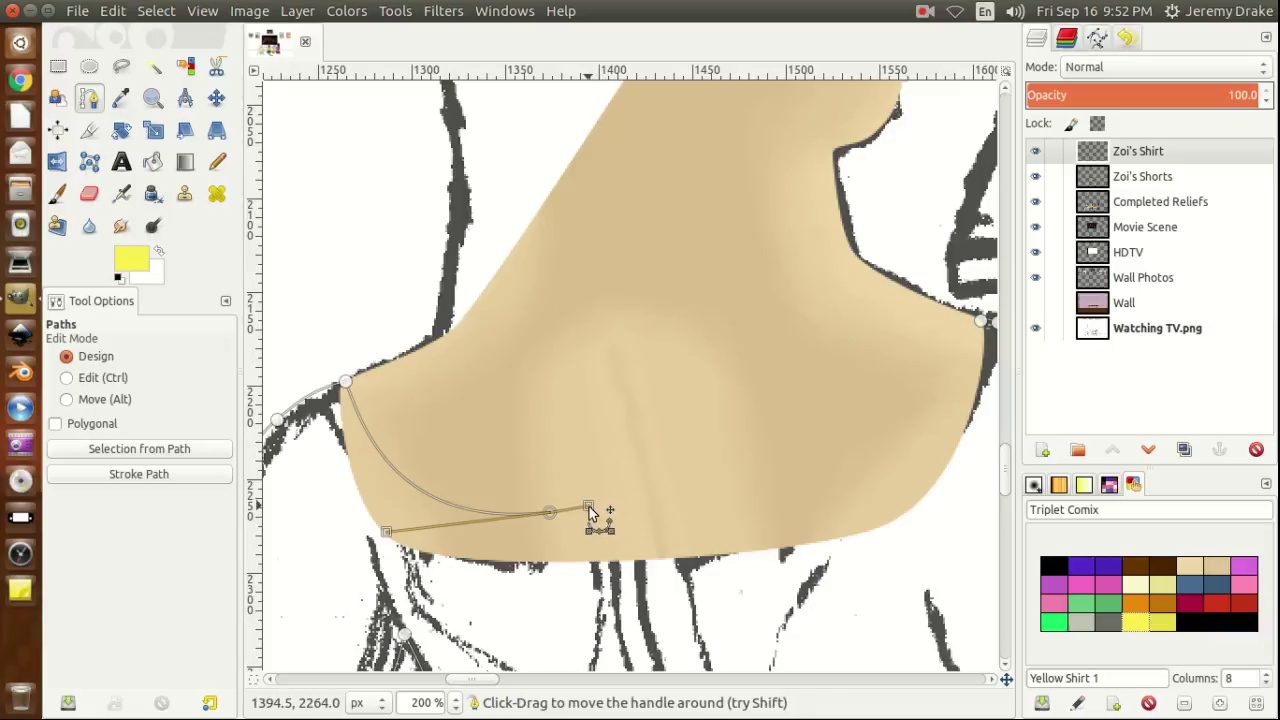
pyautogui.moveTo(589, 508); pyautogui.dragTo(592, 508)
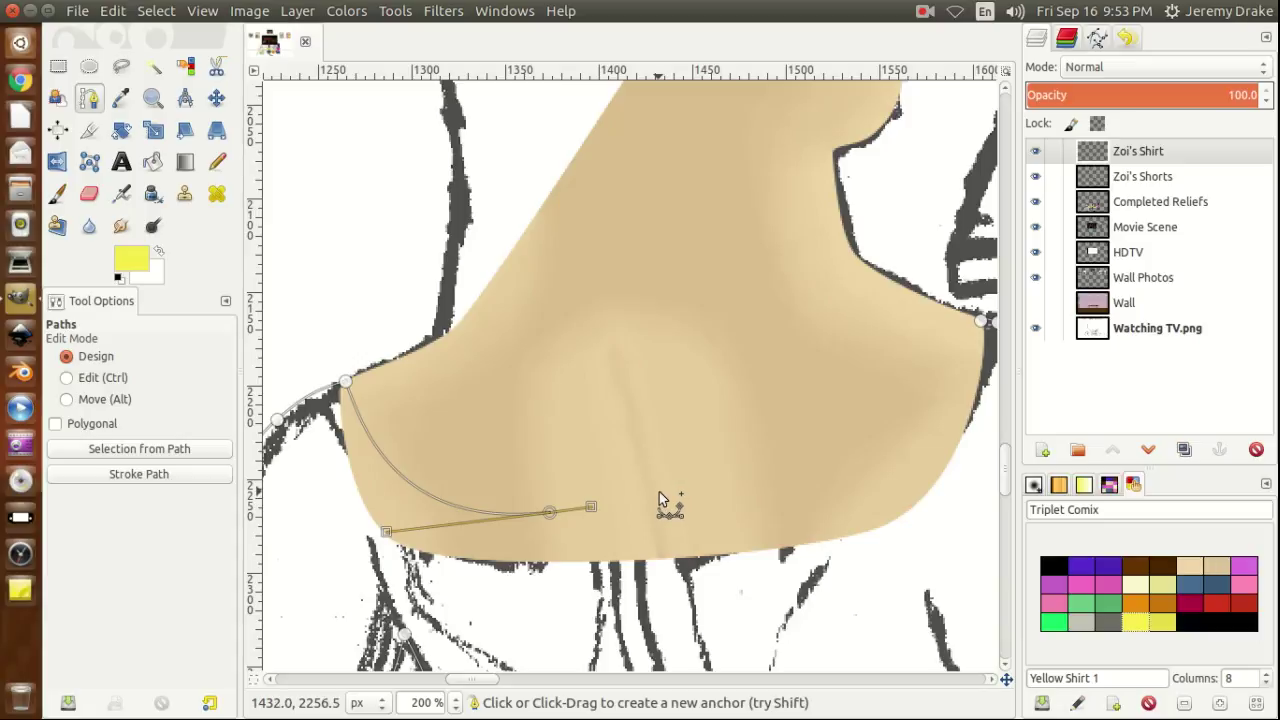
pyautogui.moveTo(656, 488); pyautogui.dragTo(677, 489)
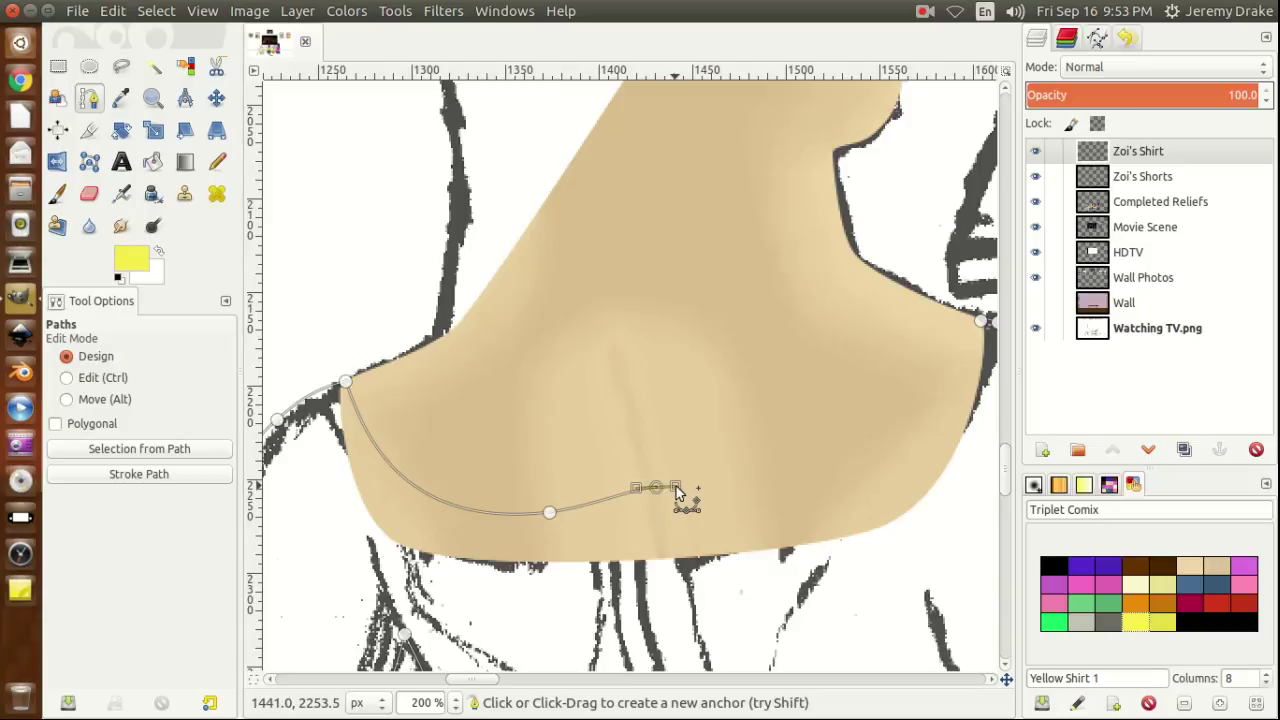
pyautogui.moveTo(658, 494); pyautogui.dragTo(656, 497)
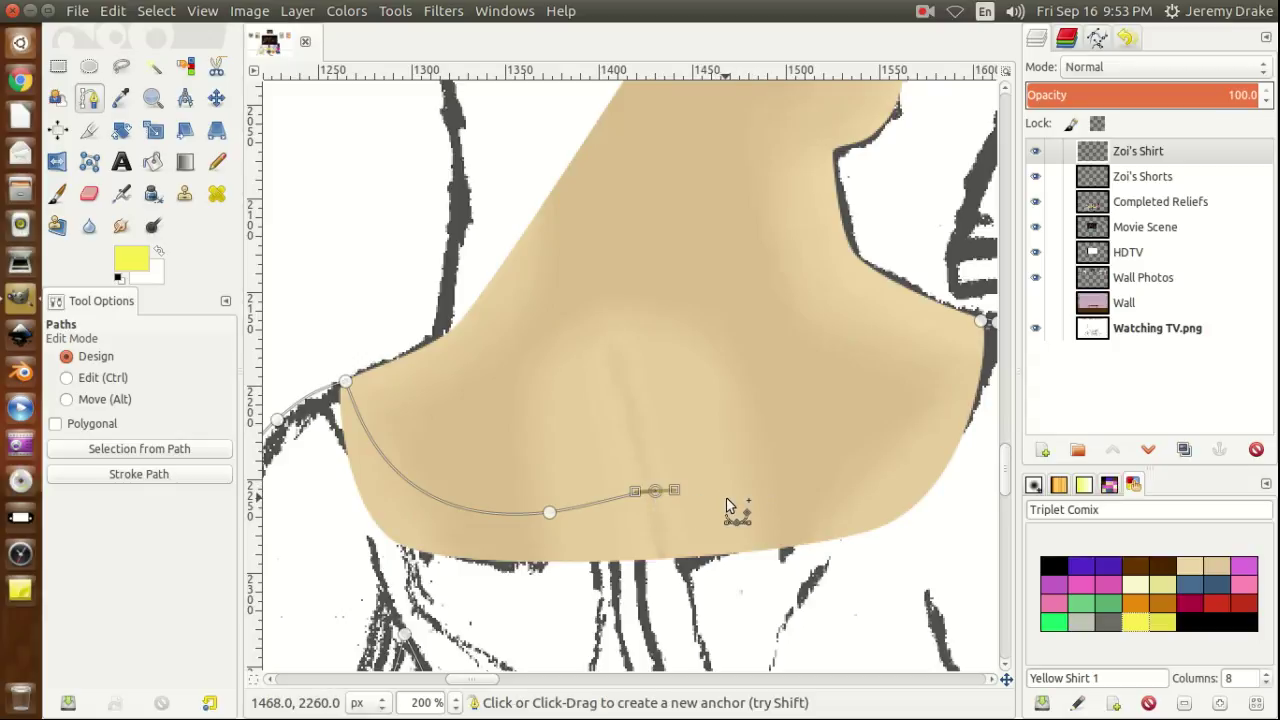
# Continue curved anchors along the neckline up to the right shoulder edge.
pyautogui.moveTo(725, 494); pyautogui.dragTo(752, 494)
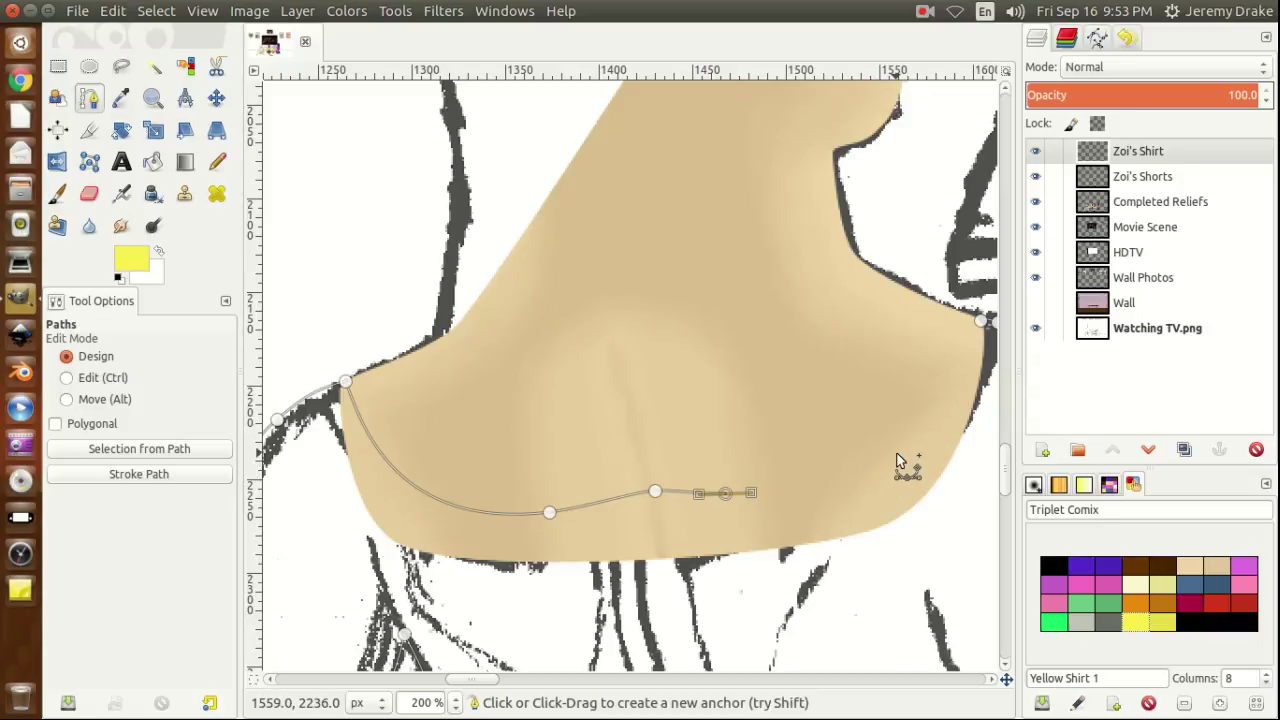
pyautogui.moveTo(896, 453); pyautogui.dragTo(947, 411)
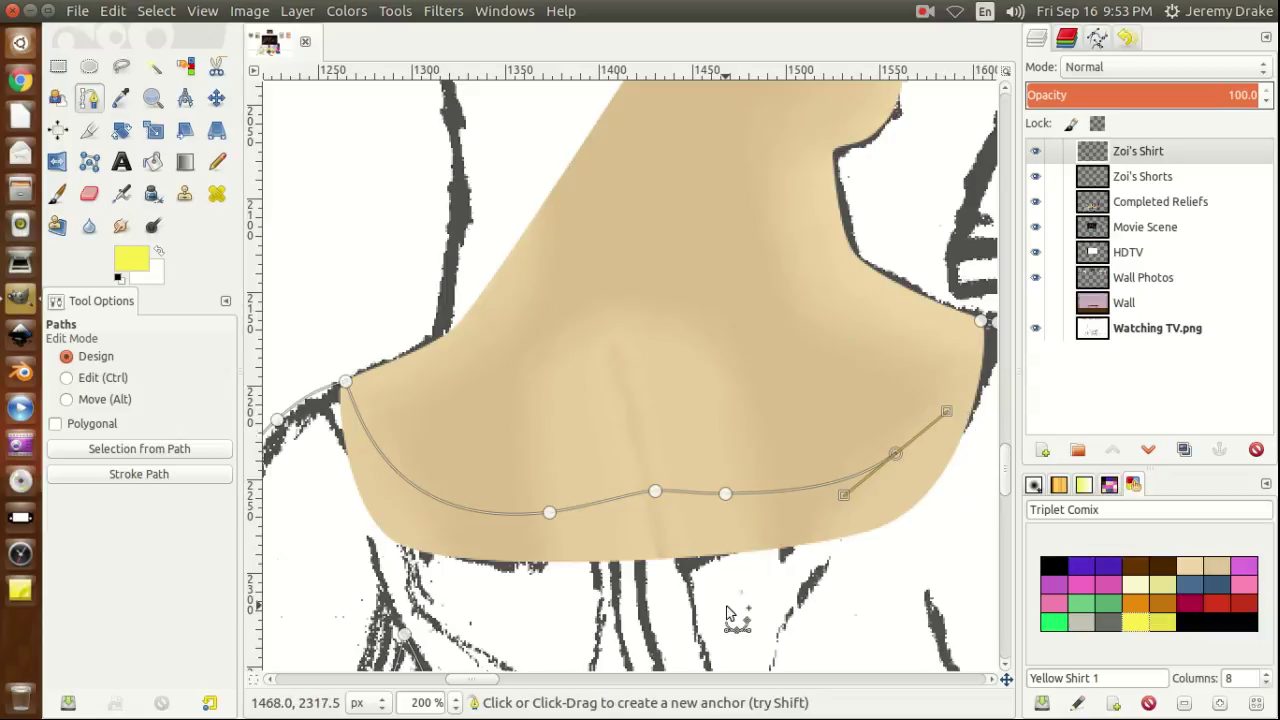
pyautogui.moveTo(473, 684); pyautogui.dragTo(486, 688)
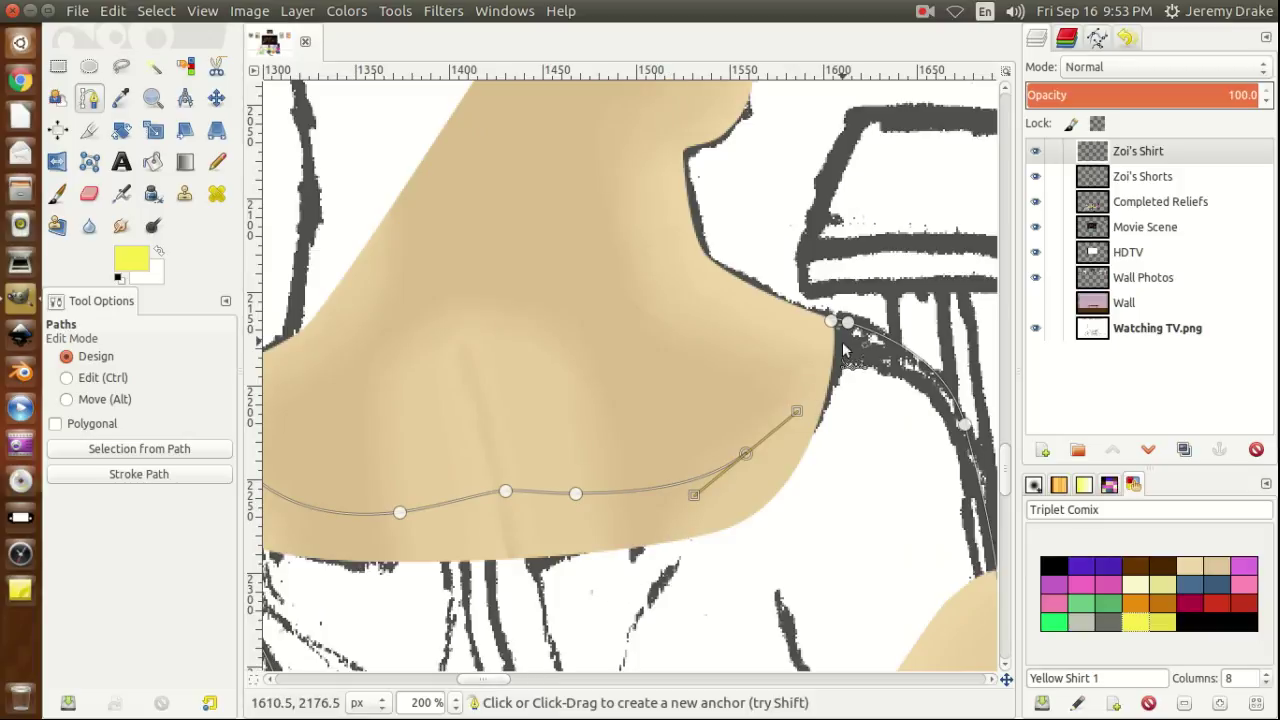
pyautogui.moveTo(798, 411); pyautogui.dragTo(778, 431)
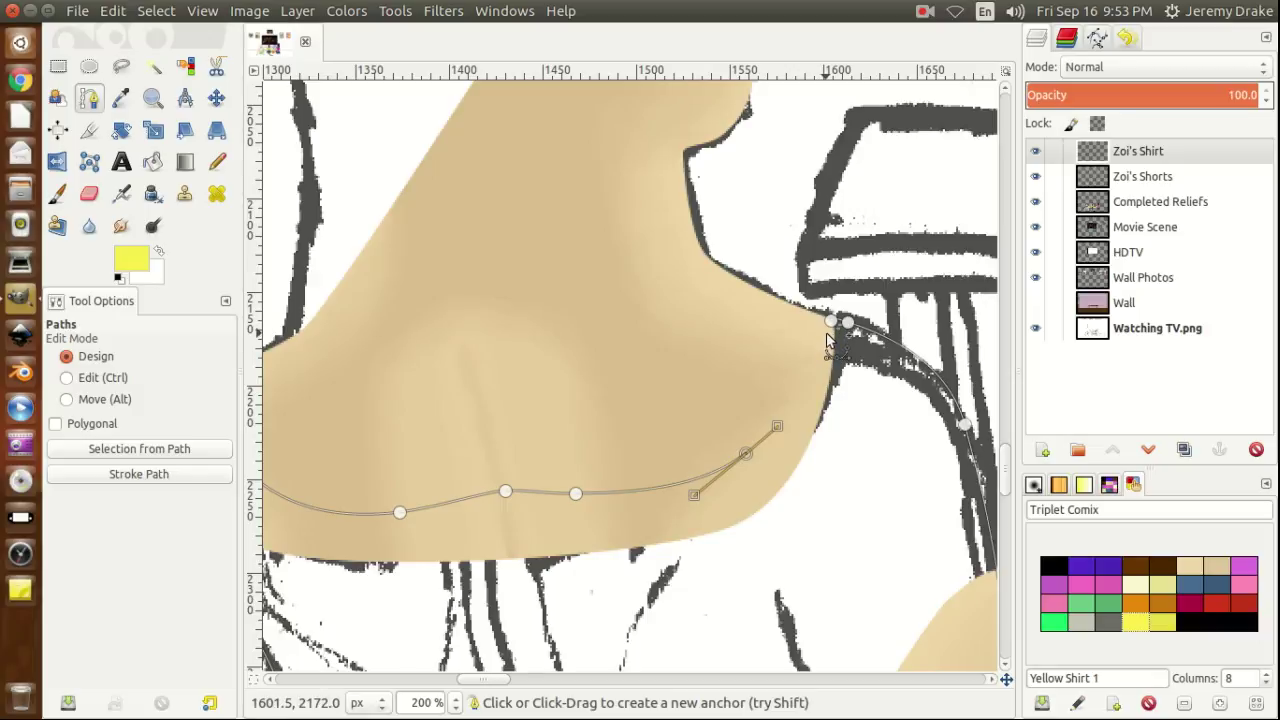
pyautogui.moveTo(826, 341); pyautogui.dragTo(849, 264)
pyautogui.moveTo(828, 338); pyautogui.dragTo(832, 327)
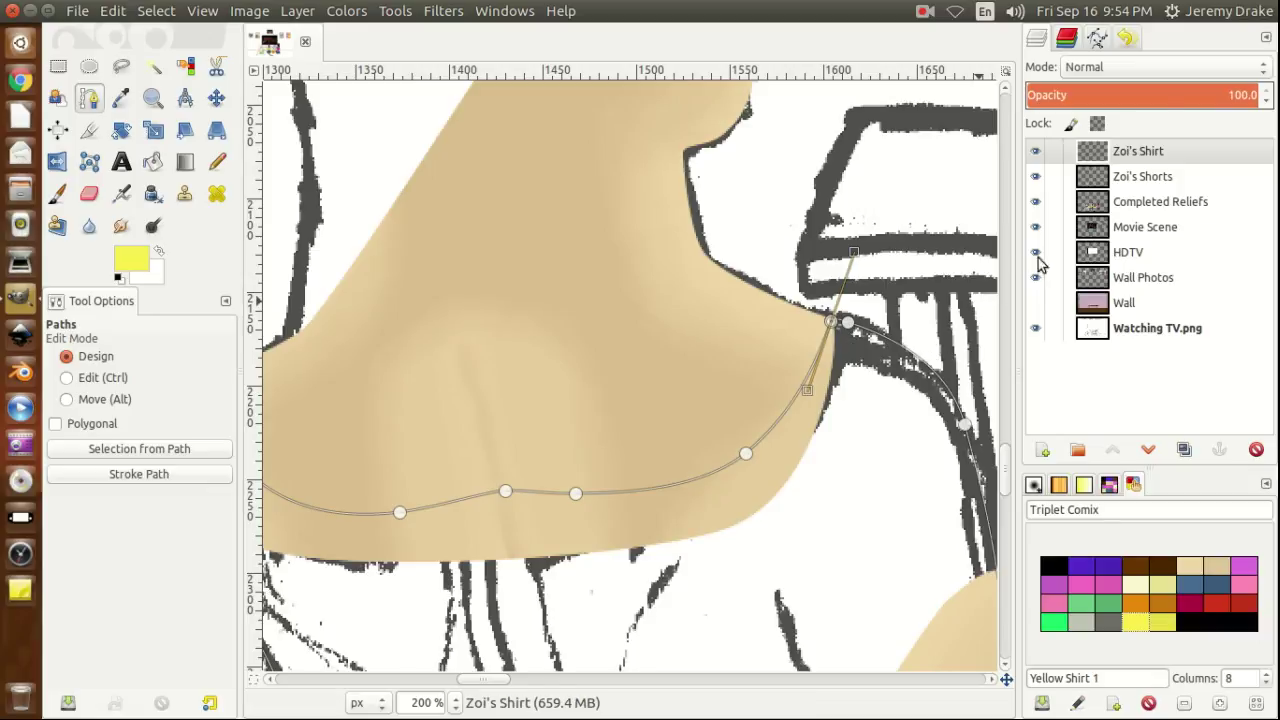
pyautogui.click(1097, 38)
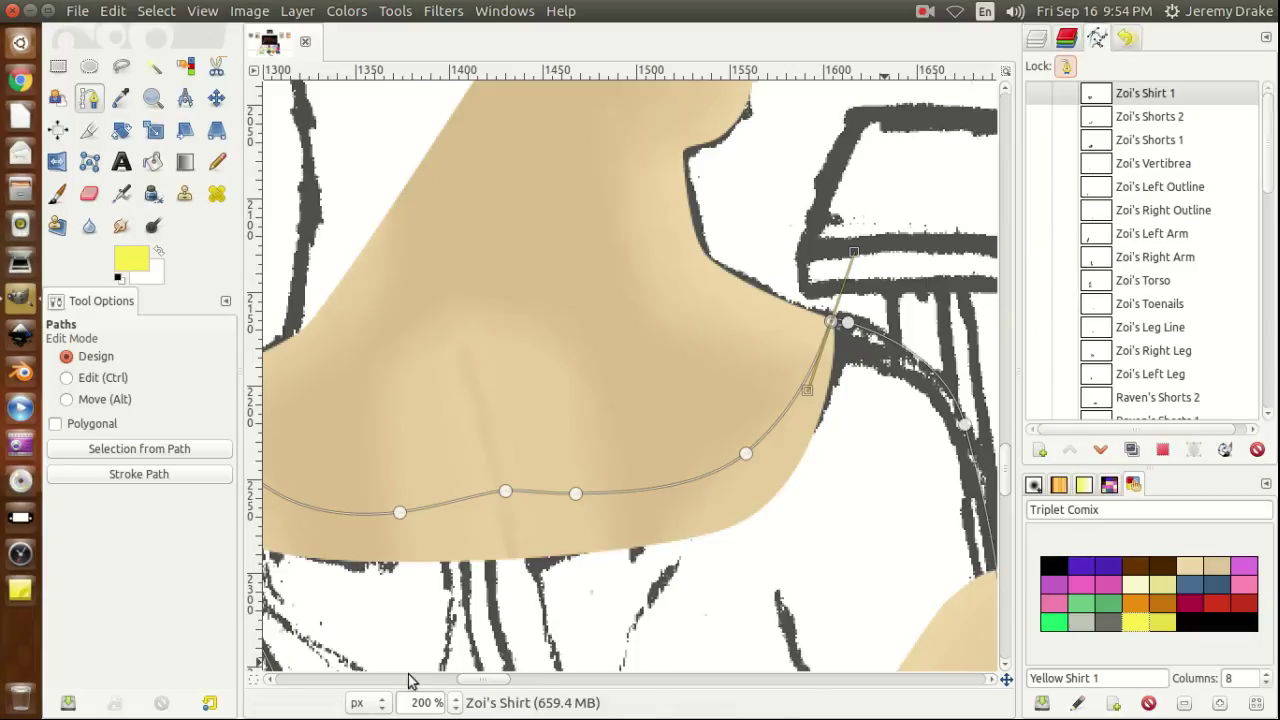
# Convert Zoi's Shirt 1 to a selection, fill it with the yellow foreground, then deselect.
pyautogui.moveTo(485, 684); pyautogui.dragTo(478, 682)
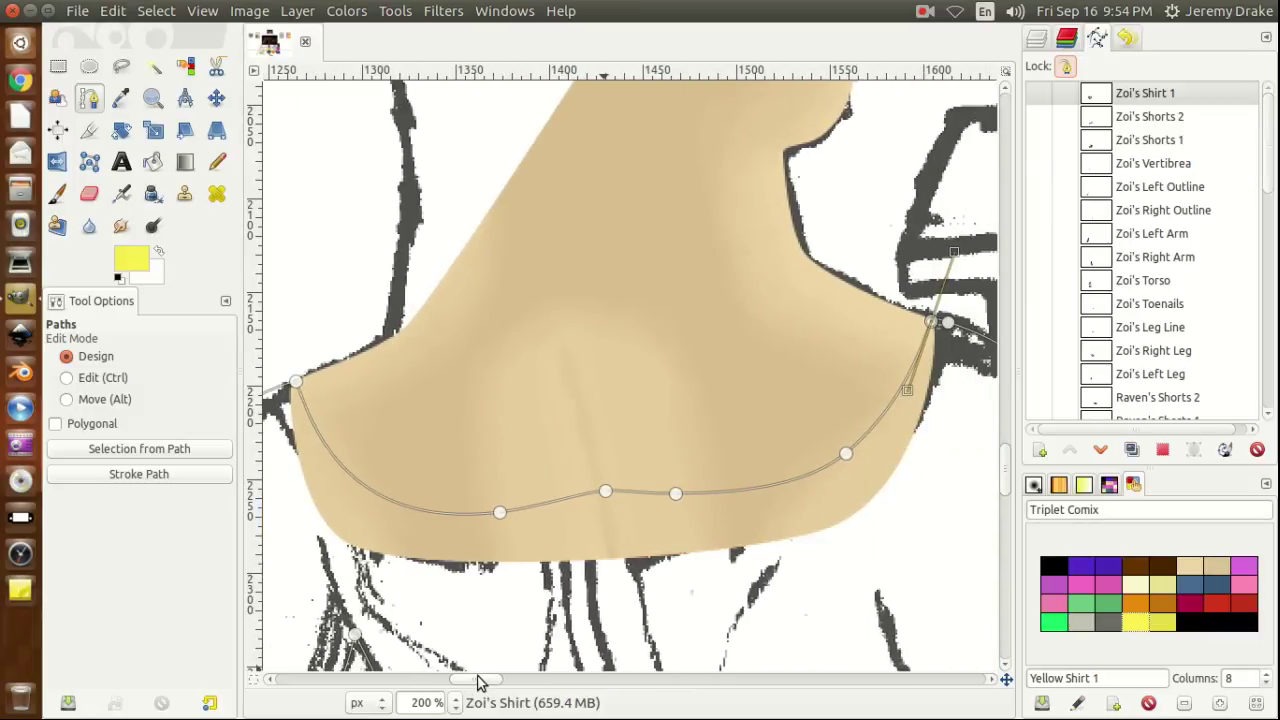
pyautogui.moveTo(1007, 478)
pyautogui.mouseDown()
pyautogui.moveTo(1009, 511)
pyautogui.moveTo(1009, 494)
pyautogui.mouseUp()
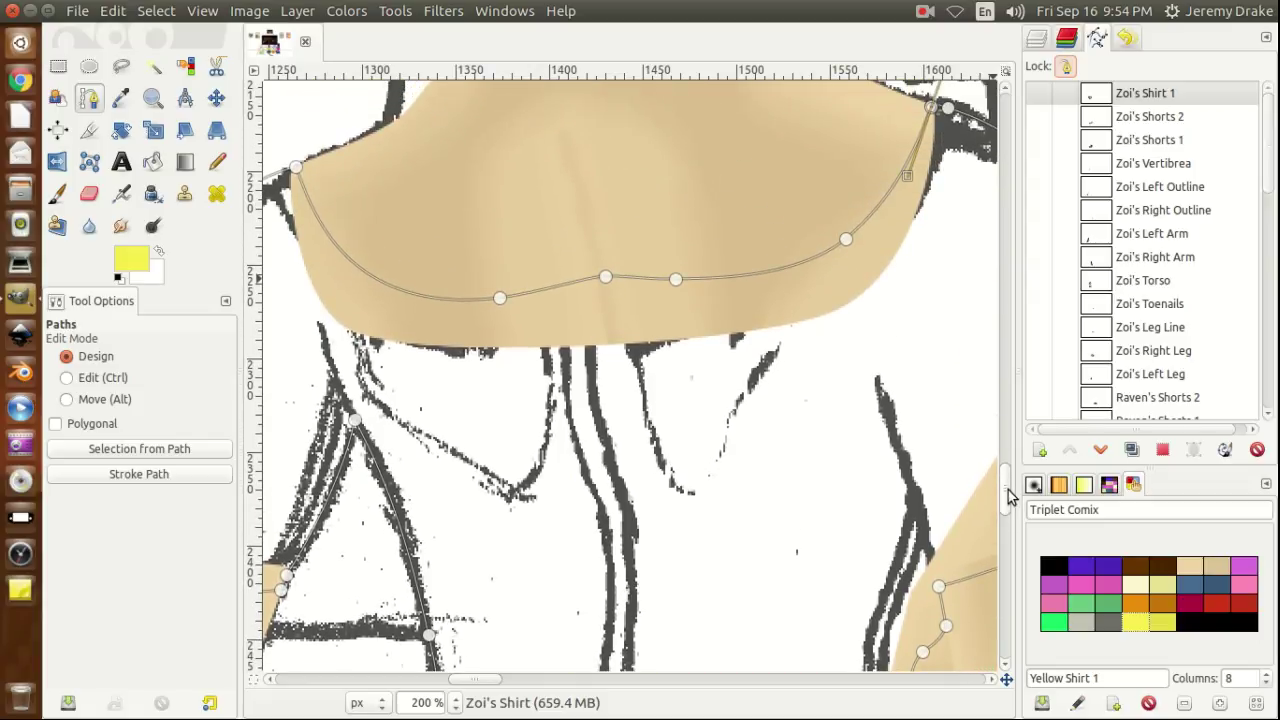
pyautogui.click(1039, 95)
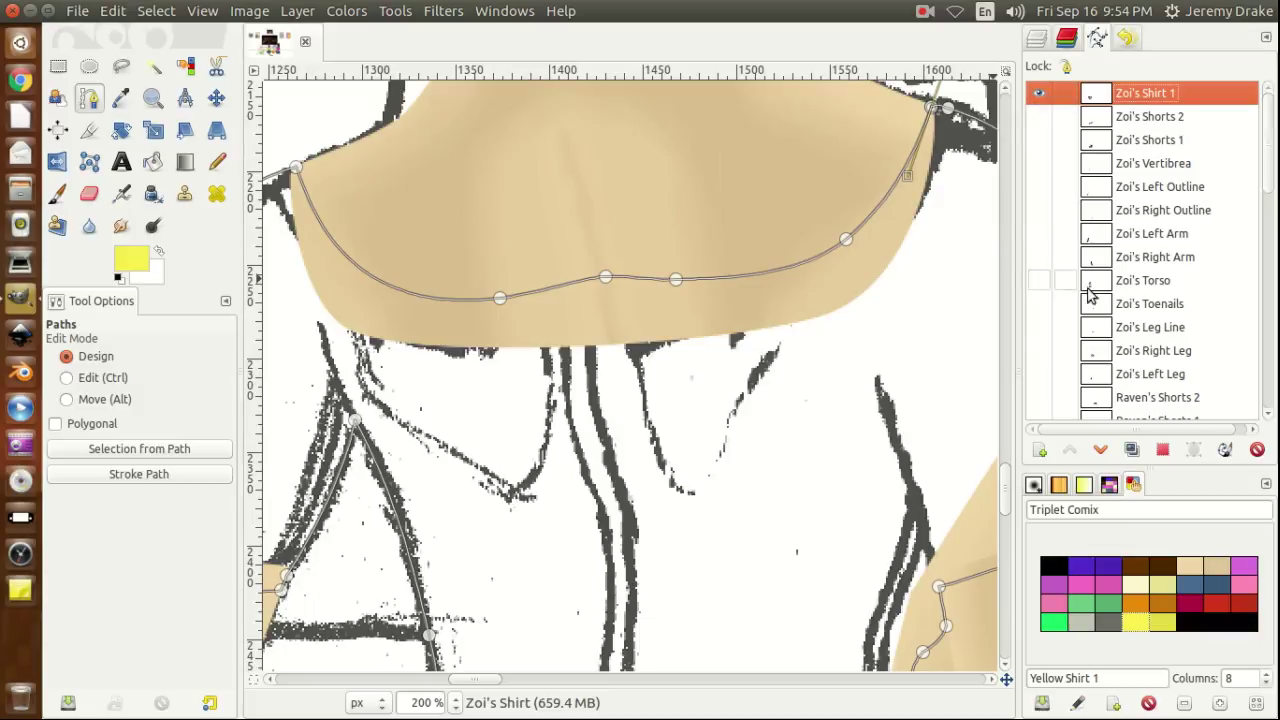
pyautogui.click(1163, 450)
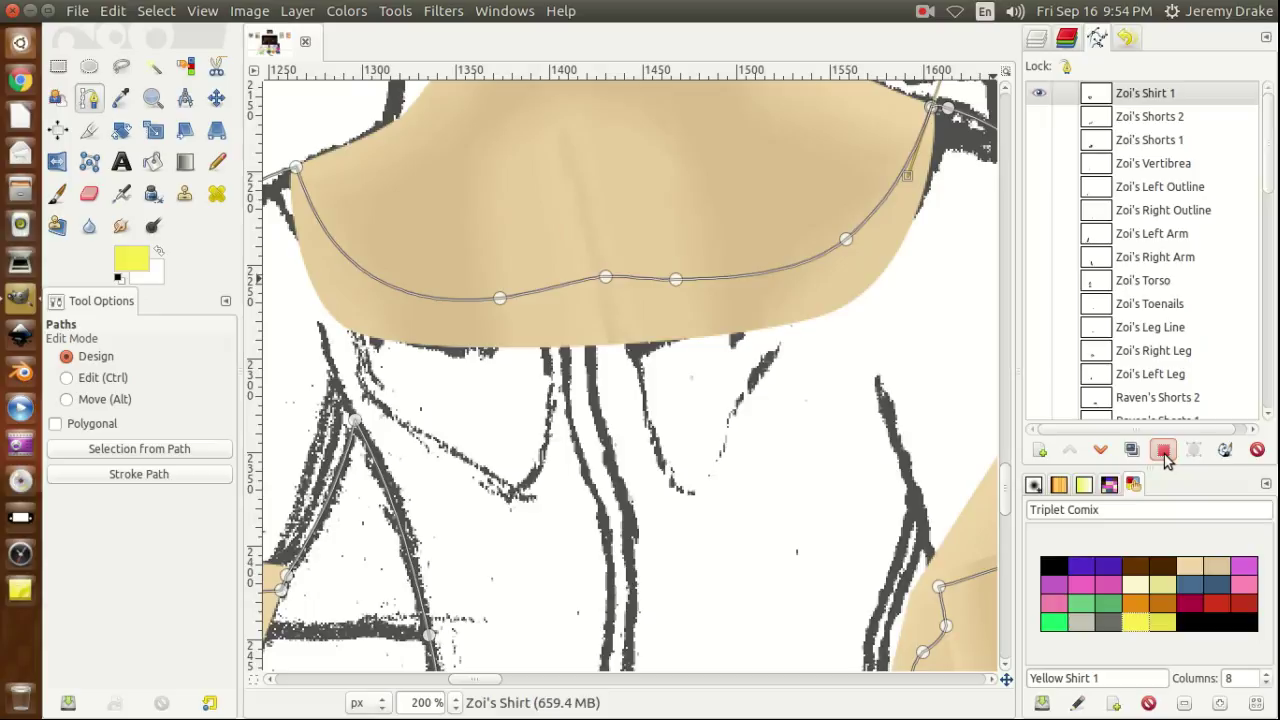
pyautogui.hotkey('ctrl', ',')
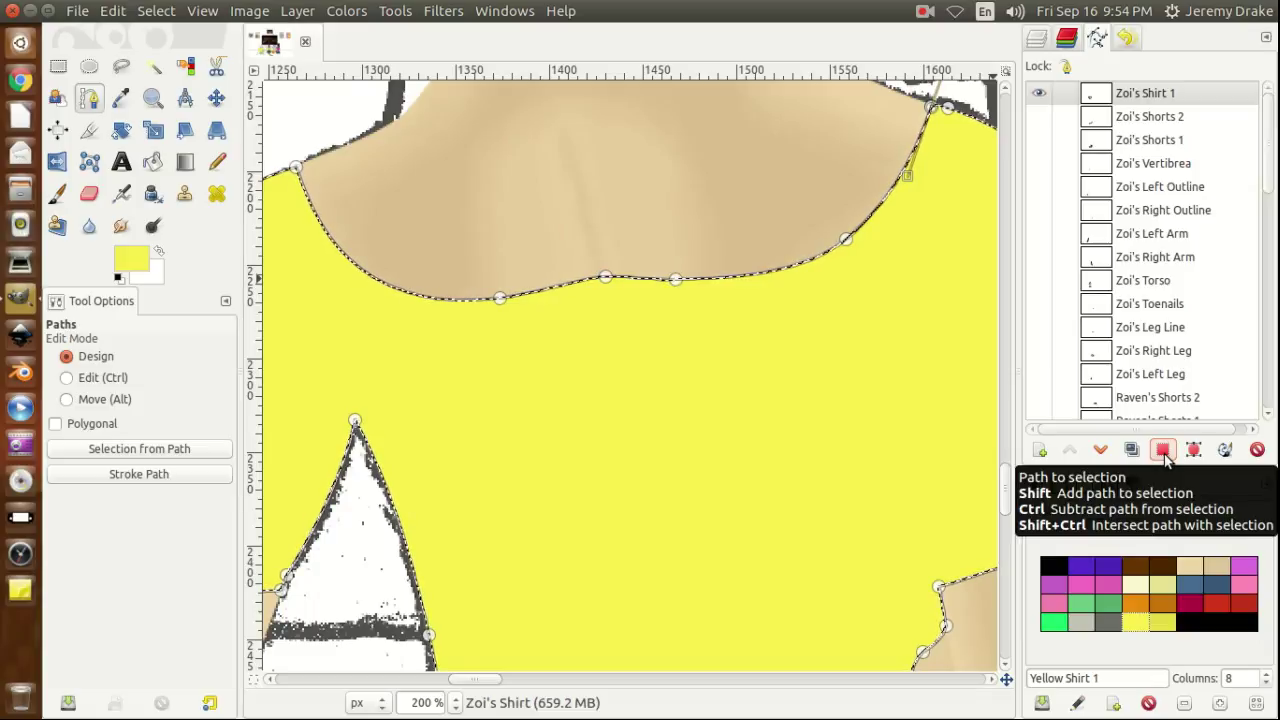
pyautogui.click(1164, 452)
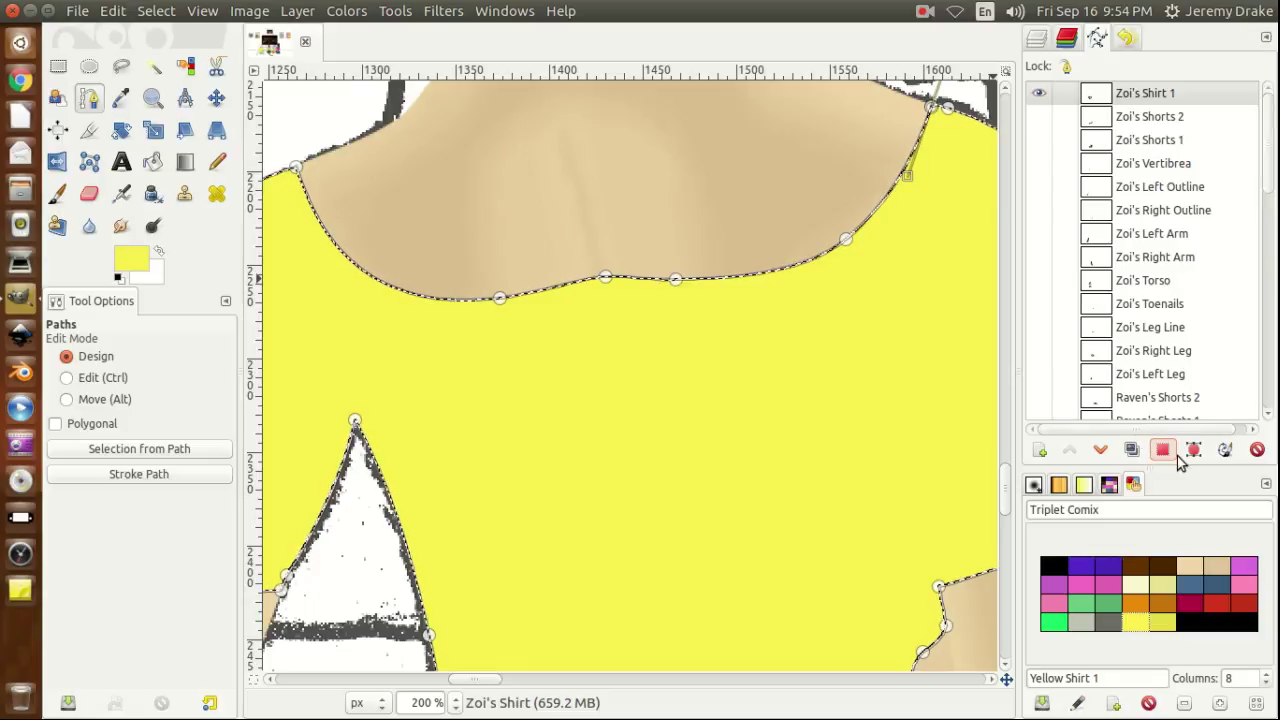
pyautogui.hotkey('ctrl', 'shift', 'a')
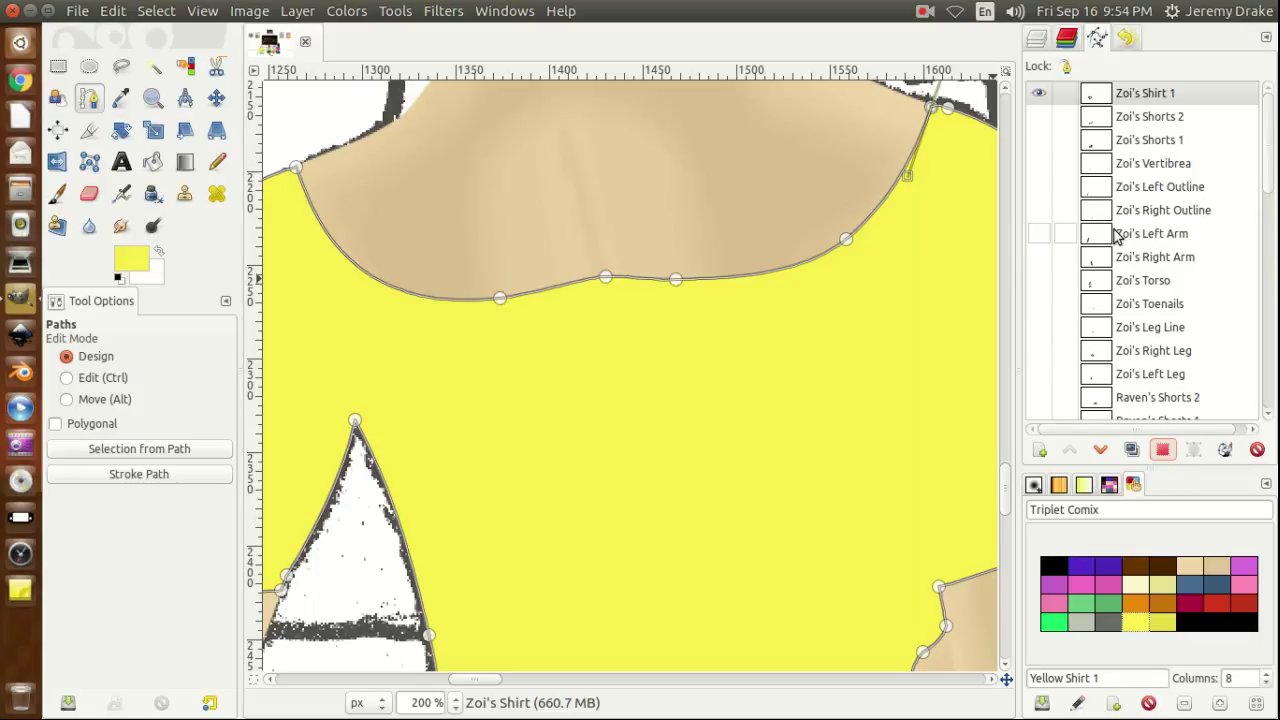
pyautogui.click(1038, 452)
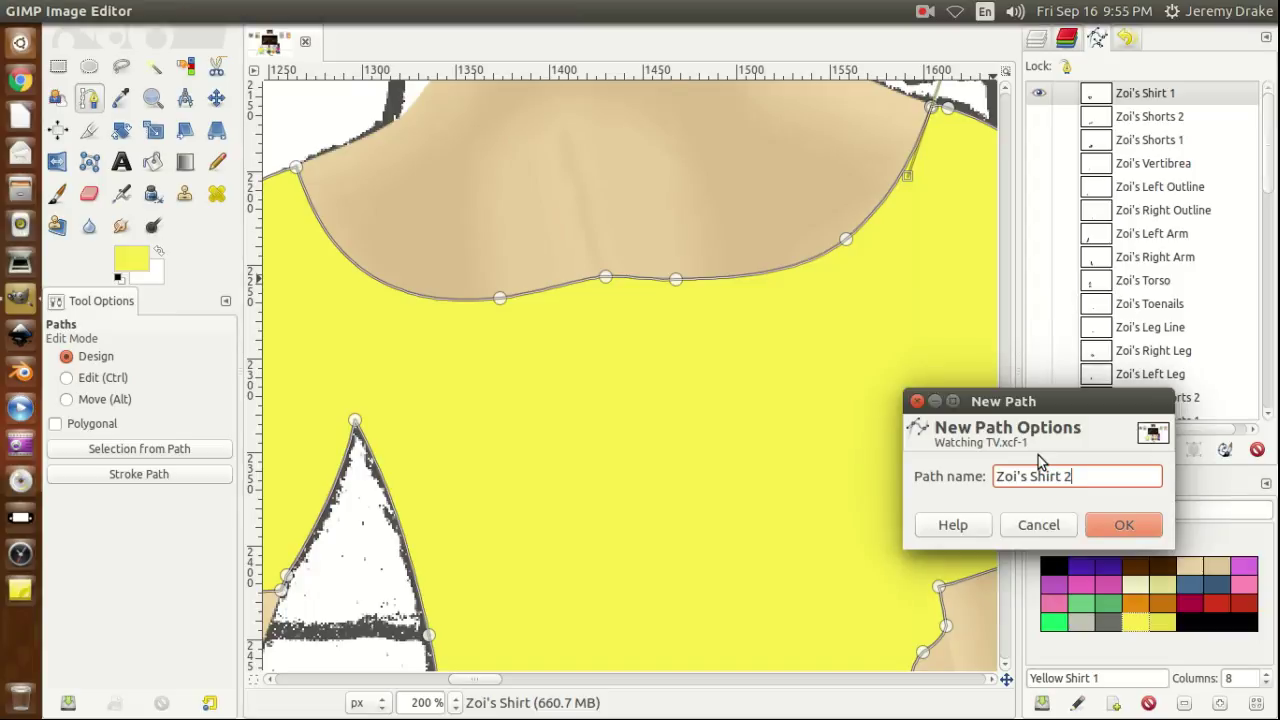
# Create the path Zoi's Shirt 2 and start it with two anchors at the triangle's tip.
pyautogui.press('Return')
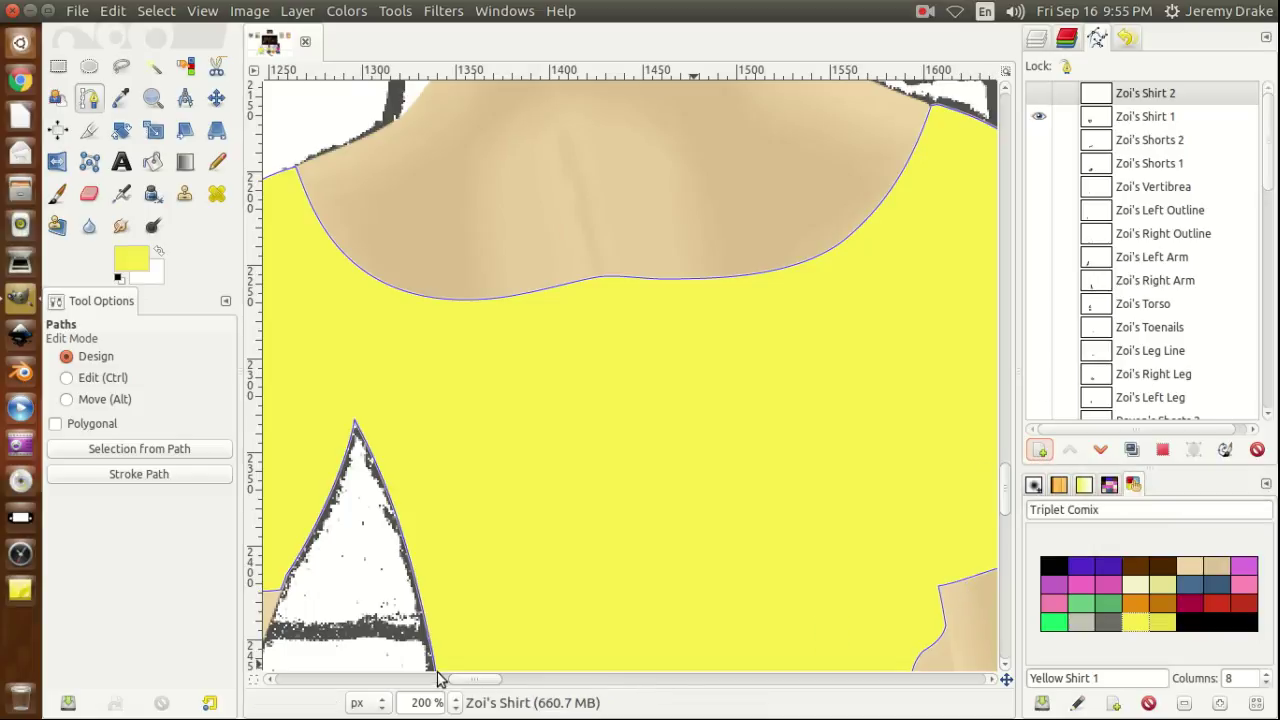
pyautogui.moveTo(478, 686); pyautogui.dragTo(460, 683)
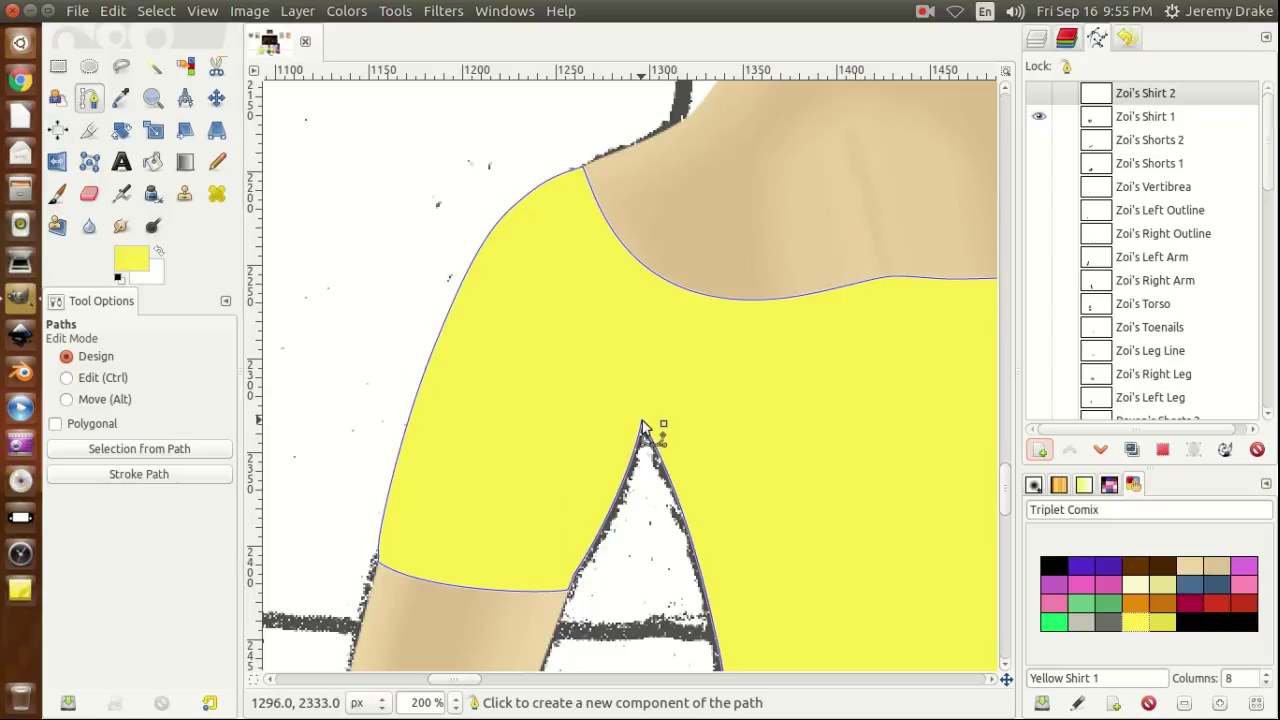
pyautogui.moveTo(642, 421); pyautogui.dragTo(635, 404)
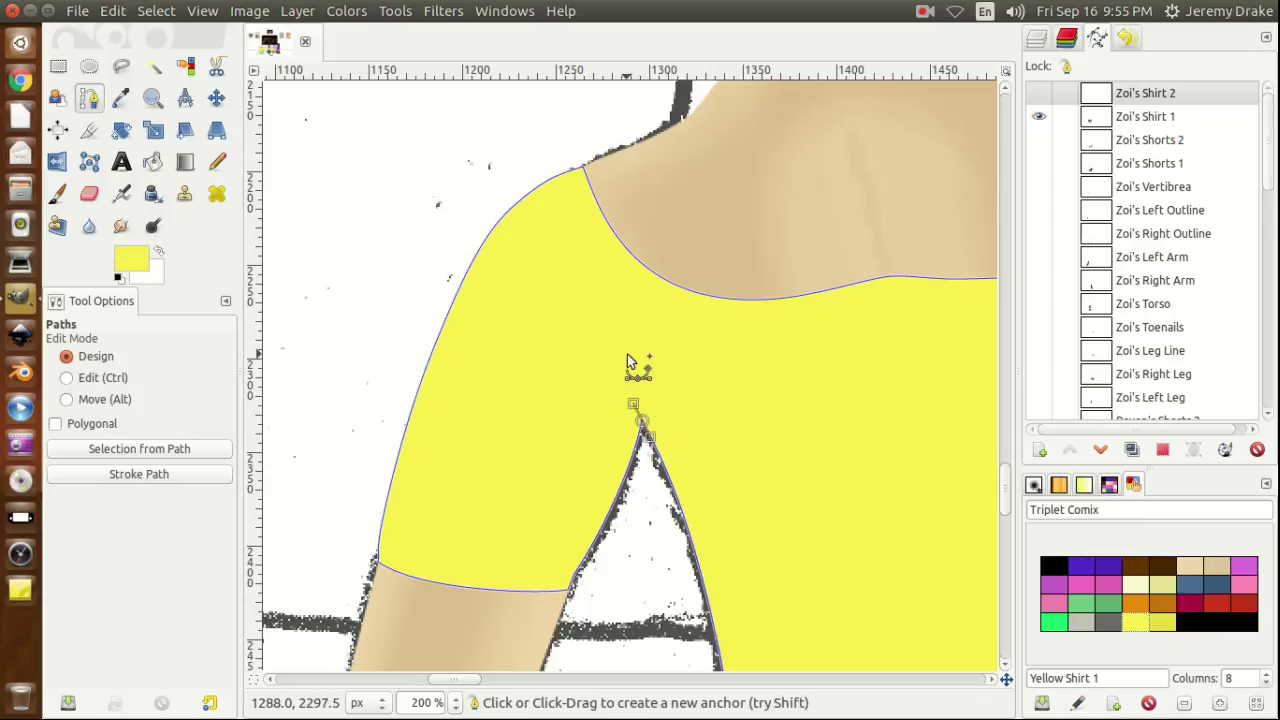
pyautogui.moveTo(624, 333); pyautogui.dragTo(620, 293)
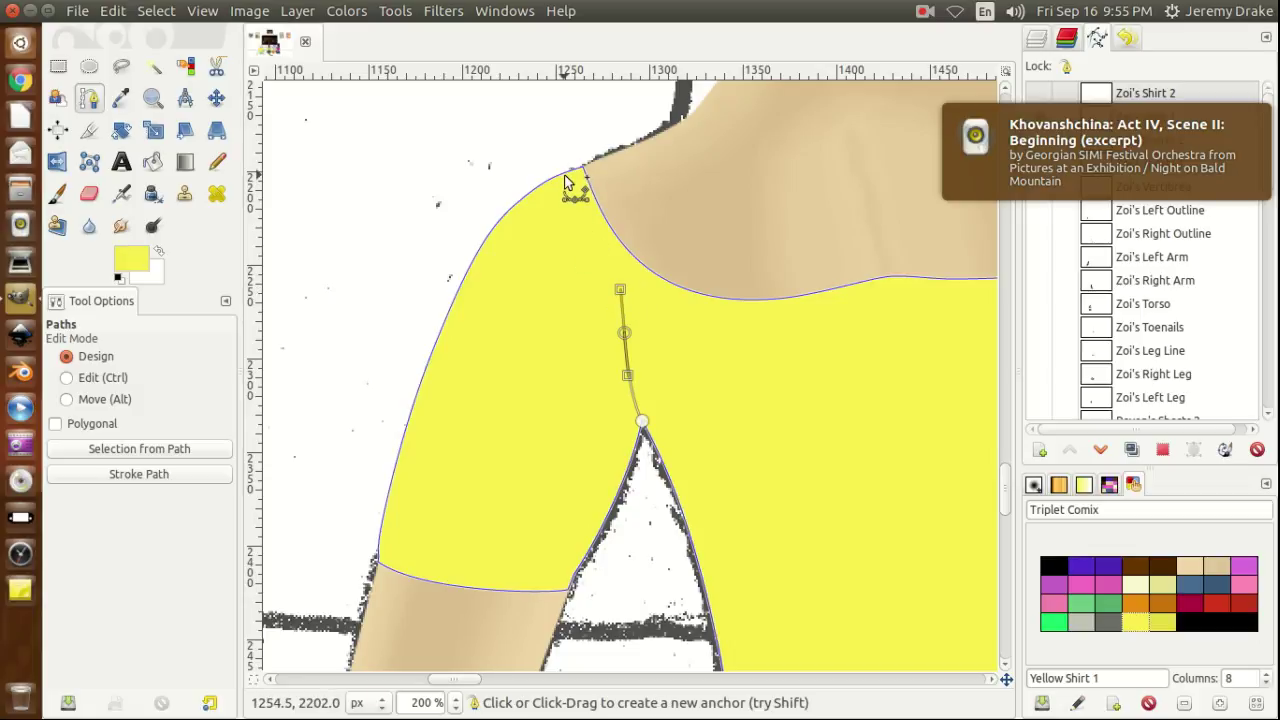
# Begin a separate path component at the shoulder and curve it along the neckline.
pyautogui.press('shift')
pyautogui.moveTo(565, 181); pyautogui.dragTo(586, 234)
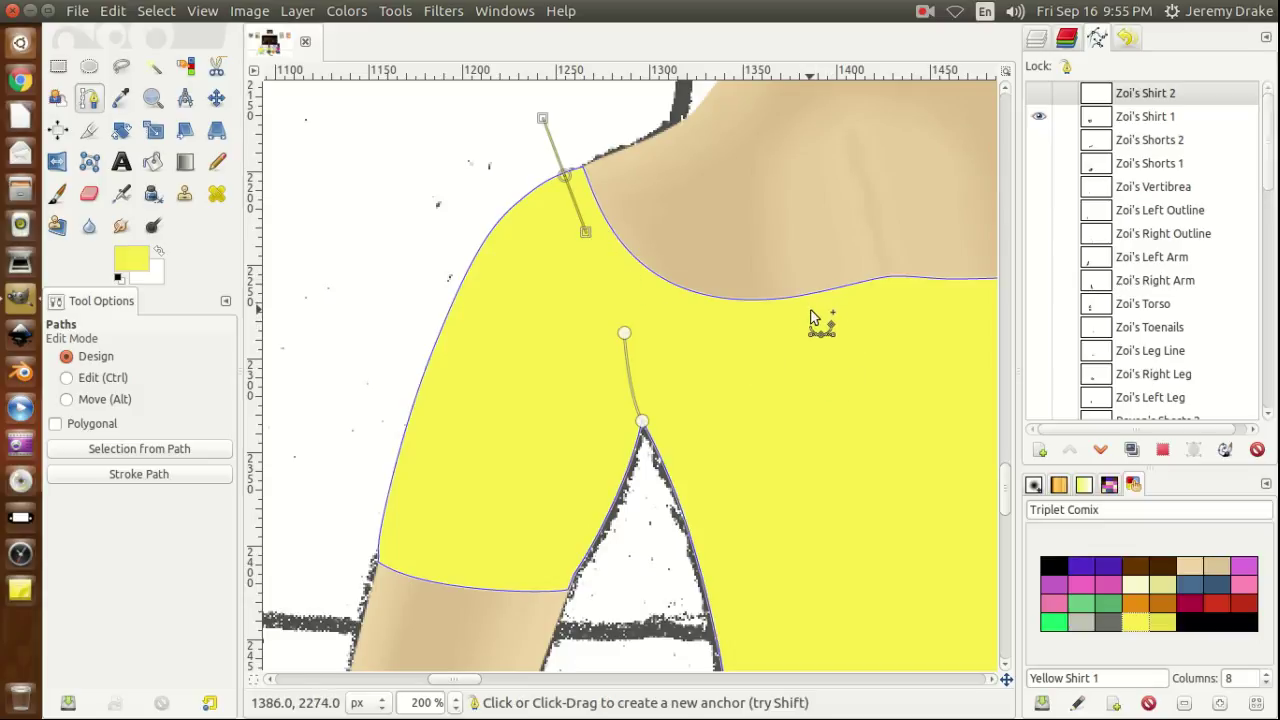
pyautogui.moveTo(810, 311); pyautogui.dragTo(855, 311)
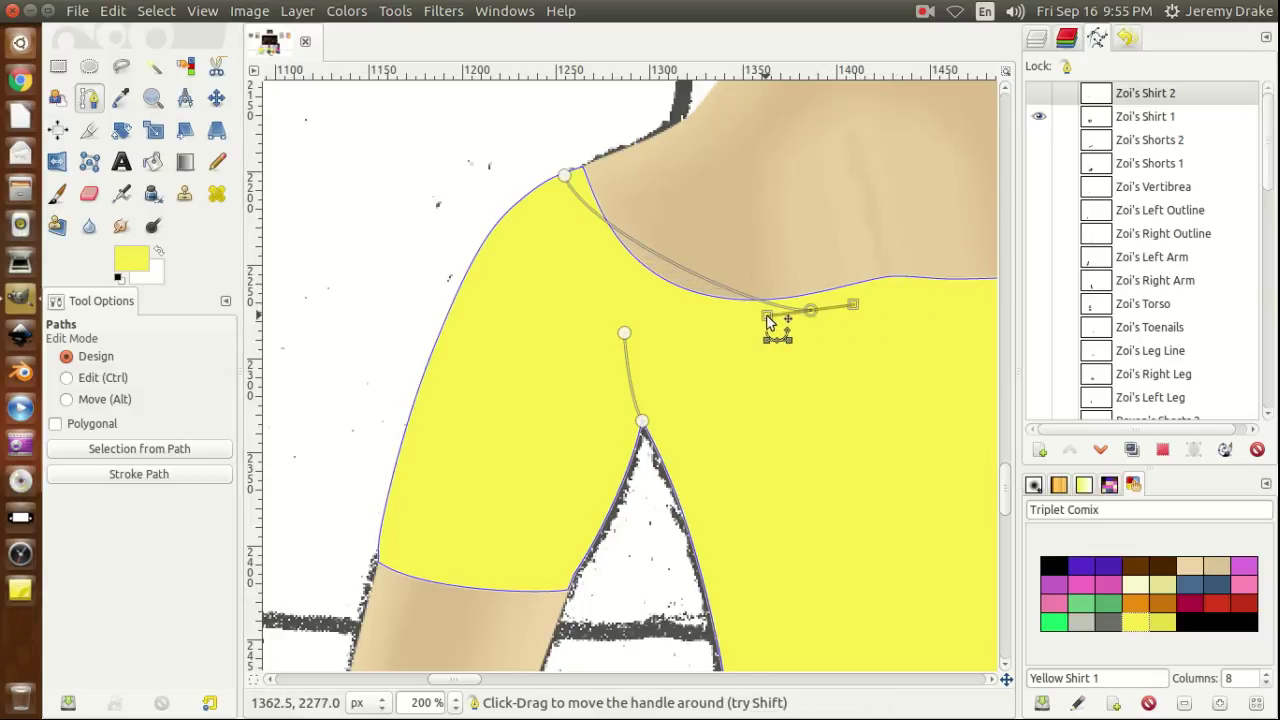
pyautogui.moveTo(768, 320); pyautogui.dragTo(637, 360)
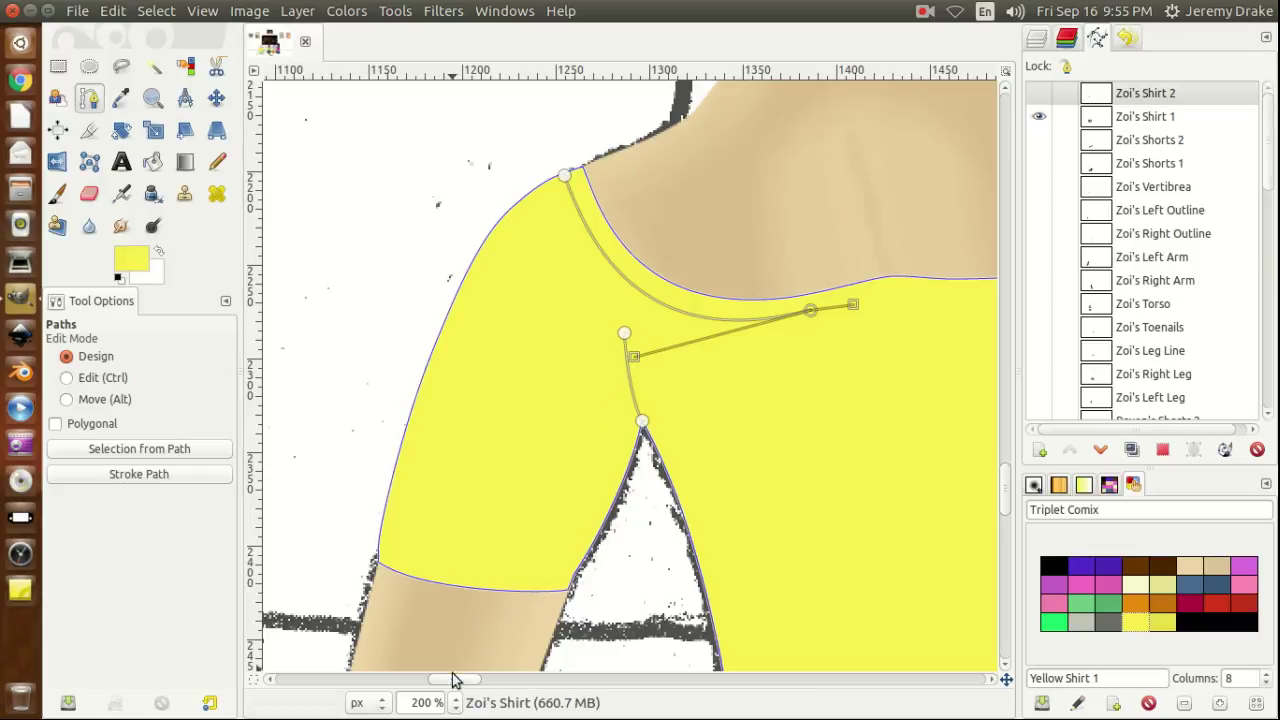
pyautogui.moveTo(458, 686); pyautogui.dragTo(487, 688)
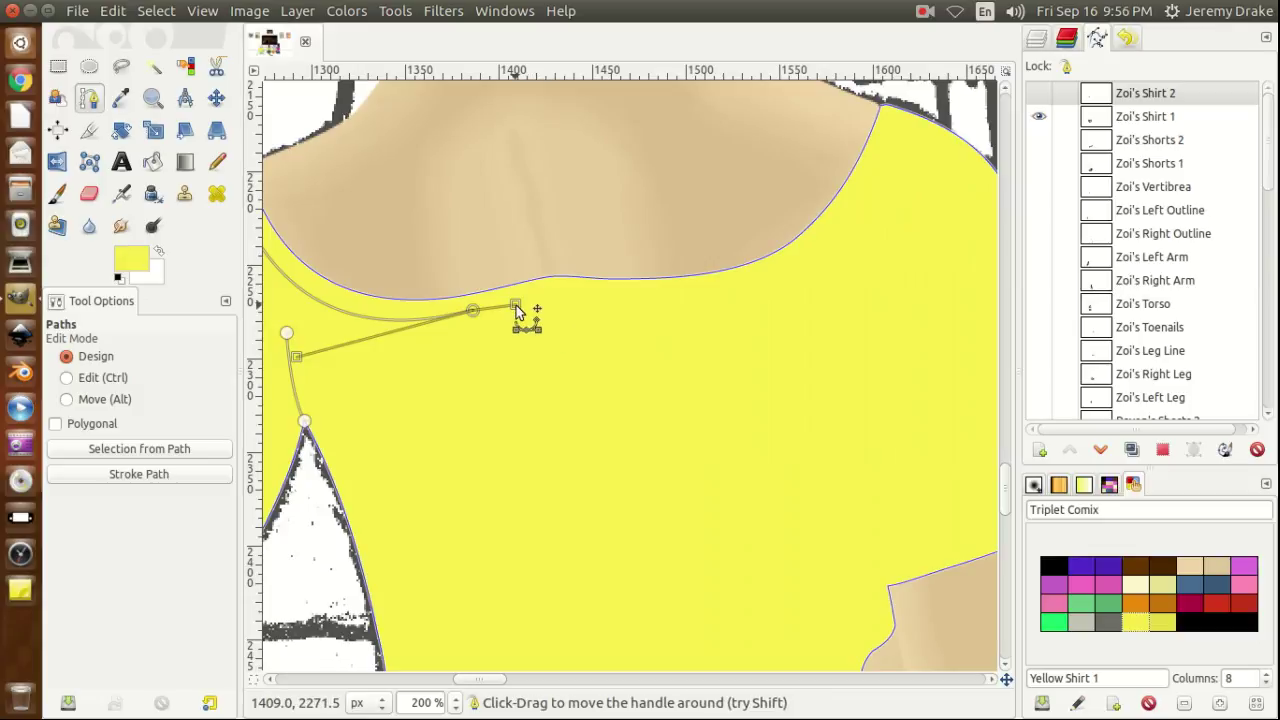
# Refine the neckline anchors' curves and add a curved anchor near the right shoulder.
pyautogui.moveTo(515, 305); pyautogui.dragTo(507, 303)
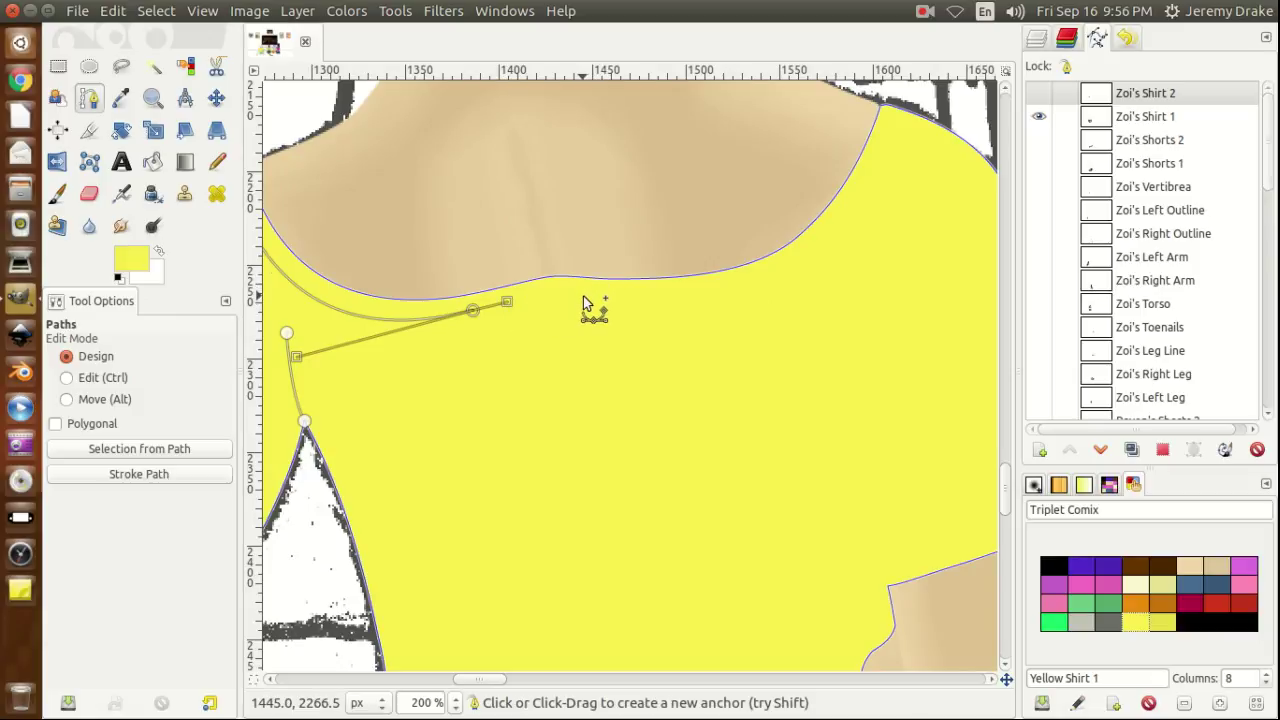
pyautogui.moveTo(585, 303); pyautogui.dragTo(616, 308)
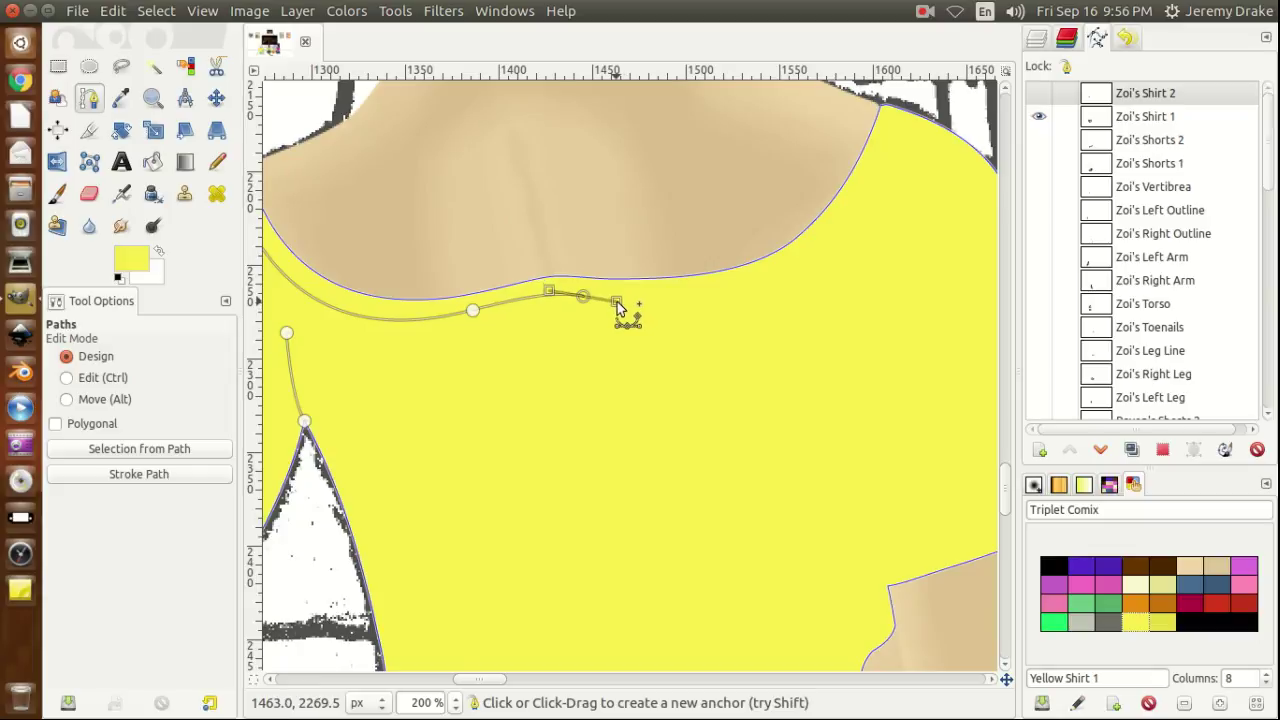
pyautogui.click(476, 318)
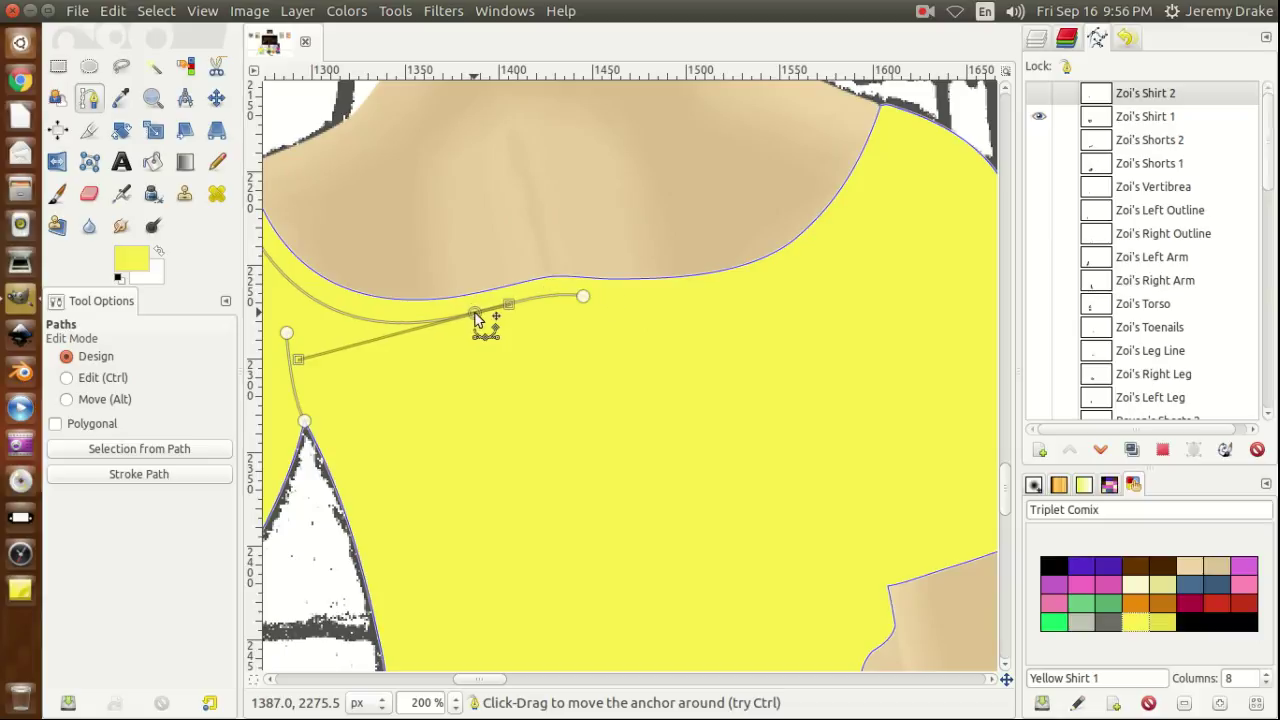
pyautogui.moveTo(476, 318); pyautogui.dragTo(478, 320)
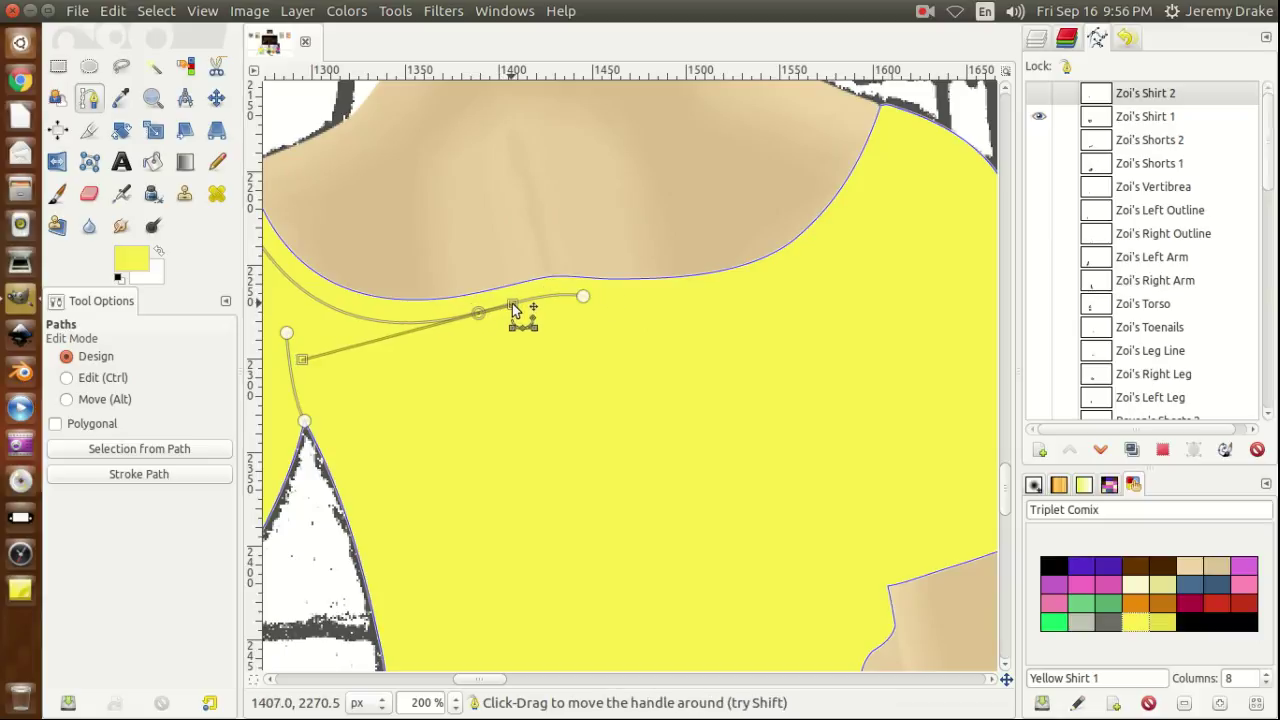
pyautogui.moveTo(512, 303); pyautogui.dragTo(541, 297)
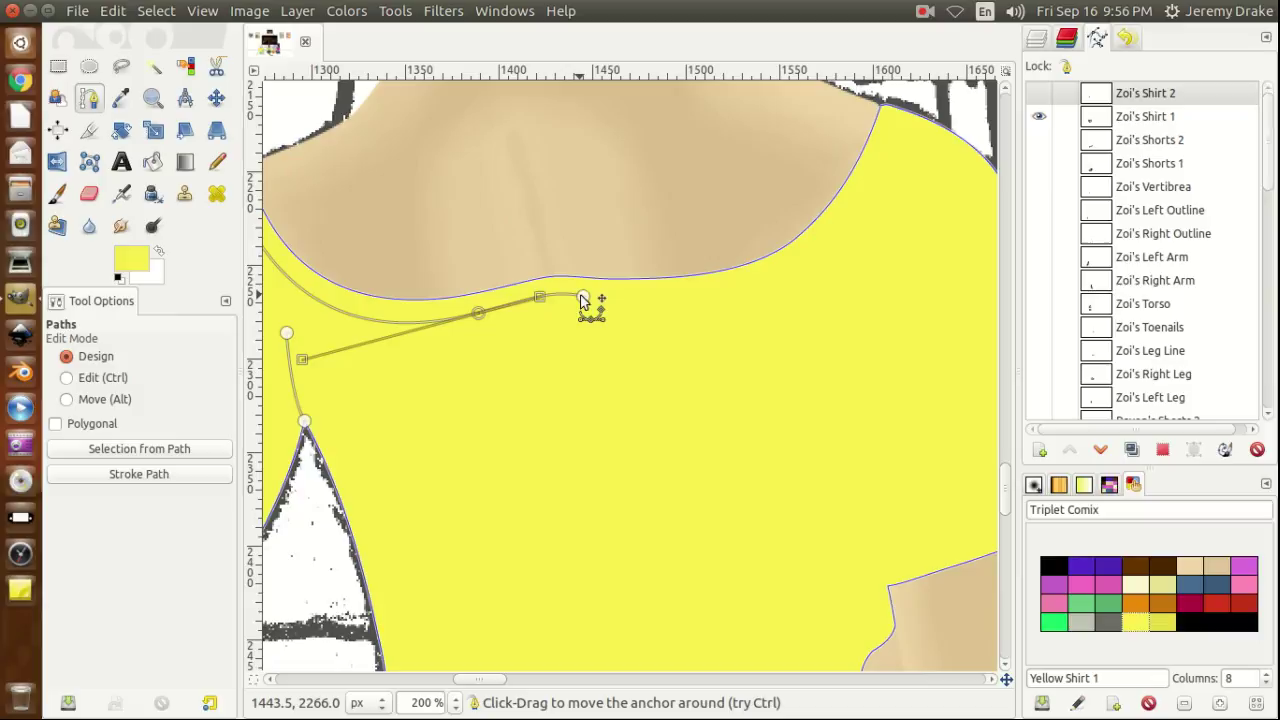
pyautogui.click(585, 302)
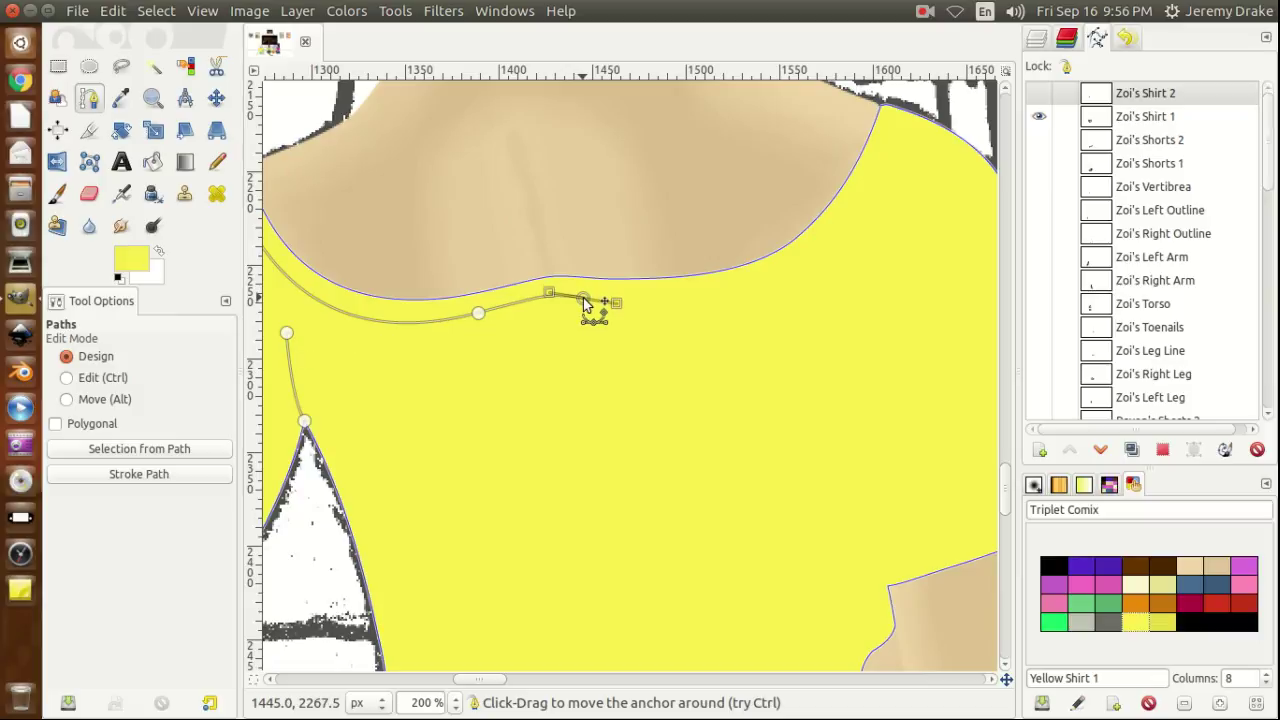
pyautogui.moveTo(551, 297); pyautogui.dragTo(552, 297)
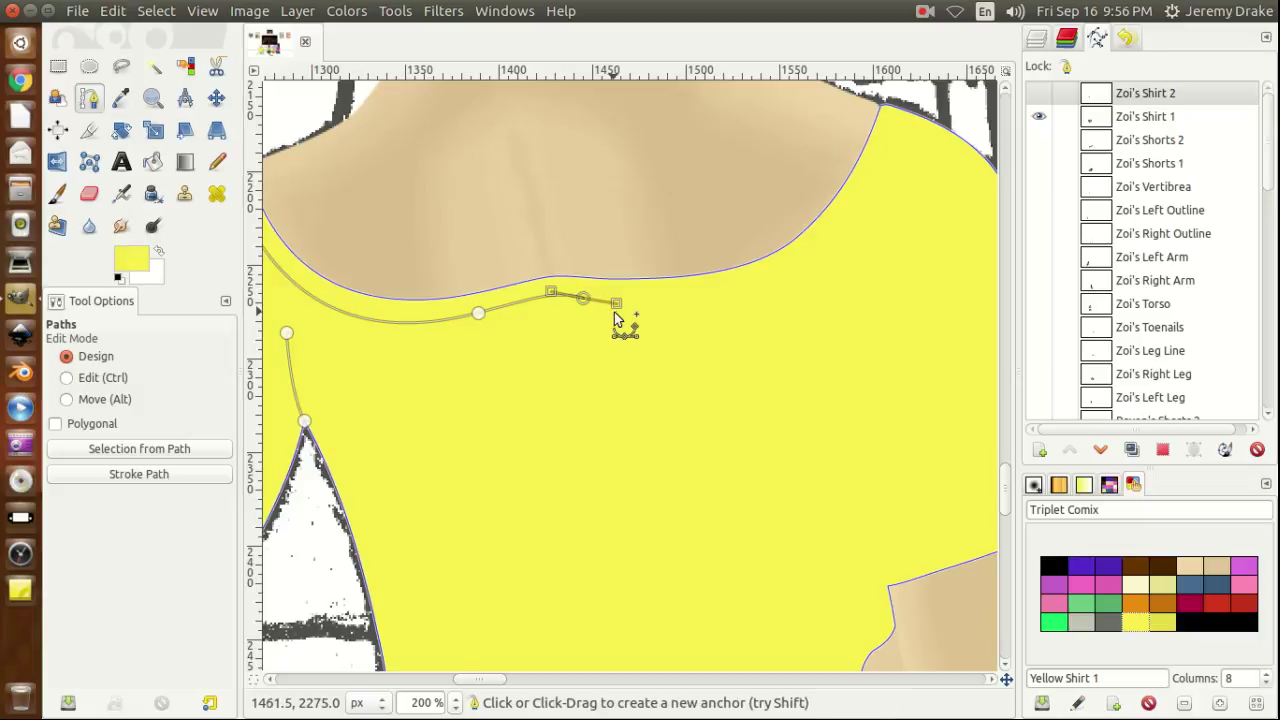
pyautogui.moveTo(586, 306); pyautogui.dragTo(588, 307)
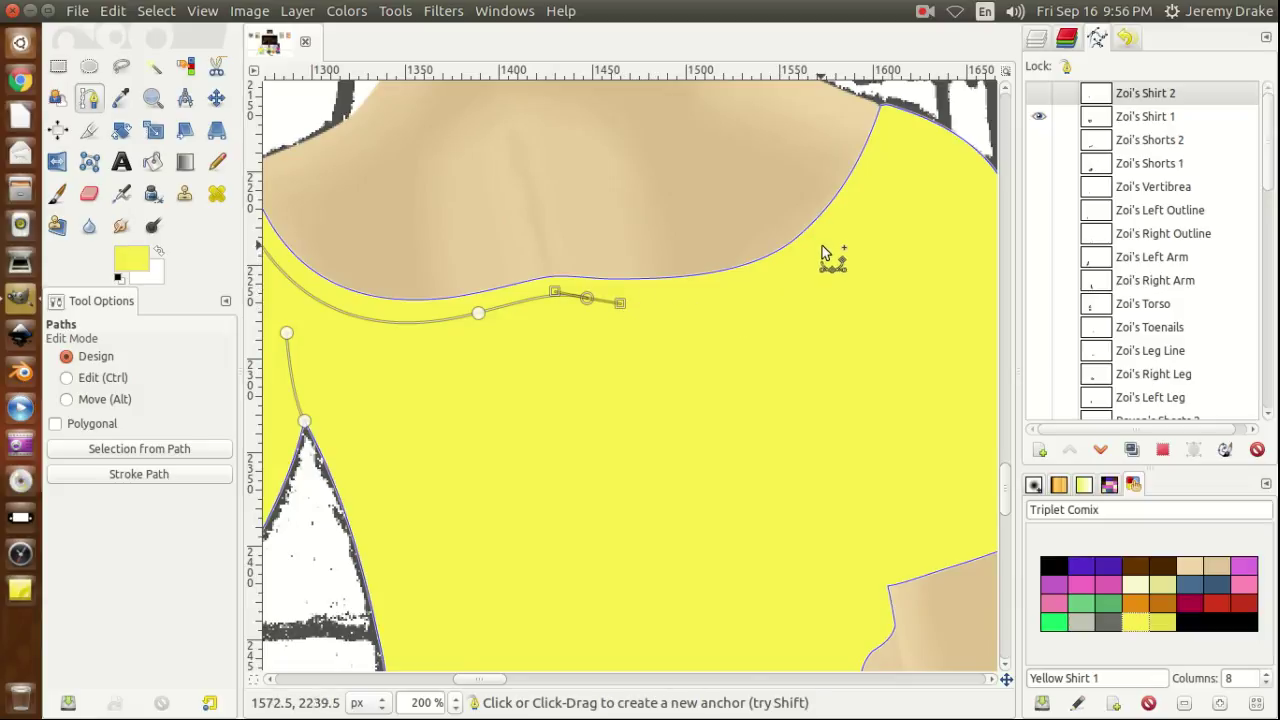
pyautogui.moveTo(822, 245); pyautogui.dragTo(887, 178)
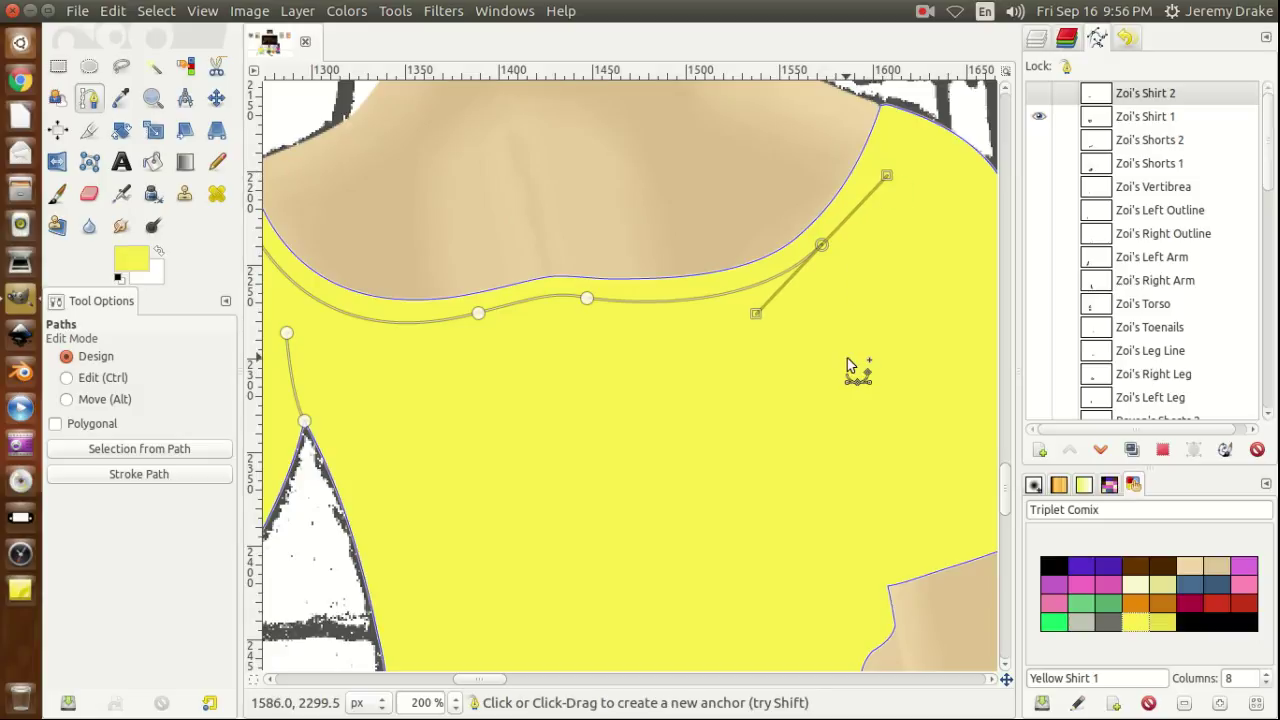
pyautogui.moveTo(472, 688); pyautogui.dragTo(490, 688)
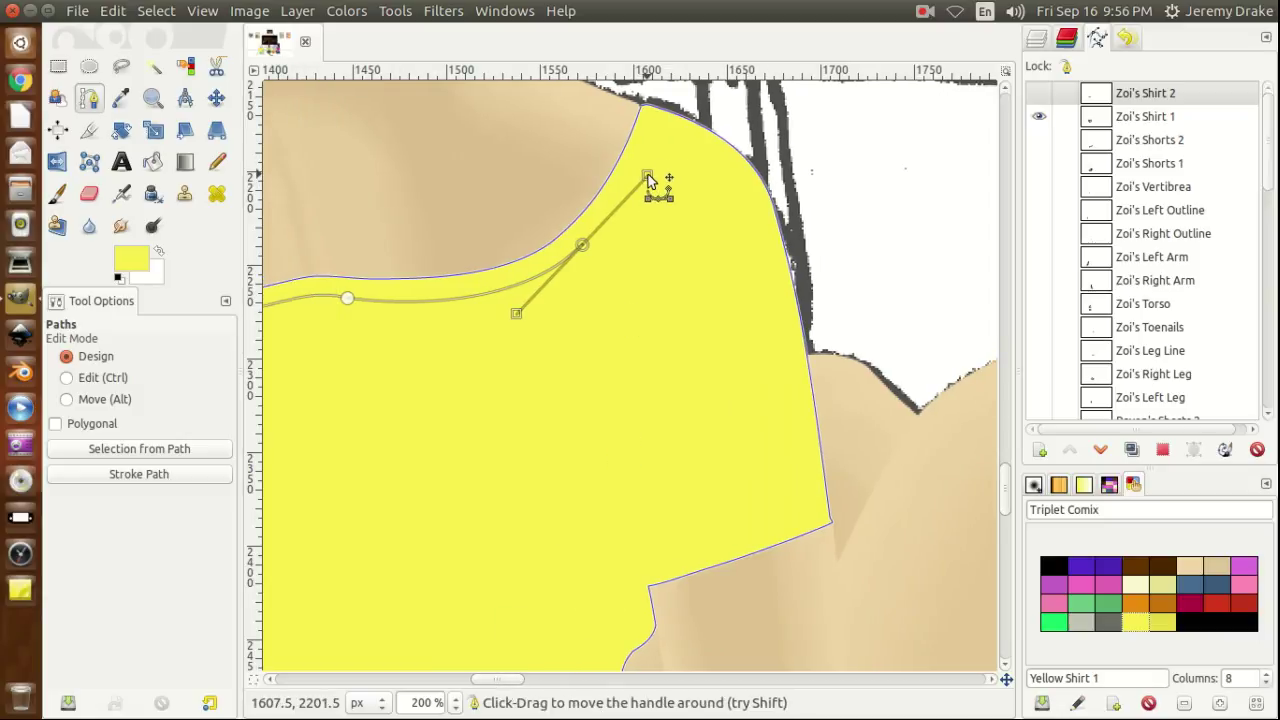
# Soften the neckline curve and add an anchor at the top of the right shoulder.
pyautogui.moveTo(648, 179); pyautogui.dragTo(613, 222)
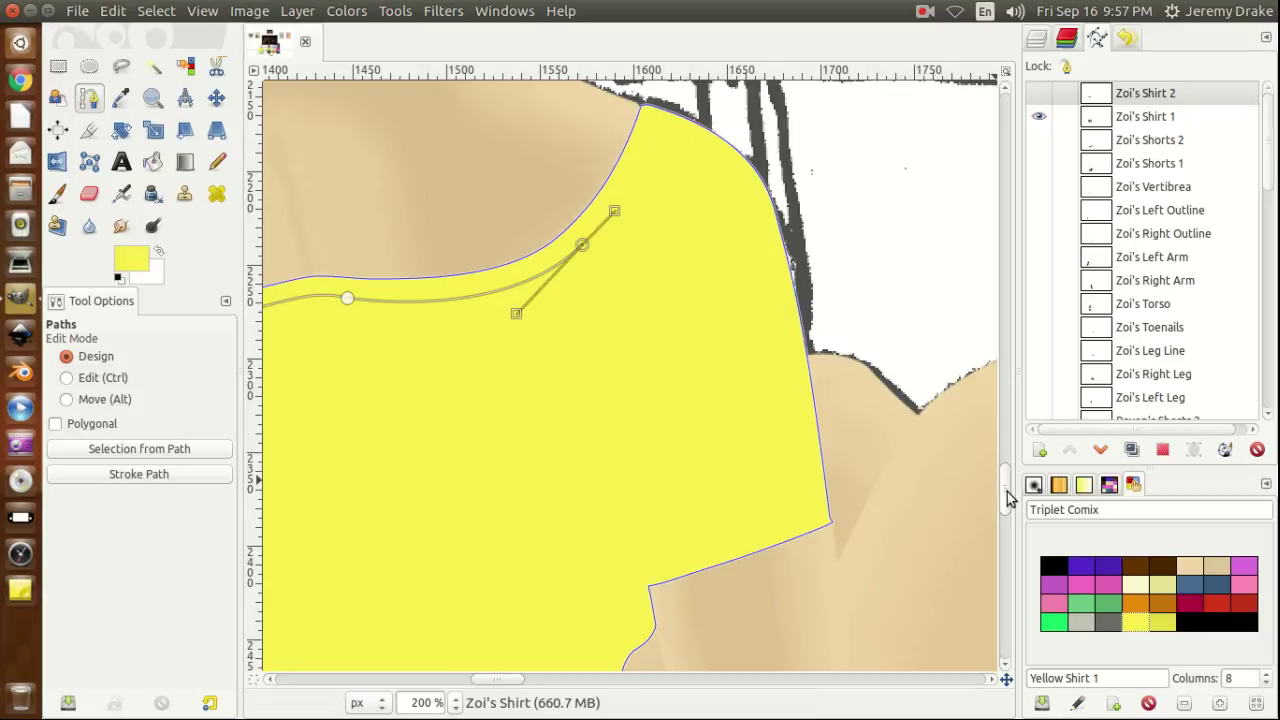
pyautogui.moveTo(1008, 497); pyautogui.dragTo(1008, 481)
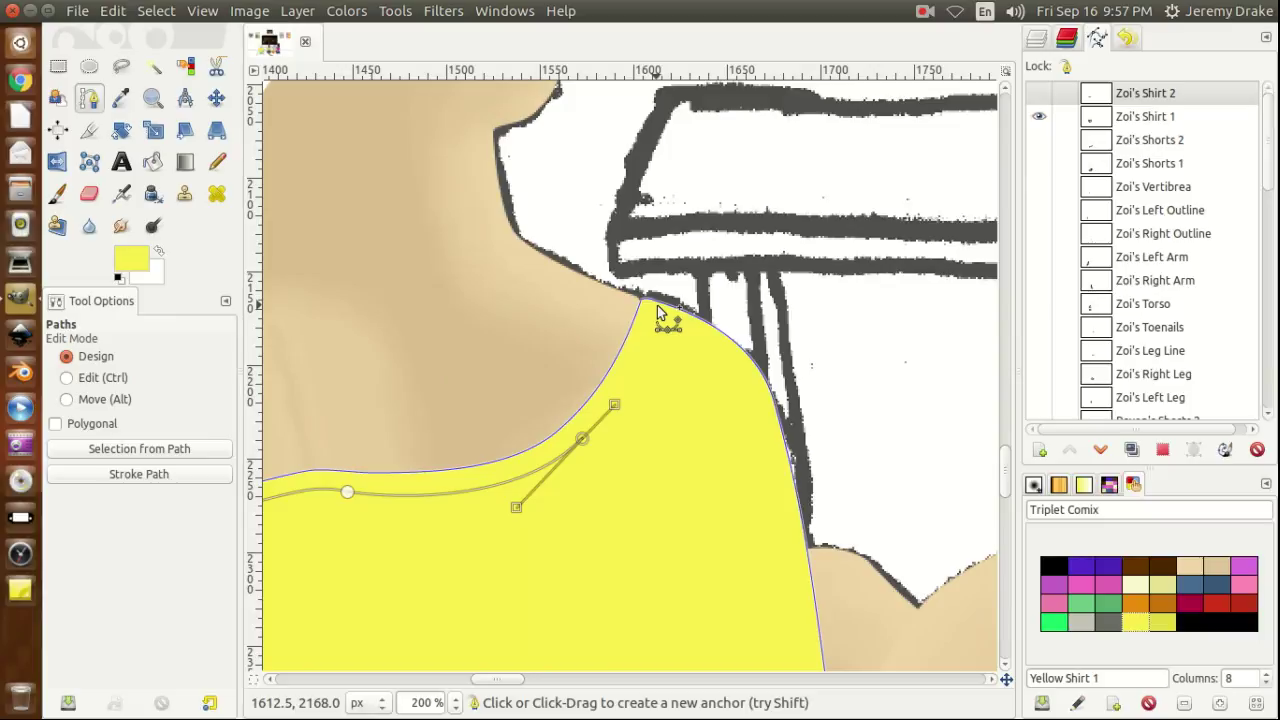
pyautogui.moveTo(659, 308); pyautogui.dragTo(668, 253)
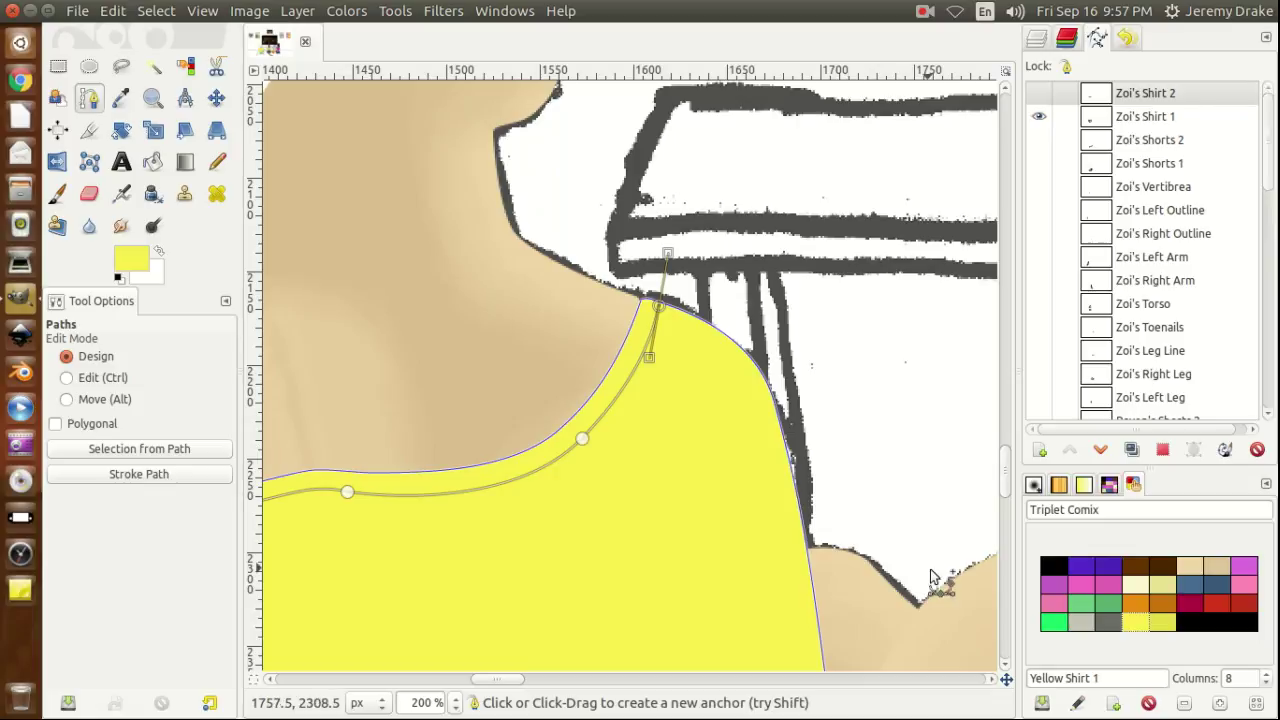
pyautogui.moveTo(1006, 478); pyautogui.dragTo(1006, 508)
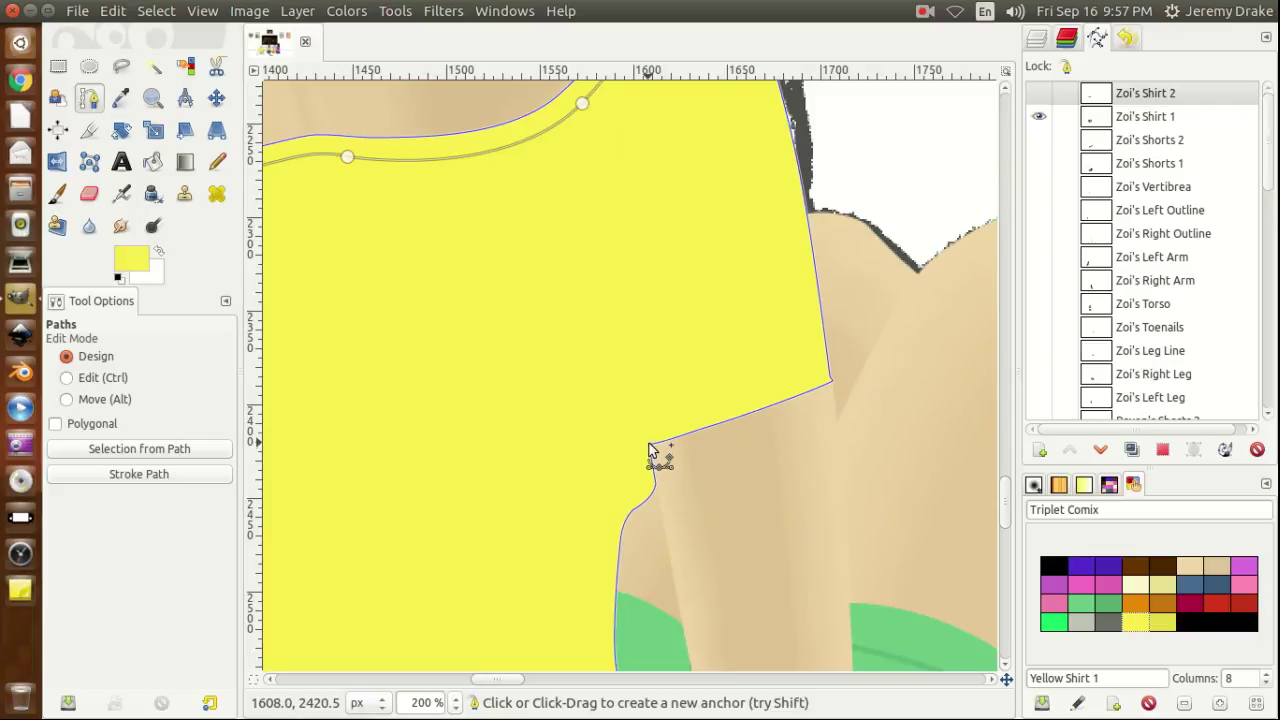
# Start a new path component at the sleeve's lower inner corner and trace anchors up the seam.
pyautogui.press('shift')
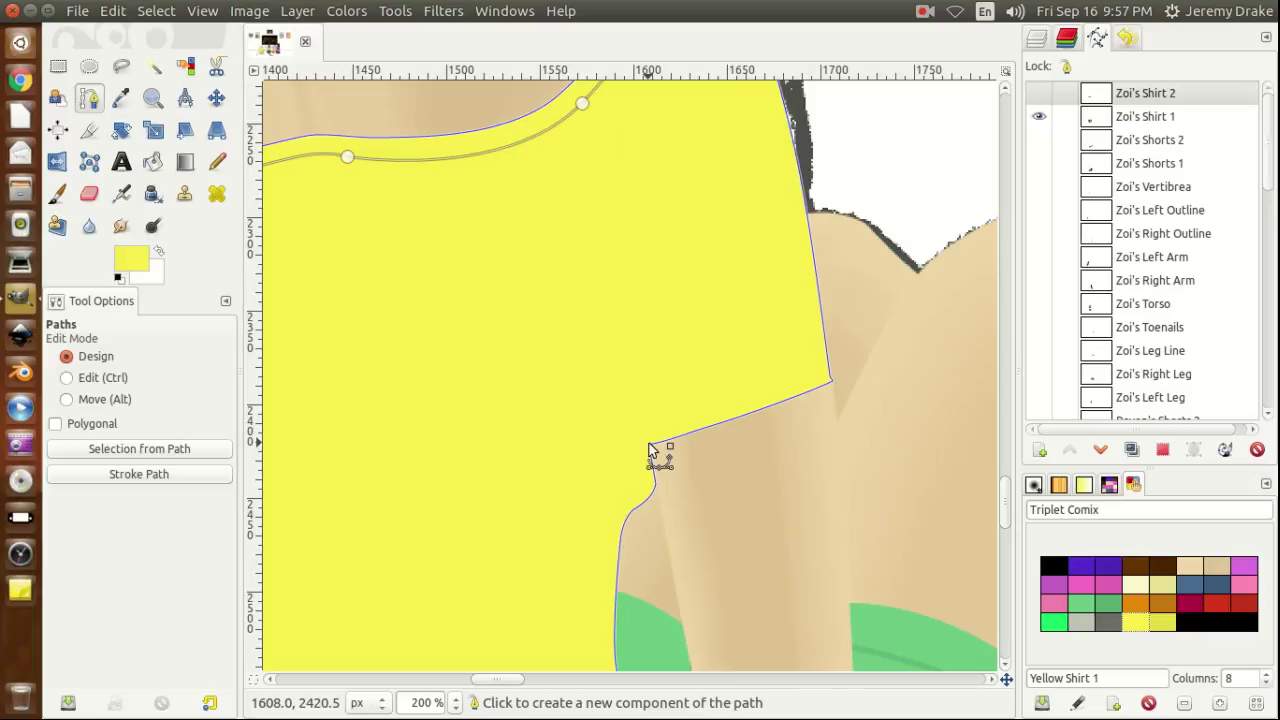
pyautogui.moveTo(648, 443); pyautogui.dragTo(643, 418)
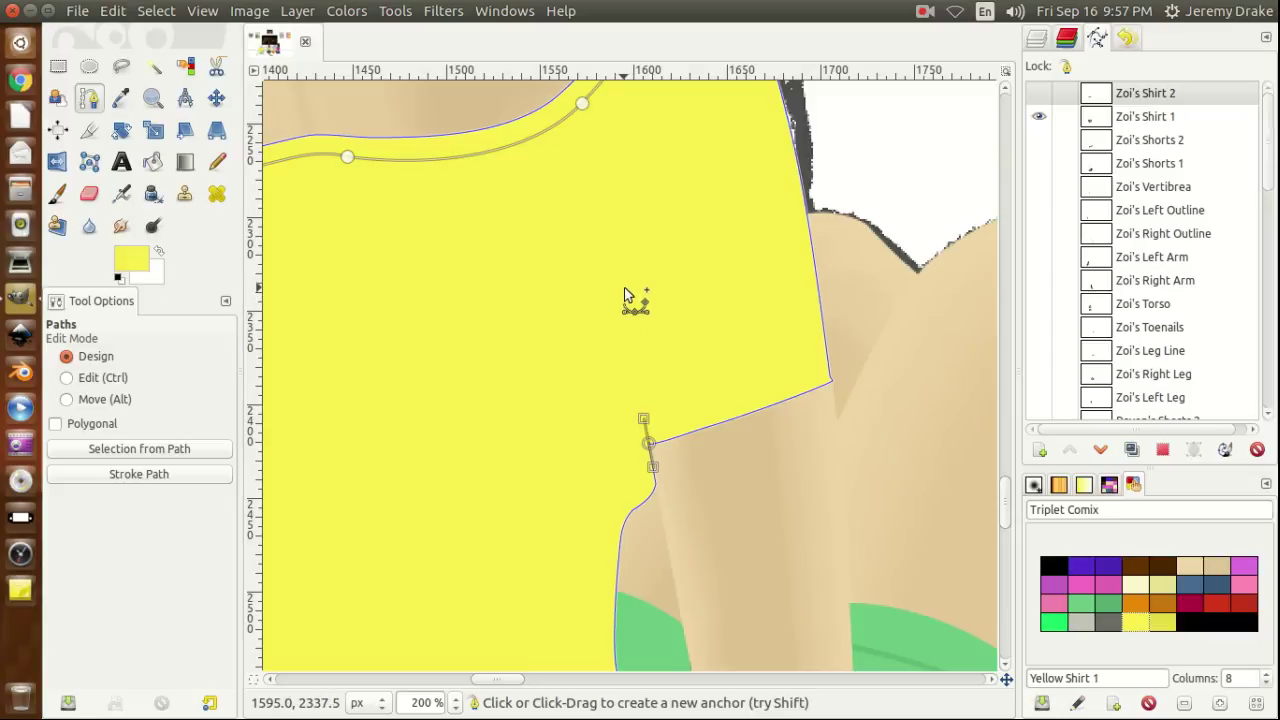
pyautogui.moveTo(625, 291); pyautogui.dragTo(622, 255)
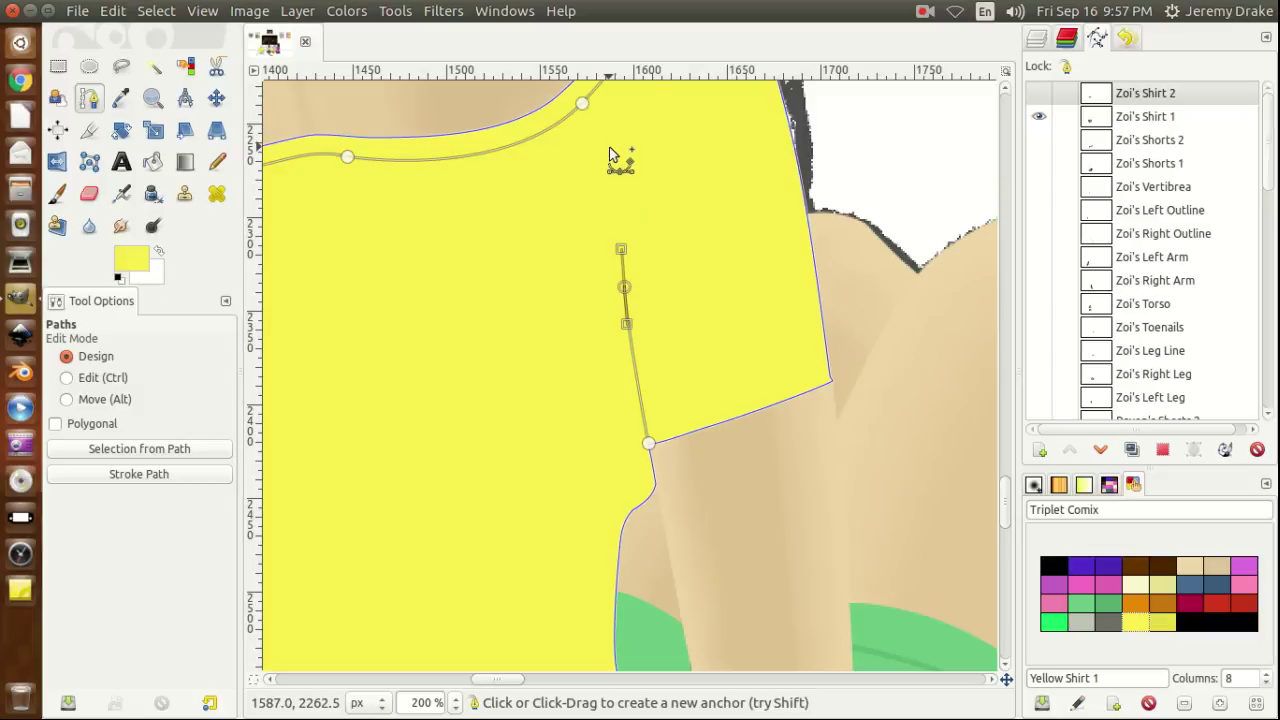
pyautogui.moveTo(610, 148); pyautogui.dragTo(603, 118)
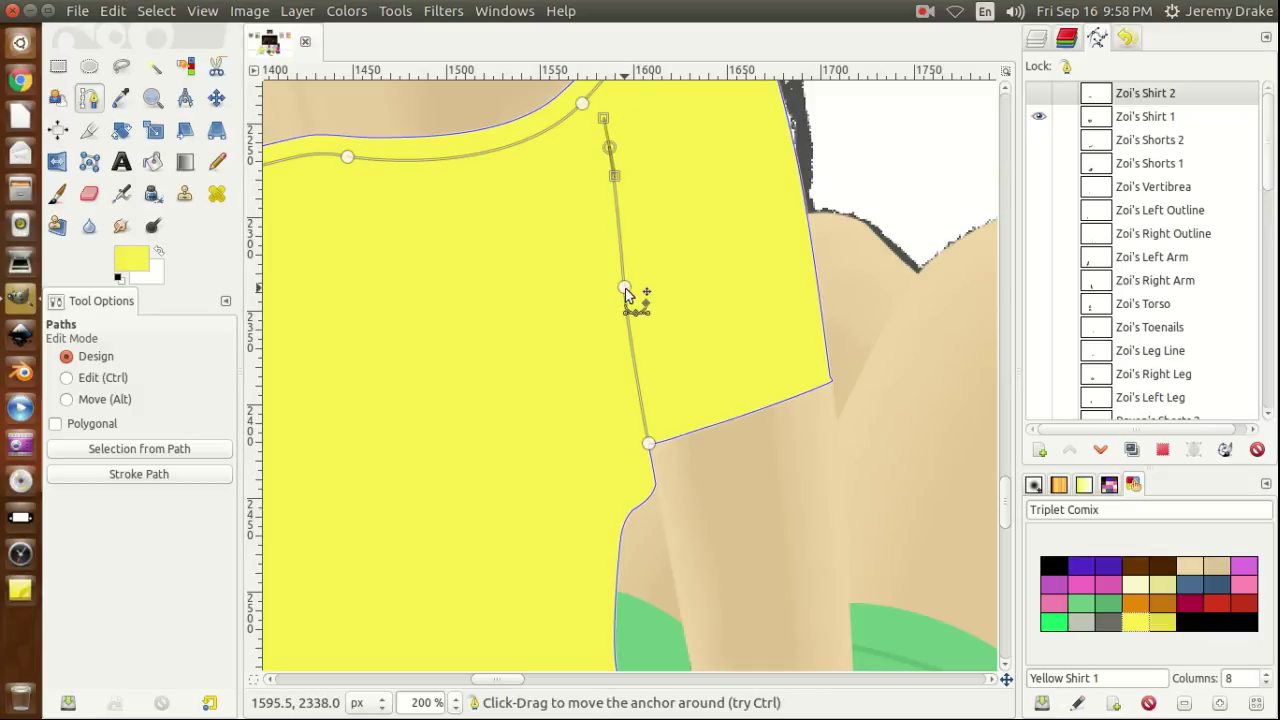
# Reposition the middle and upper seam anchors and handles to shape the seam curve.
pyautogui.moveTo(624, 289); pyautogui.dragTo(610, 222)
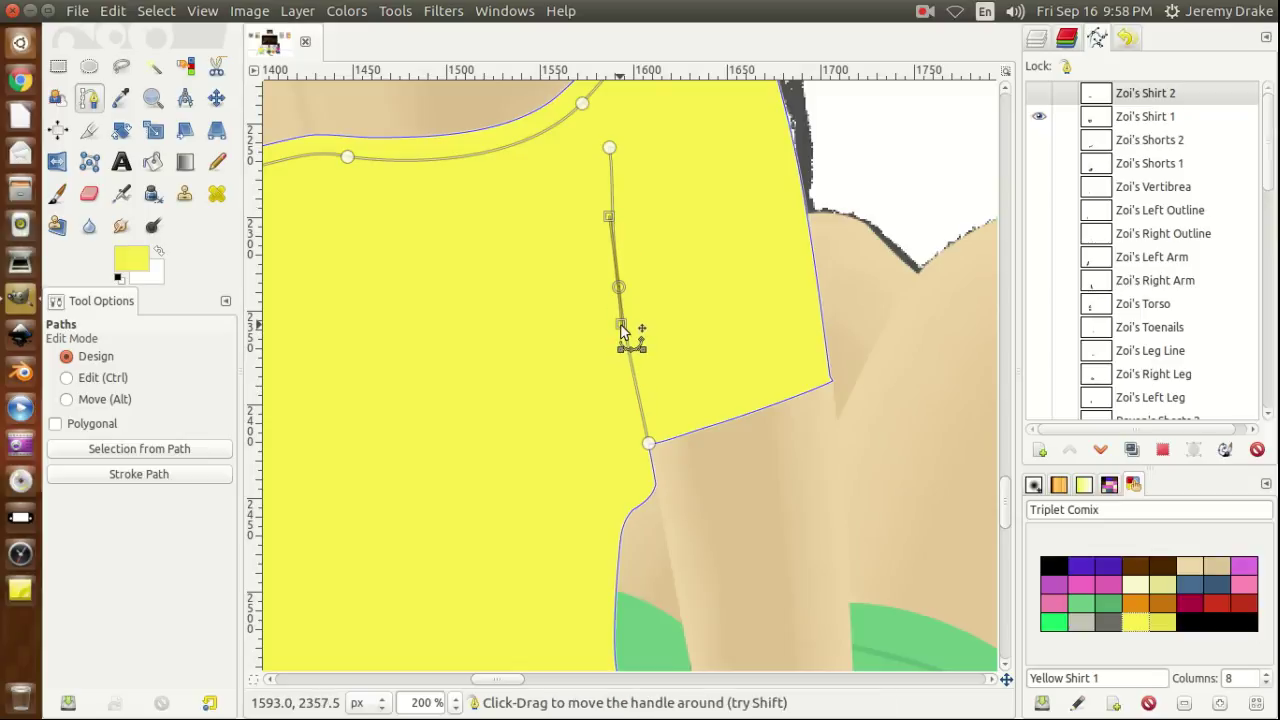
pyautogui.moveTo(620, 336); pyautogui.dragTo(621, 362)
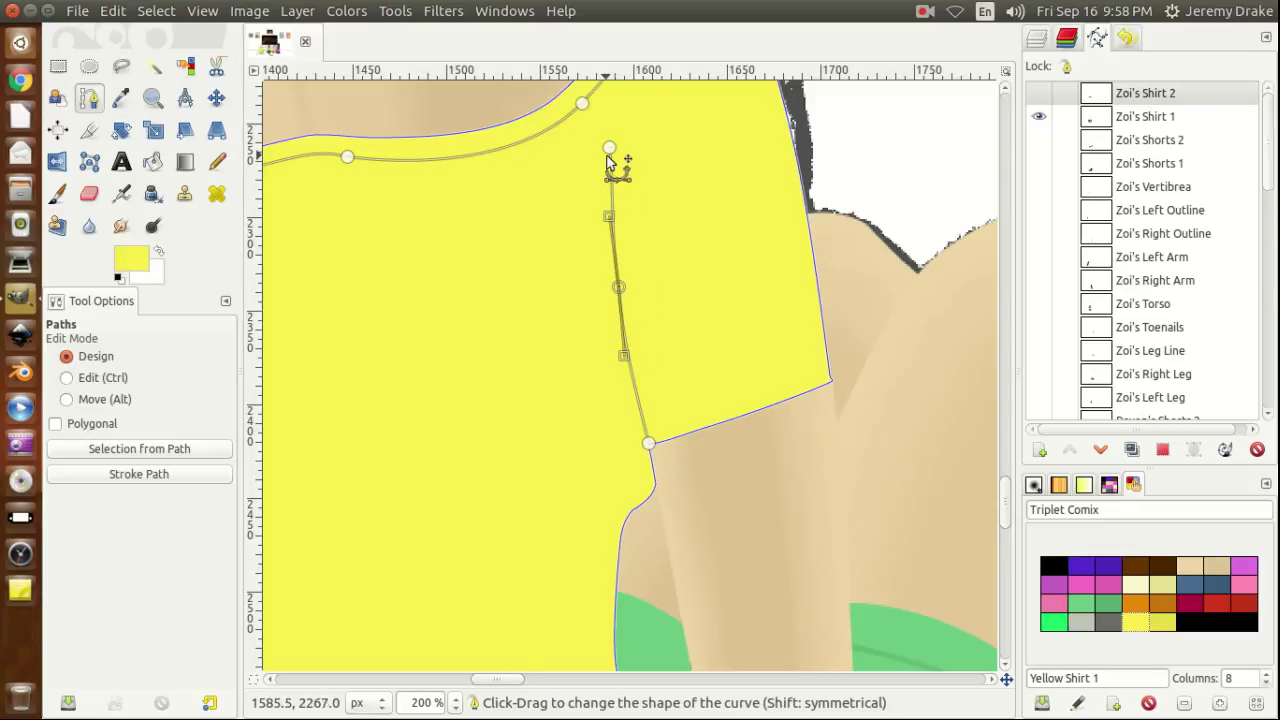
pyautogui.moveTo(610, 148); pyautogui.dragTo(606, 178)
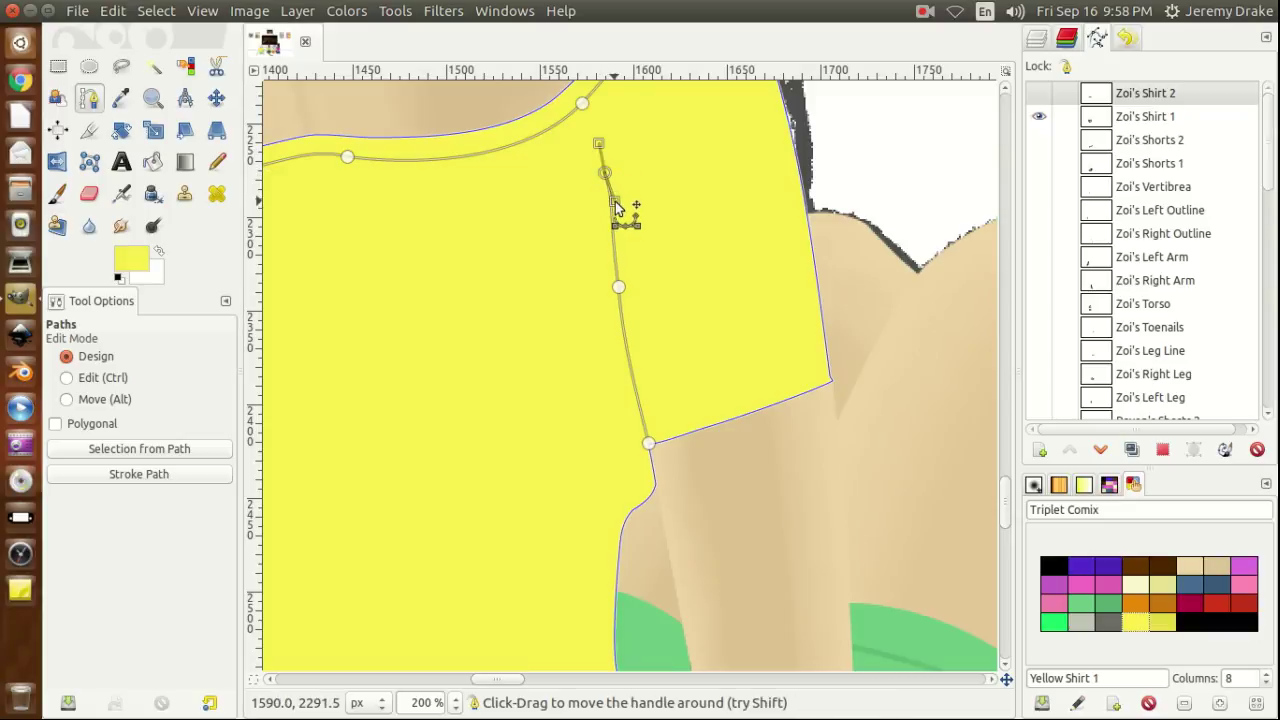
pyautogui.click(616, 288)
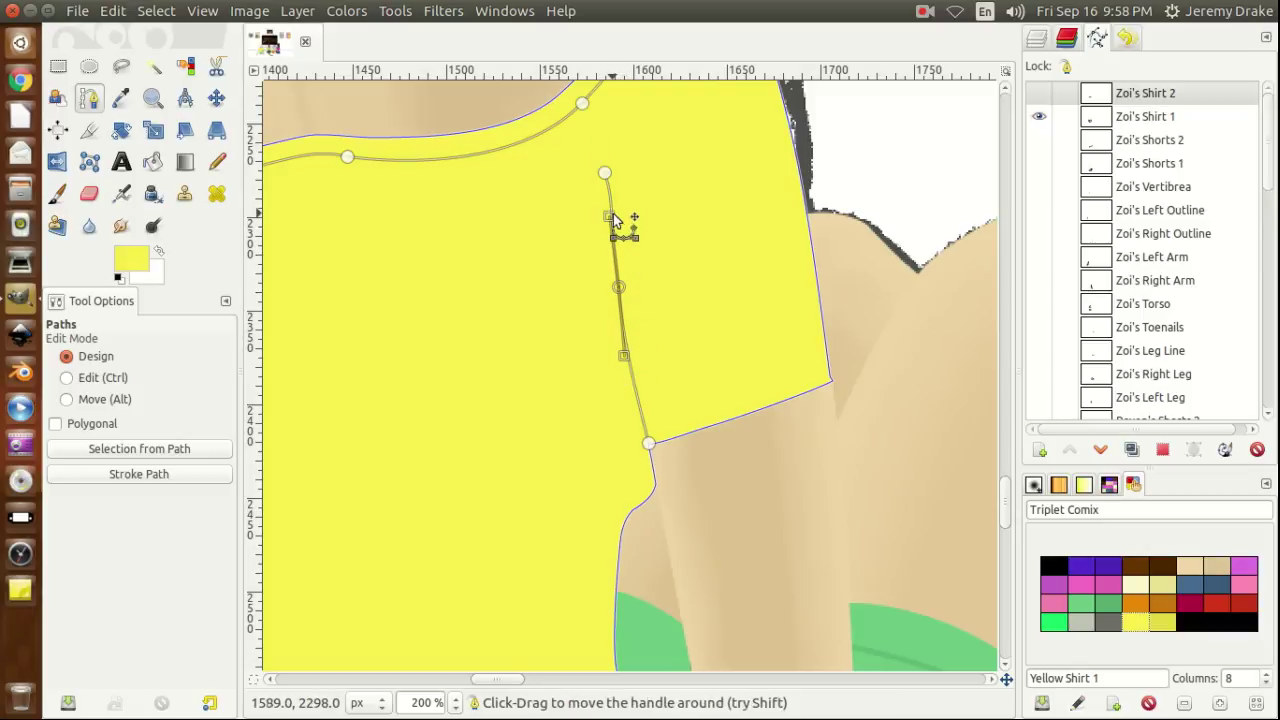
pyautogui.moveTo(607, 177); pyautogui.dragTo(594, 188)
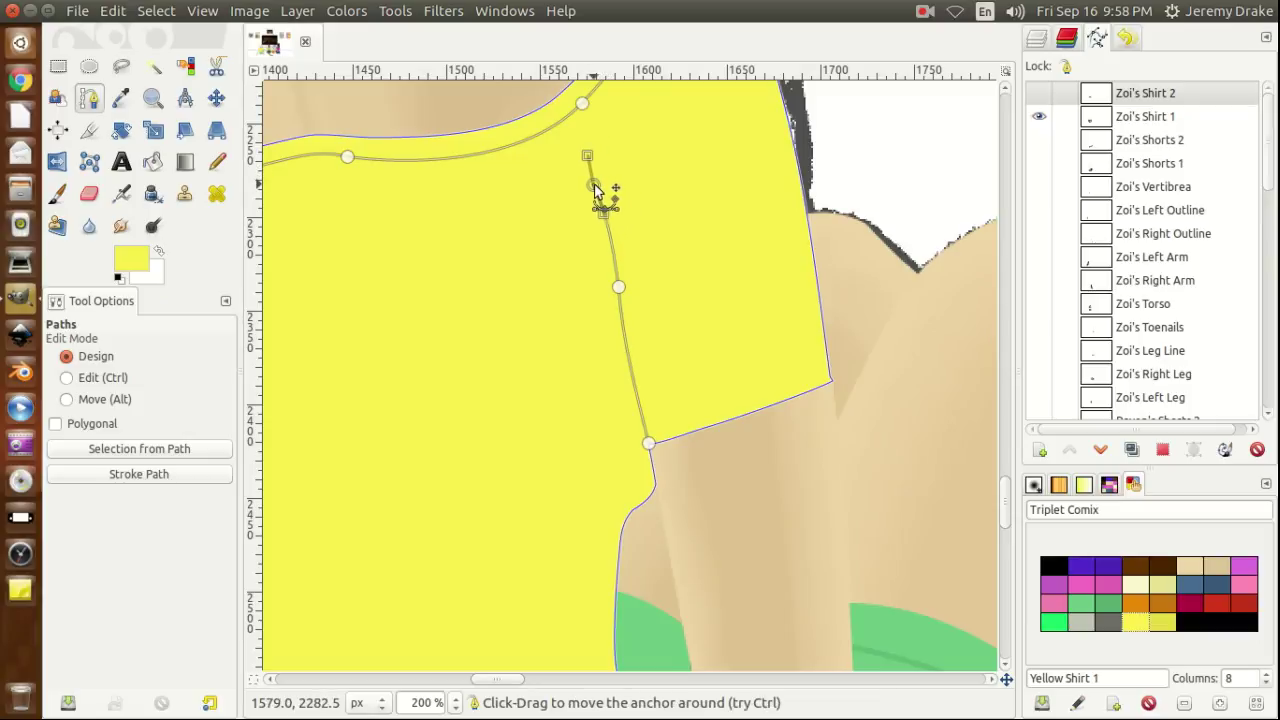
pyautogui.click(620, 288)
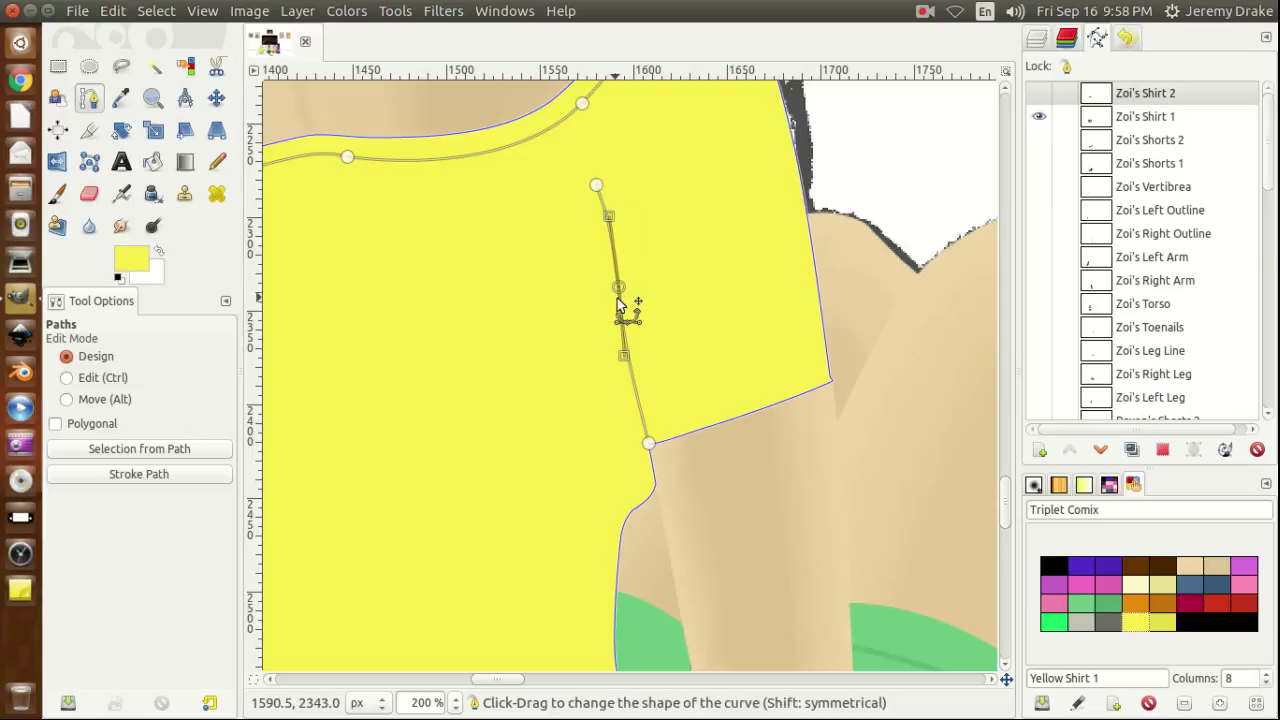
pyautogui.moveTo(620, 294); pyautogui.dragTo(613, 287)
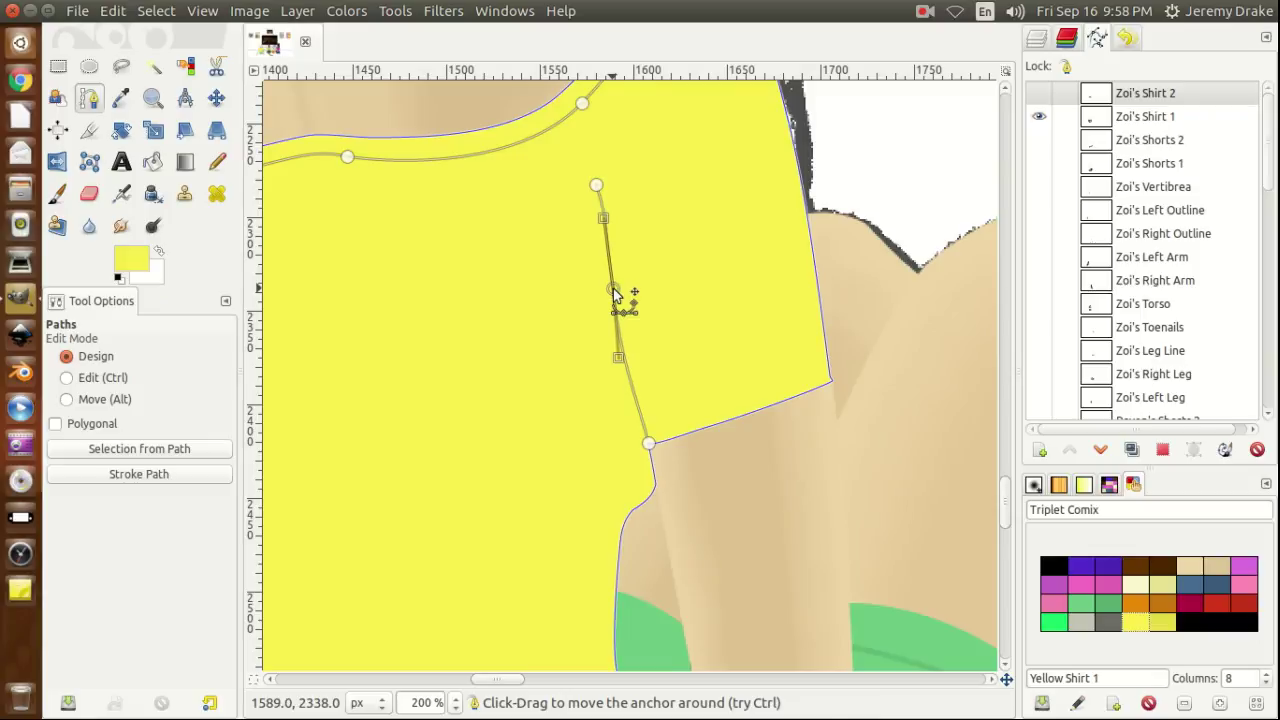
pyautogui.moveTo(604, 218)
pyautogui.mouseDown()
pyautogui.moveTo(610, 247)
pyautogui.moveTo(603, 221)
pyautogui.mouseUp()
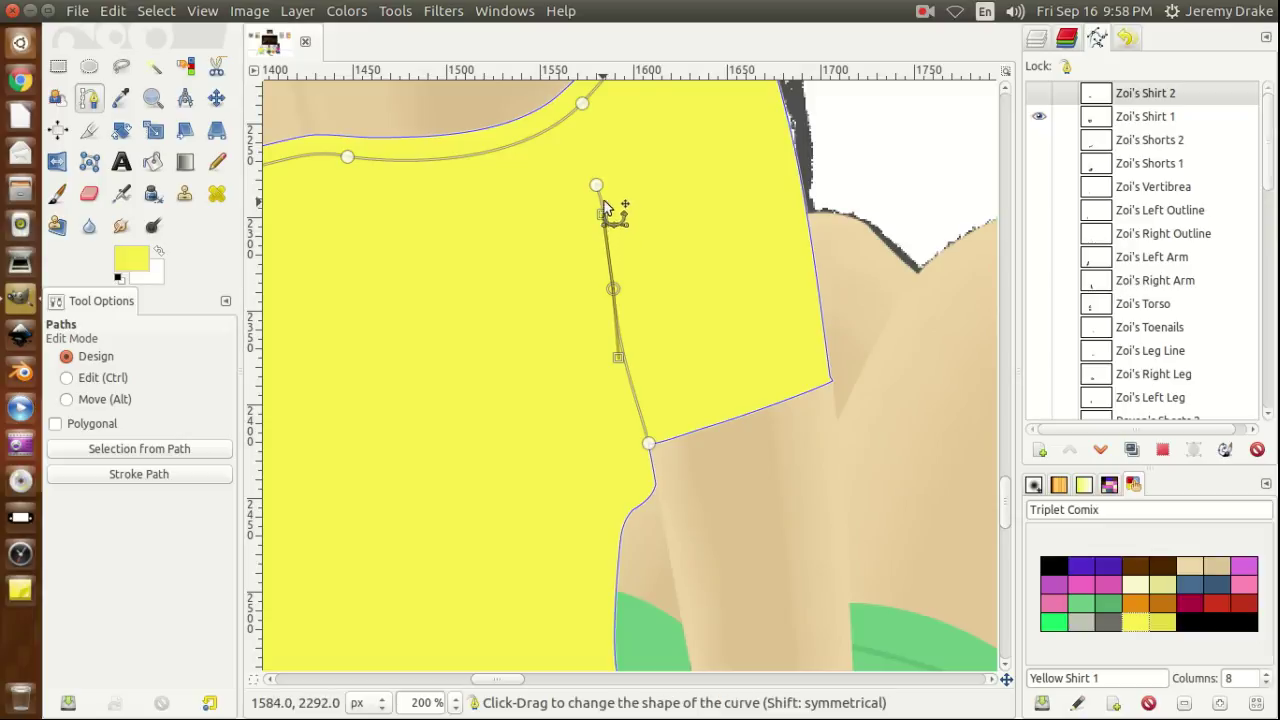
pyautogui.click(597, 186)
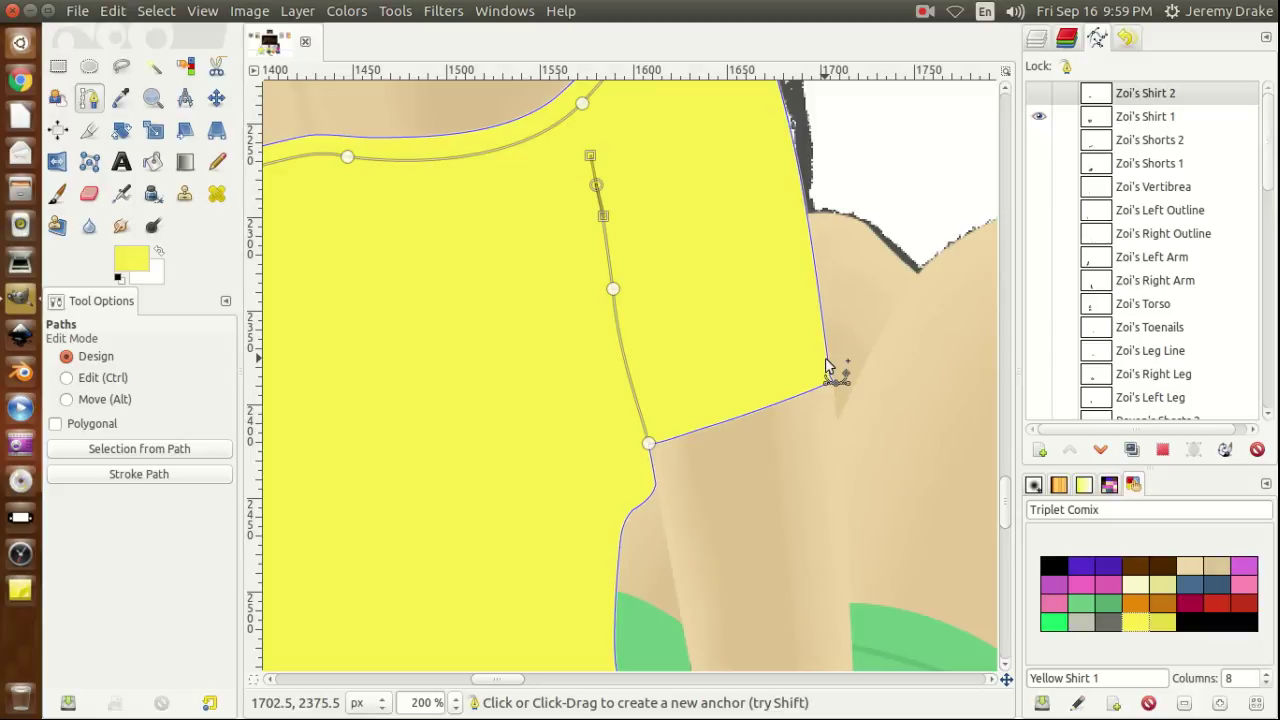
# Add anchors at the sleeve's lower-right corner, along its bottom edge, and near the seam's base.
pyautogui.moveTo(823, 362); pyautogui.dragTo(803, 372)
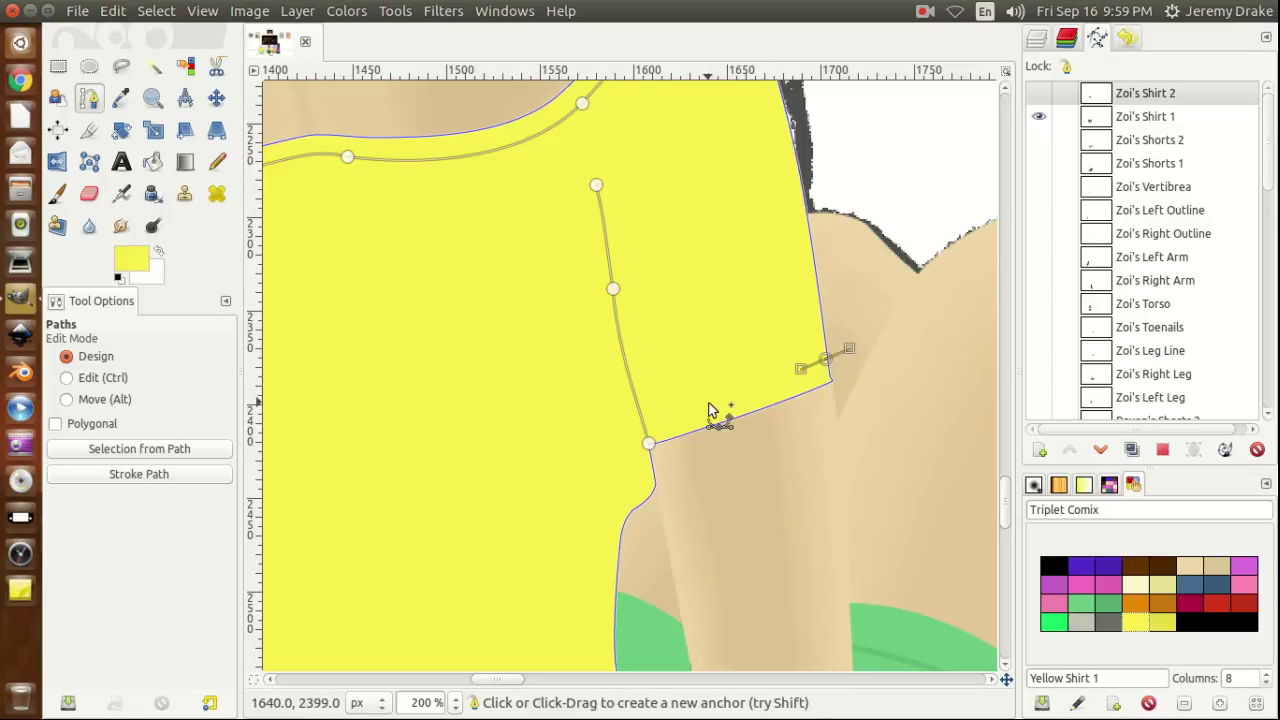
pyautogui.moveTo(708, 402)
pyautogui.mouseDown()
pyautogui.moveTo(672, 414)
pyautogui.moveTo(691, 415)
pyautogui.mouseUp()
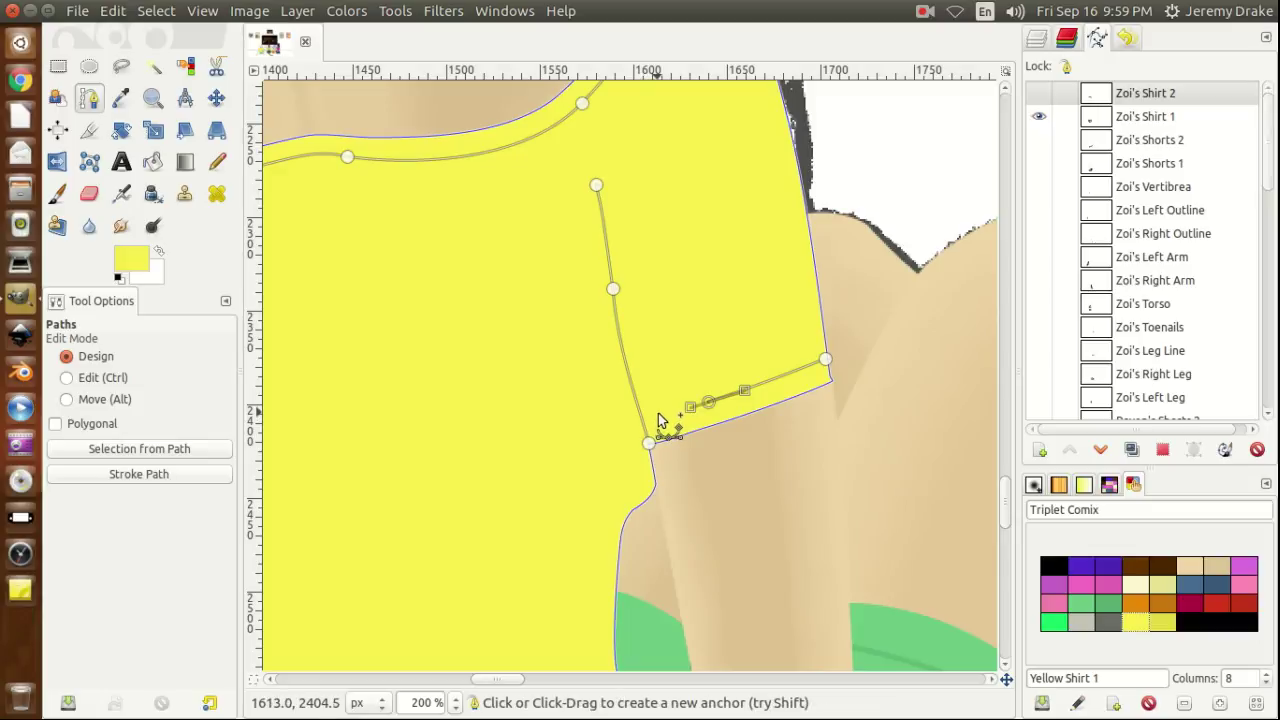
pyautogui.moveTo(656, 417); pyautogui.dragTo(647, 427)
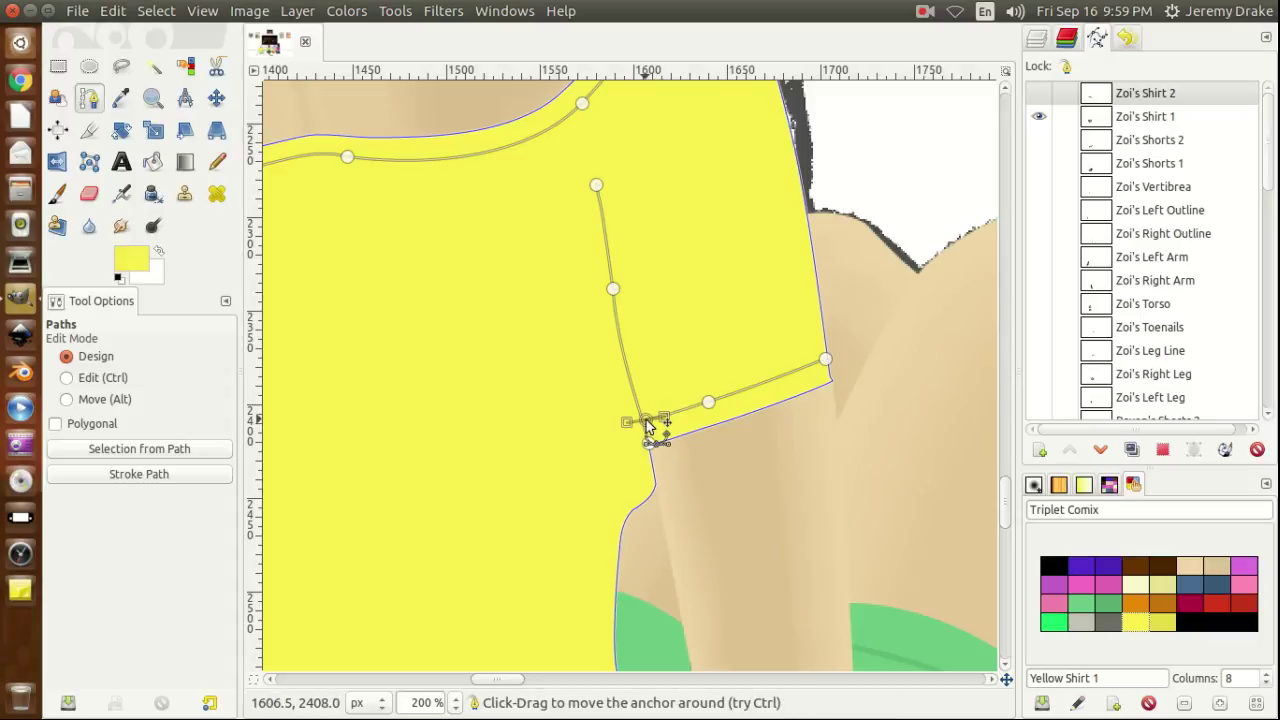
pyautogui.moveTo(647, 427); pyautogui.dragTo(646, 427)
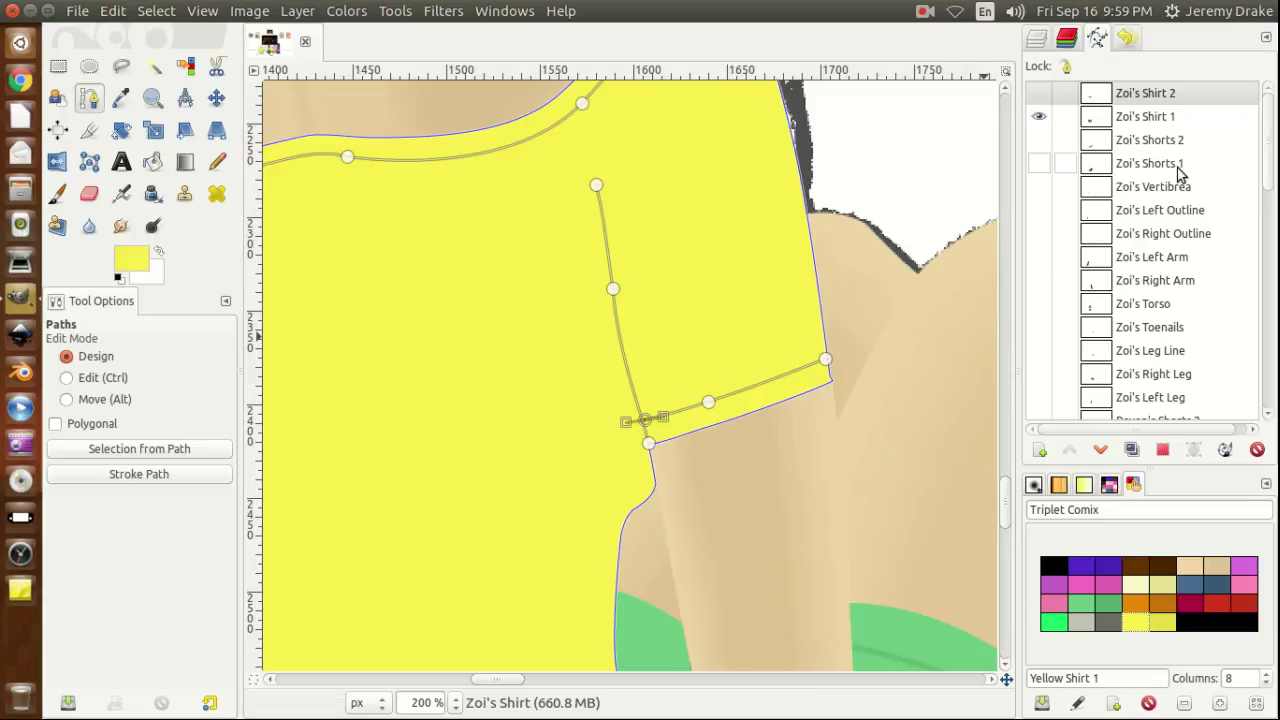
# Show the Layers list and briefly hide Zoi's Shirt to check the line art.
pyautogui.click(1039, 38)
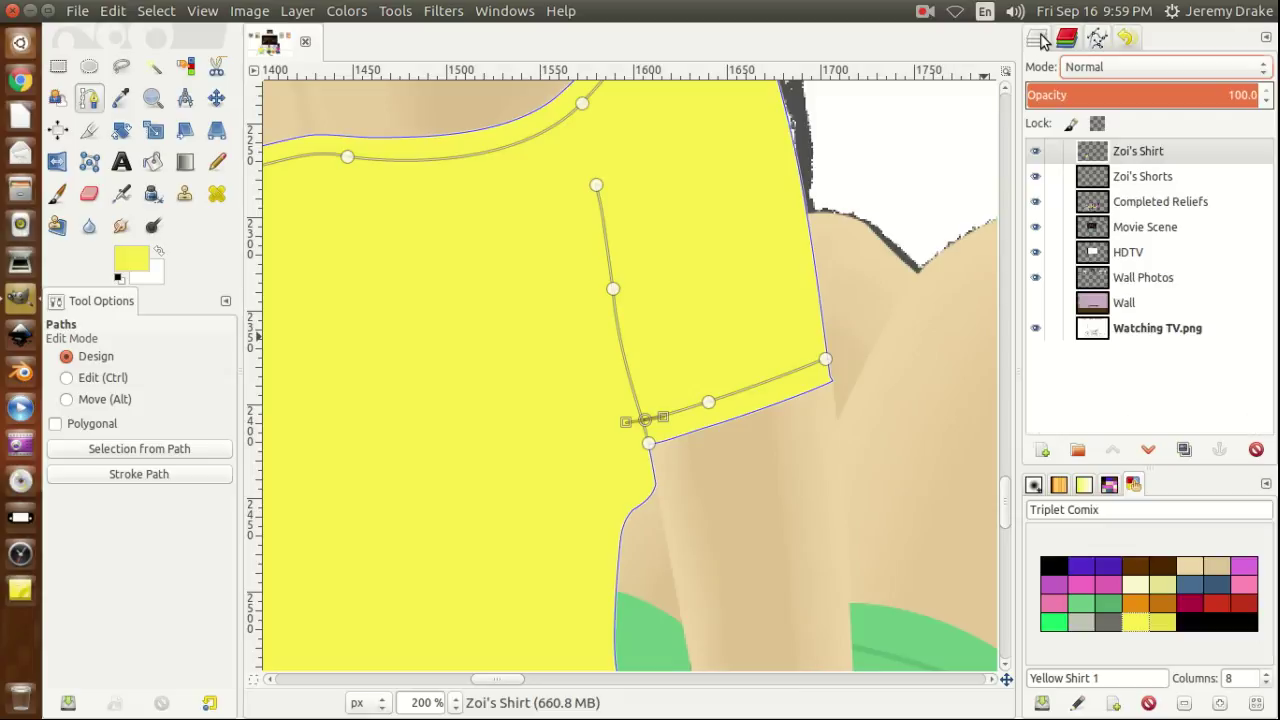
pyautogui.click(1036, 153)
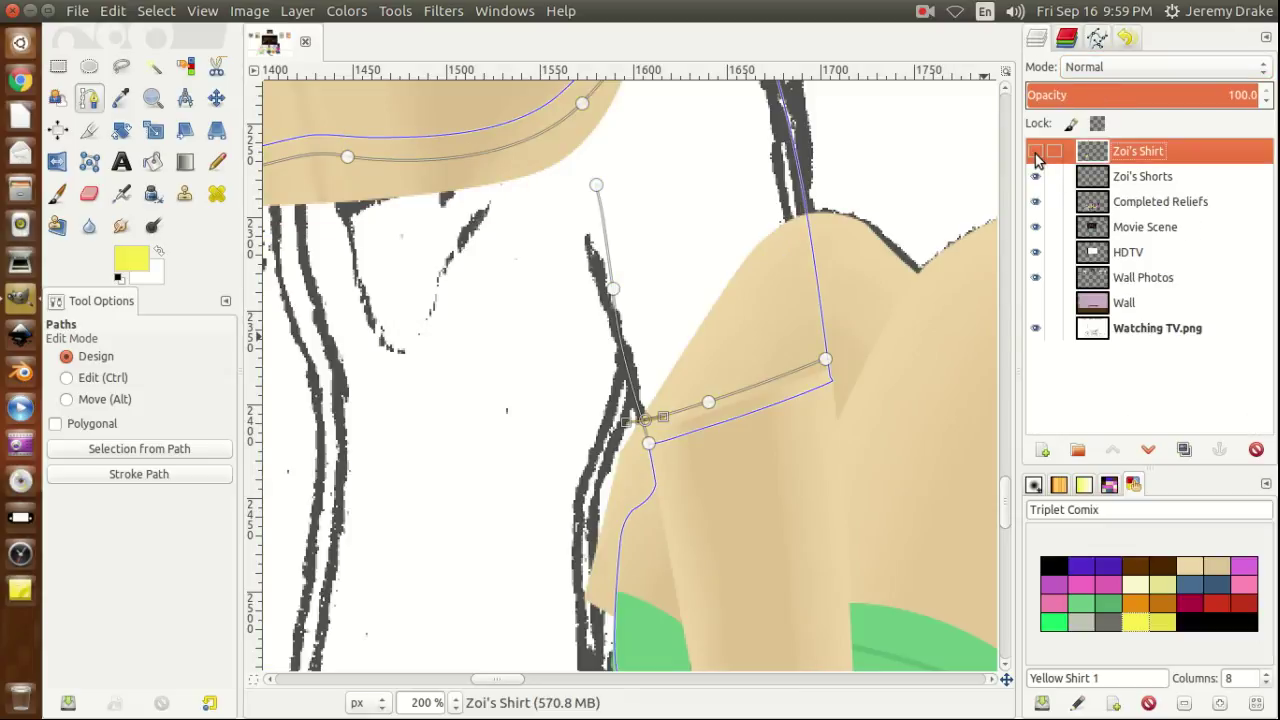
pyautogui.click(1036, 153)
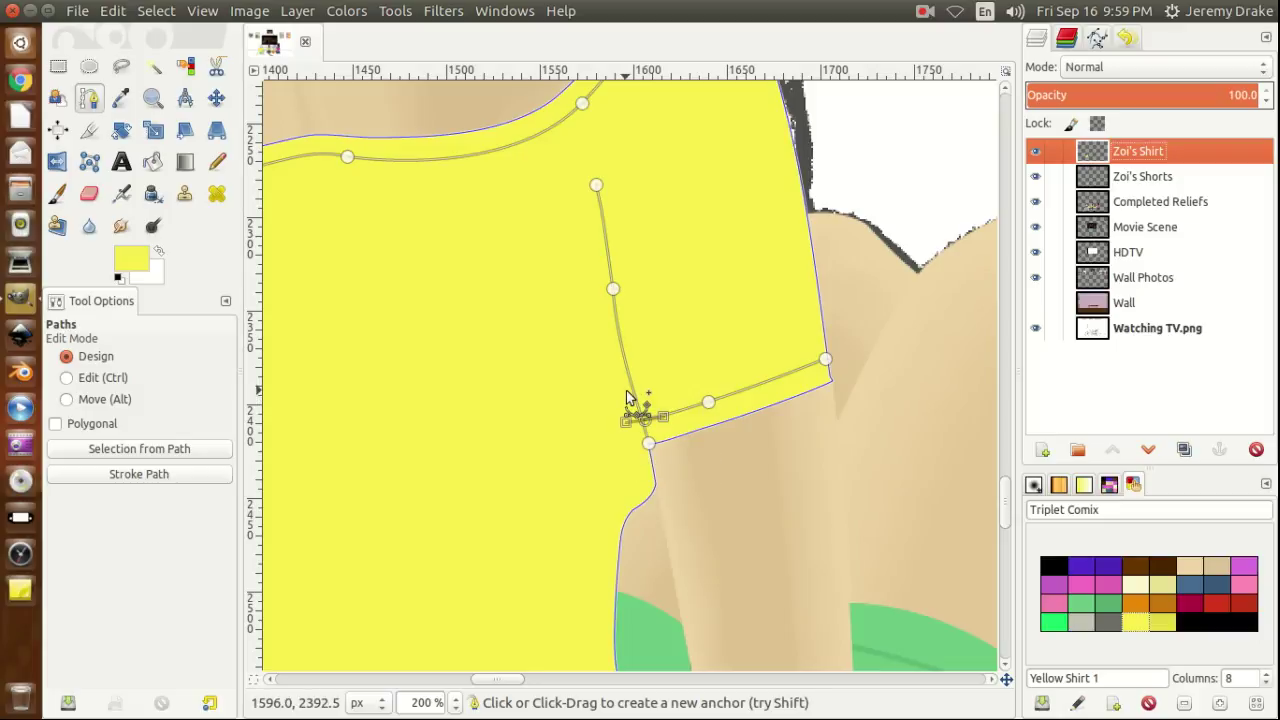
# Reshape the curve and junction anchor where the hem meets the seam.
pyautogui.moveTo(626, 390); pyautogui.dragTo(624, 411)
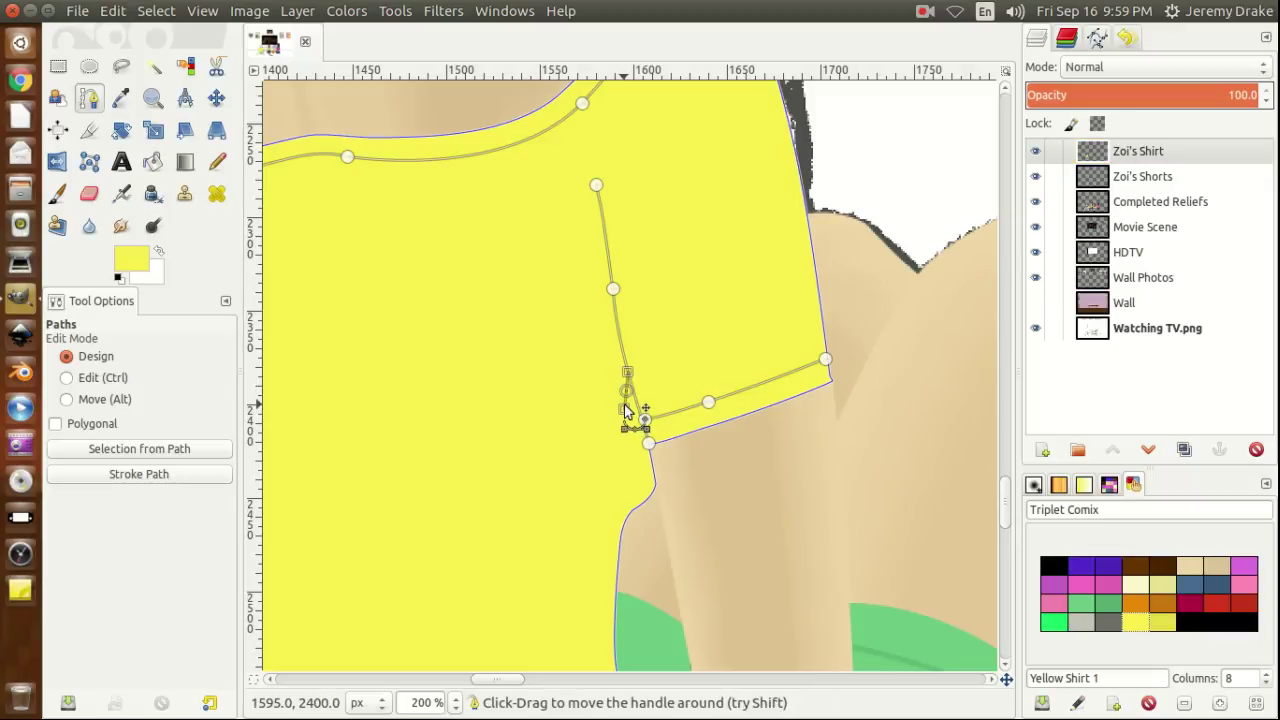
pyautogui.moveTo(626, 397); pyautogui.dragTo(623, 404)
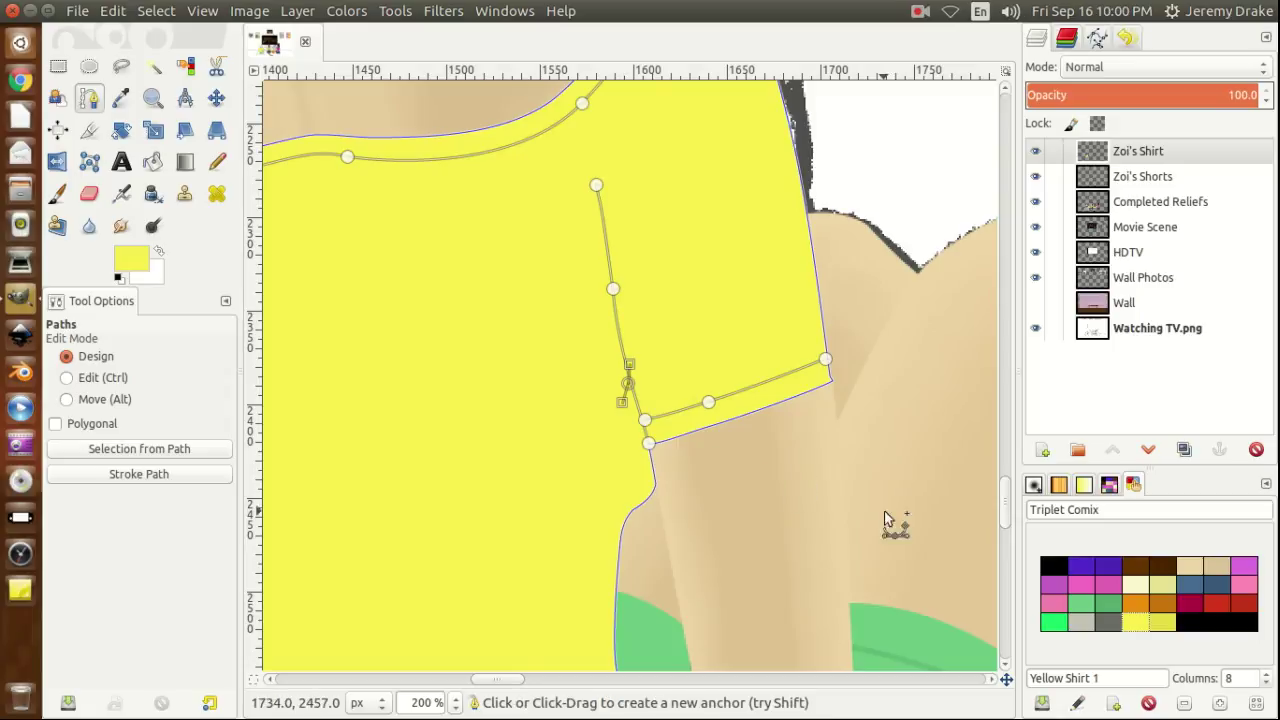
pyautogui.moveTo(1010, 505); pyautogui.dragTo(1005, 523)
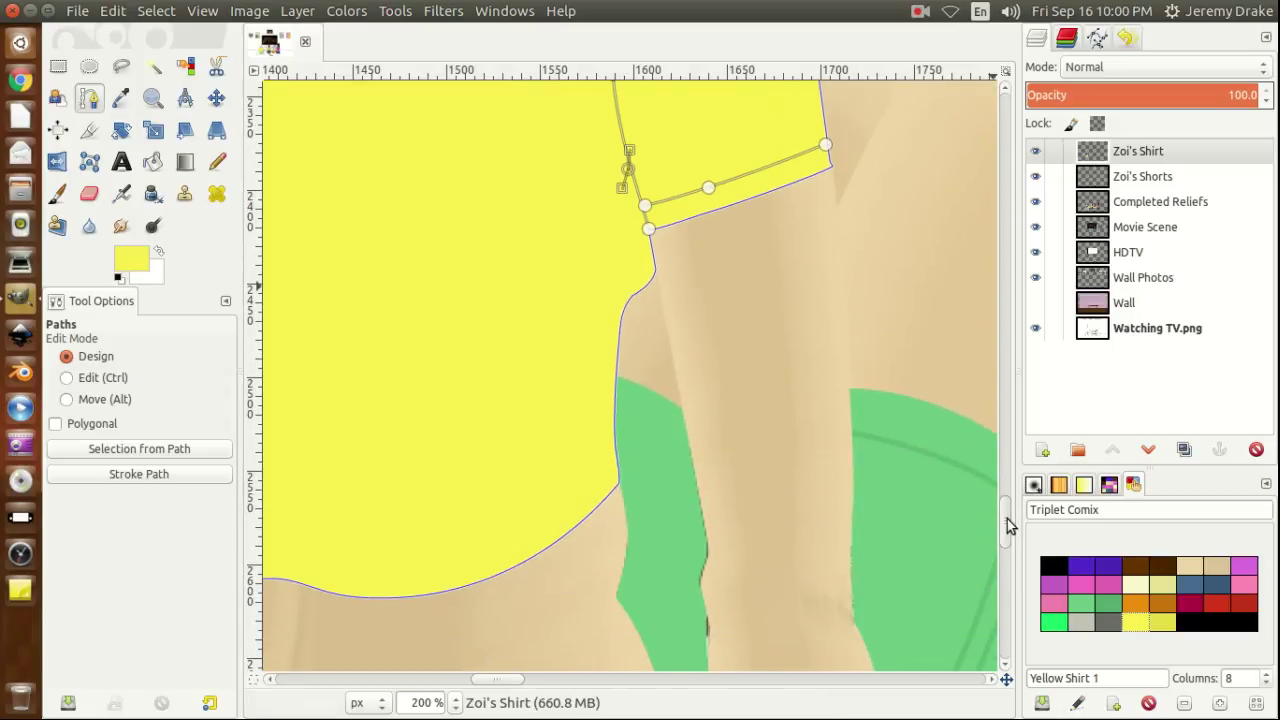
# Add curved anchors down the shirt's right side seam into the hem corner beside the green area.
pyautogui.click(594, 230)
pyautogui.moveTo(582, 240); pyautogui.dragTo(583, 242)
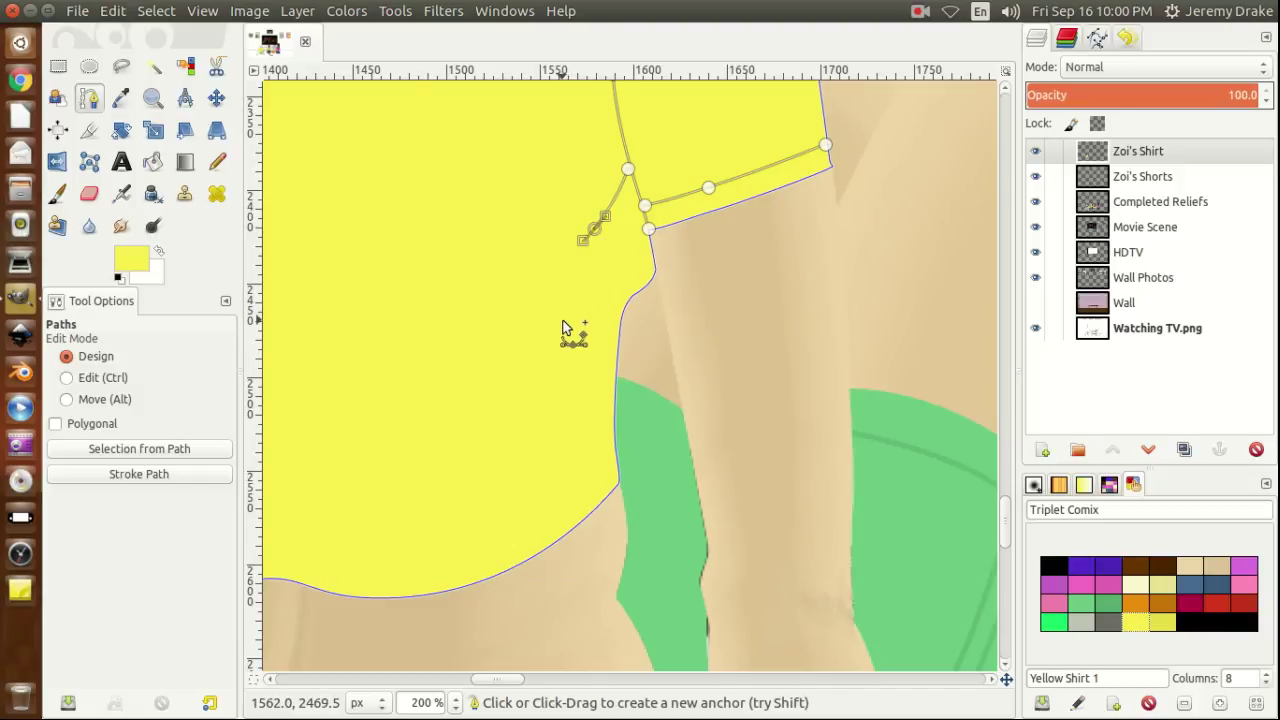
pyautogui.moveTo(565, 321); pyautogui.dragTo(562, 349)
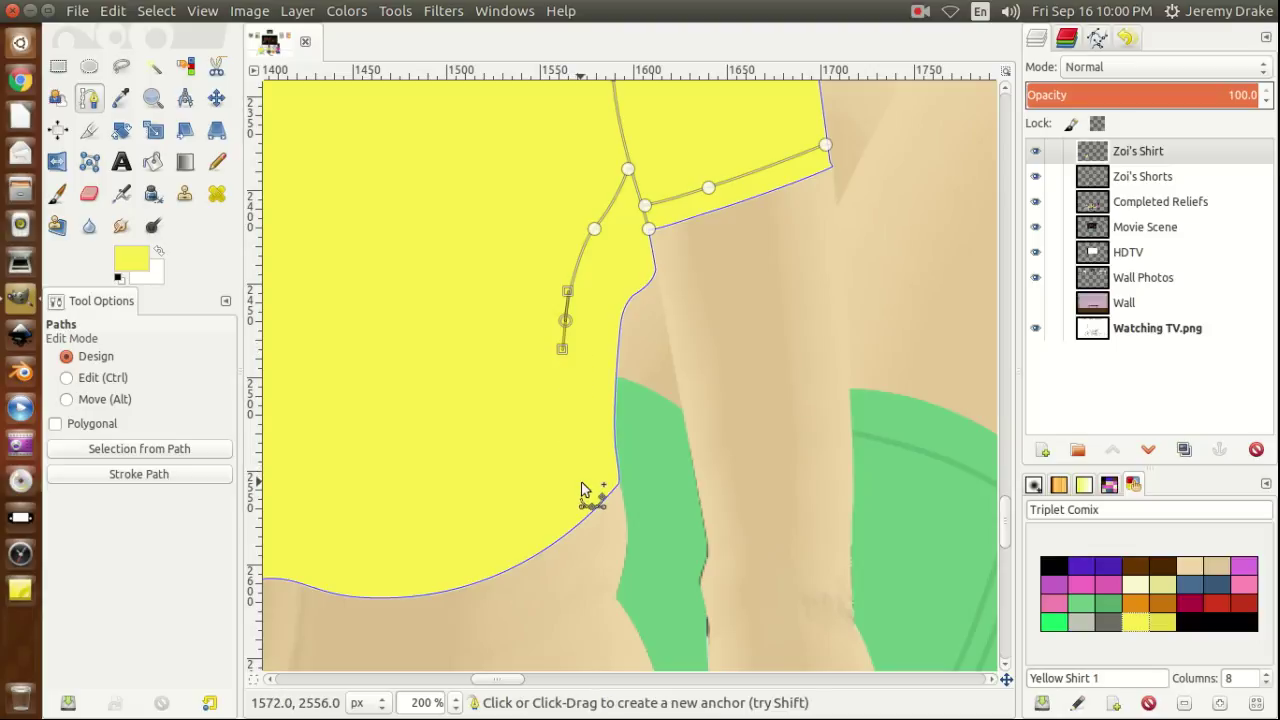
pyautogui.moveTo(581, 483); pyautogui.dragTo(588, 521)
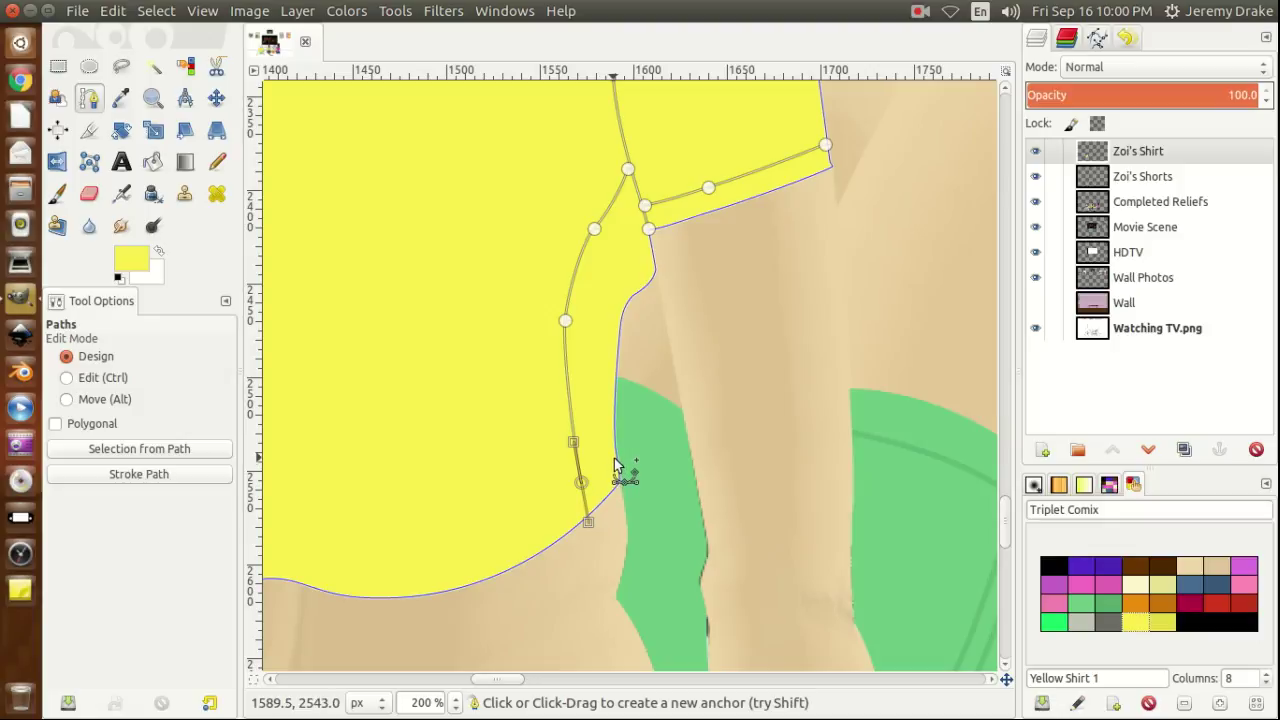
pyautogui.moveTo(613, 458); pyautogui.dragTo(582, 499)
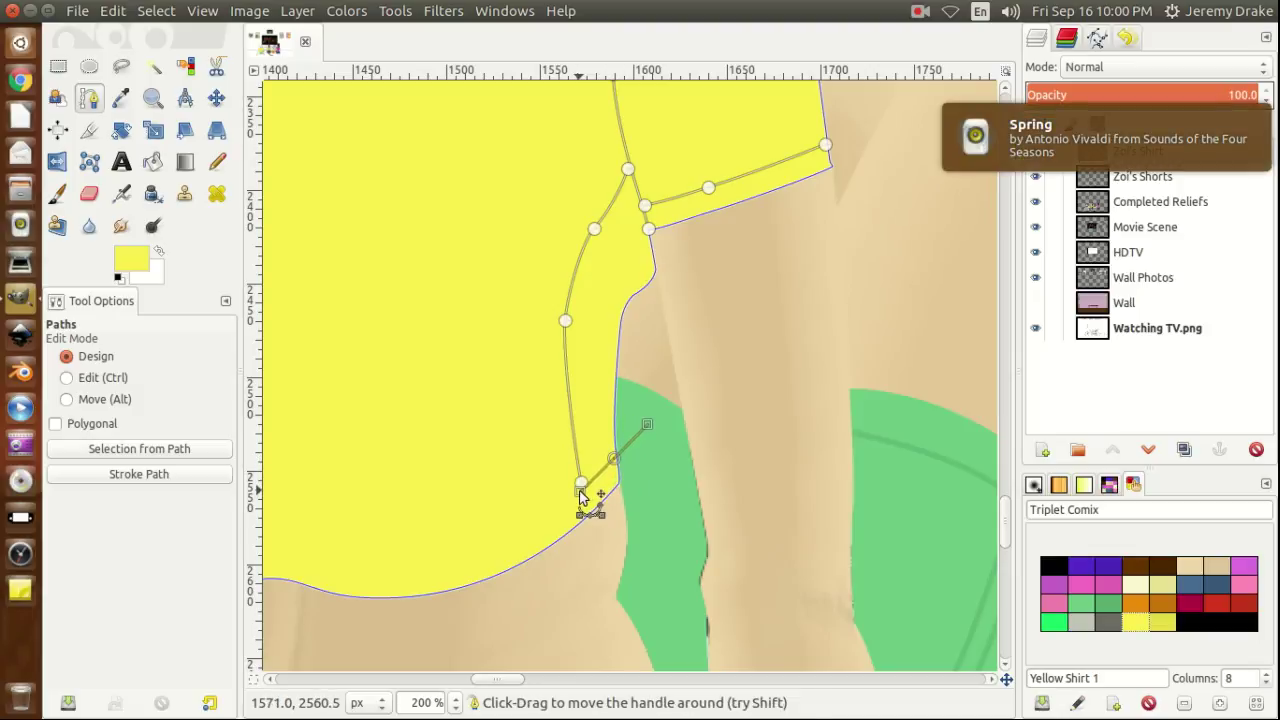
pyautogui.moveTo(497, 688); pyautogui.dragTo(478, 686)
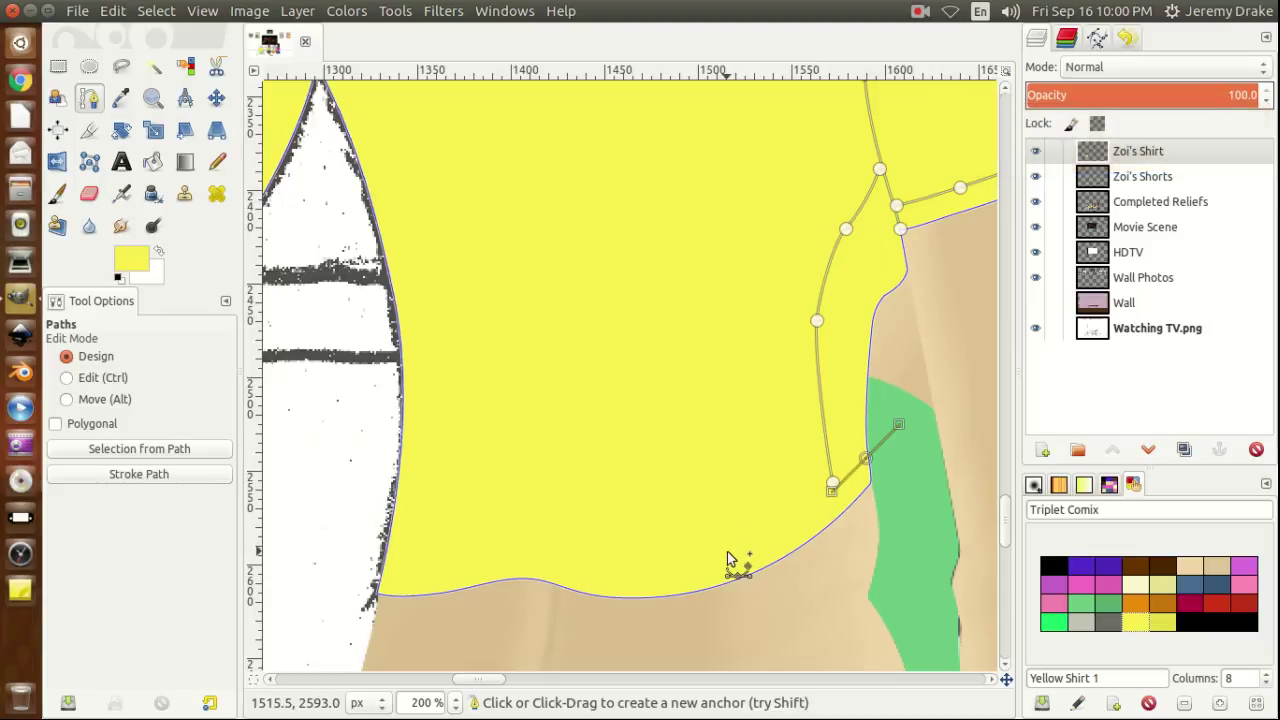
# Trace anchors leftward along the curved bottom hem to the shirt's left edge, refining the curves.
pyautogui.moveTo(729, 563); pyautogui.dragTo(688, 574)
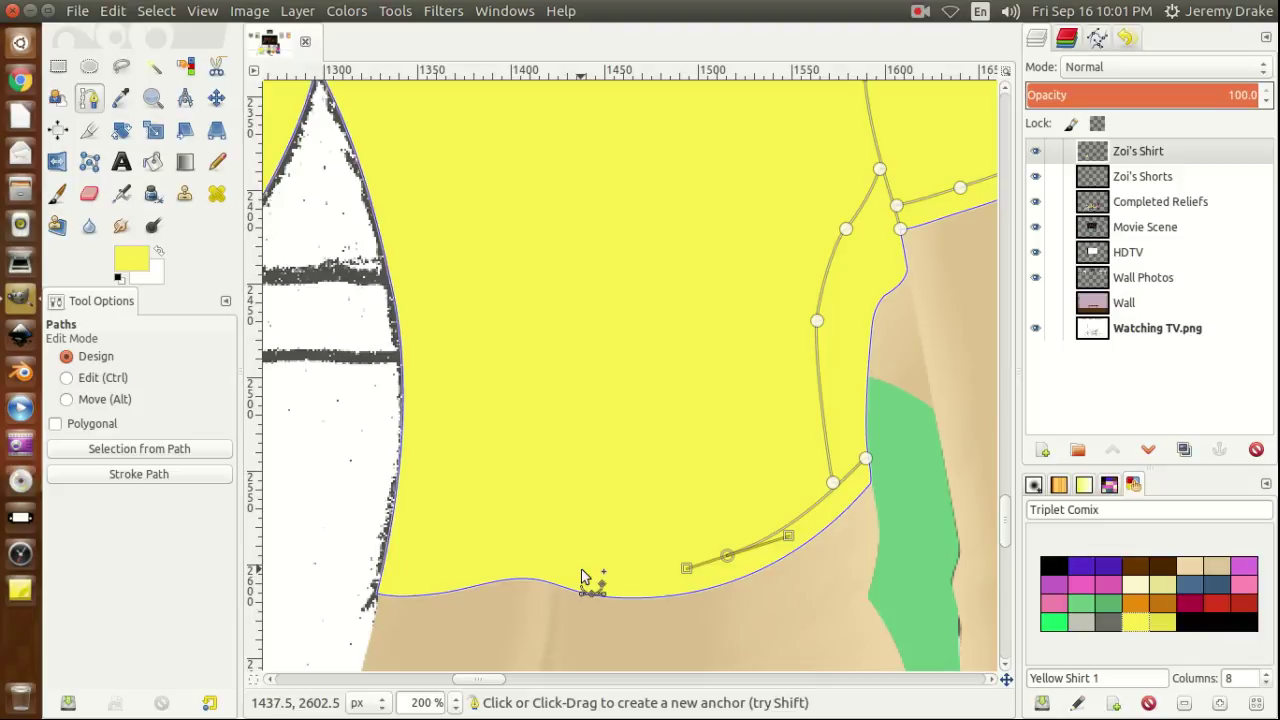
pyautogui.moveTo(581, 568); pyautogui.dragTo(547, 555)
pyautogui.moveTo(560, 566); pyautogui.dragTo(554, 563)
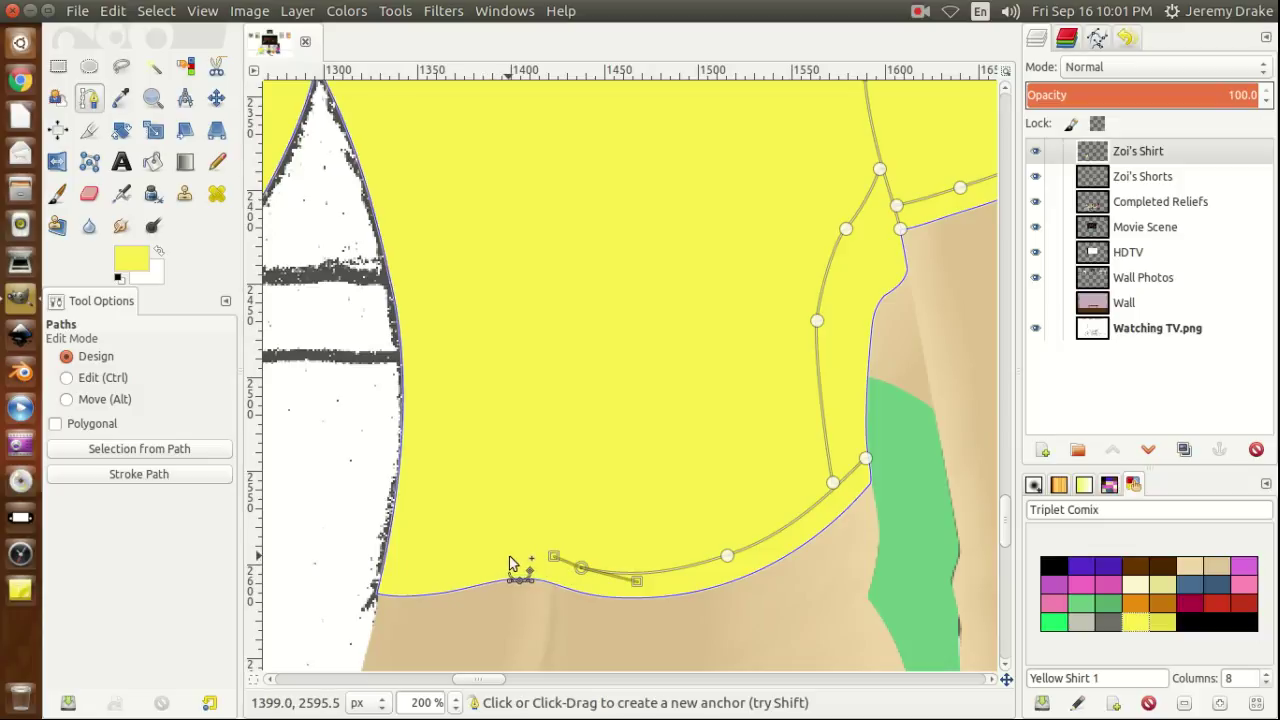
pyautogui.moveTo(507, 562); pyautogui.dragTo(460, 568)
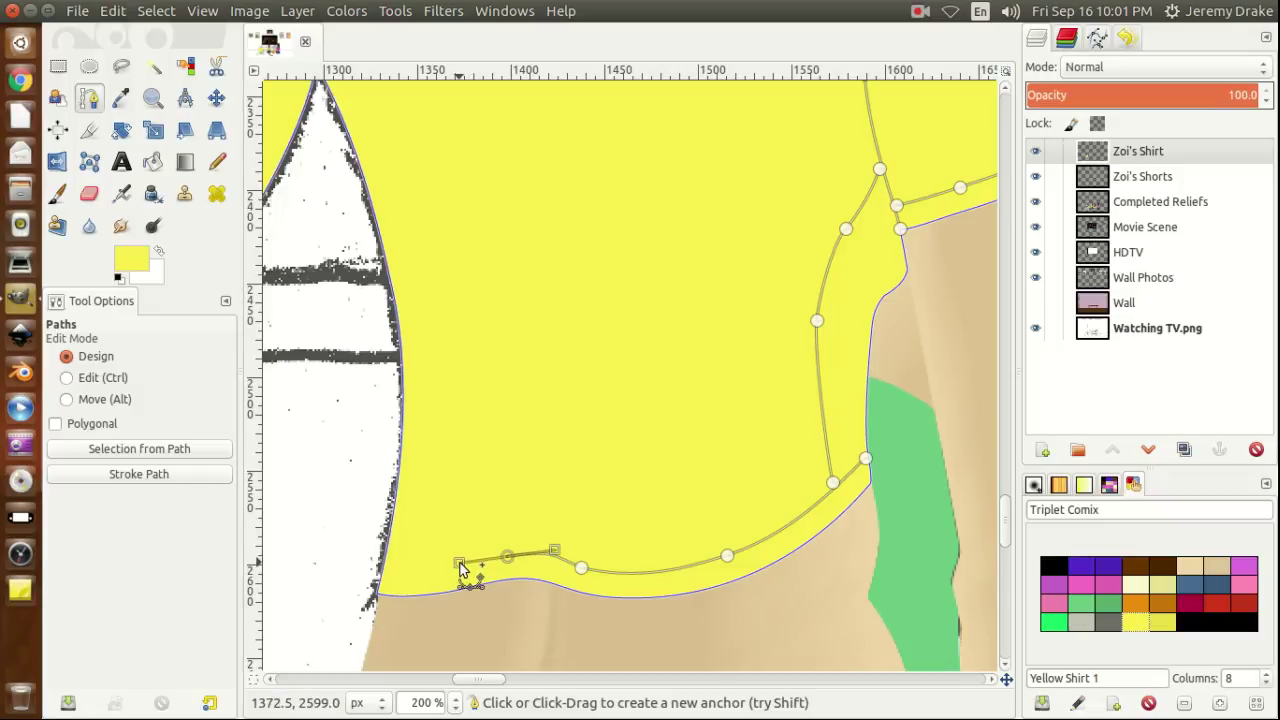
pyautogui.moveTo(460, 568); pyautogui.dragTo(488, 565)
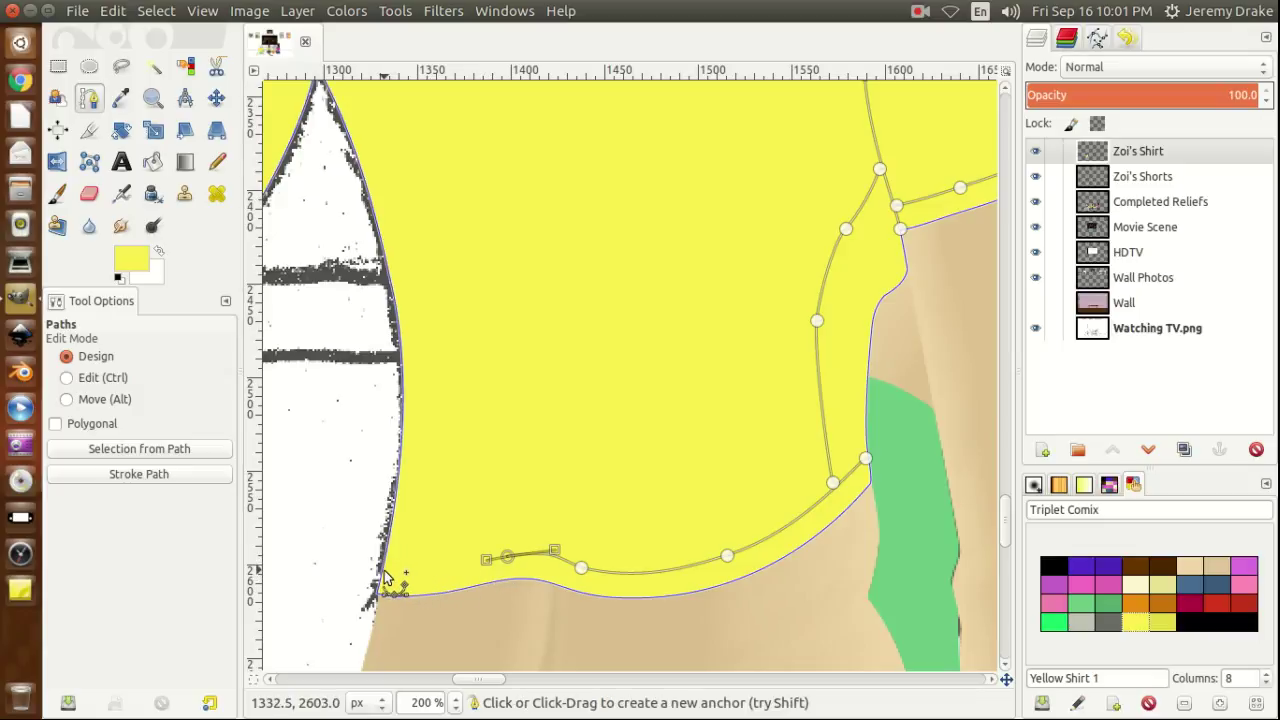
pyautogui.moveTo(383, 570); pyautogui.dragTo(331, 566)
pyautogui.moveTo(437, 583); pyautogui.dragTo(420, 586)
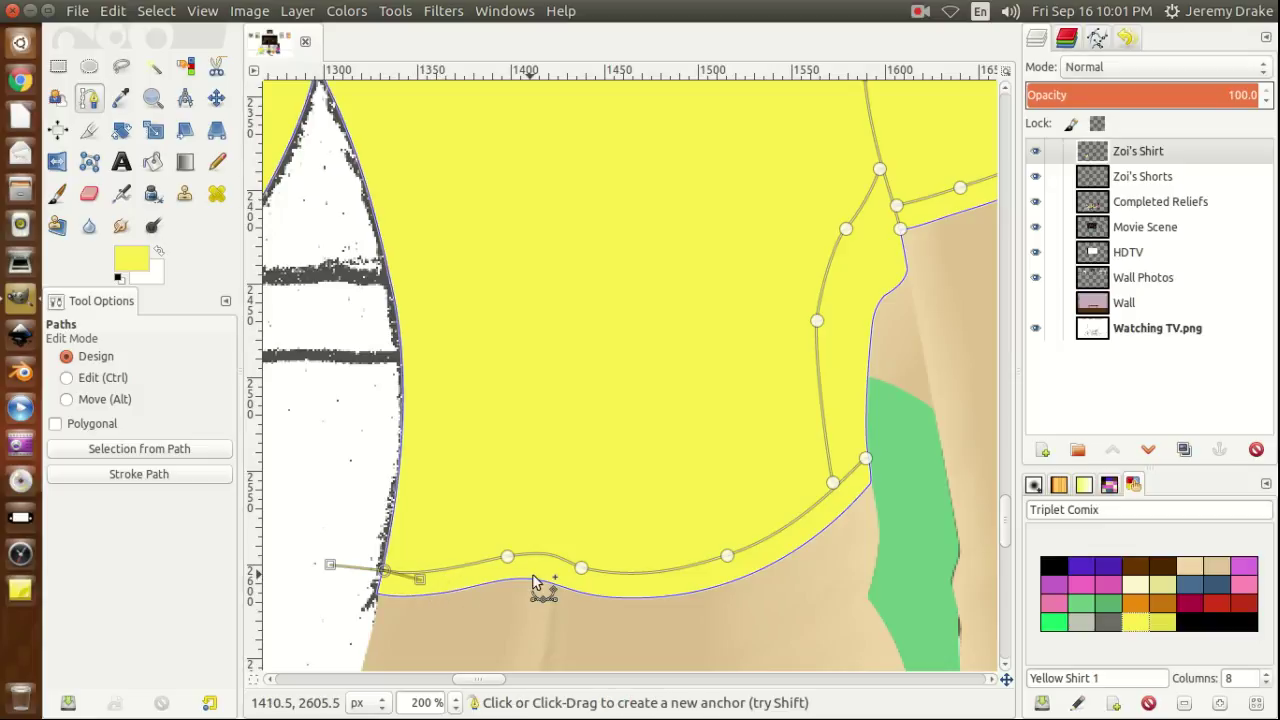
pyautogui.click(582, 569)
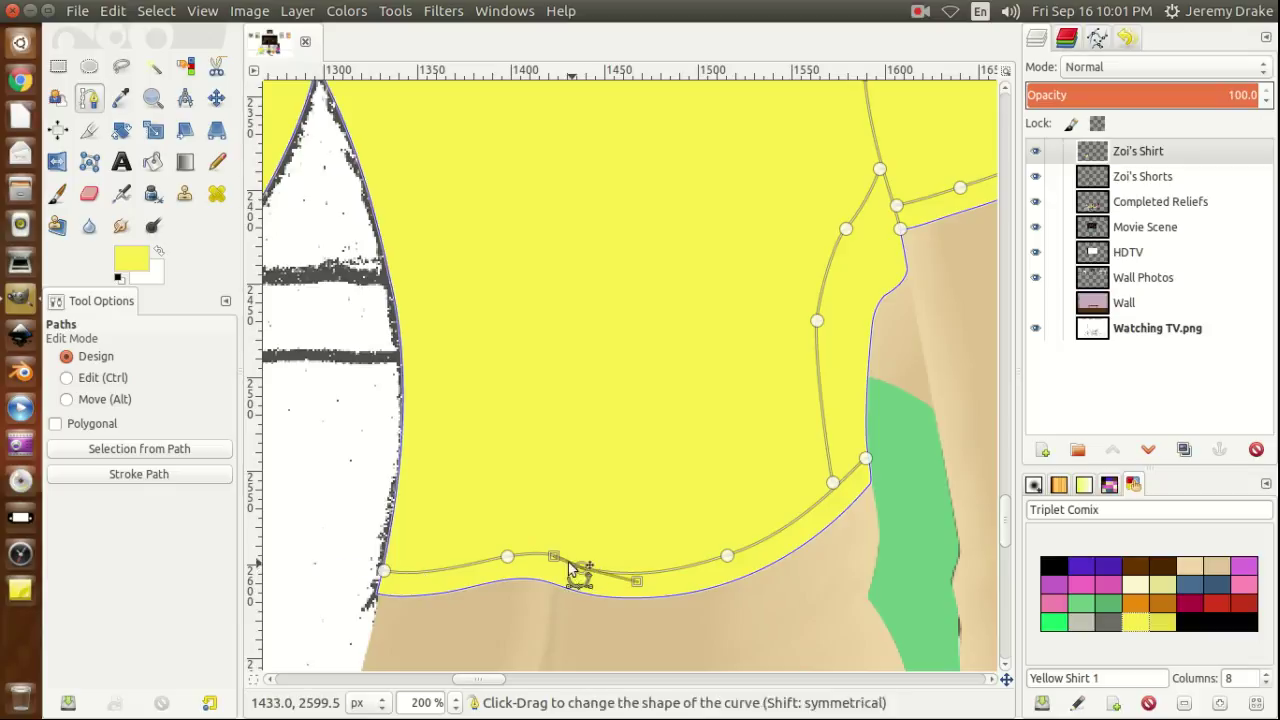
pyautogui.moveTo(554, 562); pyautogui.dragTo(551, 566)
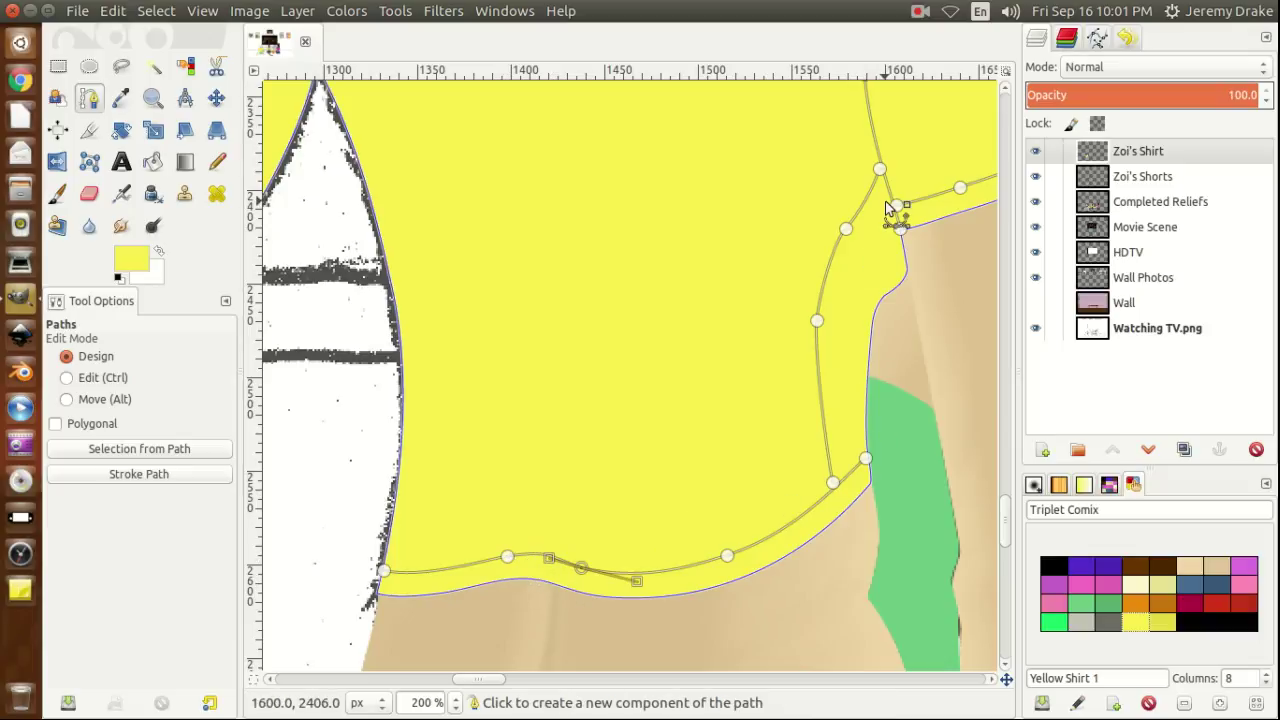
# Start a parallel line beside the seam's top and position its first two anchors.
pyautogui.moveTo(867, 148); pyautogui.dragTo(863, 148)
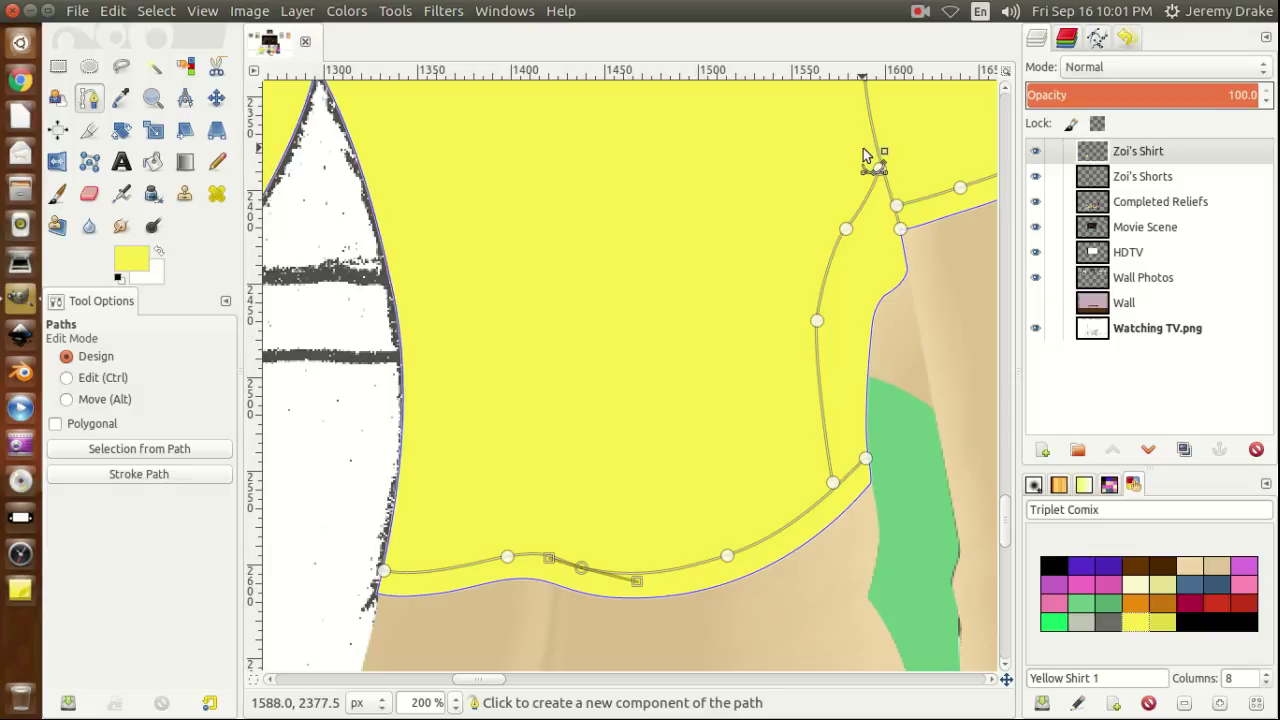
pyautogui.moveTo(863, 148); pyautogui.dragTo(854, 176)
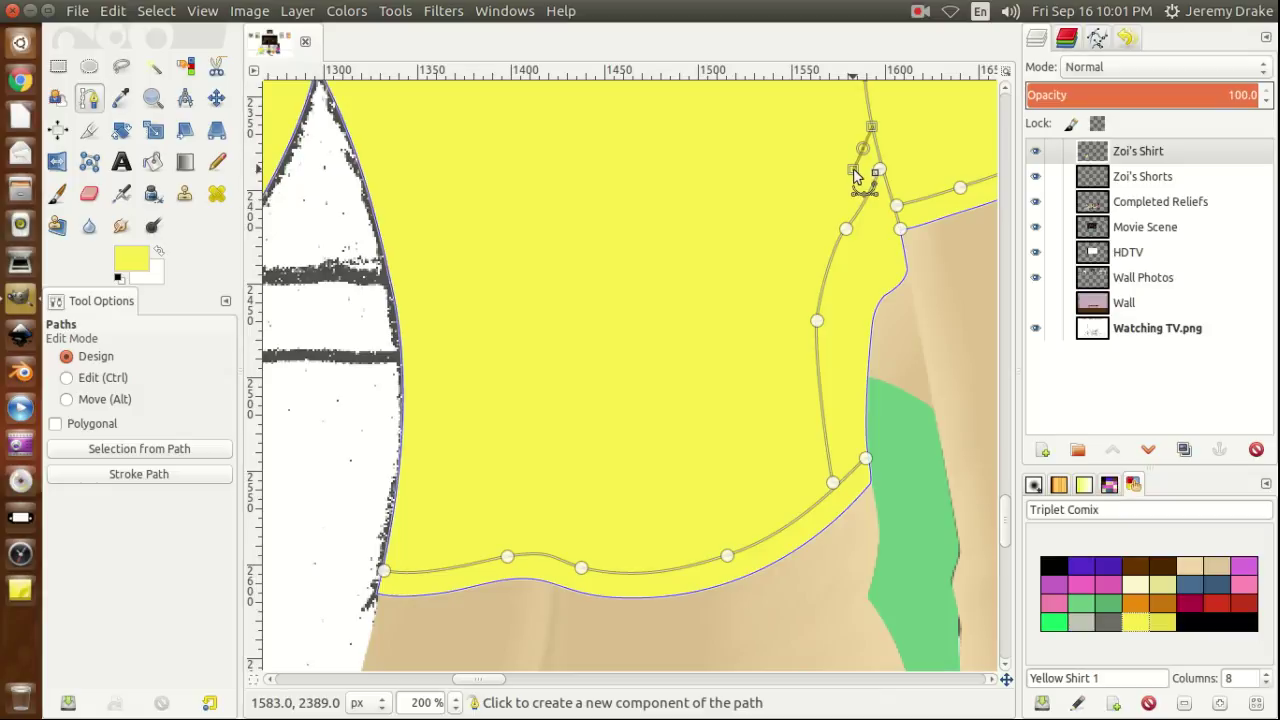
pyautogui.moveTo(865, 155)
pyautogui.mouseDown()
pyautogui.moveTo(872, 147)
pyautogui.moveTo(877, 175)
pyautogui.mouseUp()
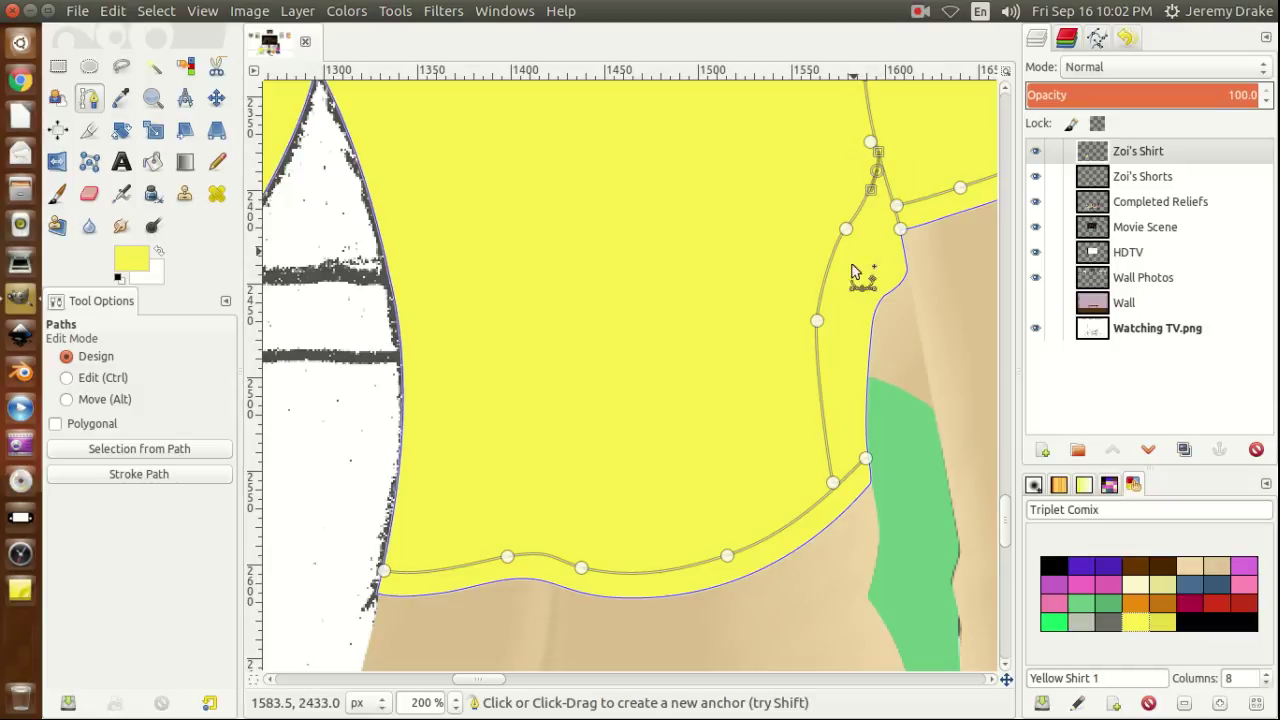
pyautogui.click(834, 485)
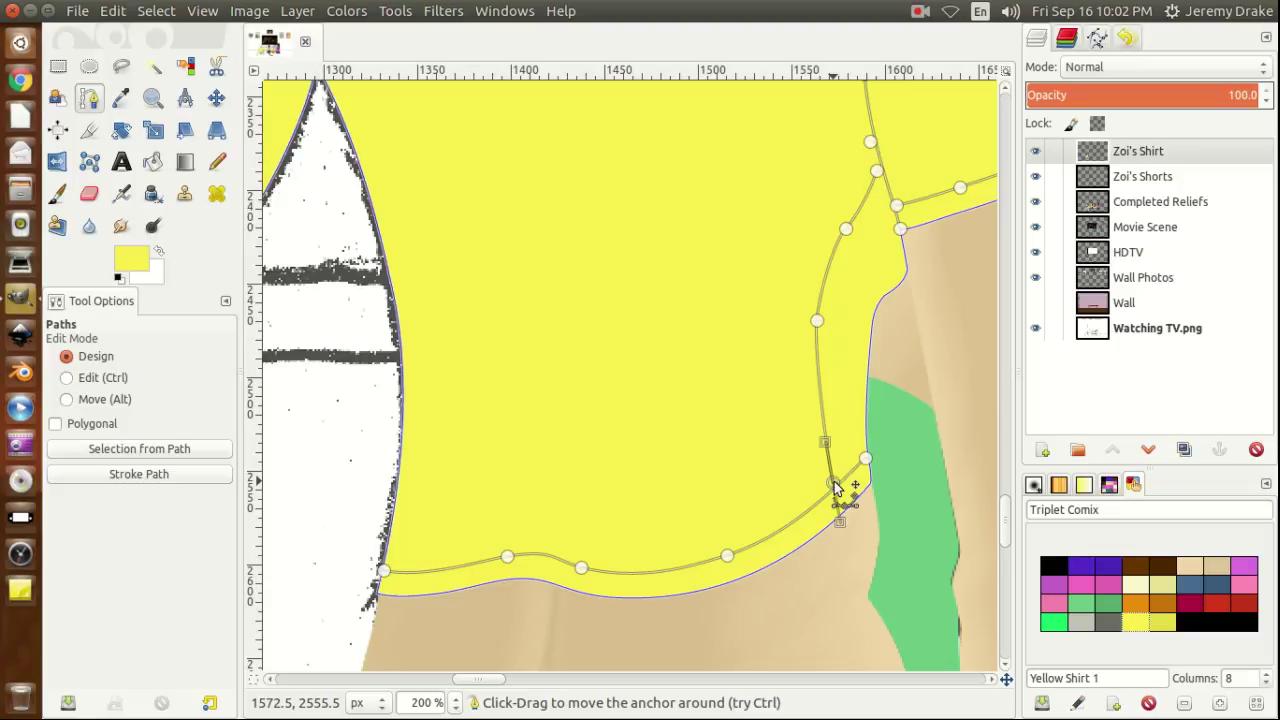
pyautogui.moveTo(834, 487); pyautogui.dragTo(833, 491)
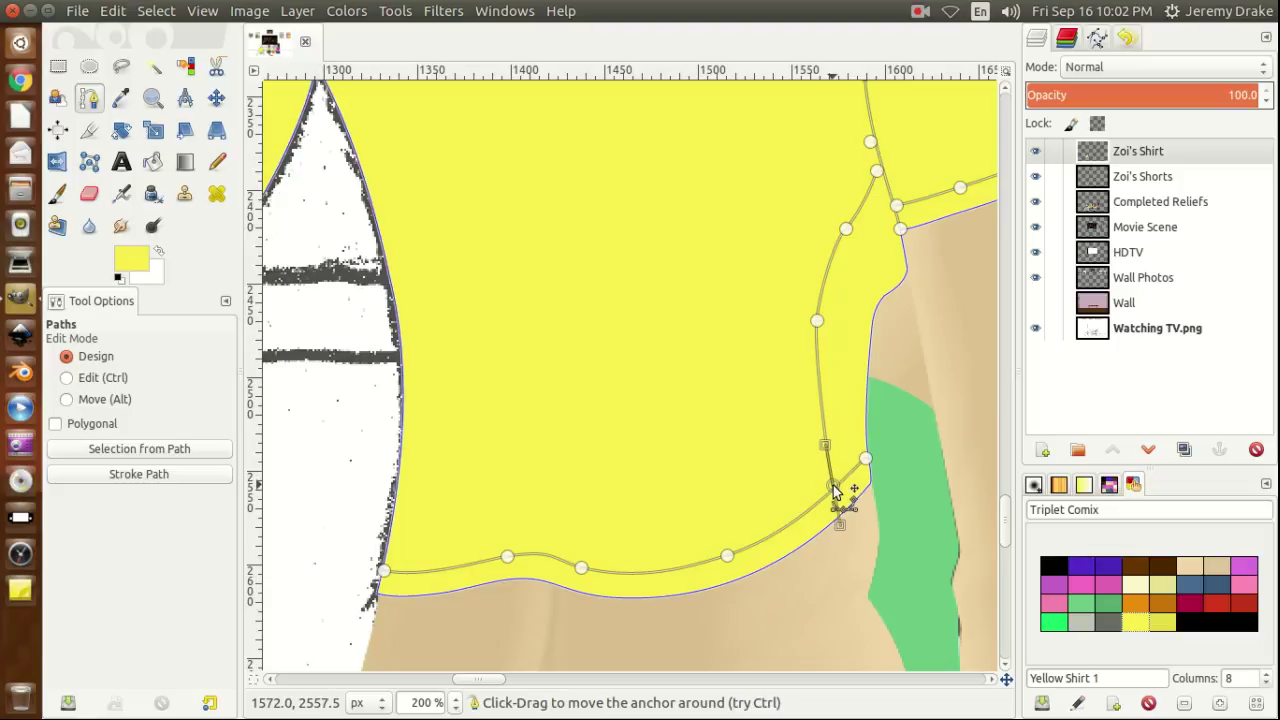
pyautogui.click(869, 145)
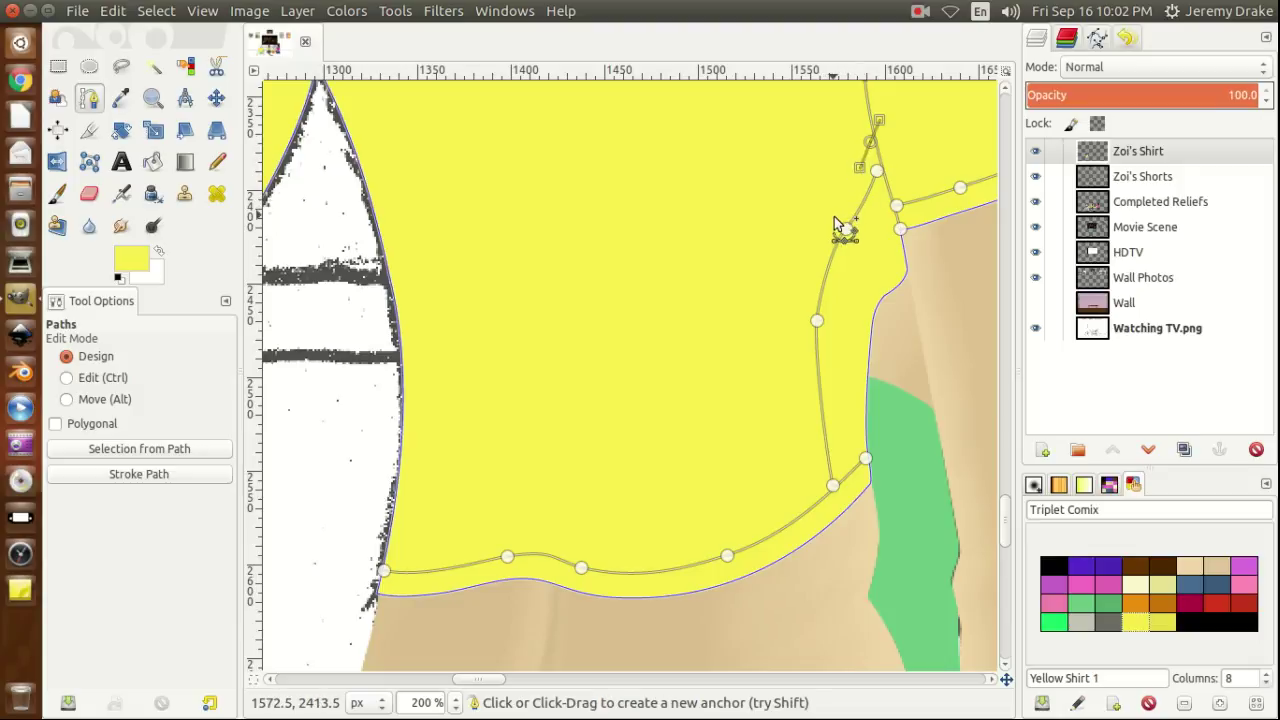
pyautogui.moveTo(828, 214); pyautogui.dragTo(813, 236)
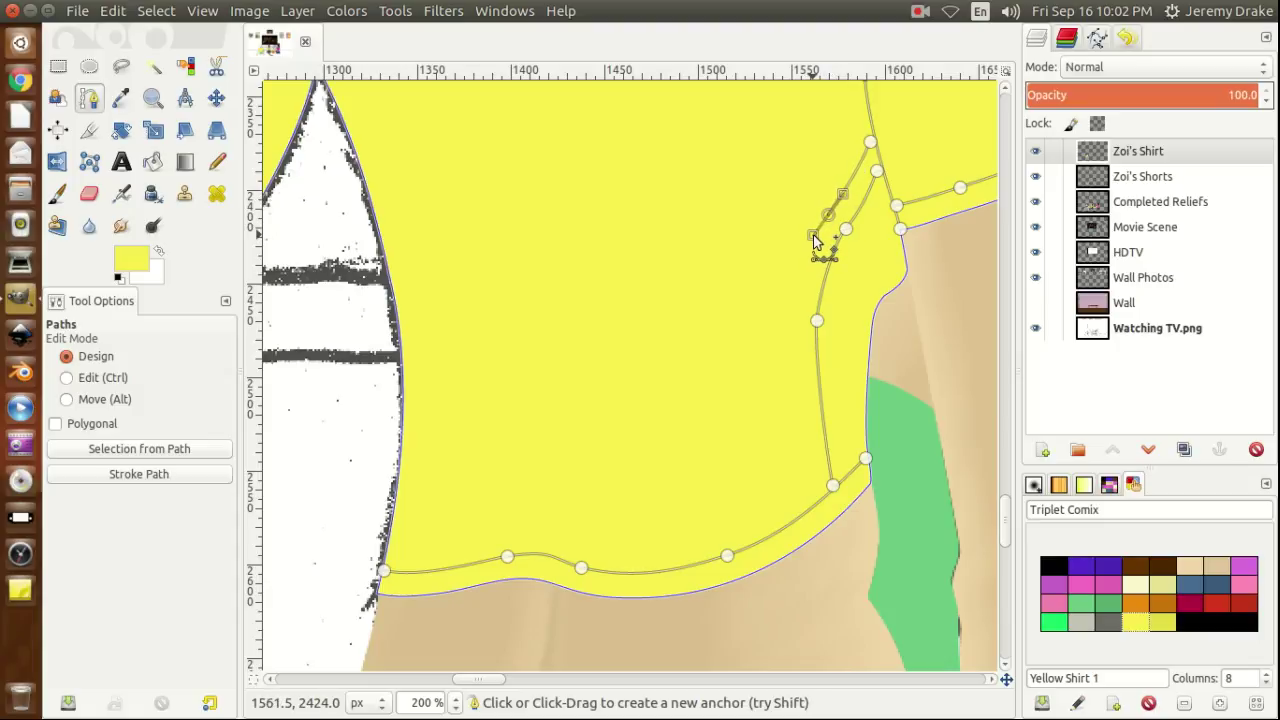
pyautogui.click(870, 145)
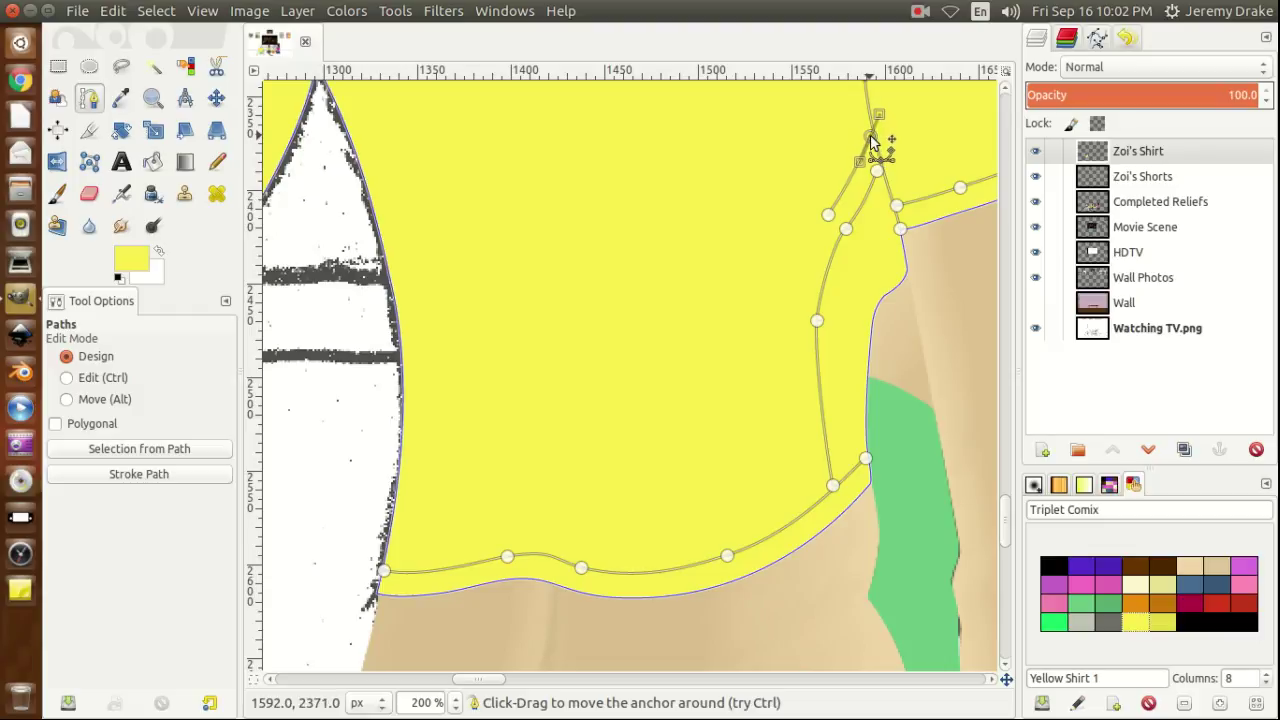
pyautogui.click(829, 214)
pyautogui.moveTo(831, 214); pyautogui.dragTo(837, 216)
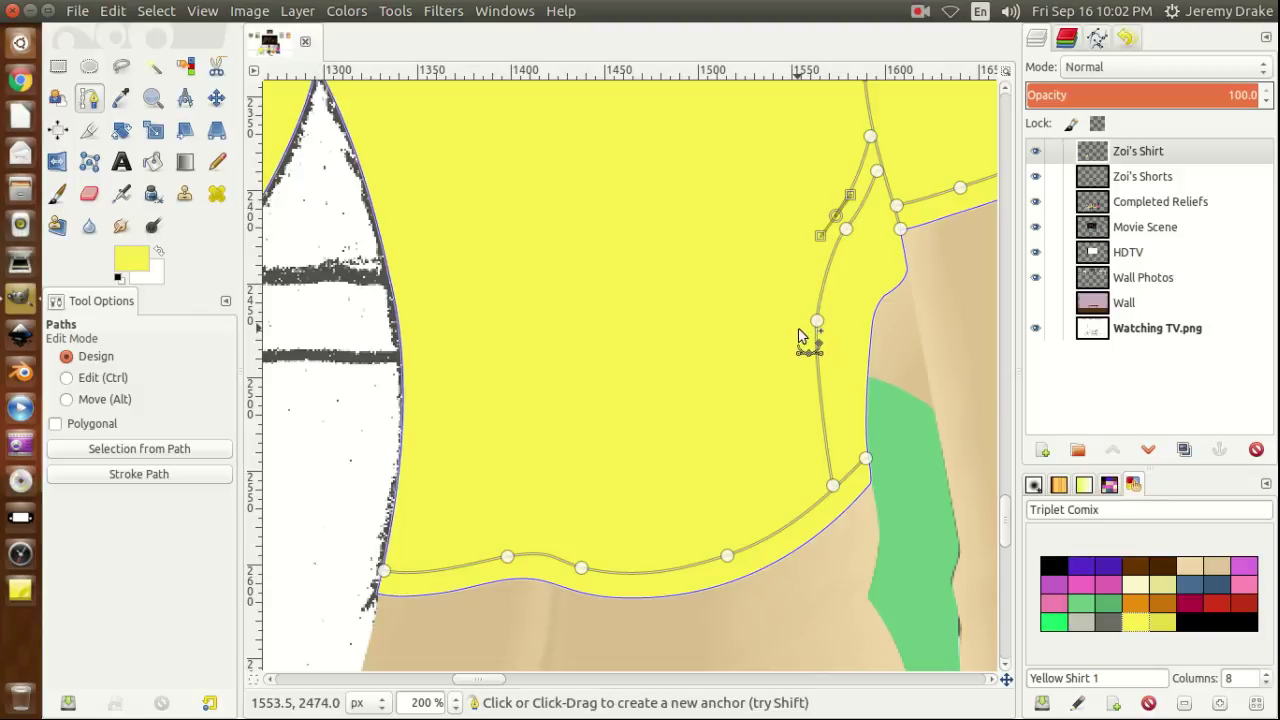
# Continue the parallel line down the side to the hem and fine-tune its anchors.
pyautogui.moveTo(802, 319); pyautogui.dragTo(802, 354)
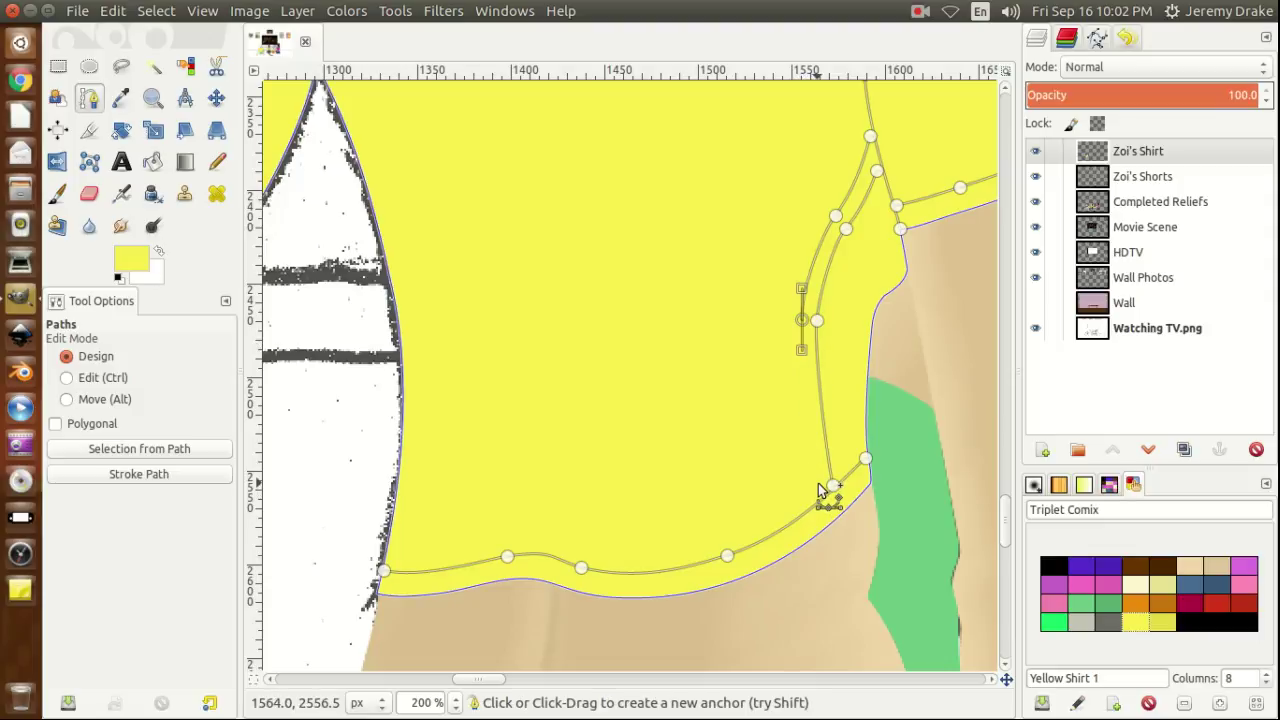
pyautogui.moveTo(818, 489); pyautogui.dragTo(826, 533)
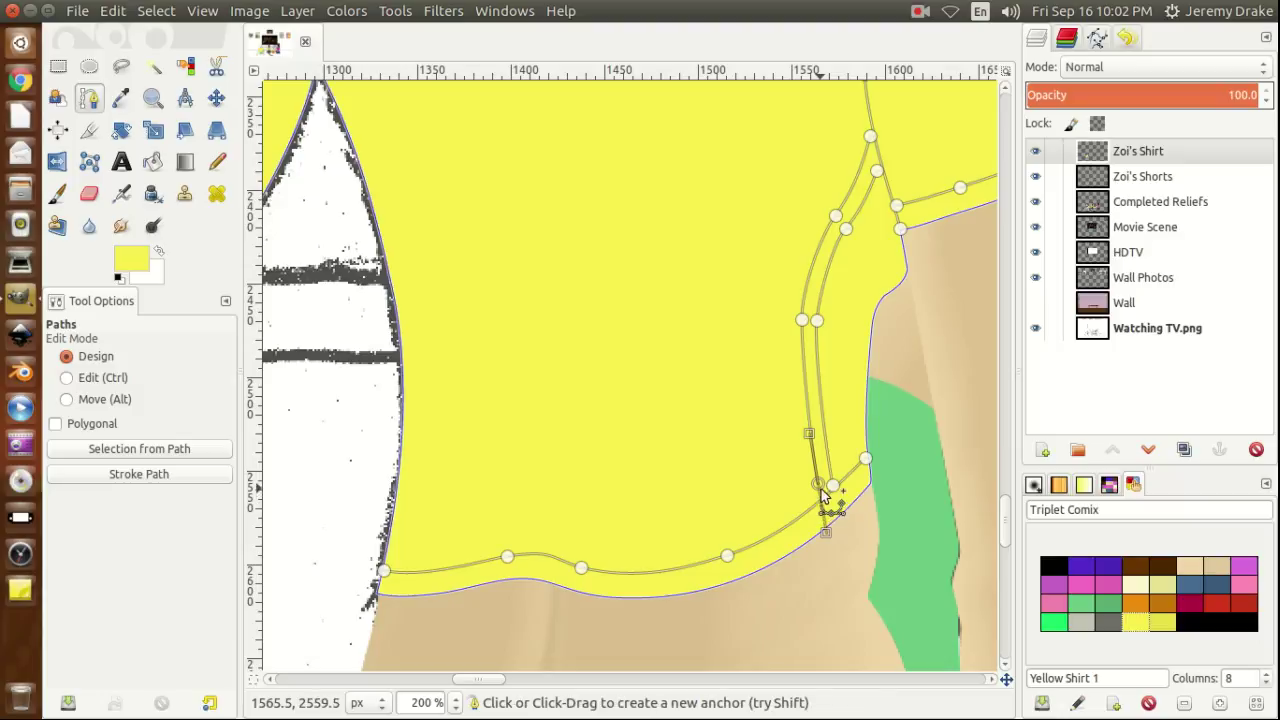
pyautogui.moveTo(818, 487); pyautogui.dragTo(821, 501)
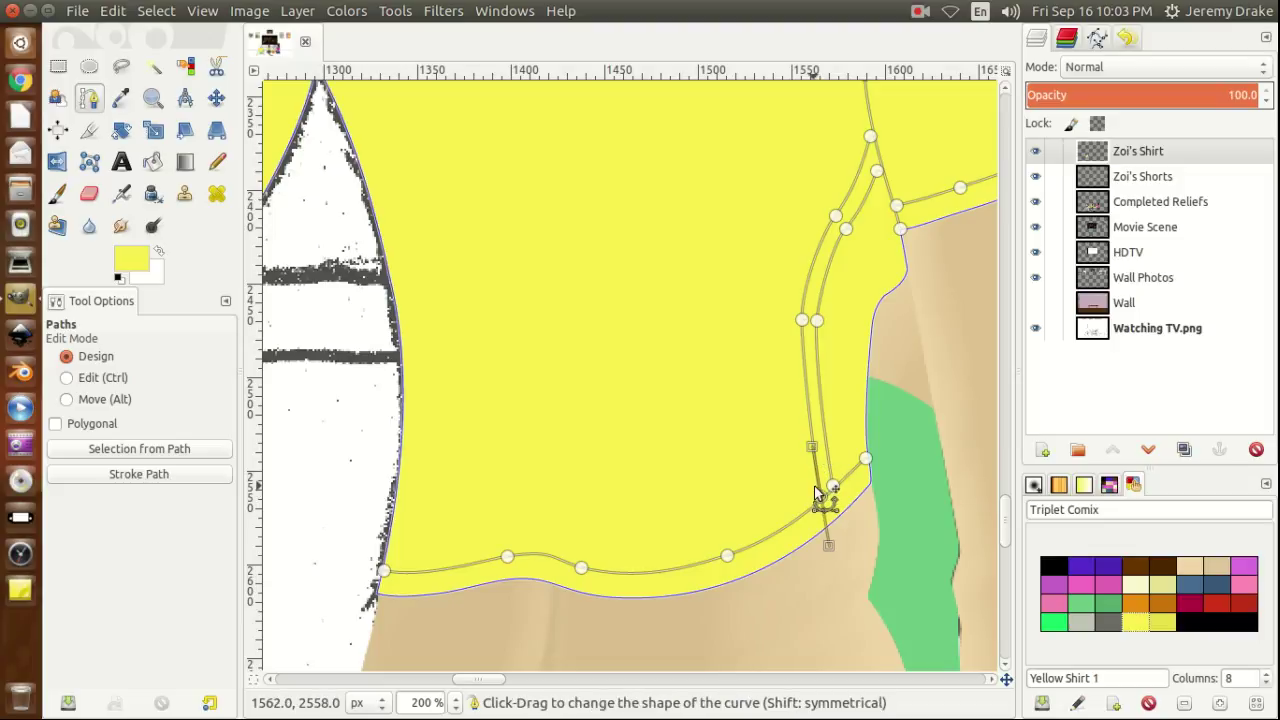
pyautogui.moveTo(820, 499); pyautogui.dragTo(821, 502)
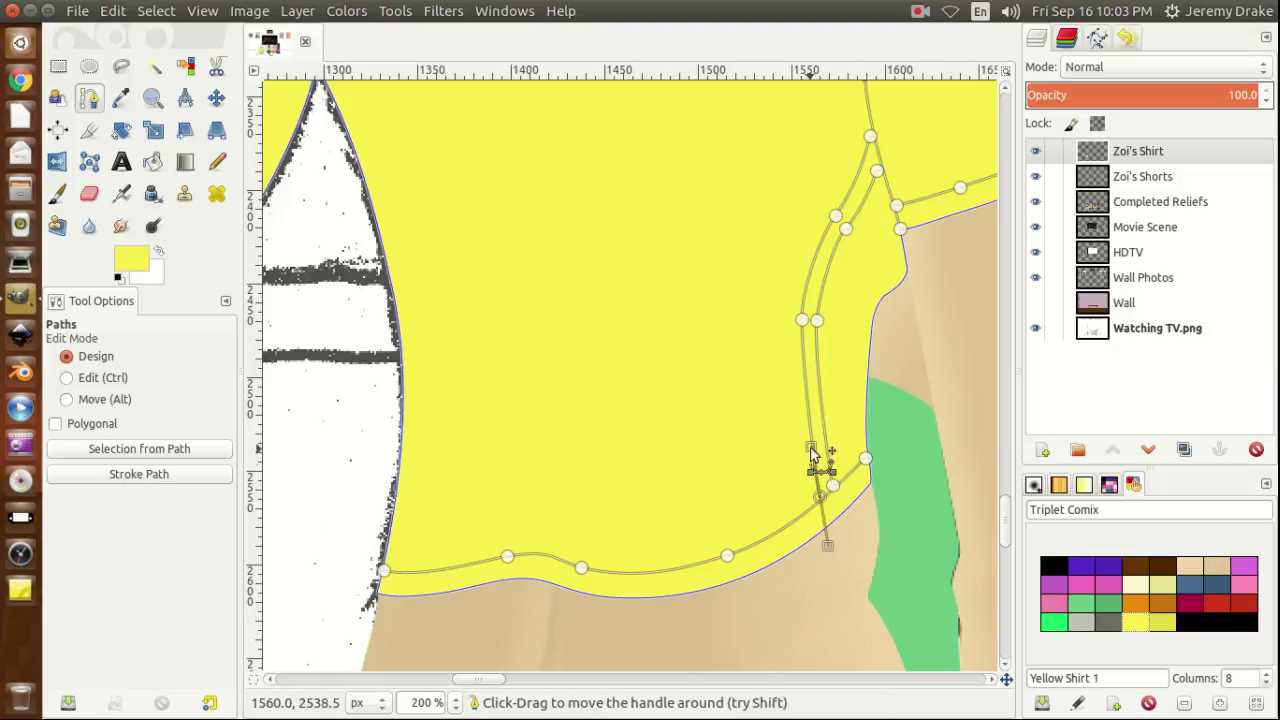
pyautogui.moveTo(810, 455); pyautogui.dragTo(810, 459)
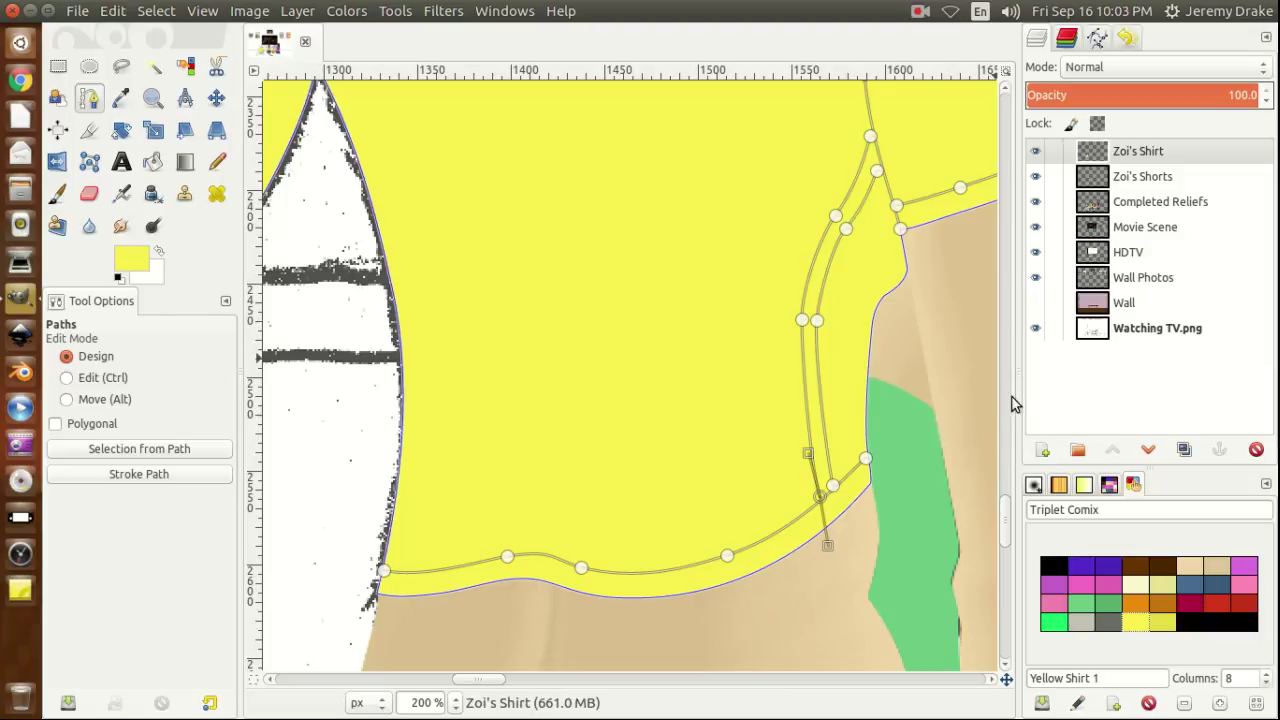
pyautogui.click(879, 173)
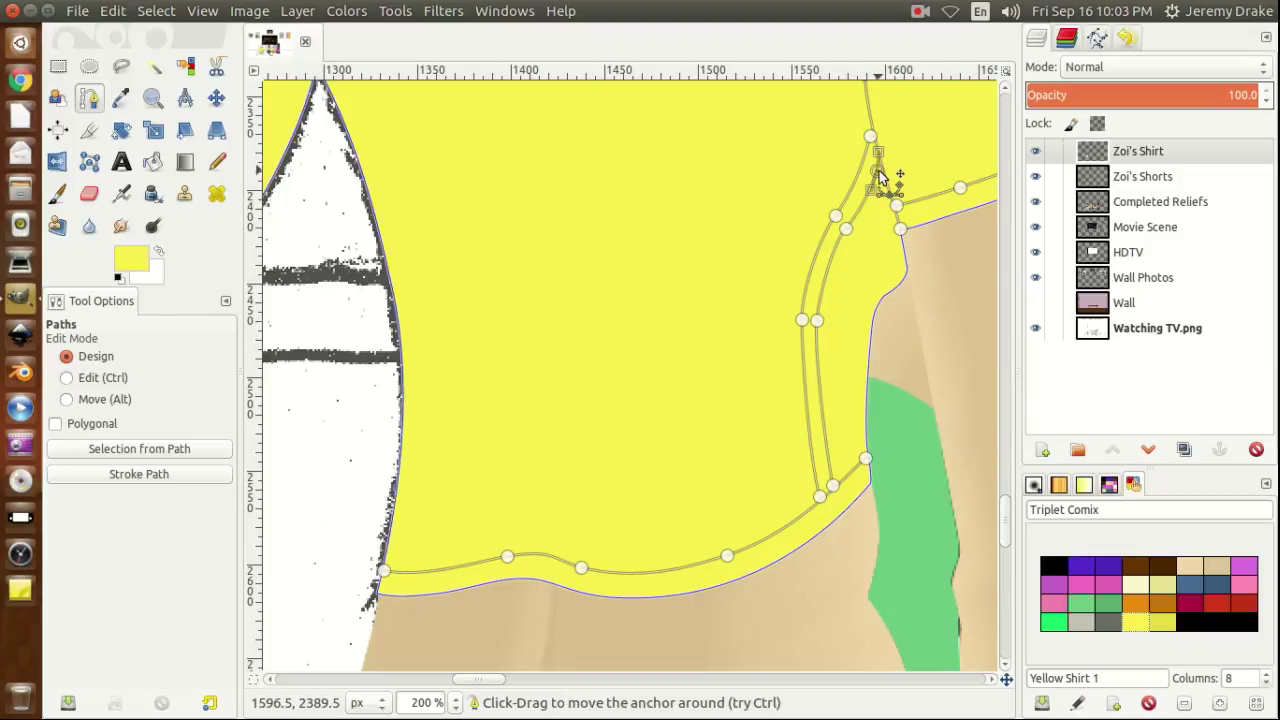
pyautogui.moveTo(879, 175); pyautogui.dragTo(879, 175)
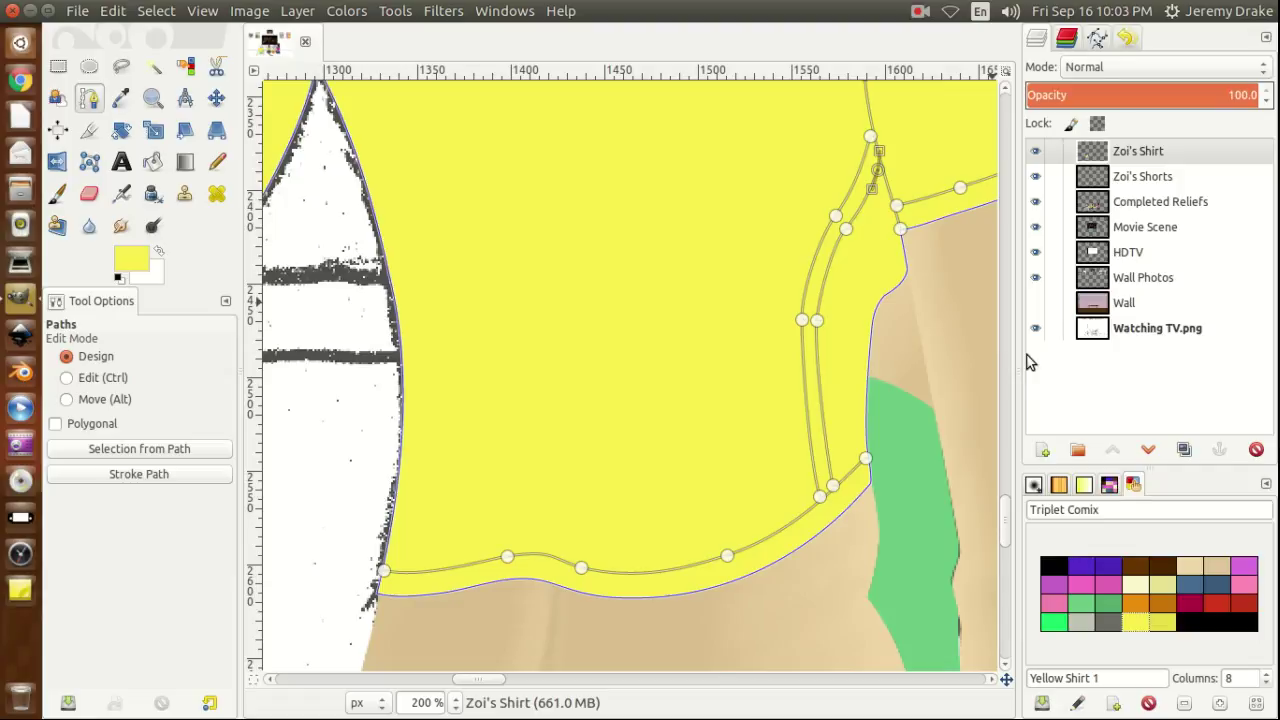
pyautogui.moveTo(1007, 527); pyautogui.dragTo(1007, 481)
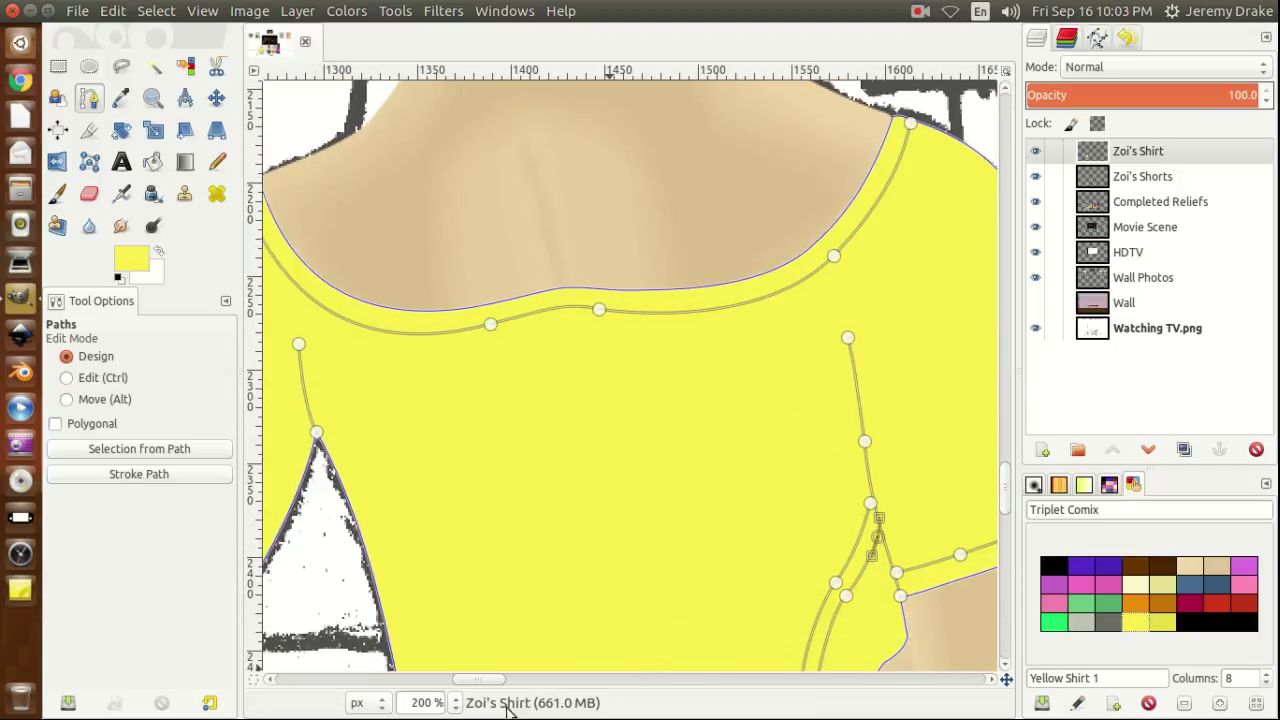
# Draw a curved line across the sleeve cuff and adjust both ends to fit the edge.
pyautogui.moveTo(478, 686)
pyautogui.mouseDown()
pyautogui.moveTo(430, 686)
pyautogui.moveTo(456, 686)
pyautogui.mouseUp()
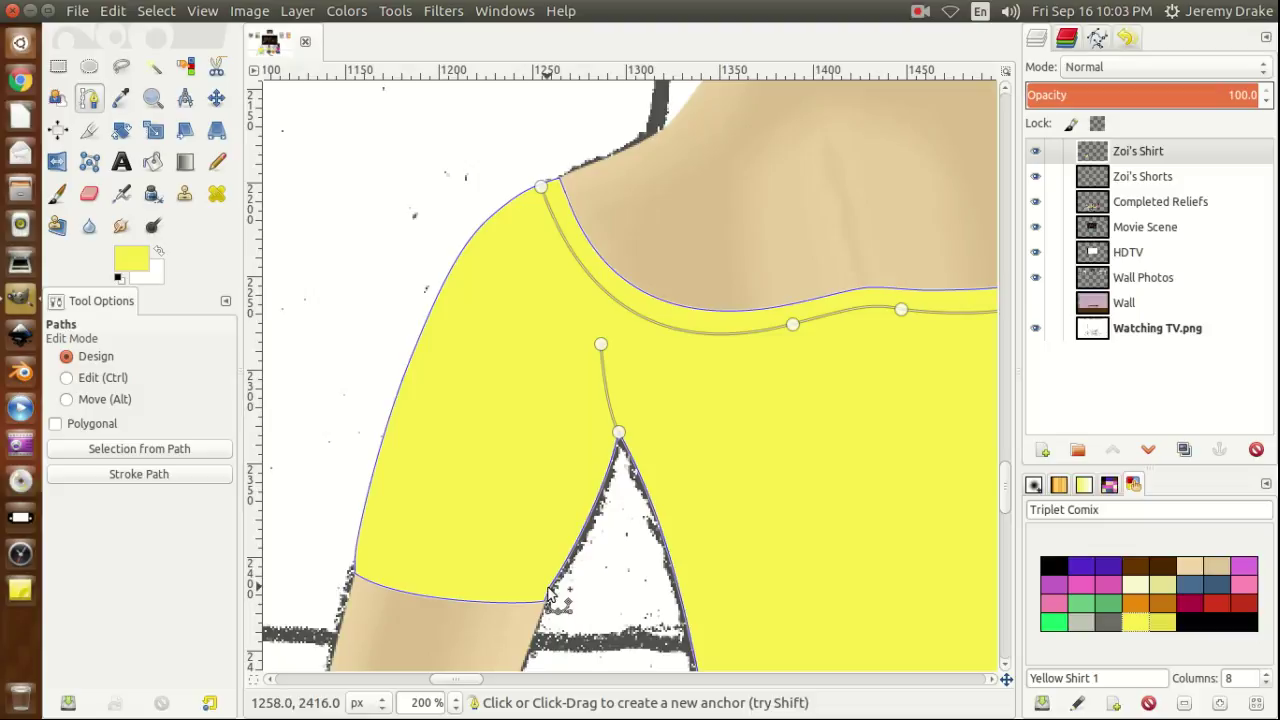
pyautogui.moveTo(547, 587); pyautogui.dragTo(505, 590)
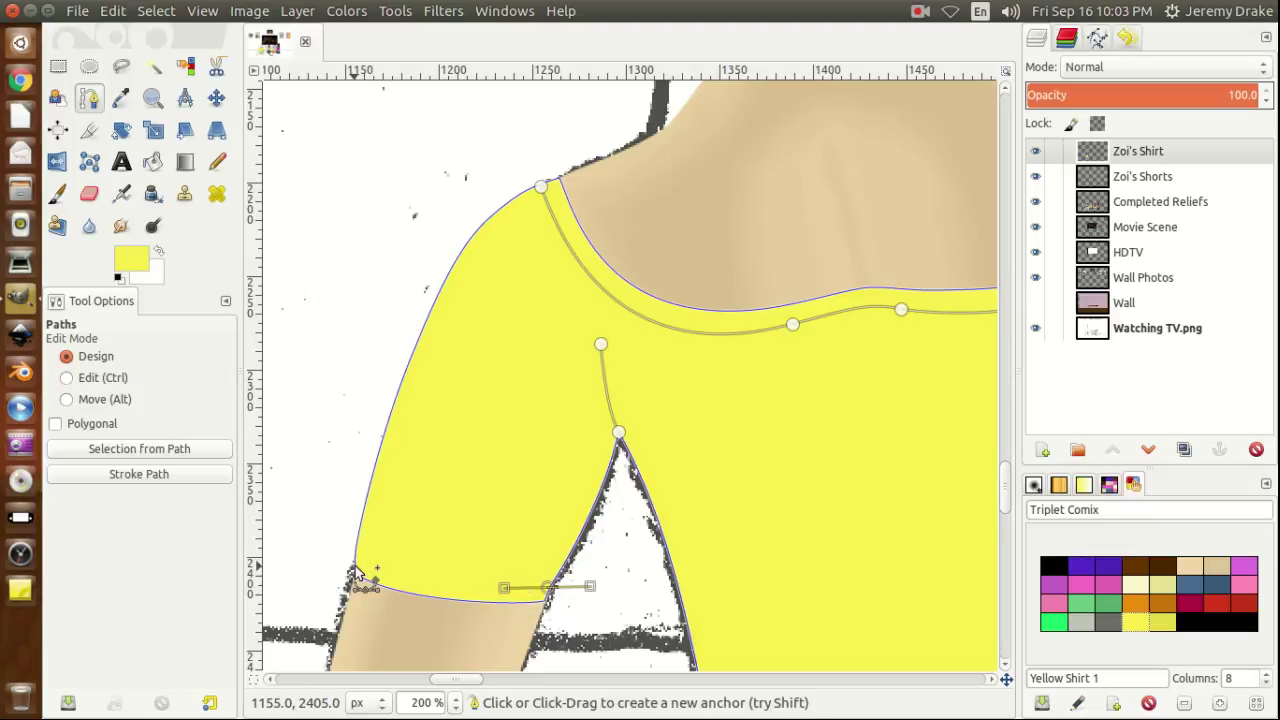
pyautogui.moveTo(357, 560); pyautogui.dragTo(292, 527)
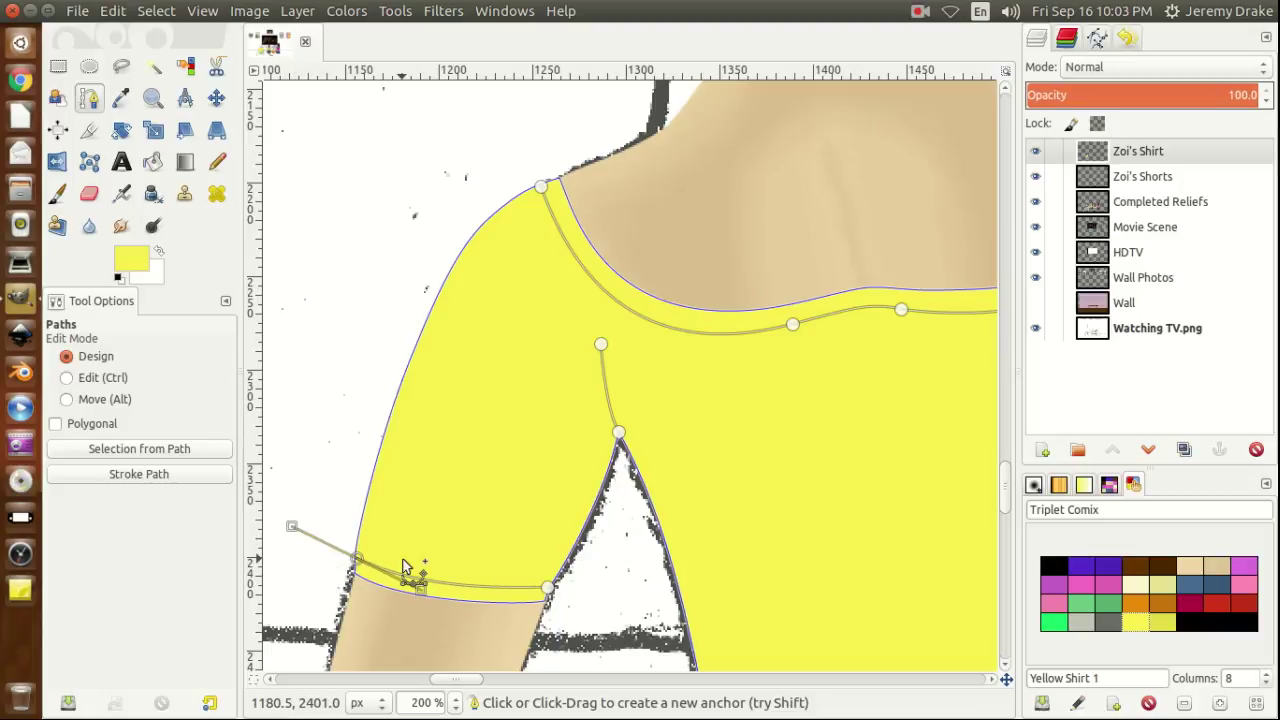
pyautogui.moveTo(463, 684)
pyautogui.mouseDown()
pyautogui.moveTo(514, 680)
pyautogui.moveTo(462, 680)
pyautogui.mouseUp()
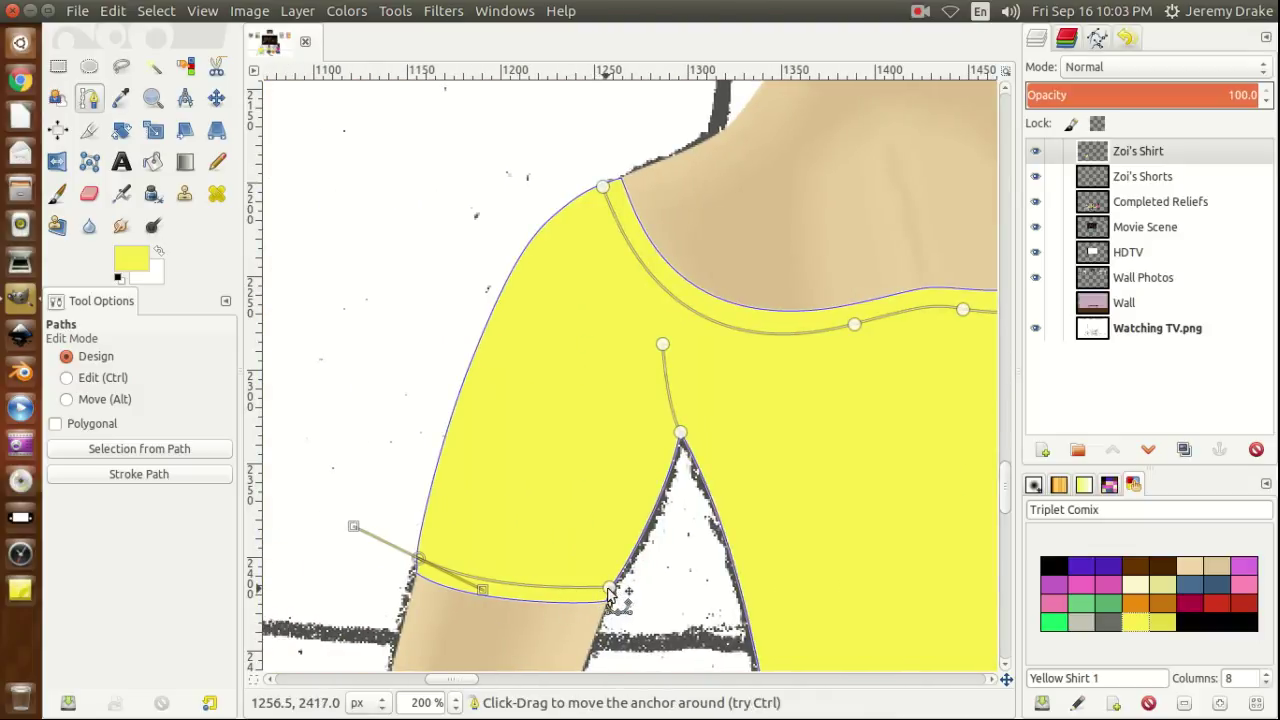
pyautogui.moveTo(608, 591); pyautogui.dragTo(611, 585)
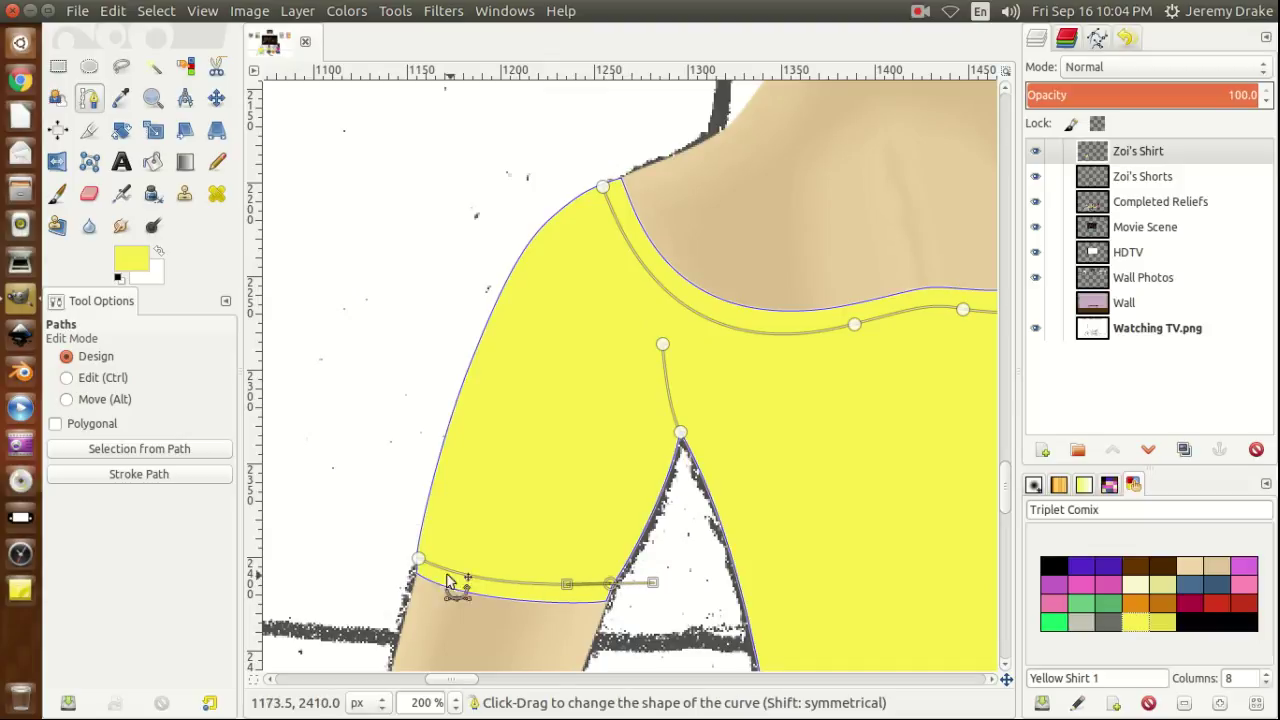
pyautogui.moveTo(420, 561); pyautogui.dragTo(421, 557)
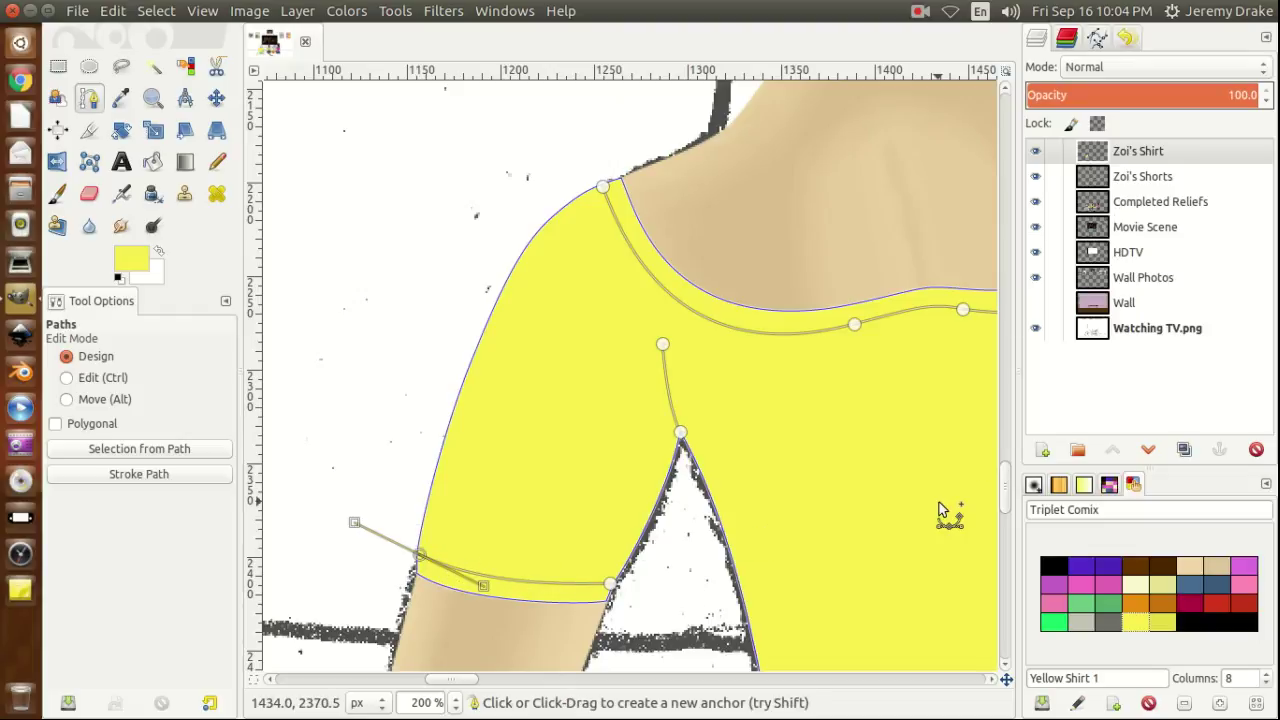
pyautogui.moveTo(453, 682); pyautogui.dragTo(480, 680)
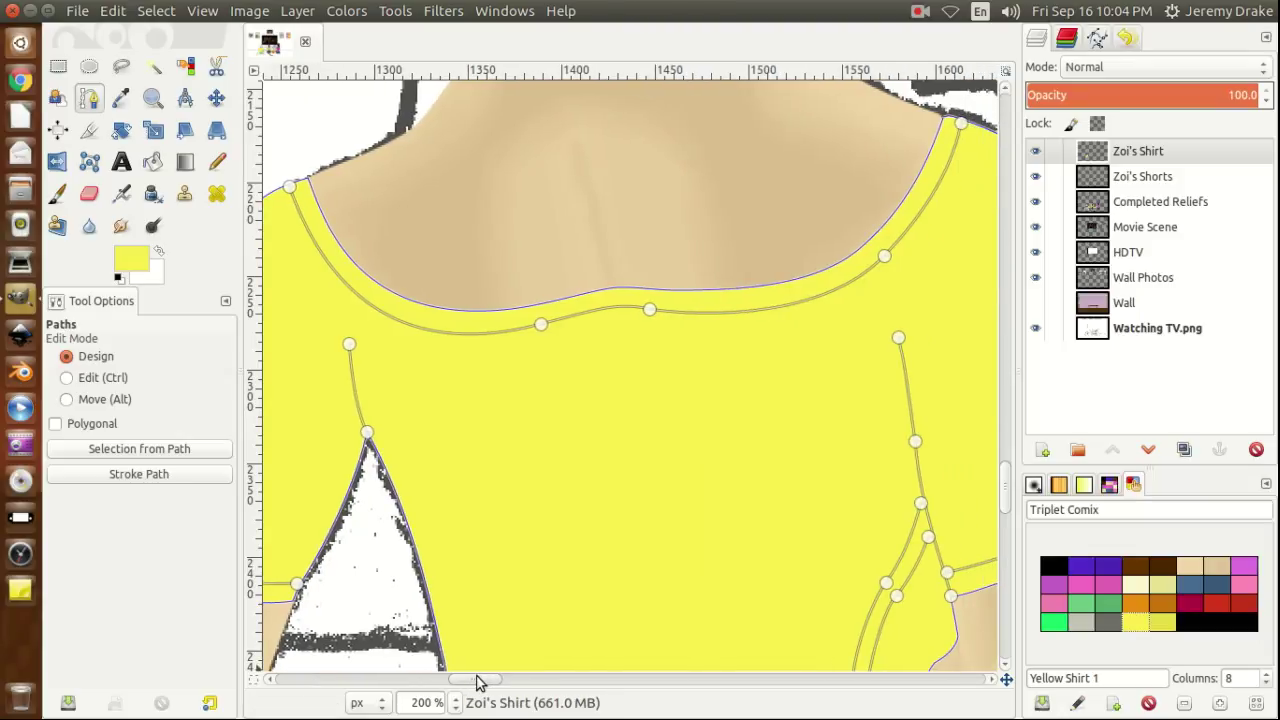
# Toggle the skin shading and yellow shirt layers off and on to compare with the sketch.
pyautogui.click(1036, 203)
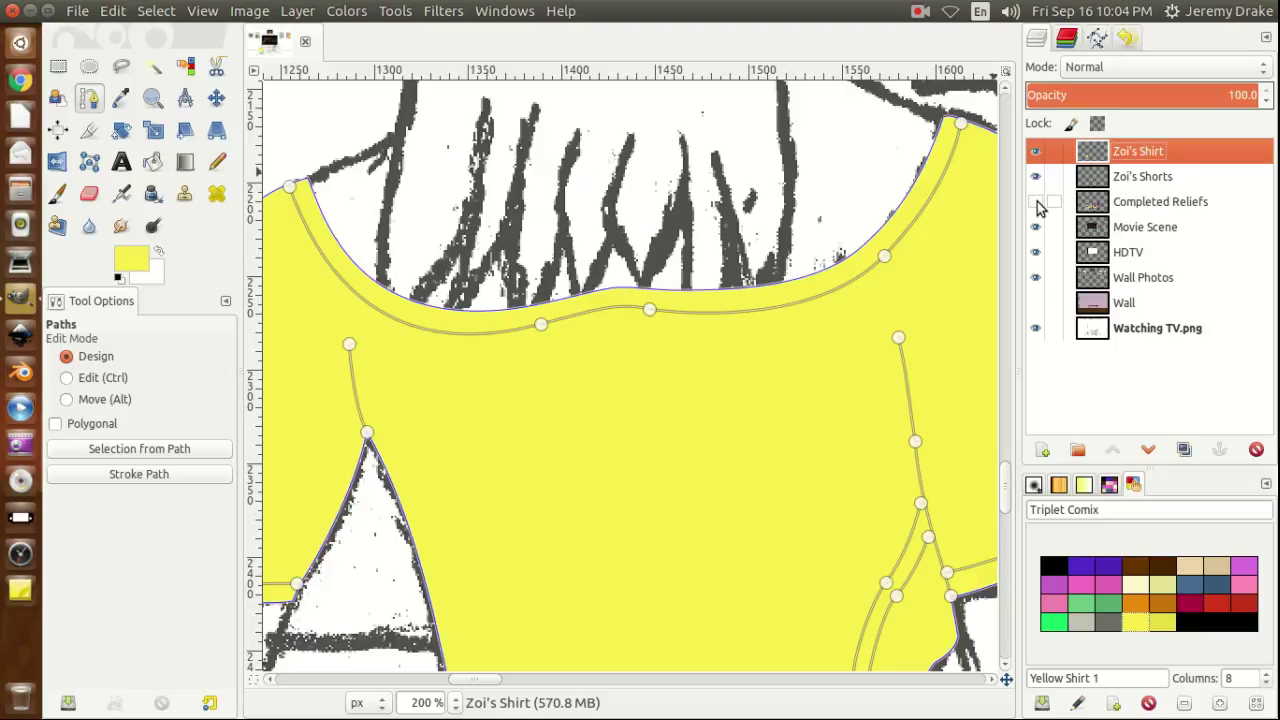
pyautogui.click(1036, 203)
pyautogui.click(1036, 152)
pyautogui.click(1036, 152)
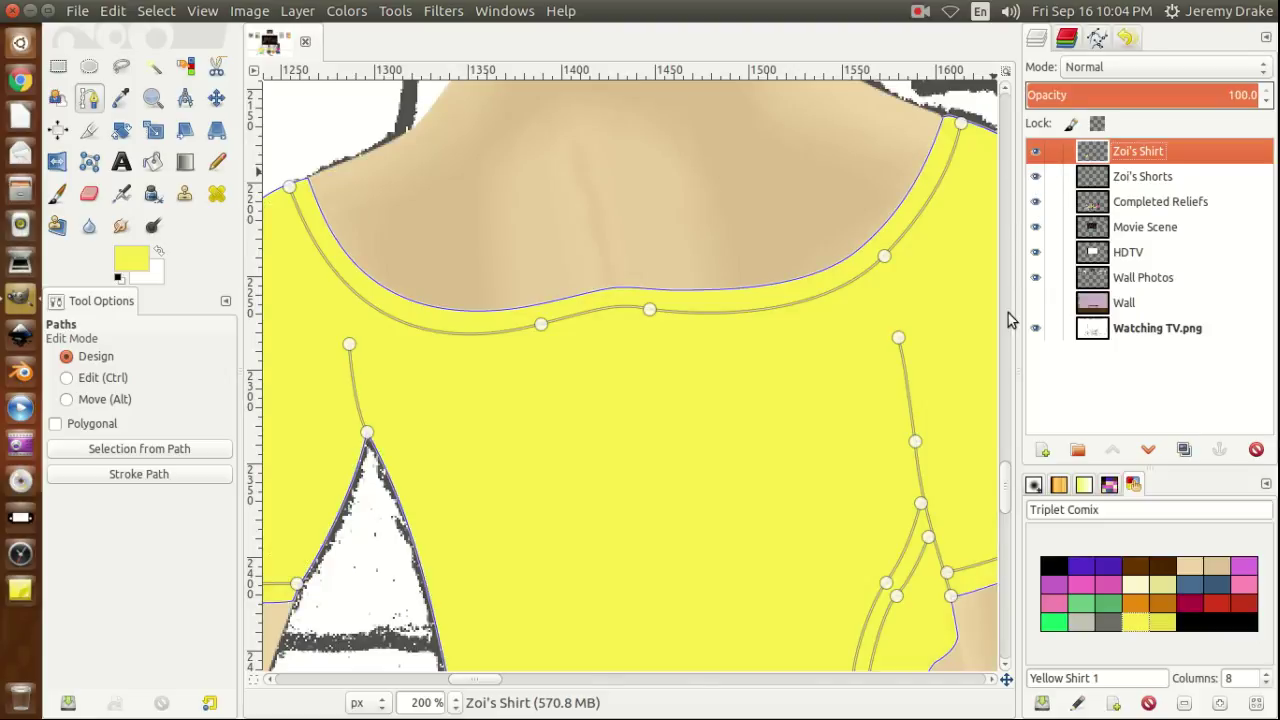
pyautogui.moveTo(1008, 483); pyautogui.dragTo(1006, 493)
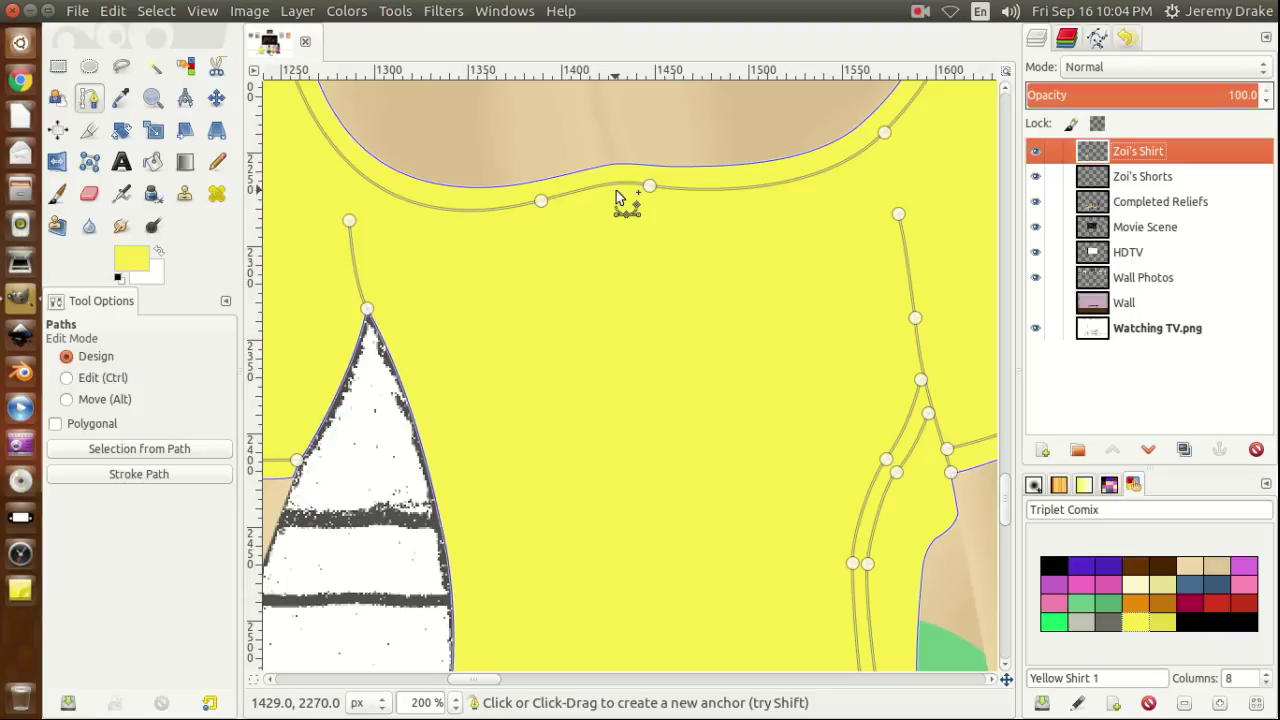
# Start a new path component at the neckline and add a curved anchor down the shirt front.
pyautogui.moveTo(617, 201); pyautogui.dragTo(621, 226)
pyautogui.moveTo(625, 230); pyautogui.dragTo(627, 250)
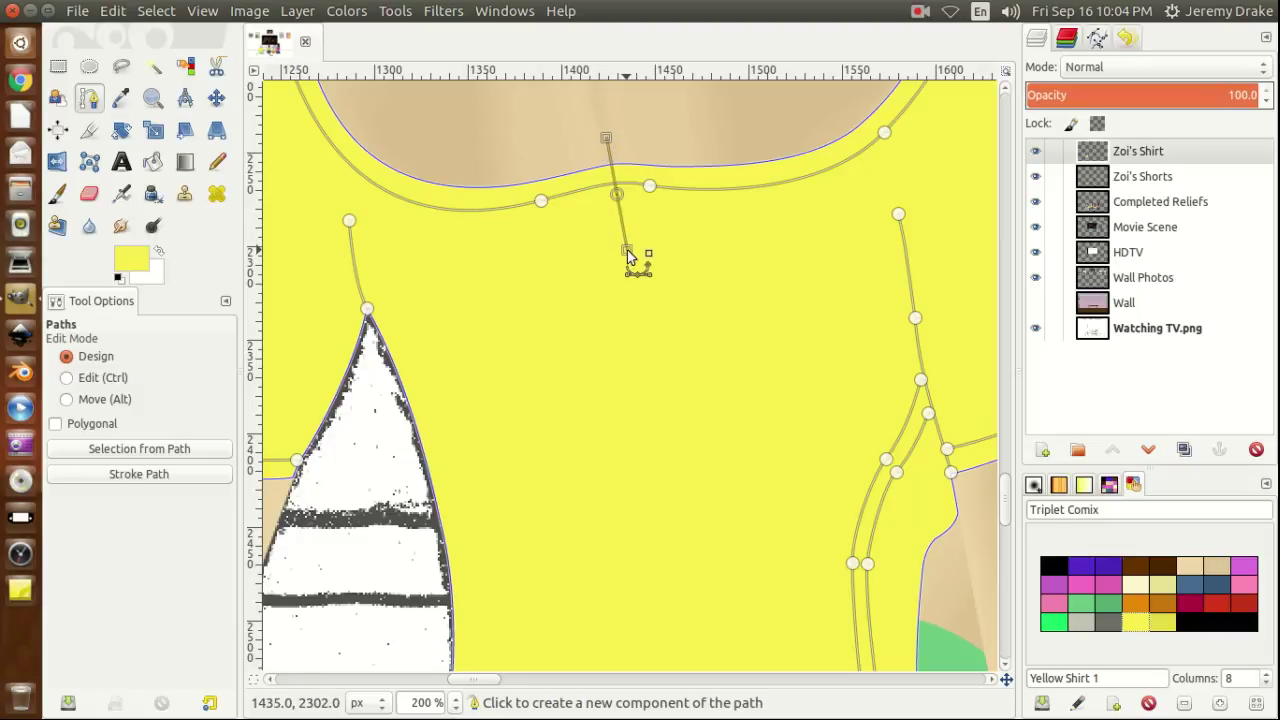
pyautogui.moveTo(616, 197); pyautogui.dragTo(618, 185)
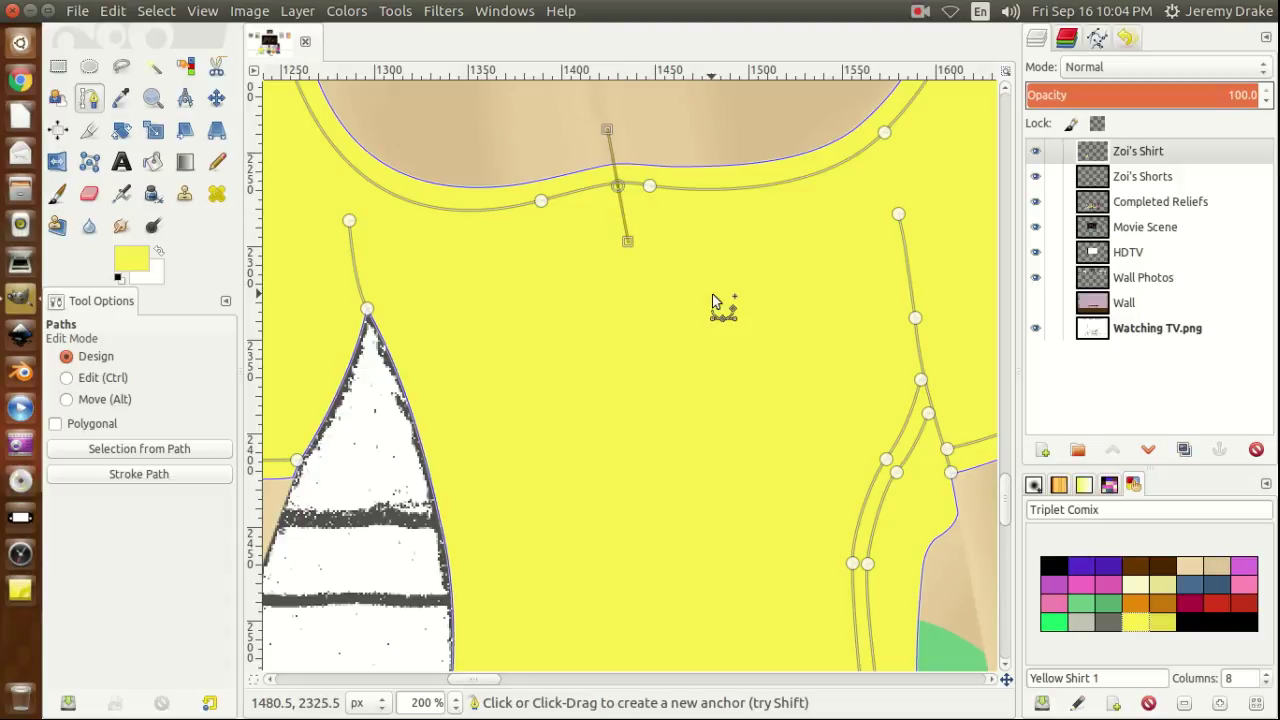
pyautogui.moveTo(1009, 506); pyautogui.dragTo(1009, 511)
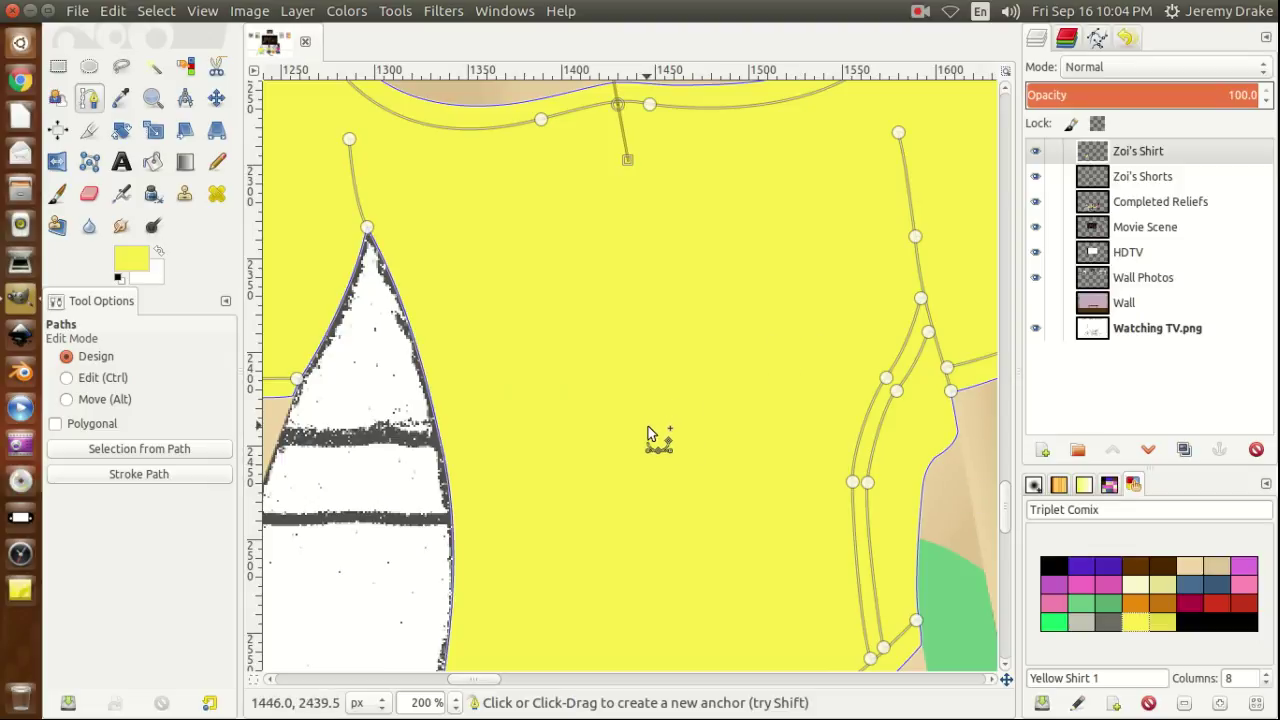
pyautogui.moveTo(648, 420); pyautogui.dragTo(626, 564)
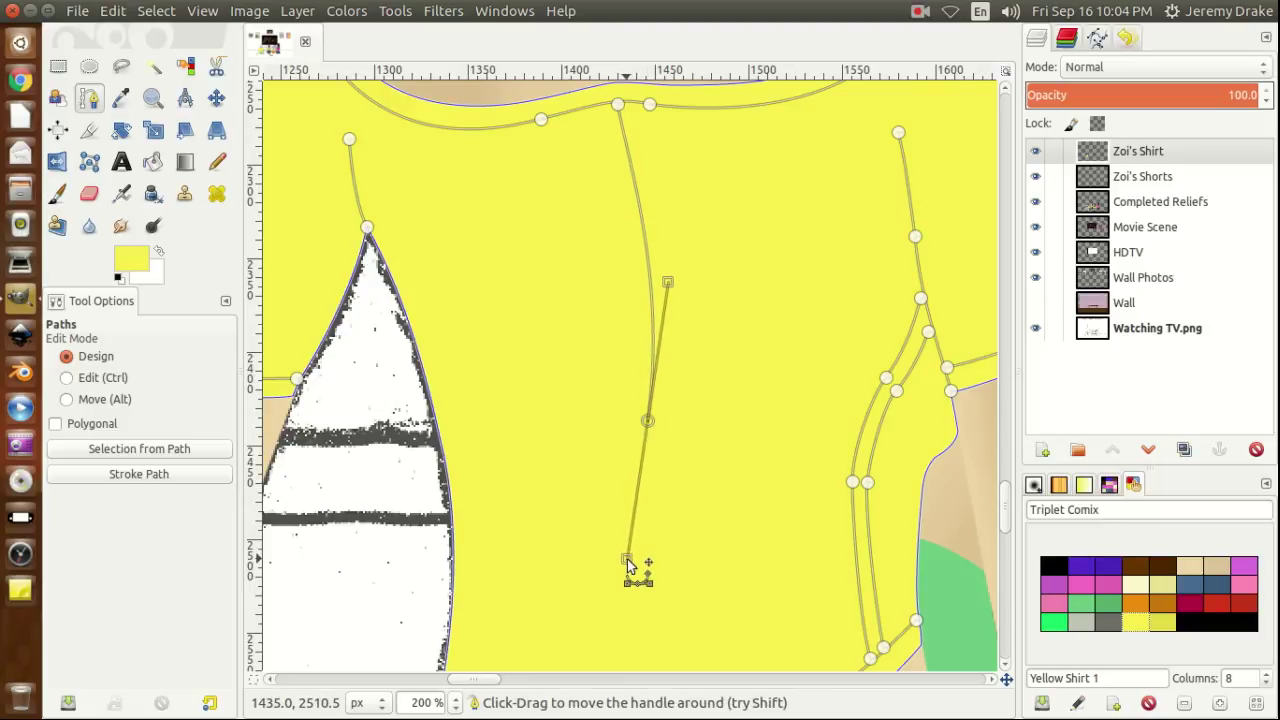
pyautogui.moveTo(628, 567); pyautogui.dragTo(636, 502)
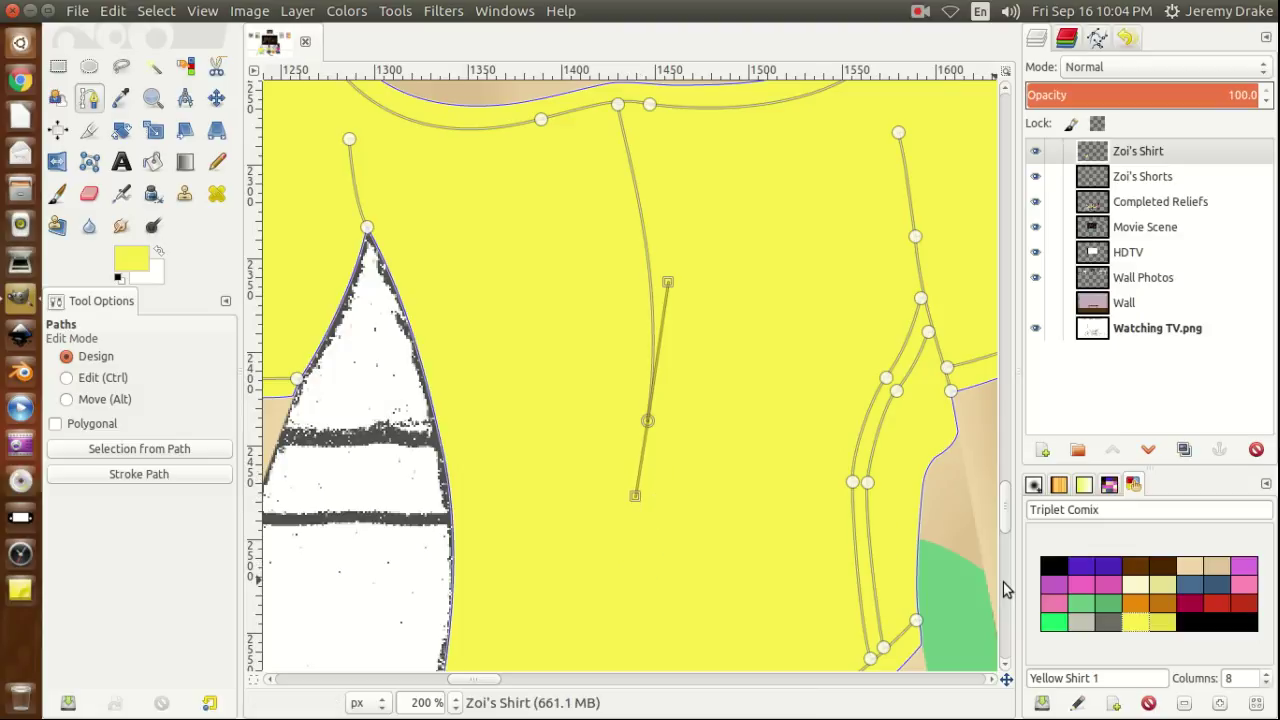
pyautogui.scroll(-3, 685, 515)
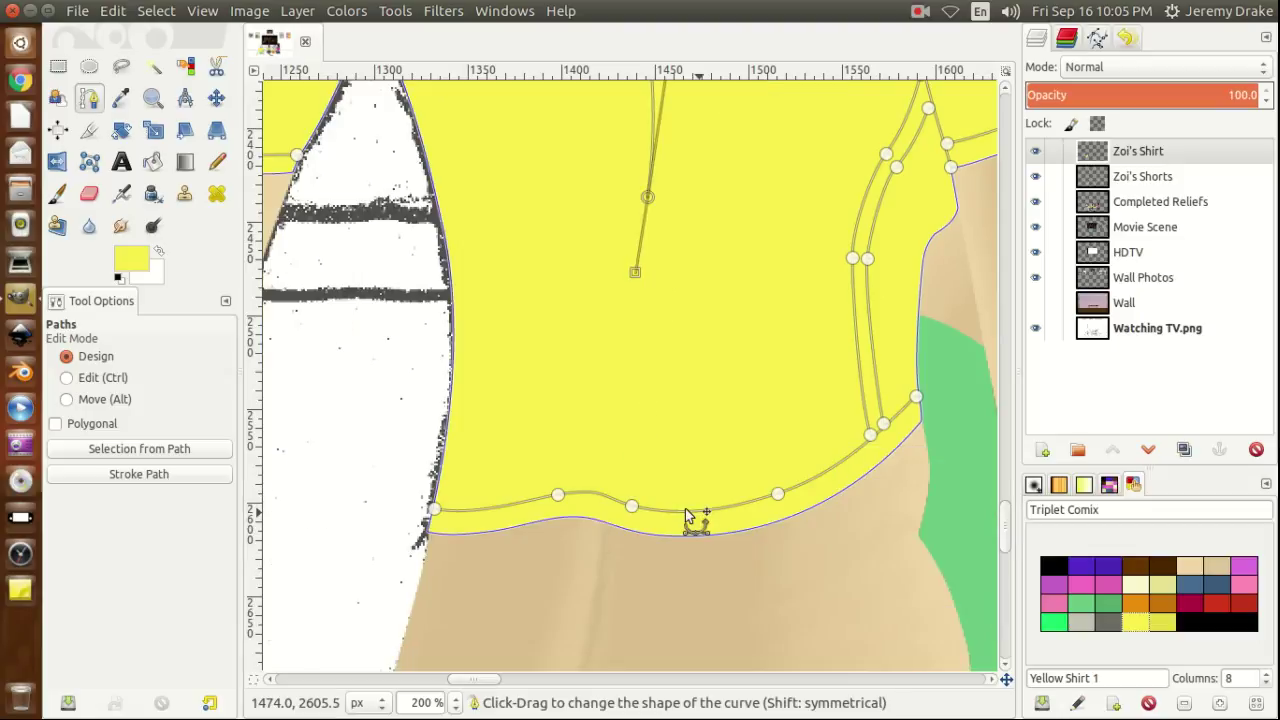
# Add two hem anchors side by side, then run the path back up toward the neckline.
pyautogui.click(620, 487)
pyautogui.moveTo(620, 487); pyautogui.dragTo(617, 568)
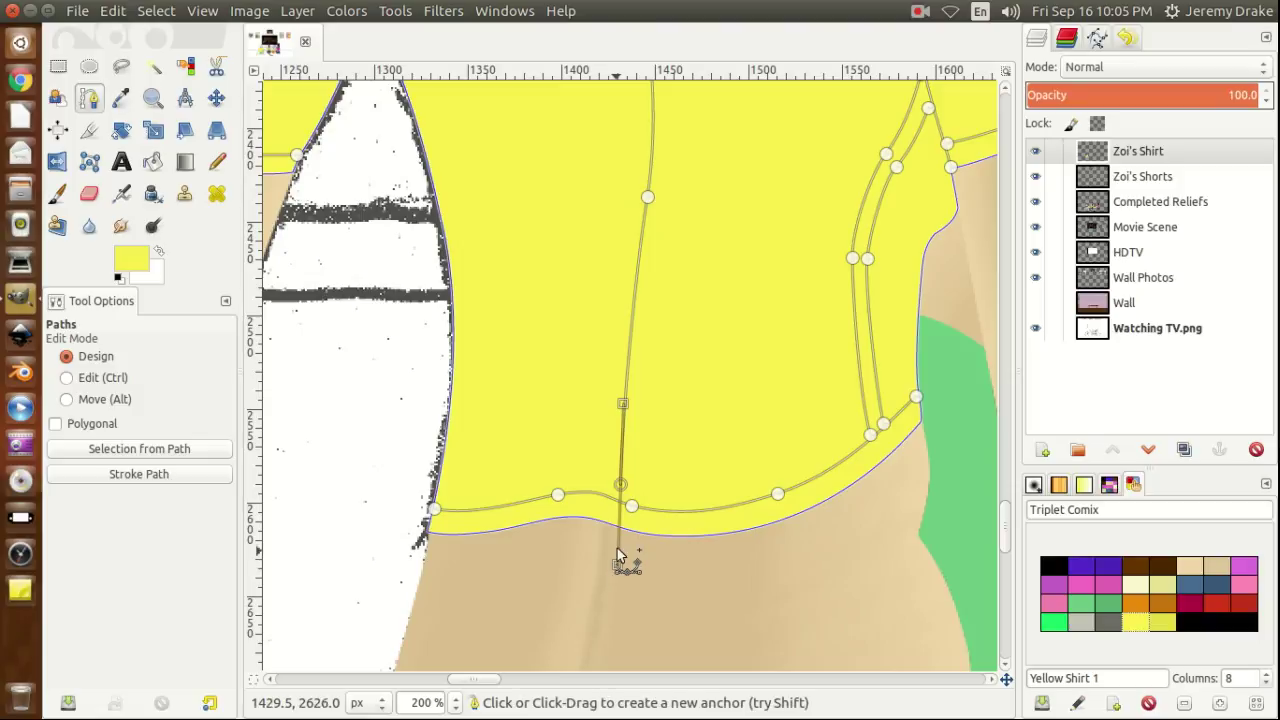
pyautogui.moveTo(621, 490); pyautogui.dragTo(621, 499)
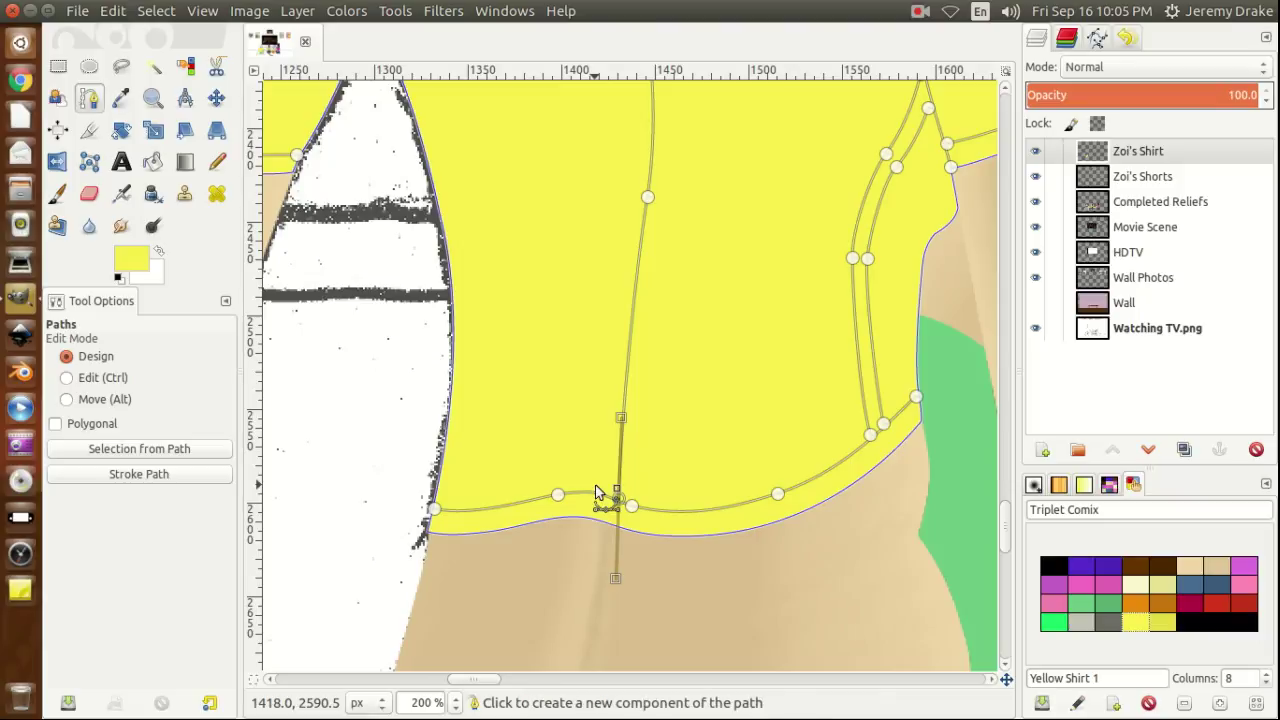
pyautogui.moveTo(596, 489); pyautogui.dragTo(601, 402)
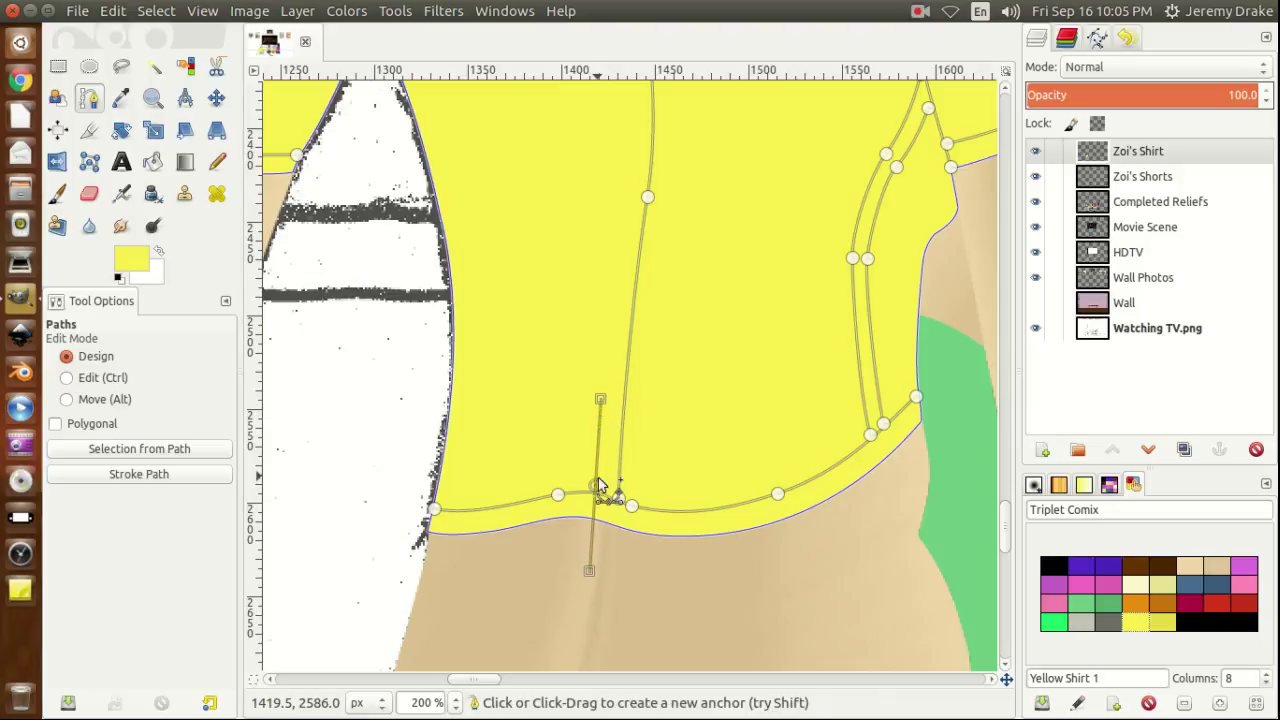
pyautogui.moveTo(597, 490); pyautogui.dragTo(597, 497)
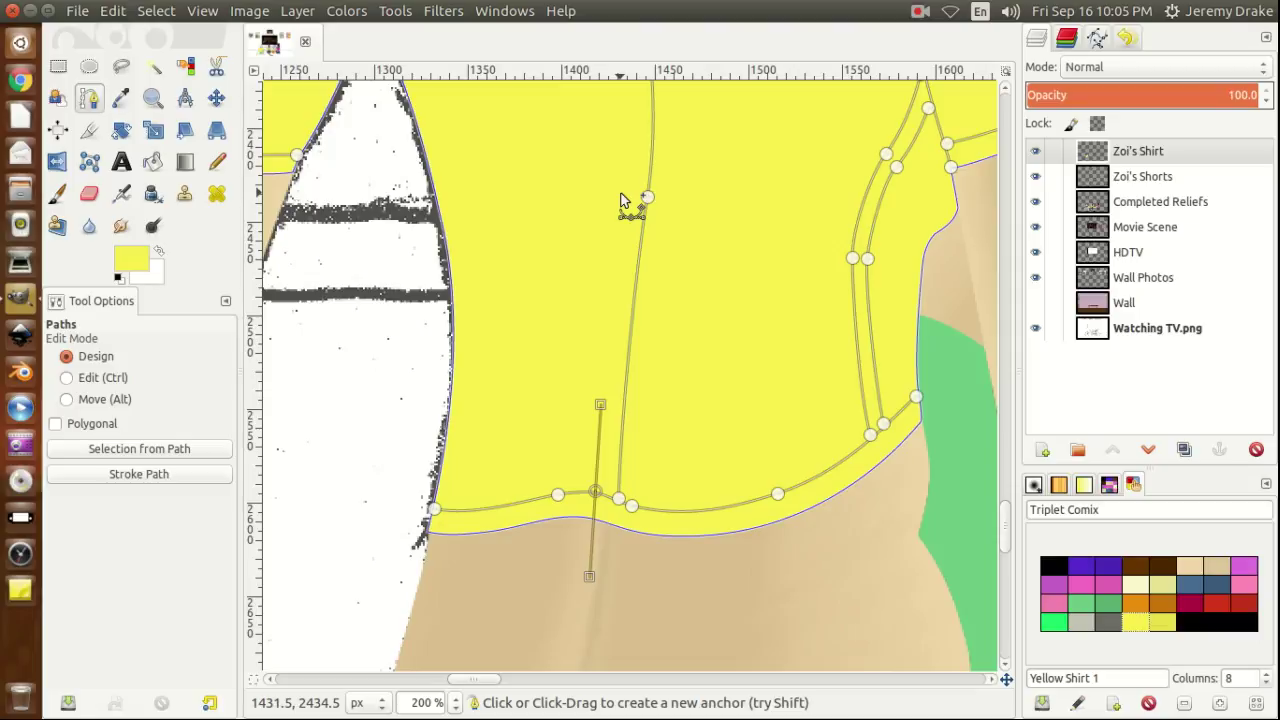
pyautogui.moveTo(620, 196); pyautogui.dragTo(633, 113)
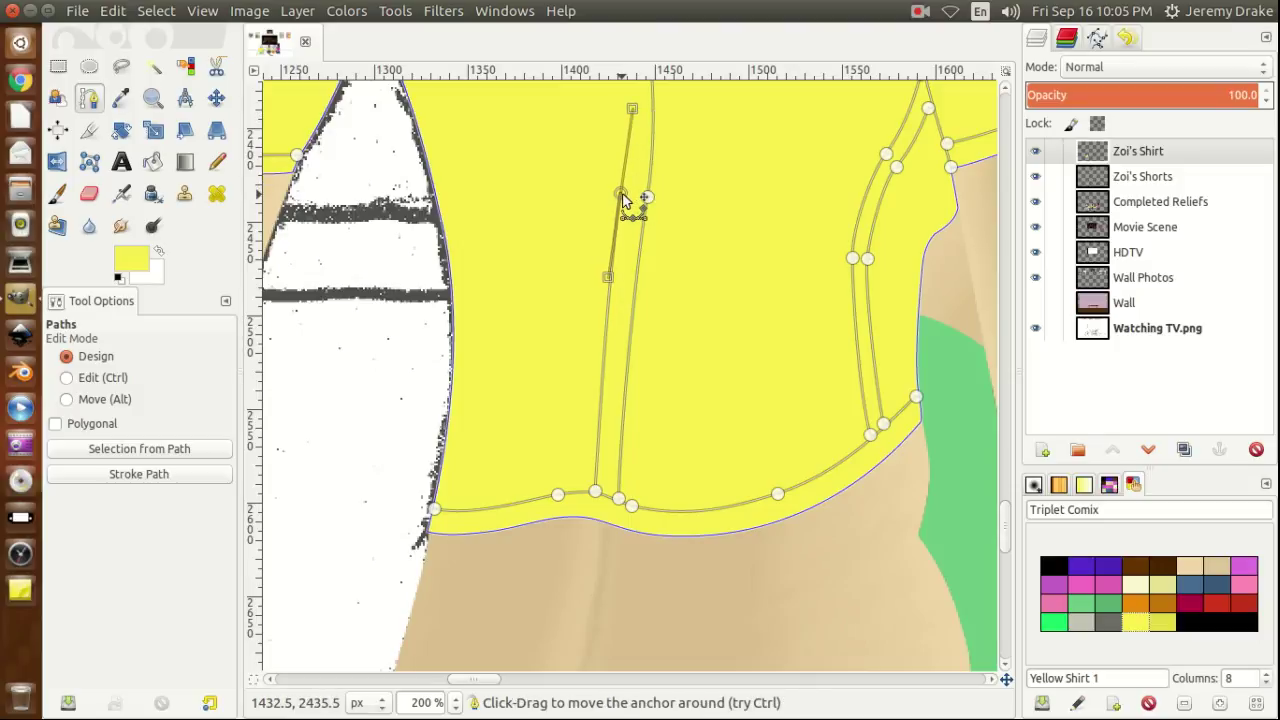
pyautogui.moveTo(623, 199); pyautogui.dragTo(625, 202)
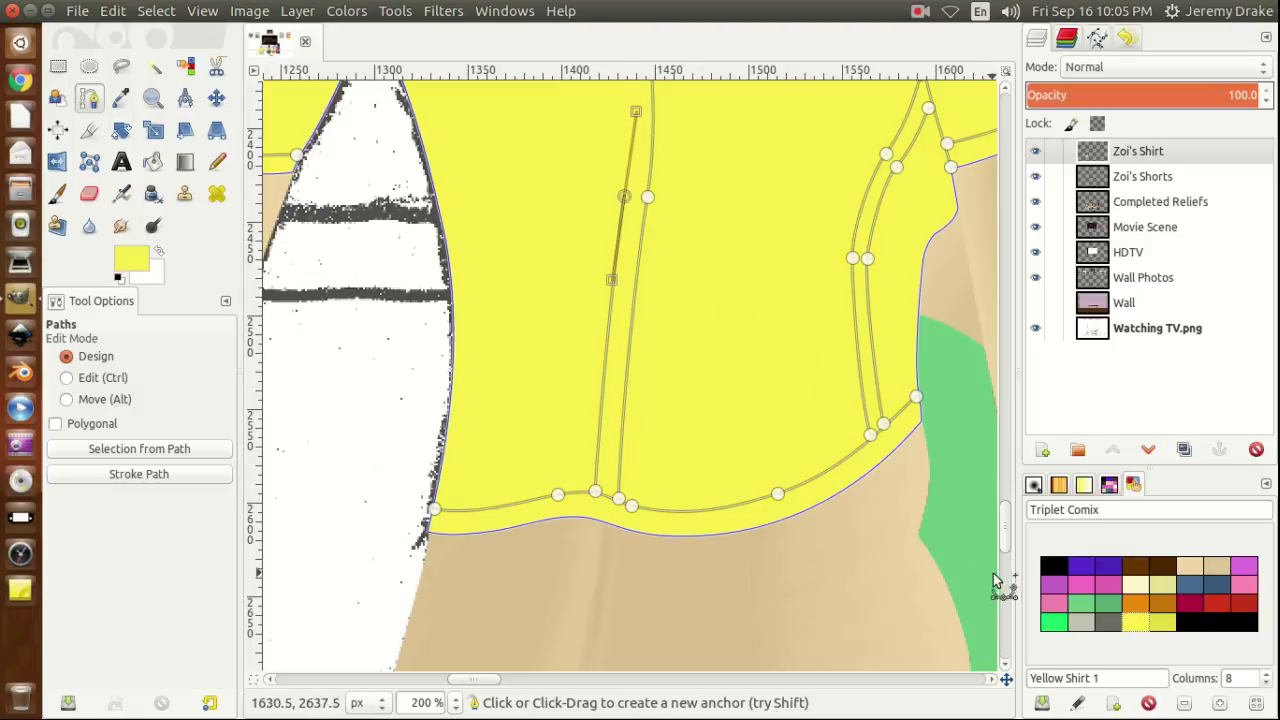
pyautogui.scroll(5, 1004, 532)
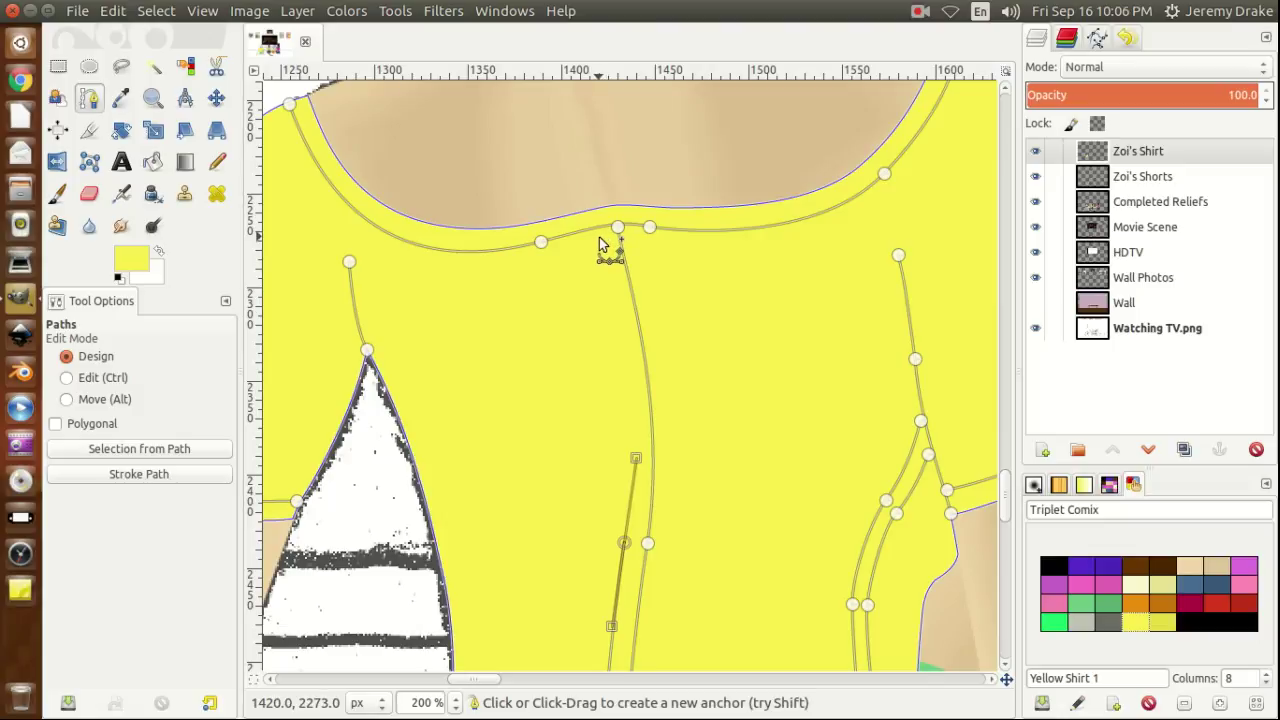
# Close the second centre-front strip path with a curved anchor at the neckline beside the first line.
pyautogui.moveTo(600, 240); pyautogui.dragTo(576, 130)
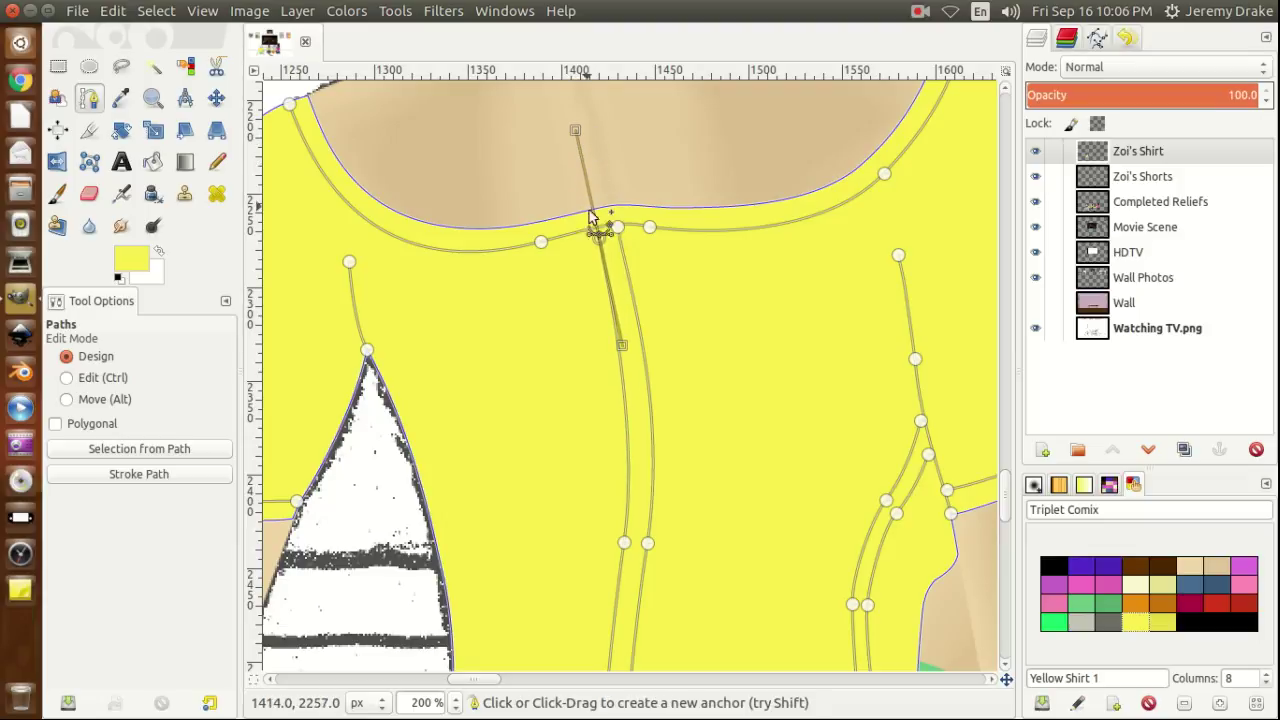
pyautogui.moveTo(600, 243); pyautogui.dragTo(626, 363)
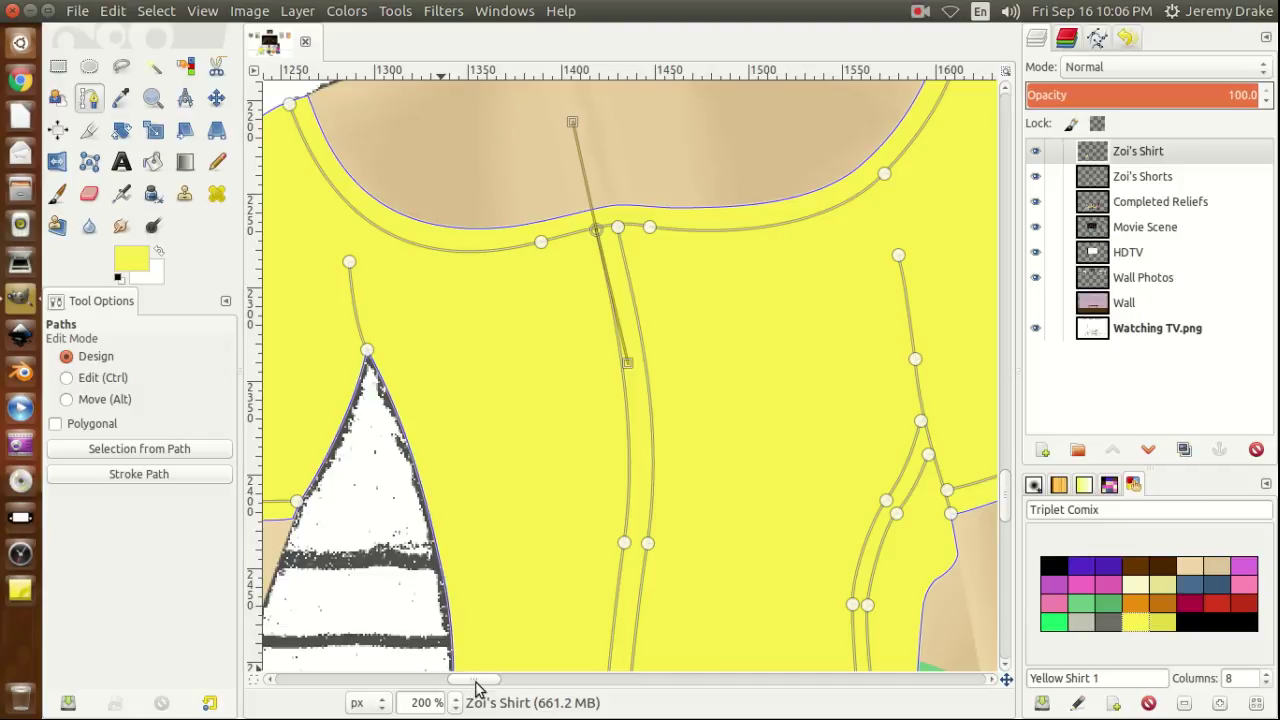
pyautogui.moveTo(476, 685)
pyautogui.mouseDown()
pyautogui.moveTo(506, 680)
pyautogui.moveTo(477, 680)
pyautogui.mouseUp()
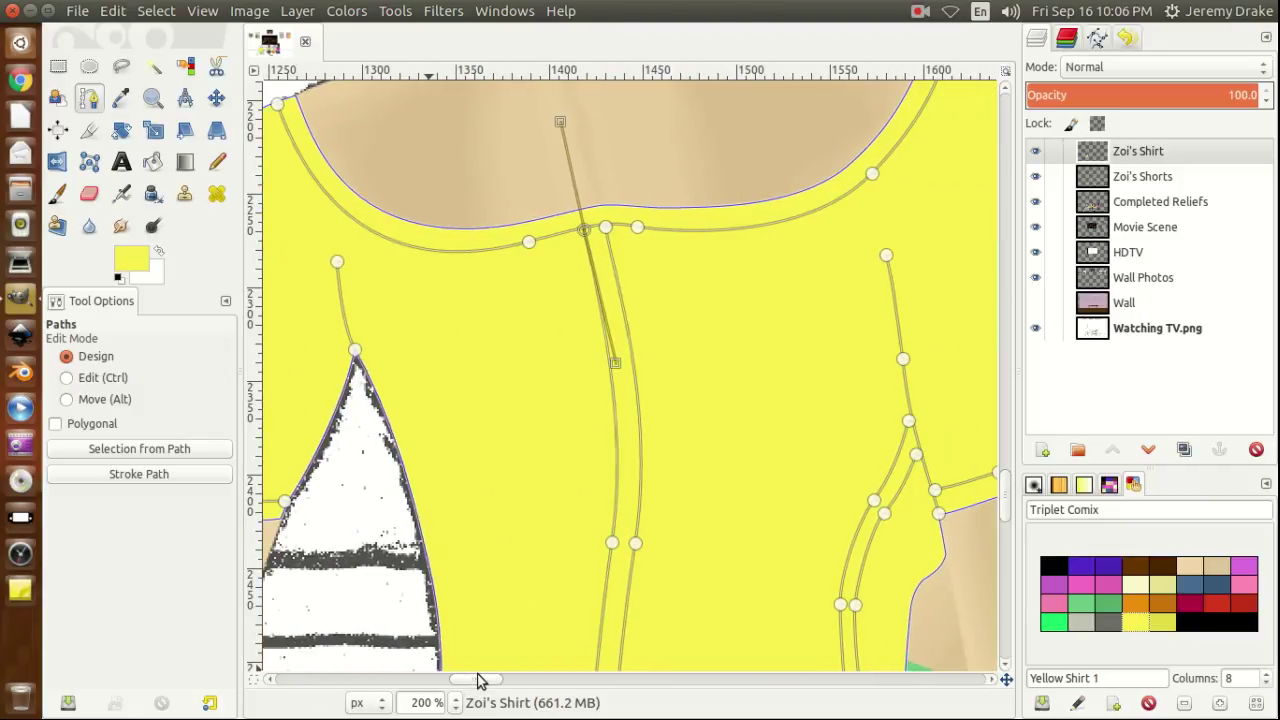
# Darken the Yellow Shirt 2 palette colour from value 91 to 89 (e3d848) and use it for drawing.
pyautogui.click(1165, 623)
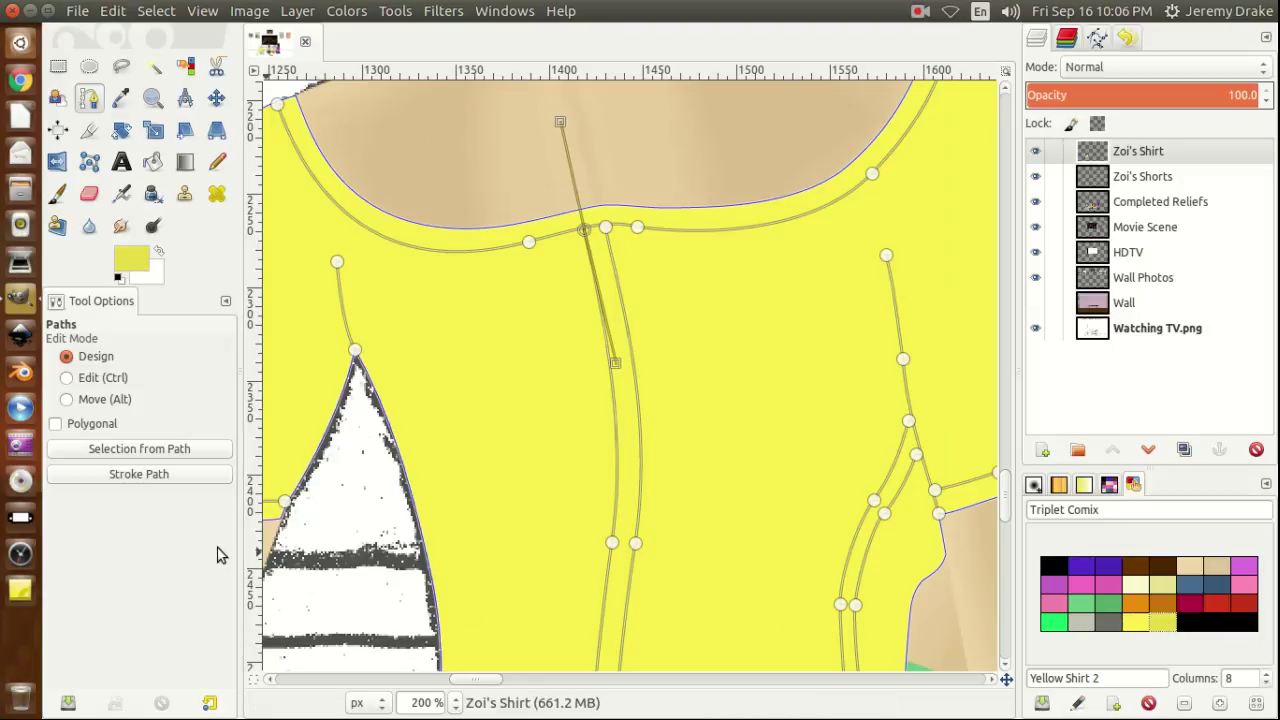
pyautogui.doubleClick(1163, 623)
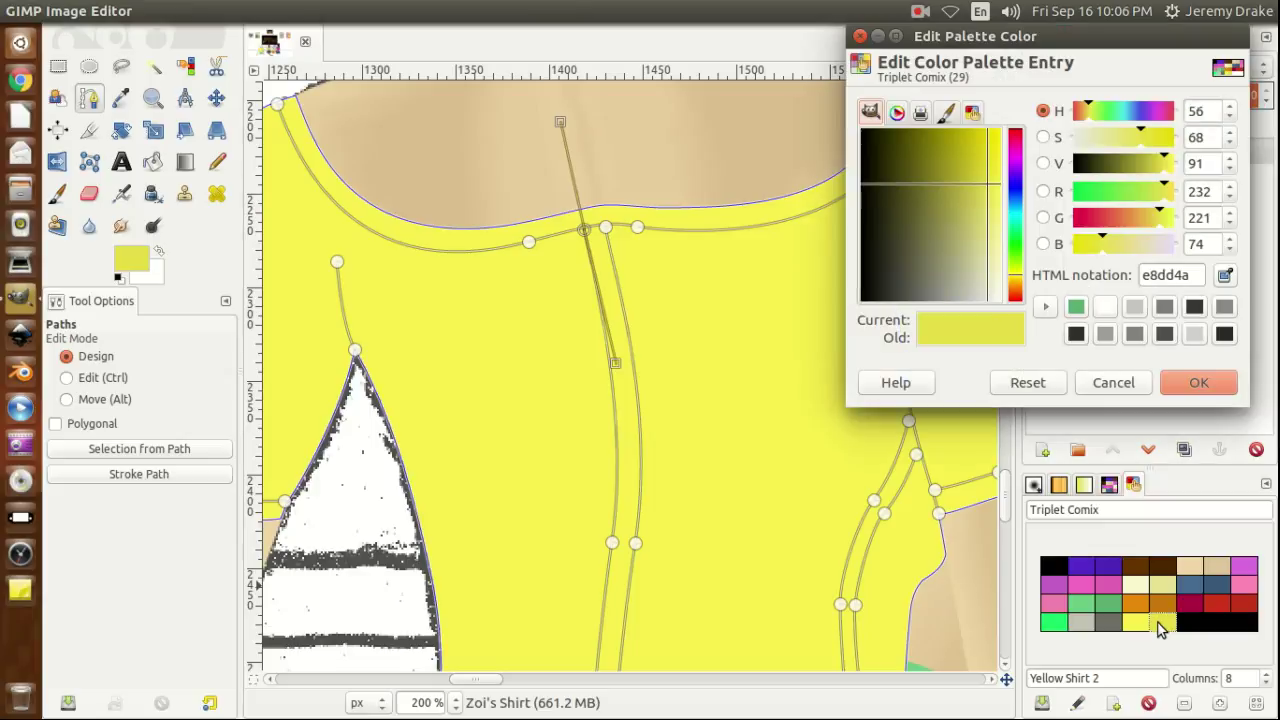
pyautogui.click(1229, 168)
pyautogui.click(1229, 168)
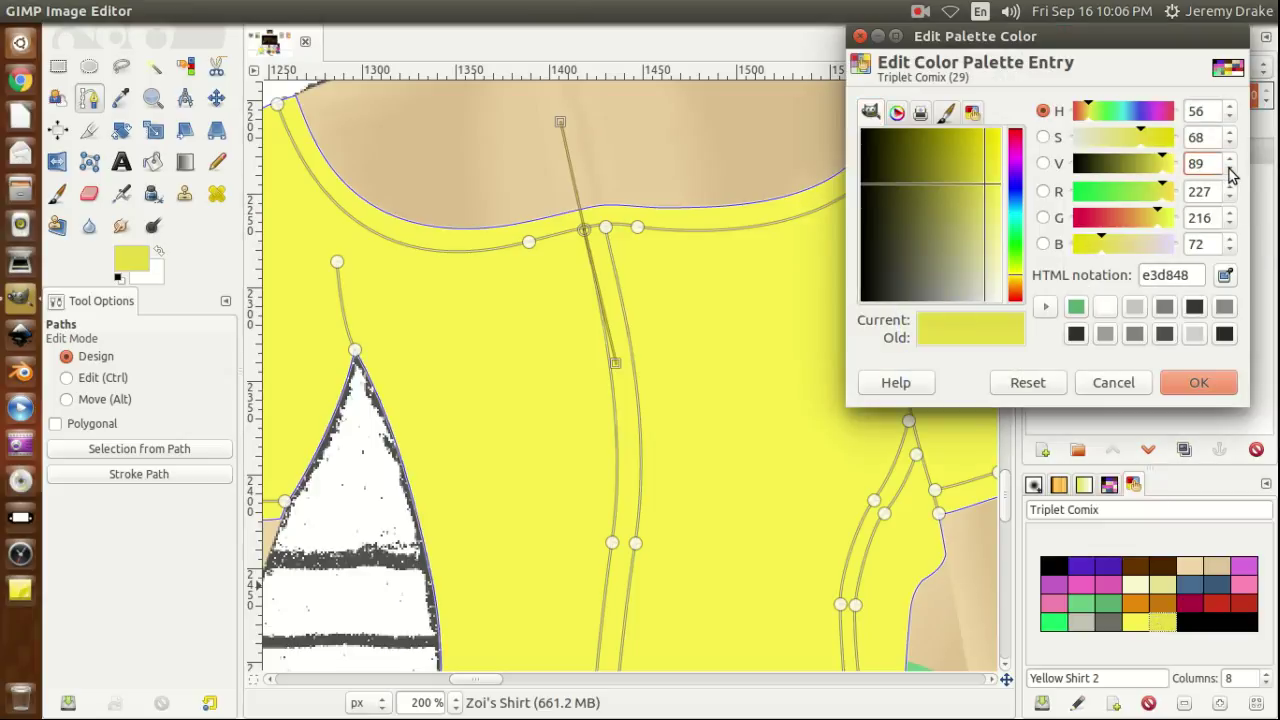
pyautogui.click(1199, 385)
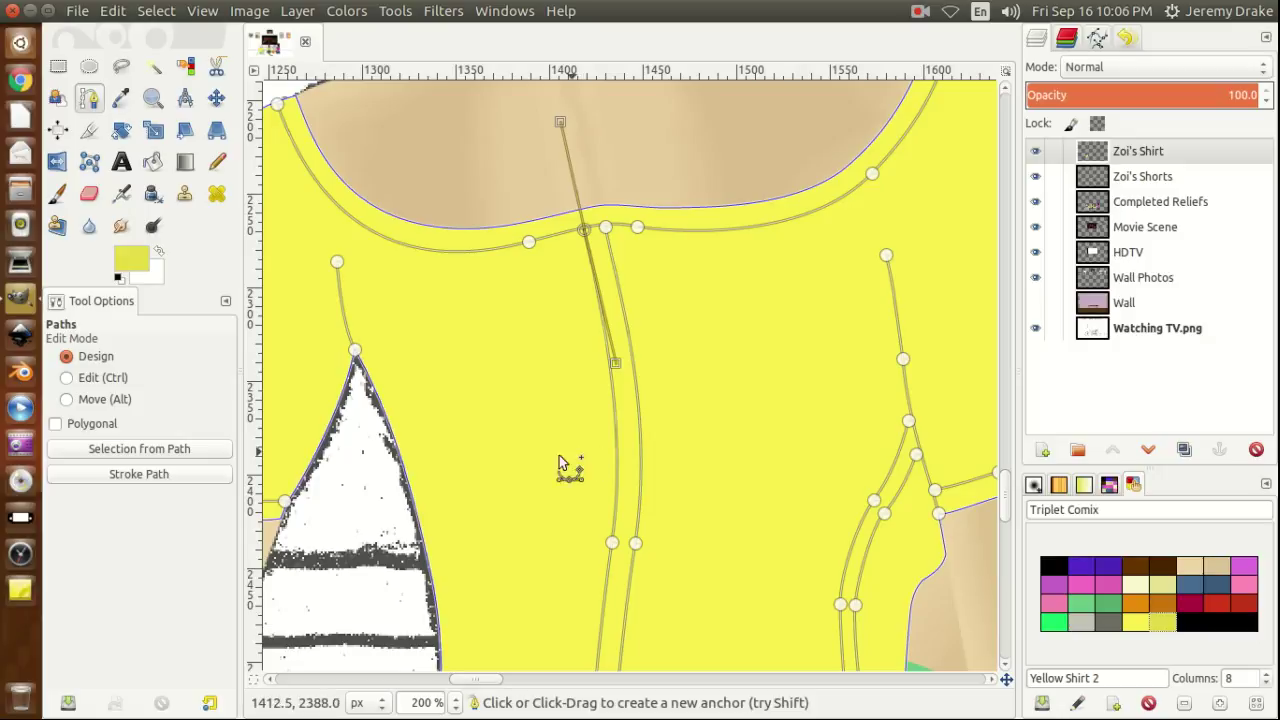
pyautogui.click(151, 475)
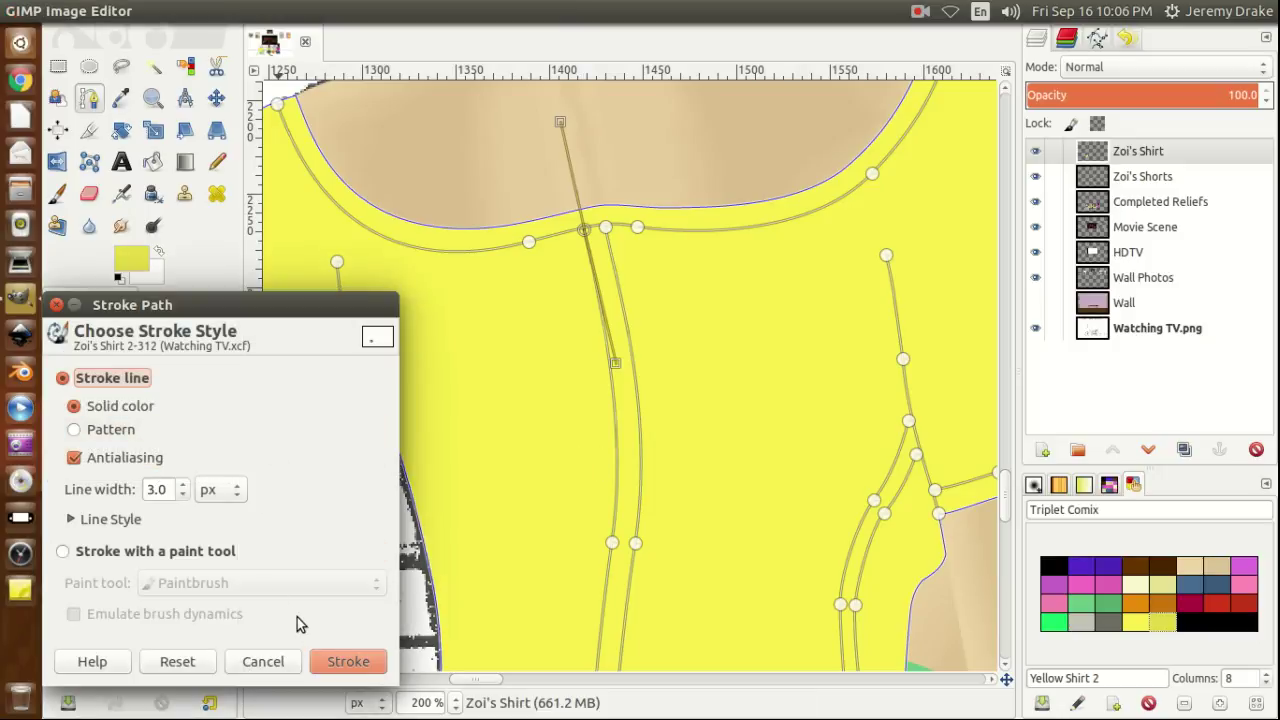
# Stroke the shirt path with a 3 px solid-colour line, then return to the Paths list.
pyautogui.click(345, 663)
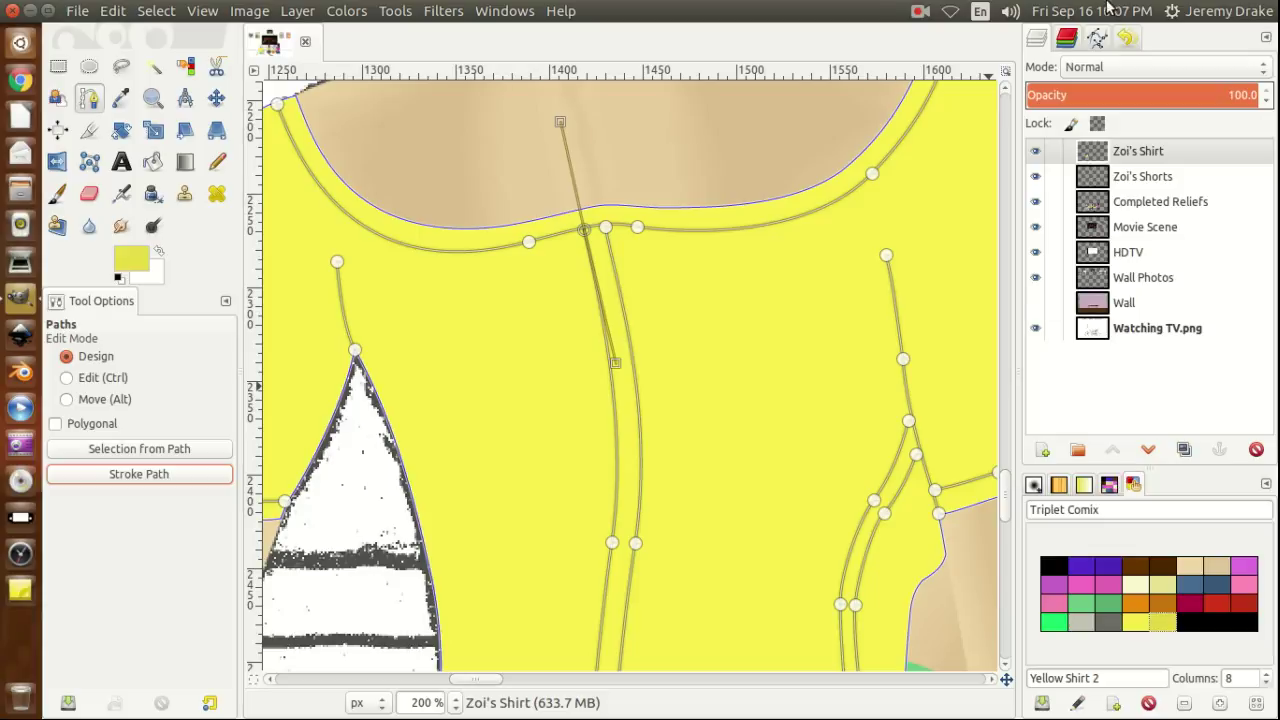
pyautogui.click(1097, 38)
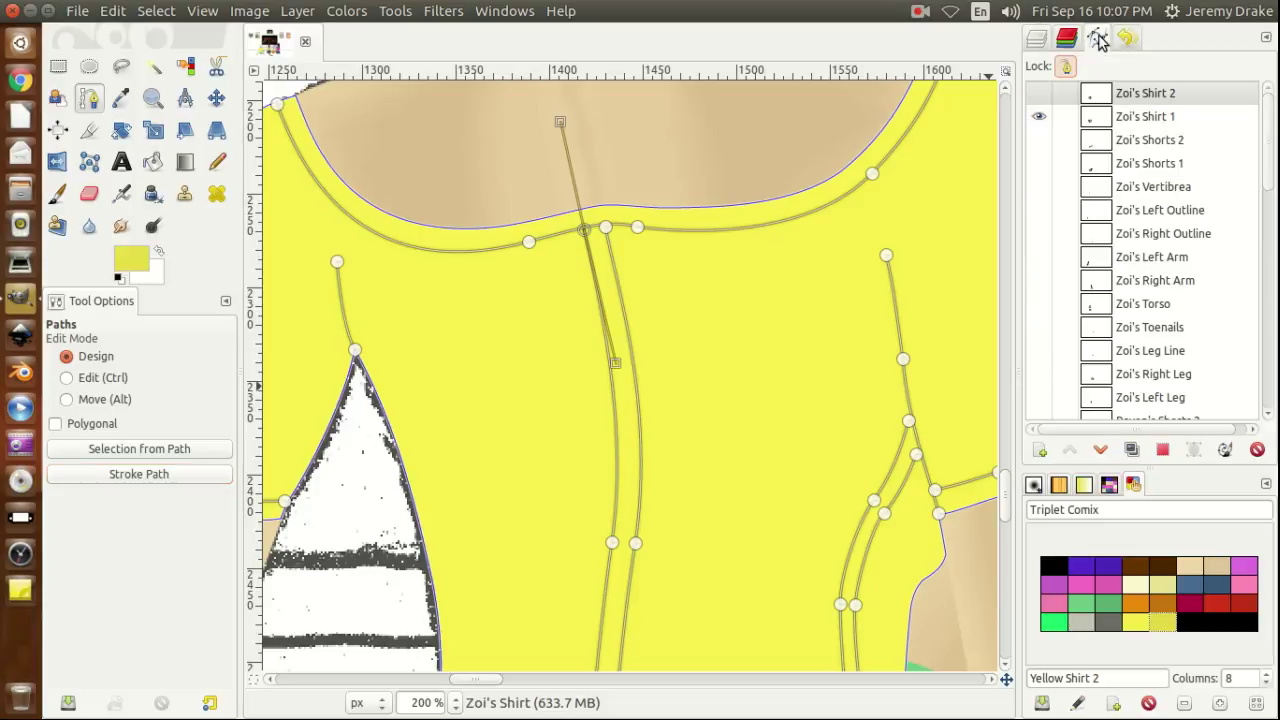
# Hide the Zoi's Shirt 1 and Zoi's Shirt 2 path outlines and clear the selection.
pyautogui.click(1162, 452)
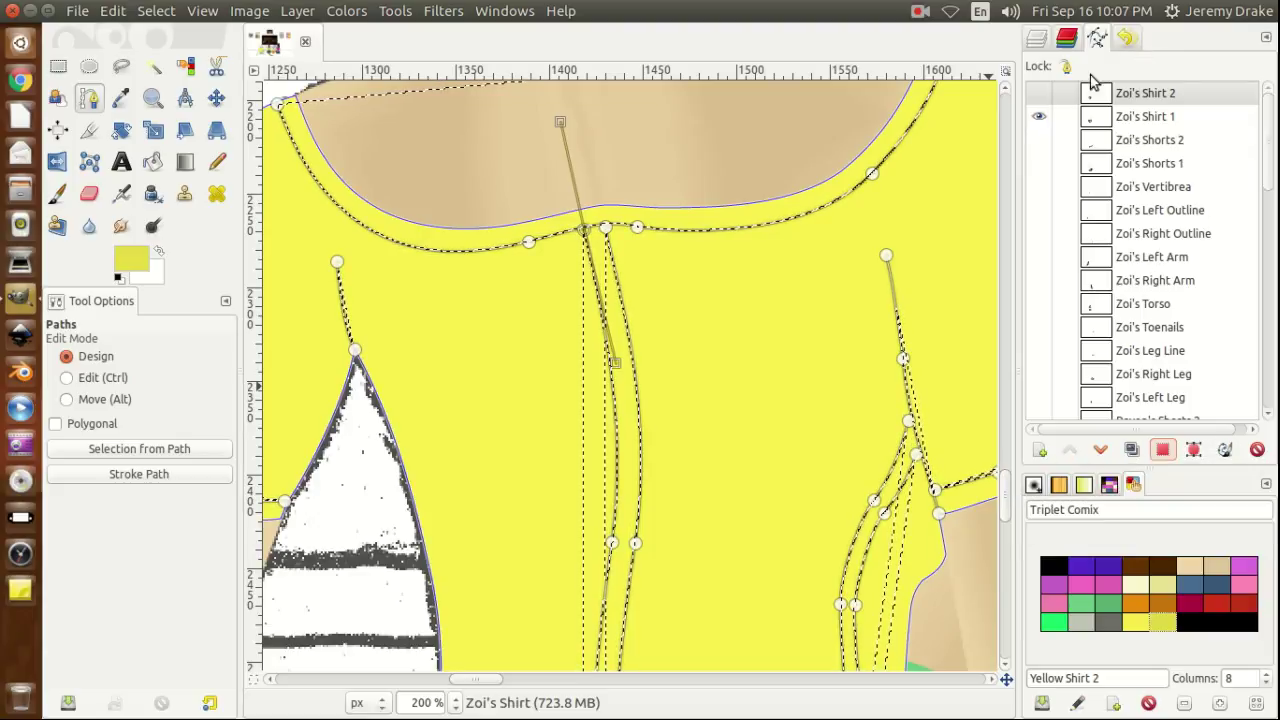
pyautogui.click(1040, 96)
pyautogui.click(1040, 116)
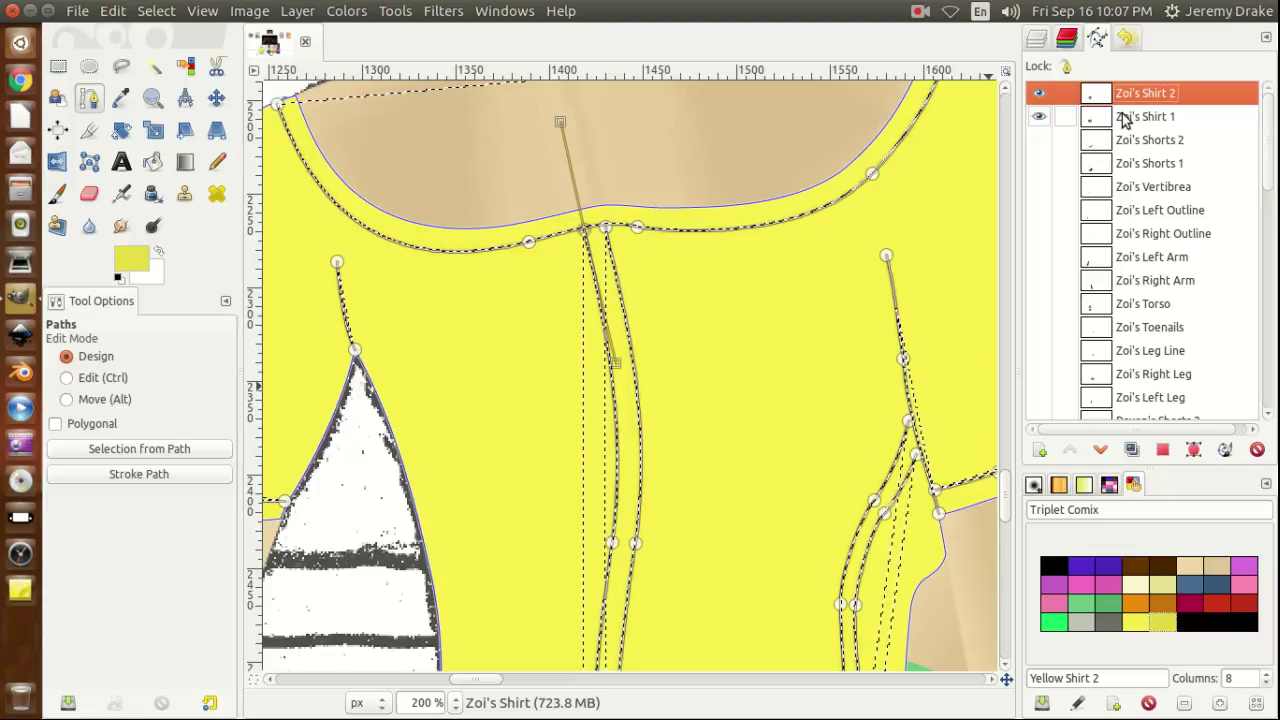
pyautogui.click(1124, 118)
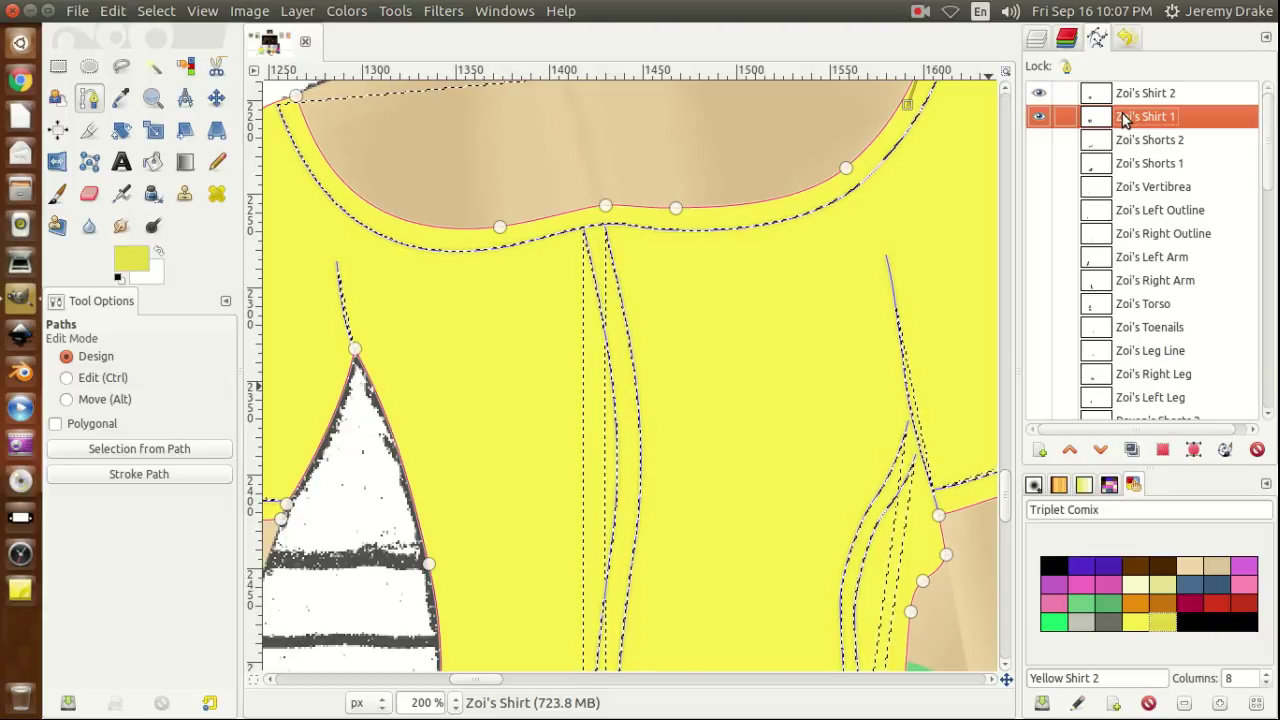
pyautogui.click(1039, 116)
pyautogui.click(1039, 93)
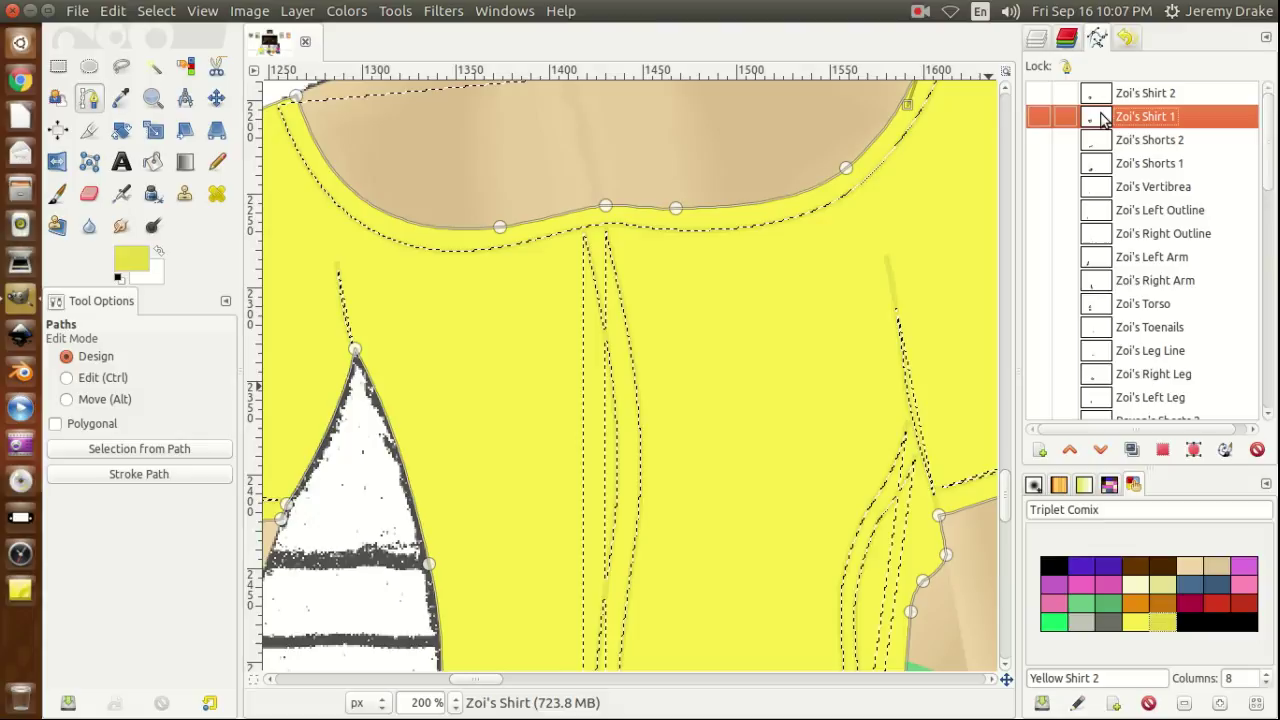
pyautogui.hotkey('shift', 'ctrl', 'a')
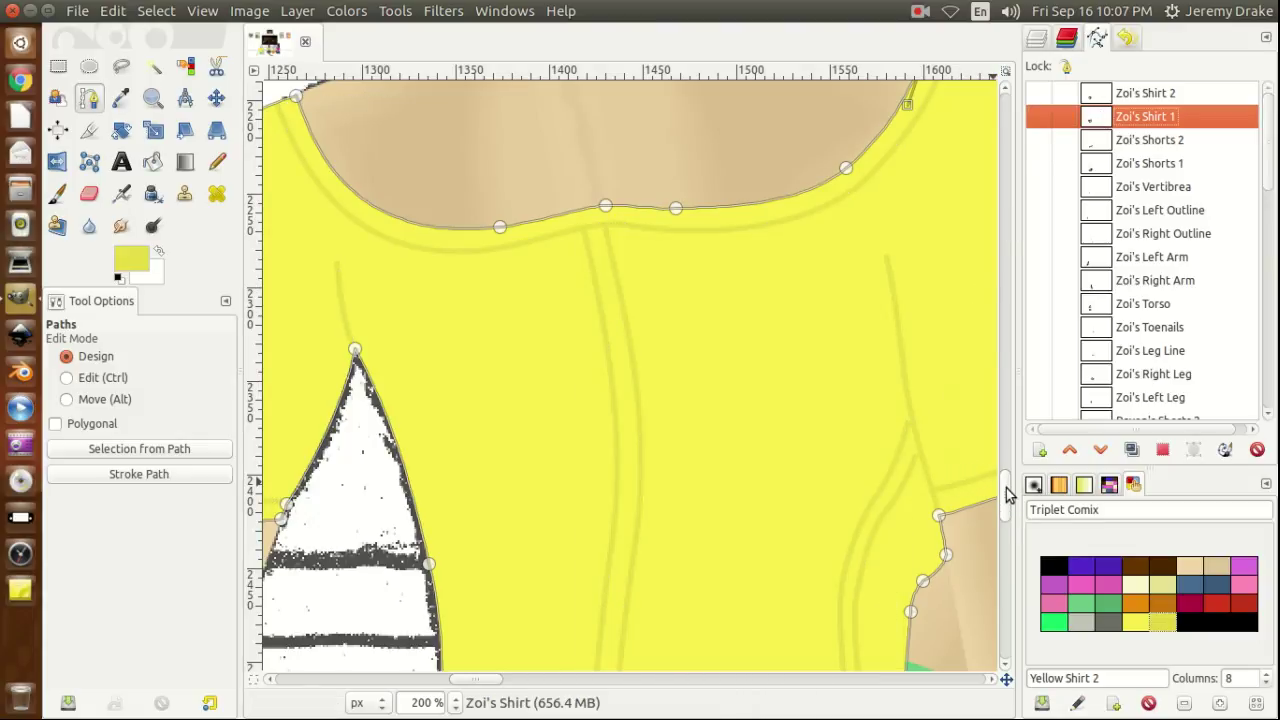
pyautogui.scroll(5, 1006, 486)
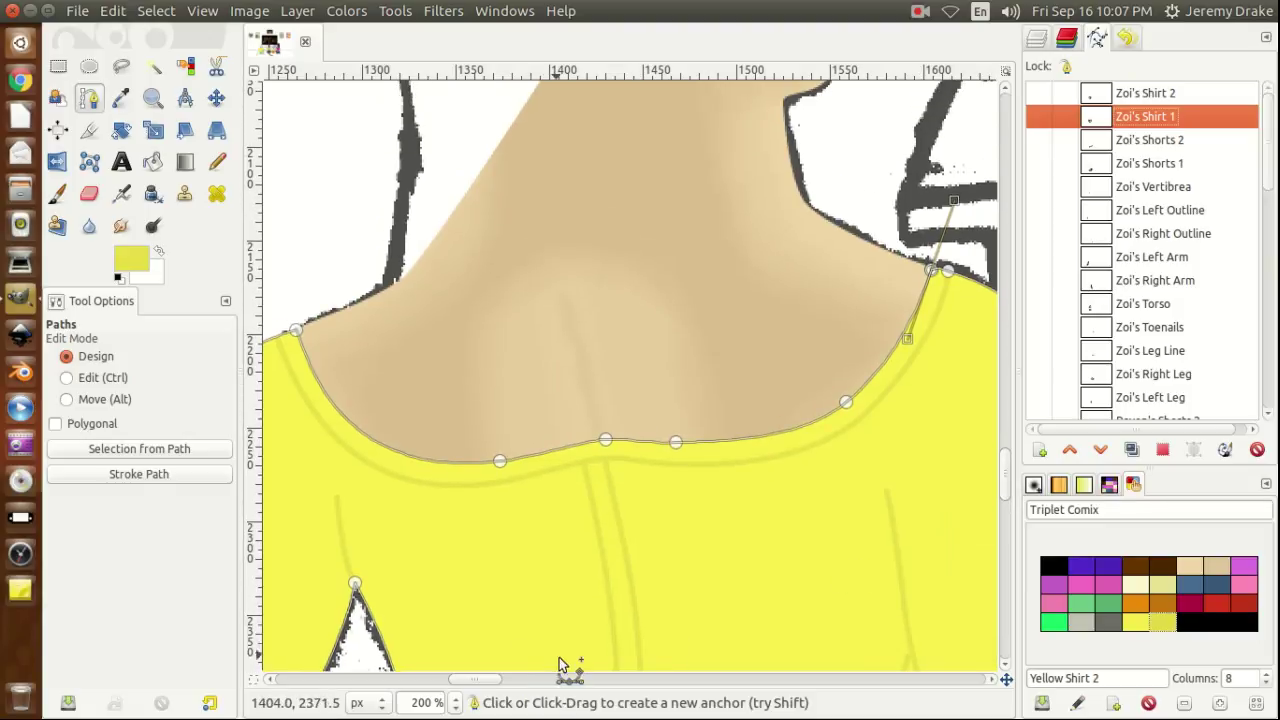
# Inspect the finished shirt around the neck and shoulders, then return to the Layers list.
pyautogui.hscroll(-3, 474, 680)
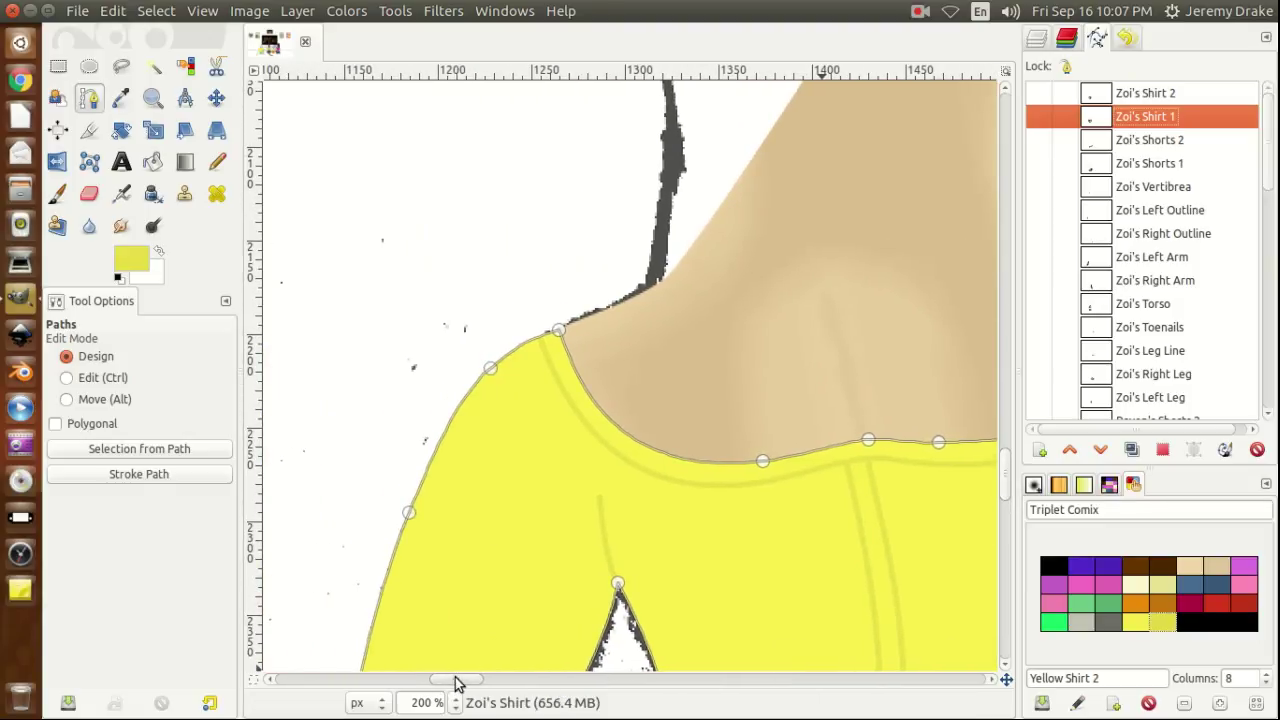
pyautogui.moveTo(464, 682); pyautogui.dragTo(474, 682)
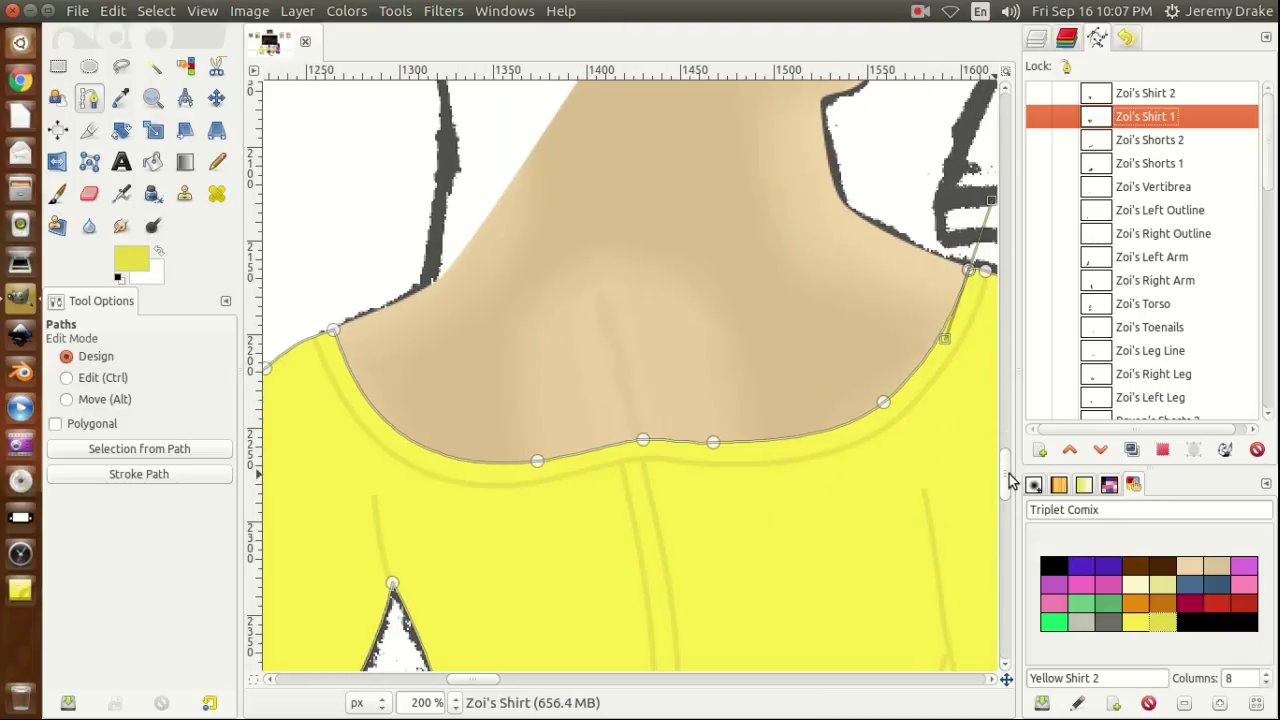
pyautogui.moveTo(1007, 476); pyautogui.dragTo(1000, 433)
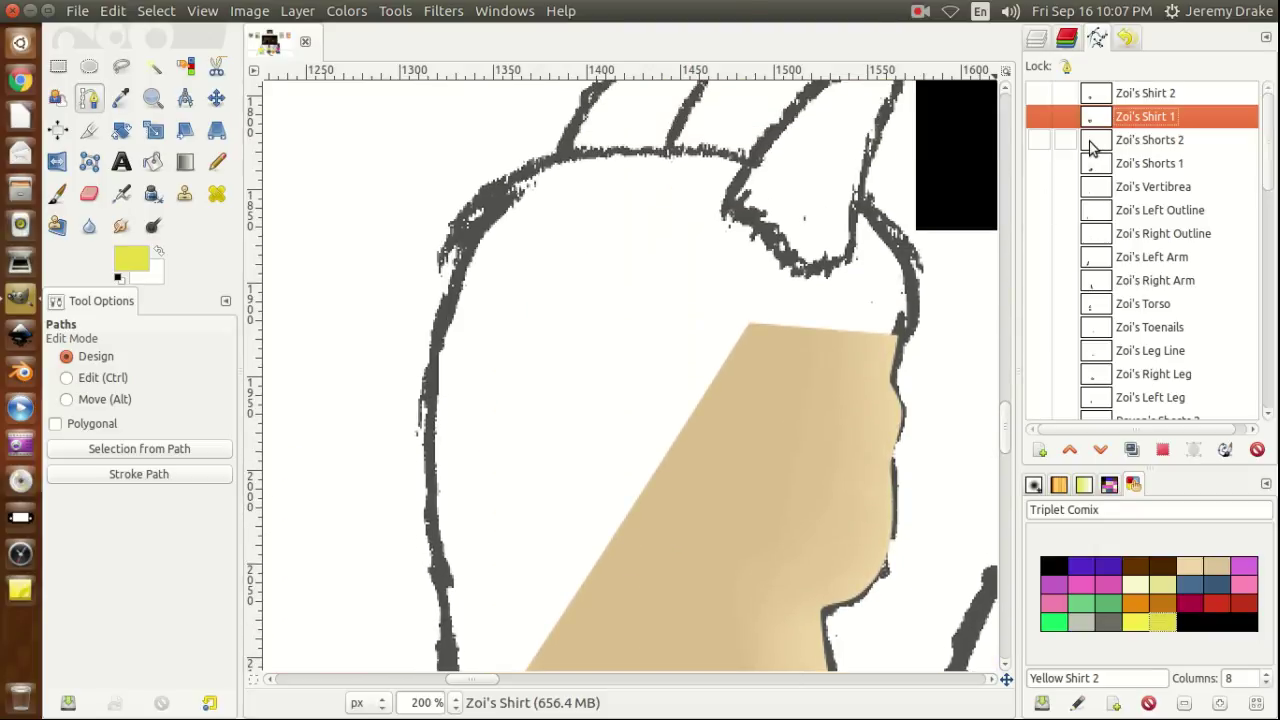
pyautogui.click(1095, 95)
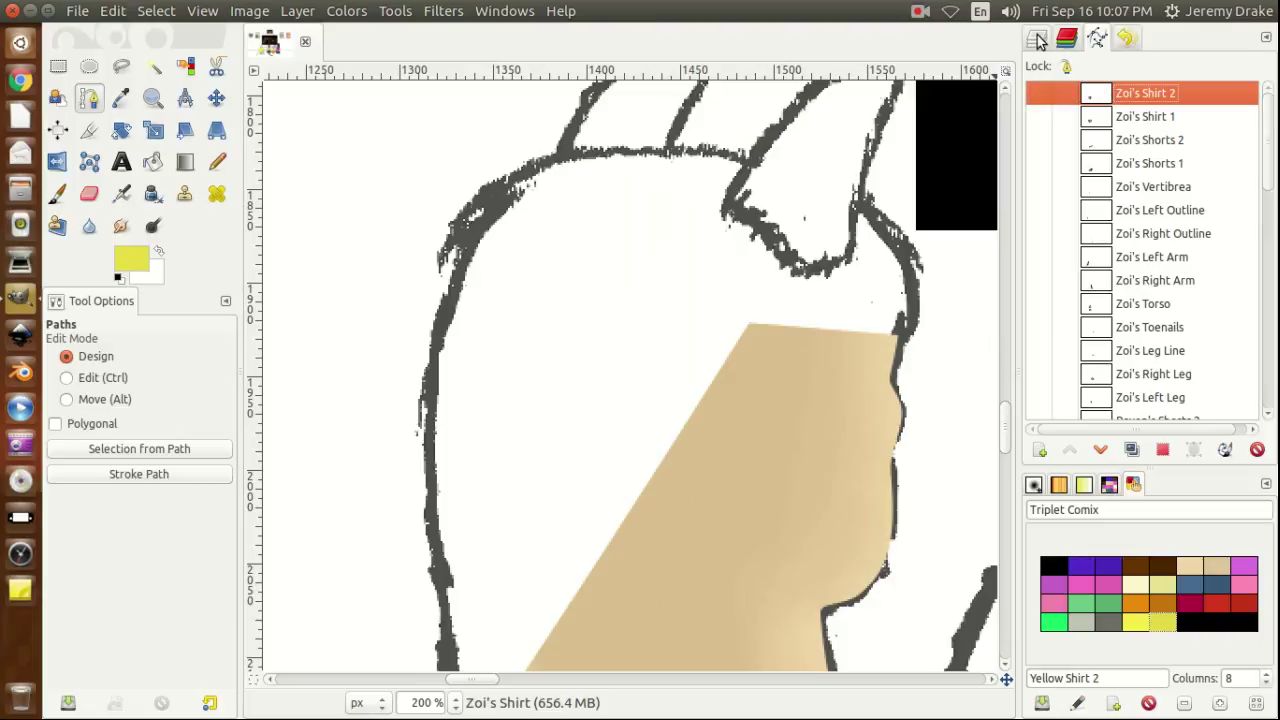
pyautogui.click(1038, 38)
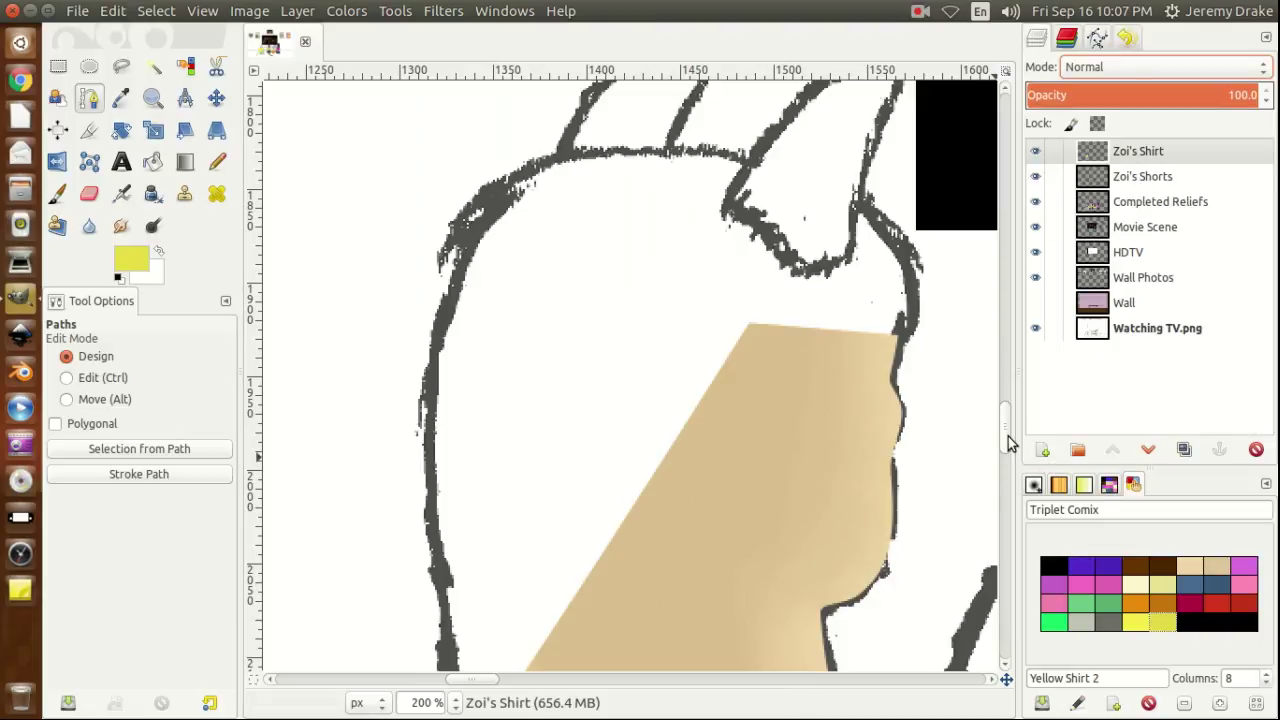
pyautogui.moveTo(1008, 436); pyautogui.dragTo(994, 576)
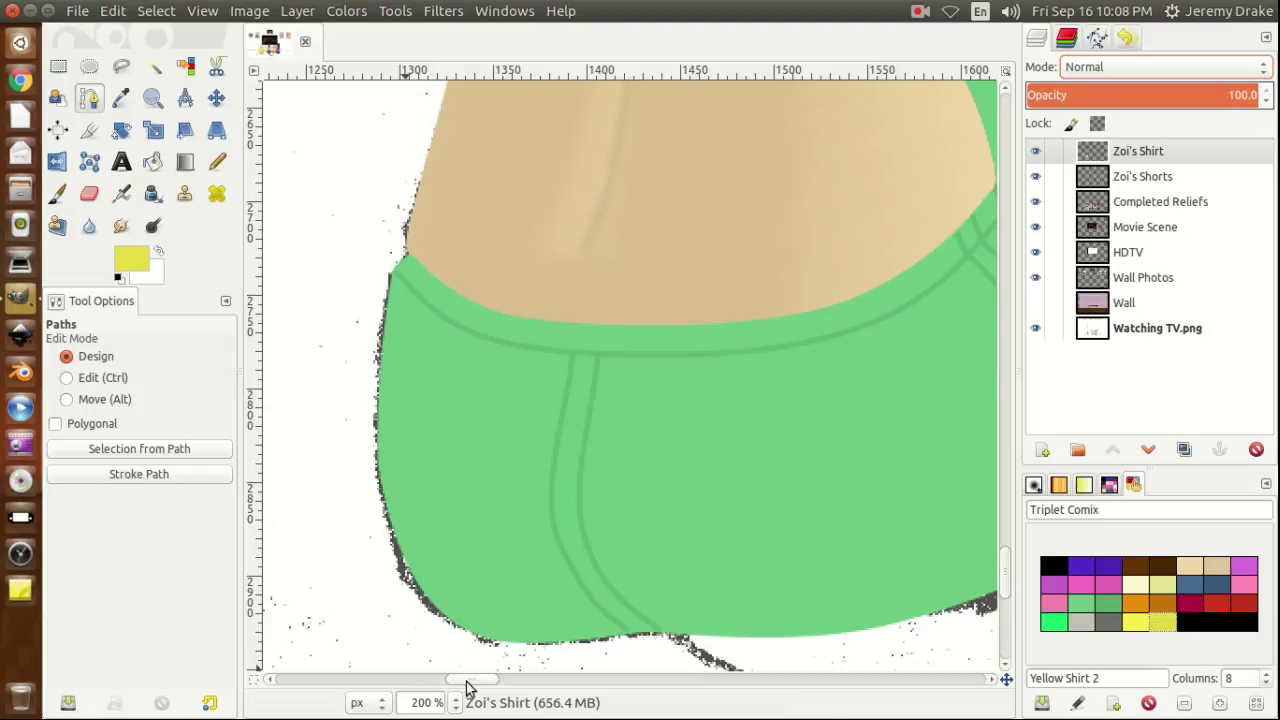
# Set the foreground colour to the Pink Hair 1 swatch from the Triplet Comix palette.
pyautogui.moveTo(469, 688); pyautogui.dragTo(482, 692)
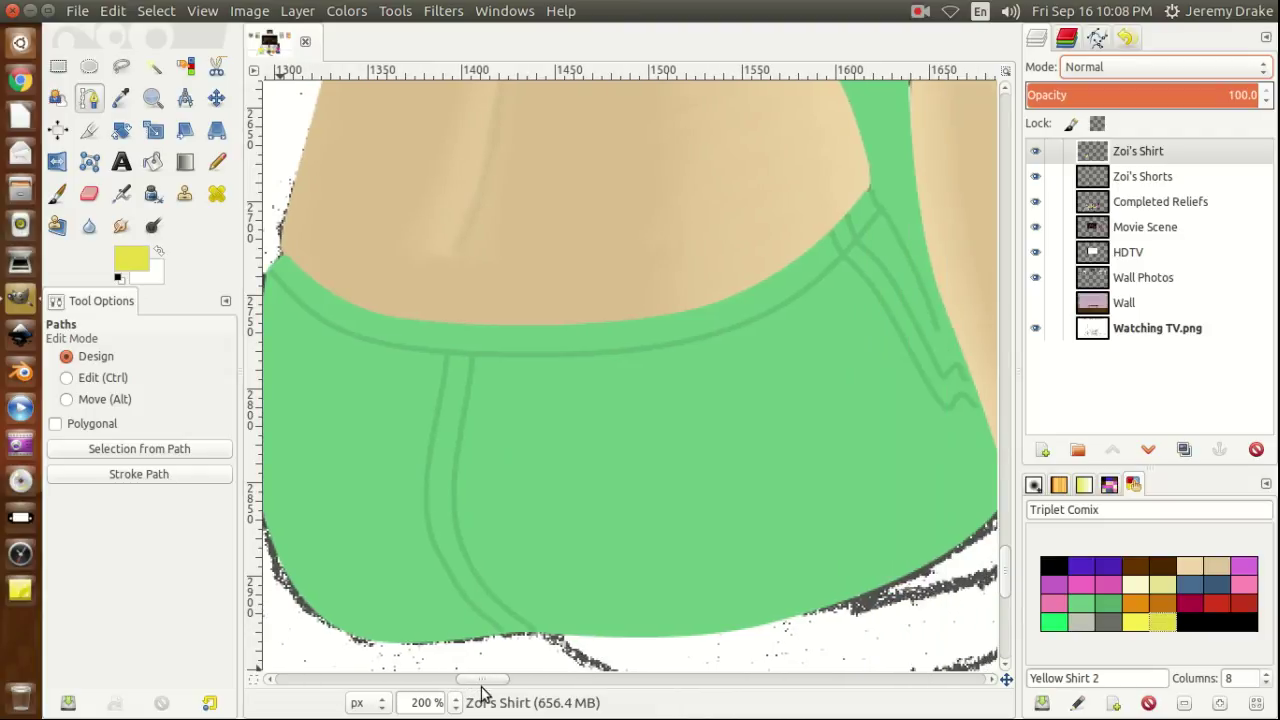
pyautogui.moveTo(1007, 571); pyautogui.dragTo(1006, 571)
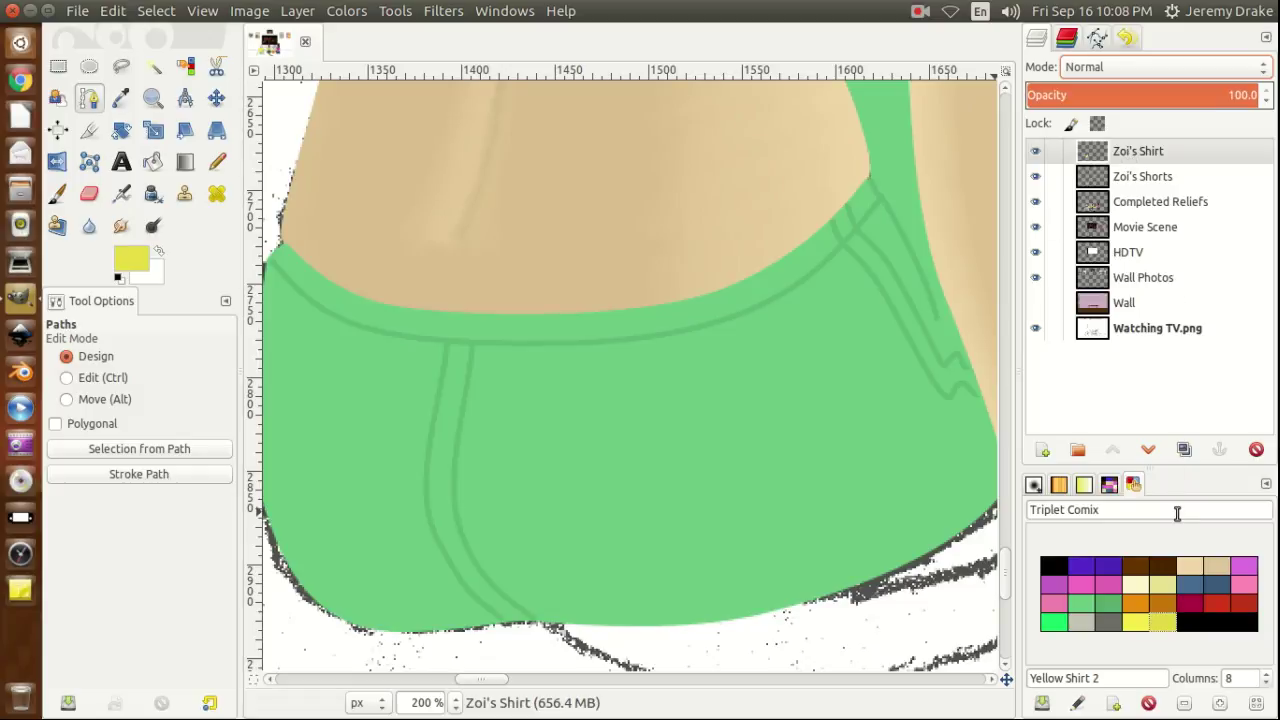
pyautogui.click(1080, 588)
pyautogui.click(1050, 606)
pyautogui.click(1248, 590)
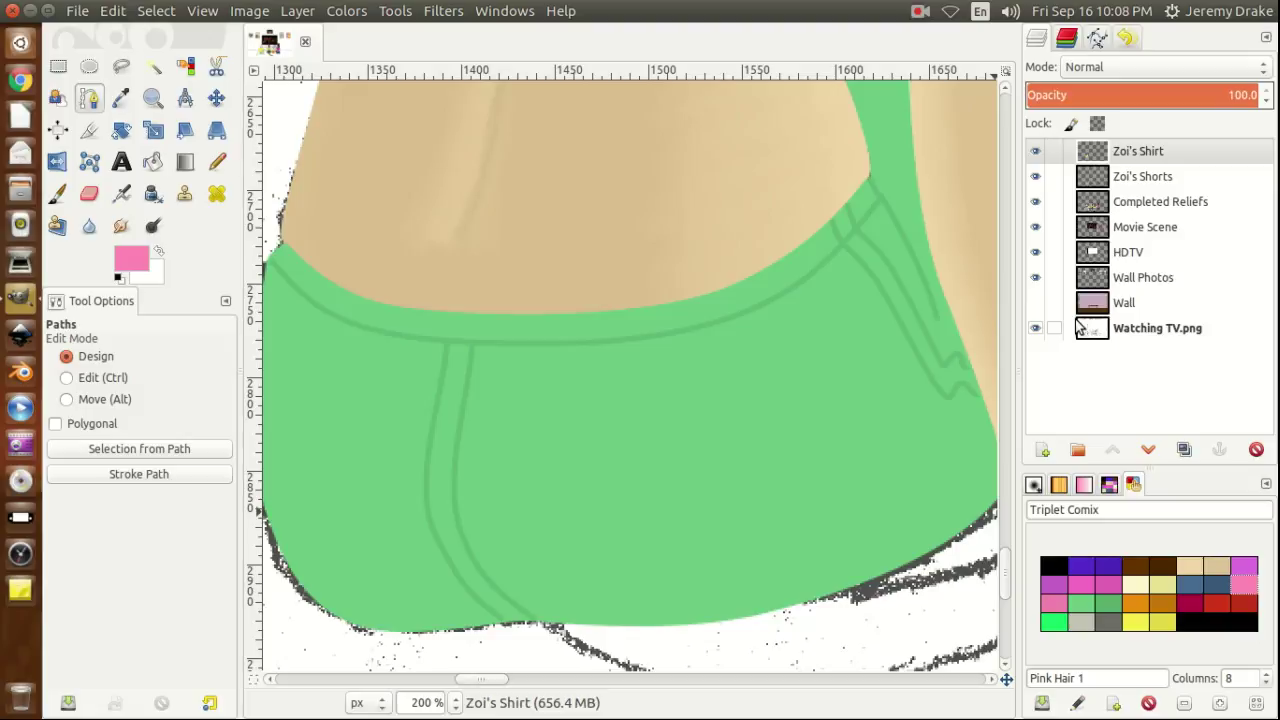
# Add a transparent layer named Zoi's Tail 1 and hide the Zoi's Shirt and Zoi's Shorts layers.
pyautogui.click(1042, 451)
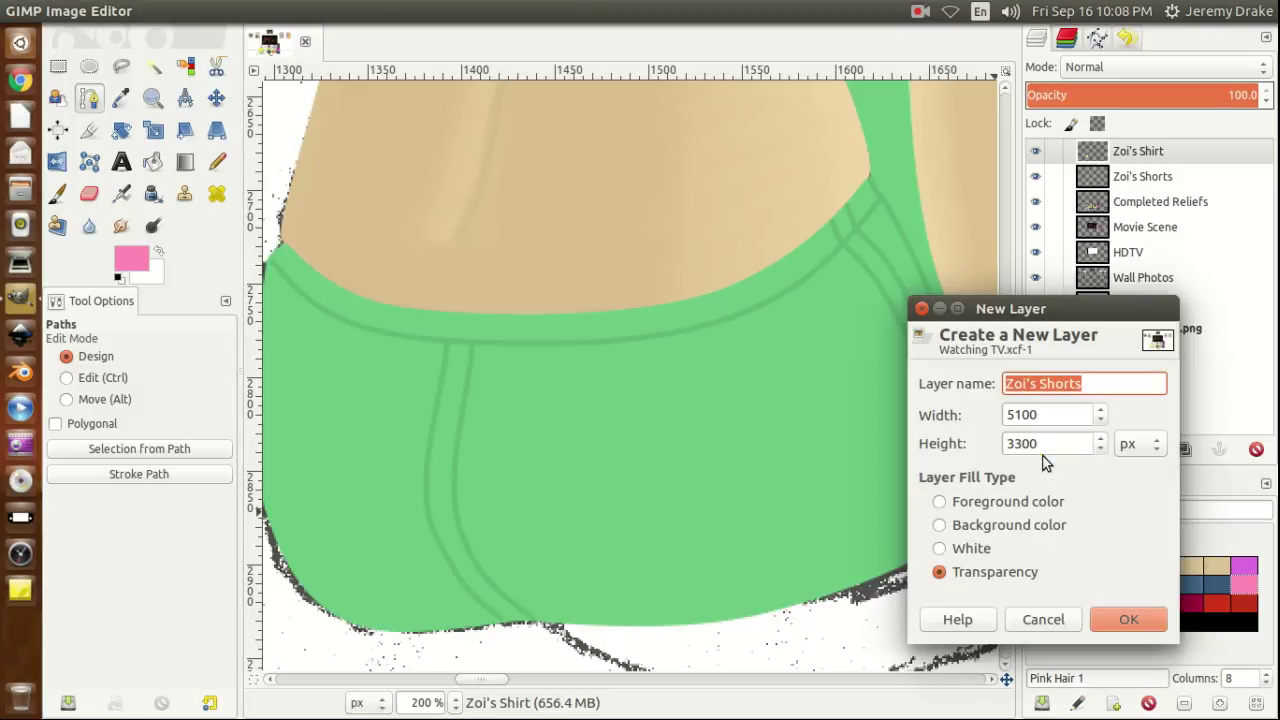
pyautogui.press('End')
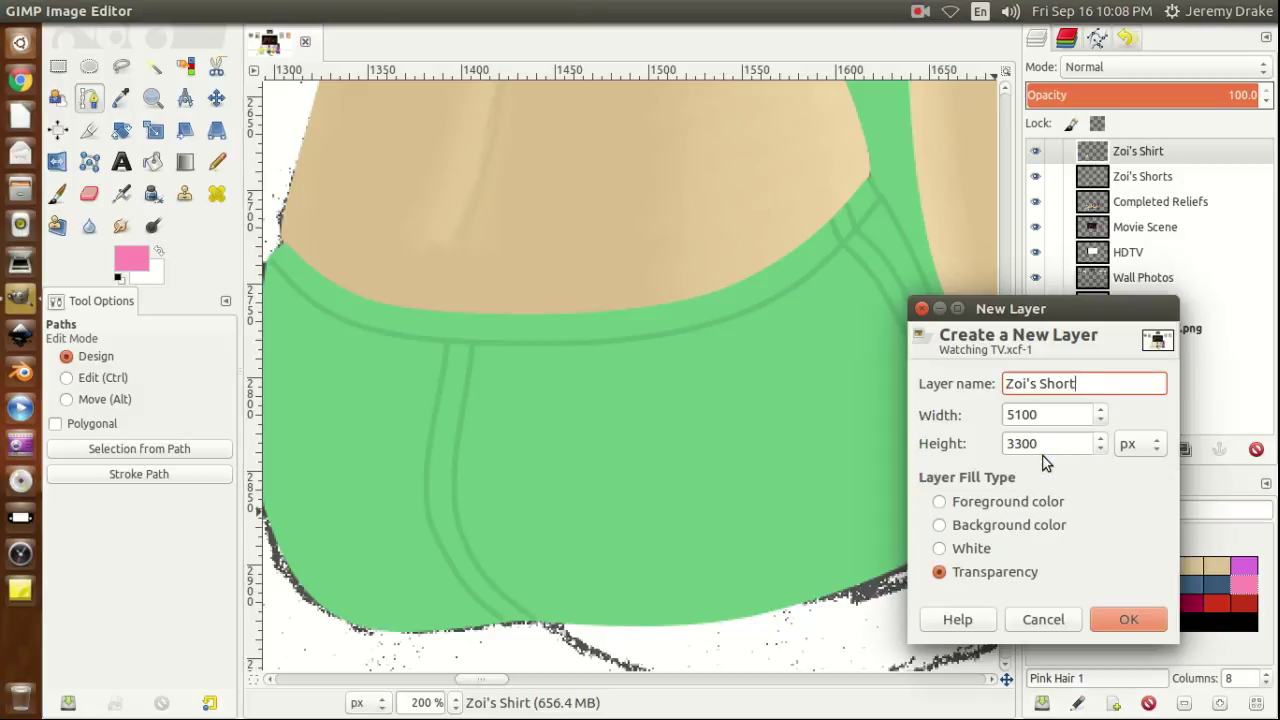
pyautogui.press('BackSpace')
pyautogui.press('BackSpace')
pyautogui.press('BackSpace')
pyautogui.press('Return')
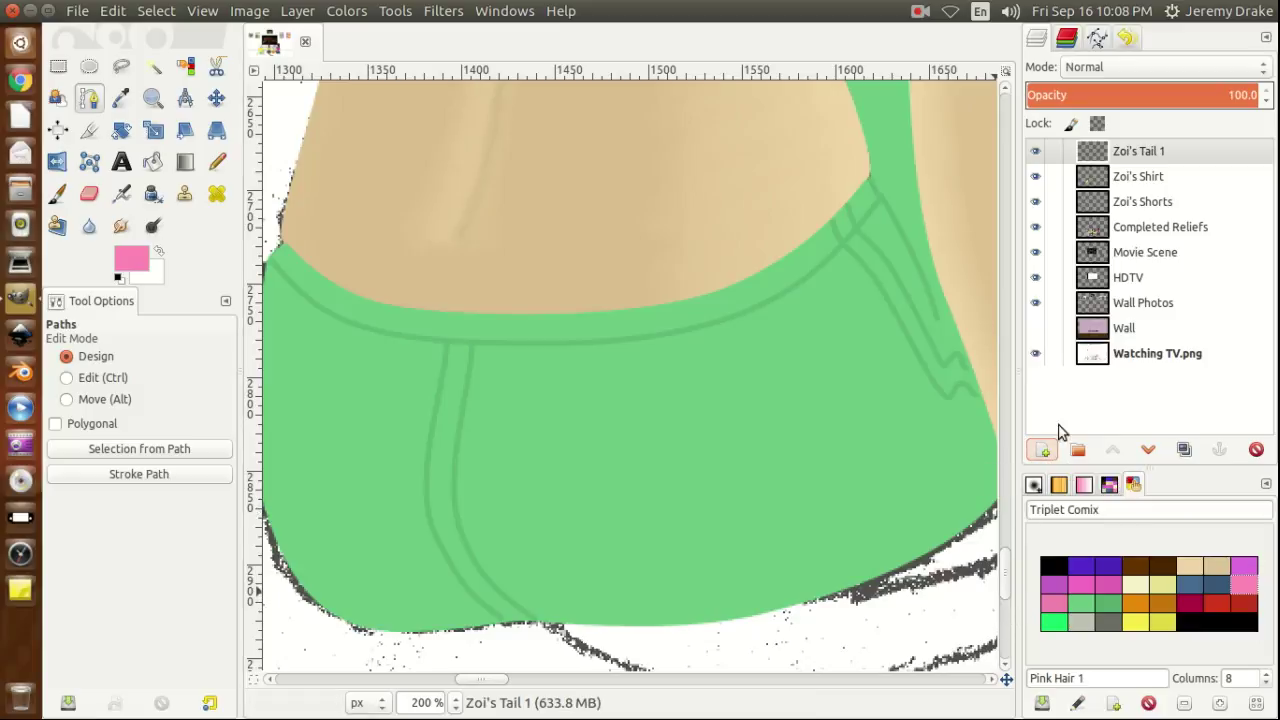
pyautogui.click(1035, 178)
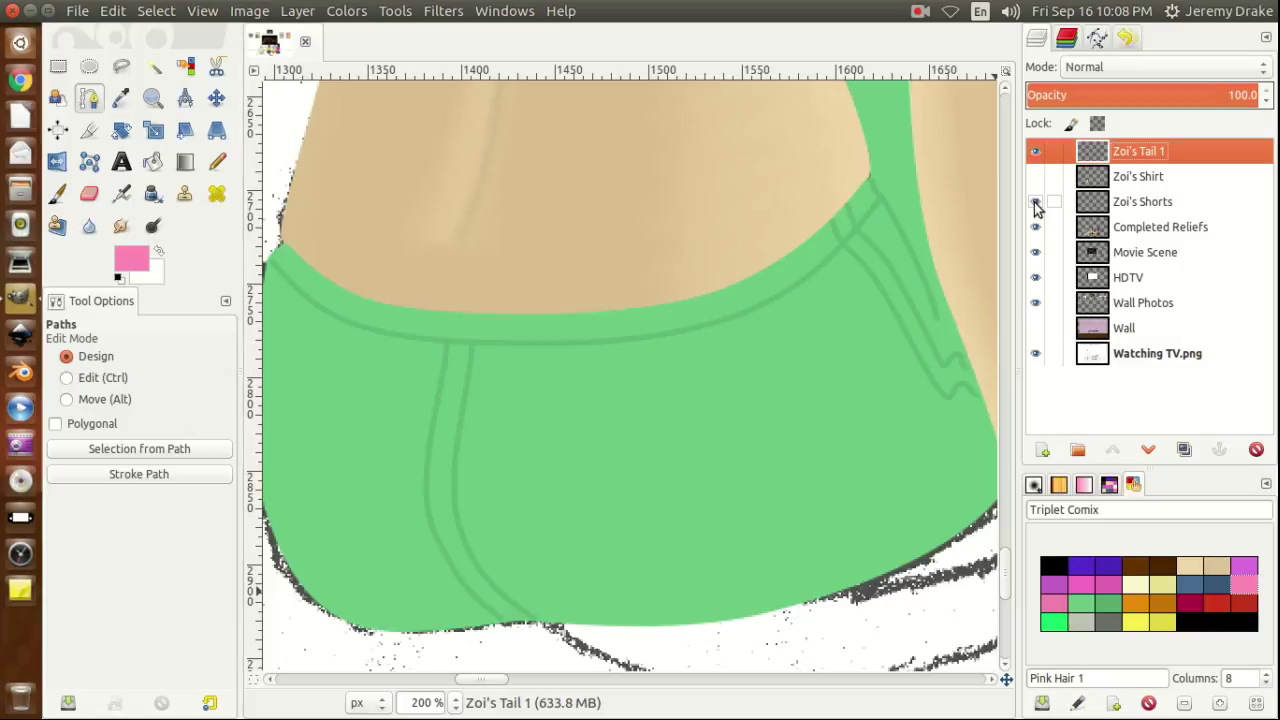
pyautogui.click(1035, 203)
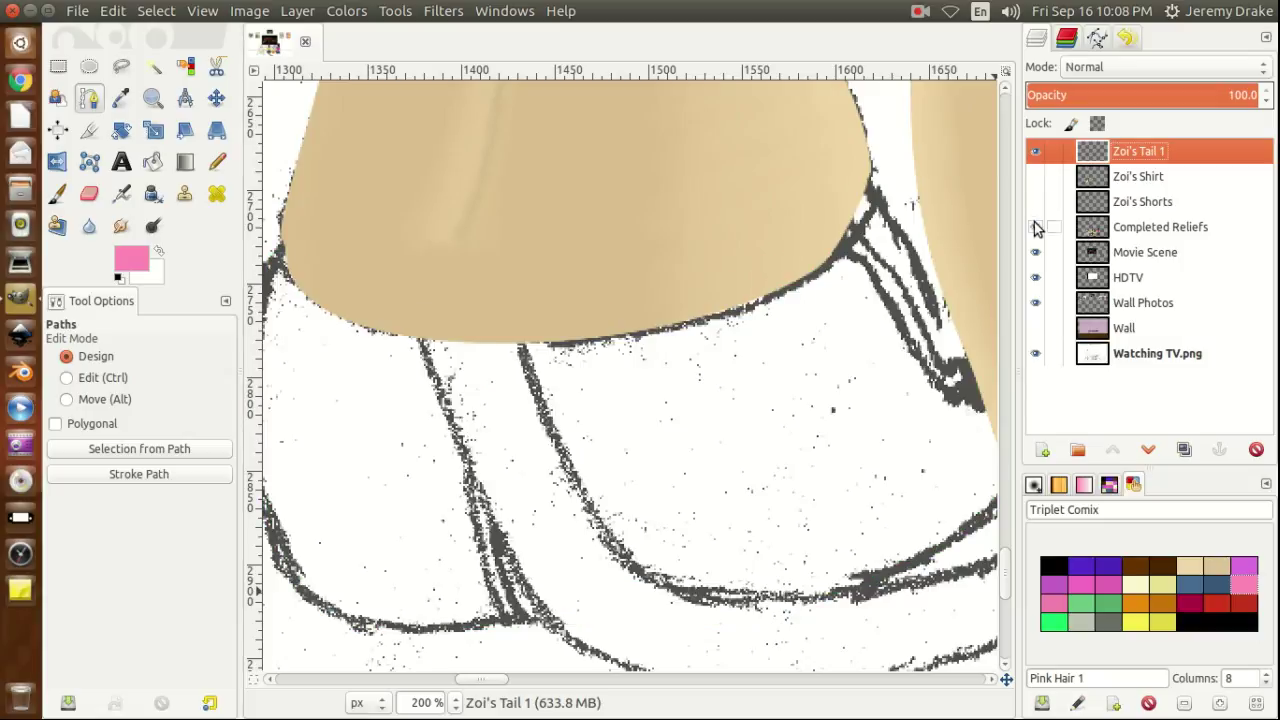
# Hide Completed Reliefs, create an empty Zoi's Tail 1 path, and place its first anchor on the tail.
pyautogui.click(1035, 229)
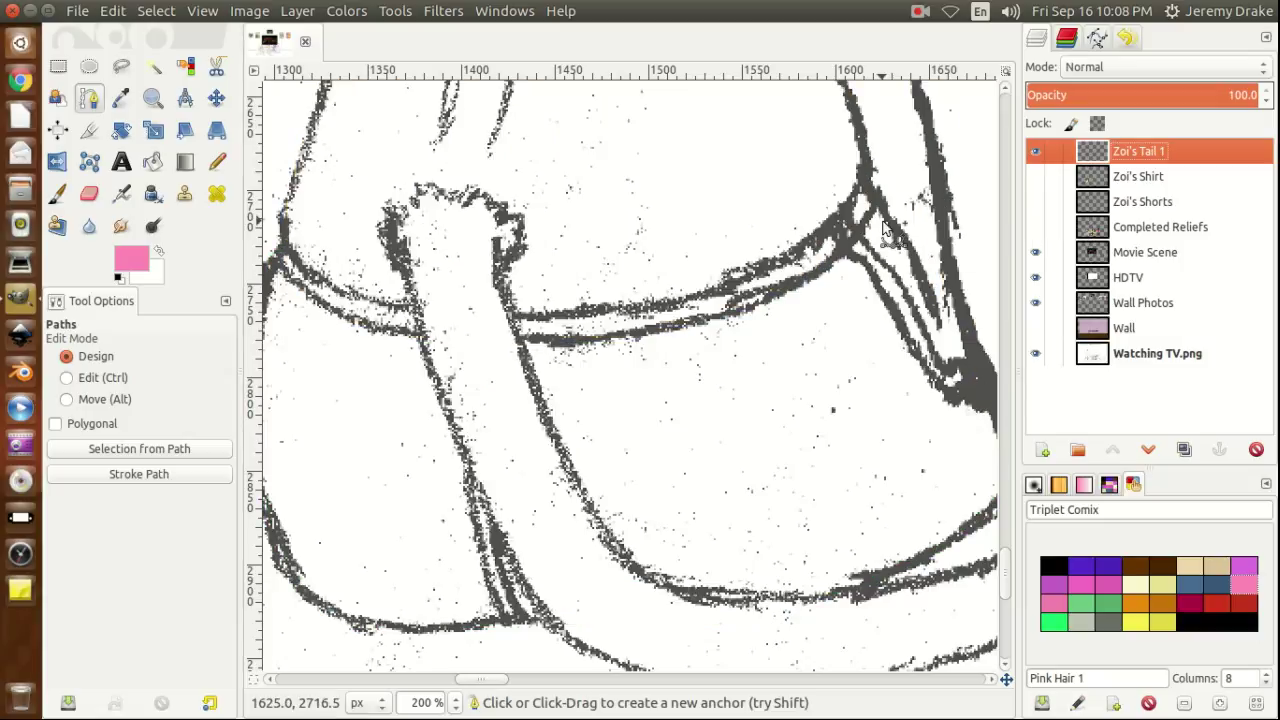
pyautogui.moveTo(1006, 585); pyautogui.dragTo(1006, 575)
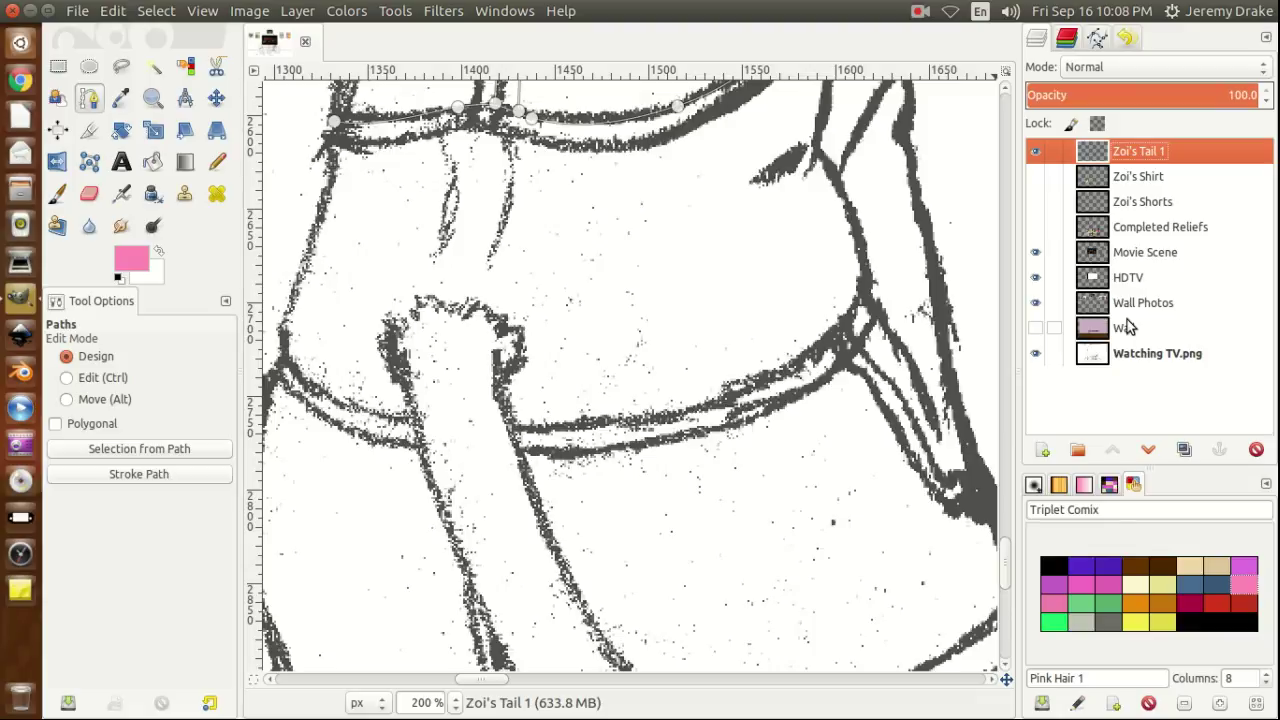
pyautogui.click(1097, 38)
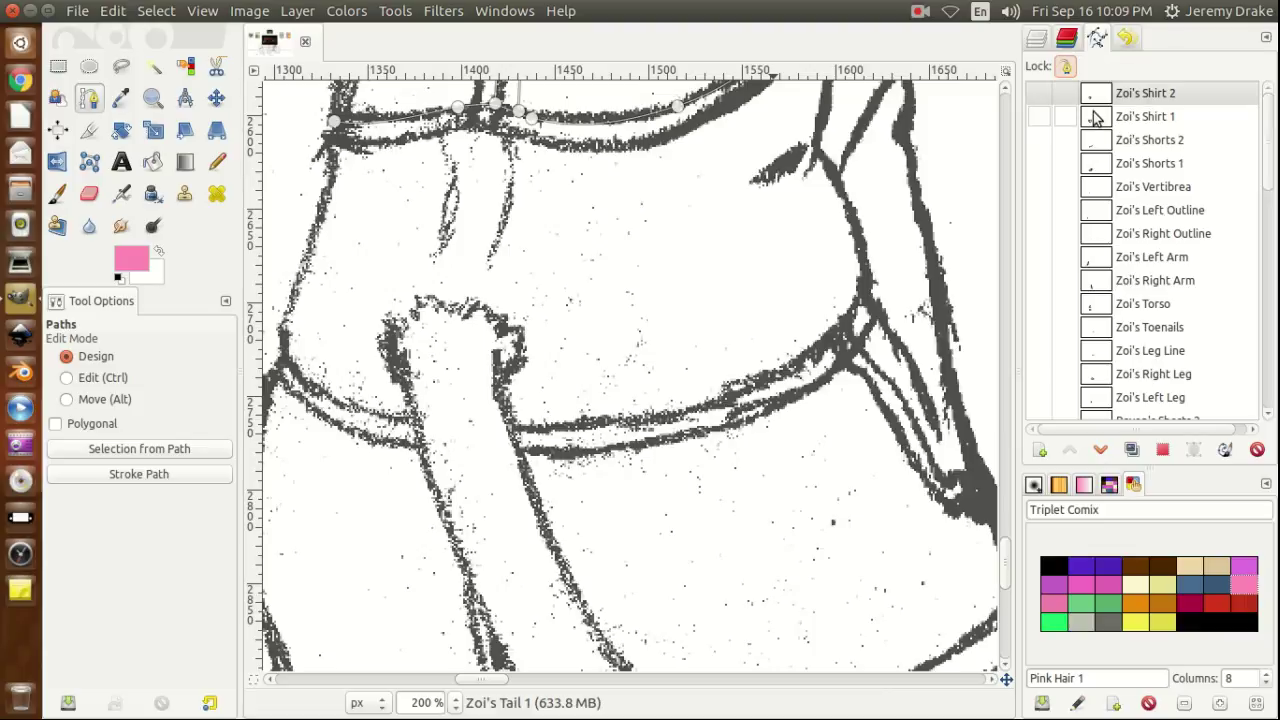
pyautogui.click(1039, 450)
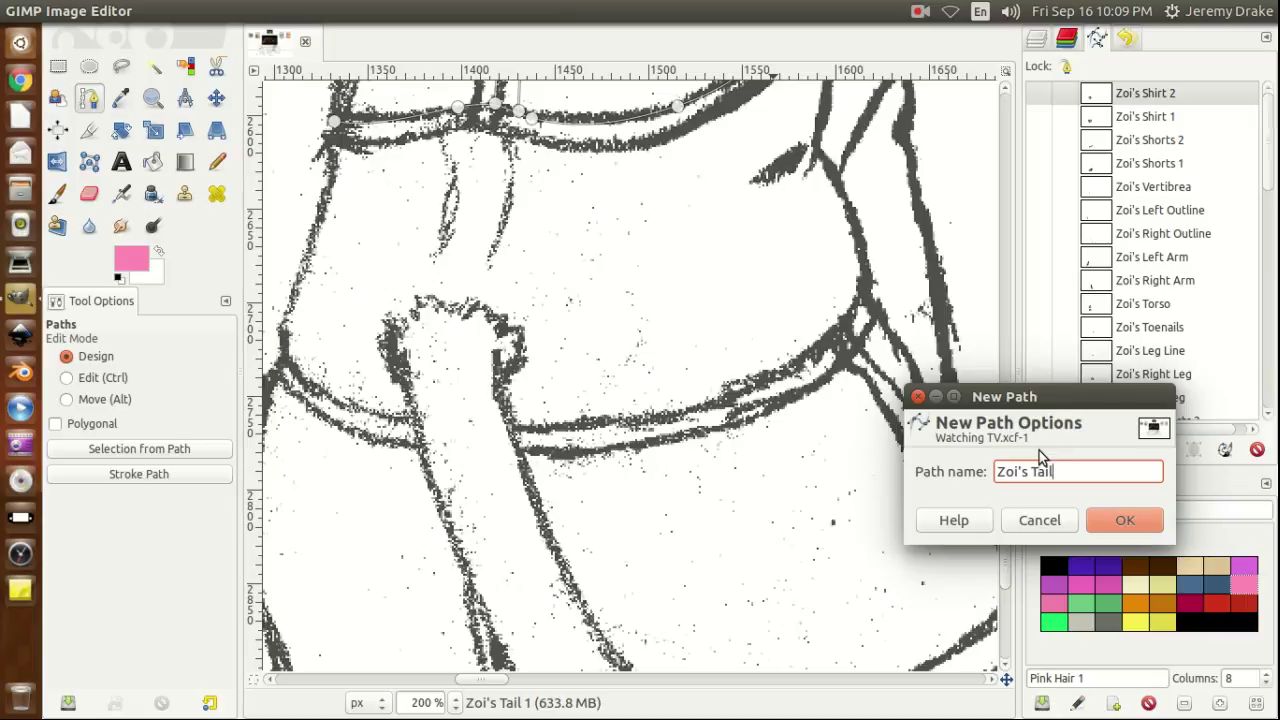
pyautogui.press('Return')
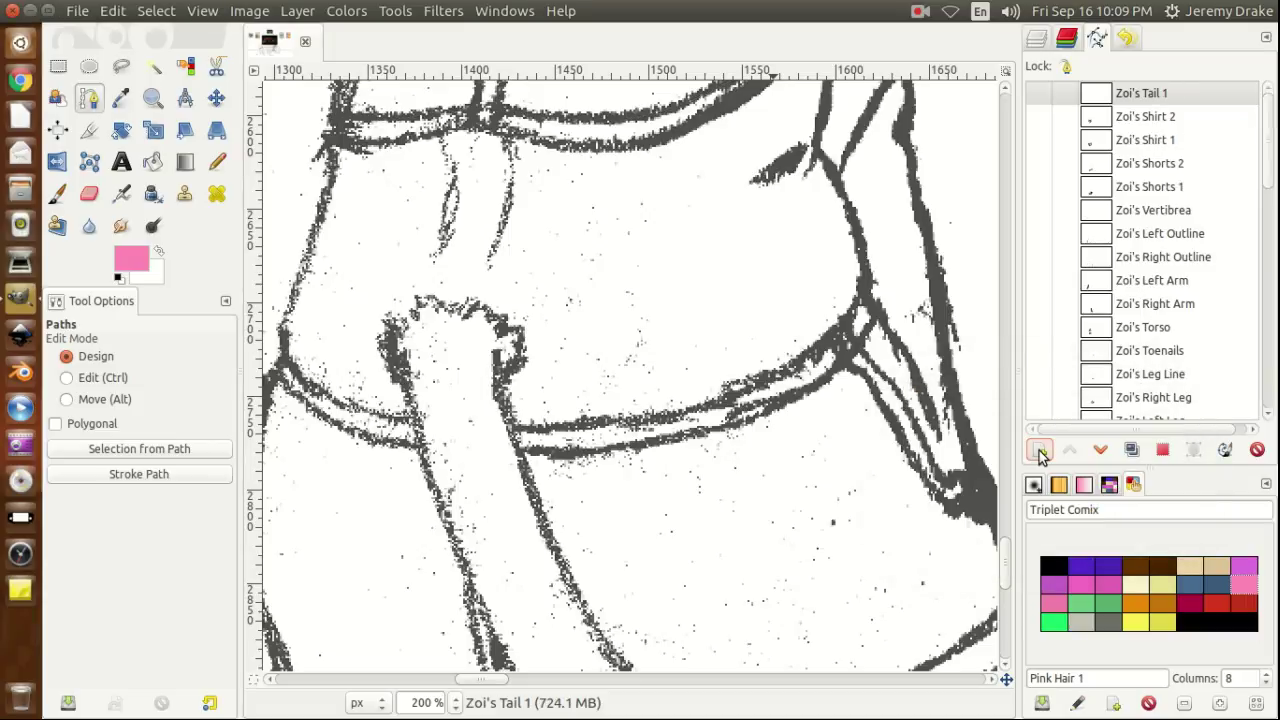
pyautogui.click(403, 386)
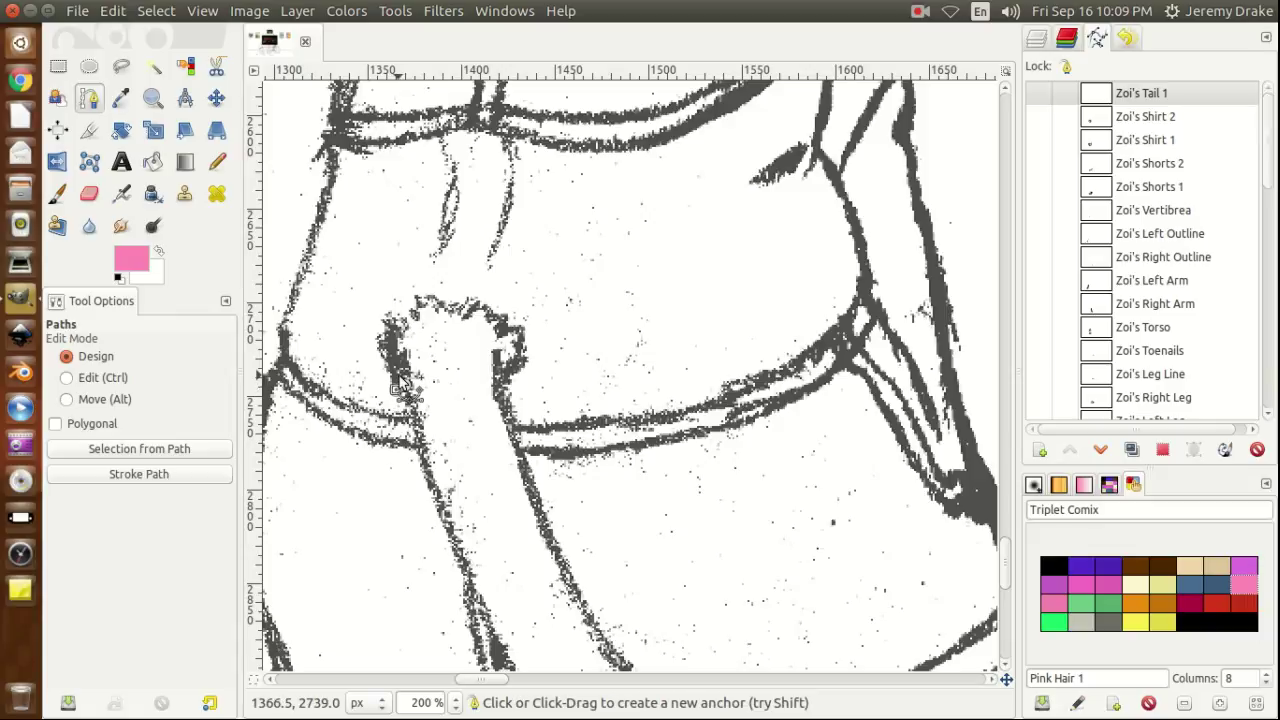
# Trace several curved anchors up the tail's left sketched edge toward its top.
pyautogui.press('ctrl')
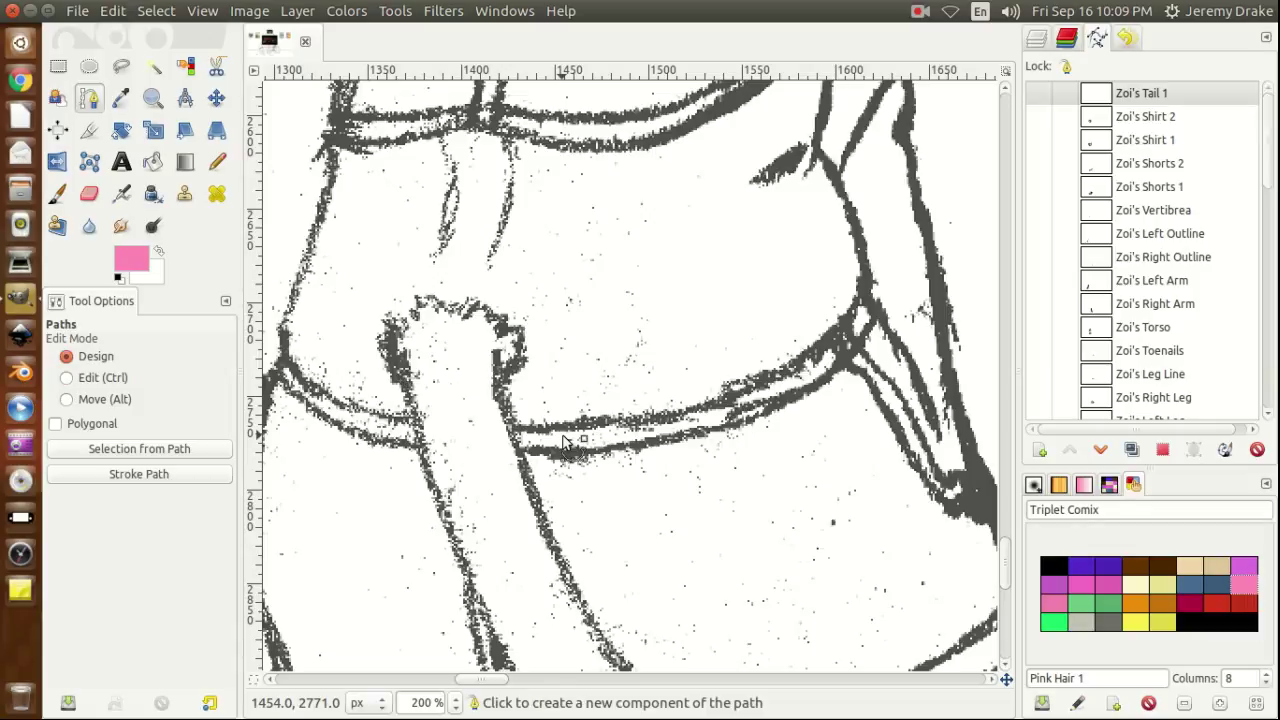
pyautogui.click(406, 395)
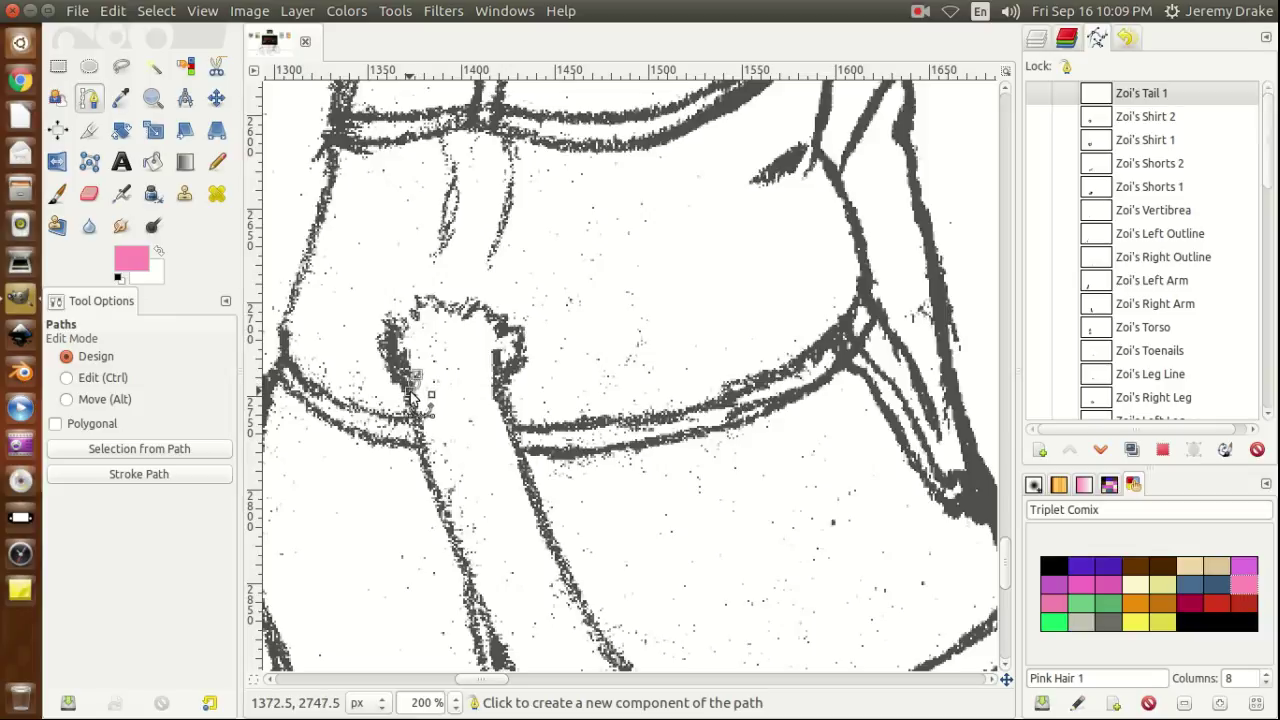
pyautogui.click(410, 395)
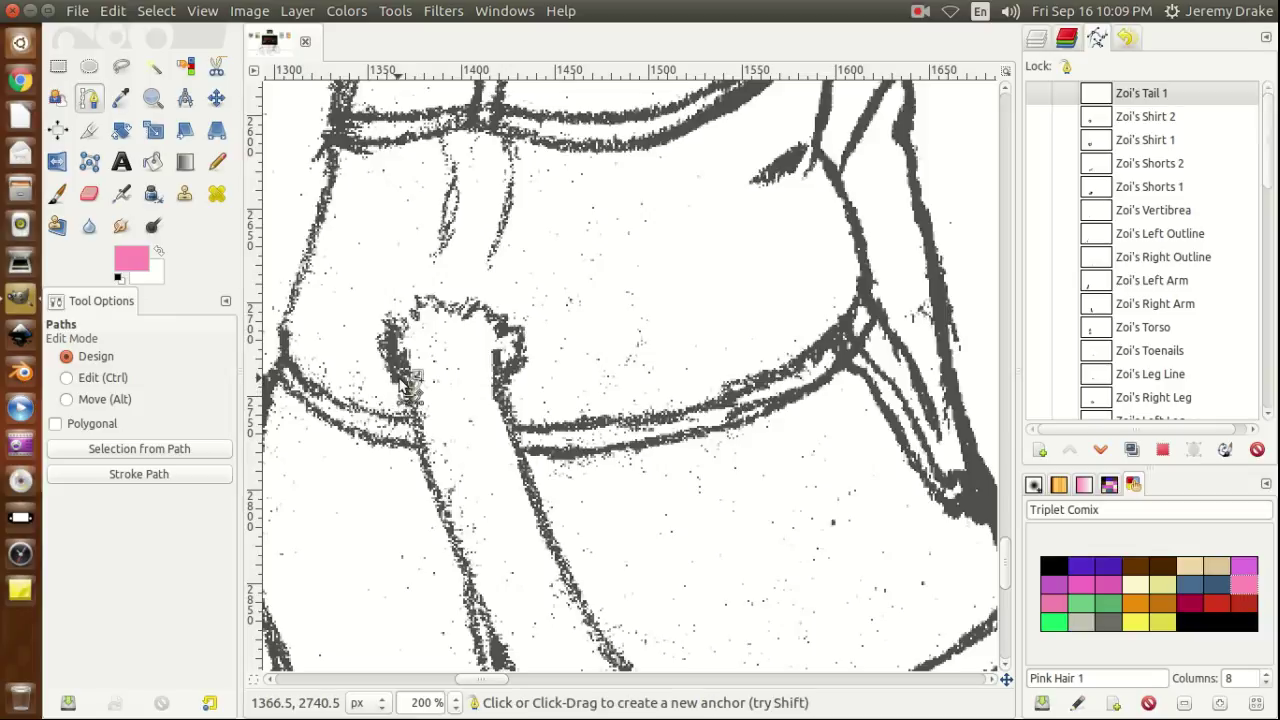
pyautogui.moveTo(401, 377); pyautogui.dragTo(381, 394)
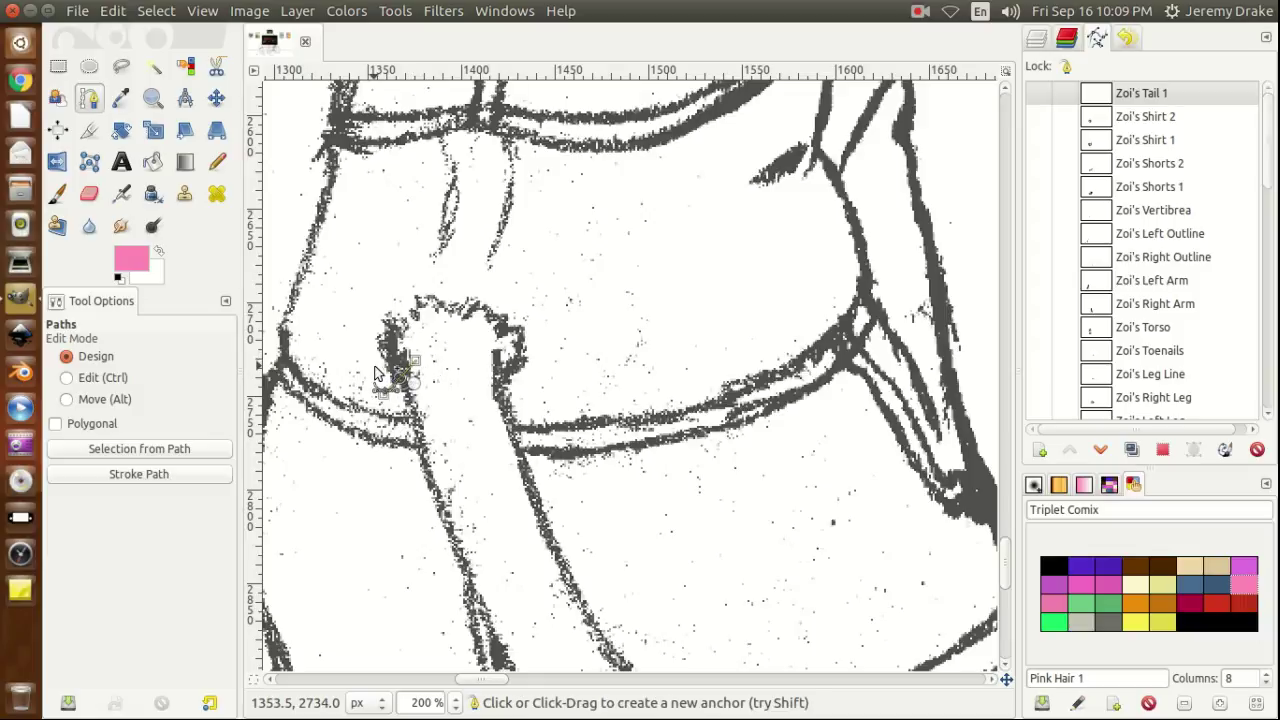
pyautogui.moveTo(375, 373); pyautogui.dragTo(403, 362)
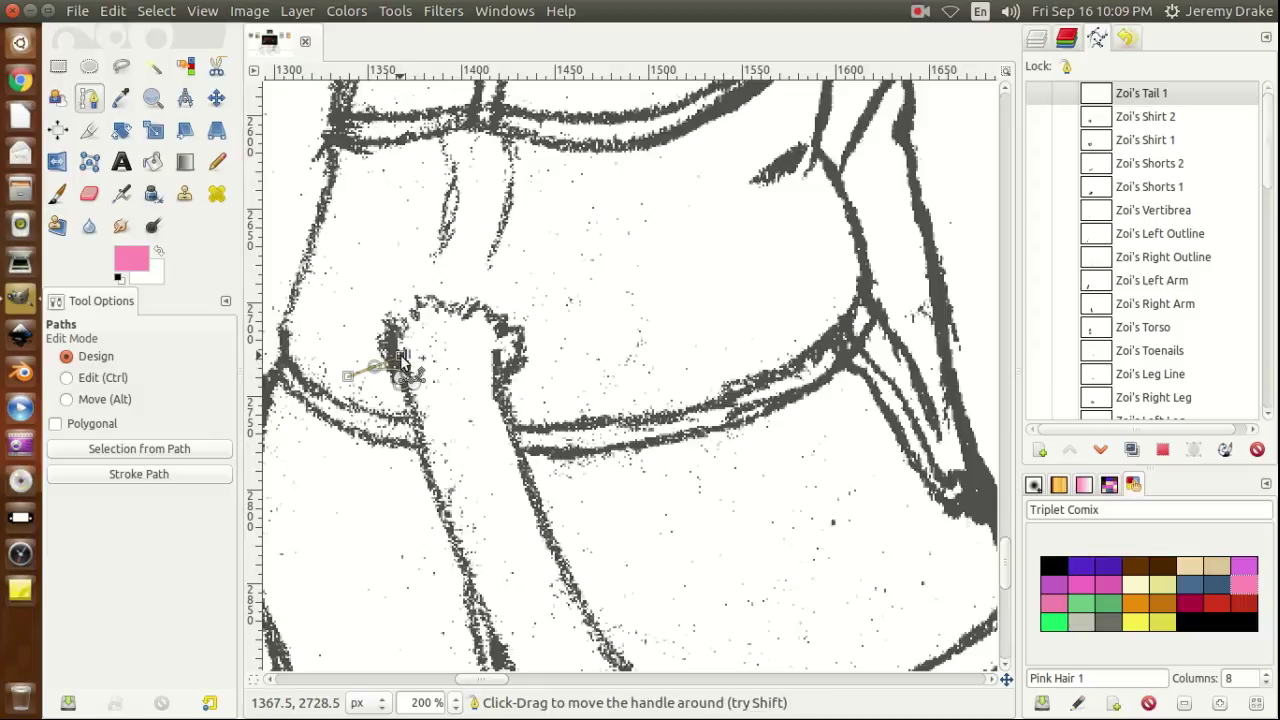
pyautogui.moveTo(358, 345)
pyautogui.mouseDown()
pyautogui.moveTo(389, 347)
pyautogui.moveTo(359, 346)
pyautogui.moveTo(374, 349)
pyautogui.mouseUp()
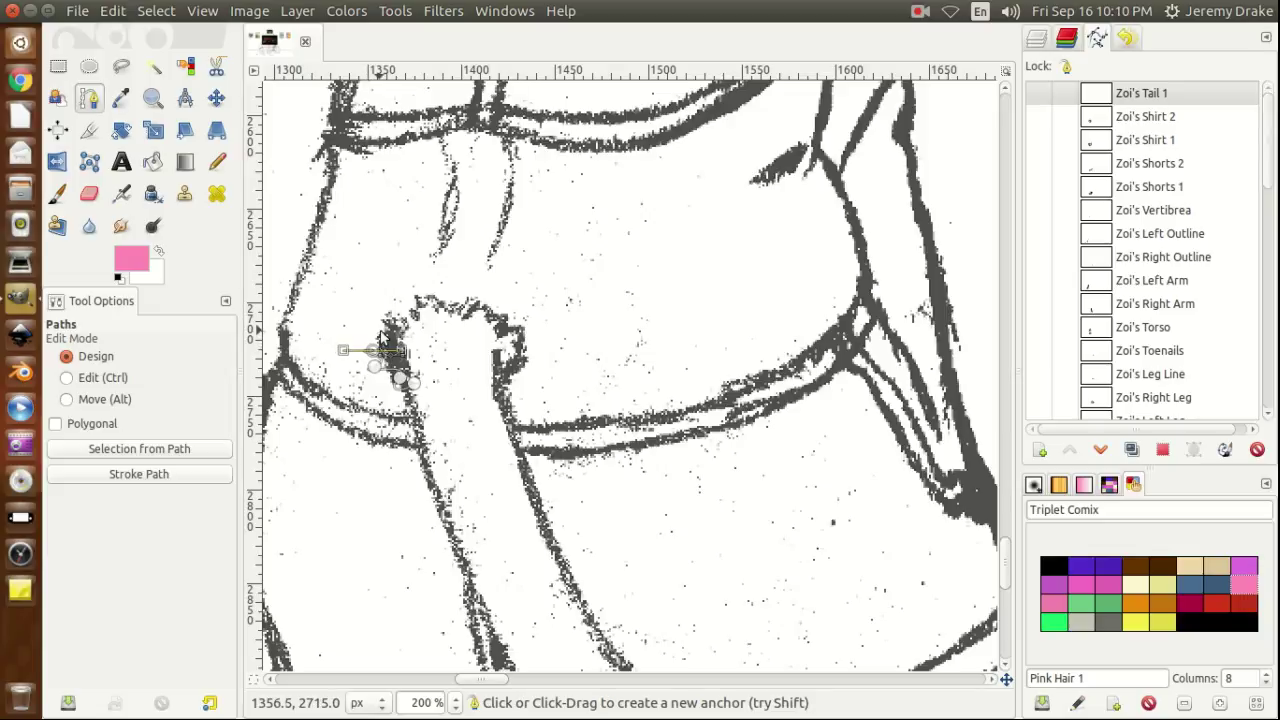
pyautogui.moveTo(376, 333)
pyautogui.mouseDown()
pyautogui.moveTo(390, 344)
pyautogui.moveTo(380, 311)
pyautogui.moveTo(397, 320)
pyautogui.mouseUp()
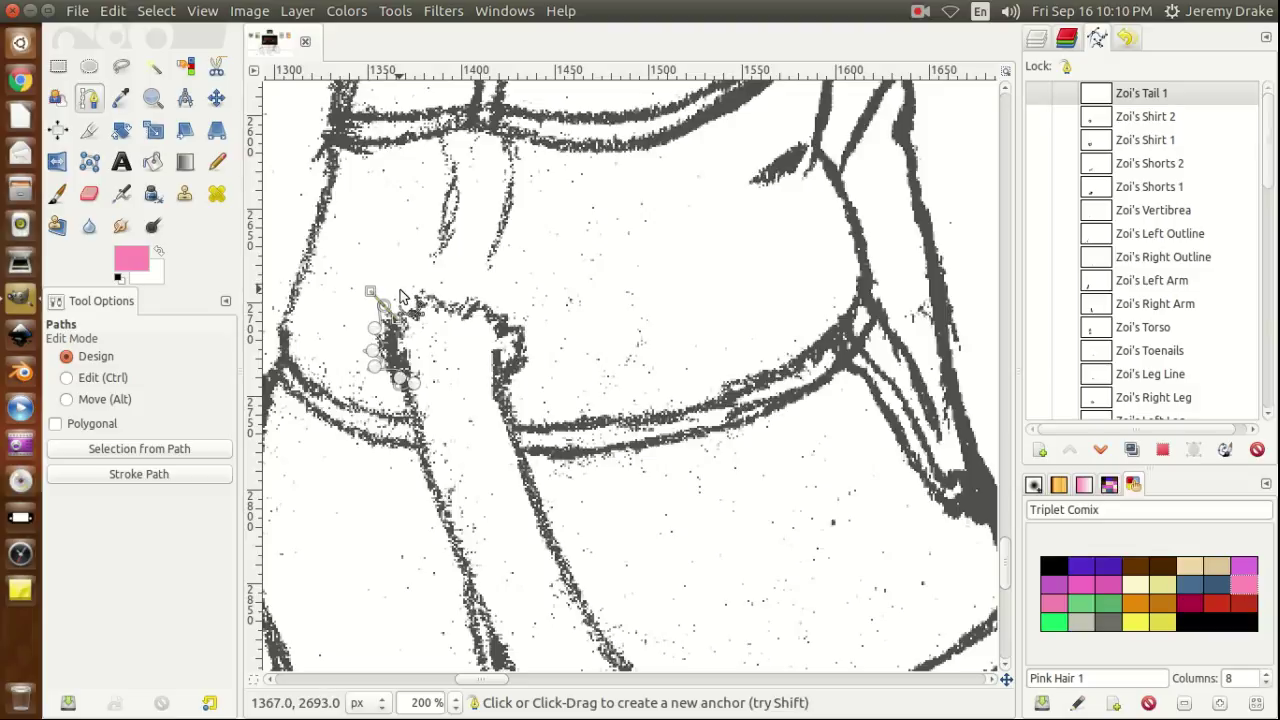
pyautogui.moveTo(400, 296); pyautogui.dragTo(408, 315)
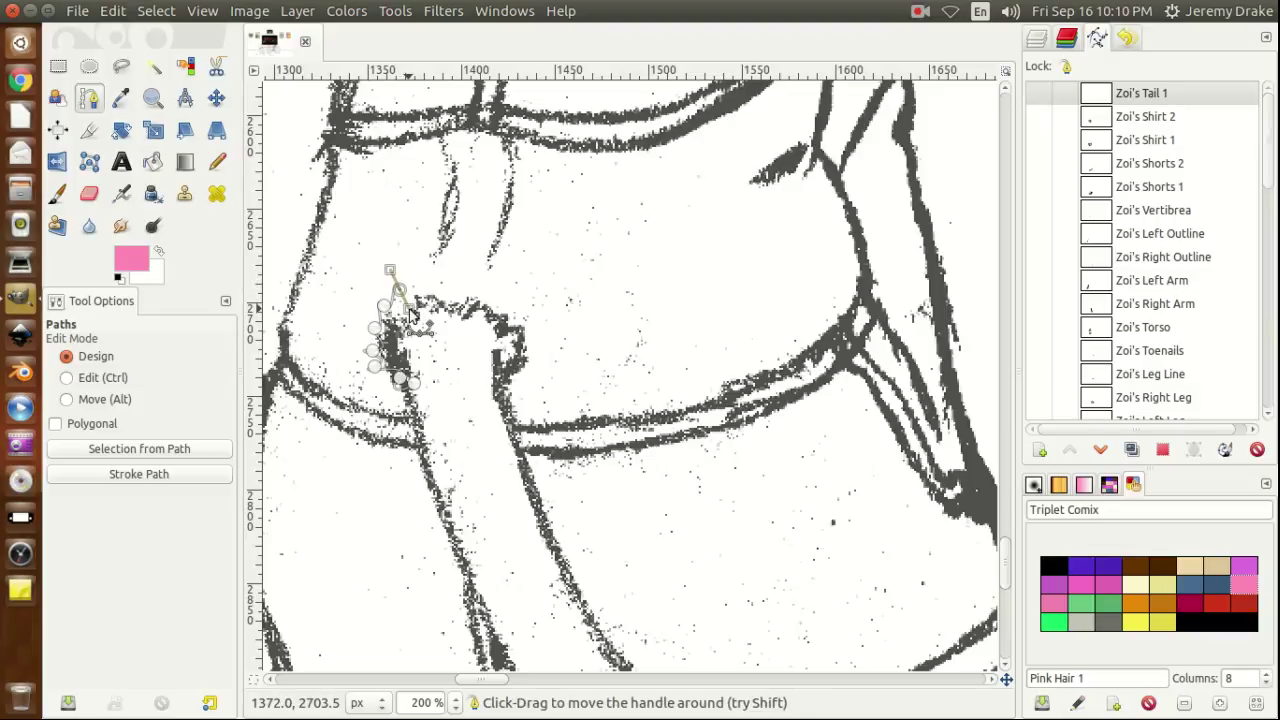
pyautogui.click(1036, 38)
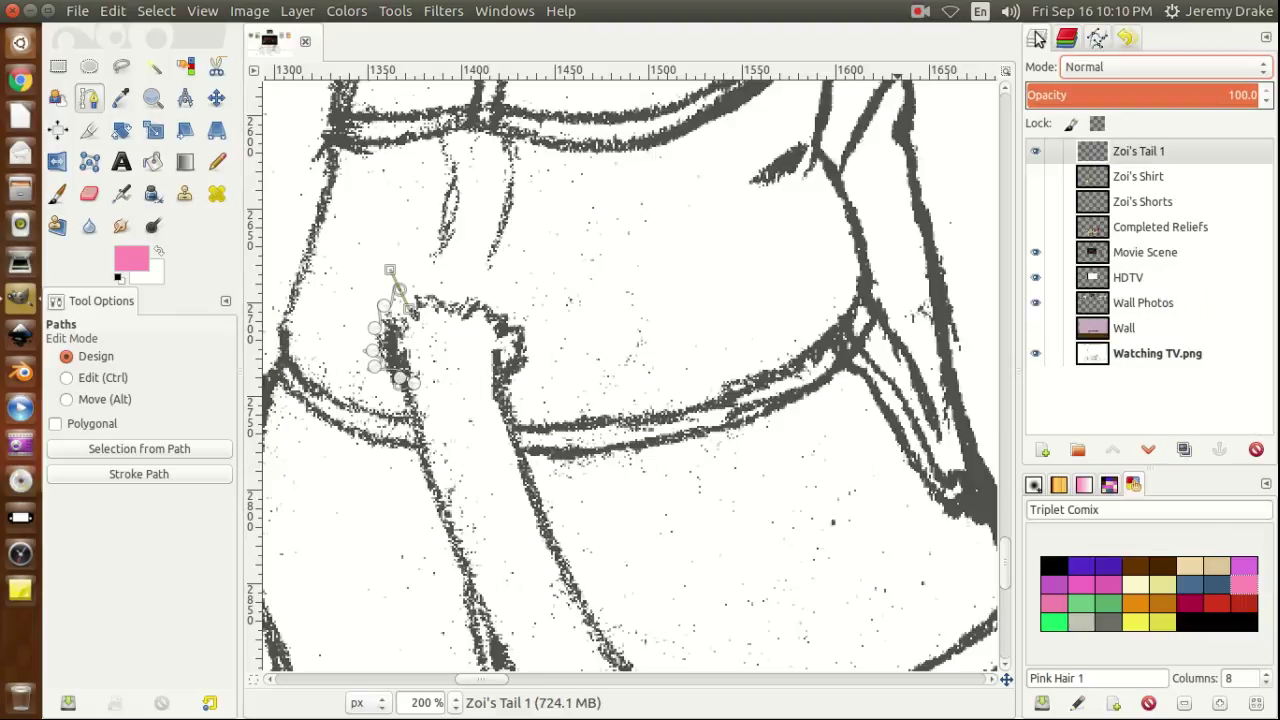
# Show the Zoi's Tail 1 layer and extend the path with curved anchors up to the tail tip.
pyautogui.click(1035, 151)
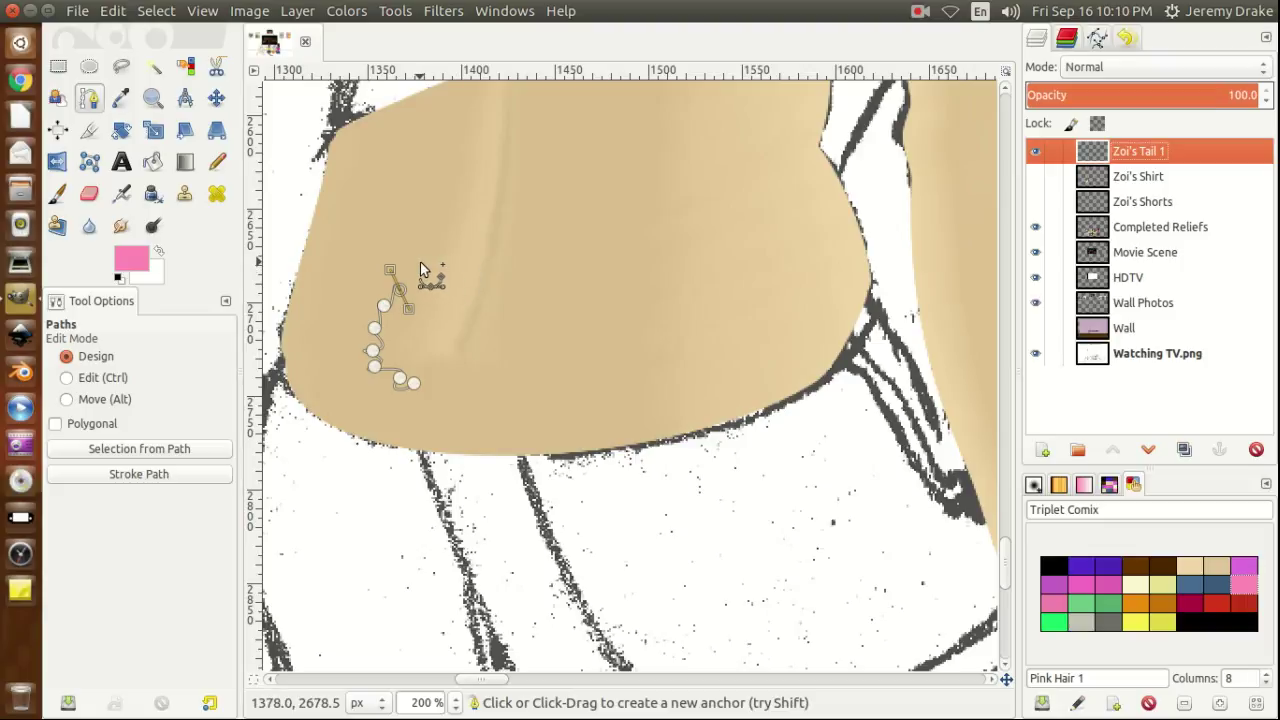
pyautogui.moveTo(418, 267); pyautogui.dragTo(420, 297)
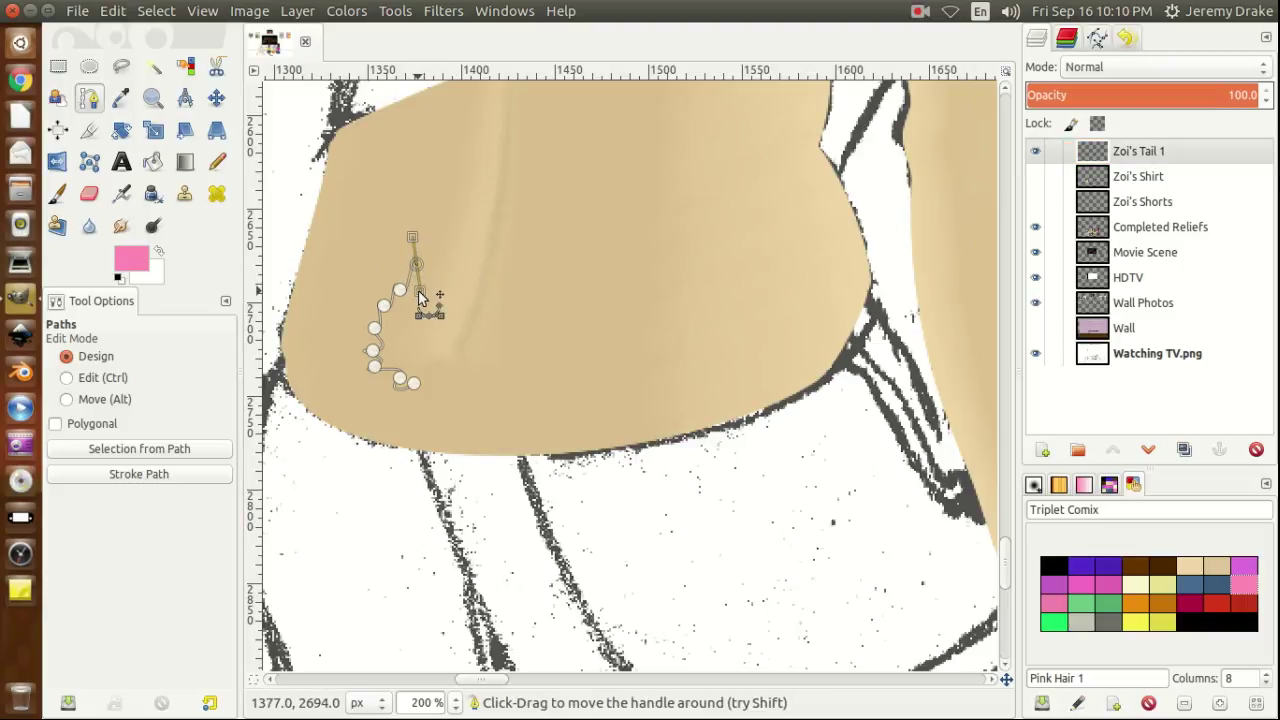
pyautogui.click(443, 243)
pyautogui.moveTo(445, 268); pyautogui.dragTo(441, 276)
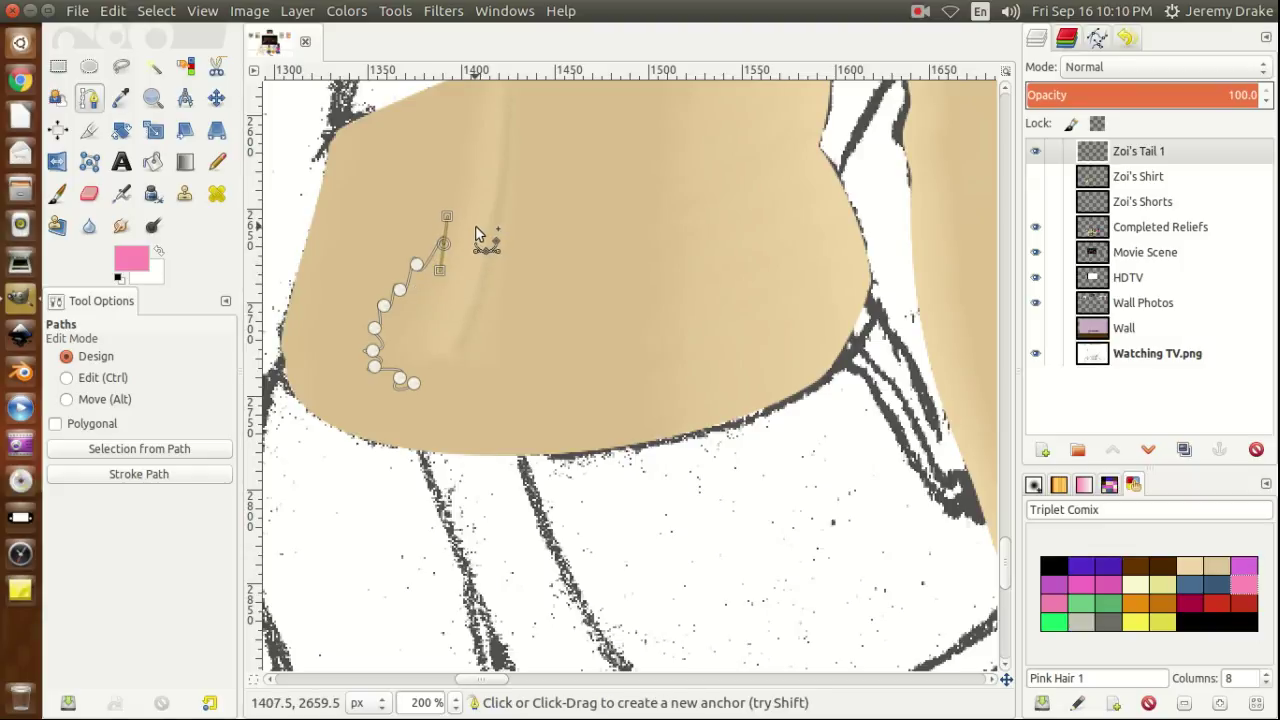
pyautogui.moveTo(476, 222); pyautogui.dragTo(469, 258)
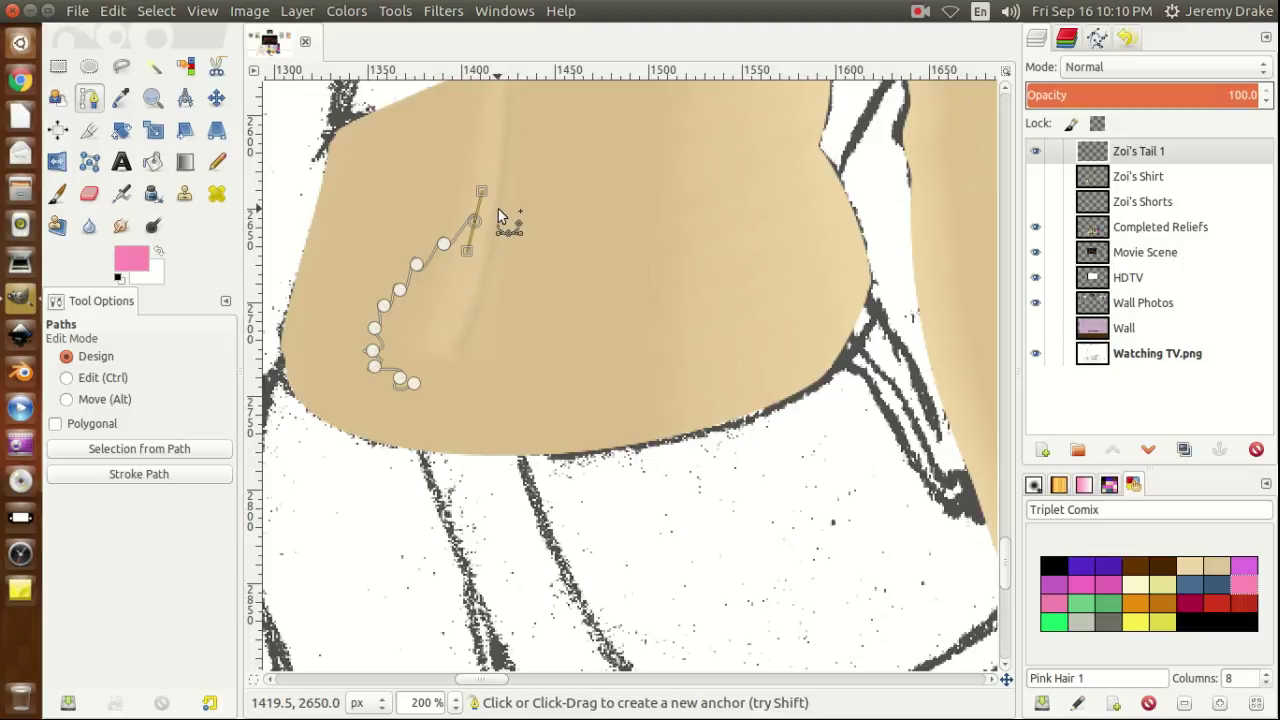
pyautogui.moveTo(500, 211); pyautogui.dragTo(493, 240)
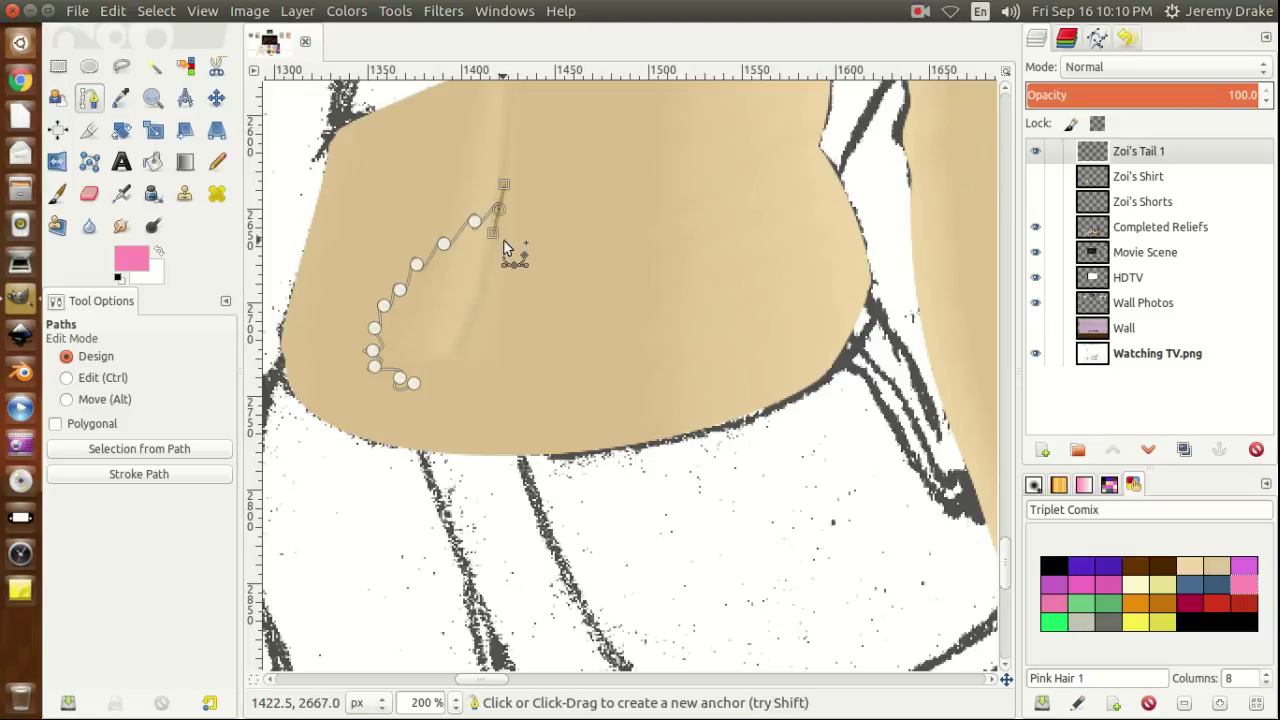
# Trace curved anchors down the tail's right edge, reshaping the curves below the tip.
pyautogui.moveTo(503, 241)
pyautogui.mouseDown()
pyautogui.moveTo(522, 209)
pyautogui.moveTo(507, 235)
pyautogui.mouseUp()
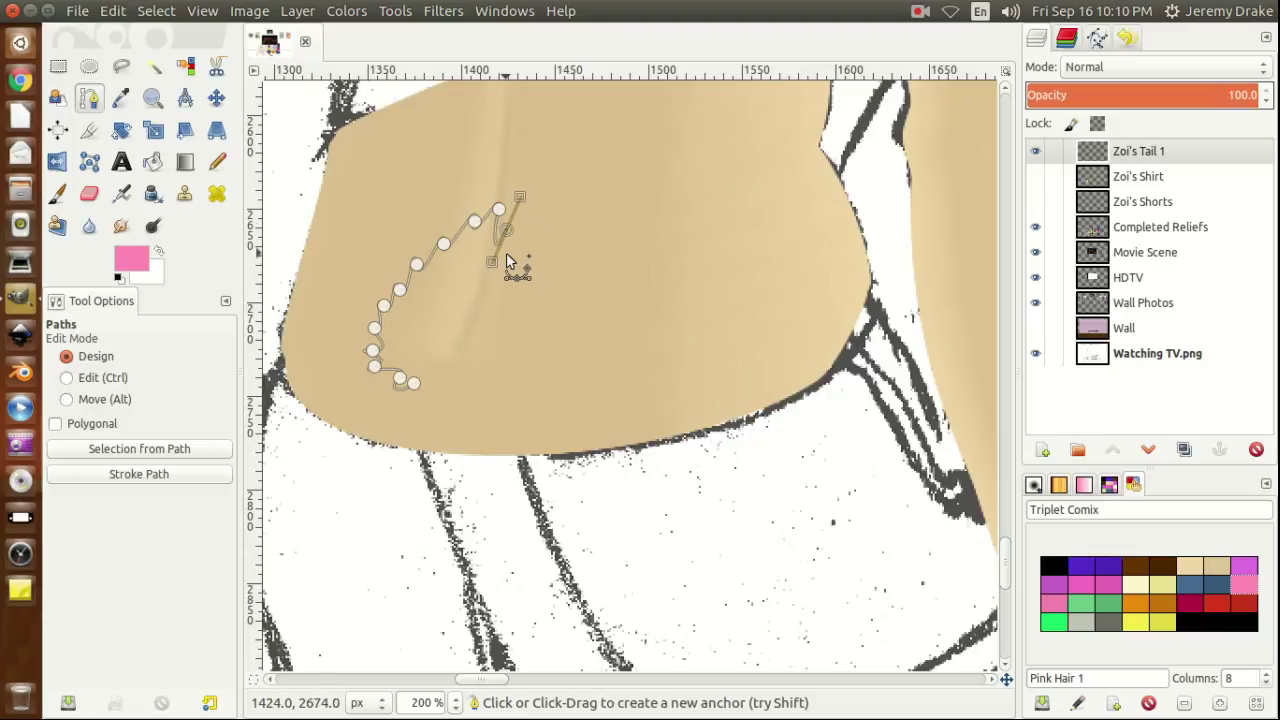
pyautogui.moveTo(512, 265); pyautogui.dragTo(519, 242)
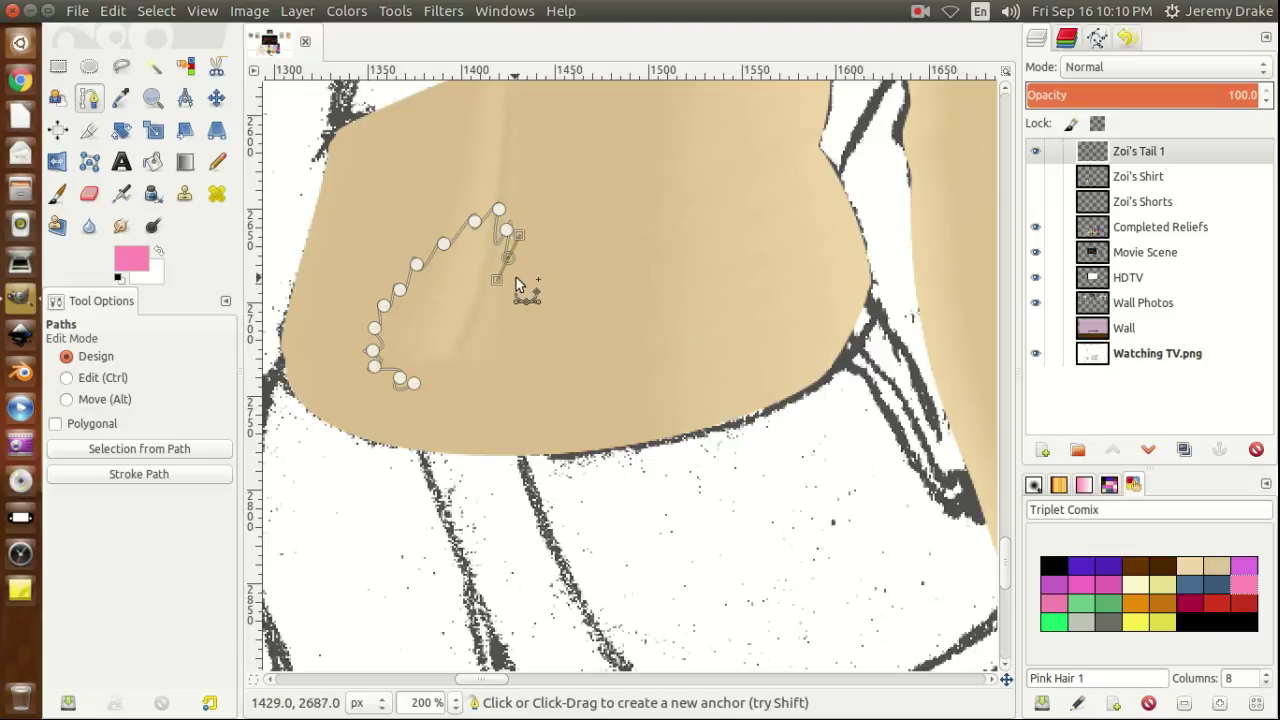
pyautogui.moveTo(518, 279); pyautogui.dragTo(529, 274)
pyautogui.click(512, 256)
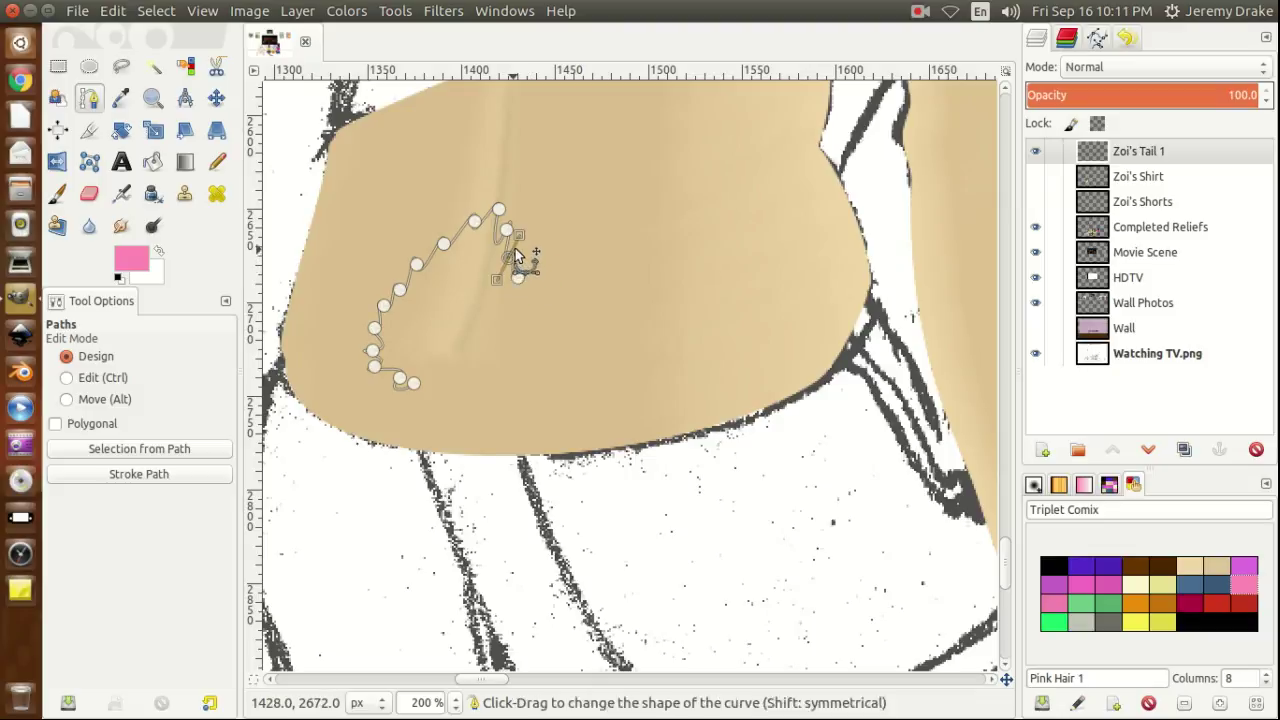
pyautogui.moveTo(521, 240); pyautogui.dragTo(537, 237)
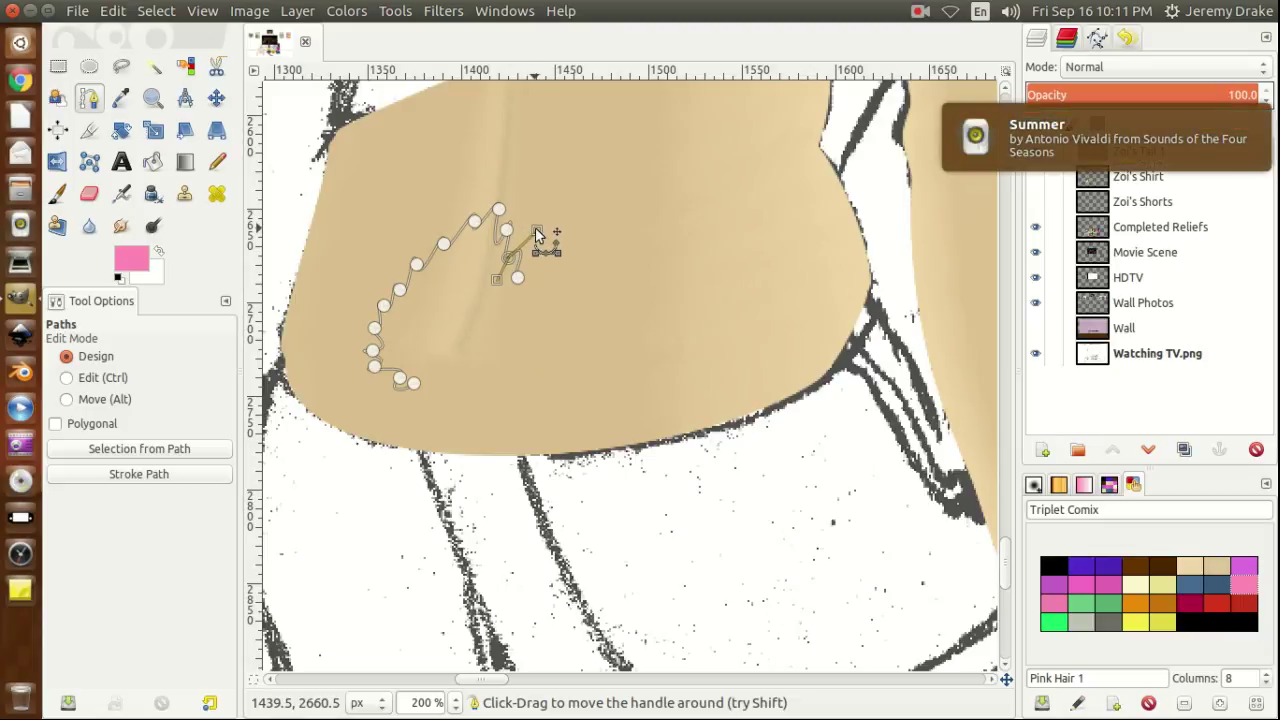
pyautogui.click(519, 279)
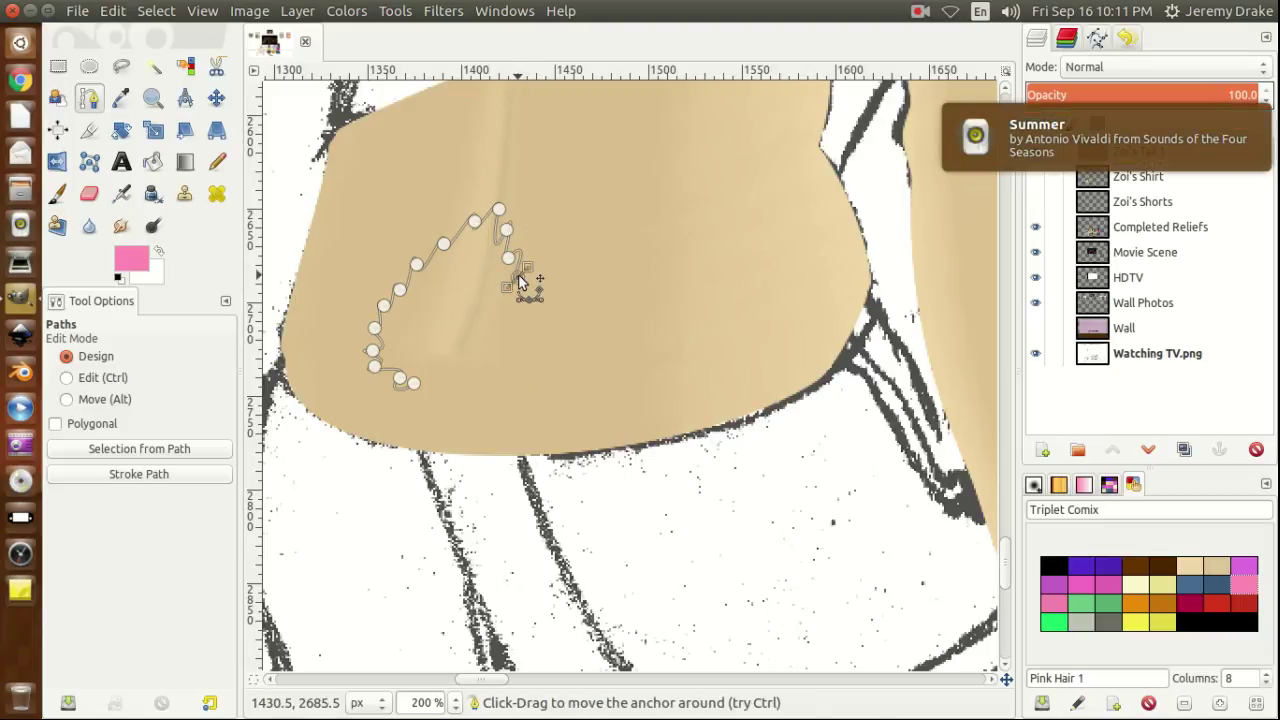
pyautogui.moveTo(531, 270); pyautogui.dragTo(542, 267)
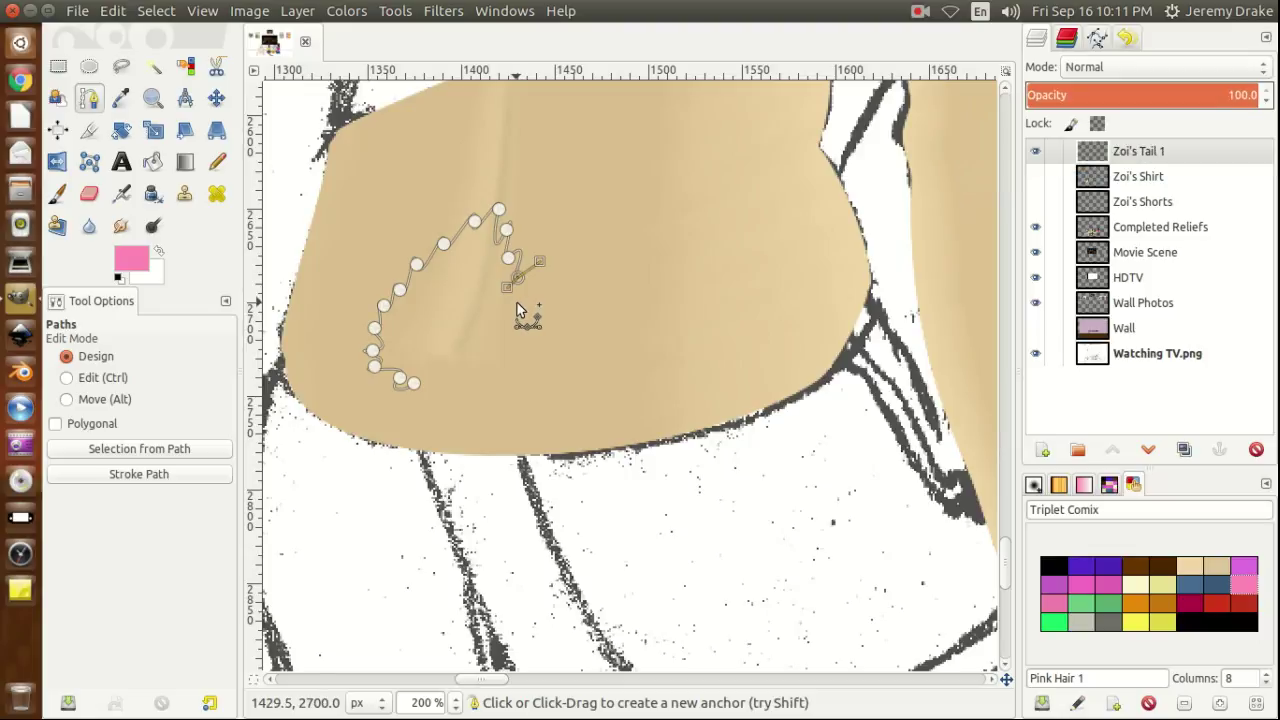
pyautogui.moveTo(516, 300); pyautogui.dragTo(538, 296)
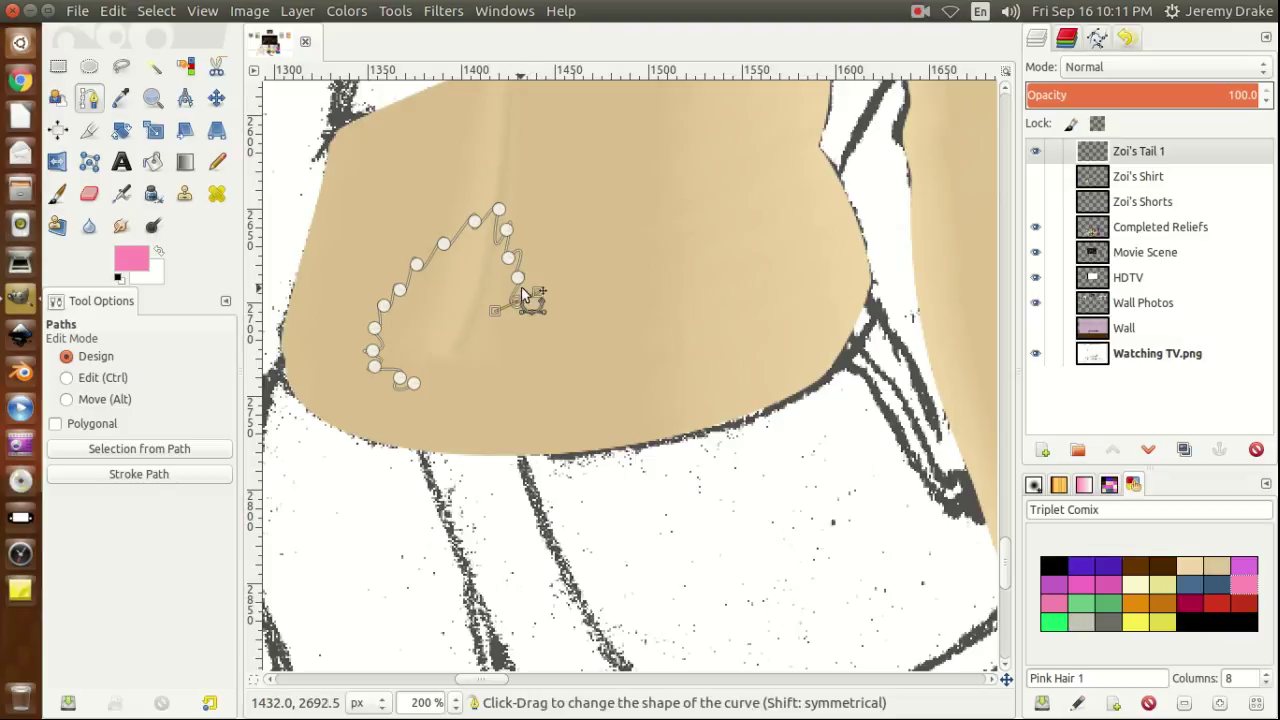
# Add curved anchors down the right edge of Zoi's tail, bending each curve outward.
pyautogui.moveTo(523, 276); pyautogui.dragTo(552, 259)
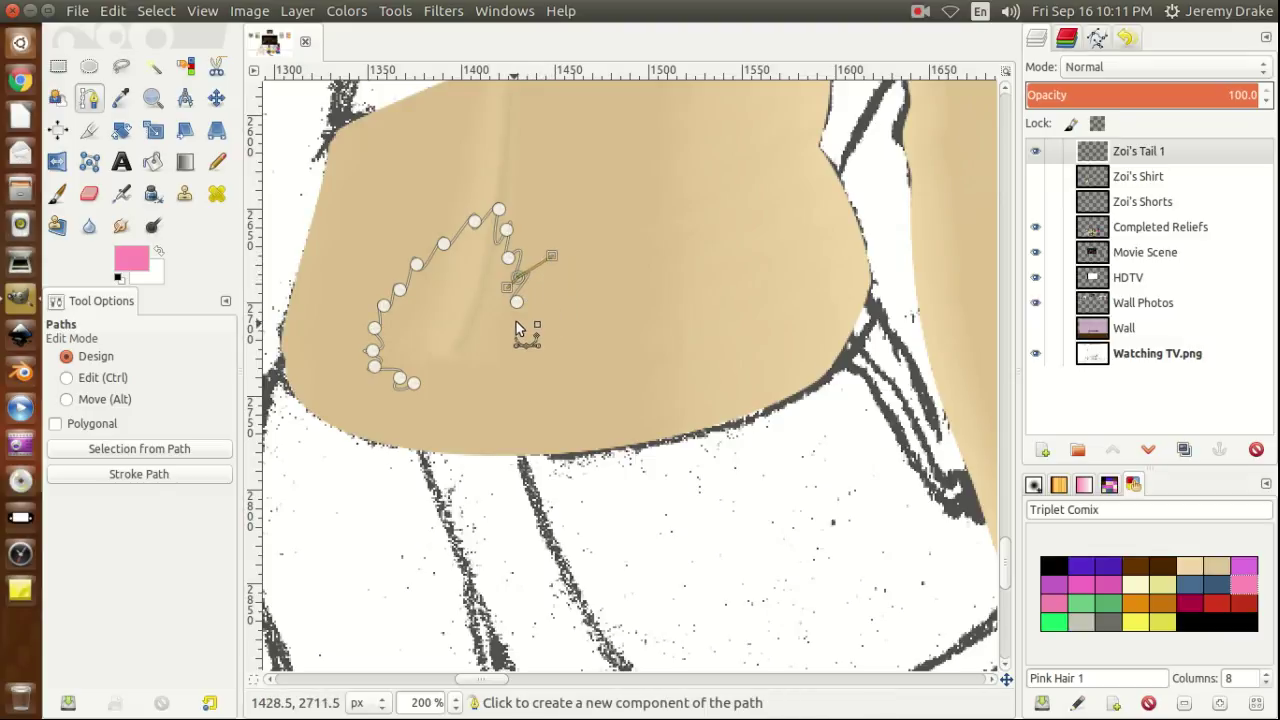
pyautogui.click(516, 301)
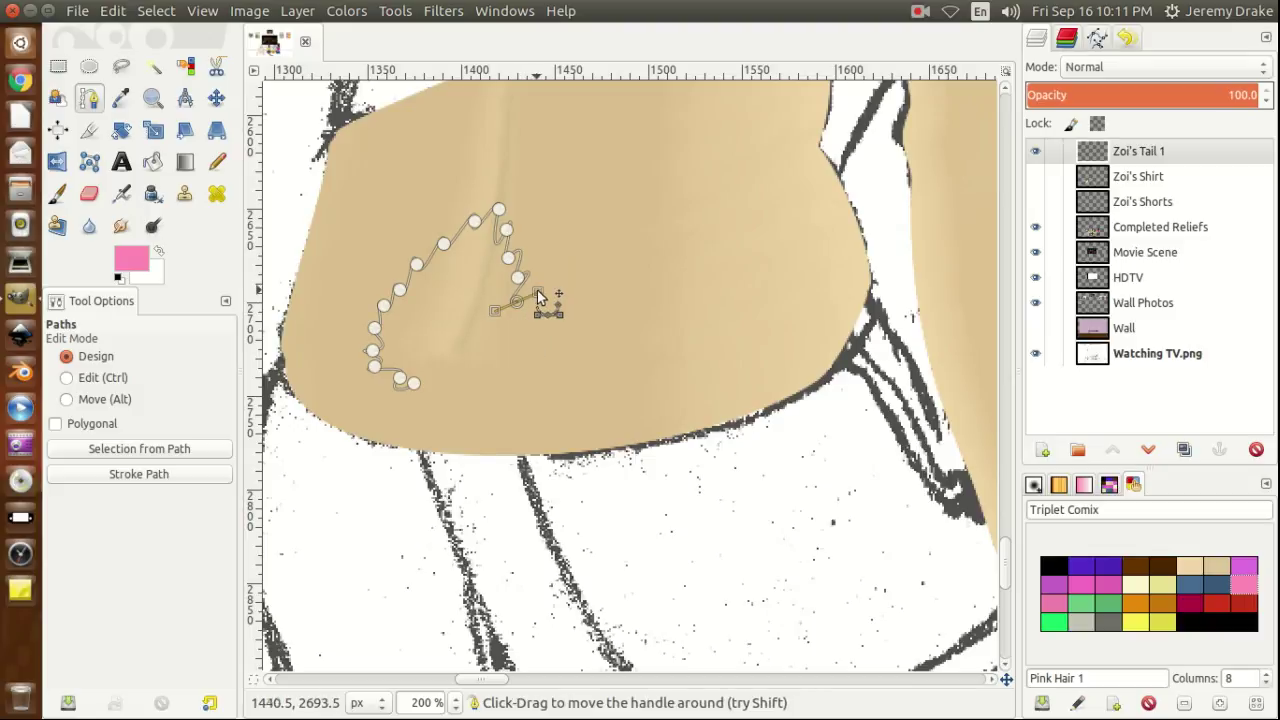
pyautogui.moveTo(539, 290)
pyautogui.mouseDown()
pyautogui.moveTo(570, 289)
pyautogui.moveTo(560, 285)
pyautogui.mouseUp()
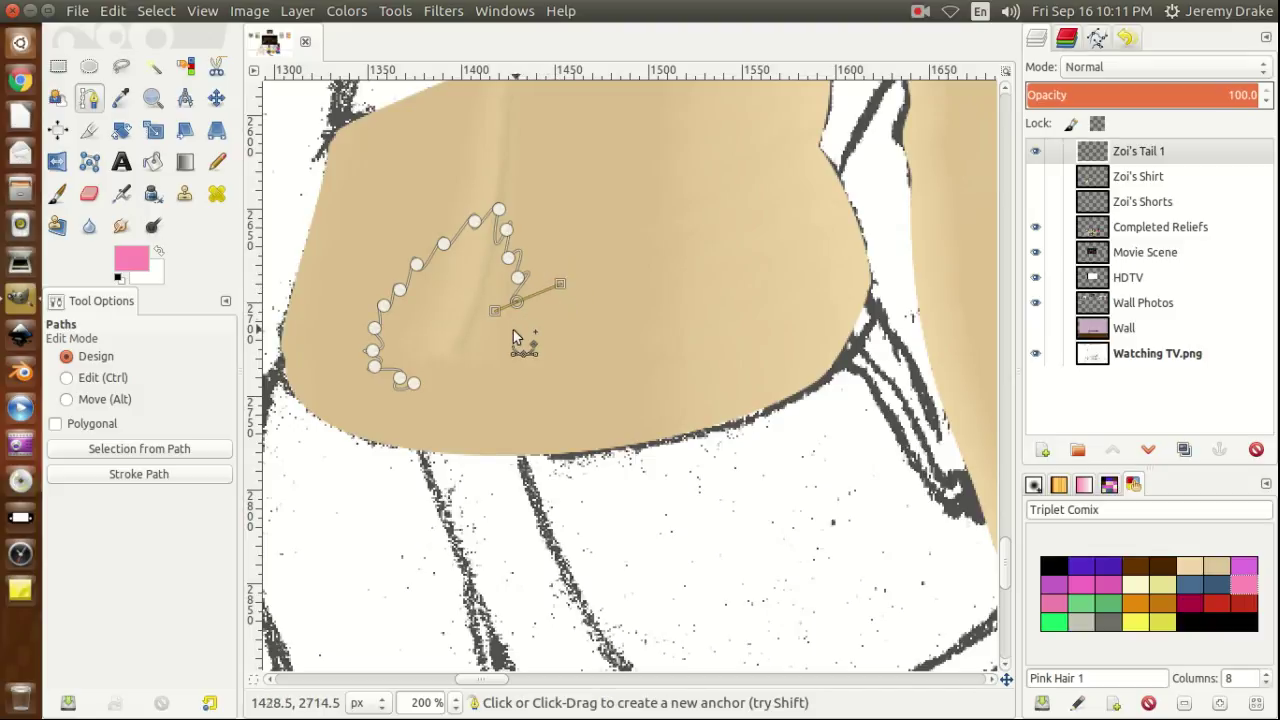
pyautogui.moveTo(517, 327); pyautogui.dragTo(540, 327)
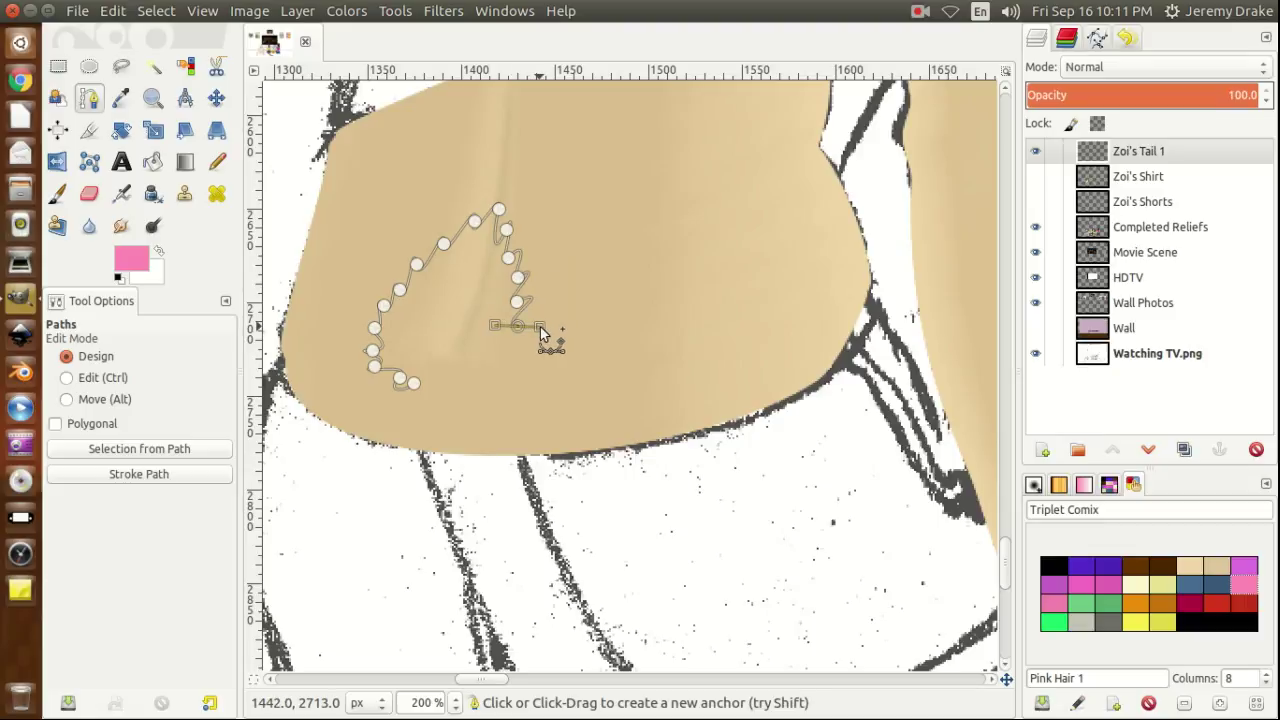
pyautogui.moveTo(540, 328); pyautogui.dragTo(571, 331)
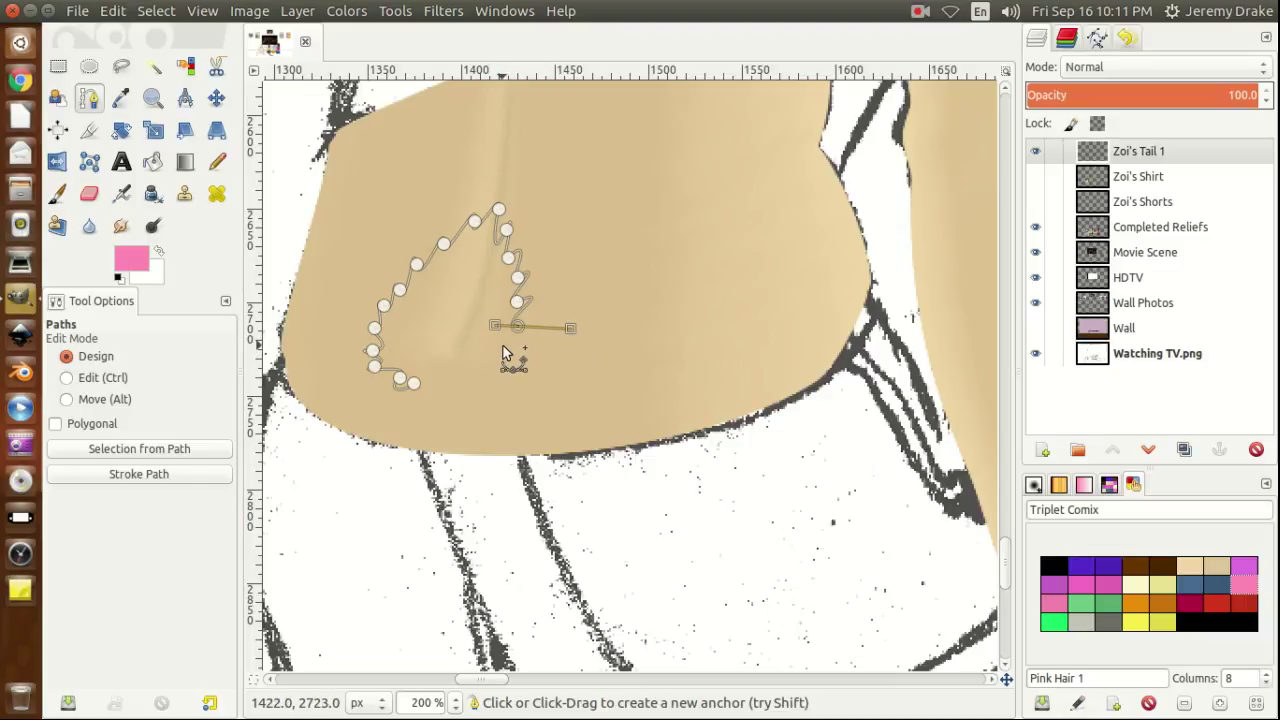
# Trace anchors along the tail's bottom back to its base, then convert the closed path to a selection.
pyautogui.moveTo(505, 343); pyautogui.dragTo(543, 371)
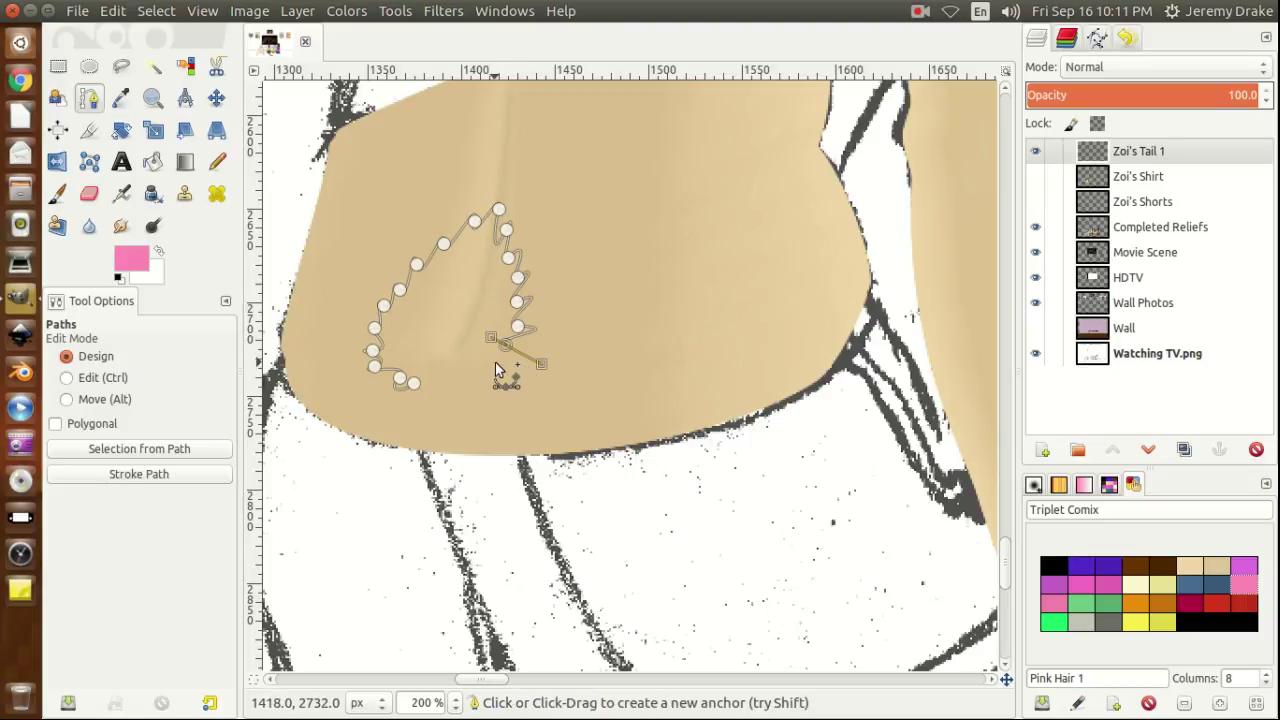
pyautogui.moveTo(495, 362); pyautogui.dragTo(516, 380)
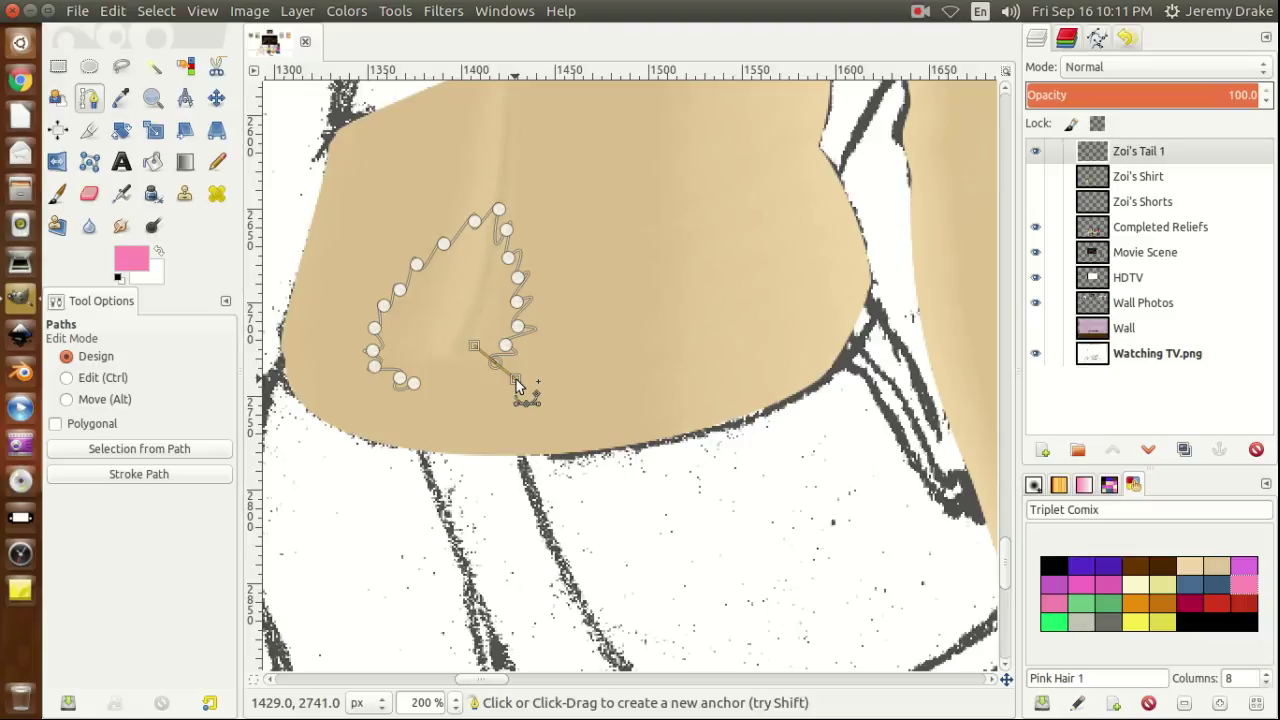
pyautogui.moveTo(516, 383); pyautogui.dragTo(539, 399)
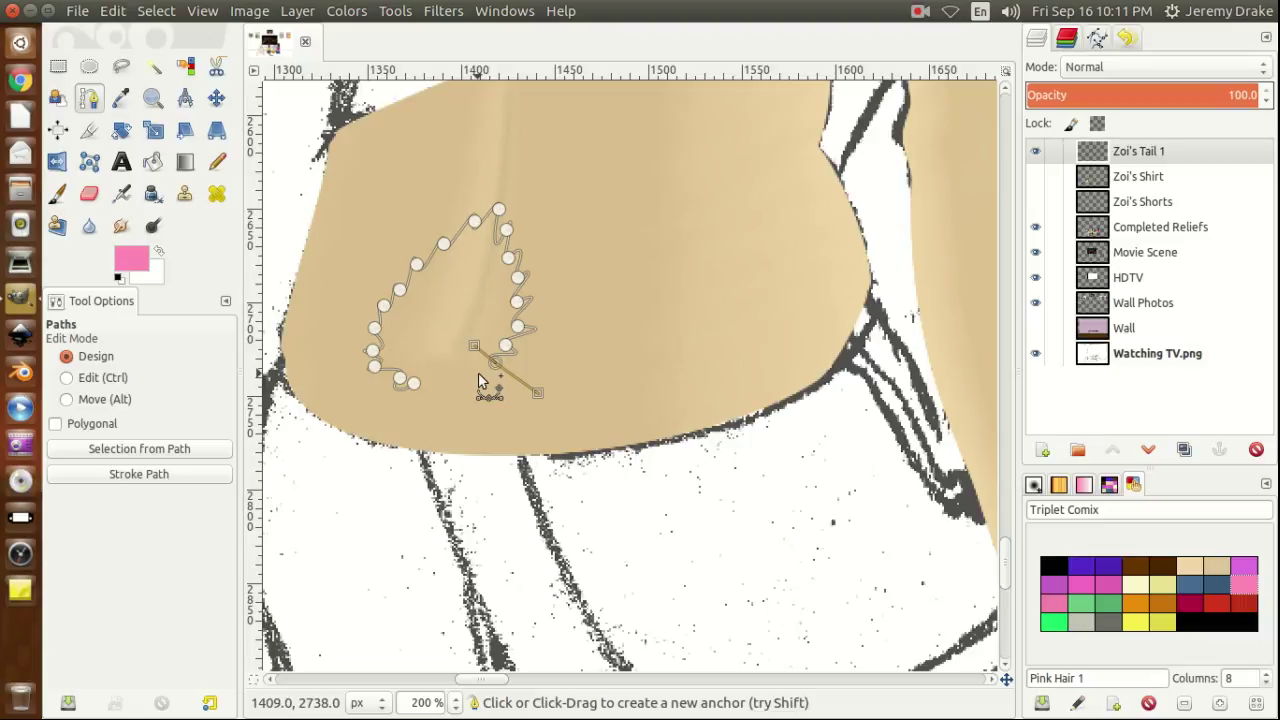
pyautogui.moveTo(478, 376); pyautogui.dragTo(509, 420)
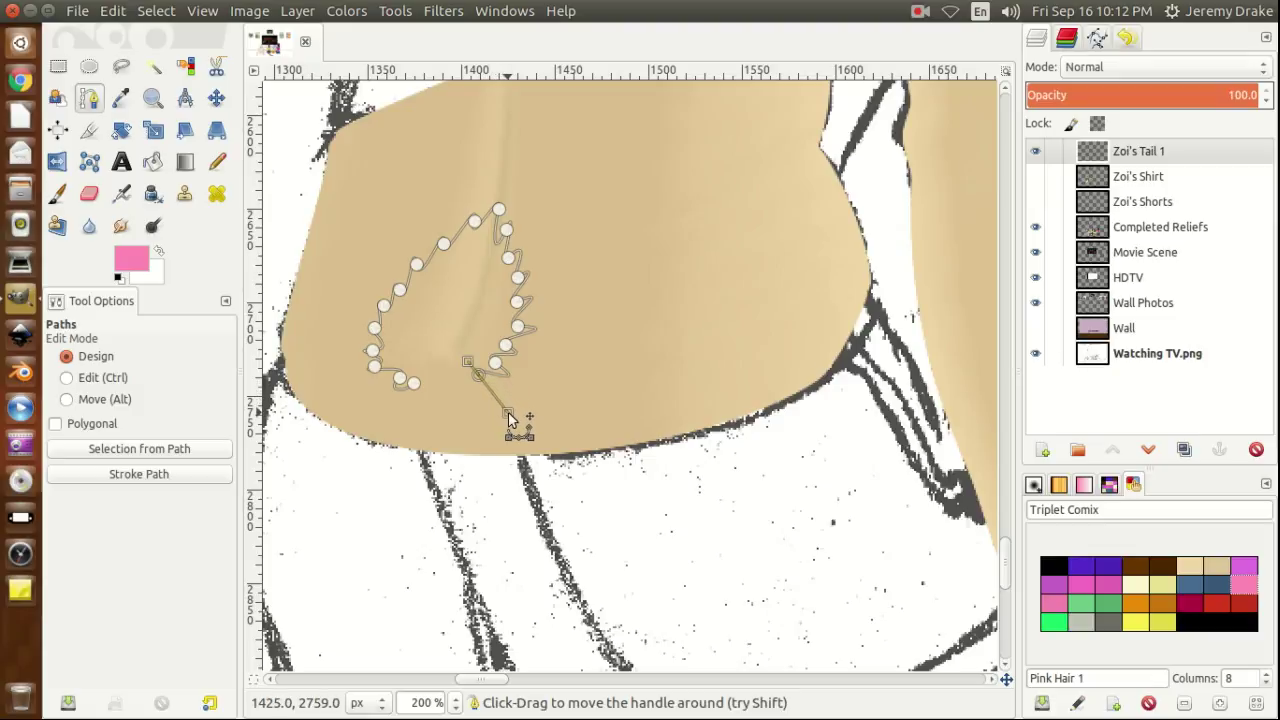
pyautogui.click(457, 379)
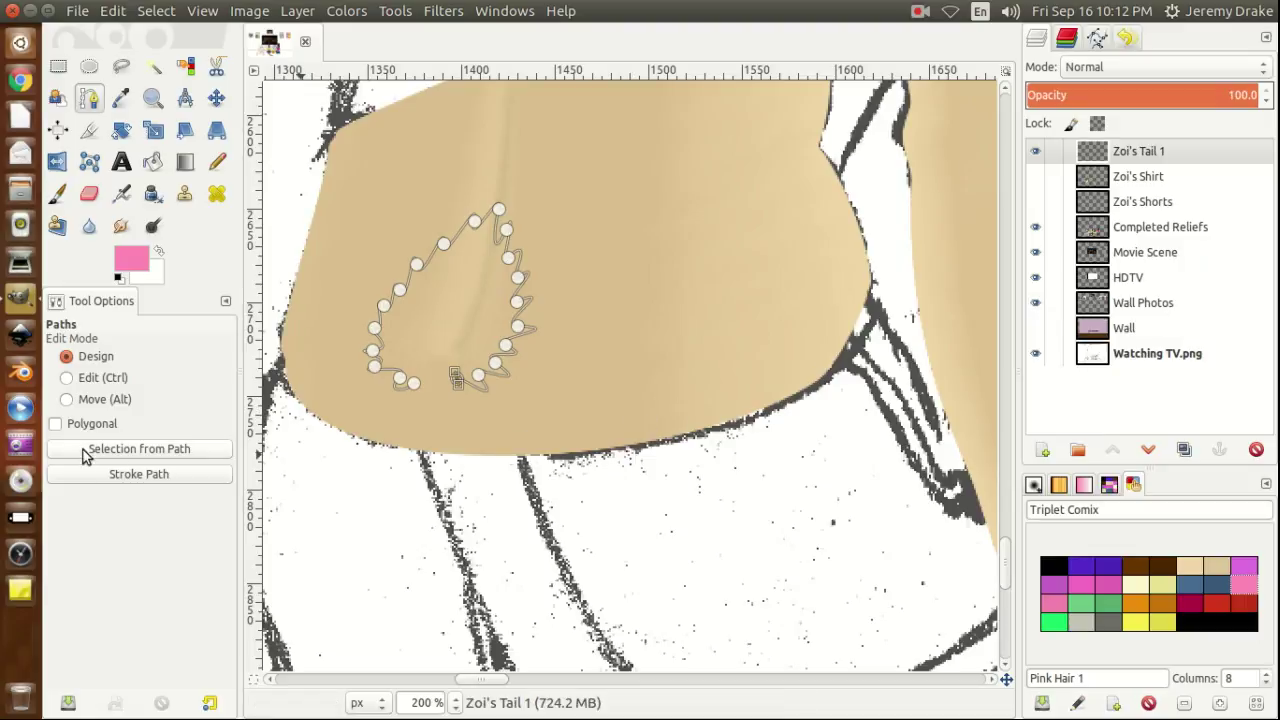
pyautogui.click(140, 450)
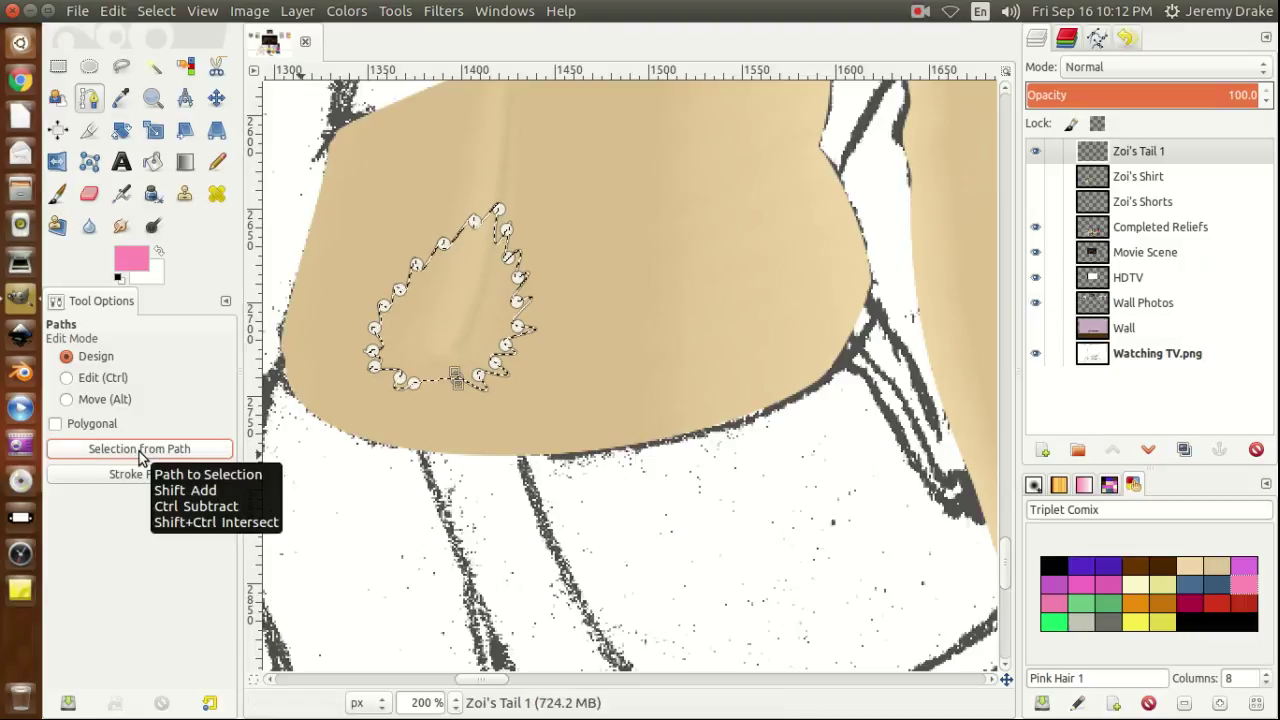
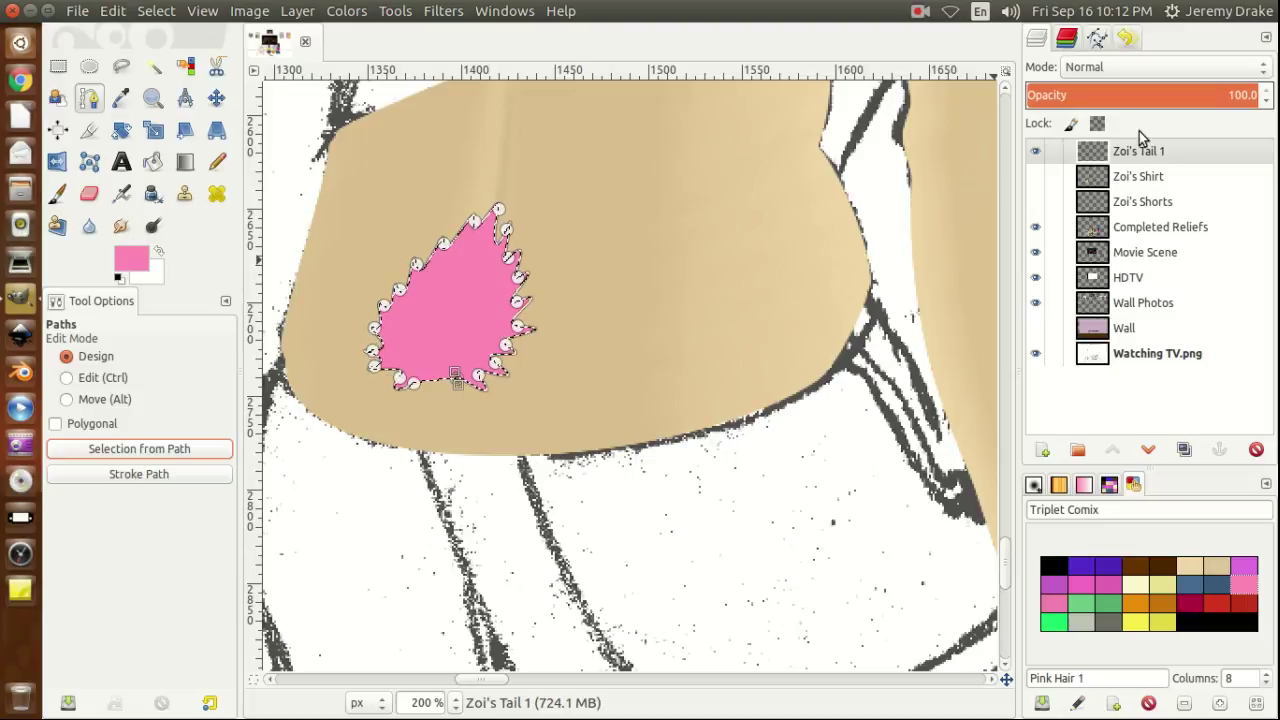
# Add a new transparent layer named Zoi's Tail 2.
pyautogui.click(1041, 451)
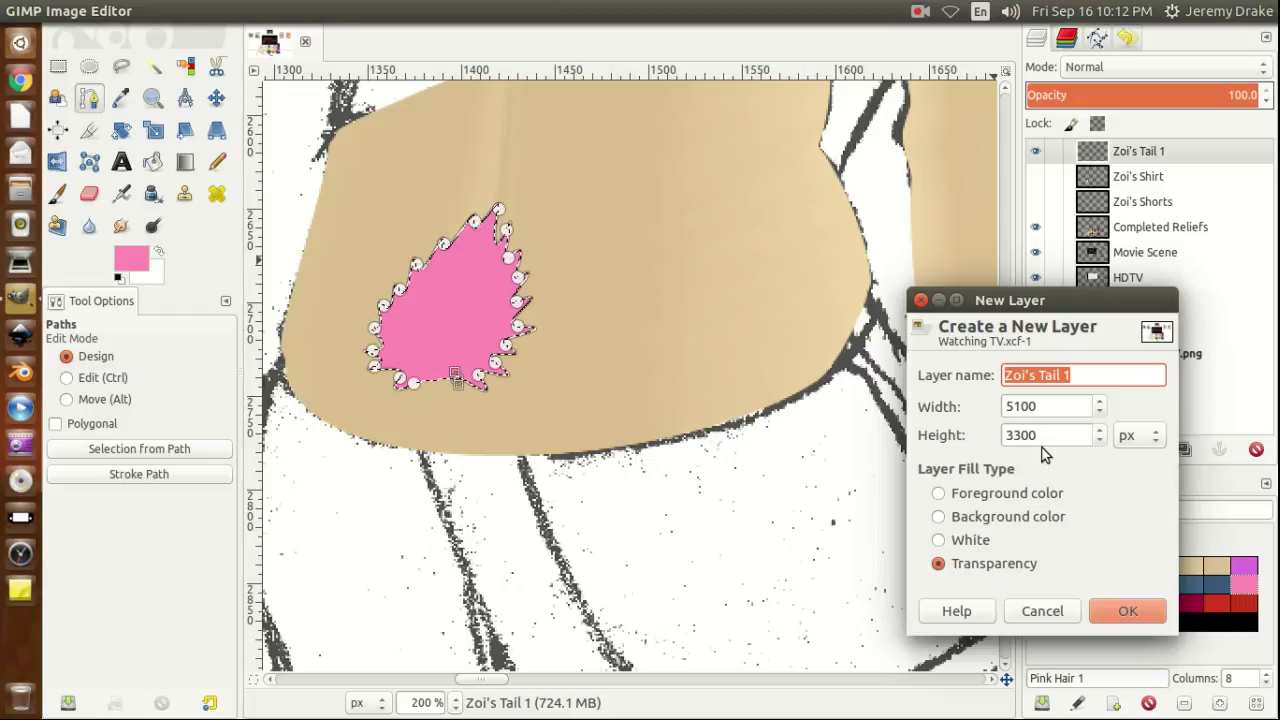
pyautogui.press('End')
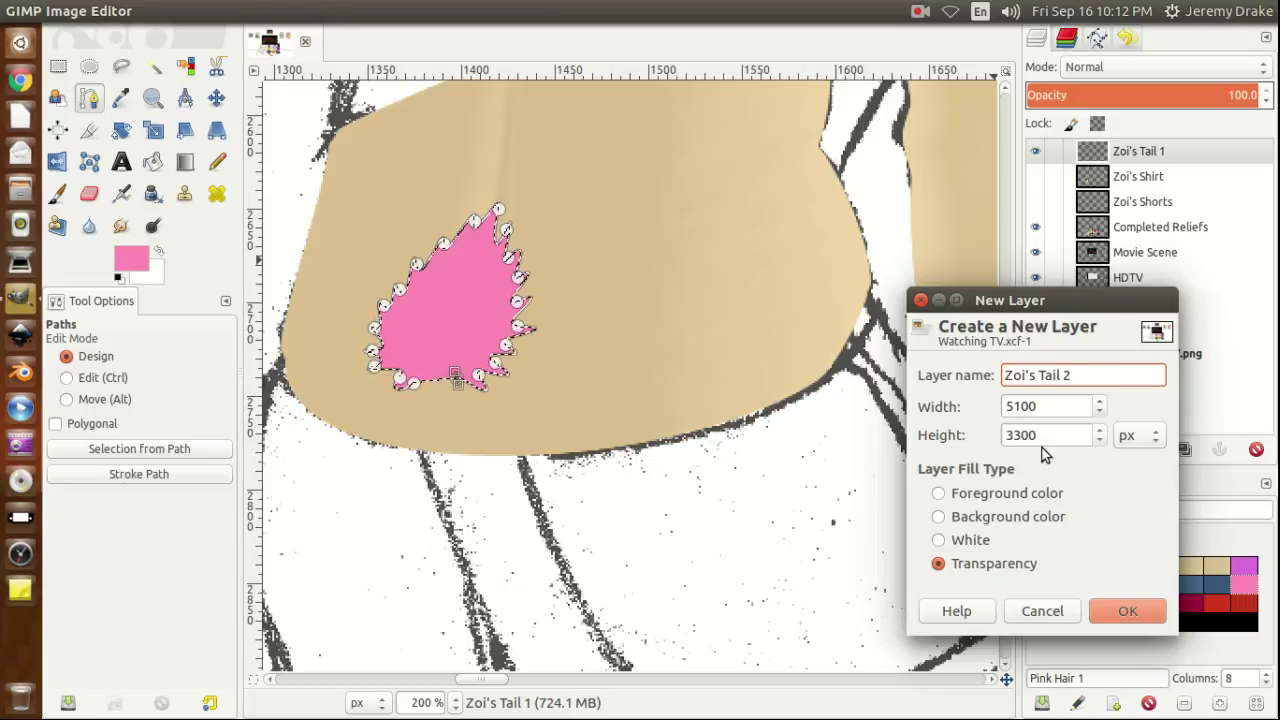
pyautogui.press('Return')
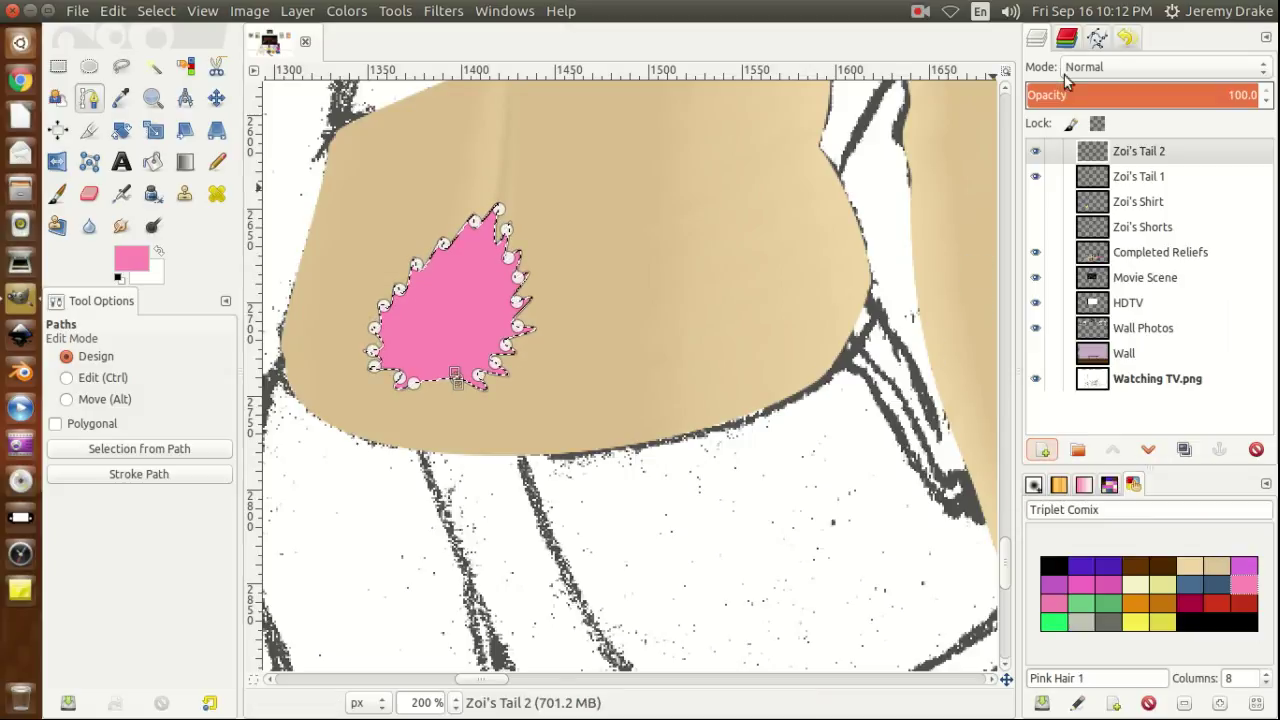
# Create a new empty path named Zoi's Tail 2 in the Paths list.
pyautogui.click(1098, 38)
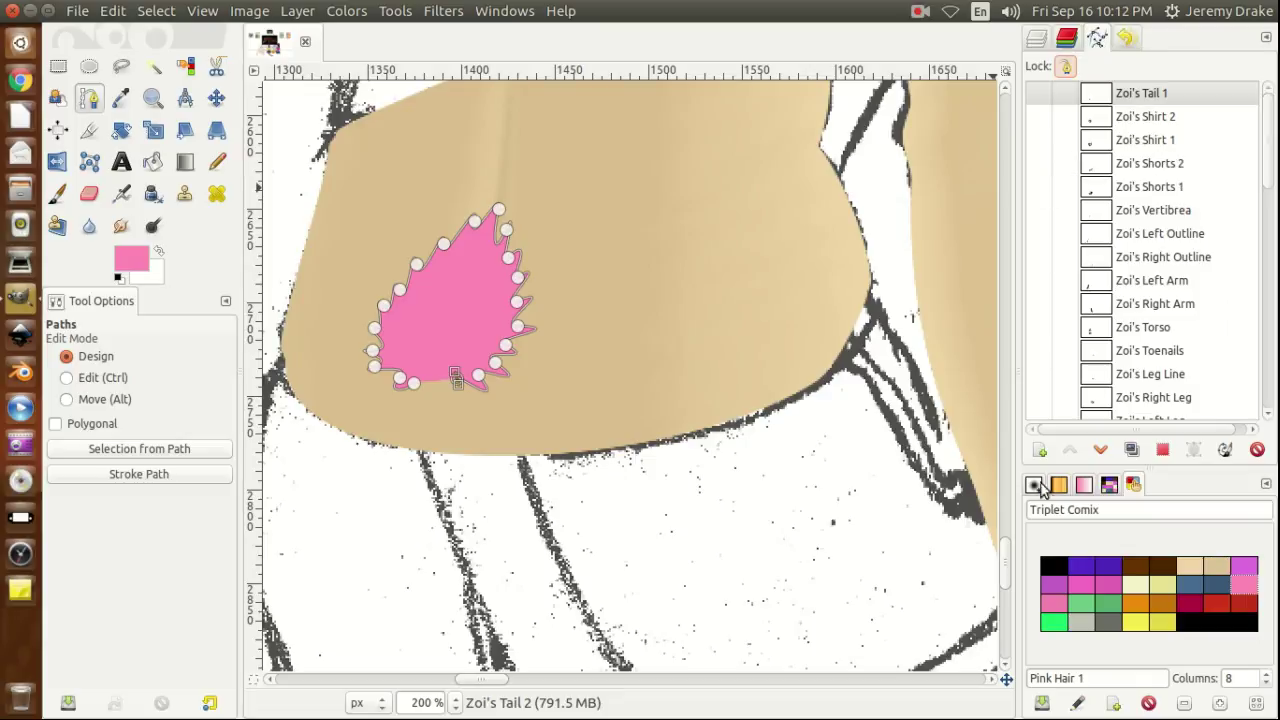
pyautogui.click(1039, 449)
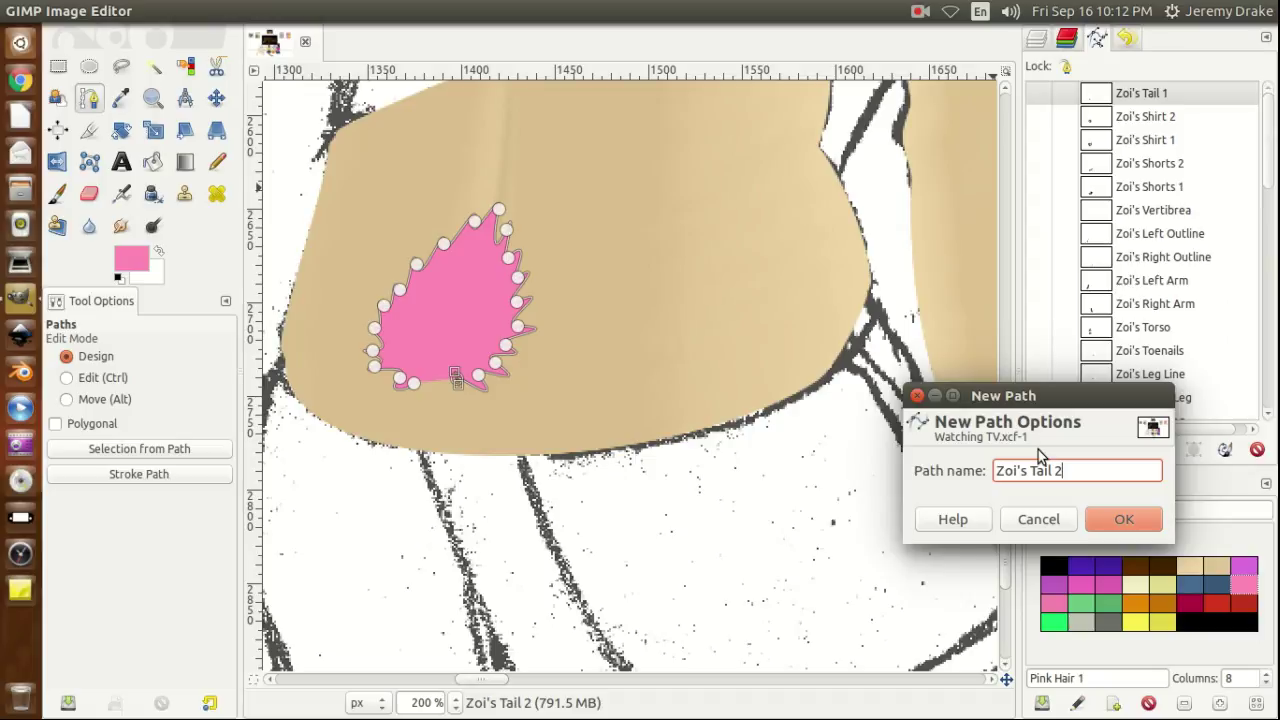
pyautogui.click(1130, 519)
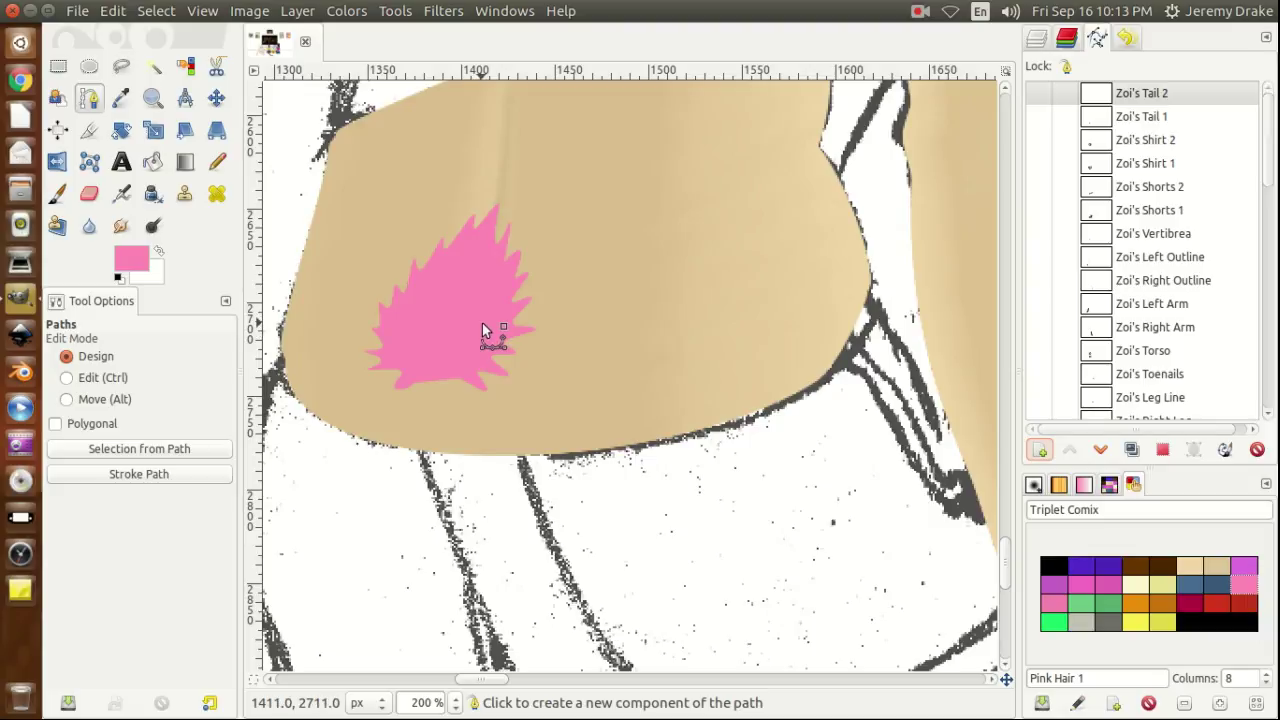
# Start the Zoi's Tail 2 path in the pink tail and curve anchors down along the shorts line.
pyautogui.moveTo(483, 323); pyautogui.dragTo(473, 408)
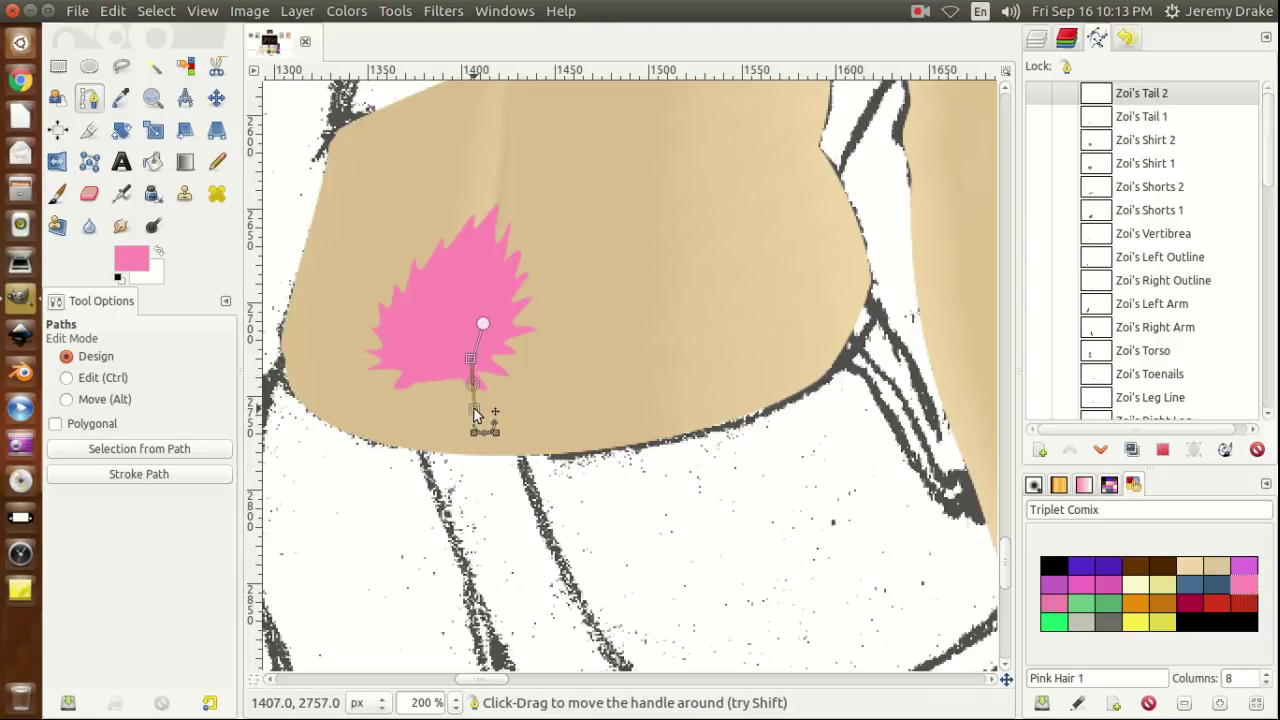
pyautogui.moveTo(530, 517); pyautogui.dragTo(557, 574)
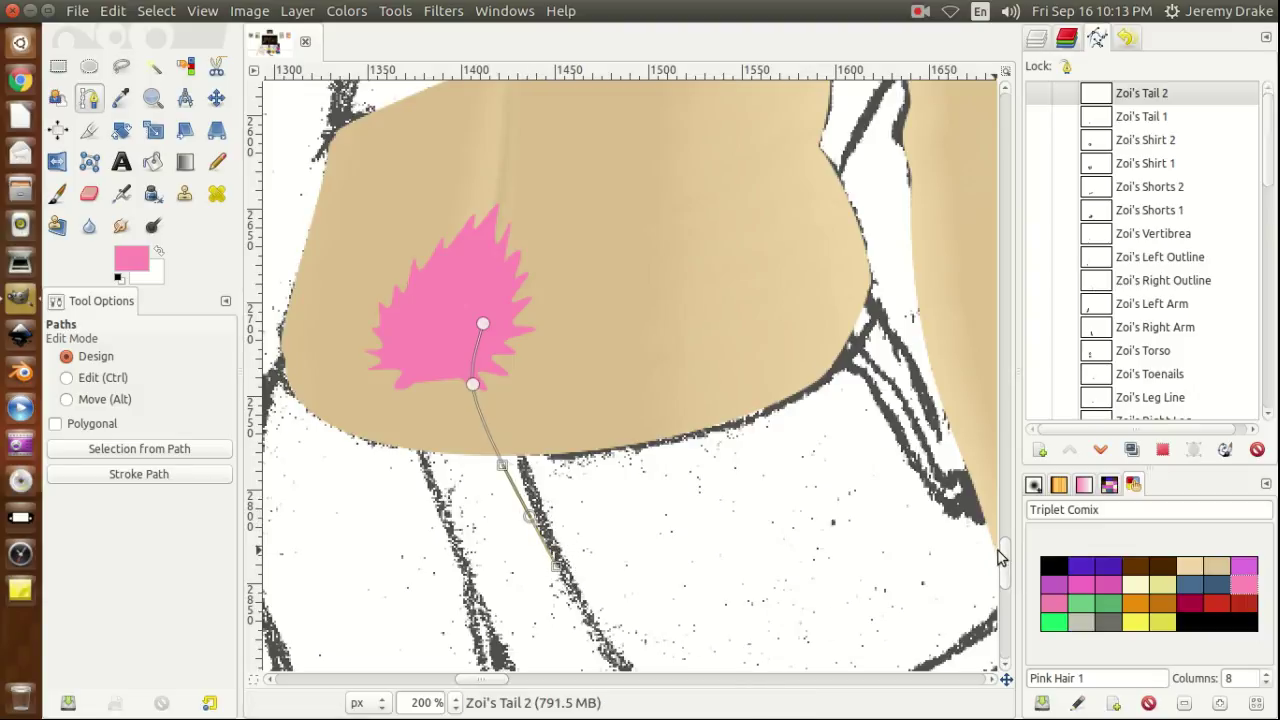
pyautogui.moveTo(1004, 556); pyautogui.dragTo(1004, 575)
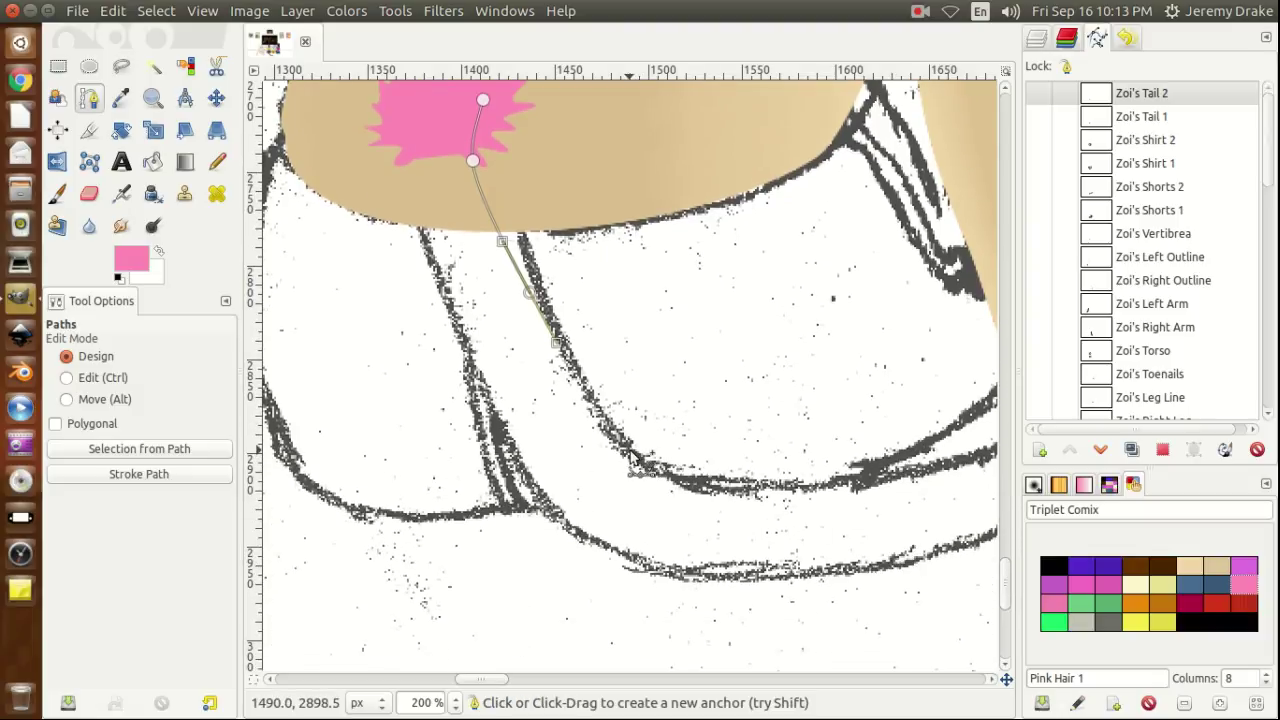
pyautogui.moveTo(628, 450); pyautogui.dragTo(657, 472)
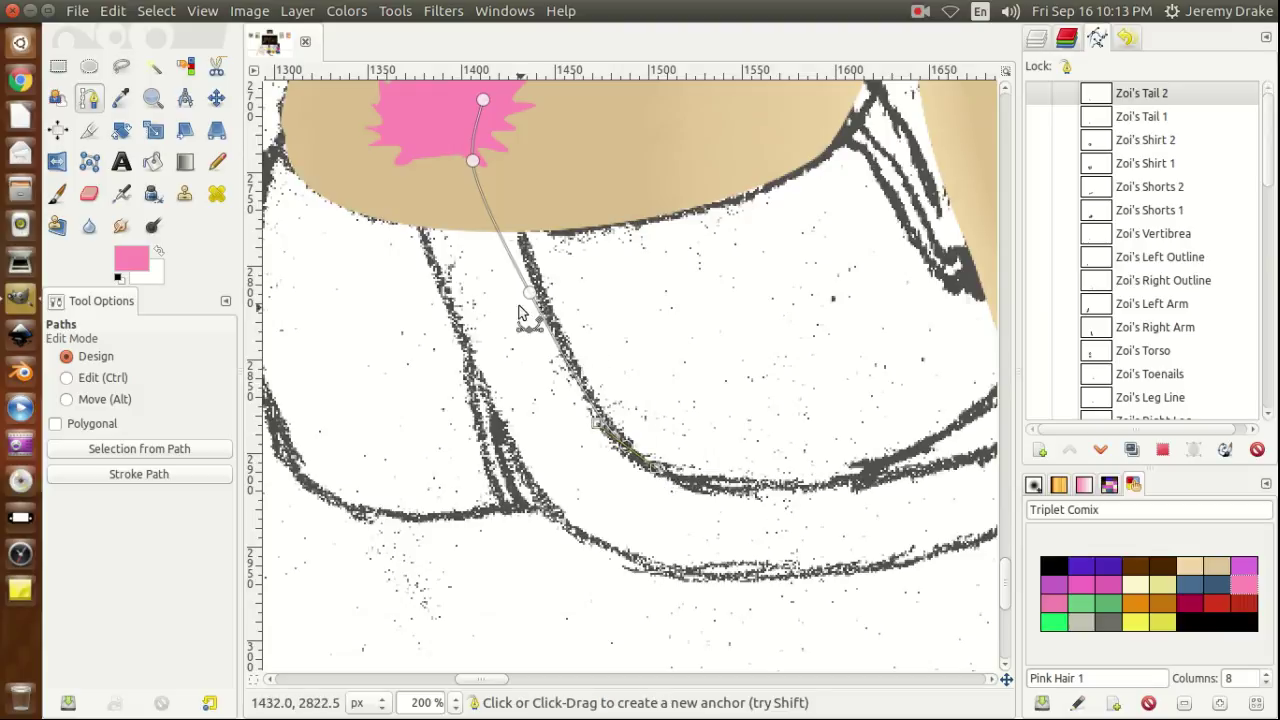
pyautogui.moveTo(526, 297); pyautogui.dragTo(522, 302)
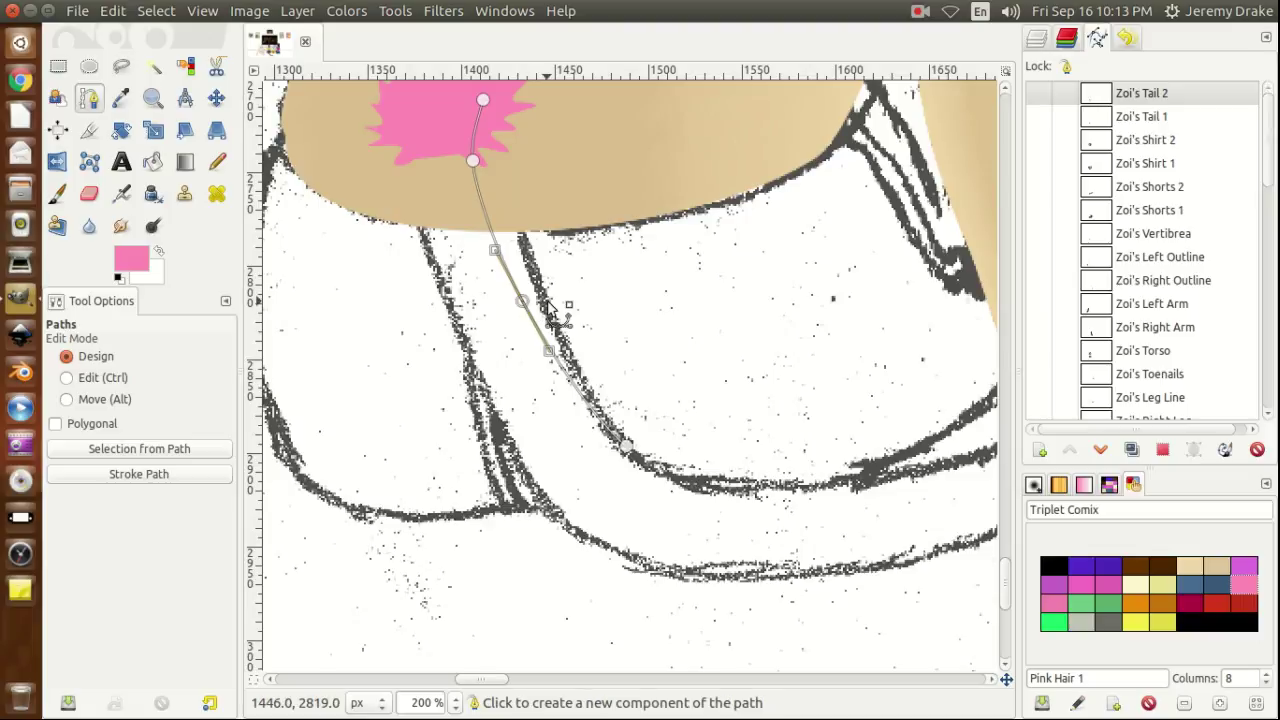
pyautogui.click(626, 449)
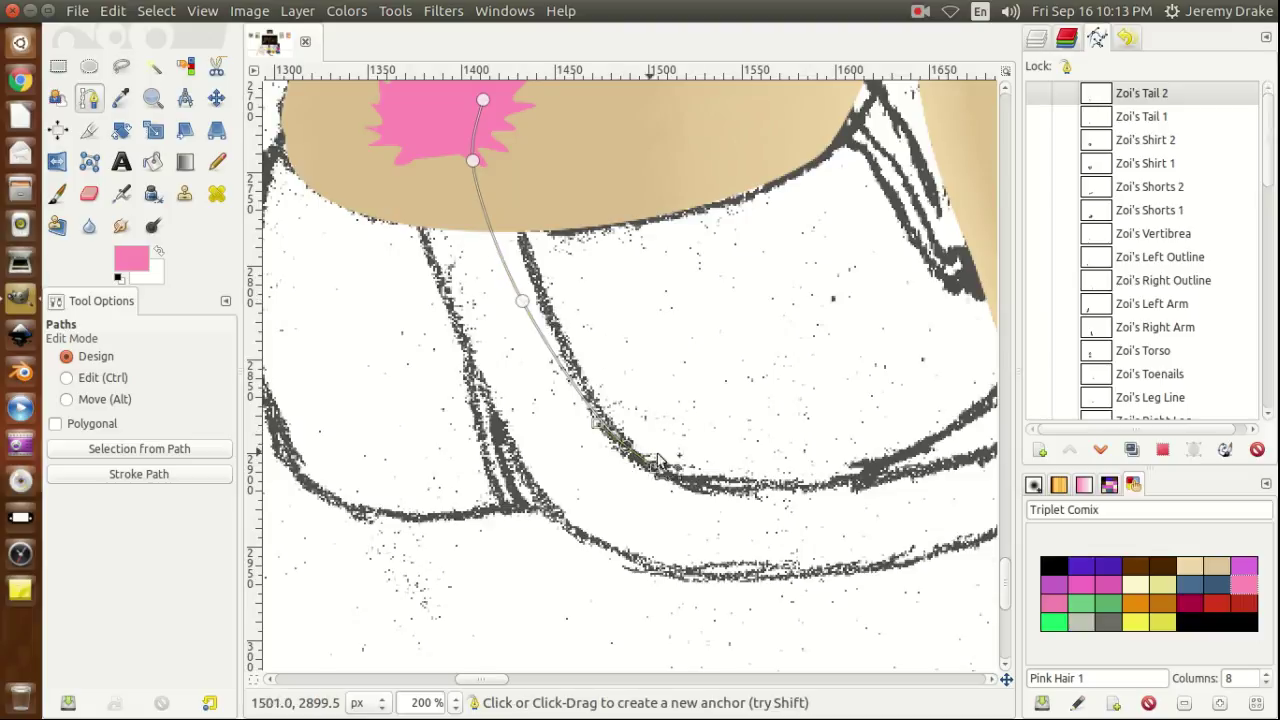
pyautogui.moveTo(746, 486); pyautogui.dragTo(808, 491)
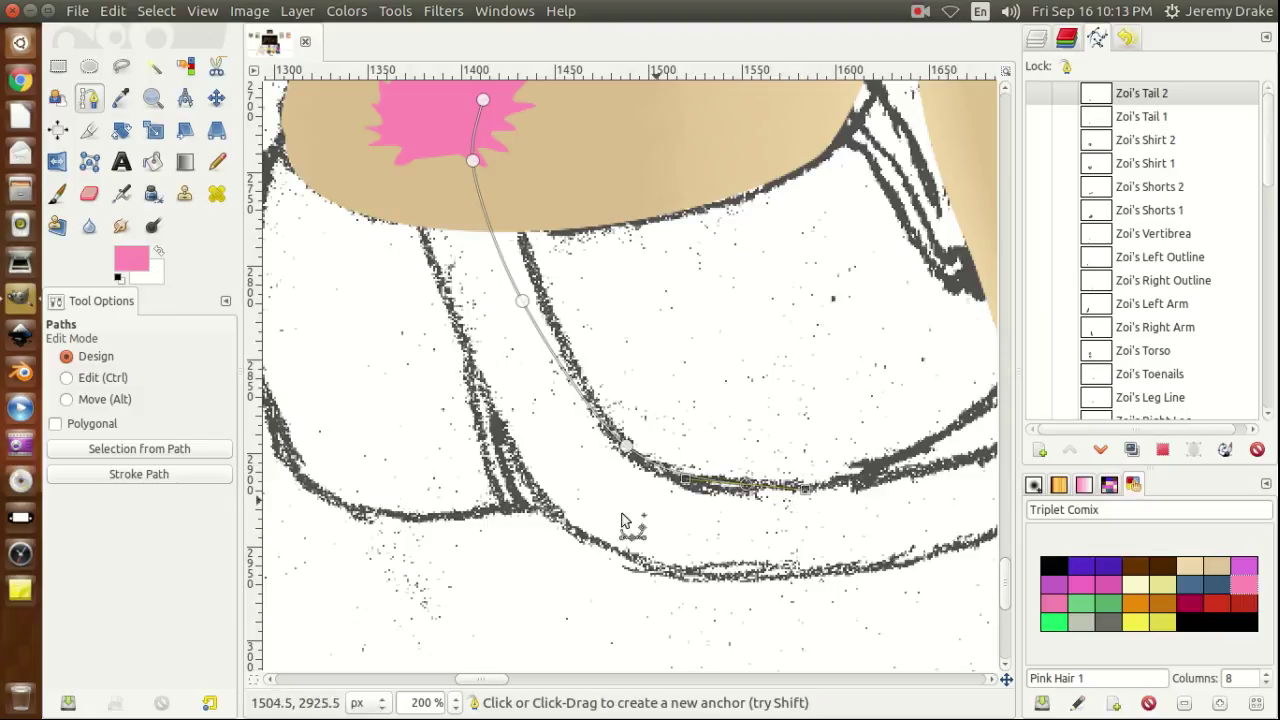
pyautogui.moveTo(485, 680); pyautogui.dragTo(503, 680)
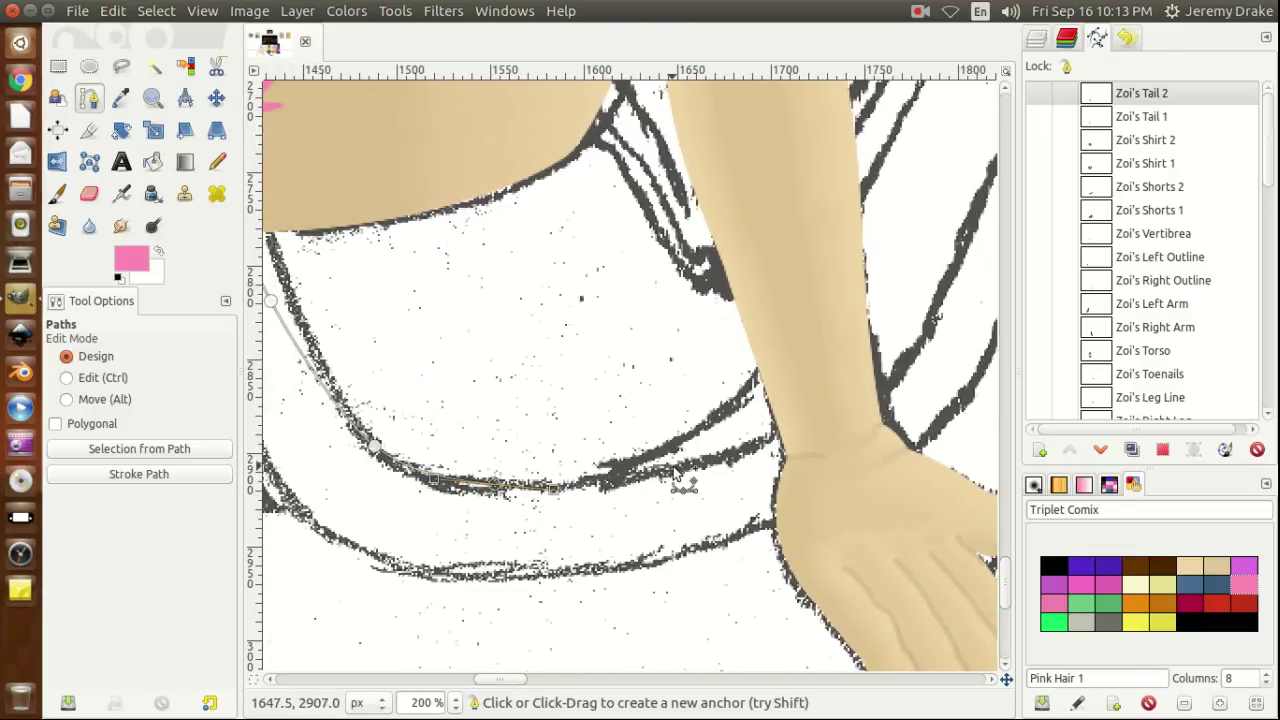
# Add curved anchors along the shorts hem to the wrist, then down beside the hand.
pyautogui.moveTo(674, 466); pyautogui.dragTo(746, 446)
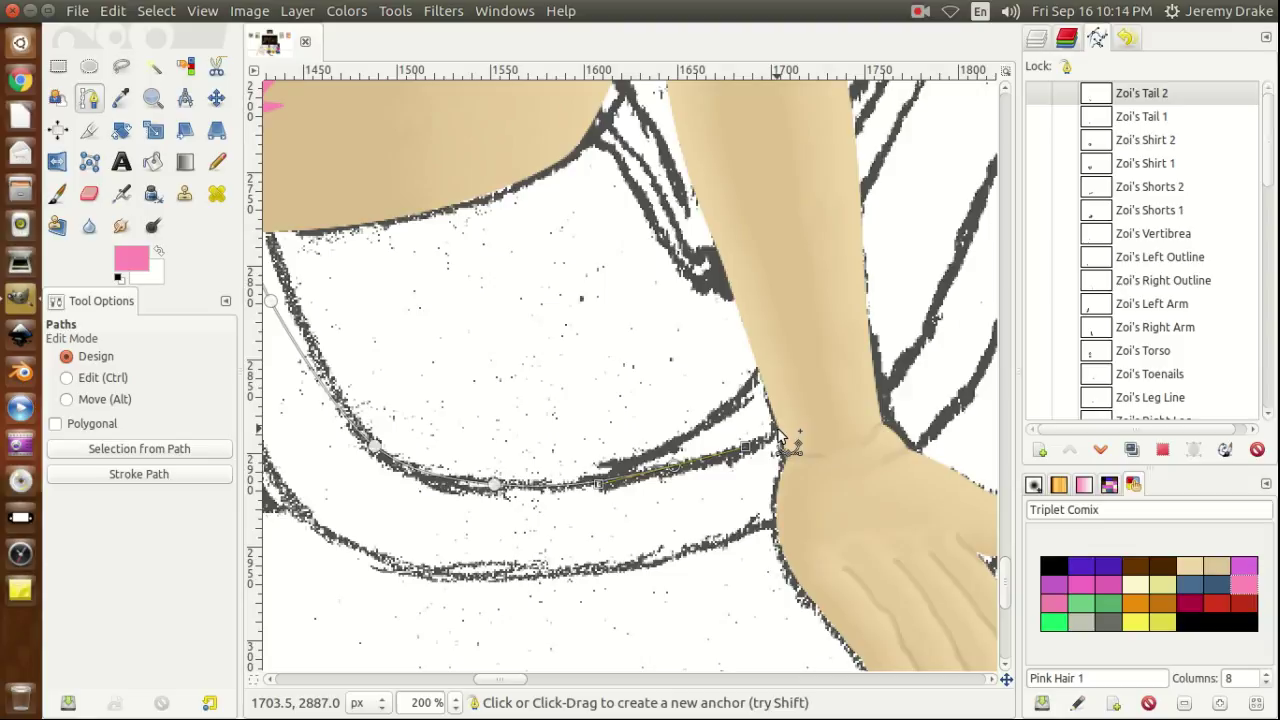
pyautogui.moveTo(778, 430); pyautogui.dragTo(787, 457)
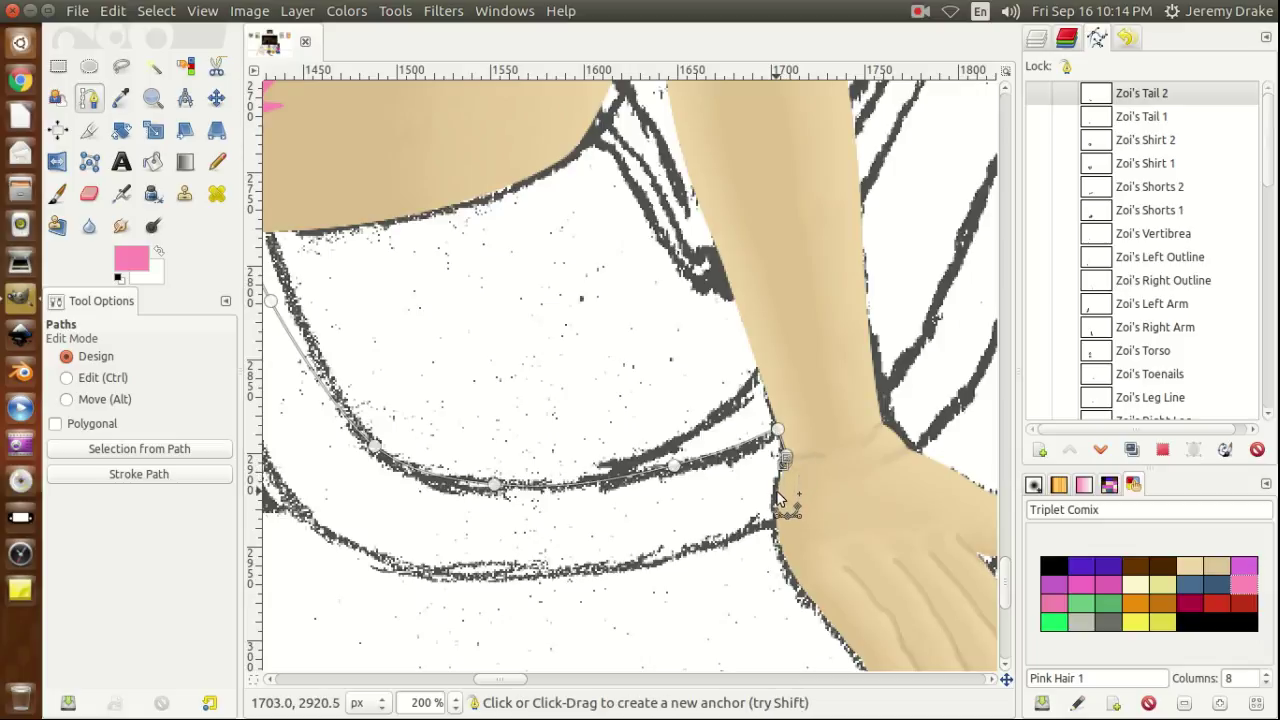
pyautogui.moveTo(778, 497); pyautogui.dragTo(776, 524)
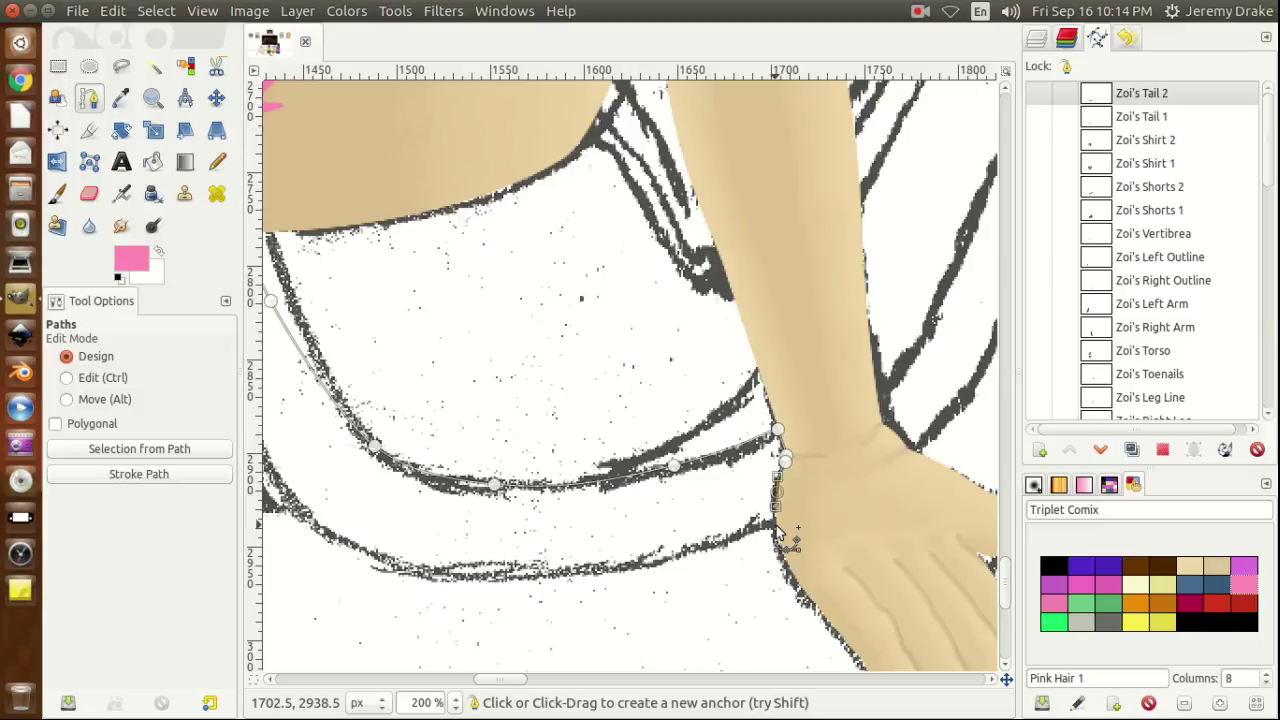
pyautogui.moveTo(778, 530); pyautogui.dragTo(782, 549)
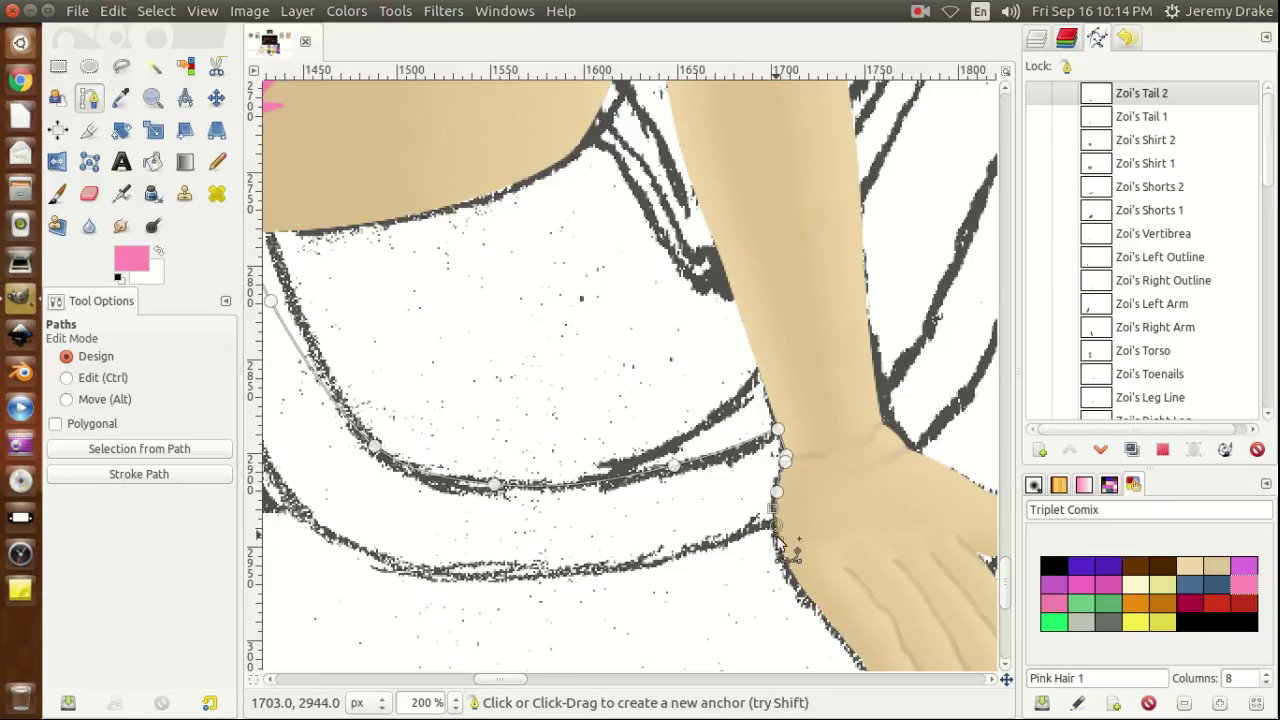
pyautogui.moveTo(782, 544); pyautogui.dragTo(728, 546)
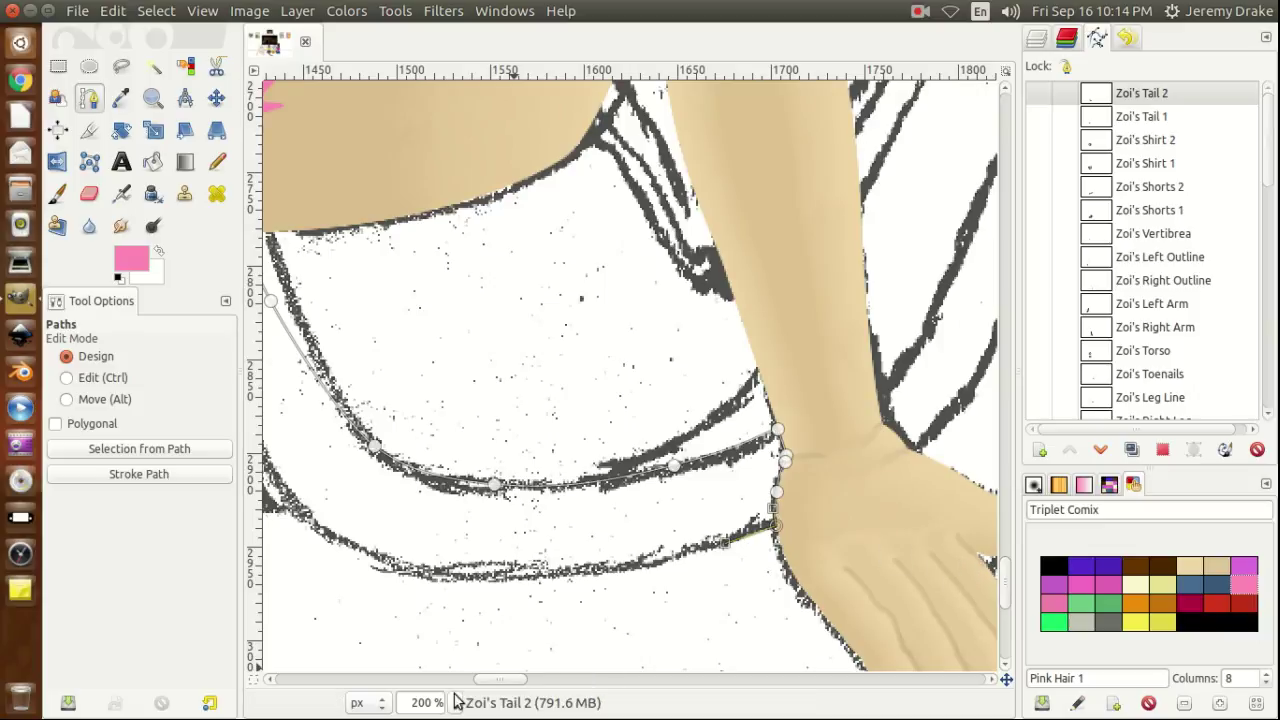
pyautogui.moveTo(505, 685); pyautogui.dragTo(497, 685)
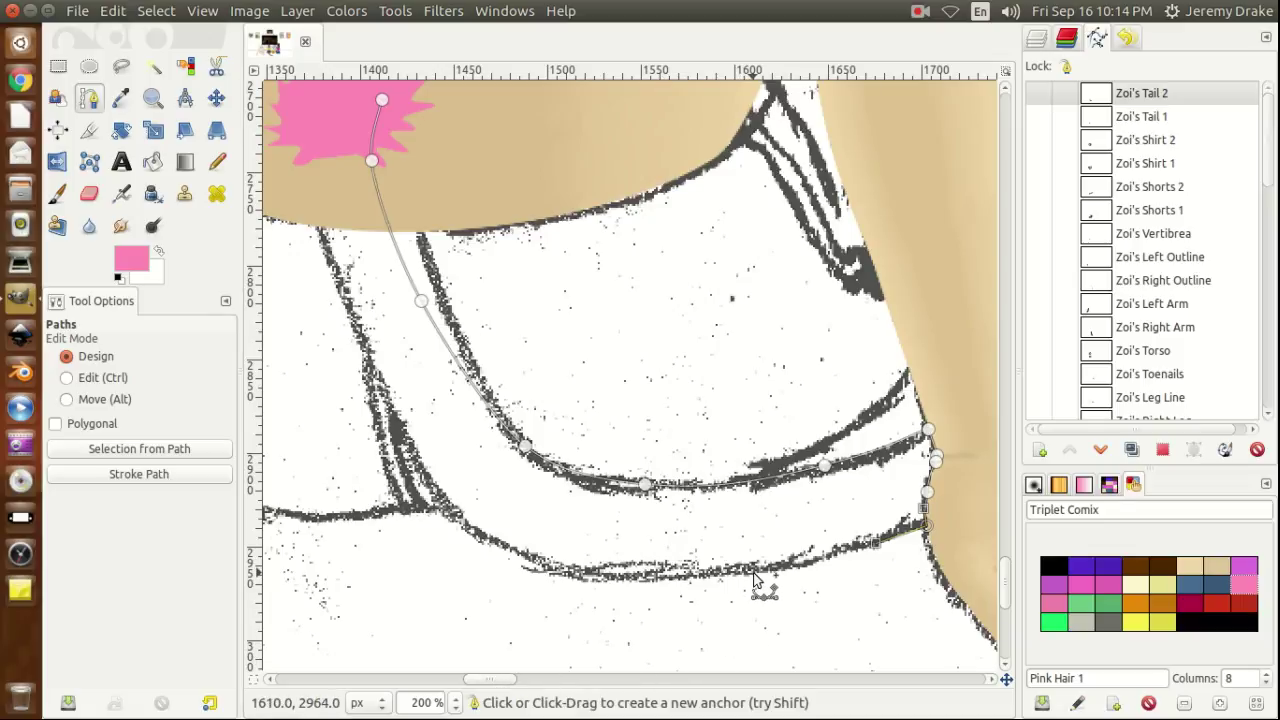
# Run the tail path back left along the lower hem, curving it up-left at the end.
pyautogui.moveTo(753, 575); pyautogui.dragTo(679, 588)
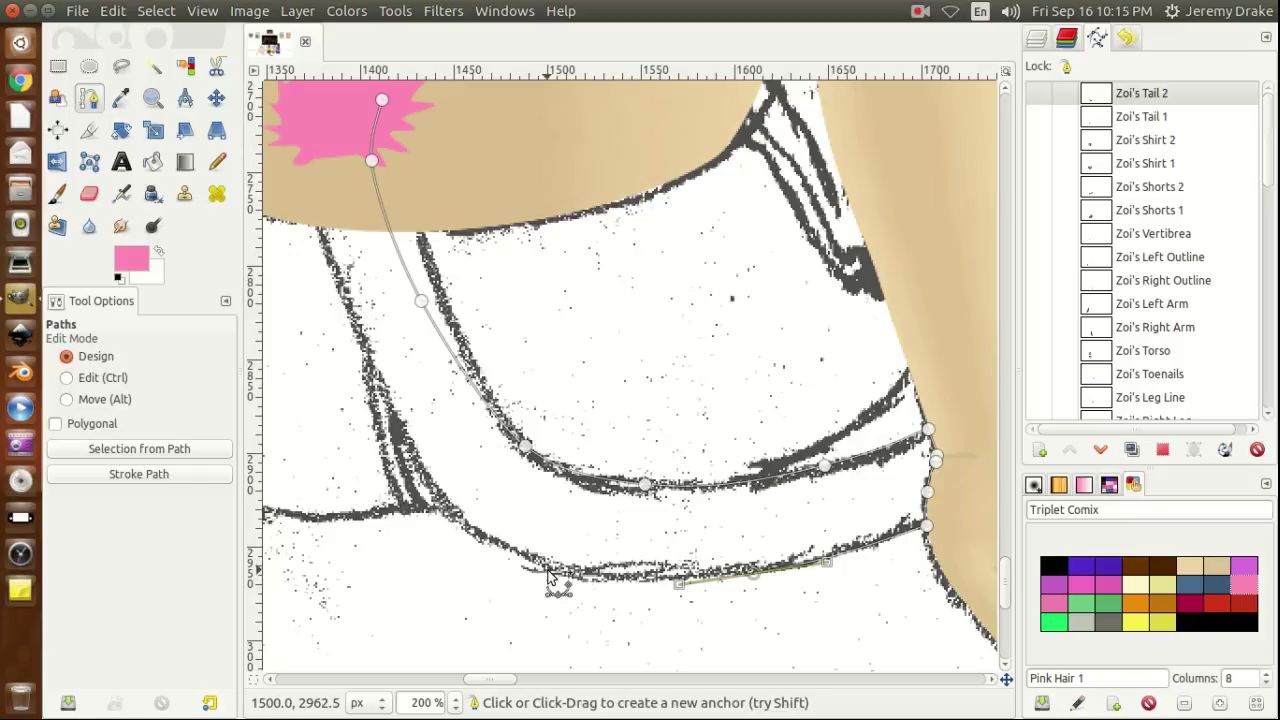
pyautogui.moveTo(549, 576); pyautogui.dragTo(503, 565)
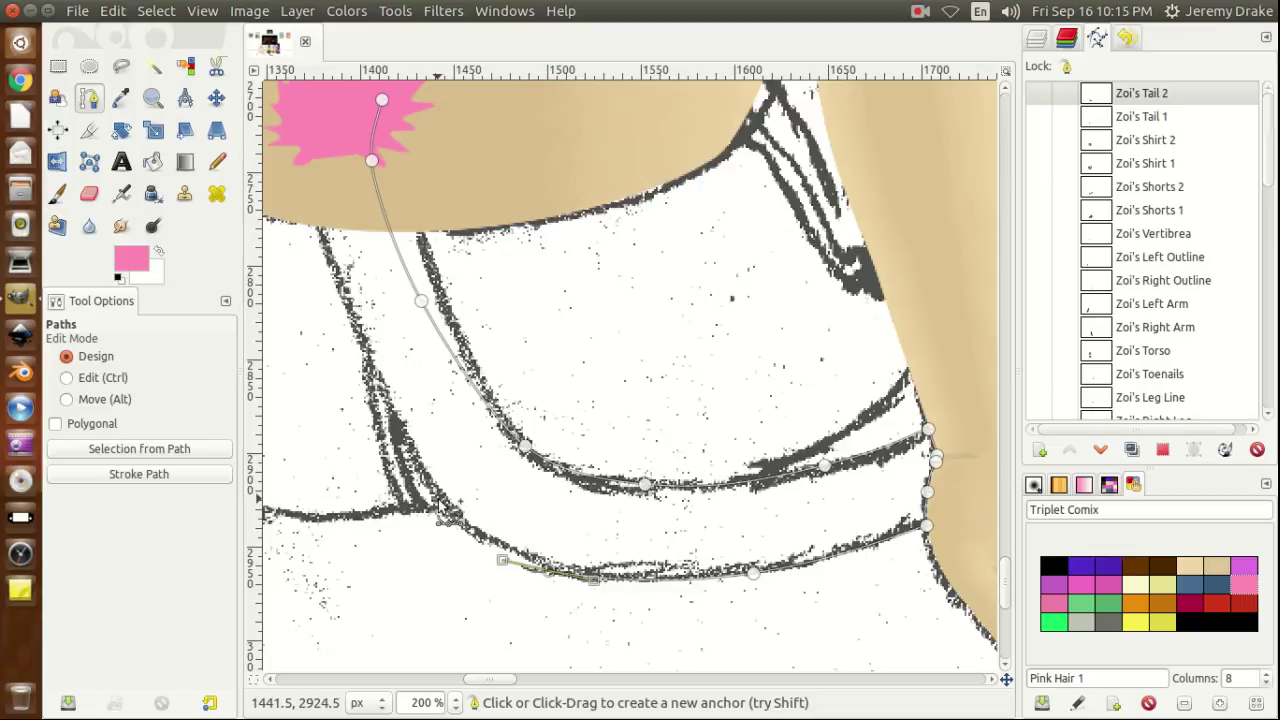
pyautogui.moveTo(444, 512); pyautogui.dragTo(407, 469)
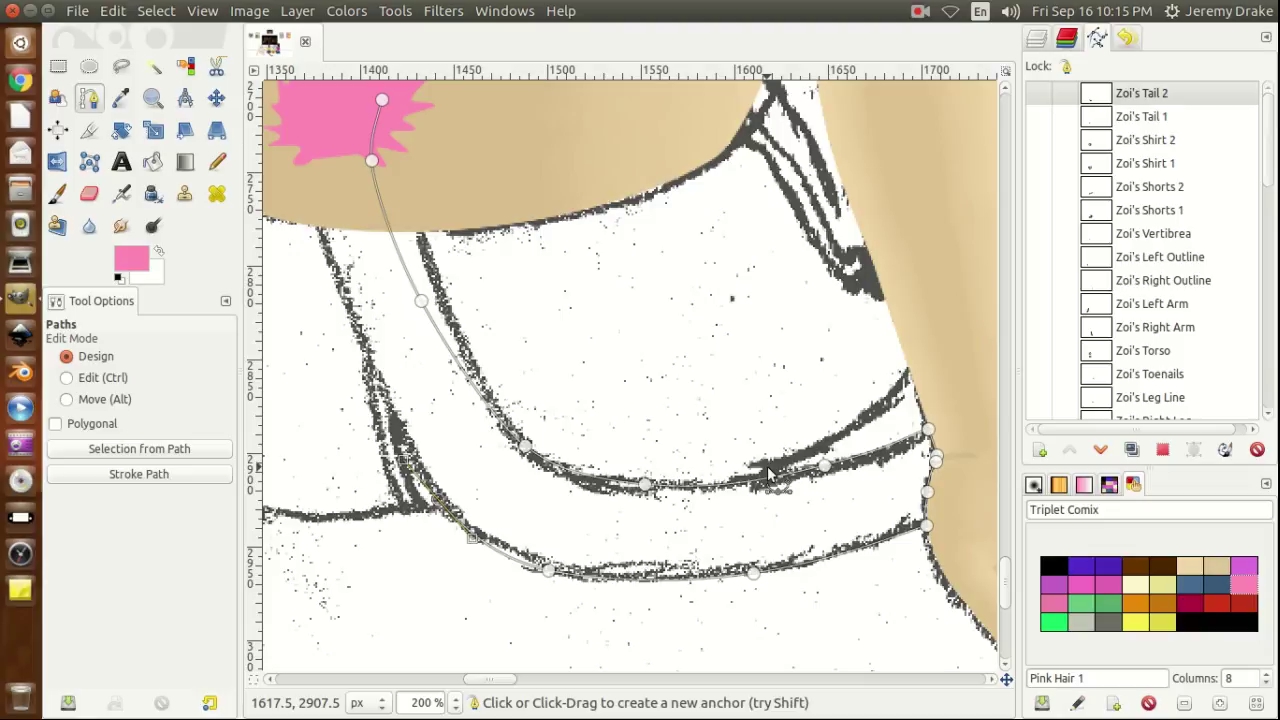
pyautogui.scroll(2, 1007, 587)
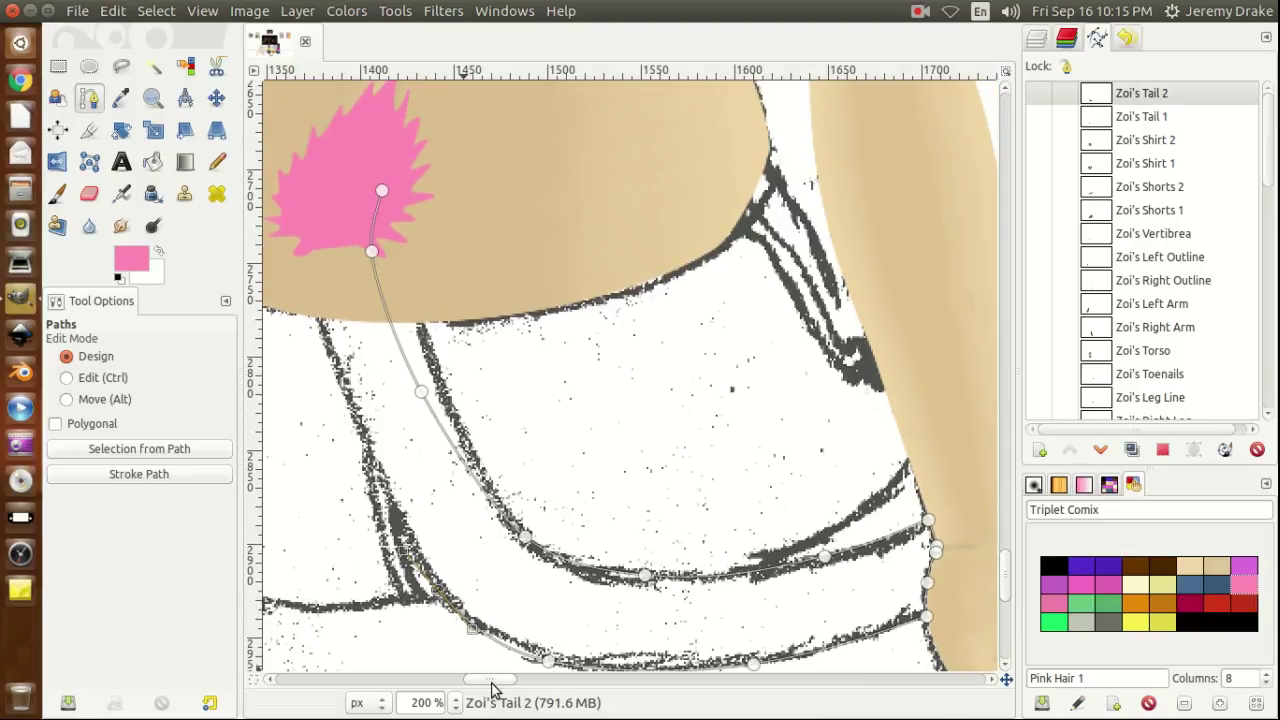
# Add anchors climbing back up the leg to the base of the pink tail.
pyautogui.moveTo(493, 683); pyautogui.dragTo(486, 686)
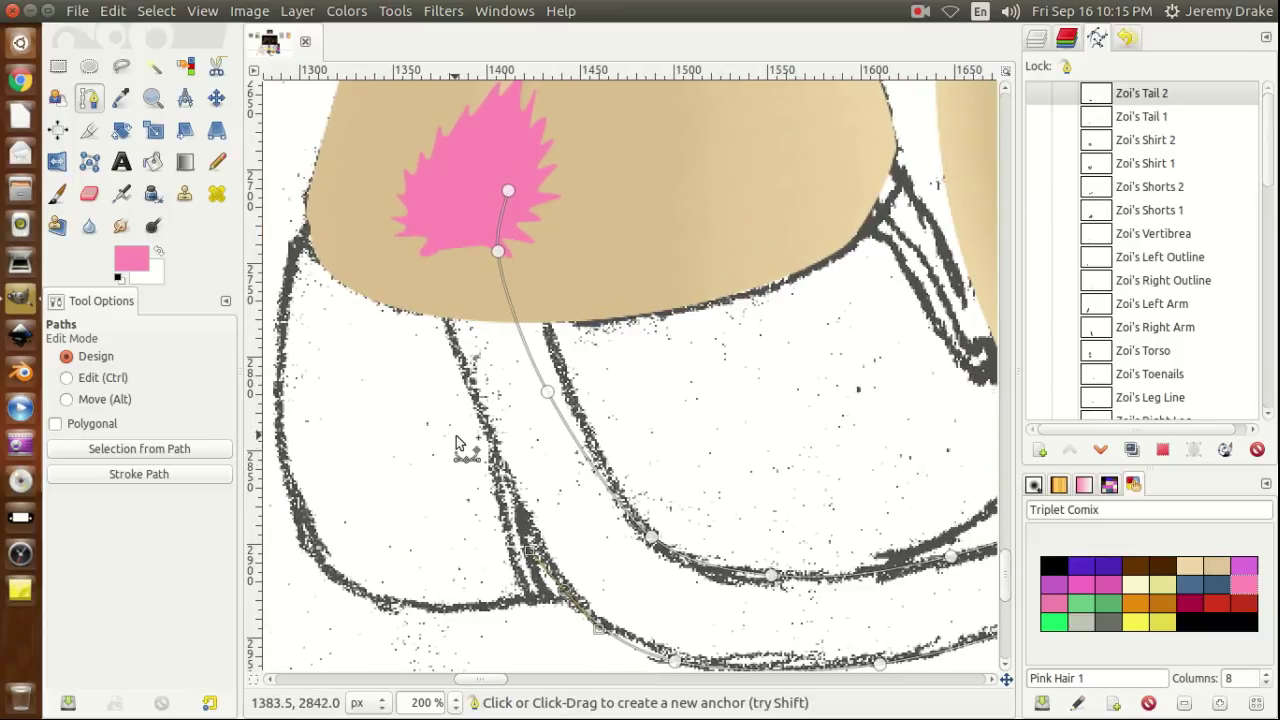
pyautogui.moveTo(462, 453); pyautogui.dragTo(445, 412)
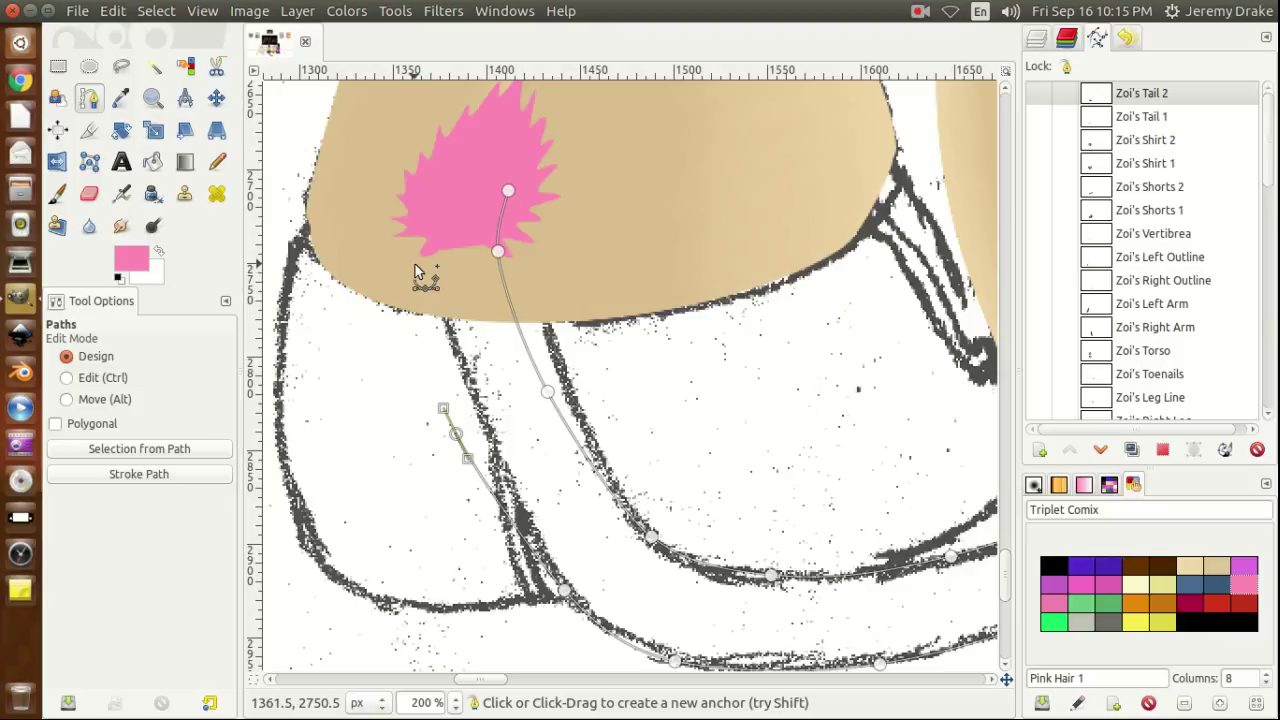
pyautogui.moveTo(416, 262); pyautogui.dragTo(417, 216)
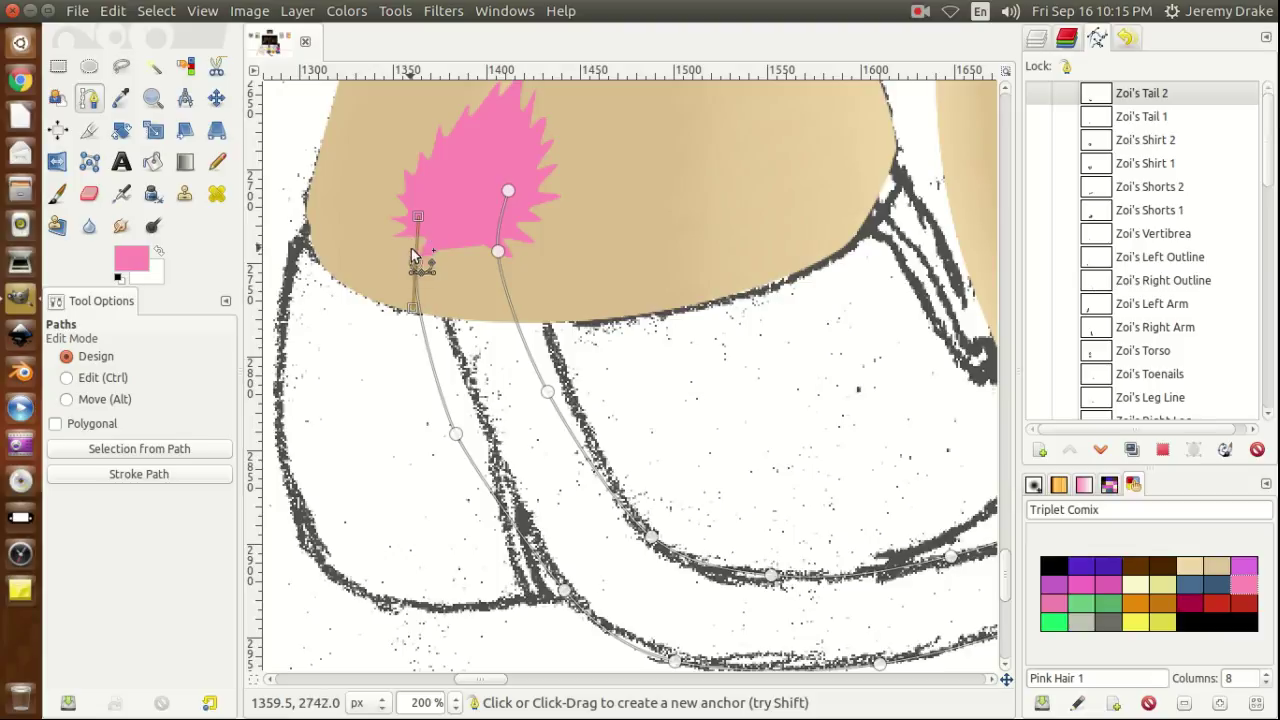
pyautogui.moveTo(417, 264)
pyautogui.mouseDown()
pyautogui.moveTo(405, 269)
pyautogui.moveTo(413, 257)
pyautogui.mouseUp()
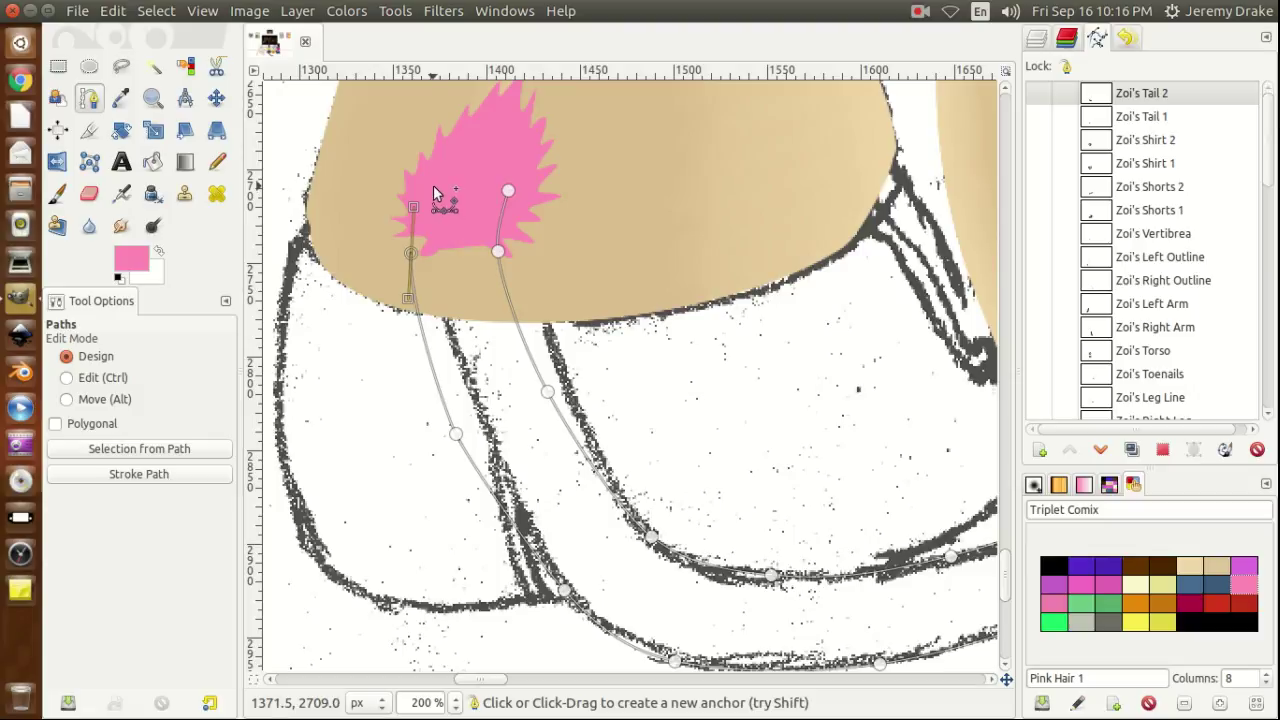
# Add an anchor inside the pink tail and adjust the anchors and handles by the tuft.
pyautogui.moveTo(436, 188)
pyautogui.mouseDown()
pyautogui.moveTo(439, 173)
pyautogui.moveTo(423, 179)
pyautogui.moveTo(449, 175)
pyautogui.mouseUp()
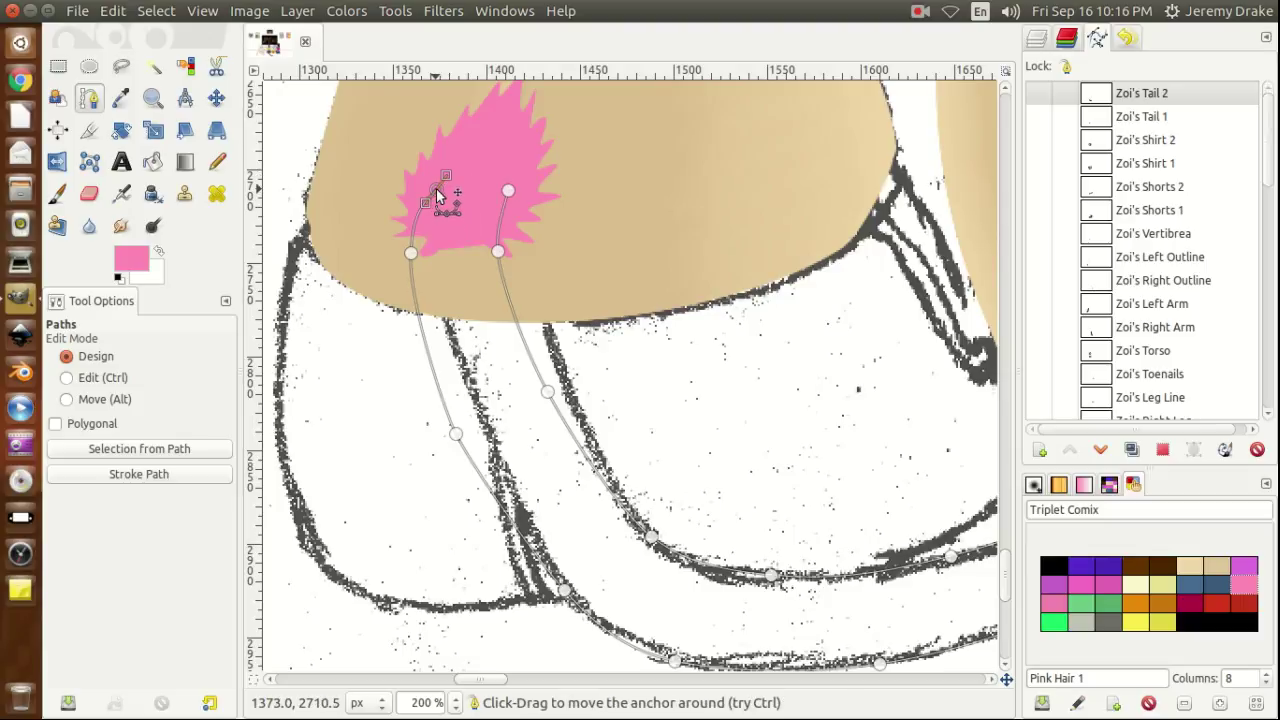
pyautogui.moveTo(437, 193); pyautogui.dragTo(432, 200)
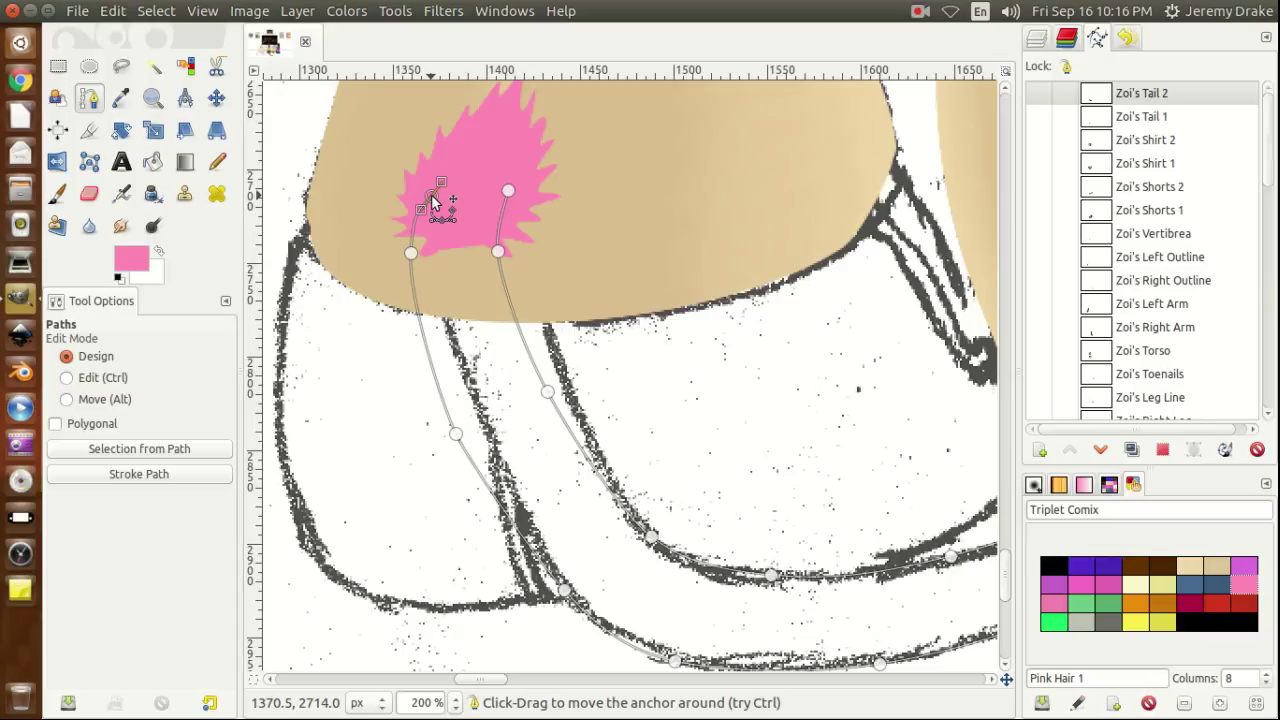
pyautogui.moveTo(413, 257)
pyautogui.mouseDown()
pyautogui.moveTo(421, 219)
pyautogui.moveTo(419, 237)
pyautogui.mouseUp()
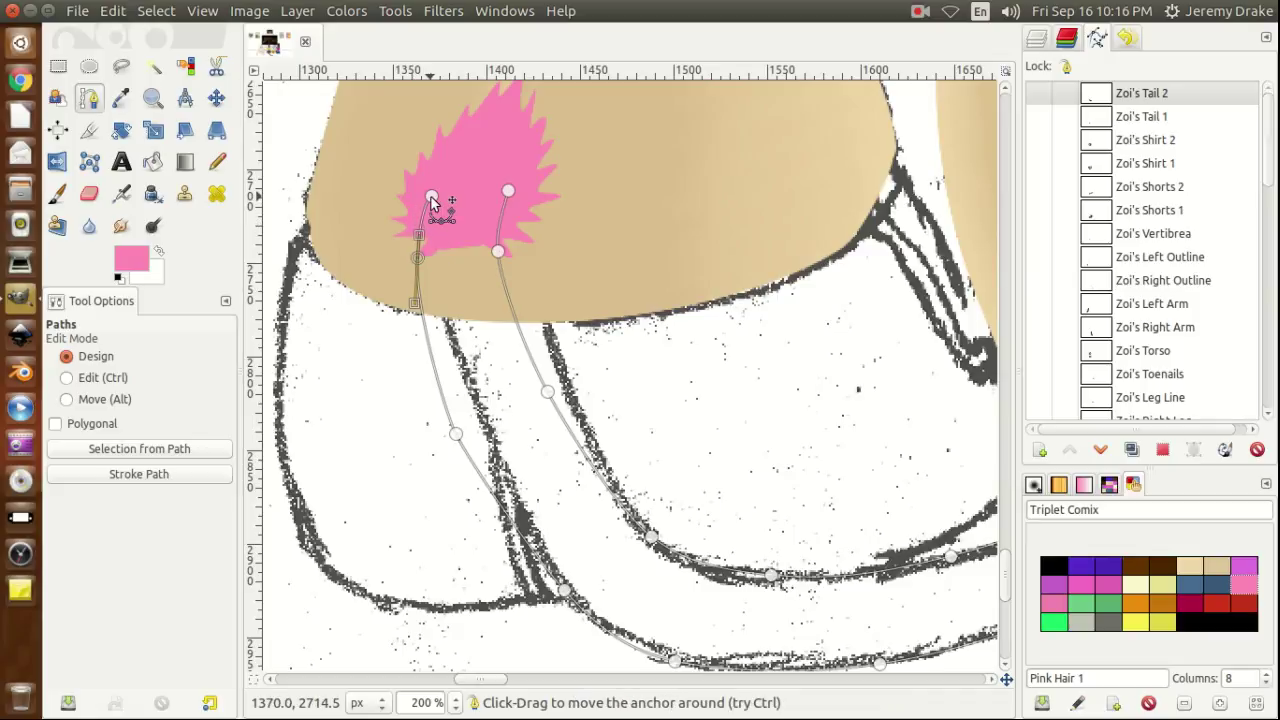
pyautogui.click(432, 199)
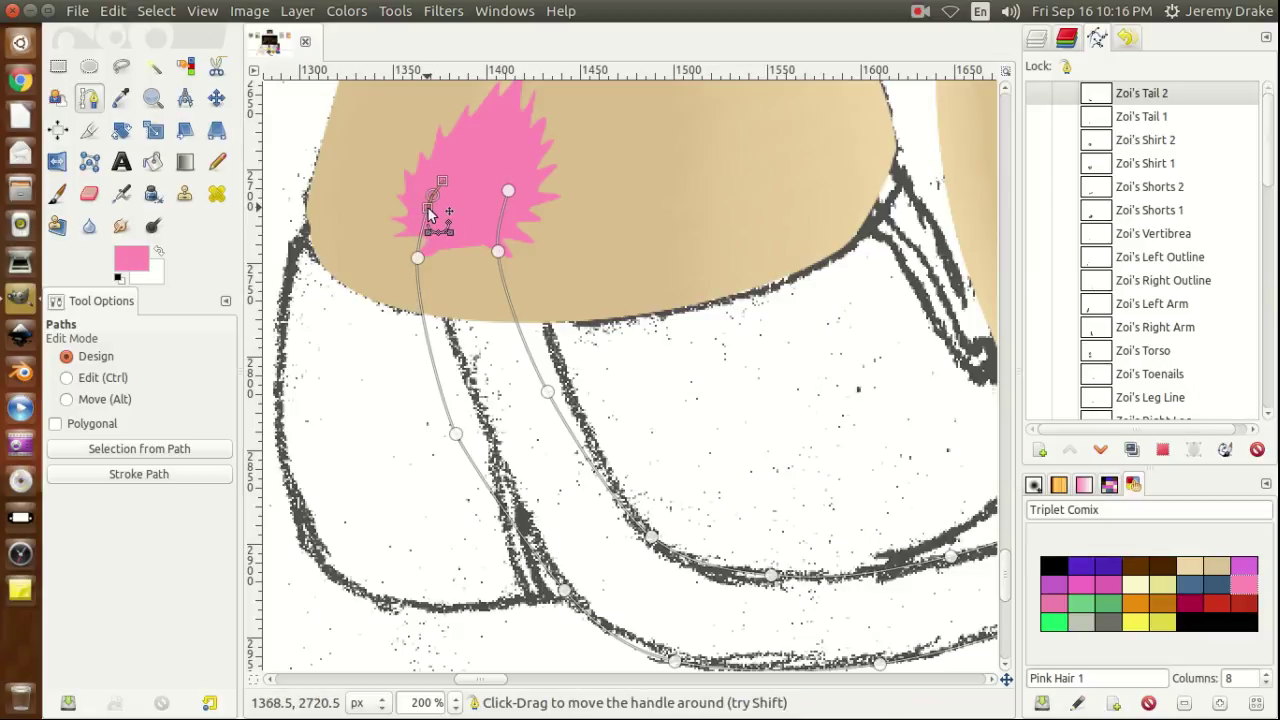
pyautogui.moveTo(443, 186); pyautogui.dragTo(423, 171)
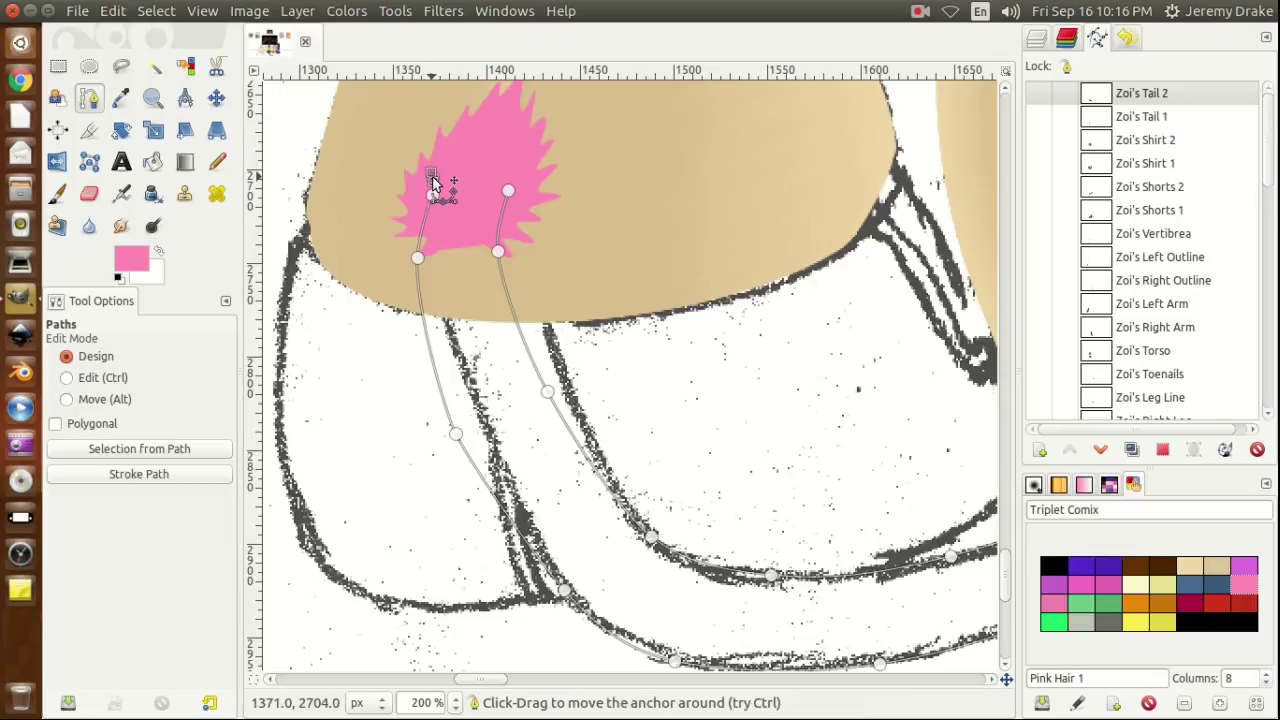
# Reshape the right curve at the pink tuft and stretch the bottom anchor's handles on the lower curve.
pyautogui.click(508, 193)
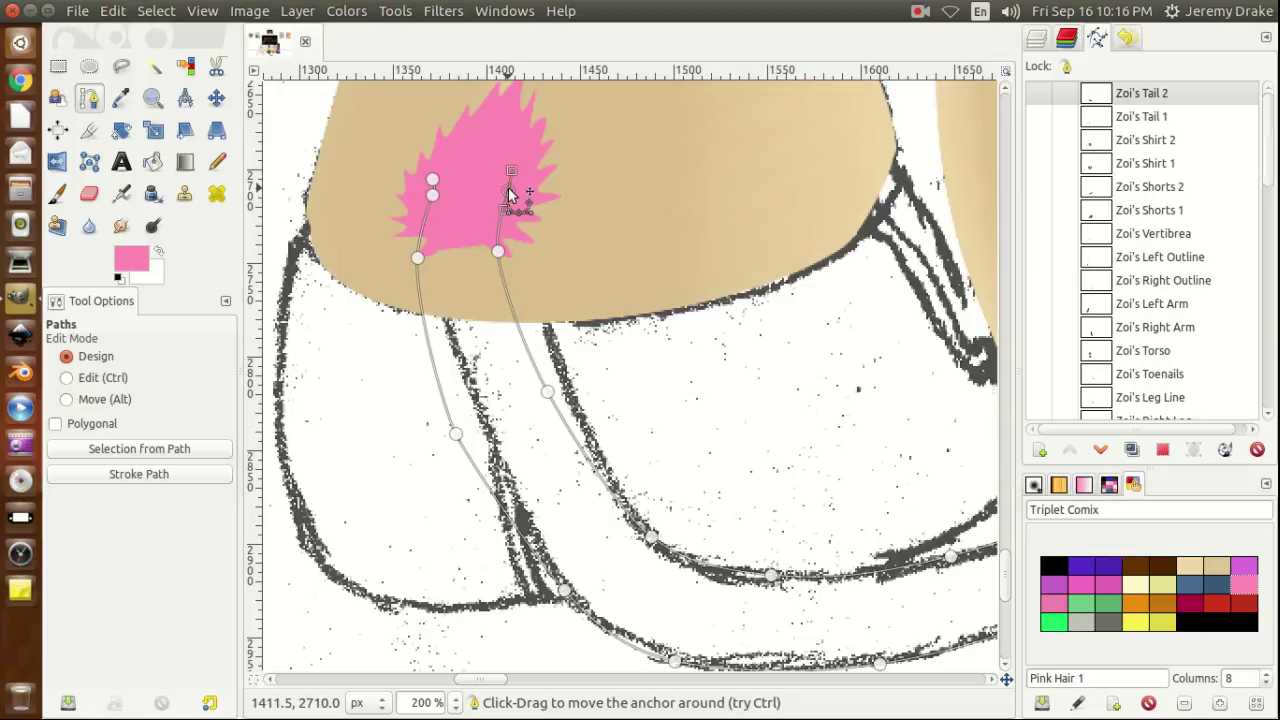
pyautogui.moveTo(512, 177); pyautogui.dragTo(511, 188)
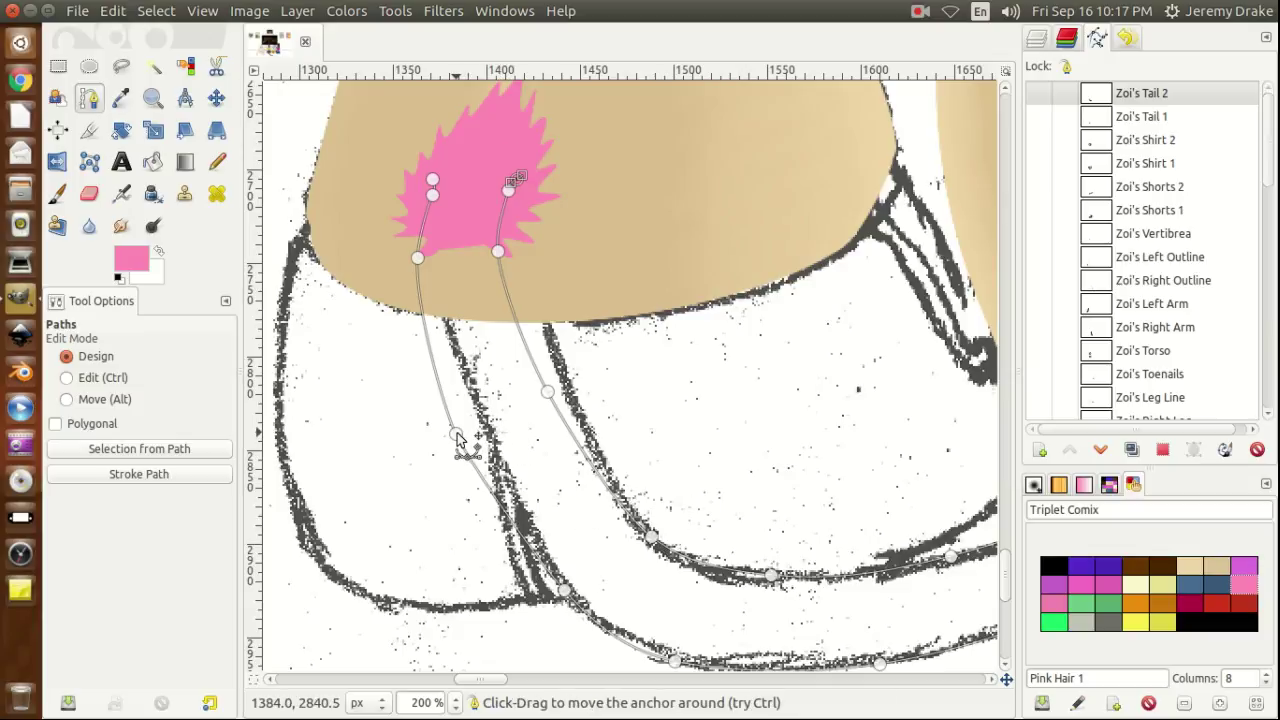
pyautogui.moveTo(456, 437); pyautogui.dragTo(462, 438)
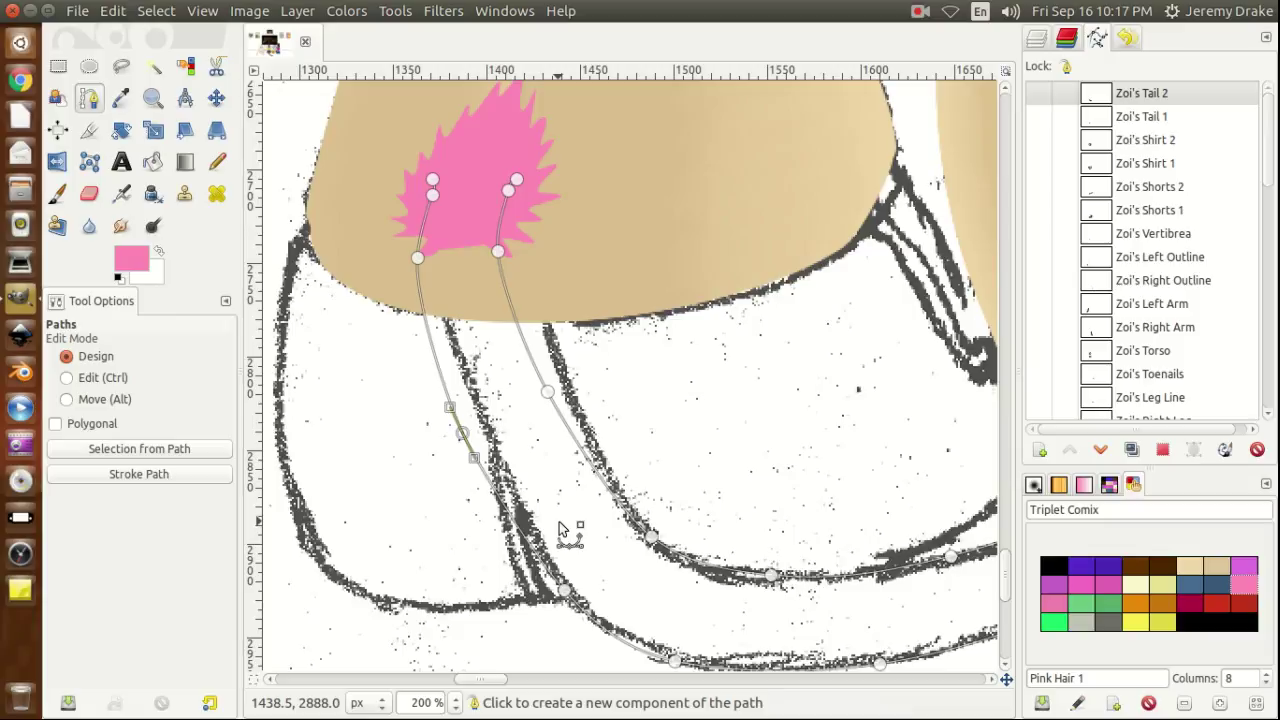
pyautogui.click(566, 595)
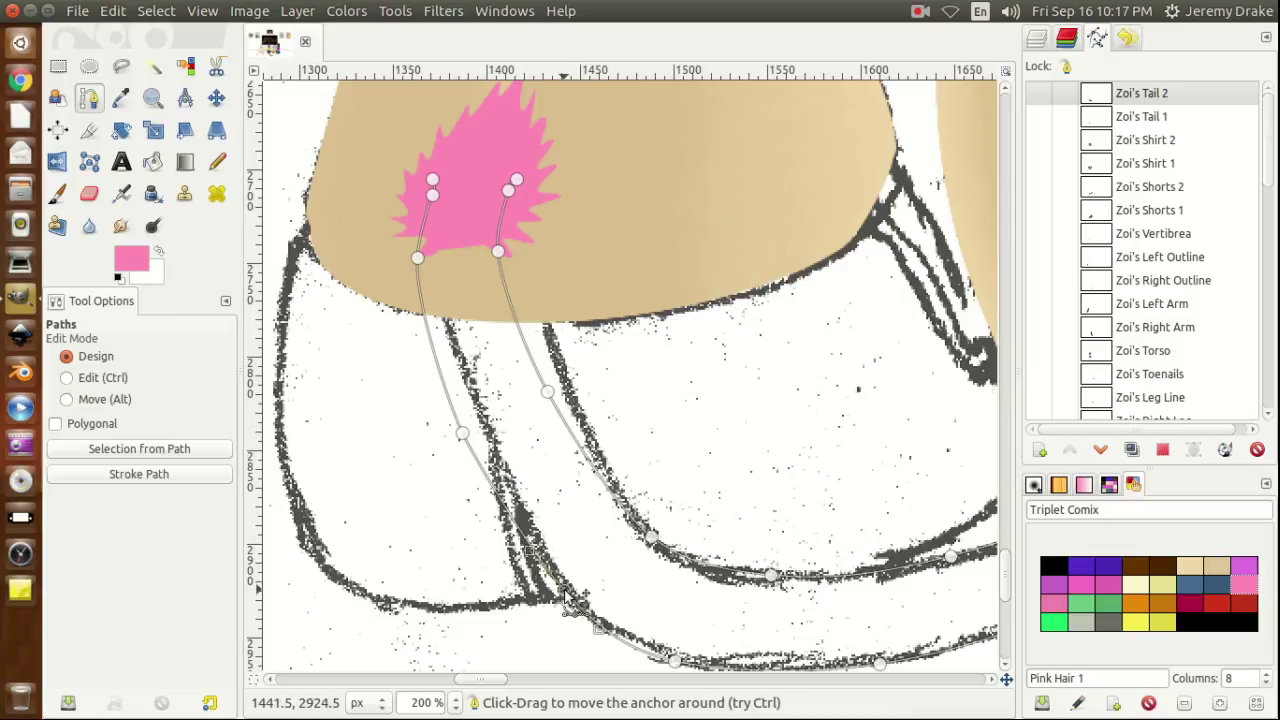
pyautogui.click(676, 661)
pyautogui.moveTo(676, 661); pyautogui.dragTo(627, 645)
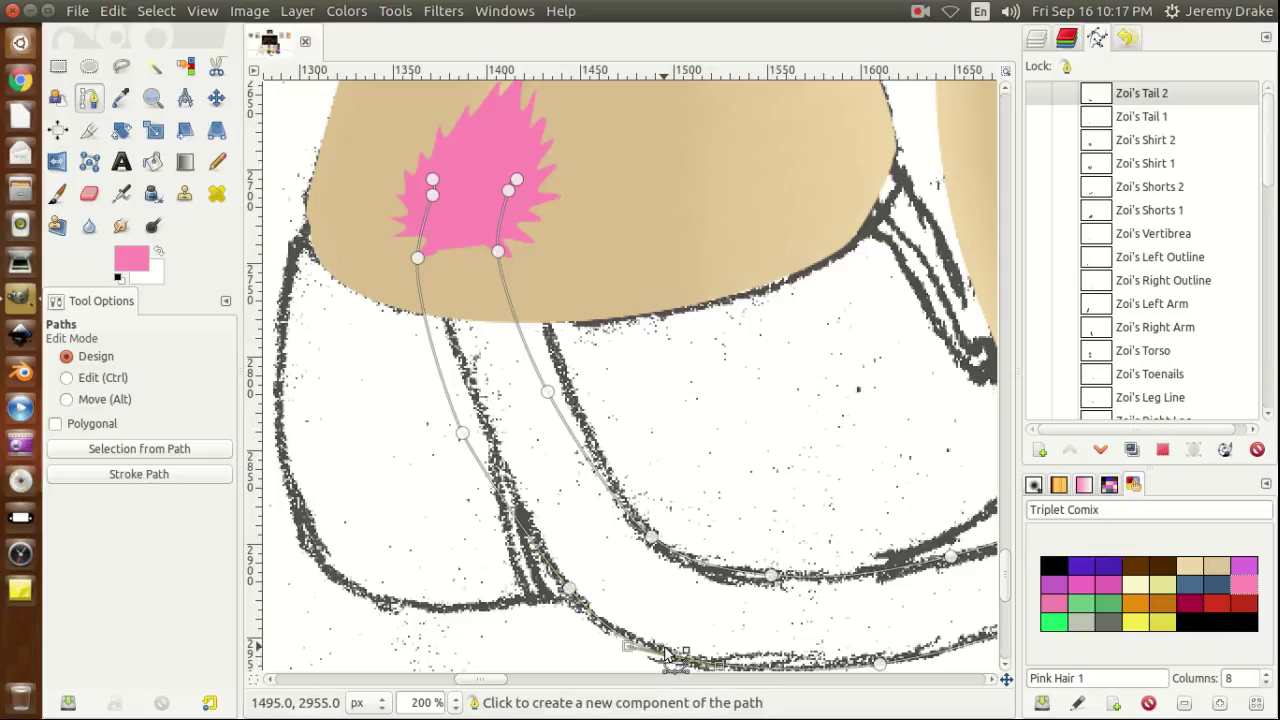
# Move the remaining lower-curve anchors and handles onto the dark outlines.
pyautogui.click(566, 591)
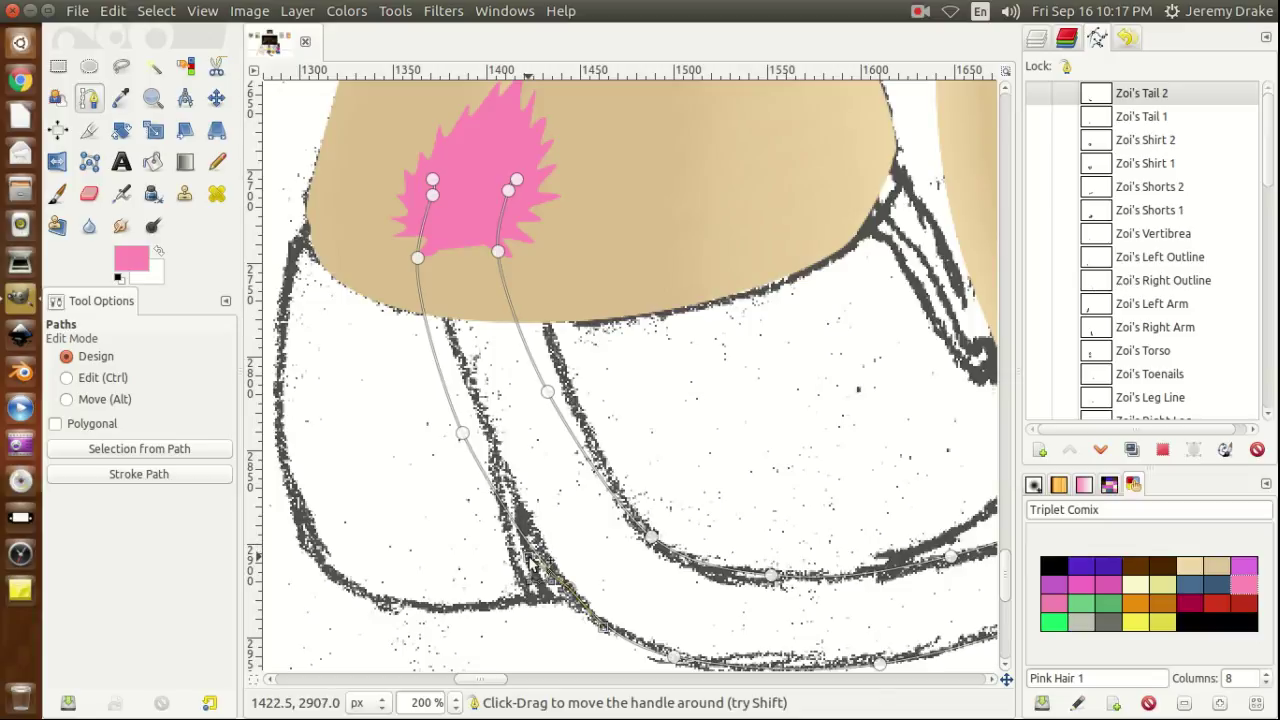
pyautogui.moveTo(548, 395); pyautogui.dragTo(548, 400)
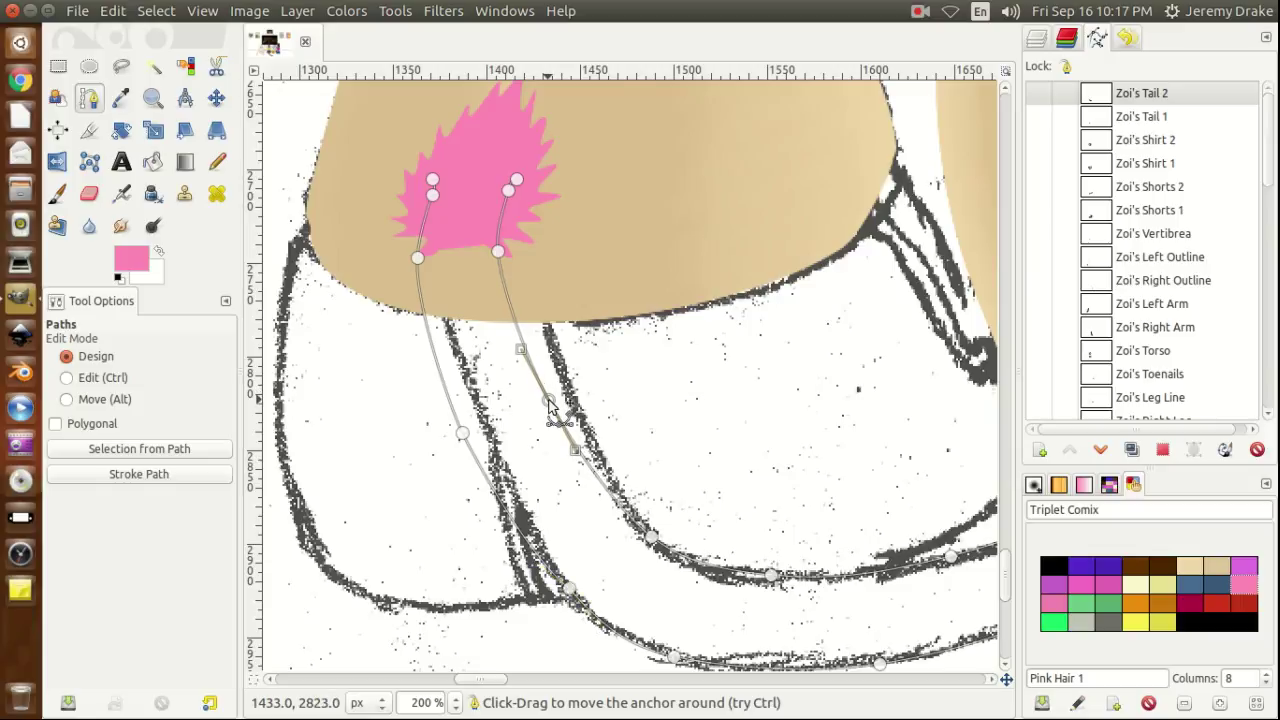
pyautogui.click(652, 546)
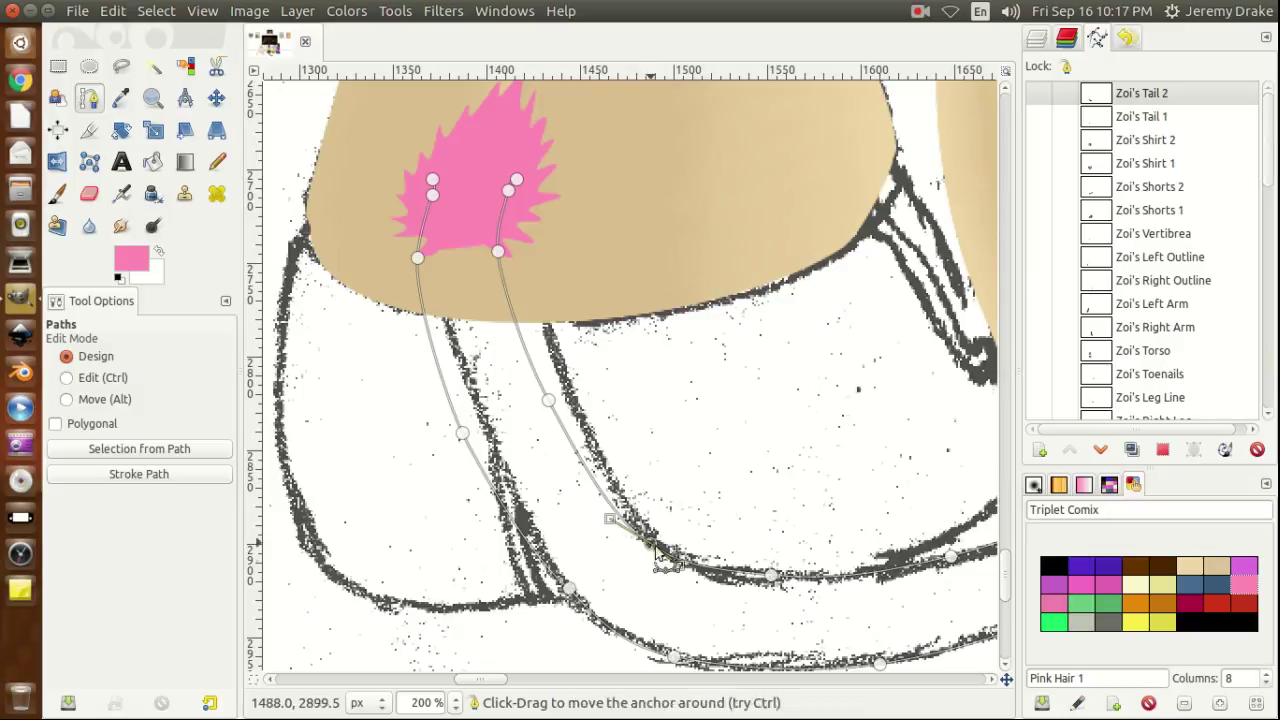
pyautogui.click(772, 577)
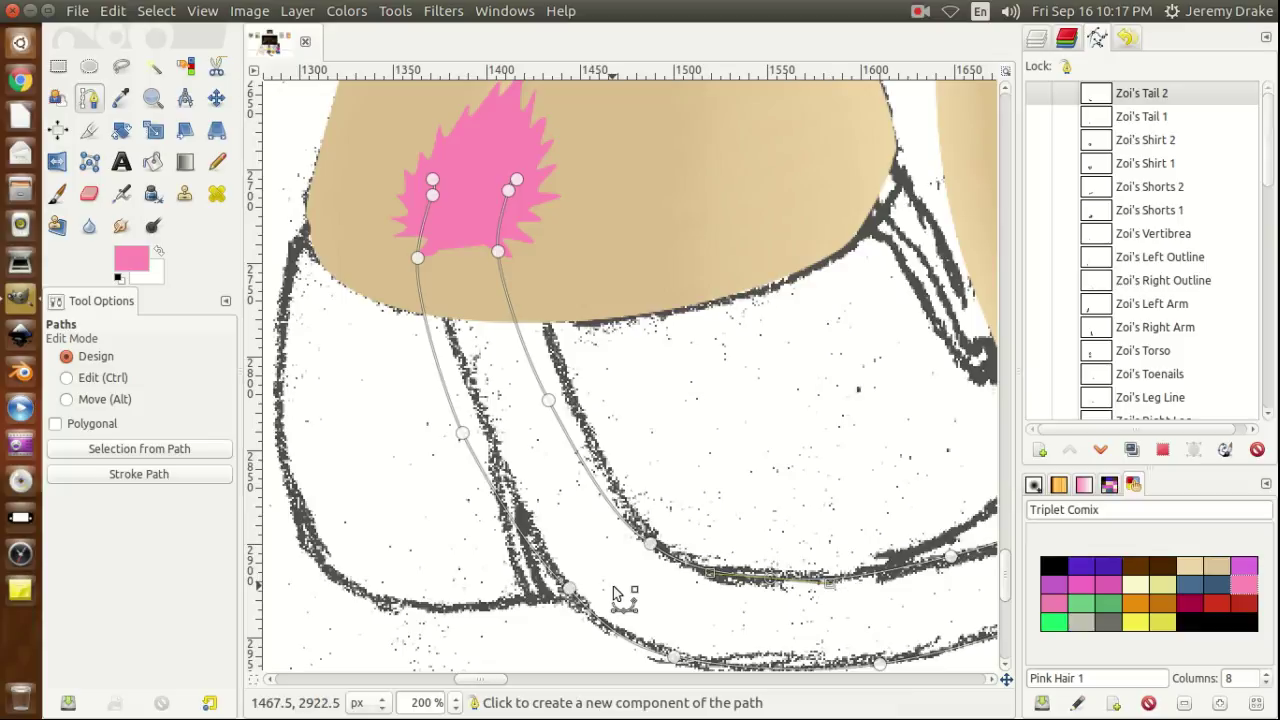
pyautogui.click(462, 435)
pyautogui.moveTo(476, 460); pyautogui.dragTo(482, 478)
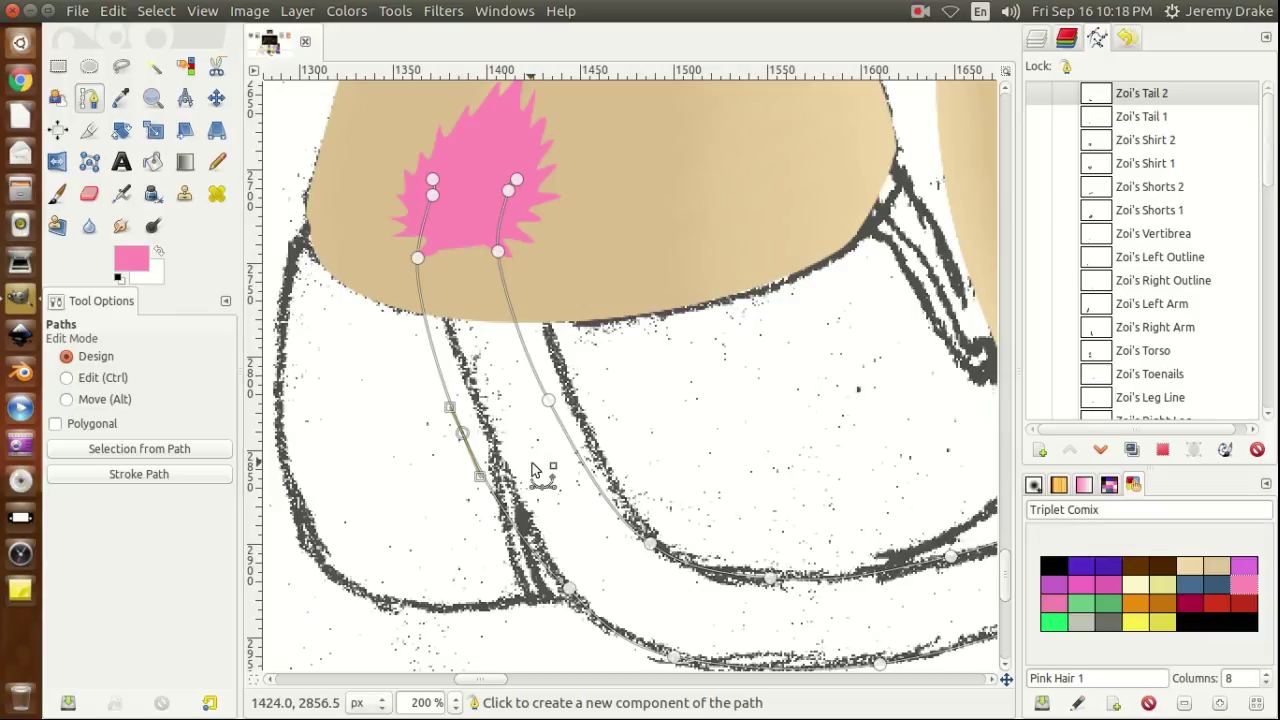
pyautogui.moveTo(480, 688); pyautogui.dragTo(527, 682)
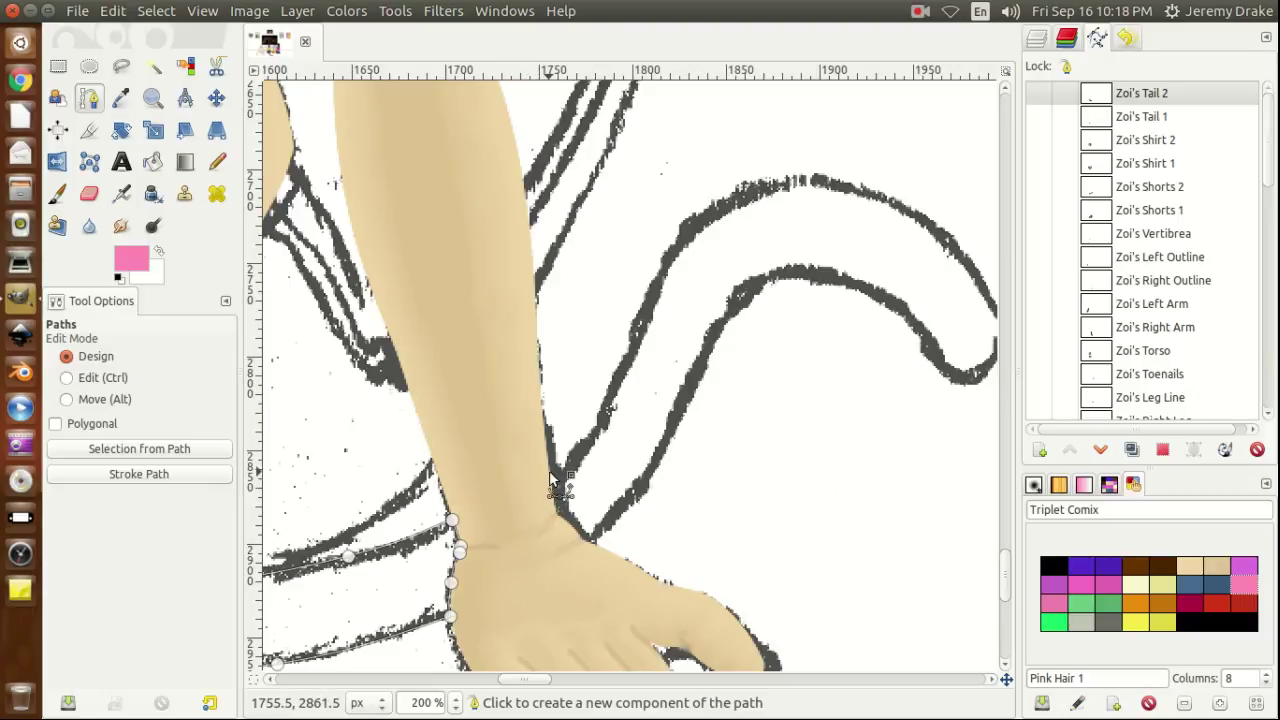
# Add curved anchors from beside the wrist up along the top of the tail outline.
pyautogui.moveTo(548, 471); pyautogui.dragTo(576, 459)
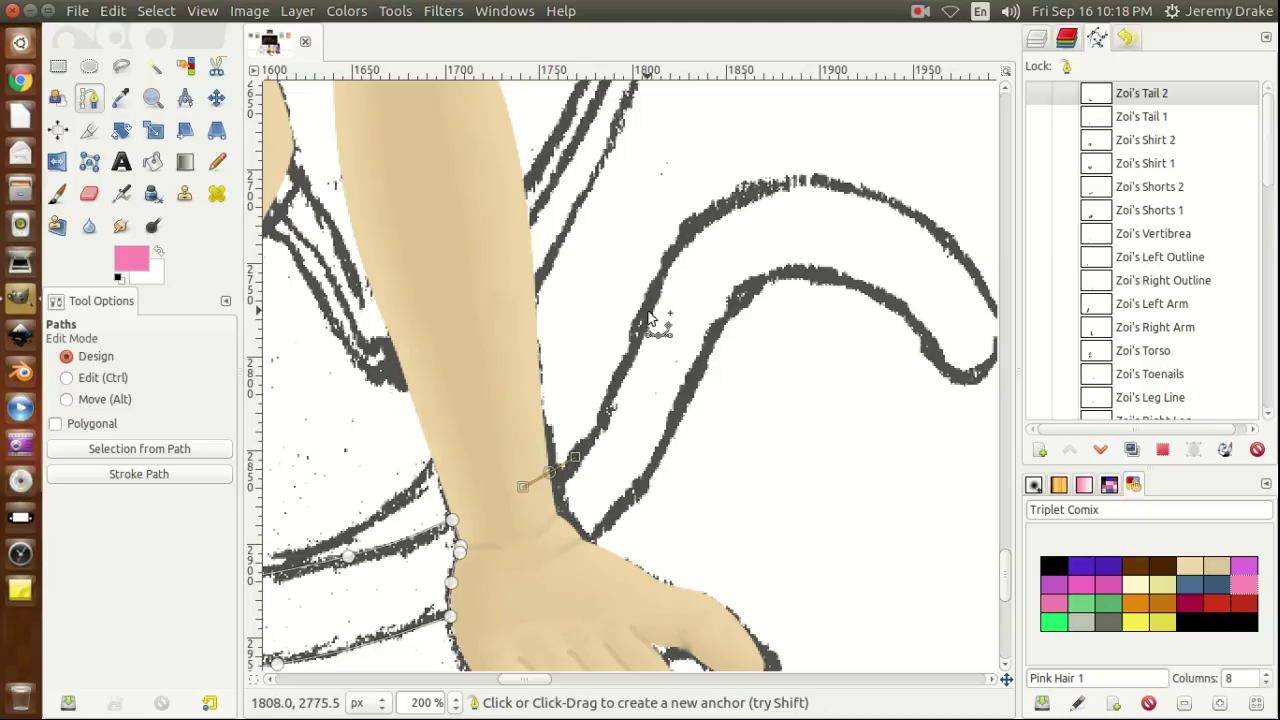
pyautogui.moveTo(646, 311); pyautogui.dragTo(677, 224)
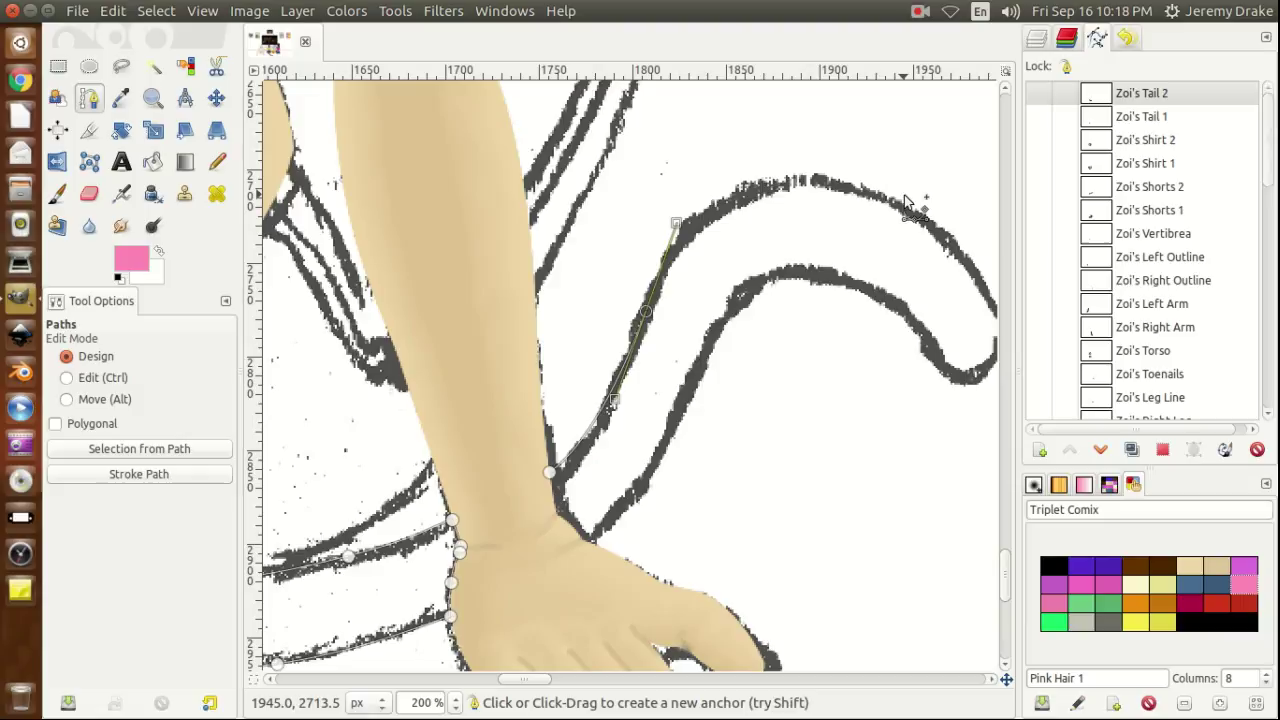
pyautogui.moveTo(884, 202); pyautogui.dragTo(995, 253)
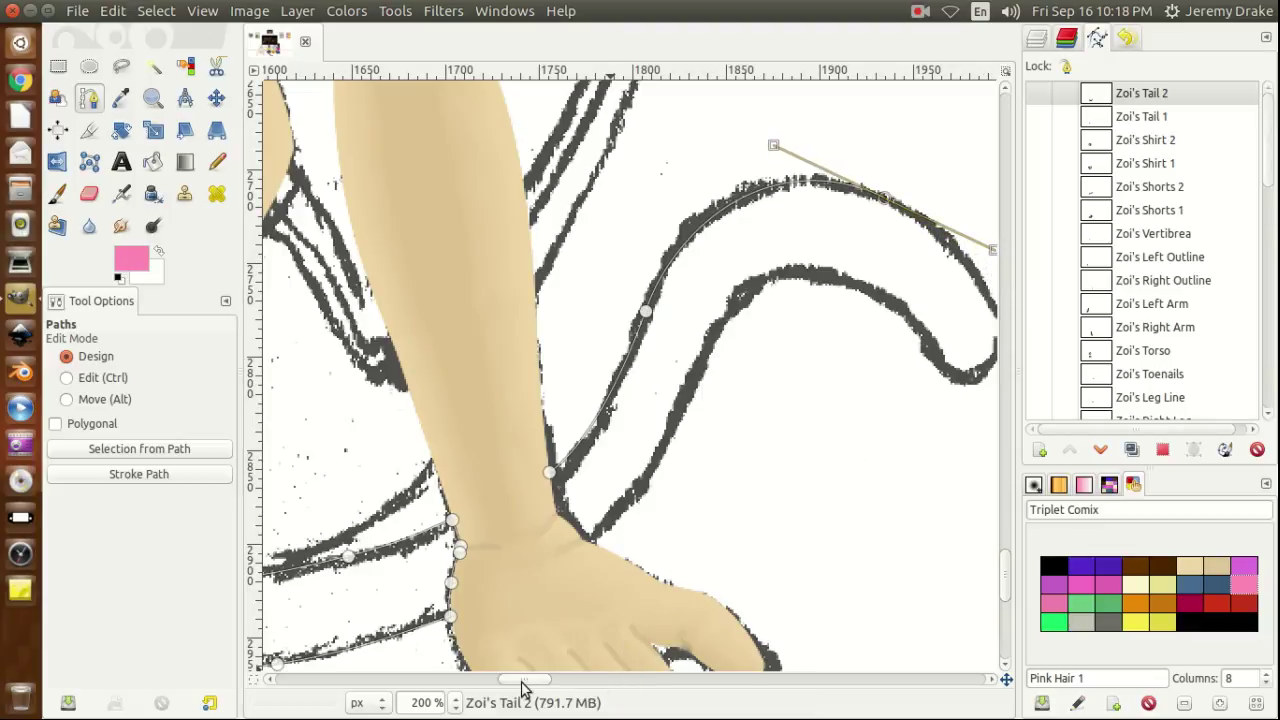
pyautogui.moveTo(521, 684); pyautogui.dragTo(533, 684)
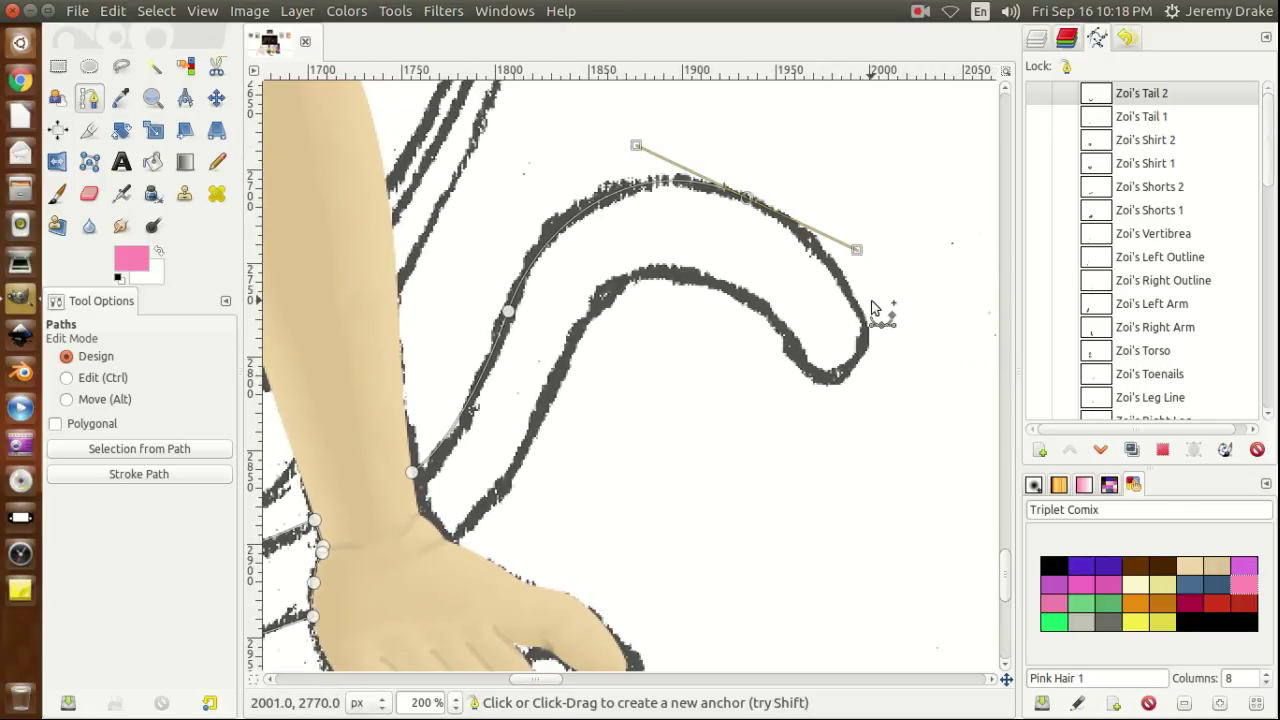
pyautogui.moveTo(857, 251); pyautogui.dragTo(800, 228)
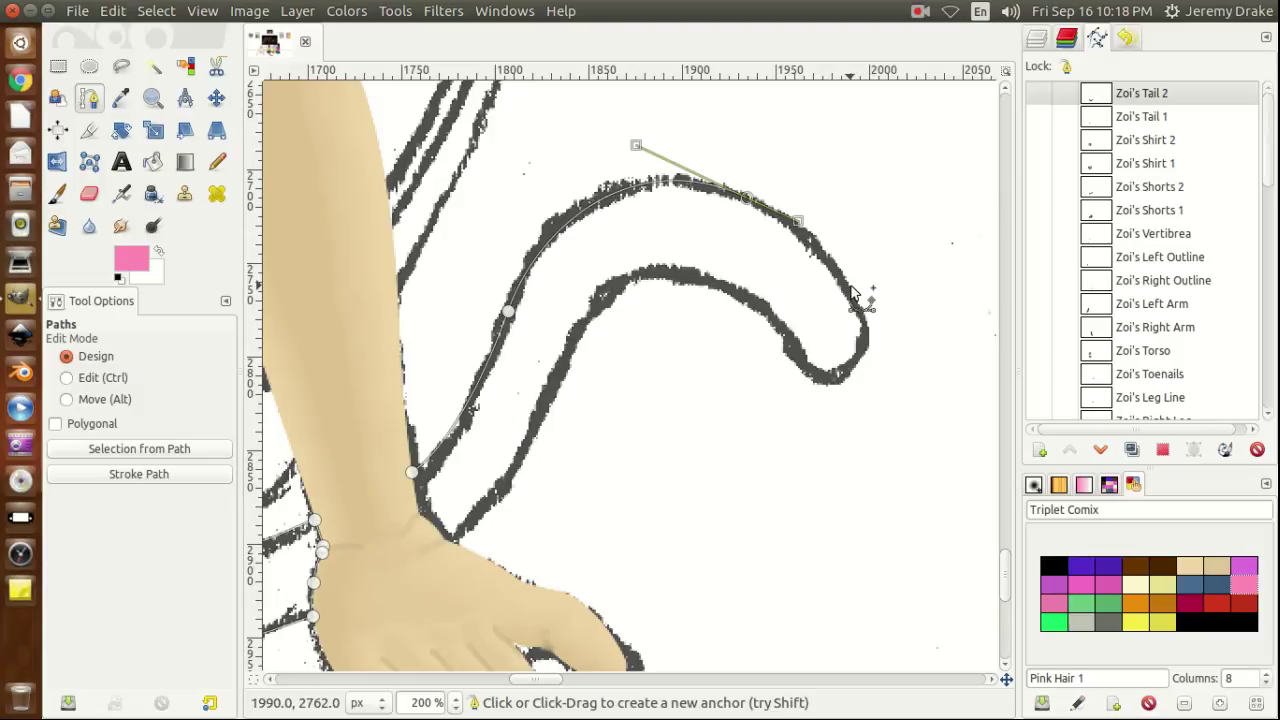
# Place an anchor at the tail tip and drag its handles to round the curl.
pyautogui.moveTo(852, 289); pyautogui.dragTo(862, 307)
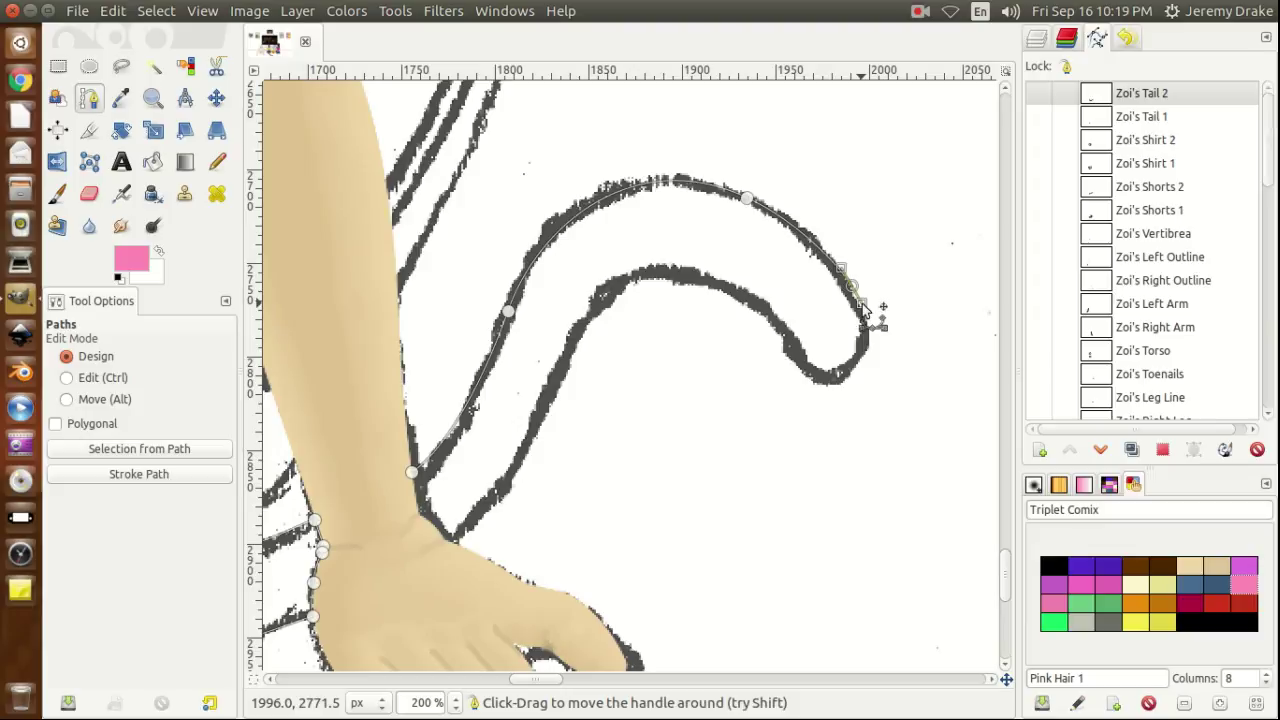
pyautogui.moveTo(862, 306); pyautogui.dragTo(839, 281)
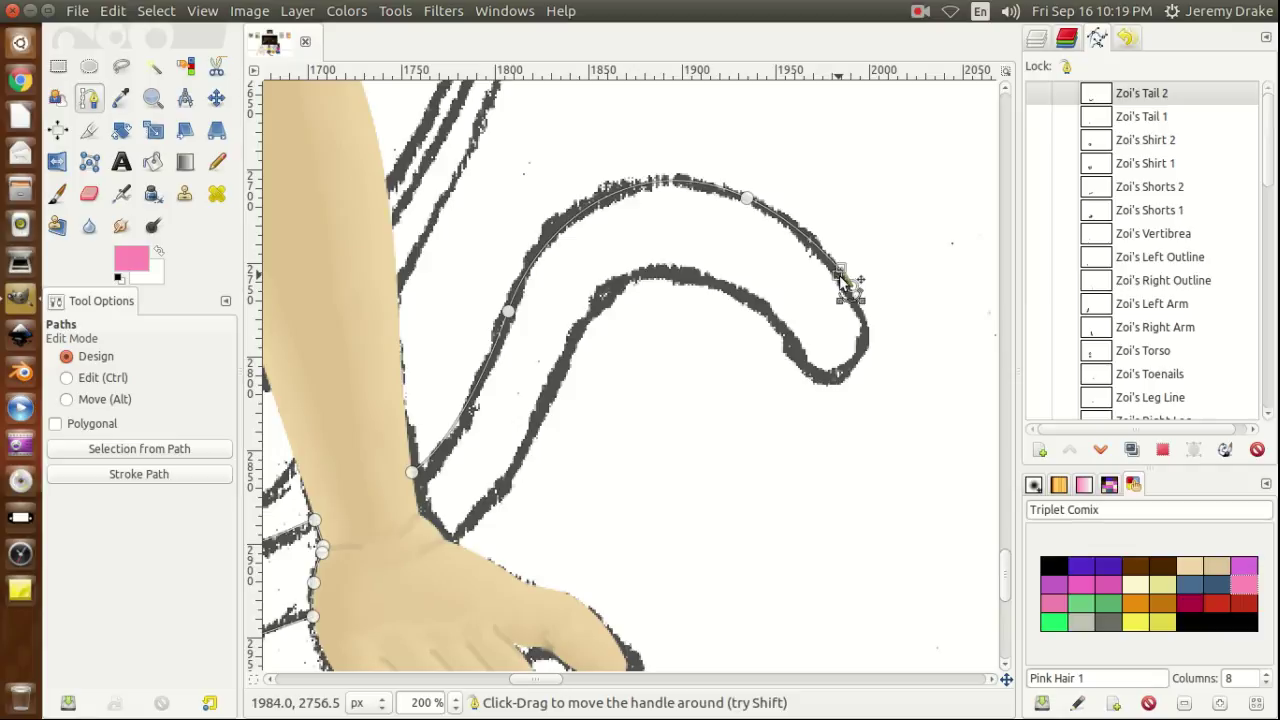
pyautogui.moveTo(843, 290); pyautogui.dragTo(857, 315)
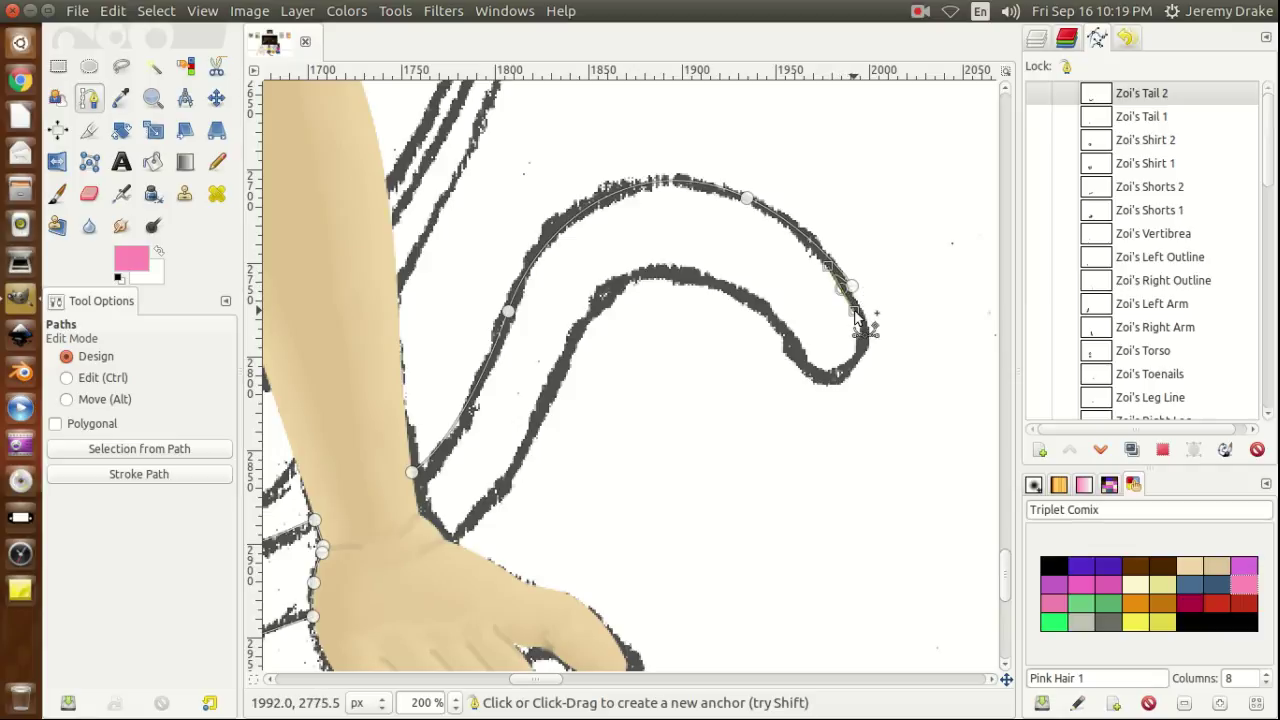
pyautogui.moveTo(834, 294); pyautogui.dragTo(819, 279)
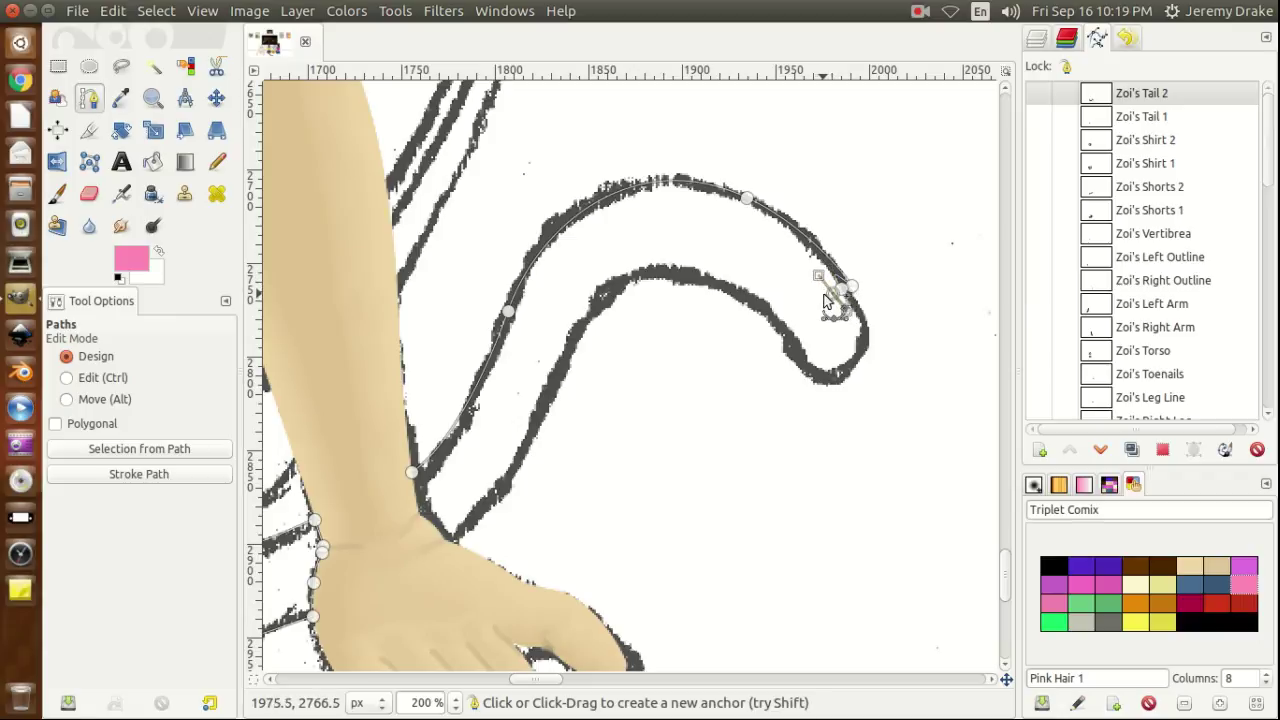
pyautogui.moveTo(826, 300)
pyautogui.mouseDown()
pyautogui.moveTo(841, 323)
pyautogui.moveTo(804, 287)
pyautogui.mouseUp()
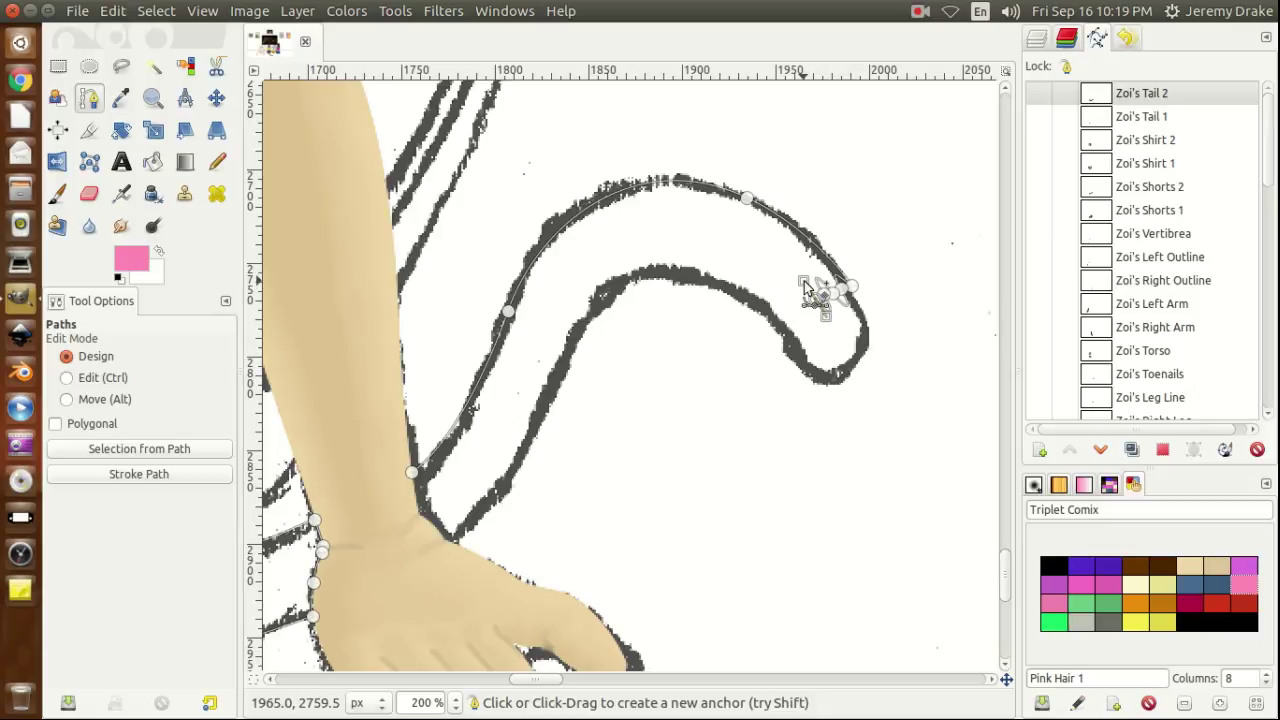
pyautogui.moveTo(804, 301)
pyautogui.mouseDown()
pyautogui.moveTo(828, 333)
pyautogui.moveTo(809, 309)
pyautogui.mouseUp()
pyautogui.moveTo(799, 303)
pyautogui.mouseDown()
pyautogui.moveTo(782, 281)
pyautogui.moveTo(799, 307)
pyautogui.mouseUp()
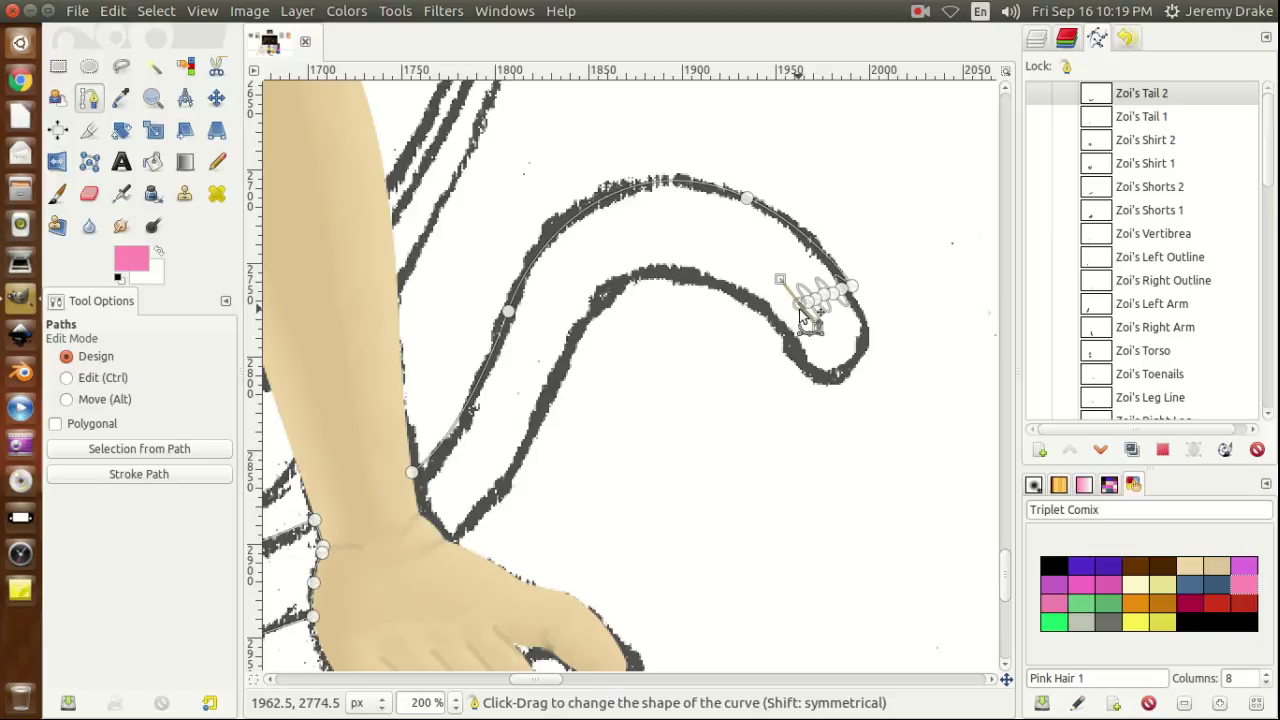
# Finish rounding the tail tip and add anchors down the tail's inner curve.
pyautogui.moveTo(800, 312); pyautogui.dragTo(801, 313)
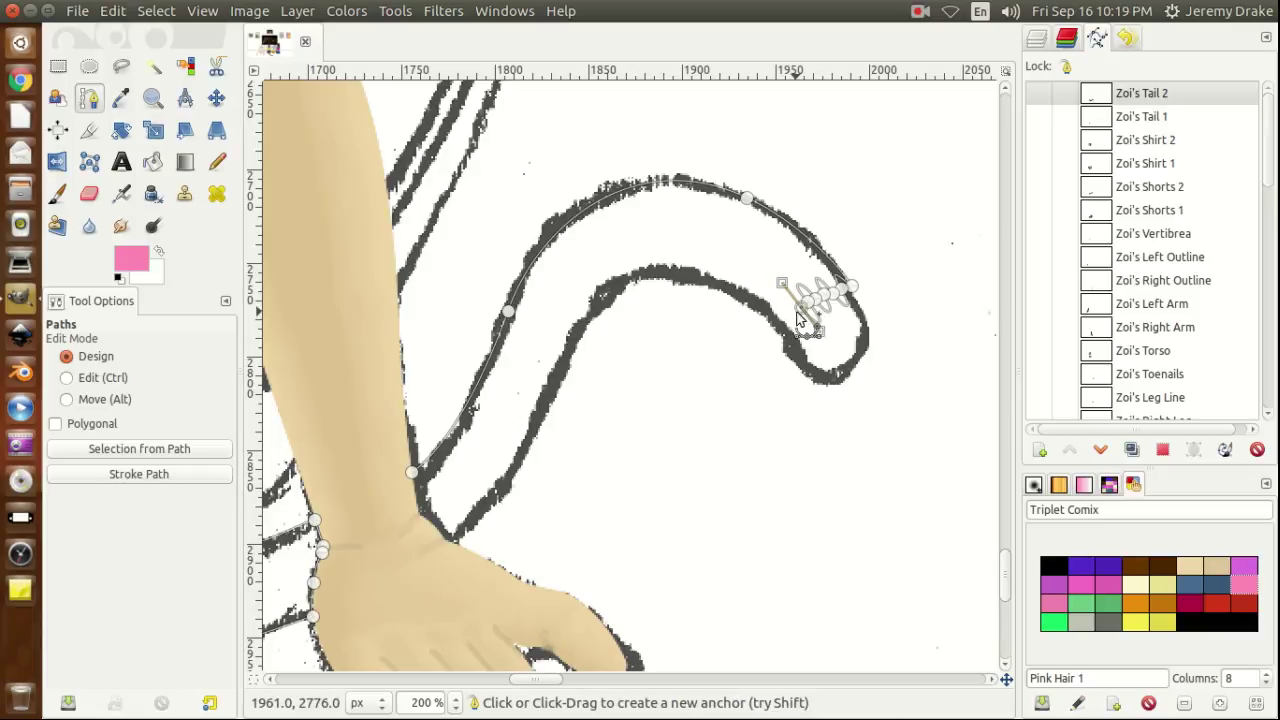
pyautogui.moveTo(797, 318)
pyautogui.mouseDown()
pyautogui.moveTo(783, 304)
pyautogui.moveTo(814, 336)
pyautogui.moveTo(799, 333)
pyautogui.mouseUp()
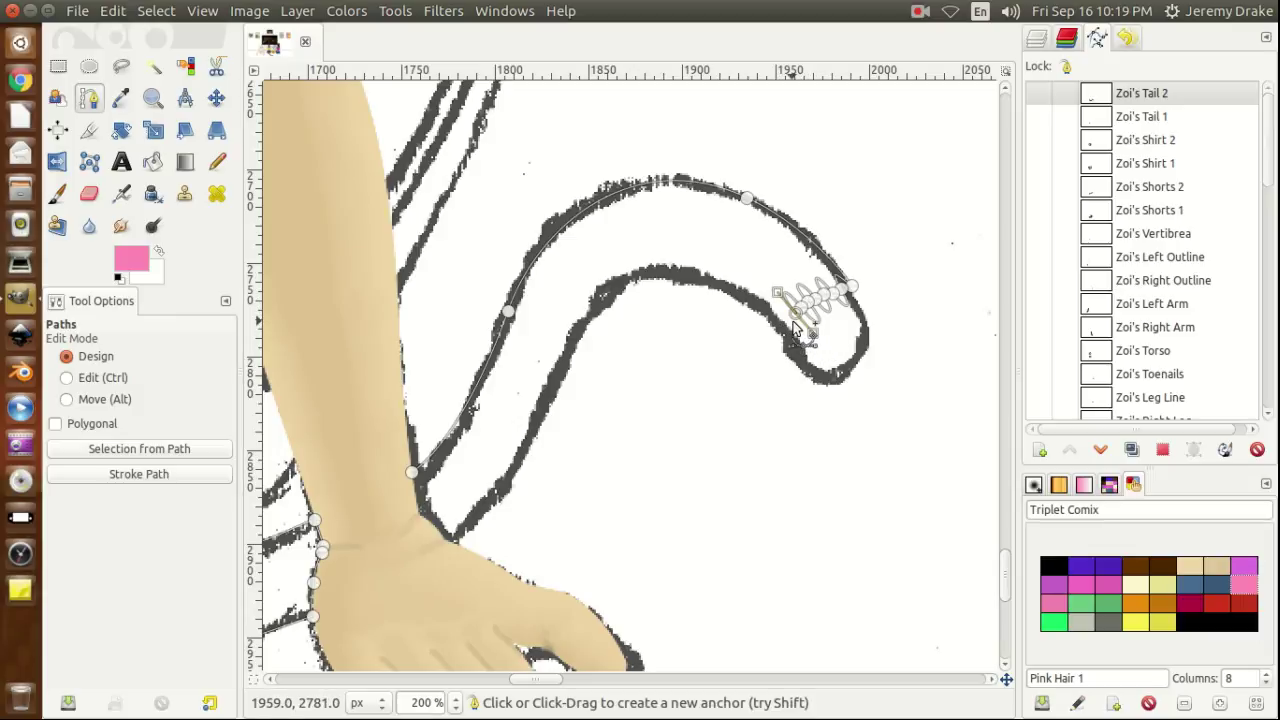
pyautogui.moveTo(788, 318); pyautogui.dragTo(773, 300)
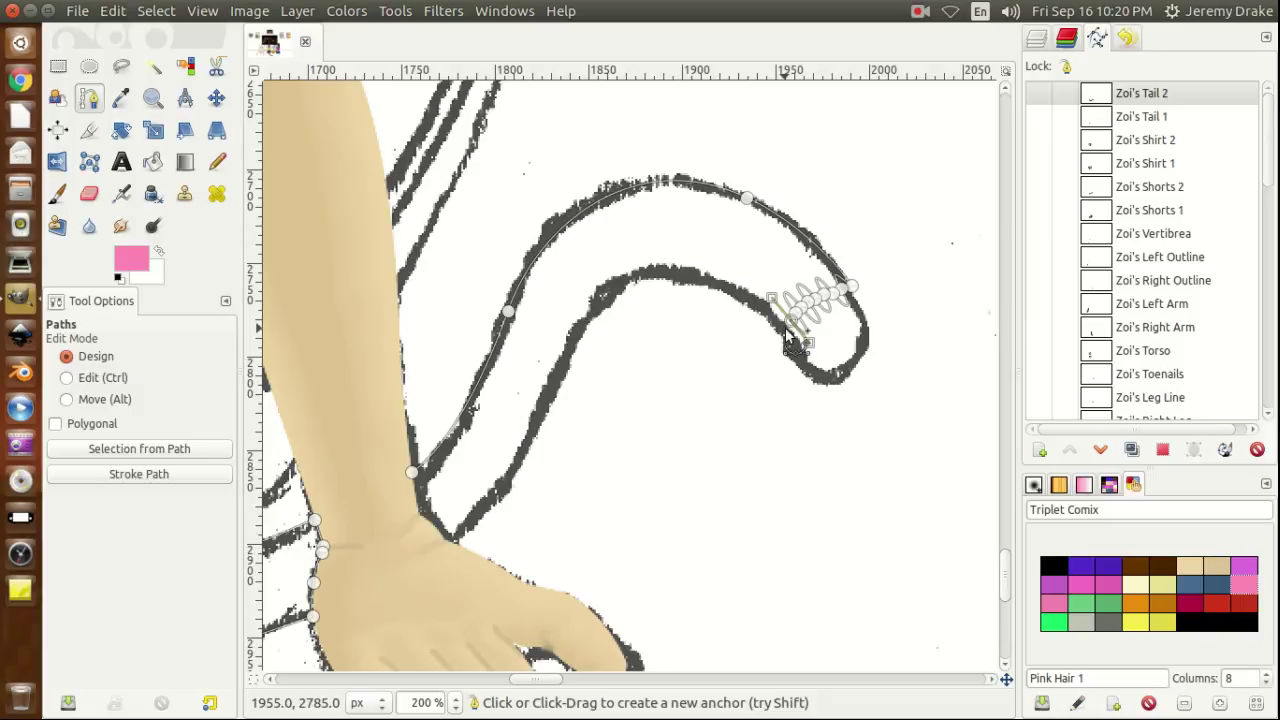
pyautogui.moveTo(785, 335); pyautogui.dragTo(804, 357)
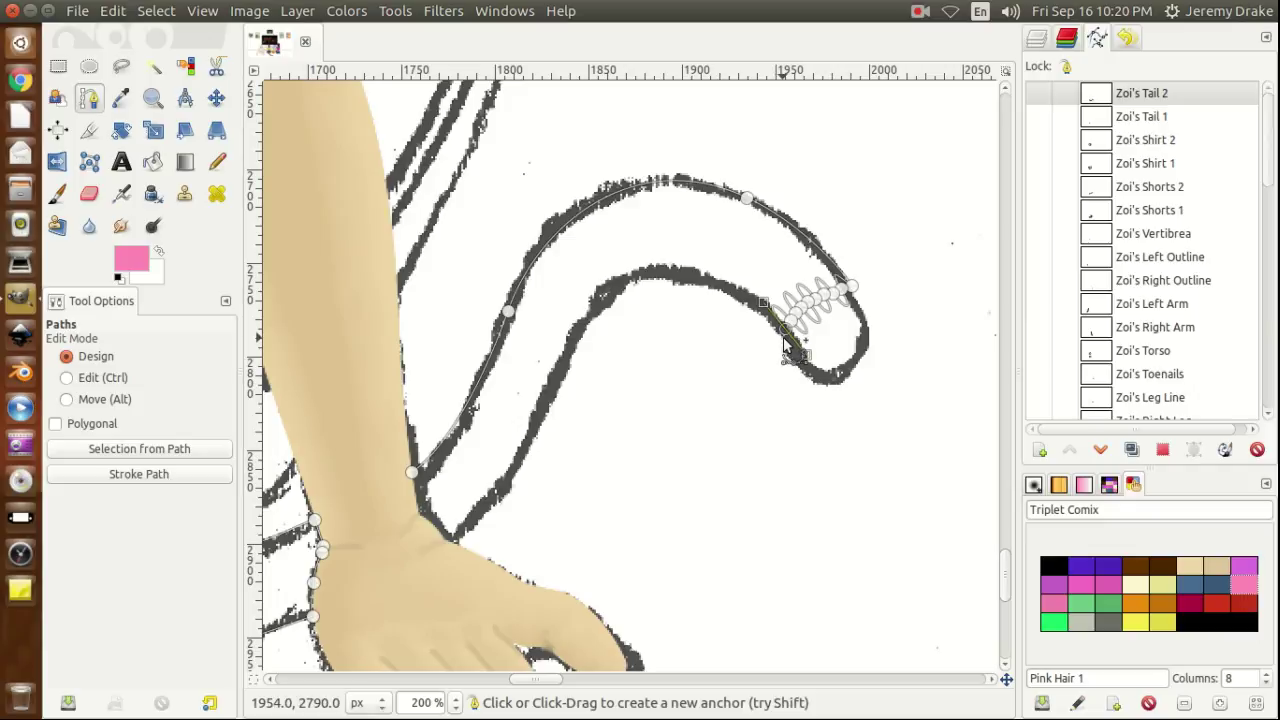
pyautogui.moveTo(782, 337); pyautogui.dragTo(760, 316)
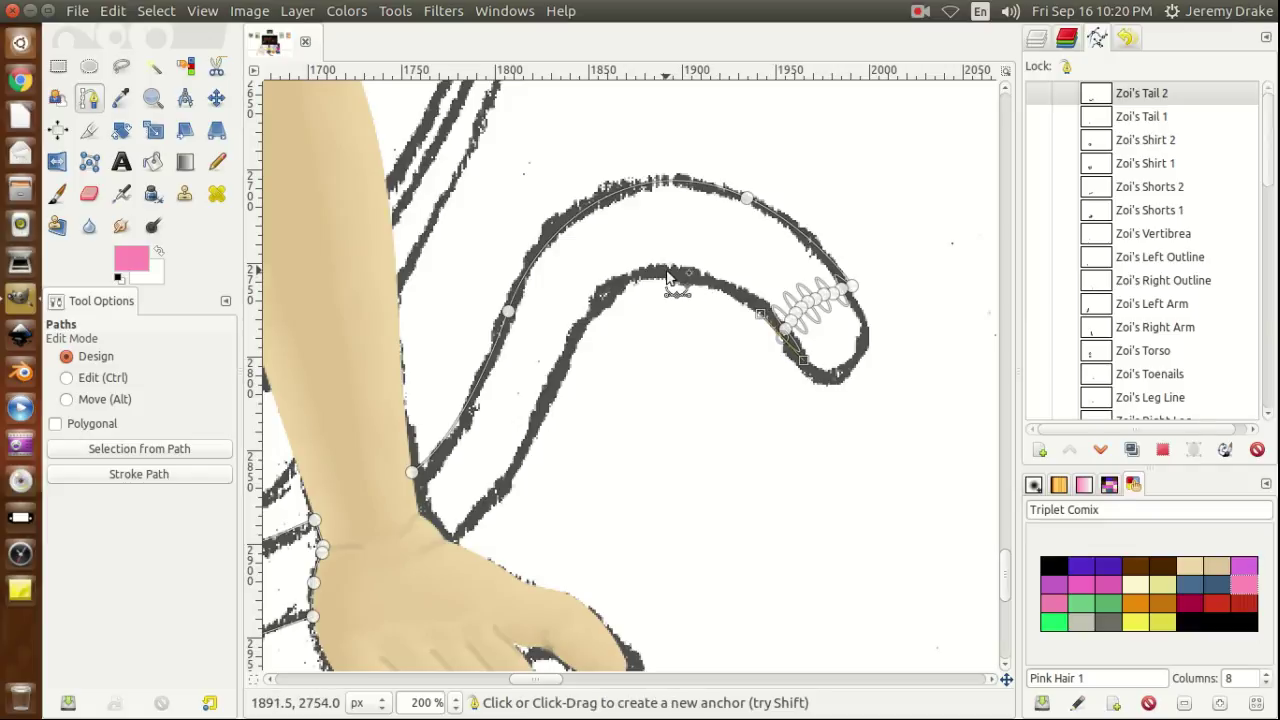
pyautogui.moveTo(667, 270); pyautogui.dragTo(593, 273)
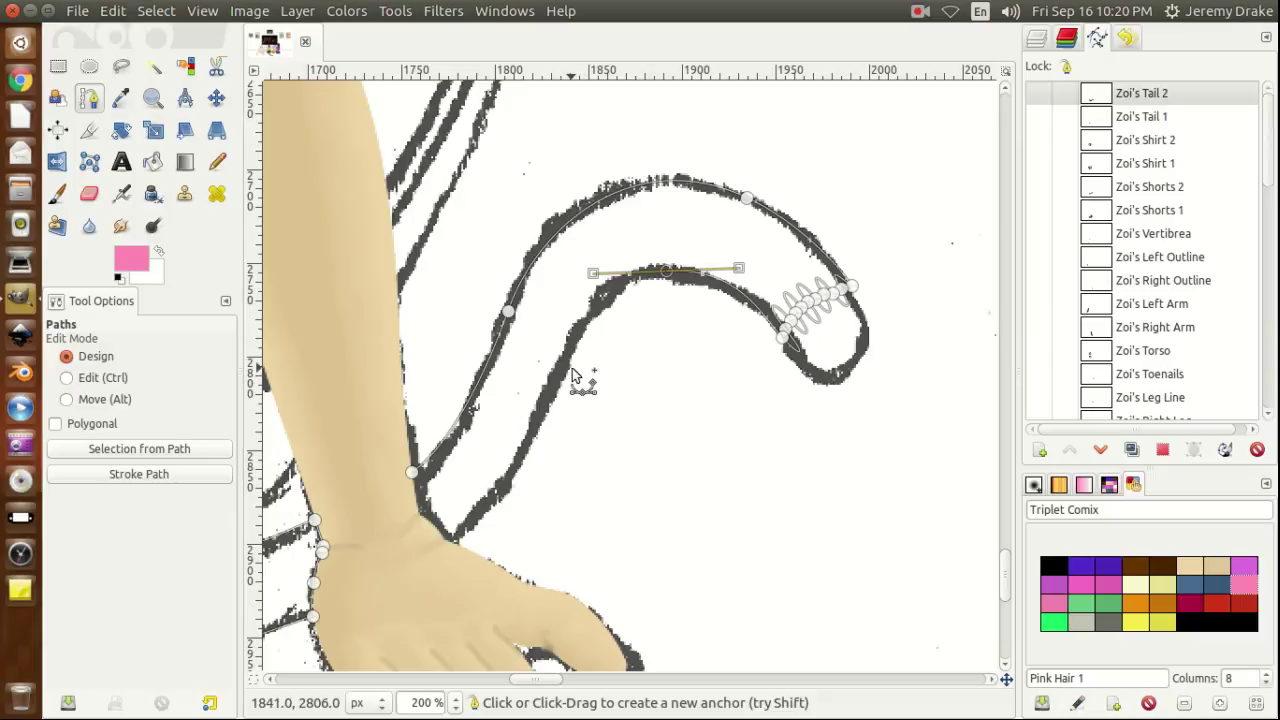
pyautogui.moveTo(577, 368); pyautogui.dragTo(561, 403)
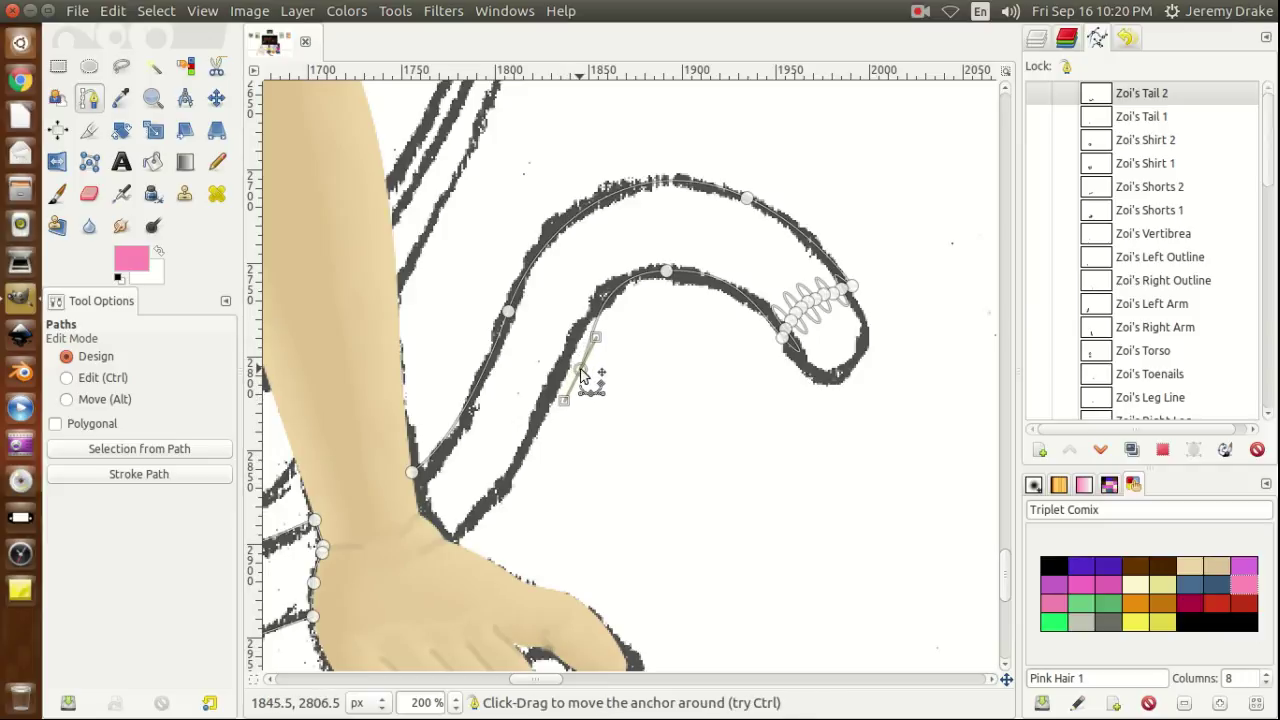
# Adjust the inner-curve anchors' handles so the path bends down toward the wrist.
pyautogui.click(664, 274)
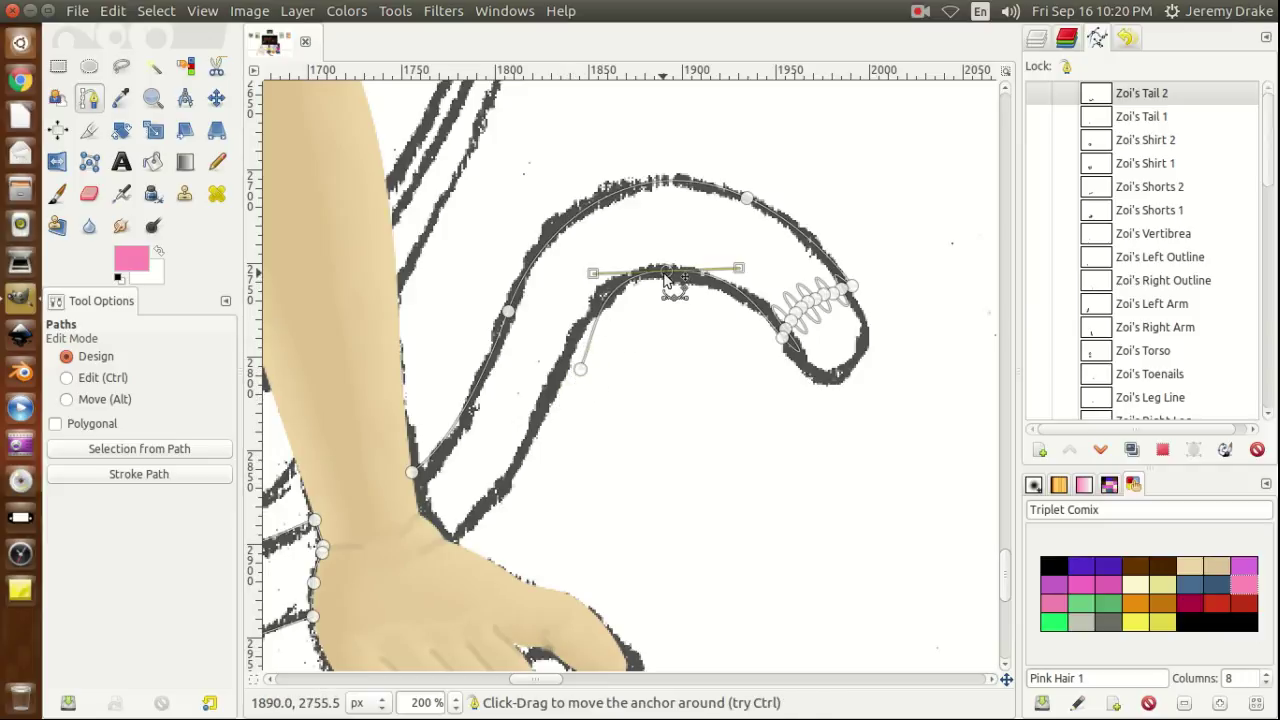
pyautogui.moveTo(592, 274); pyautogui.dragTo(618, 275)
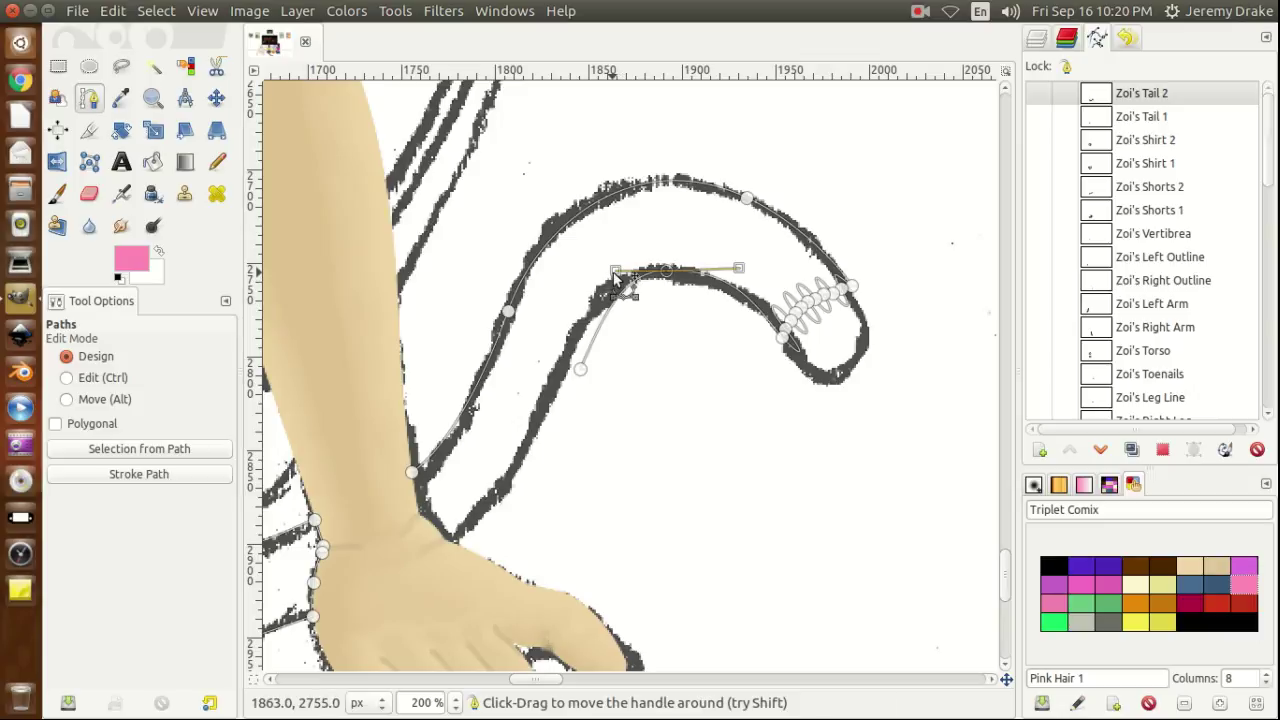
pyautogui.moveTo(618, 280); pyautogui.dragTo(616, 282)
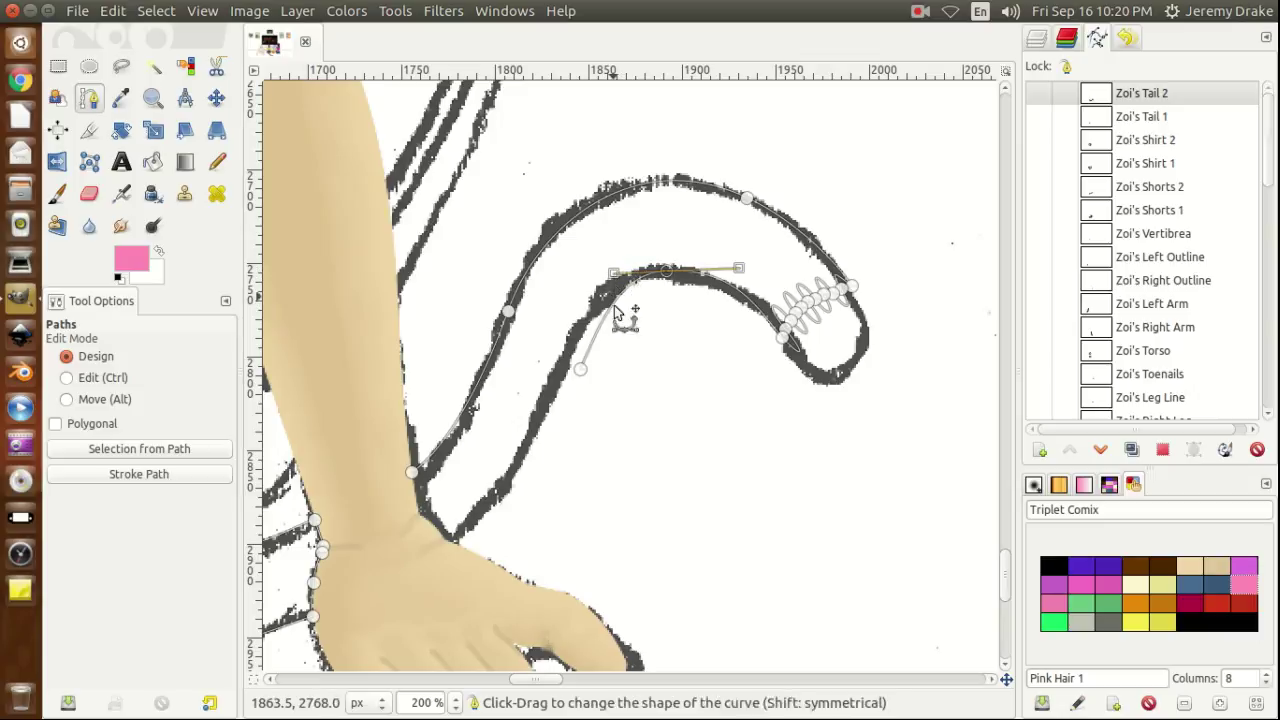
pyautogui.click(580, 370)
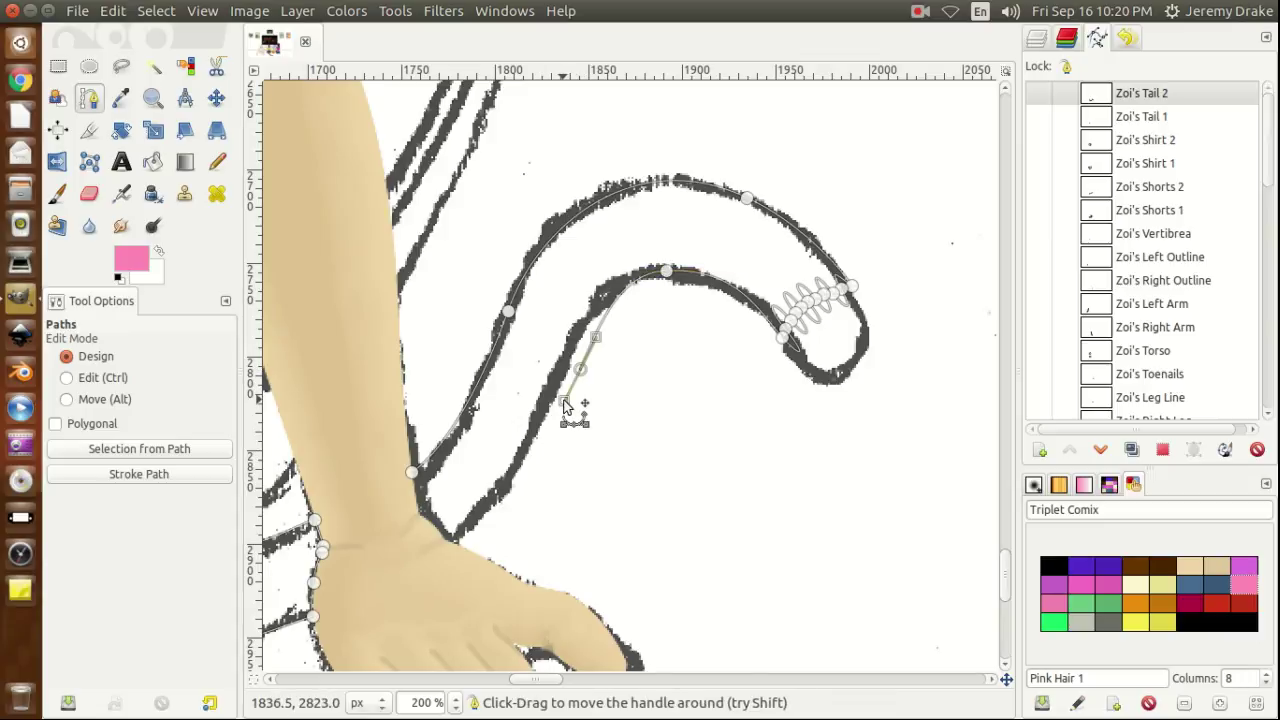
pyautogui.moveTo(564, 401); pyautogui.dragTo(550, 434)
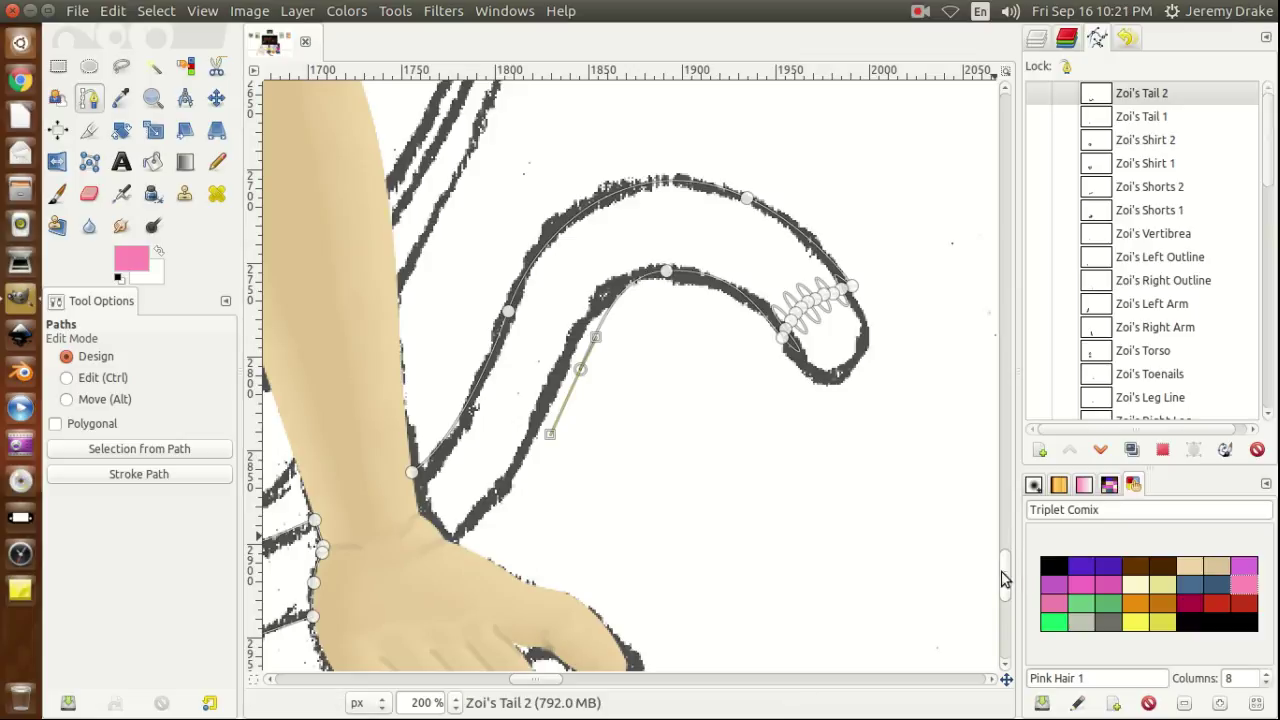
pyautogui.moveTo(1005, 572); pyautogui.dragTo(1008, 581)
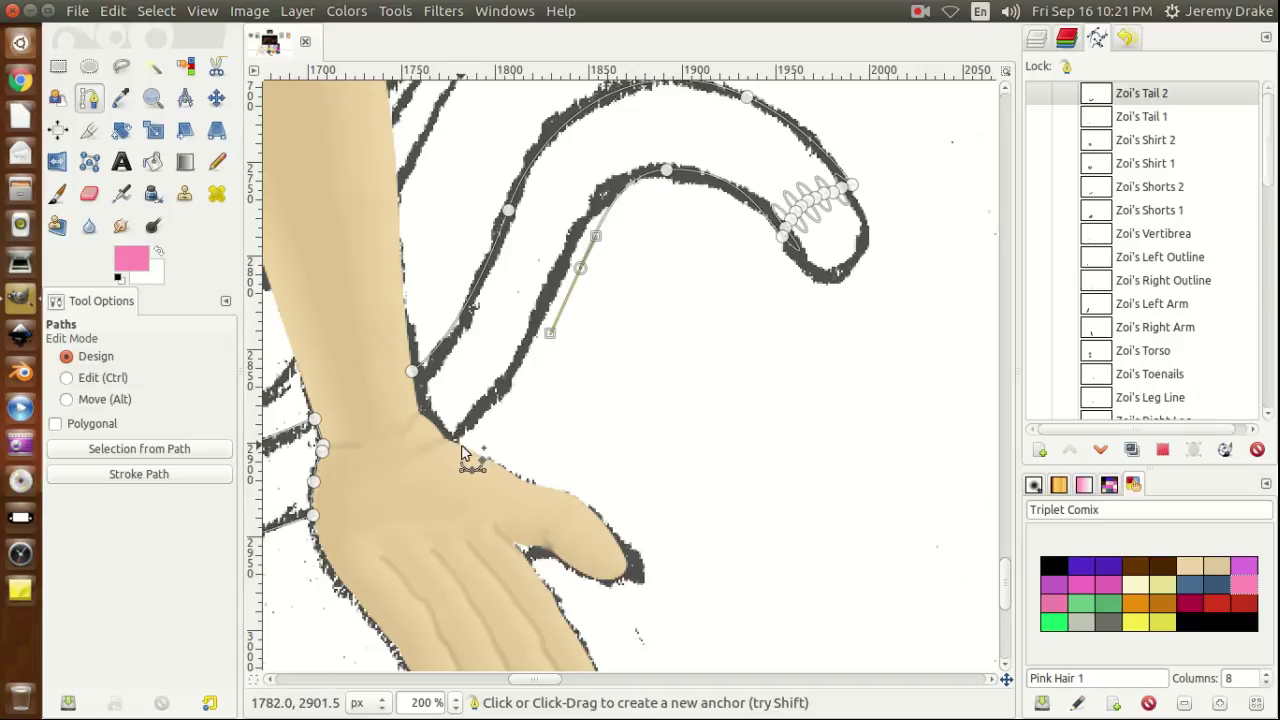
# Add an anchor where the tail meets the wrist and tighten the curve to close the outline.
pyautogui.moveTo(461, 446); pyautogui.dragTo(428, 465)
pyautogui.moveTo(428, 474); pyautogui.dragTo(412, 486)
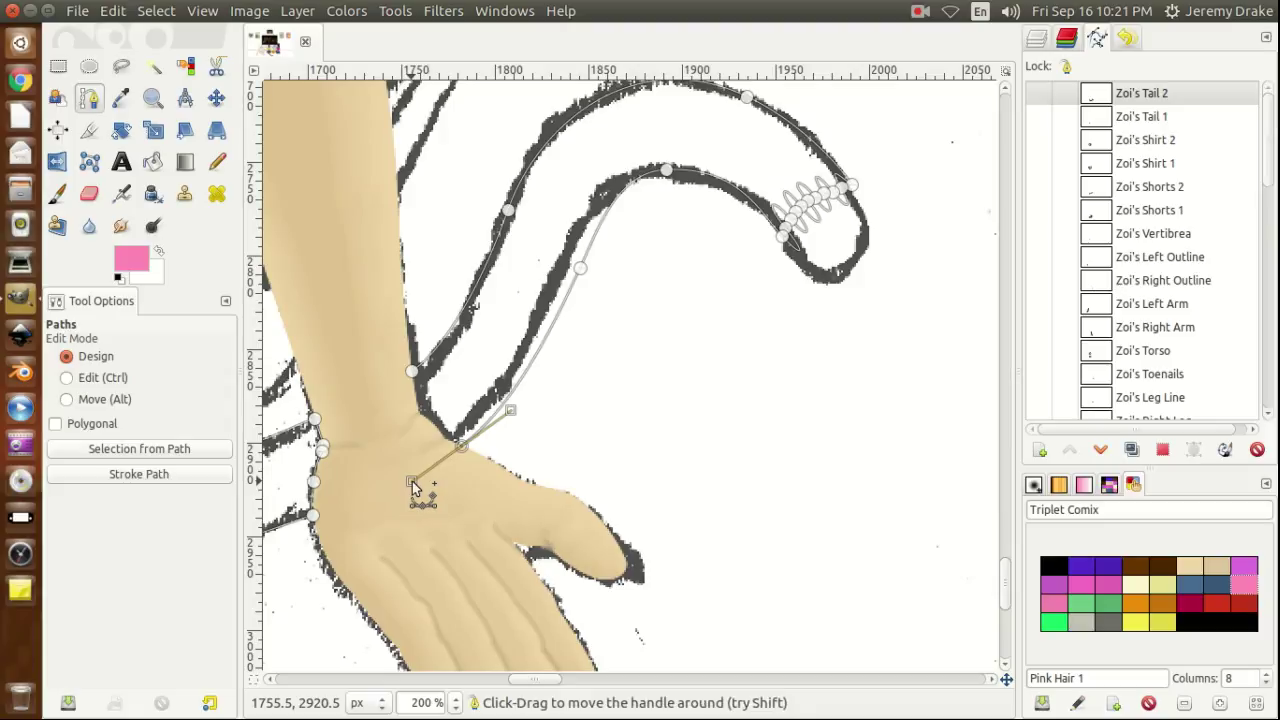
pyautogui.moveTo(412, 481); pyautogui.dragTo(458, 440)
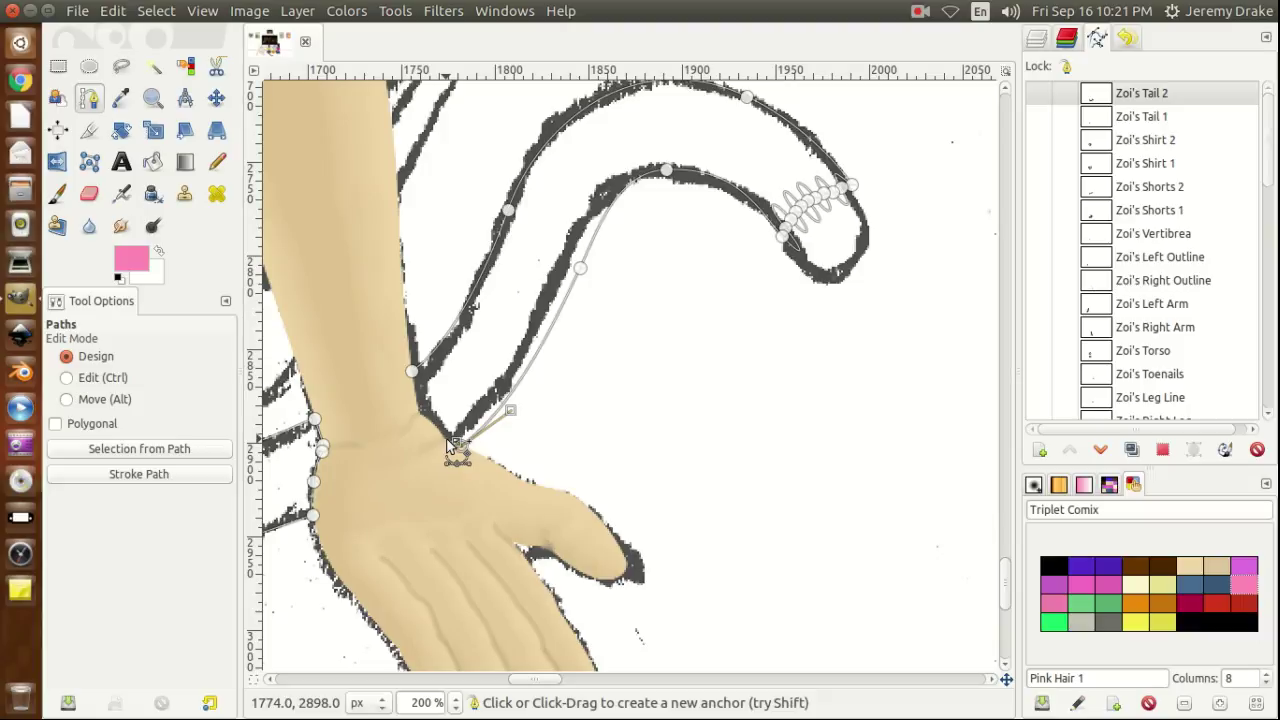
pyautogui.click(449, 446)
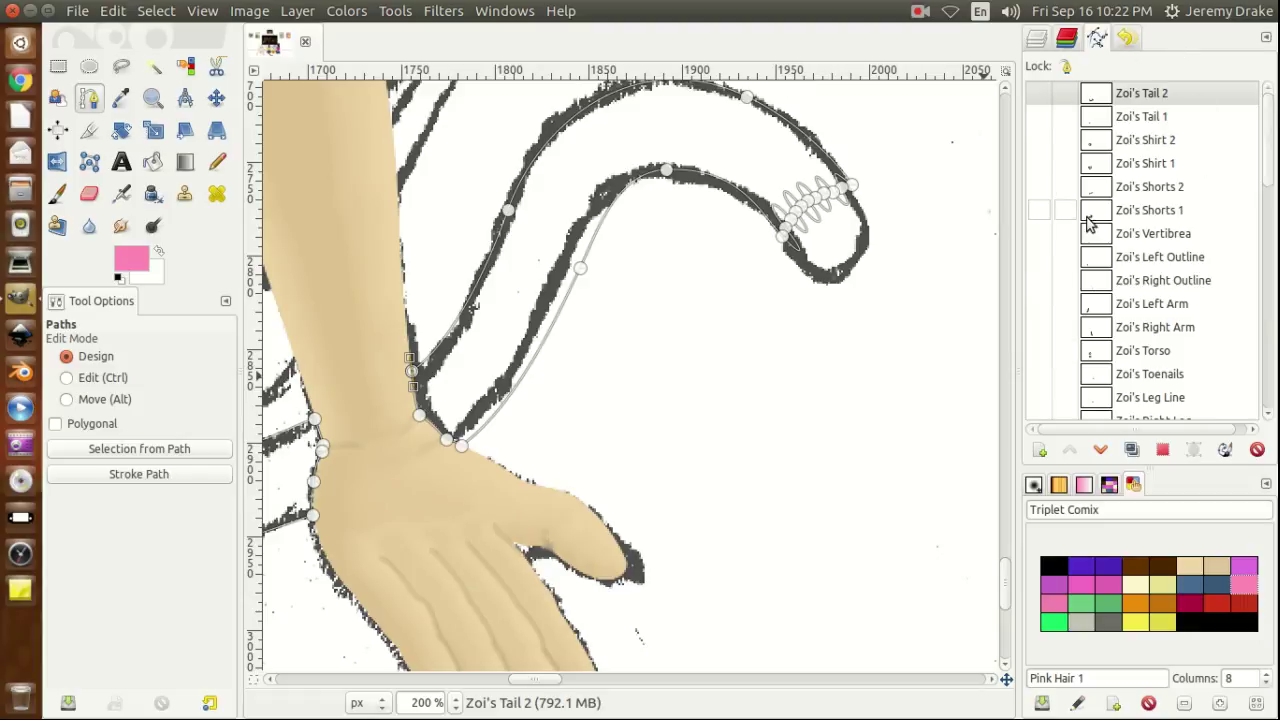
# Fill the tail path's selection with pink on Zoi's Tail 2, deselect everything, and start a new path.
pyautogui.click(1165, 452)
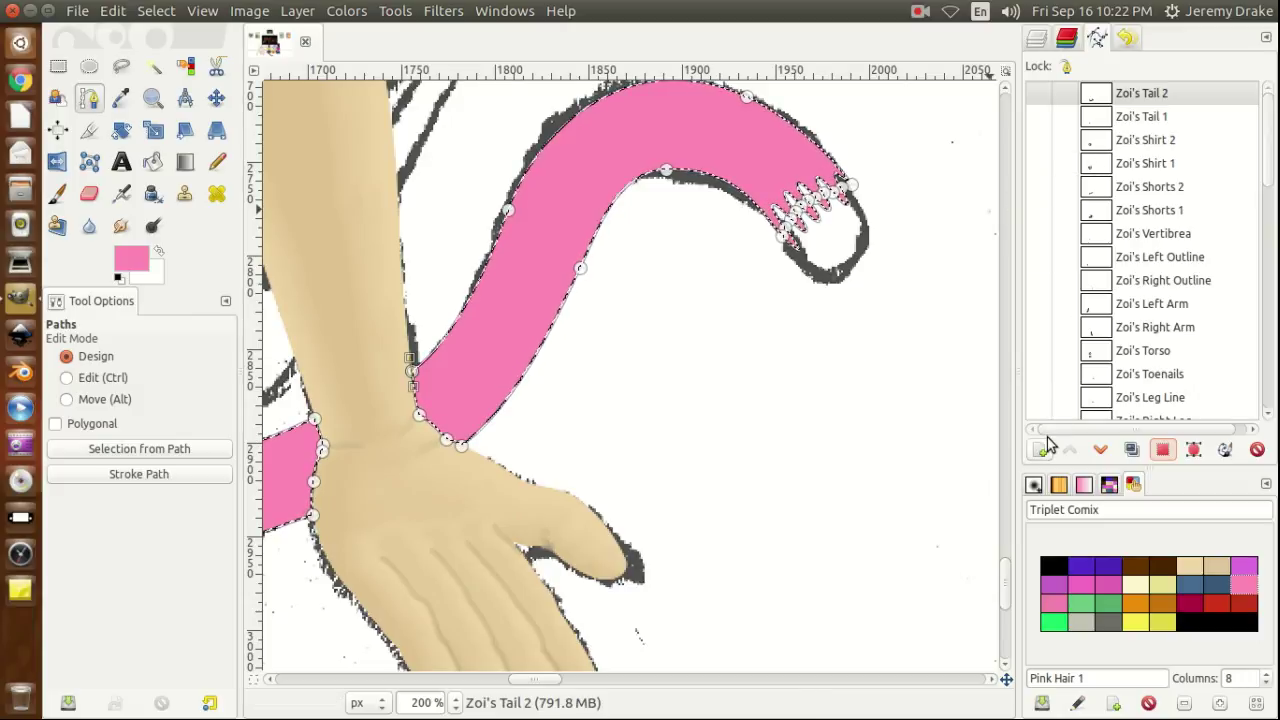
pyautogui.click(1036, 40)
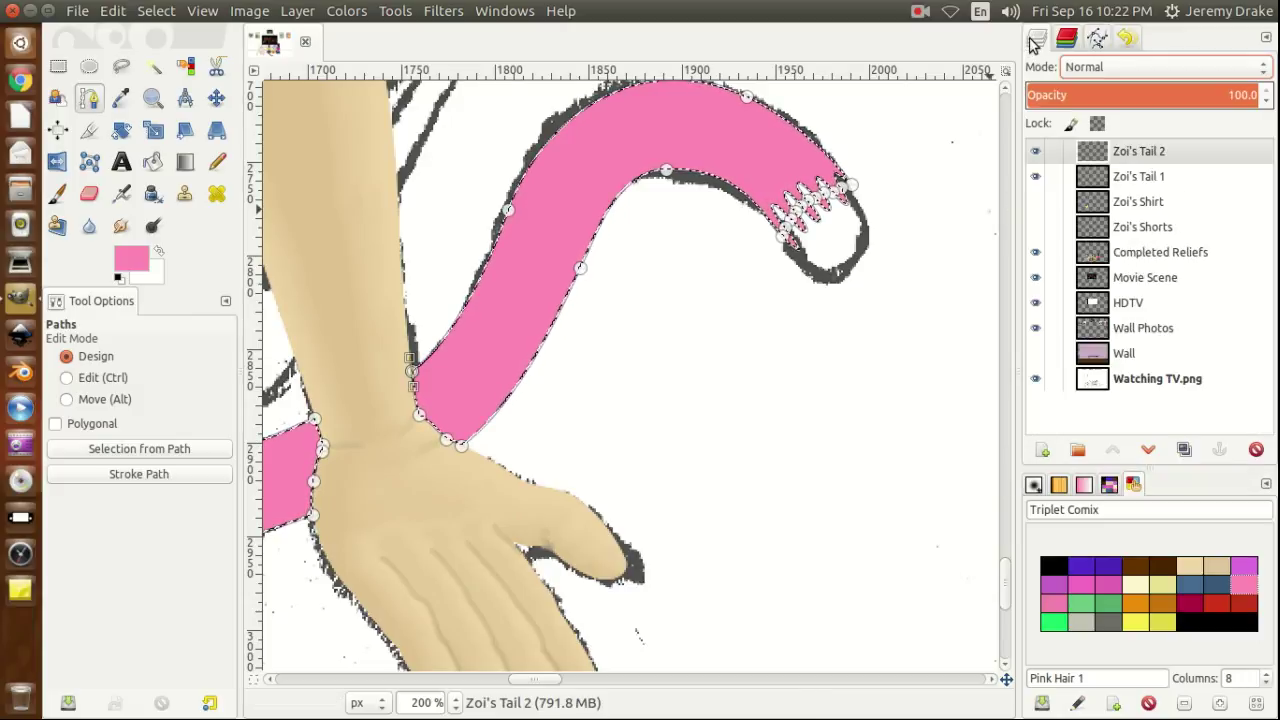
pyautogui.click(1097, 40)
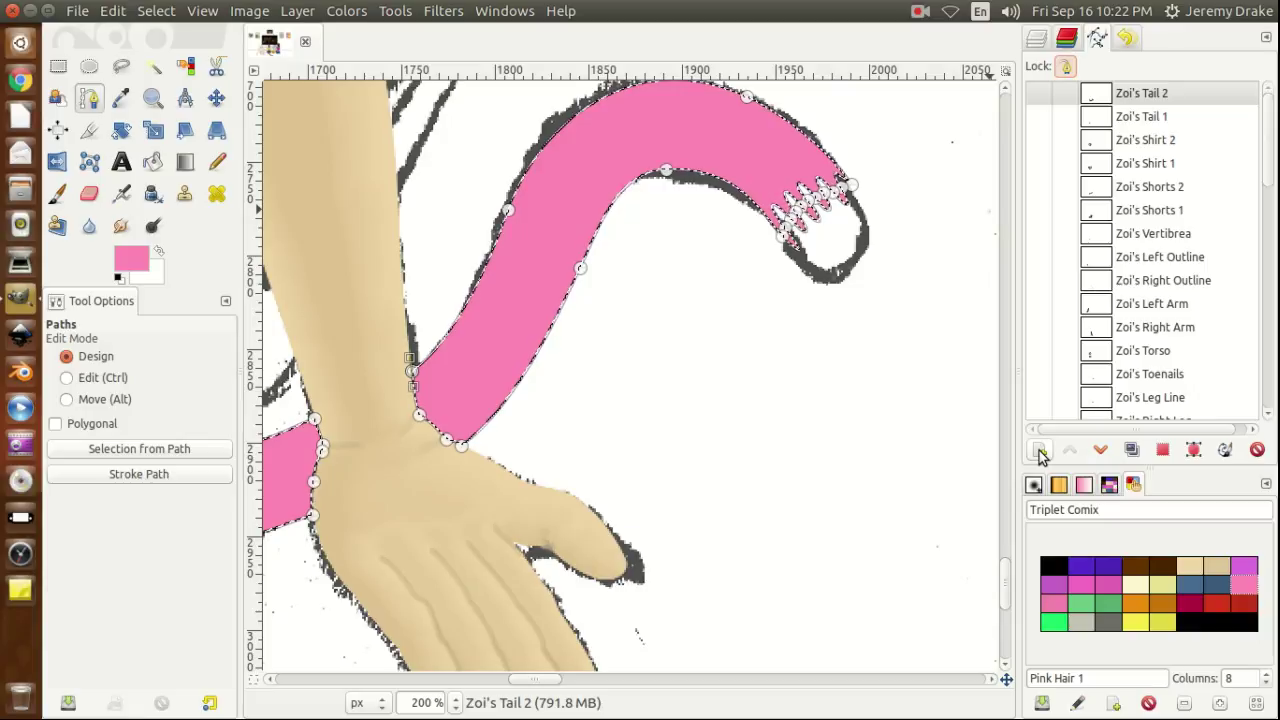
pyautogui.hotkey('shift', 'ctrl', 'a')
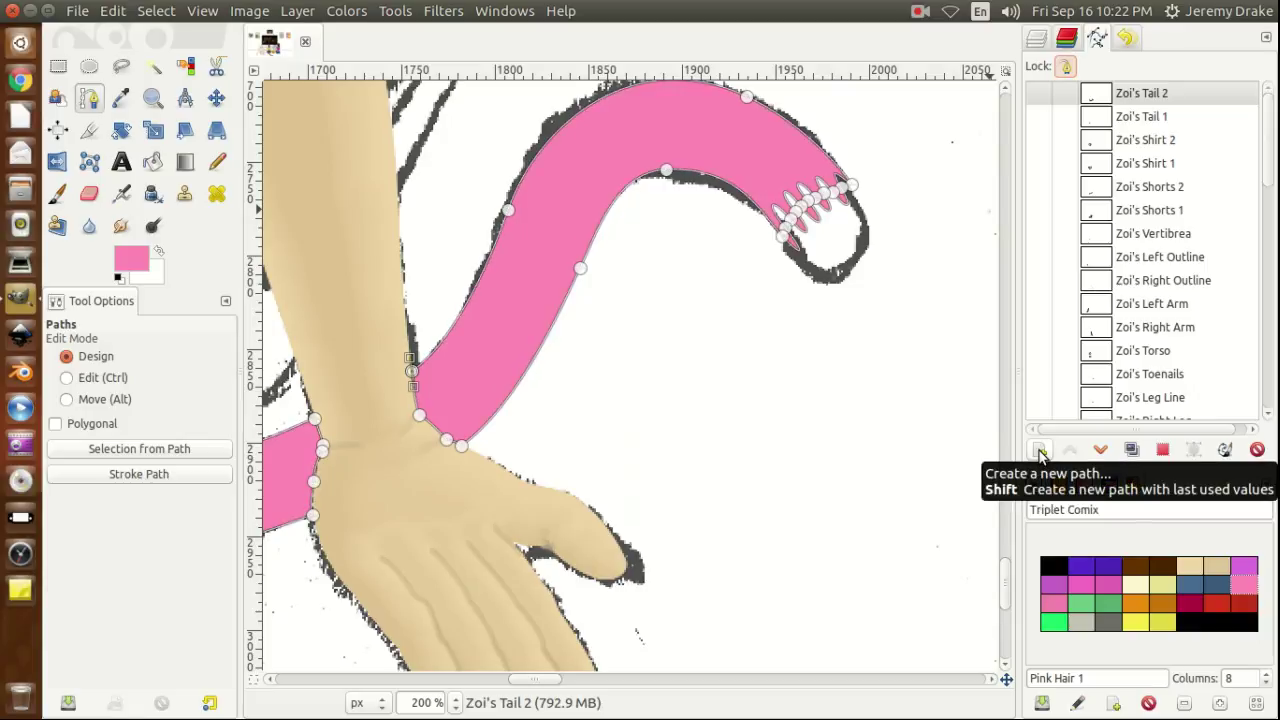
pyautogui.click(1040, 452)
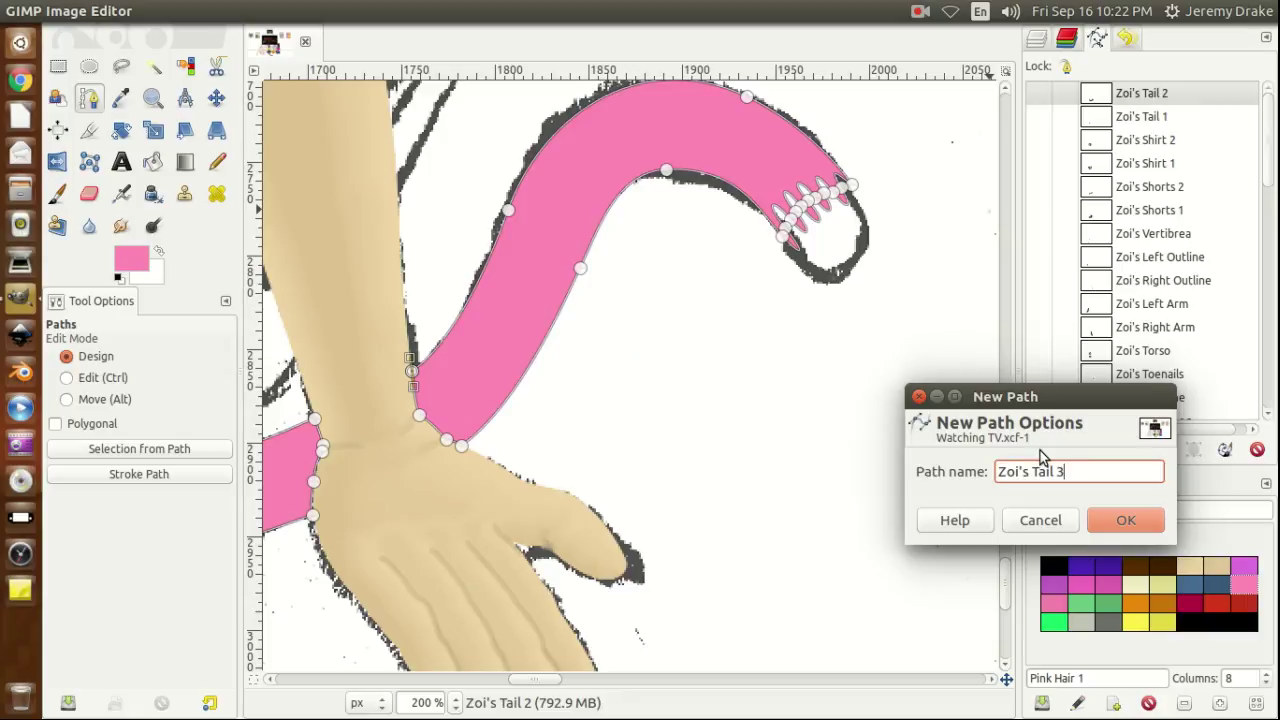
# Name the new path Zoi's Tail 3 and place anchors around the curled tail tip.
pyautogui.press('Return')
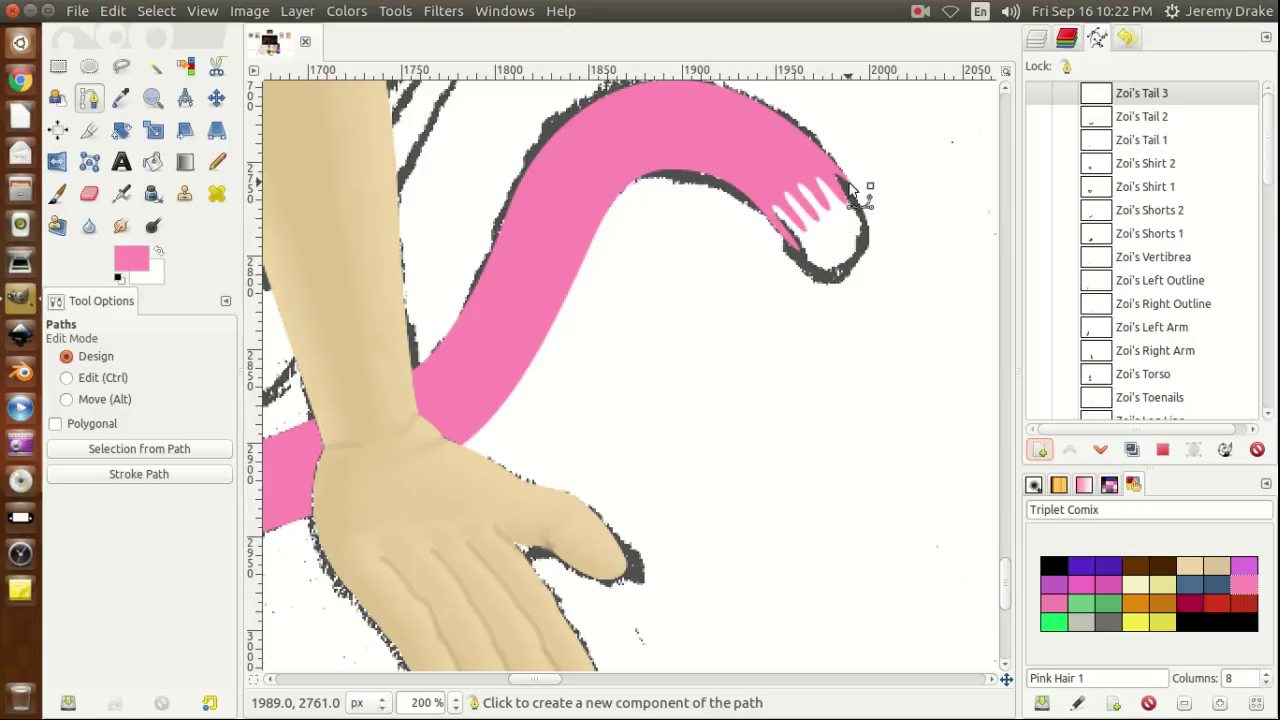
pyautogui.moveTo(847, 187); pyautogui.dragTo(866, 210)
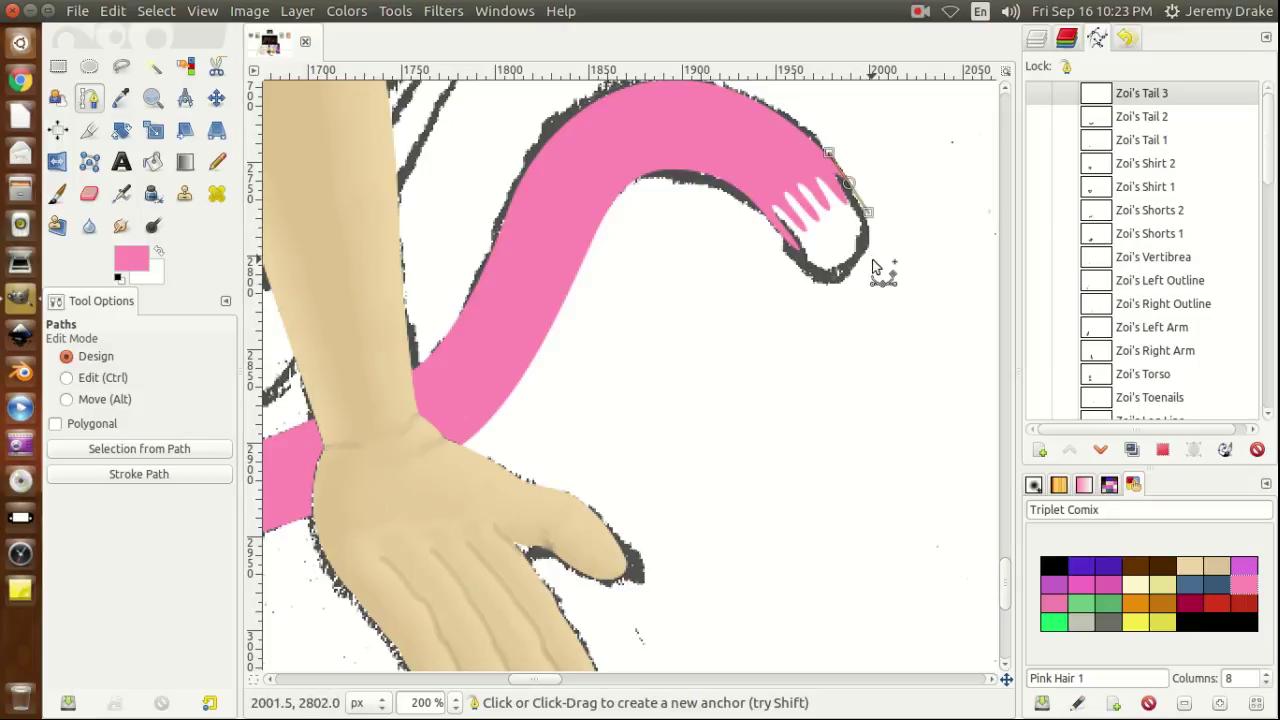
pyautogui.moveTo(872, 258); pyautogui.dragTo(814, 276)
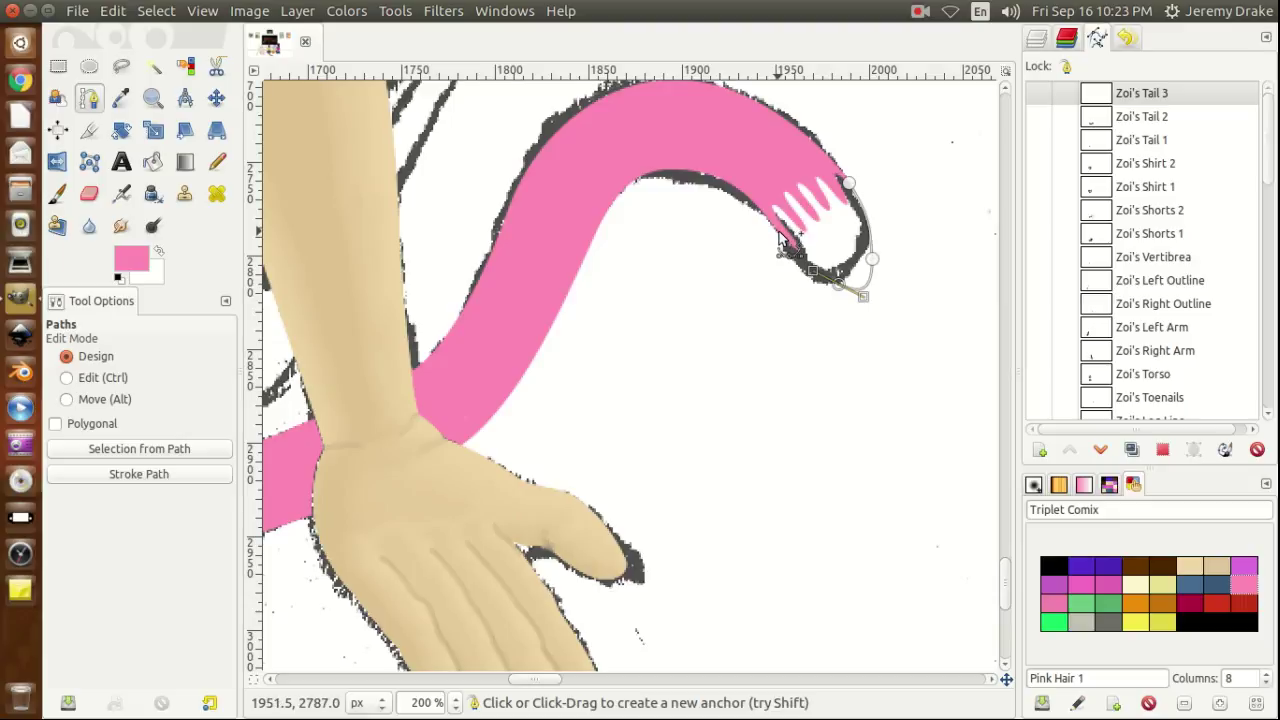
pyautogui.moveTo(779, 238)
pyautogui.mouseDown()
pyautogui.moveTo(757, 203)
pyautogui.moveTo(786, 226)
pyautogui.moveTo(802, 272)
pyautogui.moveTo(794, 247)
pyautogui.mouseUp()
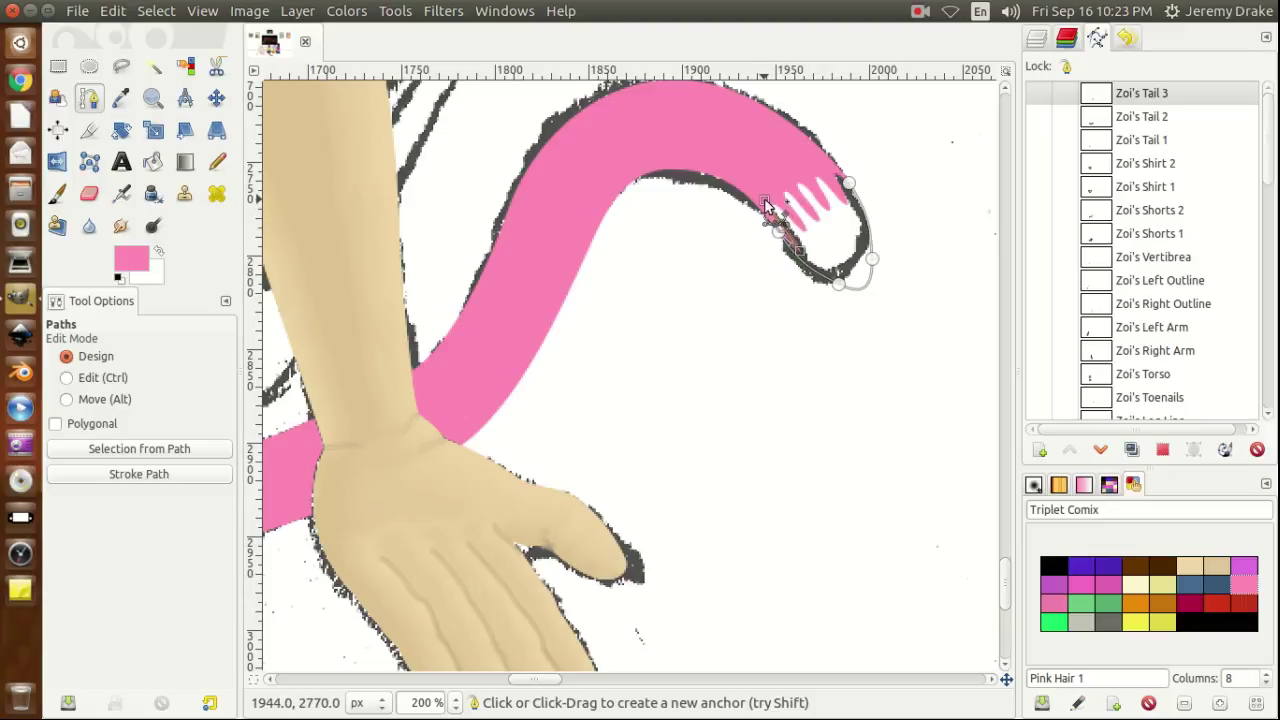
pyautogui.moveTo(762, 205); pyautogui.dragTo(758, 195)
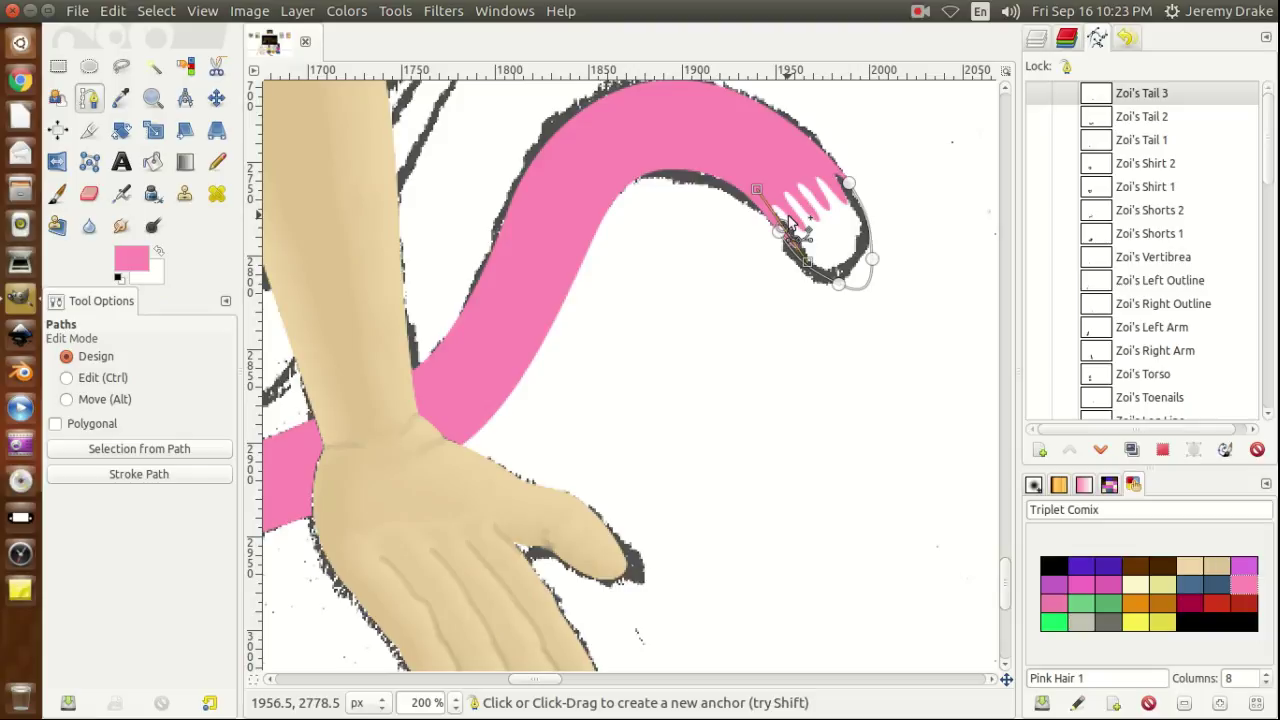
pyautogui.moveTo(788, 222); pyautogui.dragTo(810, 244)
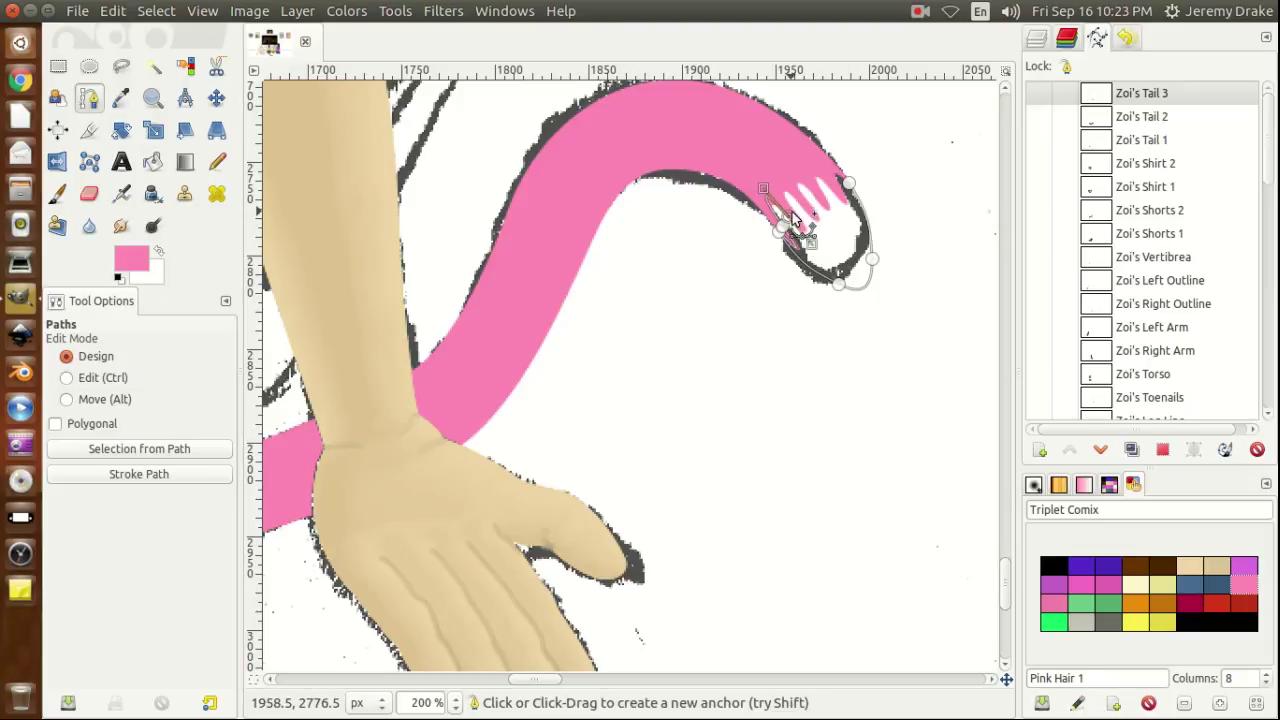
pyautogui.moveTo(792, 214); pyautogui.dragTo(775, 192)
pyautogui.moveTo(797, 208); pyautogui.dragTo(821, 234)
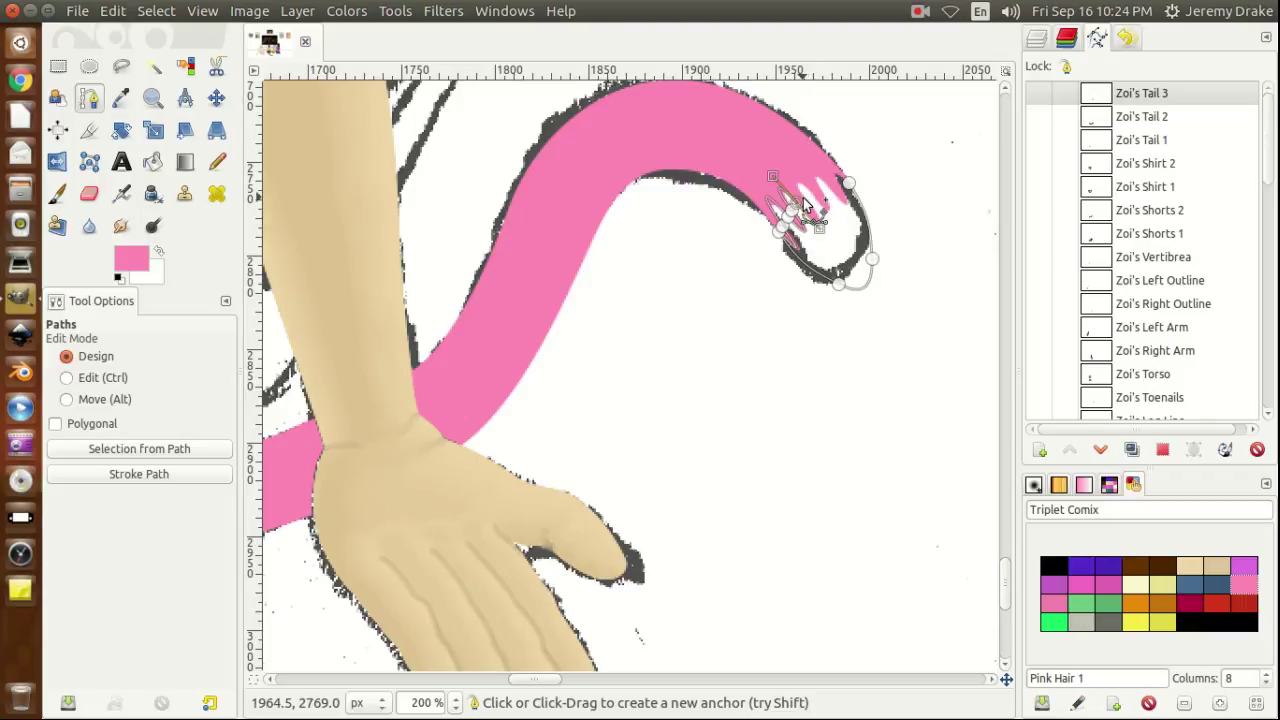
# Bend and nudge the Zoi's Tail 3 curves until they hug the tail tip outline.
pyautogui.moveTo(805, 205); pyautogui.dragTo(782, 178)
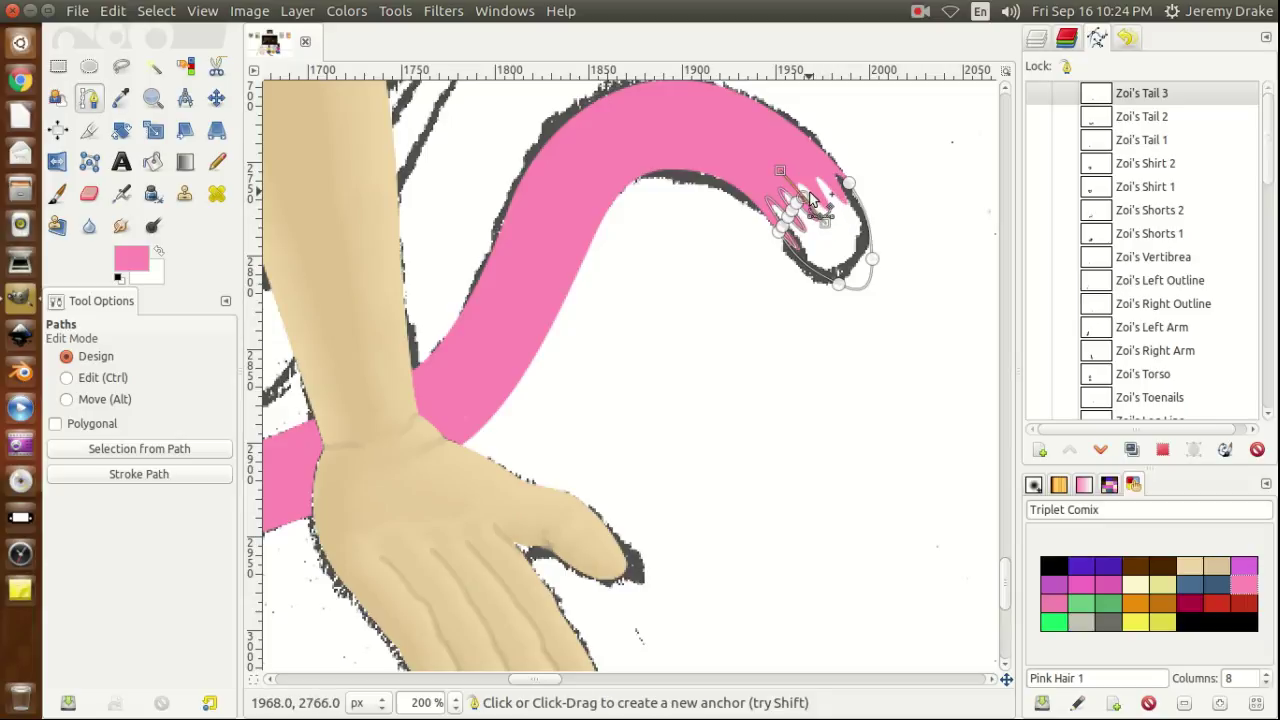
pyautogui.moveTo(810, 195)
pyautogui.mouseDown()
pyautogui.moveTo(831, 225)
pyautogui.moveTo(827, 202)
pyautogui.mouseUp()
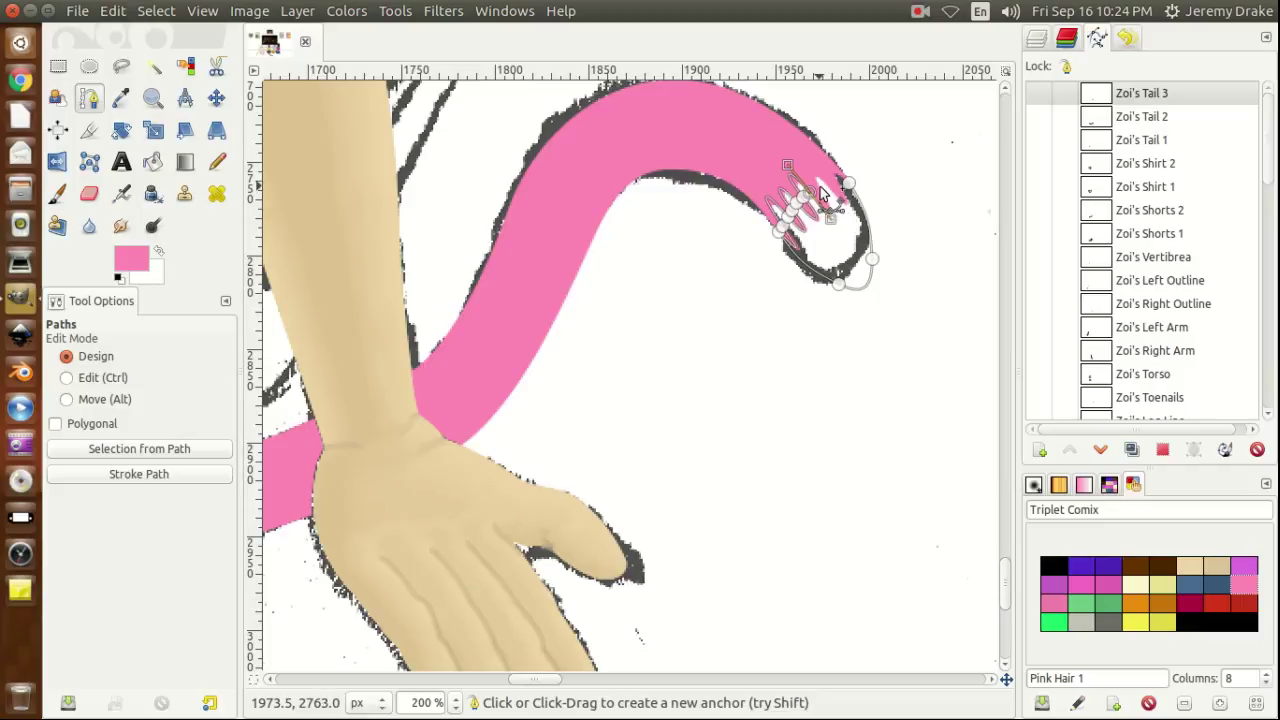
pyautogui.moveTo(820, 193); pyautogui.dragTo(792, 158)
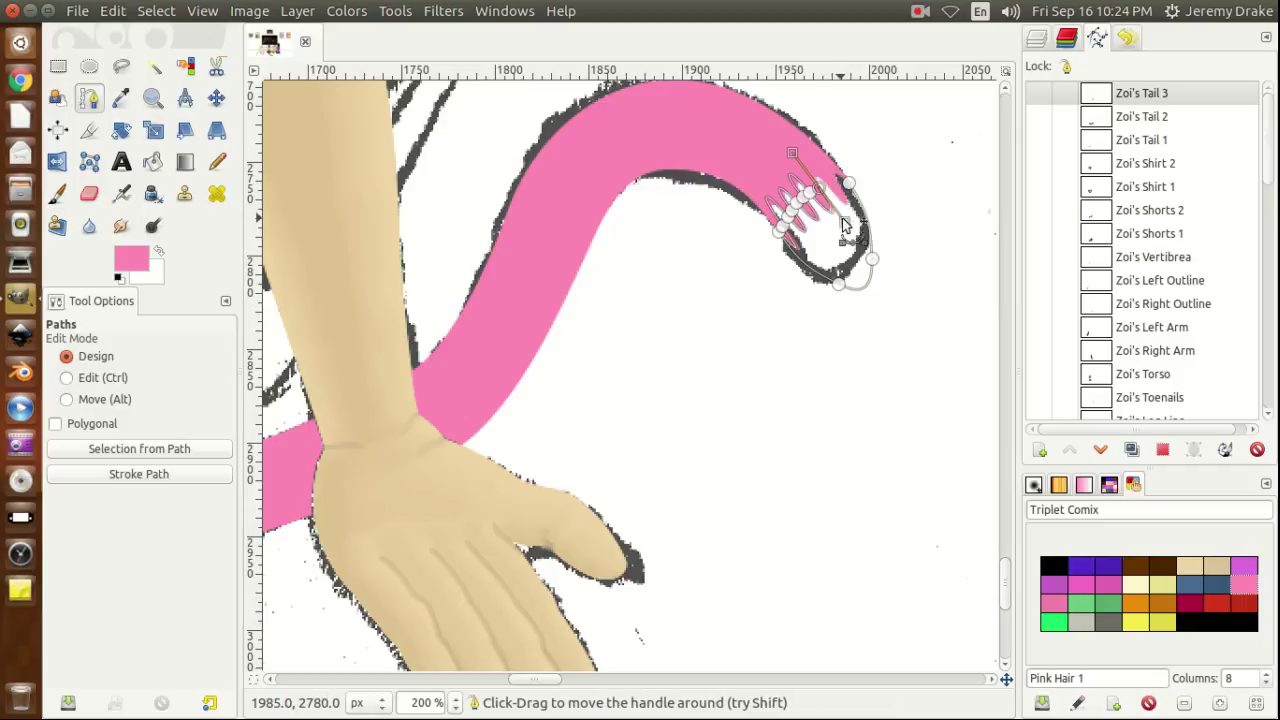
pyautogui.moveTo(845, 228); pyautogui.dragTo(838, 214)
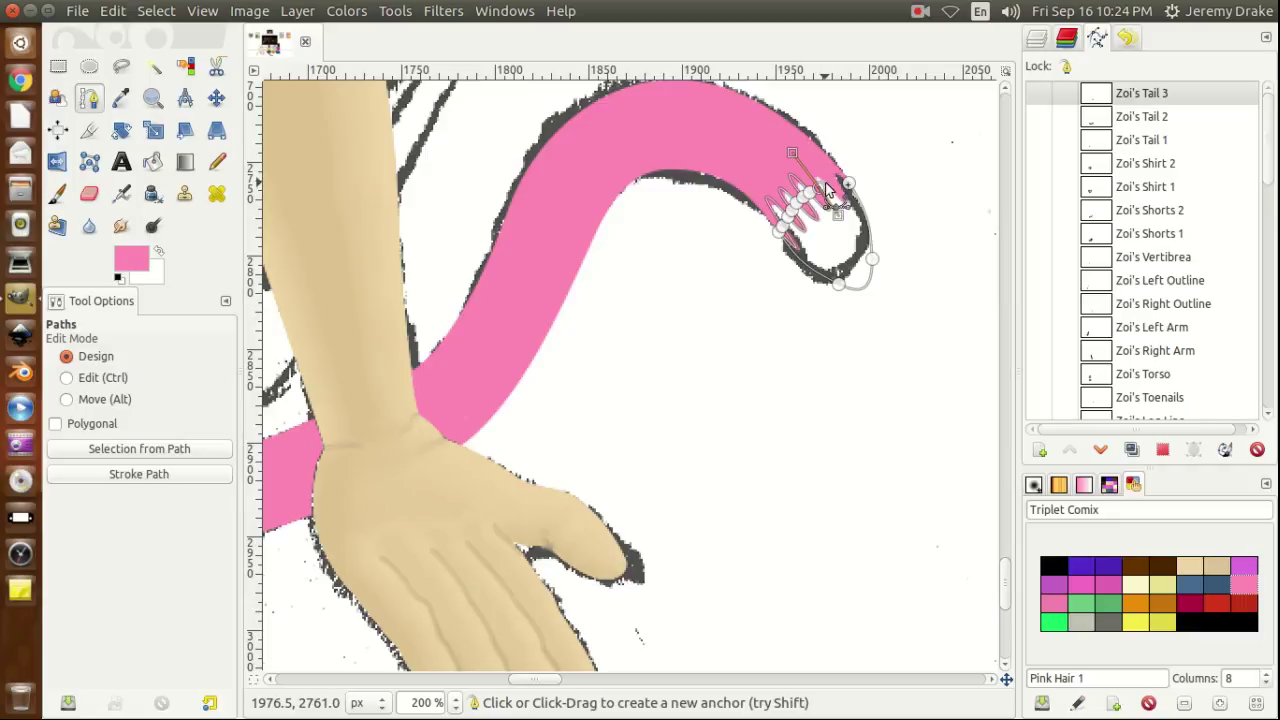
pyautogui.moveTo(826, 190); pyautogui.dragTo(840, 206)
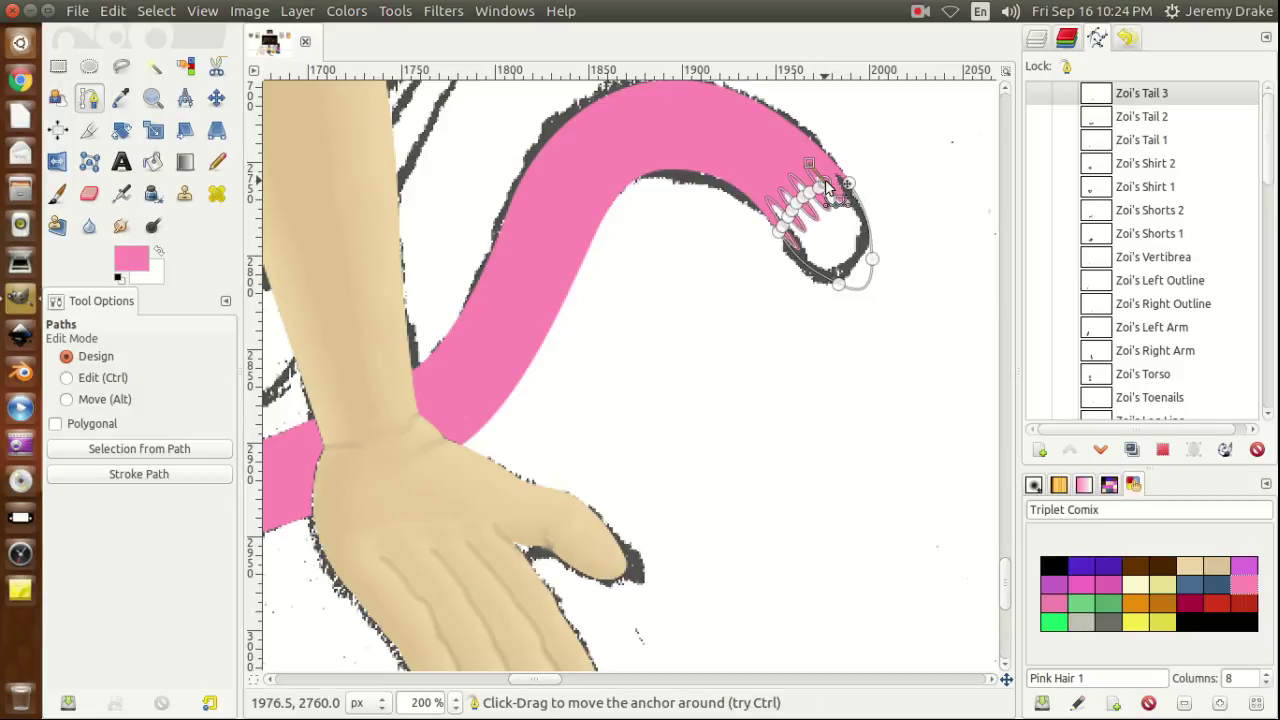
pyautogui.moveTo(825, 187); pyautogui.dragTo(830, 192)
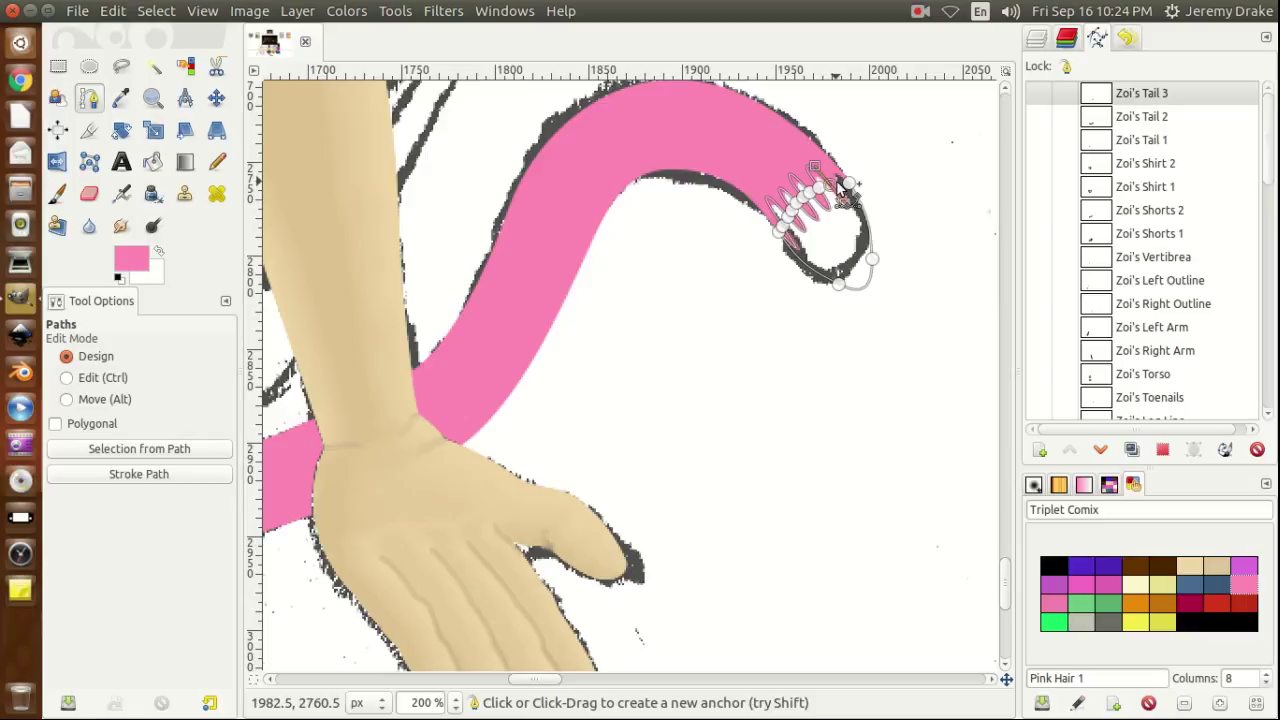
pyautogui.moveTo(840, 187); pyautogui.dragTo(818, 151)
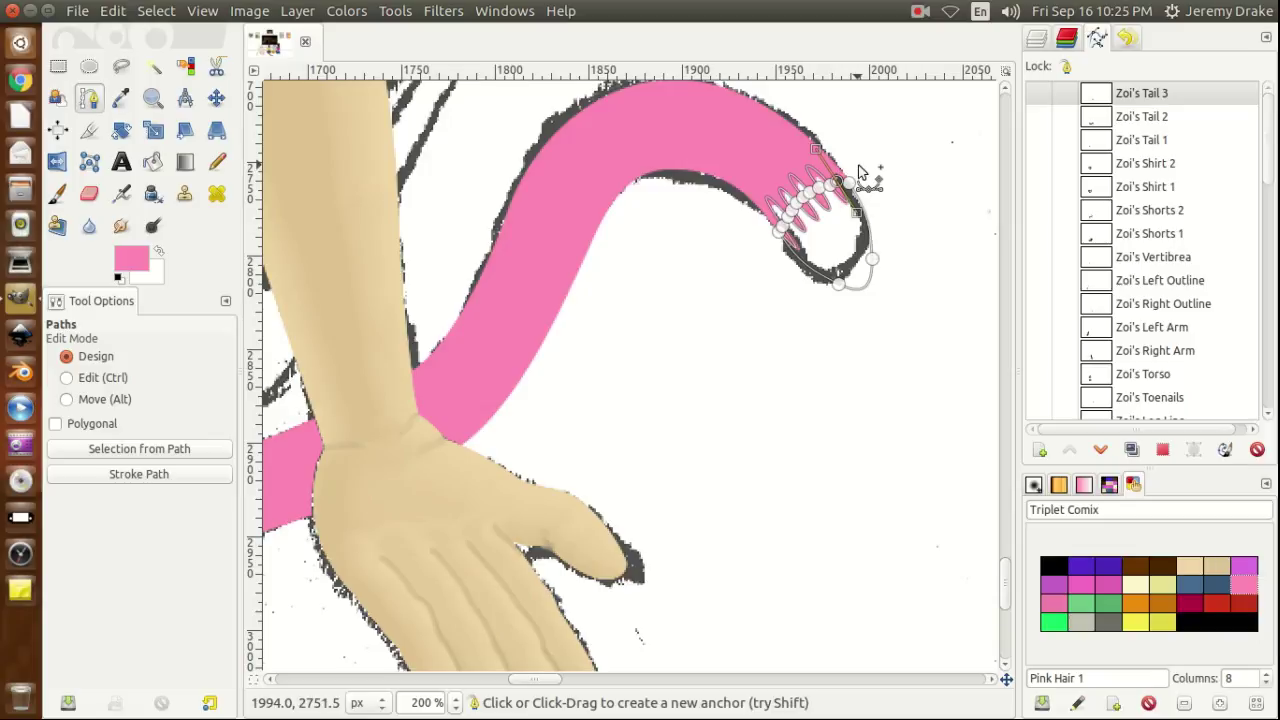
pyautogui.moveTo(857, 172); pyautogui.dragTo(880, 203)
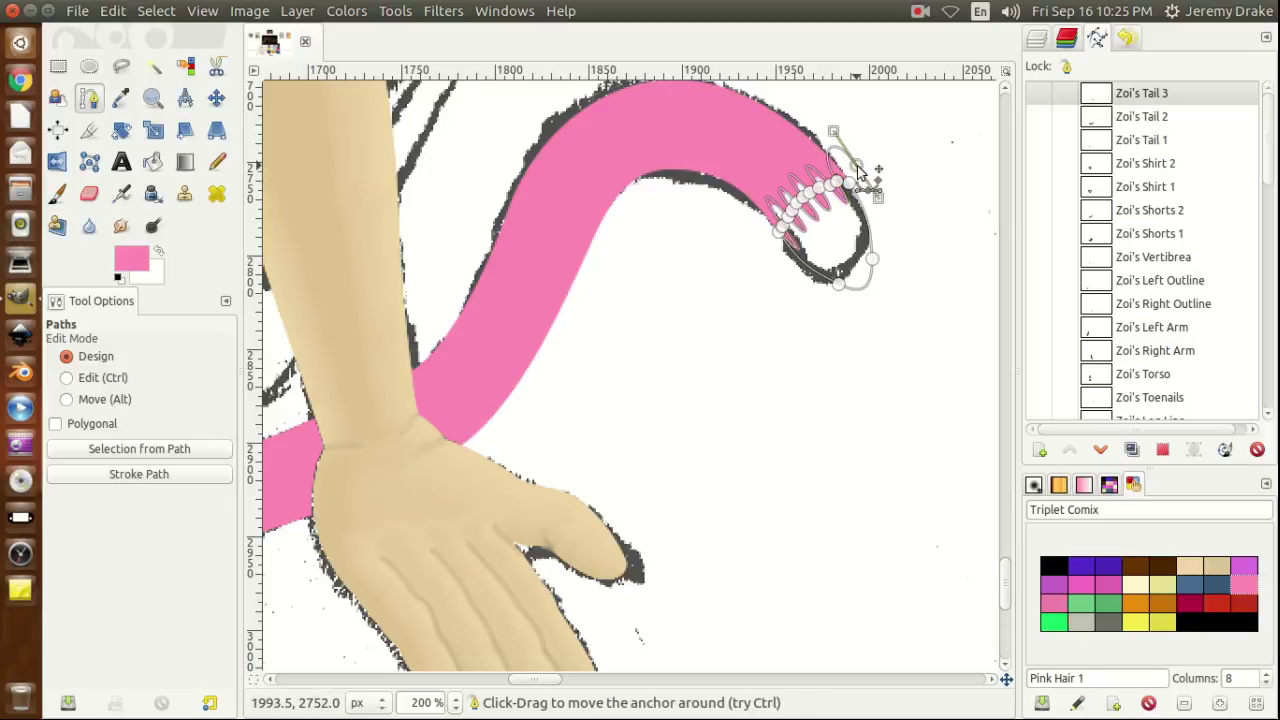
pyautogui.moveTo(856, 167); pyautogui.dragTo(849, 188)
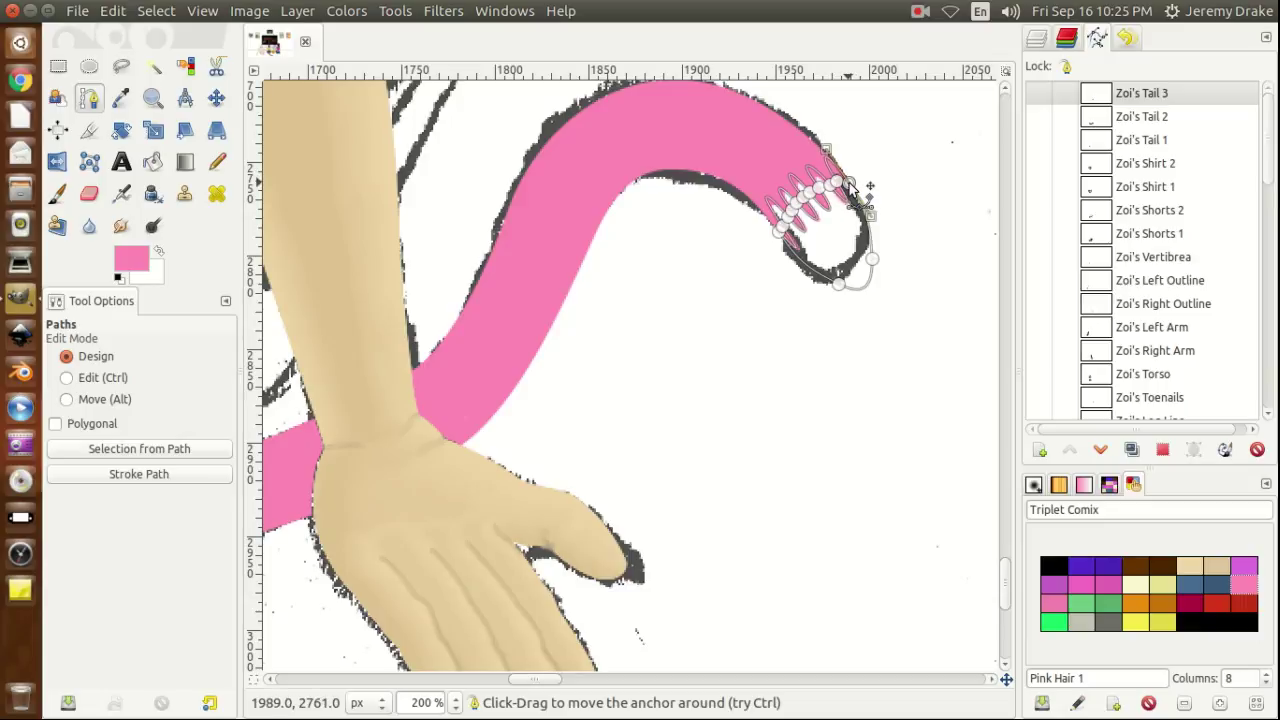
pyautogui.moveTo(829, 160); pyautogui.dragTo(832, 163)
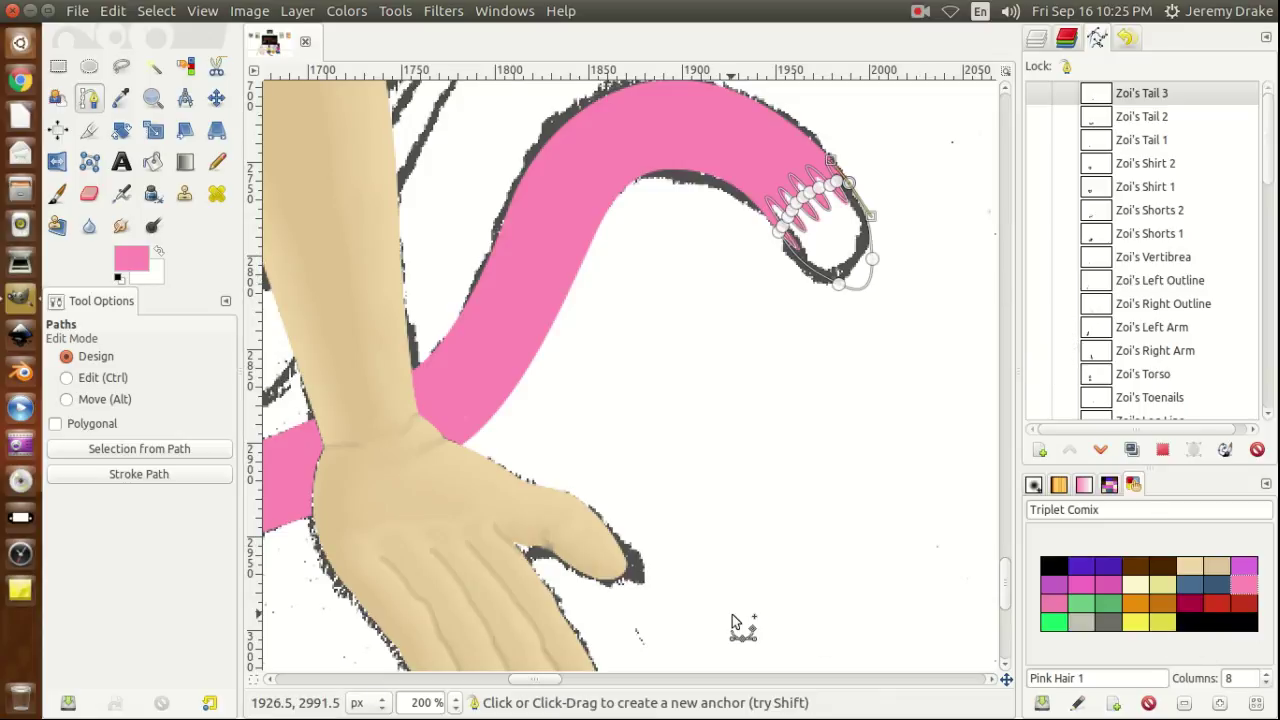
pyautogui.click(135, 260)
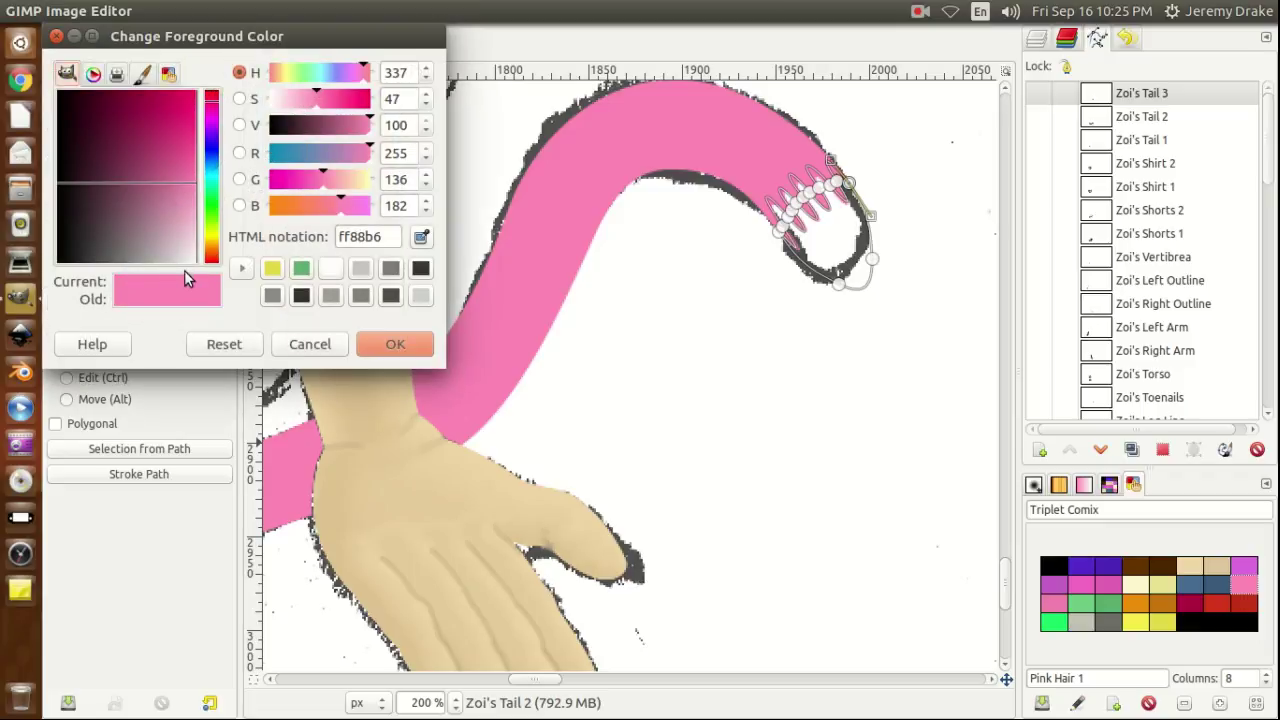
# Set the foreground colour to a faintly pink near-white, f7eef1, with value 97.
pyautogui.click(191, 261)
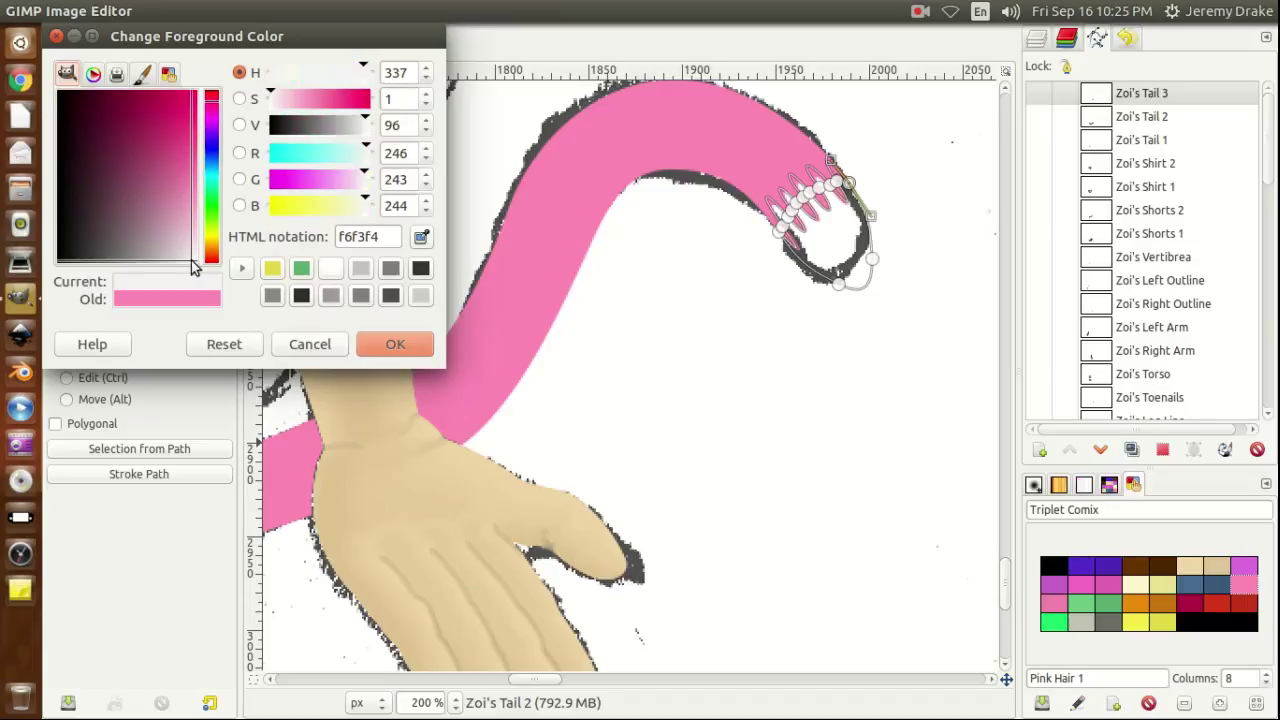
pyautogui.moveTo(193, 265); pyautogui.dragTo(193, 264)
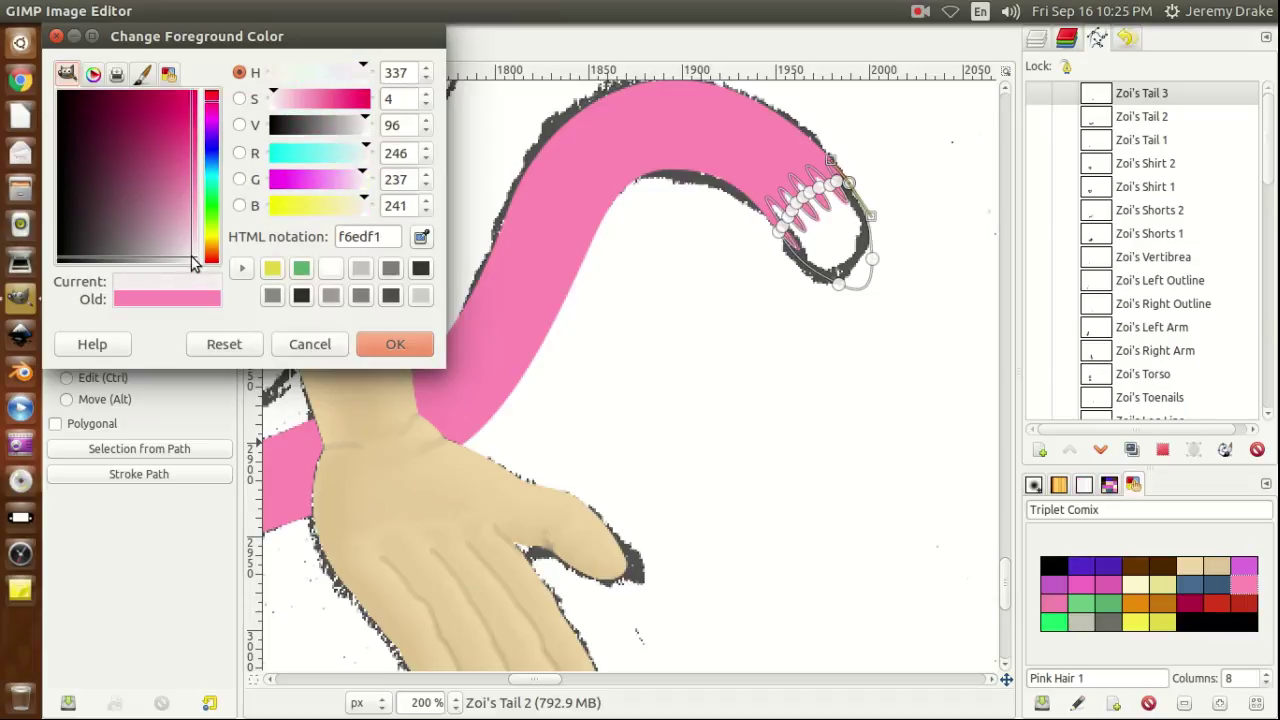
pyautogui.moveTo(193, 262); pyautogui.dragTo(193, 263)
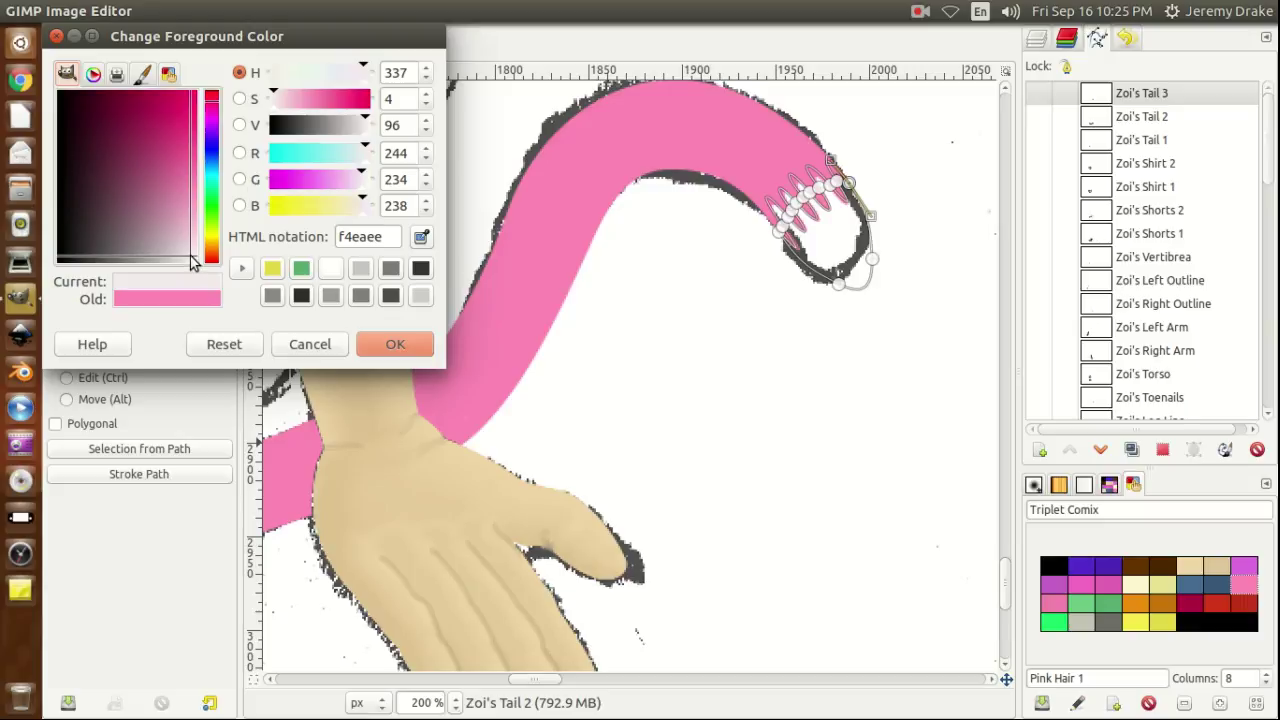
pyautogui.click(426, 120)
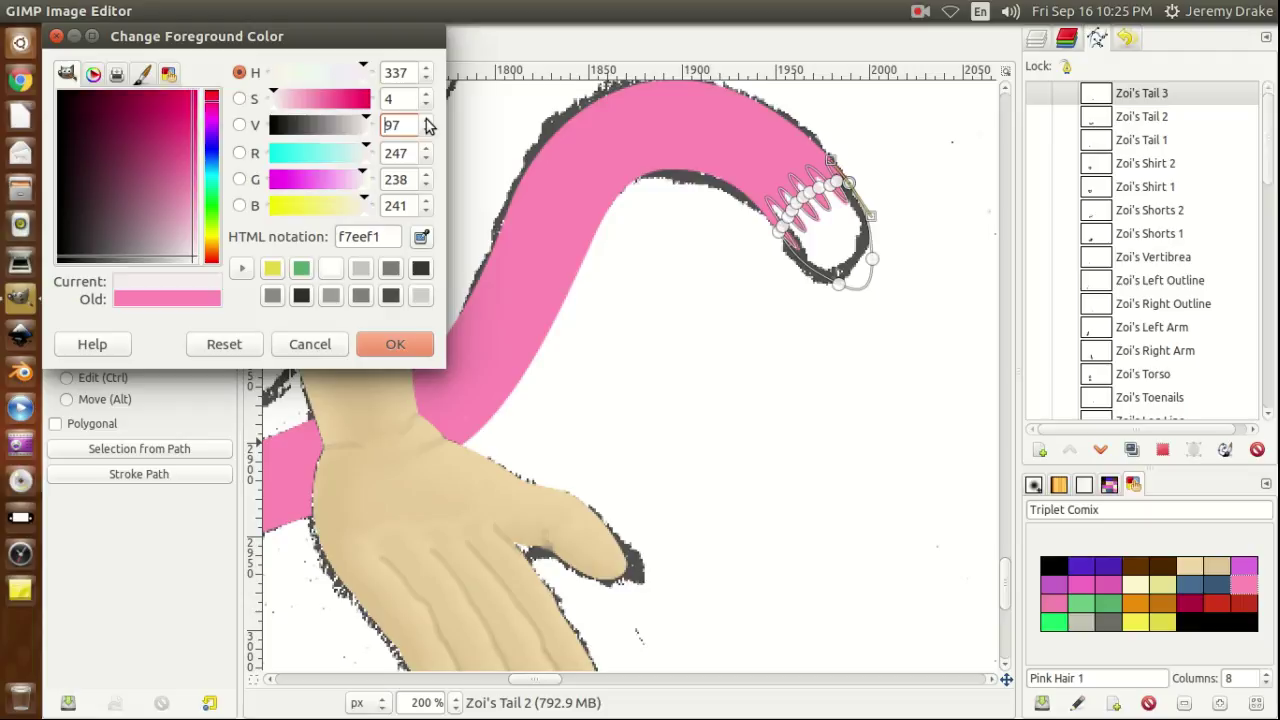
pyautogui.click(396, 344)
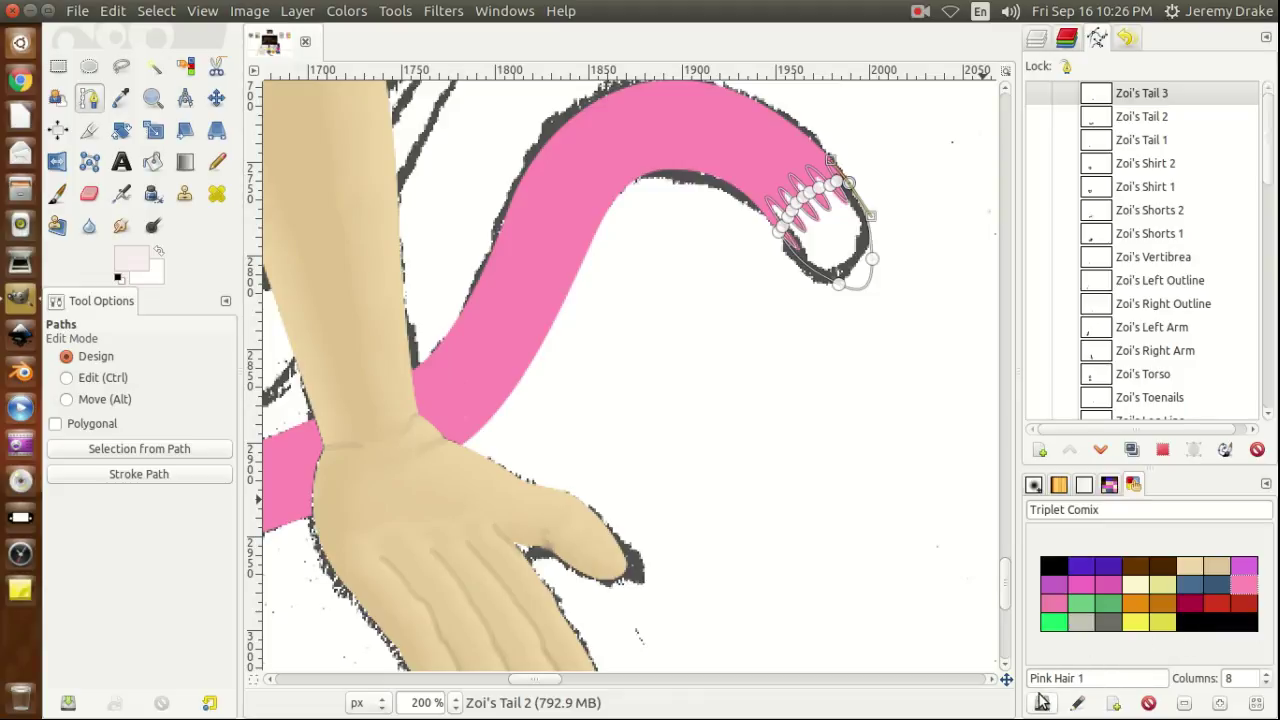
# Add the foreground colour to Triplet Comix as 'Hair White' and load Zoi's Tail 3 as a selection.
pyautogui.click(1116, 704)
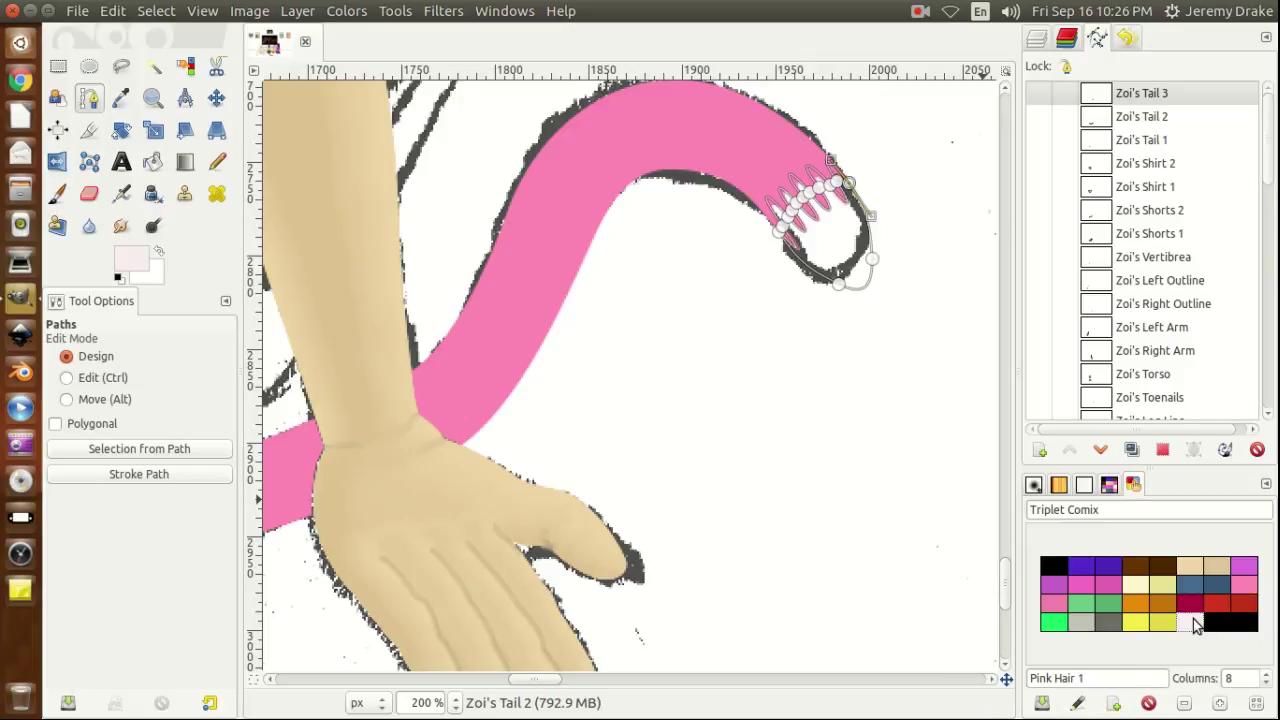
pyautogui.click(1188, 606)
pyautogui.click(1190, 625)
pyautogui.doubleClick(1085, 679)
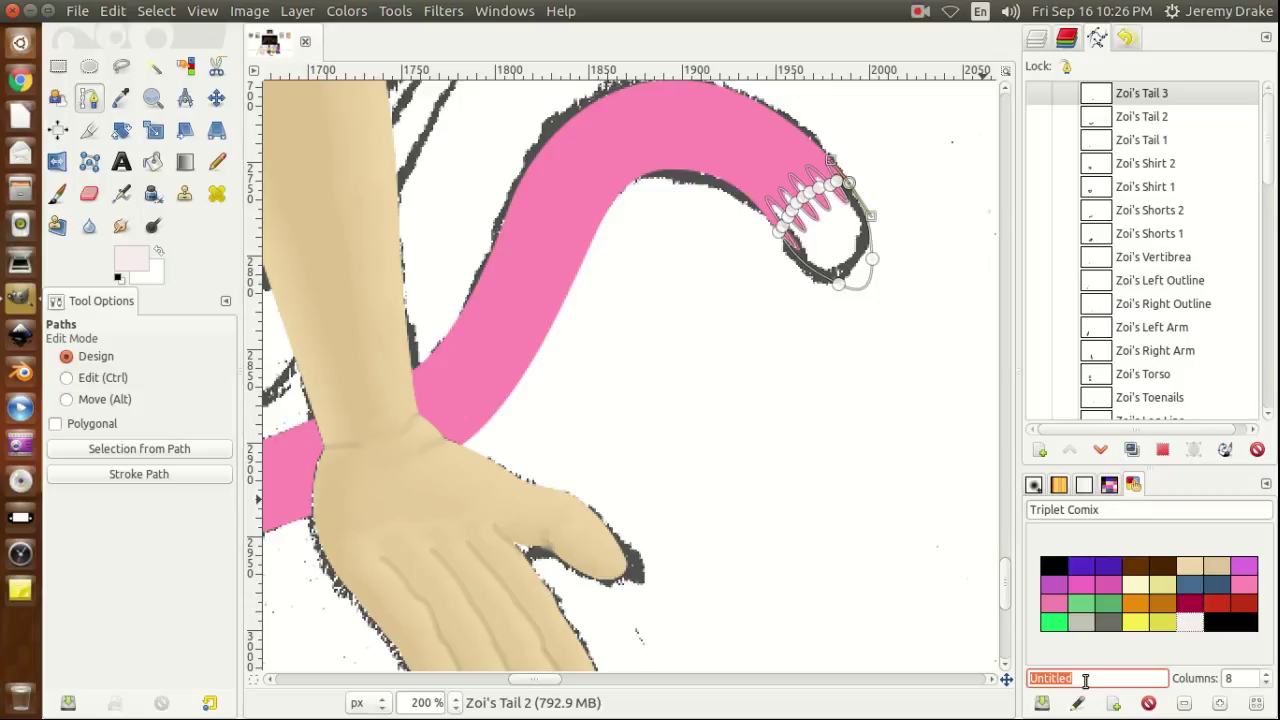
pyautogui.write('Hair White')
pyautogui.click(1042, 704)
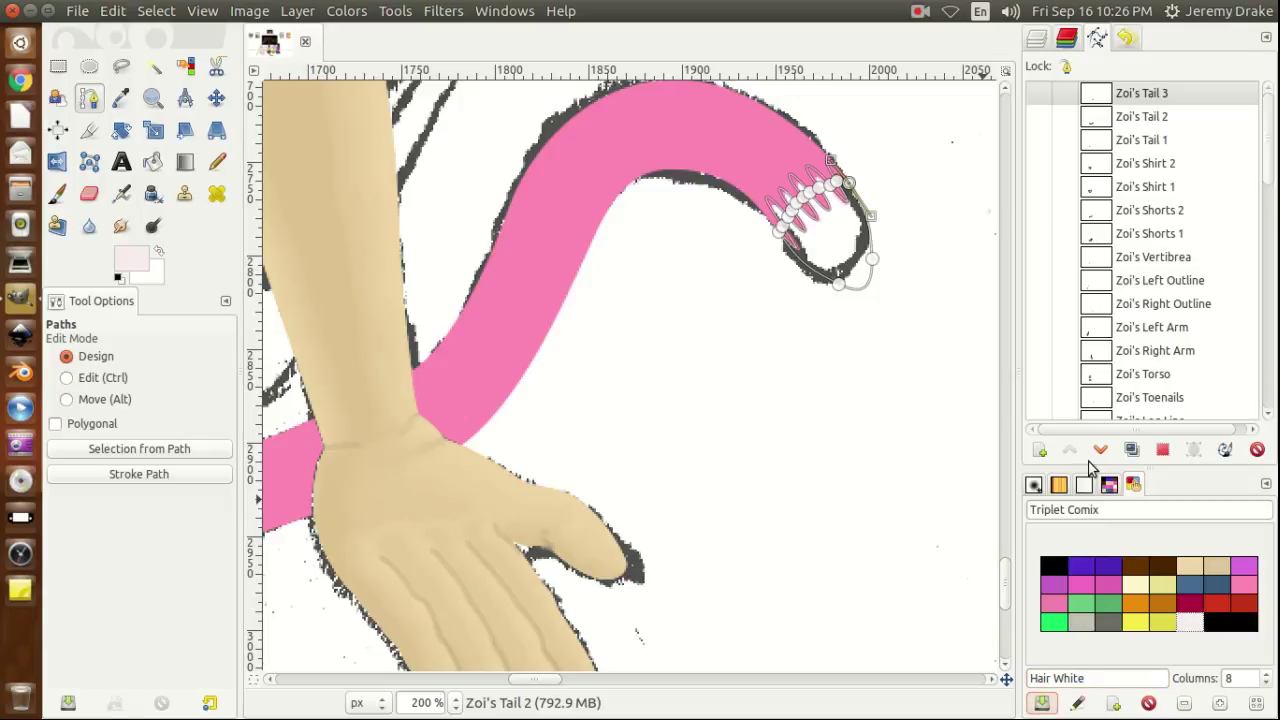
pyautogui.click(1162, 451)
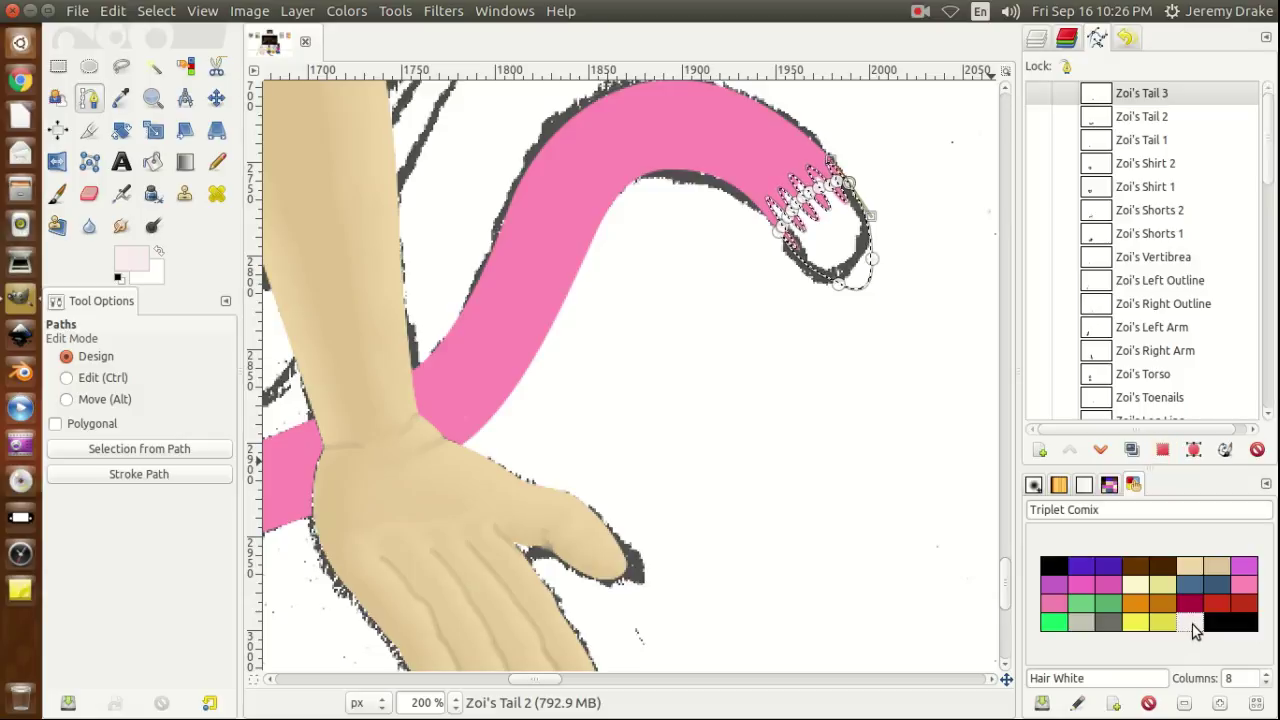
# Tweak the Hair White swatch to f9f6f6 by raising value and green and lowering red to 249.
pyautogui.doubleClick(1193, 625)
pyautogui.click(1231, 160)
pyautogui.click(1231, 160)
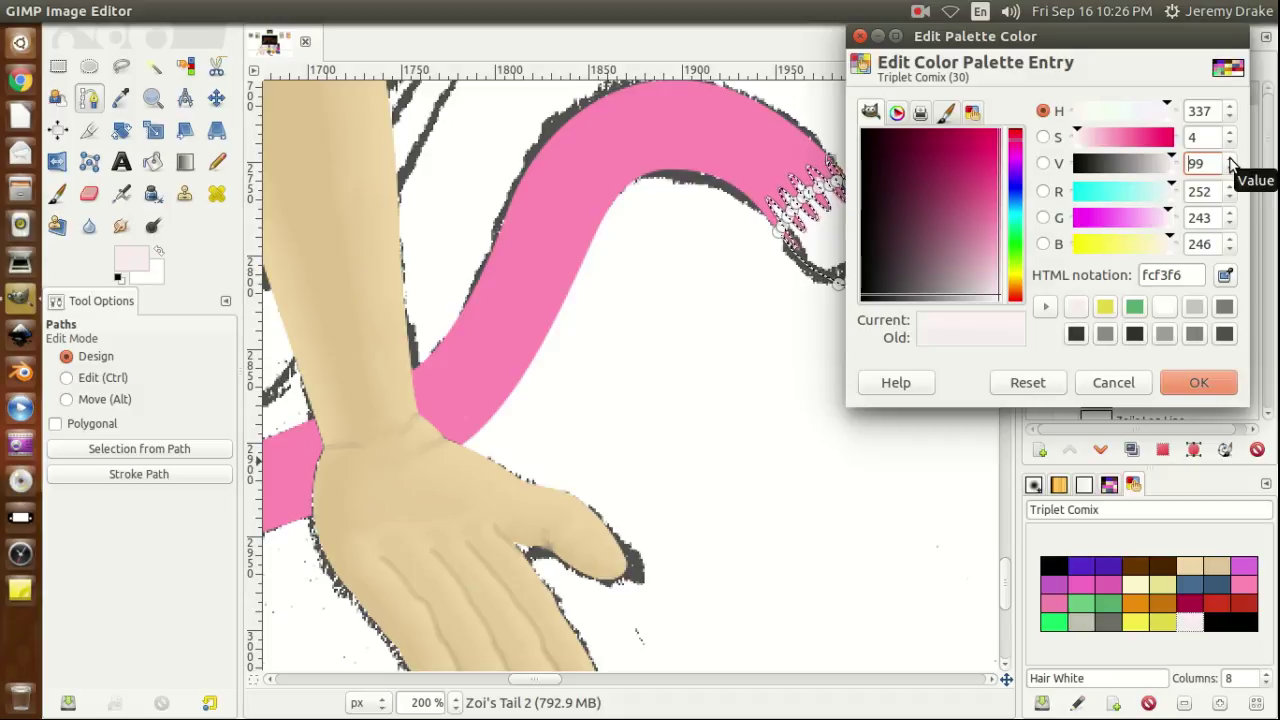
pyautogui.click(1230, 213)
pyautogui.click(1230, 213)
pyautogui.click(1230, 213)
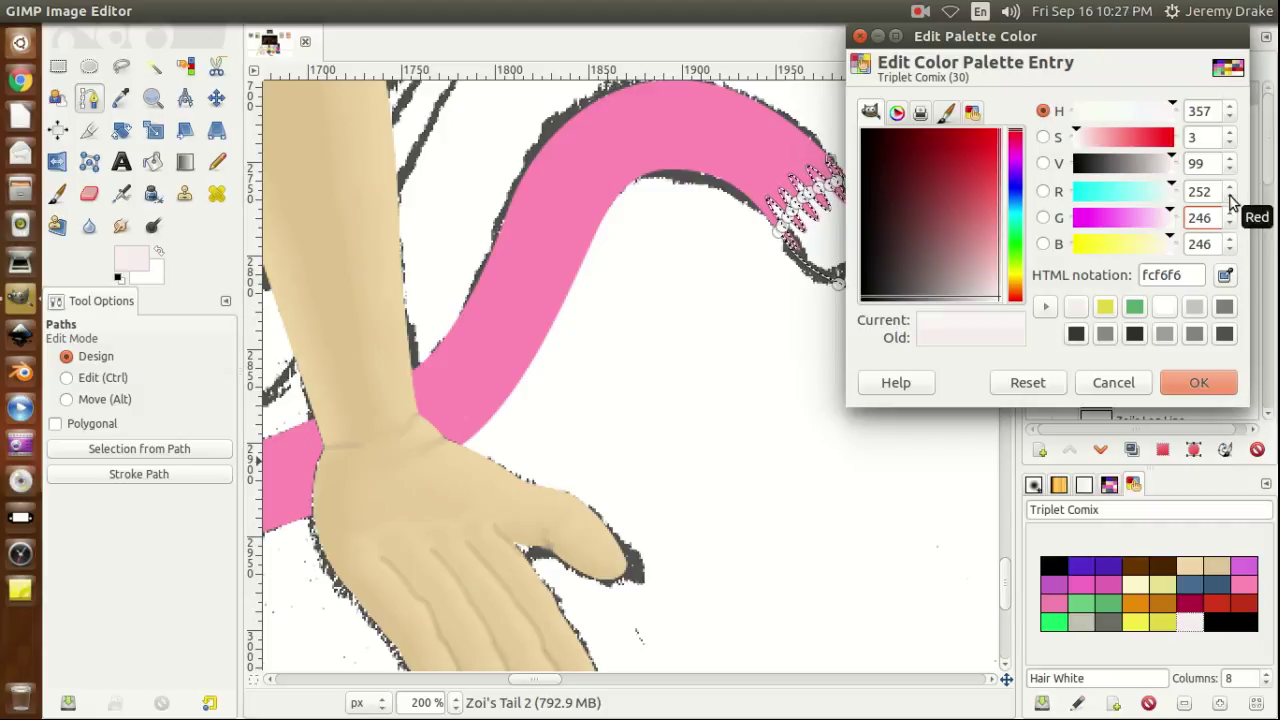
pyautogui.click(1231, 197)
pyautogui.click(1231, 197)
pyautogui.click(1231, 197)
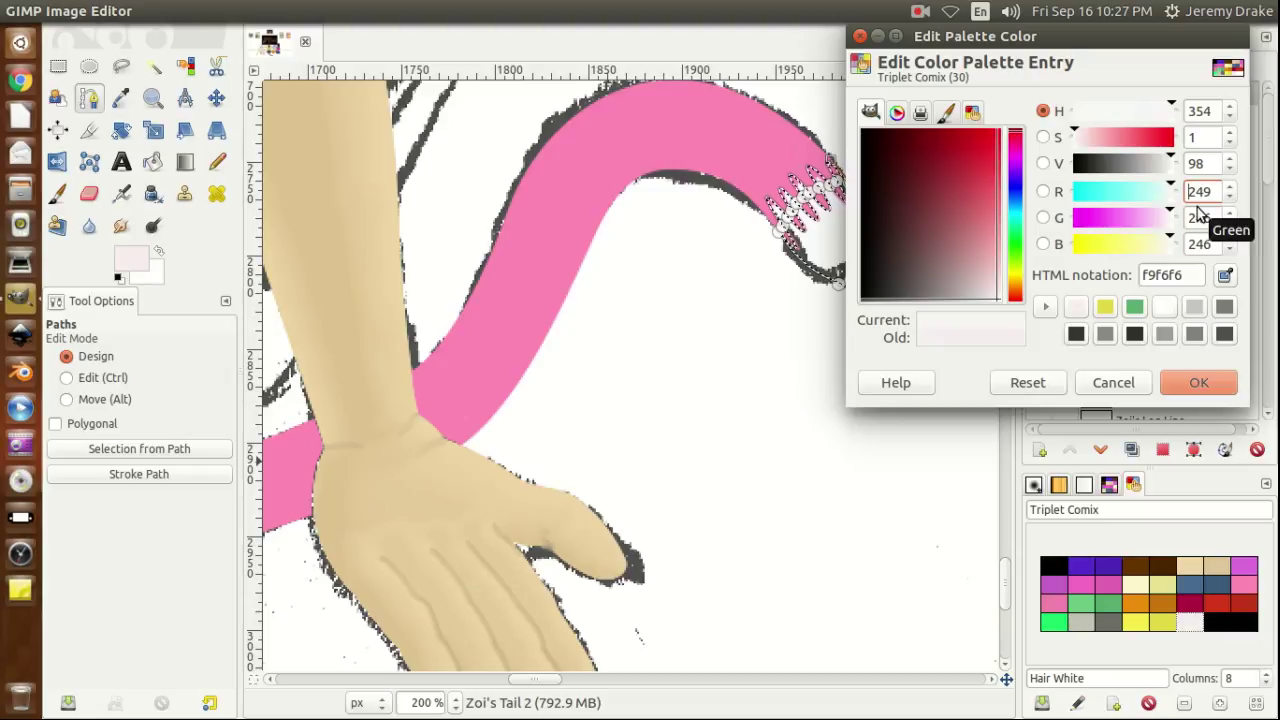
pyautogui.click(1201, 386)
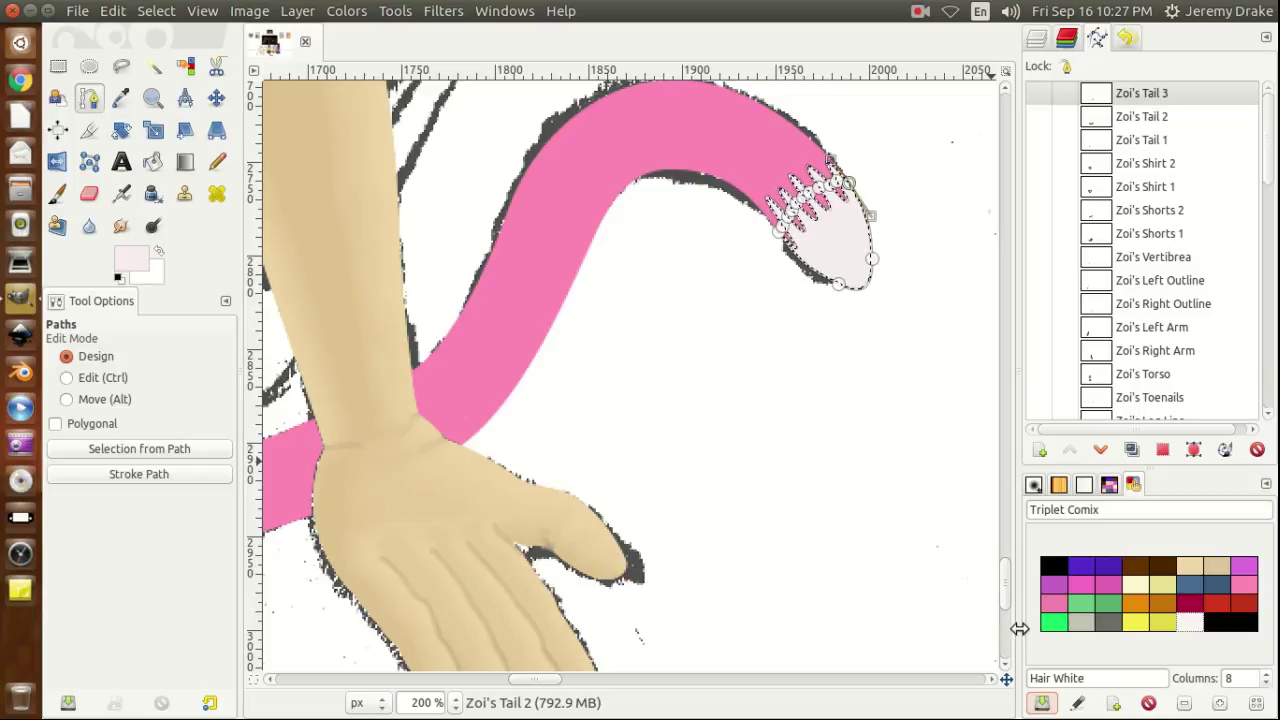
# Bring the character's head into view and switch the dock to the Layers list.
pyautogui.scroll(2, 1006, 592)
pyautogui.moveTo(1006, 592); pyautogui.dragTo(1003, 492)
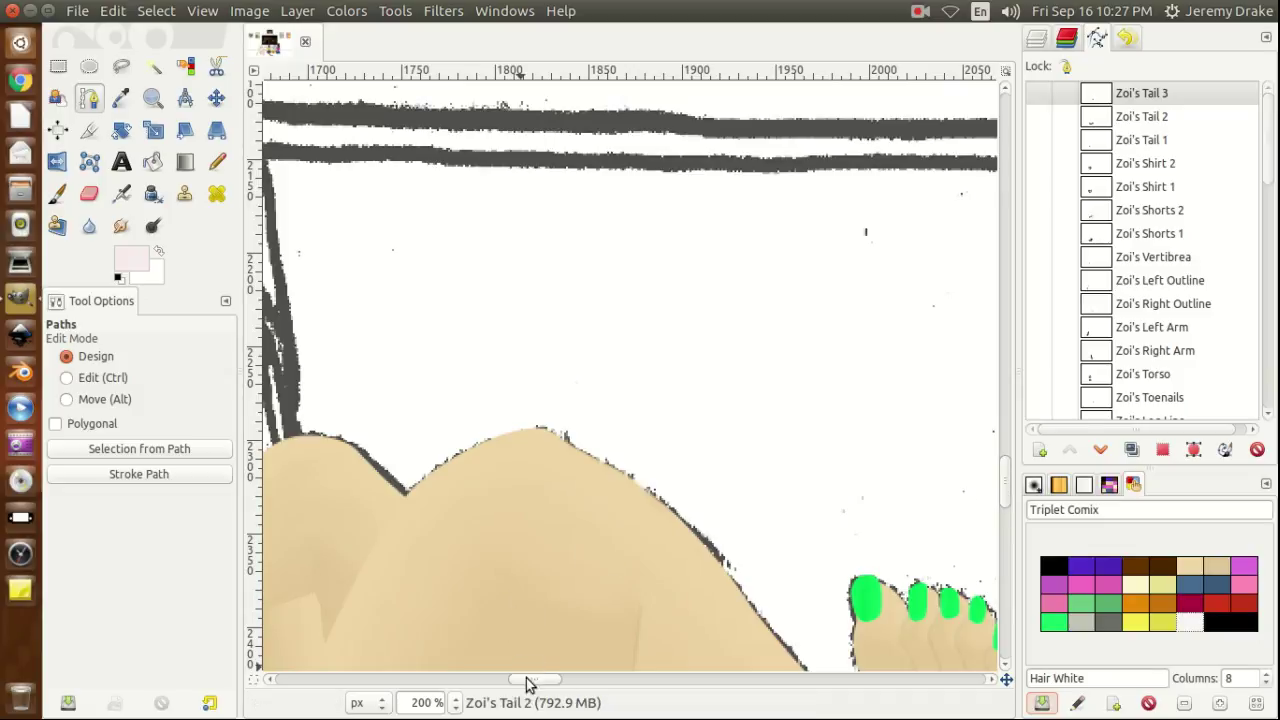
pyautogui.moveTo(531, 678); pyautogui.dragTo(479, 678)
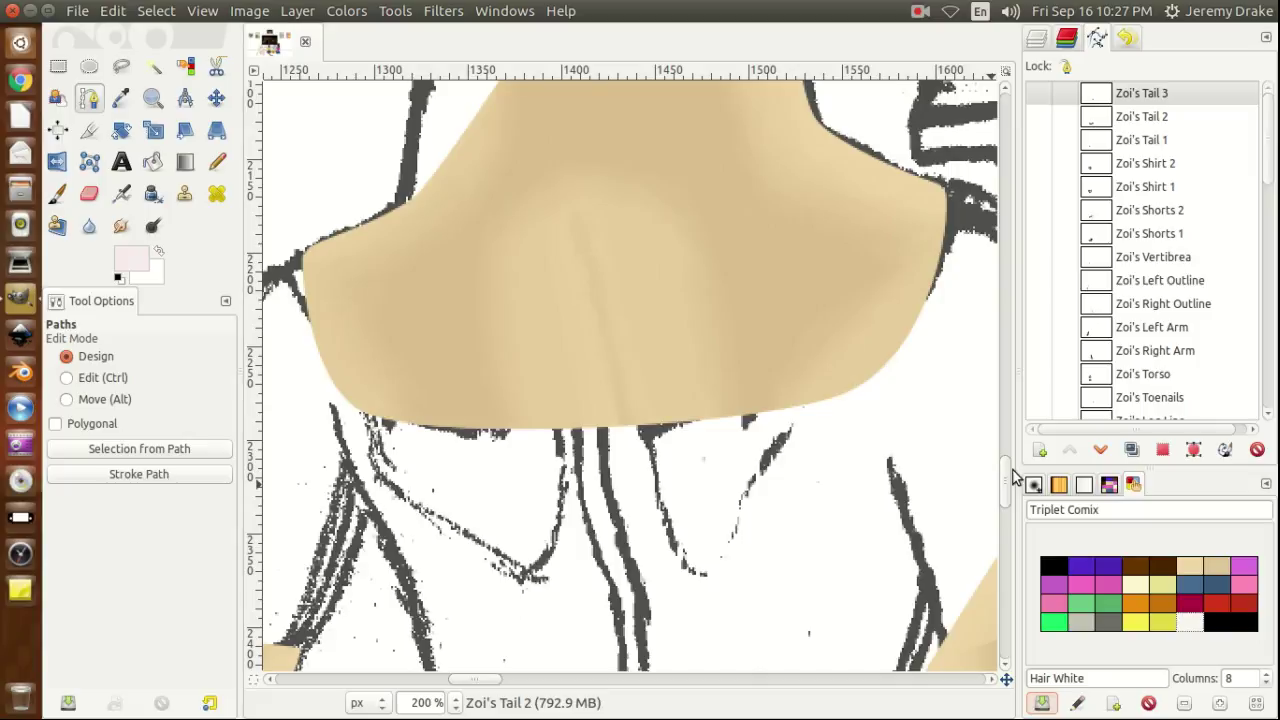
pyautogui.moveTo(1005, 475); pyautogui.dragTo(1012, 417)
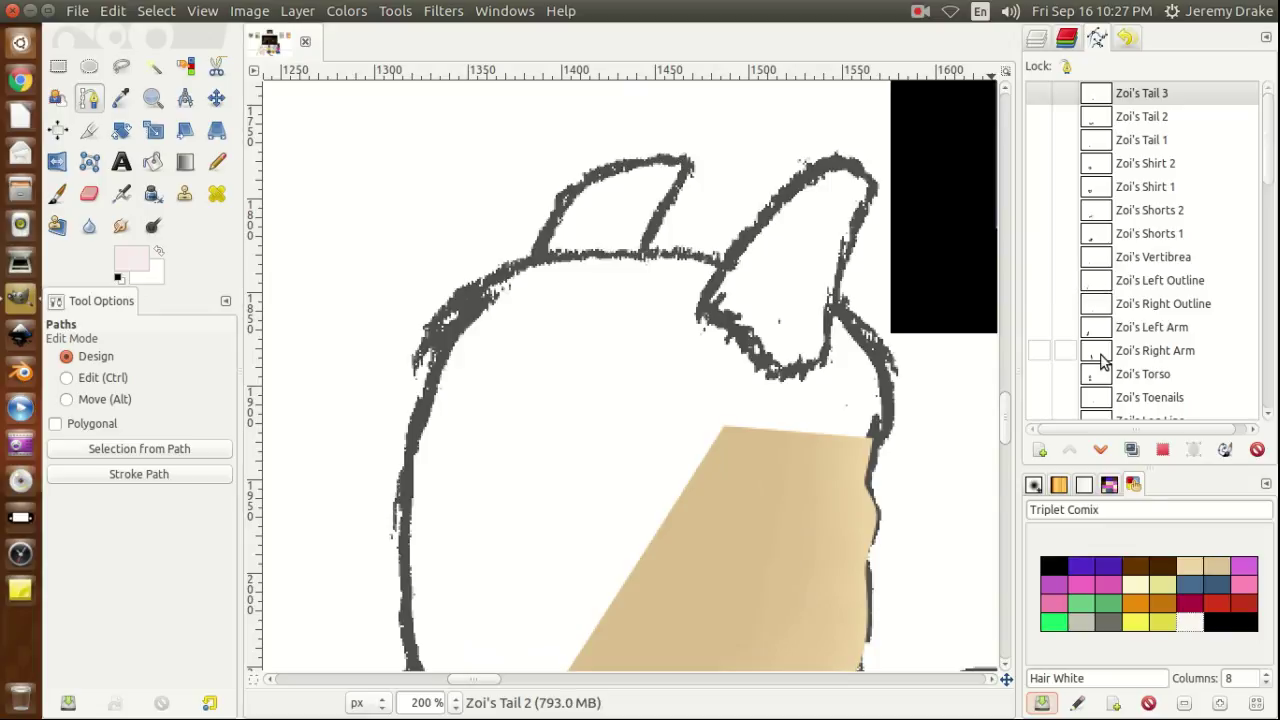
pyautogui.click(1038, 38)
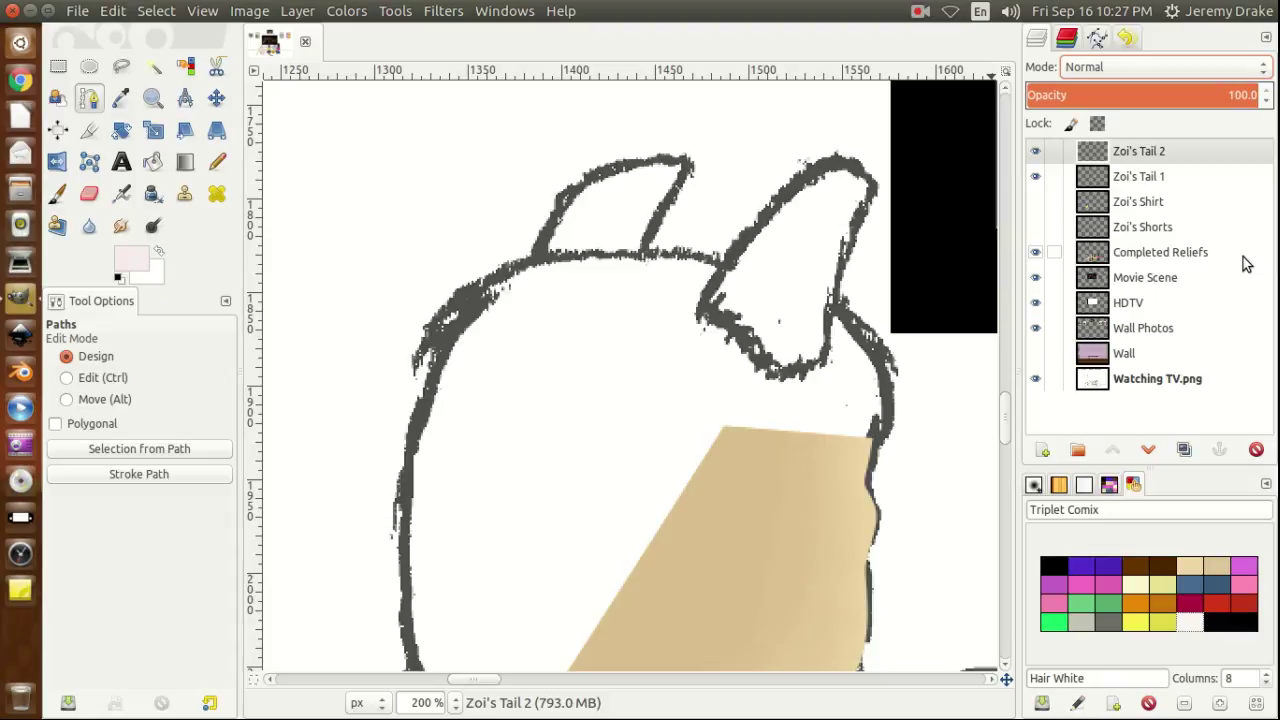
# Toggle the Wall layer's visibility on and back off, leaving it hidden.
pyautogui.click(1037, 354)
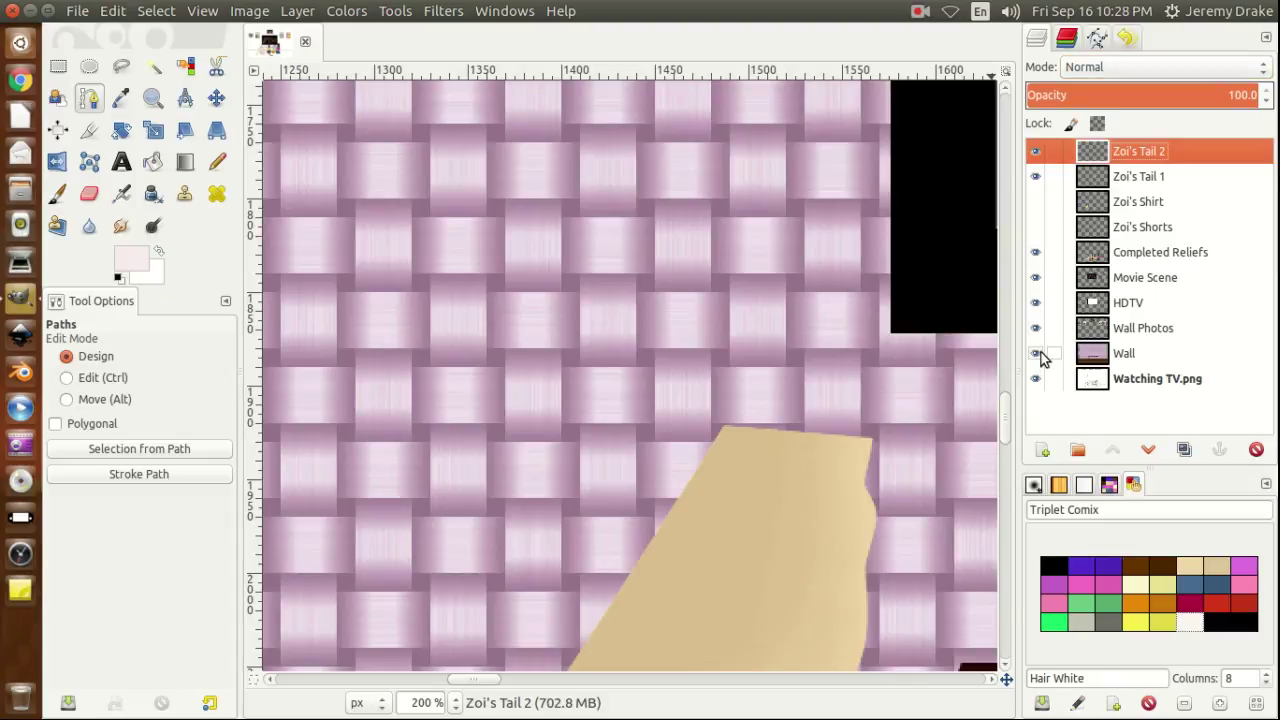
pyautogui.click(1037, 354)
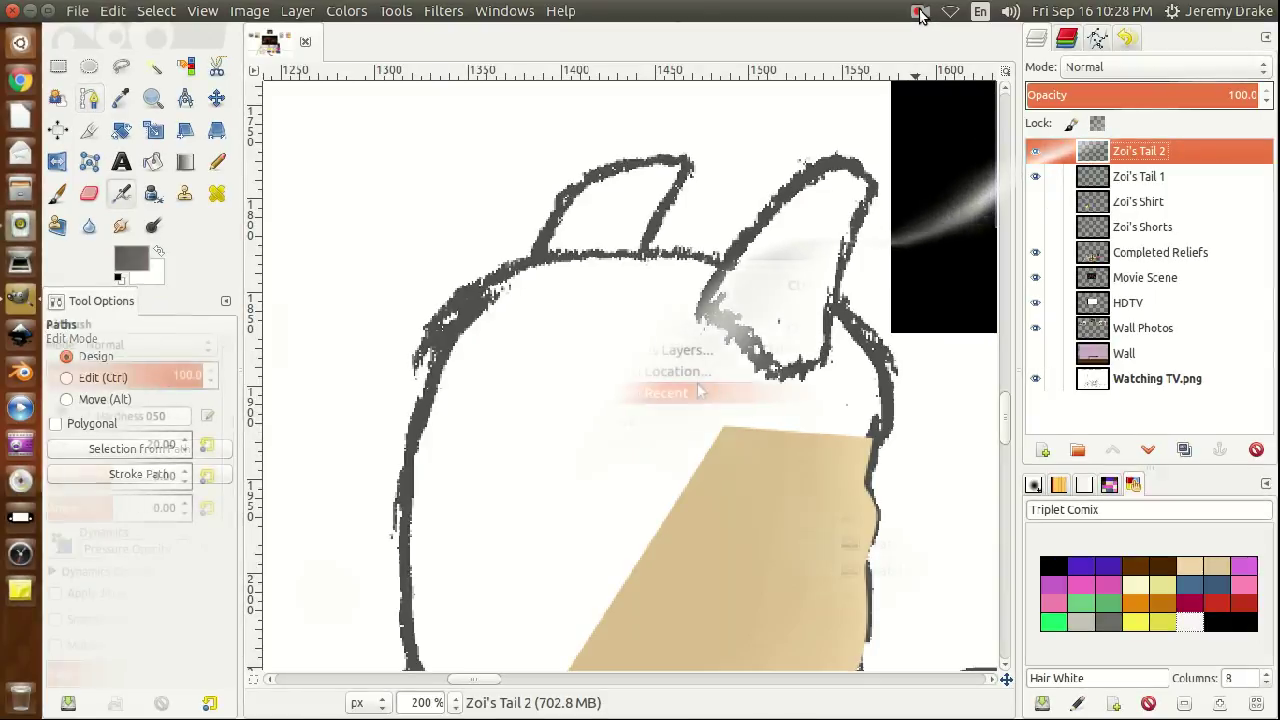
pyautogui.click(920, 13)
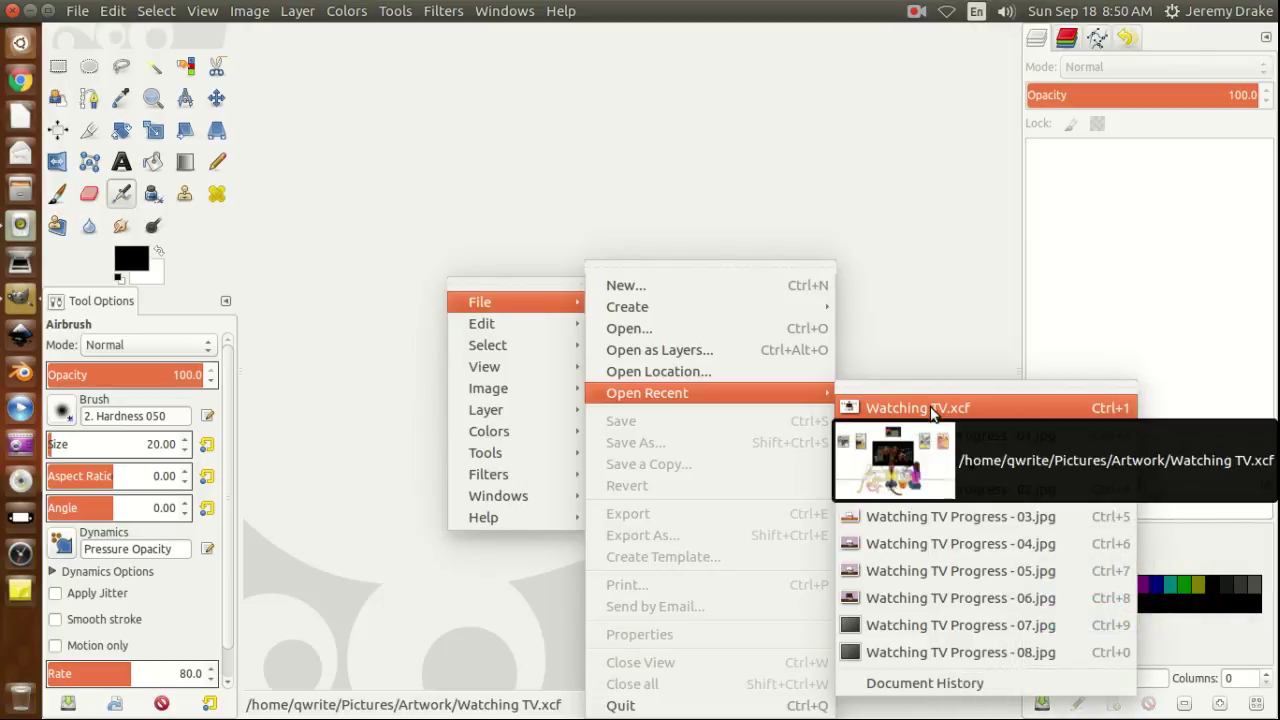
# Reopen Watching TV.xcf and turn on the Zoi's Shorts and Zoi's Shirt layers.
pyautogui.click(930, 407)
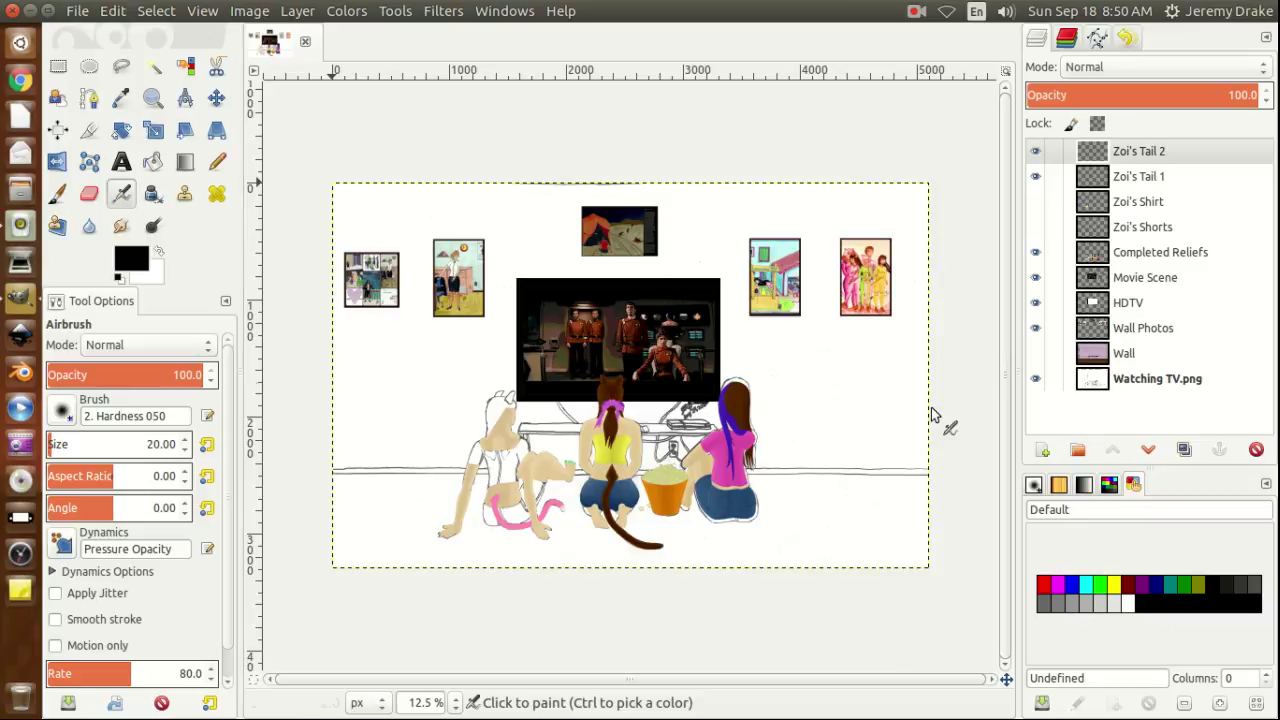
pyautogui.click(1035, 228)
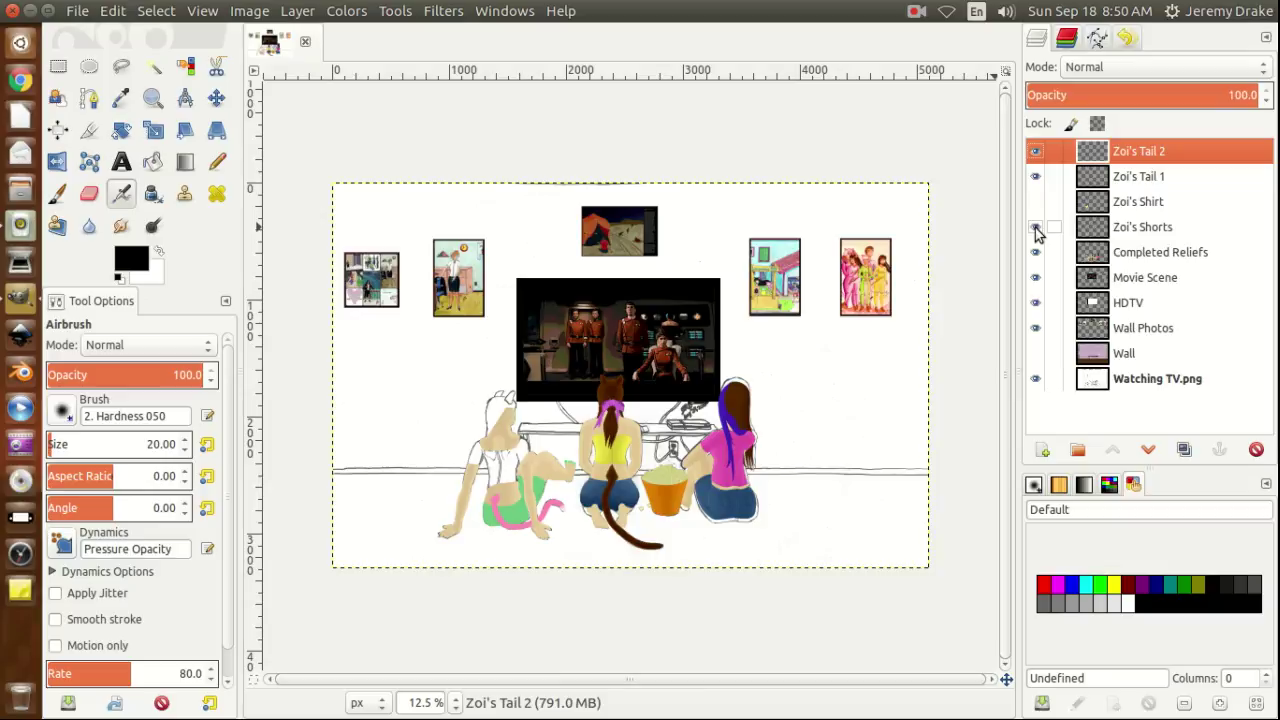
pyautogui.click(1035, 203)
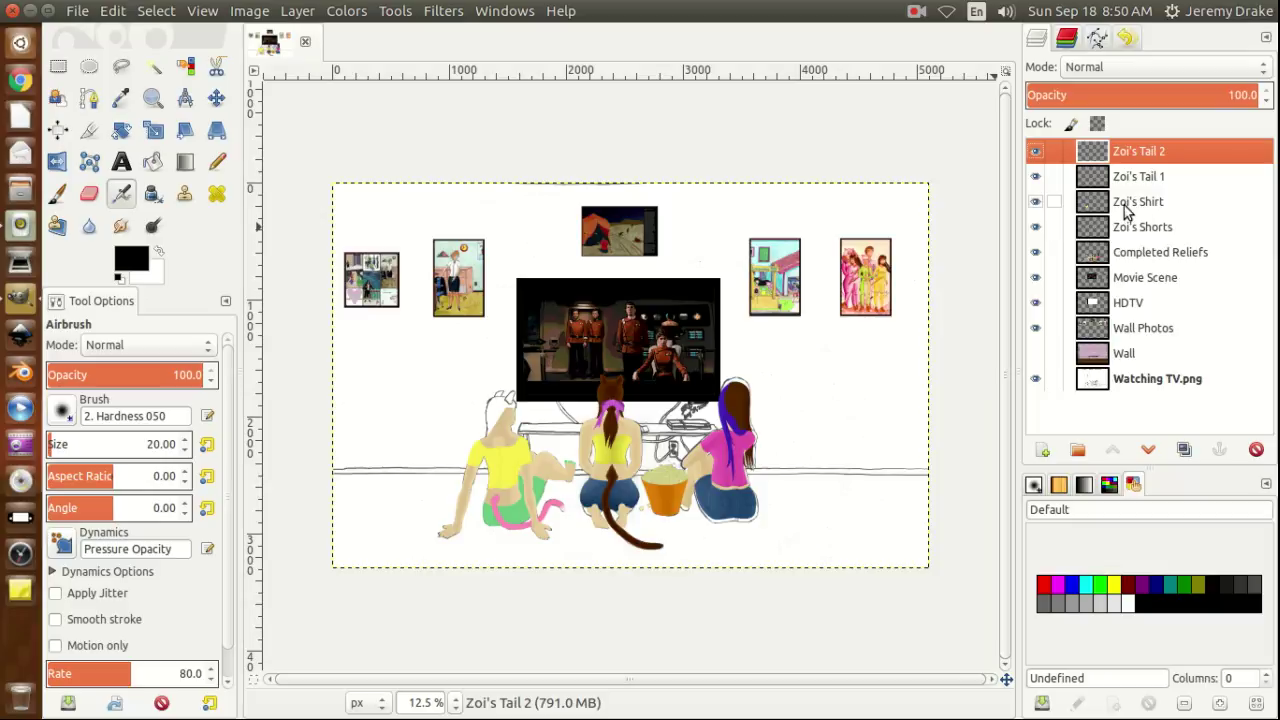
# Duplicate the Zoi's Shorts layer and rename the copy to Zoi's Shorts Mask.
pyautogui.rightClick(1137, 232)
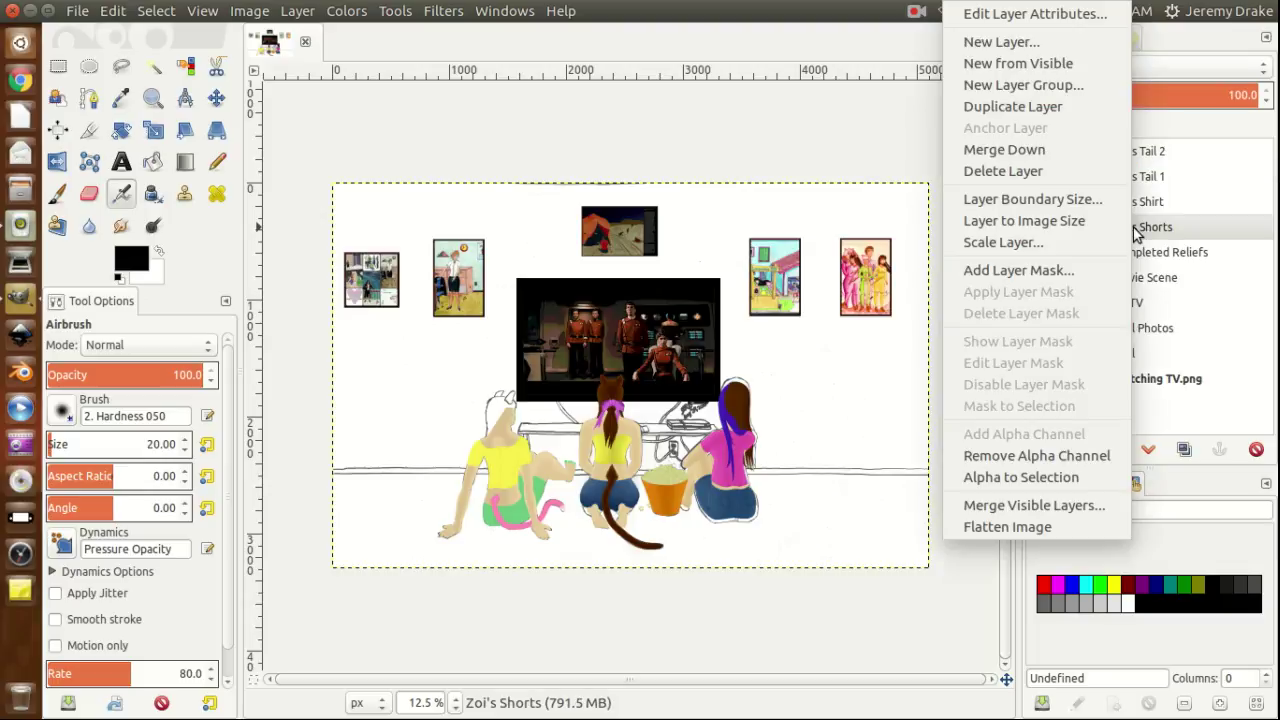
pyautogui.click(1012, 106)
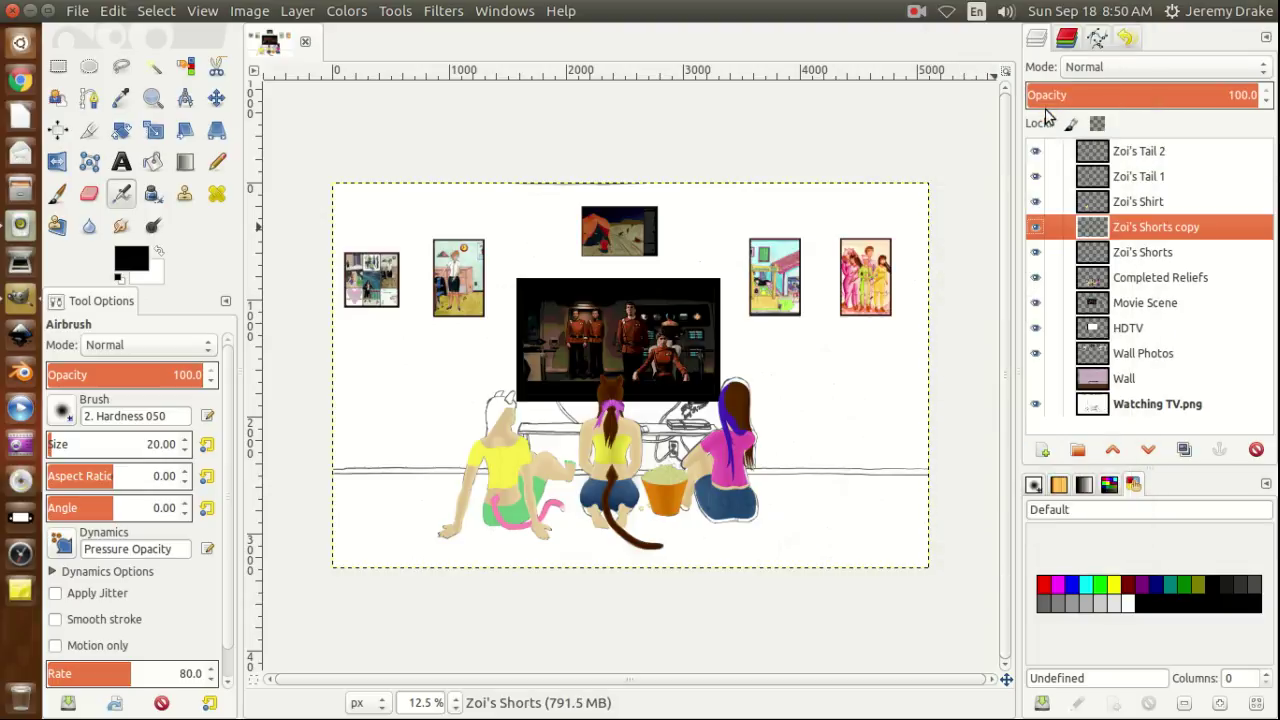
pyautogui.doubleClick(1196, 228)
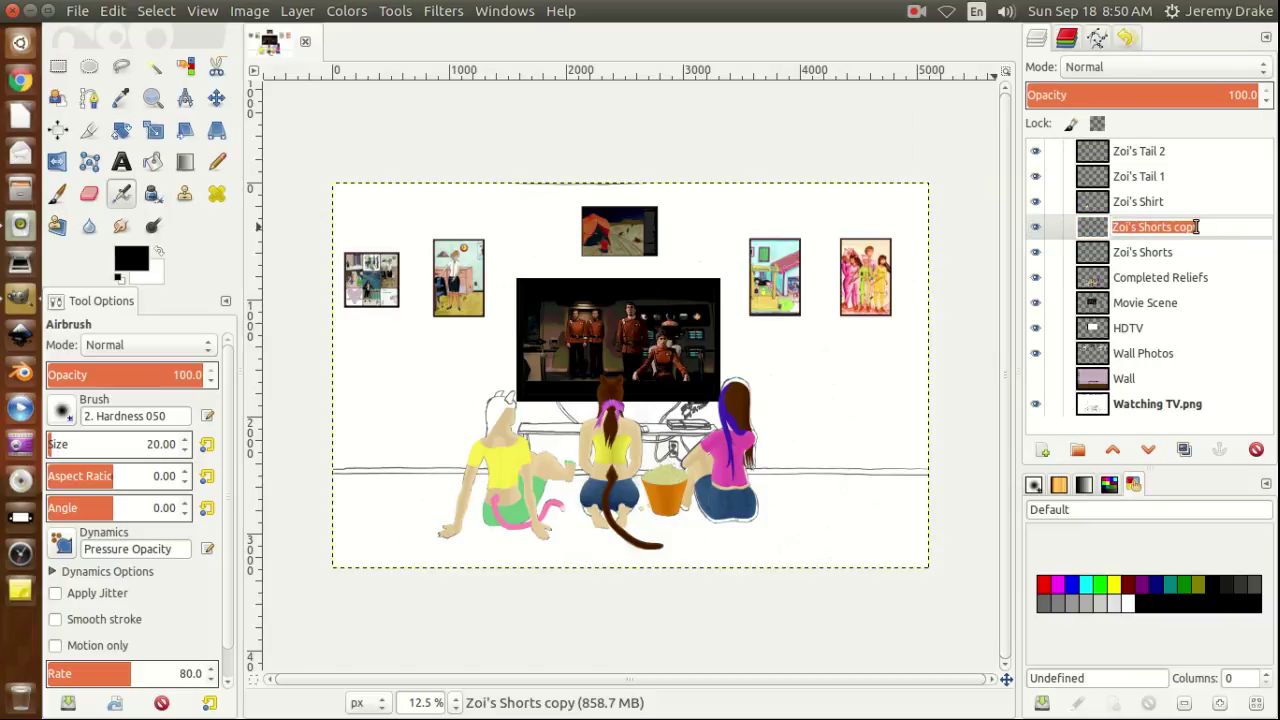
pyautogui.click(1196, 227)
pyautogui.write('Mask')
pyautogui.press('Return')
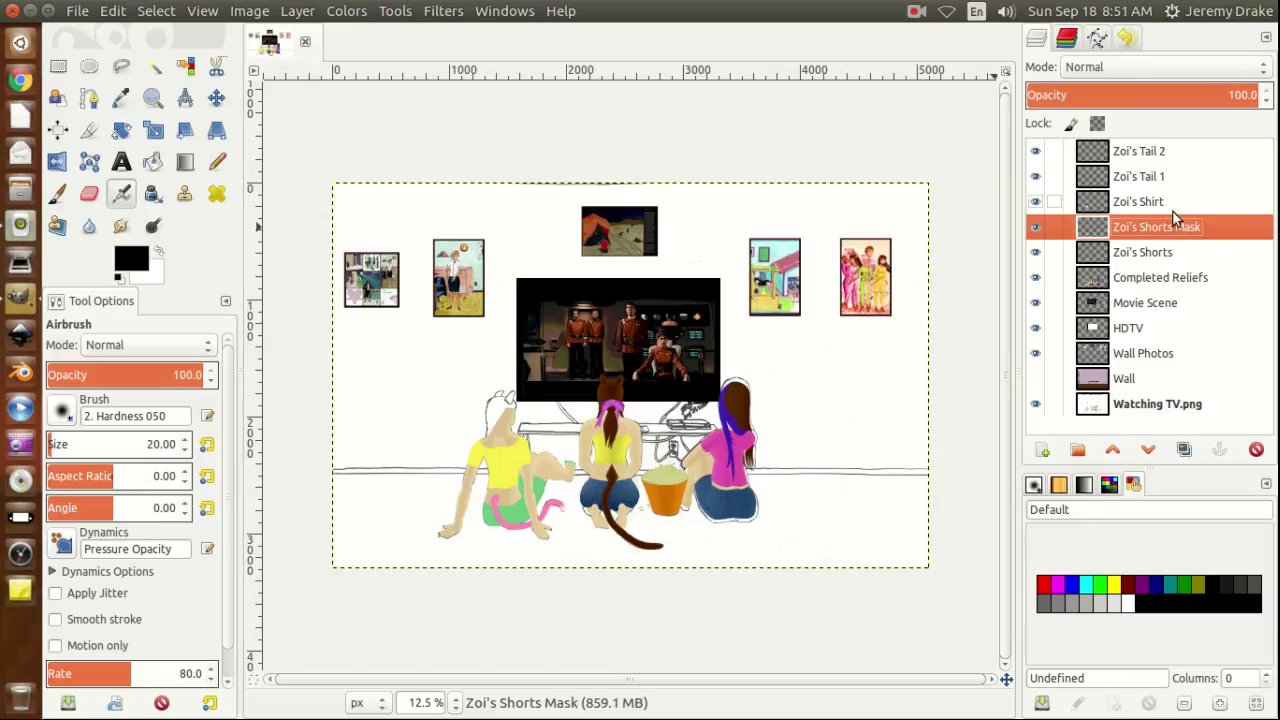
# Select the Zoi's Shorts Mask layer's shapes with Alpha to Selection.
pyautogui.rightClick(1092, 230)
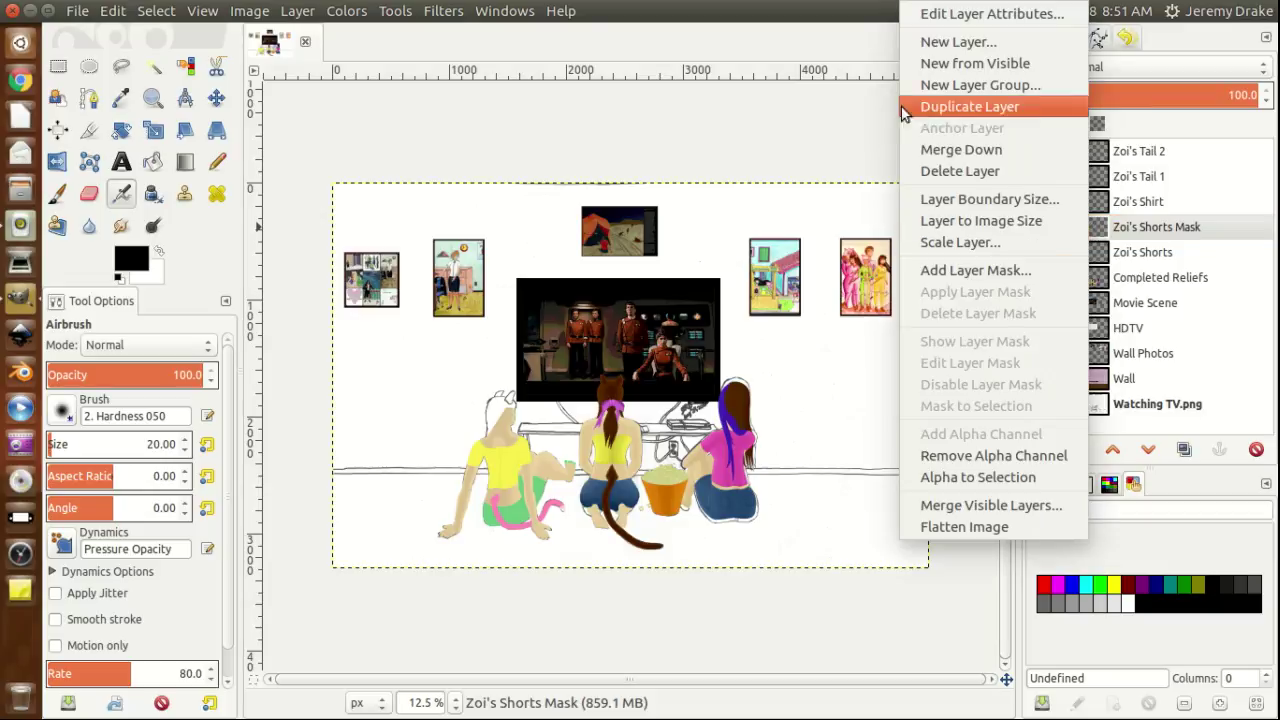
pyautogui.click(977, 481)
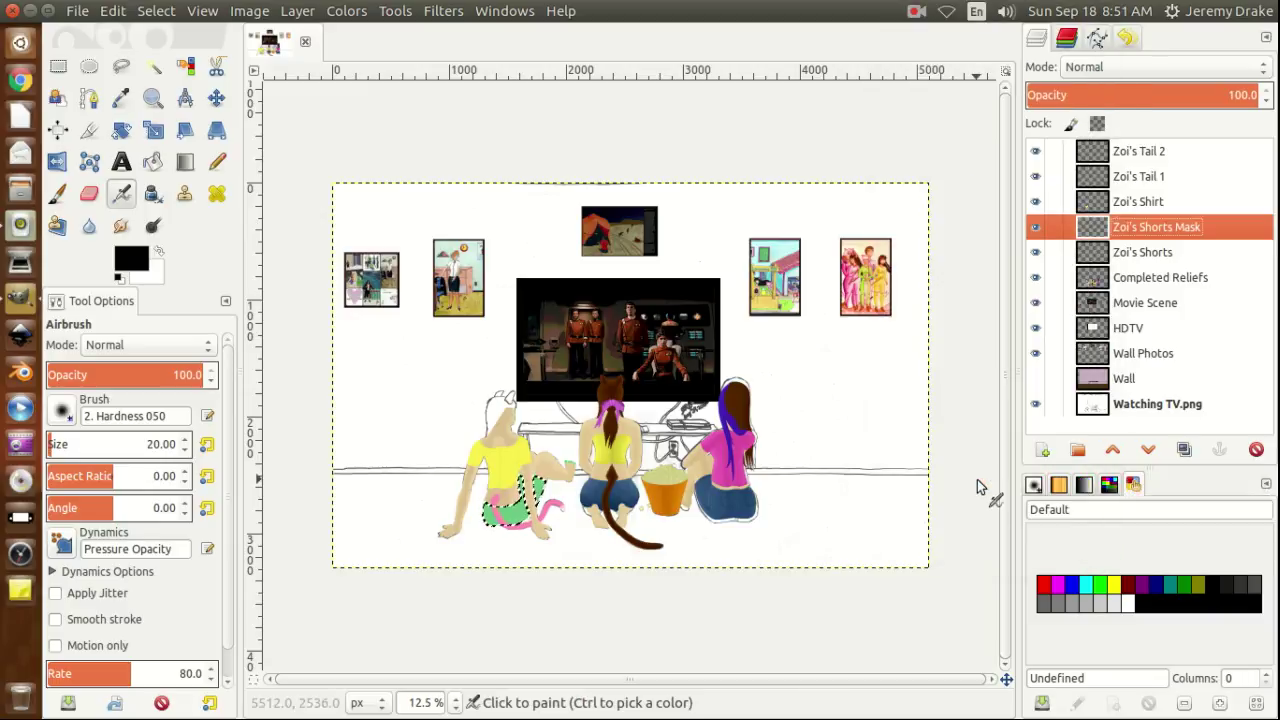
pyautogui.rightClick(510, 517)
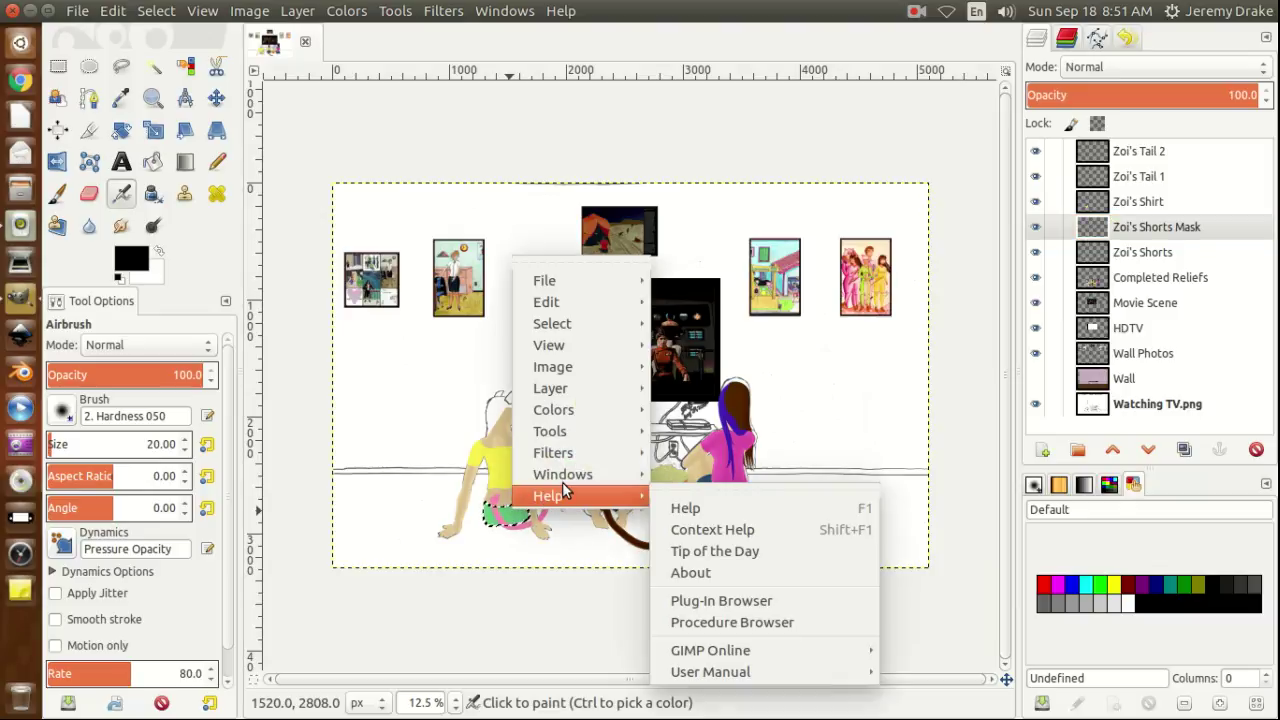
pyautogui.moveTo(613, 418)
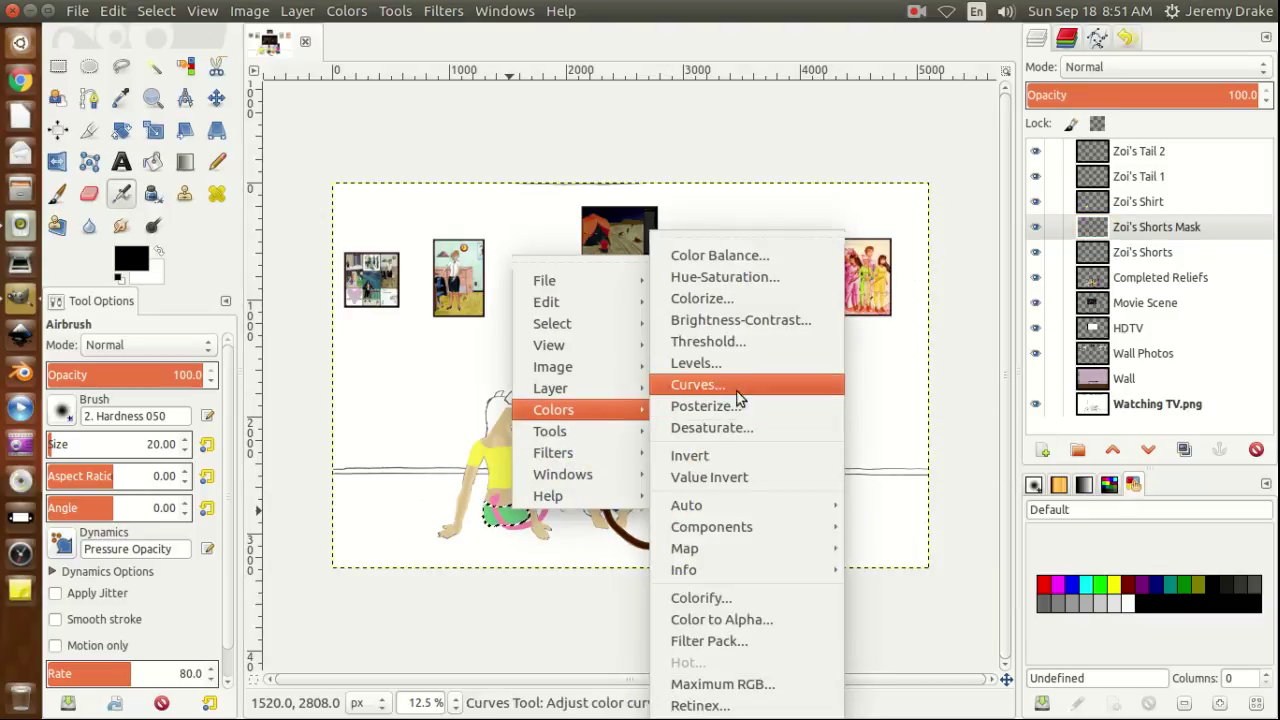
pyautogui.click(774, 318)
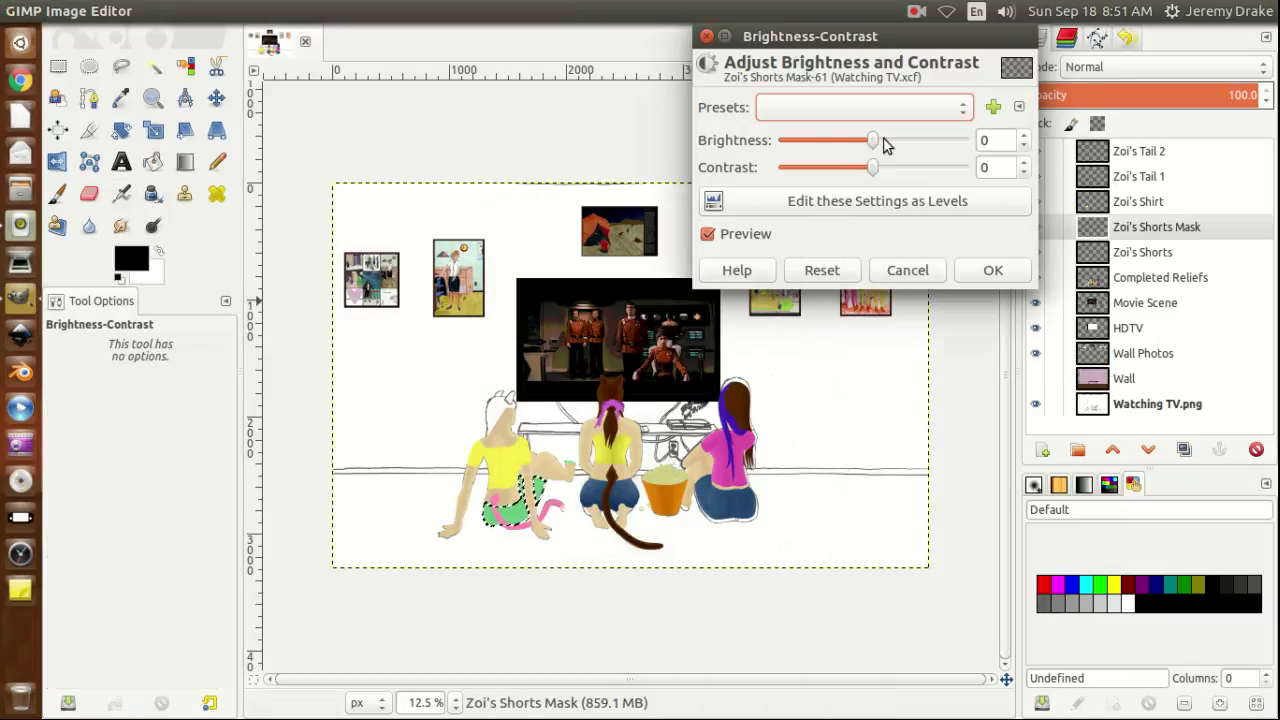
# Apply Brightness-Contrast with brightness -40 and contrast 15 to the selected shorts shapes.
pyautogui.doubleClick(994, 141)
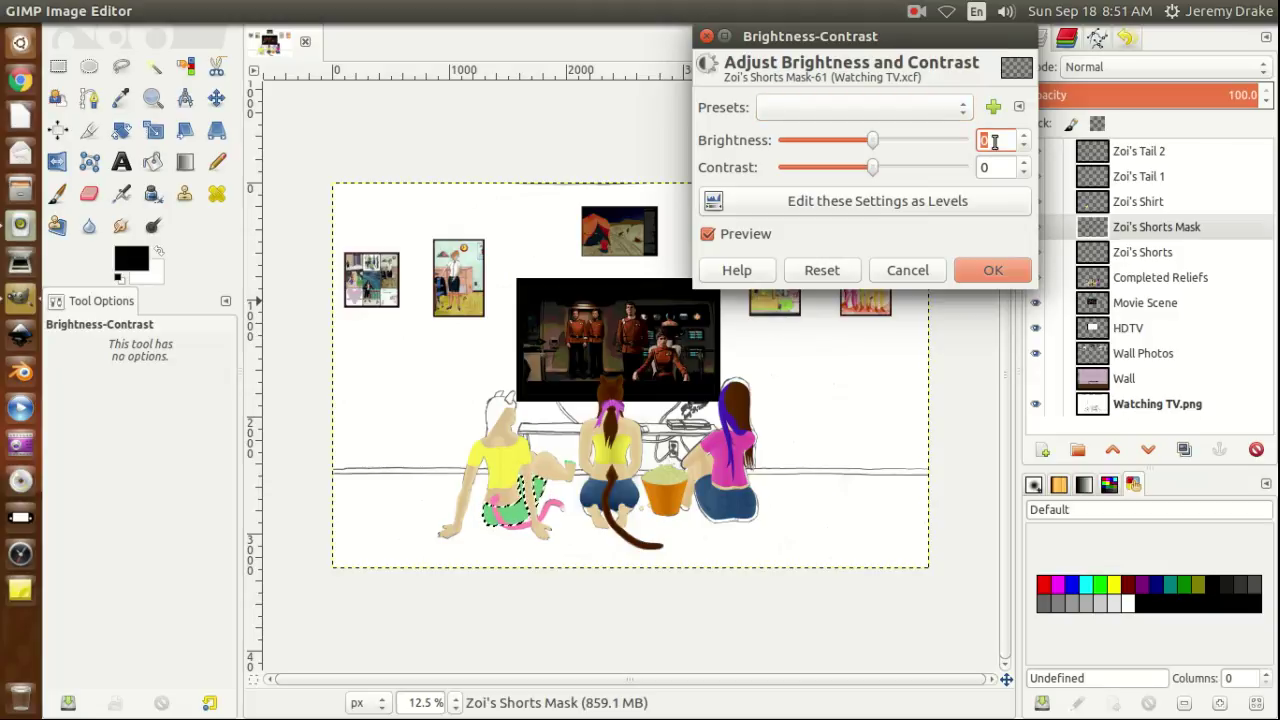
pyautogui.write('-40')
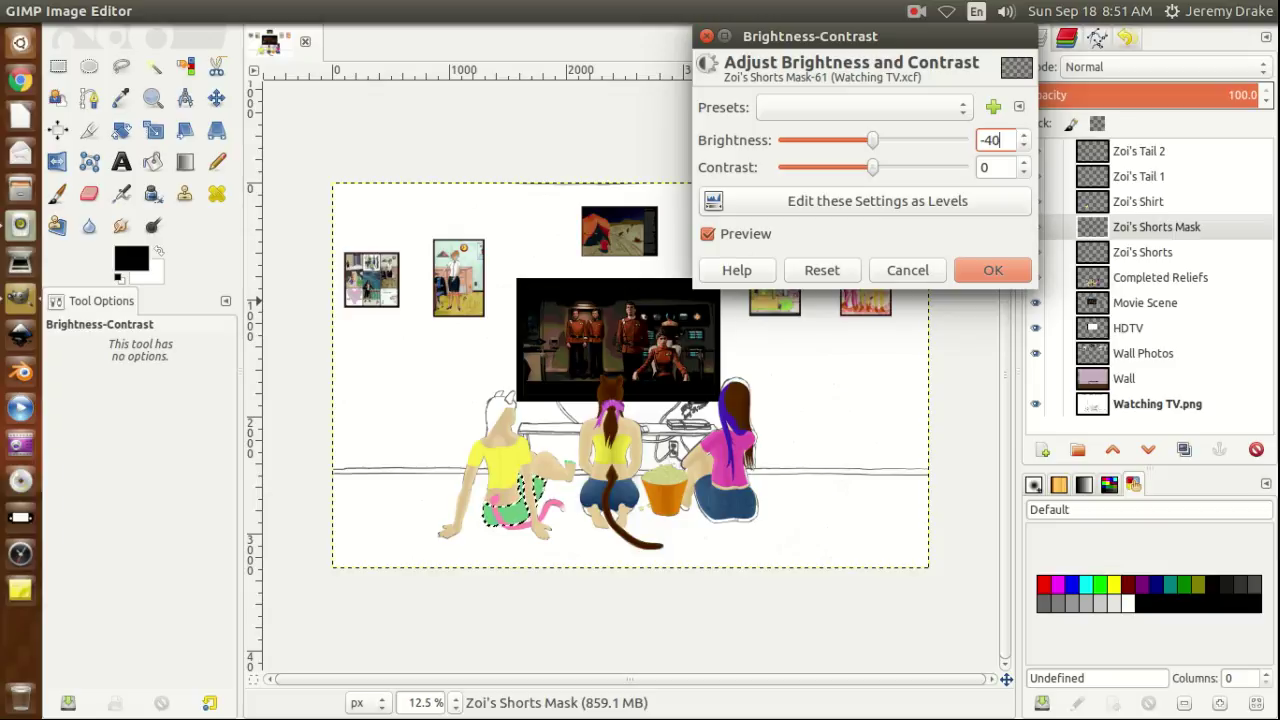
pyautogui.press('Tab')
pyautogui.write('15')
pyautogui.press('Tab')
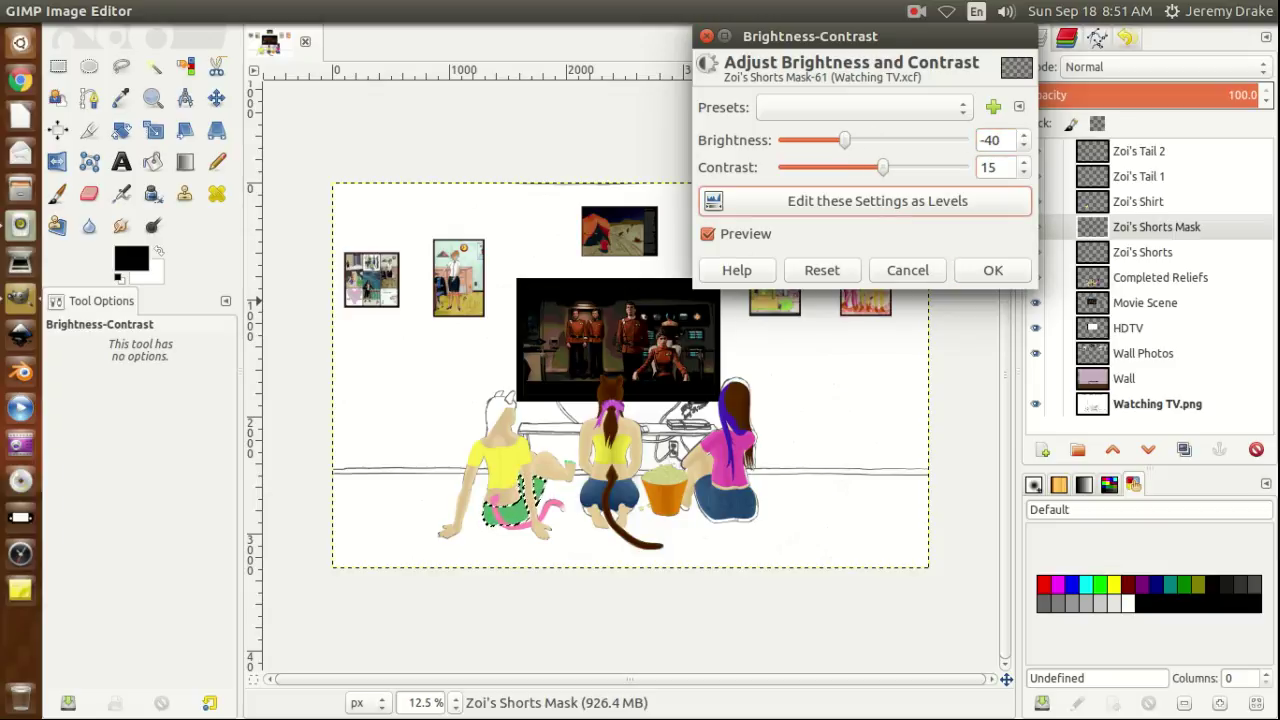
pyautogui.click(1002, 276)
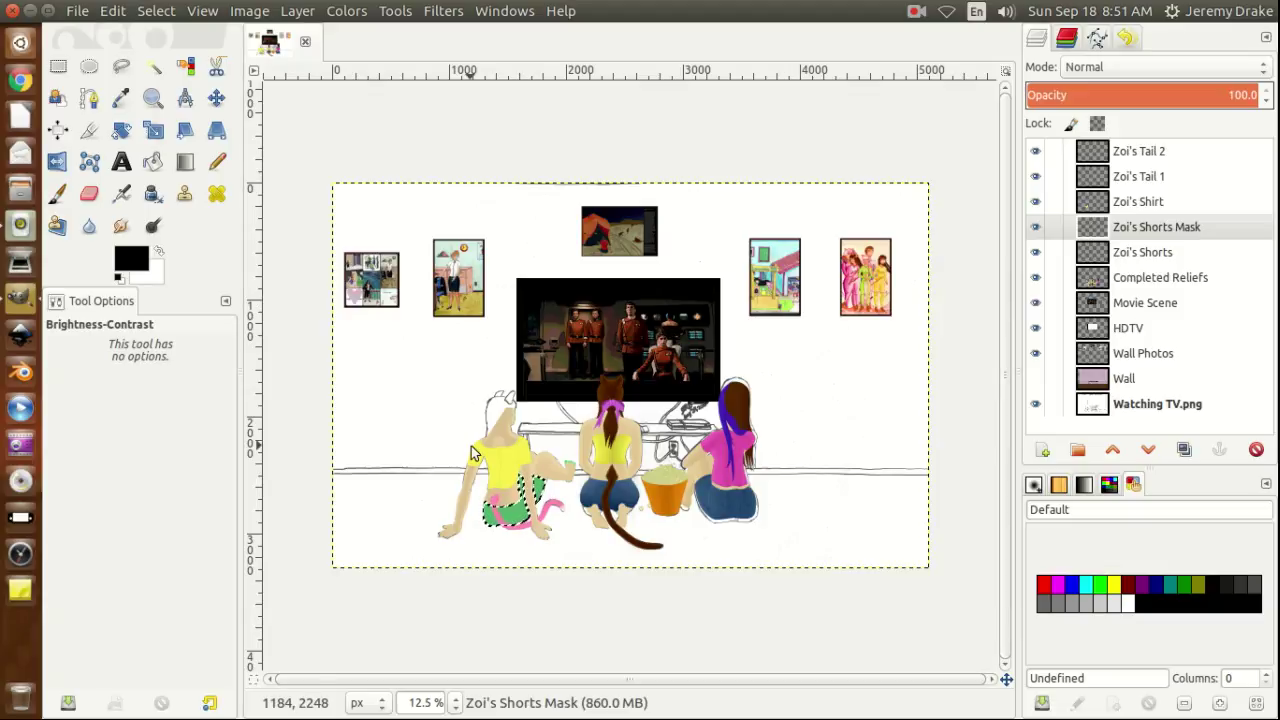
pyautogui.click(458, 704)
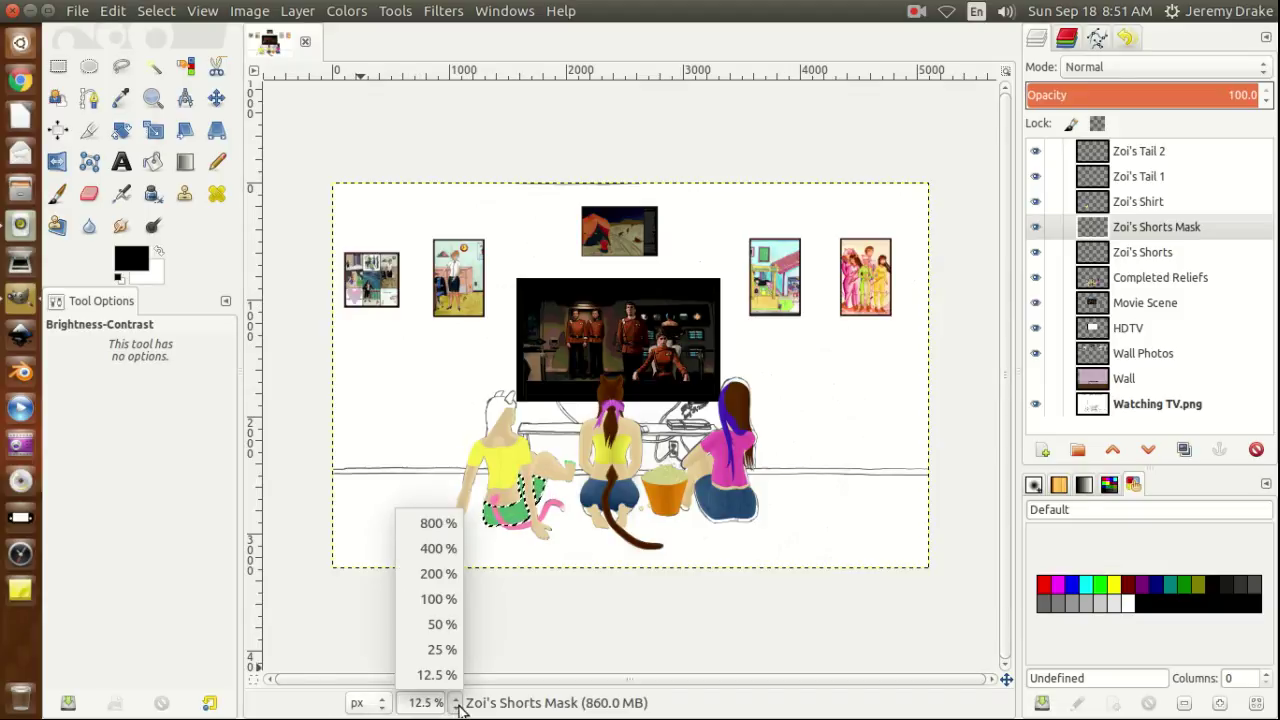
# Zoom to 200 %, scroll to the green shorts, and clear the selection.
pyautogui.click(433, 578)
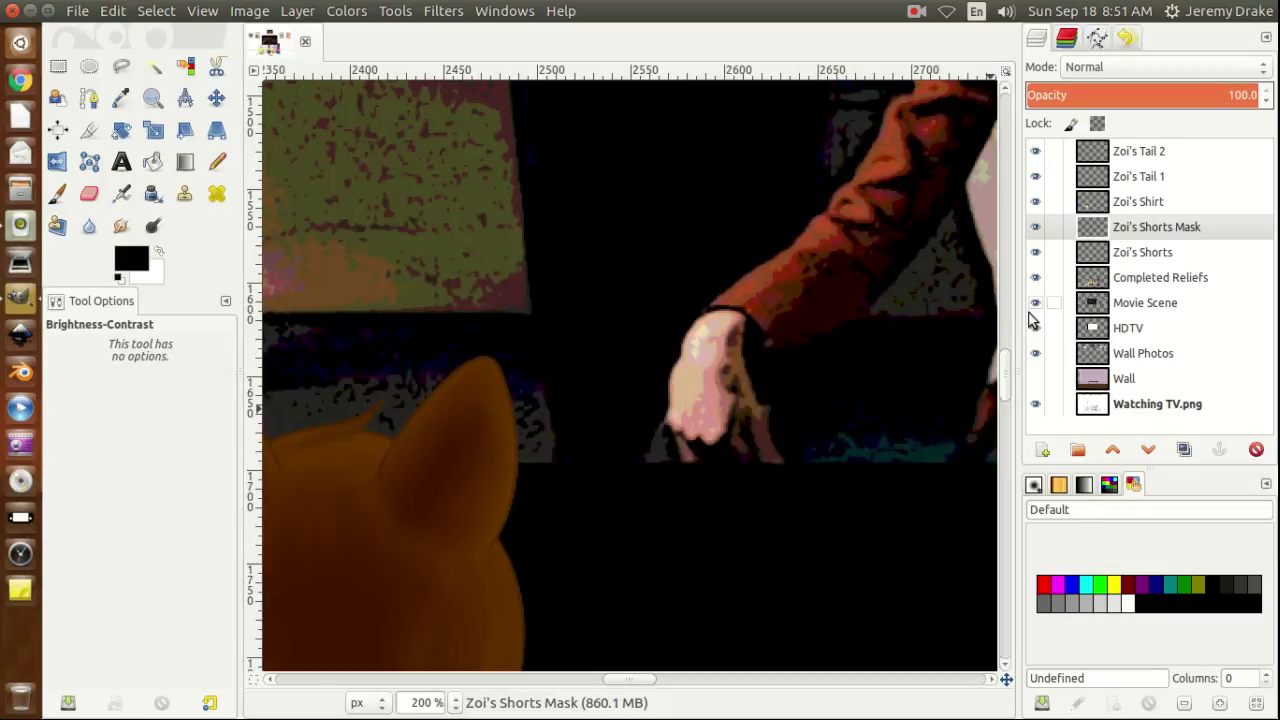
pyautogui.moveTo(1006, 372); pyautogui.dragTo(1005, 555)
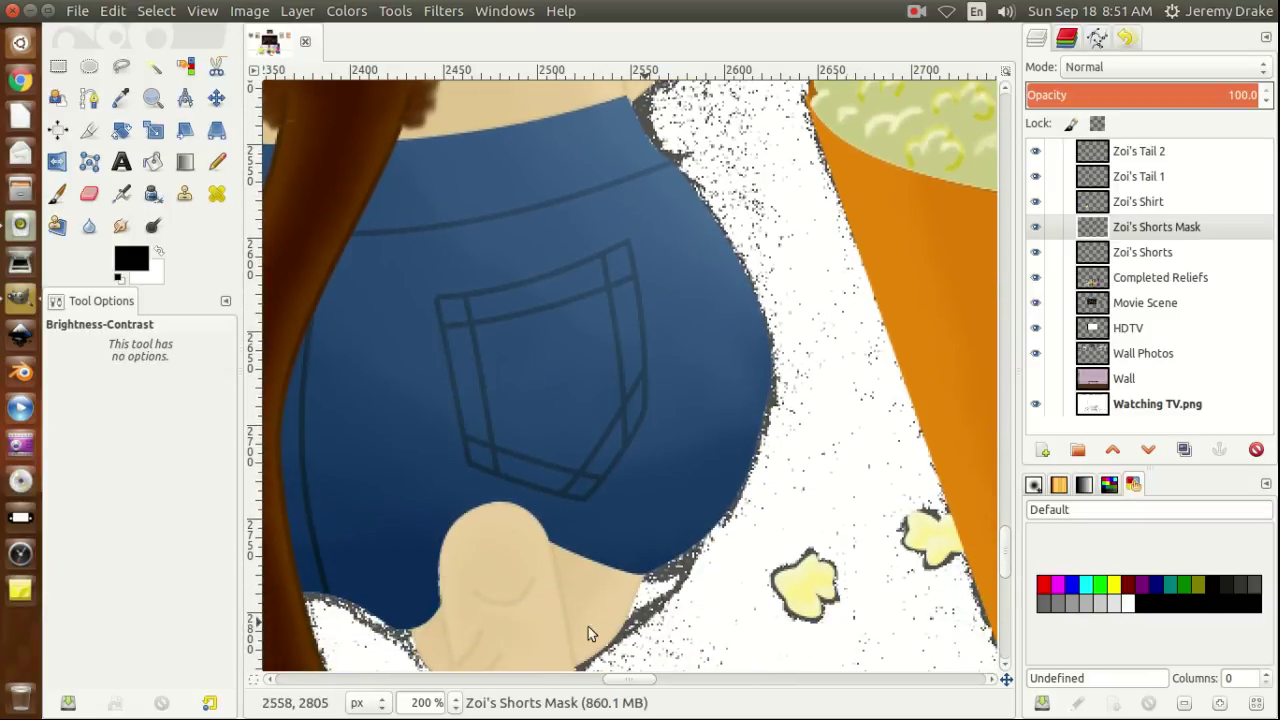
pyautogui.moveTo(640, 684); pyautogui.dragTo(487, 684)
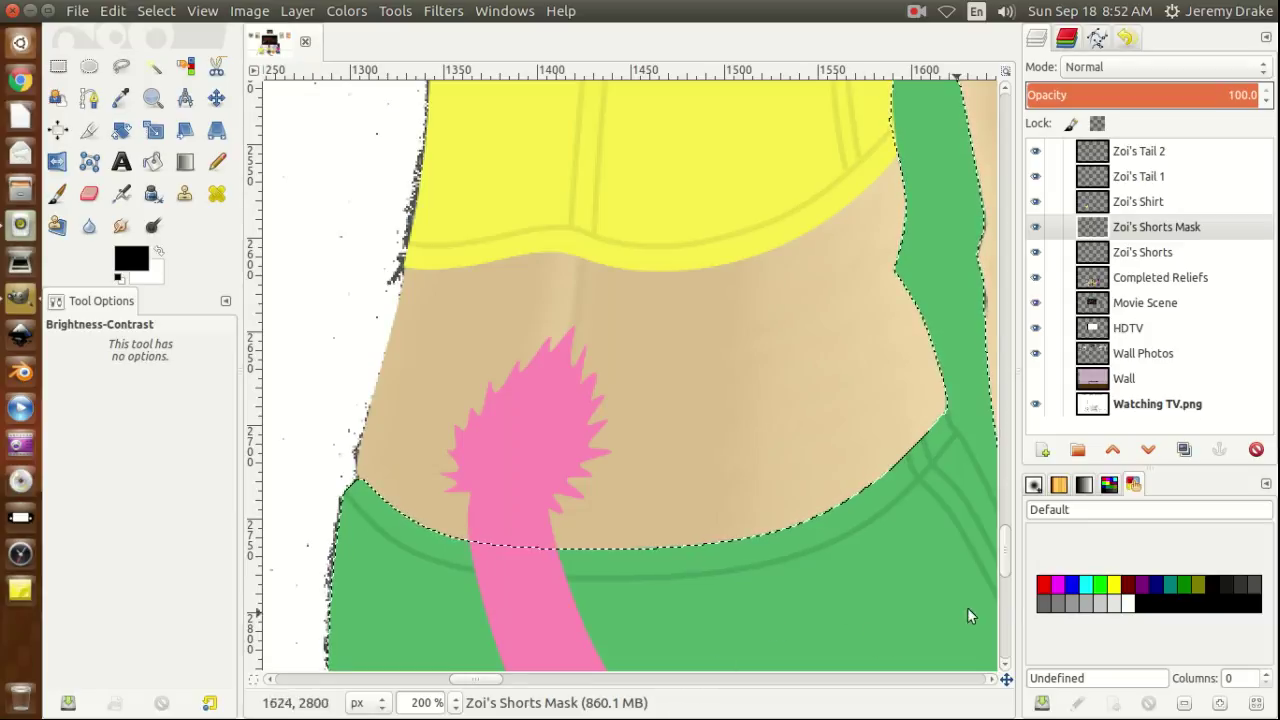
pyautogui.moveTo(1005, 556); pyautogui.dragTo(1007, 574)
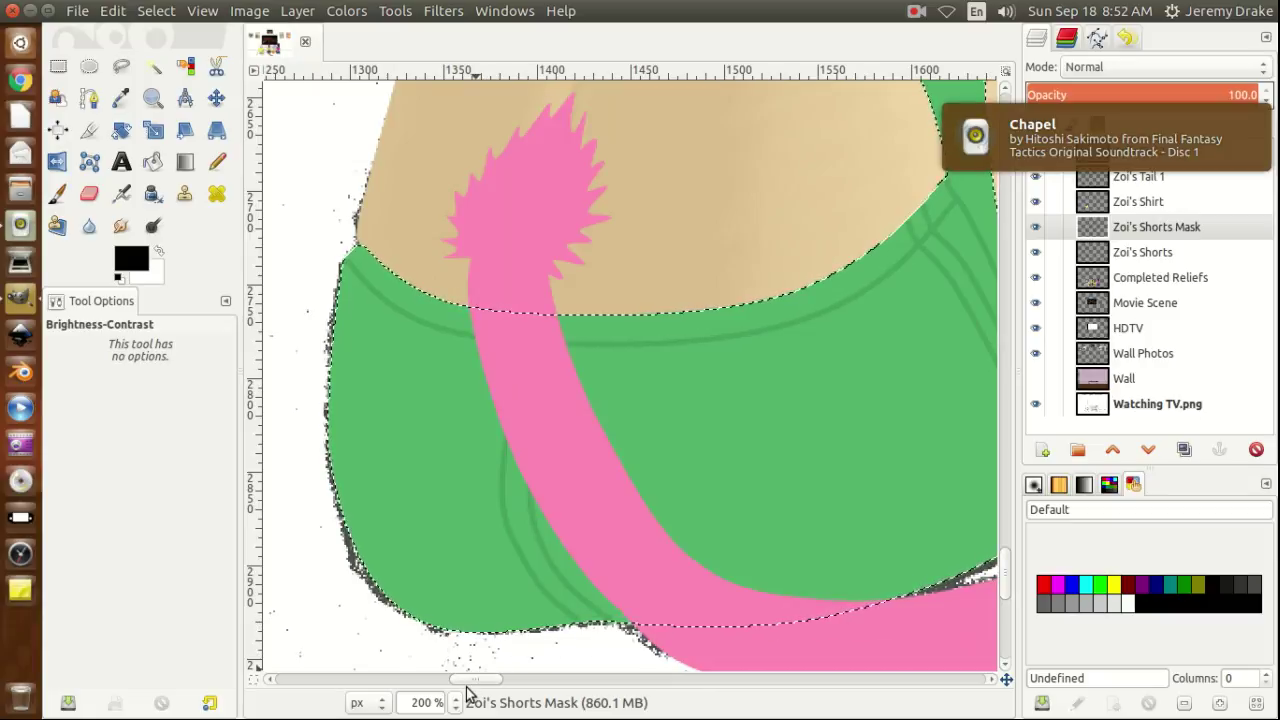
pyautogui.moveTo(470, 683); pyautogui.dragTo(476, 680)
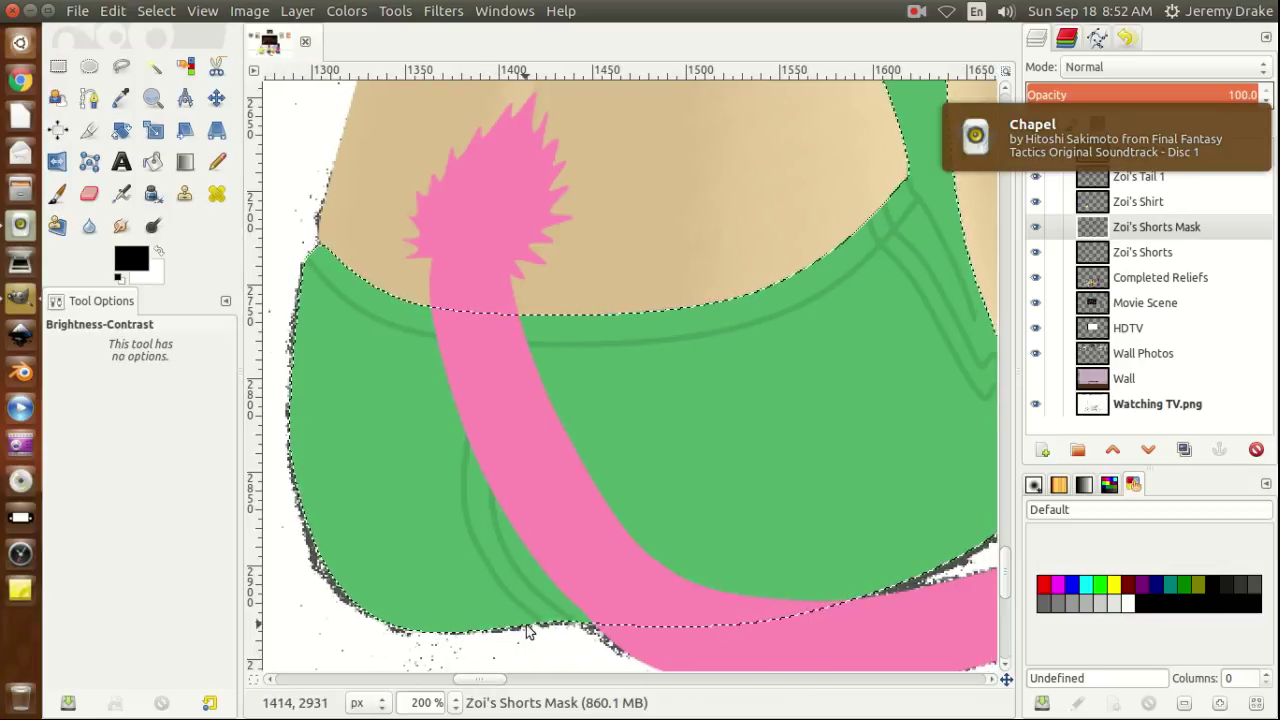
pyautogui.hotkey('shift', 'ctrl', 'a')
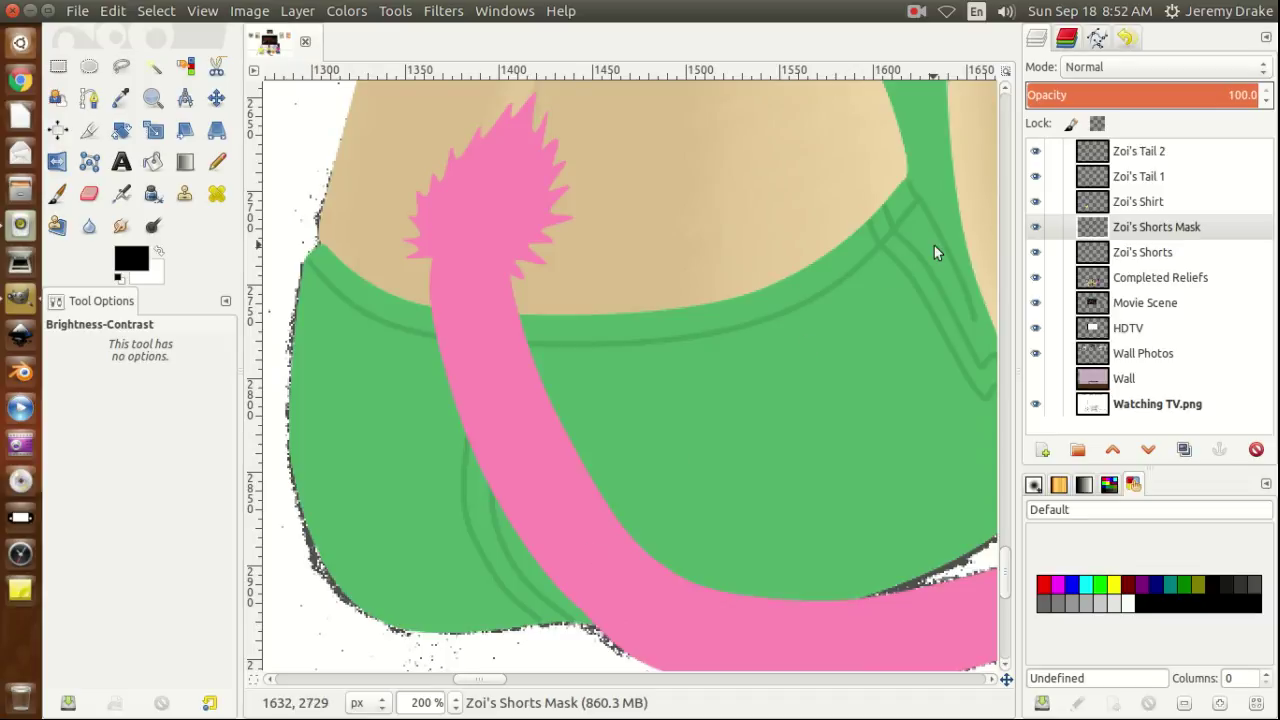
# Add a White (full opacity) layer mask to the Zoi's Shorts Mask layer.
pyautogui.rightClick(1095, 232)
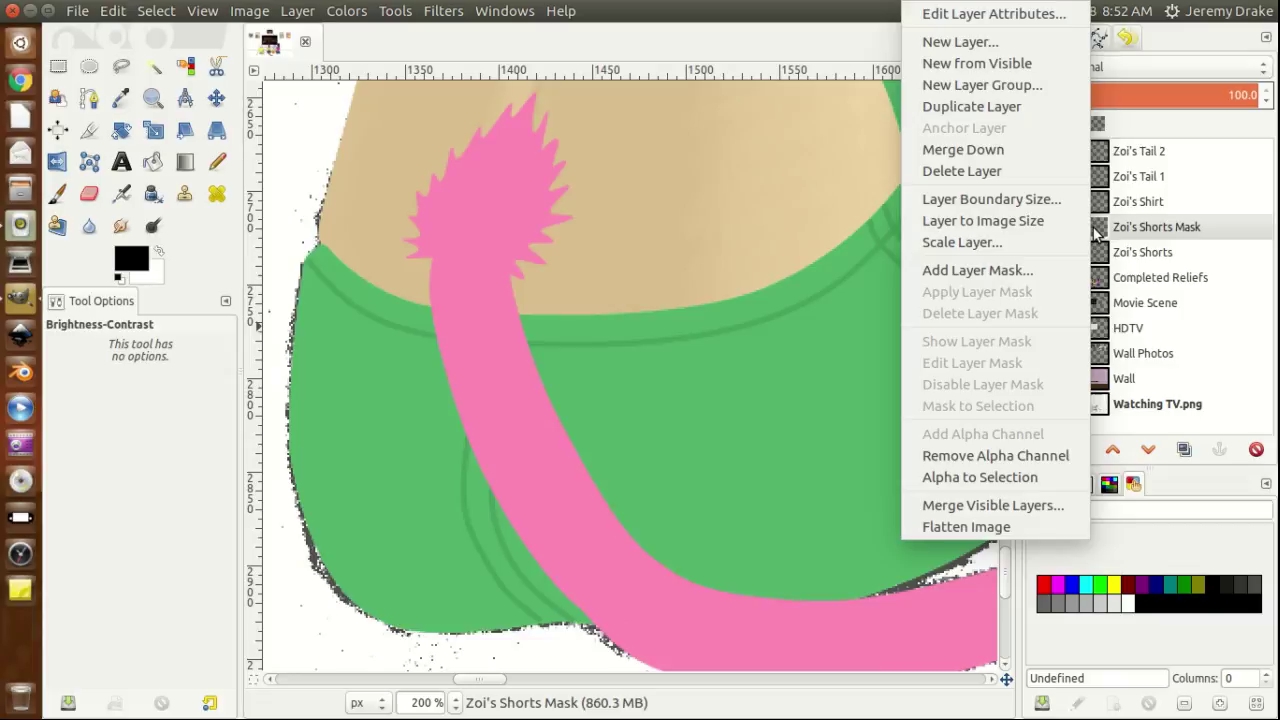
pyautogui.click(966, 272)
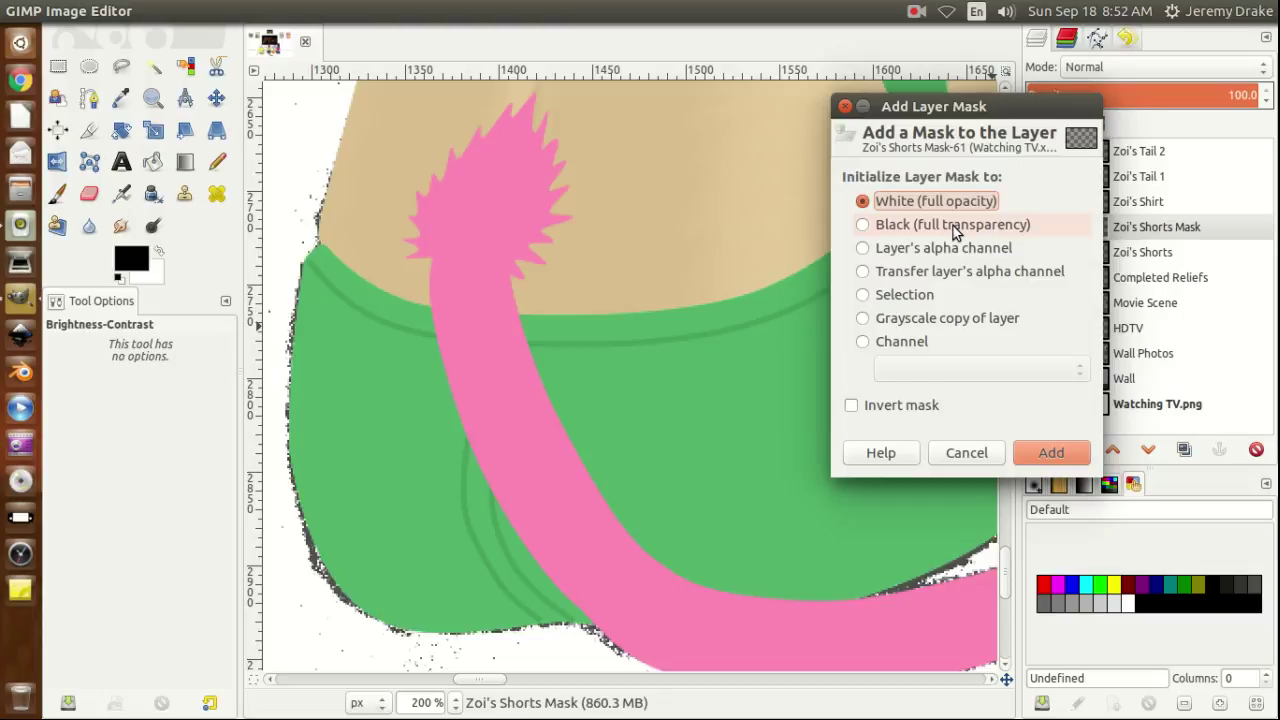
pyautogui.click(1049, 452)
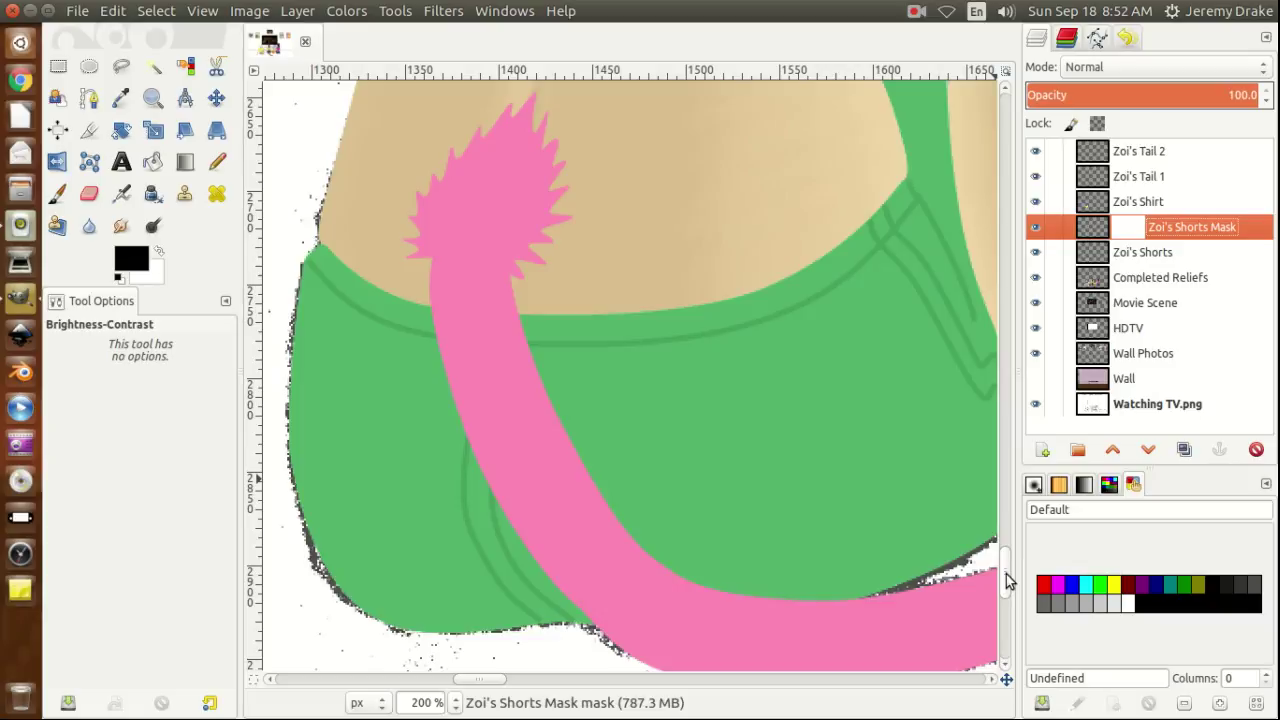
pyautogui.moveTo(1006, 574); pyautogui.dragTo(1006, 580)
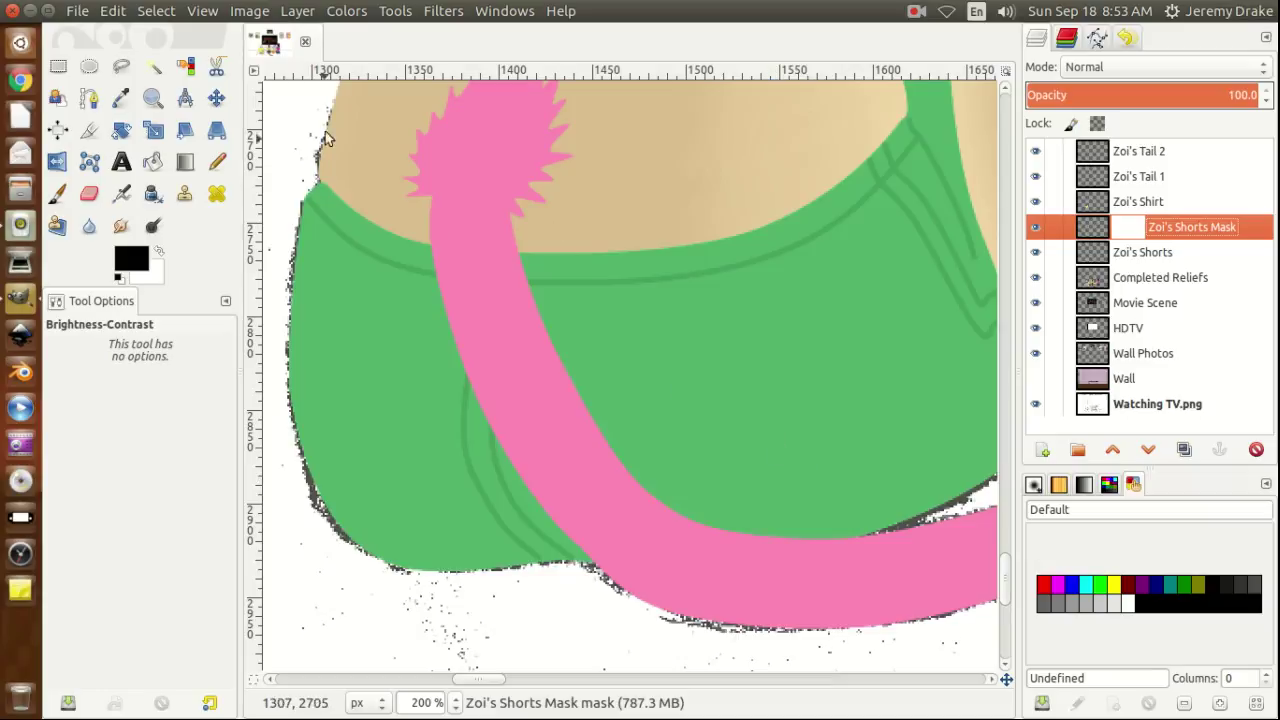
pyautogui.click(121, 66)
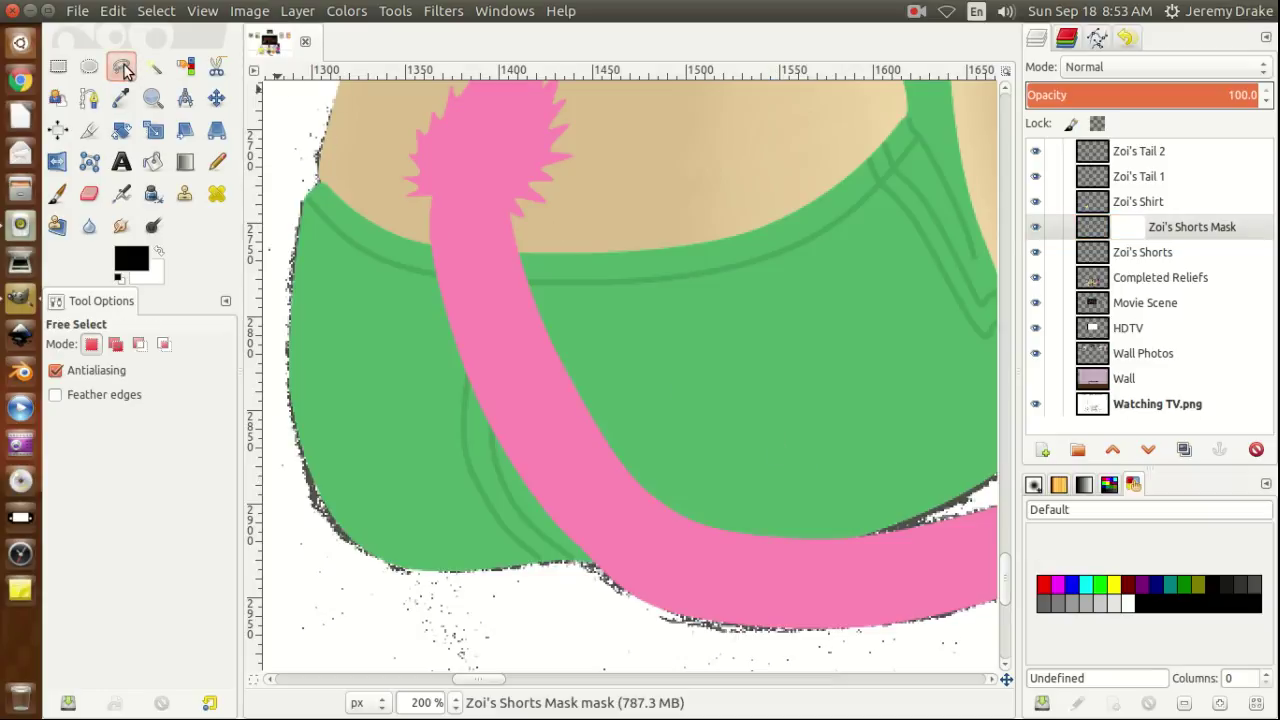
# Set the foreground colour to dark grey 323232 by lowering V to 20.
pyautogui.click(137, 257)
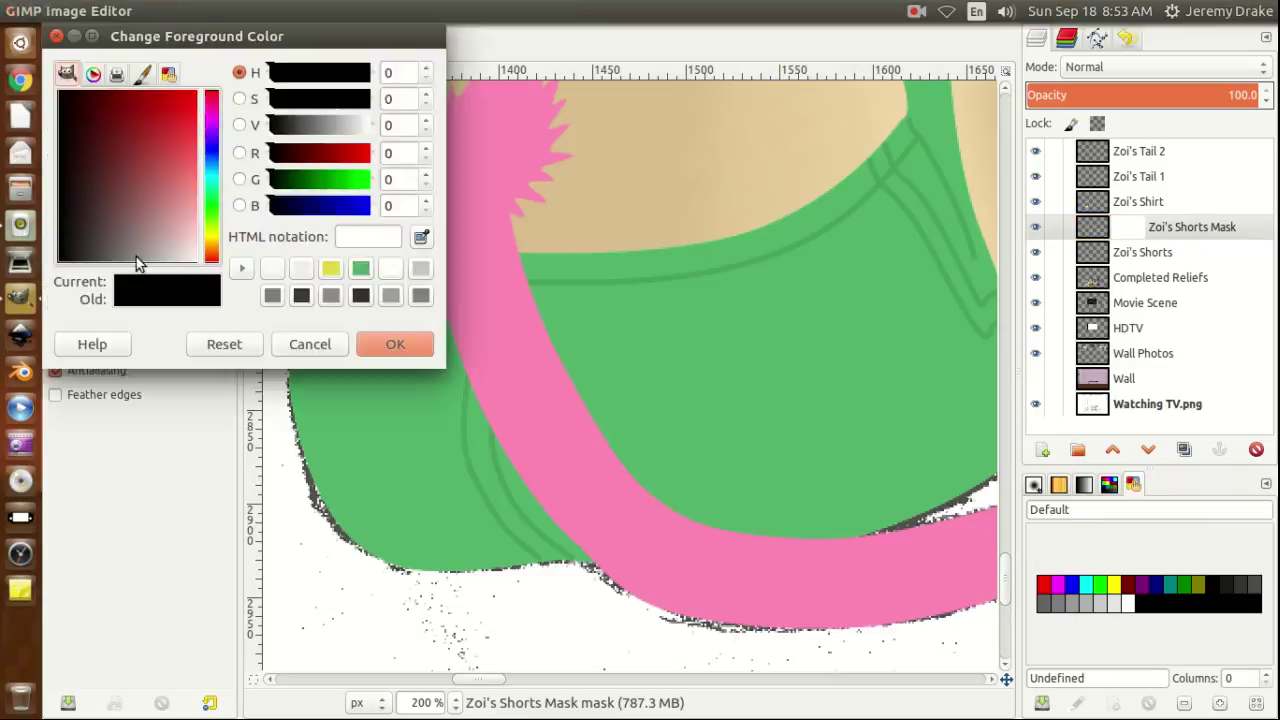
pyautogui.click(290, 125)
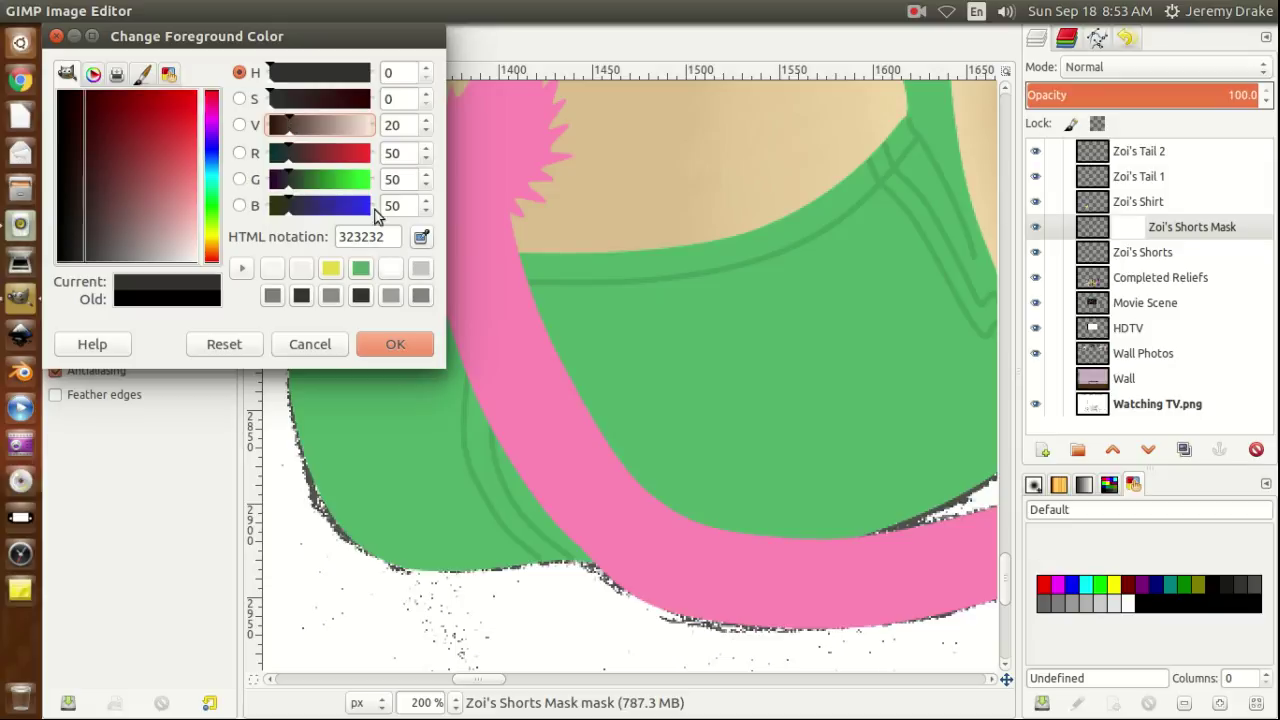
pyautogui.click(396, 344)
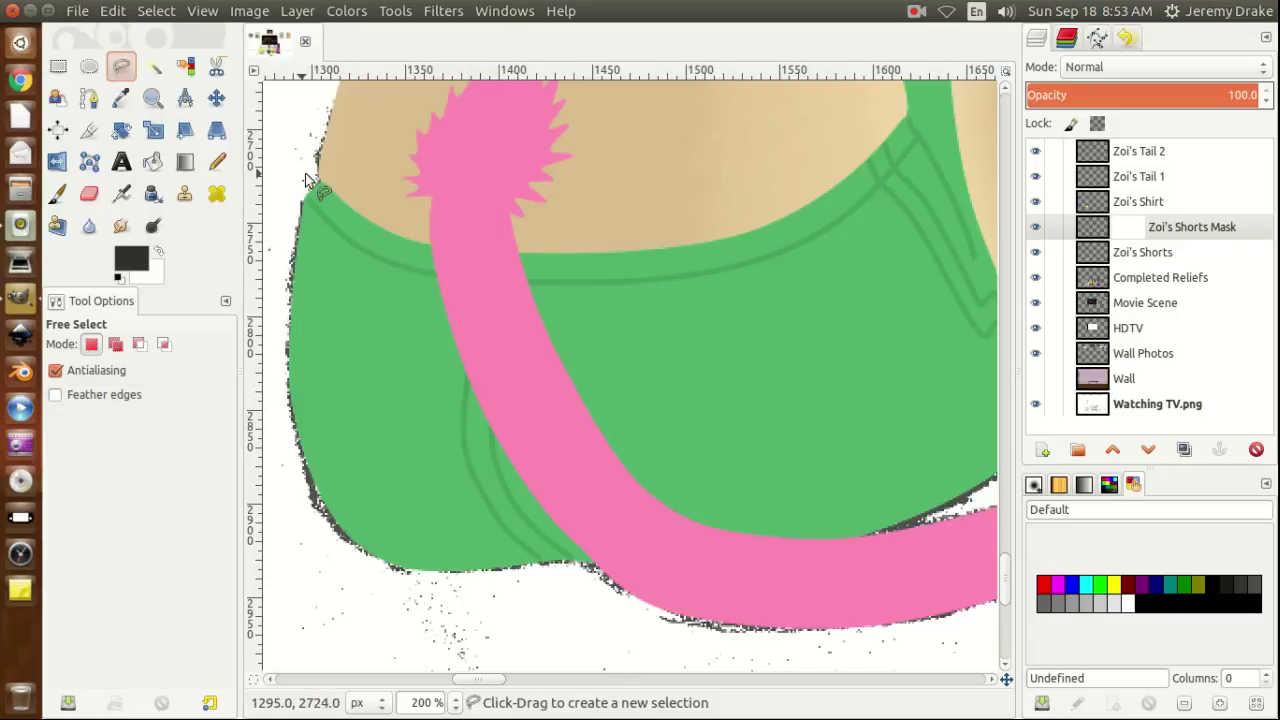
# Start a free-select outline at the shorts' upper-left edge and nudge the early points into place.
pyautogui.click(330, 180)
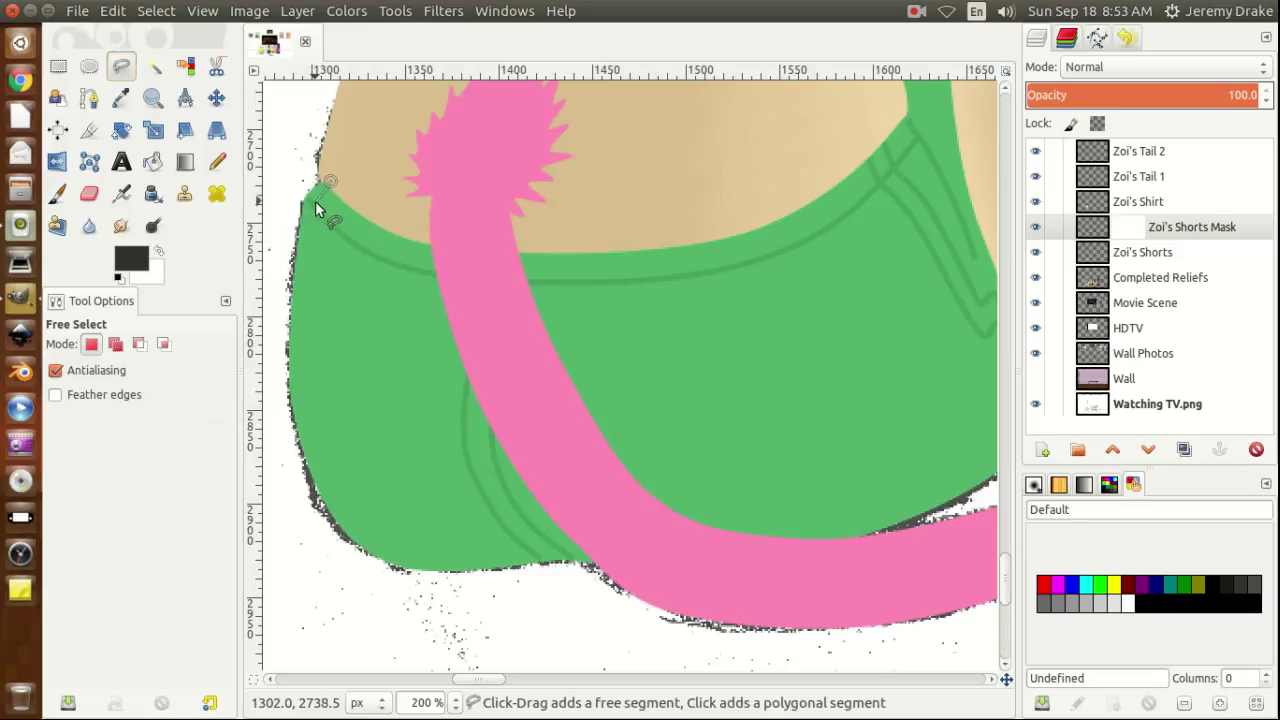
pyautogui.click(322, 194)
pyautogui.click(315, 208)
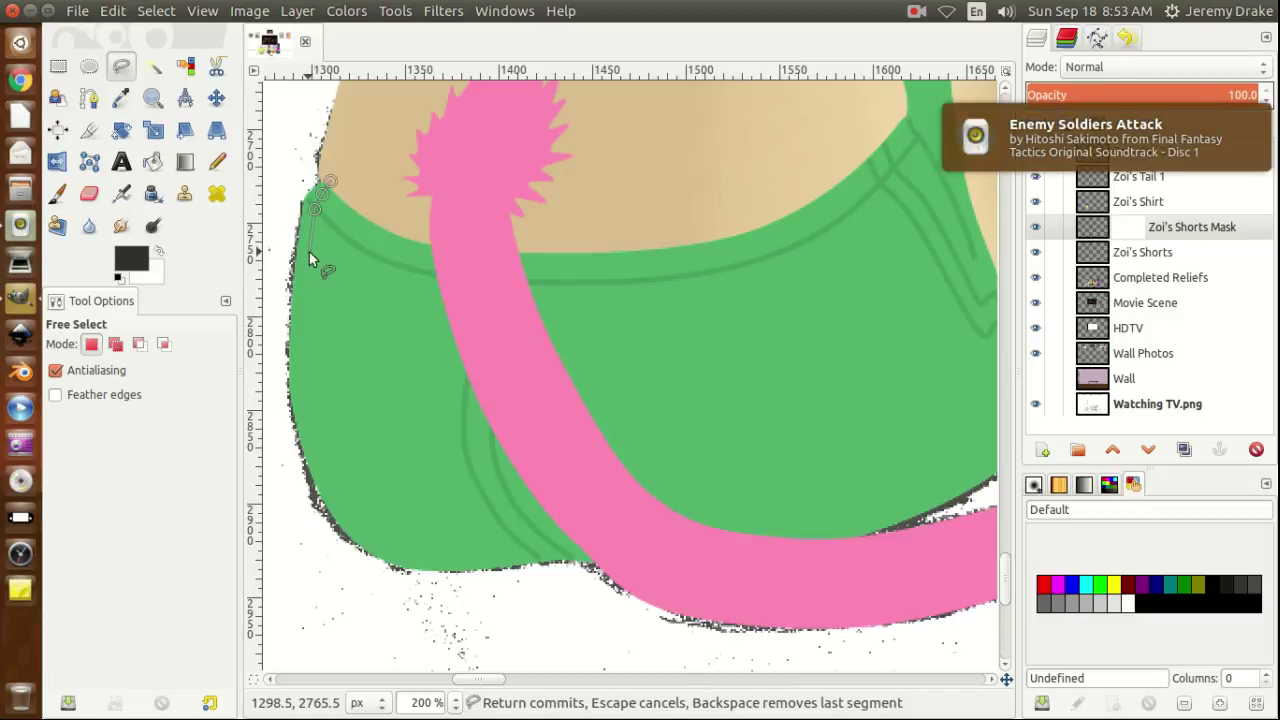
pyautogui.click(309, 252)
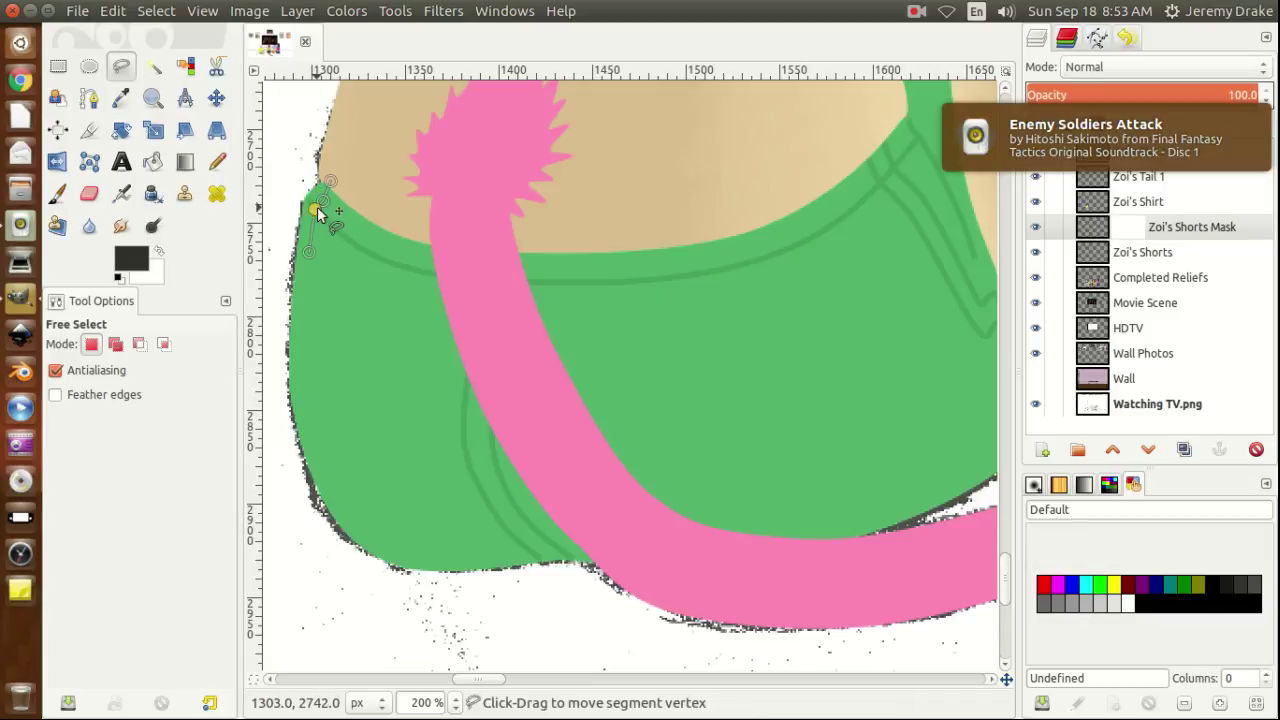
pyautogui.moveTo(319, 206); pyautogui.dragTo(327, 200)
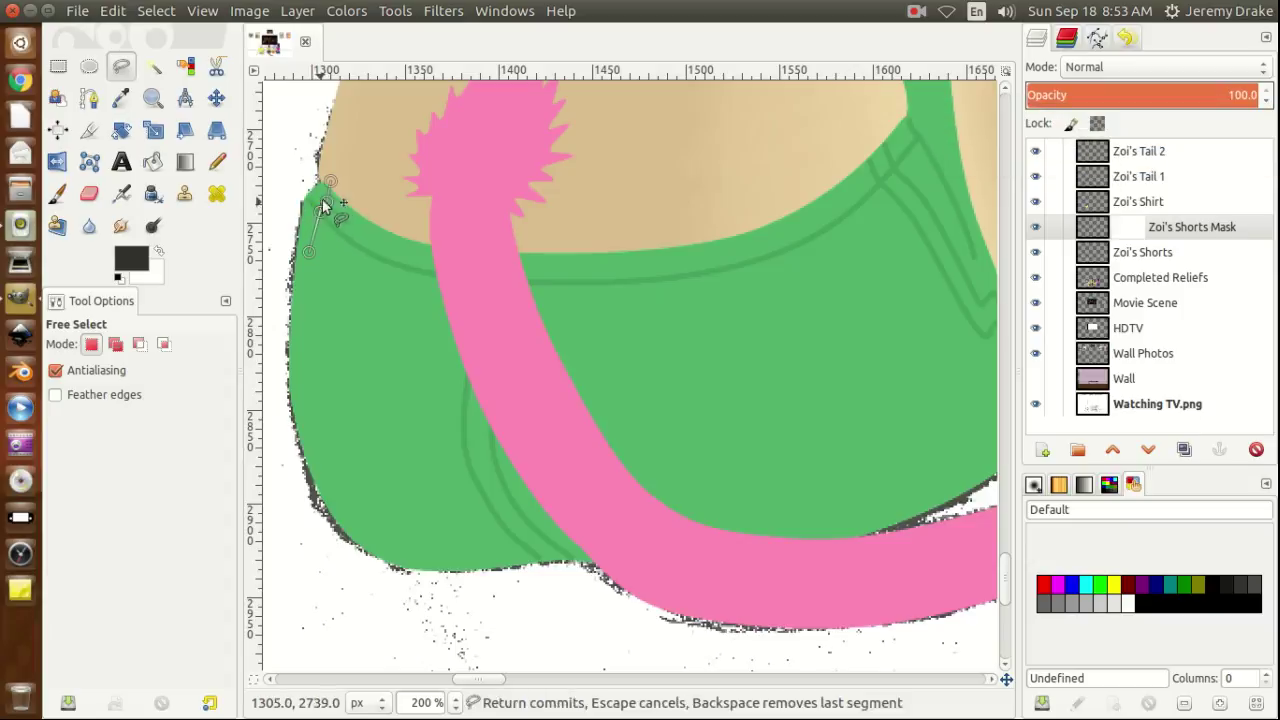
pyautogui.moveTo(333, 189); pyautogui.dragTo(333, 189)
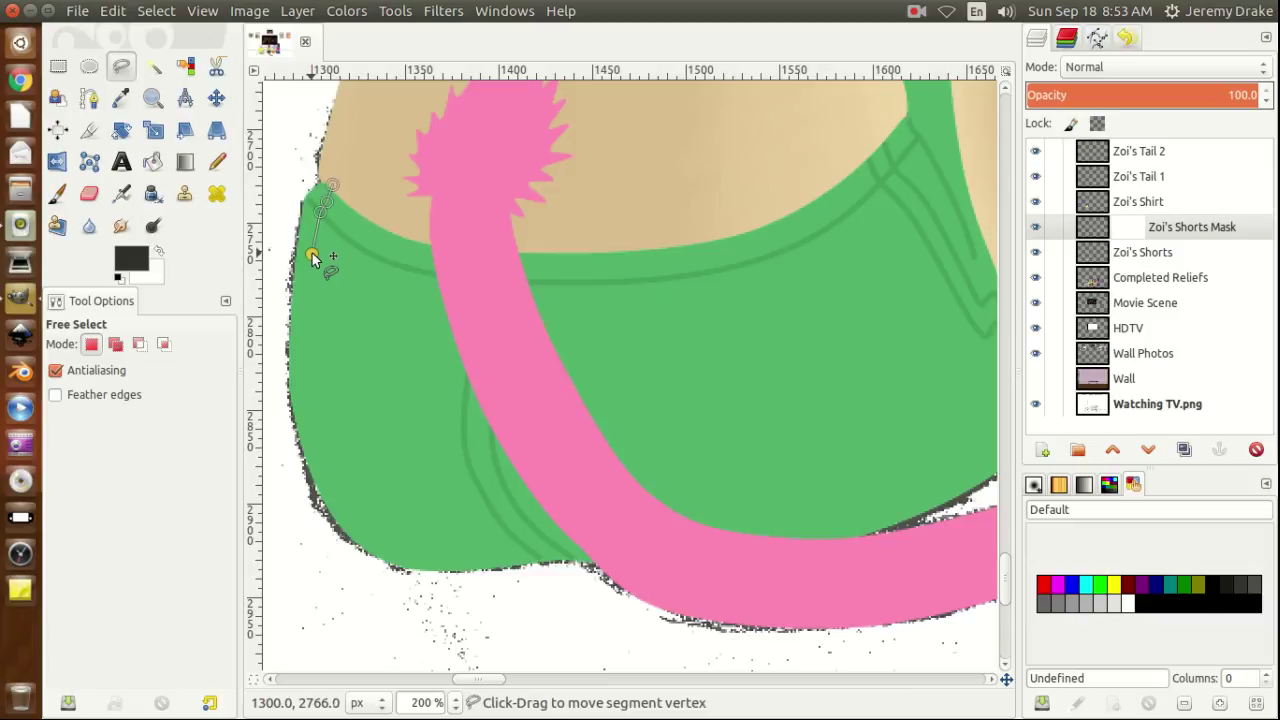
# Continue the outline down the shorts' left edge, then drag its points inward to fit.
pyautogui.click(307, 314)
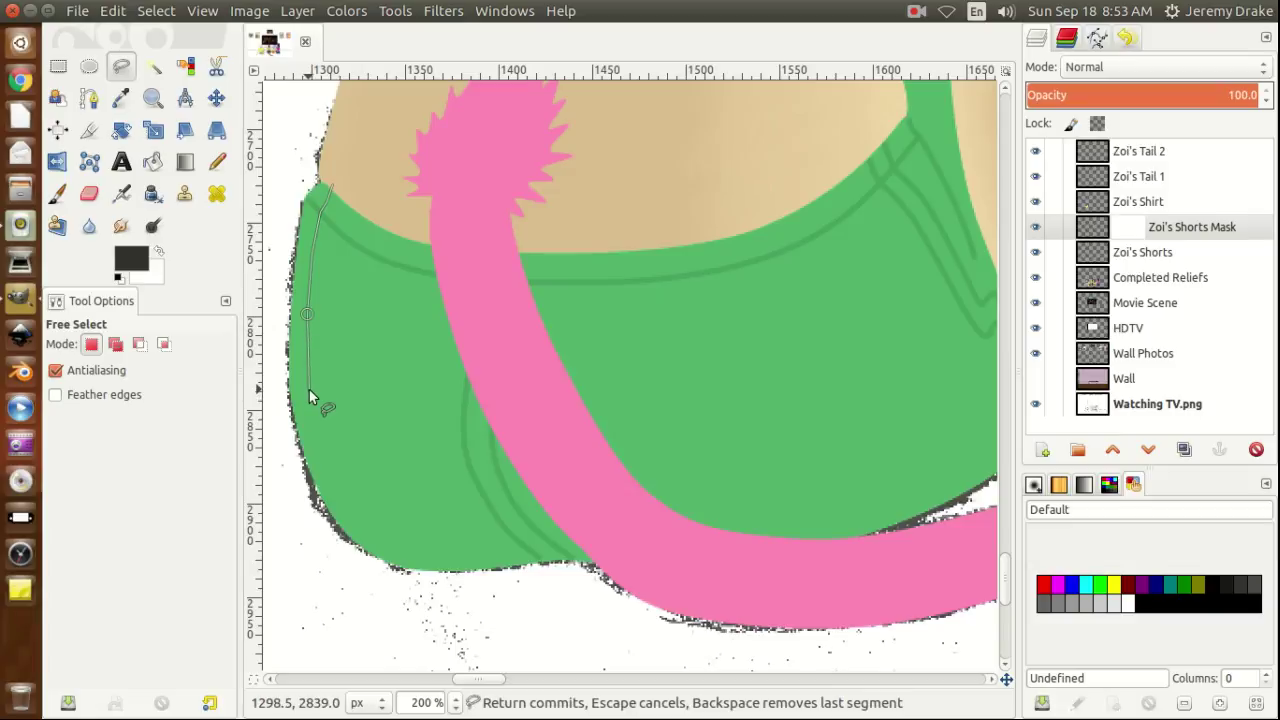
pyautogui.click(309, 389)
pyautogui.click(318, 440)
pyautogui.click(331, 481)
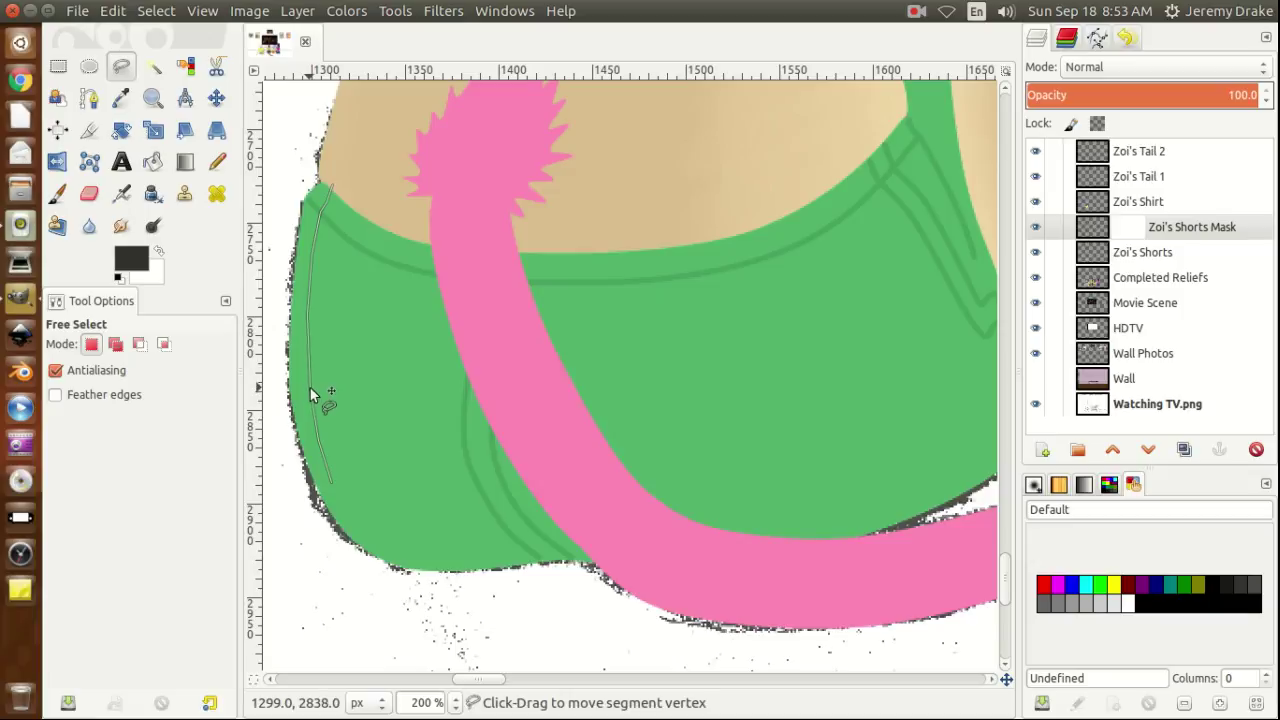
pyautogui.click(342, 510)
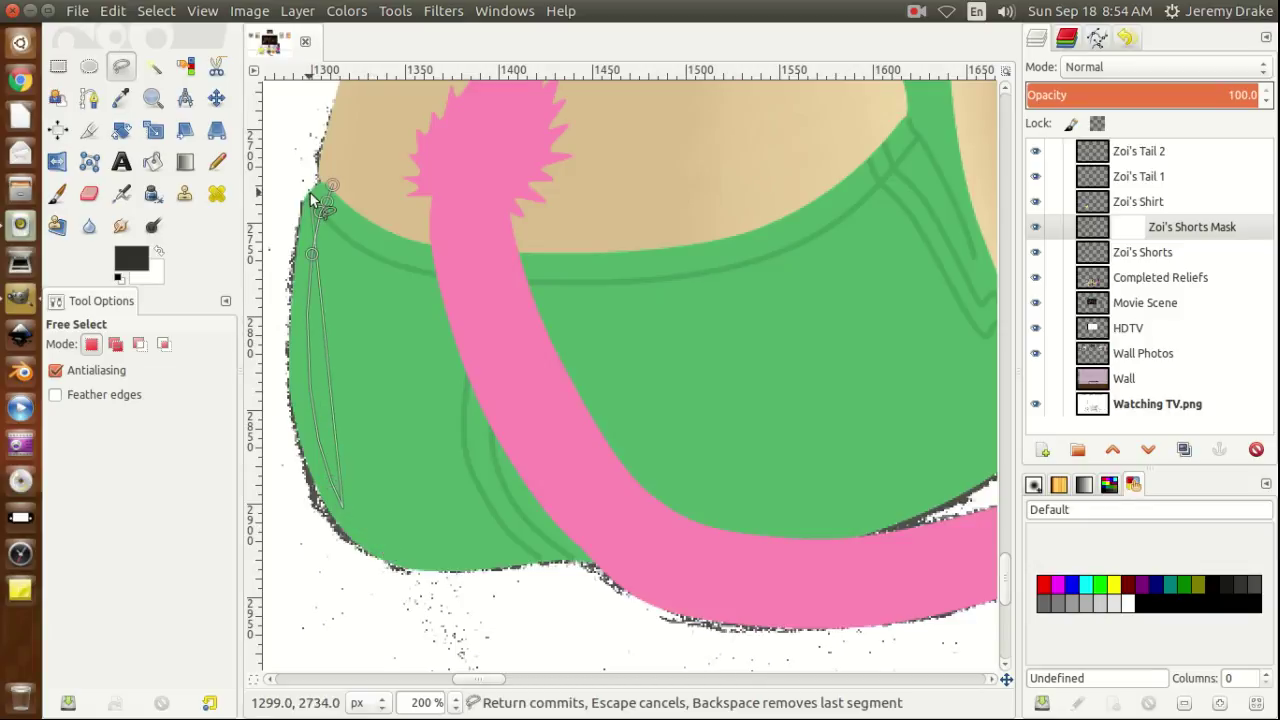
pyautogui.click(361, 214)
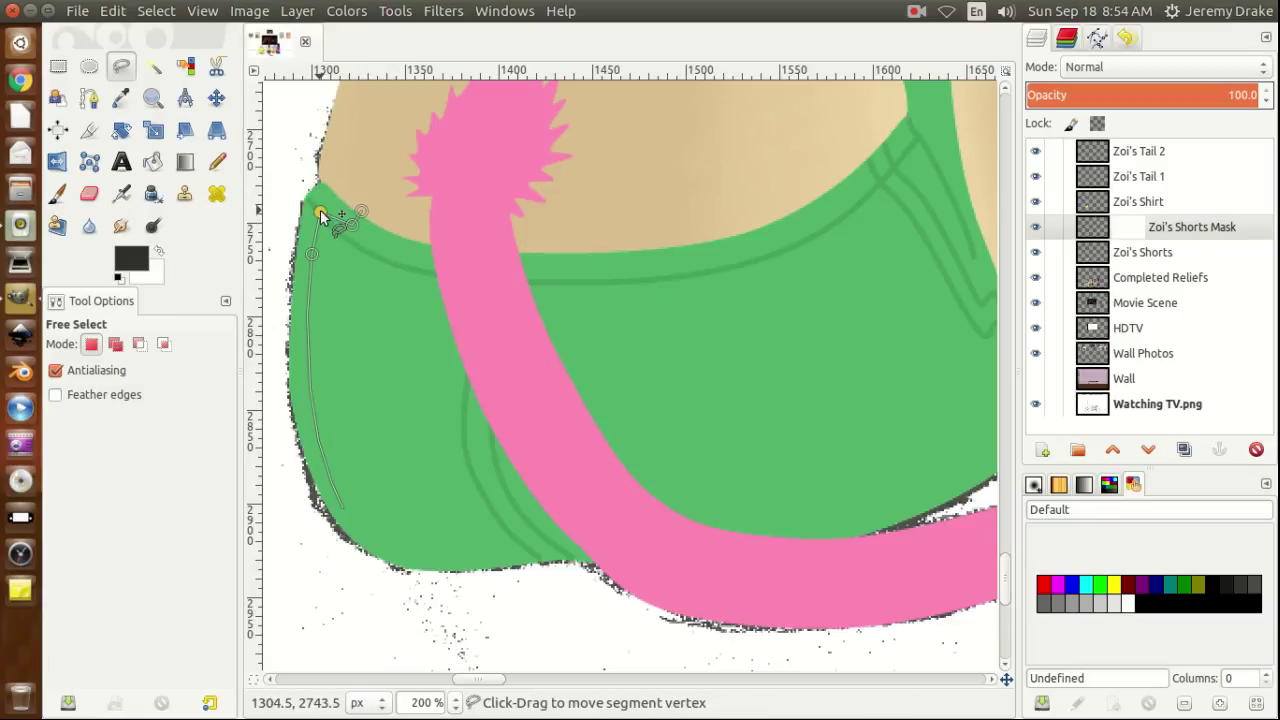
pyautogui.moveTo(321, 210)
pyautogui.mouseDown()
pyautogui.moveTo(342, 236)
pyautogui.moveTo(320, 253)
pyautogui.moveTo(334, 270)
pyautogui.mouseUp()
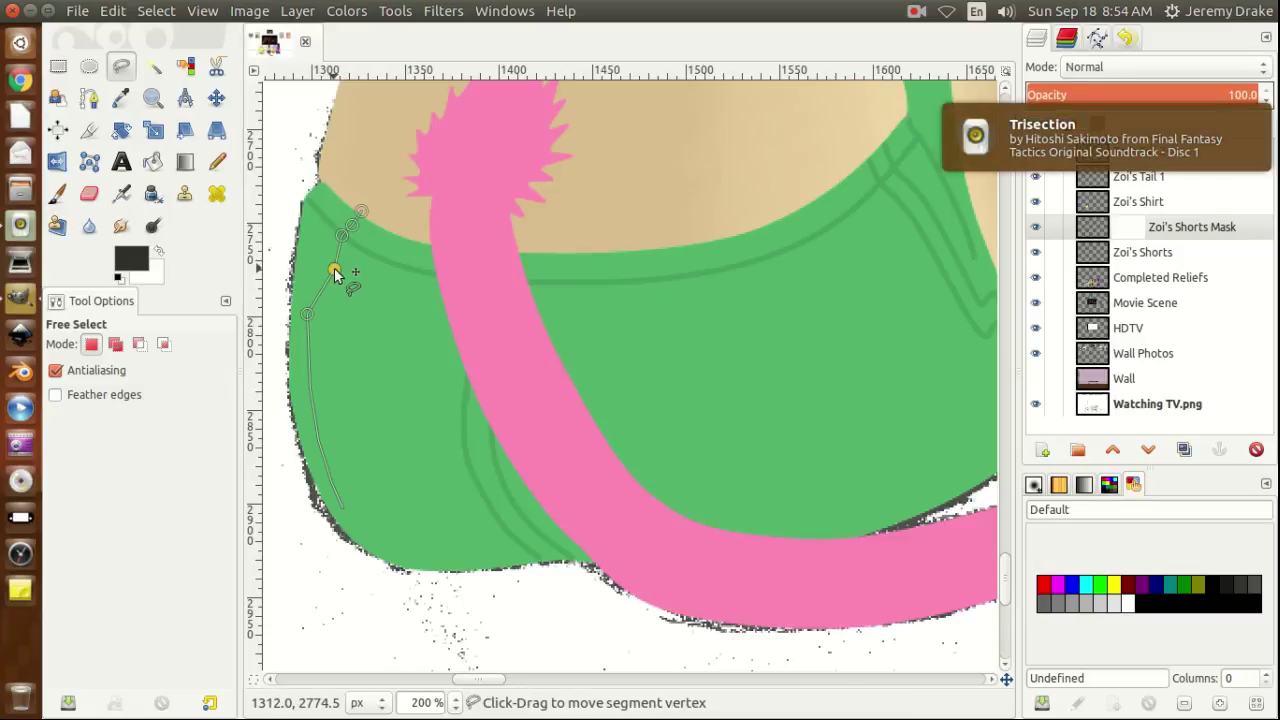
pyautogui.moveTo(308, 318); pyautogui.dragTo(333, 339)
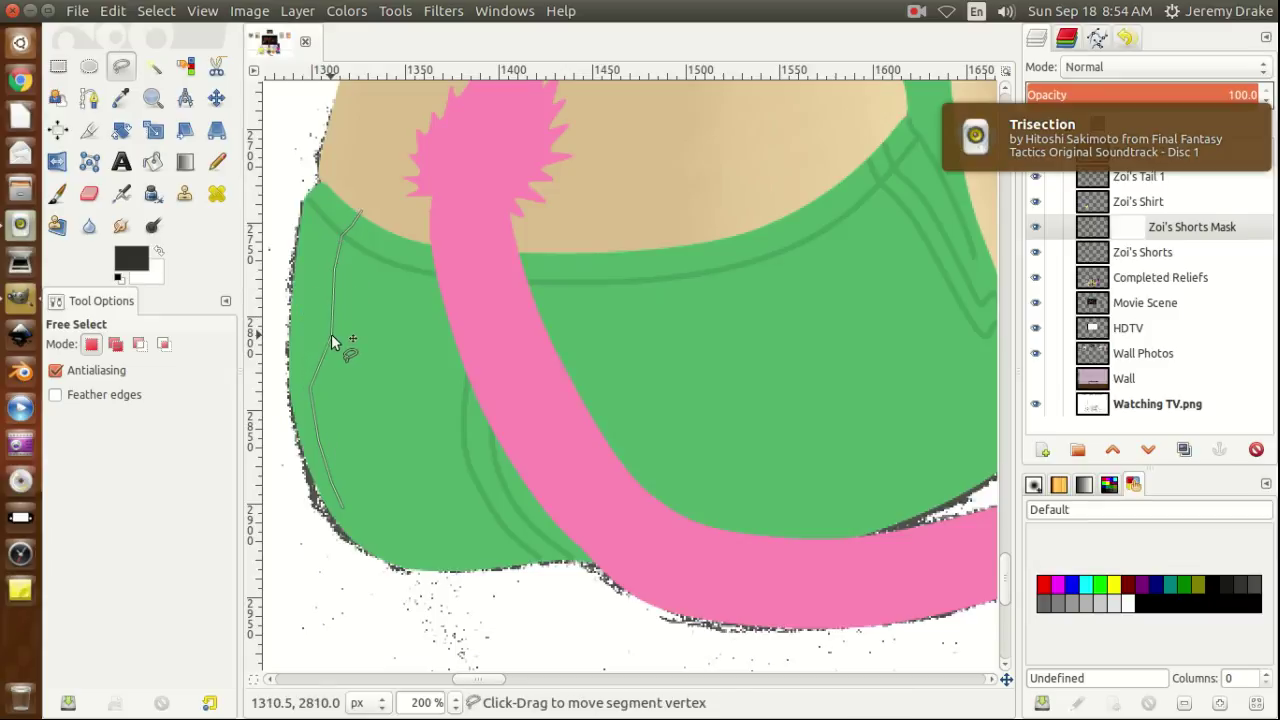
pyautogui.moveTo(308, 397)
pyautogui.mouseDown()
pyautogui.moveTo(335, 408)
pyautogui.moveTo(358, 498)
pyautogui.moveTo(343, 513)
pyautogui.moveTo(378, 533)
pyautogui.moveTo(368, 518)
pyautogui.mouseUp()
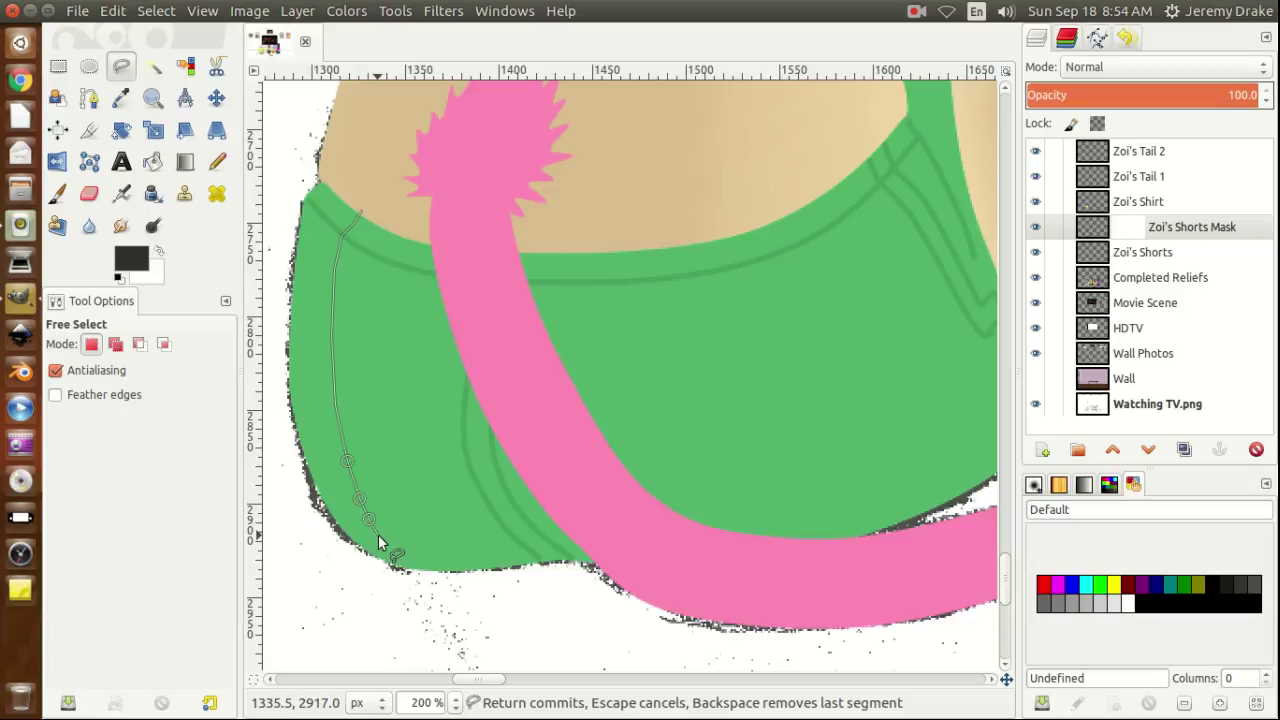
# Trace the outline around the bottom-left curve and along the hem to the pink tail.
pyautogui.click(378, 536)
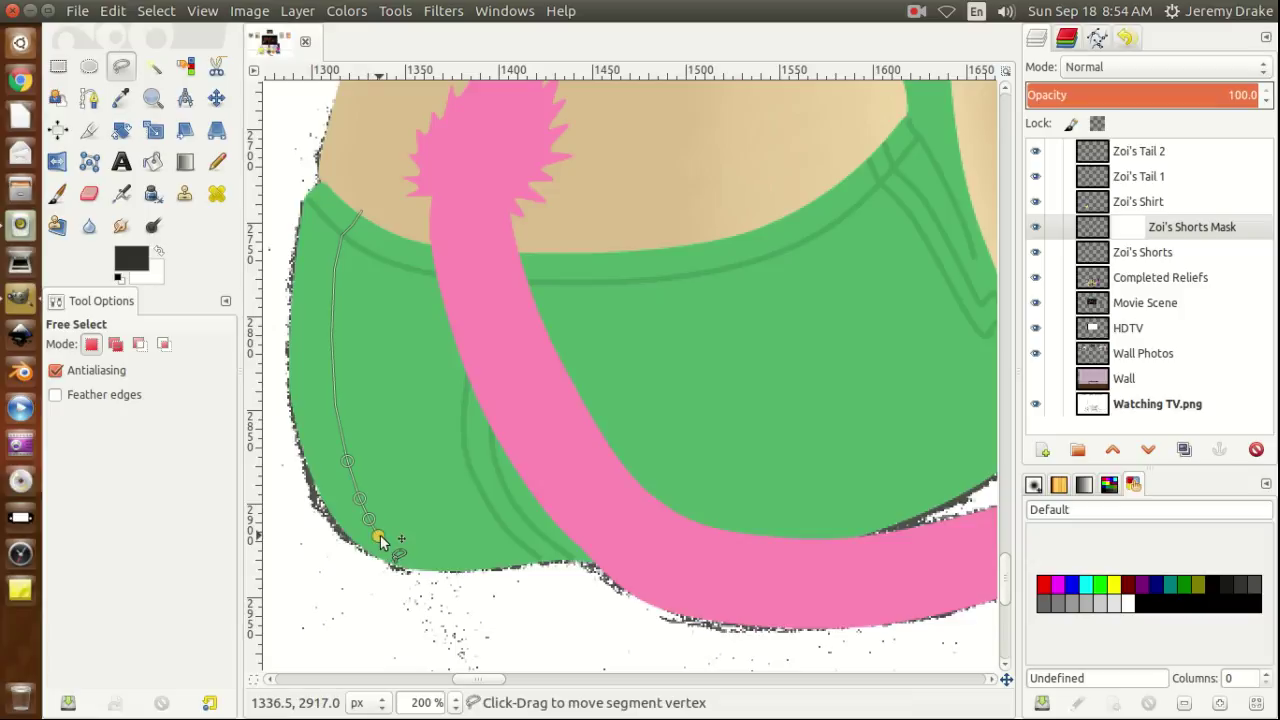
pyautogui.click(390, 556)
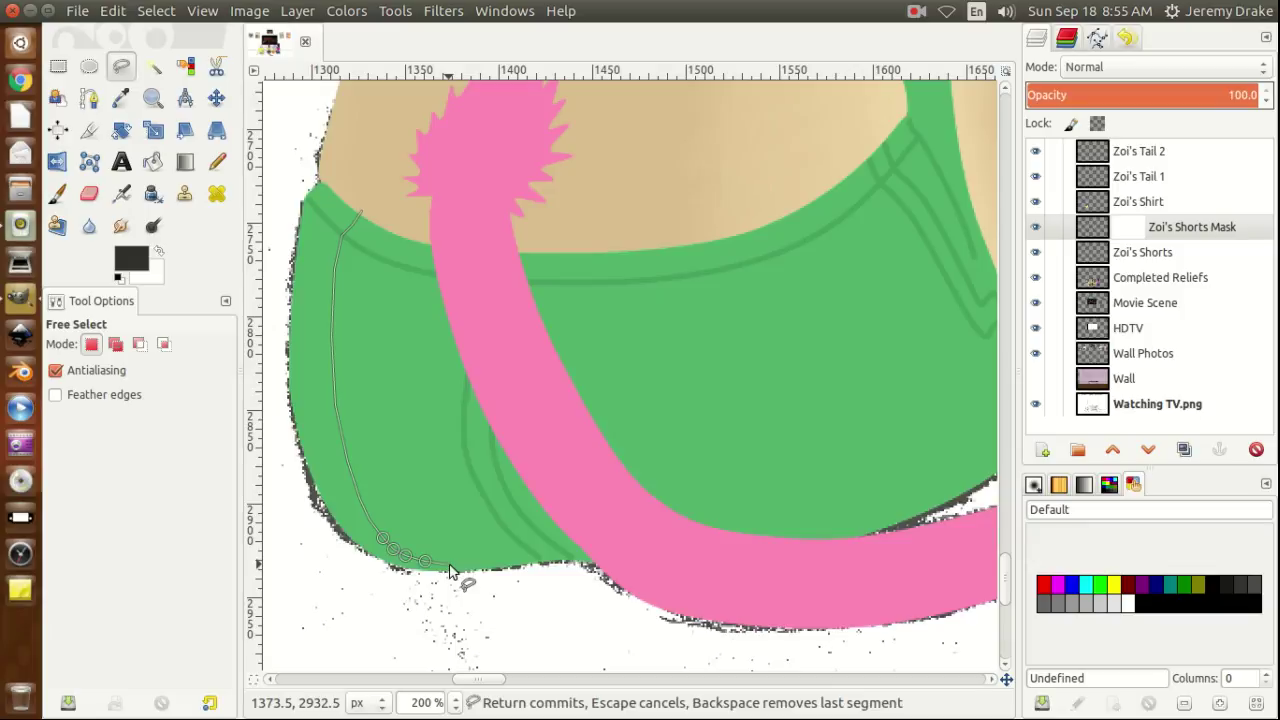
pyautogui.click(450, 568)
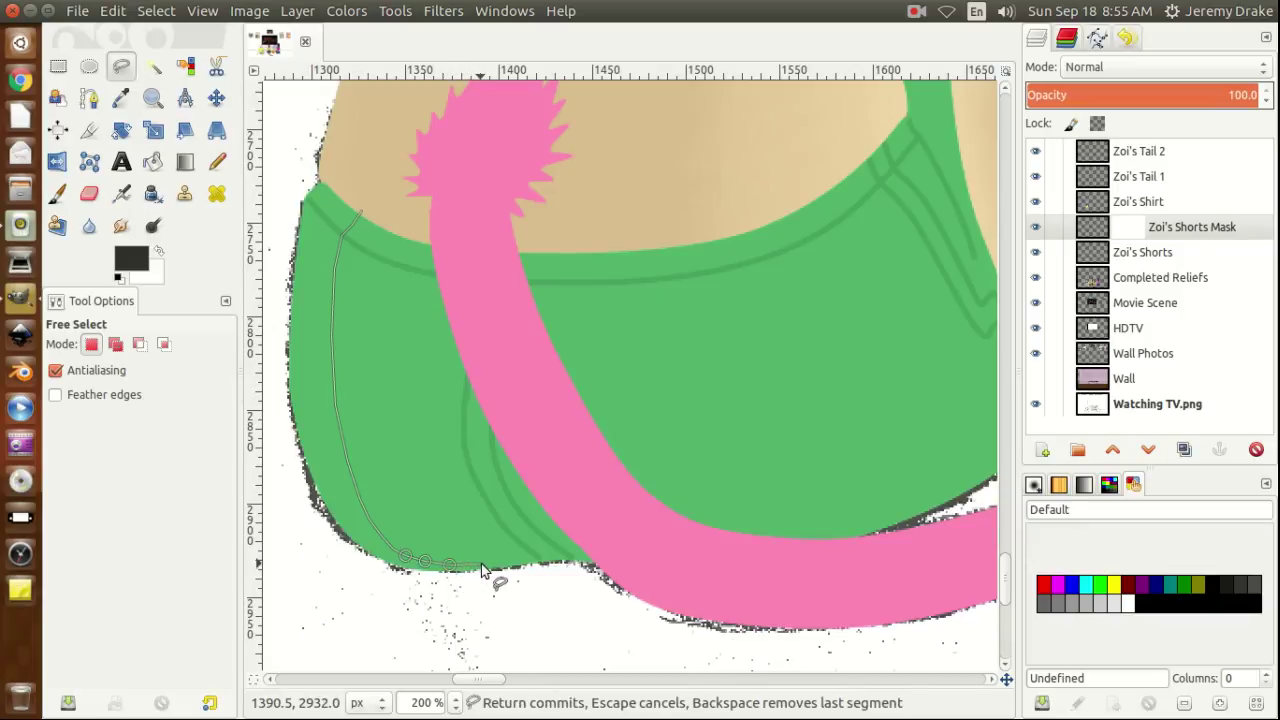
pyautogui.click(481, 566)
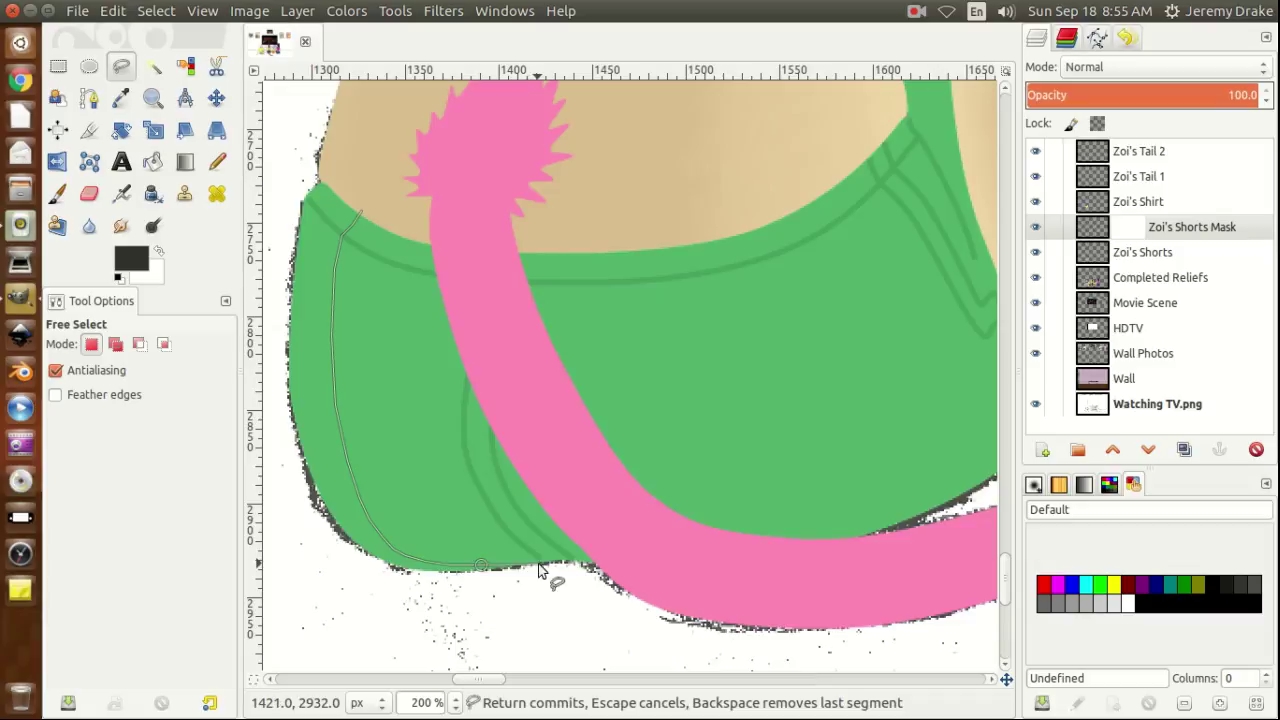
pyautogui.click(538, 566)
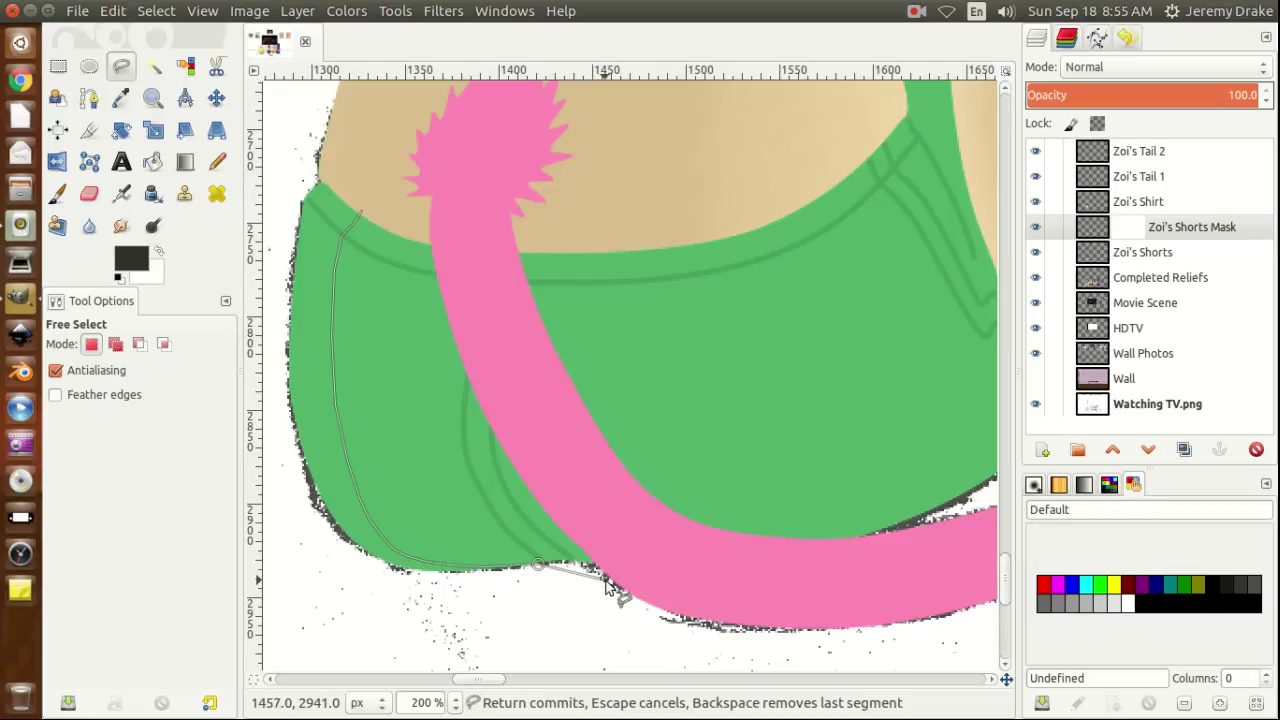
pyautogui.click(671, 563)
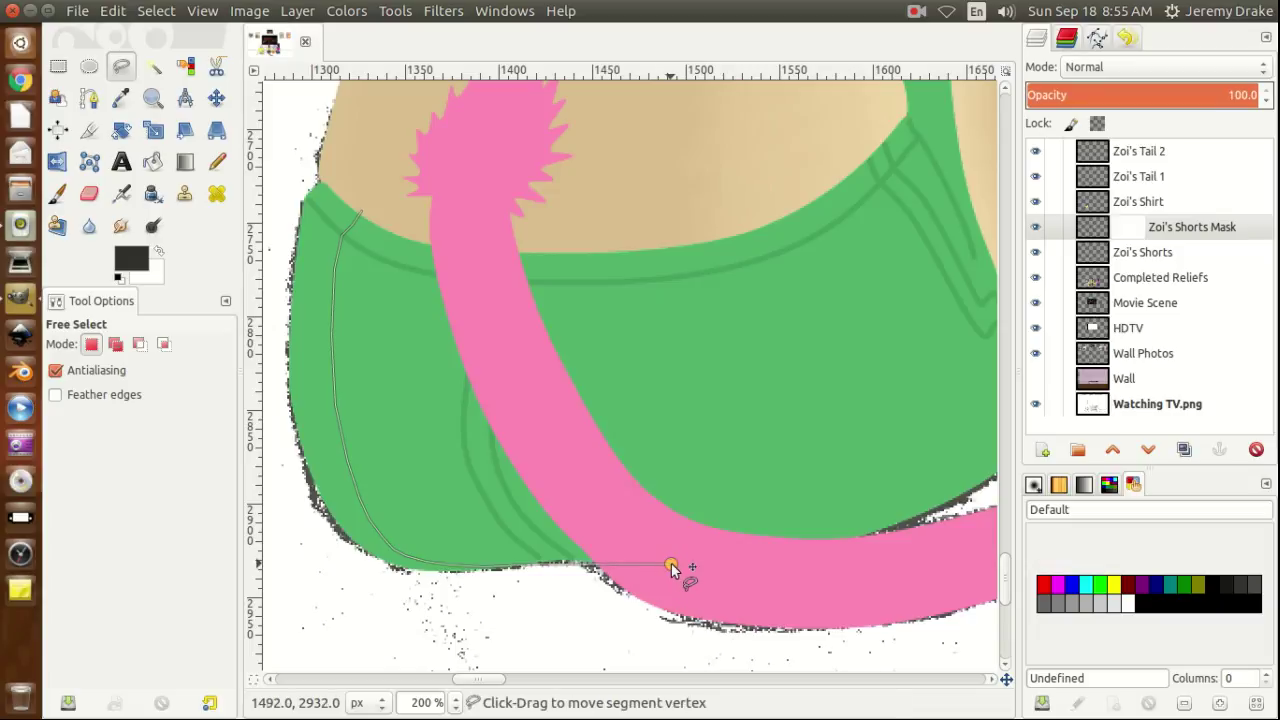
# Continue the outline along the shorts' bottom and up the inner curve to the waistband.
pyautogui.moveTo(478, 688); pyautogui.dragTo(498, 688)
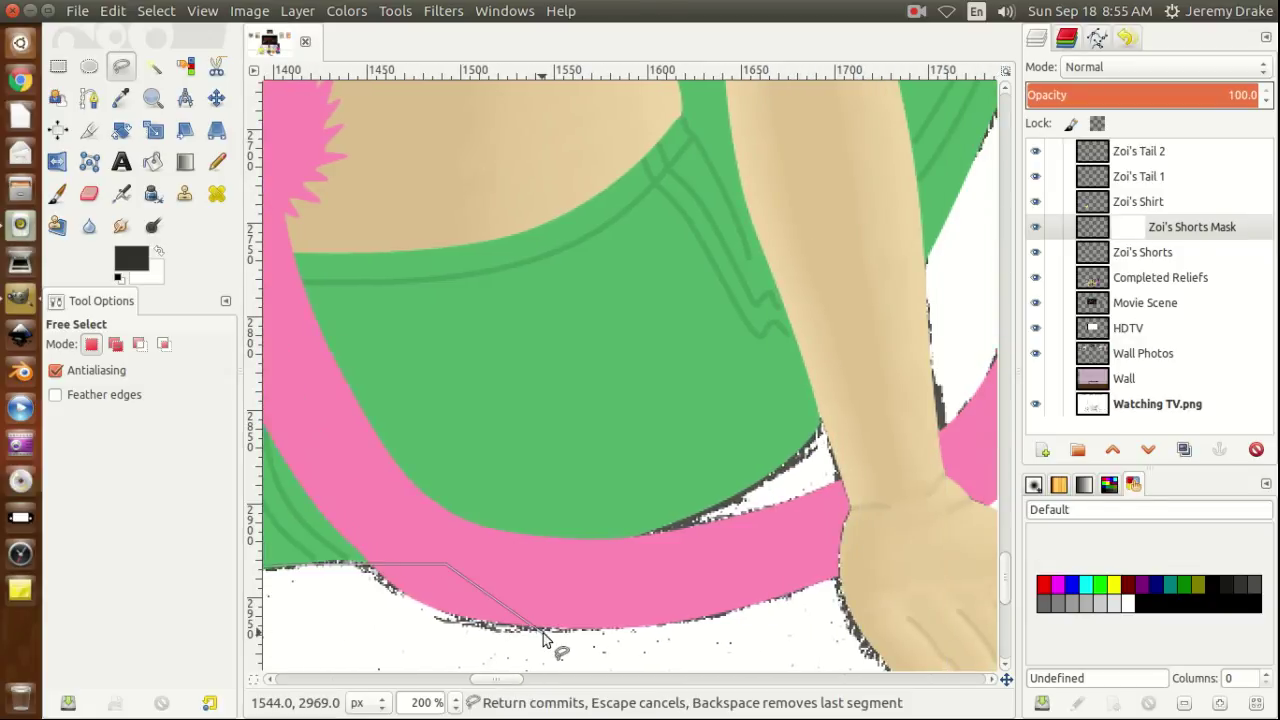
pyautogui.click(507, 551)
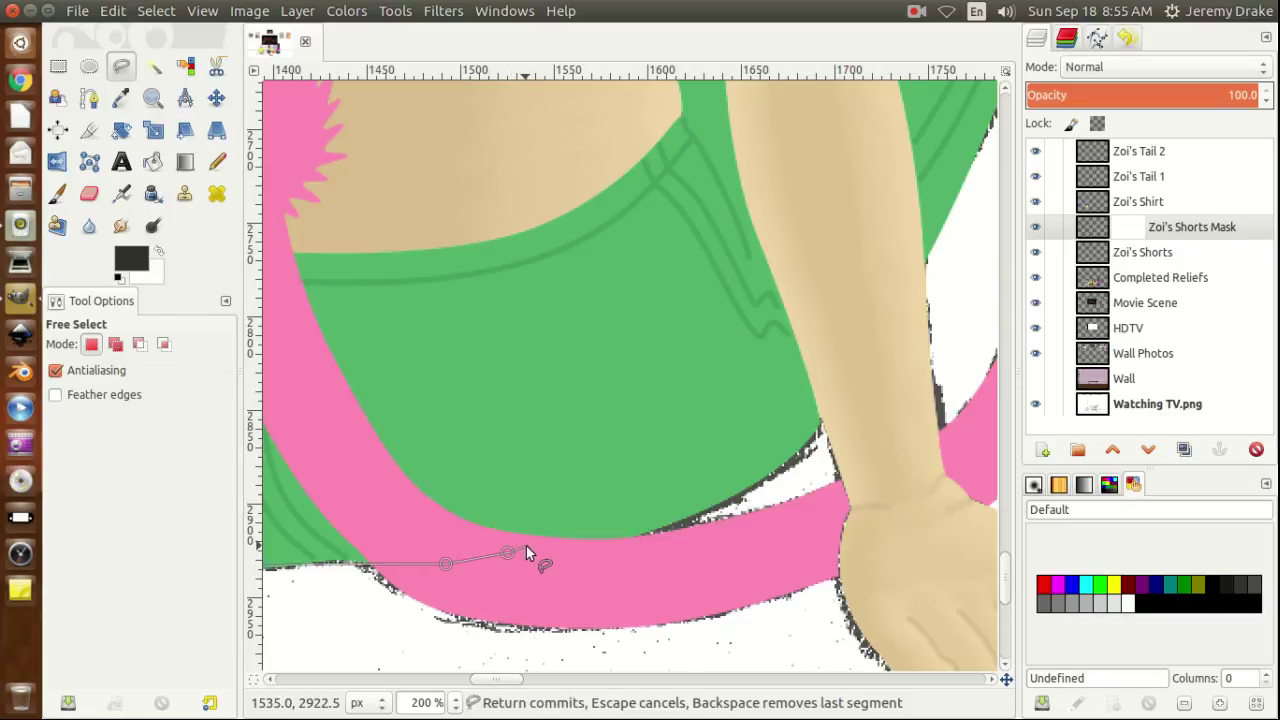
pyautogui.click(528, 548)
pyautogui.click(547, 539)
pyautogui.click(568, 527)
pyautogui.click(580, 509)
pyautogui.click(588, 494)
pyautogui.click(595, 457)
pyautogui.click(596, 412)
pyautogui.click(589, 371)
pyautogui.click(577, 325)
pyautogui.click(561, 286)
pyautogui.click(533, 243)
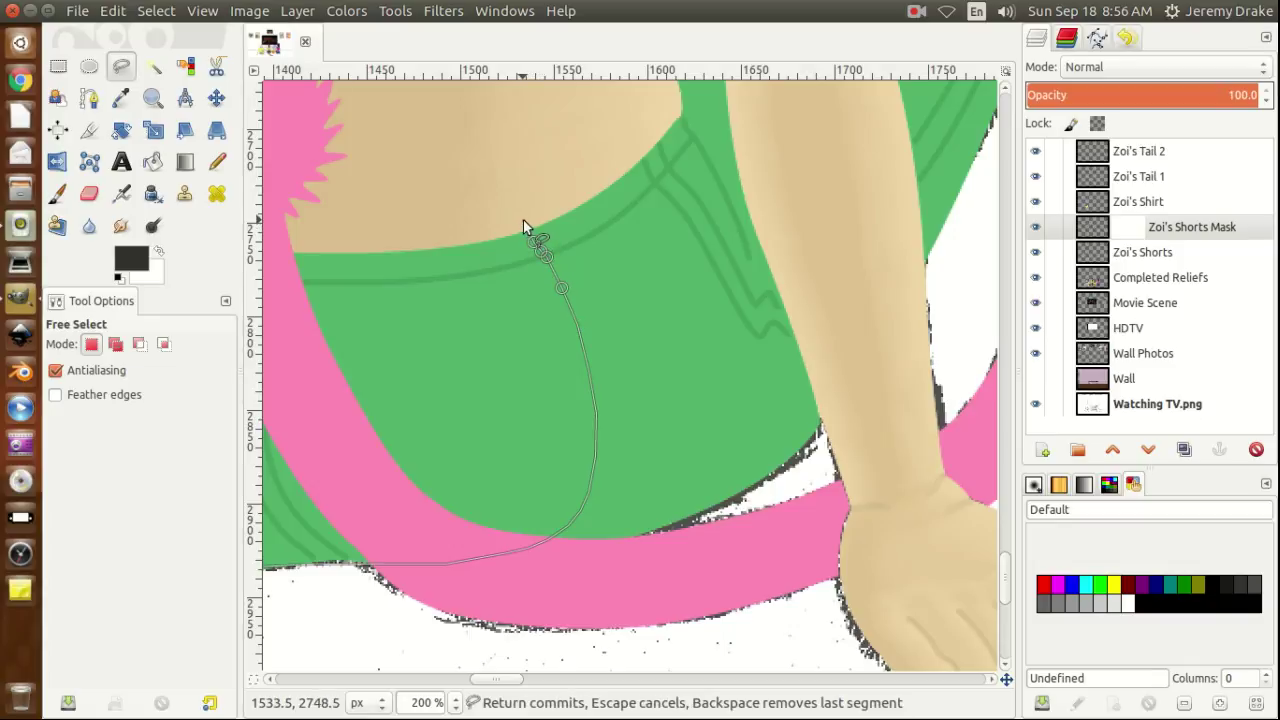
pyautogui.click(523, 221)
# Loop the outline around outside the shorts, close it, and commit it as a selection.
pyautogui.moveTo(490, 680); pyautogui.dragTo(514, 680)
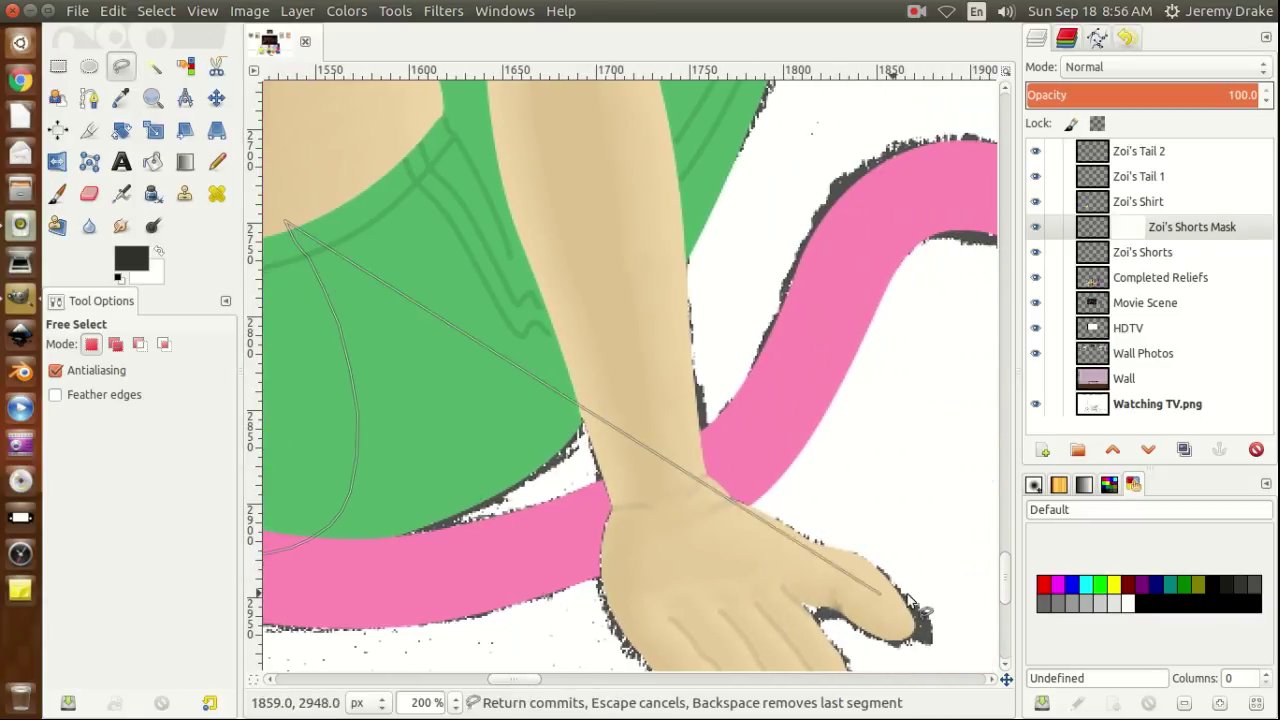
pyautogui.scroll(10, 1006, 560)
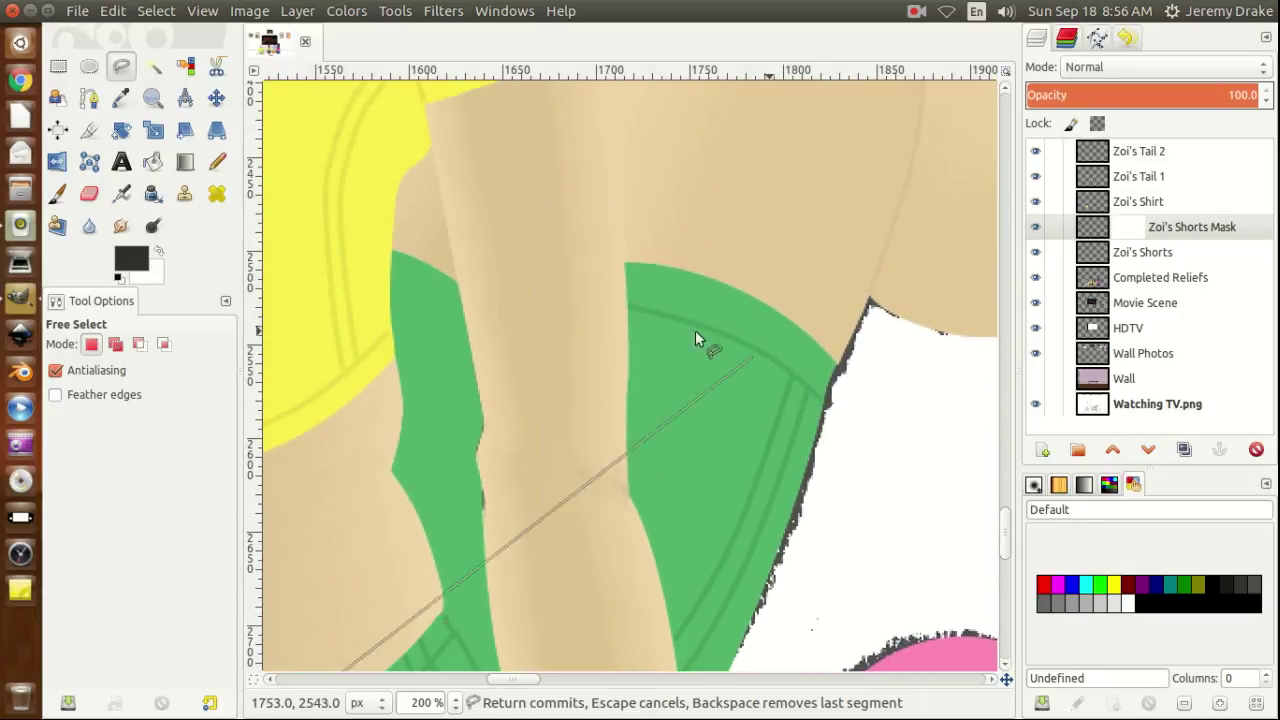
pyautogui.click(340, 187)
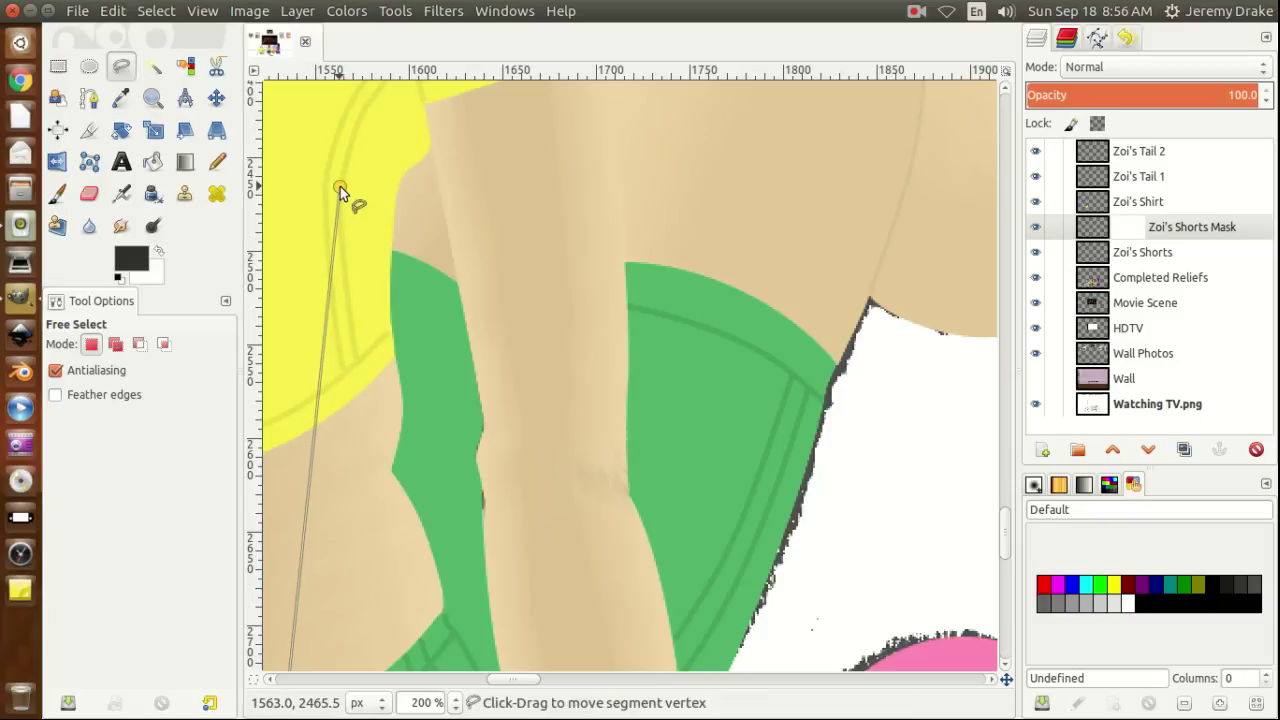
pyautogui.click(932, 228)
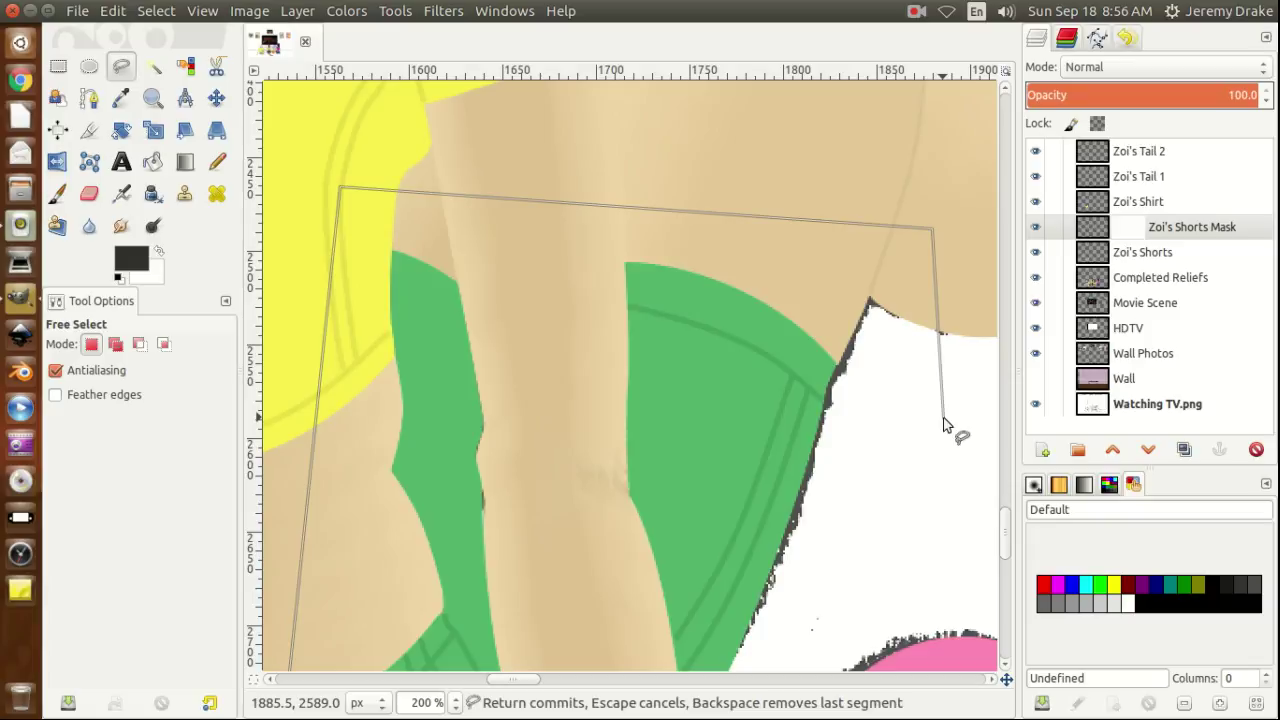
pyautogui.moveTo(1006, 531); pyautogui.dragTo(1000, 582)
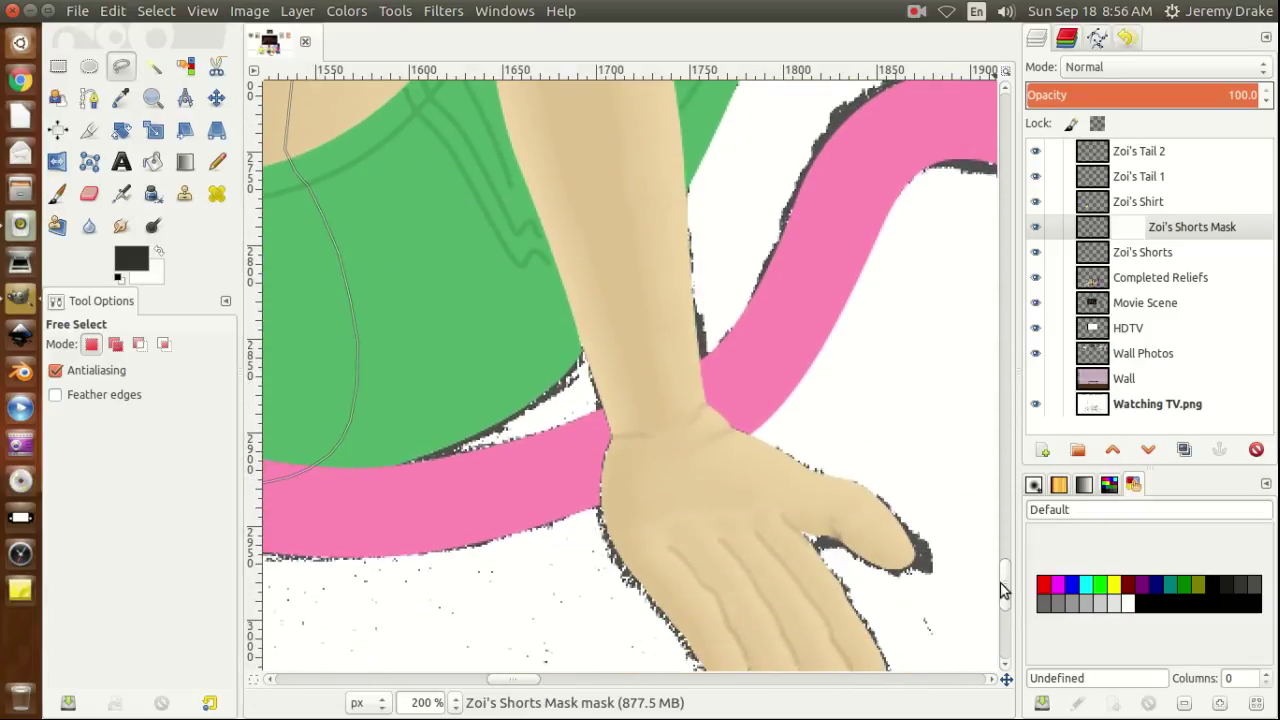
pyautogui.click(813, 575)
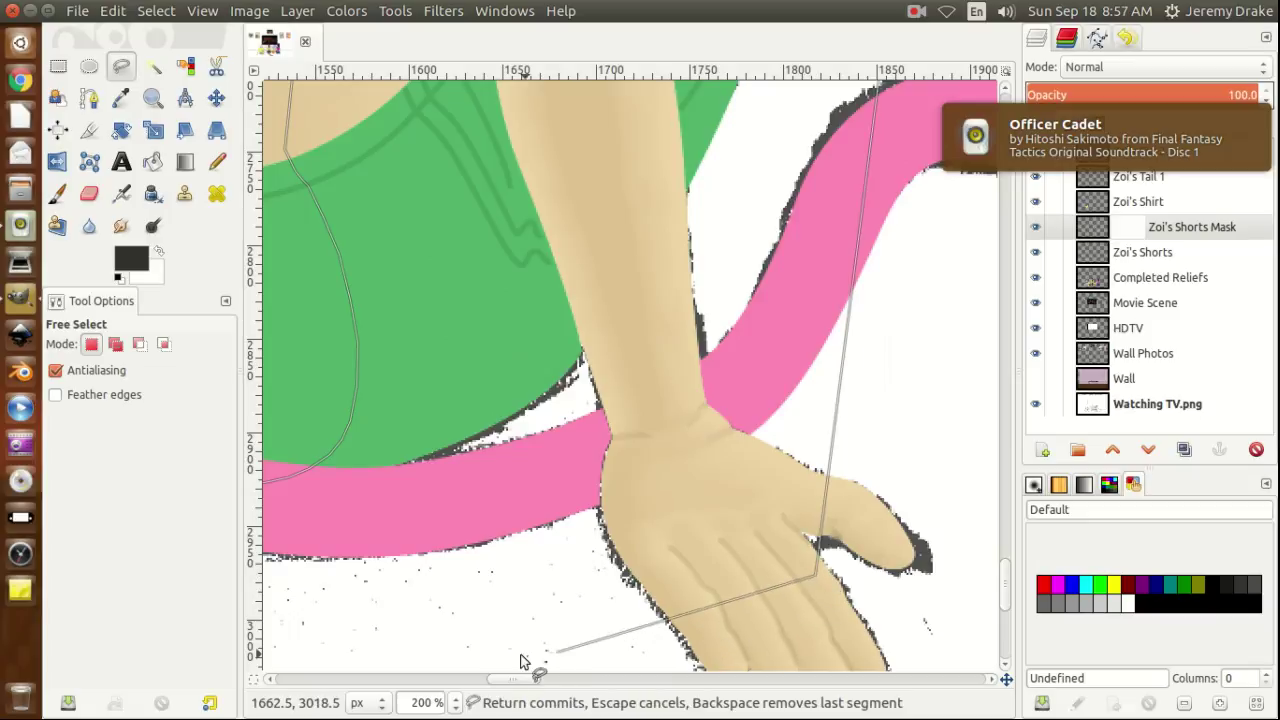
pyautogui.moveTo(513, 681); pyautogui.dragTo(477, 679)
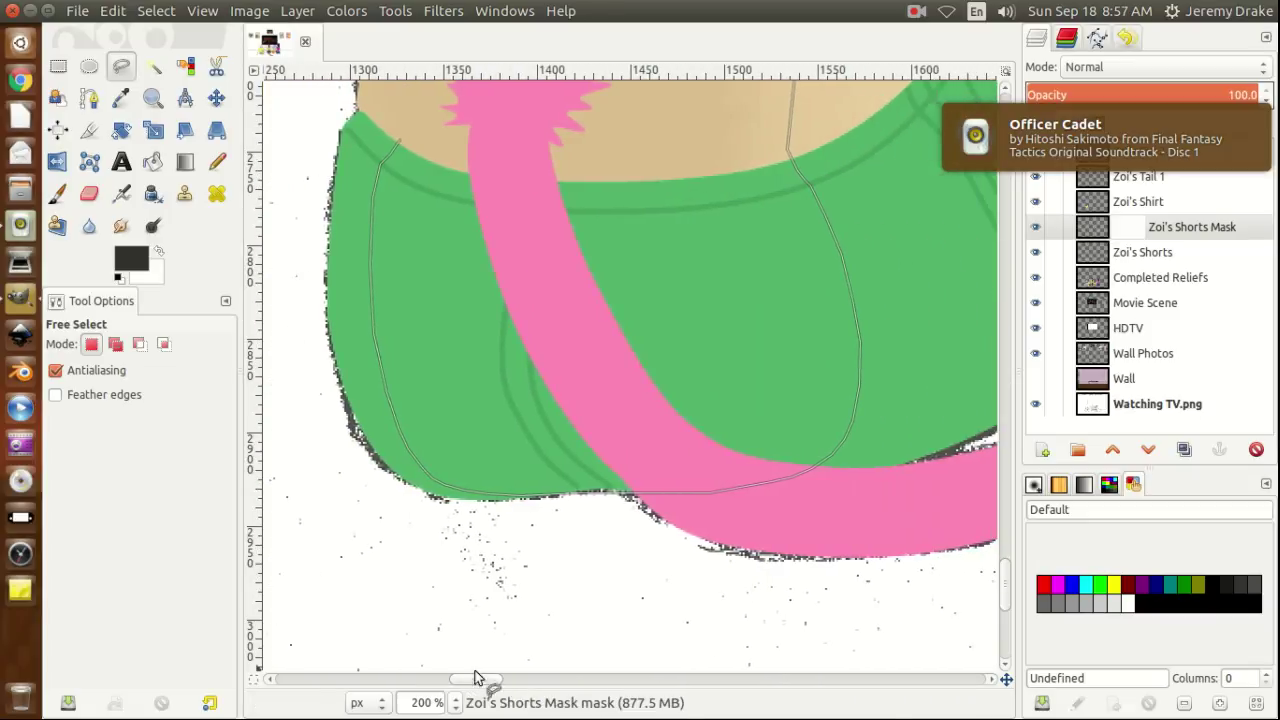
pyautogui.click(470, 584)
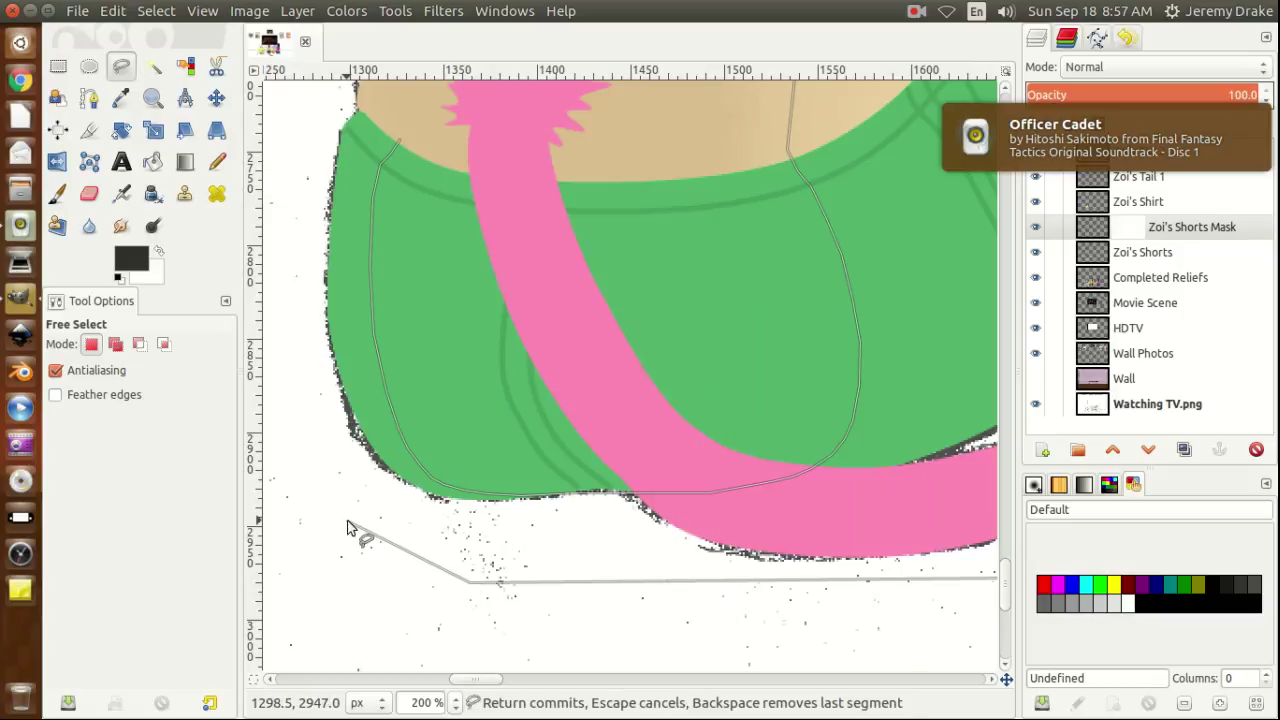
pyautogui.click(310, 505)
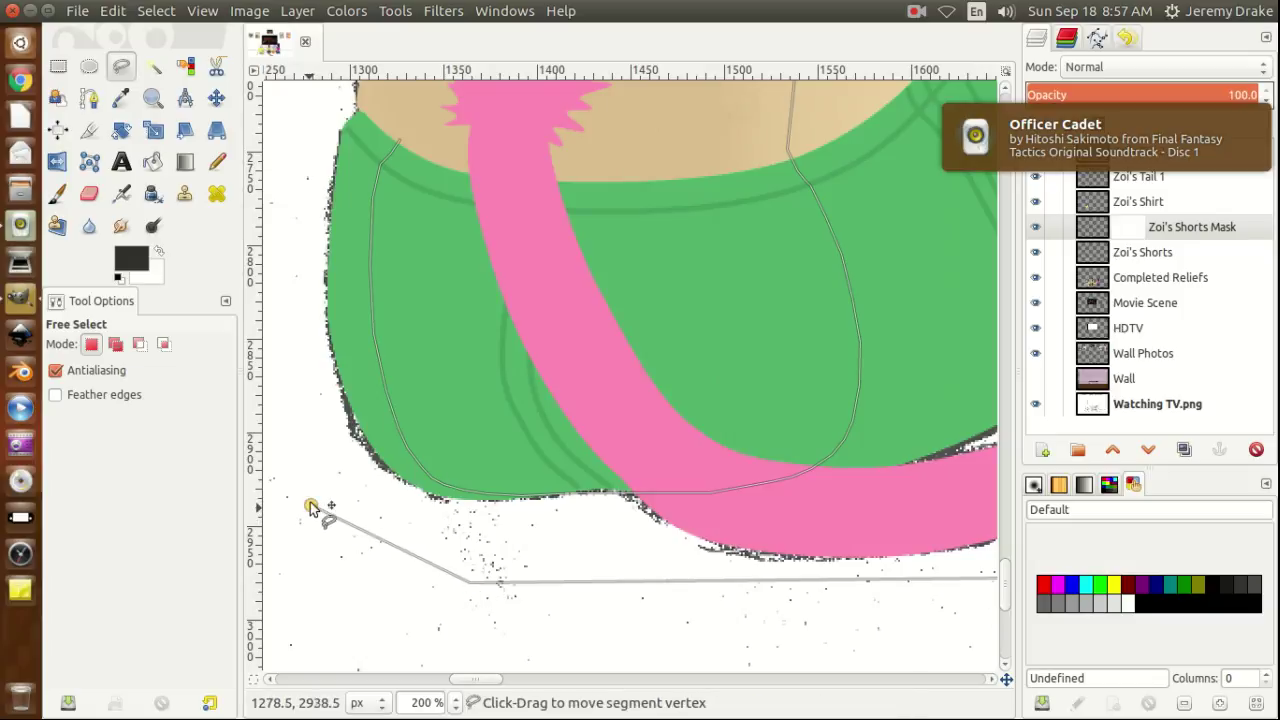
pyautogui.click(280, 281)
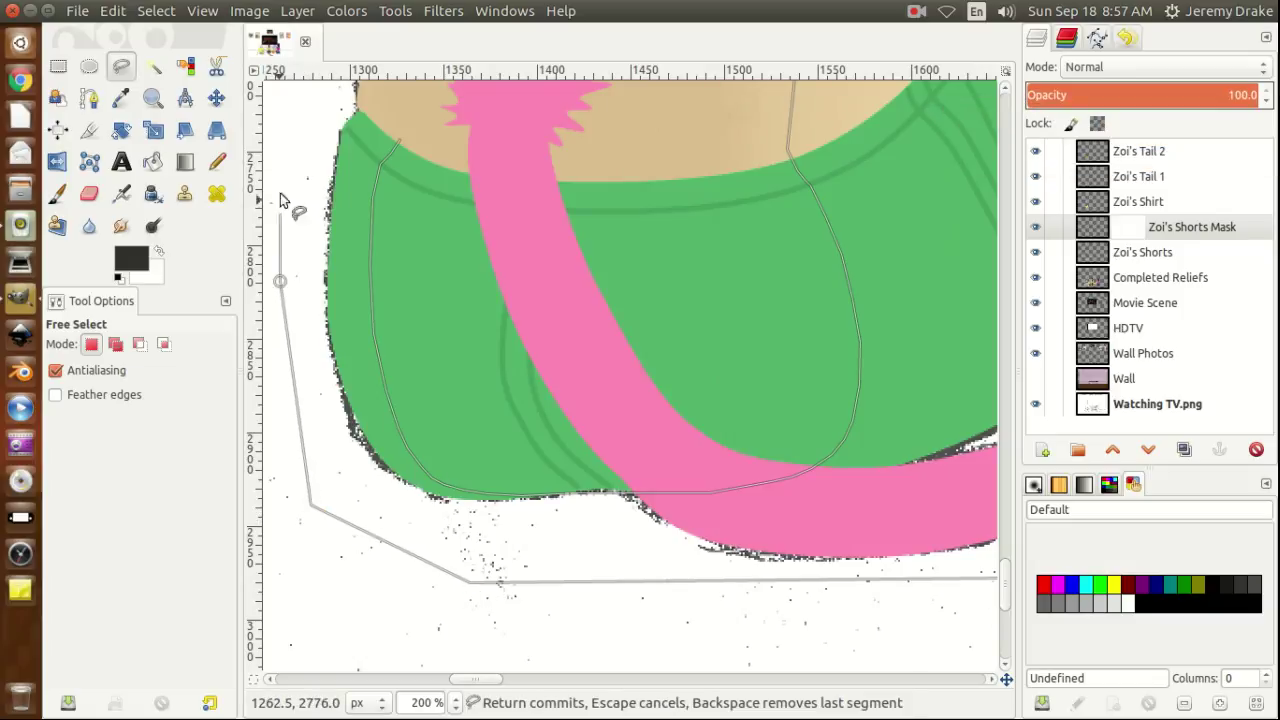
pyautogui.click(299, 84)
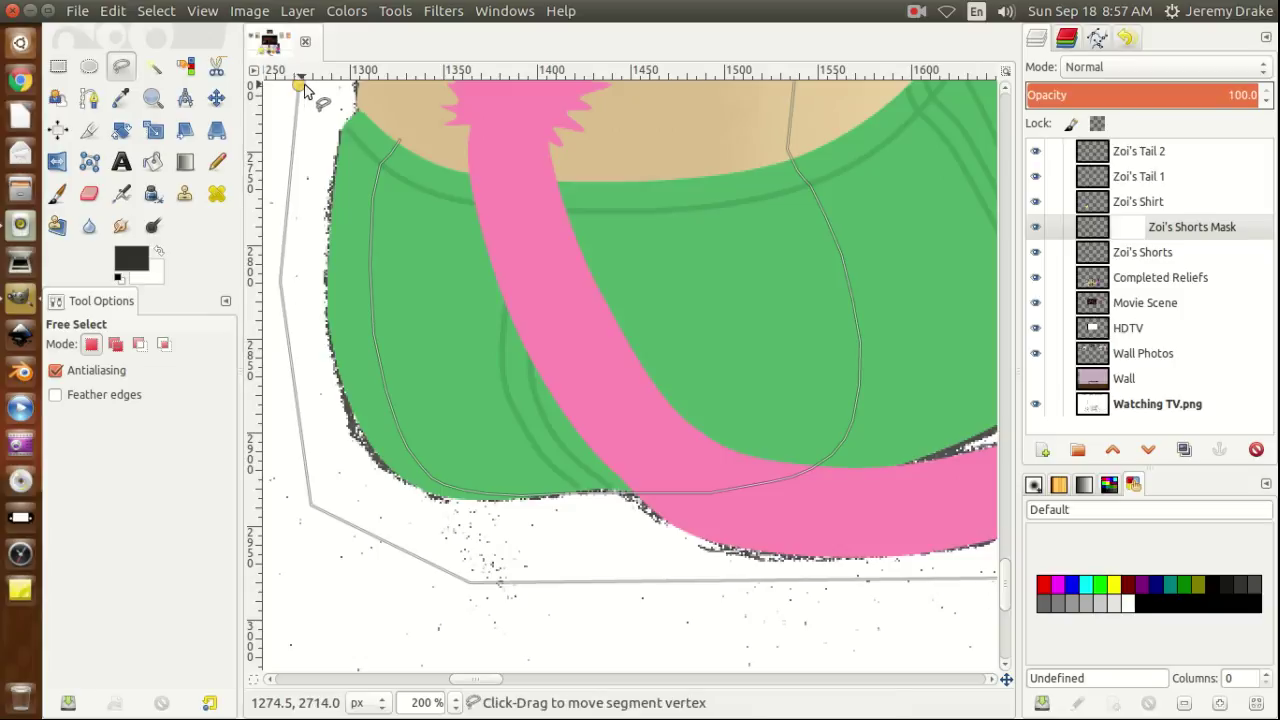
pyautogui.click(426, 97)
pyautogui.press('Return')
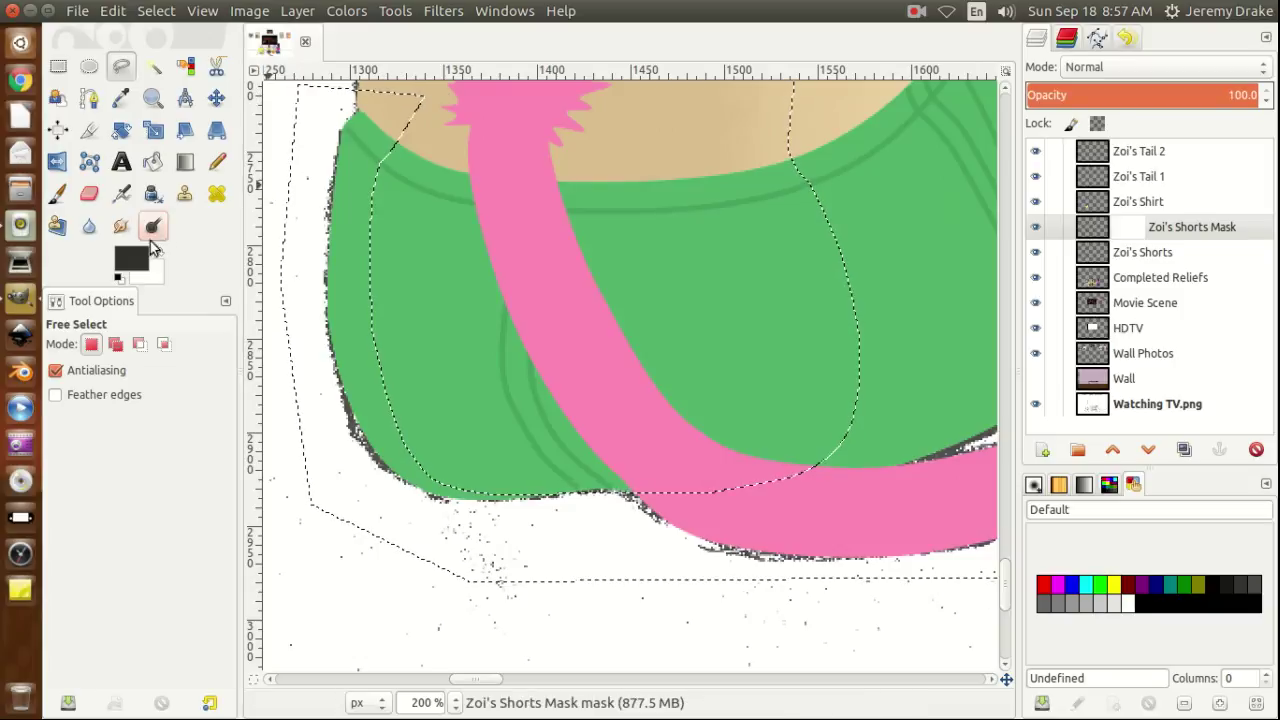
# Change the foreground colour to light grey c3c3c3 and clear the selection with Ctrl+Shift+A.
pyautogui.click(131, 258)
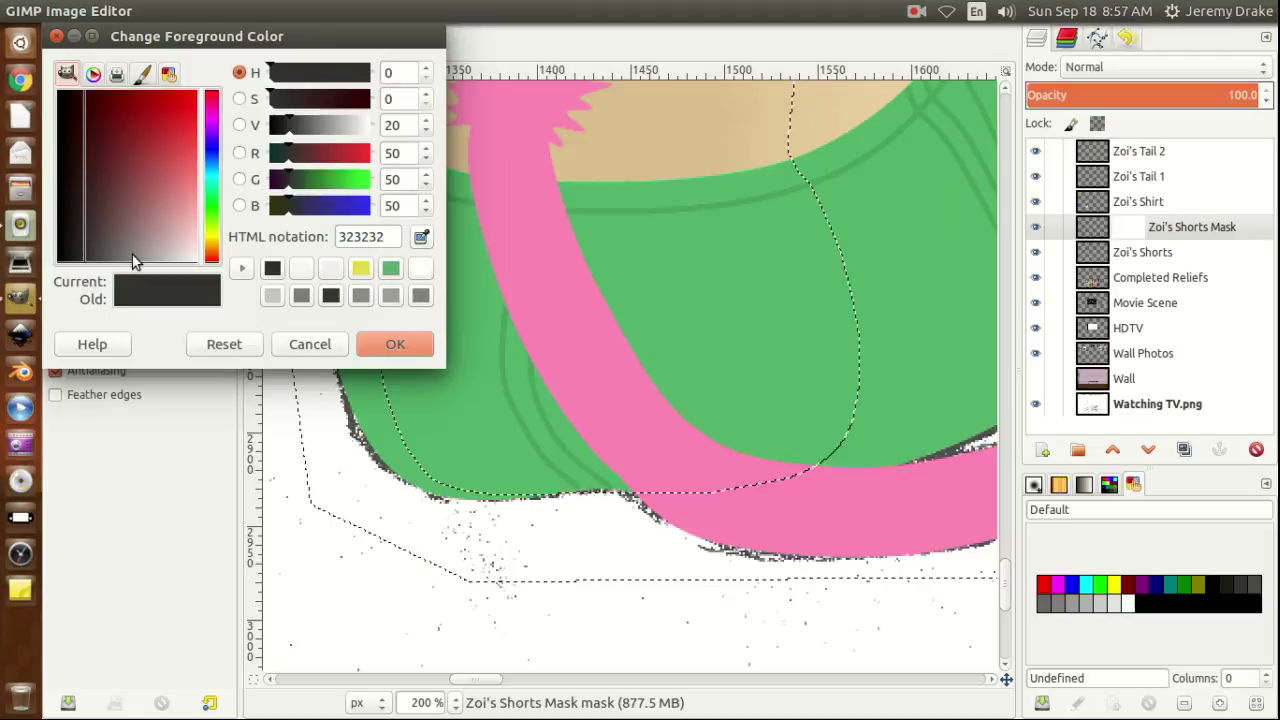
pyautogui.click(346, 124)
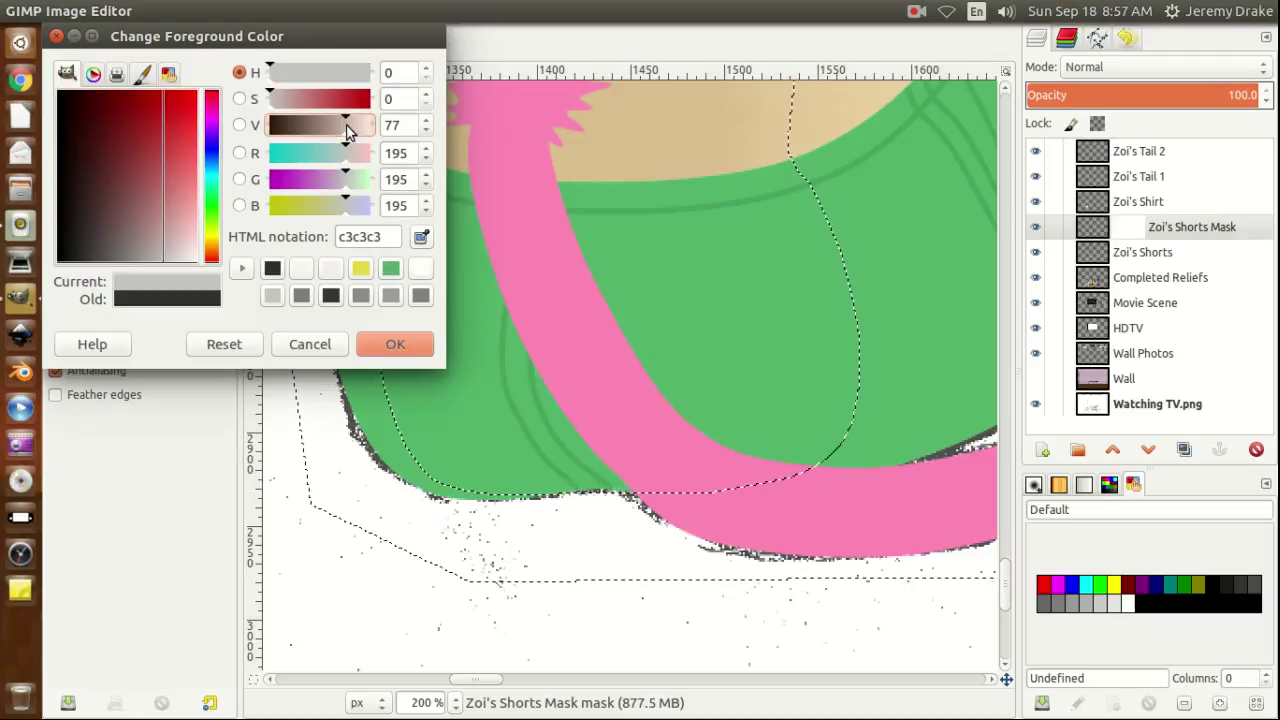
pyautogui.click(394, 345)
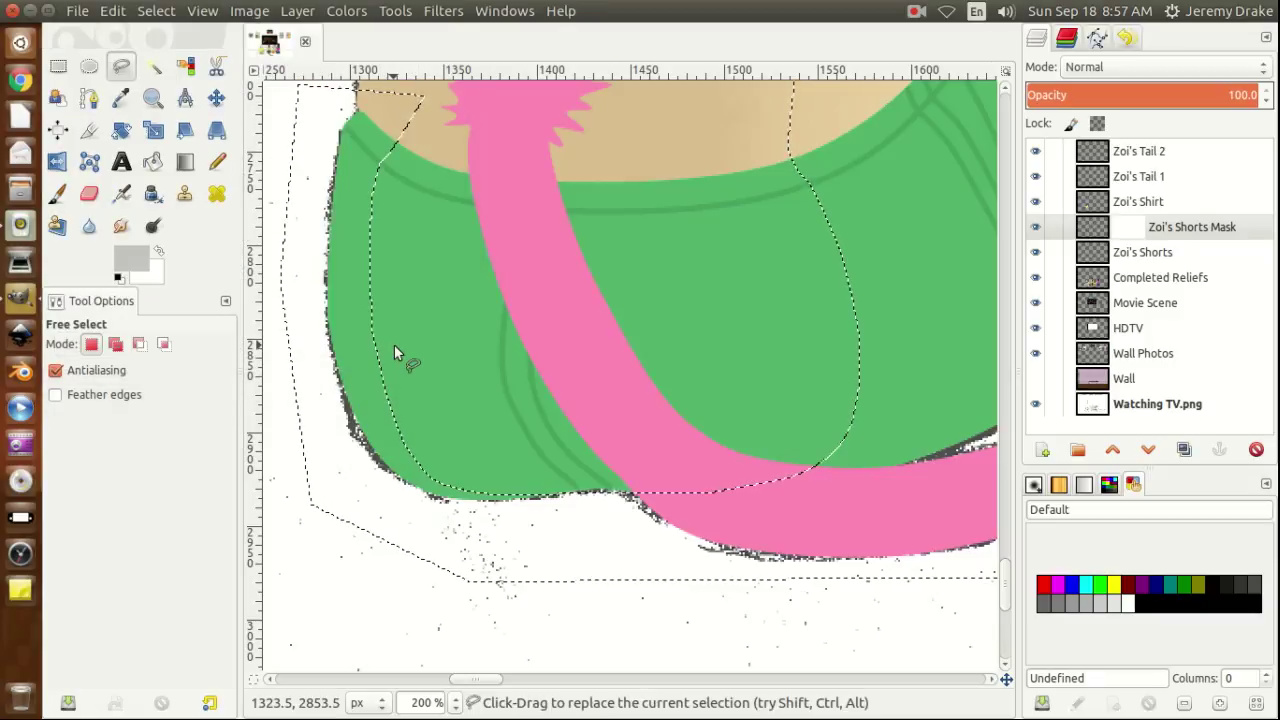
pyautogui.press('ctrl')
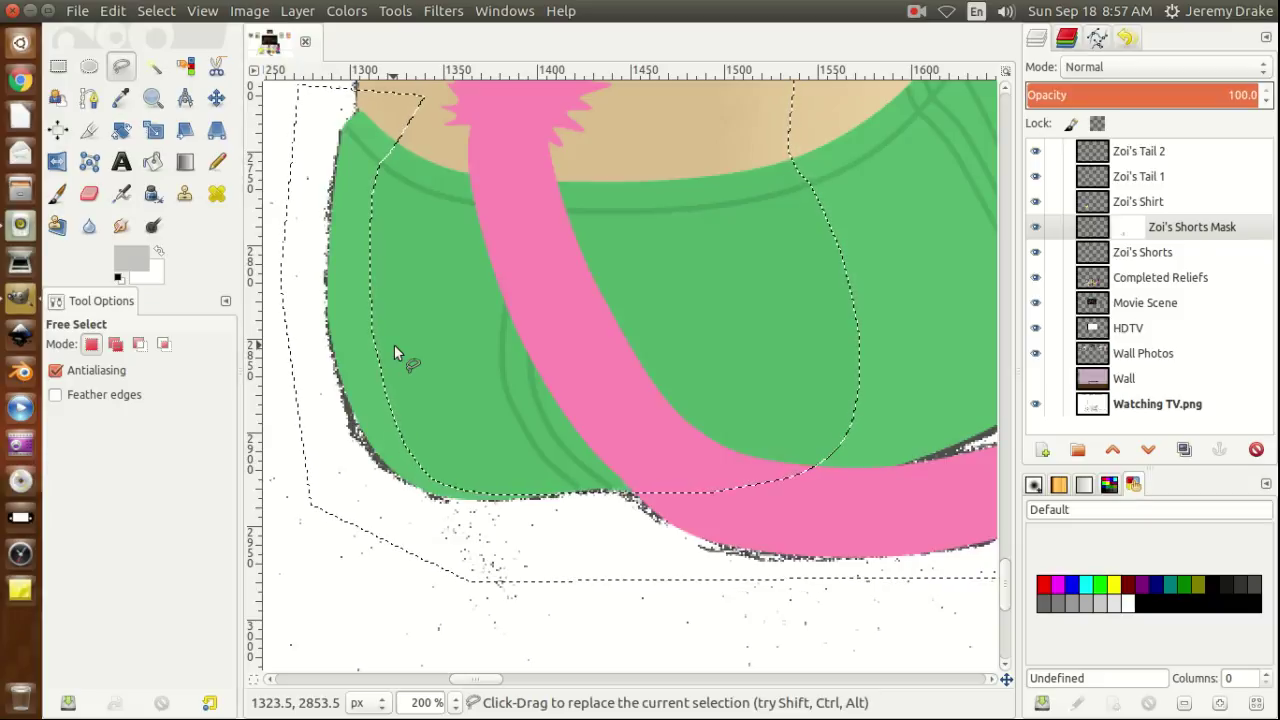
pyautogui.hotkey('ctrl', 'shift', 'a')
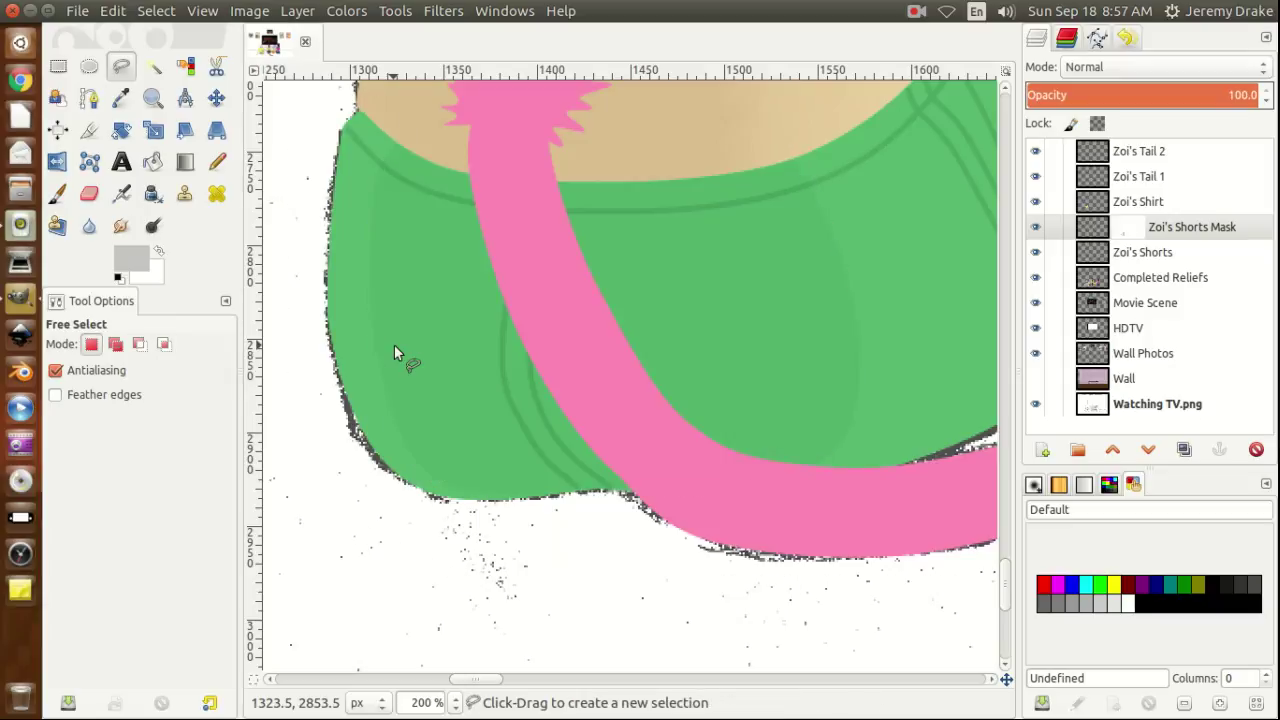
# Darken the foreground colour to medium grey 8f8f8f by setting V to 56.
pyautogui.click(130, 263)
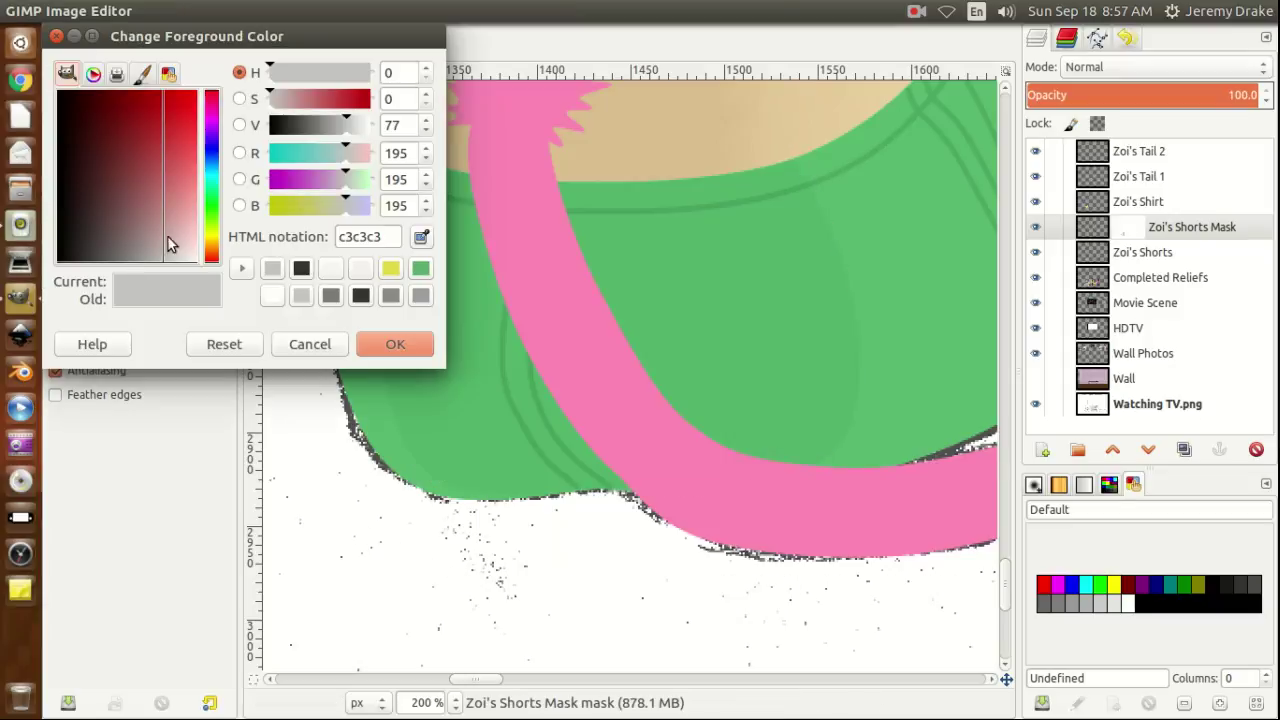
pyautogui.click(326, 122)
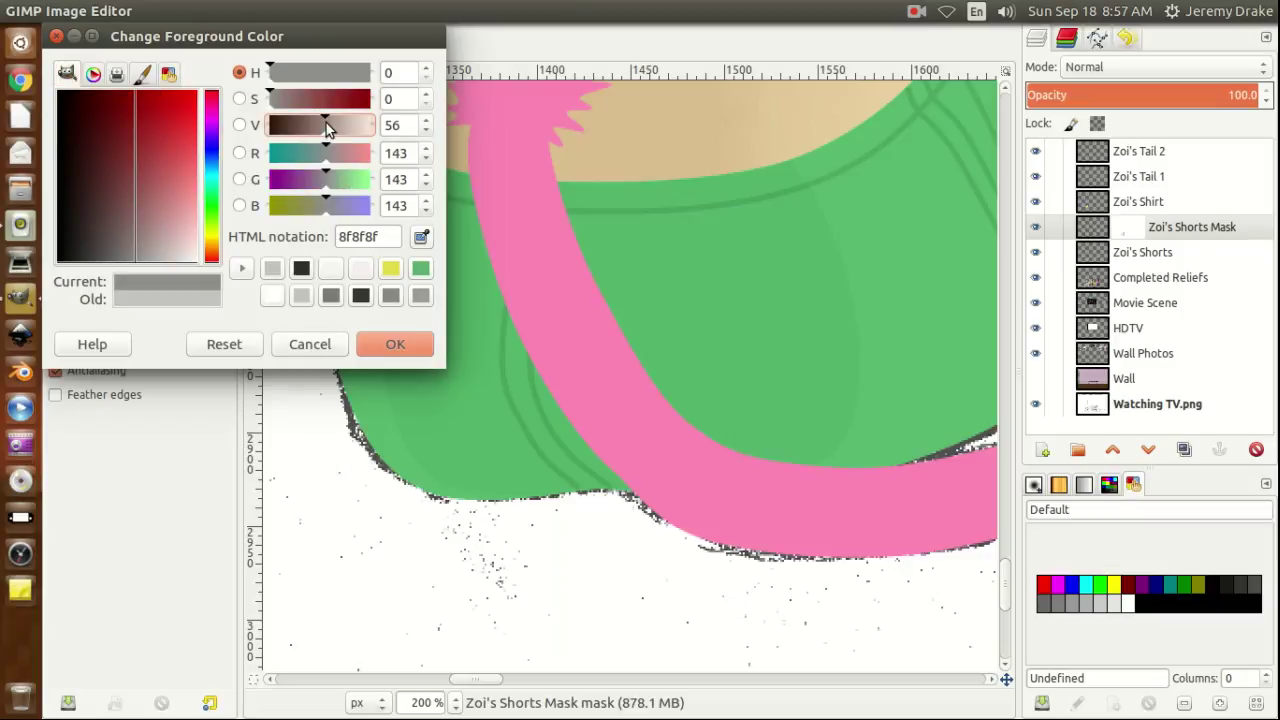
pyautogui.click(407, 348)
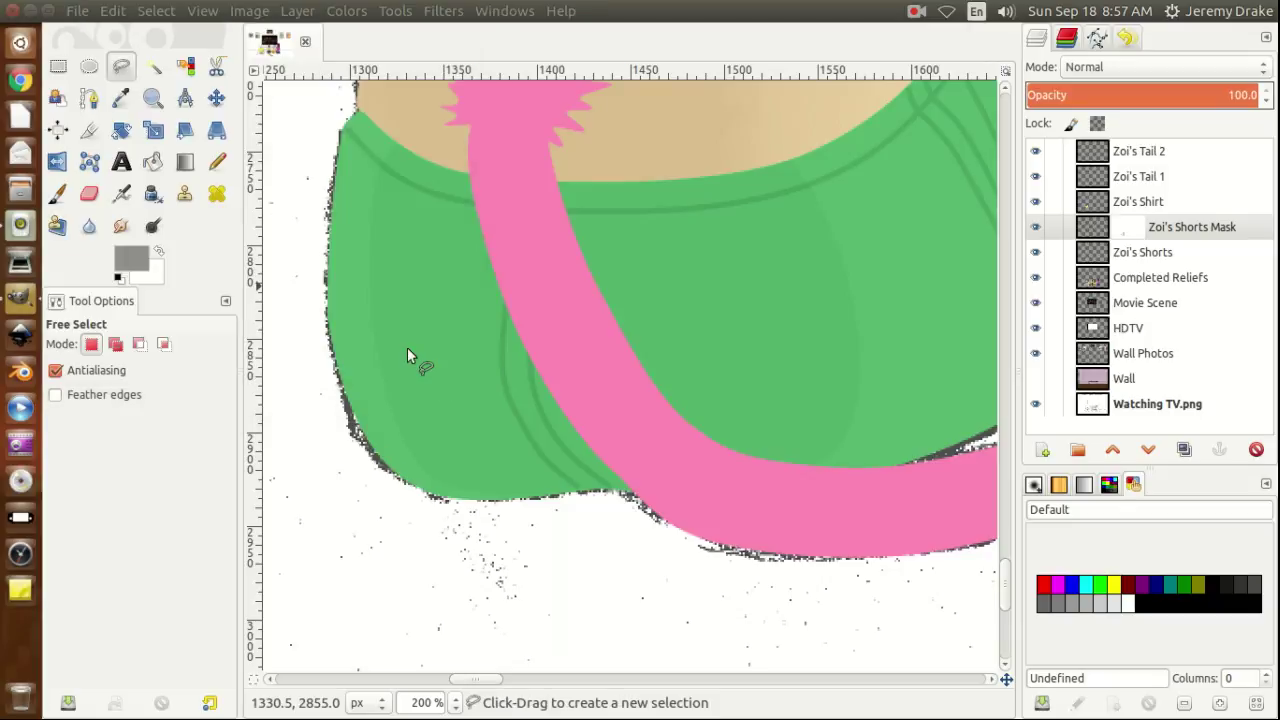
# Start a new free-select outline at the shorts' upper left and trace down the left edge.
pyautogui.click(381, 124)
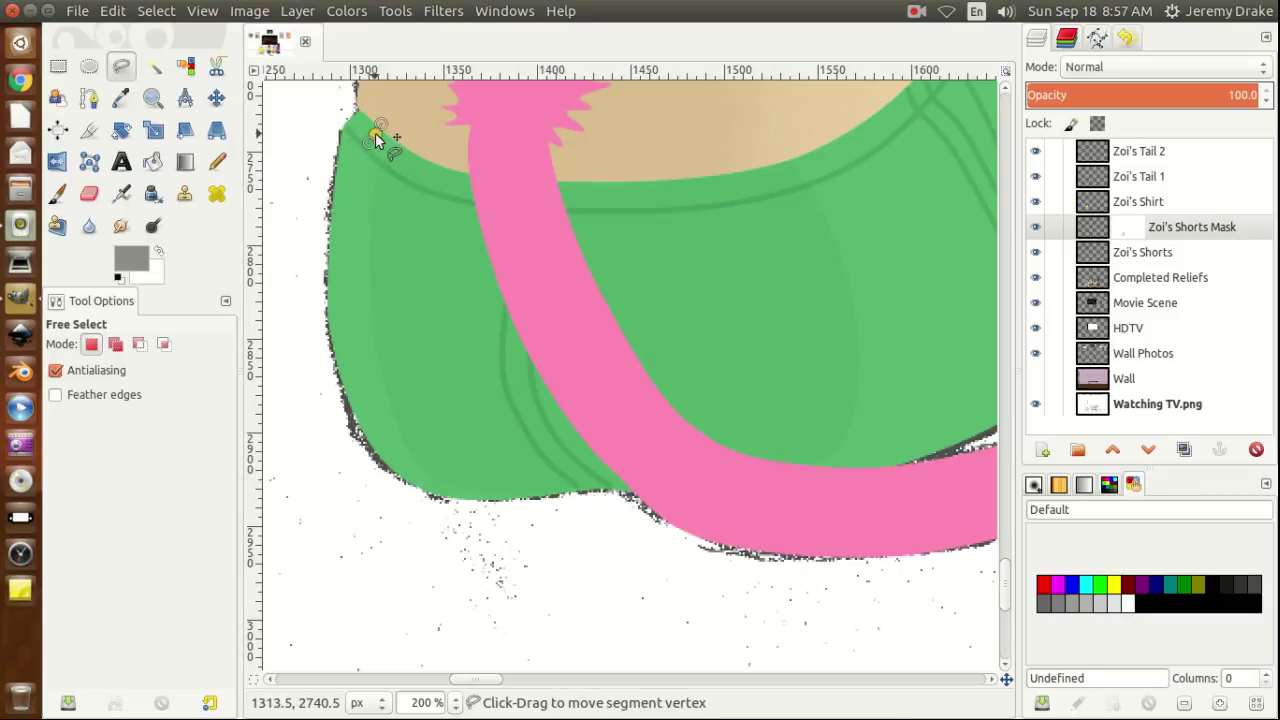
pyautogui.click(367, 148)
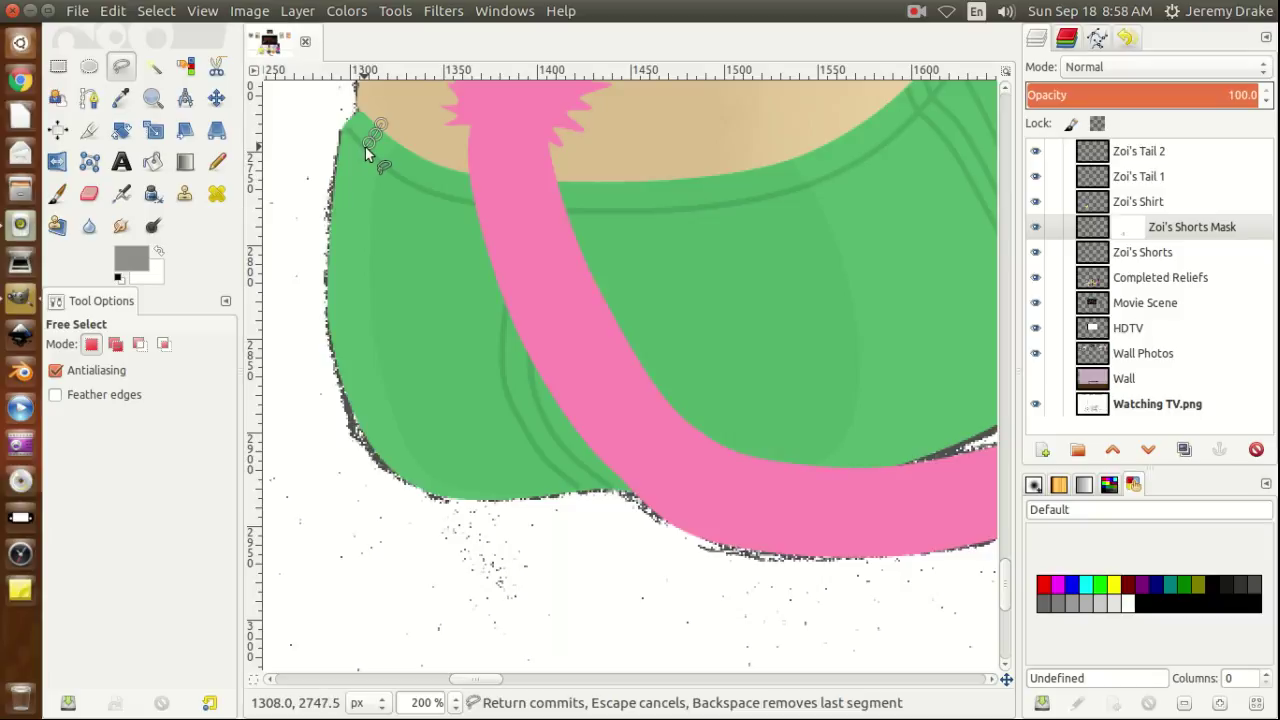
pyautogui.click(364, 148)
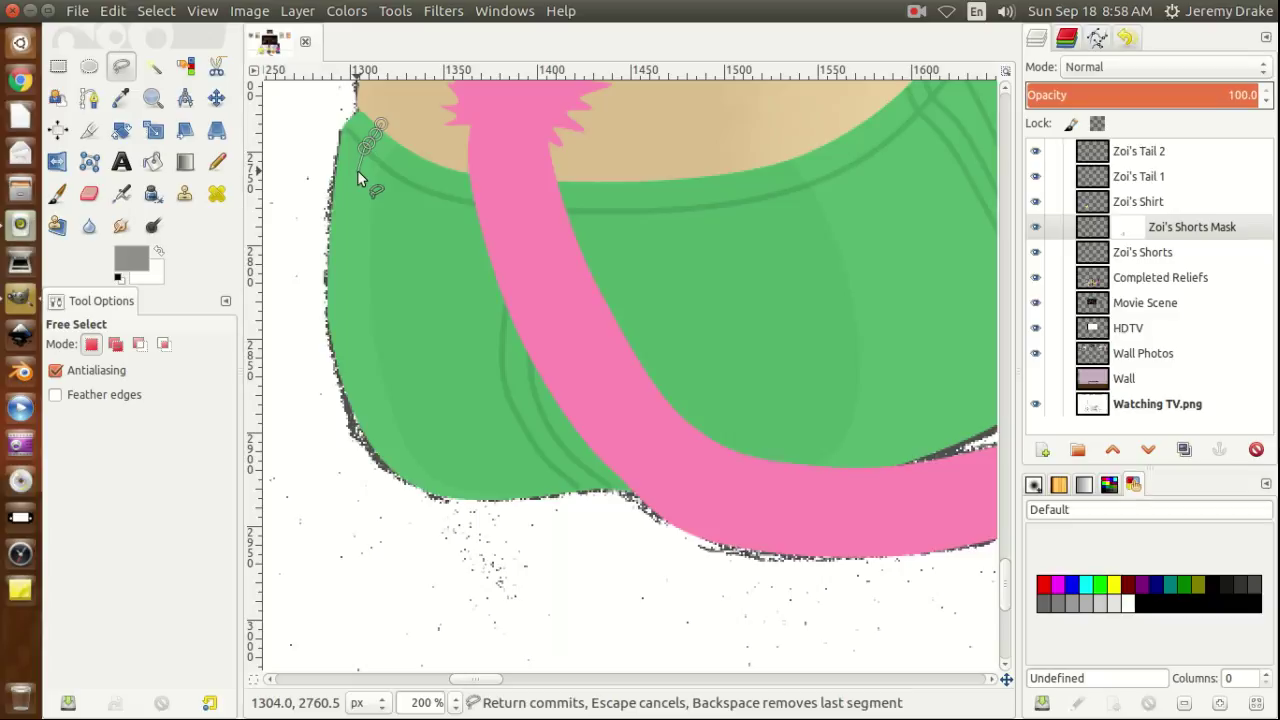
pyautogui.click(357, 172)
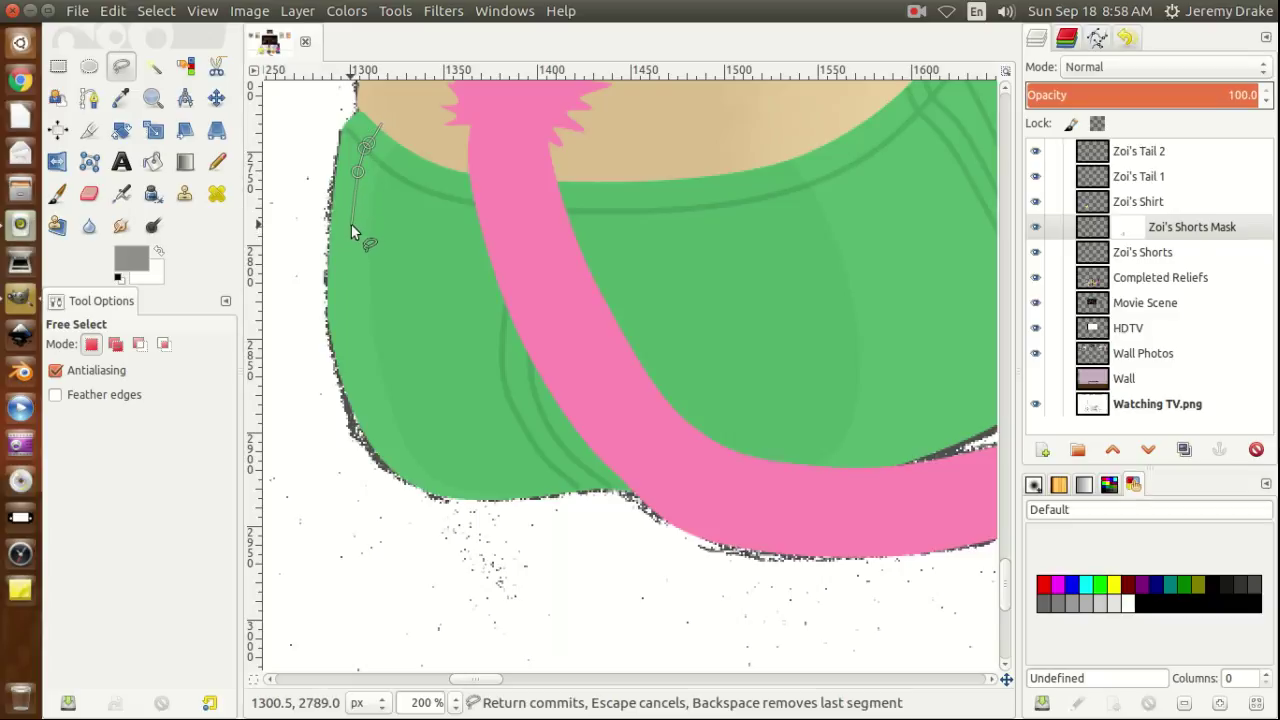
pyautogui.click(351, 221)
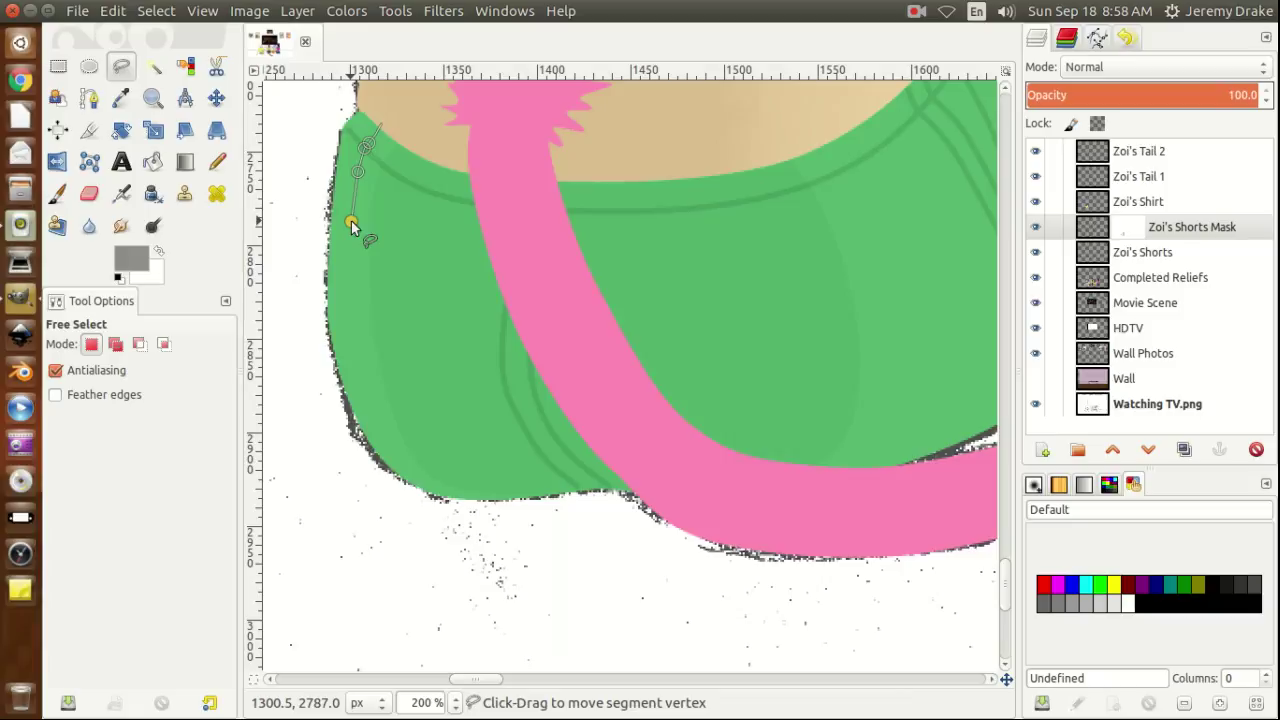
pyautogui.click(350, 282)
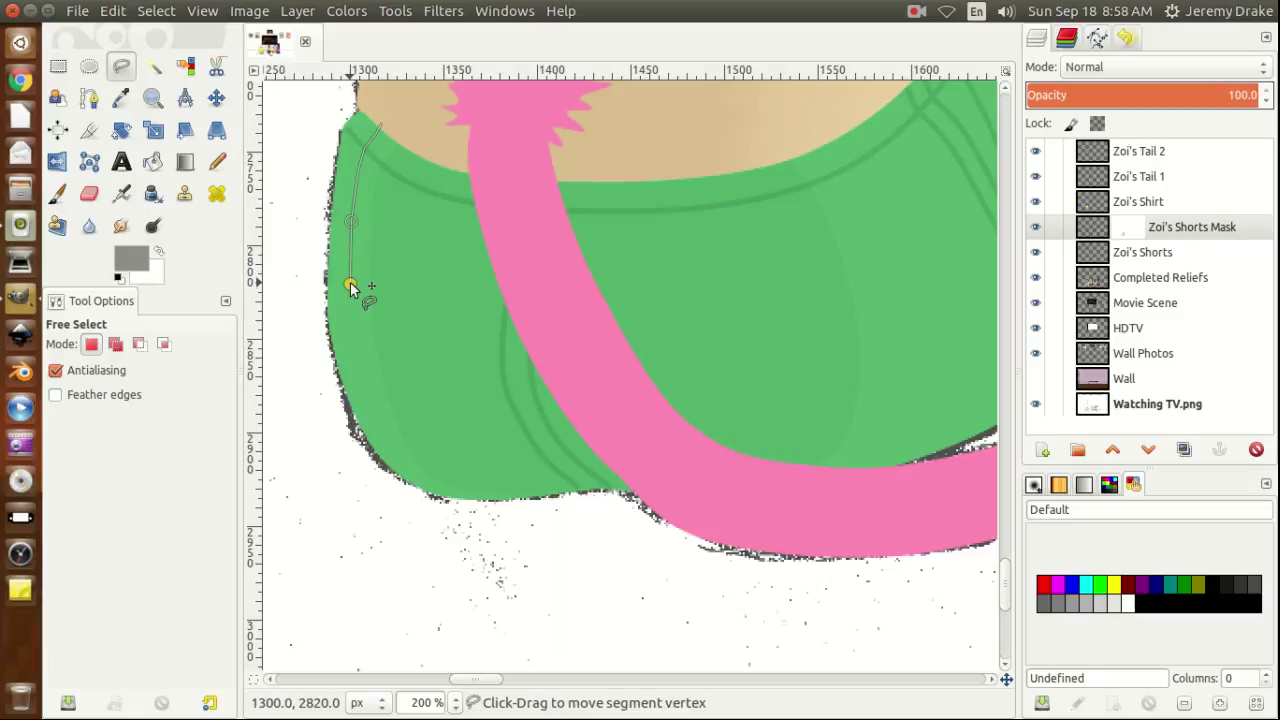
pyautogui.click(355, 338)
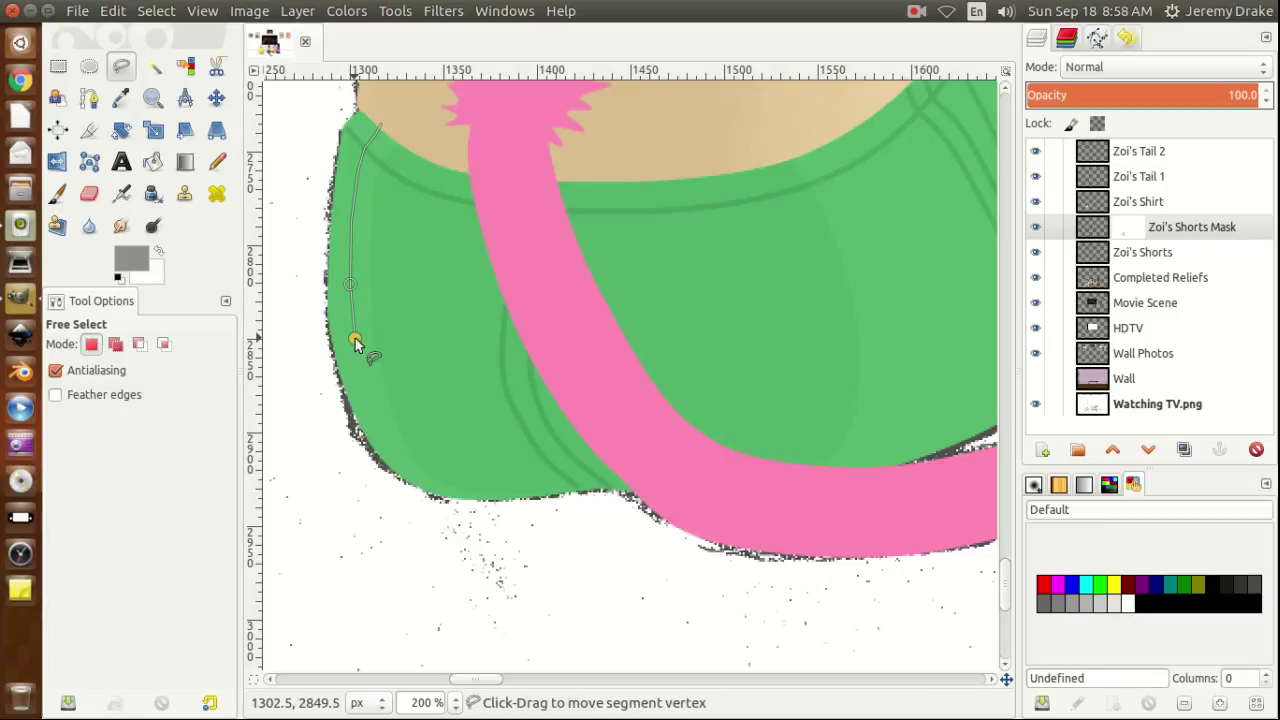
pyautogui.click(367, 386)
# Curve the outline around the shorts' bottom-left corner and onto the bottom edge.
pyautogui.click(386, 428)
pyautogui.click(395, 445)
pyautogui.click(407, 461)
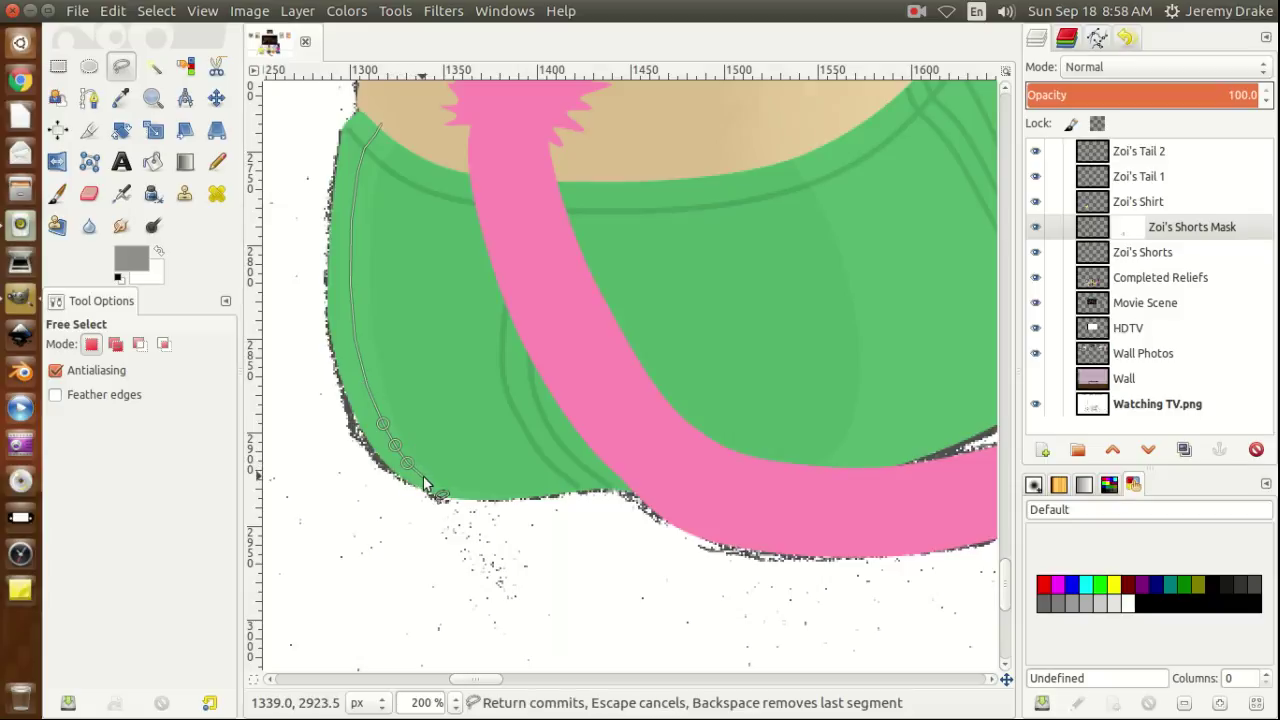
pyautogui.click(423, 477)
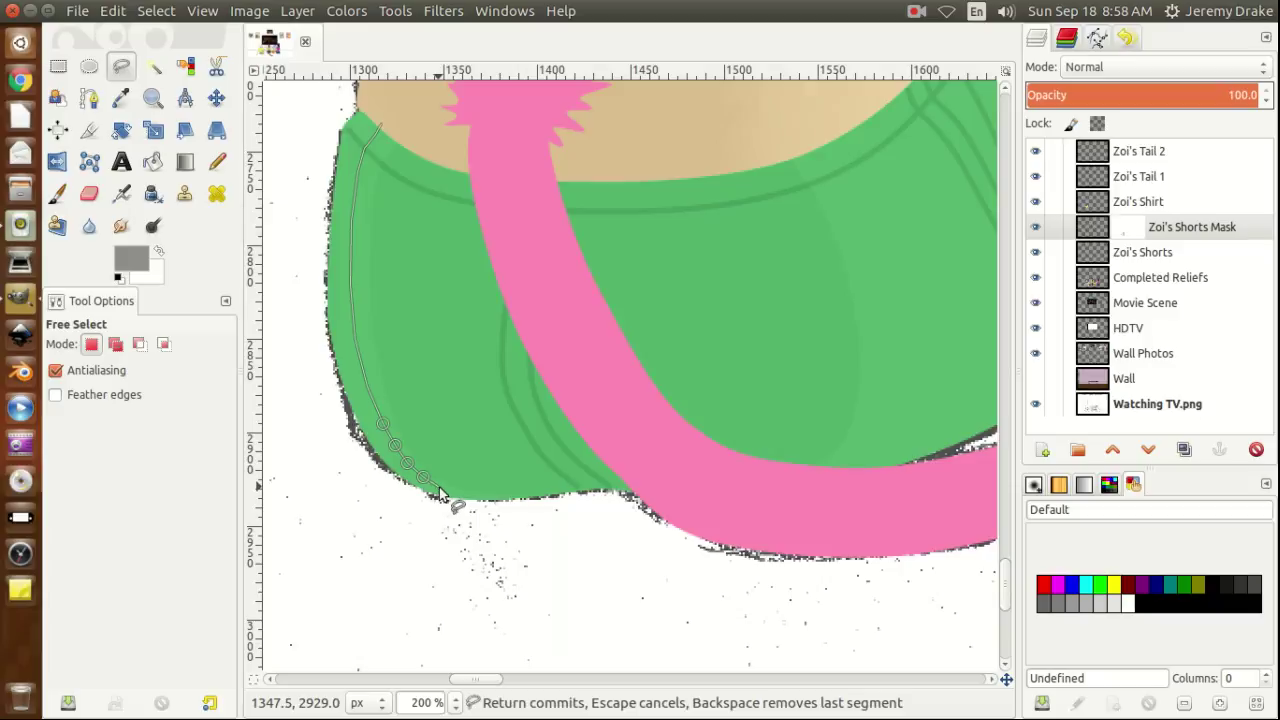
pyautogui.click(435, 488)
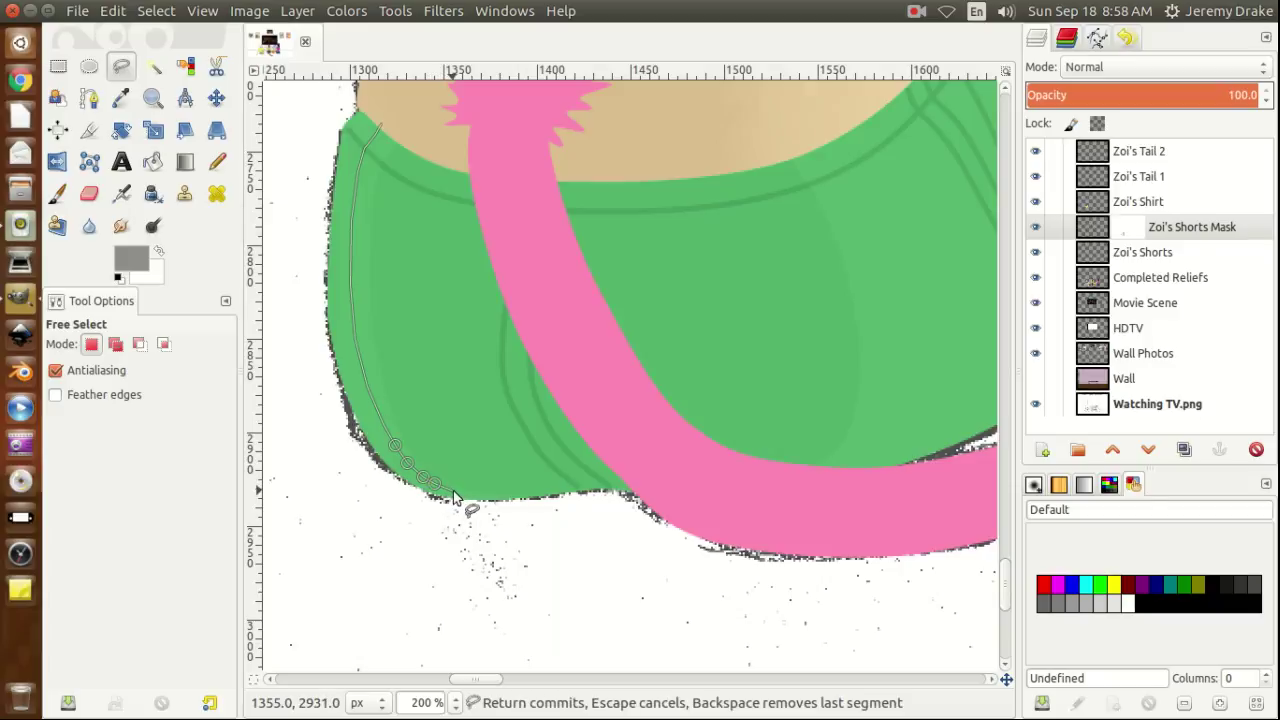
pyautogui.click(453, 491)
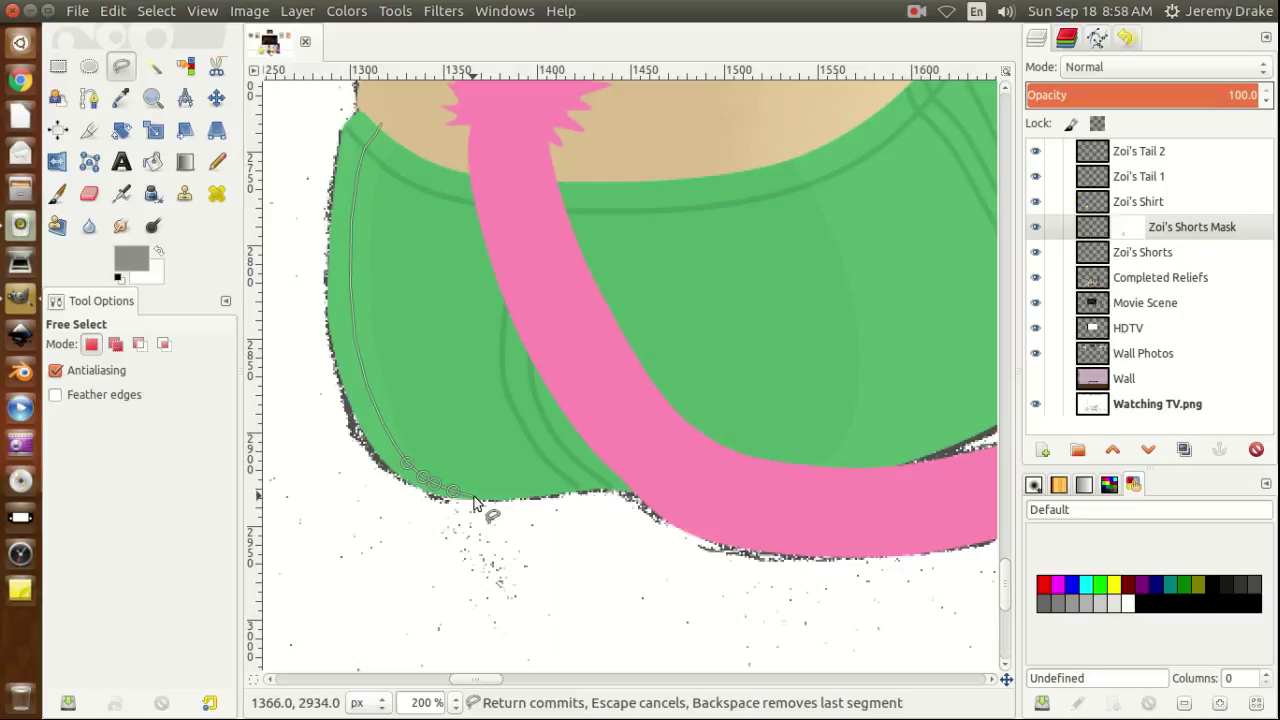
pyautogui.click(473, 496)
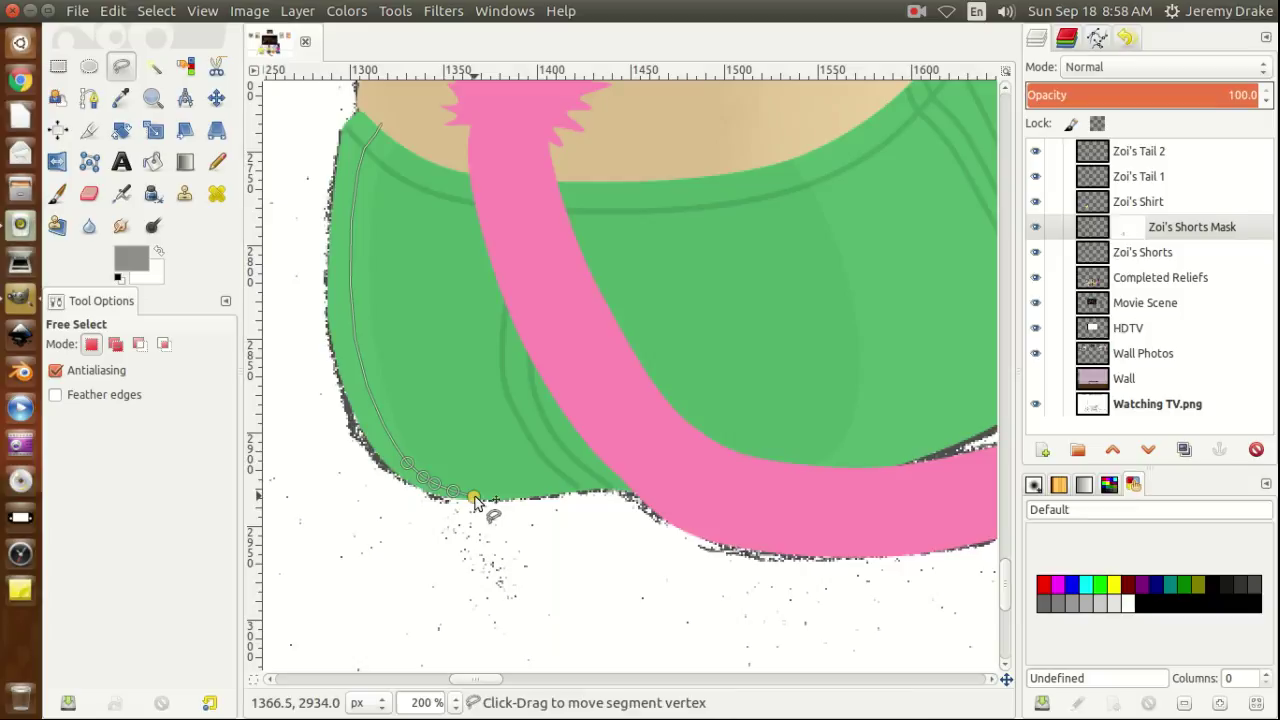
# Extend the outline along the bottom to under the pink tail and up the right crease.
pyautogui.click(542, 503)
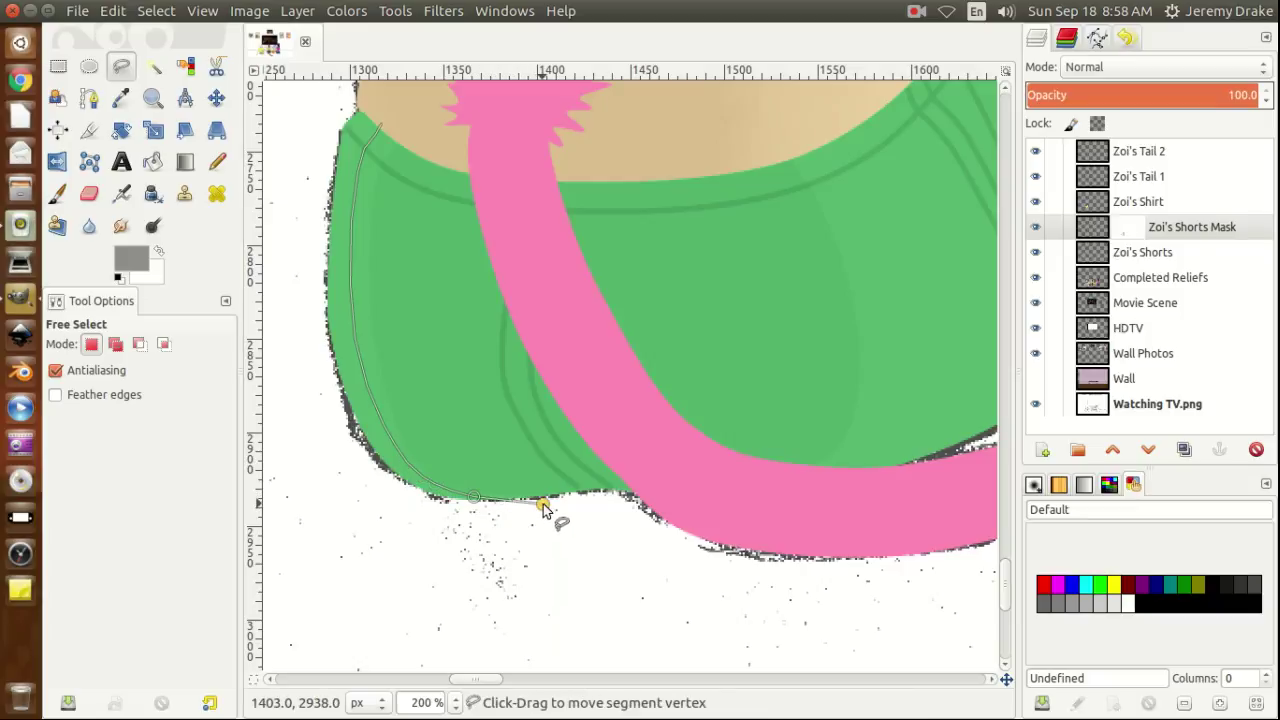
pyautogui.click(797, 492)
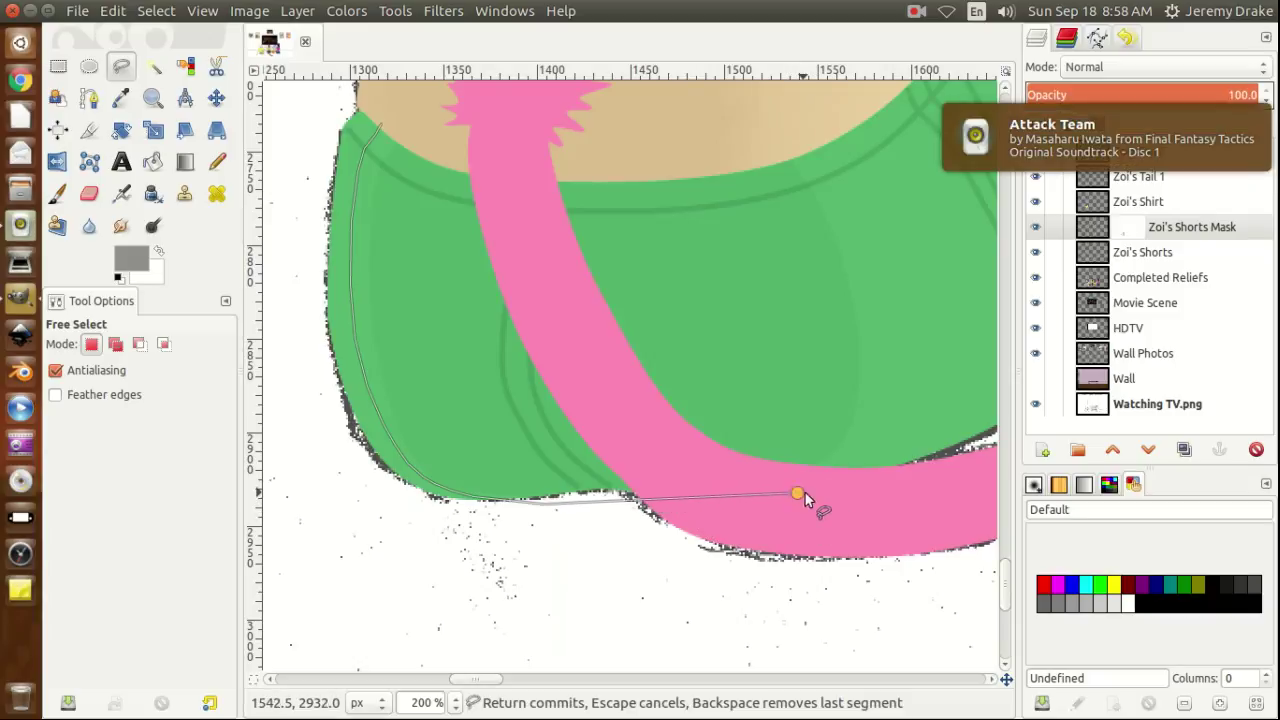
pyautogui.click(834, 478)
pyautogui.moveTo(835, 478); pyautogui.dragTo(863, 454)
pyautogui.click(875, 431)
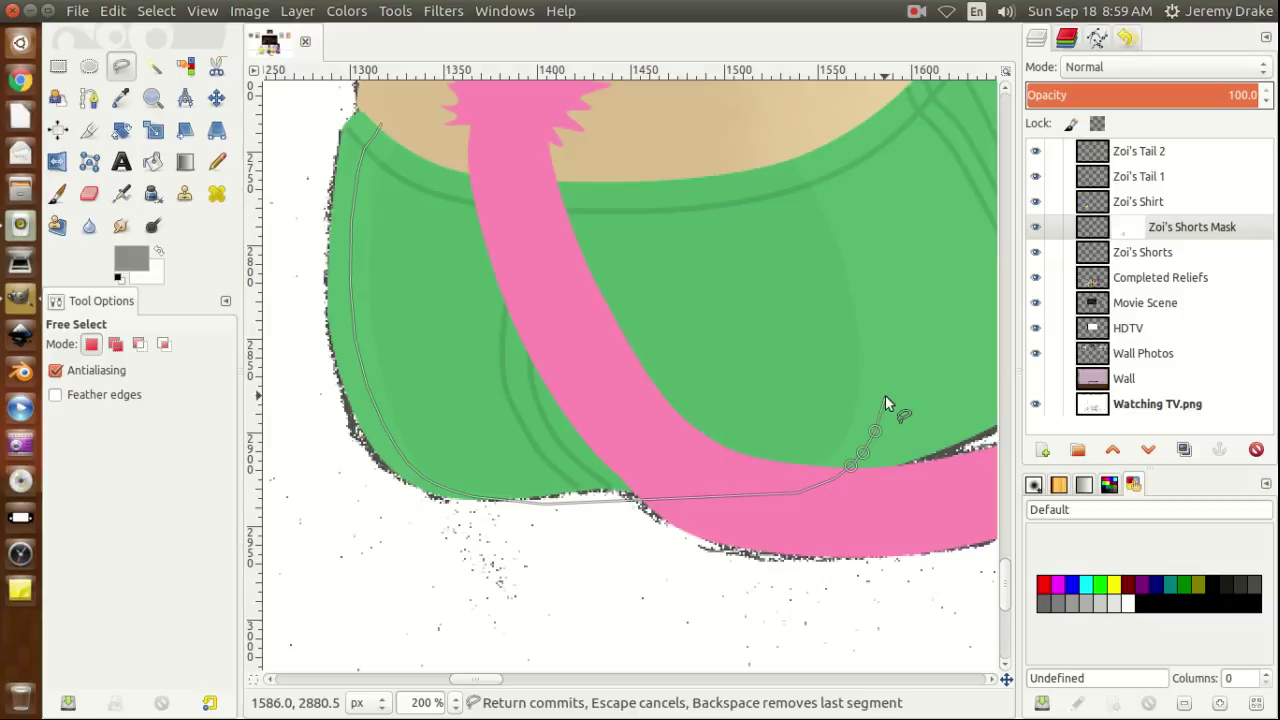
pyautogui.click(885, 396)
pyautogui.click(888, 351)
# Carry the outline up the right crease to the waistband, re-placing one misplaced point.
pyautogui.click(882, 286)
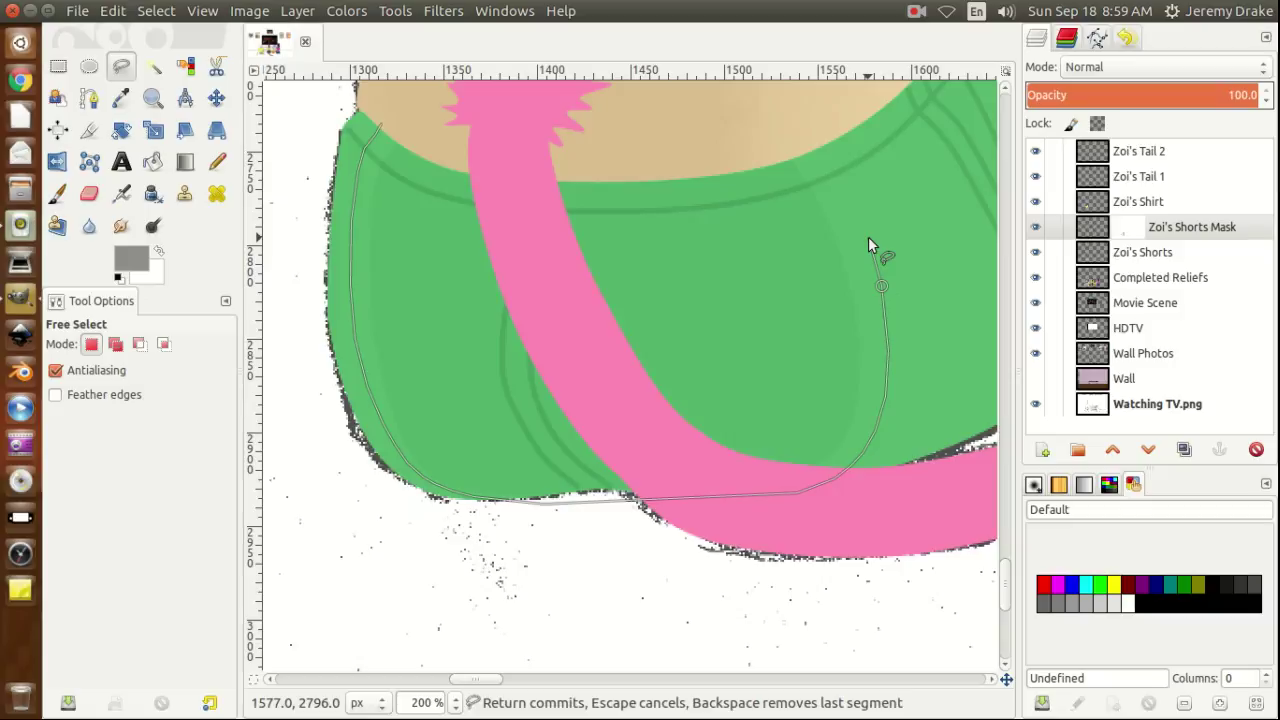
pyautogui.click(870, 238)
pyautogui.click(840, 172)
pyautogui.press('BackSpace')
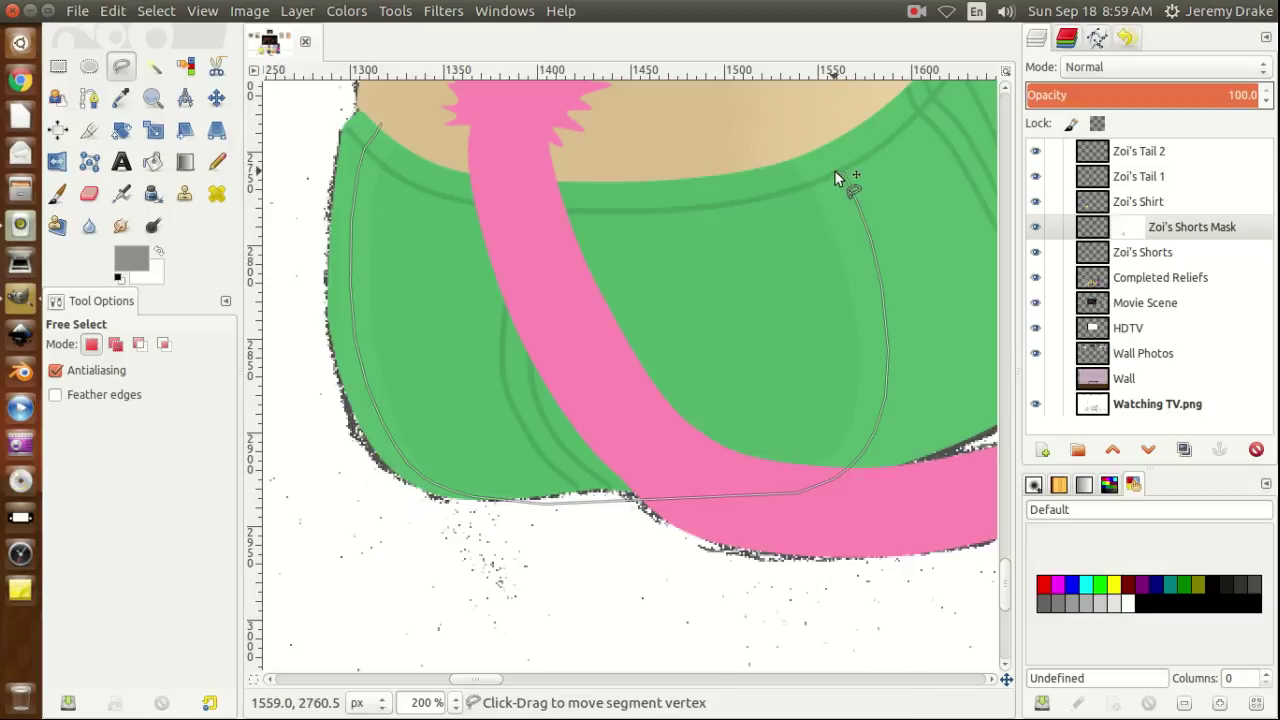
pyautogui.click(838, 170)
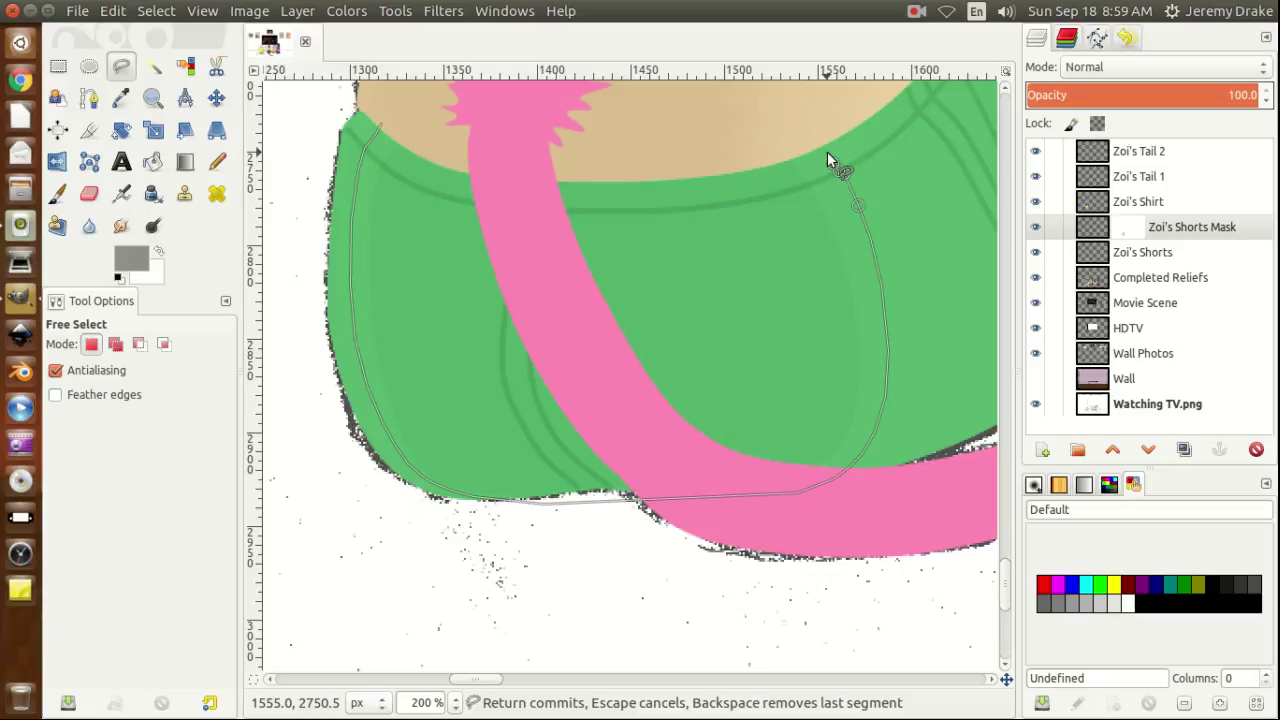
pyautogui.click(827, 151)
pyautogui.click(820, 133)
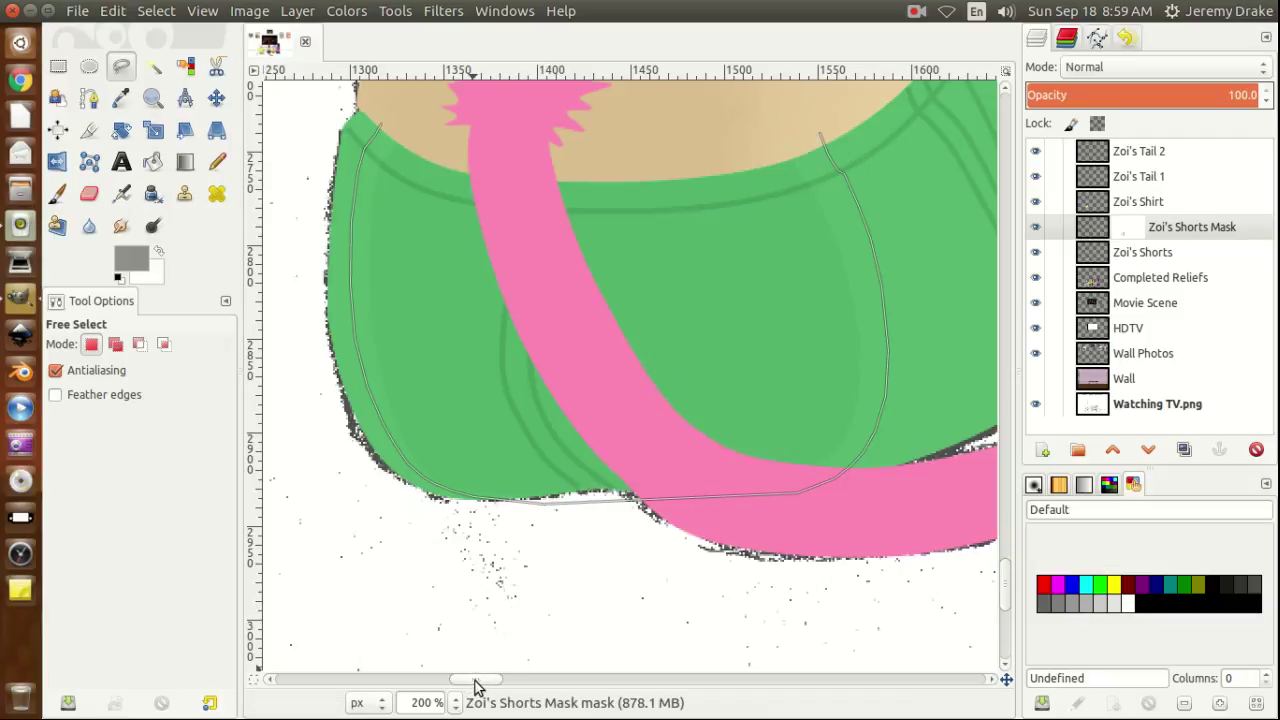
pyautogui.moveTo(476, 684); pyautogui.dragTo(502, 683)
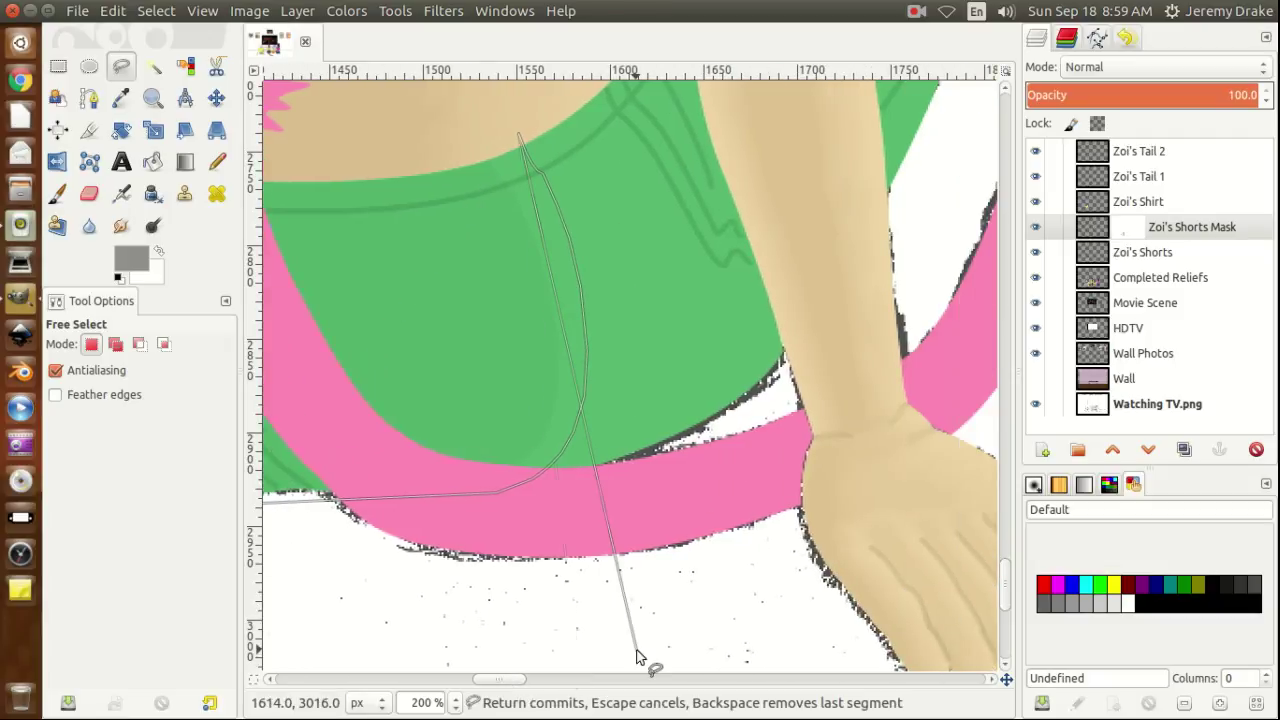
pyautogui.moveTo(1005, 589); pyautogui.dragTo(996, 548)
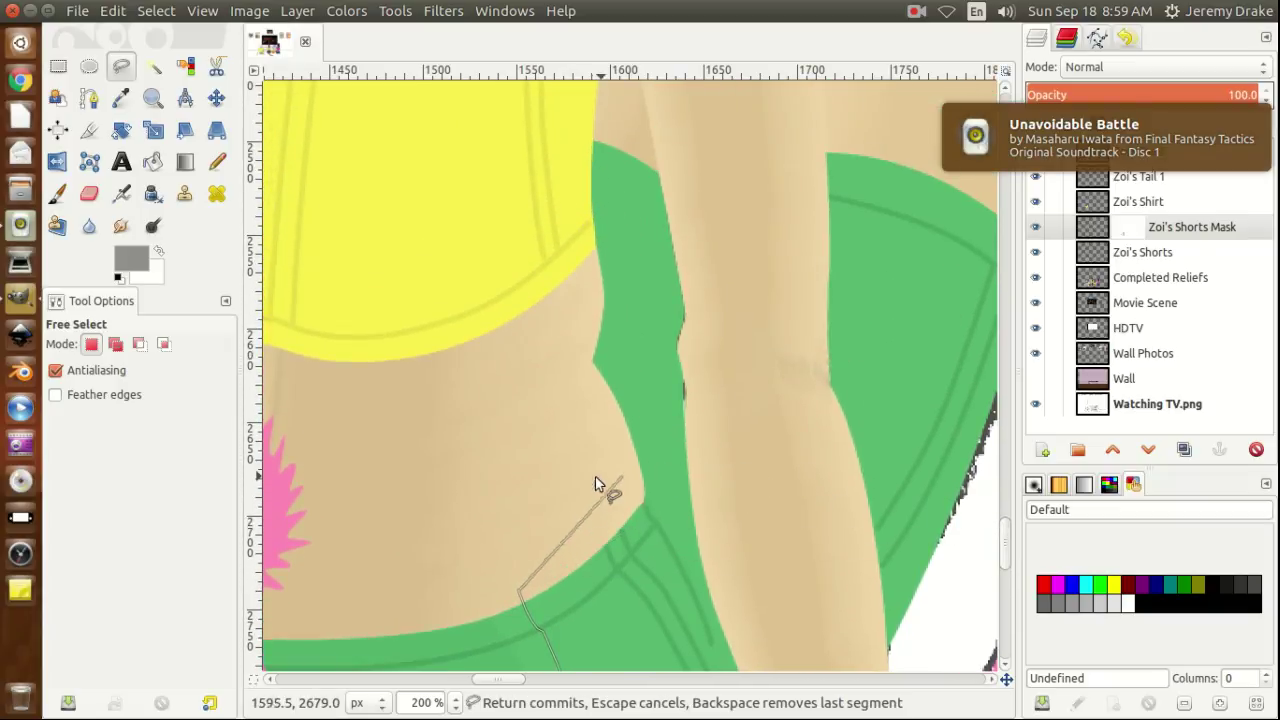
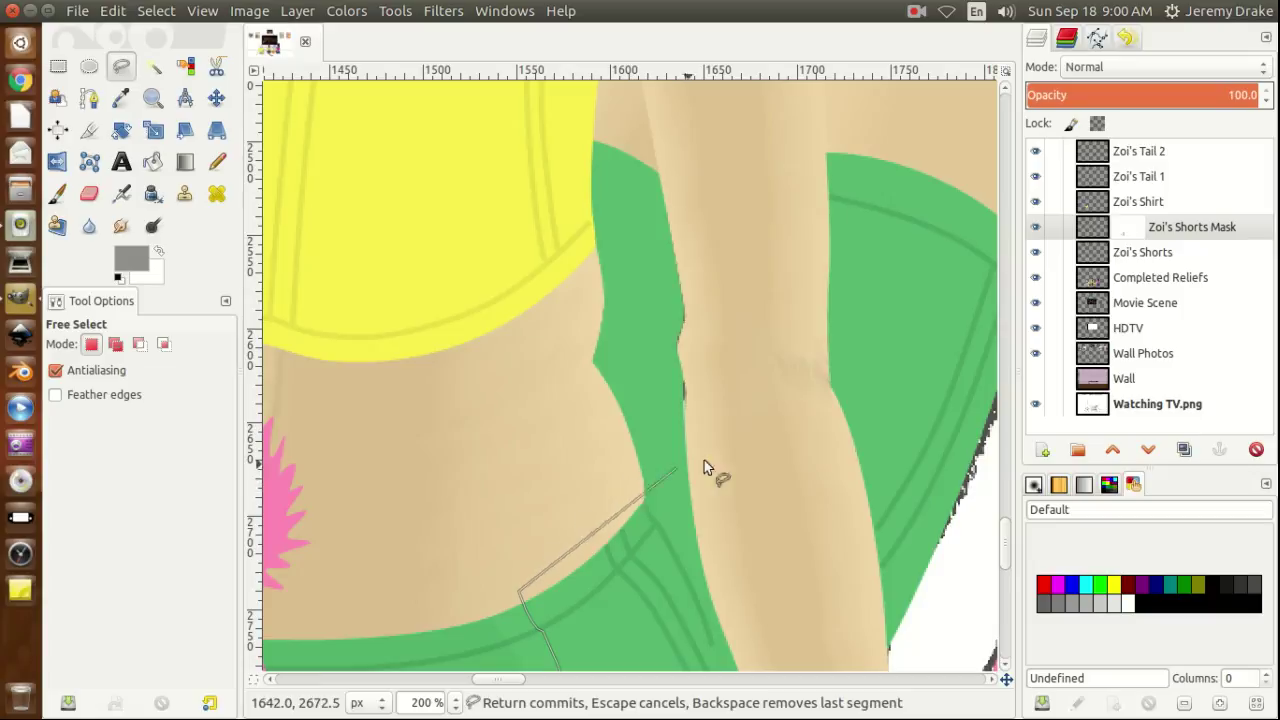
# Toggle the Zoi's Shorts layer off and on to check the mask, then trace the inner leg edge.
pyautogui.click(1036, 252)
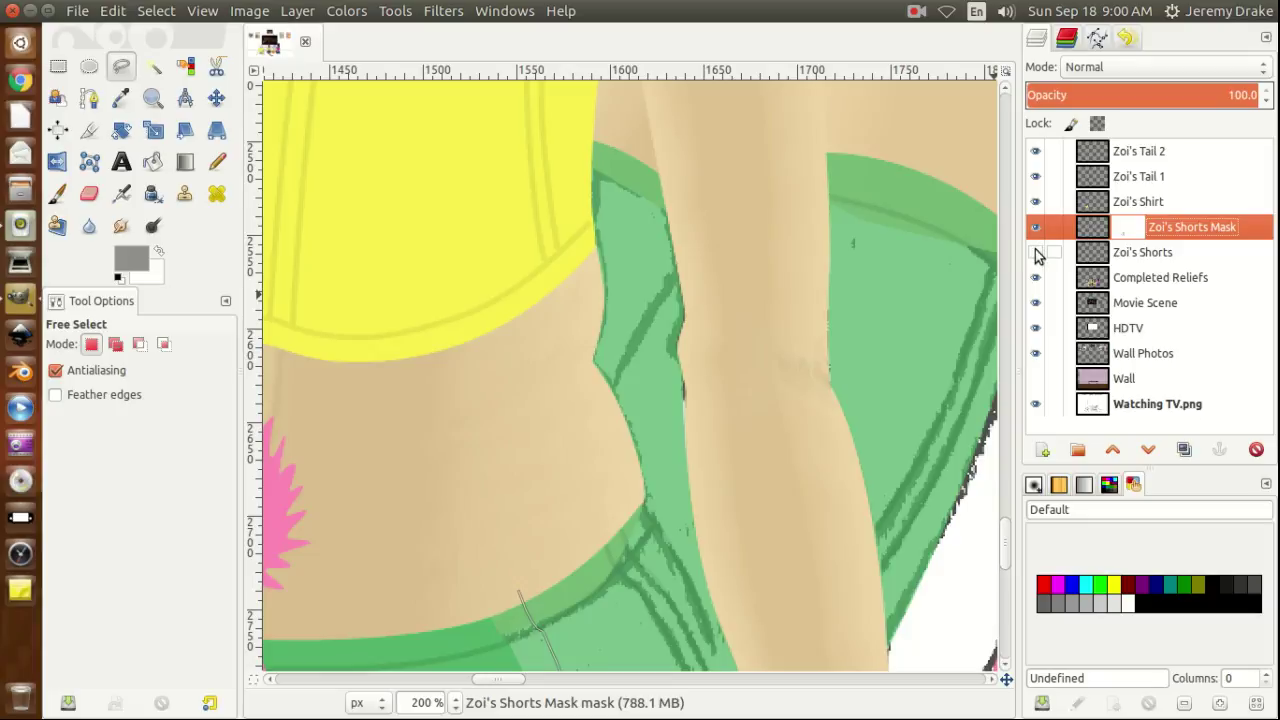
pyautogui.click(1036, 252)
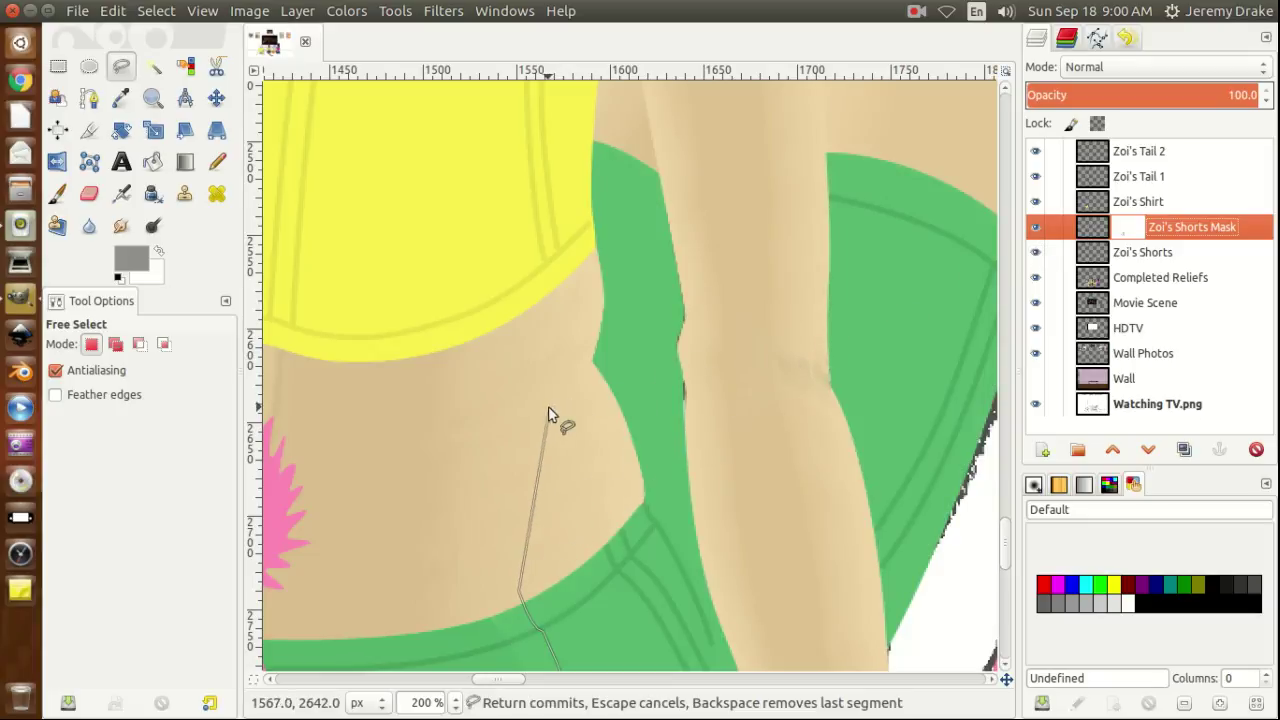
pyautogui.click(608, 392)
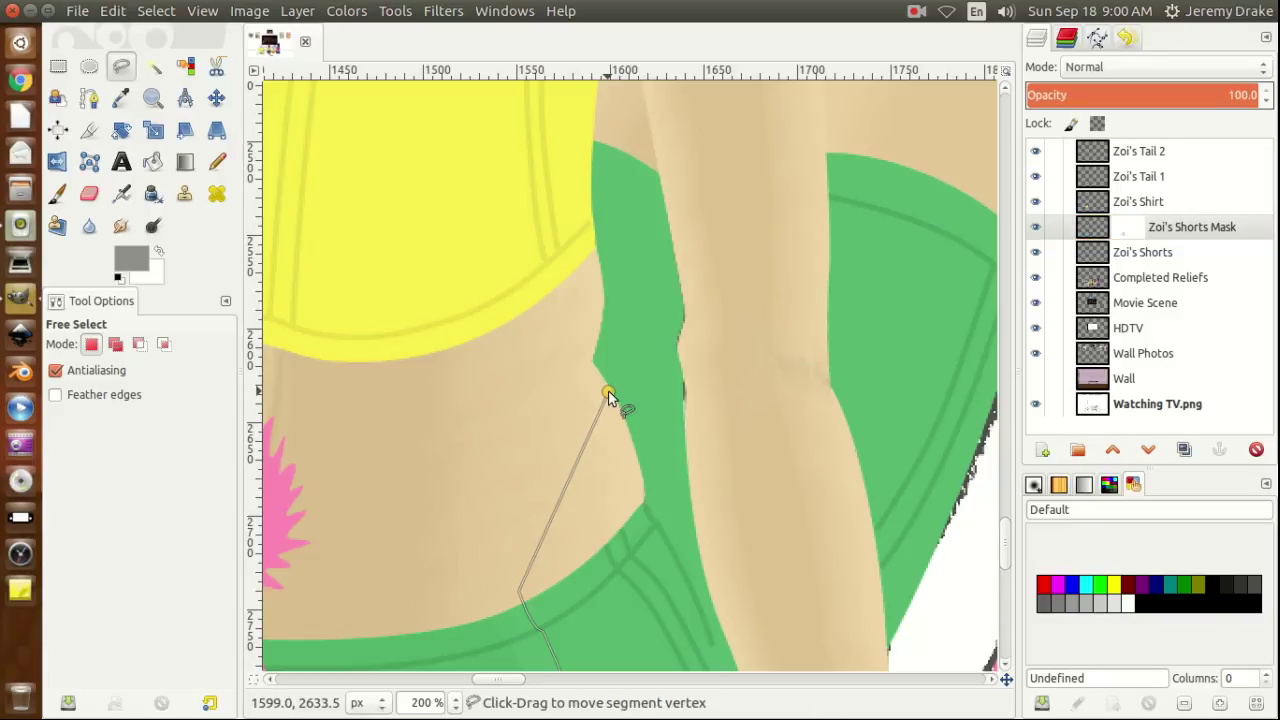
pyautogui.click(635, 343)
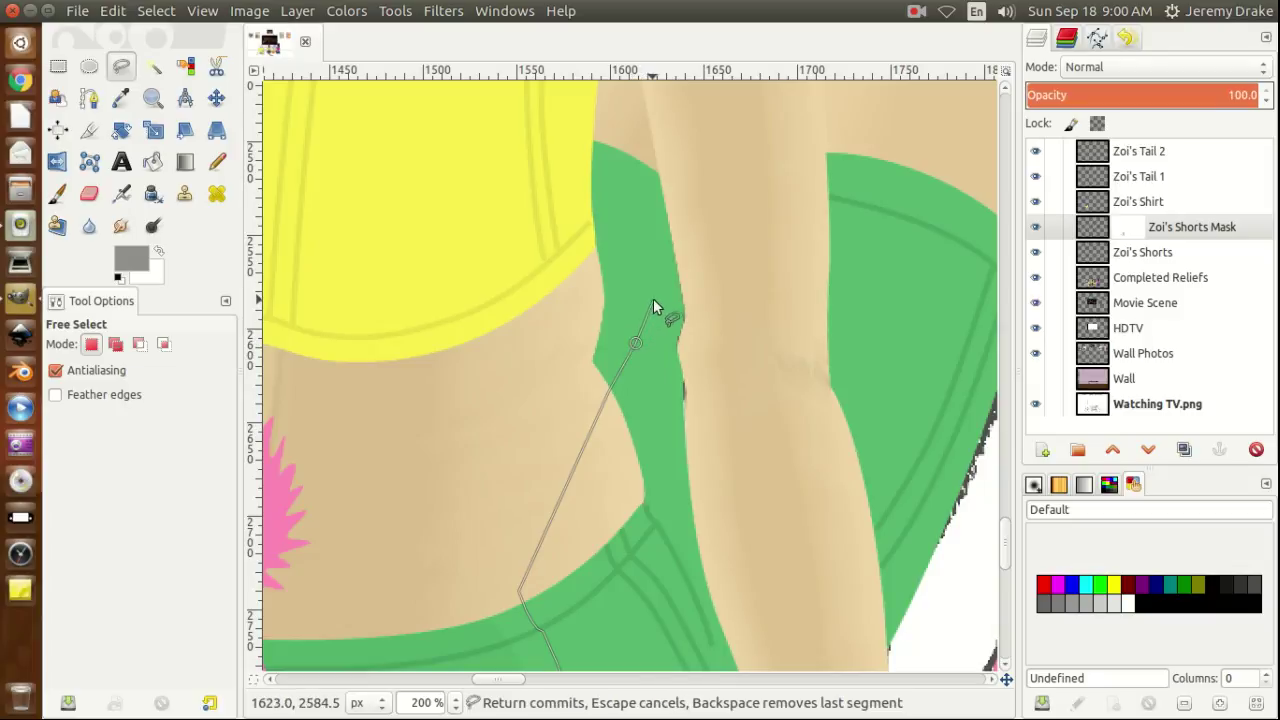
pyautogui.click(660, 298)
pyautogui.click(679, 267)
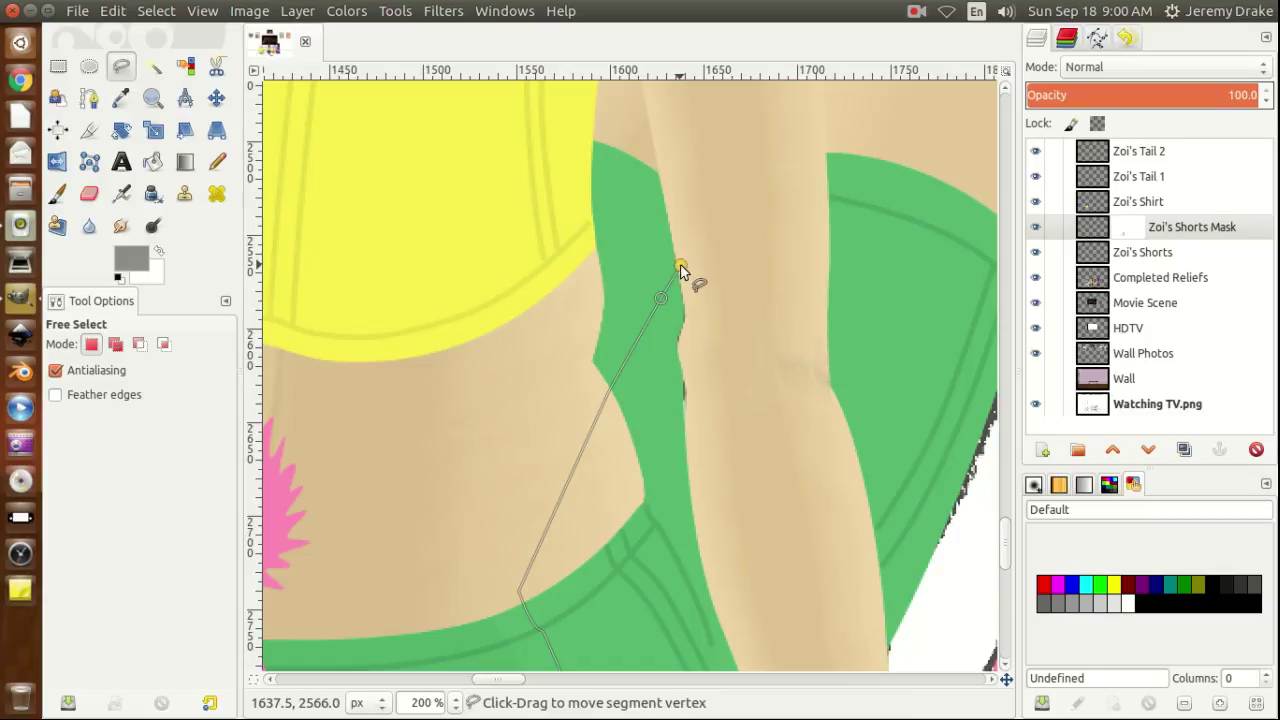
pyautogui.click(518, 590)
pyautogui.moveTo(494, 685); pyautogui.dragTo(503, 686)
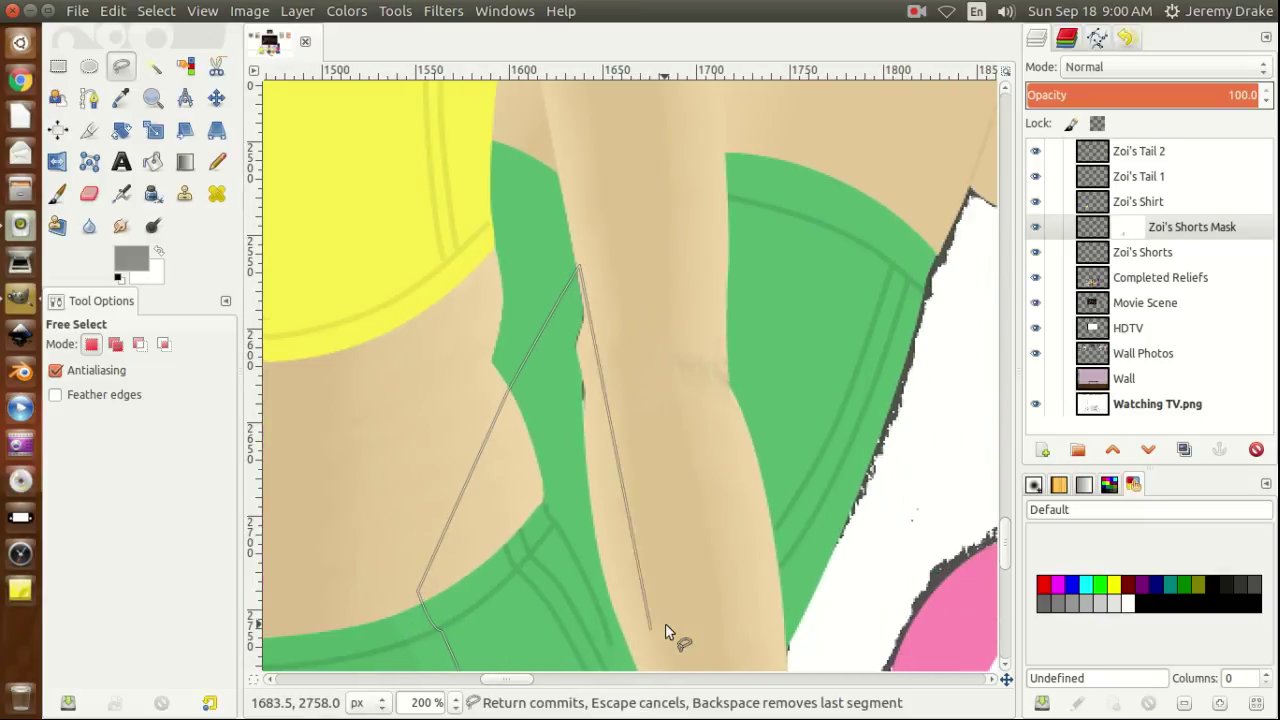
pyautogui.moveTo(1008, 548); pyautogui.dragTo(1005, 535)
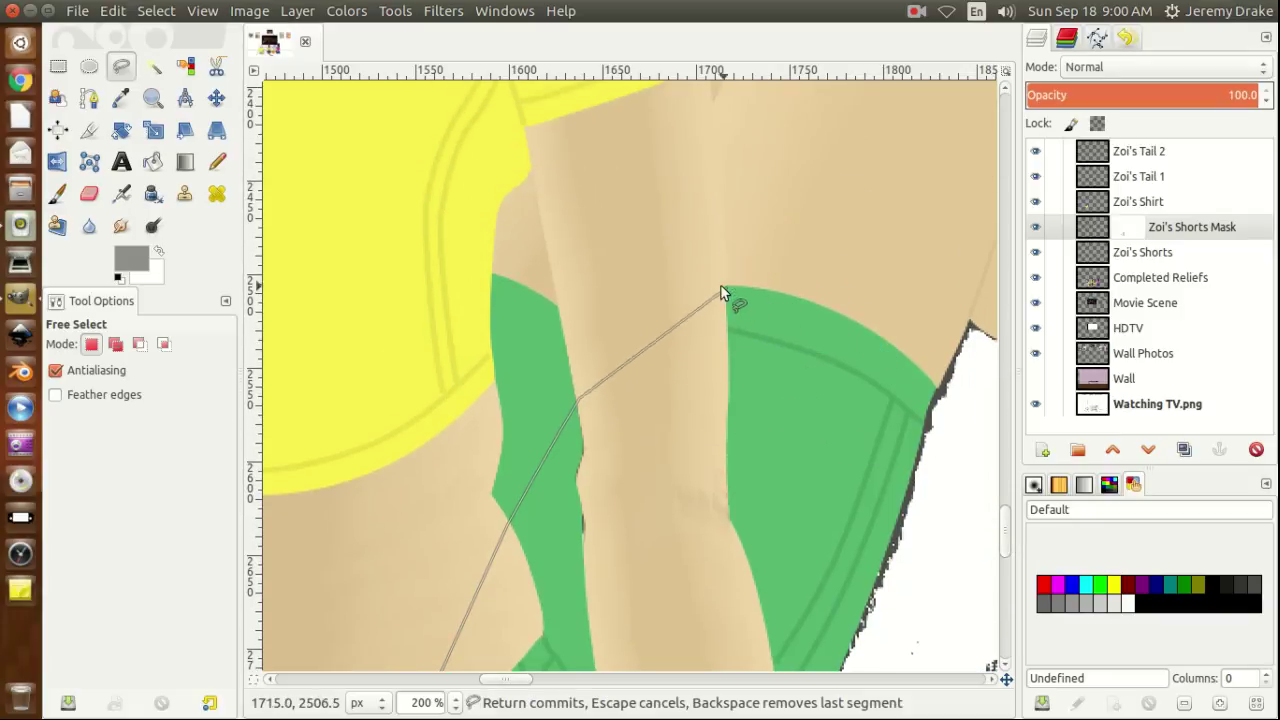
# Continue the outline around the lower and outer left edges and close it into a selection.
pyautogui.click(654, 241)
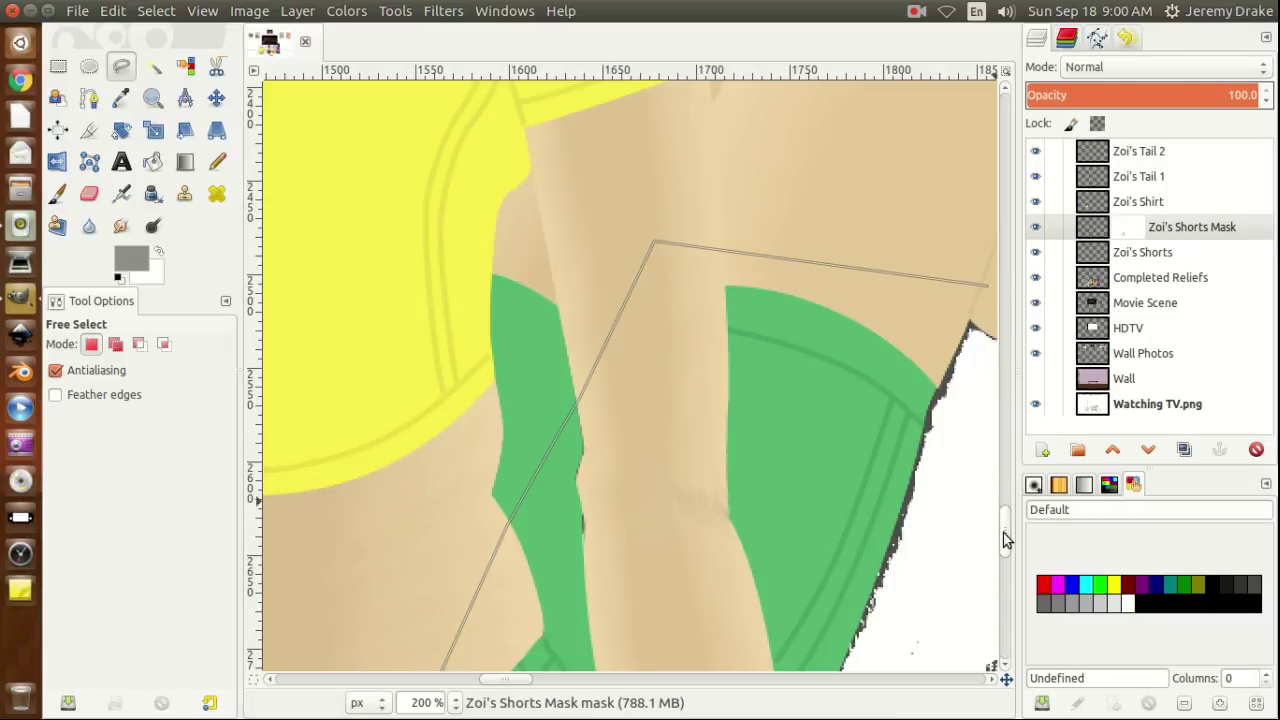
pyautogui.moveTo(1008, 536); pyautogui.dragTo(1004, 590)
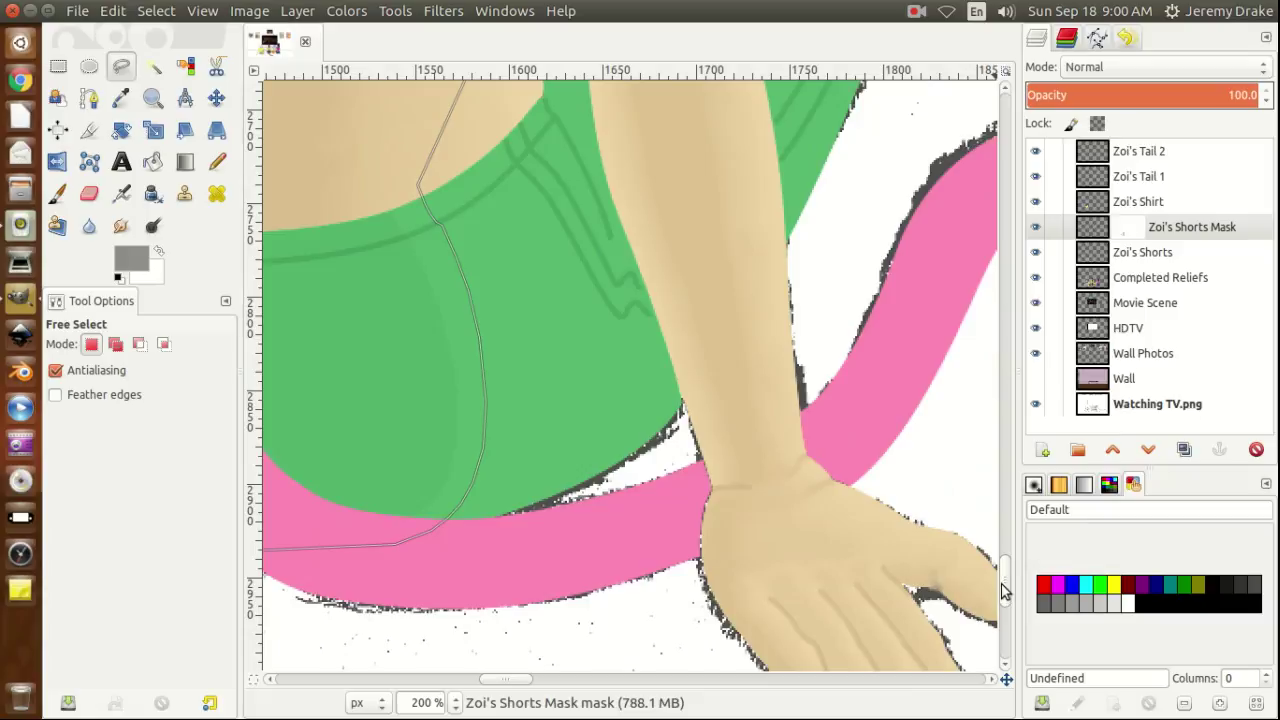
pyautogui.click(904, 628)
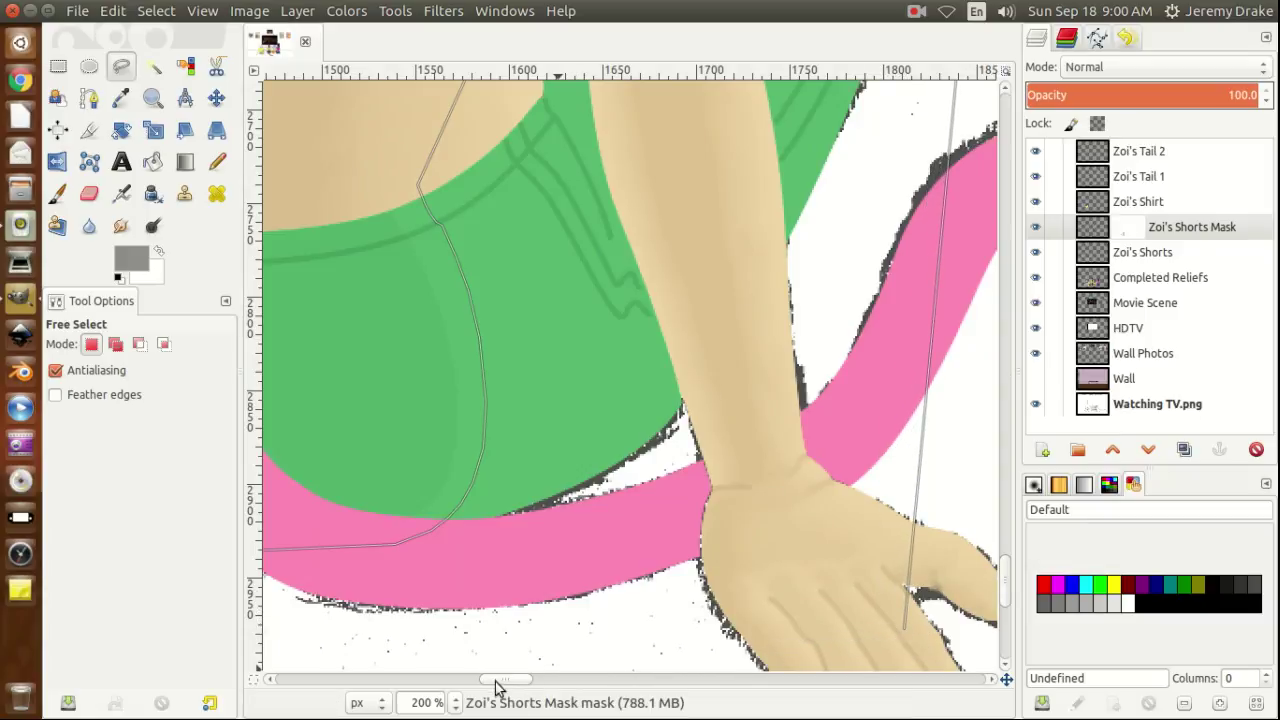
pyautogui.moveTo(502, 686); pyautogui.dragTo(462, 686)
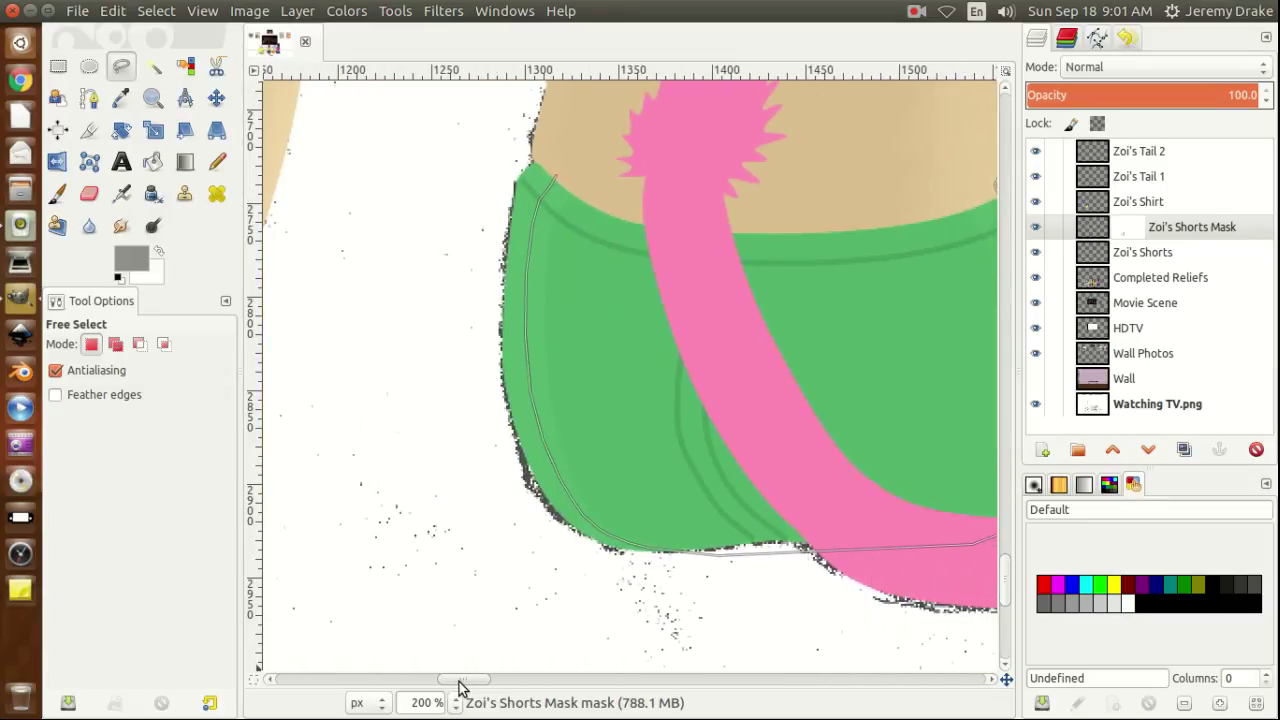
pyautogui.click(404, 626)
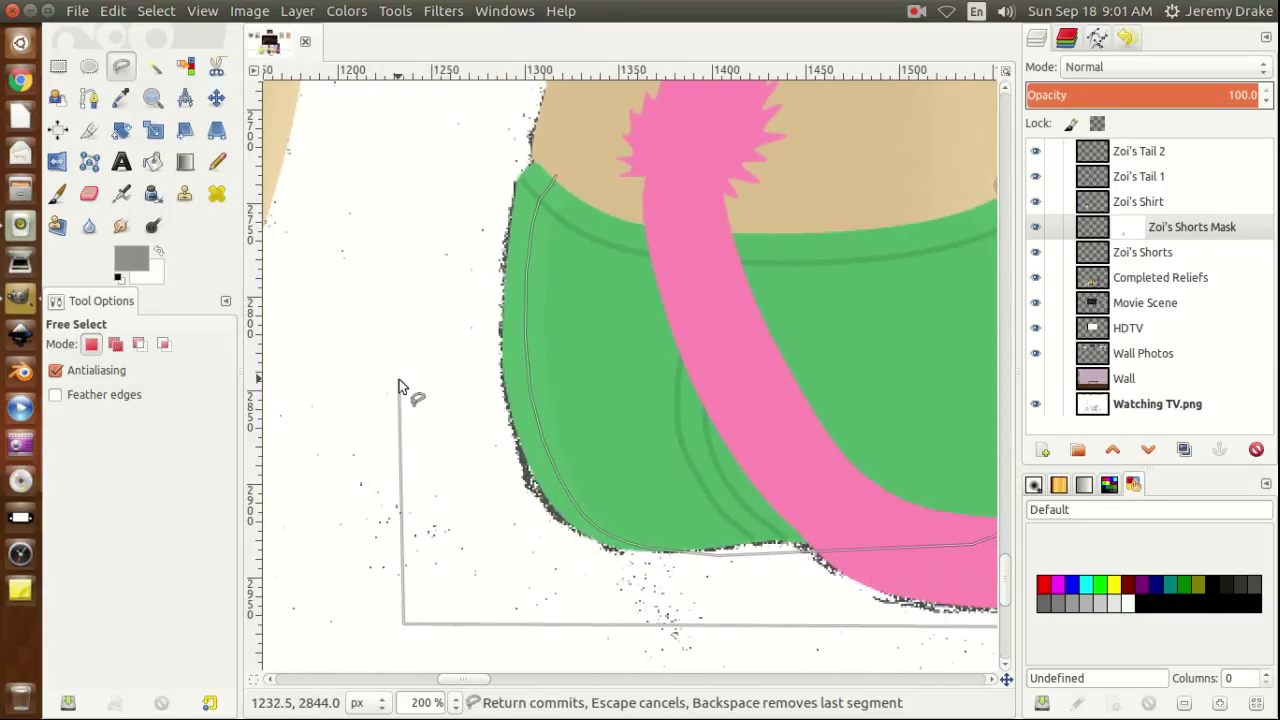
pyautogui.click(412, 102)
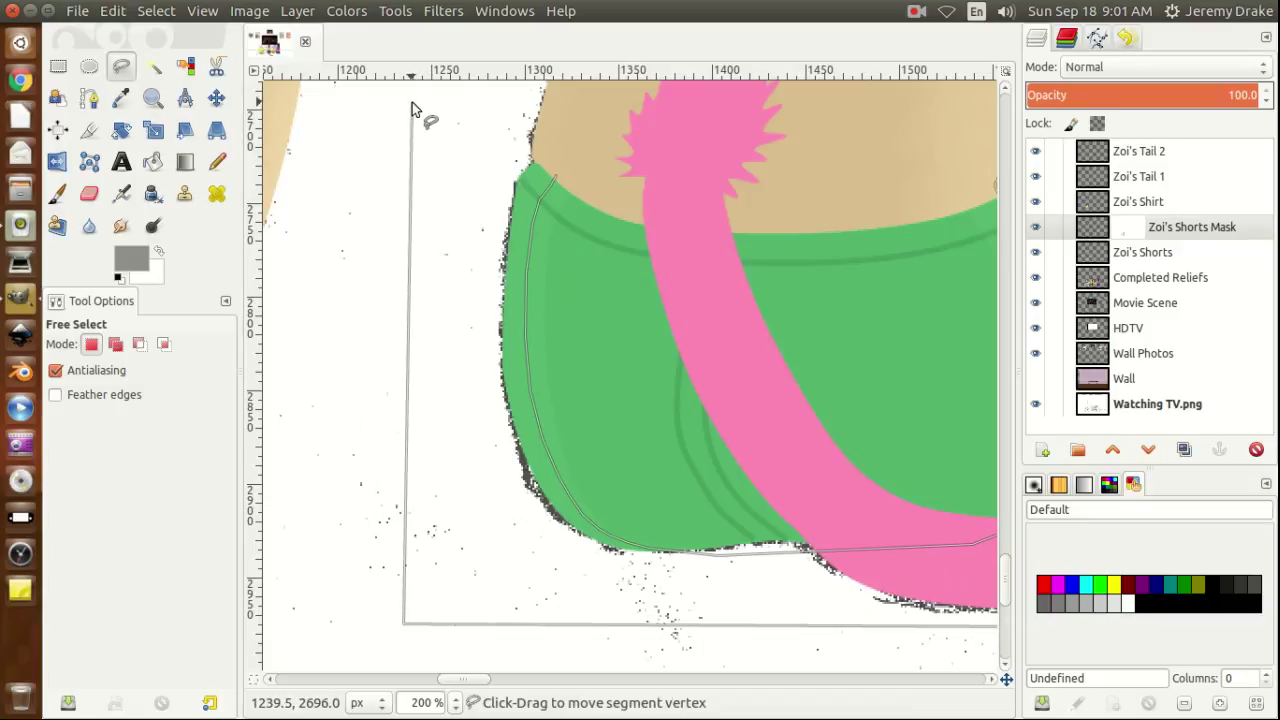
pyautogui.doubleClick(582, 135)
pyautogui.press('Return')
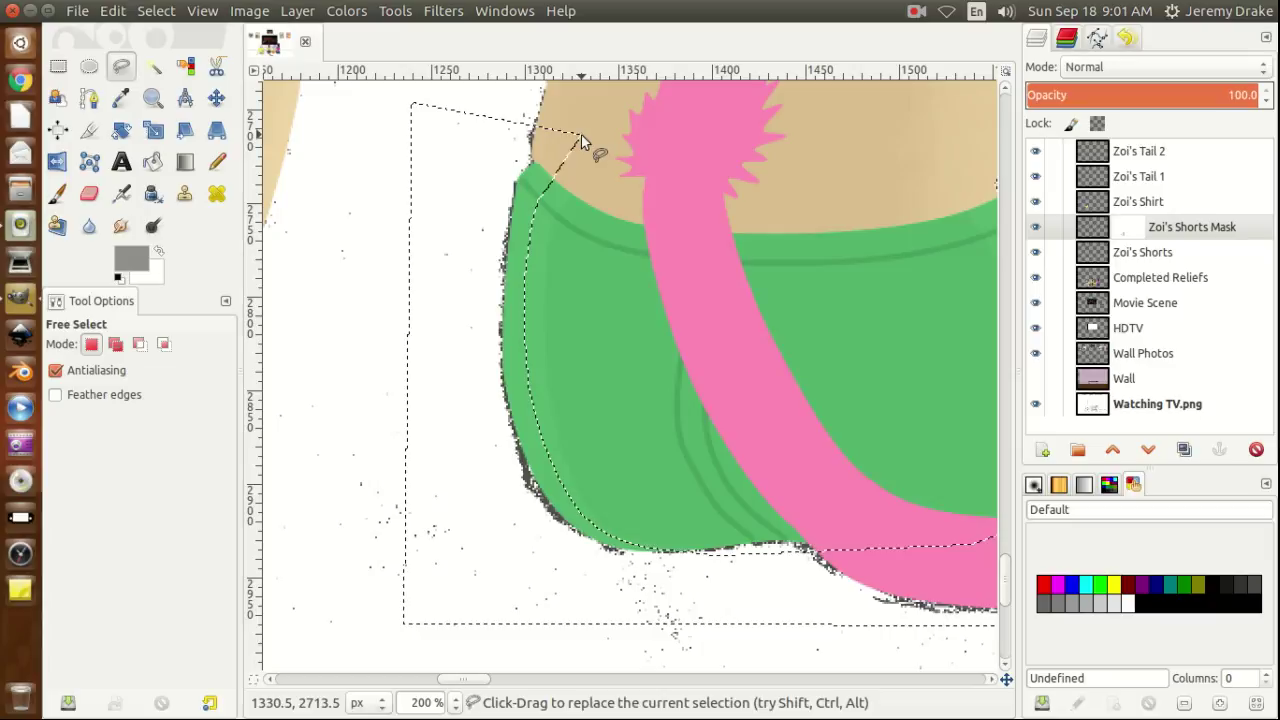
# In add mode, start outlining the narrow green strip beside the yellow shirt down its left side.
pyautogui.moveTo(467, 682); pyautogui.dragTo(503, 682)
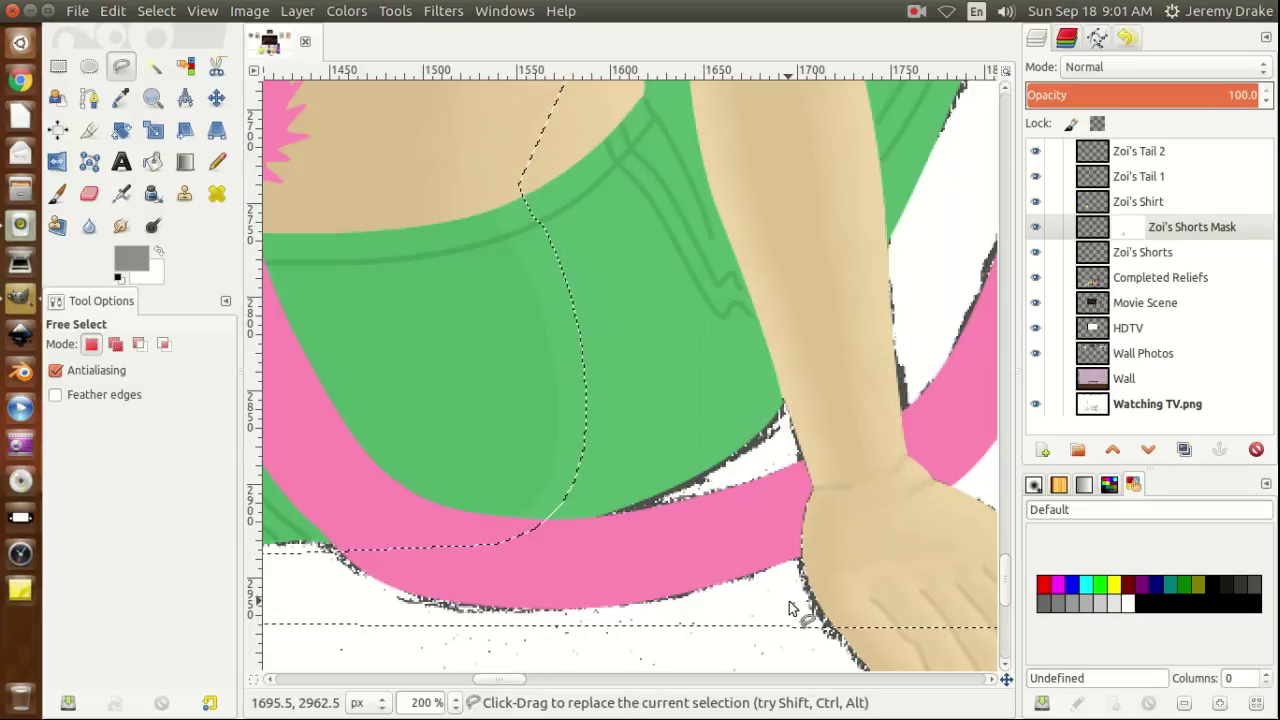
pyautogui.moveTo(1005, 584); pyautogui.dragTo(1002, 541)
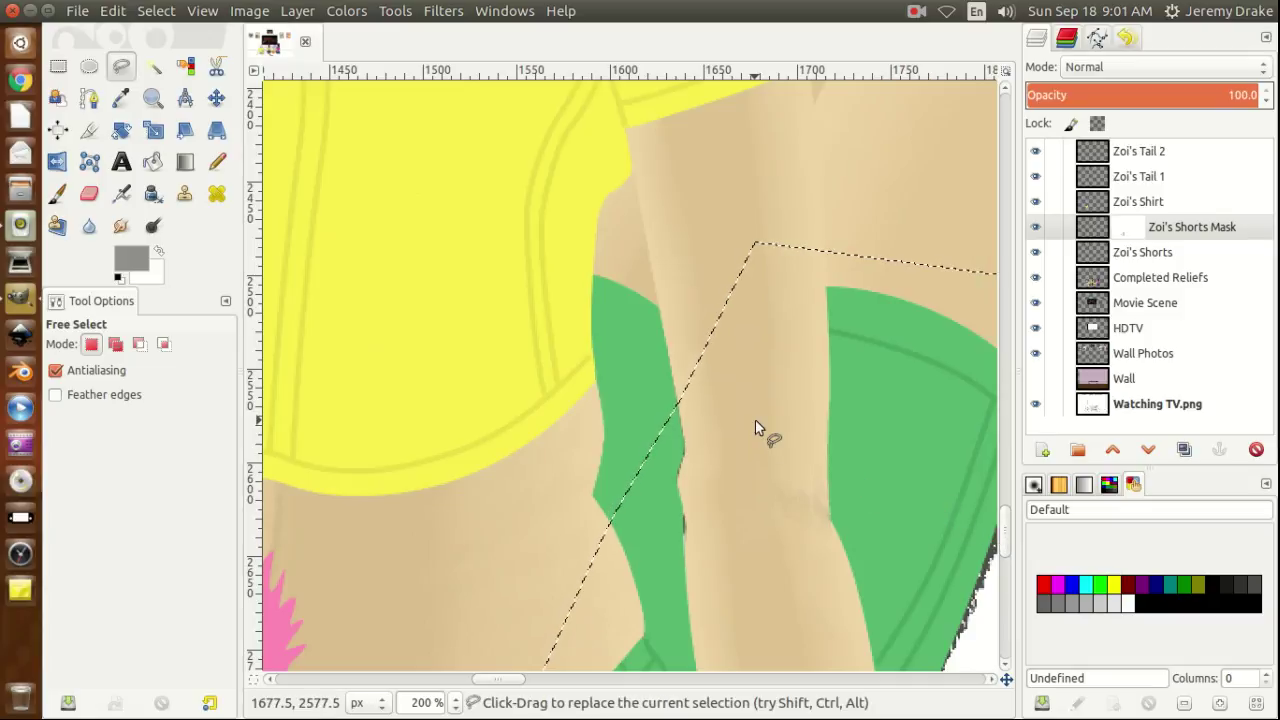
pyautogui.press('shift')
pyautogui.keyDown('shift'); pyautogui.click(608, 268); pyautogui.keyUp('shift')
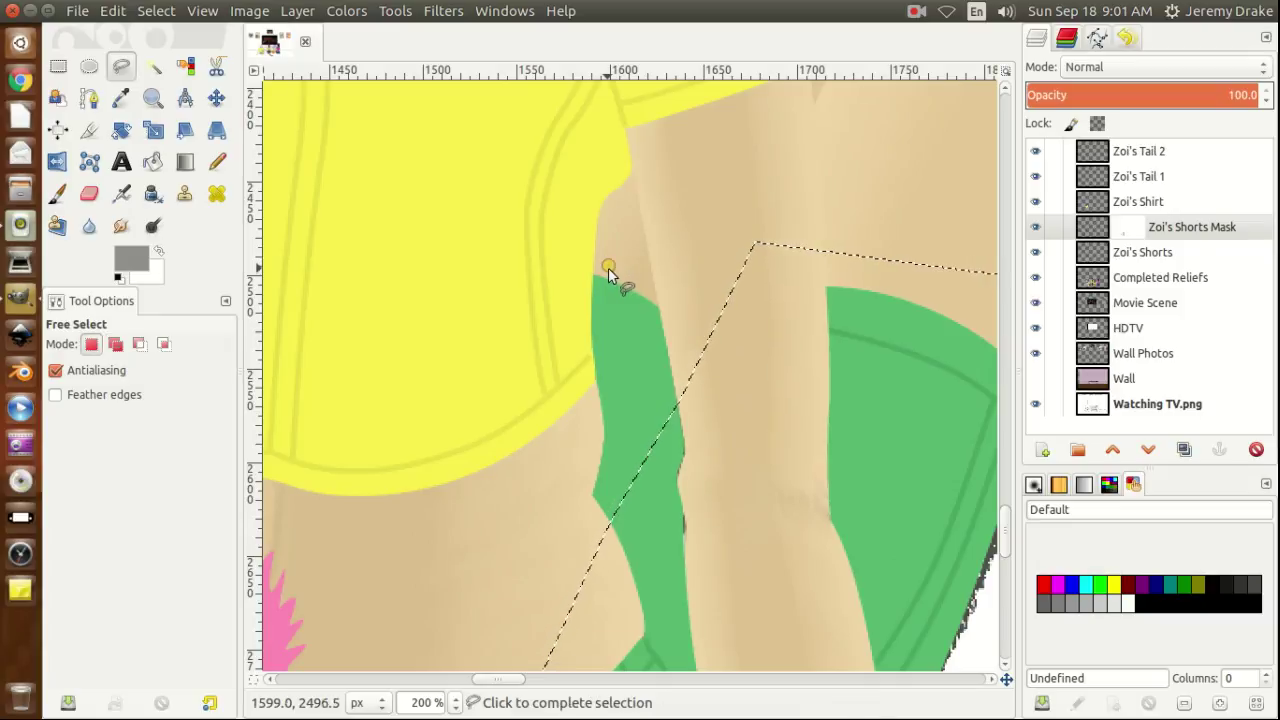
pyautogui.click(597, 287)
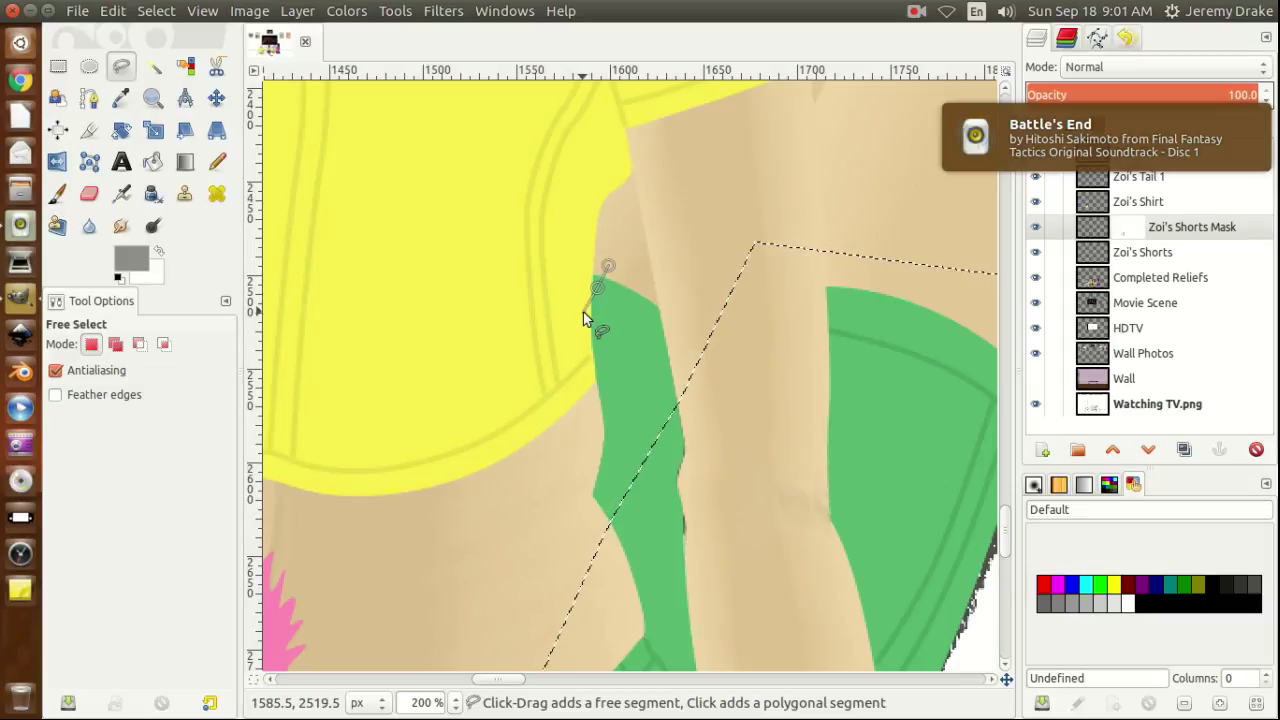
pyautogui.click(586, 314)
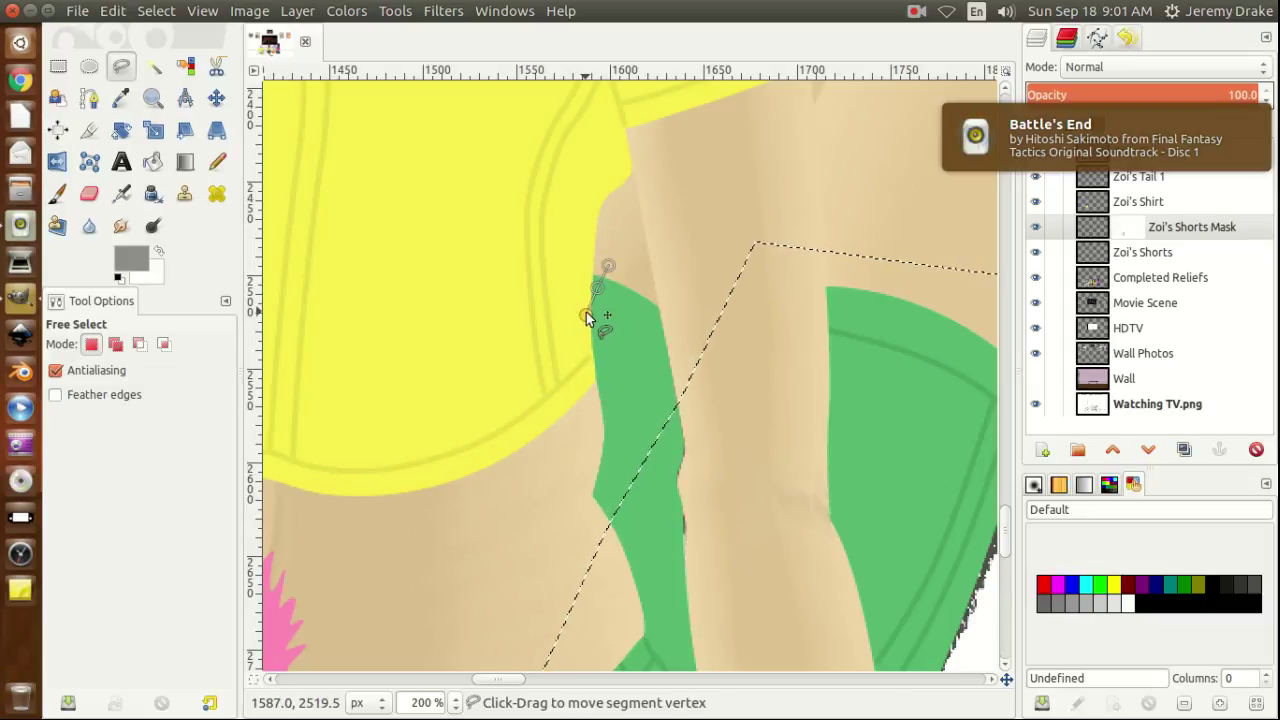
pyautogui.click(545, 507)
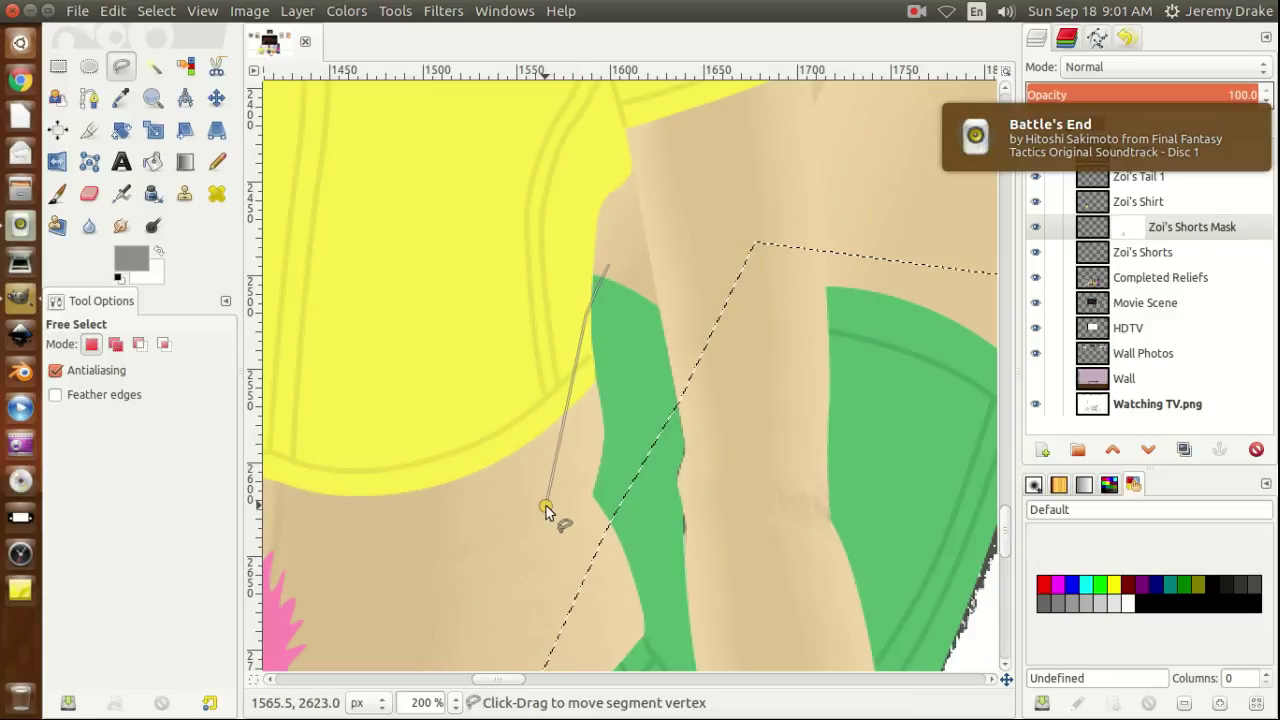
pyautogui.click(598, 455)
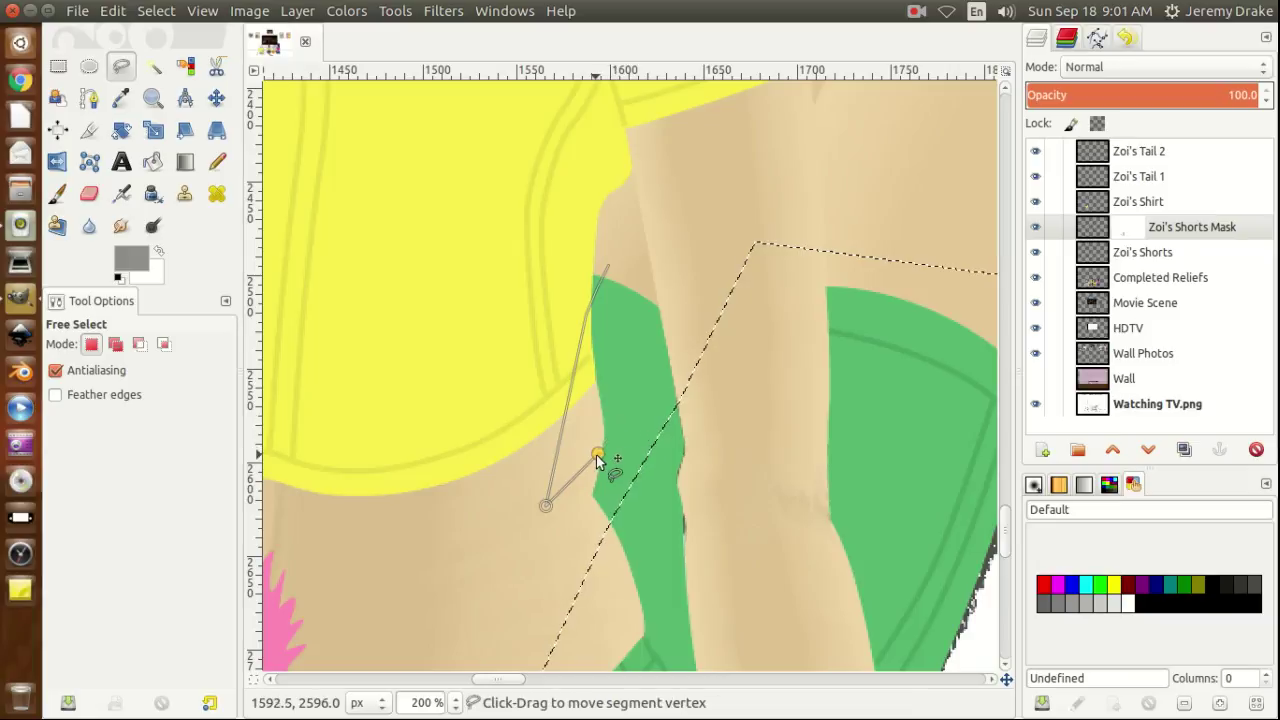
# Adjust the lower corner and trace up the strip's right edge back to its top.
pyautogui.moveTo(597, 454); pyautogui.dragTo(591, 439)
pyautogui.moveTo(591, 439); pyautogui.dragTo(594, 504)
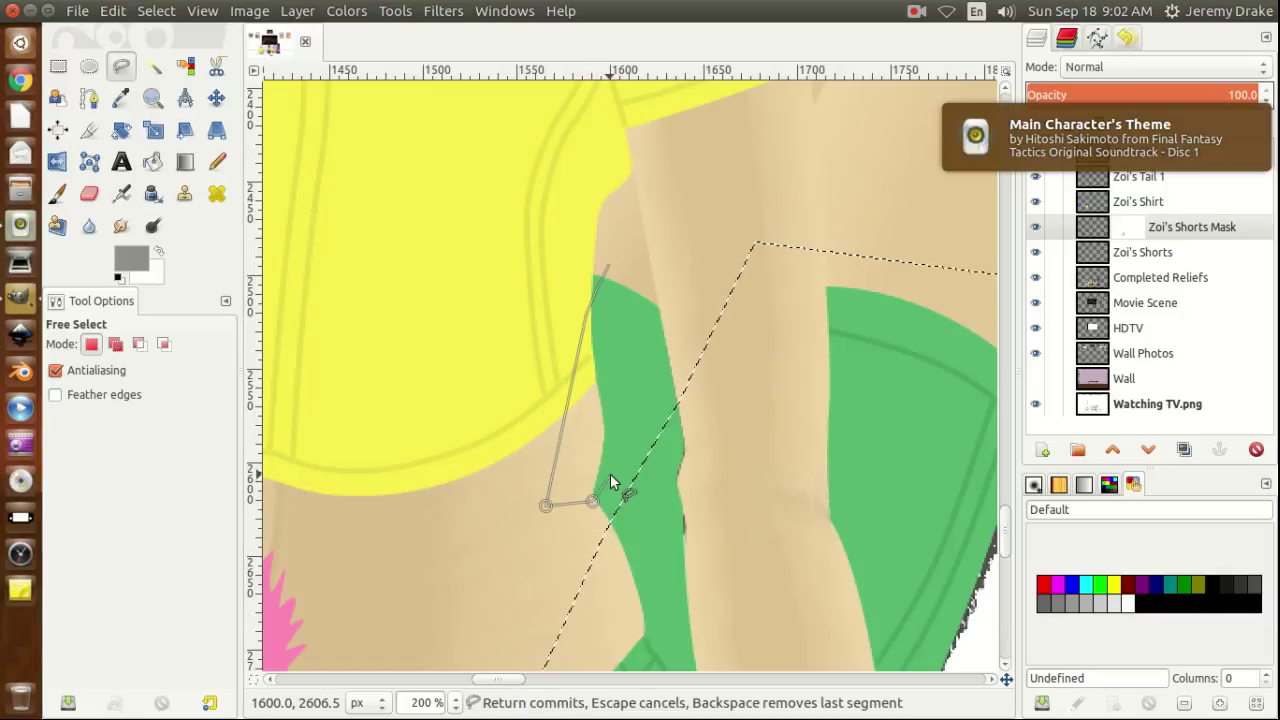
pyautogui.click(610, 475)
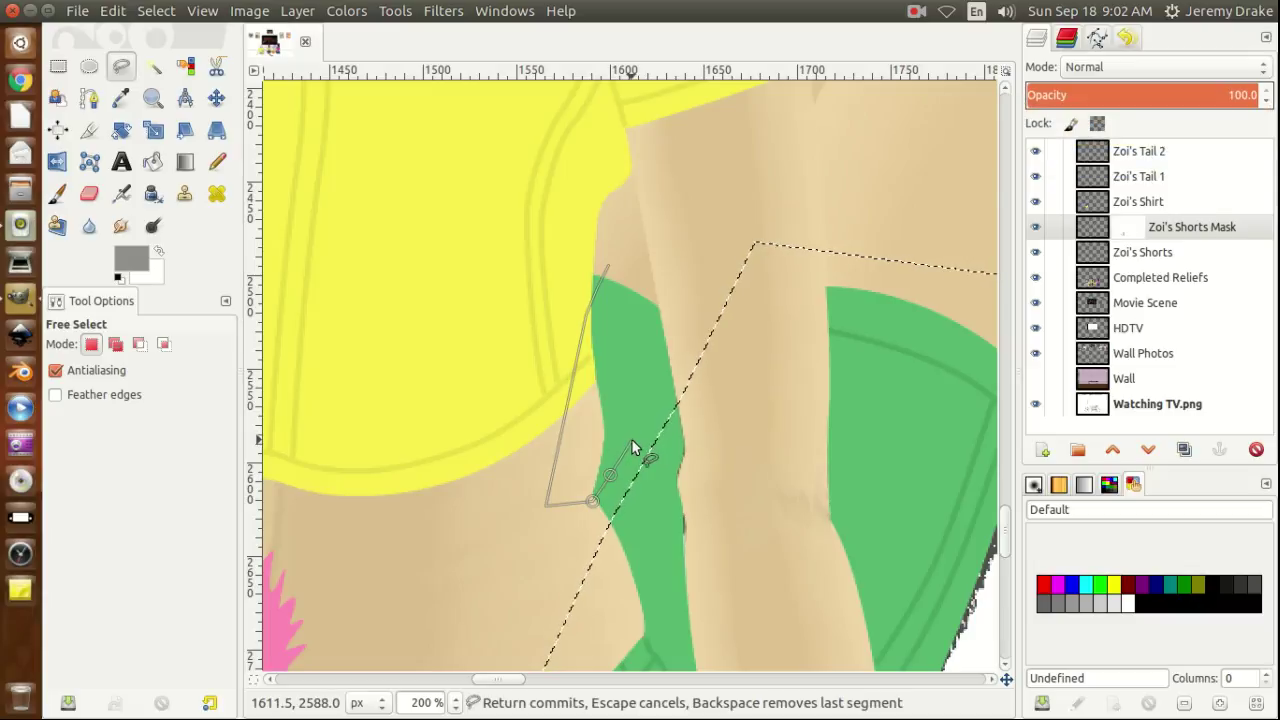
pyautogui.click(632, 441)
pyautogui.click(647, 407)
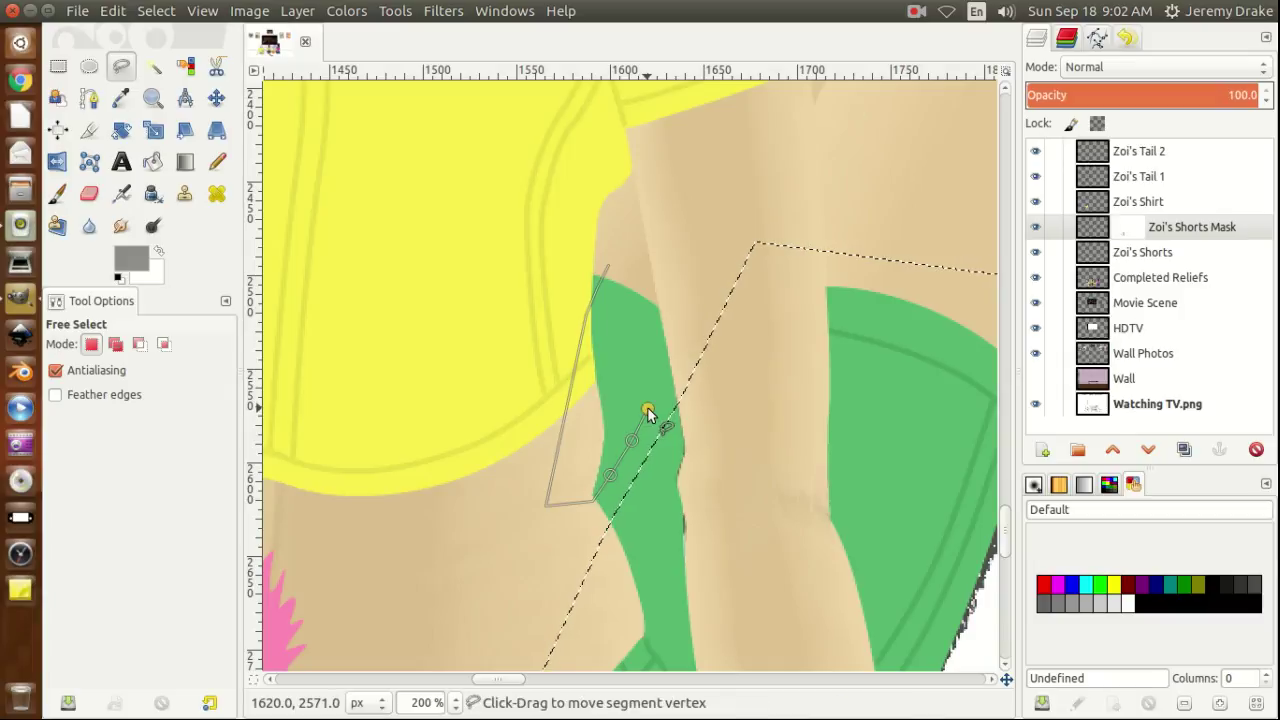
pyautogui.click(672, 359)
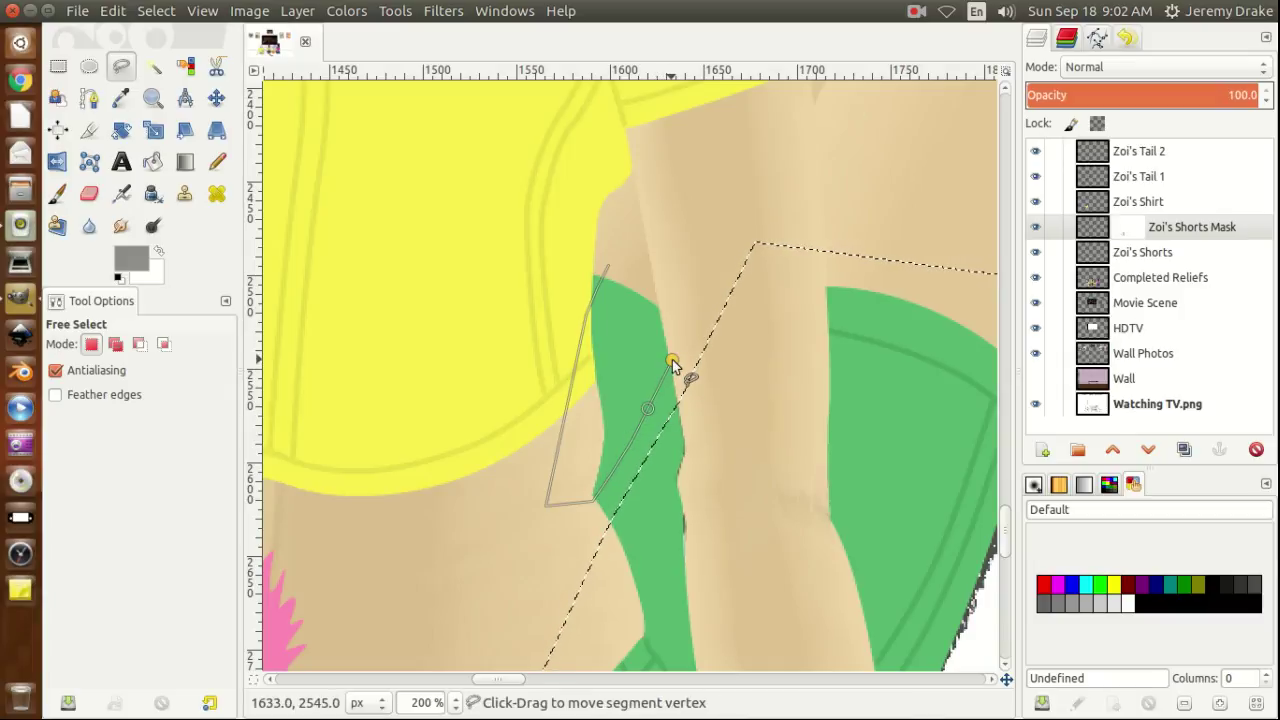
pyautogui.click(690, 264)
# Commit the added strip to the selection, then clear the selection.
pyautogui.press('Return')
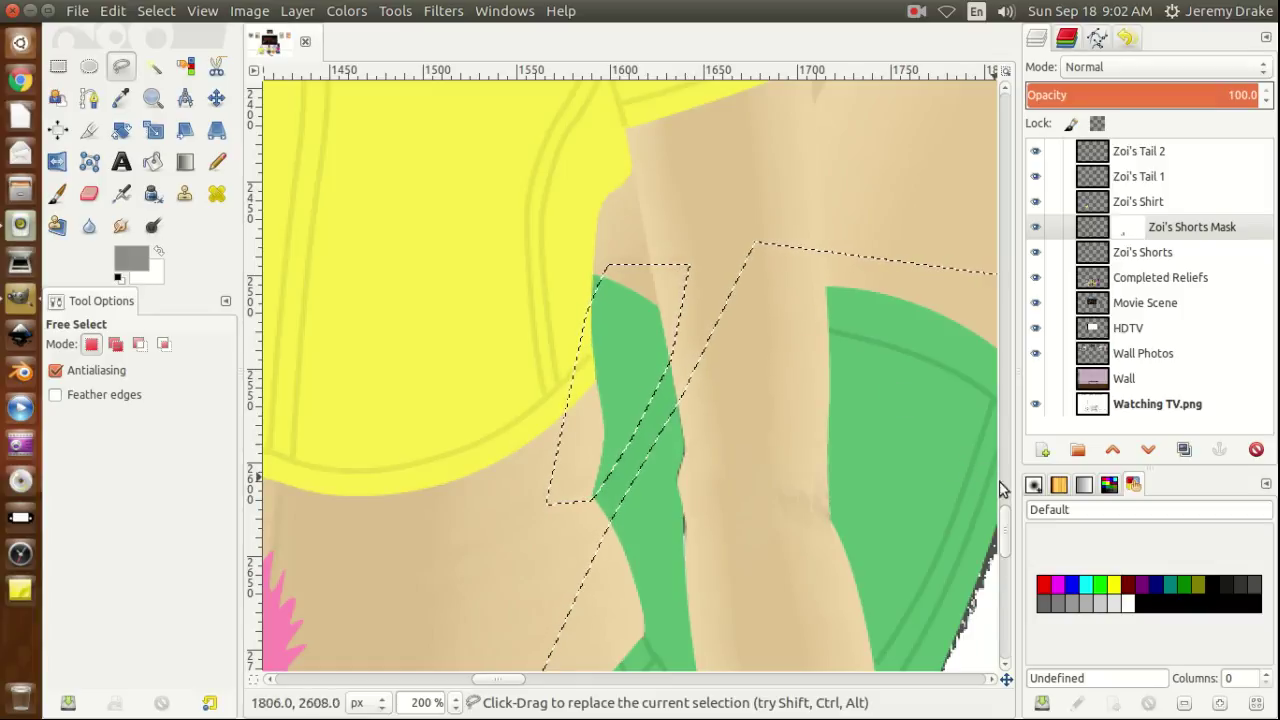
pyautogui.moveTo(1005, 526)
pyautogui.mouseDown()
pyautogui.moveTo(1005, 552)
pyautogui.moveTo(1005, 540)
pyautogui.mouseUp()
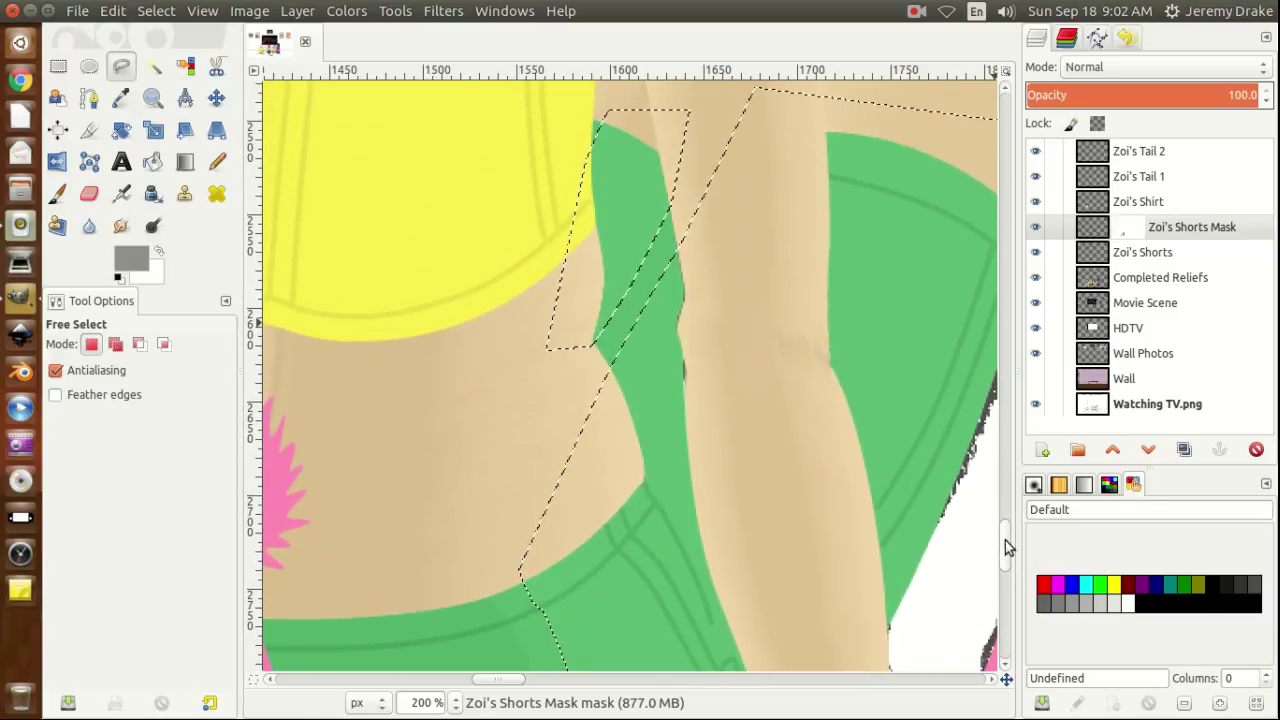
pyautogui.hotkey('ctrl', 'shift', 'a')
# Set the foreground colour to the darker grey 585858 by lowering its value to 35.
pyautogui.click(132, 262)
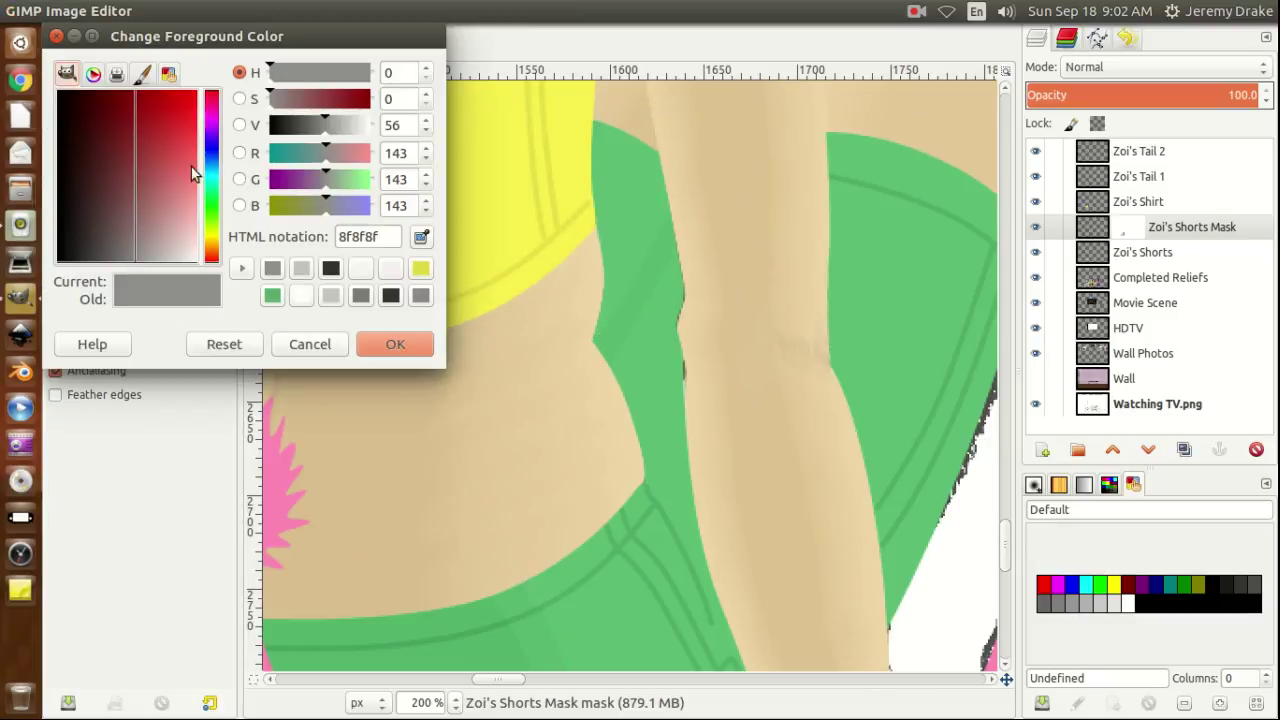
pyautogui.click(305, 125)
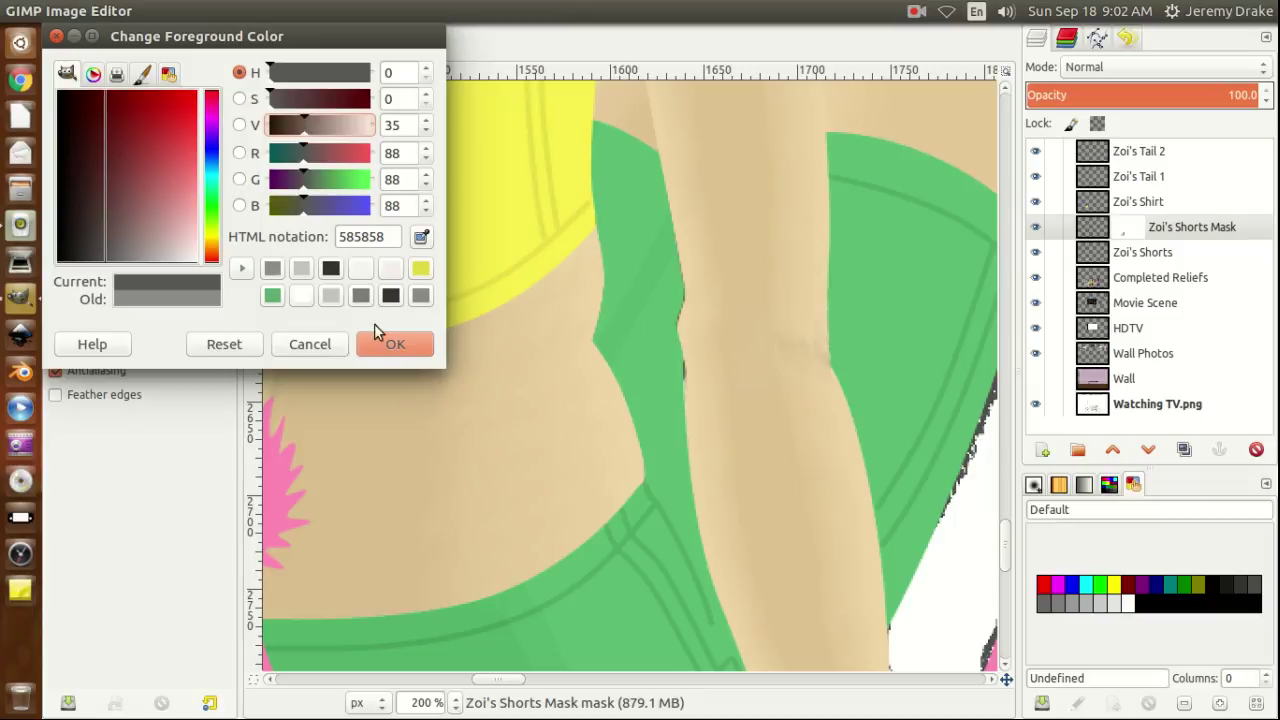
pyautogui.click(395, 344)
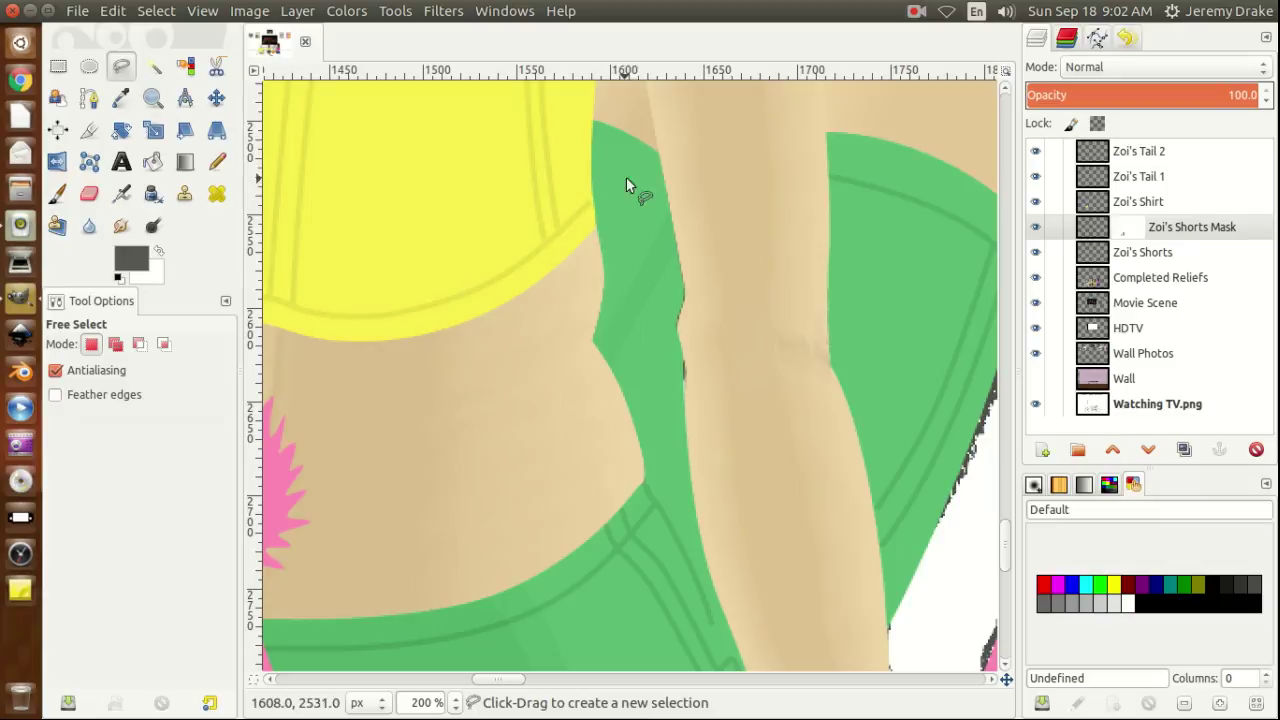
# Outline a thin polygon along the shorts' upper left edge beside the yellow shirt and commit it.
pyautogui.click(617, 123)
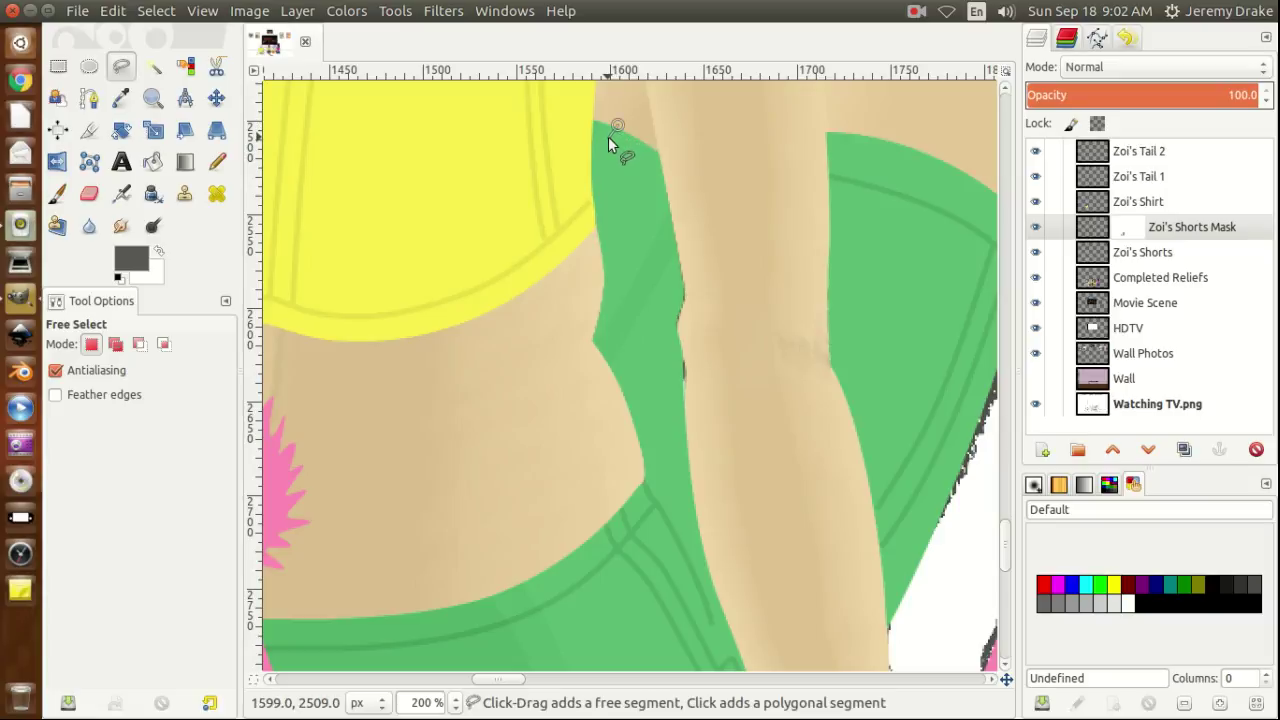
pyautogui.click(608, 138)
pyautogui.click(599, 154)
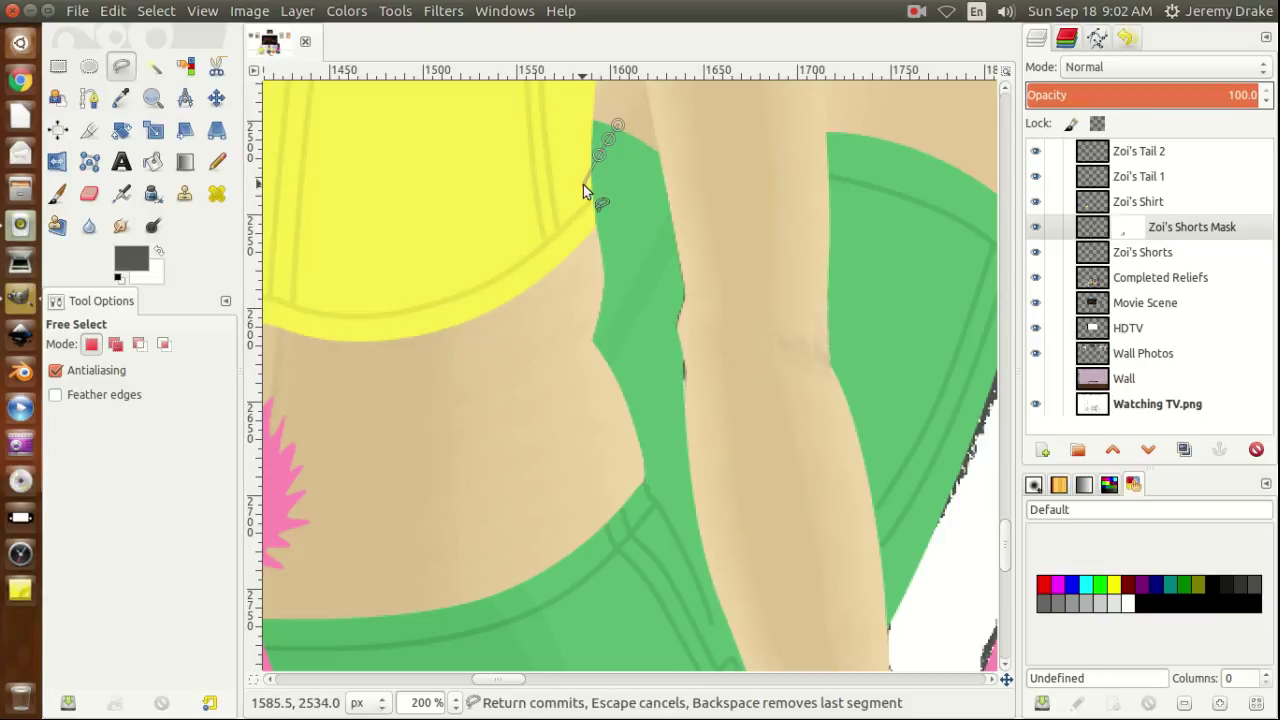
pyautogui.click(583, 186)
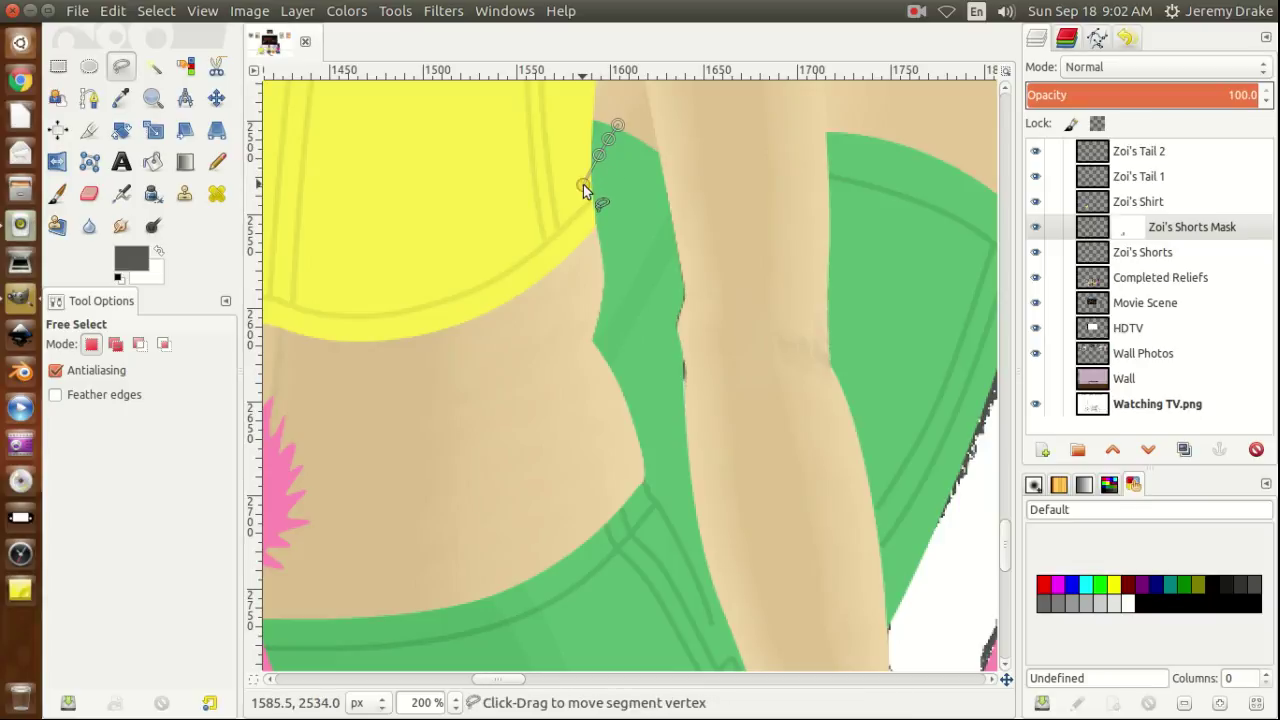
pyautogui.click(546, 338)
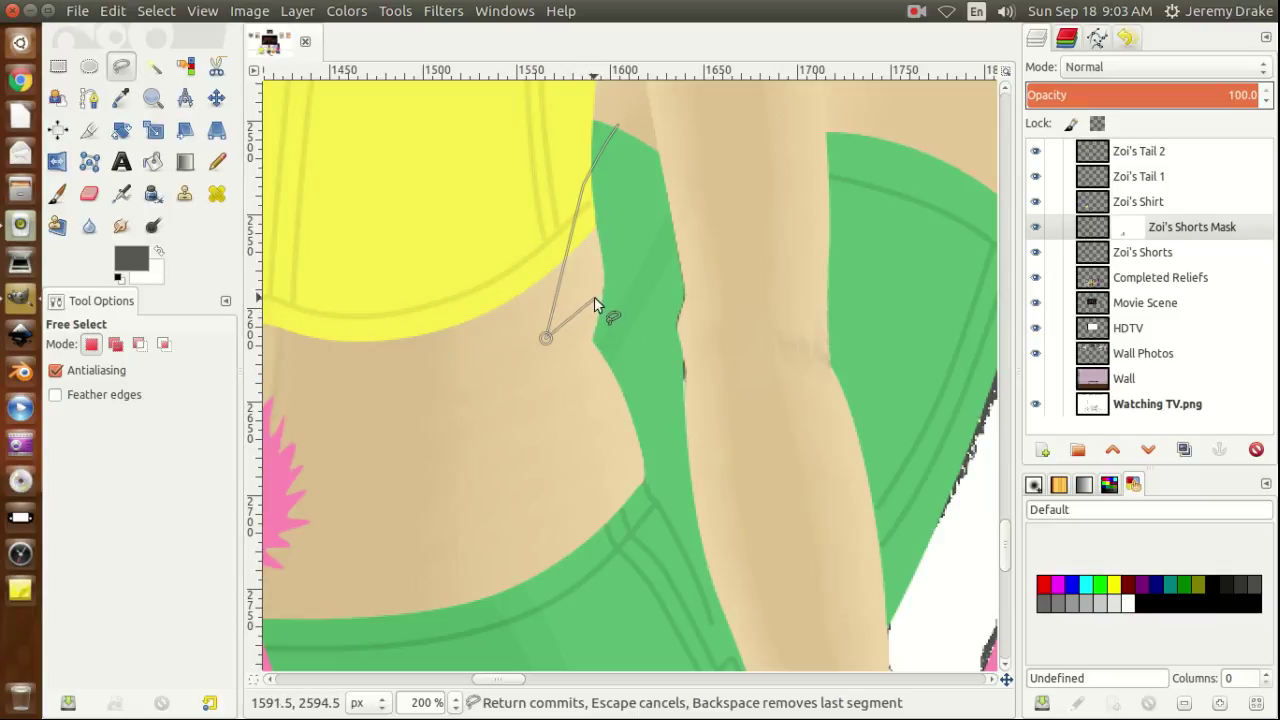
pyautogui.click(593, 302)
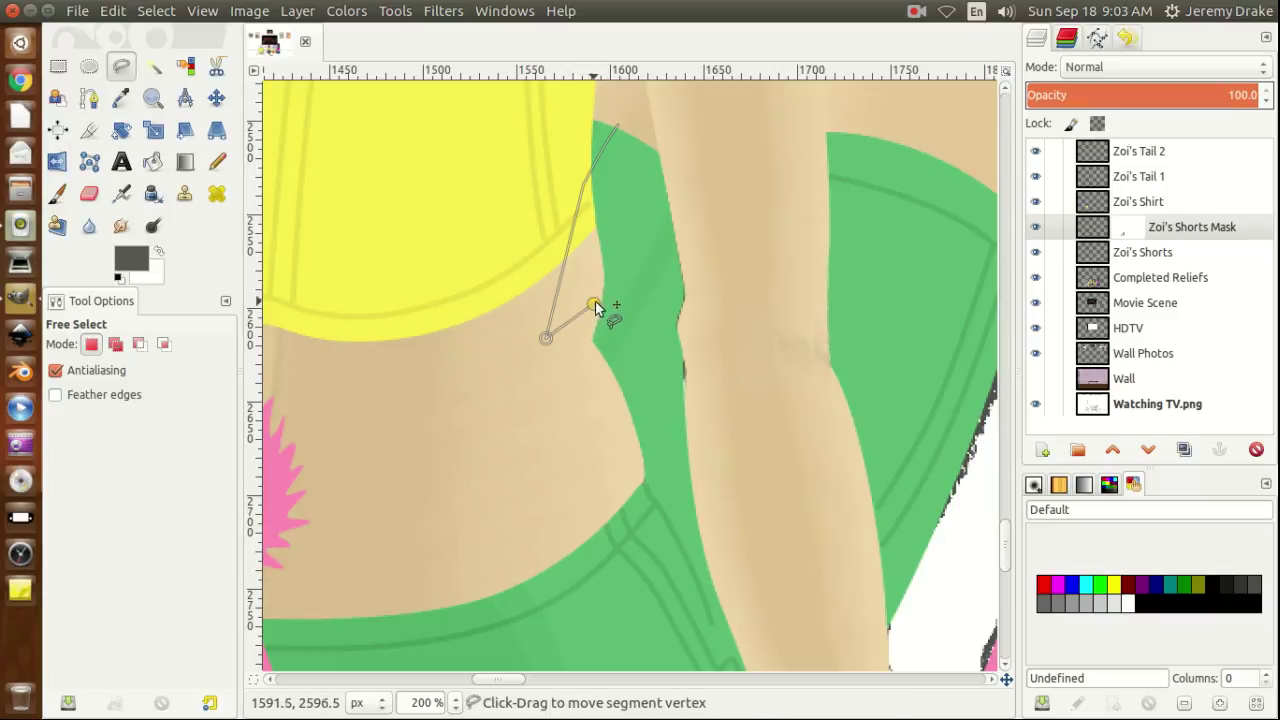
pyautogui.click(615, 271)
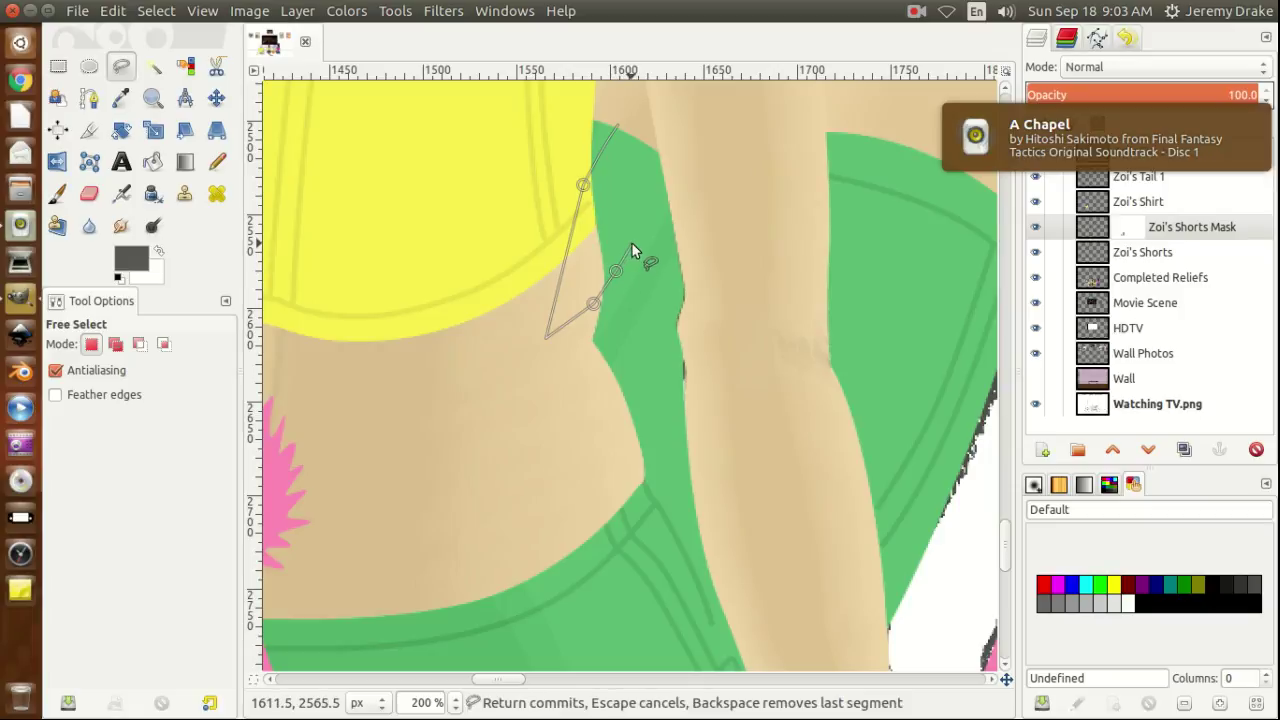
pyautogui.click(632, 244)
pyautogui.click(650, 209)
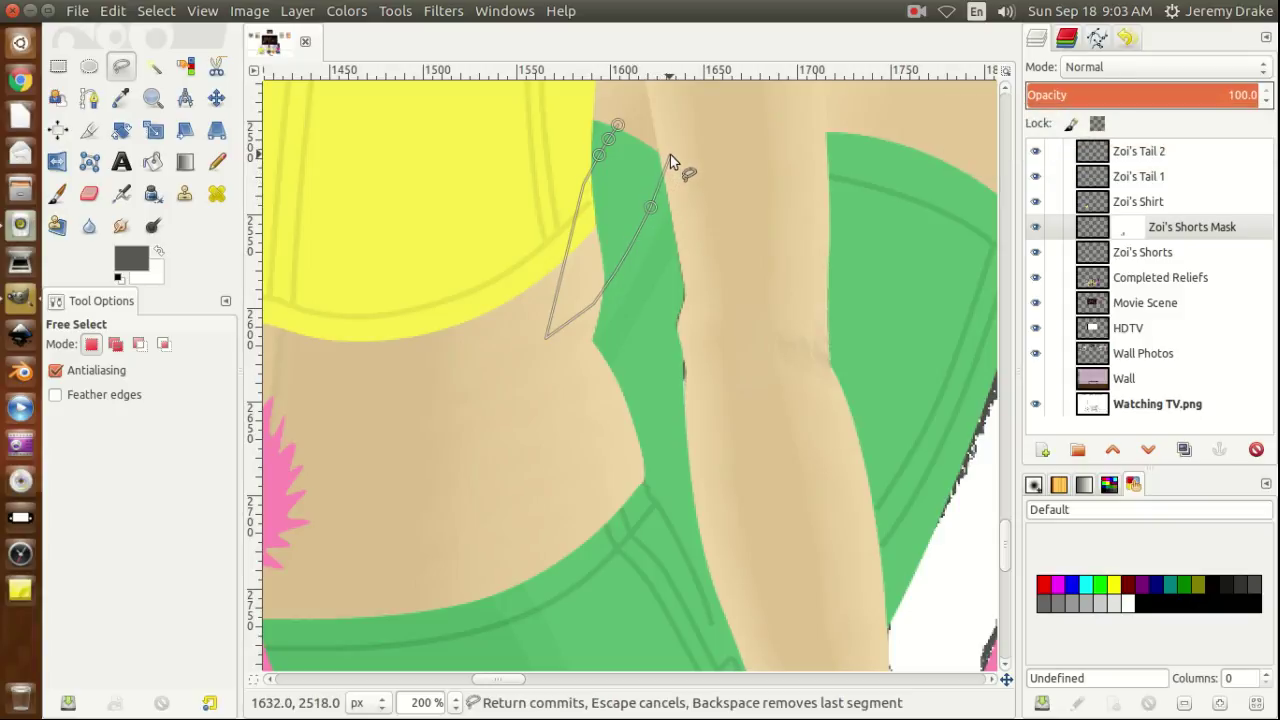
pyautogui.click(670, 154)
pyautogui.press('Return')
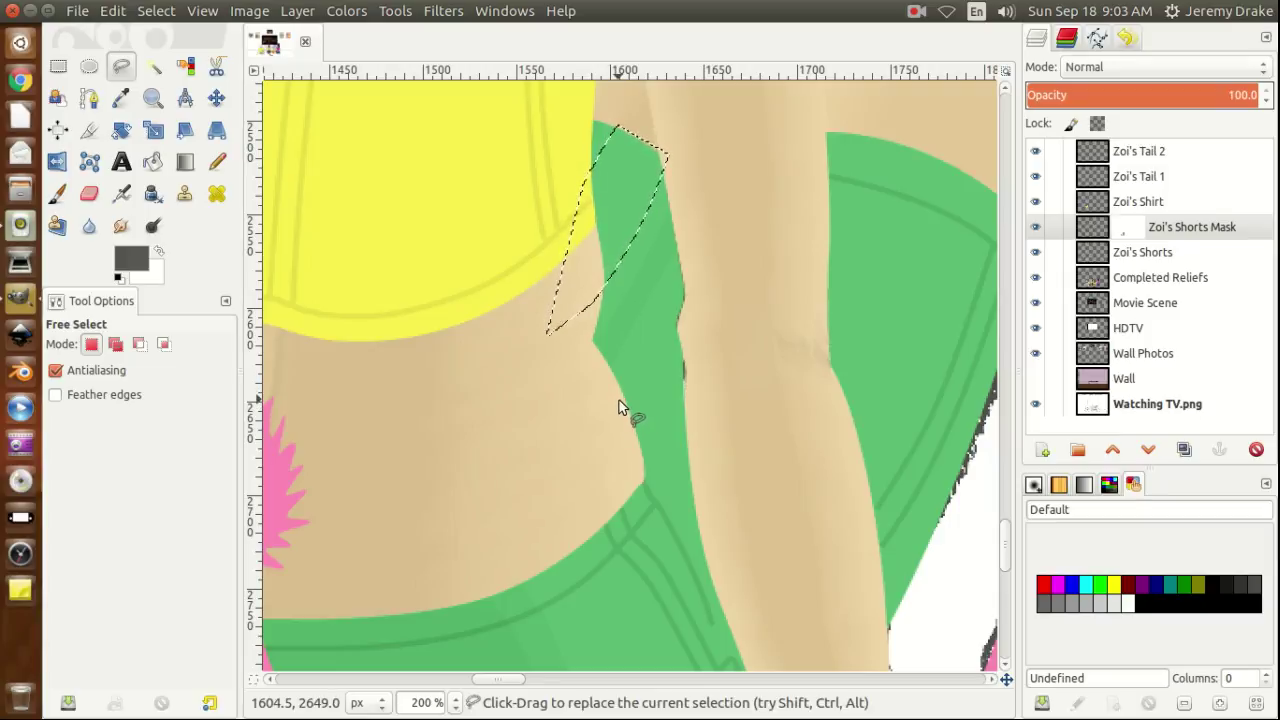
pyautogui.press('shift')
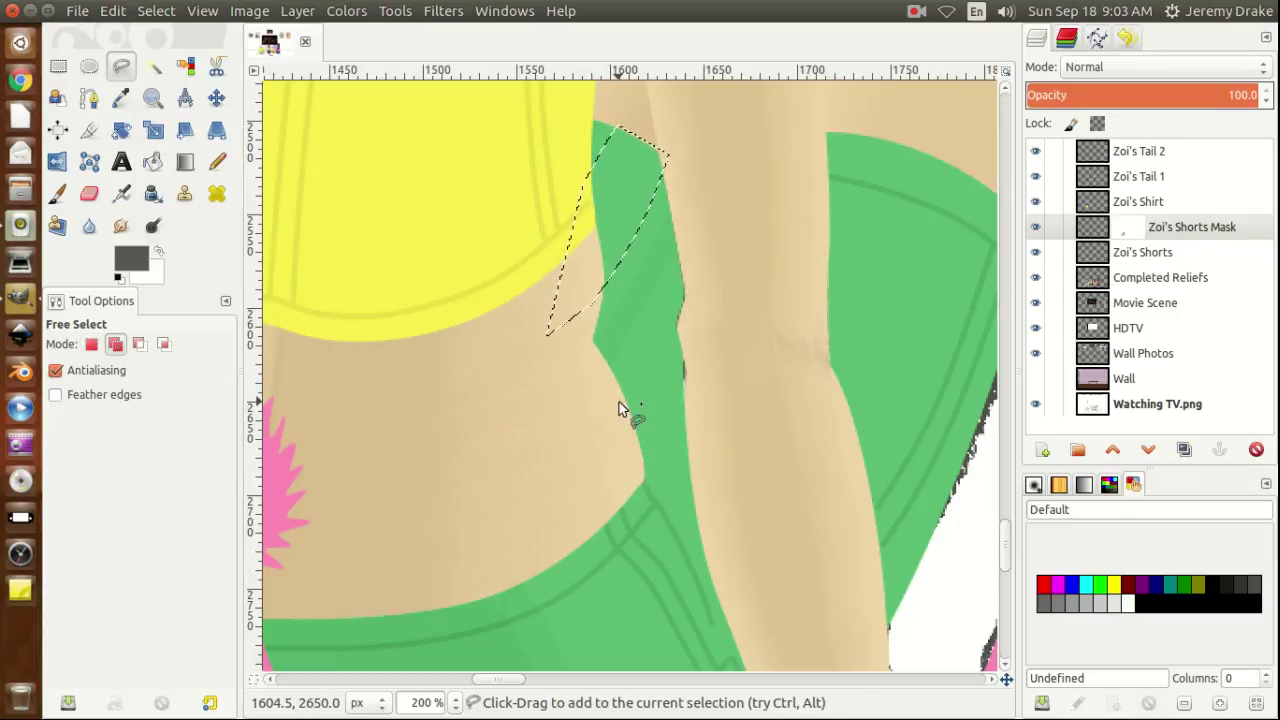
# Start an added polygon along the shorts' edge and stretch it up across the thigh.
pyautogui.keyDown('shift'); pyautogui.click(619, 401); pyautogui.keyUp('shift')
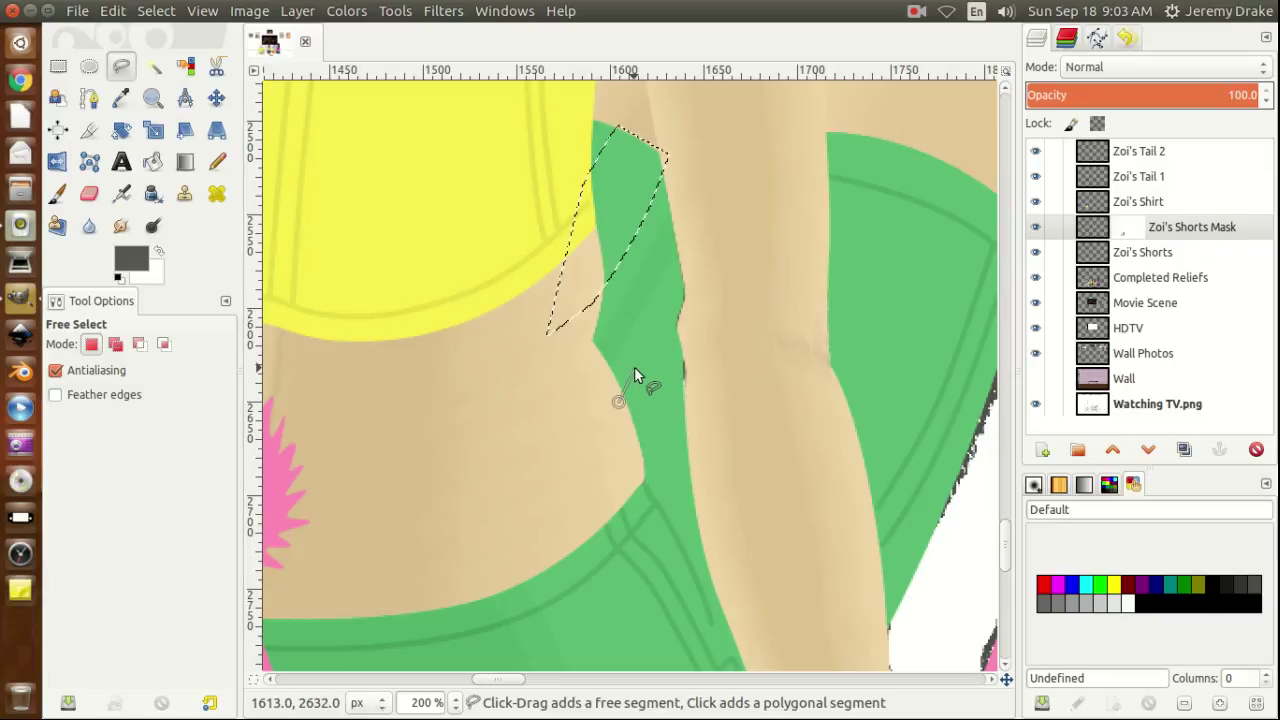
pyautogui.click(635, 371)
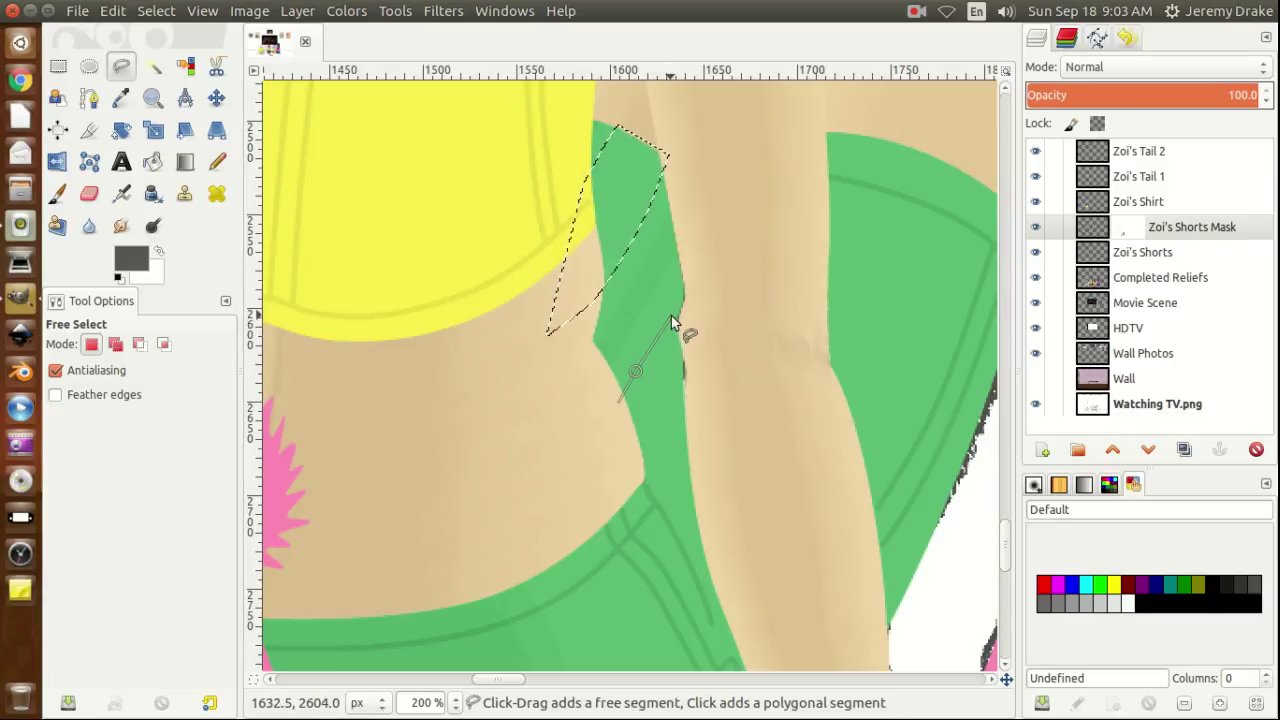
pyautogui.click(671, 315)
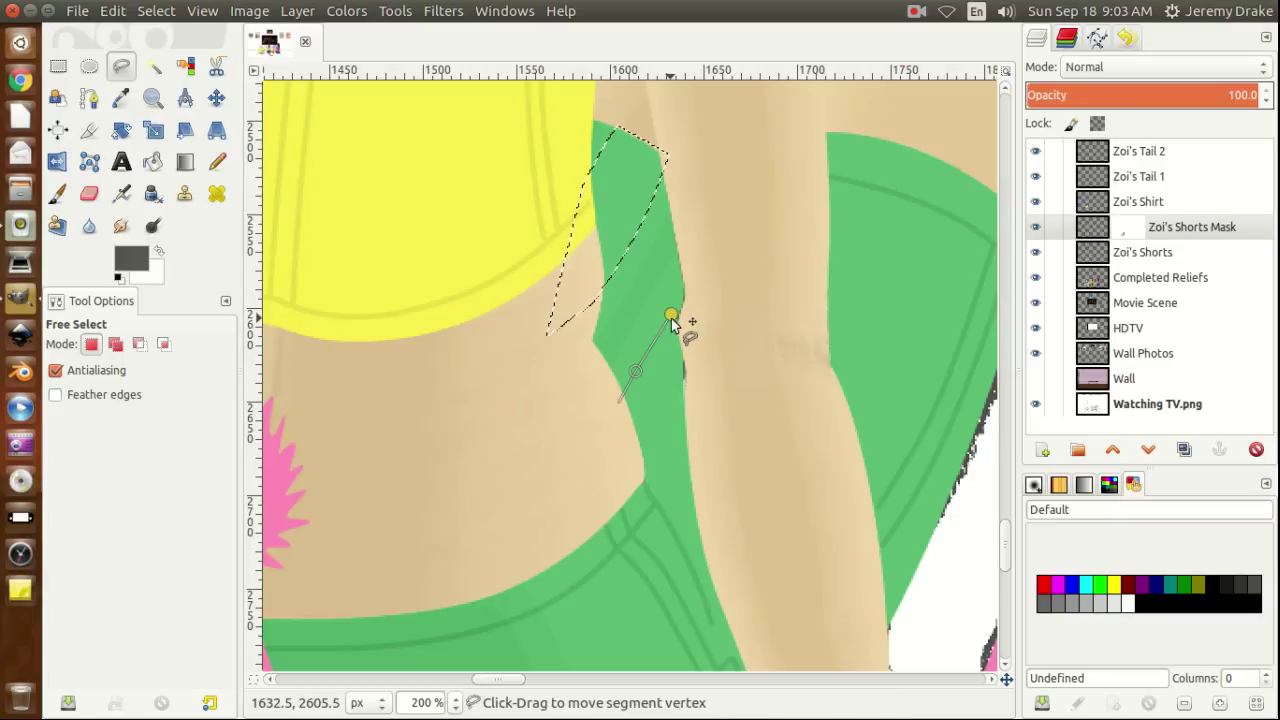
pyautogui.click(706, 267)
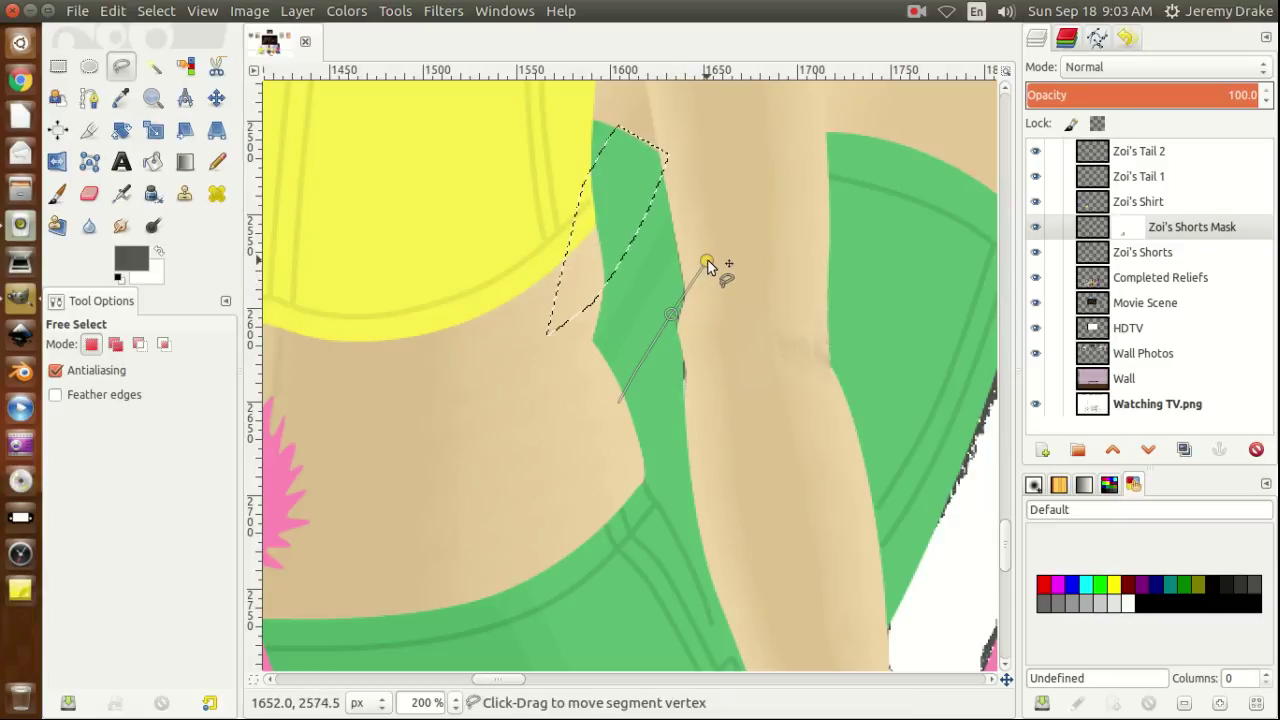
pyautogui.click(616, 407)
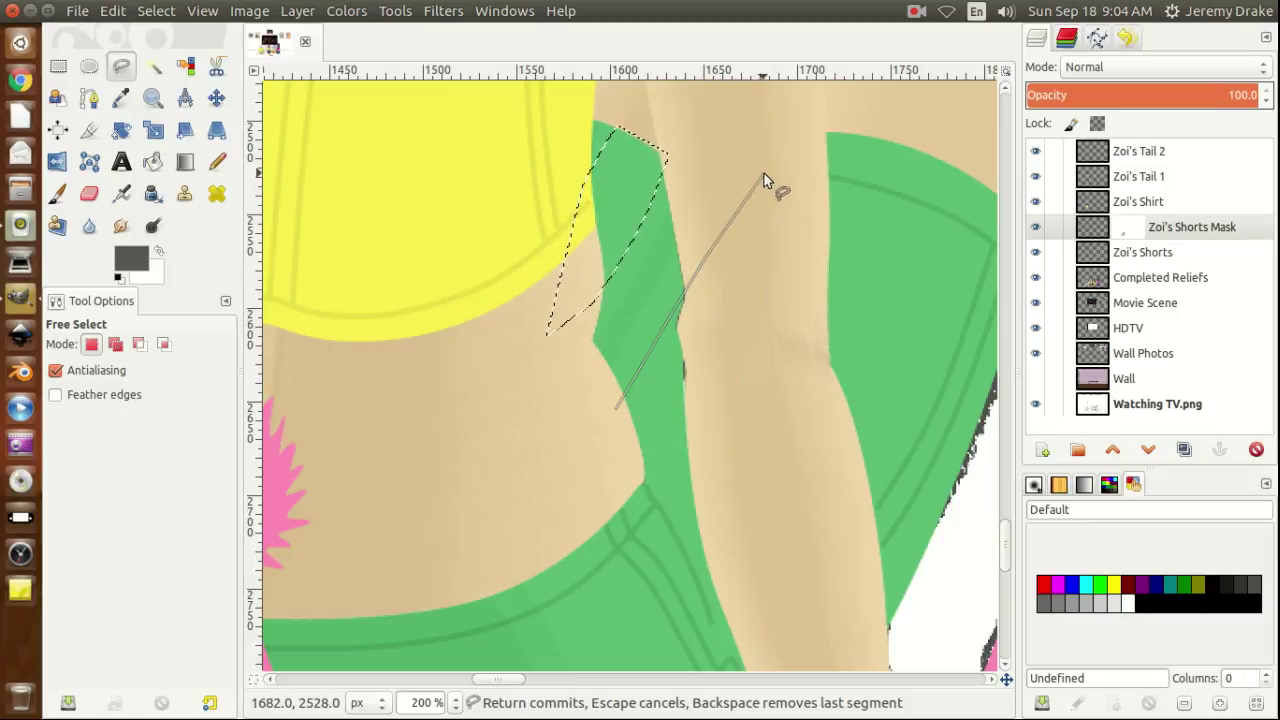
pyautogui.click(815, 105)
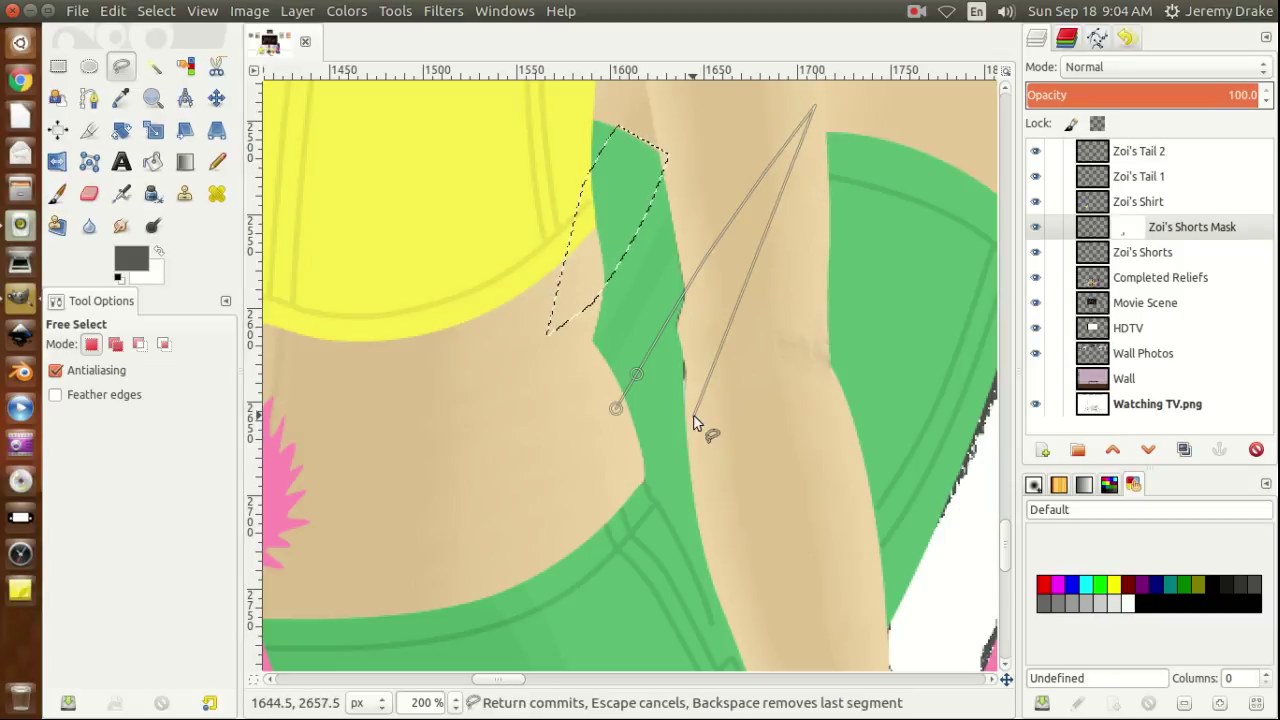
pyautogui.moveTo(500, 684); pyautogui.dragTo(514, 686)
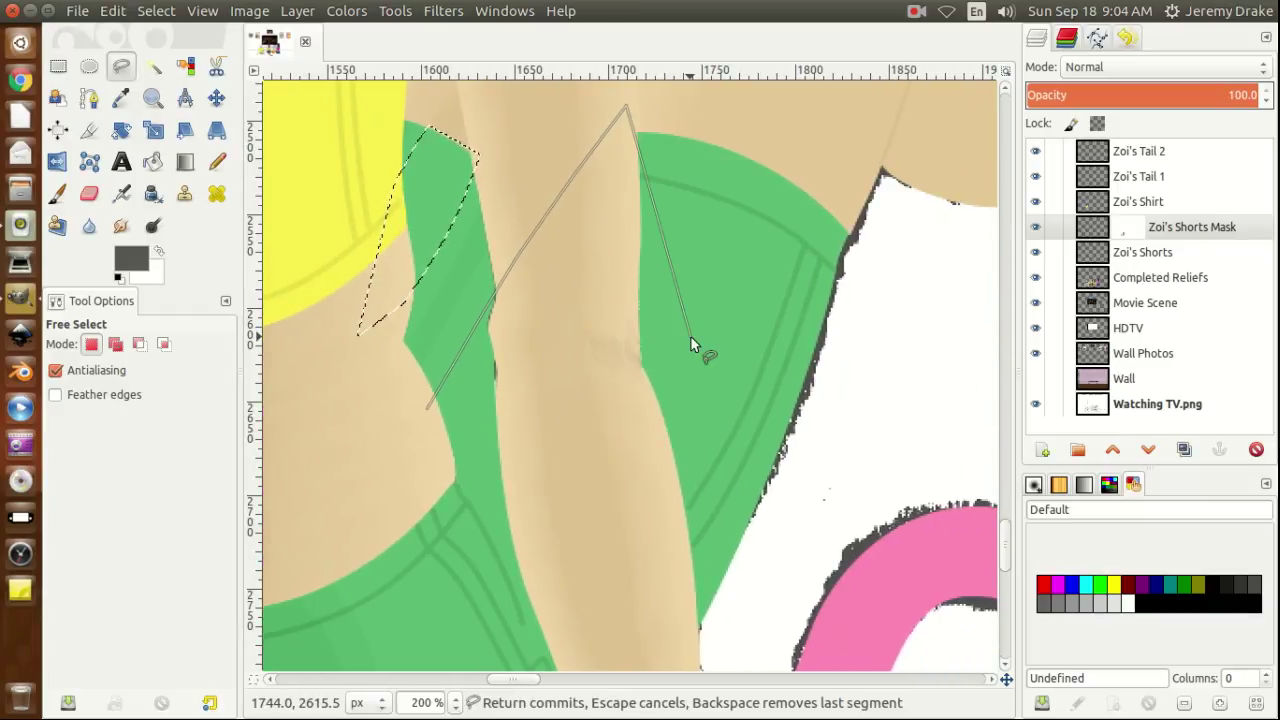
# Trace the outline down the right shorts' outer edge toward the hem.
pyautogui.click(830, 156)
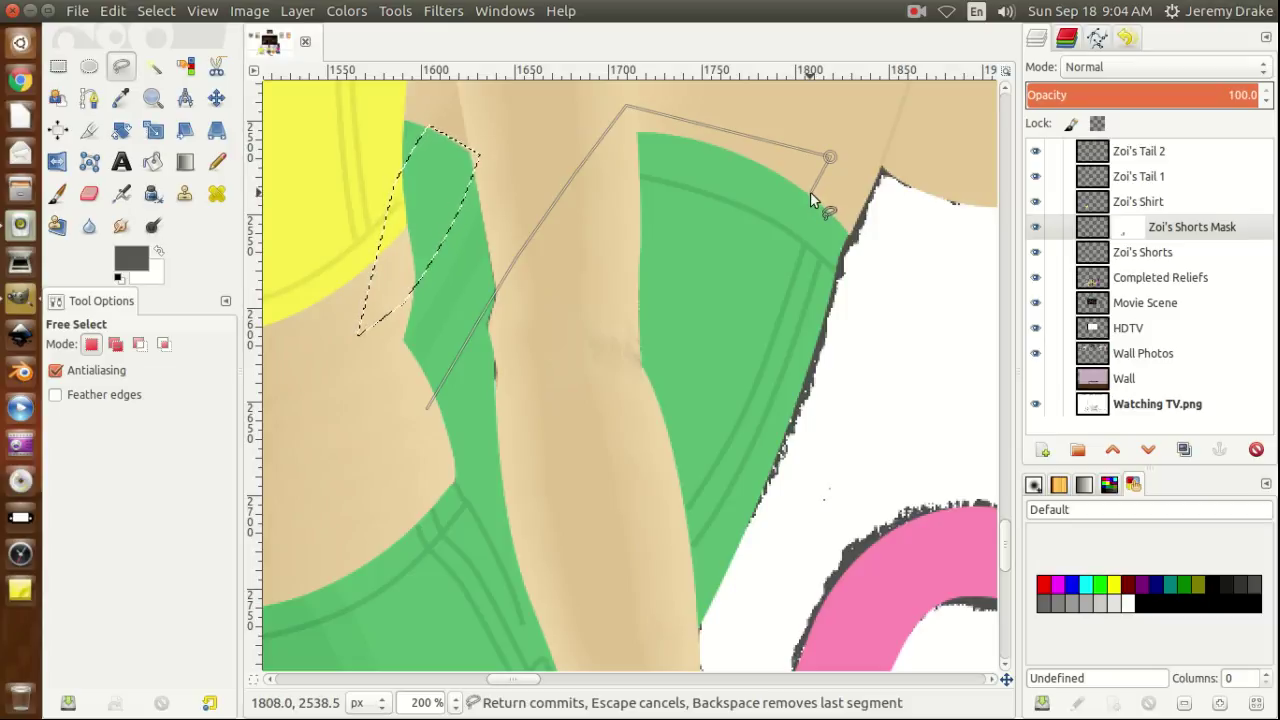
pyautogui.click(811, 194)
pyautogui.click(804, 205)
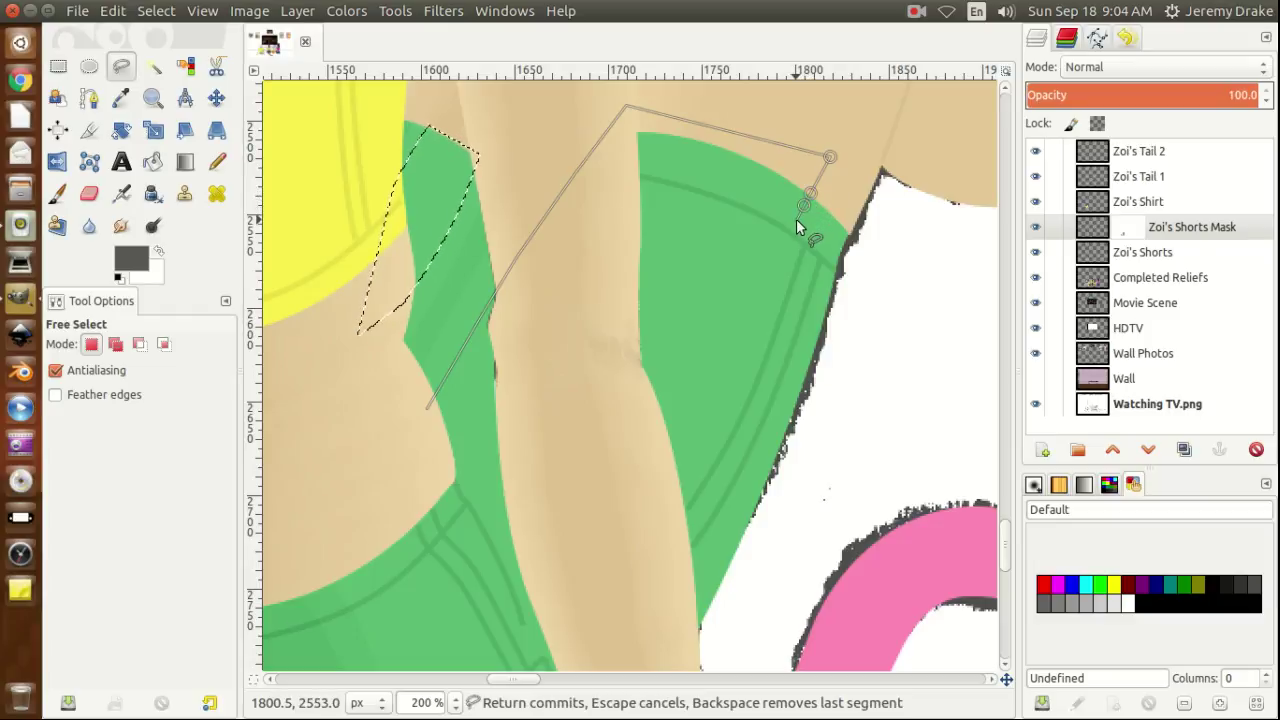
pyautogui.click(797, 220)
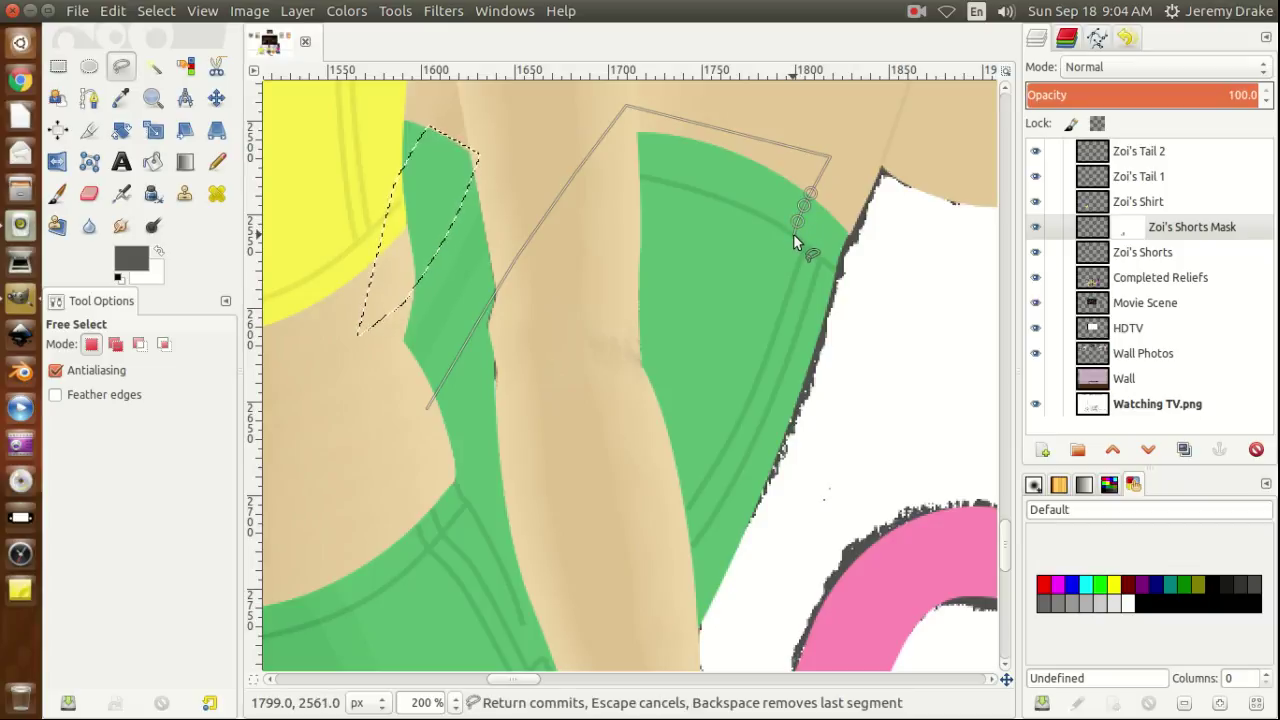
pyautogui.click(793, 238)
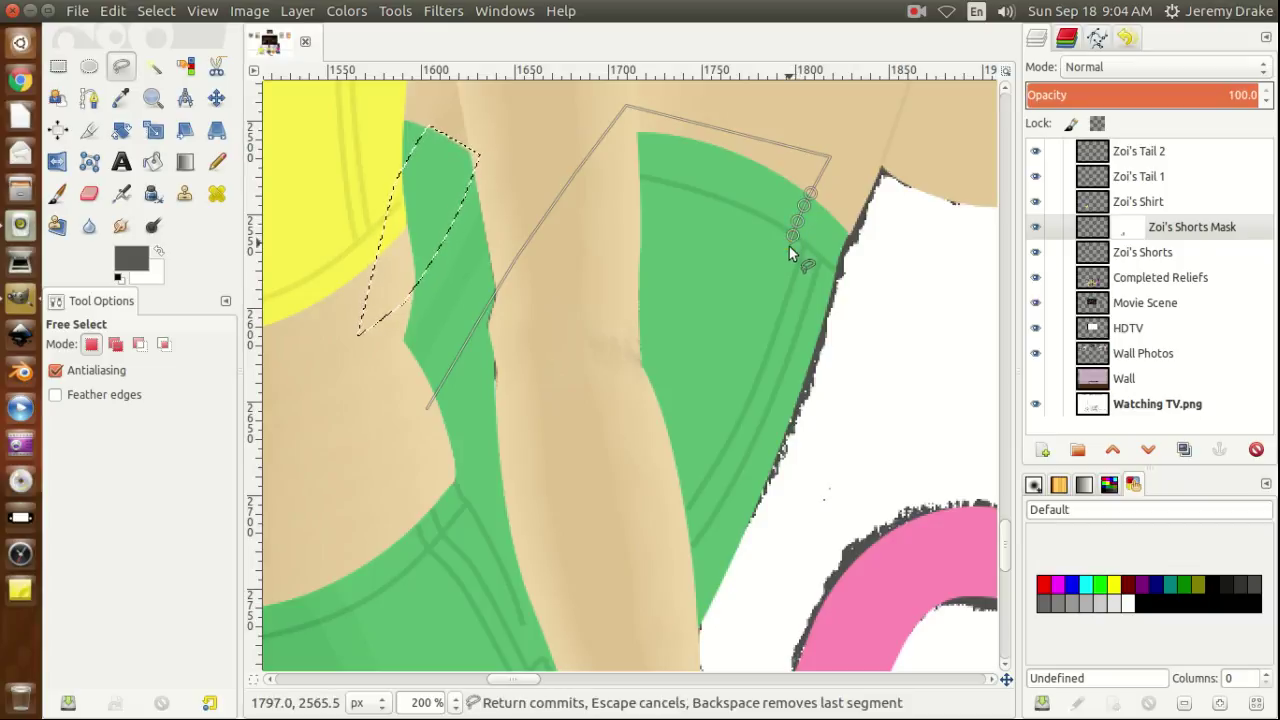
pyautogui.click(767, 309)
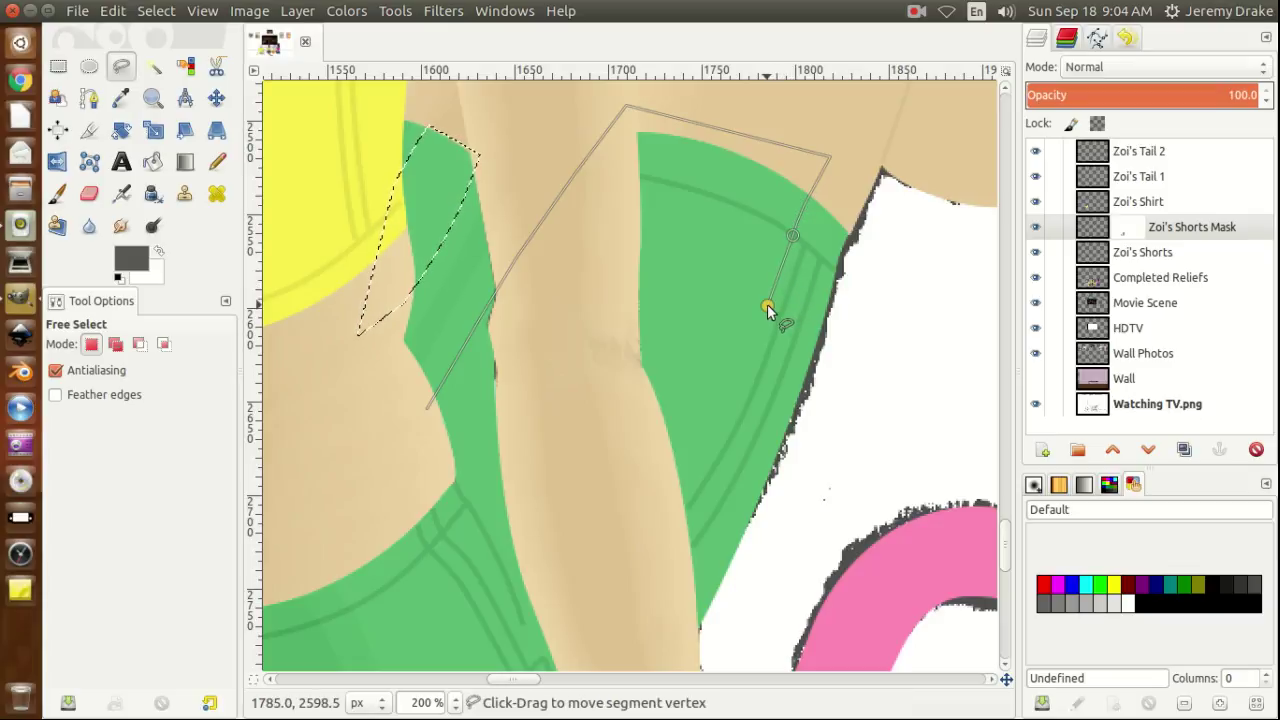
pyautogui.click(724, 413)
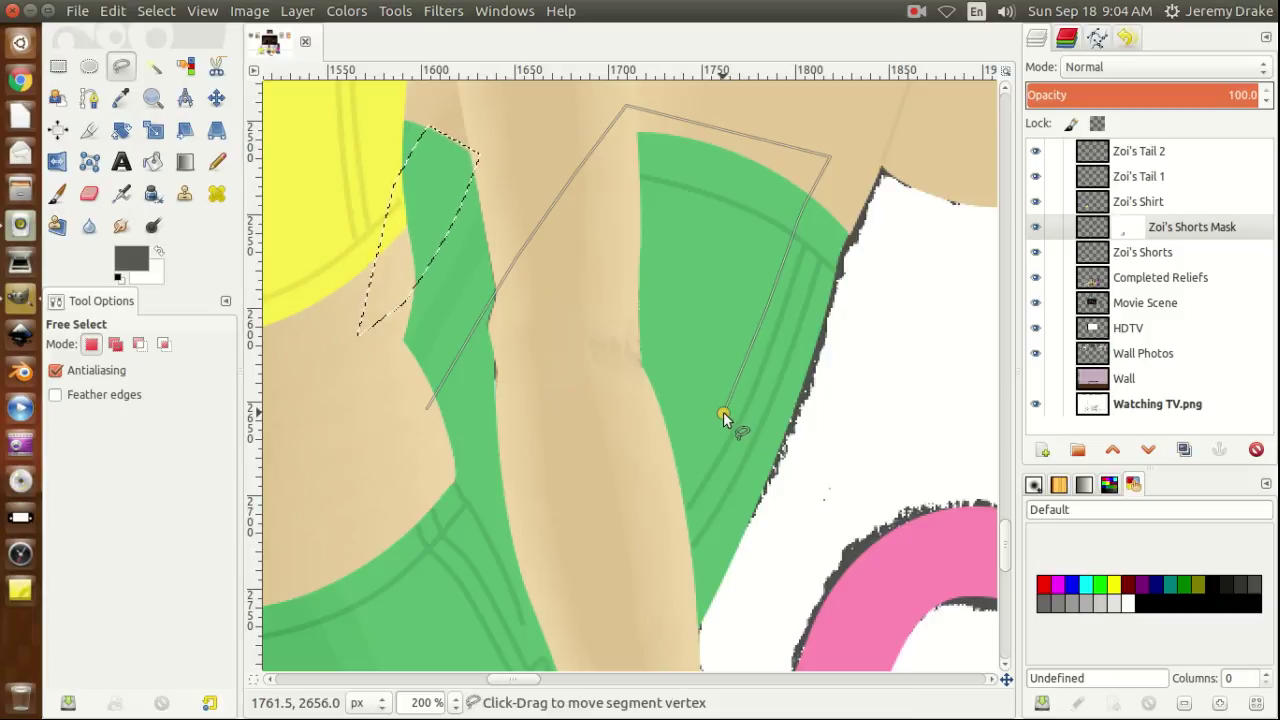
pyautogui.click(688, 479)
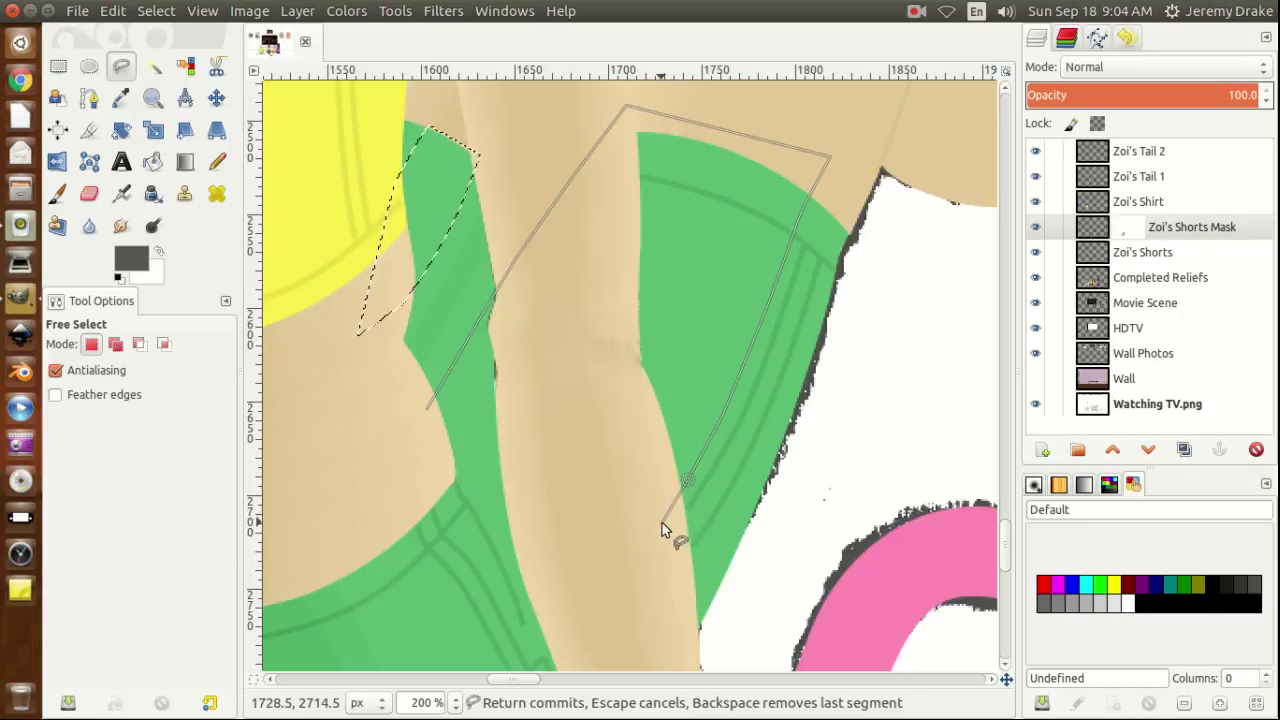
pyautogui.click(662, 521)
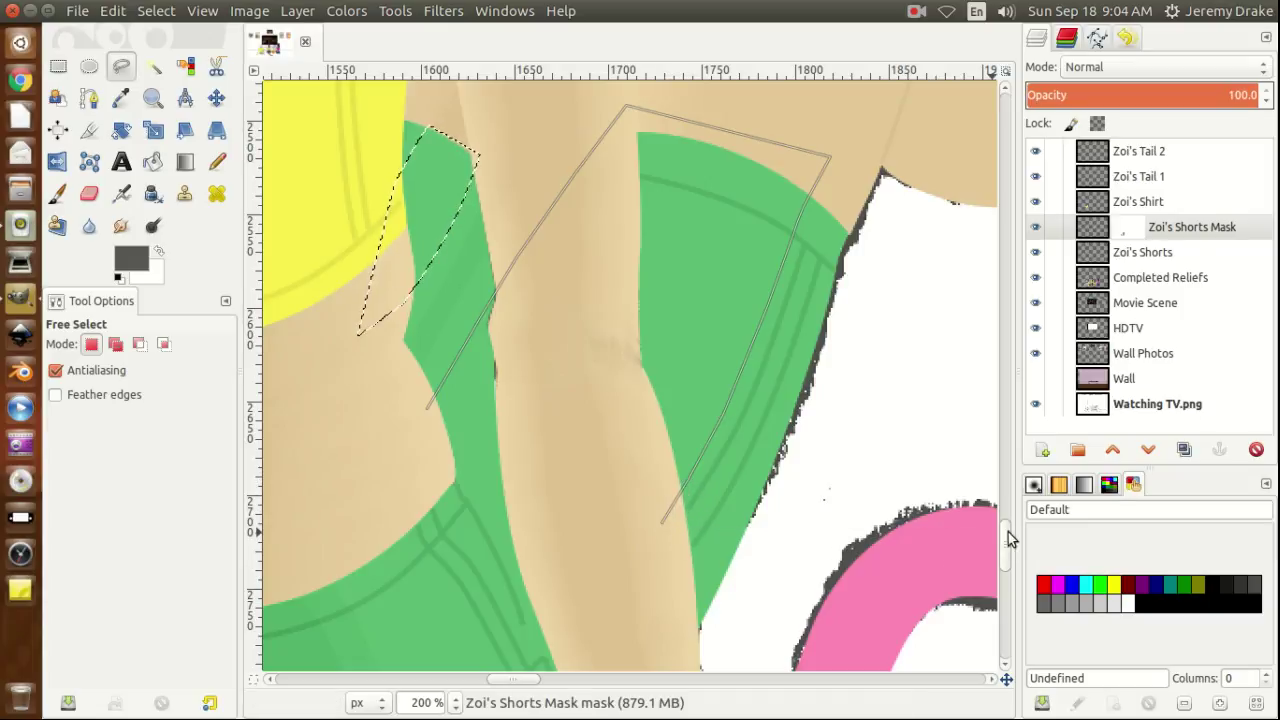
# Extend the outline down the leg edge, replacing a misplaced vertex, and along the hem seam.
pyautogui.scroll(-5, 1005, 560)
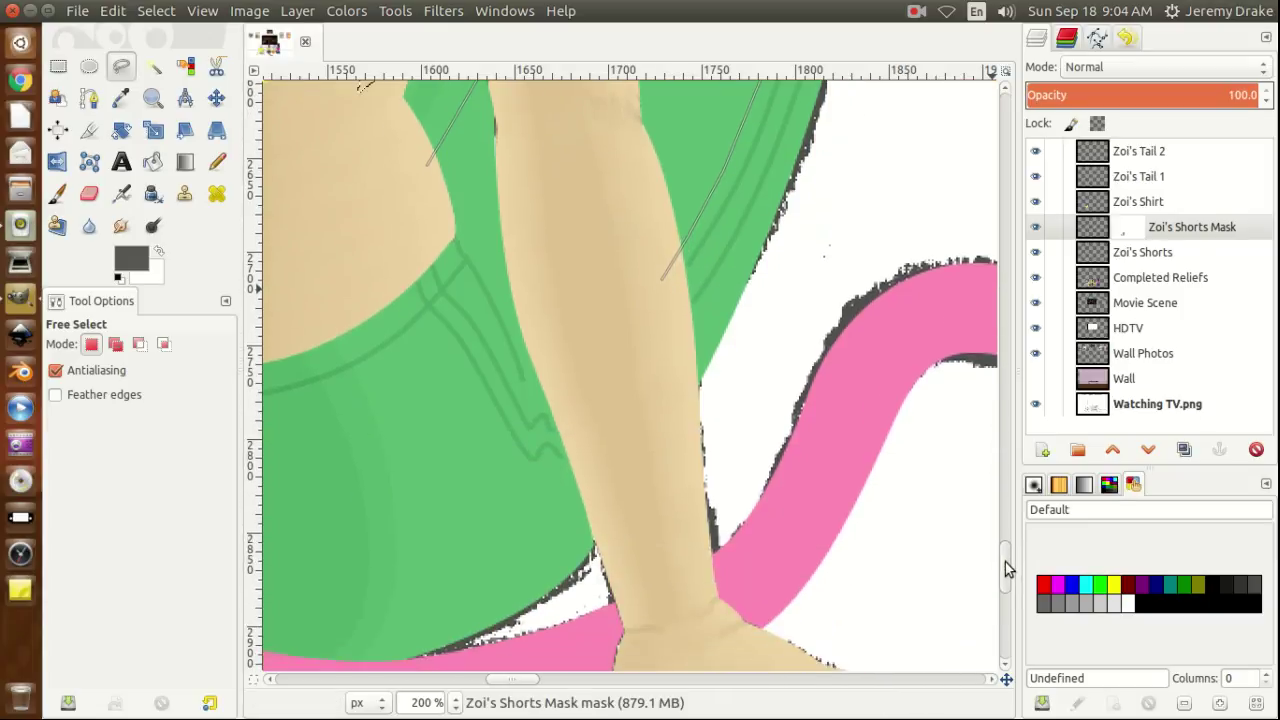
pyautogui.click(612, 494)
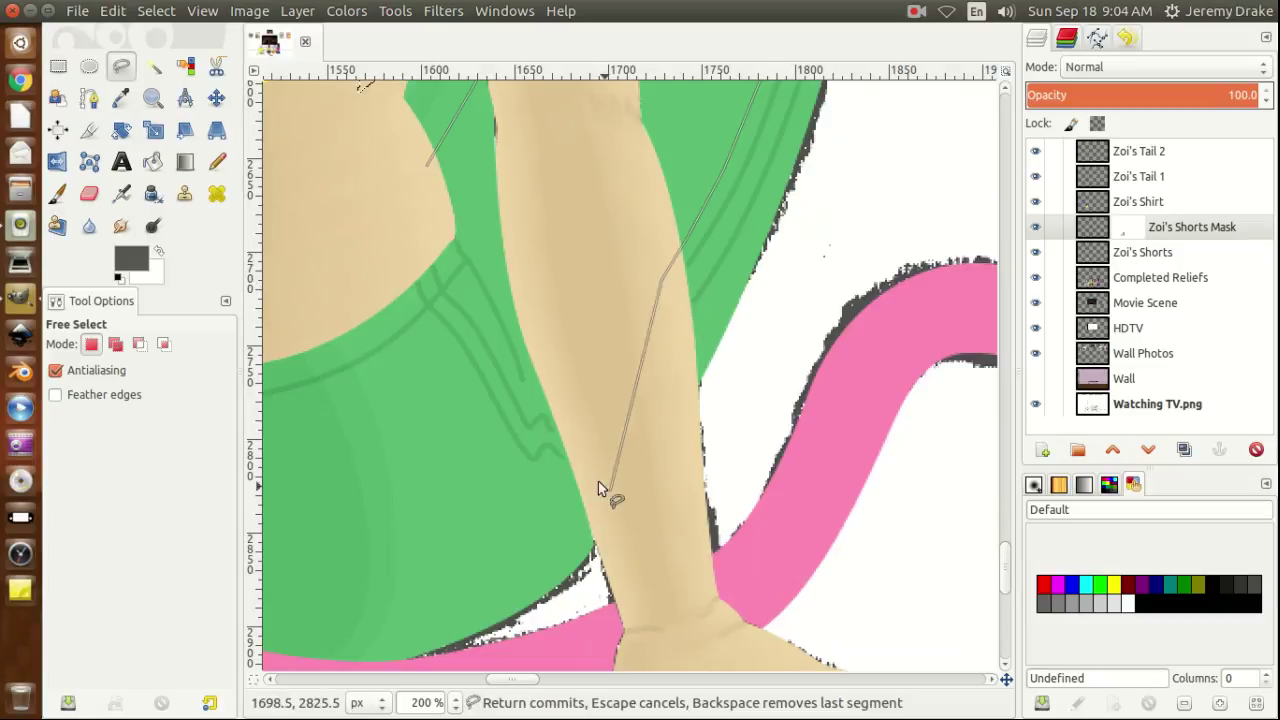
pyautogui.press('BackSpace')
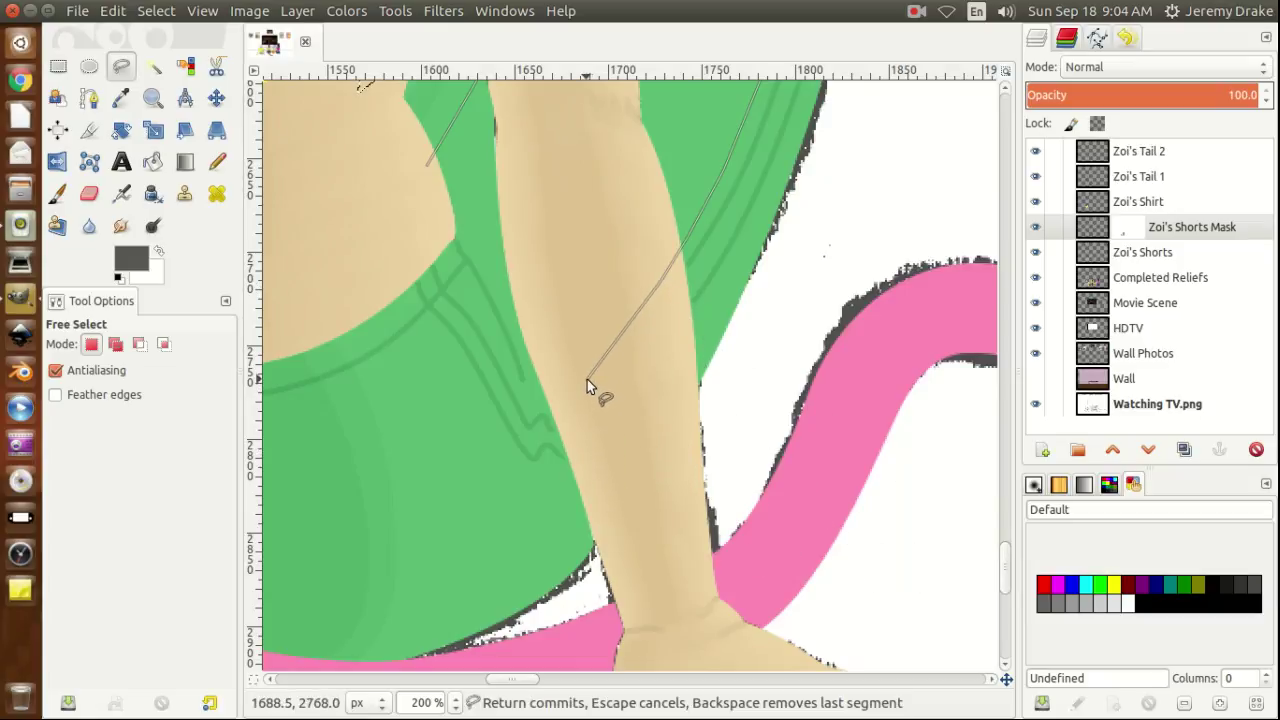
pyautogui.click(565, 428)
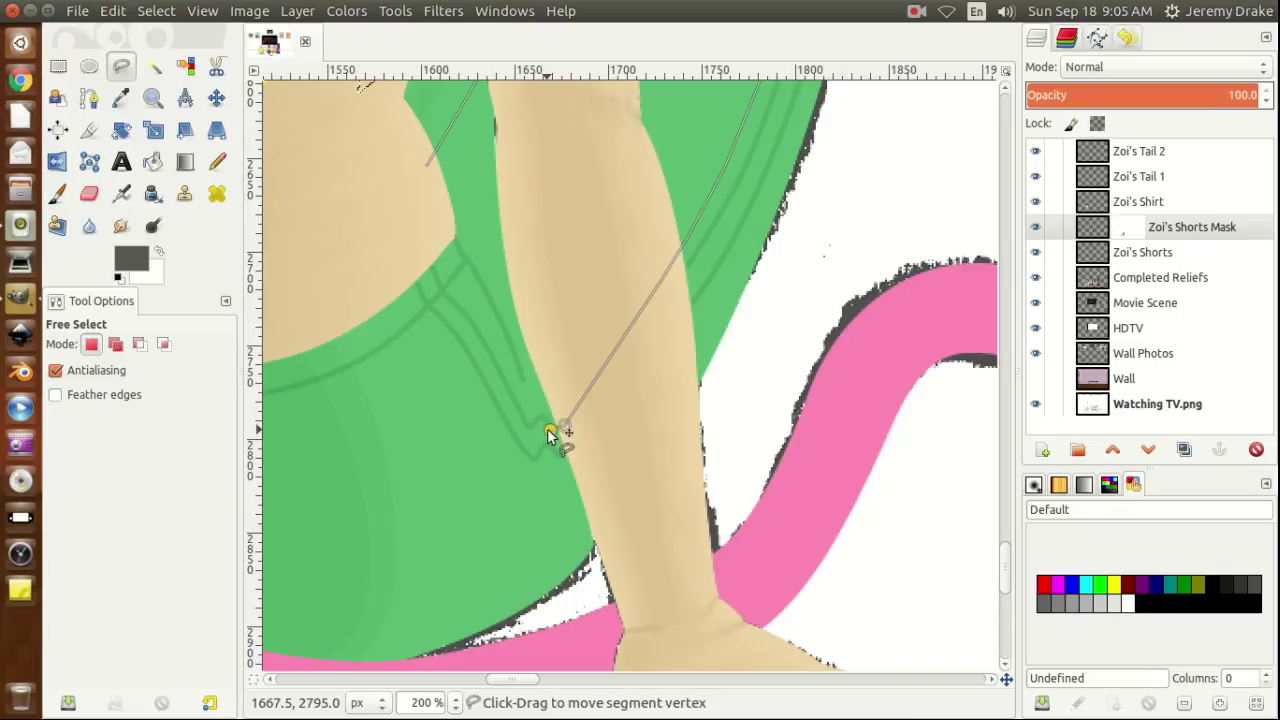
pyautogui.click(543, 427)
pyautogui.click(535, 436)
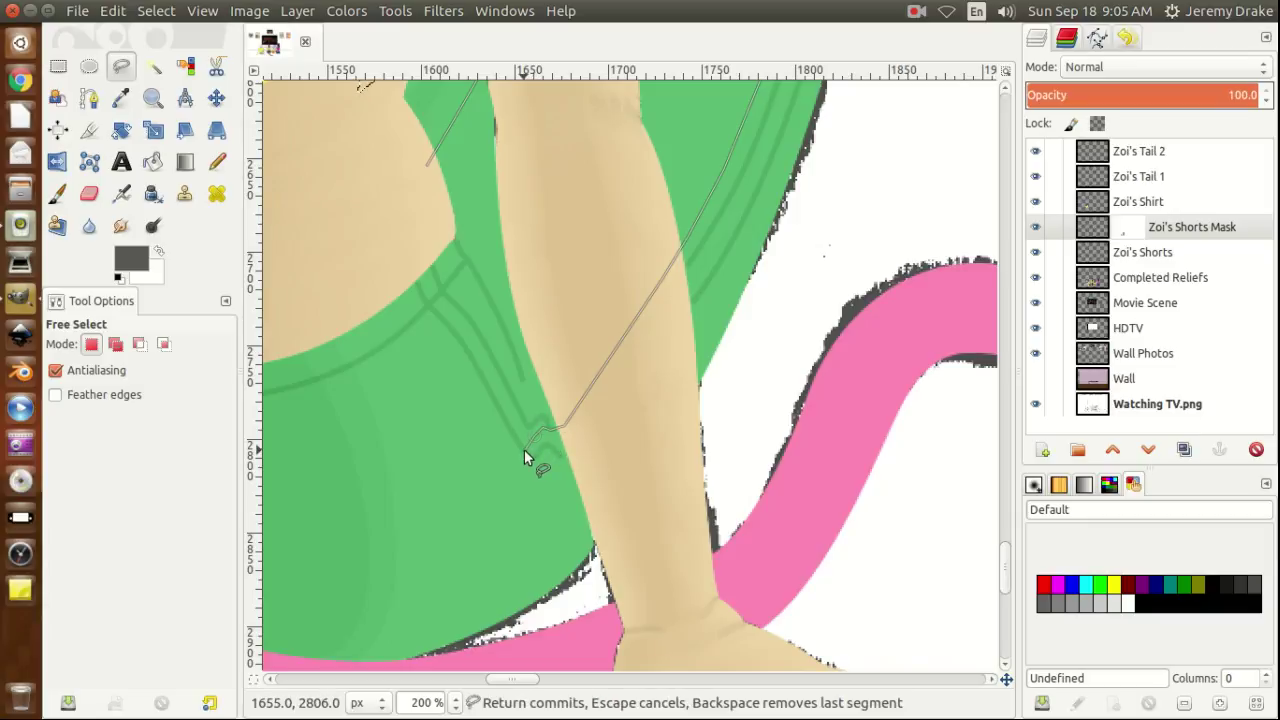
pyautogui.click(524, 452)
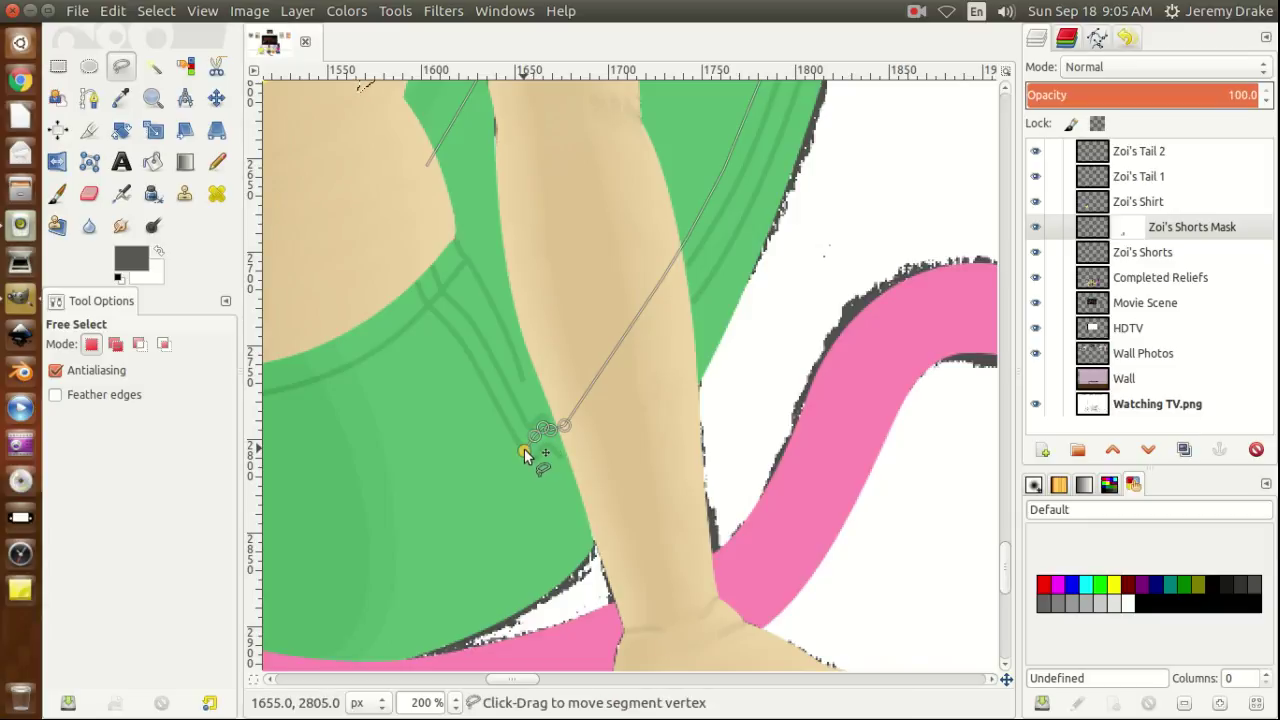
# Add outline points down into the lower left shorts, repositioning one along the edge.
pyautogui.click(487, 486)
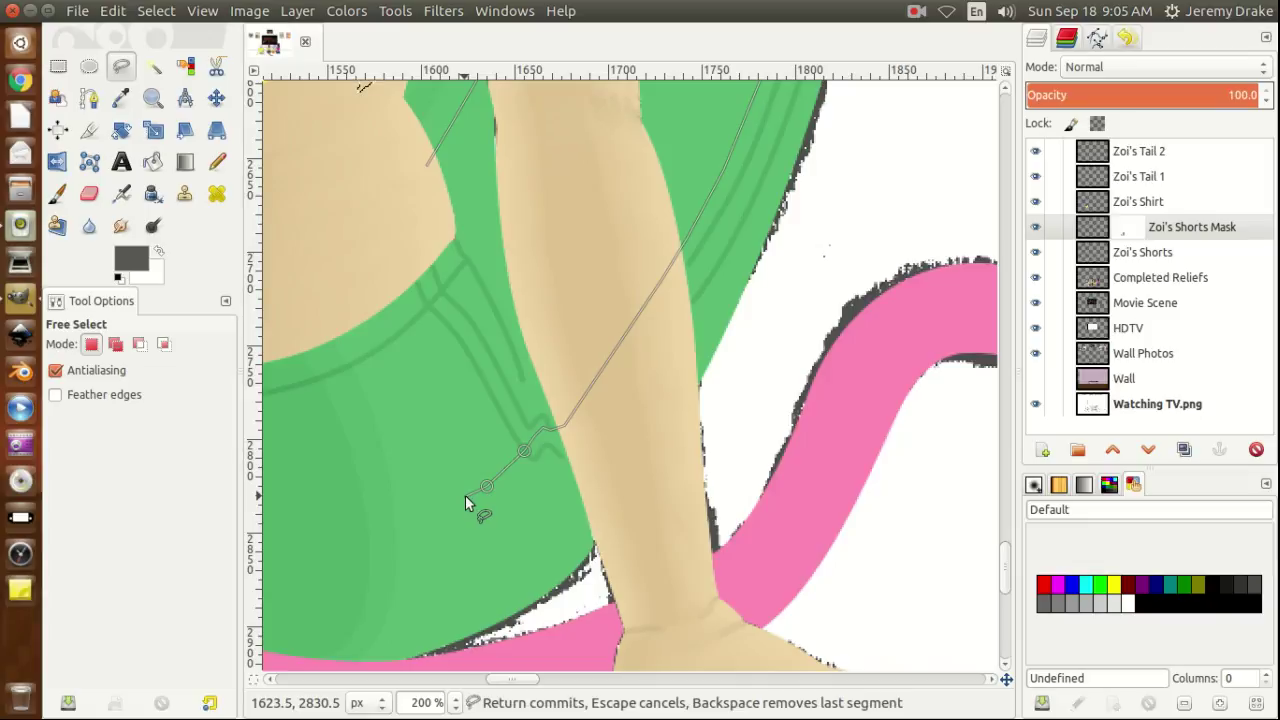
pyautogui.click(465, 497)
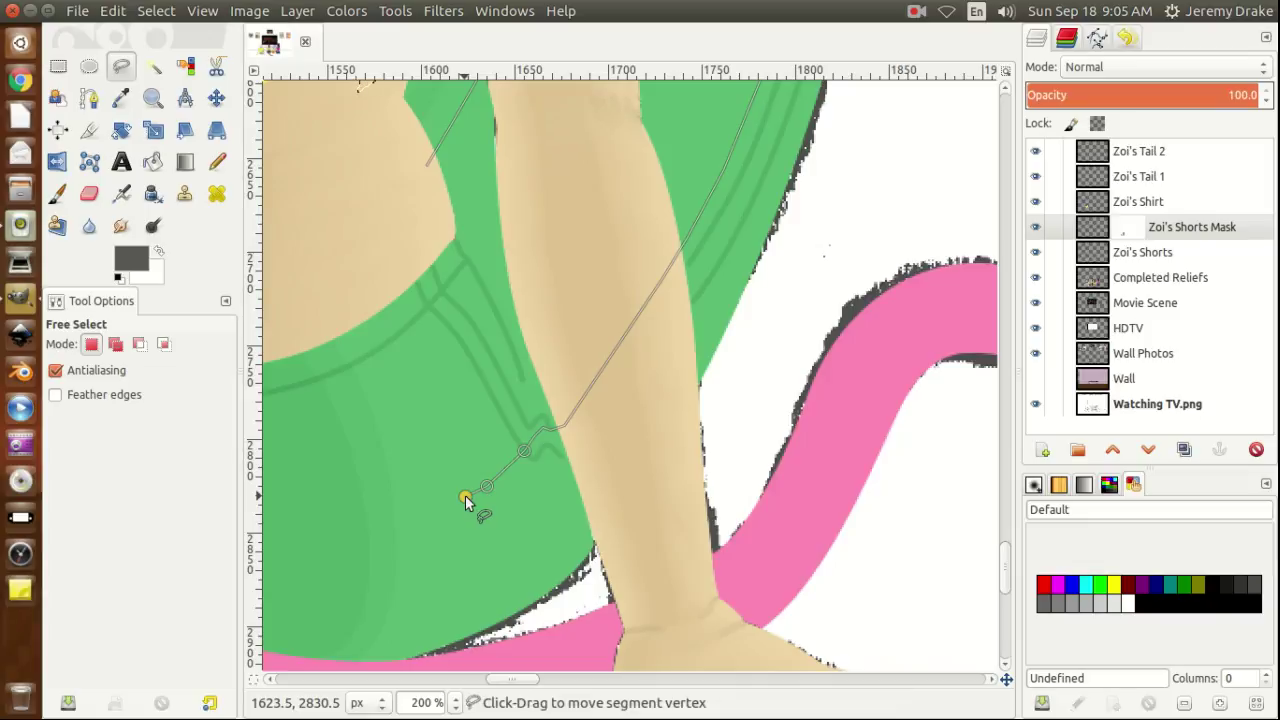
pyautogui.click(544, 432)
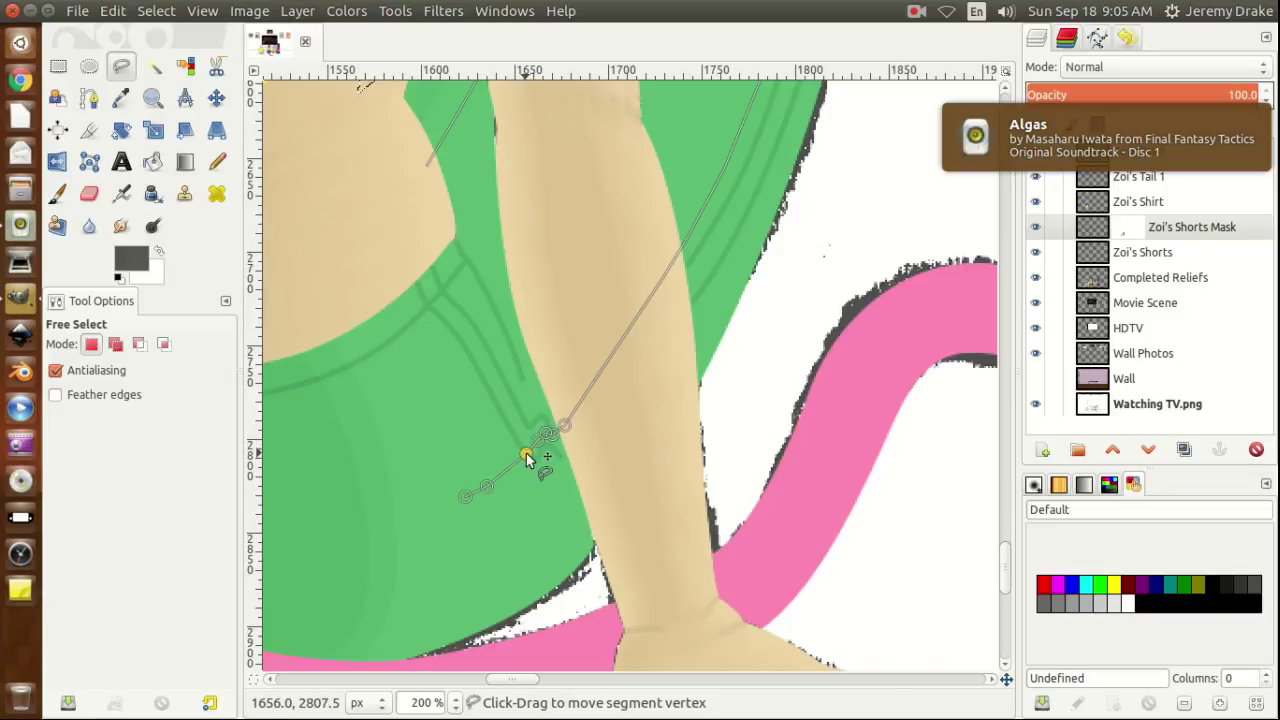
pyautogui.moveTo(485, 485)
pyautogui.mouseDown()
pyautogui.moveTo(509, 468)
pyautogui.moveTo(466, 497)
pyautogui.moveTo(486, 485)
pyautogui.mouseUp()
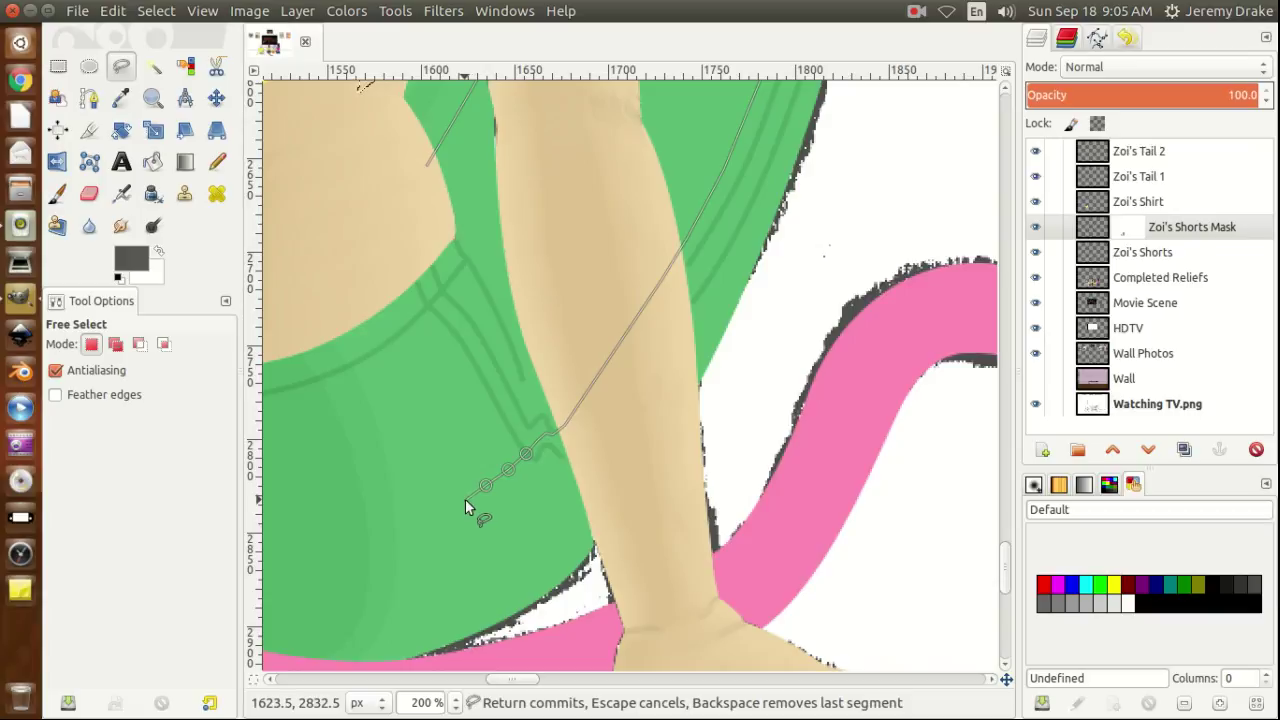
pyautogui.click(465, 501)
pyautogui.click(446, 519)
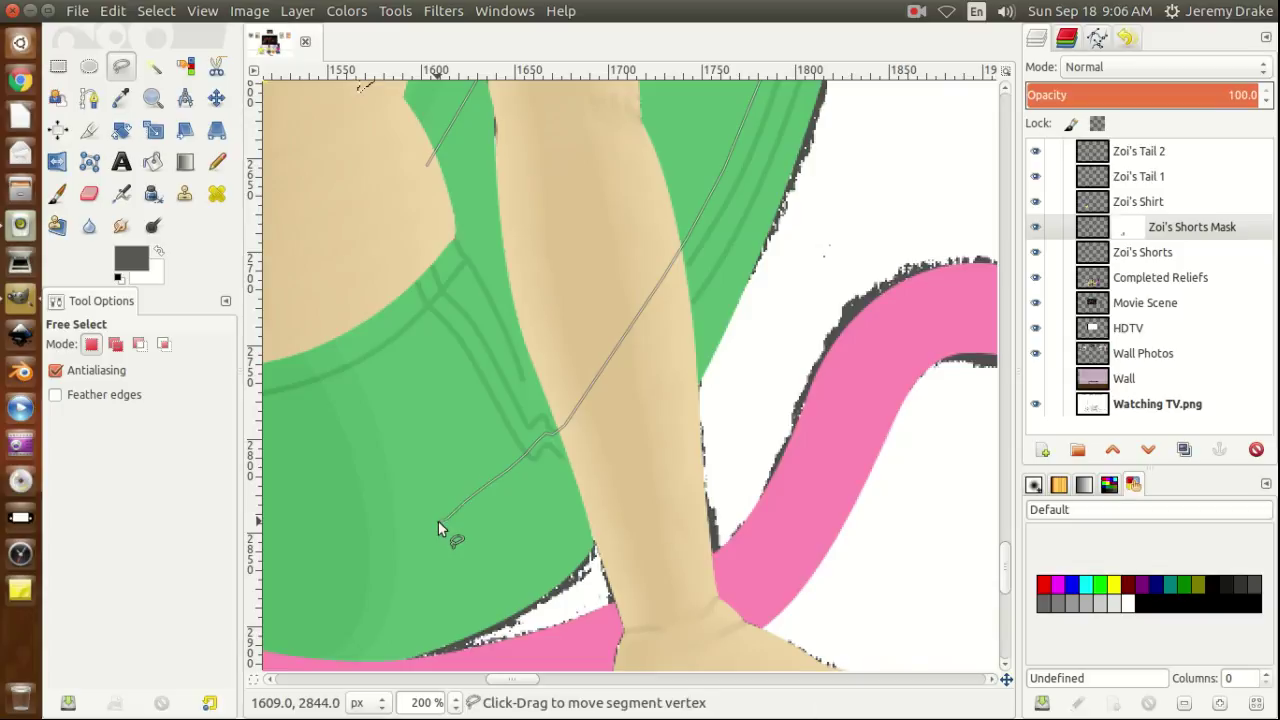
pyautogui.click(429, 516)
# Redo the lower point, trace up the shorts' left side to the waistband, and close the outline.
pyautogui.press('BackSpace')
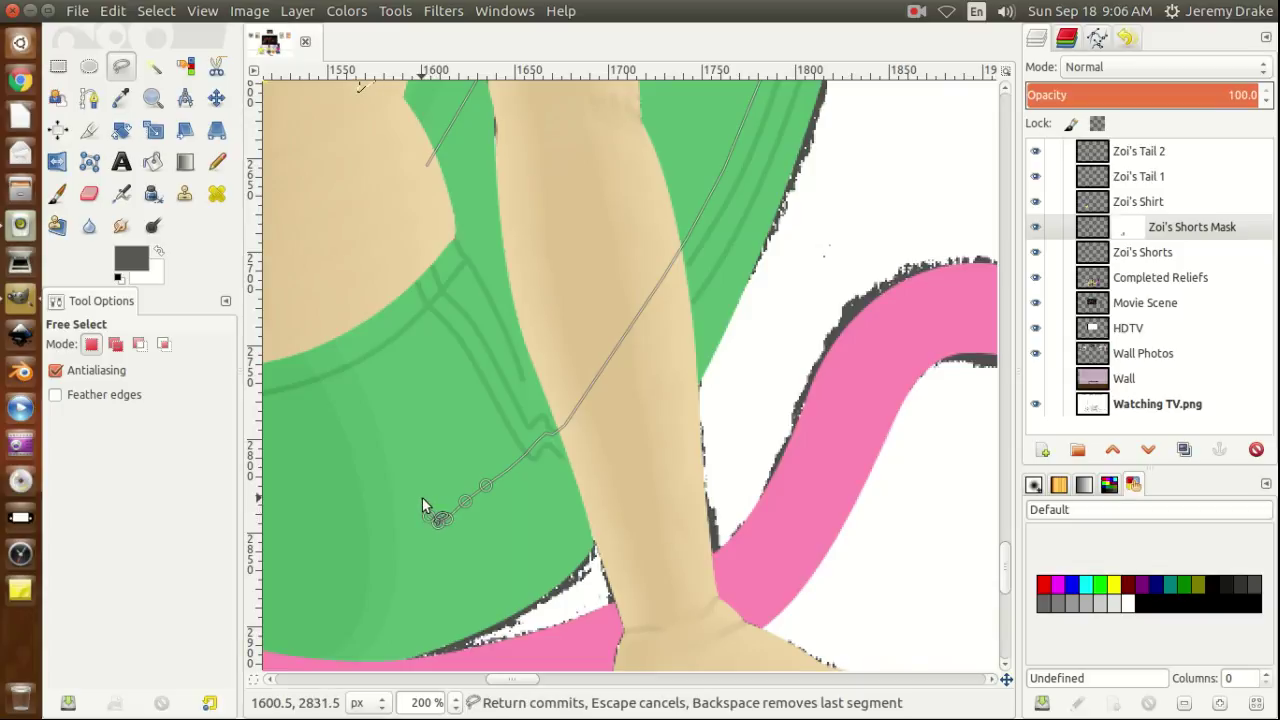
pyautogui.click(422, 499)
pyautogui.click(422, 468)
pyautogui.click(419, 436)
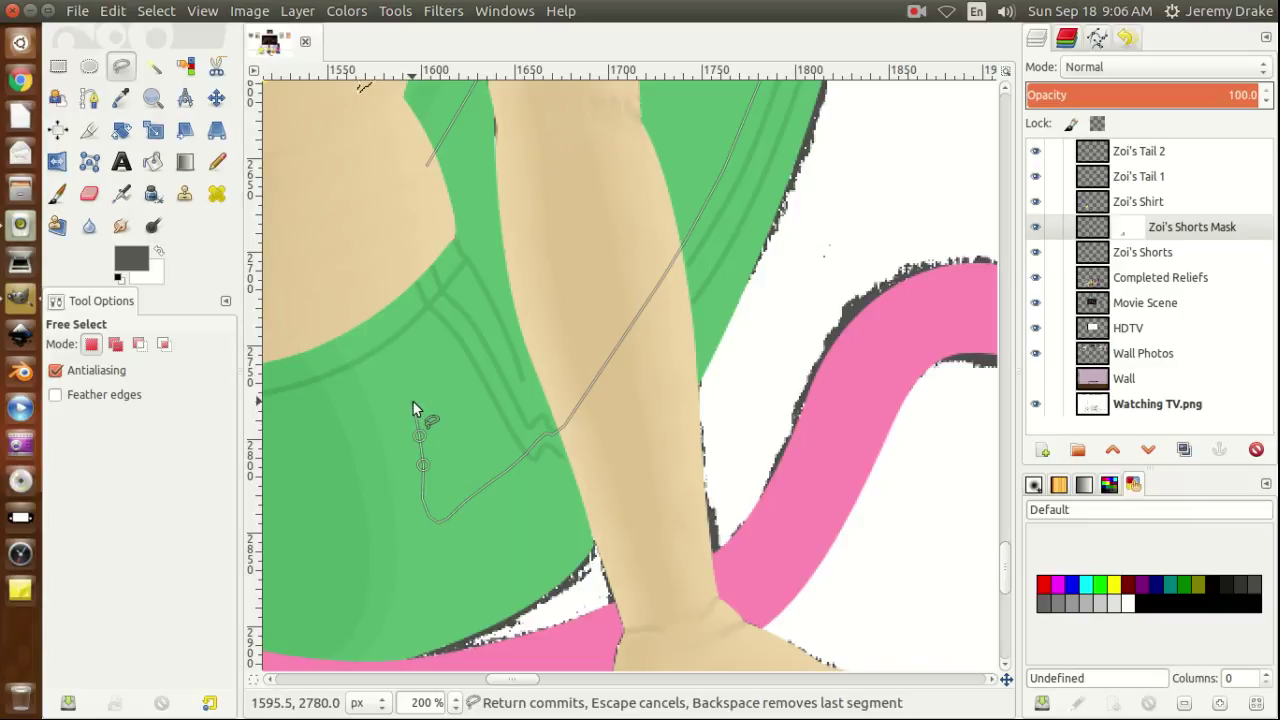
pyautogui.click(413, 402)
pyautogui.click(404, 374)
pyautogui.click(394, 356)
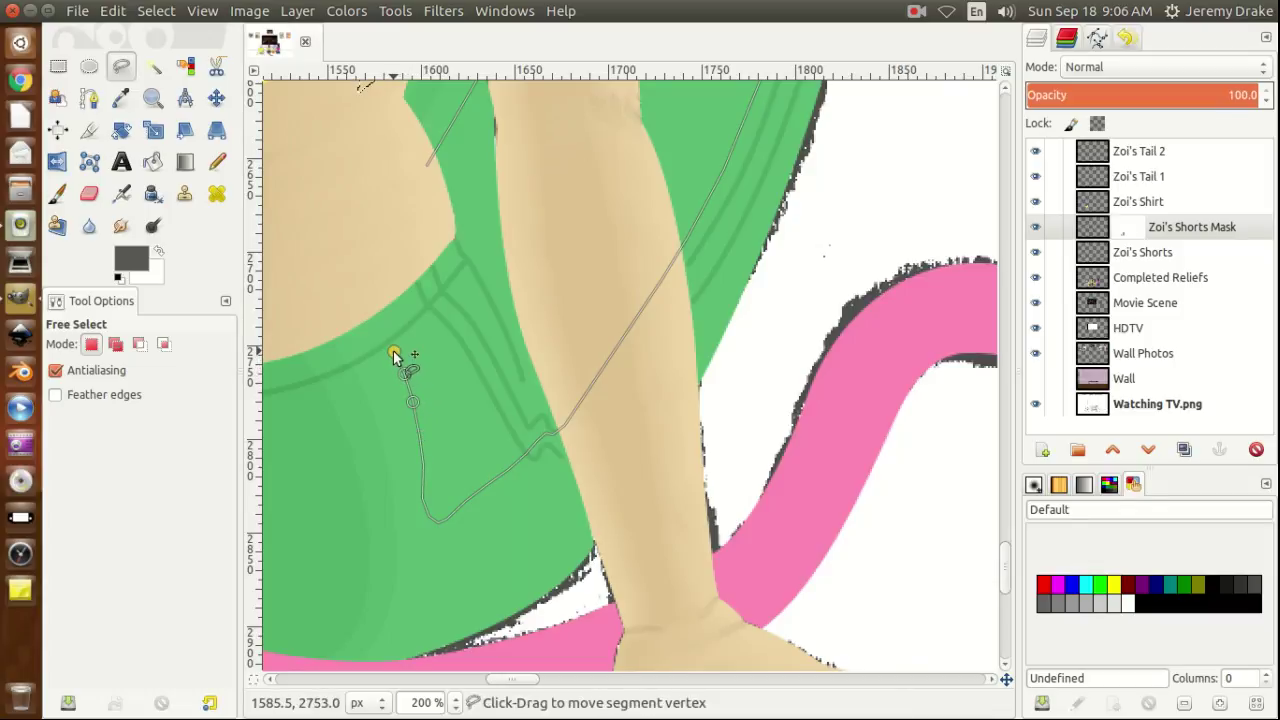
pyautogui.click(385, 344)
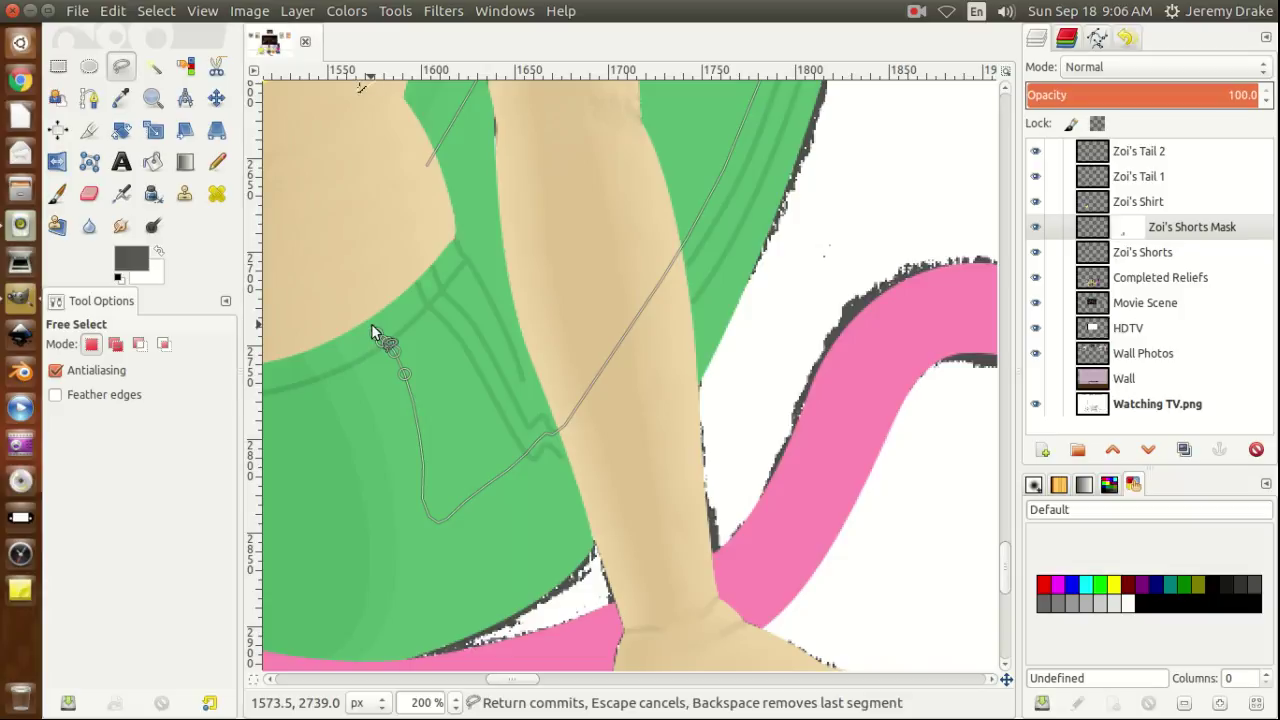
pyautogui.click(364, 313)
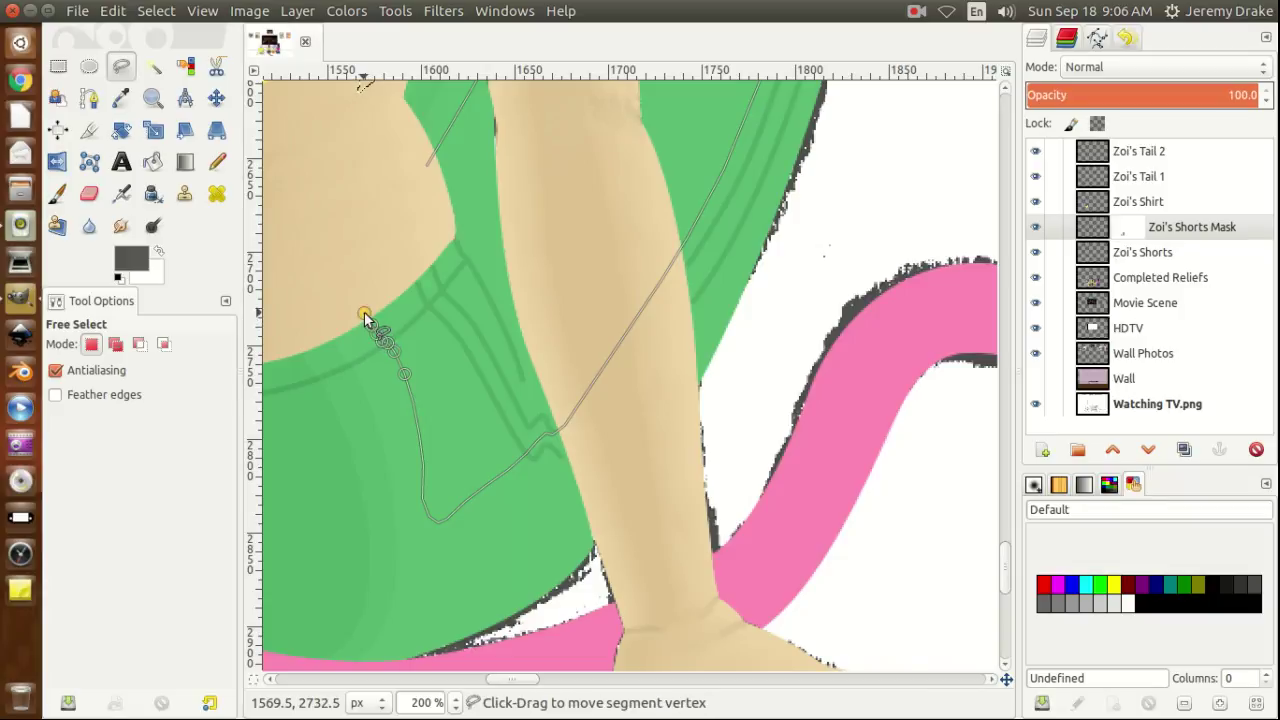
pyautogui.click(426, 165)
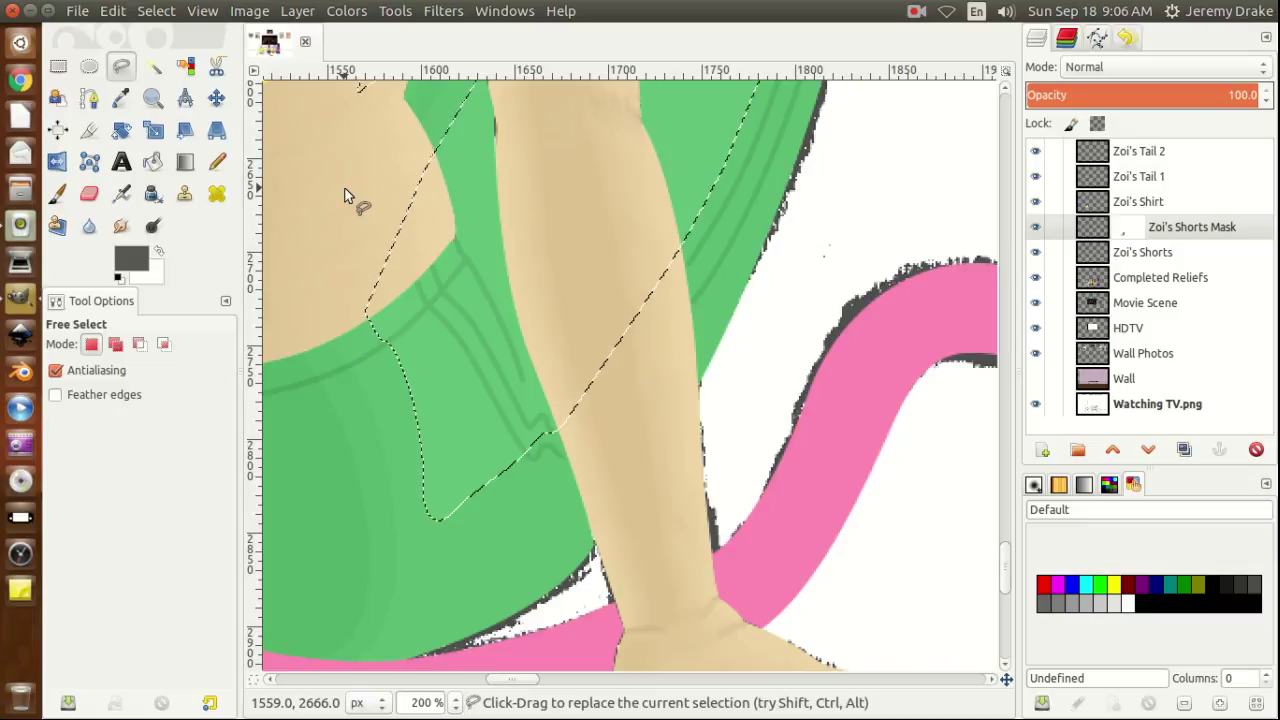
# Clear the selection and sample a light grey from the shorts as the foreground colour.
pyautogui.hotkey('ctrl', 'shift', 'a')
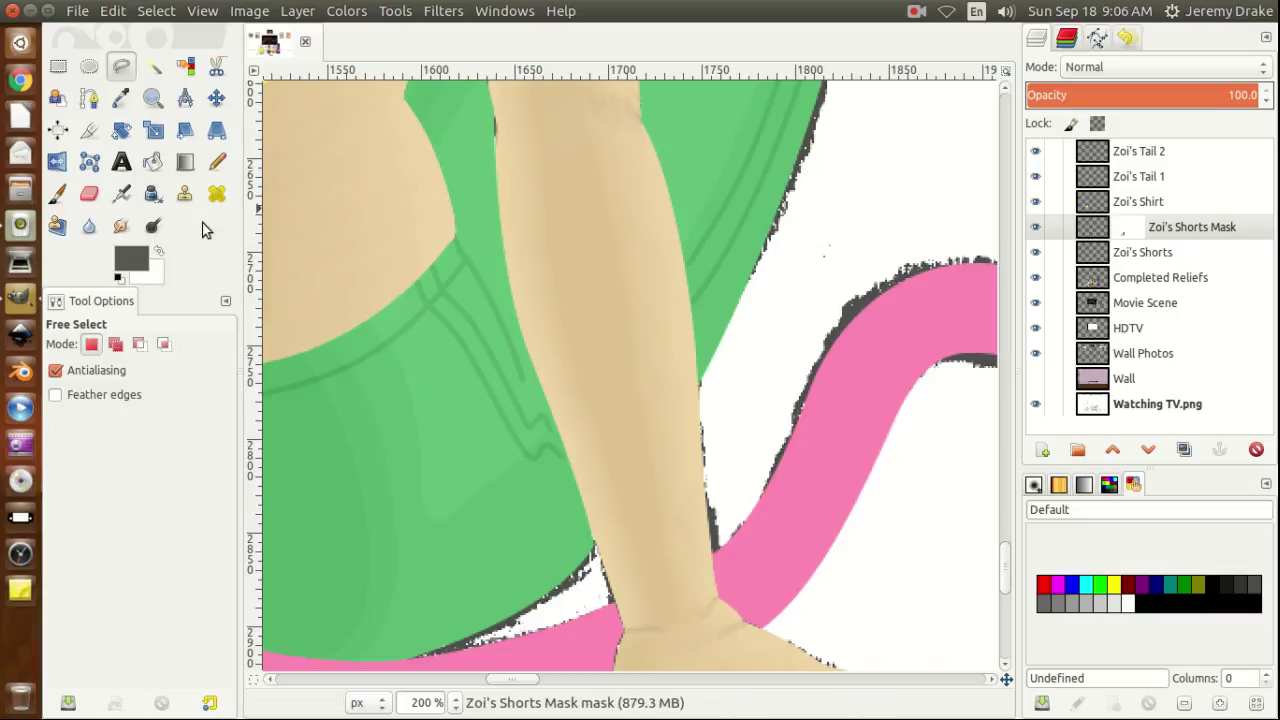
pyautogui.click(120, 98)
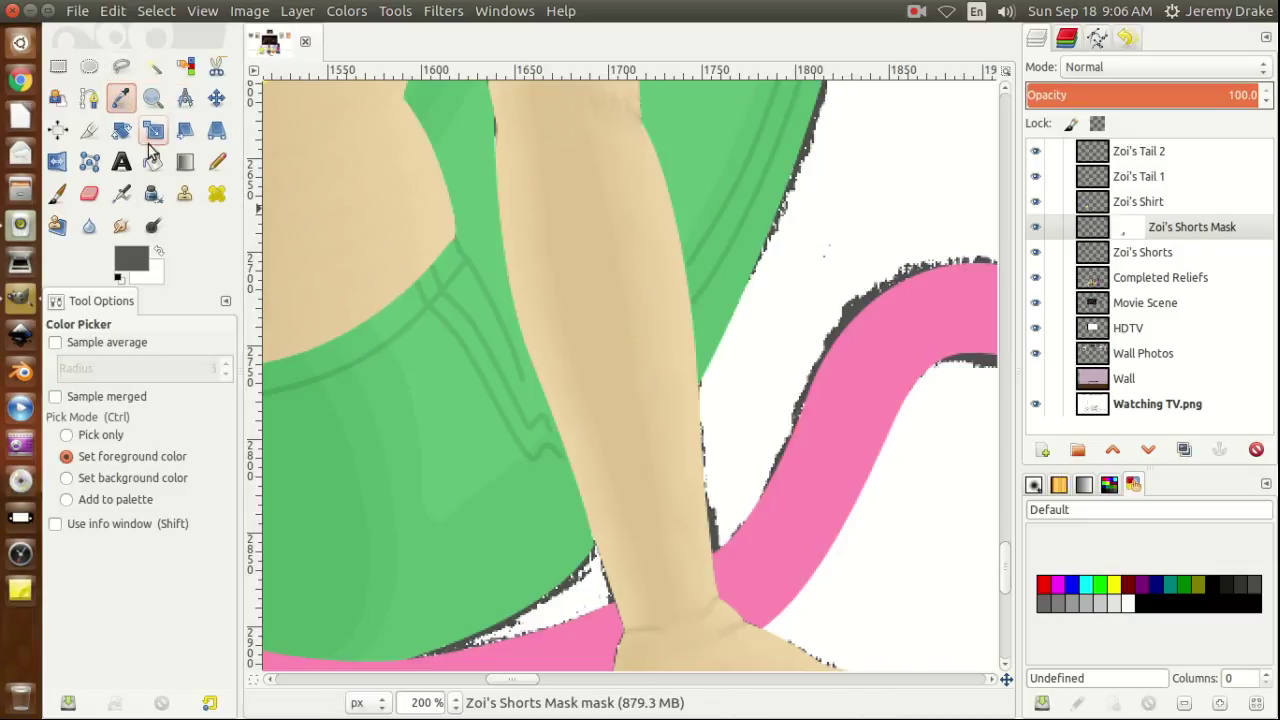
pyautogui.click(361, 419)
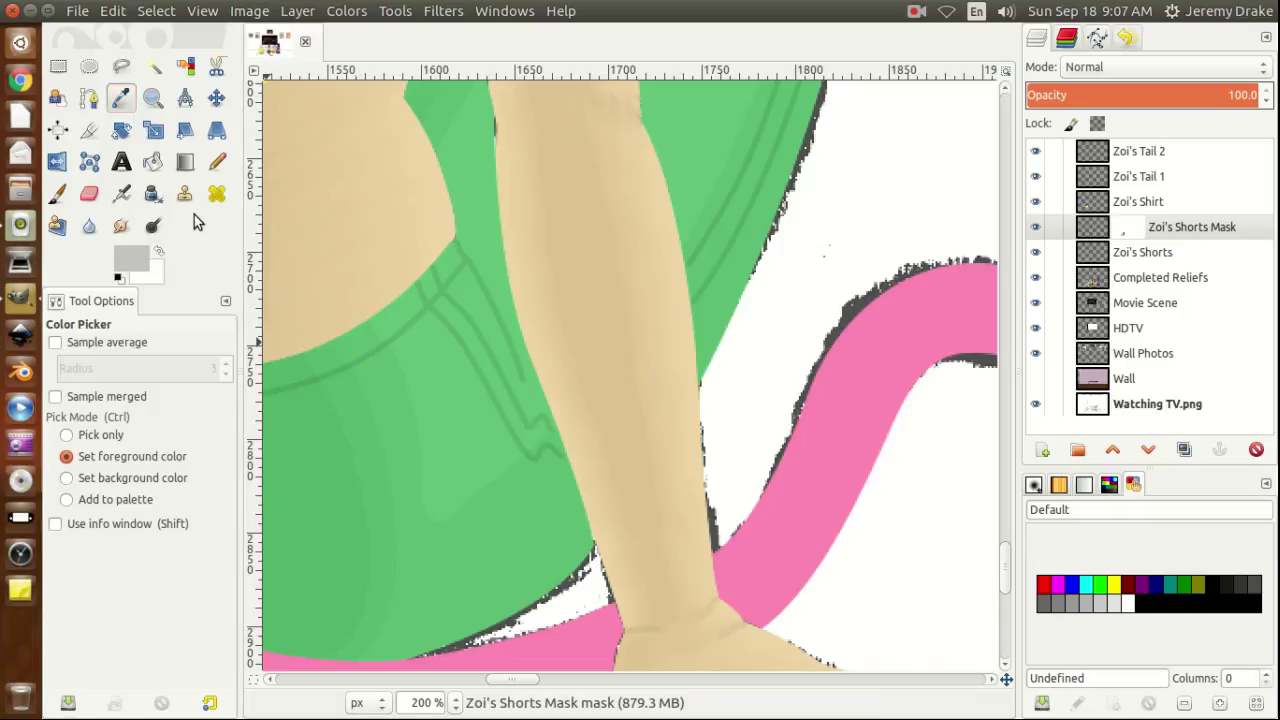
pyautogui.click(120, 68)
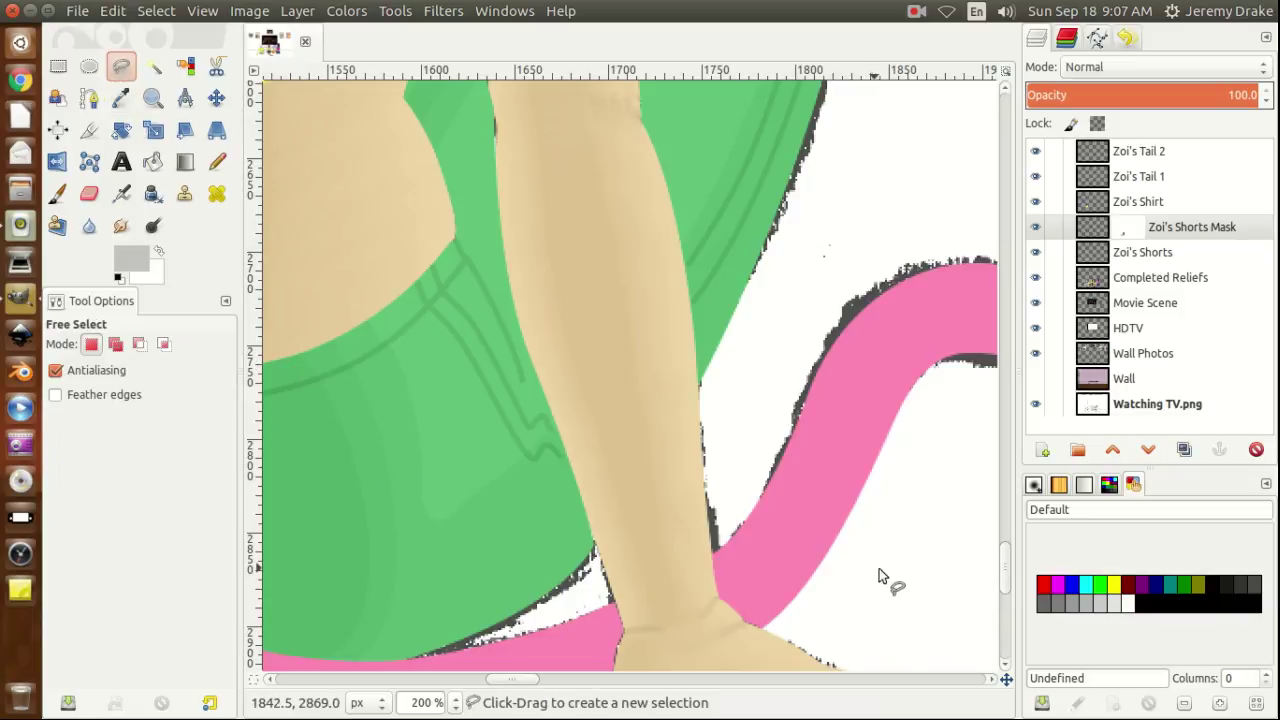
# Start a new outline on the lower shorts and trace it along the hem.
pyautogui.moveTo(1008, 565); pyautogui.dragTo(1006, 580)
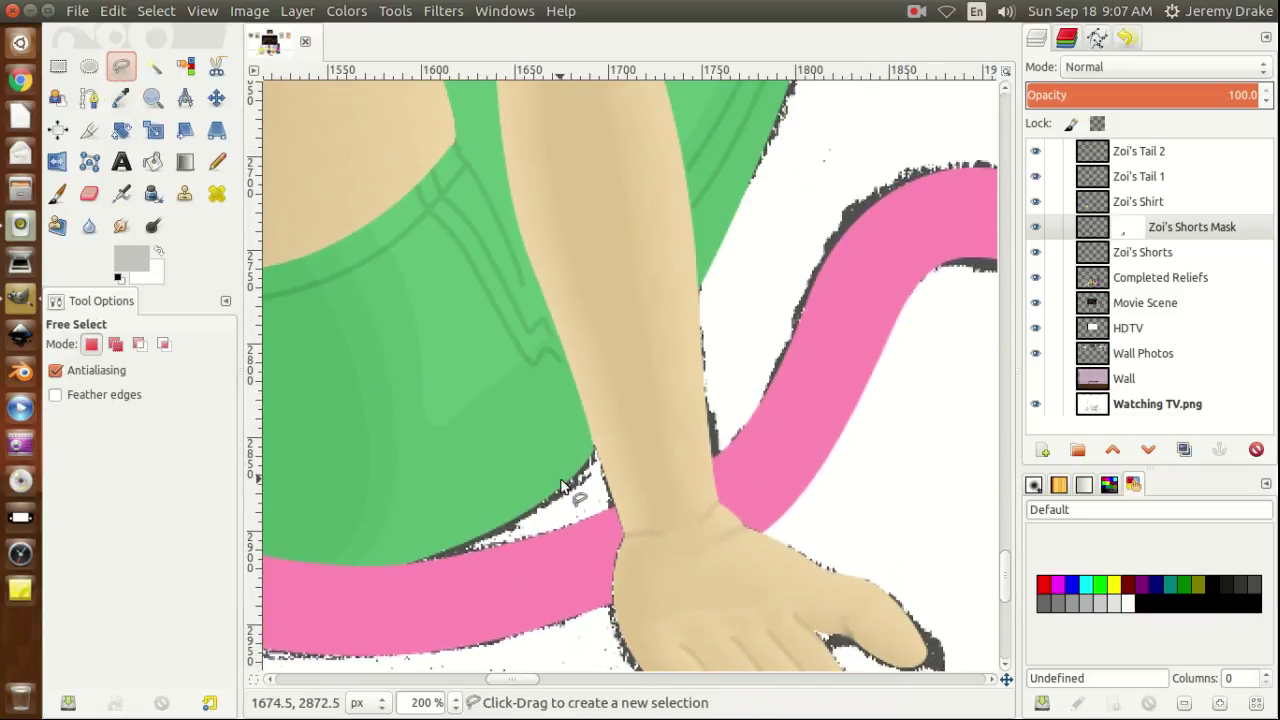
pyautogui.click(395, 458)
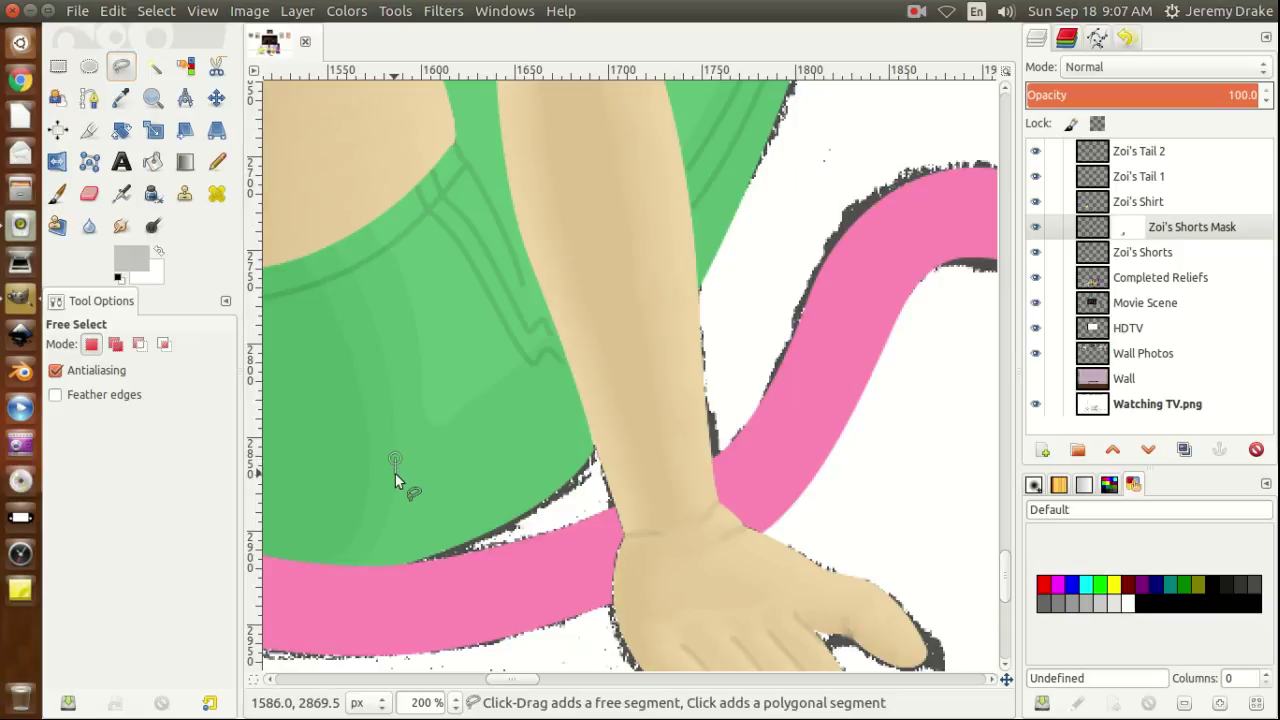
pyautogui.click(396, 474)
pyautogui.click(399, 486)
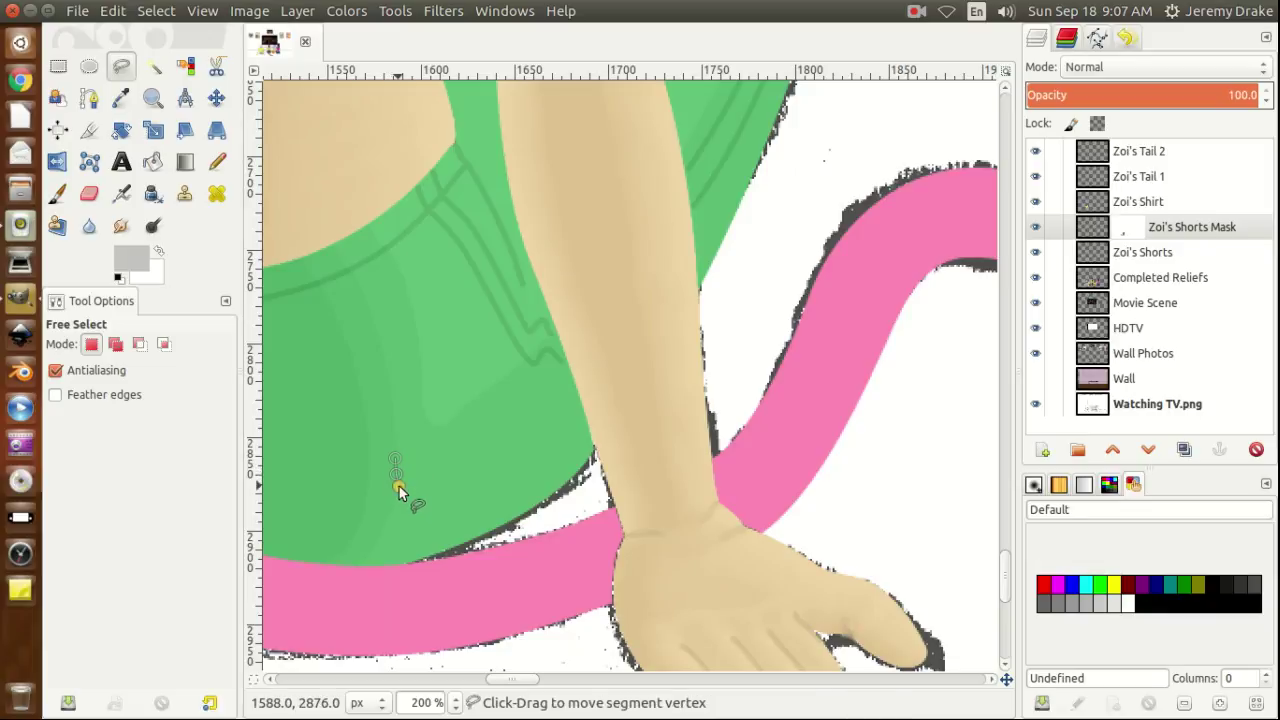
pyautogui.click(407, 494)
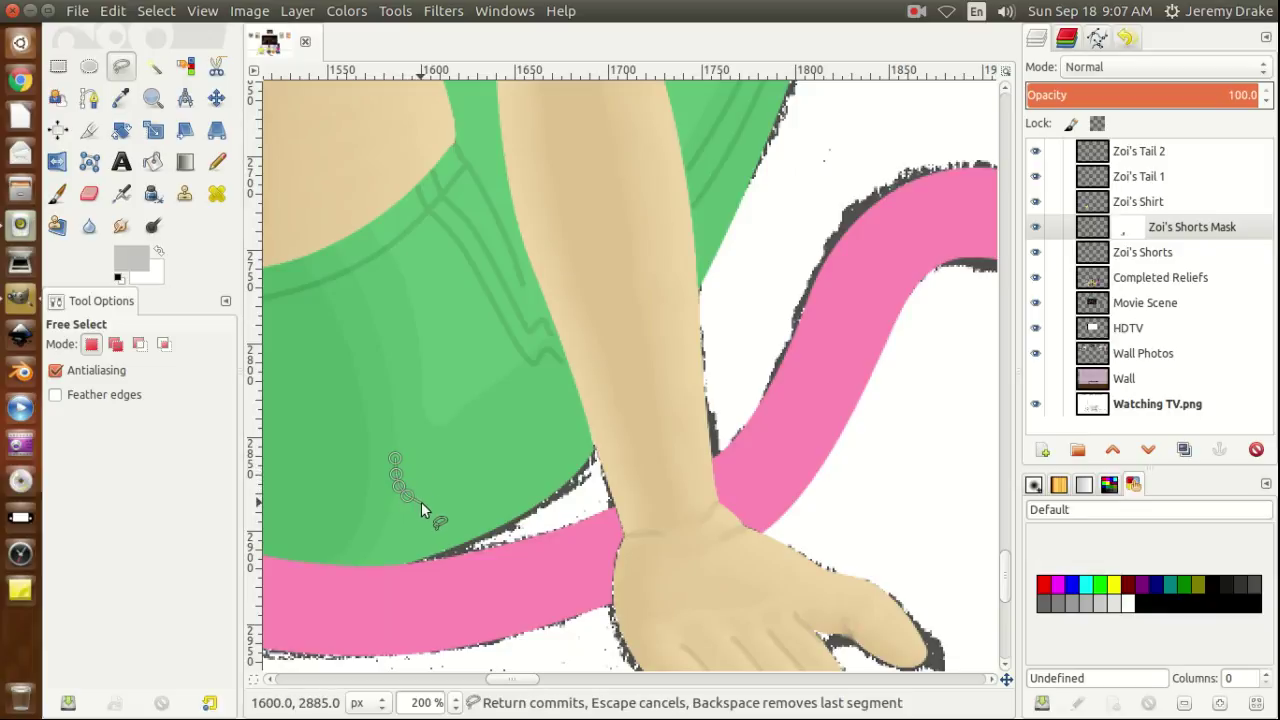
pyautogui.click(418, 498)
pyautogui.click(432, 497)
# Curve the outline up from the hem to the leg's inner edge.
pyautogui.click(462, 482)
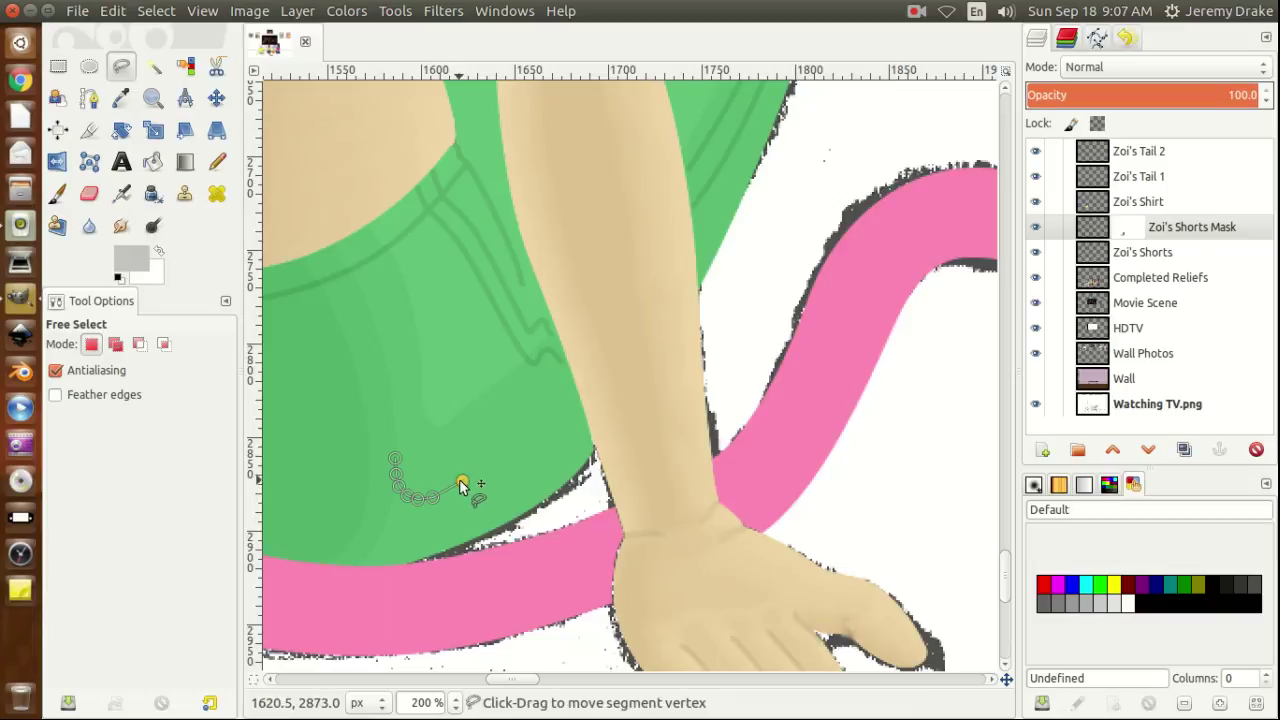
pyautogui.click(497, 460)
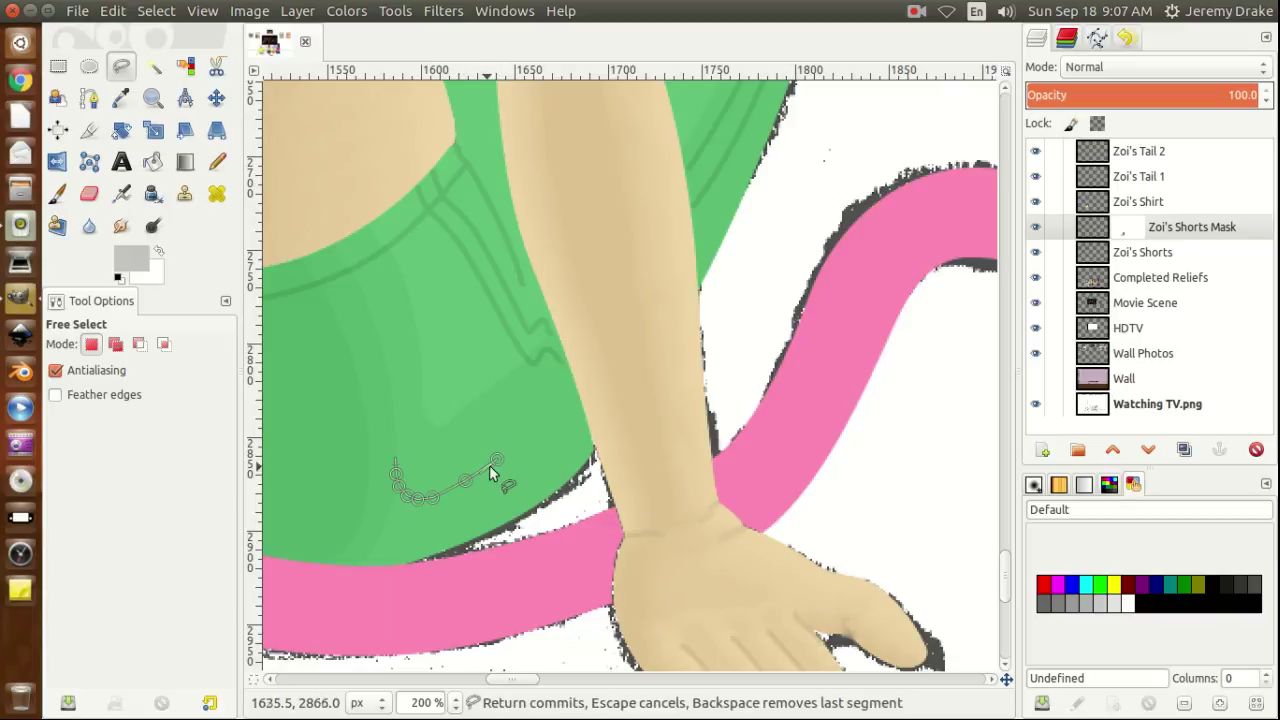
pyautogui.click(531, 434)
pyautogui.click(566, 400)
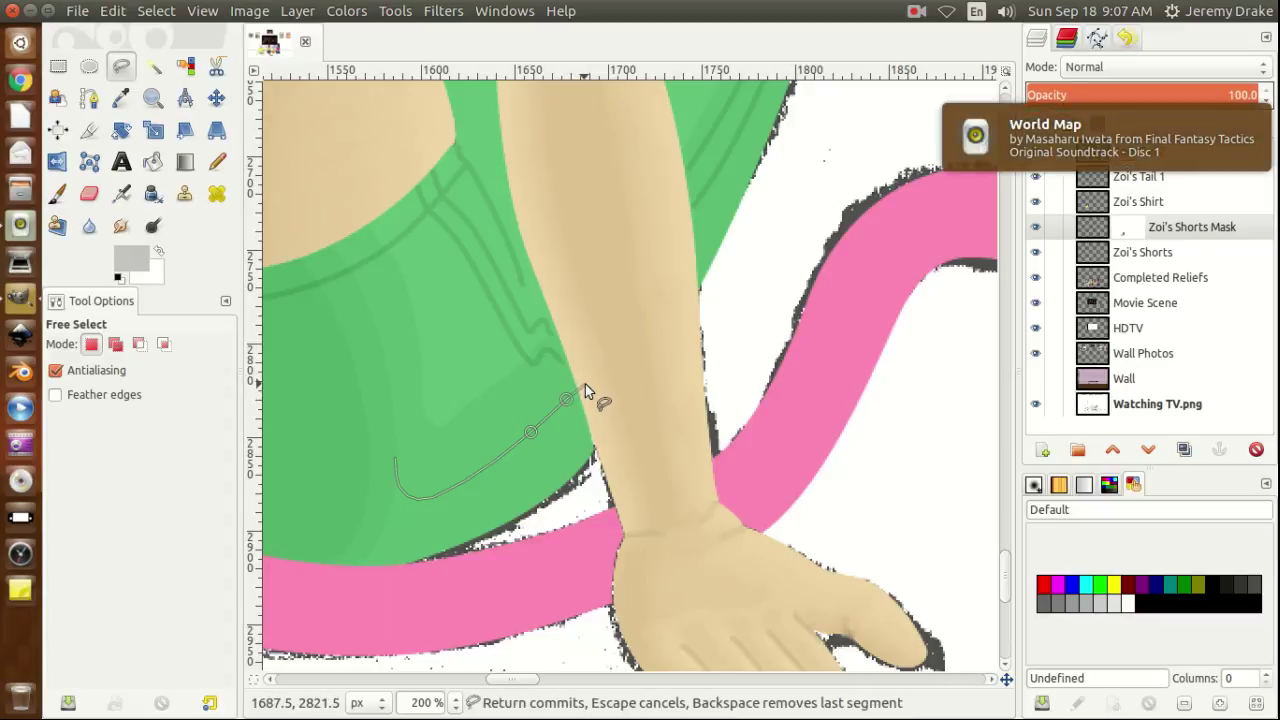
pyautogui.click(585, 384)
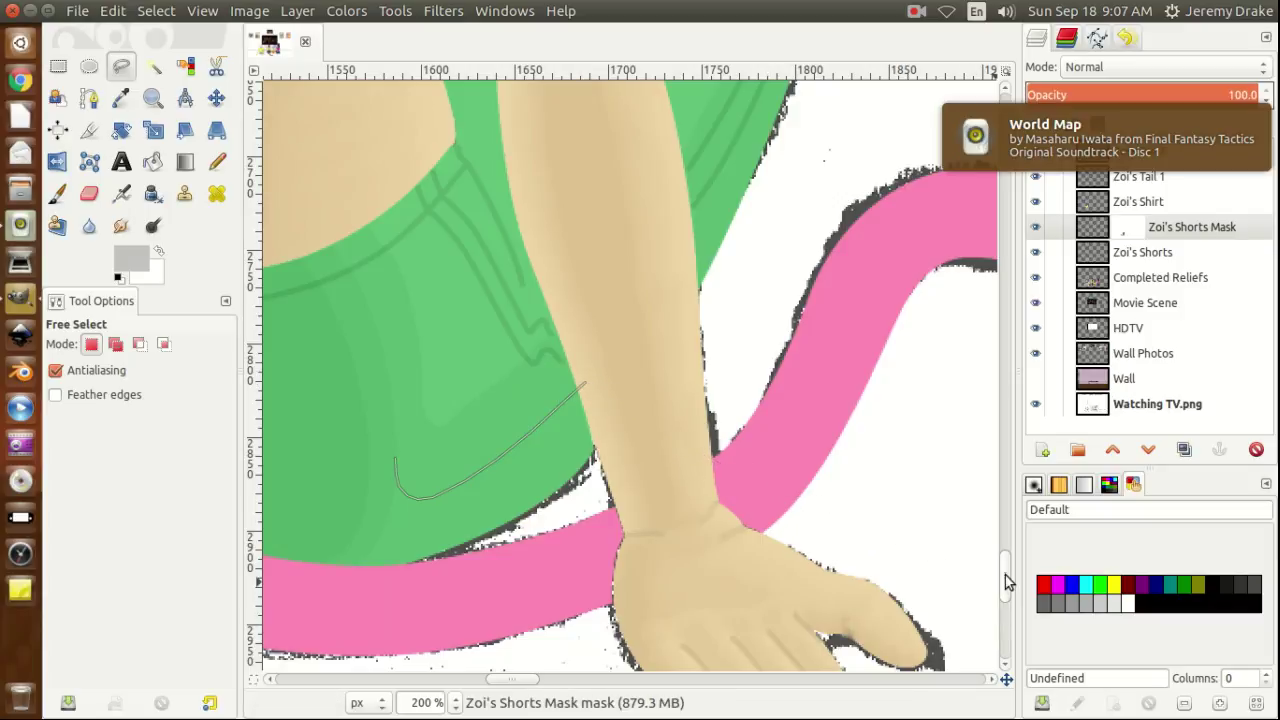
pyautogui.moveTo(1008, 582); pyautogui.dragTo(1005, 558)
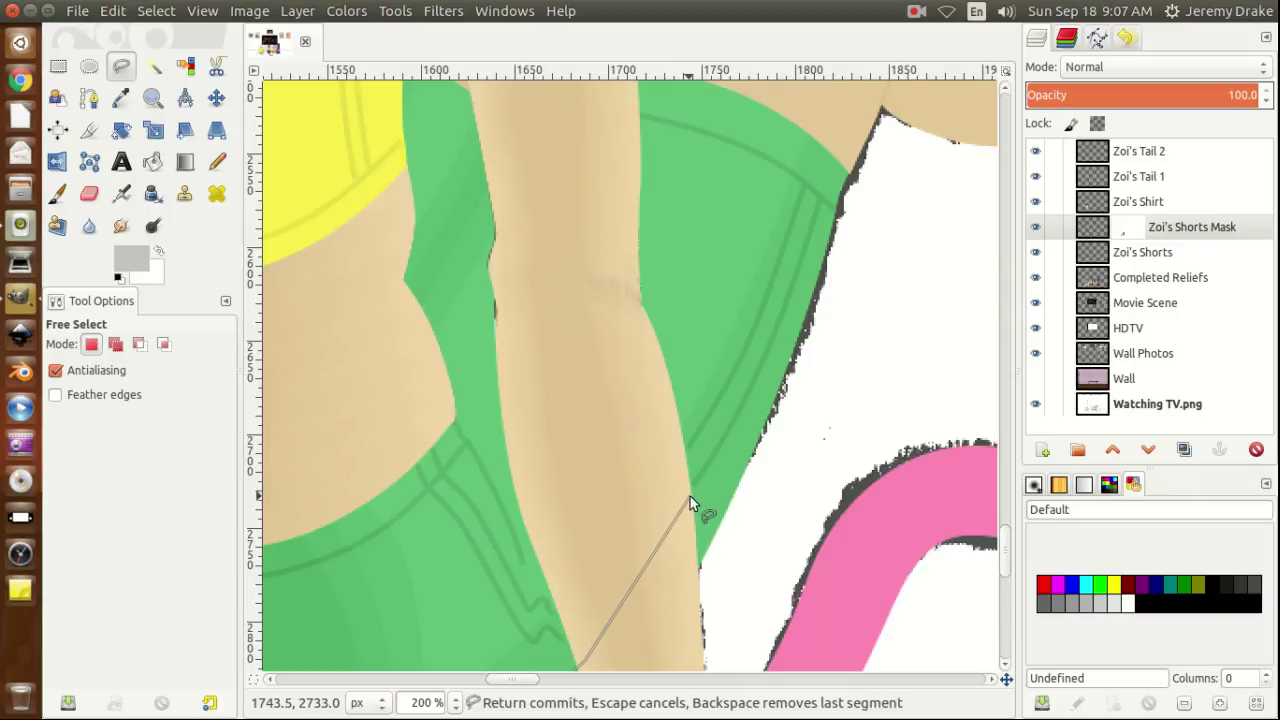
pyautogui.click(690, 496)
pyautogui.click(717, 455)
pyautogui.click(741, 410)
pyautogui.click(760, 367)
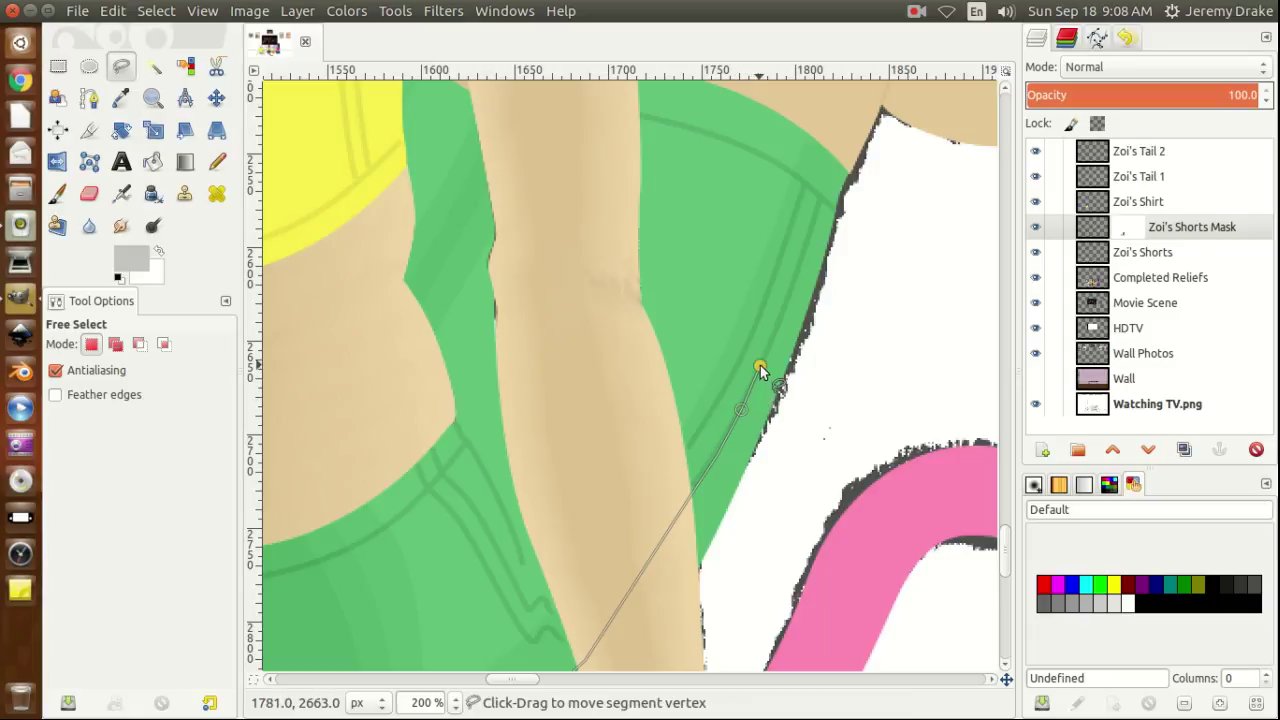
pyautogui.click(777, 317)
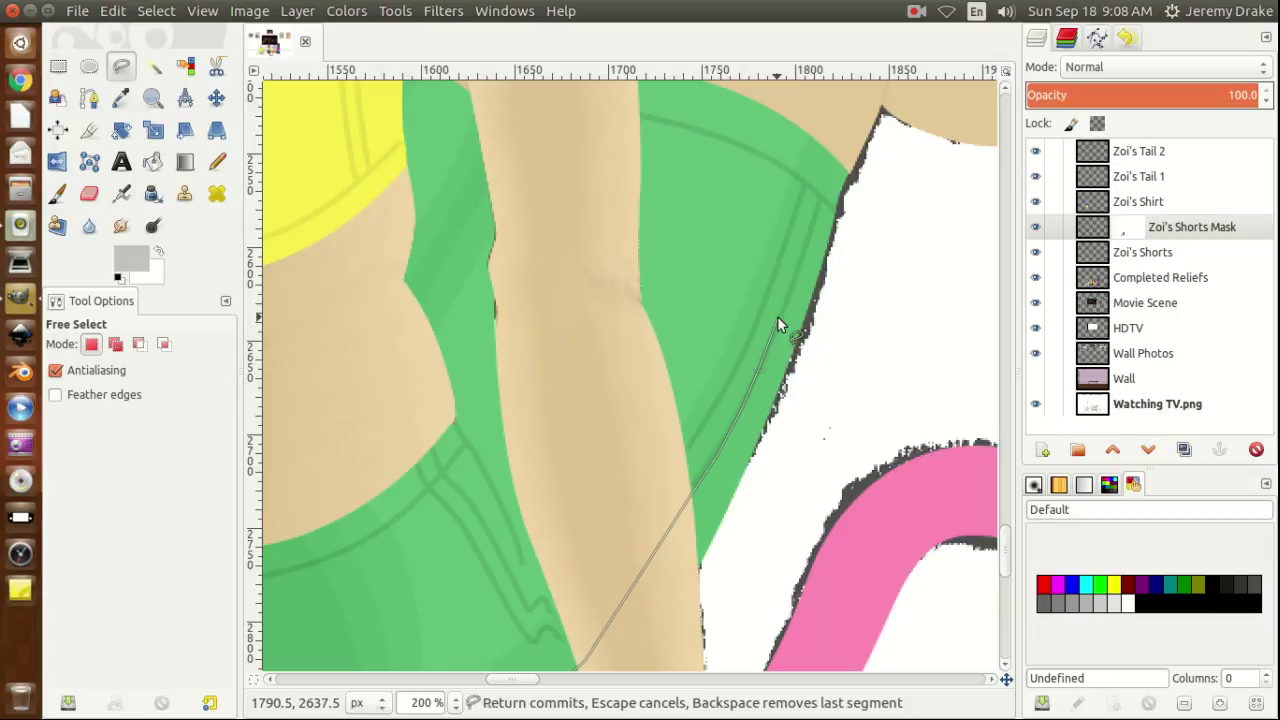
pyautogui.click(798, 258)
pyautogui.click(810, 220)
pyautogui.click(819, 198)
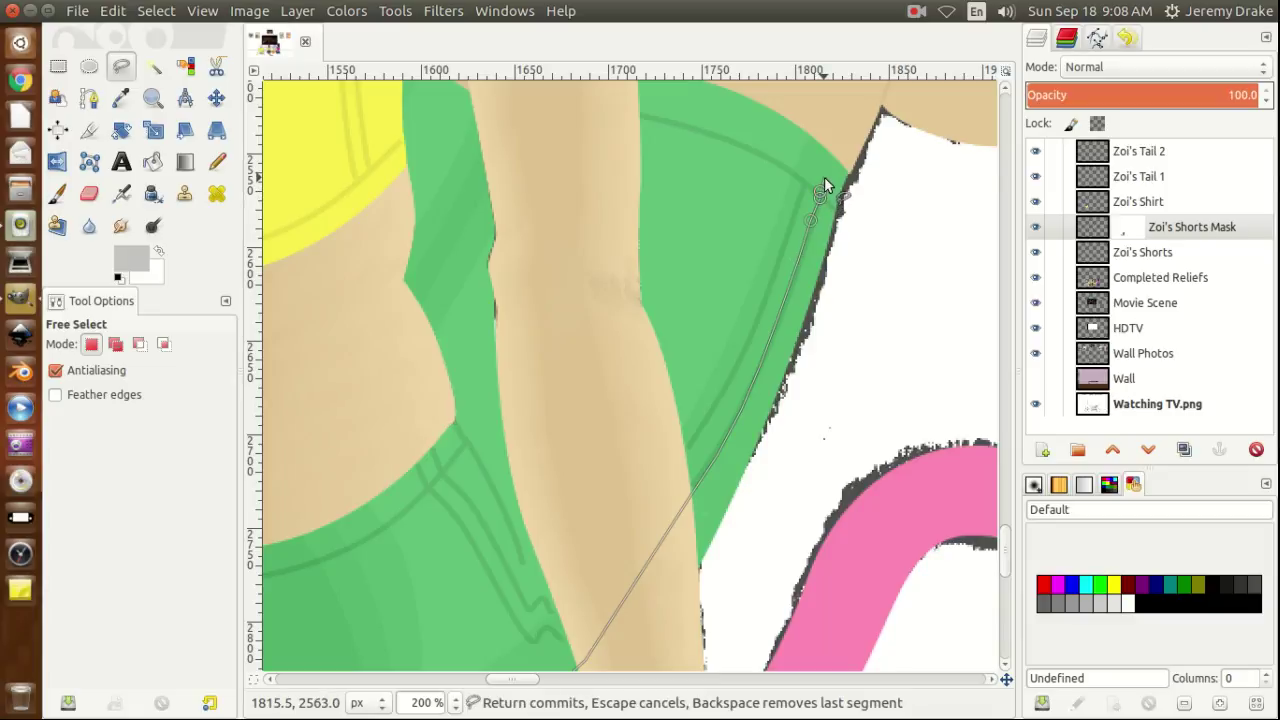
pyautogui.click(824, 177)
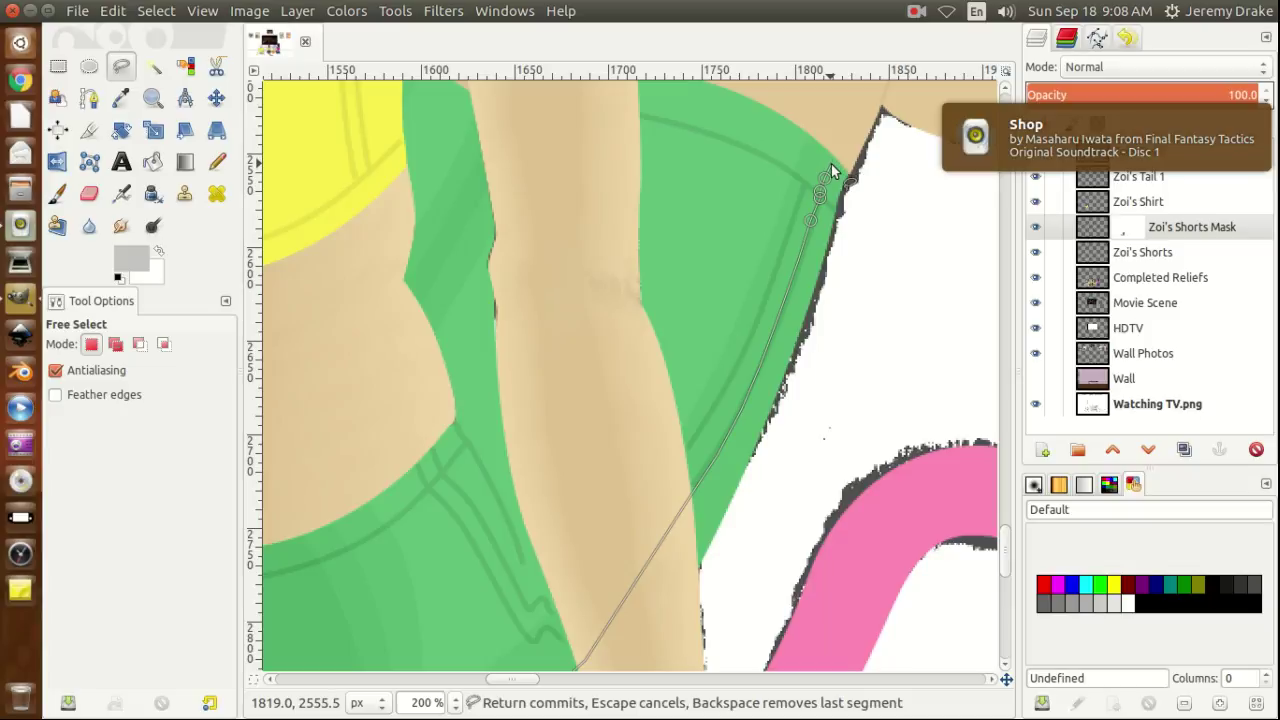
pyautogui.click(831, 162)
pyautogui.click(839, 145)
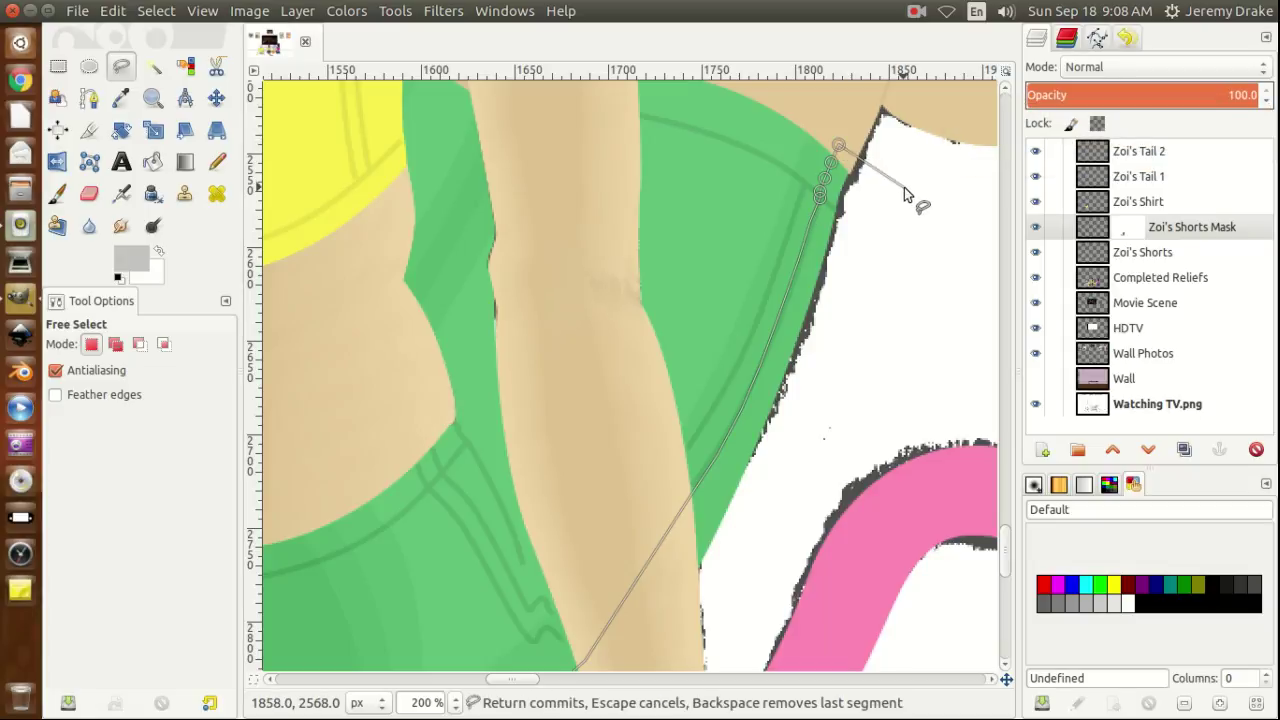
pyautogui.click(932, 196)
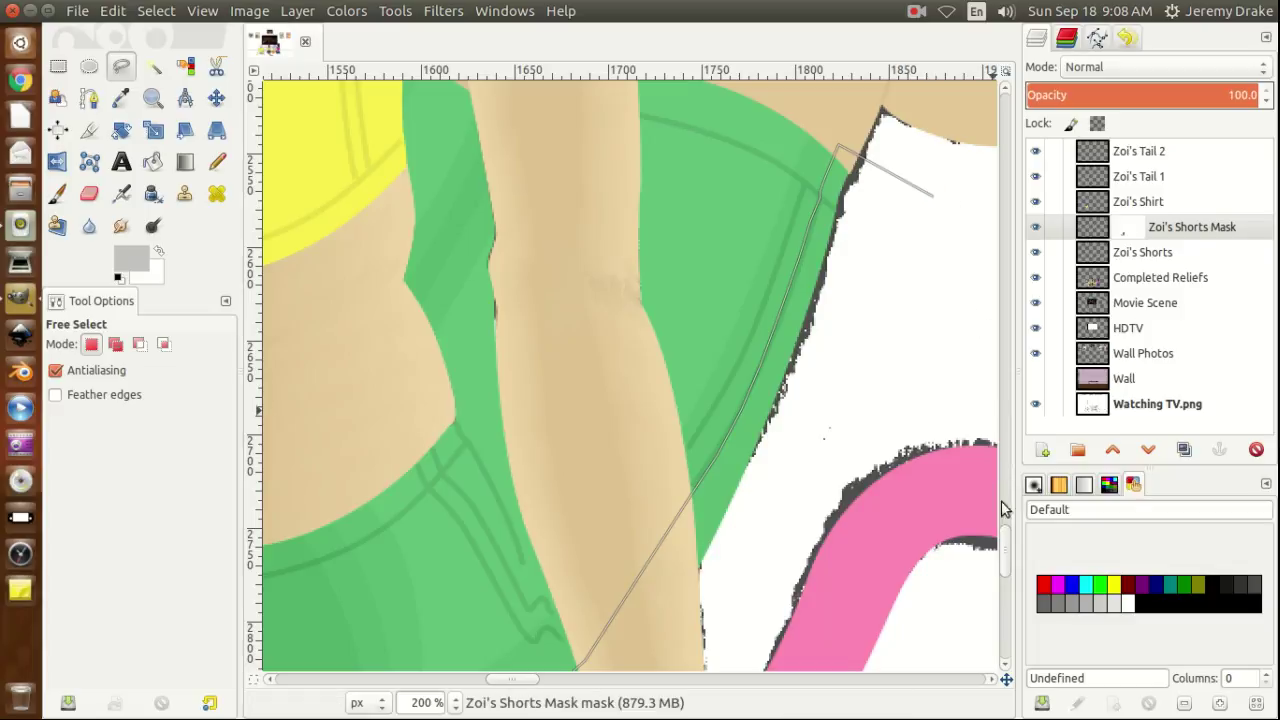
pyautogui.moveTo(1005, 549); pyautogui.dragTo(1004, 586)
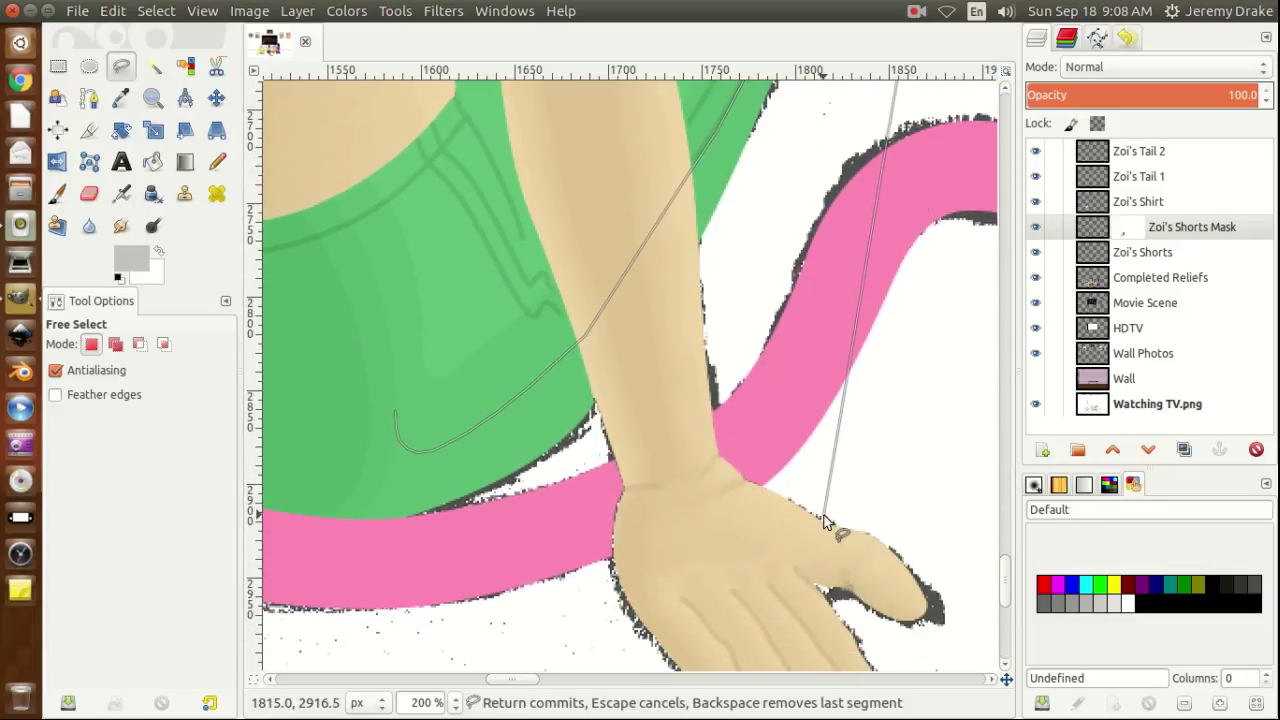
pyautogui.click(731, 441)
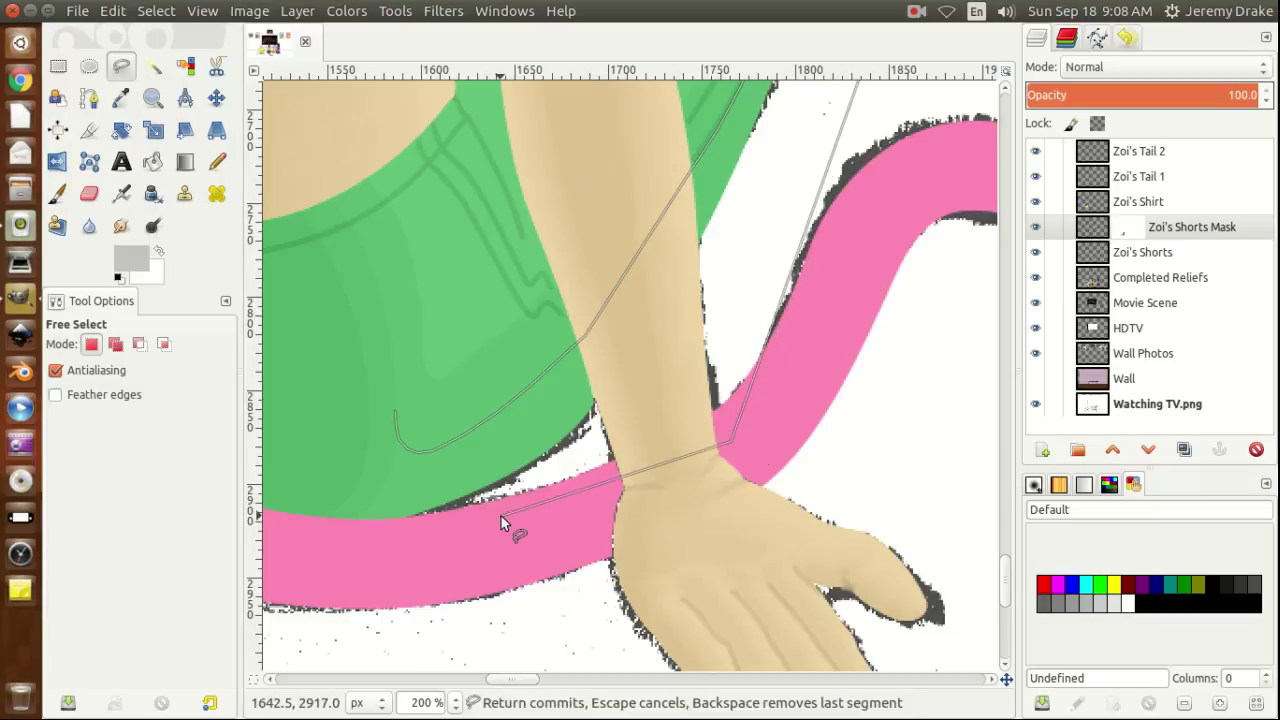
pyautogui.click(307, 630)
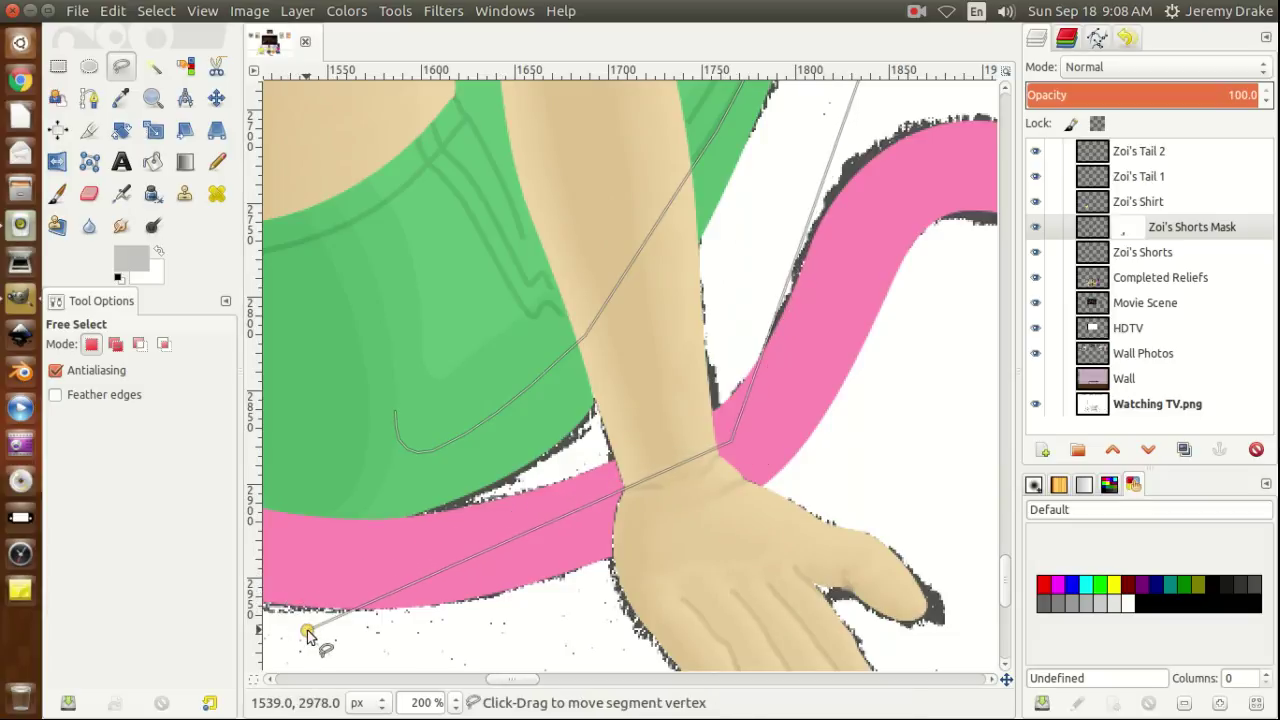
pyautogui.click(326, 531)
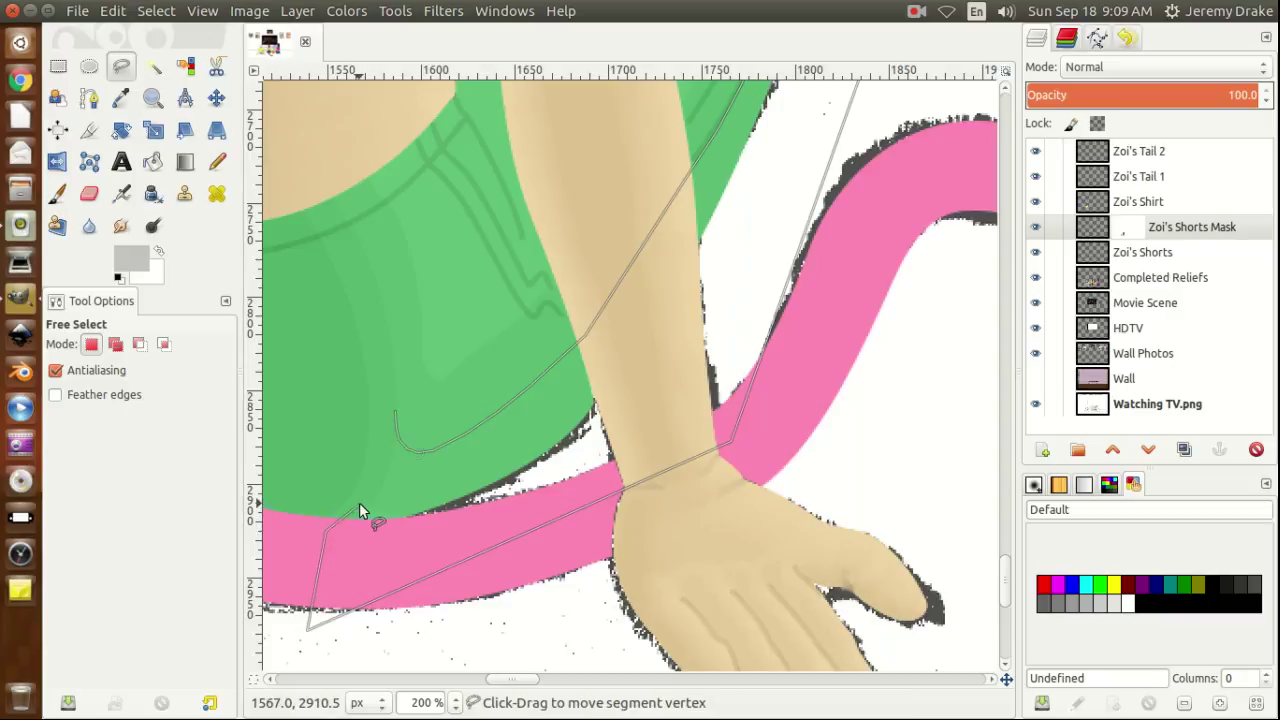
pyautogui.click(377, 460)
pyautogui.click(383, 413)
pyautogui.press('Return')
pyautogui.press('ctrl')
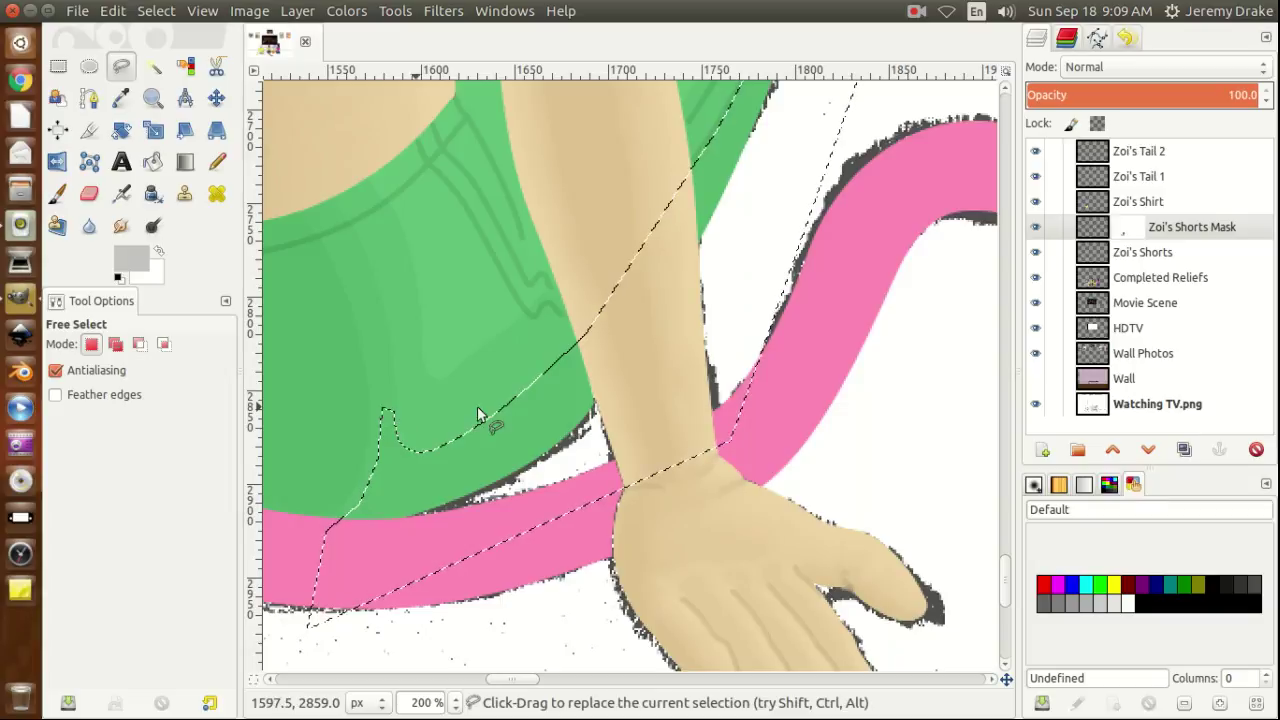
pyautogui.press('ctrl')
pyautogui.press('shift')
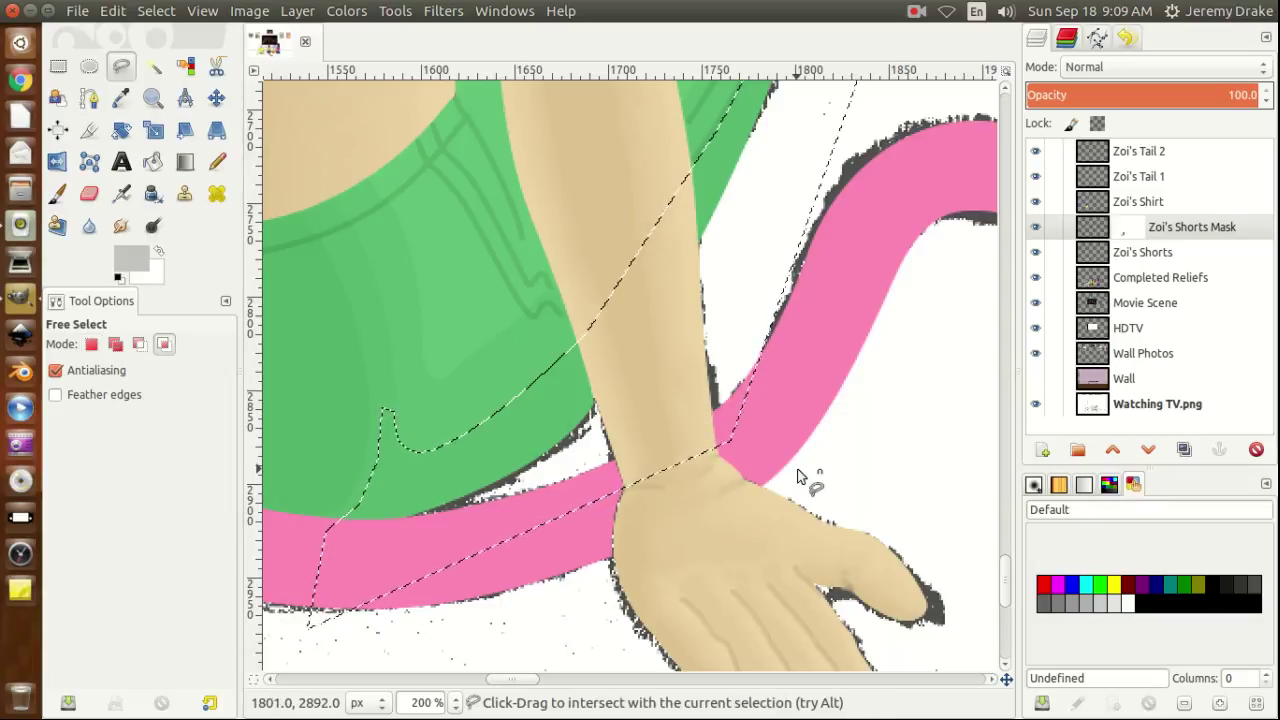
pyautogui.hotkey('ctrl', 'shift', 'a')
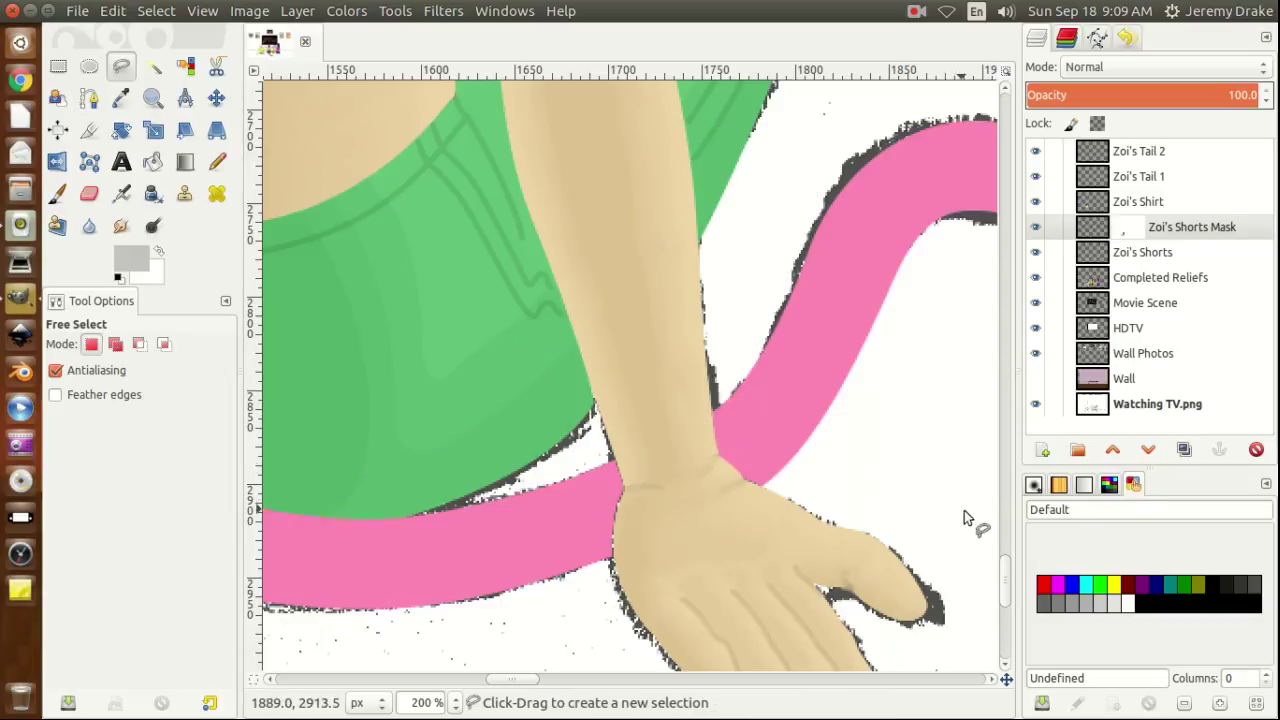
pyautogui.moveTo(1007, 587); pyautogui.dragTo(1010, 545)
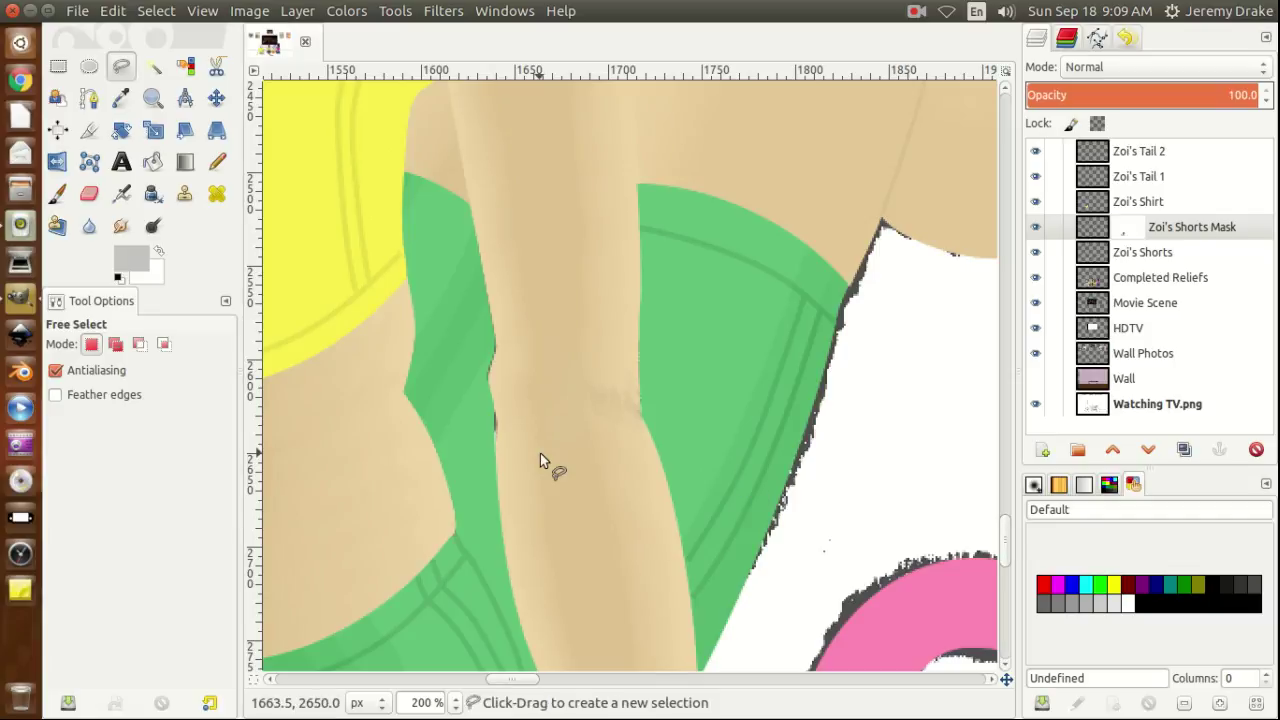
pyautogui.click(121, 97)
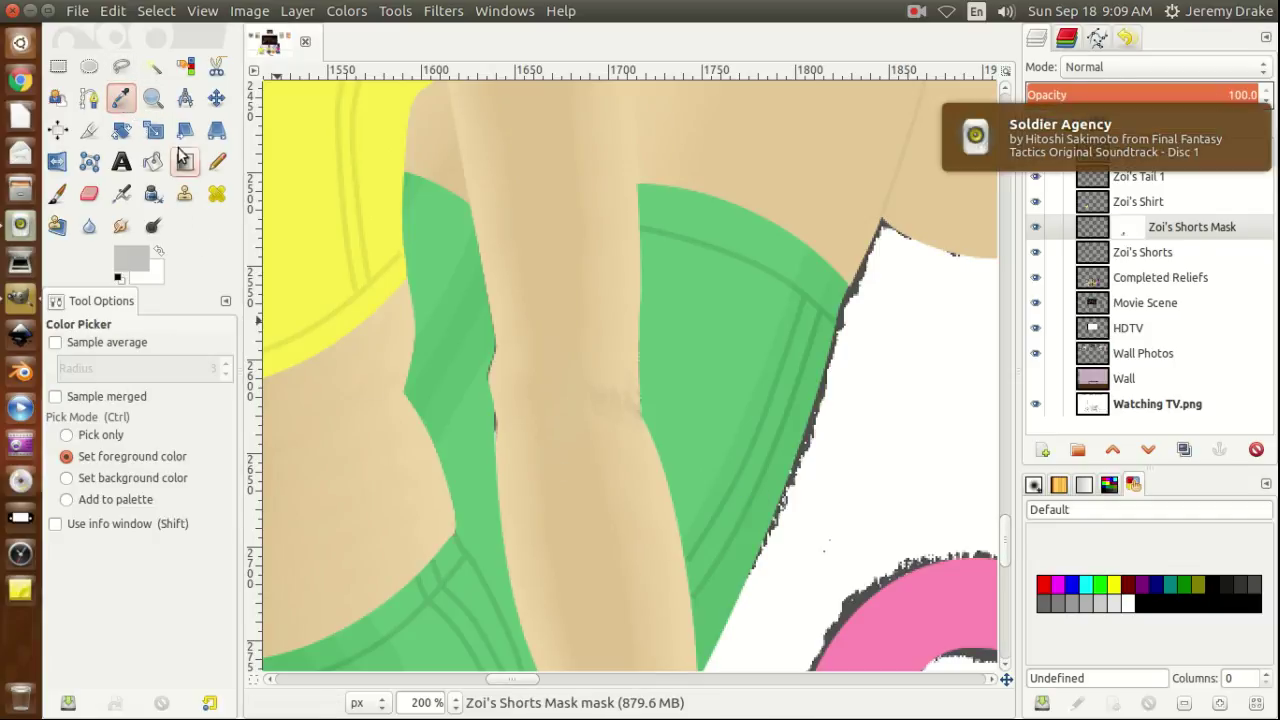
# Sample the mask's dark grey and lower its value to 17, making the foreground 2b2b2b.
pyautogui.click(449, 229)
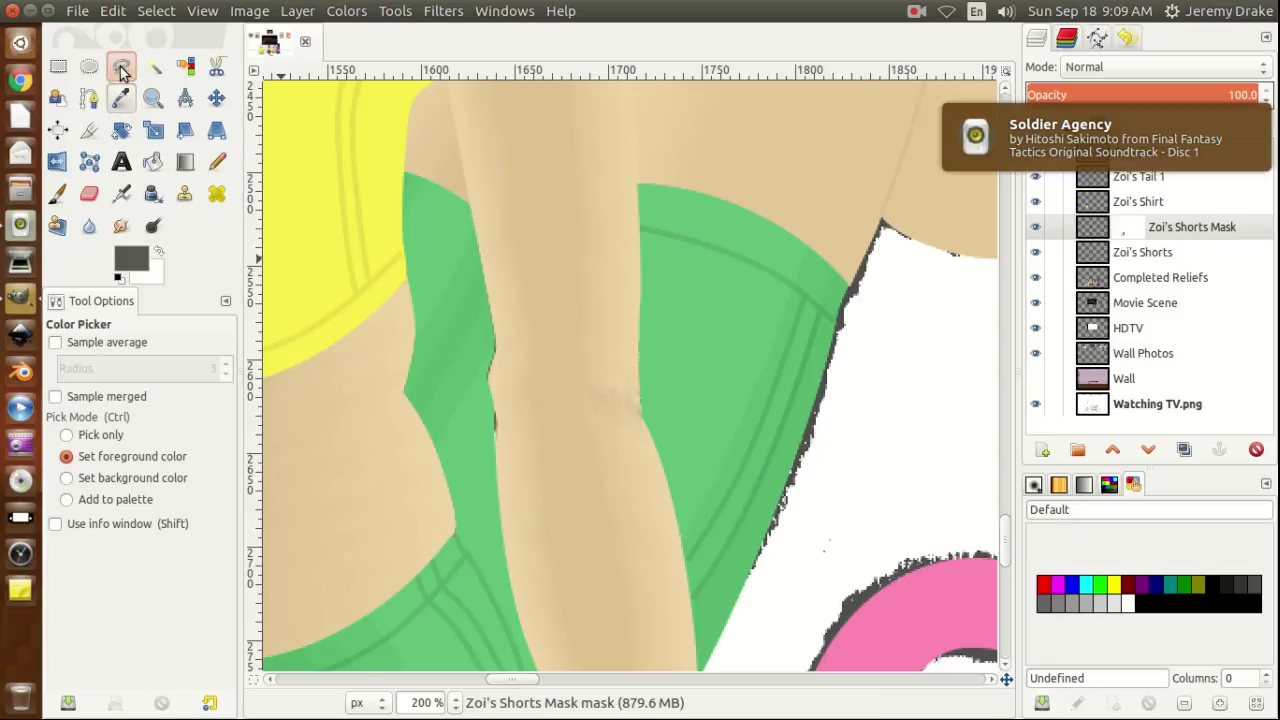
pyautogui.click(121, 67)
pyautogui.click(133, 260)
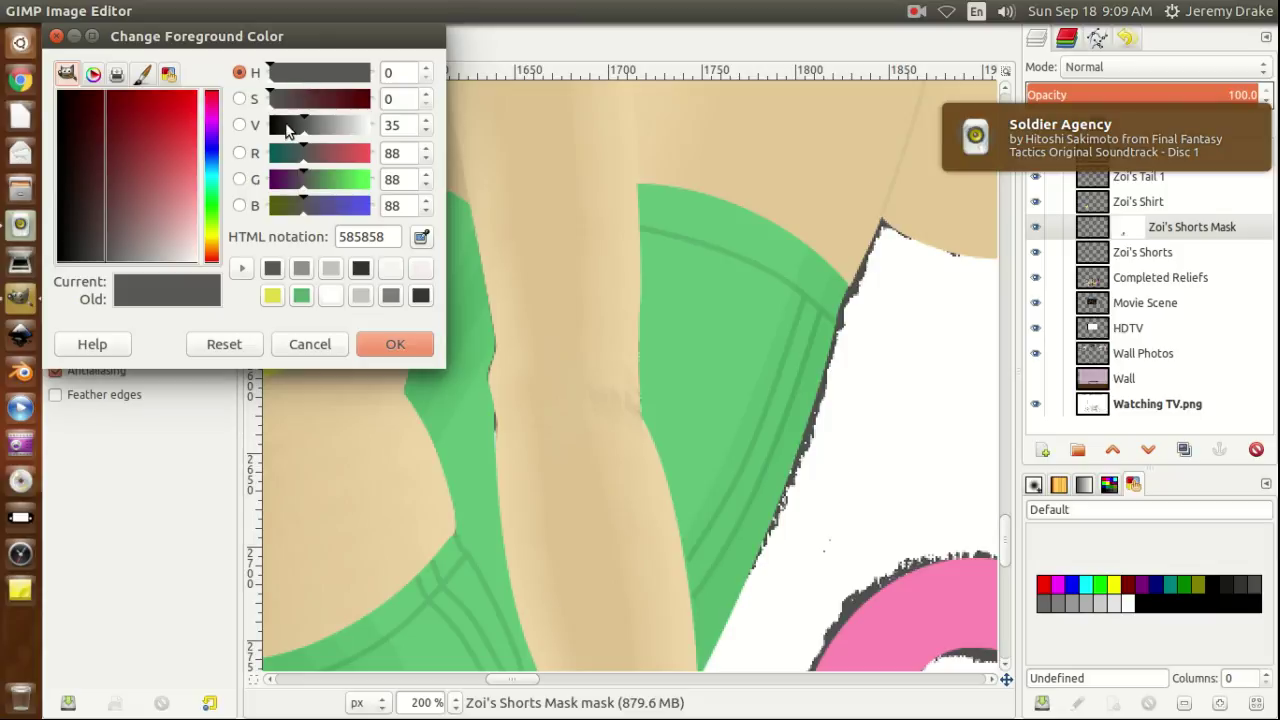
pyautogui.click(286, 126)
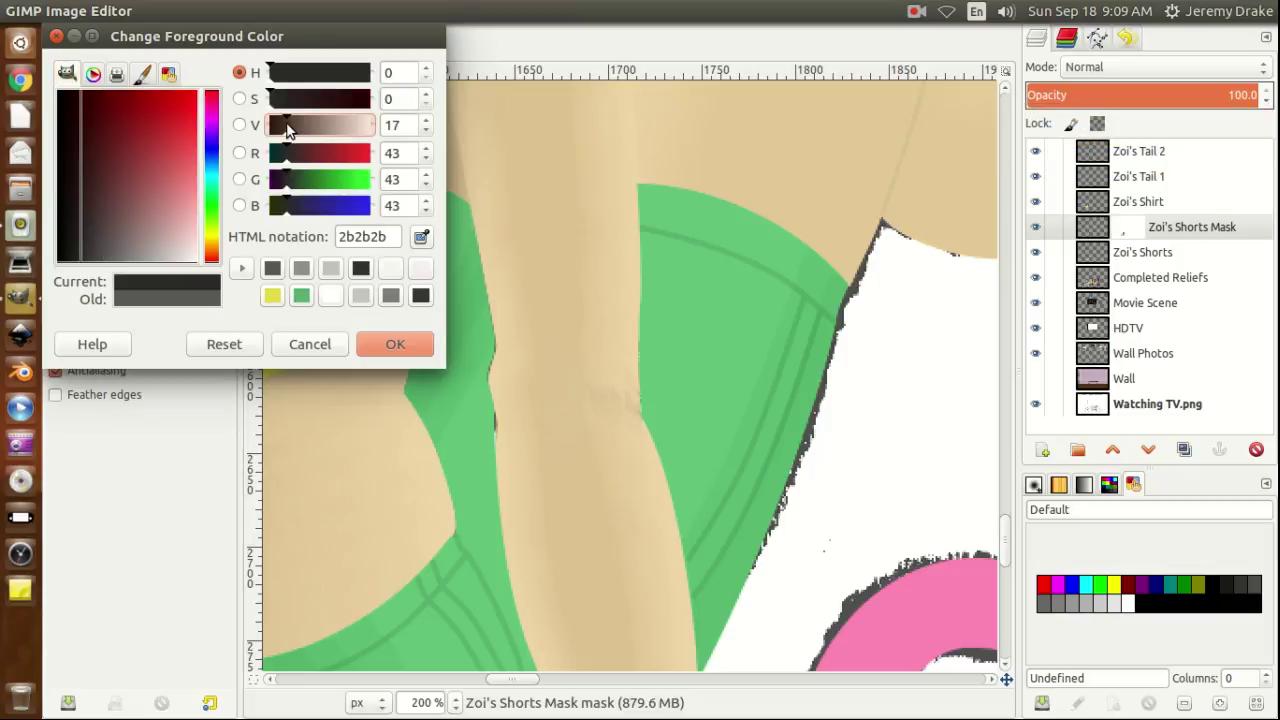
pyautogui.click(397, 344)
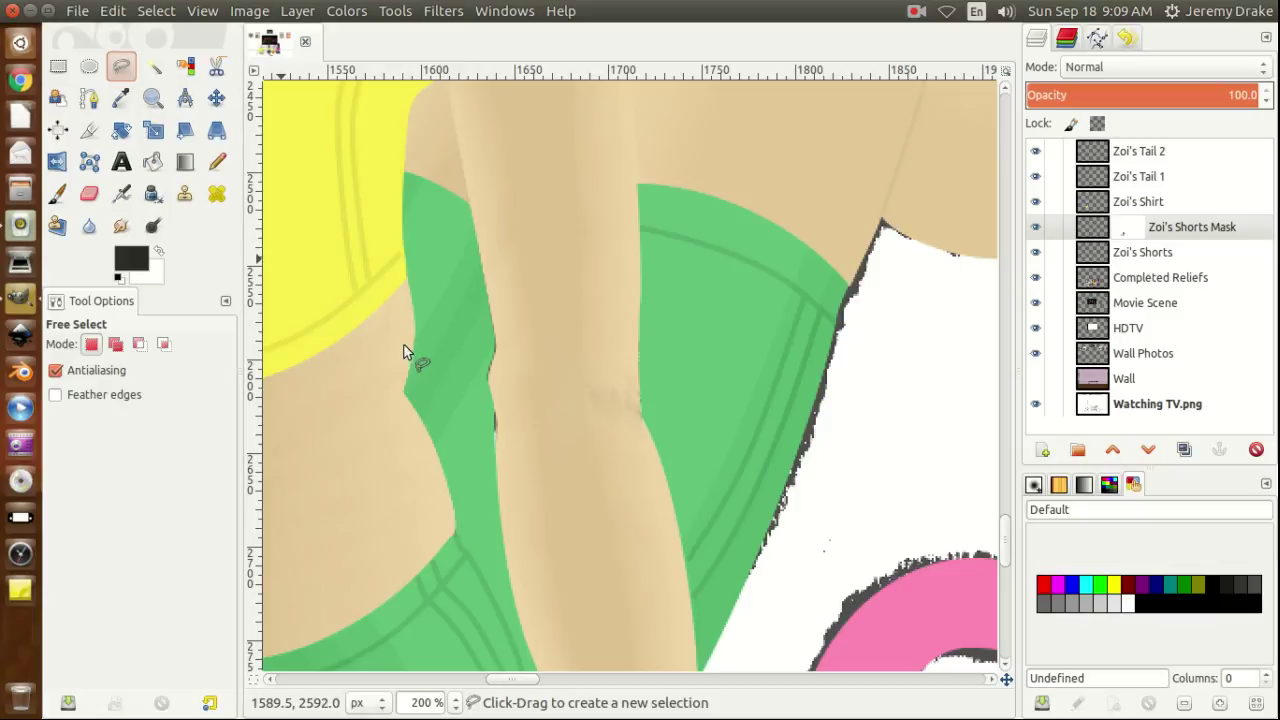
# Outline a triangular wedge down the left leg's outer edge and commit it as a selection.
pyautogui.click(463, 194)
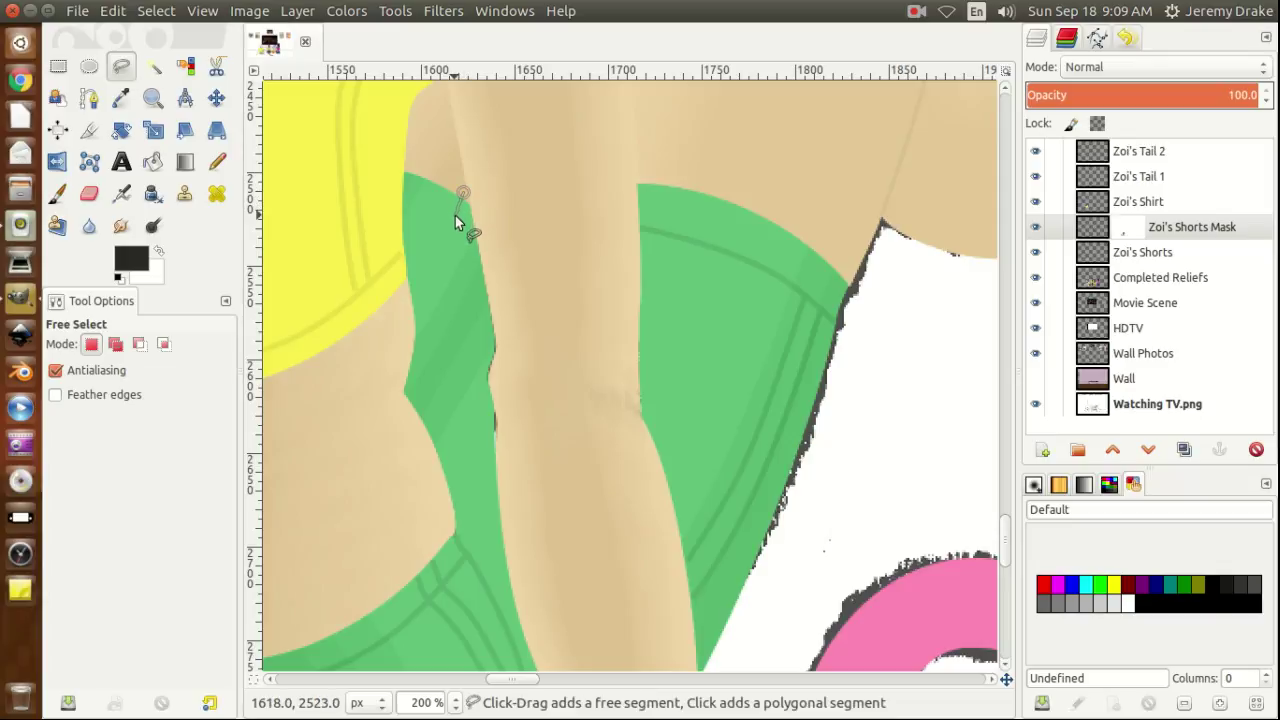
pyautogui.click(453, 218)
pyautogui.click(440, 246)
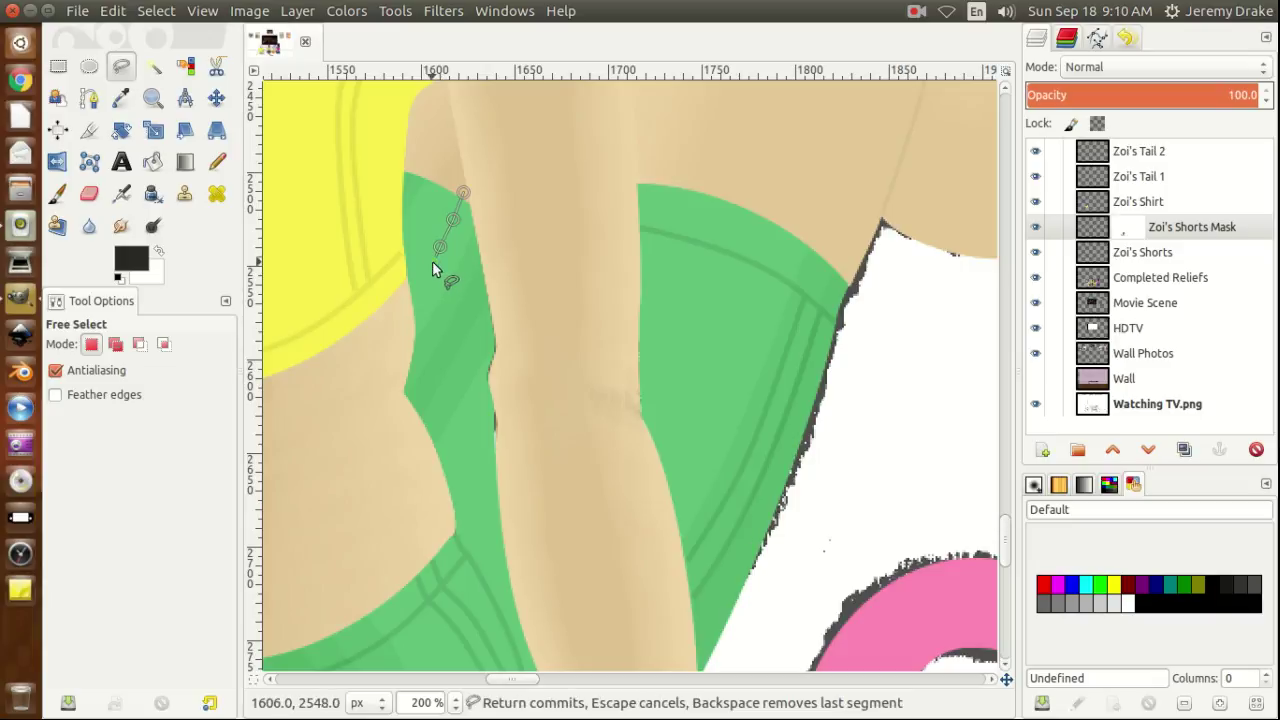
pyautogui.click(419, 279)
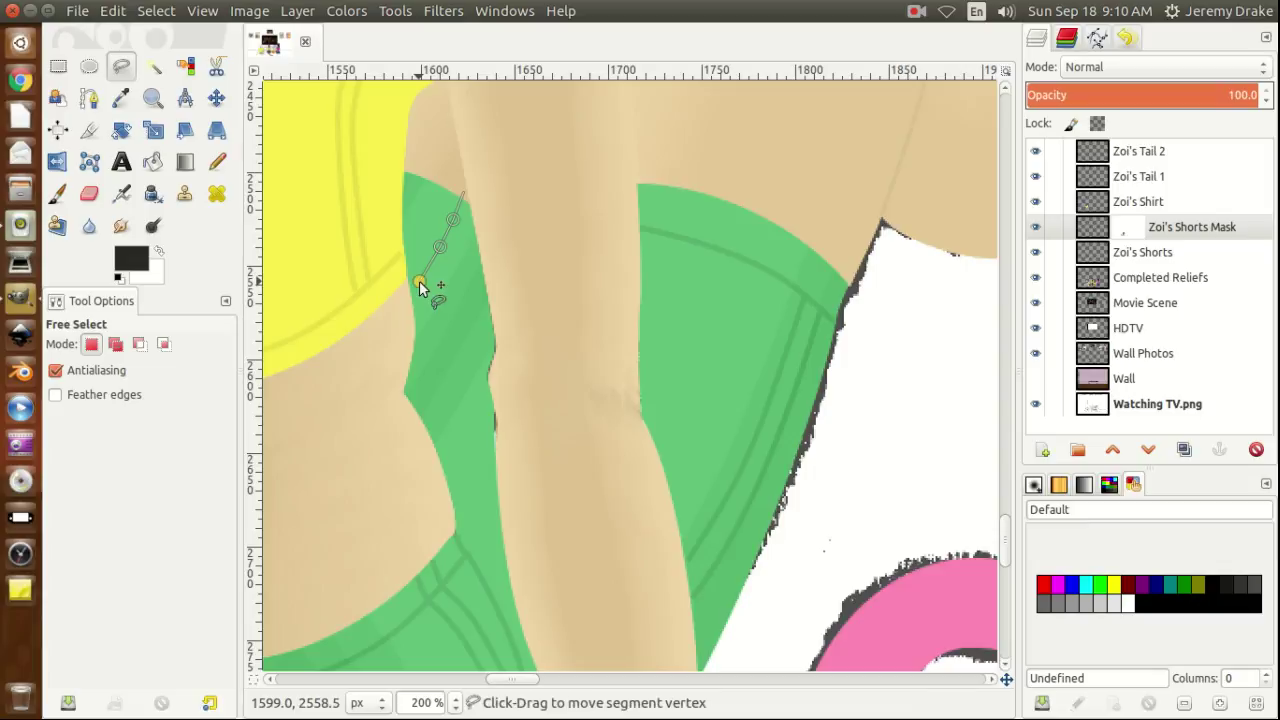
pyautogui.click(392, 327)
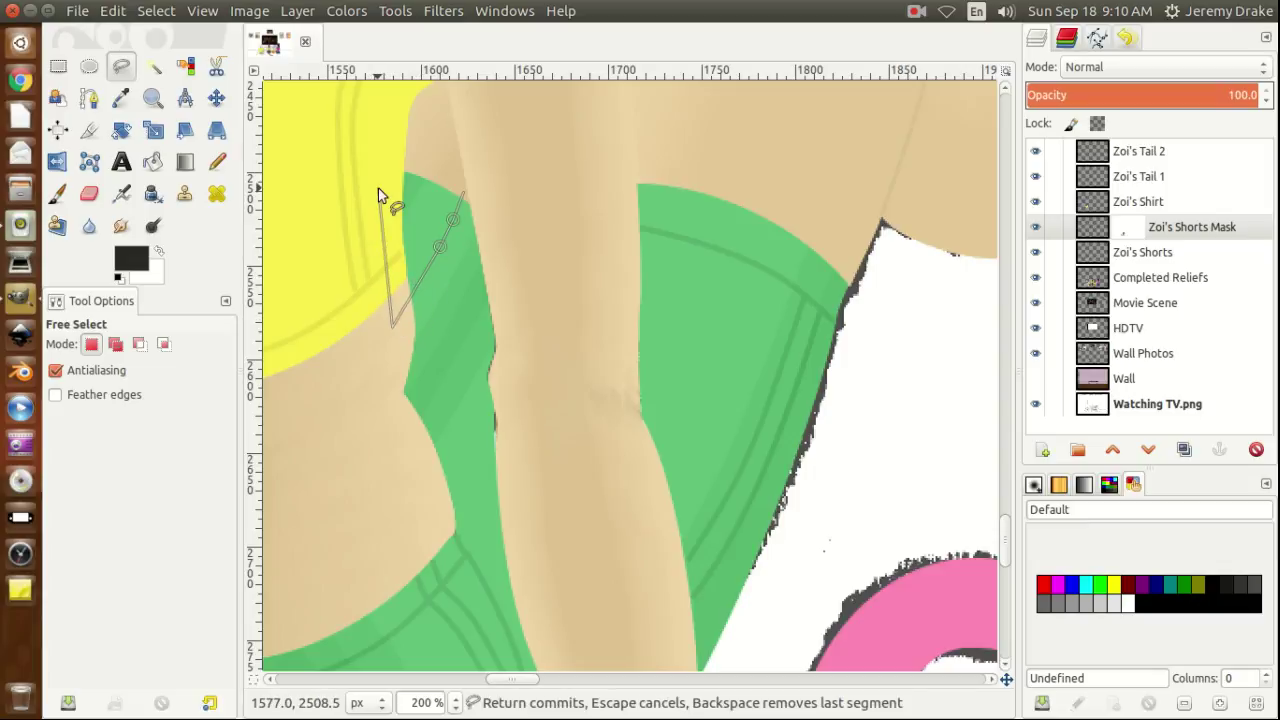
pyautogui.click(372, 138)
pyautogui.press('Return')
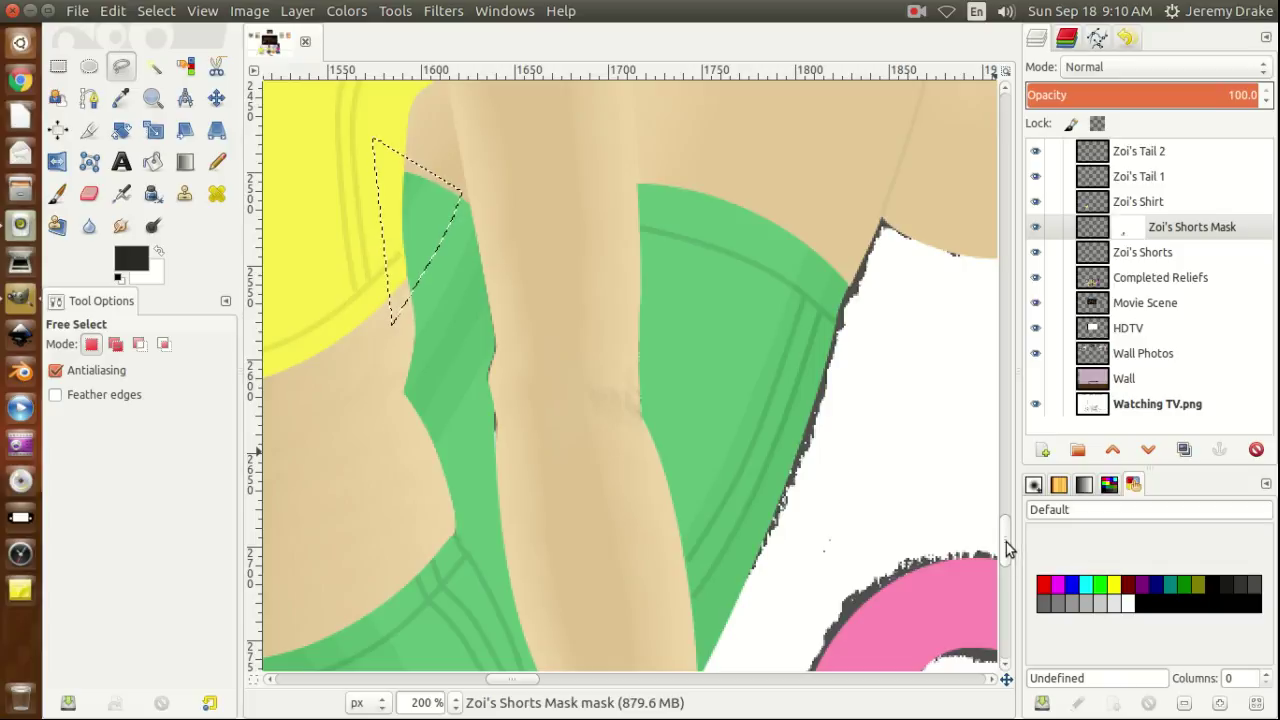
pyautogui.moveTo(1006, 541)
pyautogui.mouseDown()
pyautogui.moveTo(1006, 524)
pyautogui.moveTo(1005, 548)
pyautogui.mouseUp()
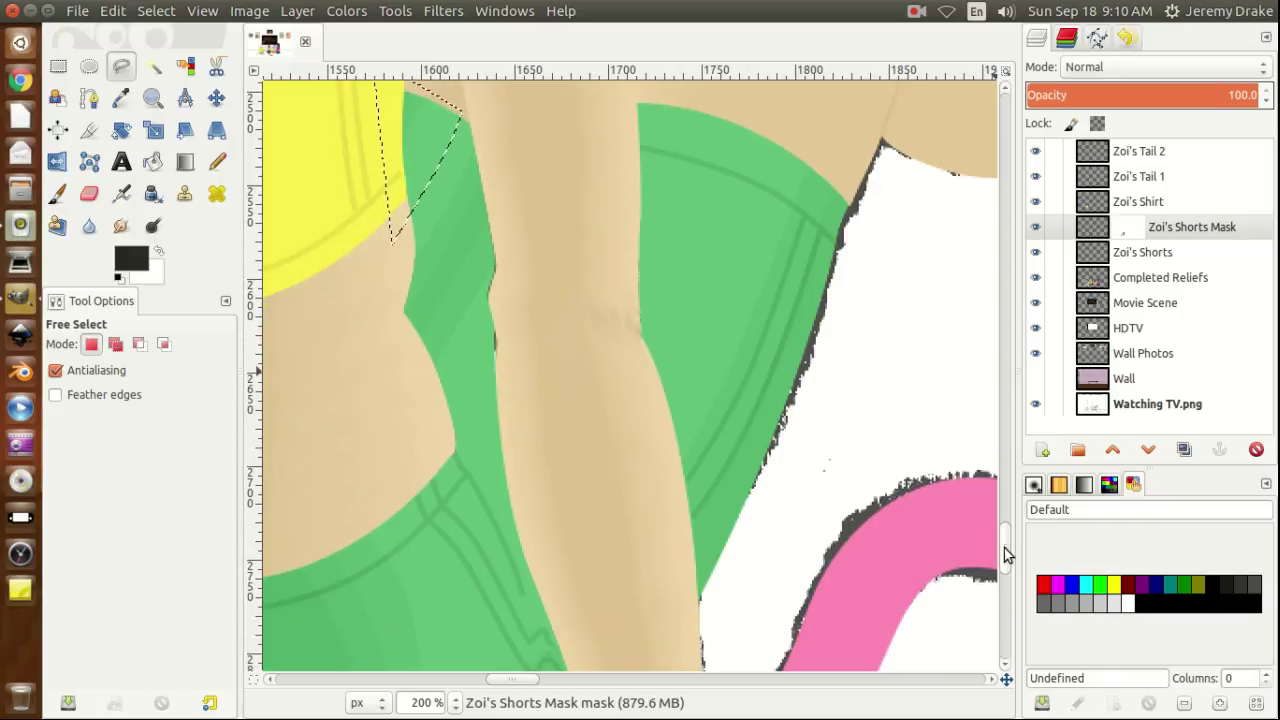
# Place eight outline points down the right leg's outer edge, reaching the pink tail.
pyautogui.click(787, 141)
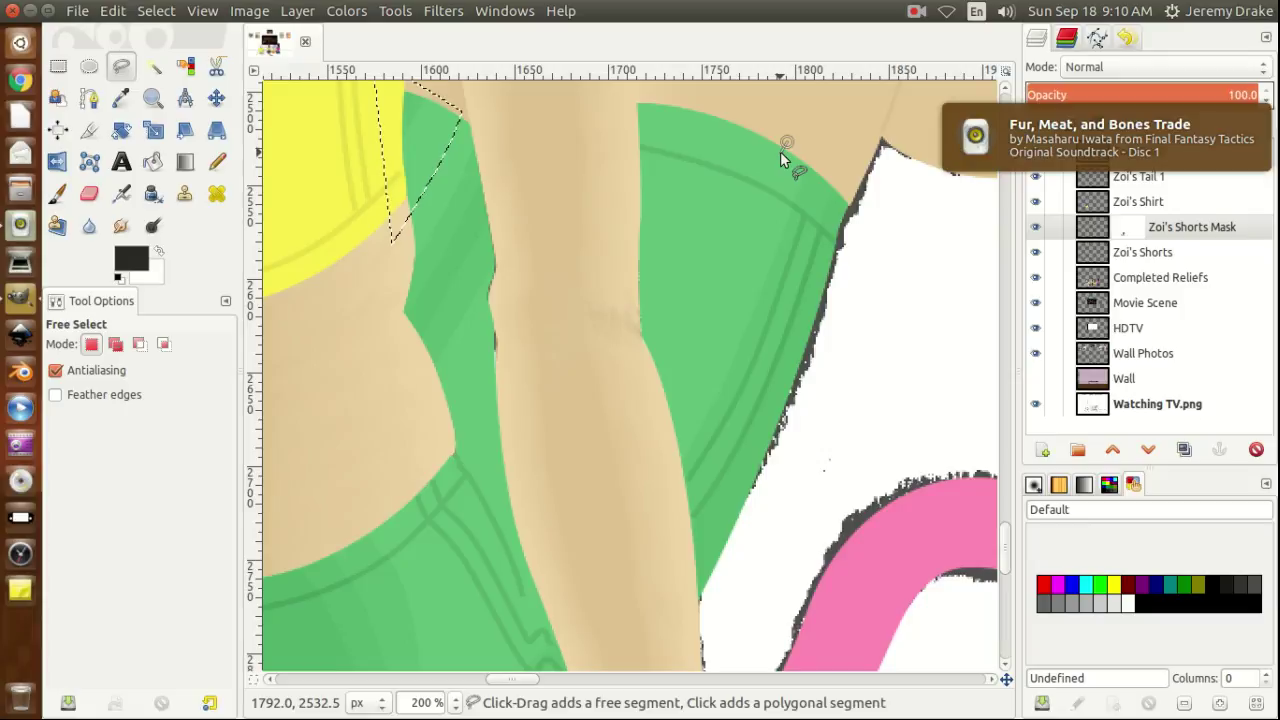
pyautogui.click(781, 154)
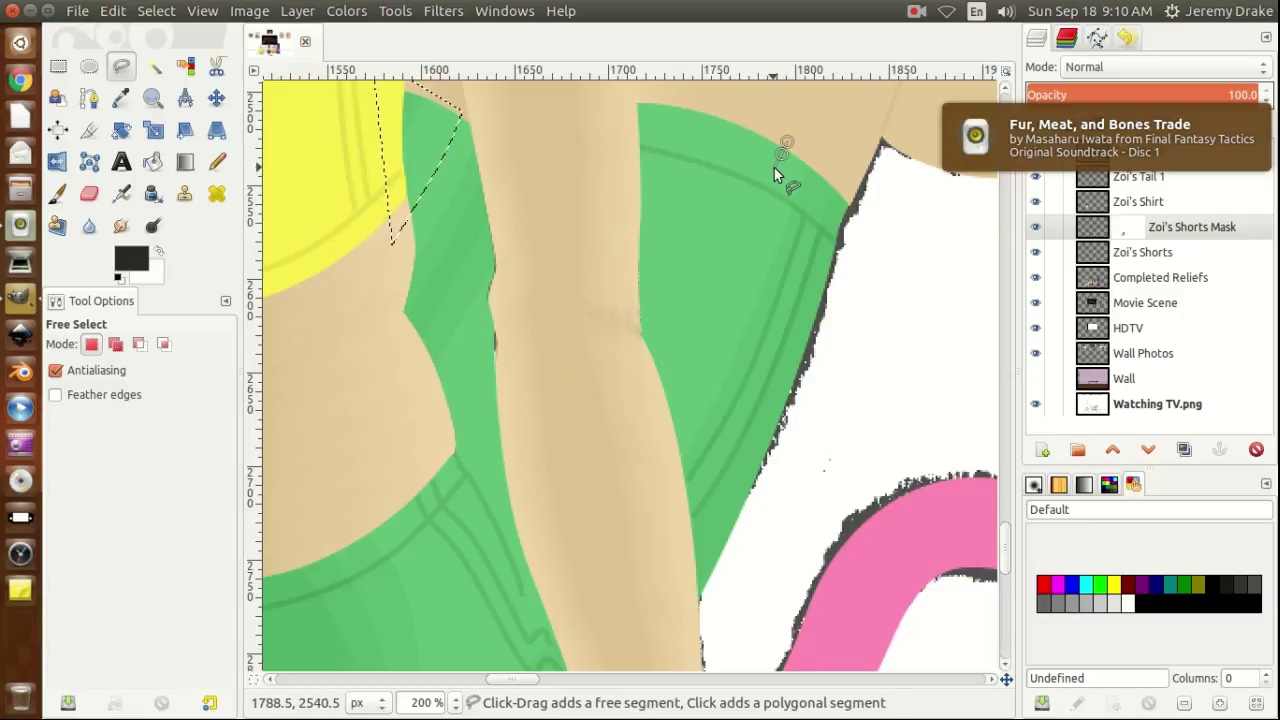
pyautogui.click(774, 169)
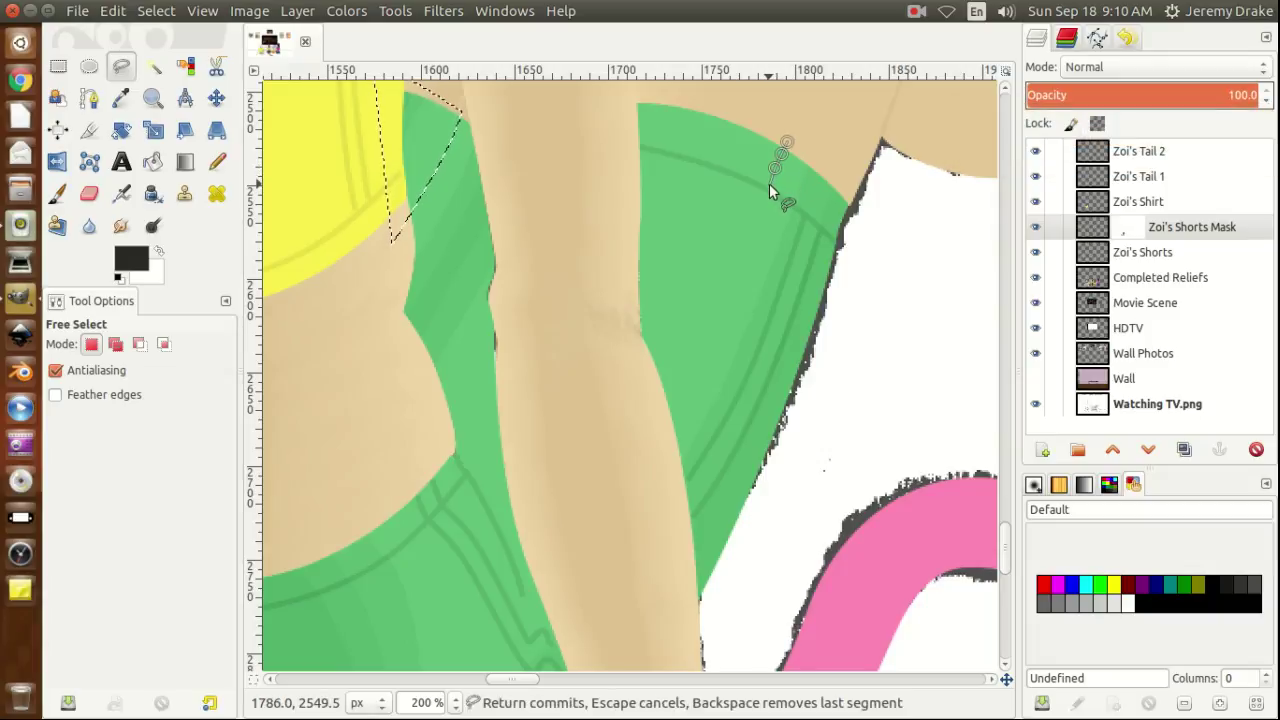
pyautogui.click(769, 185)
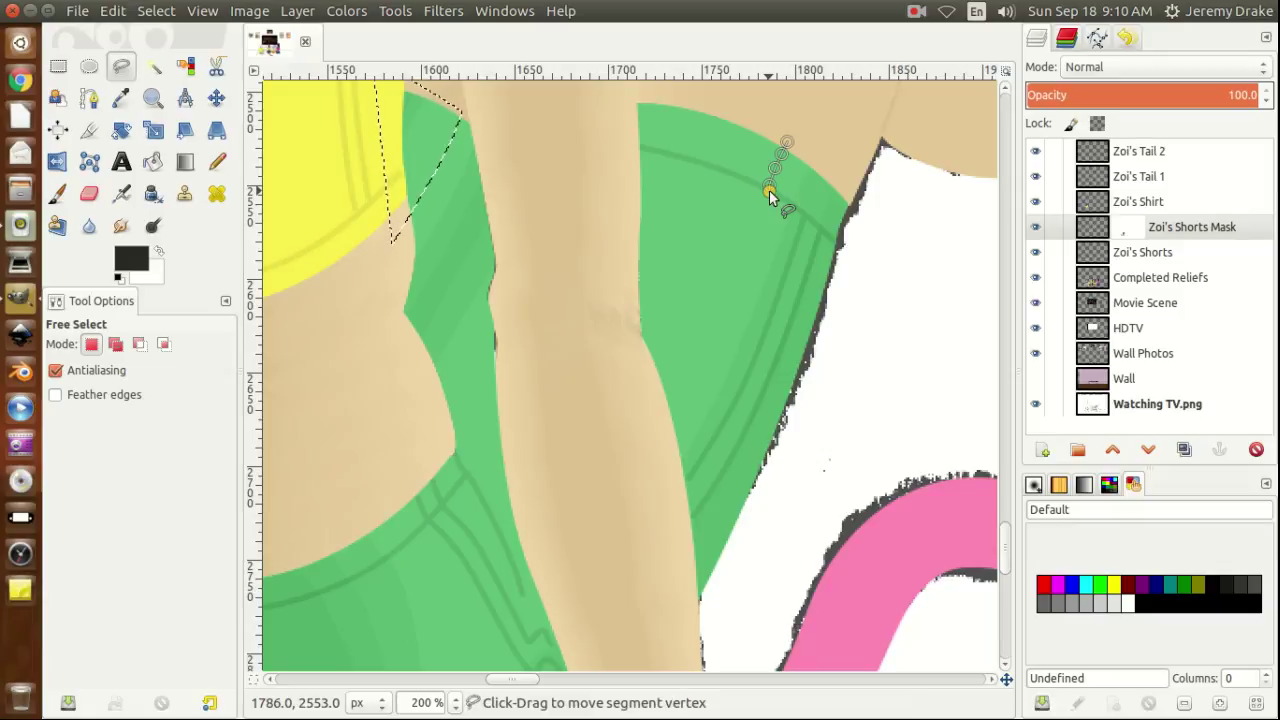
pyautogui.click(749, 247)
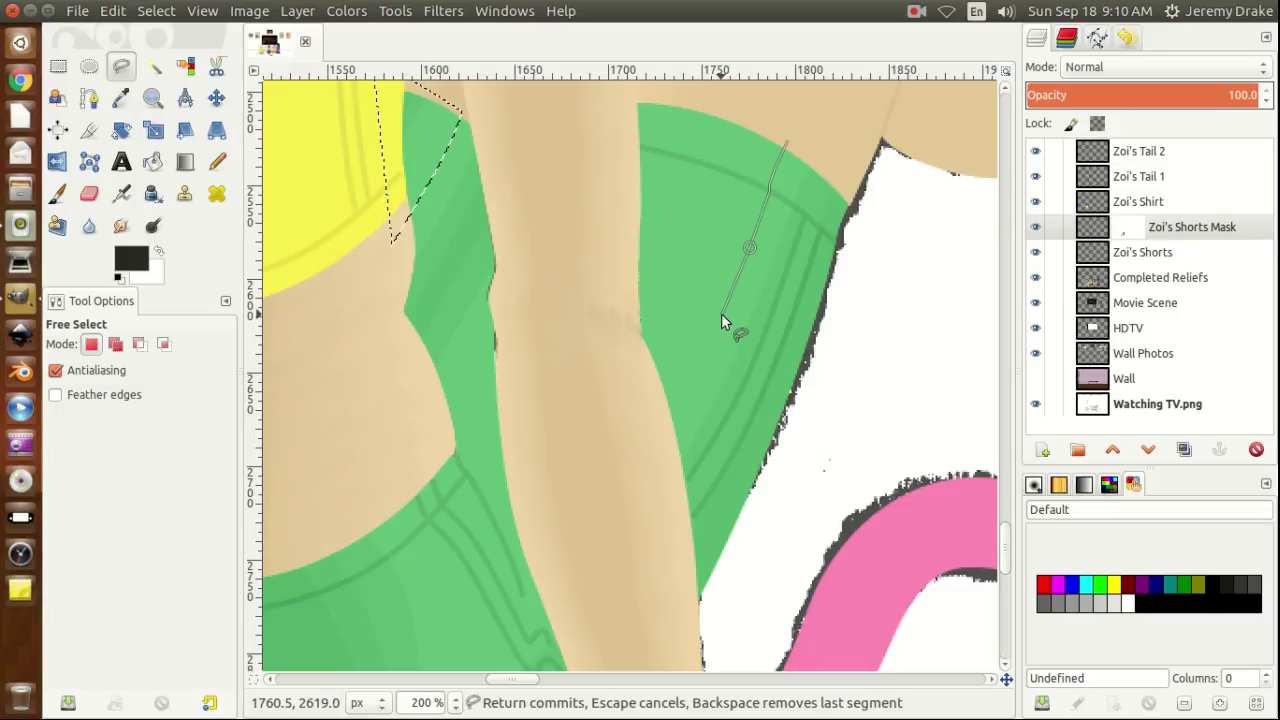
pyautogui.click(721, 315)
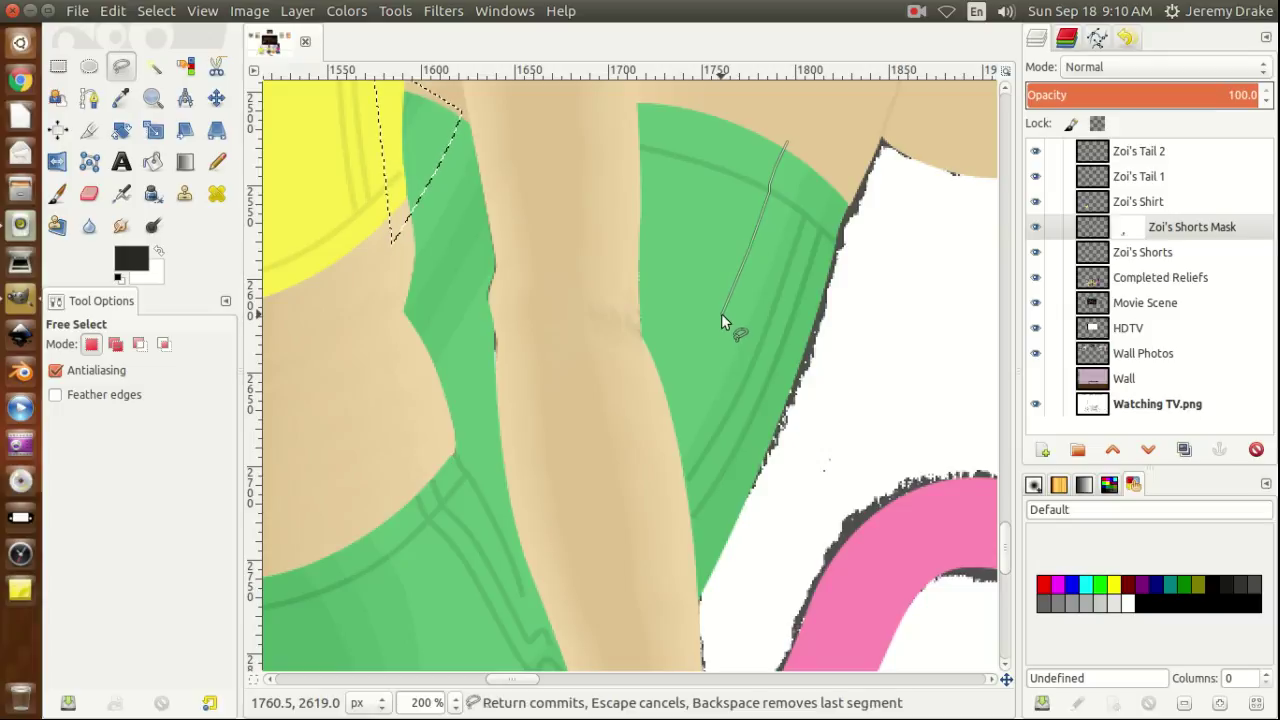
pyautogui.click(692, 376)
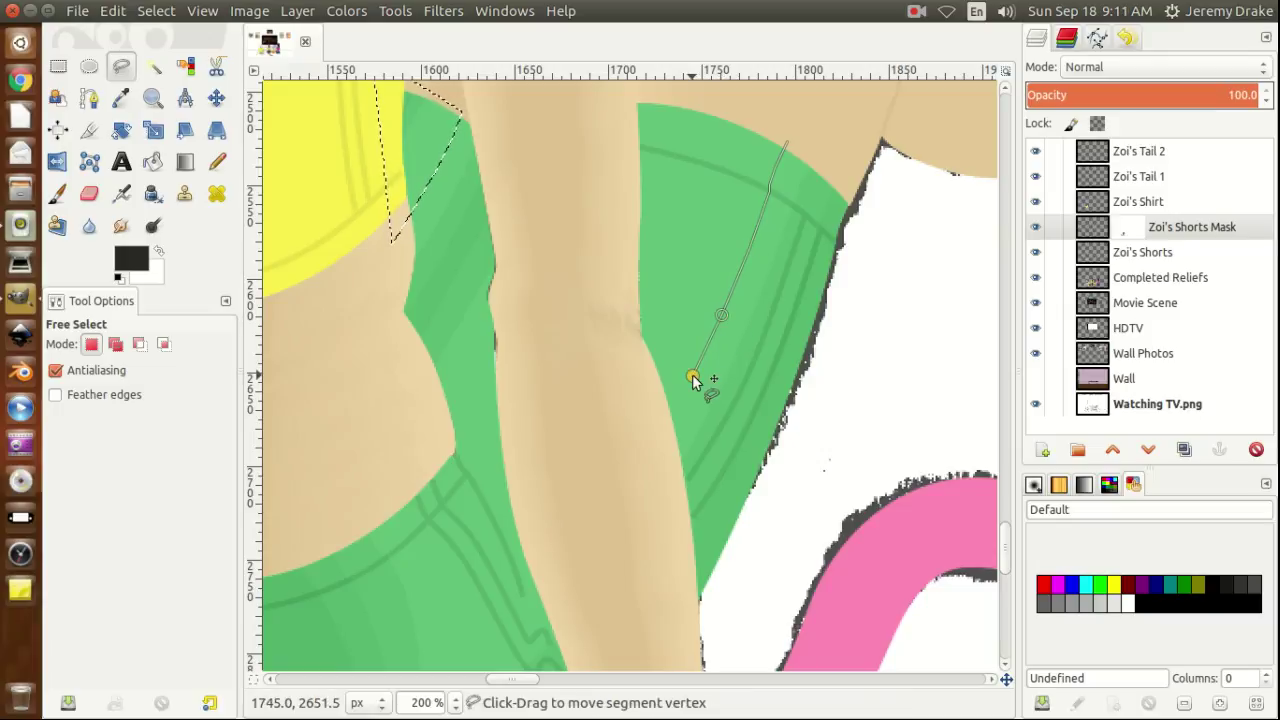
pyautogui.click(656, 444)
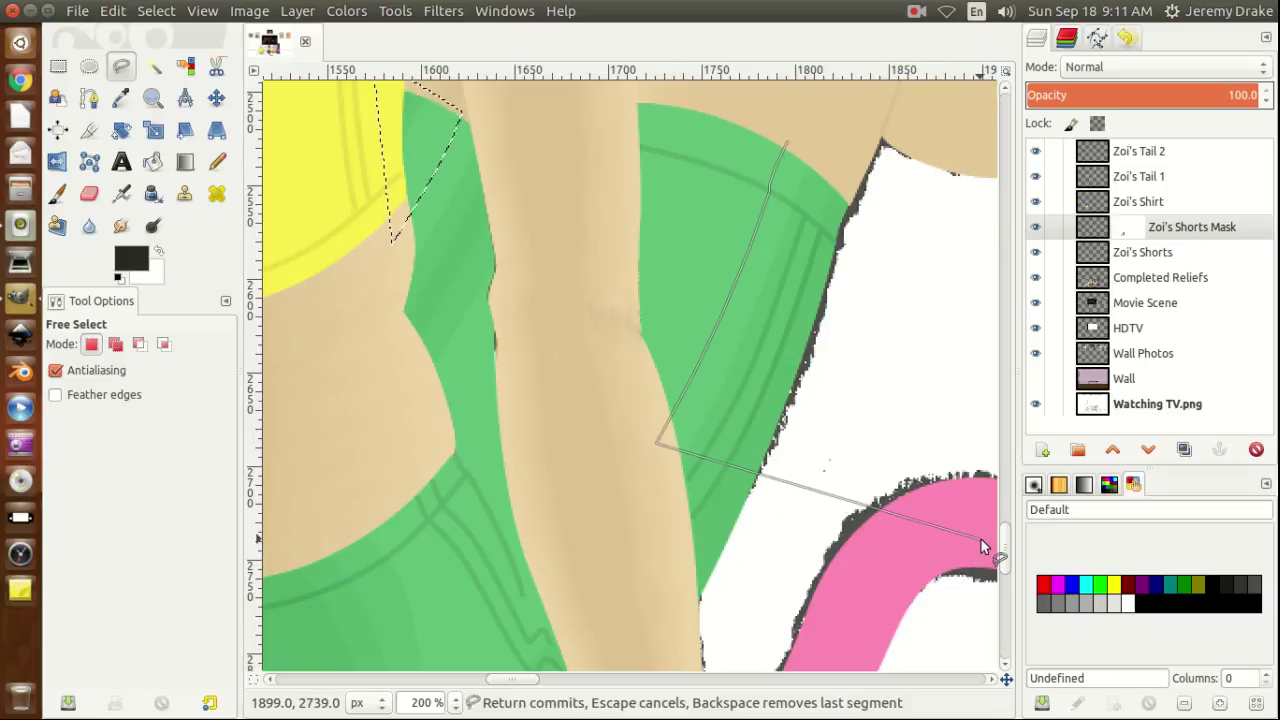
pyautogui.moveTo(1005, 544); pyautogui.dragTo(1010, 560)
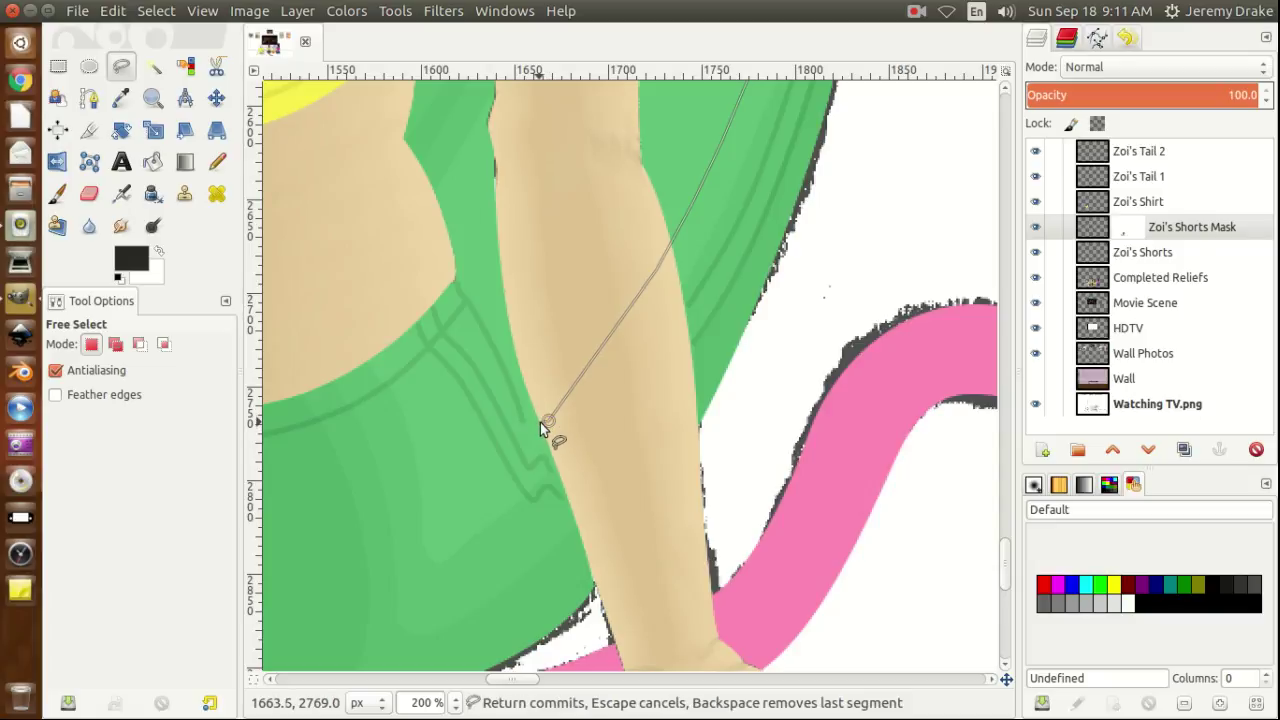
# Trace the outline leftward along the shorts' stitched seam to its bend.
pyautogui.click(541, 418)
pyautogui.click(533, 436)
pyautogui.click(543, 449)
pyautogui.click(517, 464)
pyautogui.click(503, 473)
pyautogui.click(485, 479)
pyautogui.click(476, 479)
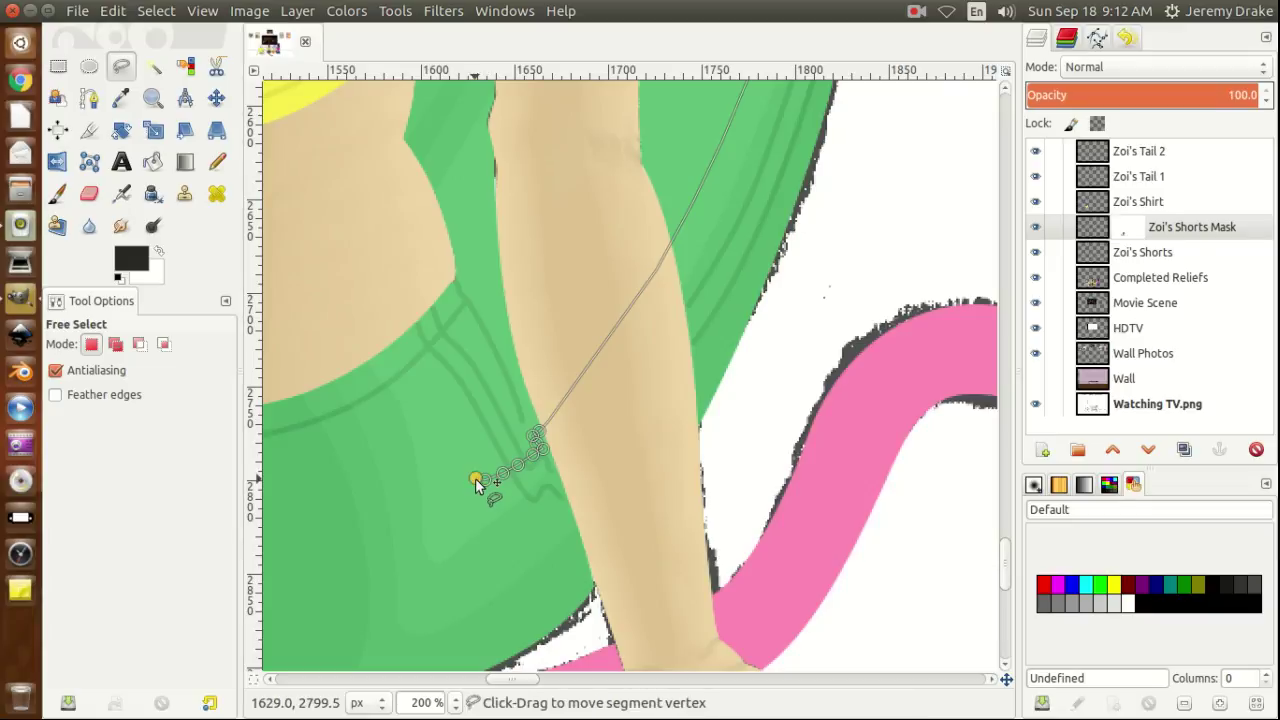
pyautogui.click(463, 468)
pyautogui.press('Return')
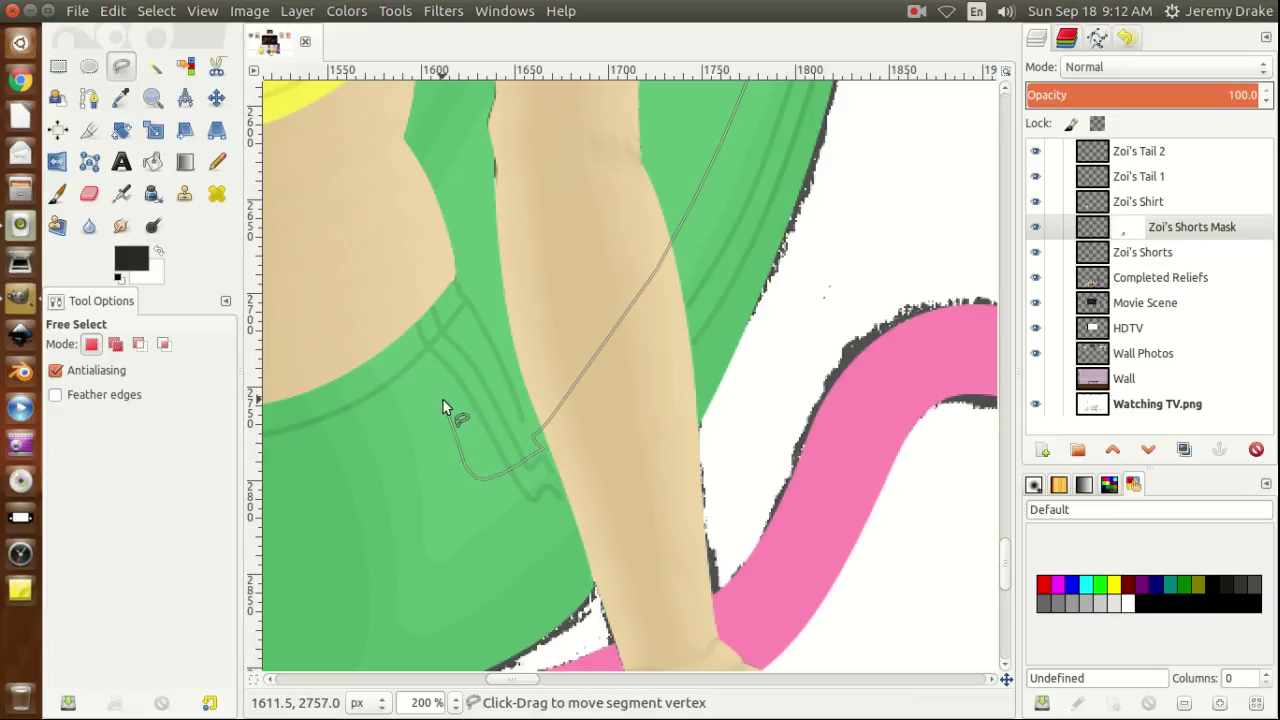
# Nudge the last outline point up the seam and extend it toward the leg's top.
pyautogui.moveTo(460, 418); pyautogui.dragTo(443, 398)
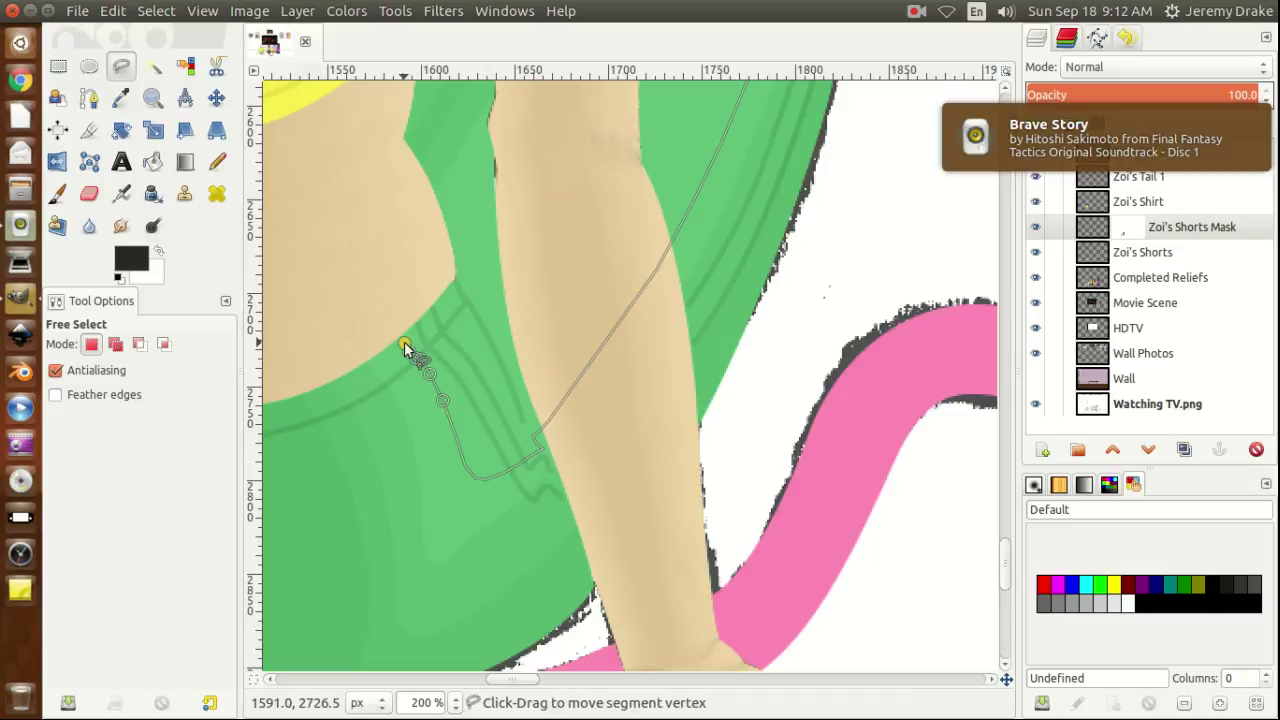
pyautogui.click(409, 348)
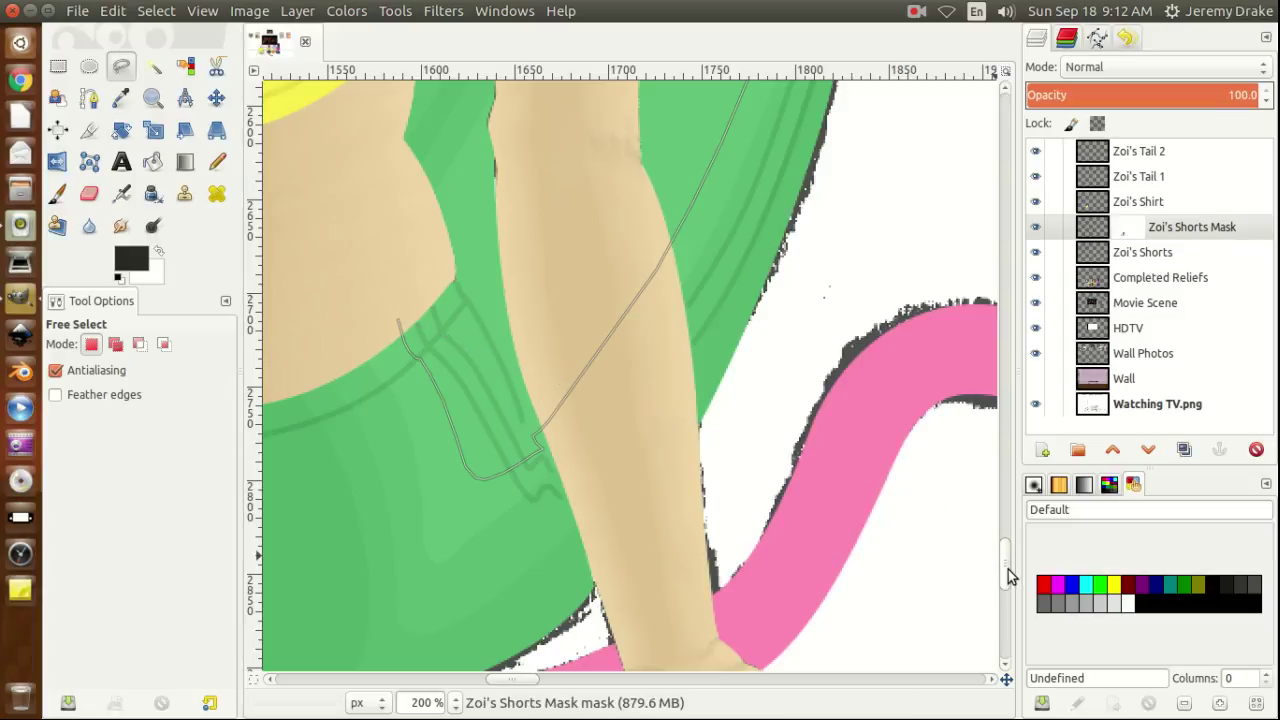
pyautogui.moveTo(1008, 569); pyautogui.dragTo(1008, 546)
pyautogui.scroll(3, 915, 520)
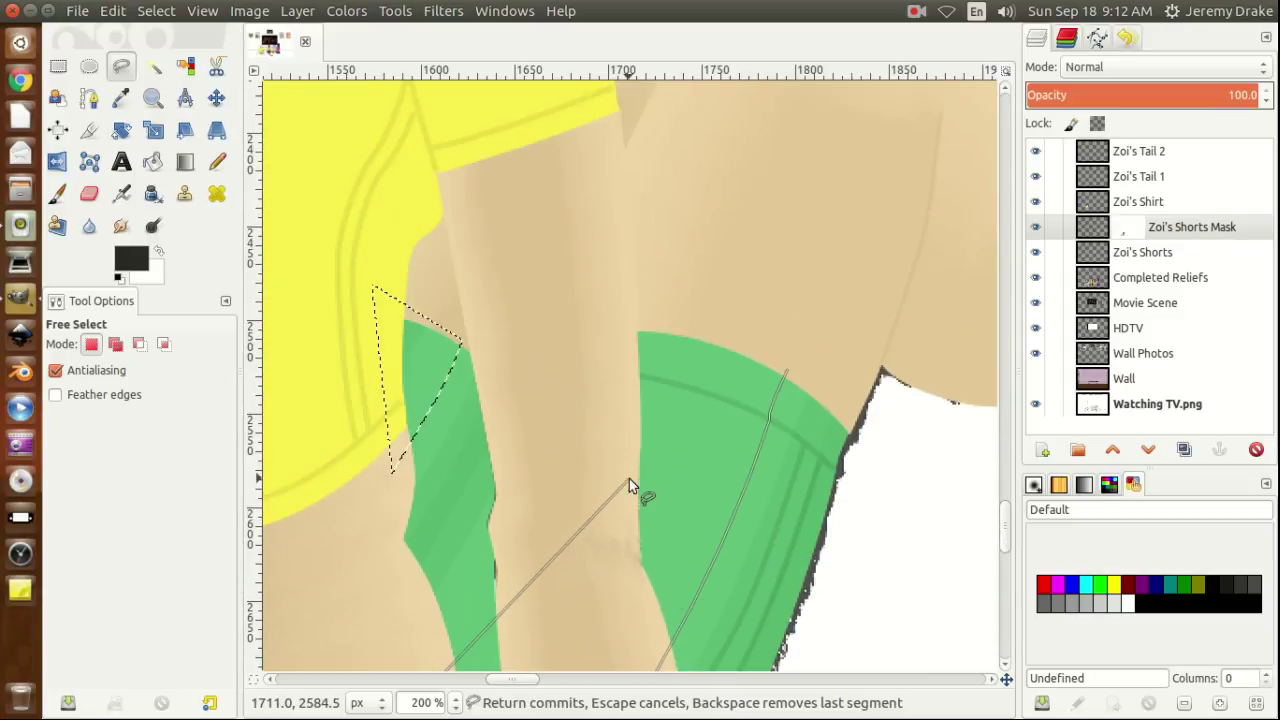
# Add the final points up the leg's edge and close the right-leg outline into a selection.
pyautogui.click(440, 617)
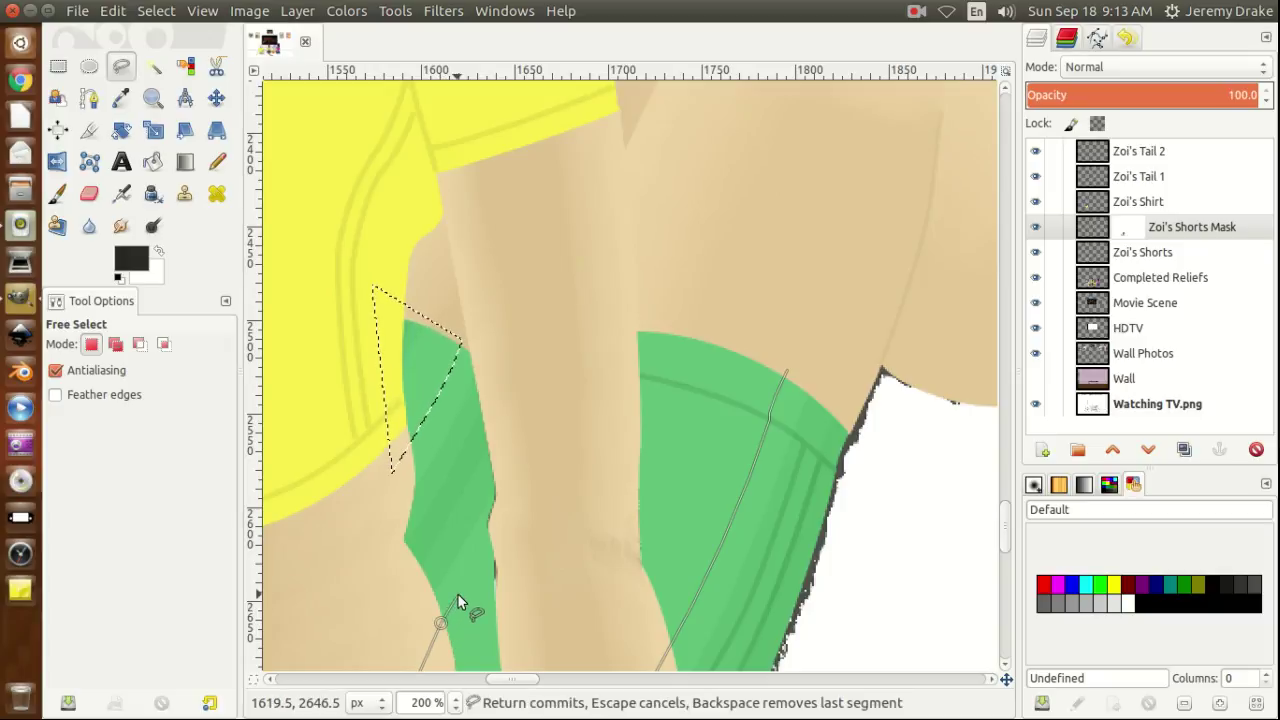
pyautogui.click(457, 596)
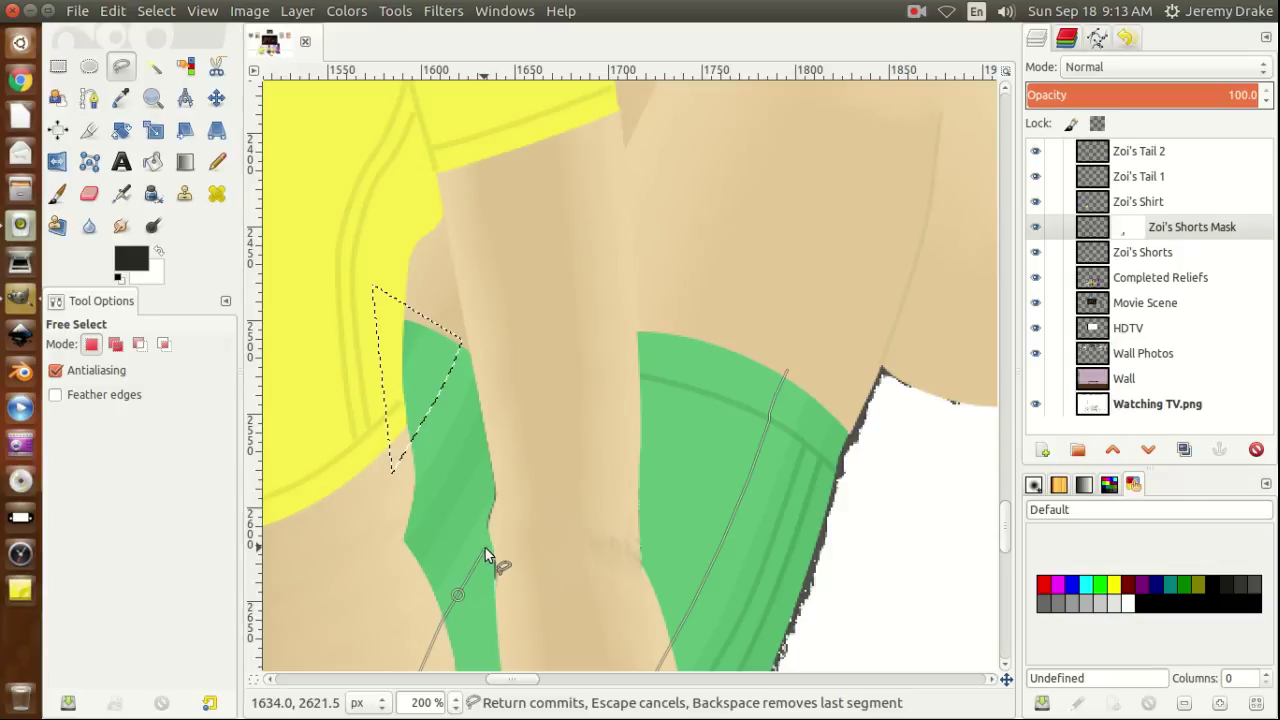
pyautogui.click(486, 547)
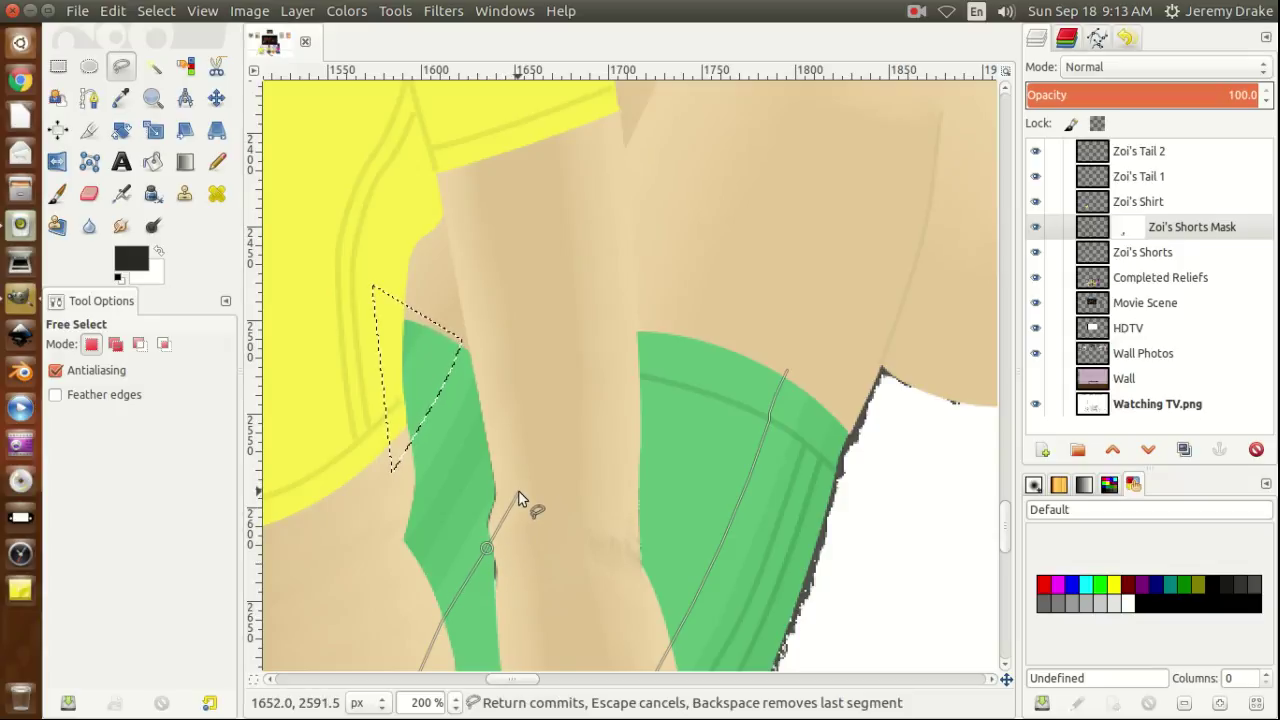
pyautogui.click(575, 404)
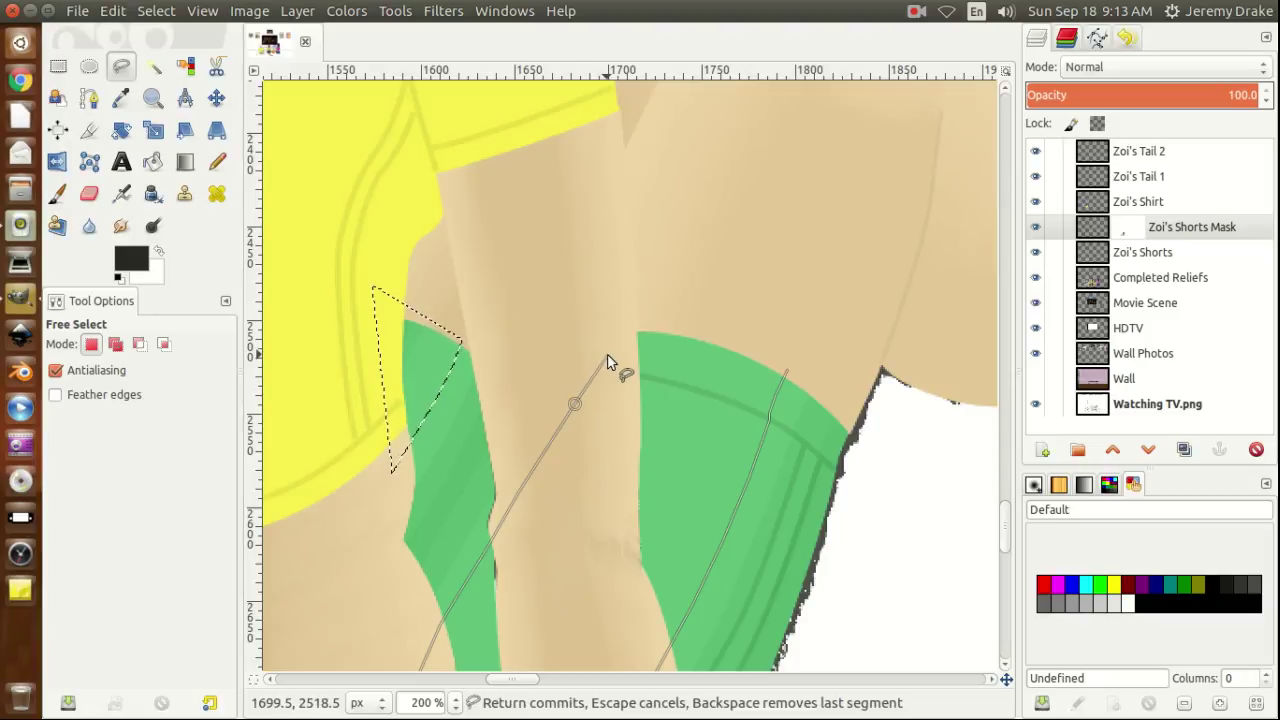
pyautogui.moveTo(575, 404); pyautogui.dragTo(607, 352)
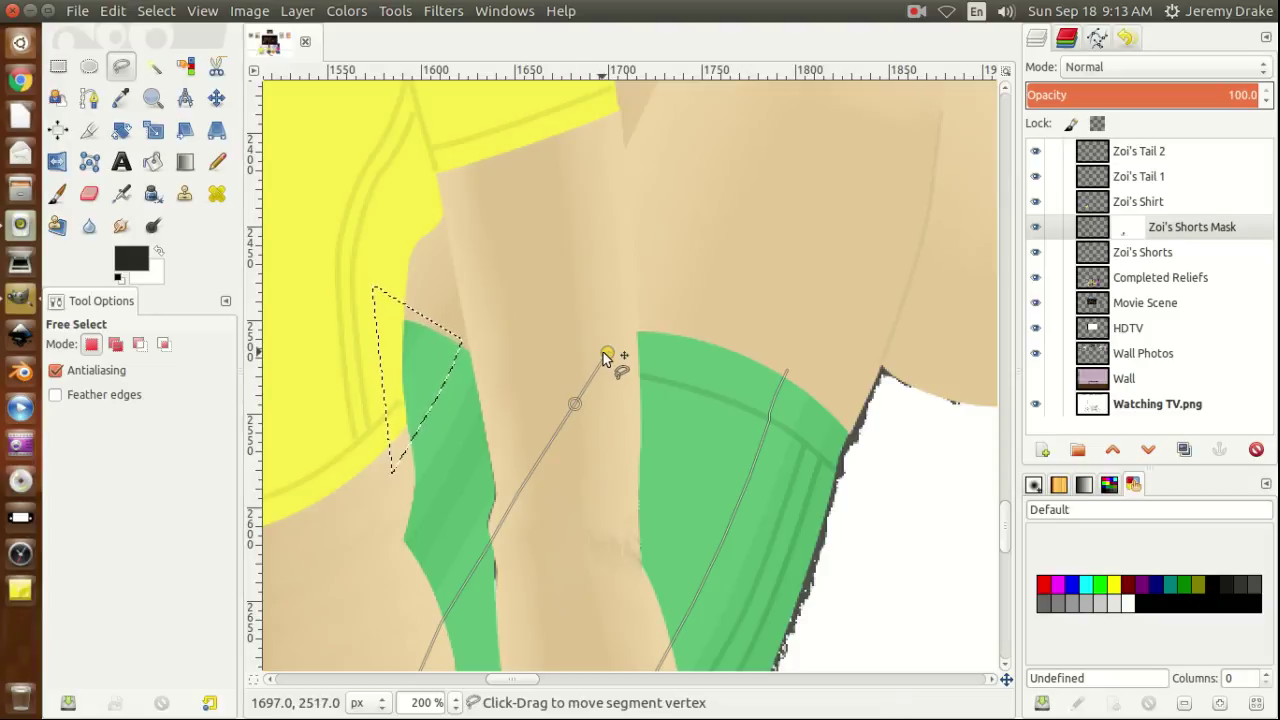
pyautogui.doubleClick(651, 303)
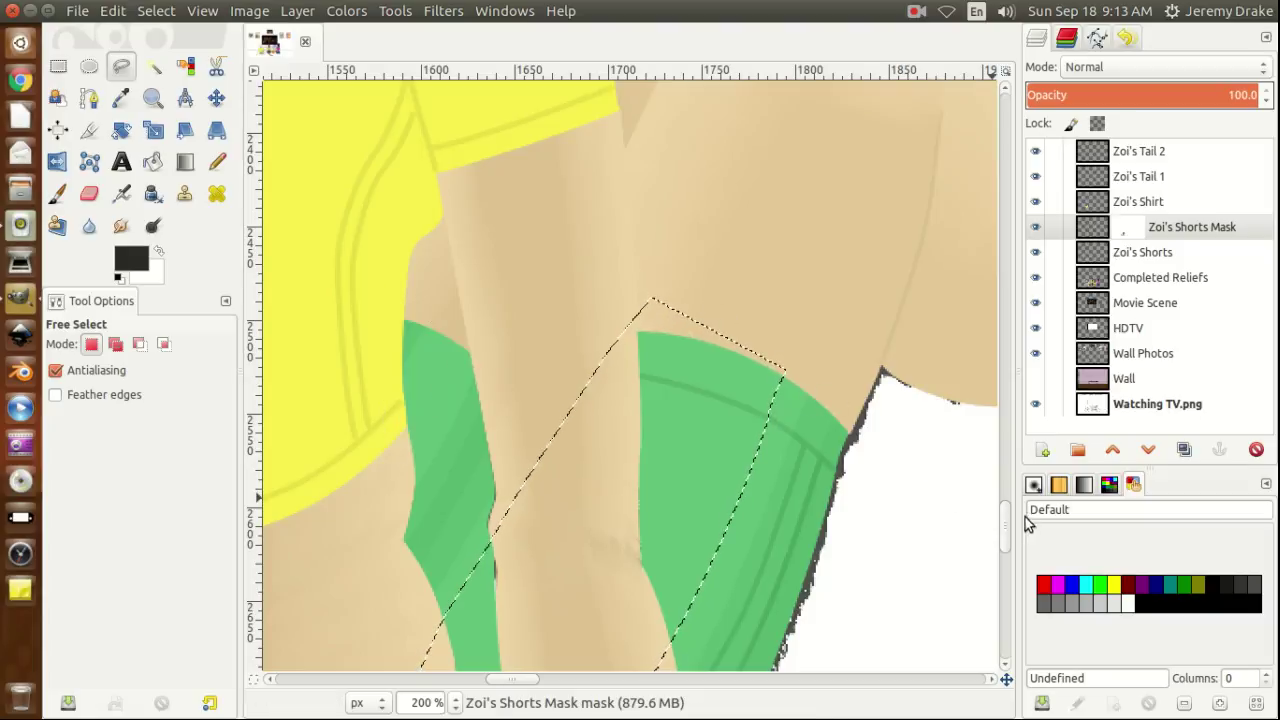
# Scroll down and left to show the shorts' left side where the pink tail crosses.
pyautogui.moveTo(1007, 521); pyautogui.dragTo(1001, 573)
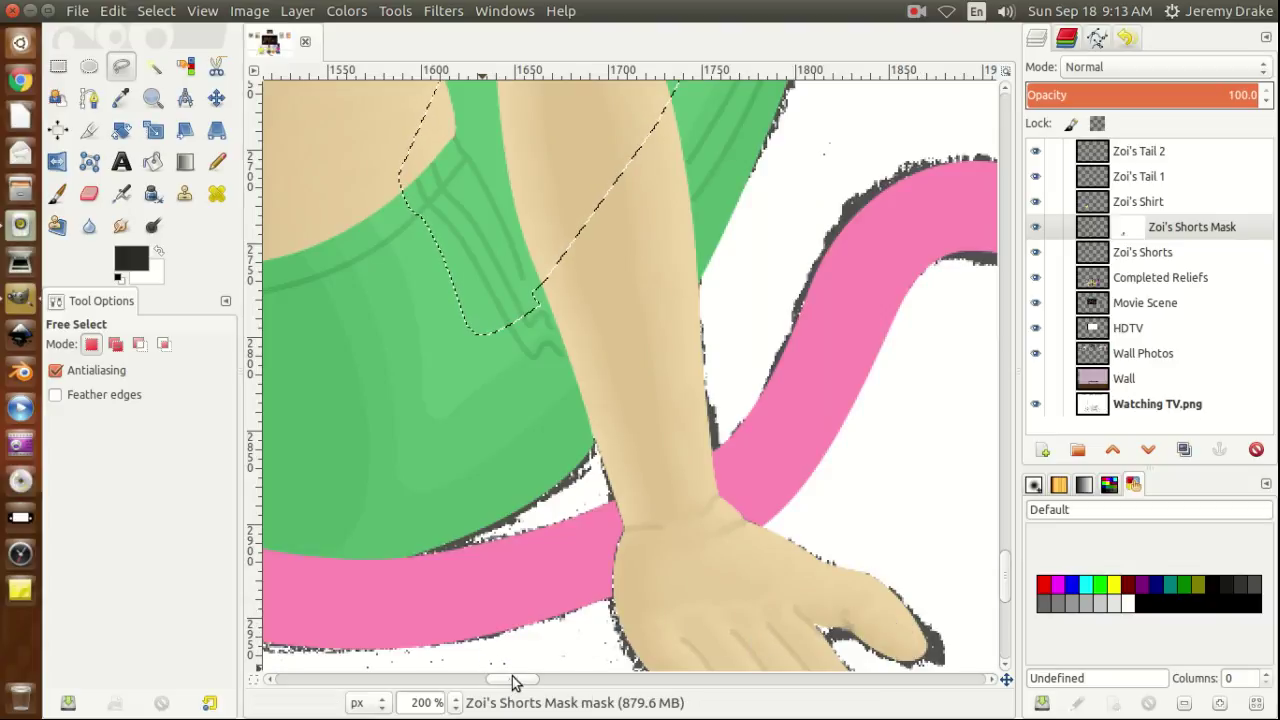
pyautogui.moveTo(514, 680); pyautogui.dragTo(466, 680)
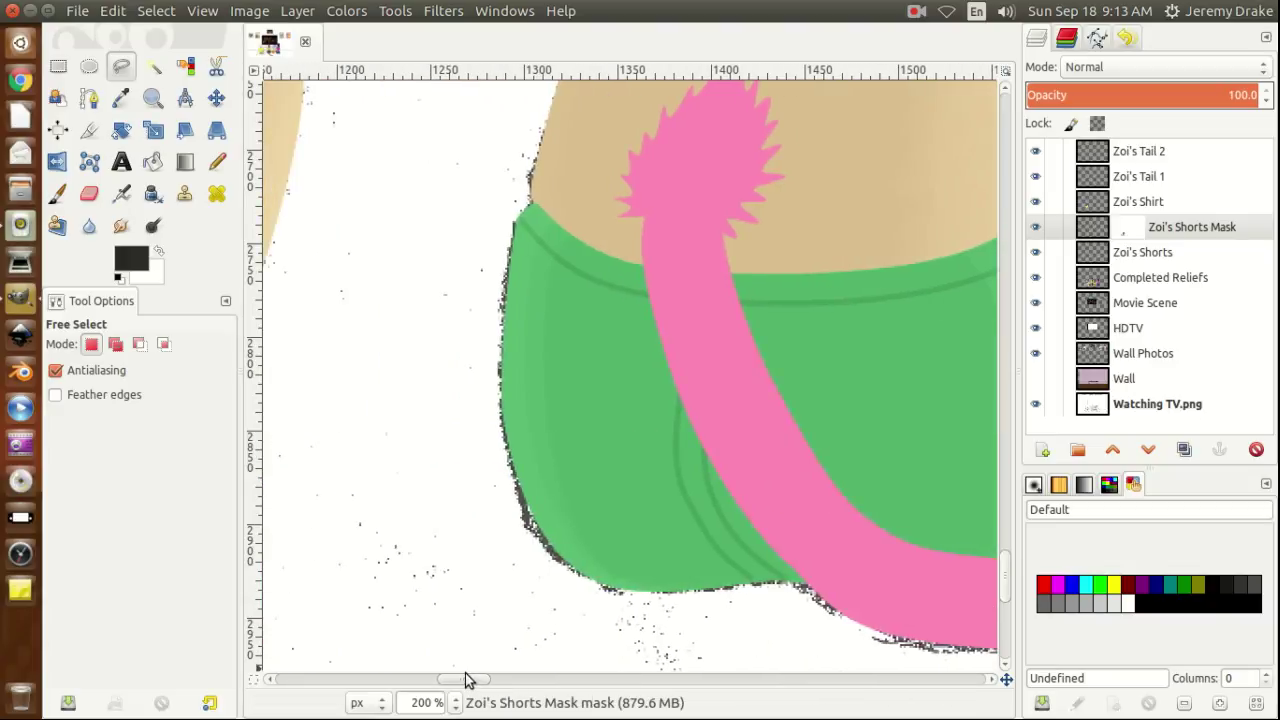
# Trace the outline from the left waistband corner down the shorts' outer left edge.
pyautogui.click(545, 207)
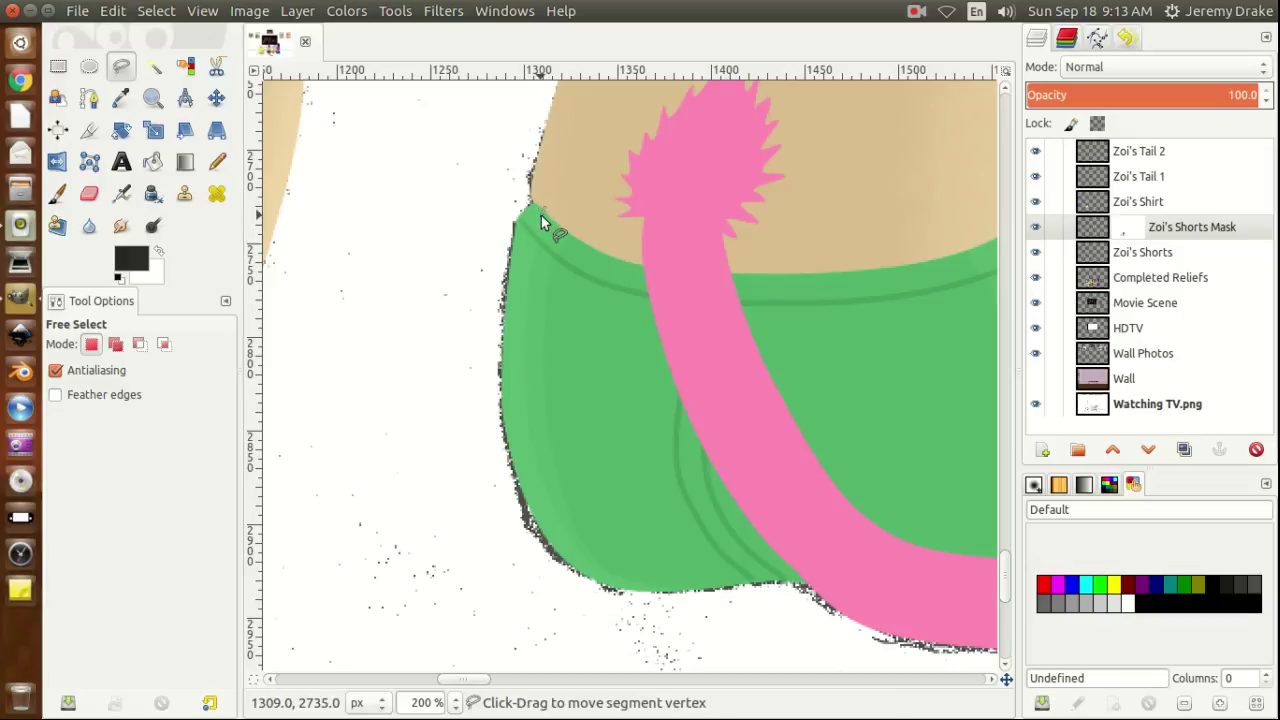
pyautogui.click(529, 229)
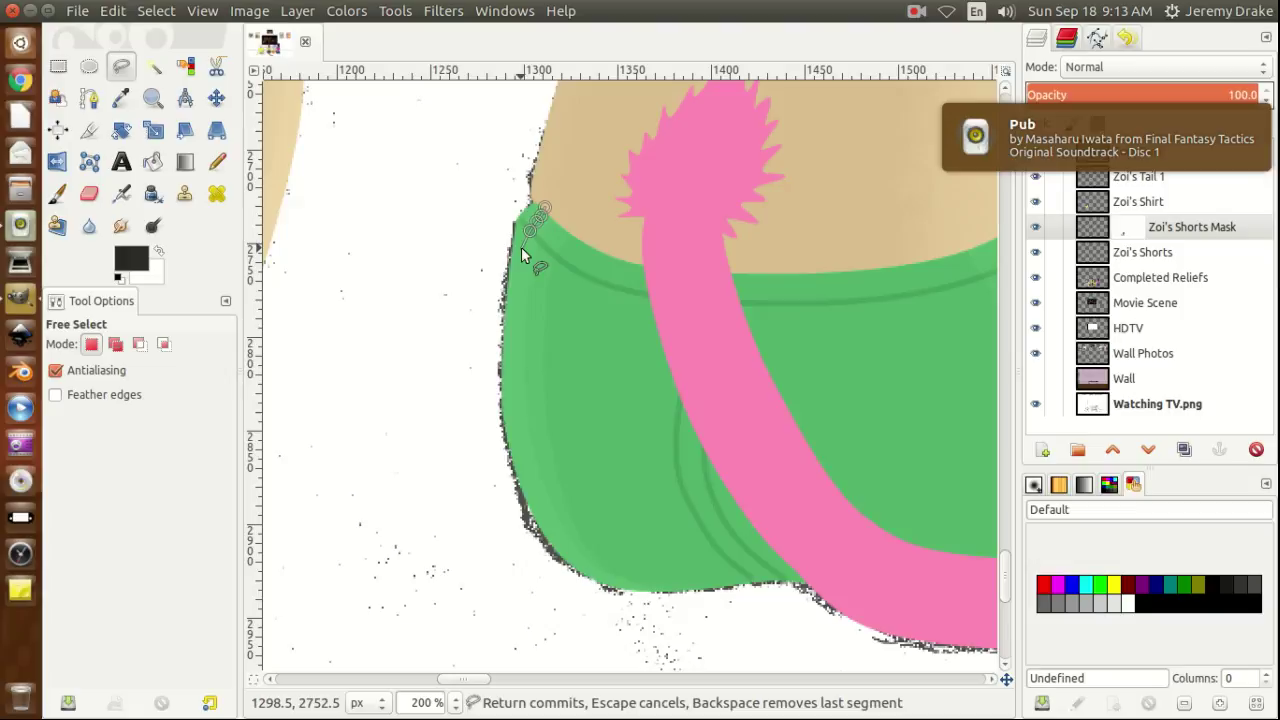
pyautogui.click(524, 250)
pyautogui.click(517, 287)
pyautogui.click(515, 334)
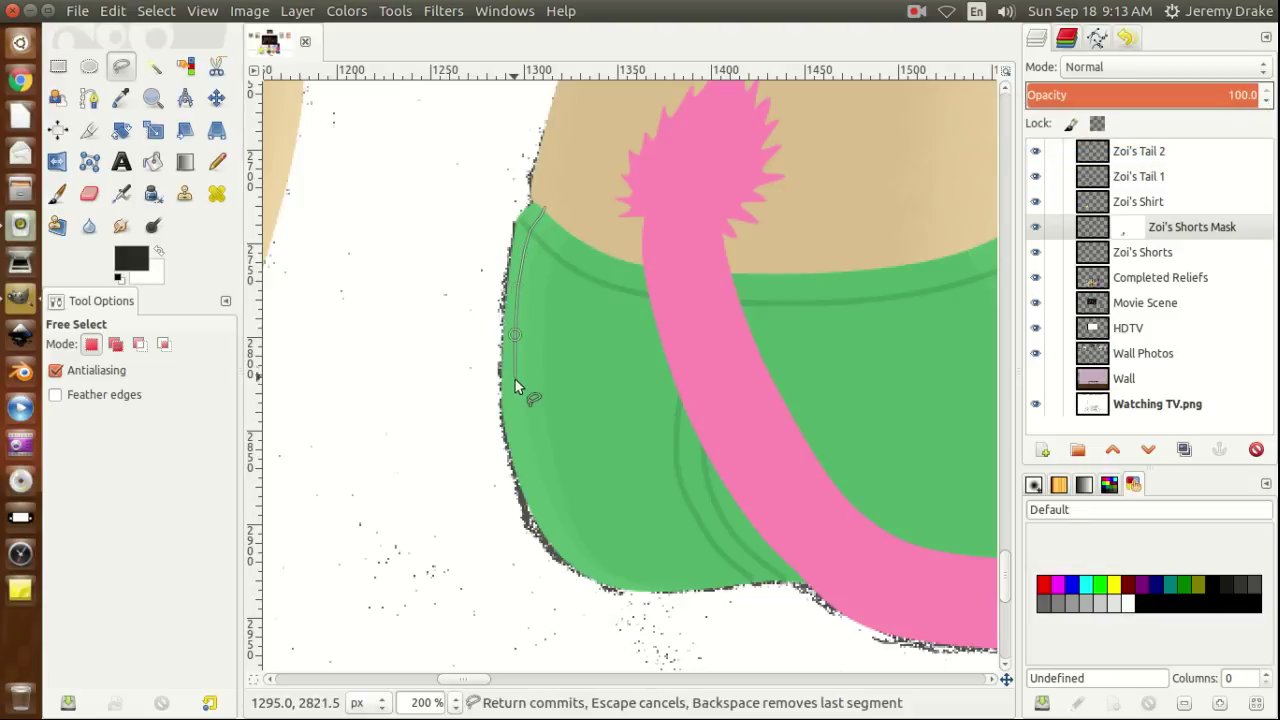
pyautogui.click(515, 385)
pyautogui.click(518, 418)
# Follow the bottom curve to the hem and commit the narrow strip selection.
pyautogui.click(525, 454)
pyautogui.click(536, 485)
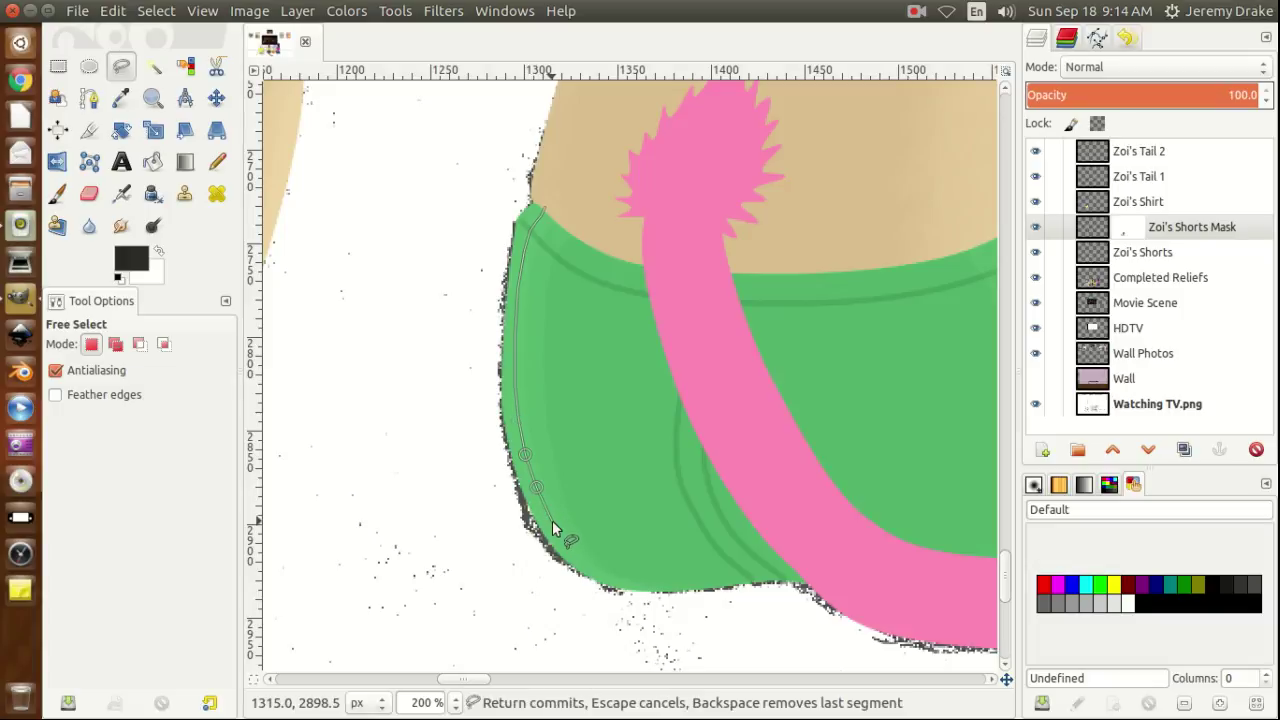
pyautogui.click(552, 522)
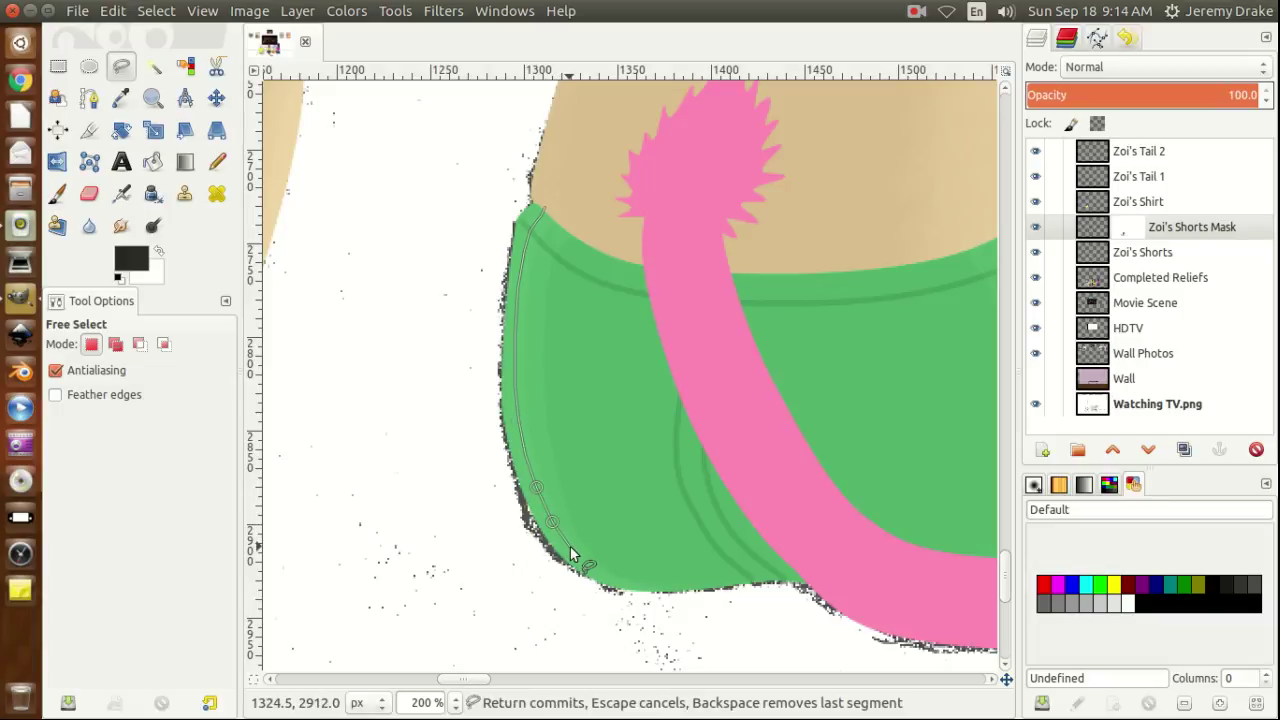
pyautogui.click(570, 548)
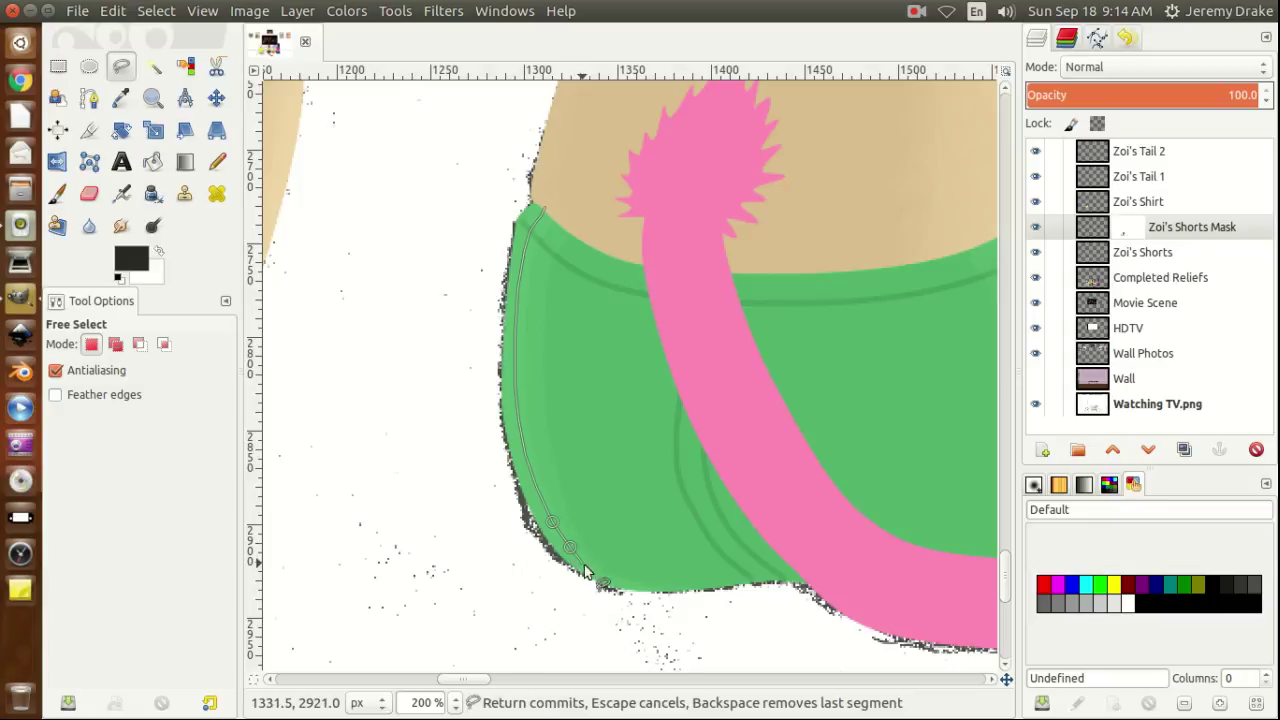
pyautogui.click(589, 570)
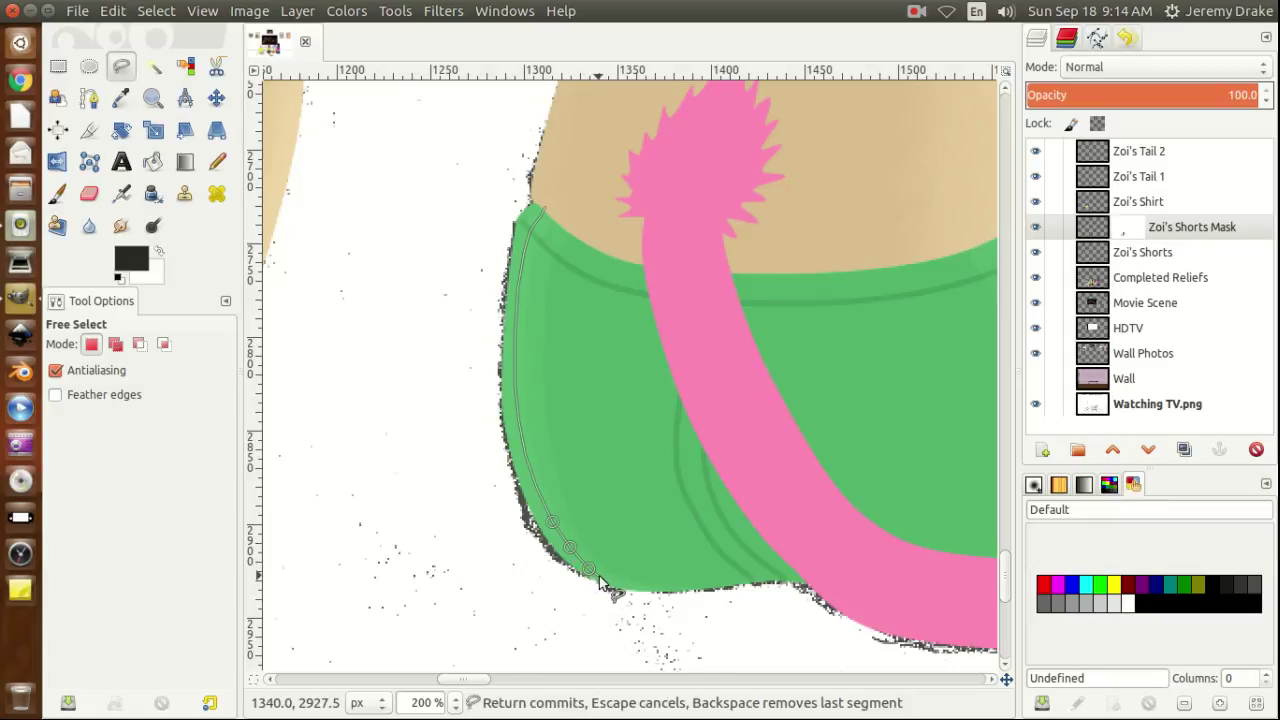
pyautogui.click(603, 580)
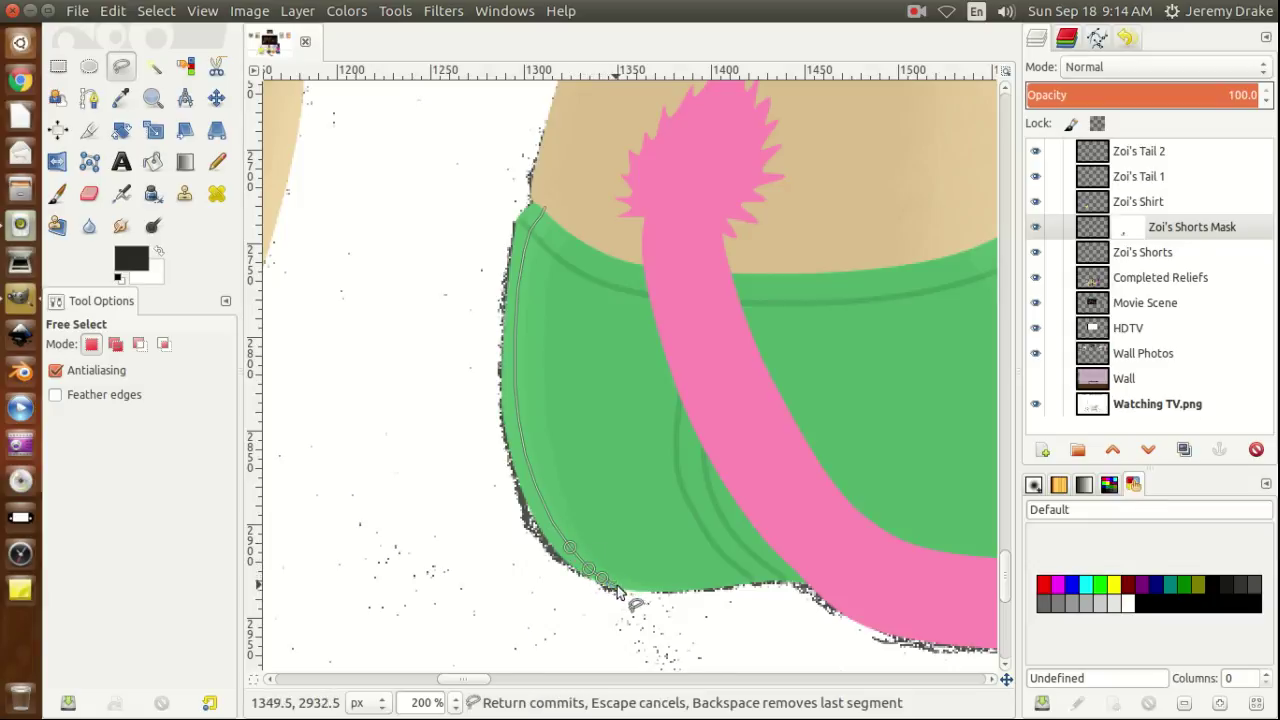
pyautogui.click(621, 588)
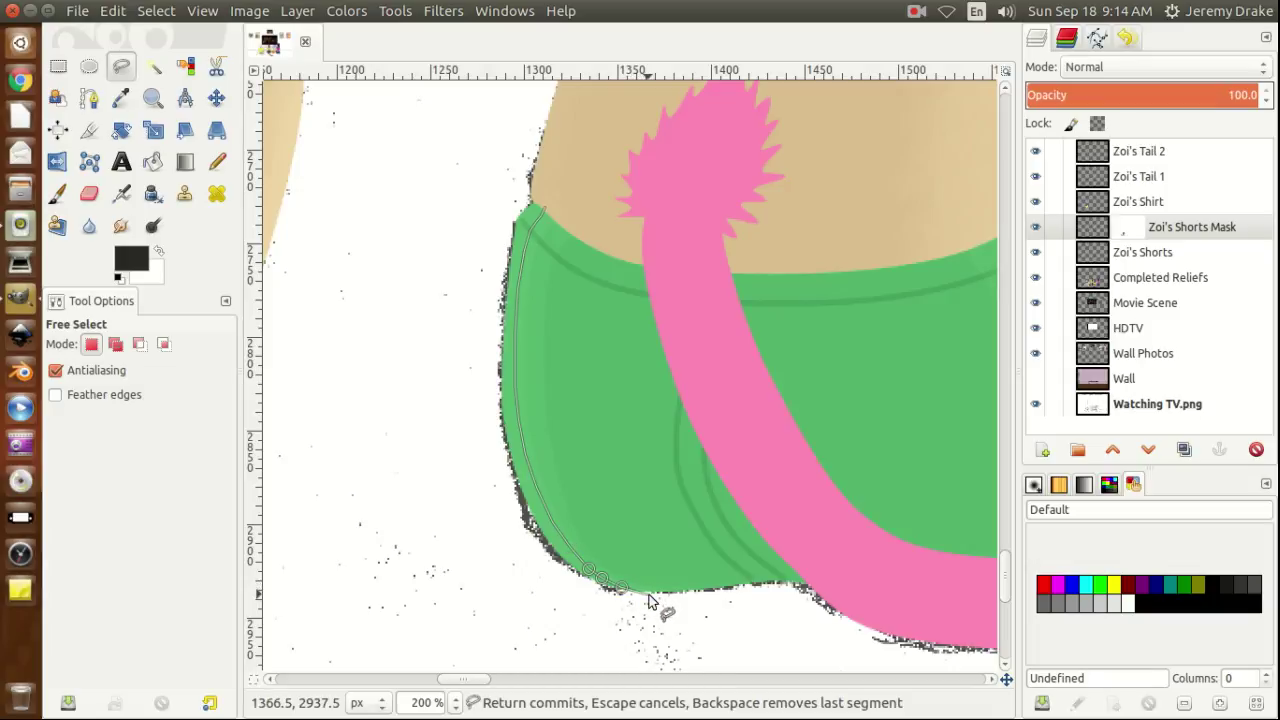
pyautogui.click(650, 598)
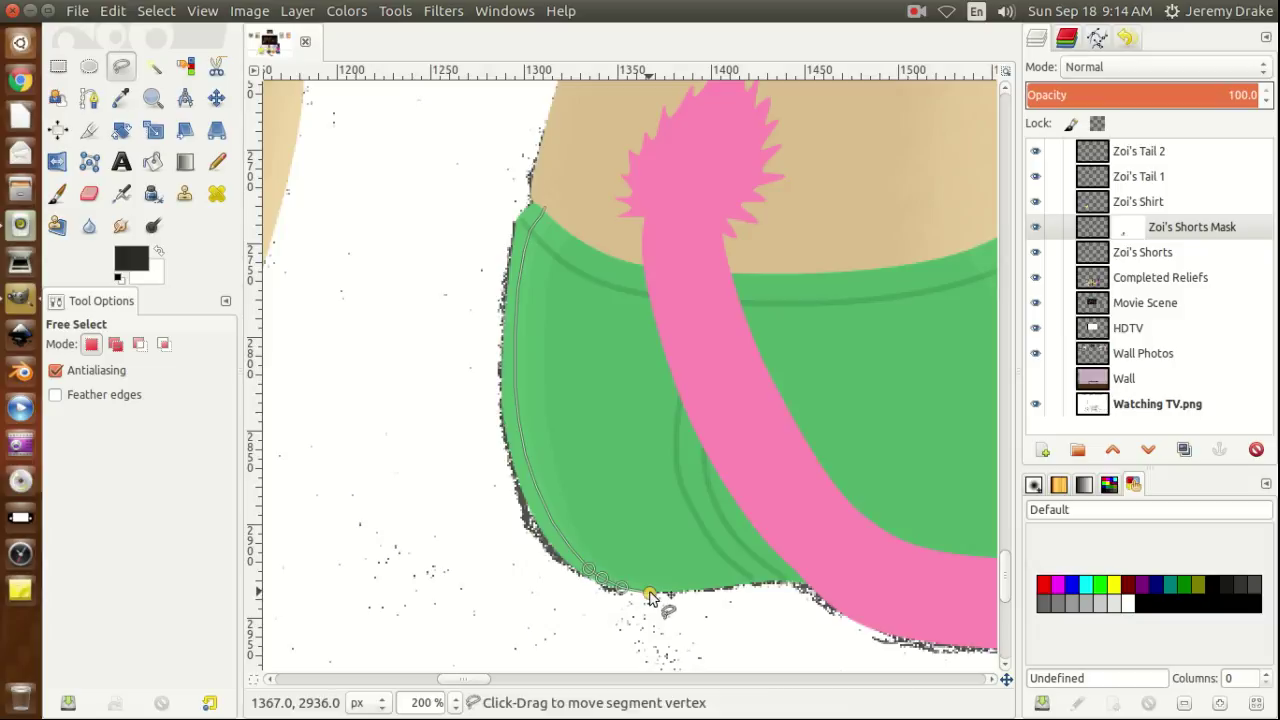
pyautogui.click(650, 628)
pyautogui.press('Return')
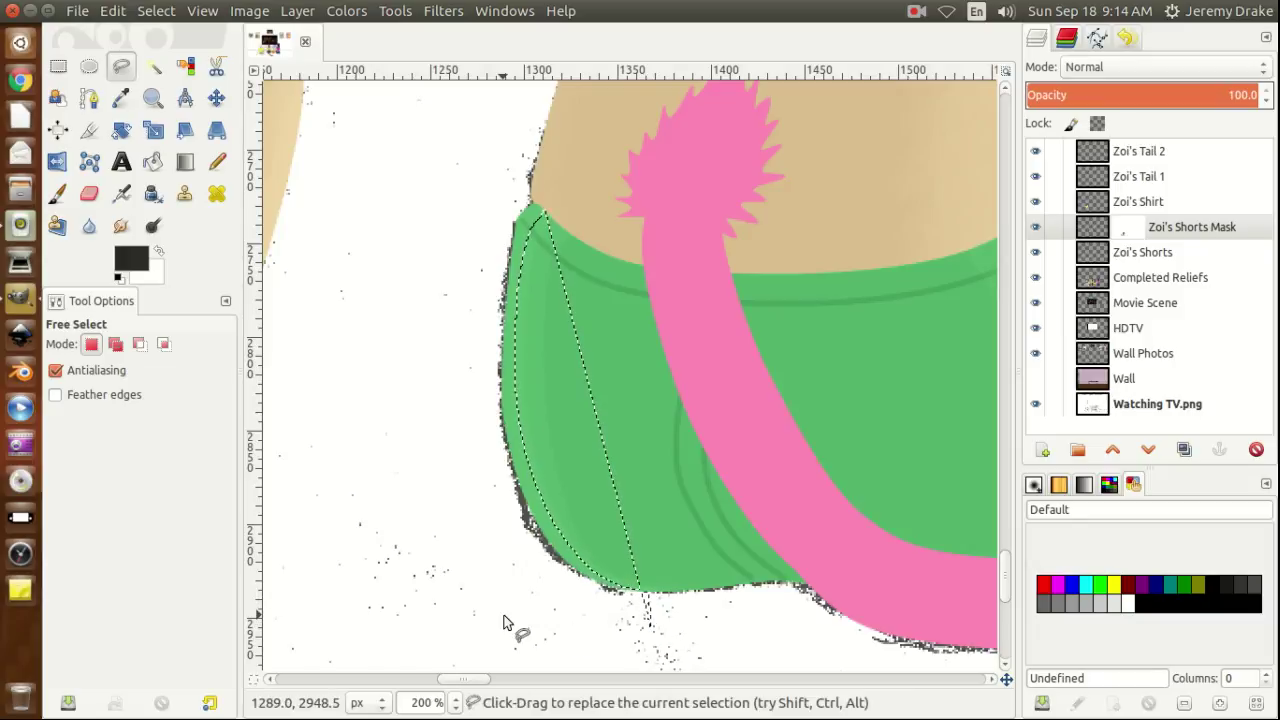
# Check the undo history, then start and cancel a box outline around the left strip.
pyautogui.click(1127, 40)
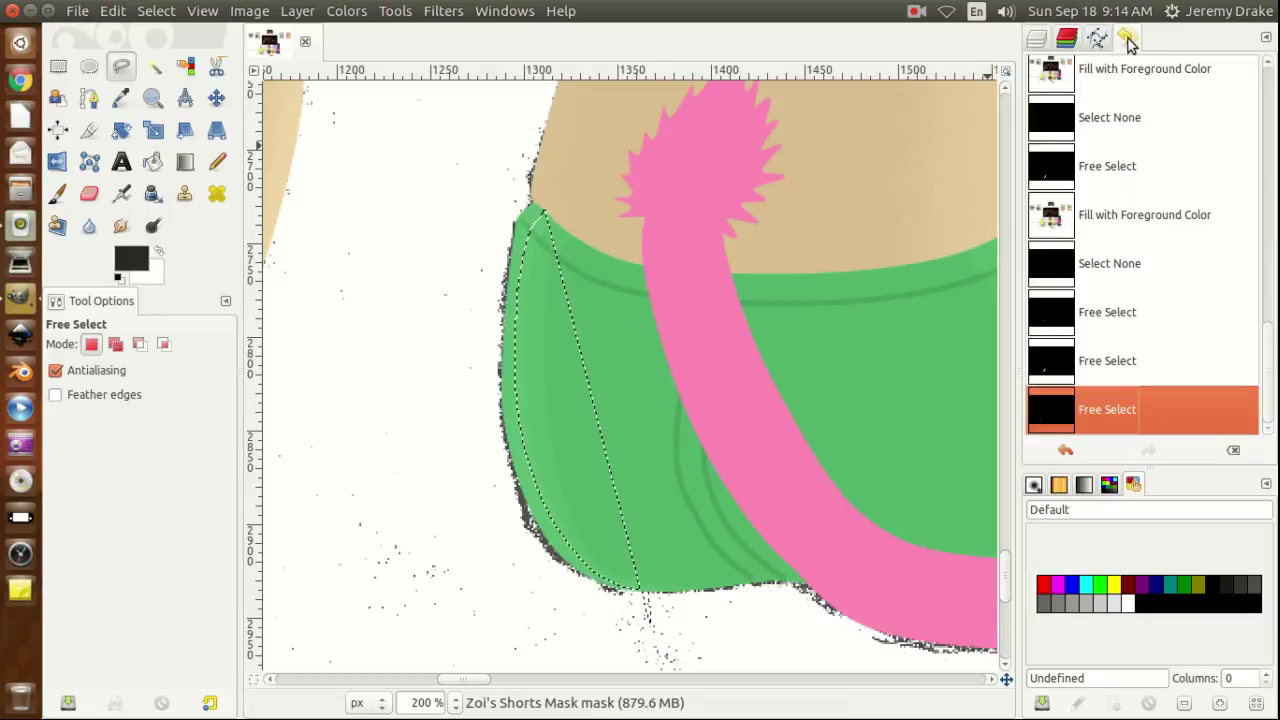
pyautogui.click(1036, 40)
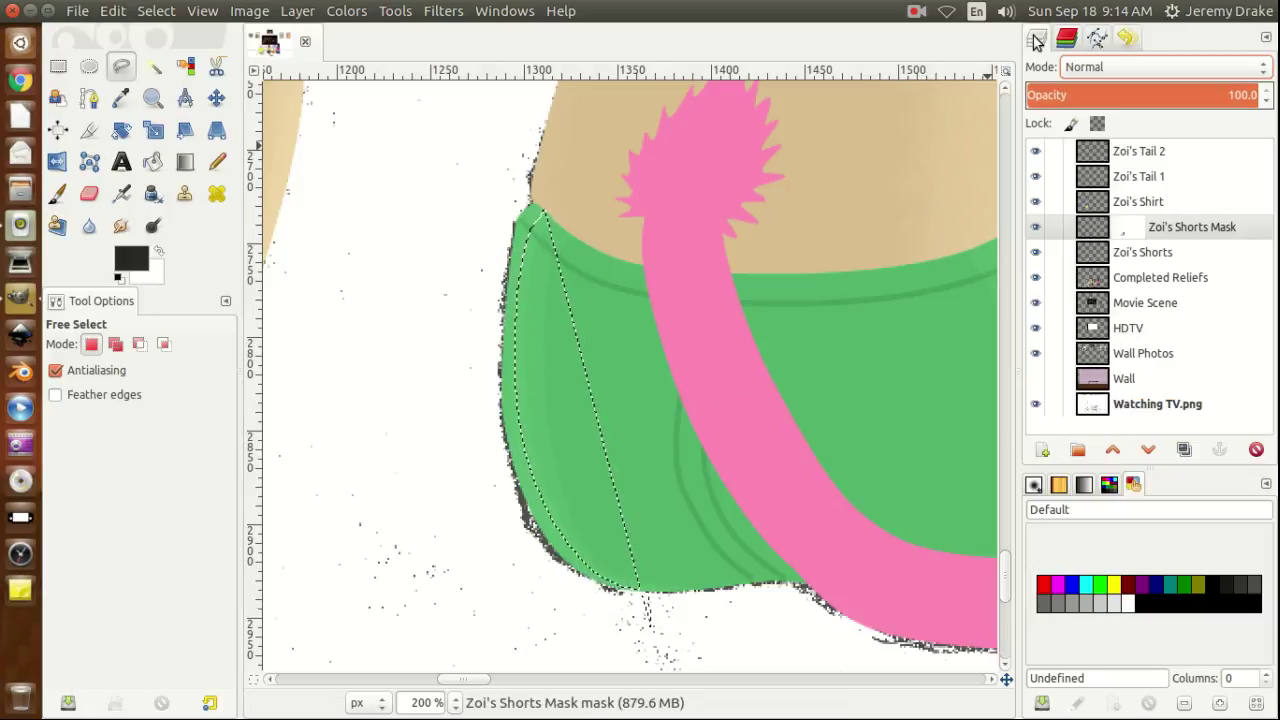
pyautogui.click(466, 181)
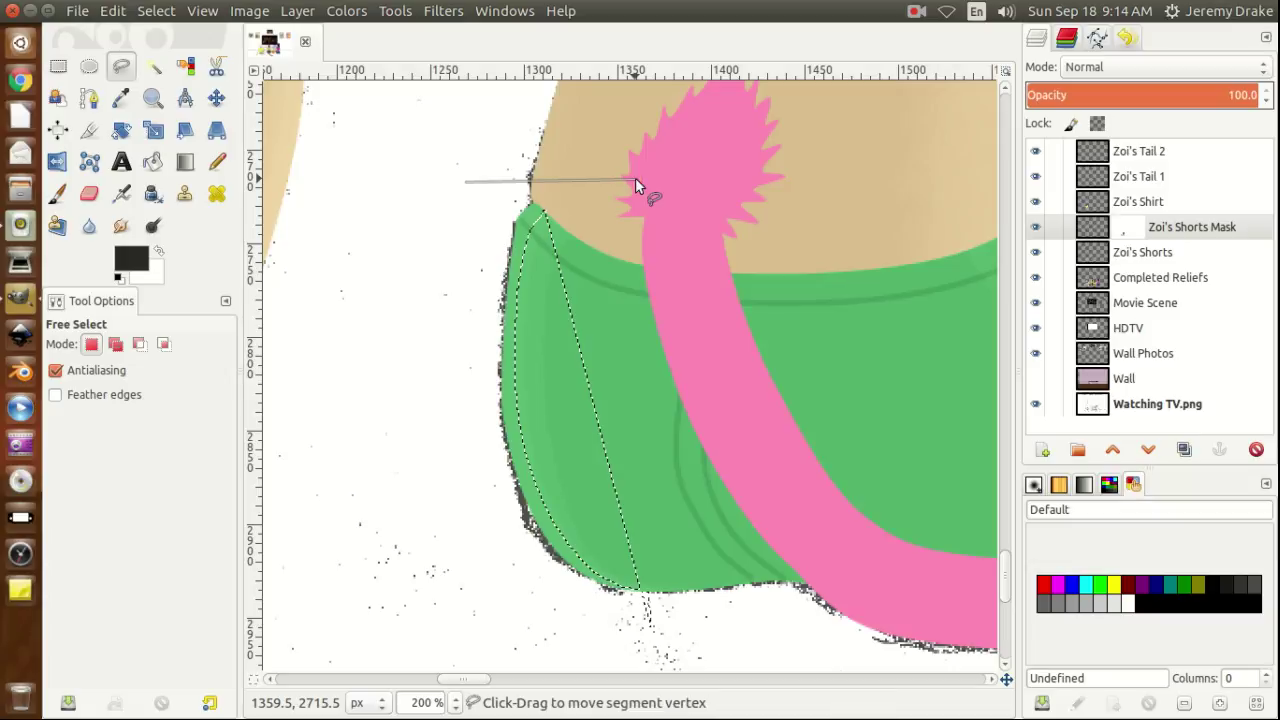
pyautogui.click(675, 645)
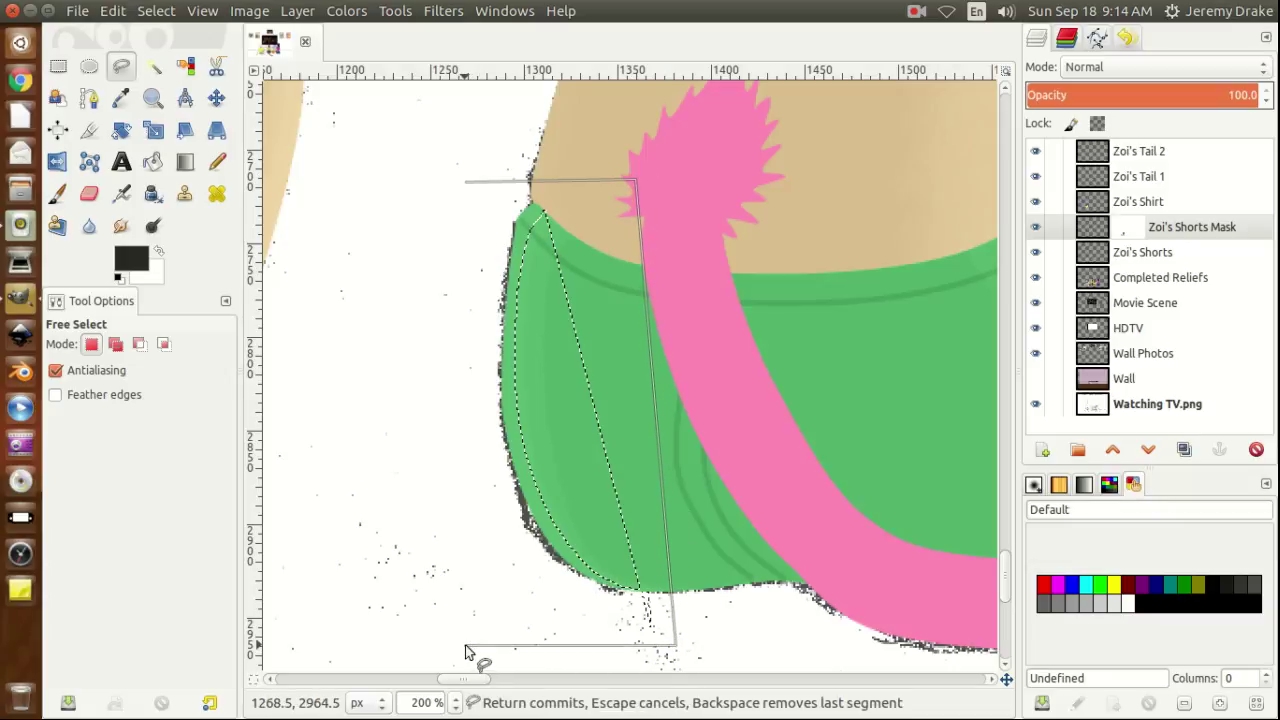
pyautogui.press('Escape')
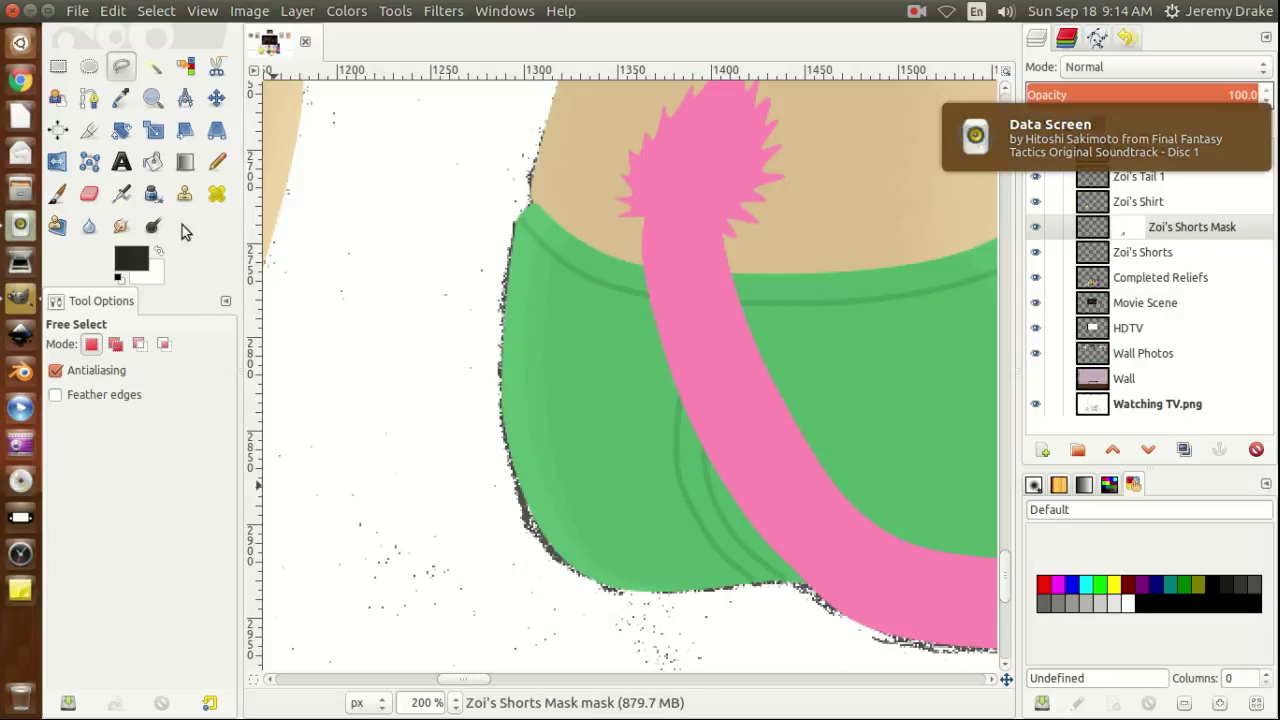
# Step back through the Undo History's Free Select entries to restore the earlier right-leg selection.
pyautogui.click(548, 206)
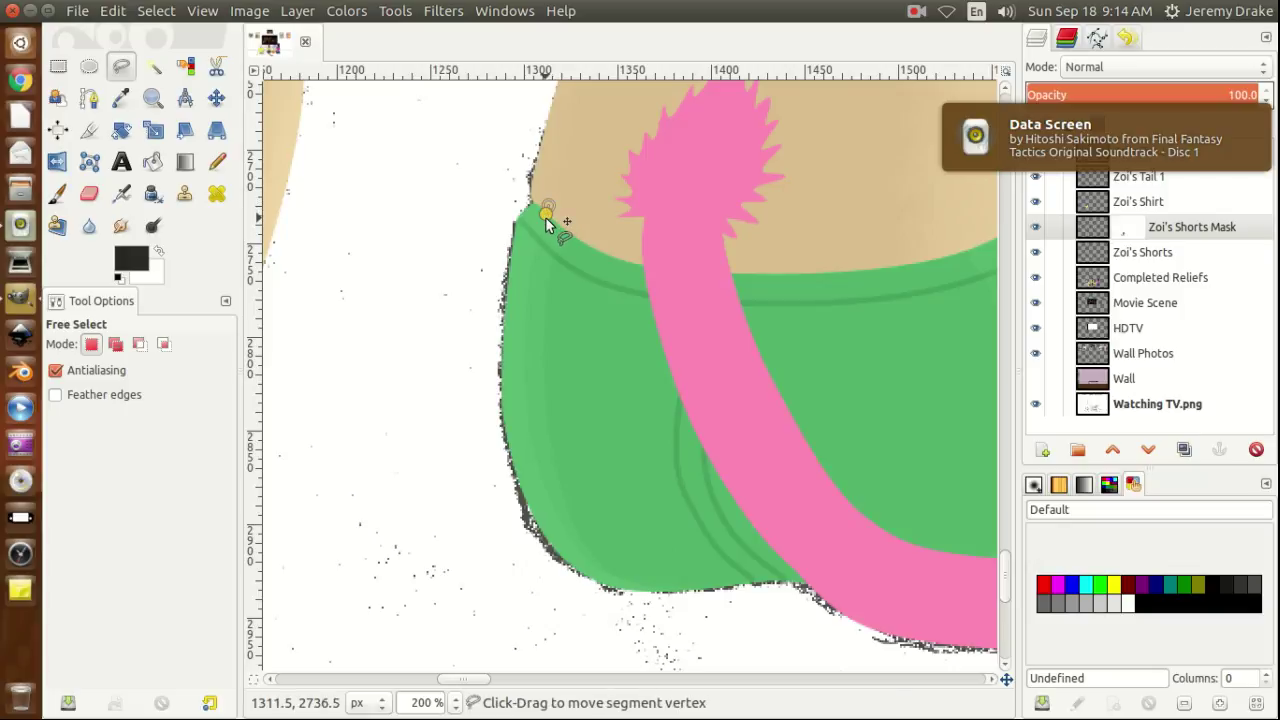
pyautogui.moveTo(471, 680)
pyautogui.mouseDown()
pyautogui.moveTo(514, 680)
pyautogui.moveTo(506, 613)
pyautogui.mouseUp()
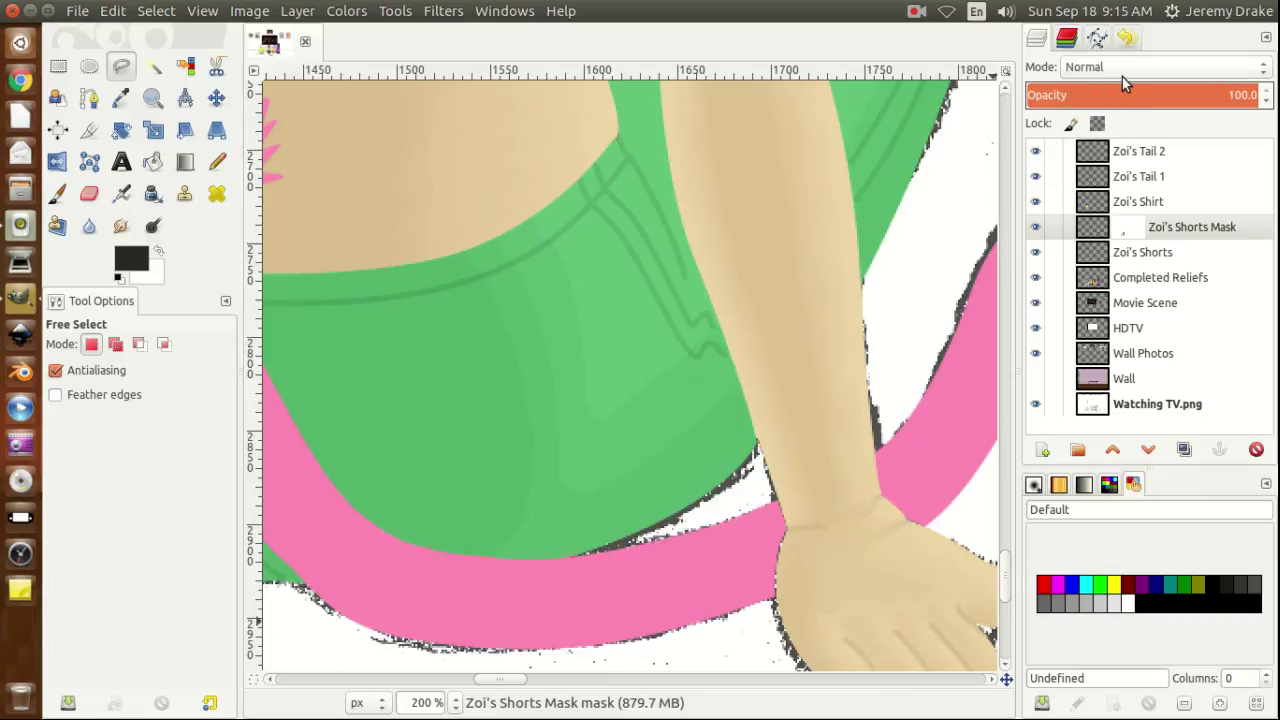
pyautogui.click(1126, 38)
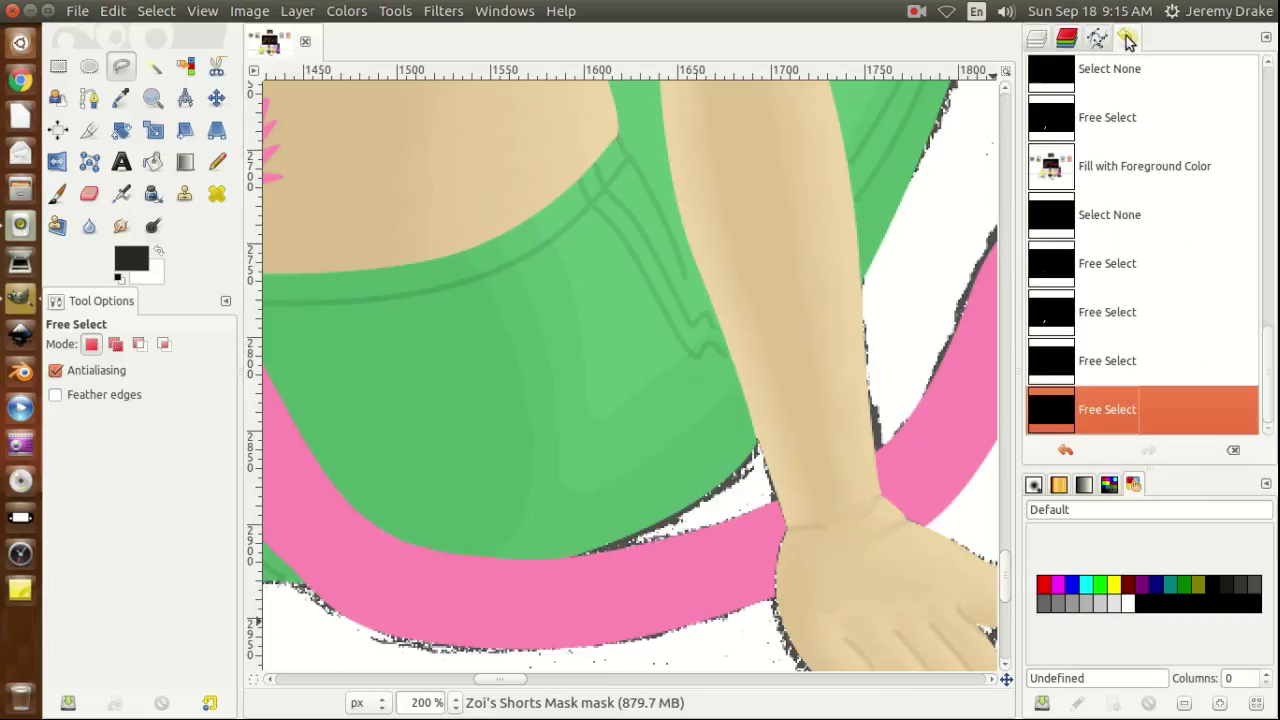
pyautogui.click(1099, 360)
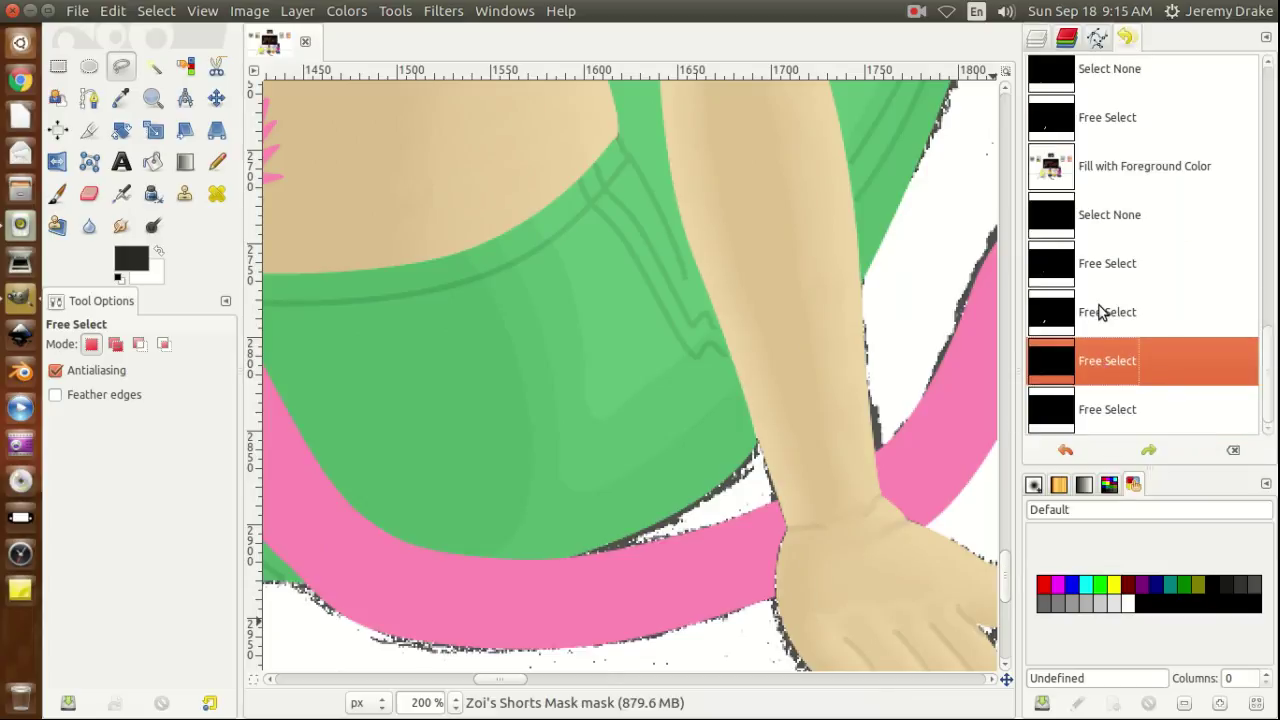
pyautogui.click(1100, 311)
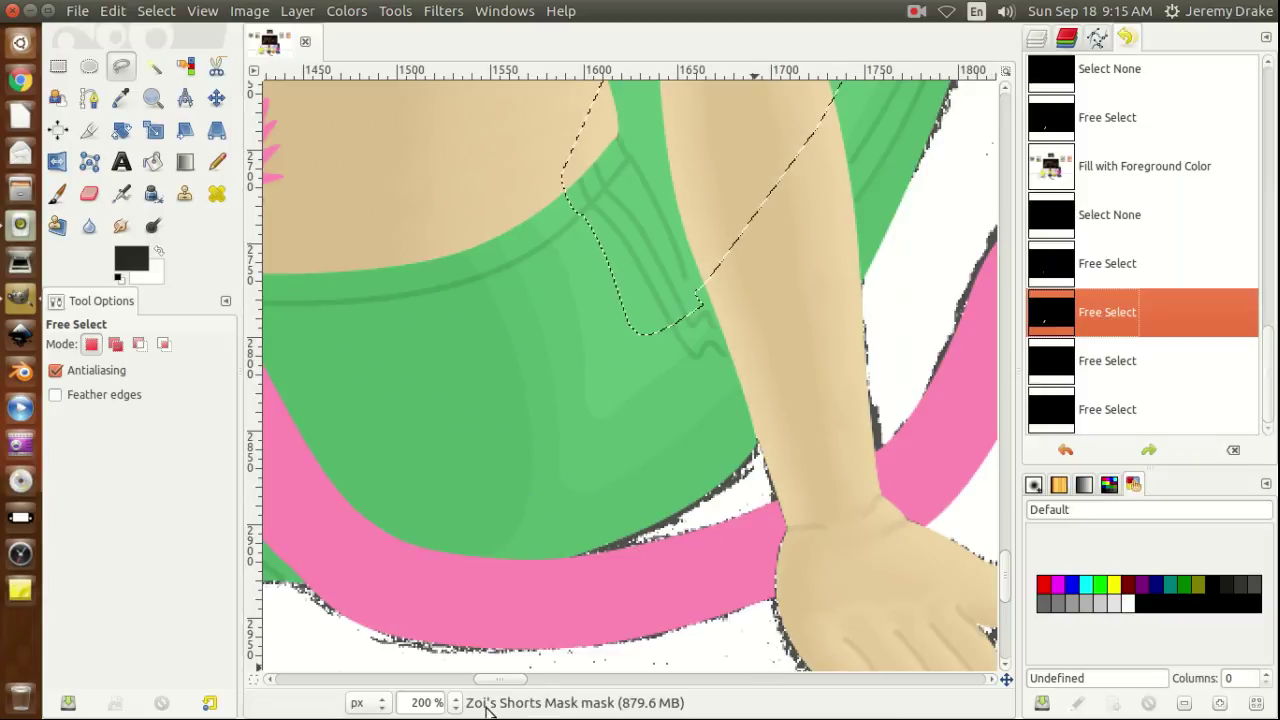
pyautogui.moveTo(503, 686); pyautogui.dragTo(475, 683)
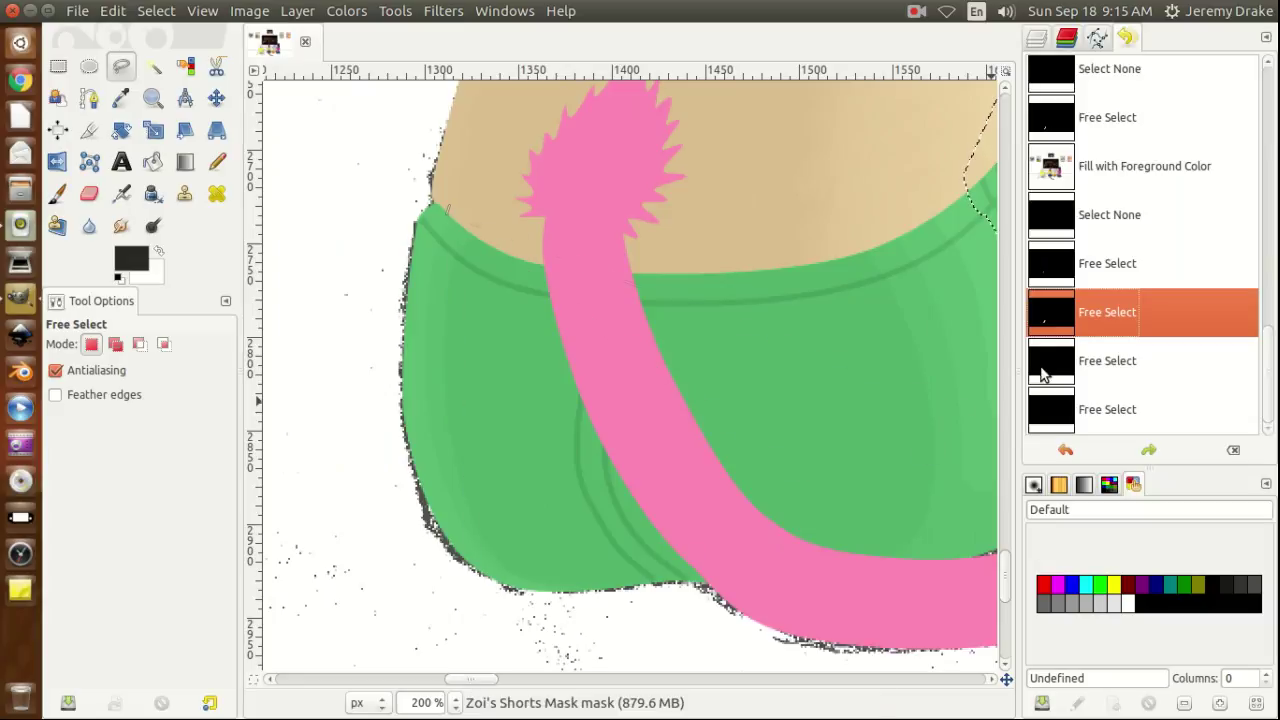
pyautogui.click(1060, 272)
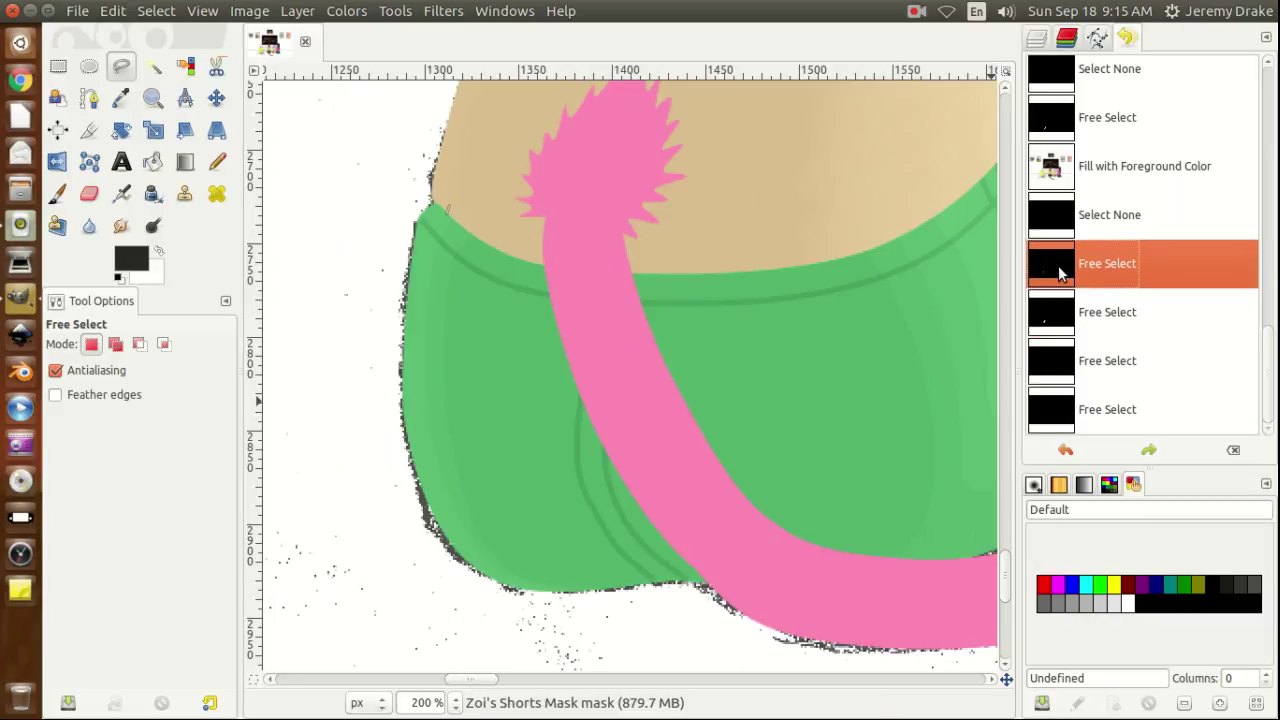
pyautogui.click(1052, 316)
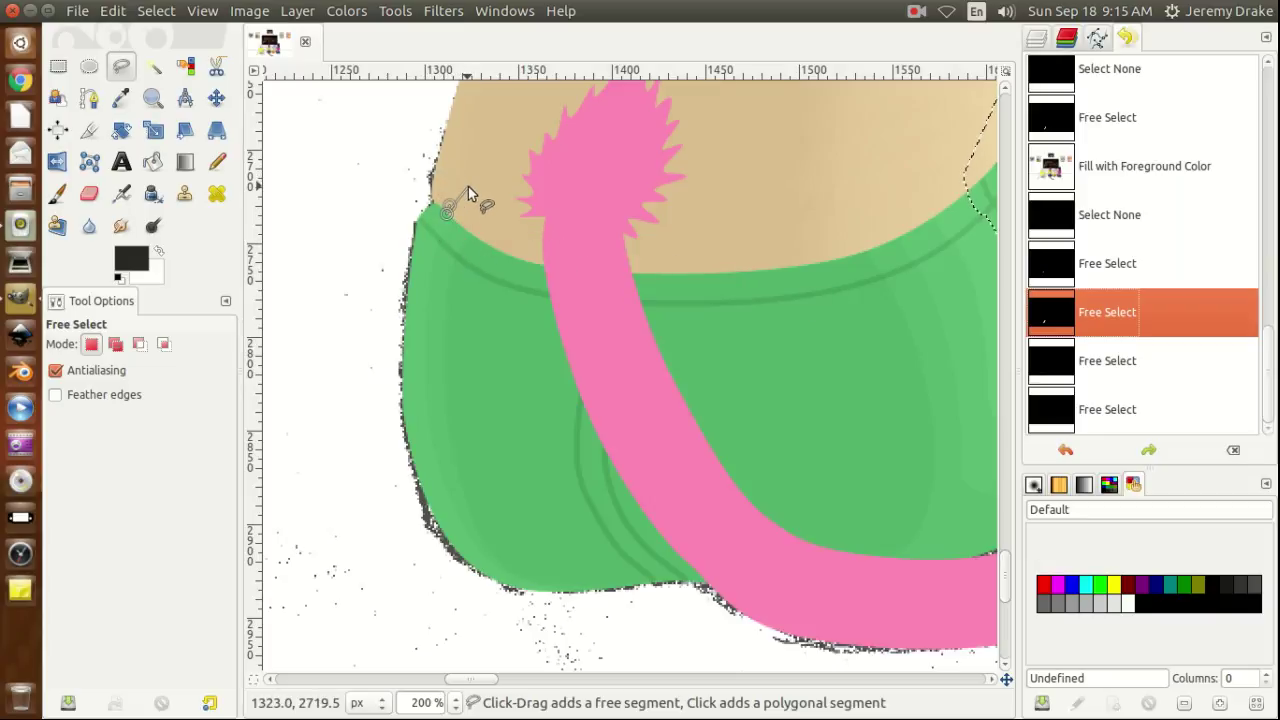
# Discard a stray corner selection and trace a new outline down the shorts' outer left edge.
pyautogui.doubleClick(481, 216)
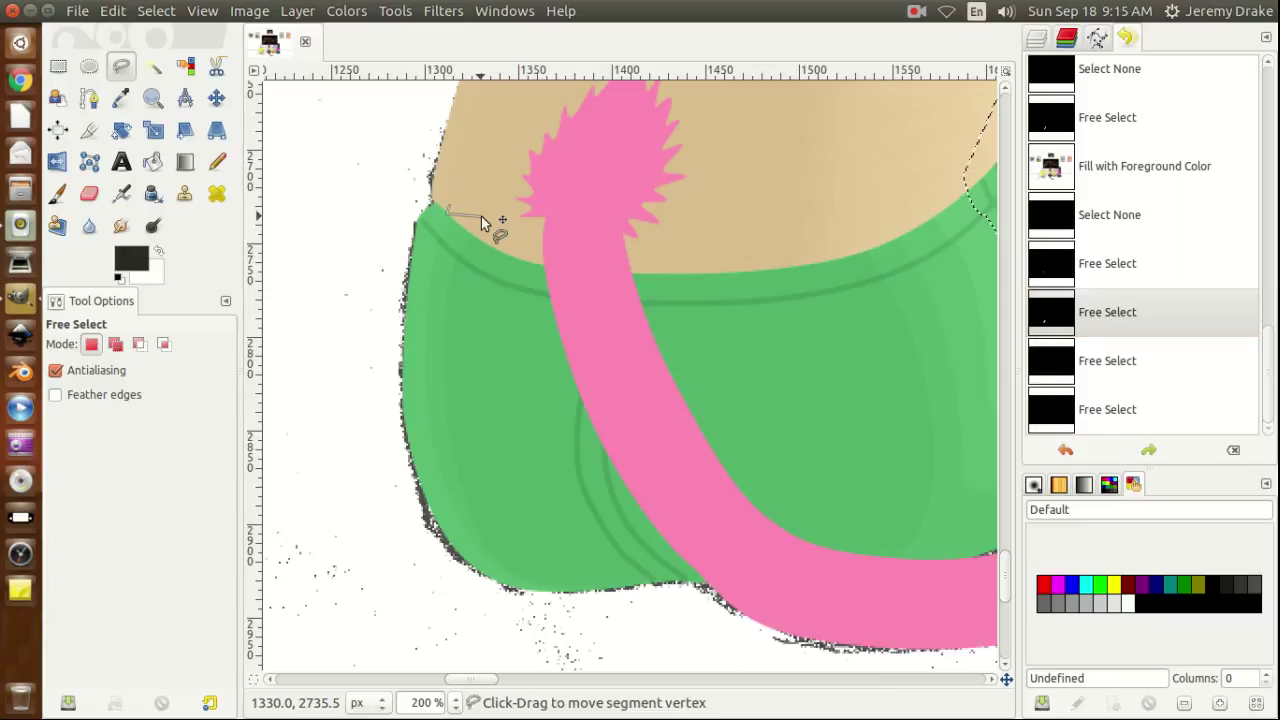
pyautogui.click(1073, 370)
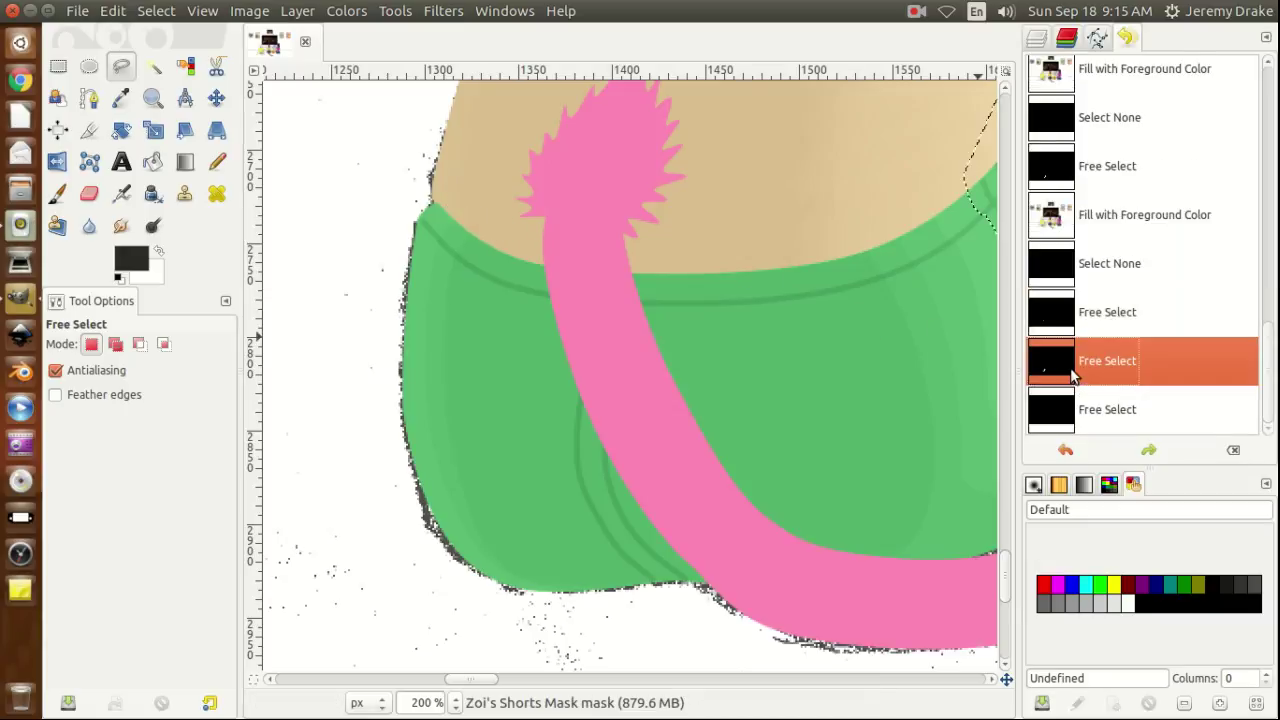
pyautogui.click(448, 213)
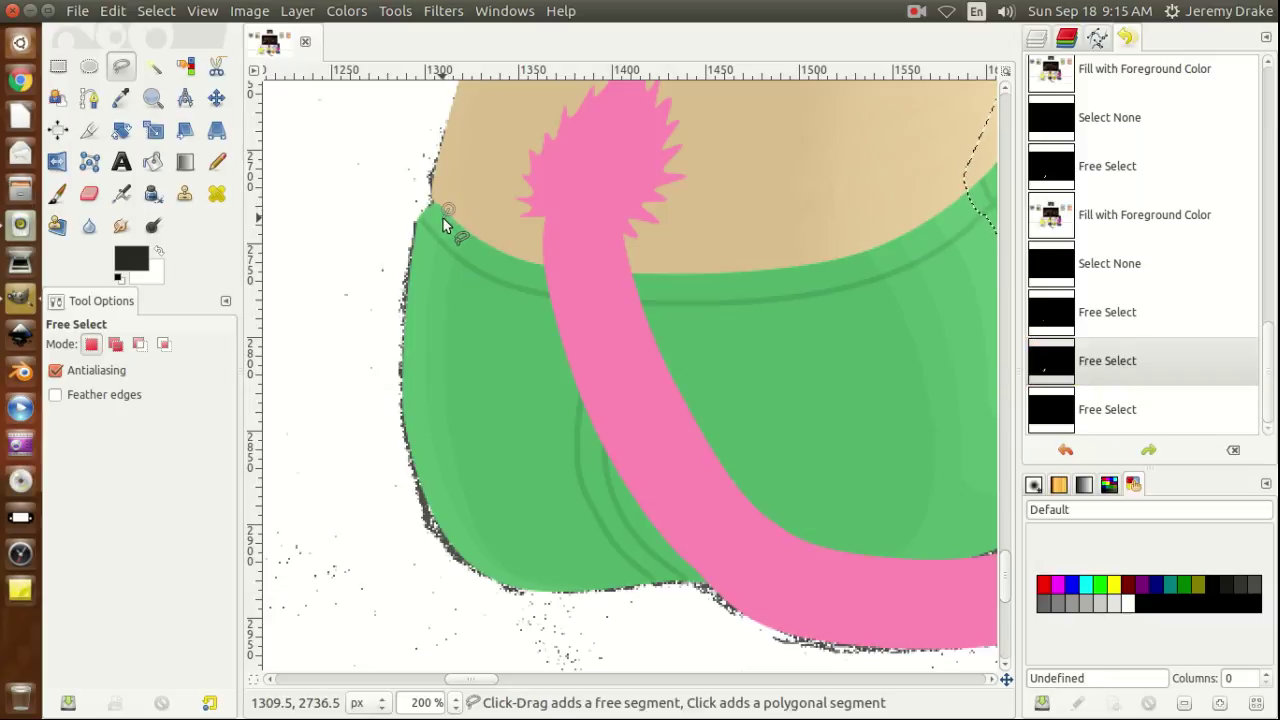
pyautogui.click(440, 222)
pyautogui.click(438, 229)
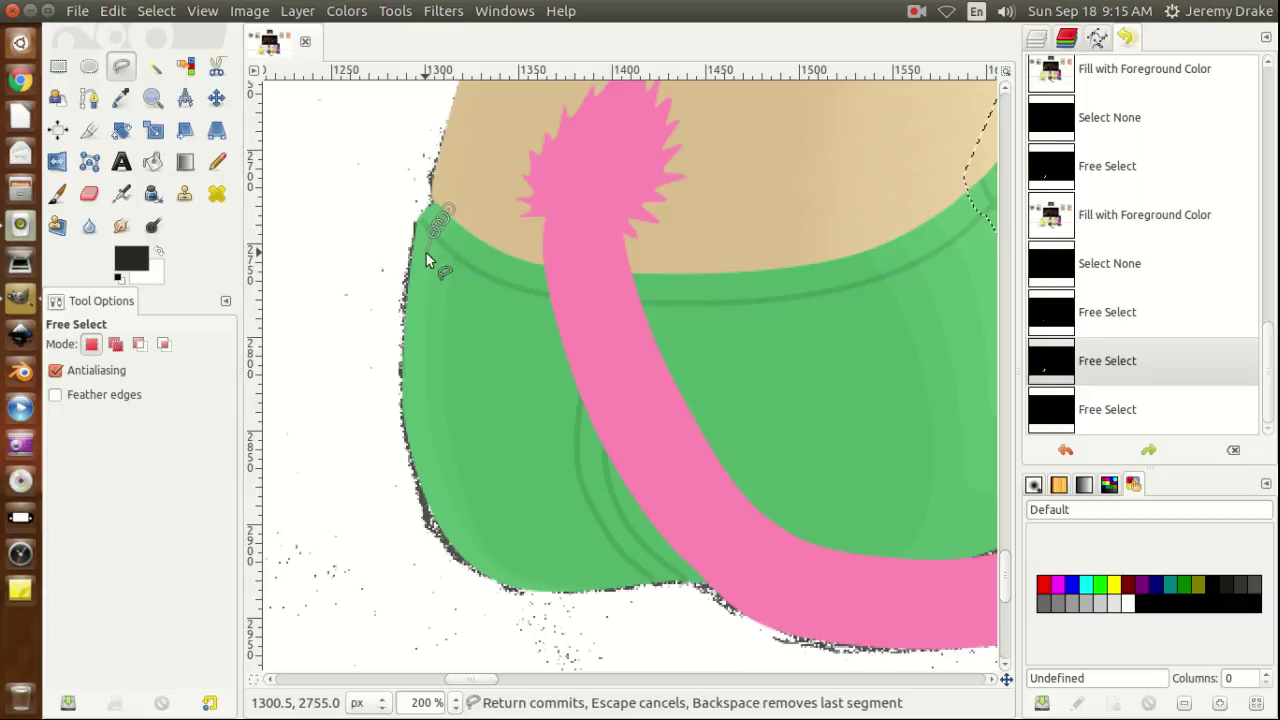
pyautogui.click(426, 253)
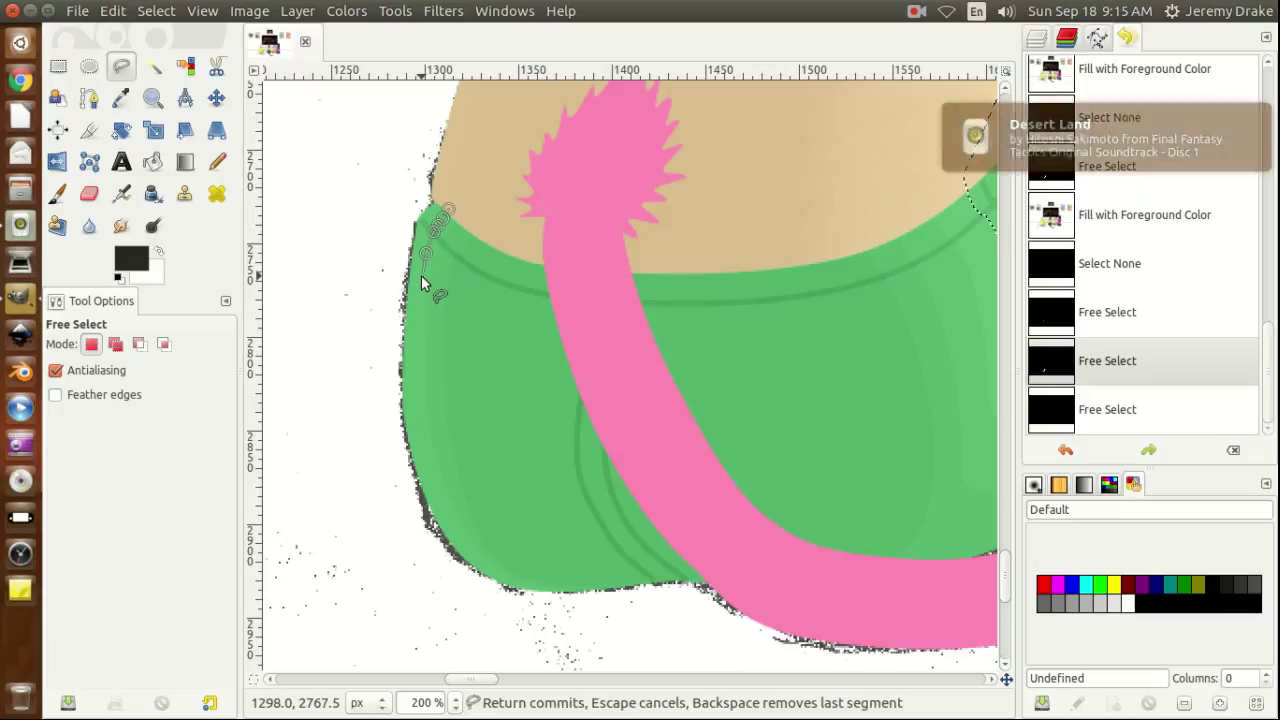
pyautogui.click(420, 282)
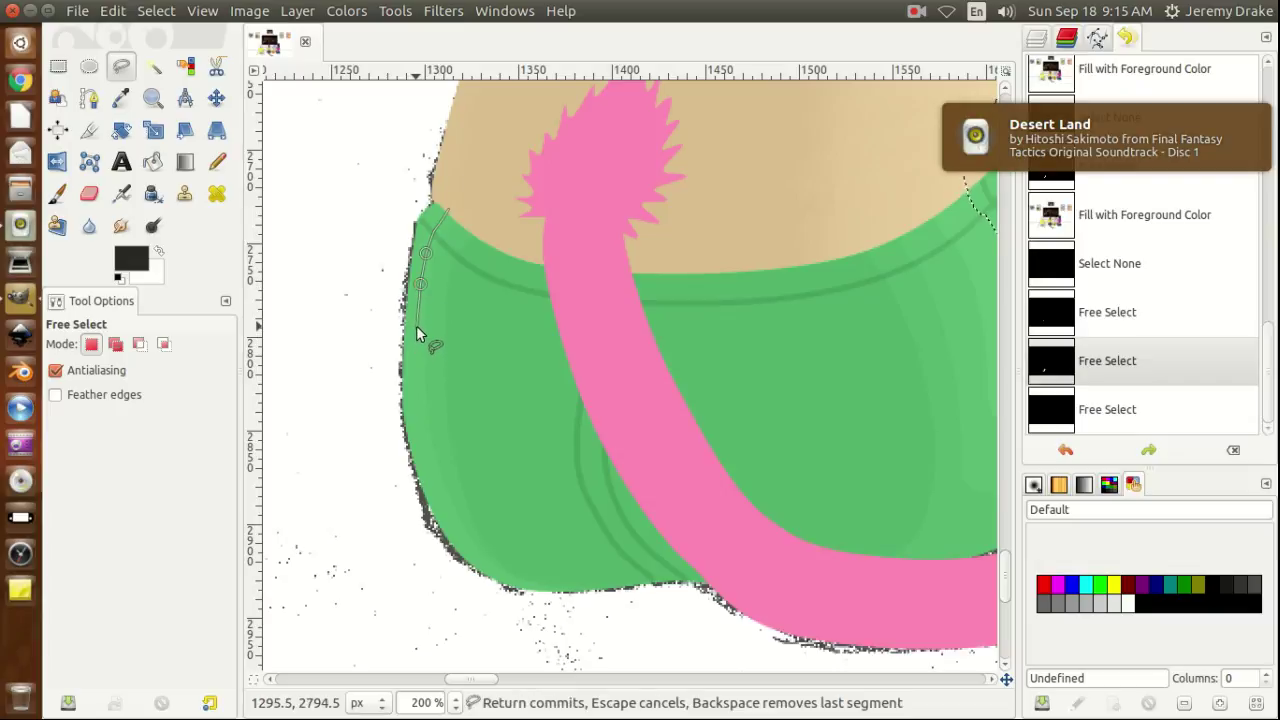
pyautogui.click(416, 327)
pyautogui.click(416, 376)
pyautogui.click(417, 411)
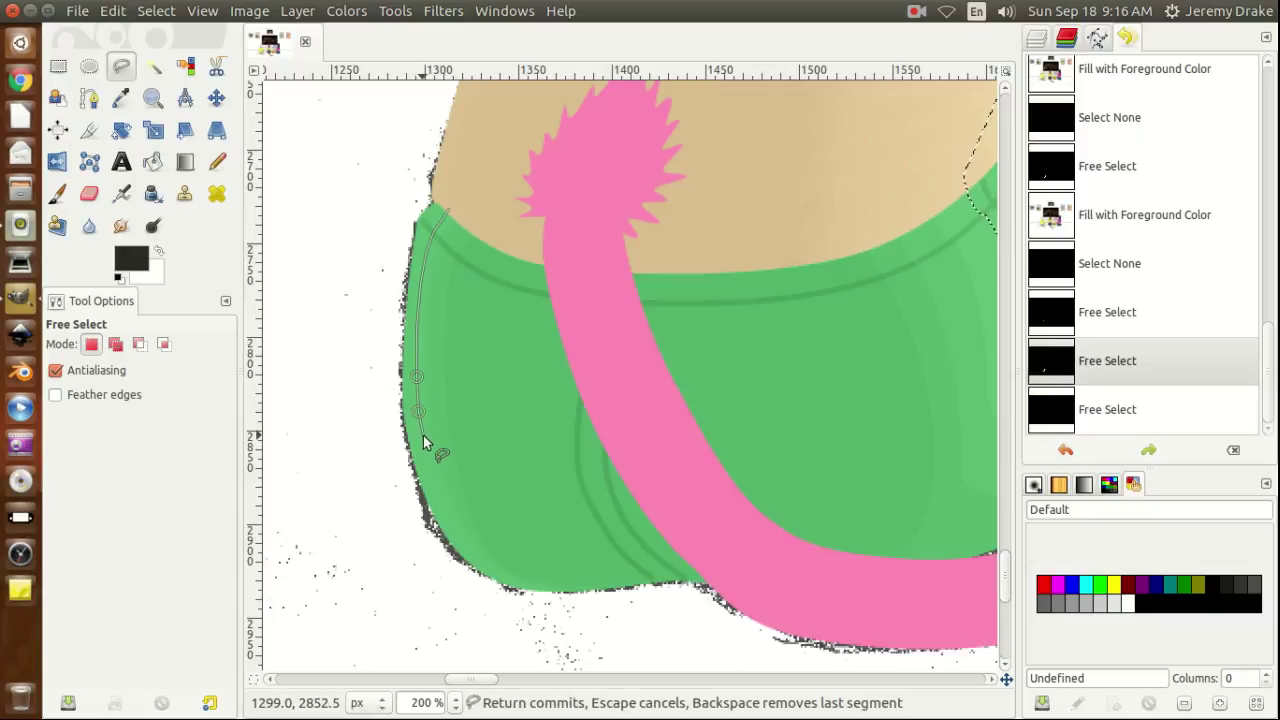
# Carry the outline around the bottom curve into the white background, close it, and fill with foreground colour.
pyautogui.click(423, 436)
pyautogui.click(429, 458)
pyautogui.click(443, 501)
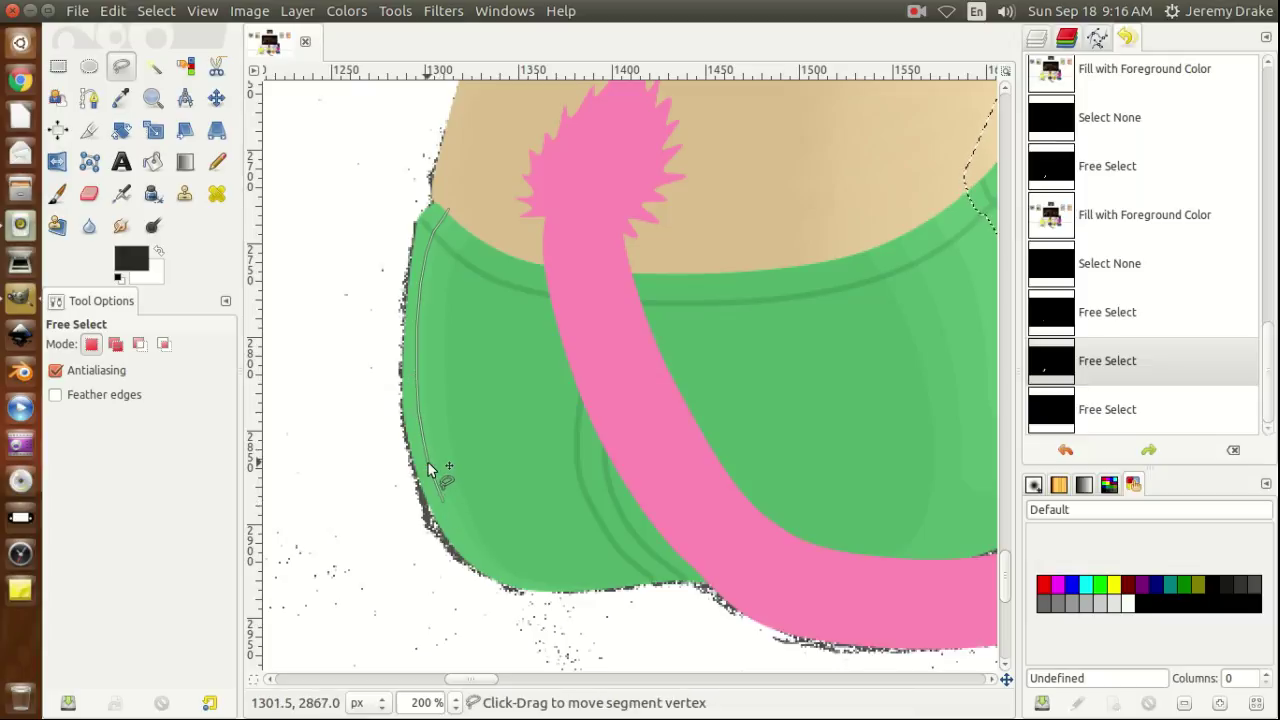
pyautogui.click(427, 463)
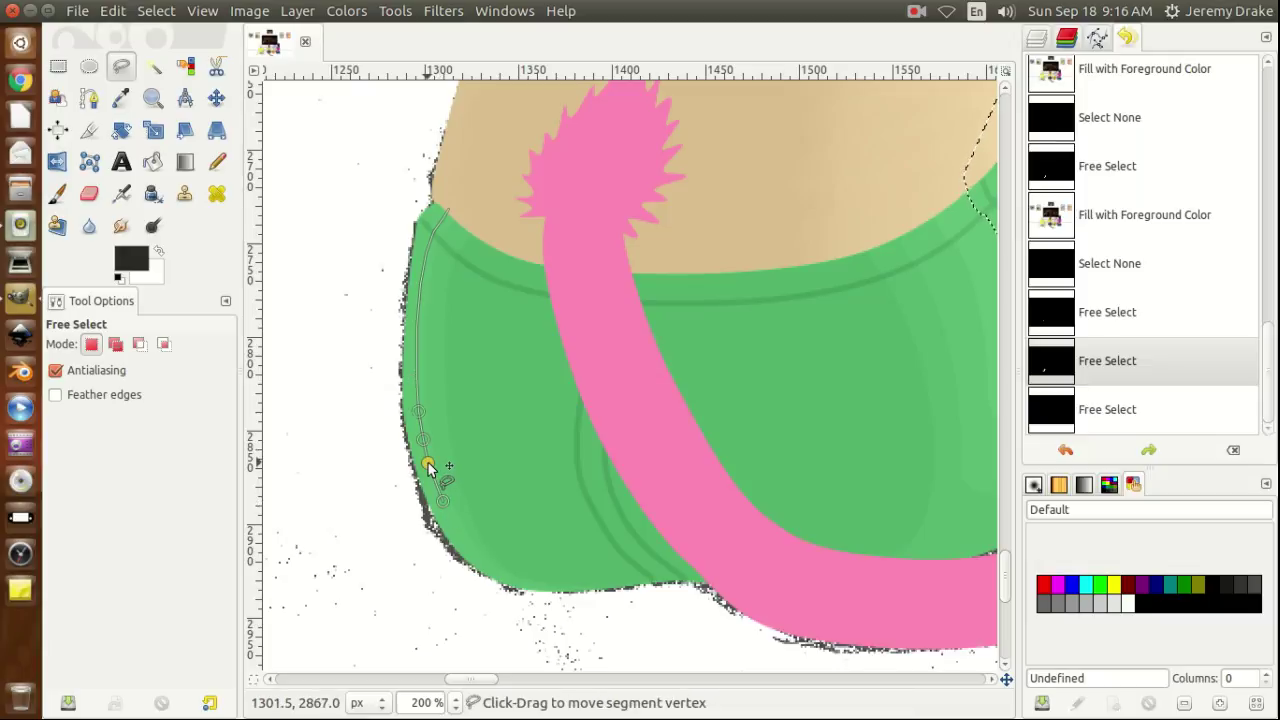
pyautogui.click(455, 522)
pyautogui.click(468, 547)
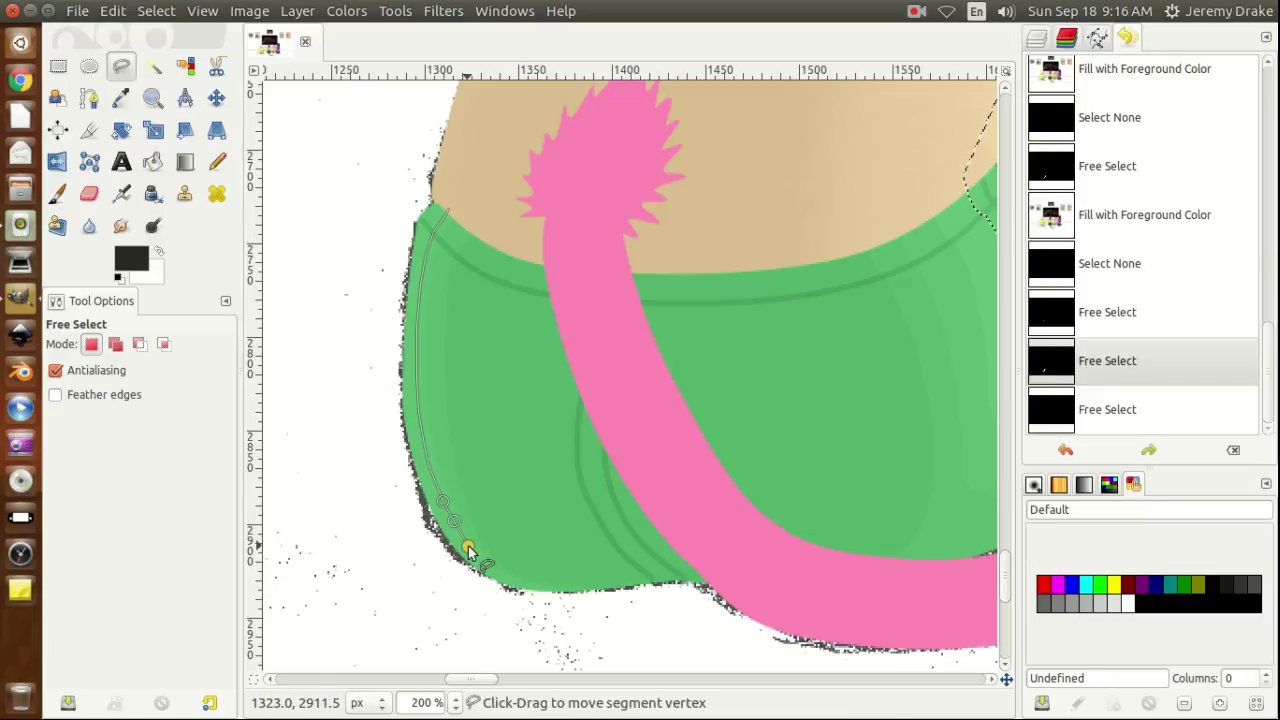
pyautogui.click(483, 564)
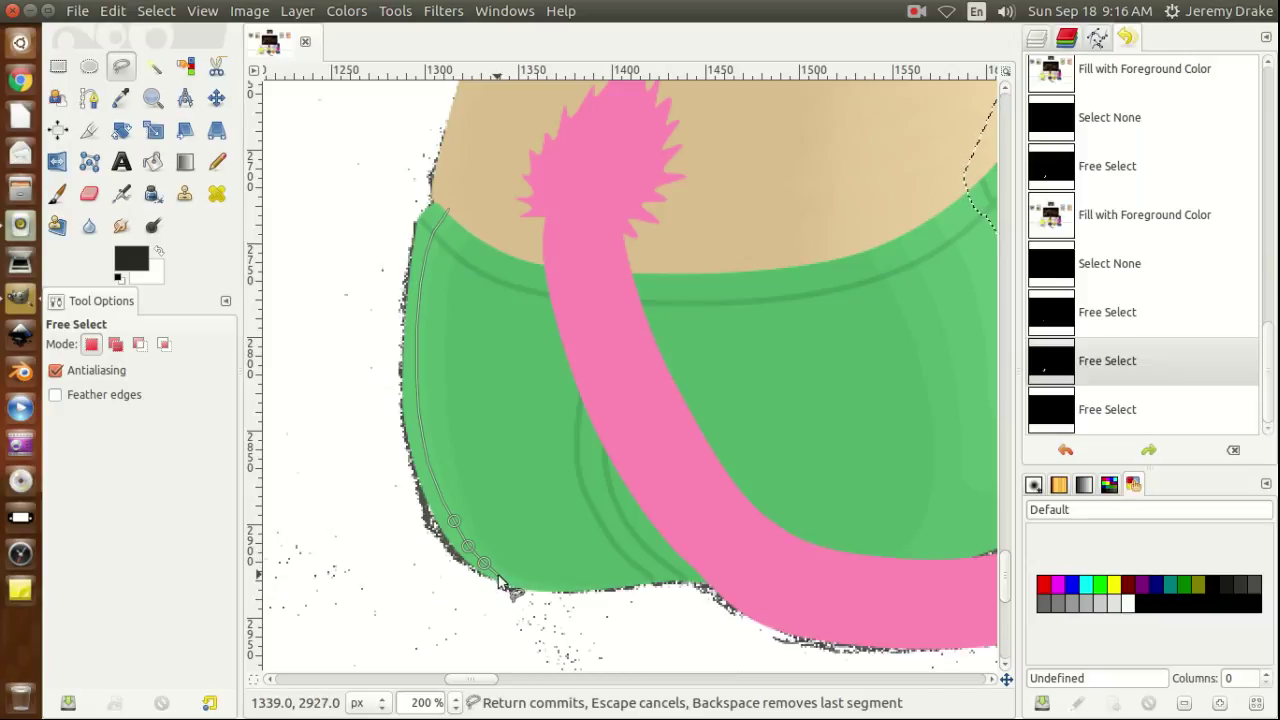
pyautogui.click(499, 577)
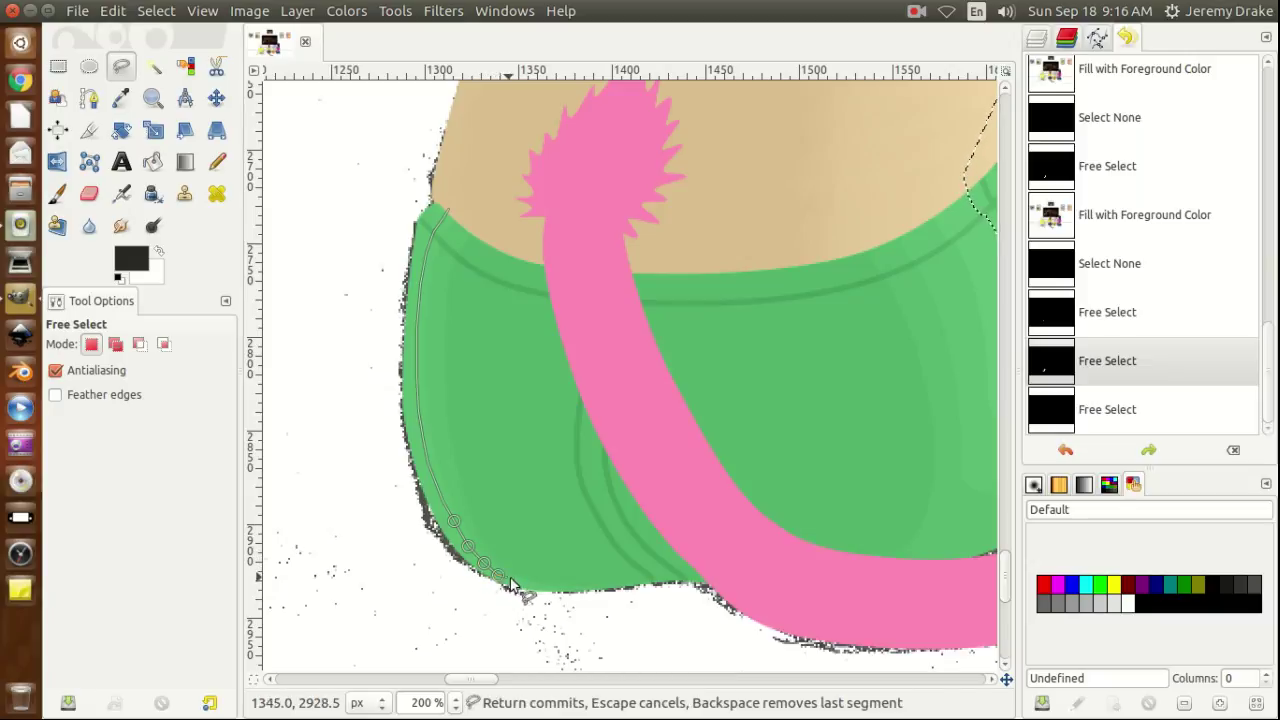
pyautogui.click(519, 590)
pyautogui.click(548, 600)
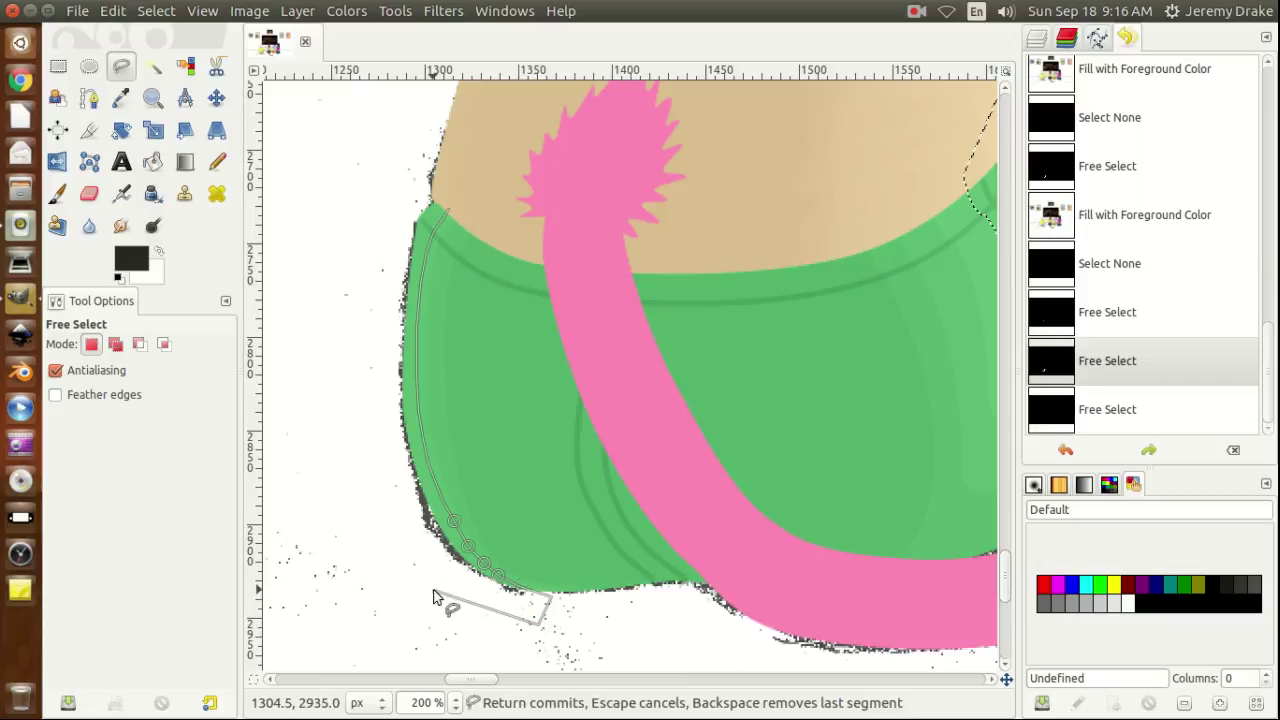
pyautogui.click(308, 598)
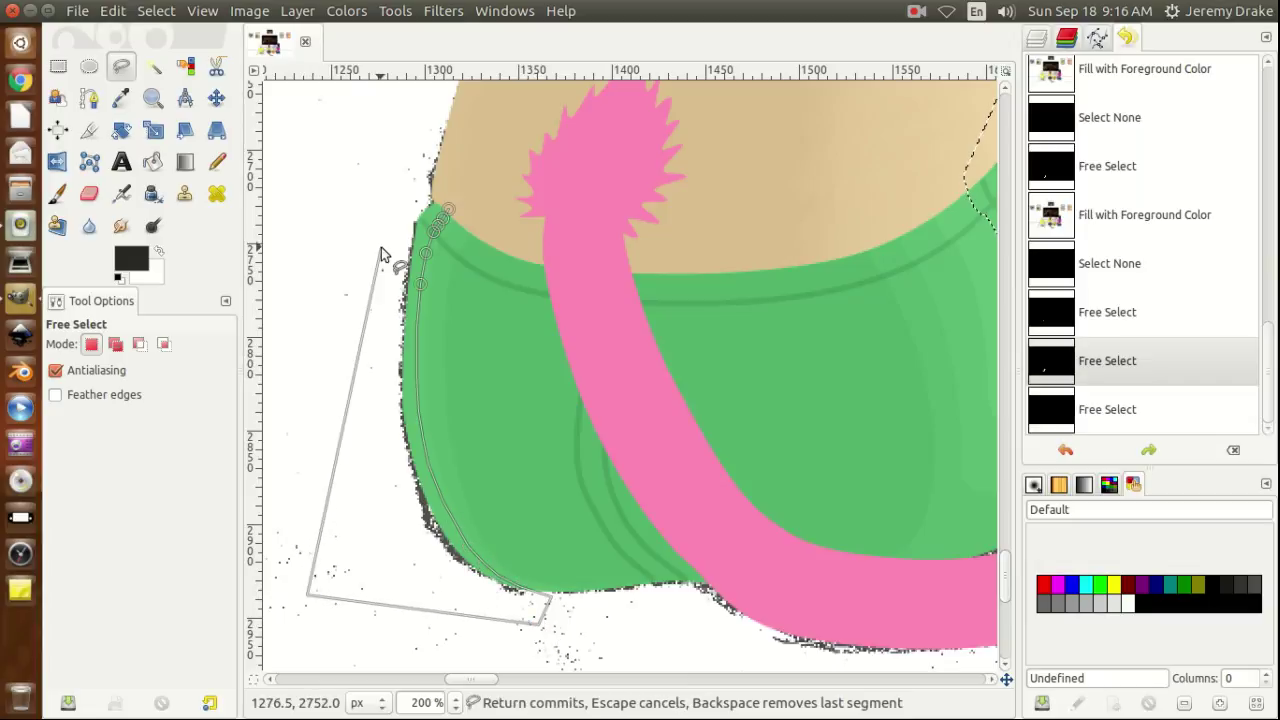
pyautogui.click(383, 133)
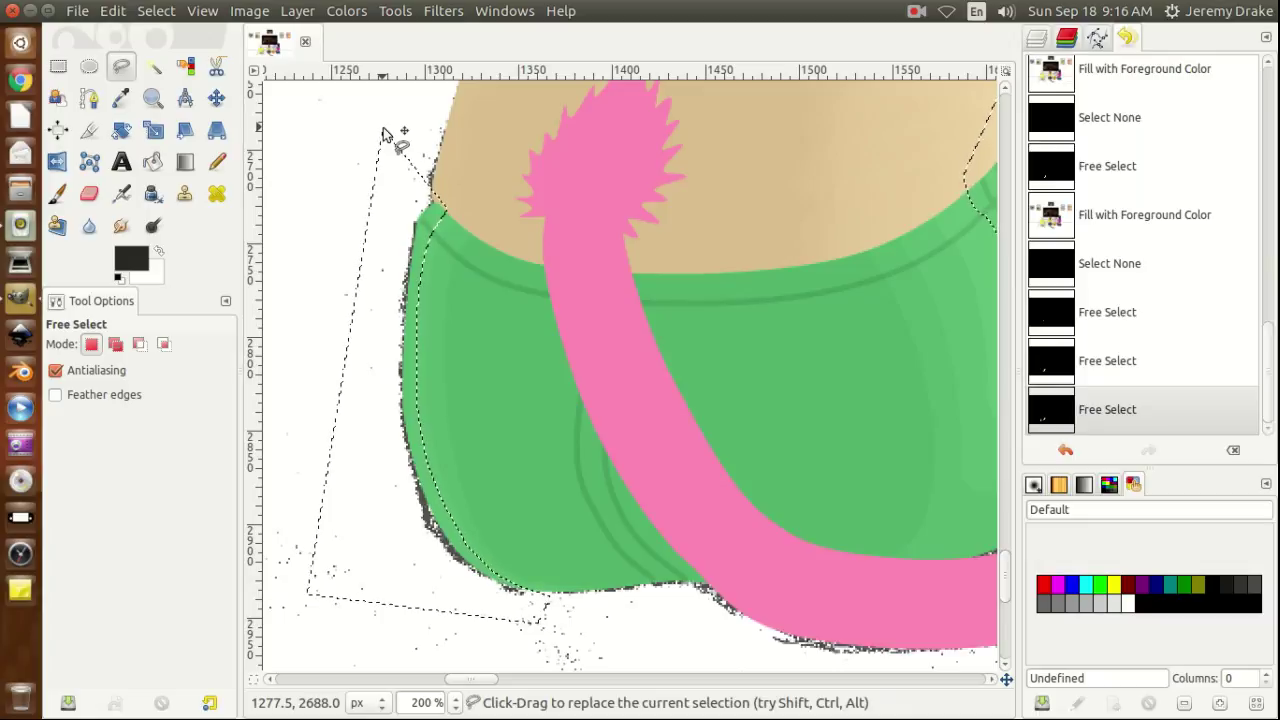
pyautogui.hotkey('ctrl', ',')
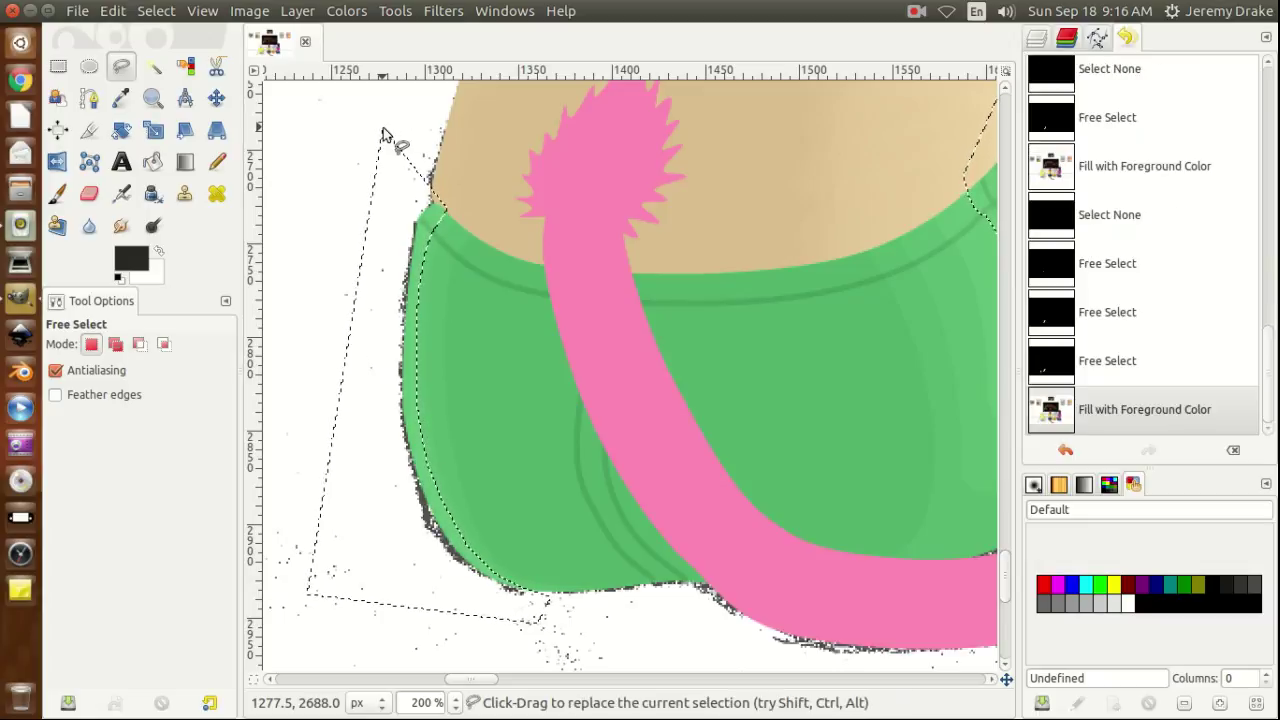
# Deselect and lower the foreground colour's value from 17 to 0, making it pure black 000000.
pyautogui.hotkey('ctrl', 'shift', 'a')
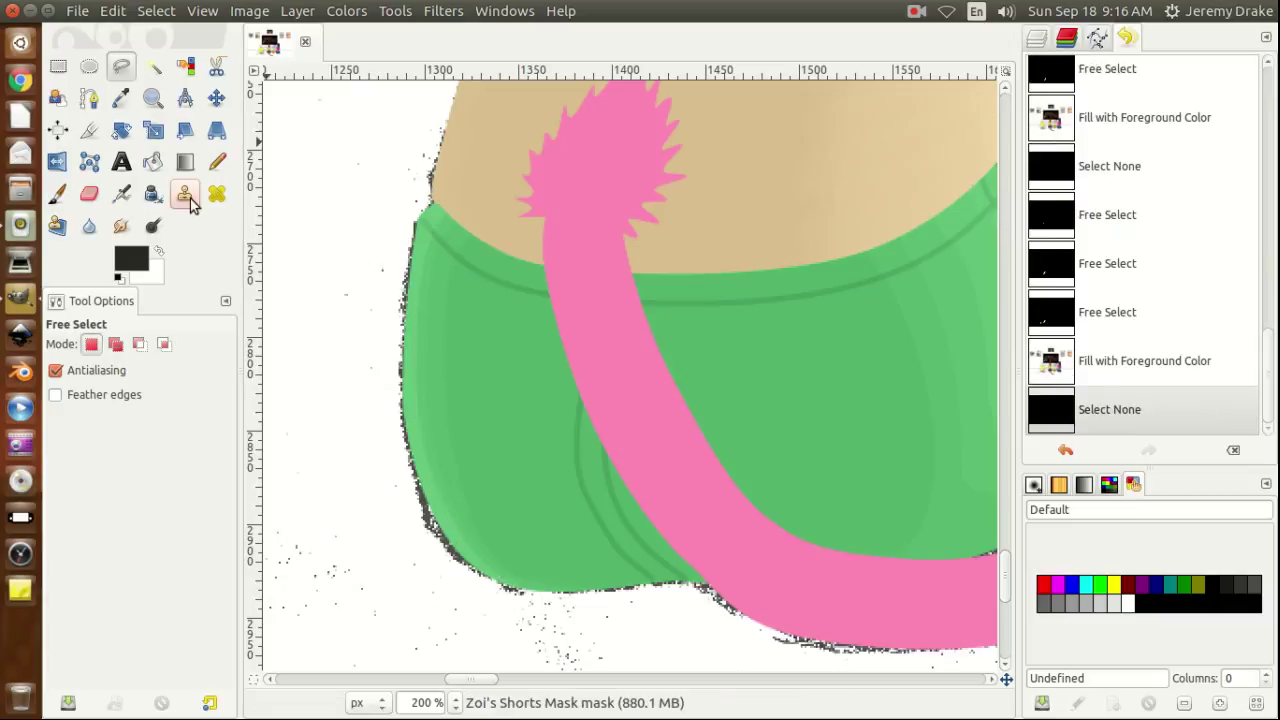
pyautogui.click(129, 262)
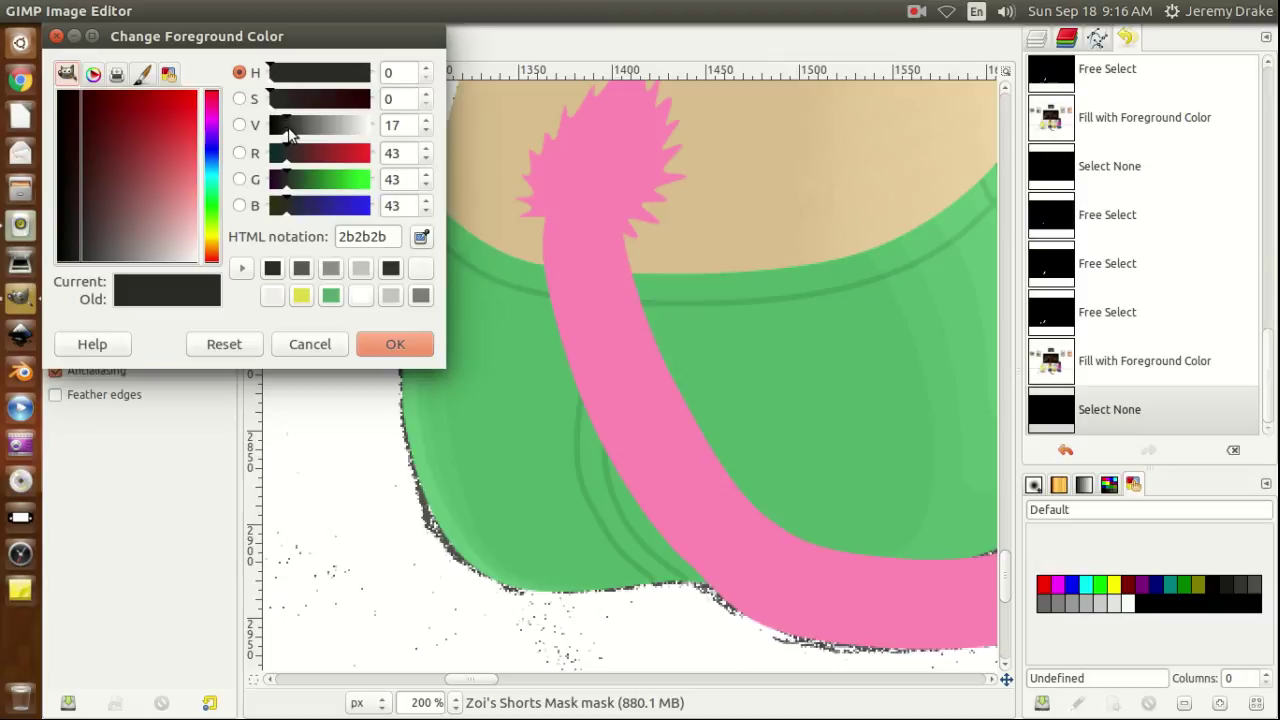
pyautogui.moveTo(286, 131); pyautogui.dragTo(268, 129)
pyautogui.click(395, 346)
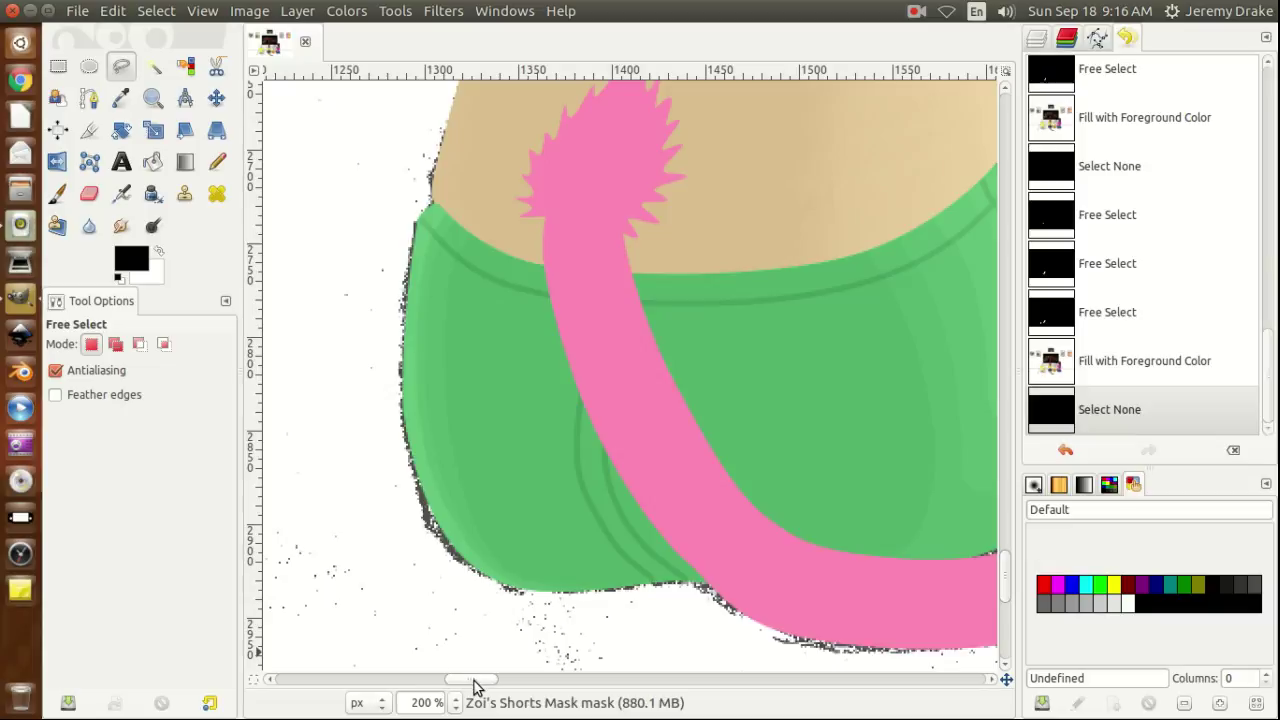
pyautogui.moveTo(477, 681); pyautogui.dragTo(511, 665)
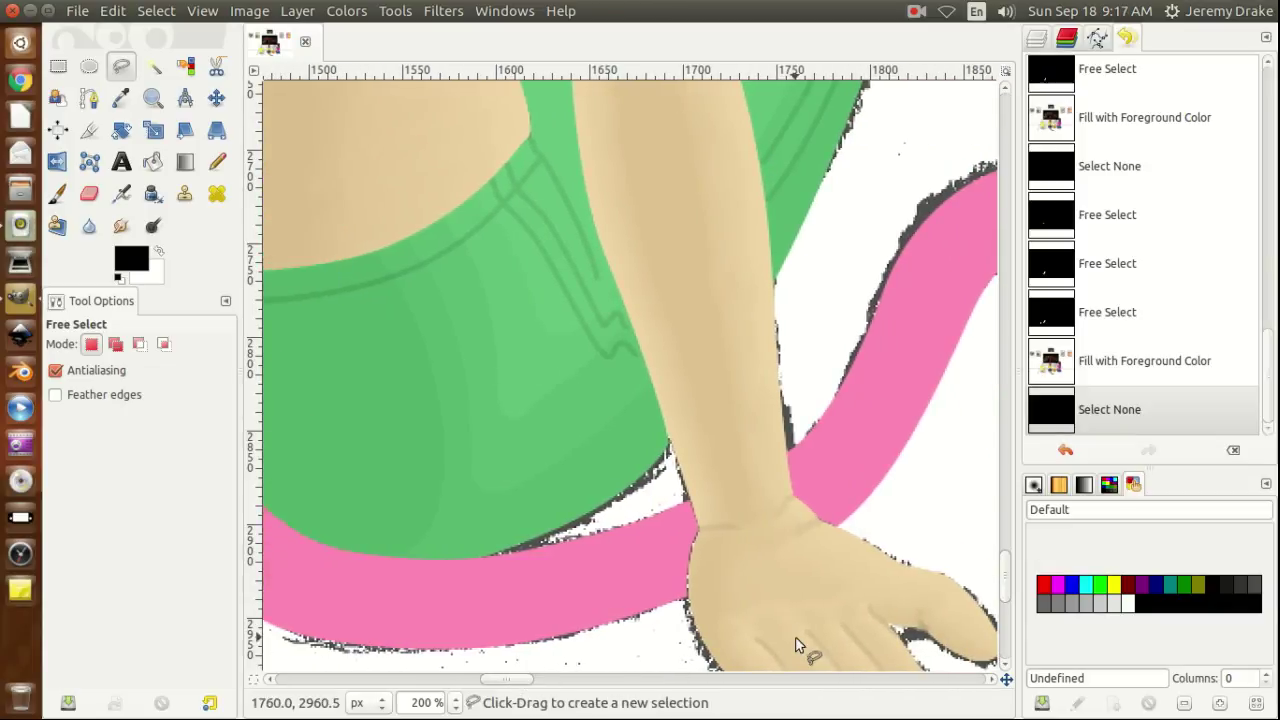
# Sample a near-black dark grey from the shorts' mask as foreground, then show the Layers list.
pyautogui.moveTo(1005, 578); pyautogui.dragTo(1000, 545)
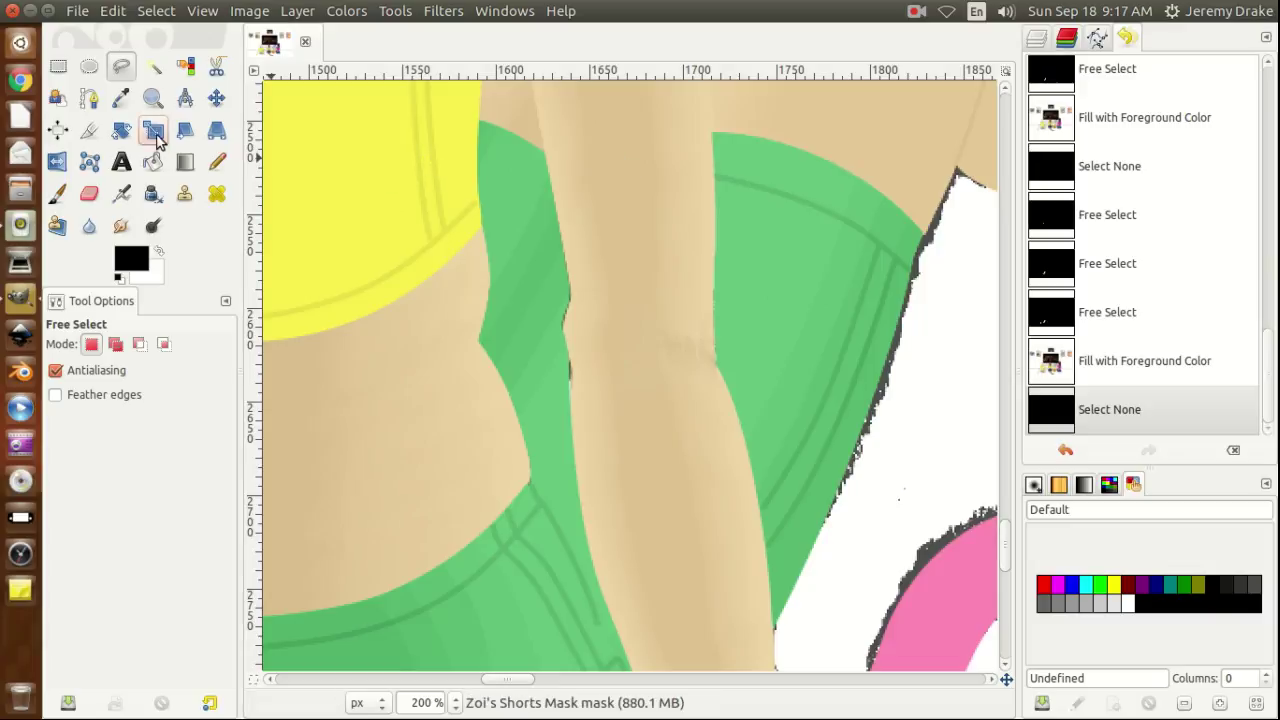
pyautogui.click(121, 98)
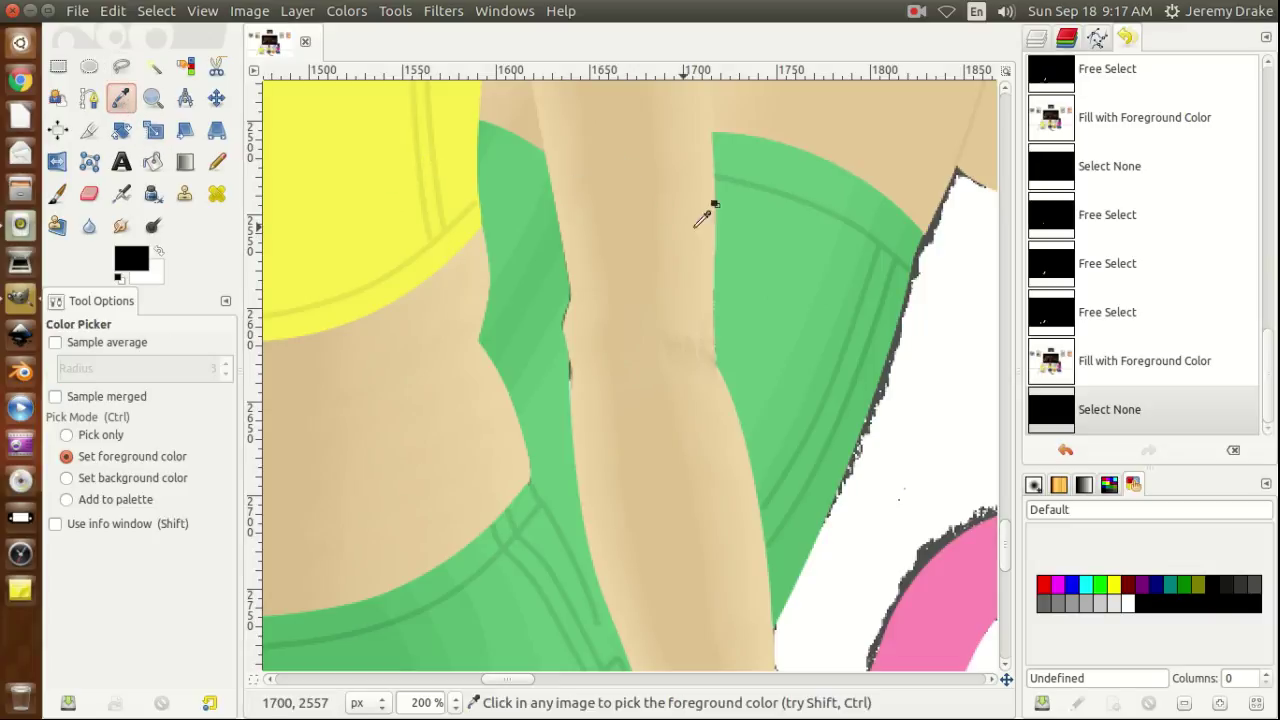
pyautogui.click(741, 225)
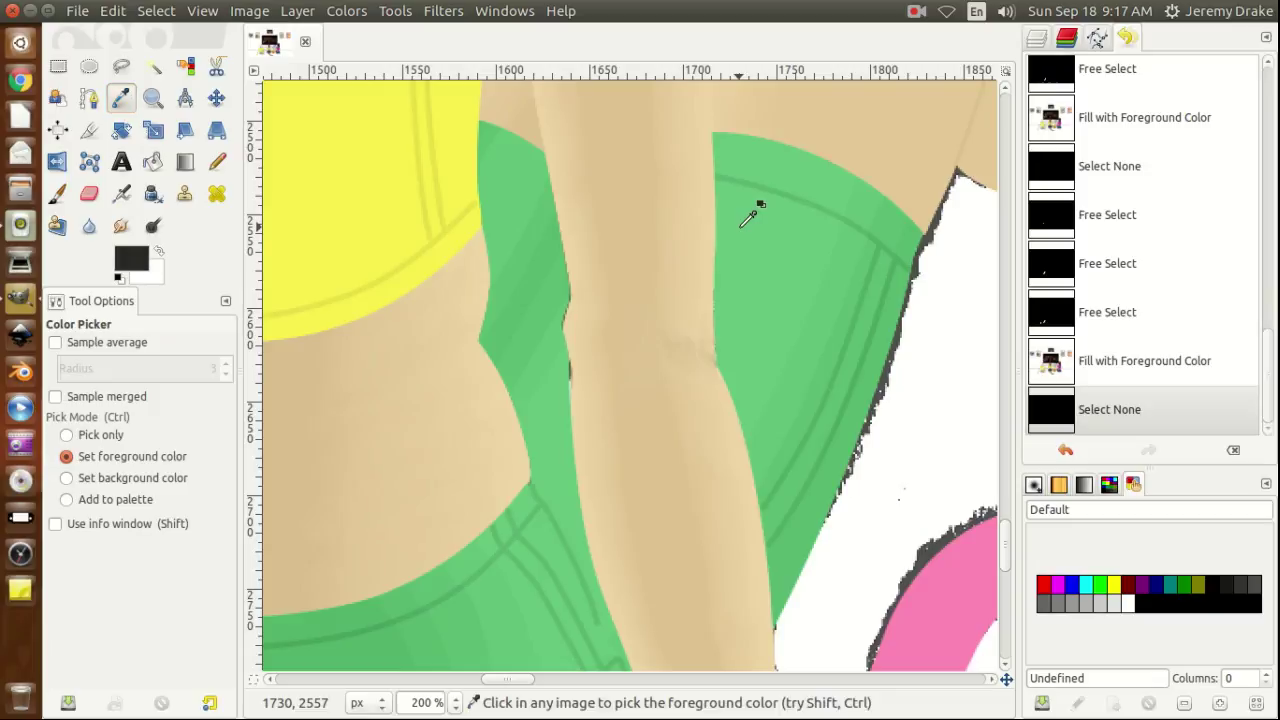
pyautogui.click(121, 67)
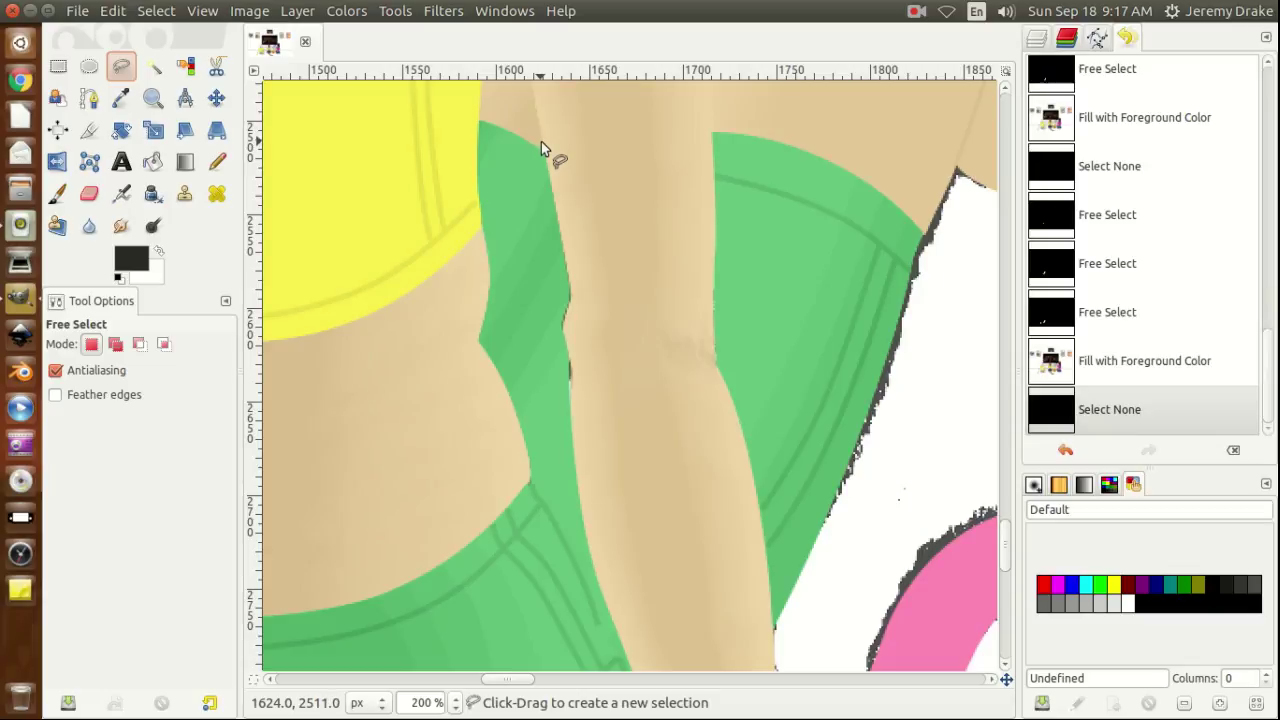
pyautogui.hscroll(-4, 541, 146)
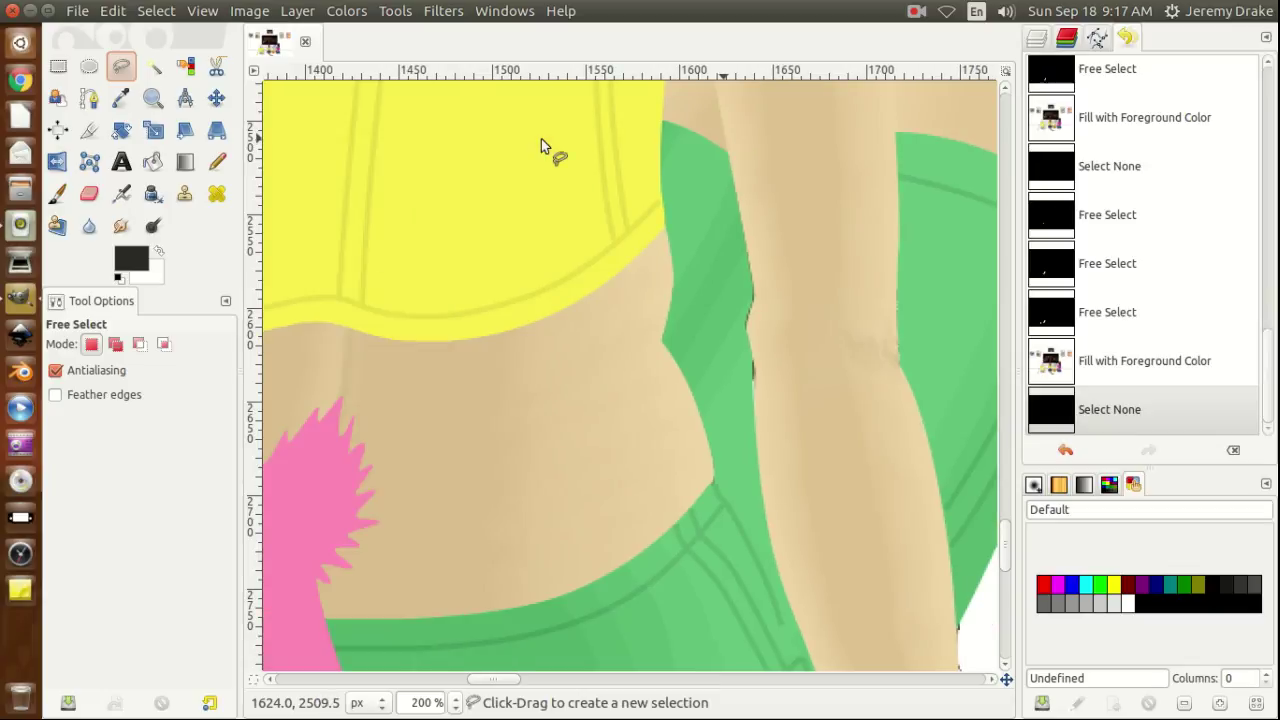
pyautogui.click(1037, 38)
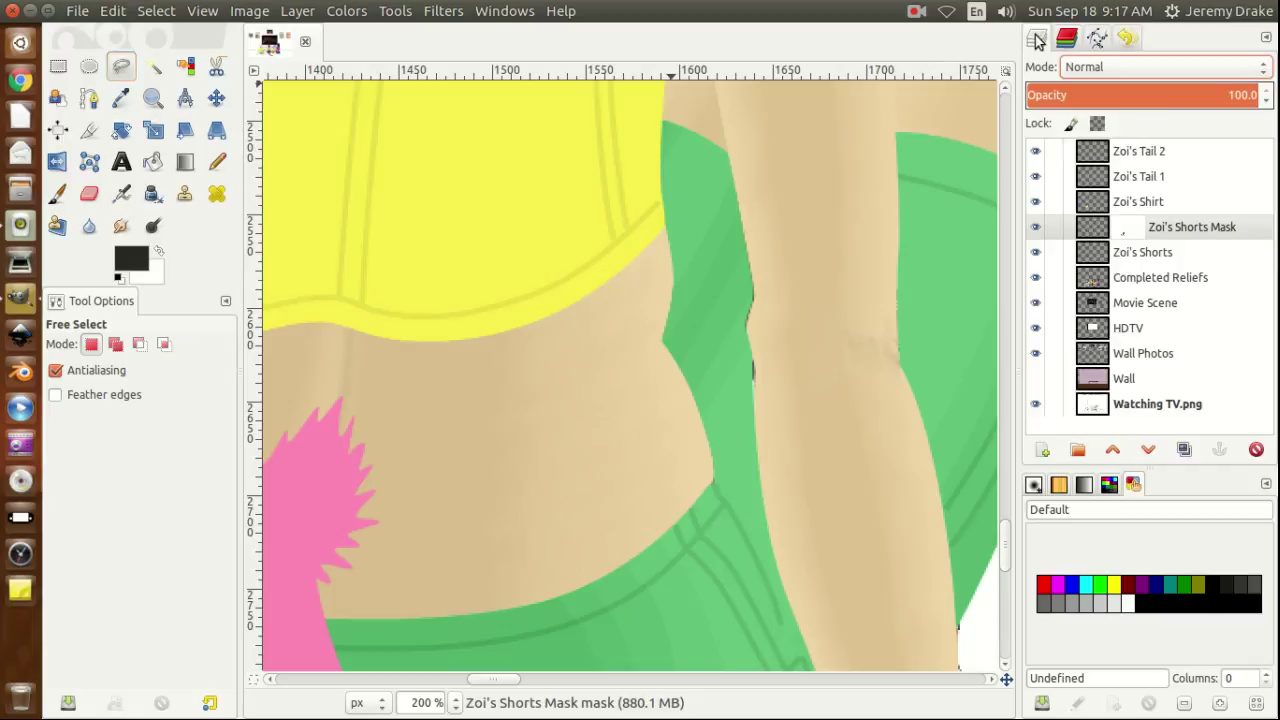
pyautogui.click(728, 141)
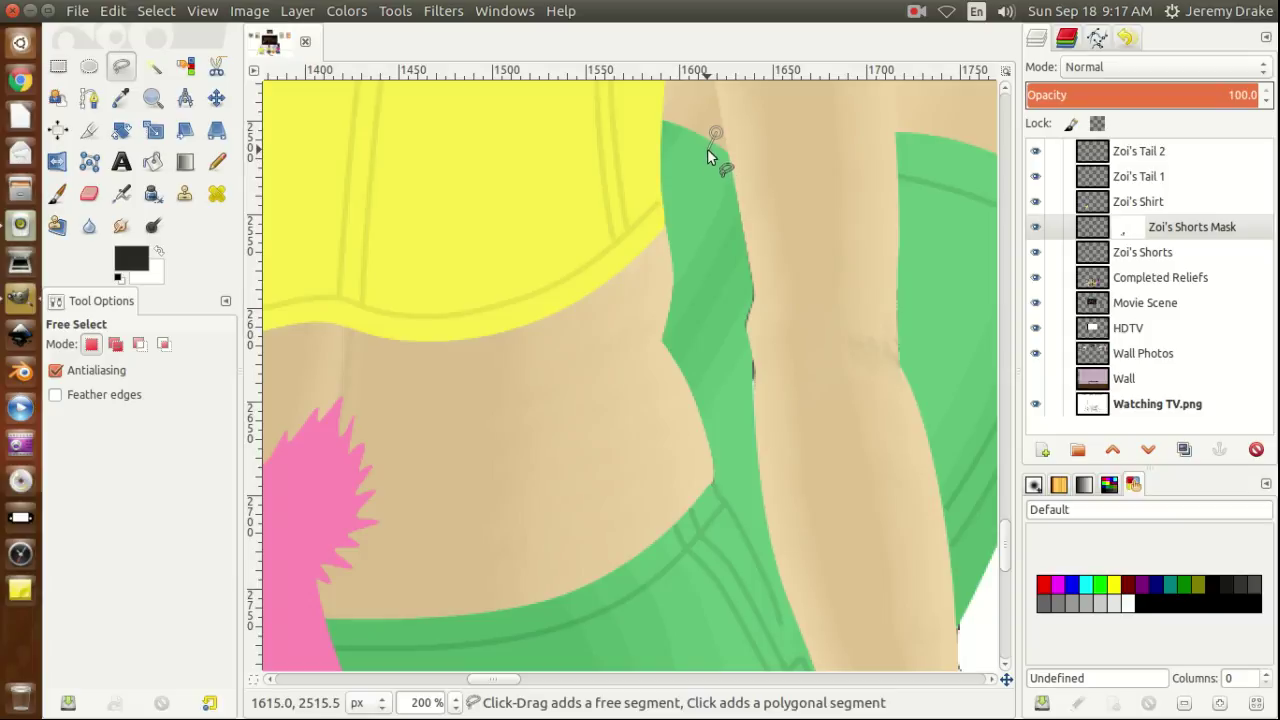
pyautogui.click(708, 150)
pyautogui.click(701, 160)
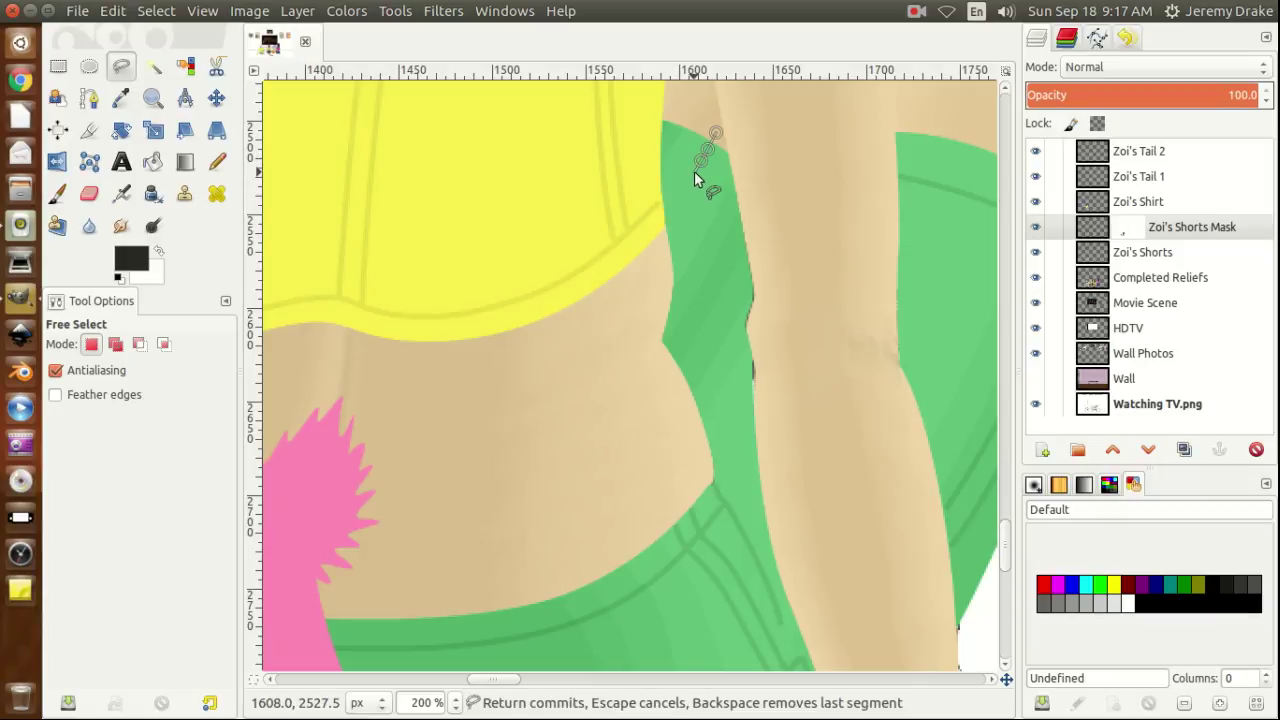
pyautogui.click(694, 172)
pyautogui.click(685, 194)
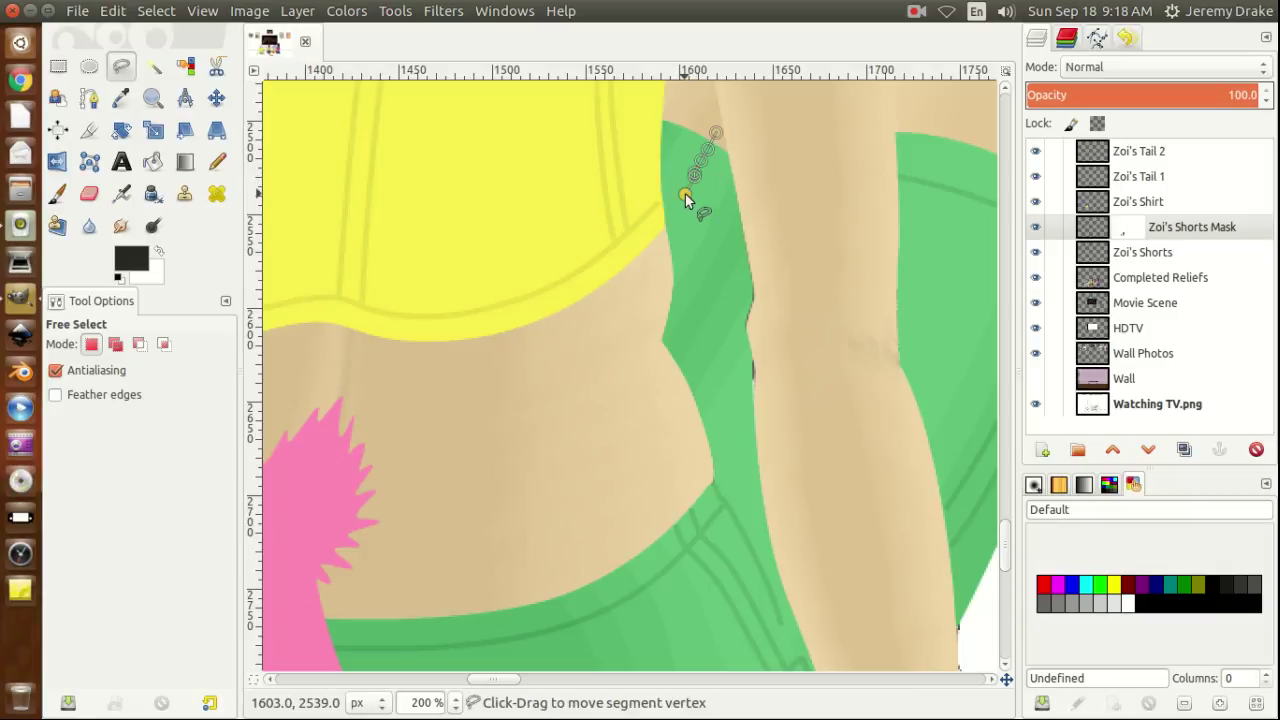
pyautogui.click(669, 221)
pyautogui.click(648, 256)
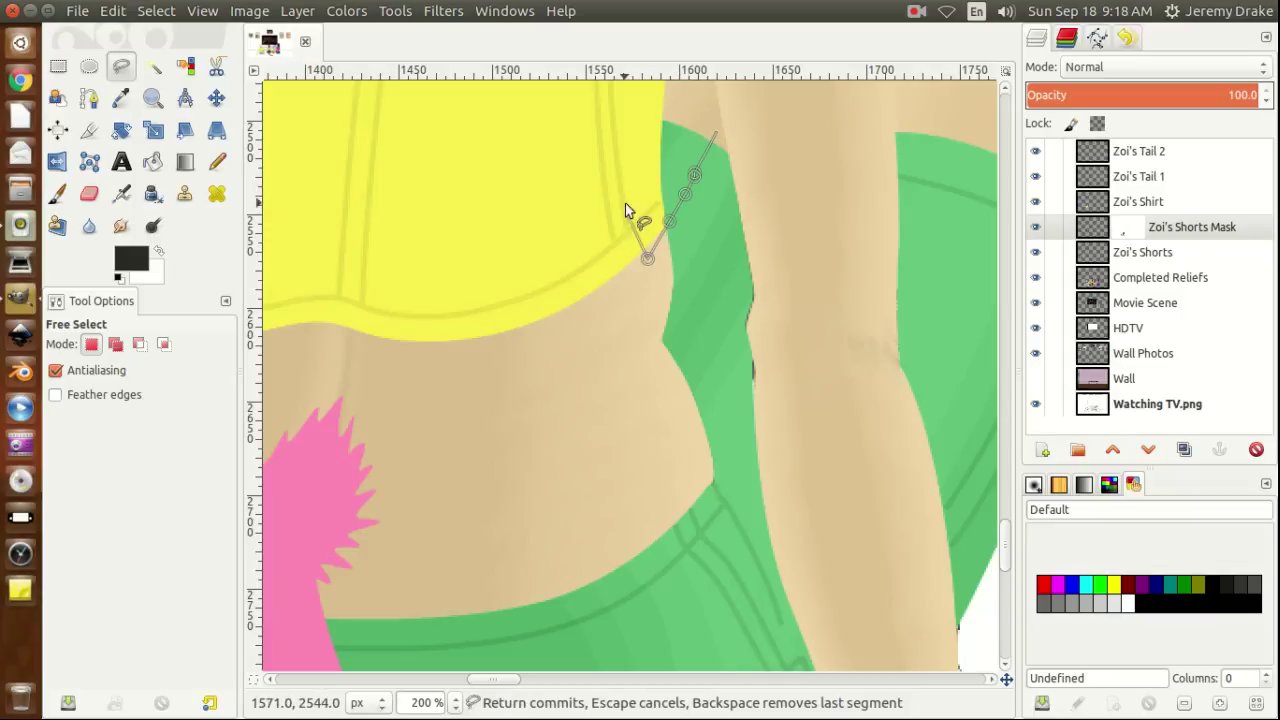
pyautogui.click(619, 85)
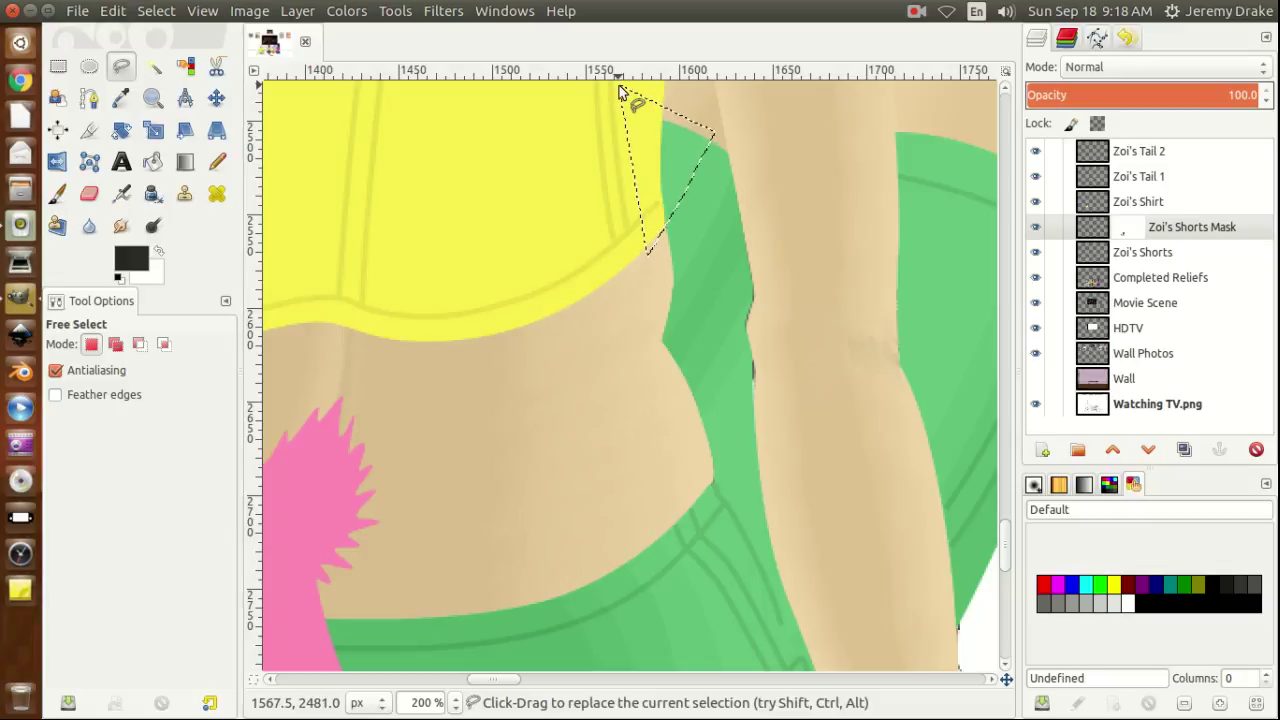
pyautogui.hotkey('ctrl', 'shift', 'a')
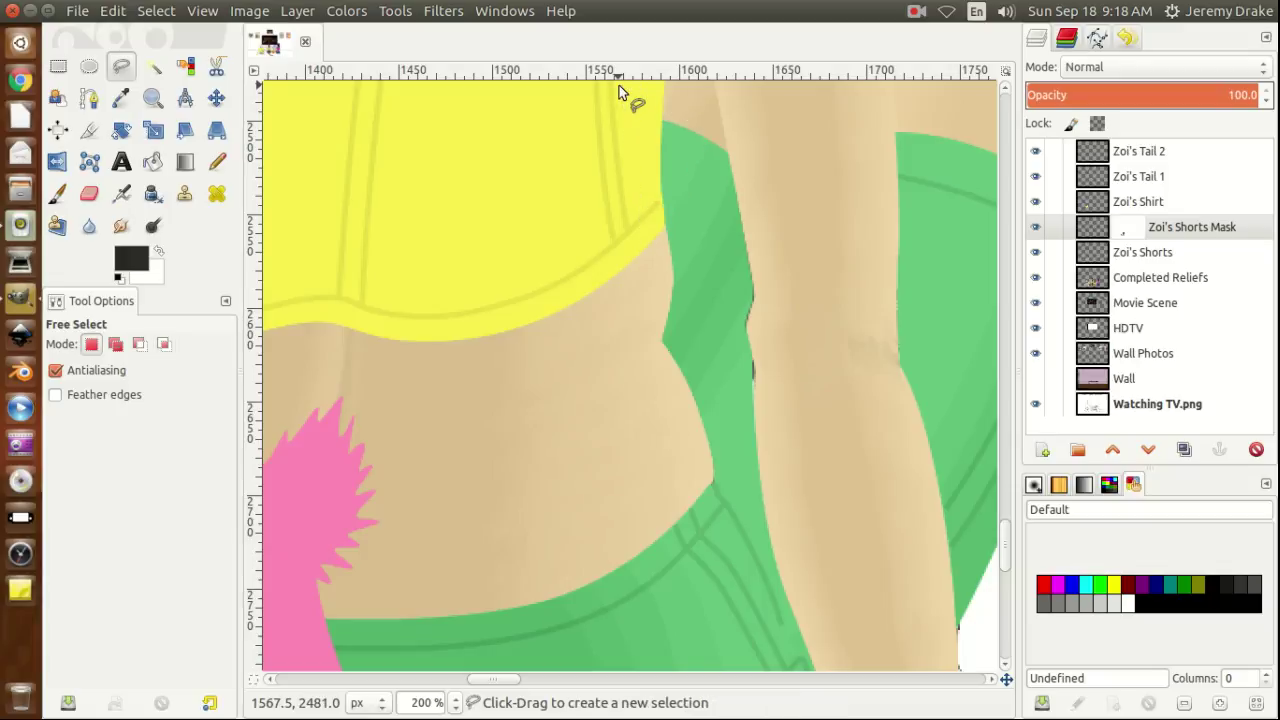
# Set the foreground colour to pure black.
pyautogui.click(130, 262)
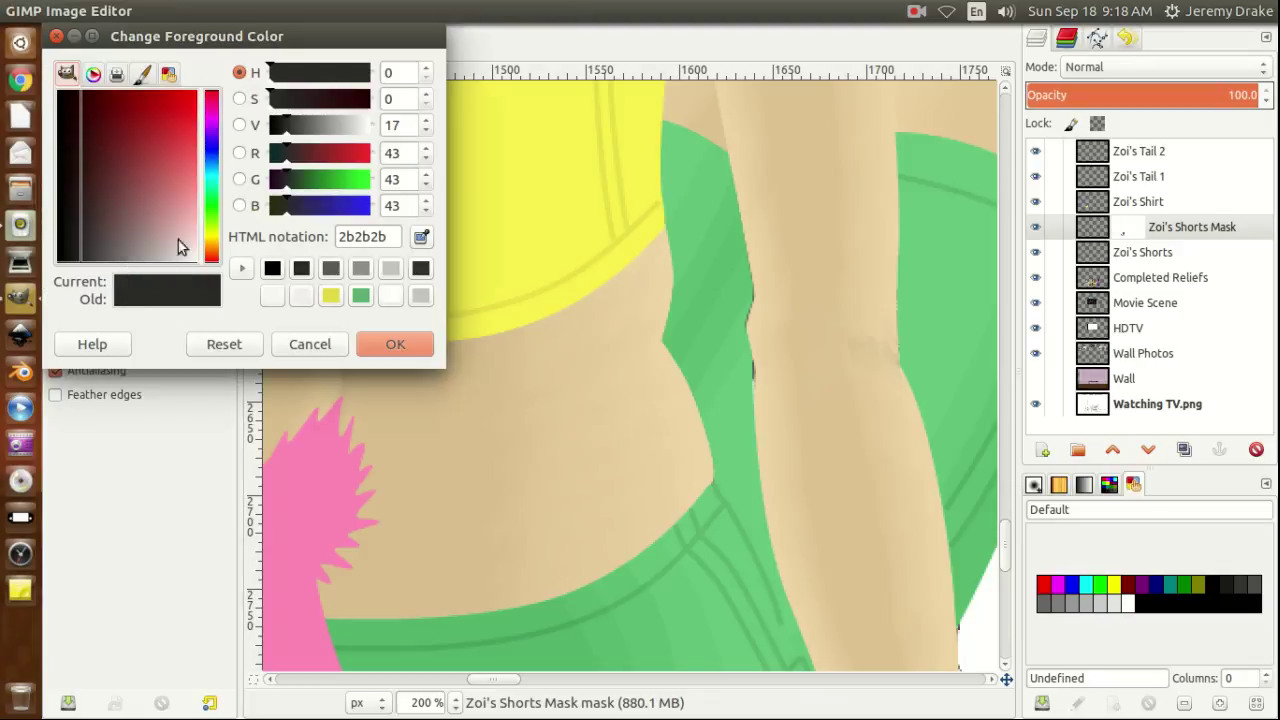
pyautogui.moveTo(286, 124)
pyautogui.mouseDown()
pyautogui.moveTo(300, 123)
pyautogui.moveTo(263, 128)
pyautogui.mouseUp()
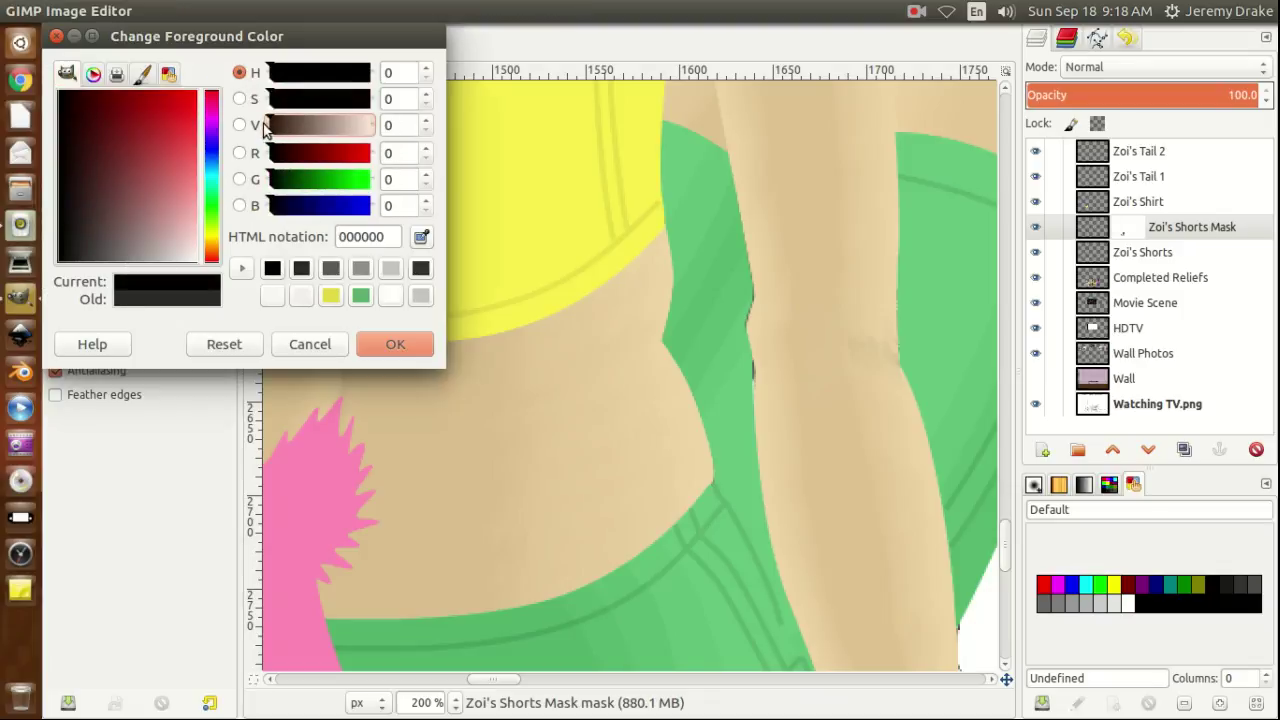
pyautogui.click(397, 344)
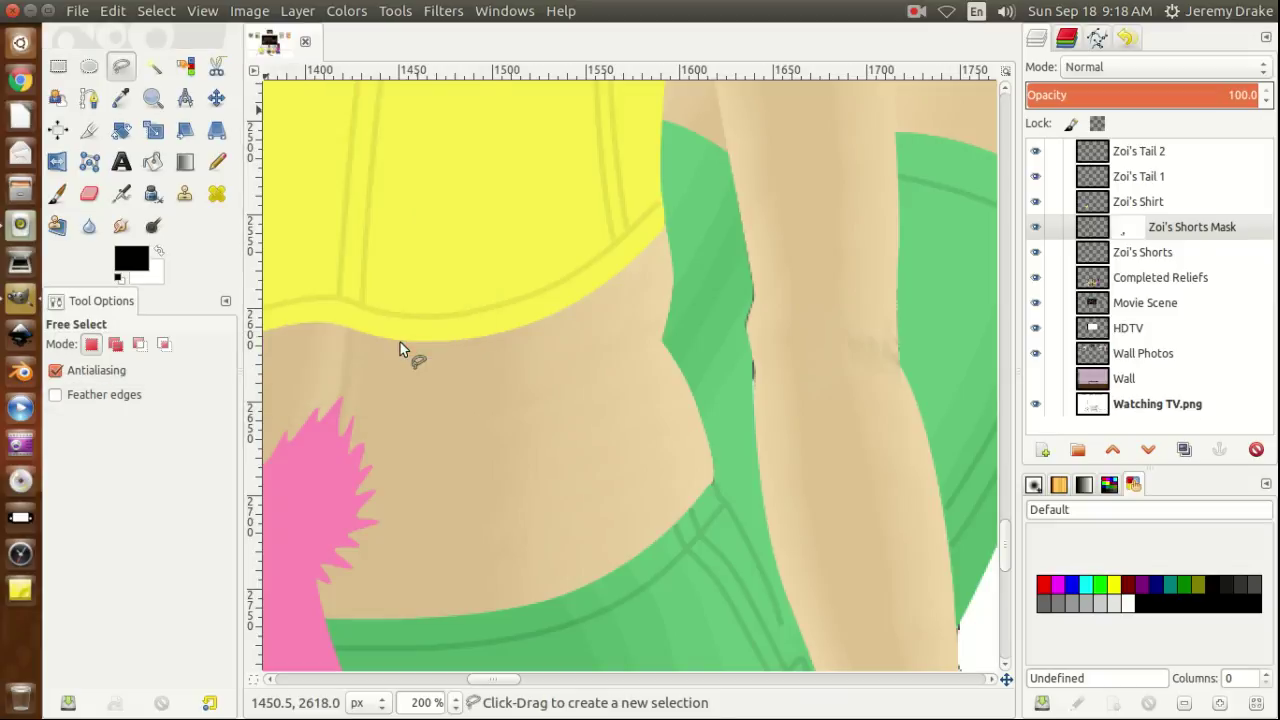
# Select a thin triangular sliver along the shorts' top-left edge beside the yellow shirt.
pyautogui.click(676, 113)
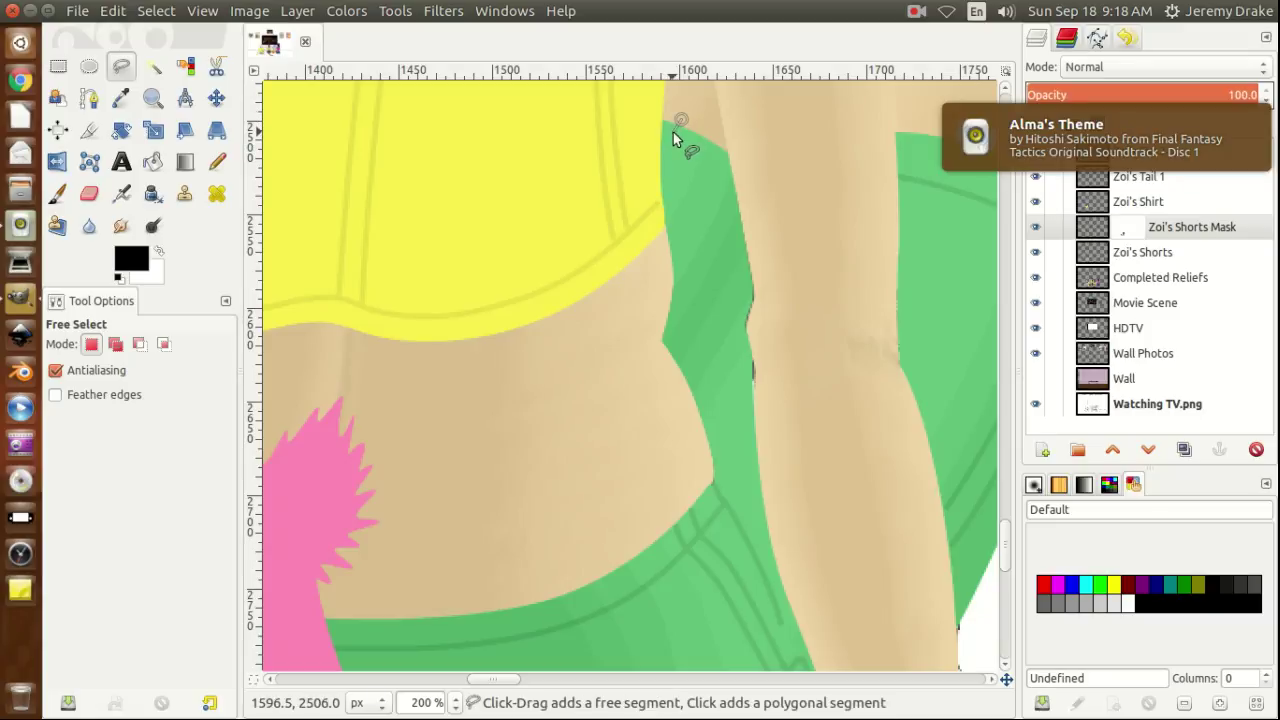
pyautogui.click(675, 132)
pyautogui.click(668, 146)
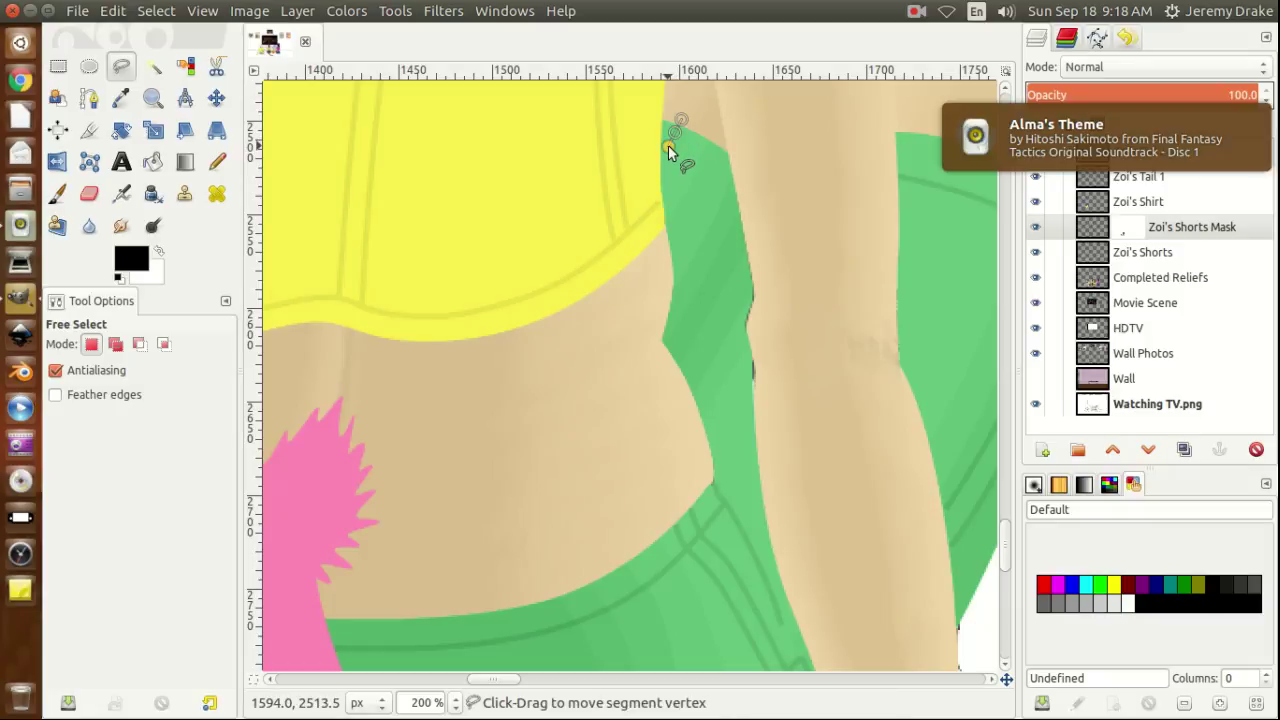
pyautogui.click(659, 163)
pyautogui.click(639, 192)
pyautogui.click(640, 84)
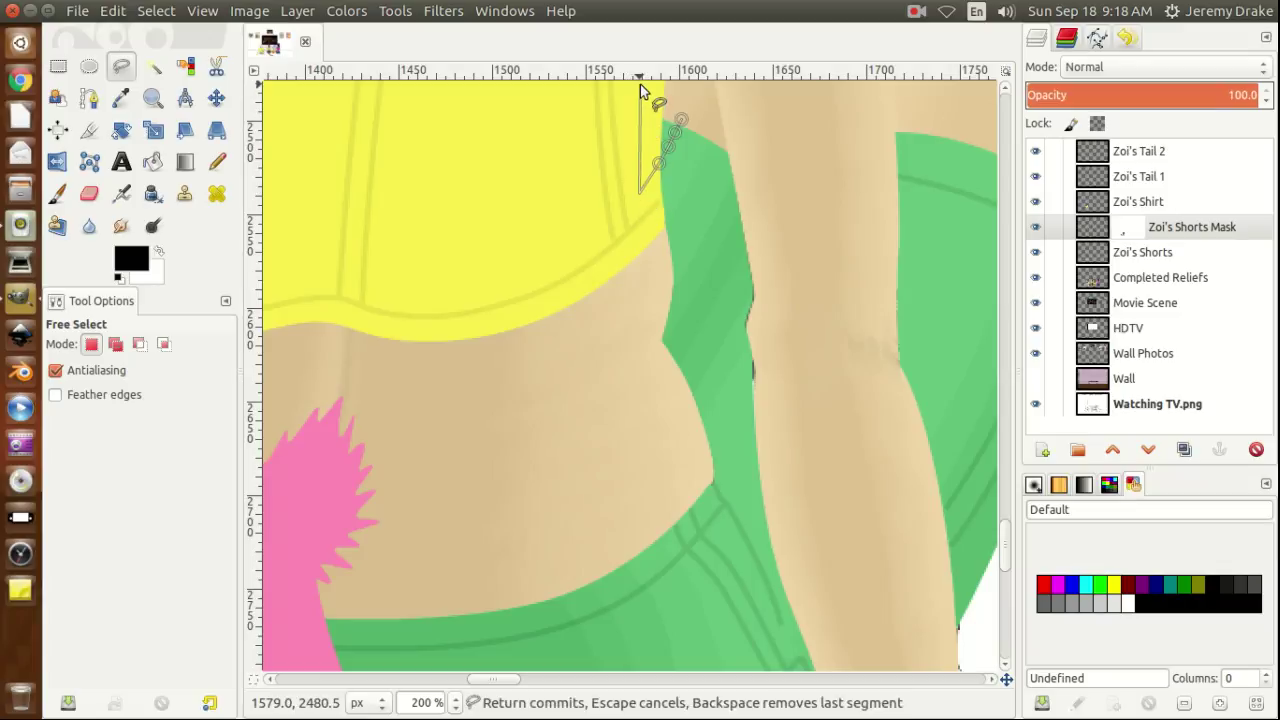
pyautogui.press('Return')
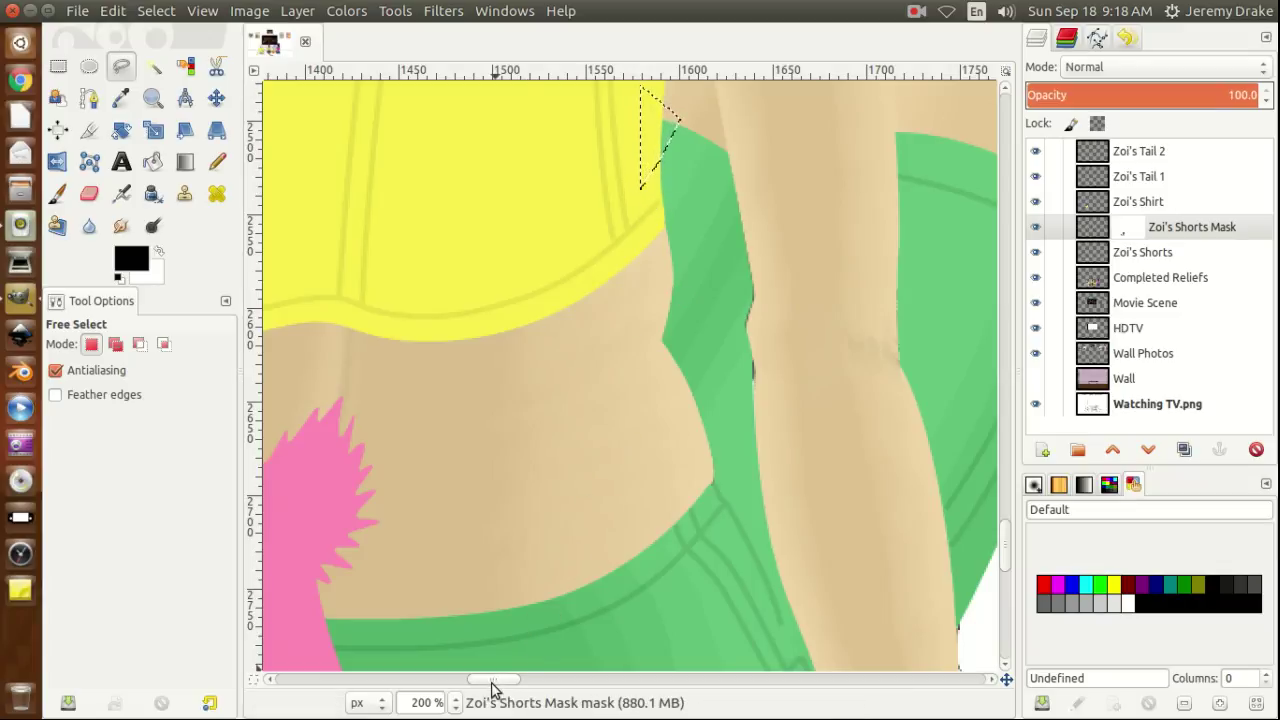
pyautogui.moveTo(494, 688); pyautogui.dragTo(506, 690)
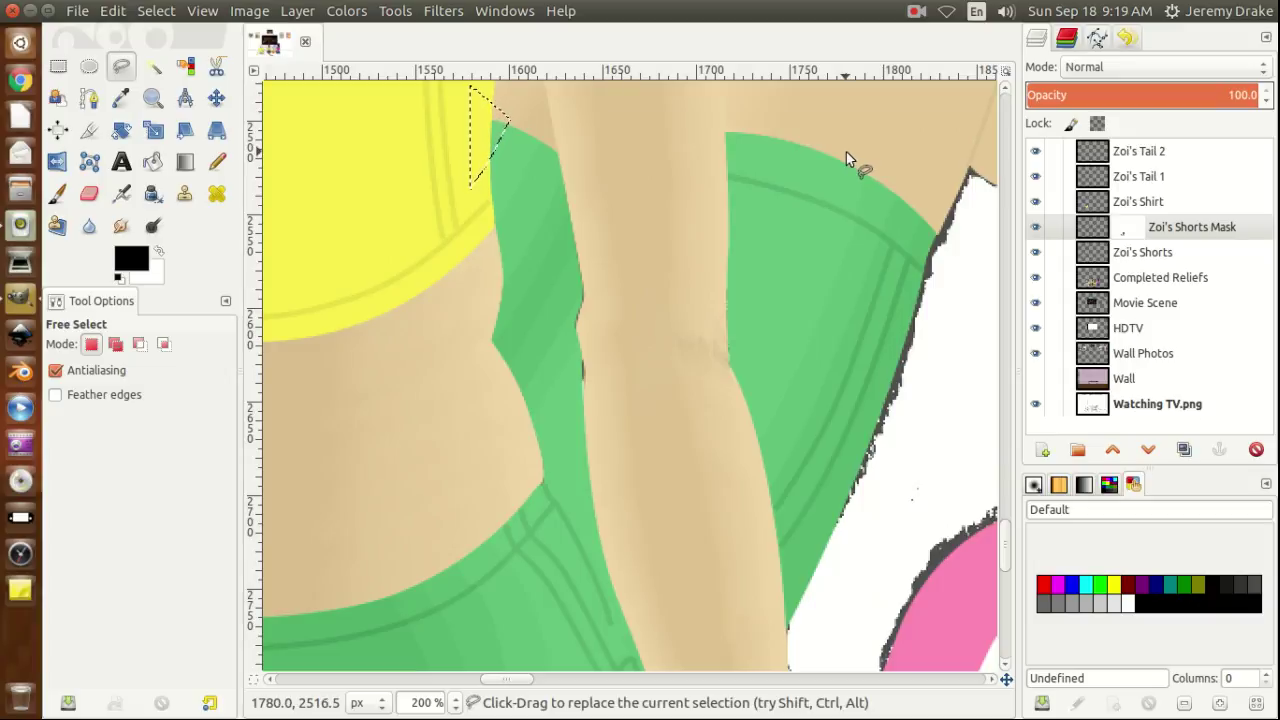
# In add mode, trace a new outline down the right shorts leg's inner edge to the thigh.
pyautogui.press('shift')
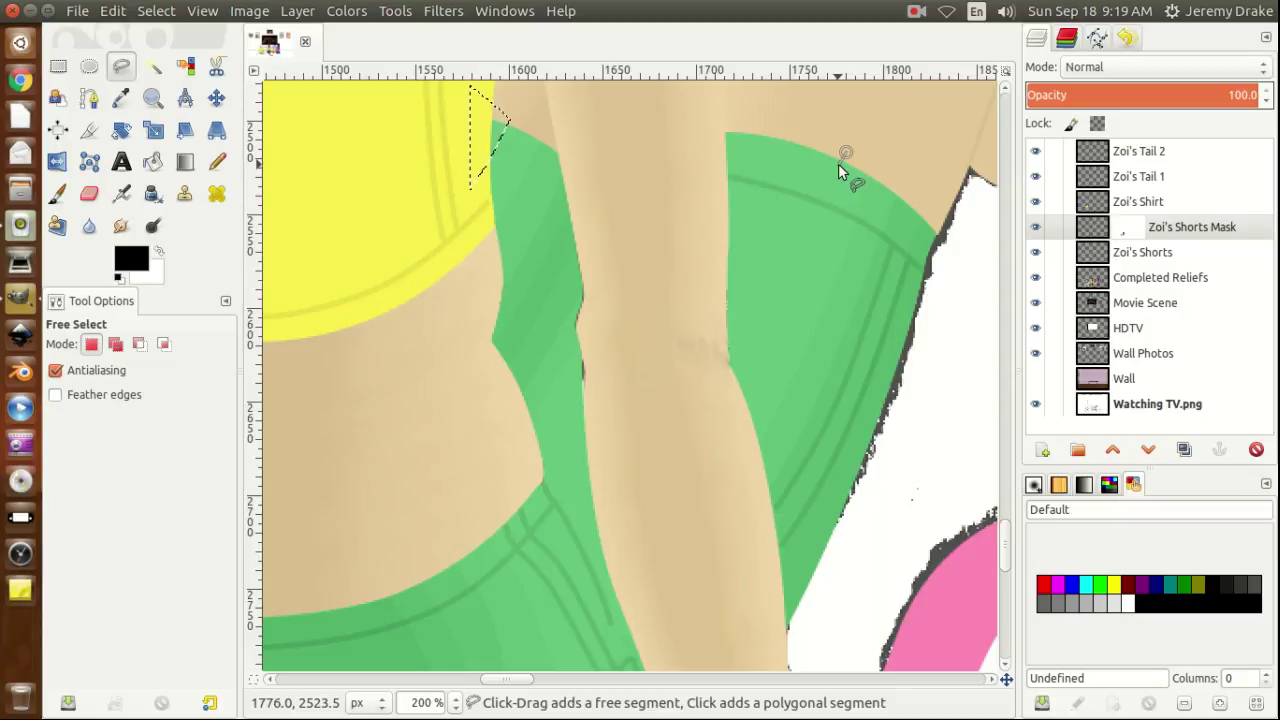
pyautogui.click(838, 164)
pyautogui.click(830, 182)
pyautogui.click(825, 199)
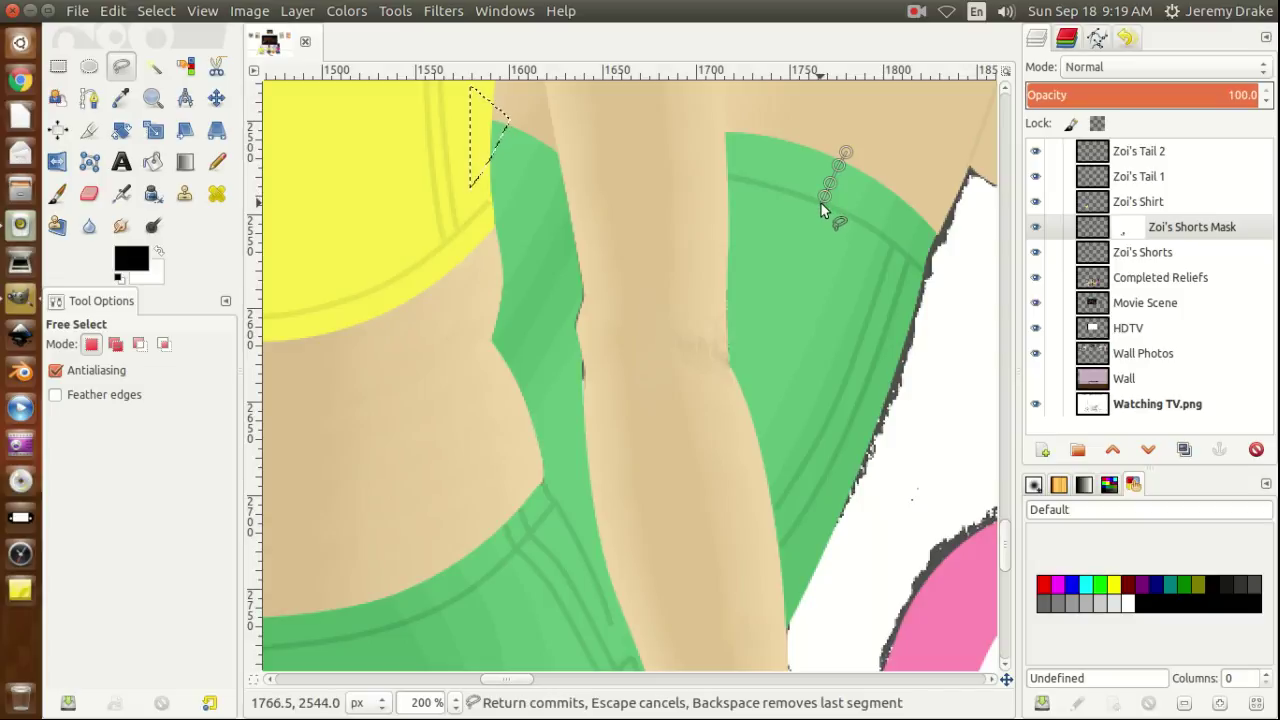
pyautogui.click(821, 207)
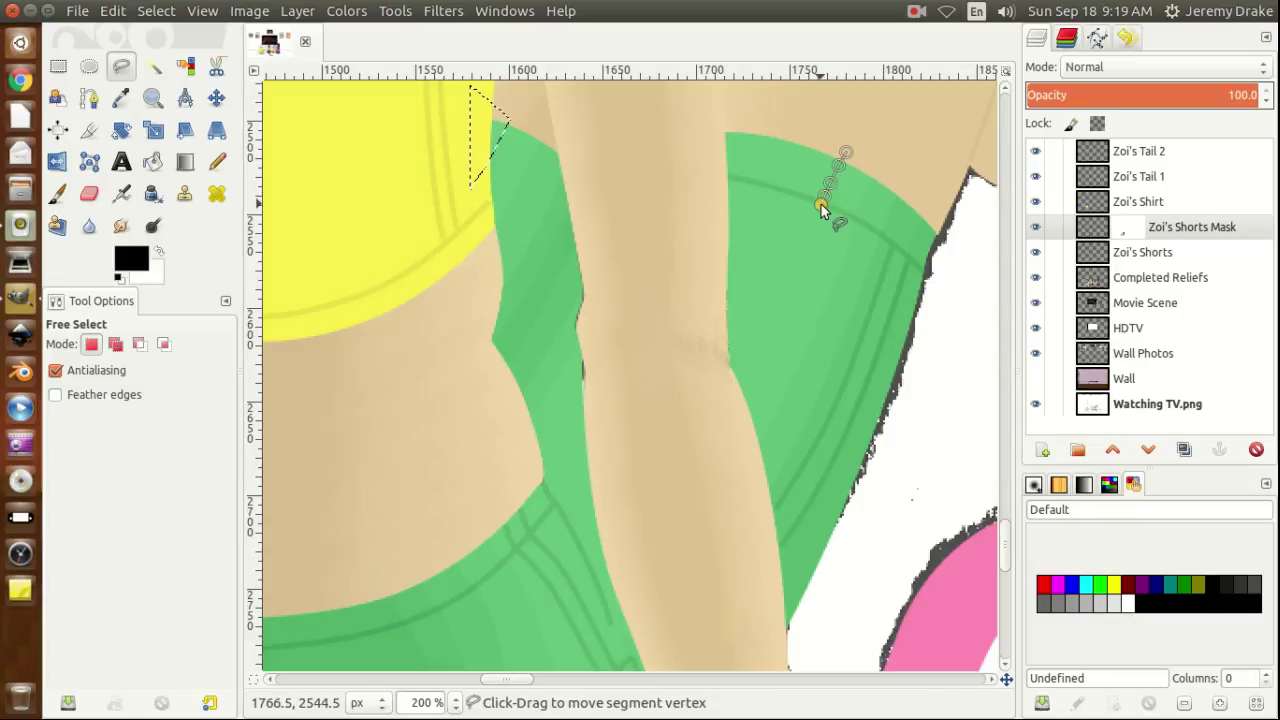
pyautogui.click(801, 255)
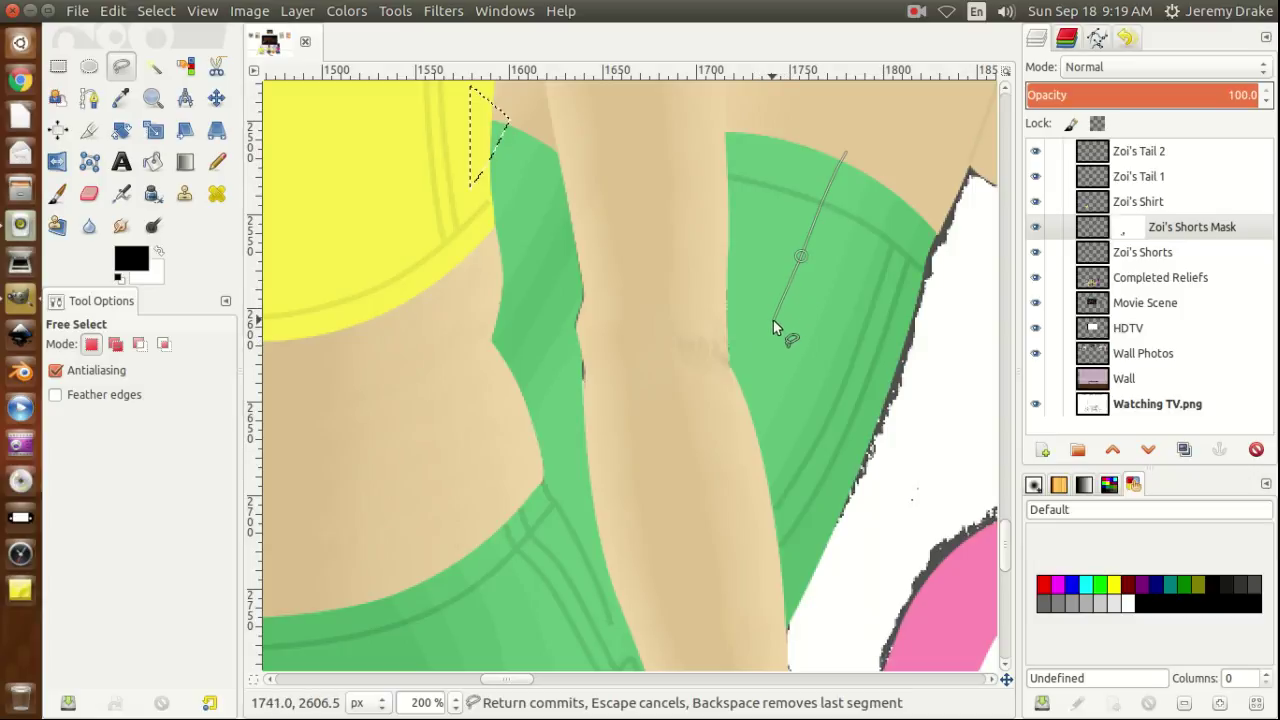
pyautogui.click(772, 322)
pyautogui.click(751, 363)
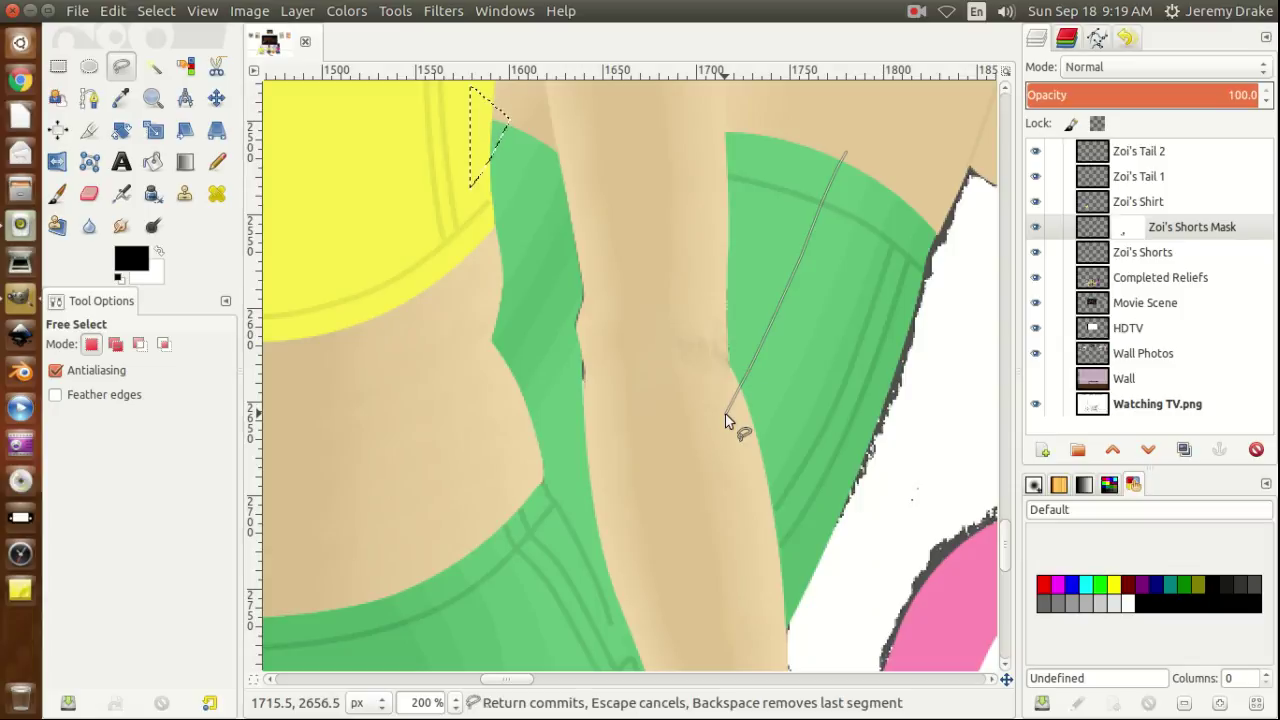
pyautogui.click(725, 415)
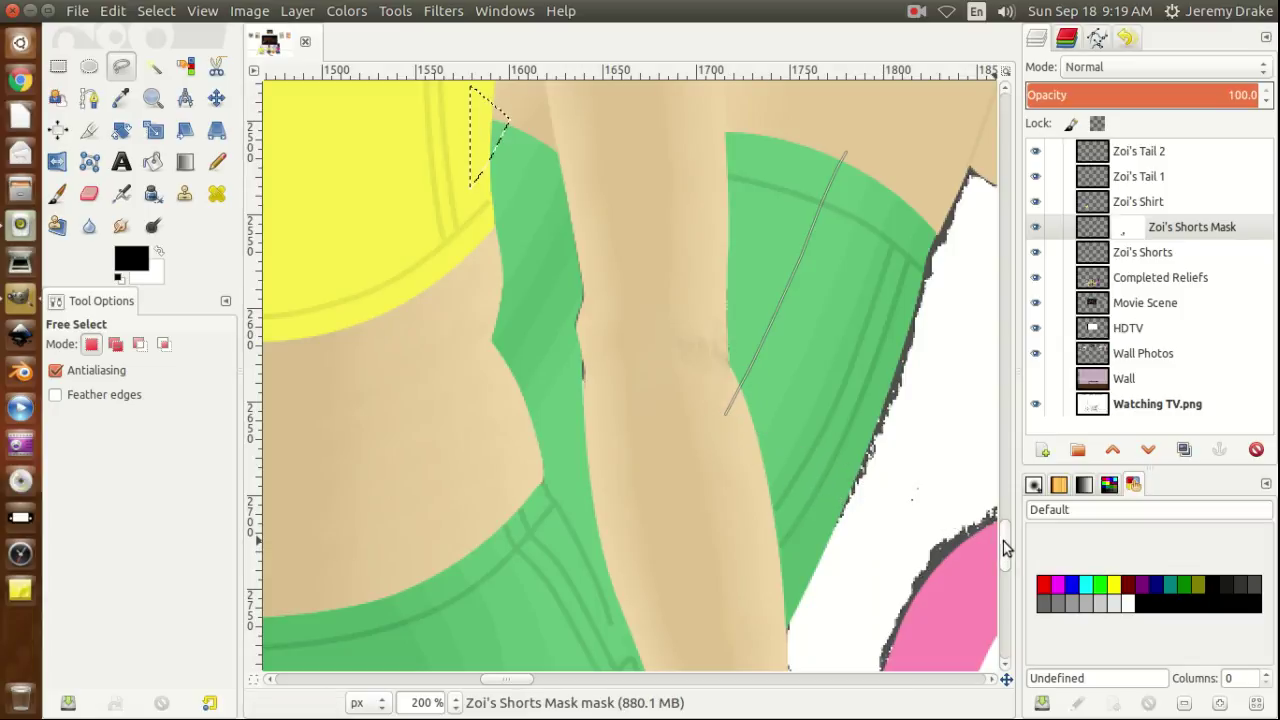
pyautogui.moveTo(1004, 542); pyautogui.dragTo(1003, 560)
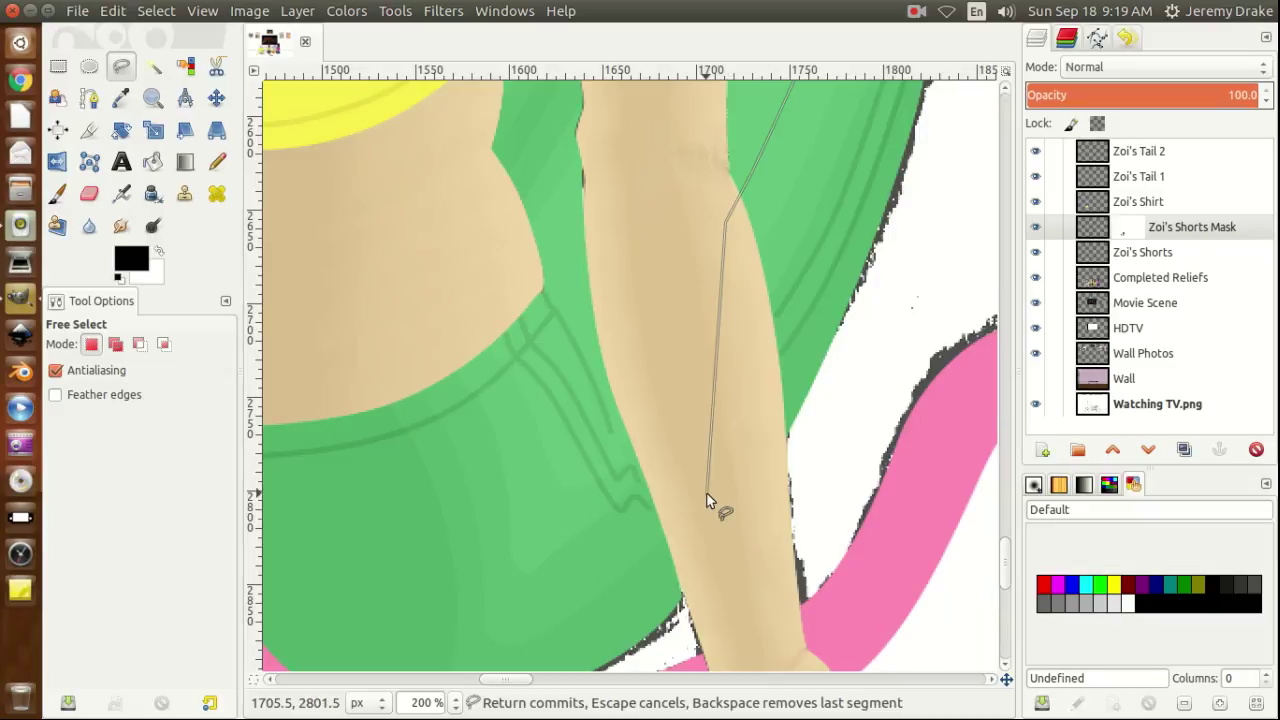
pyautogui.click(619, 374)
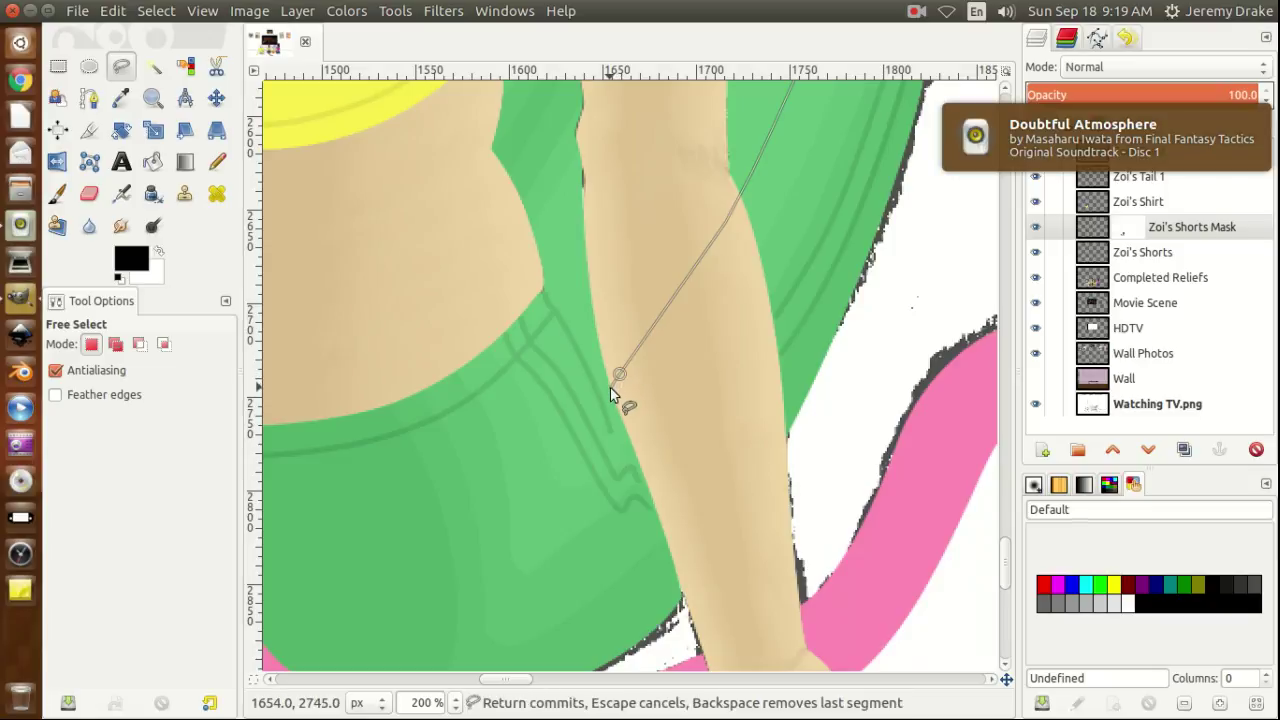
# Extend the outline down the stitched seam to its bottom, then back up-left, adjusting one vertex.
pyautogui.click(610, 388)
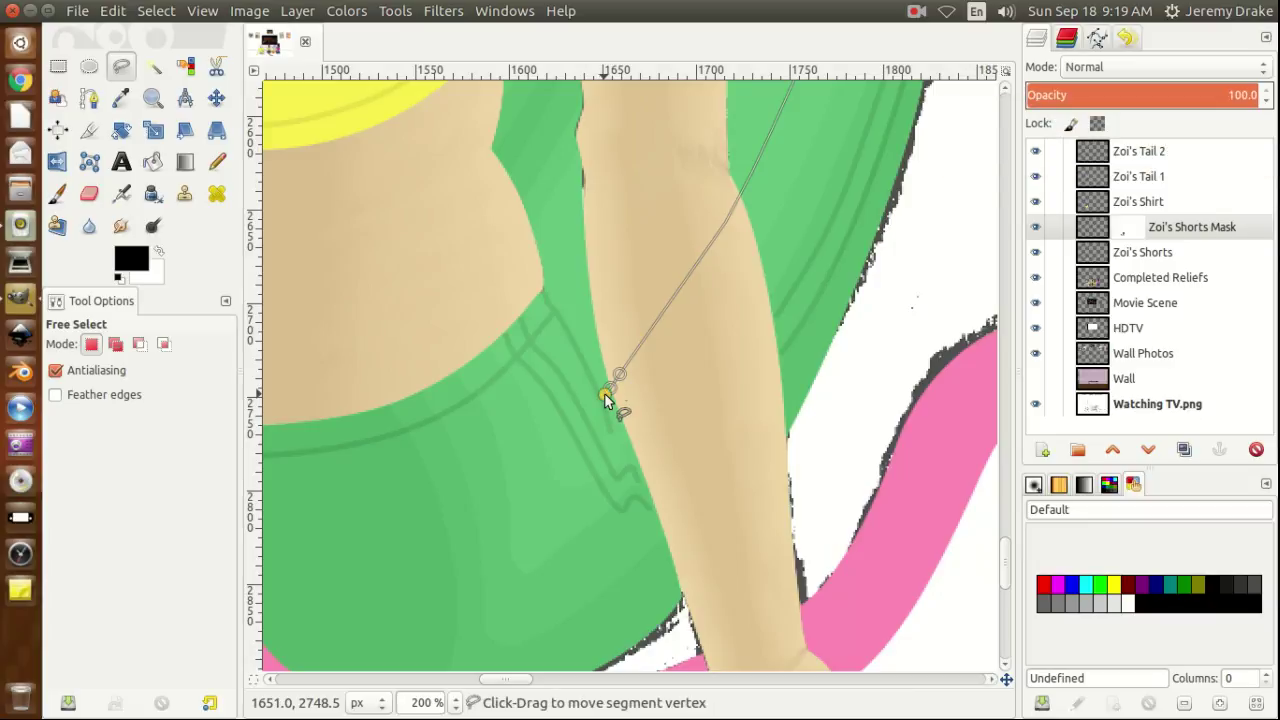
pyautogui.click(596, 403)
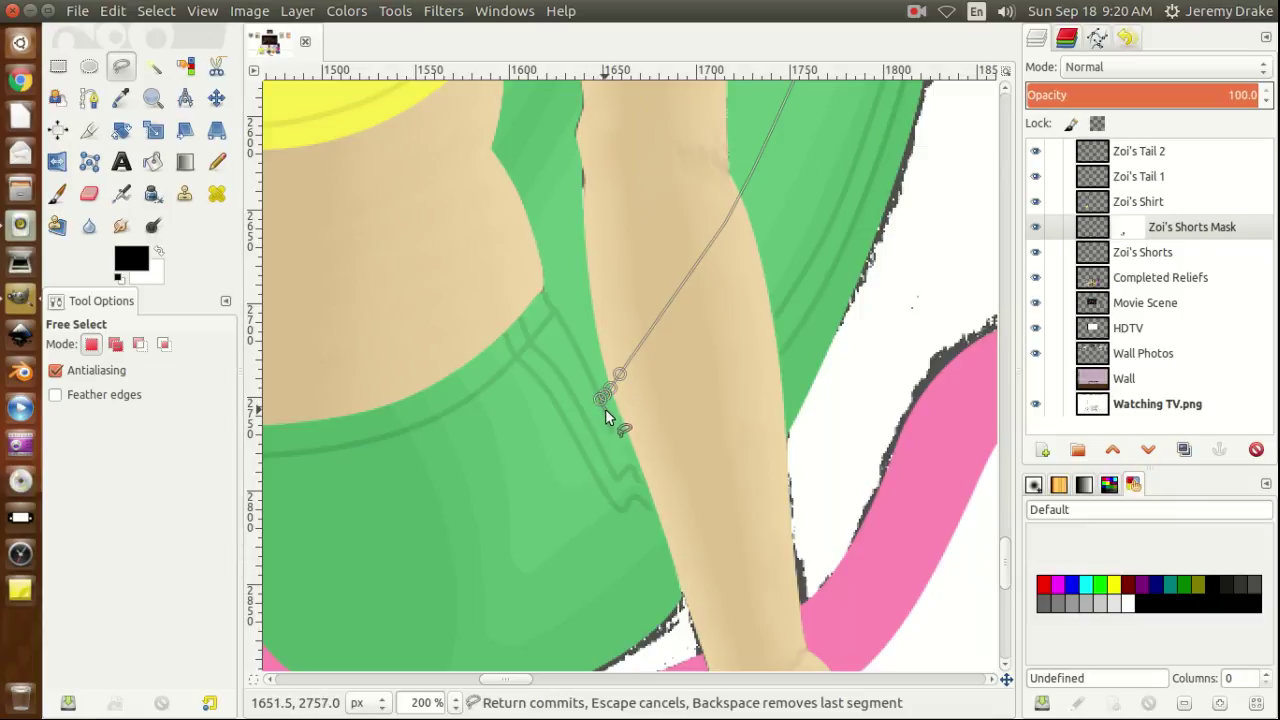
pyautogui.click(604, 410)
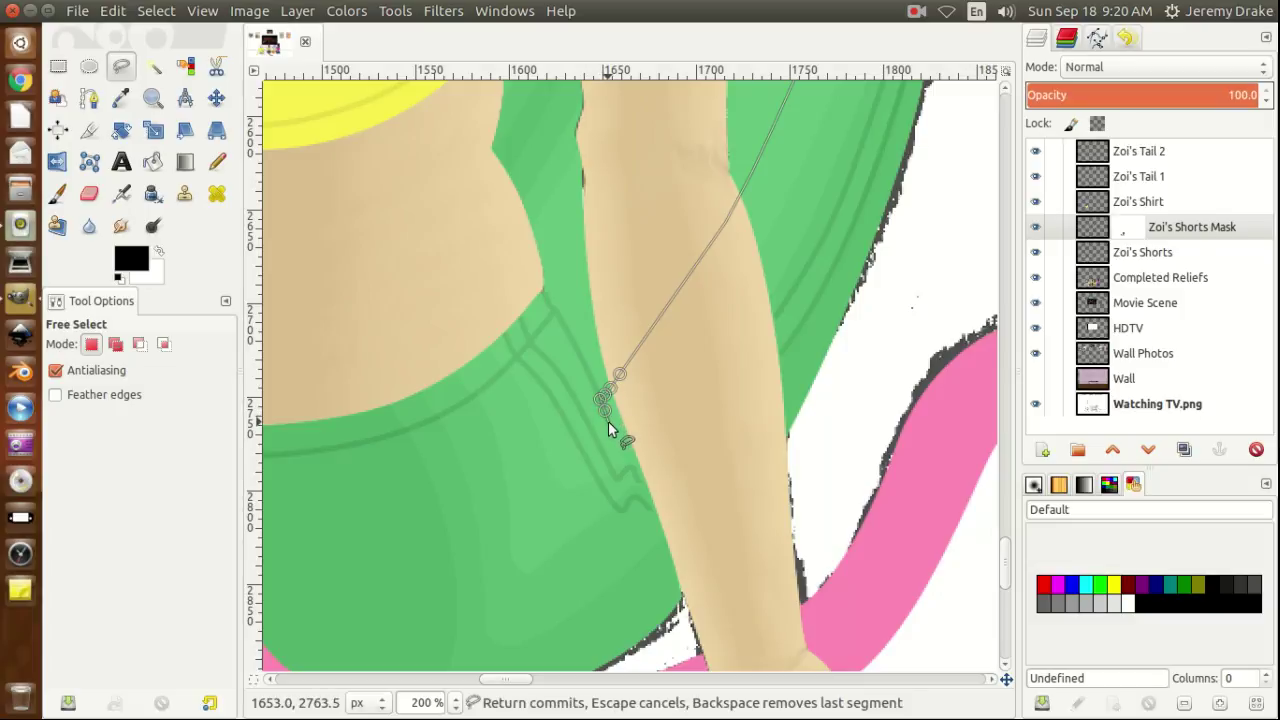
pyautogui.click(608, 421)
pyautogui.click(613, 440)
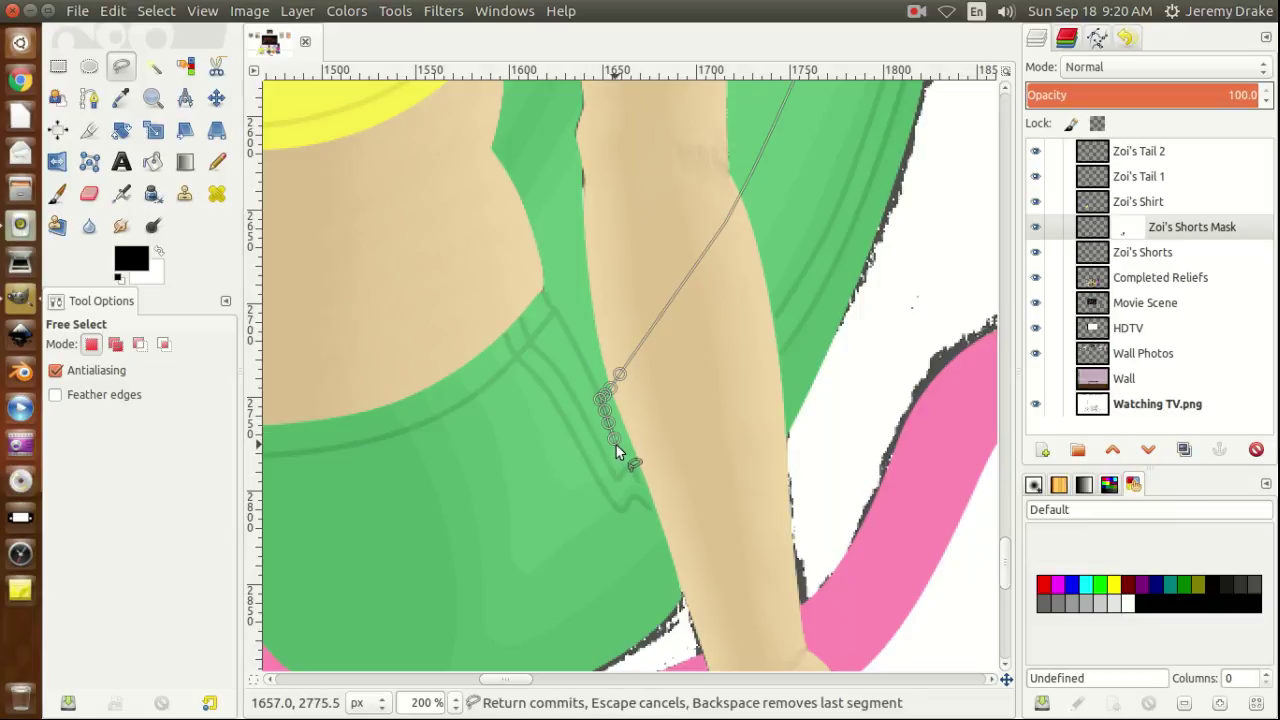
pyautogui.click(616, 448)
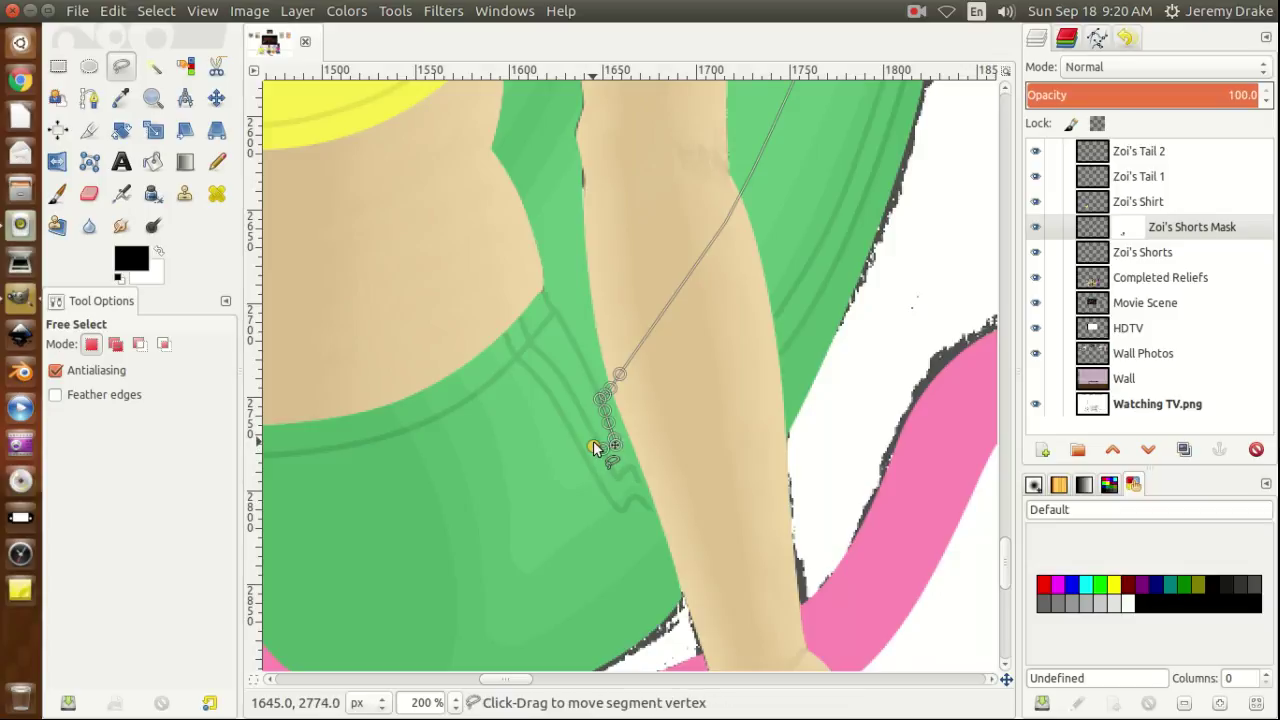
pyautogui.click(588, 438)
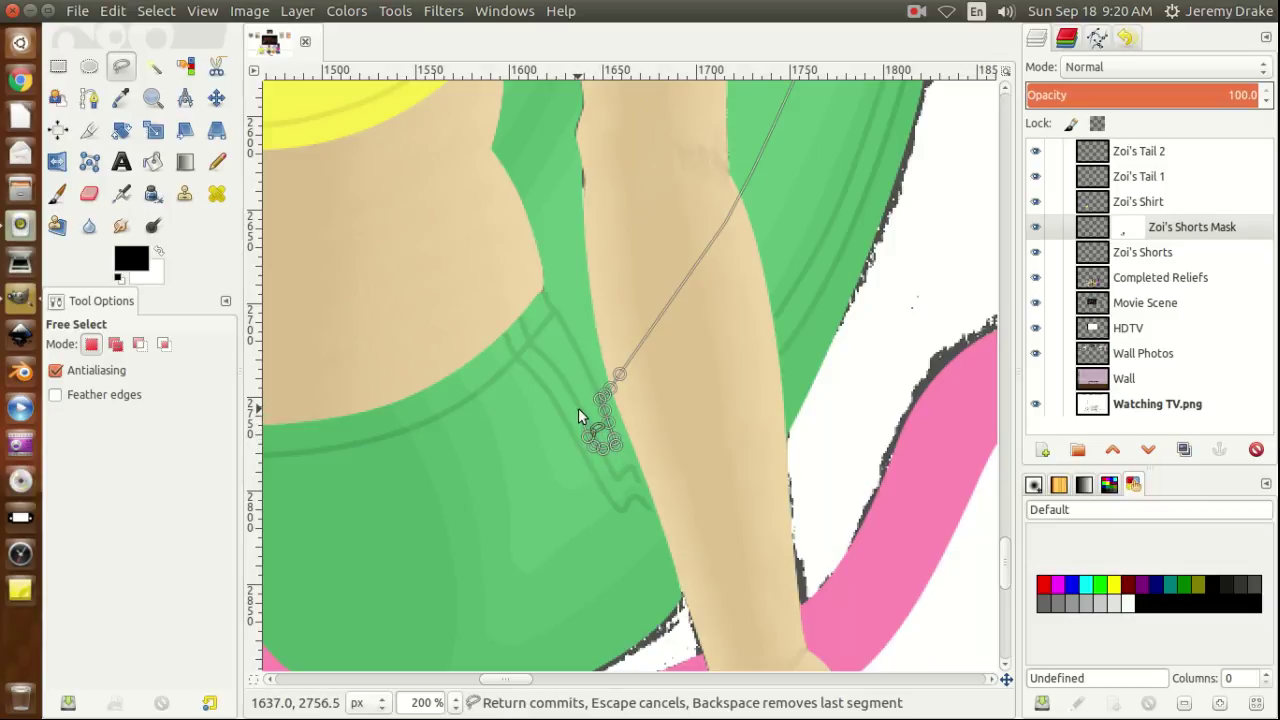
pyautogui.click(580, 404)
pyautogui.click(565, 381)
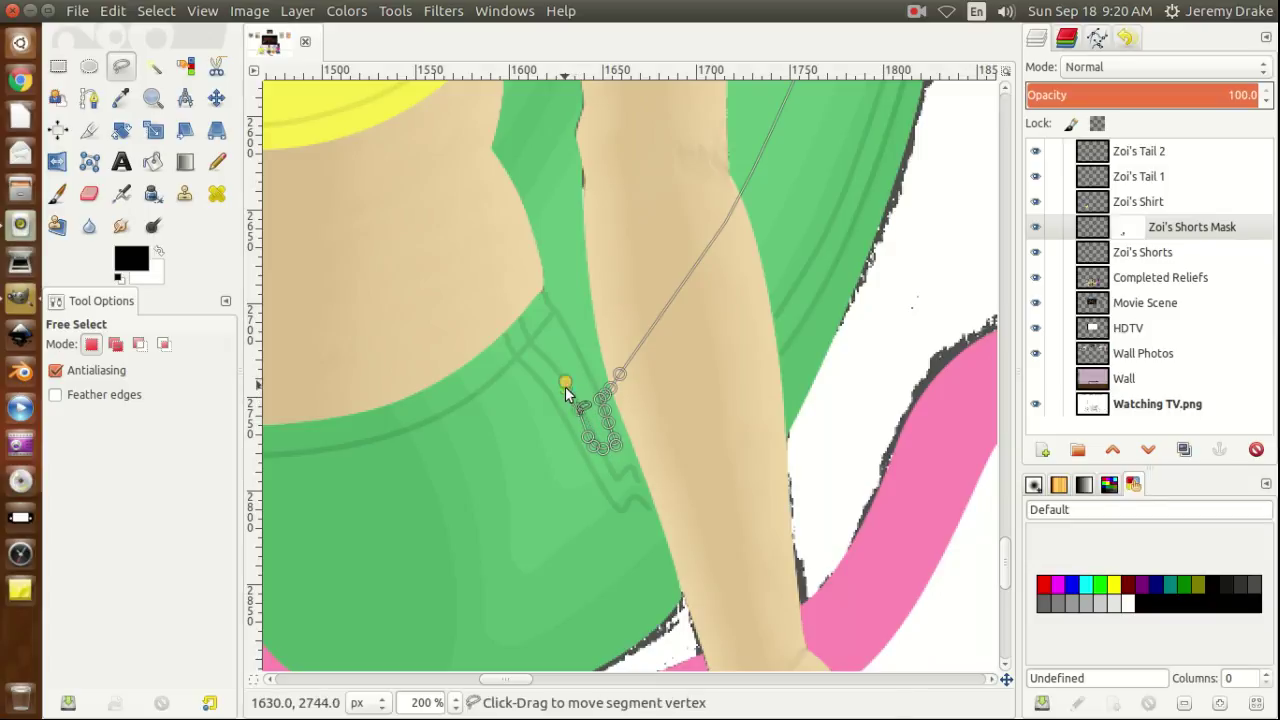
pyautogui.moveTo(588, 440); pyautogui.dragTo(582, 432)
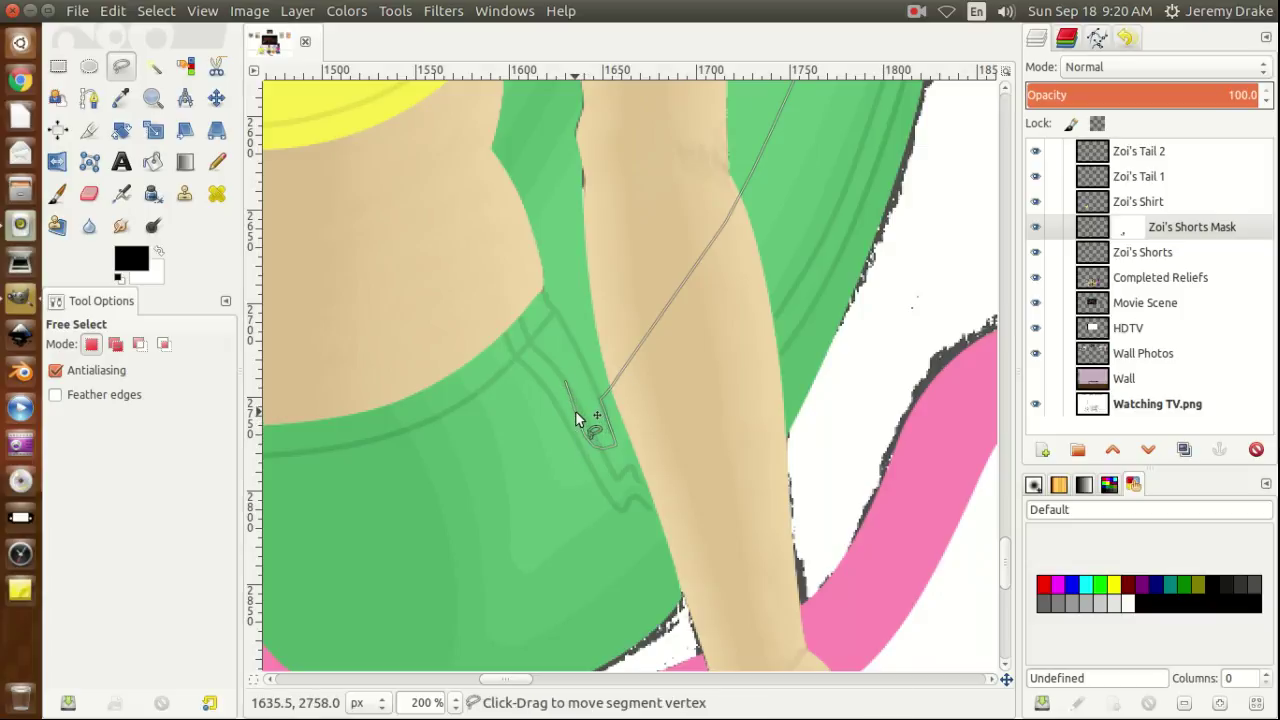
# Tidy the outline's looped end, removing a point and moving the end vertex up the seam.
pyautogui.press('BackSpace')
pyautogui.press('BackSpace')
pyautogui.hotkey('ctrl', 'z')
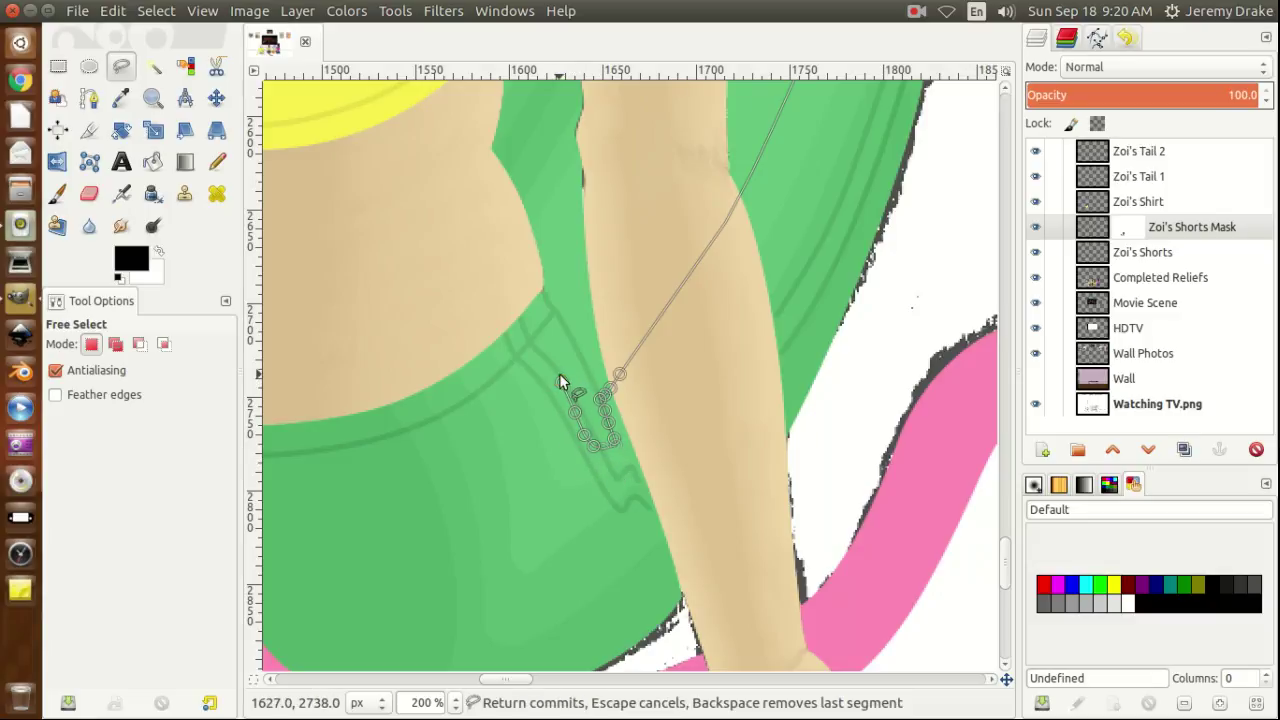
pyautogui.press('BackSpace')
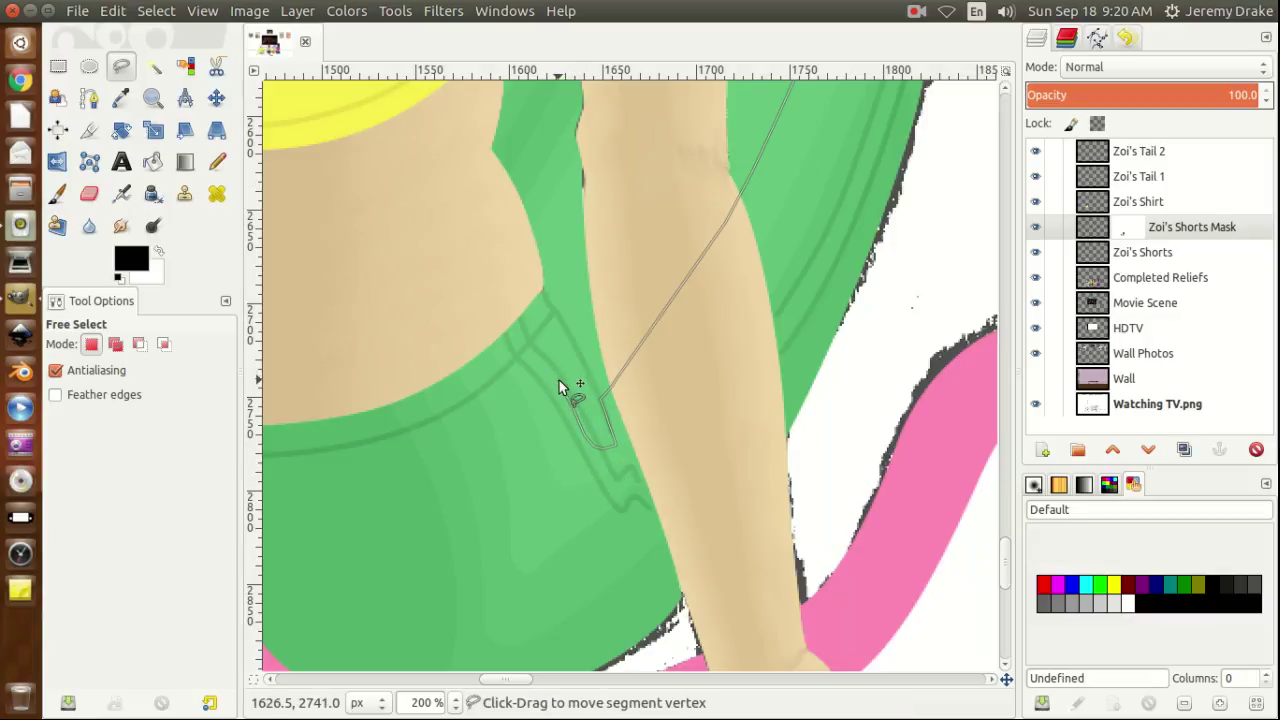
pyautogui.hotkey('ctrl', 'z')
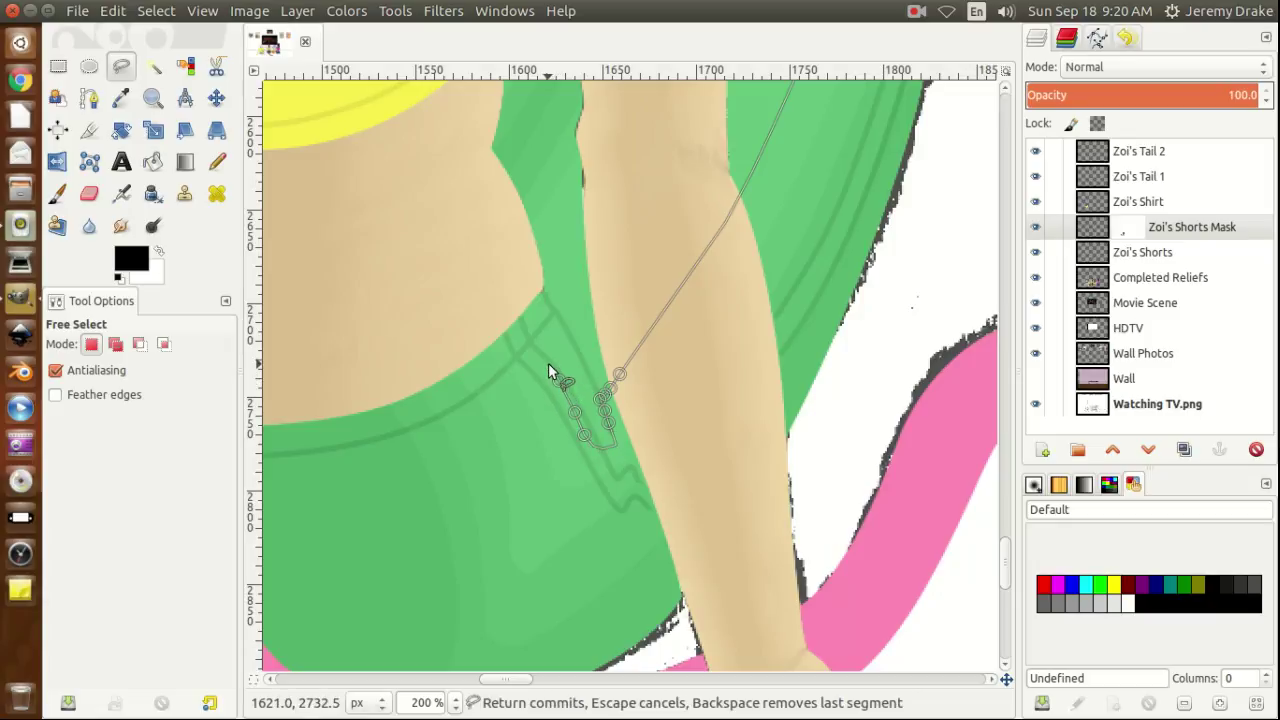
pyautogui.moveTo(548, 363); pyautogui.dragTo(540, 353)
pyautogui.press('BackSpace')
pyautogui.moveTo(540, 354); pyautogui.dragTo(531, 342)
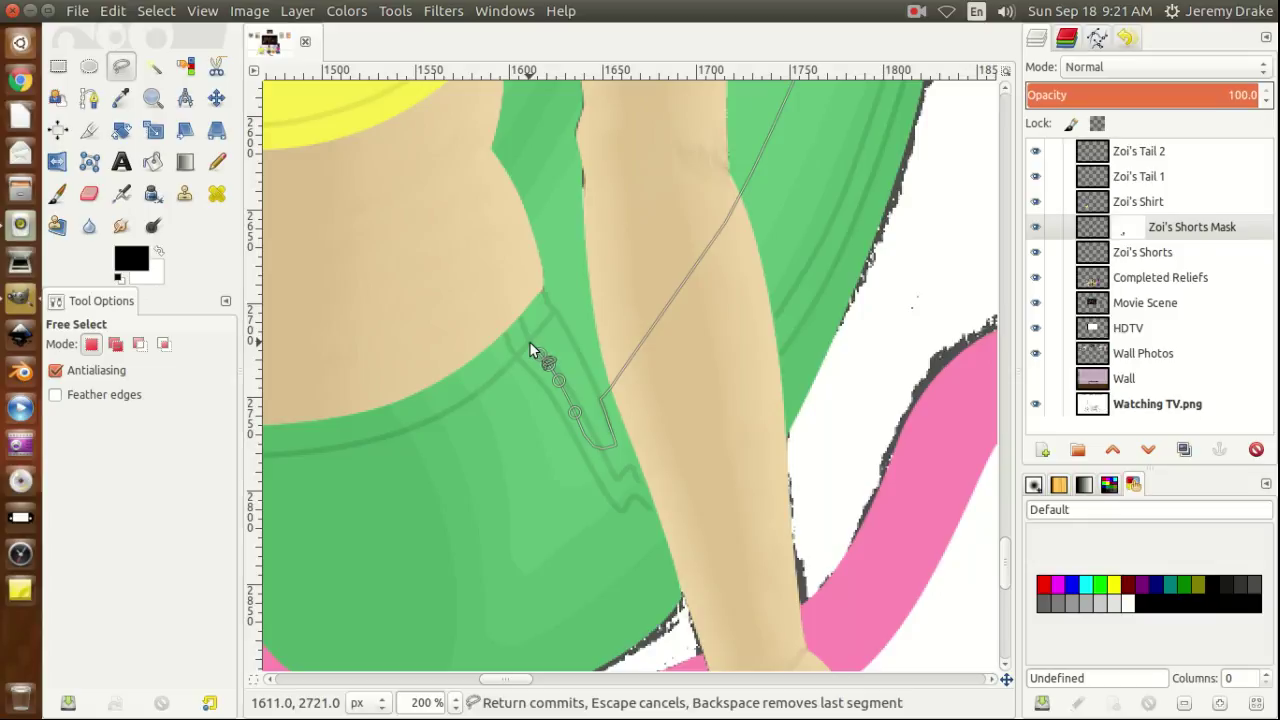
pyautogui.moveTo(529, 341); pyautogui.dragTo(516, 304)
# Add outline points from the skin's edge back down alongside the seam.
pyautogui.click(541, 290)
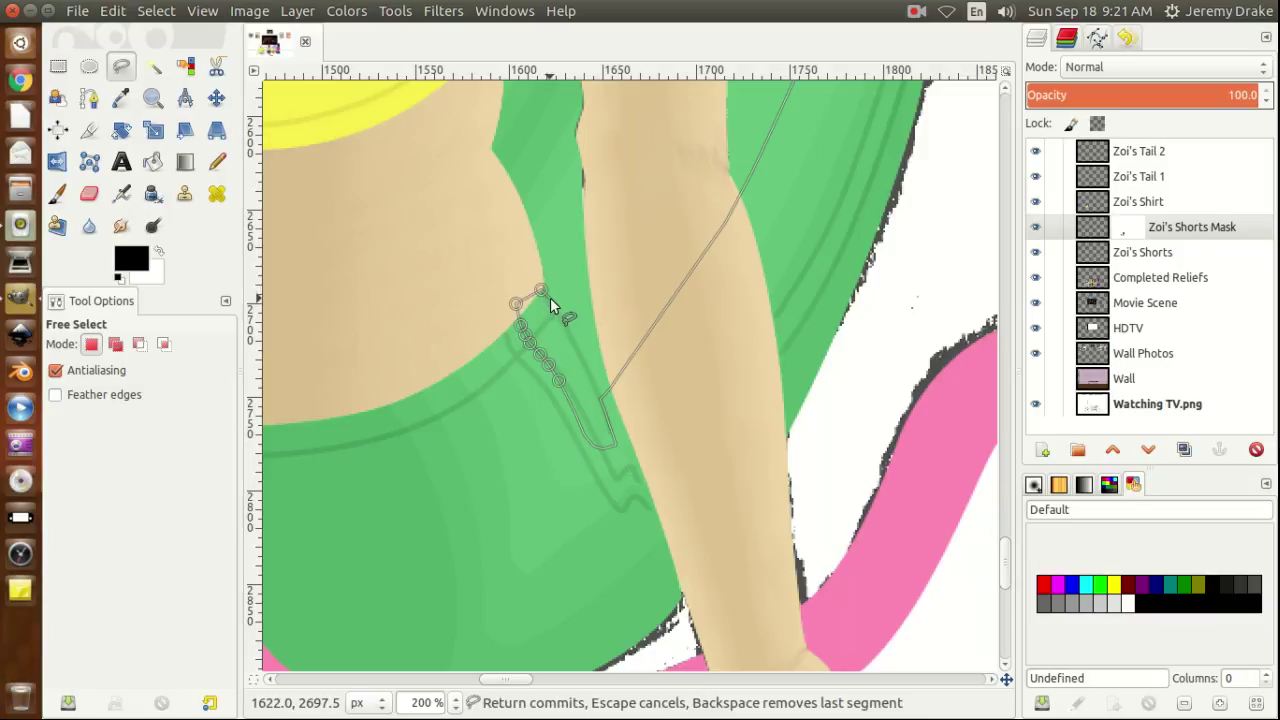
pyautogui.click(548, 298)
pyautogui.click(557, 312)
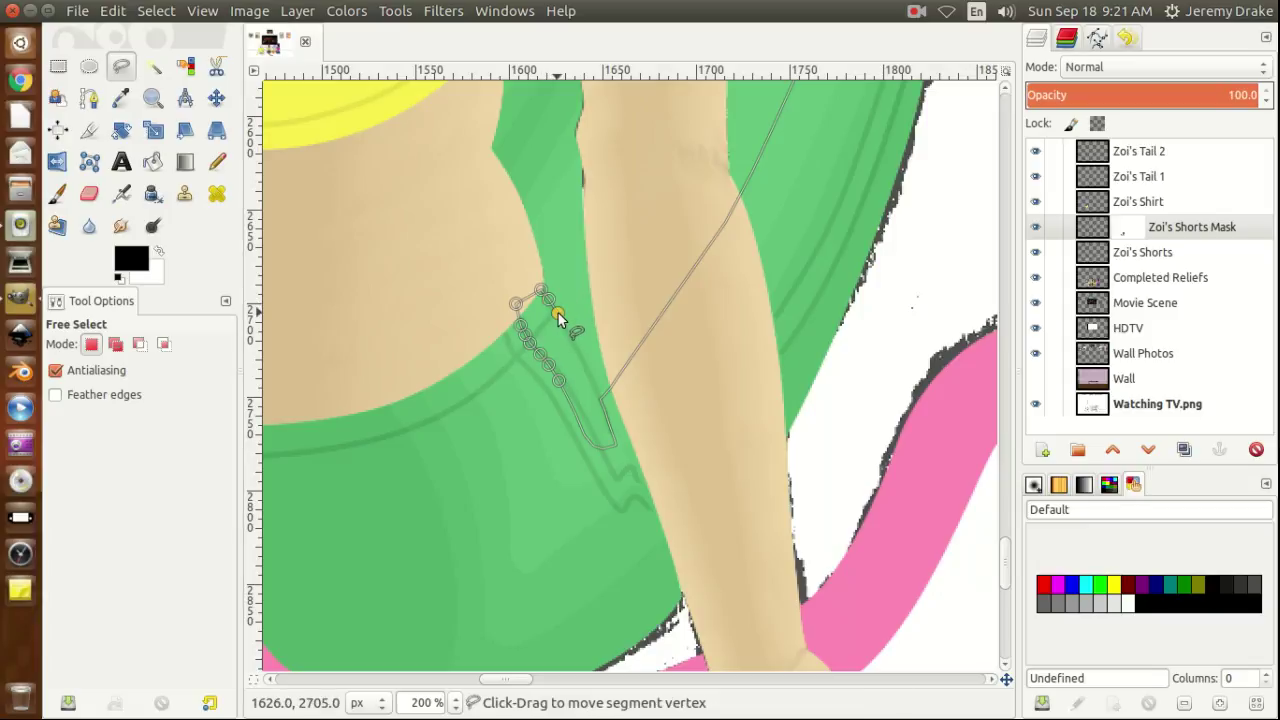
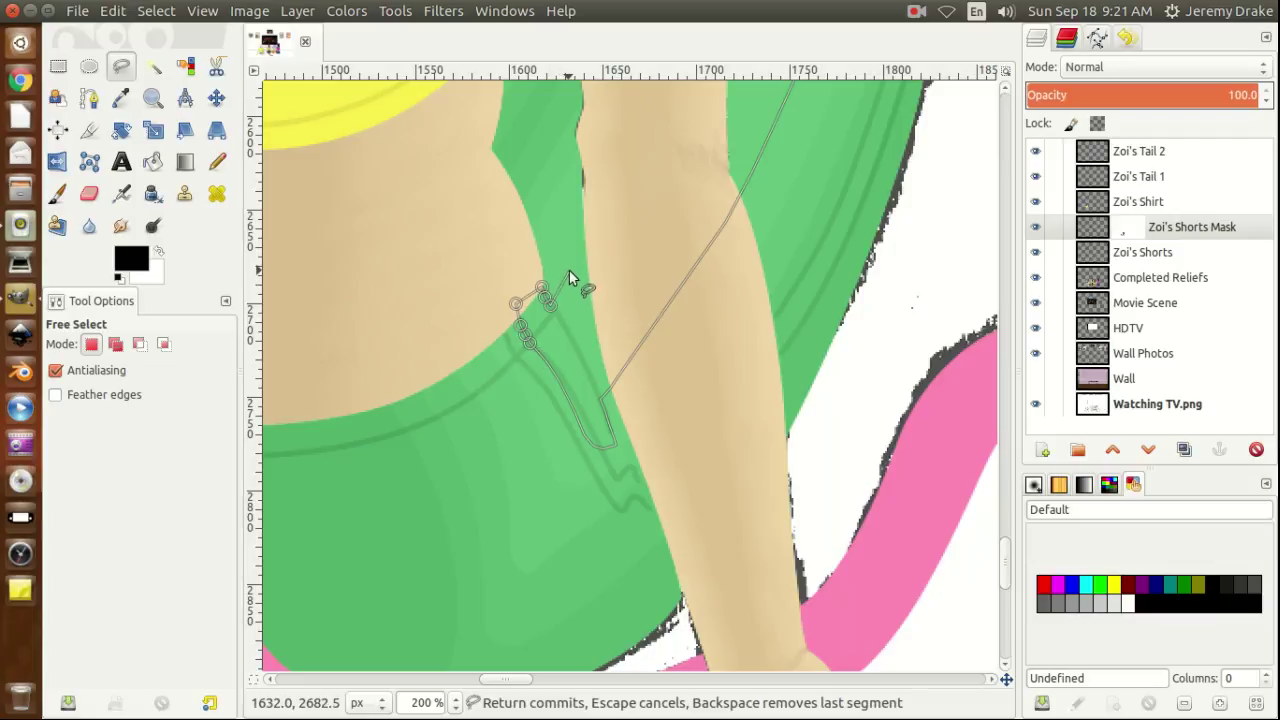
# Trace the remaining outline points up to the green shorts edge and commit the skin-strip selection.
pyautogui.click(568, 271)
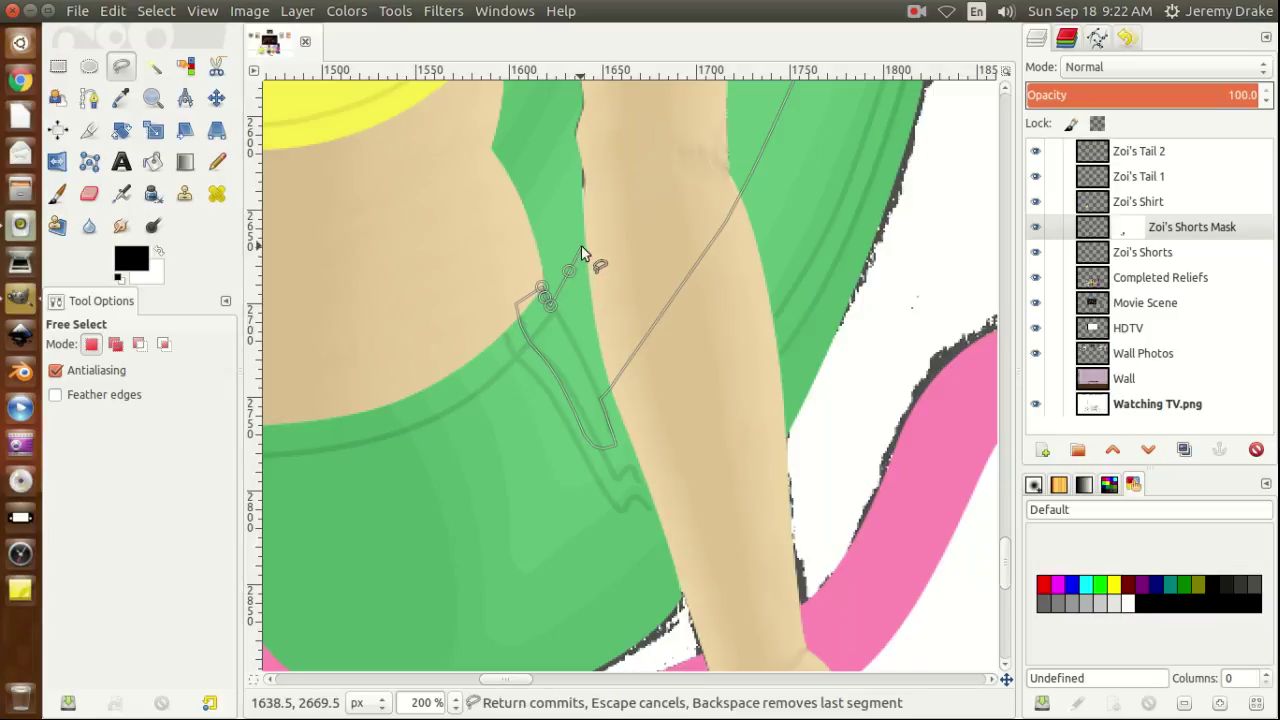
pyautogui.click(581, 246)
pyautogui.click(597, 219)
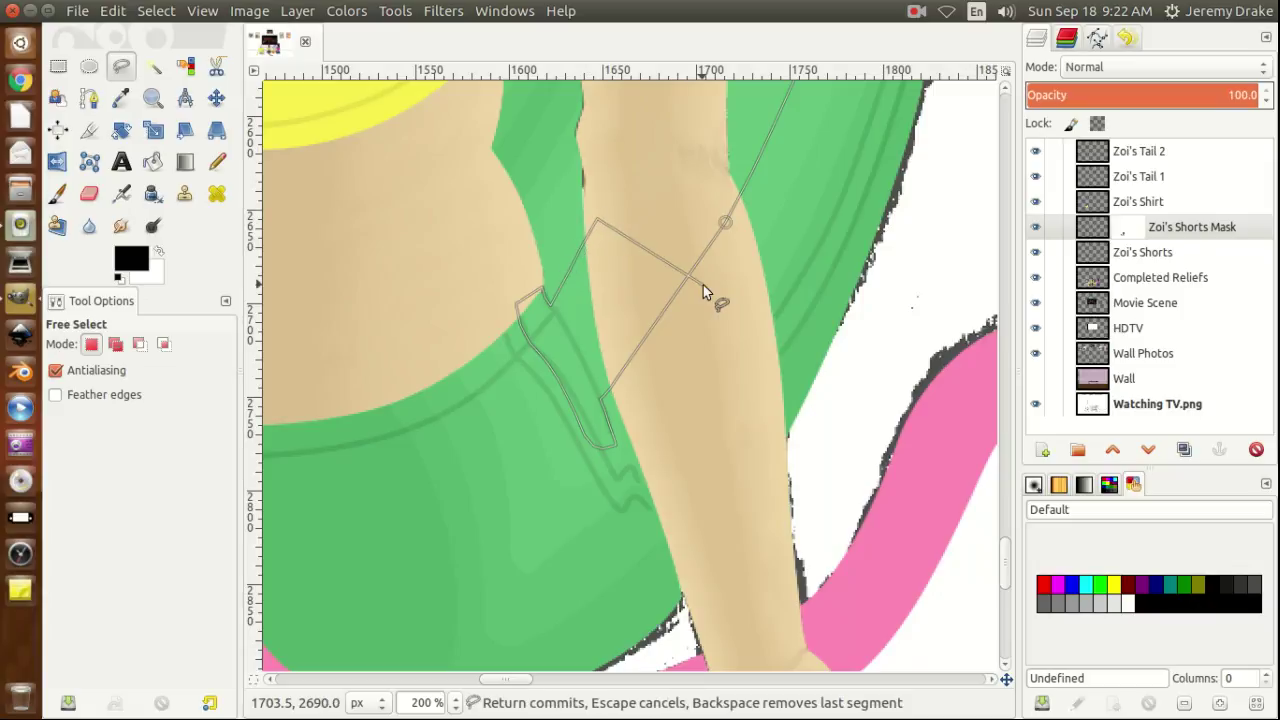
pyautogui.moveTo(1005, 561); pyautogui.dragTo(1008, 540)
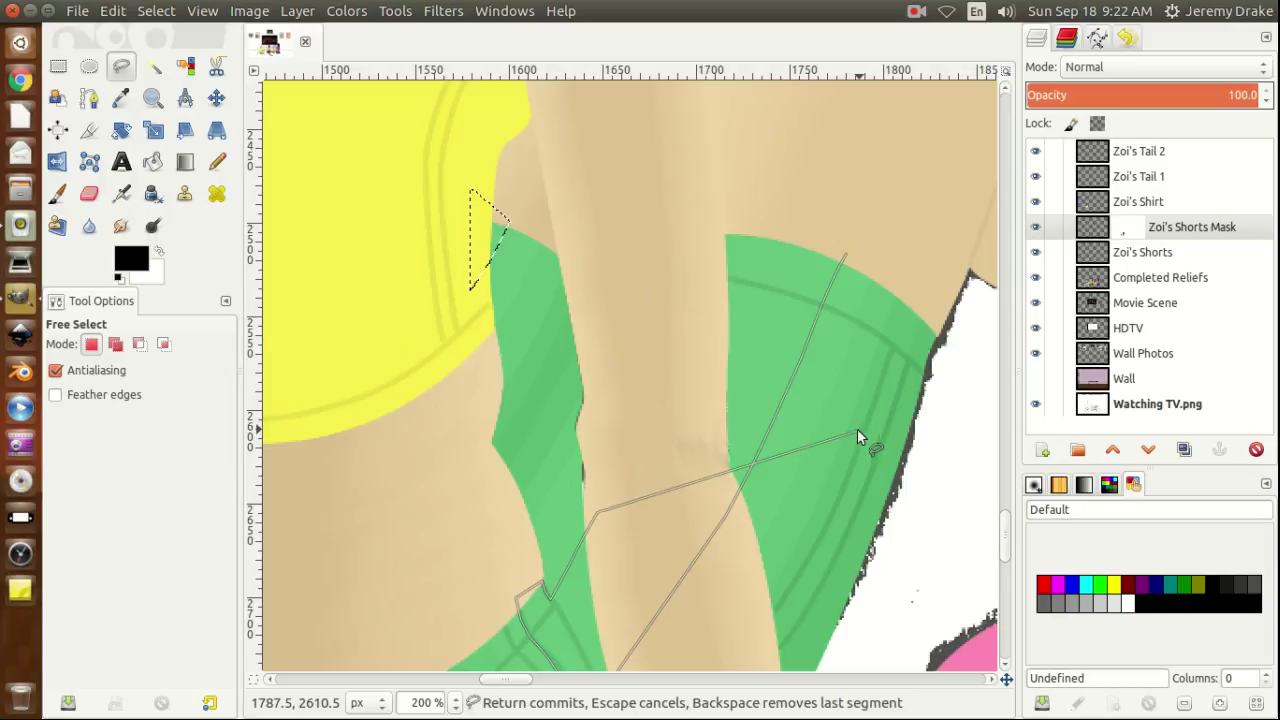
pyautogui.click(707, 325)
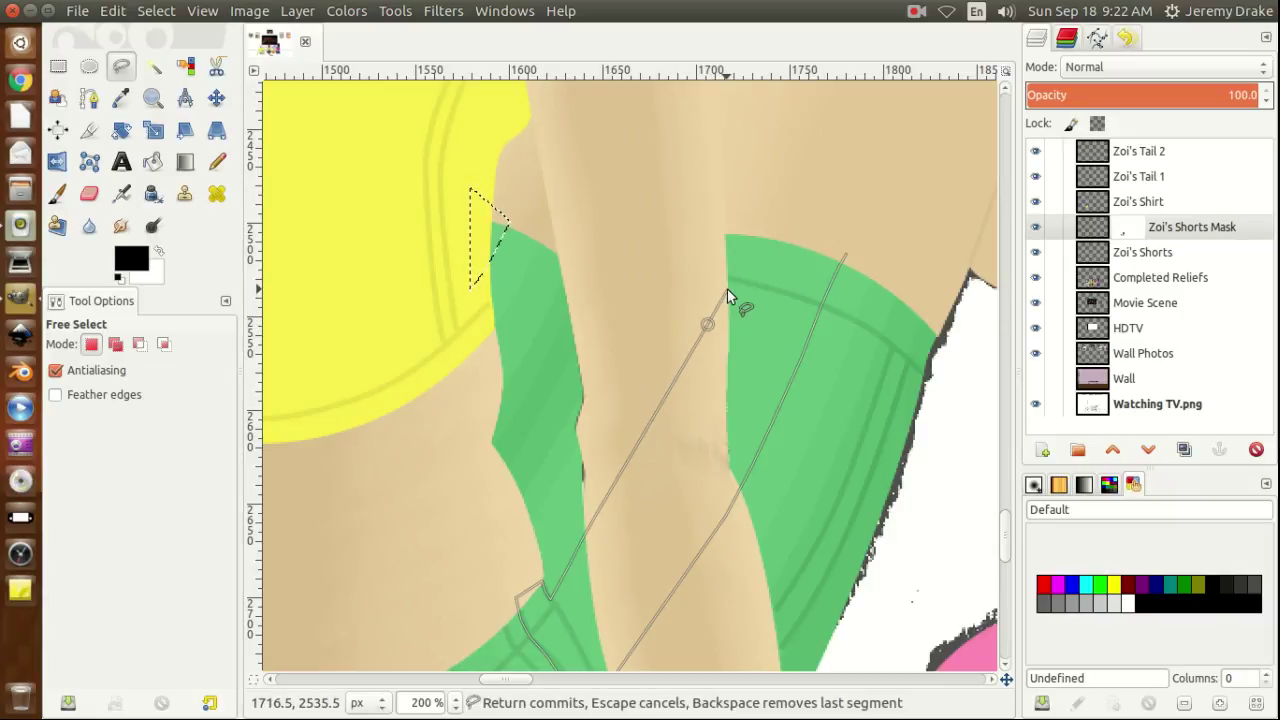
pyautogui.click(727, 289)
pyautogui.click(744, 256)
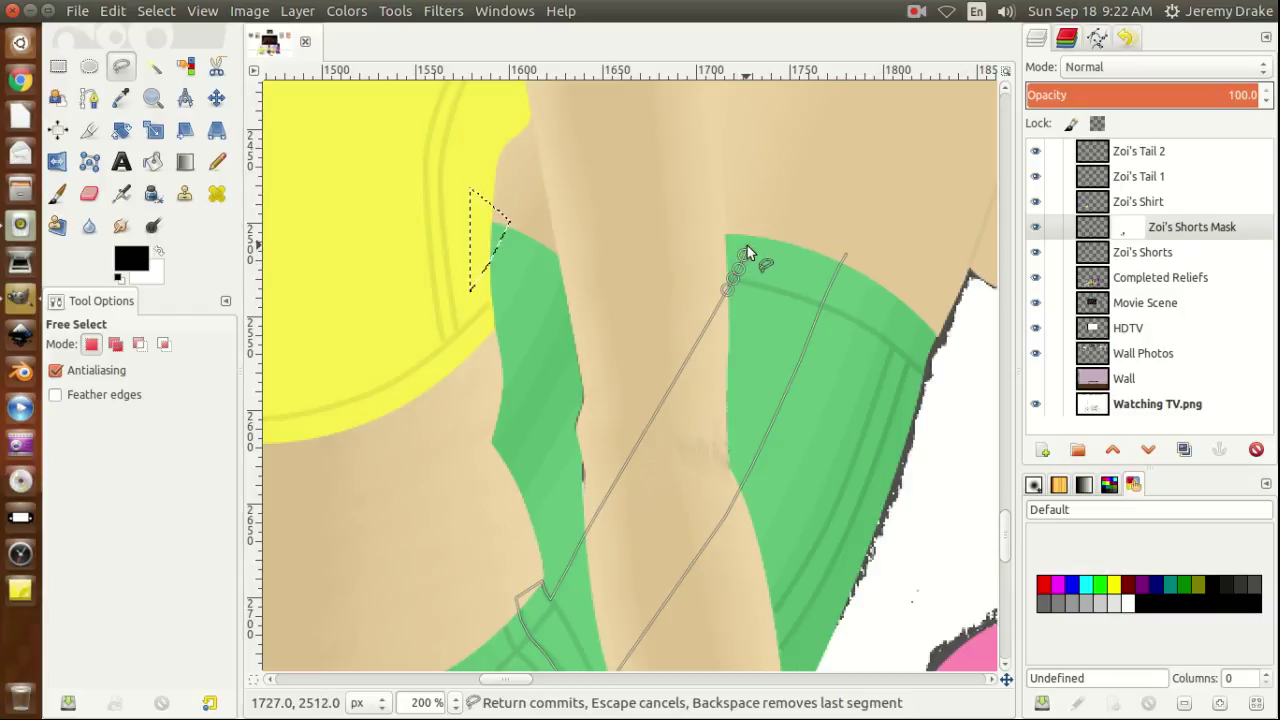
pyautogui.click(749, 240)
pyautogui.click(760, 225)
pyautogui.press('Return')
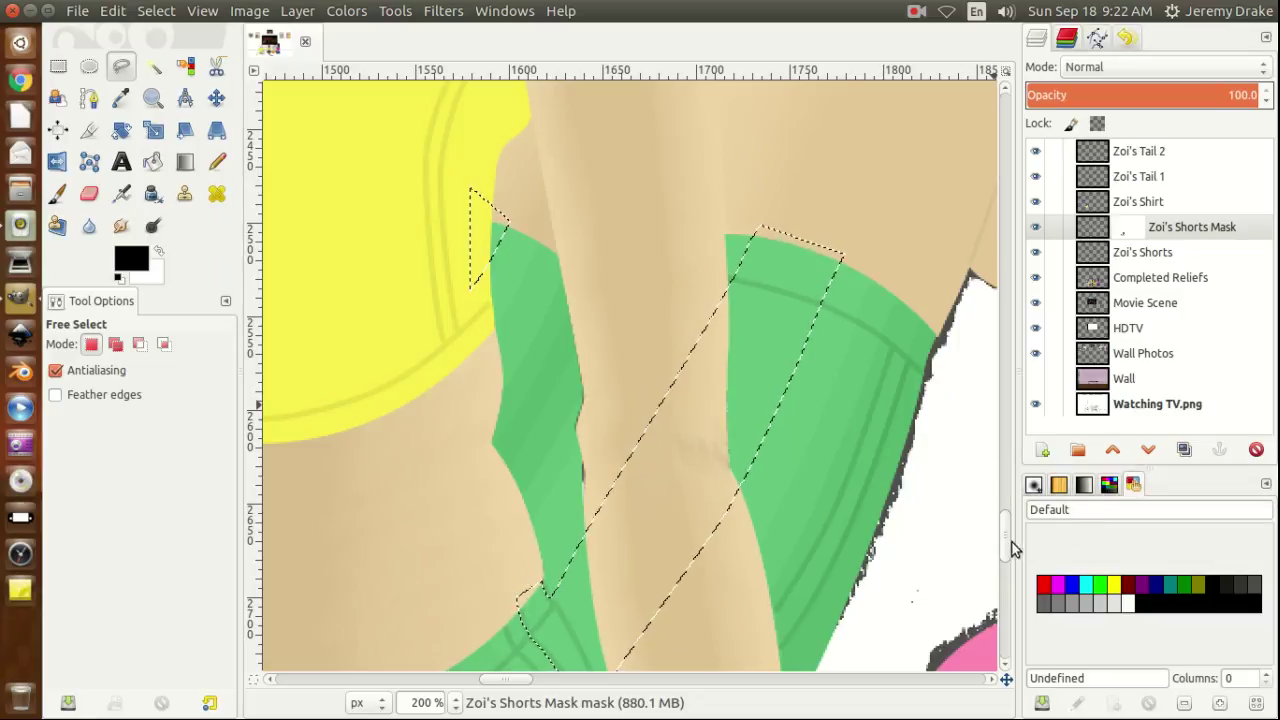
pyautogui.moveTo(1004, 532); pyautogui.dragTo(1006, 571)
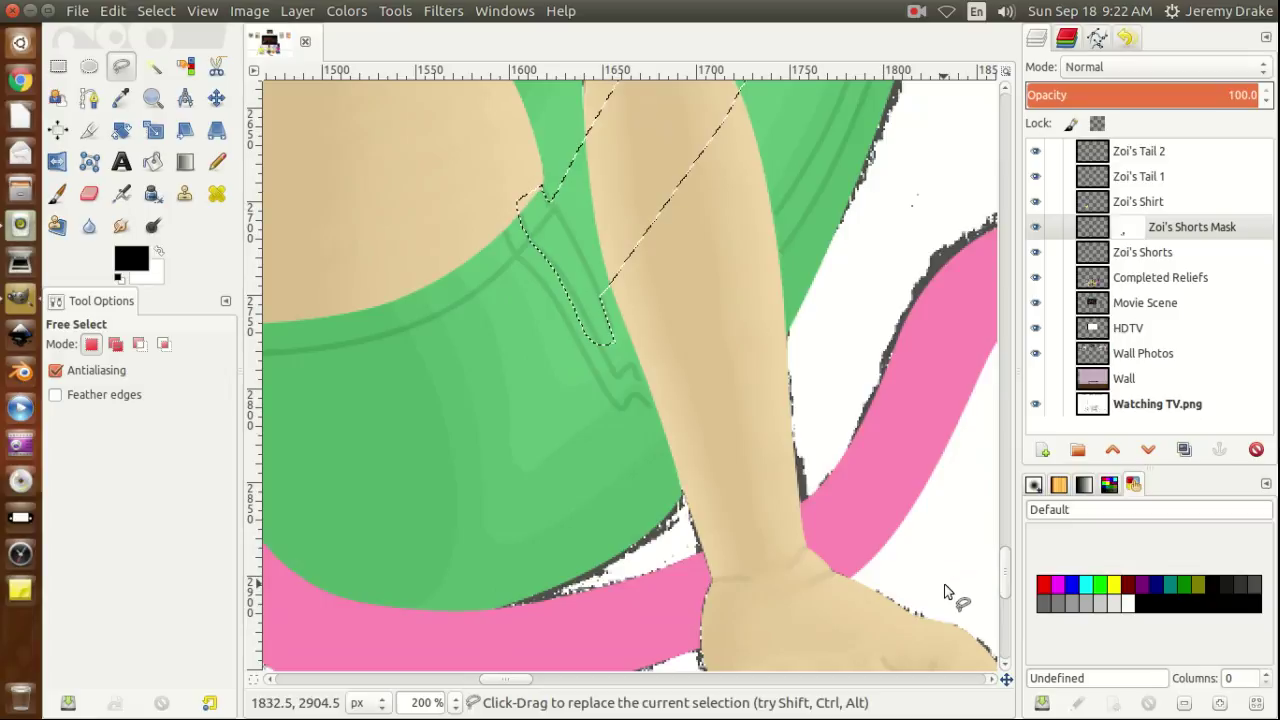
# Scroll to the left side of the green shorts where the pink tail crosses.
pyautogui.moveTo(505, 680); pyautogui.dragTo(483, 679)
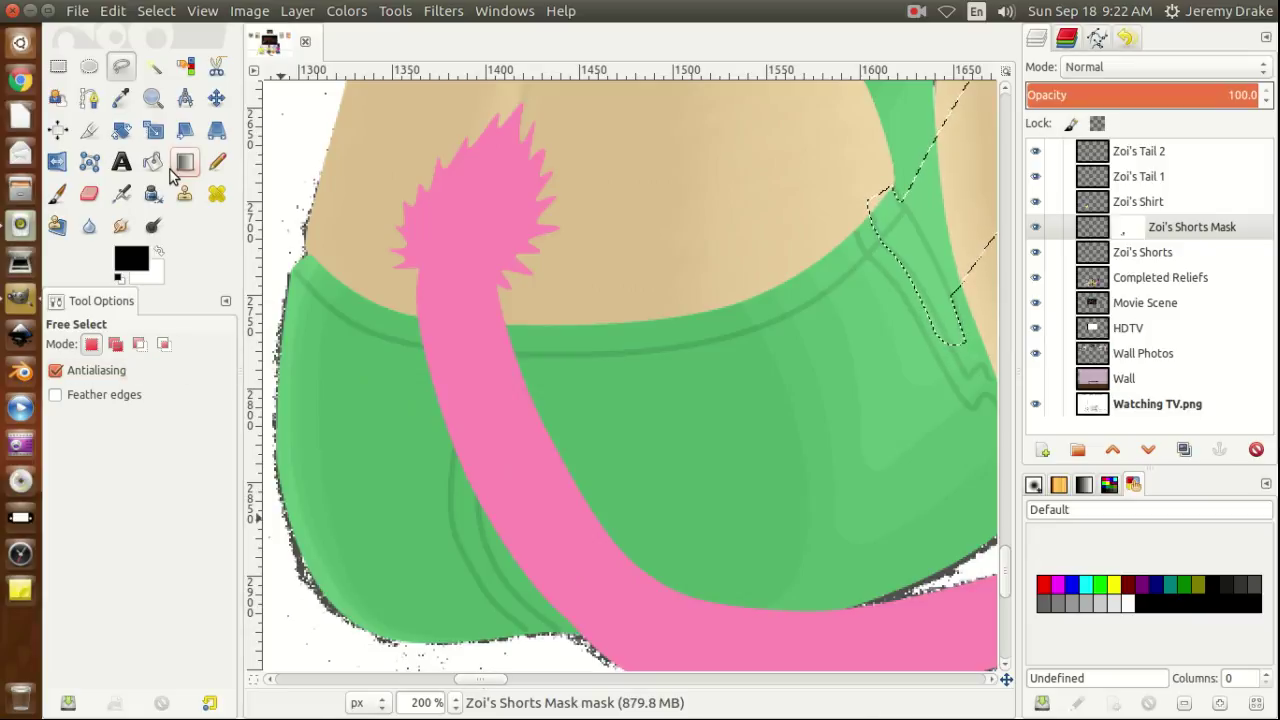
# Sample a grey from the canvas and lighten the foreground colour to a6a6a6 (value 65).
pyautogui.click(120, 97)
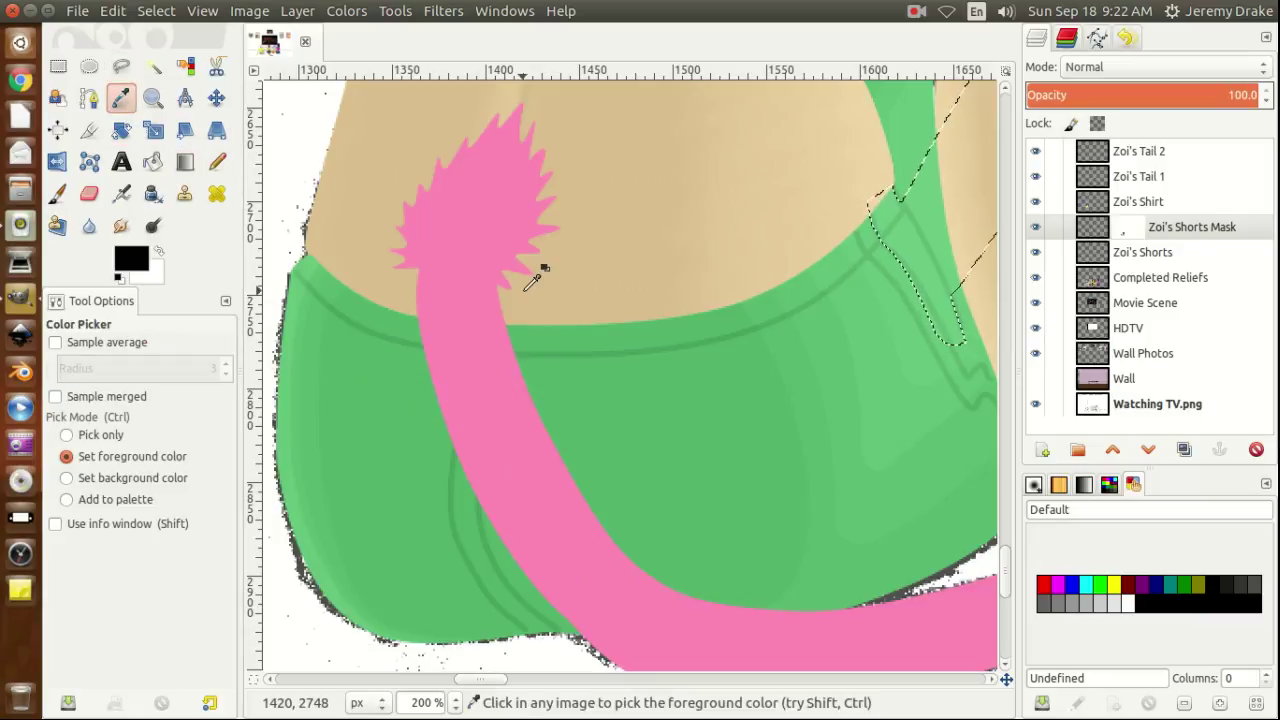
pyautogui.click(858, 488)
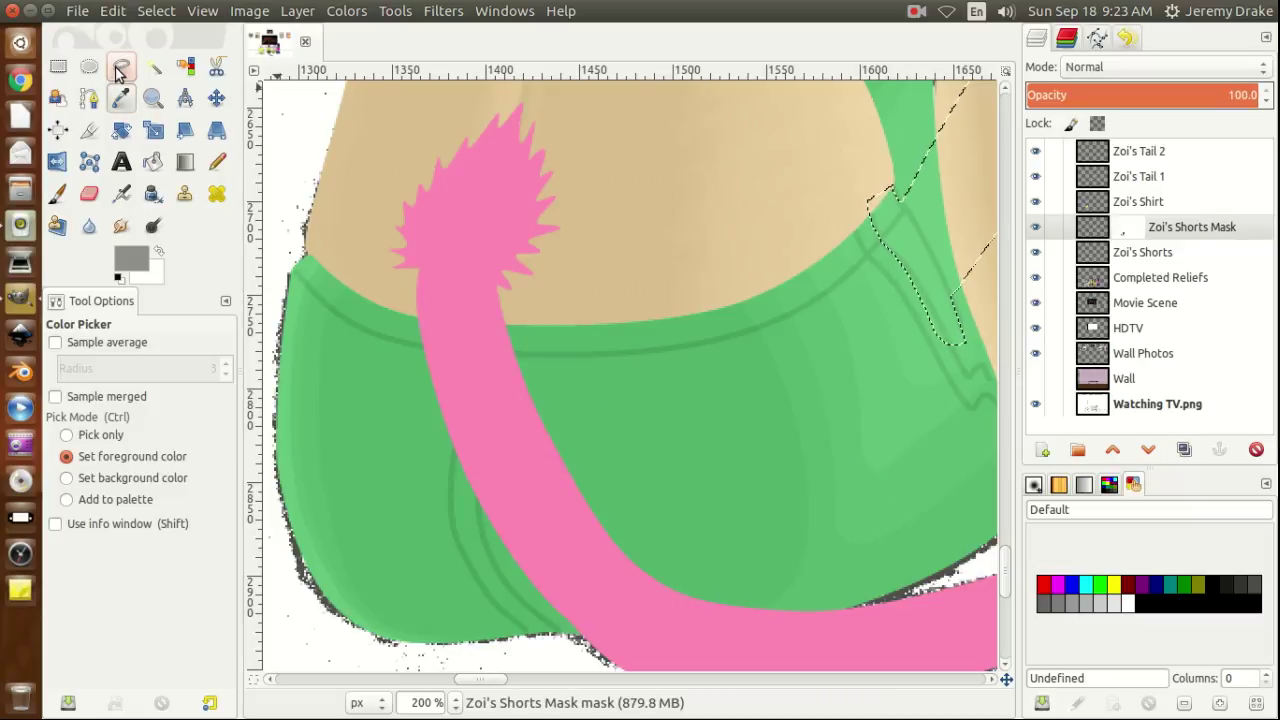
pyautogui.click(134, 265)
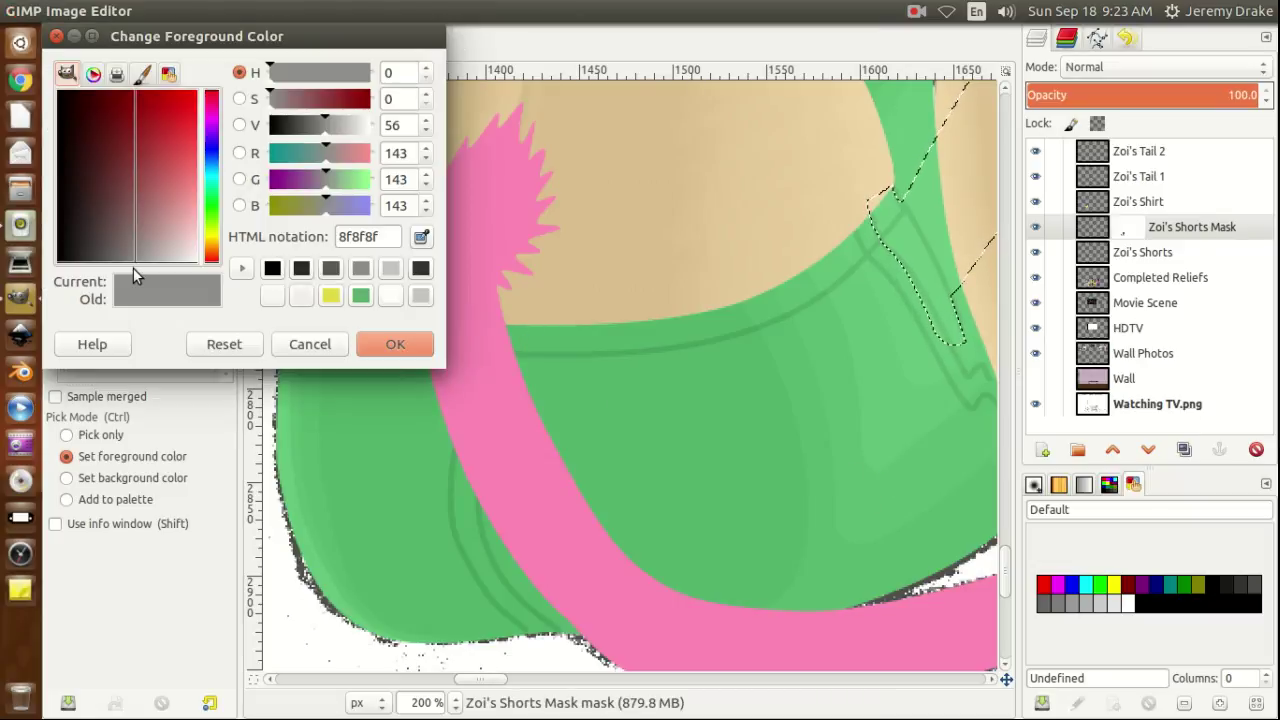
pyautogui.click(332, 123)
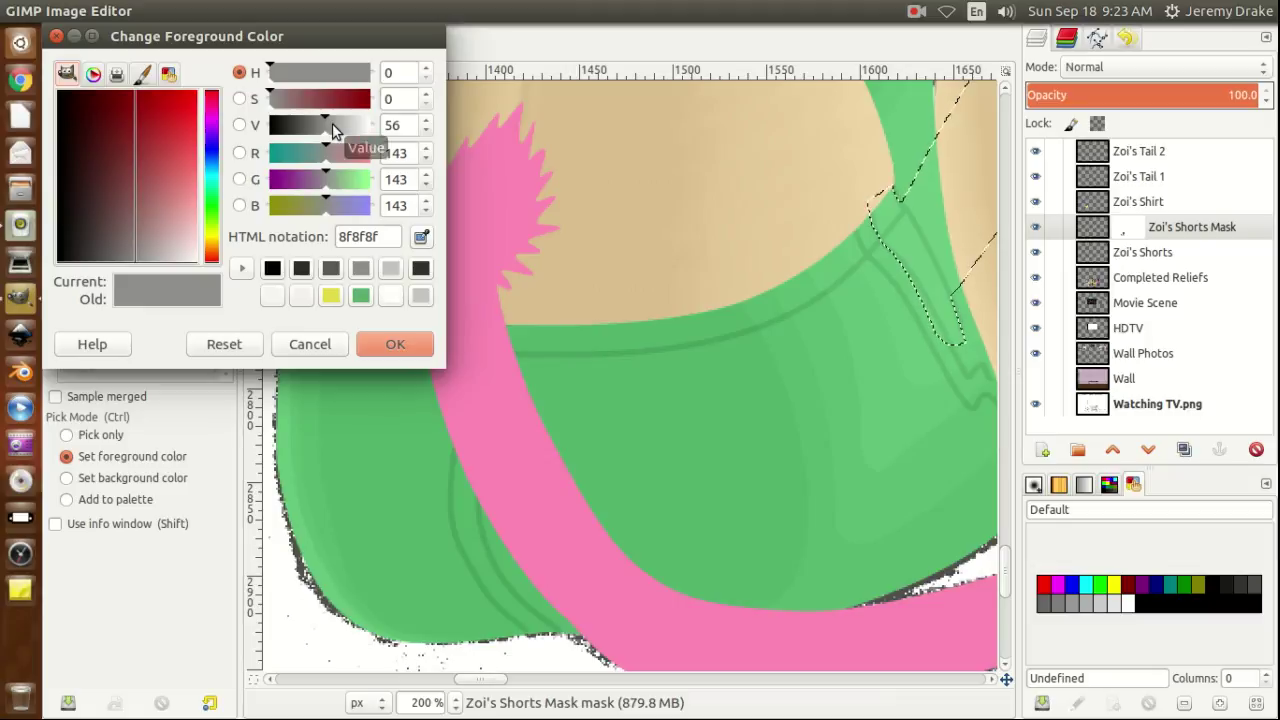
pyautogui.click(425, 121)
pyautogui.click(425, 121)
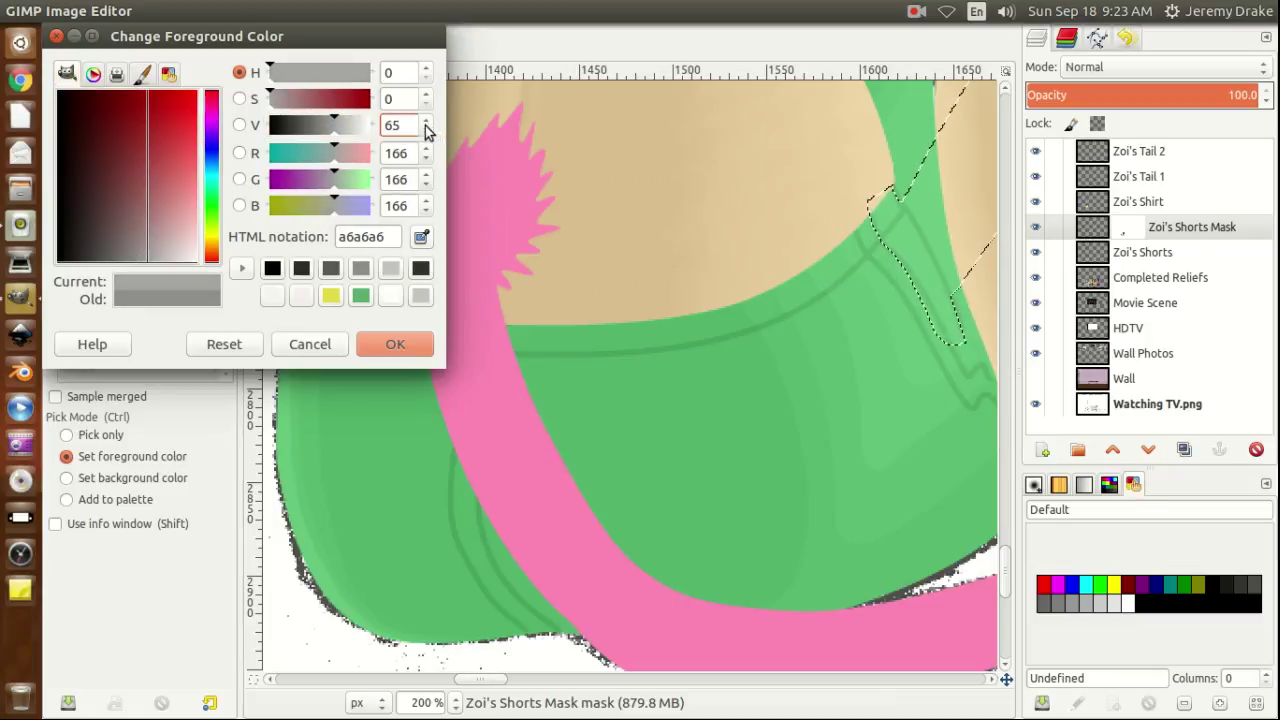
pyautogui.click(395, 344)
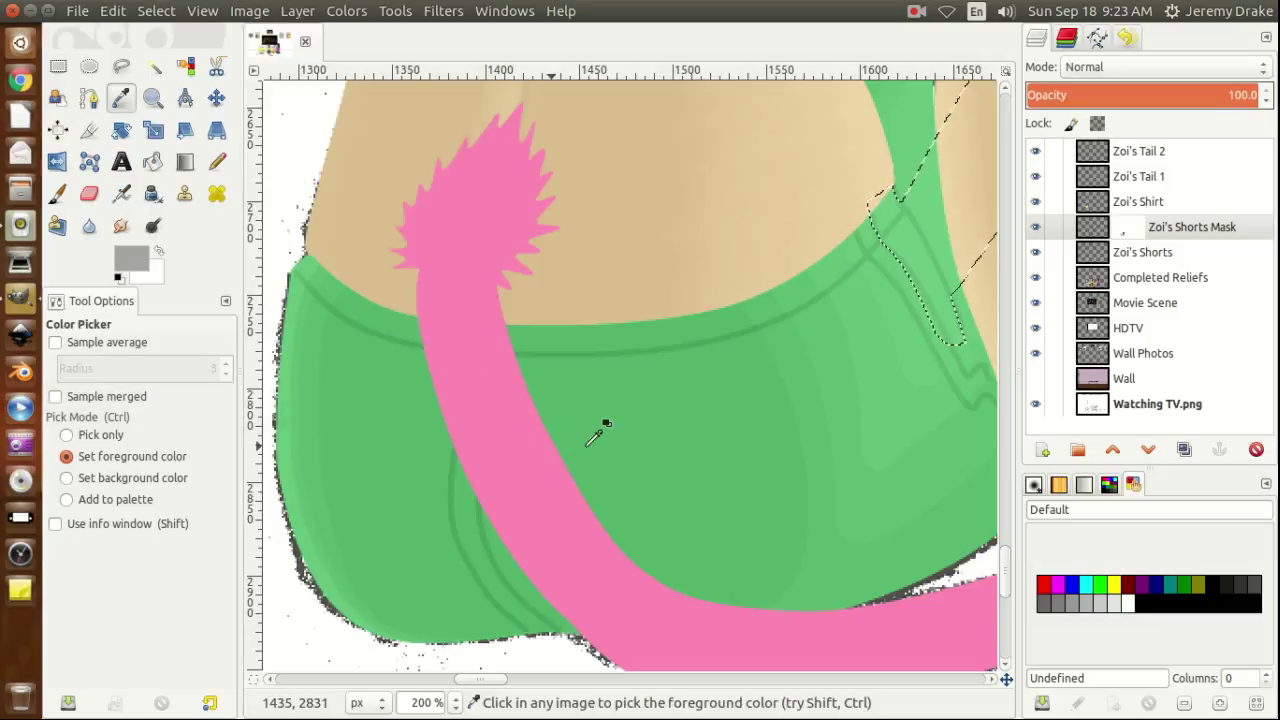
pyautogui.moveTo(1006, 566); pyautogui.dragTo(1007, 580)
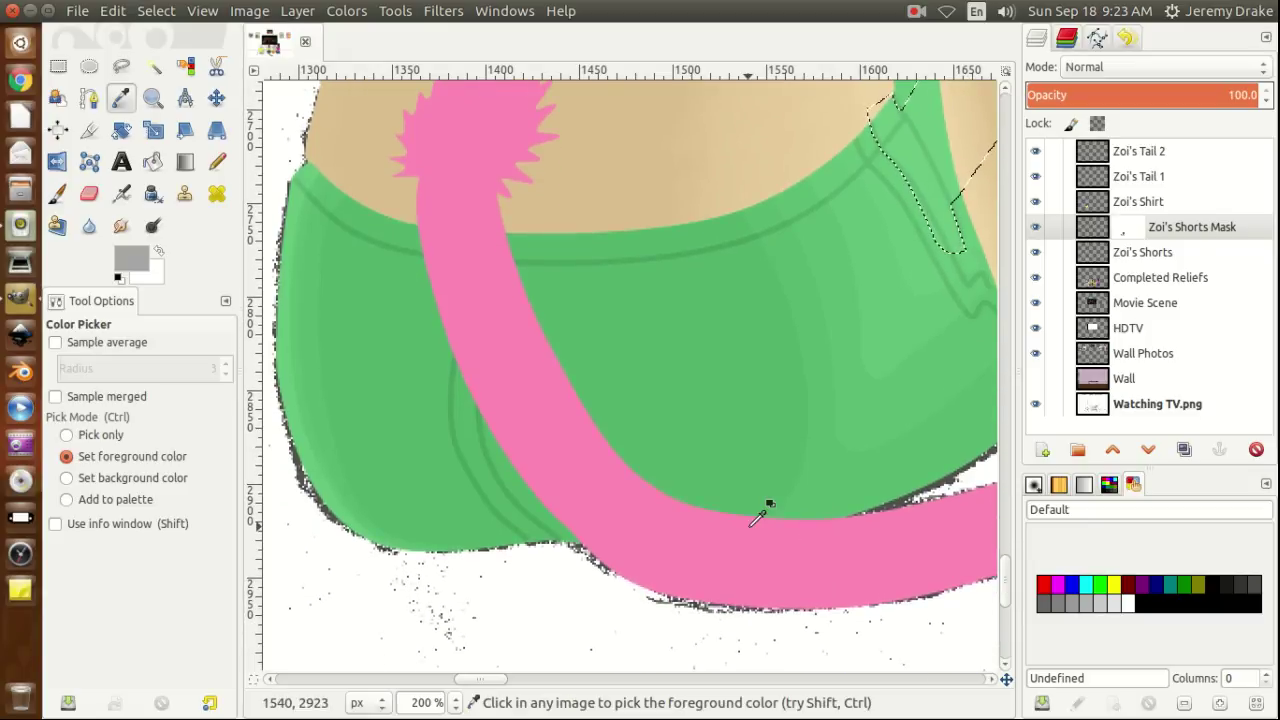
pyautogui.click(121, 67)
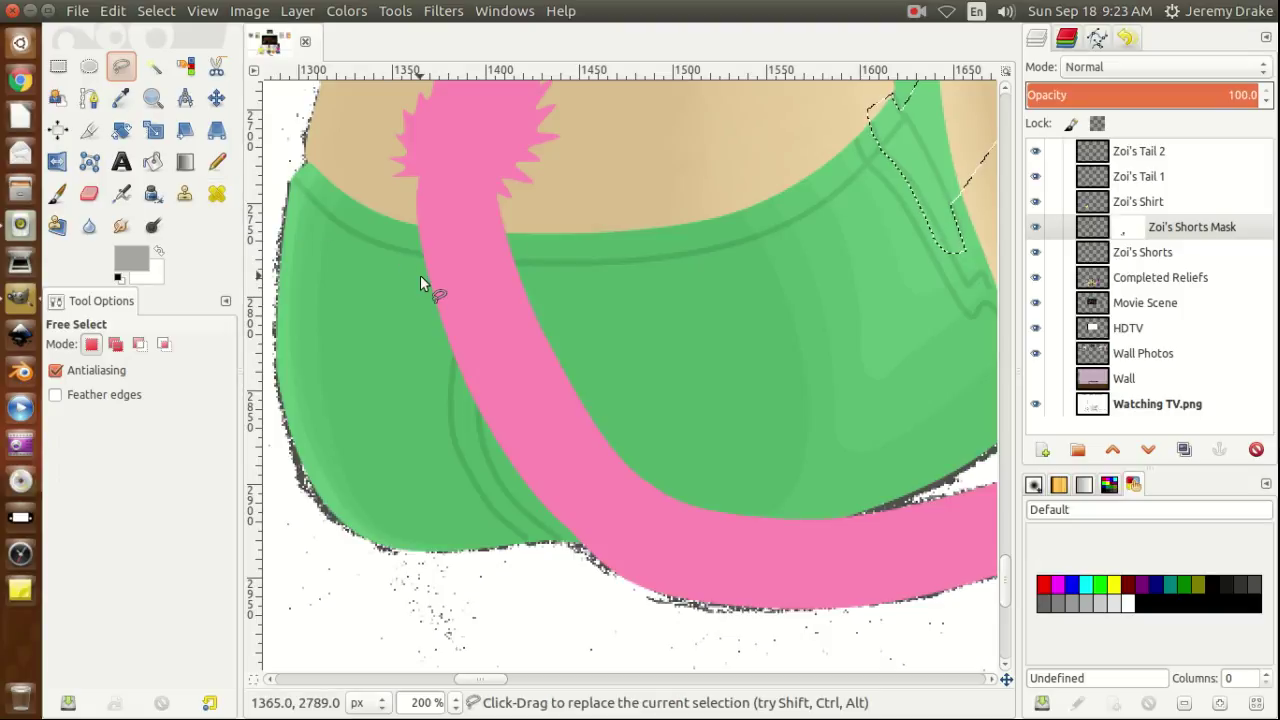
# Trace points down the pink tail's left edge to the shorts' lower edge.
pyautogui.click(520, 230)
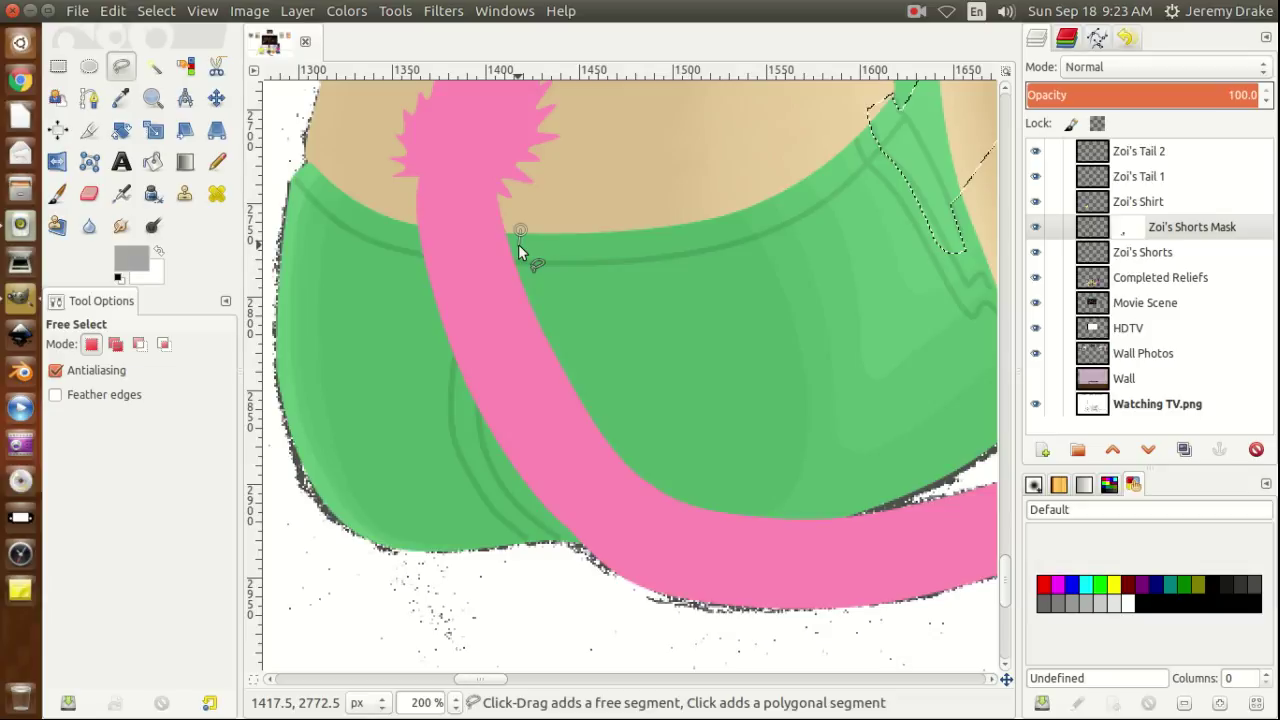
pyautogui.click(517, 245)
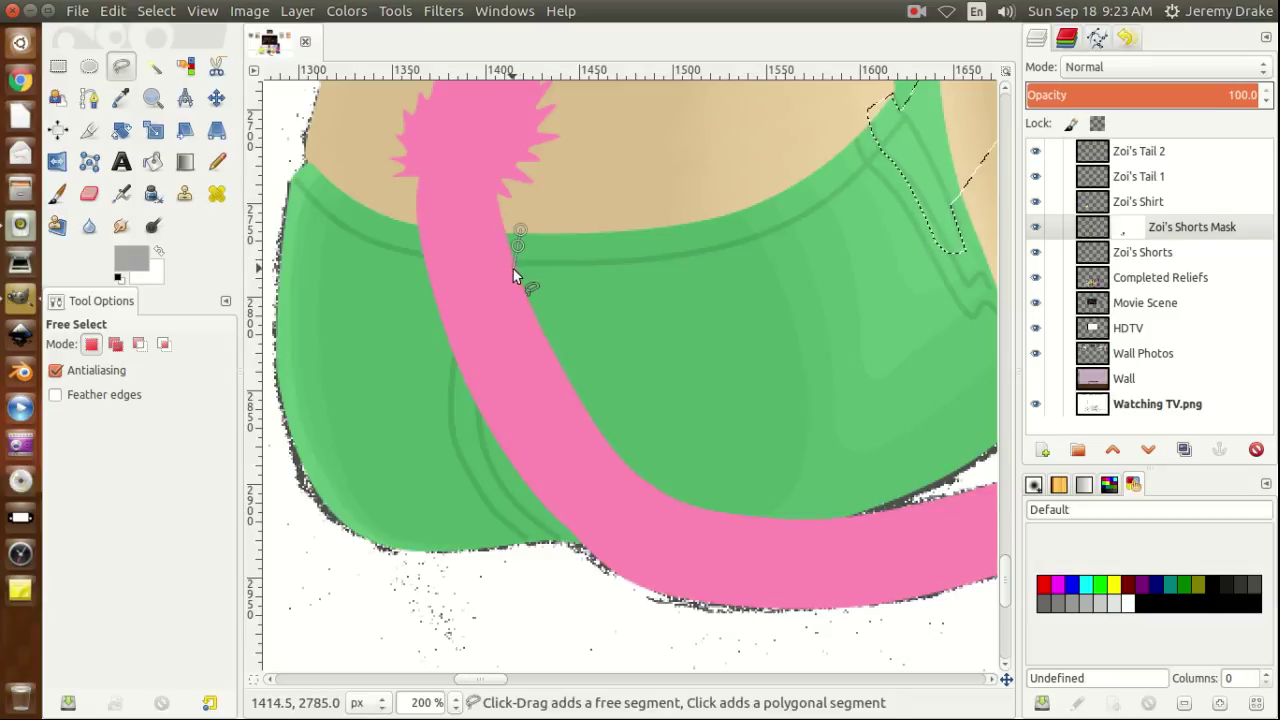
pyautogui.click(513, 276)
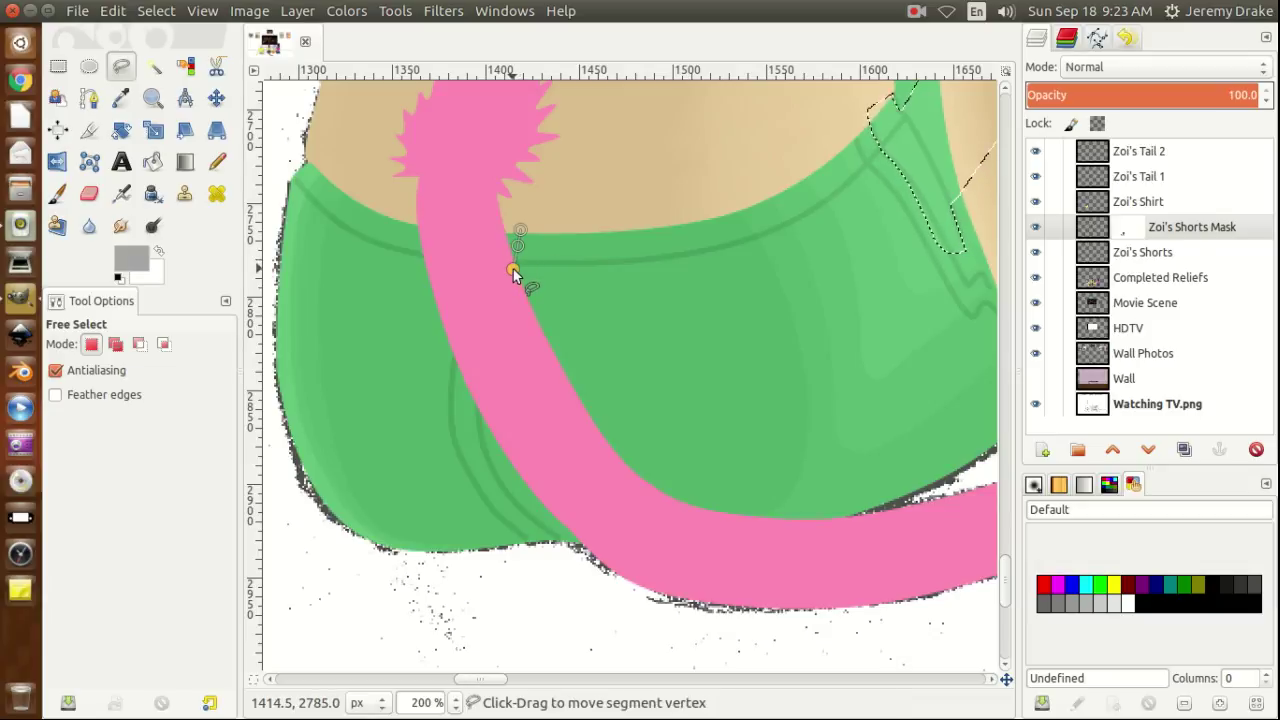
pyautogui.click(497, 401)
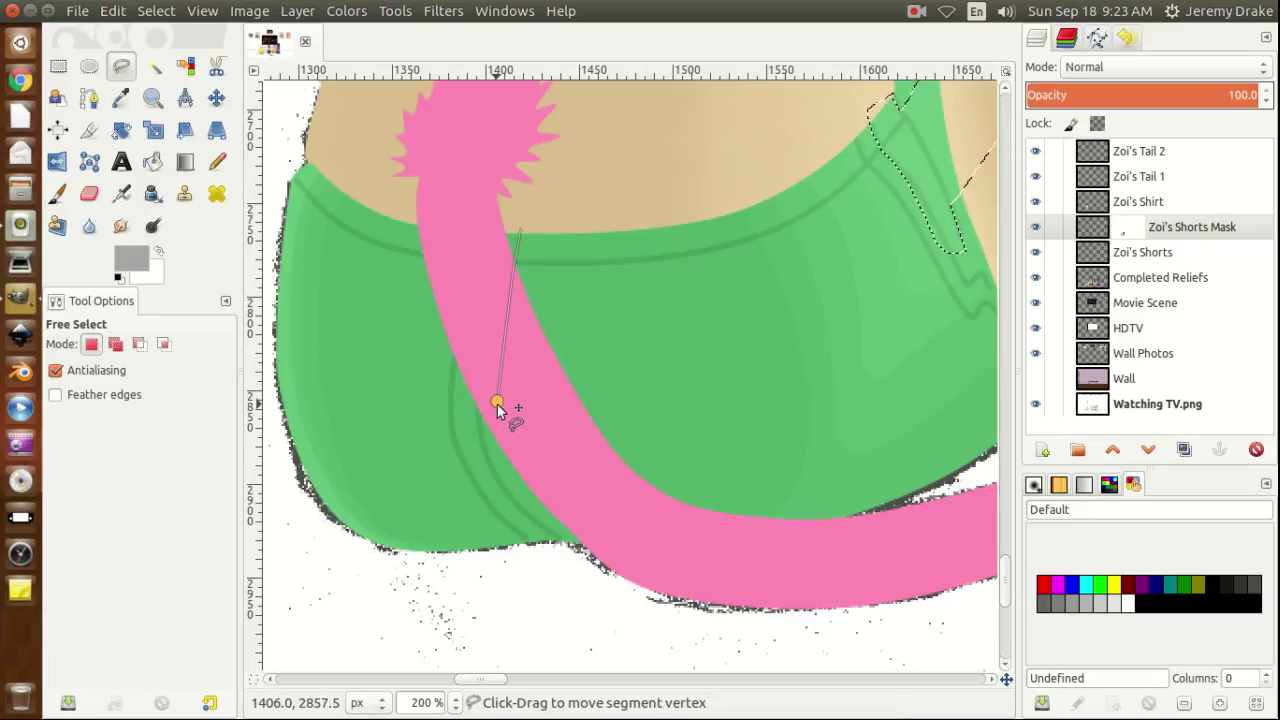
pyautogui.click(496, 417)
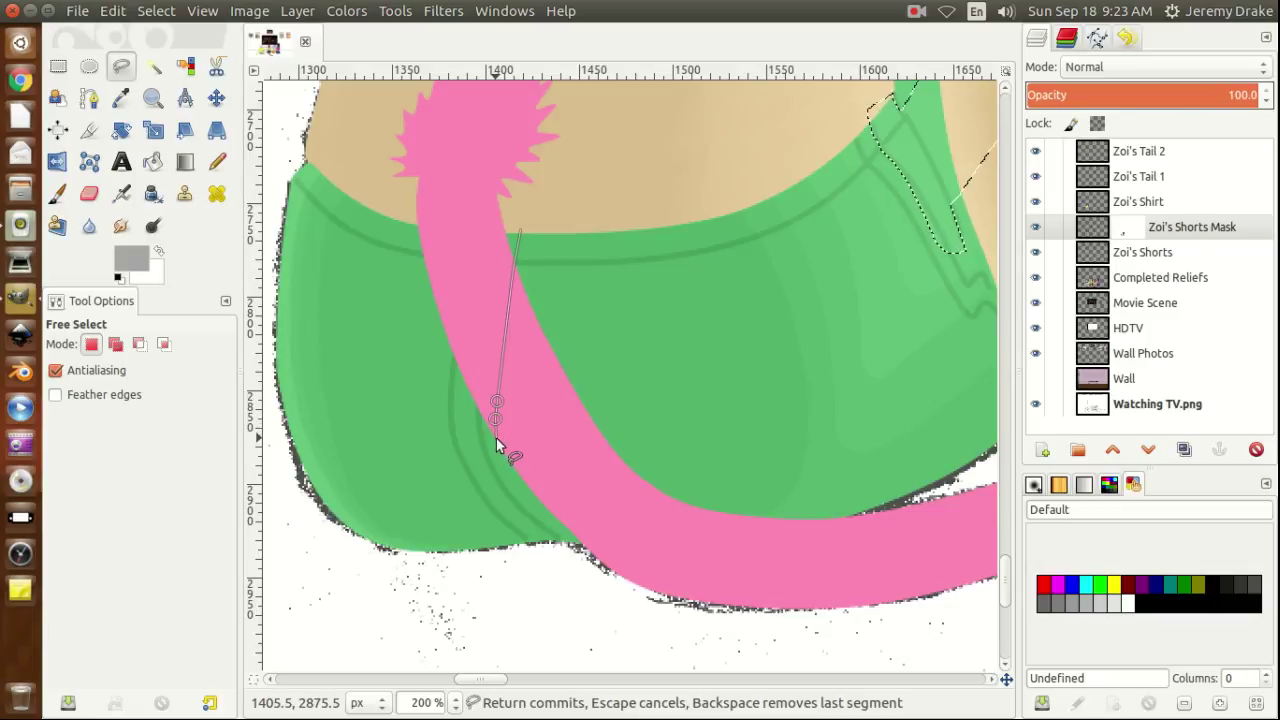
pyautogui.click(497, 440)
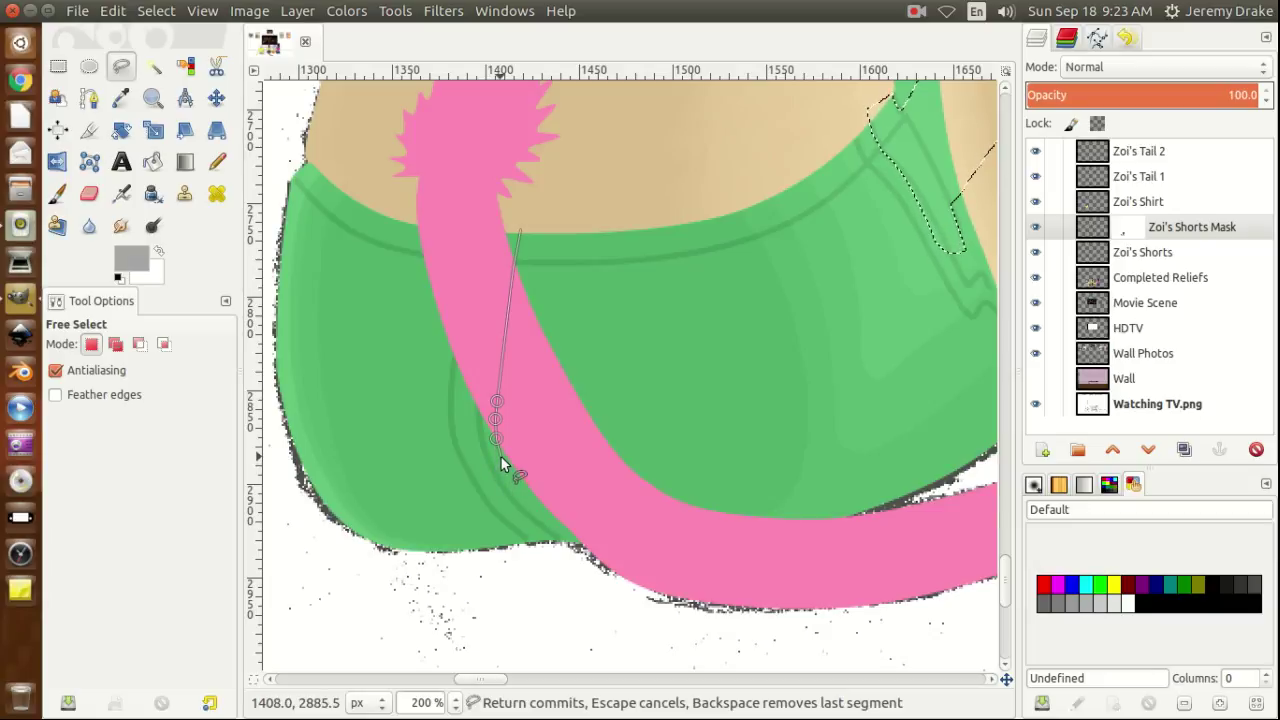
pyautogui.click(501, 458)
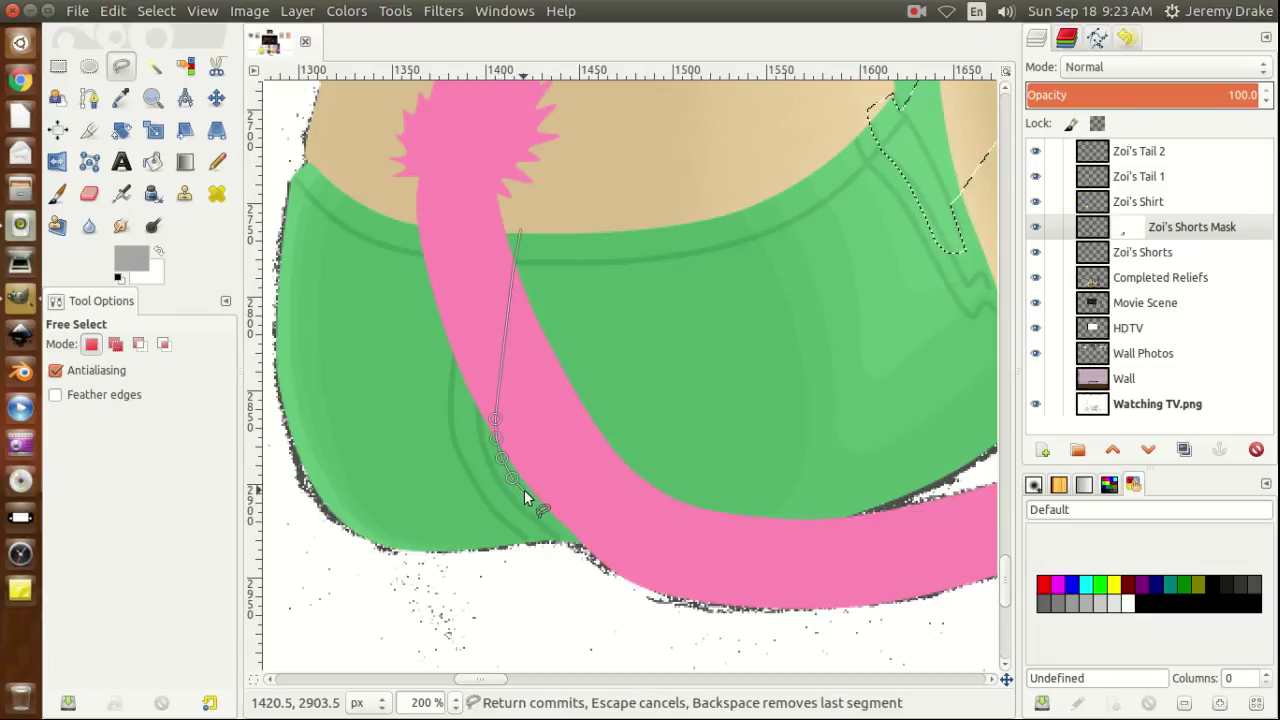
pyautogui.click(525, 490)
pyautogui.click(521, 499)
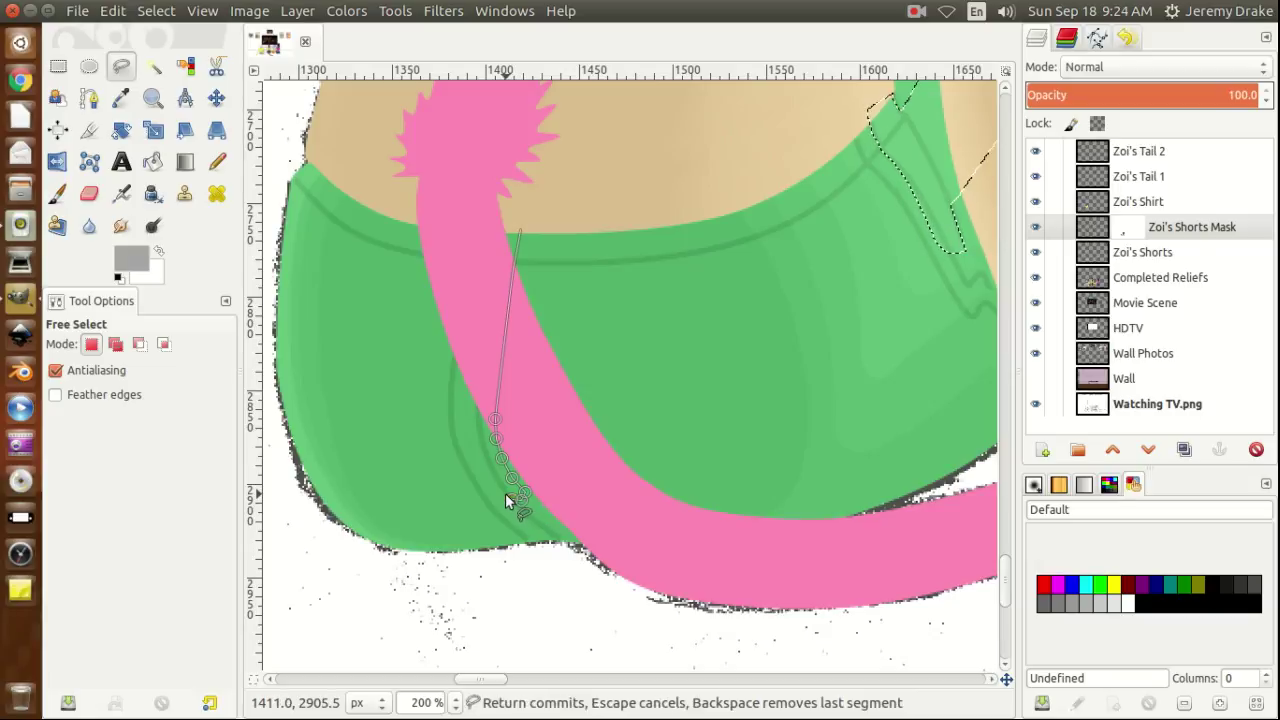
# Trace back up along the shorts' seam and close the narrow strip into a selection.
pyautogui.click(497, 491)
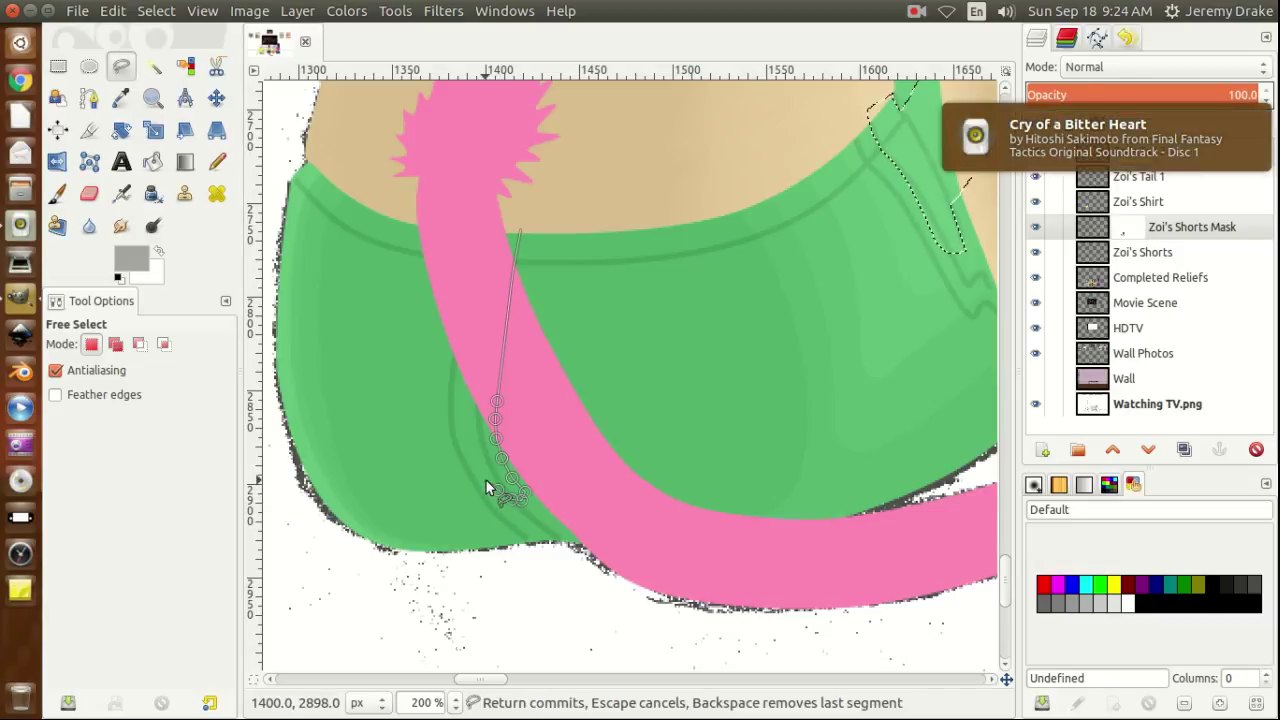
pyautogui.click(486, 482)
pyautogui.click(477, 462)
pyautogui.click(484, 450)
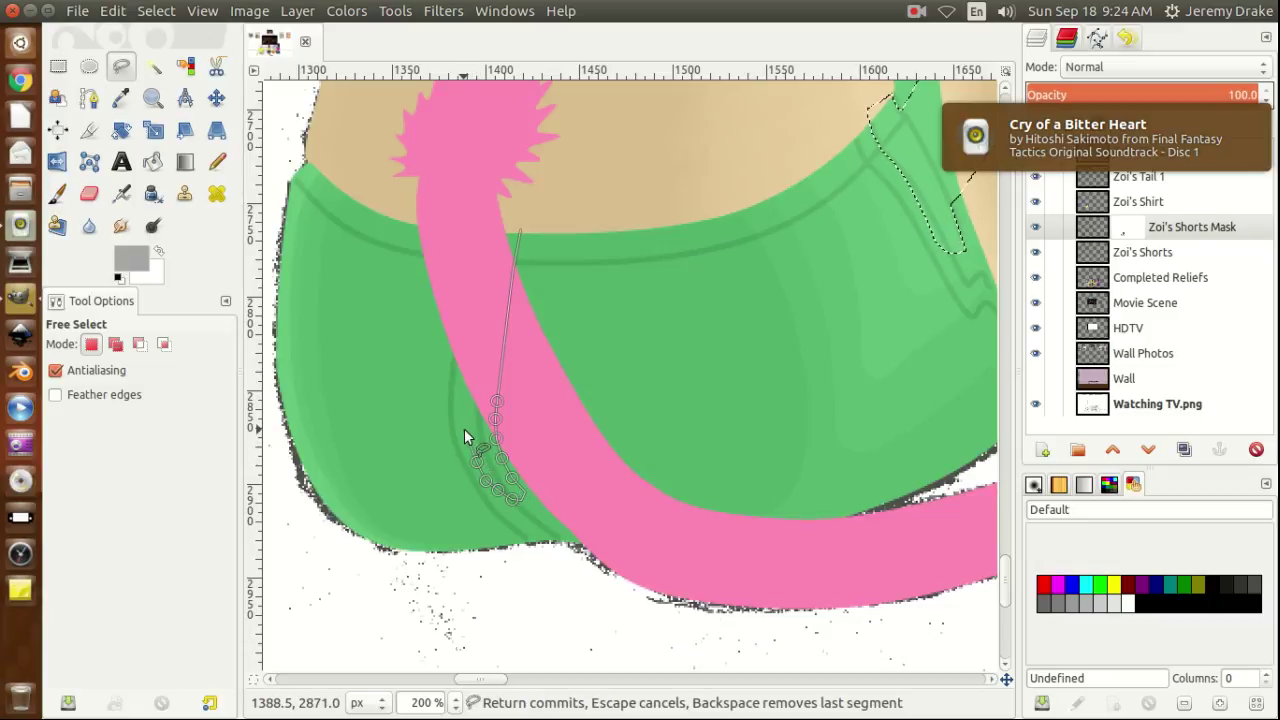
pyautogui.click(464, 430)
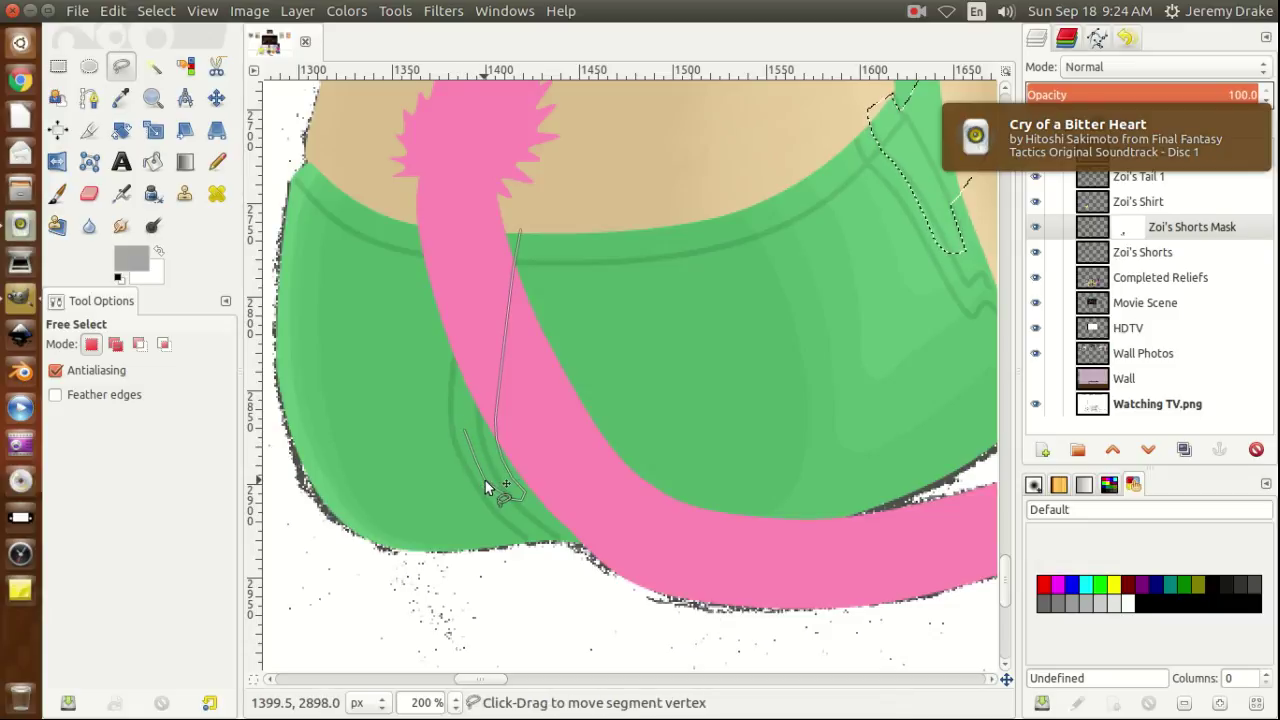
pyautogui.click(458, 393)
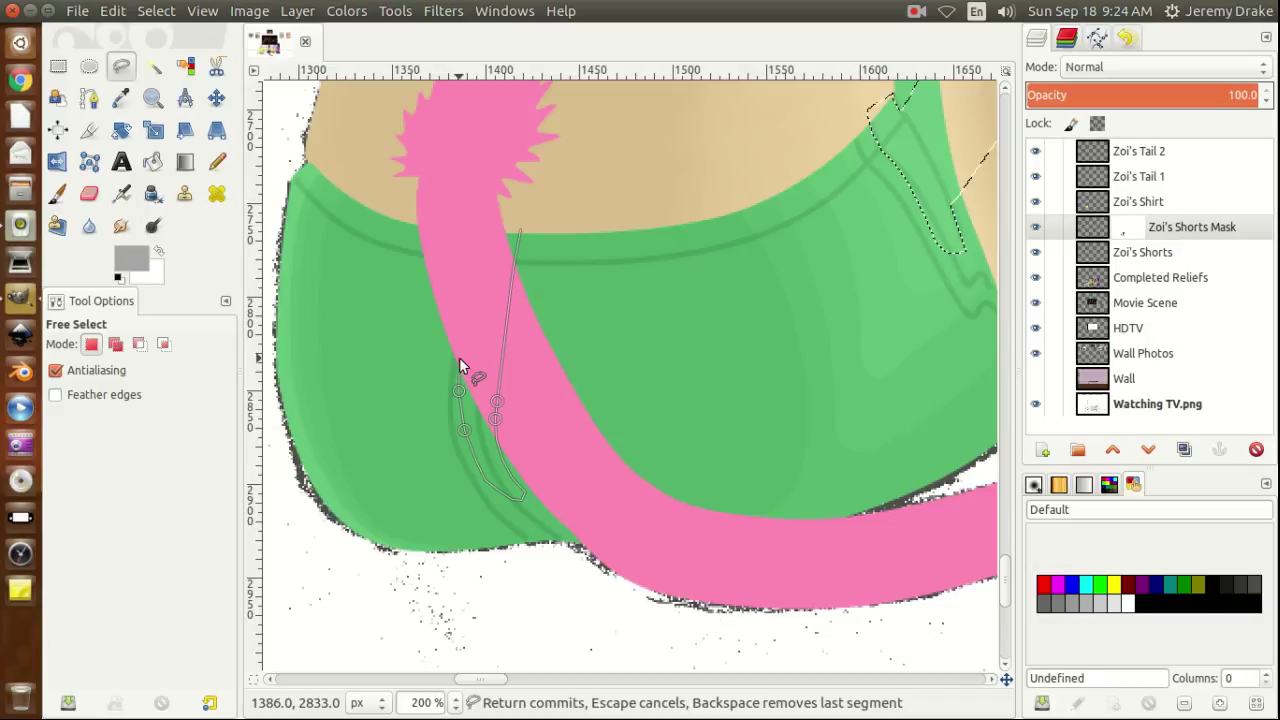
pyautogui.click(461, 357)
pyautogui.click(484, 487)
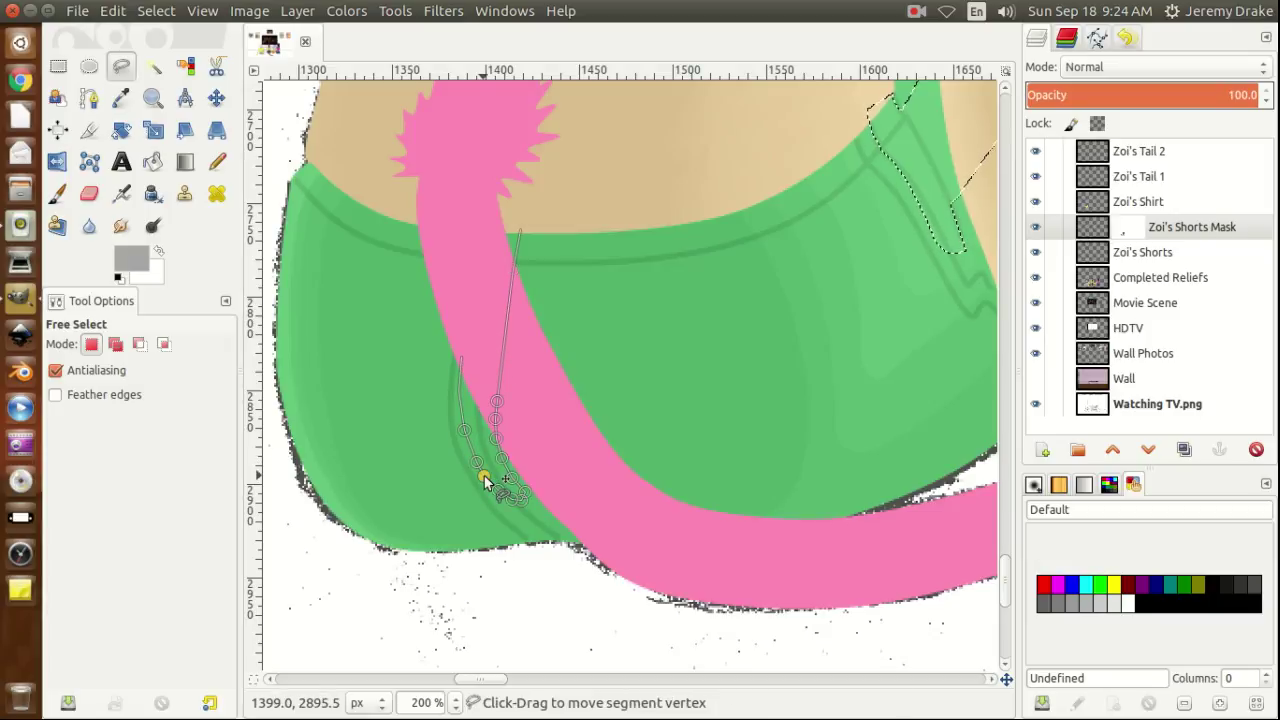
pyautogui.click(472, 209)
pyautogui.press('Return')
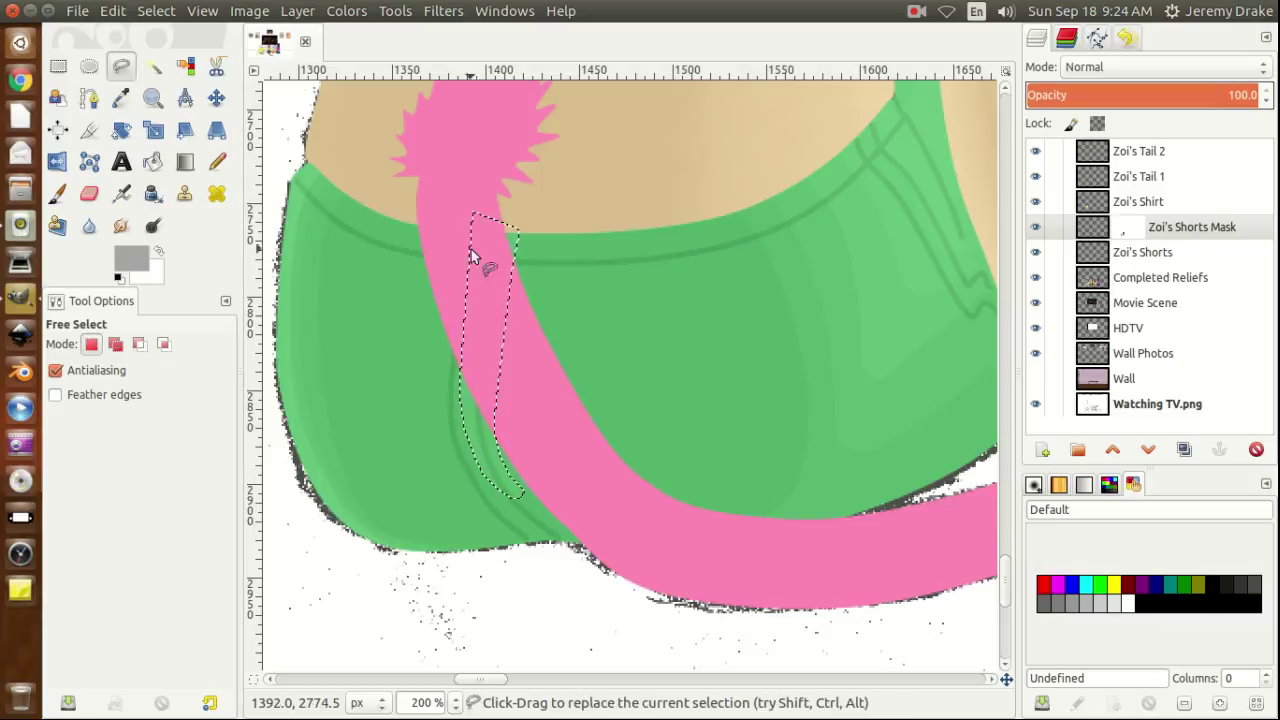
# Scroll right and up to where the yellow shirt meets the shorts and leg.
pyautogui.moveTo(480, 686); pyautogui.dragTo(503, 686)
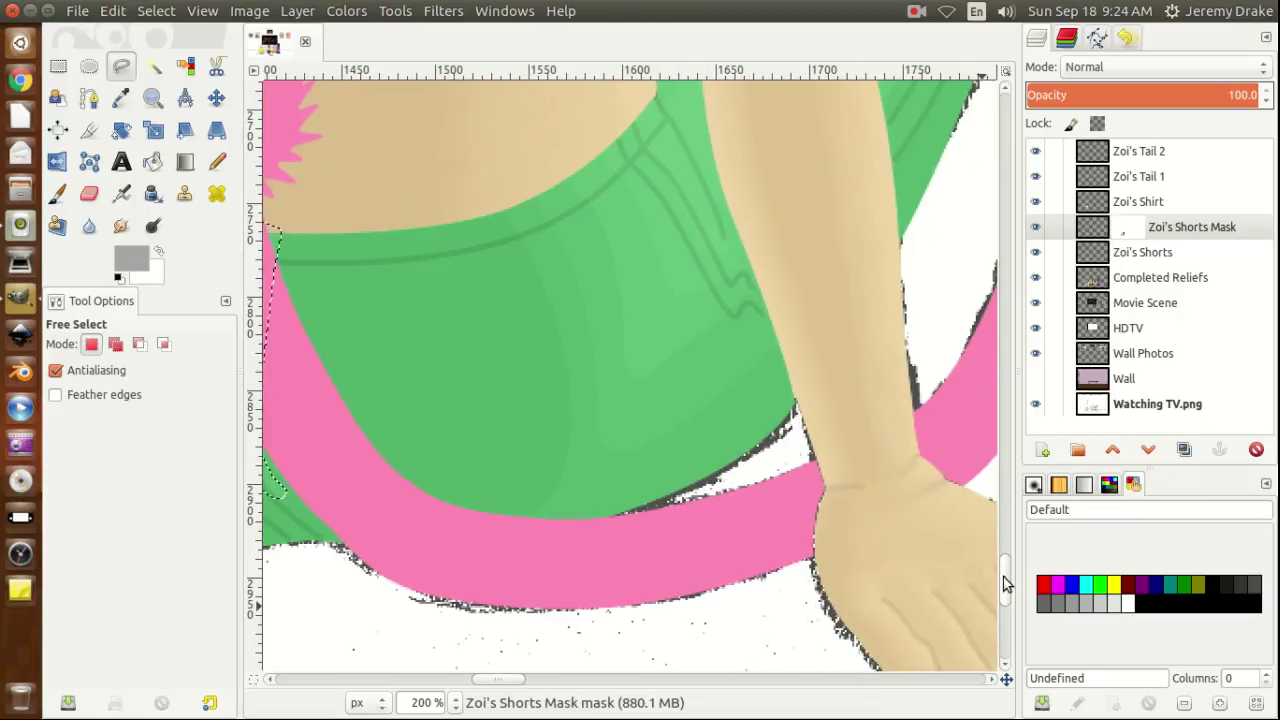
pyautogui.moveTo(1005, 577); pyautogui.dragTo(1000, 545)
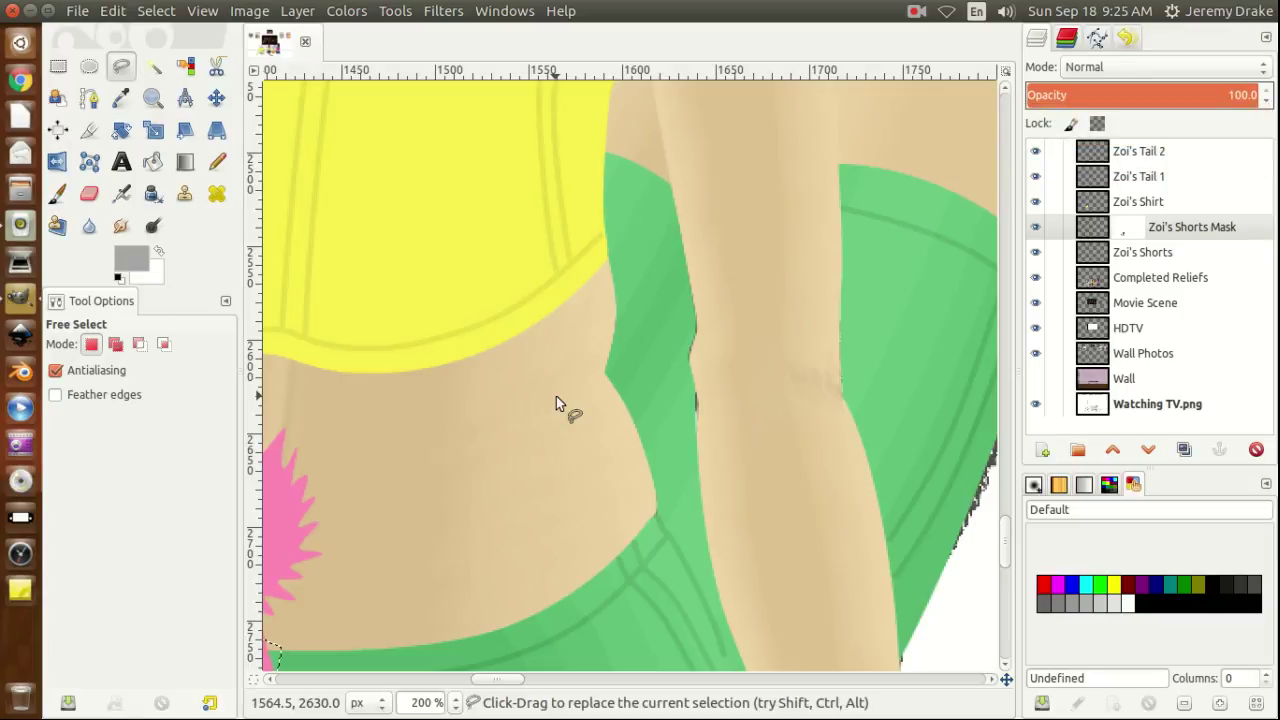
# Smudge the shorts' edges along the leg smooth, squaring off the shorts' top-left corner.
pyautogui.click(122, 229)
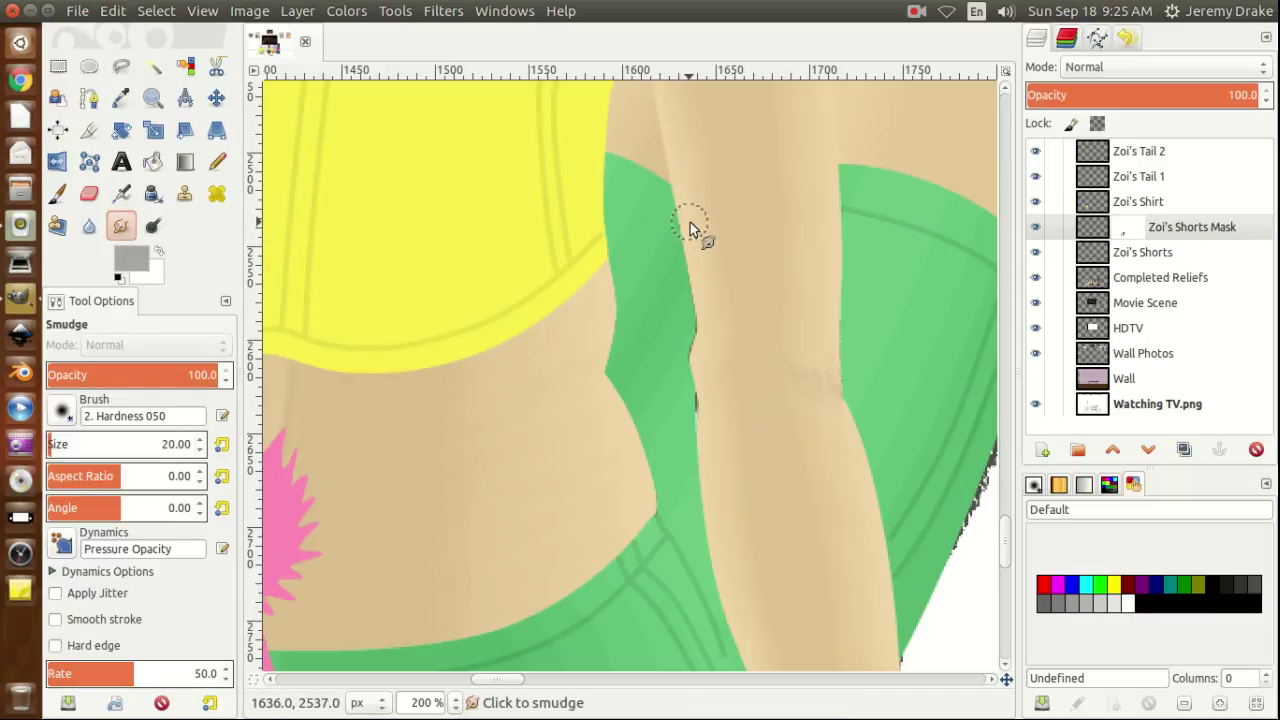
pyautogui.moveTo(691, 222); pyautogui.dragTo(586, 172)
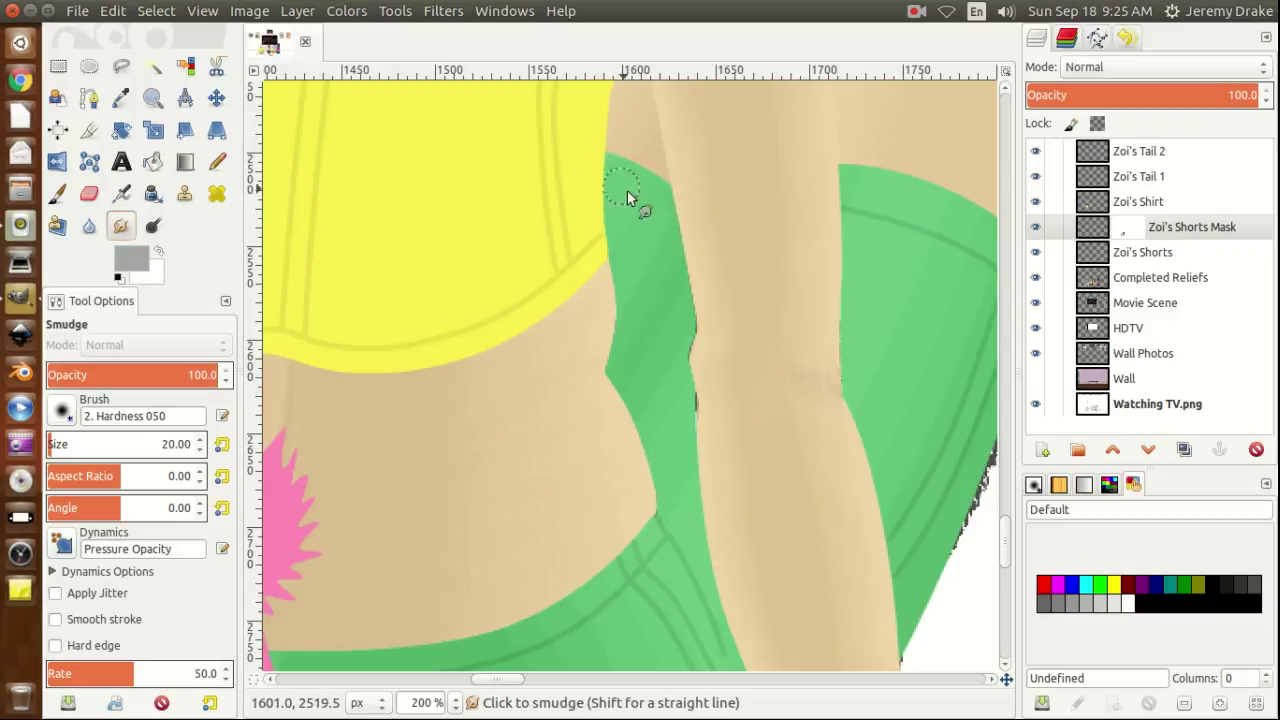
pyautogui.moveTo(694, 257); pyautogui.dragTo(585, 178)
pyautogui.moveTo(591, 343); pyautogui.dragTo(620, 380)
pyautogui.moveTo(691, 534); pyautogui.dragTo(665, 421)
pyautogui.moveTo(678, 360)
pyautogui.mouseDown()
pyautogui.moveTo(716, 372)
pyautogui.moveTo(693, 317)
pyautogui.moveTo(723, 343)
pyautogui.mouseUp()
pyautogui.moveTo(845, 178); pyautogui.dragTo(884, 184)
pyautogui.moveTo(853, 183); pyautogui.dragTo(835, 225)
pyautogui.moveTo(503, 682); pyautogui.dragTo(517, 685)
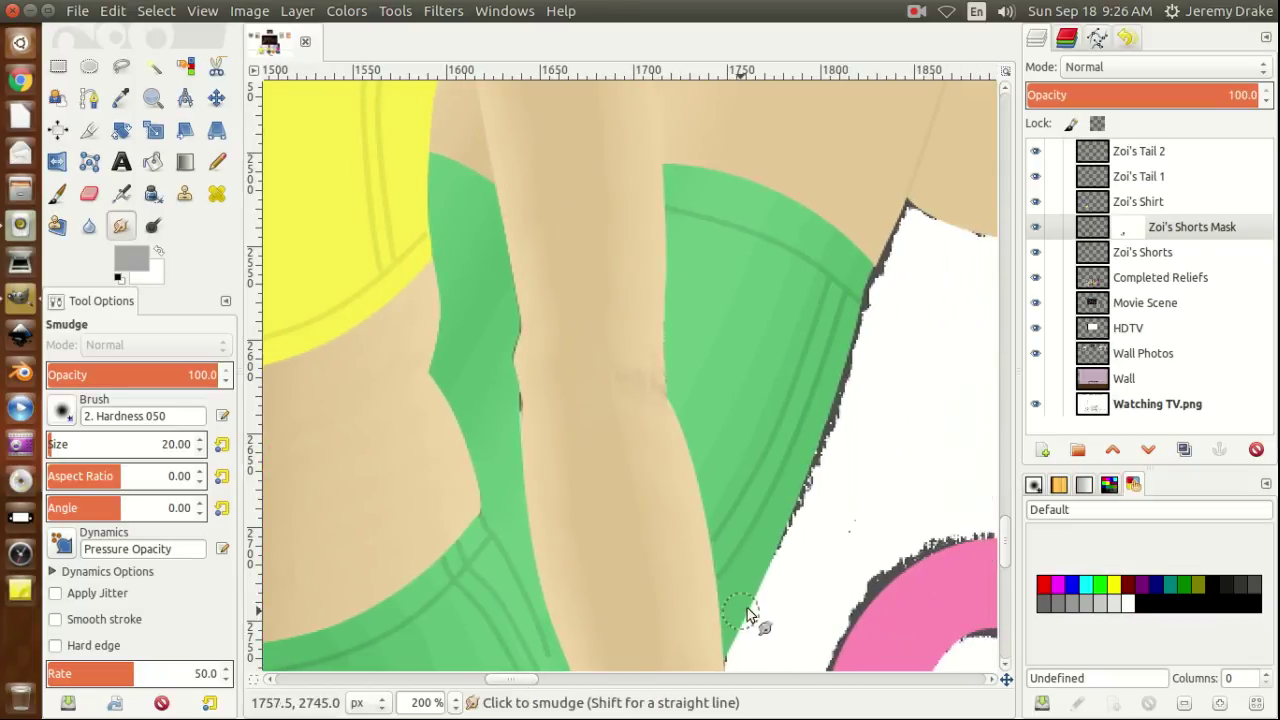
# Smudge the leg's lower-left edge into the green shorts further down.
pyautogui.moveTo(1005, 537); pyautogui.dragTo(1006, 545)
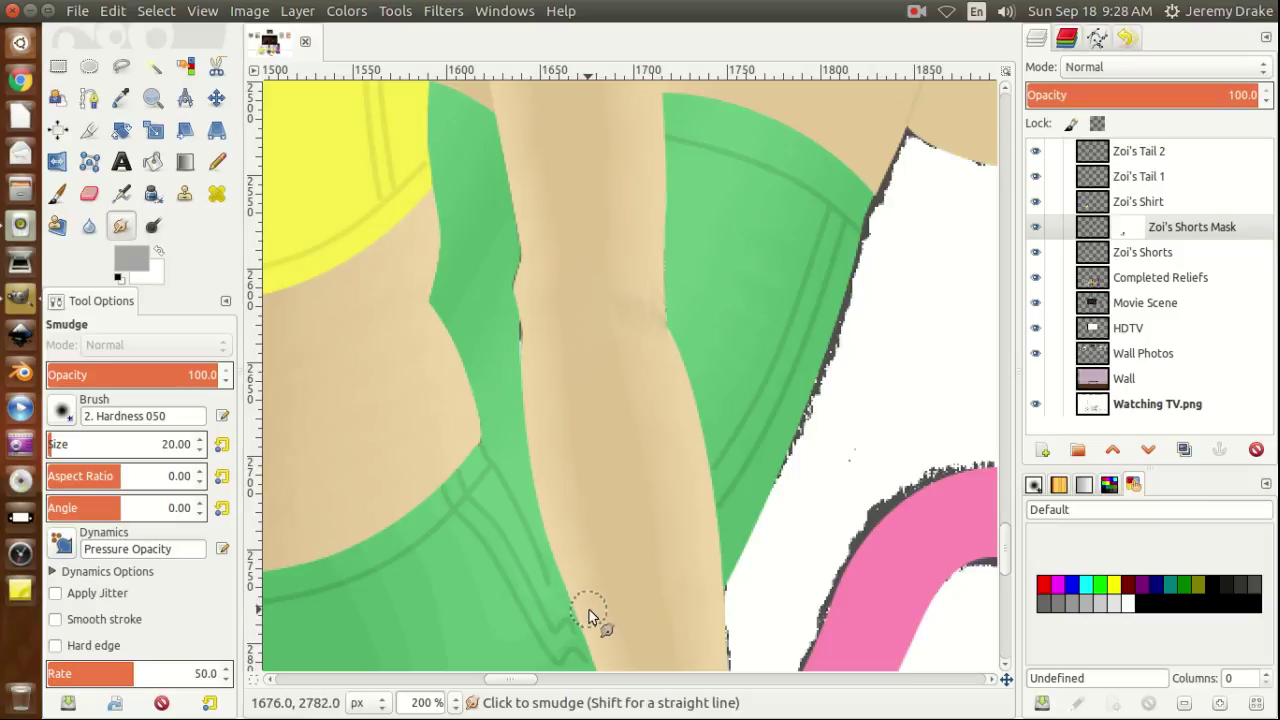
pyautogui.moveTo(588, 614); pyautogui.dragTo(537, 518)
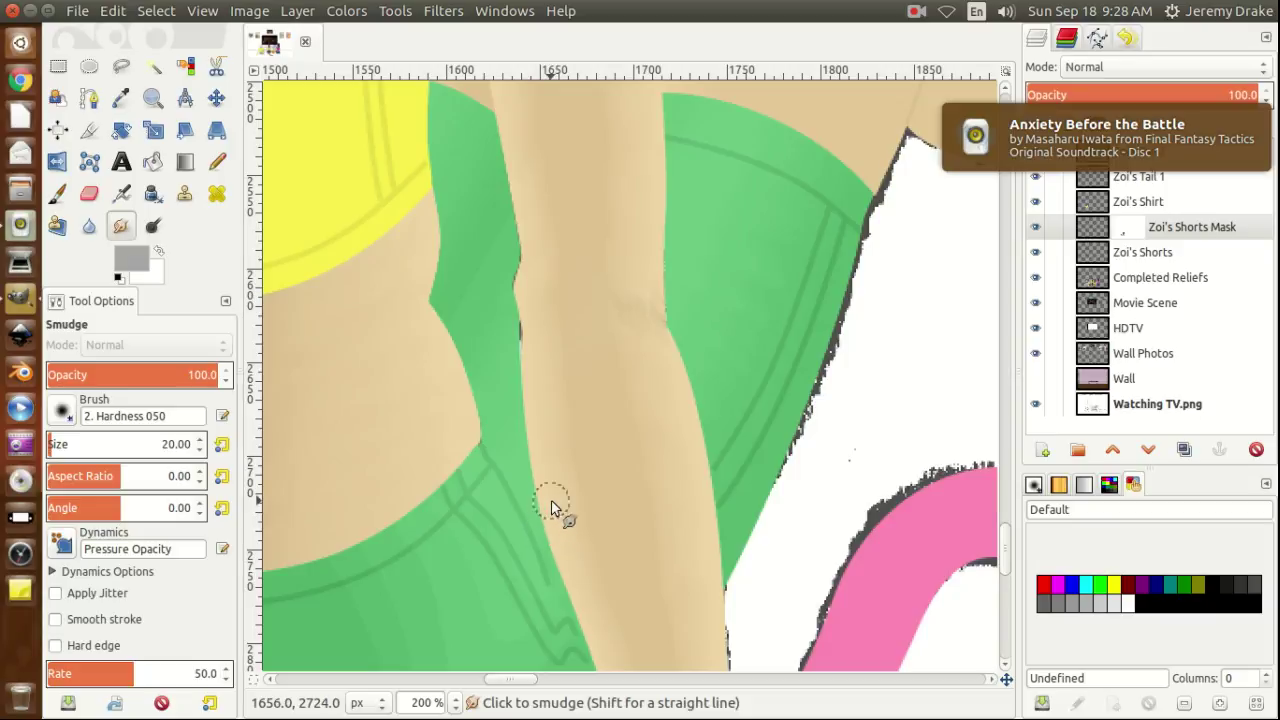
pyautogui.moveTo(561, 500)
pyautogui.mouseDown()
pyautogui.moveTo(548, 549)
pyautogui.moveTo(573, 527)
pyautogui.moveTo(556, 569)
pyautogui.moveTo(577, 542)
pyautogui.moveTo(563, 587)
pyautogui.moveTo(590, 563)
pyautogui.moveTo(576, 606)
pyautogui.moveTo(597, 583)
pyautogui.mouseUp()
pyautogui.rightClick(587, 621)
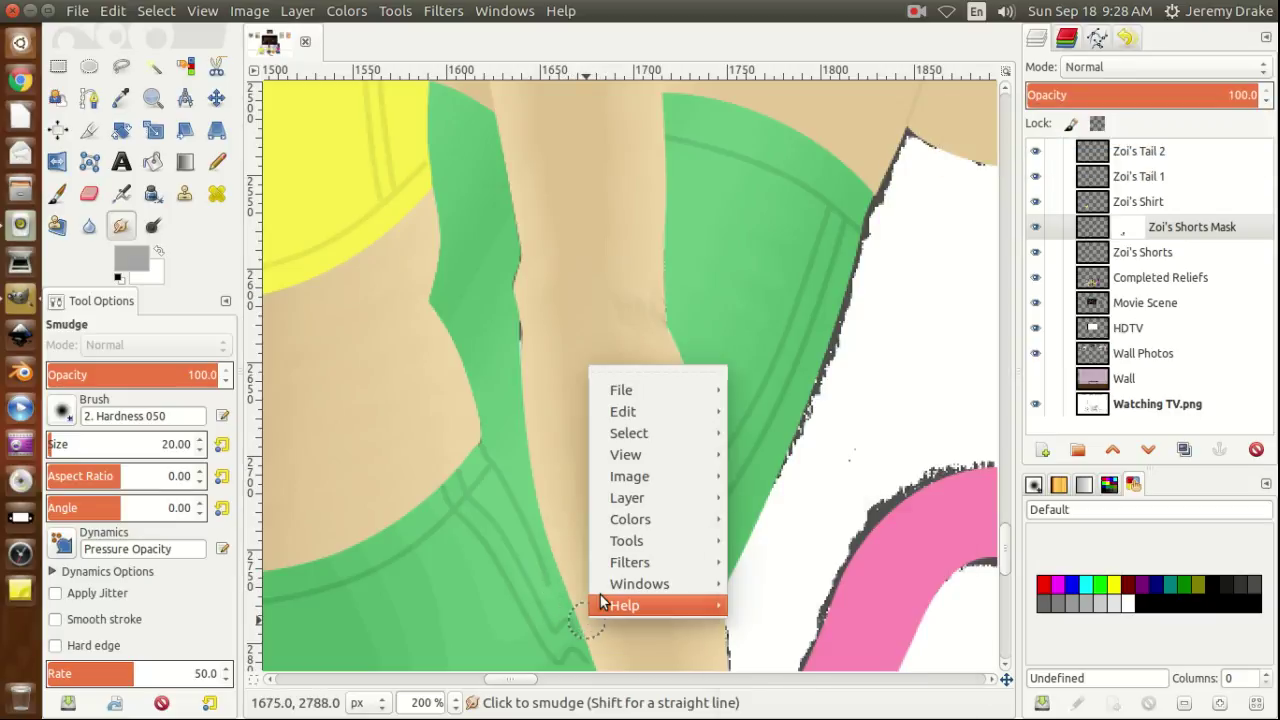
# Fill the gap at the shorts' lower edge and smooth the right edge against the leg.
pyautogui.click(565, 552)
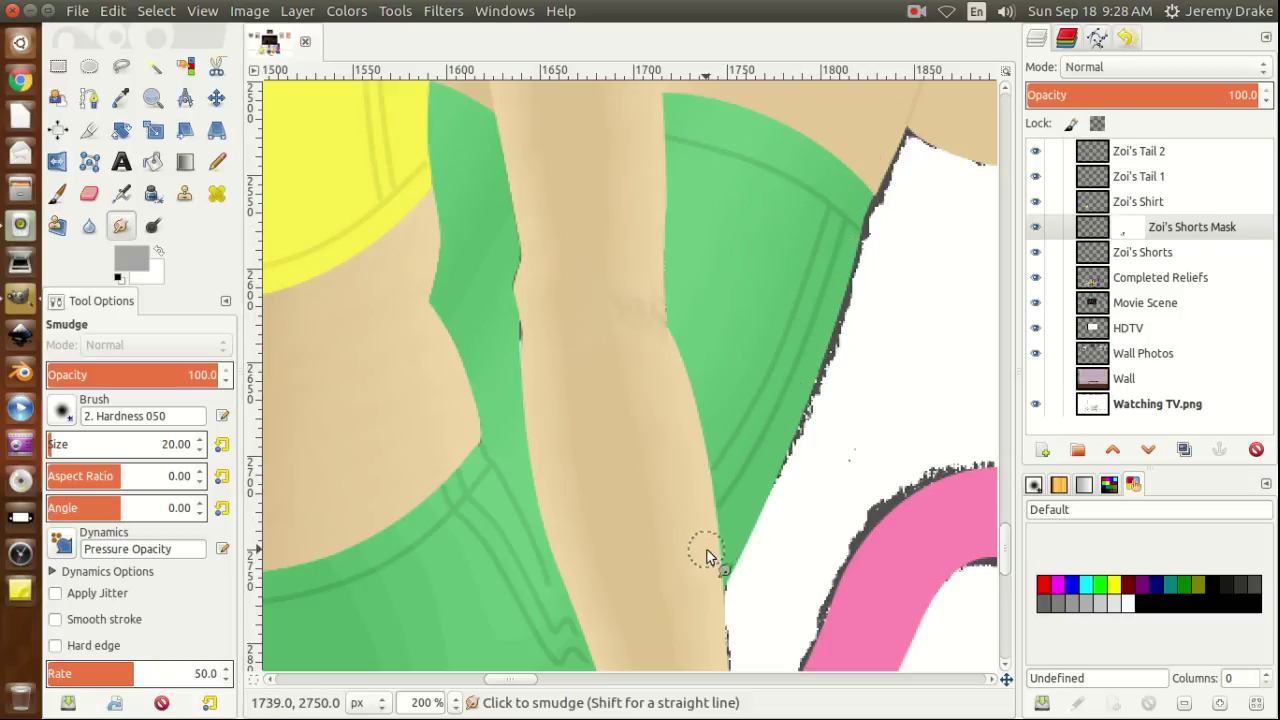
pyautogui.moveTo(709, 577); pyautogui.dragTo(740, 517)
pyautogui.moveTo(797, 351); pyautogui.dragTo(853, 165)
pyautogui.moveTo(694, 477); pyautogui.dragTo(687, 447)
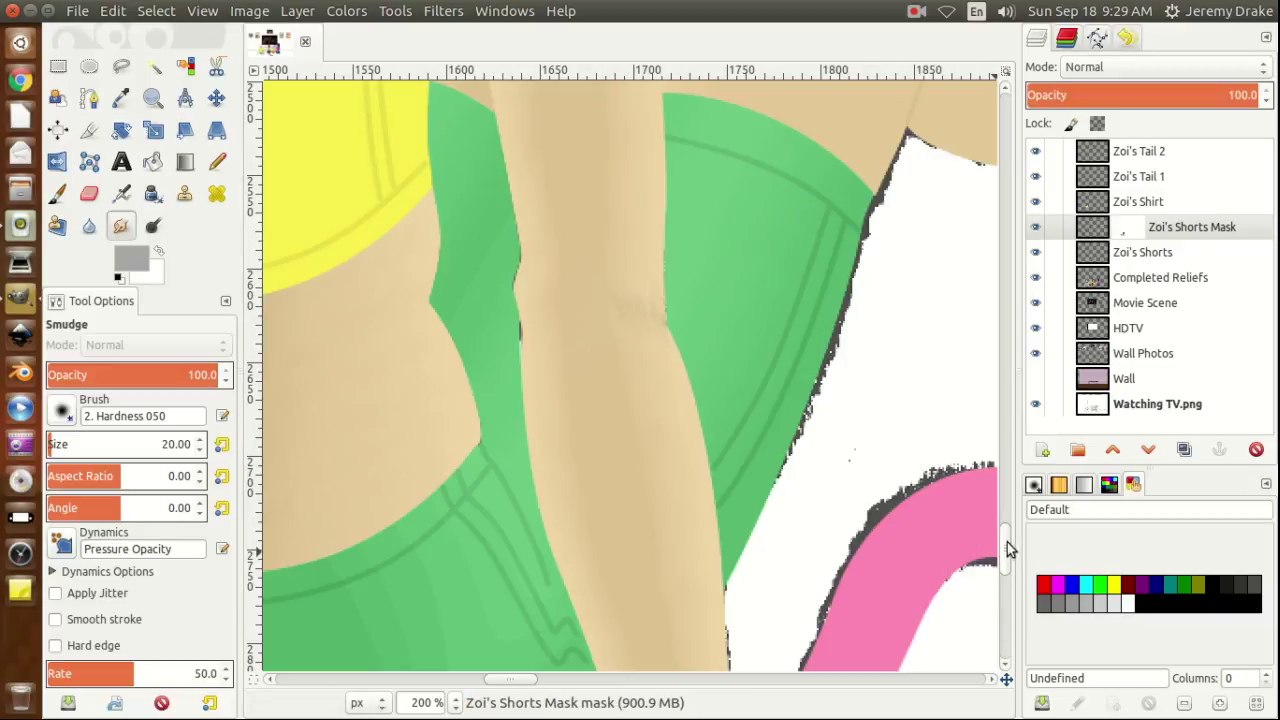
# Scroll down and left to the lower shorts and waistband seam above the pink tail.
pyautogui.moveTo(1007, 550); pyautogui.dragTo(1006, 571)
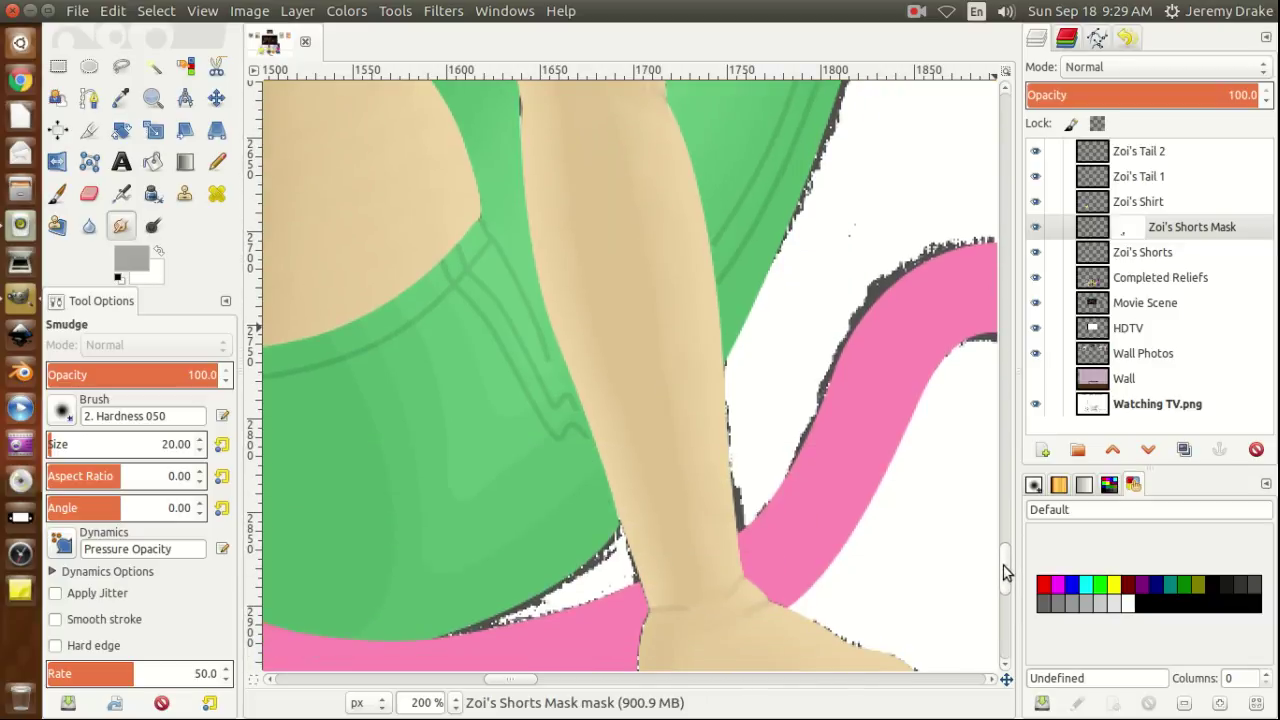
pyautogui.moveTo(1006, 572); pyautogui.dragTo(1007, 577)
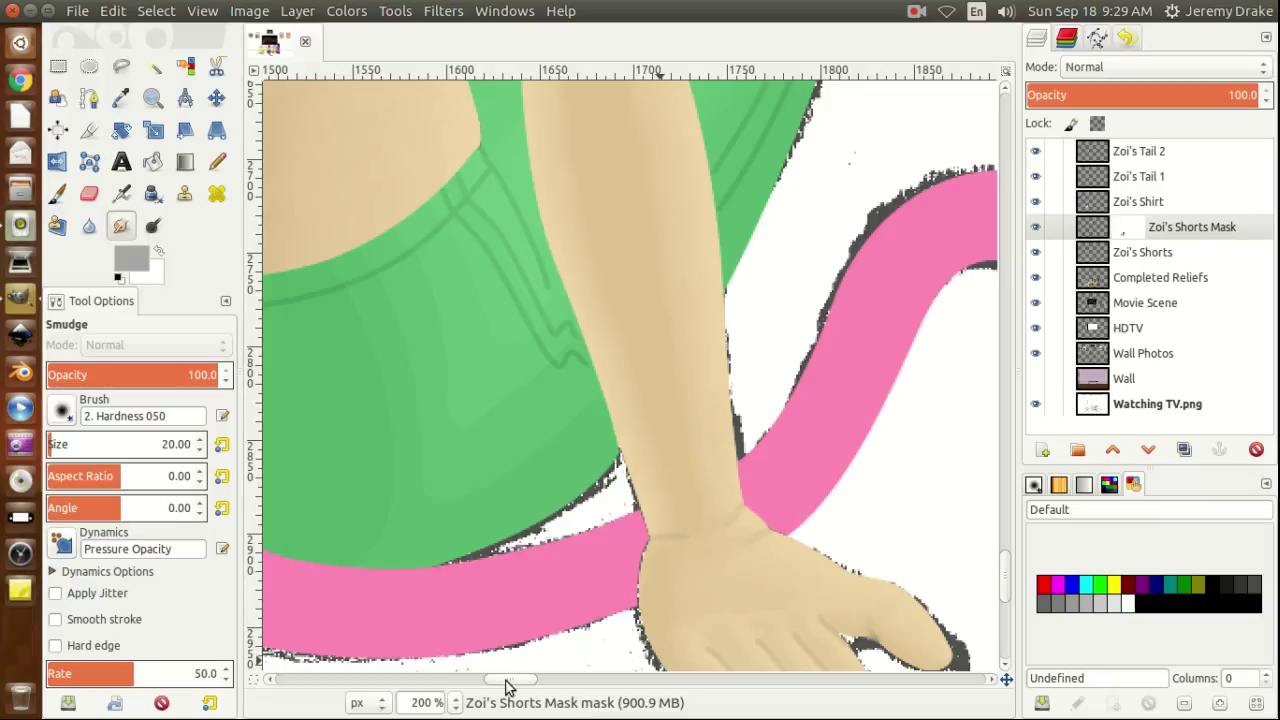
pyautogui.moveTo(506, 682); pyautogui.dragTo(493, 683)
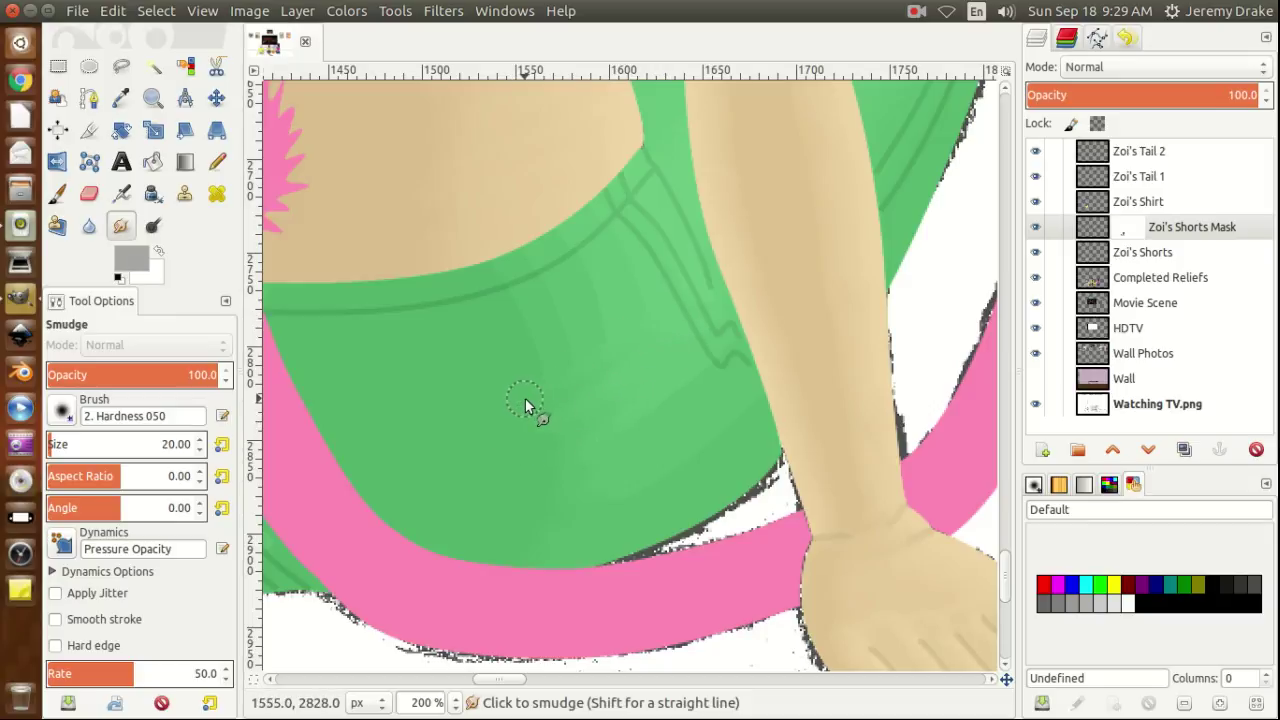
# Soften the shading and the waistband seam lines on the green shorts.
pyautogui.moveTo(666, 276); pyautogui.dragTo(516, 354)
pyautogui.moveTo(549, 338); pyautogui.dragTo(508, 358)
pyautogui.moveTo(518, 291); pyautogui.dragTo(494, 294)
pyautogui.moveTo(598, 237)
pyautogui.mouseDown()
pyautogui.moveTo(648, 182)
pyautogui.moveTo(631, 180)
pyautogui.mouseUp()
pyautogui.moveTo(586, 228)
pyautogui.mouseDown()
pyautogui.moveTo(536, 264)
pyautogui.moveTo(467, 282)
pyautogui.moveTo(634, 209)
pyautogui.mouseUp()
# Smooth the skin edge, pocket seams and shading near the pink band, undoing one pocket-line smudge.
pyautogui.moveTo(766, 360); pyautogui.dragTo(768, 378)
pyautogui.moveTo(745, 342); pyautogui.dragTo(729, 367)
pyautogui.moveTo(590, 337); pyautogui.dragTo(563, 240)
pyautogui.moveTo(584, 386)
pyautogui.mouseDown()
pyautogui.moveTo(546, 266)
pyautogui.moveTo(586, 401)
pyautogui.mouseUp()
pyautogui.moveTo(592, 473)
pyautogui.mouseDown()
pyautogui.moveTo(584, 407)
pyautogui.moveTo(615, 484)
pyautogui.moveTo(644, 489)
pyautogui.moveTo(655, 475)
pyautogui.moveTo(632, 488)
pyautogui.moveTo(593, 482)
pyautogui.moveTo(576, 428)
pyautogui.moveTo(603, 480)
pyautogui.moveTo(638, 486)
pyautogui.moveTo(657, 451)
pyautogui.moveTo(685, 453)
pyautogui.moveTo(752, 388)
pyautogui.moveTo(691, 451)
pyautogui.moveTo(623, 487)
pyautogui.moveTo(589, 475)
pyautogui.moveTo(586, 460)
pyautogui.moveTo(557, 504)
pyautogui.mouseUp()
pyautogui.moveTo(506, 274)
pyautogui.mouseDown()
pyautogui.moveTo(571, 433)
pyautogui.moveTo(553, 484)
pyautogui.moveTo(557, 418)
pyautogui.moveTo(518, 300)
pyautogui.moveTo(564, 439)
pyautogui.moveTo(561, 506)
pyautogui.moveTo(545, 373)
pyautogui.moveTo(545, 532)
pyautogui.moveTo(607, 512)
pyautogui.moveTo(647, 471)
pyautogui.moveTo(614, 503)
pyautogui.moveTo(566, 454)
pyautogui.moveTo(602, 478)
pyautogui.moveTo(660, 471)
pyautogui.moveTo(712, 438)
pyautogui.moveTo(763, 367)
pyautogui.moveTo(691, 411)
pyautogui.moveTo(637, 424)
pyautogui.moveTo(613, 421)
pyautogui.moveTo(596, 396)
pyautogui.mouseUp()
pyautogui.moveTo(686, 409)
pyautogui.mouseDown()
pyautogui.moveTo(749, 323)
pyautogui.moveTo(641, 360)
pyautogui.mouseUp()
pyautogui.moveTo(636, 175)
pyautogui.mouseDown()
pyautogui.moveTo(700, 304)
pyautogui.moveTo(714, 322)
pyautogui.moveTo(739, 318)
pyautogui.moveTo(703, 341)
pyautogui.mouseUp()
pyautogui.hotkey('ctrl', 'z')
# Blend the tail's left border into the shorts and soften the left edge up to the waistband.
pyautogui.moveTo(502, 686); pyautogui.dragTo(484, 679)
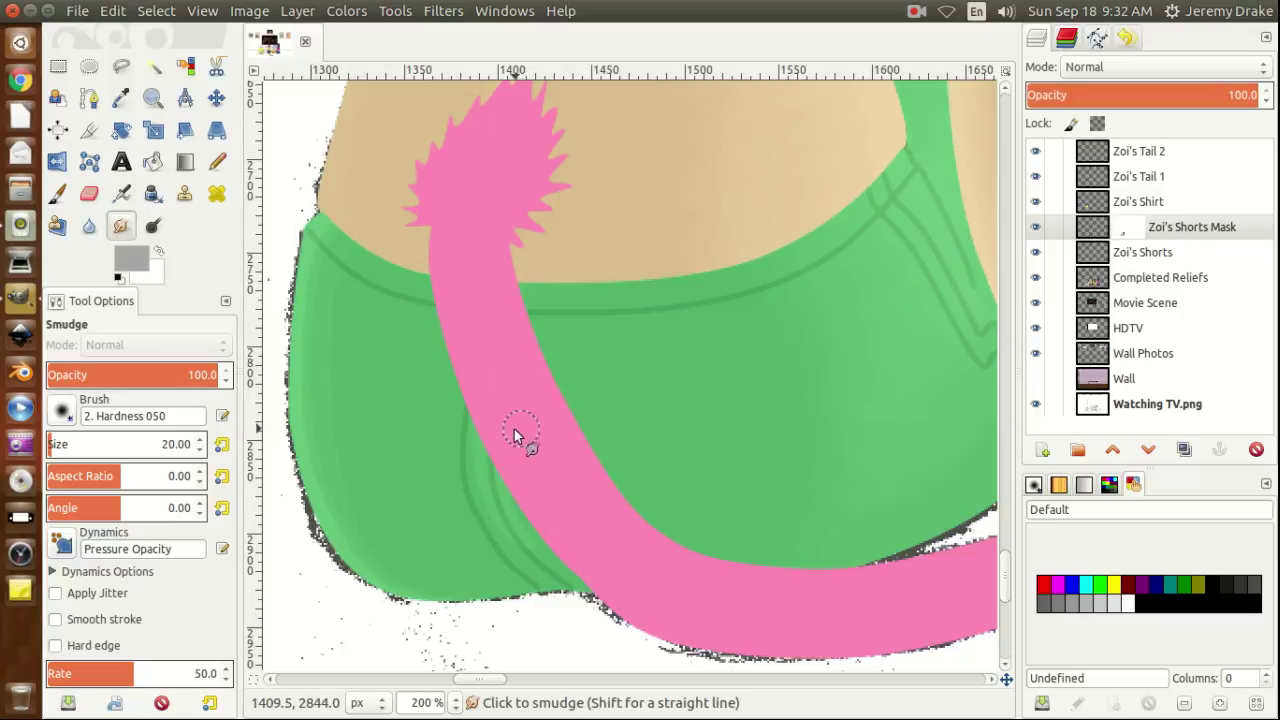
pyautogui.moveTo(466, 420)
pyautogui.mouseDown()
pyautogui.moveTo(522, 448)
pyautogui.moveTo(470, 454)
pyautogui.moveTo(516, 474)
pyautogui.moveTo(465, 477)
pyautogui.moveTo(511, 485)
pyautogui.moveTo(484, 497)
pyautogui.moveTo(527, 497)
pyautogui.moveTo(492, 524)
pyautogui.moveTo(525, 522)
pyautogui.moveTo(512, 542)
pyautogui.moveTo(532, 549)
pyautogui.mouseUp()
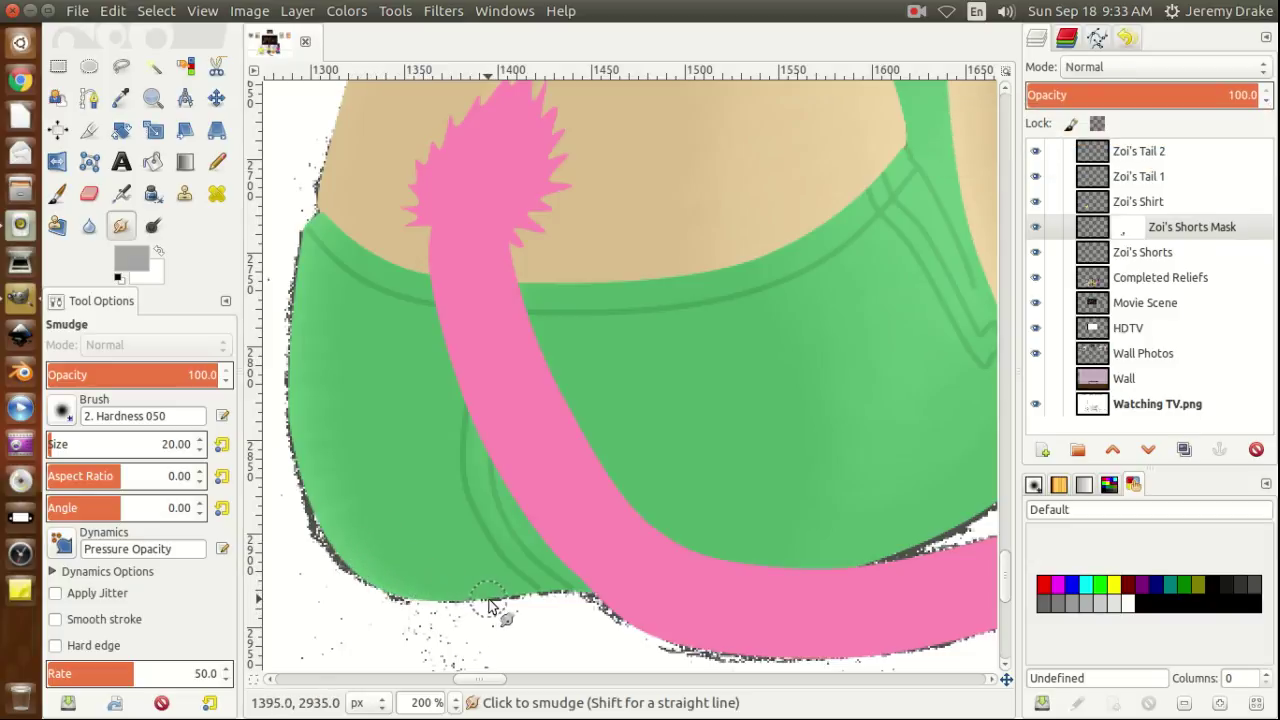
pyautogui.moveTo(413, 592)
pyautogui.mouseDown()
pyautogui.moveTo(354, 530)
pyautogui.moveTo(324, 433)
pyautogui.mouseUp()
pyautogui.moveTo(315, 345)
pyautogui.mouseDown()
pyautogui.moveTo(349, 236)
pyautogui.moveTo(327, 408)
pyautogui.moveTo(392, 558)
pyautogui.moveTo(343, 442)
pyautogui.moveTo(338, 278)
pyautogui.moveTo(354, 233)
pyautogui.moveTo(341, 218)
pyautogui.moveTo(308, 309)
pyautogui.moveTo(317, 464)
pyautogui.moveTo(366, 565)
pyautogui.moveTo(429, 596)
pyautogui.moveTo(386, 585)
pyautogui.moveTo(327, 512)
pyautogui.moveTo(306, 297)
pyautogui.moveTo(329, 203)
pyautogui.moveTo(299, 285)
pyautogui.moveTo(290, 395)
pyautogui.moveTo(302, 448)
pyautogui.moveTo(346, 563)
pyautogui.moveTo(449, 607)
pyautogui.mouseUp()
# Pan the canvas up from the shorts to the yellow shirt hem and the legs.
pyautogui.hscroll(-3, 751, 279)
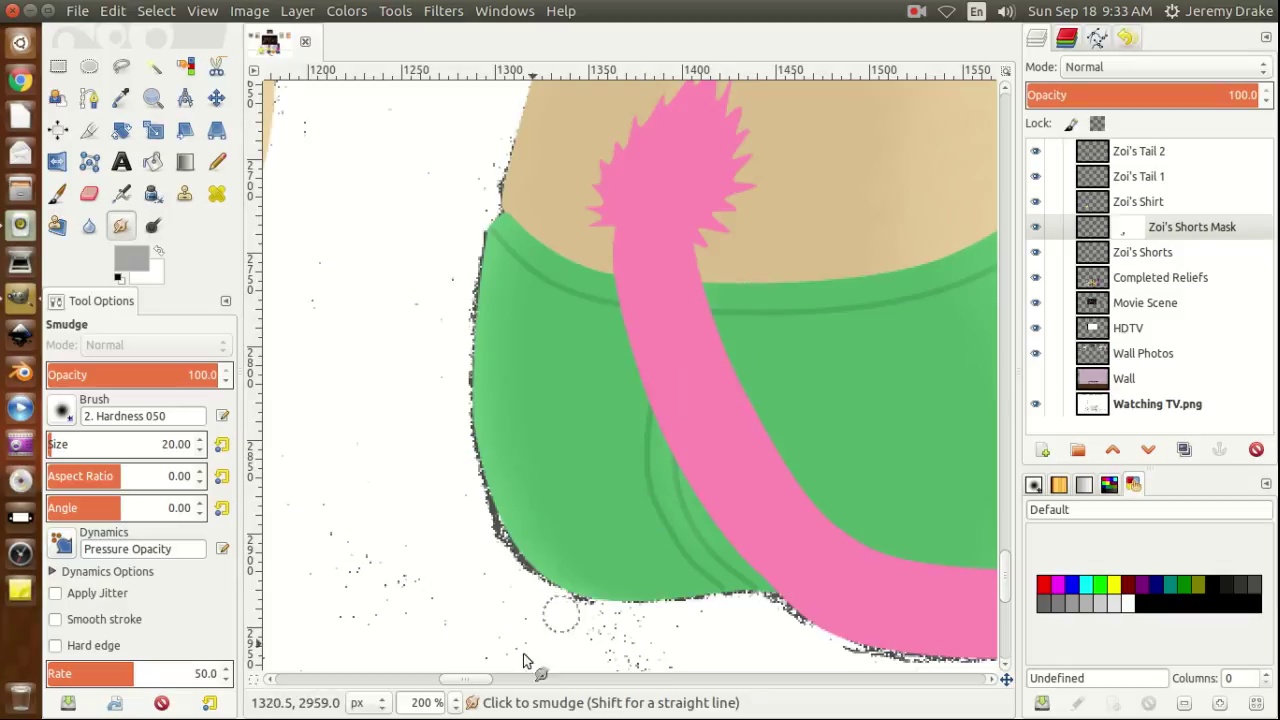
pyautogui.moveTo(474, 684); pyautogui.dragTo(505, 686)
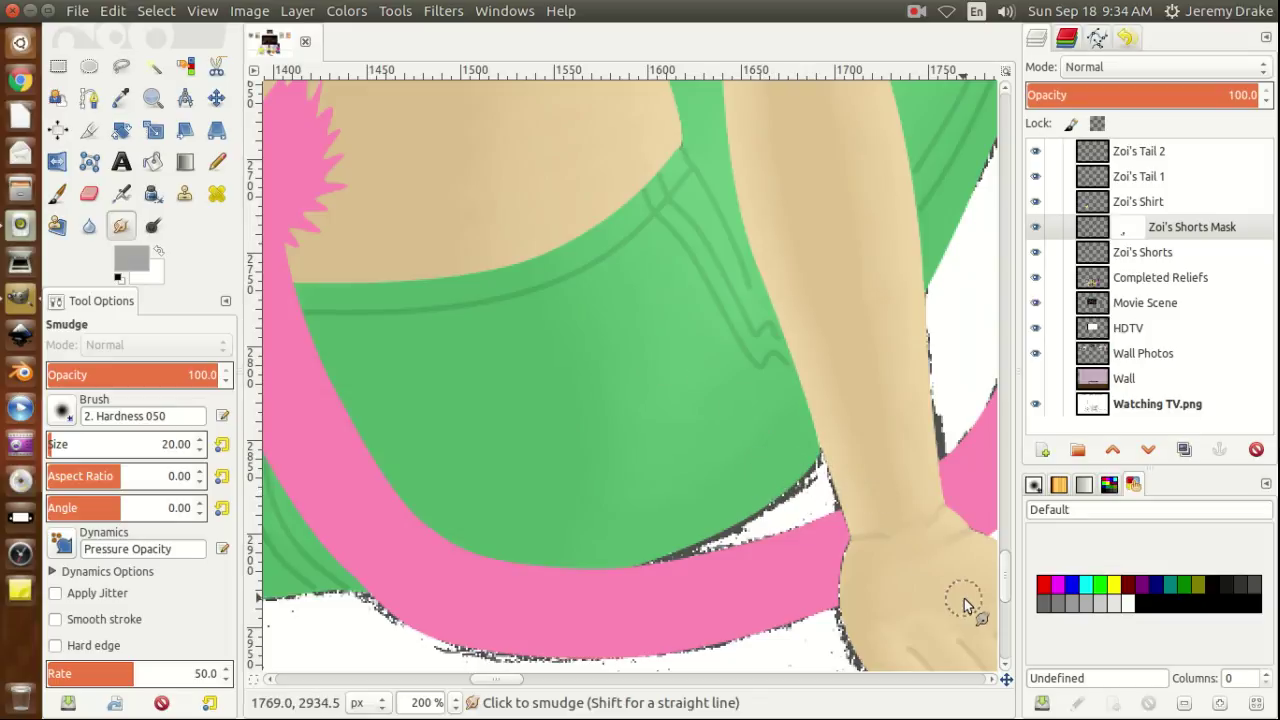
pyautogui.moveTo(1004, 578); pyautogui.dragTo(1009, 549)
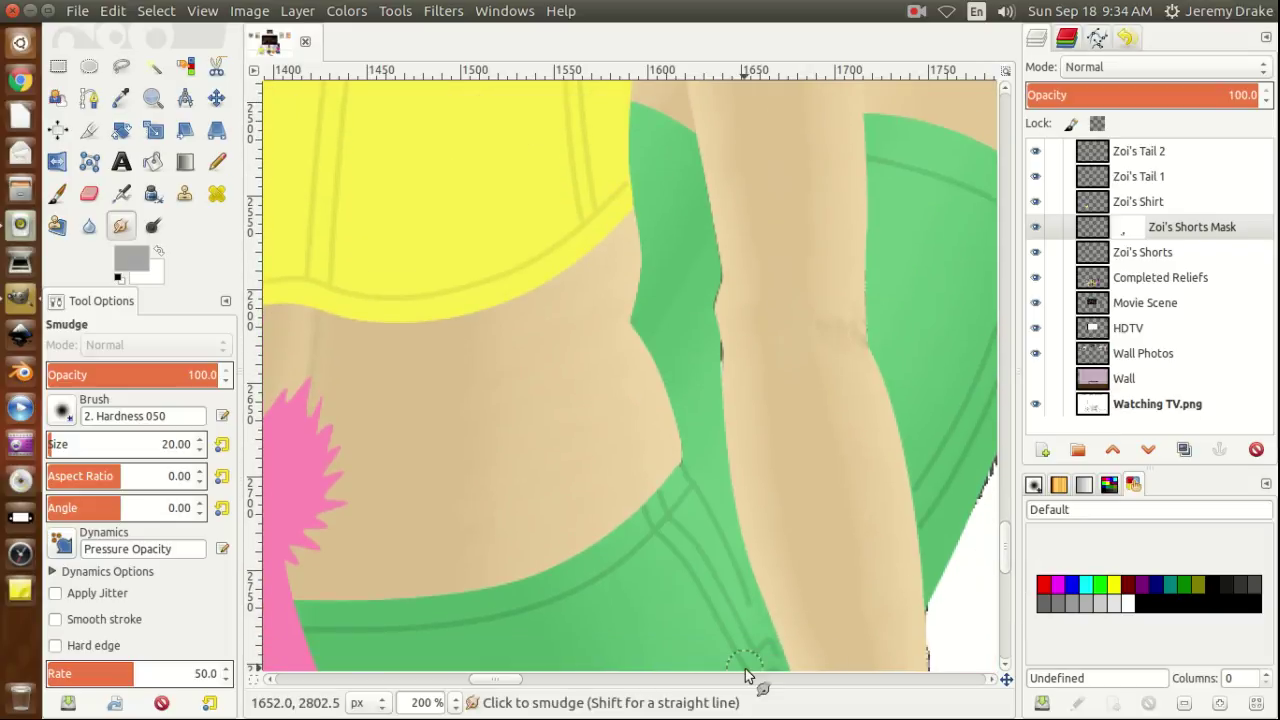
pyautogui.moveTo(498, 685); pyautogui.dragTo(521, 685)
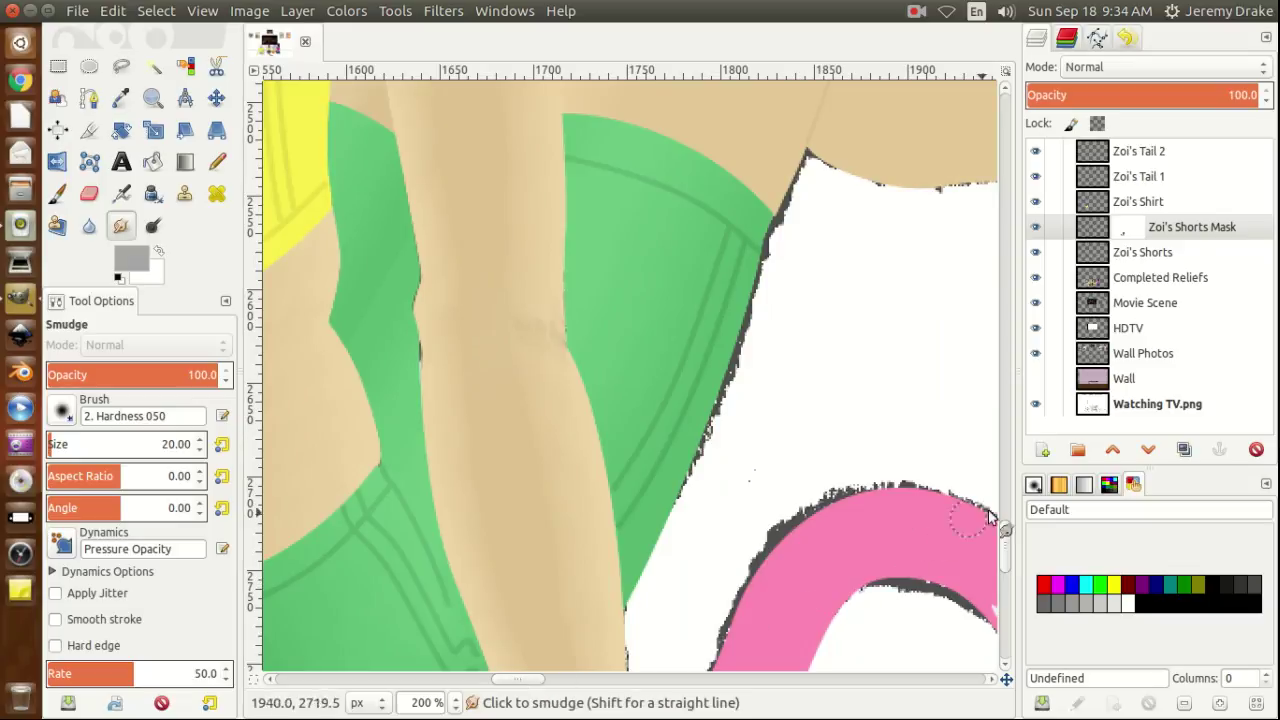
pyautogui.moveTo(1008, 548)
pyautogui.mouseDown()
pyautogui.moveTo(1003, 518)
pyautogui.moveTo(1003, 531)
pyautogui.mouseUp()
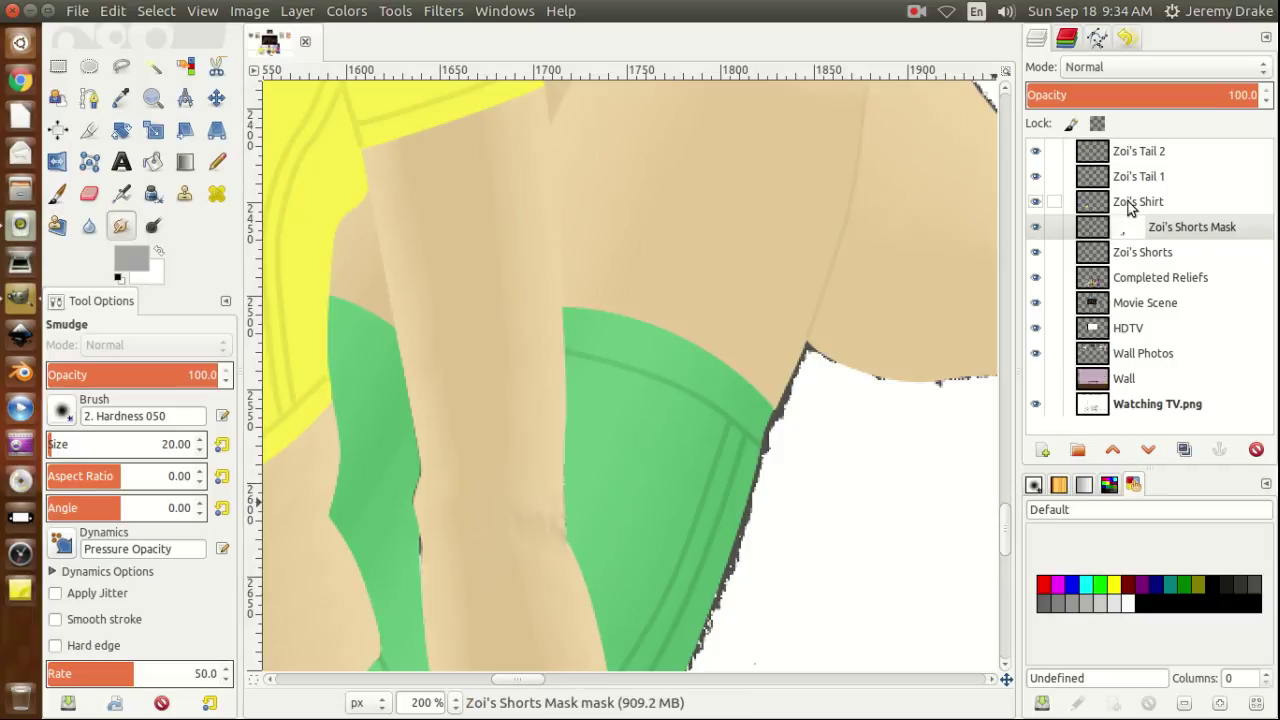
pyautogui.rightClick(1095, 232)
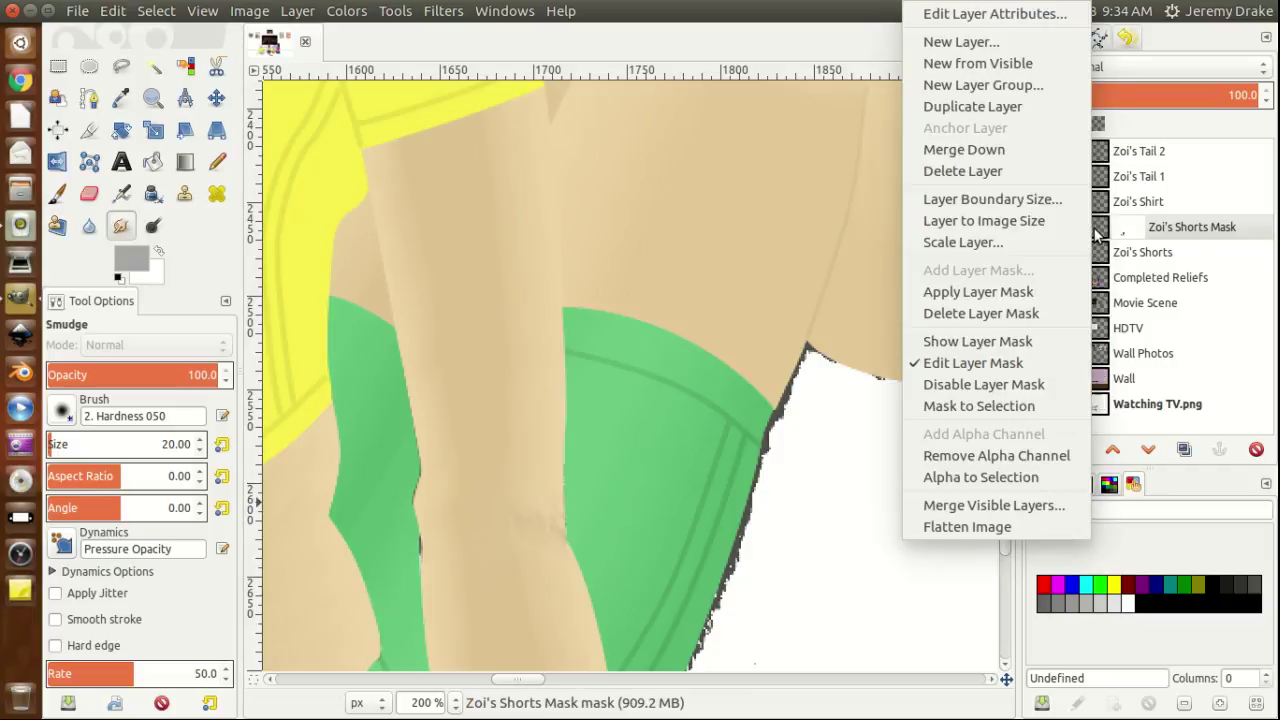
pyautogui.click(820, 31)
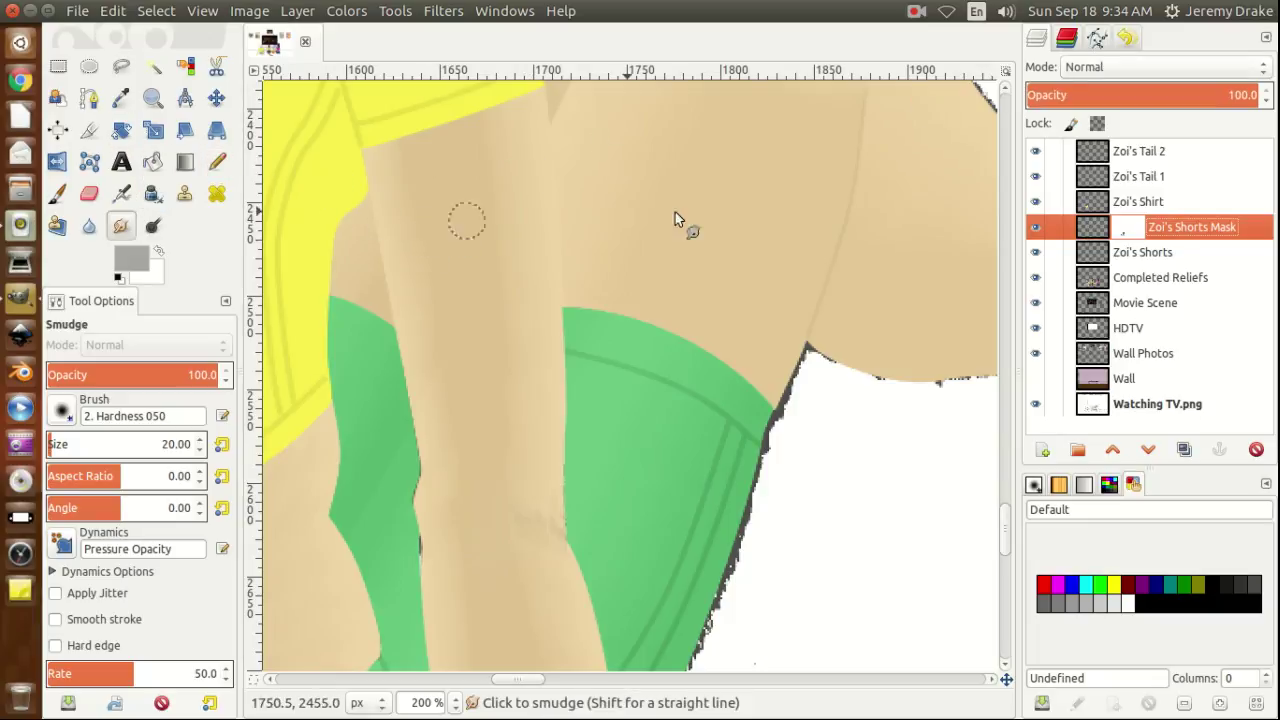
pyautogui.click(1092, 254)
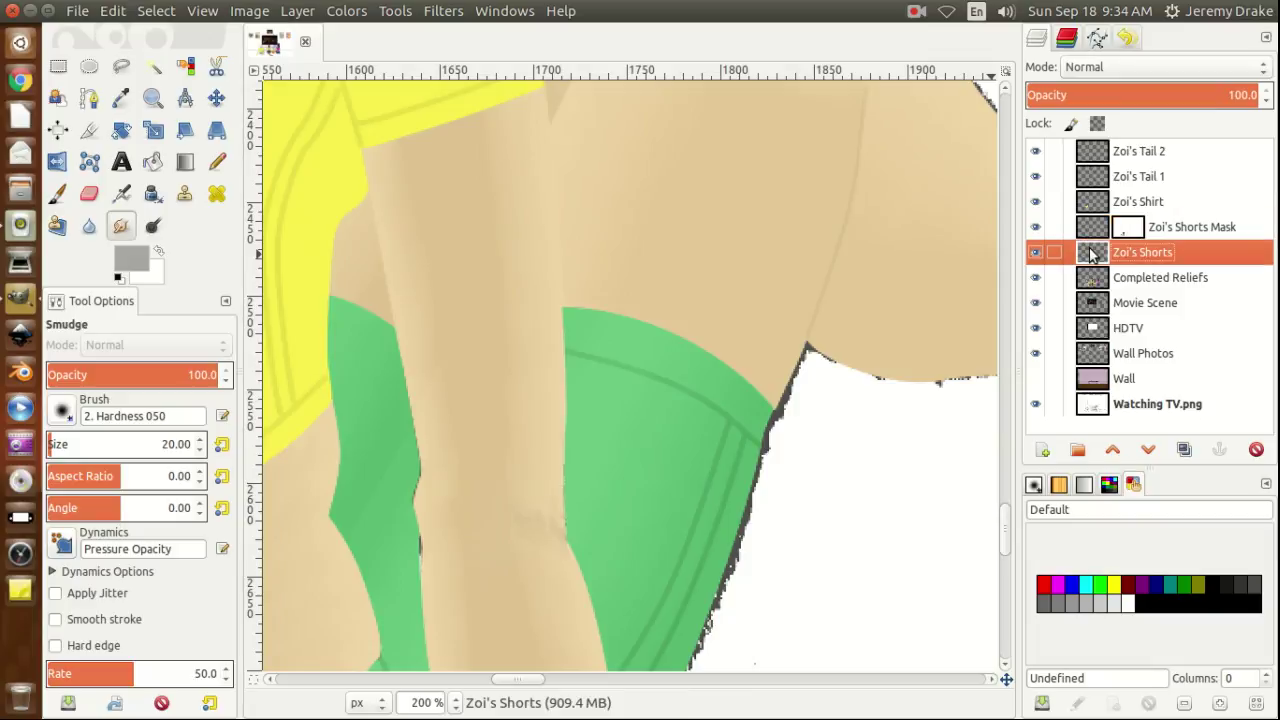
pyautogui.click(1110, 488)
pyautogui.scroll(5, 1272, 545)
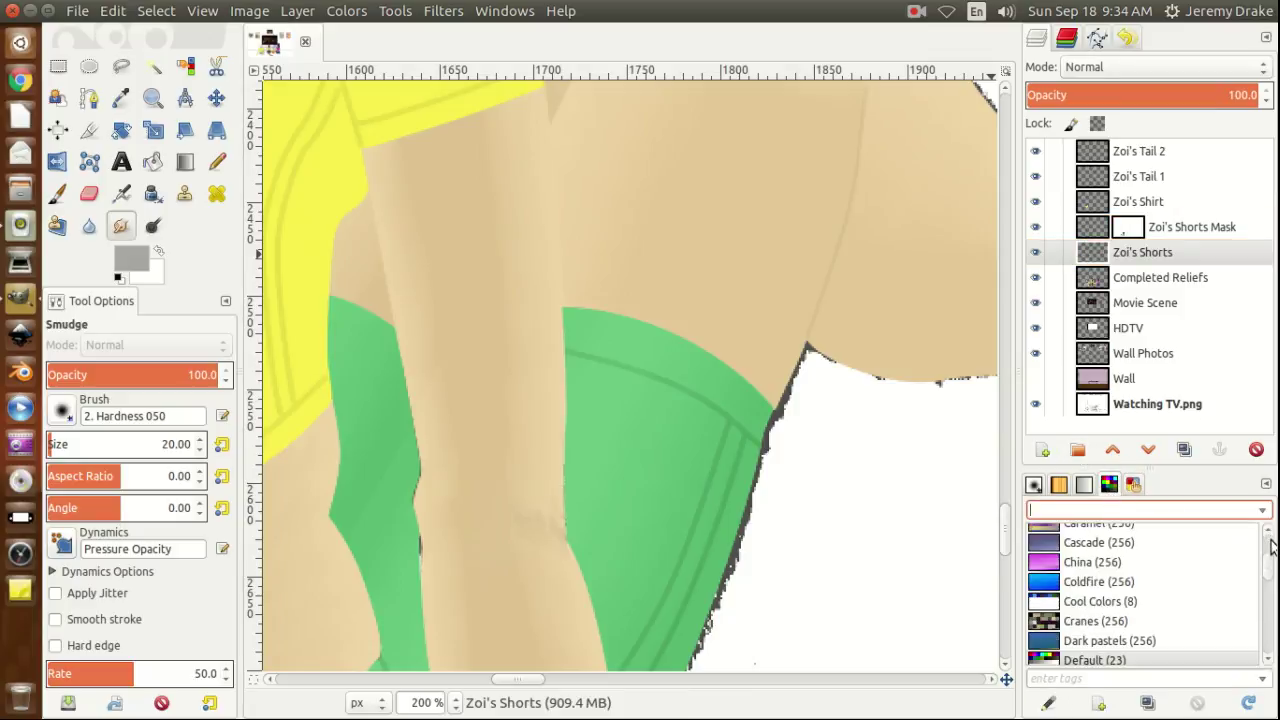
pyautogui.click(1119, 535)
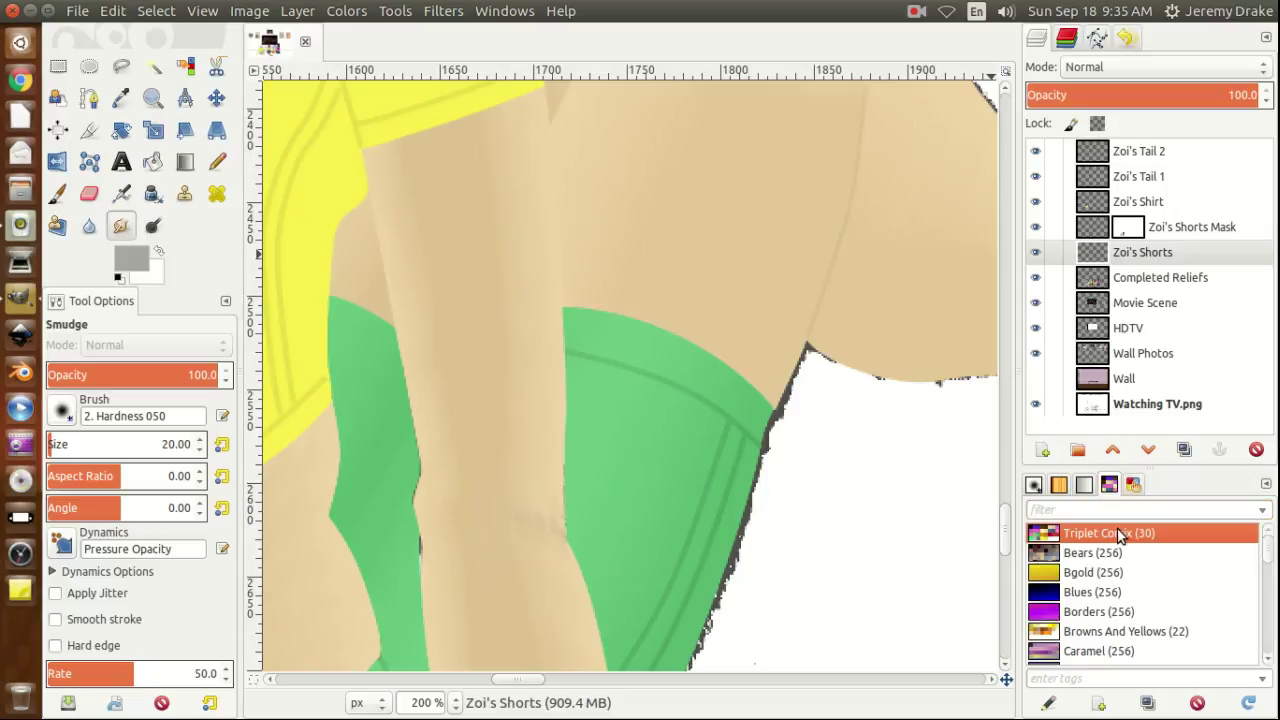
pyautogui.click(1133, 486)
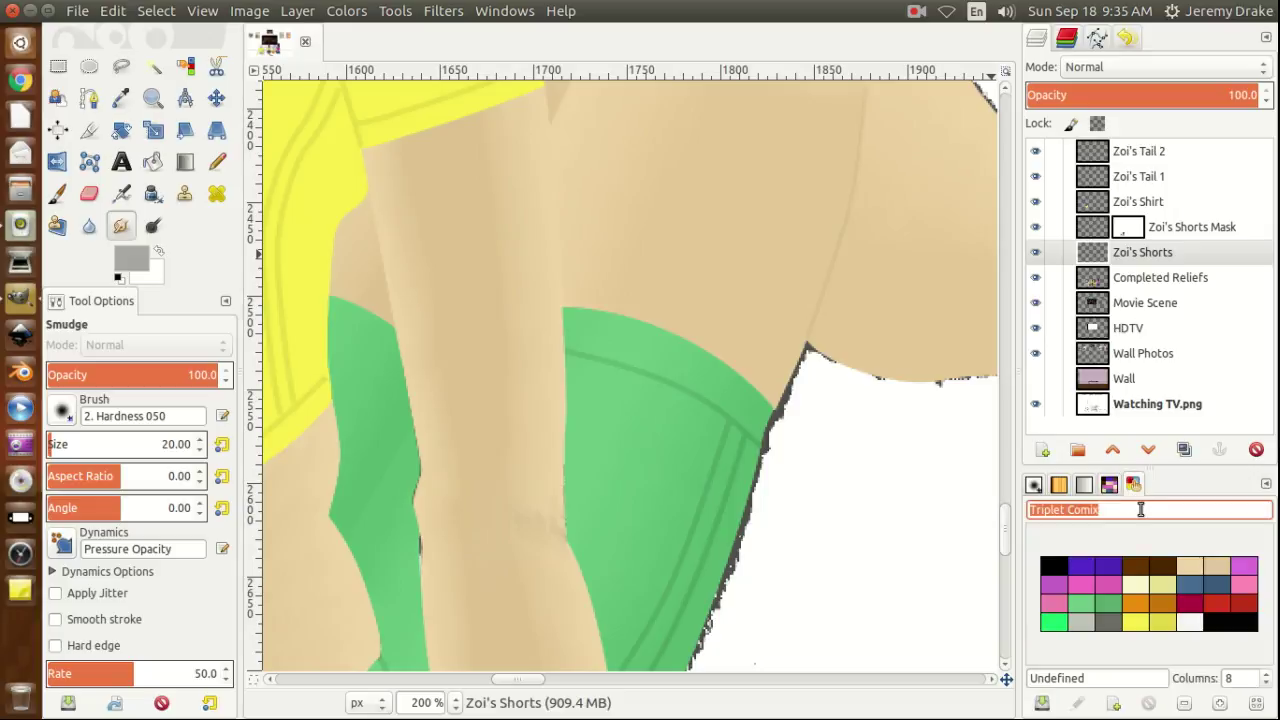
pyautogui.click(1117, 605)
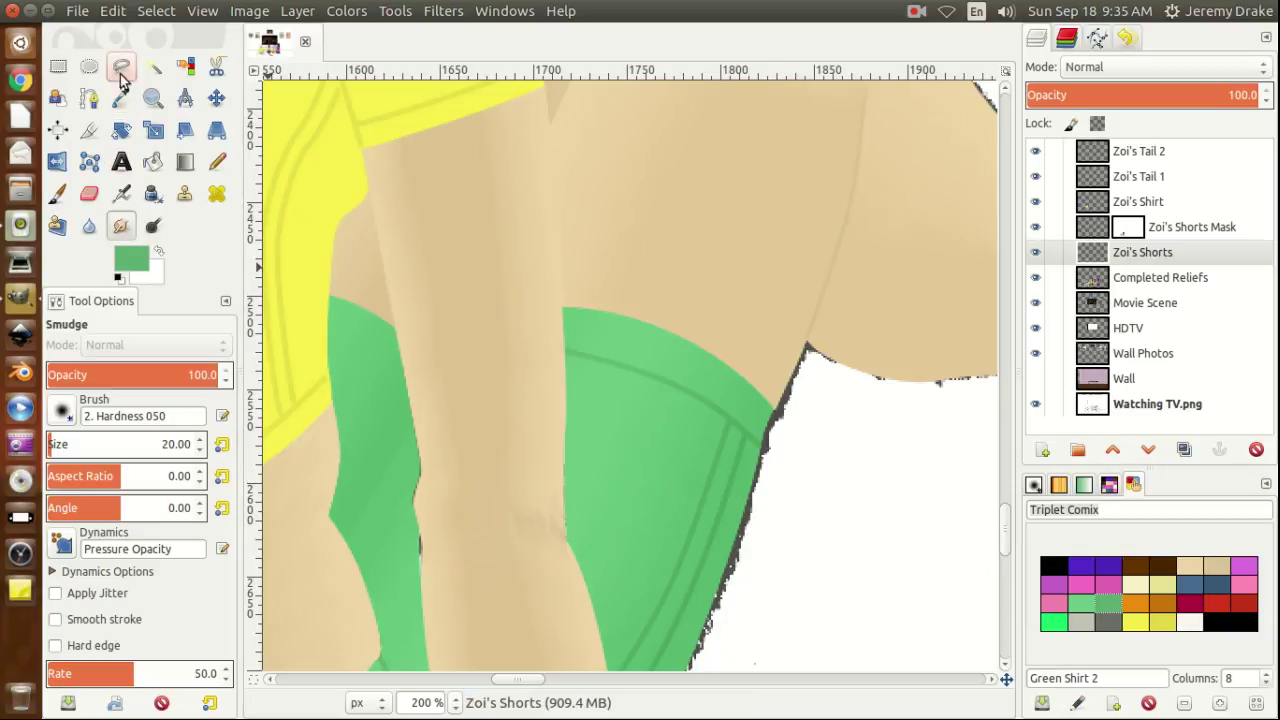
pyautogui.click(90, 97)
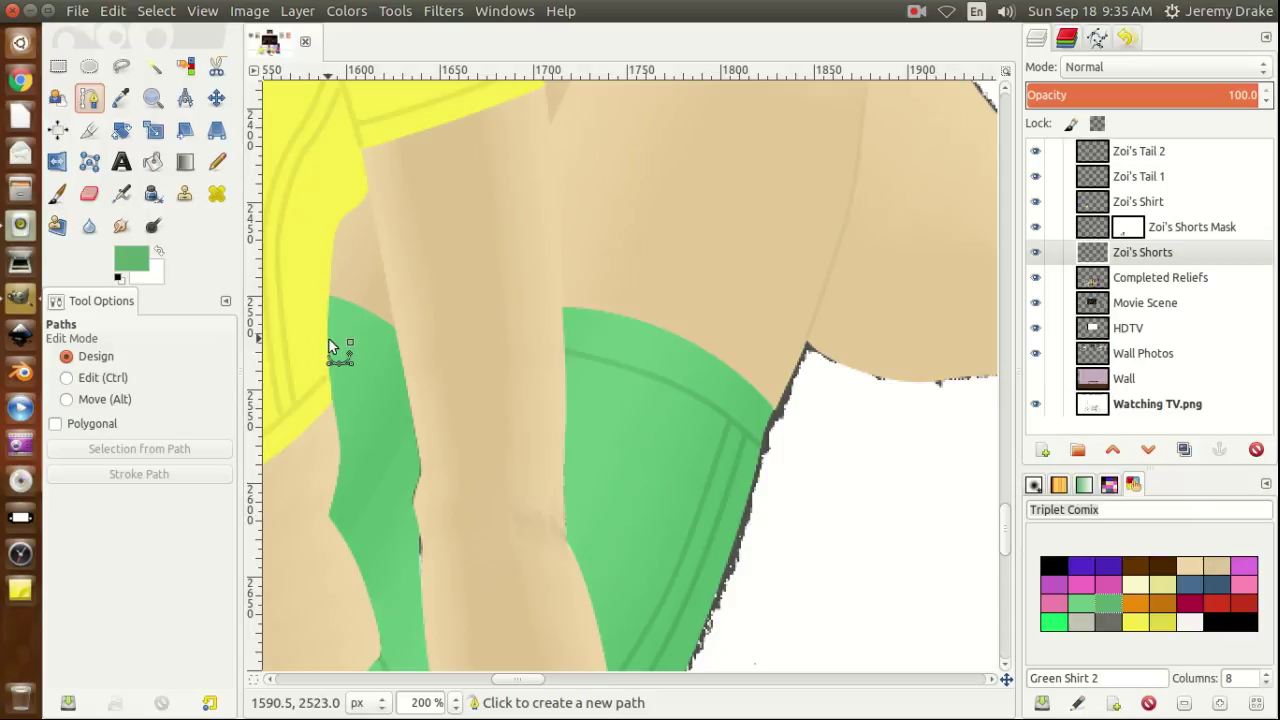
# Draw a two-anchor curved path from the left shorts' top edge down the inner leg.
pyautogui.moveTo(330, 340); pyautogui.dragTo(341, 344)
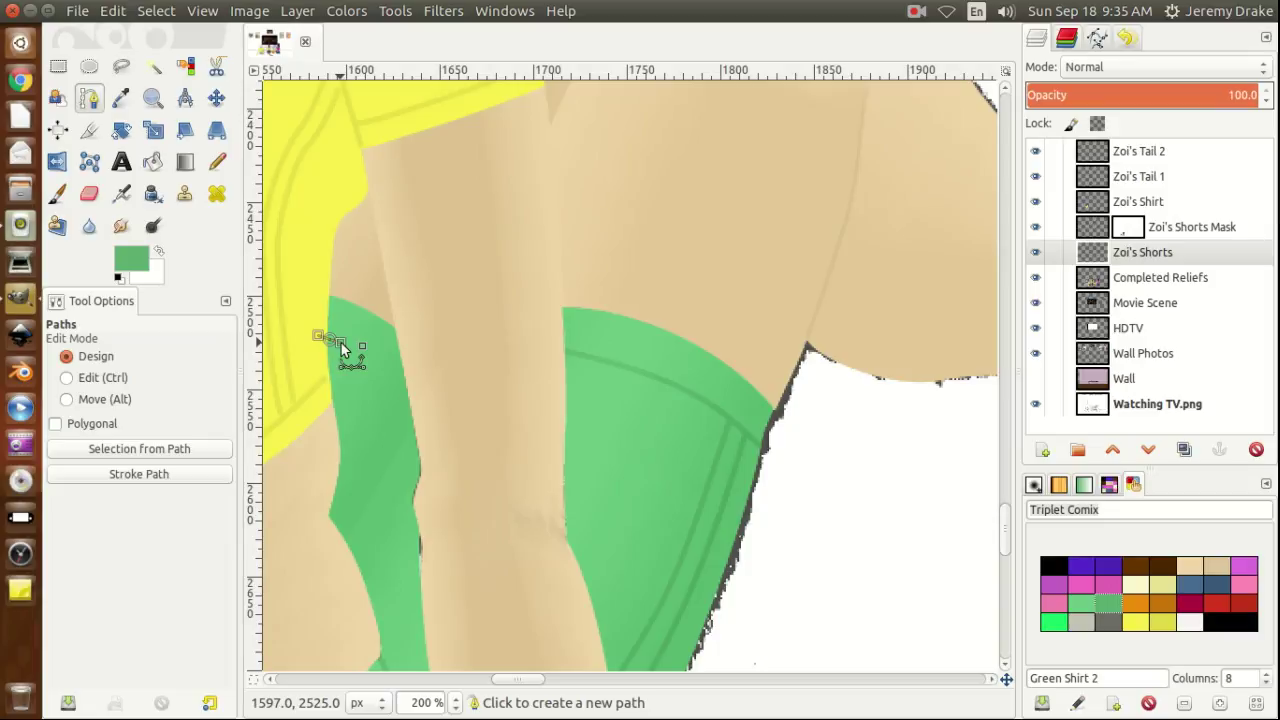
pyautogui.moveTo(341, 344); pyautogui.dragTo(345, 343)
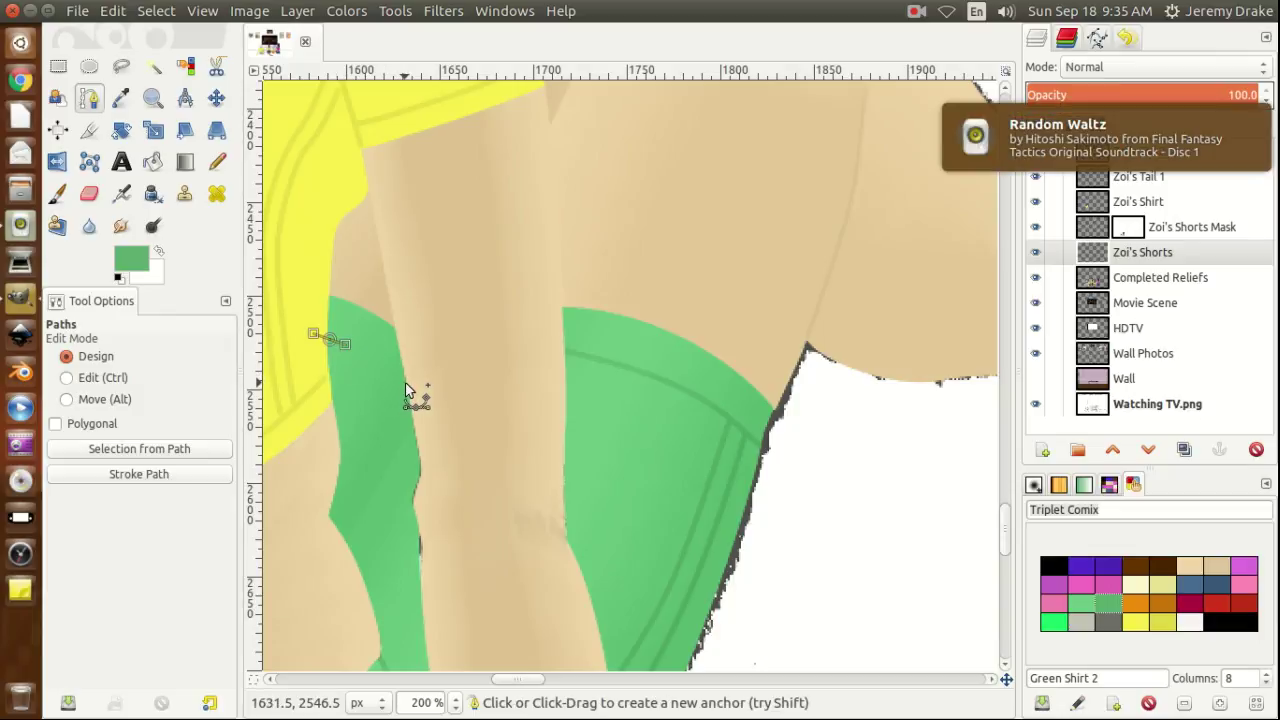
pyautogui.moveTo(405, 383); pyautogui.dragTo(424, 404)
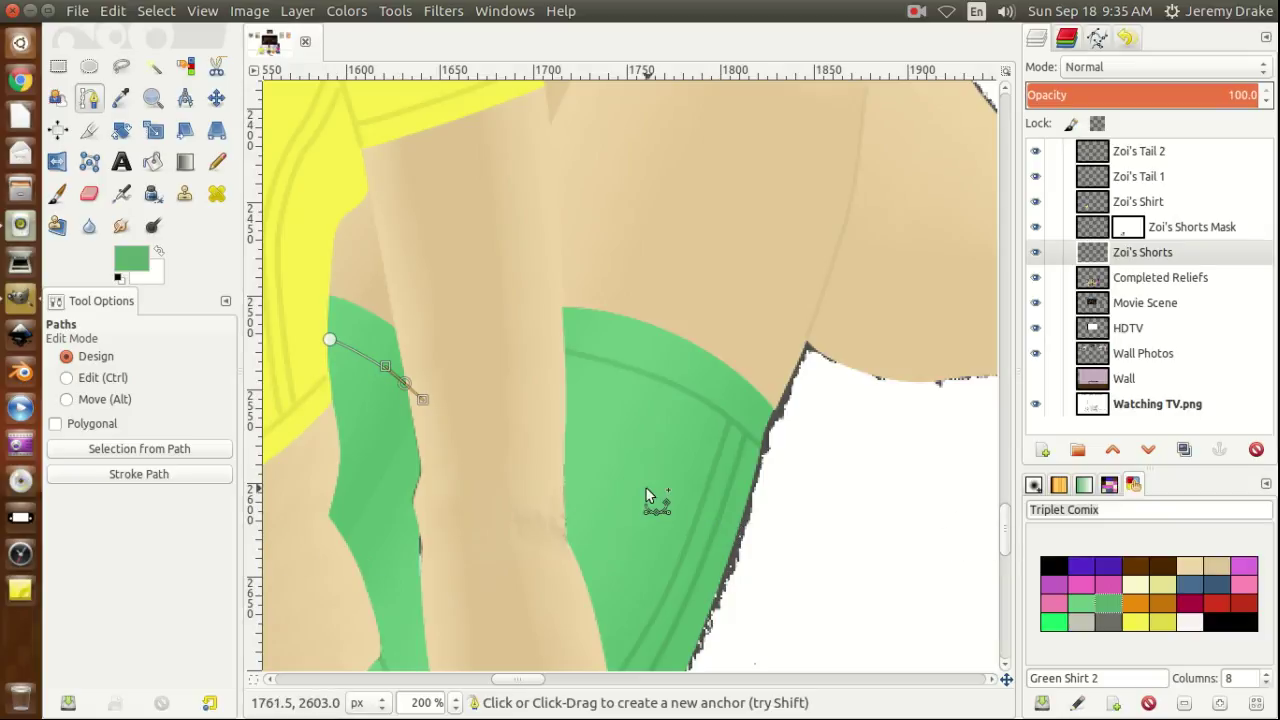
# Stroke the path with a 3.0 px solid-color line.
pyautogui.click(137, 476)
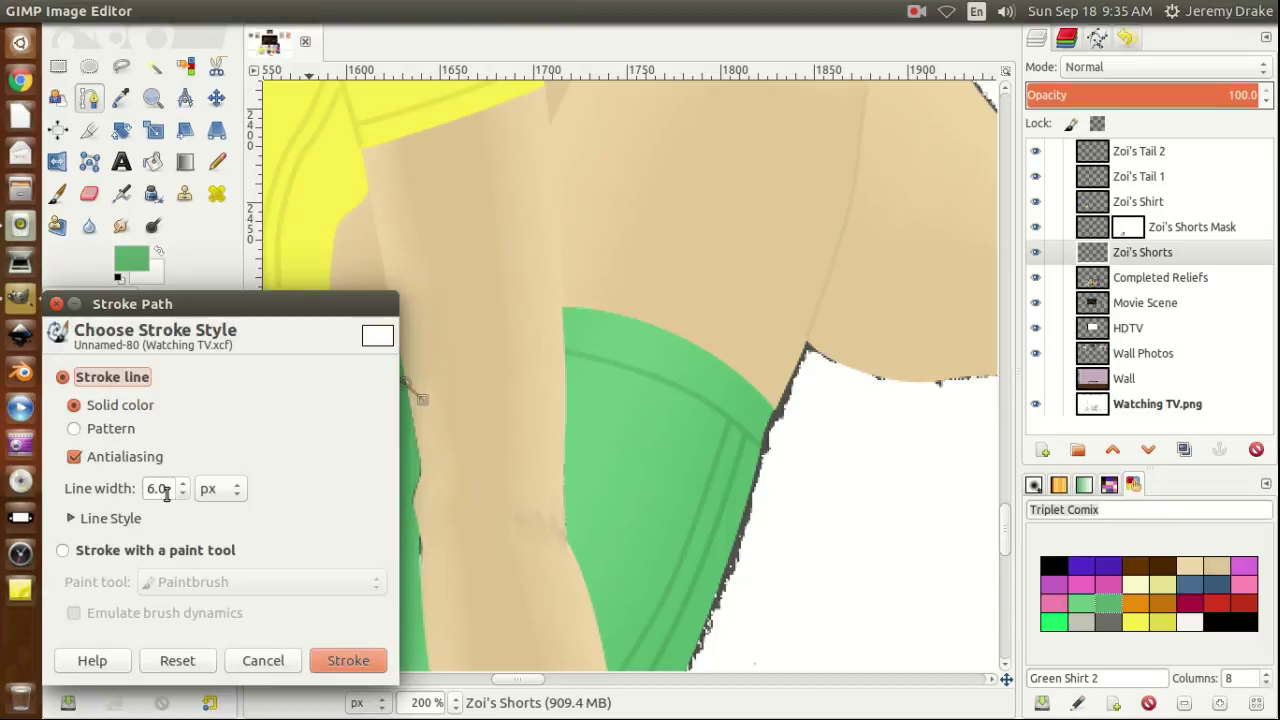
pyautogui.doubleClick(163, 488)
pyautogui.tripleClick(163, 488)
pyautogui.write('3')
pyautogui.press('Tab')
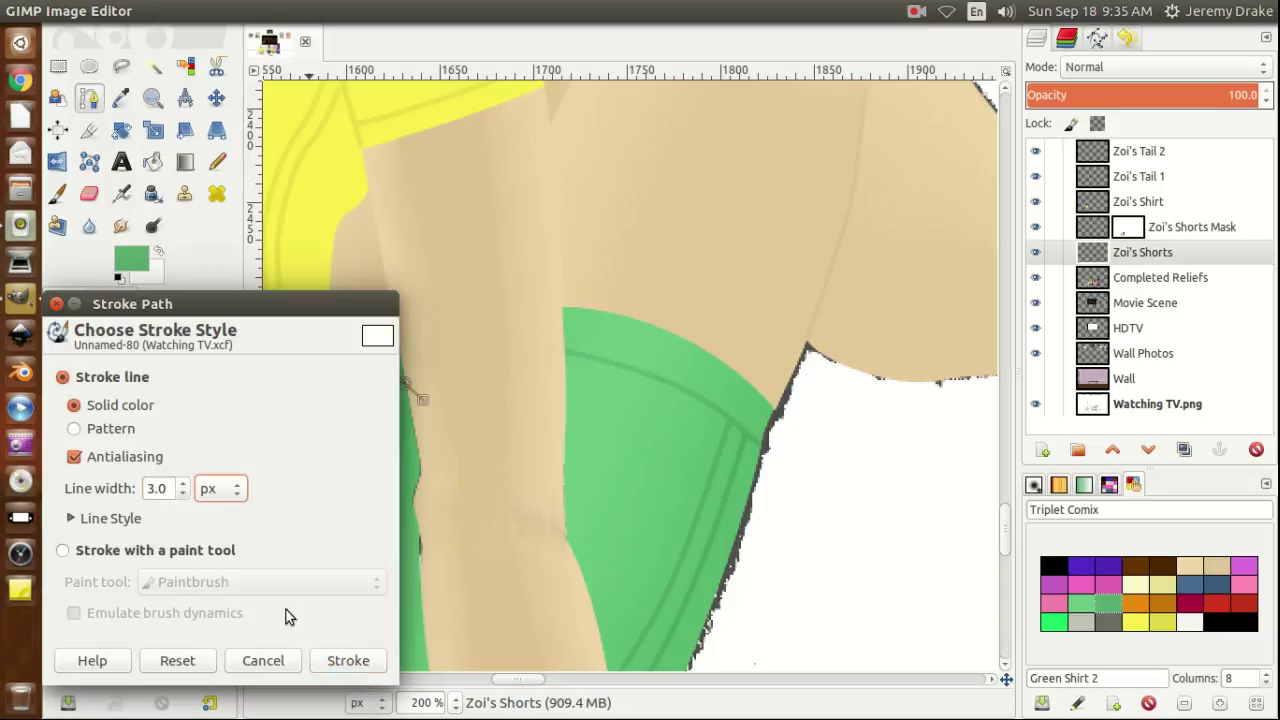
pyautogui.click(348, 661)
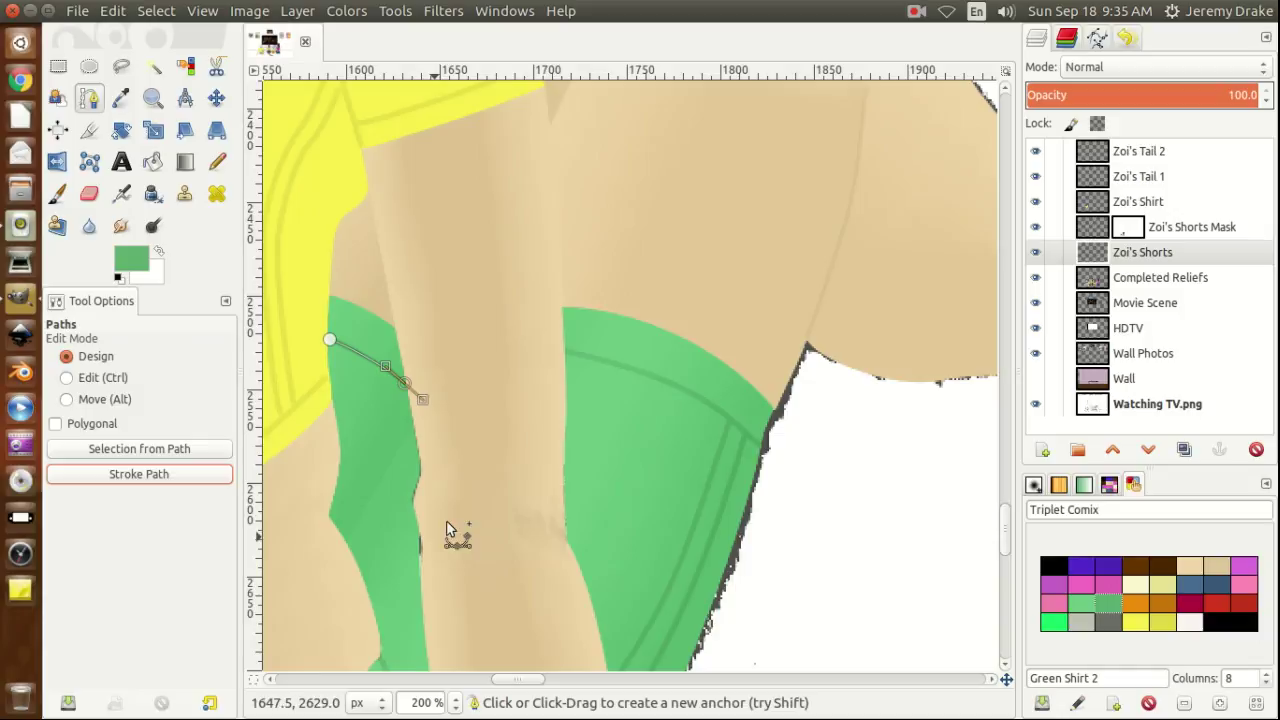
# Select the Zoi's Shorts Mask layer and drop the finished path by switching tools.
pyautogui.click(1100, 228)
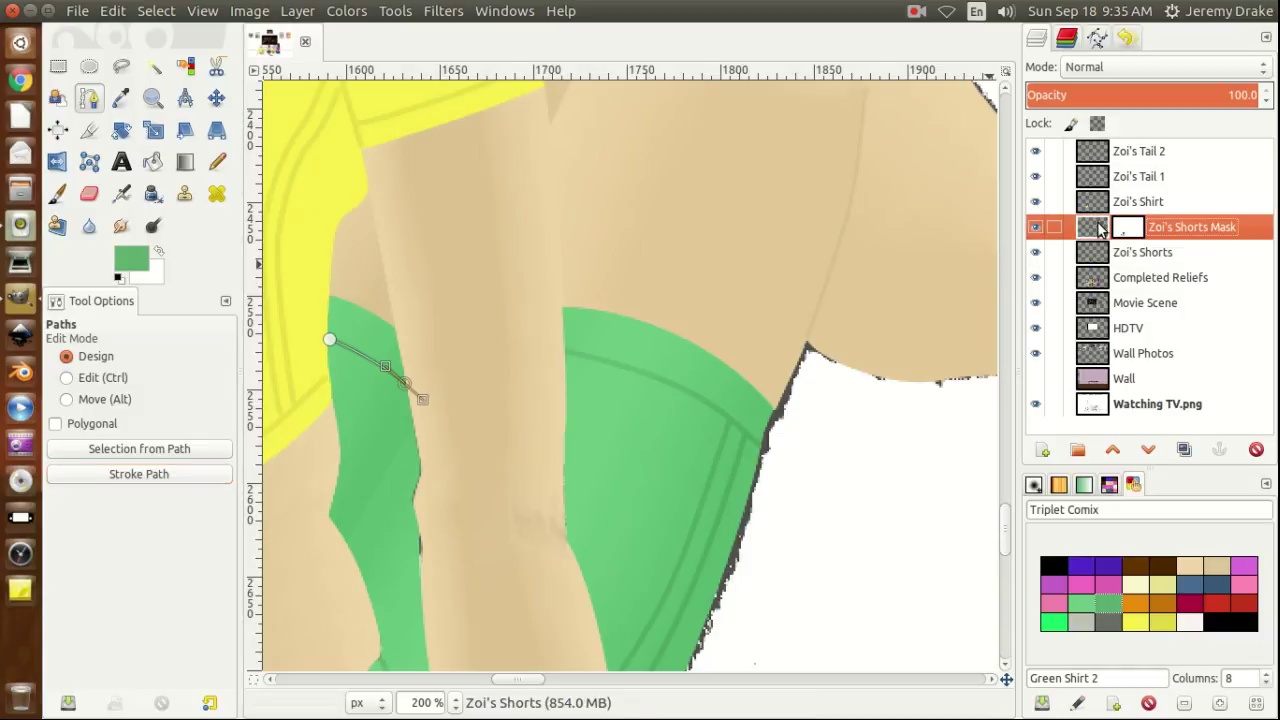
pyautogui.click(58, 66)
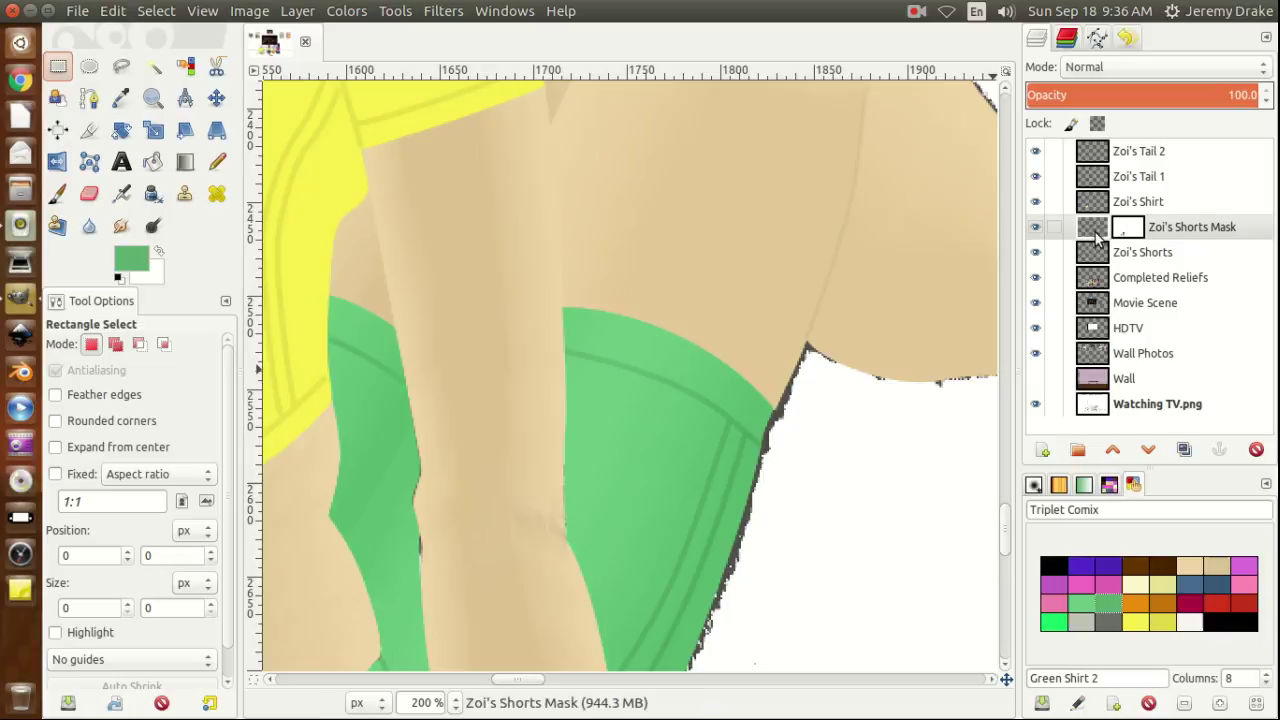
pyautogui.click(89, 96)
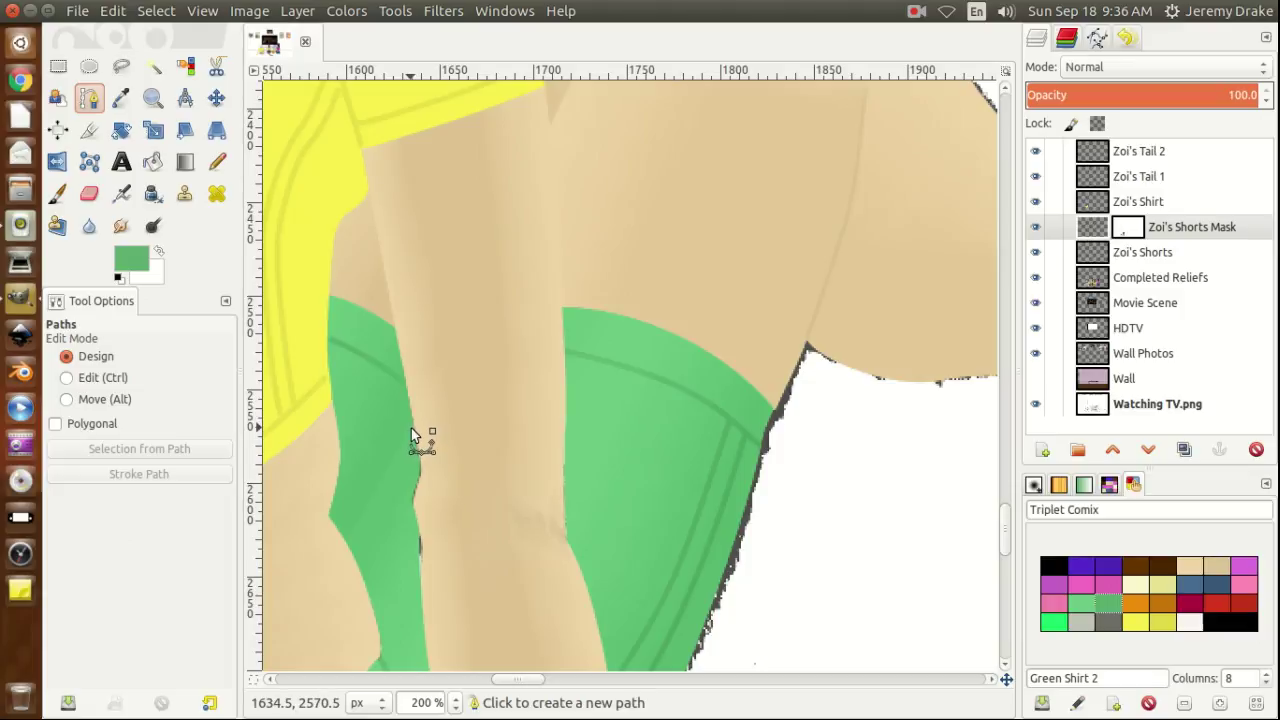
# On Zoi's Shorts, draw a three-anchor path down the left leg's inner edge.
pyautogui.click(1115, 256)
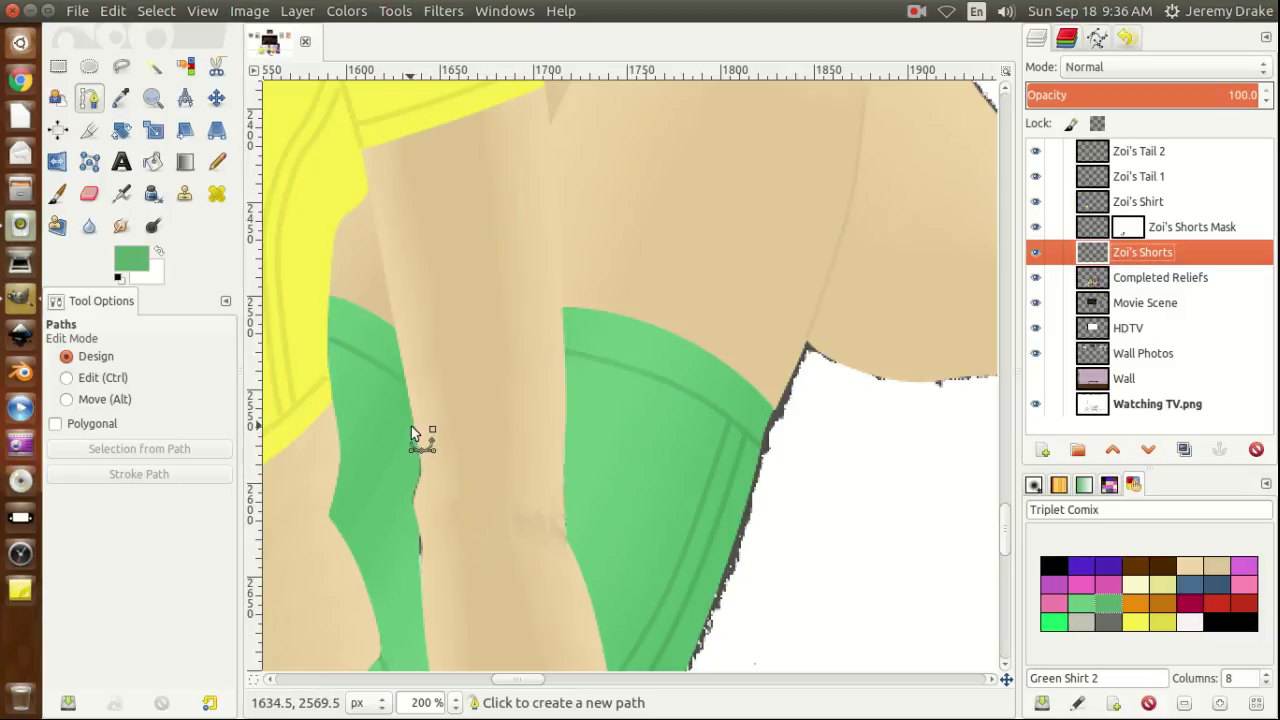
pyautogui.moveTo(411, 427); pyautogui.dragTo(400, 451)
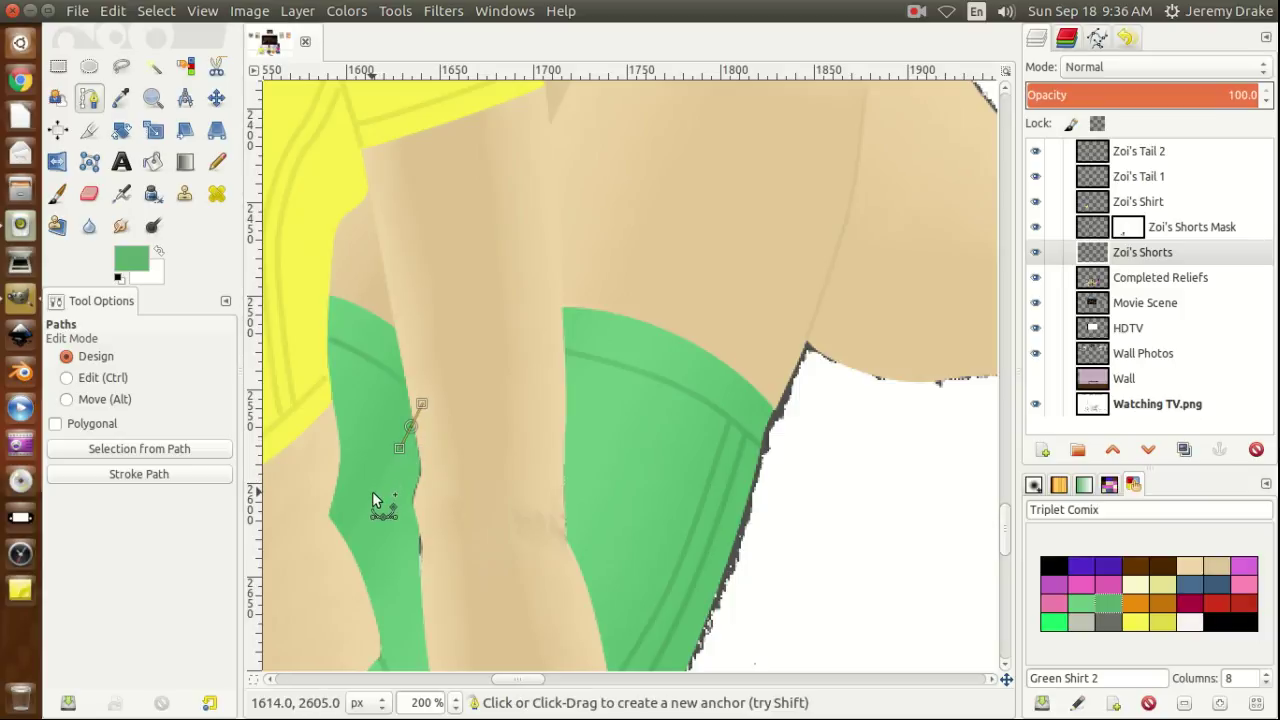
pyautogui.moveTo(371, 492); pyautogui.dragTo(363, 515)
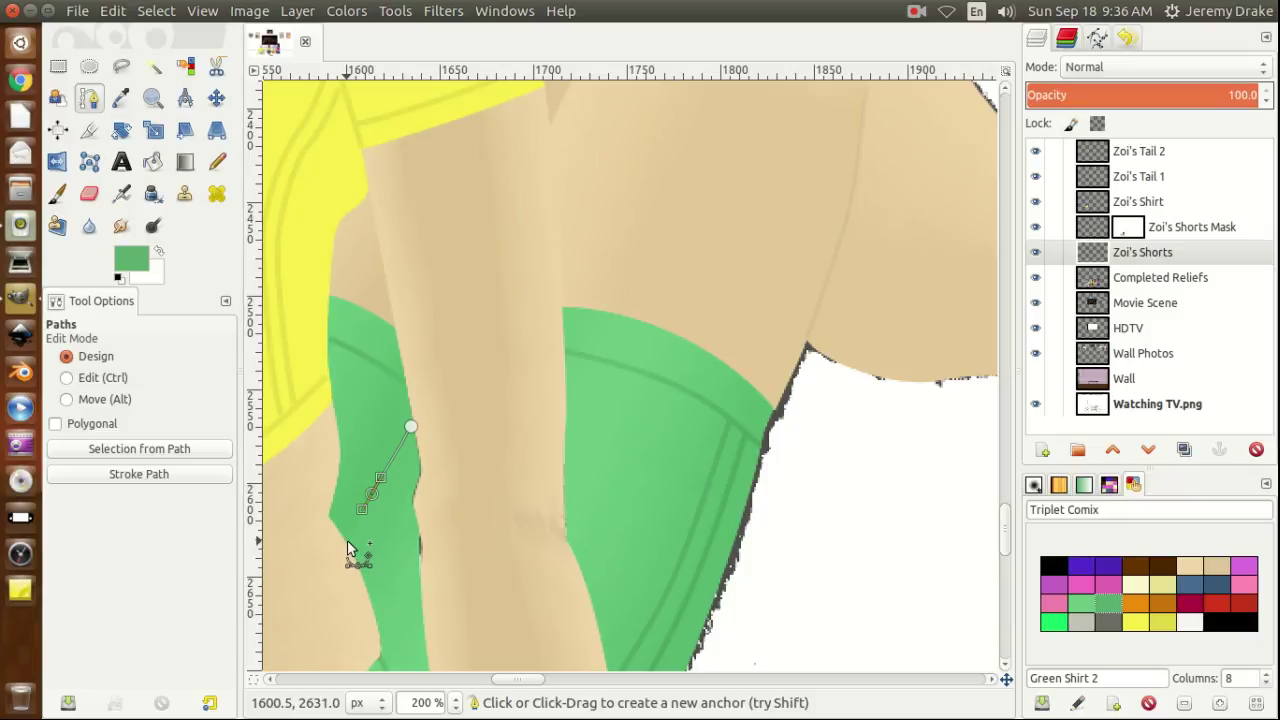
pyautogui.moveTo(347, 539); pyautogui.dragTo(341, 554)
# Stroke the new path with a thinner 1.7 px solid line.
pyautogui.click(123, 474)
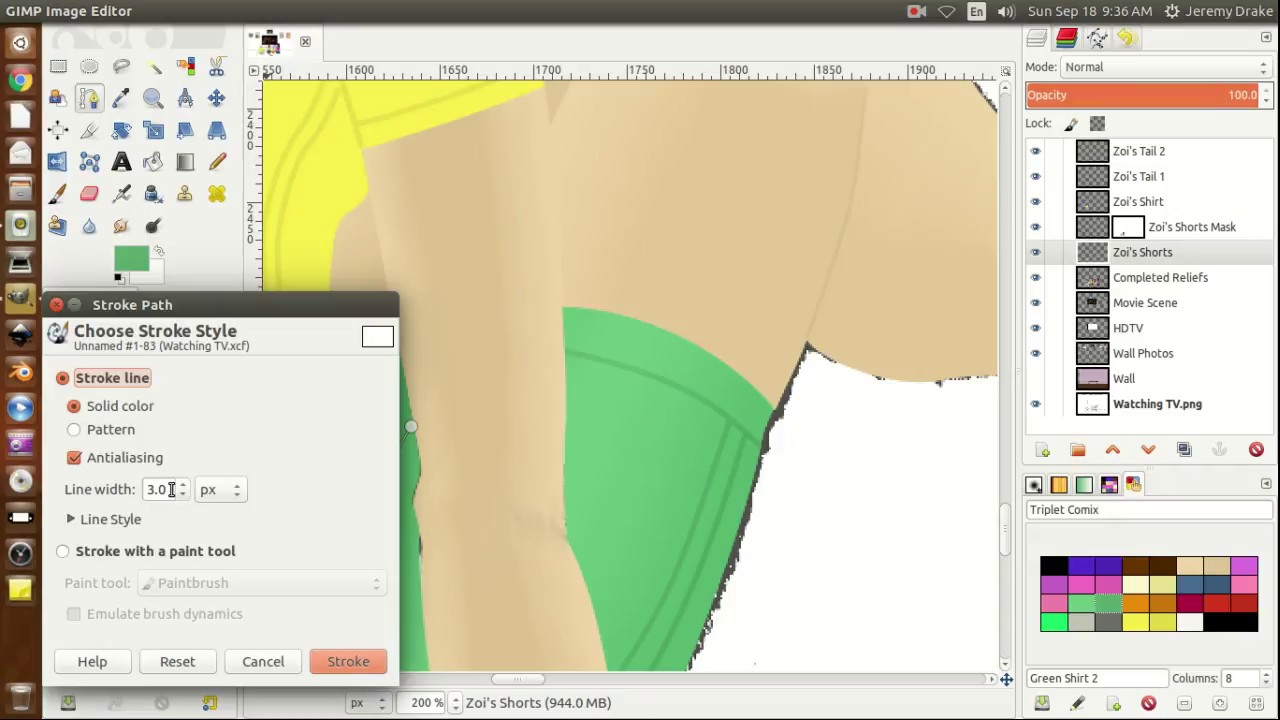
pyautogui.doubleClick(163, 489)
pyautogui.write('17')
pyautogui.press('BackSpace')
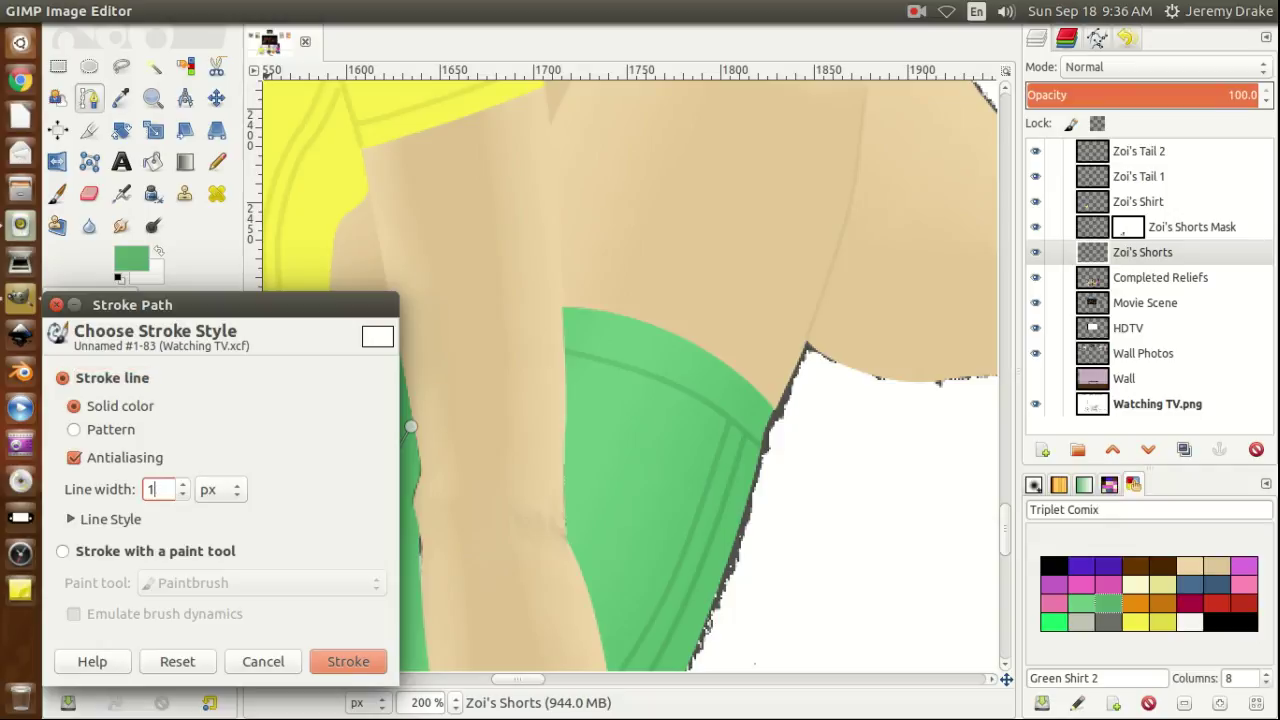
pyautogui.write('.7')
pyautogui.press('Tab')
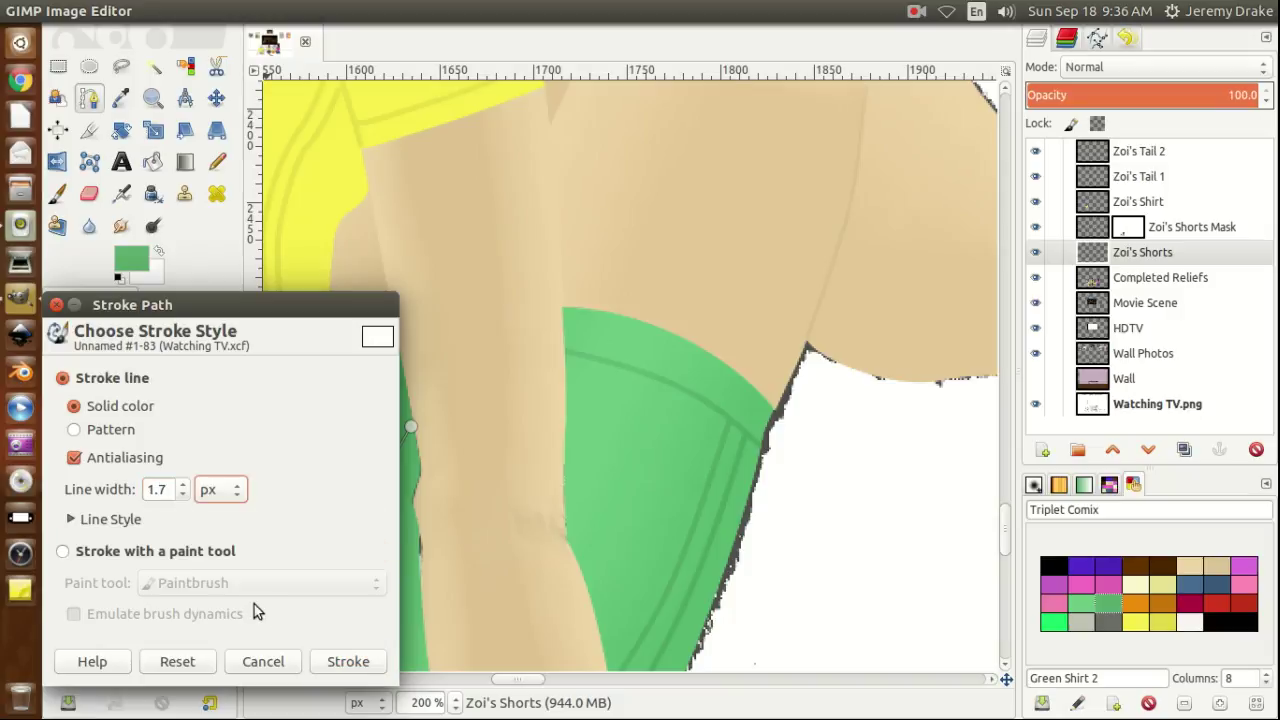
pyautogui.click(349, 664)
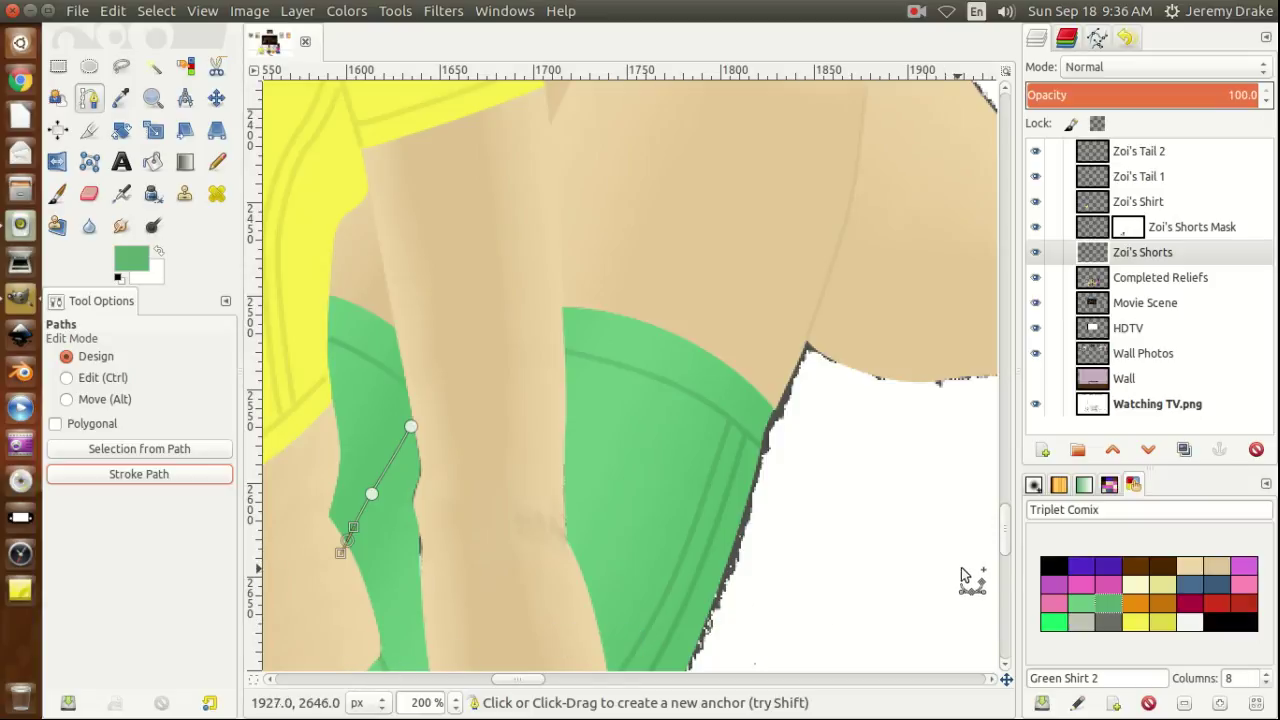
# Check the tail and hand below, then switch to Rectangle Select so the path disappears.
pyautogui.moveTo(1008, 529); pyautogui.dragTo(1007, 553)
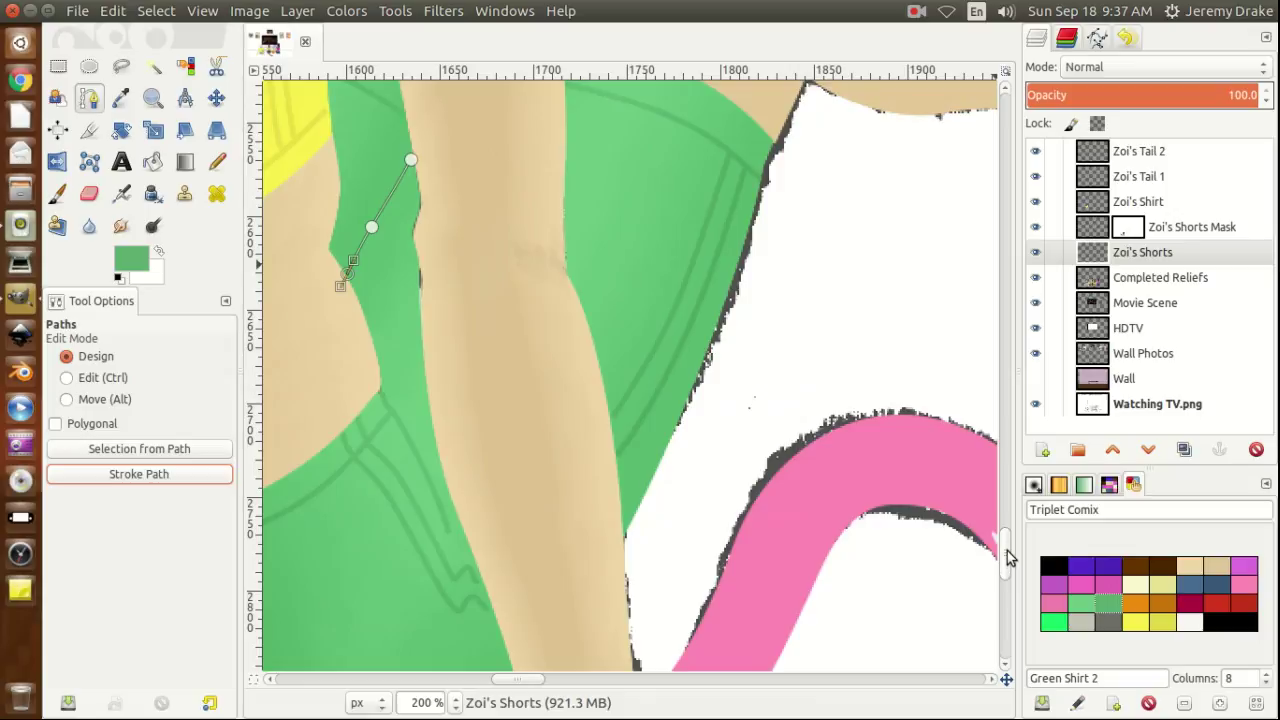
pyautogui.moveTo(1007, 553); pyautogui.dragTo(1006, 572)
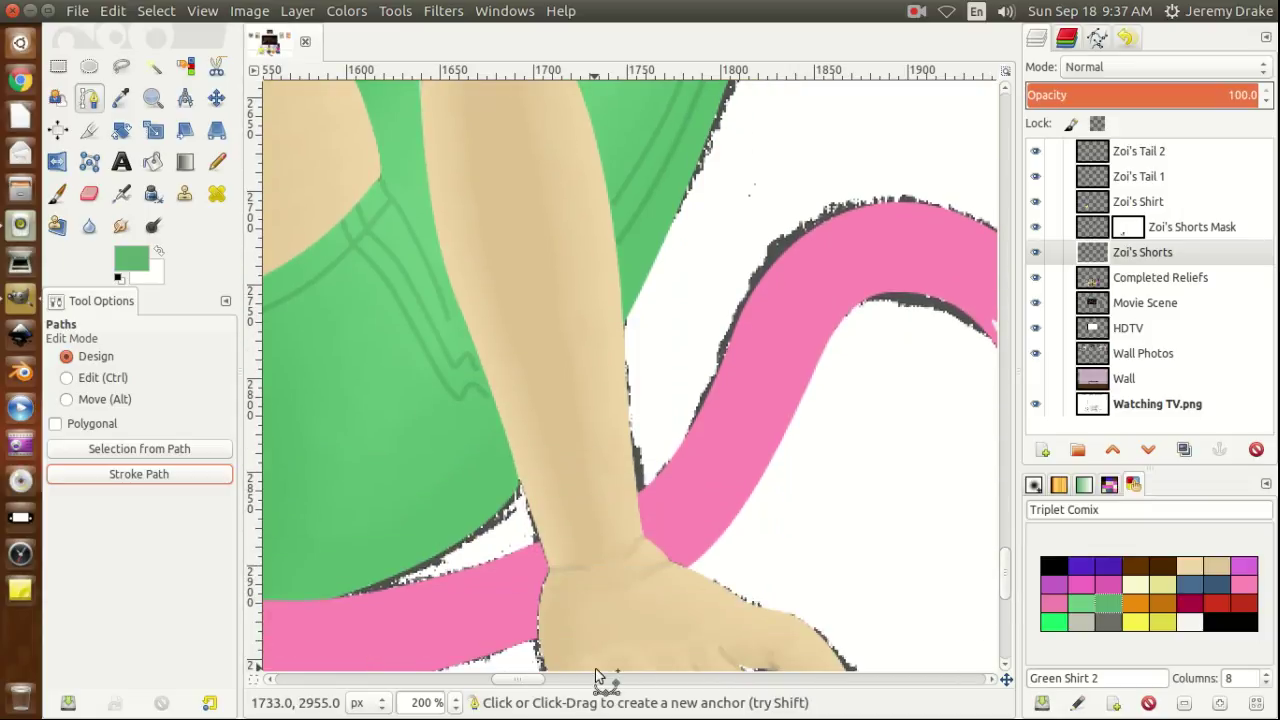
pyautogui.moveTo(520, 683)
pyautogui.mouseDown()
pyautogui.moveTo(477, 684)
pyautogui.moveTo(520, 683)
pyautogui.mouseUp()
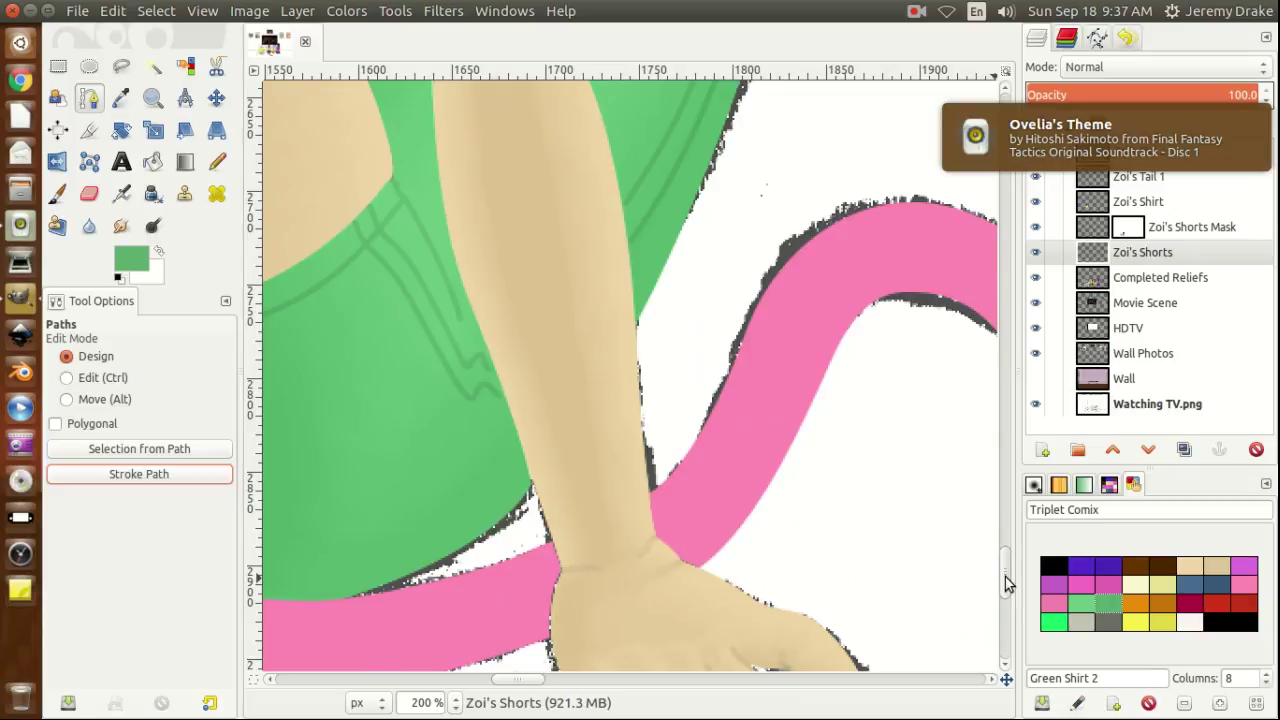
pyautogui.moveTo(1005, 577); pyautogui.dragTo(1004, 544)
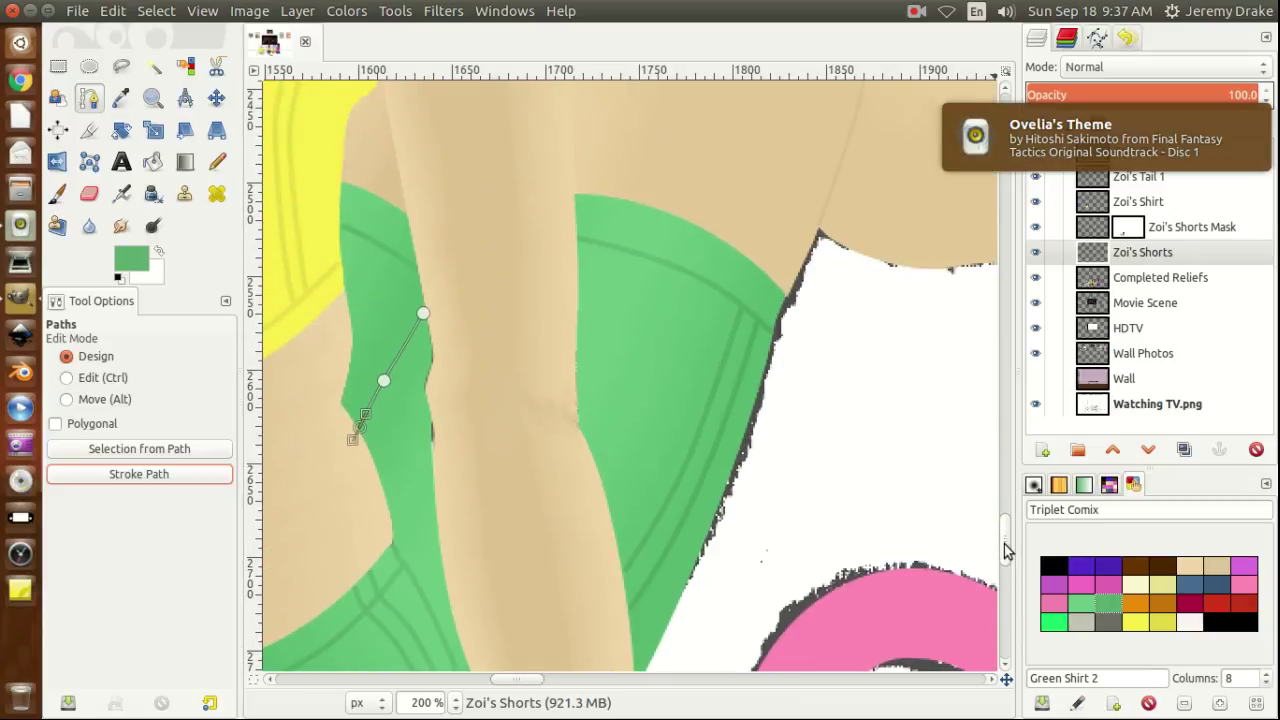
pyautogui.click(57, 69)
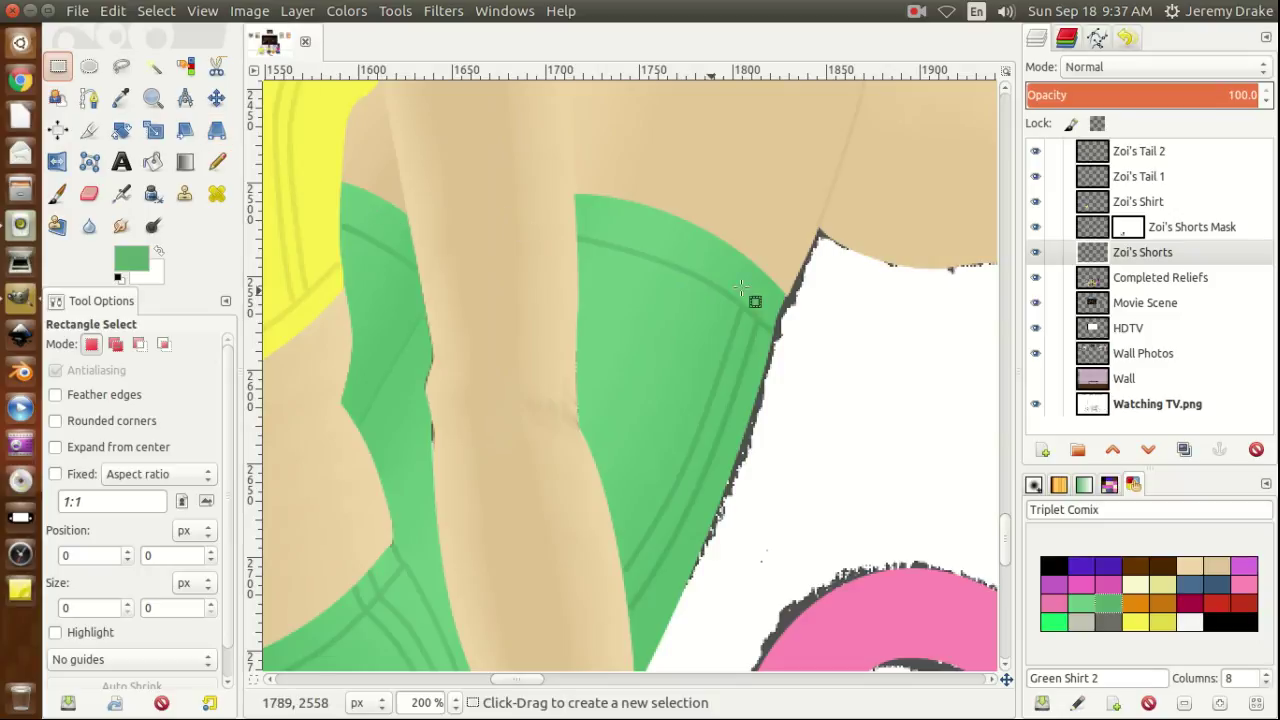
# Merge the Zoi's Shorts Mask layer down into Zoi's Shorts and review the canvas.
pyautogui.rightClick(1097, 235)
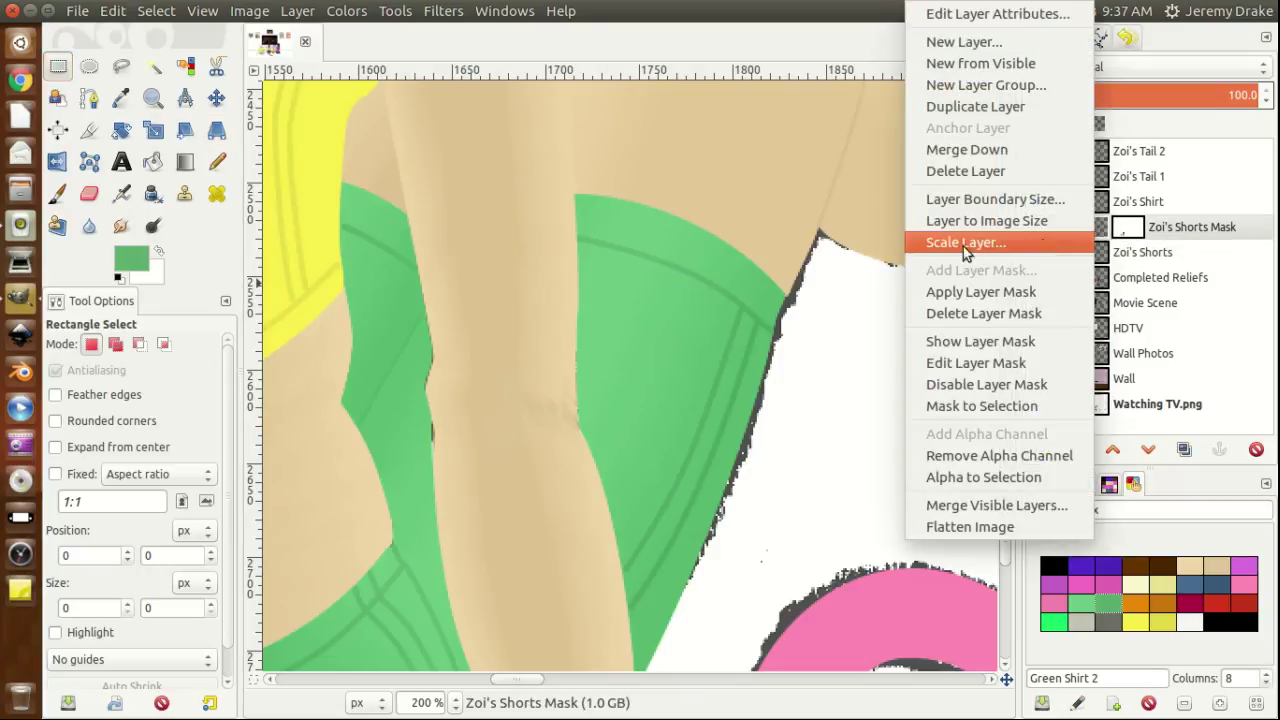
pyautogui.click(958, 150)
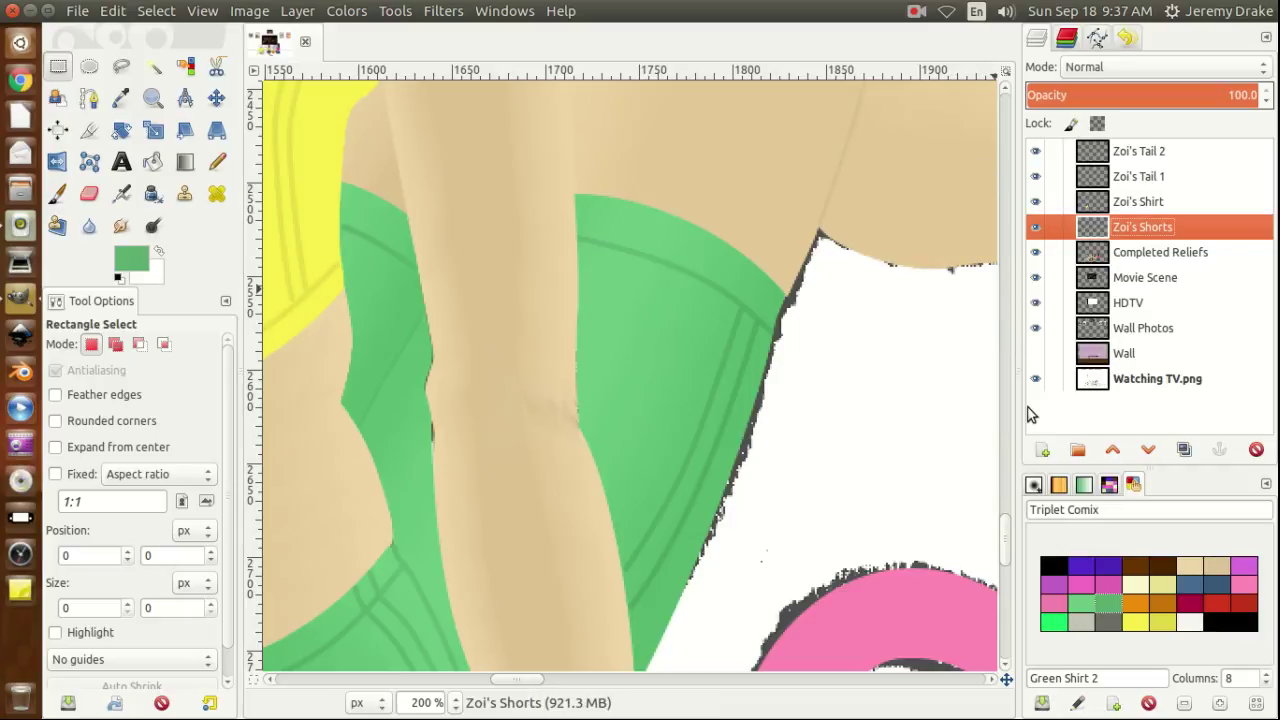
pyautogui.moveTo(1006, 538); pyautogui.dragTo(1004, 578)
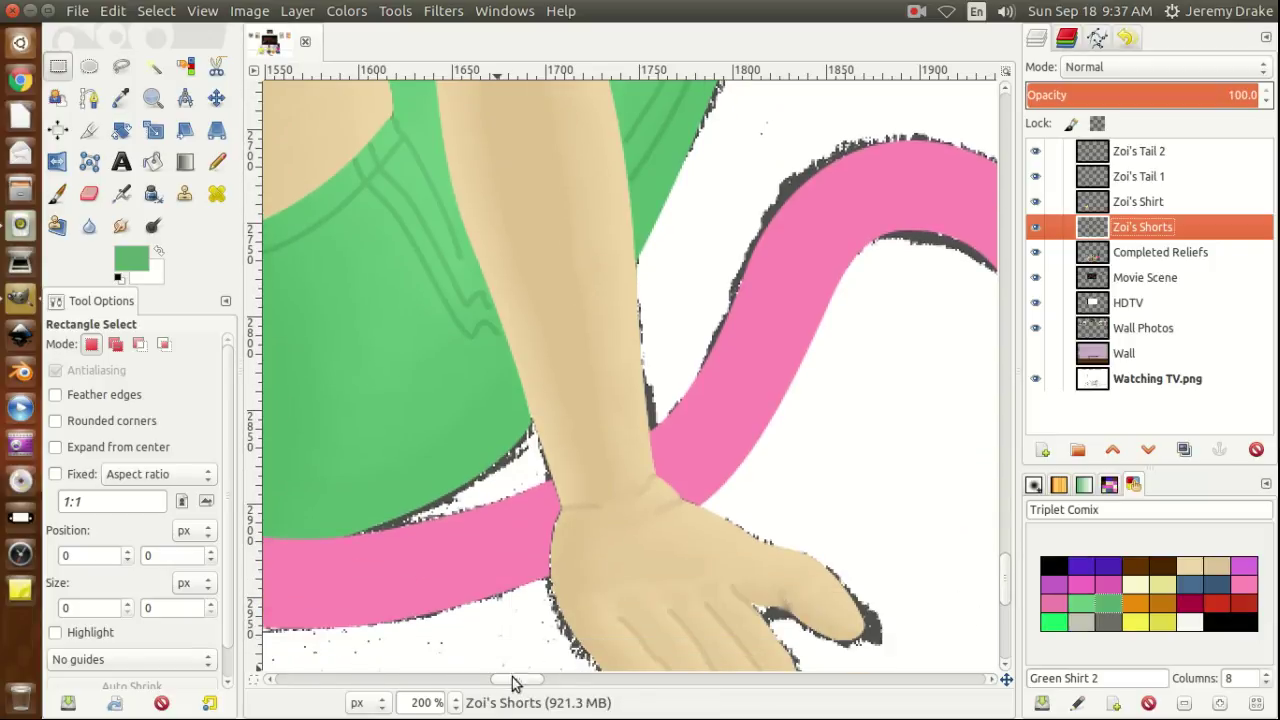
pyautogui.moveTo(517, 688)
pyautogui.mouseDown()
pyautogui.moveTo(483, 682)
pyautogui.moveTo(537, 684)
pyautogui.mouseUp()
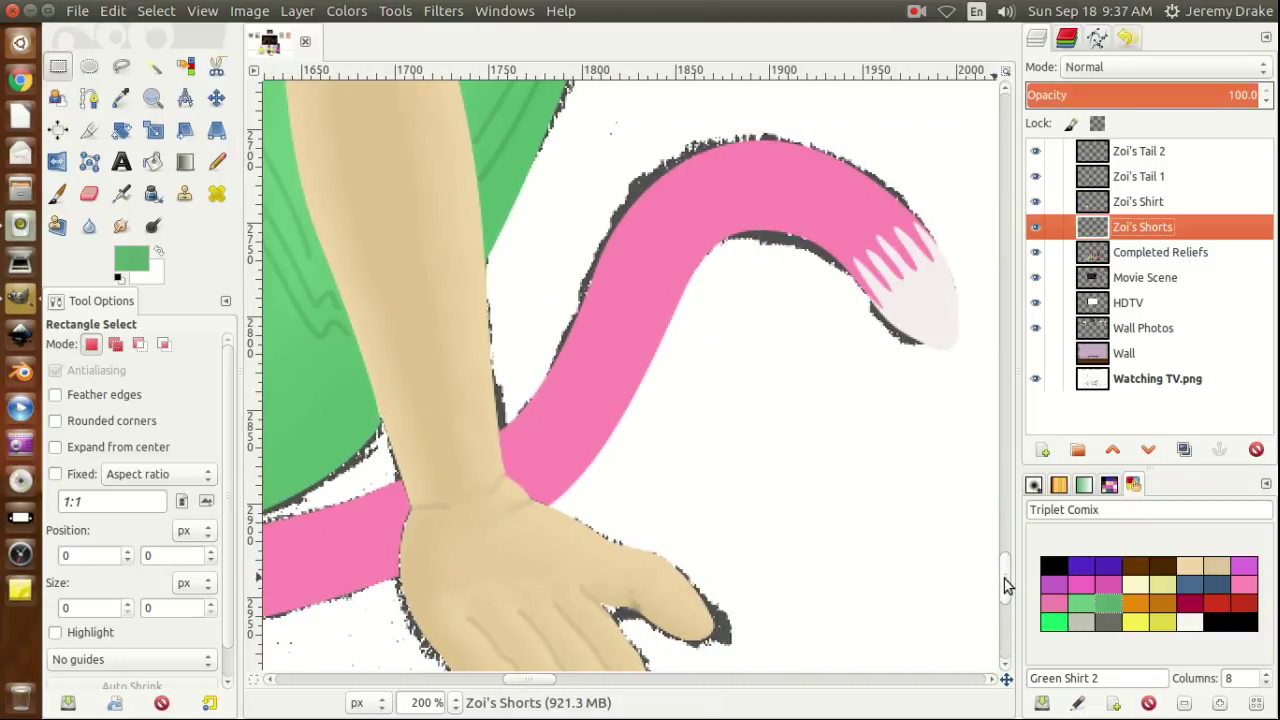
pyautogui.moveTo(1005, 579); pyautogui.dragTo(997, 540)
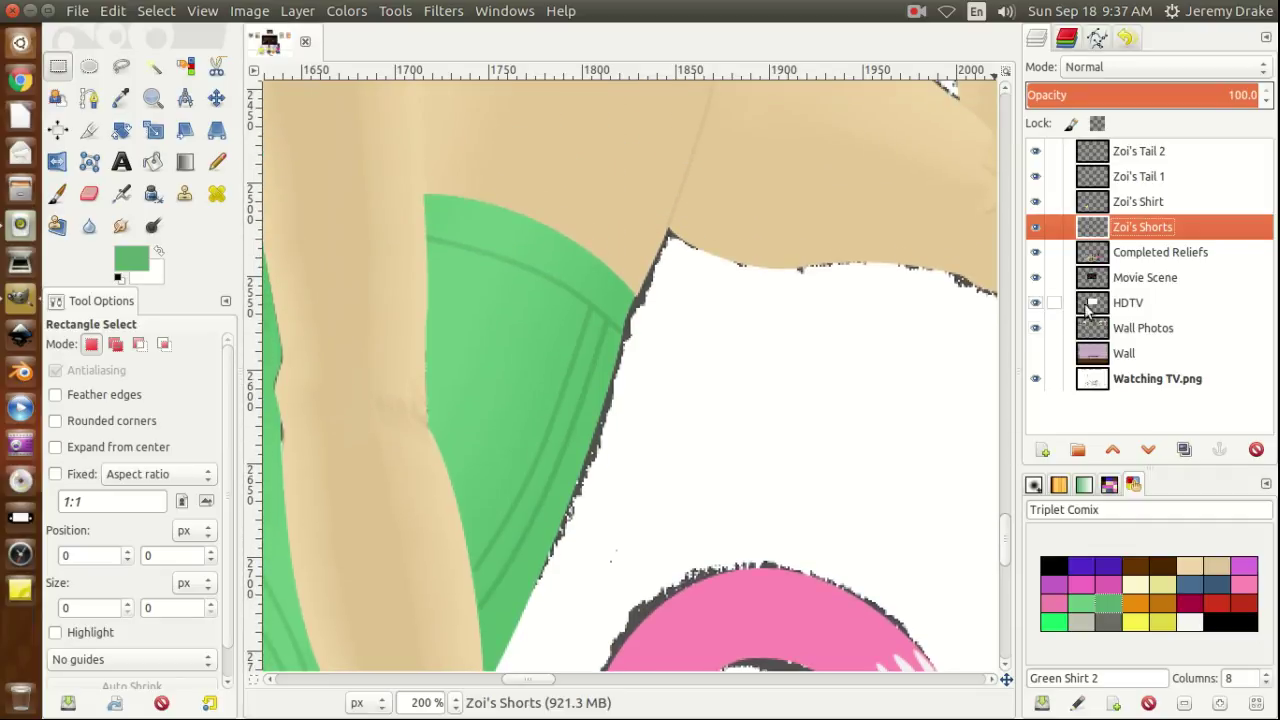
# Merge Zoi's Shorts down into Completed Reliefs and save with Ctrl+S.
pyautogui.rightClick(1097, 231)
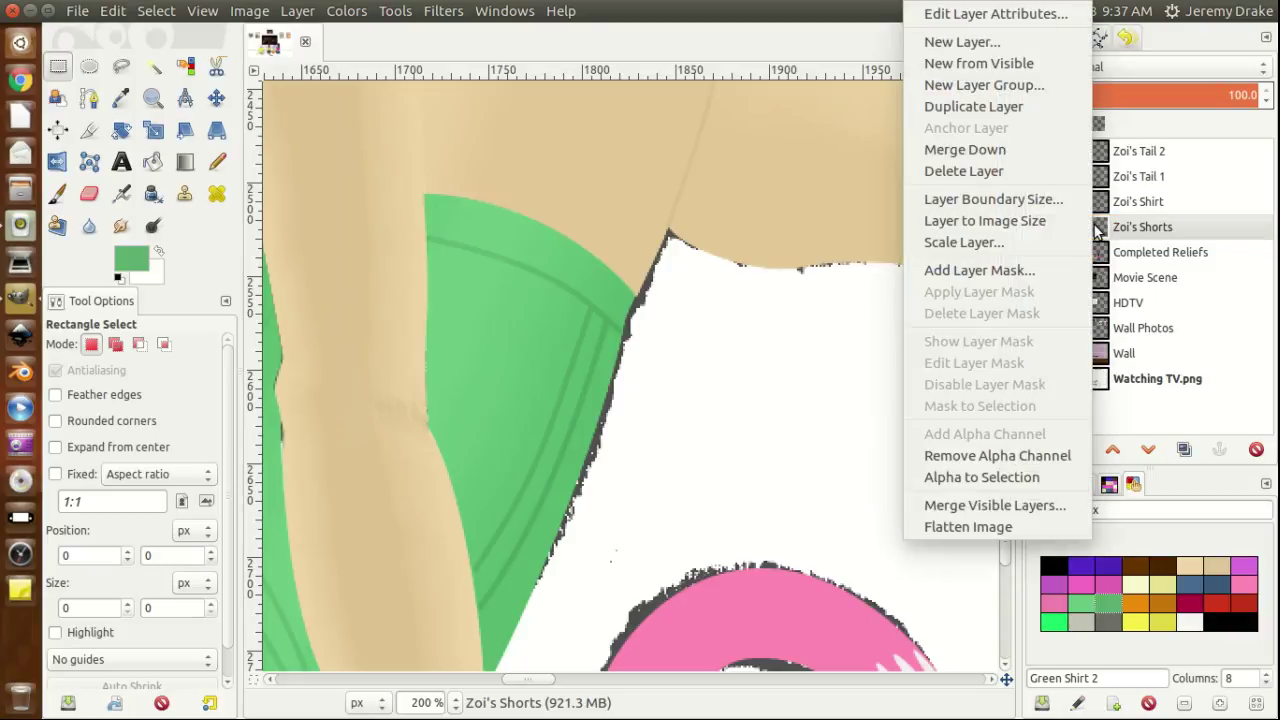
pyautogui.click(995, 153)
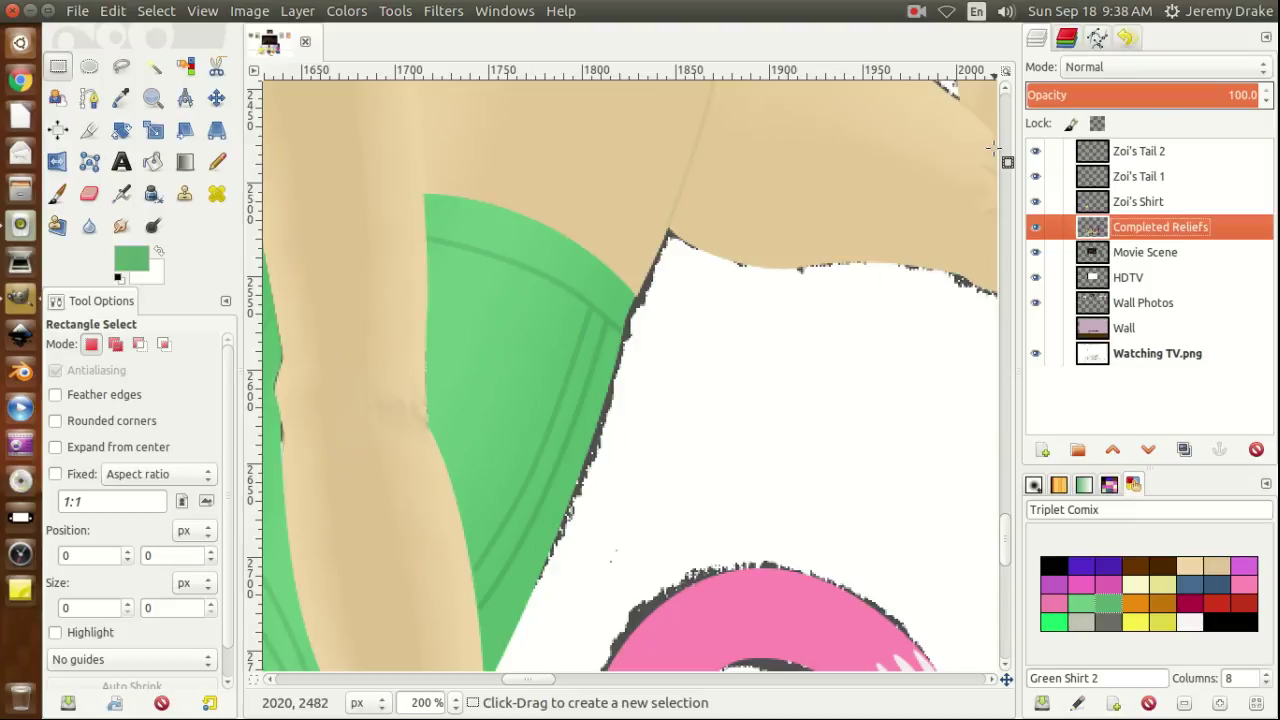
pyautogui.hotkey('ctrl', 's')
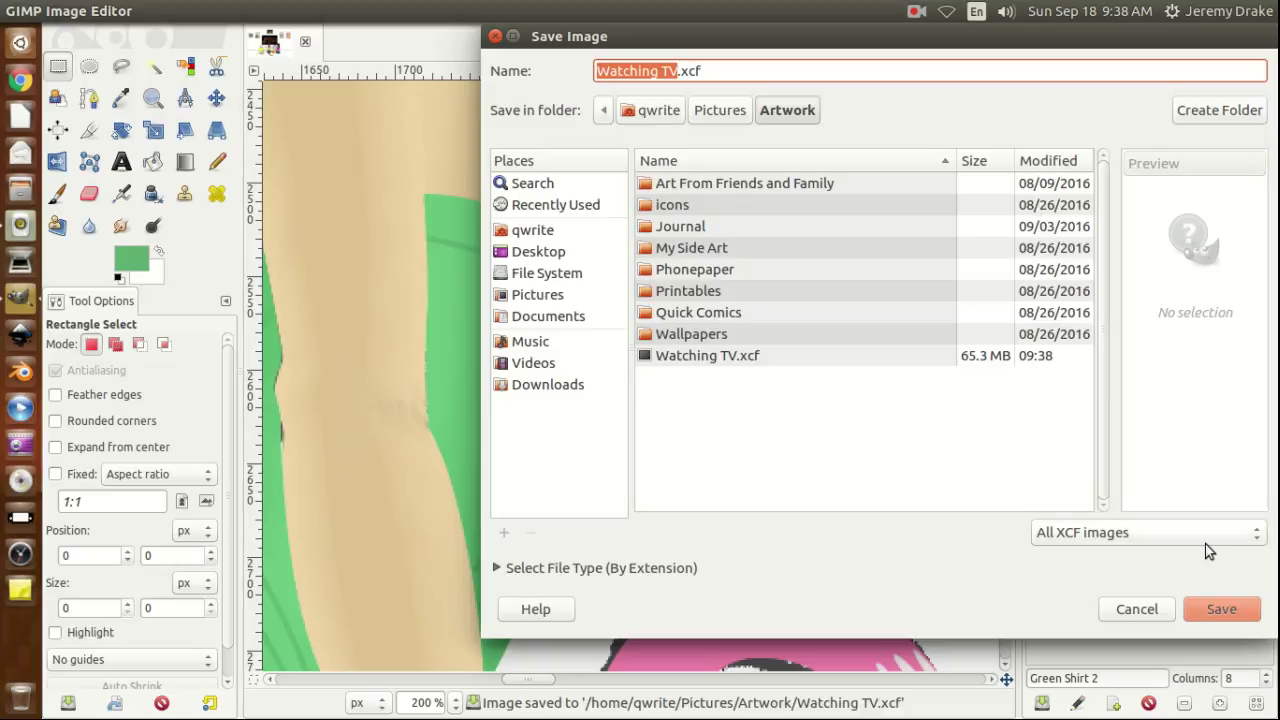
# Save as Watching TV.xcf, replacing the existing file in Artwork.
pyautogui.click(1222, 609)
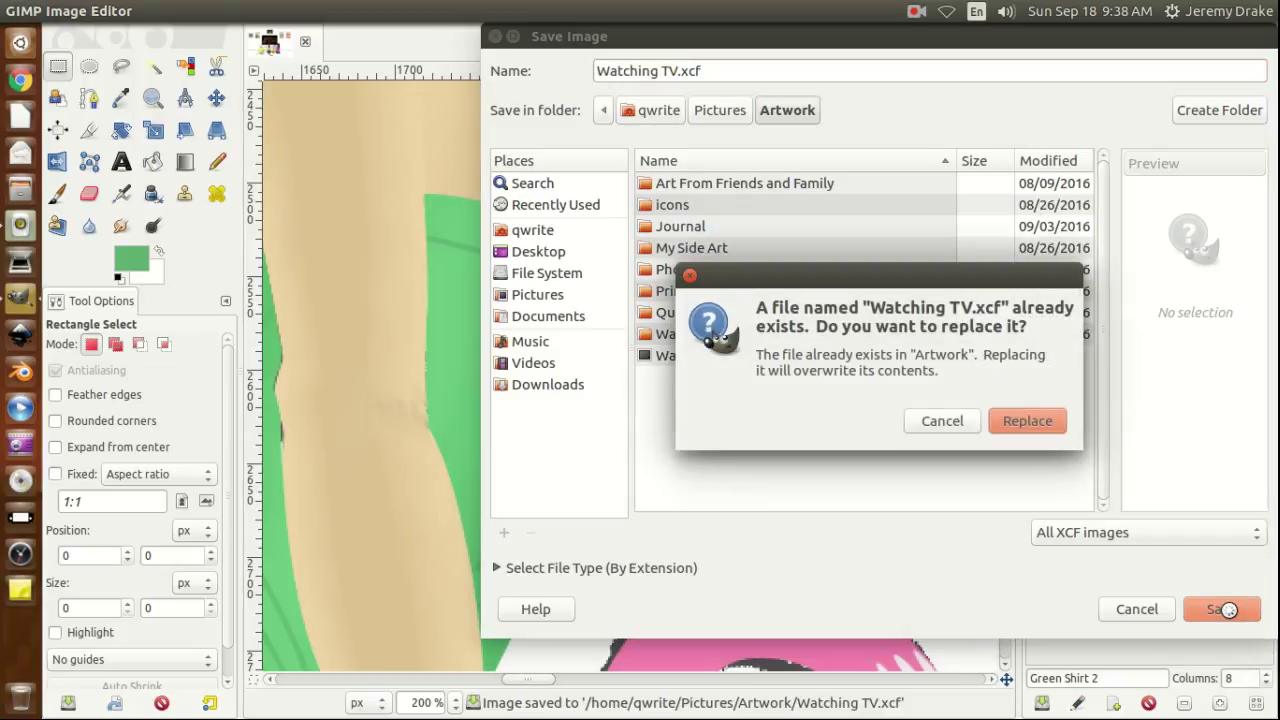
pyautogui.click(1033, 418)
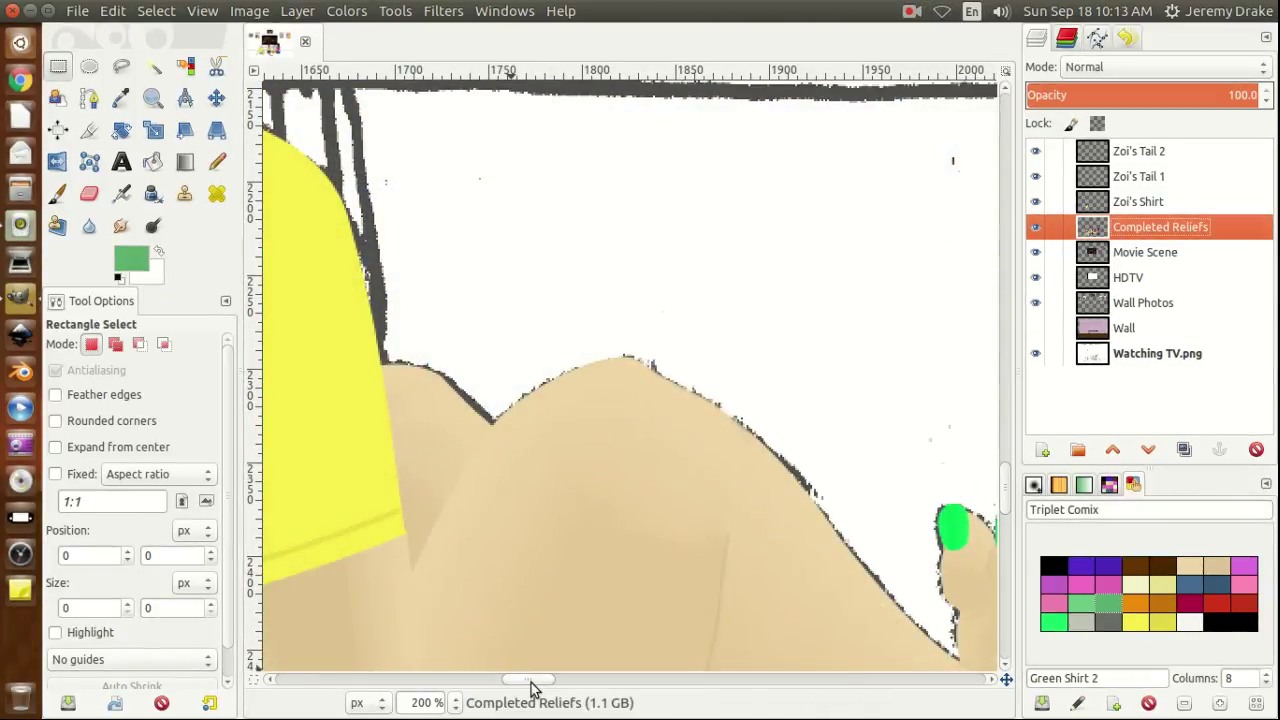
# Pan the canvas left until Zoi's yellow shirt and shoulder fill the view.
pyautogui.hscroll(-3, 518, 680)
pyautogui.moveTo(518, 686); pyautogui.dragTo(490, 686)
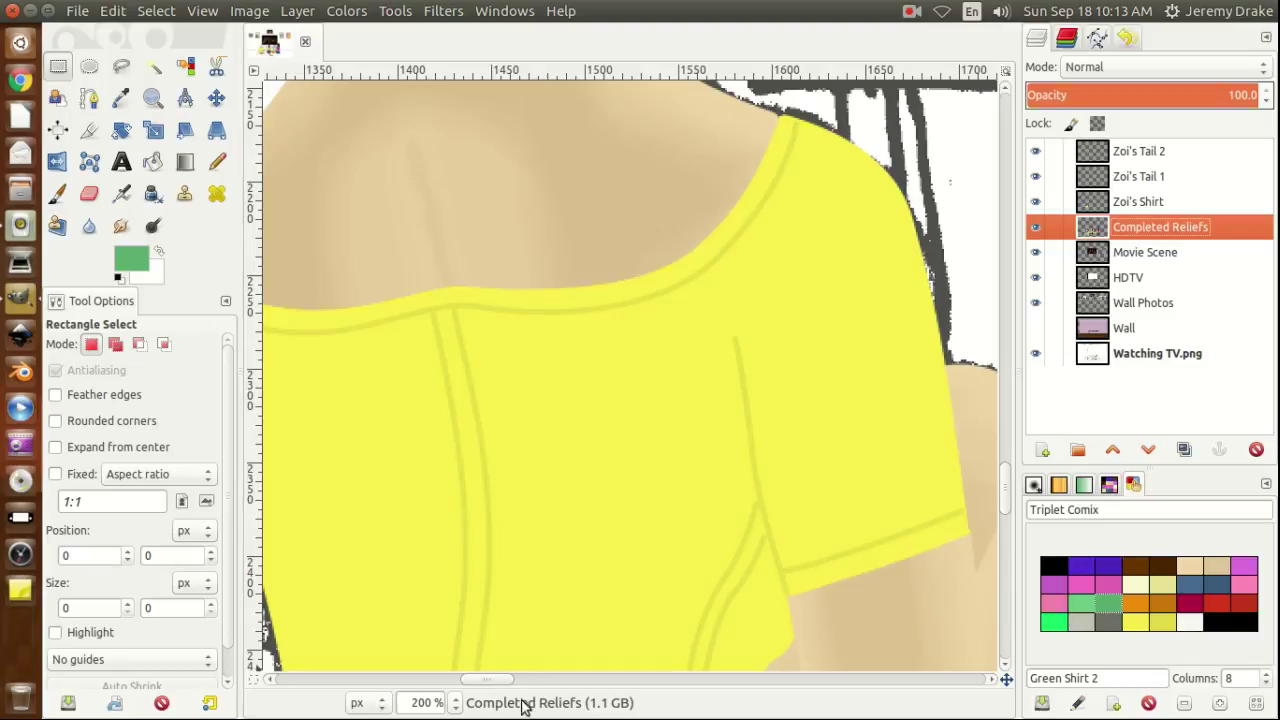
pyautogui.moveTo(490, 686); pyautogui.dragTo(485, 697)
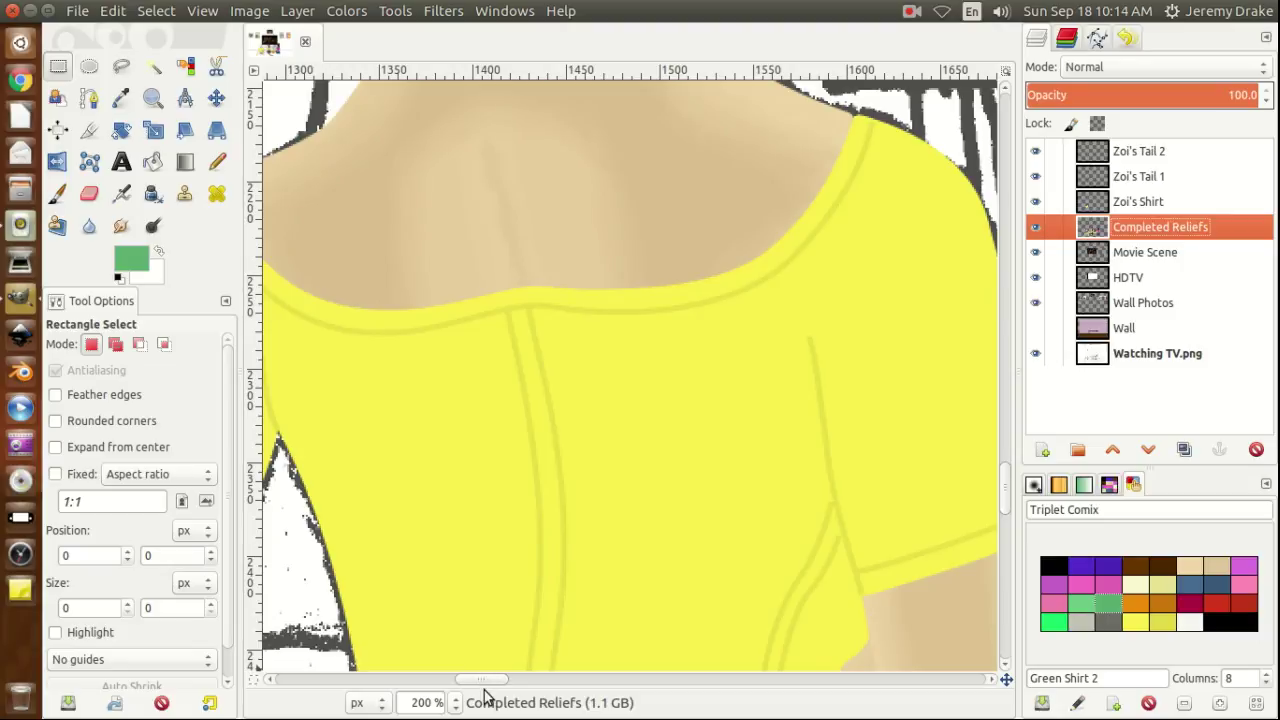
pyautogui.moveTo(486, 686); pyautogui.dragTo(492, 686)
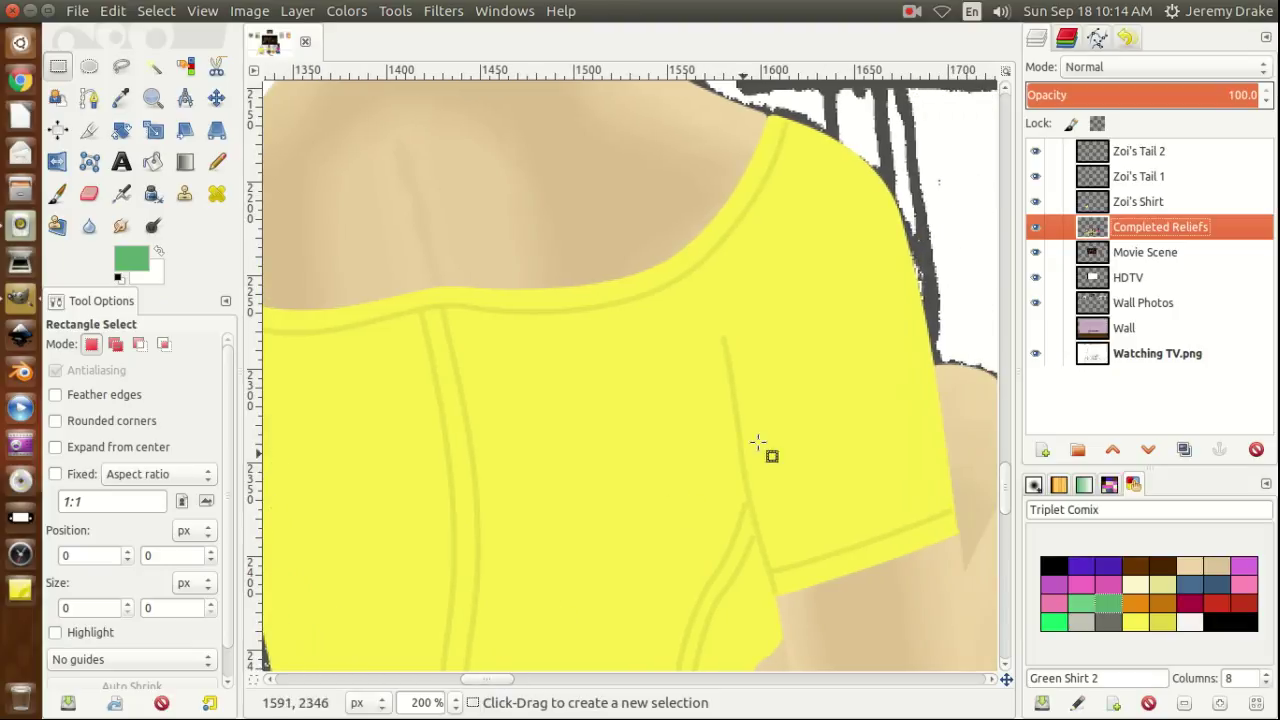
pyautogui.rightClick(1090, 205)
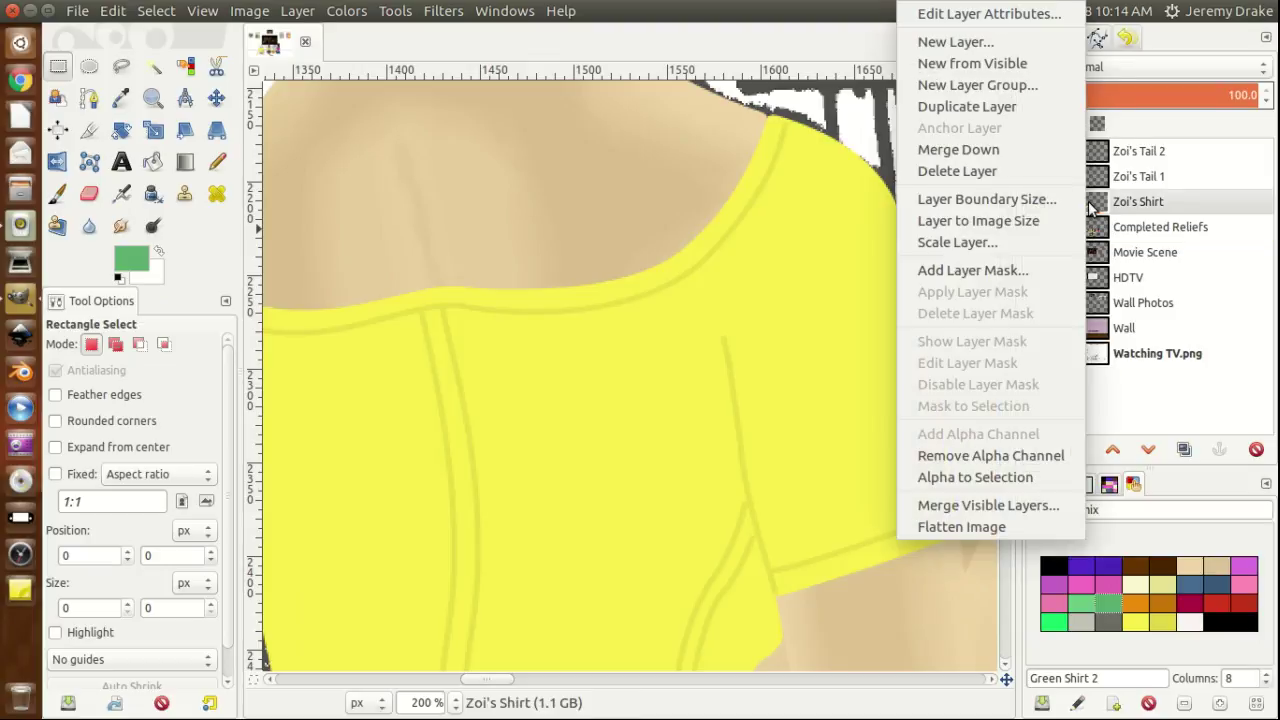
# Duplicate the Zoi's Shirt layer and rename the copy to Zoi's Shirt Mask.
pyautogui.click(957, 110)
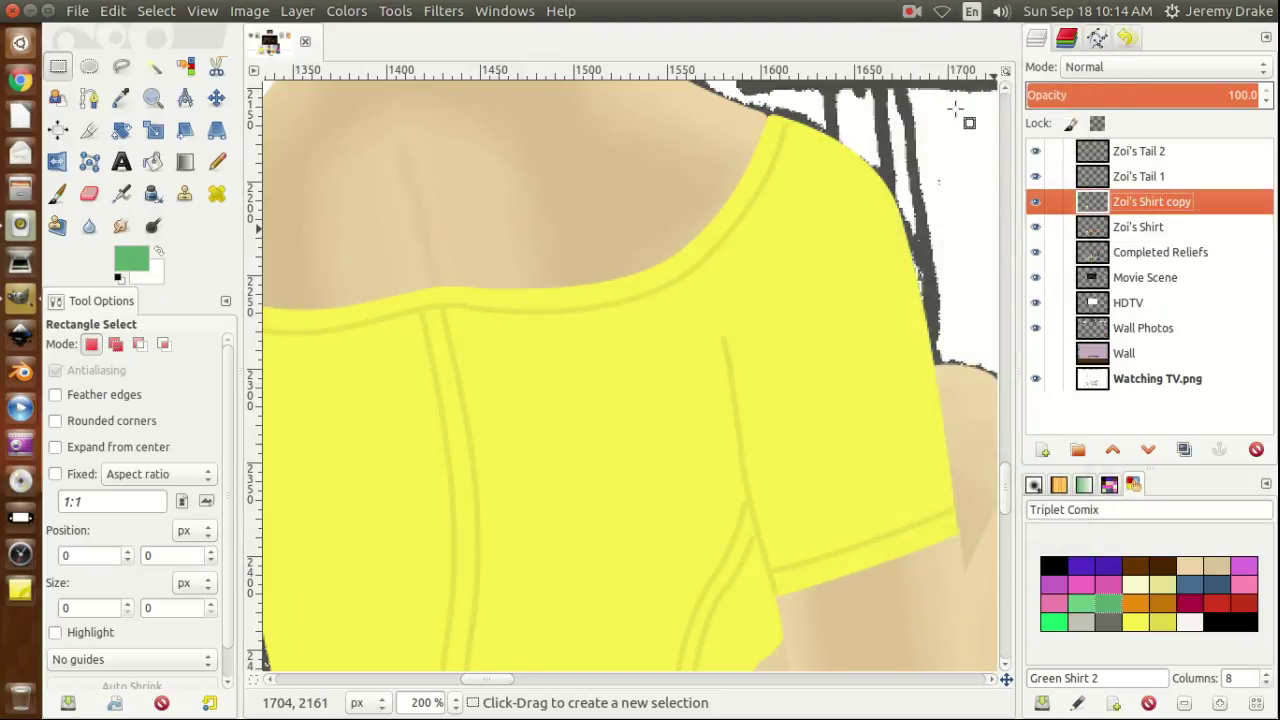
pyautogui.doubleClick(1188, 205)
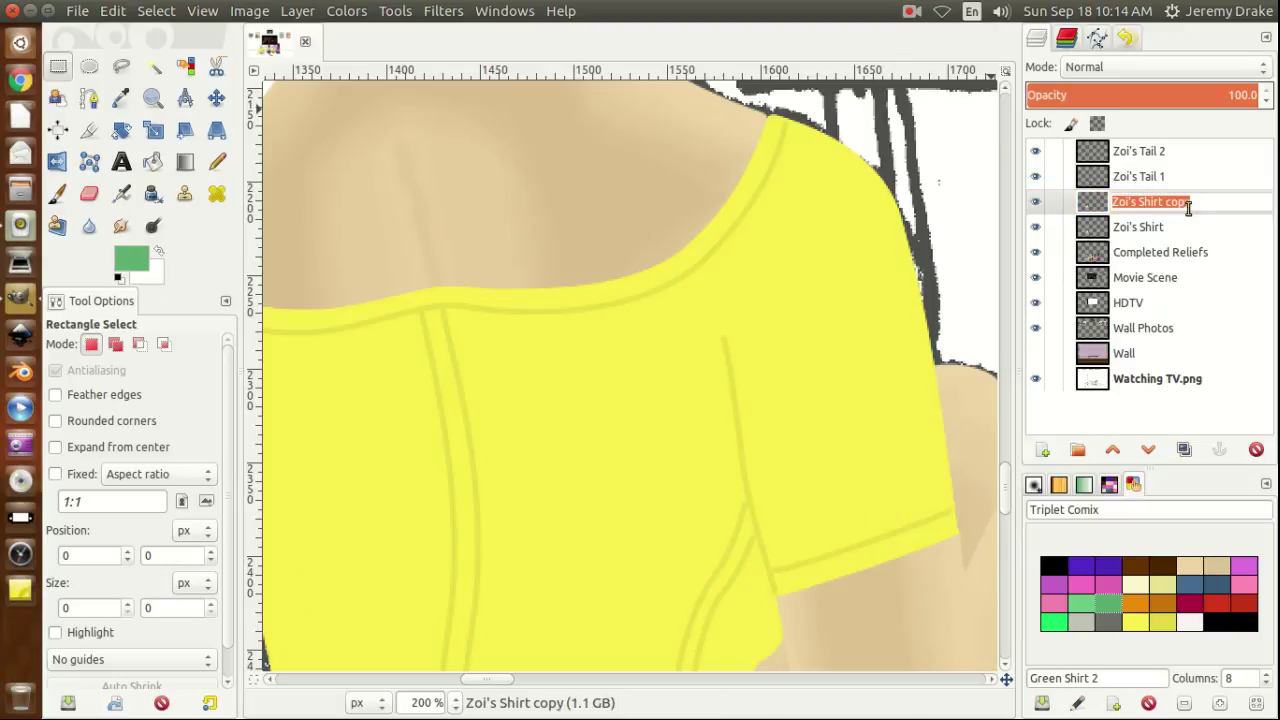
pyautogui.click(1188, 205)
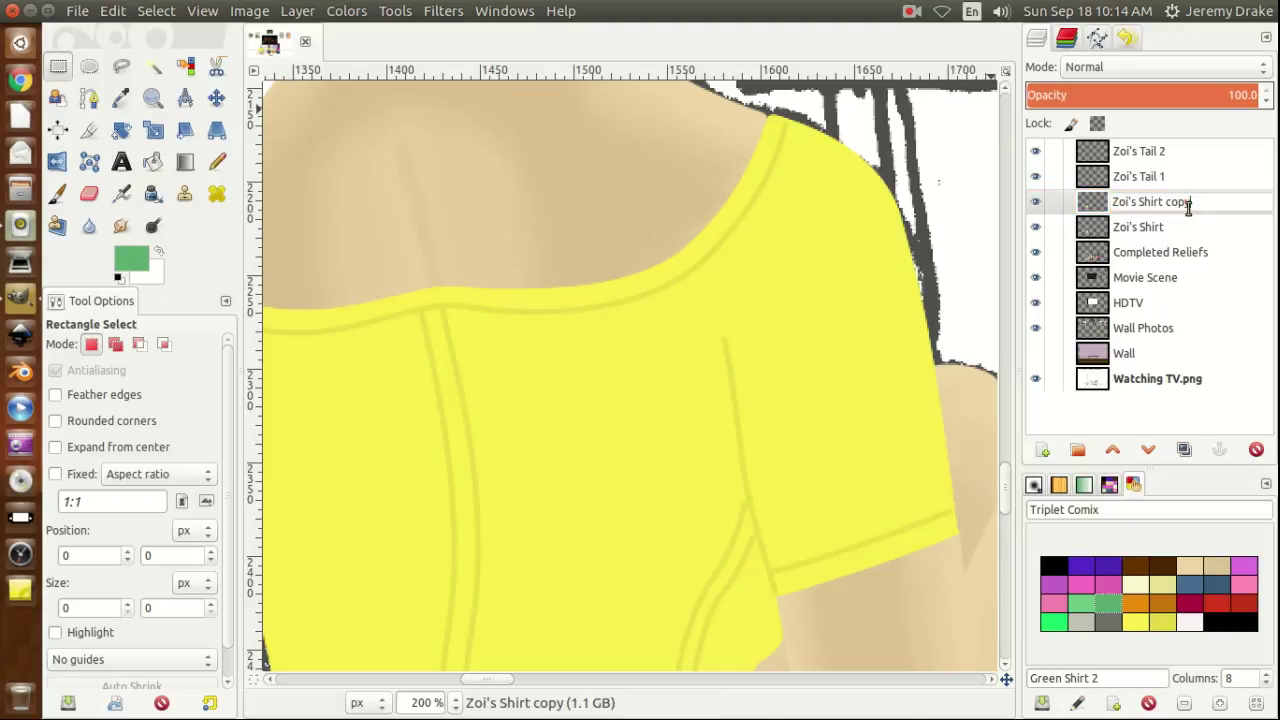
pyautogui.press('BackSpace')
pyautogui.press('BackSpace')
pyautogui.press('BackSpace')
pyautogui.press('BackSpace')
pyautogui.write('Mask')
pyautogui.press('Return')
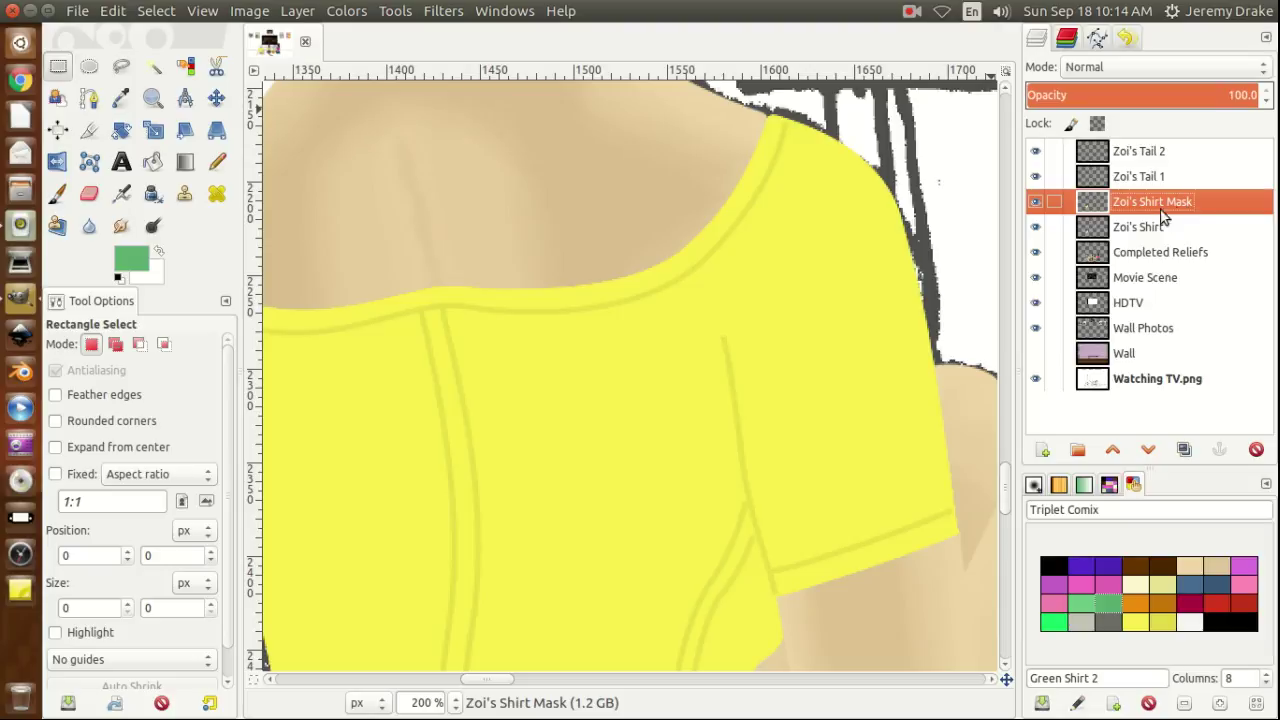
# Select the shirt's shape using Alpha to Selection on Zoi's Shirt Mask.
pyautogui.rightClick(1088, 208)
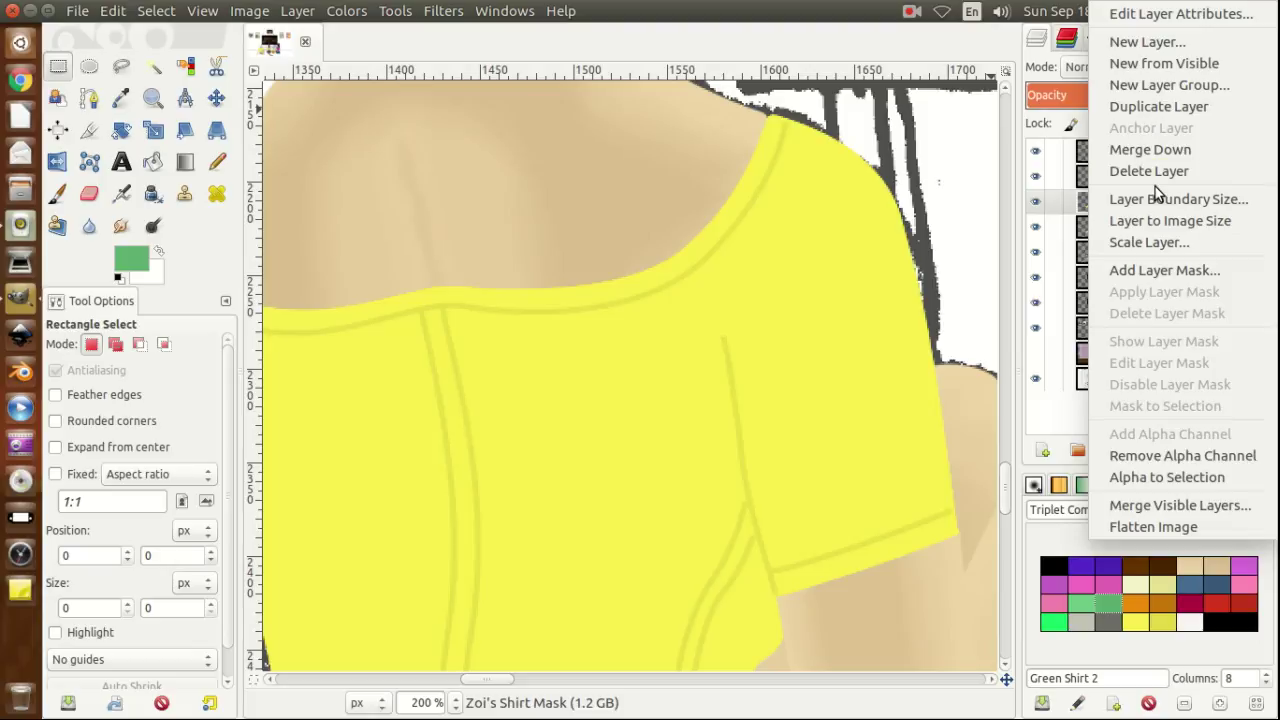
pyautogui.click(1138, 476)
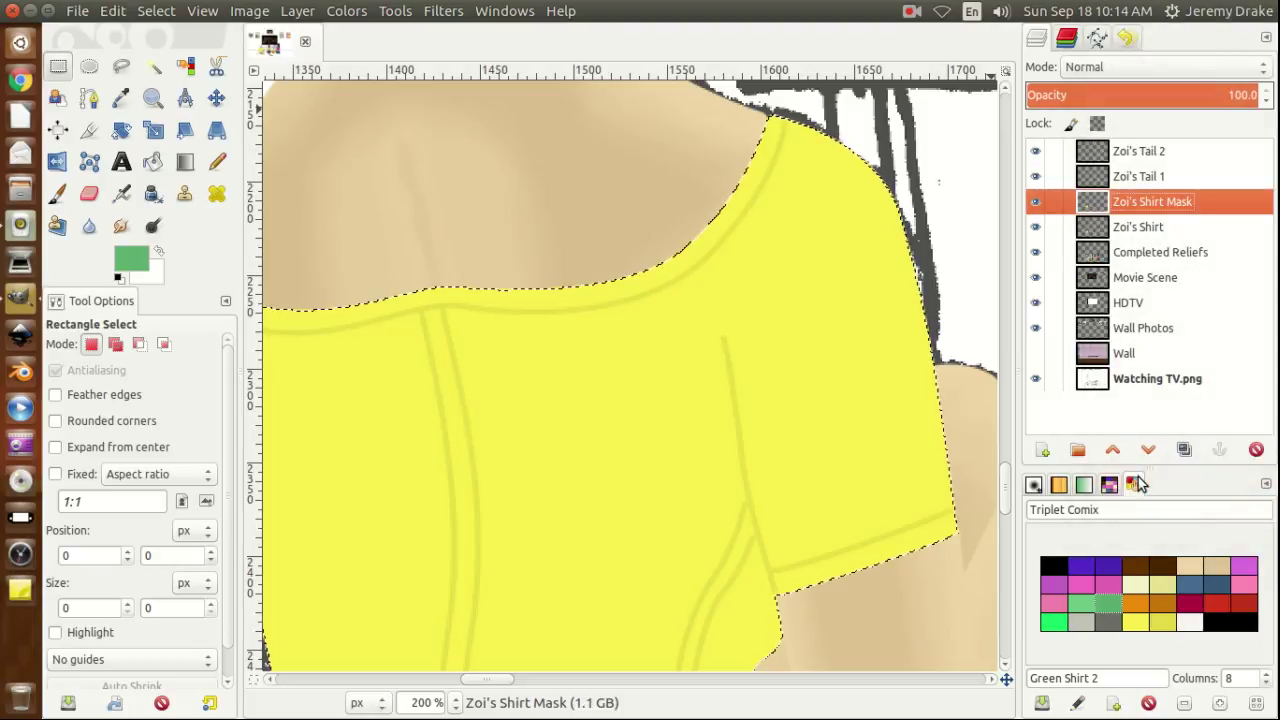
pyautogui.rightClick(893, 377)
# Apply Brightness-Contrast at brightness -40 and contrast 12 to the shirt, then deselect.
pyautogui.moveTo(950, 532)
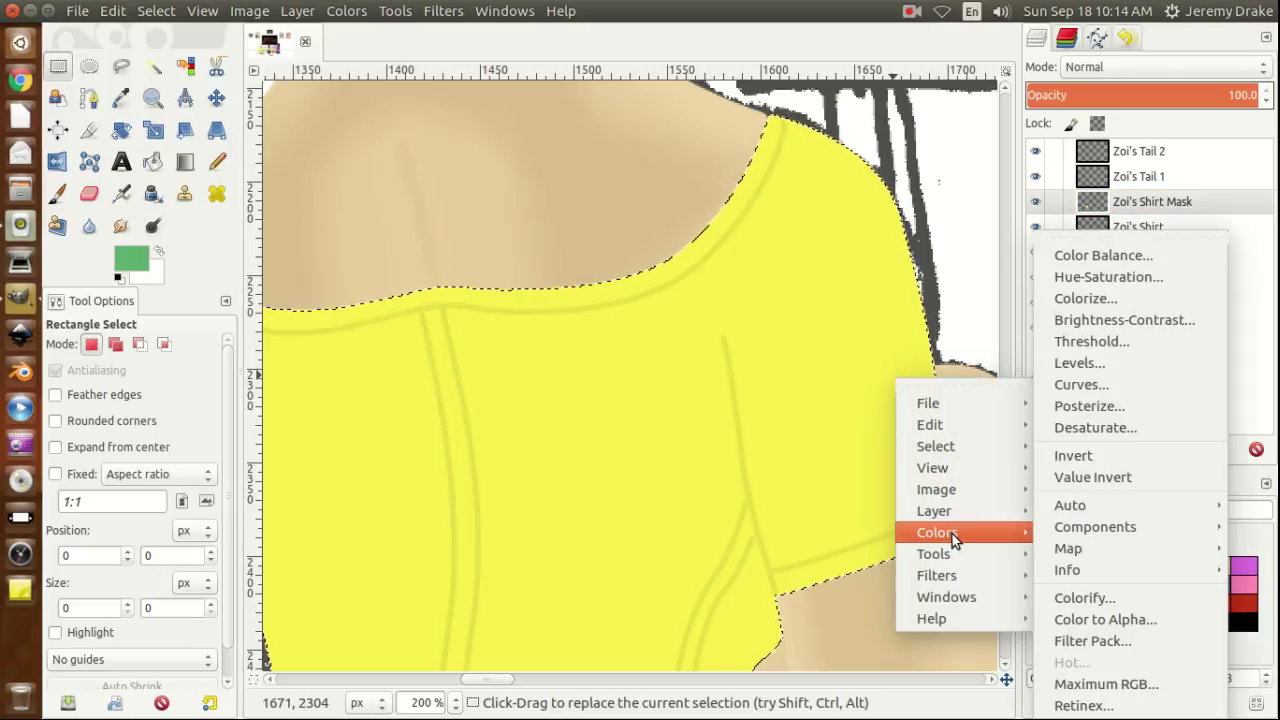
pyautogui.moveTo(1073, 500)
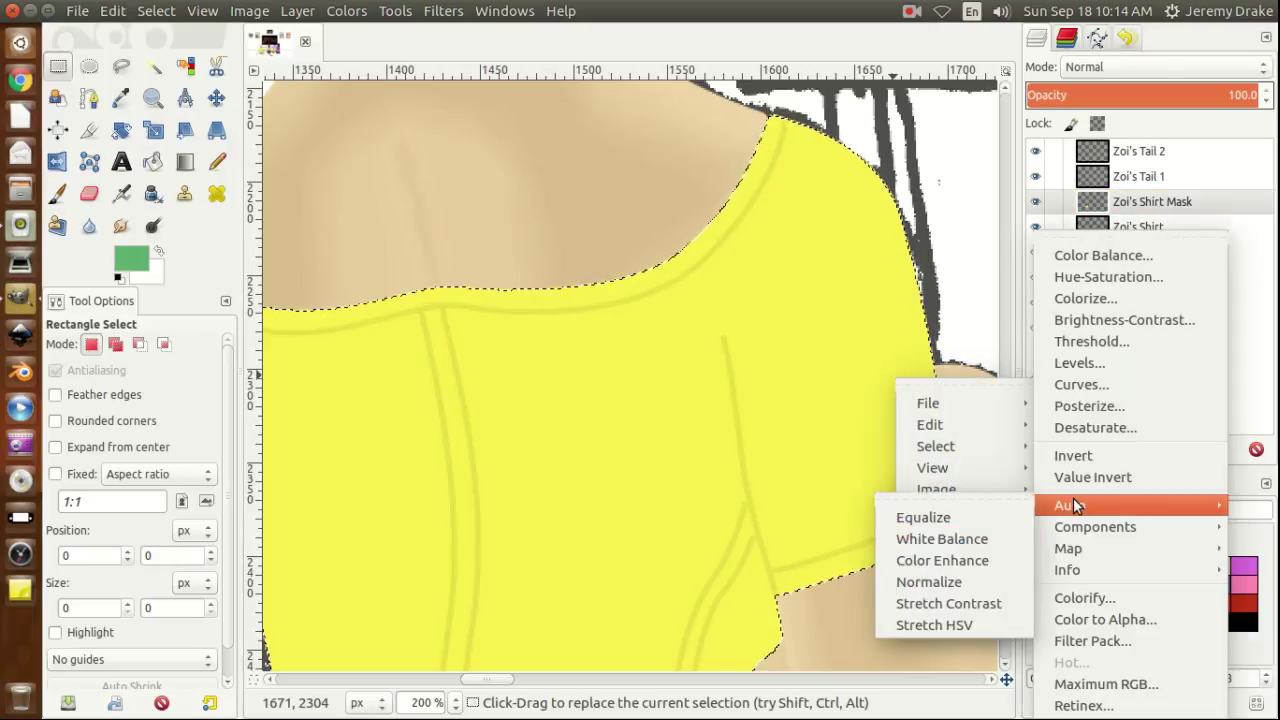
pyautogui.click(1131, 321)
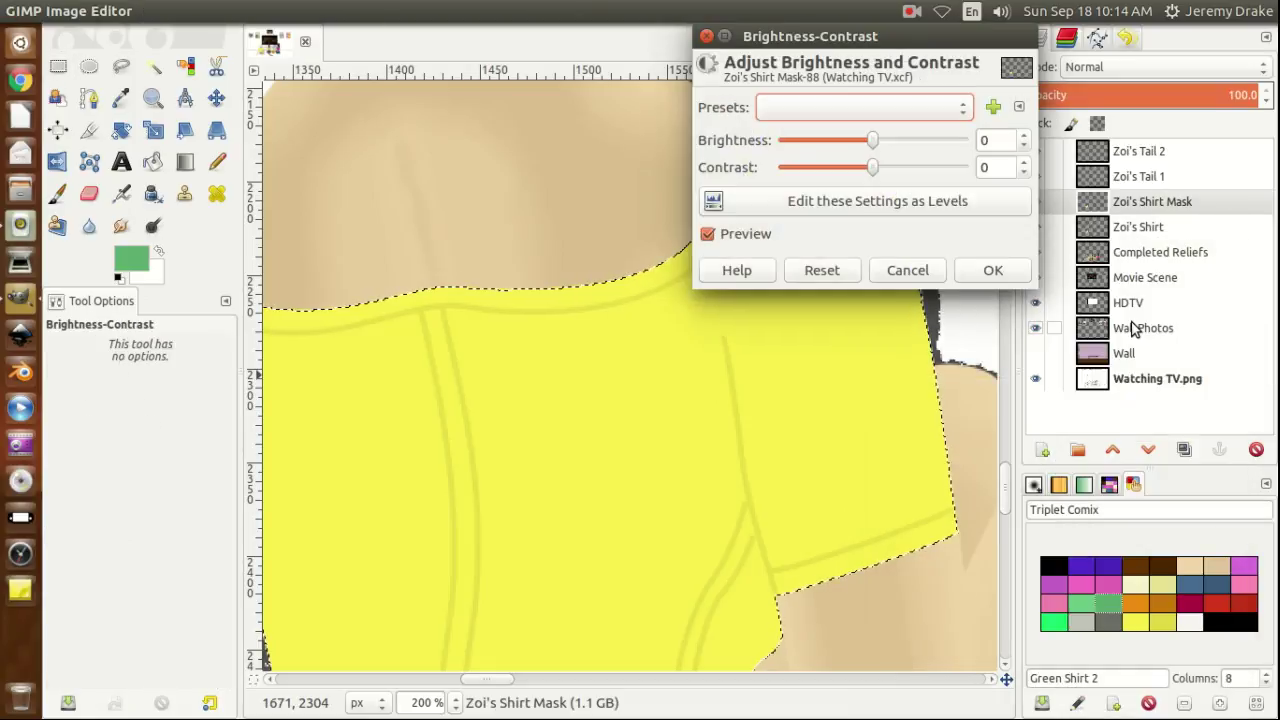
pyautogui.press('Tab')
pyautogui.press('Tab')
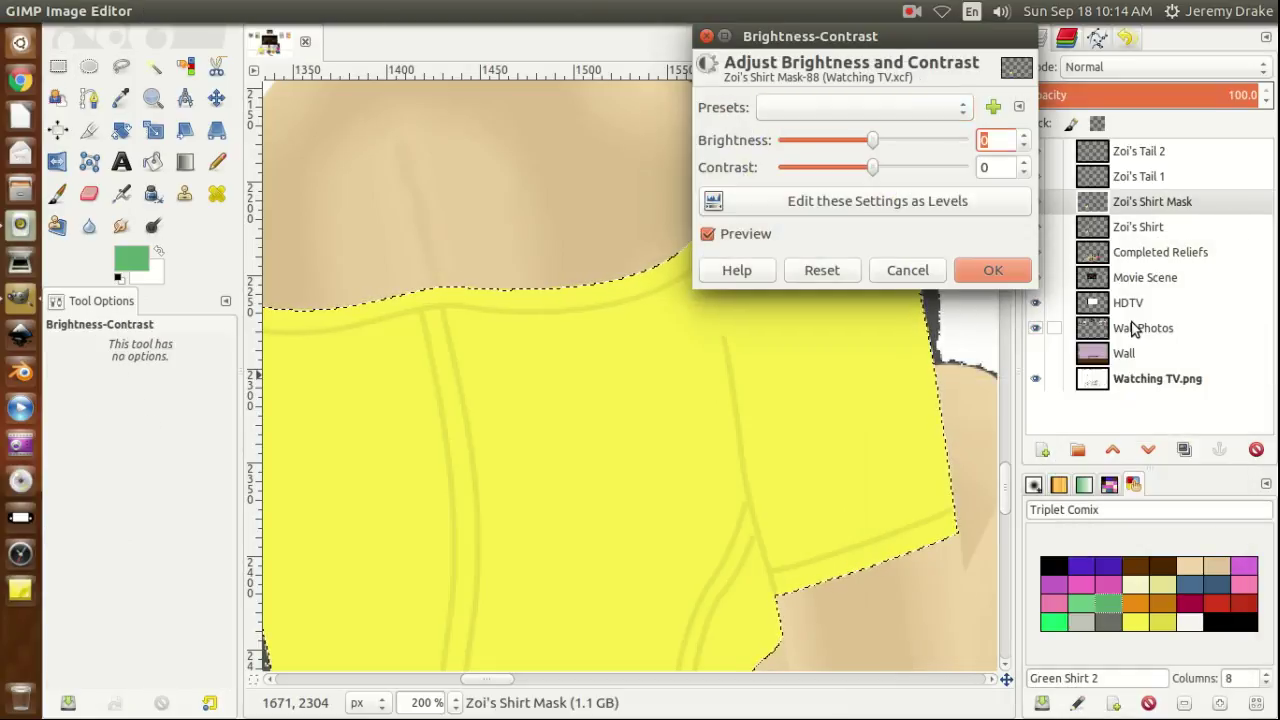
pyautogui.write('-40')
pyautogui.press('Tab')
pyautogui.press('Tab')
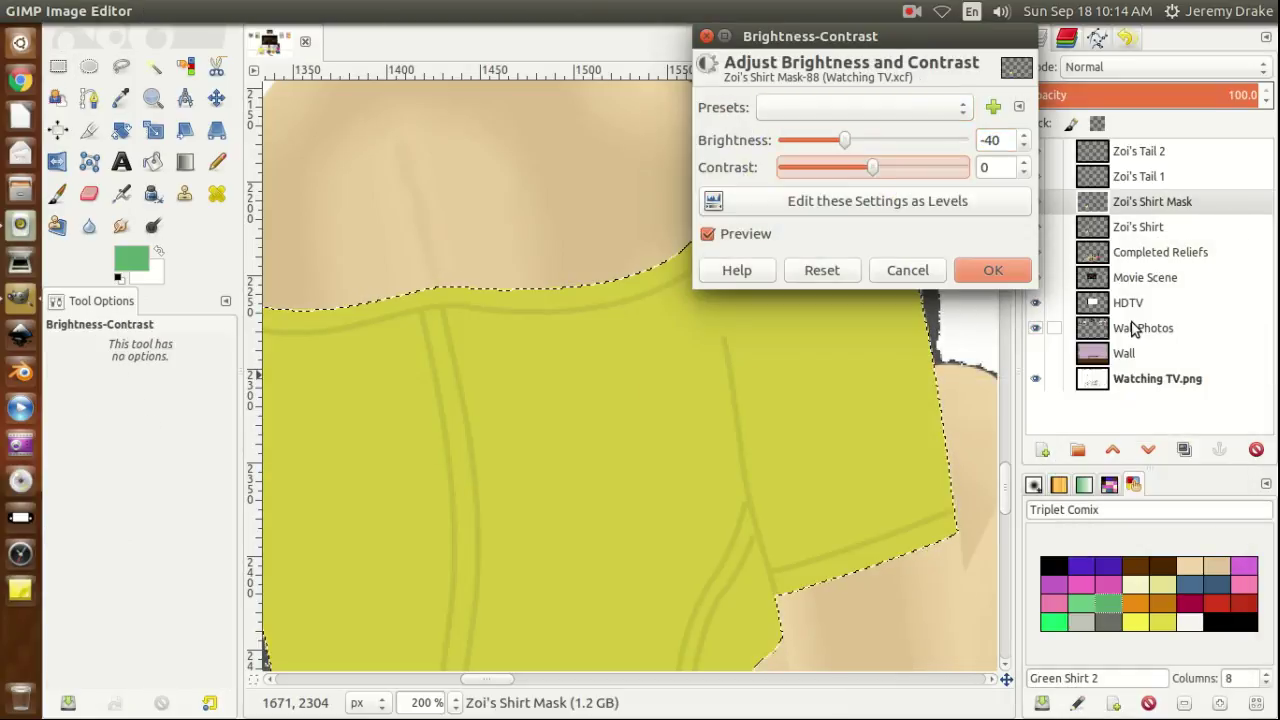
pyautogui.write('15')
pyautogui.press('Tab')
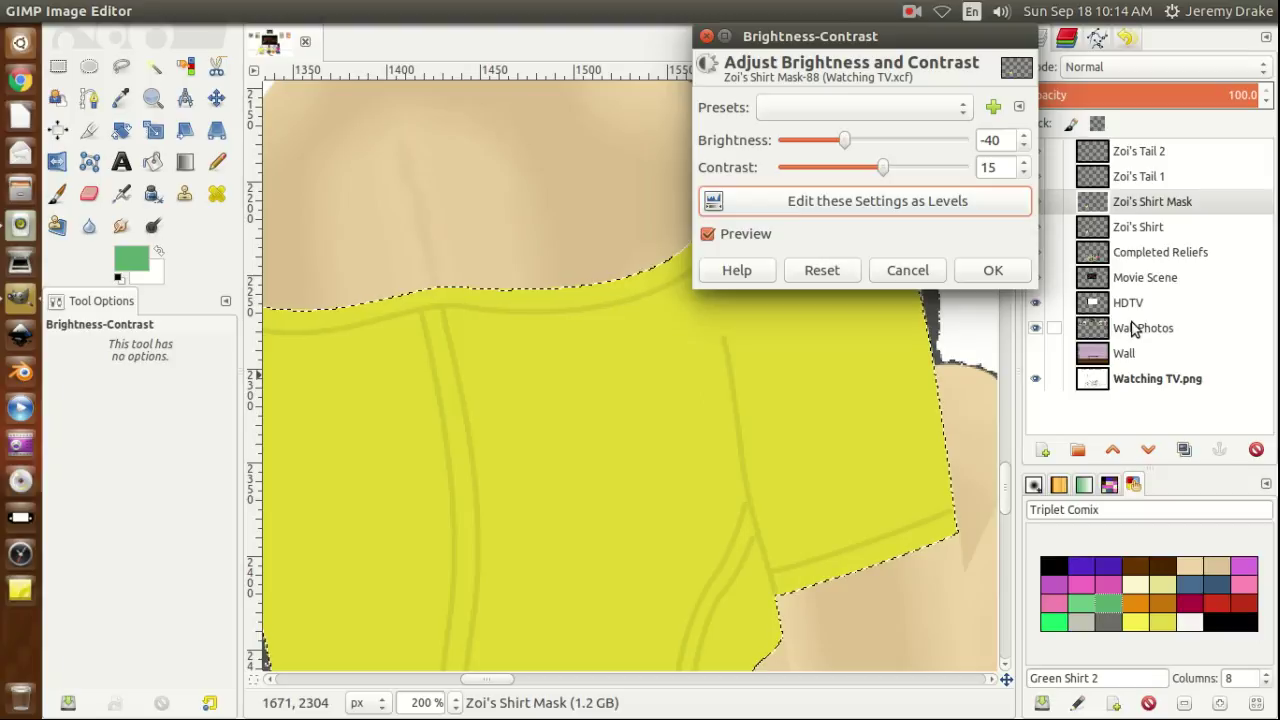
pyautogui.hotkey('shift', 'Tab')
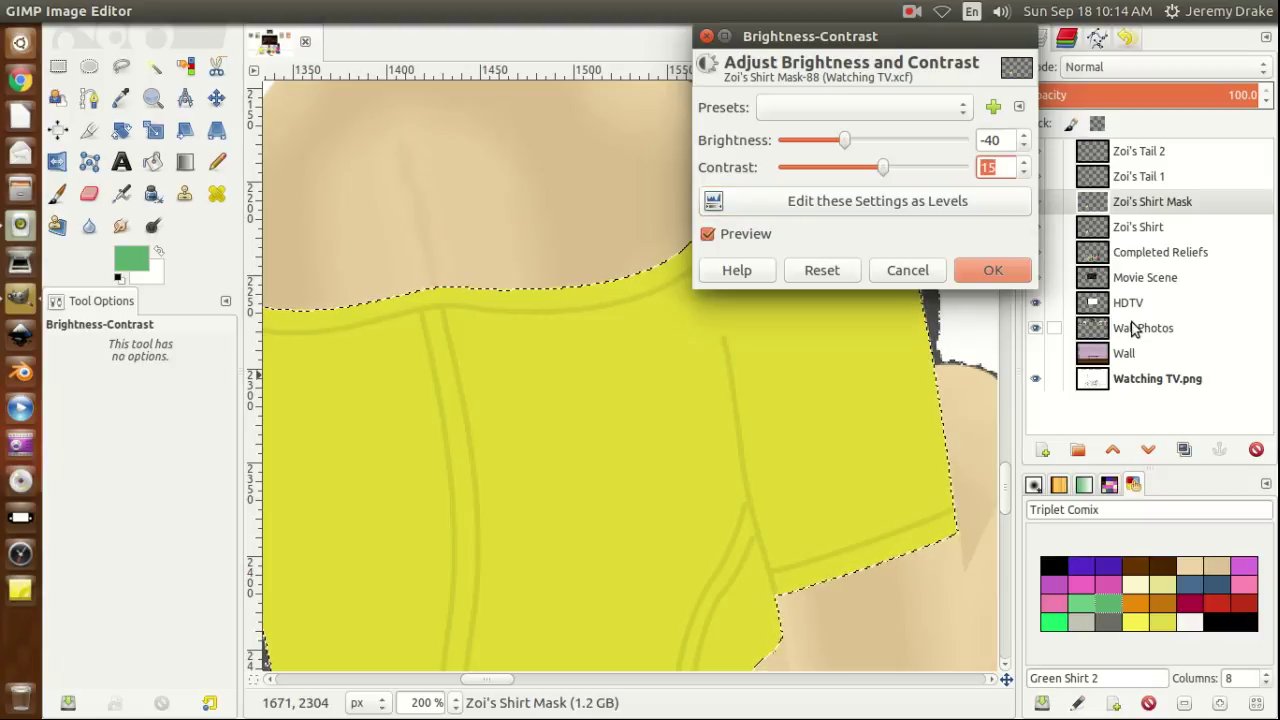
pyautogui.write('12')
pyautogui.press('Tab')
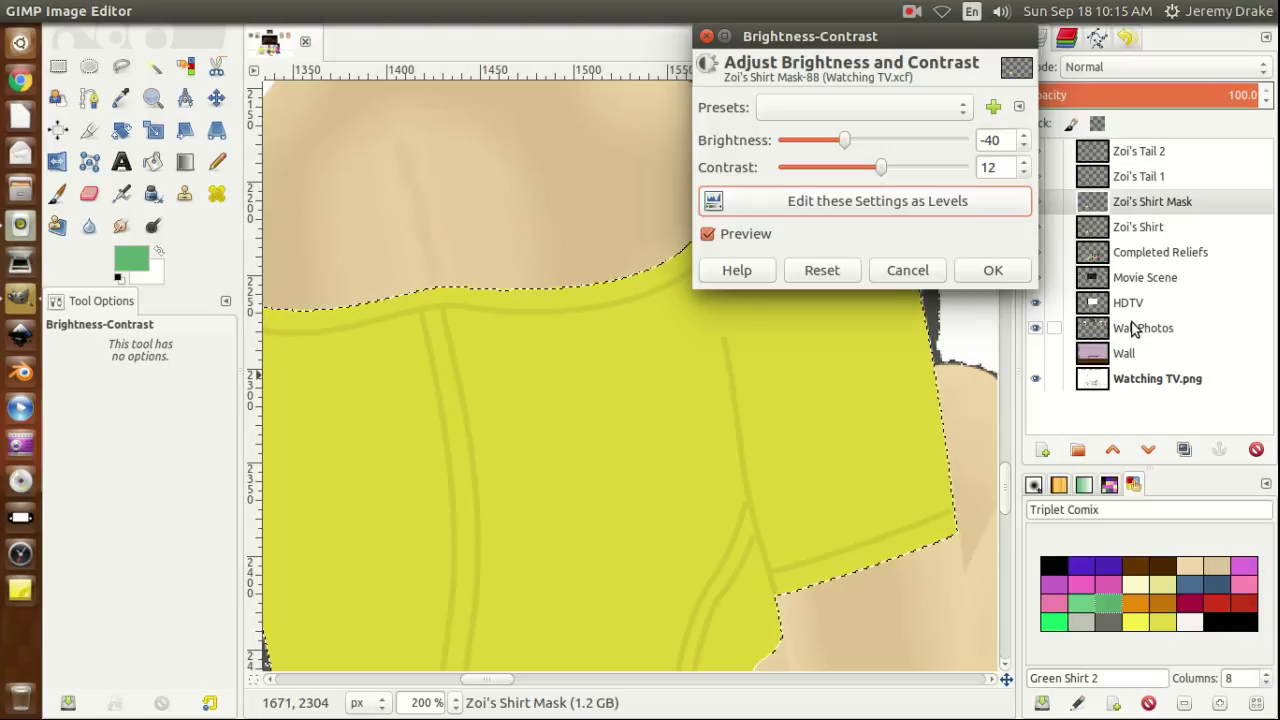
pyautogui.click(990, 274)
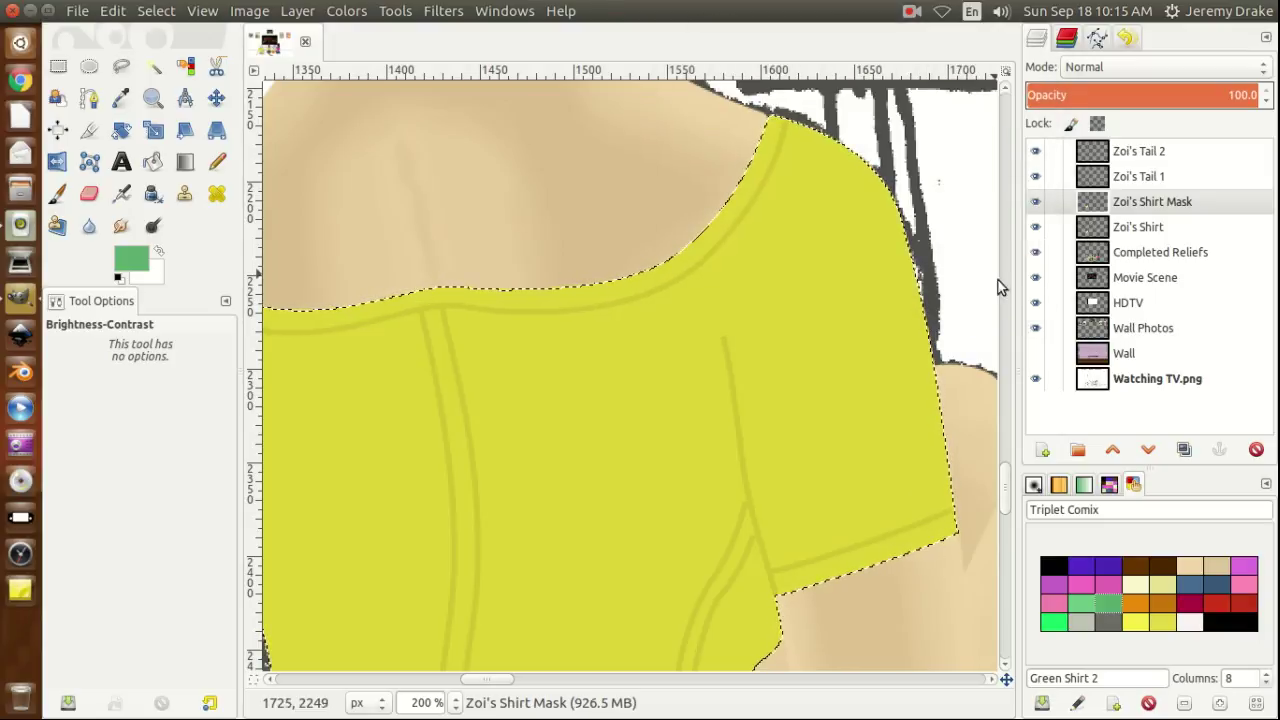
pyautogui.hotkey('ctrl', 'shift', 'a')
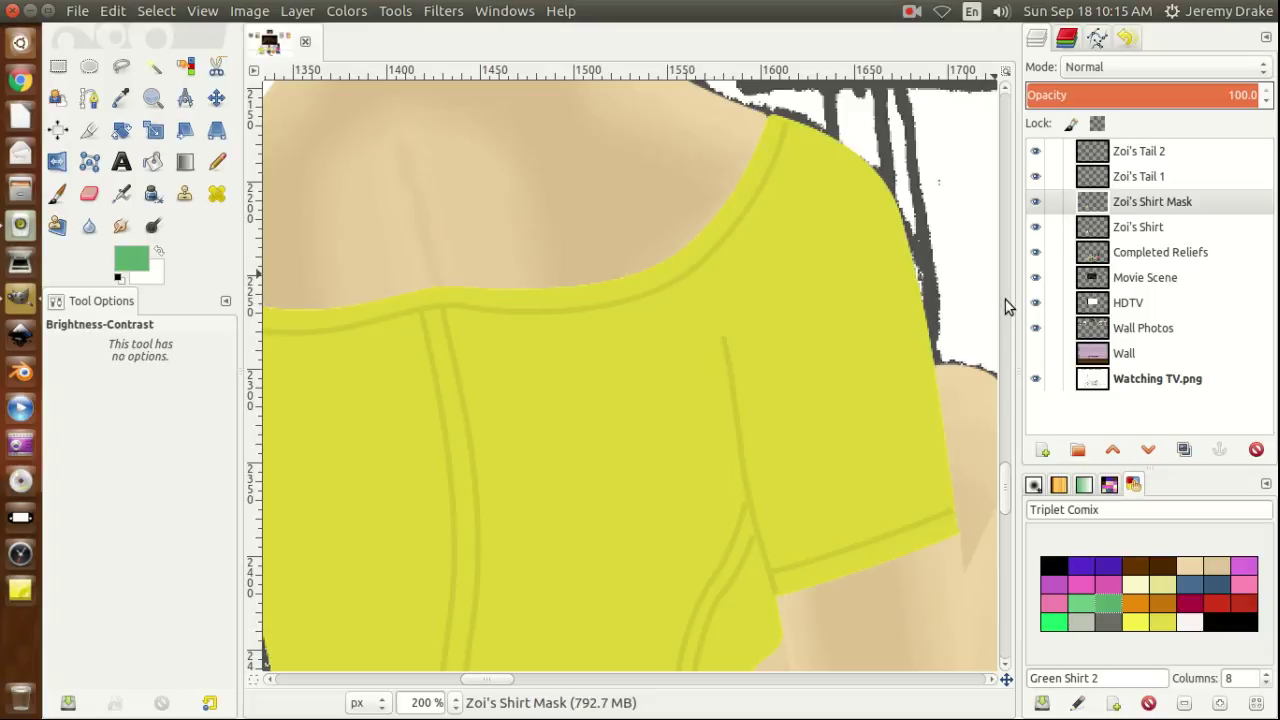
# Add a white, fully opaque layer mask to Zoi's Shirt Mask.
pyautogui.rightClick(1097, 203)
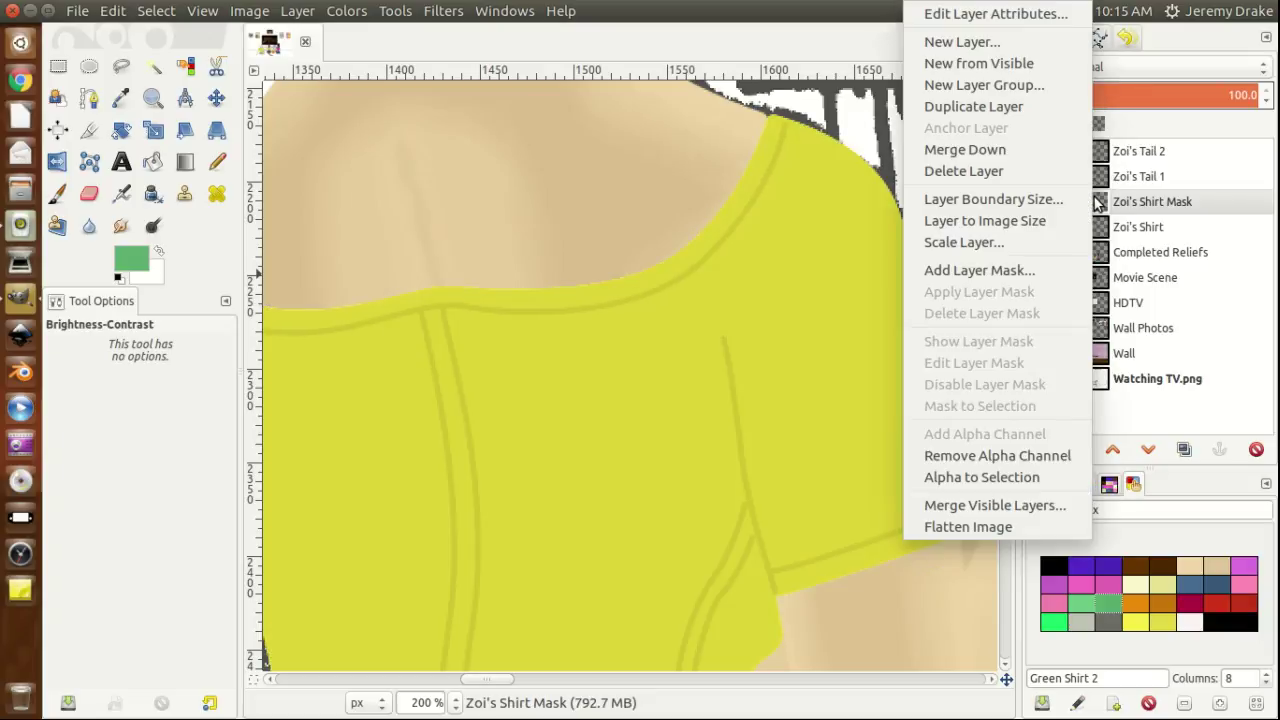
pyautogui.click(960, 271)
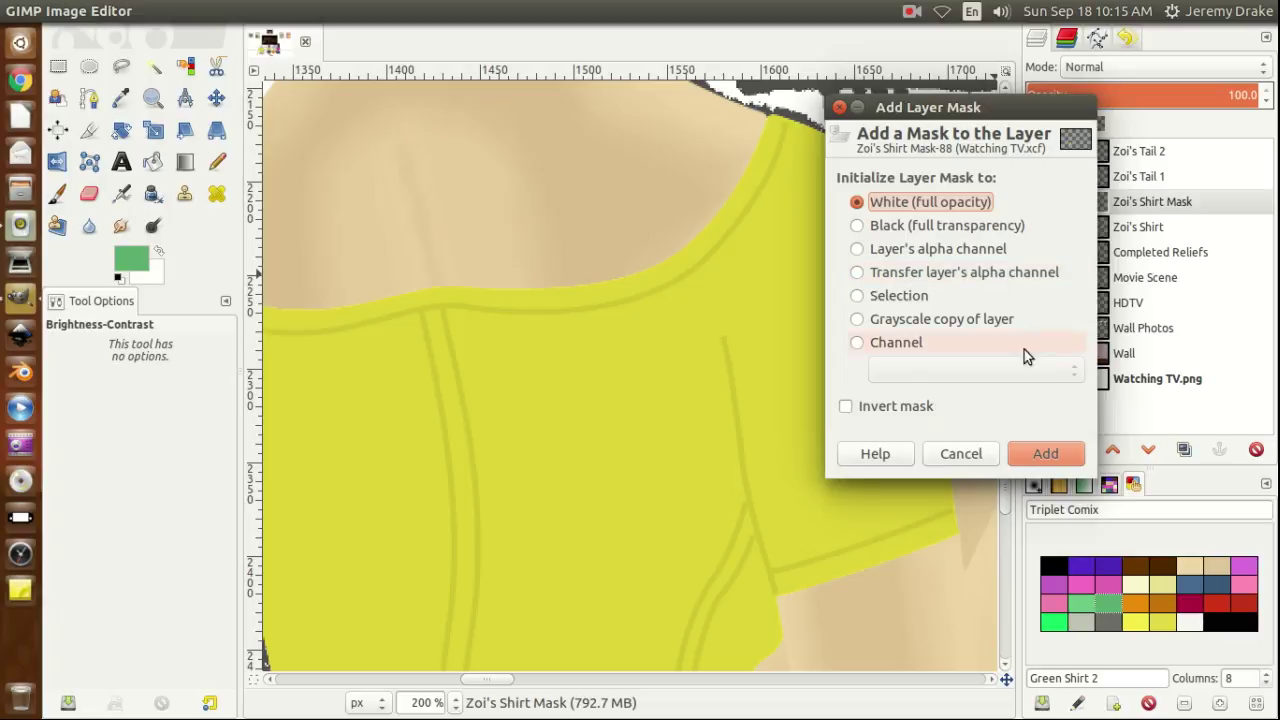
pyautogui.click(1043, 456)
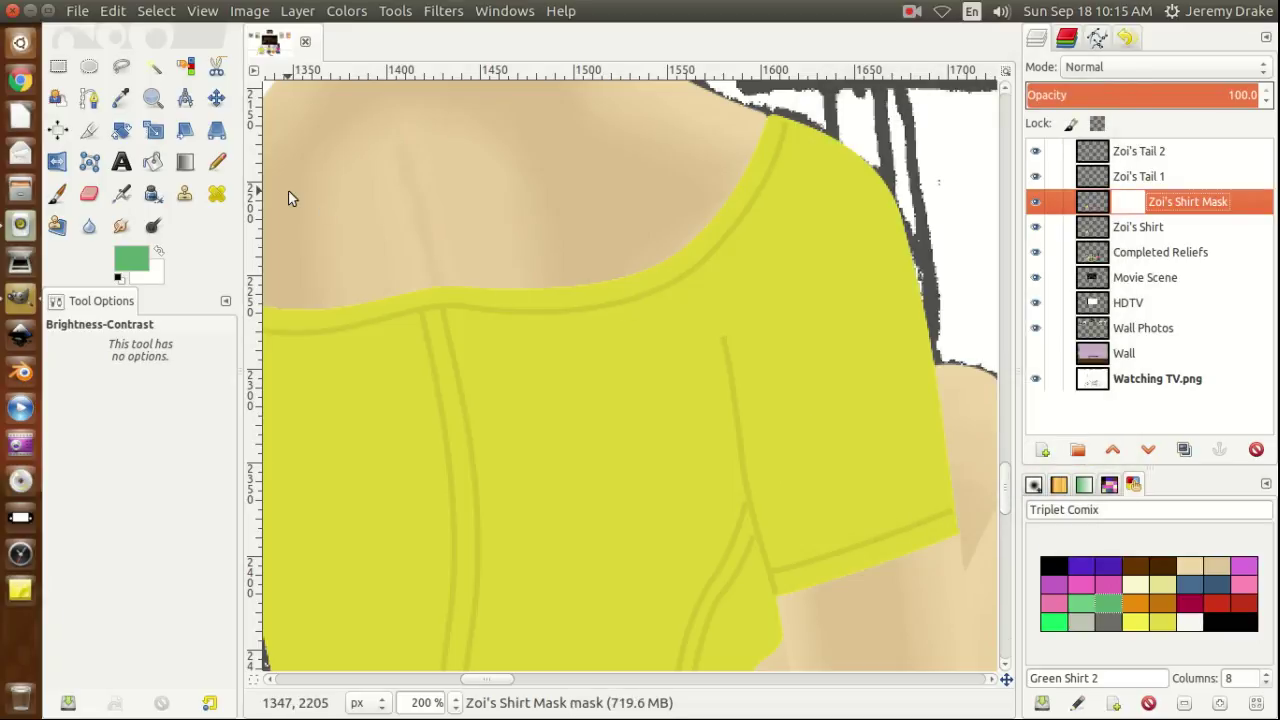
# Set the foreground colour to a light neutral grey, c4c4c4.
pyautogui.click(128, 266)
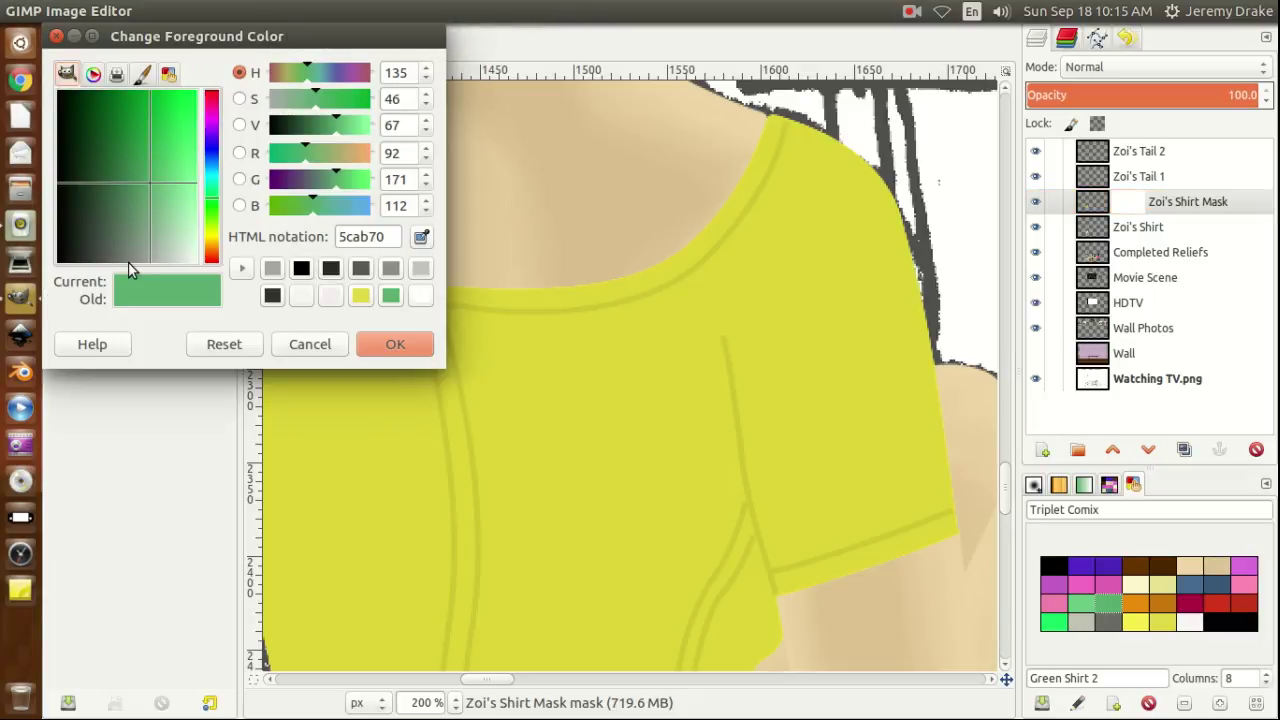
pyautogui.moveTo(150, 240); pyautogui.dragTo(158, 271)
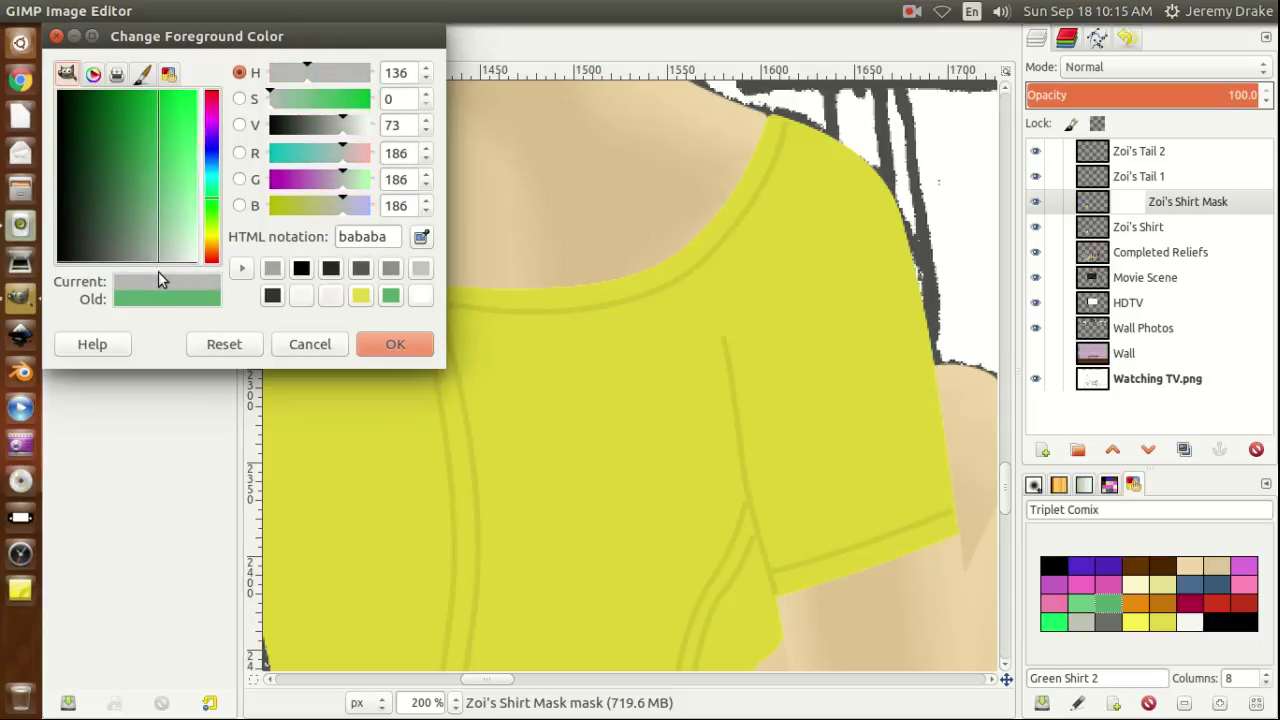
pyautogui.click(427, 121)
pyautogui.click(427, 121)
pyautogui.click(427, 121)
pyautogui.click(427, 121)
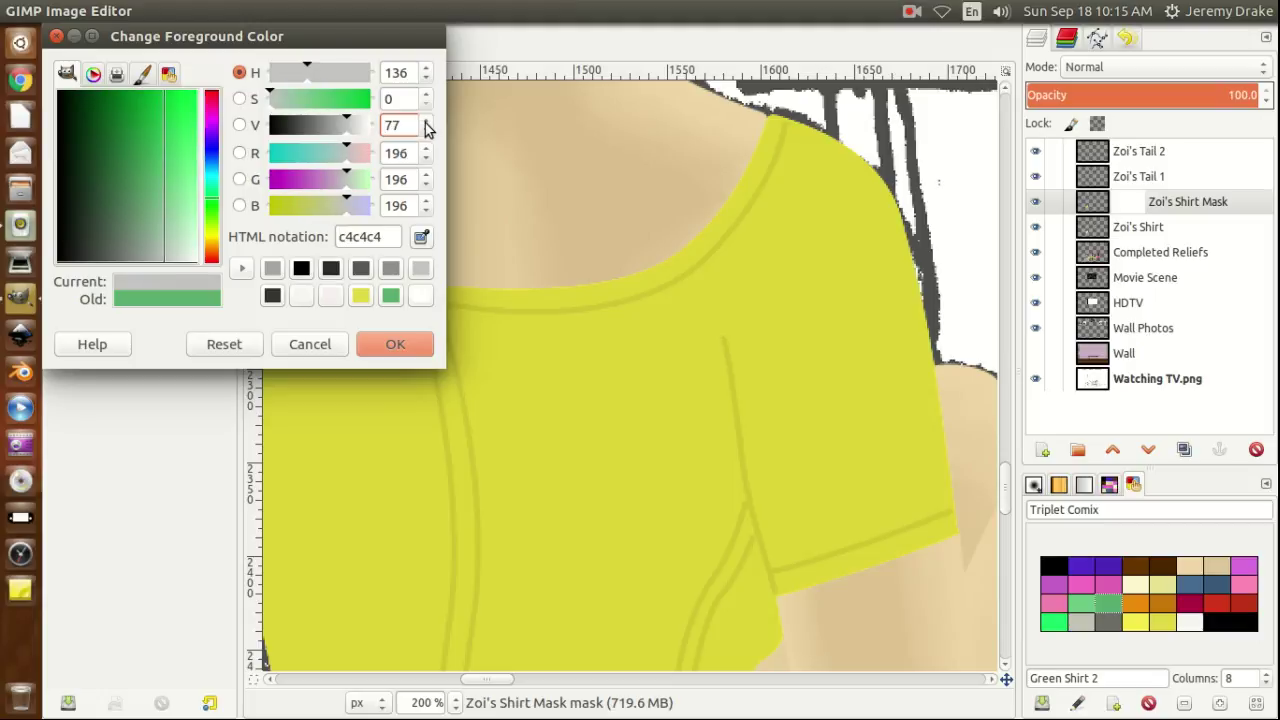
pyautogui.click(396, 344)
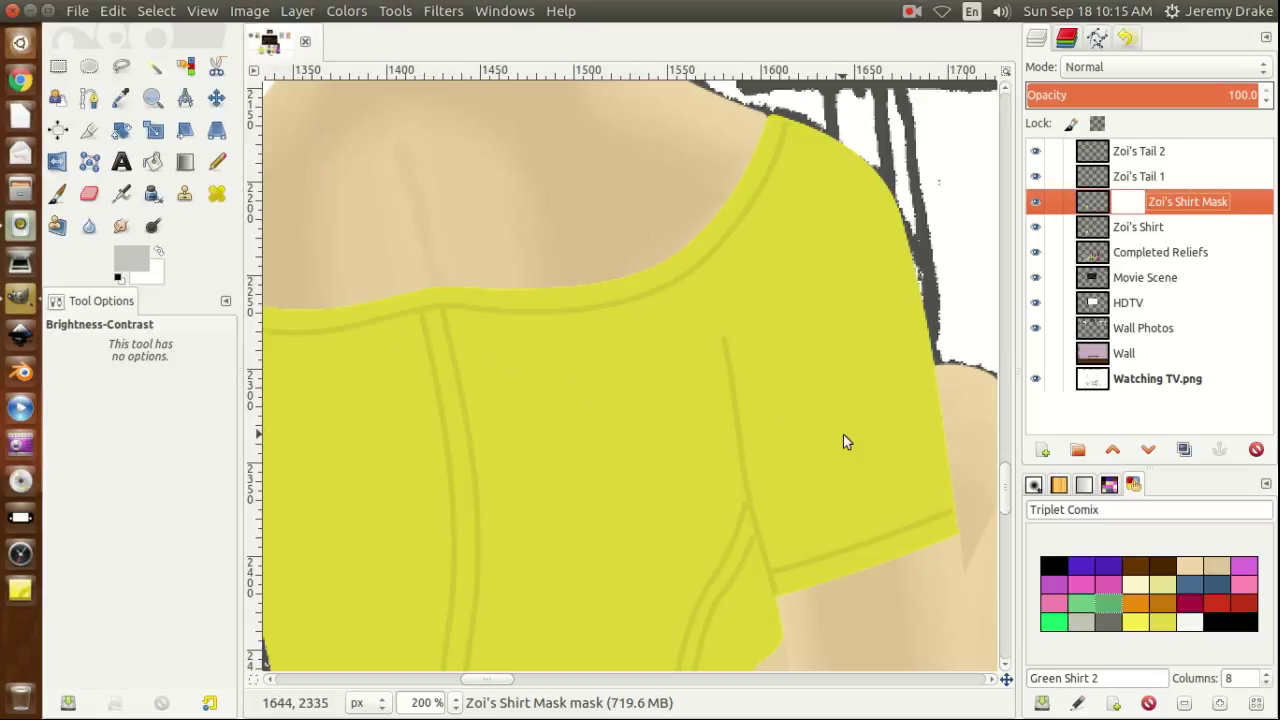
# Cancel the stray Brightness-Contrast and begin a Free Select outline down the shirt front from the neckline.
pyautogui.click(547, 260)
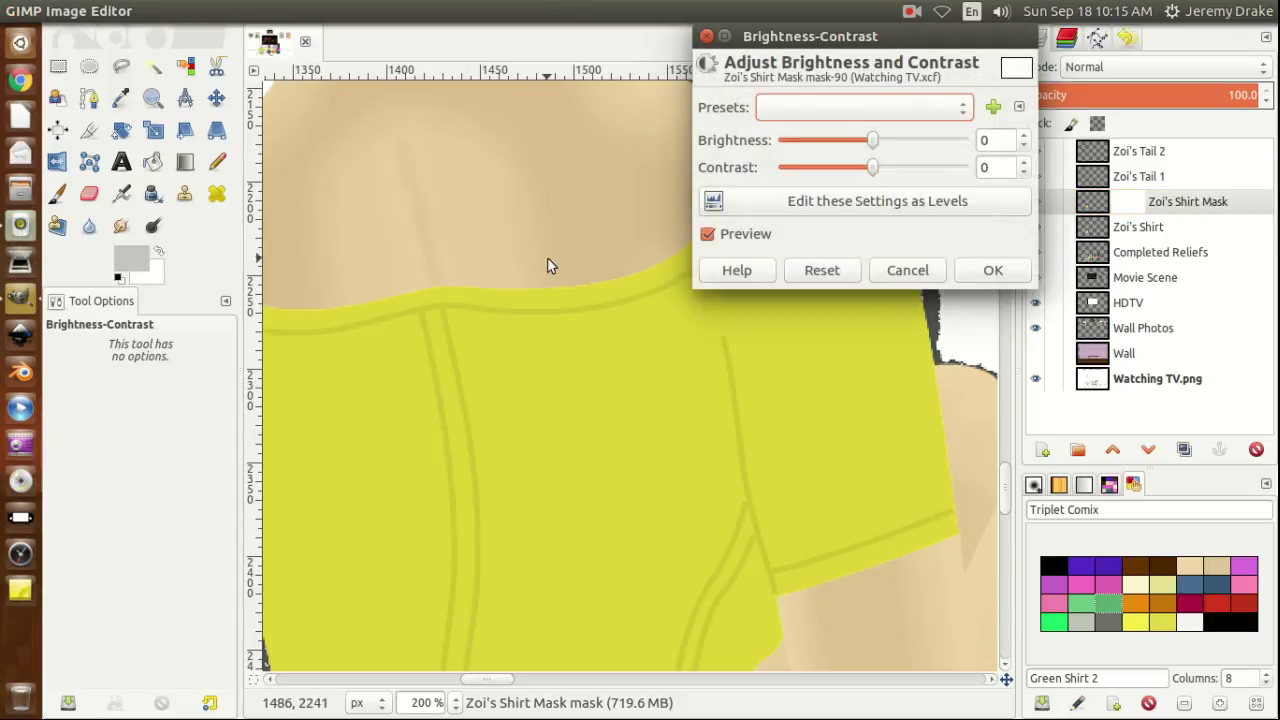
pyautogui.click(893, 274)
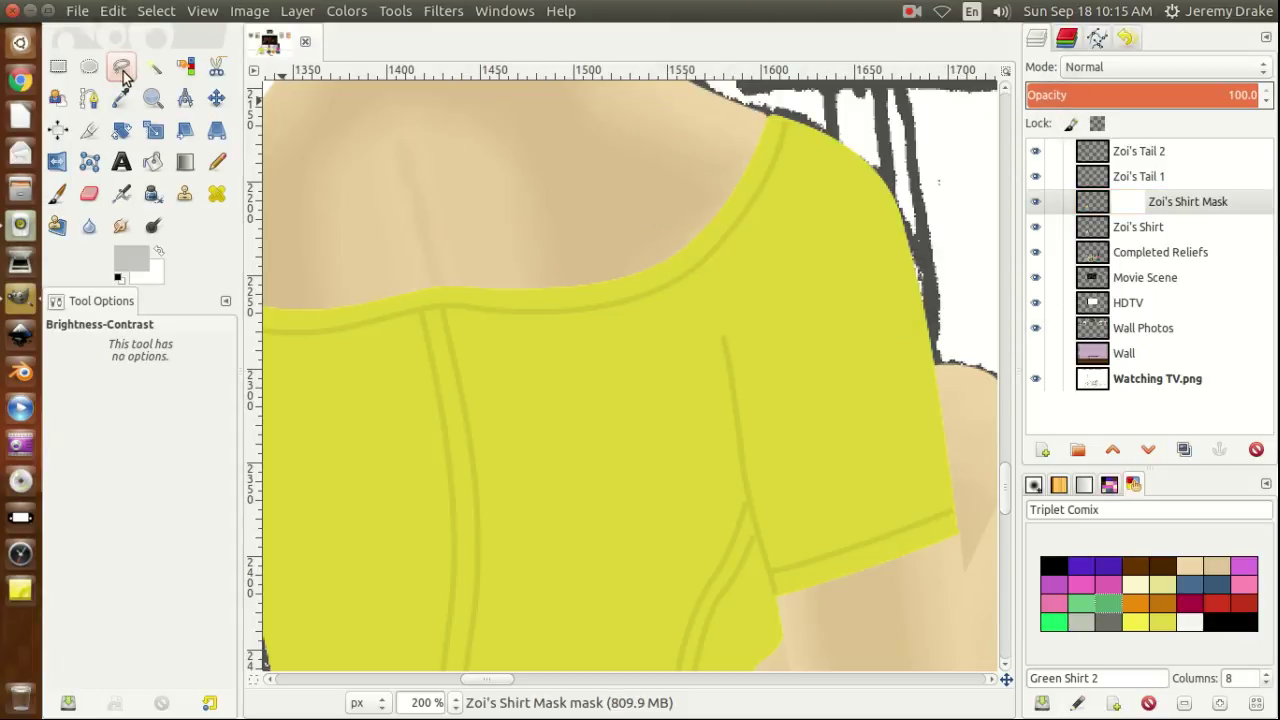
pyautogui.click(122, 70)
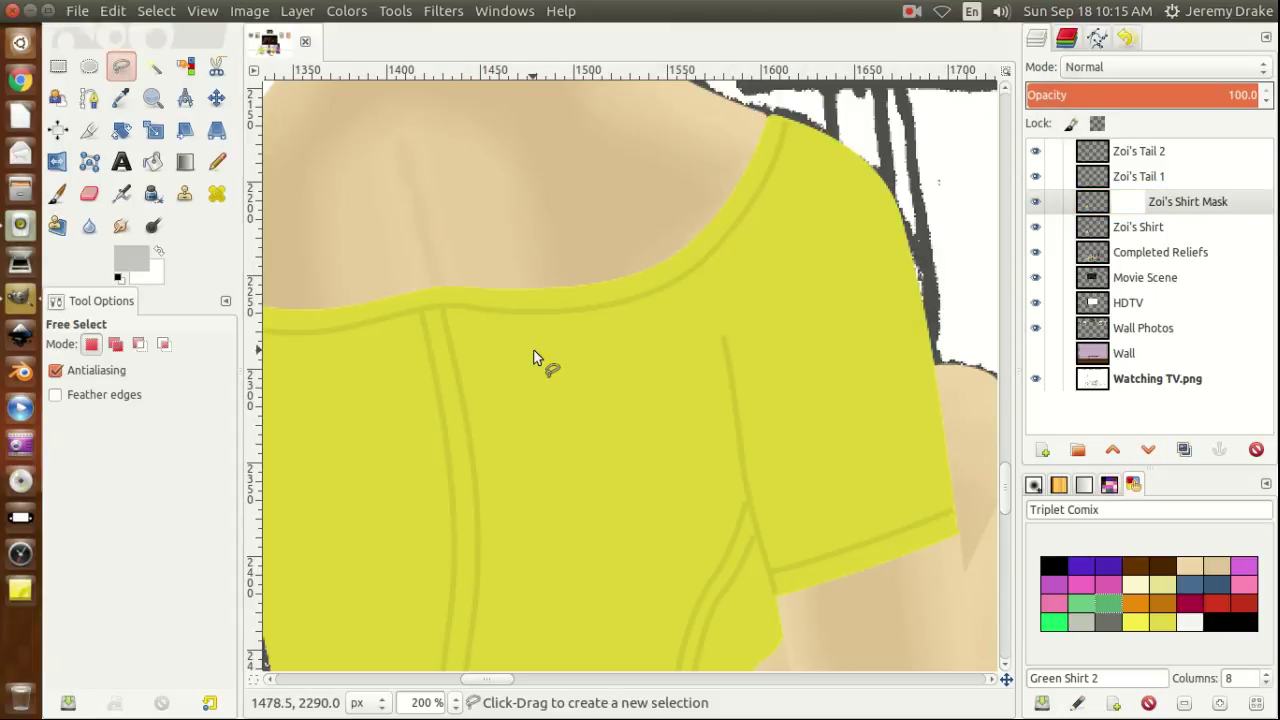
pyautogui.click(563, 273)
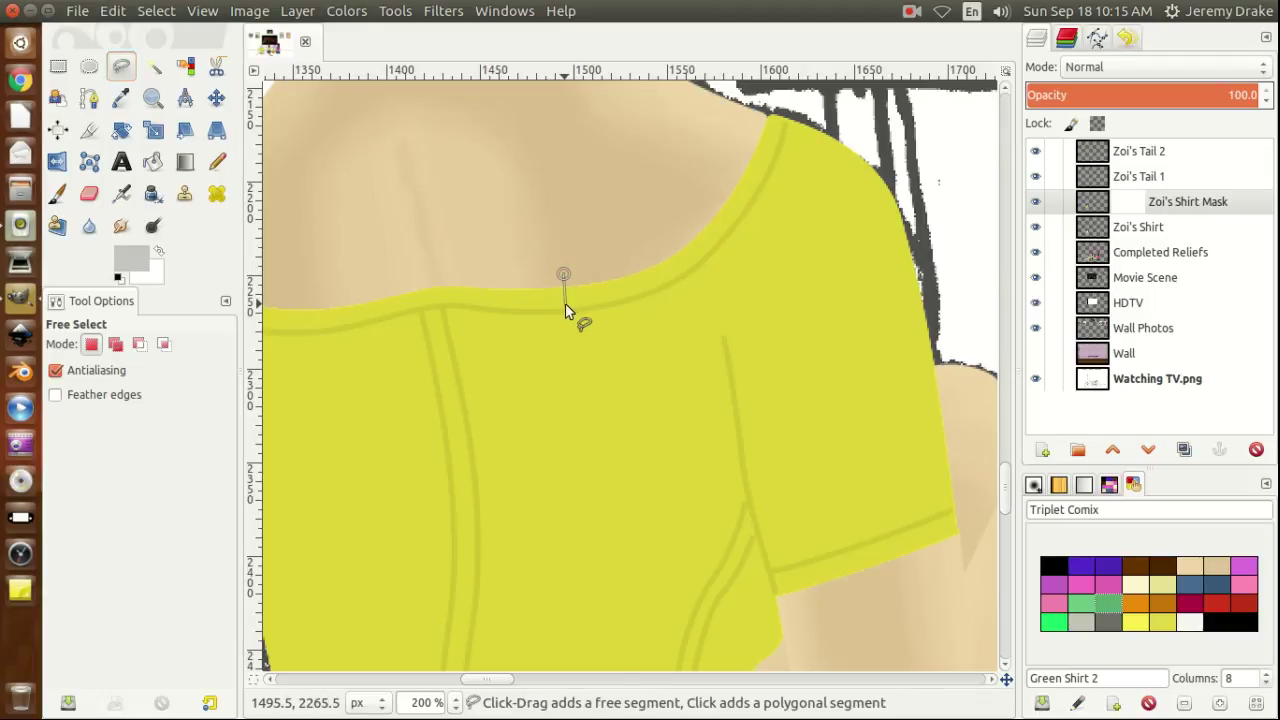
pyautogui.click(566, 305)
pyautogui.click(569, 328)
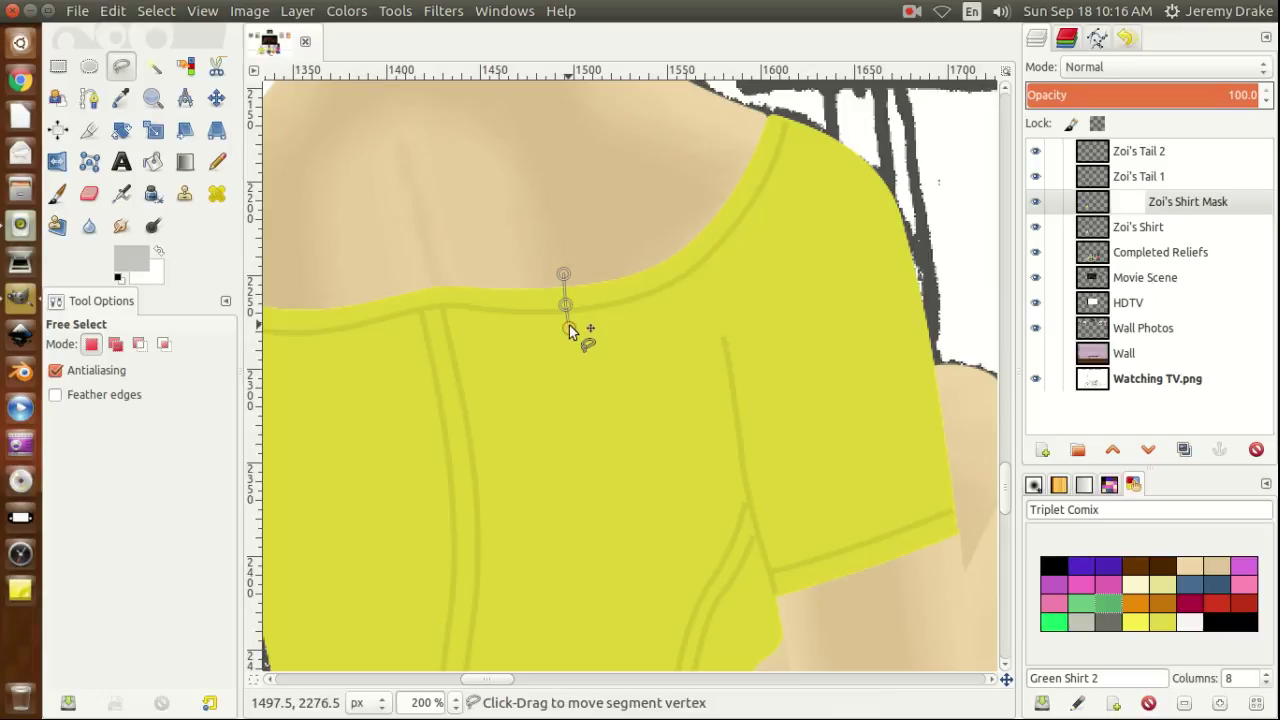
pyautogui.click(577, 376)
pyautogui.click(582, 412)
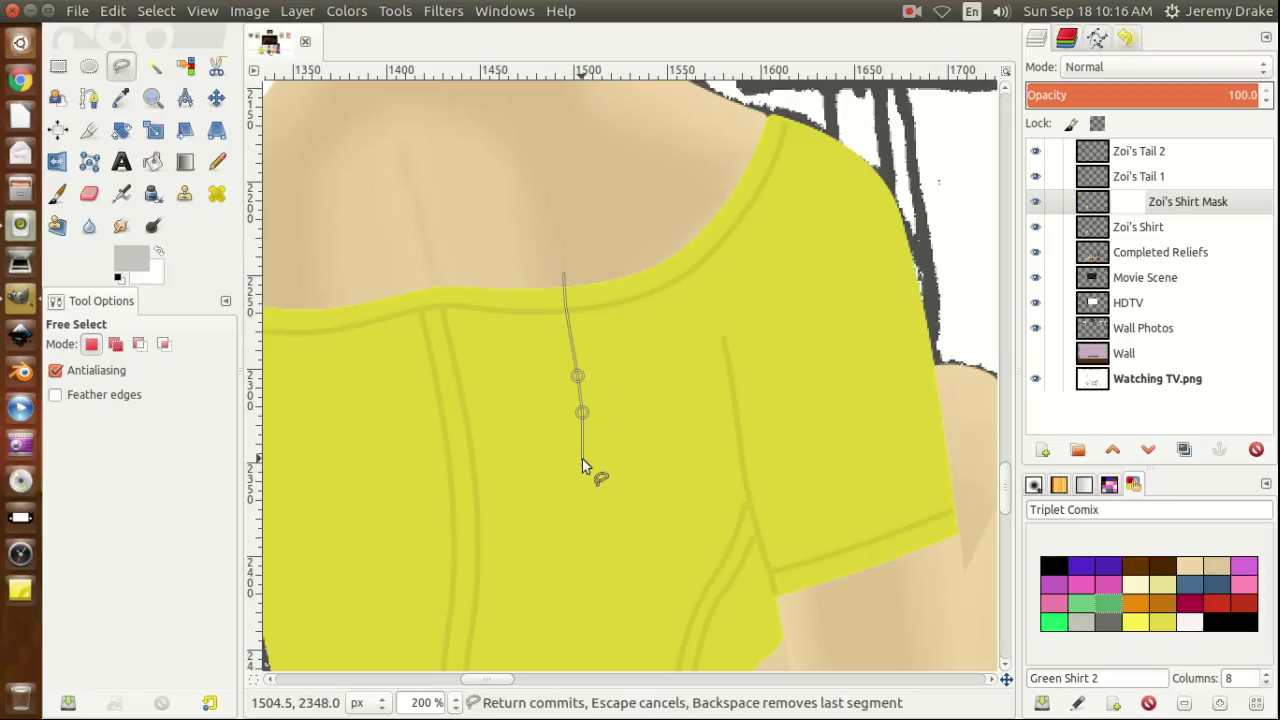
pyautogui.click(585, 457)
pyautogui.click(578, 482)
pyautogui.click(570, 503)
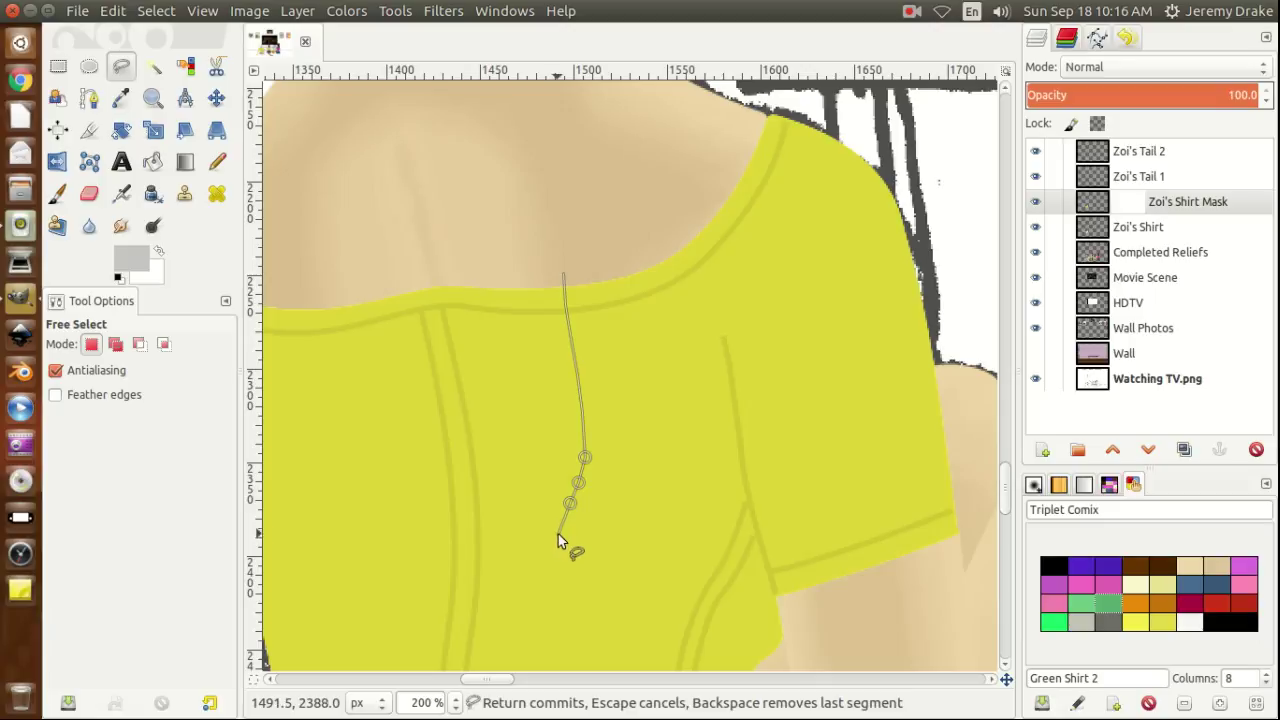
pyautogui.click(560, 528)
pyautogui.click(549, 576)
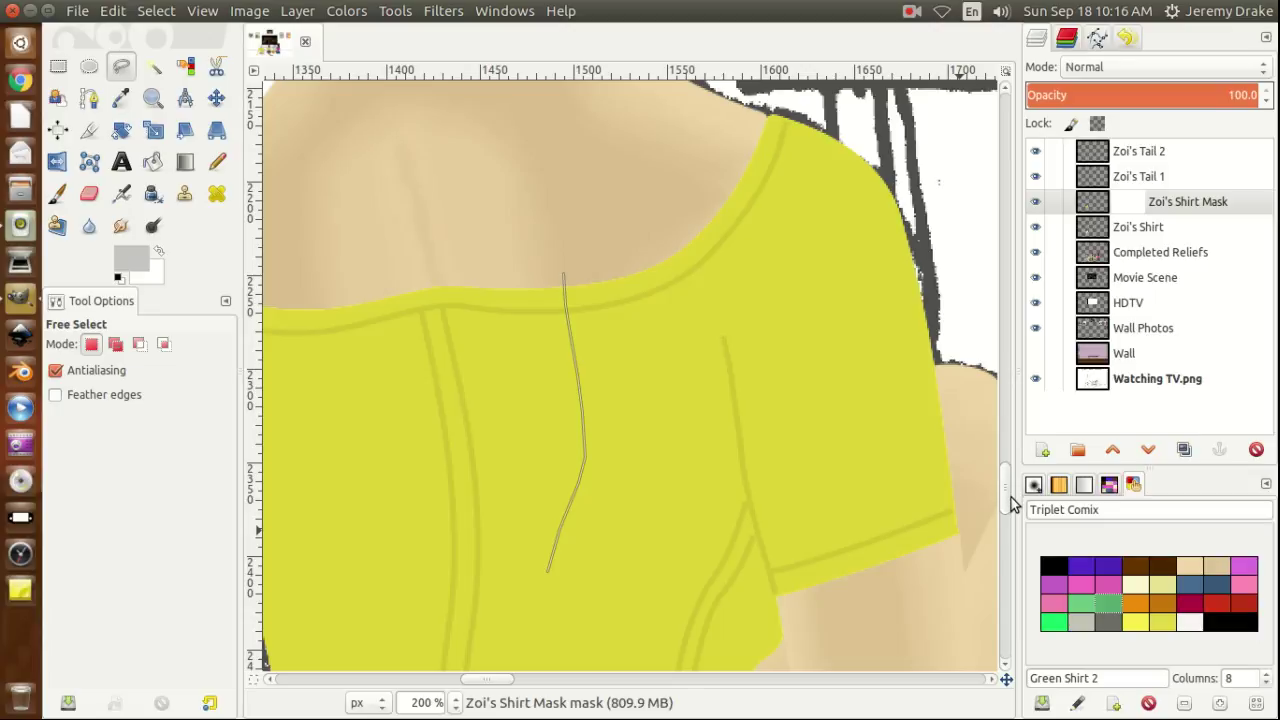
# Extend the outline down the shirt to a corner just below the hem.
pyautogui.moveTo(1006, 493); pyautogui.dragTo(1006, 526)
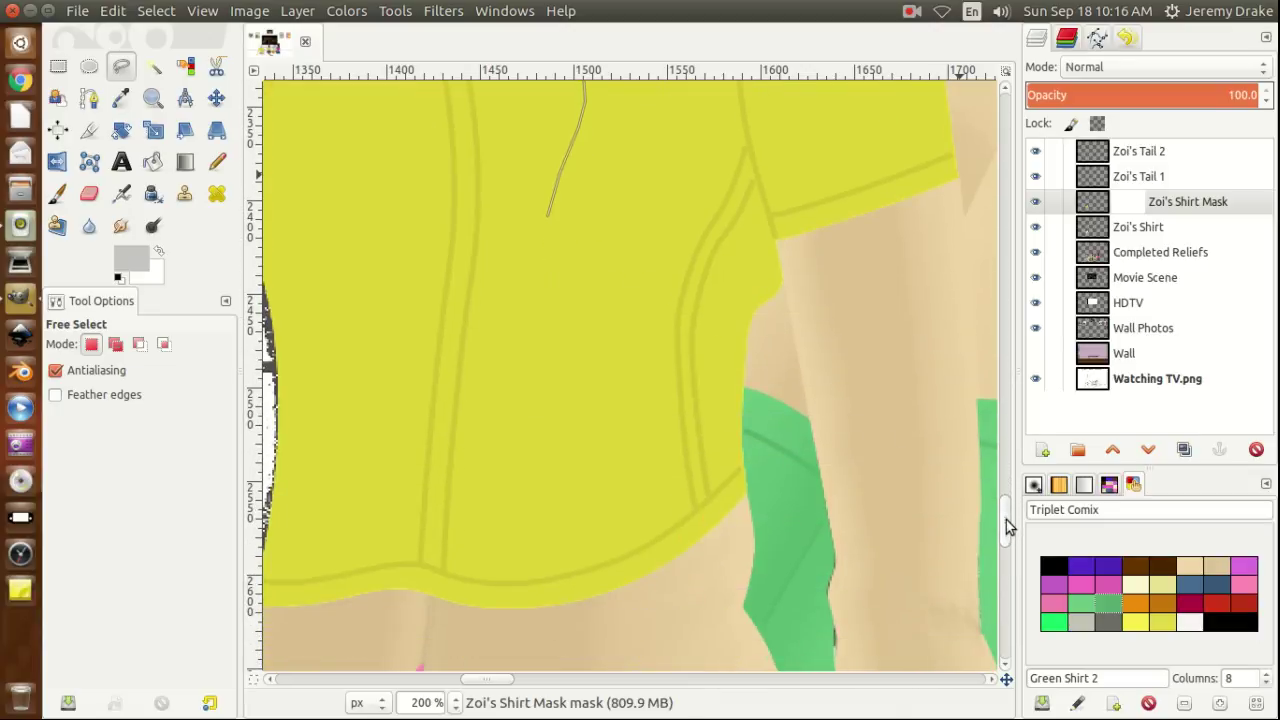
pyautogui.click(541, 256)
pyautogui.click(532, 325)
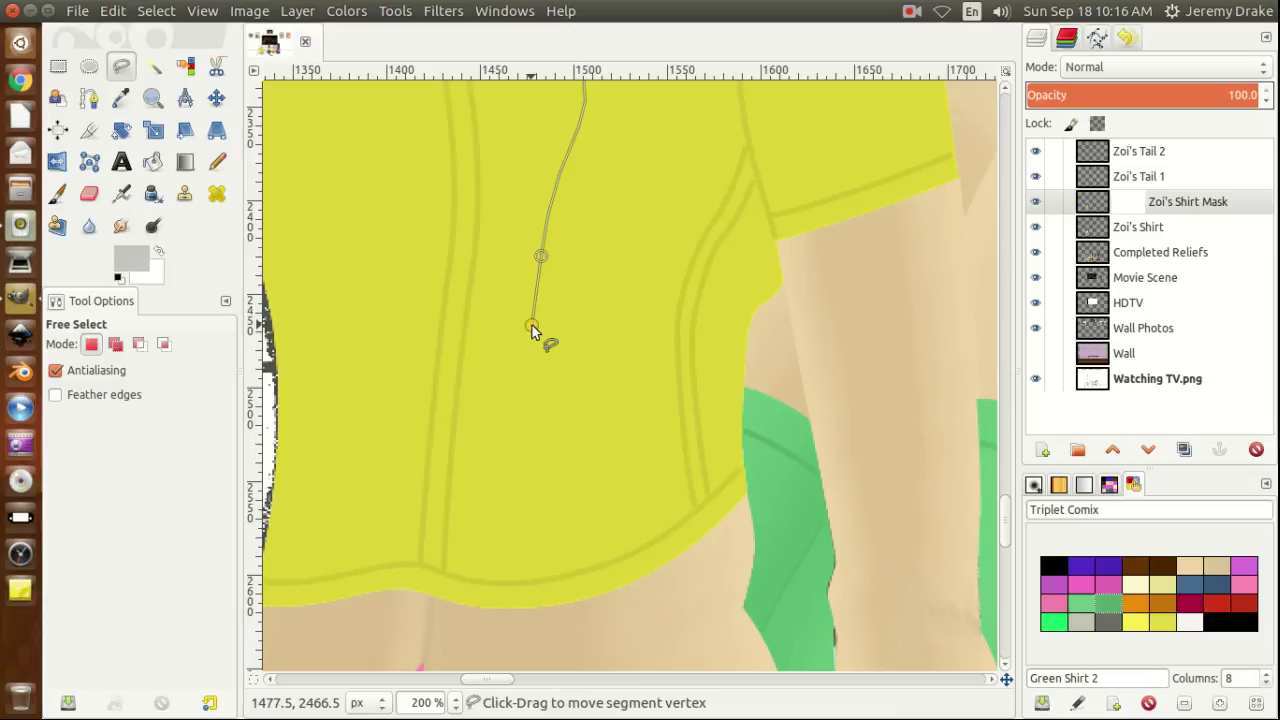
pyautogui.click(524, 395)
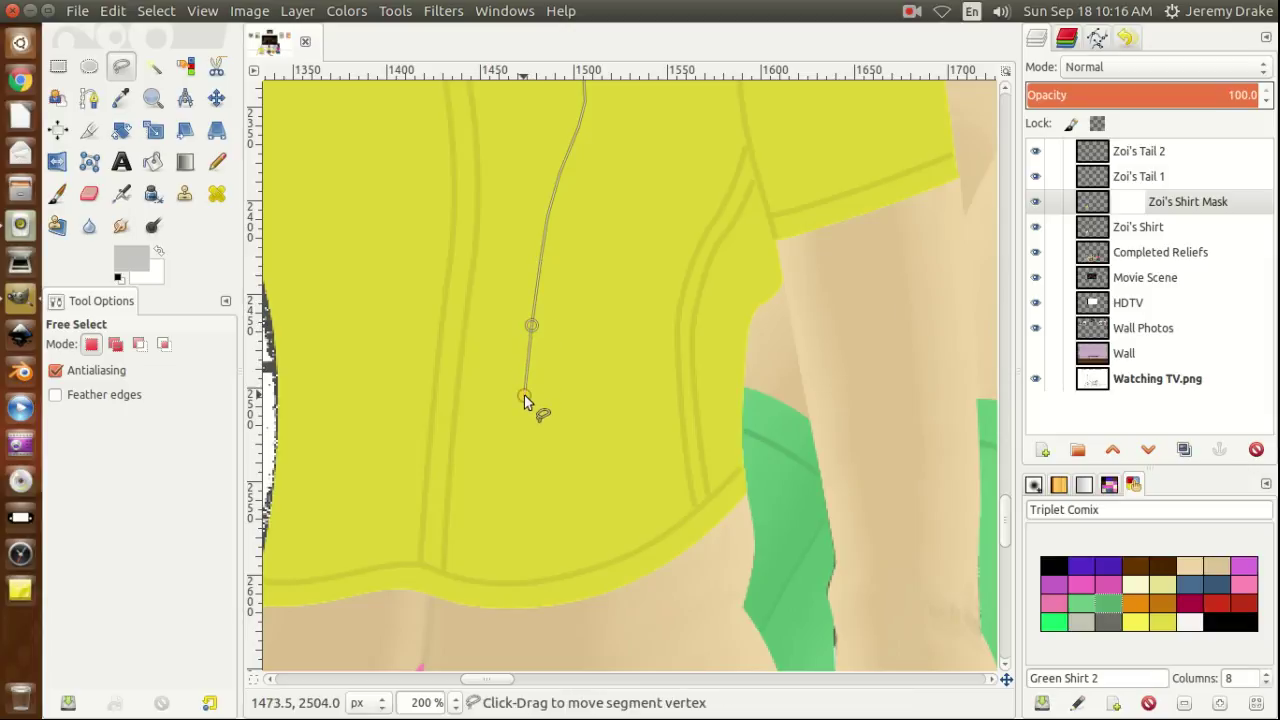
pyautogui.click(517, 476)
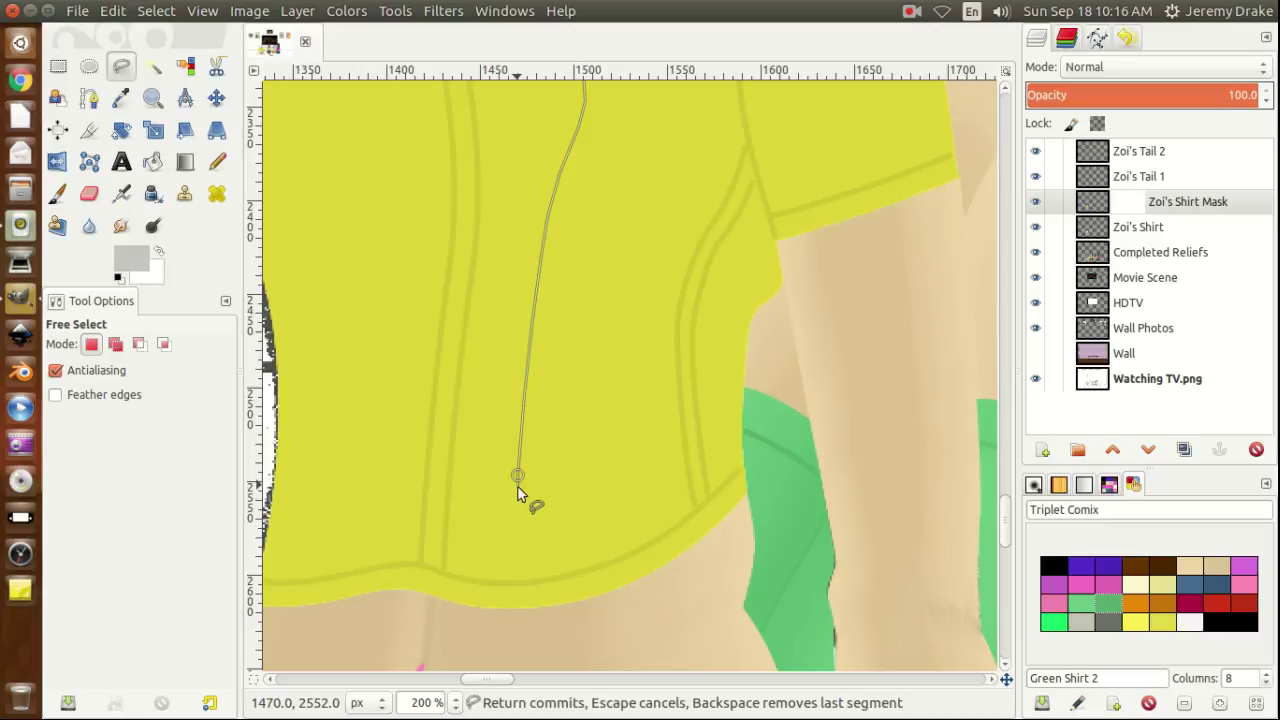
pyautogui.click(512, 549)
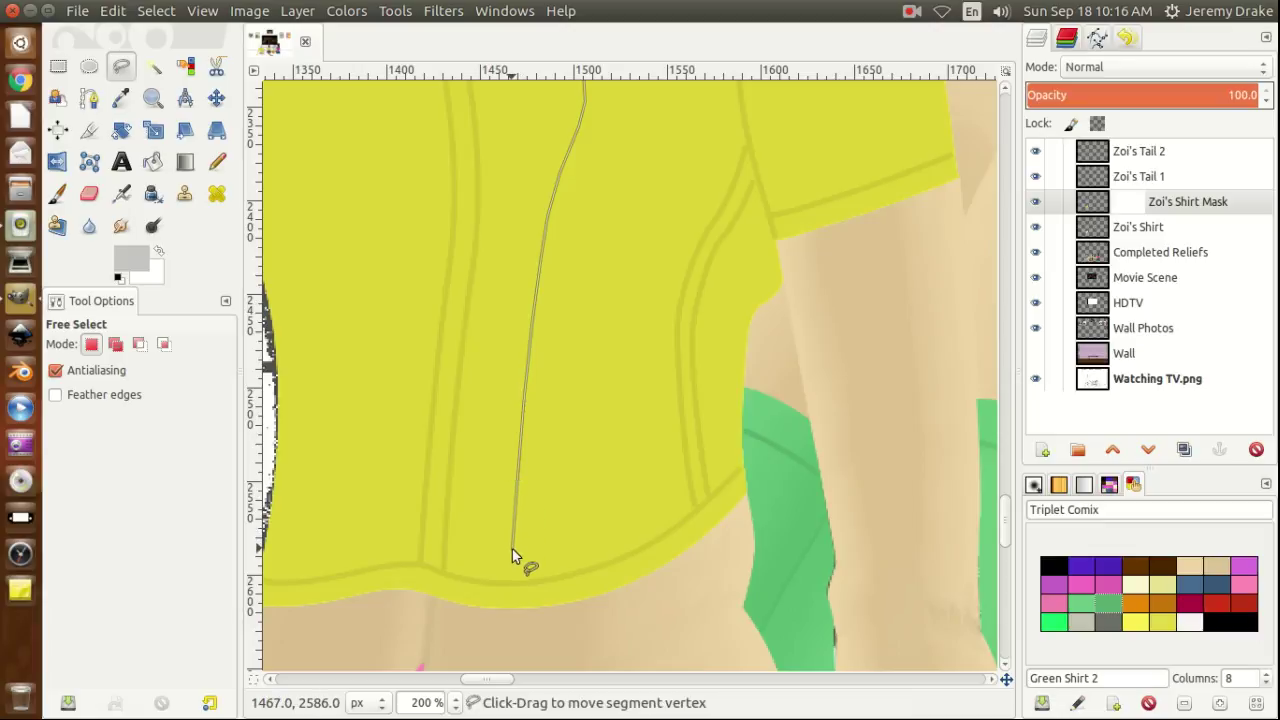
pyautogui.click(507, 622)
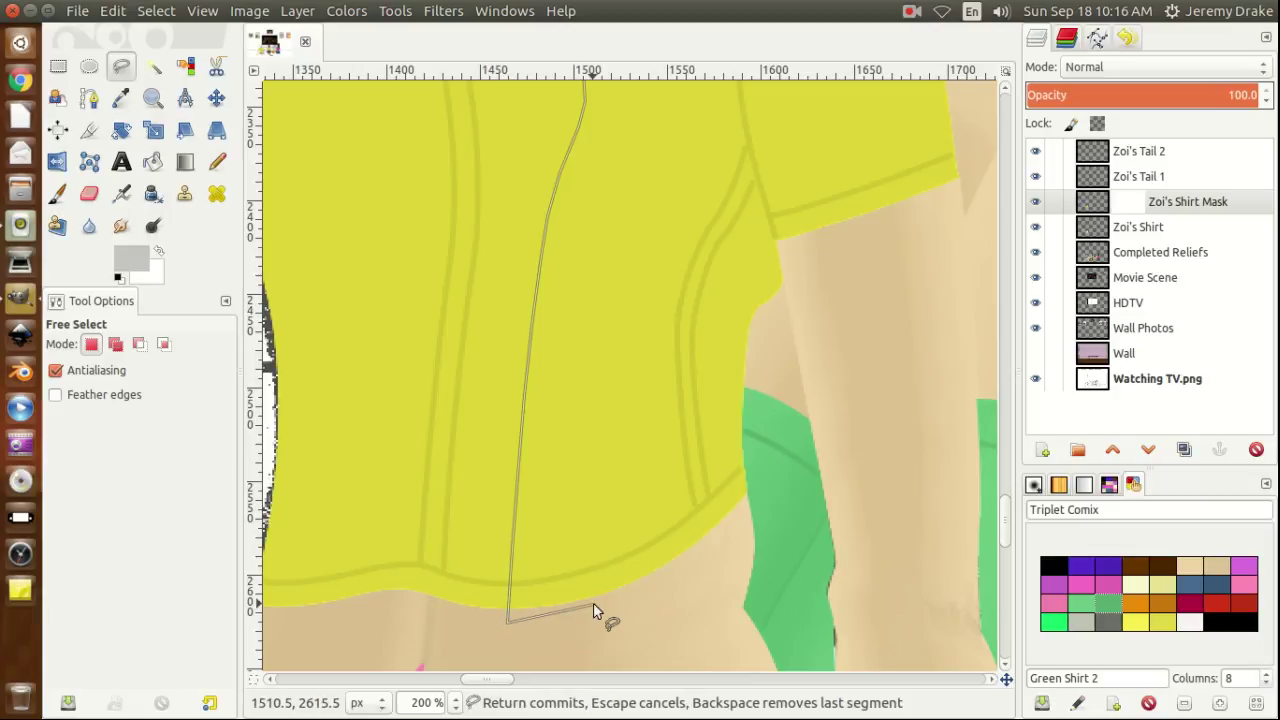
# Carry the outline past the right sleeve and over the shoulder, close it, and commit the selection.
pyautogui.click(941, 583)
pyautogui.scroll(5, 1006, 523)
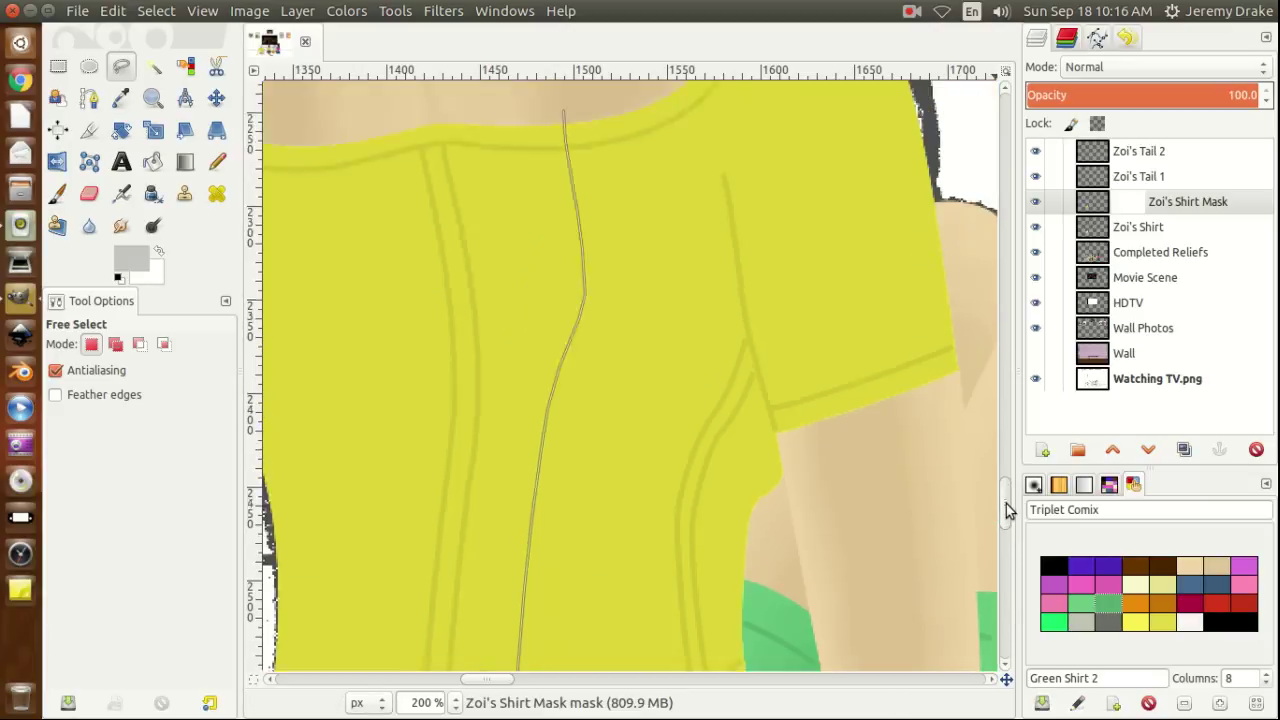
pyautogui.click(989, 497)
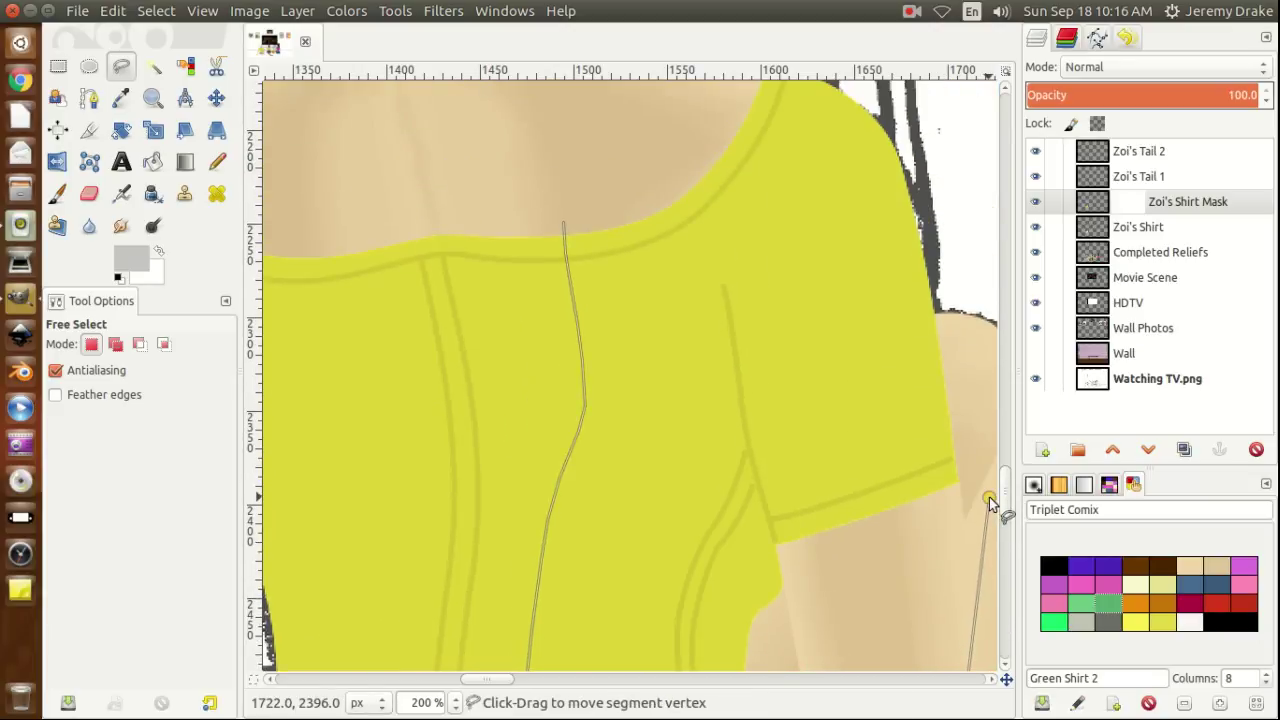
pyautogui.click(966, 110)
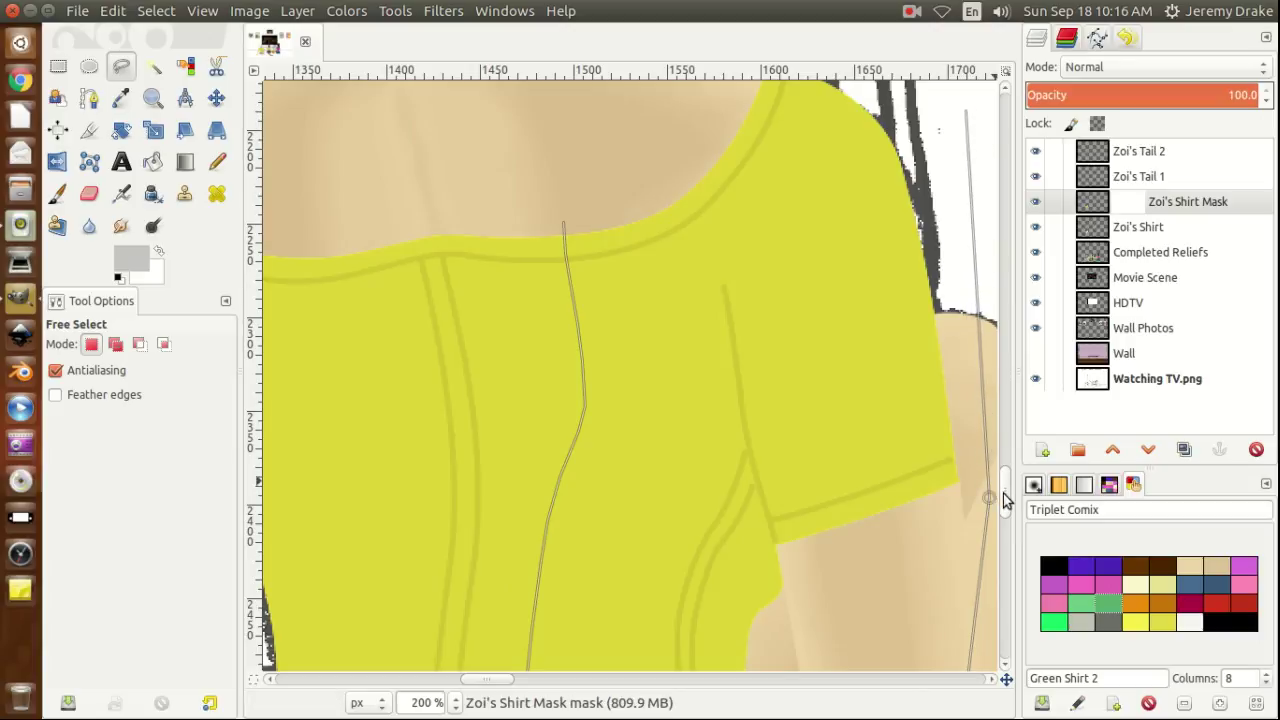
pyautogui.scroll(4, 995, 485)
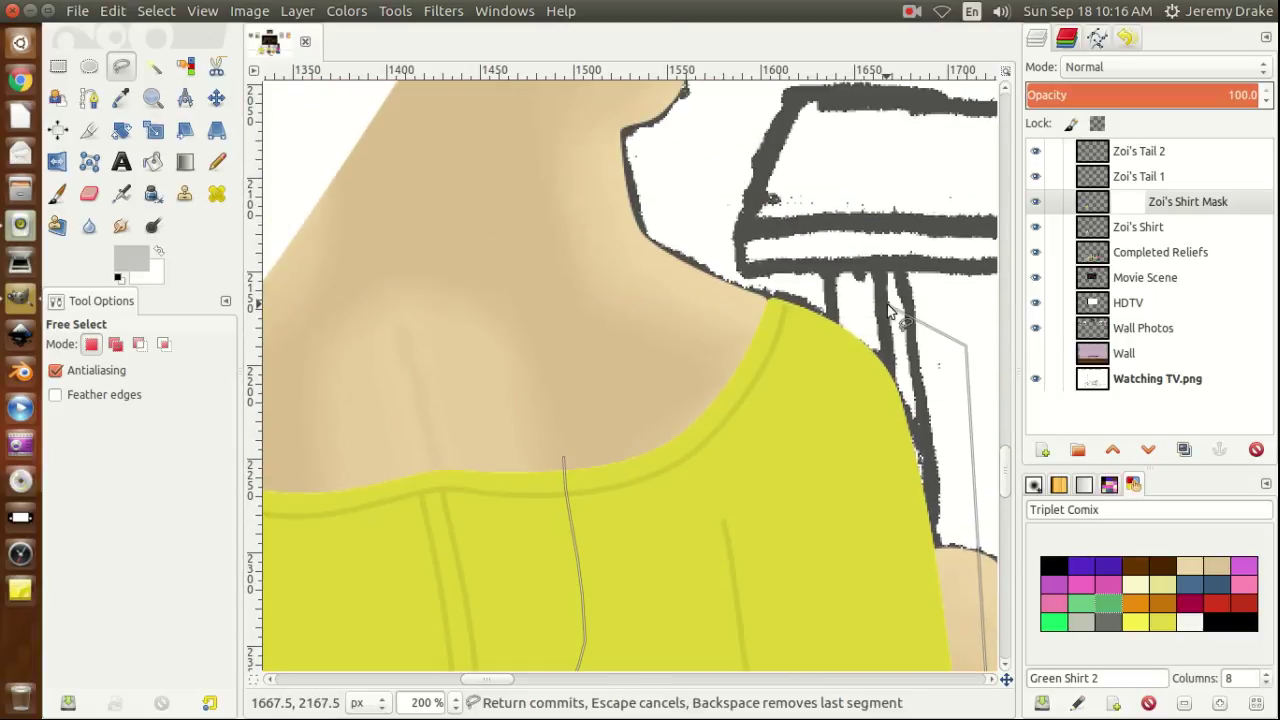
pyautogui.click(746, 226)
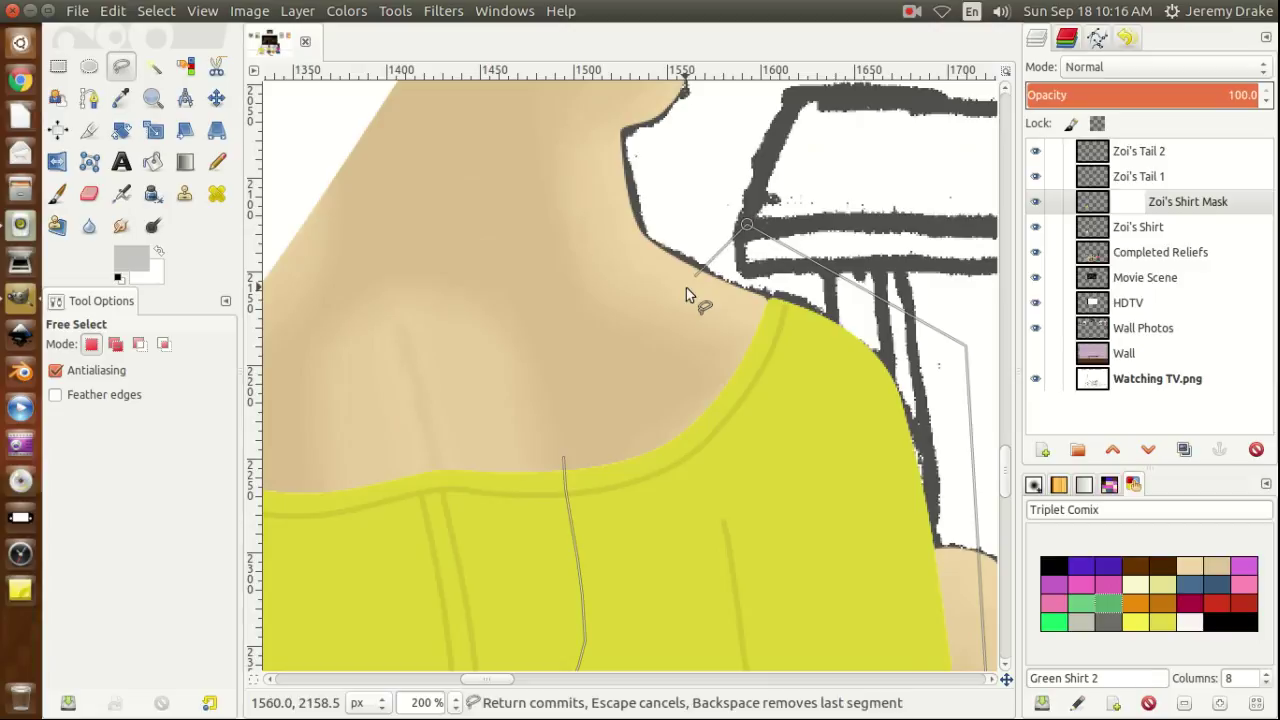
pyautogui.click(558, 433)
pyautogui.press('Return')
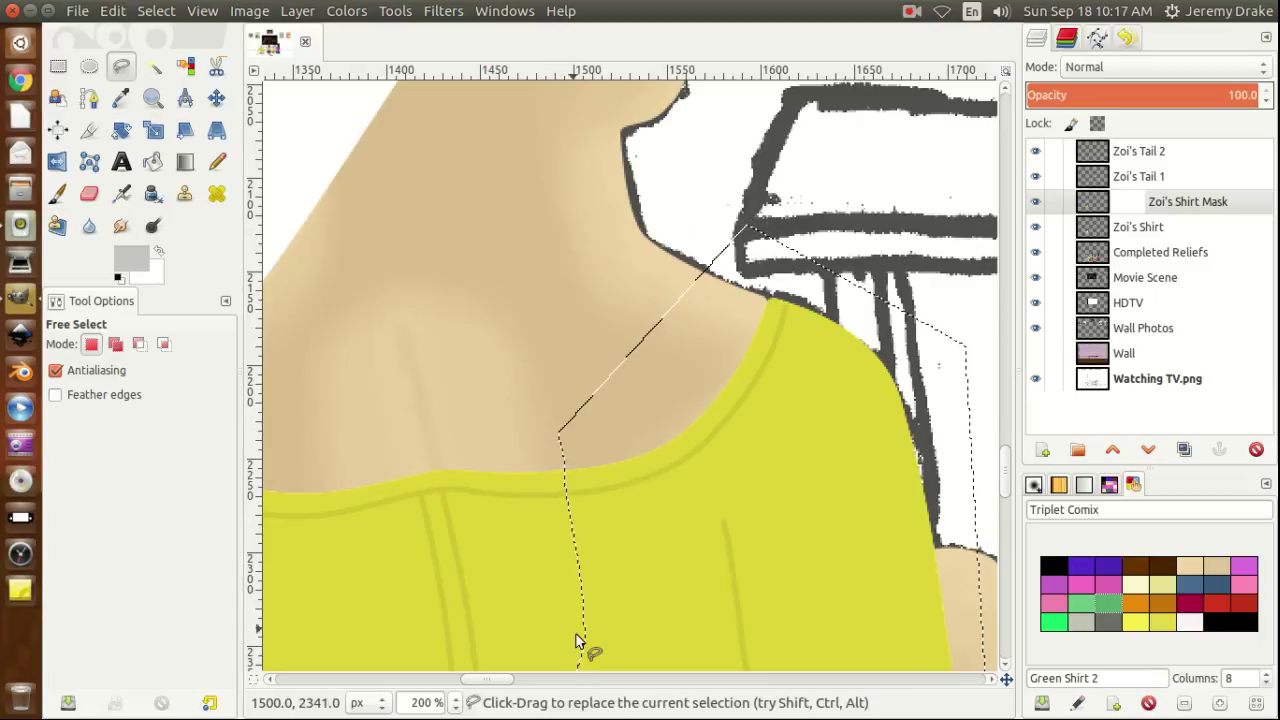
pyautogui.moveTo(493, 688); pyautogui.dragTo(477, 687)
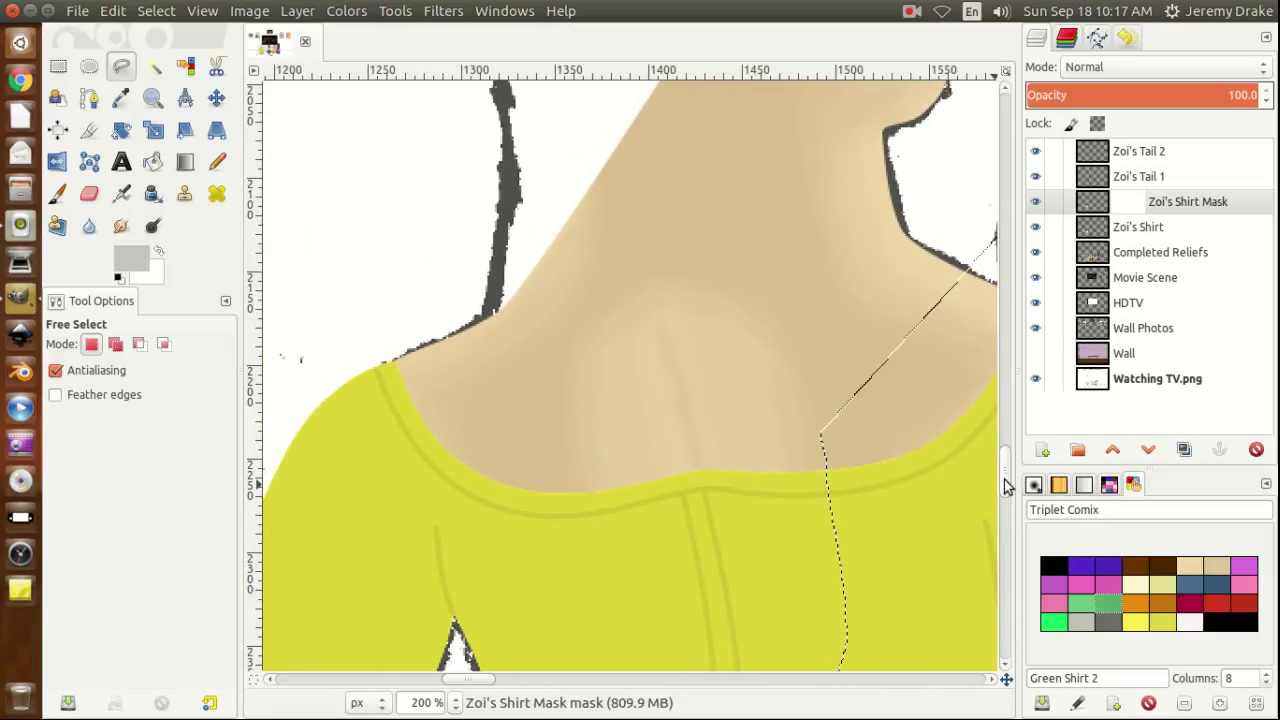
pyautogui.moveTo(1003, 466)
pyautogui.mouseDown()
pyautogui.moveTo(1006, 503)
pyautogui.moveTo(1006, 491)
pyautogui.mouseUp()
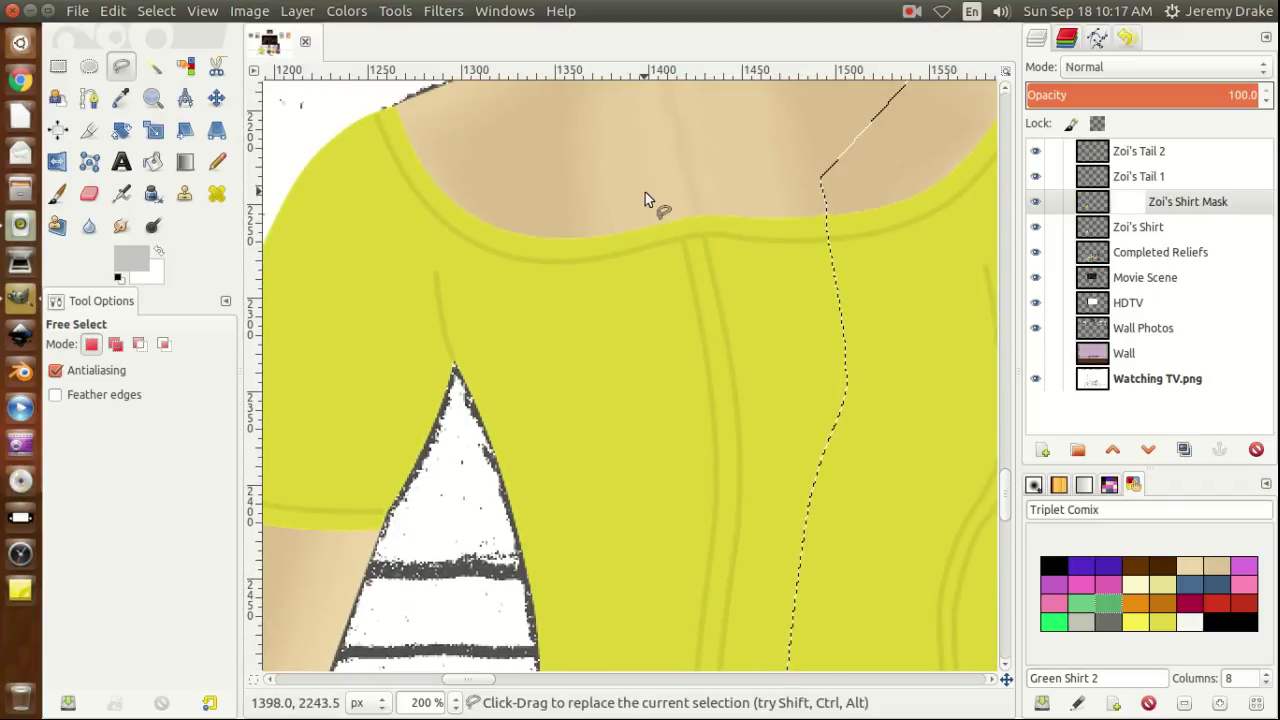
pyautogui.press('shift')
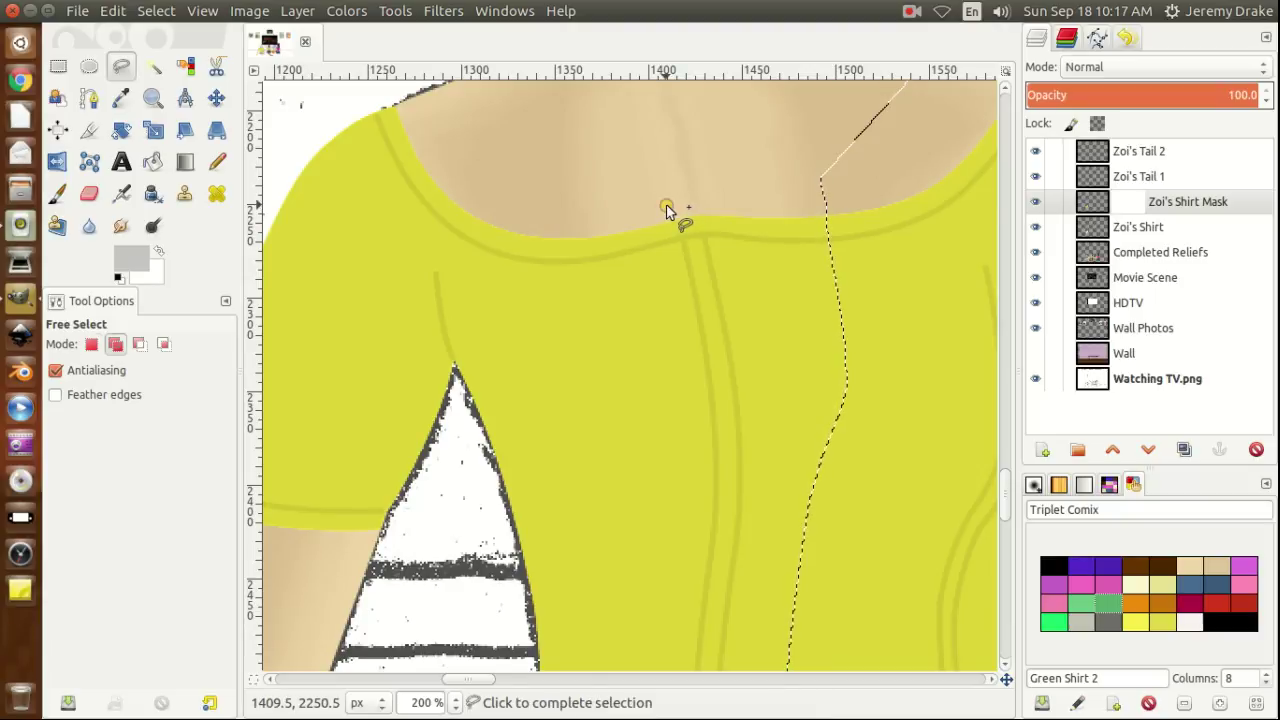
# Start a second outline at the neckline and trace it down along the seam.
pyautogui.click(666, 205)
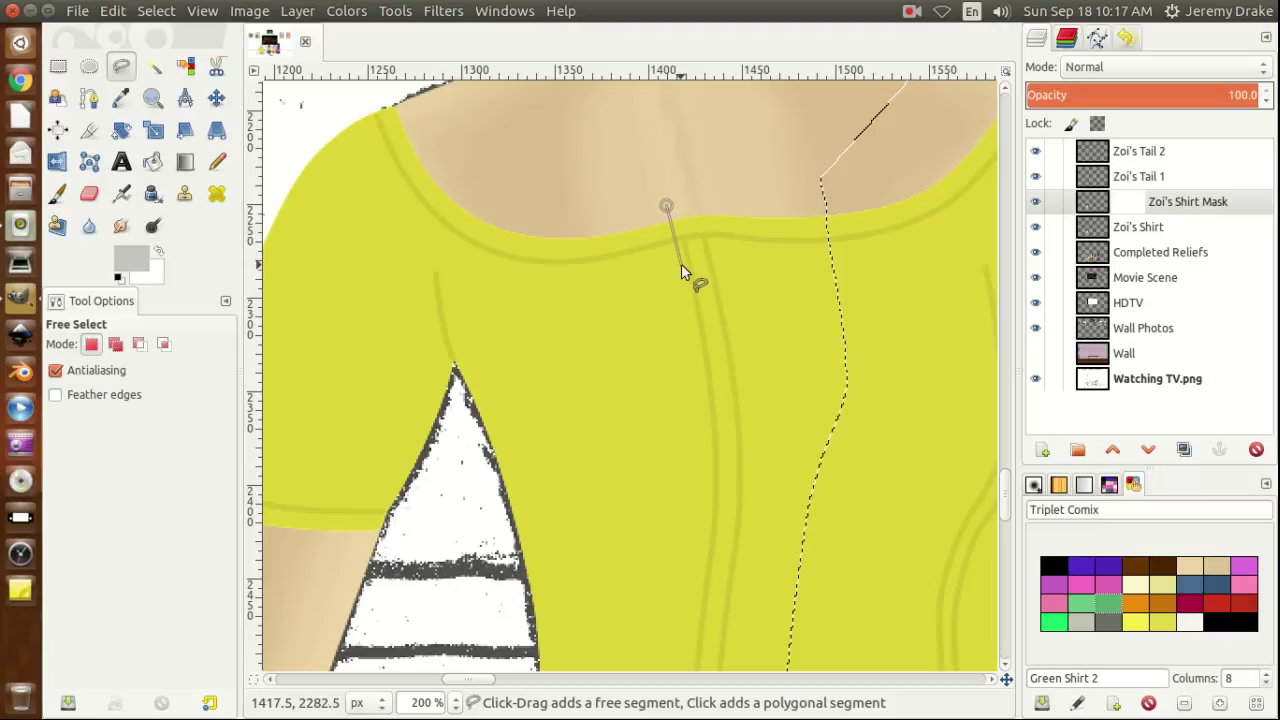
pyautogui.click(677, 247)
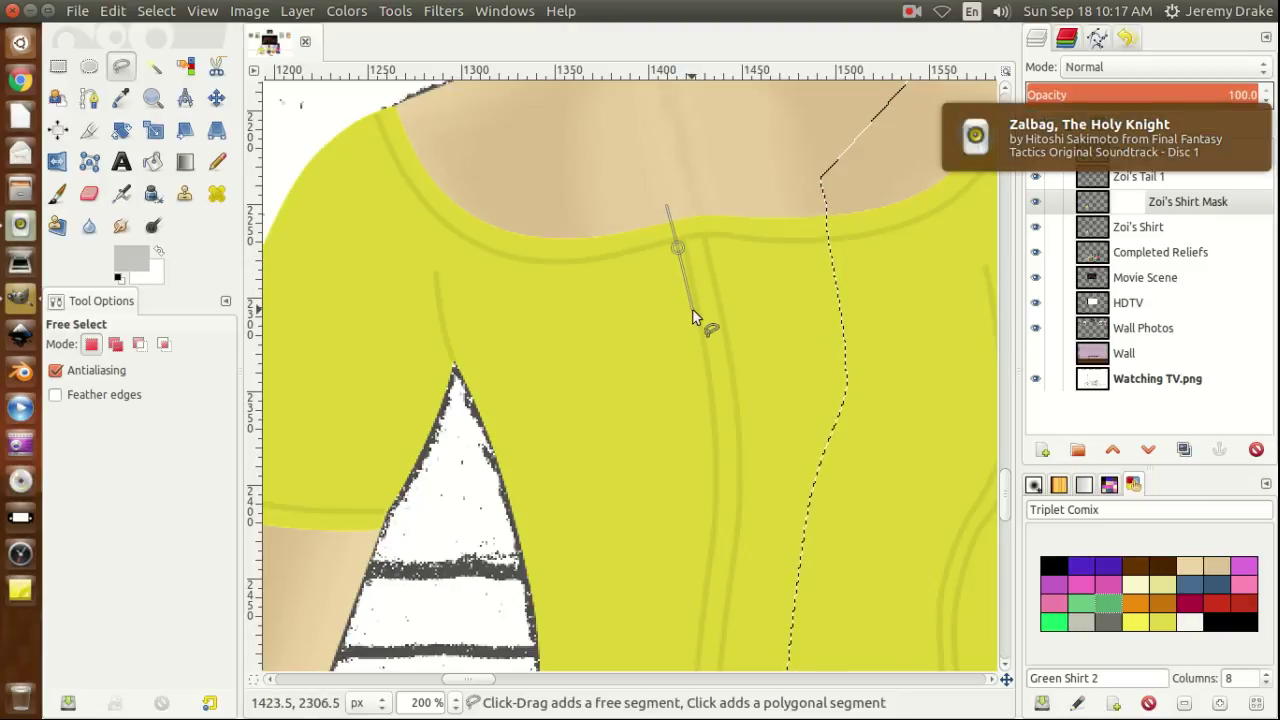
pyautogui.click(691, 308)
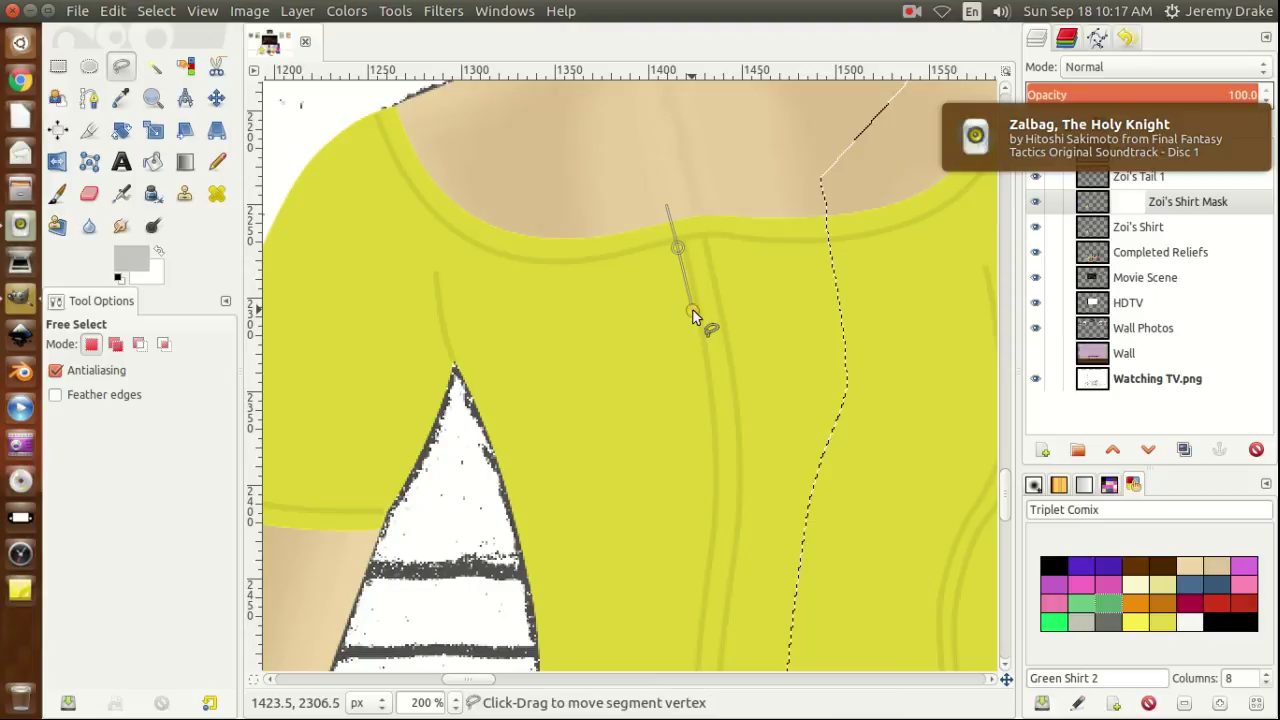
pyautogui.click(706, 388)
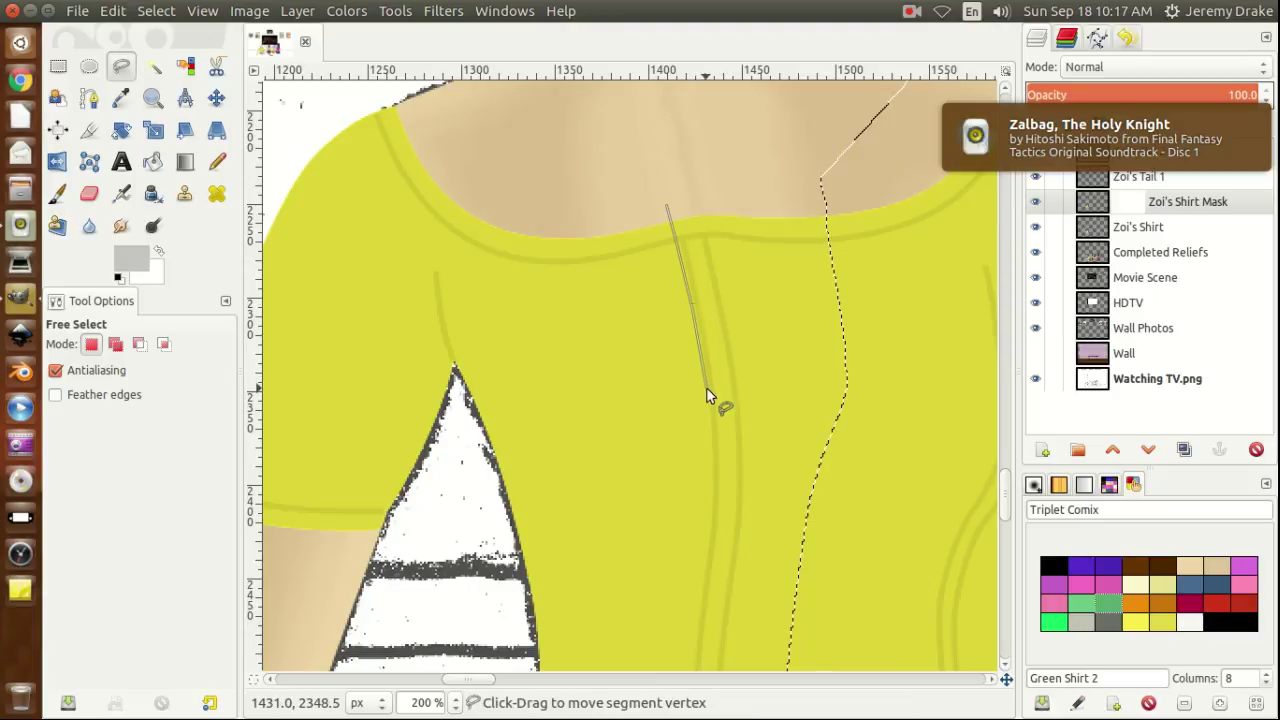
pyautogui.click(710, 446)
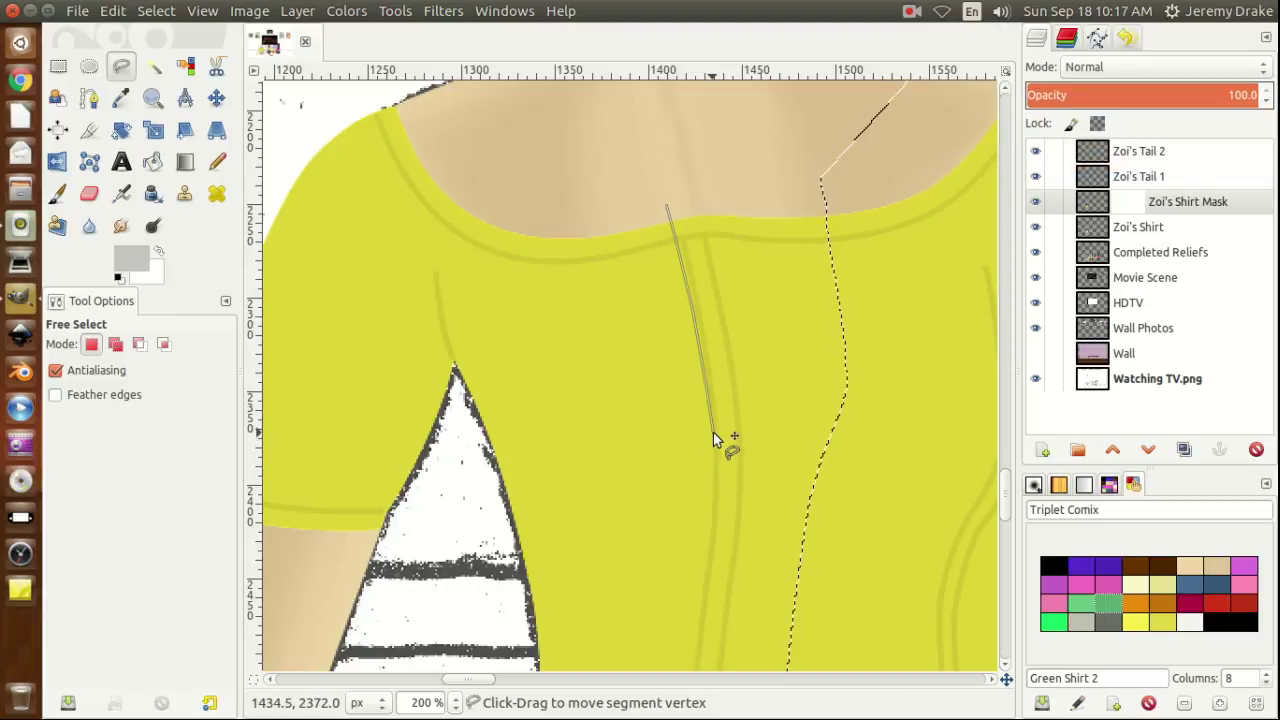
pyautogui.click(718, 489)
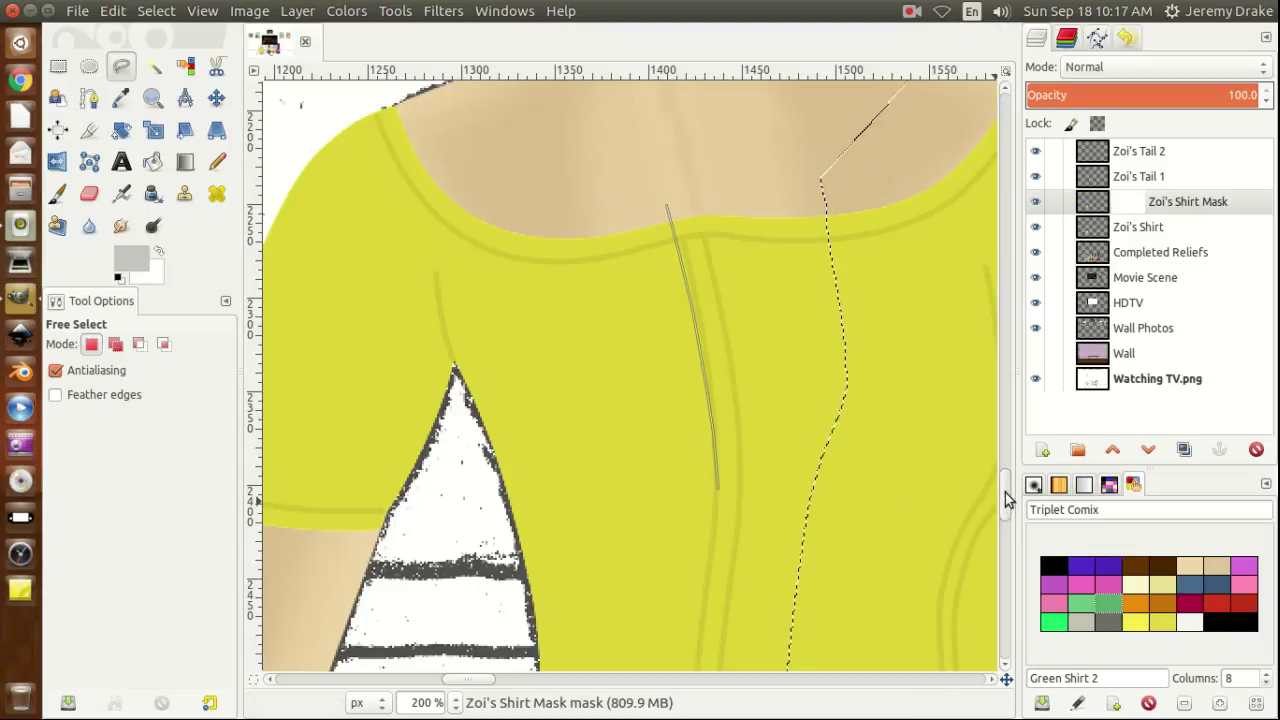
pyautogui.scroll(-5, 1008, 520)
pyautogui.moveTo(1008, 520); pyautogui.dragTo(1005, 514)
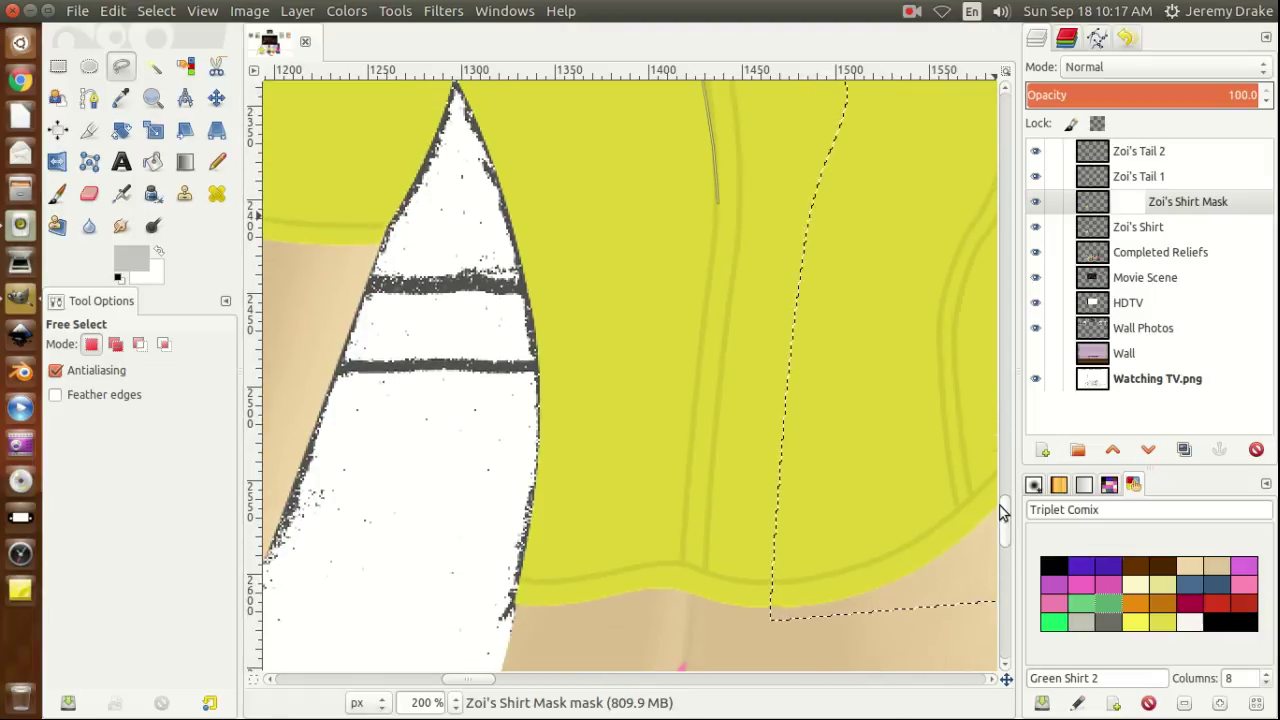
# Continue the outline down the seam to a point just below the shirt hem.
pyautogui.click(717, 265)
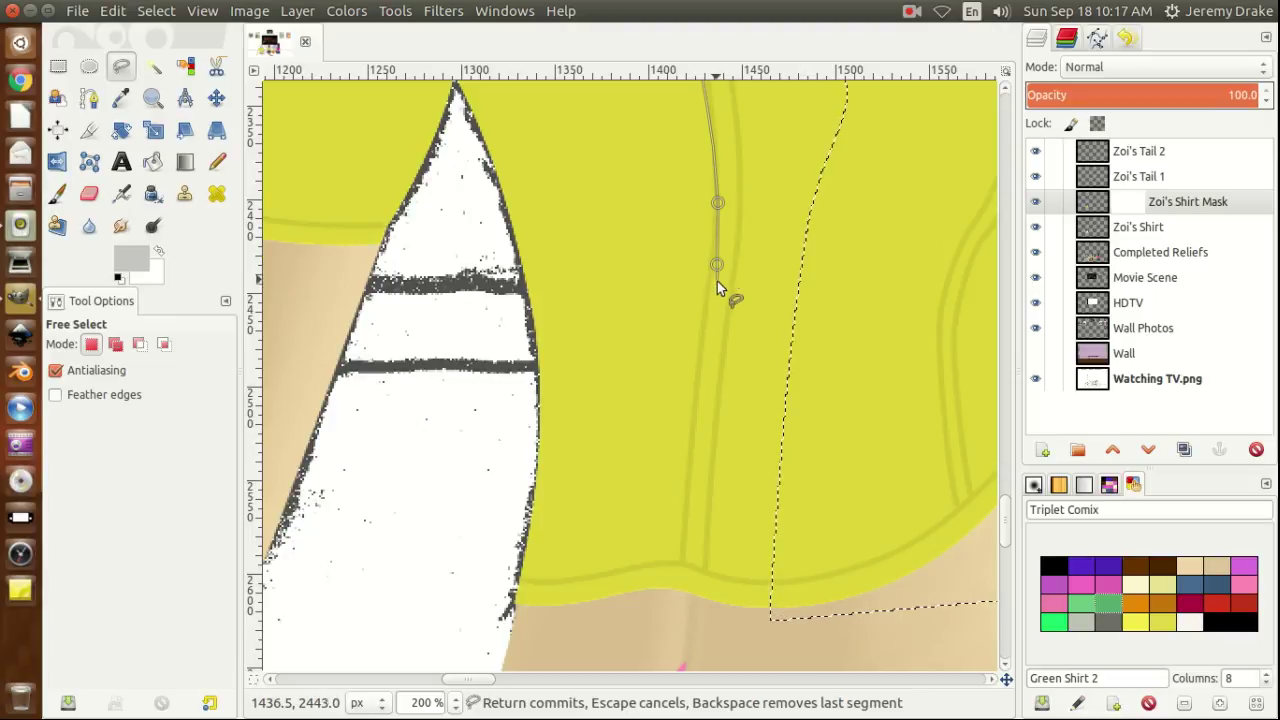
pyautogui.click(712, 302)
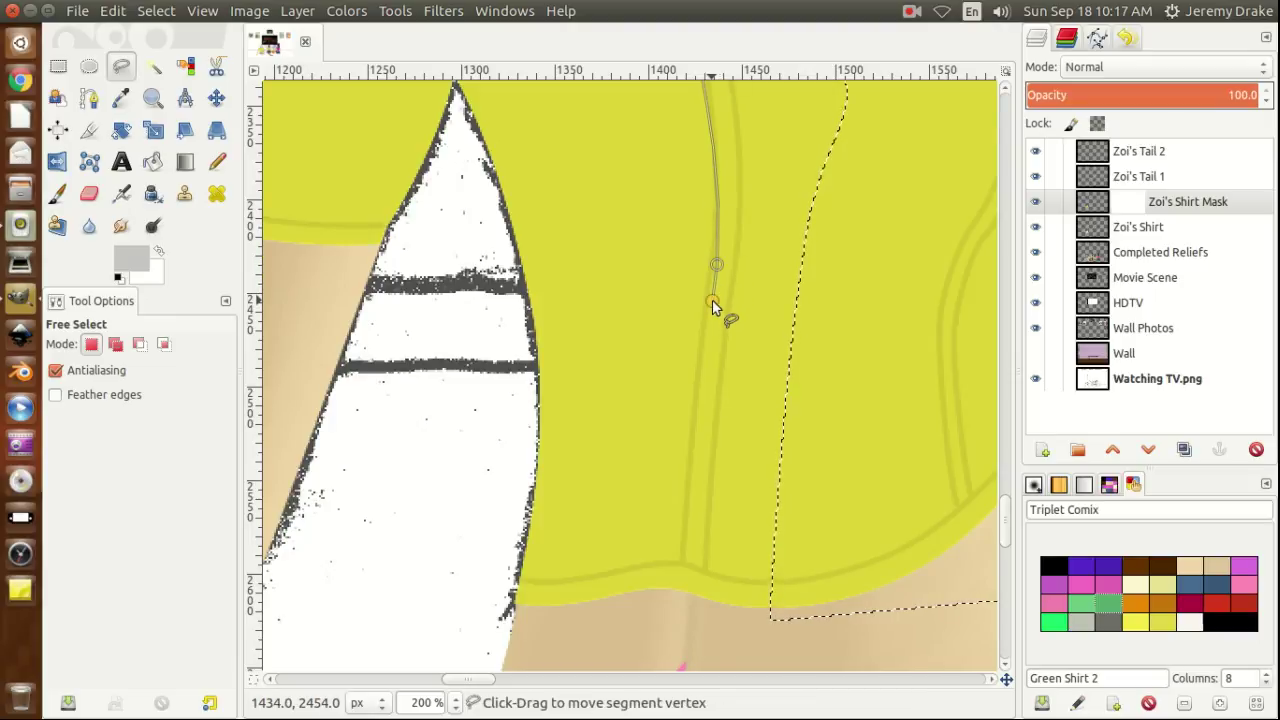
pyautogui.click(704, 357)
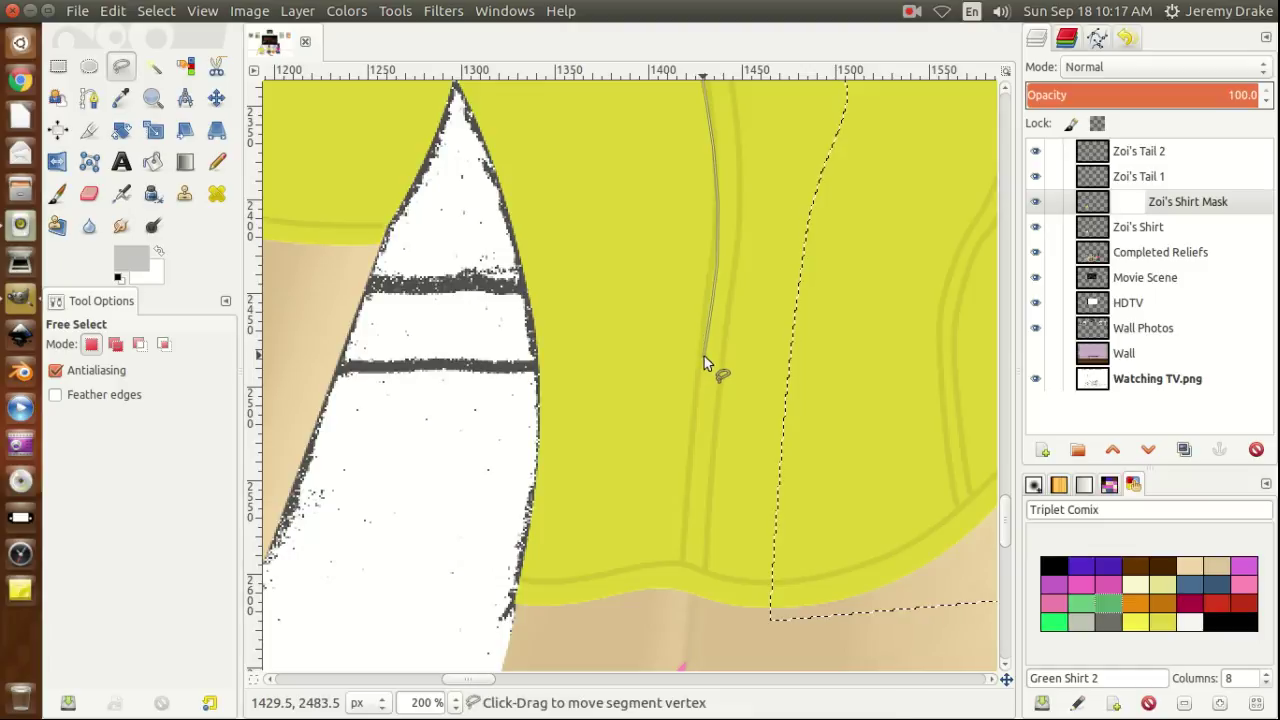
pyautogui.click(695, 406)
pyautogui.click(686, 480)
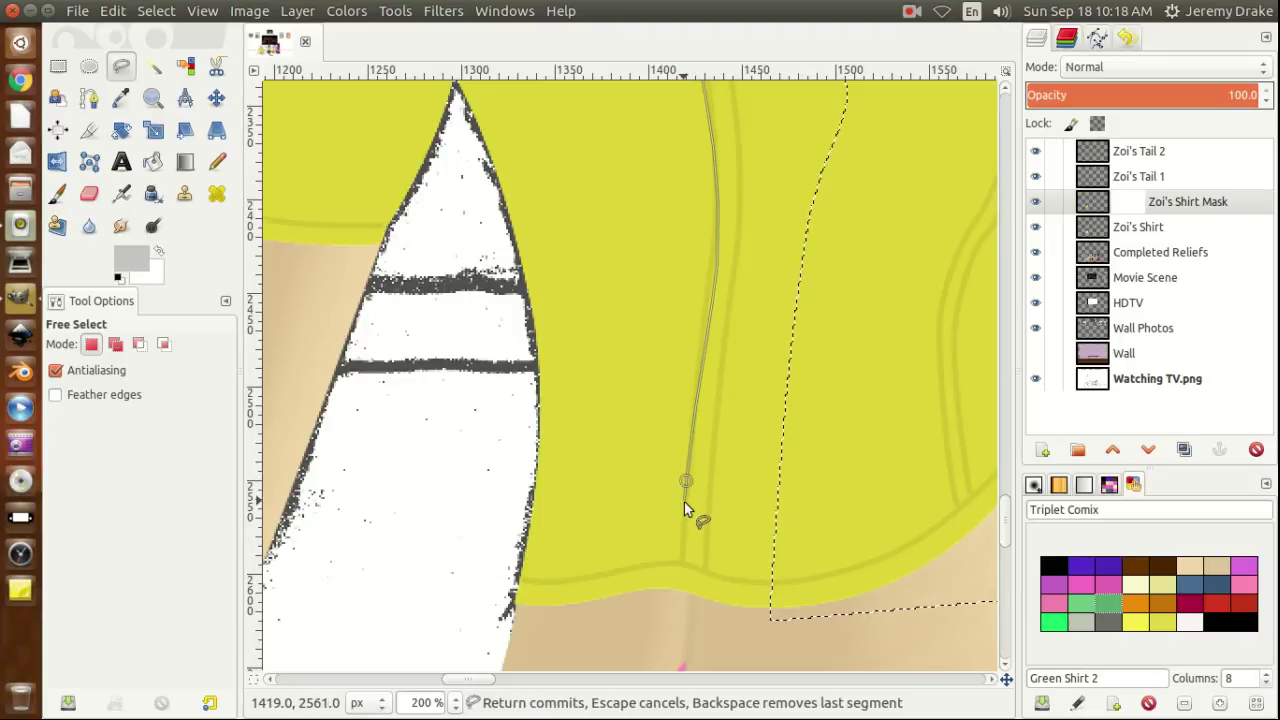
pyautogui.click(683, 537)
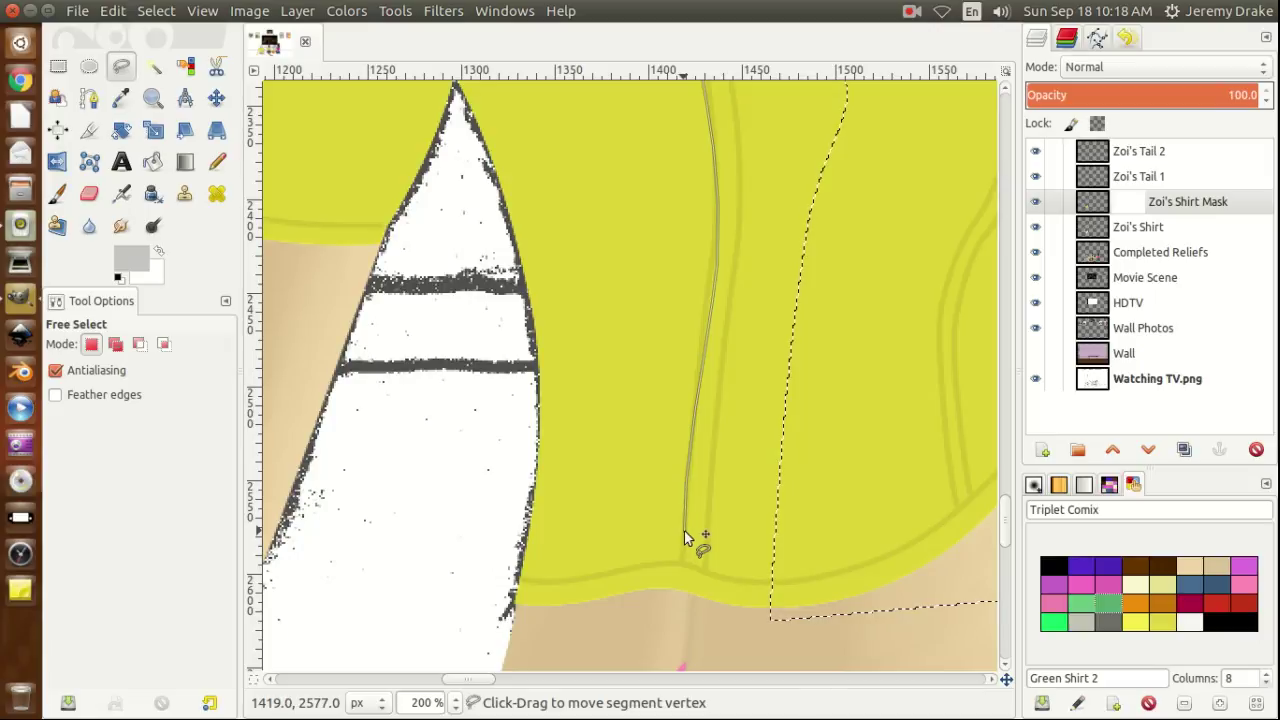
pyautogui.click(684, 531)
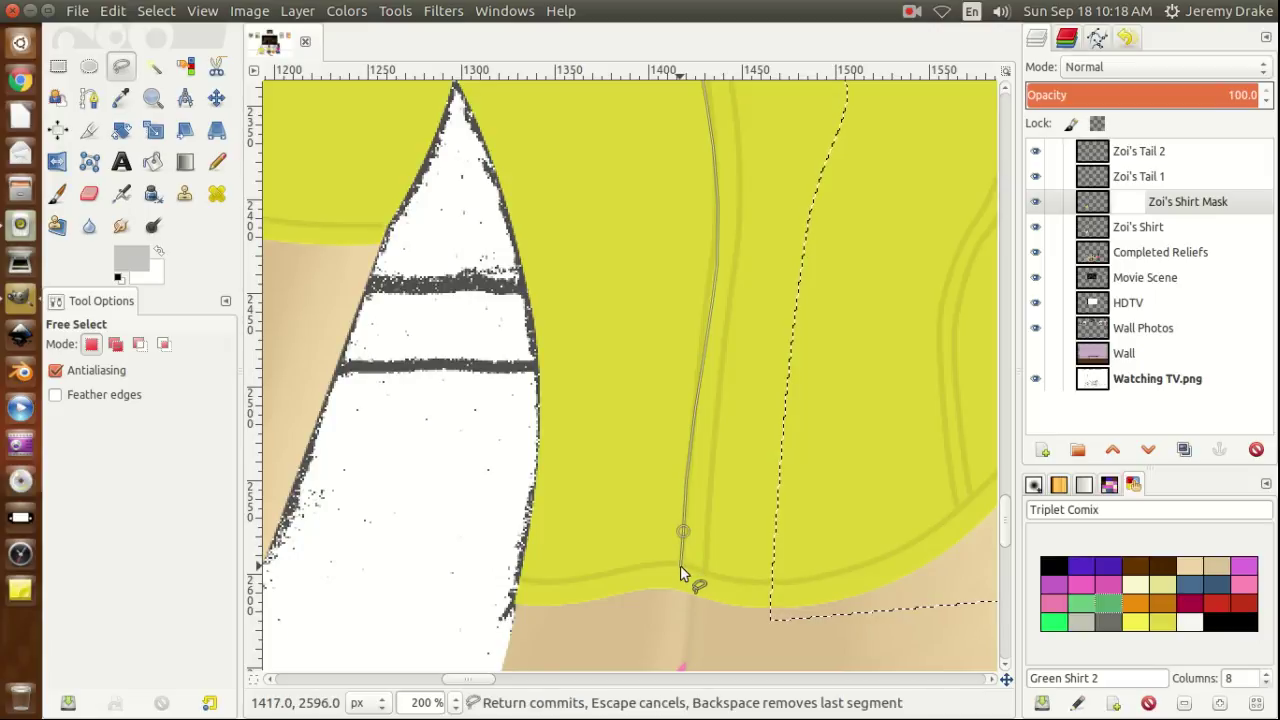
pyautogui.click(680, 566)
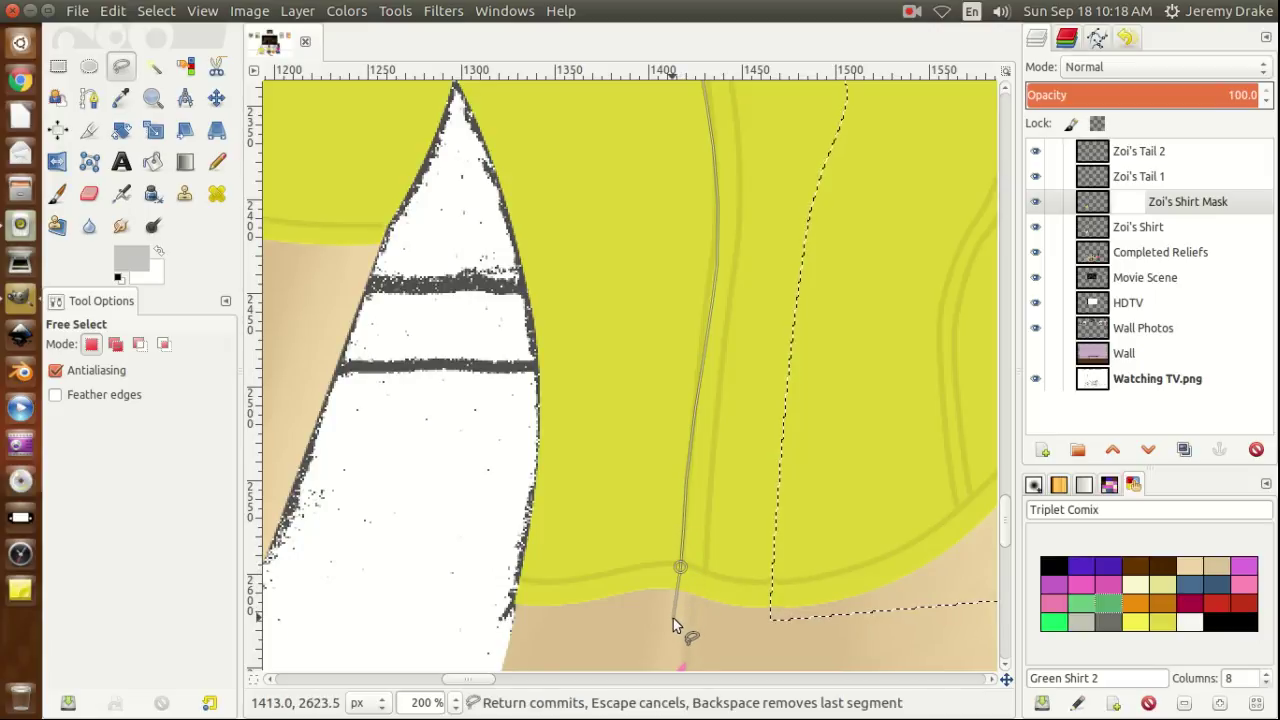
pyautogui.moveTo(681, 566); pyautogui.dragTo(679, 564)
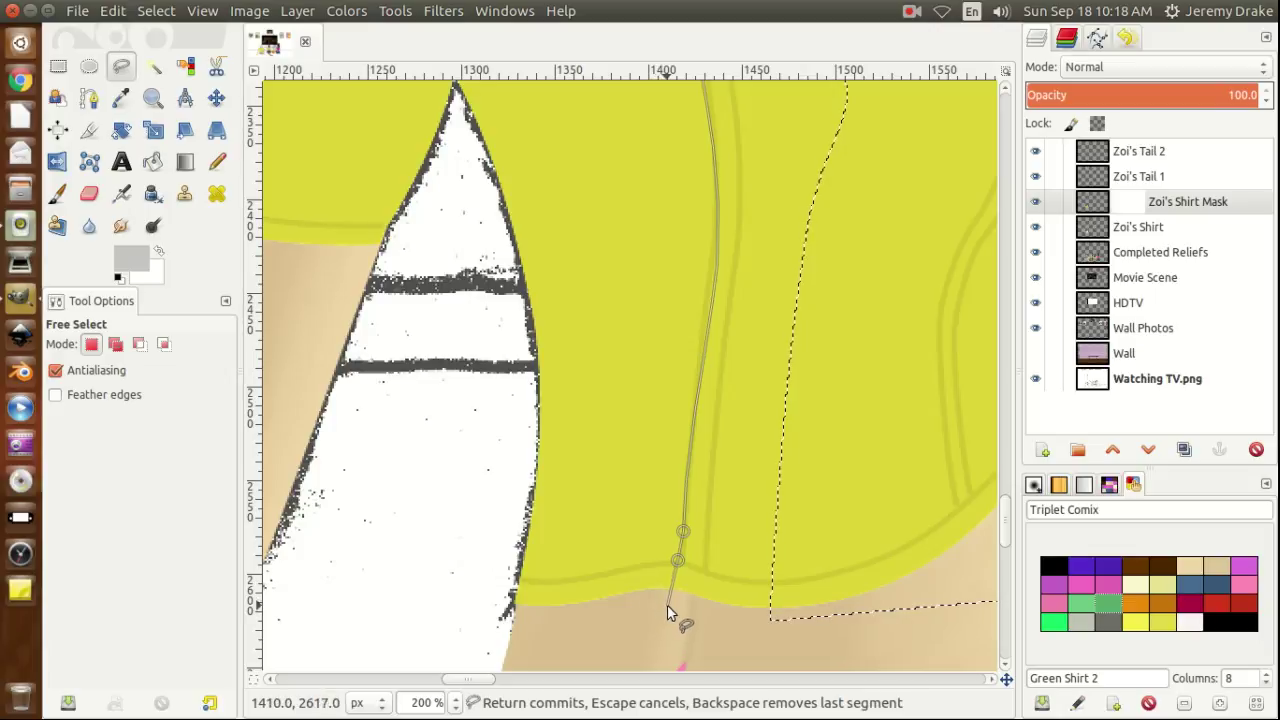
pyautogui.click(666, 606)
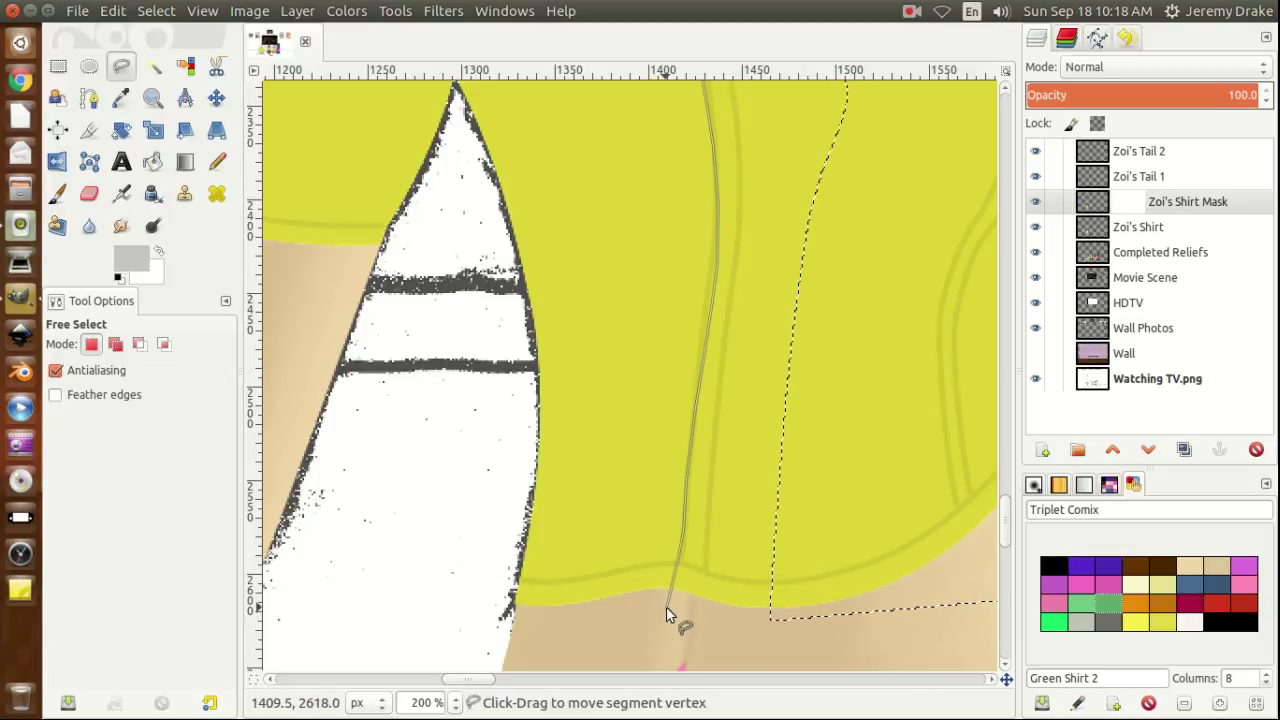
# Route the outline around the left arm and shoulder, close and commit it, then clear the selection.
pyautogui.click(437, 640)
pyautogui.moveTo(476, 681); pyautogui.dragTo(463, 681)
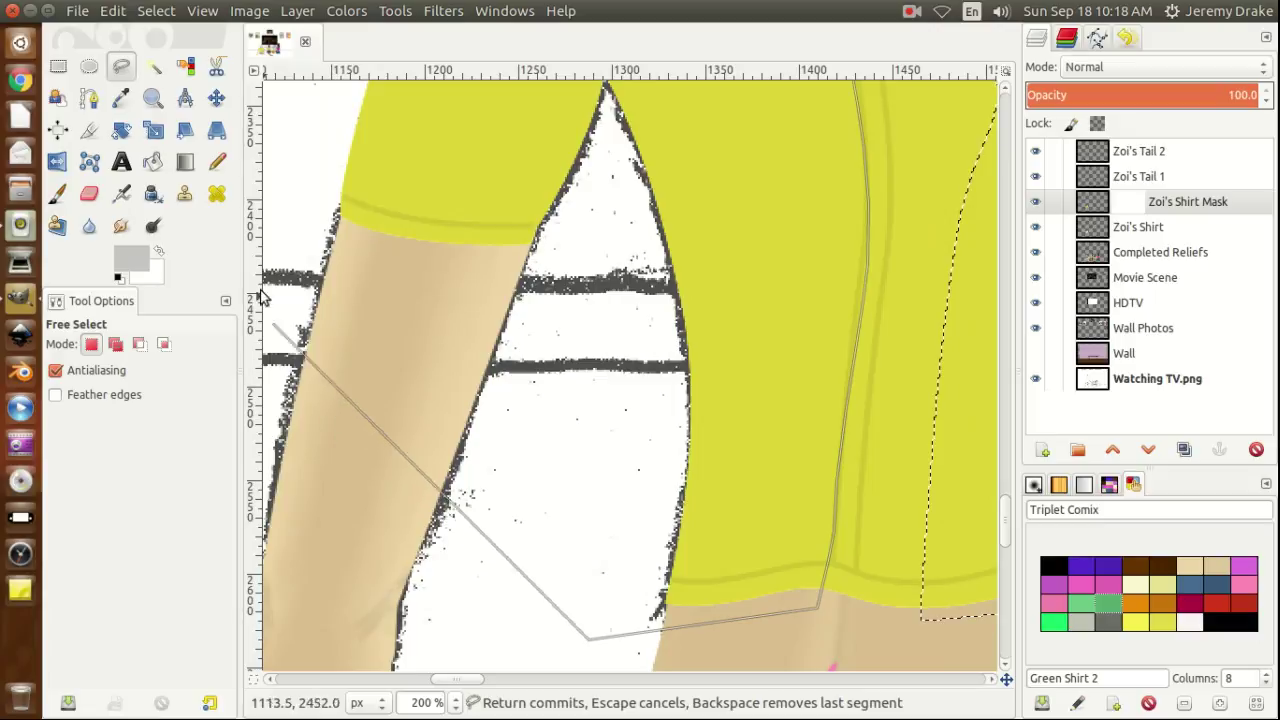
pyautogui.click(275, 202)
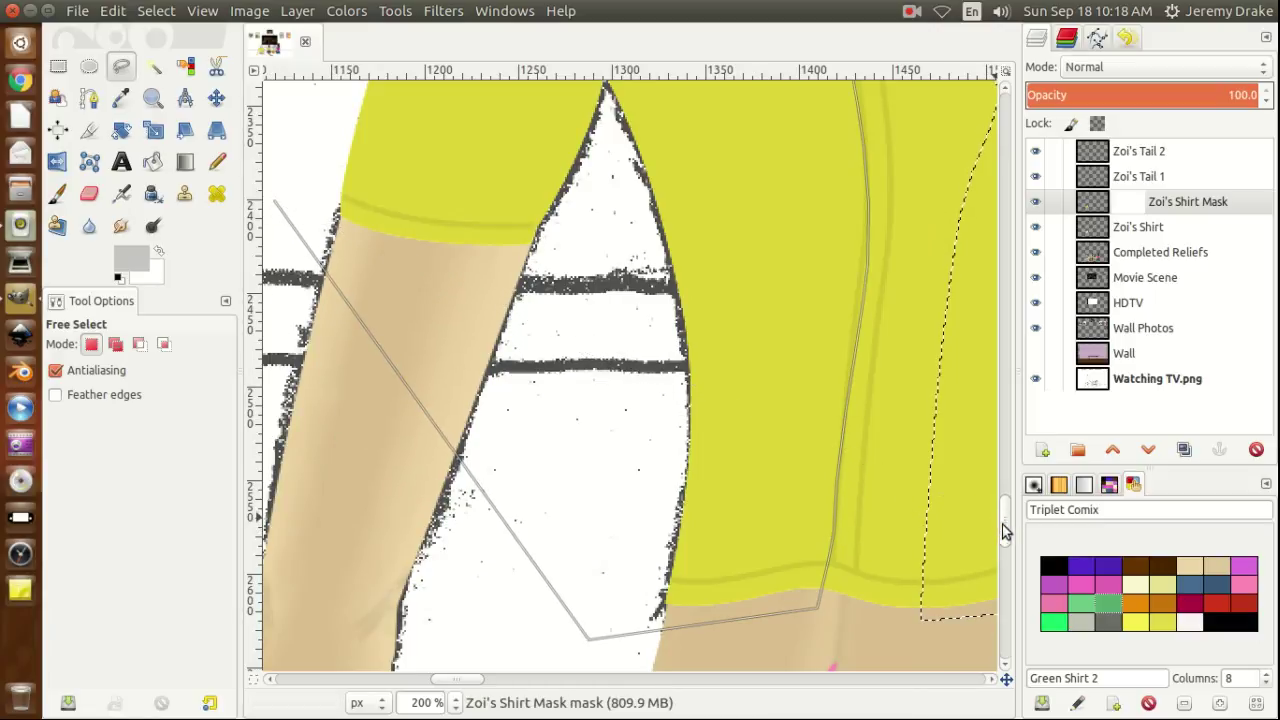
pyautogui.moveTo(1005, 527); pyautogui.dragTo(1003, 498)
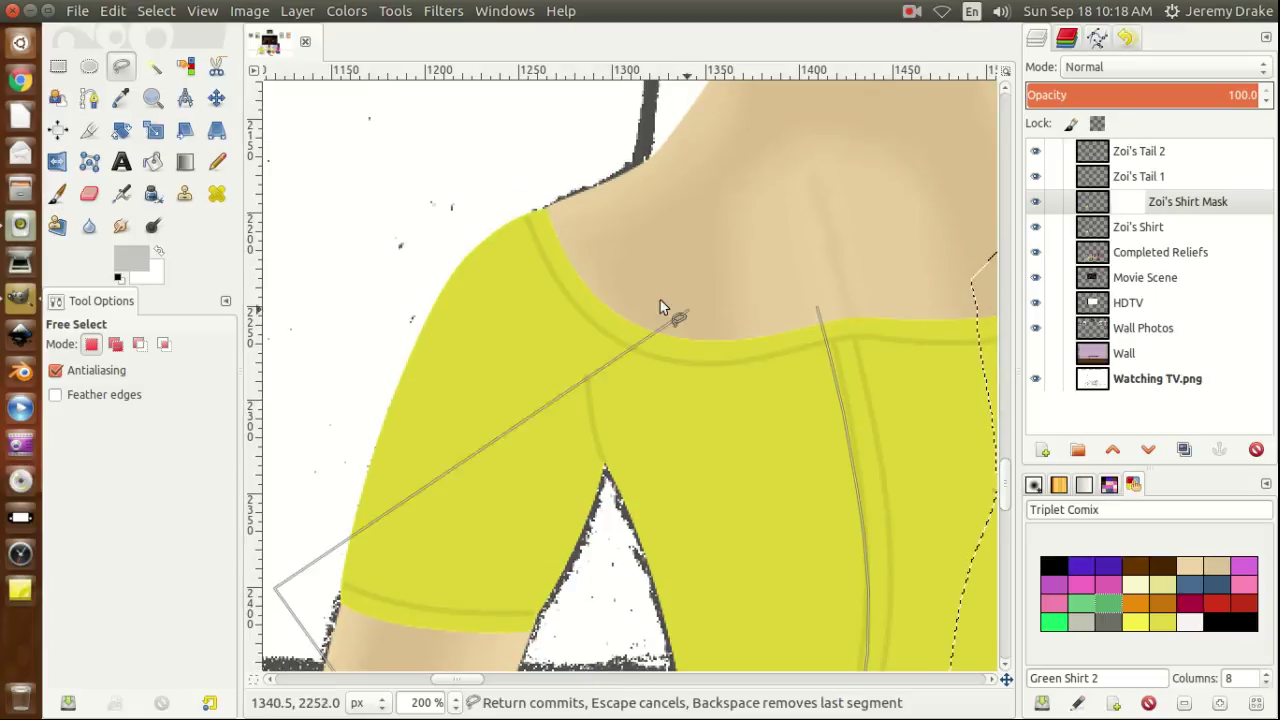
pyautogui.click(397, 150)
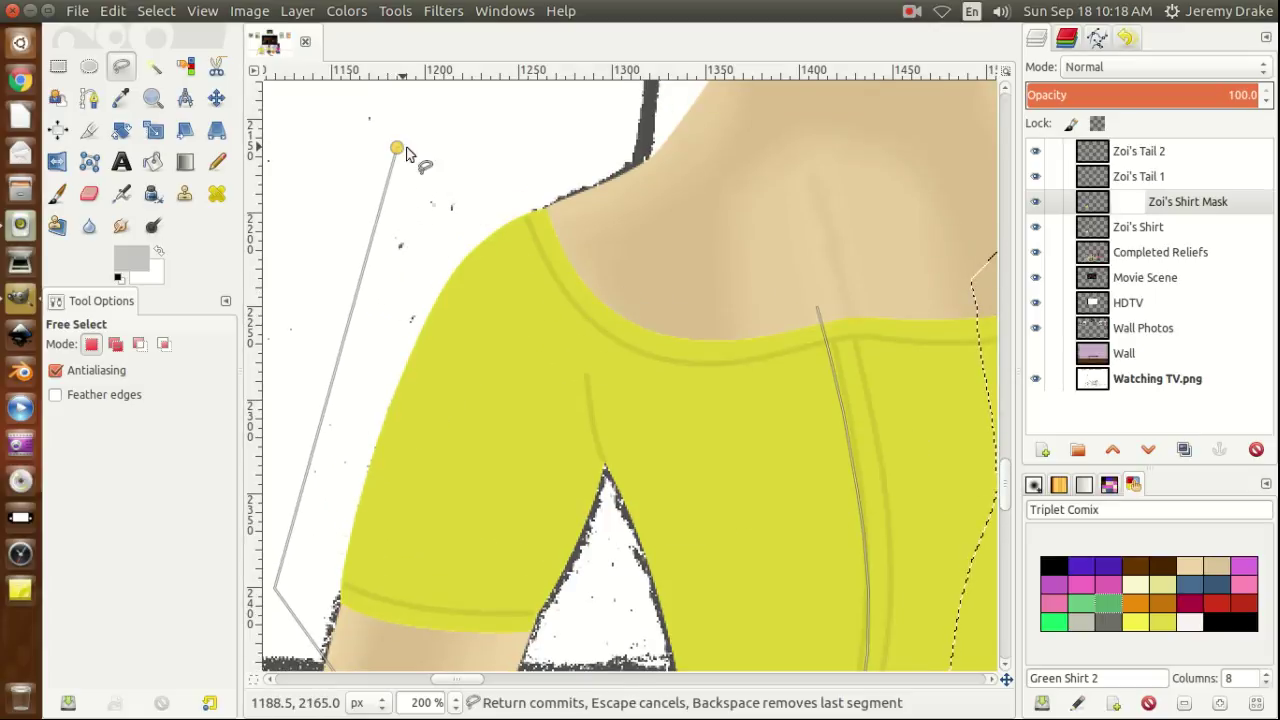
pyautogui.click(697, 185)
pyautogui.press('Return')
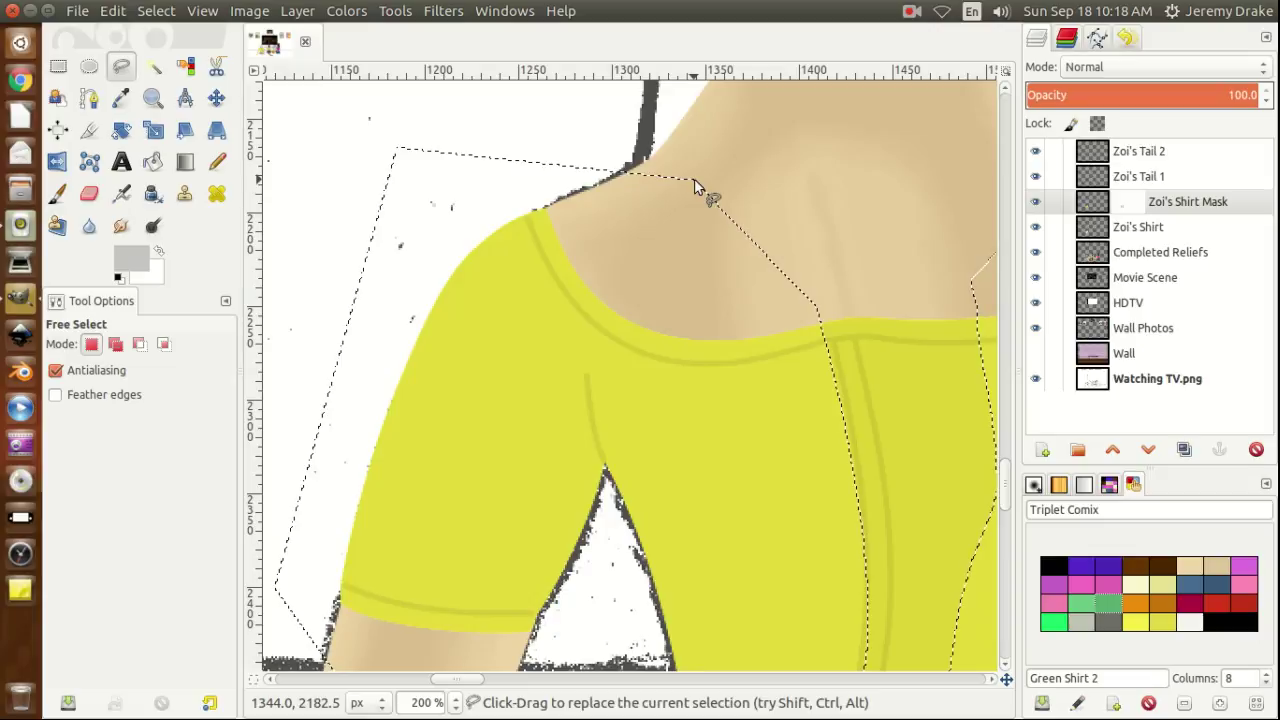
pyautogui.hotkey('ctrl', 'shift', 'a')
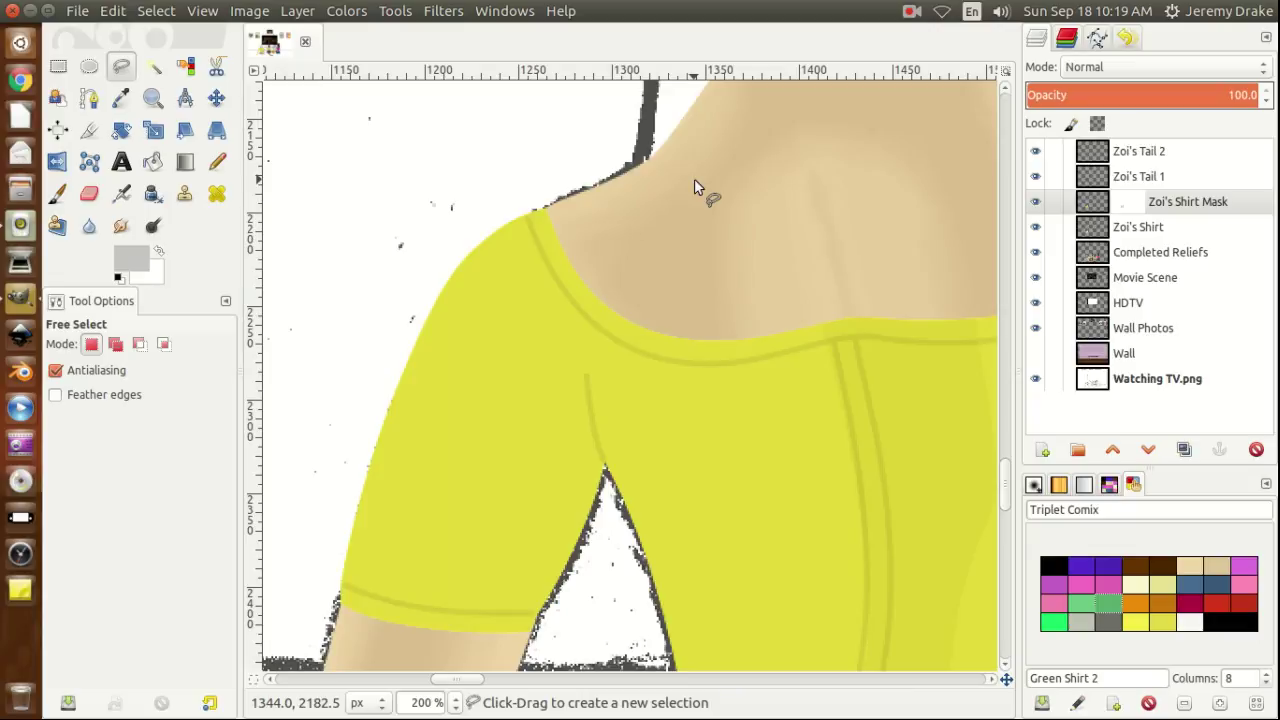
pyautogui.click(136, 260)
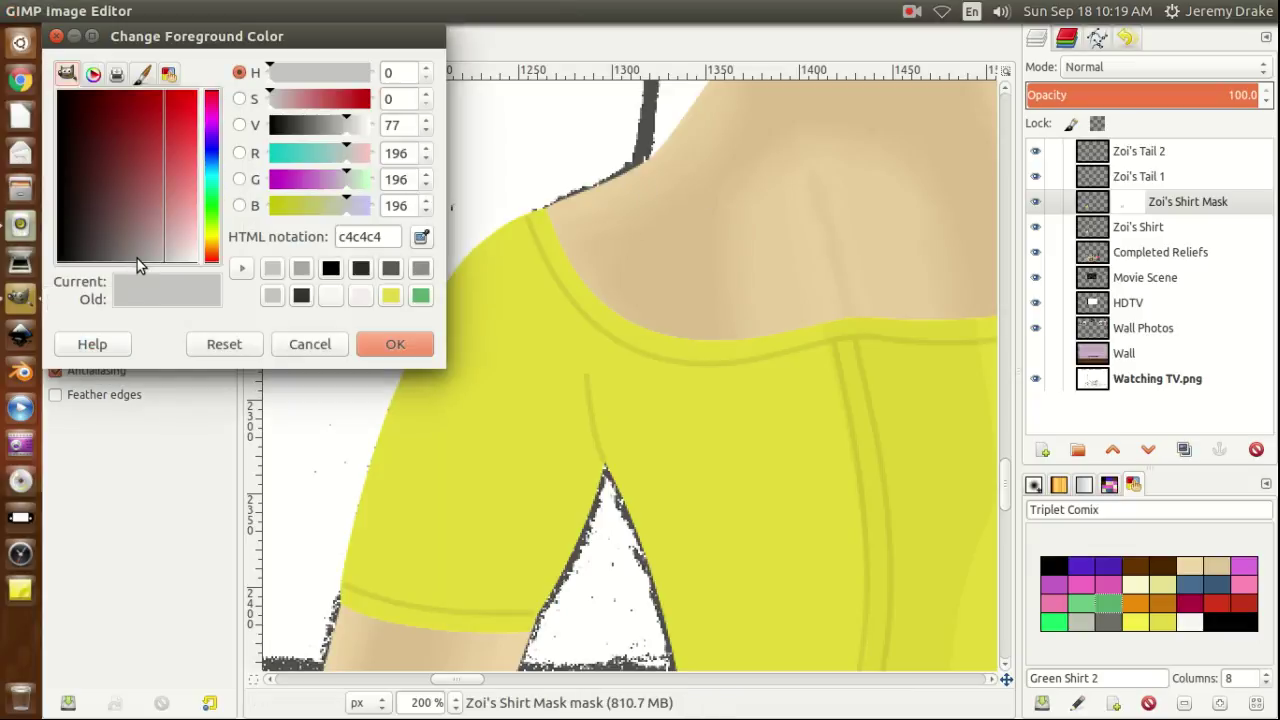
# Darken the foreground grey to 888888.
pyautogui.click(323, 123)
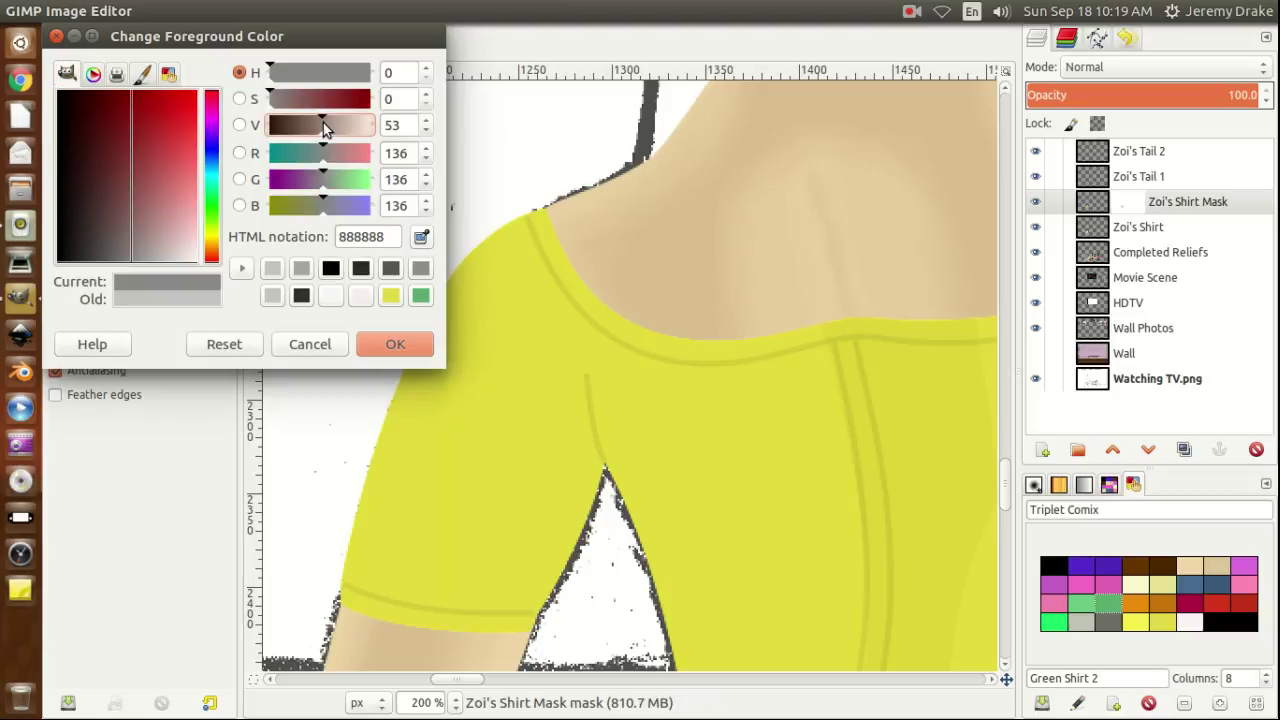
pyautogui.click(395, 344)
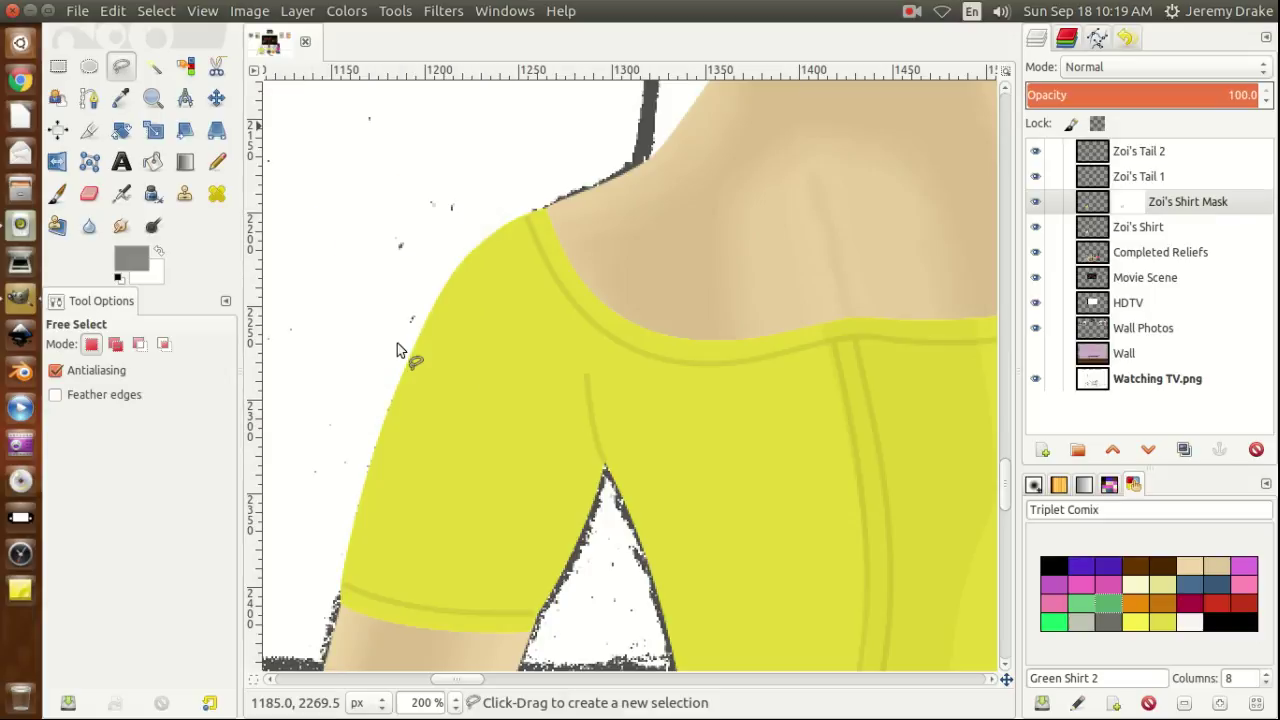
pyautogui.moveTo(467, 680); pyautogui.dragTo(495, 684)
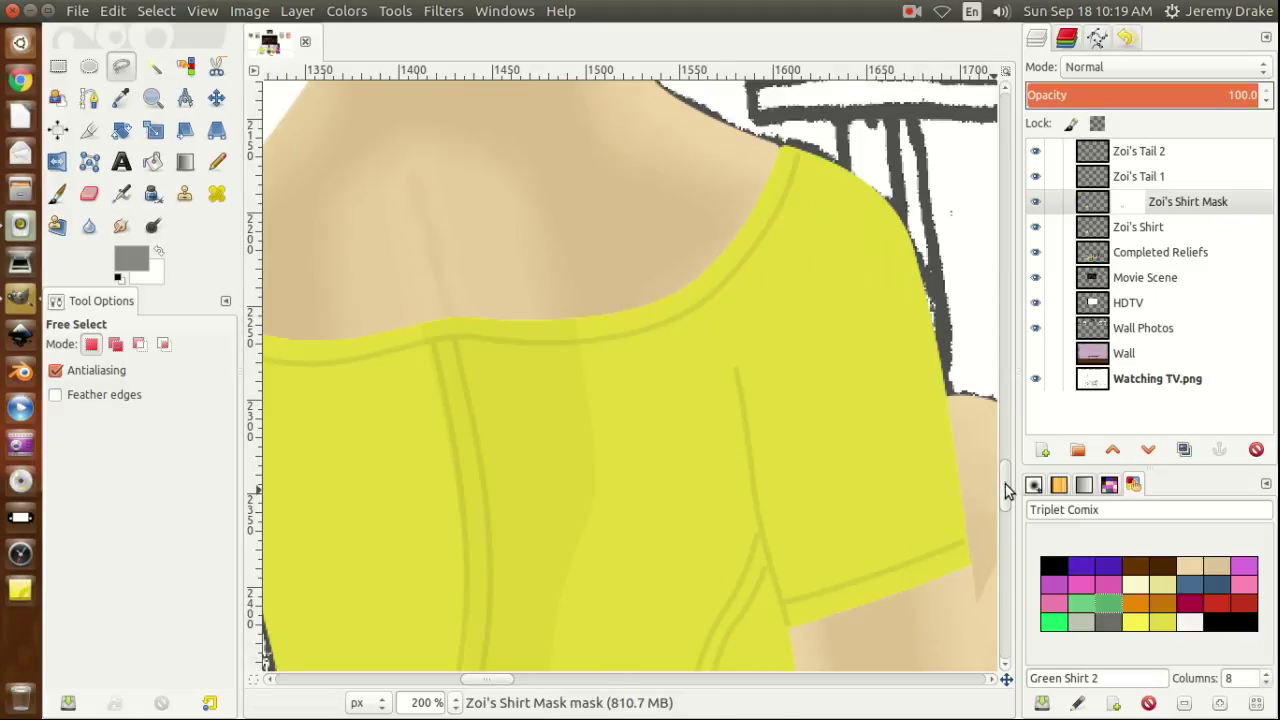
pyautogui.scroll(2, 1005, 482)
pyautogui.scroll(-5, 1007, 486)
pyautogui.scroll(1, 1005, 490)
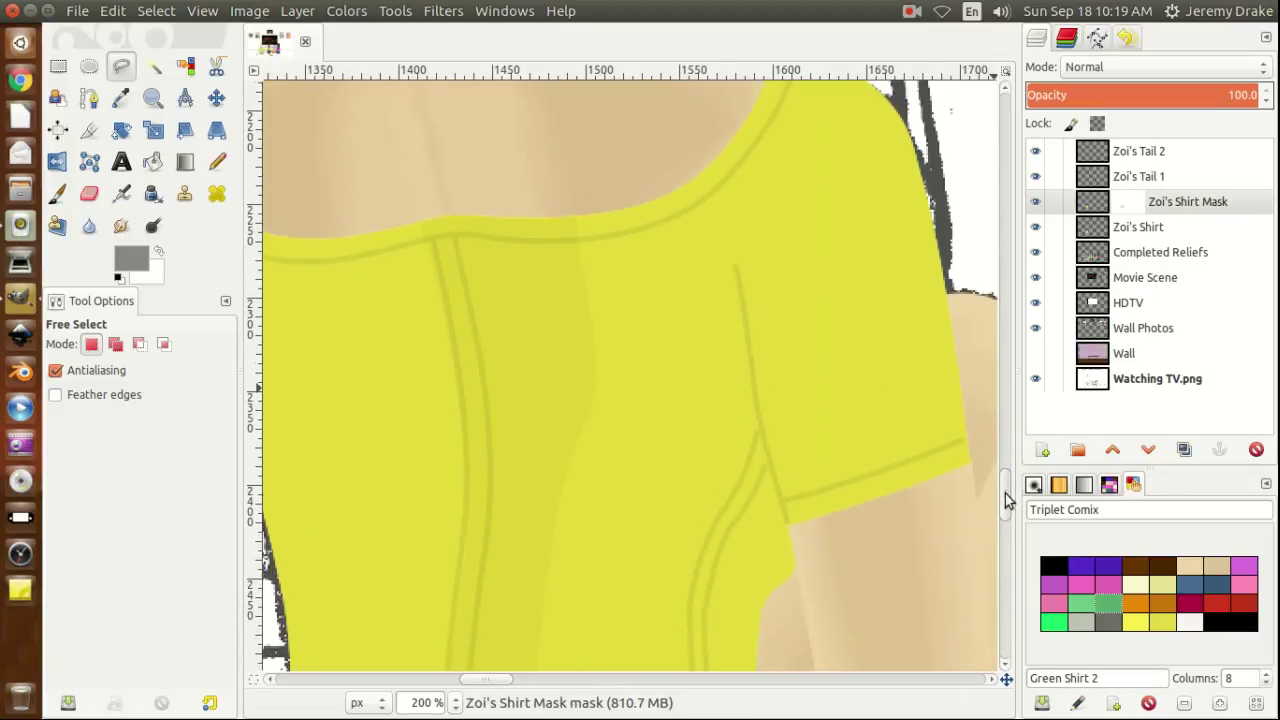
# Start a new outline at the neckline seam and trace it down to below the sleeve.
pyautogui.click(648, 190)
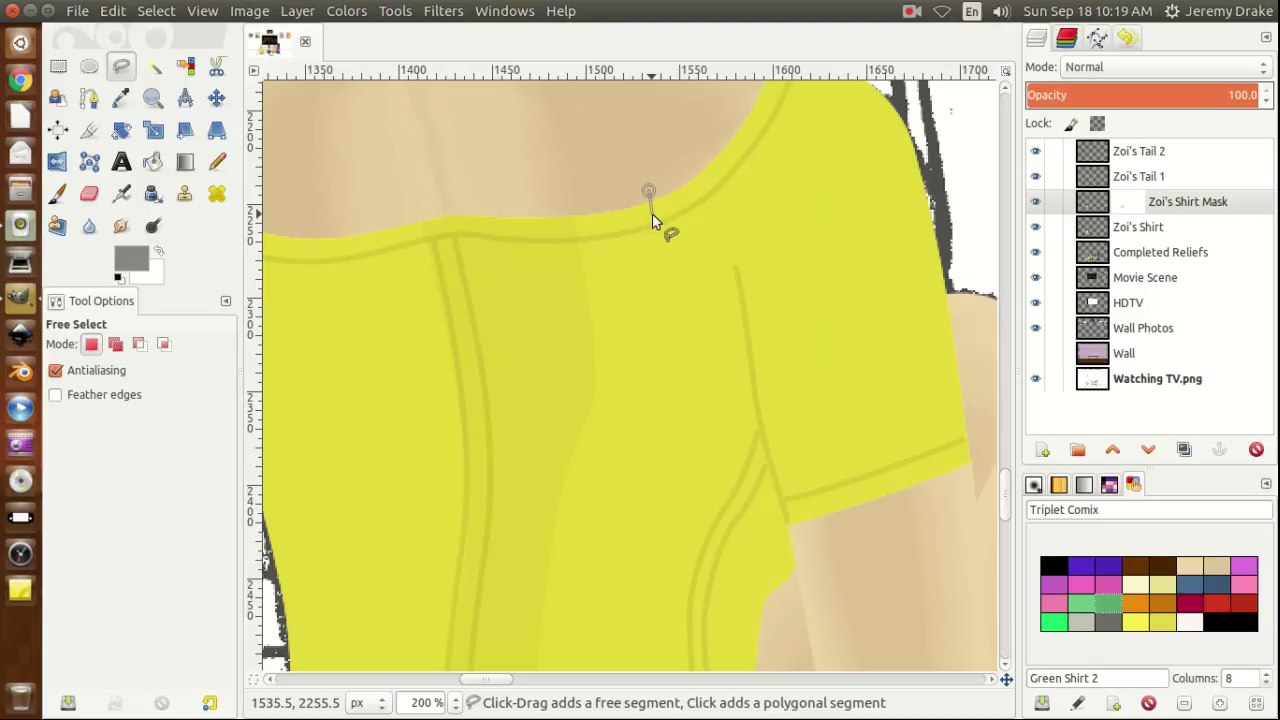
pyautogui.click(652, 216)
pyautogui.click(654, 256)
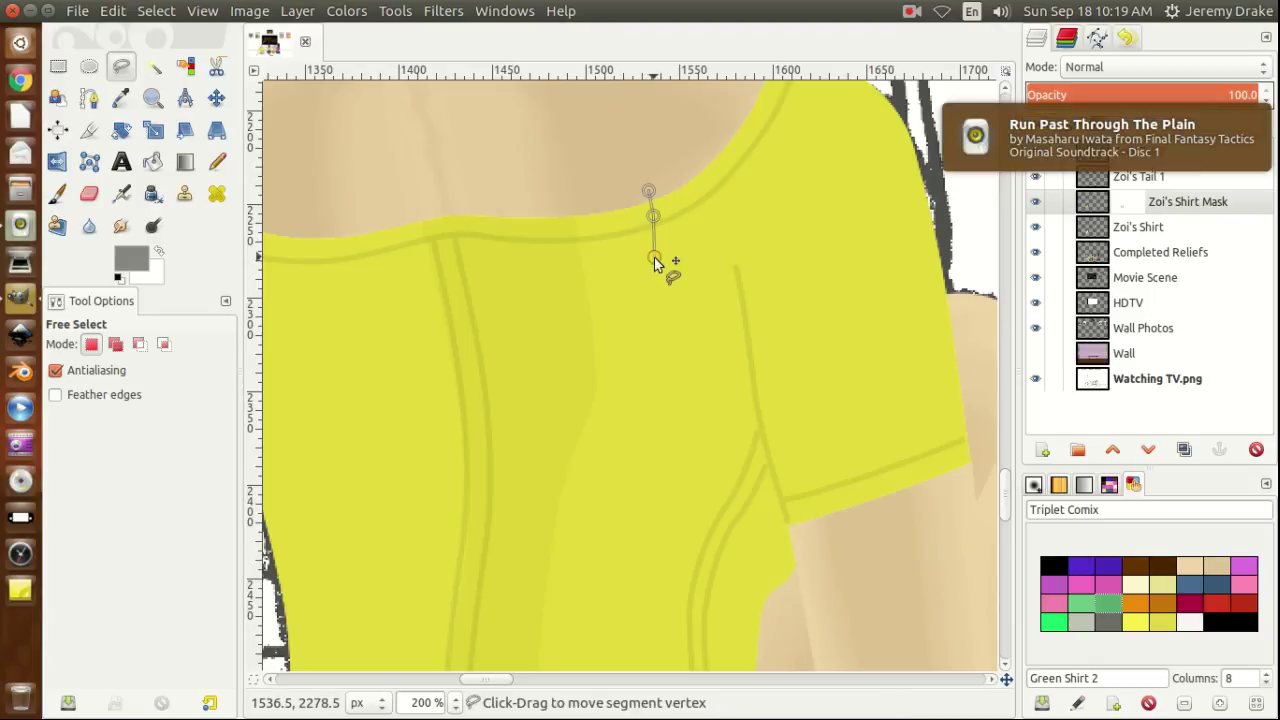
pyautogui.click(653, 321)
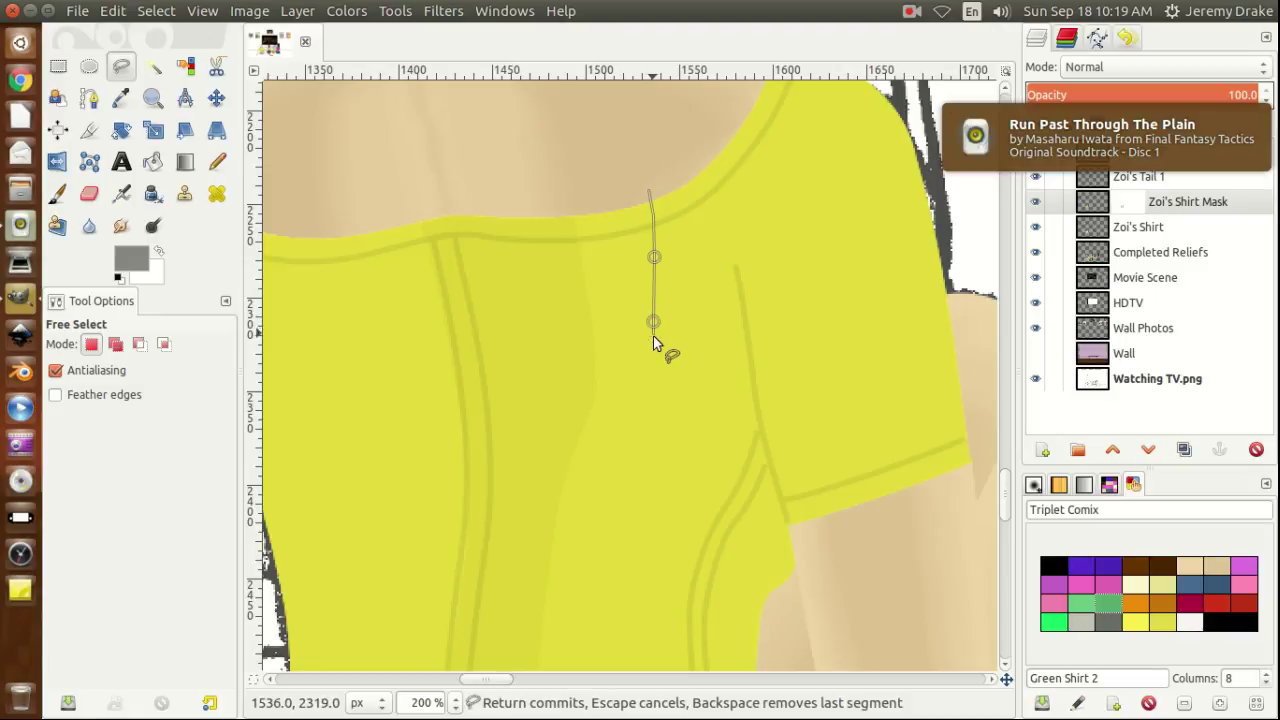
pyautogui.click(647, 383)
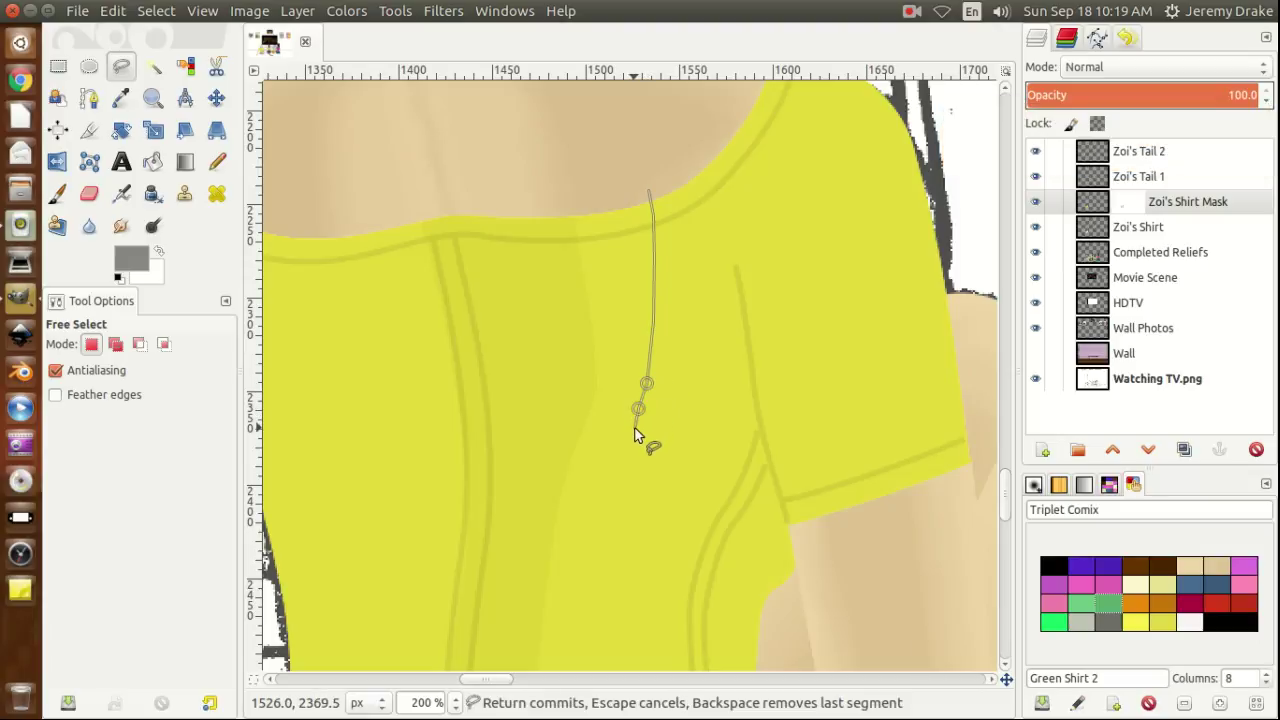
pyautogui.click(633, 431)
pyautogui.click(622, 483)
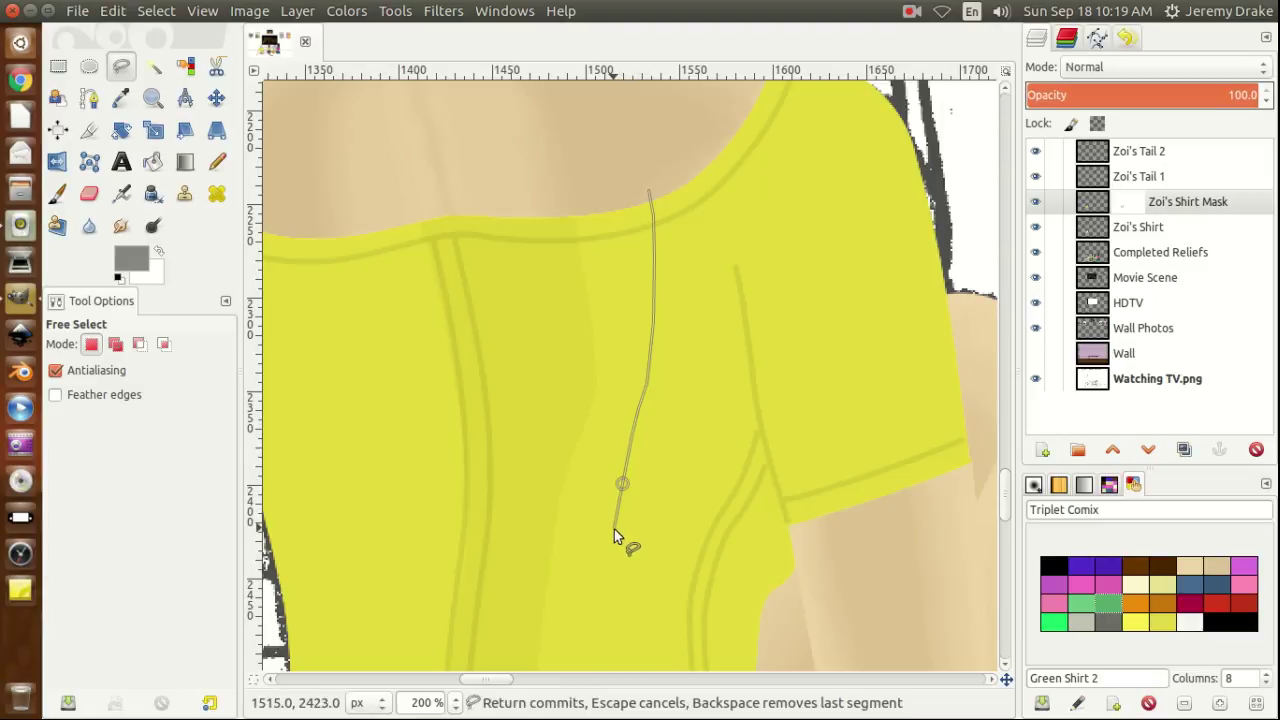
pyautogui.click(614, 535)
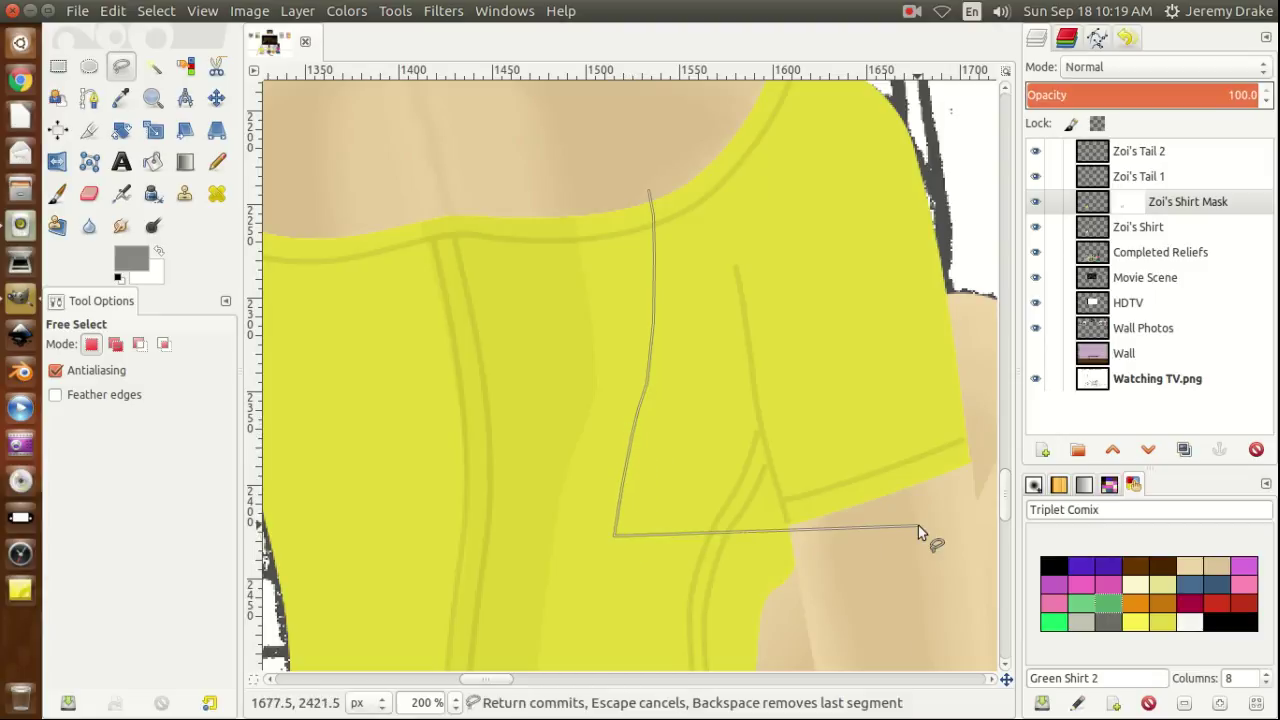
pyautogui.moveTo(1008, 493); pyautogui.dragTo(1005, 509)
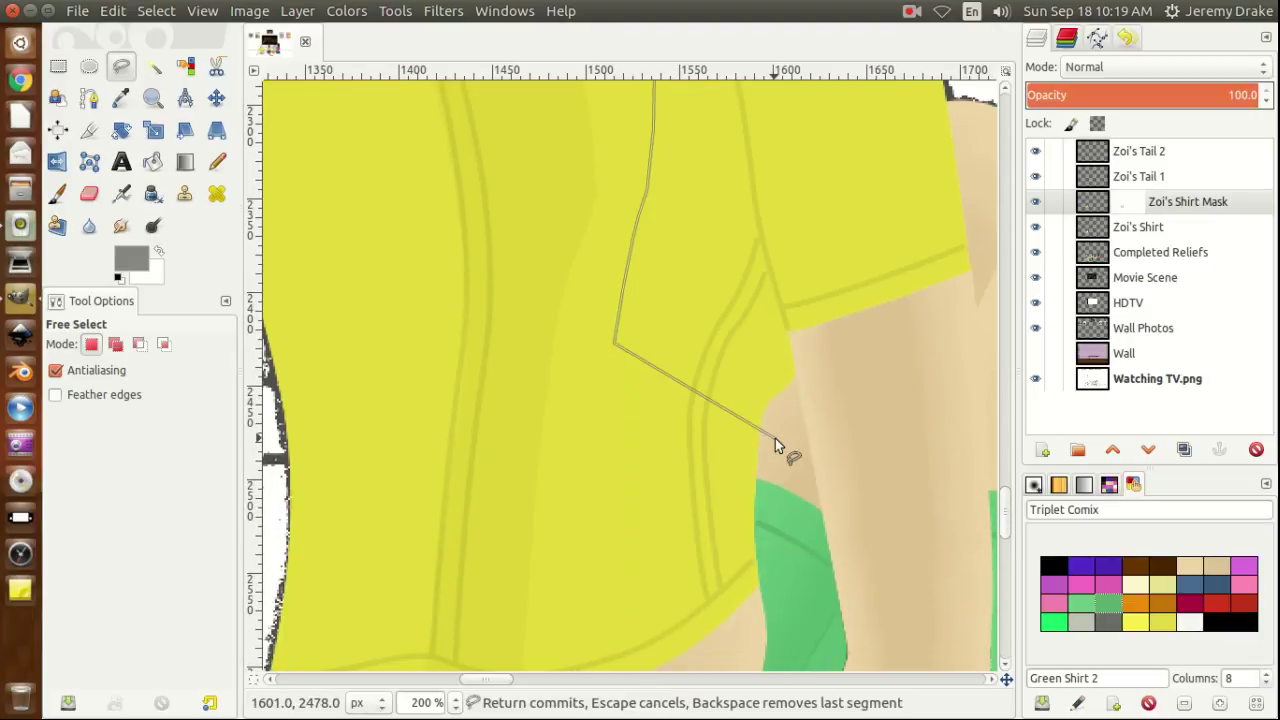
# Continue the outline down the chest past the hem and across to the right over the shorts.
pyautogui.click(611, 429)
pyautogui.click(609, 420)
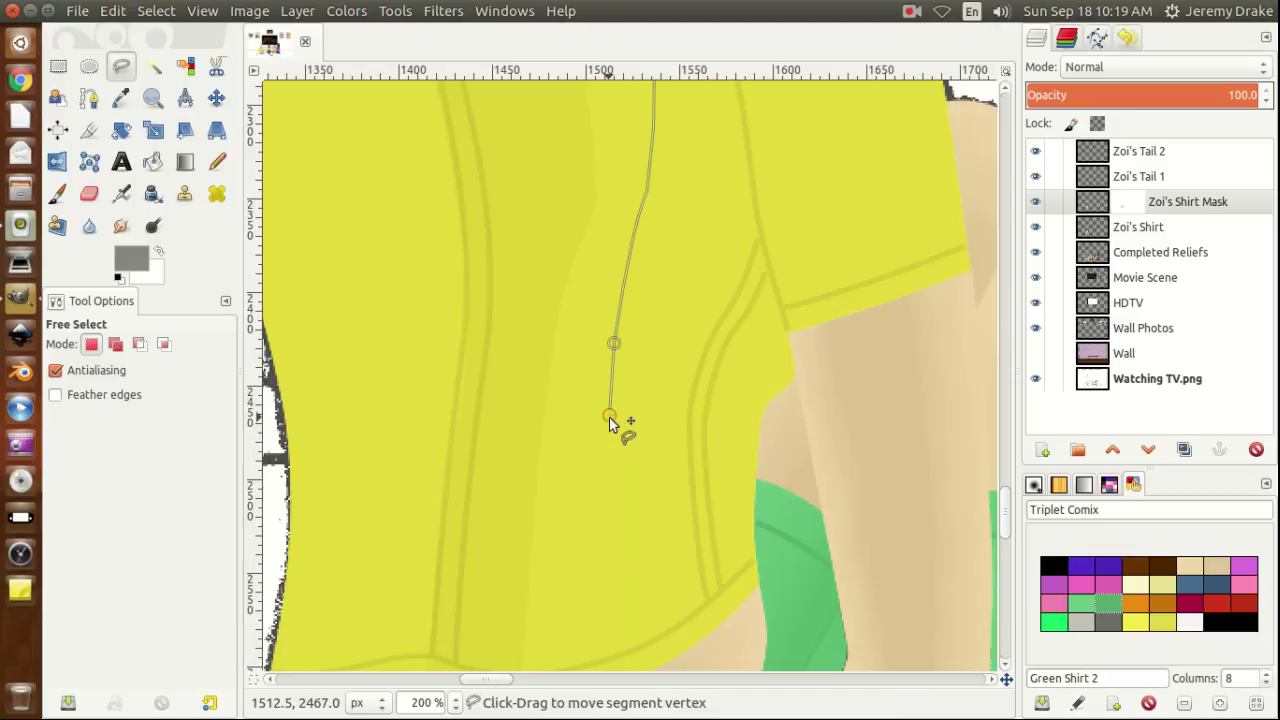
pyautogui.click(605, 526)
pyautogui.click(601, 597)
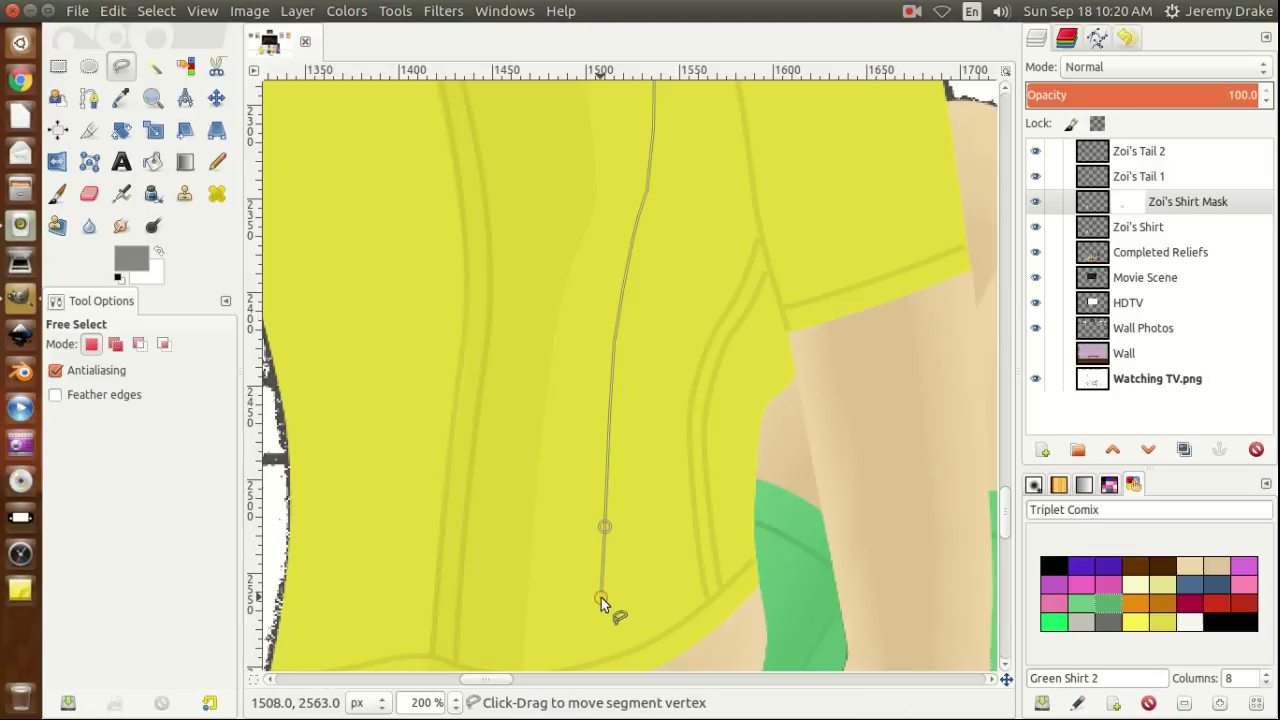
pyautogui.moveTo(1009, 509); pyautogui.dragTo(1007, 524)
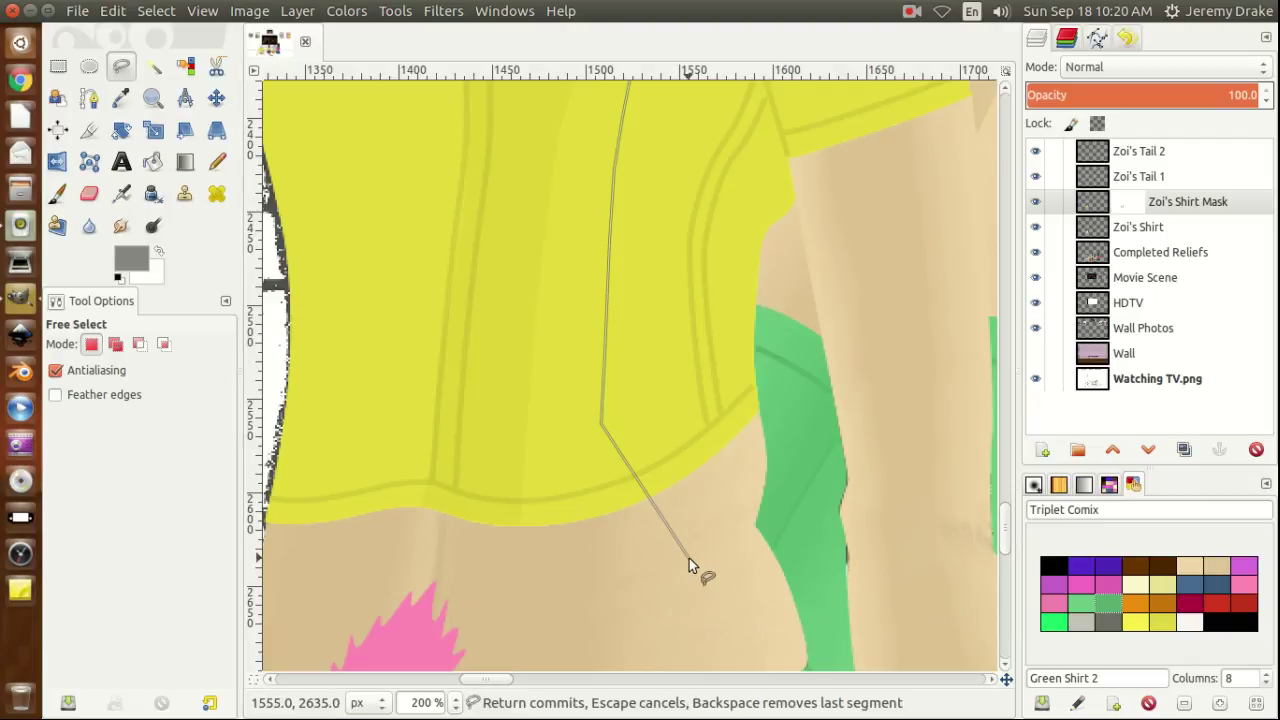
pyautogui.click(599, 471)
pyautogui.click(599, 506)
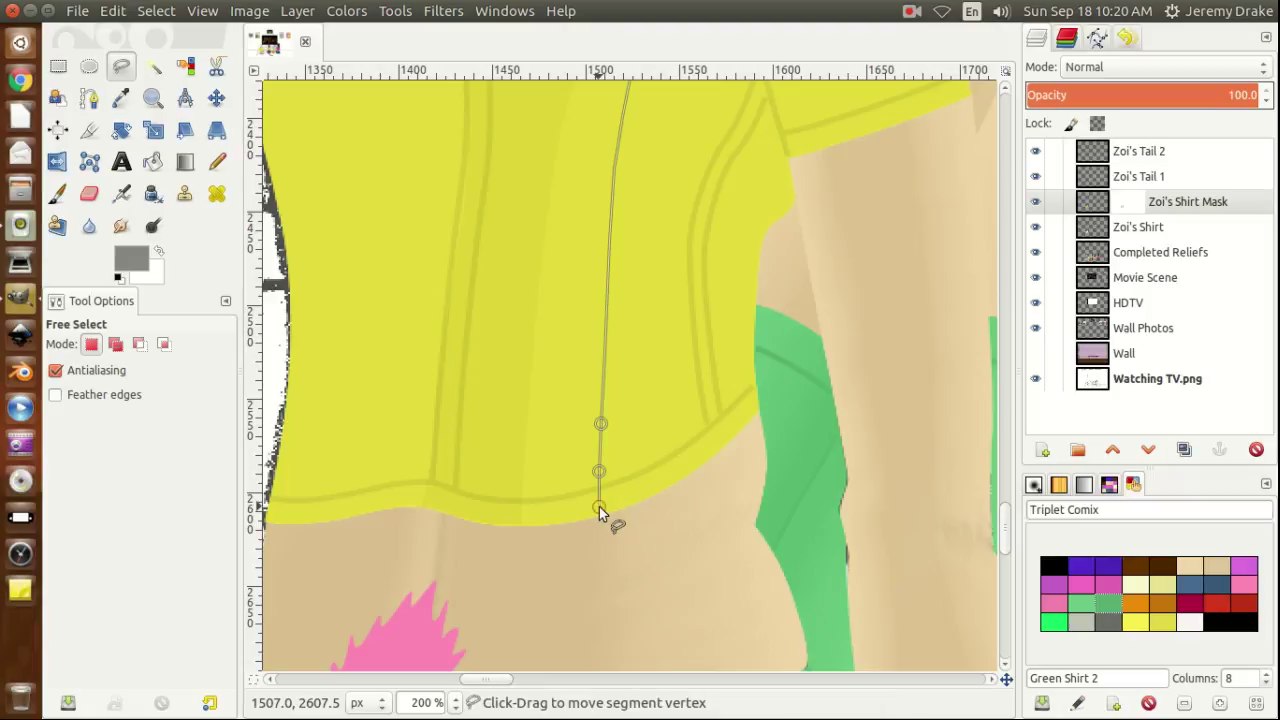
pyautogui.click(602, 555)
pyautogui.click(931, 415)
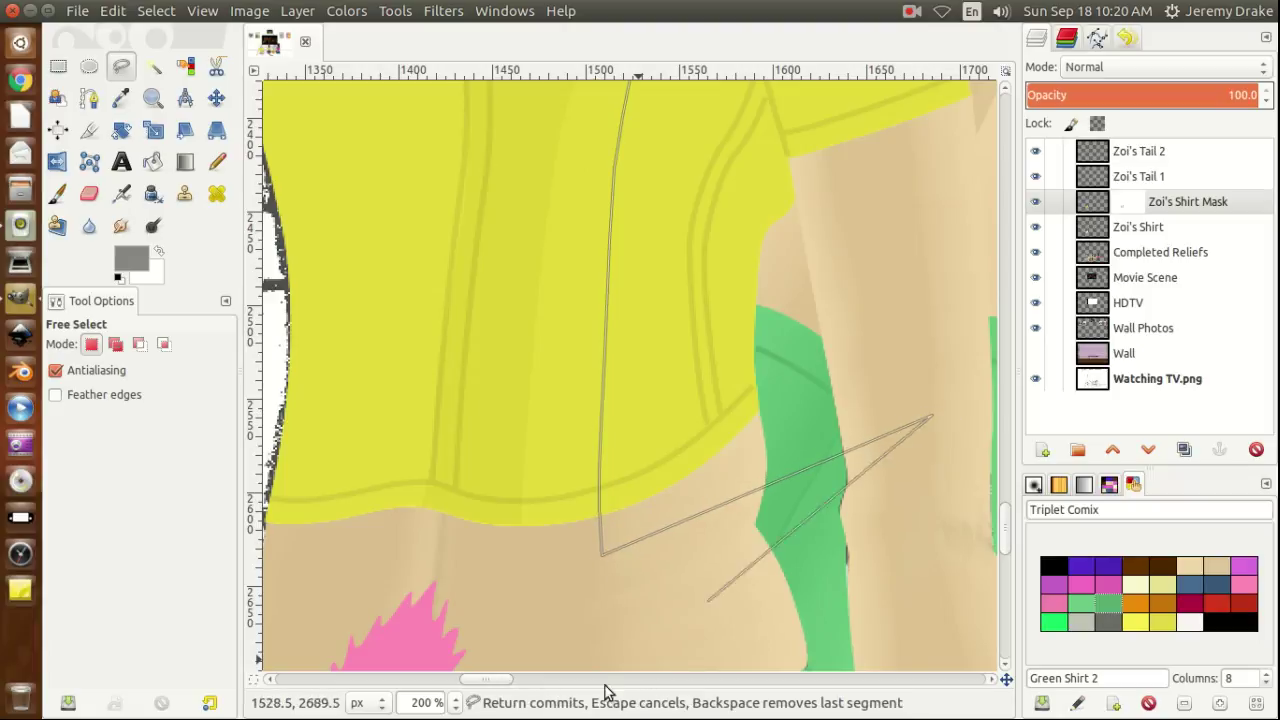
# Run the outline up beside the arm, over the shoulder to the neck, and commit the selection.
pyautogui.moveTo(500, 684); pyautogui.dragTo(517, 684)
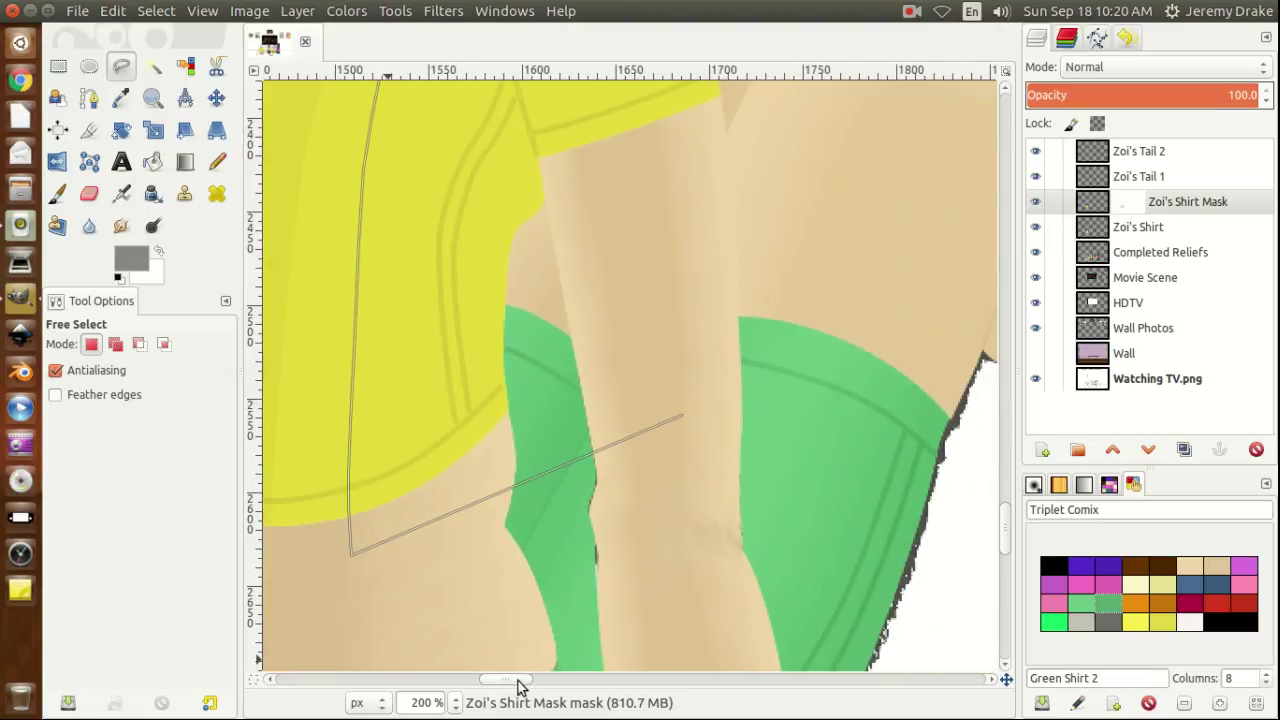
pyautogui.moveTo(1005, 528); pyautogui.dragTo(1004, 500)
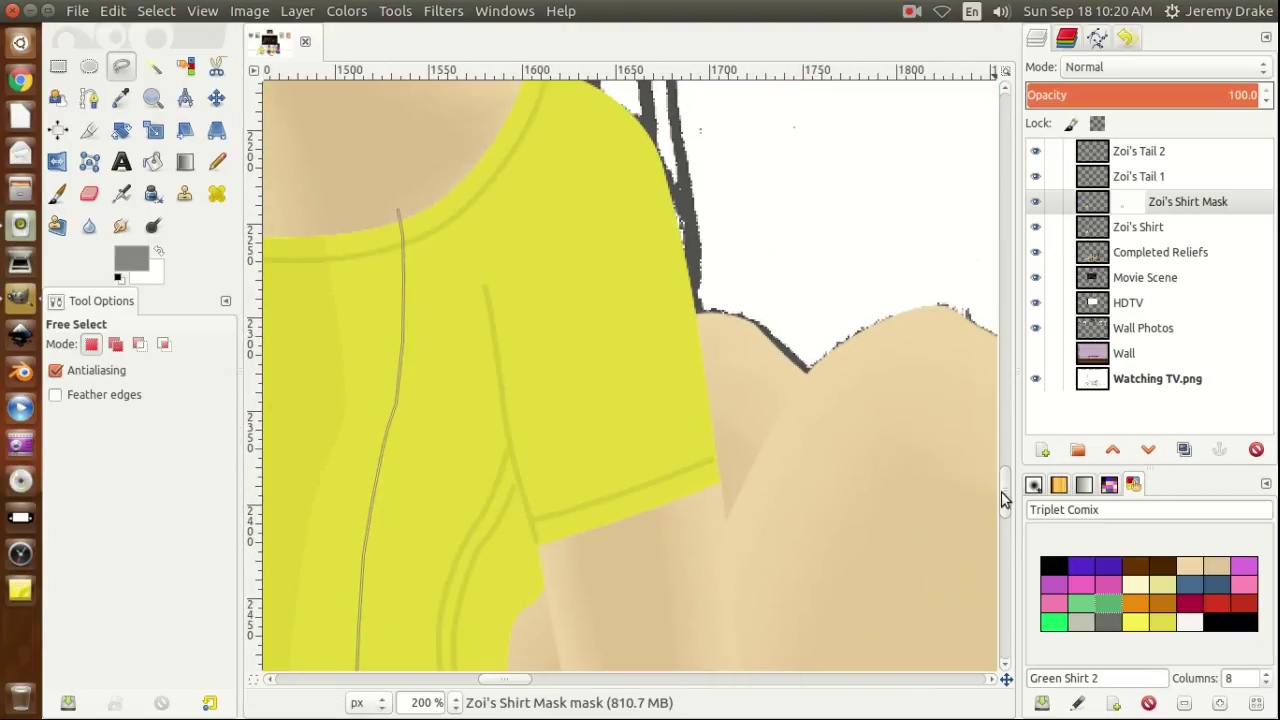
pyautogui.click(827, 460)
pyautogui.click(808, 370)
pyautogui.click(757, 117)
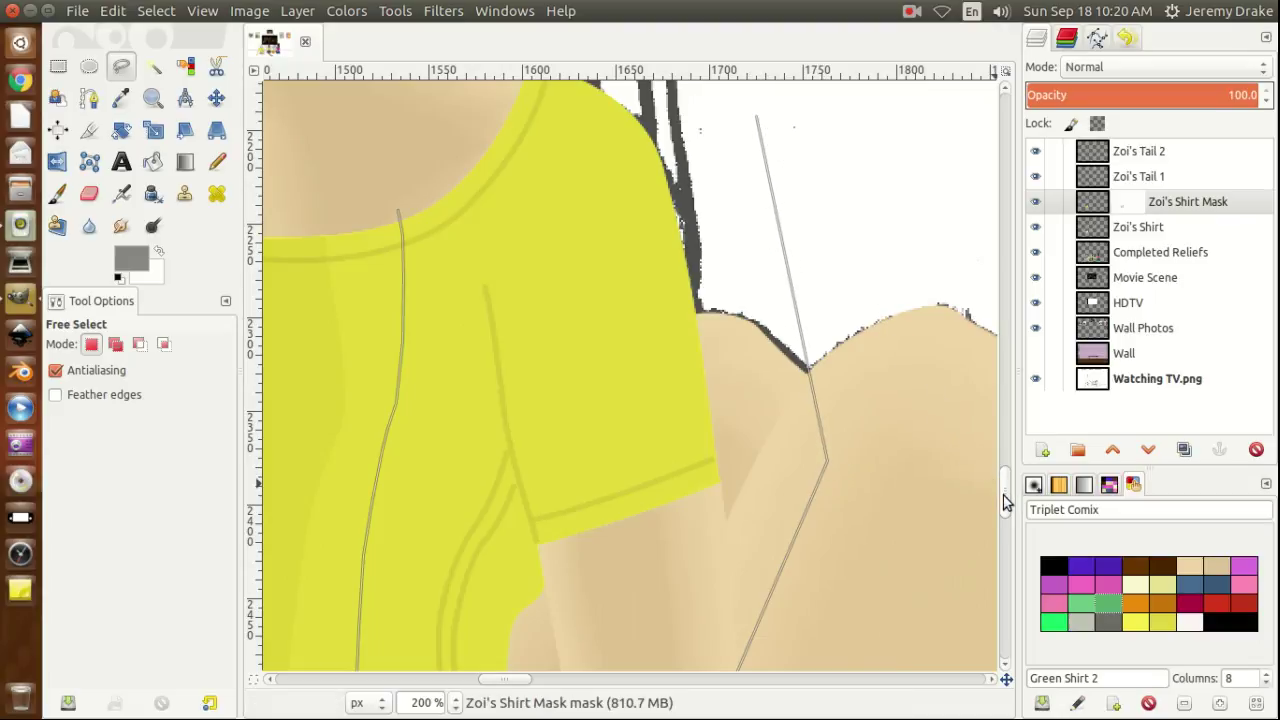
pyautogui.moveTo(1003, 495); pyautogui.dragTo(1003, 487)
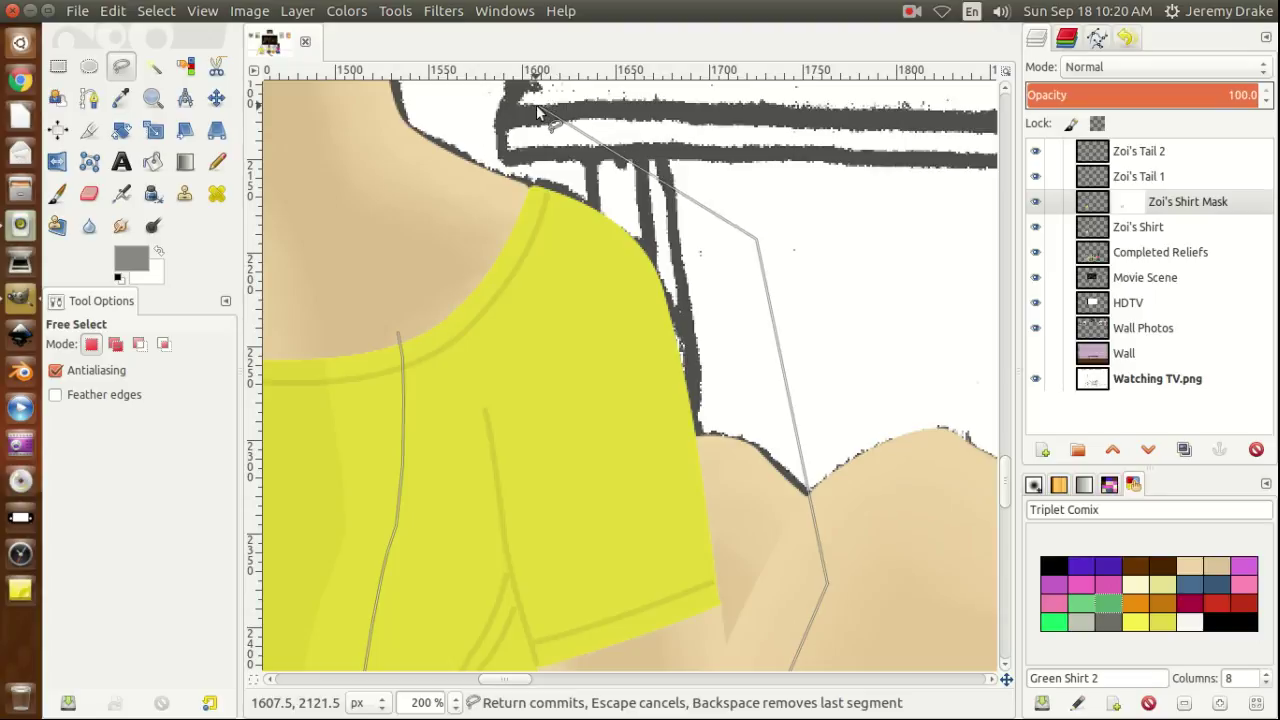
pyautogui.click(505, 102)
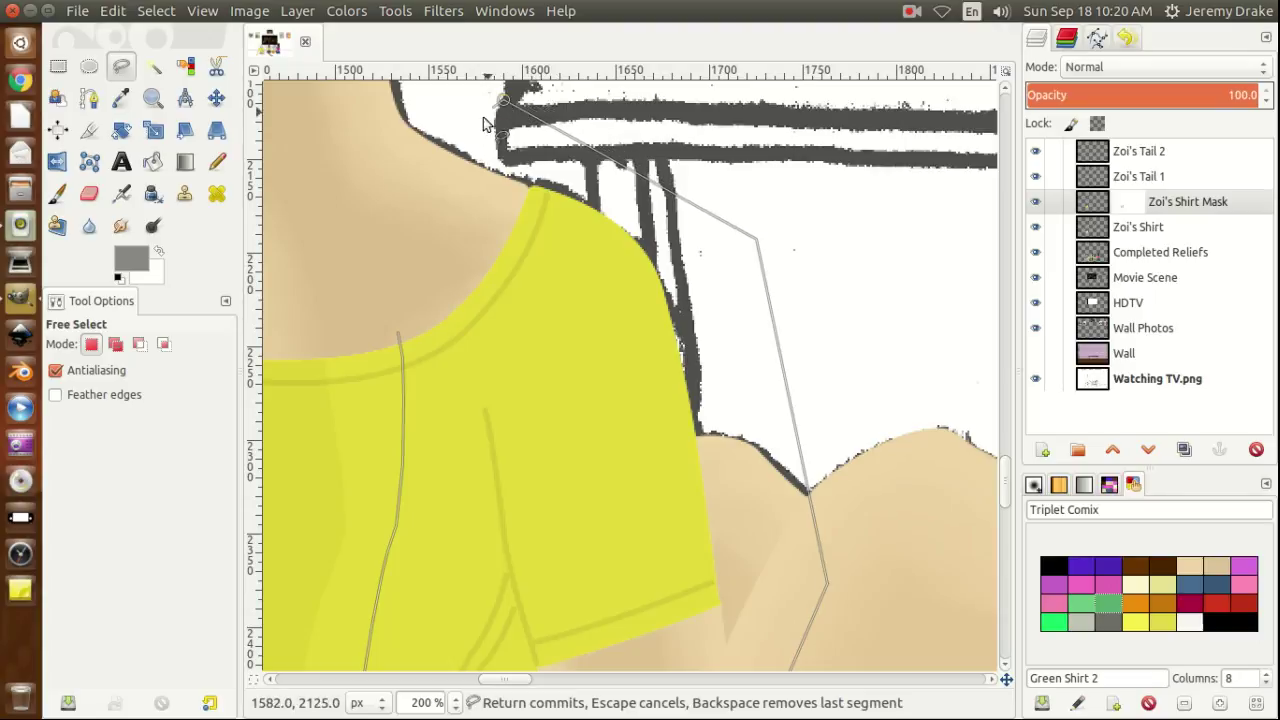
pyautogui.click(404, 238)
pyautogui.press('Return')
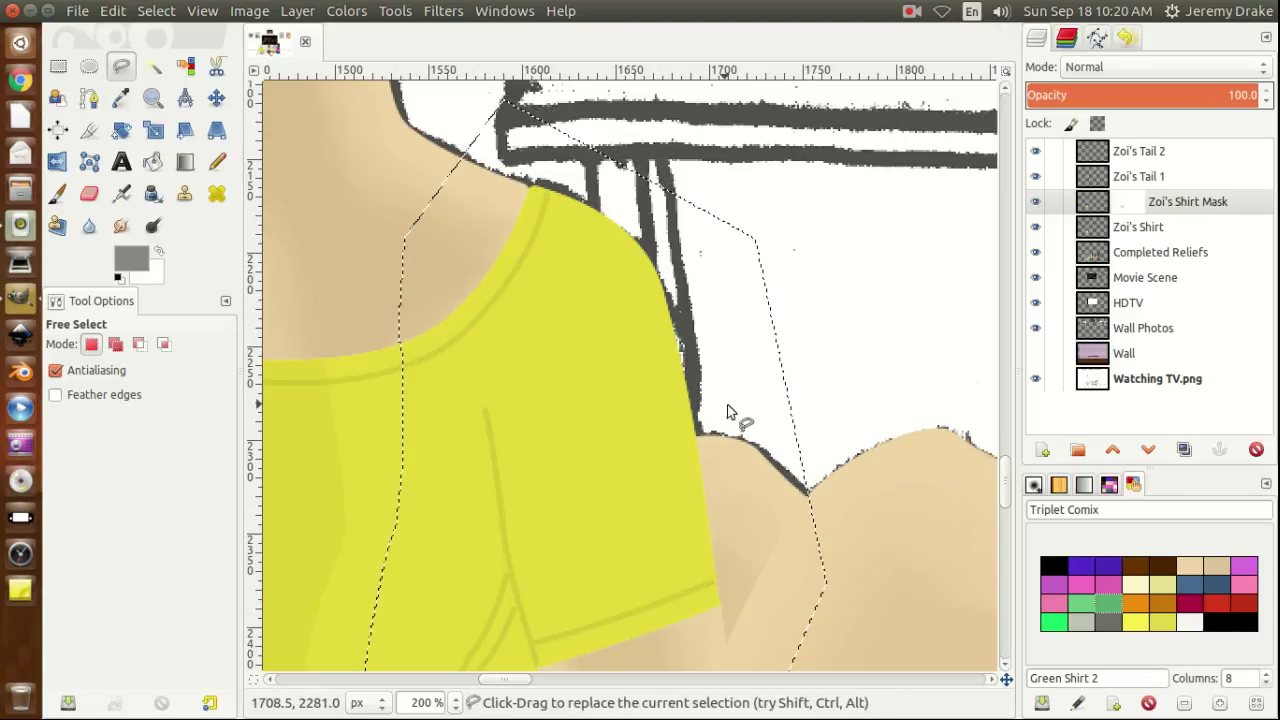
# Switch Free Select to subtract mode and start an outline at the sleeve hem.
pyautogui.moveTo(1007, 486); pyautogui.dragTo(1005, 497)
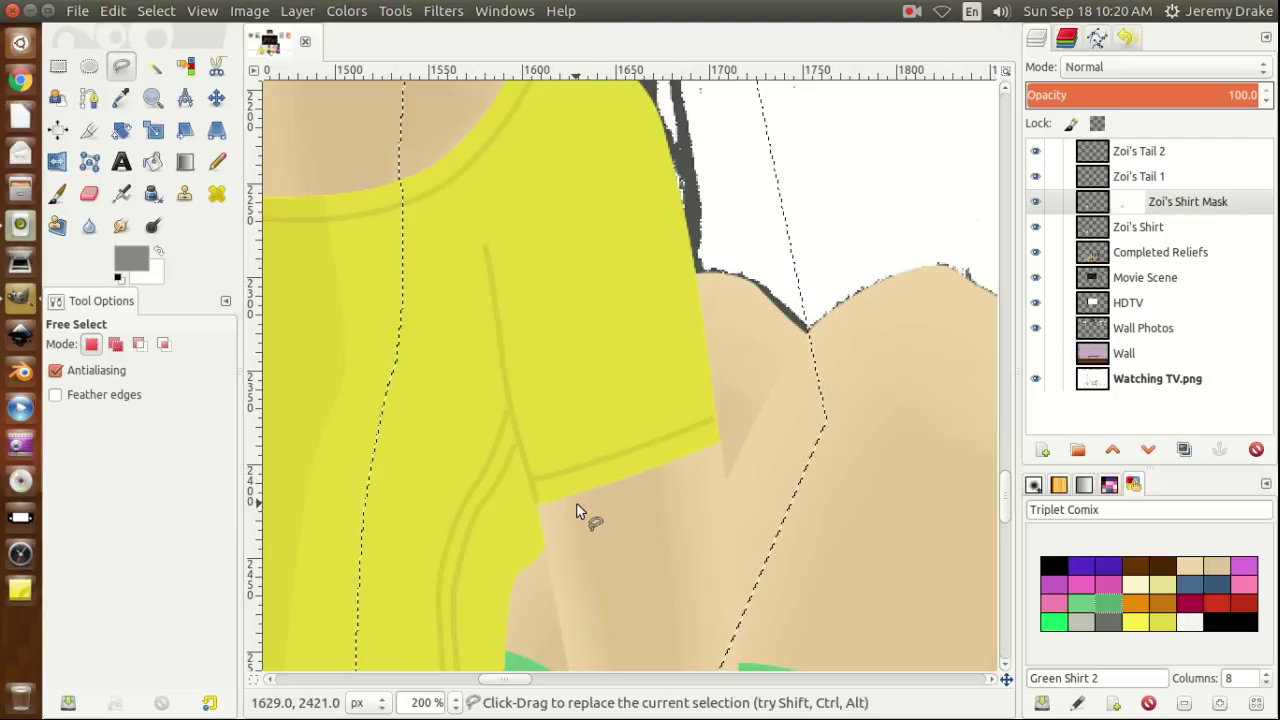
pyautogui.press('ctrl')
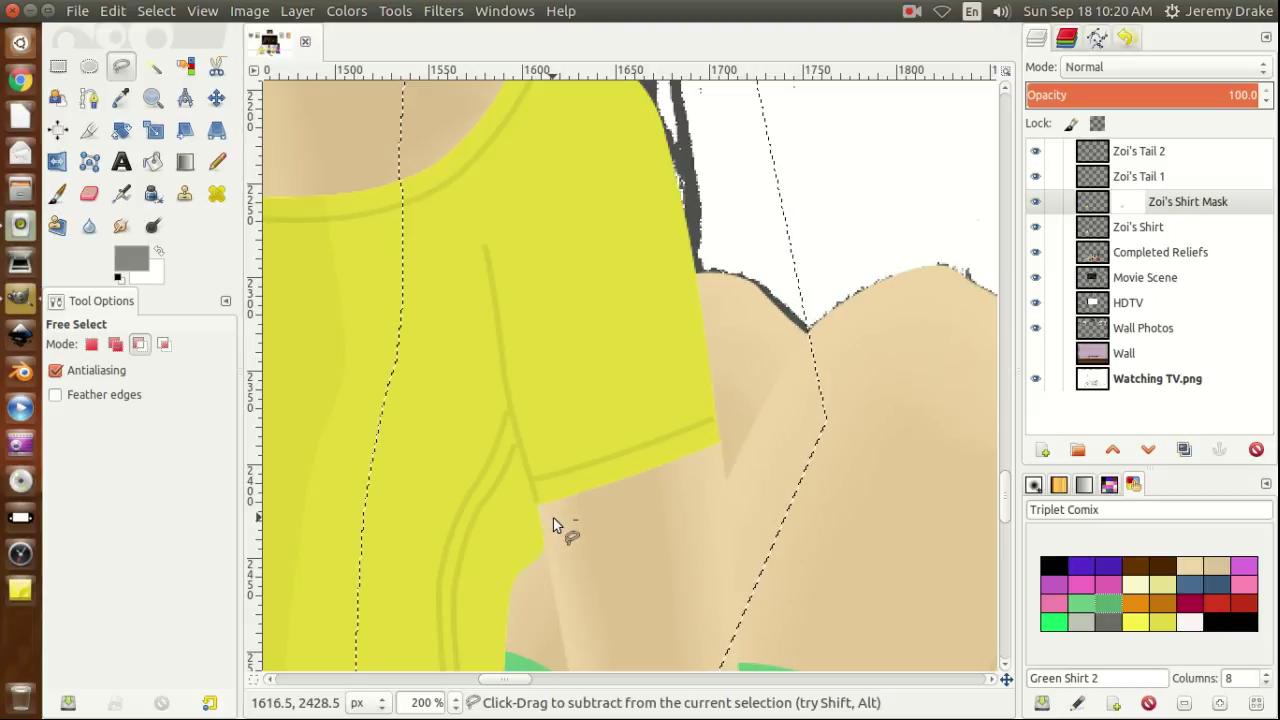
pyautogui.keyDown('ctrl'); pyautogui.click(553, 518); pyautogui.keyUp('ctrl')
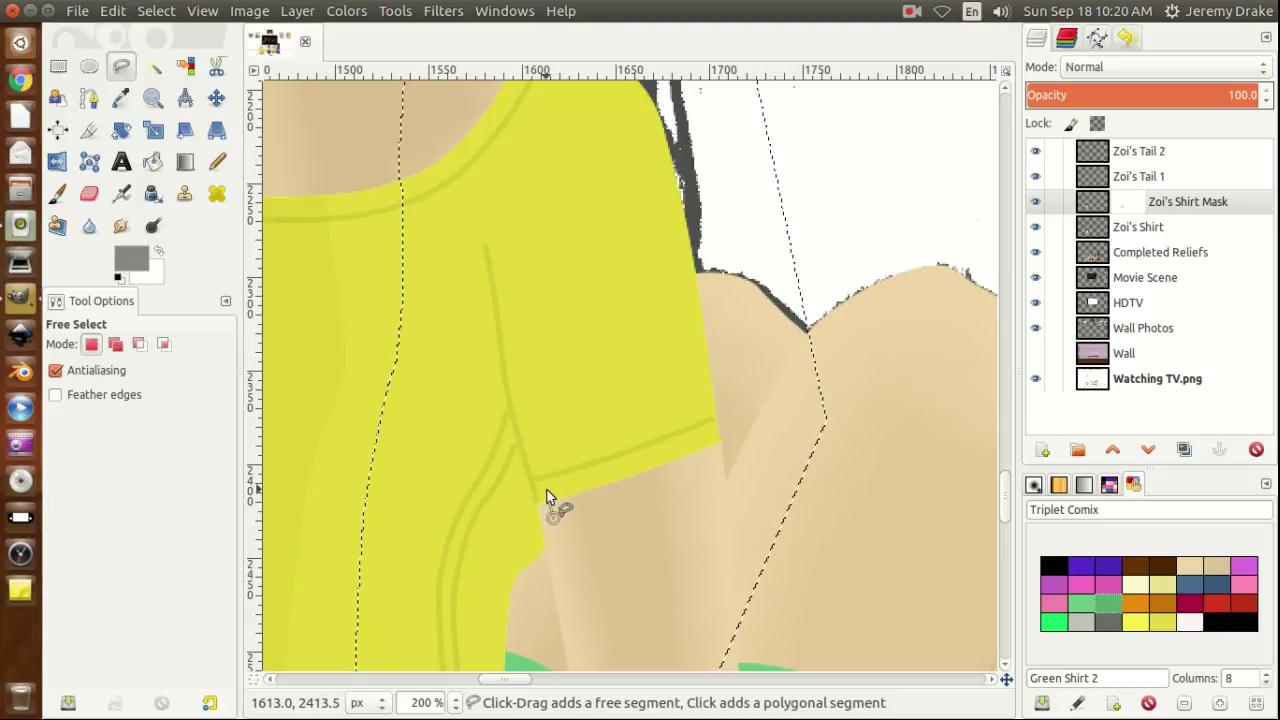
# Trace the subtracting outline up the sleeve seam to its upper end.
pyautogui.click(547, 487)
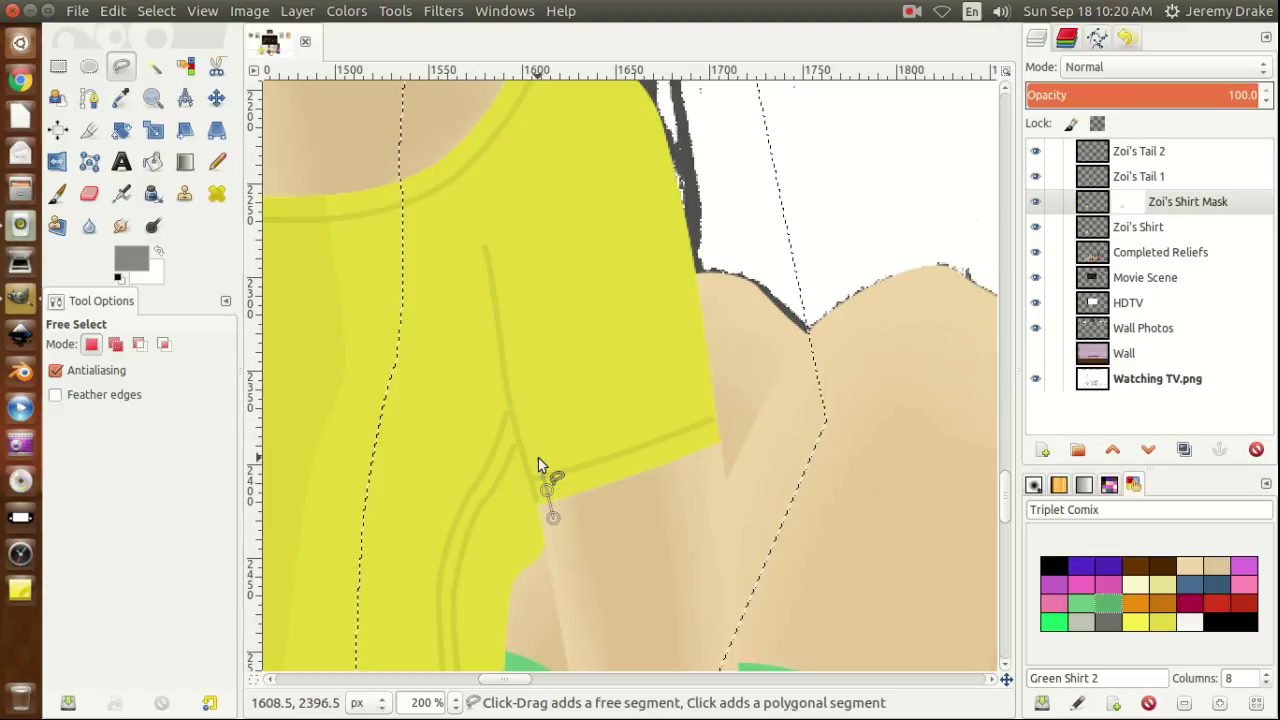
pyautogui.click(538, 458)
pyautogui.click(527, 417)
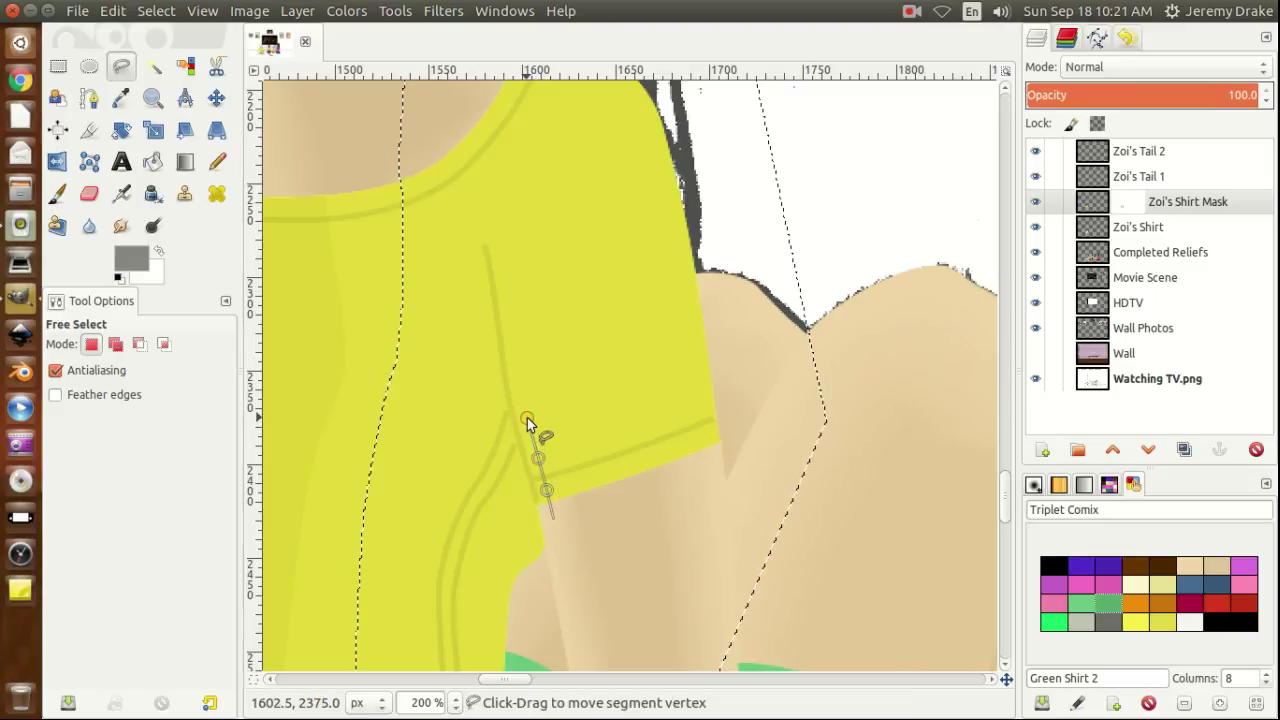
pyautogui.click(517, 356)
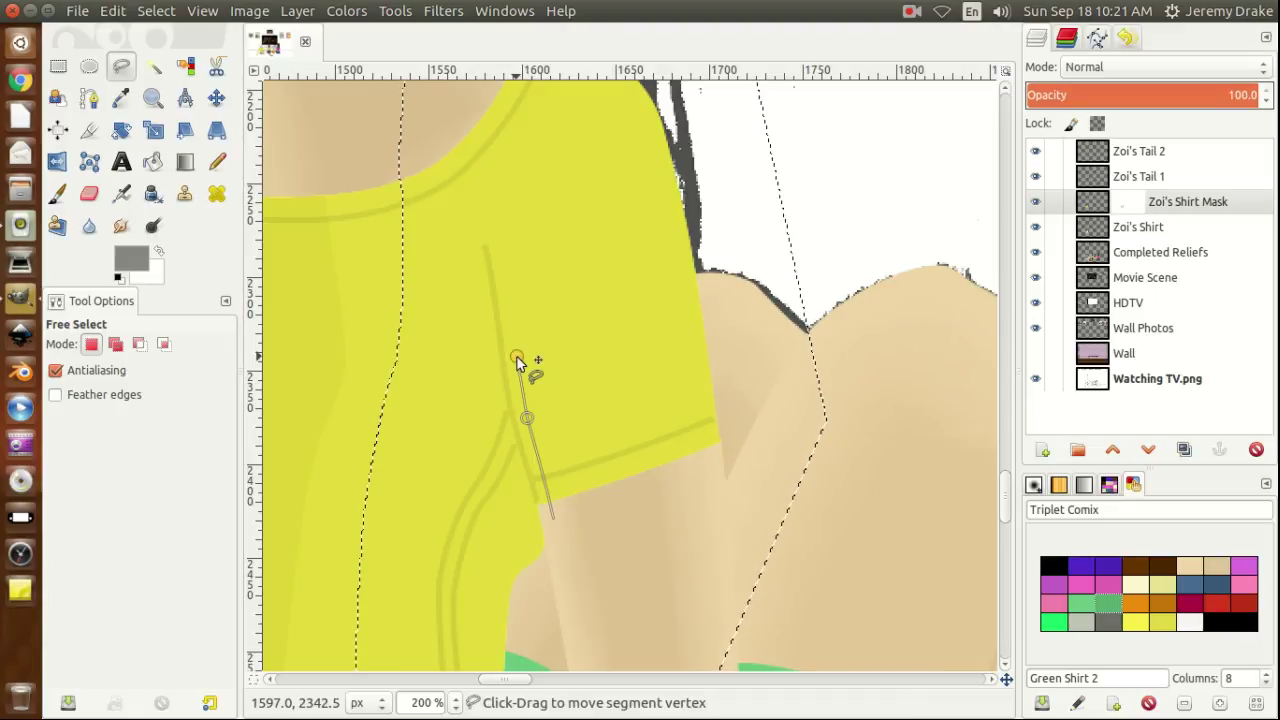
pyautogui.click(511, 305)
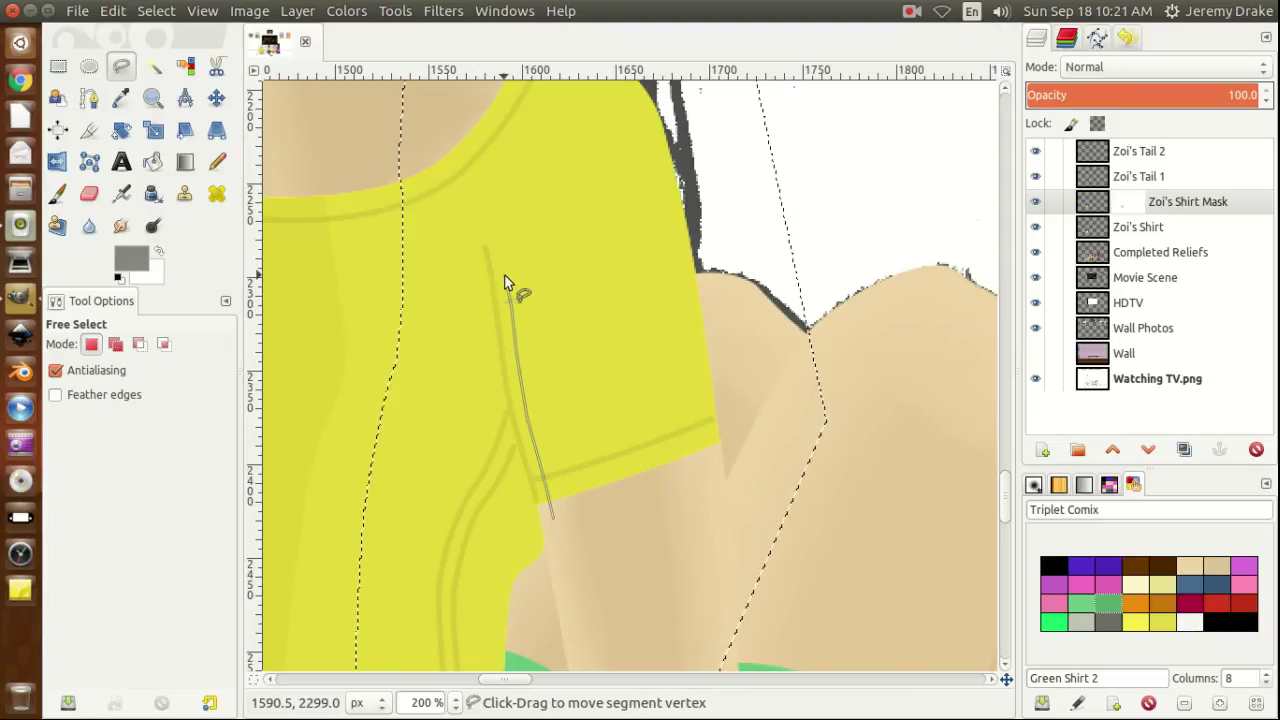
pyautogui.click(497, 259)
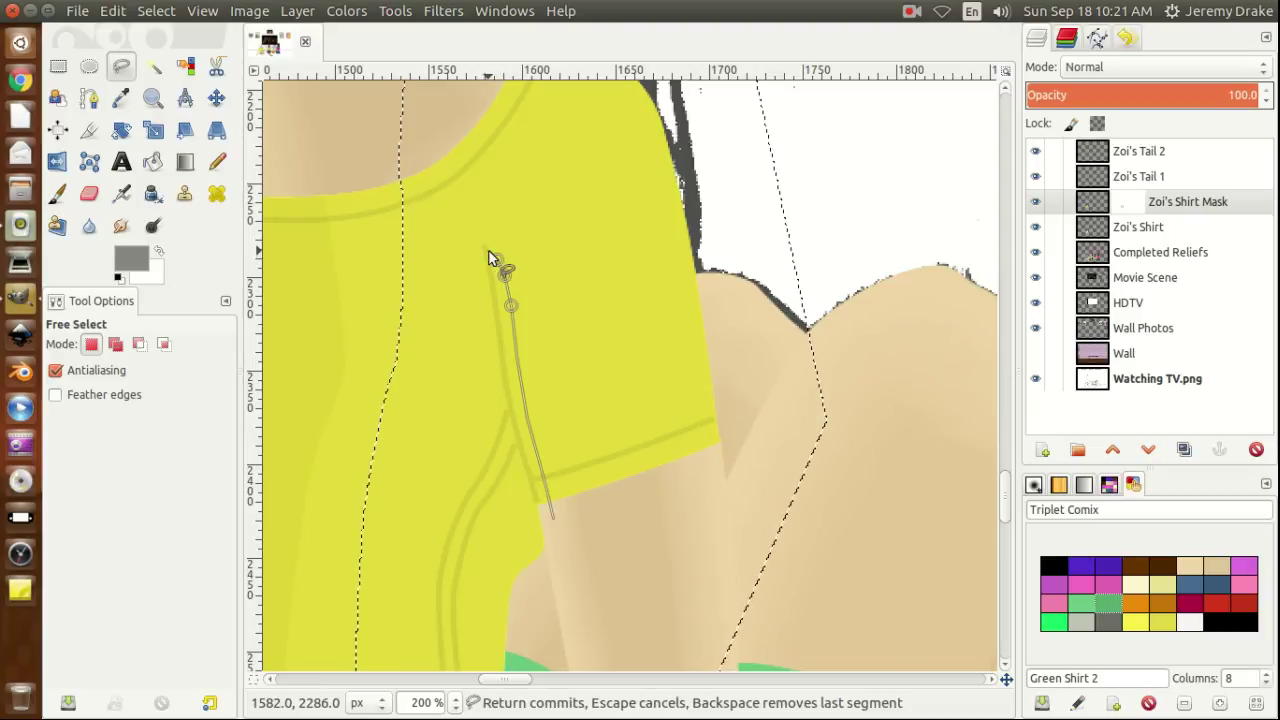
pyautogui.click(489, 258)
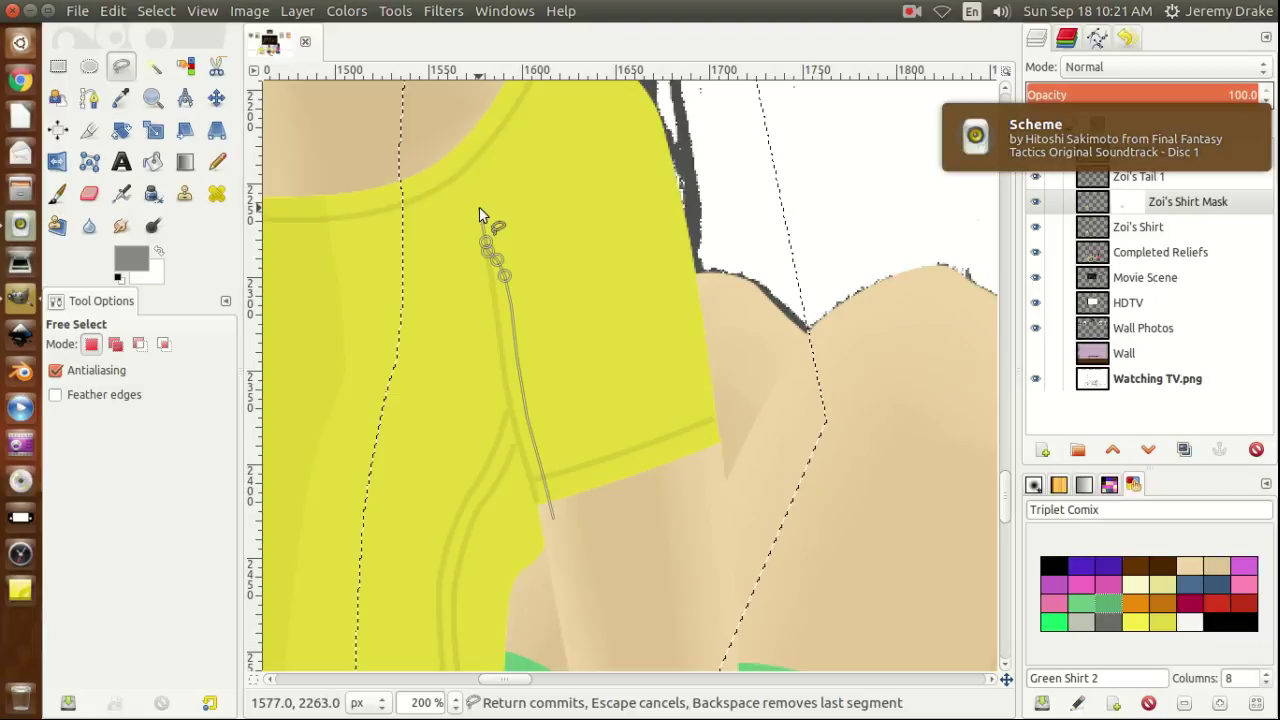
# Follow the seam's bend up to the collar and along it toward the right.
pyautogui.click(477, 213)
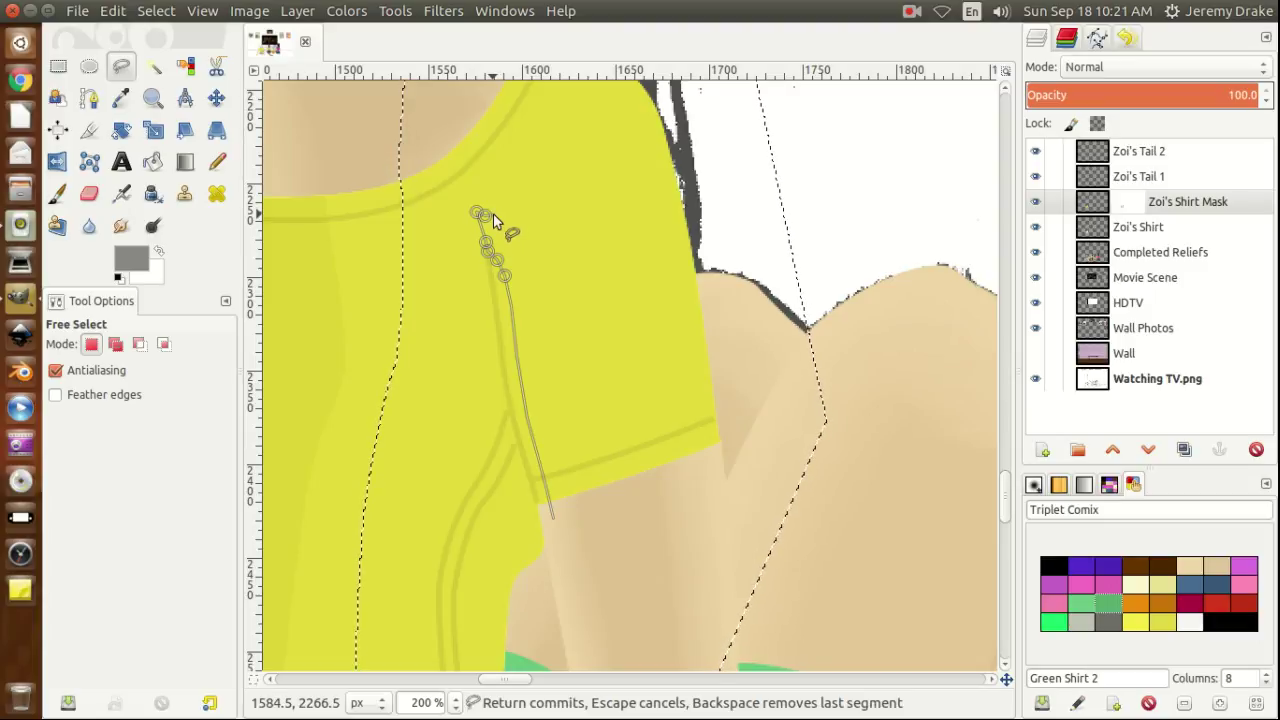
pyautogui.click(493, 213)
pyautogui.click(502, 206)
pyautogui.click(514, 184)
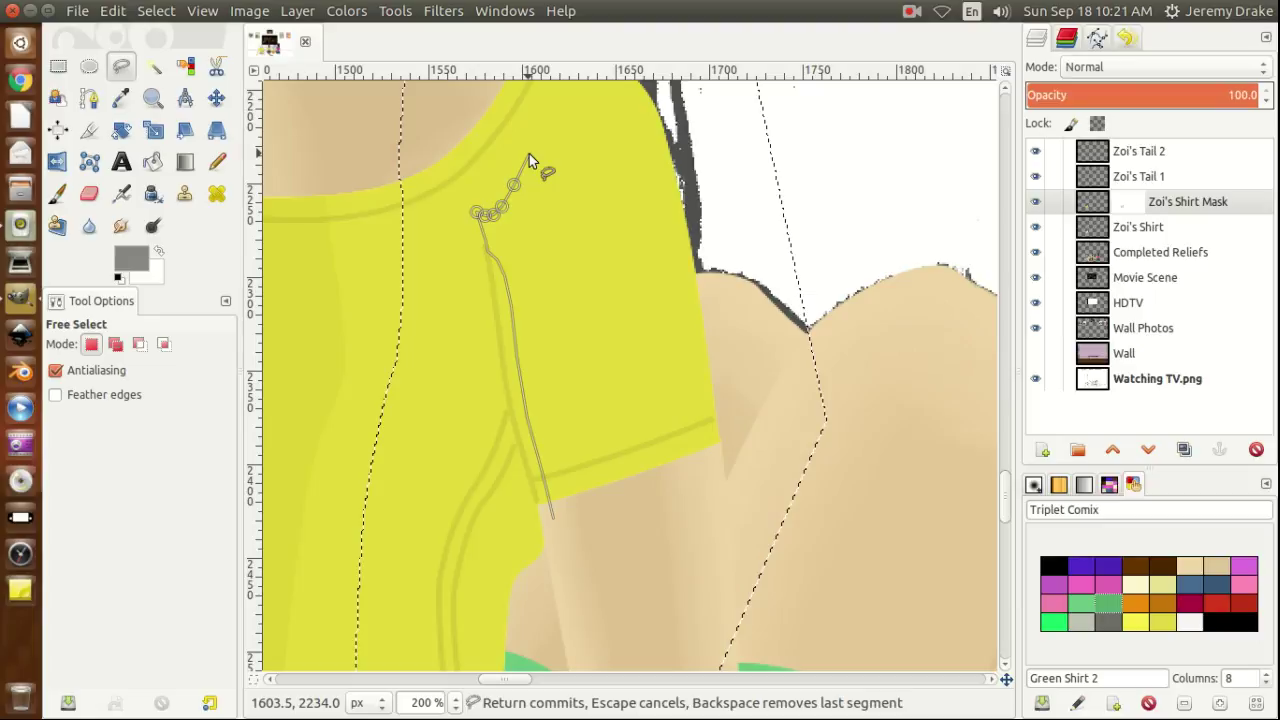
pyautogui.click(529, 155)
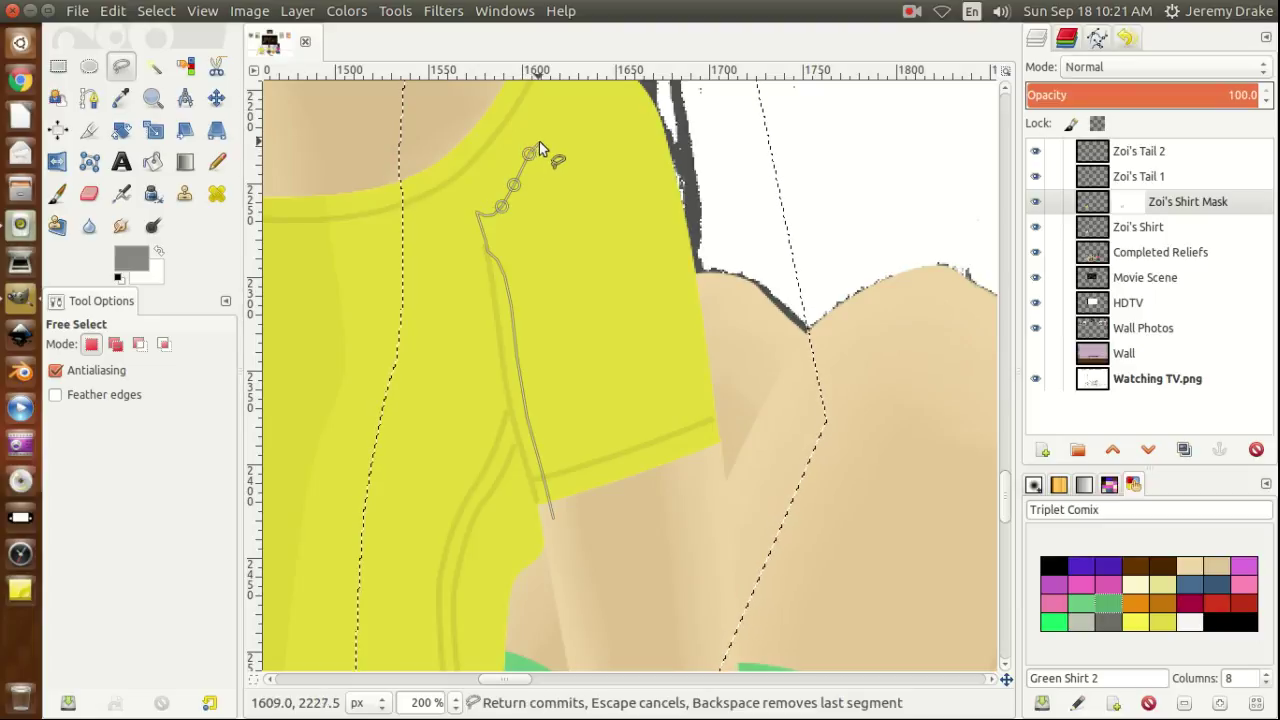
pyautogui.click(548, 135)
pyautogui.click(573, 127)
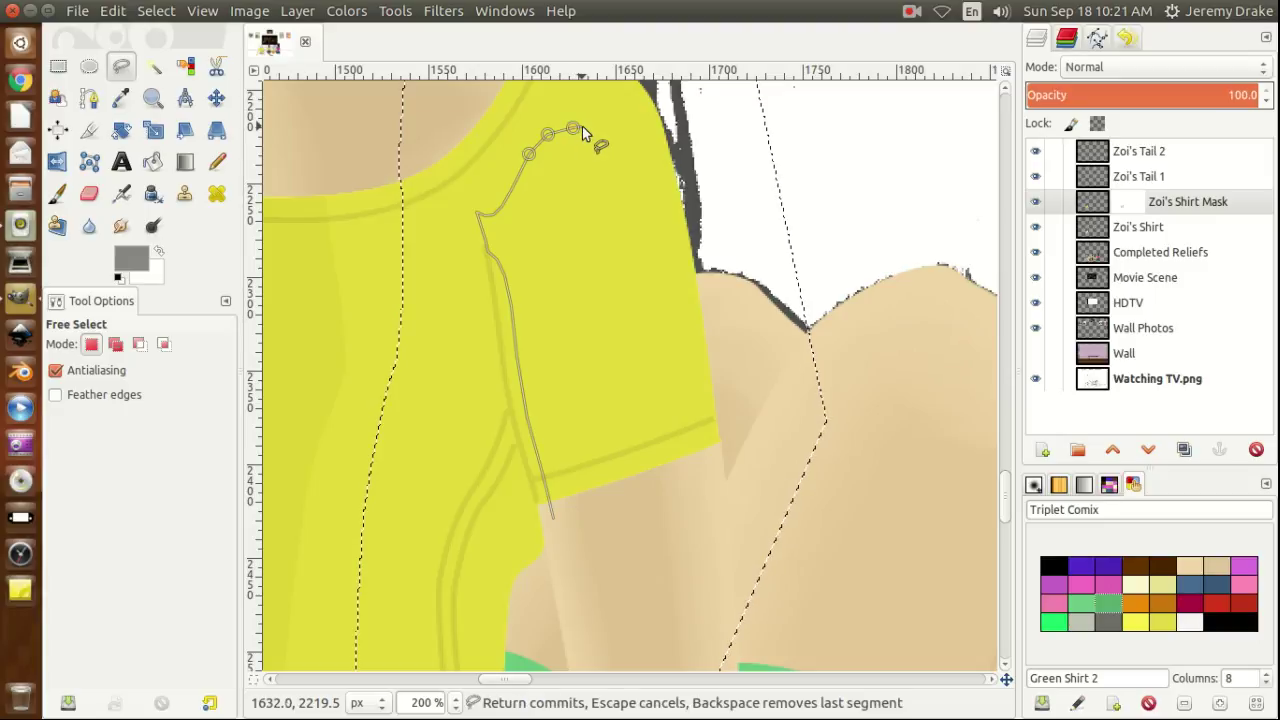
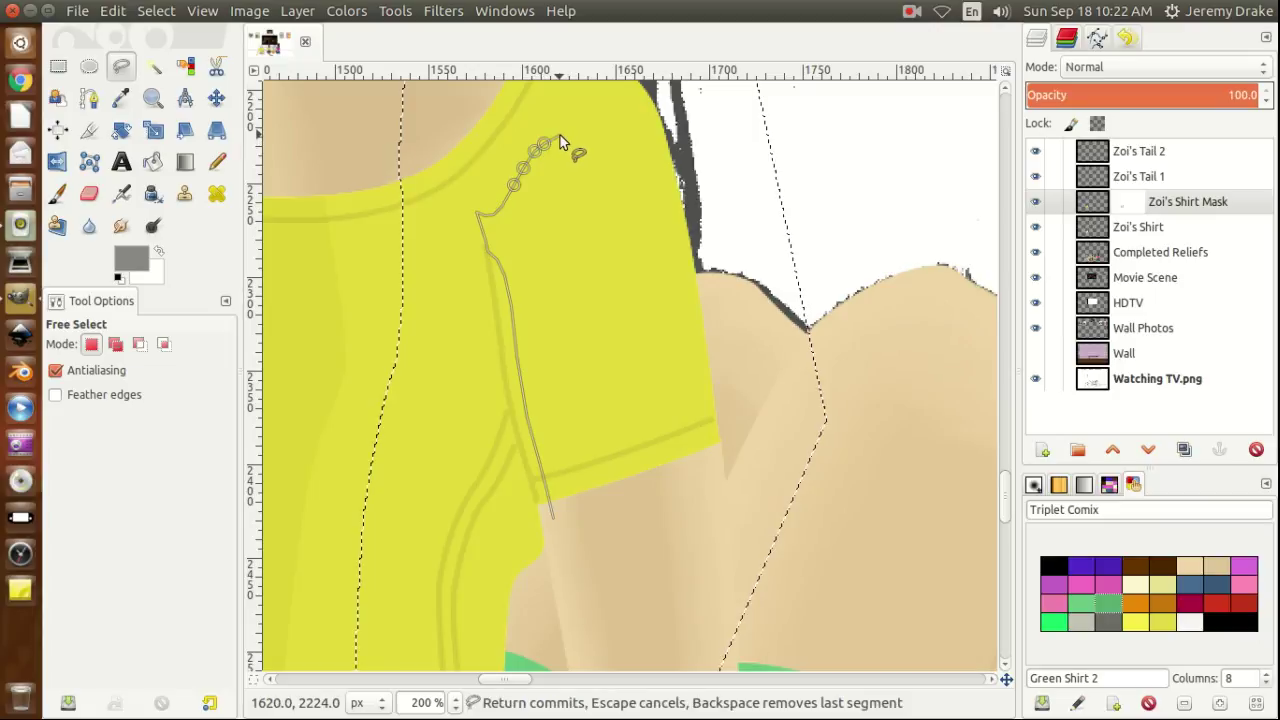
# Trace the free-select outline along the seam curve near the shoulder, nudging the last point.
pyautogui.click(558, 138)
pyautogui.click(567, 139)
pyautogui.click(576, 146)
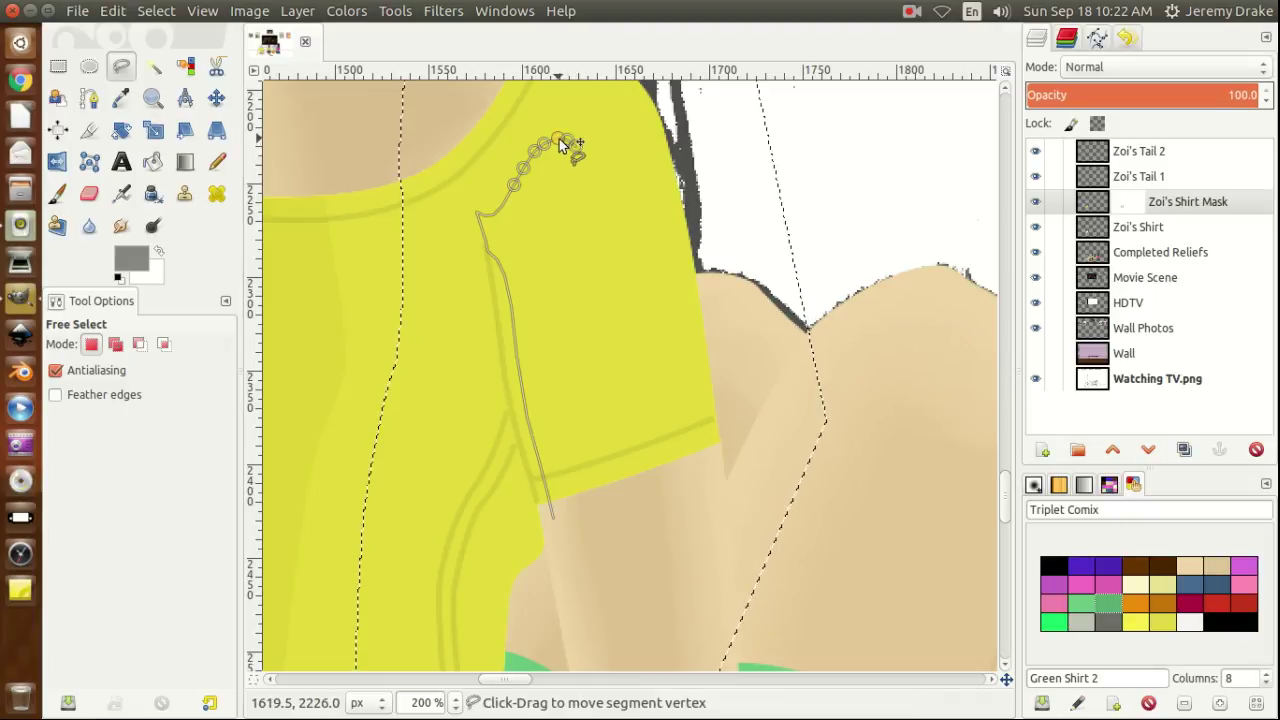
pyautogui.moveTo(555, 141); pyautogui.dragTo(571, 172)
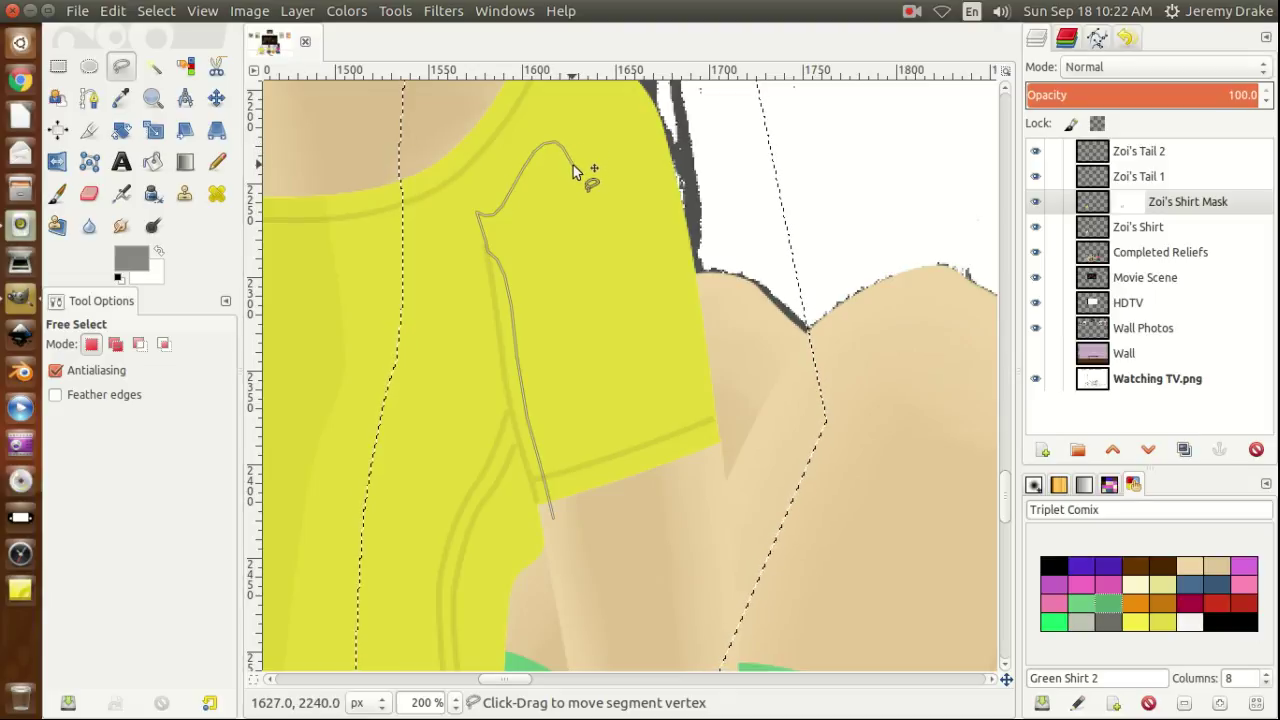
pyautogui.click(571, 177)
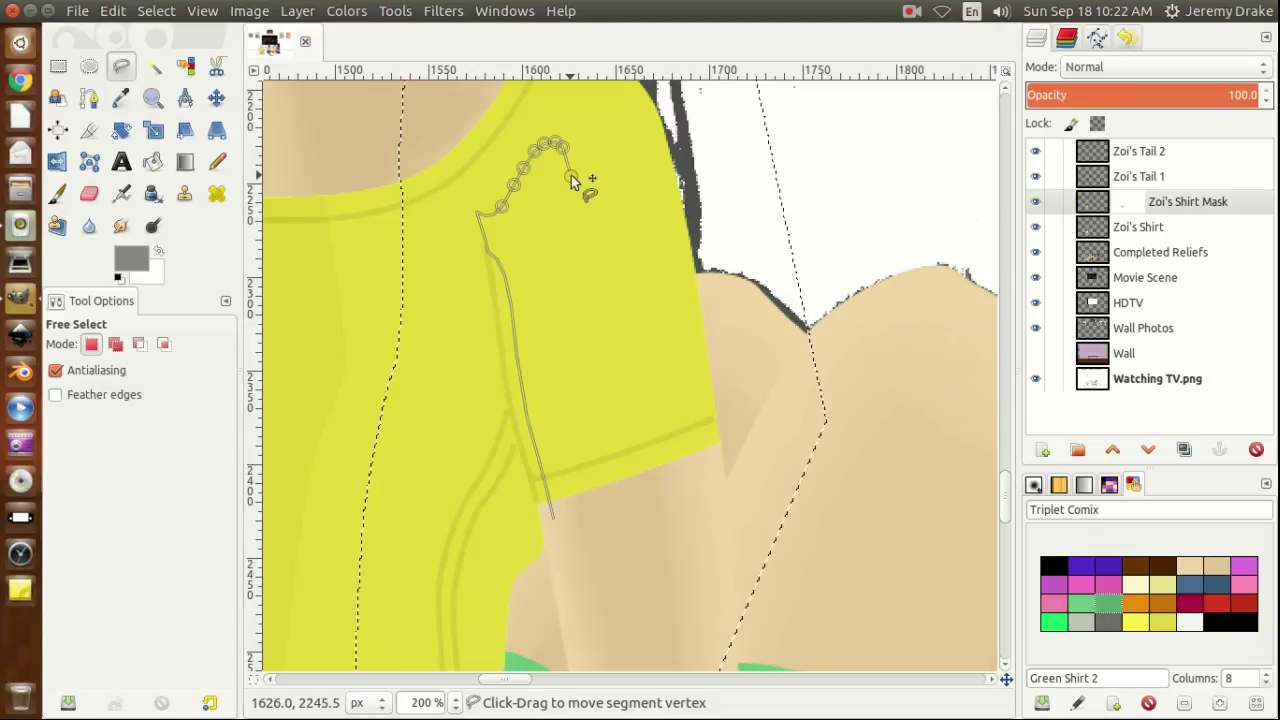
# Run the outline down the seam to the sleeve hem and commit it as a selection.
pyautogui.click(579, 226)
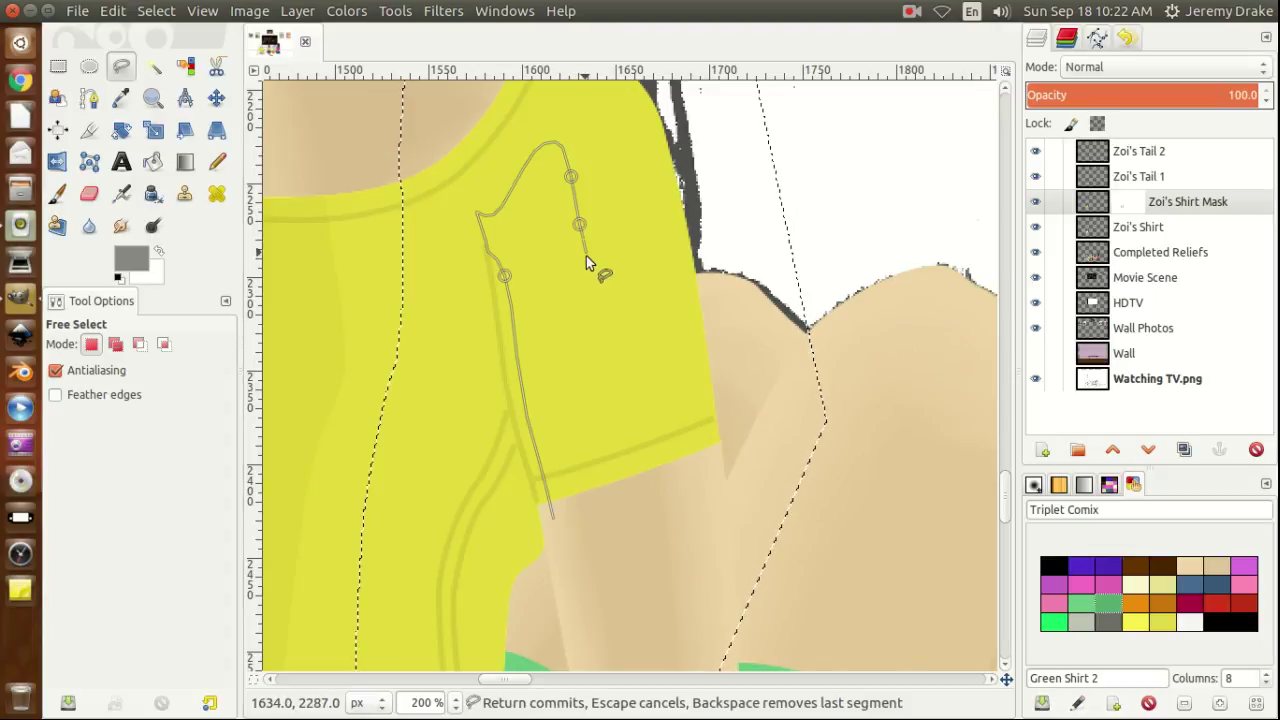
pyautogui.click(587, 289)
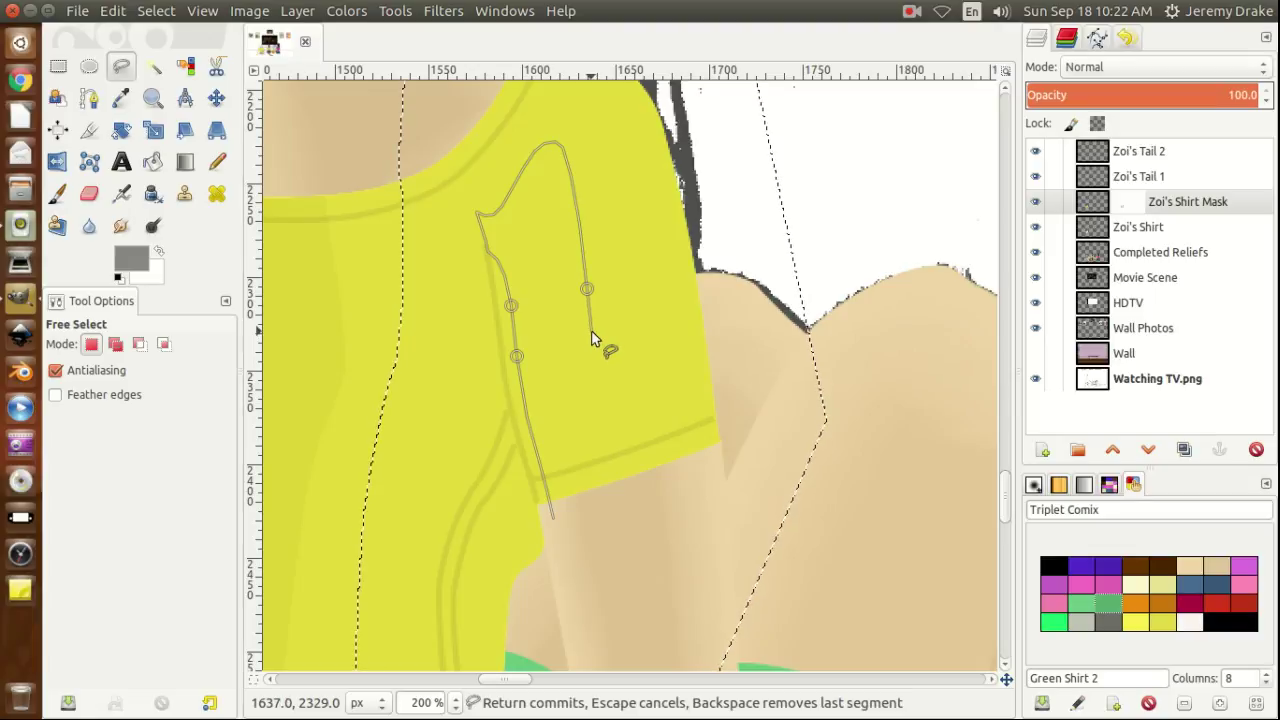
pyautogui.click(591, 333)
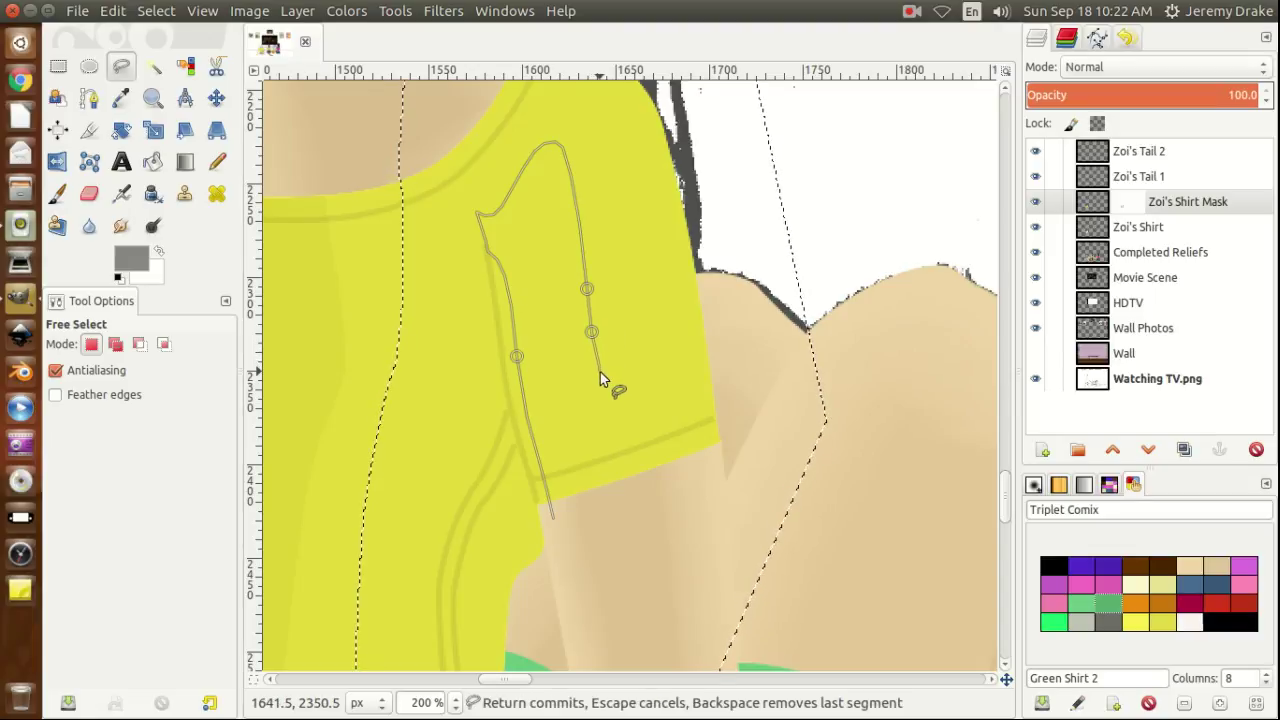
pyautogui.click(597, 372)
pyautogui.click(609, 416)
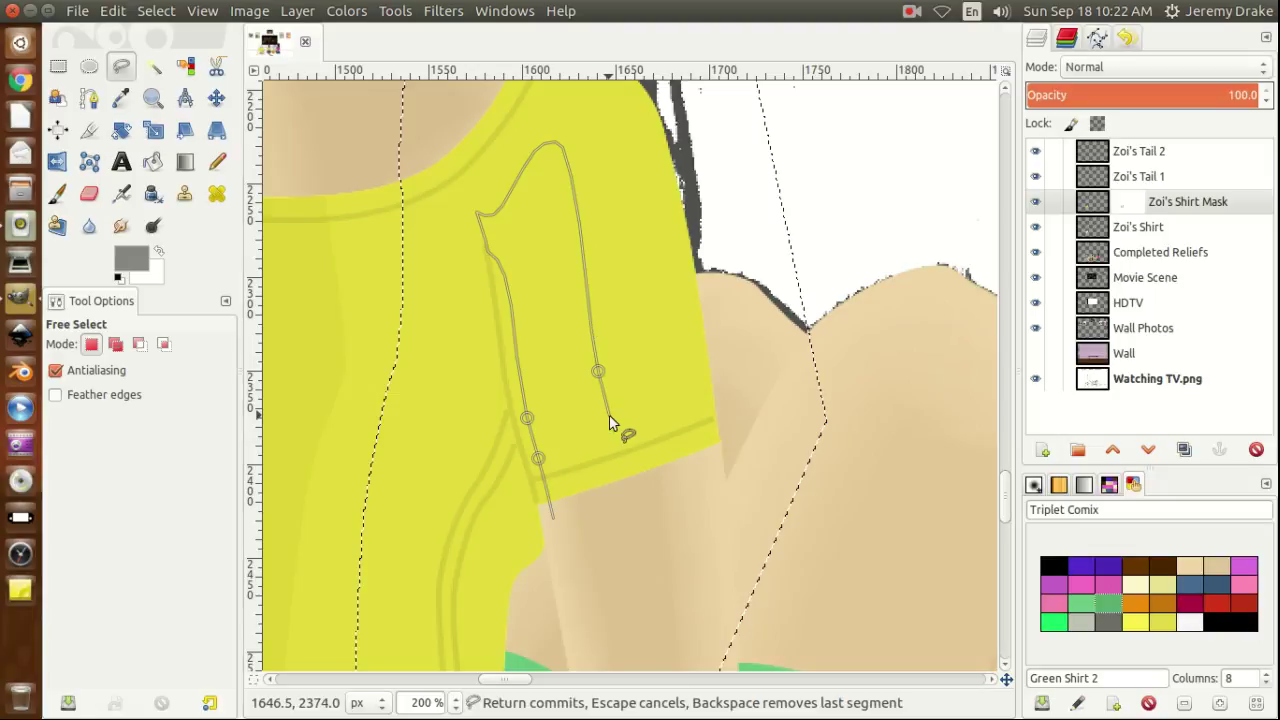
pyautogui.click(624, 466)
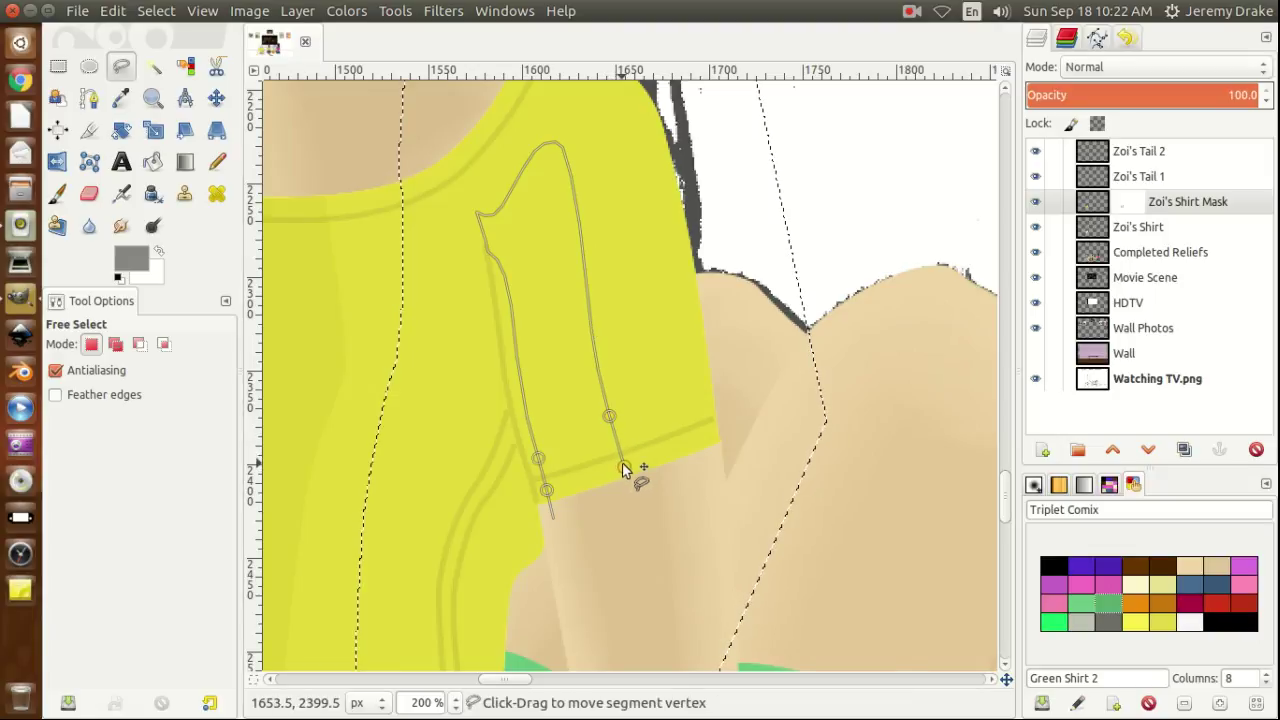
pyautogui.click(632, 497)
pyautogui.press('Return')
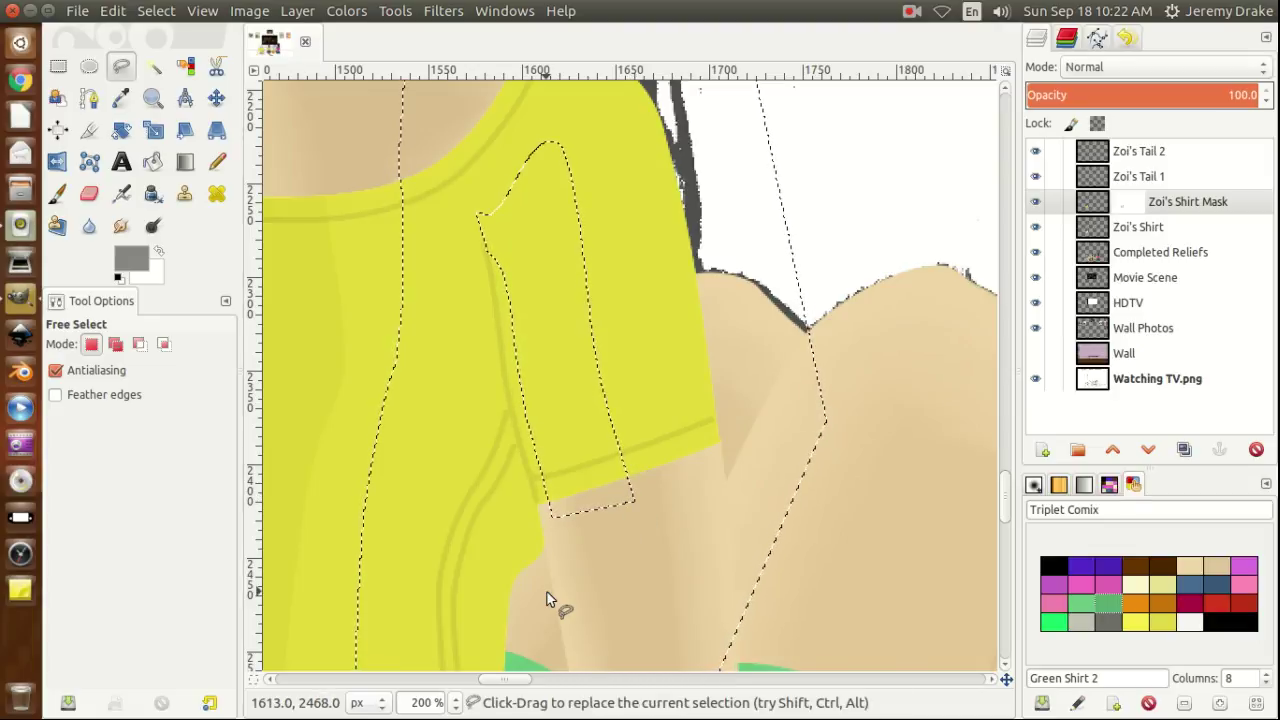
# Scroll to Zoi's other shoulder and start an add-mode outline above the neckline seam.
pyautogui.moveTo(508, 684); pyautogui.dragTo(460, 677)
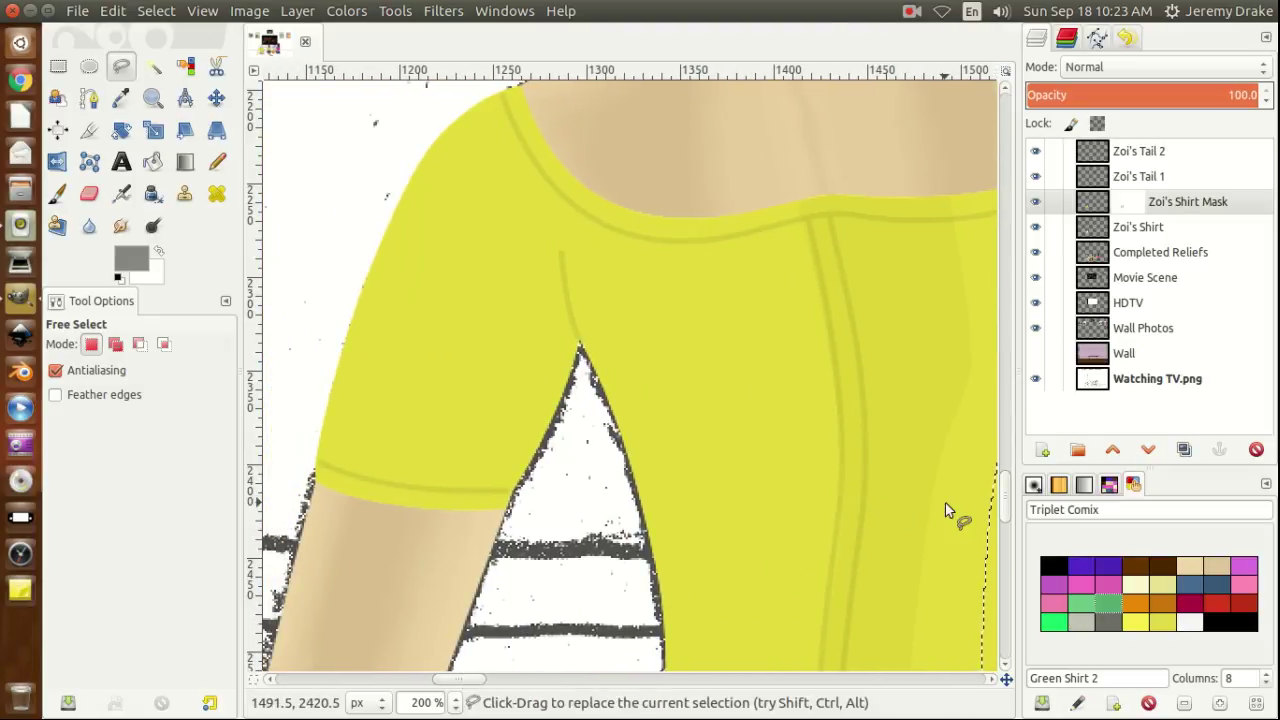
pyautogui.moveTo(1007, 505); pyautogui.dragTo(1006, 491)
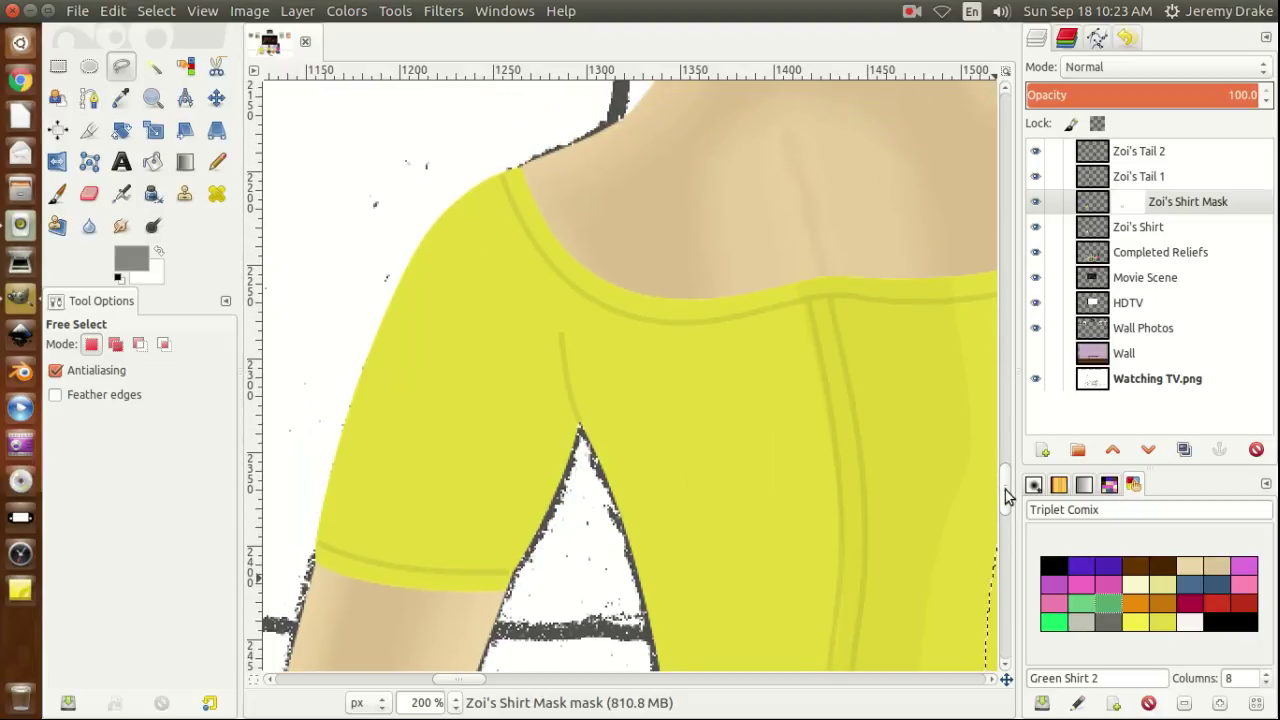
pyautogui.press('shift')
pyautogui.keyDown('shift'); pyautogui.click(743, 251); pyautogui.keyUp('shift')
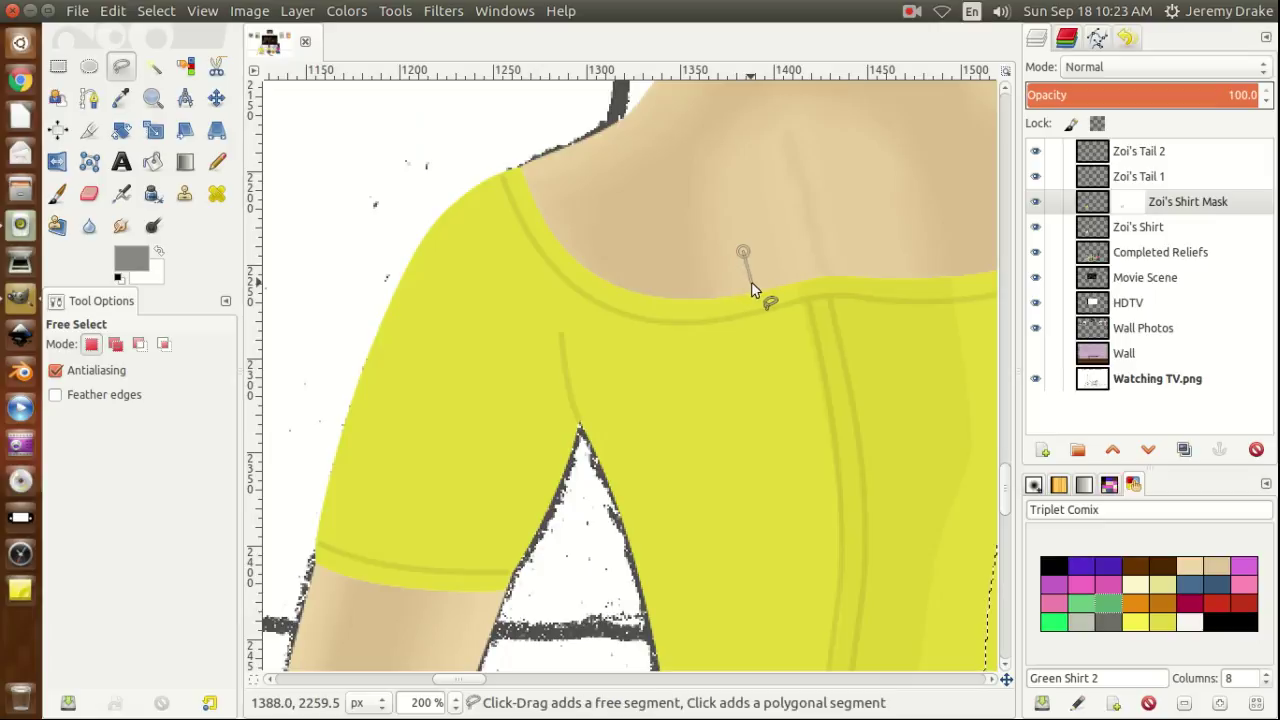
# Trace the add-mode outline from the neckline down alongside the seam.
pyautogui.click(751, 283)
pyautogui.click(764, 336)
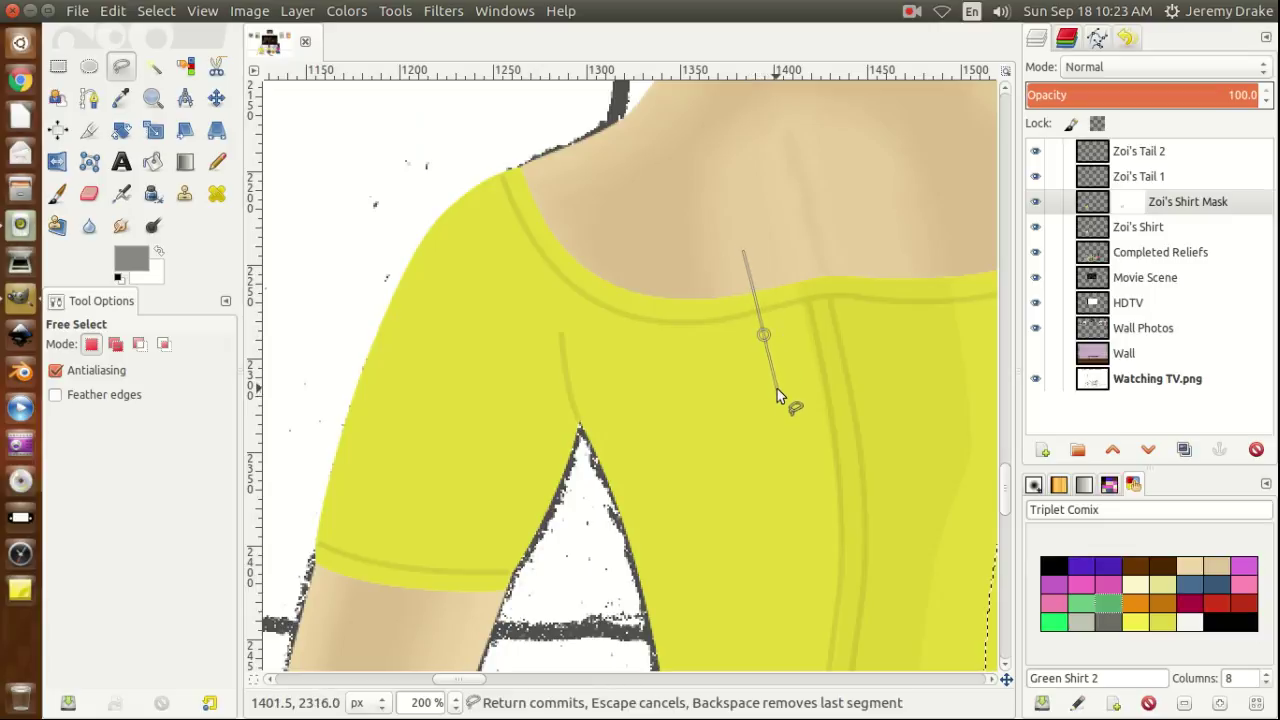
pyautogui.click(776, 386)
pyautogui.click(783, 439)
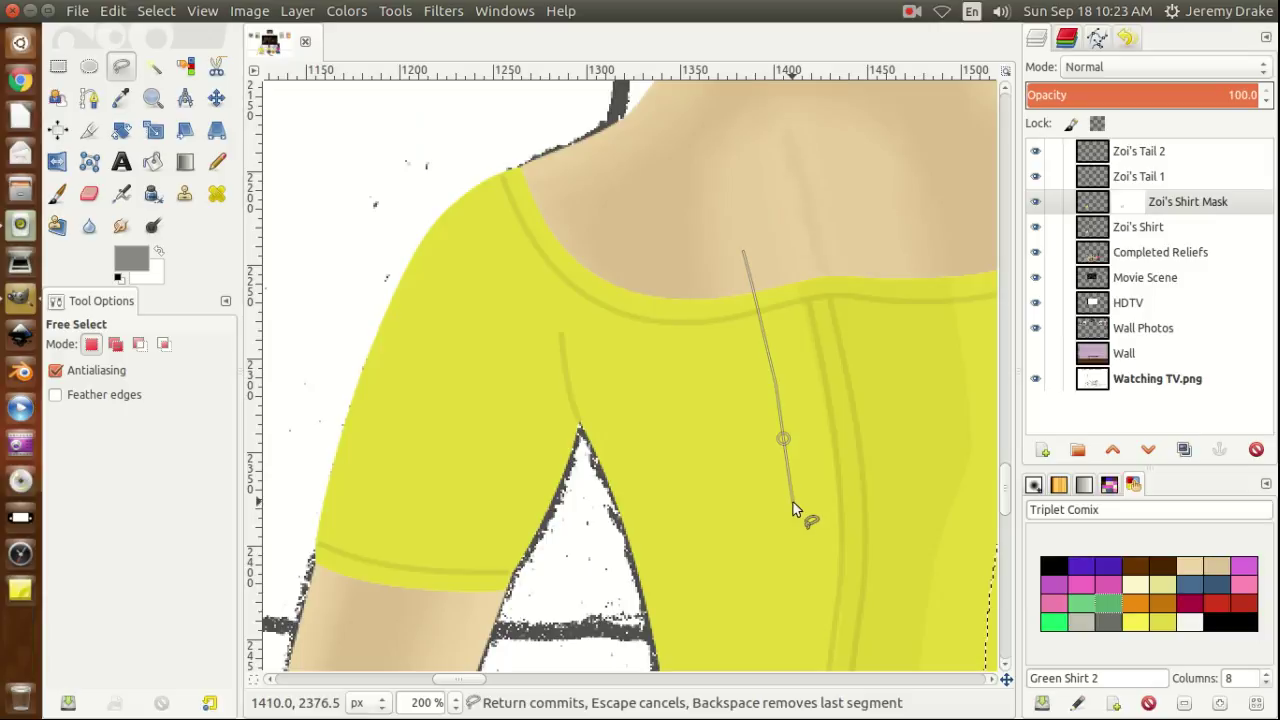
pyautogui.click(792, 501)
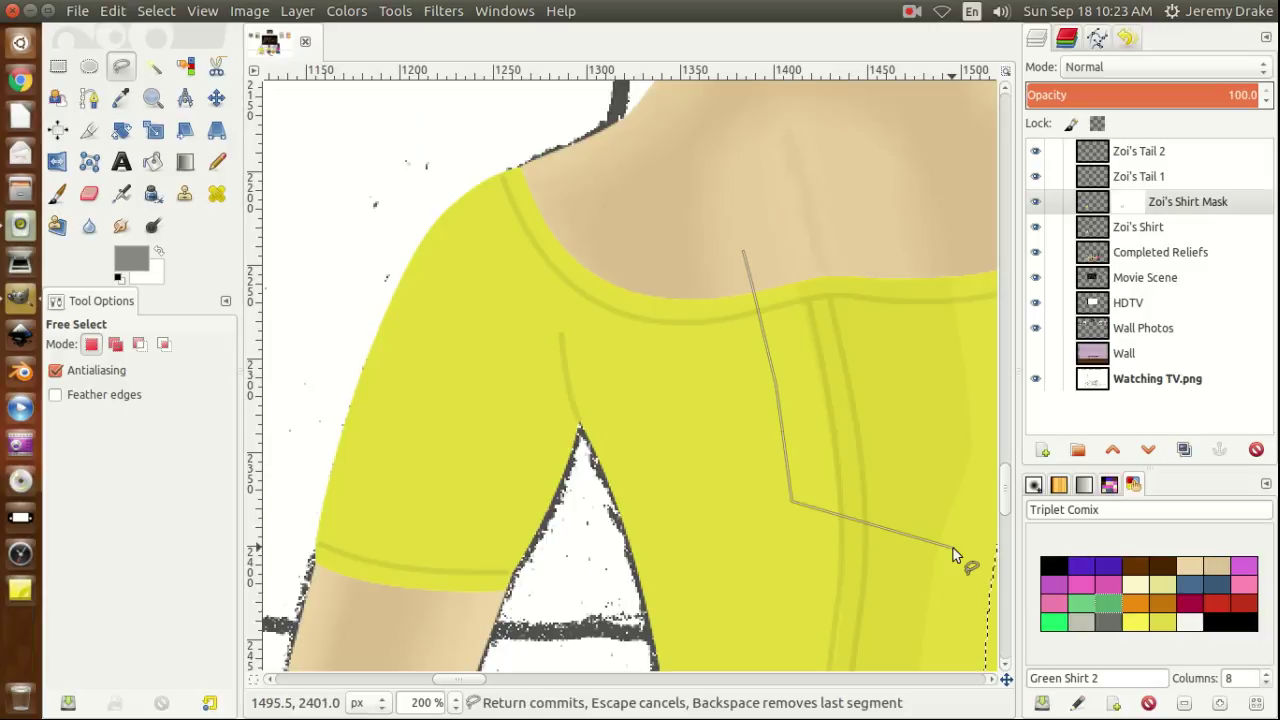
pyautogui.scroll(-5, 1009, 487)
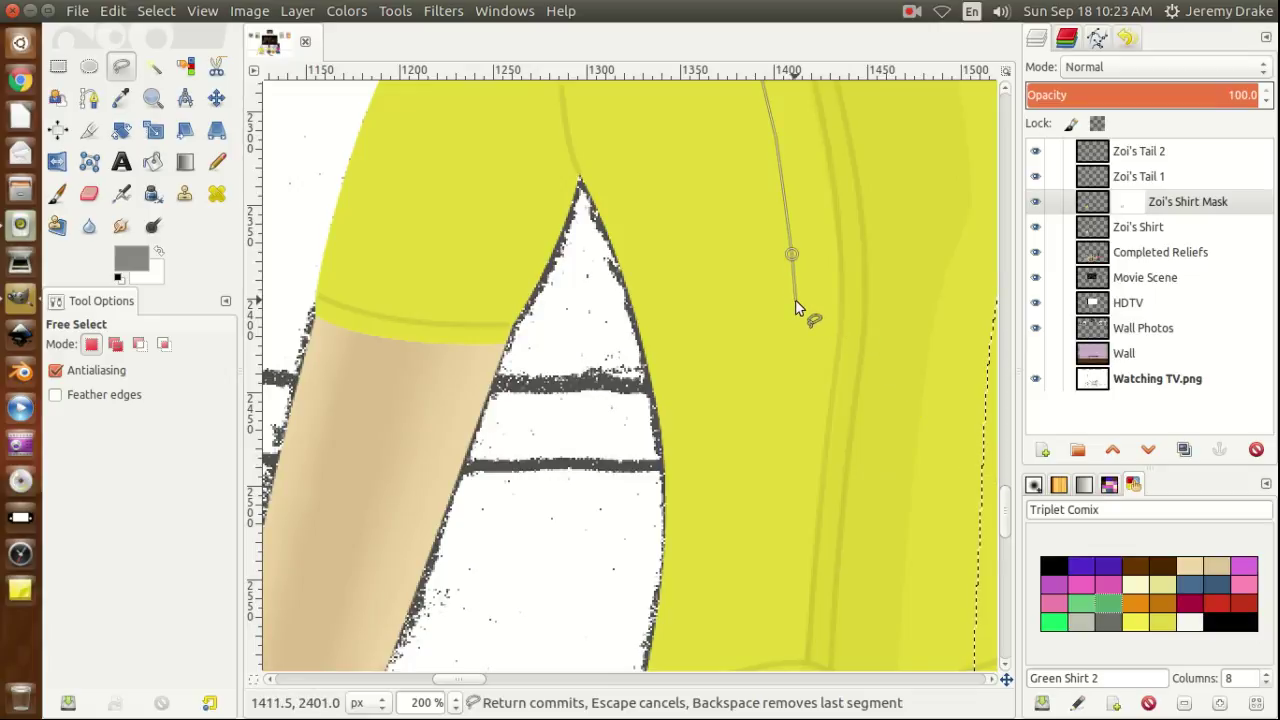
pyautogui.click(796, 300)
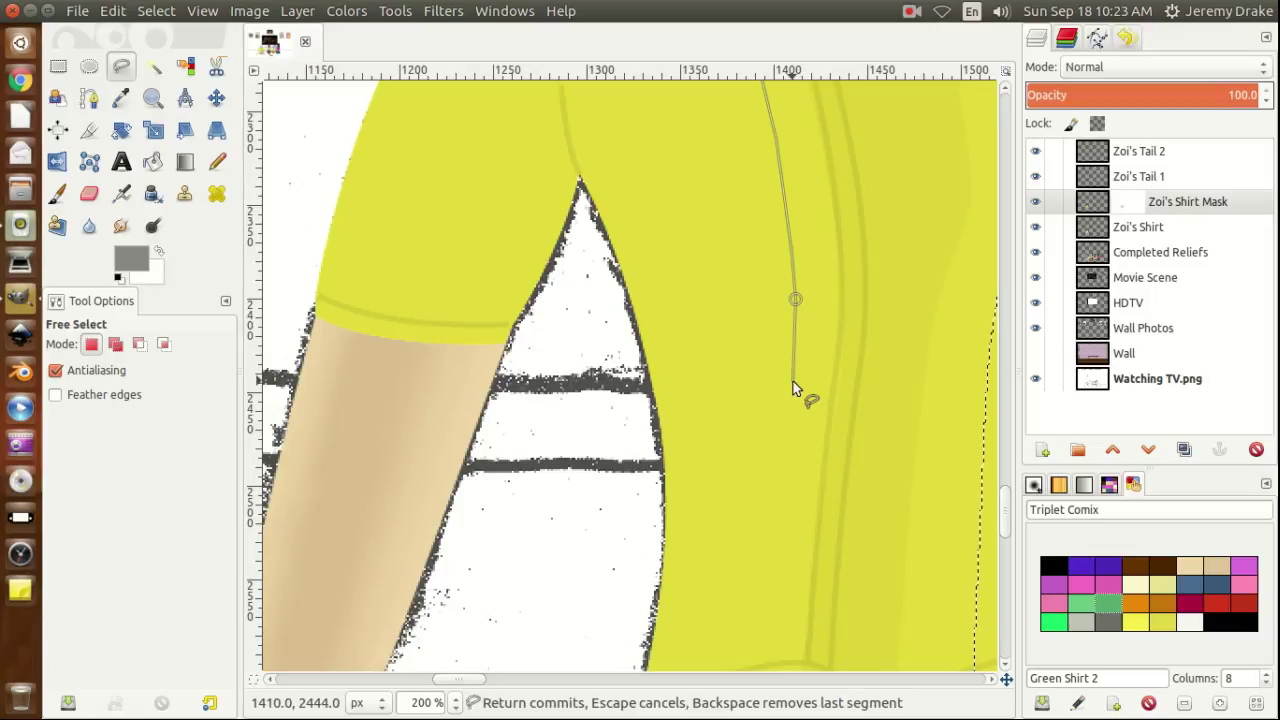
pyautogui.click(793, 382)
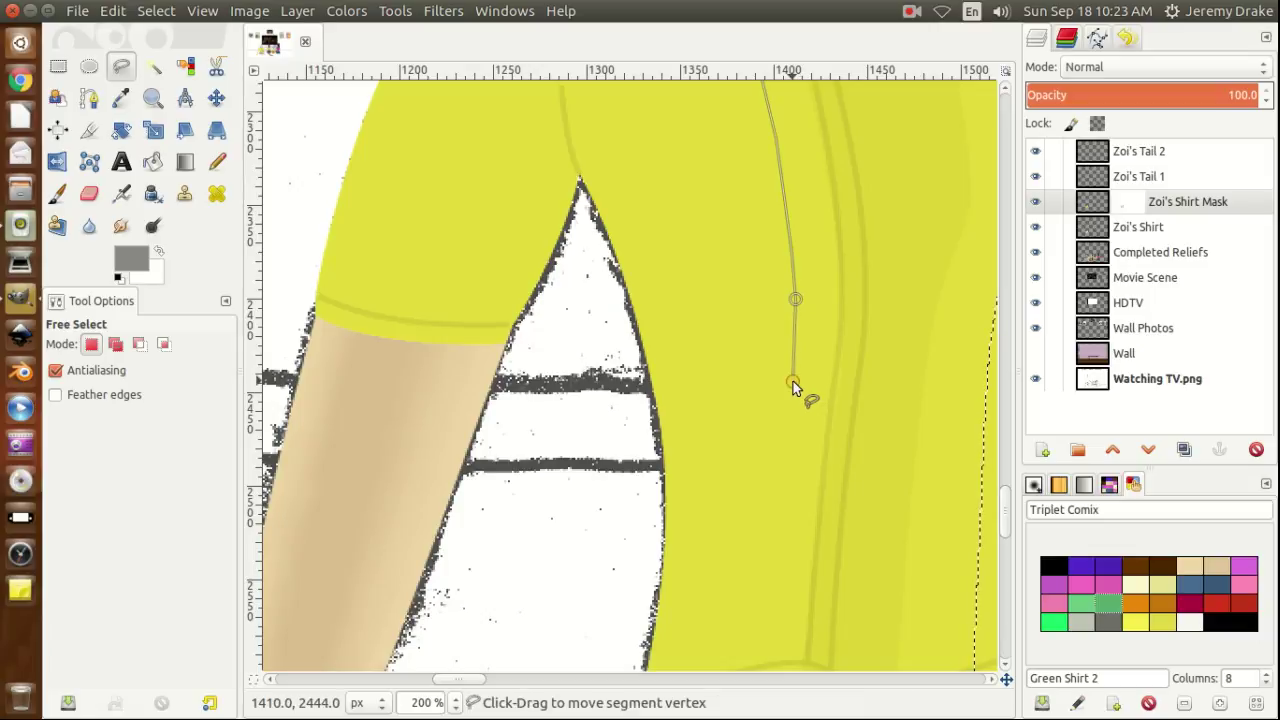
pyautogui.click(789, 471)
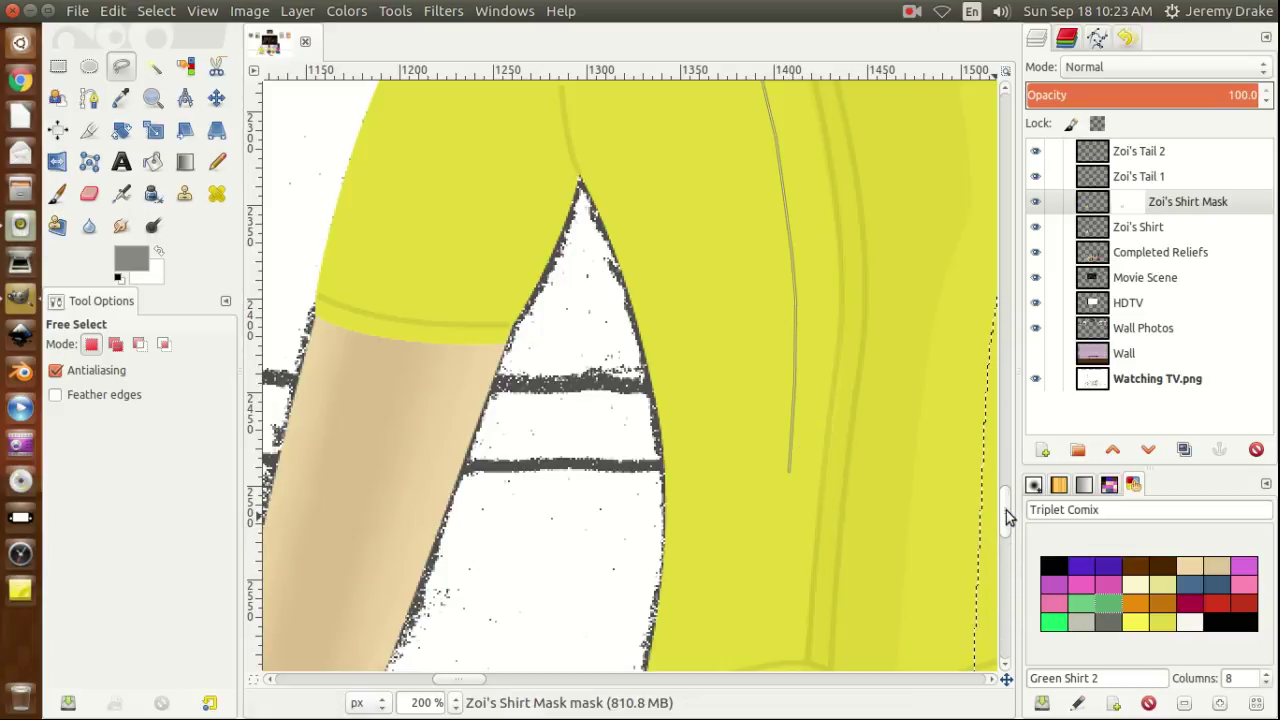
# Carry the outline to the hem, across below it, up outside the sleeve, and close it.
pyautogui.moveTo(1005, 510); pyautogui.dragTo(1003, 531)
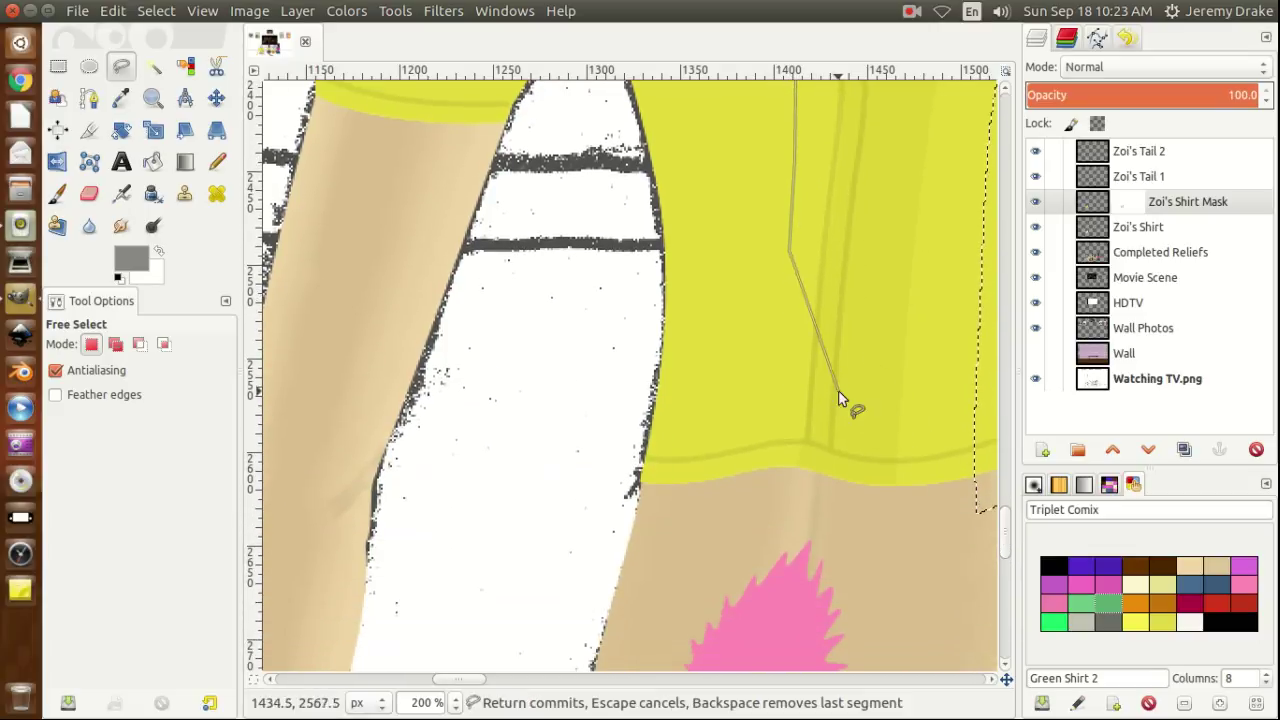
pyautogui.click(784, 331)
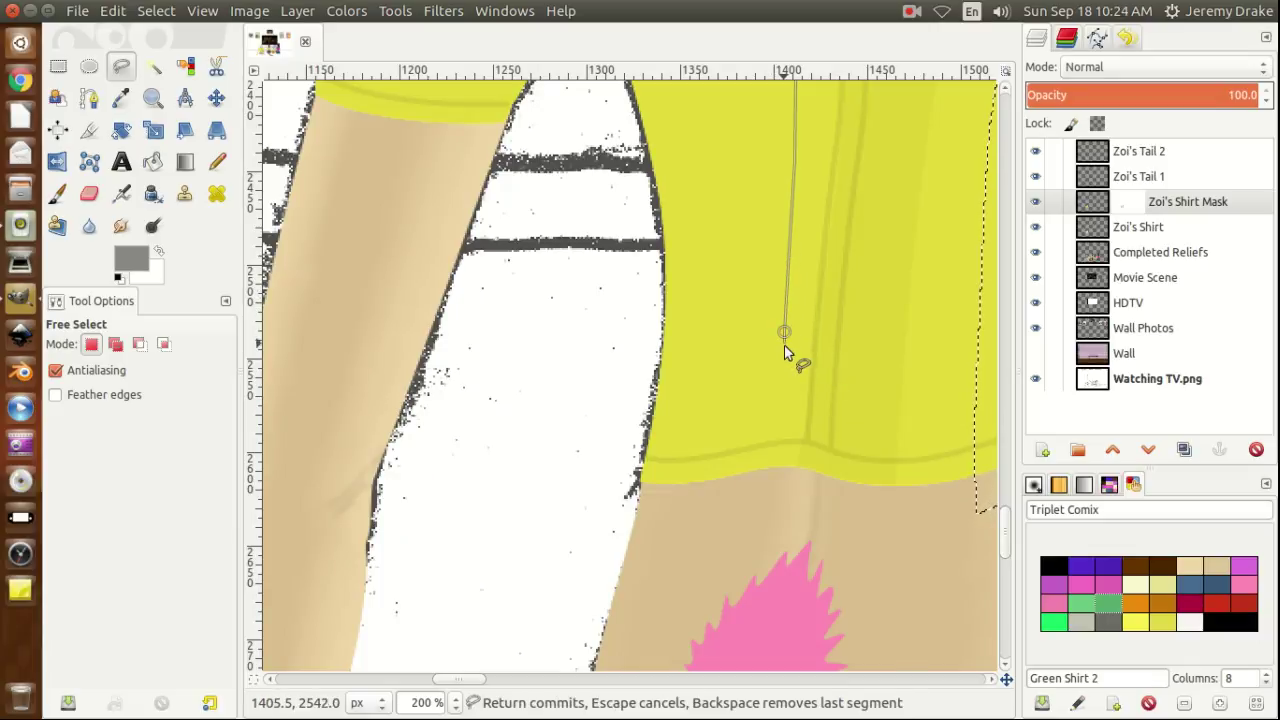
pyautogui.click(783, 406)
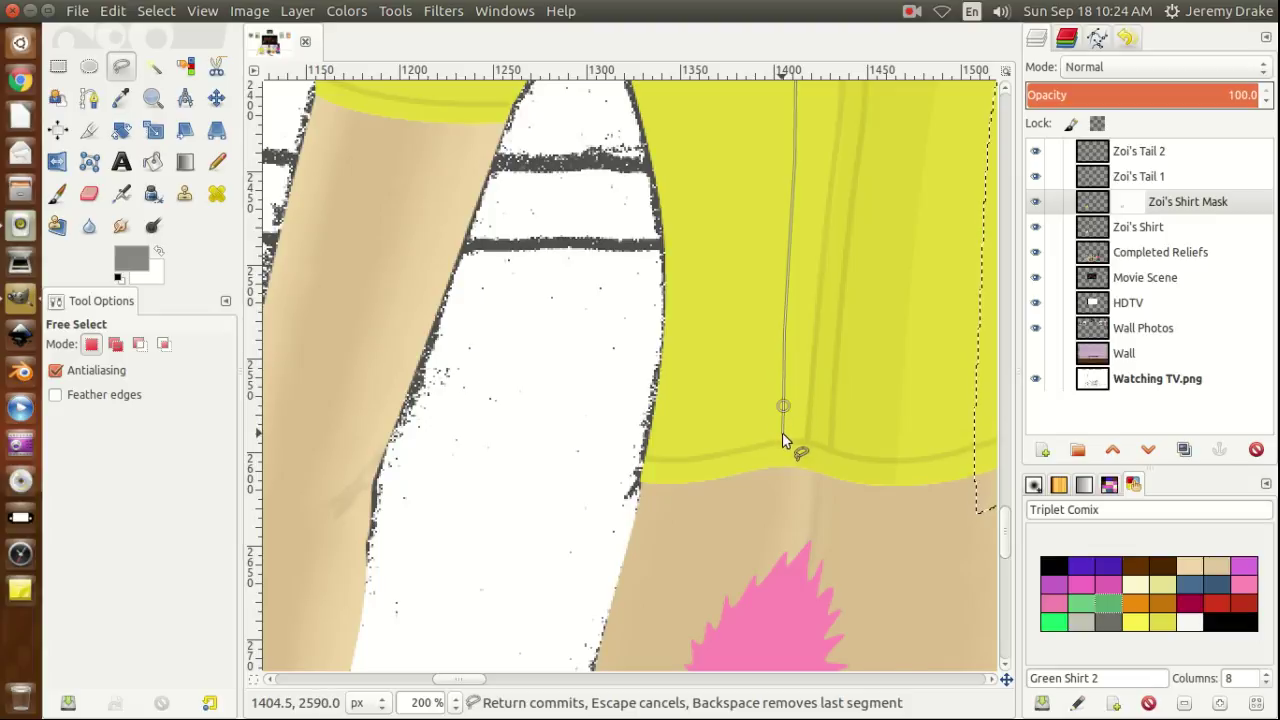
pyautogui.click(783, 435)
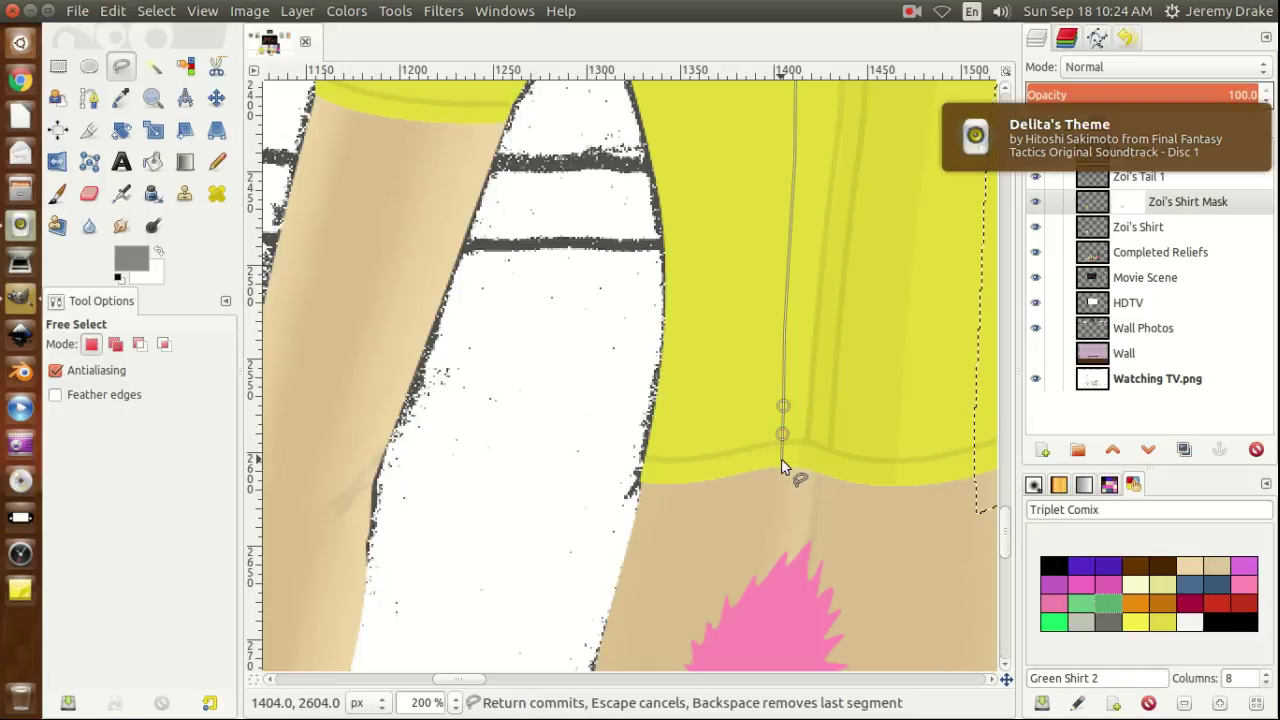
pyautogui.click(782, 461)
pyautogui.click(778, 491)
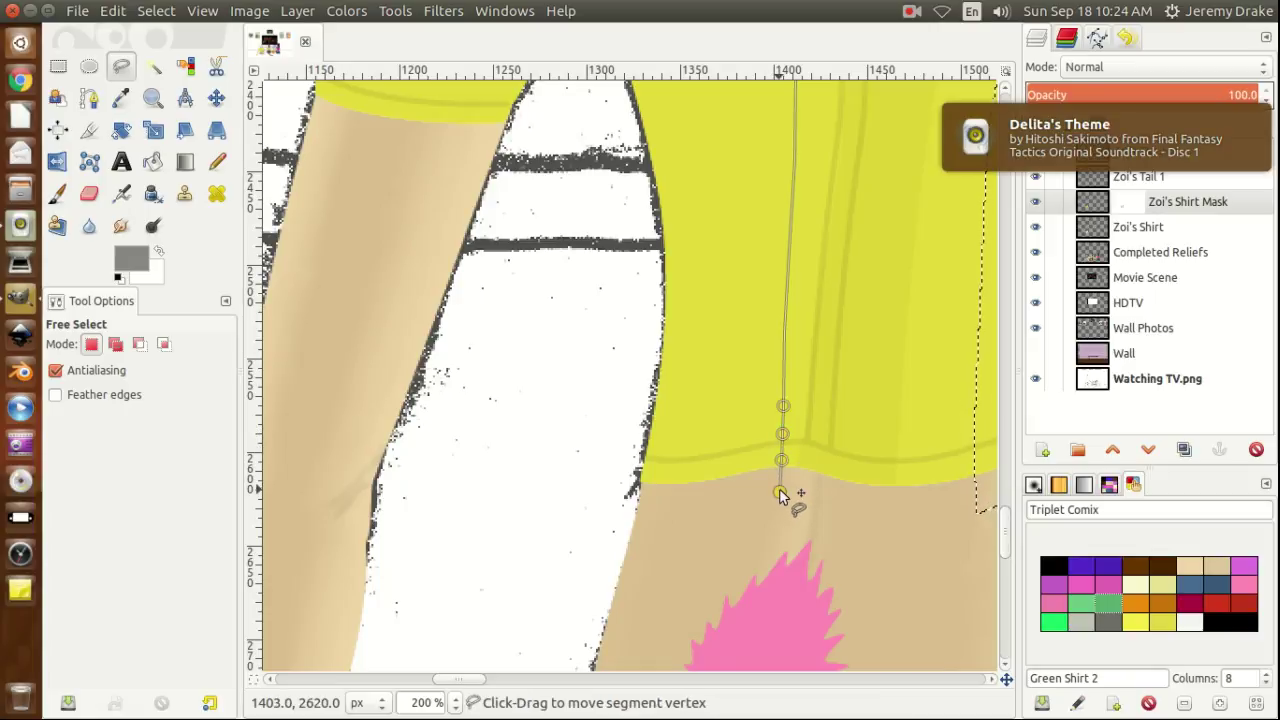
pyautogui.click(521, 516)
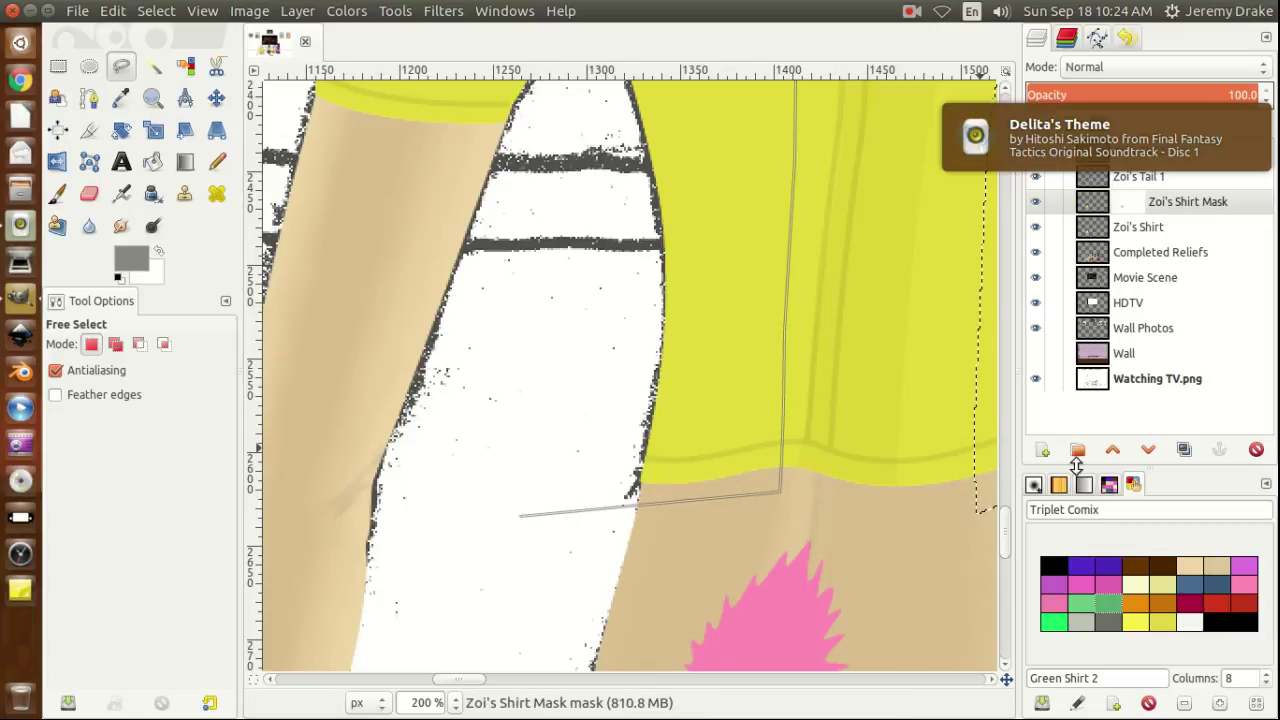
pyautogui.moveTo(1006, 540); pyautogui.dragTo(1006, 510)
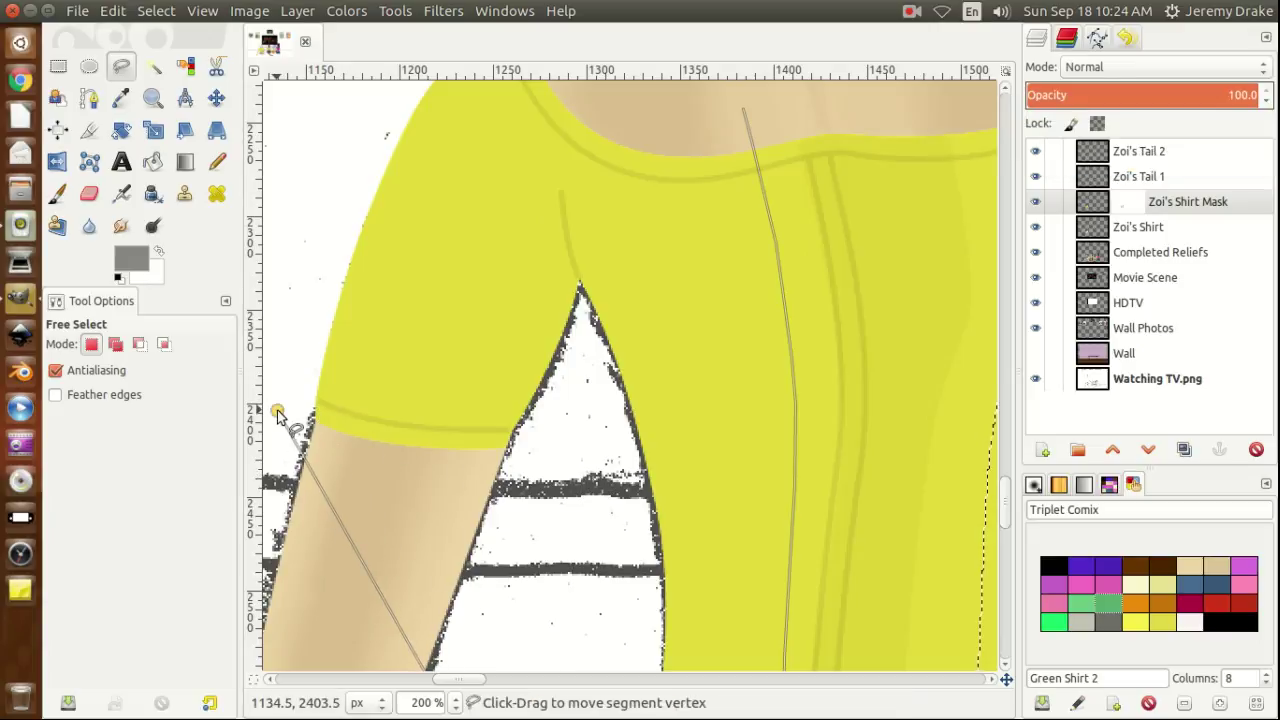
pyautogui.click(327, 124)
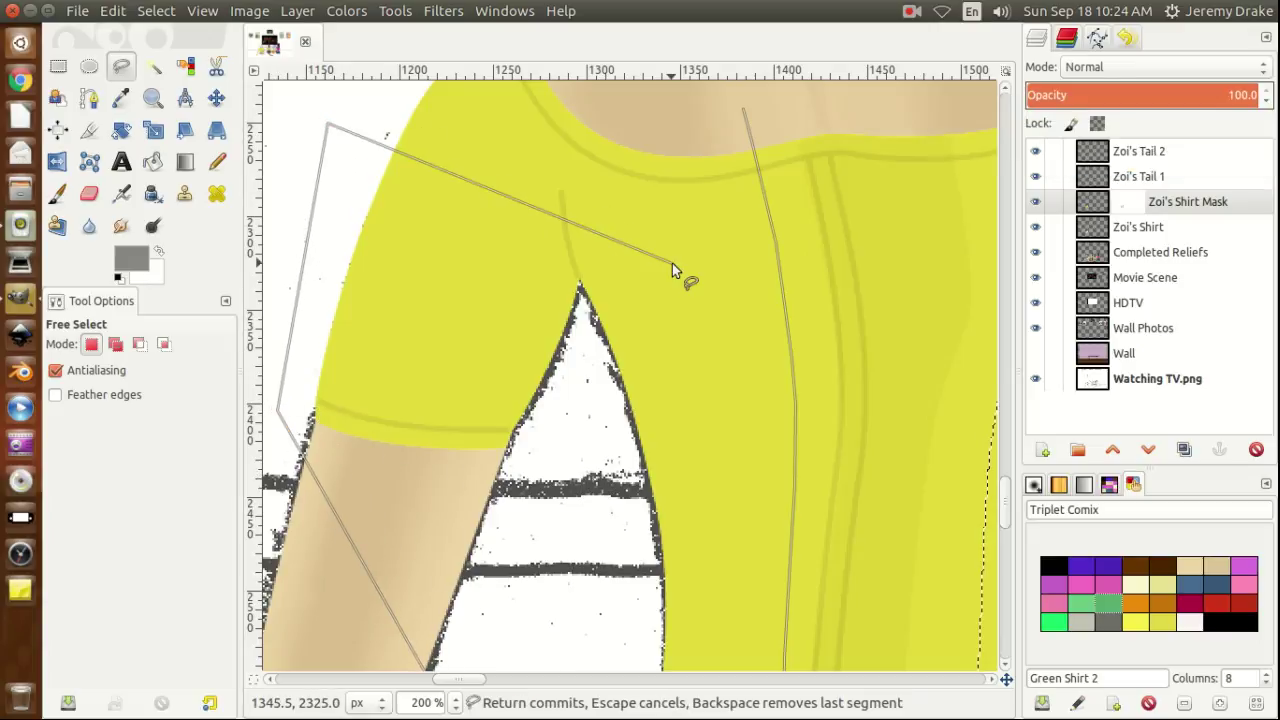
pyautogui.moveTo(1007, 507); pyautogui.dragTo(1006, 487)
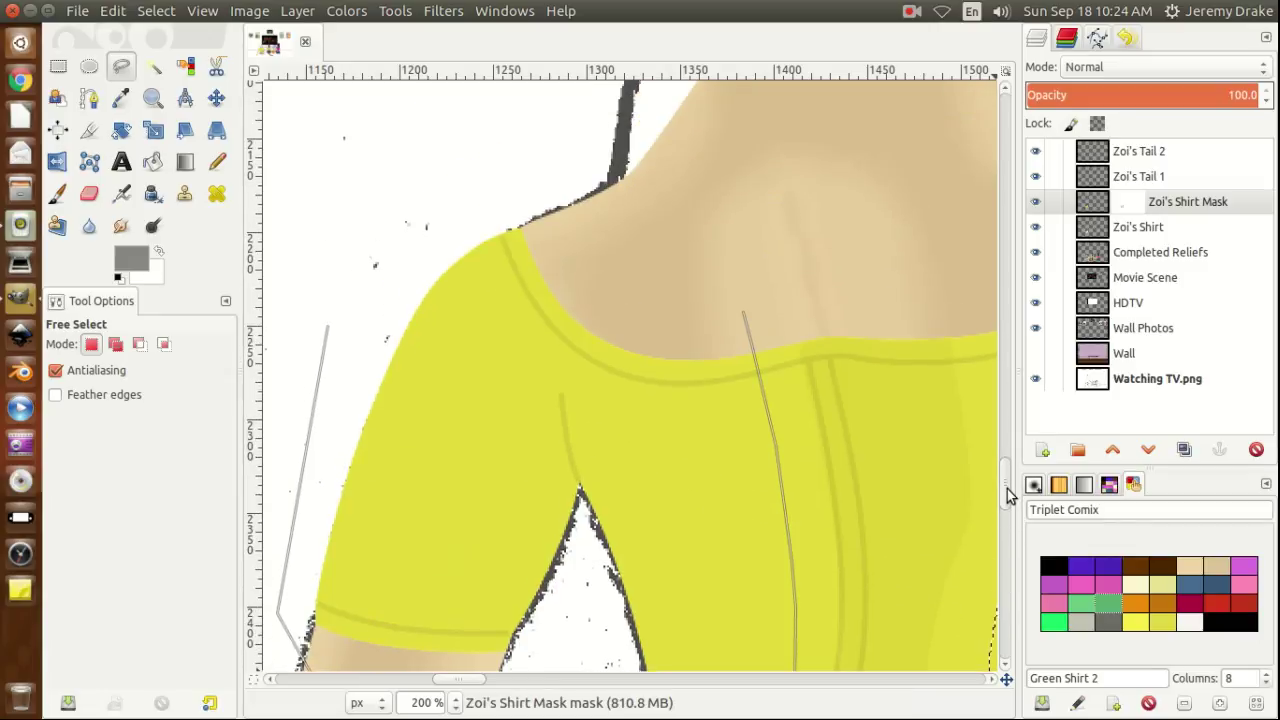
pyautogui.click(541, 139)
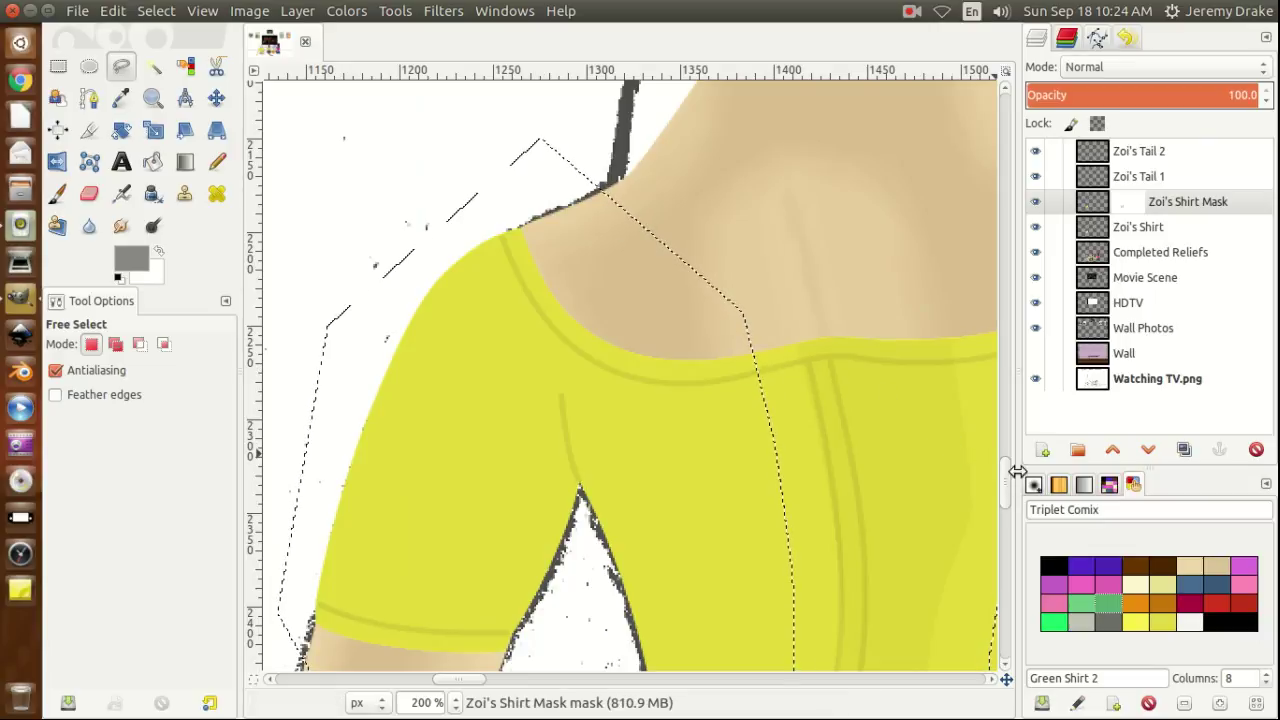
pyautogui.moveTo(1007, 485); pyautogui.dragTo(1010, 489)
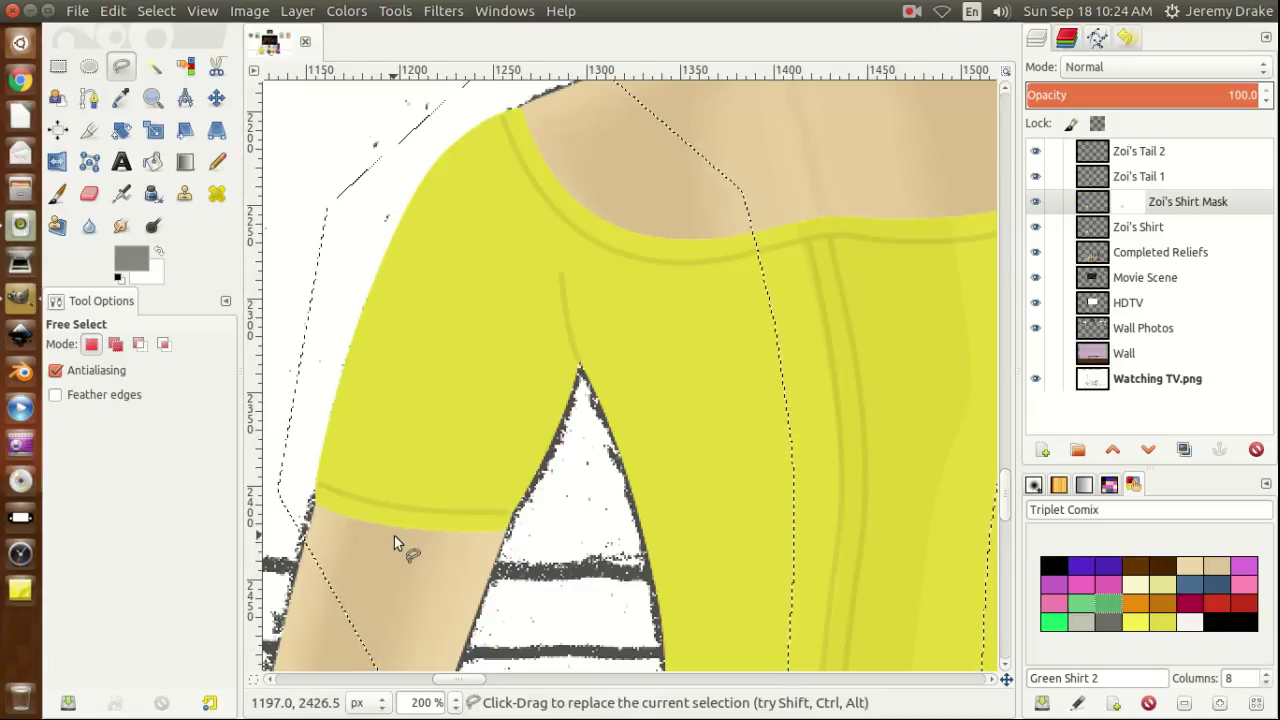
# Start a subtract-mode outline at the sleeve hem and adjust its lower points up the arm.
pyautogui.press('ctrl')
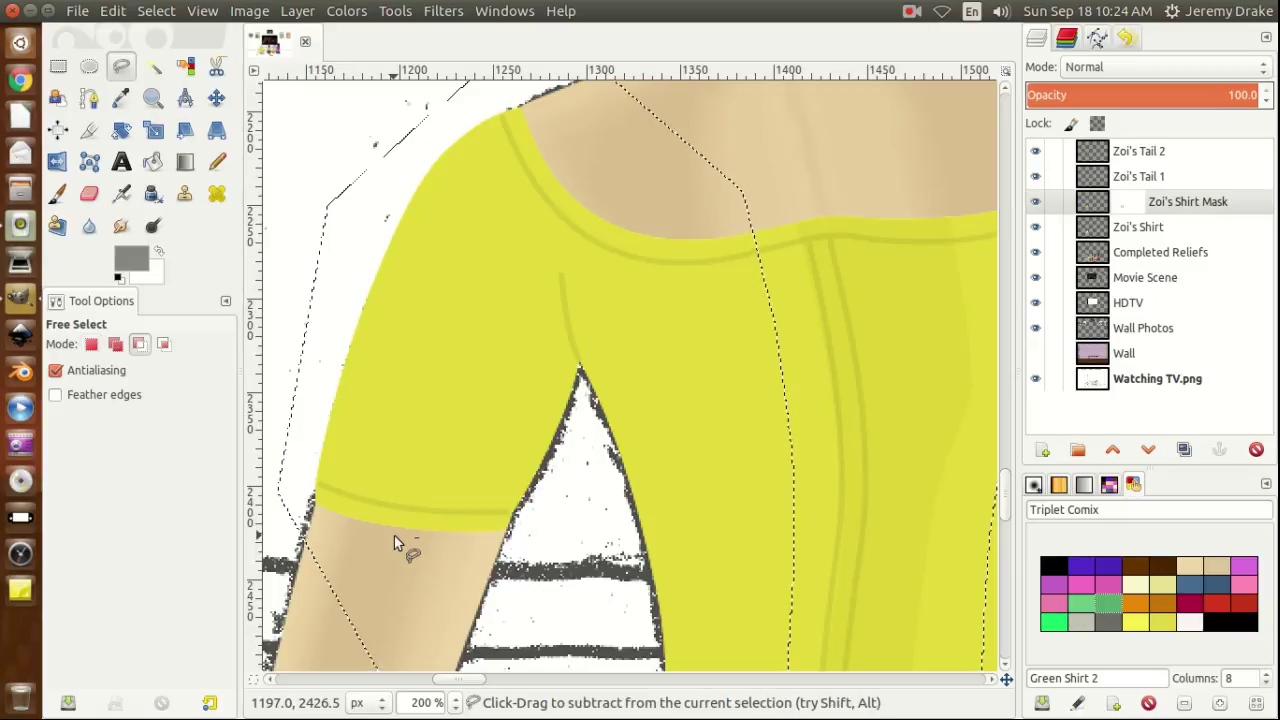
pyautogui.keyDown('ctrl'); pyautogui.click(394, 535); pyautogui.keyUp('ctrl')
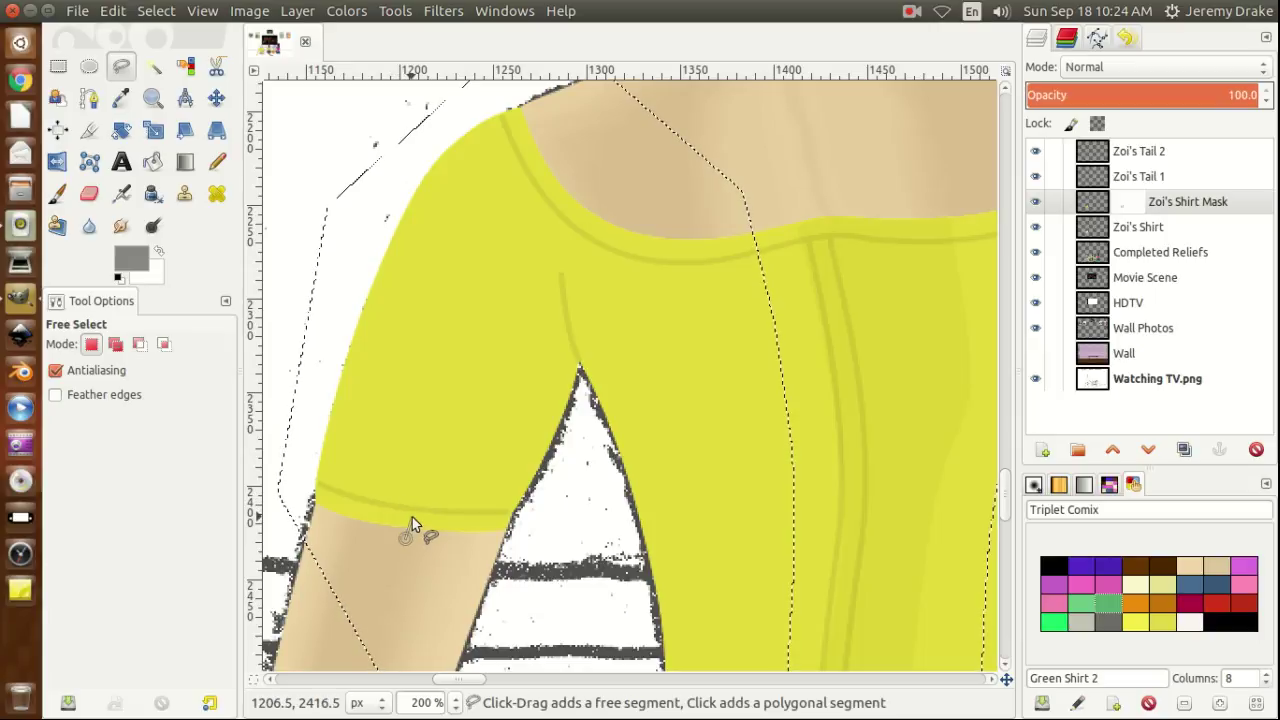
pyautogui.click(412, 517)
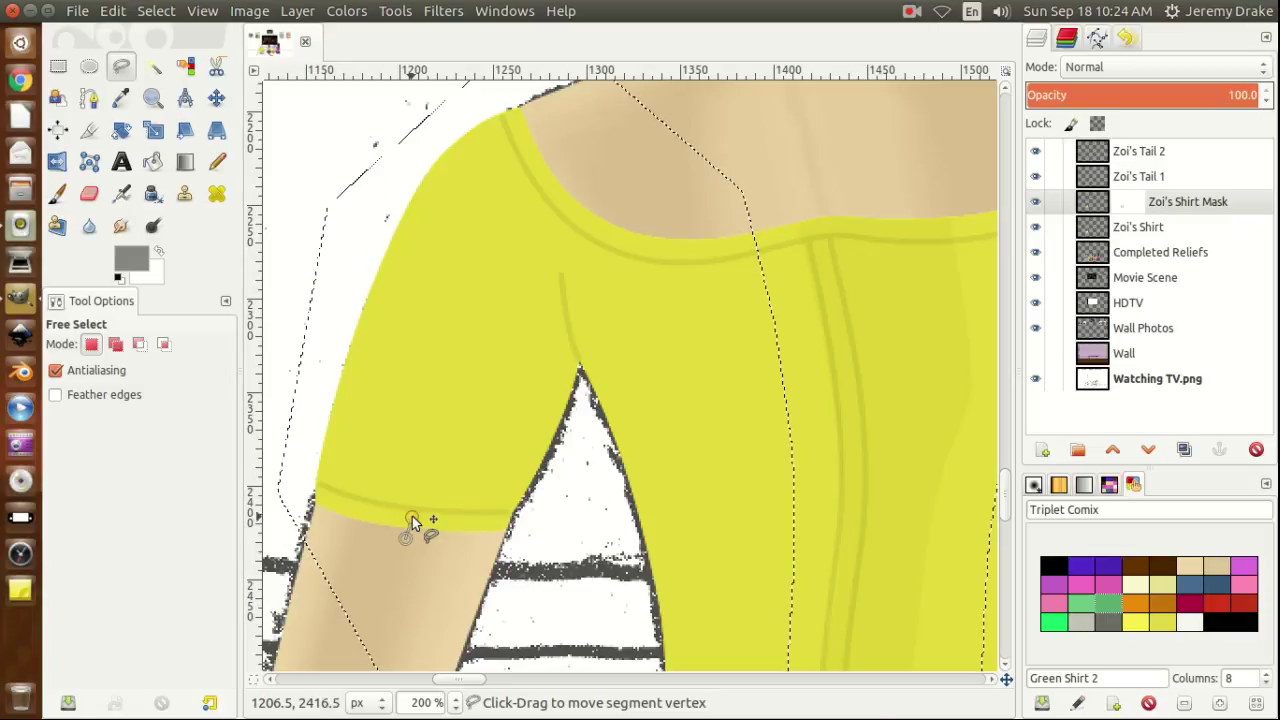
pyautogui.click(427, 465)
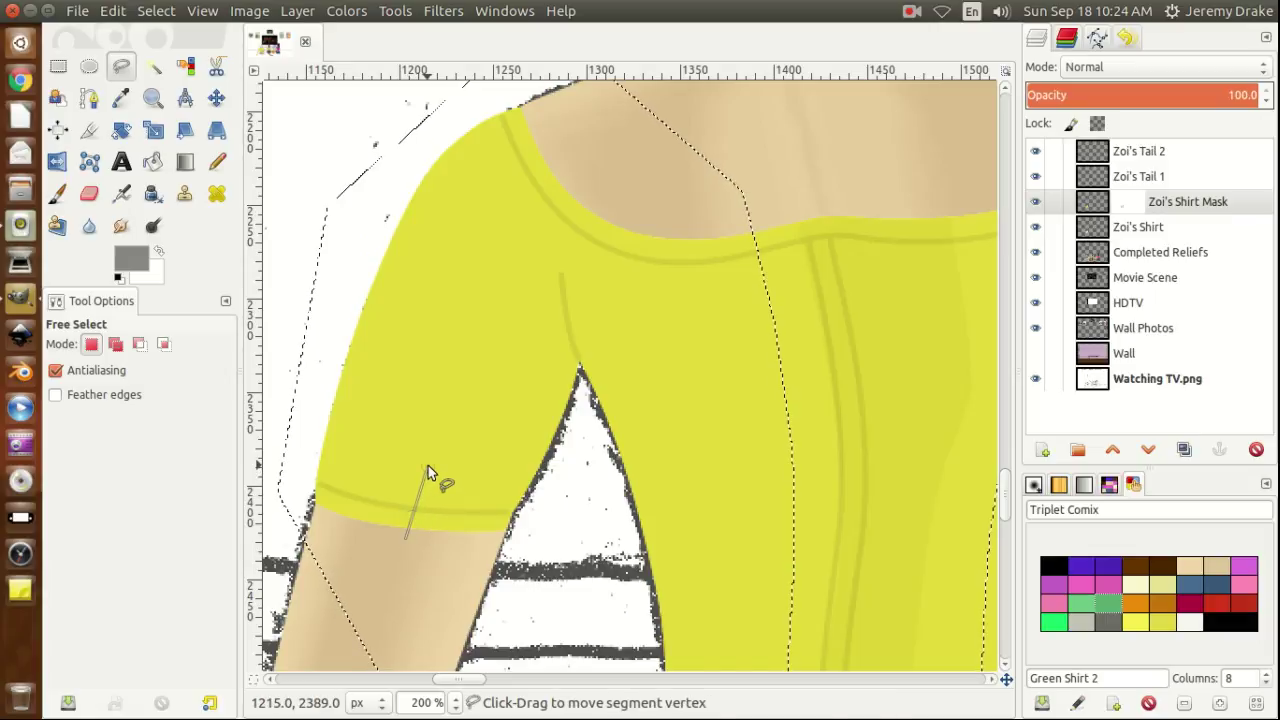
pyautogui.press('BackSpace')
pyautogui.click(449, 396)
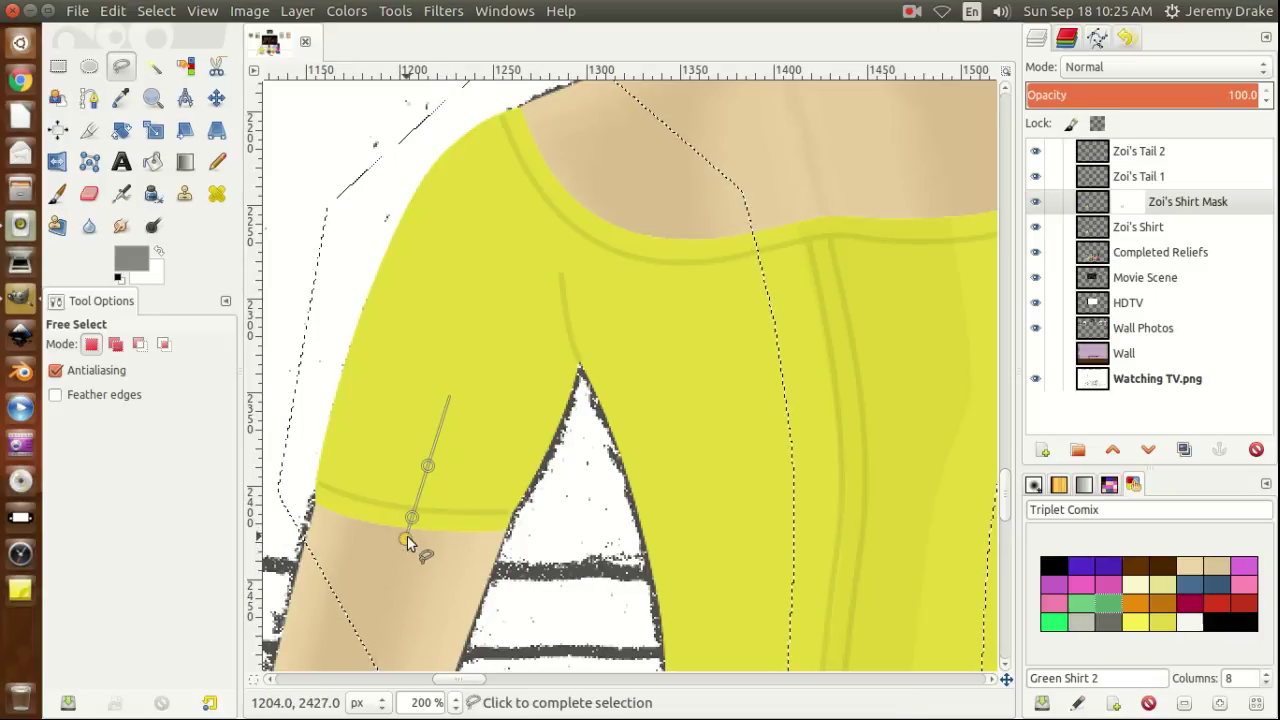
pyautogui.click(375, 533)
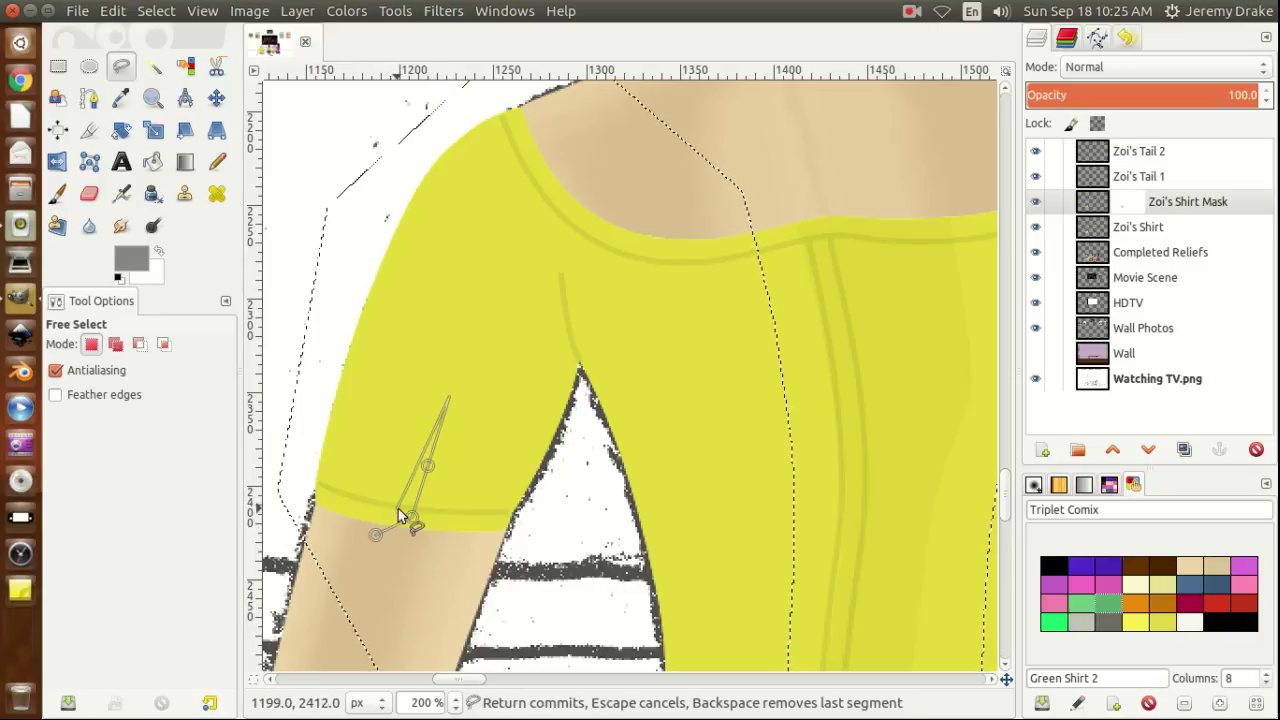
pyautogui.moveTo(411, 520)
pyautogui.mouseDown()
pyautogui.moveTo(381, 495)
pyautogui.moveTo(397, 449)
pyautogui.mouseUp()
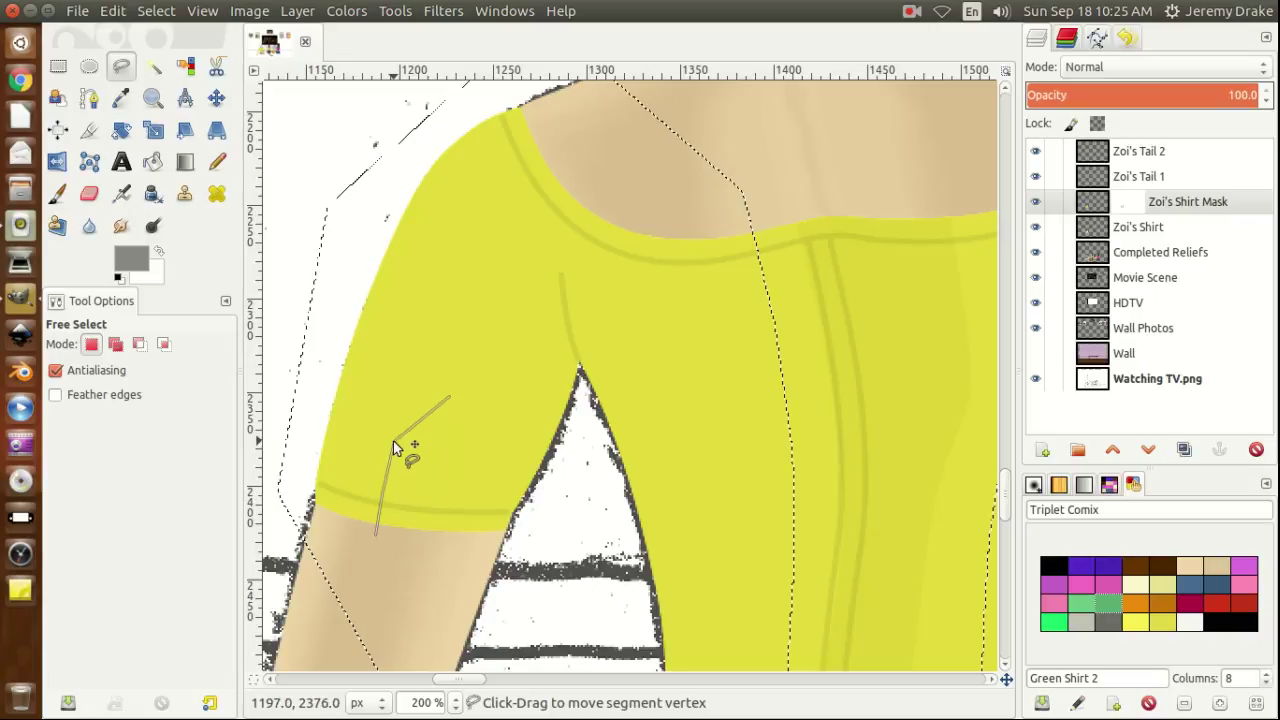
pyautogui.moveTo(447, 399); pyautogui.dragTo(409, 390)
# Follow the sleeve edge over the shoulder seam to the armhole seam corner.
pyautogui.click(433, 318)
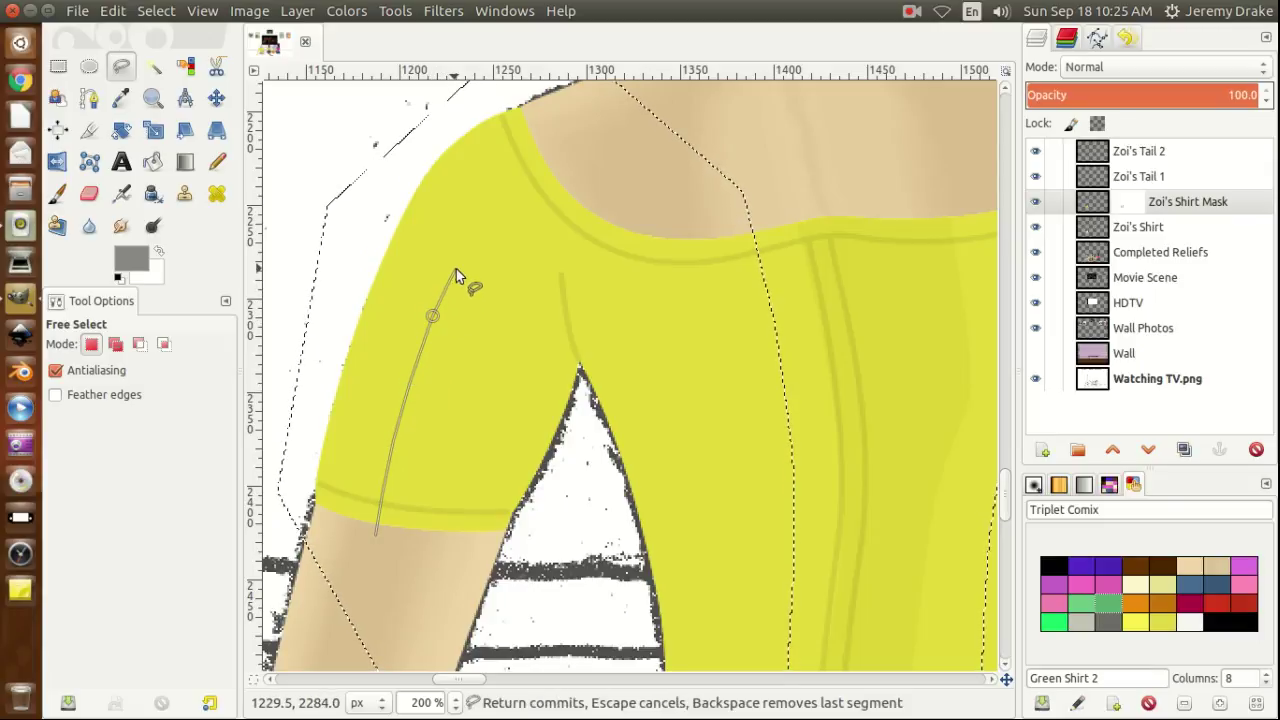
pyautogui.click(456, 271)
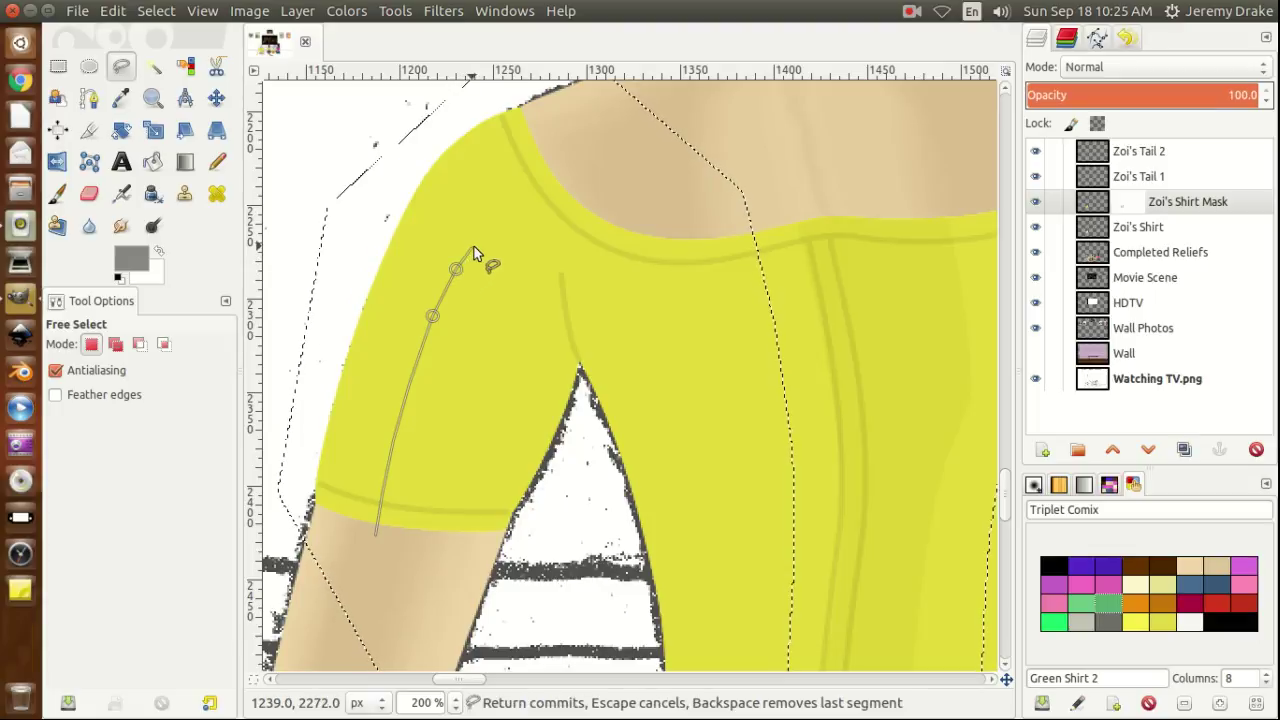
pyautogui.click(470, 249)
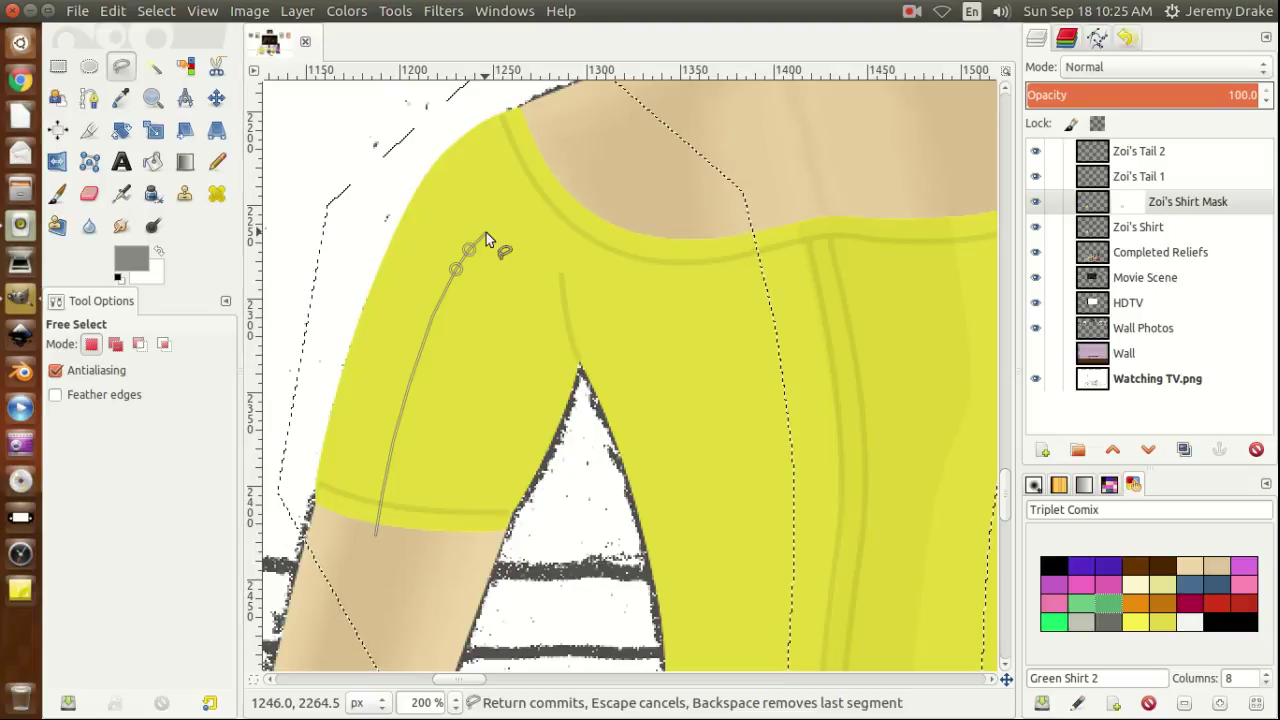
pyautogui.click(486, 232)
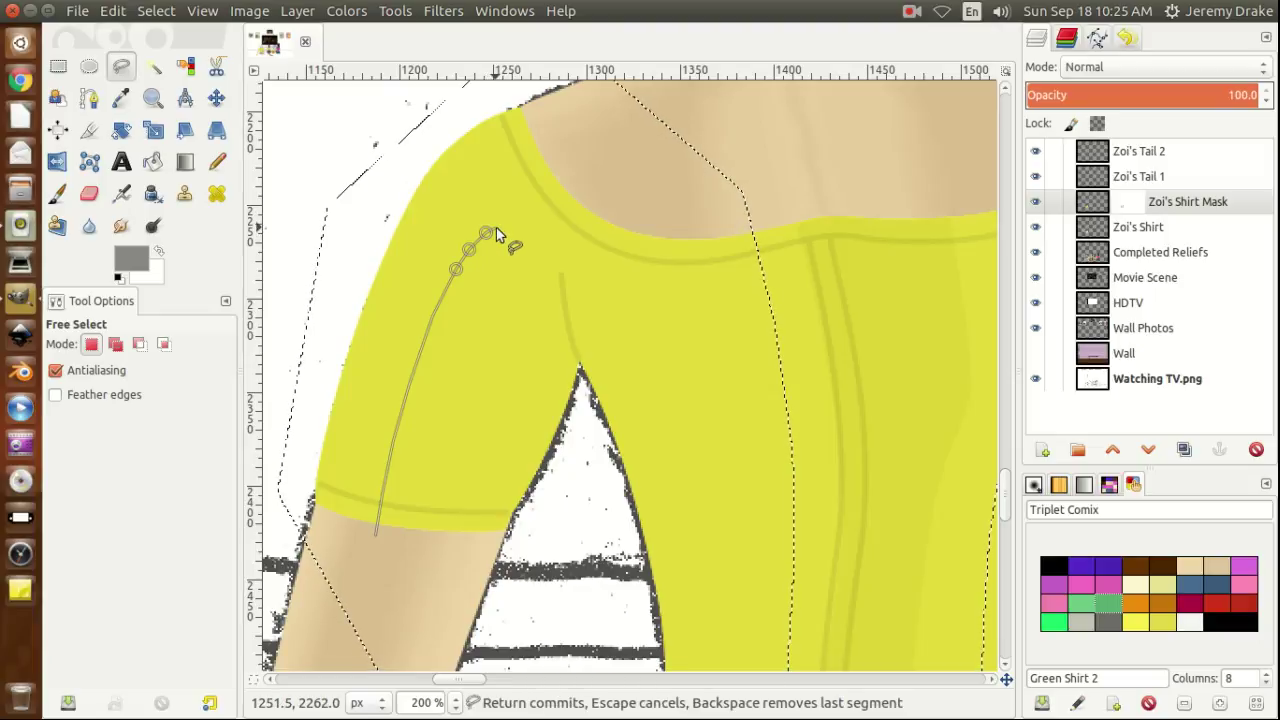
pyautogui.click(496, 229)
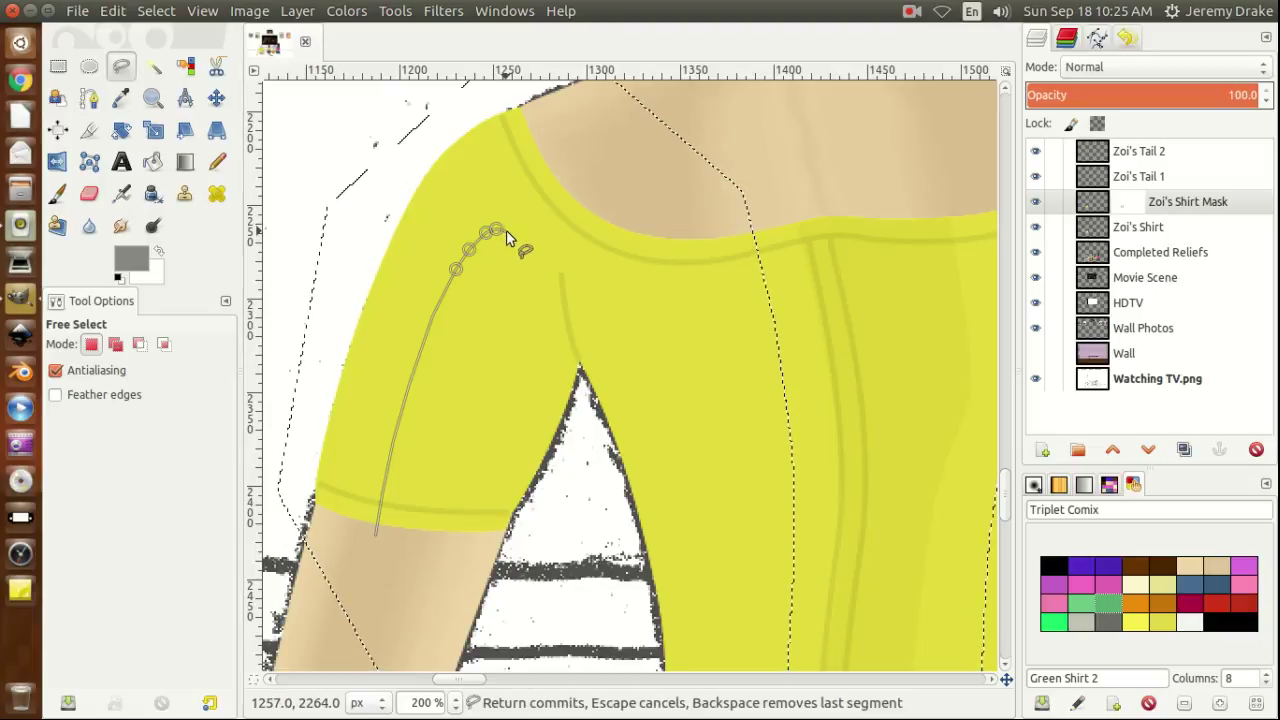
pyautogui.click(503, 231)
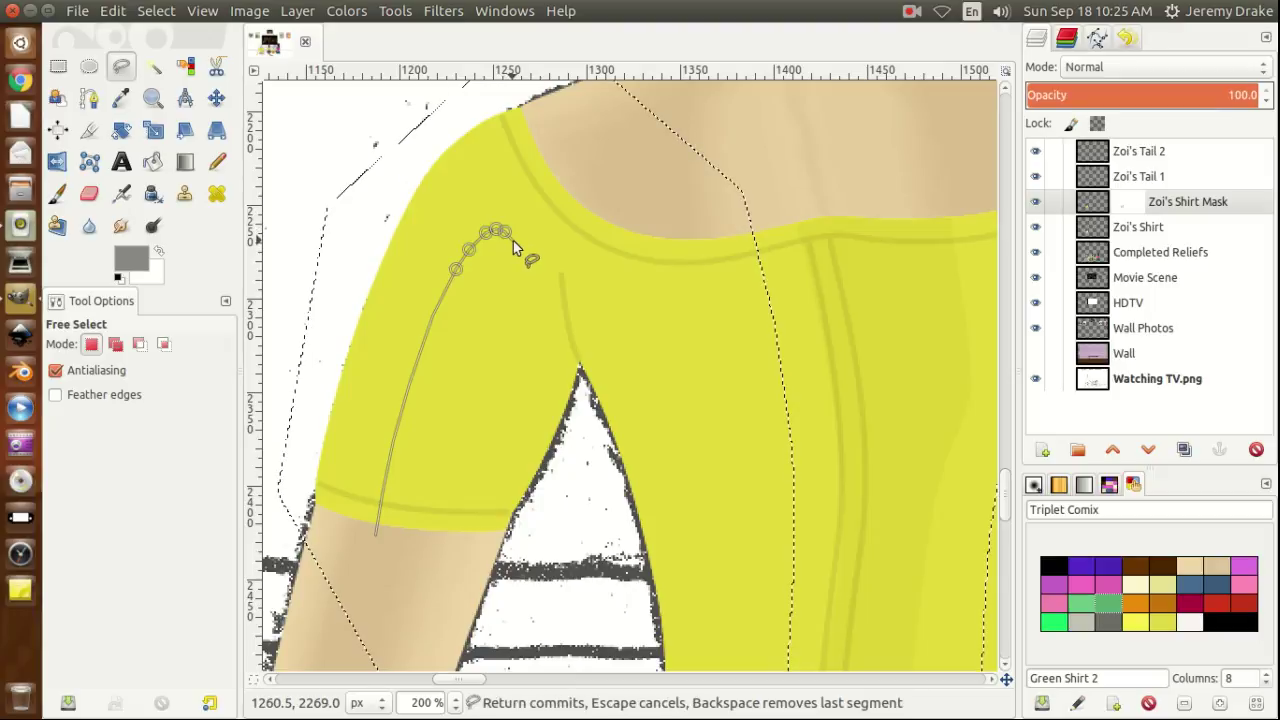
pyautogui.click(513, 241)
pyautogui.click(524, 251)
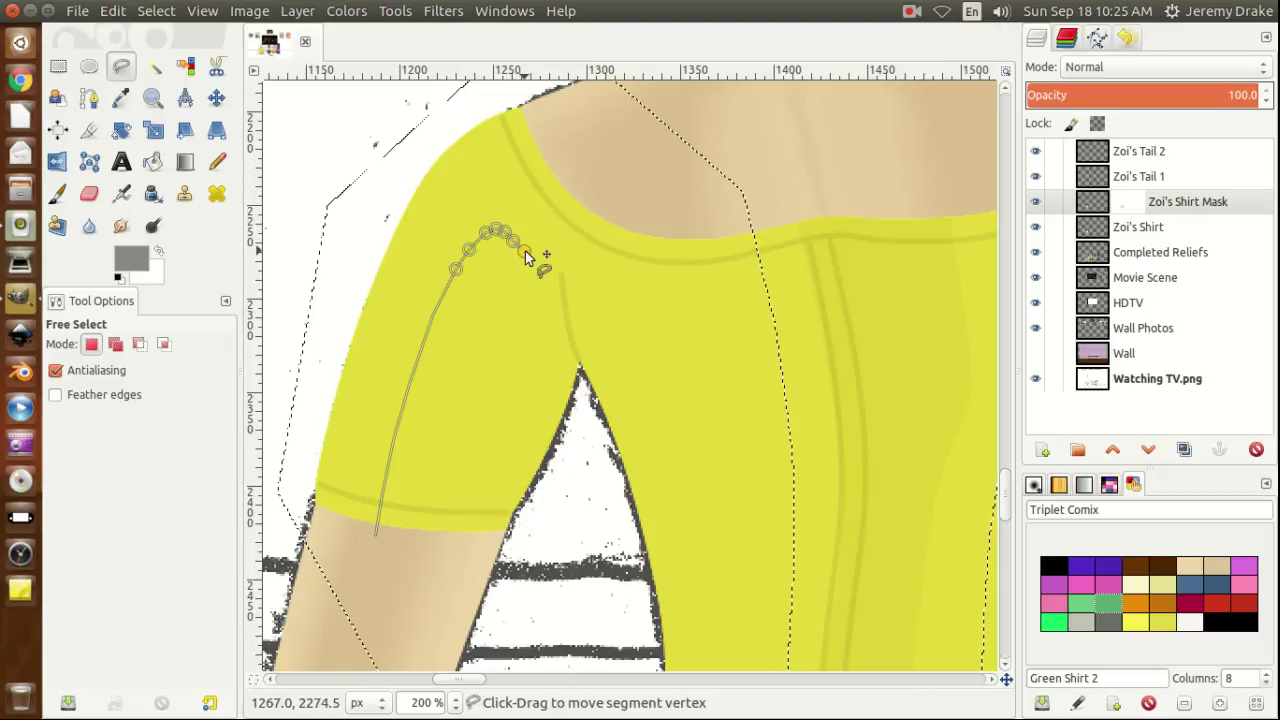
pyautogui.click(537, 253)
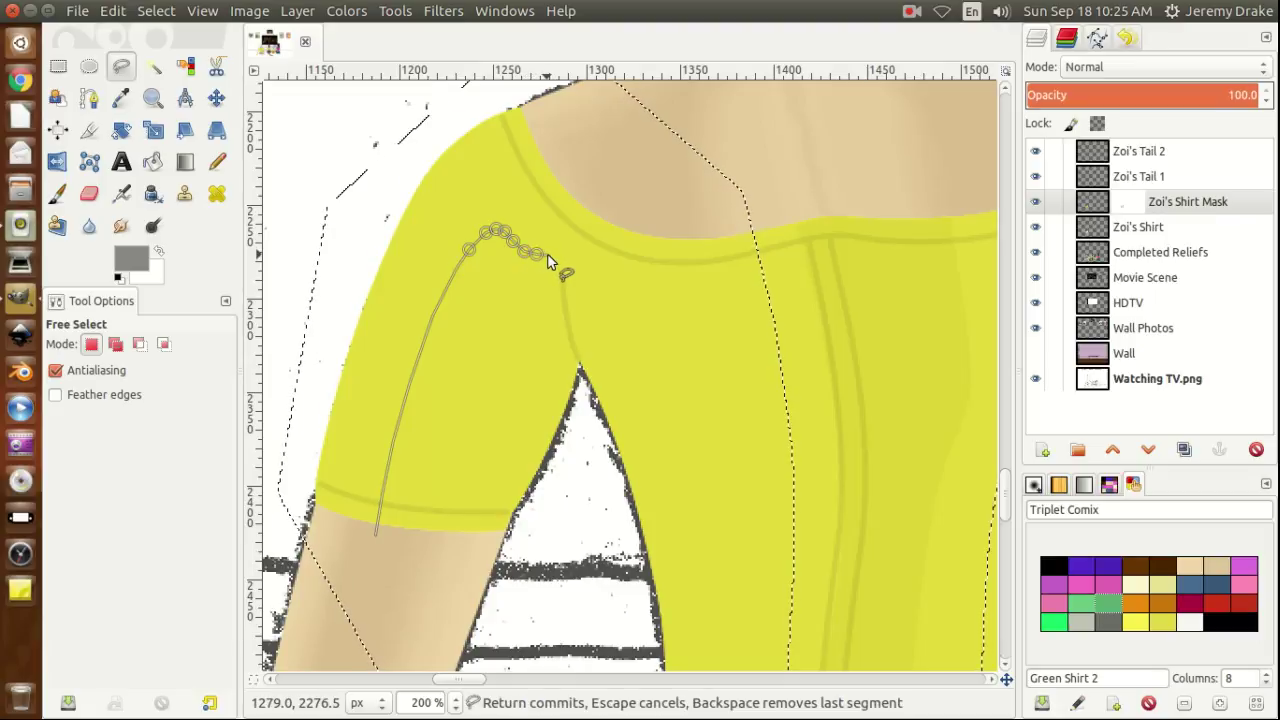
pyautogui.click(547, 257)
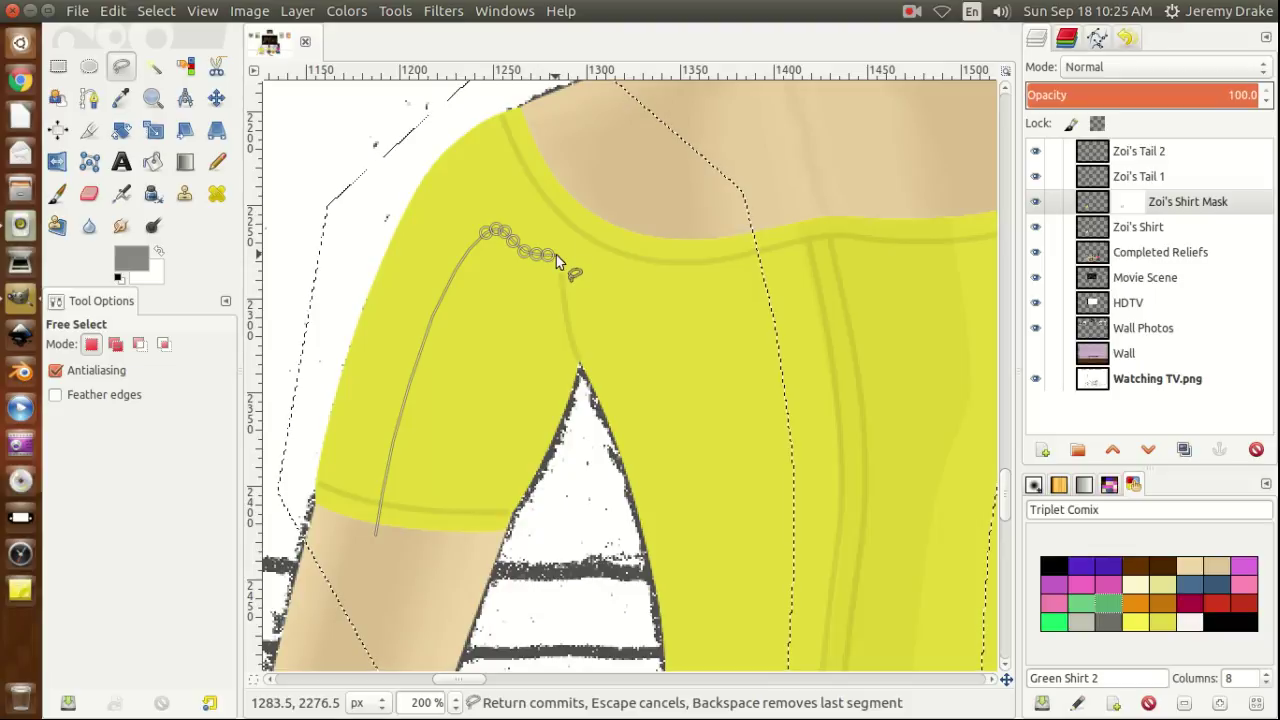
pyautogui.click(556, 253)
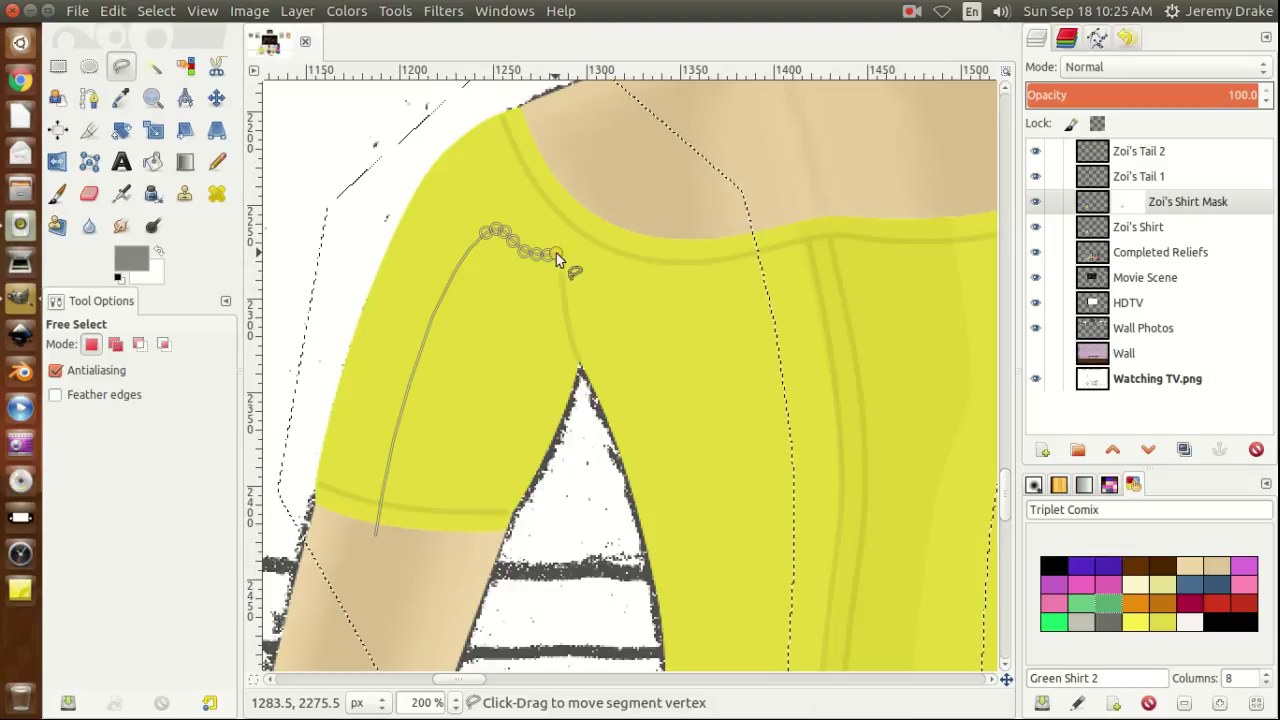
pyautogui.click(576, 267)
pyautogui.moveTo(576, 267); pyautogui.dragTo(562, 264)
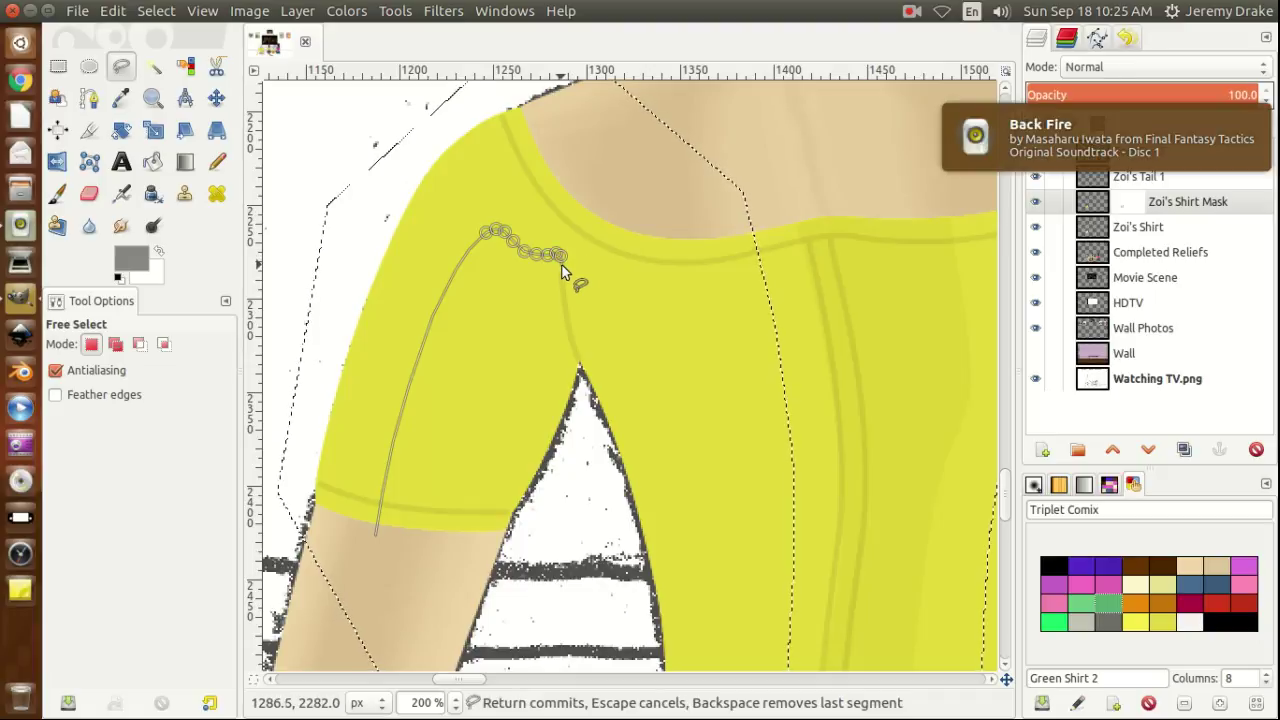
# Trace the underarm and inner sleeve seam down to the hem, closing the sleeve outline.
pyautogui.click(561, 265)
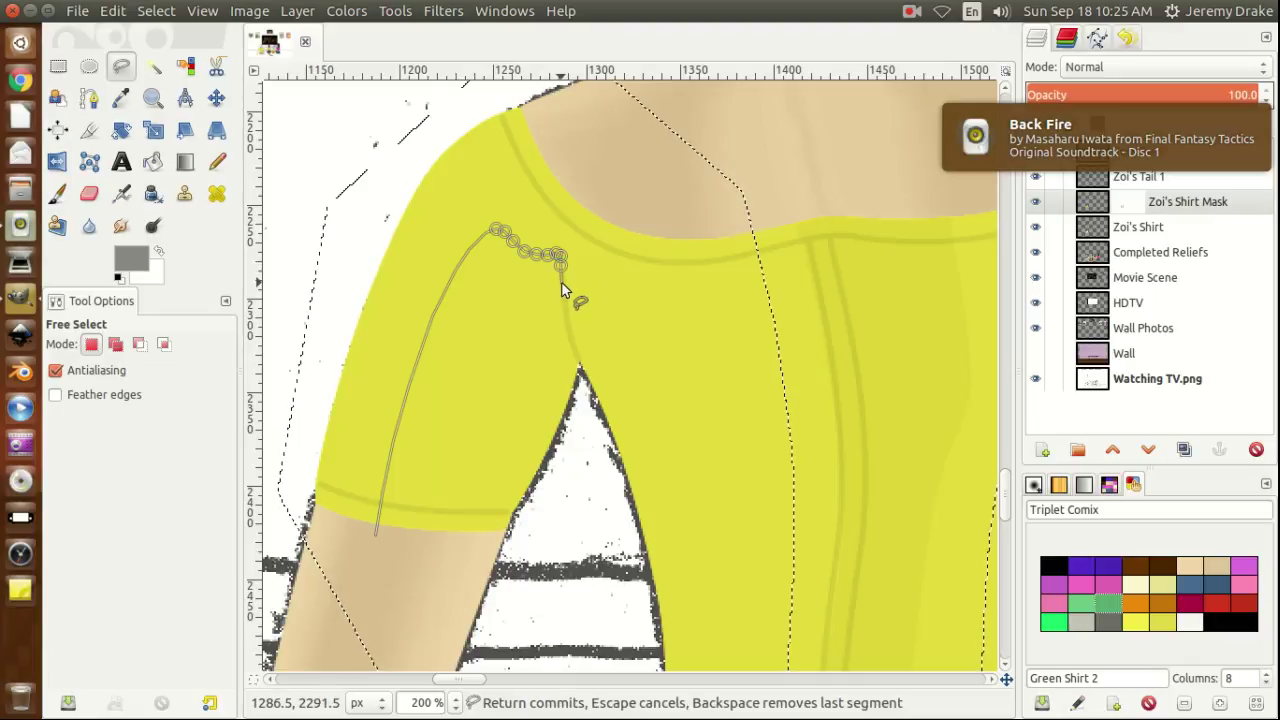
pyautogui.click(562, 284)
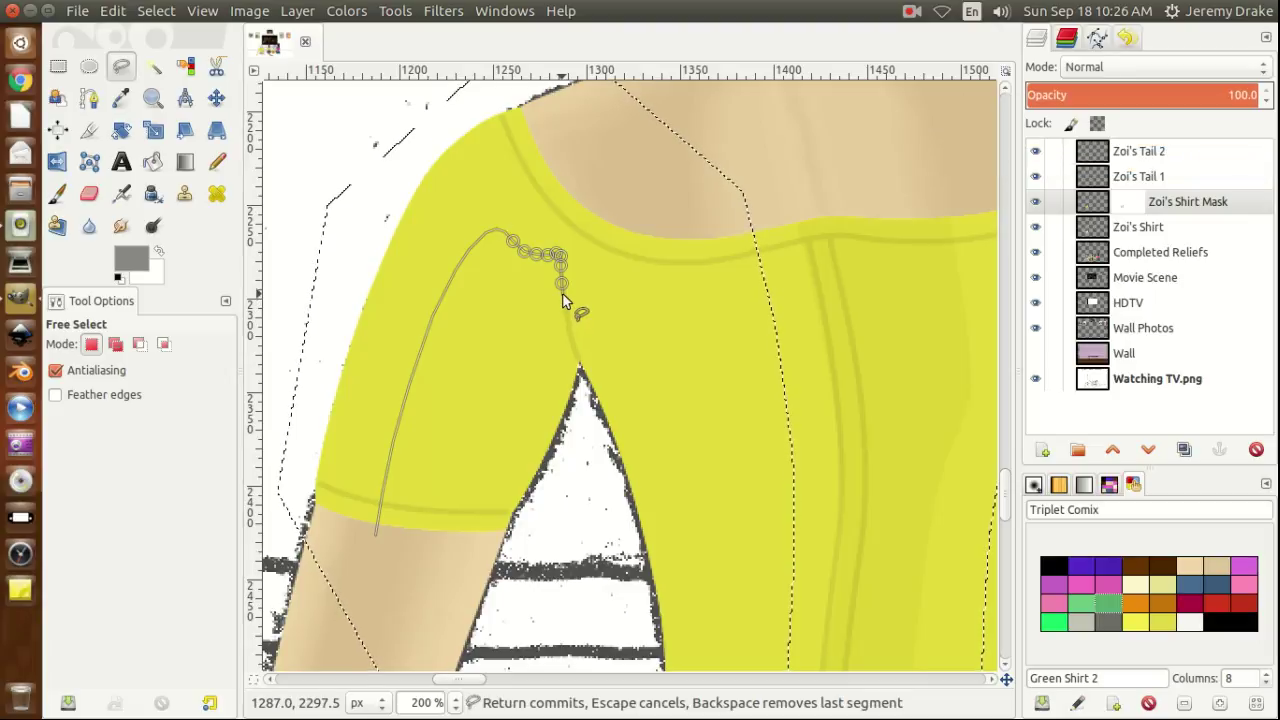
pyautogui.click(562, 293)
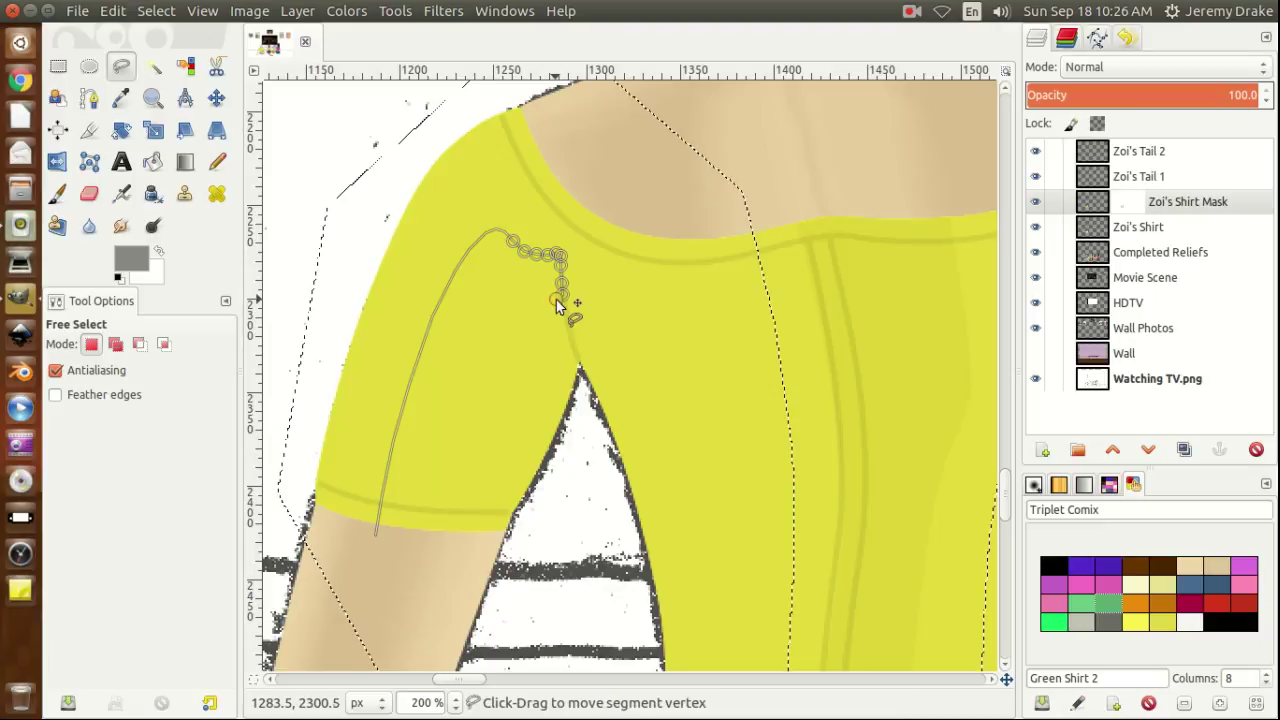
pyautogui.click(553, 303)
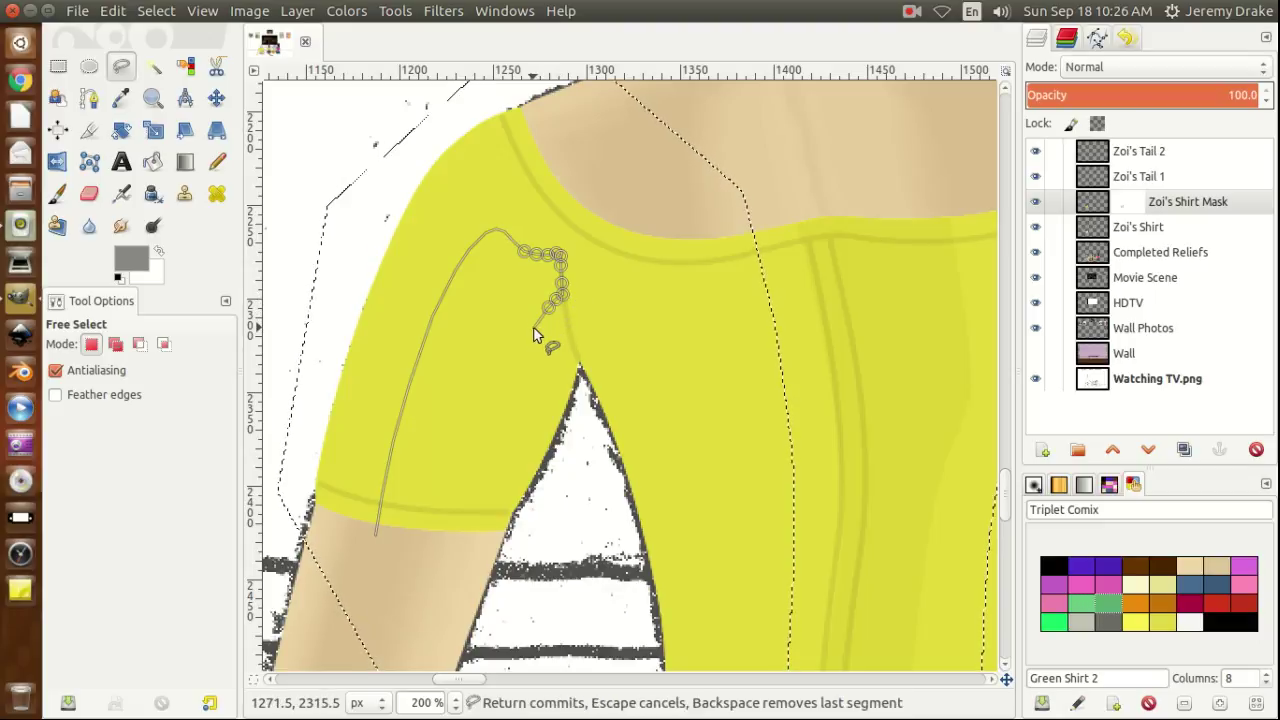
pyautogui.click(534, 327)
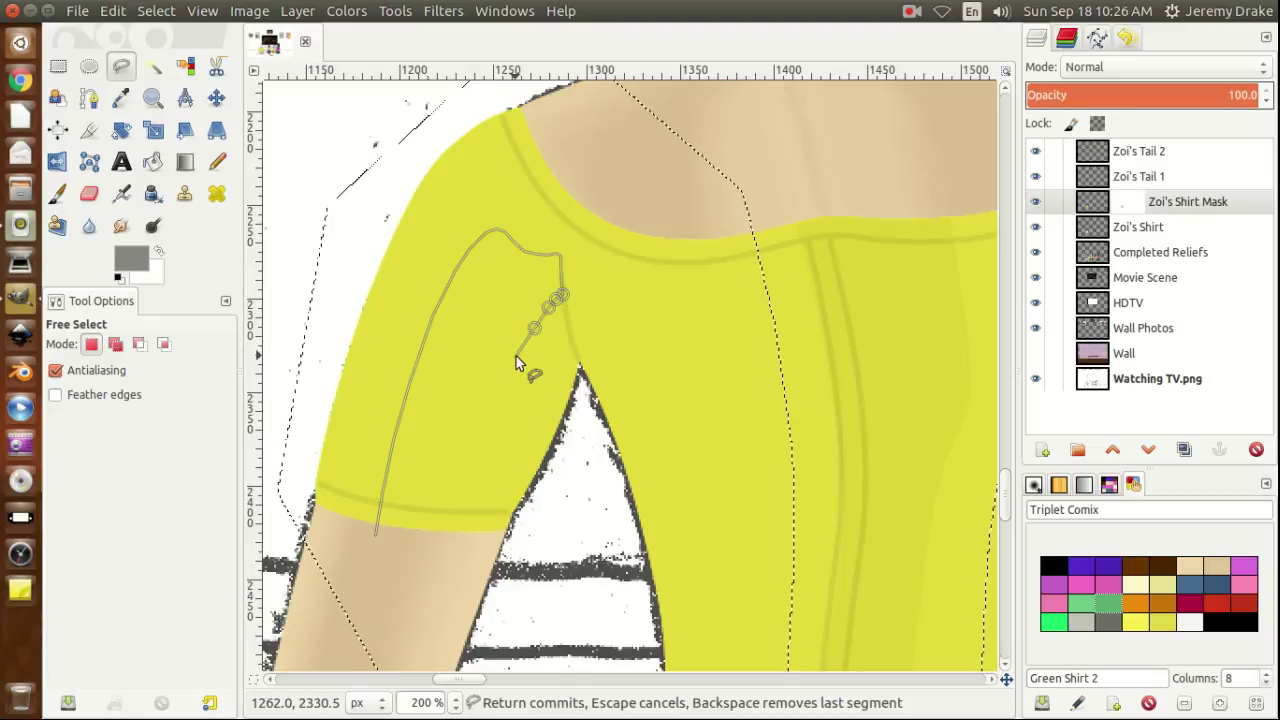
pyautogui.click(519, 361)
pyautogui.click(509, 388)
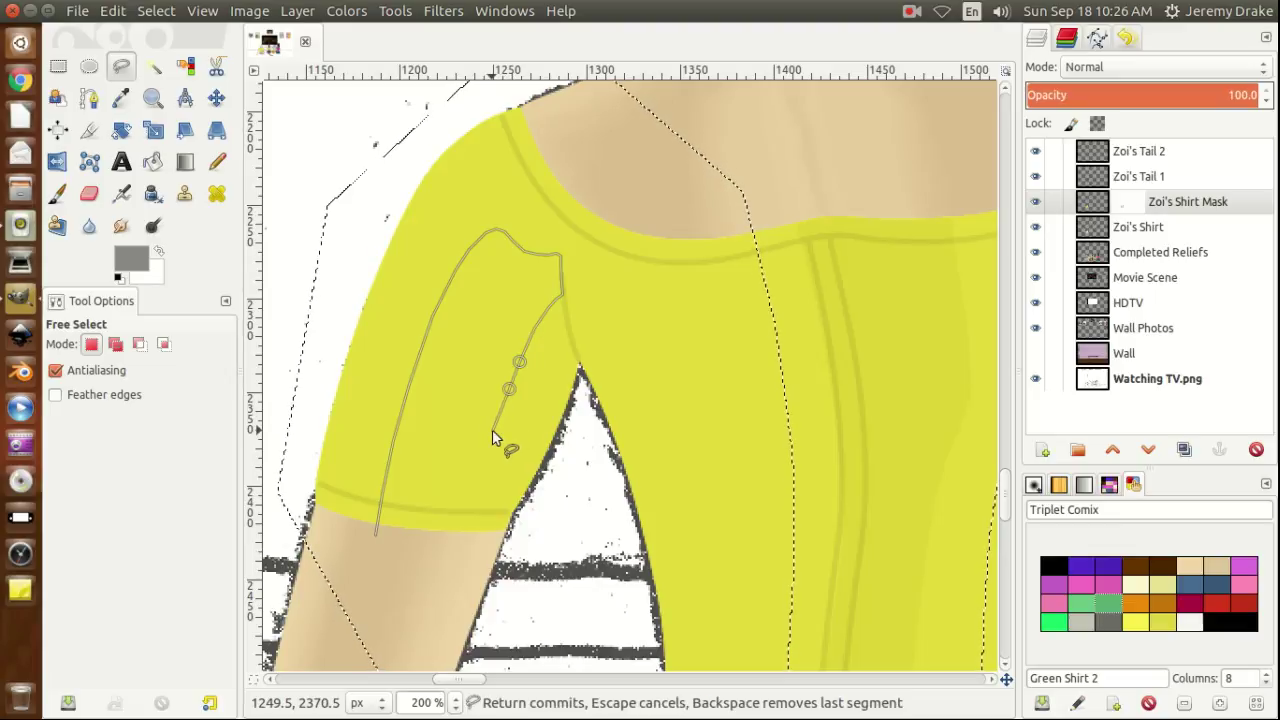
pyautogui.click(492, 431)
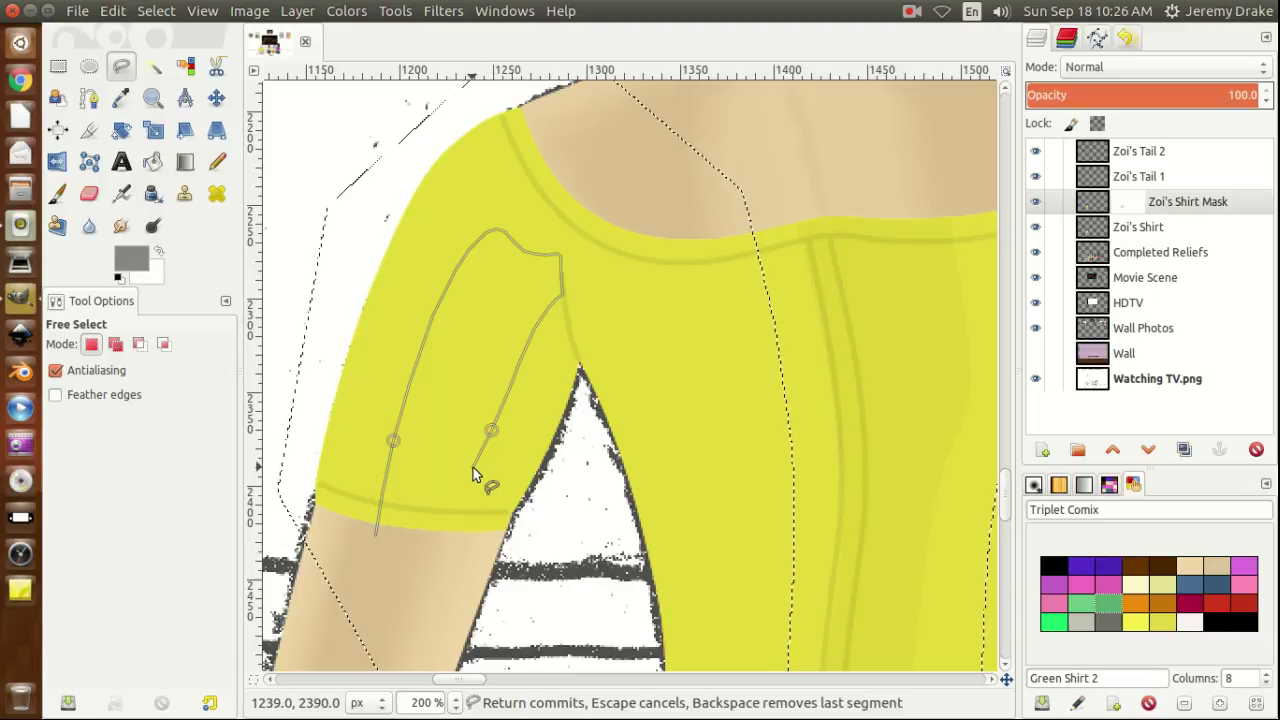
pyautogui.click(473, 467)
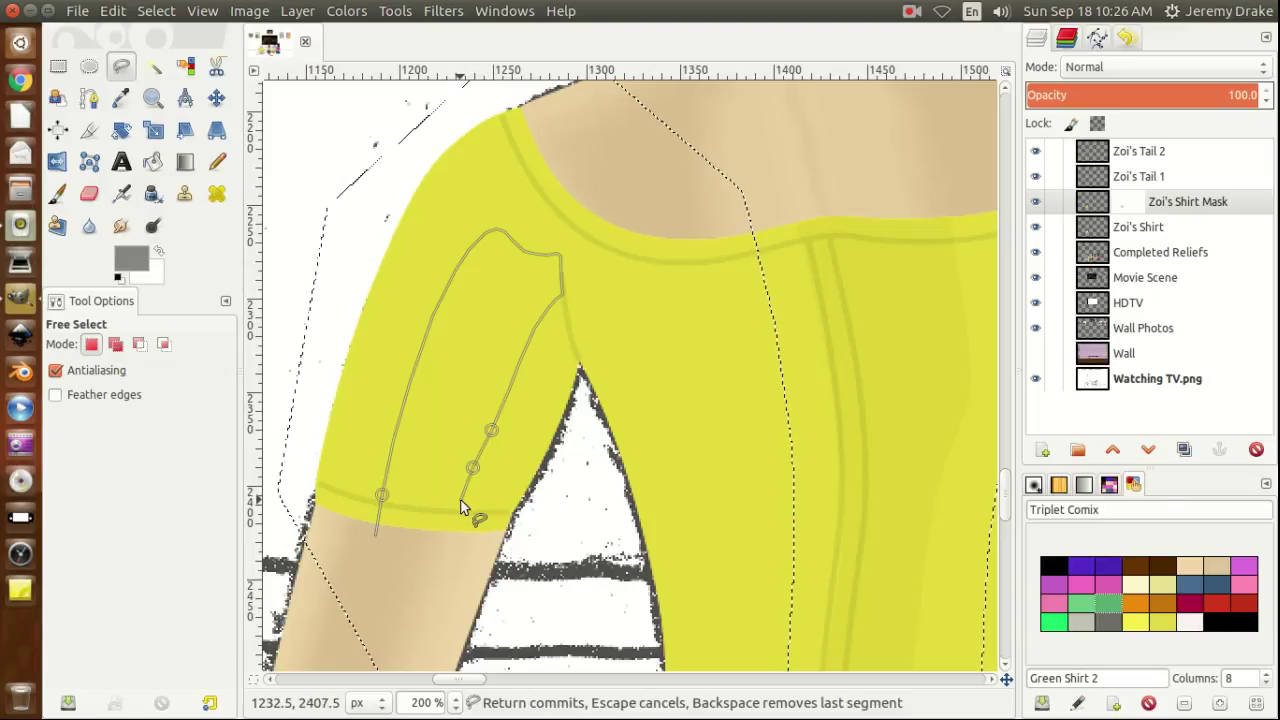
pyautogui.click(461, 503)
pyautogui.click(446, 547)
# Cut the sleeve region from the selection, then start a subtract outline down the side seam.
pyautogui.press('Return')
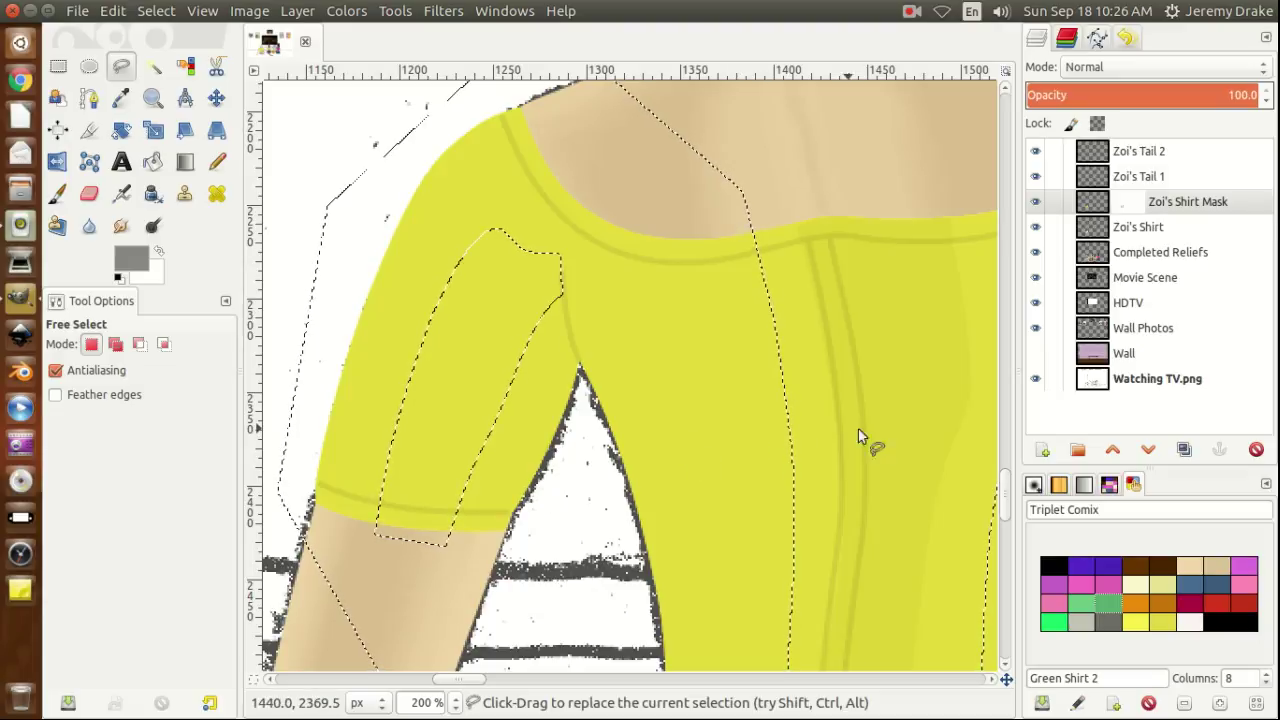
pyautogui.moveTo(1005, 503); pyautogui.dragTo(1005, 492)
pyautogui.scroll(-1, 1005, 492)
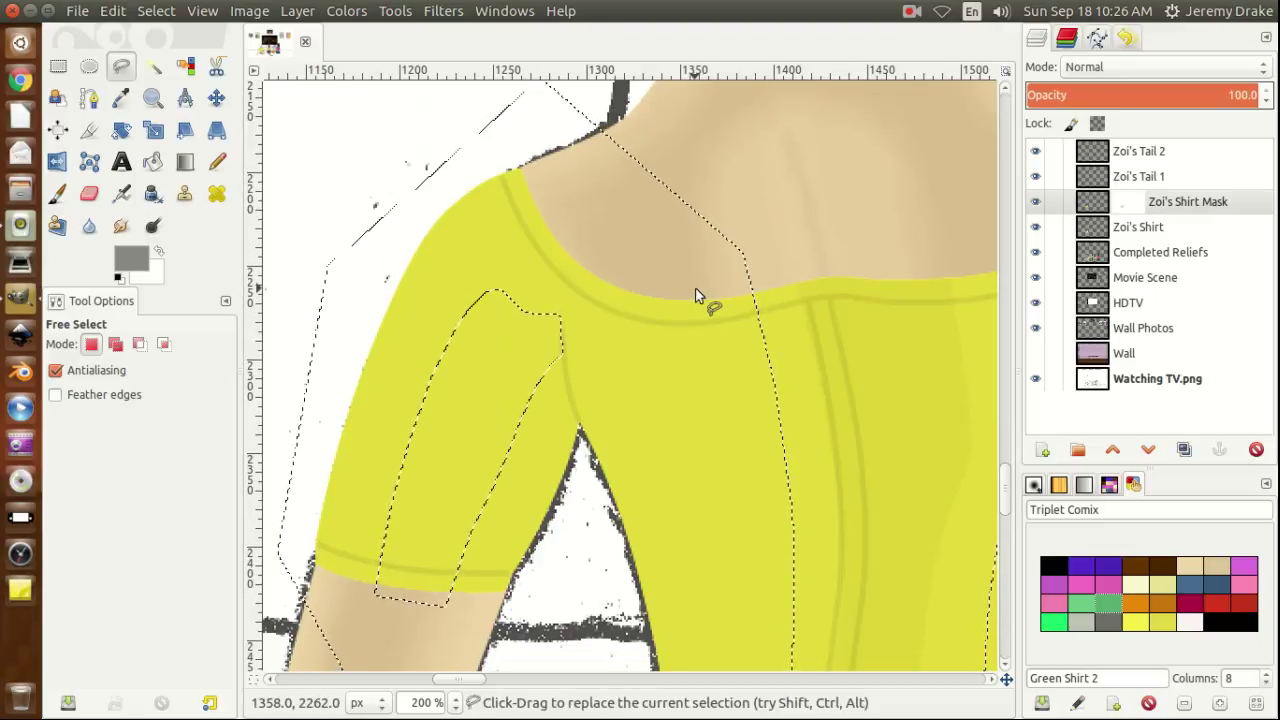
pyautogui.press('ctrl')
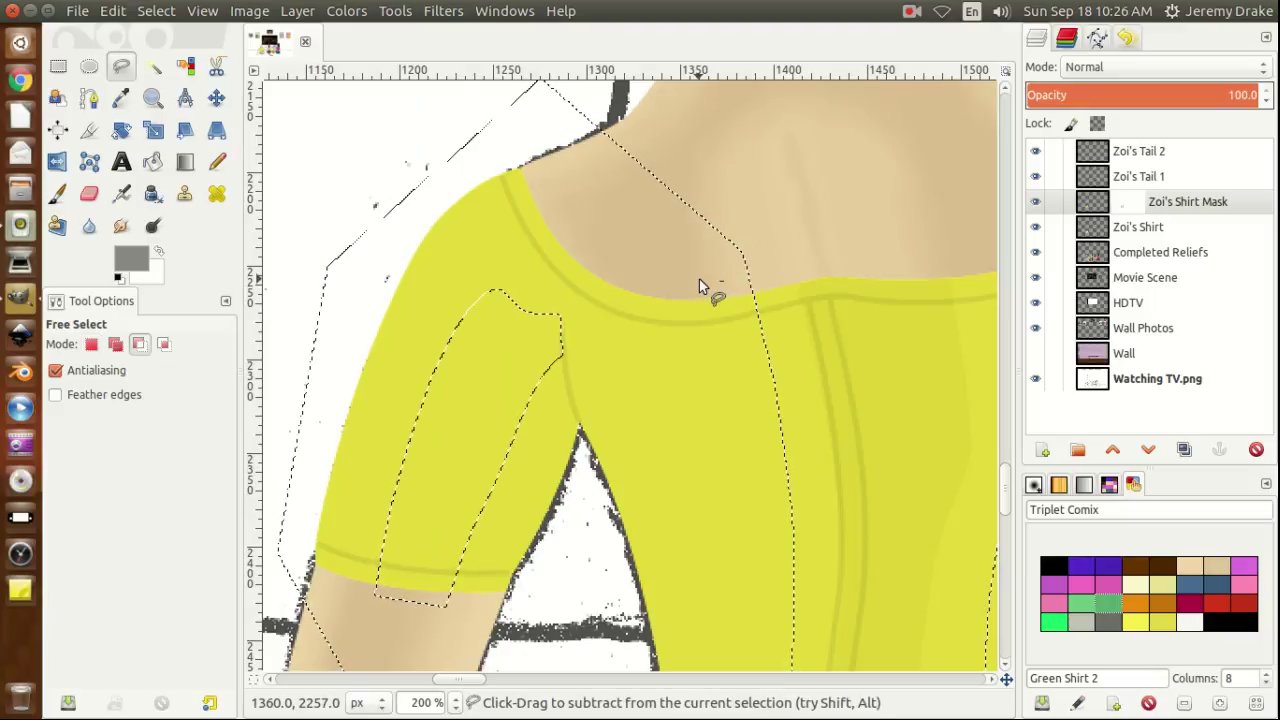
pyautogui.keyDown('ctrl'); pyautogui.click(699, 279); pyautogui.keyUp('ctrl')
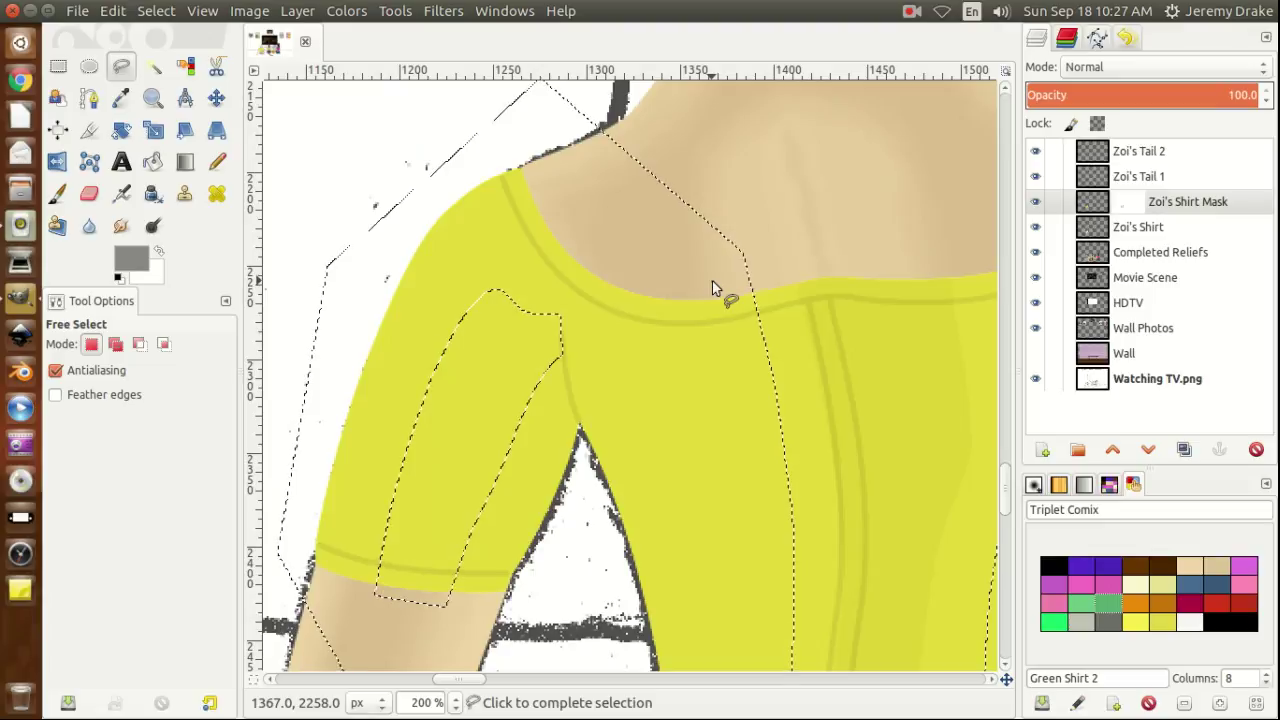
pyautogui.click(716, 305)
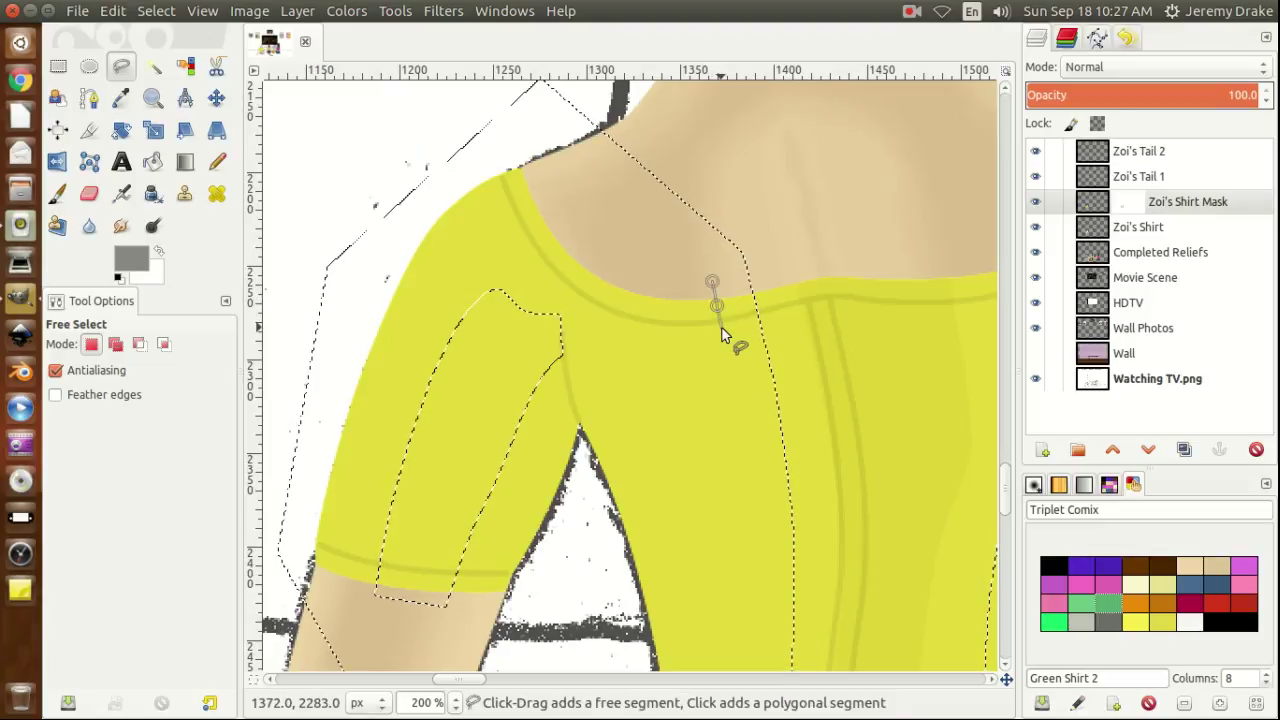
pyautogui.click(721, 327)
pyautogui.click(730, 359)
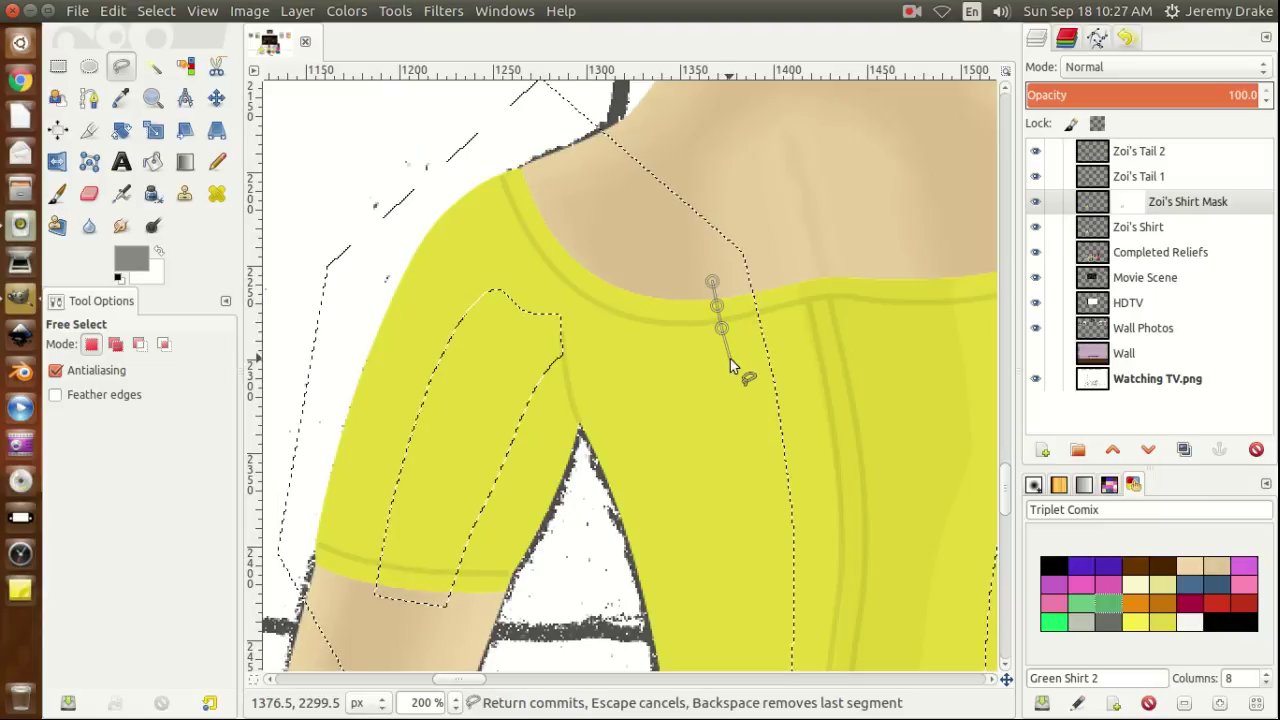
pyautogui.click(742, 424)
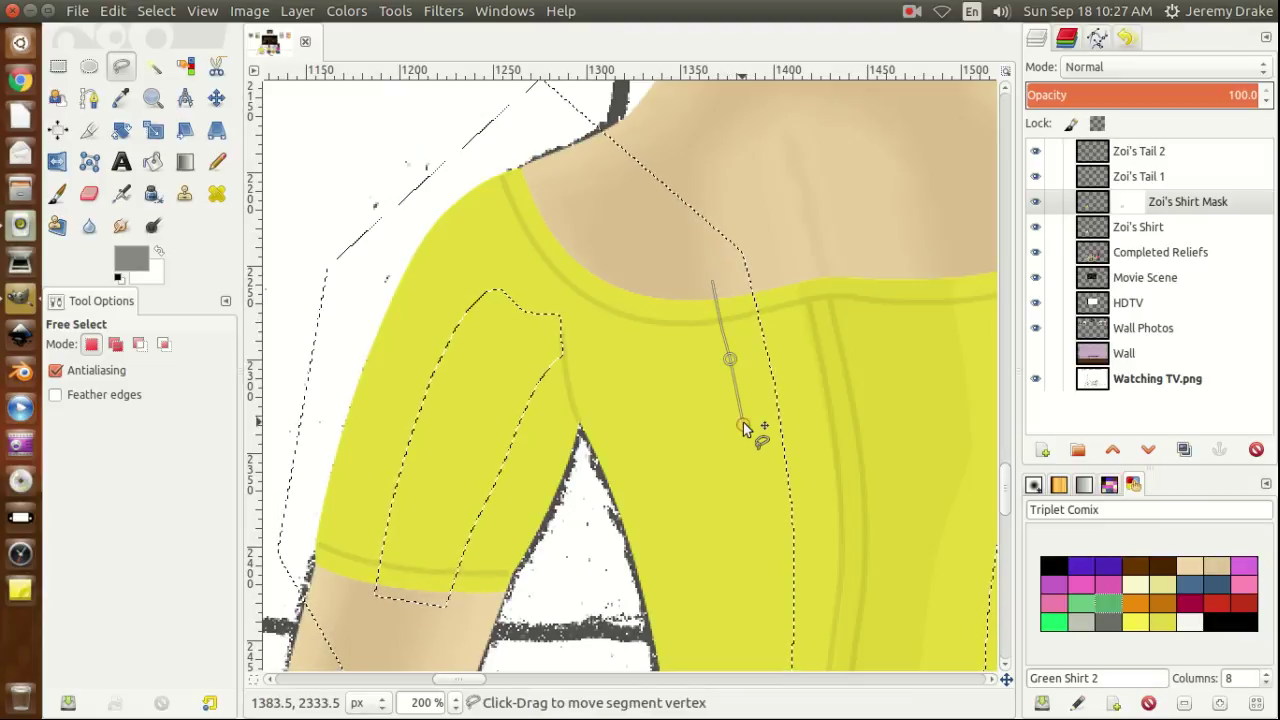
# Reposition the outline's first points onto the seam and shorten its last segment.
pyautogui.moveTo(714, 278); pyautogui.dragTo(644, 274)
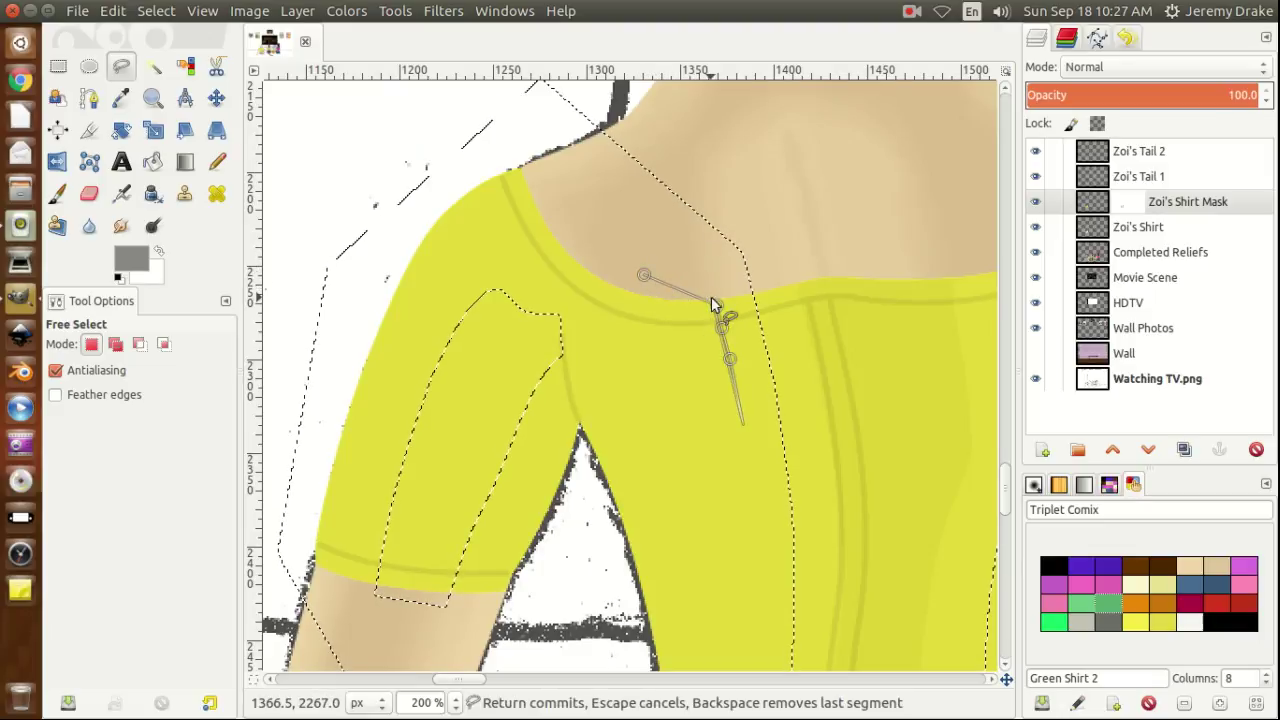
pyautogui.moveTo(653, 317); pyautogui.dragTo(648, 311)
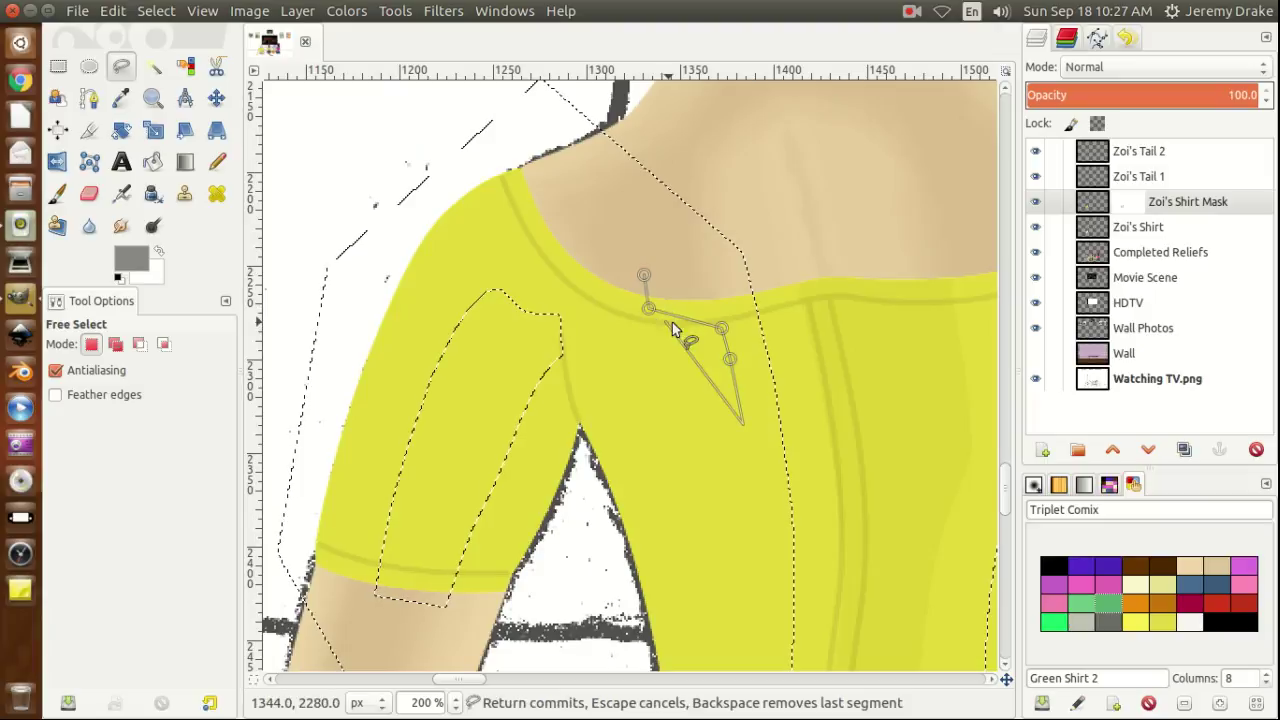
pyautogui.moveTo(720, 327); pyautogui.dragTo(730, 358)
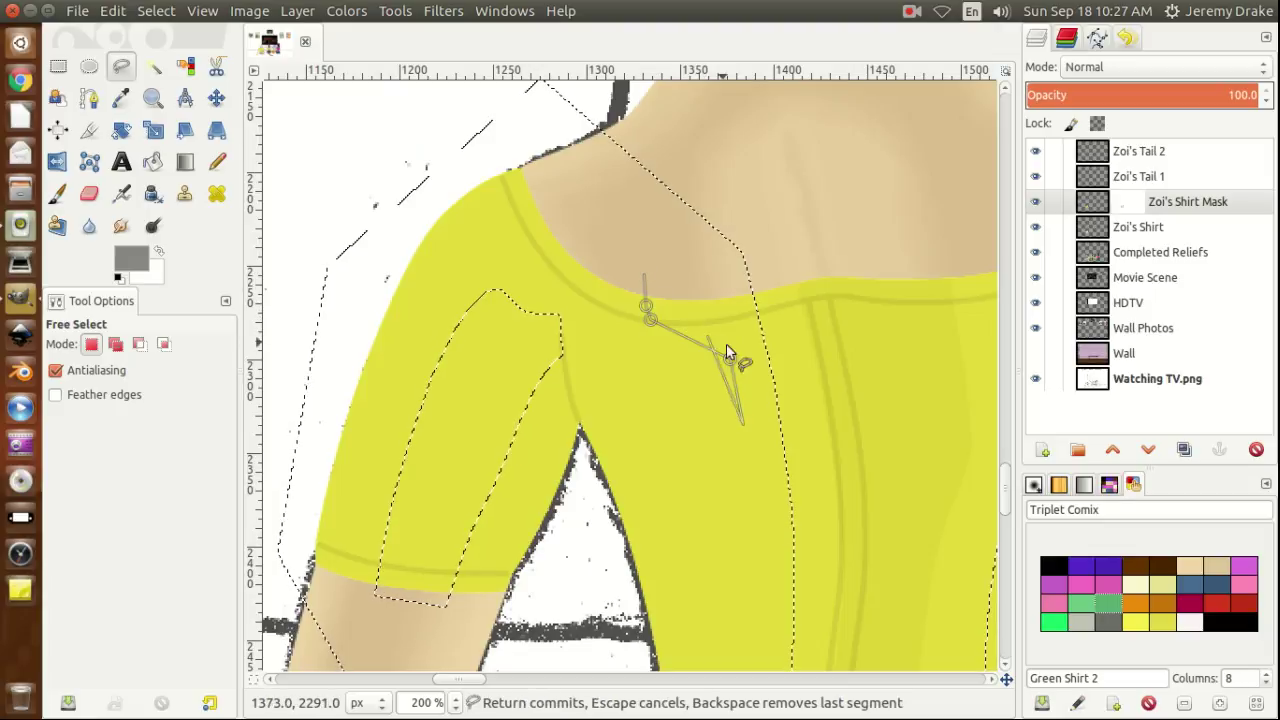
pyautogui.moveTo(731, 356); pyautogui.dragTo(663, 345)
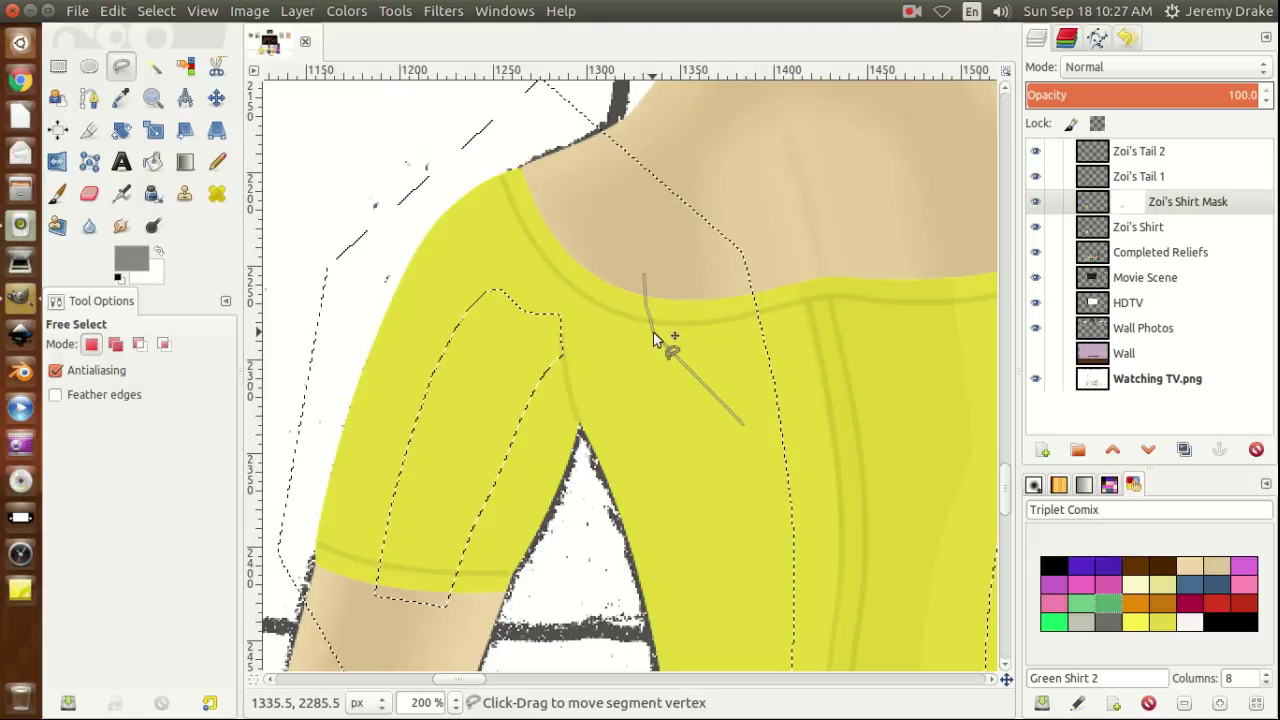
pyautogui.moveTo(742, 423); pyautogui.dragTo(667, 375)
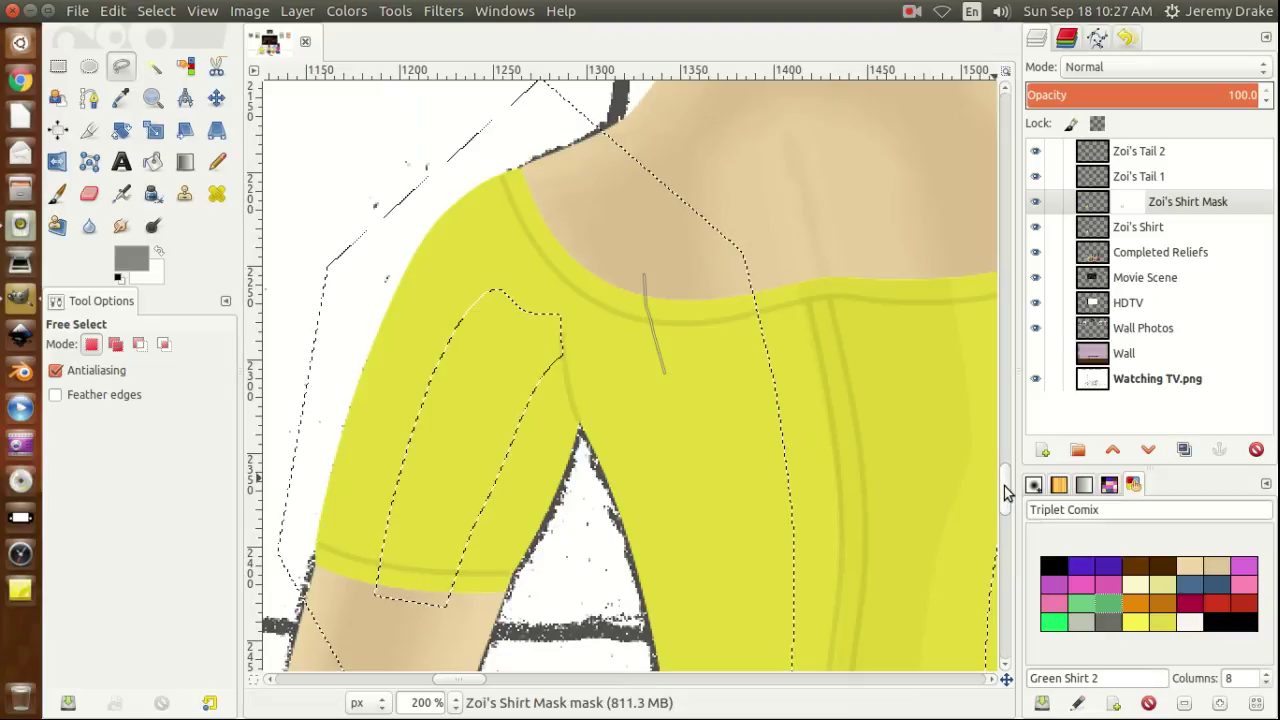
# Extend the outline down the side seam toward the shirt's hem.
pyautogui.scroll(-5, 1007, 509)
pyautogui.scroll(1, 1007, 507)
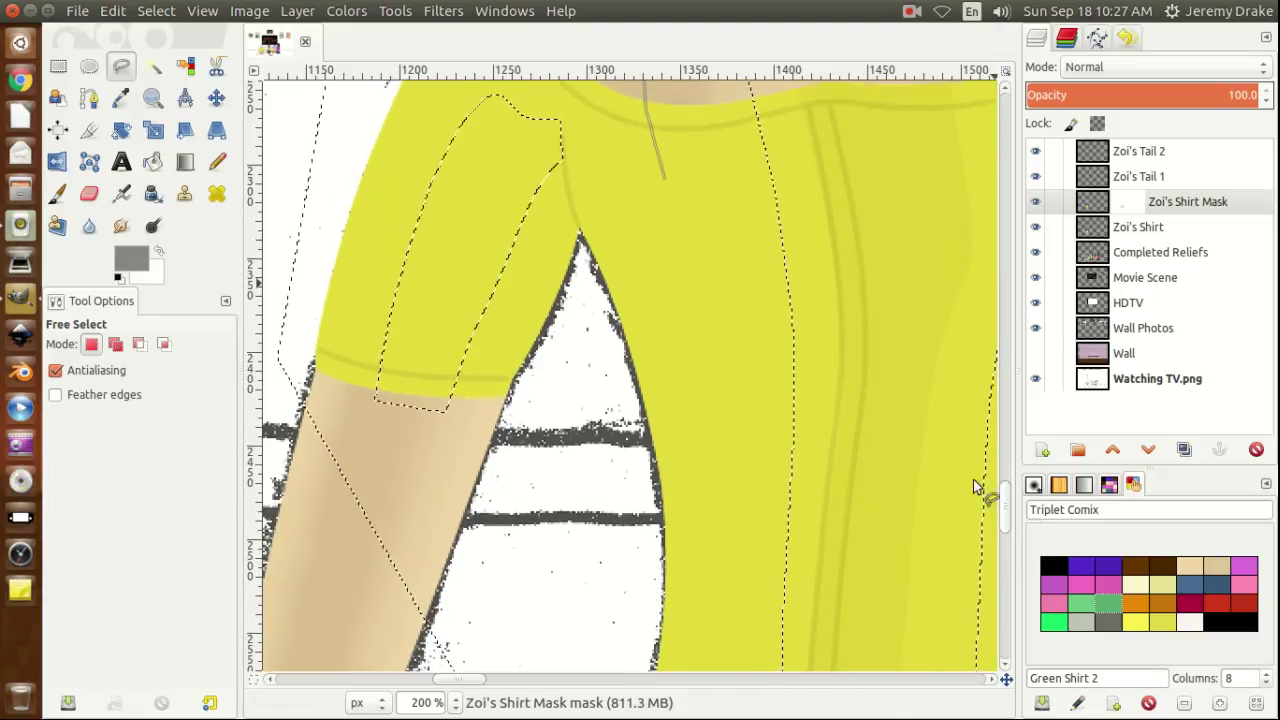
pyautogui.click(683, 231)
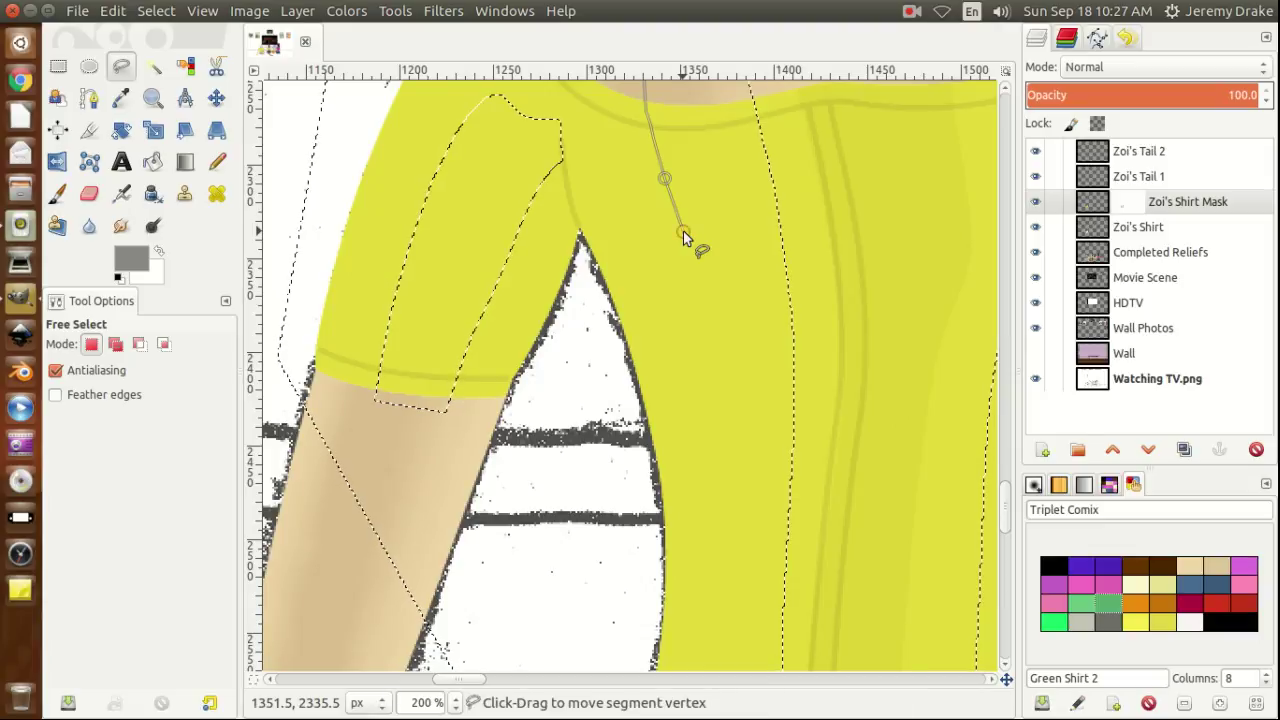
pyautogui.click(703, 292)
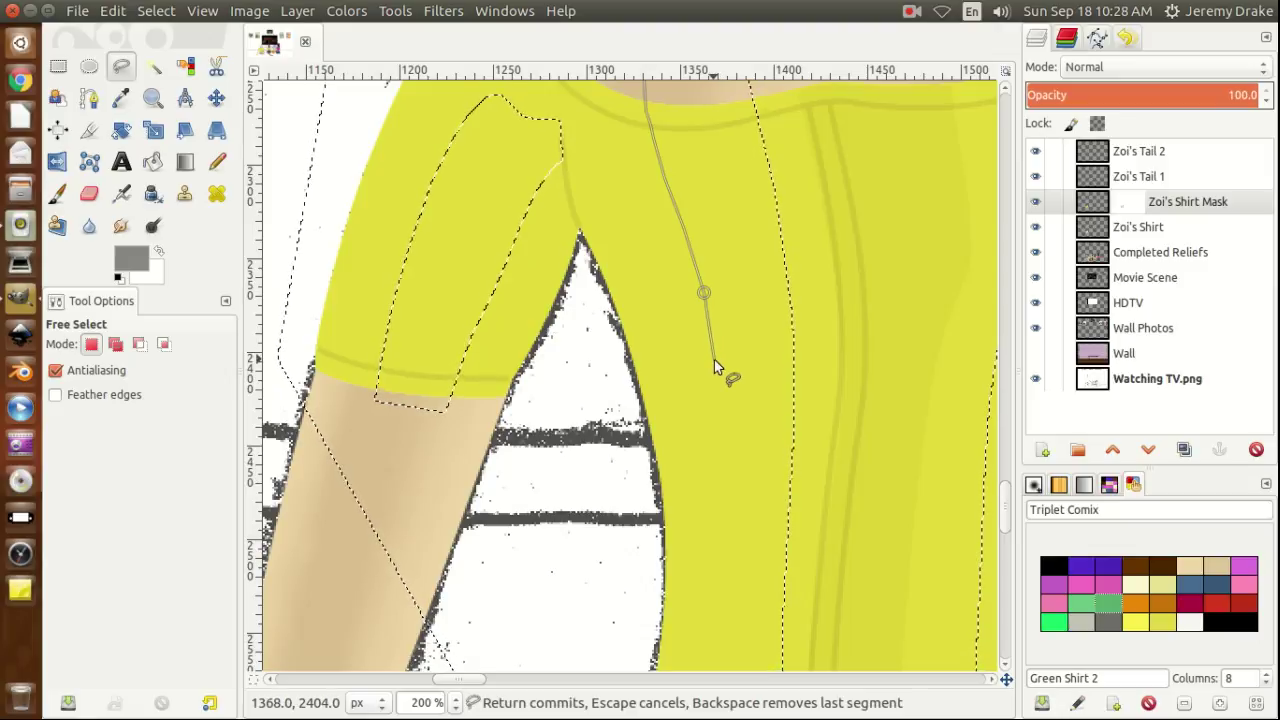
pyautogui.click(727, 452)
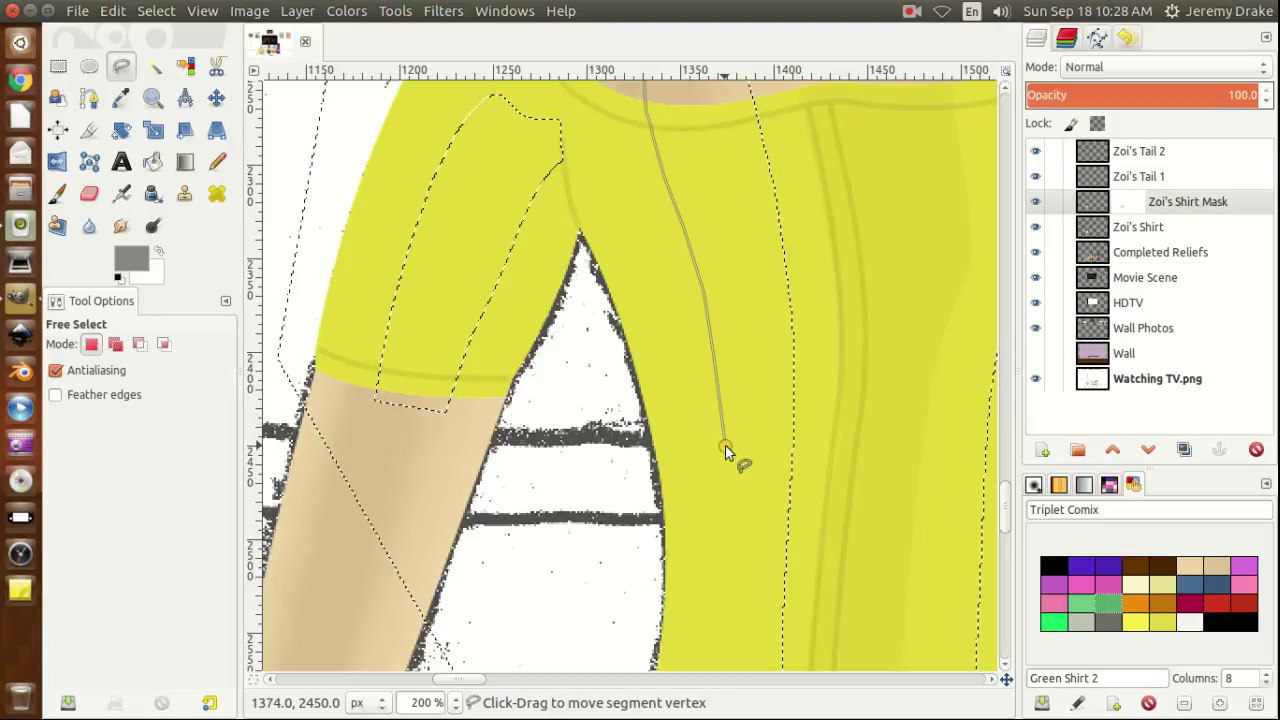
pyautogui.click(726, 550)
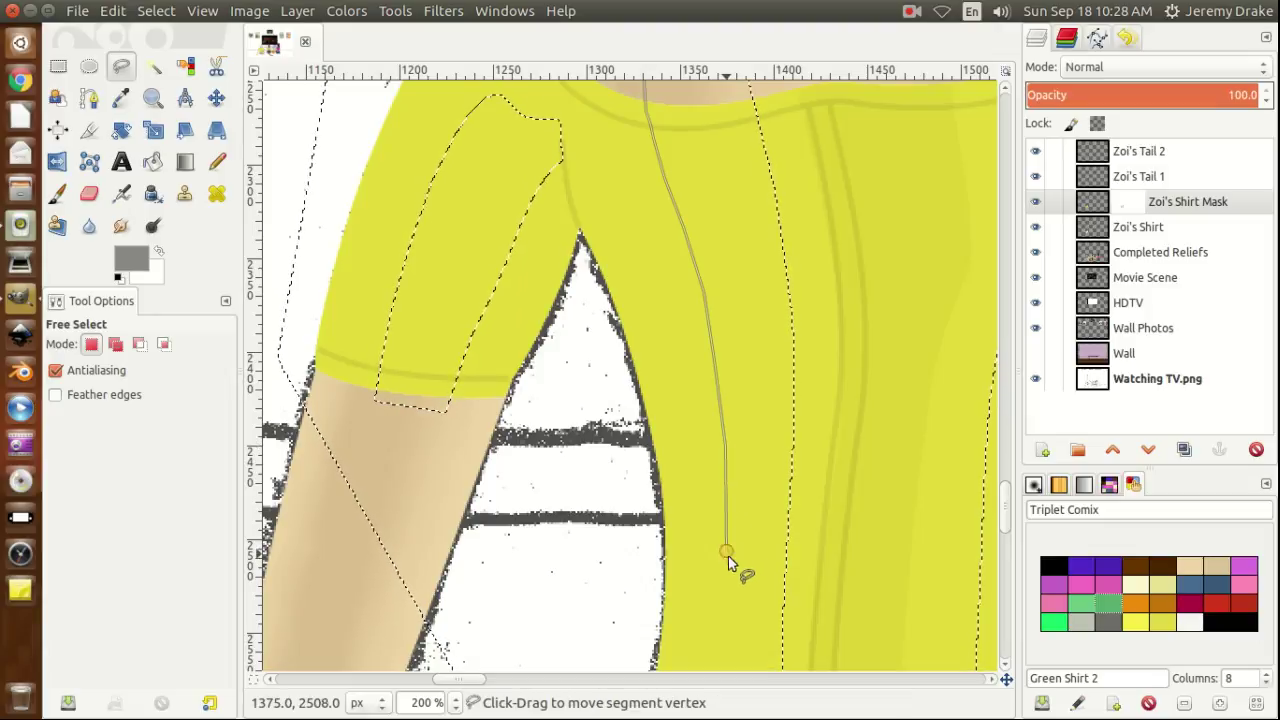
pyautogui.click(726, 633)
pyautogui.press('Return')
pyautogui.moveTo(1006, 504); pyautogui.dragTo(1014, 533)
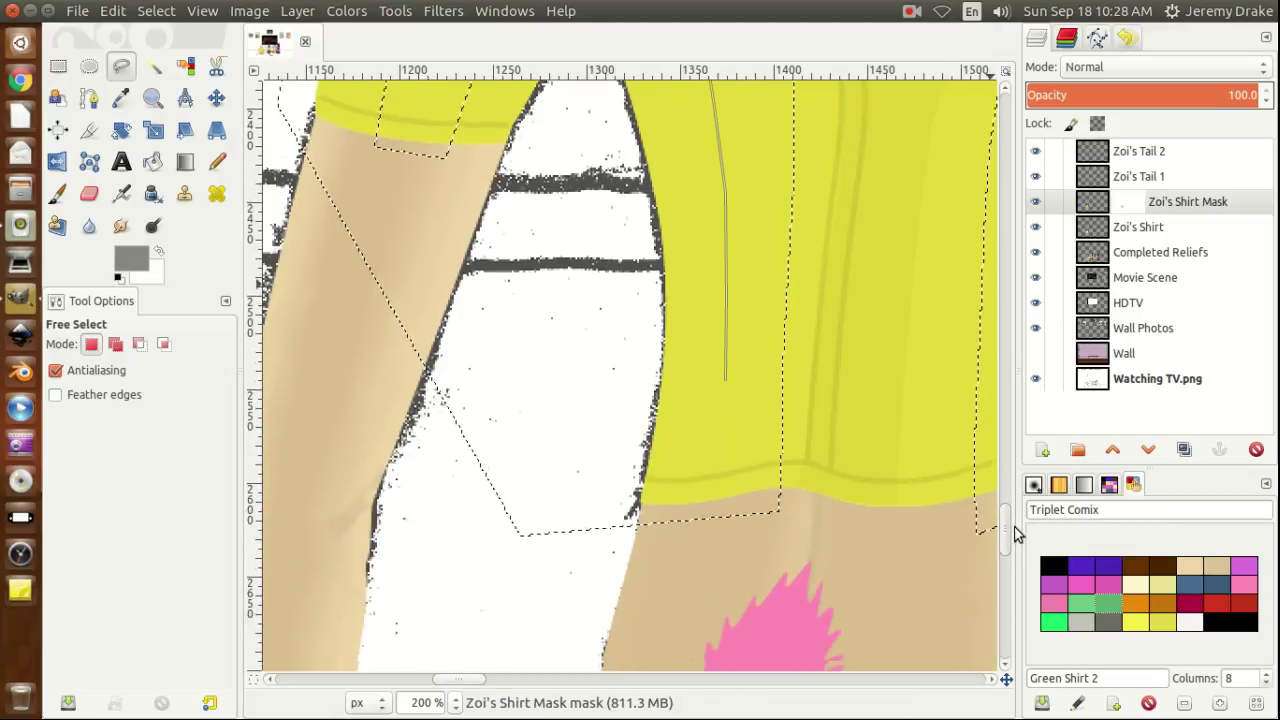
# Take the outline to the hem, across the strip's bottom, and back up its edge.
pyautogui.click(720, 435)
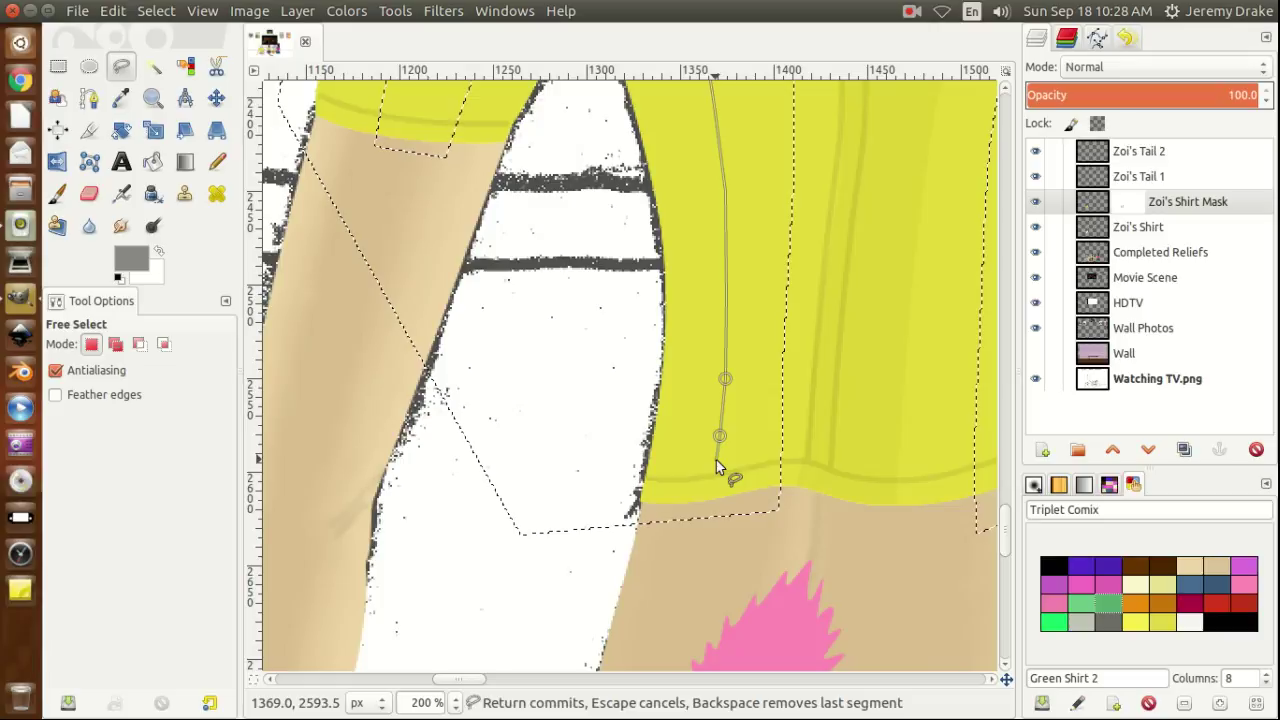
pyautogui.click(716, 460)
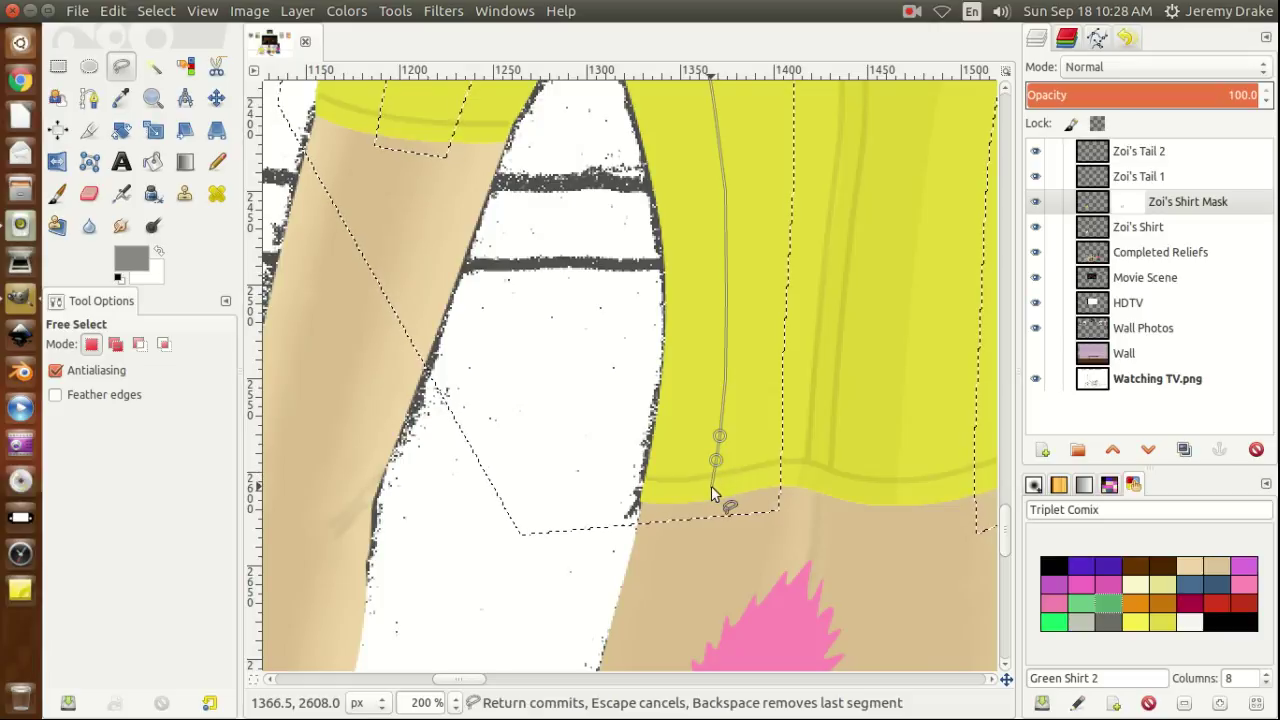
pyautogui.click(711, 487)
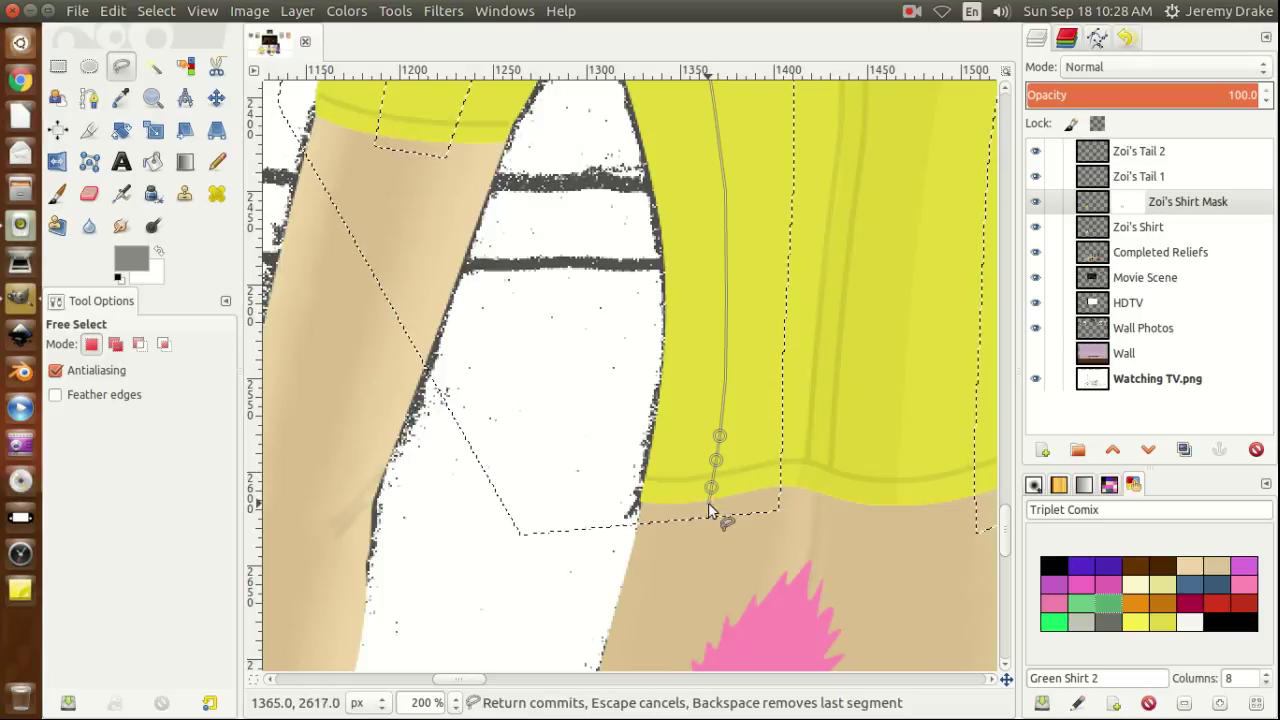
pyautogui.click(705, 522)
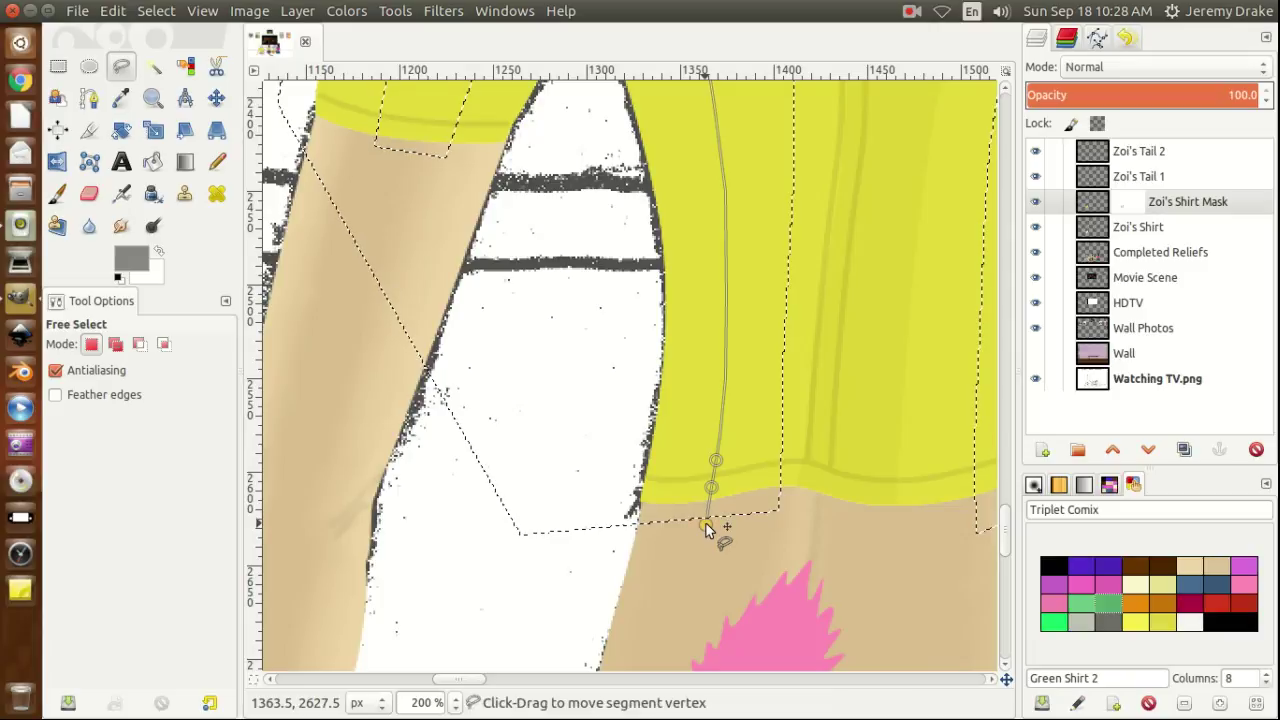
pyautogui.click(655, 527)
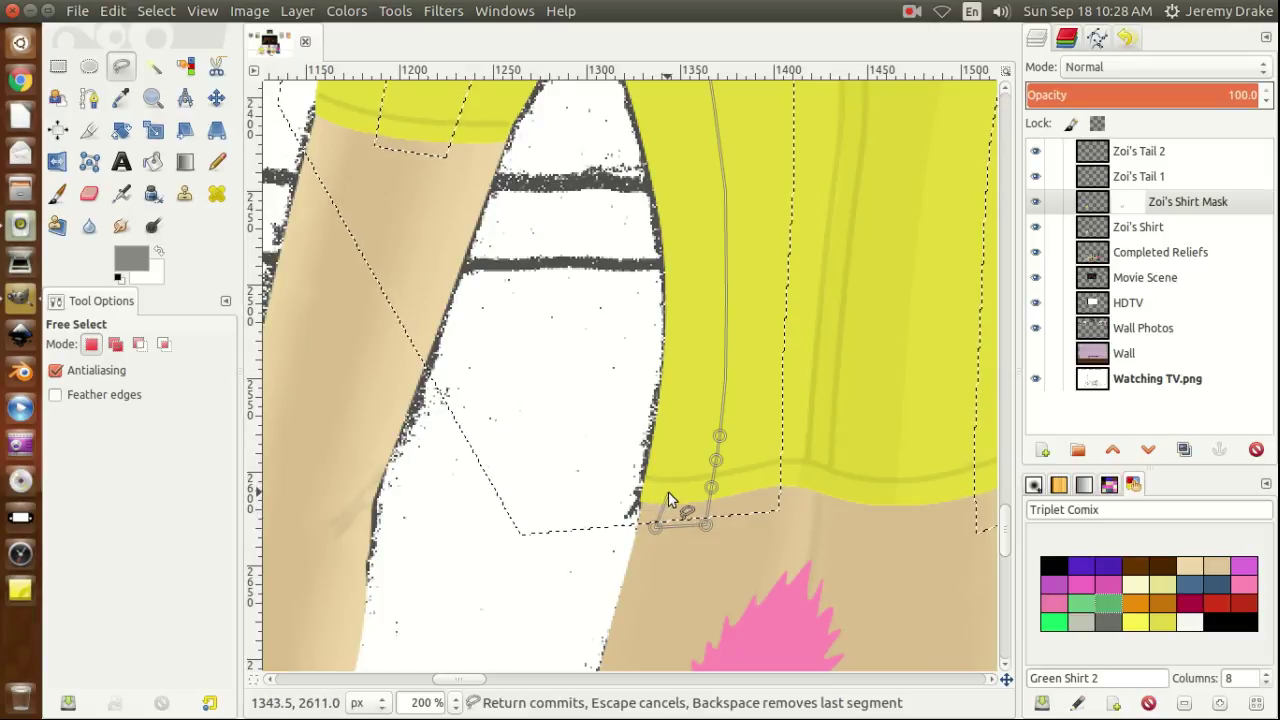
pyautogui.click(665, 488)
pyautogui.click(676, 433)
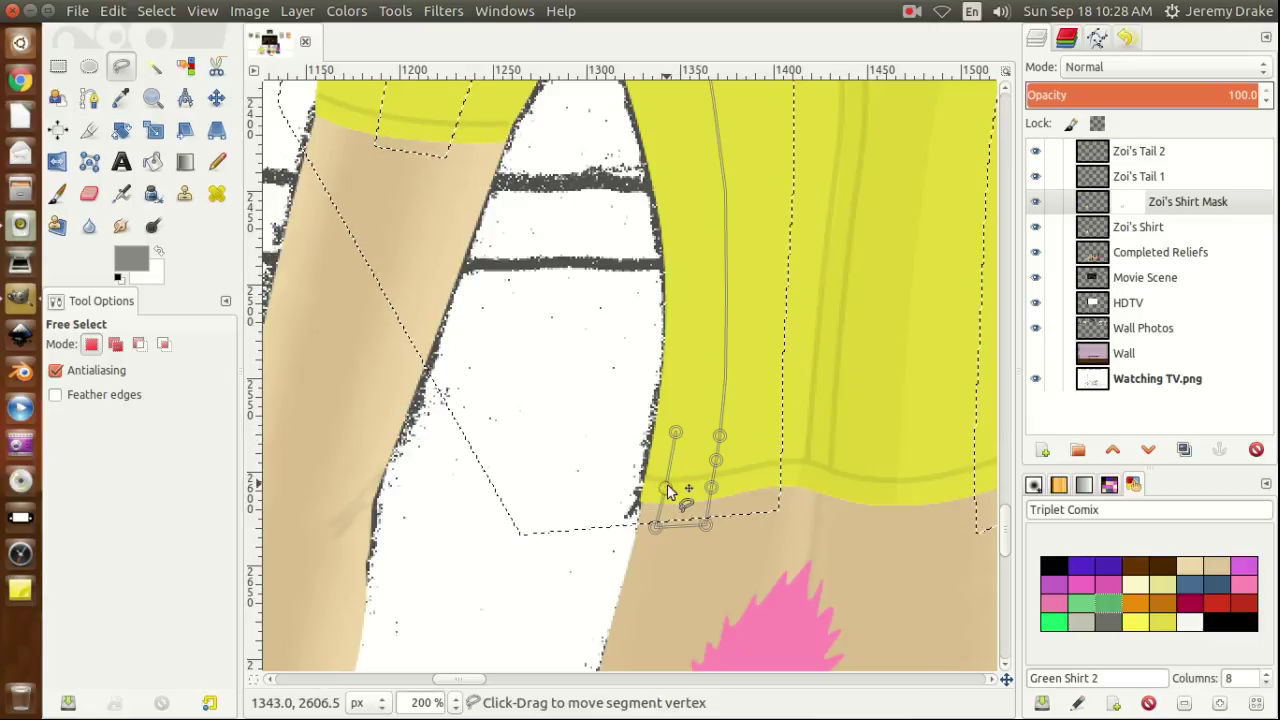
pyautogui.moveTo(665, 488); pyautogui.dragTo(667, 529)
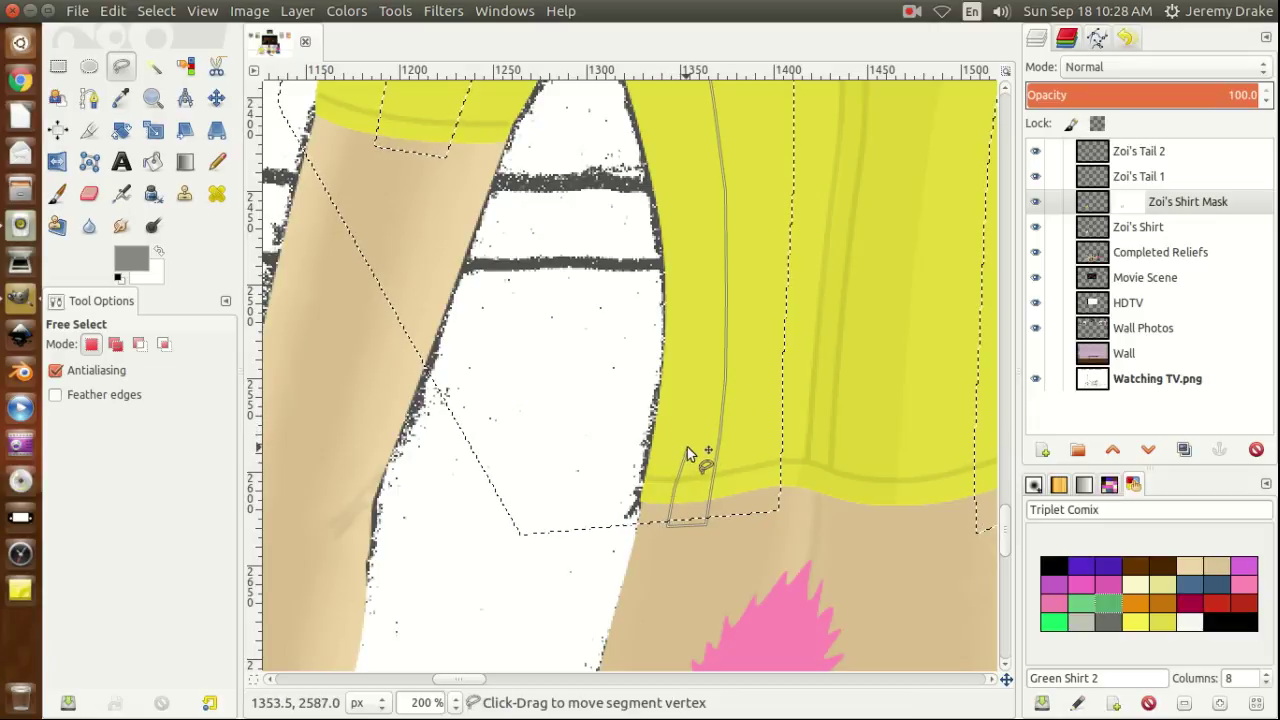
pyautogui.click(686, 444)
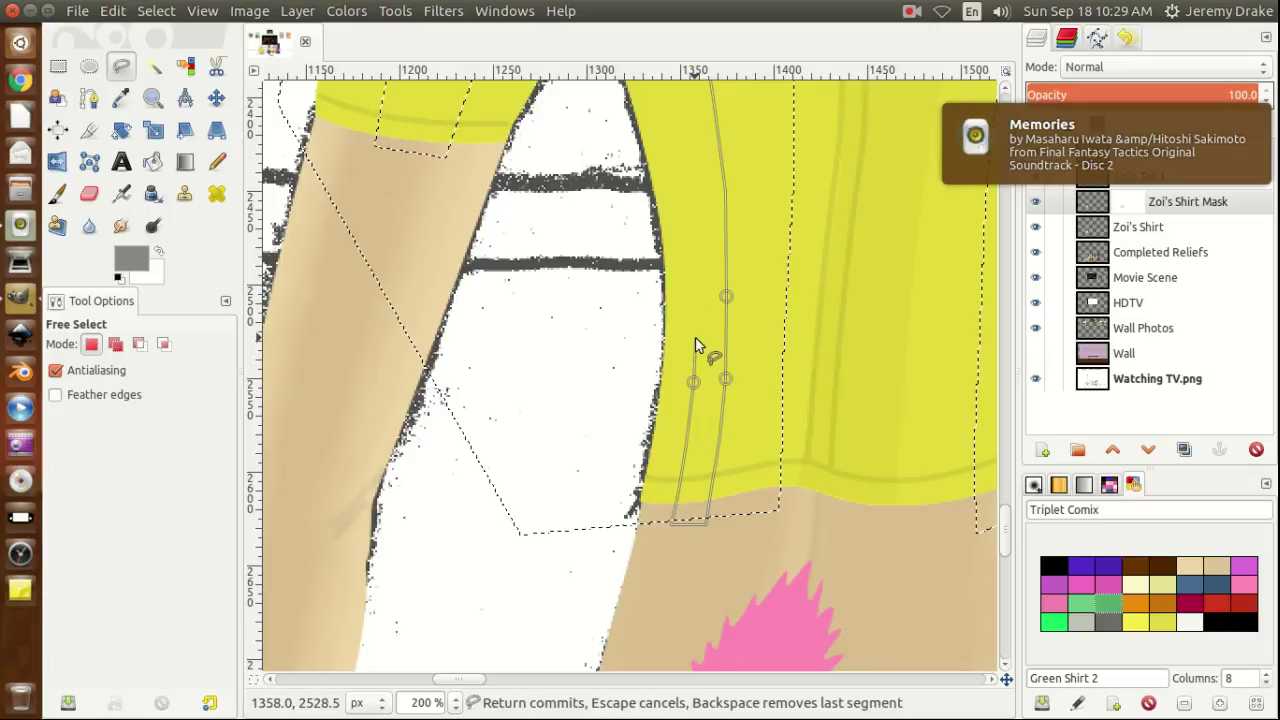
pyautogui.click(696, 259)
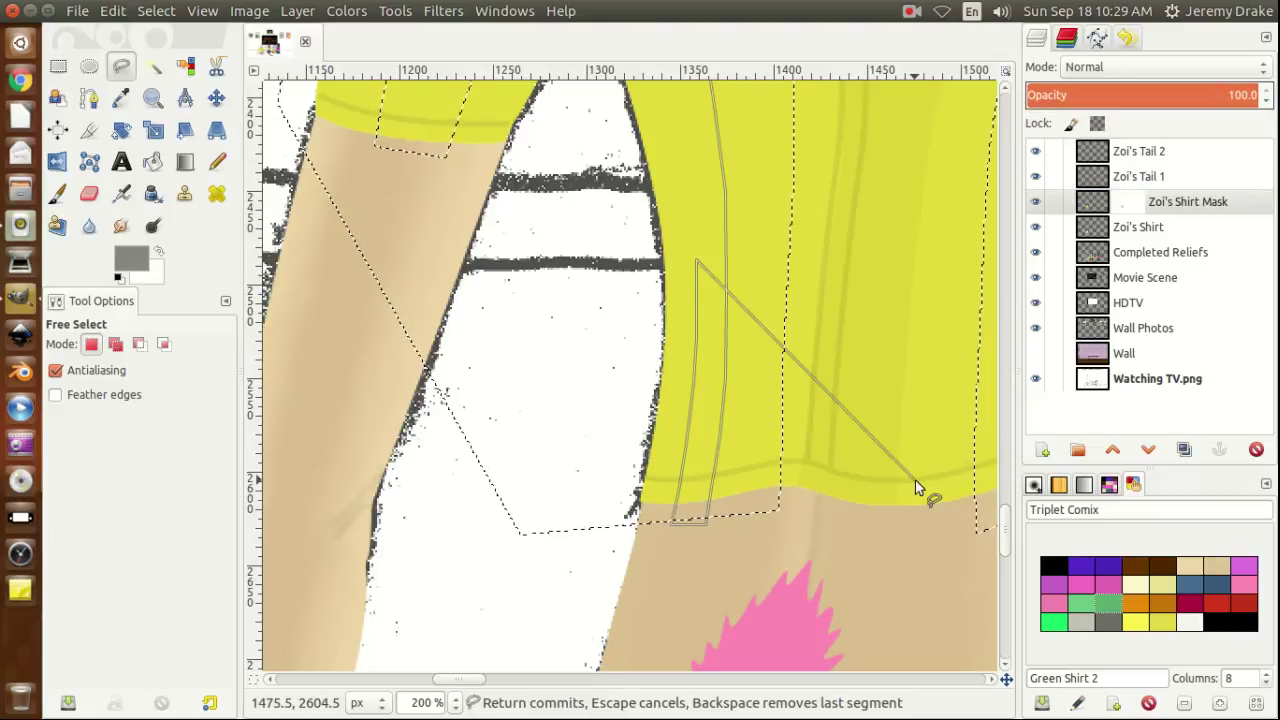
pyautogui.click(1003, 532)
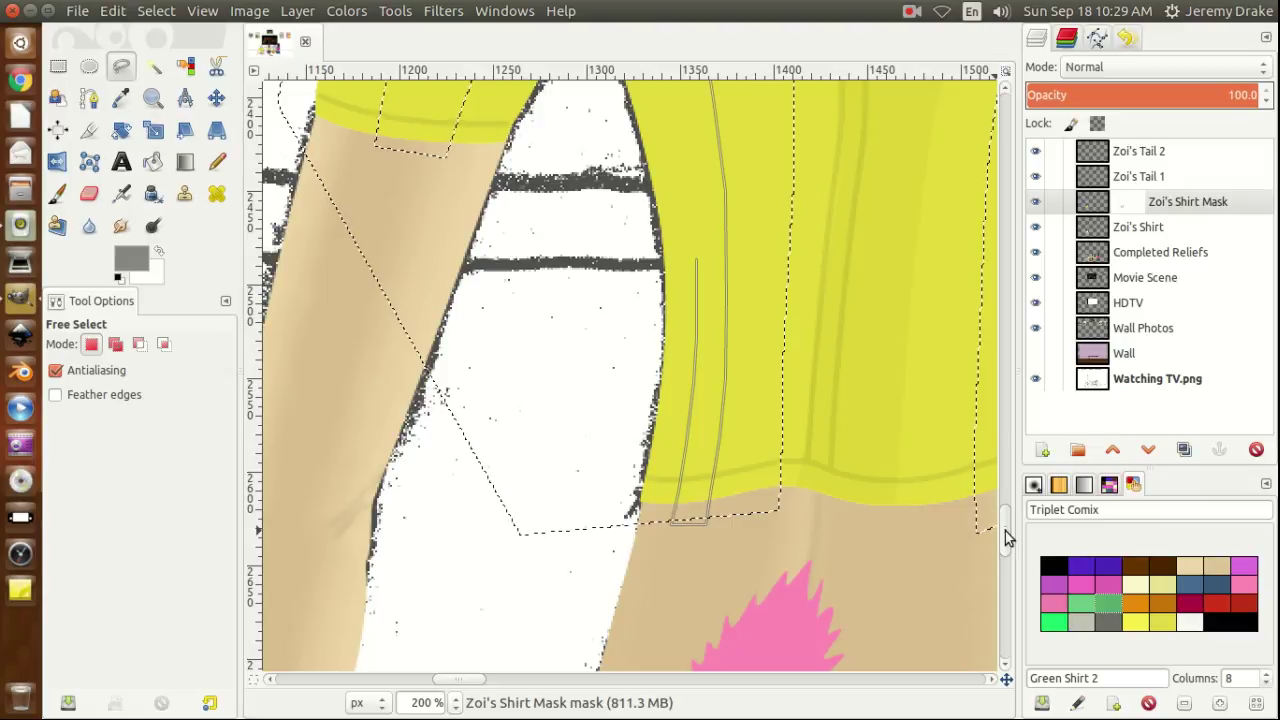
# Continue the outline up the side seam toward the armpit.
pyautogui.scroll(5, 1005, 531)
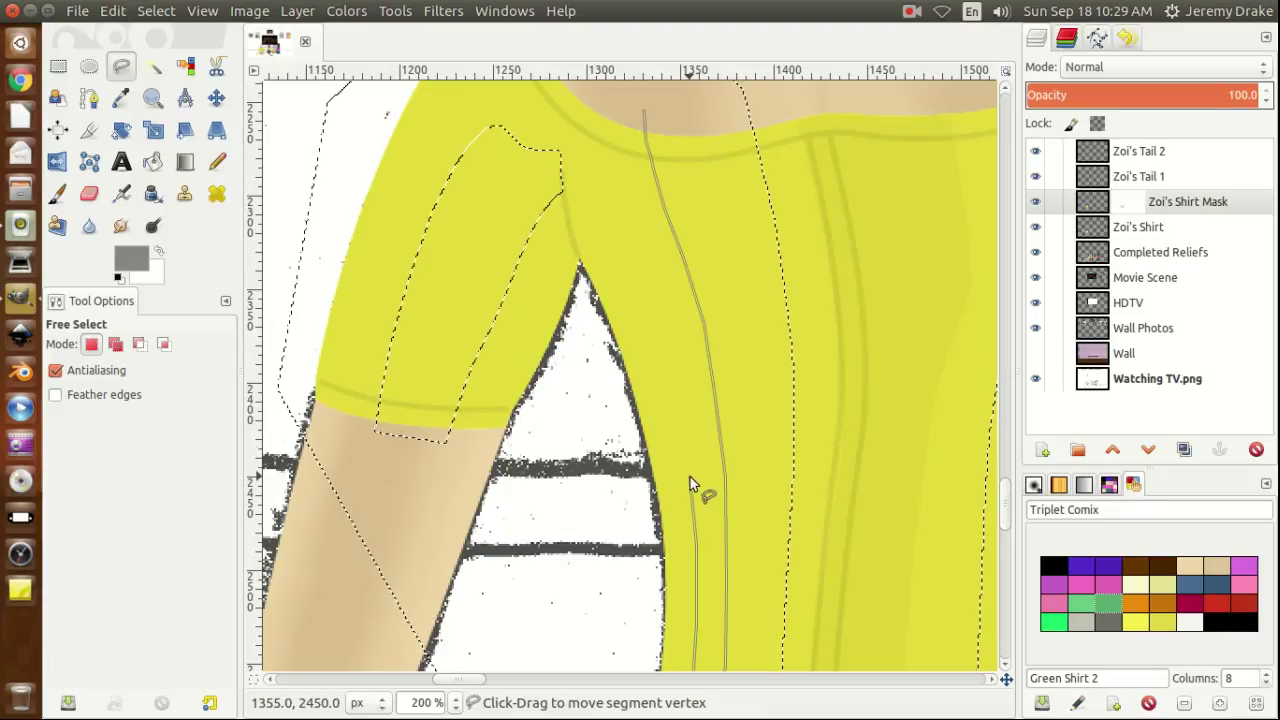
pyautogui.click(677, 430)
pyautogui.click(688, 476)
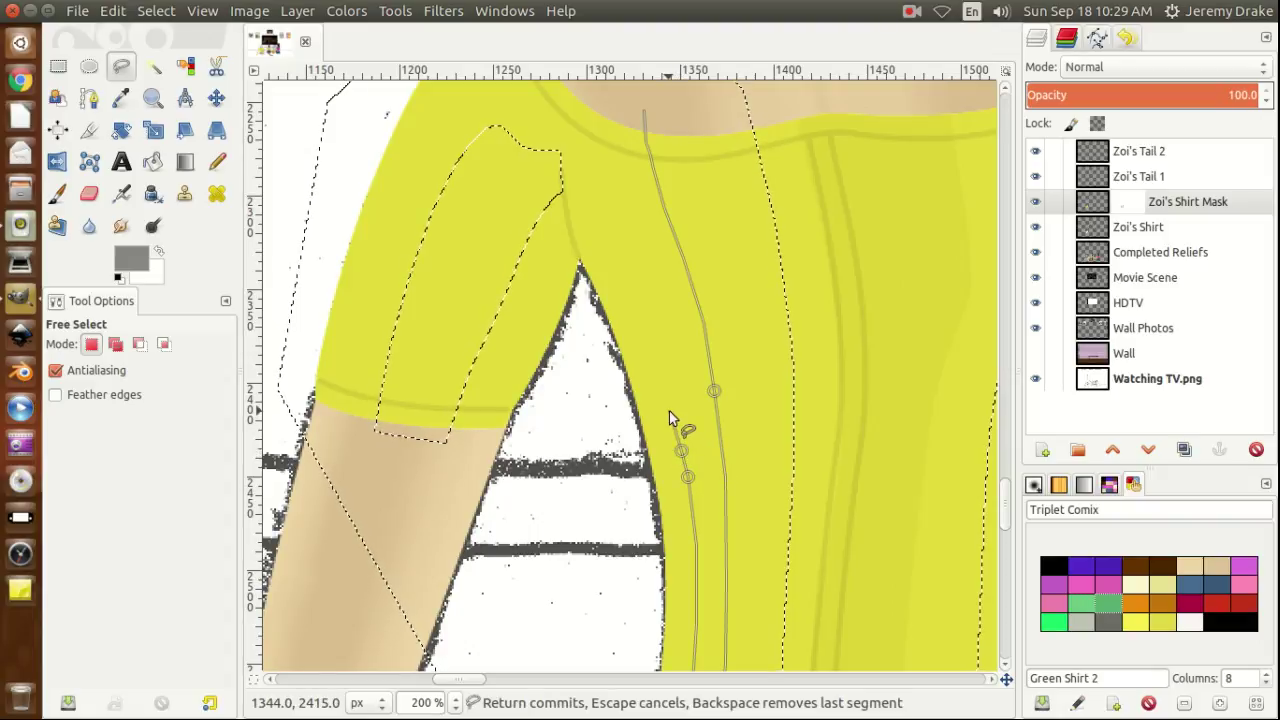
pyautogui.click(667, 411)
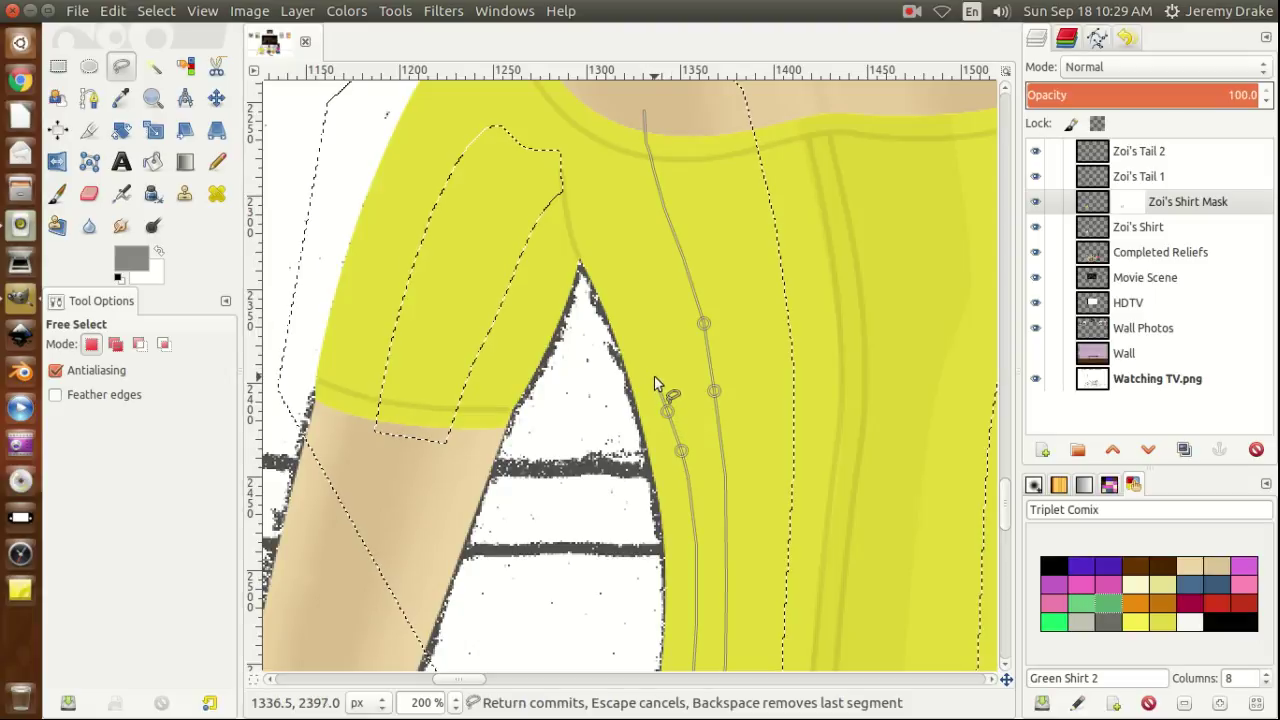
pyautogui.click(650, 373)
pyautogui.click(632, 331)
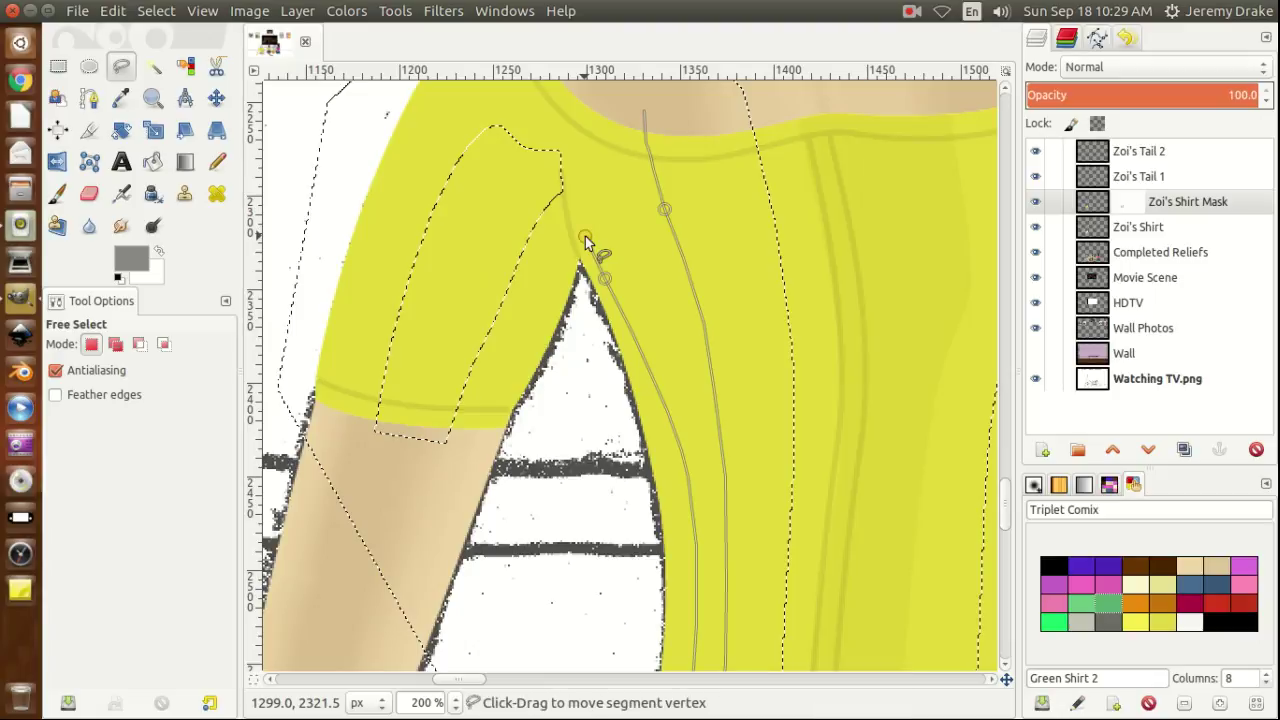
# Close the seam strip at the top of the shoulder and open the foreground colour dialog.
pyautogui.click(576, 192)
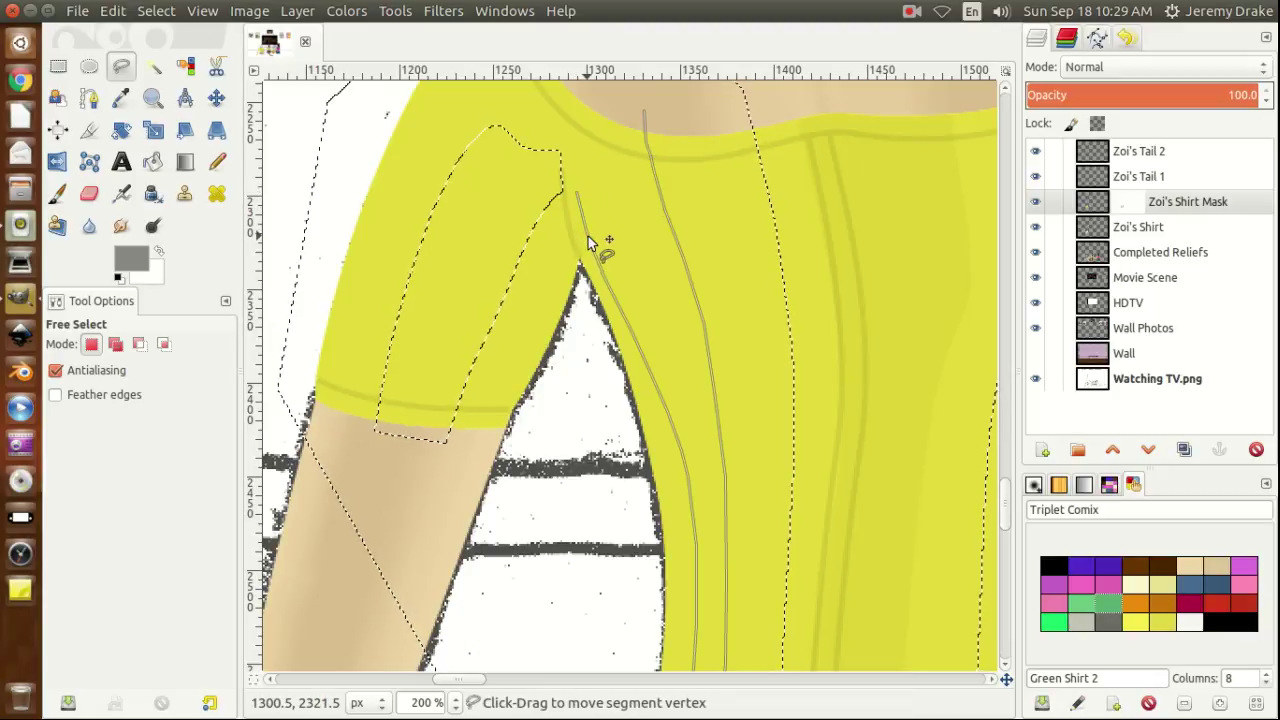
pyautogui.click(572, 159)
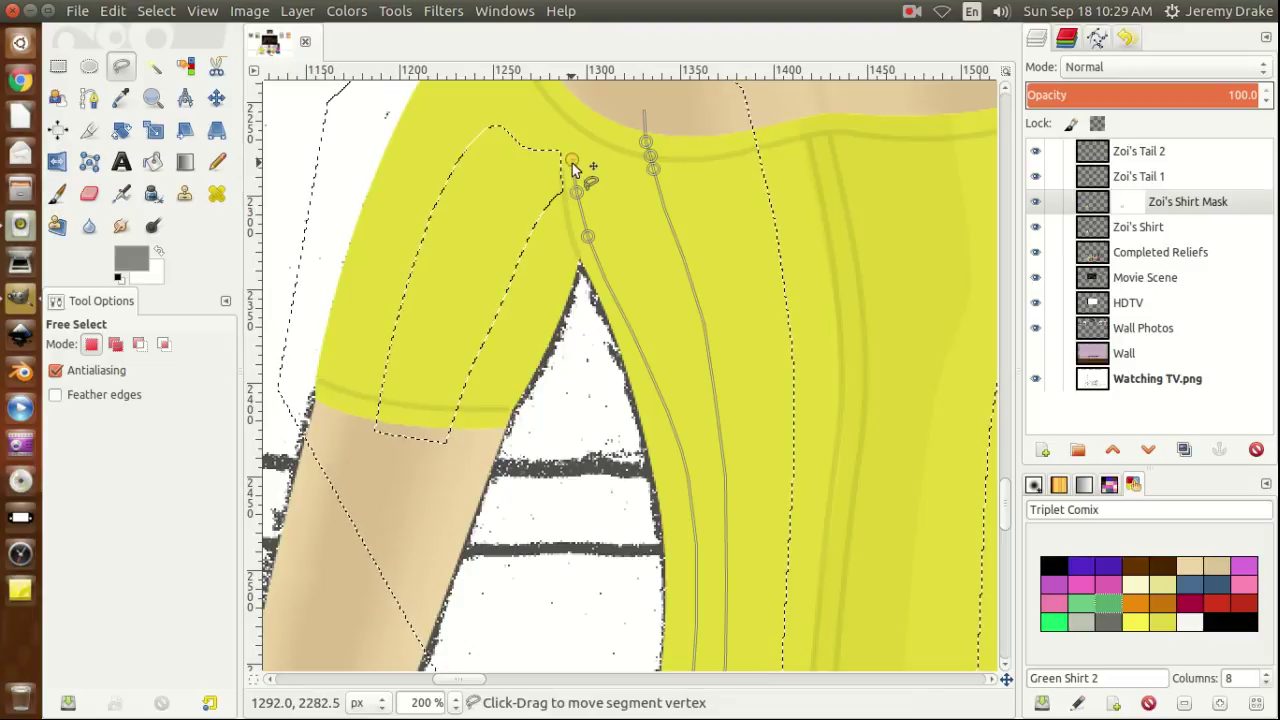
pyautogui.click(575, 132)
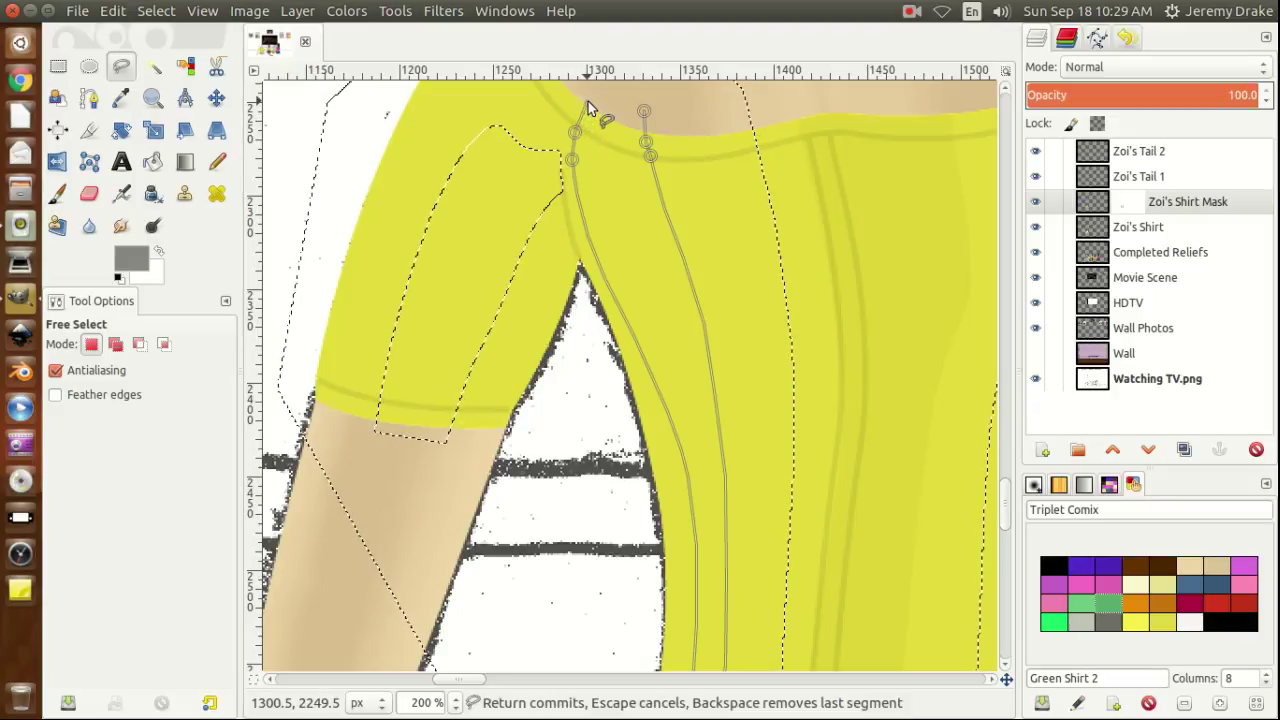
pyautogui.doubleClick(589, 100)
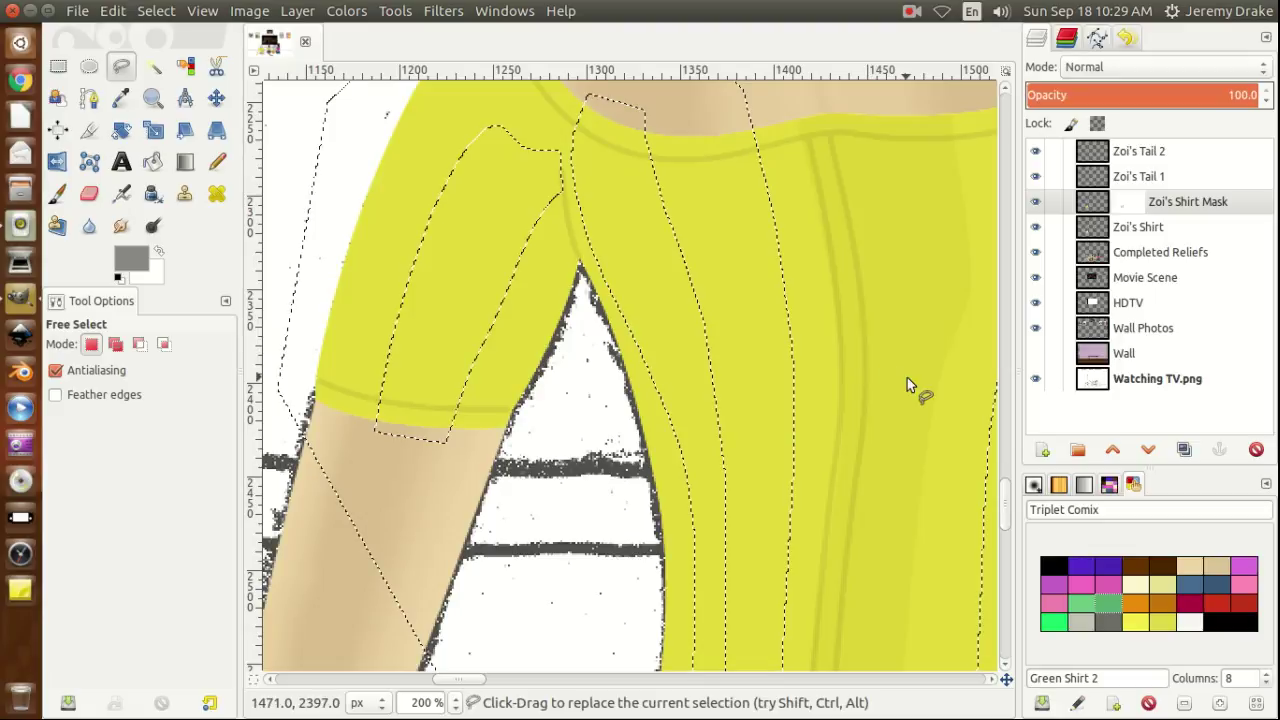
pyautogui.press('ctrl')
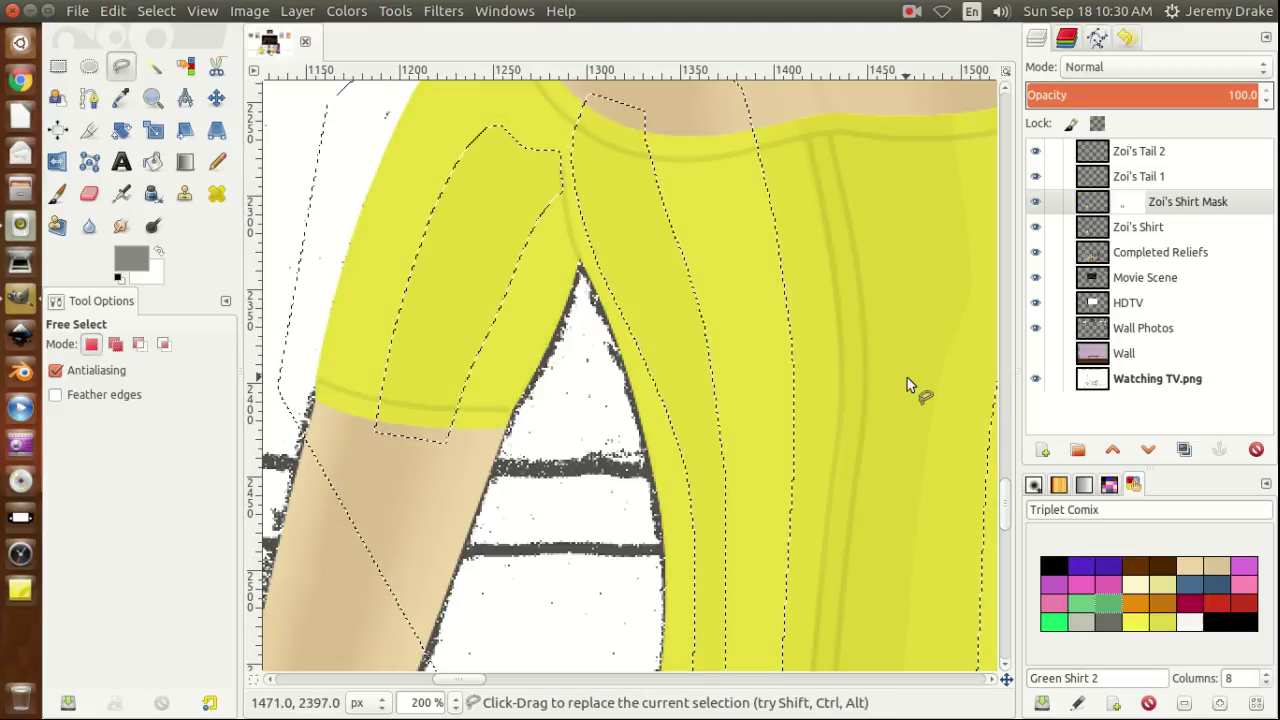
pyautogui.click(135, 261)
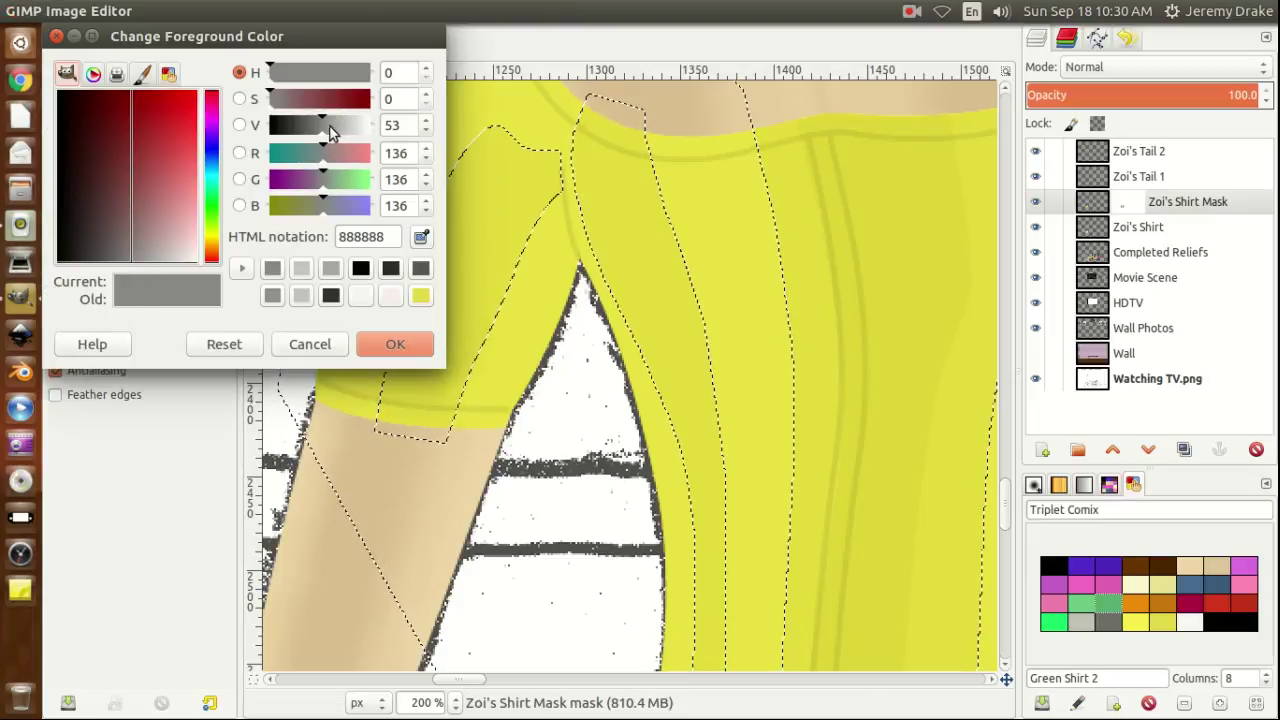
# Set the foreground colour to white (V 100, ffffff) and deselect everything.
pyautogui.moveTo(333, 127); pyautogui.dragTo(398, 133)
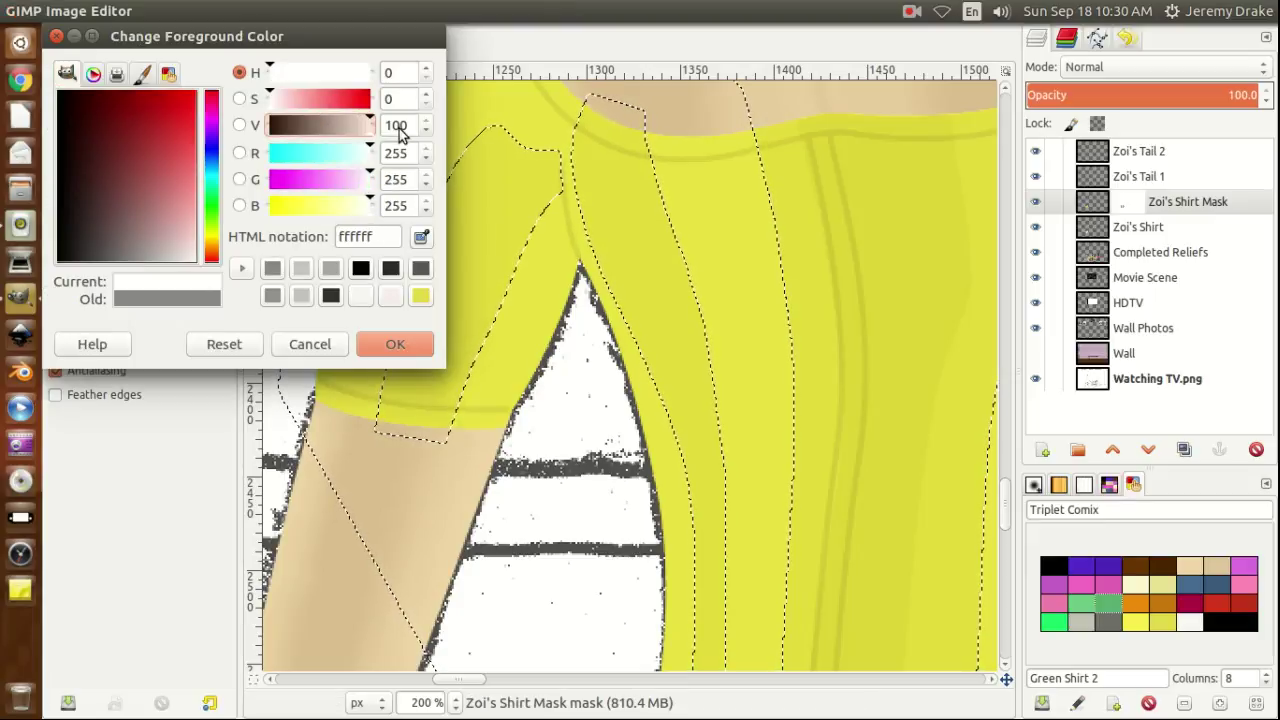
pyautogui.click(409, 343)
pyautogui.hotkey('shift', 'ctrl', 'a')
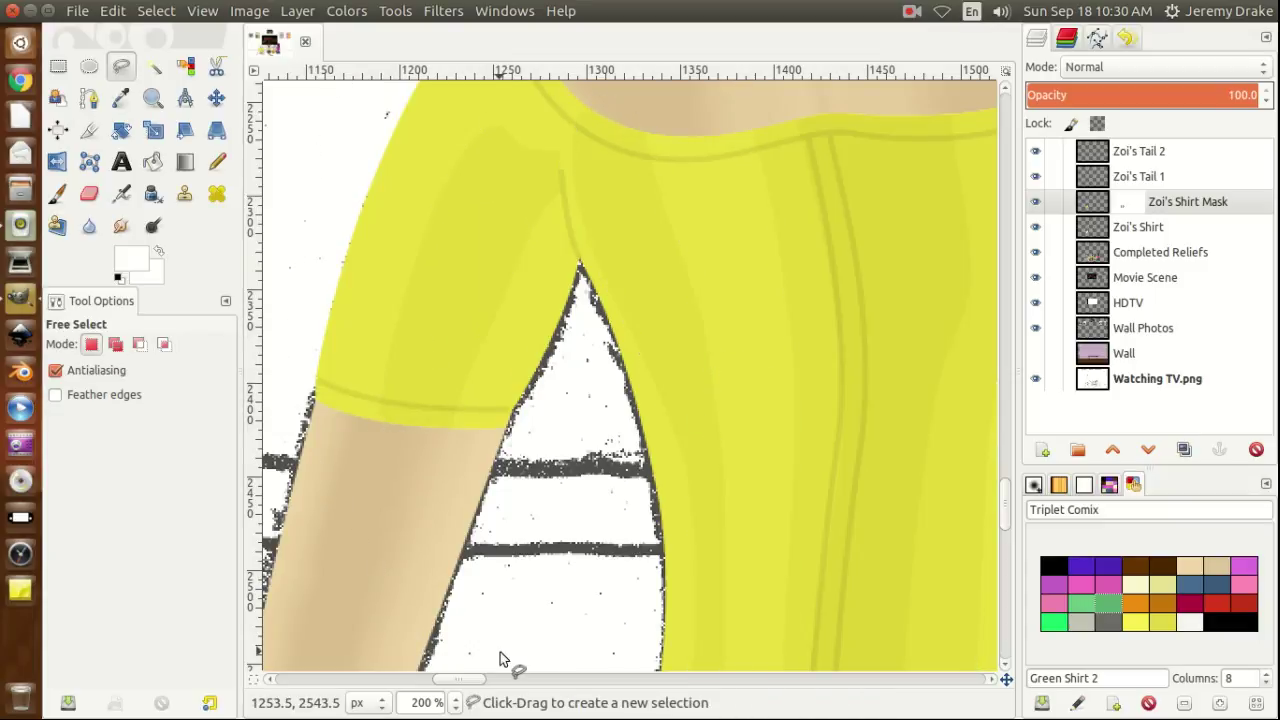
pyautogui.moveTo(465, 681); pyautogui.dragTo(474, 684)
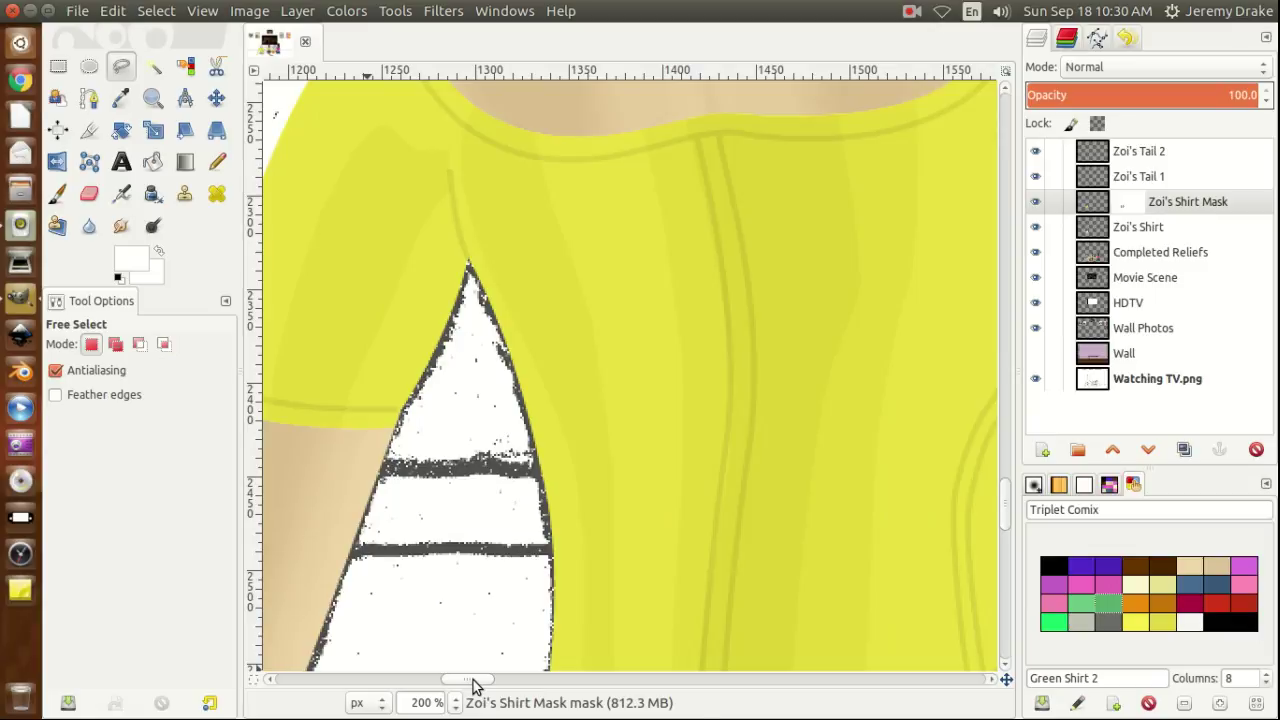
# Trace a Free Select outline along the side seam from the neckline down the shirt.
pyautogui.click(619, 127)
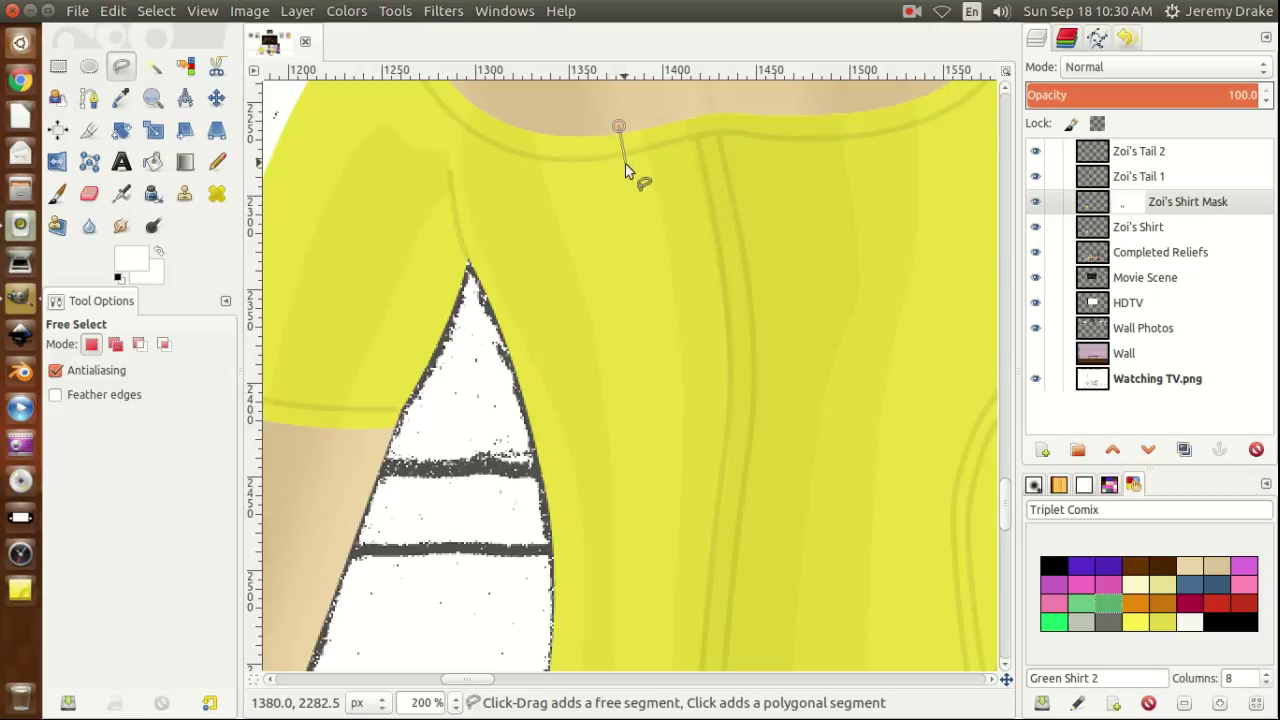
pyautogui.click(630, 168)
pyautogui.click(647, 240)
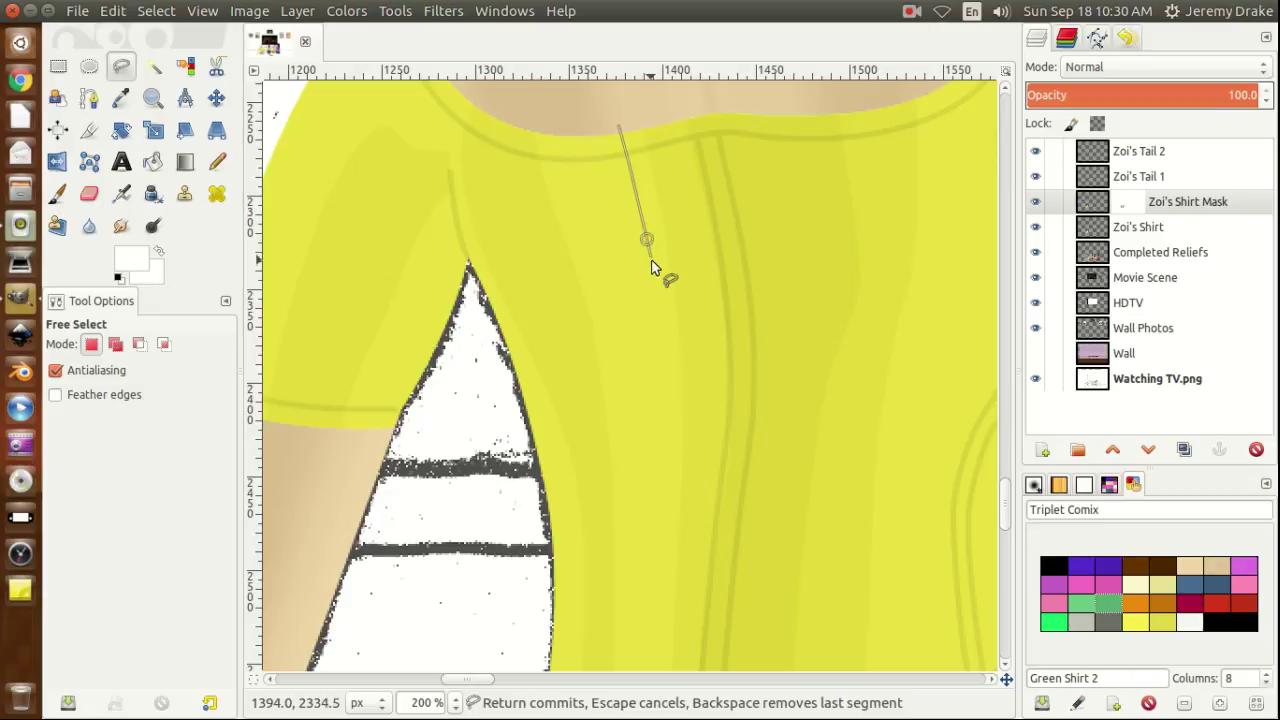
pyautogui.click(657, 297)
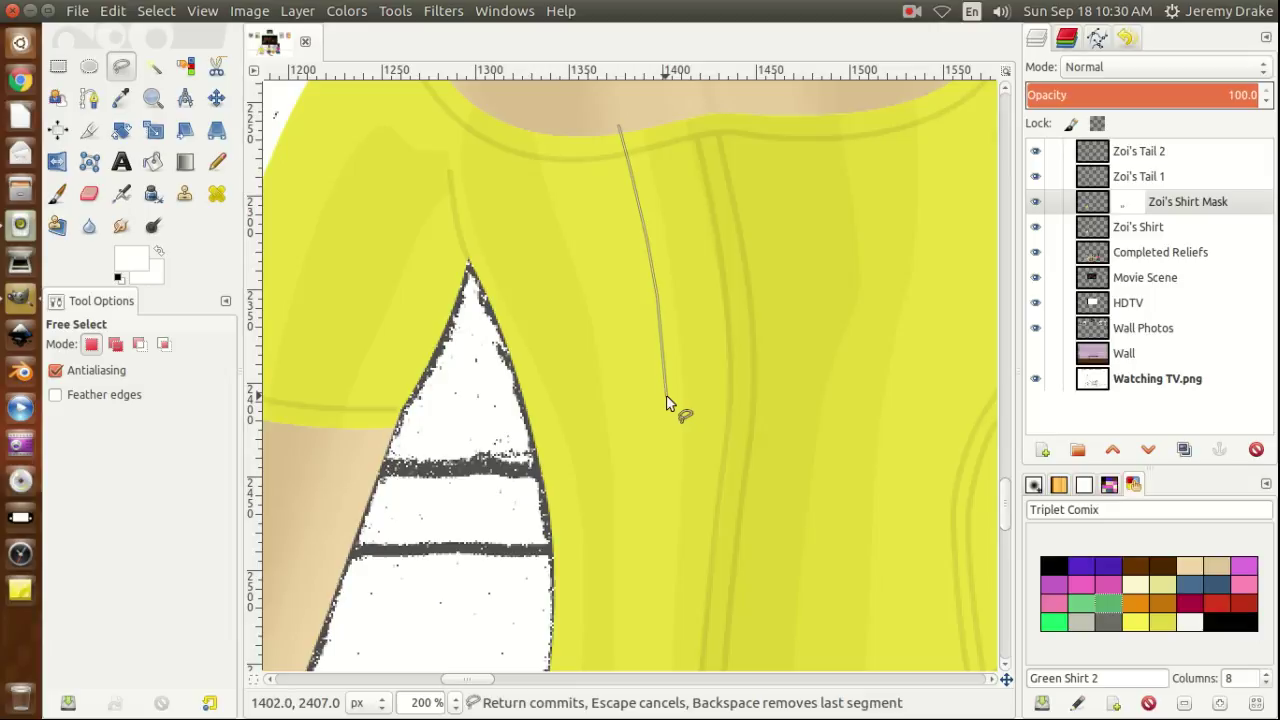
pyautogui.click(662, 335)
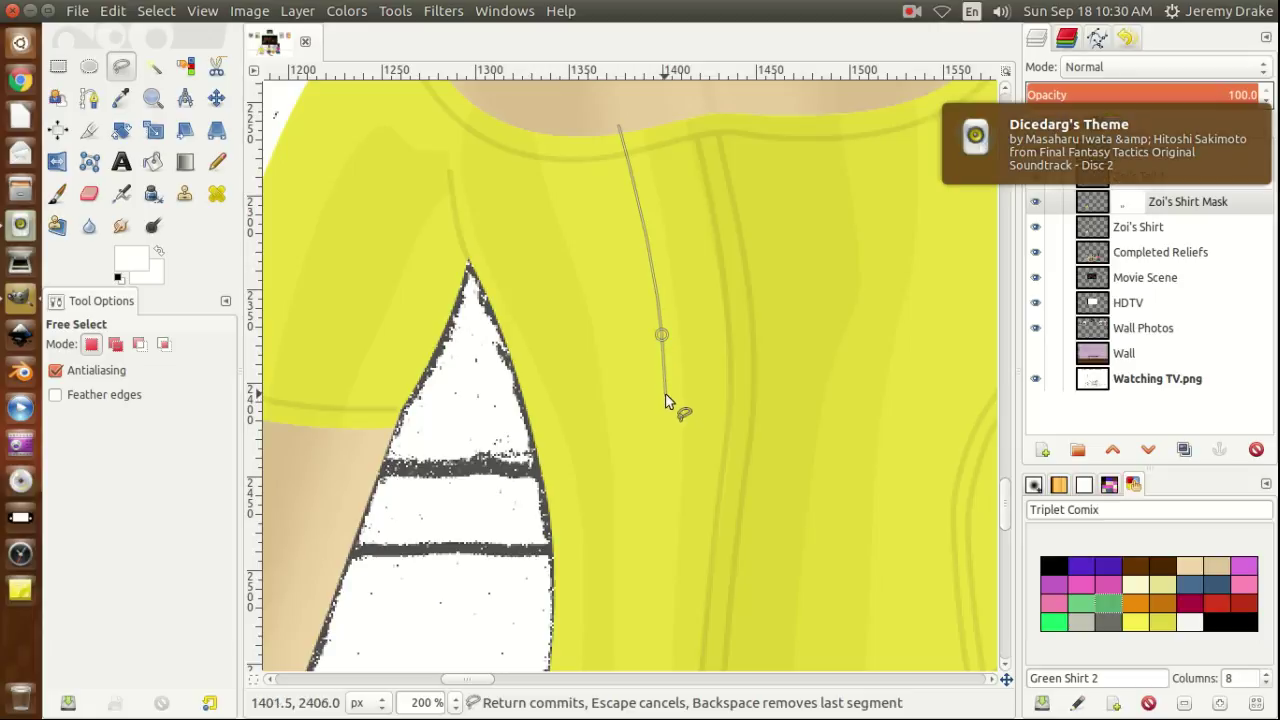
pyautogui.click(665, 394)
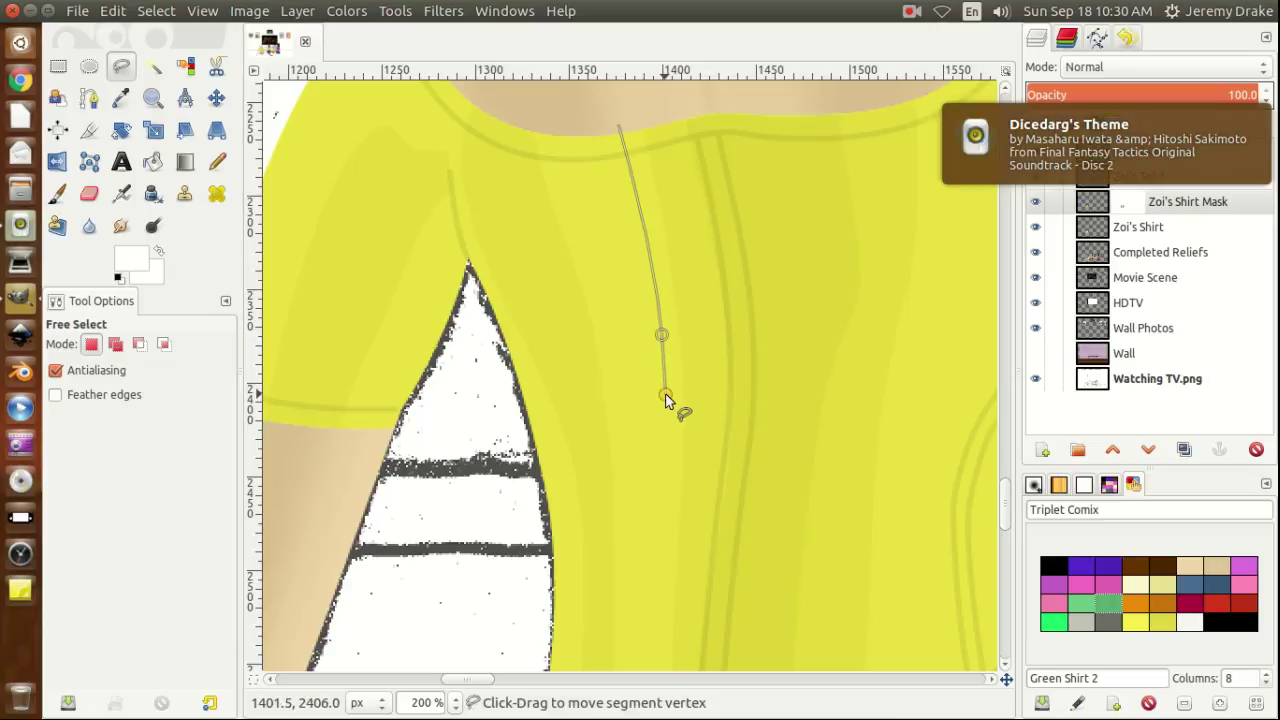
pyautogui.click(667, 468)
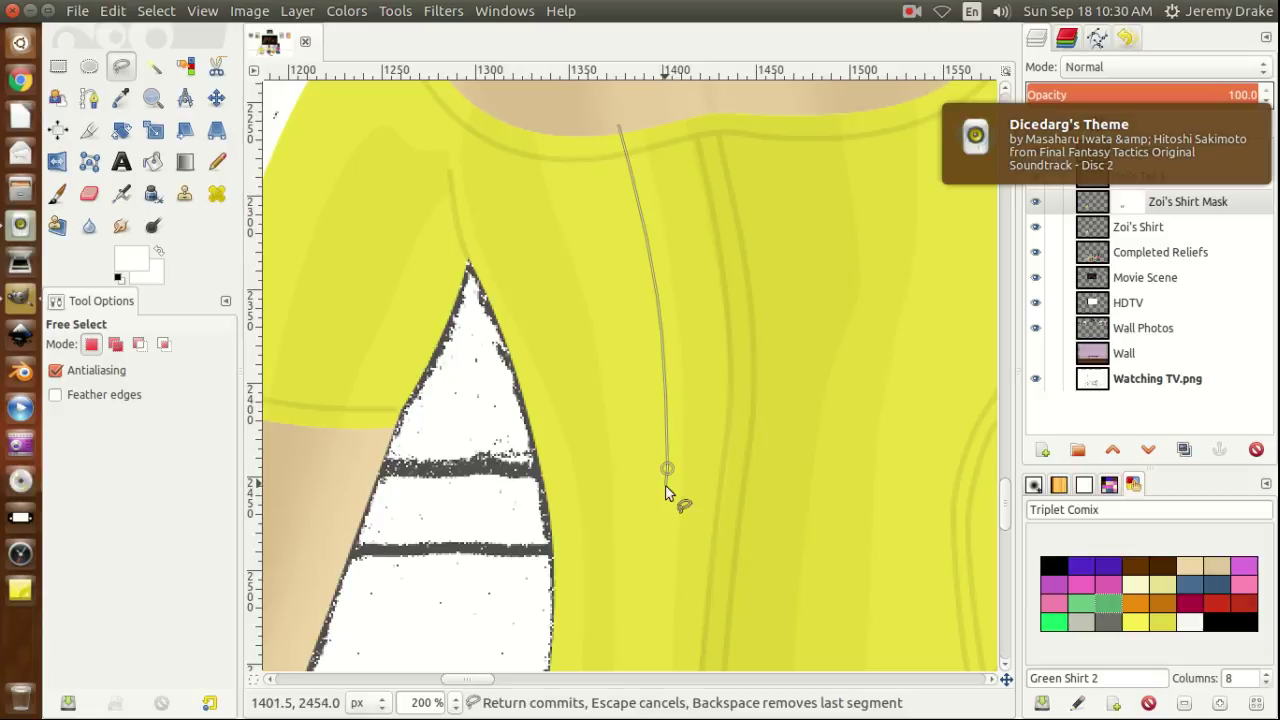
pyautogui.click(662, 563)
pyautogui.moveTo(1008, 507); pyautogui.dragTo(1010, 531)
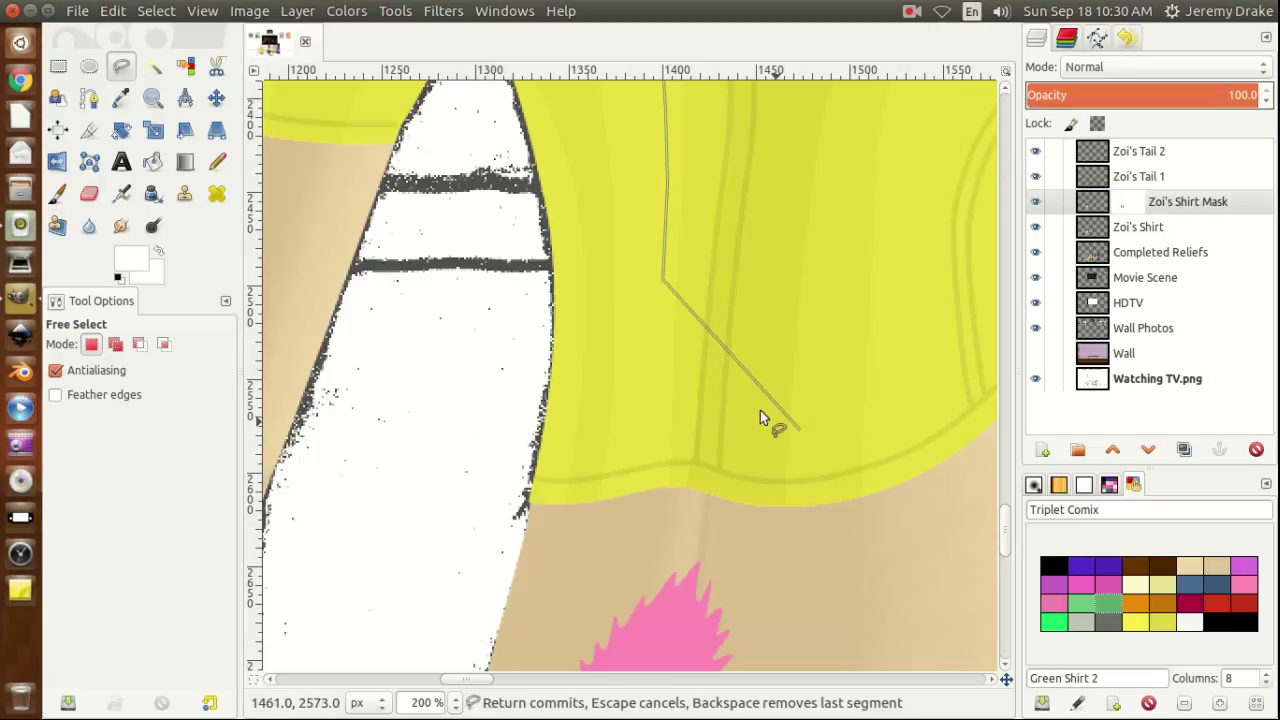
# Bring the outline down to the shirt's bottom edge and across the hem.
pyautogui.click(660, 337)
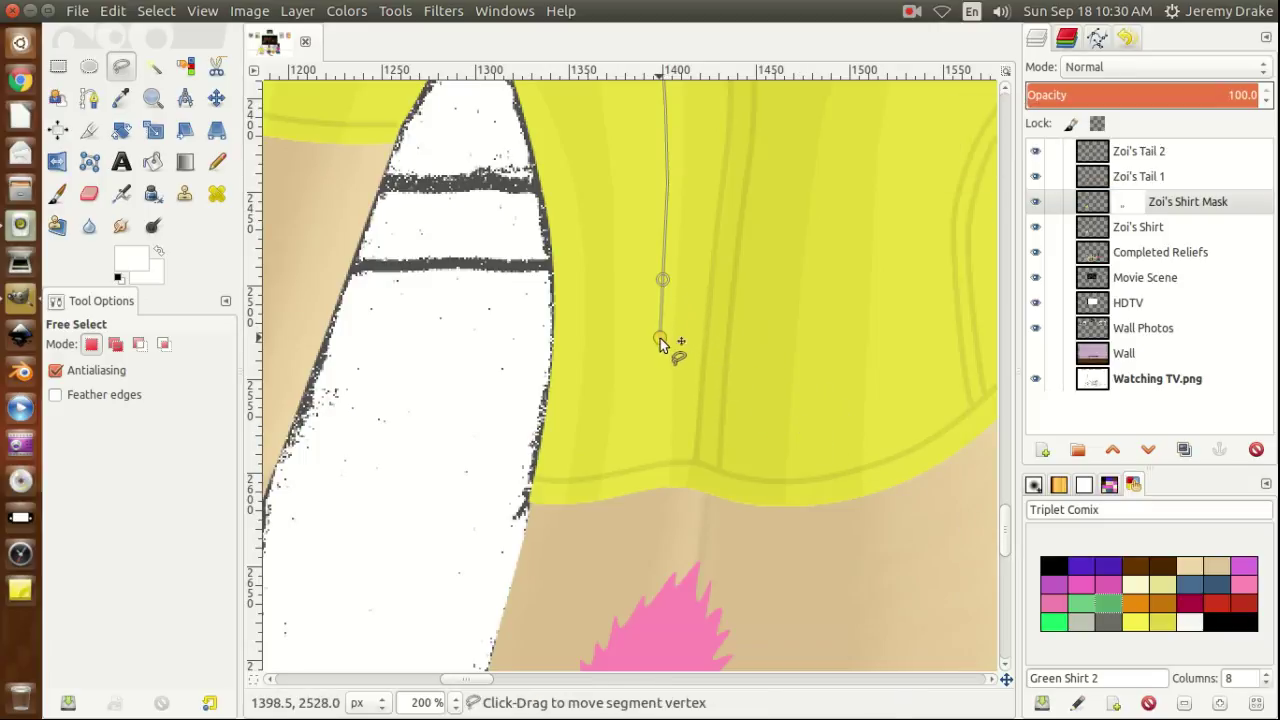
pyautogui.click(658, 409)
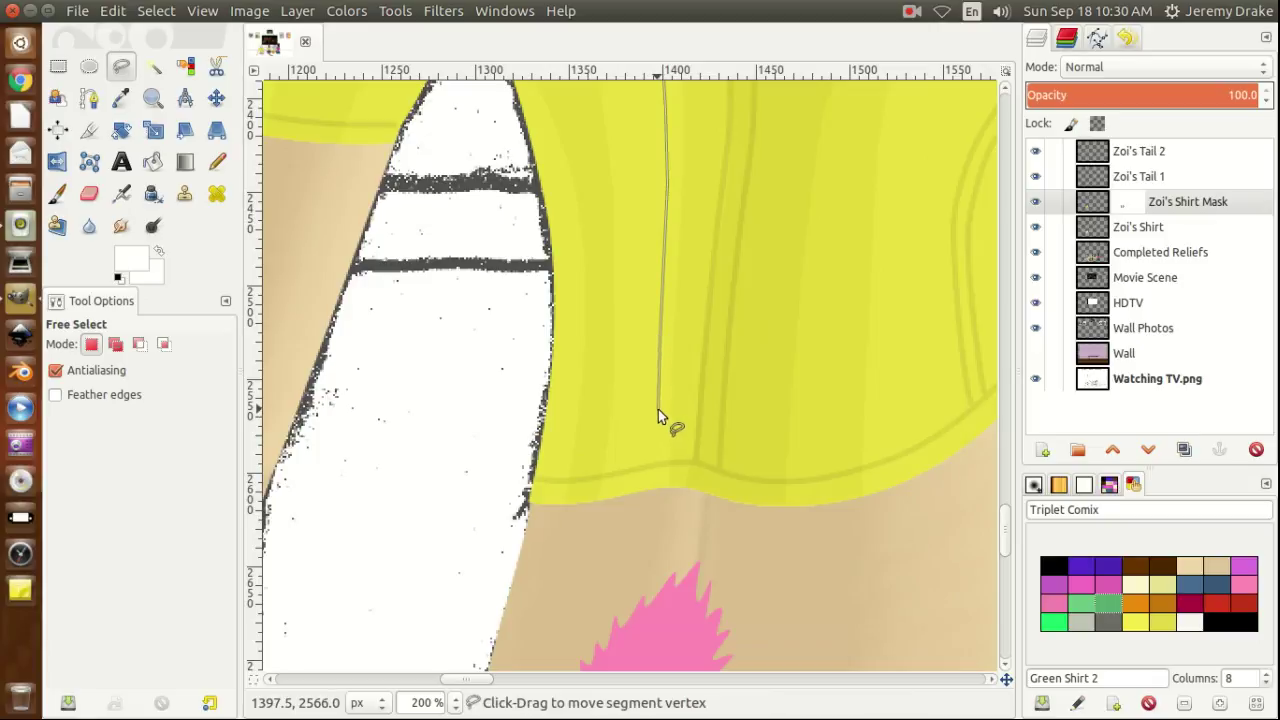
pyautogui.click(657, 461)
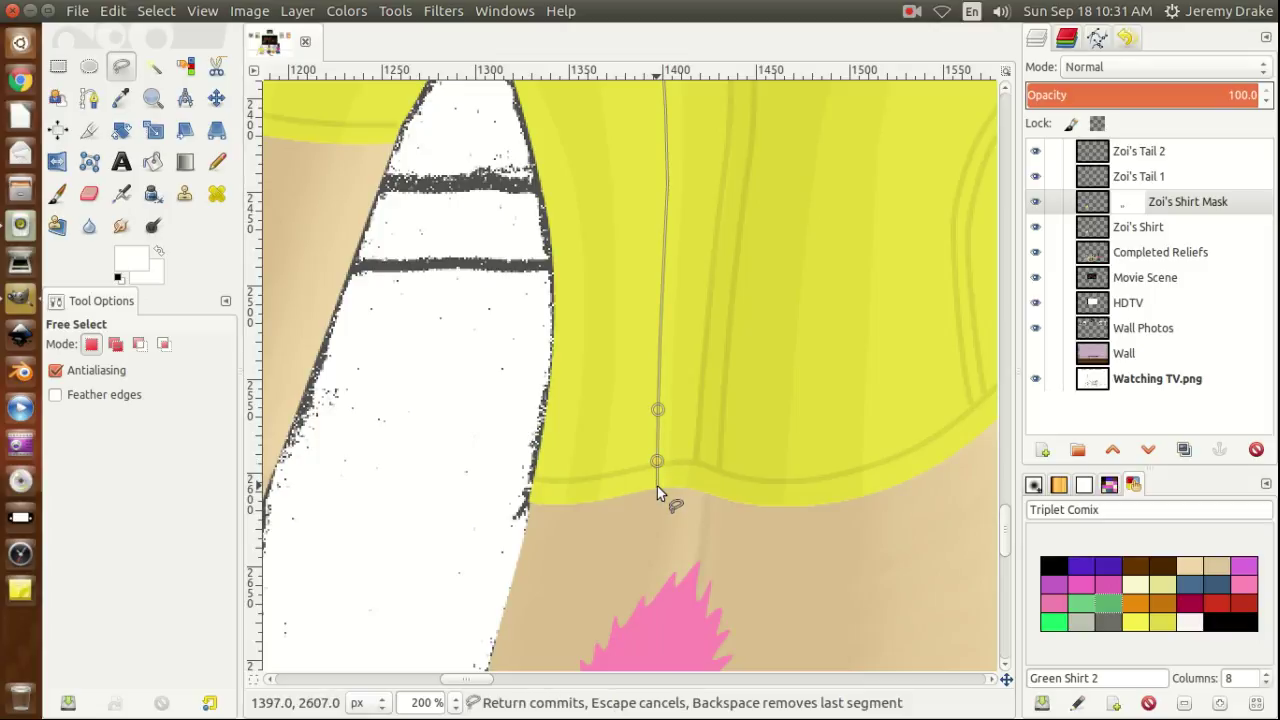
pyautogui.click(656, 476)
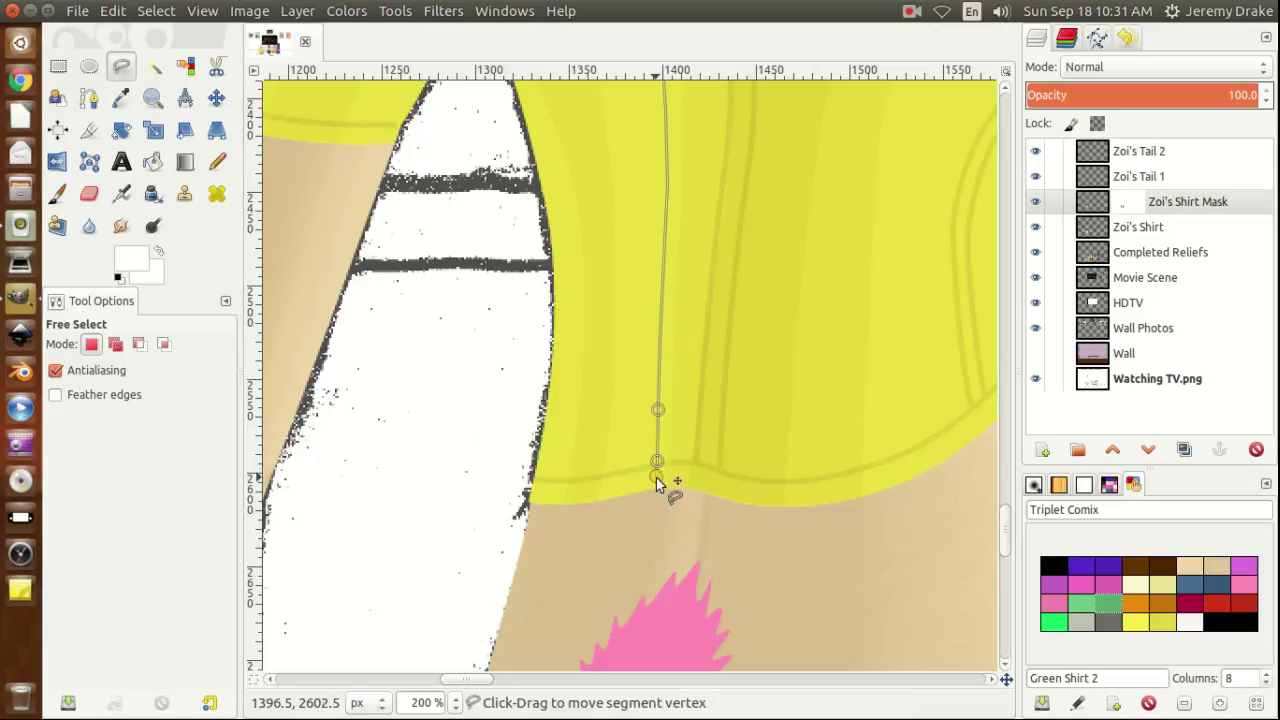
pyautogui.click(652, 505)
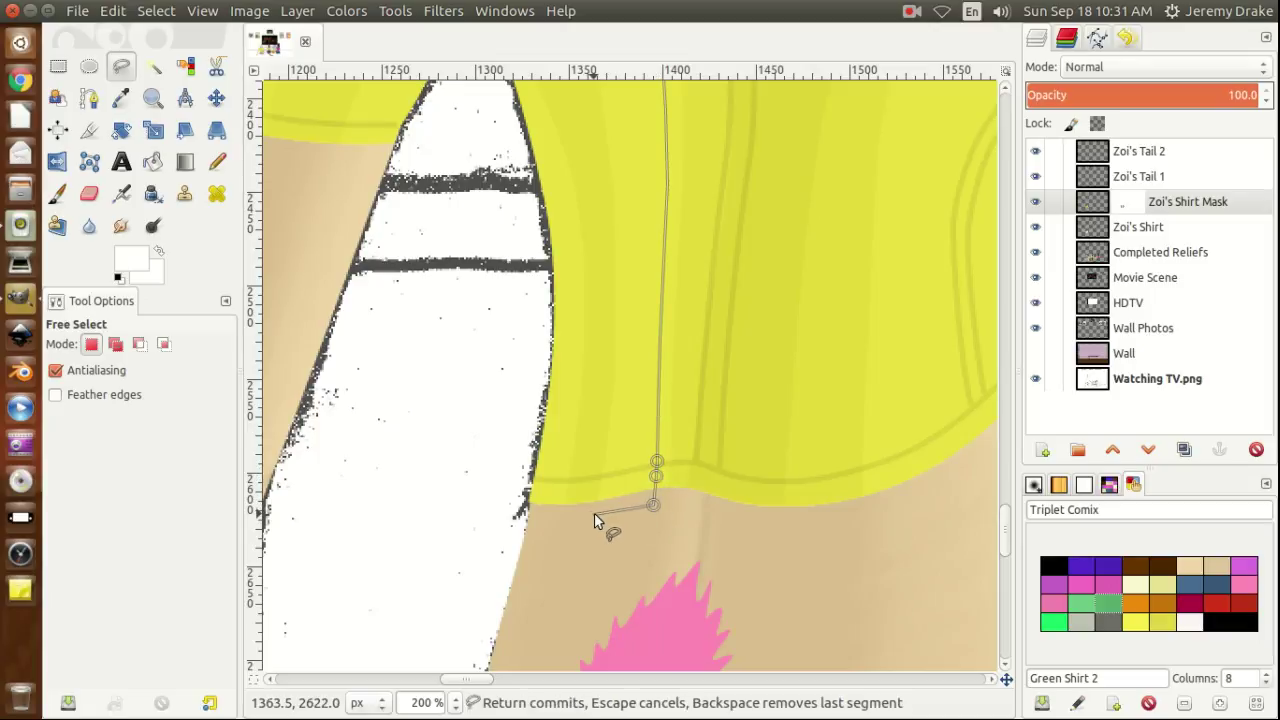
pyautogui.click(594, 514)
# Trace the outline back up the other side of the seam.
pyautogui.click(601, 484)
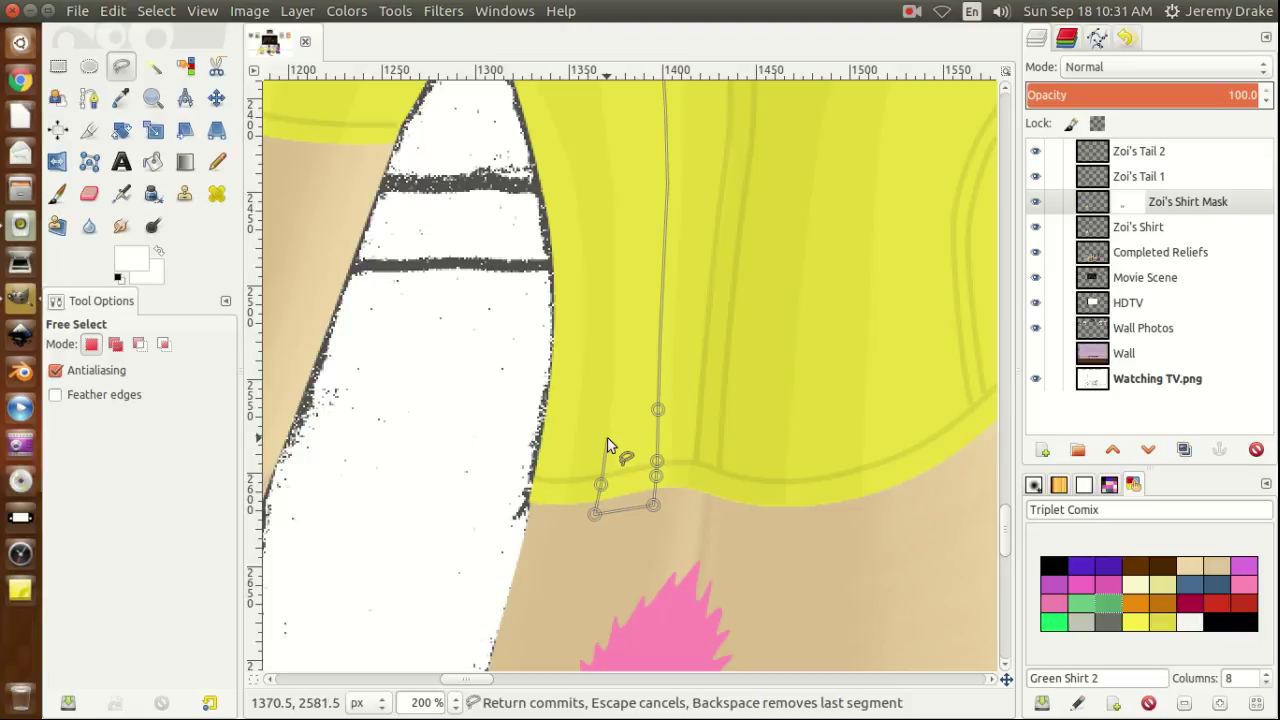
pyautogui.click(607, 439)
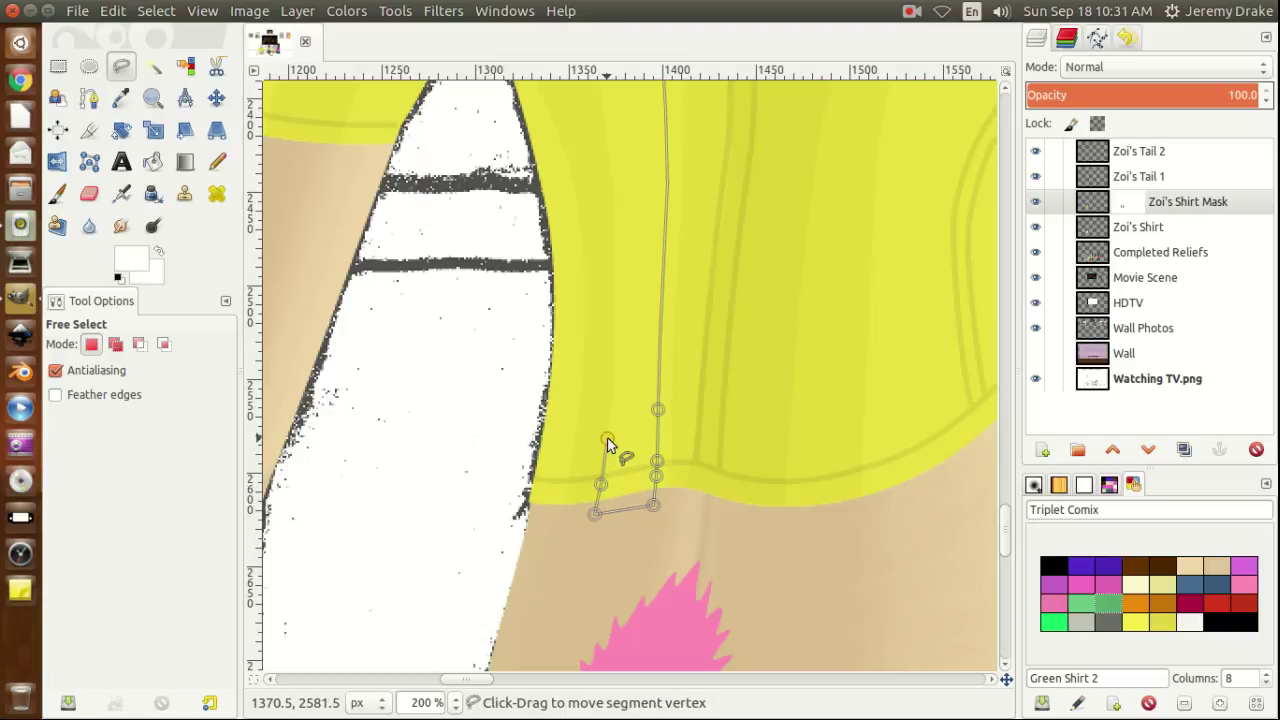
pyautogui.click(614, 372)
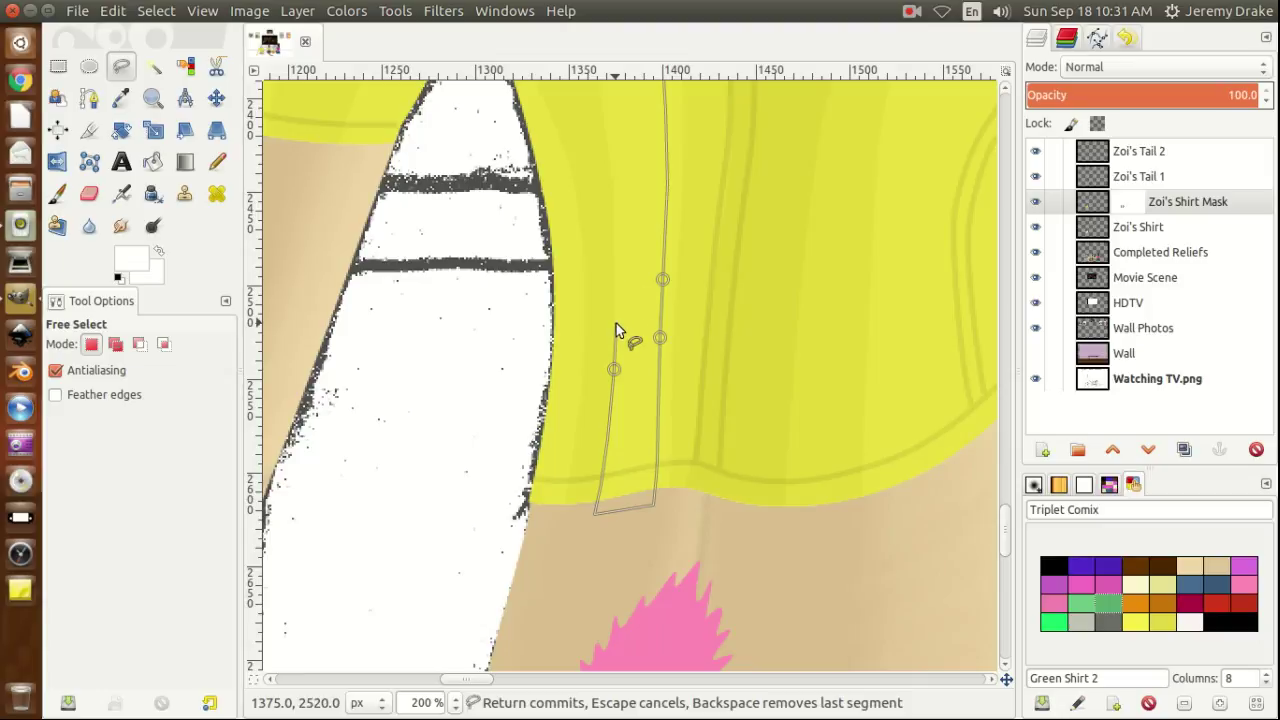
pyautogui.click(616, 323)
pyautogui.click(616, 239)
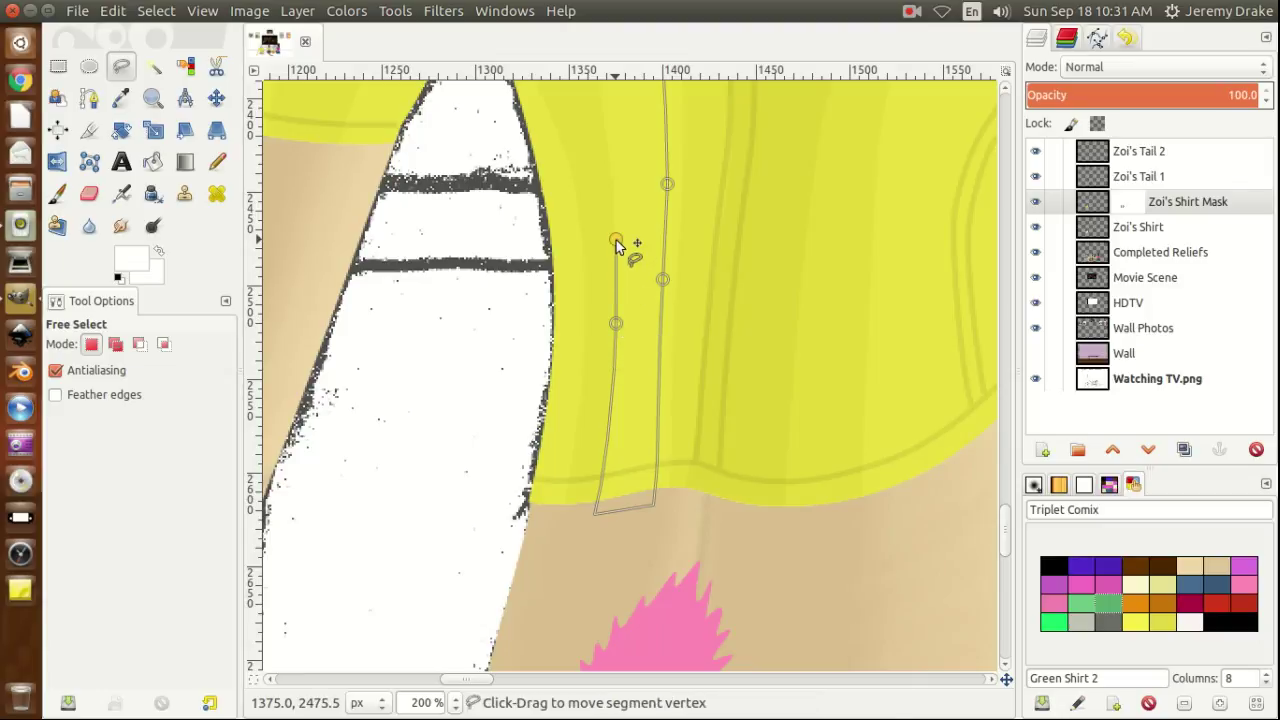
pyautogui.click(612, 181)
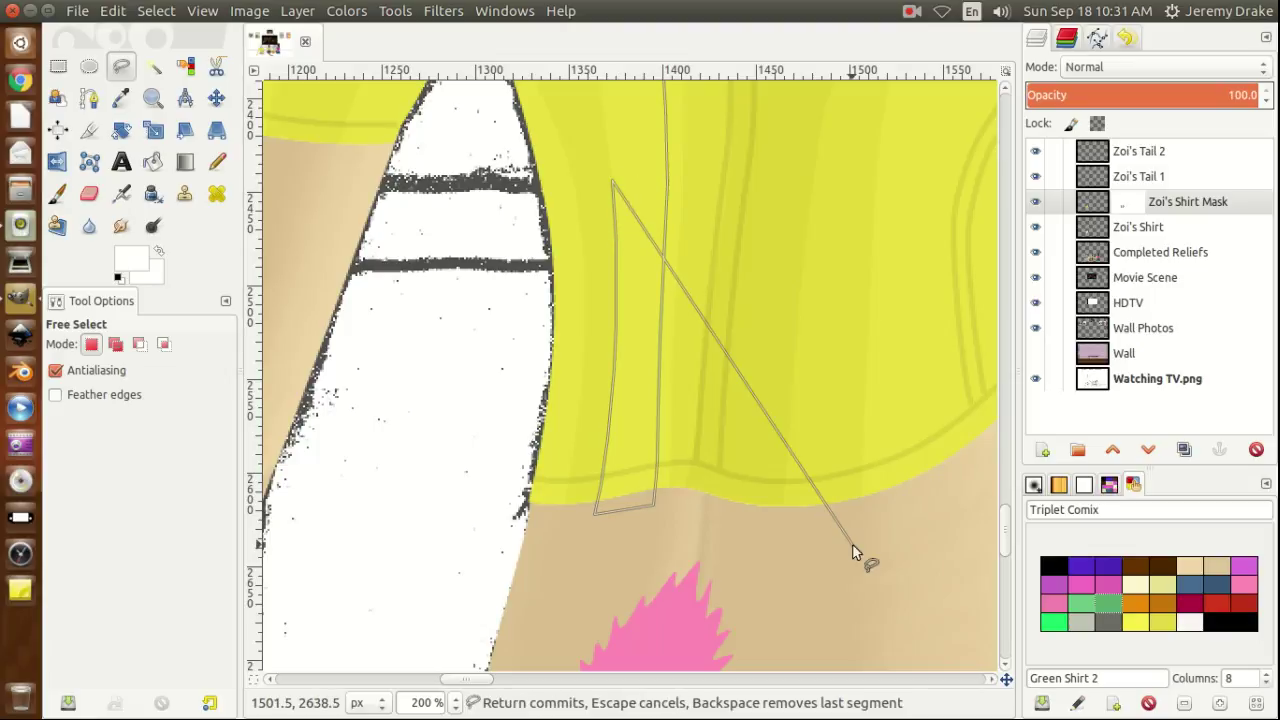
pyautogui.moveTo(1006, 534); pyautogui.dragTo(1006, 499)
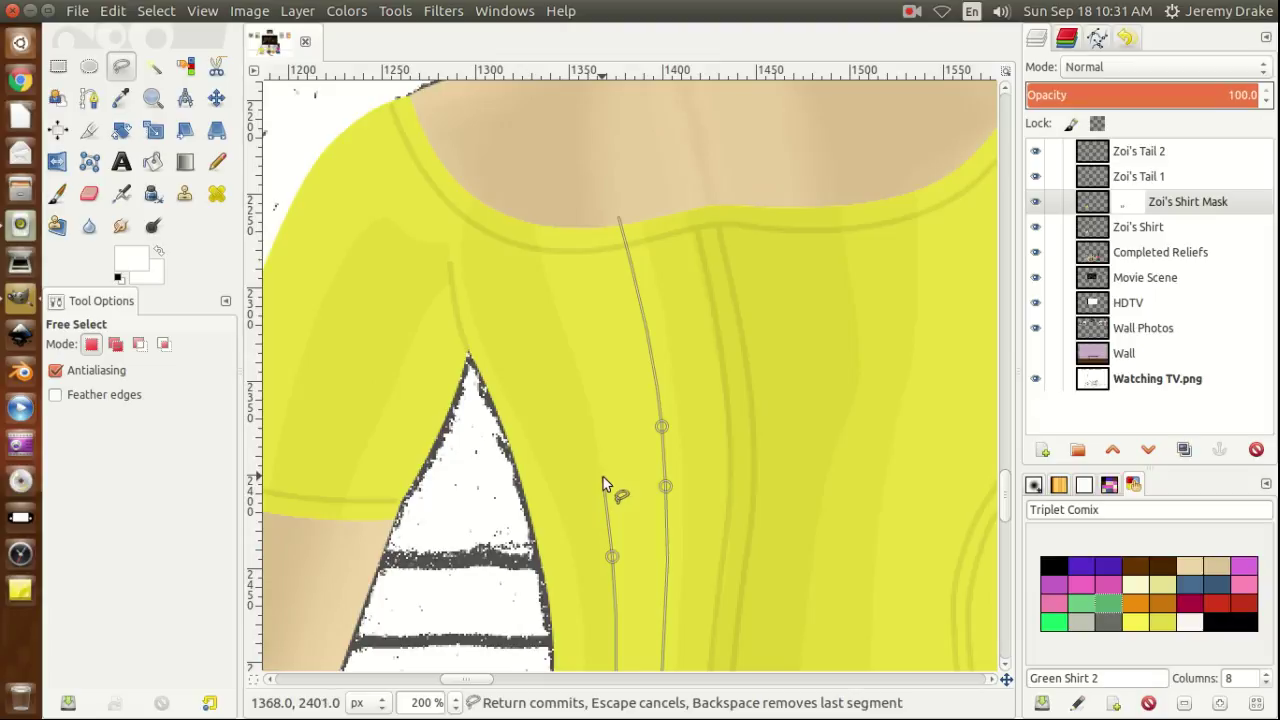
# Continue the outline upward toward the neckline, removing the last misplaced point.
pyautogui.click(601, 477)
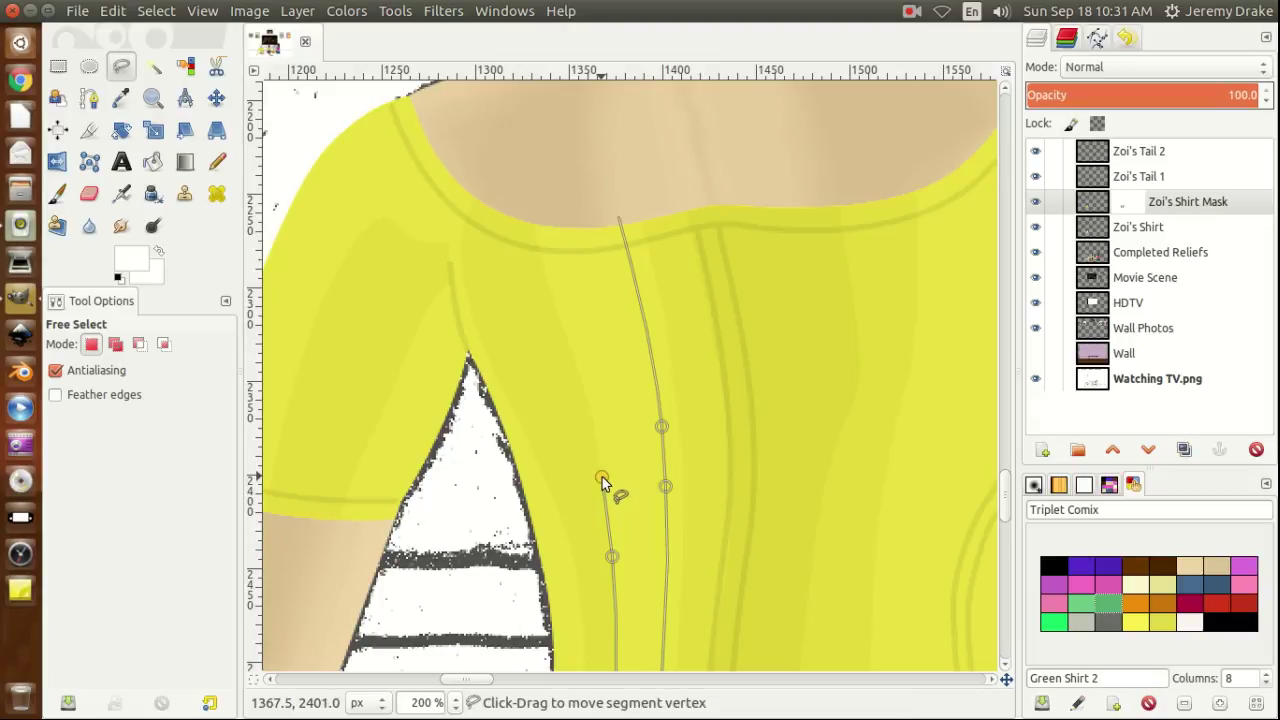
pyautogui.click(591, 418)
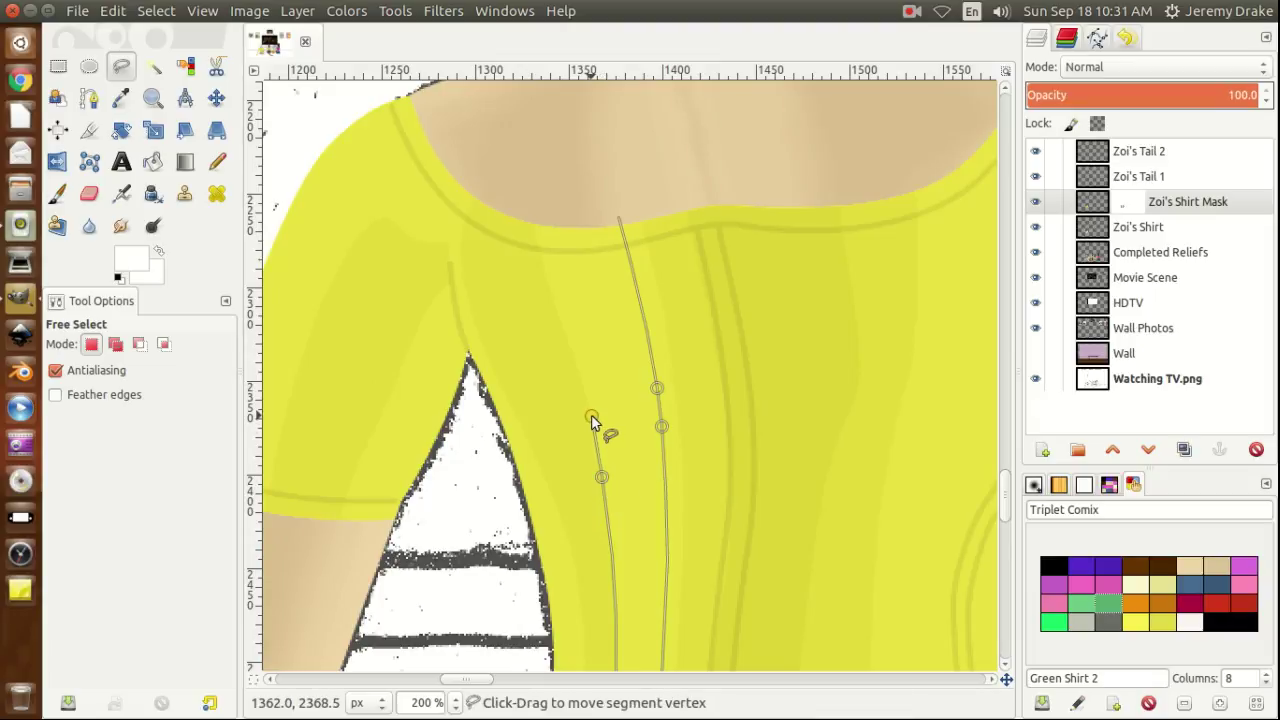
pyautogui.click(573, 356)
pyautogui.press('BackSpace')
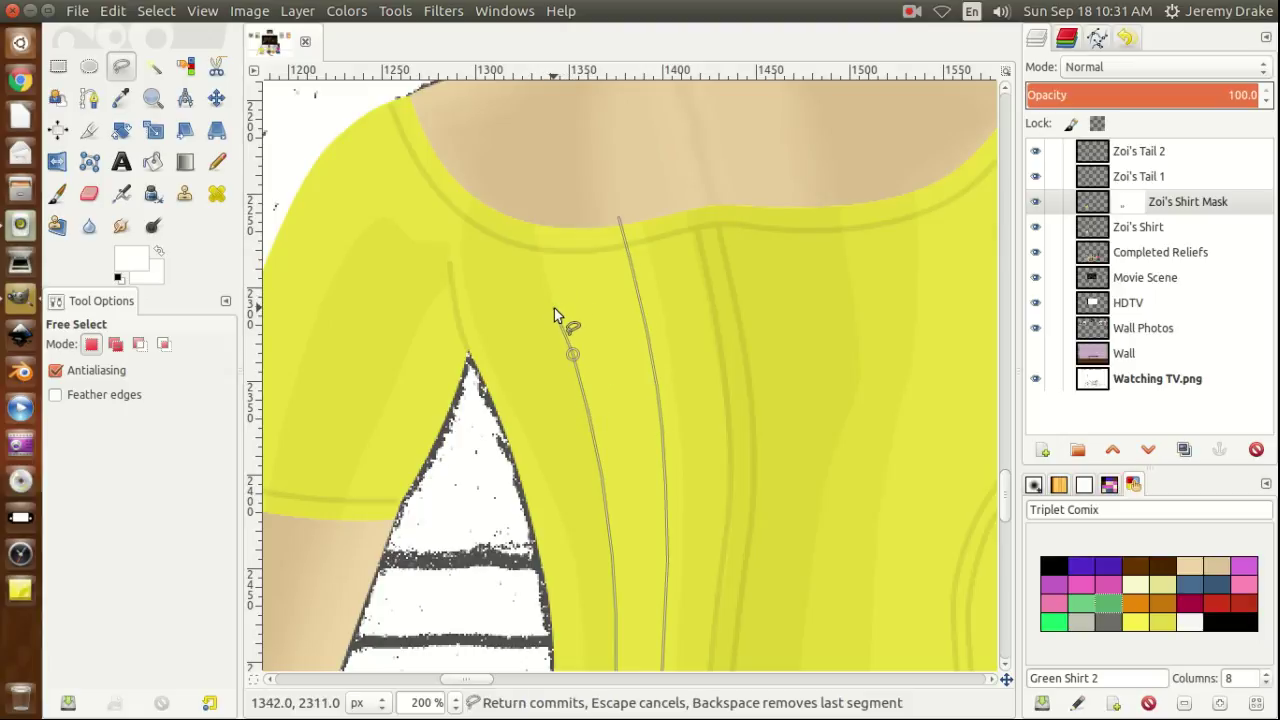
# Close the outline at the neckline, commit it as a selection and fill it with the foreground colour.
pyautogui.click(554, 308)
pyautogui.click(542, 269)
pyautogui.click(534, 237)
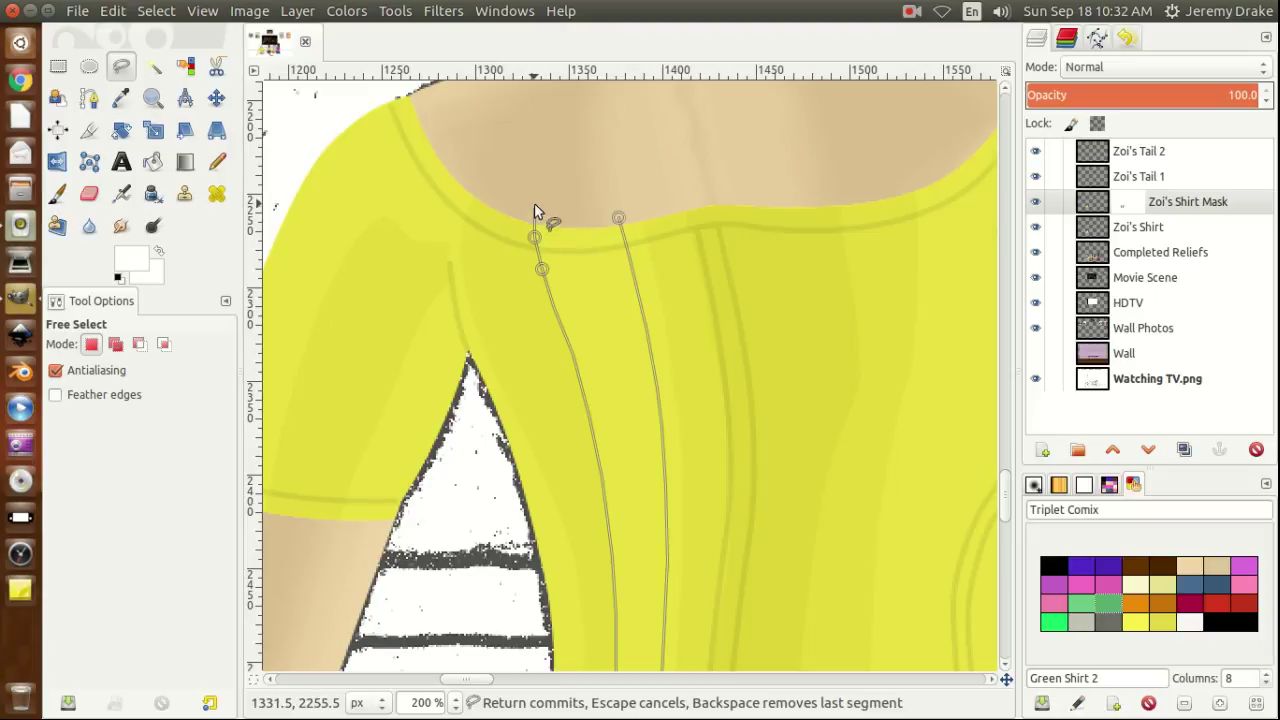
pyautogui.click(530, 198)
pyautogui.press('Return')
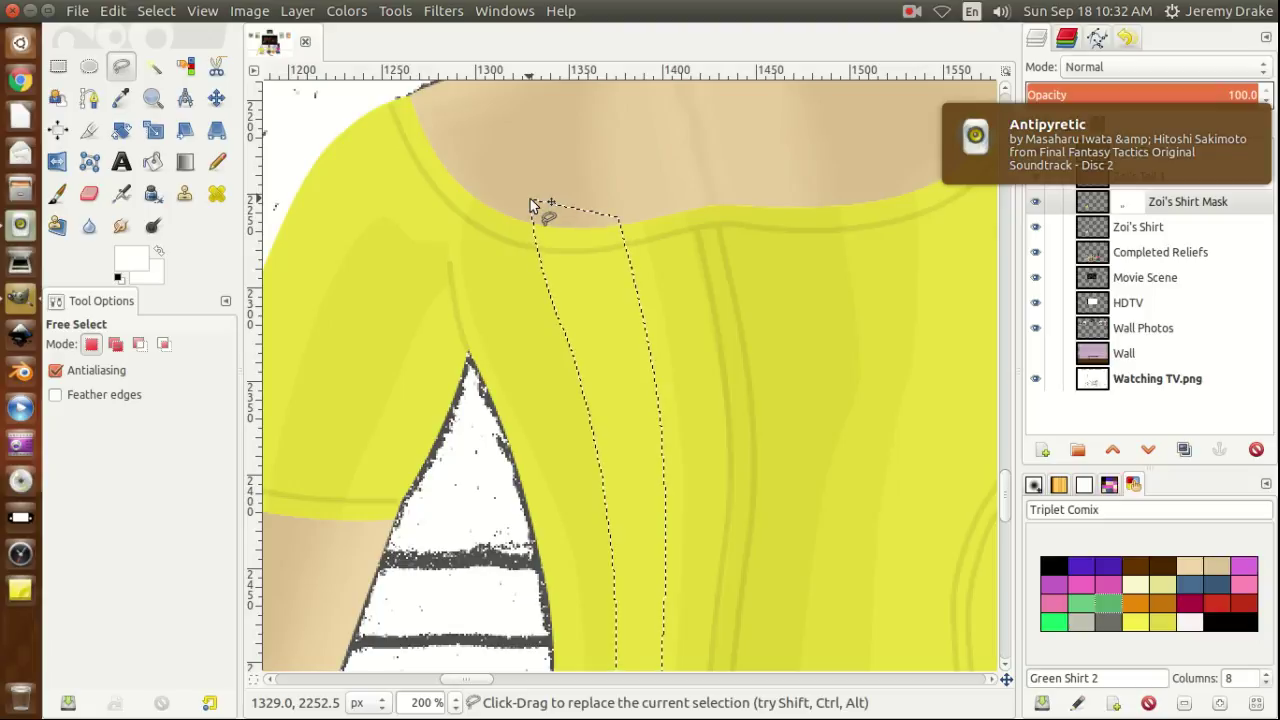
pyautogui.hotkey('ctrl', ',')
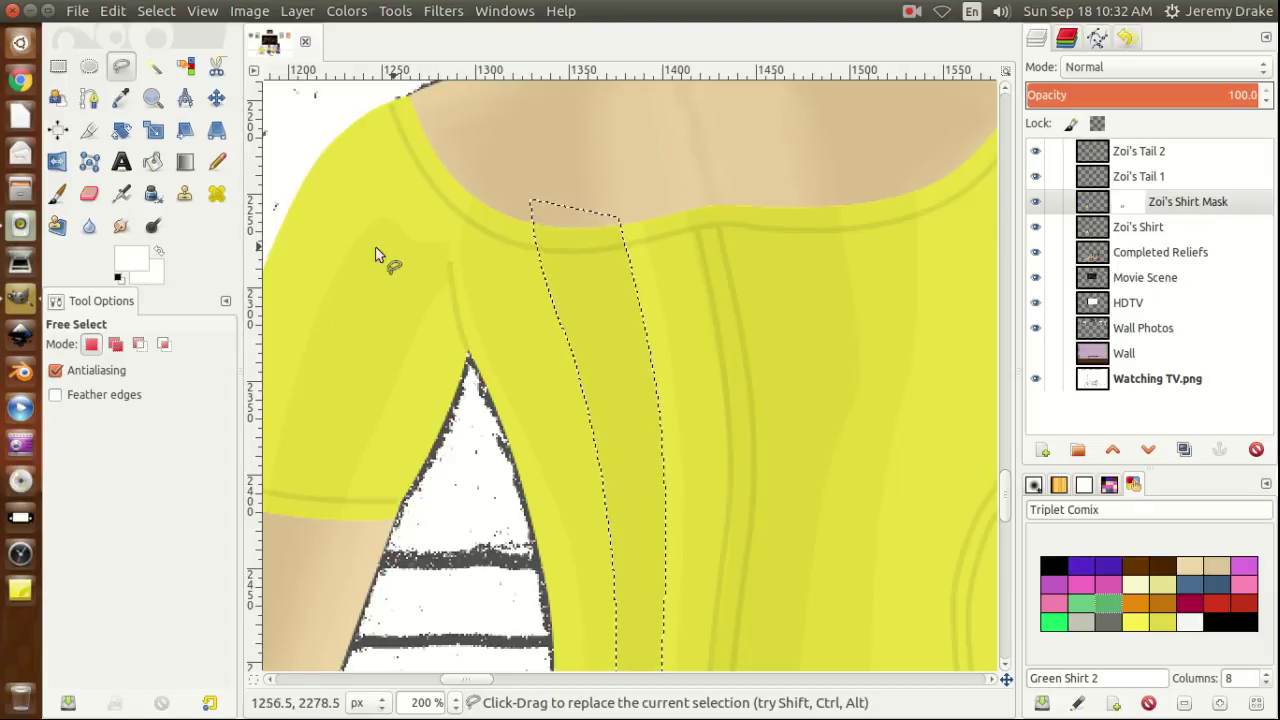
# Clear the selection and set the foreground colour to dark grey 515151.
pyautogui.hotkey('ctrl', 'shift', 'a')
pyautogui.click(132, 264)
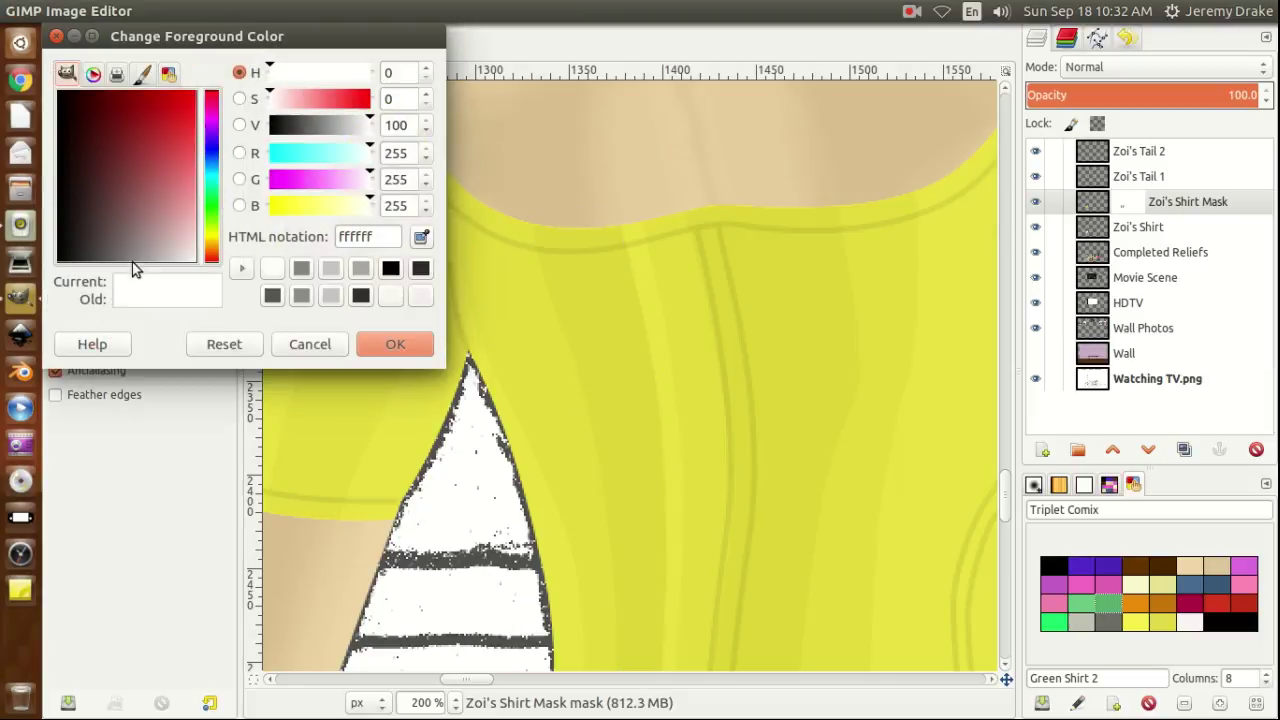
pyautogui.click(302, 121)
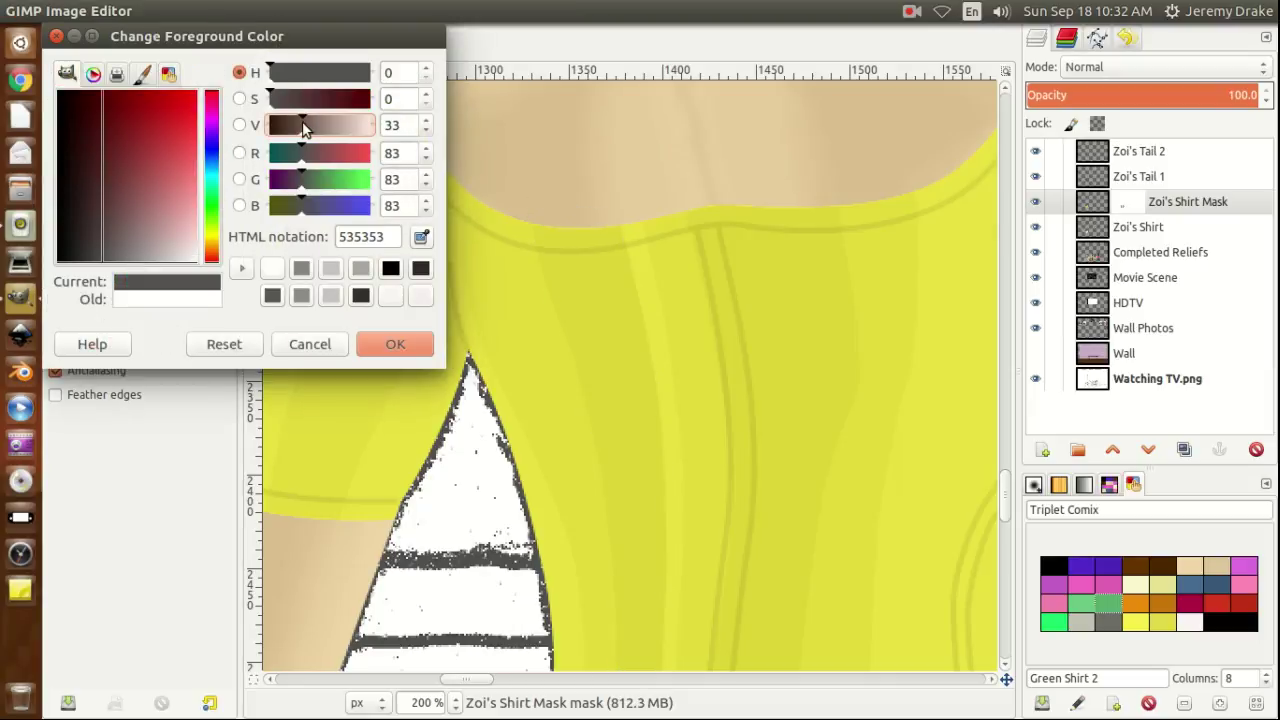
pyautogui.scroll(-1, 301, 121)
pyautogui.click(402, 344)
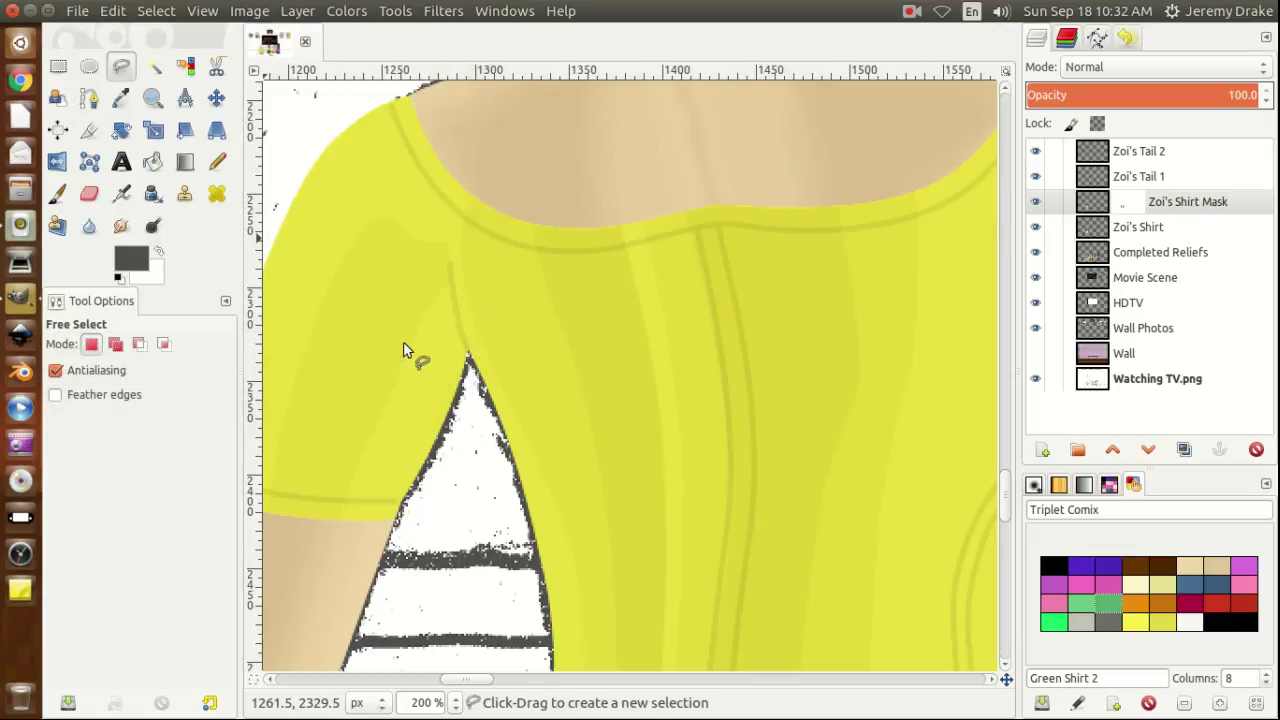
pyautogui.moveTo(474, 684); pyautogui.dragTo(462, 684)
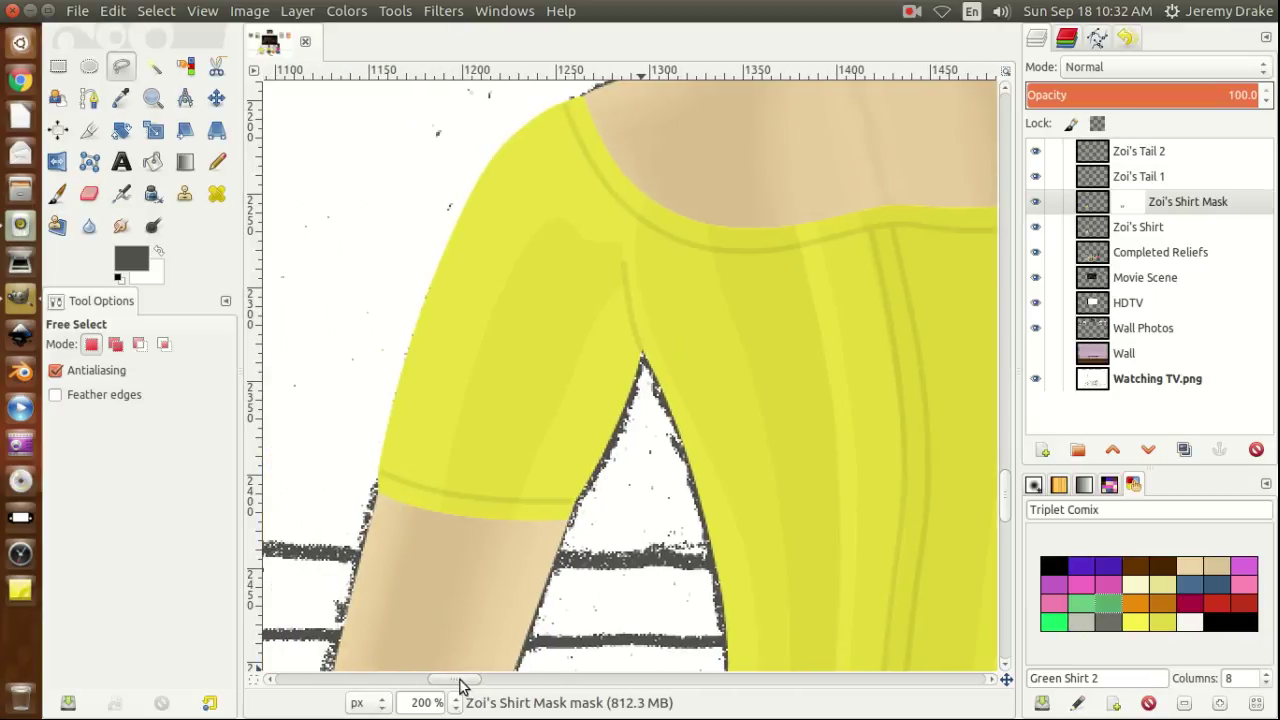
# Trace a new outline from the sleeve hem up the underarm seam toward the armpit.
pyautogui.click(530, 527)
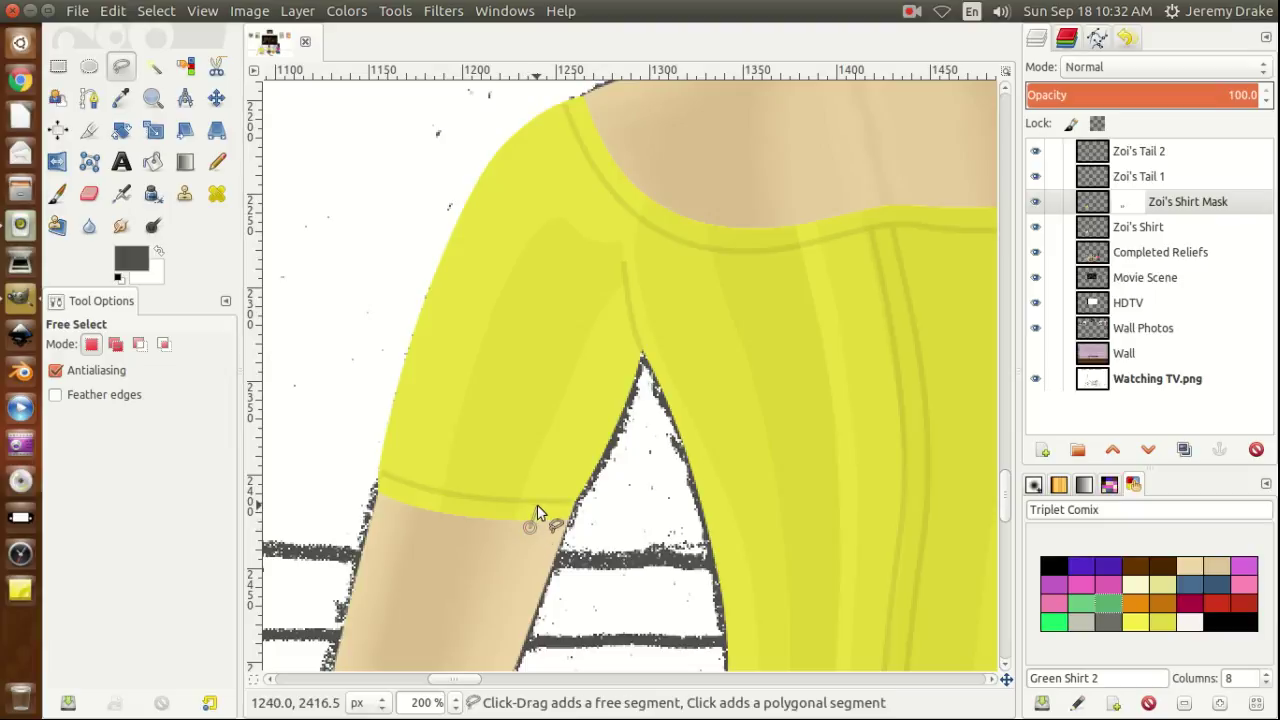
pyautogui.click(537, 505)
pyautogui.click(557, 469)
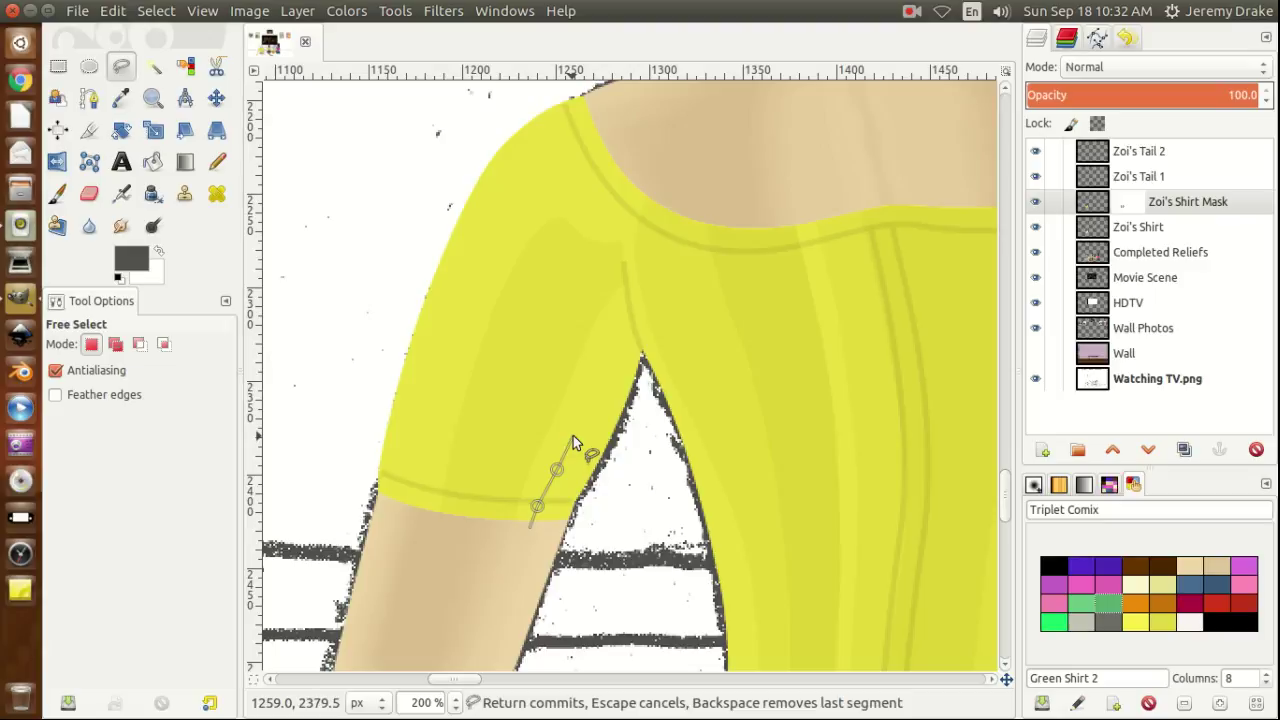
pyautogui.click(573, 435)
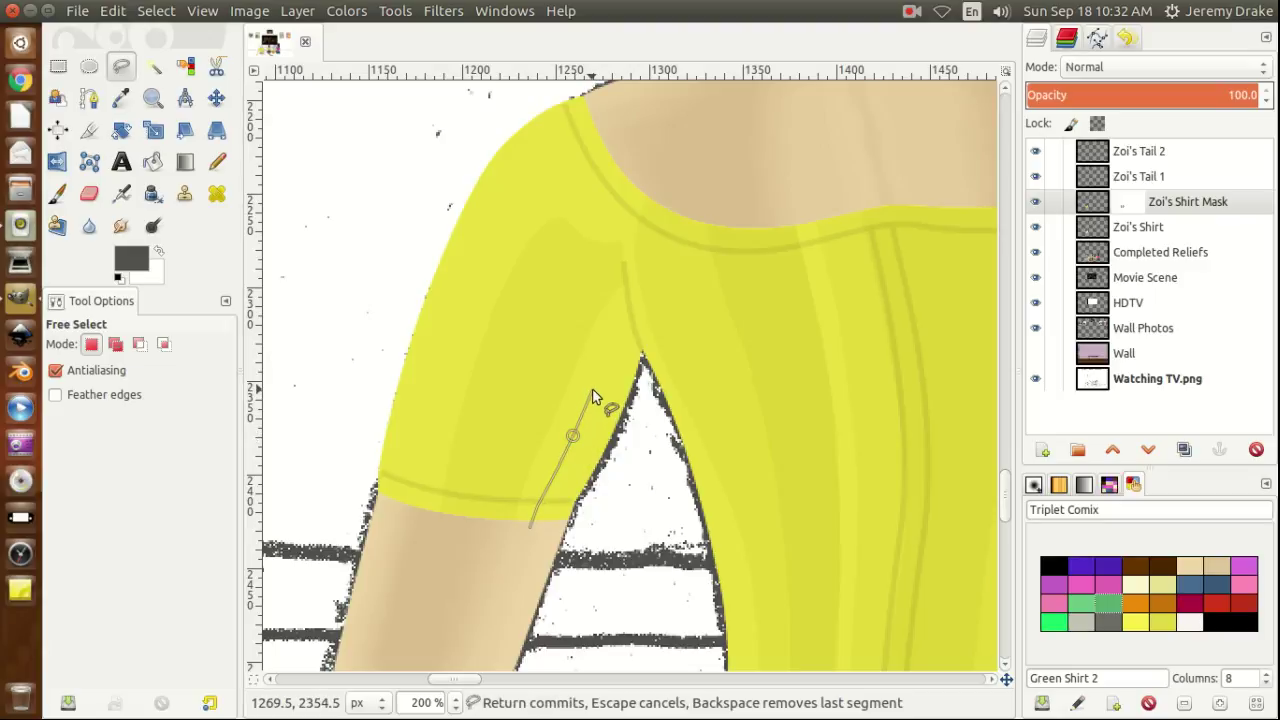
pyautogui.click(592, 389)
pyautogui.click(606, 353)
pyautogui.click(615, 331)
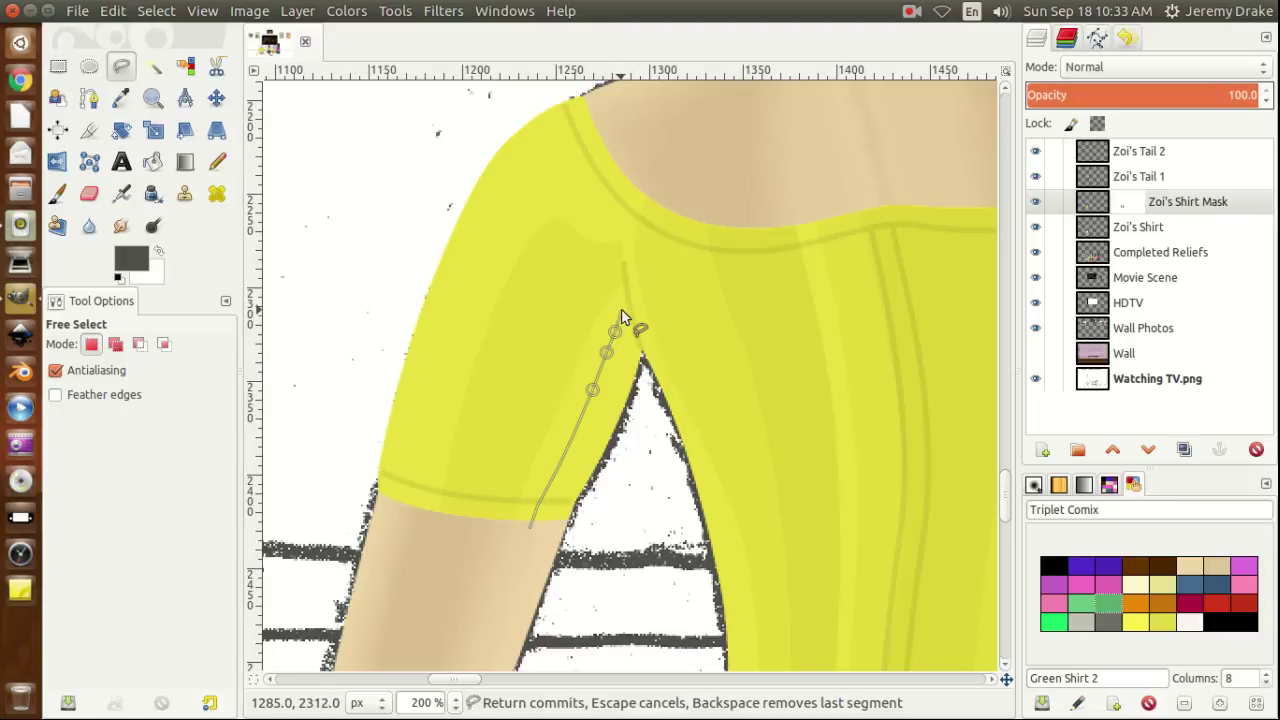
pyautogui.click(620, 309)
# Place and adjust outline points around the armpit up to the seam's top.
pyautogui.click(628, 299)
pyautogui.click(630, 318)
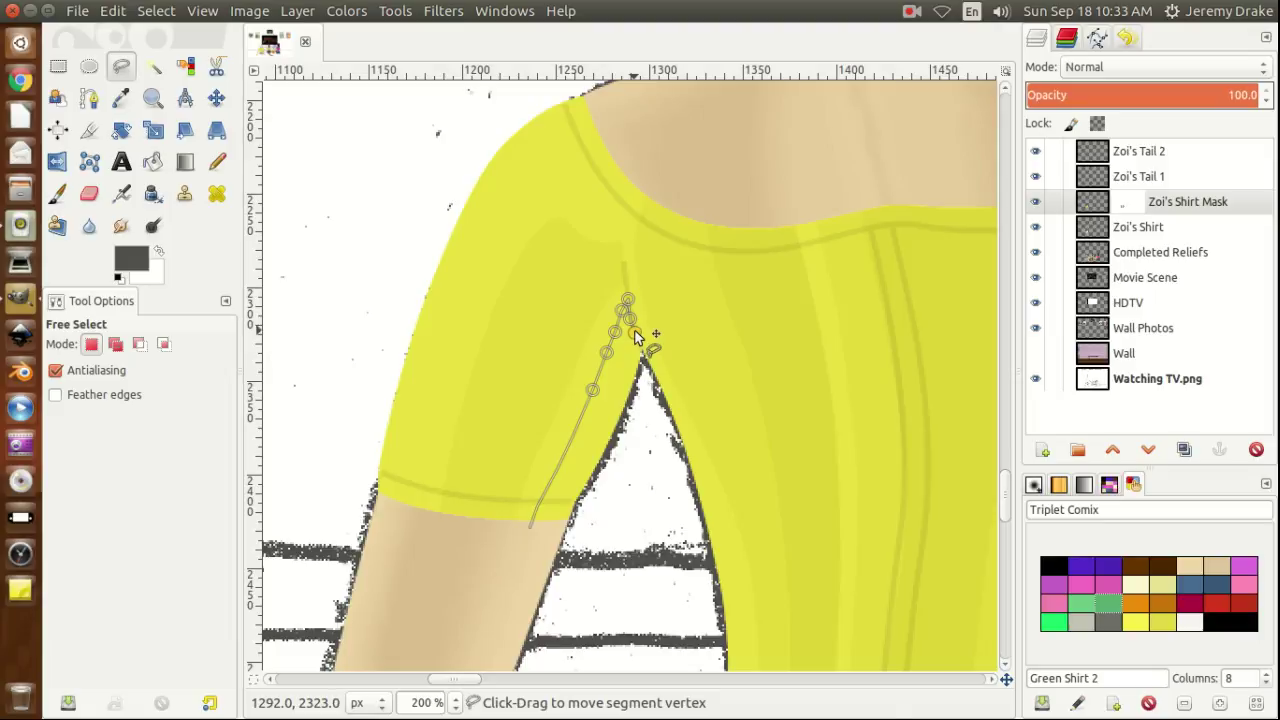
pyautogui.click(662, 320)
pyautogui.moveTo(662, 320); pyautogui.dragTo(632, 294)
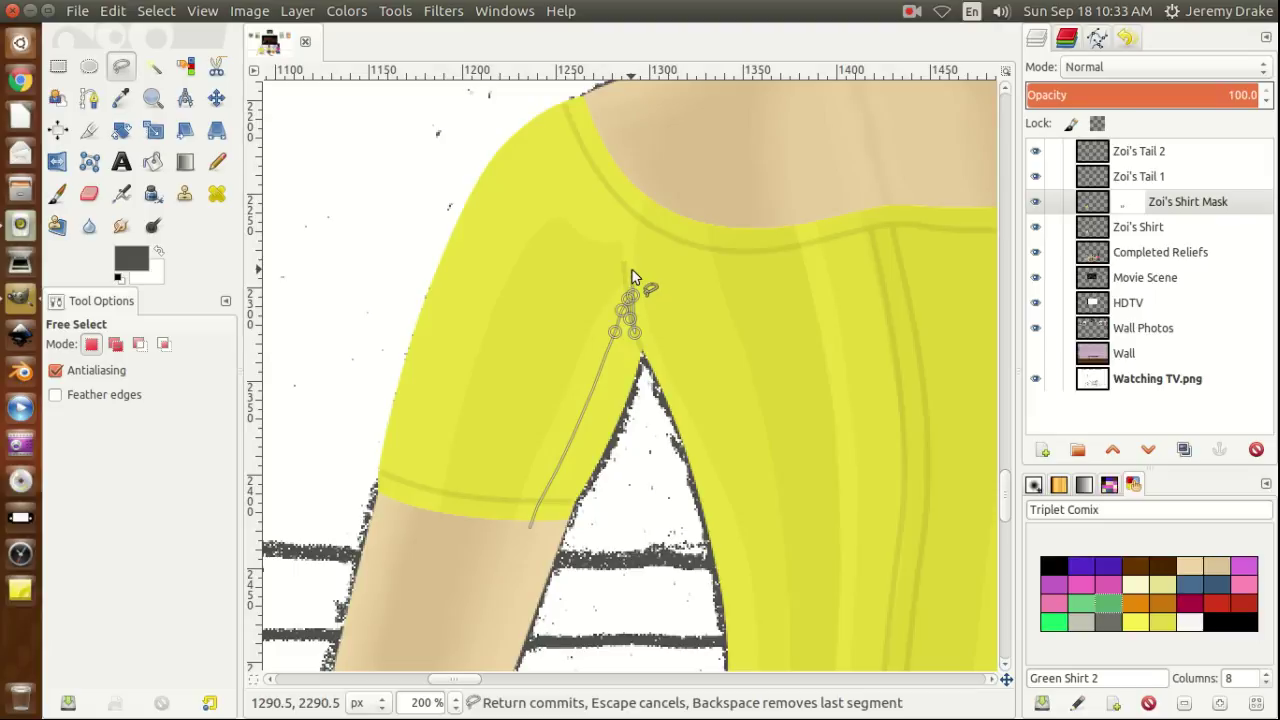
pyautogui.click(631, 270)
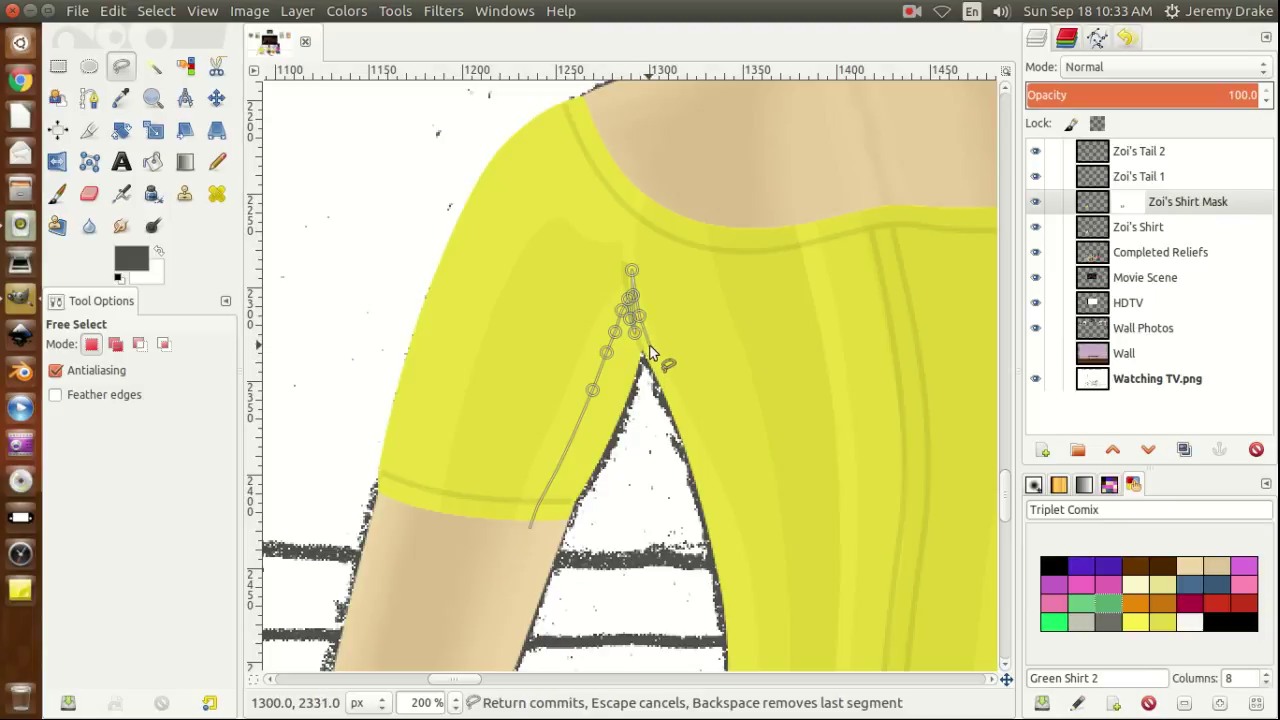
# Trace the outline down the side of the shirt.
pyautogui.click(647, 346)
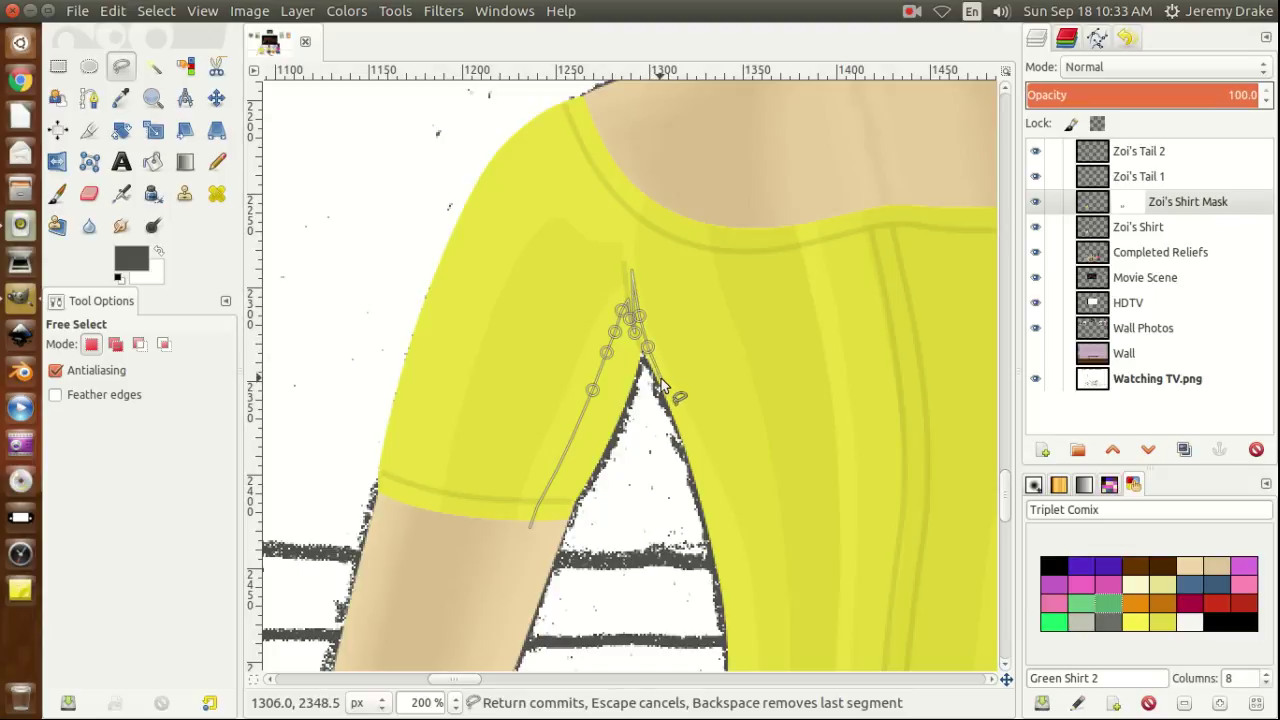
pyautogui.click(660, 380)
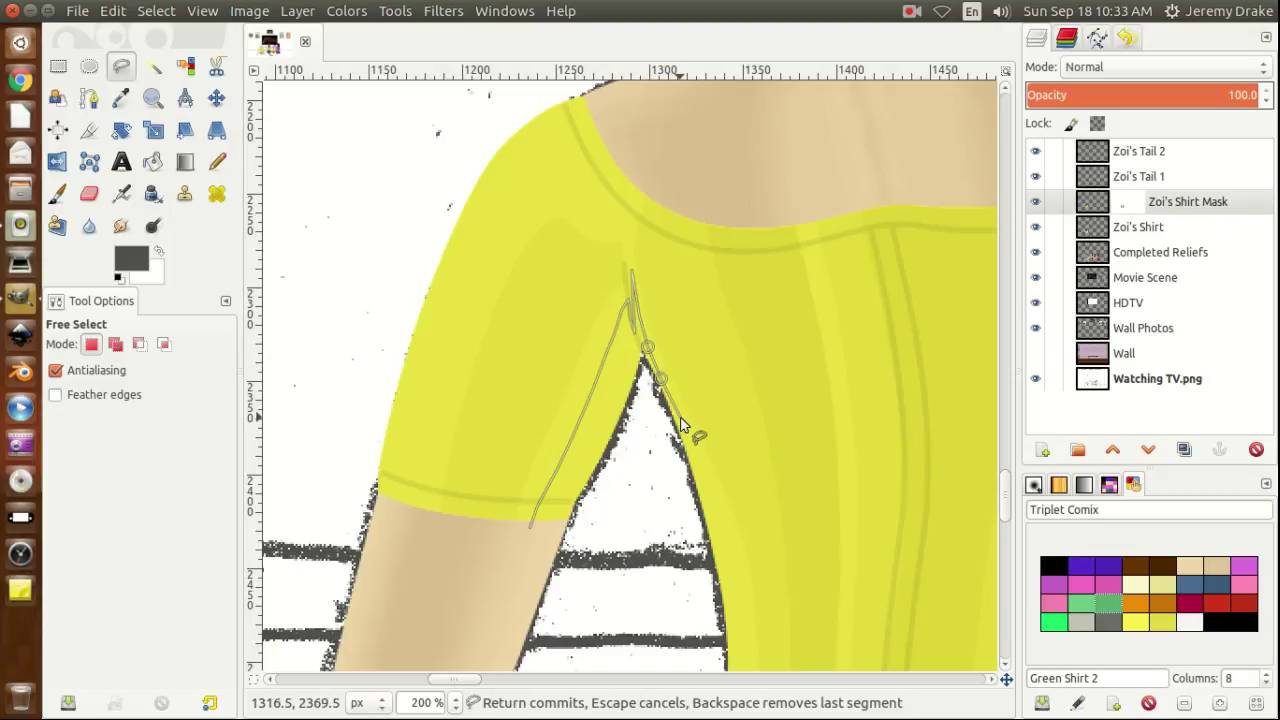
pyautogui.click(681, 418)
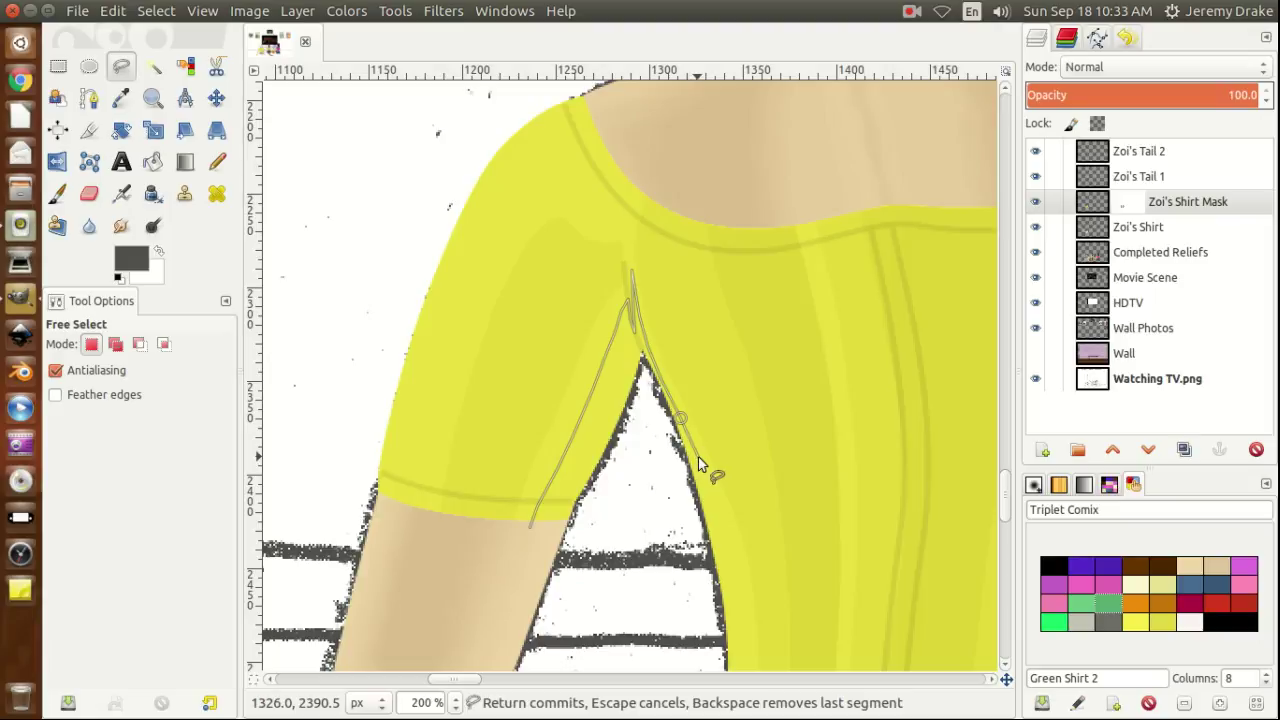
pyautogui.click(698, 456)
pyautogui.click(712, 496)
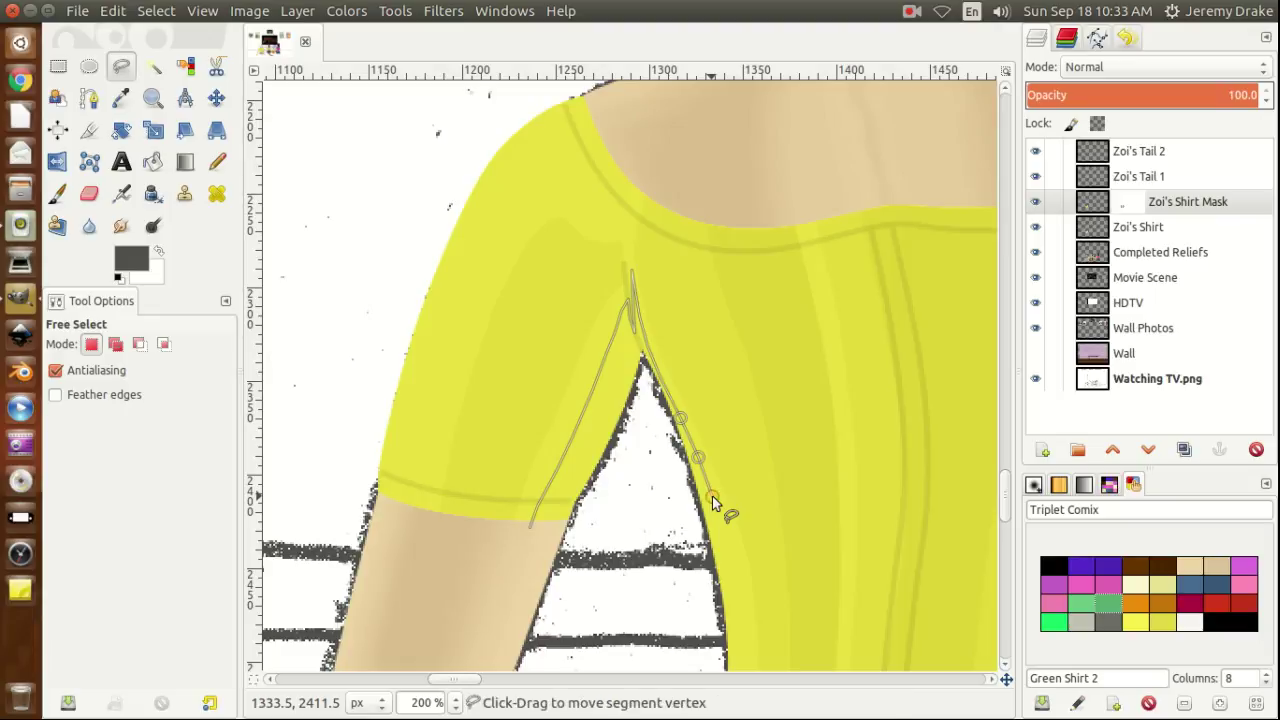
pyautogui.click(727, 549)
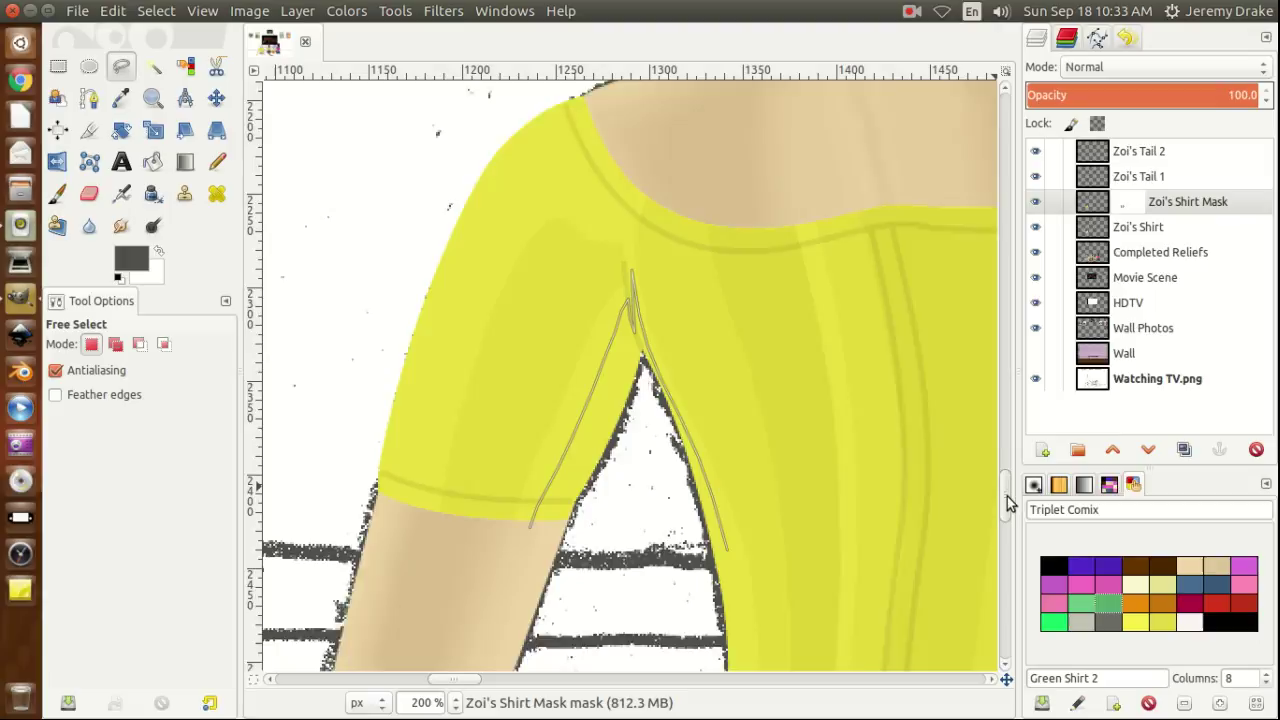
# Extend the outline down the shirt's side, repositioning a misplaced point on the edge.
pyautogui.scroll(-3, 1007, 508)
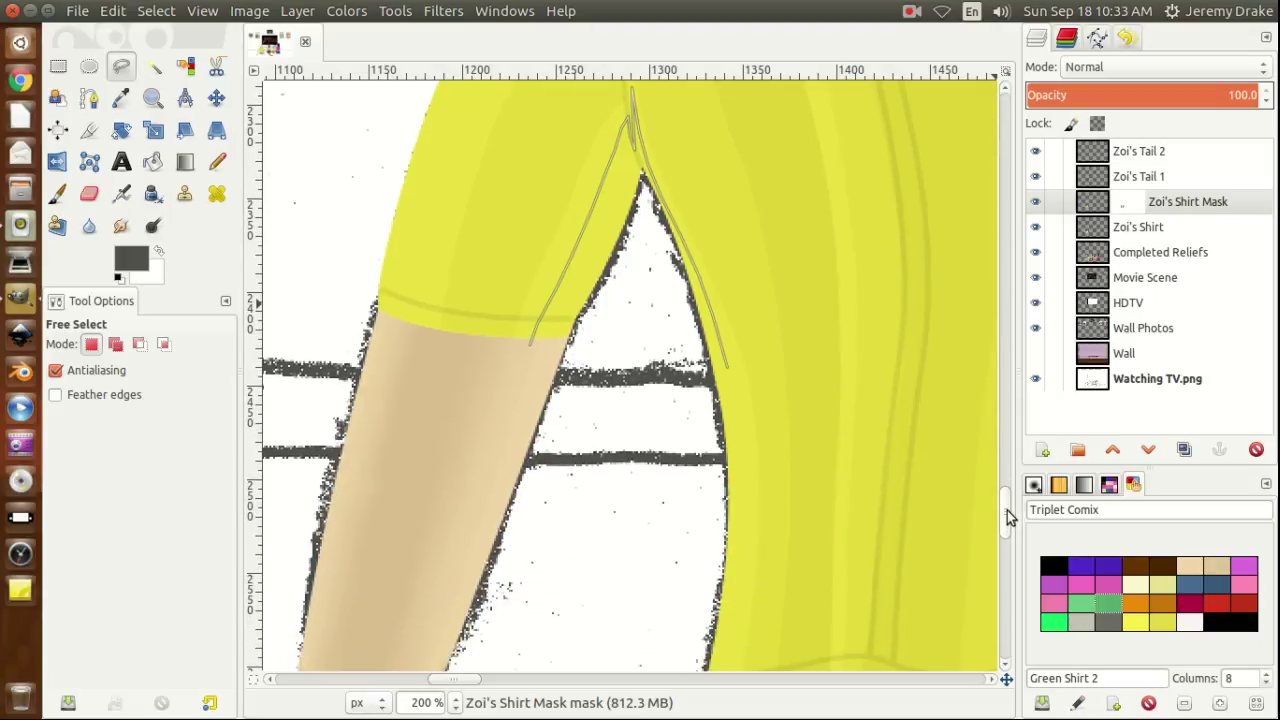
pyautogui.click(735, 404)
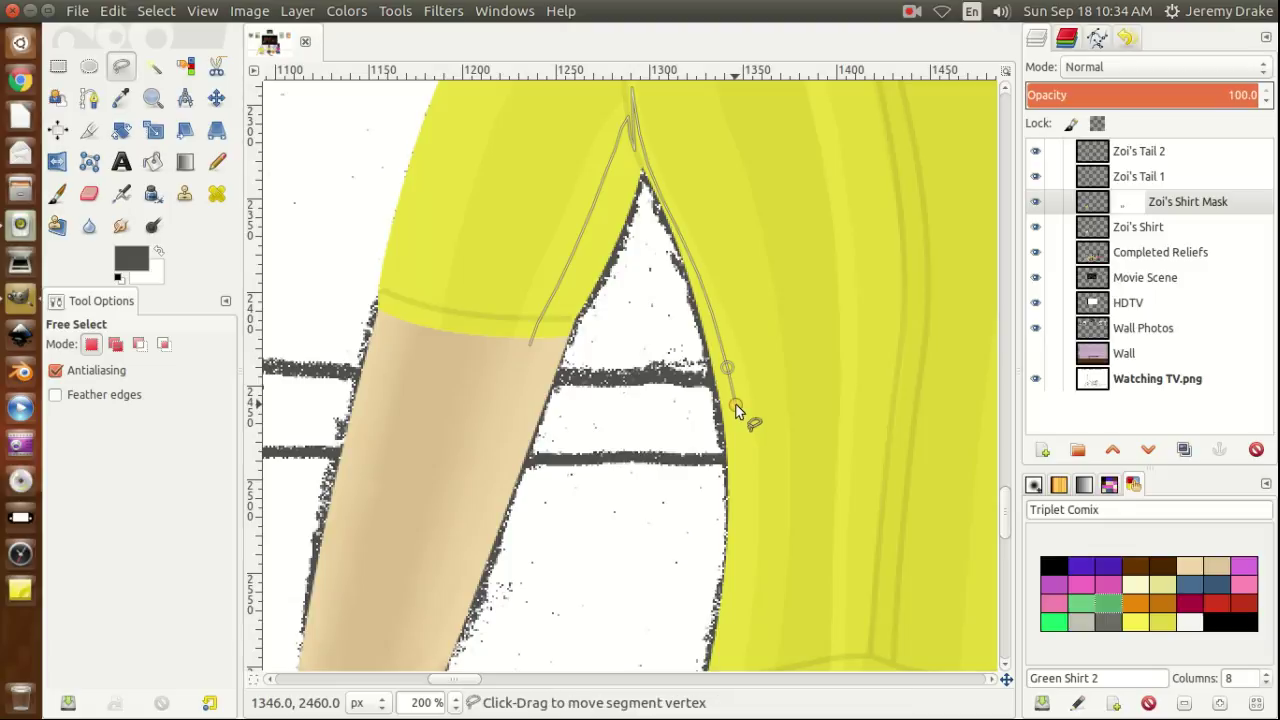
pyautogui.click(745, 474)
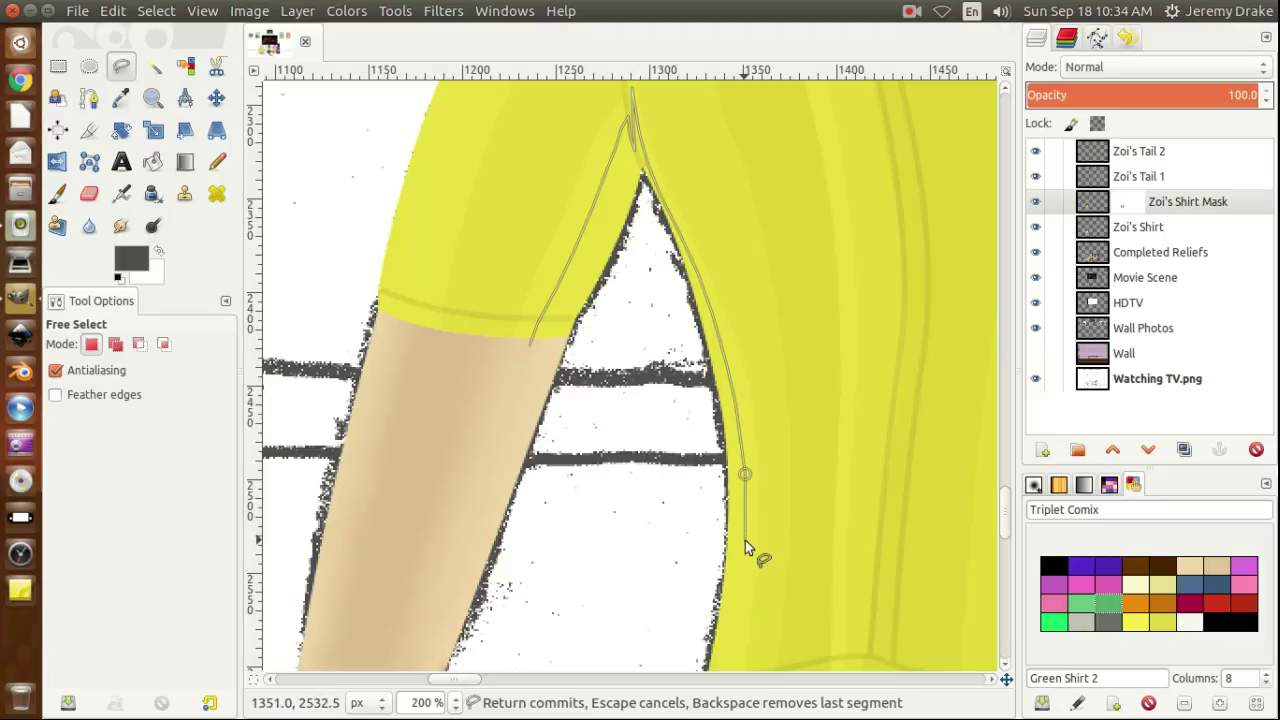
pyautogui.click(745, 540)
pyautogui.click(745, 475)
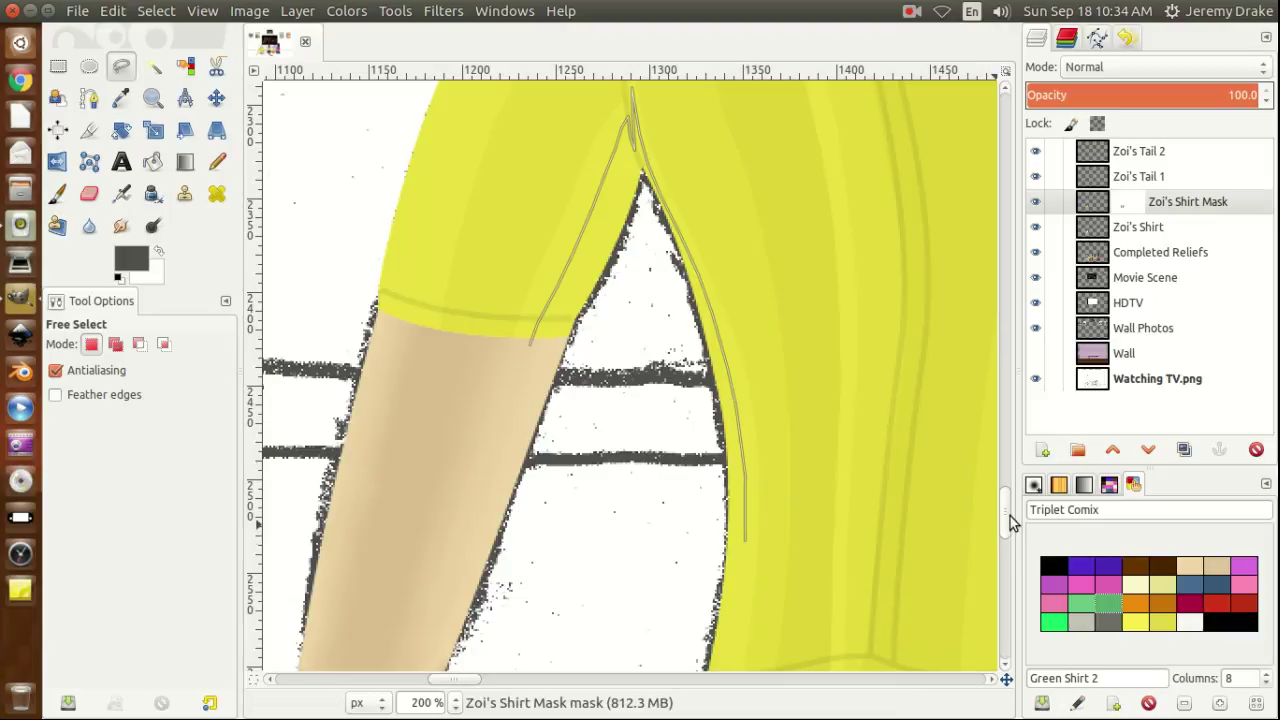
pyautogui.moveTo(1009, 515); pyautogui.dragTo(1009, 531)
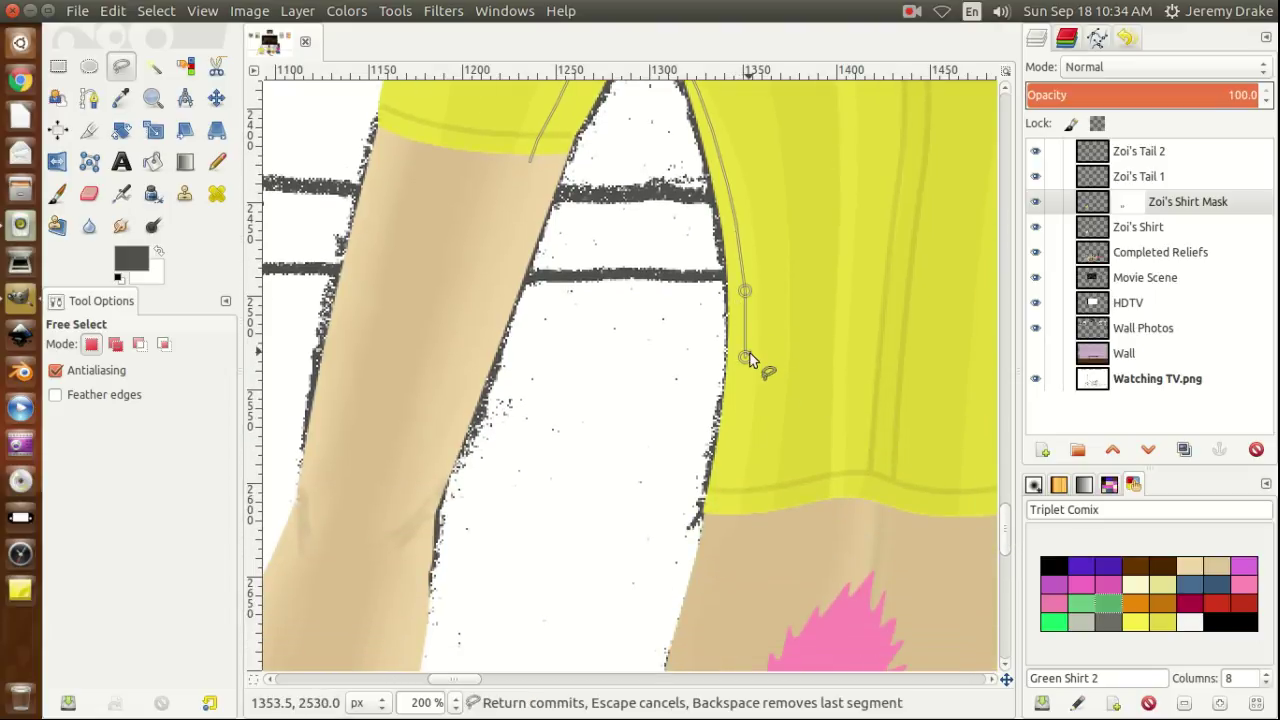
pyautogui.moveTo(746, 360); pyautogui.dragTo(747, 333)
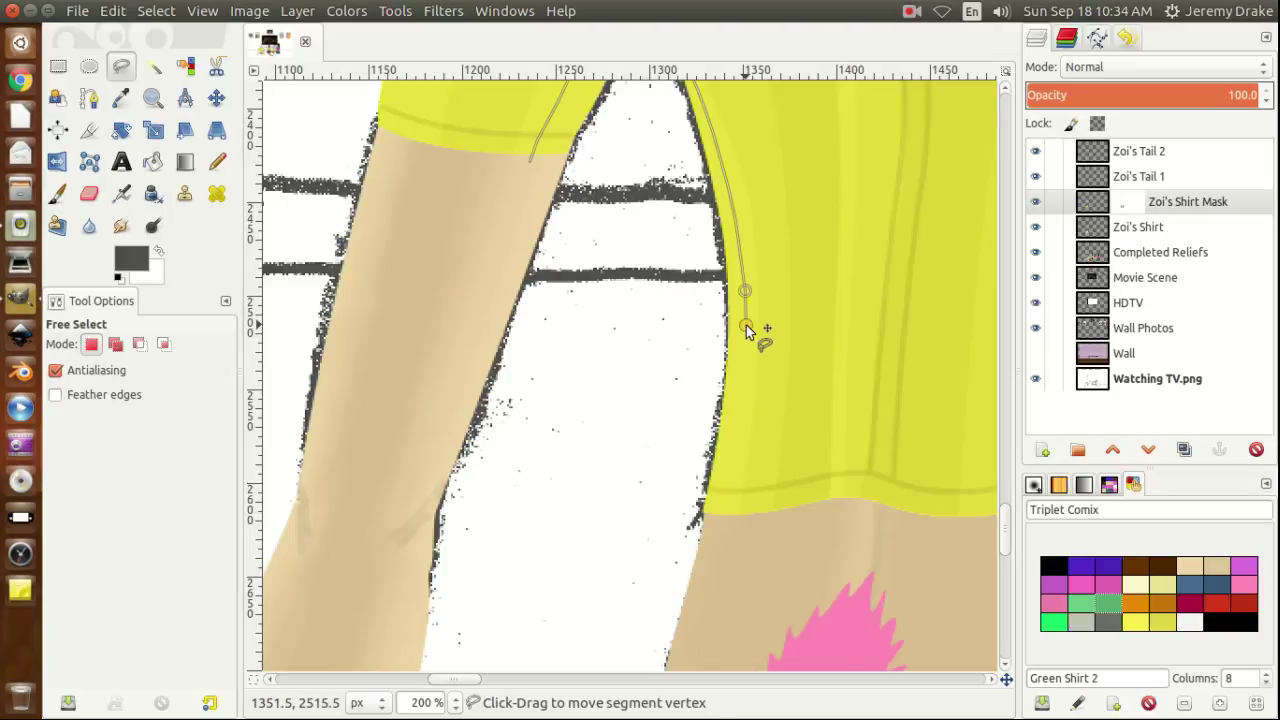
pyautogui.click(746, 326)
# Run the outline to the hem corner, across the gap, back up, and commit the selection.
pyautogui.click(744, 384)
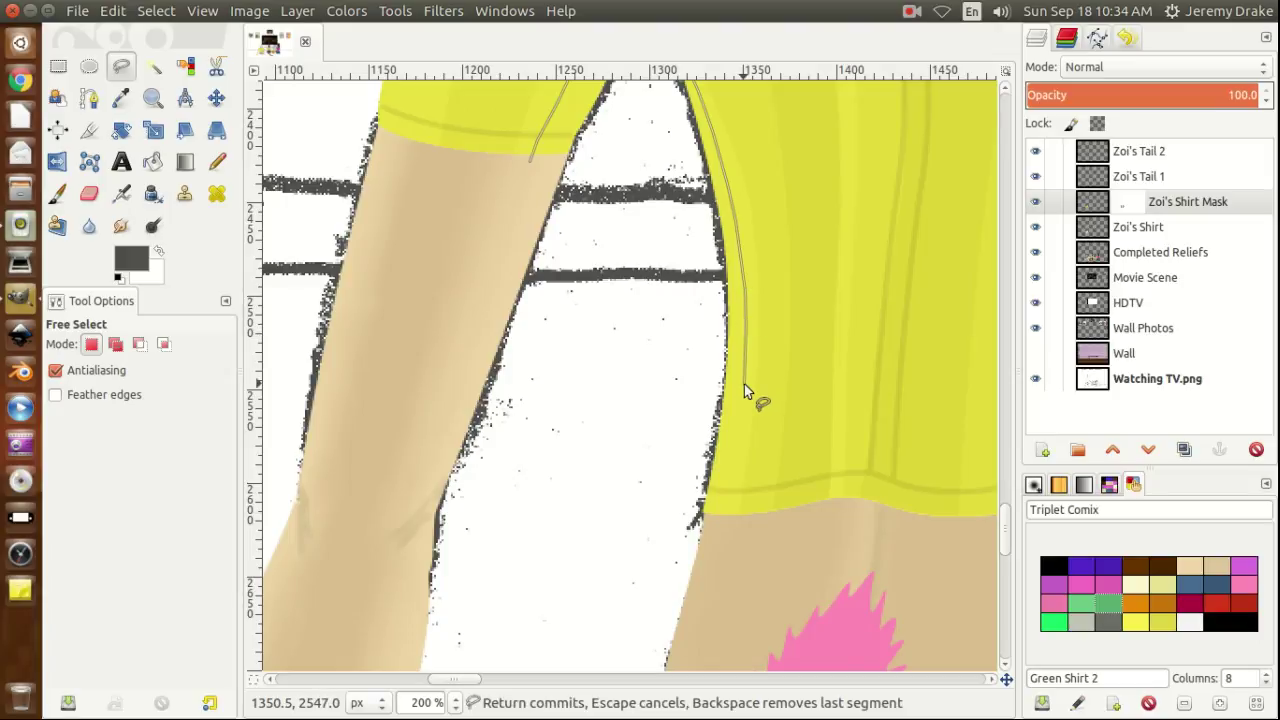
pyautogui.click(737, 456)
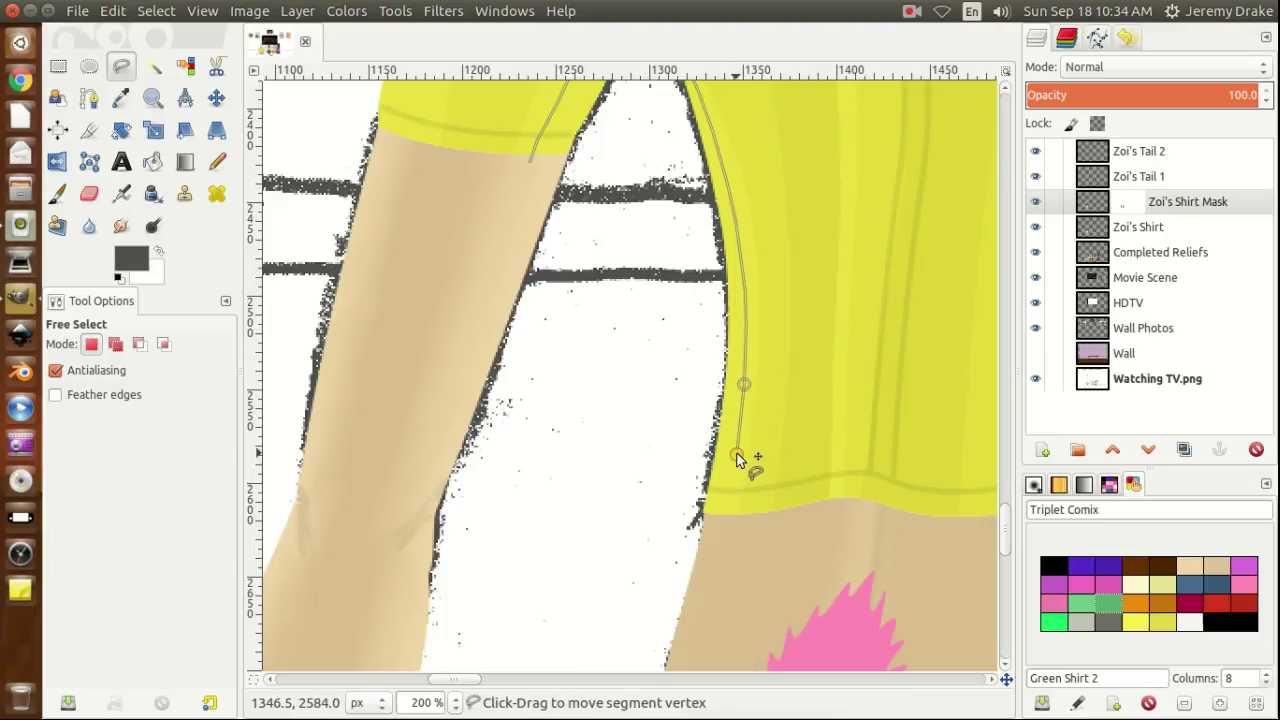
pyautogui.click(723, 521)
pyautogui.click(595, 531)
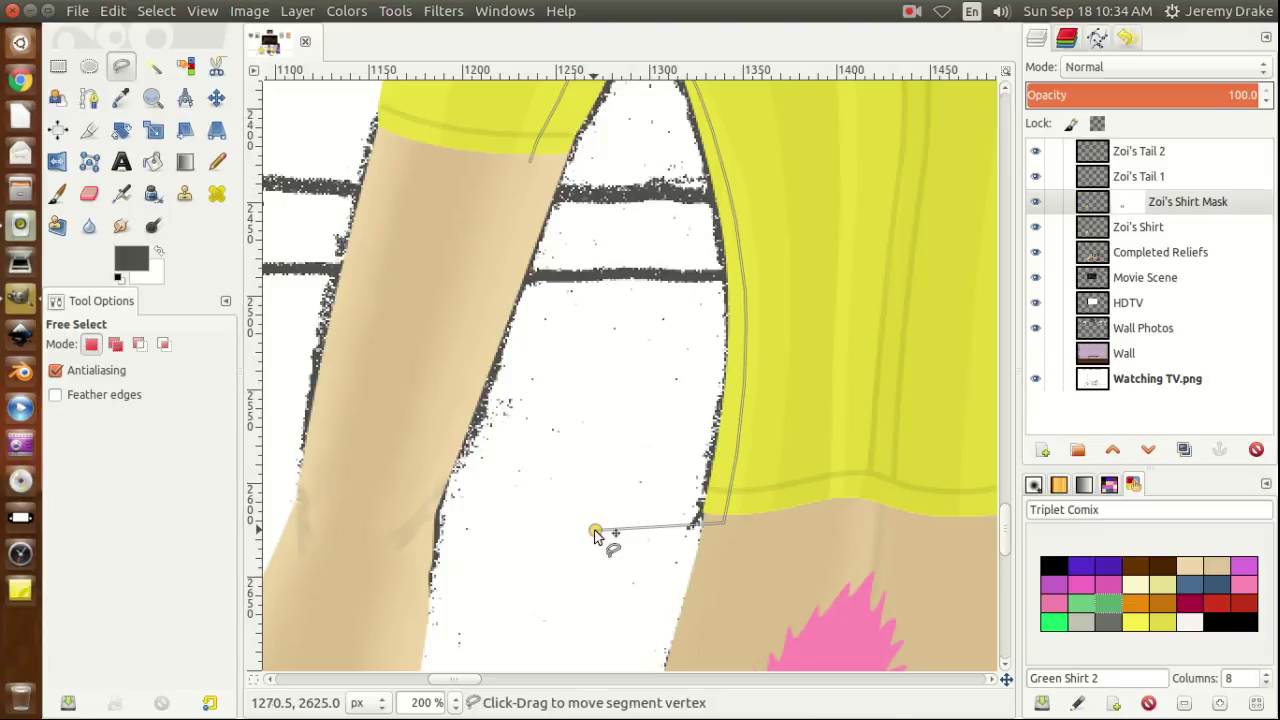
pyautogui.click(540, 225)
pyautogui.press('Return')
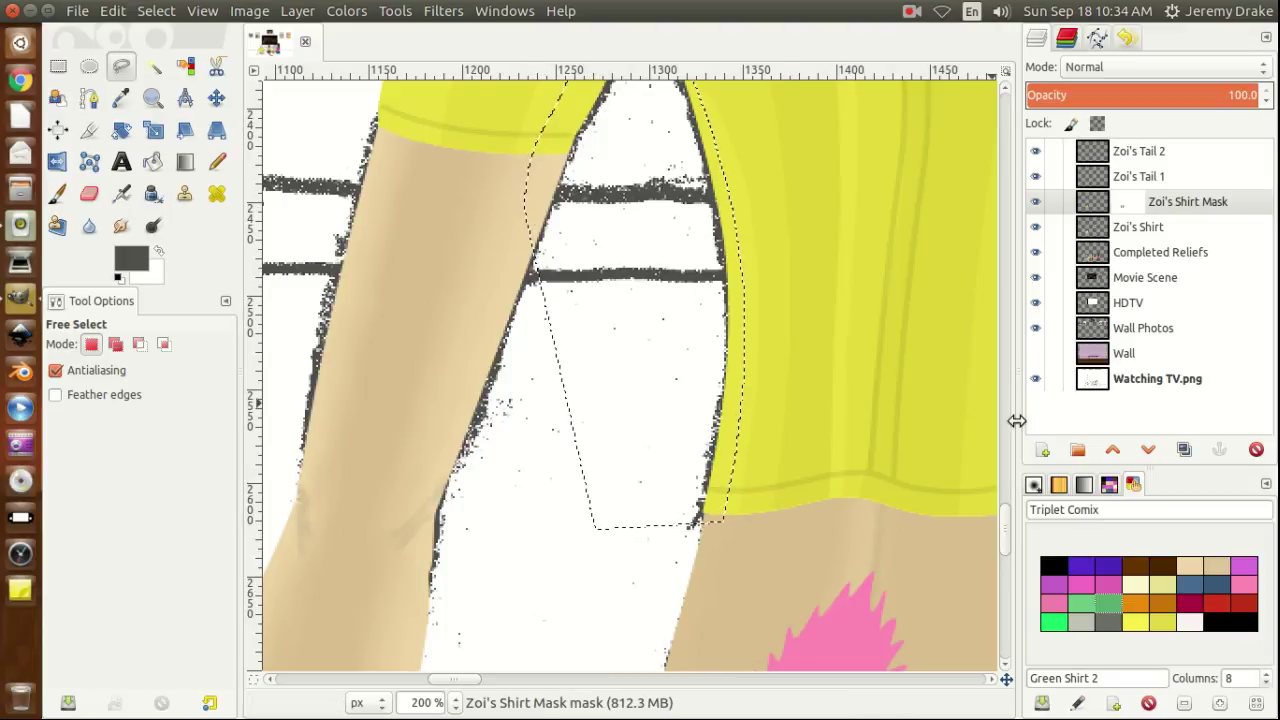
pyautogui.moveTo(1006, 531); pyautogui.dragTo(1006, 499)
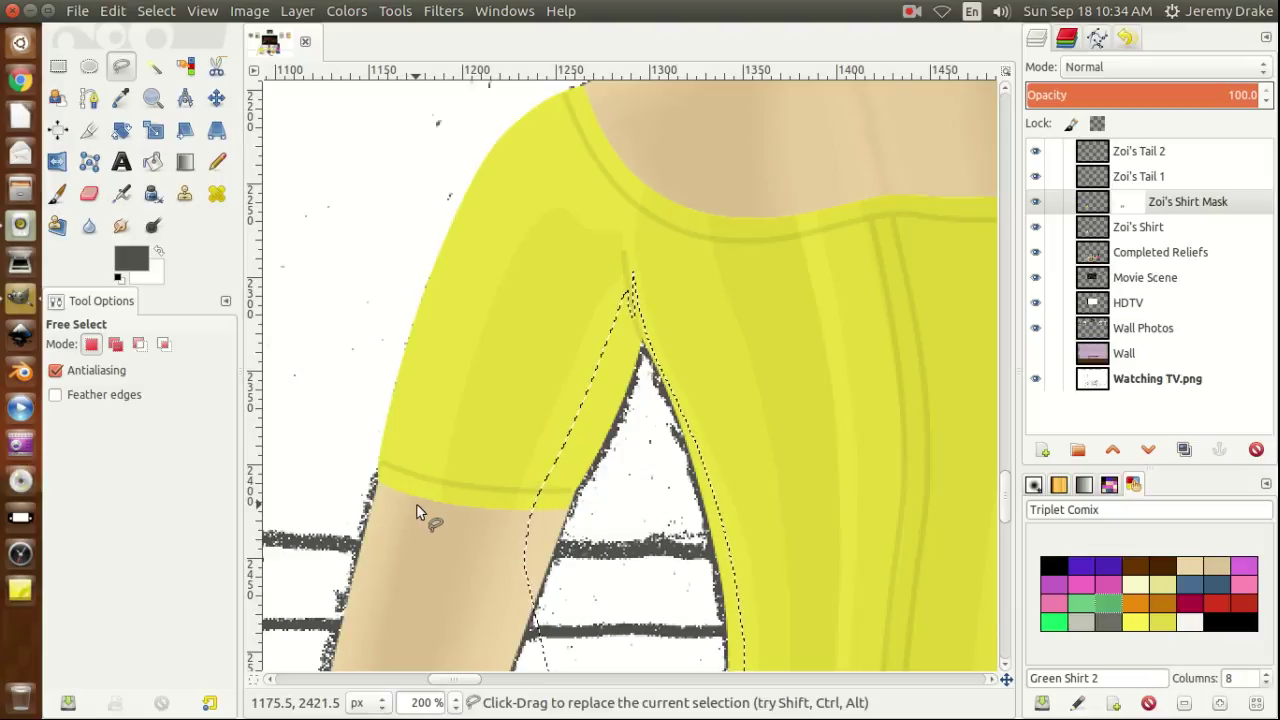
# In add mode, trace the outer sleeve seam from the sleeve hem up toward the shoulder.
pyautogui.press('shift')
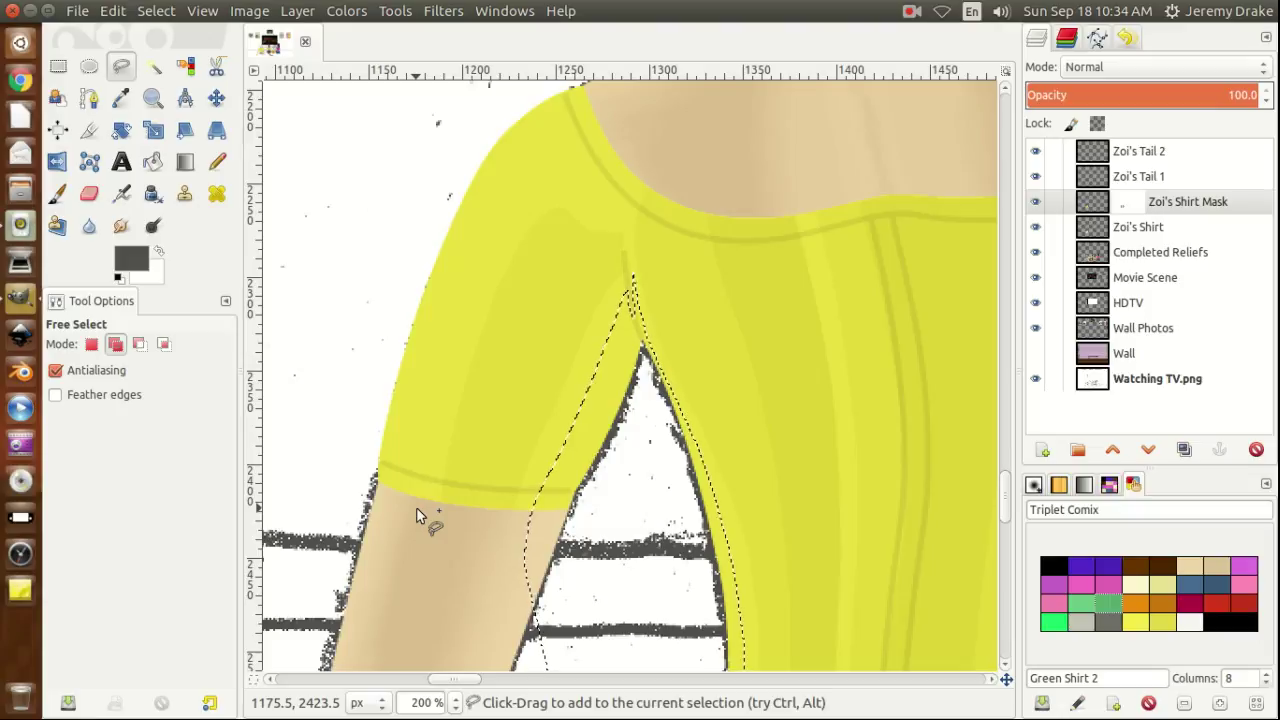
pyautogui.keyDown('shift'); pyautogui.click(416, 507); pyautogui.keyUp('shift')
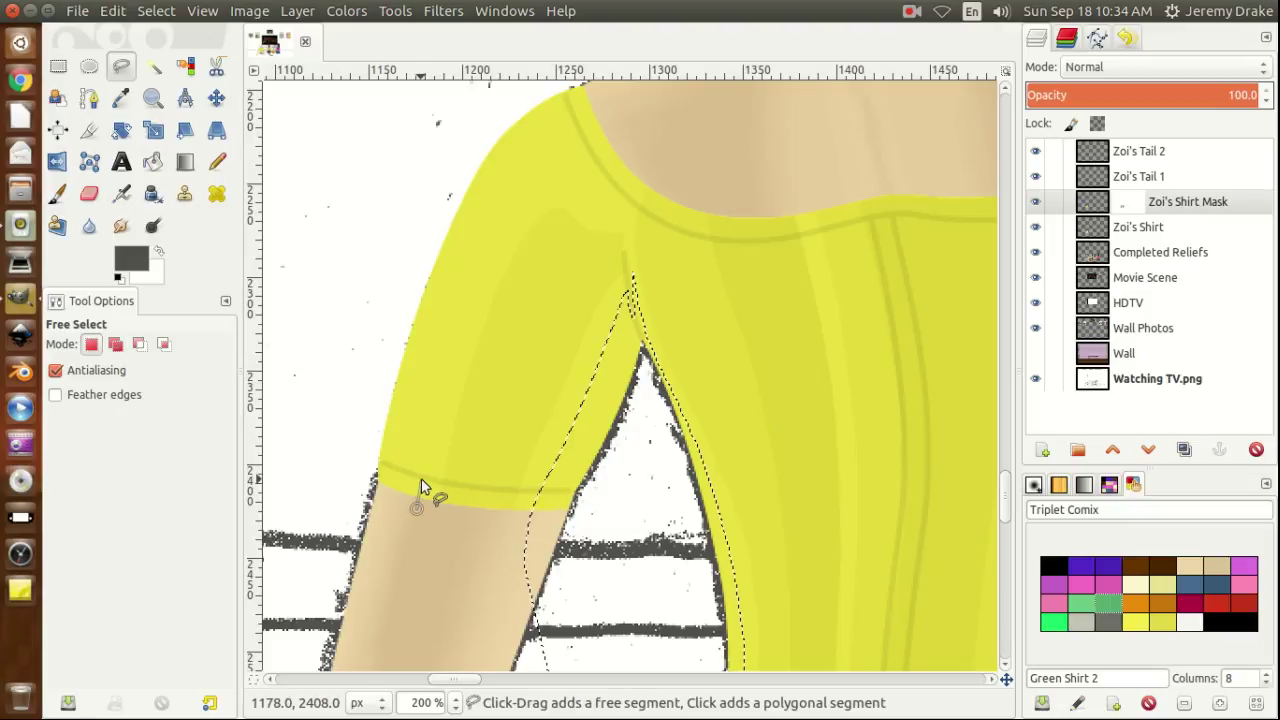
pyautogui.click(421, 481)
pyautogui.click(429, 436)
pyautogui.click(444, 384)
pyautogui.click(459, 336)
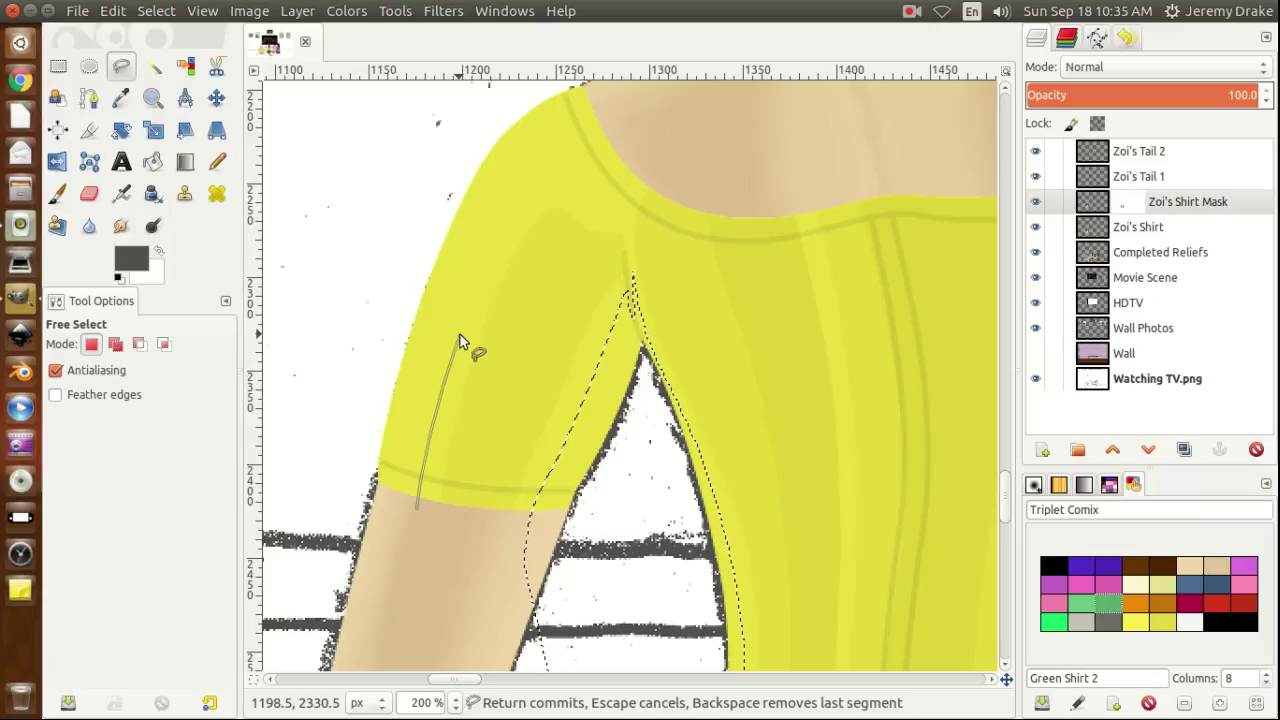
pyautogui.click(481, 285)
pyautogui.click(505, 240)
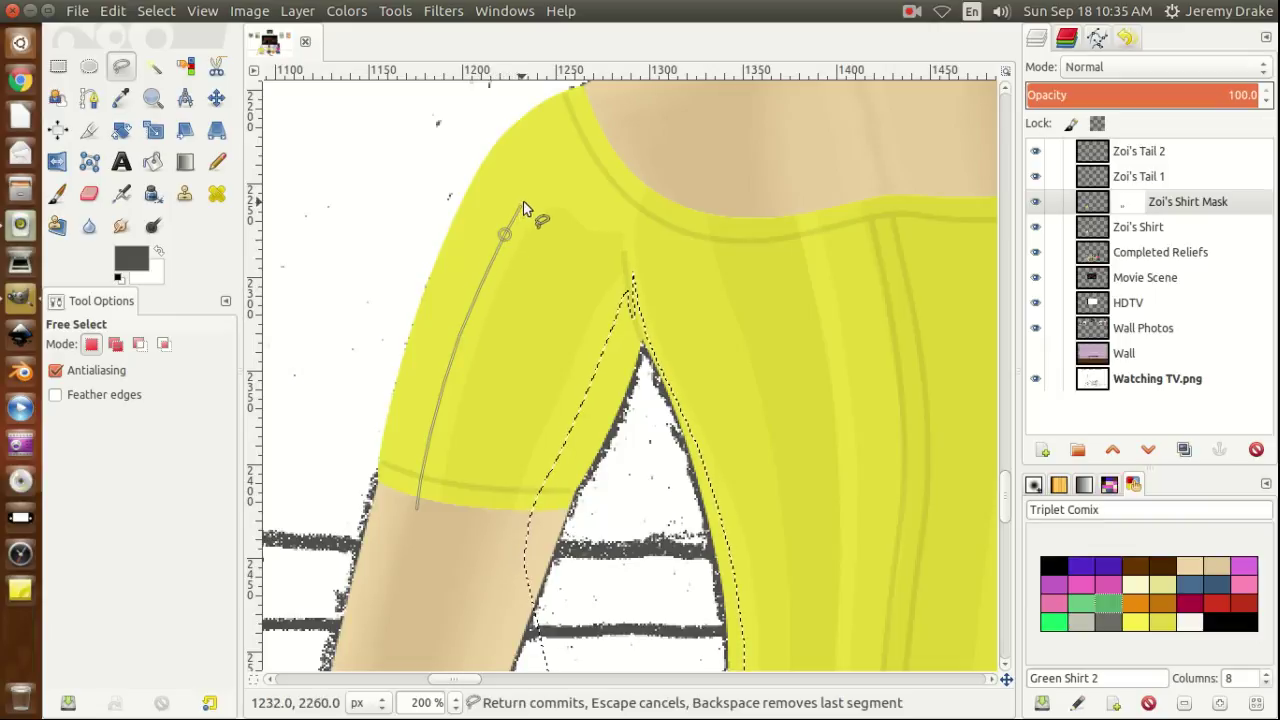
pyautogui.click(530, 195)
# Follow the seam over the shoulder to the neckline, loop around outside the sleeve, and commit.
pyautogui.click(559, 163)
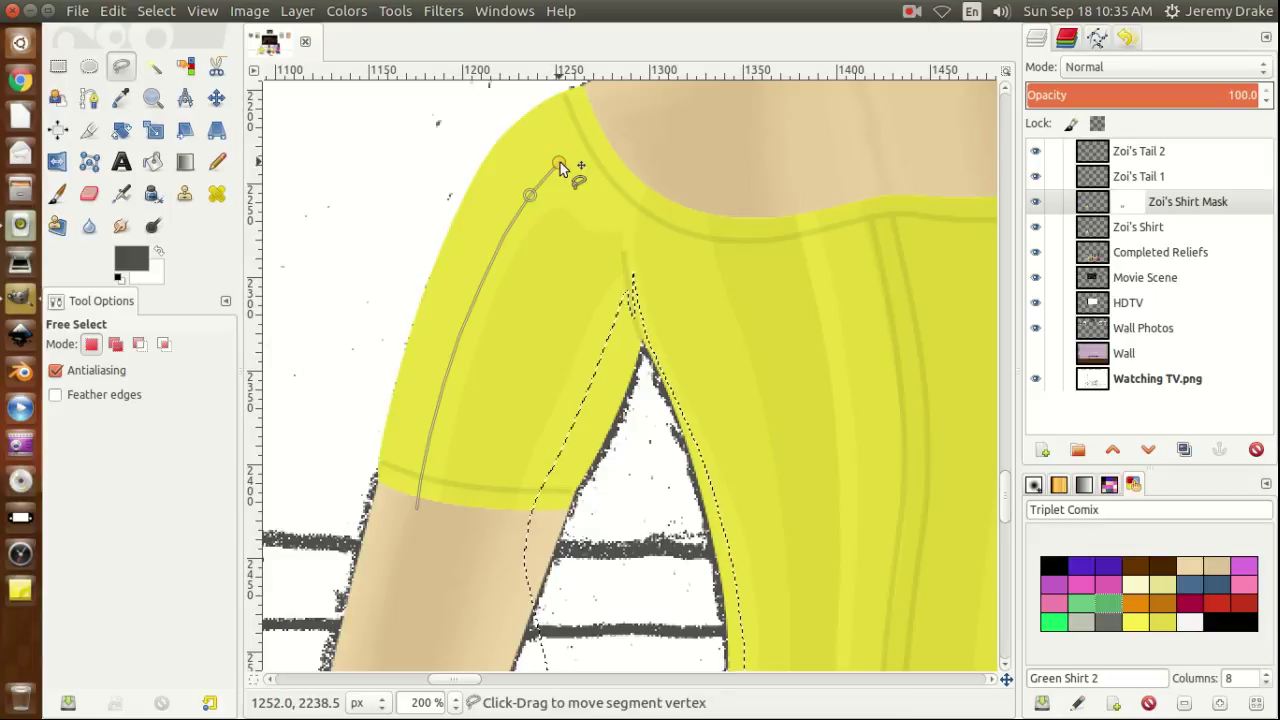
pyautogui.click(582, 143)
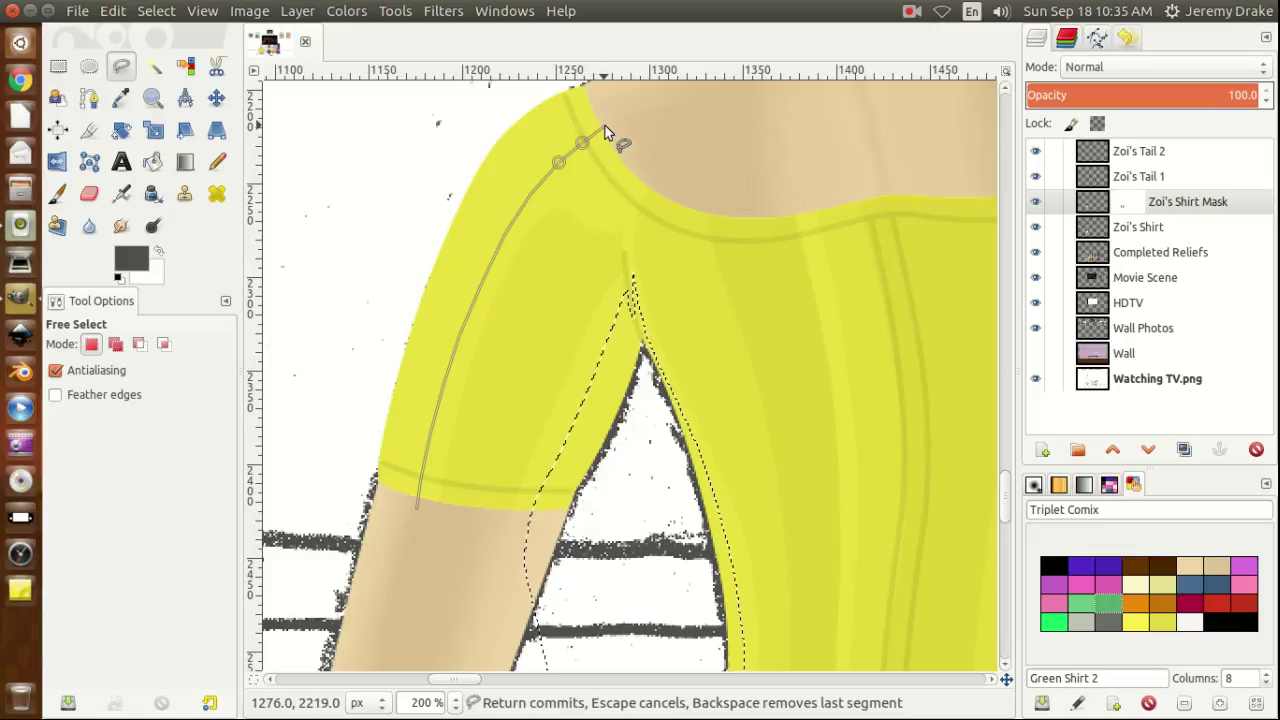
pyautogui.click(598, 132)
pyautogui.click(625, 118)
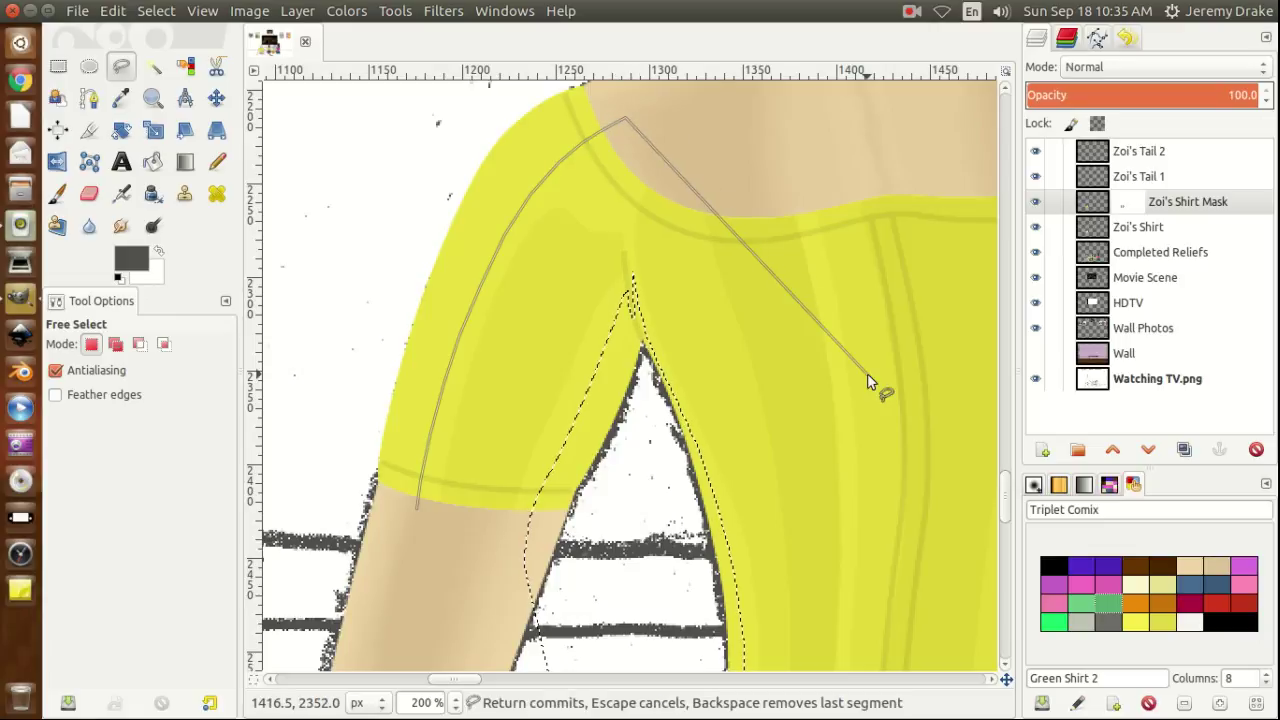
pyautogui.moveTo(1006, 503); pyautogui.dragTo(1006, 492)
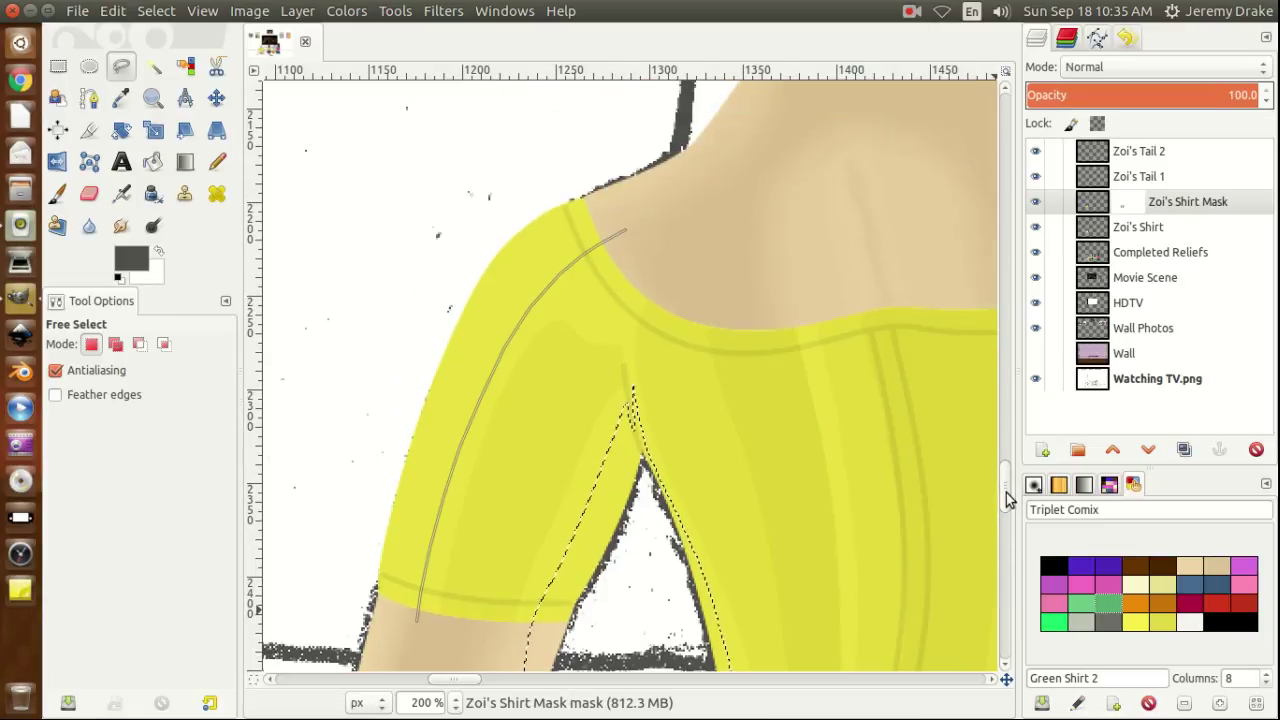
pyautogui.click(591, 128)
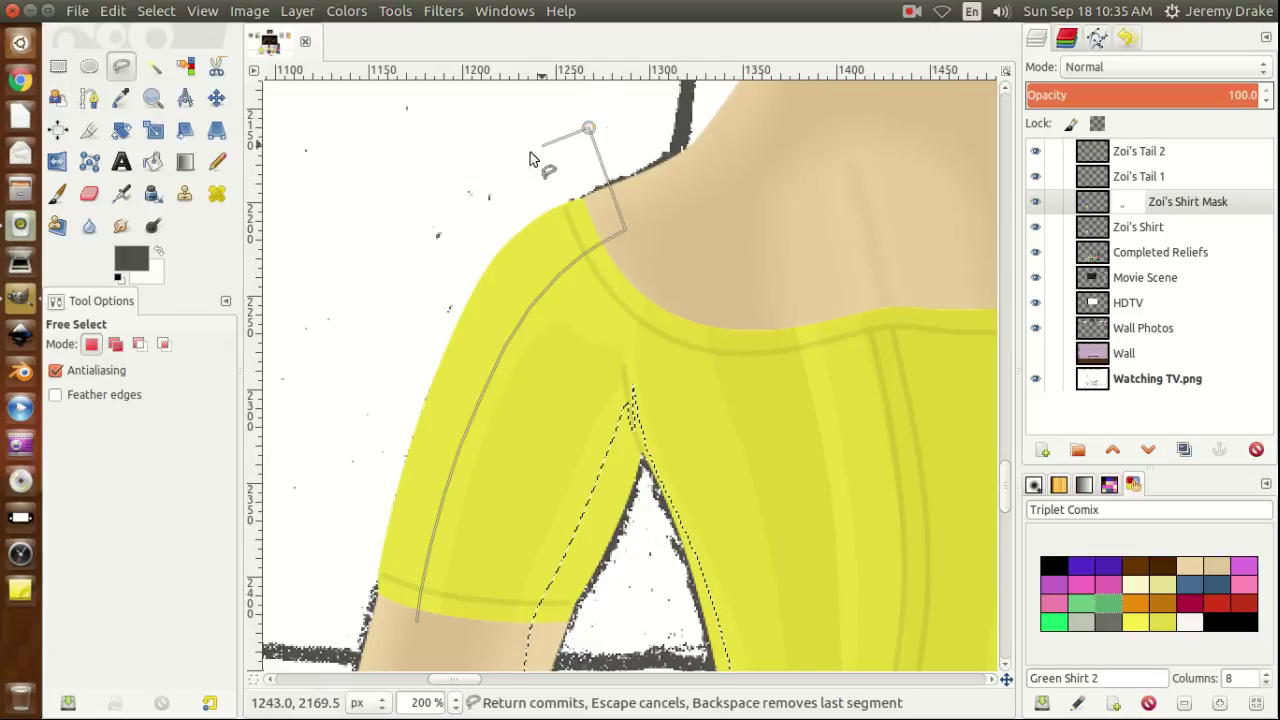
pyautogui.click(348, 215)
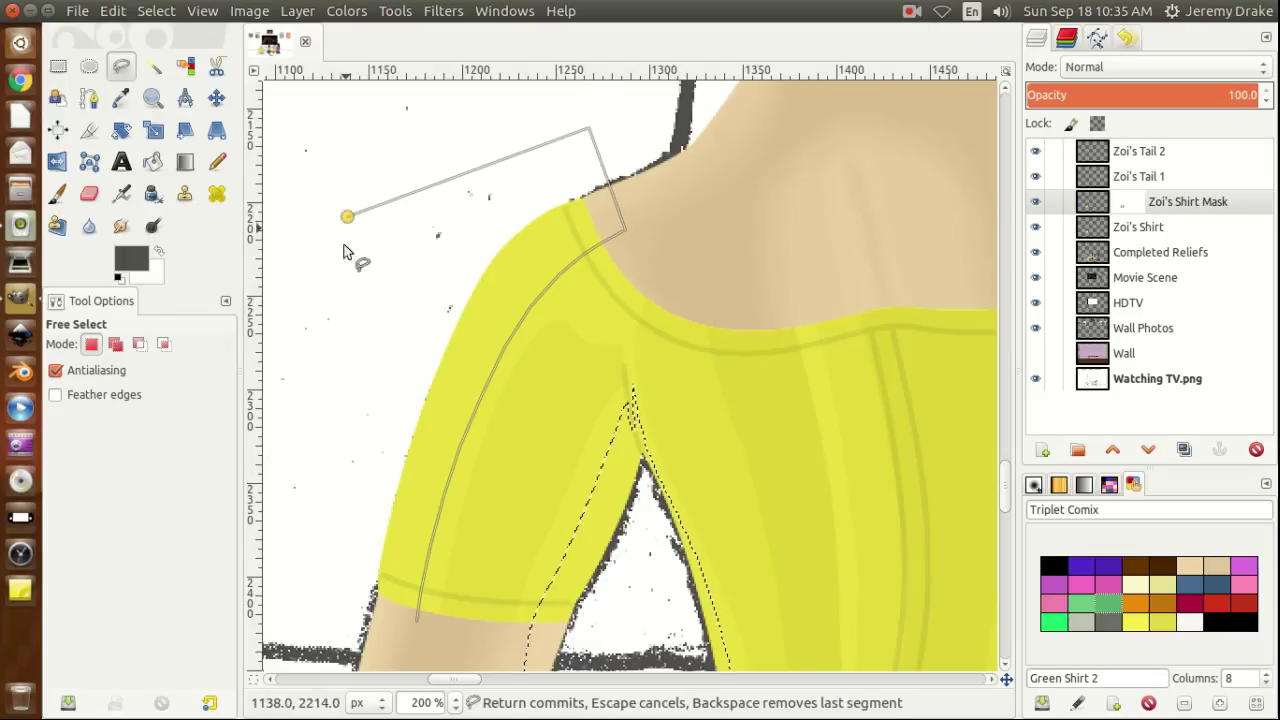
pyautogui.click(294, 608)
pyautogui.press('Return')
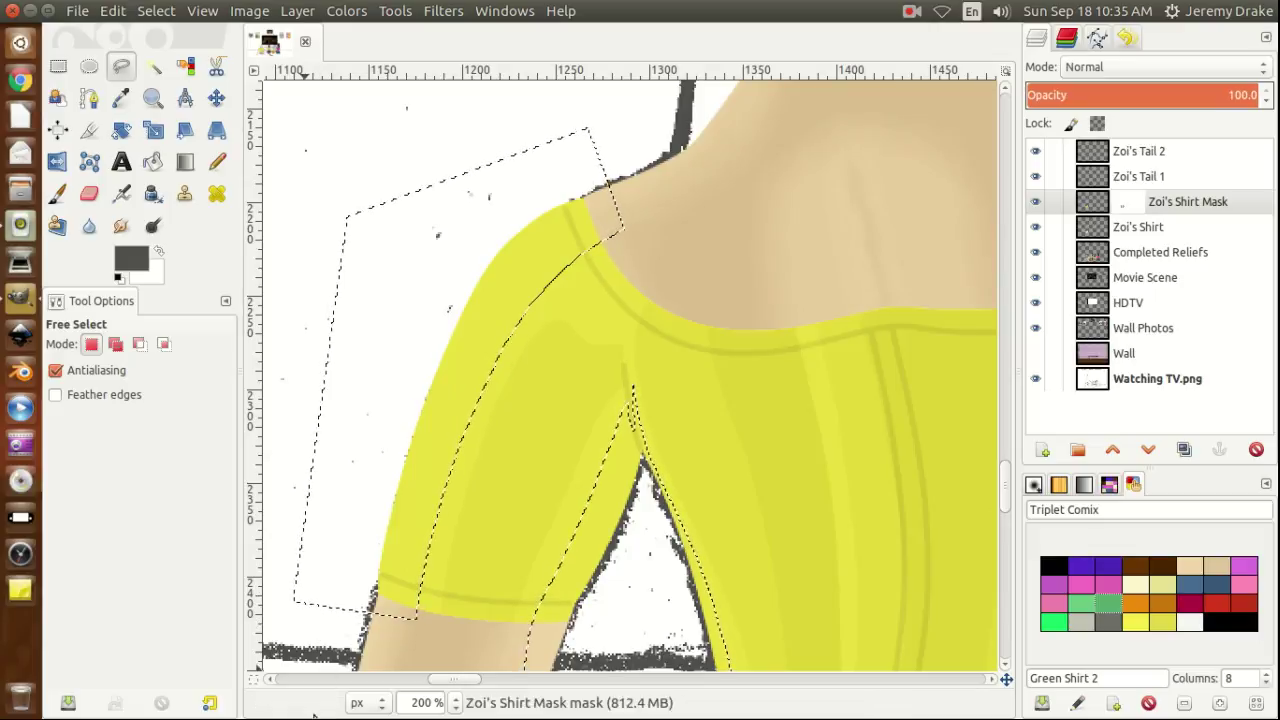
pyautogui.moveTo(458, 684); pyautogui.dragTo(507, 683)
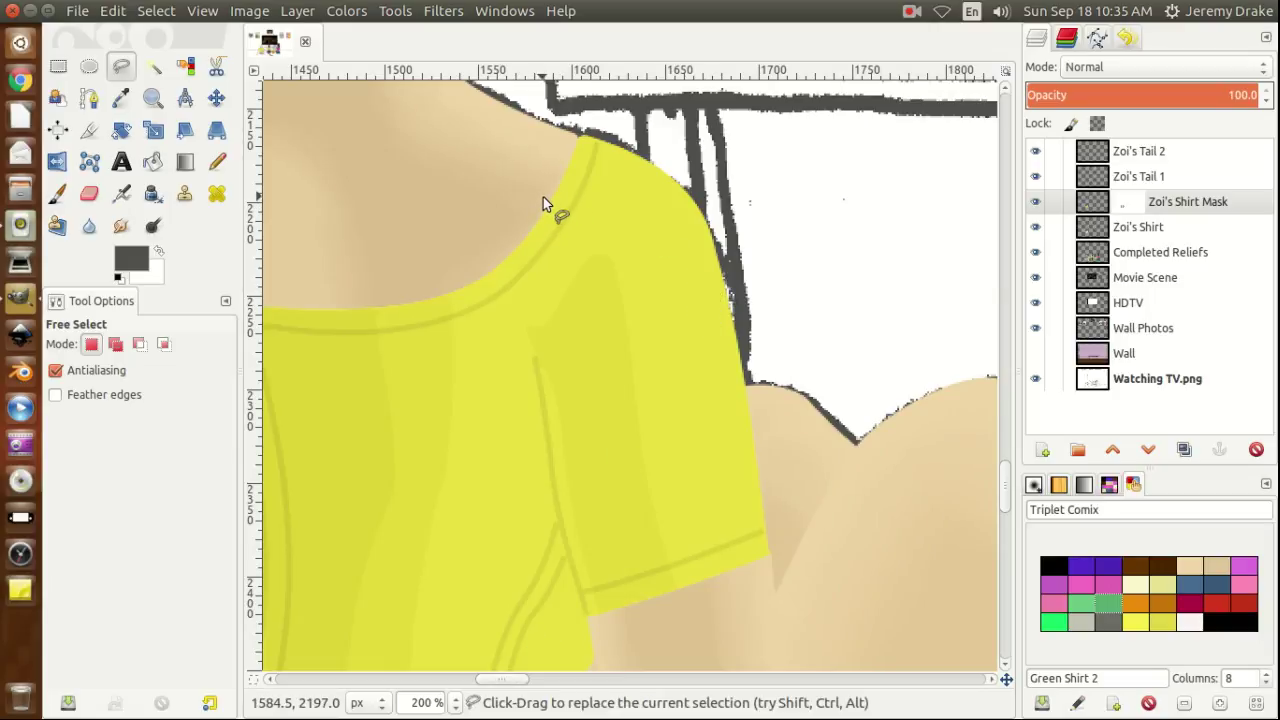
# In add mode, trace the shoulder seam and follow it as it curves down the sleeve.
pyautogui.press('shift')
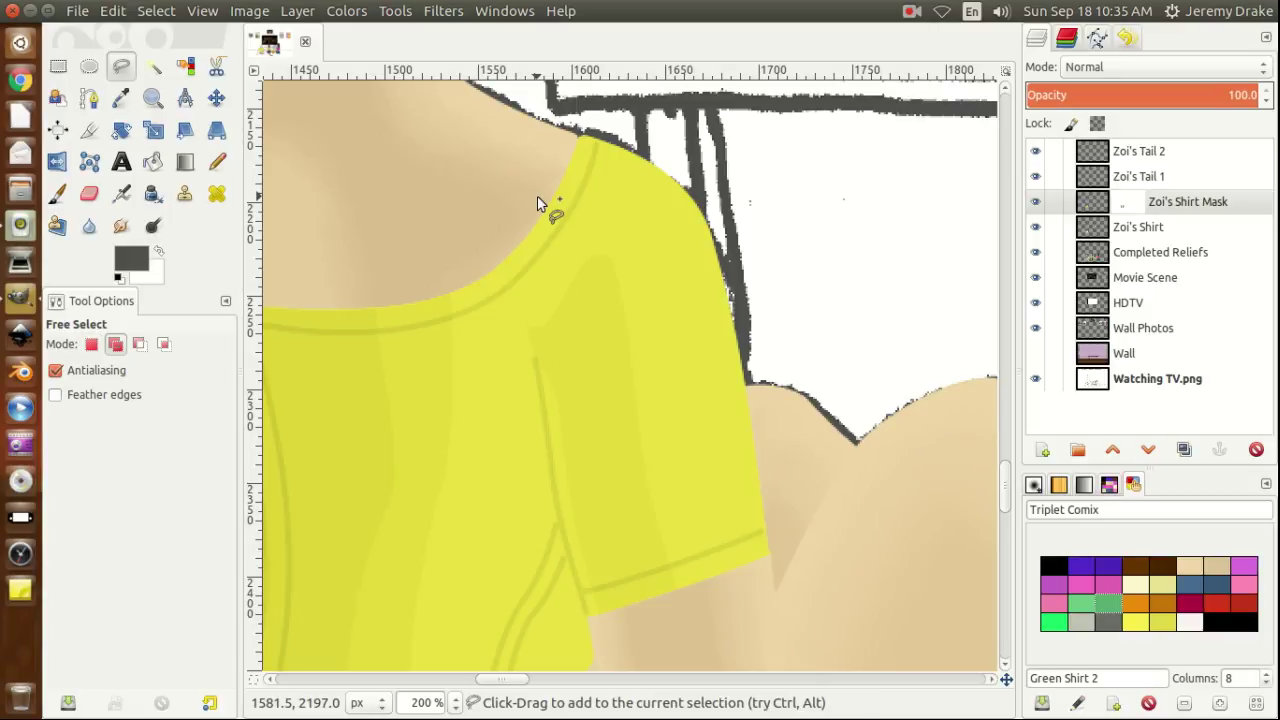
pyautogui.keyDown('shift'); pyautogui.click(537, 196); pyautogui.keyUp('shift')
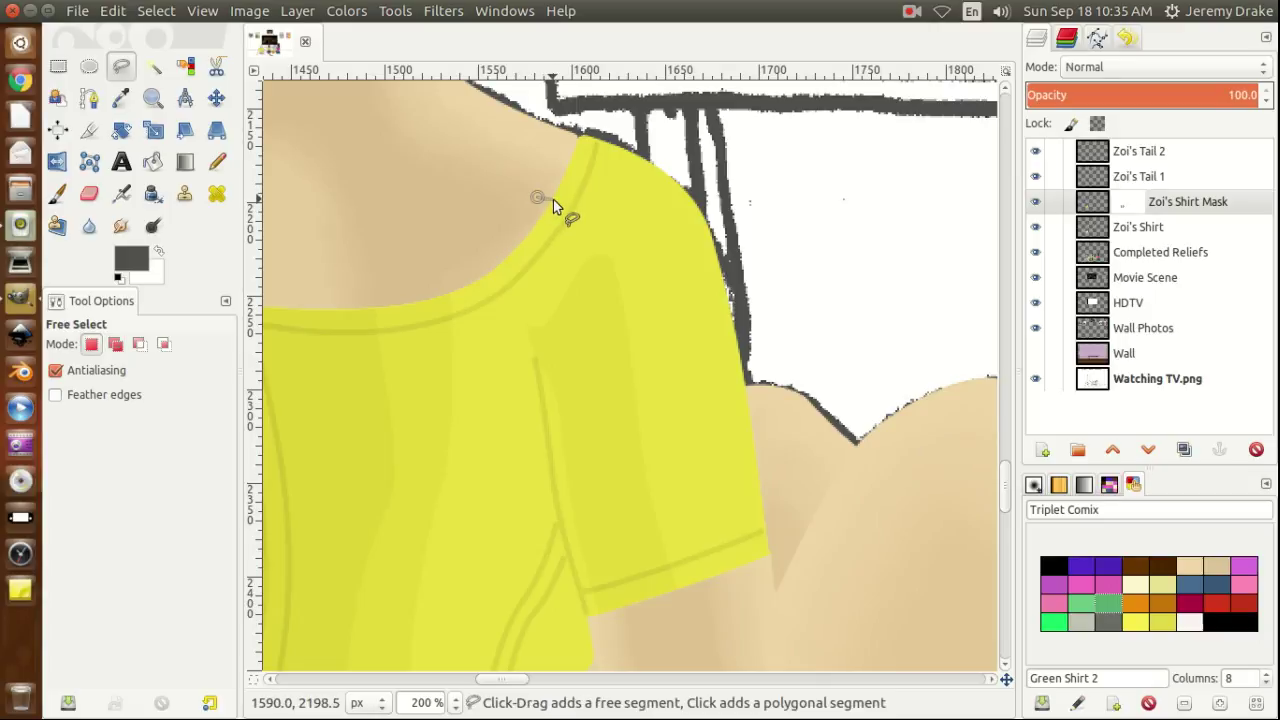
pyautogui.click(553, 199)
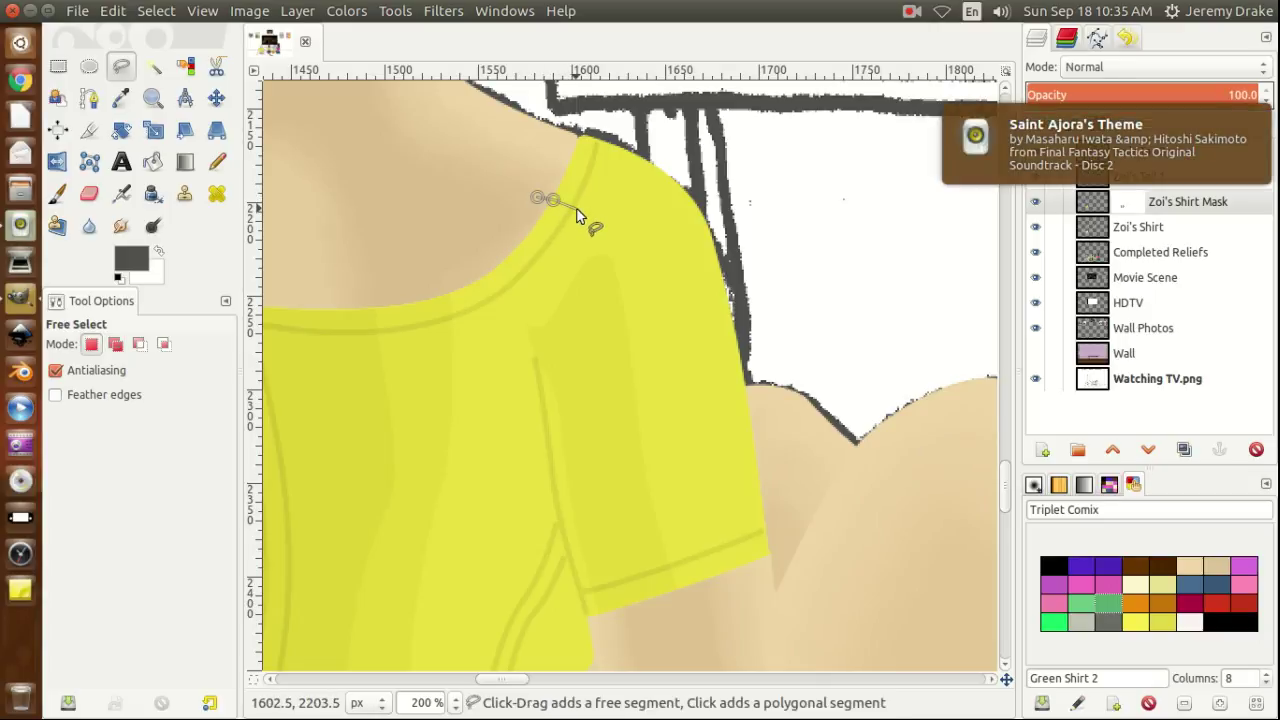
pyautogui.click(575, 207)
pyautogui.click(605, 219)
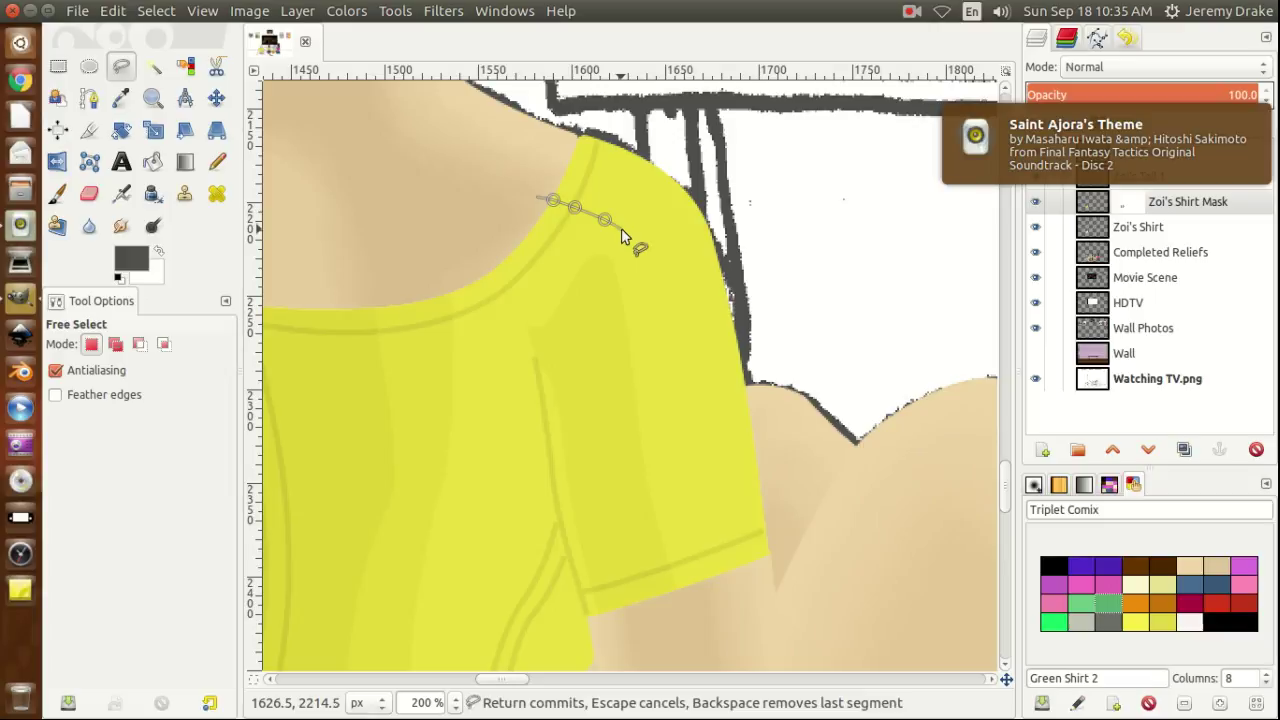
pyautogui.click(621, 231)
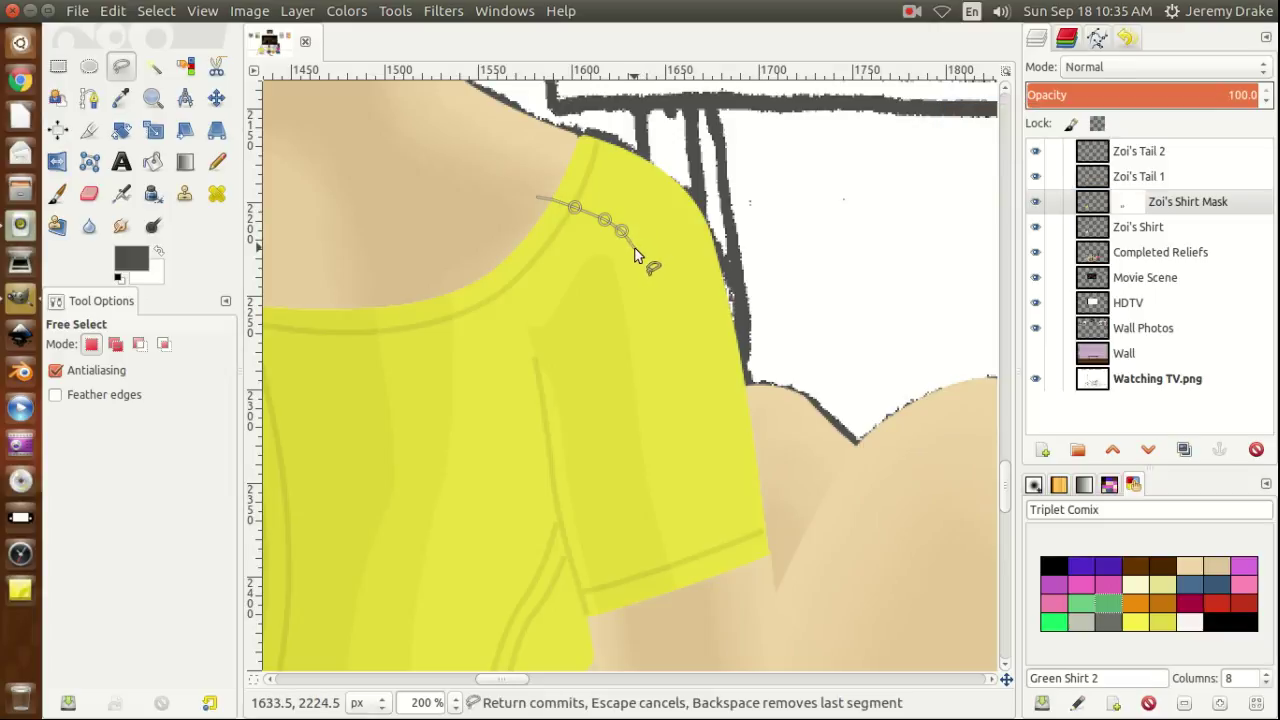
pyautogui.click(630, 240)
pyautogui.click(634, 252)
pyautogui.click(643, 281)
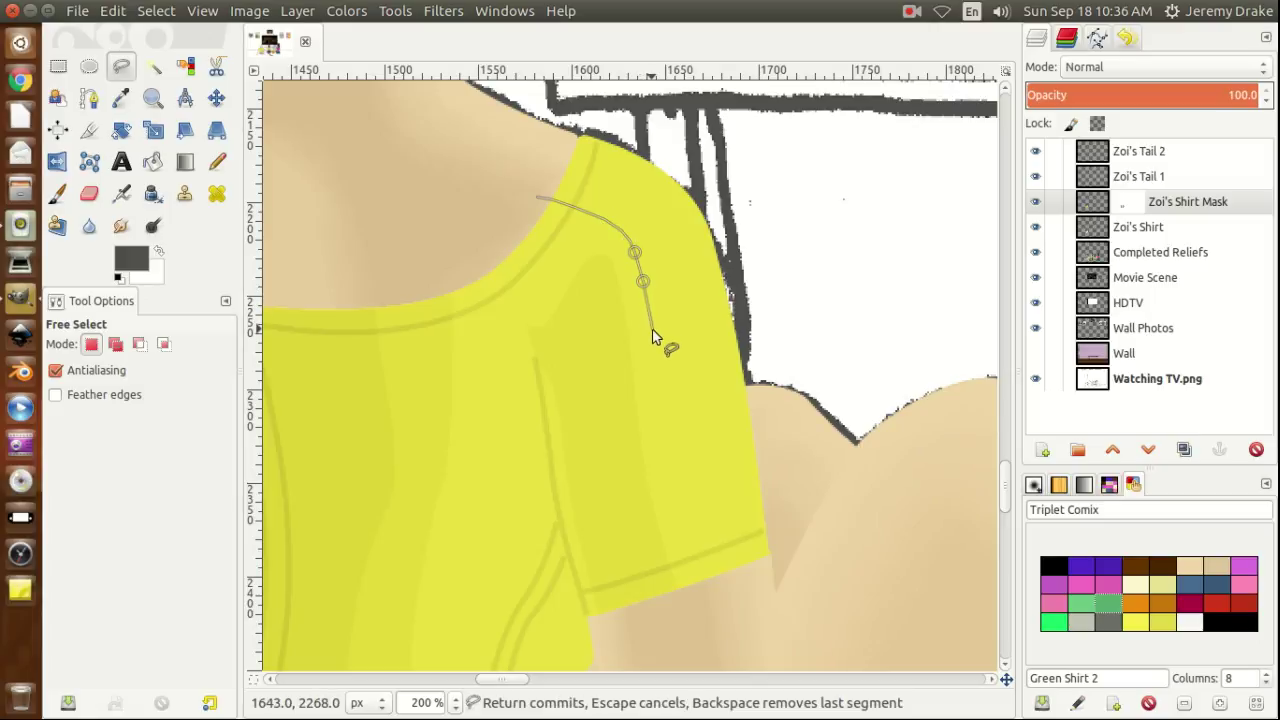
# Continue the outline down the sleeve seam to a corner just below the hem.
pyautogui.click(652, 334)
pyautogui.click(662, 408)
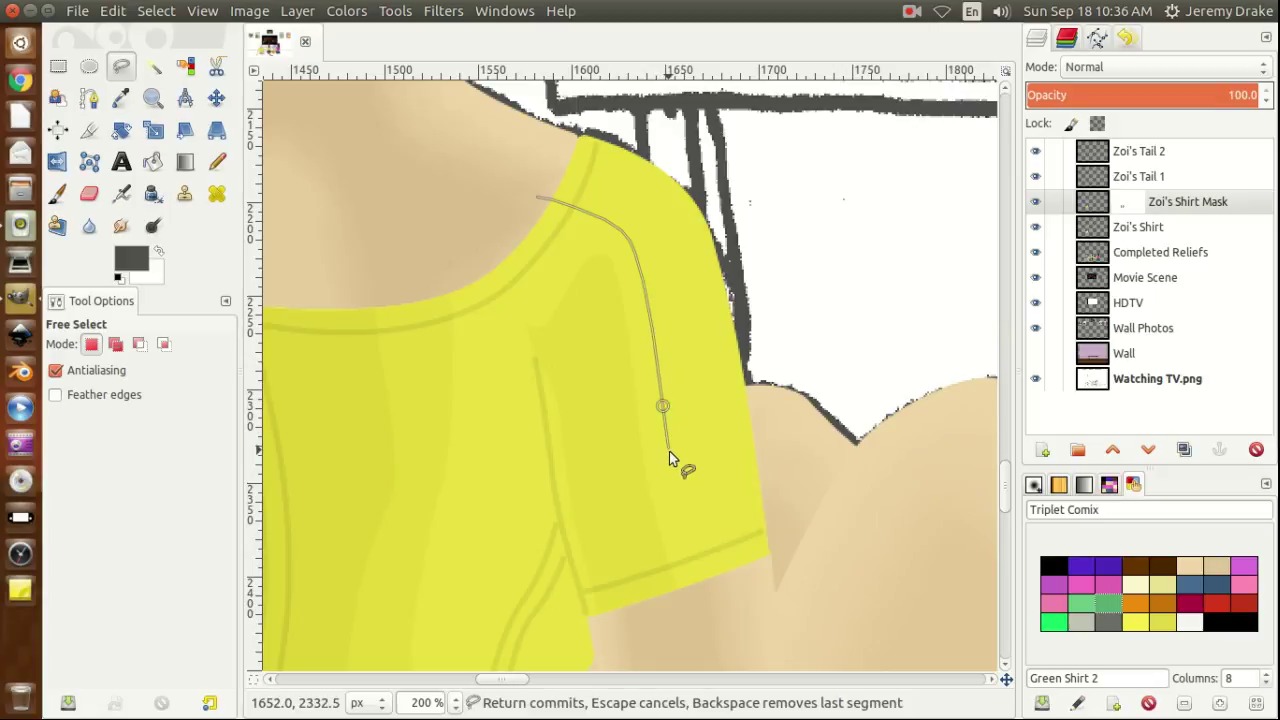
pyautogui.click(671, 454)
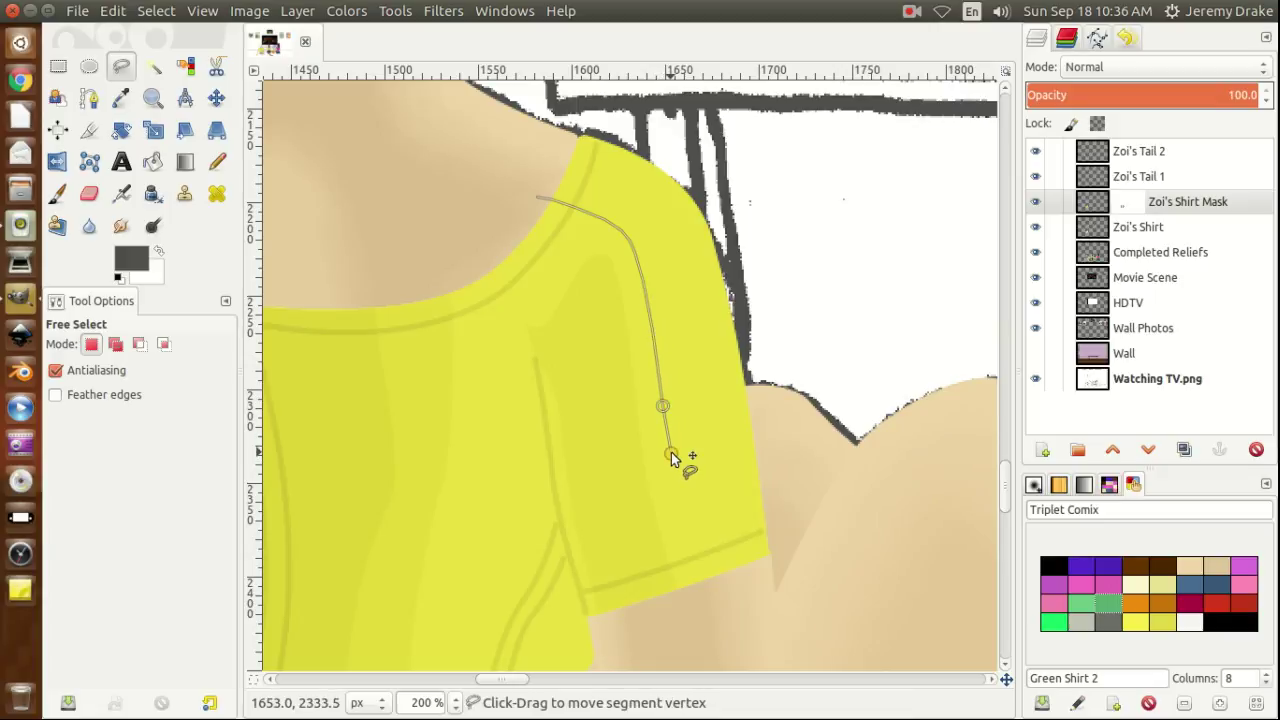
pyautogui.click(680, 504)
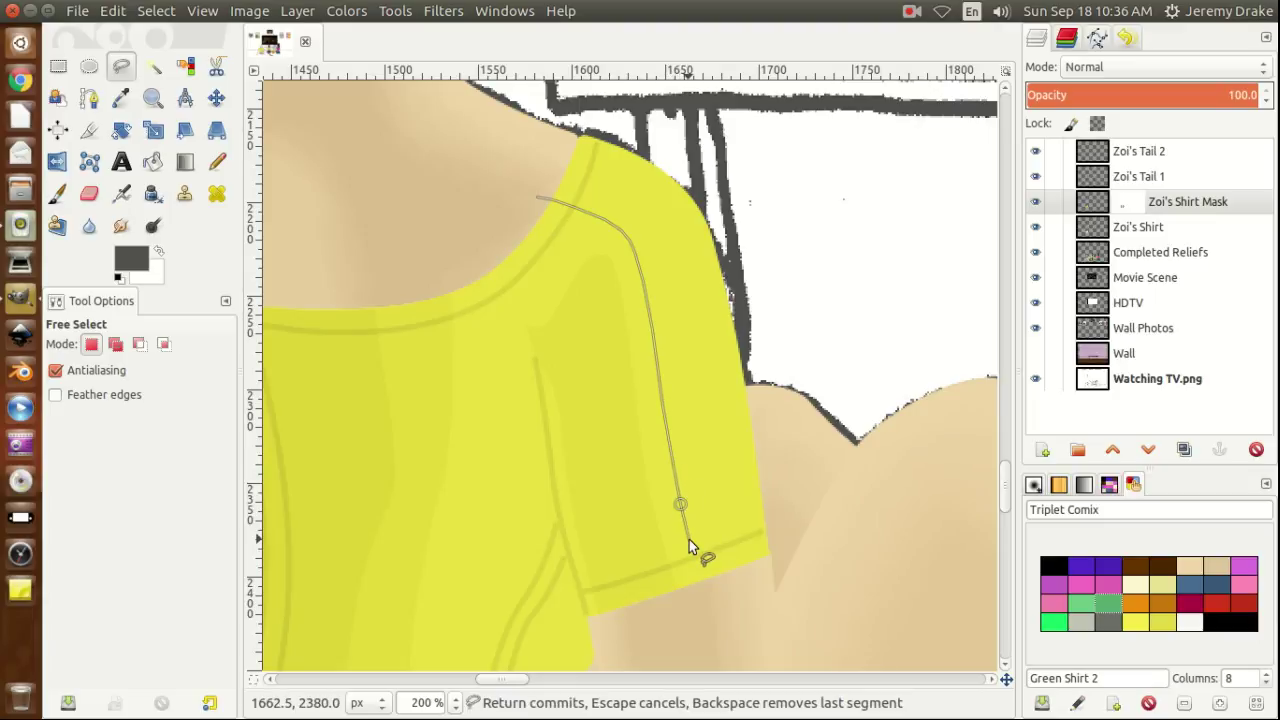
pyautogui.click(688, 539)
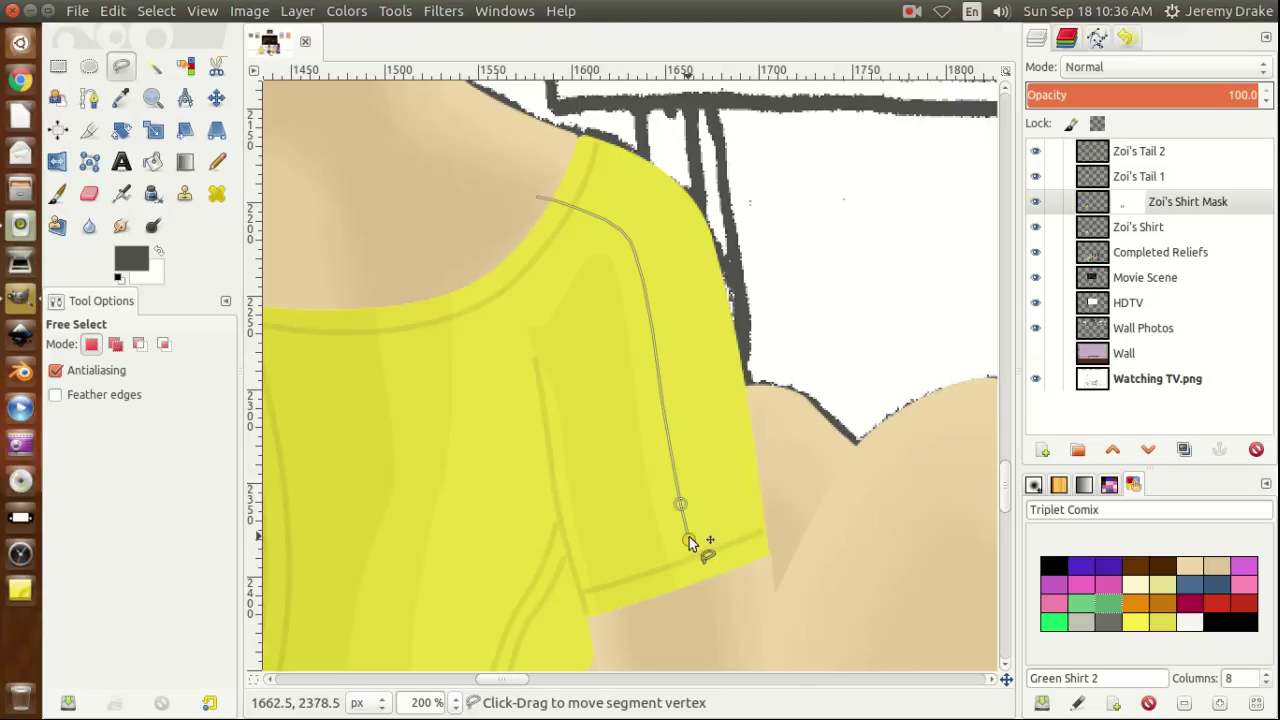
pyautogui.click(707, 597)
# Loop the outline below and outside the sleeve, close it at the start, and commit.
pyautogui.click(855, 579)
pyautogui.click(818, 138)
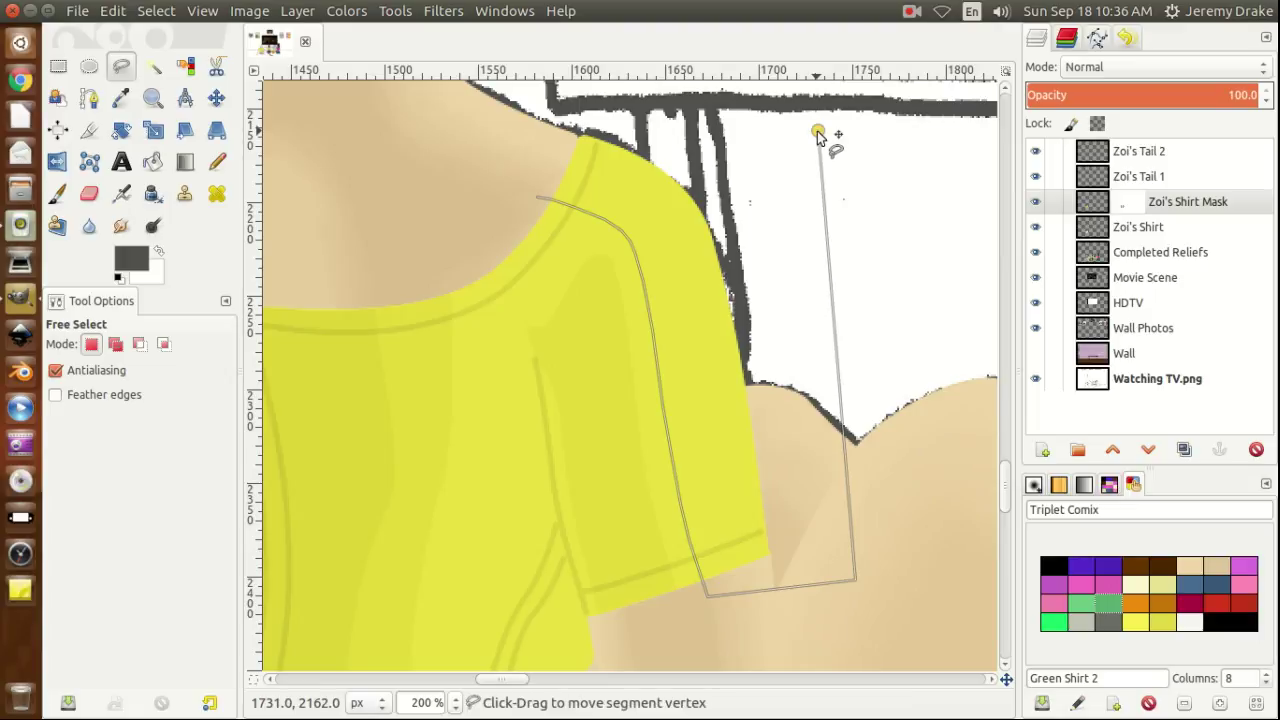
pyautogui.scroll(3, 822, 145)
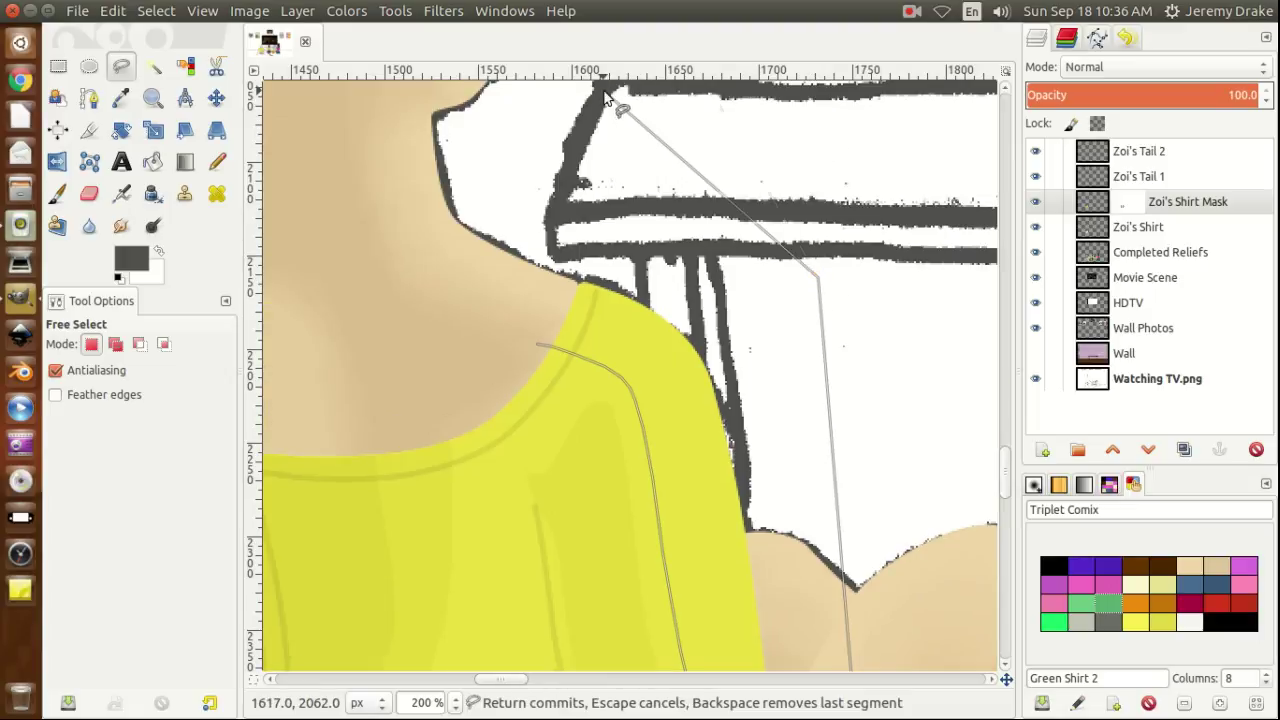
pyautogui.click(525, 220)
pyautogui.press('Return')
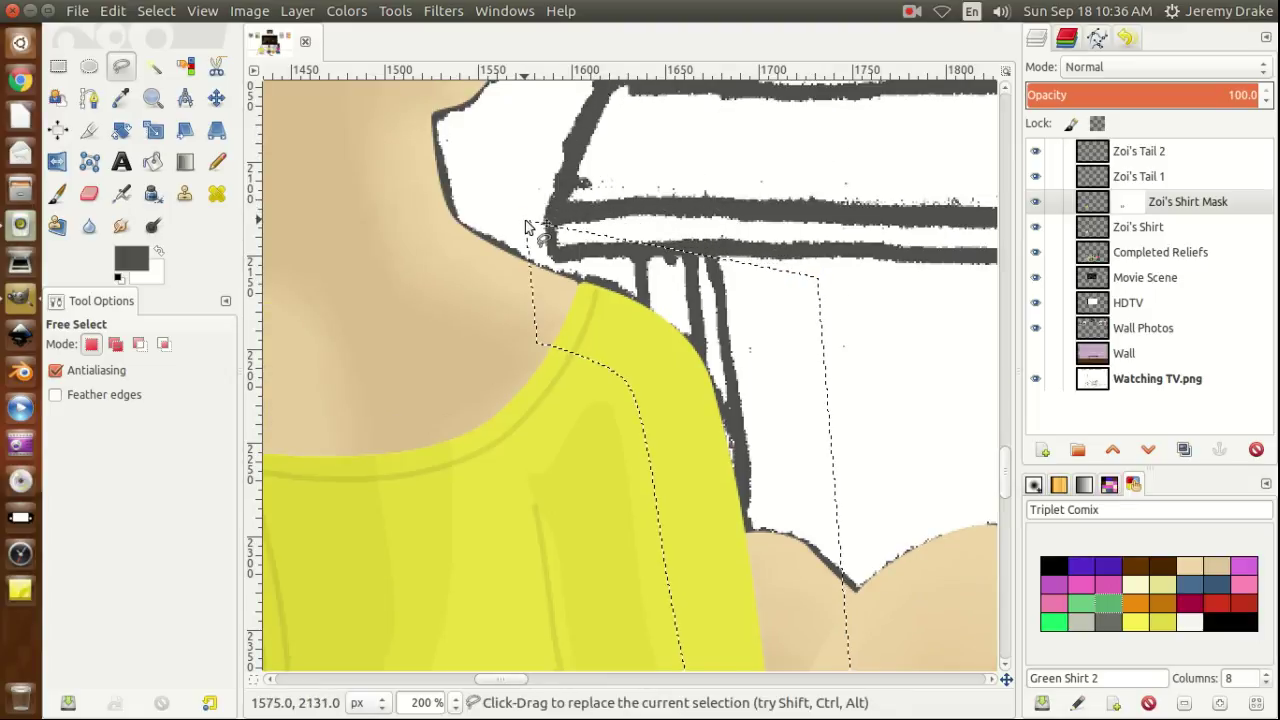
pyautogui.moveTo(1006, 460); pyautogui.dragTo(1005, 503)
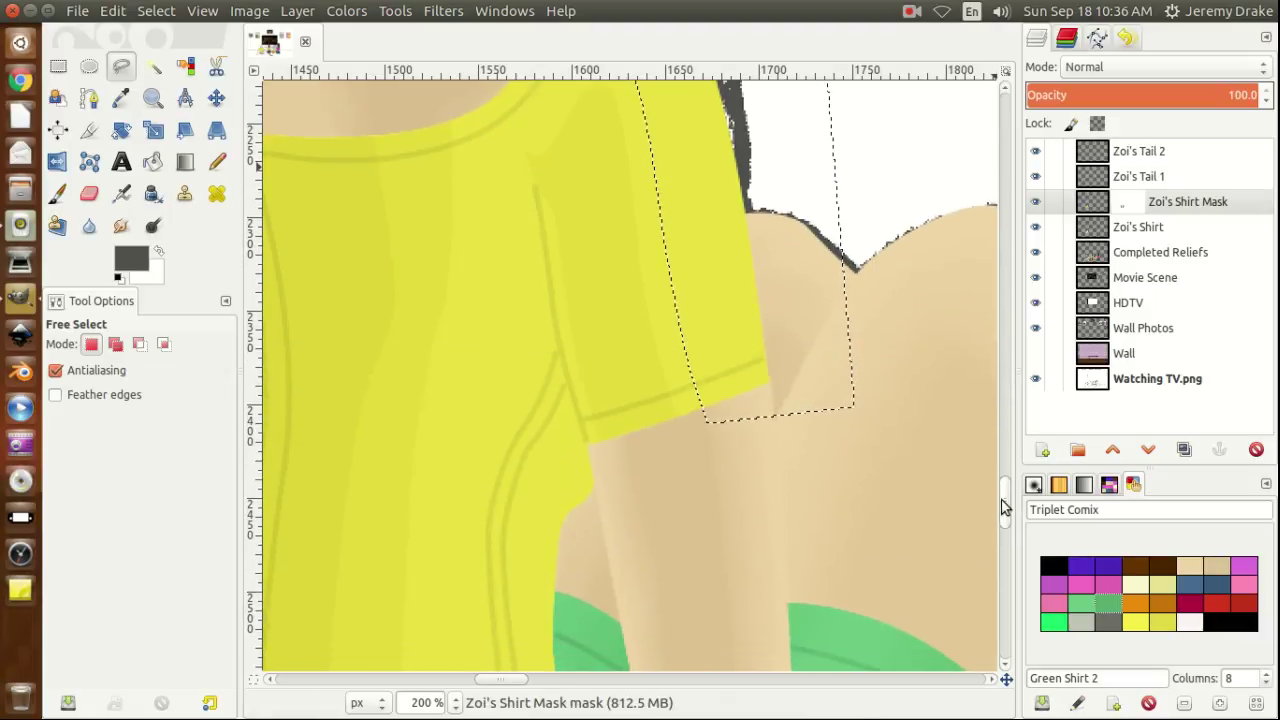
# Start a new outline tracing the right side seam down from the chest.
pyautogui.moveTo(500, 684); pyautogui.dragTo(490, 682)
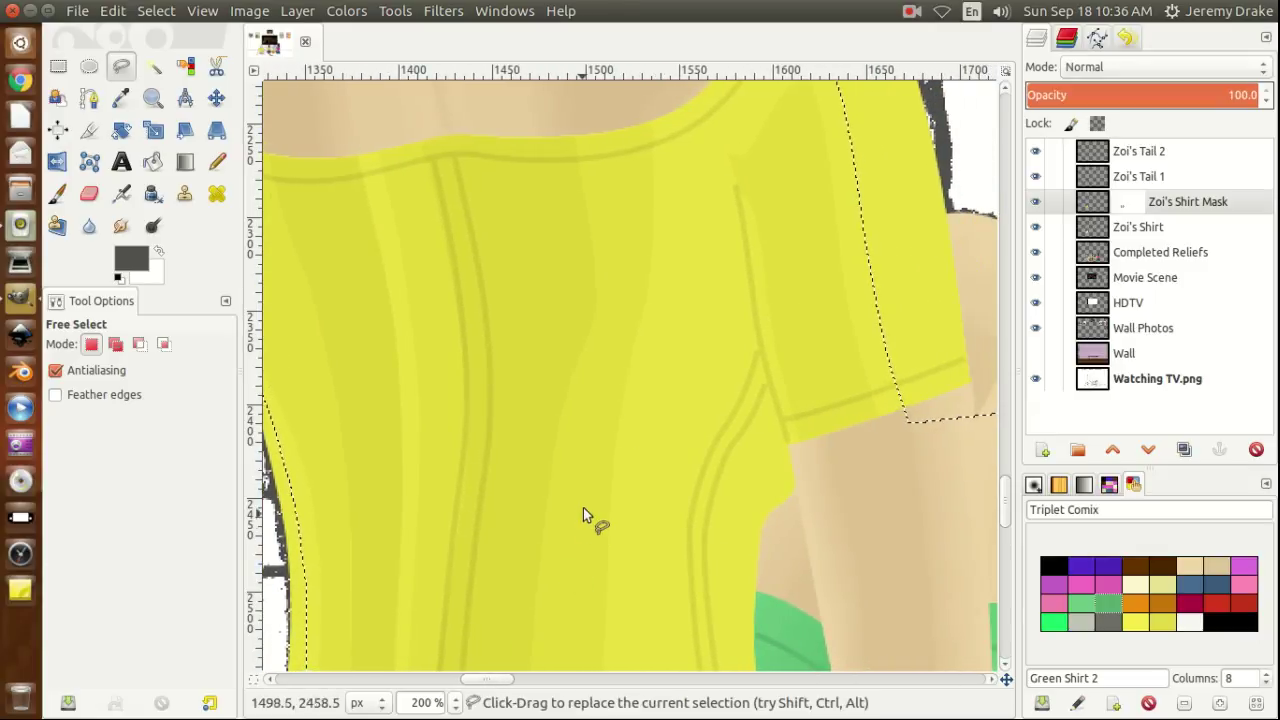
pyautogui.keyDown('shift'); pyautogui.click(736, 203); pyautogui.keyUp('shift')
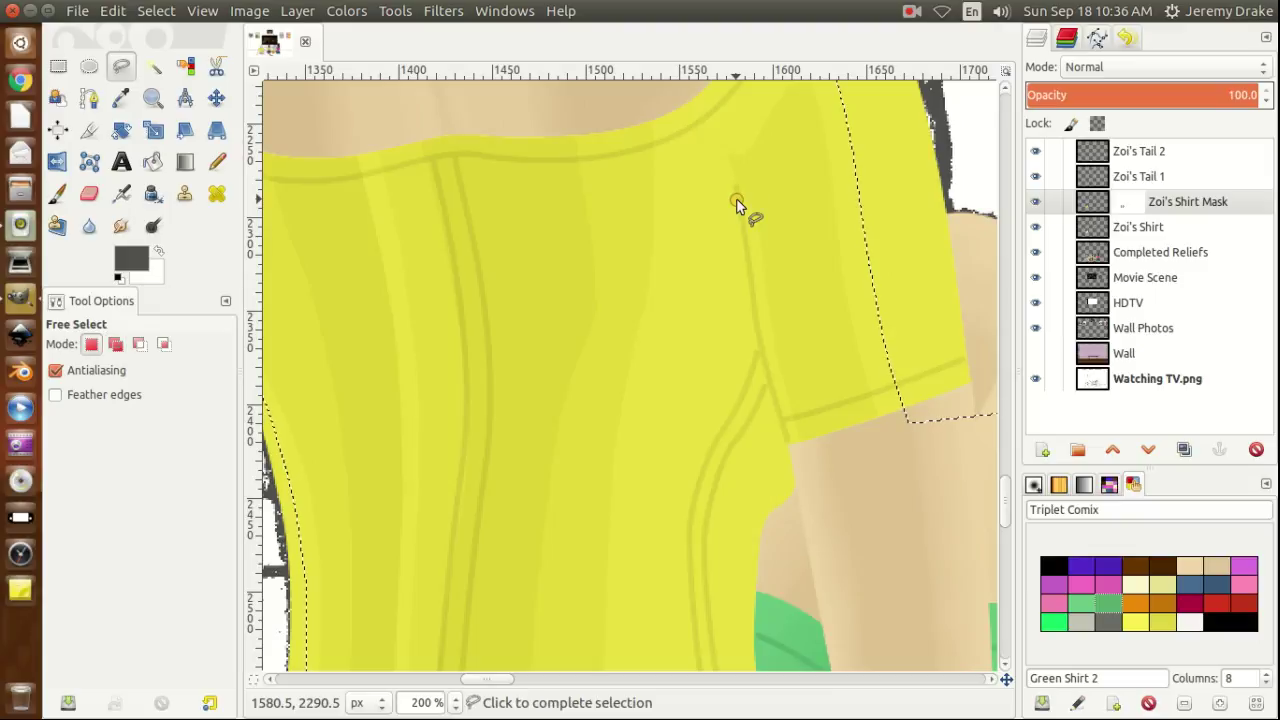
pyautogui.click(741, 228)
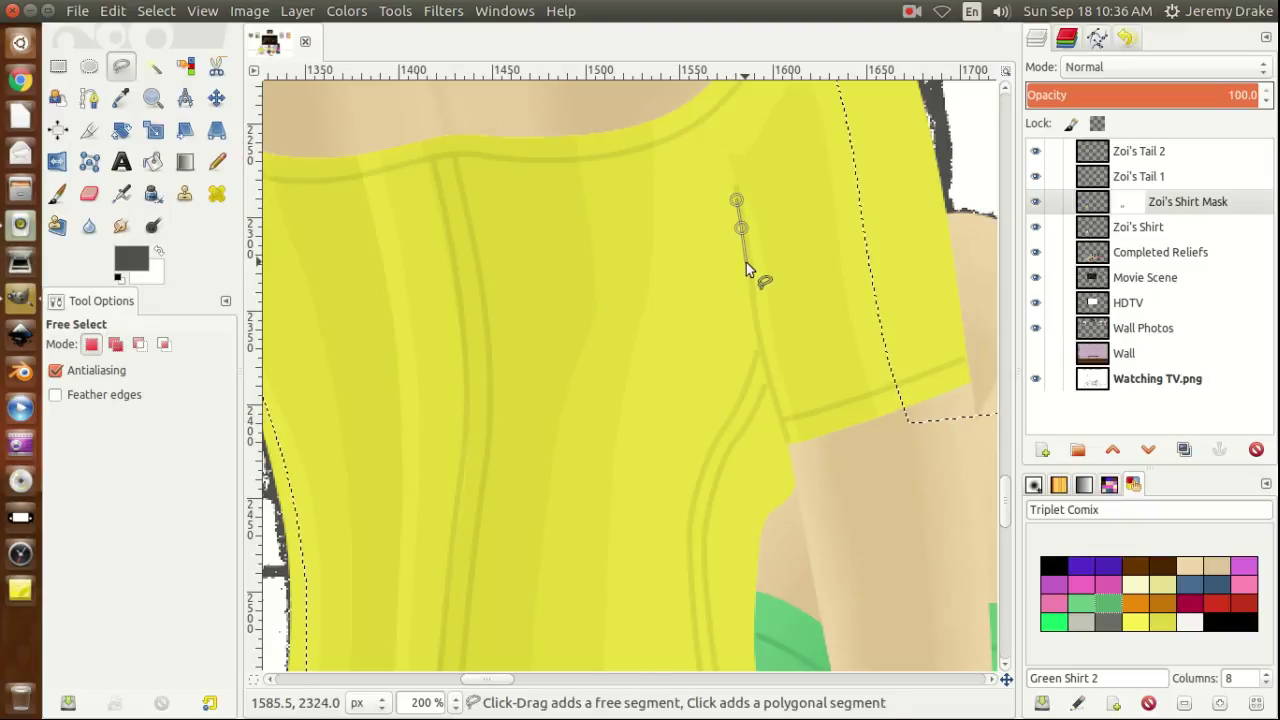
pyautogui.click(746, 262)
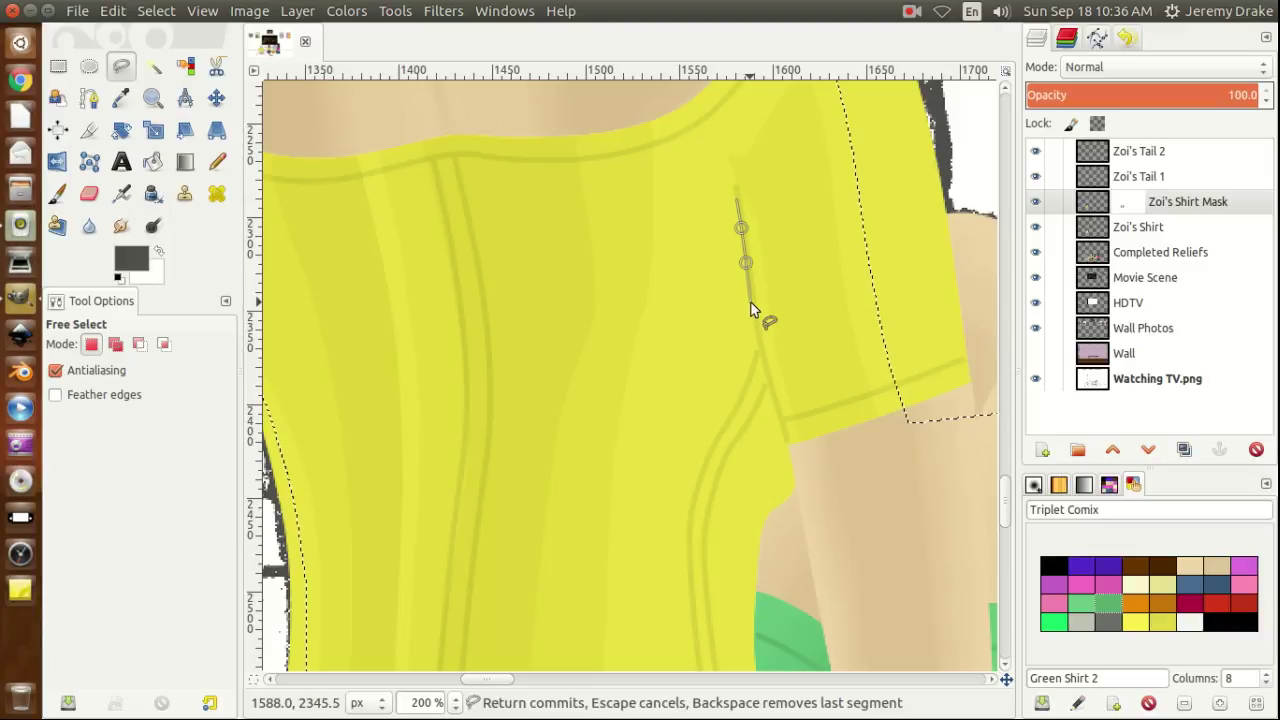
pyautogui.click(751, 303)
pyautogui.click(758, 338)
# Continue the seam line past the sleeve bottom onto the arm, ending at a corner below the hem.
pyautogui.click(769, 384)
pyautogui.click(781, 423)
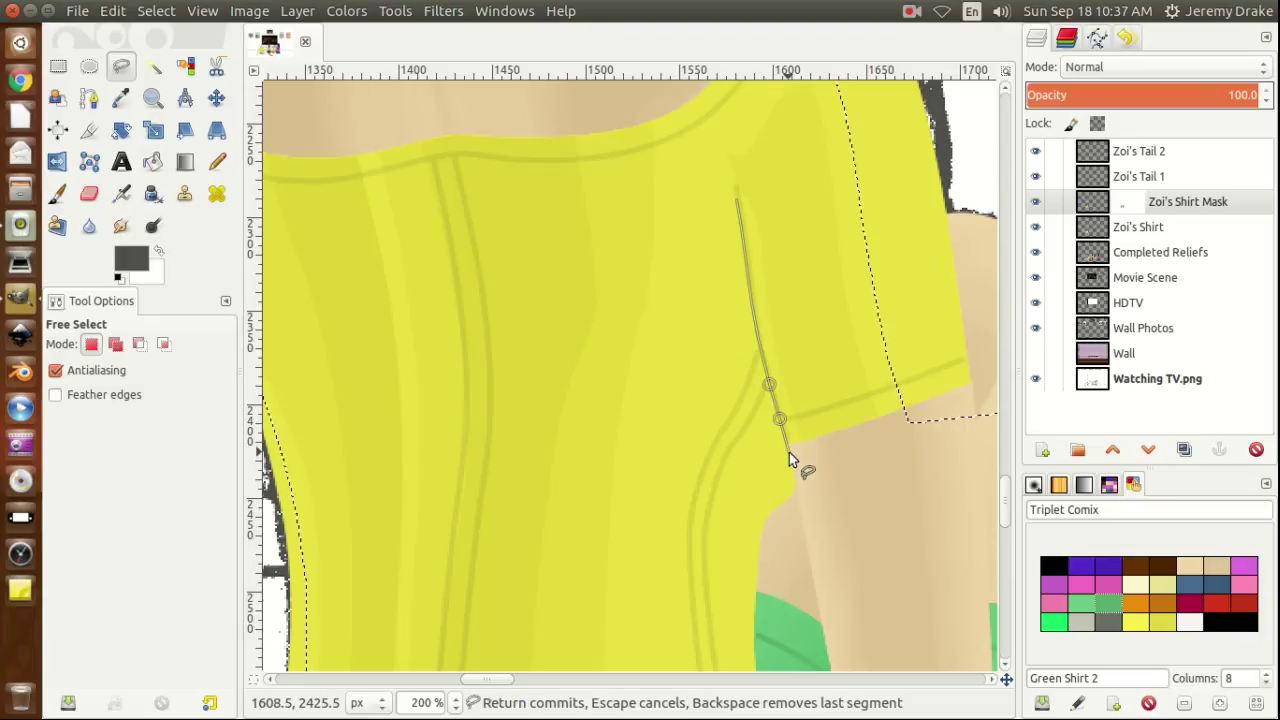
pyautogui.click(789, 452)
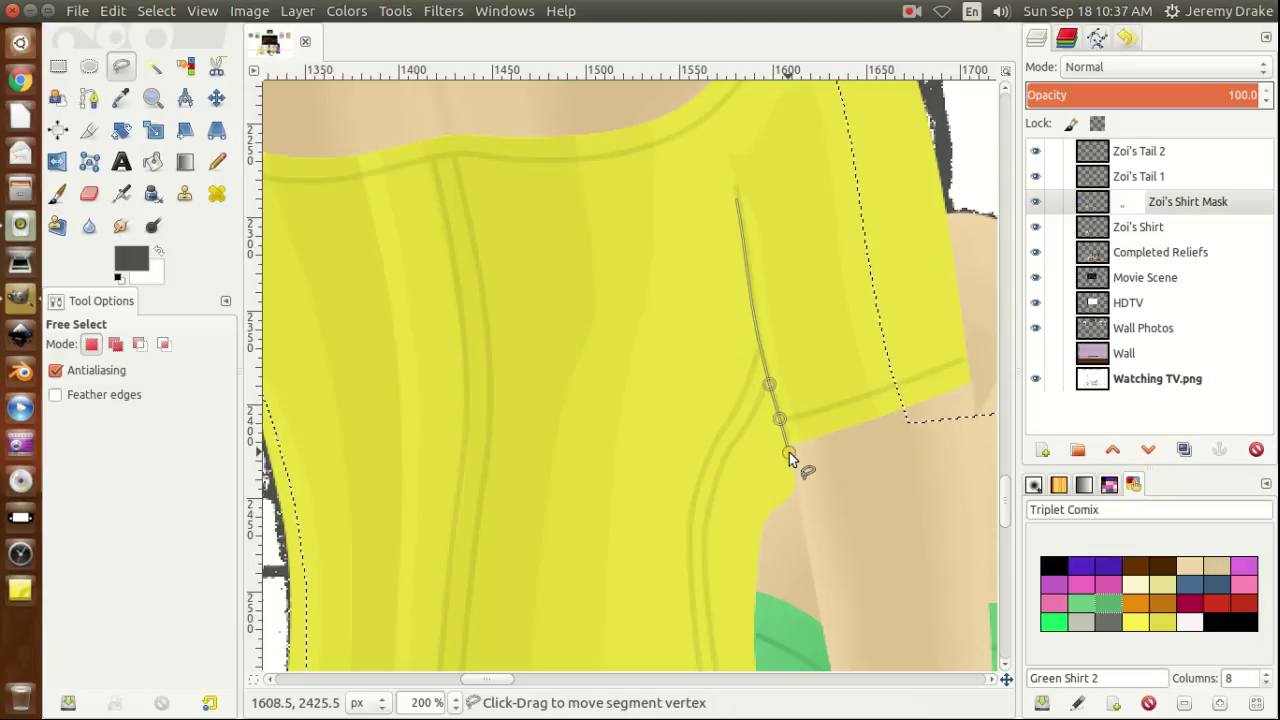
pyautogui.click(804, 501)
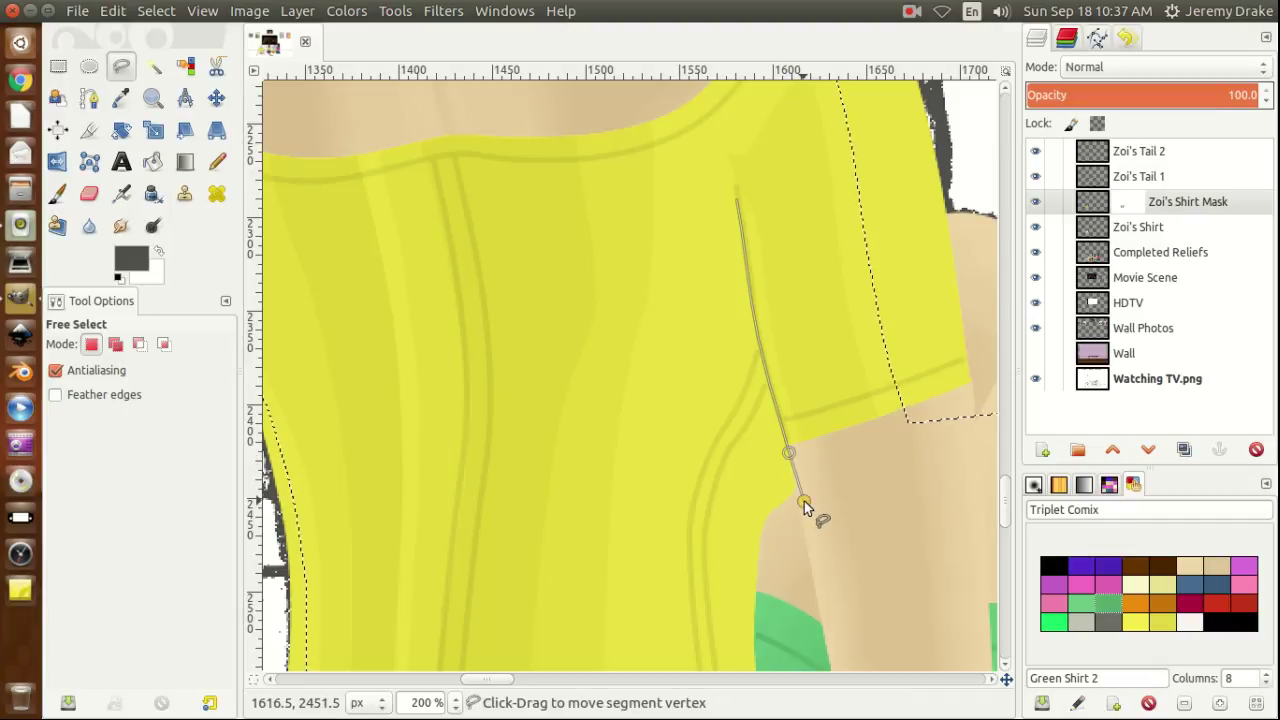
pyautogui.moveTo(1006, 502); pyautogui.dragTo(1004, 522)
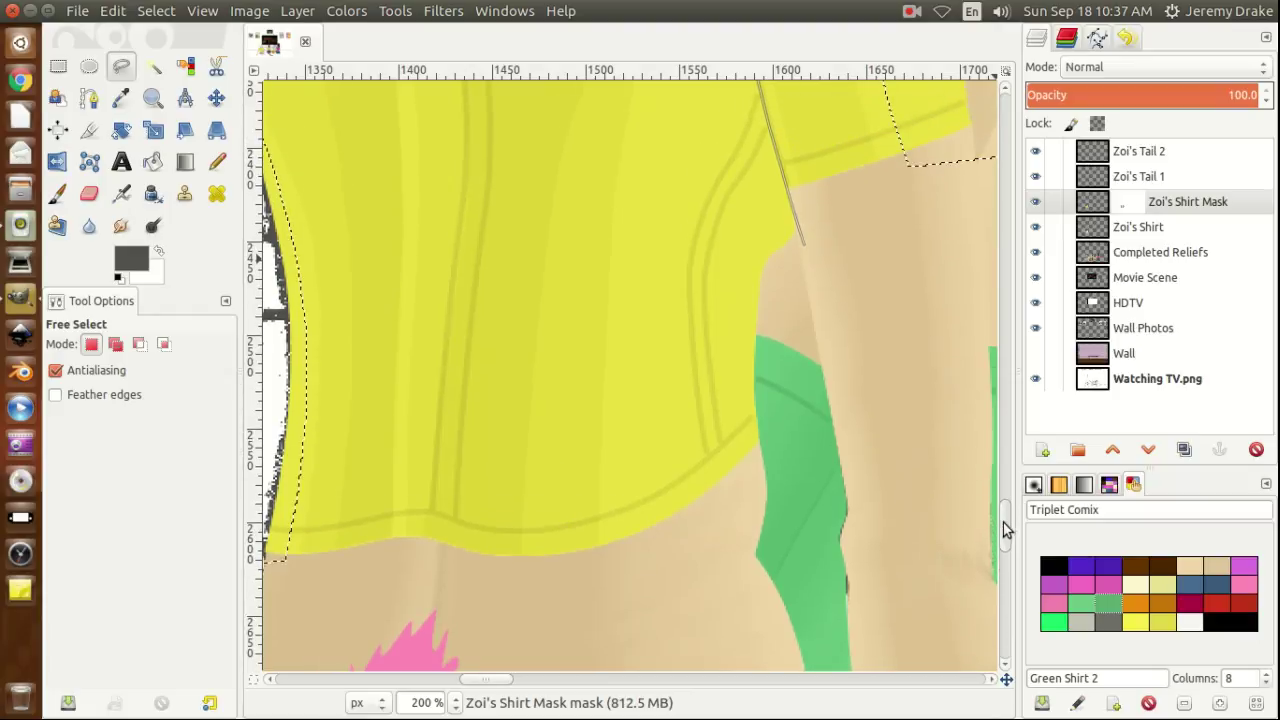
pyautogui.click(816, 508)
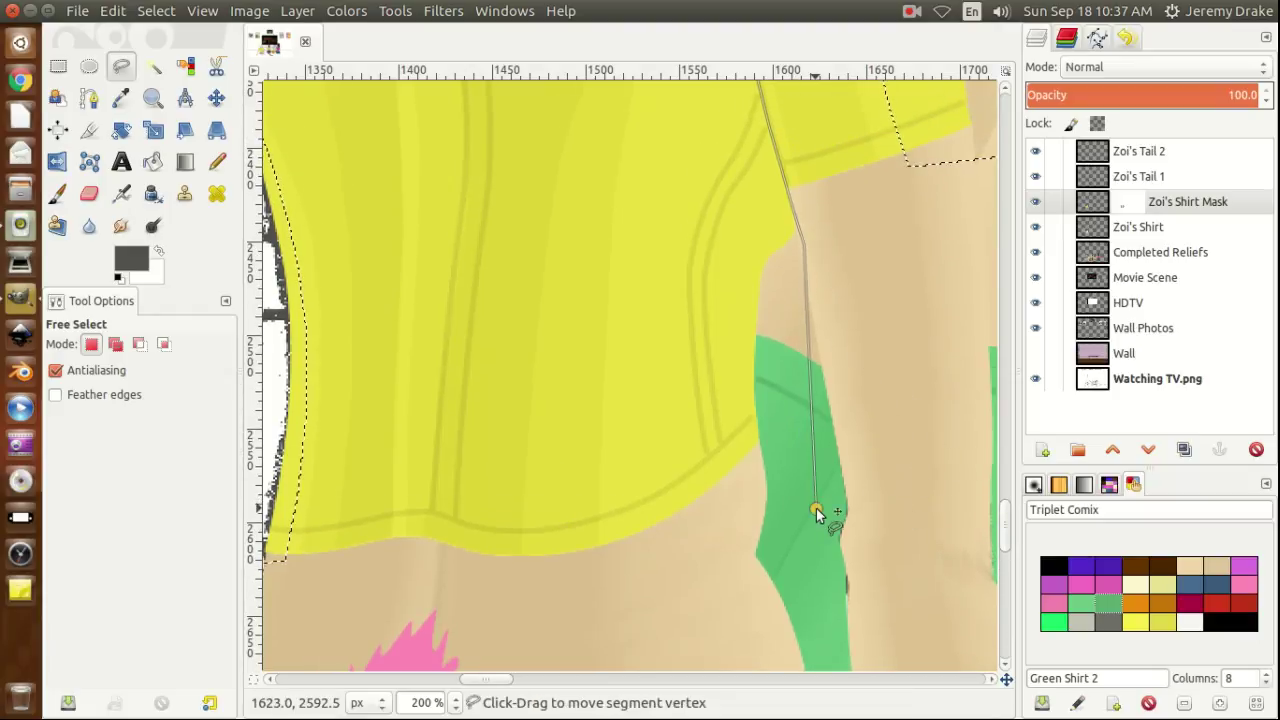
# Run the outline beneath the hem and up the inner seam as it curves right.
pyautogui.click(661, 545)
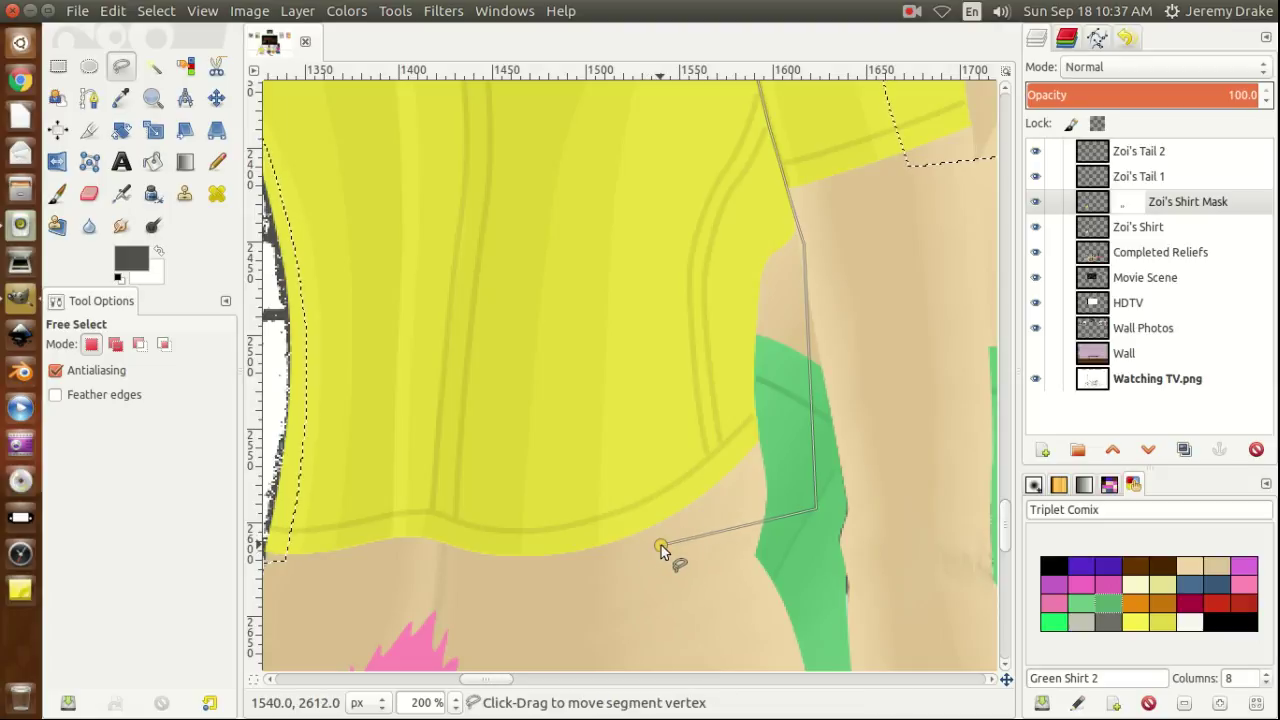
pyautogui.click(654, 508)
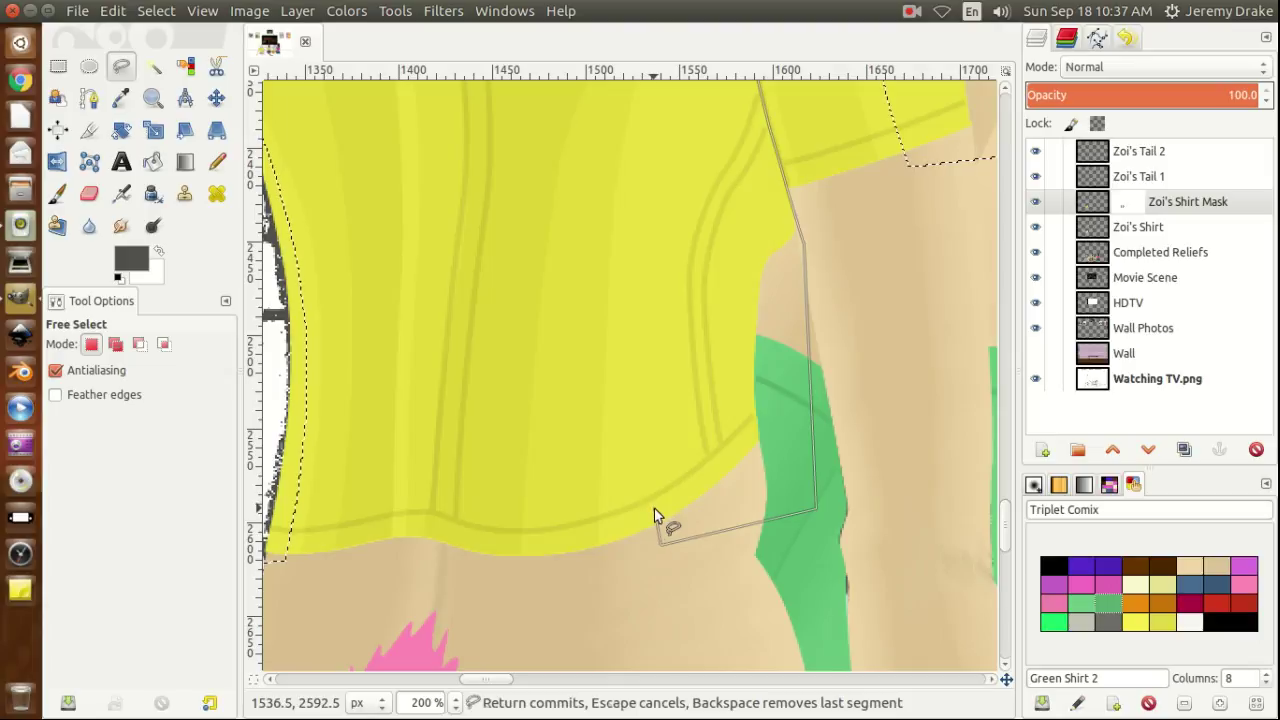
pyautogui.click(648, 451)
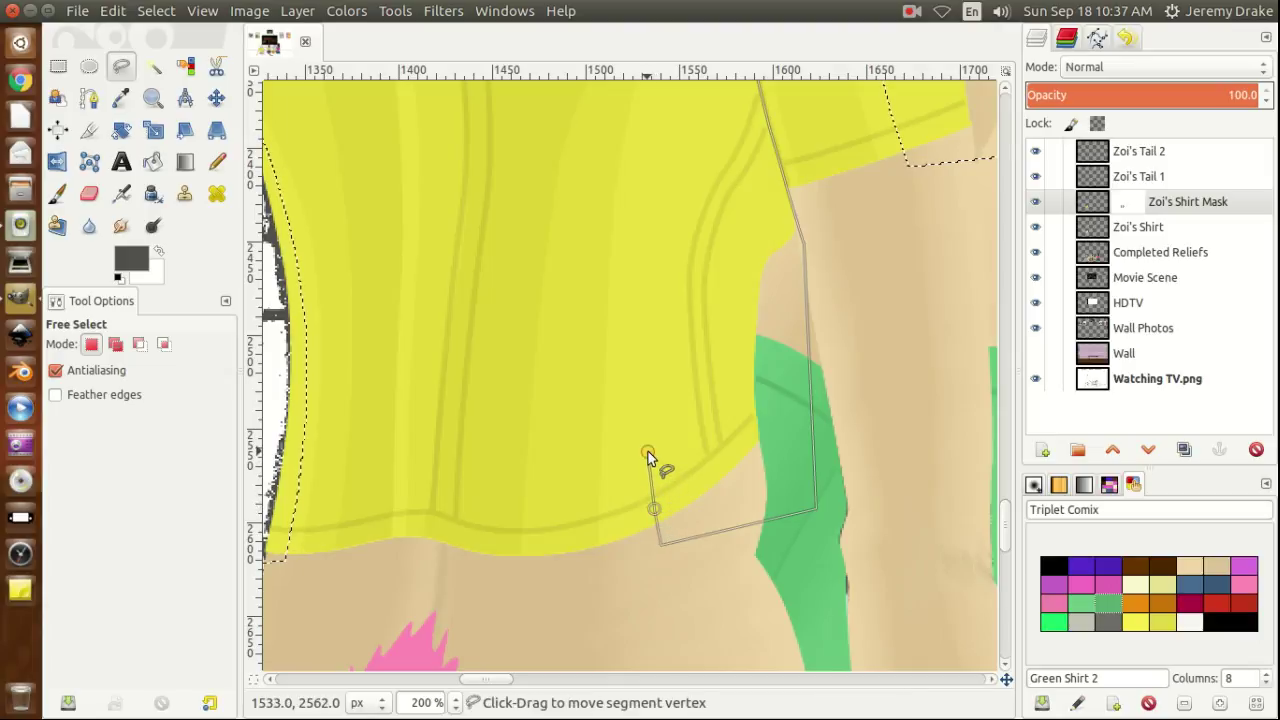
pyautogui.click(645, 366)
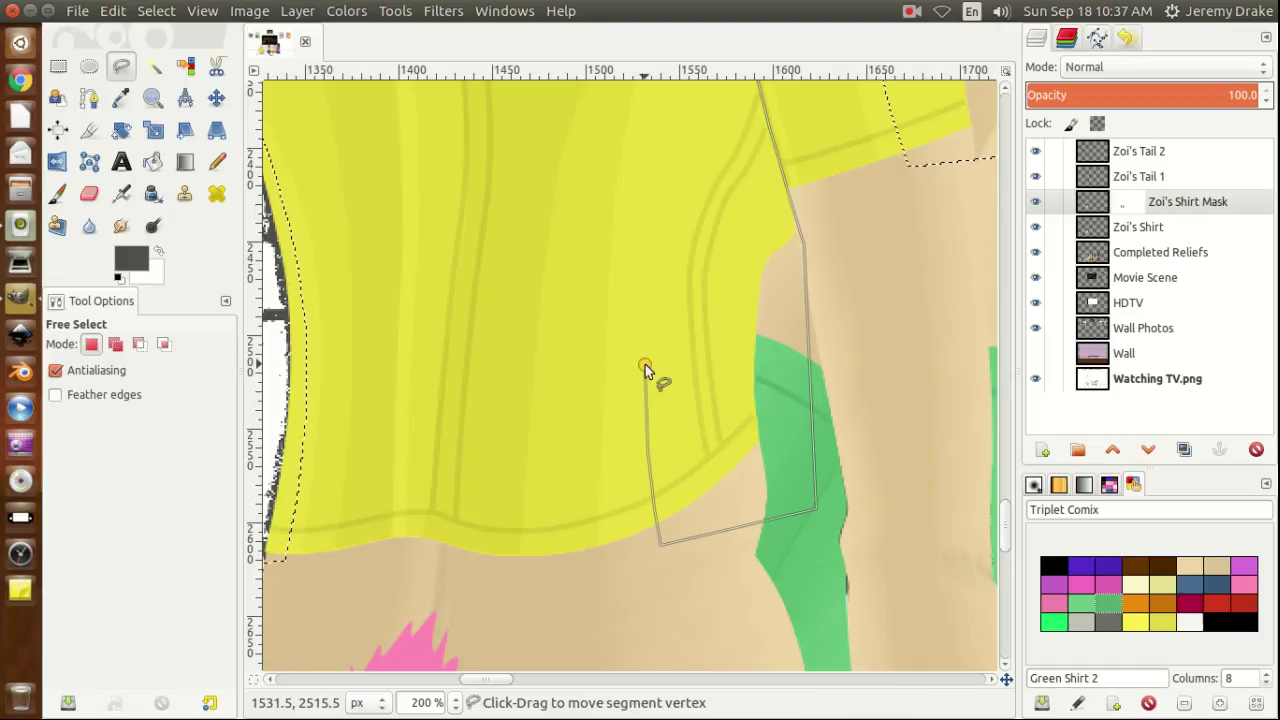
pyautogui.click(647, 270)
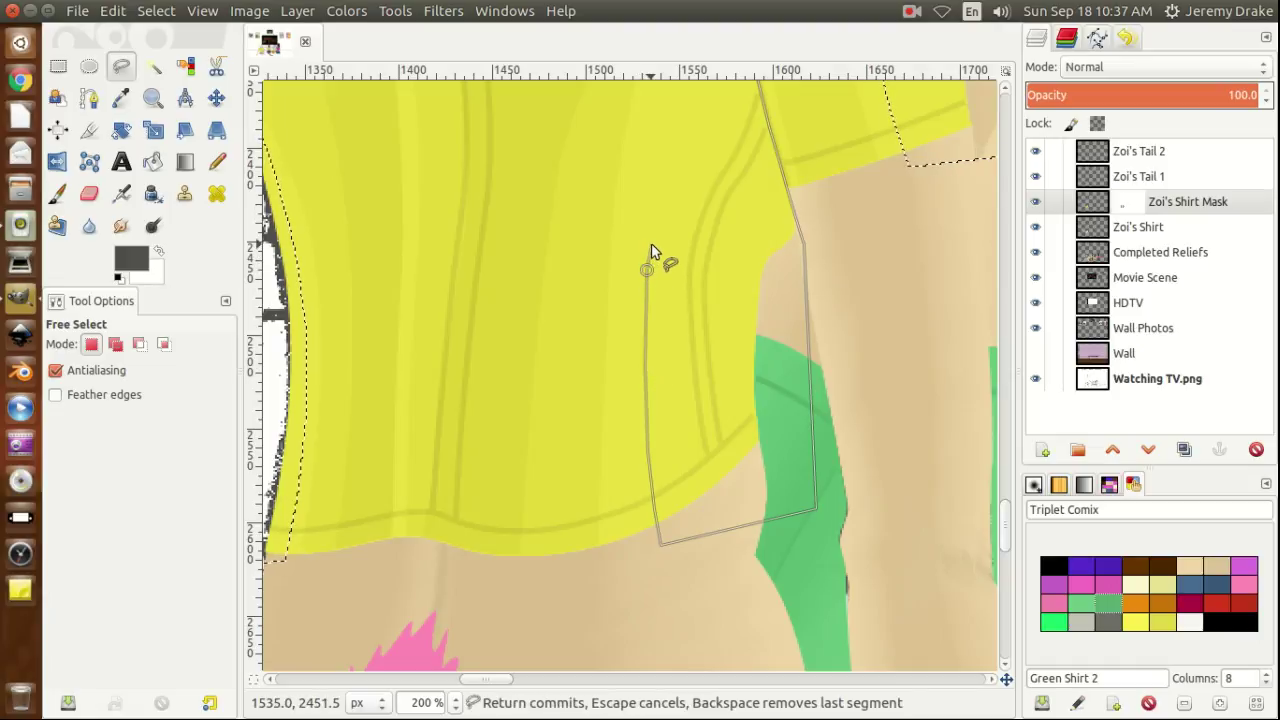
pyautogui.click(651, 237)
pyautogui.click(668, 194)
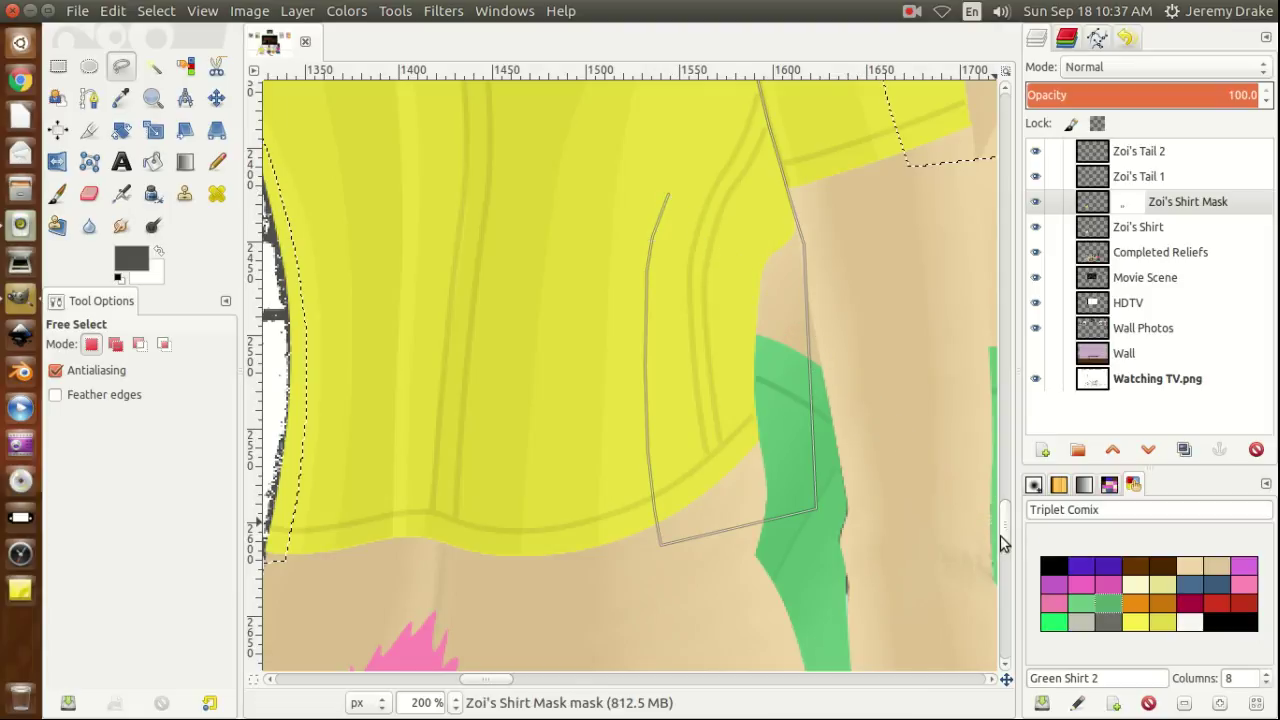
# Finish tracing up the seam and close the outline at its start point.
pyautogui.scroll(5, 1004, 535)
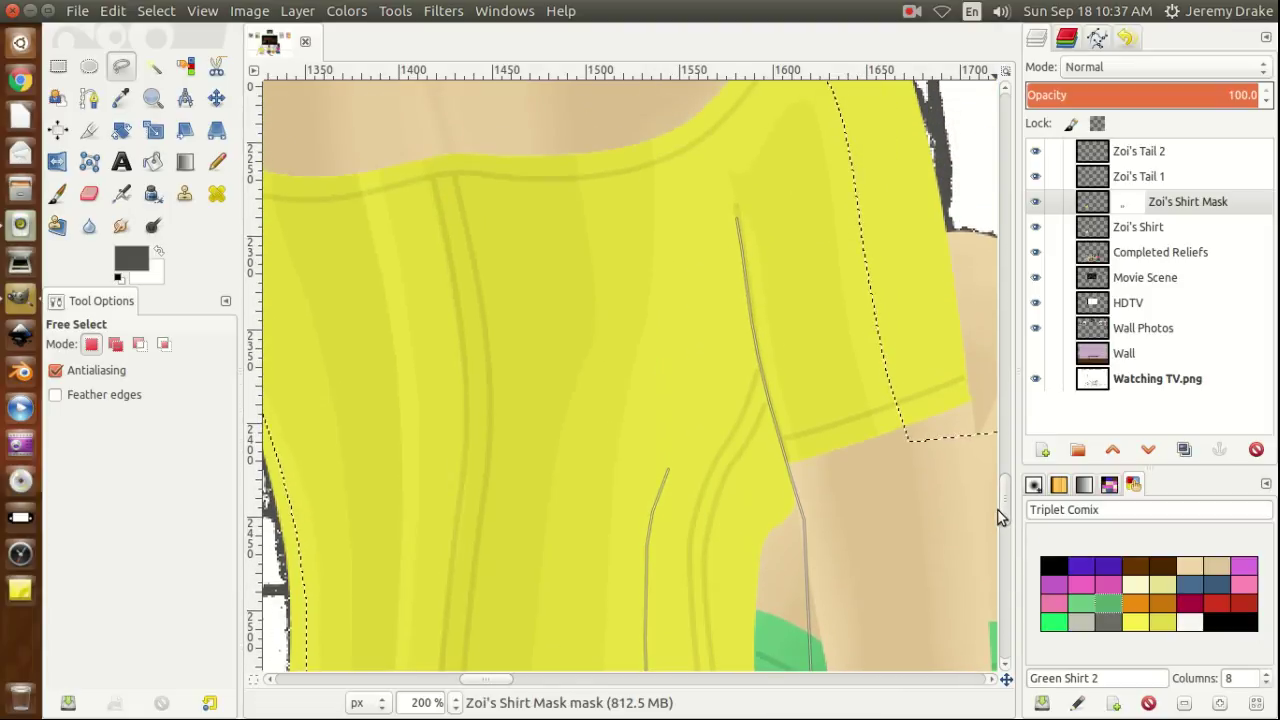
pyautogui.click(693, 420)
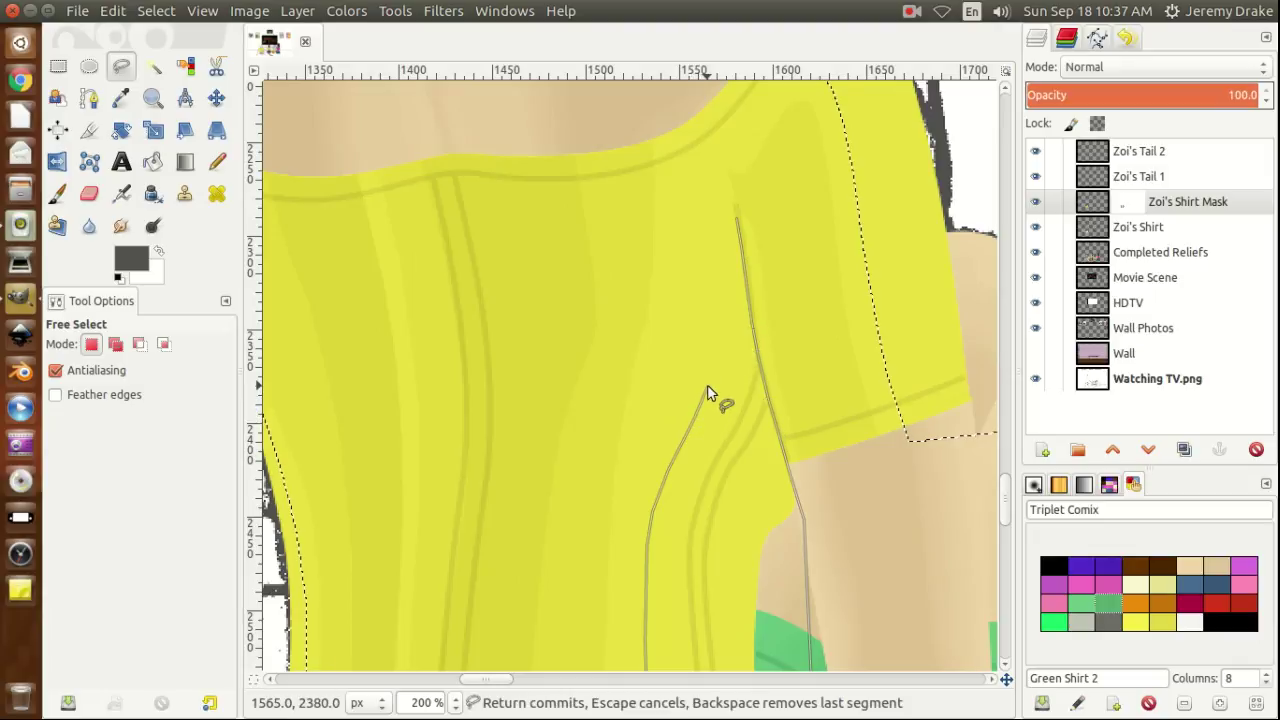
pyautogui.moveTo(709, 391); pyautogui.dragTo(723, 358)
pyautogui.click(725, 337)
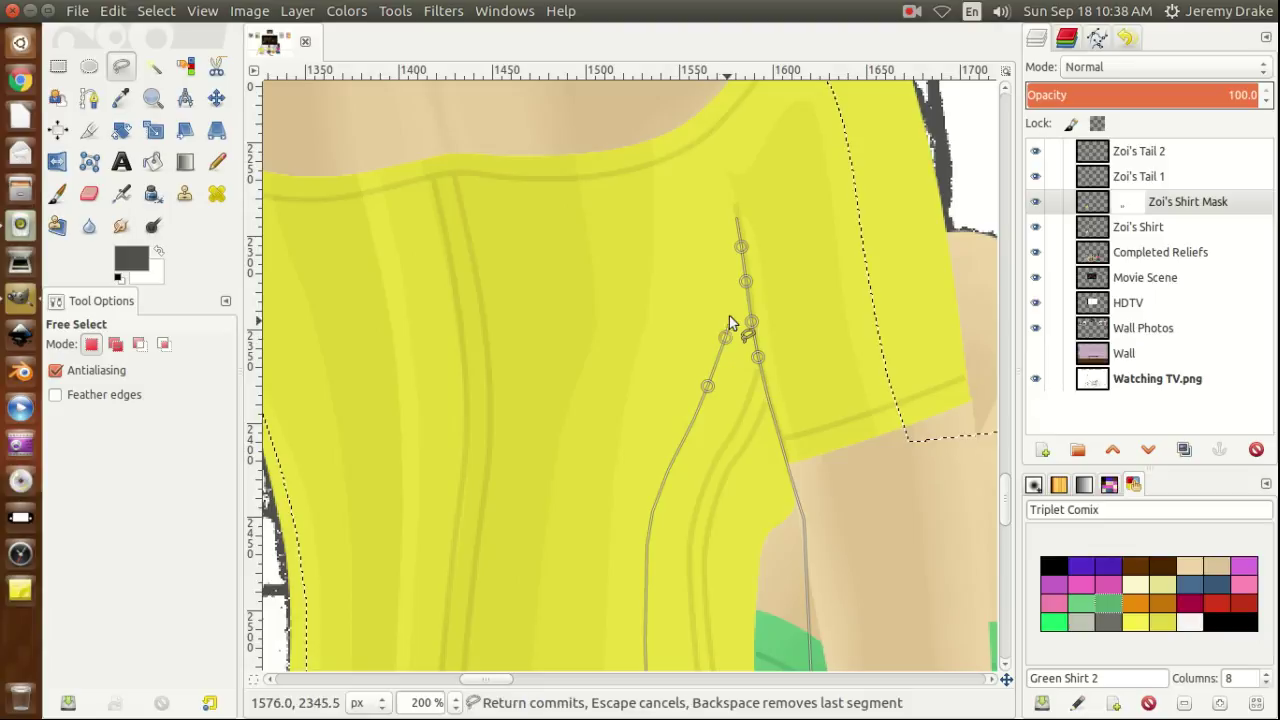
pyautogui.click(733, 288)
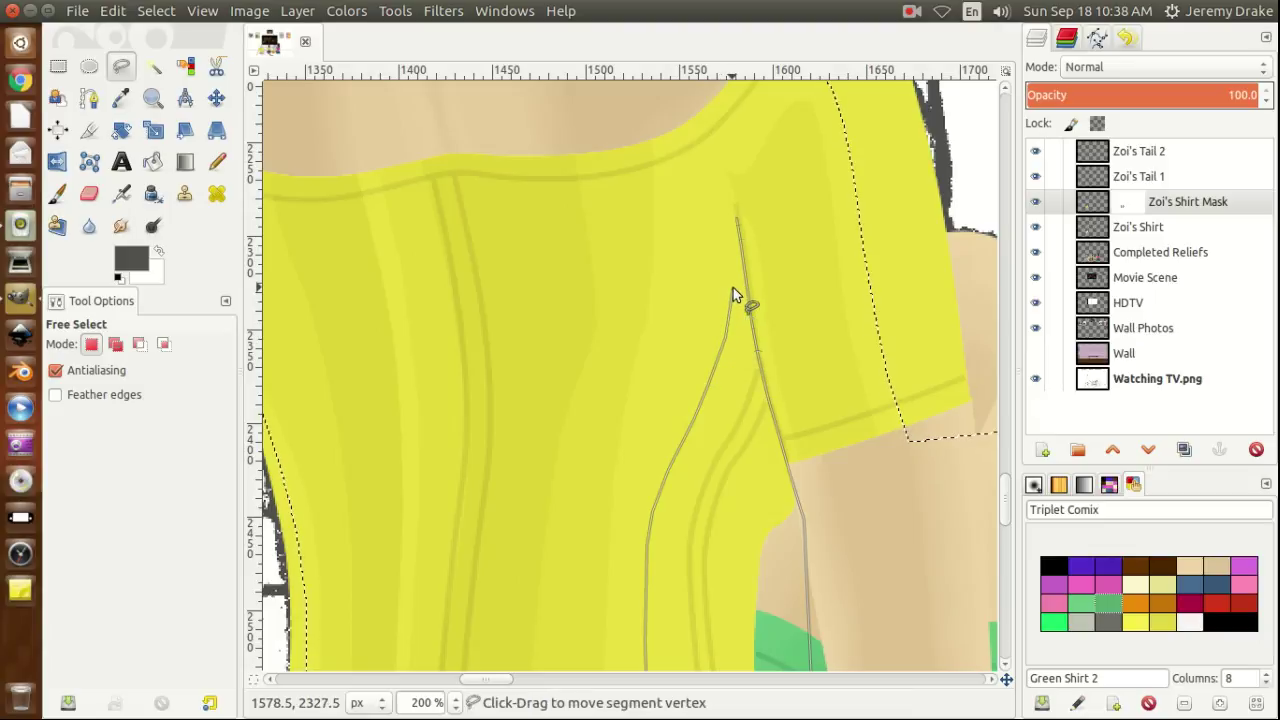
pyautogui.click(736, 221)
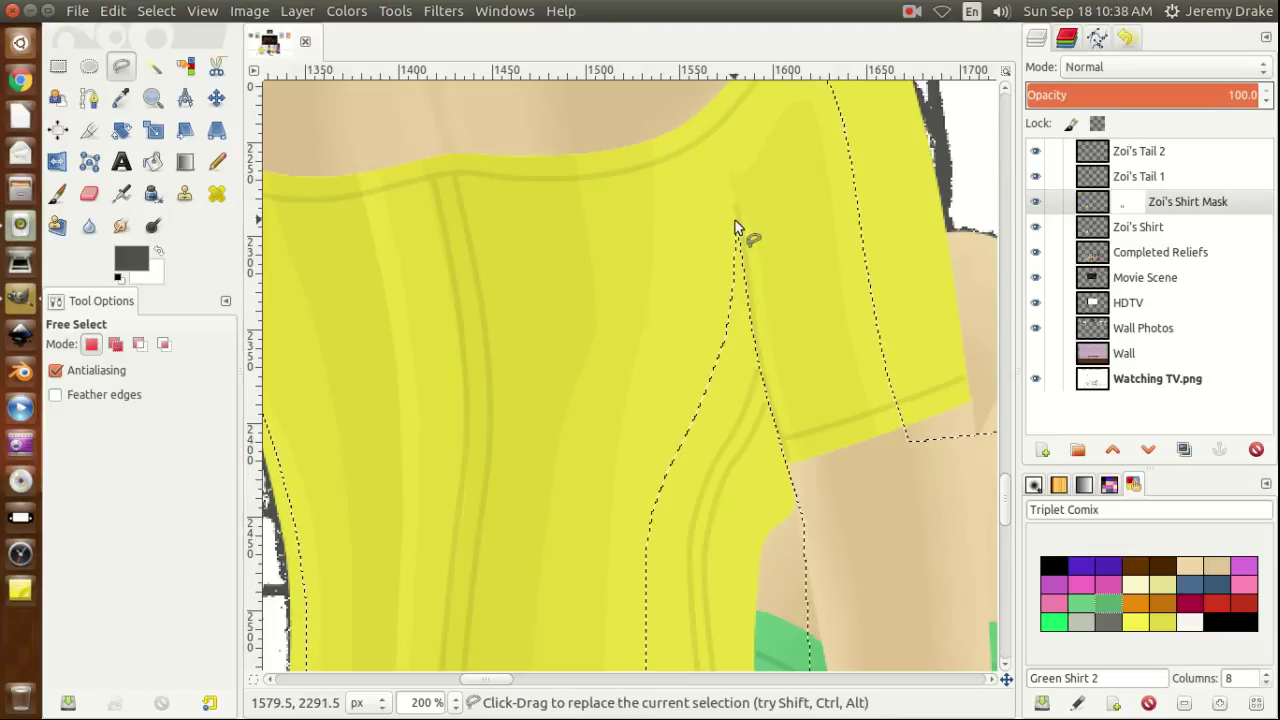
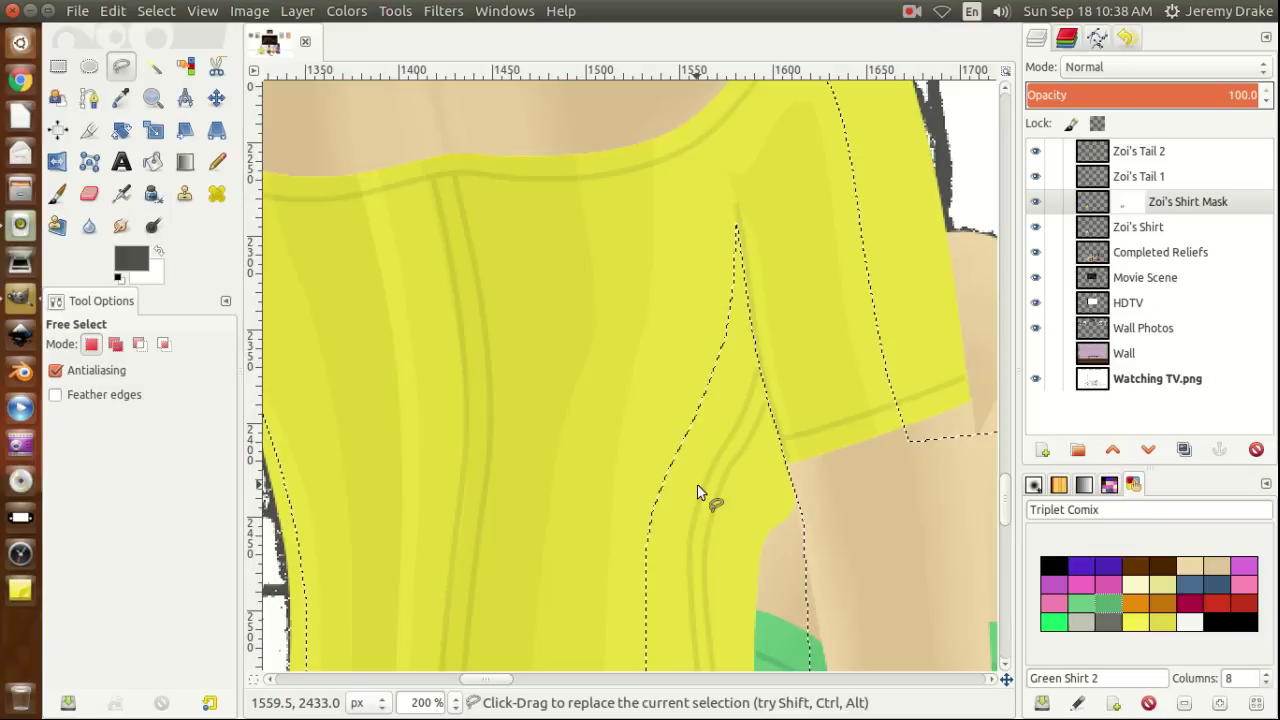
# Clear the existing selection around the shirt's underarm so nothing on the mask is selected.
pyautogui.press('ctrl')
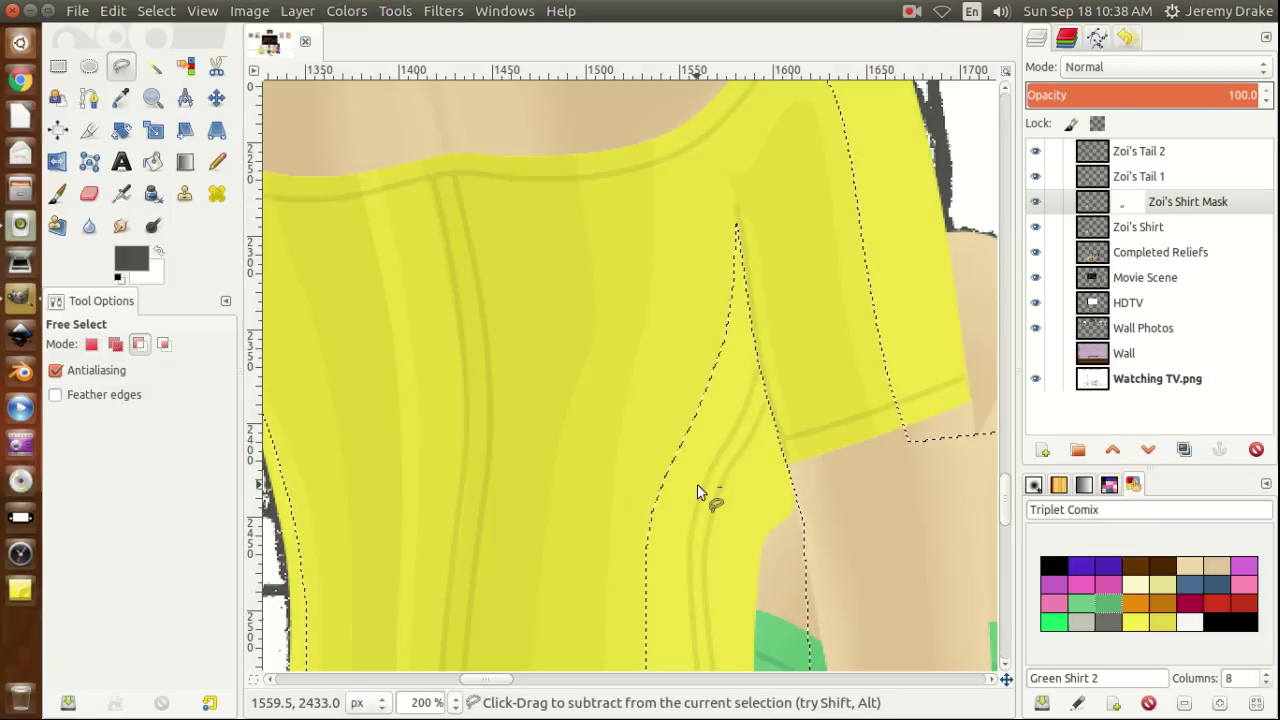
pyautogui.hotkey('ctrl', 'shift')
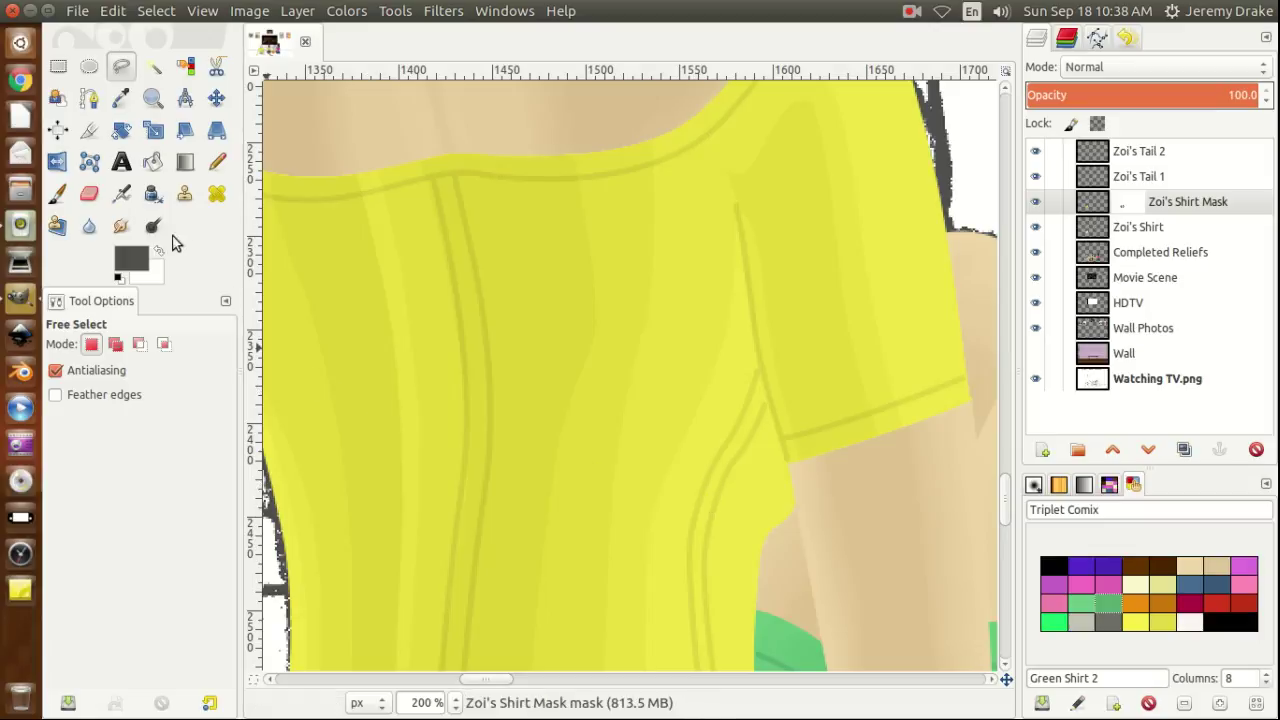
pyautogui.click(129, 265)
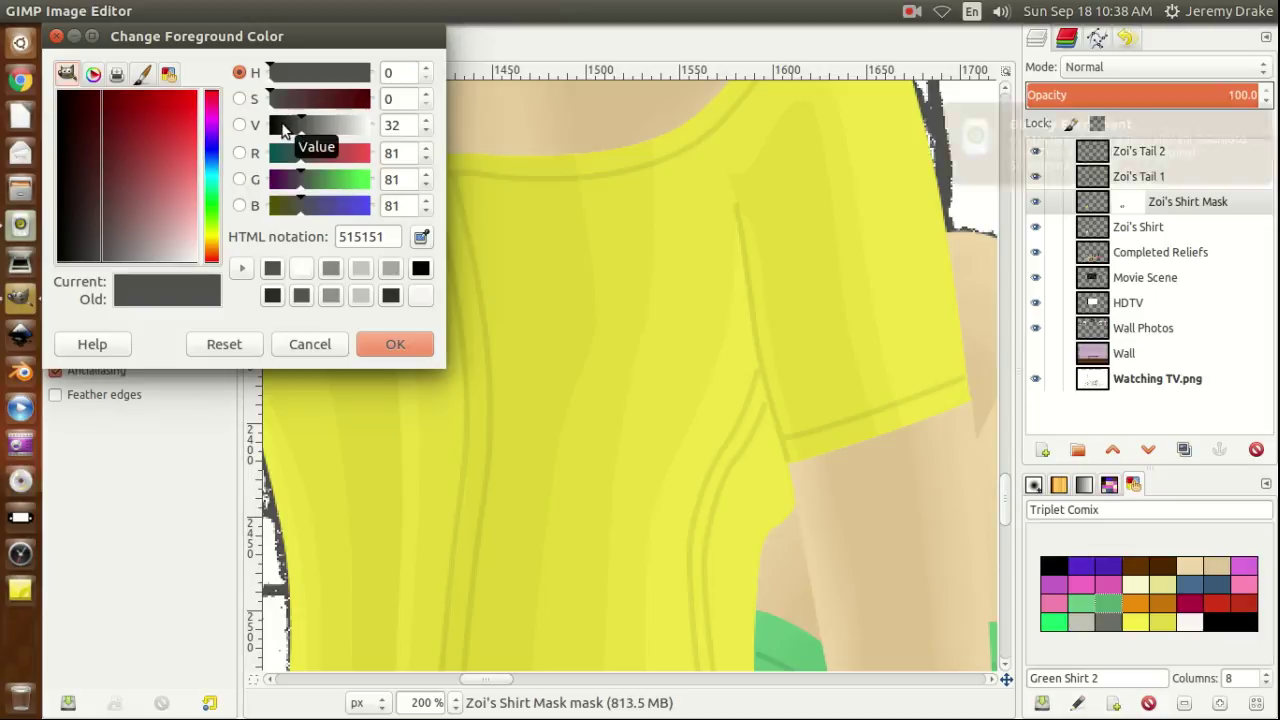
# Darken the foreground gray from 515151 to value 14 (242424) and confirm it.
pyautogui.click(284, 128)
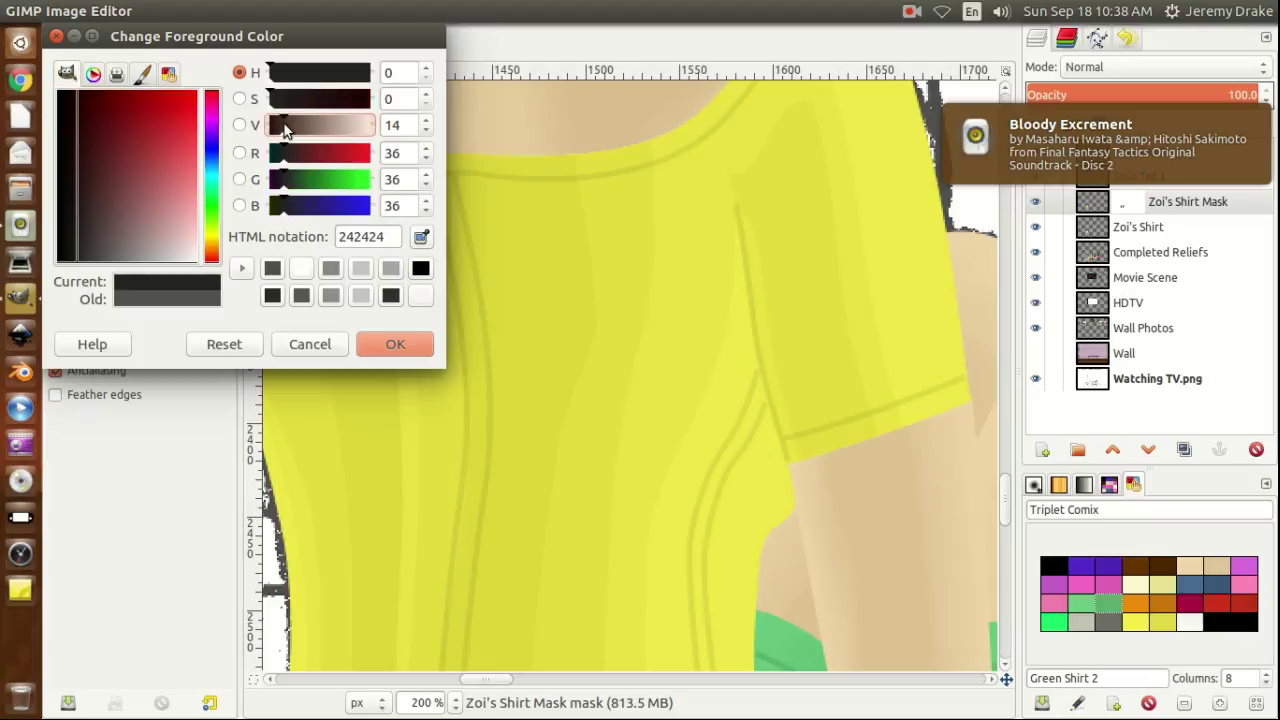
pyautogui.click(391, 347)
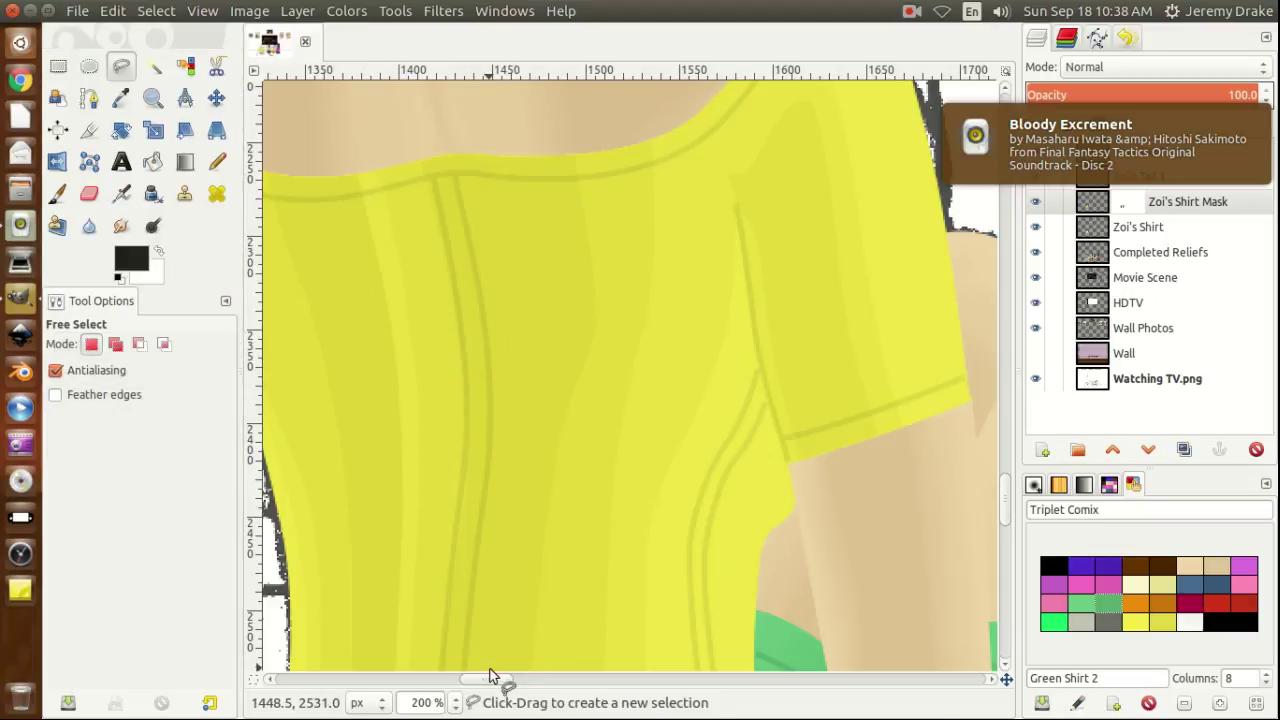
# Trace the sleeve's outer edge with Free Select from the shoulder partway down the sleeve side.
pyautogui.moveTo(1006, 502); pyautogui.dragTo(1006, 487)
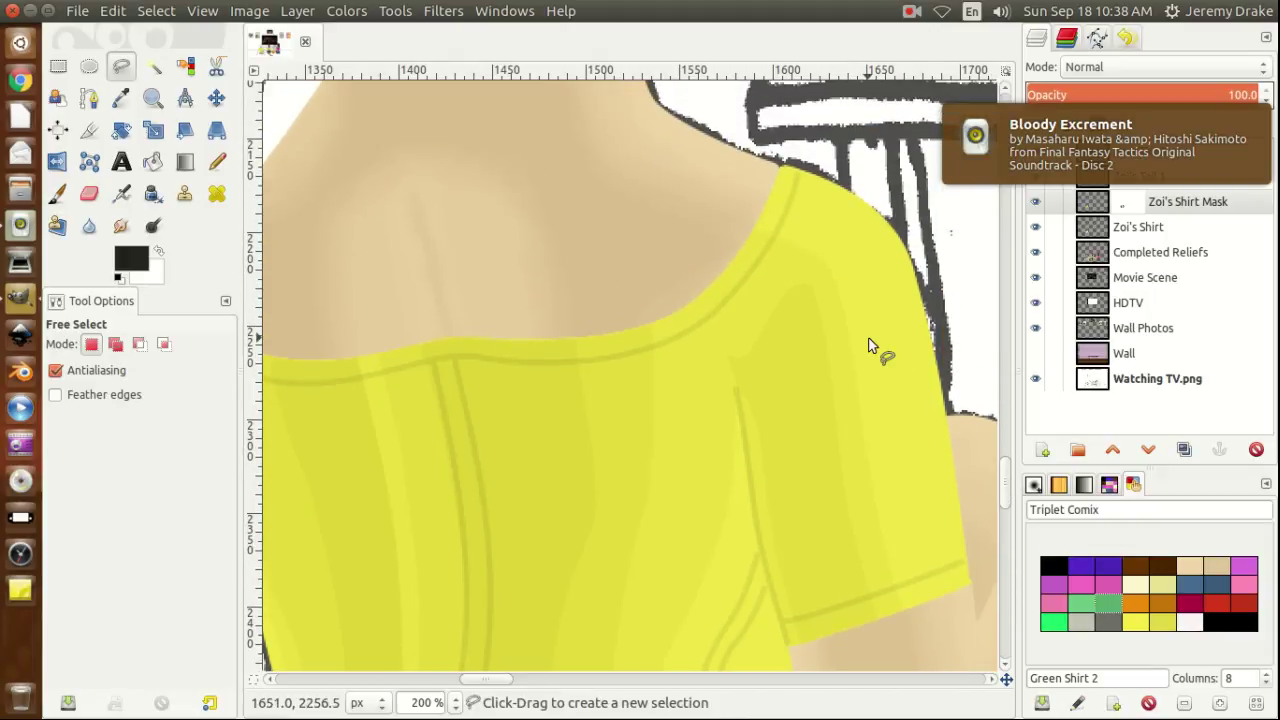
pyautogui.click(759, 196)
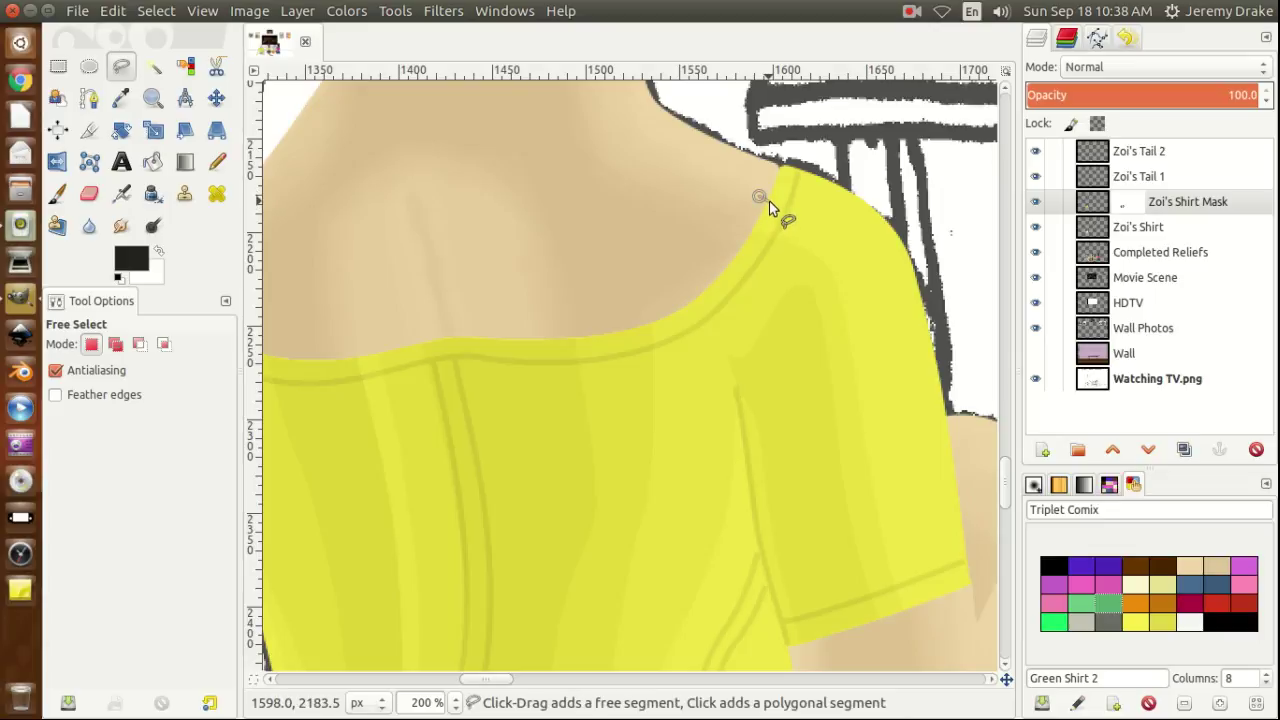
pyautogui.click(781, 210)
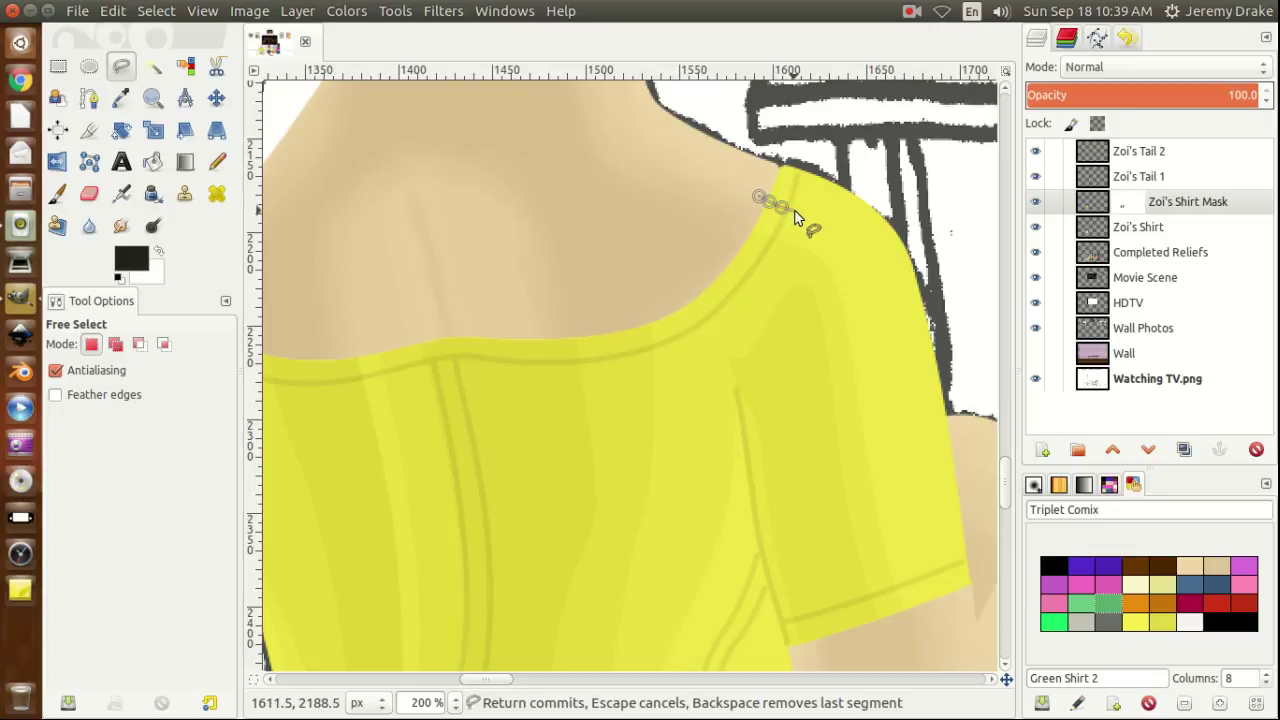
pyautogui.click(796, 213)
pyautogui.click(812, 215)
pyautogui.click(831, 225)
pyautogui.click(844, 236)
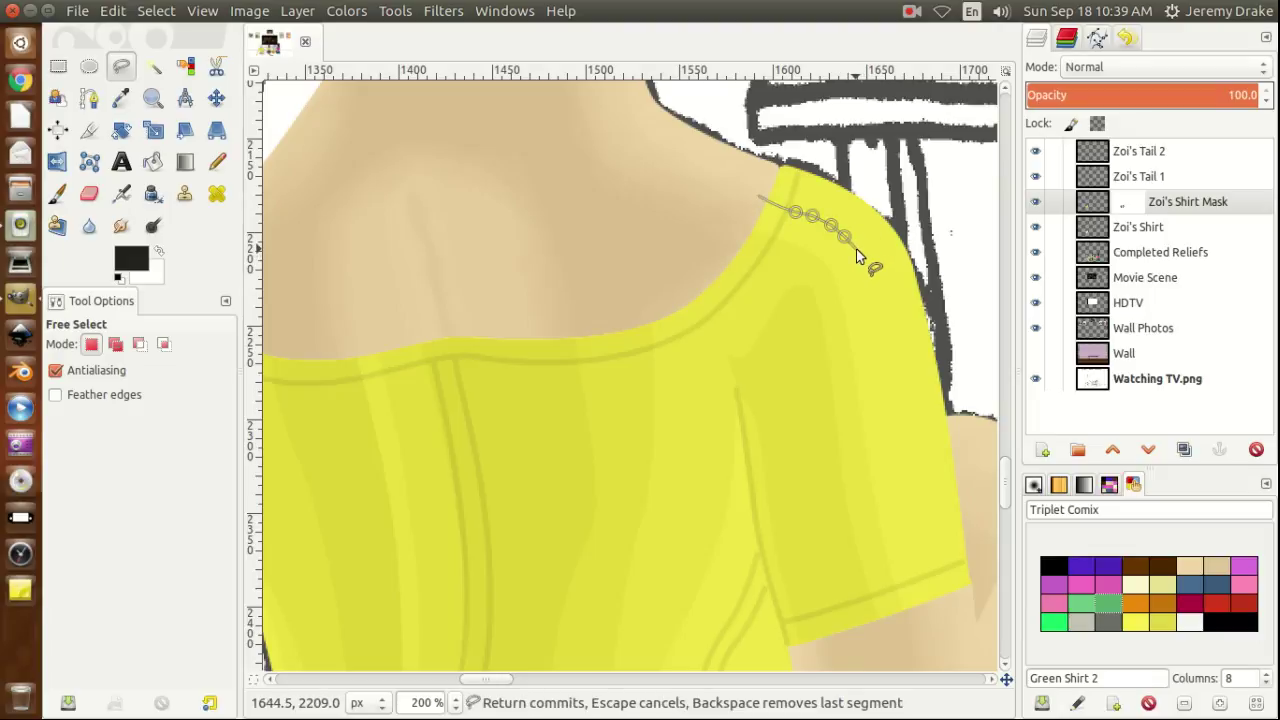
pyautogui.click(856, 249)
pyautogui.click(866, 270)
pyautogui.click(874, 303)
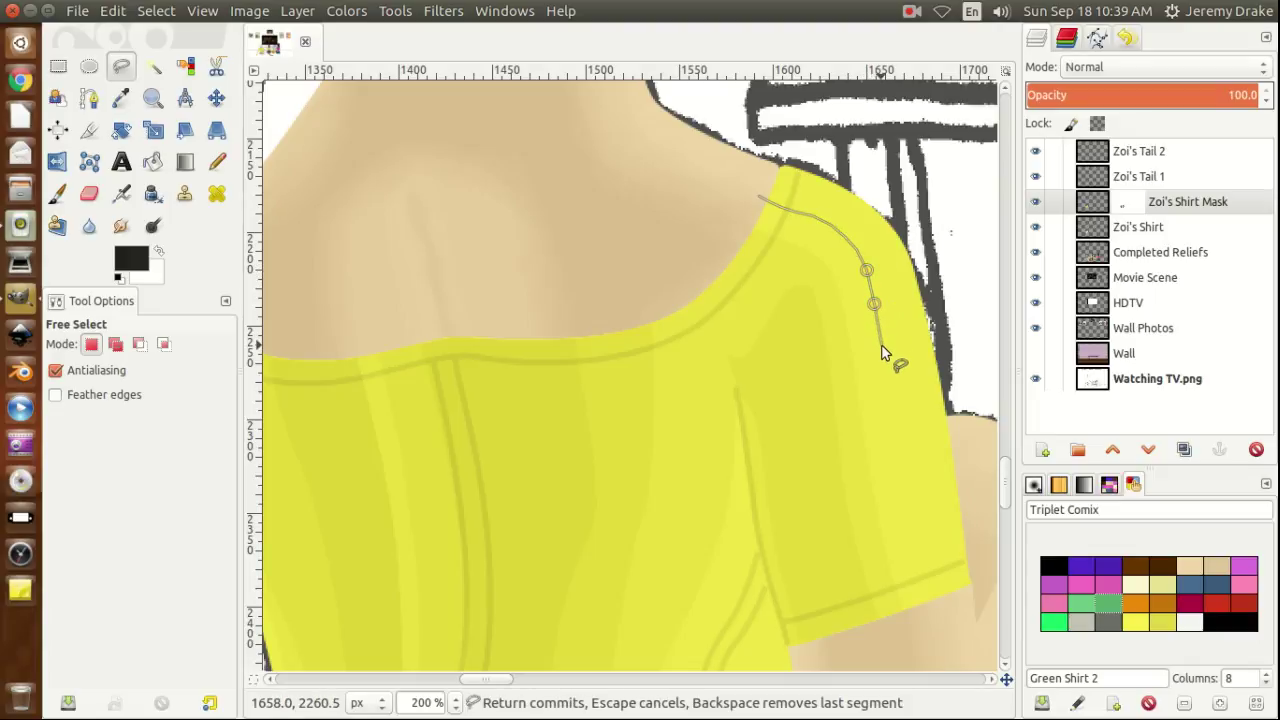
pyautogui.click(881, 352)
pyautogui.click(889, 400)
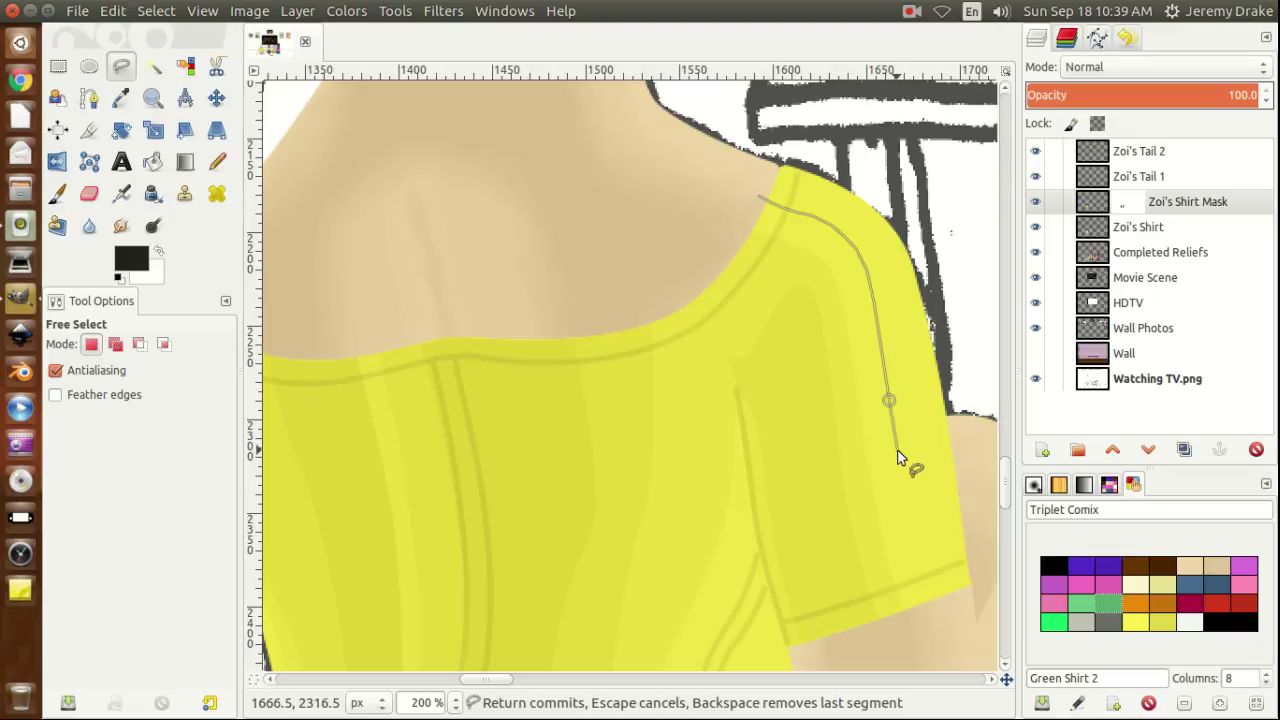
# Carry the outline to the sleeve hem, loop it around outside, and commit the selection.
pyautogui.click(898, 456)
pyautogui.click(909, 504)
pyautogui.click(917, 546)
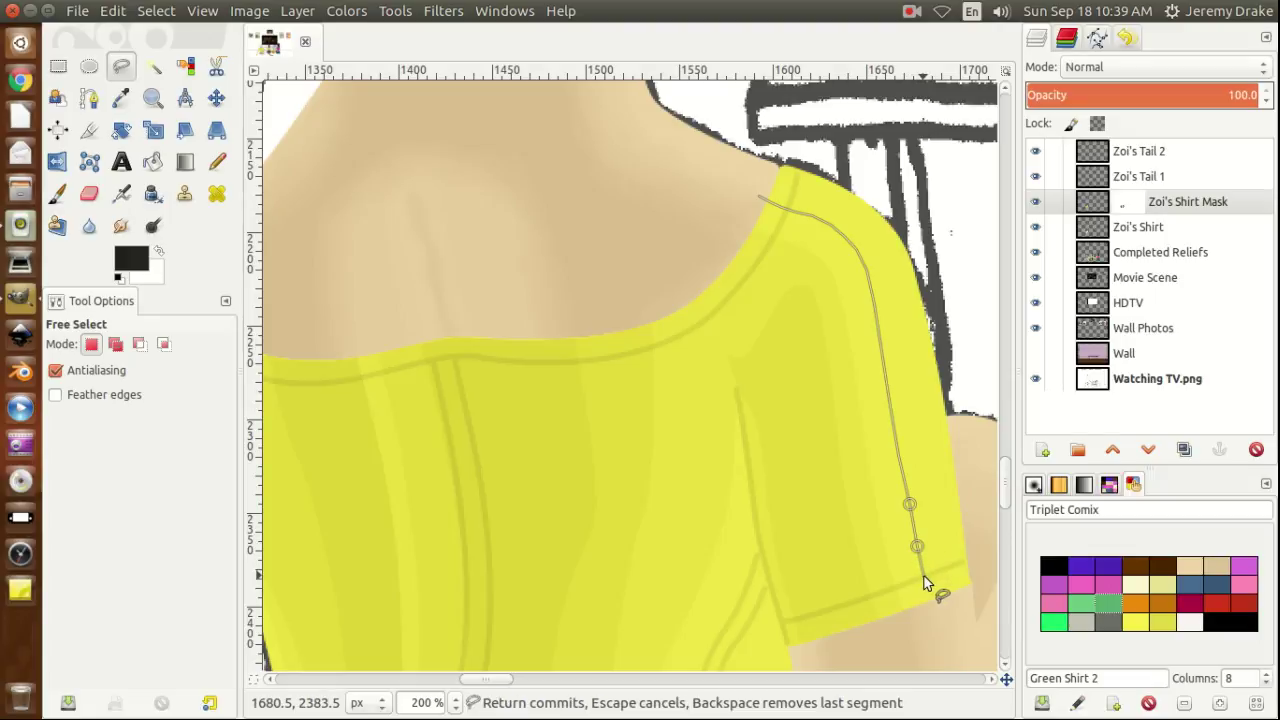
pyautogui.click(923, 577)
pyautogui.click(925, 588)
pyautogui.click(937, 615)
pyautogui.click(994, 608)
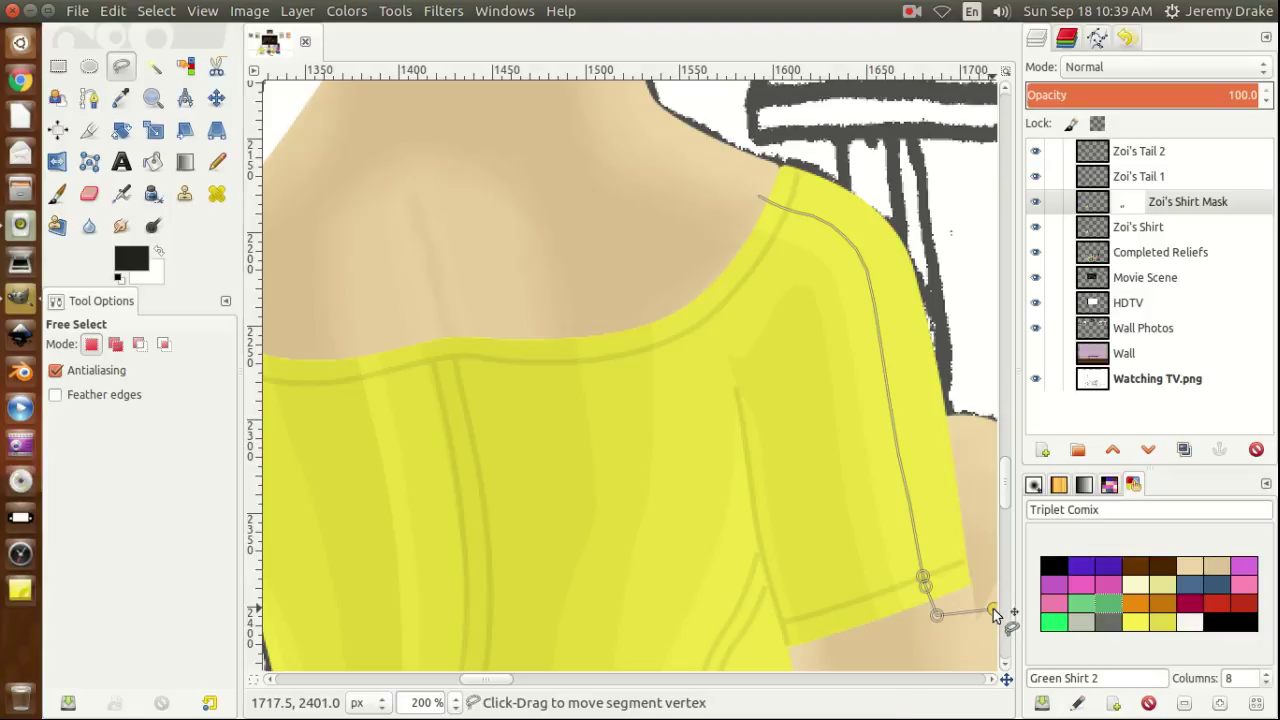
pyautogui.click(980, 135)
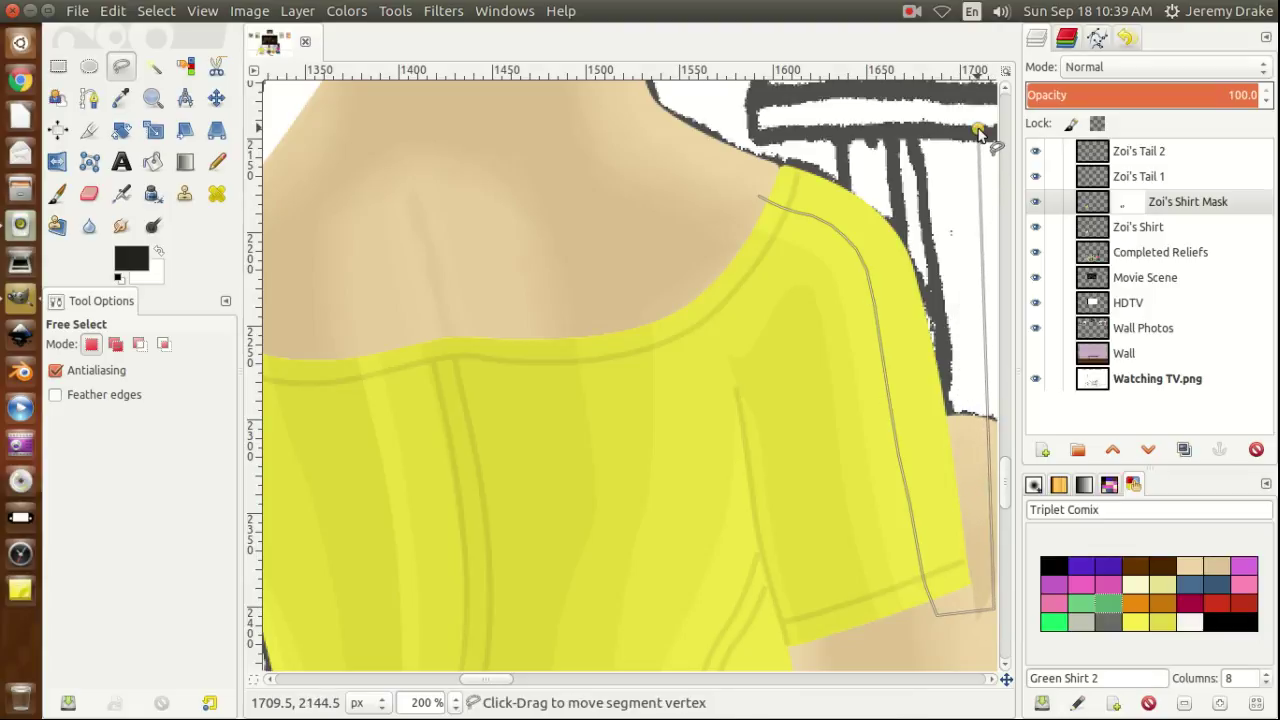
pyautogui.click(747, 140)
pyautogui.press('Return')
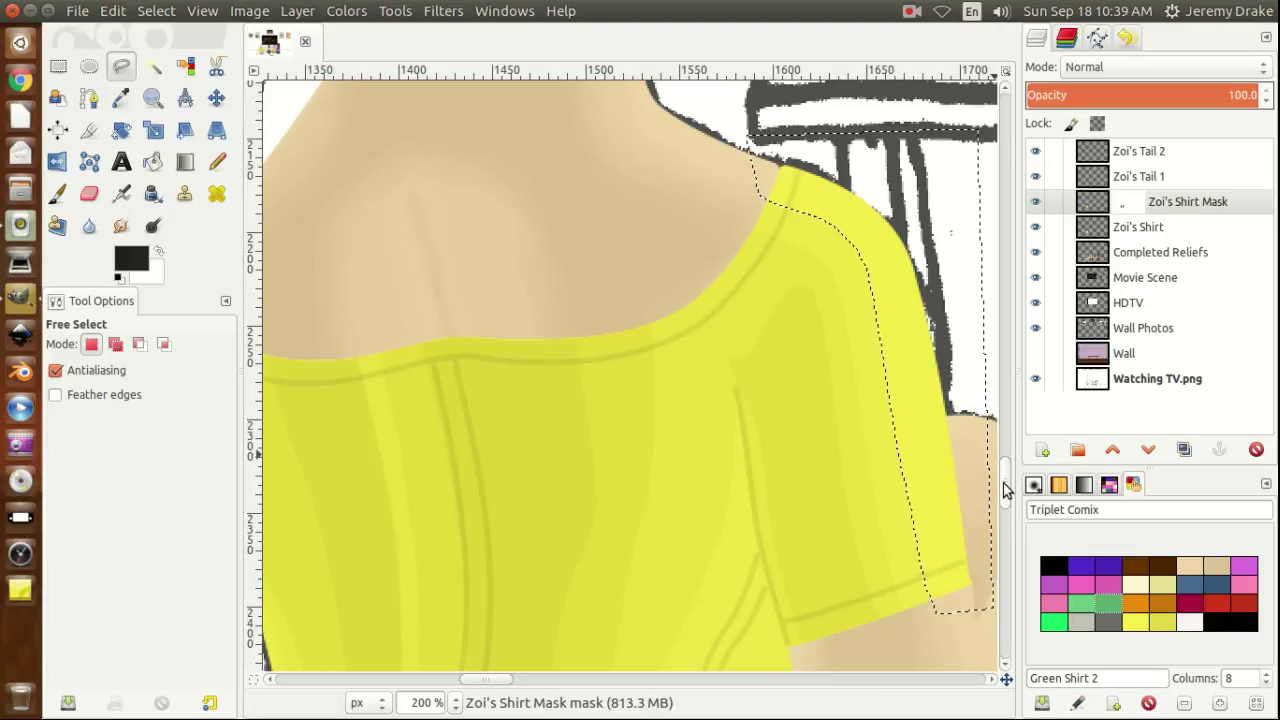
pyautogui.moveTo(1005, 488); pyautogui.dragTo(1005, 525)
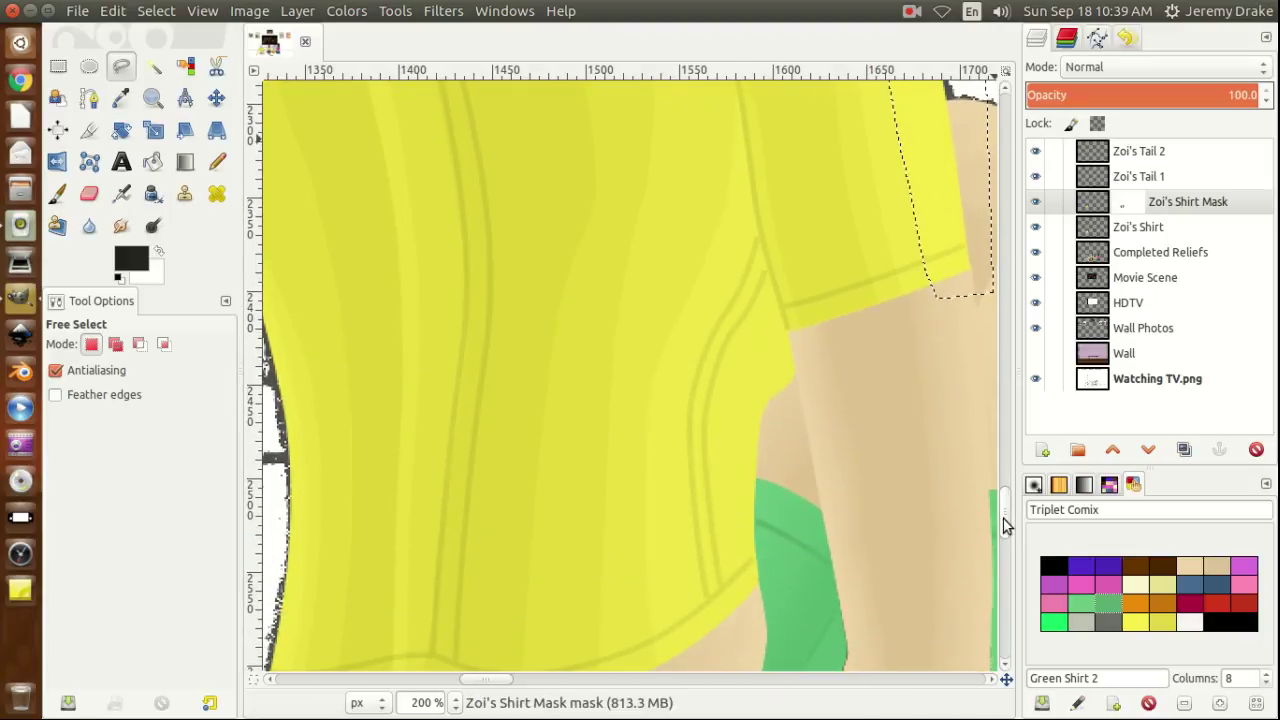
# Outline the shirt's right side from below the sleeve down past the underarm to the hem.
pyautogui.click(749, 165)
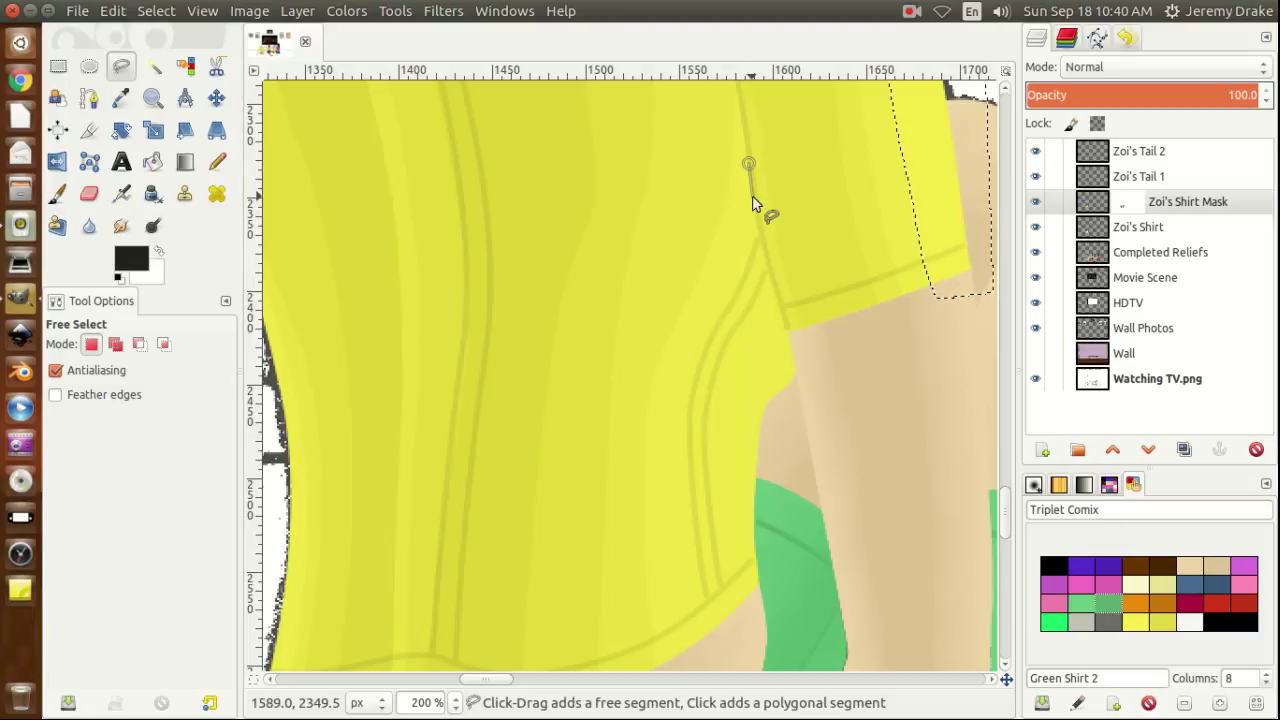
pyautogui.click(752, 195)
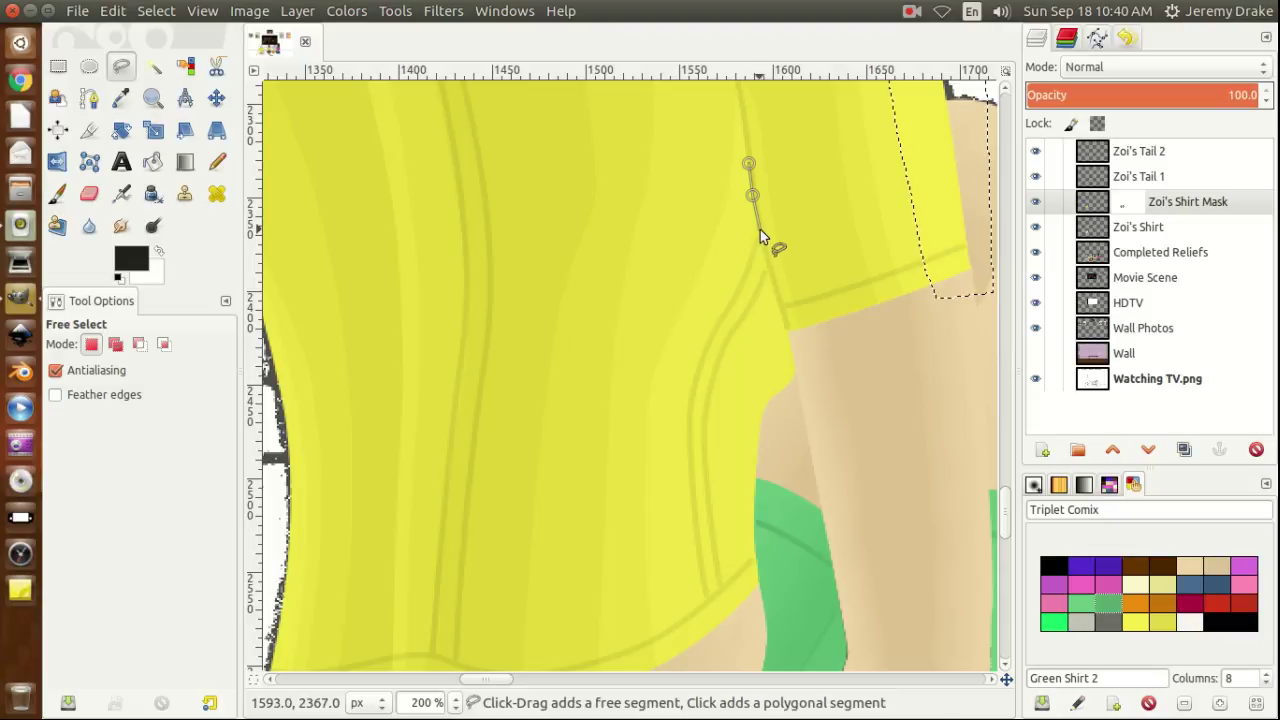
pyautogui.click(760, 230)
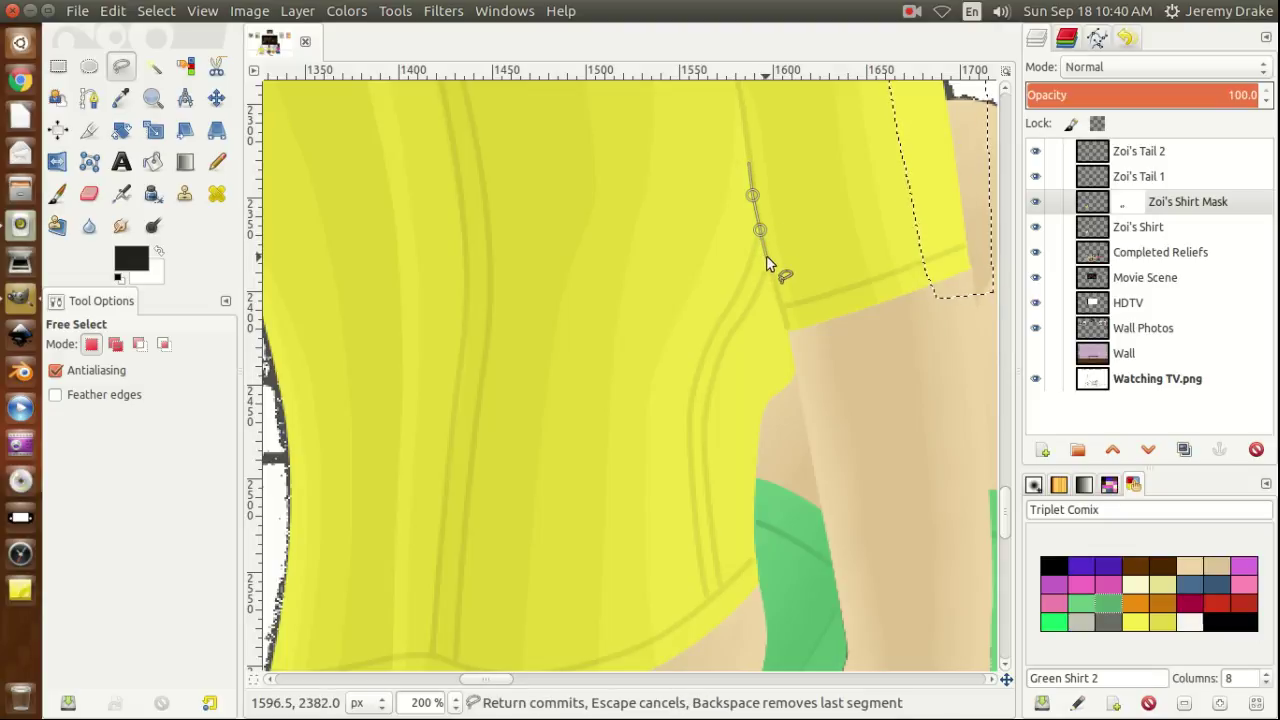
pyautogui.click(765, 257)
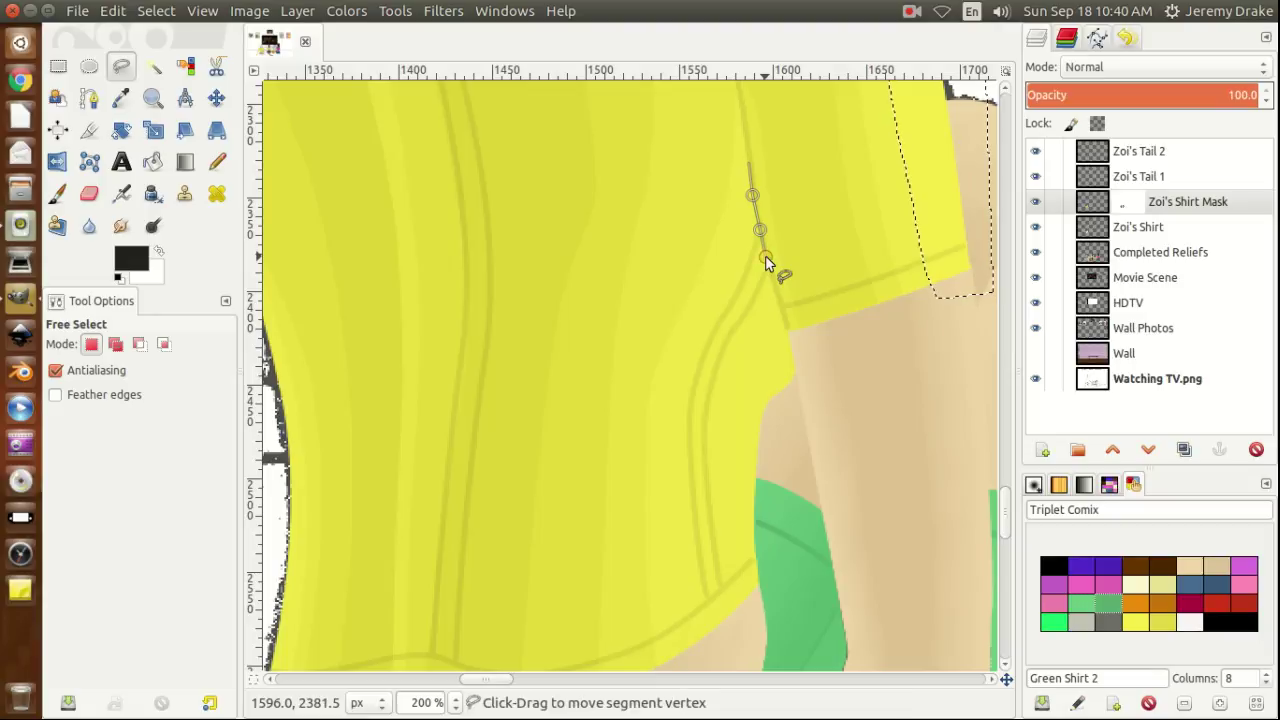
pyautogui.click(775, 290)
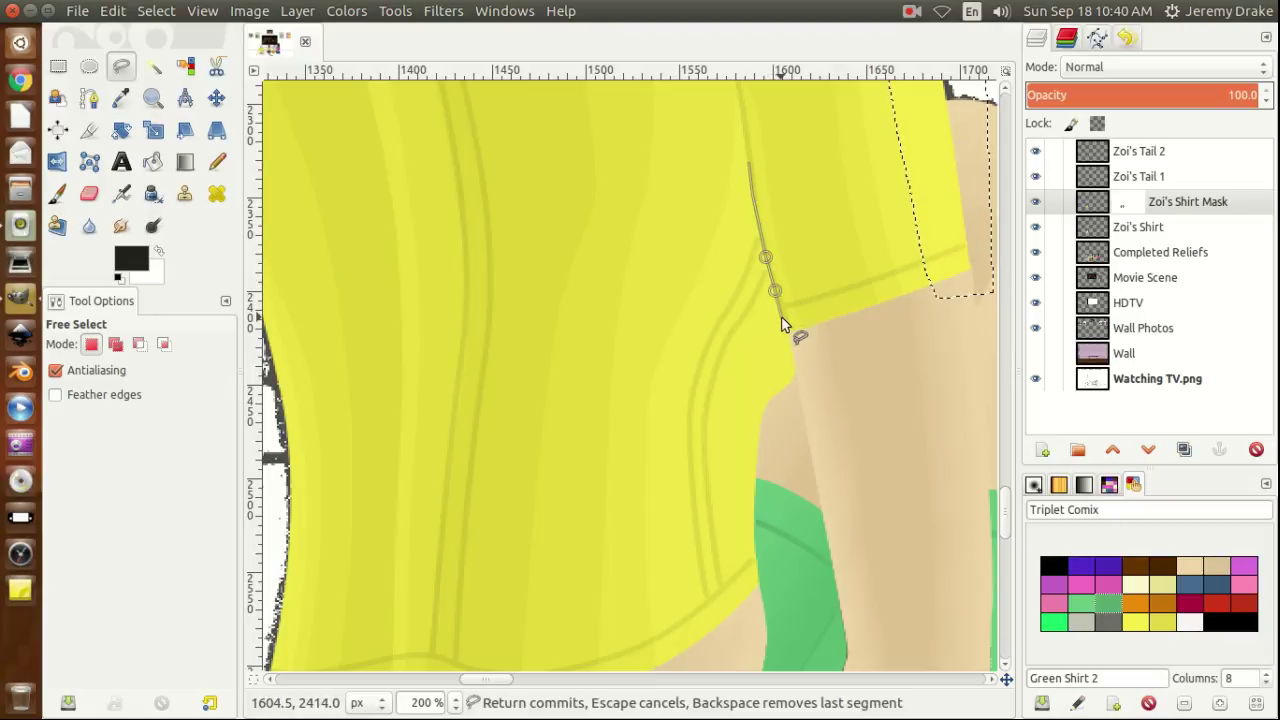
pyautogui.click(783, 318)
pyautogui.click(792, 338)
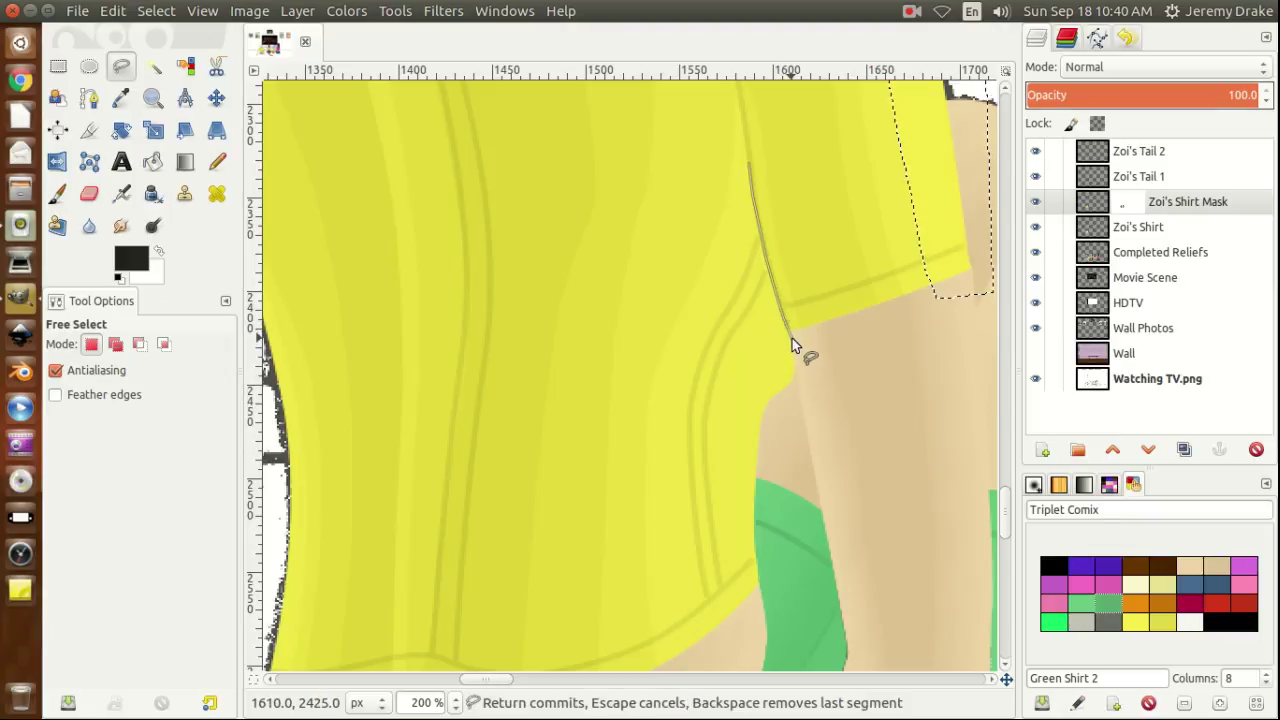
pyautogui.click(853, 411)
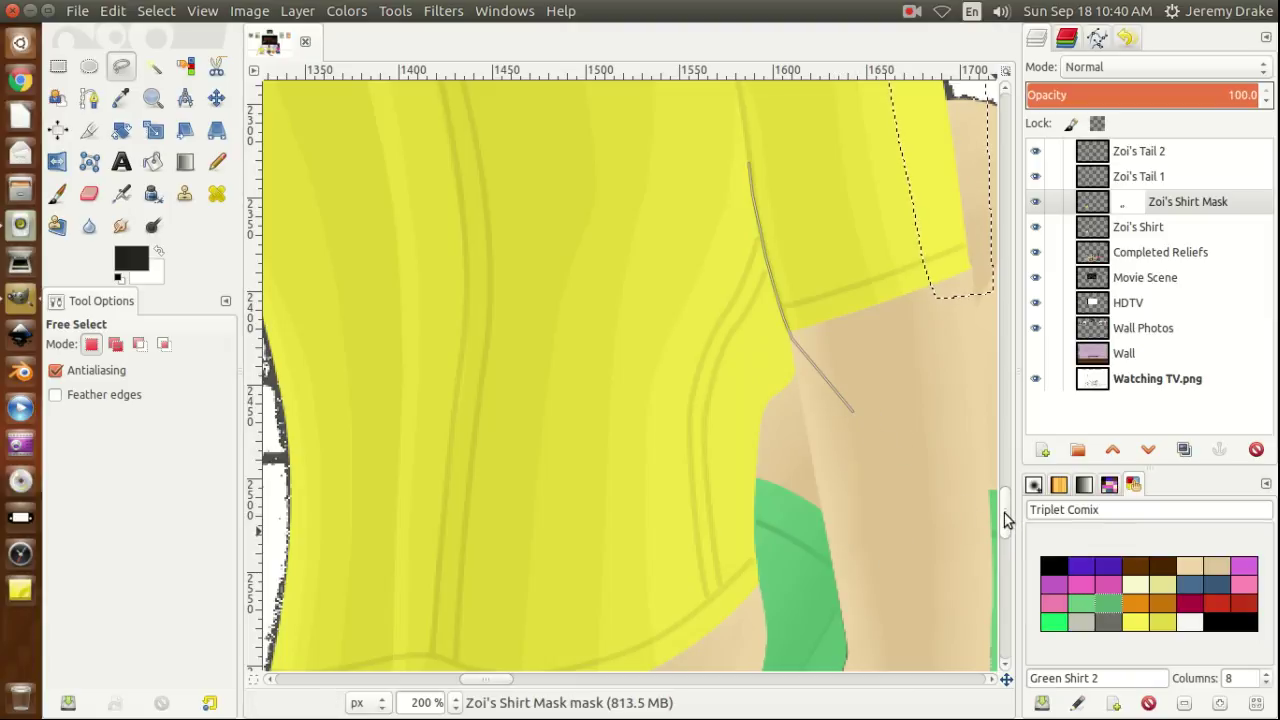
pyautogui.scroll(-2, 1004, 513)
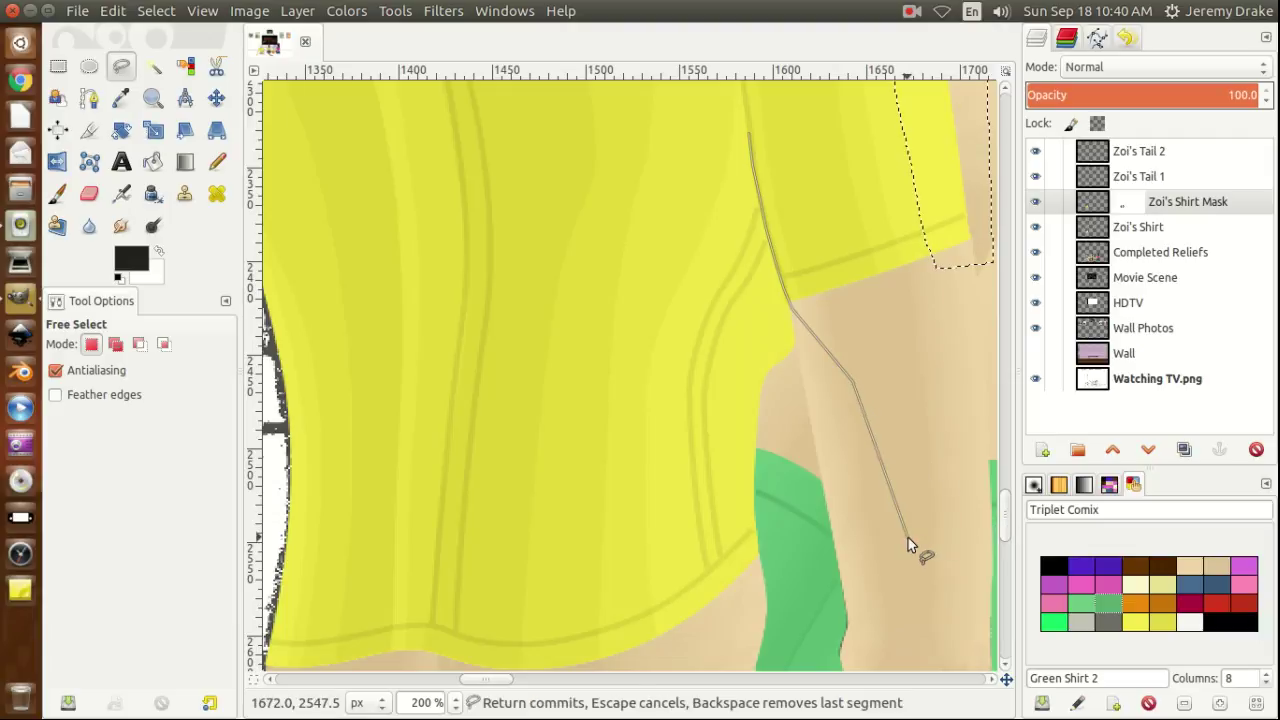
pyautogui.click(833, 602)
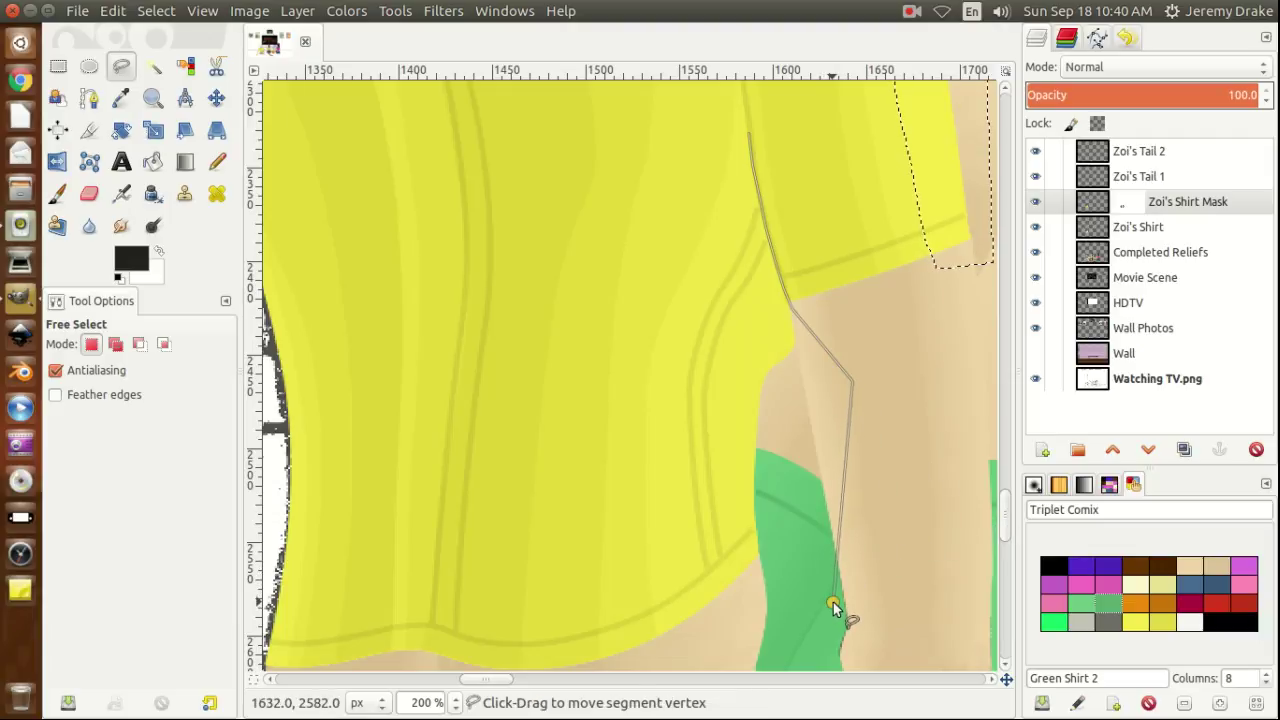
pyautogui.click(700, 634)
# Bring the outline back up the inner side seam and commit the narrow side-strip selection.
pyautogui.click(688, 578)
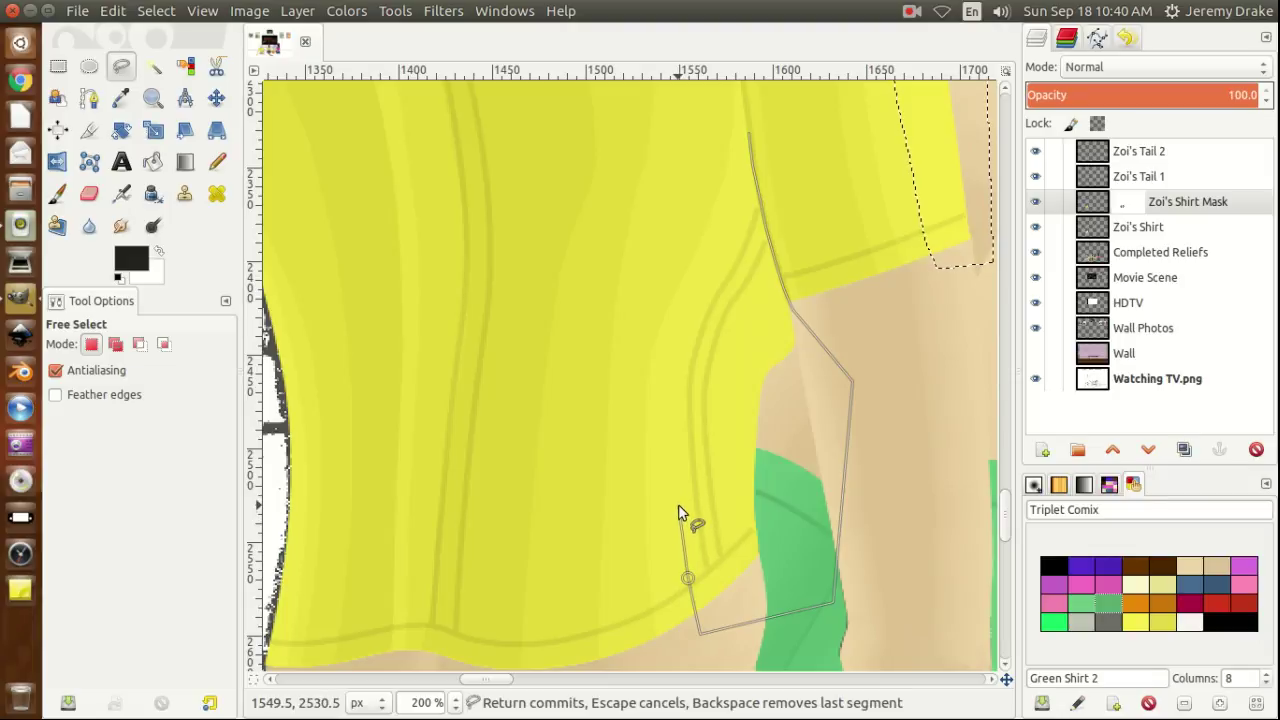
pyautogui.click(678, 513)
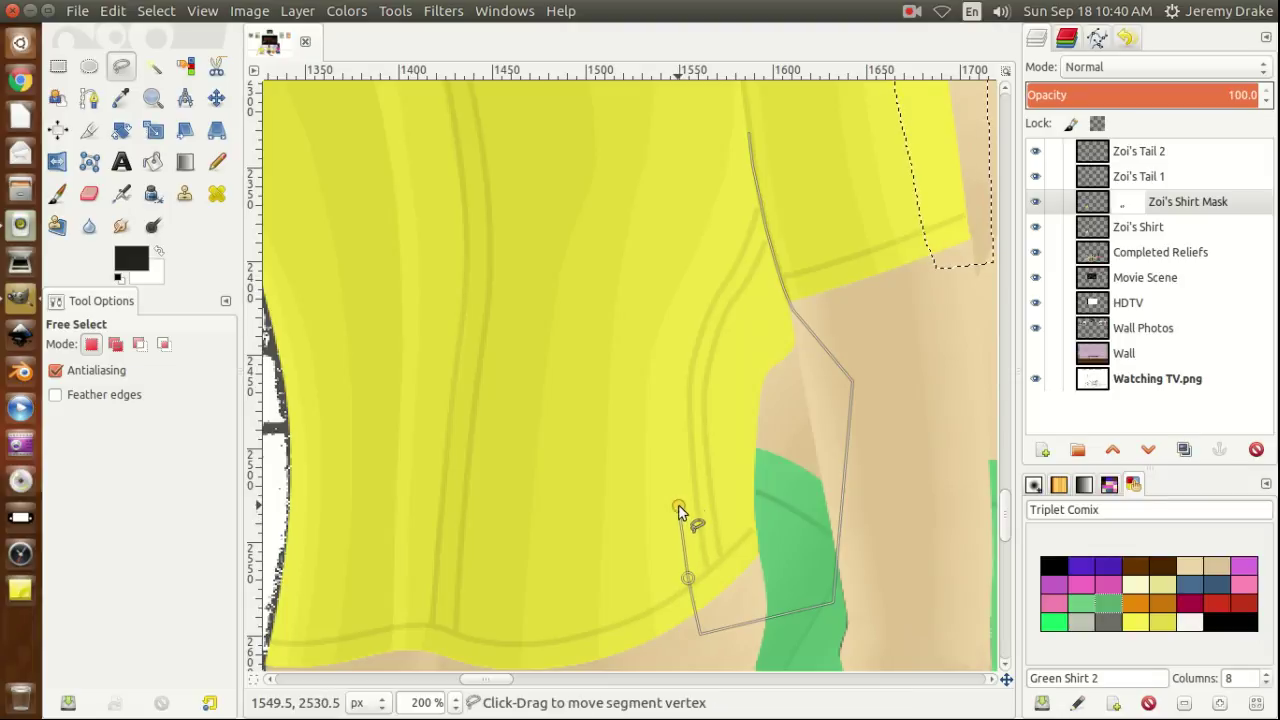
pyautogui.click(678, 414)
pyautogui.click(680, 385)
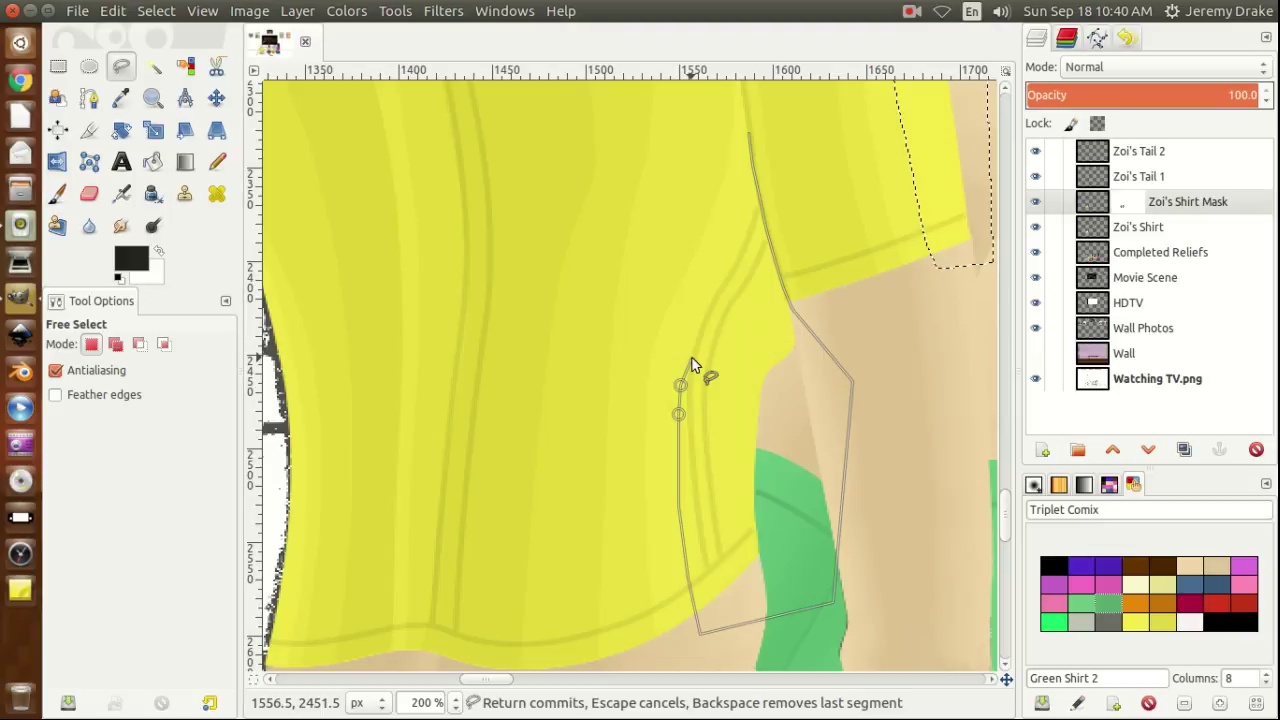
pyautogui.click(691, 359)
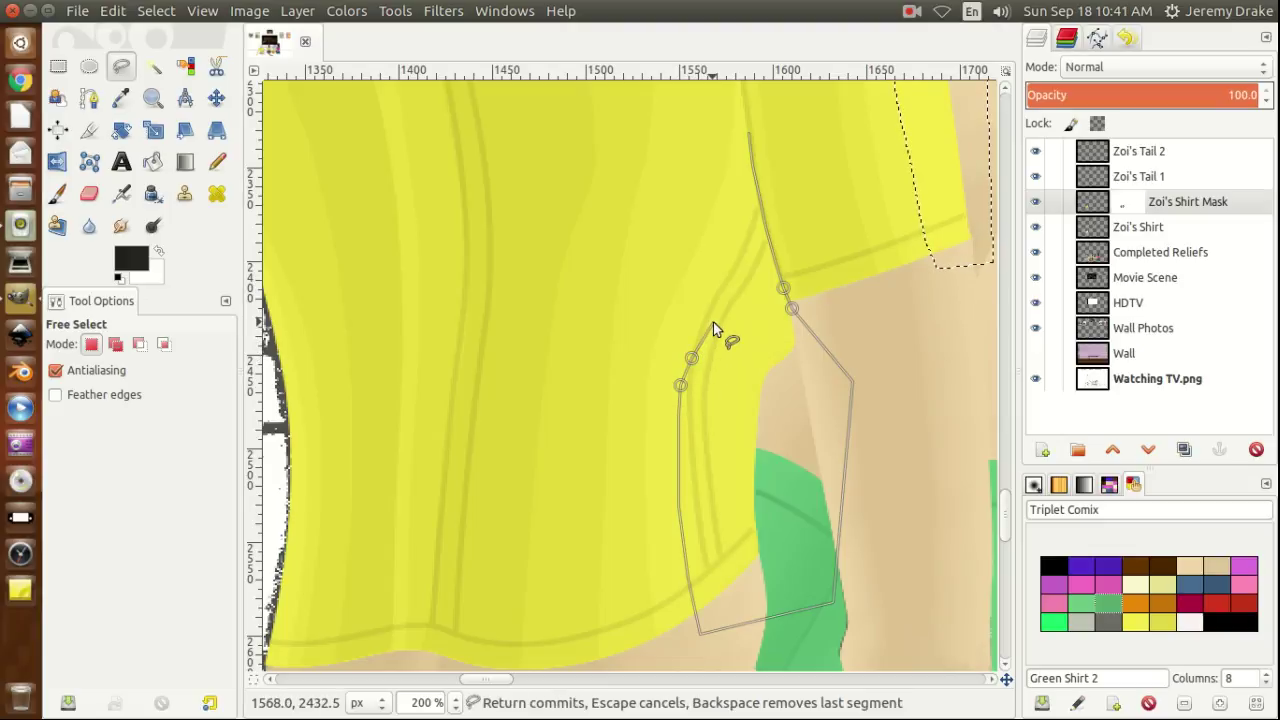
pyautogui.click(713, 320)
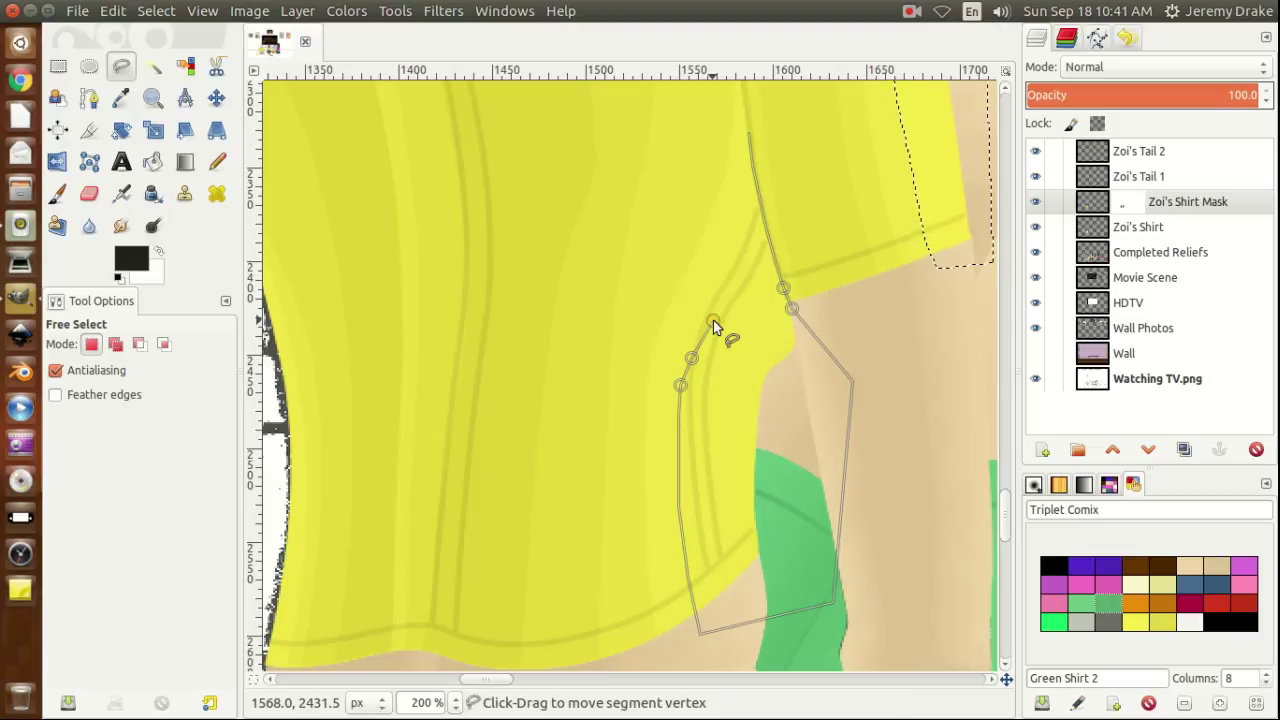
pyautogui.click(730, 287)
pyautogui.click(737, 255)
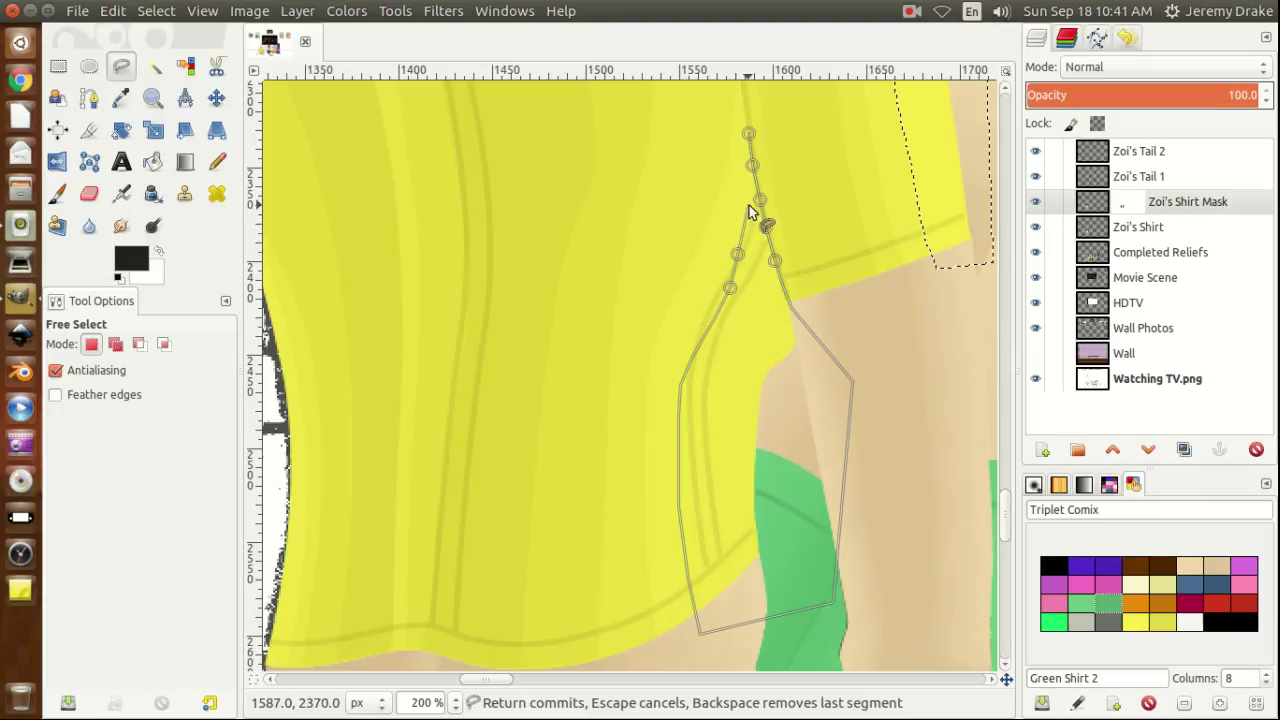
pyautogui.click(746, 207)
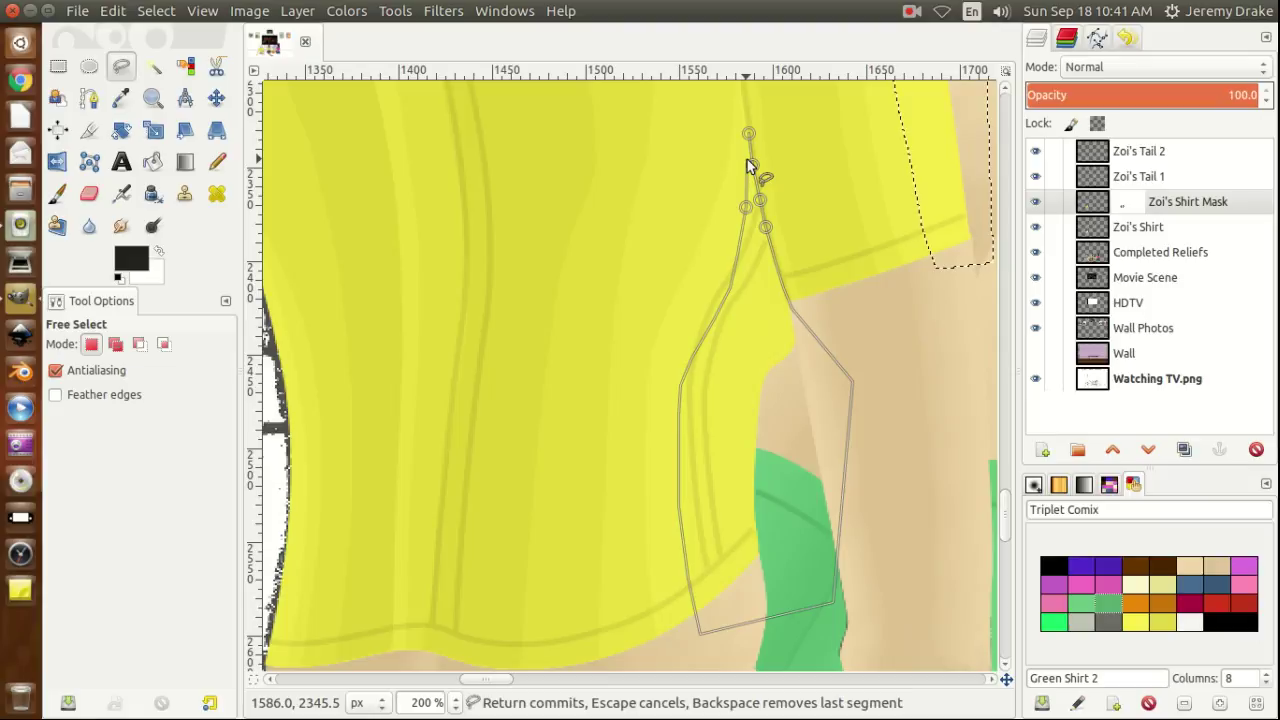
pyautogui.doubleClick(751, 163)
pyautogui.press('ctrl')
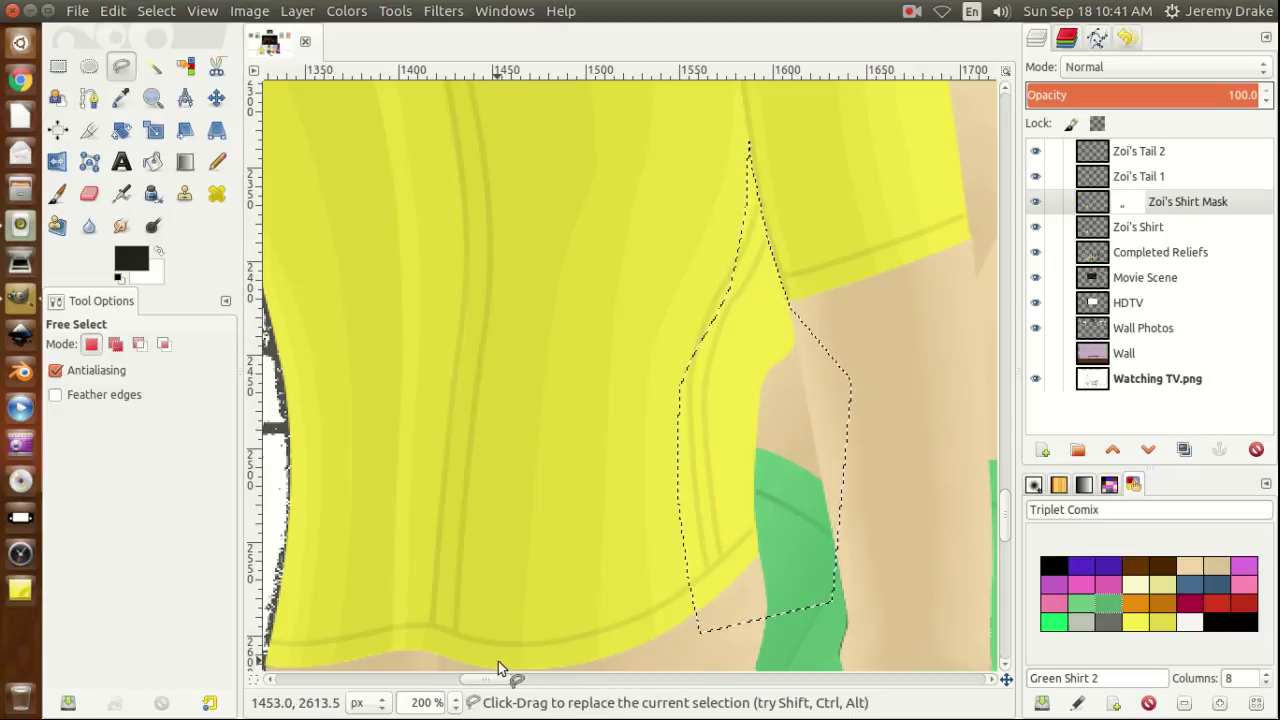
pyautogui.moveTo(504, 678); pyautogui.dragTo(479, 676)
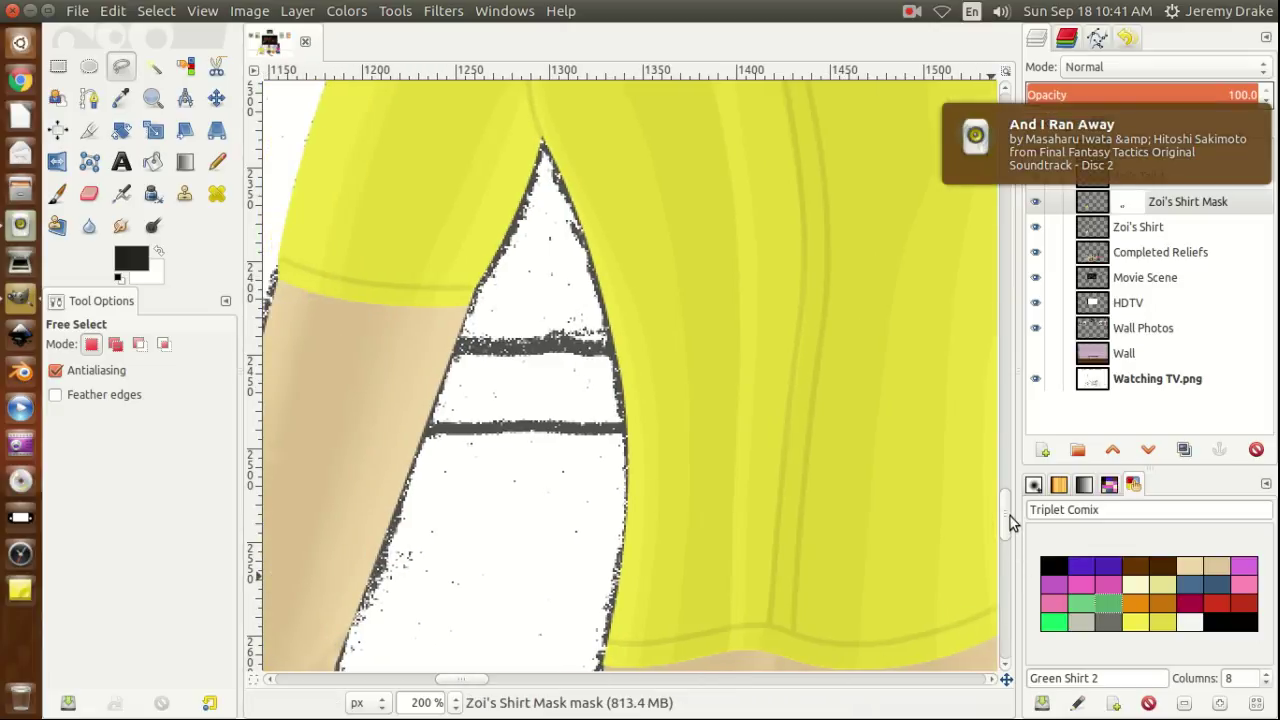
# Trace the sleeve's inner edge up from the cuff corner, correcting one misplaced point.
pyautogui.moveTo(1007, 516); pyautogui.dragTo(1010, 498)
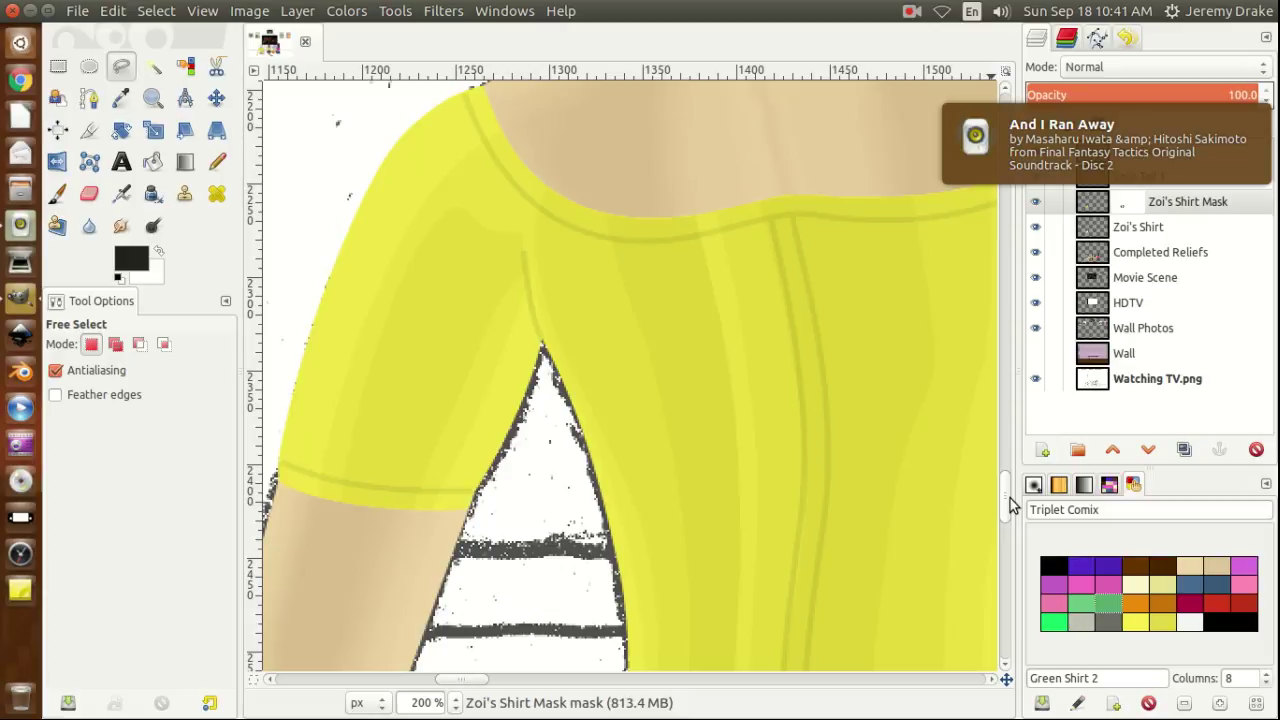
pyautogui.click(443, 519)
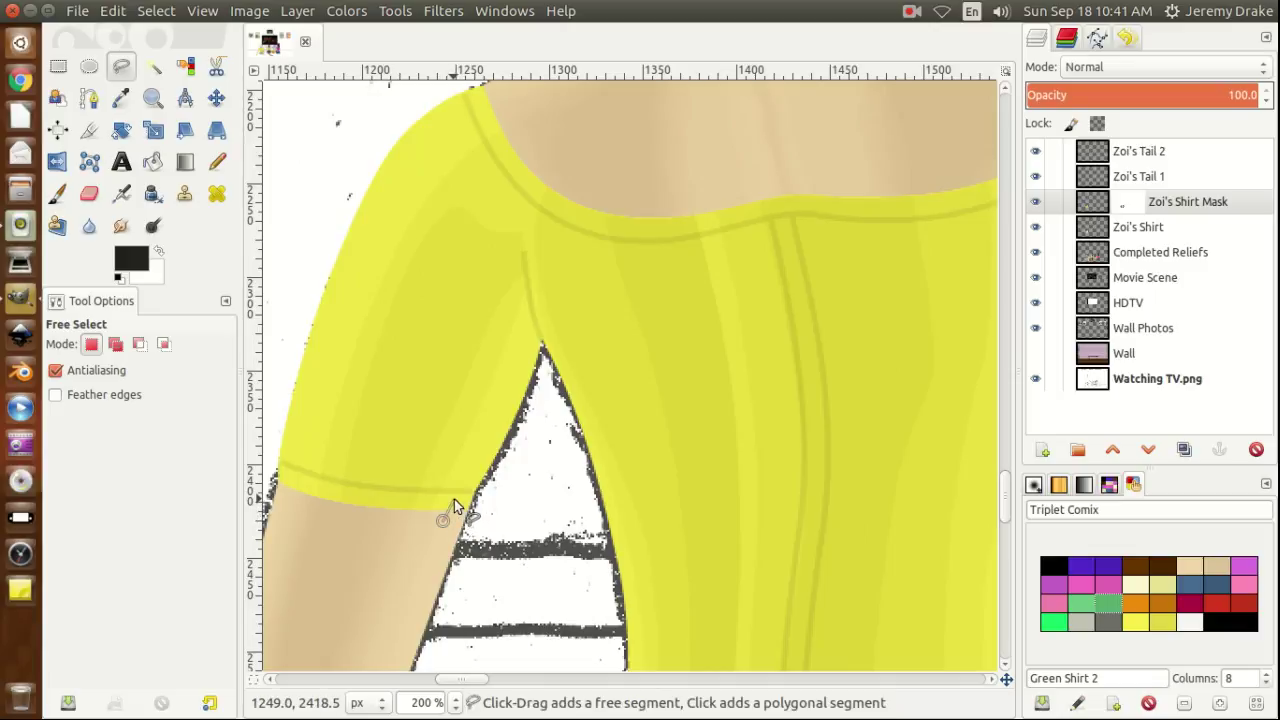
pyautogui.click(454, 499)
pyautogui.click(455, 491)
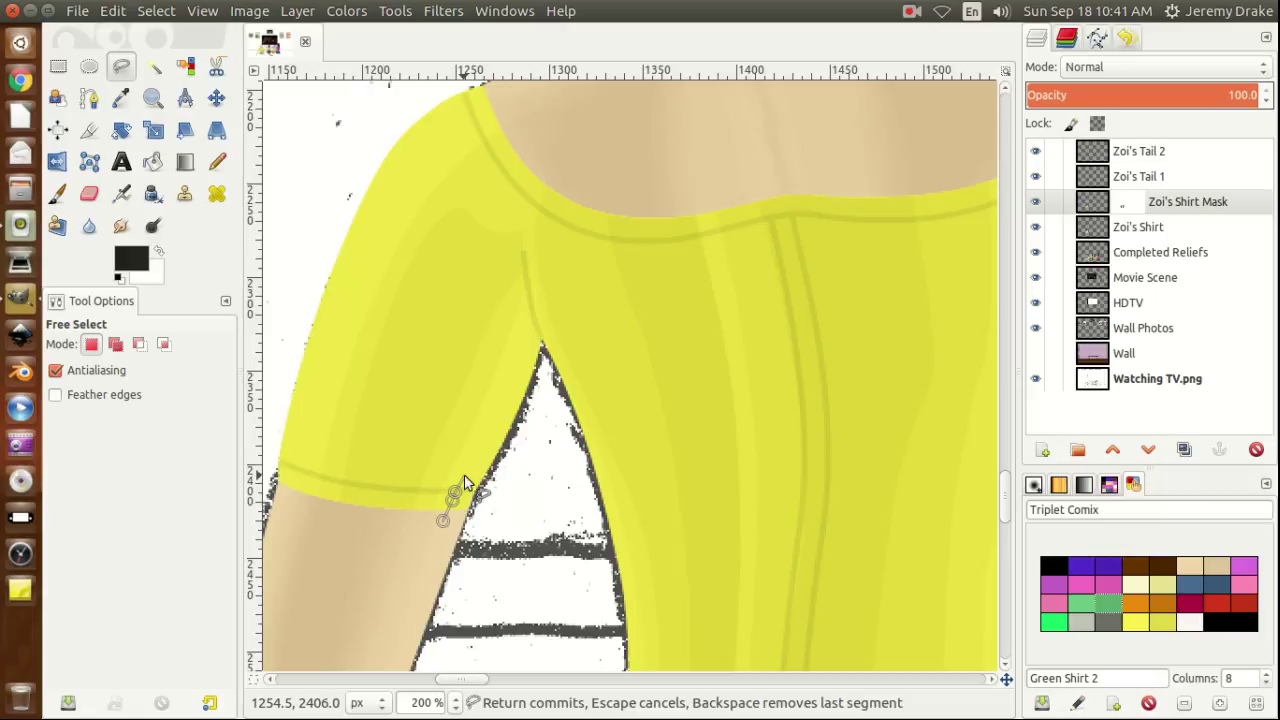
pyautogui.click(464, 478)
pyautogui.click(483, 440)
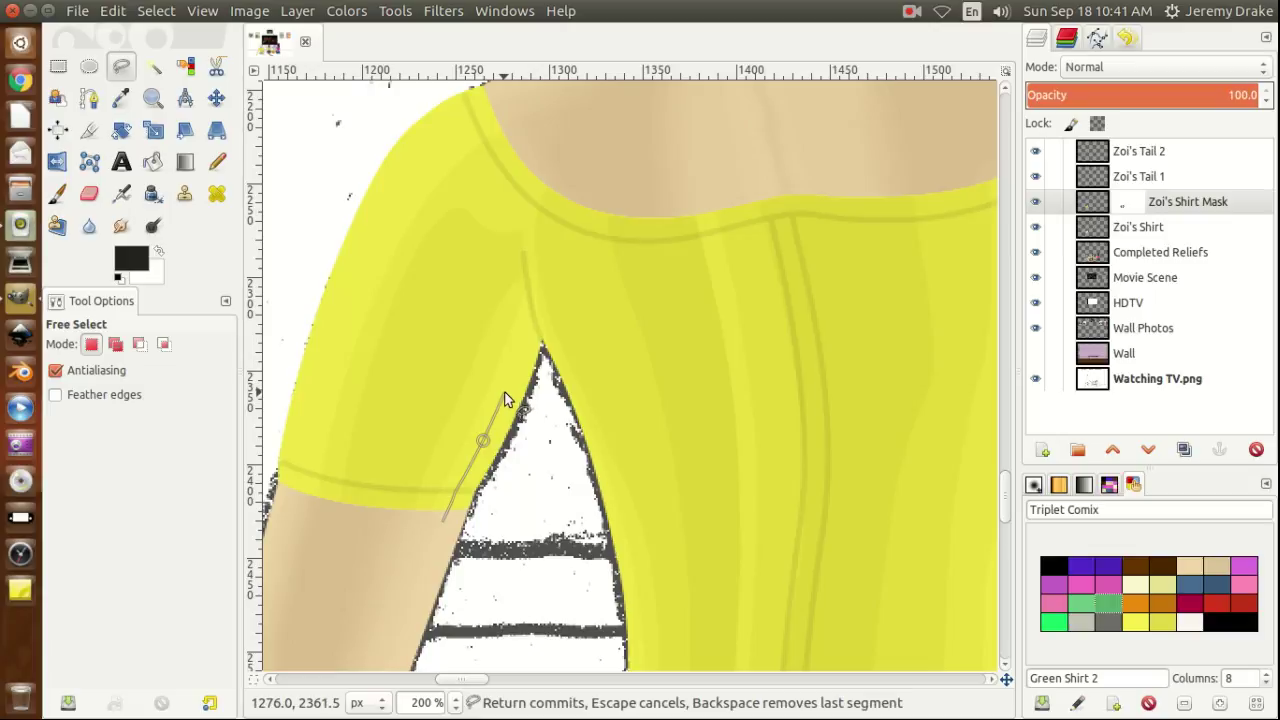
pyautogui.press('BackSpace')
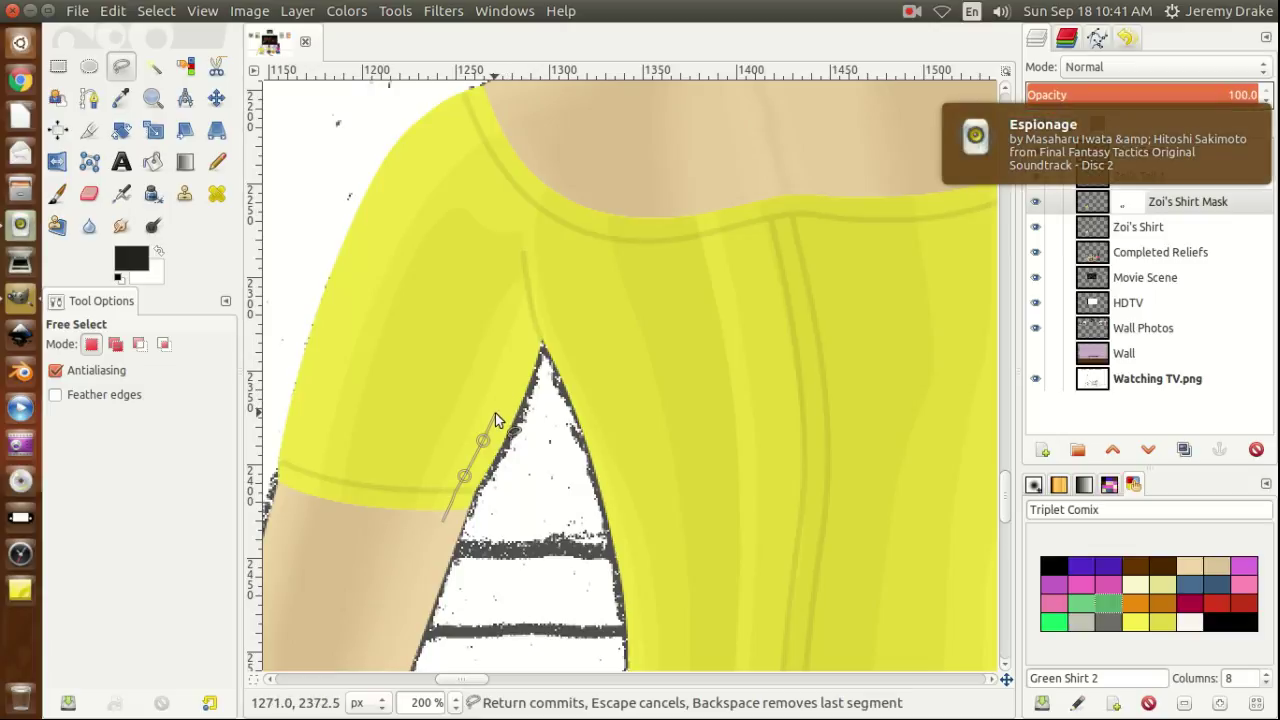
pyautogui.click(495, 413)
pyautogui.click(510, 373)
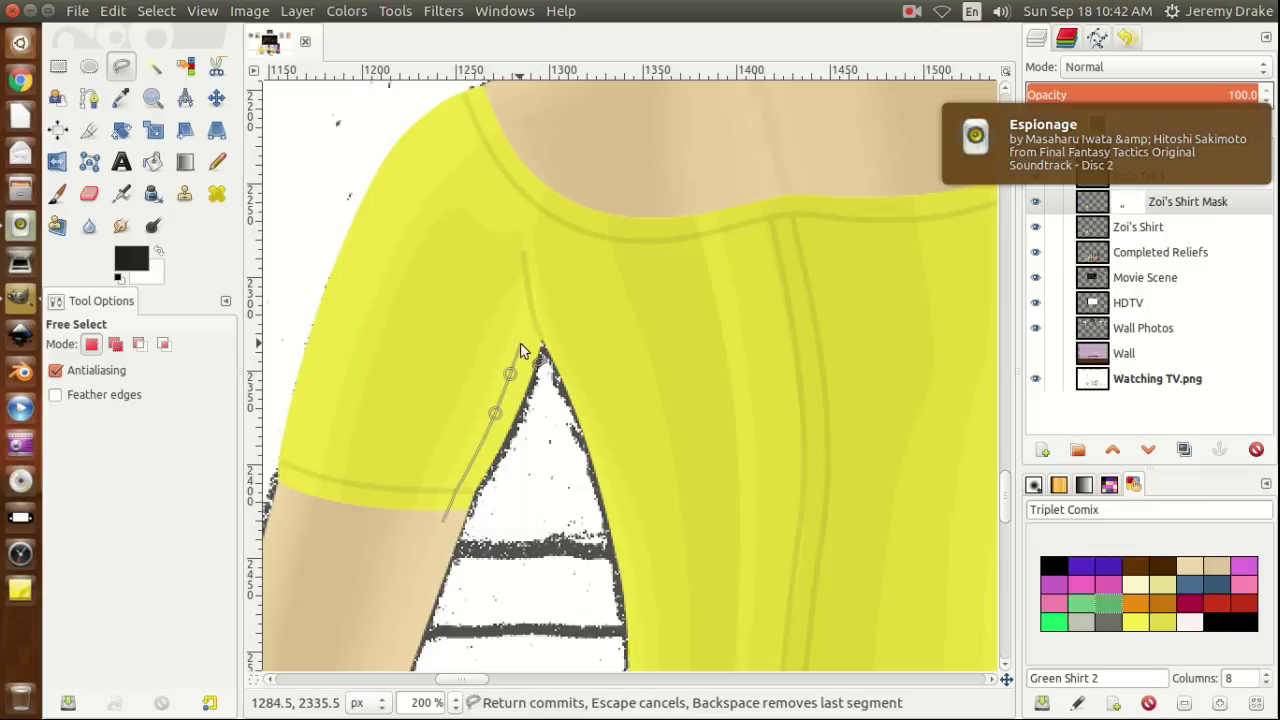
# Finish the wedge at the armpit tip, down the body edge, and close it at the start.
pyautogui.click(521, 343)
pyautogui.click(527, 320)
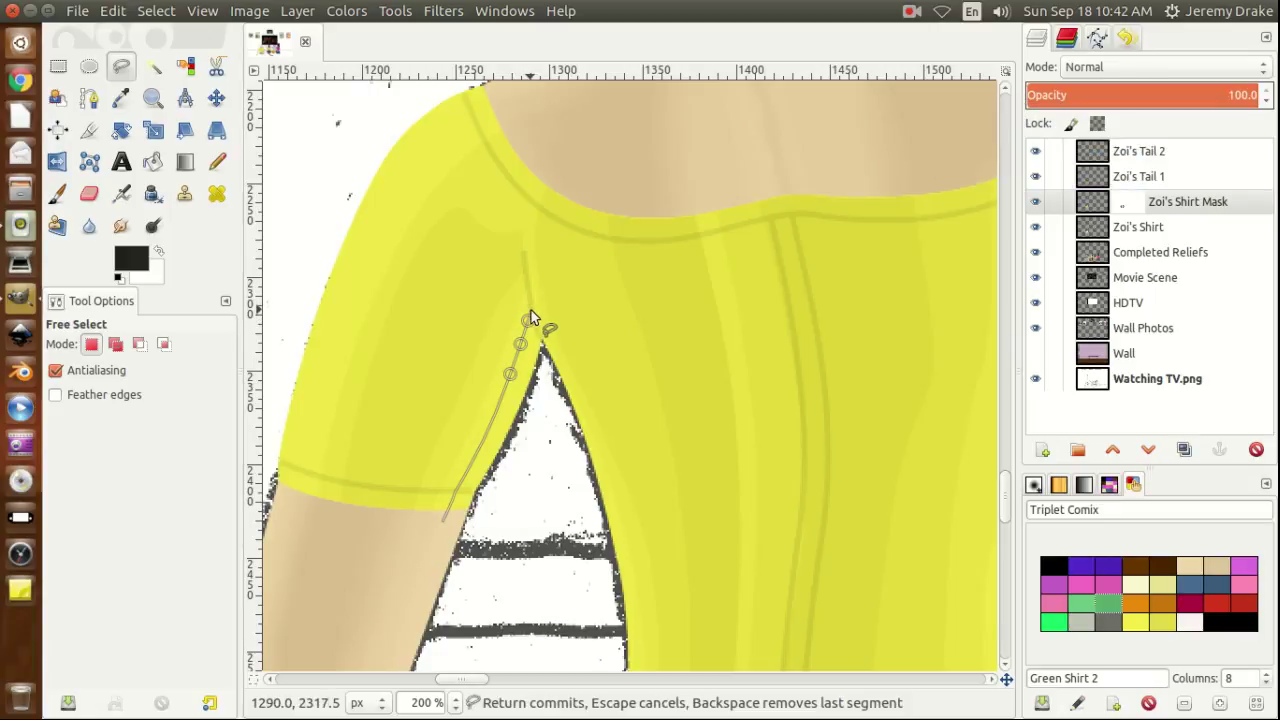
pyautogui.click(531, 311)
pyautogui.click(536, 327)
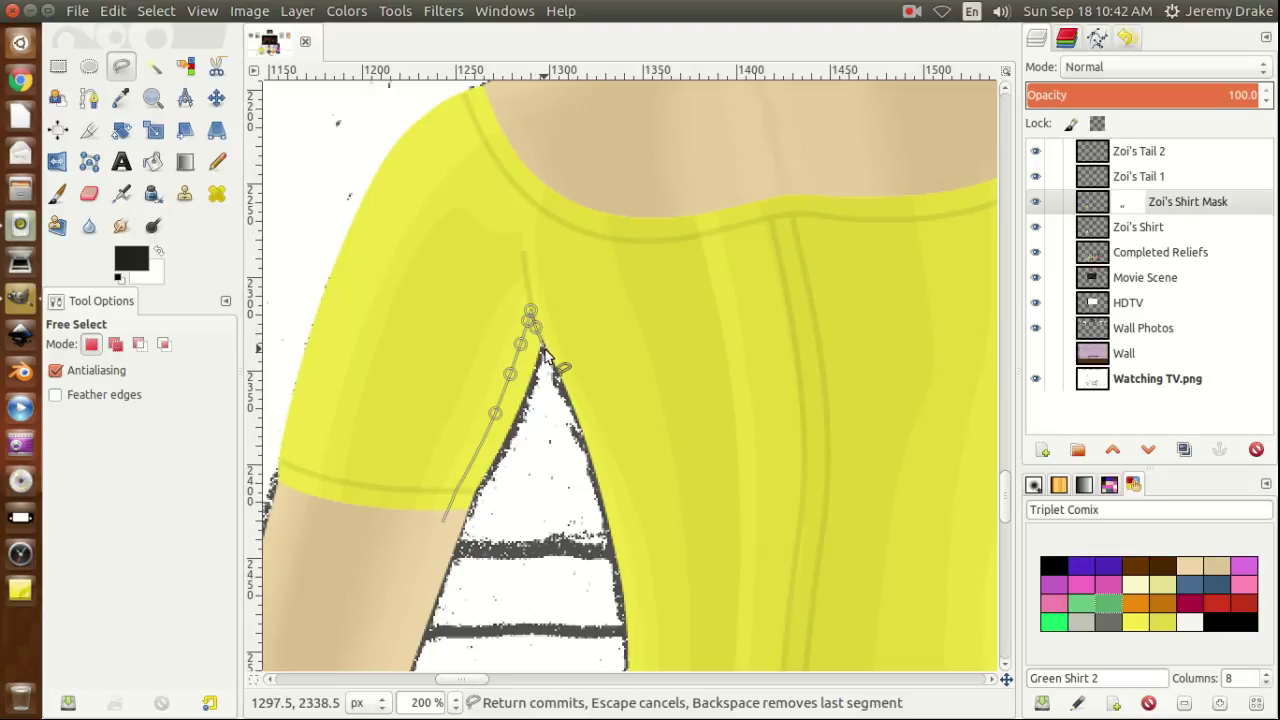
pyautogui.click(543, 350)
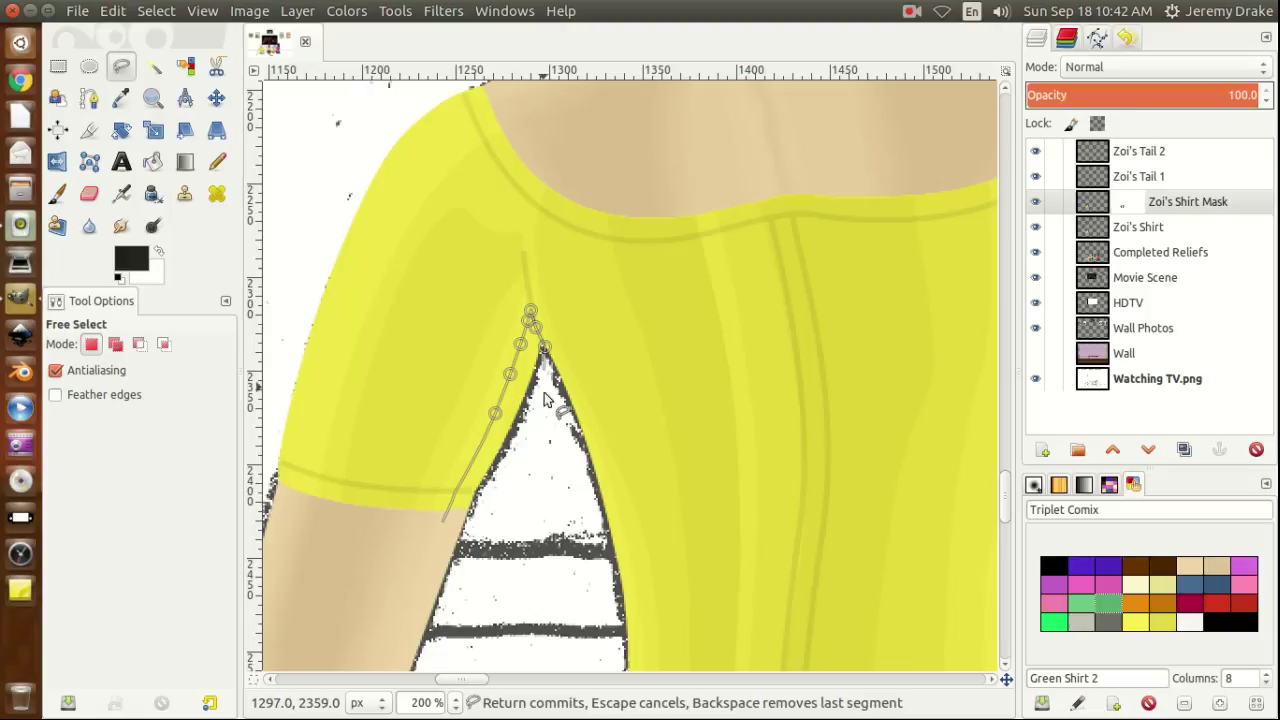
pyautogui.click(549, 548)
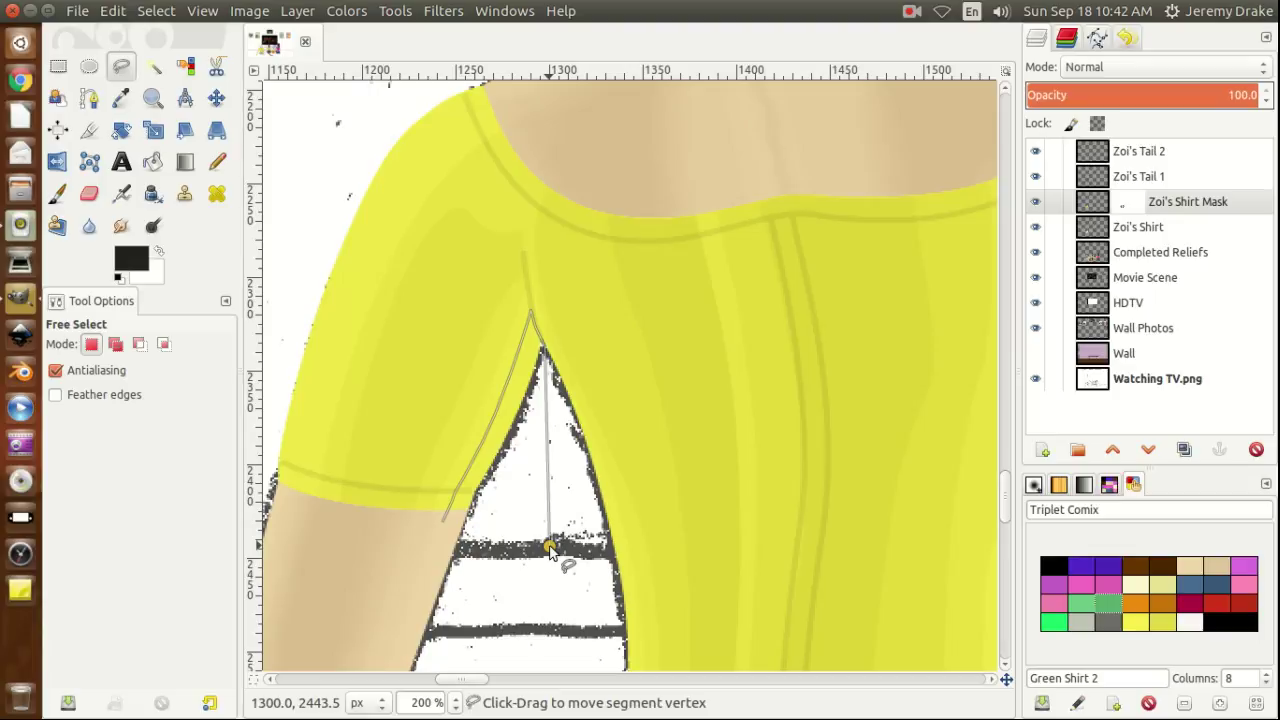
pyautogui.click(441, 518)
pyautogui.press('ctrl')
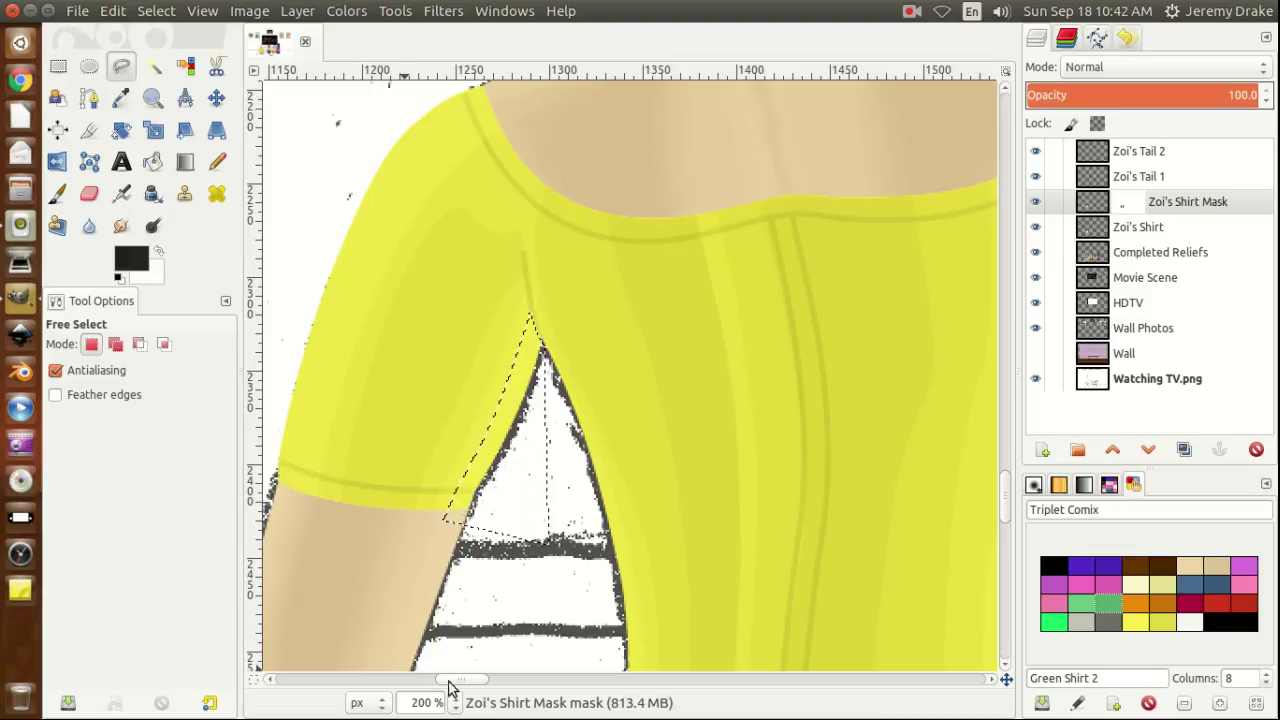
pyautogui.hscroll(-1, 449, 680)
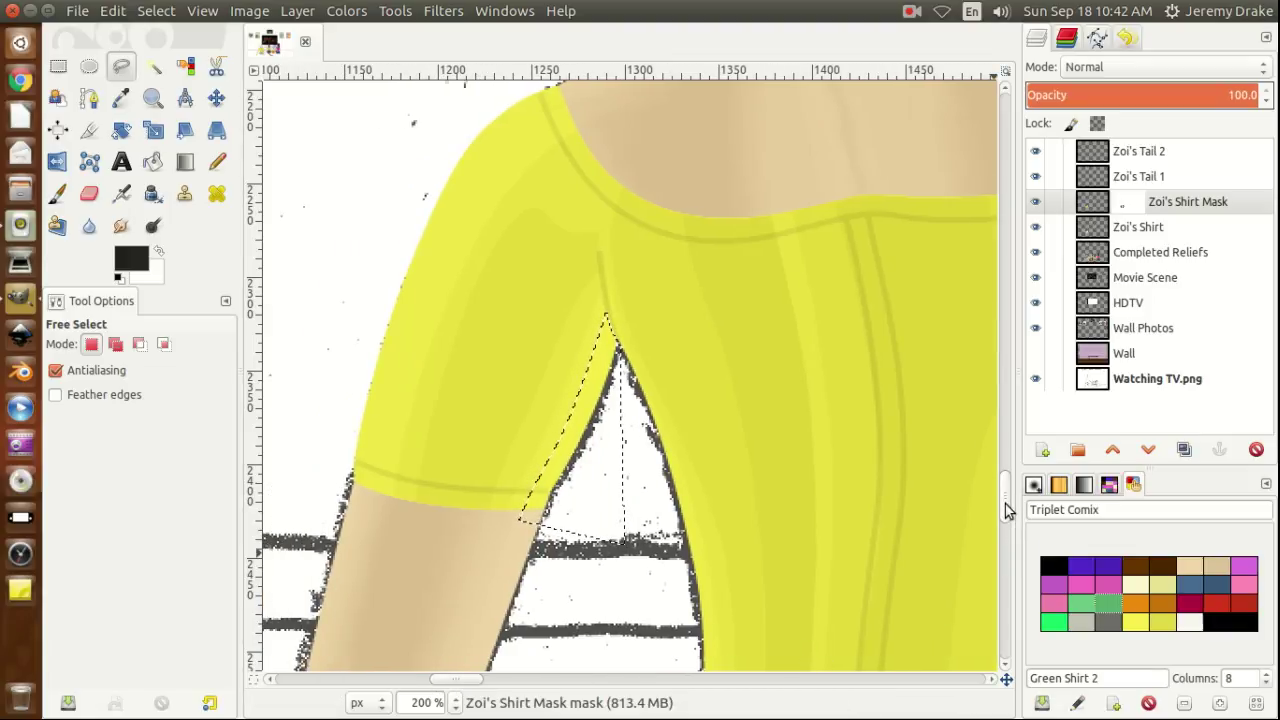
# Outline the sleeve's outer edge from the top of the shoulder to midway down the sleeve.
pyautogui.scroll(3, 1005, 504)
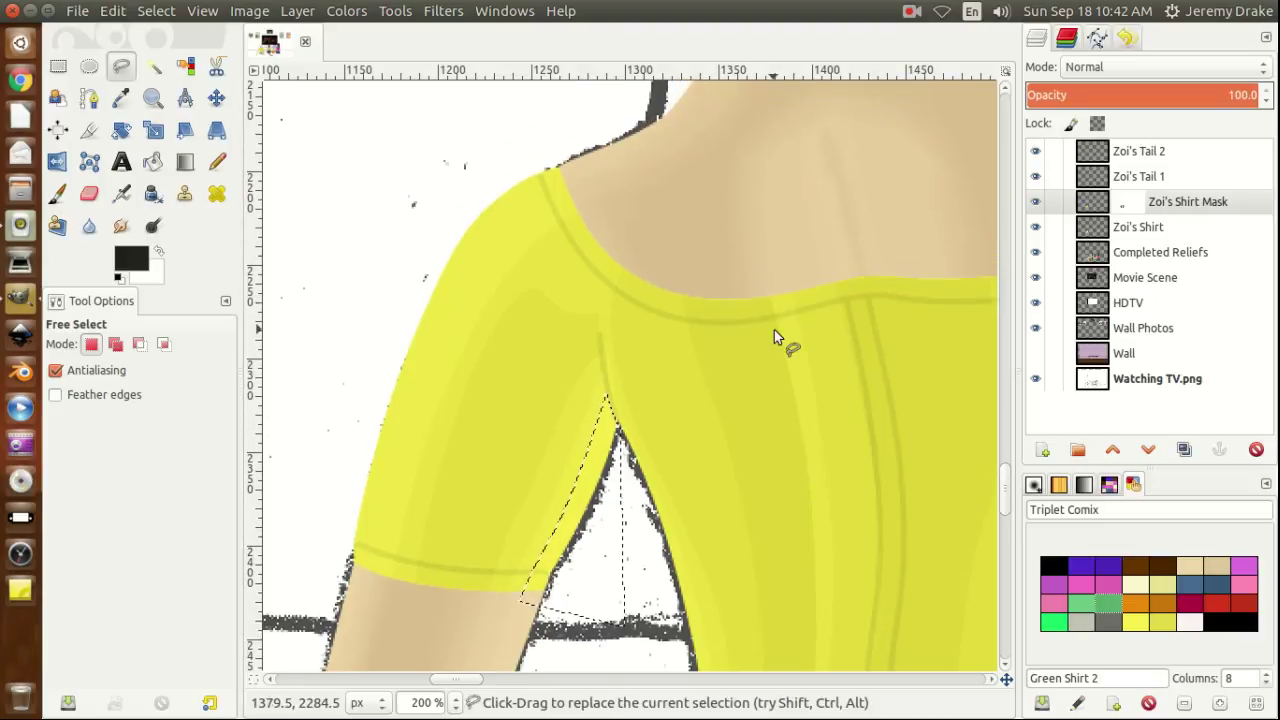
pyautogui.click(582, 193)
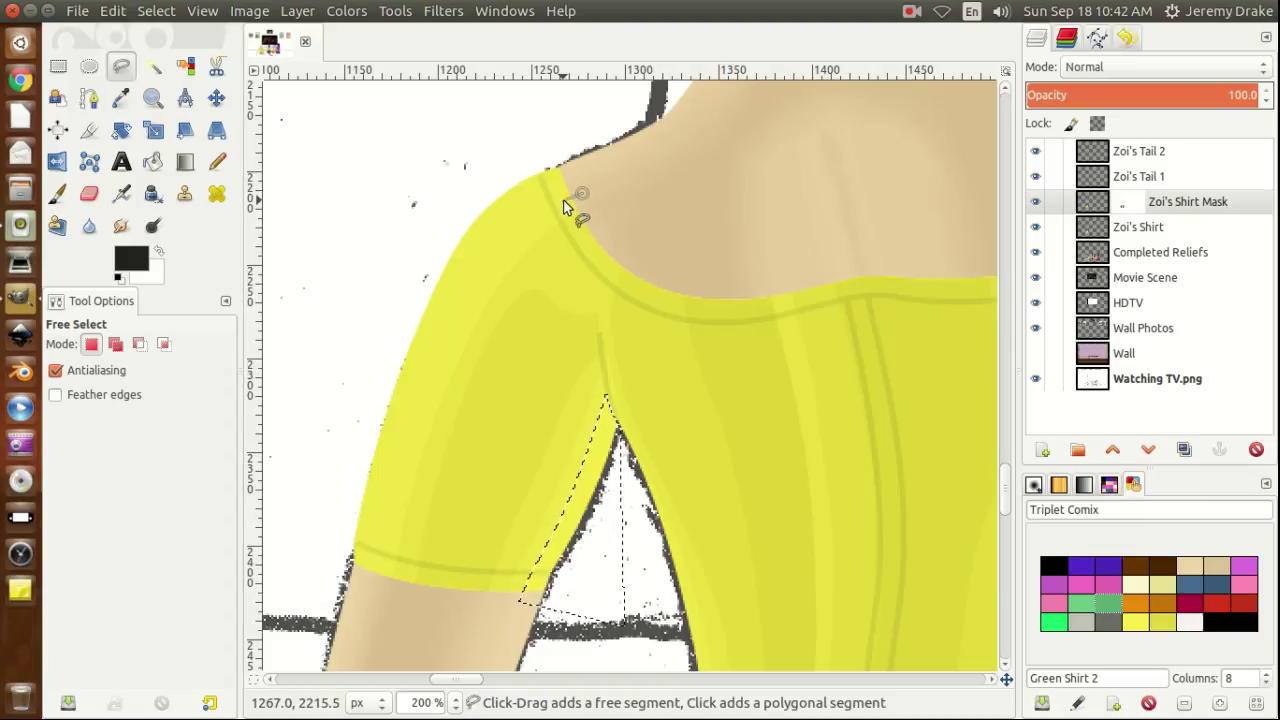
pyautogui.click(563, 203)
pyautogui.click(548, 208)
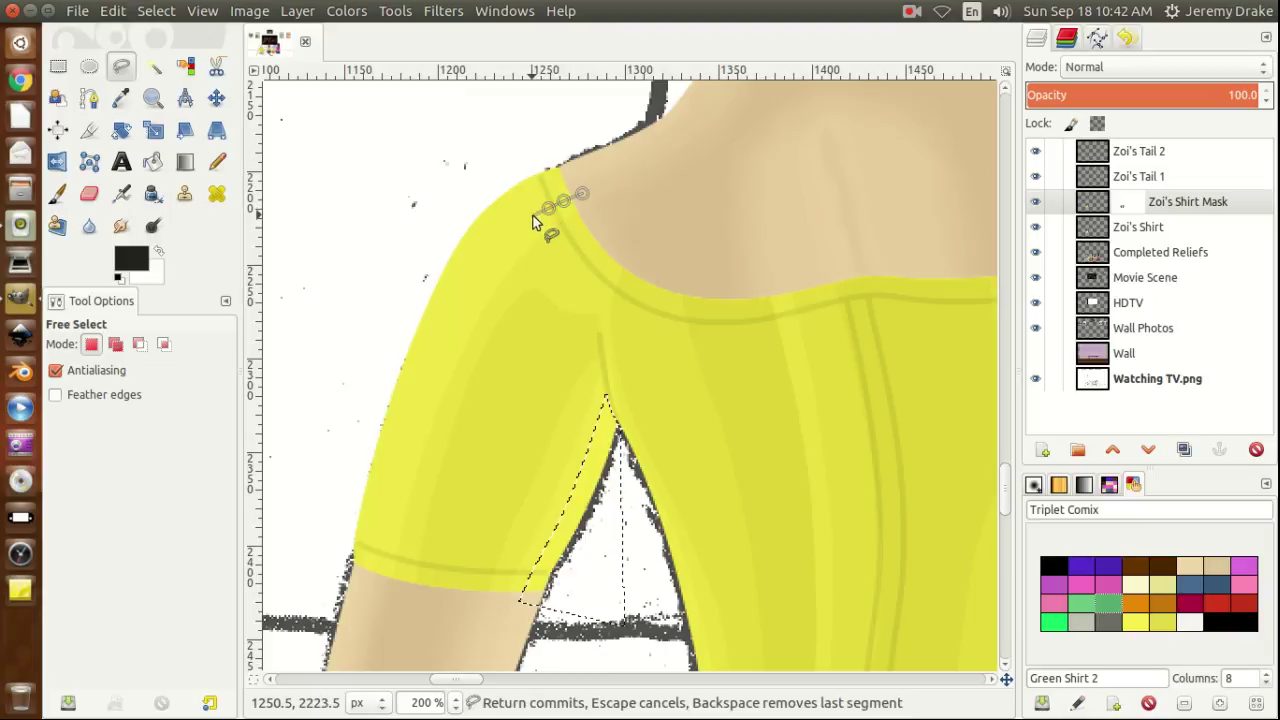
pyautogui.click(531, 216)
pyautogui.click(513, 229)
pyautogui.click(499, 245)
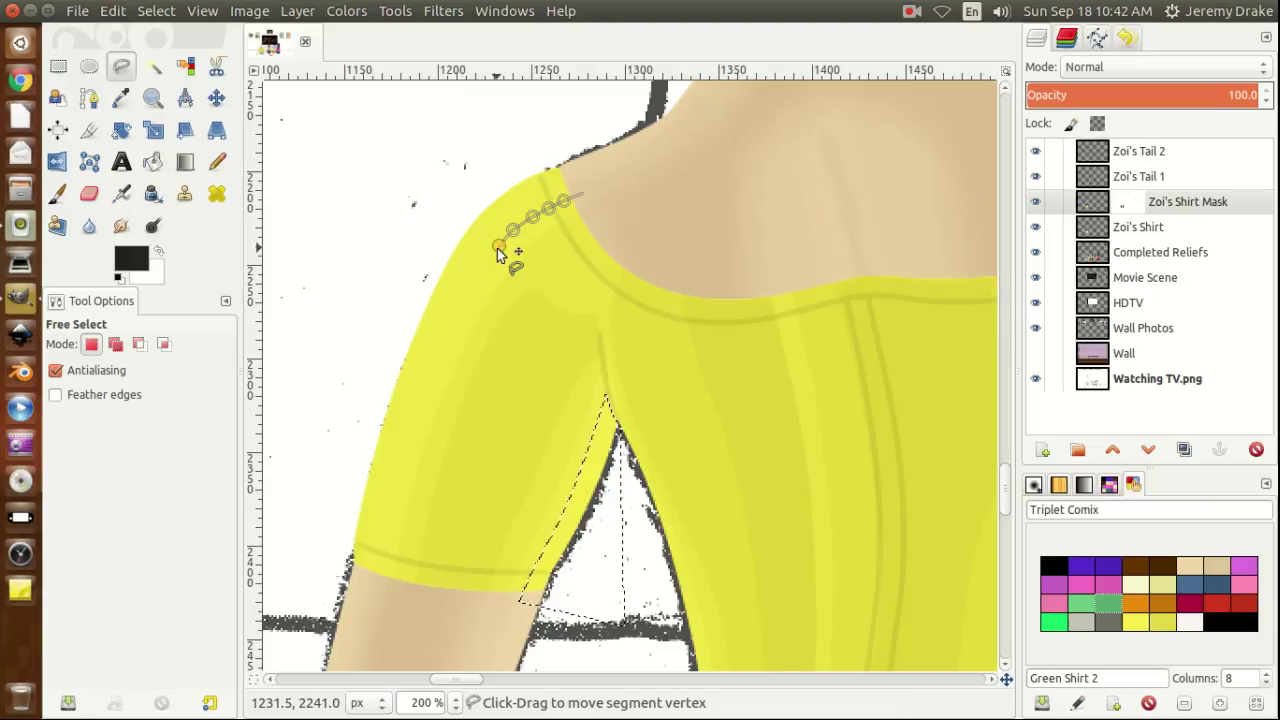
pyautogui.click(483, 270)
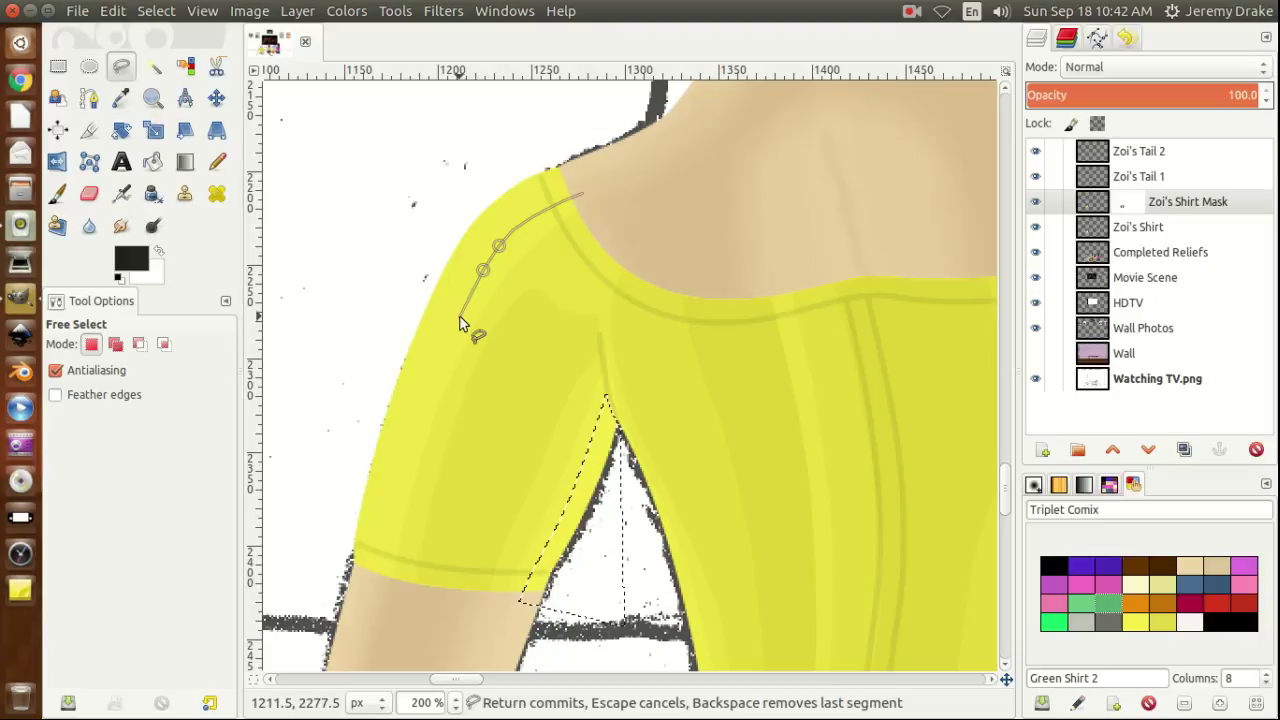
pyautogui.click(459, 317)
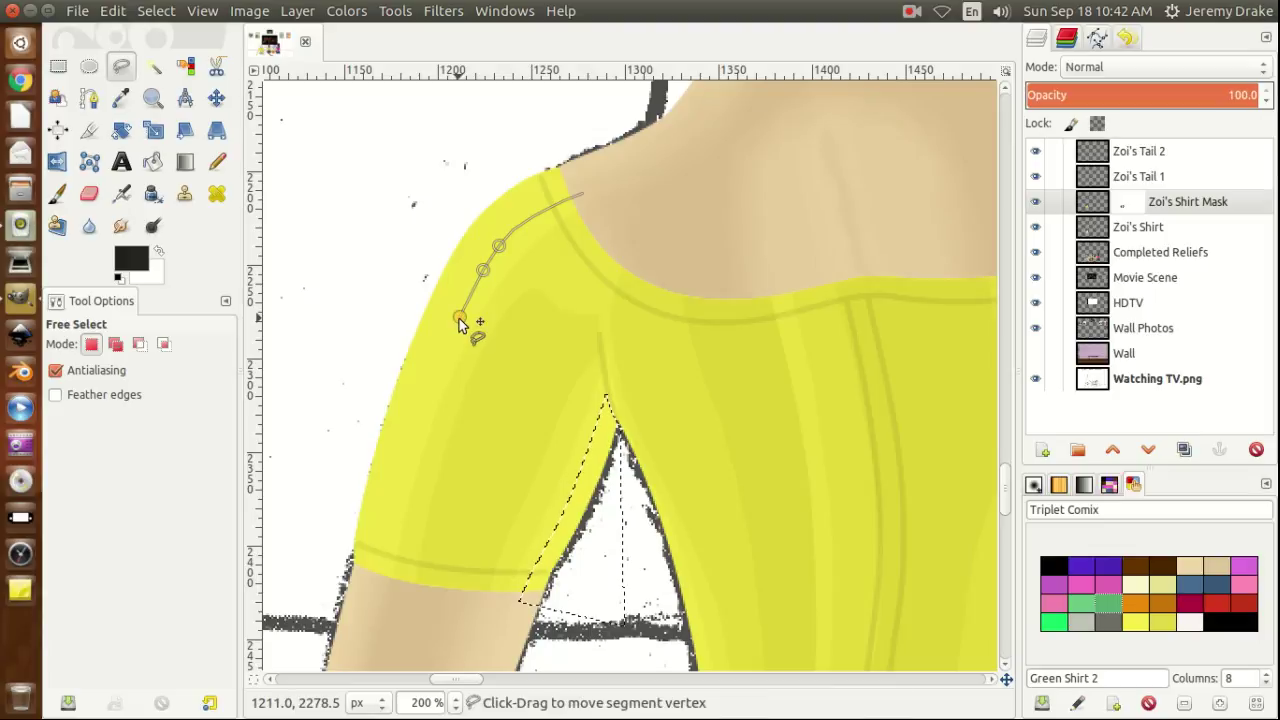
pyautogui.click(436, 371)
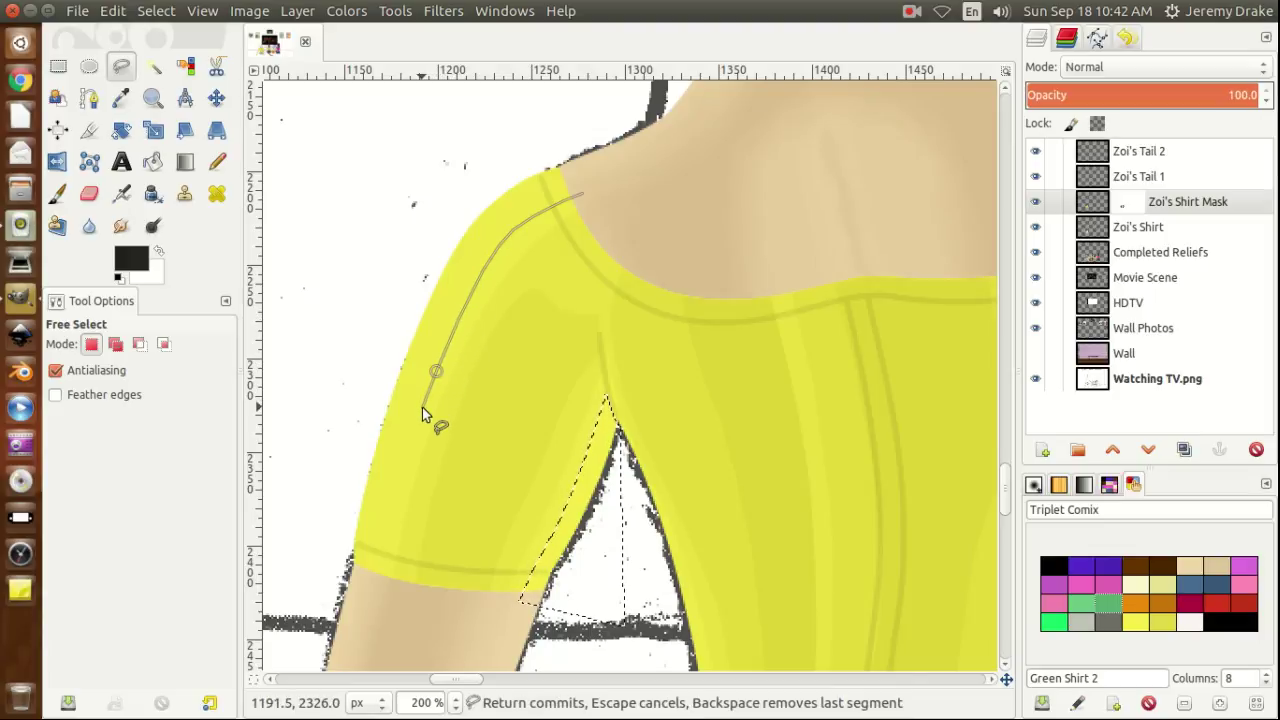
pyautogui.click(422, 407)
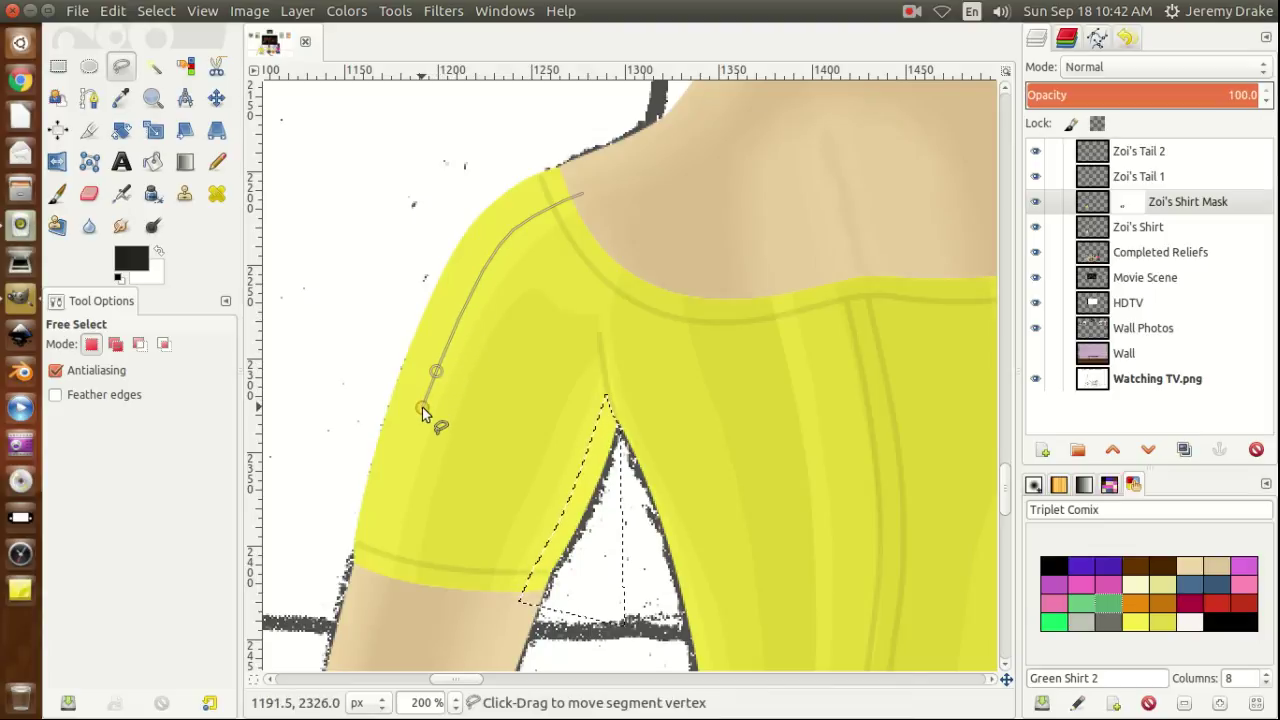
# Continue the outline past the cuff, around through the white background, and commit it.
pyautogui.click(406, 460)
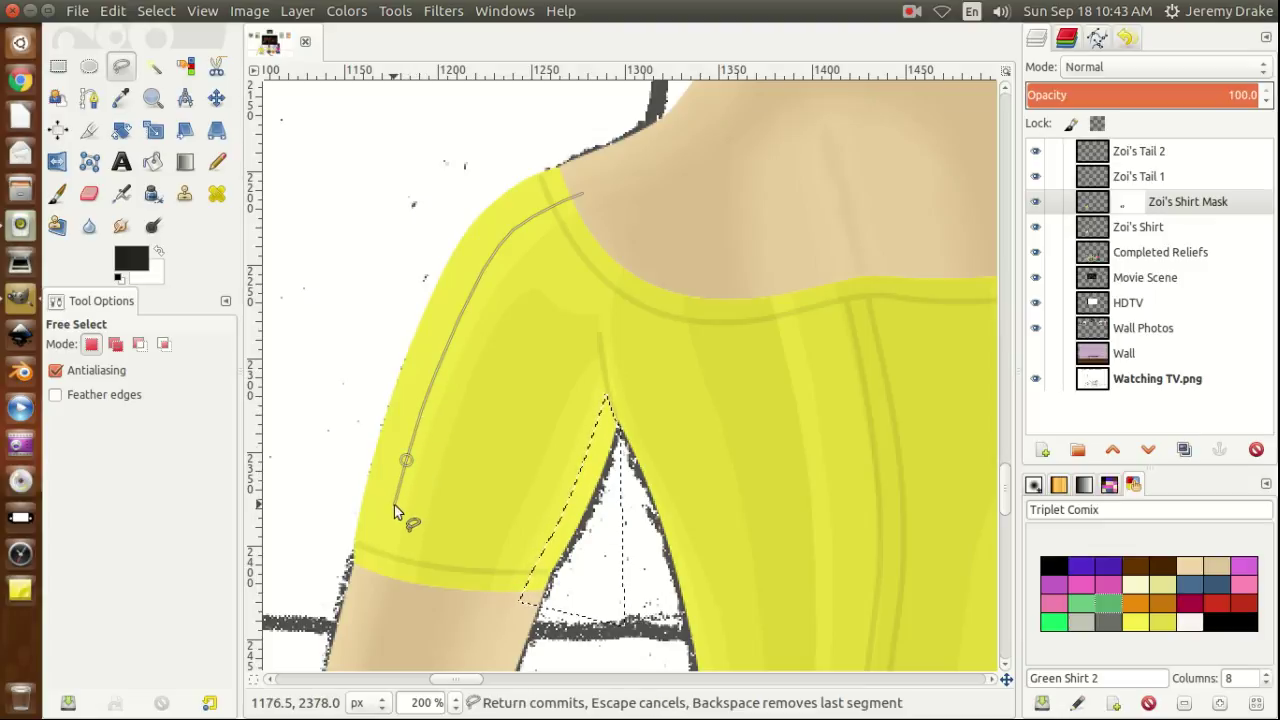
pyautogui.click(394, 504)
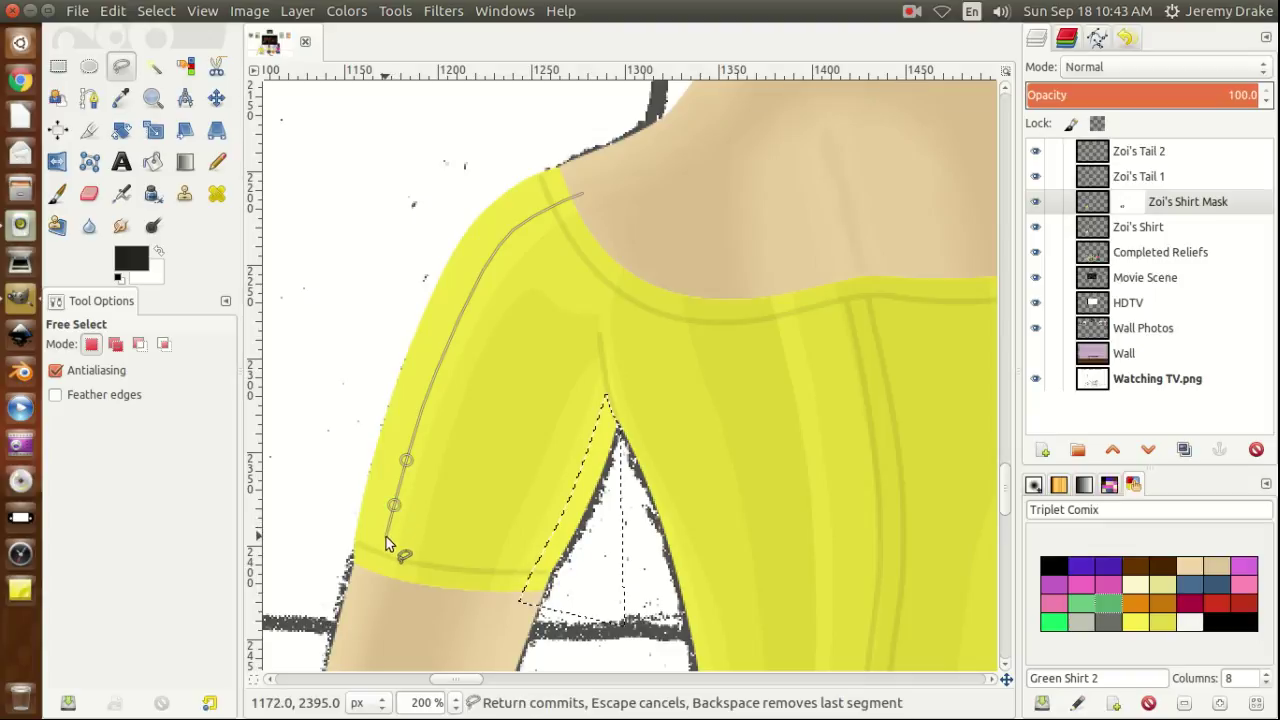
pyautogui.click(386, 538)
pyautogui.click(385, 554)
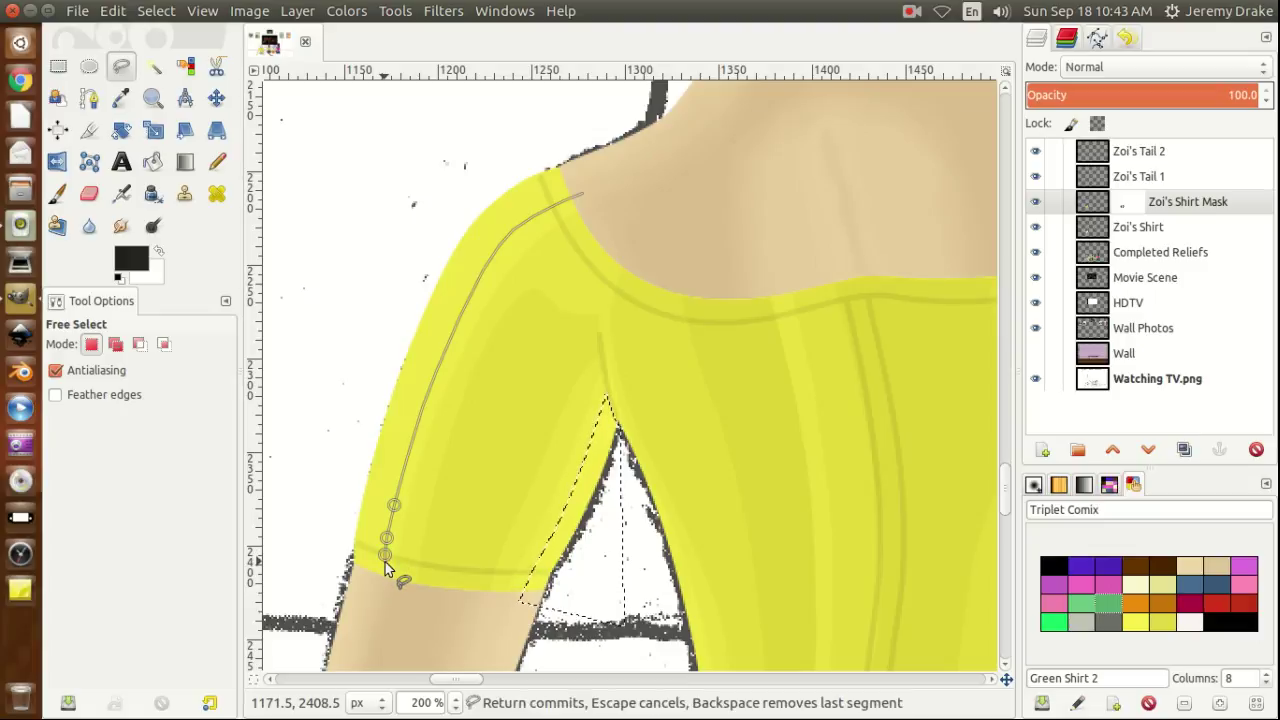
pyautogui.click(384, 562)
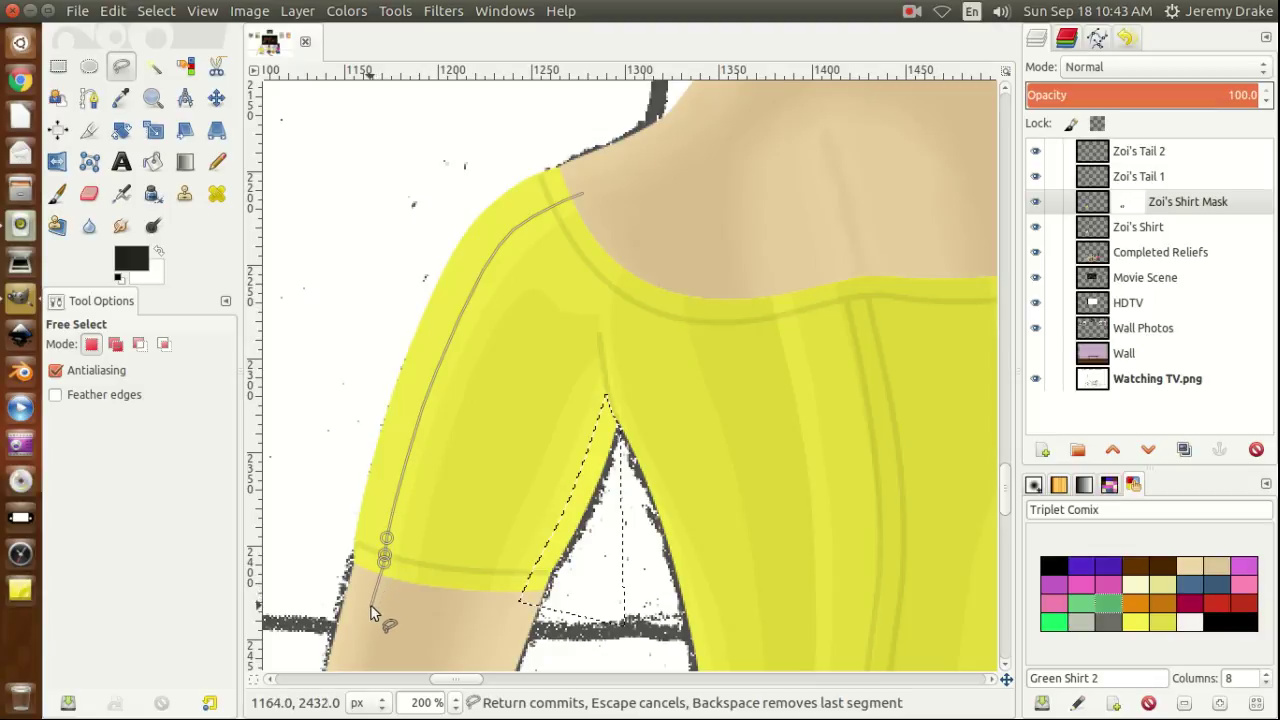
pyautogui.click(368, 613)
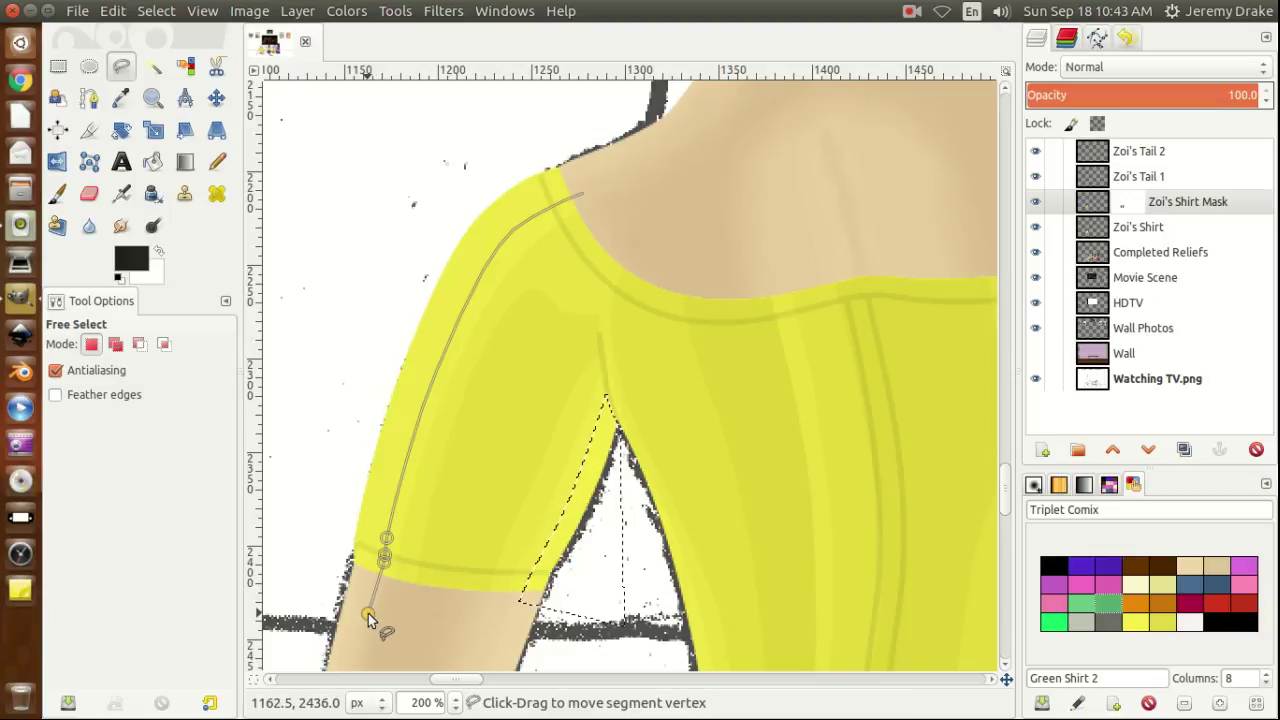
pyautogui.click(294, 610)
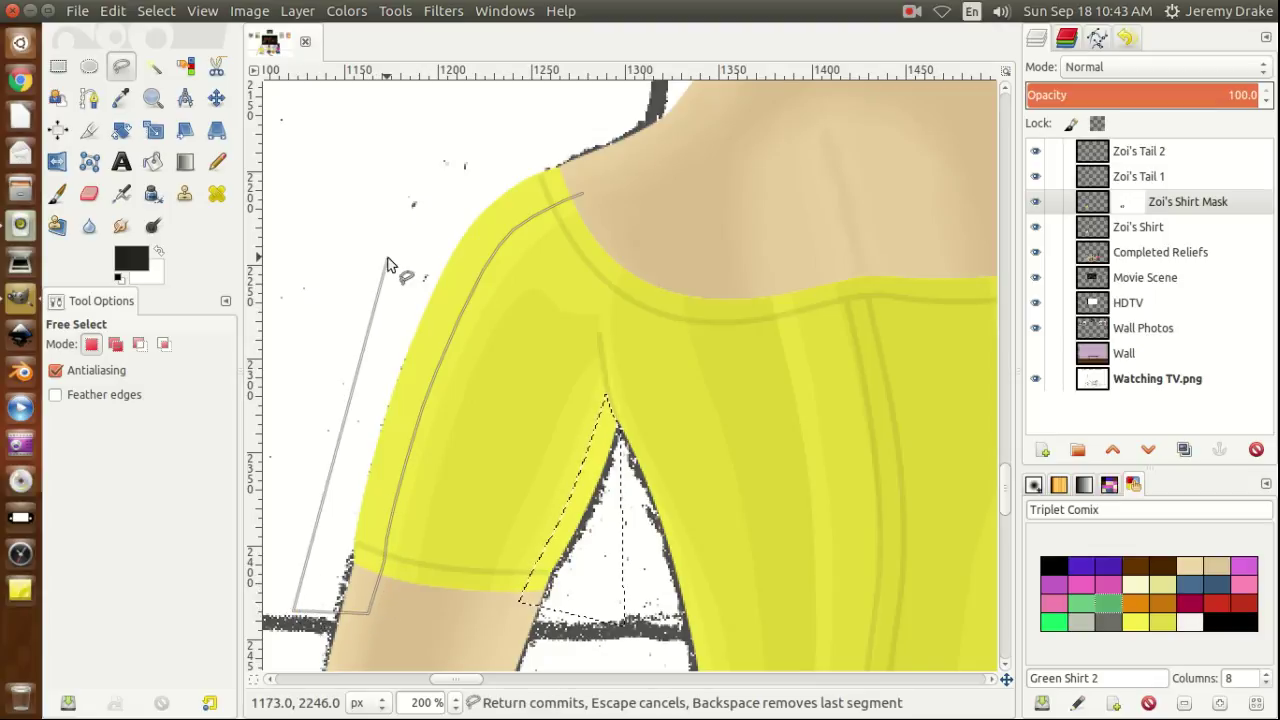
pyautogui.click(405, 117)
pyautogui.doubleClick(620, 106)
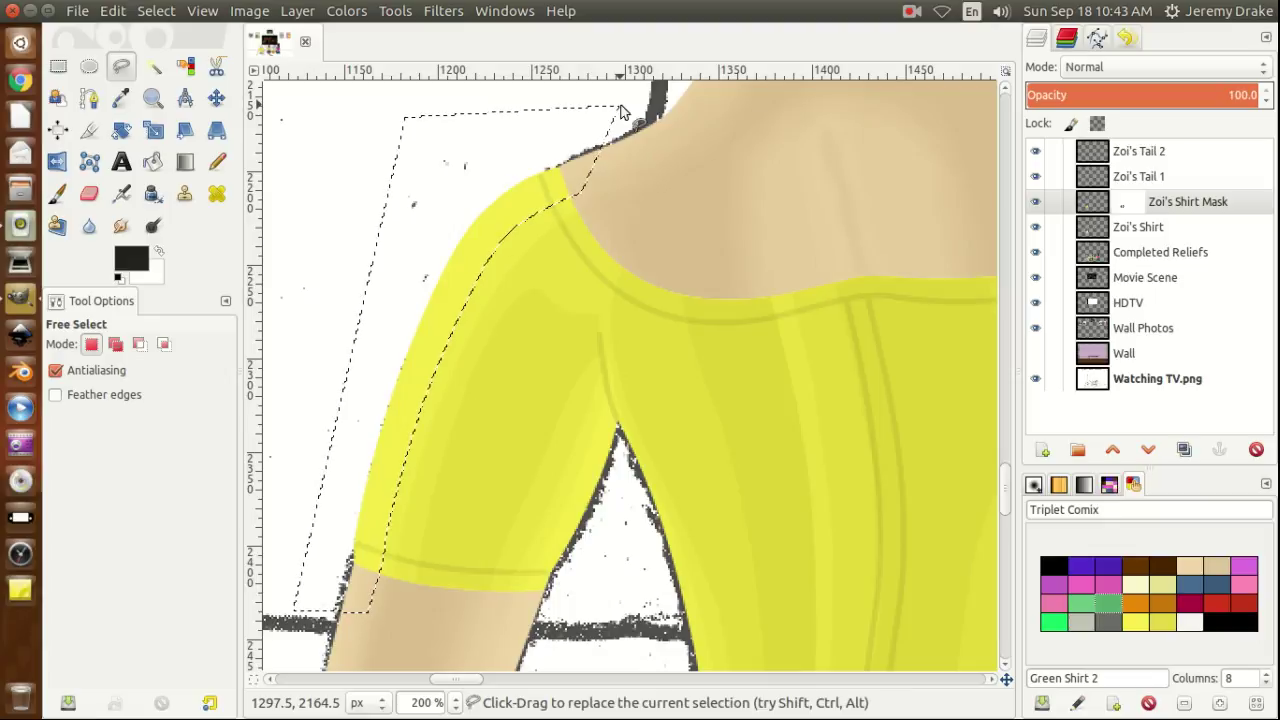
# Set the foreground colour to pure black (000000) and clear the sleeve-edge selection.
pyautogui.click(130, 265)
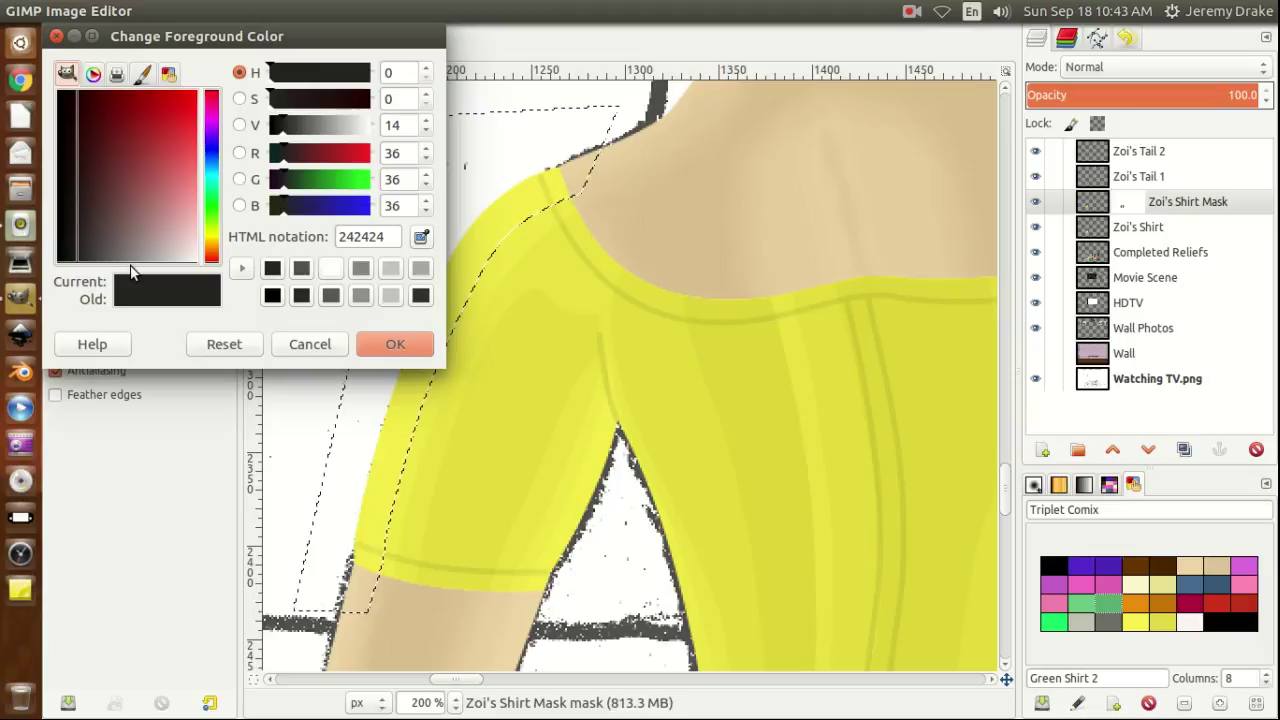
pyautogui.moveTo(300, 125); pyautogui.dragTo(215, 120)
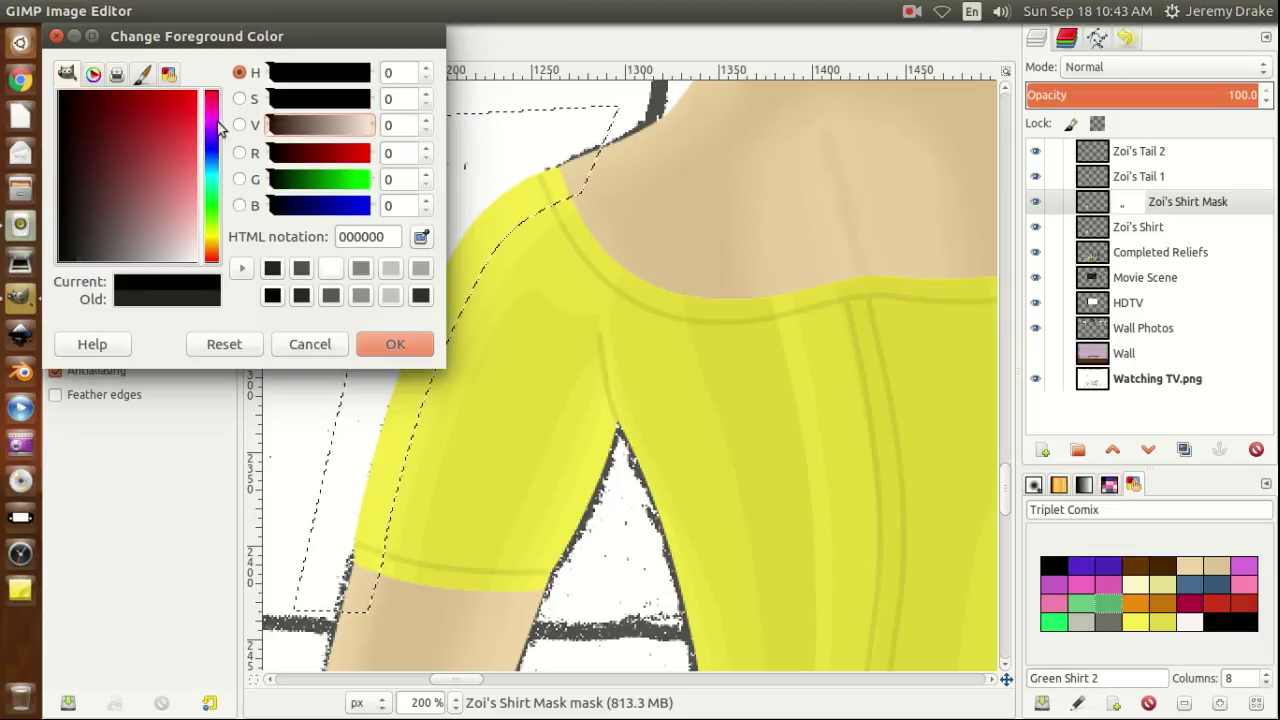
pyautogui.click(395, 343)
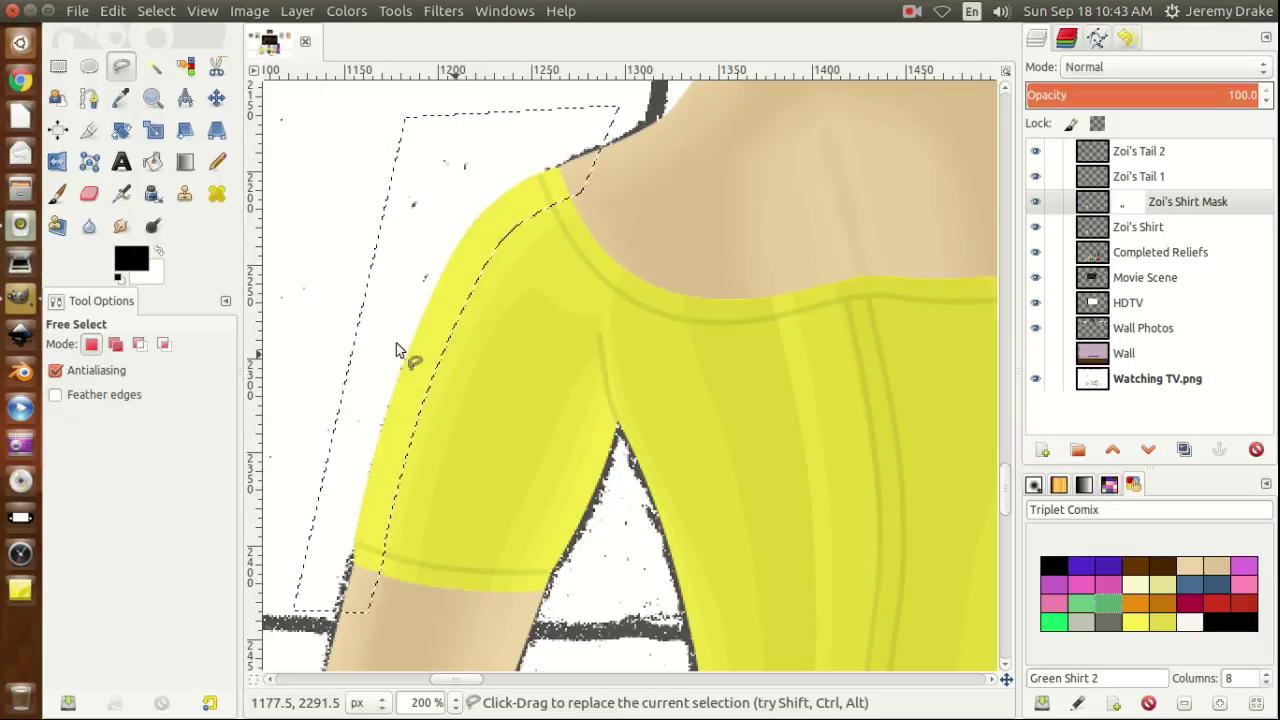
pyautogui.hotkey('ctrl', 'shift', 'a')
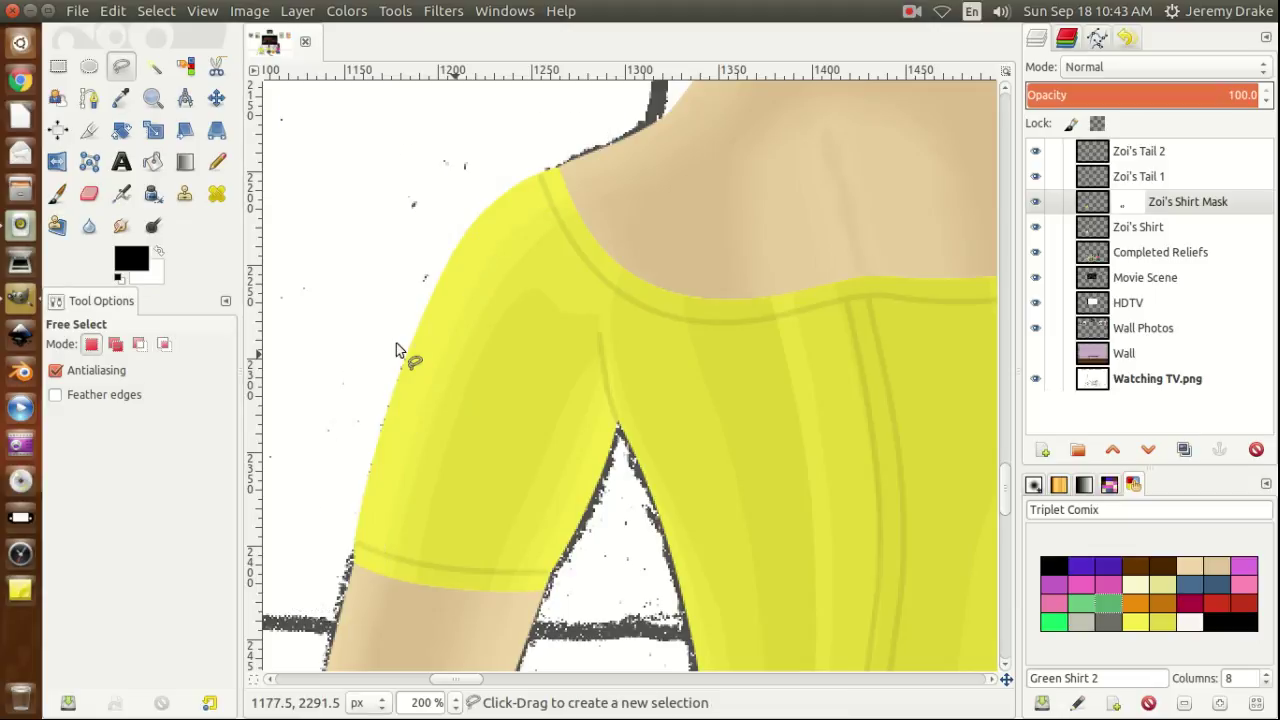
pyautogui.click(568, 173)
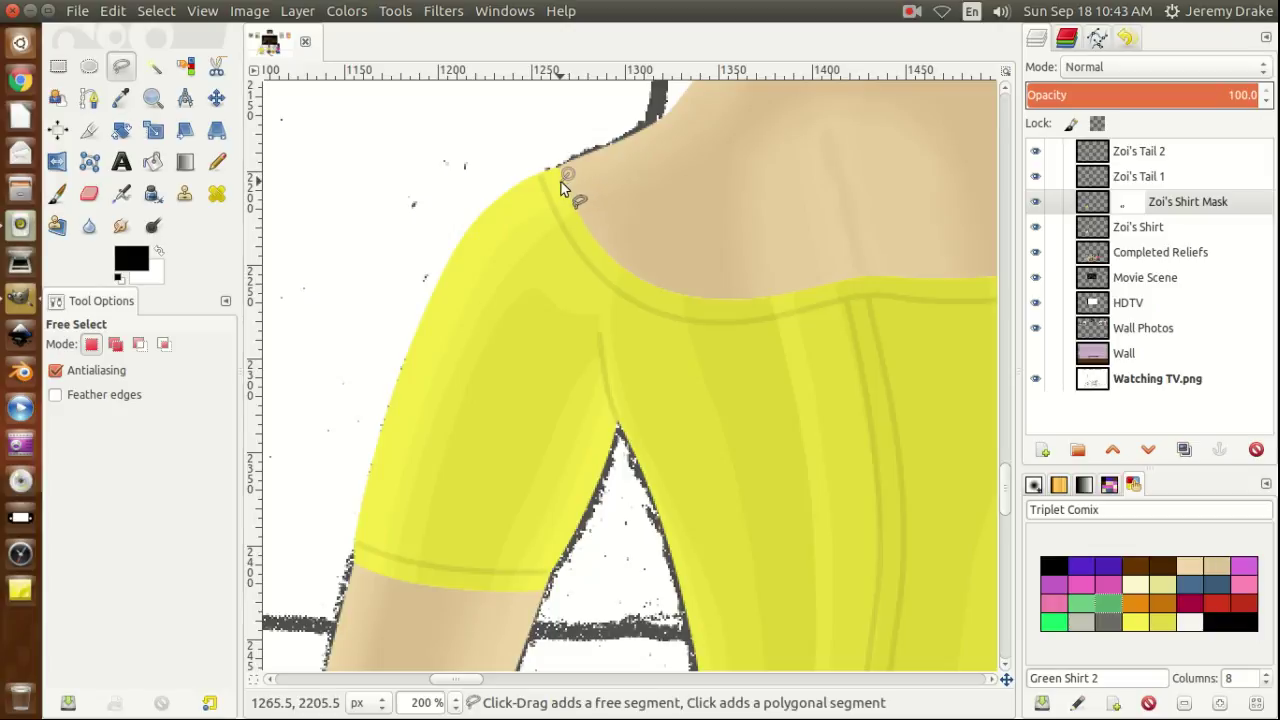
# Trace the left sleeve's outer edge from the shoulder partway down the sleeve.
pyautogui.click(558, 181)
pyautogui.click(545, 191)
pyautogui.click(531, 196)
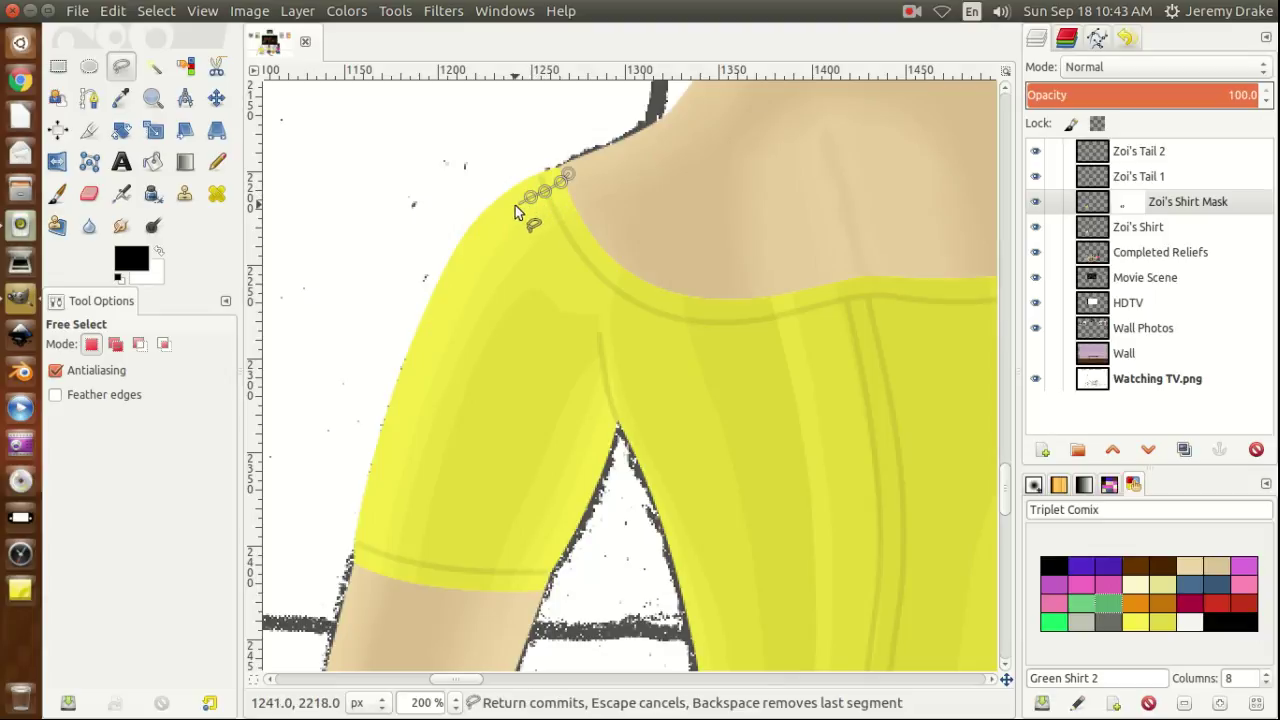
pyautogui.click(510, 209)
pyautogui.click(476, 235)
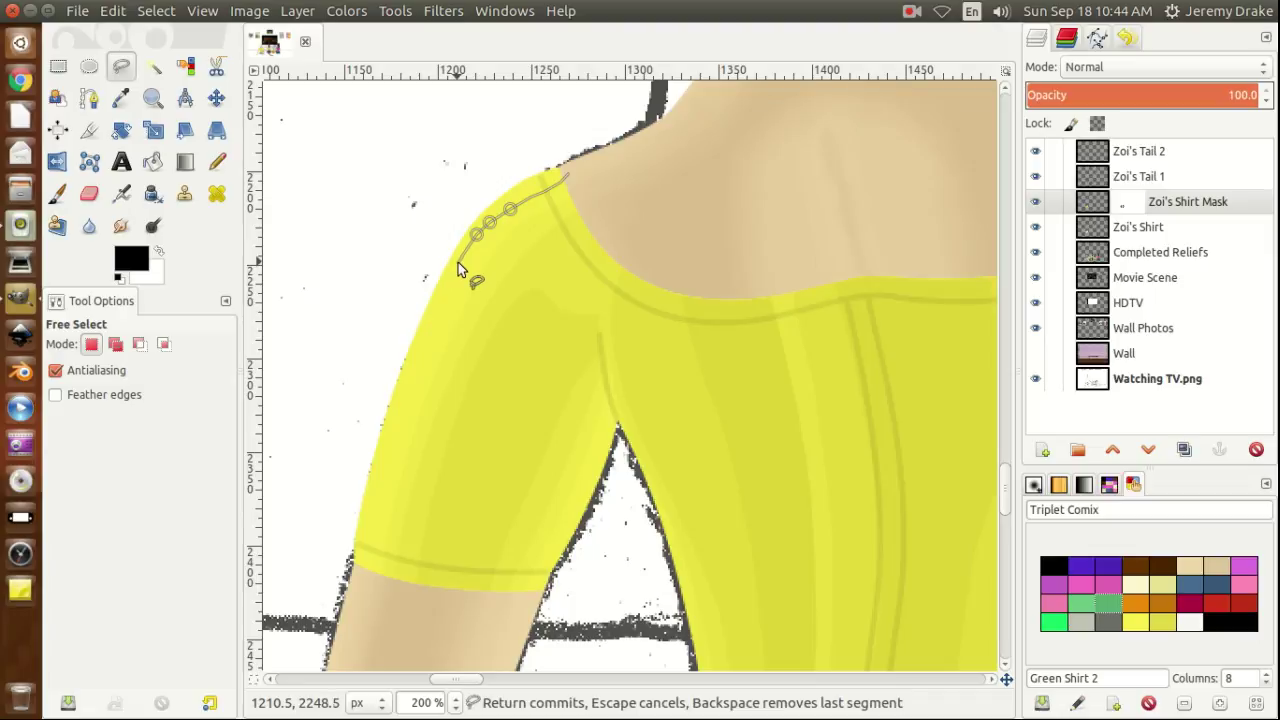
pyautogui.click(458, 262)
pyautogui.click(443, 292)
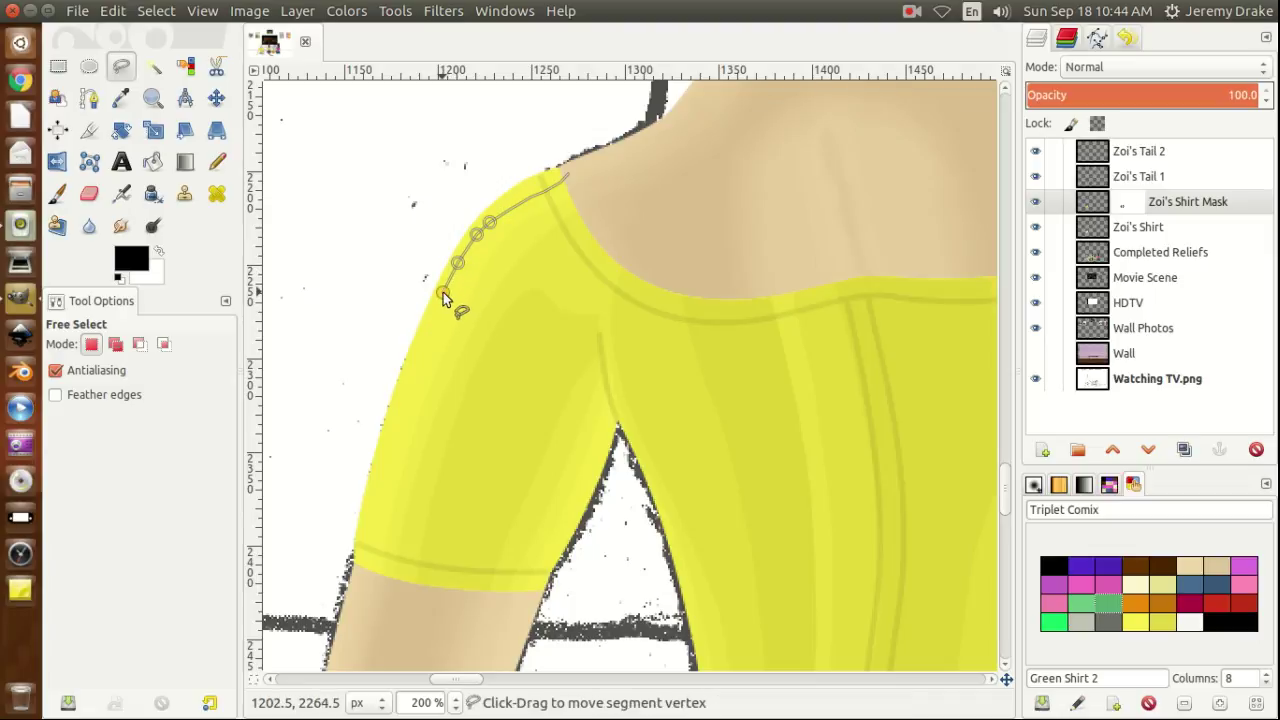
pyautogui.click(421, 340)
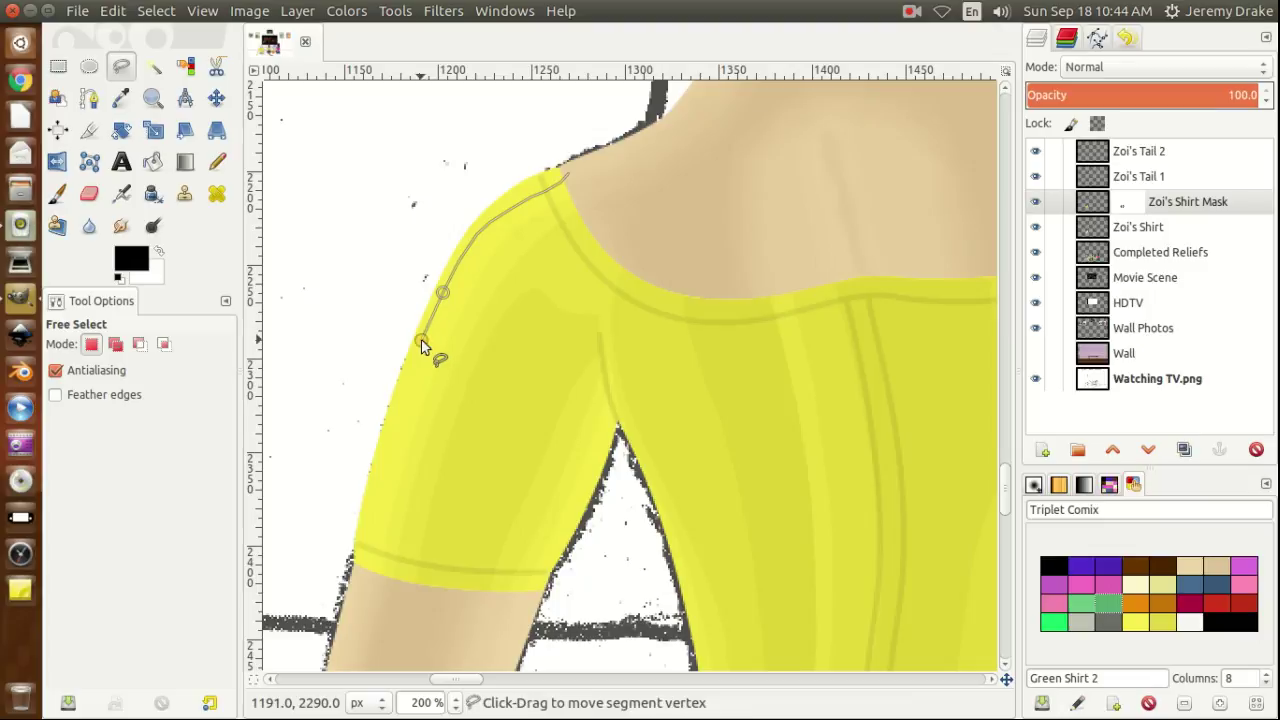
pyautogui.click(406, 380)
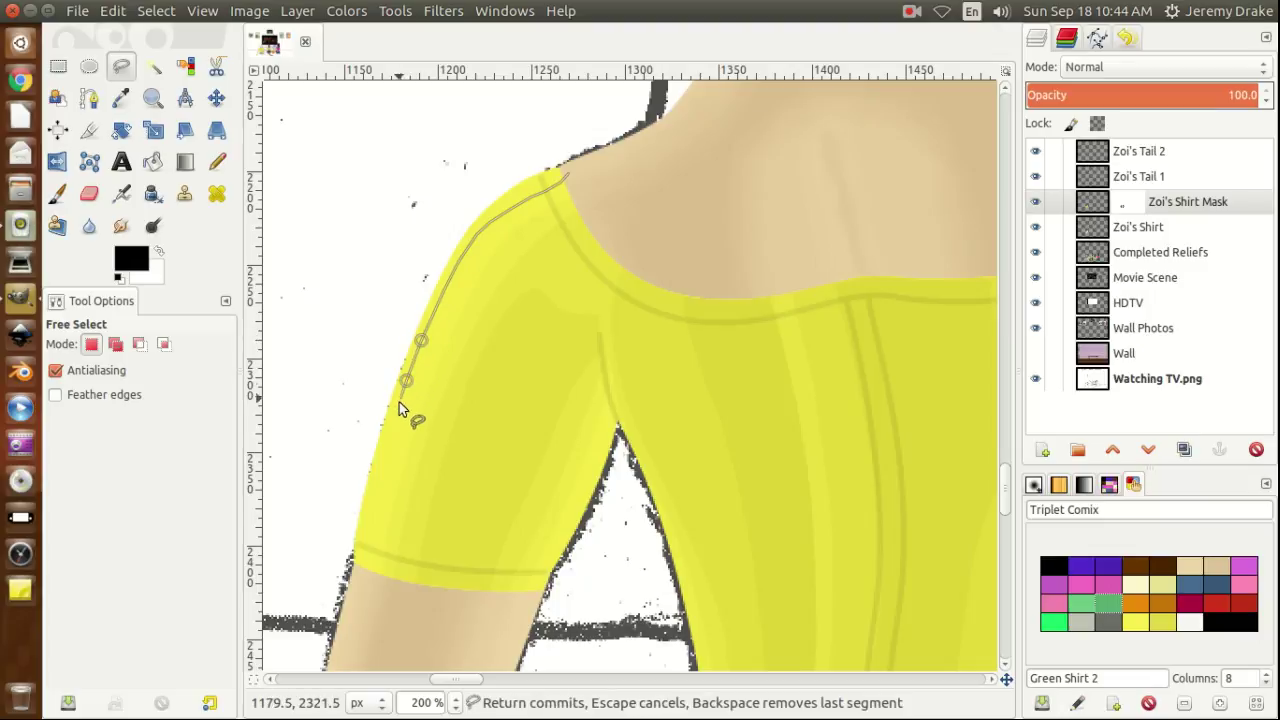
pyautogui.click(391, 428)
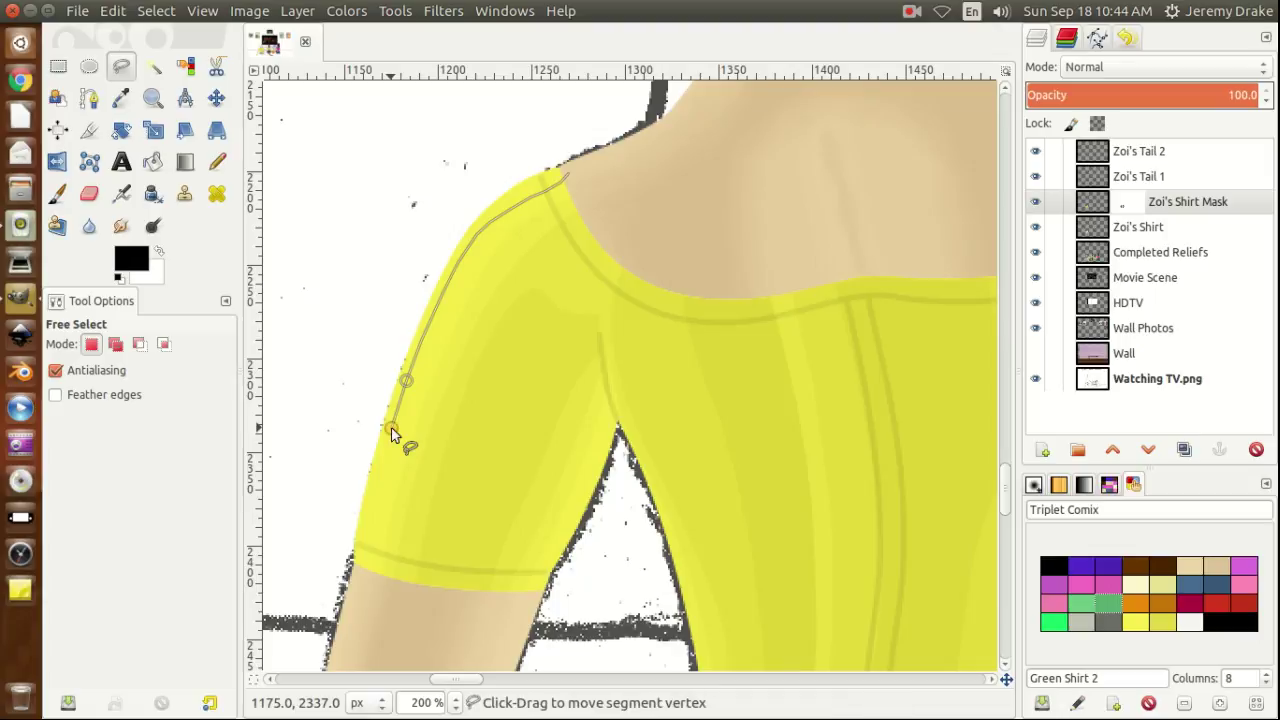
# Extend the outline to the hem, wrap it through the background above the shoulder, and commit.
pyautogui.click(376, 478)
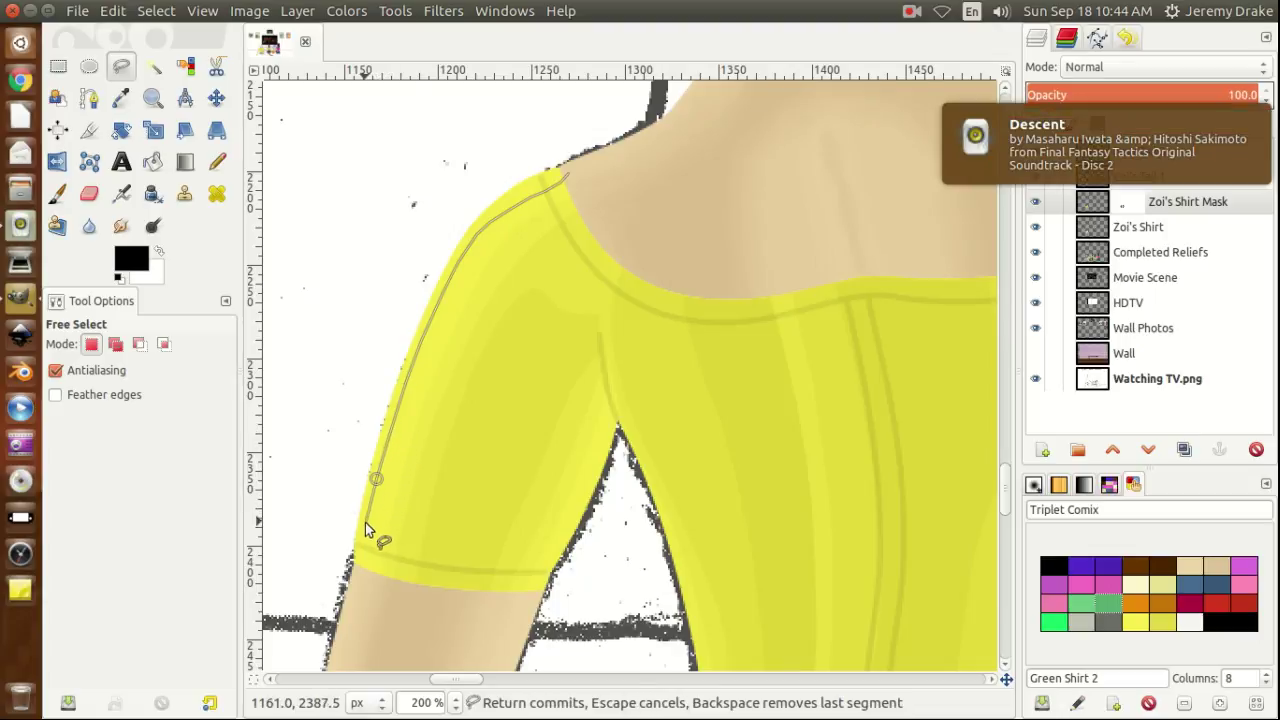
pyautogui.click(364, 528)
pyautogui.click(362, 544)
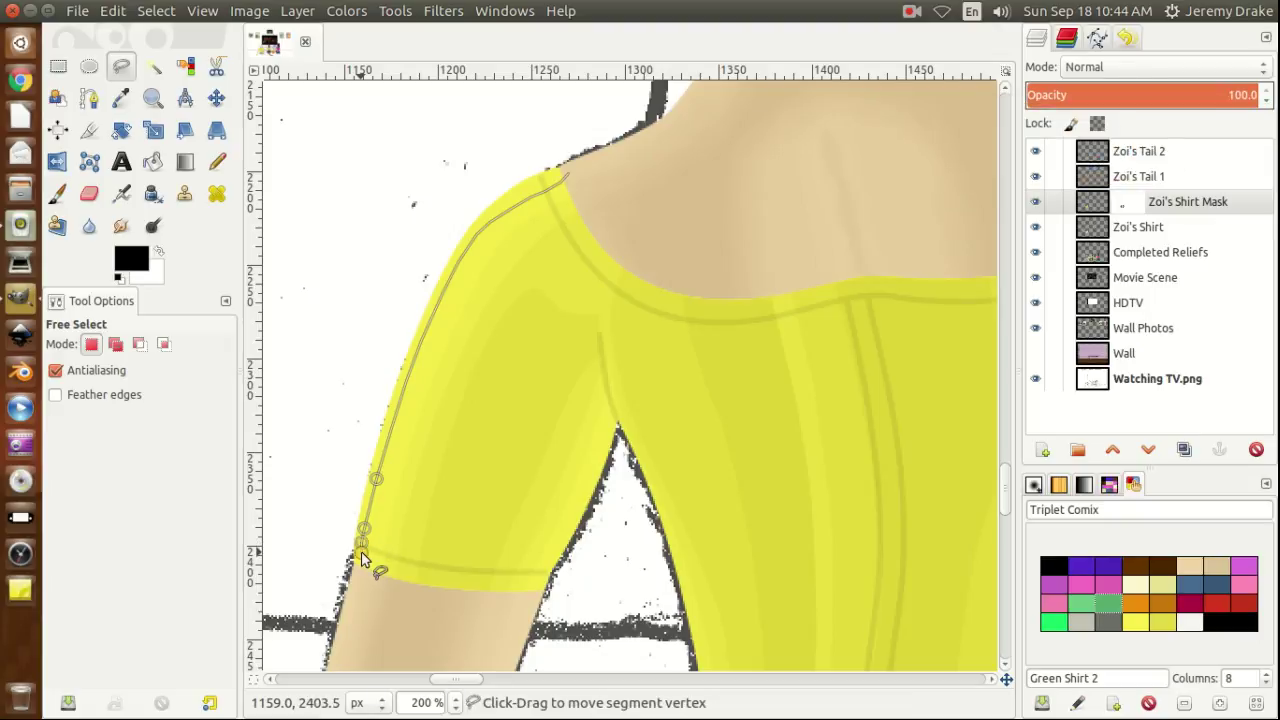
pyautogui.click(360, 566)
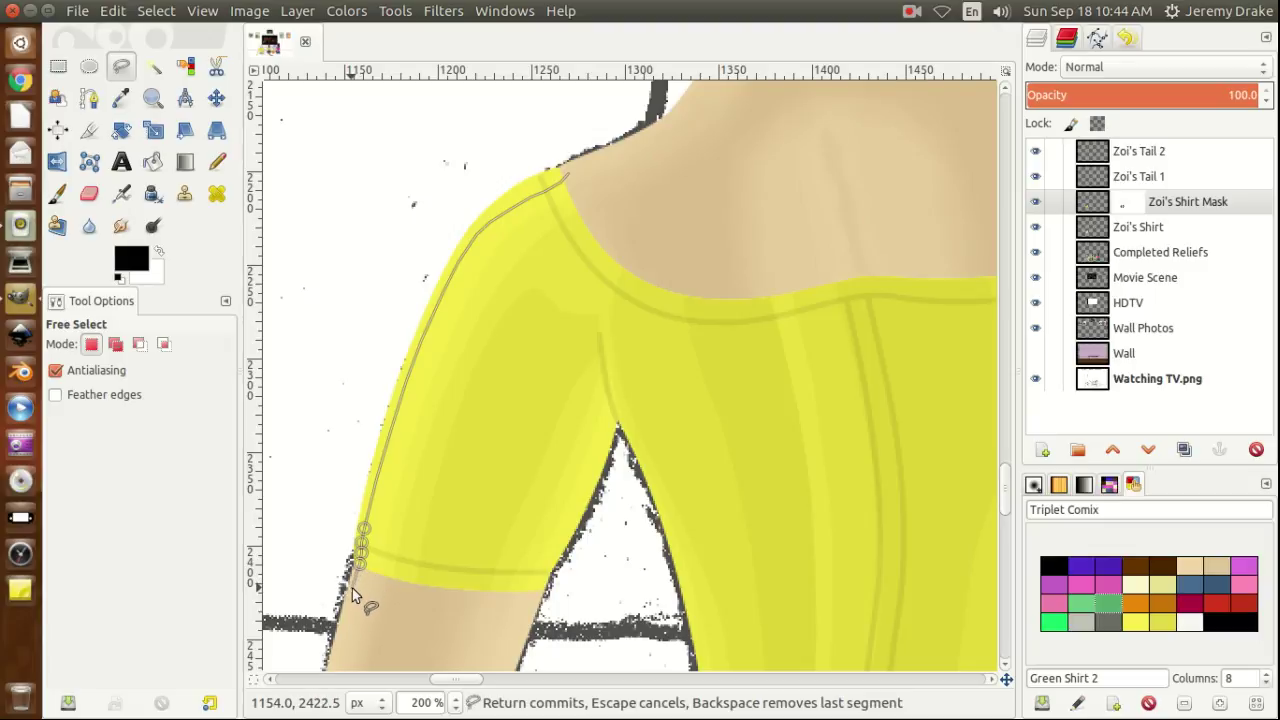
pyautogui.click(352, 589)
pyautogui.click(305, 577)
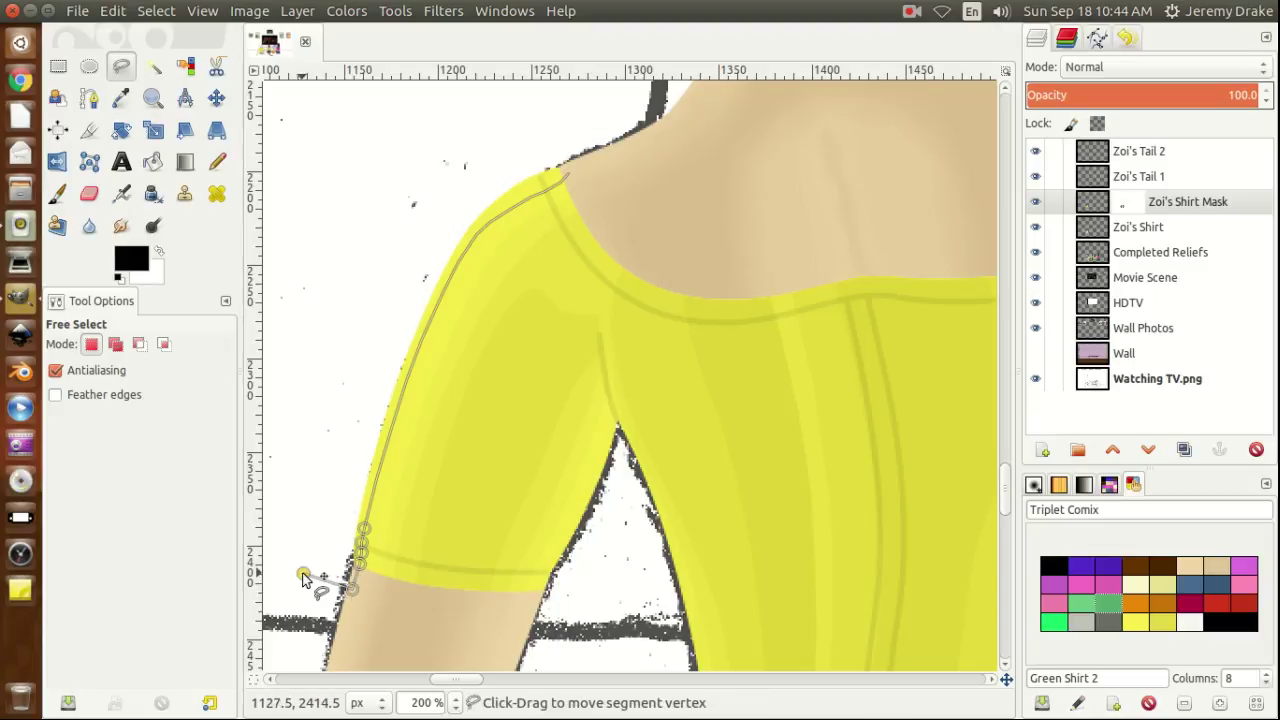
pyautogui.click(448, 141)
pyautogui.click(581, 103)
pyautogui.press('Return')
pyautogui.press('ctrl')
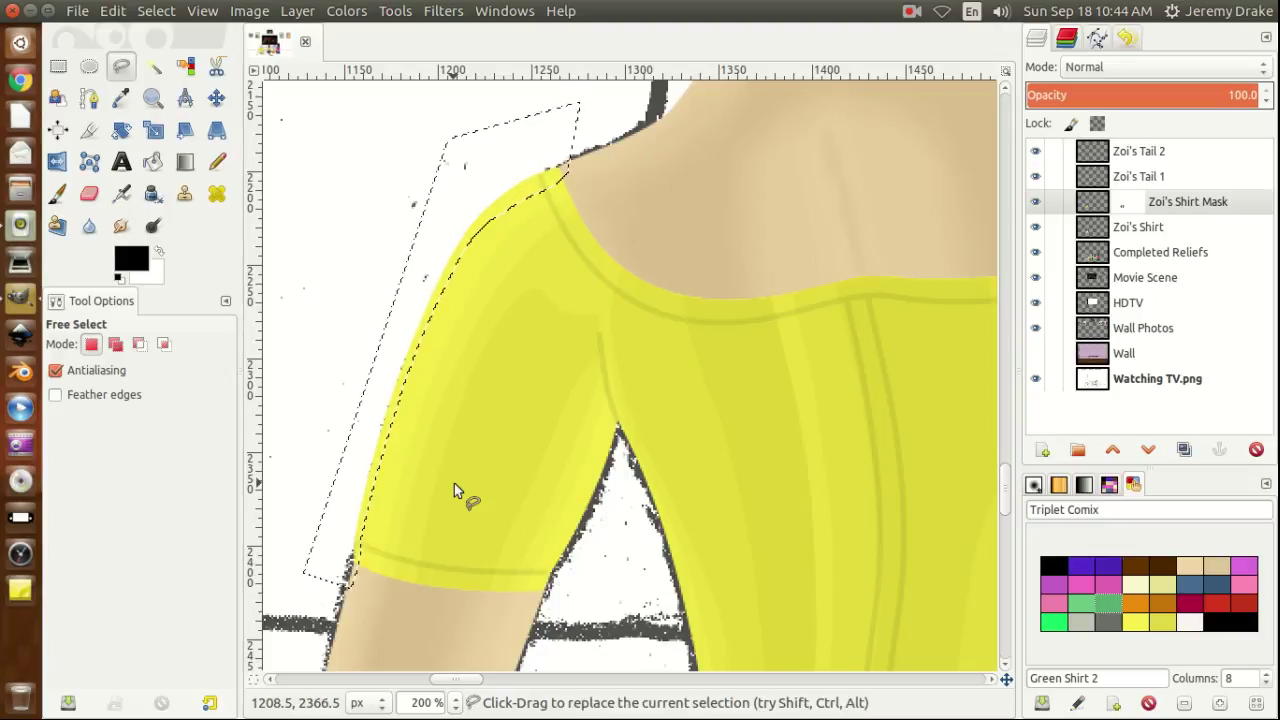
pyautogui.moveTo(455, 681); pyautogui.dragTo(462, 685)
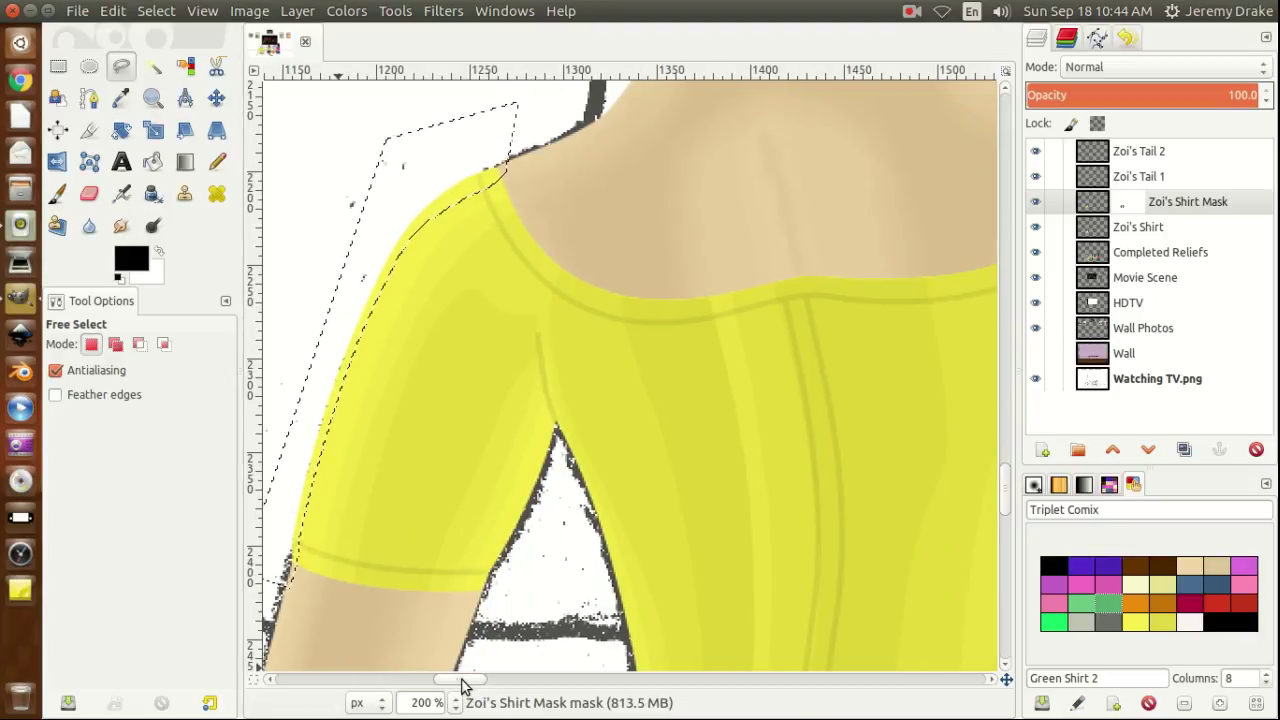
# Start a new outline at the sleeve's inner hem and trace it up along the armpit gap.
pyautogui.click(469, 598)
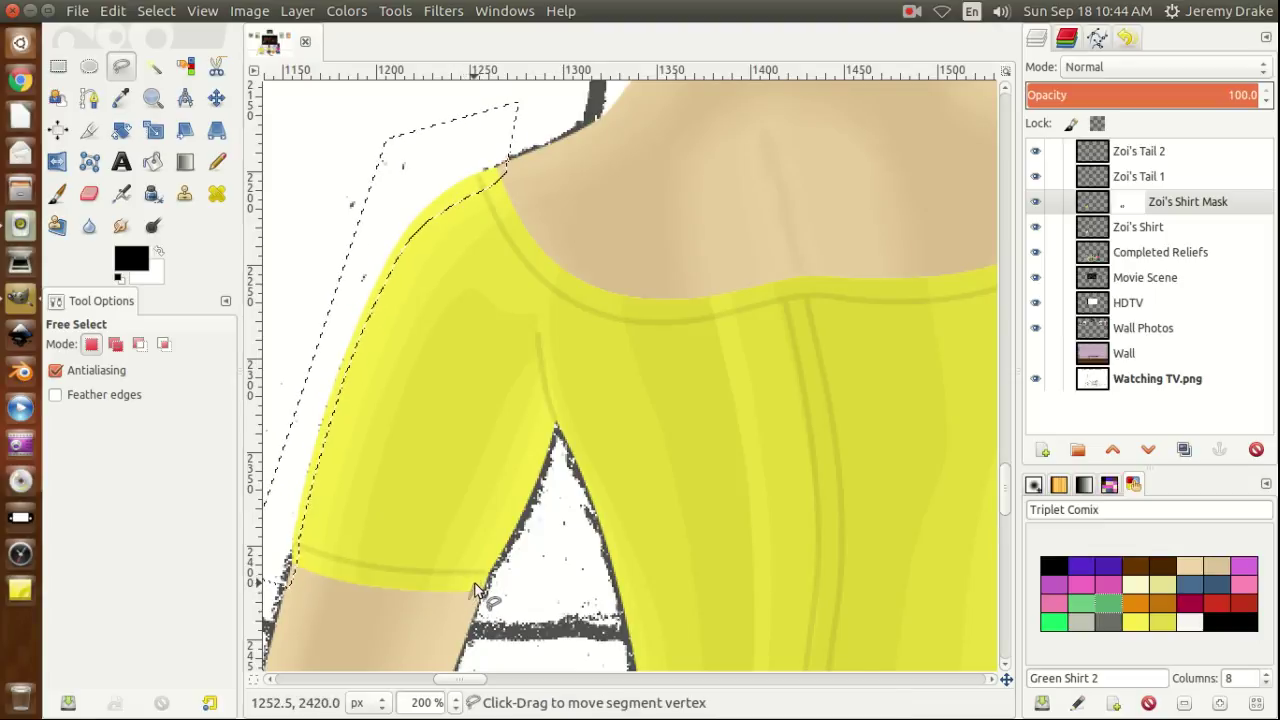
pyautogui.click(475, 572)
pyautogui.click(483, 560)
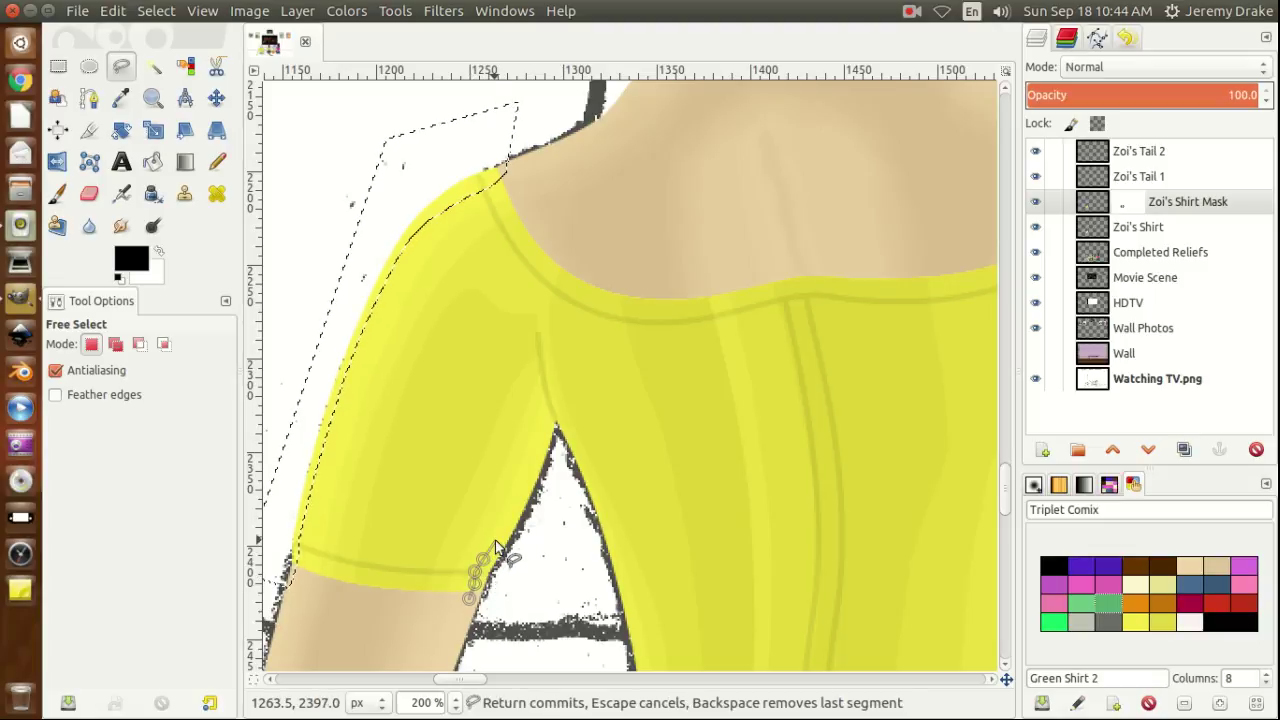
pyautogui.click(495, 540)
pyautogui.click(509, 511)
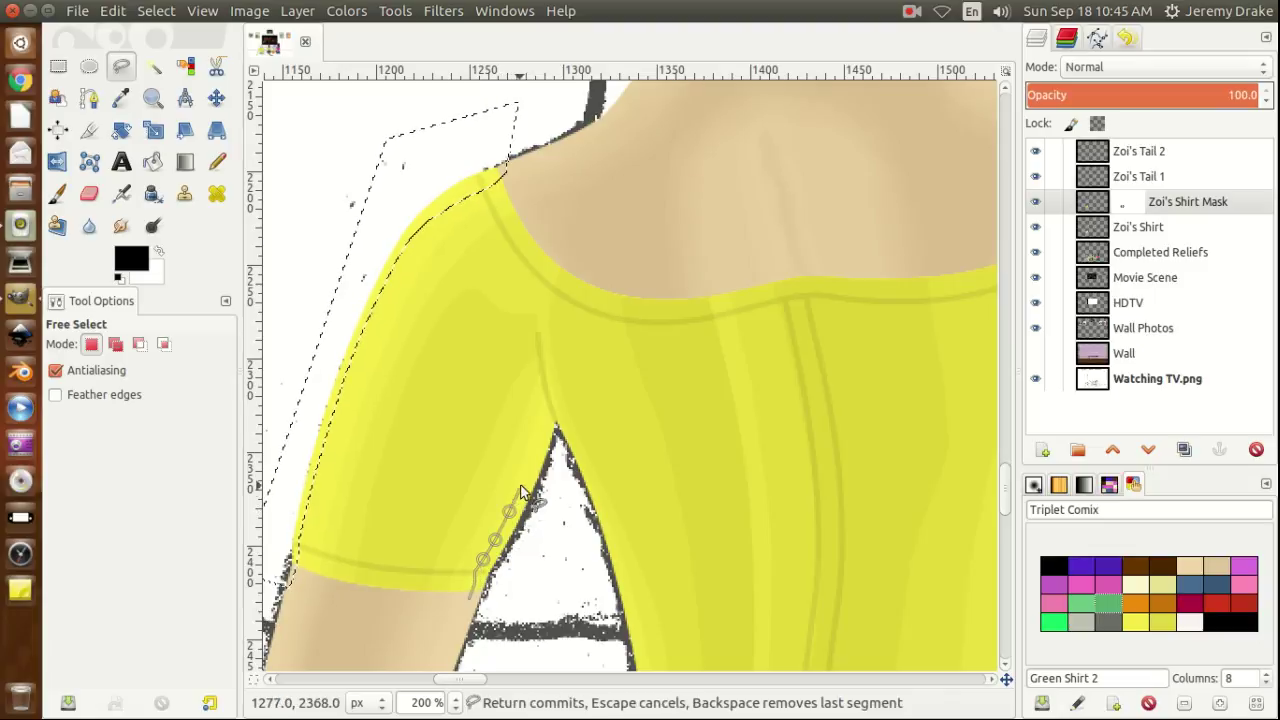
pyautogui.click(525, 482)
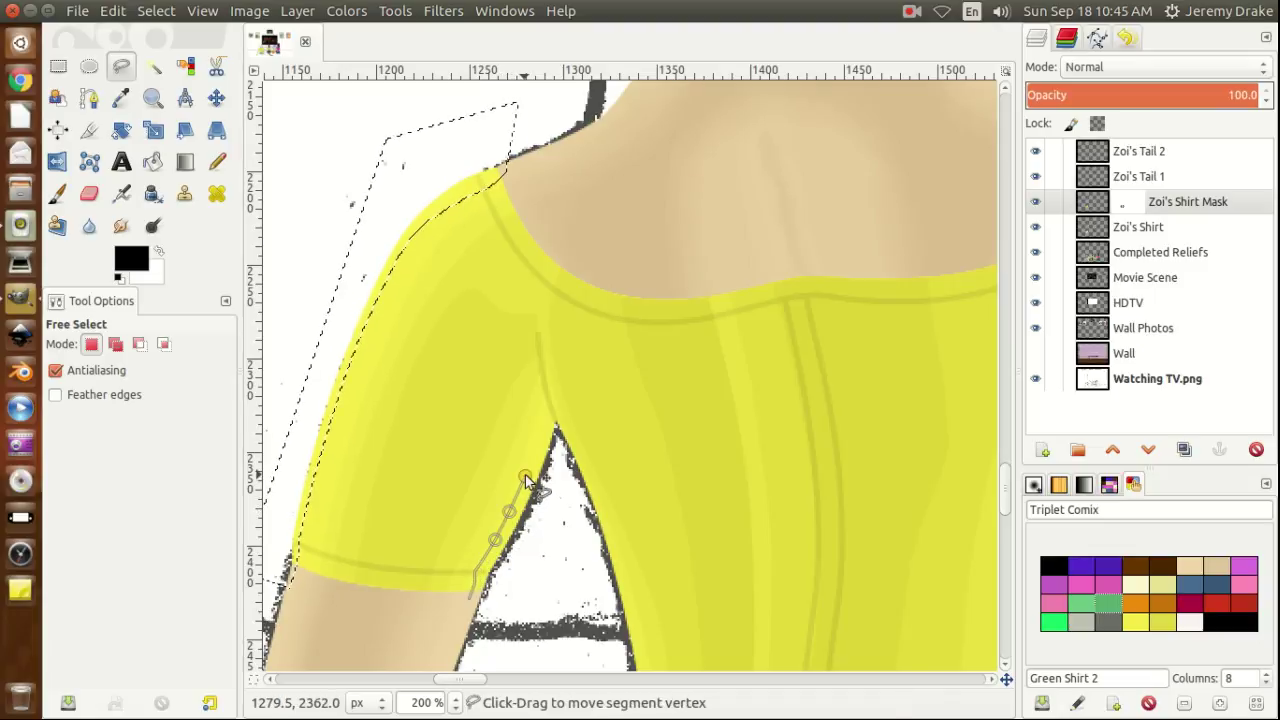
pyautogui.click(536, 442)
# Finish the outline at the top of the gap, run it down inside, and close the selection.
pyautogui.click(540, 424)
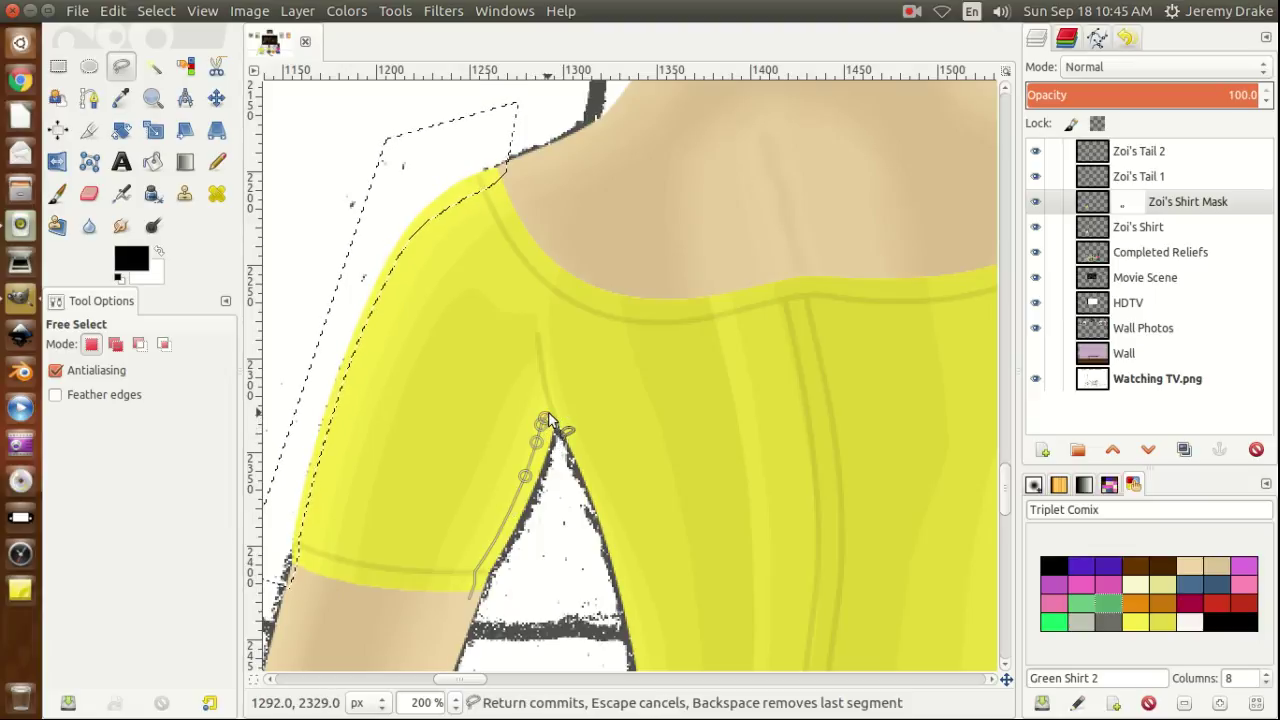
pyautogui.click(548, 419)
pyautogui.click(572, 408)
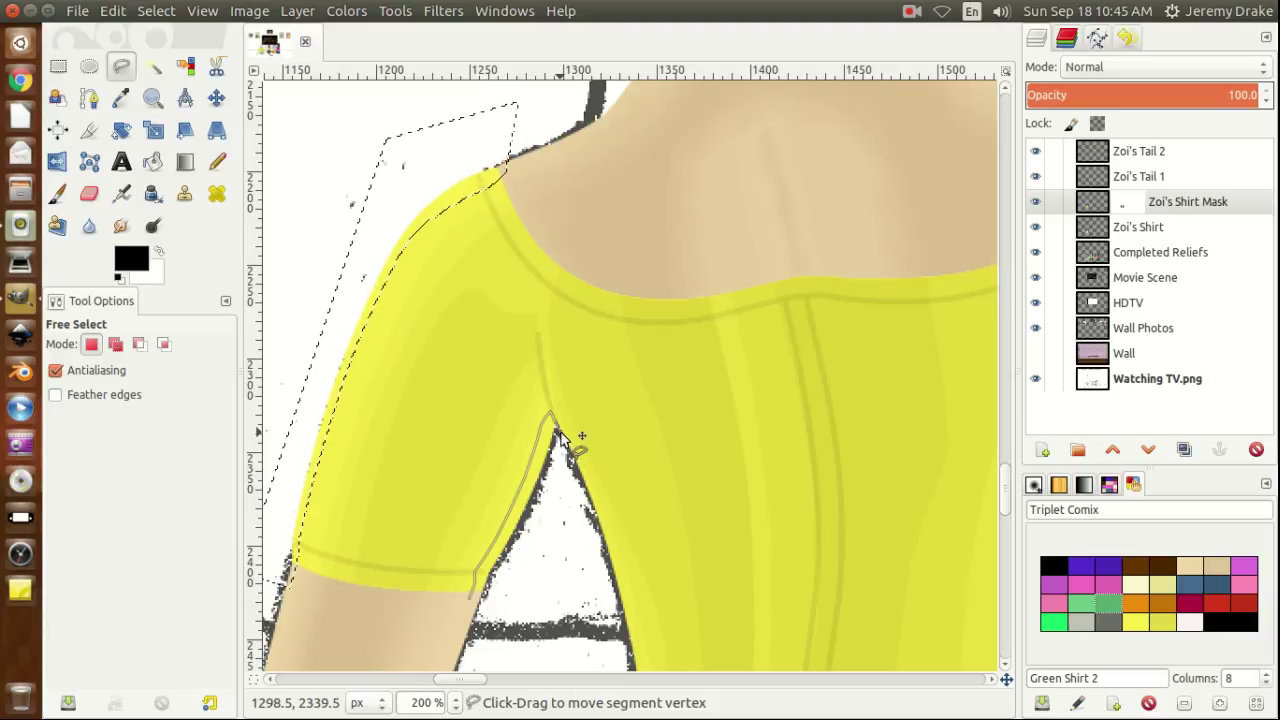
pyautogui.click(559, 576)
pyautogui.click(481, 645)
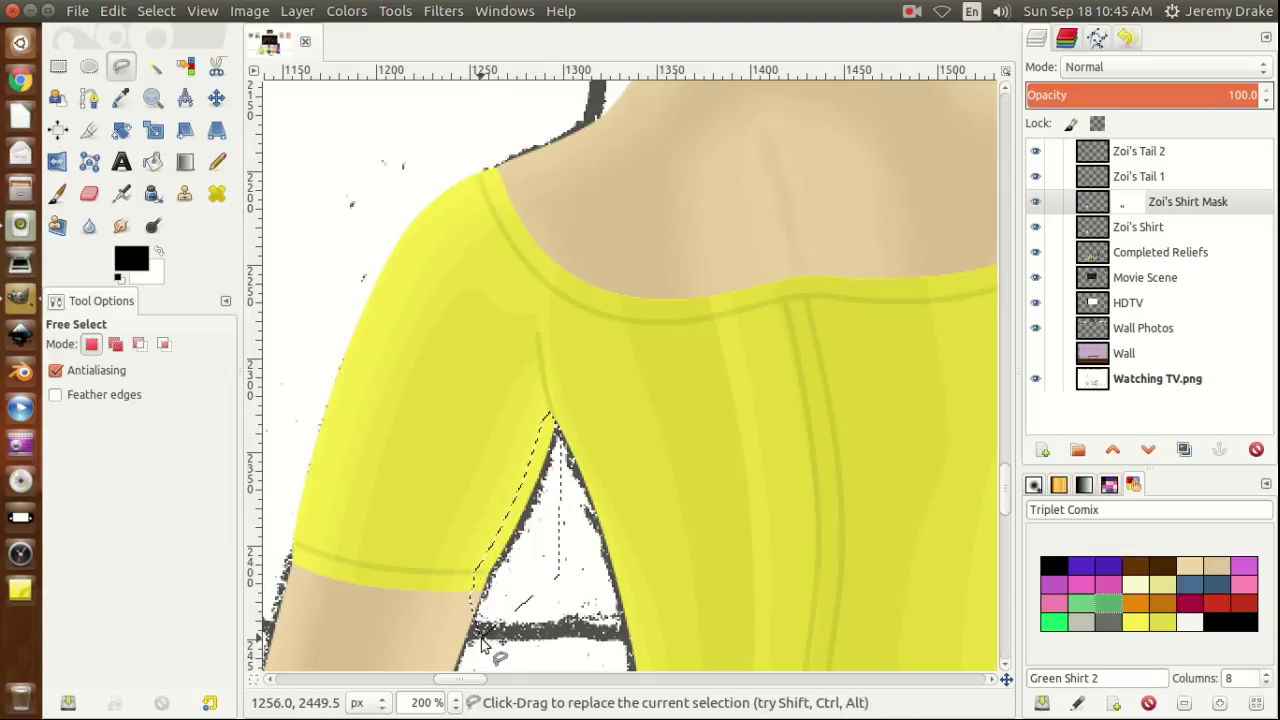
pyautogui.press('ctrl')
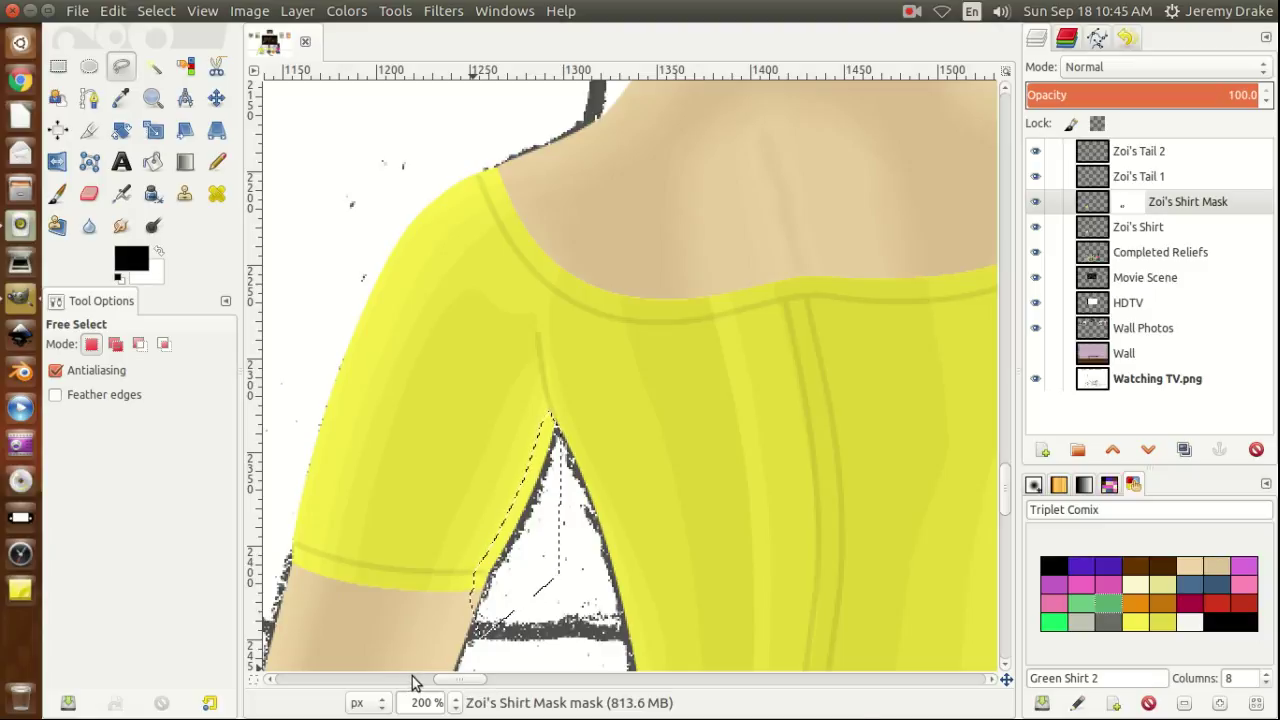
pyautogui.moveTo(470, 680); pyautogui.dragTo(505, 681)
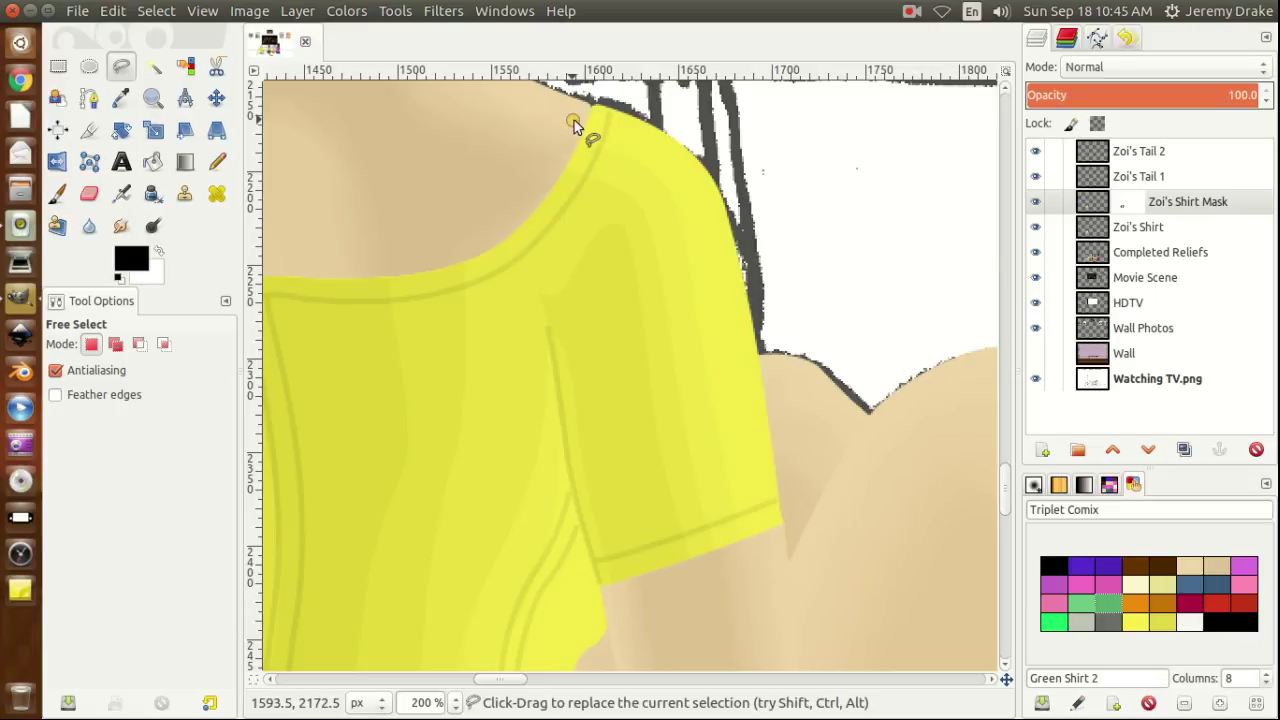
# Trace a Free Select outline over the right shoulder and down the sleeve's outer edge.
pyautogui.click(574, 120)
pyautogui.click(596, 131)
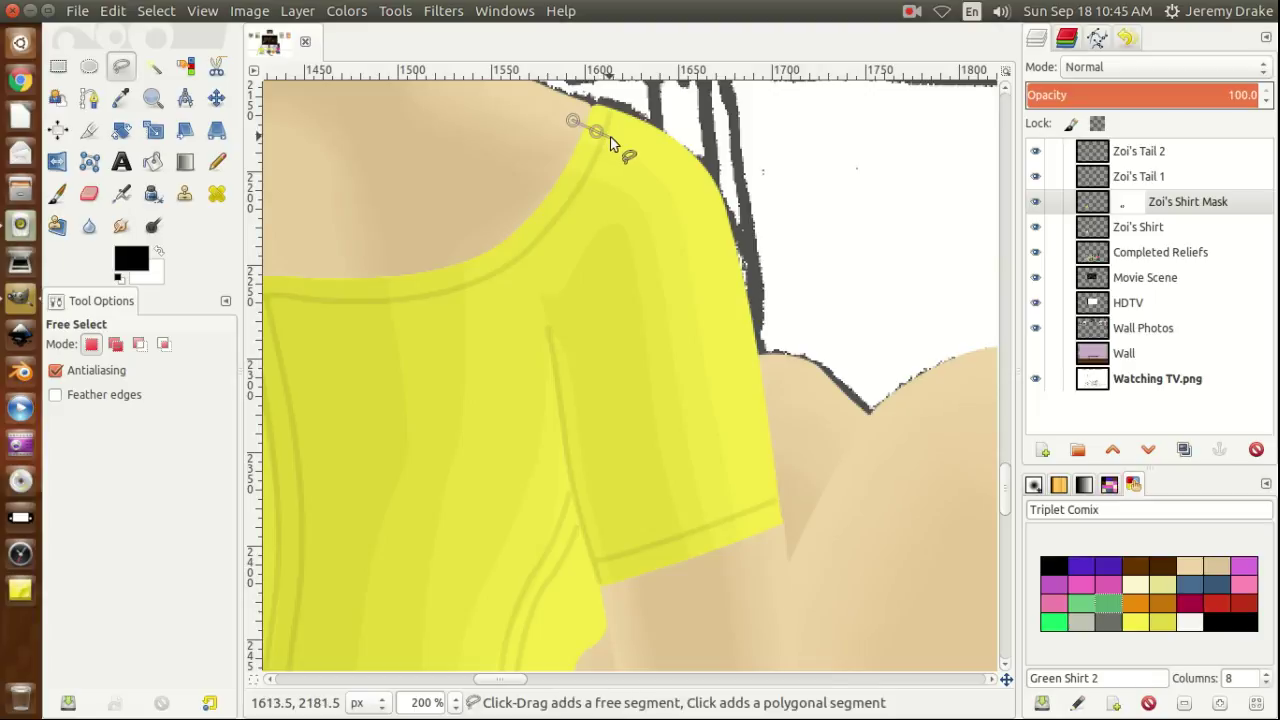
pyautogui.click(617, 141)
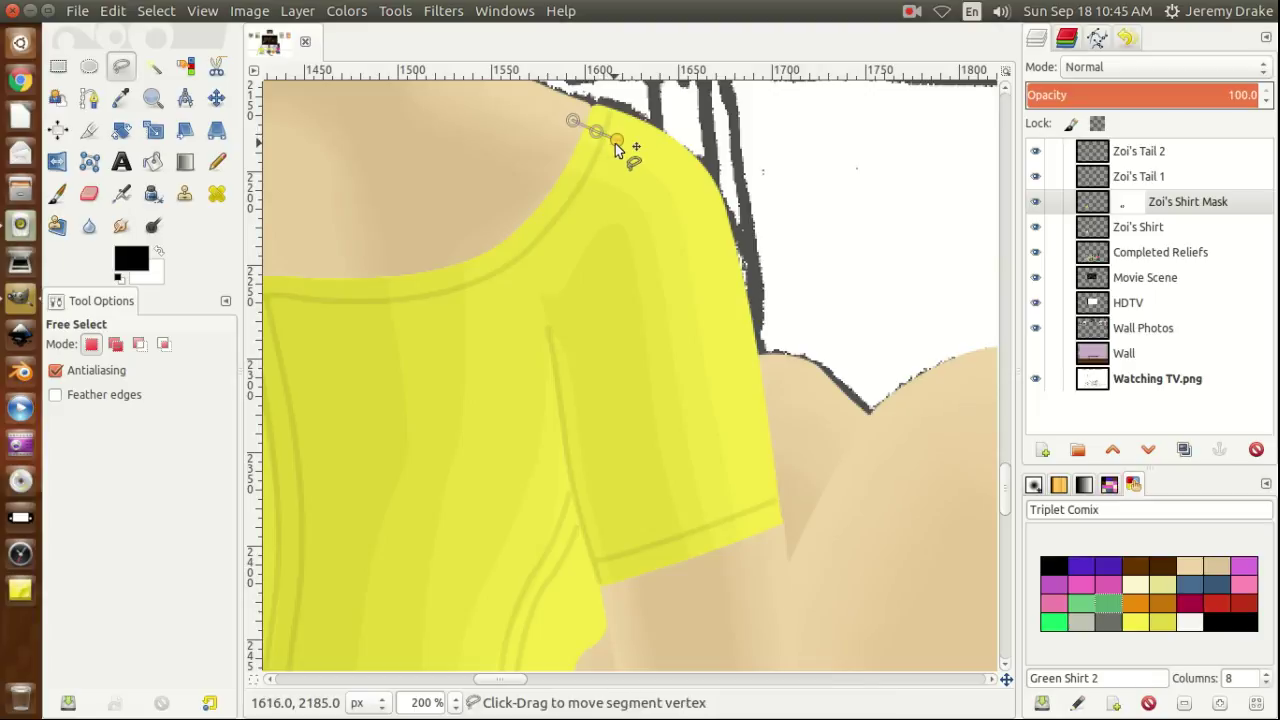
pyautogui.click(645, 149)
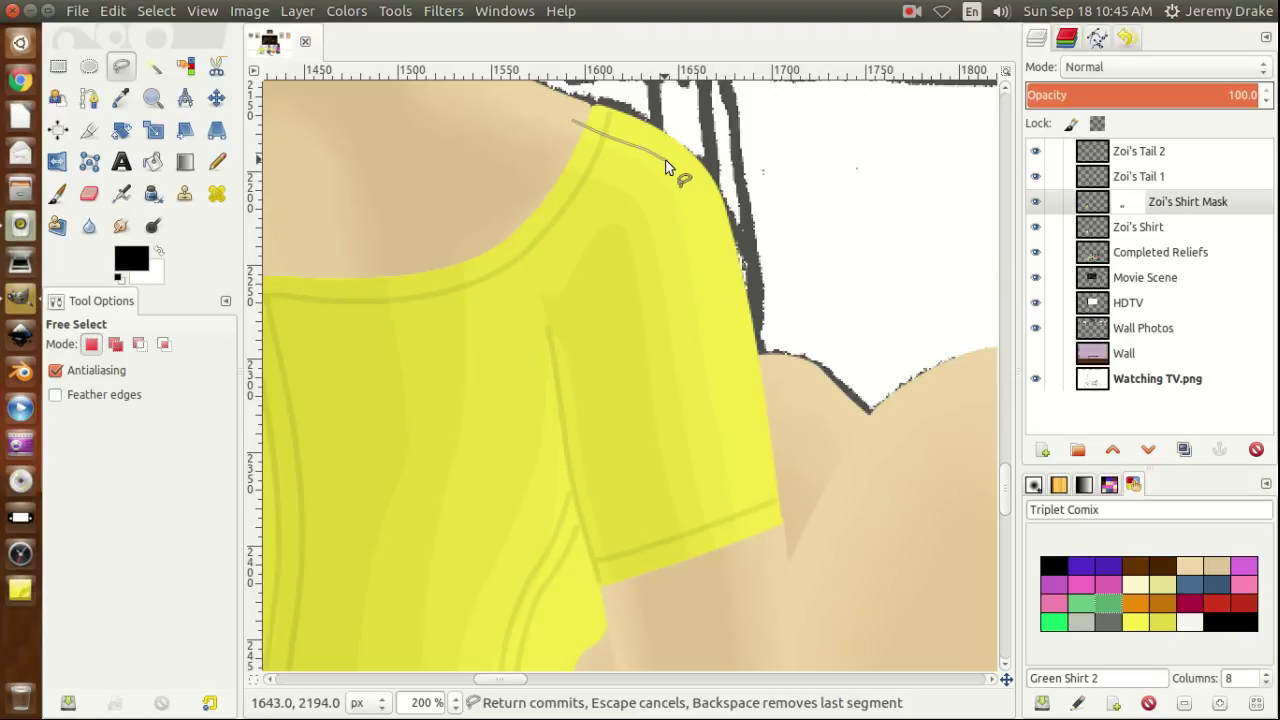
pyautogui.click(665, 160)
pyautogui.click(680, 173)
pyautogui.click(690, 185)
pyautogui.click(694, 200)
pyautogui.click(697, 220)
pyautogui.click(705, 253)
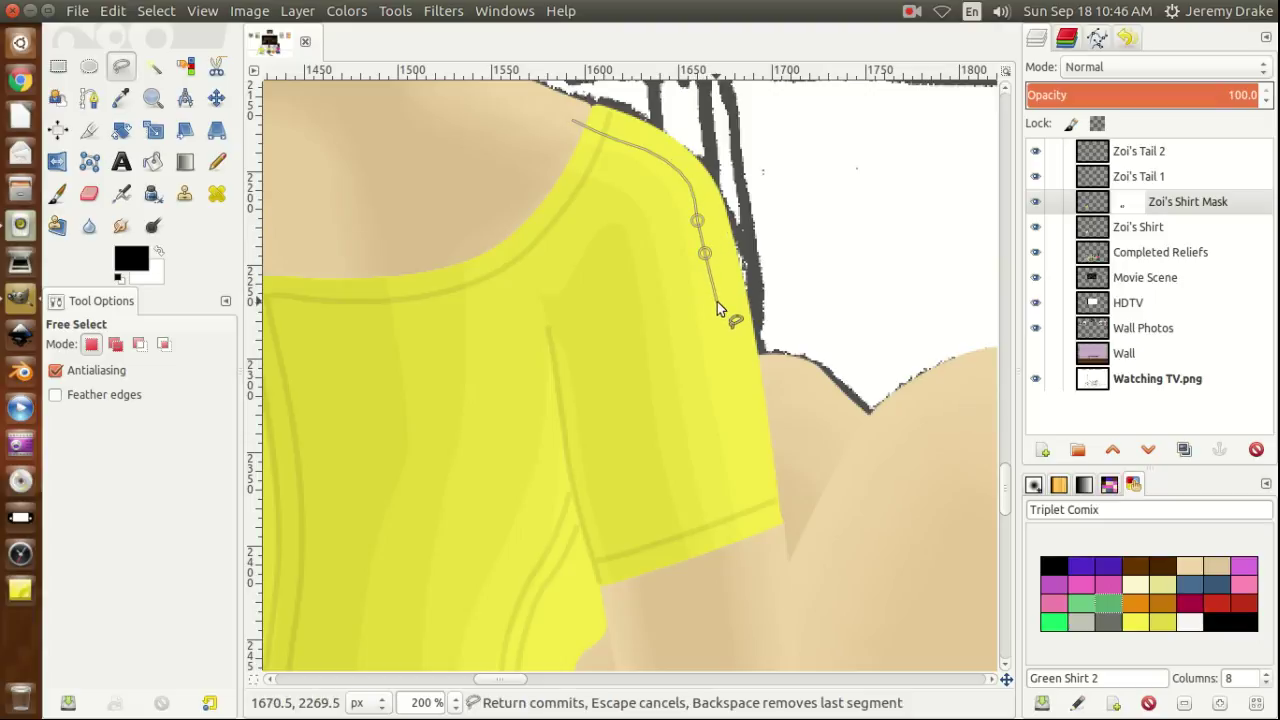
pyautogui.click(714, 302)
pyautogui.click(727, 373)
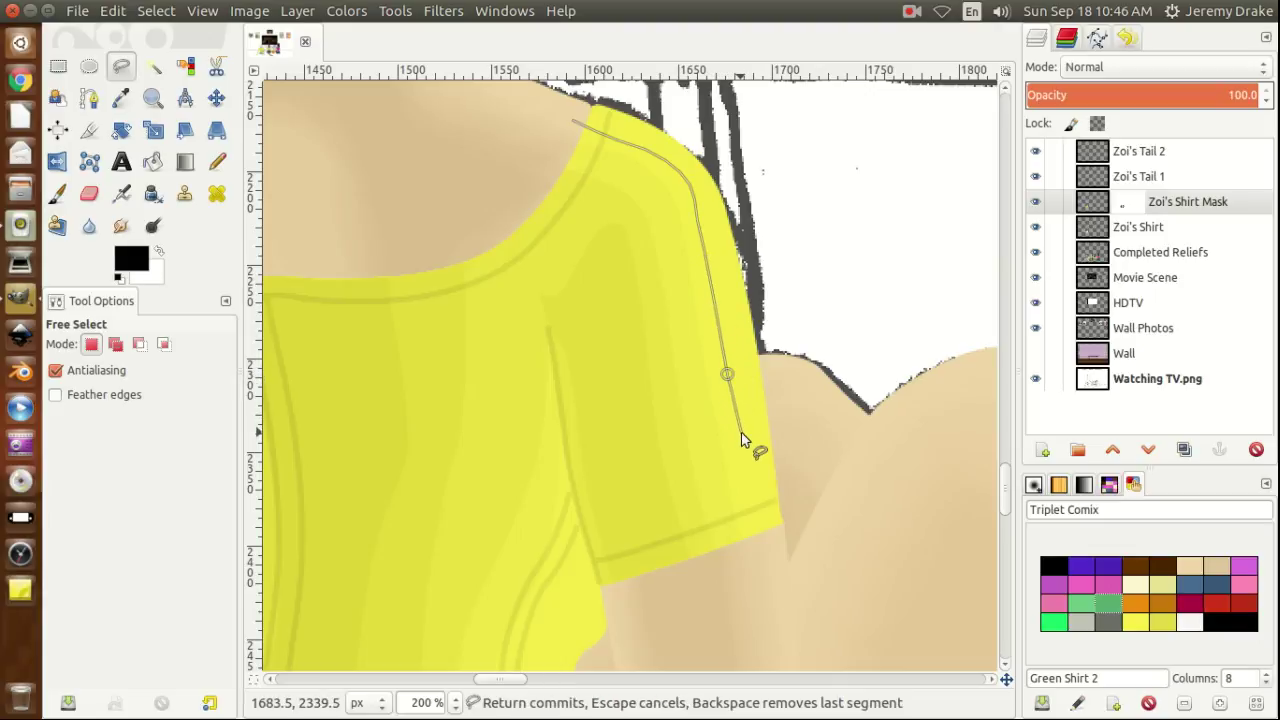
# Carry the outline to the hem, loop it through the white background, commit, and scroll down.
pyautogui.click(737, 434)
pyautogui.click(746, 485)
pyautogui.click(751, 509)
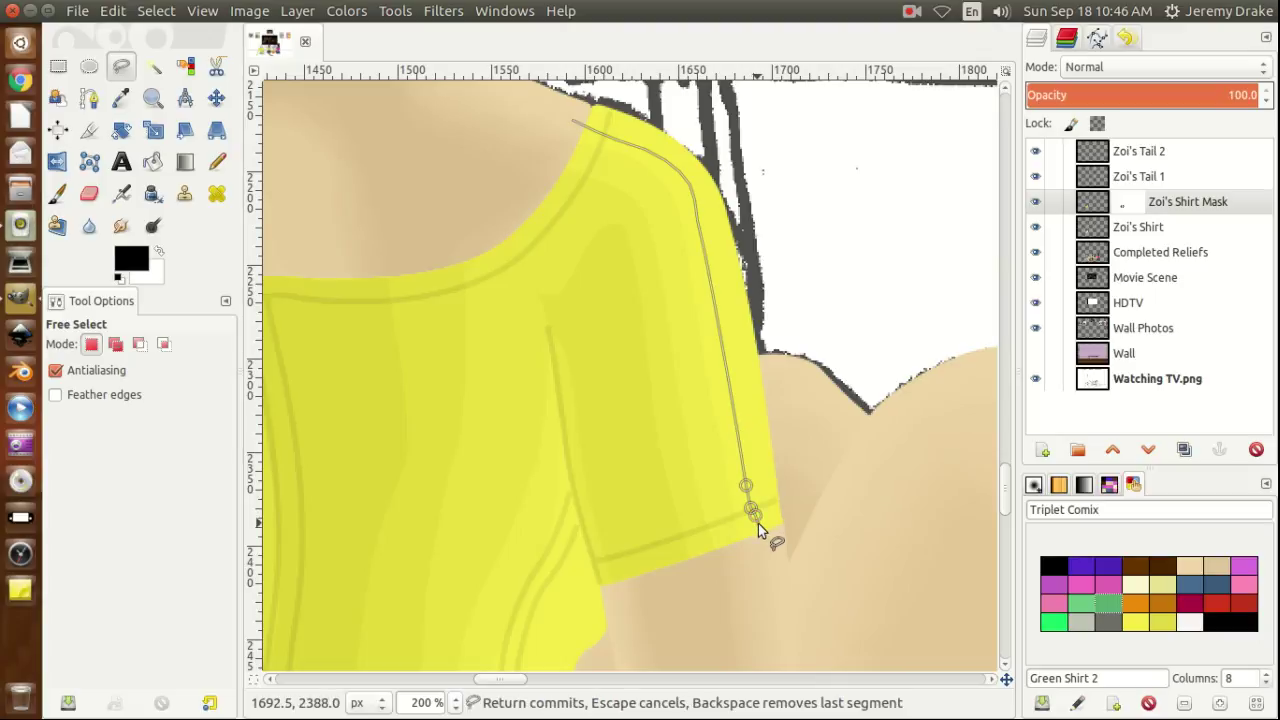
pyautogui.click(757, 523)
pyautogui.click(760, 535)
pyautogui.click(870, 535)
pyautogui.click(826, 122)
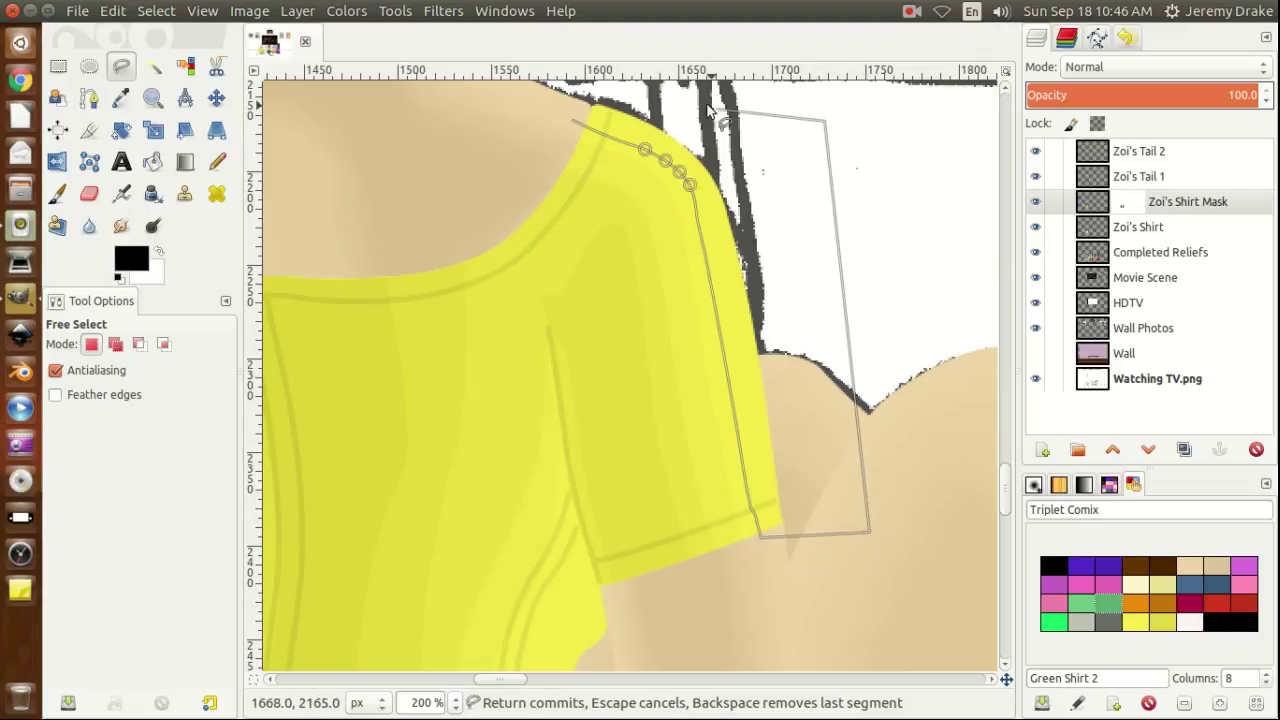
pyautogui.click(562, 86)
pyautogui.press('Return')
pyautogui.press('ctrl')
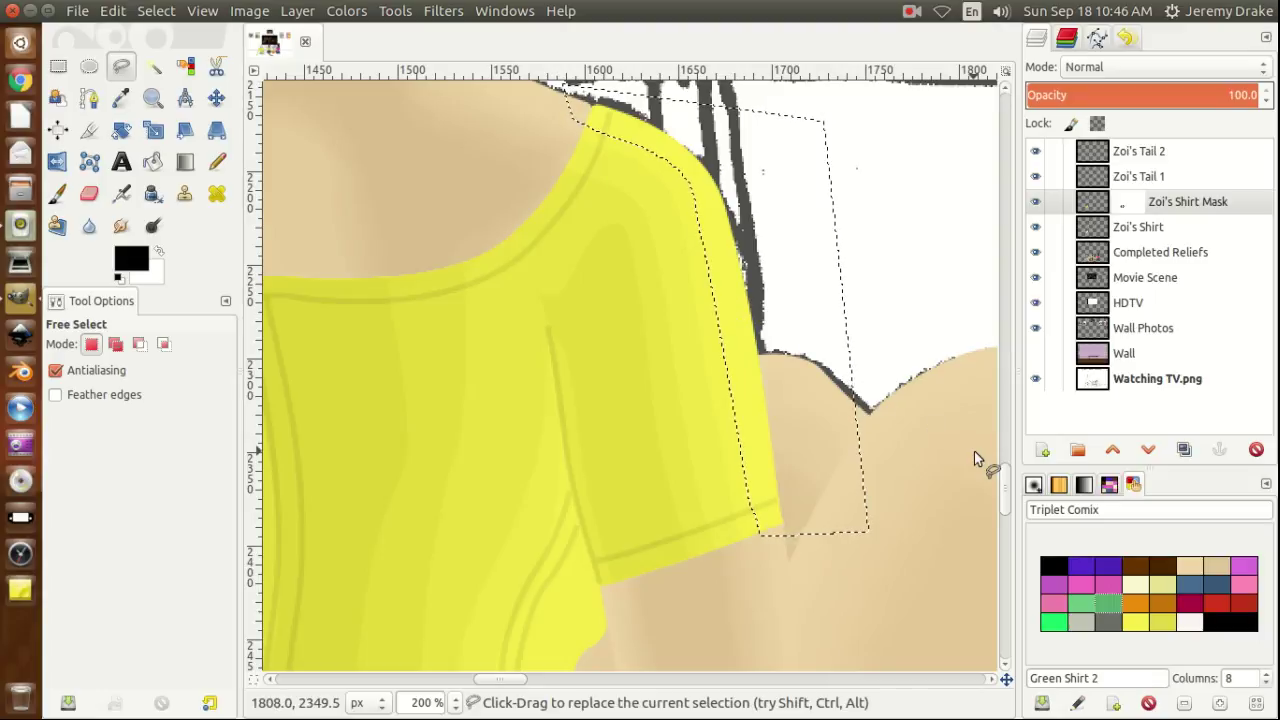
pyautogui.moveTo(1005, 487); pyautogui.dragTo(1006, 513)
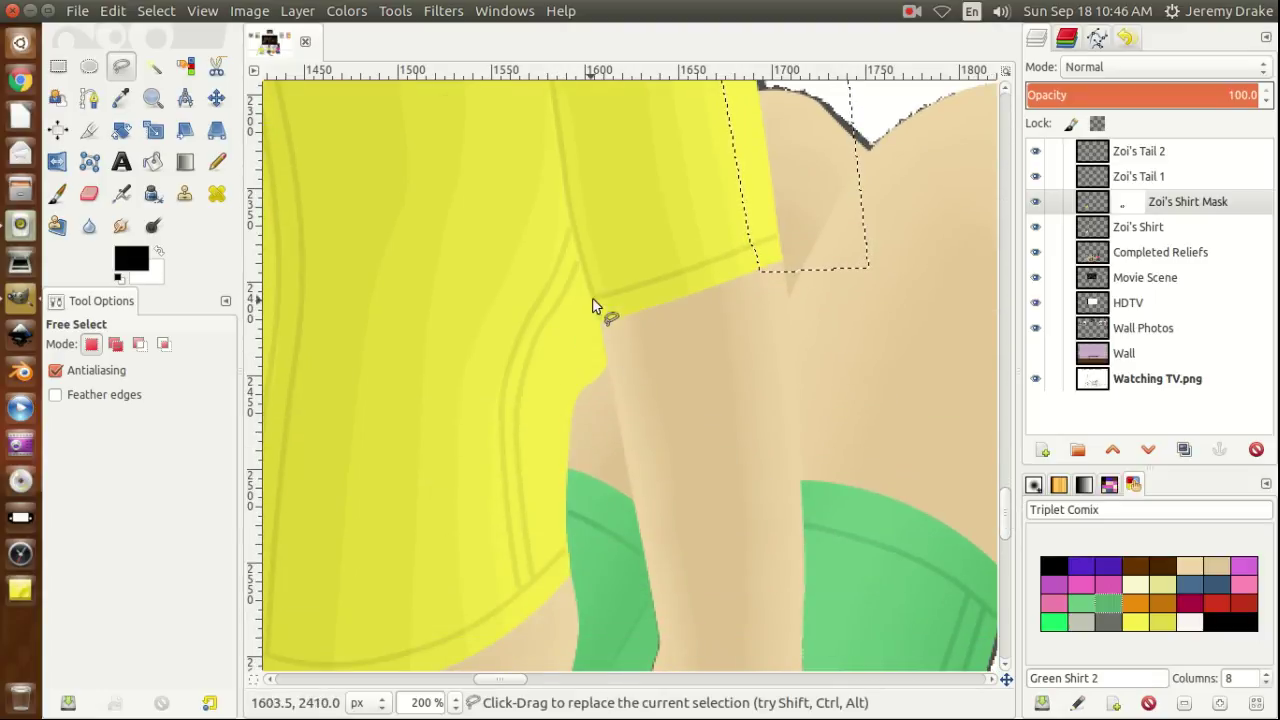
# Trace from the sleeve's lower edge across the arm skin down to the shorts' top edge.
pyautogui.click(573, 233)
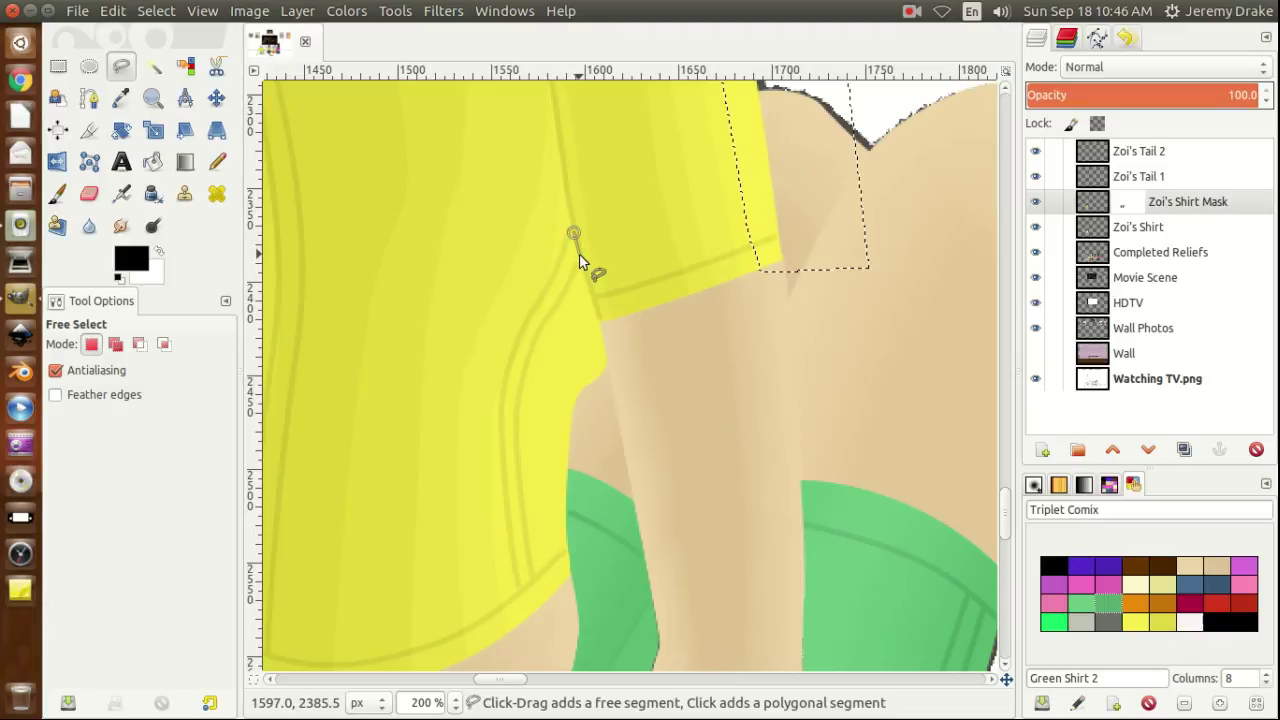
pyautogui.click(580, 255)
pyautogui.click(586, 273)
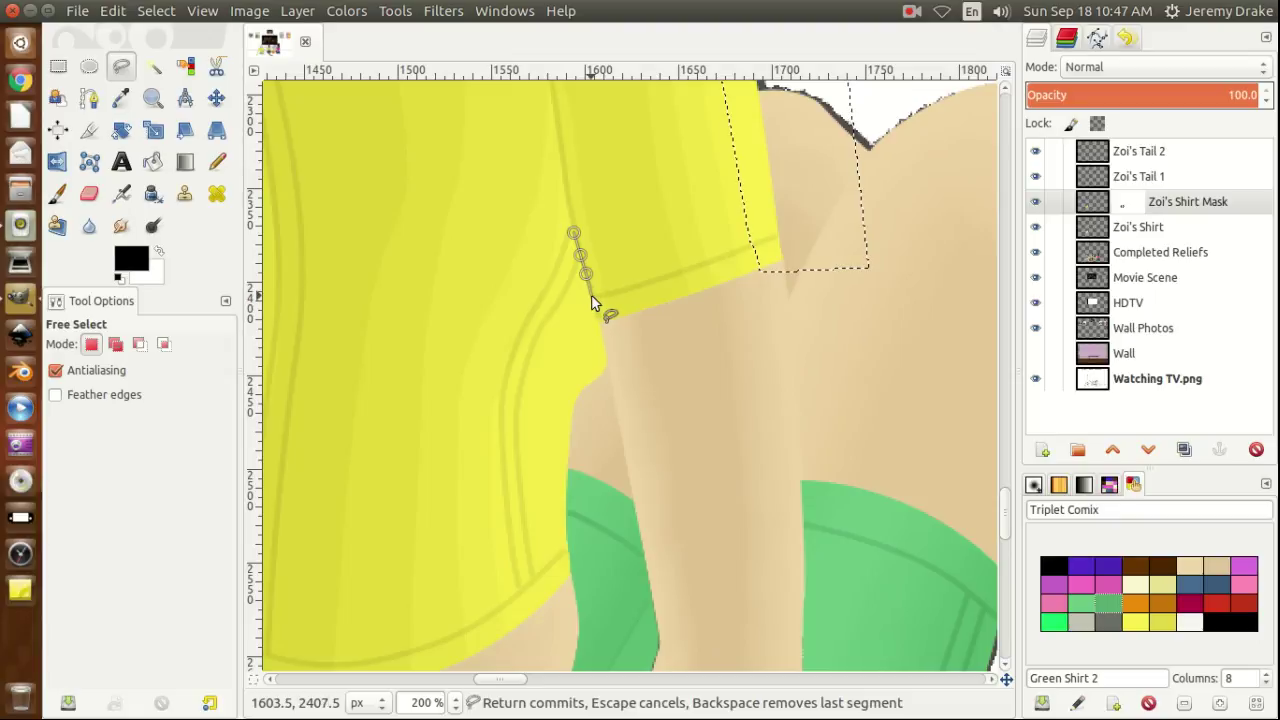
pyautogui.click(592, 297)
pyautogui.click(601, 322)
pyautogui.click(705, 394)
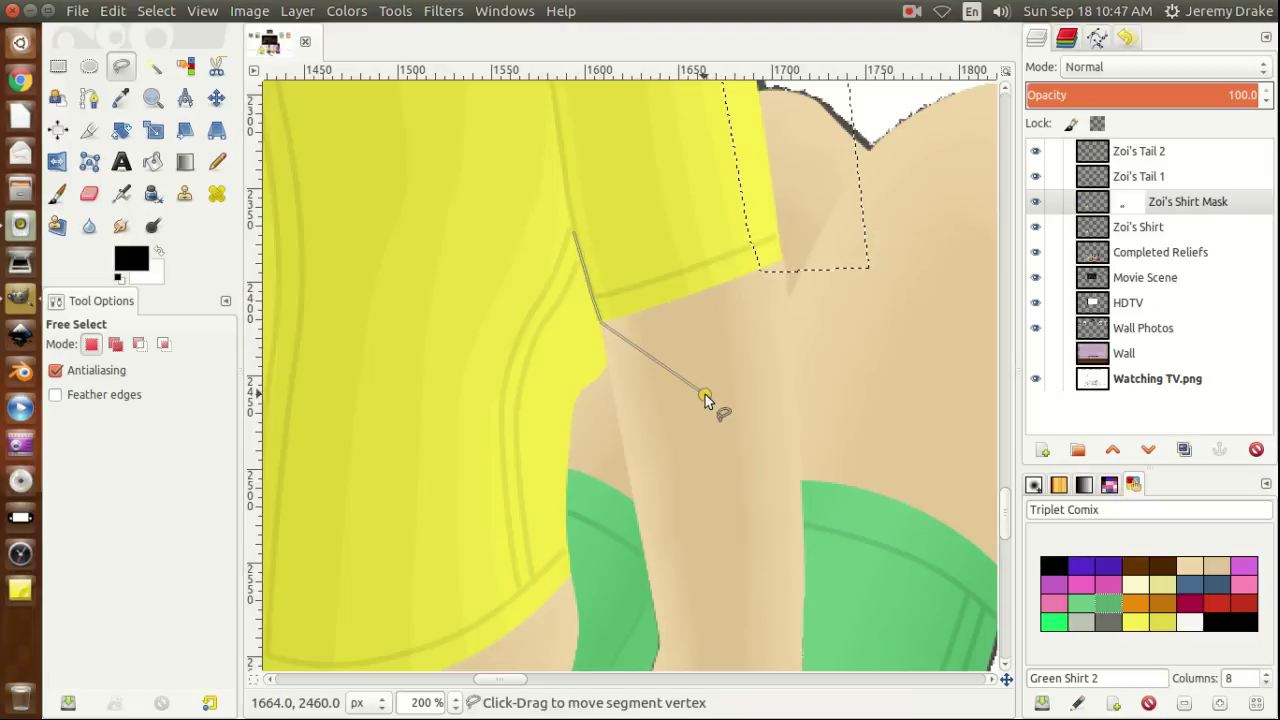
pyautogui.click(649, 615)
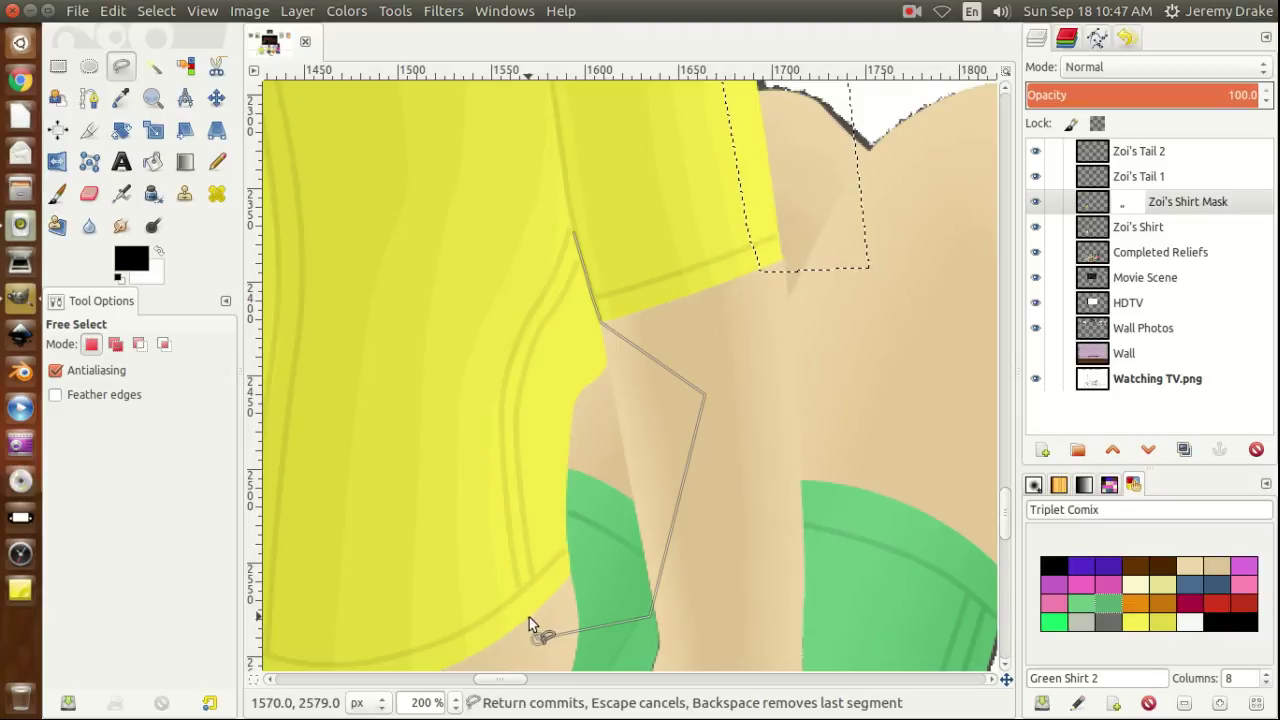
pyautogui.click(537, 637)
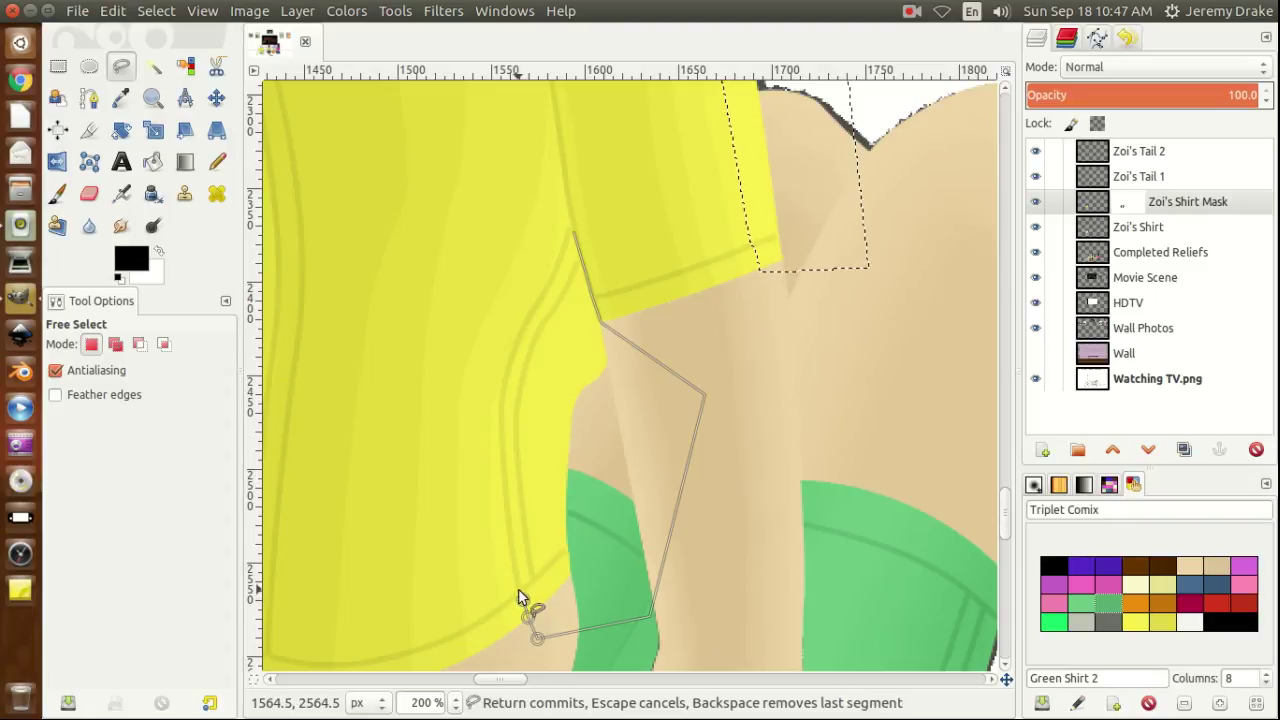
# Trace back up the shirt's side seam and under the sleeve to its lower corner.
pyautogui.click(522, 600)
pyautogui.click(518, 590)
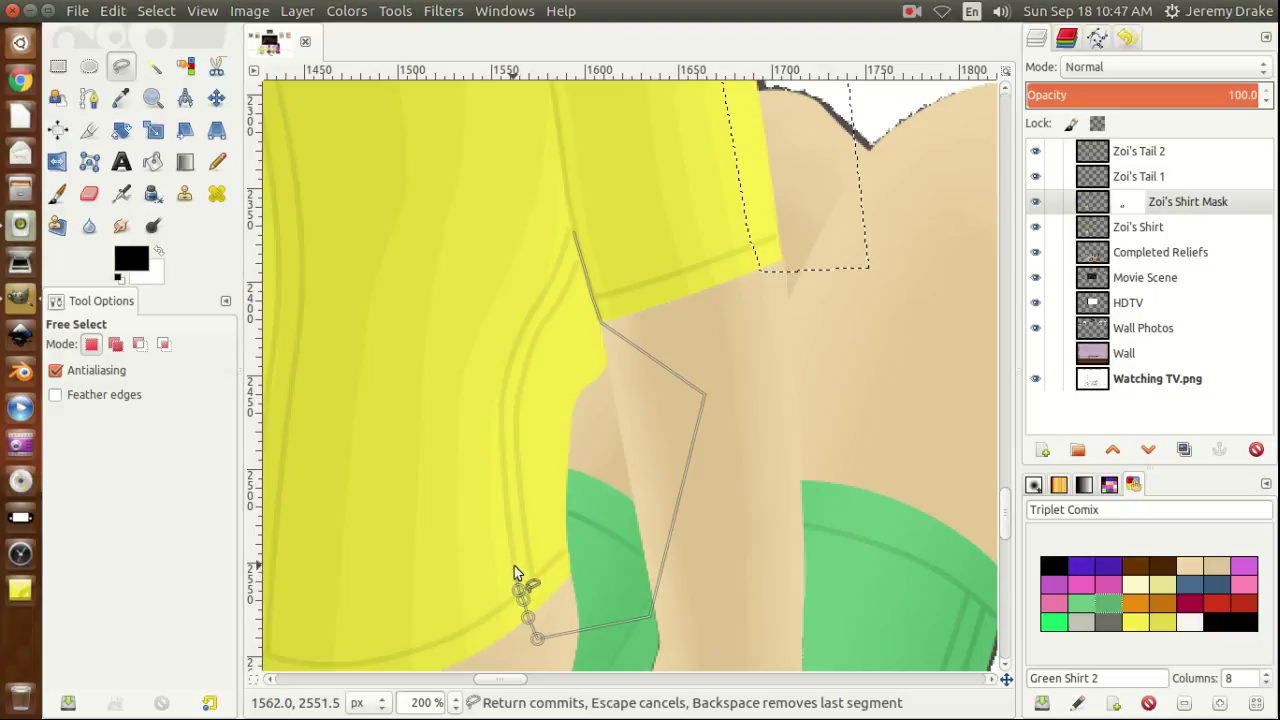
pyautogui.click(513, 554)
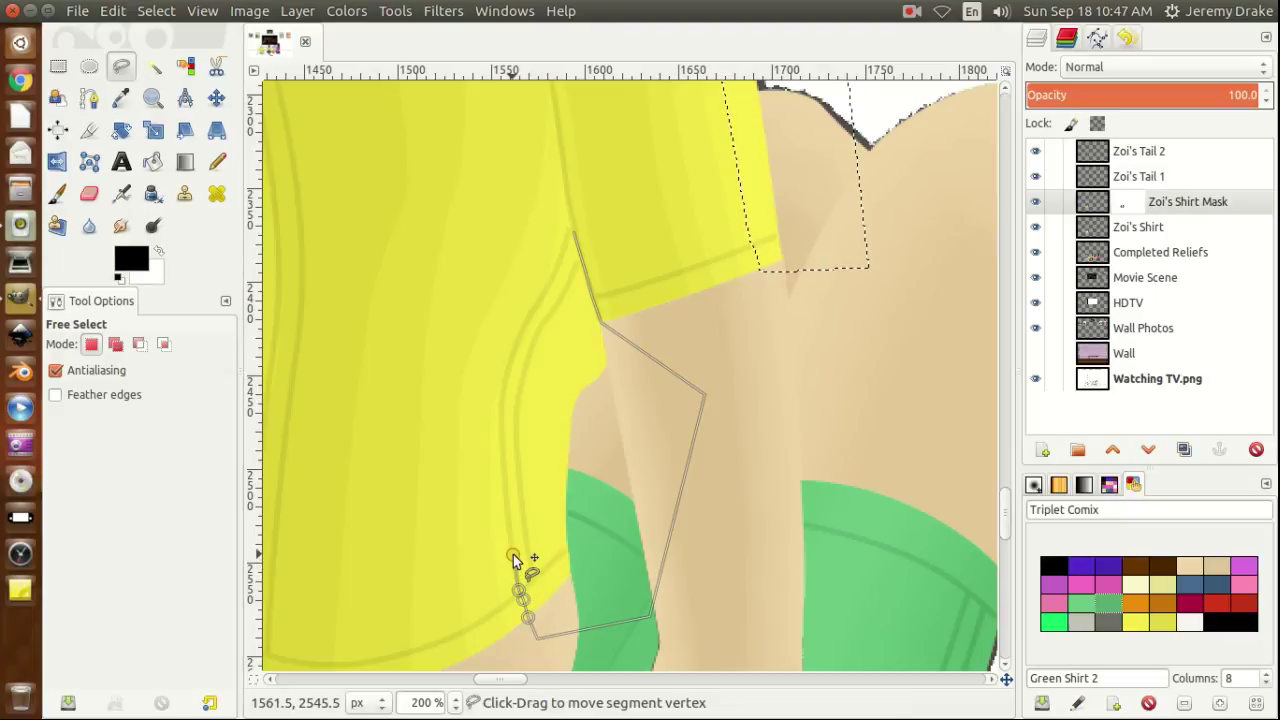
pyautogui.click(510, 488)
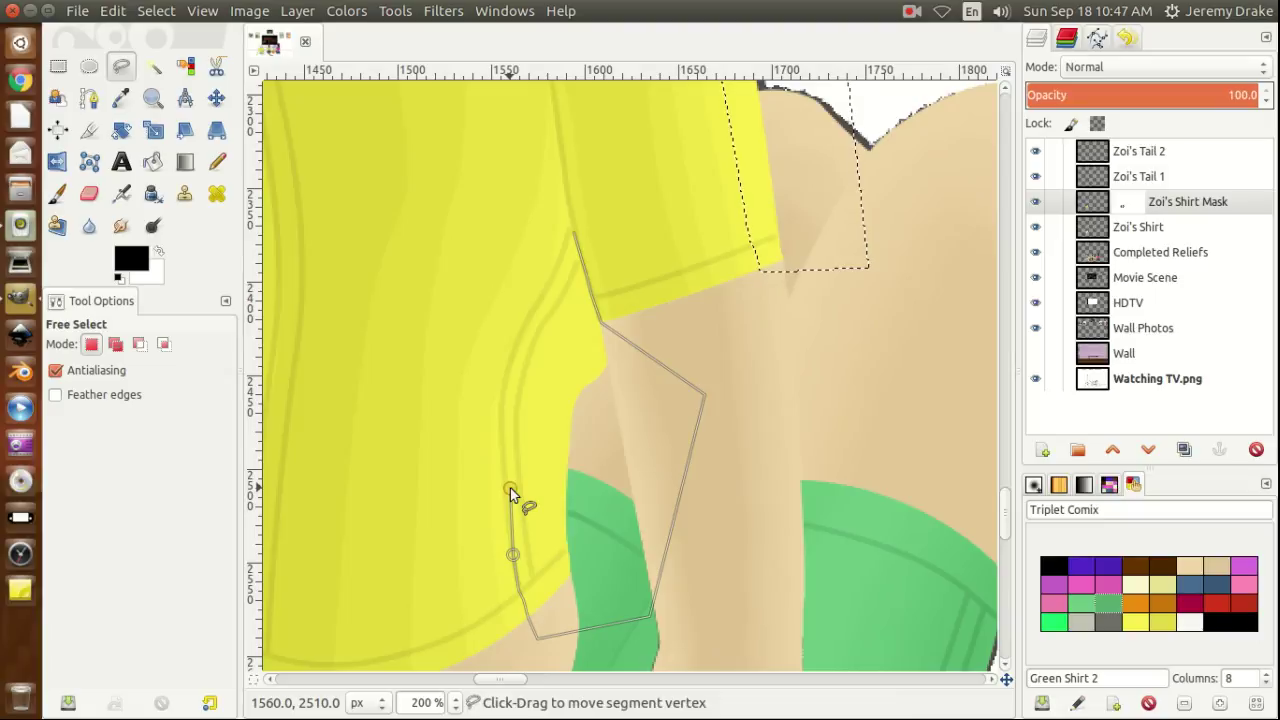
pyautogui.click(512, 422)
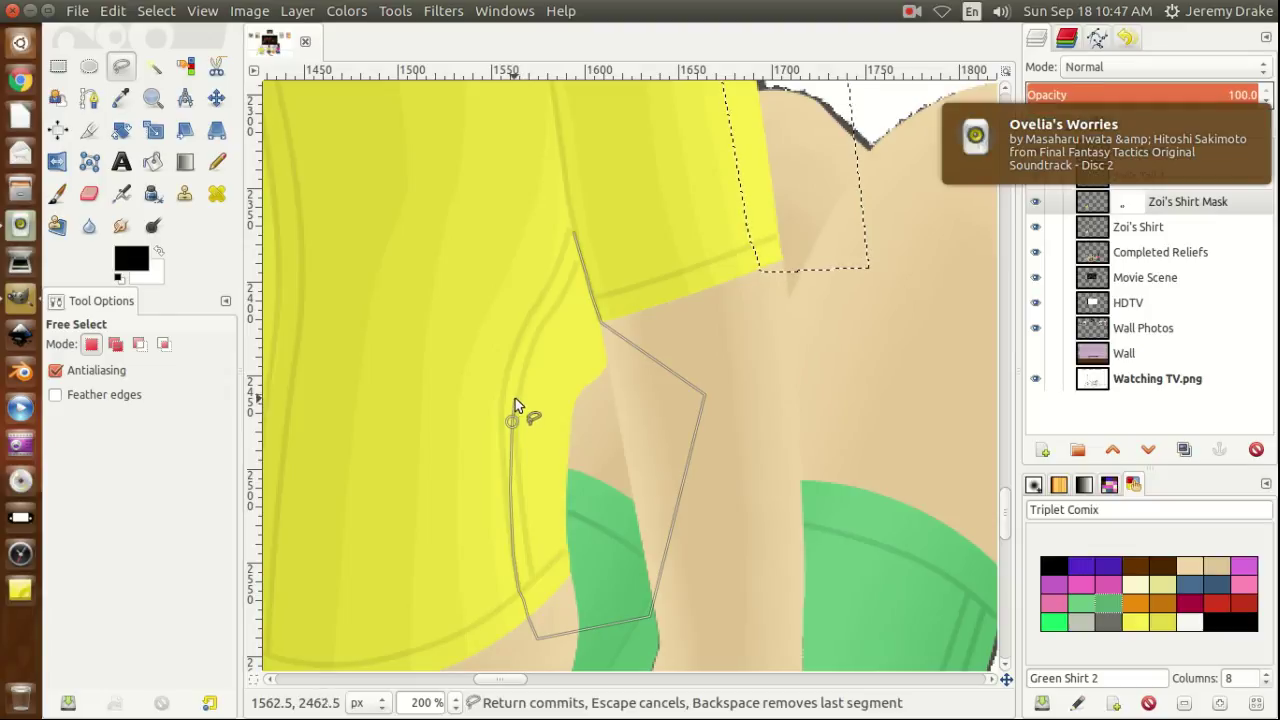
pyautogui.click(516, 396)
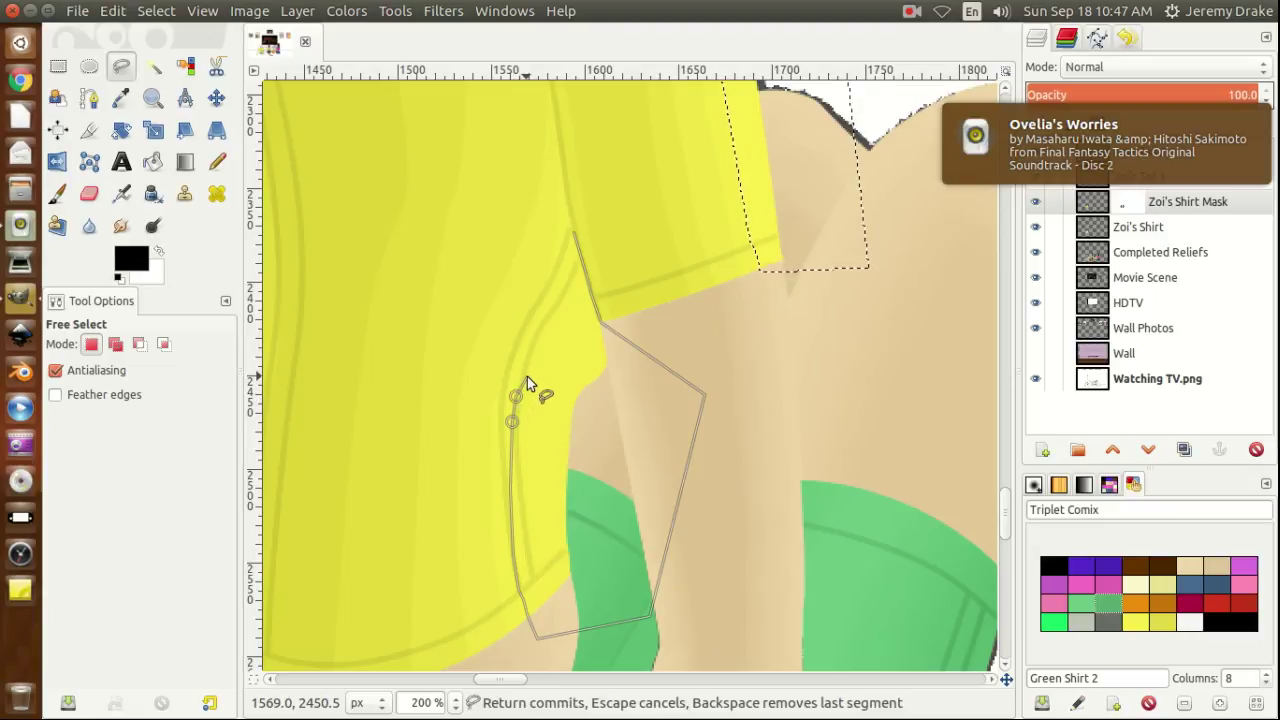
pyautogui.click(524, 376)
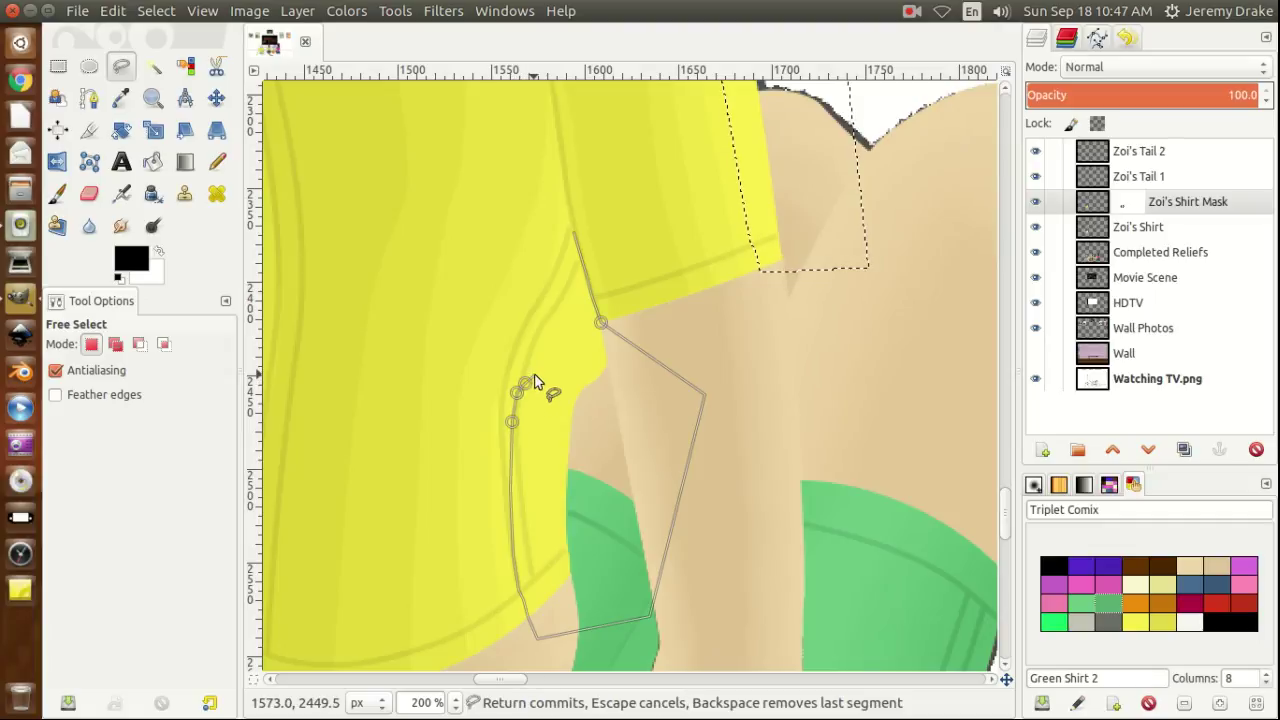
pyautogui.click(535, 378)
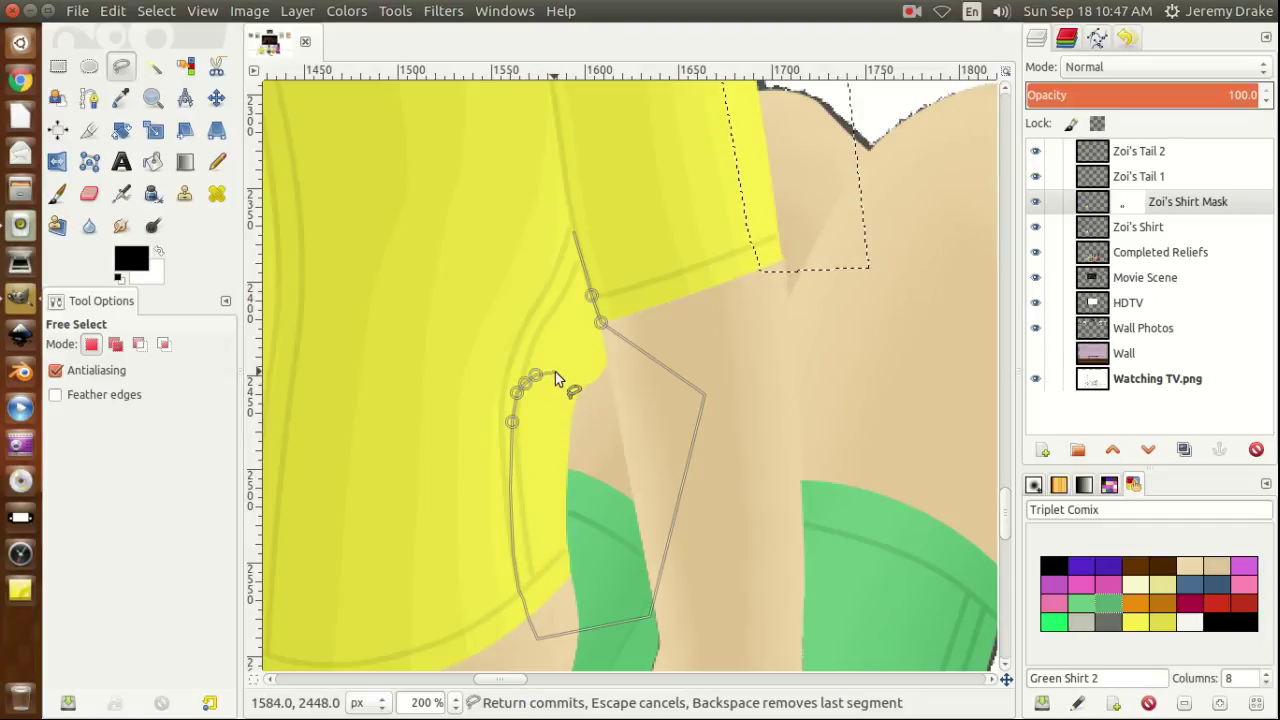
pyautogui.click(554, 370)
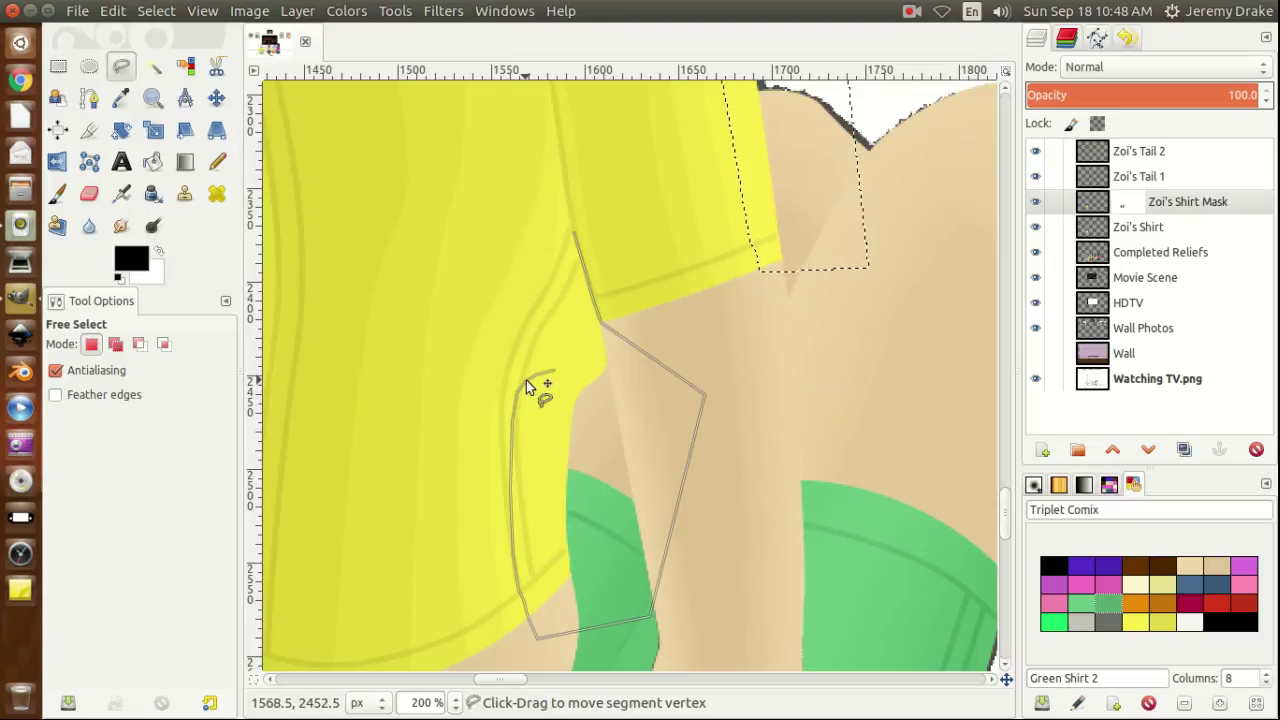
pyautogui.click(576, 366)
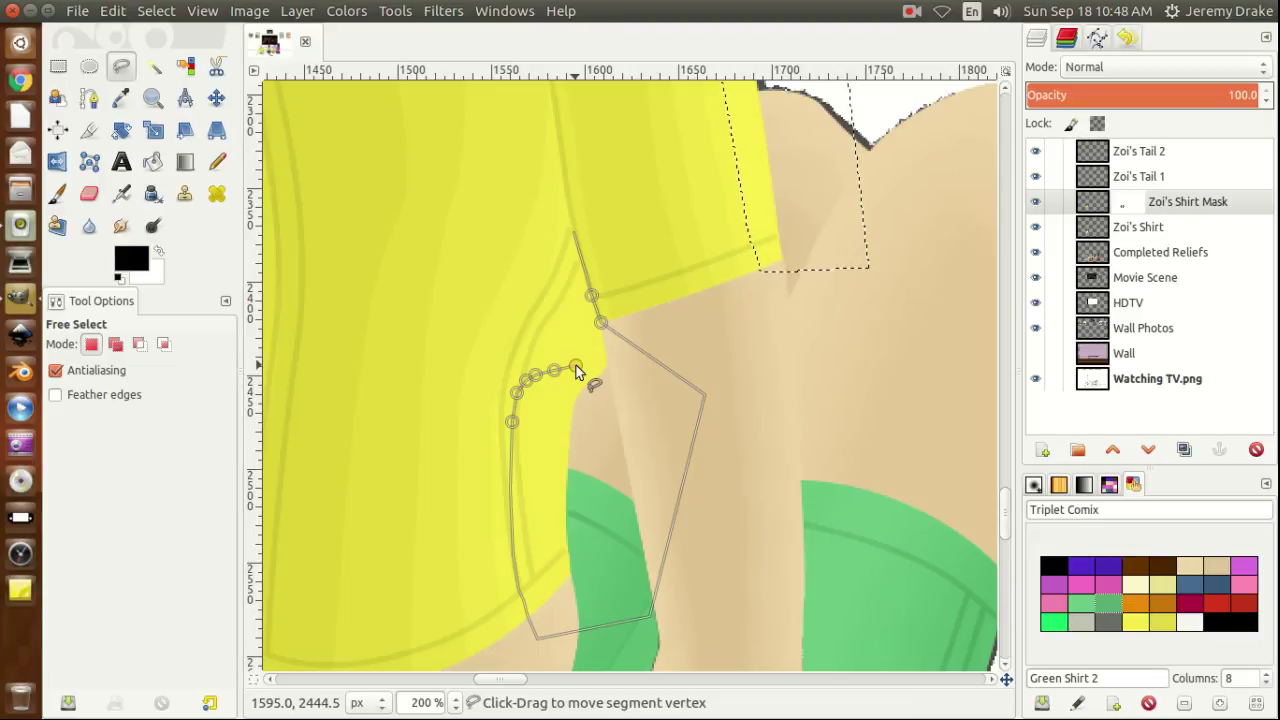
pyautogui.click(591, 359)
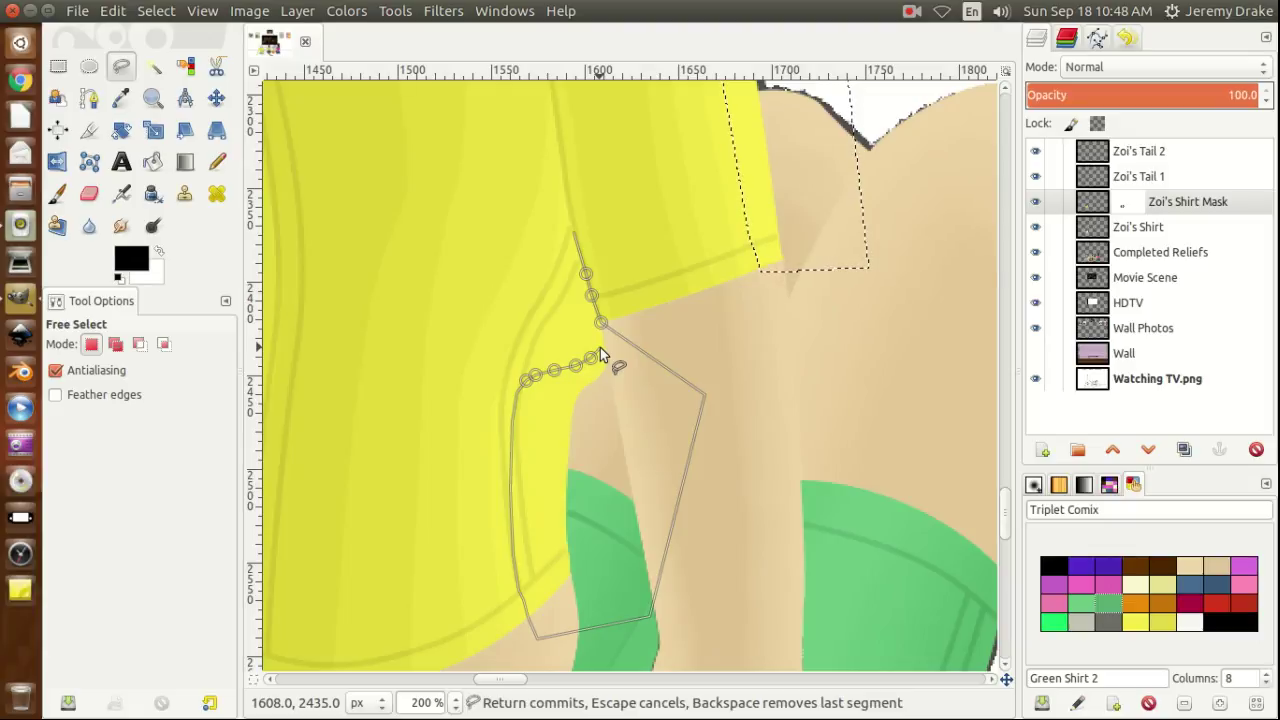
pyautogui.click(600, 347)
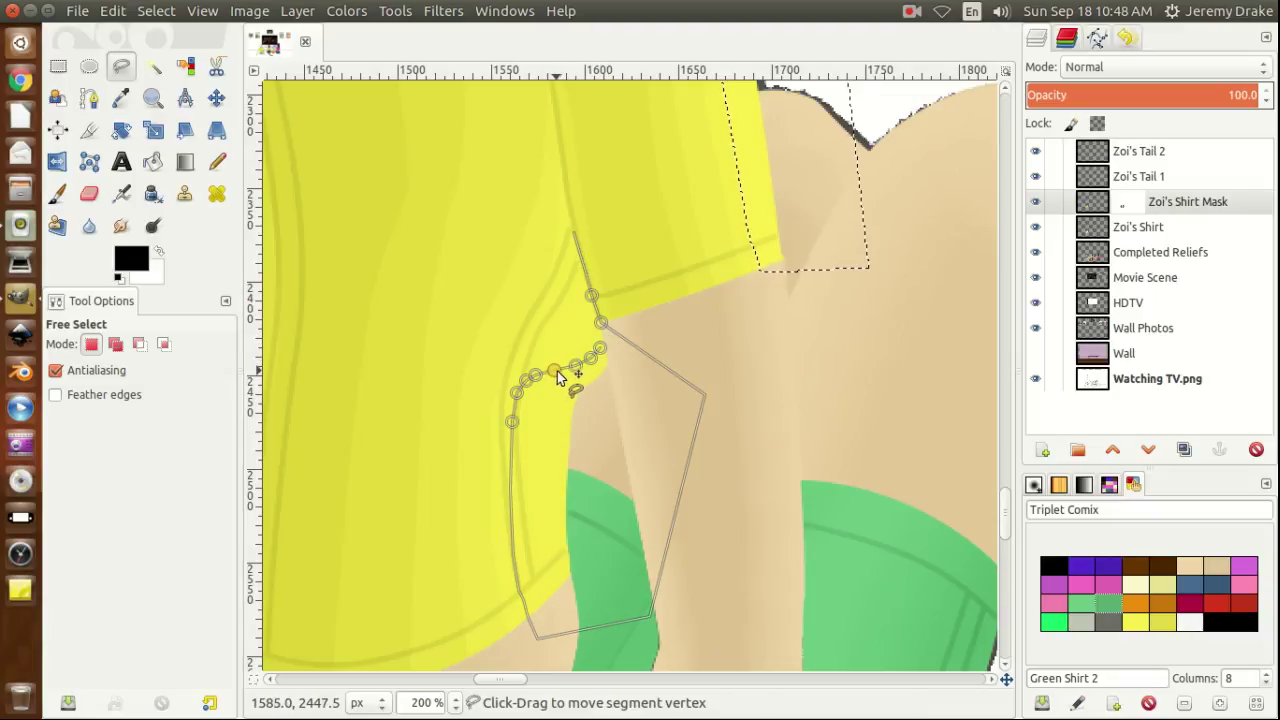
# Adjust the outline points along the sleeve edge and close them into the underarm selection.
pyautogui.moveTo(556, 371)
pyautogui.mouseDown()
pyautogui.moveTo(546, 357)
pyautogui.moveTo(534, 368)
pyautogui.mouseUp()
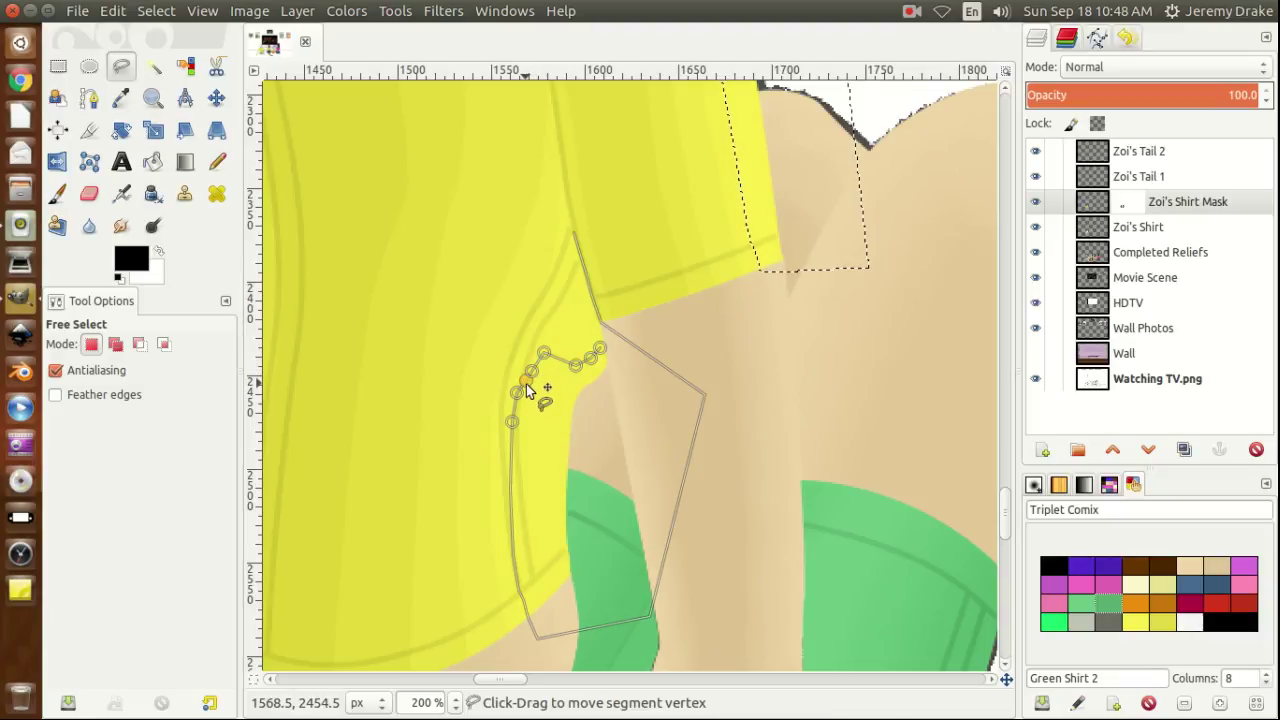
pyautogui.click(555, 333)
pyautogui.click(568, 304)
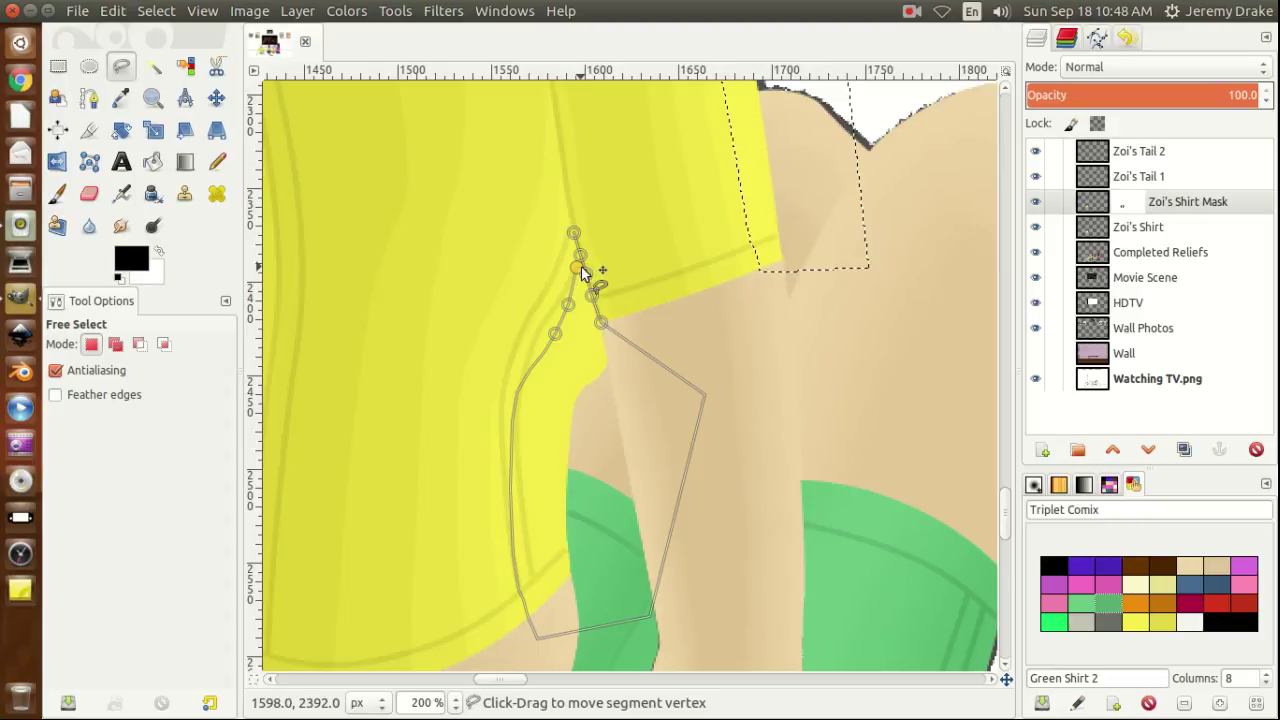
pyautogui.moveTo(580, 272); pyautogui.dragTo(569, 270)
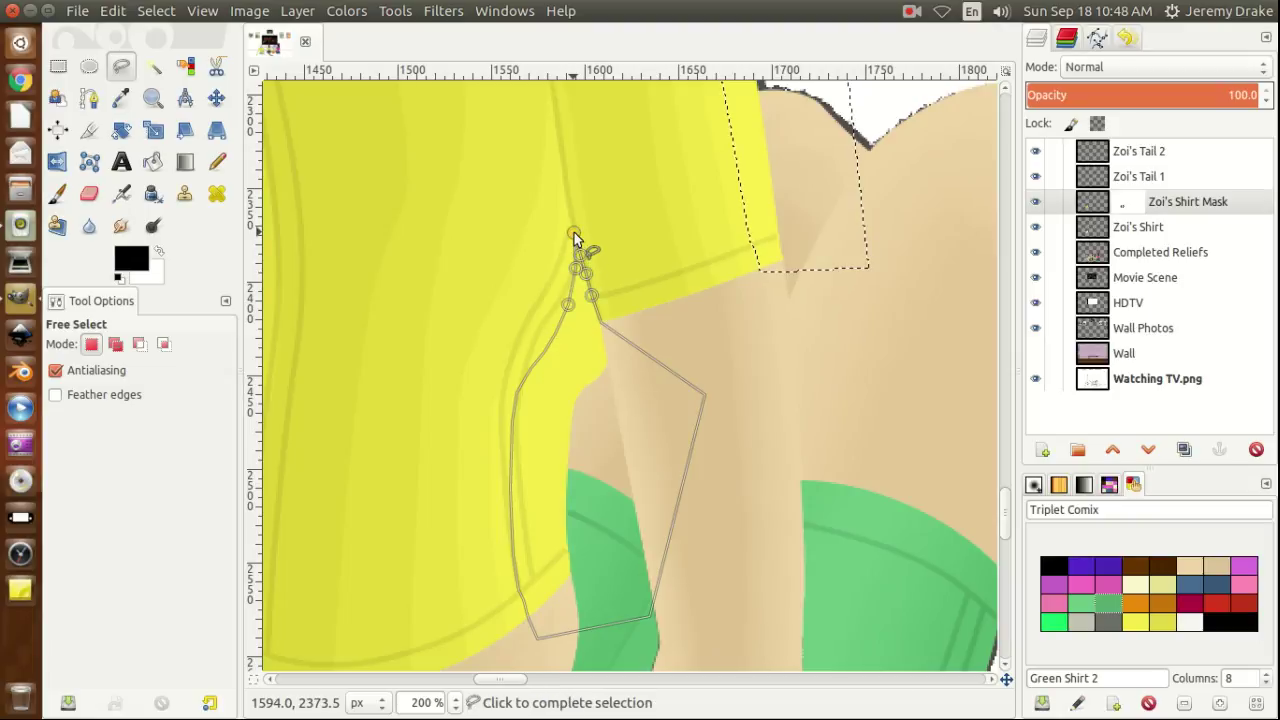
pyautogui.click(574, 232)
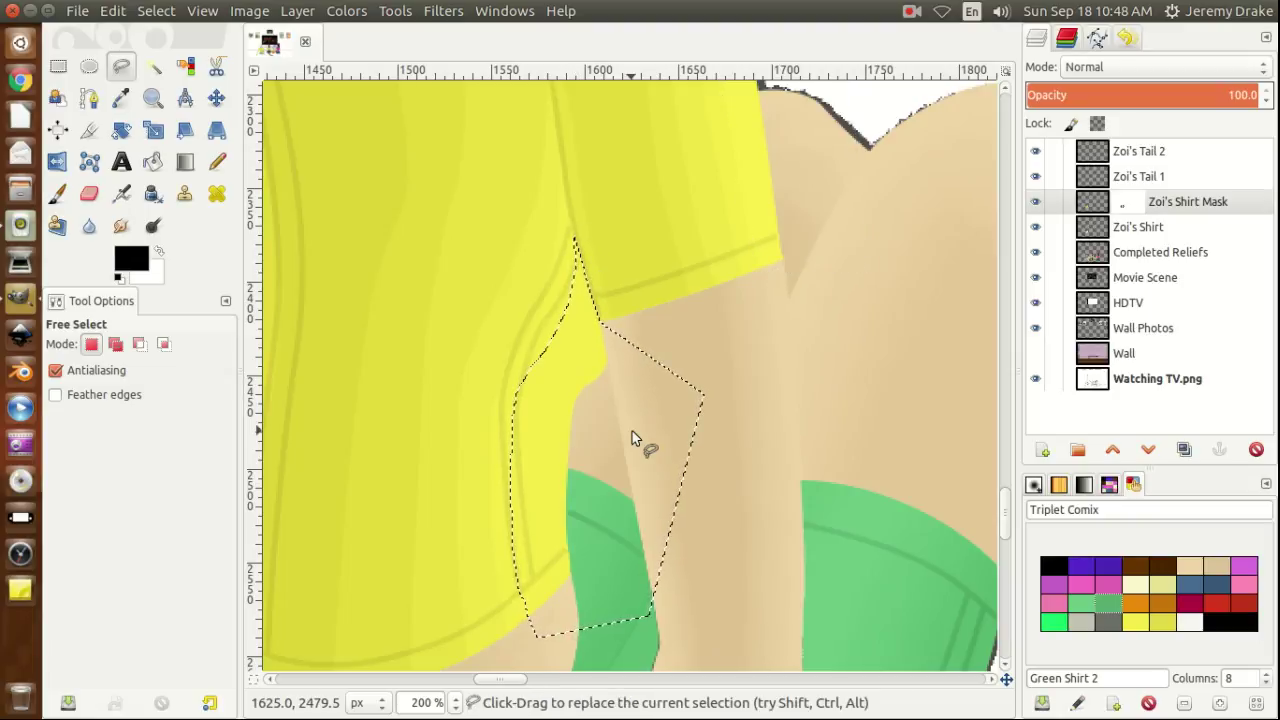
pyautogui.press('ctrl')
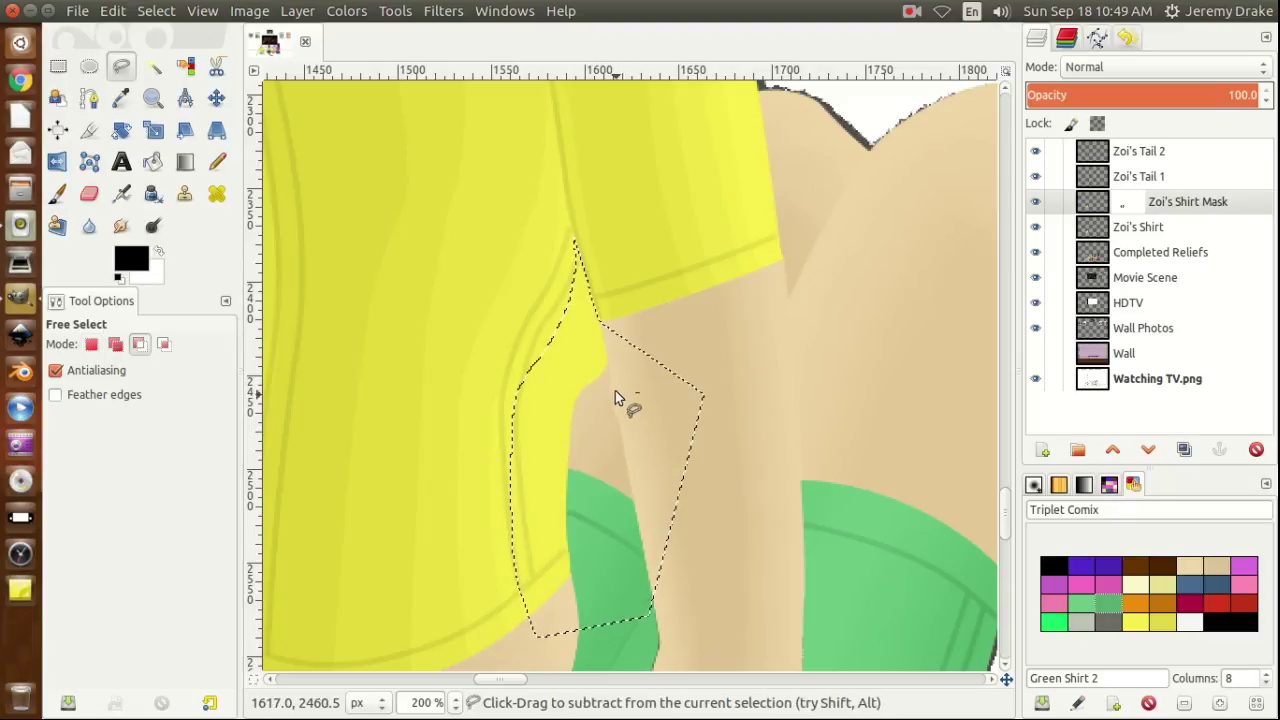
# Subtract the sleeve's curved lower corner from the underarm selection.
pyautogui.keyDown('ctrl'); pyautogui.click(610, 328); pyautogui.keyUp('ctrl')
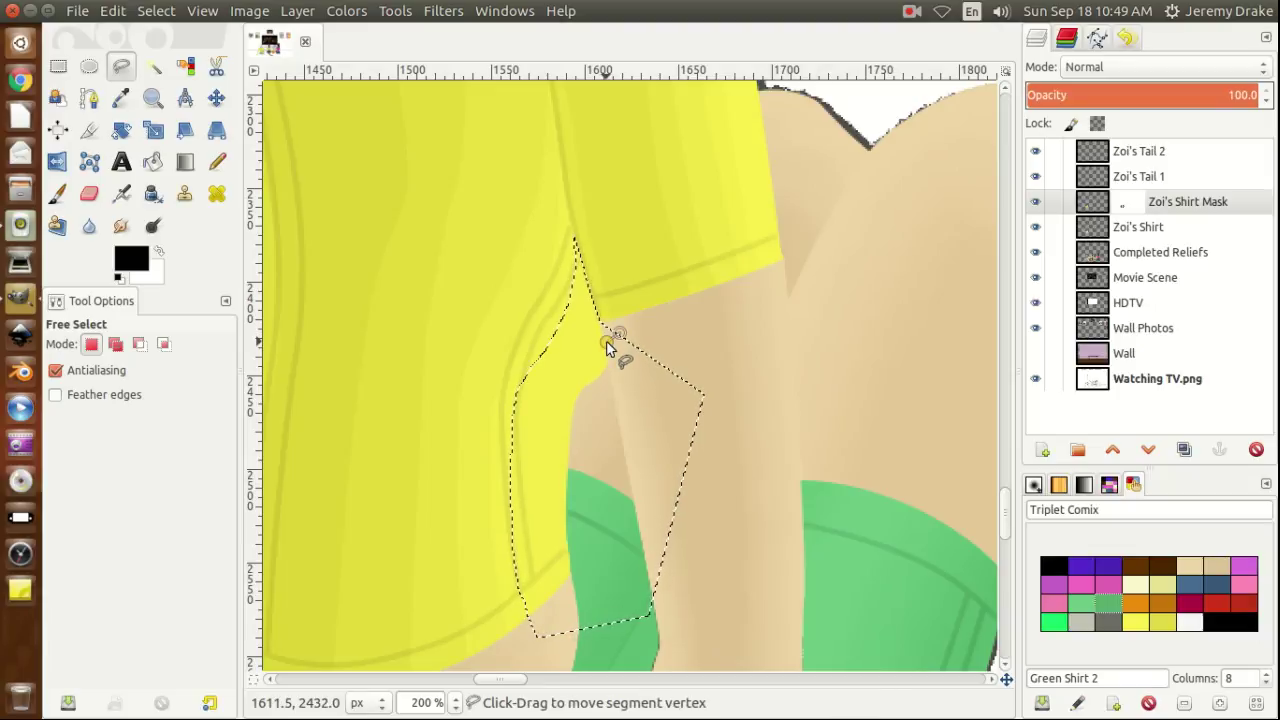
pyautogui.click(593, 350)
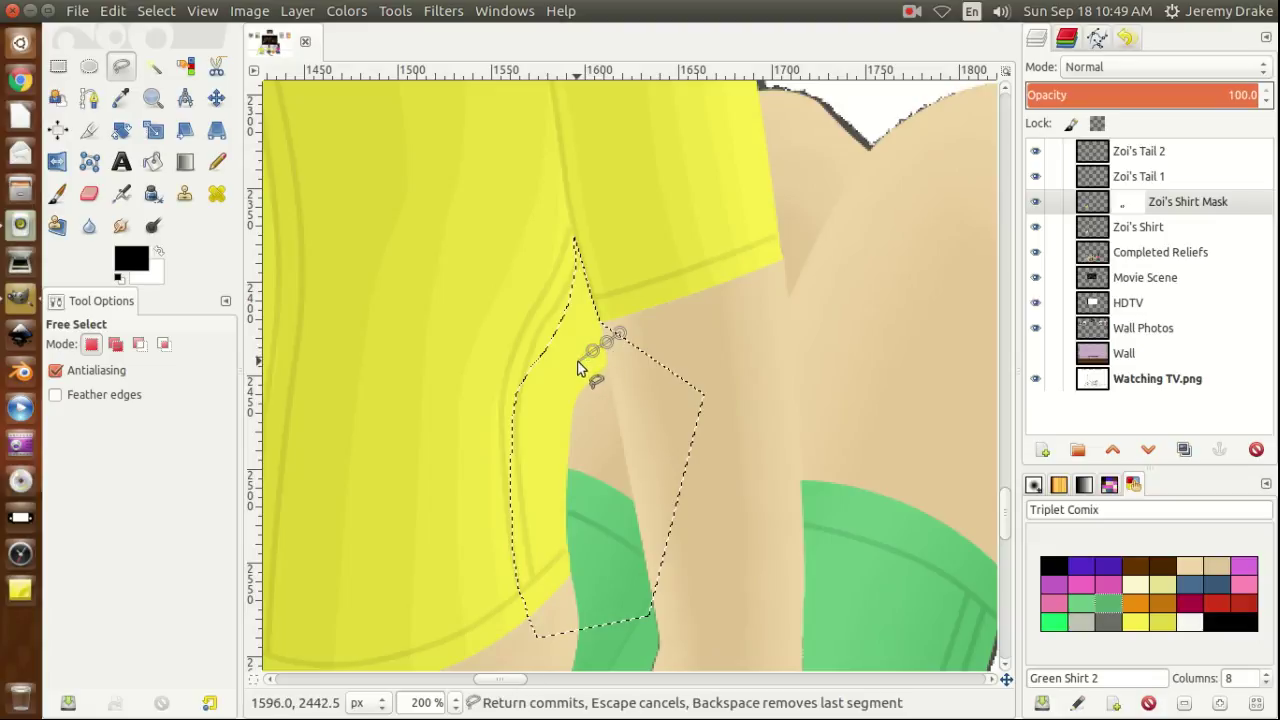
pyautogui.click(567, 365)
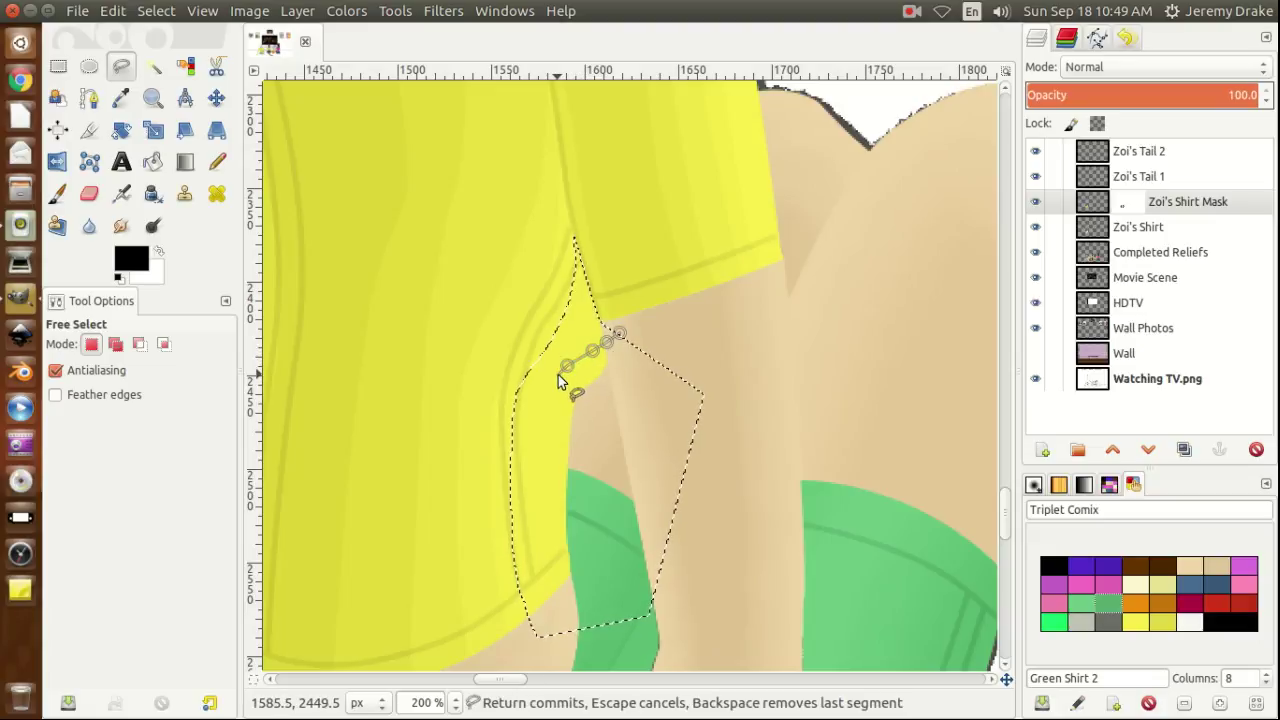
pyautogui.click(558, 374)
pyautogui.click(555, 384)
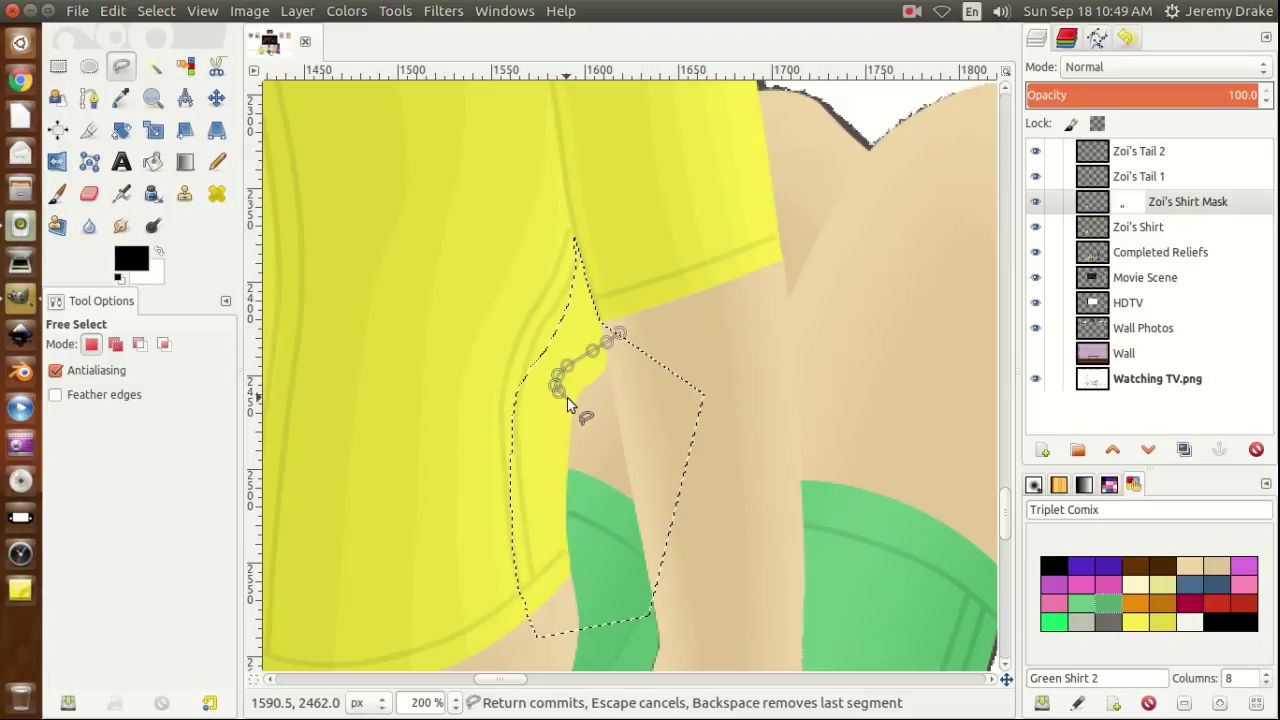
pyautogui.click(567, 398)
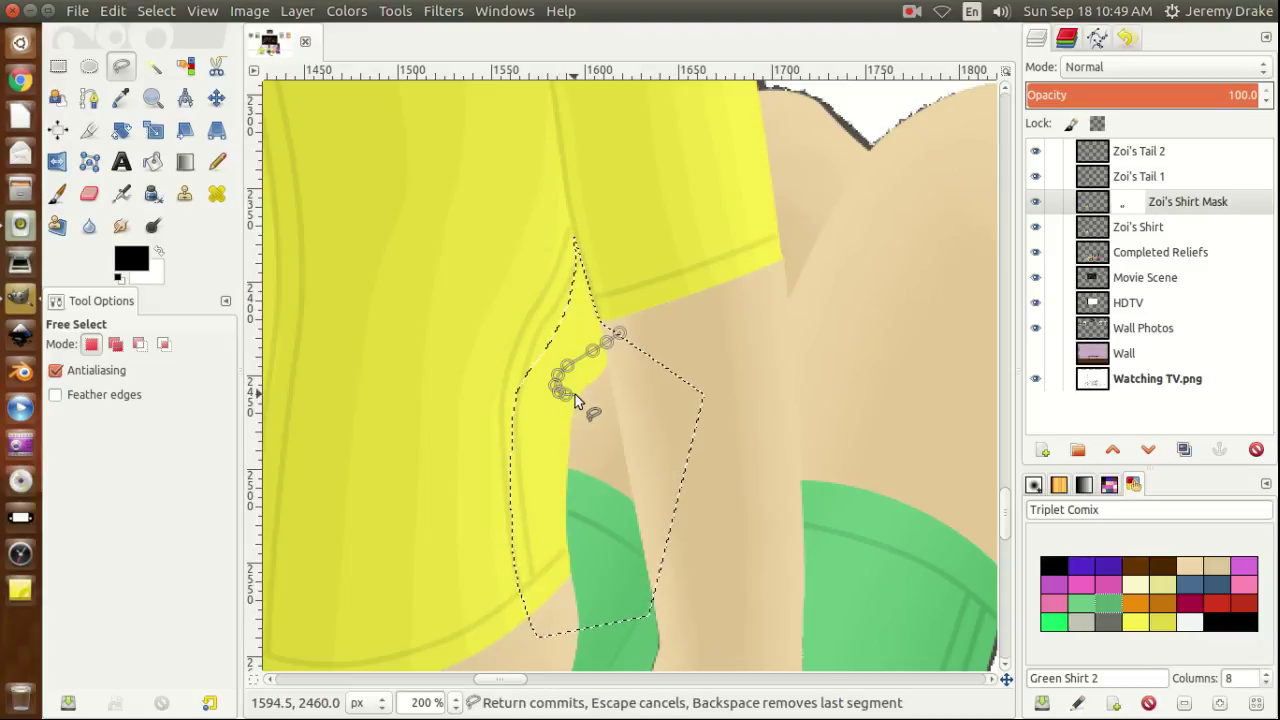
pyautogui.click(575, 394)
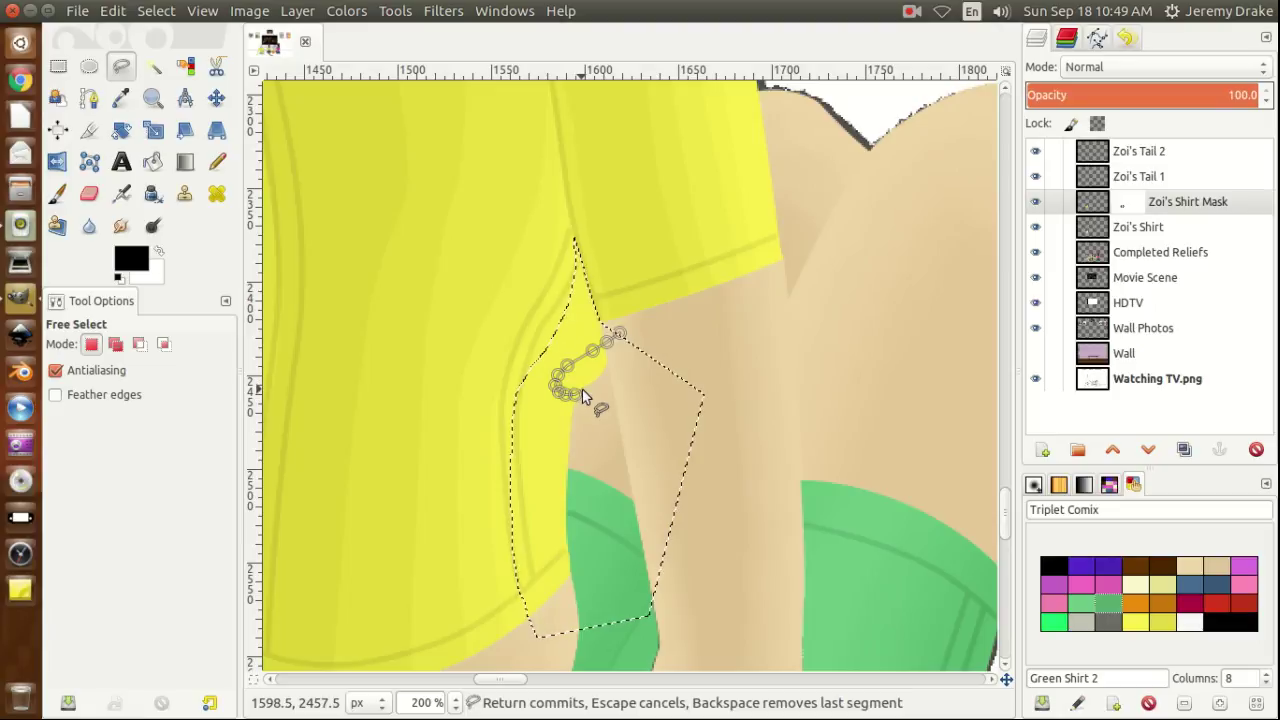
pyautogui.click(582, 389)
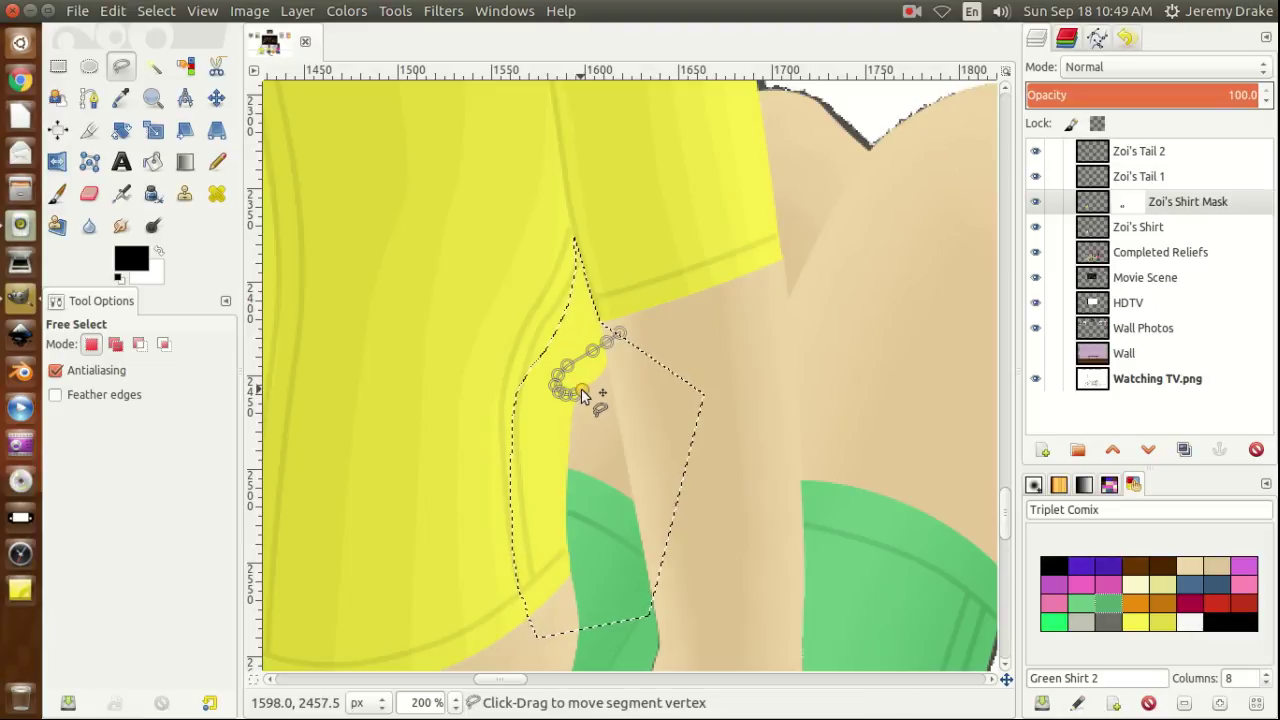
pyautogui.click(650, 373)
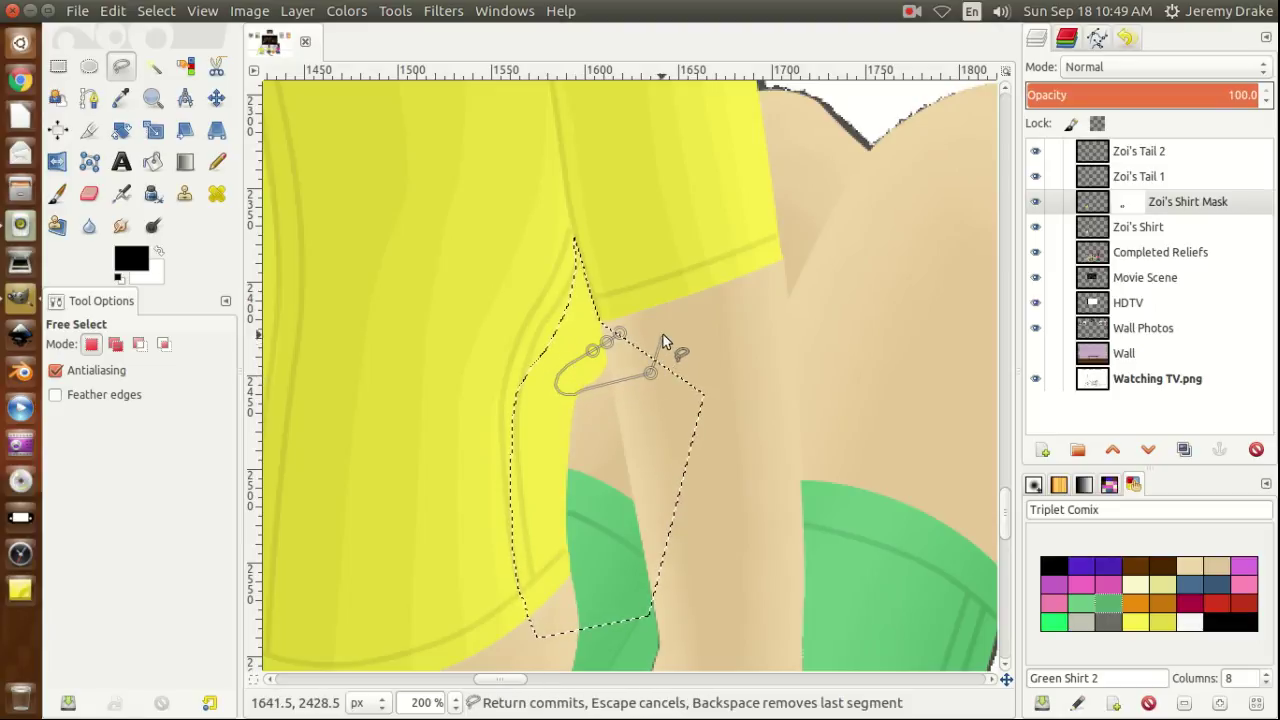
pyautogui.press('Return')
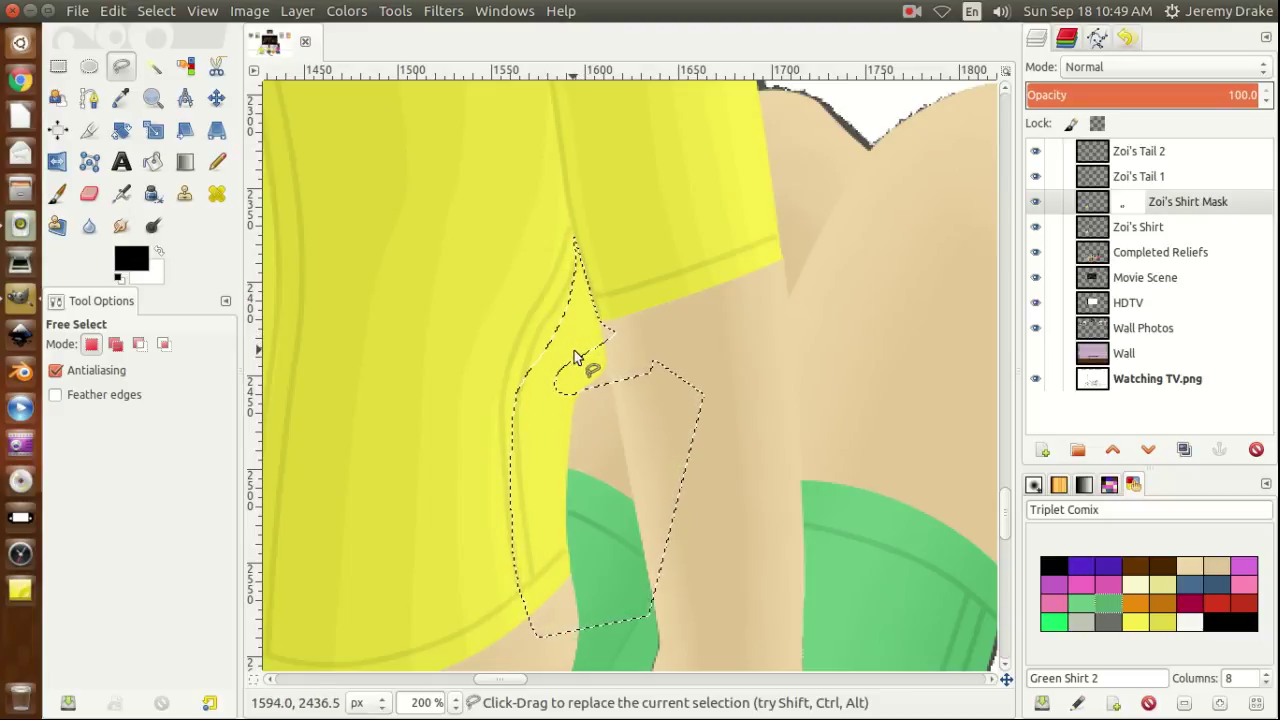
pyautogui.press('shift')
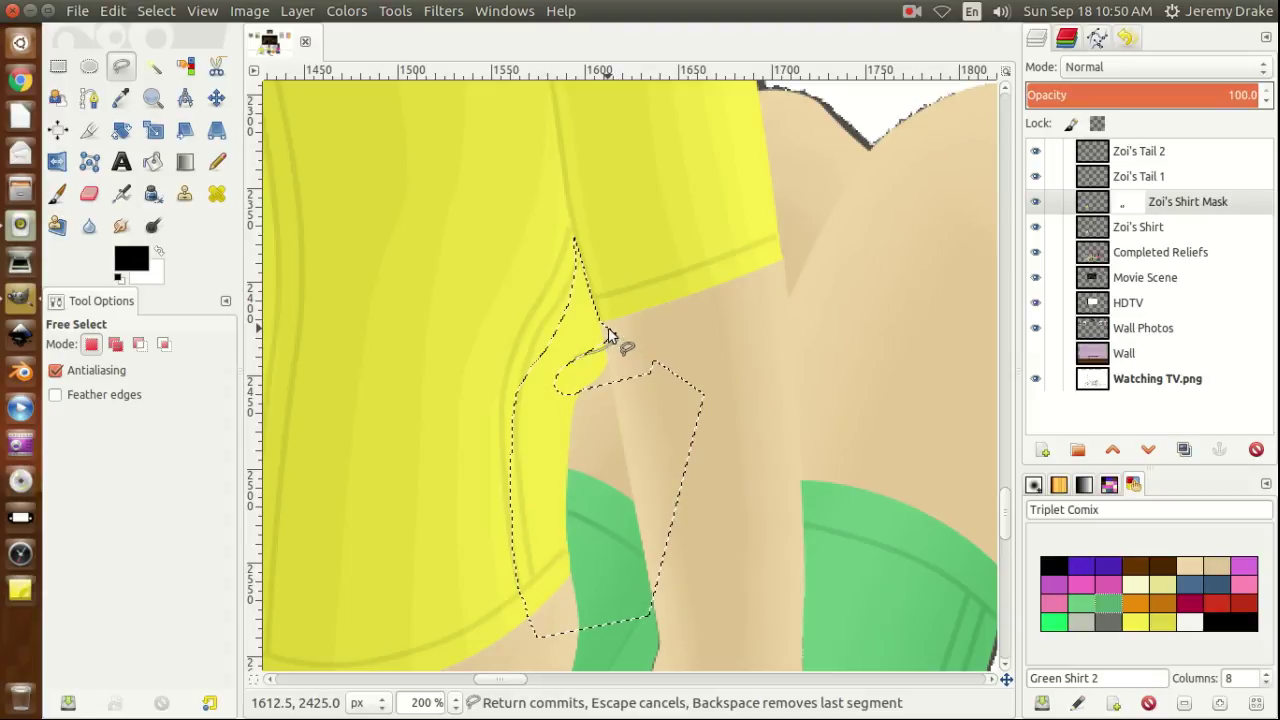
# Add the notch at the sleeve corner, then trim a small sliver along the shirt edge.
pyautogui.doubleClick(575, 346)
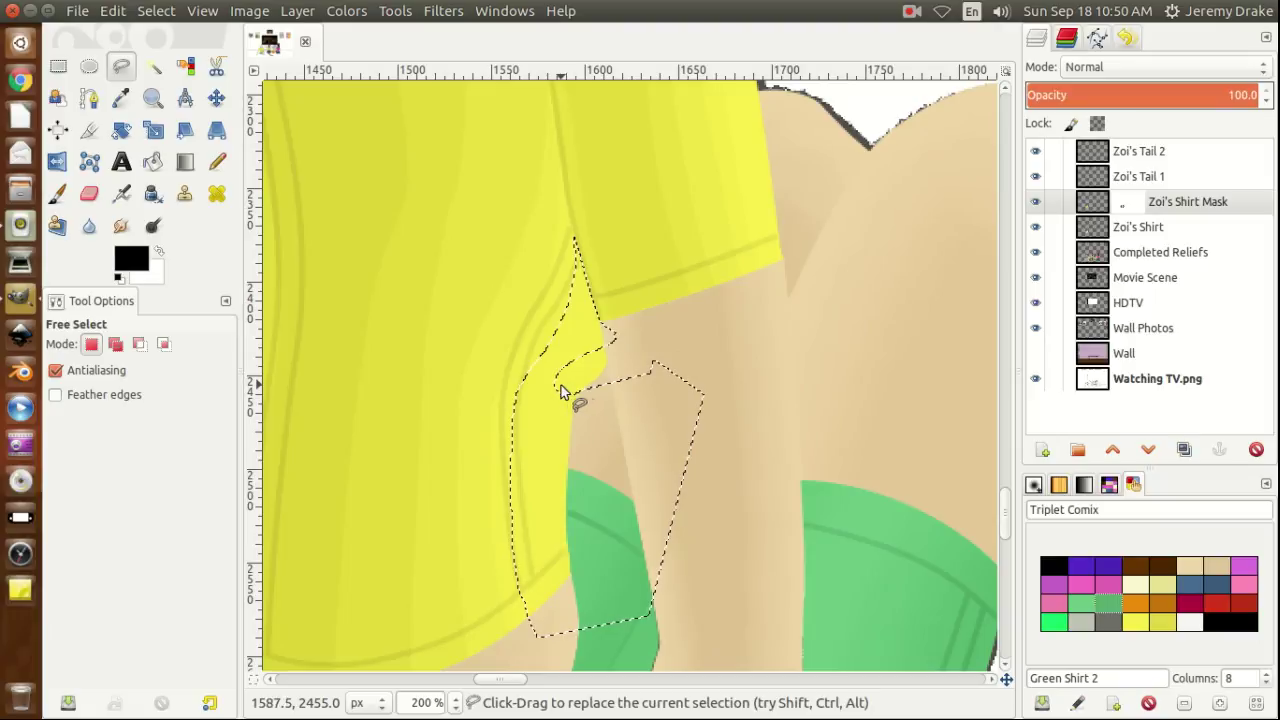
pyautogui.press('ctrl')
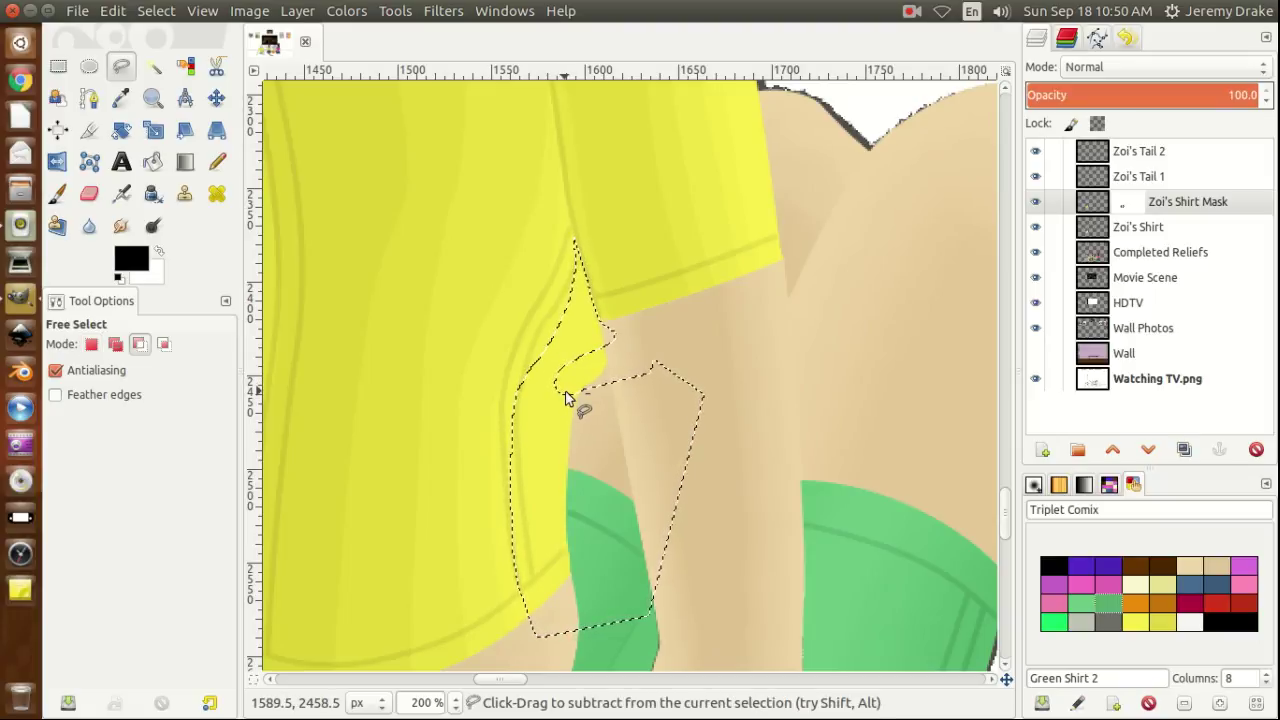
pyautogui.keyDown('ctrl'); pyautogui.click(565, 391); pyautogui.keyUp('ctrl')
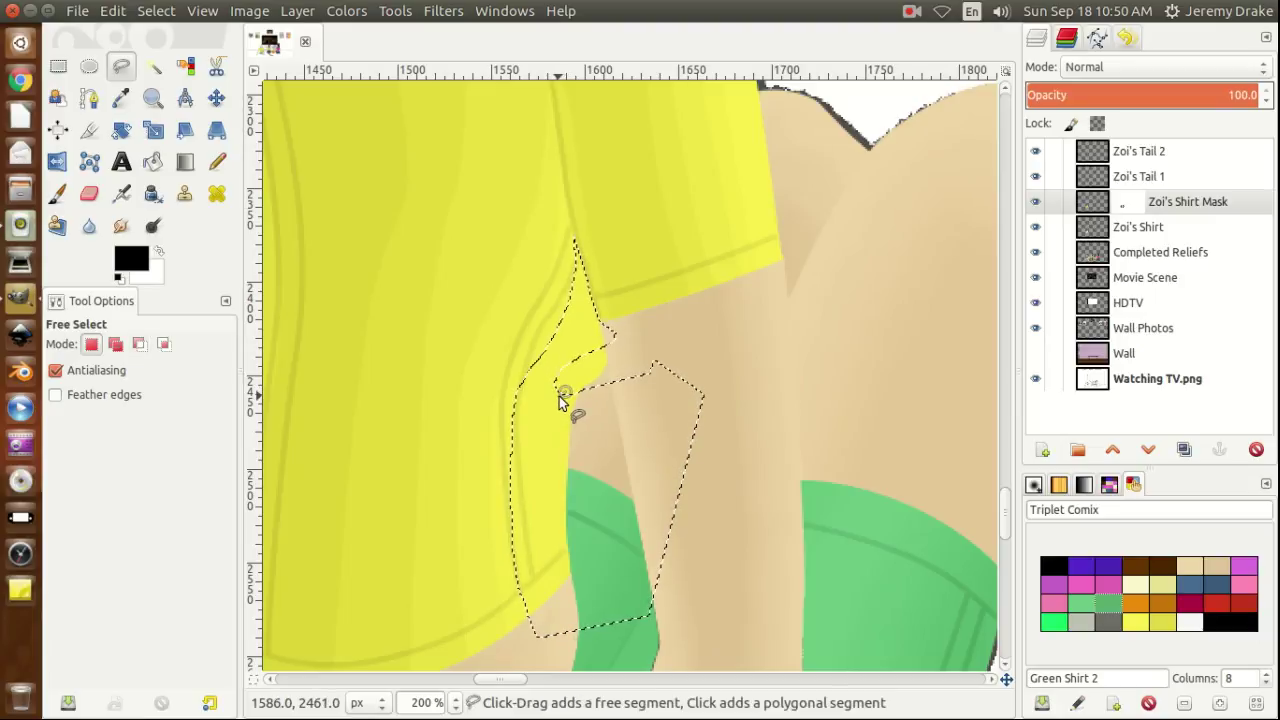
pyautogui.click(544, 400)
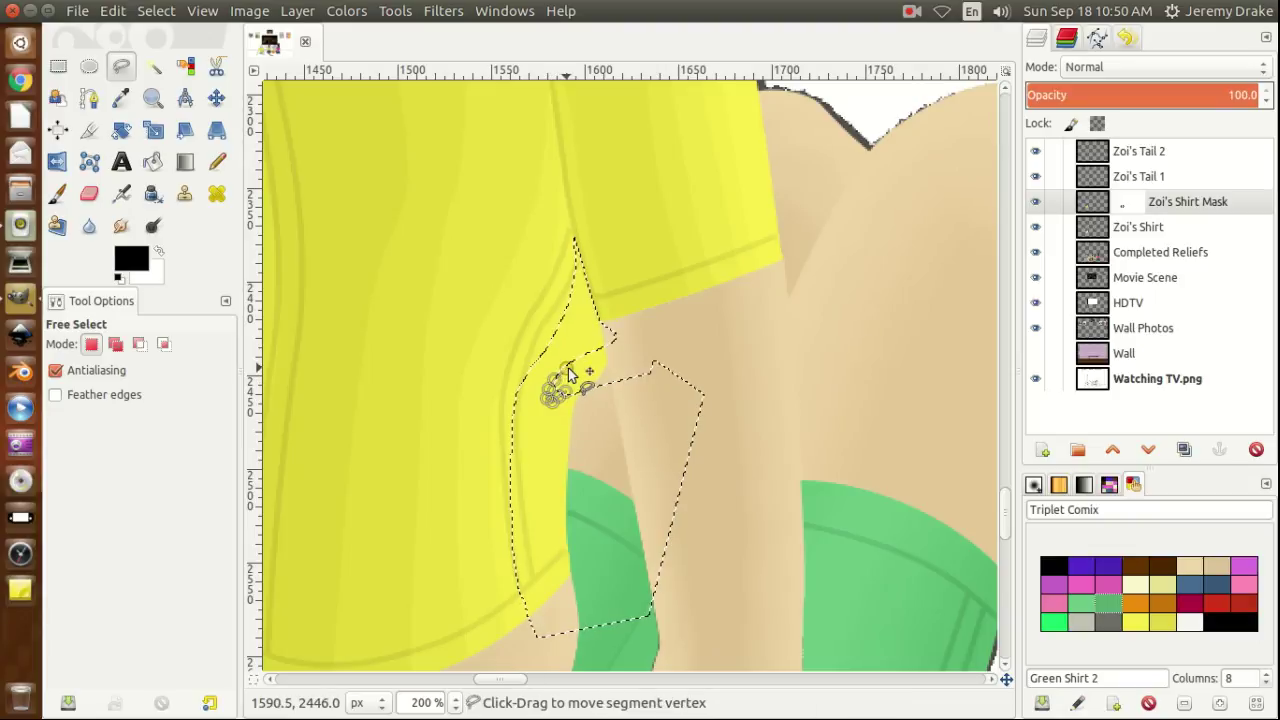
pyautogui.press('Return')
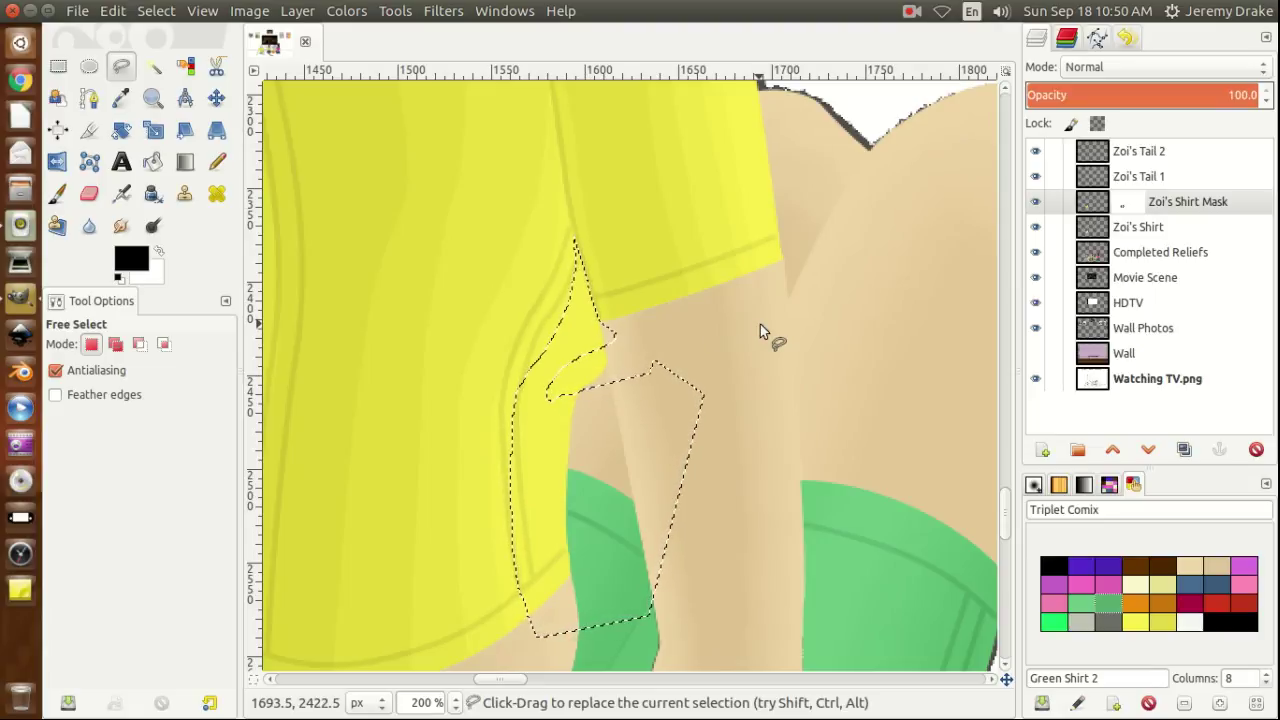
# Set the foreground to dark grey 4a4a4a (value 29) and deselect everything.
pyautogui.press('ctrl')
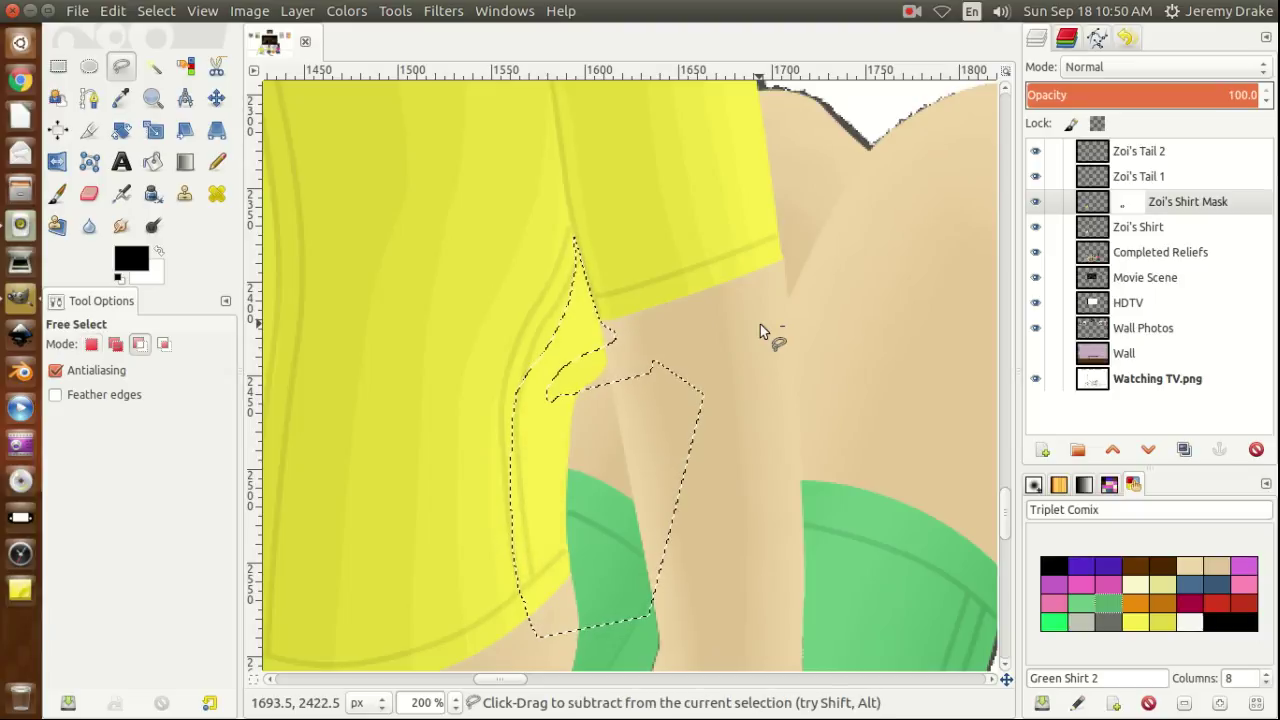
pyautogui.click(130, 256)
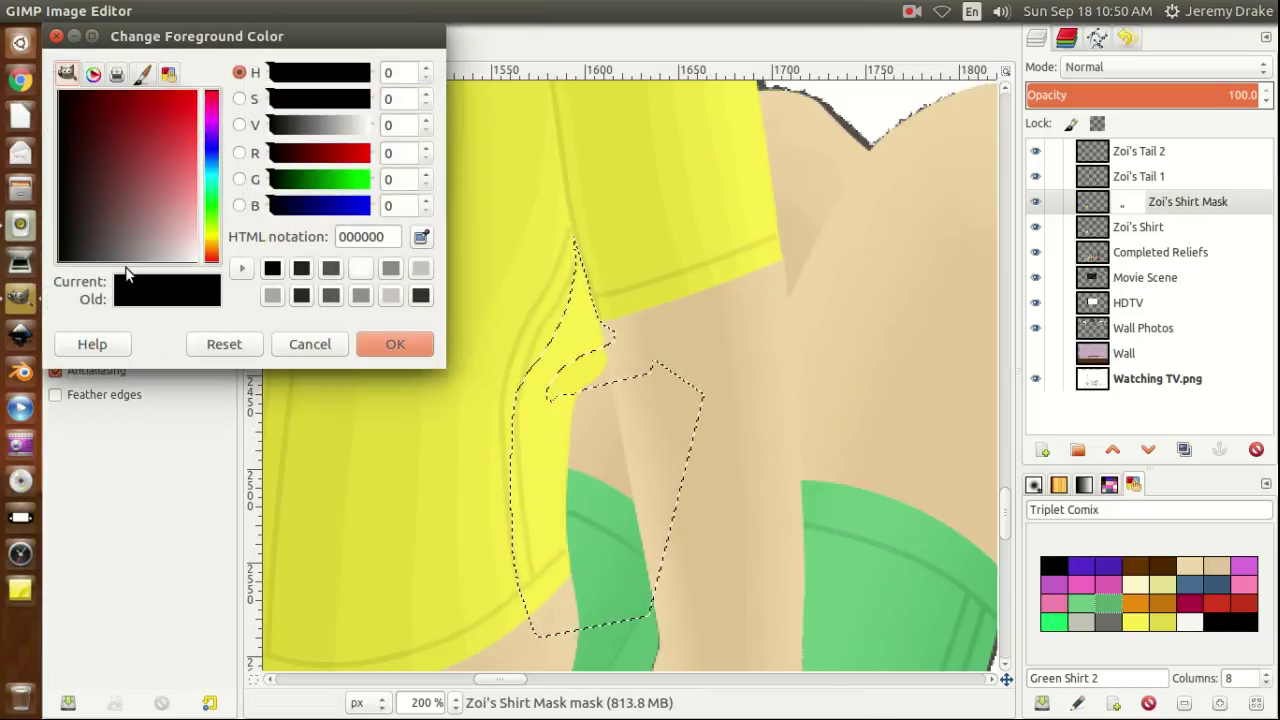
pyautogui.click(299, 124)
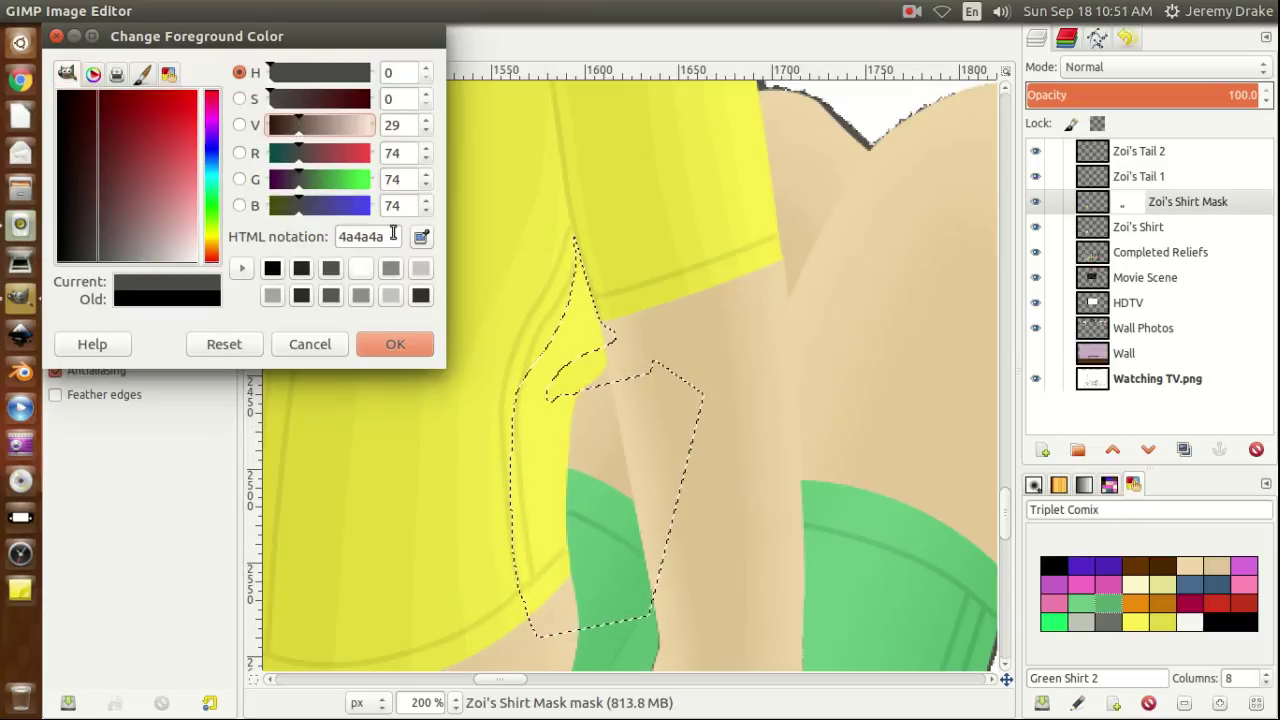
pyautogui.click(392, 344)
pyautogui.hotkey('ctrl', 'shift', 'a')
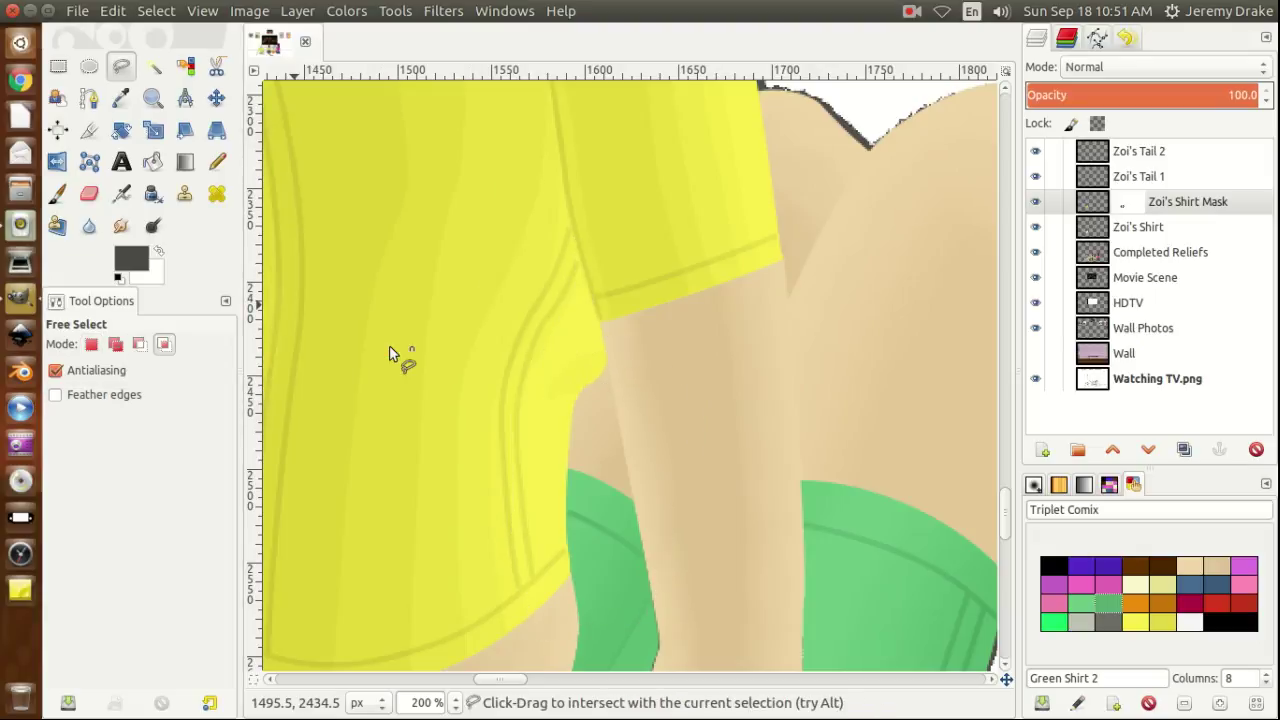
pyautogui.click(612, 356)
pyautogui.click(605, 360)
pyautogui.click(595, 370)
pyautogui.click(587, 374)
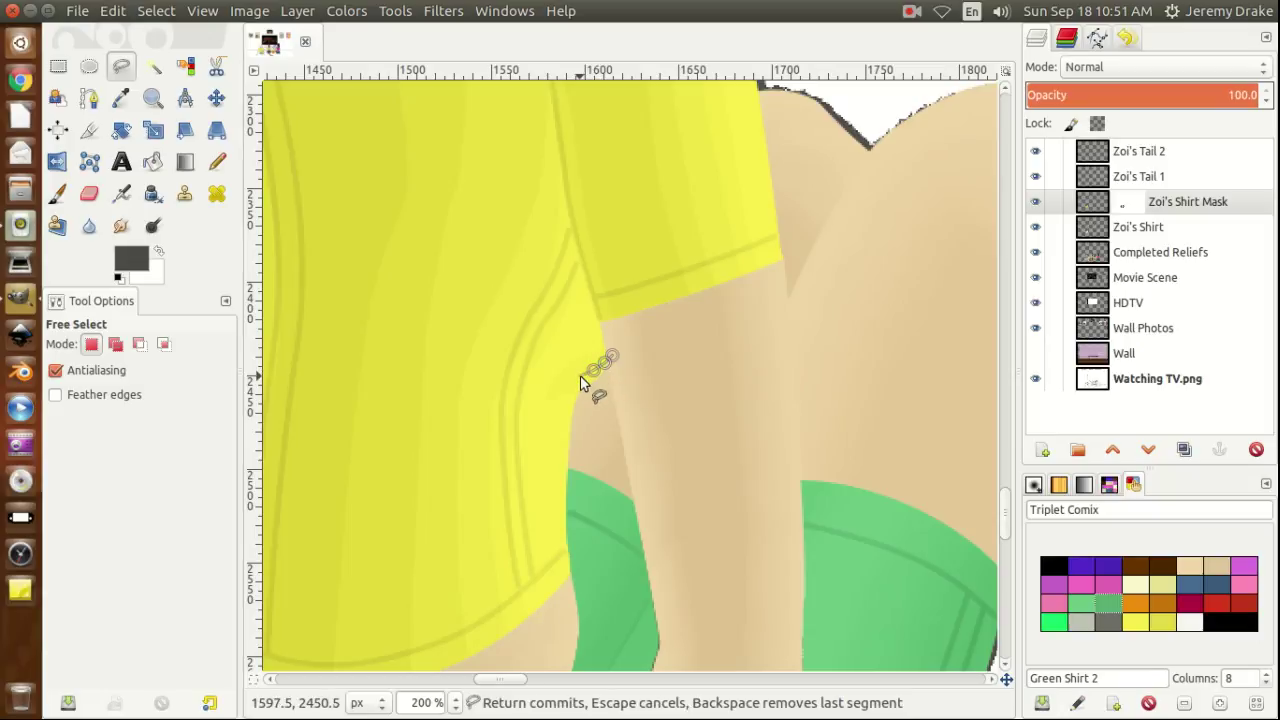
pyautogui.click(580, 377)
pyautogui.click(572, 384)
pyautogui.click(565, 394)
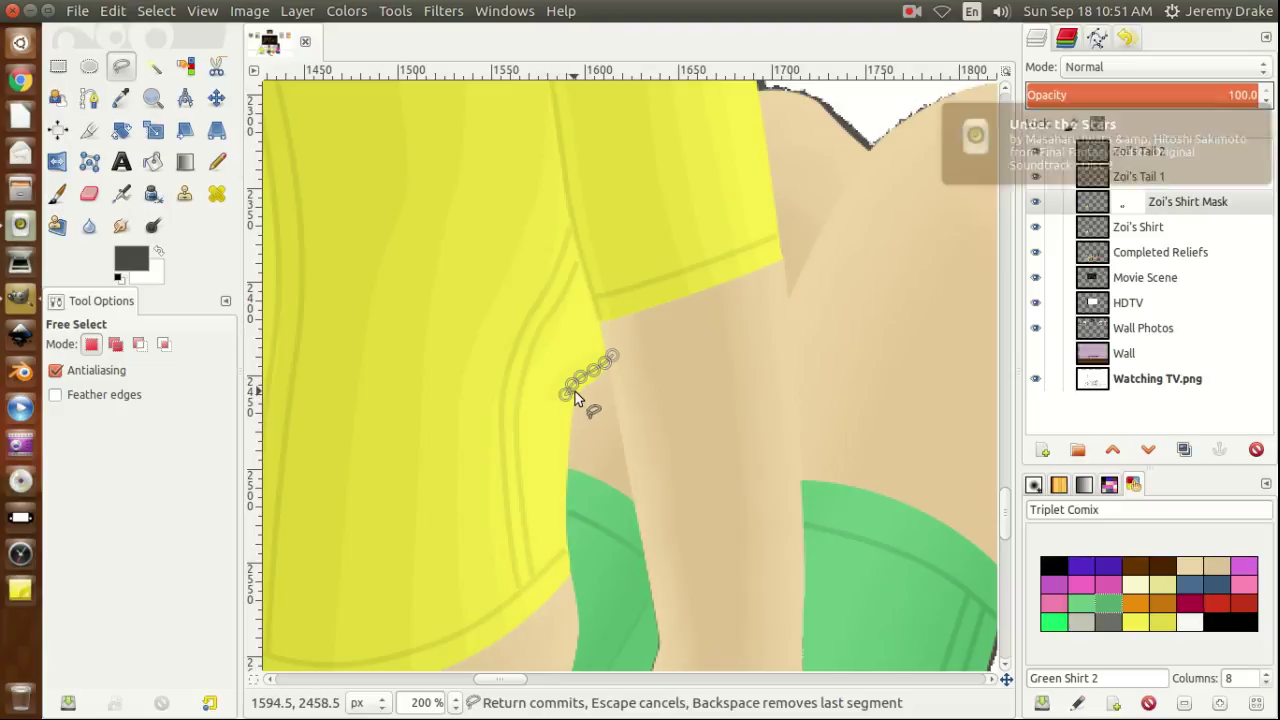
pyautogui.click(587, 387)
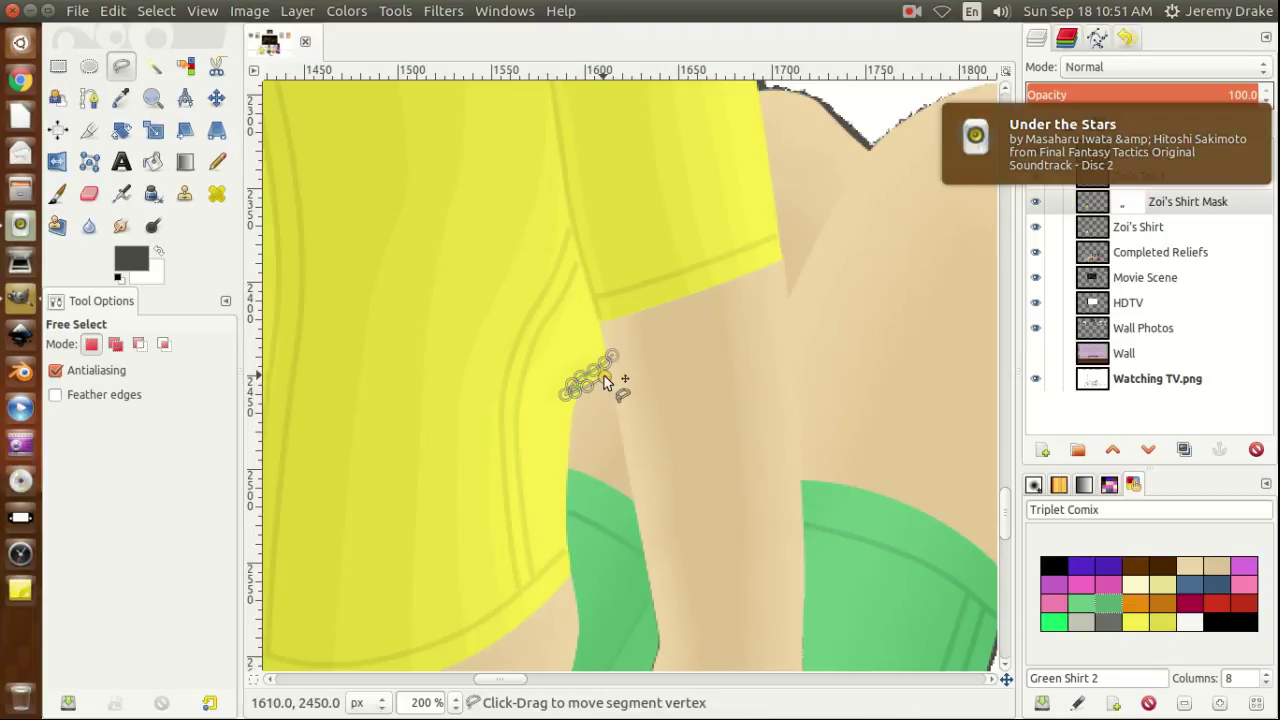
pyautogui.doubleClick(638, 348)
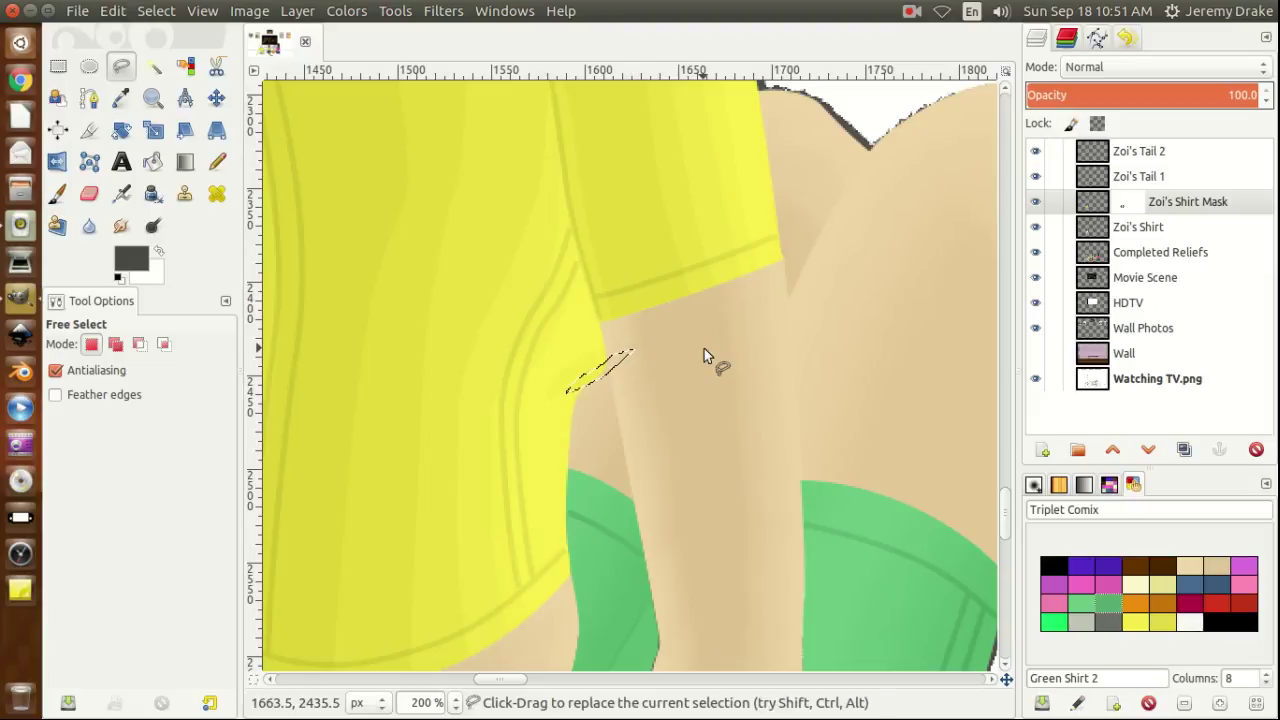
pyautogui.hotkey('ctrl', 'shift', 'a')
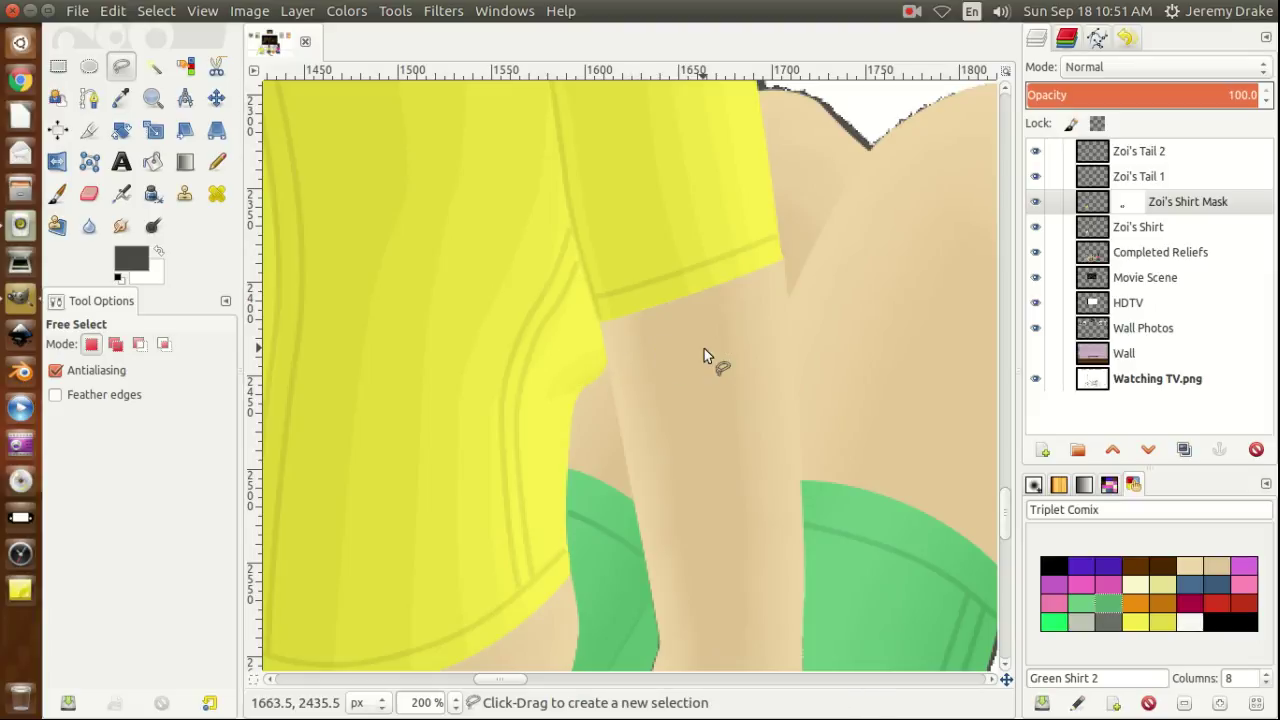
# Duplicate Zoi's Shirt Mask, load the copy's alpha as a selection, and delete its layer mask.
pyautogui.rightClick(1088, 207)
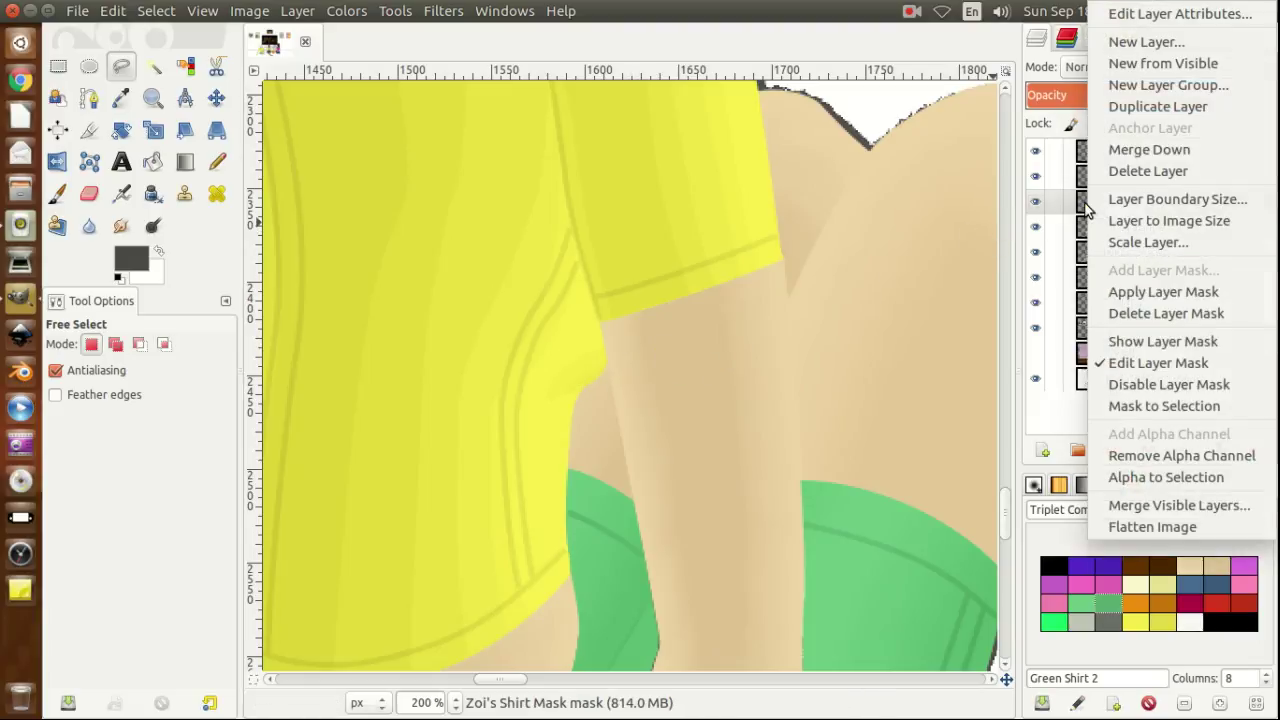
pyautogui.click(1159, 106)
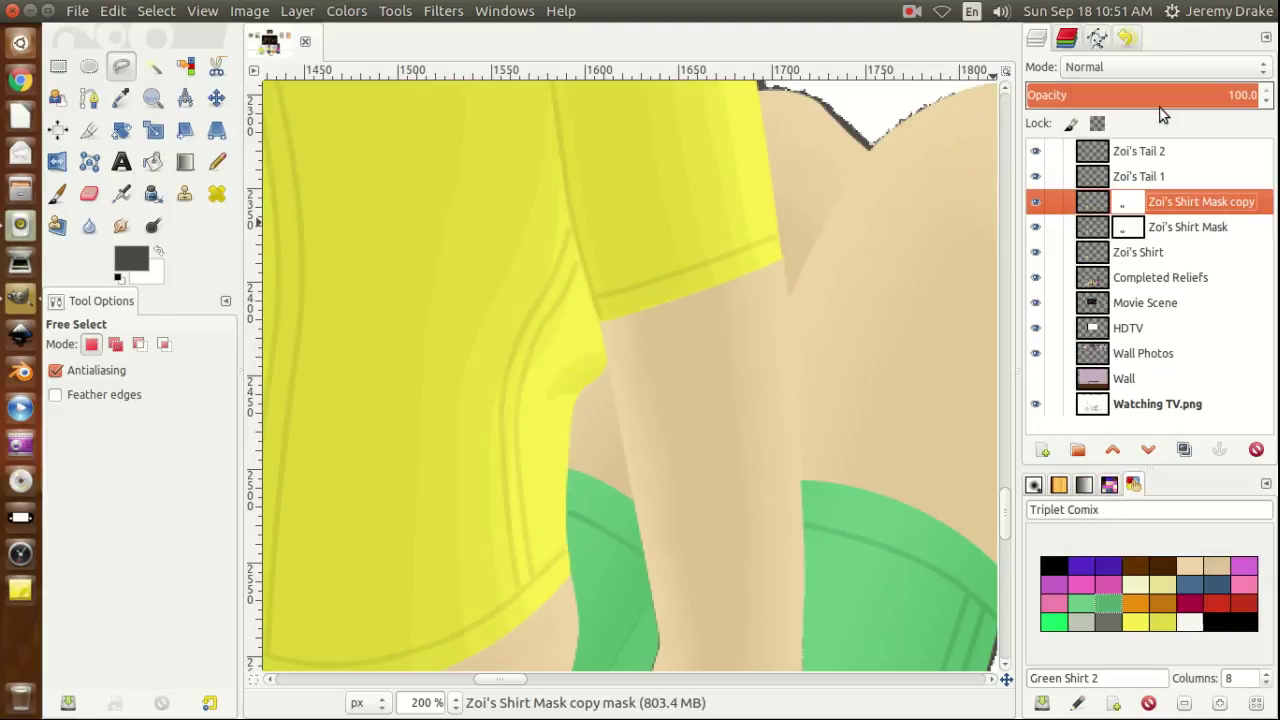
pyautogui.rightClick(1091, 207)
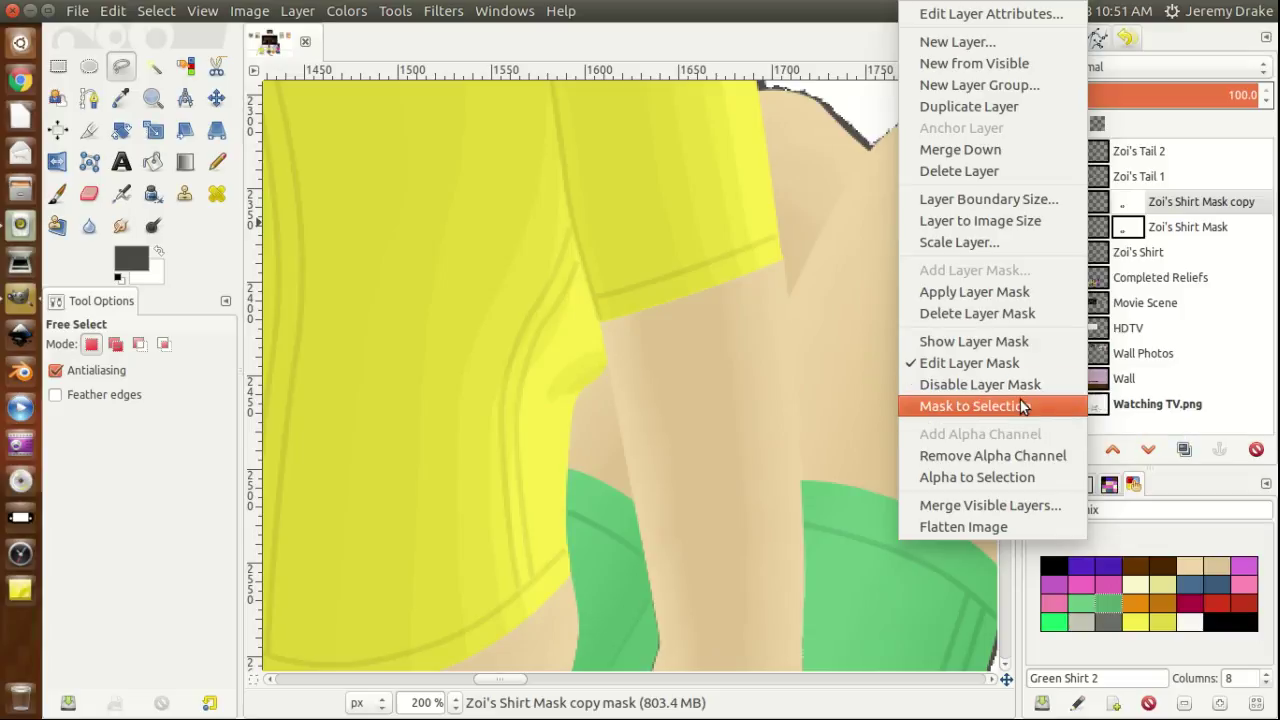
pyautogui.click(1012, 482)
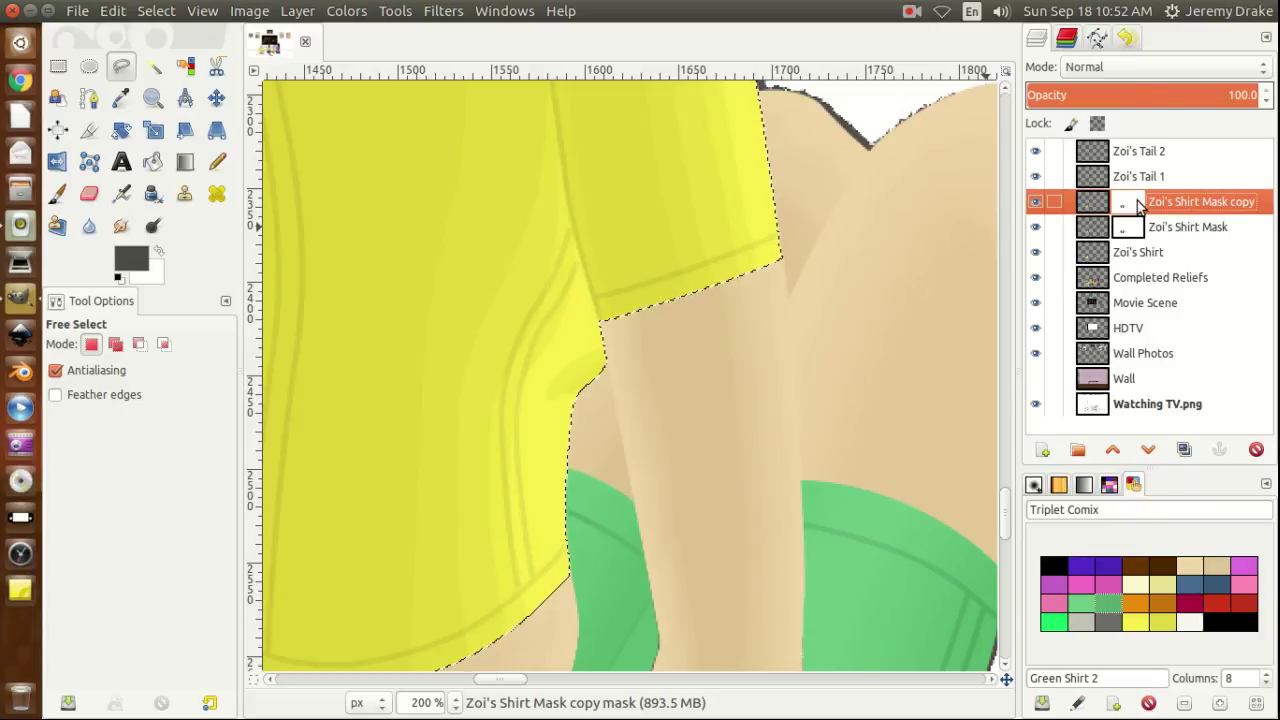
pyautogui.rightClick(1137, 204)
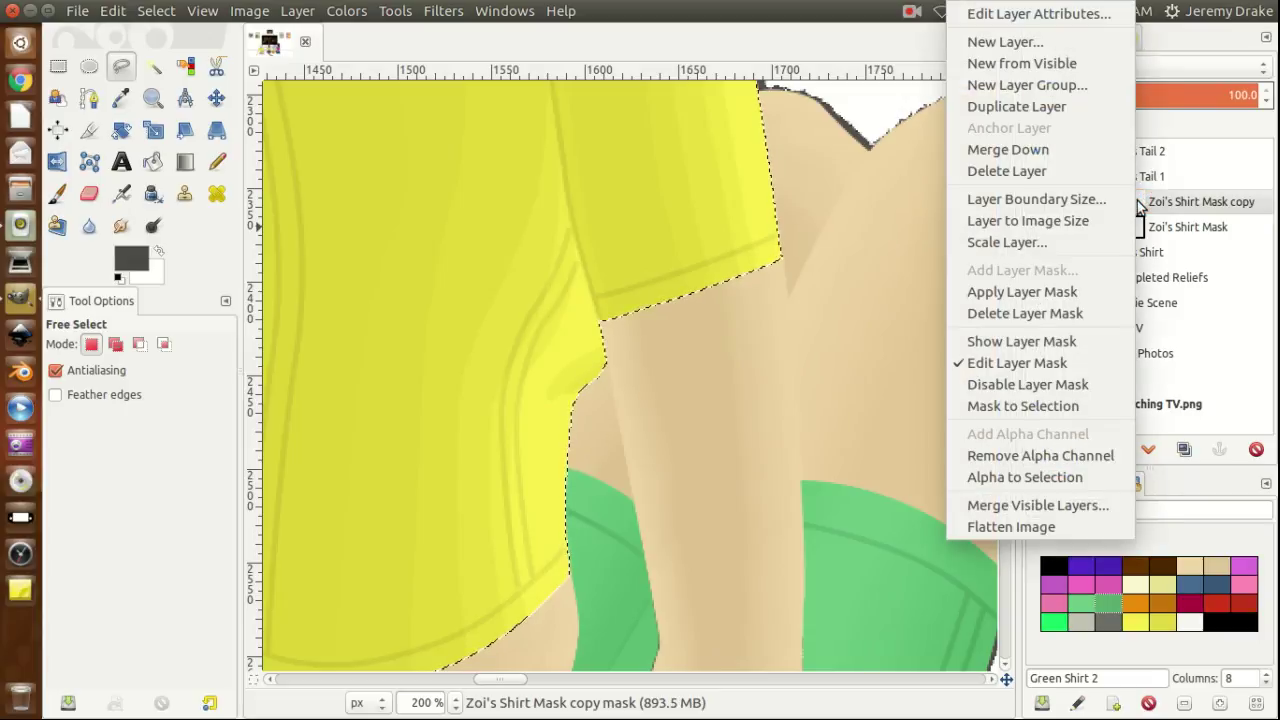
pyautogui.click(1050, 316)
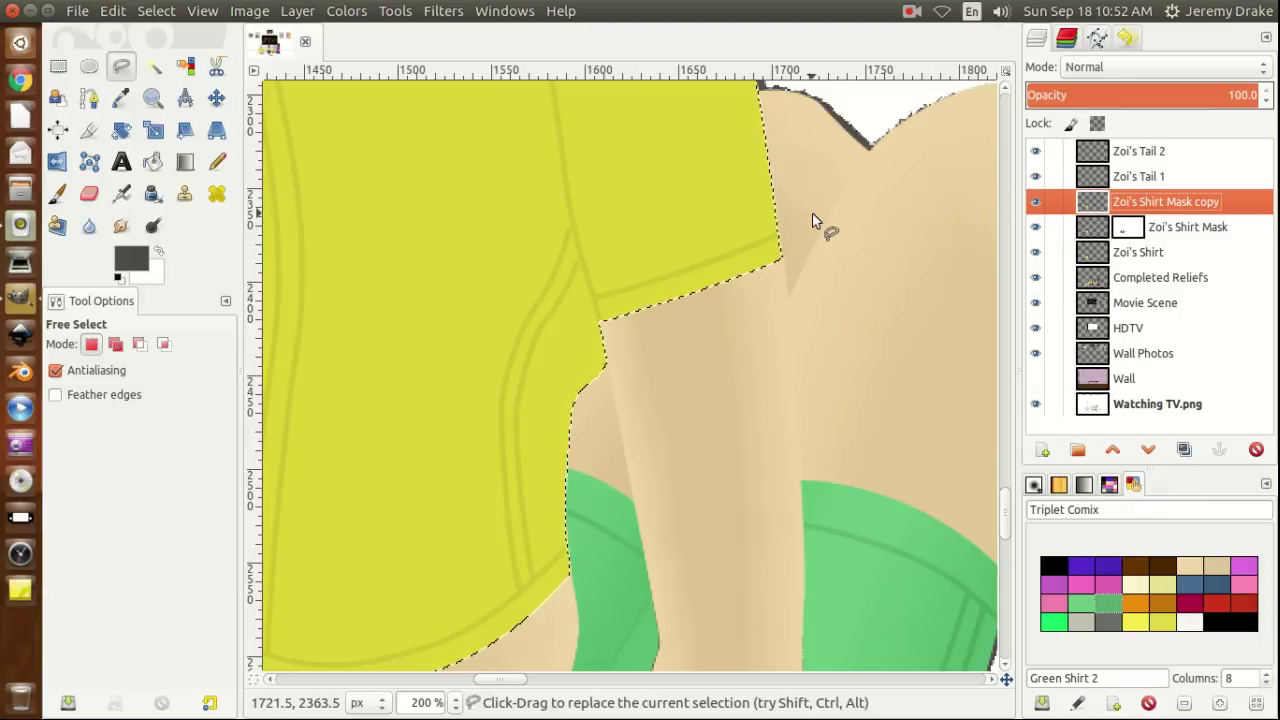
# Give the copy a new Black (full transparency) layer mask.
pyautogui.rightClick(626, 206)
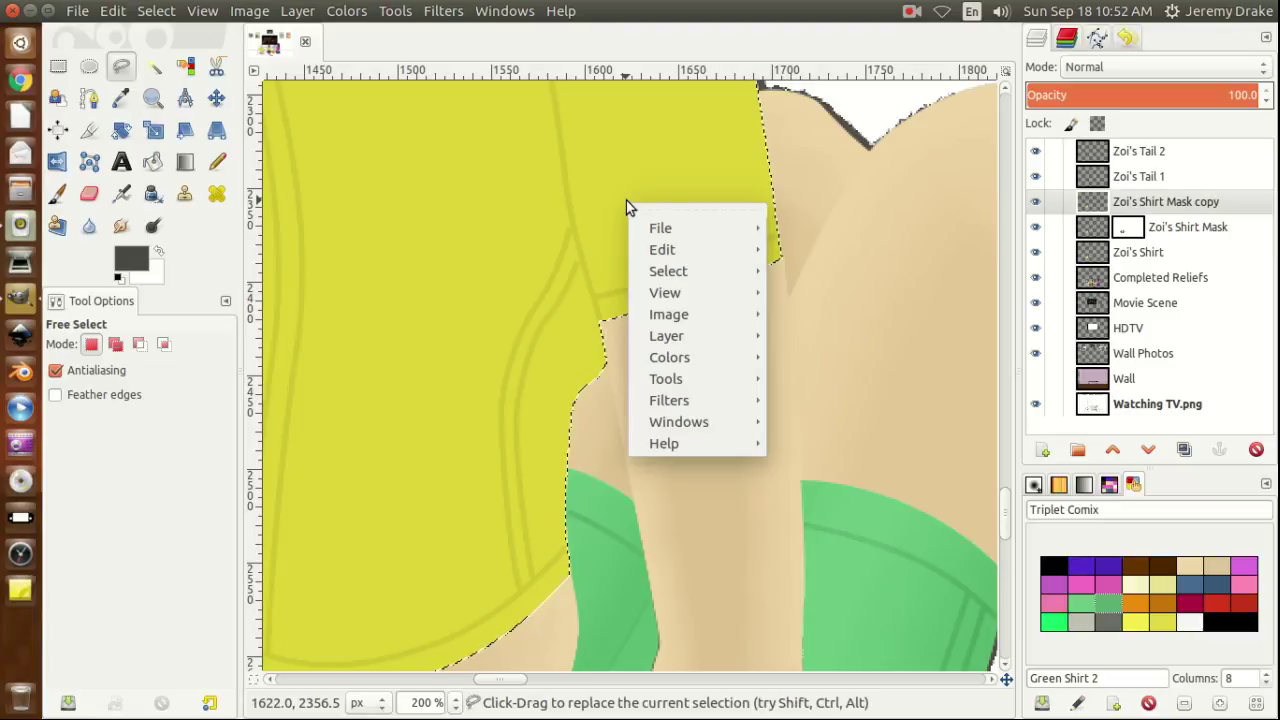
pyautogui.moveTo(678, 358)
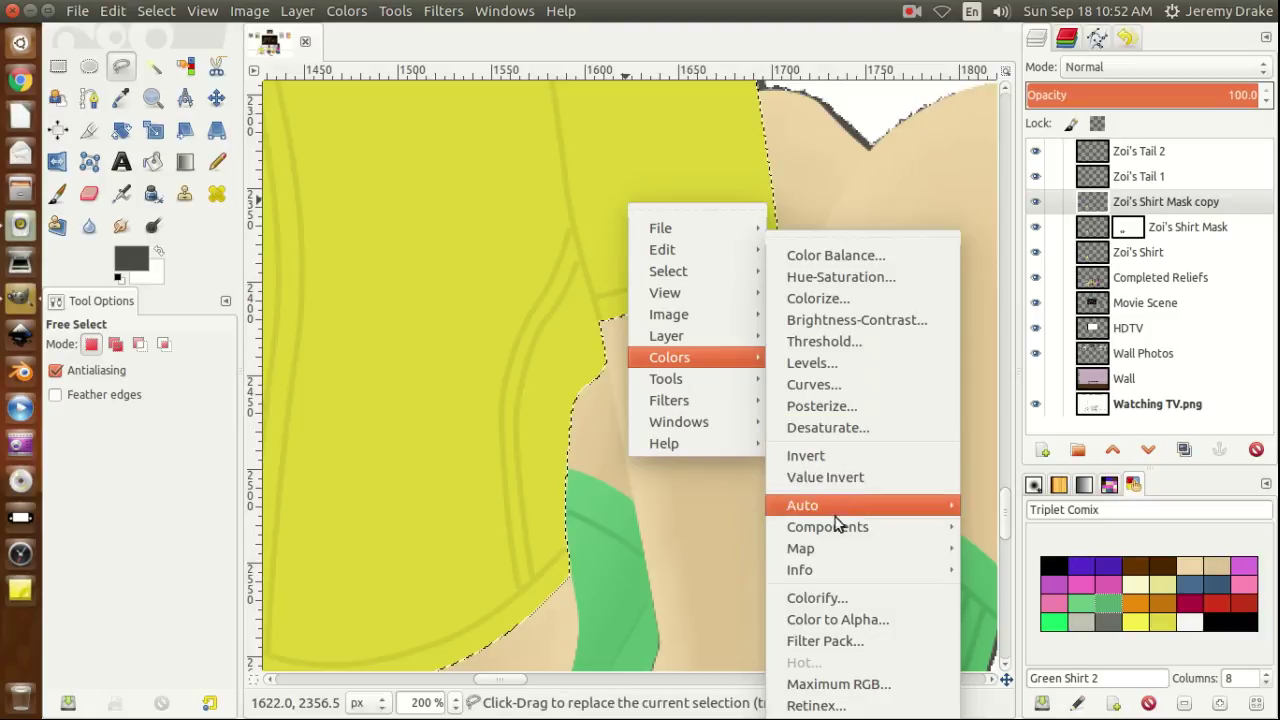
pyautogui.click(1100, 203)
pyautogui.rightClick(1100, 203)
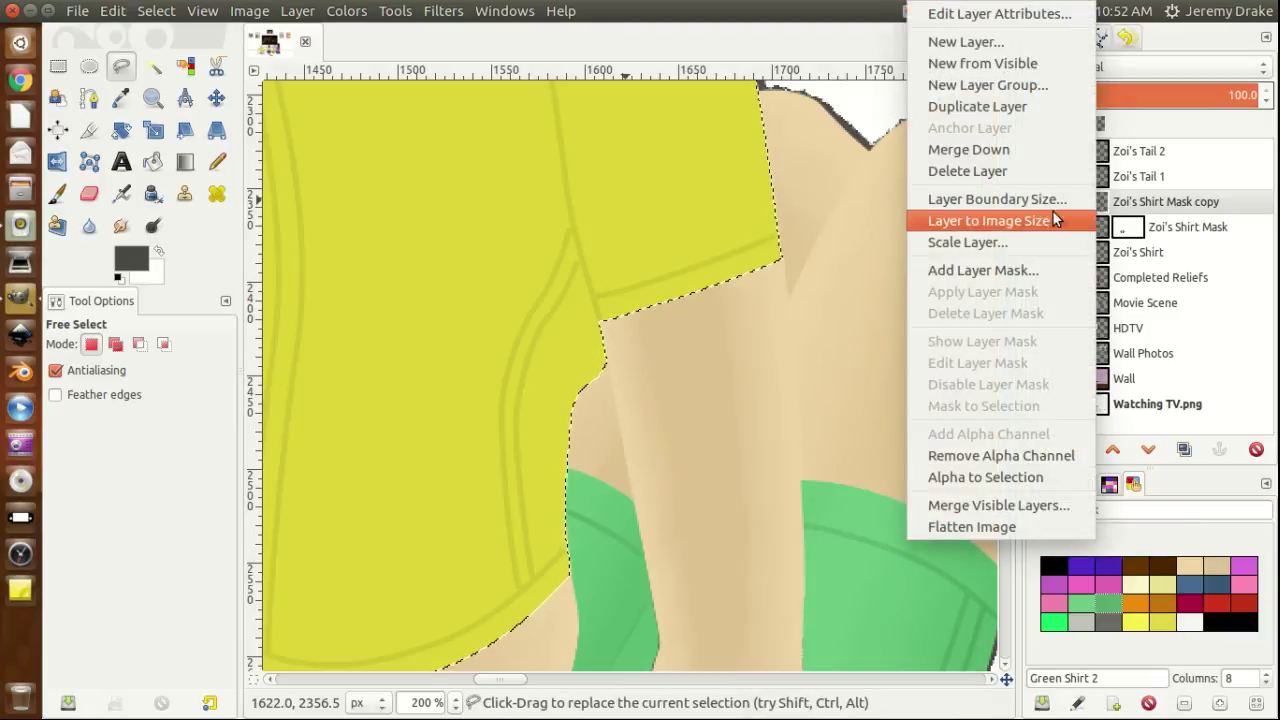
pyautogui.click(1005, 272)
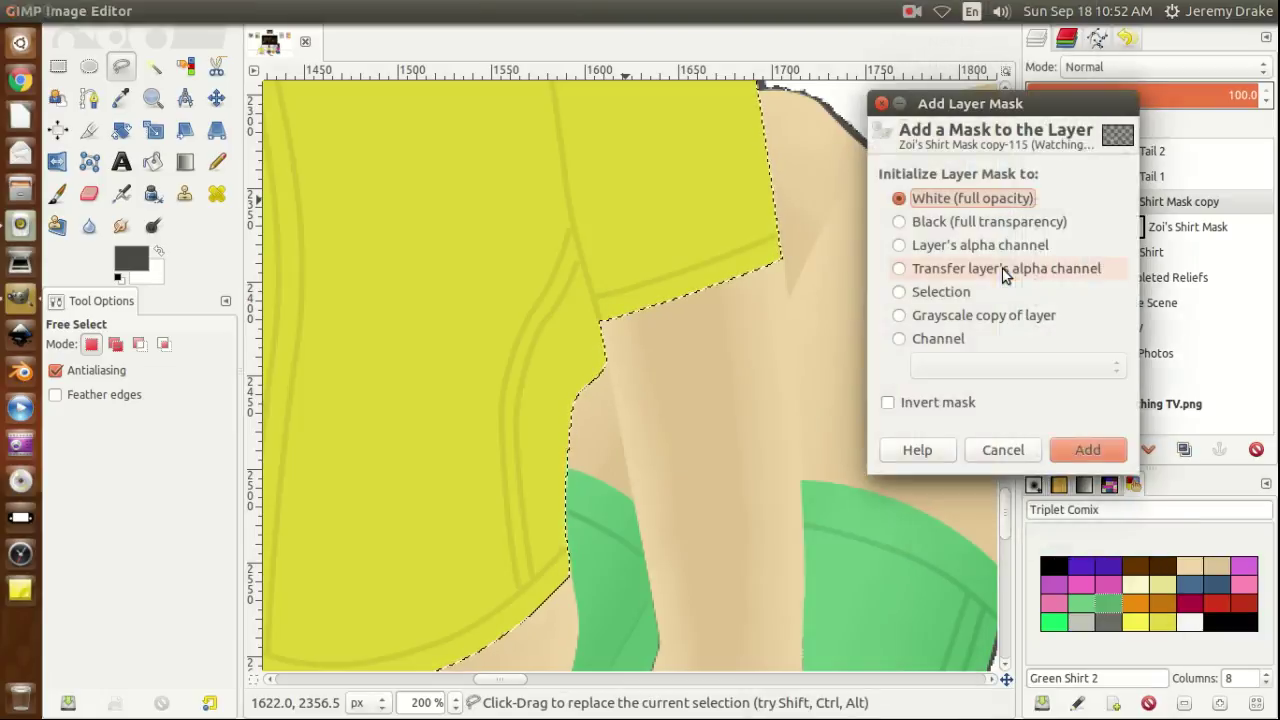
pyautogui.click(977, 221)
pyautogui.click(1082, 458)
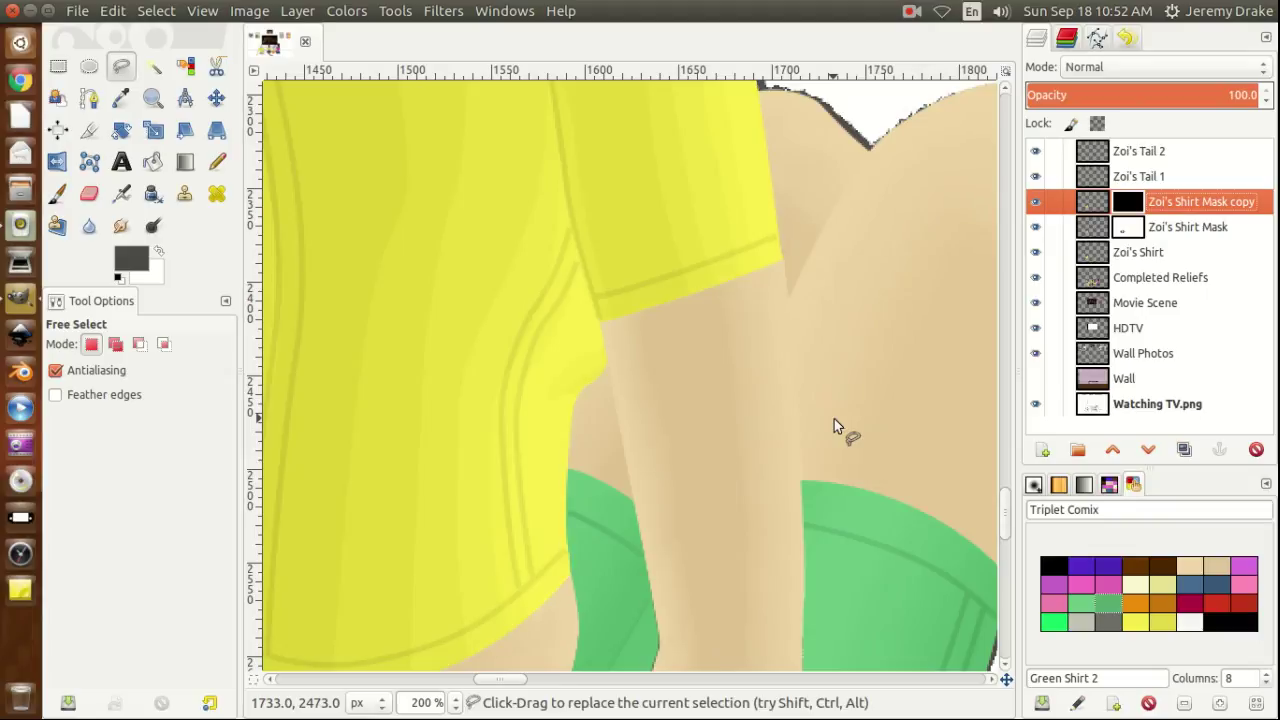
# Deselect, scroll back up, and set the foreground to lighter grey 6b6b6b (value 42).
pyautogui.hotkey('ctrl', 'shift', 'a')
pyautogui.moveTo(500, 682); pyautogui.dragTo(479, 684)
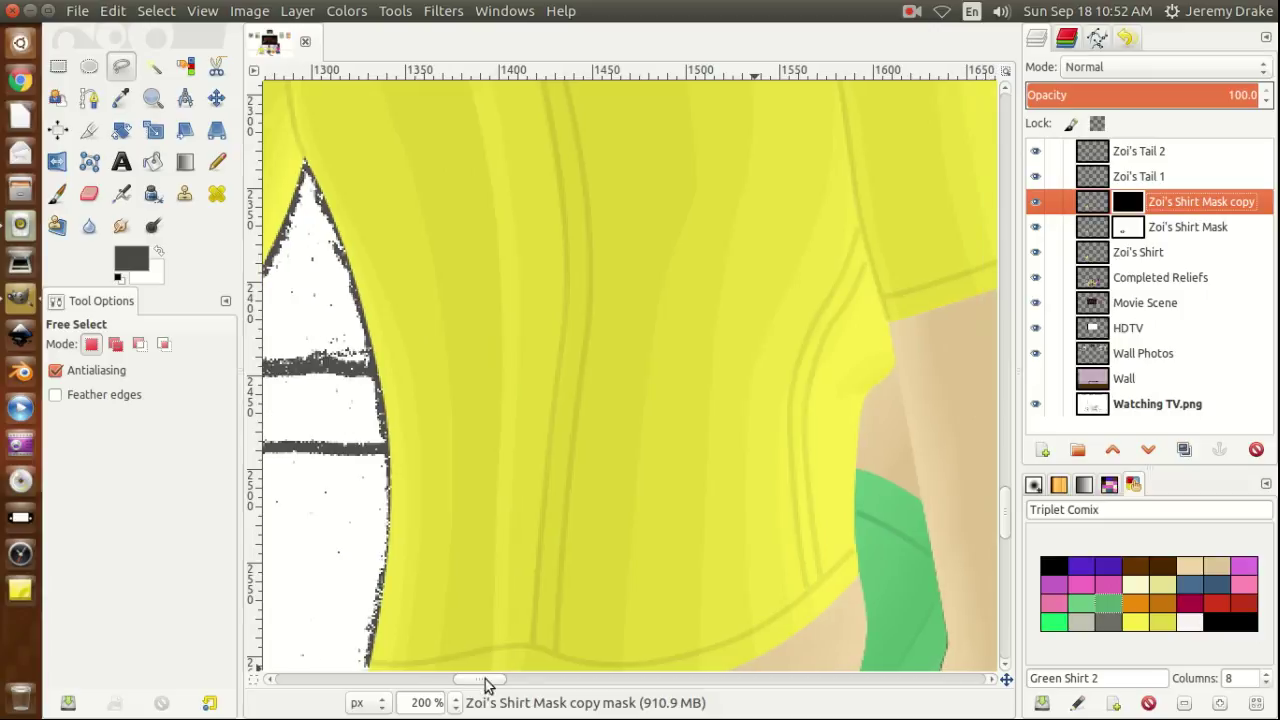
pyautogui.moveTo(1005, 520); pyautogui.dragTo(1005, 506)
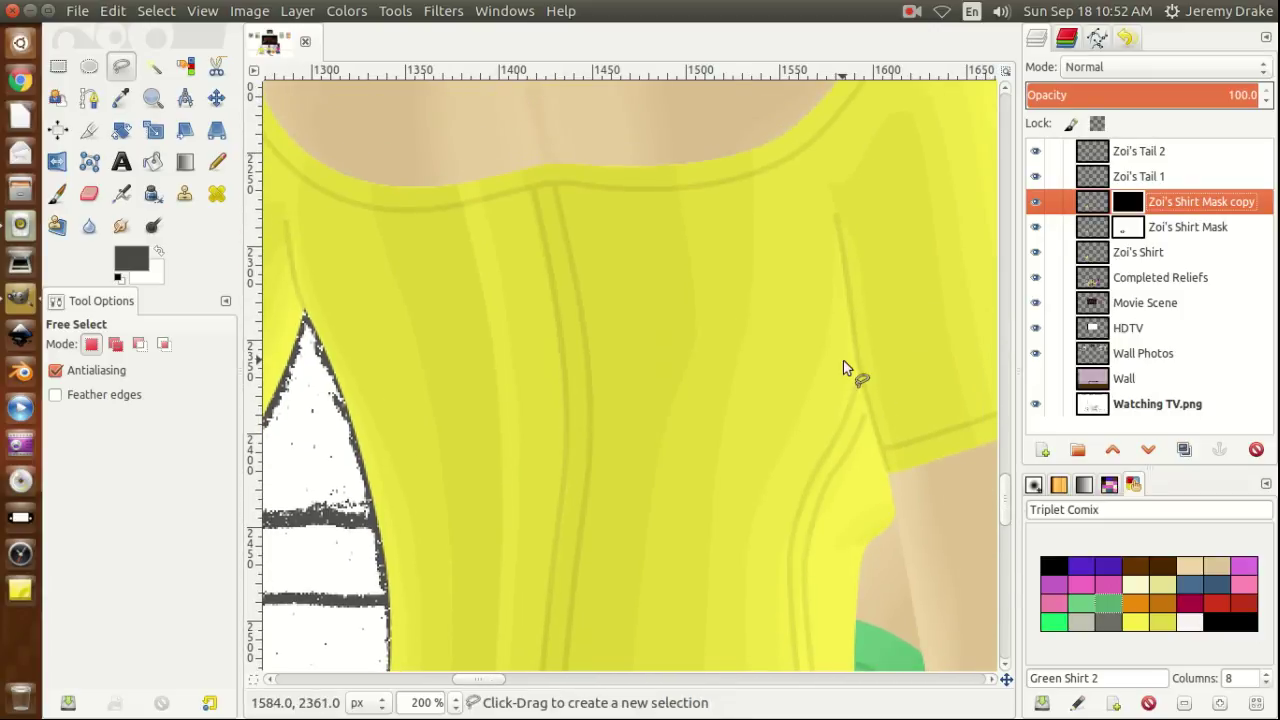
pyautogui.click(128, 262)
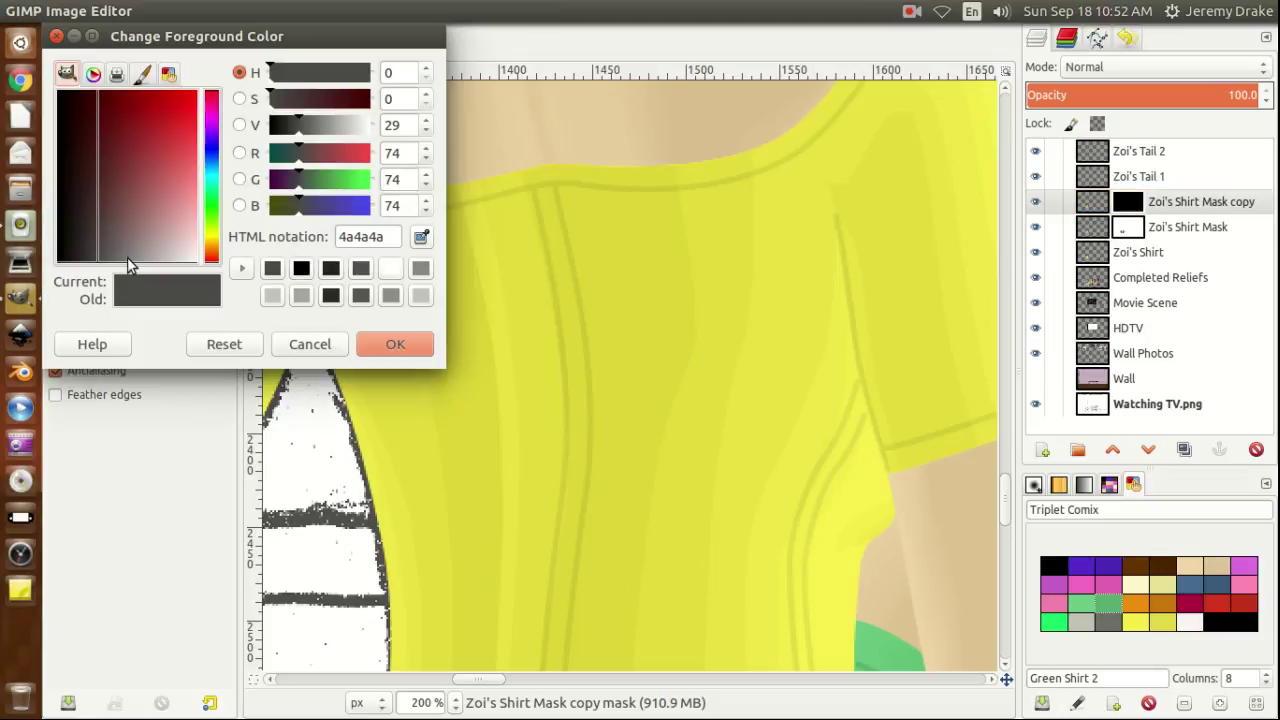
pyautogui.click(310, 124)
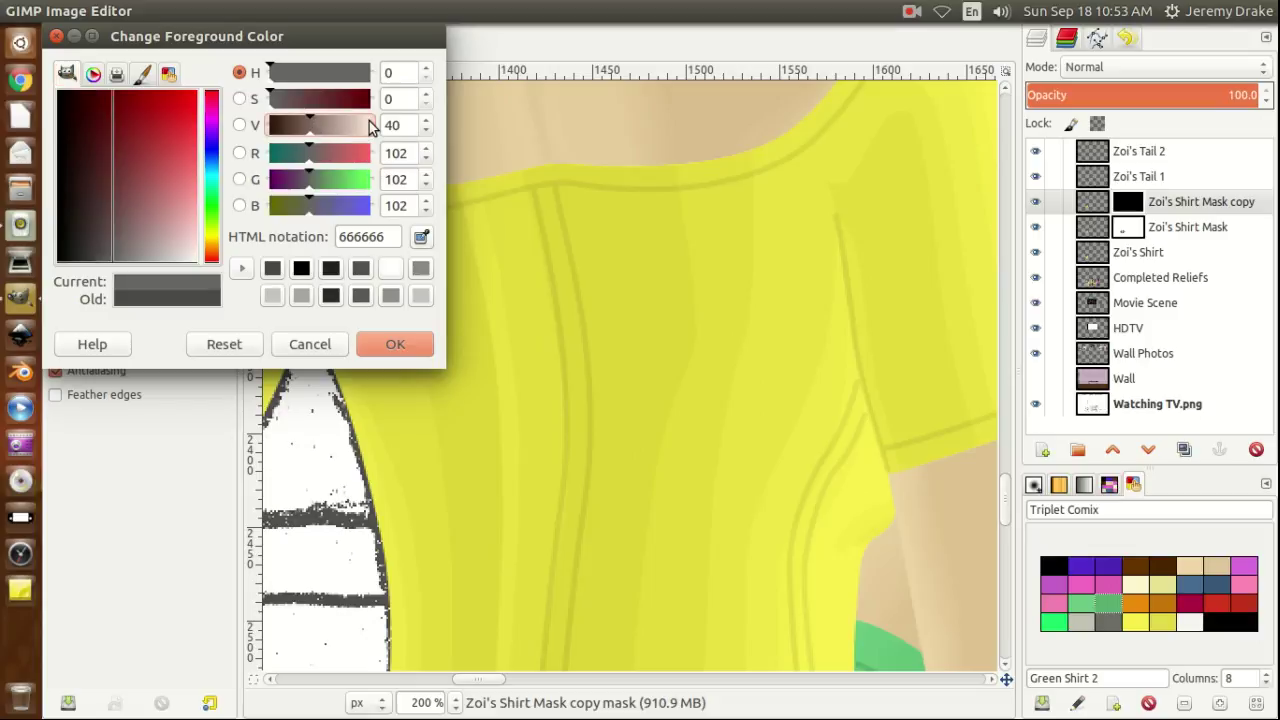
pyautogui.click(427, 120)
pyautogui.click(427, 120)
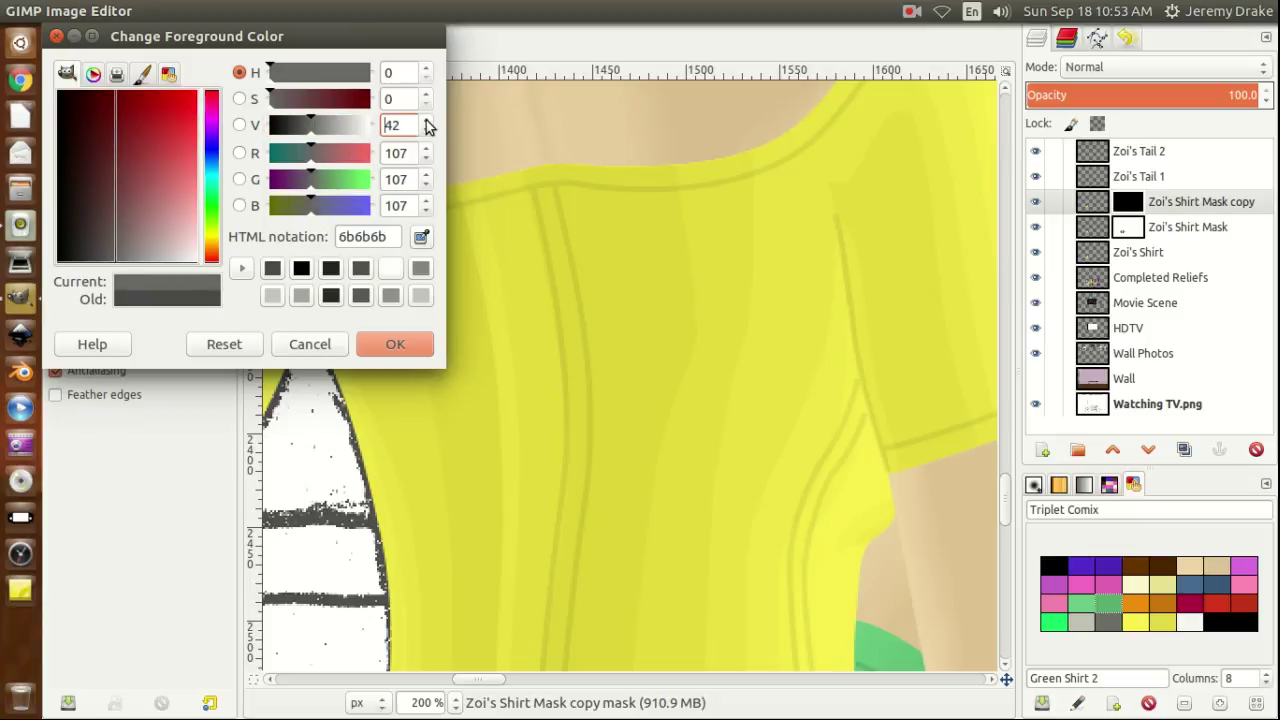
pyautogui.click(397, 344)
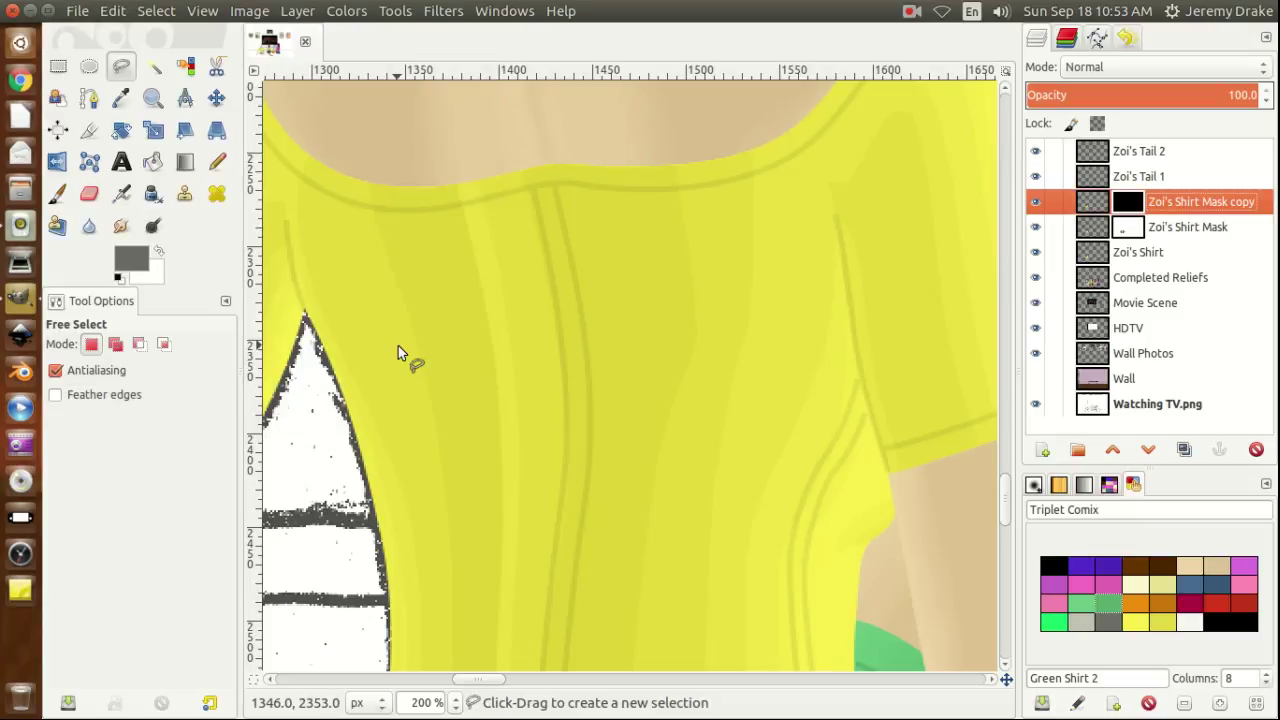
pyautogui.click(306, 318)
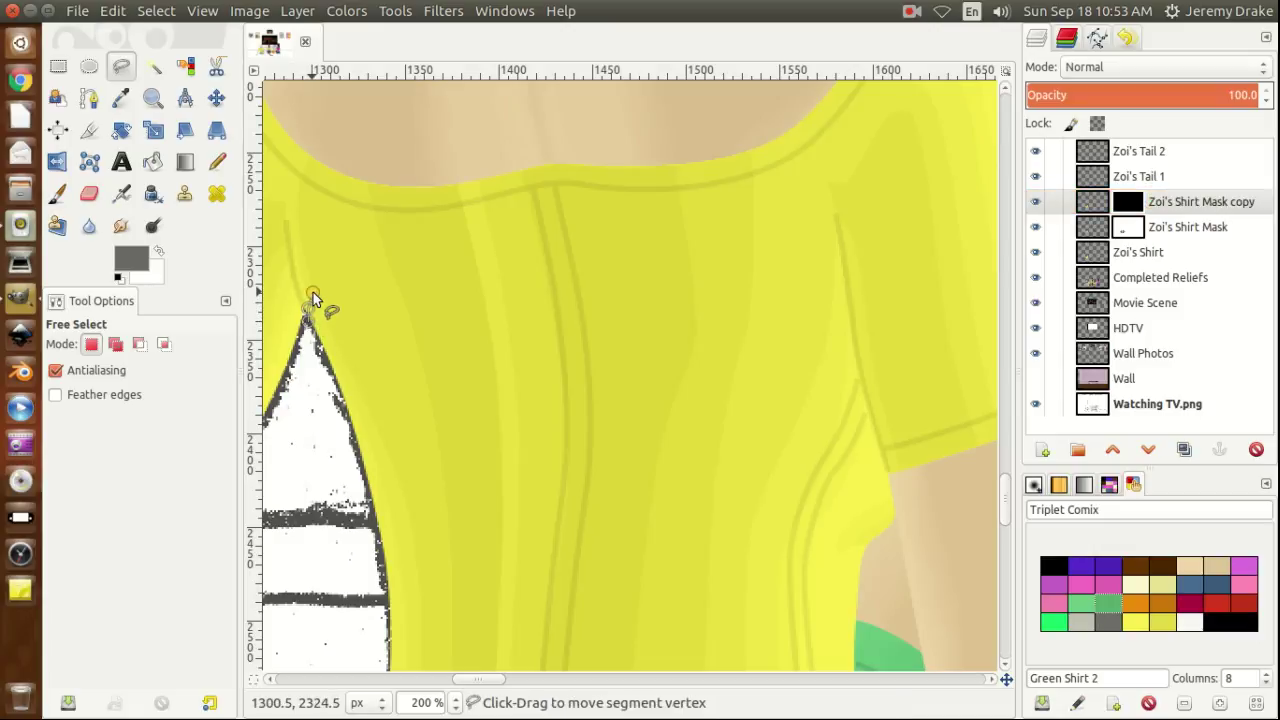
# Outline the upper-left shirt area along the shoulder, under the neckline, and down its right side.
pyautogui.click(313, 292)
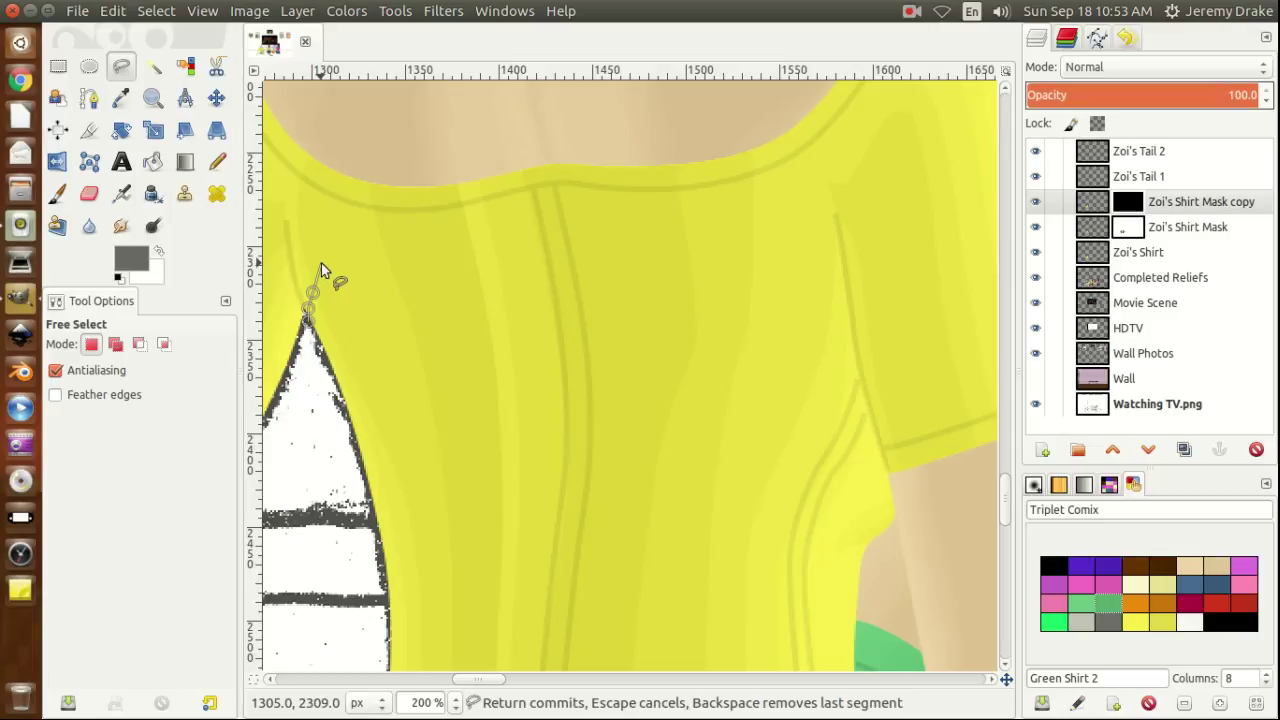
pyautogui.click(321, 270)
pyautogui.click(309, 308)
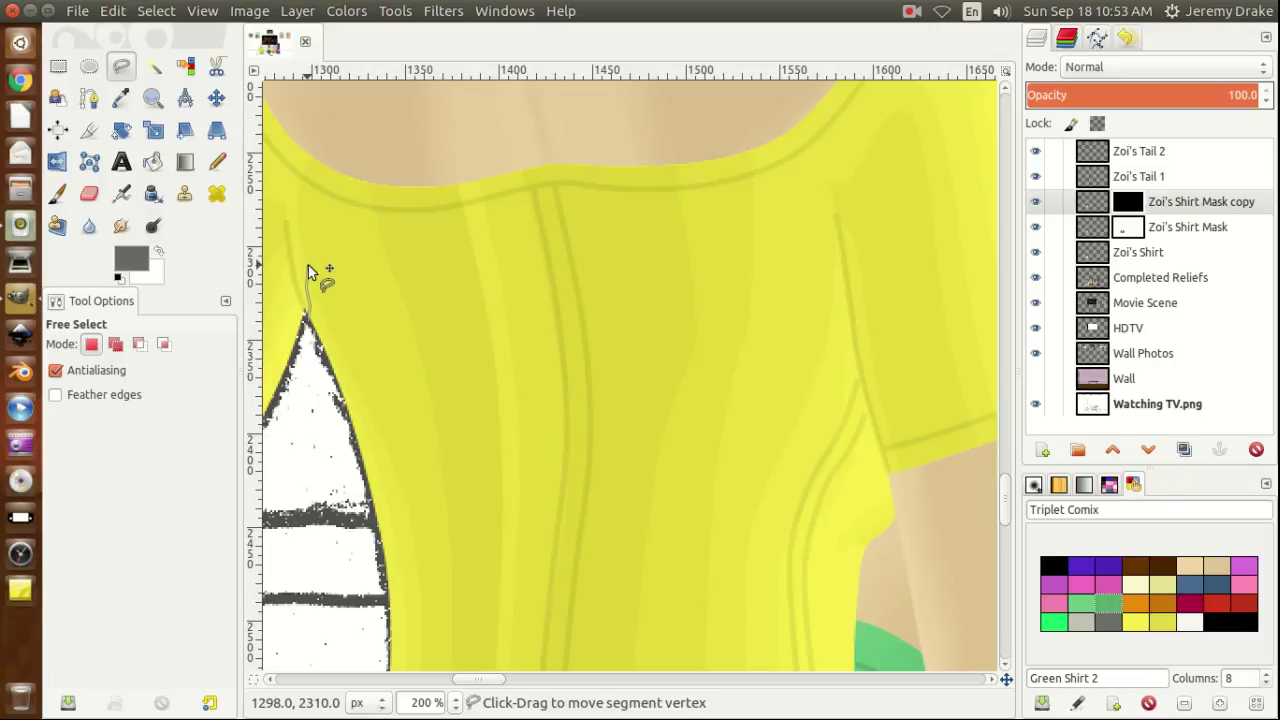
pyautogui.click(307, 266)
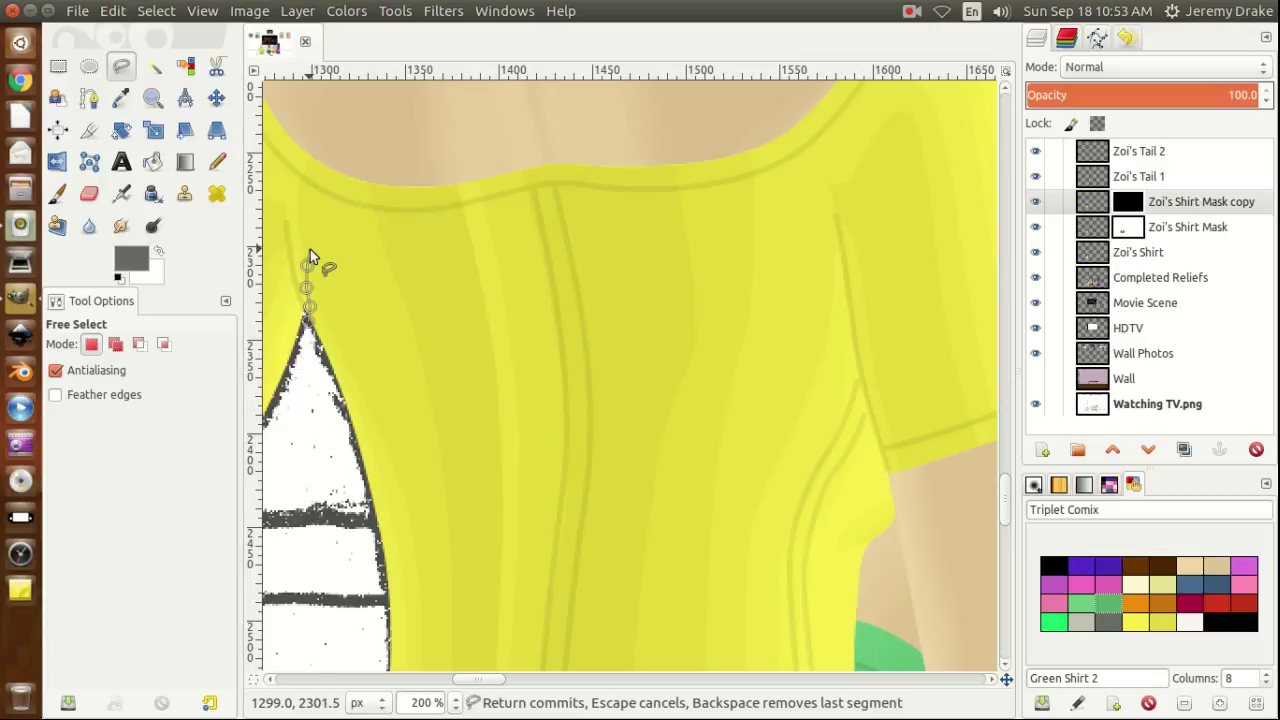
pyautogui.click(311, 249)
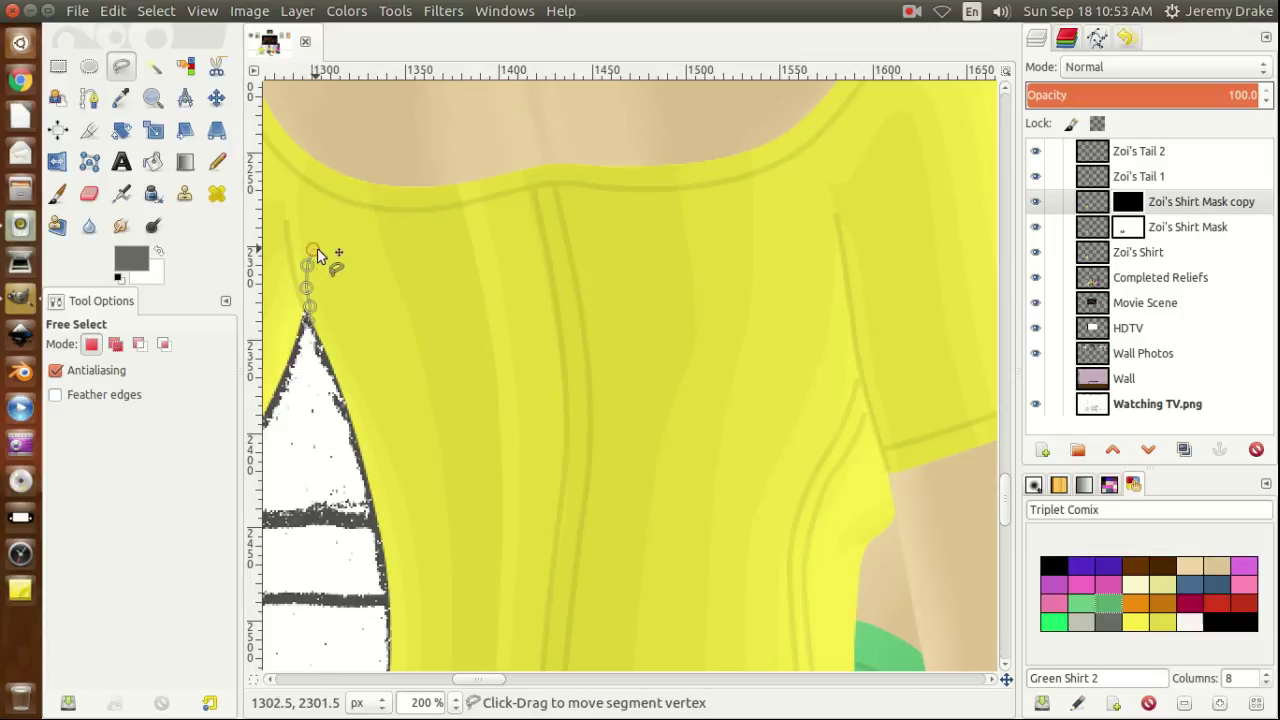
pyautogui.click(324, 246)
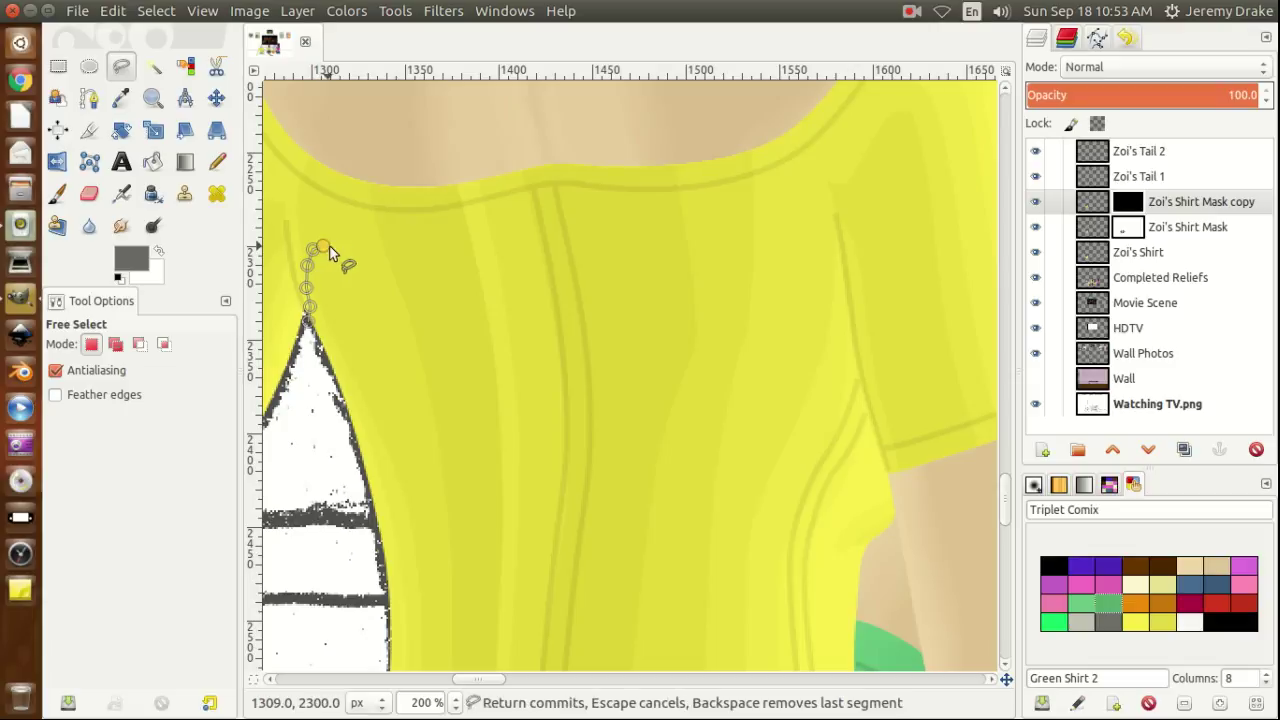
pyautogui.click(345, 258)
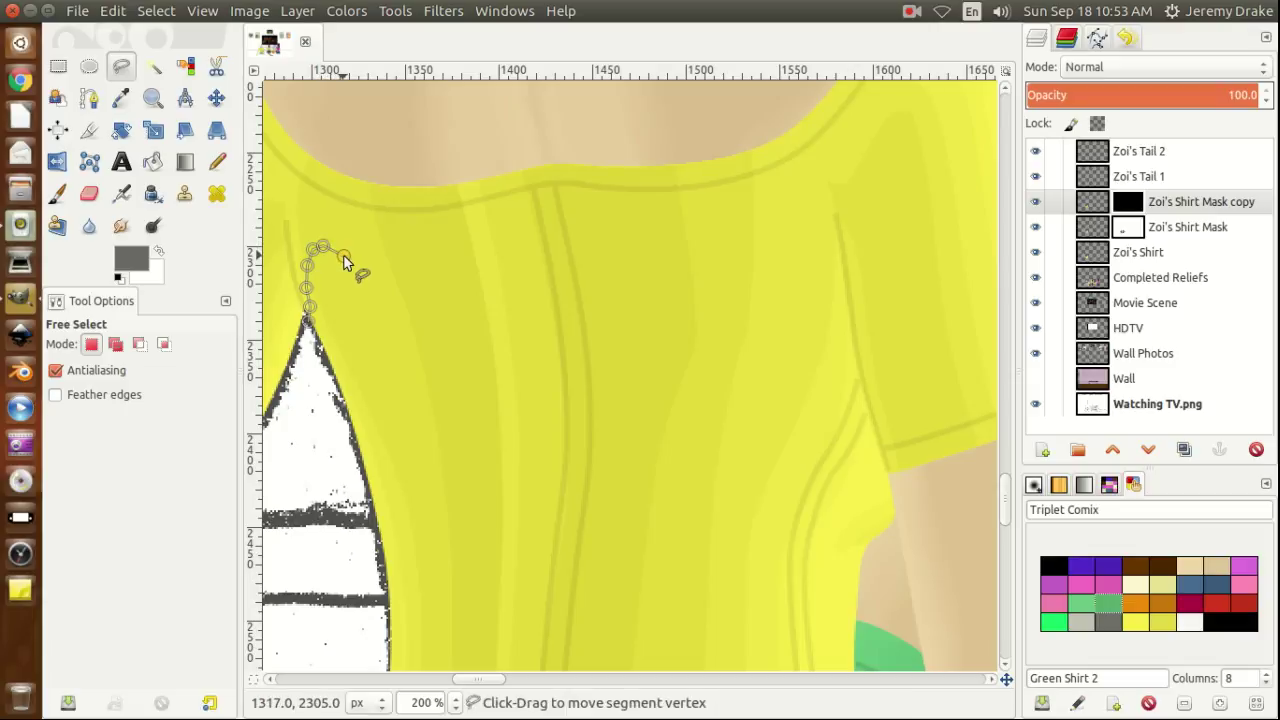
pyautogui.click(373, 271)
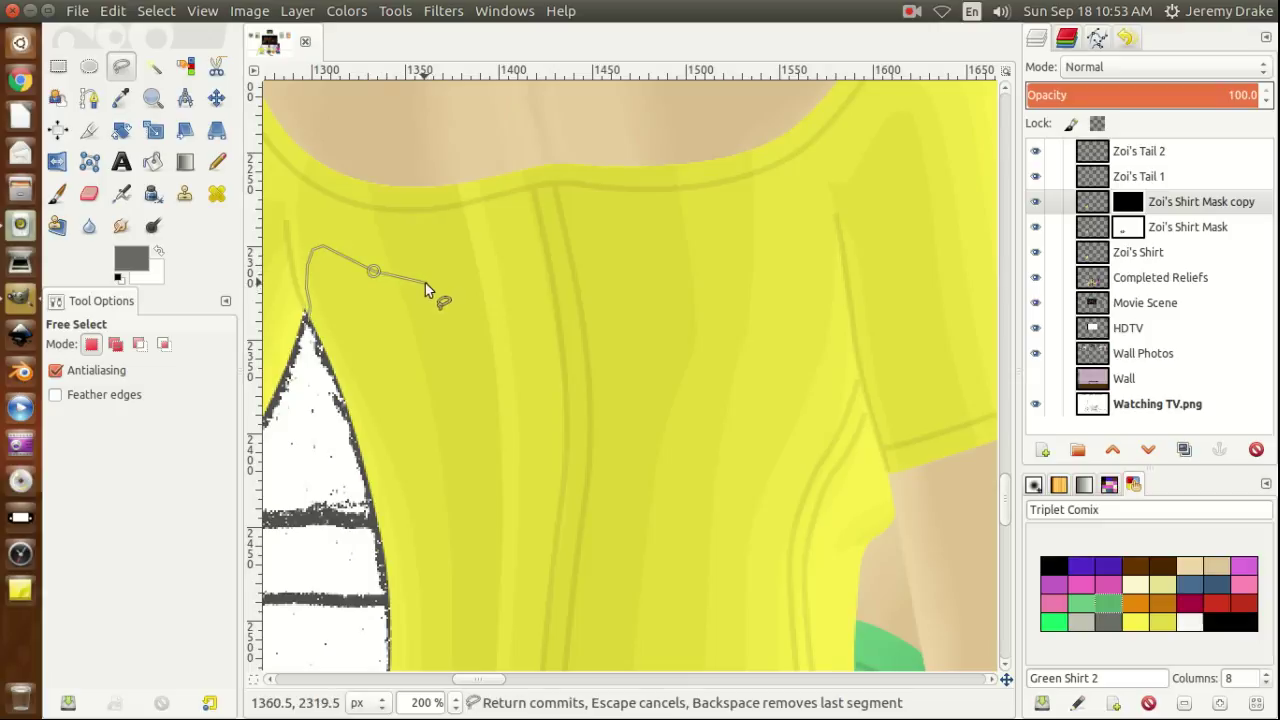
pyautogui.click(414, 279)
pyautogui.click(439, 284)
pyautogui.click(482, 284)
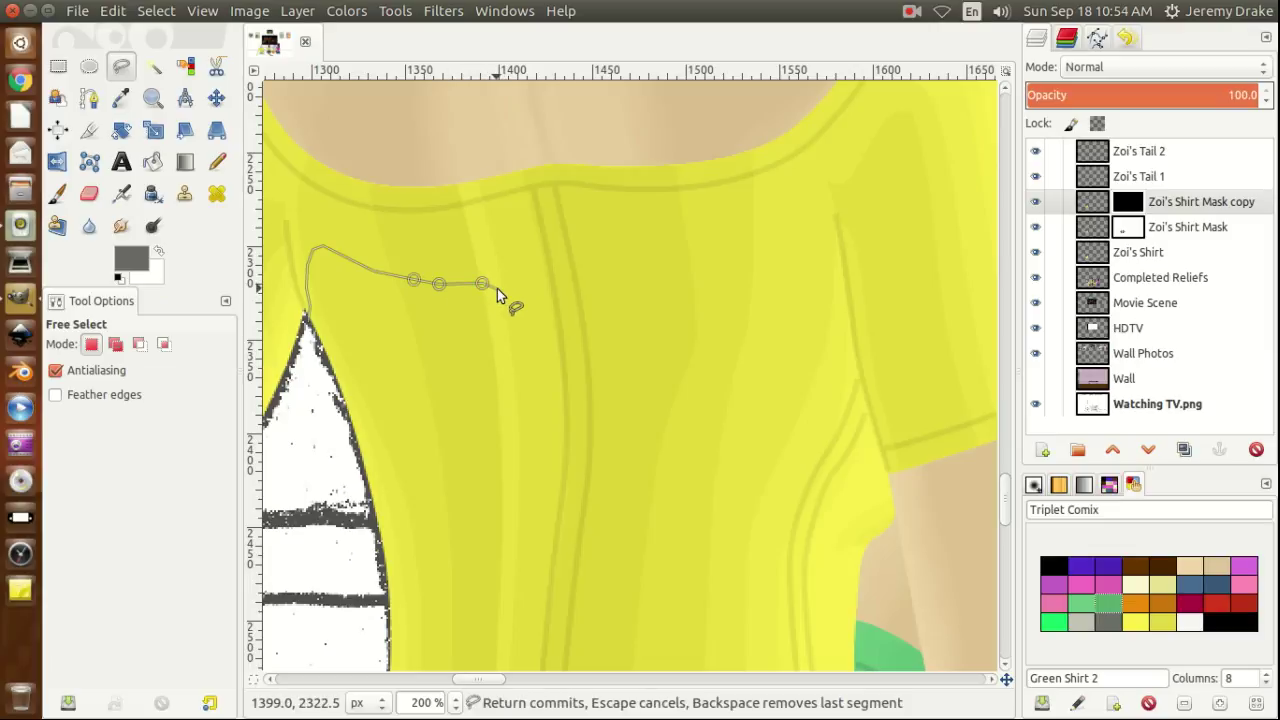
pyautogui.click(497, 288)
pyautogui.click(515, 305)
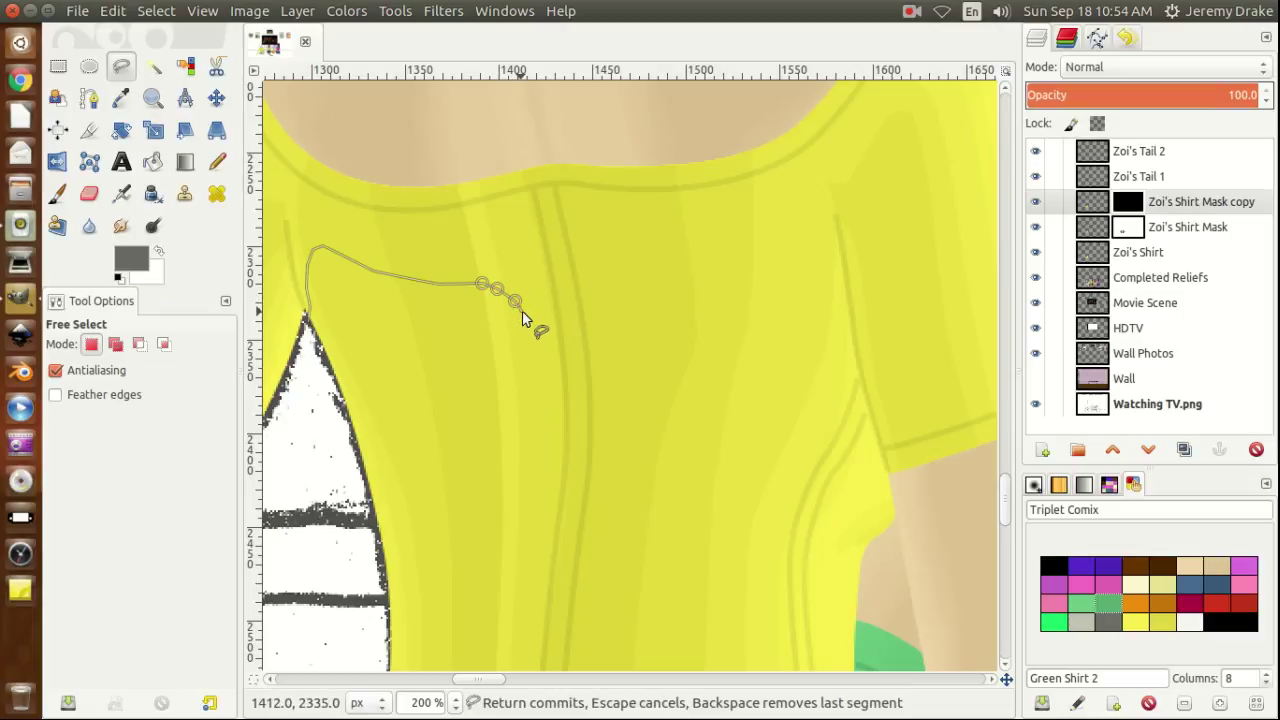
pyautogui.click(518, 315)
pyautogui.click(520, 342)
pyautogui.click(518, 372)
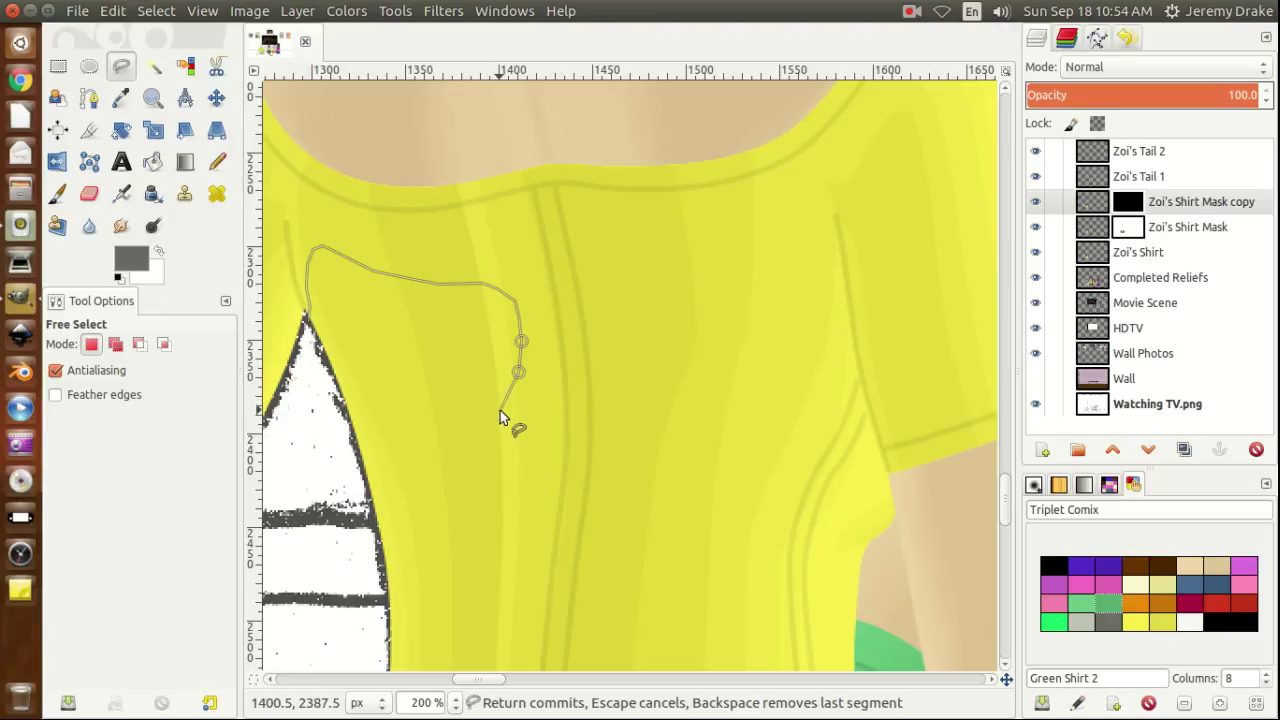
# Finish the outline's lower edge across the chest back to the sleeve and commit it.
pyautogui.click(501, 404)
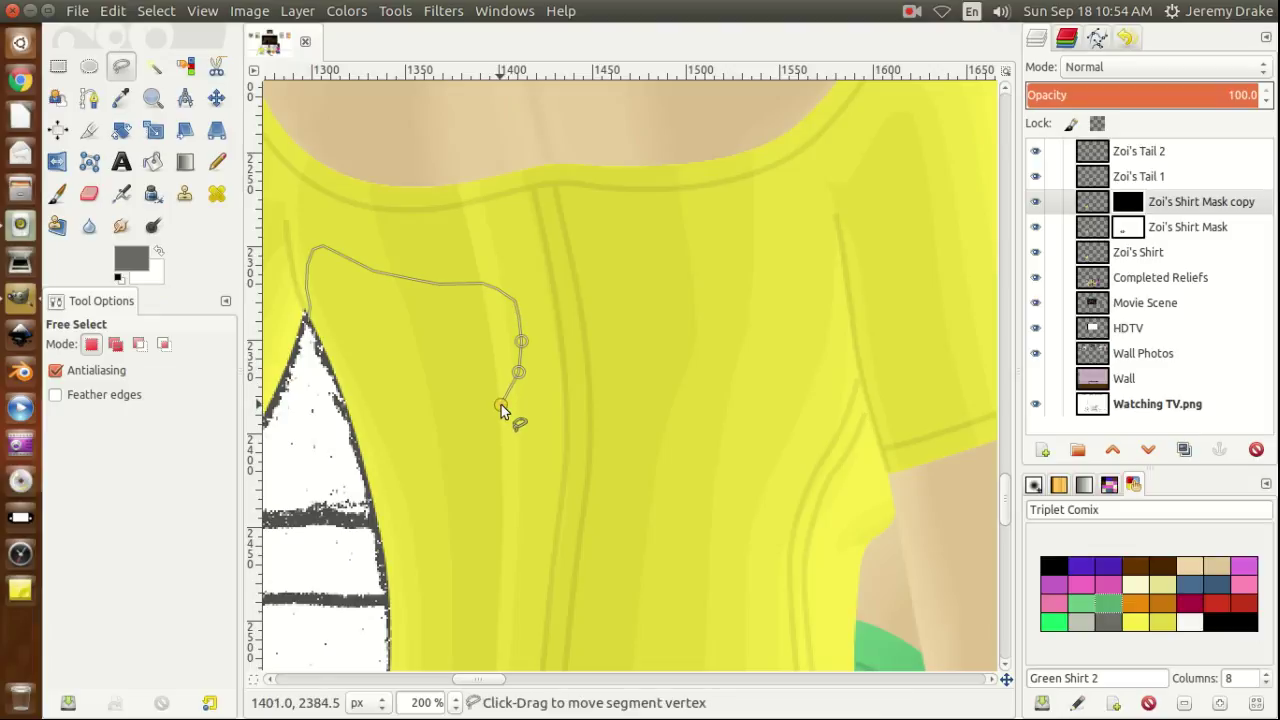
pyautogui.click(469, 426)
pyautogui.click(445, 444)
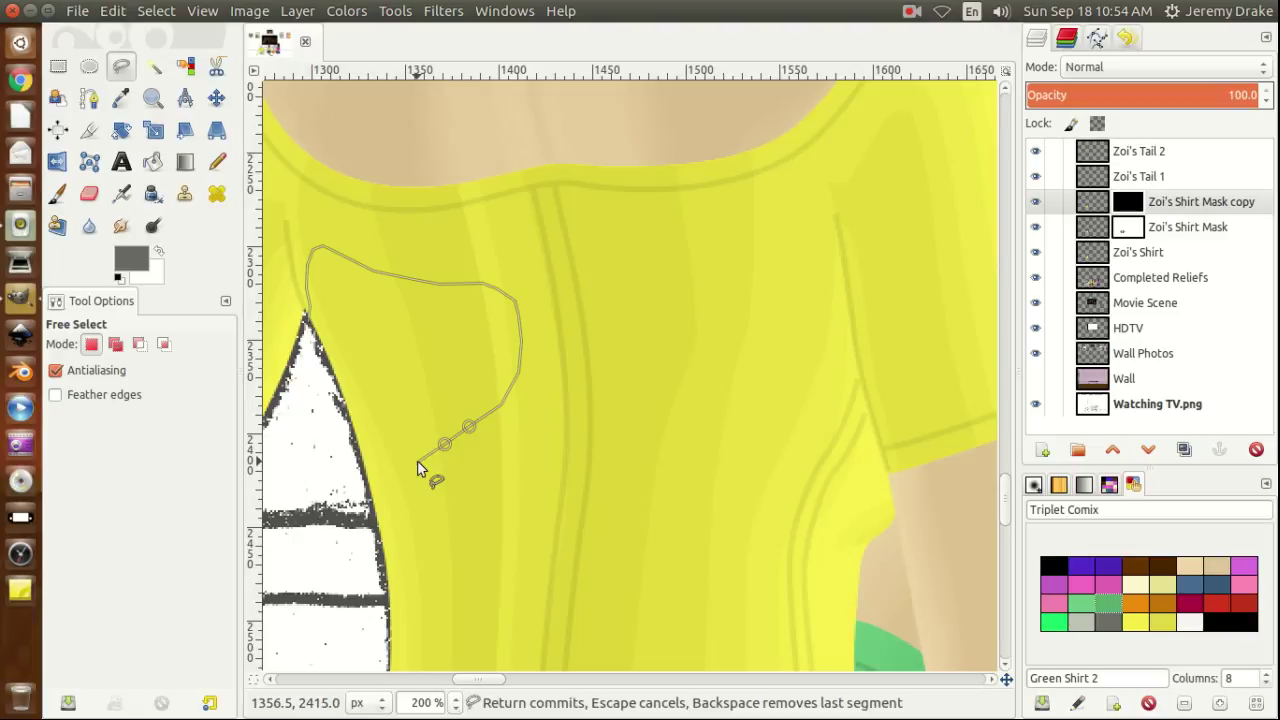
pyautogui.click(418, 464)
pyautogui.click(412, 463)
pyautogui.click(400, 459)
pyautogui.click(383, 446)
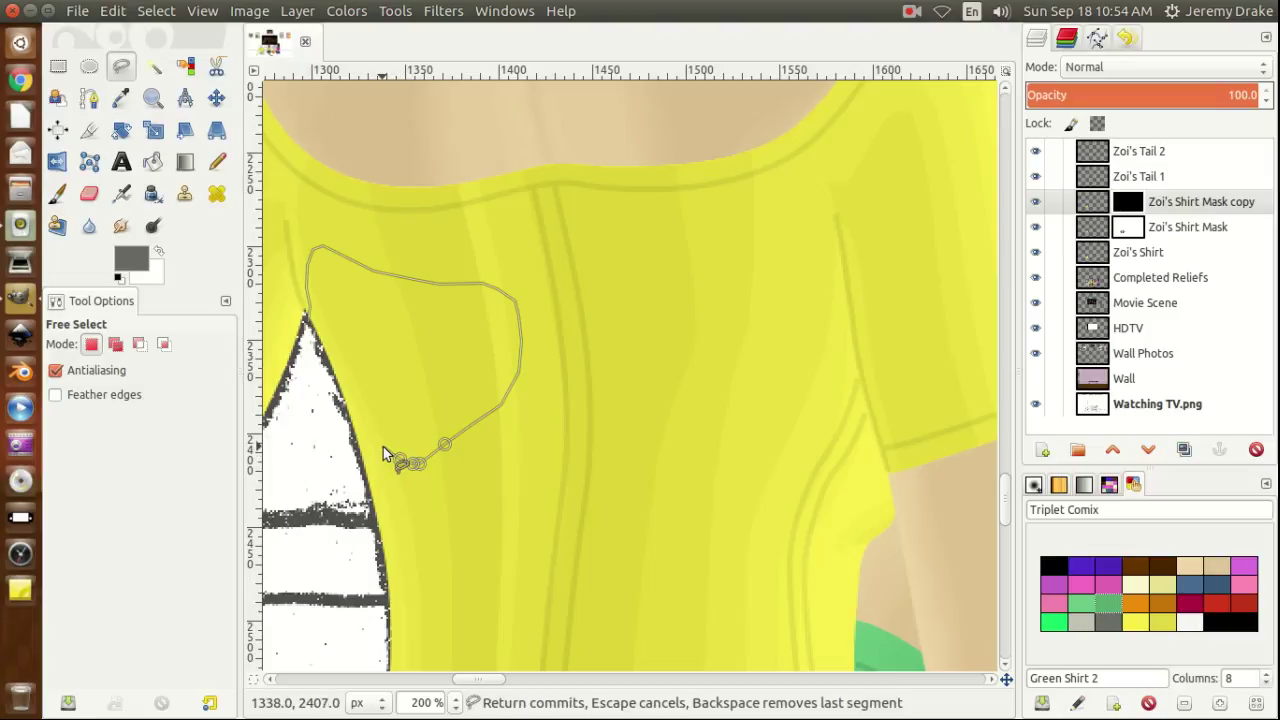
pyautogui.press('BackSpace')
pyautogui.press('BackSpace')
pyautogui.click(360, 400)
pyautogui.click(343, 392)
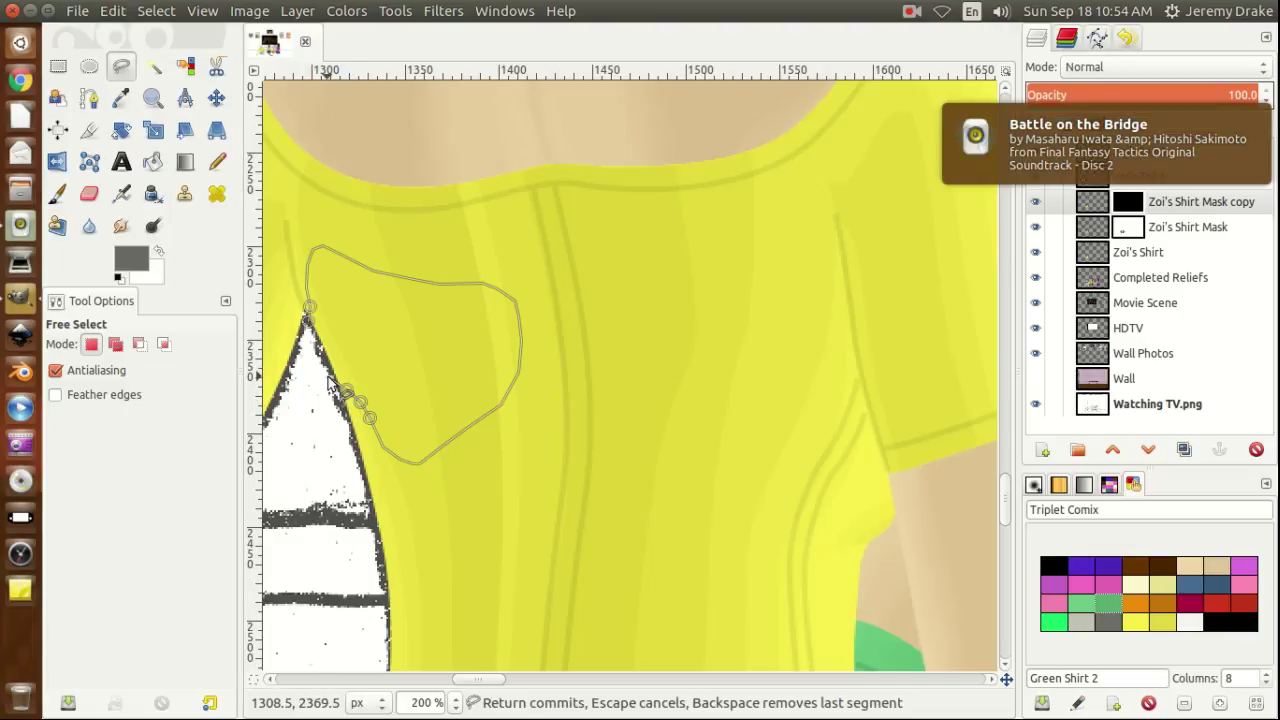
pyautogui.press('Return')
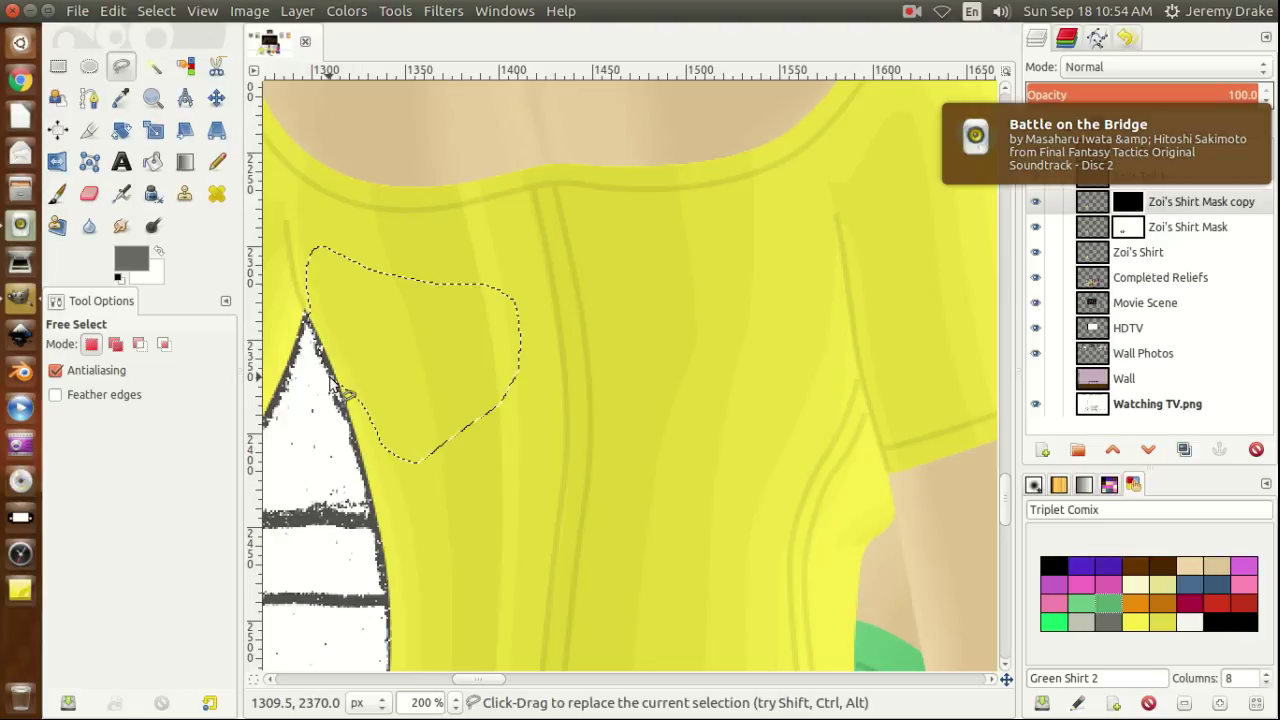
pyautogui.press('ctrl')
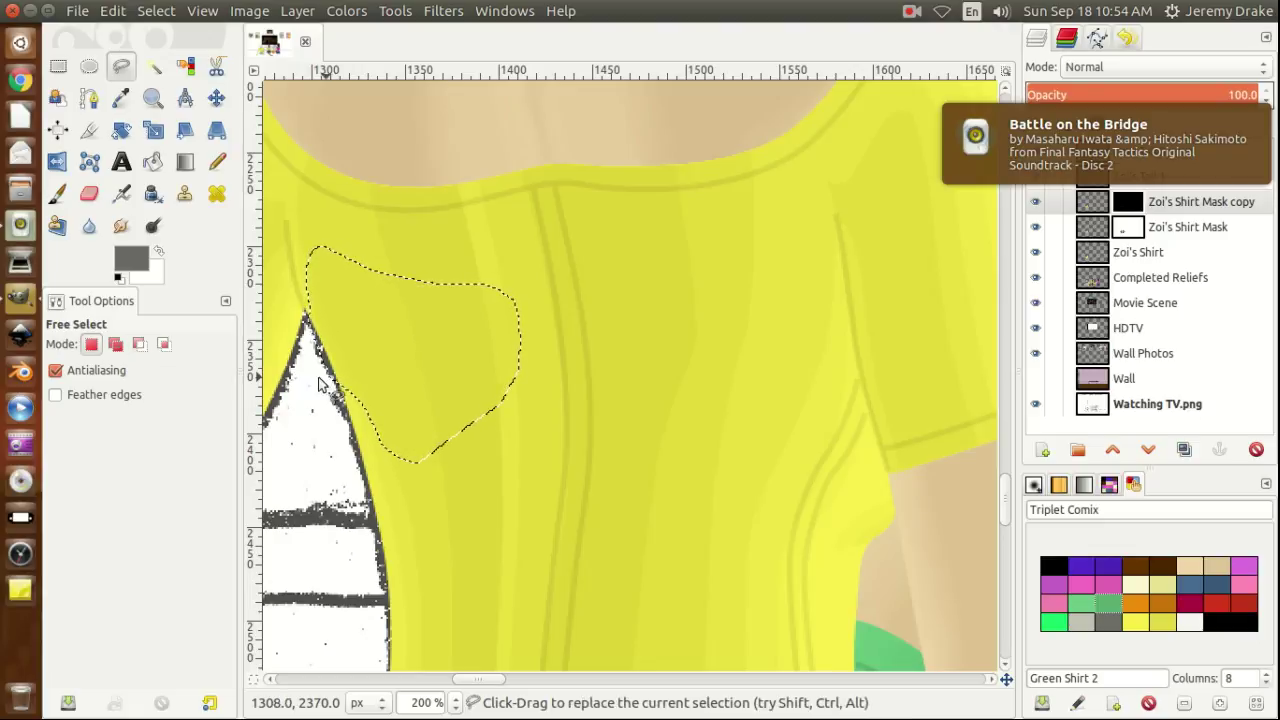
# Set the foreground colour to darker gray 575757 (value 34).
pyautogui.click(133, 262)
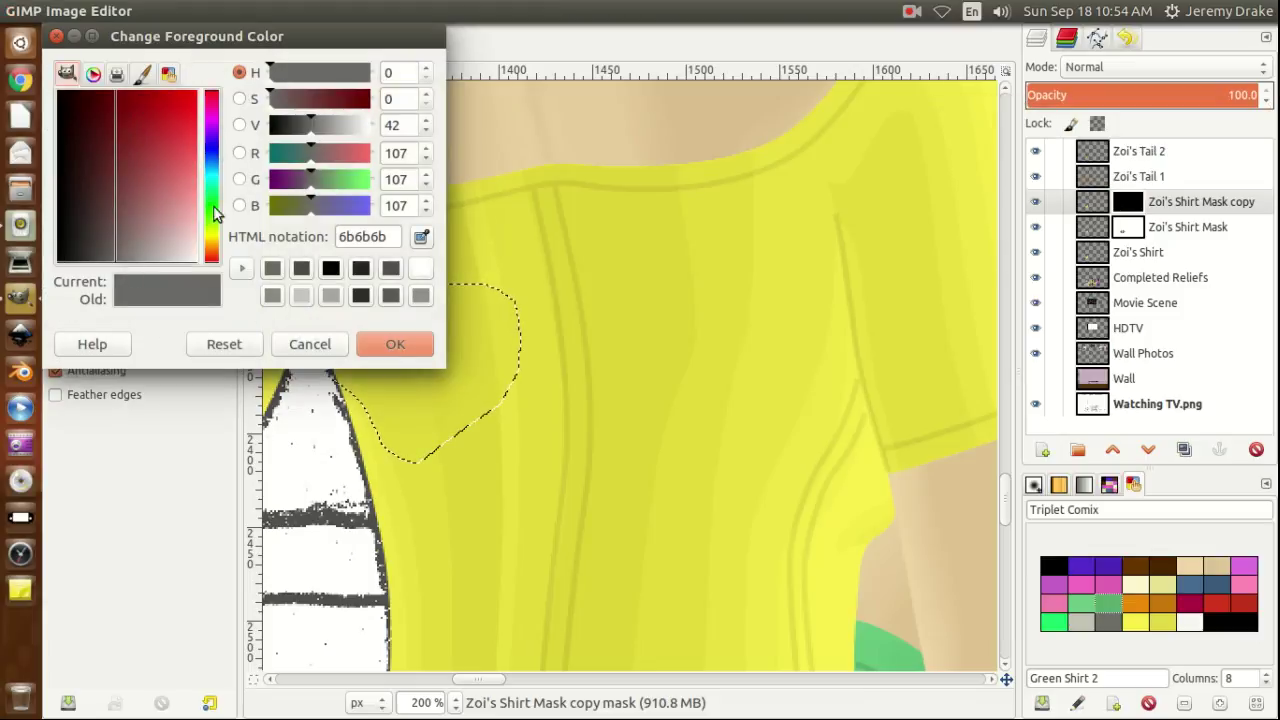
pyautogui.click(426, 133)
pyautogui.click(426, 131)
pyautogui.click(426, 131)
pyautogui.click(426, 131)
pyautogui.click(426, 131)
pyautogui.click(426, 131)
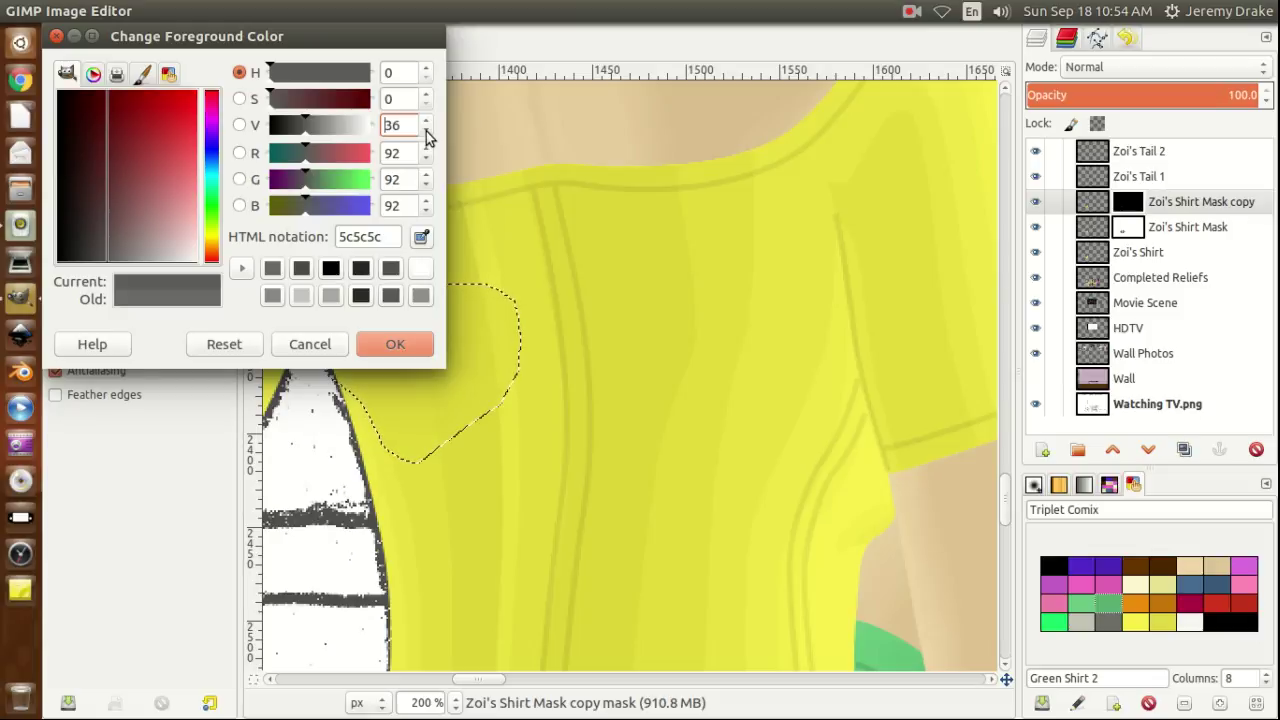
pyautogui.click(426, 132)
pyautogui.click(426, 132)
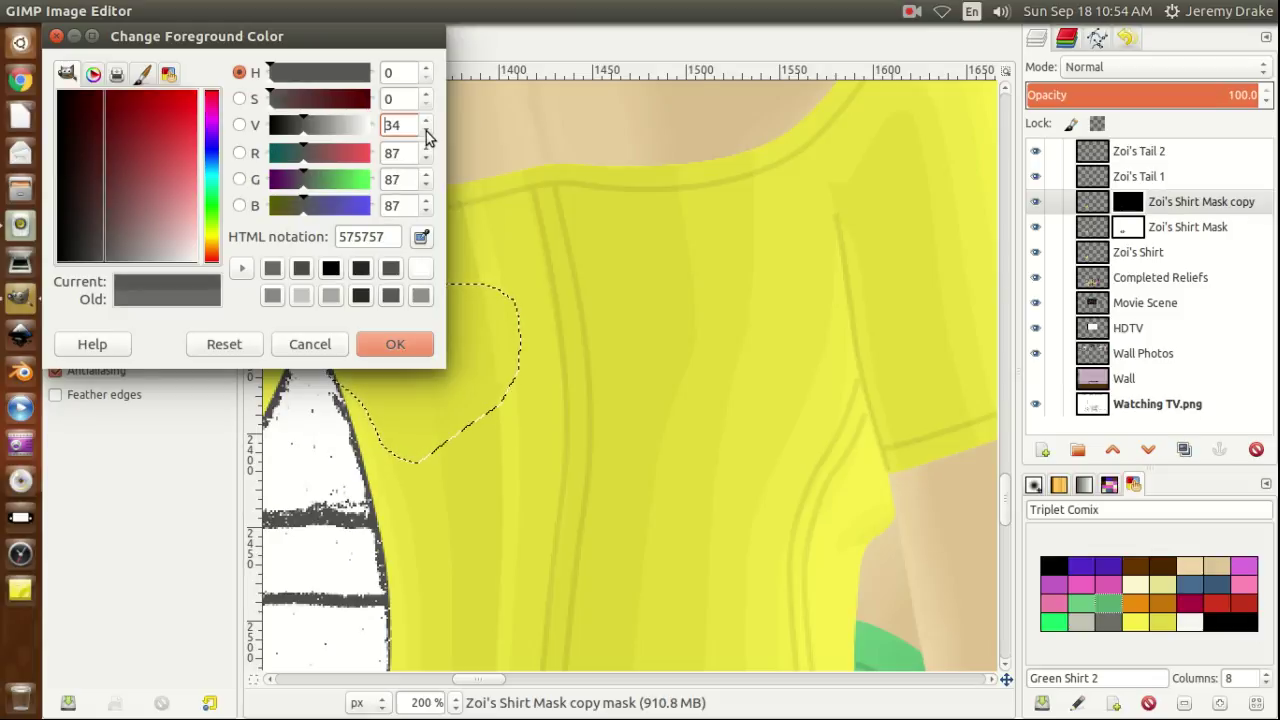
pyautogui.click(393, 343)
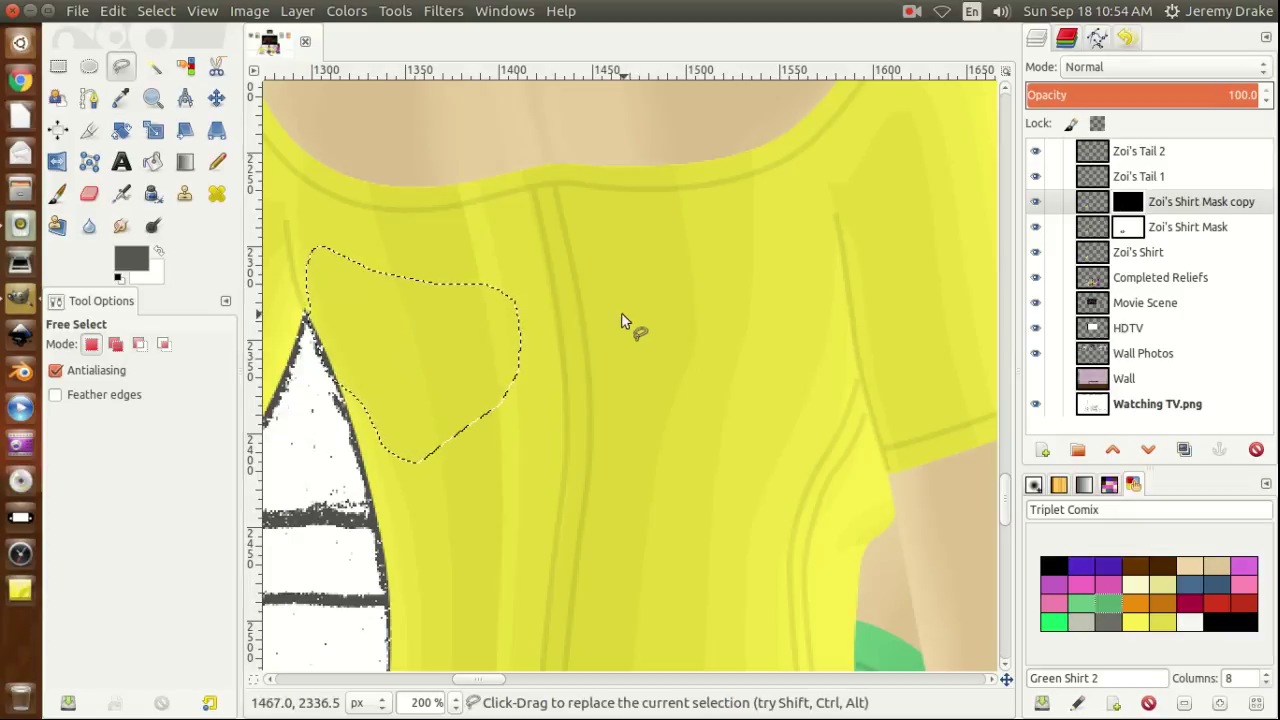
# Free-select the left side and top edge of a new shading area across the upper-middle shirt.
pyautogui.click(571, 317)
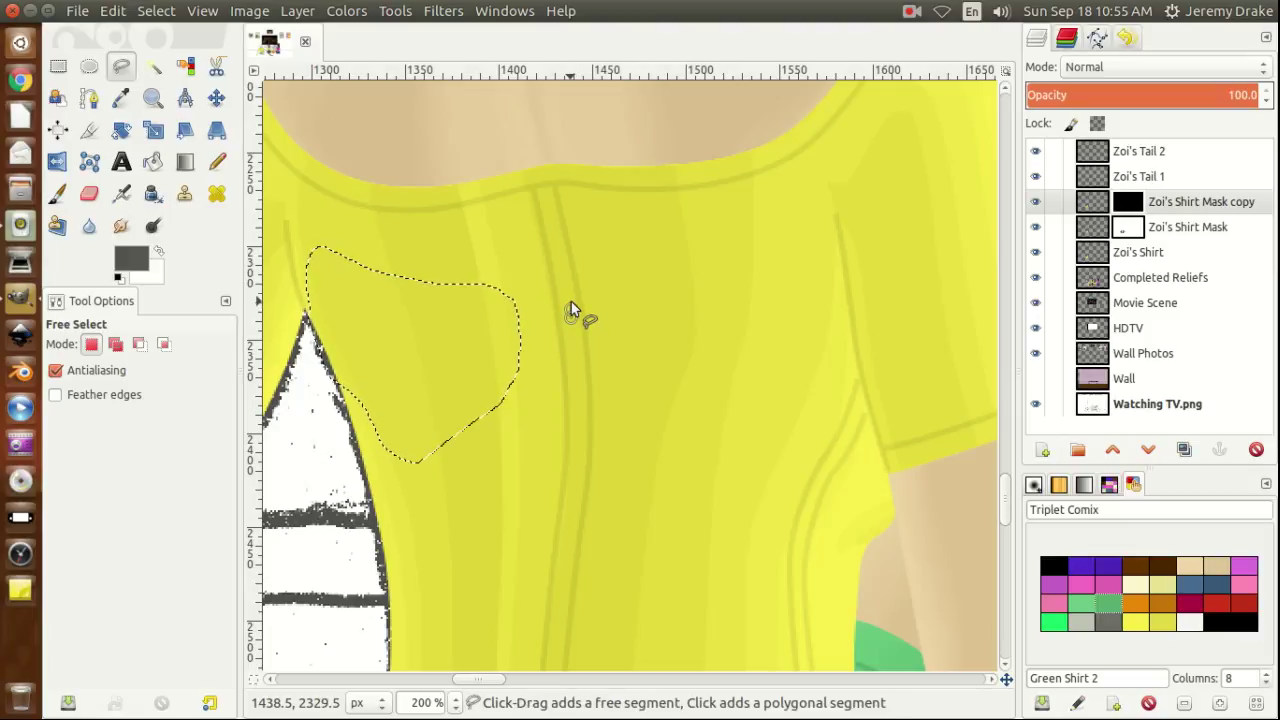
pyautogui.click(571, 302)
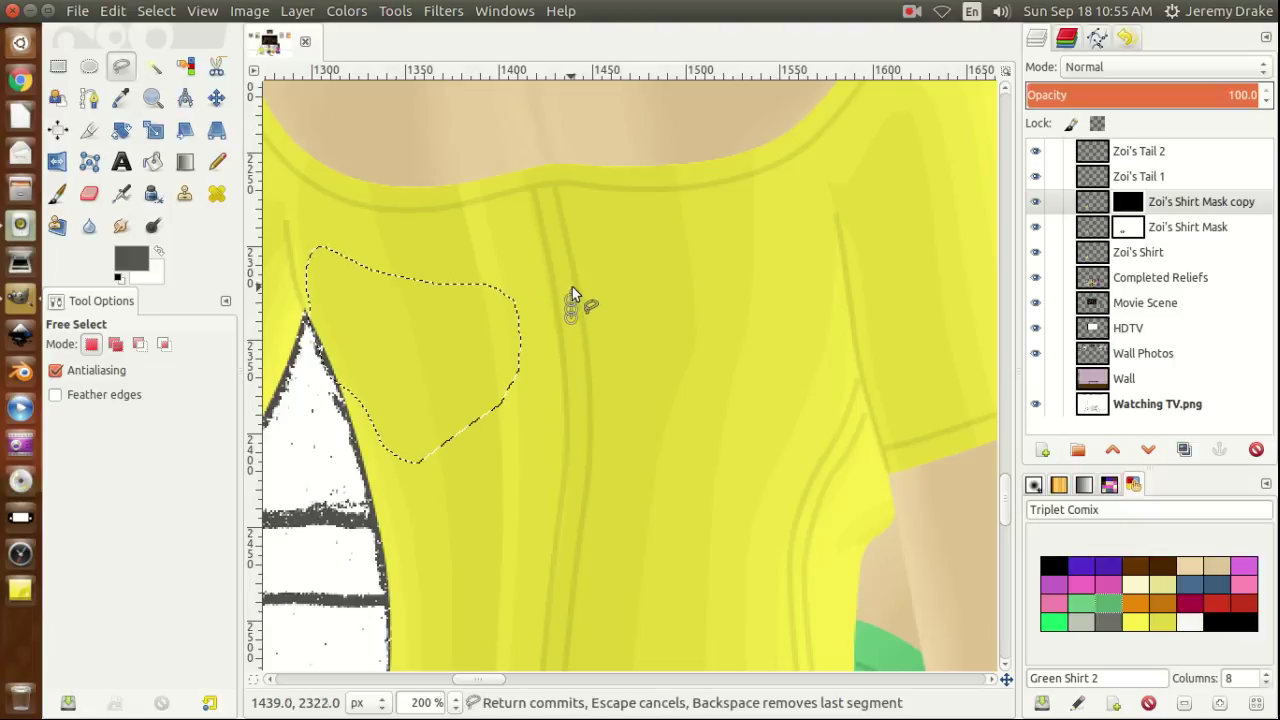
pyautogui.click(573, 286)
pyautogui.click(577, 273)
pyautogui.click(590, 272)
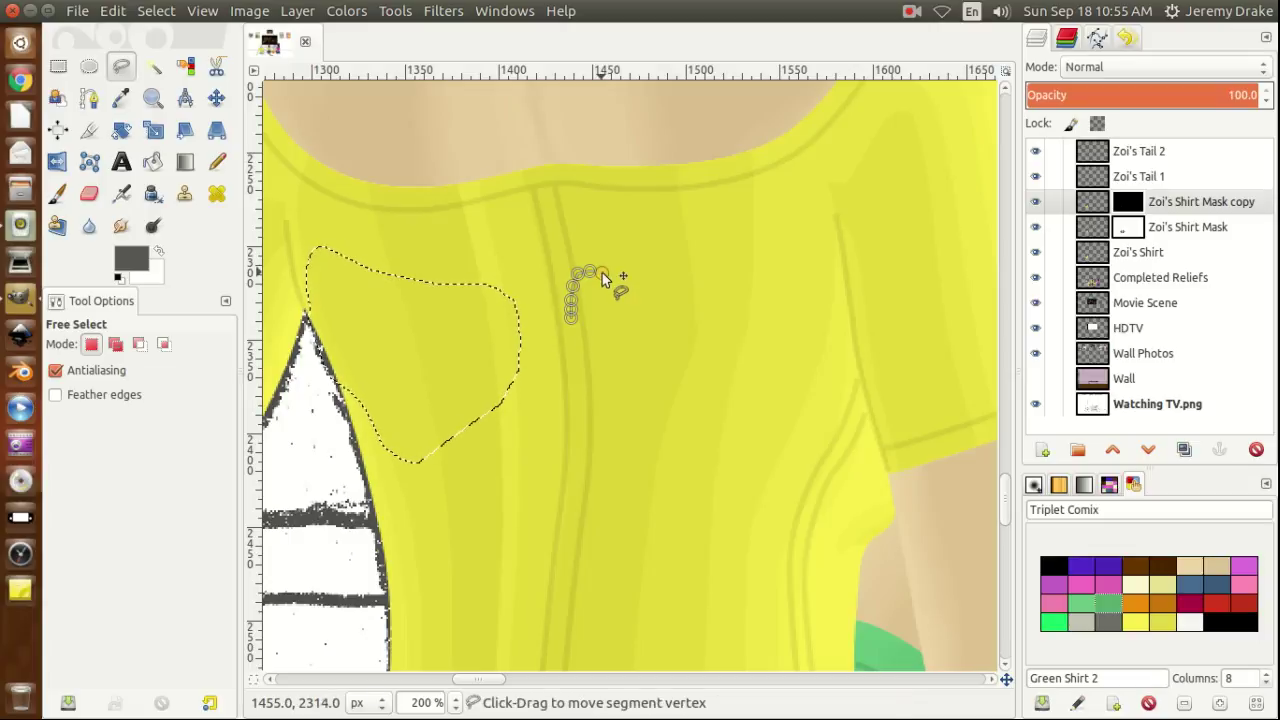
pyautogui.click(621, 286)
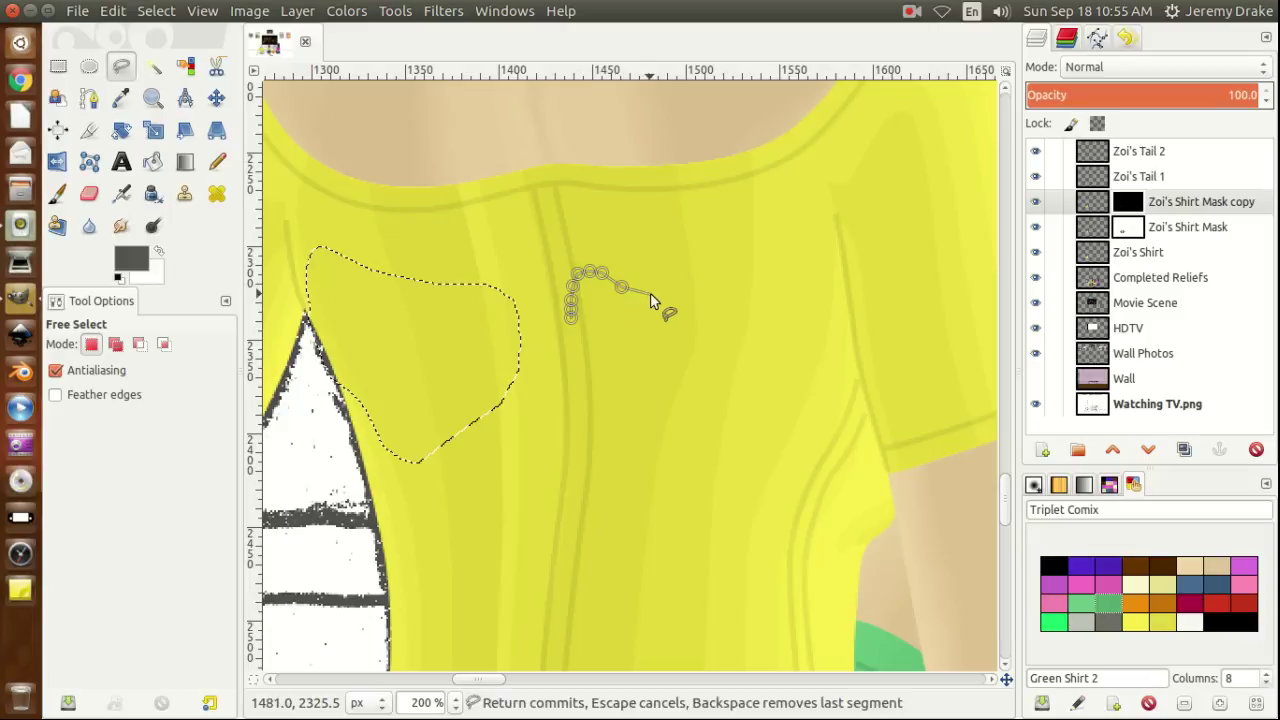
pyautogui.click(645, 290)
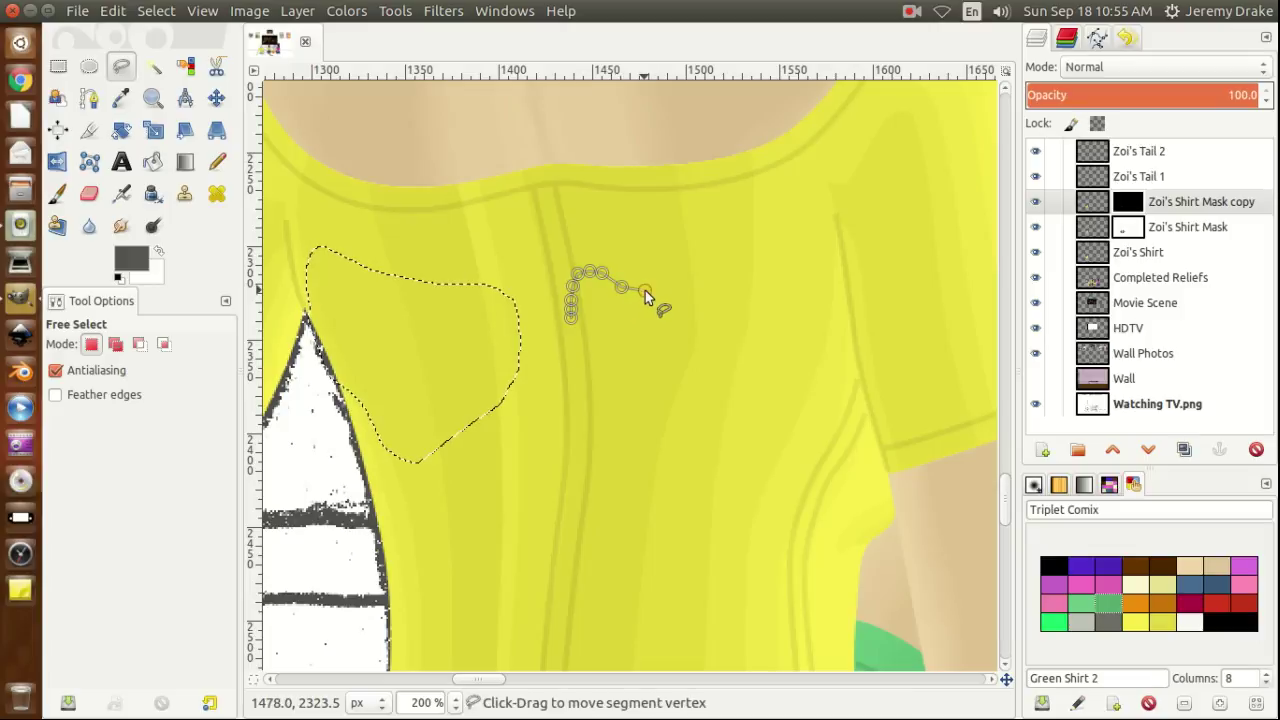
pyautogui.click(679, 294)
pyautogui.click(718, 291)
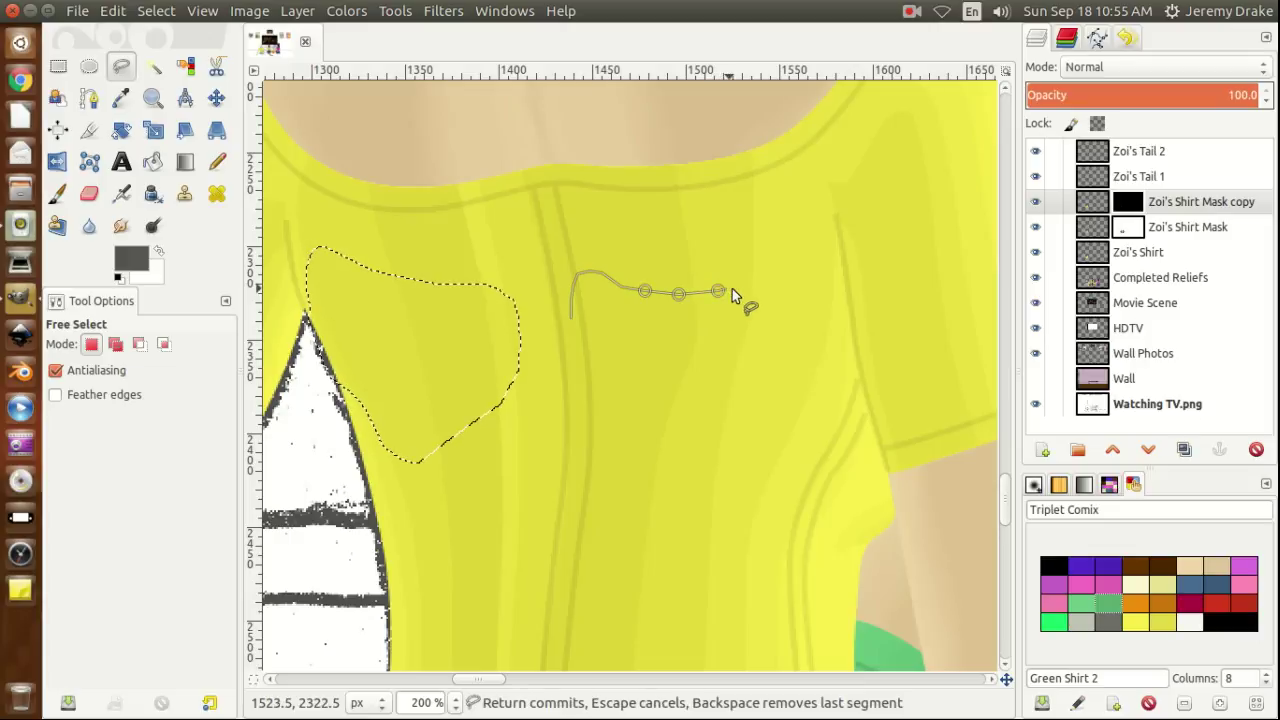
pyautogui.click(738, 288)
pyautogui.click(755, 288)
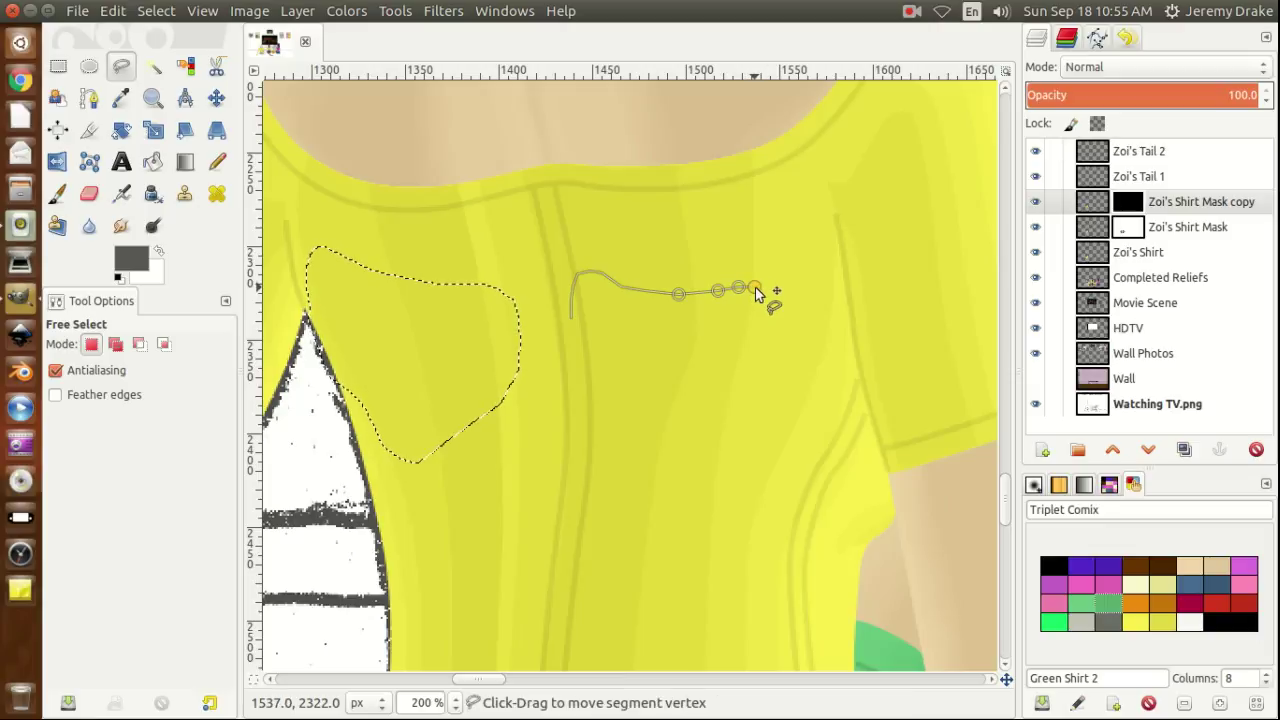
pyautogui.click(762, 293)
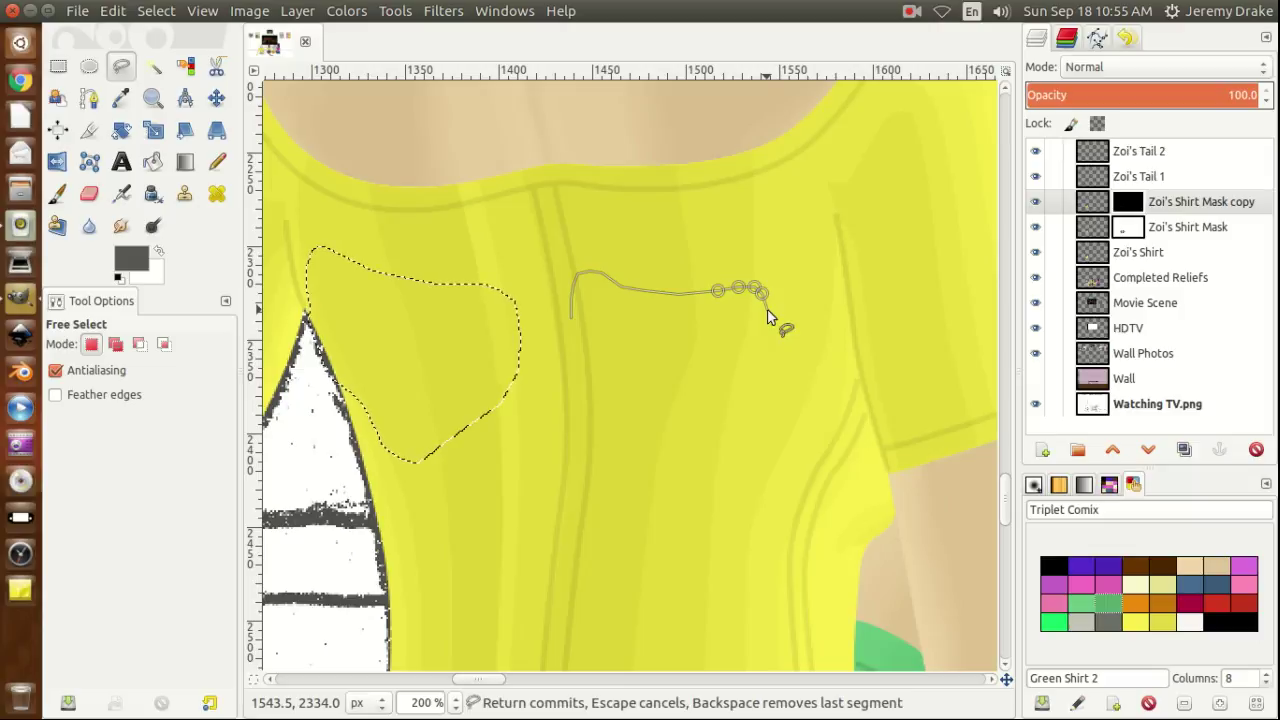
# Bring the outline down to a bottom point, close it back to the start, and commit the selection.
pyautogui.click(765, 306)
pyautogui.click(760, 319)
pyautogui.click(749, 330)
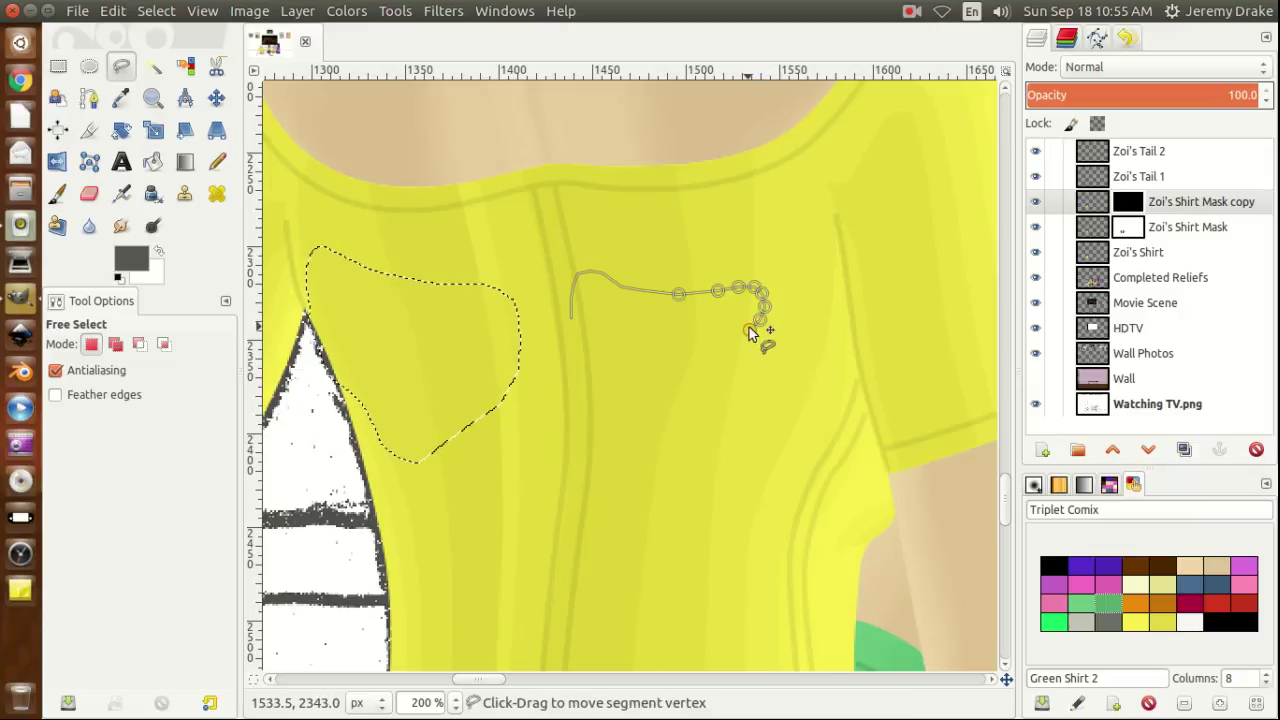
pyautogui.click(722, 337)
pyautogui.click(698, 358)
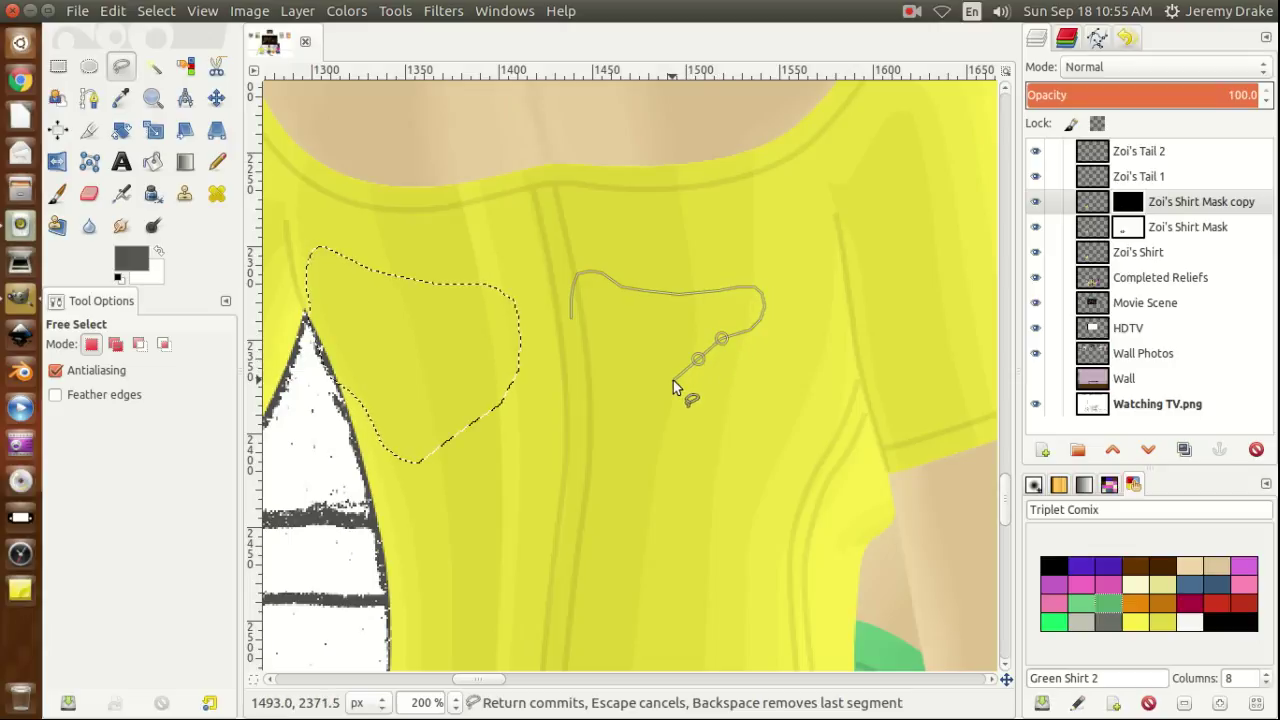
pyautogui.click(673, 380)
pyautogui.click(647, 397)
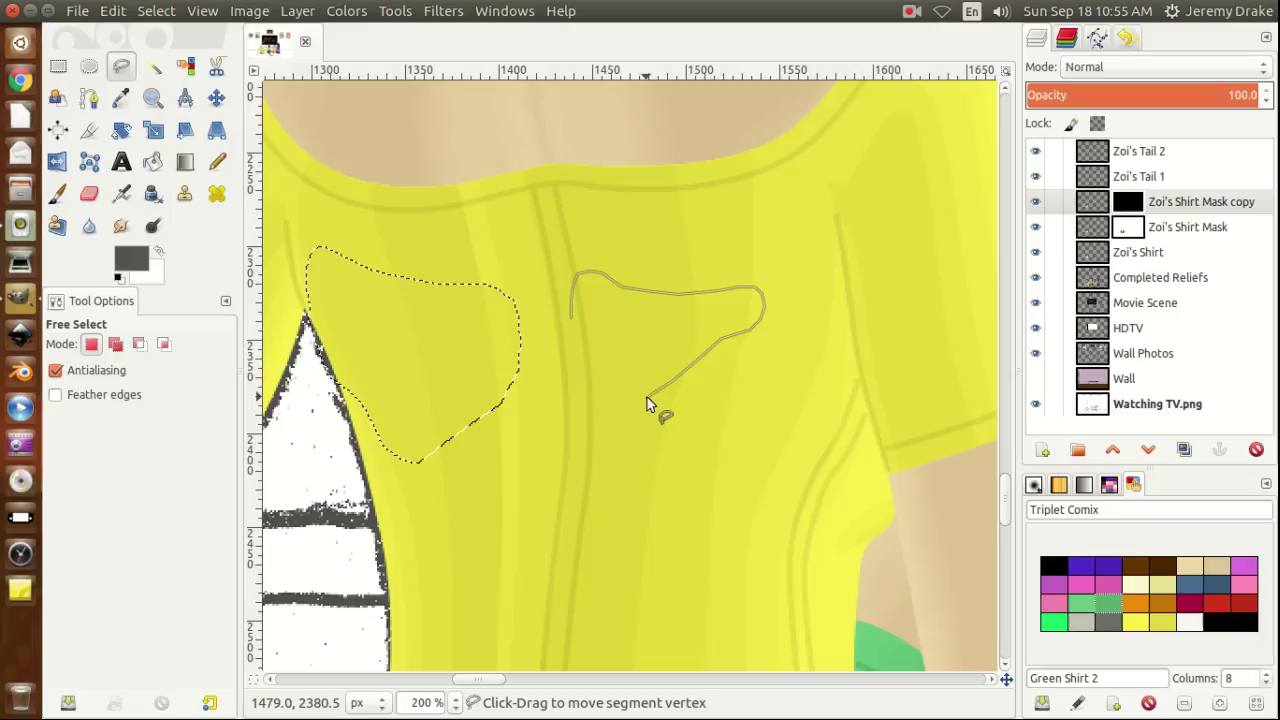
pyautogui.click(637, 396)
pyautogui.click(631, 386)
pyautogui.click(616, 374)
pyautogui.click(600, 361)
pyautogui.click(589, 345)
pyautogui.press('Return')
pyautogui.press('ctrl')
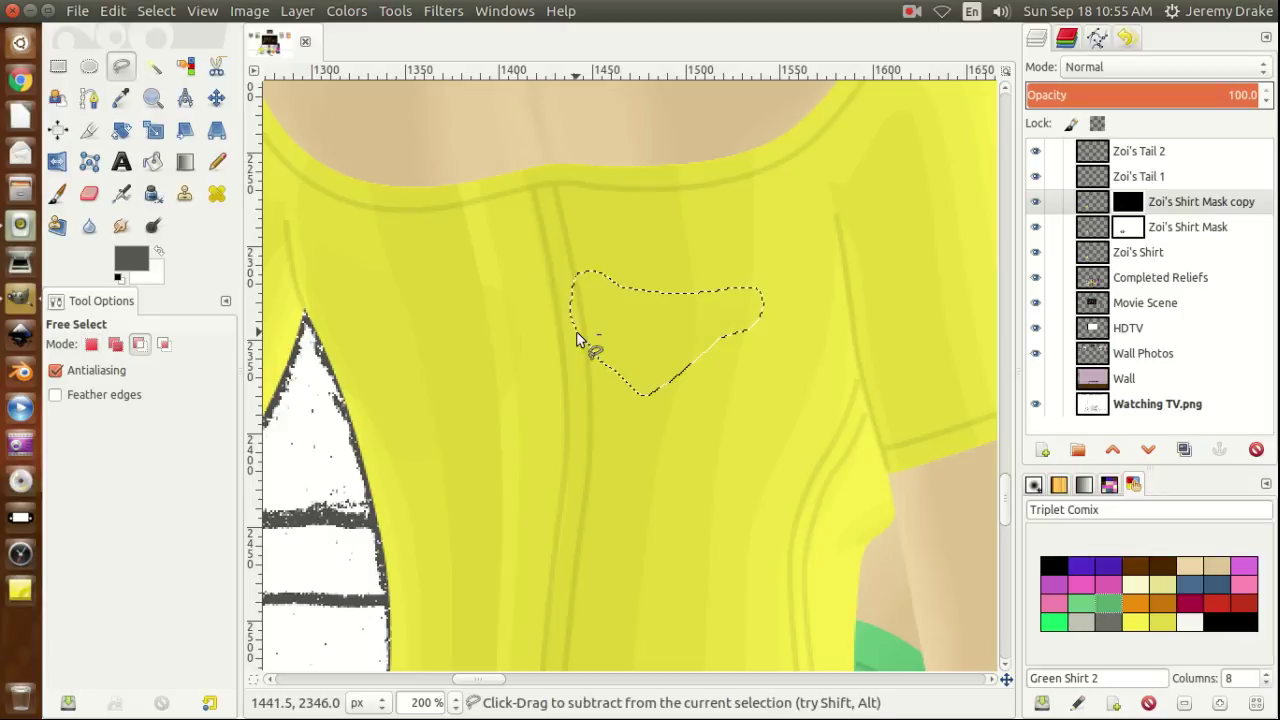
pyautogui.rightClick(1097, 203)
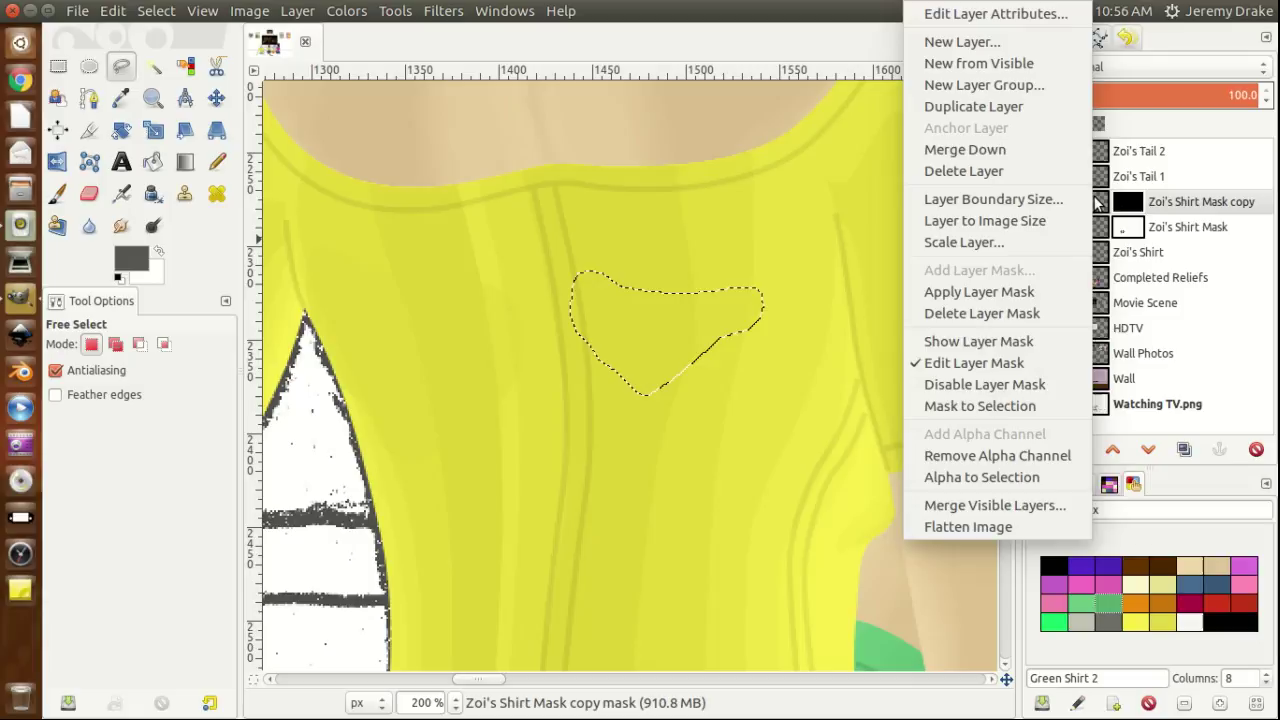
# Switch to the Smudge tool with brush size 30.
pyautogui.click(1006, 153)
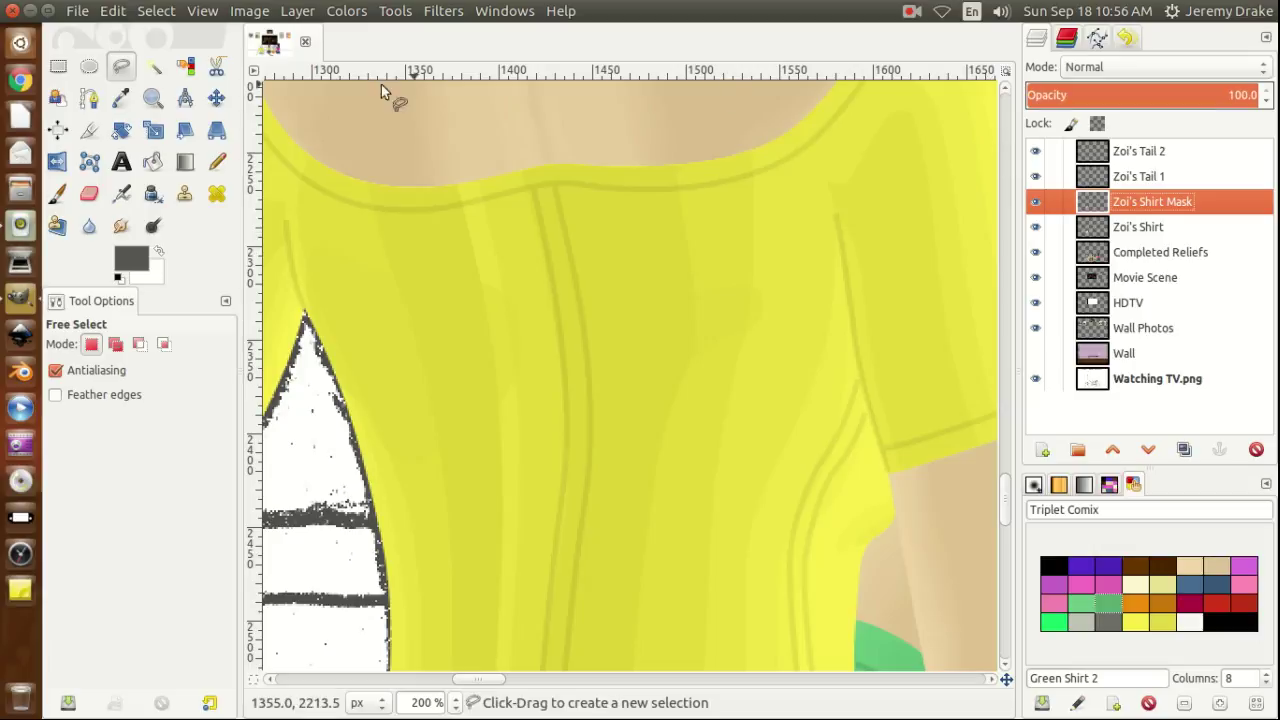
pyautogui.click(121, 227)
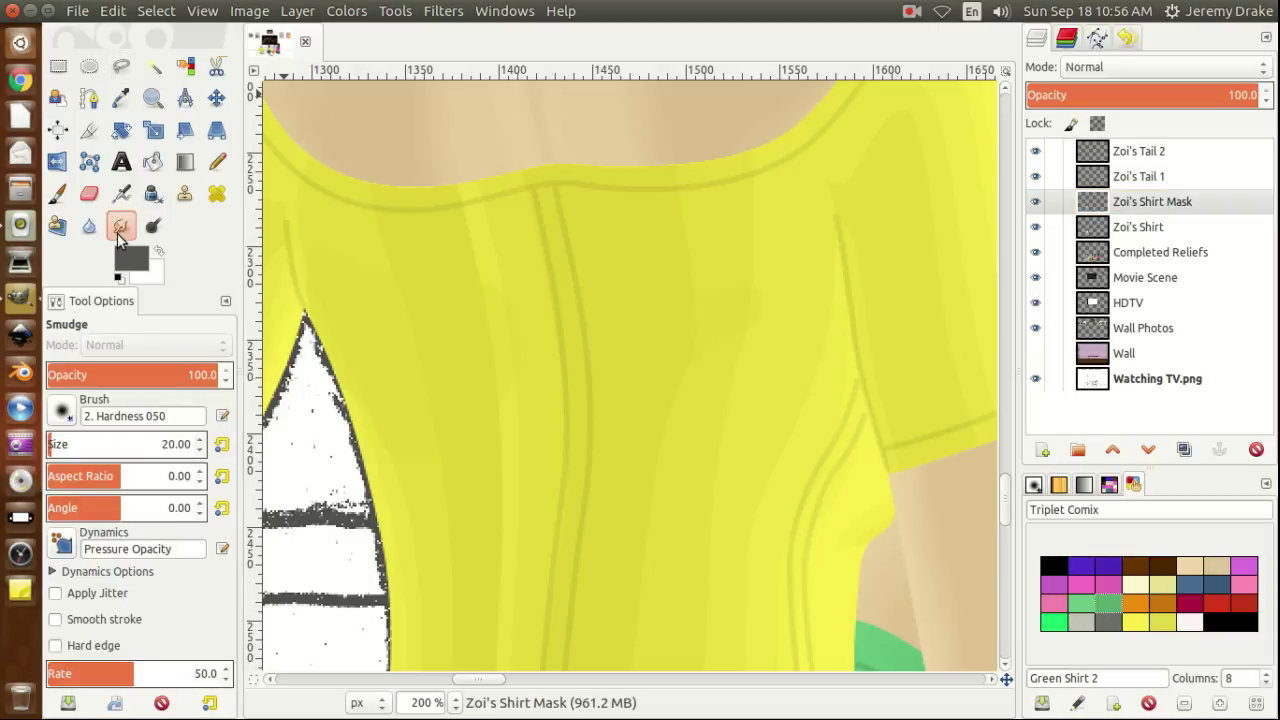
pyautogui.click(180, 445)
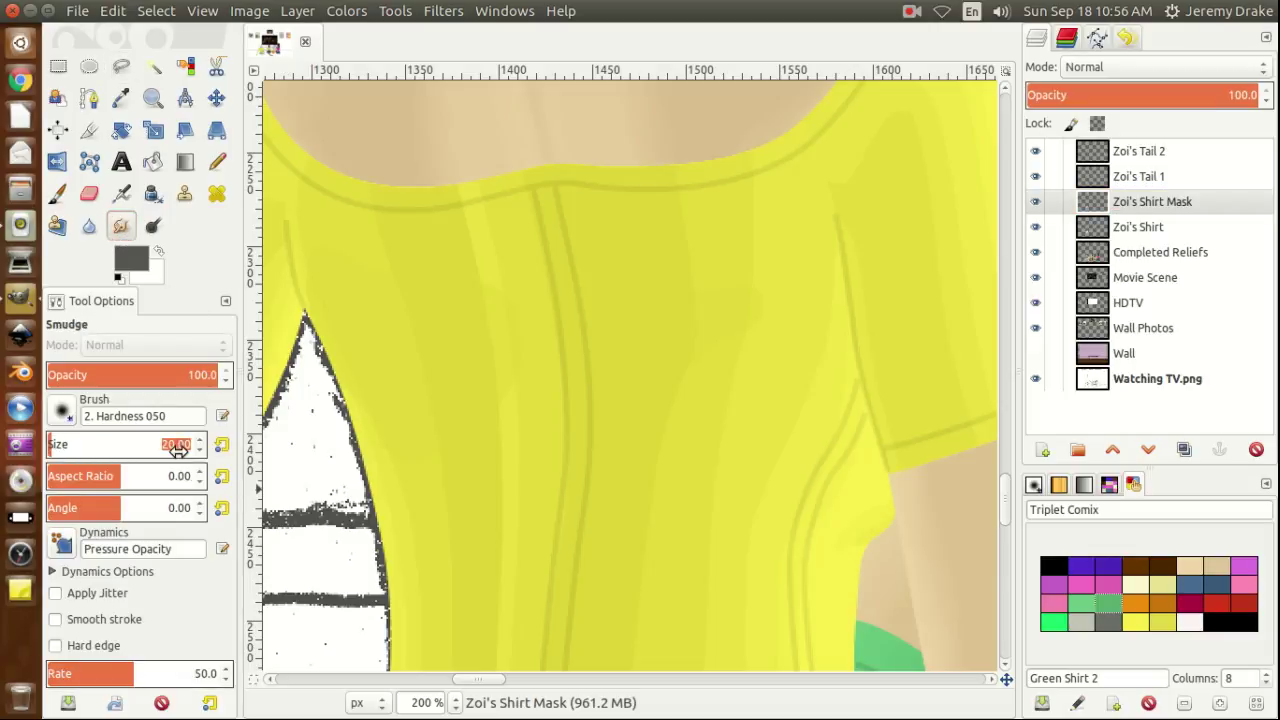
pyautogui.write('30')
pyautogui.press('Tab')
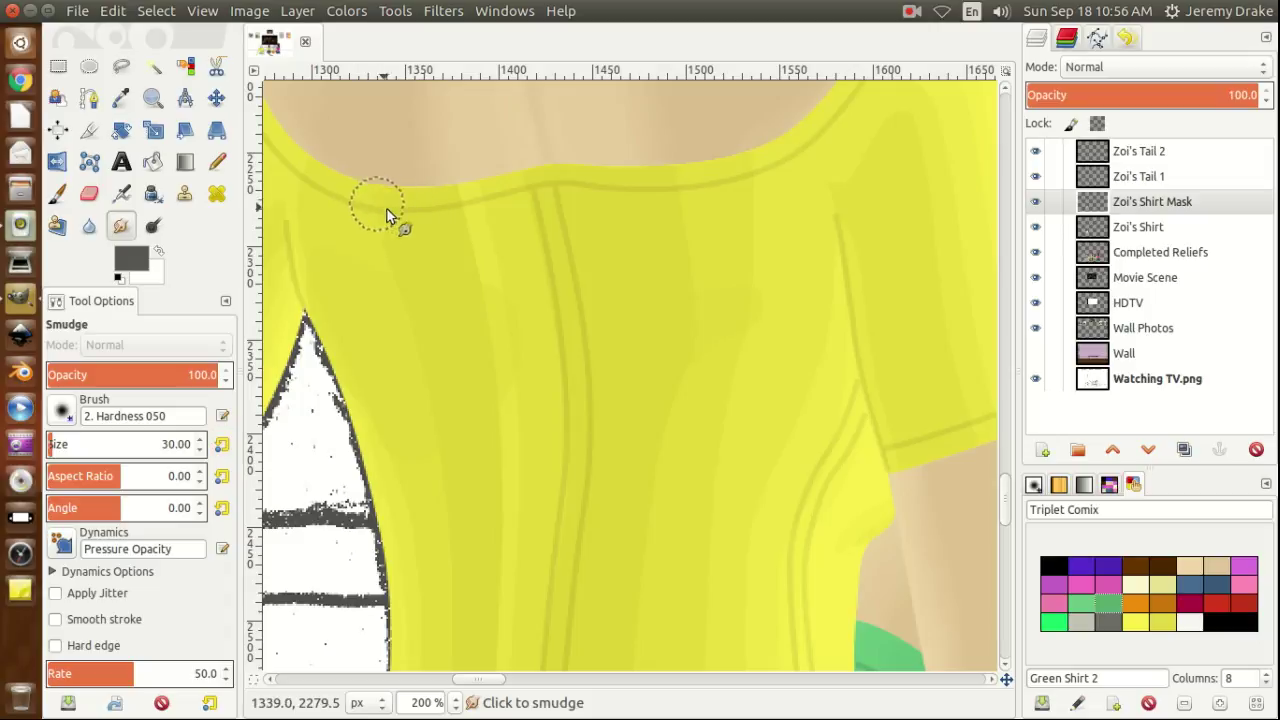
# Restore the shirt selection and duplicate the Zoi's Shirt Mask layer.
pyautogui.click(410, 277)
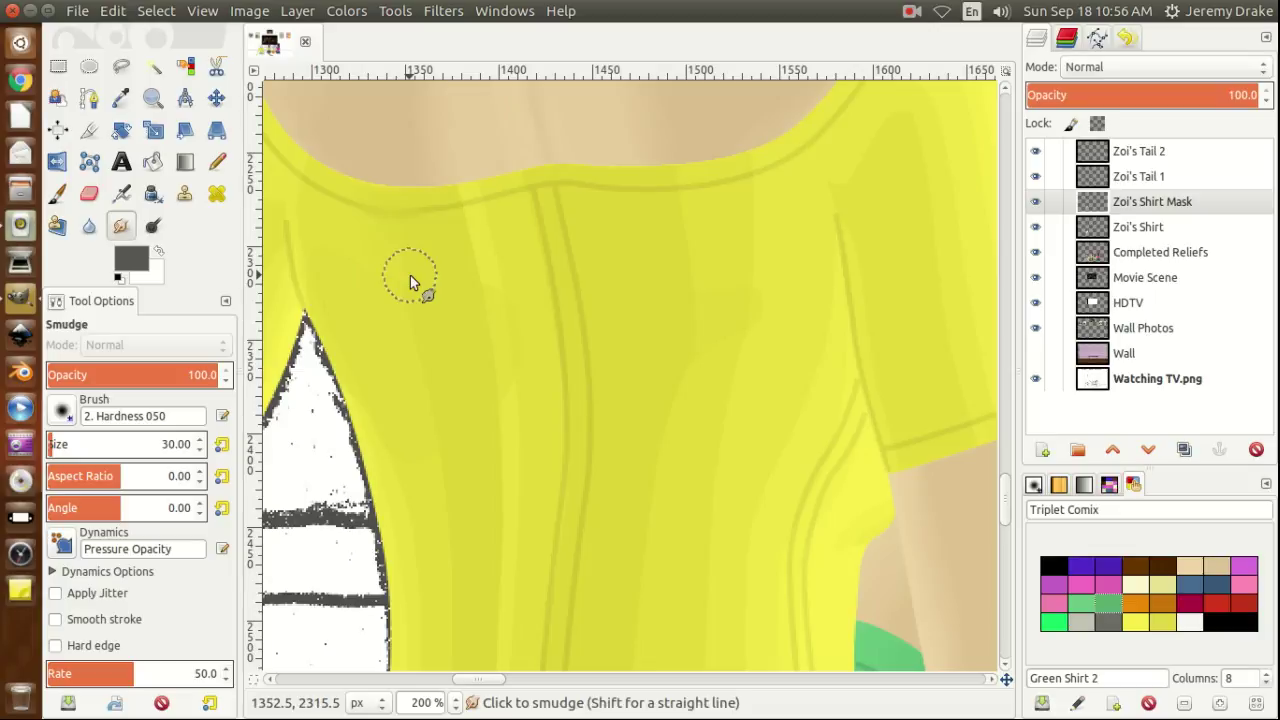
pyautogui.hotkey('ctrl', 'z')
pyautogui.hotkey('shift', 'ctrl', 'd')
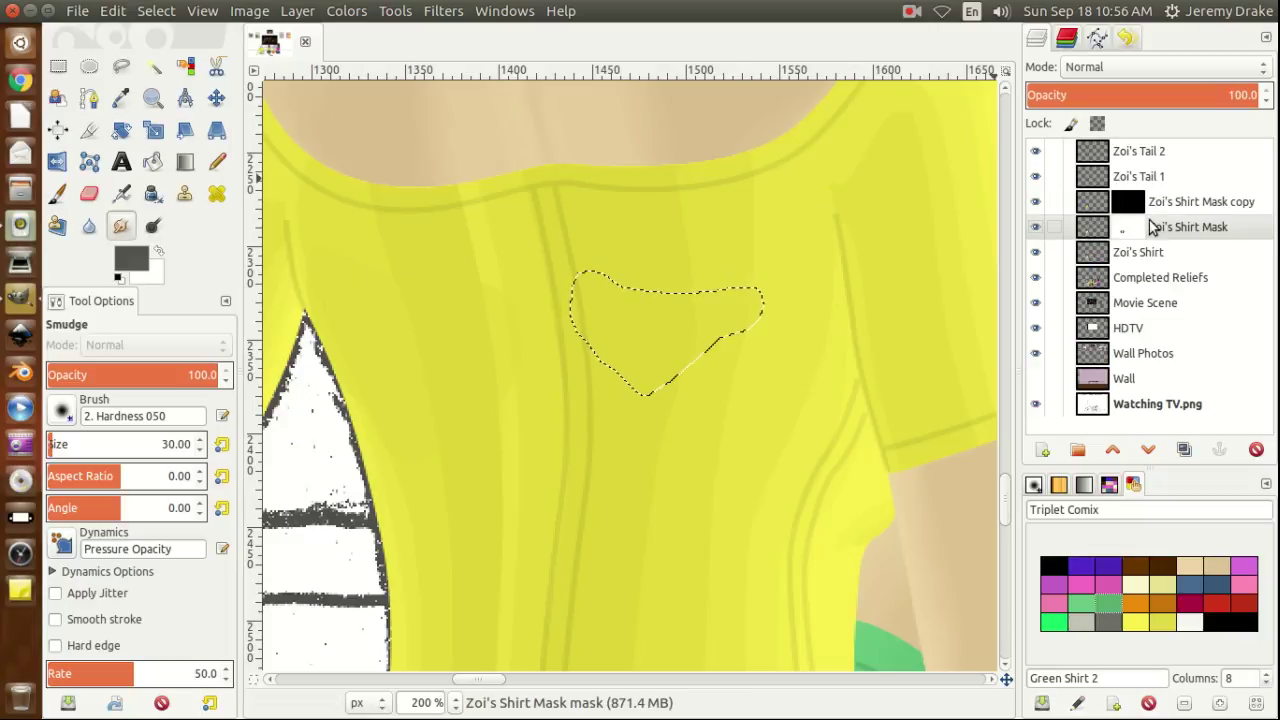
# Deselect all, rename the mask copy 'Zoi's Shirt Mask 2', and hide the Zoi's Shirt layer.
pyautogui.click(1091, 232)
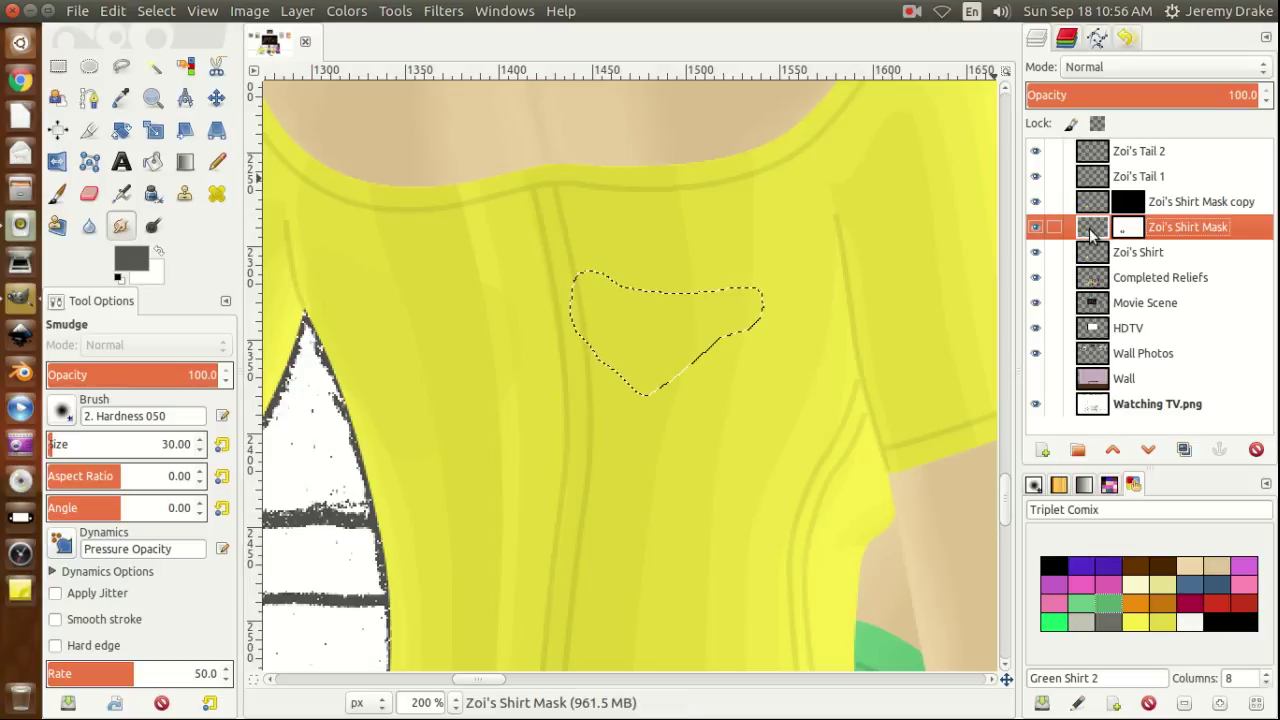
pyautogui.hotkey('shift', 'ctrl', 'a')
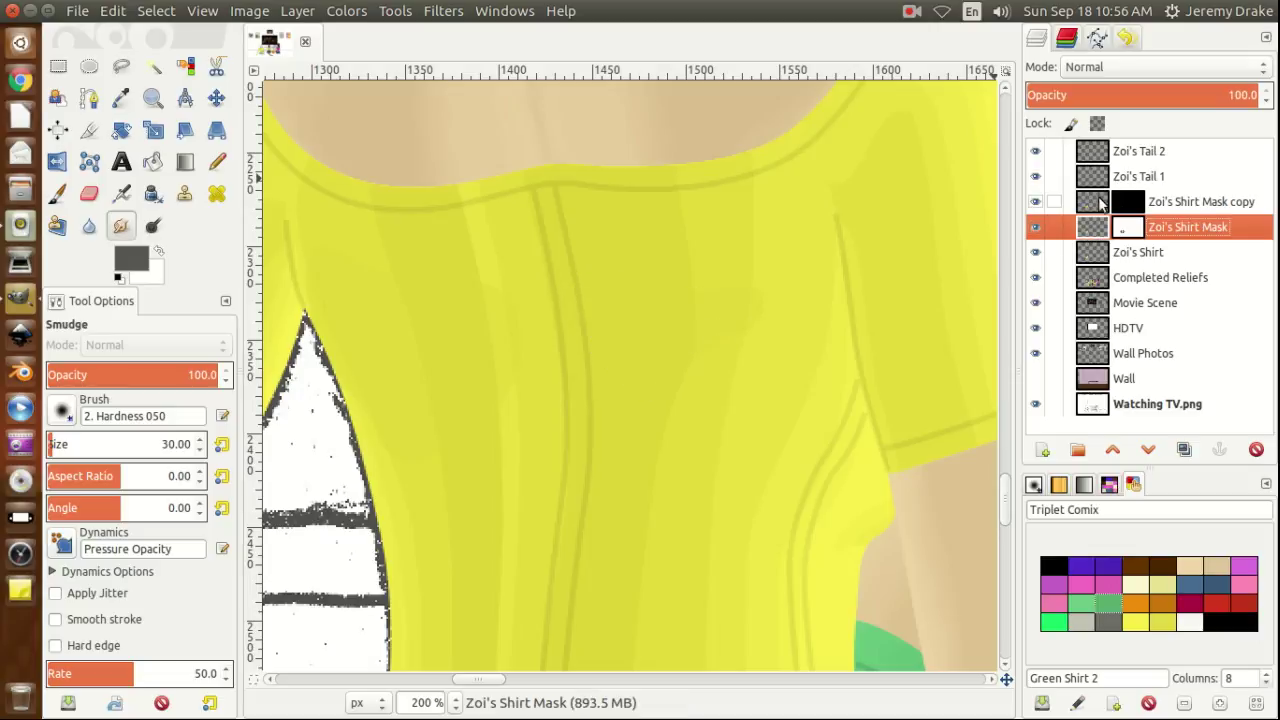
pyautogui.click(1100, 205)
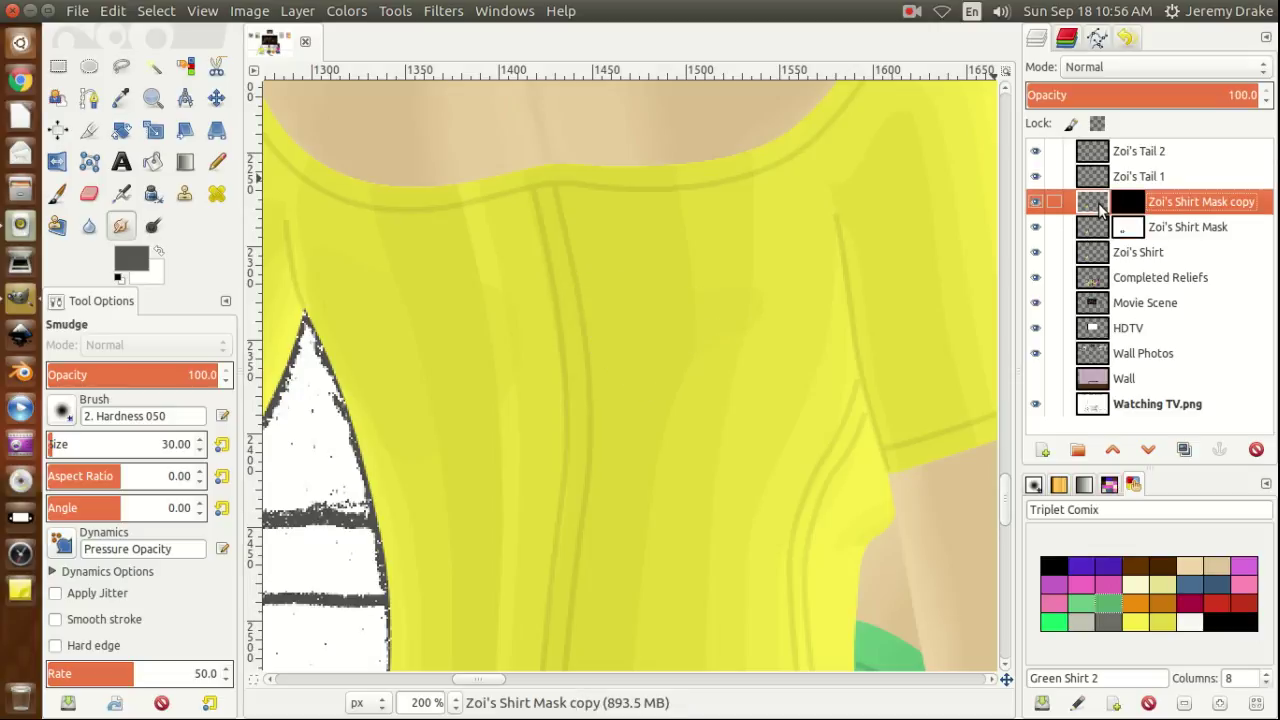
pyautogui.doubleClick(1247, 203)
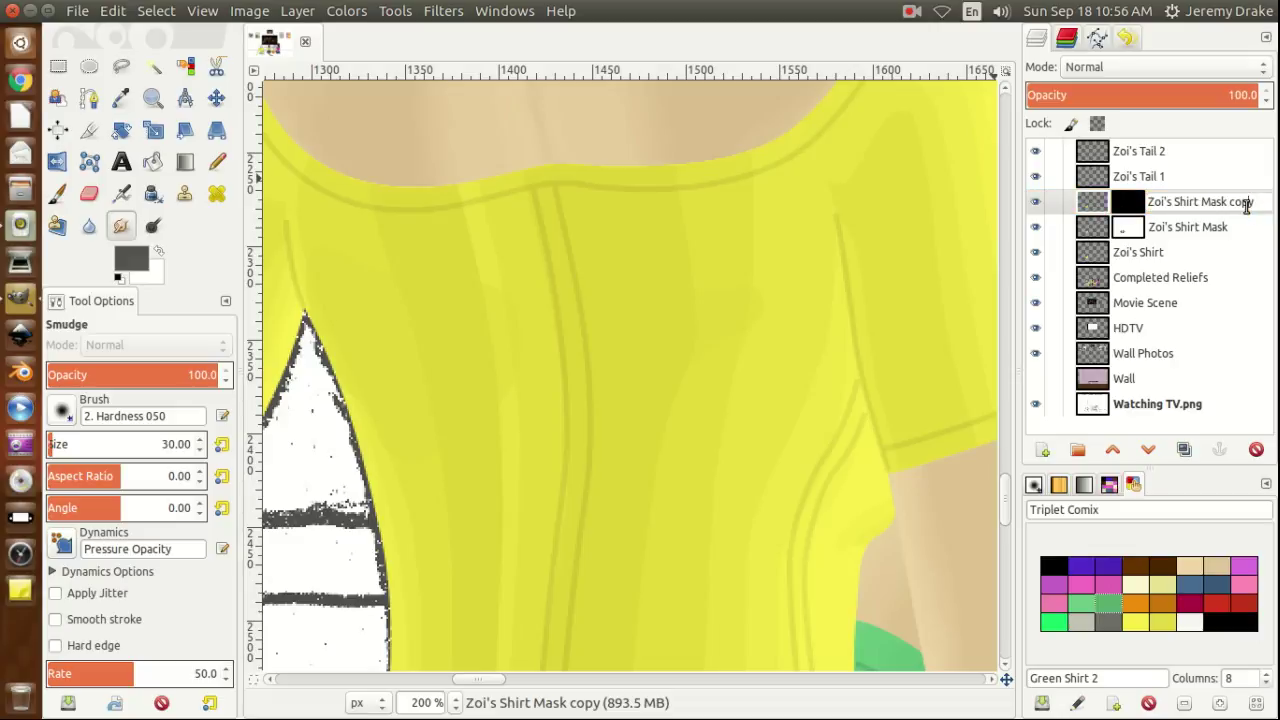
pyautogui.write('2')
pyautogui.press('Return')
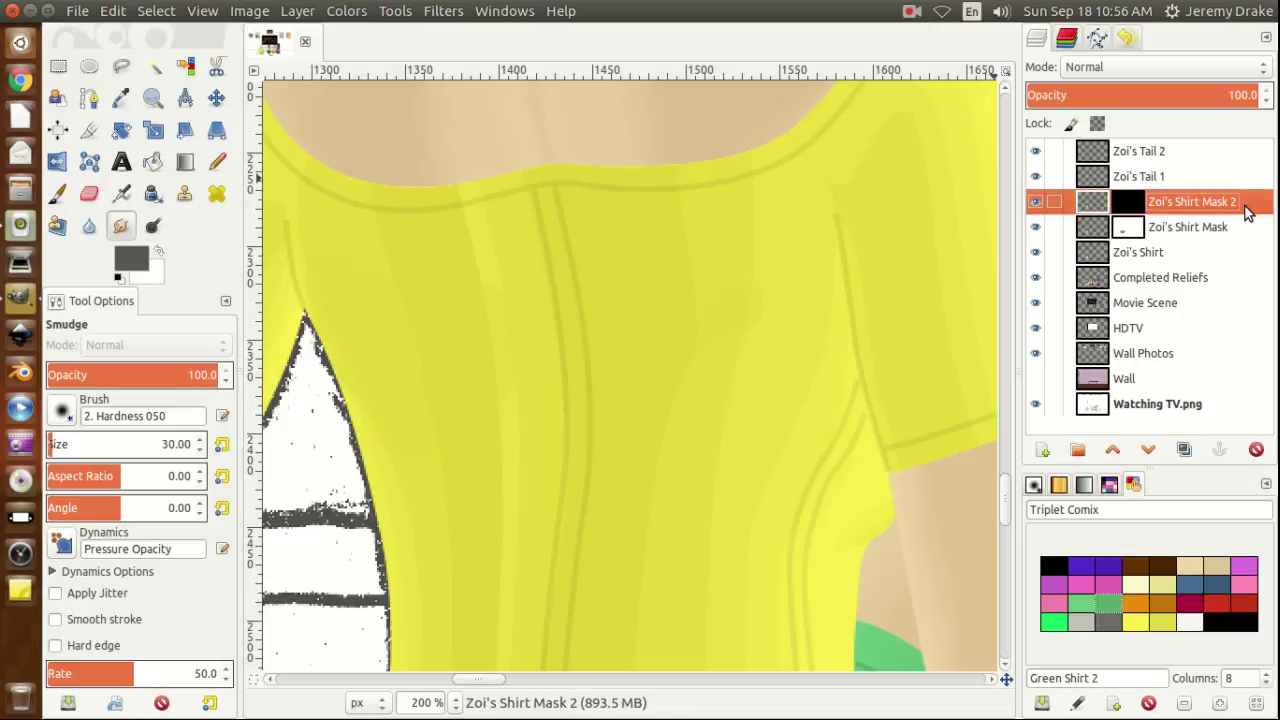
pyautogui.click(1036, 253)
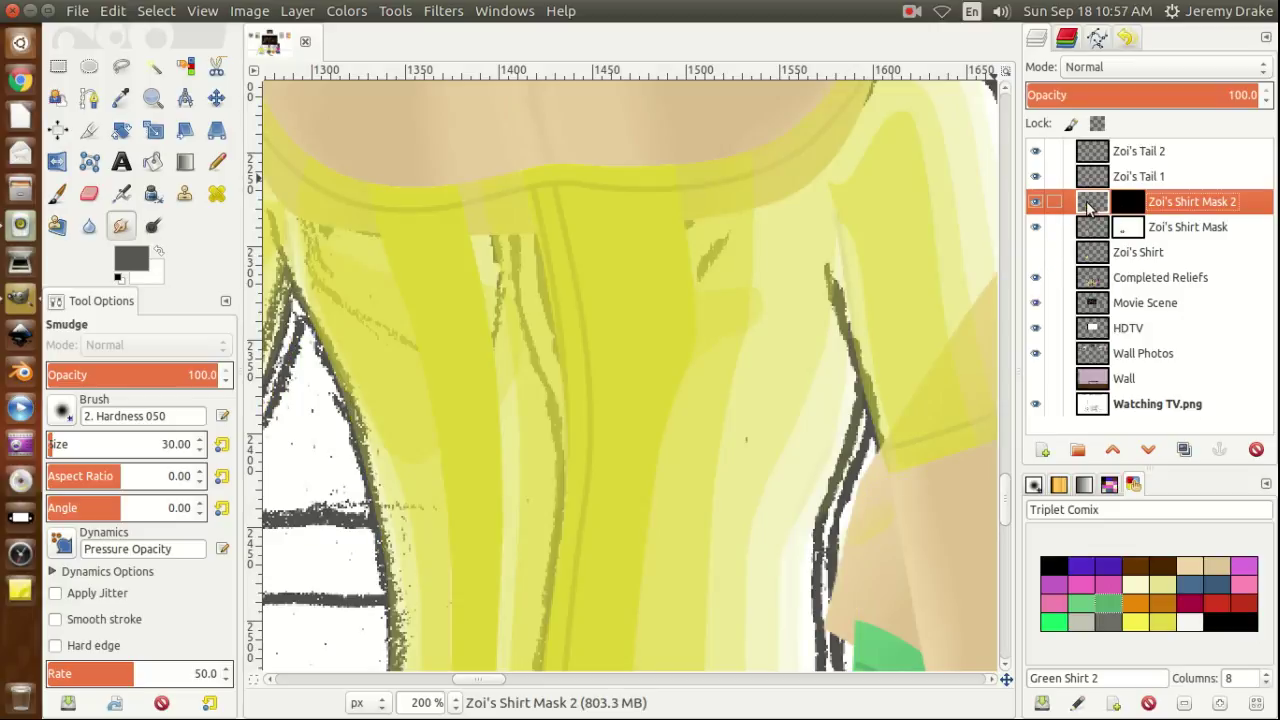
# Merge Zoi's Shirt Mask 2 down into the mask below and make Zoi's Shirt visible.
pyautogui.rightClick(1091, 204)
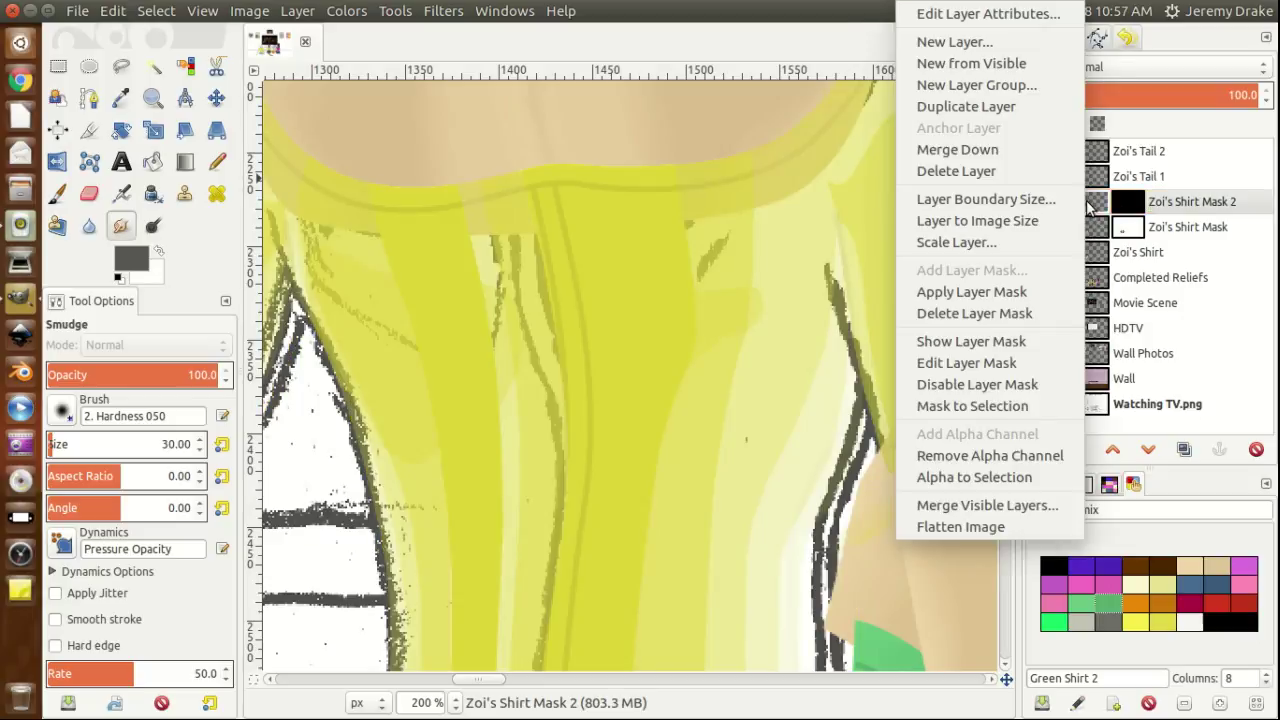
pyautogui.click(975, 150)
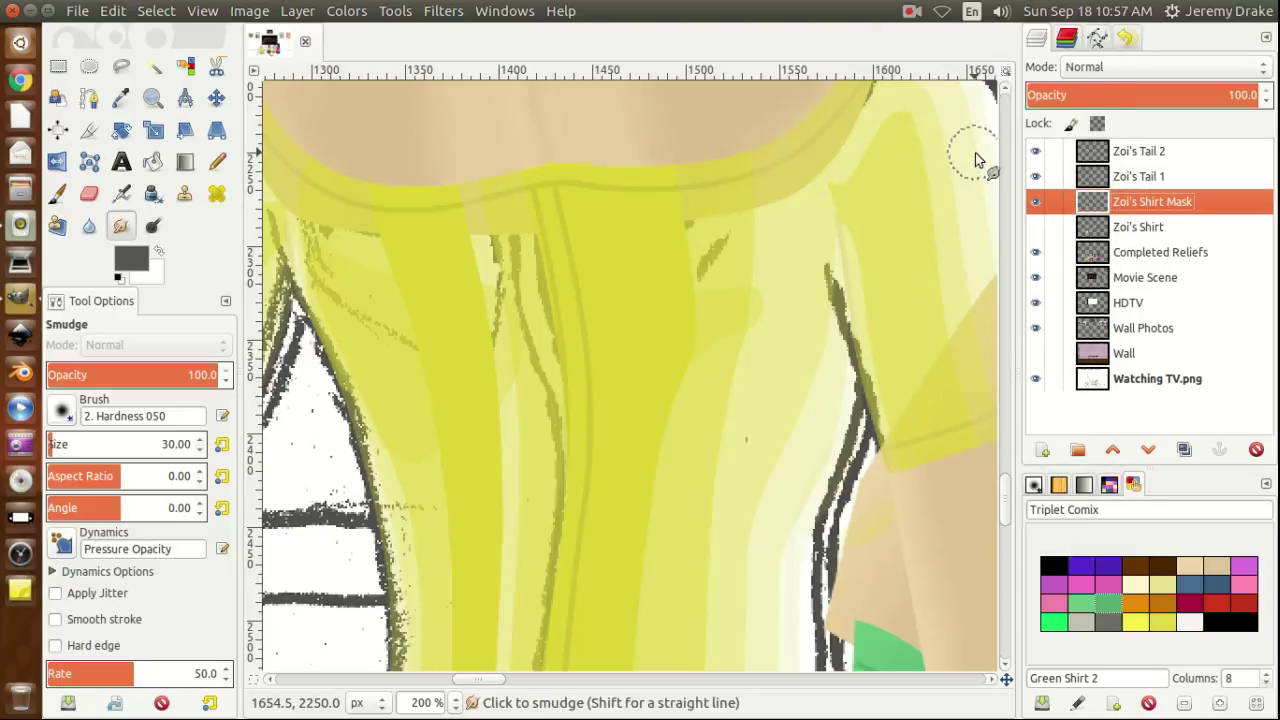
pyautogui.click(1036, 229)
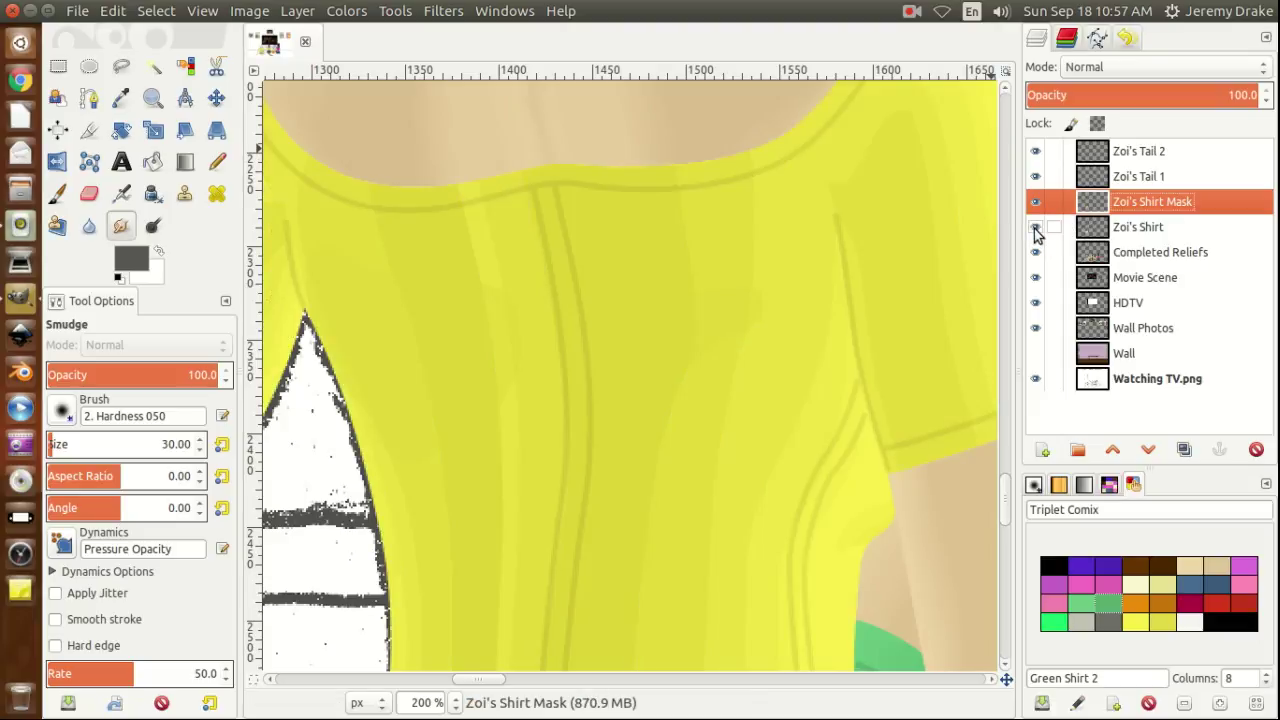
# Smudge the seam lines under the collar, then undo two smudge strokes.
pyautogui.click(391, 212)
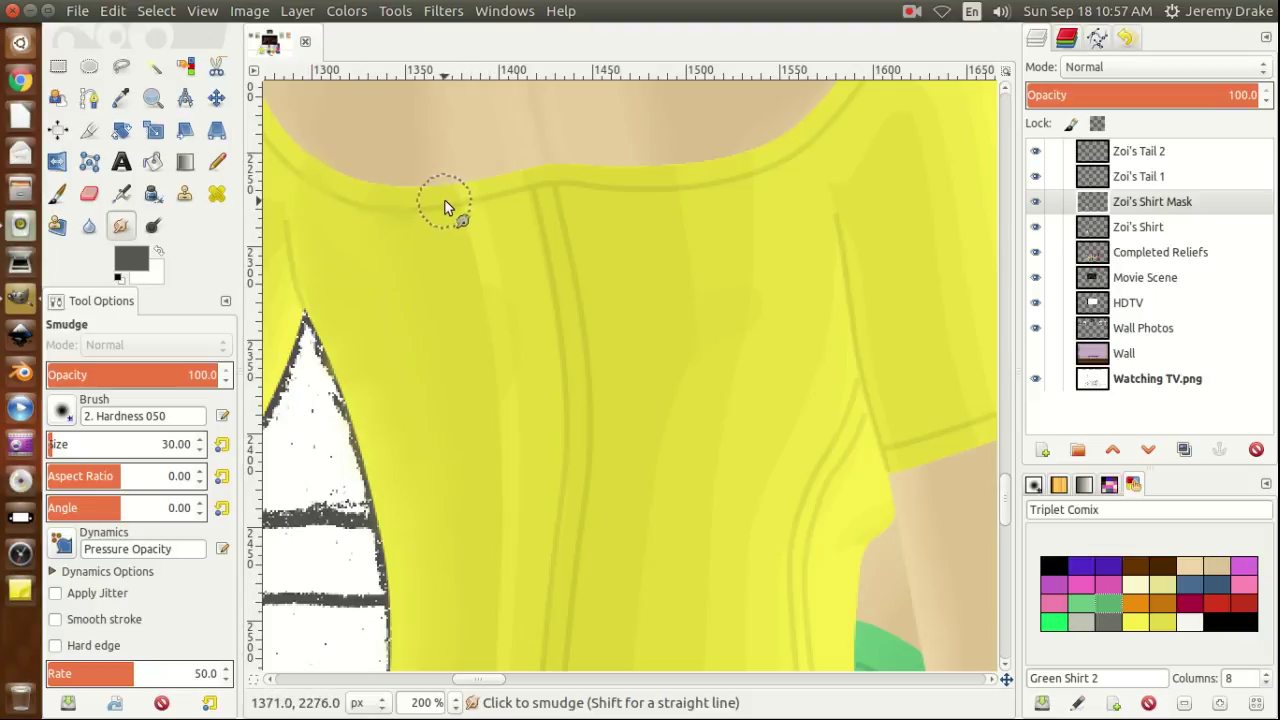
pyautogui.moveTo(545, 182)
pyautogui.mouseDown()
pyautogui.moveTo(464, 202)
pyautogui.moveTo(537, 199)
pyautogui.mouseUp()
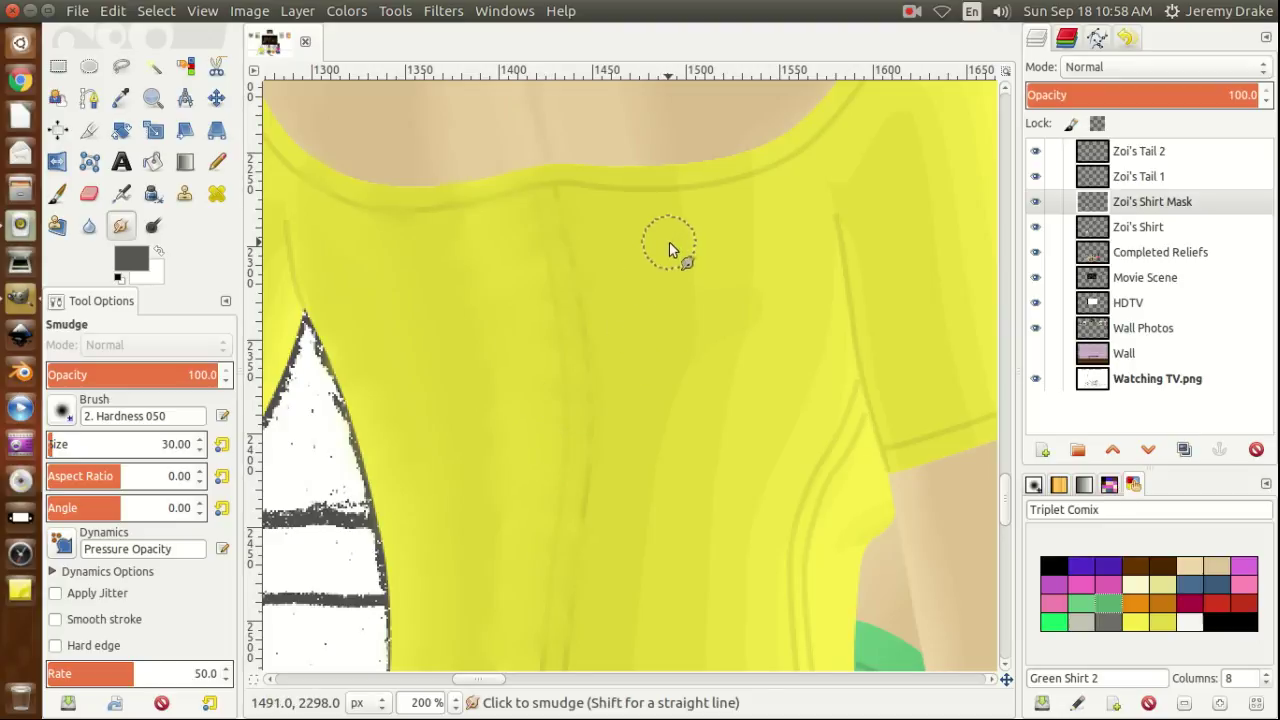
pyautogui.hotkey('ctrl', 'z')
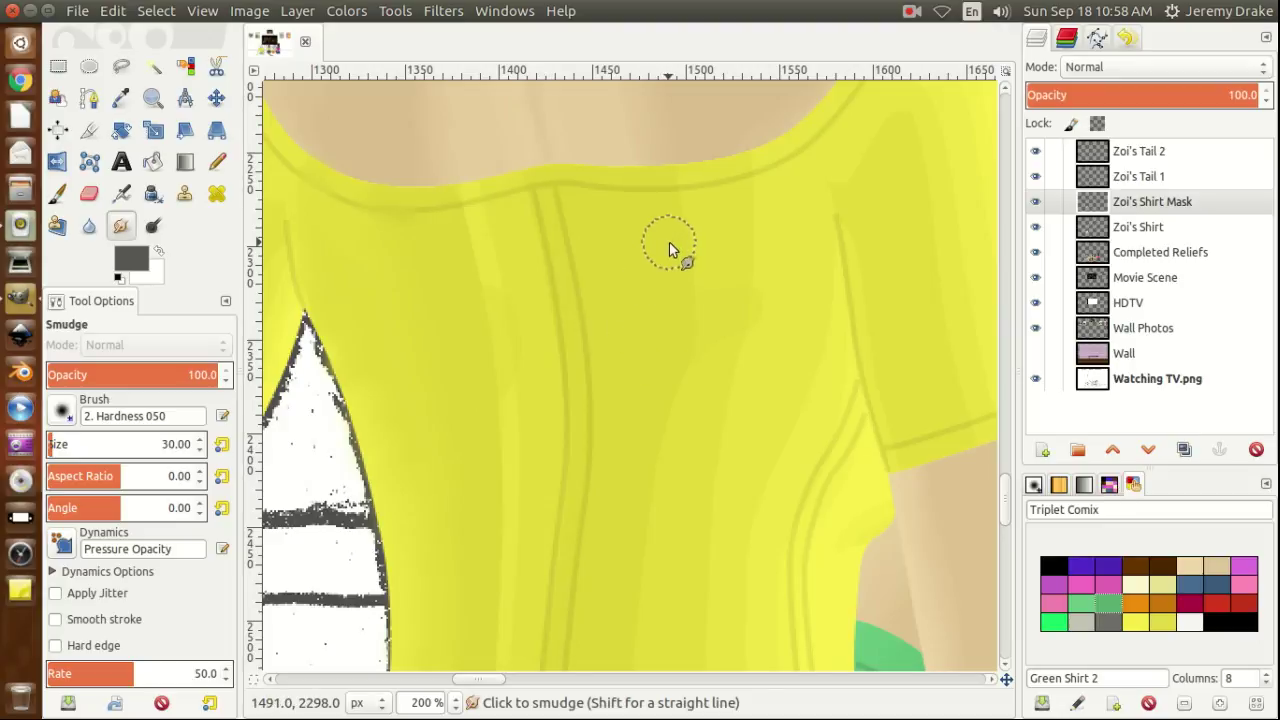
pyautogui.hotkey('ctrl', 'z')
# Revert the merge by returning to [ Base Image ] in Undo History.
pyautogui.rightClick(1092, 205)
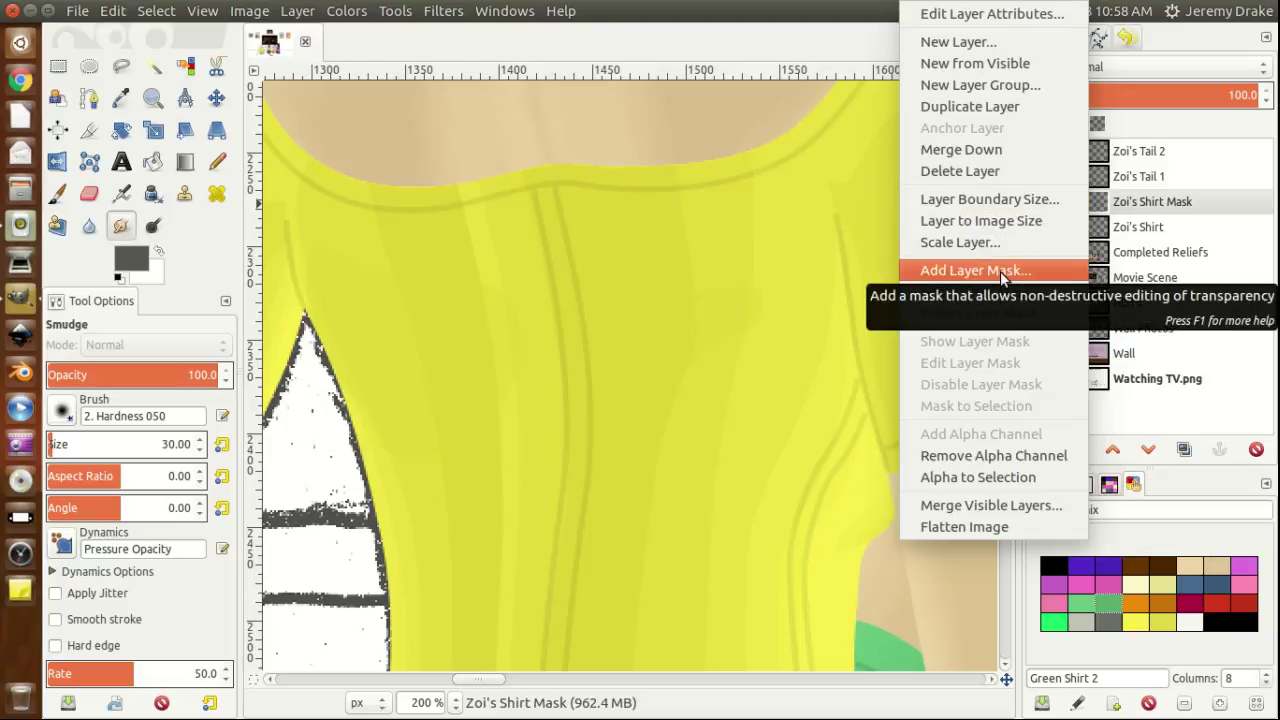
pyautogui.click(1185, 40)
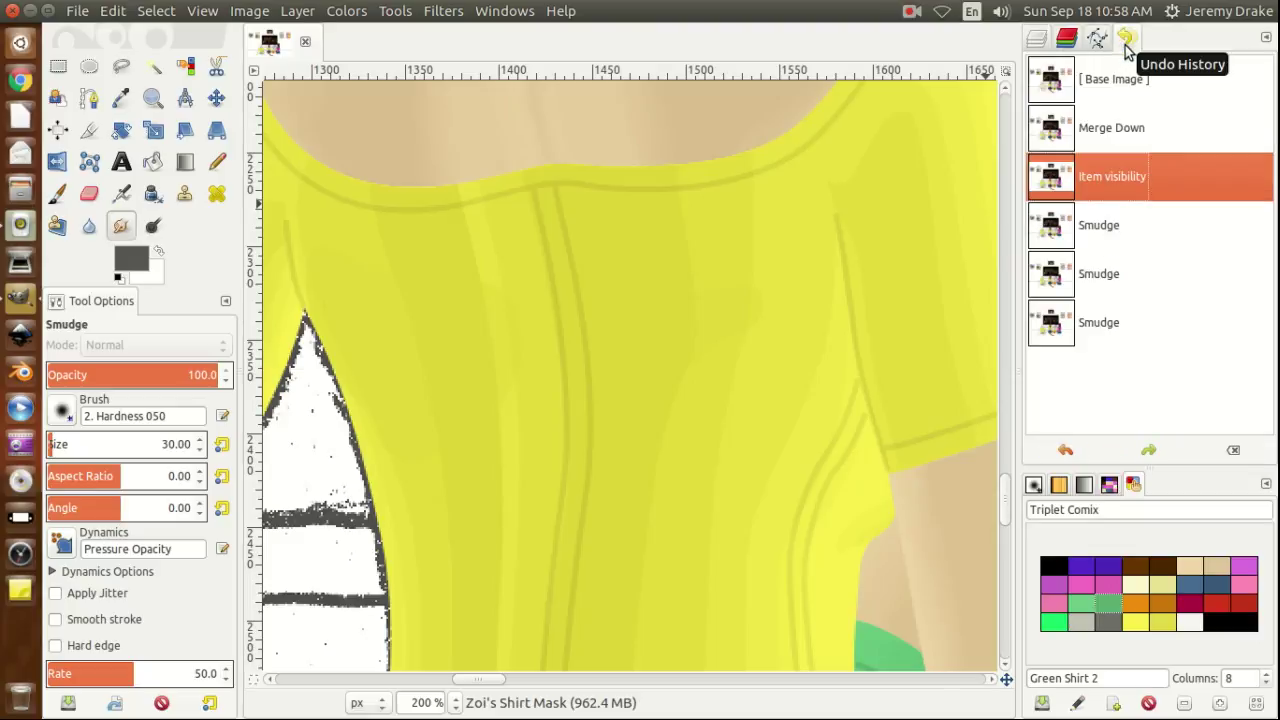
pyautogui.click(1058, 140)
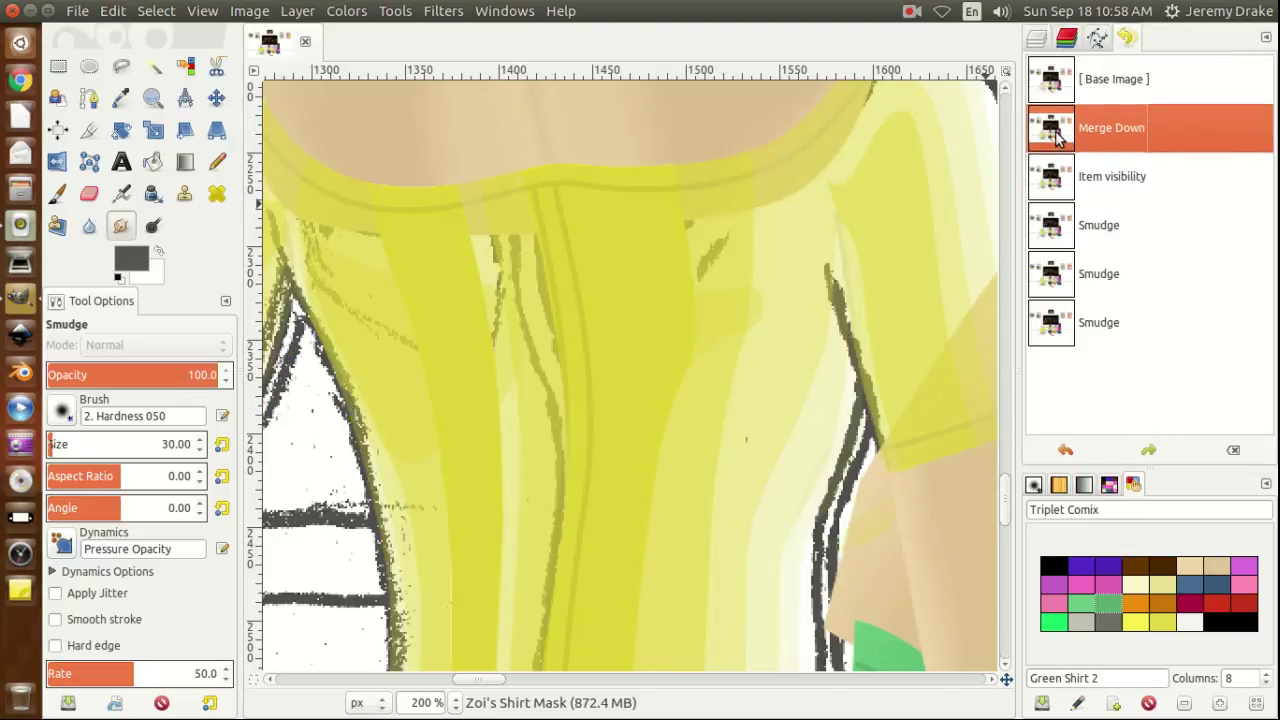
pyautogui.click(1058, 88)
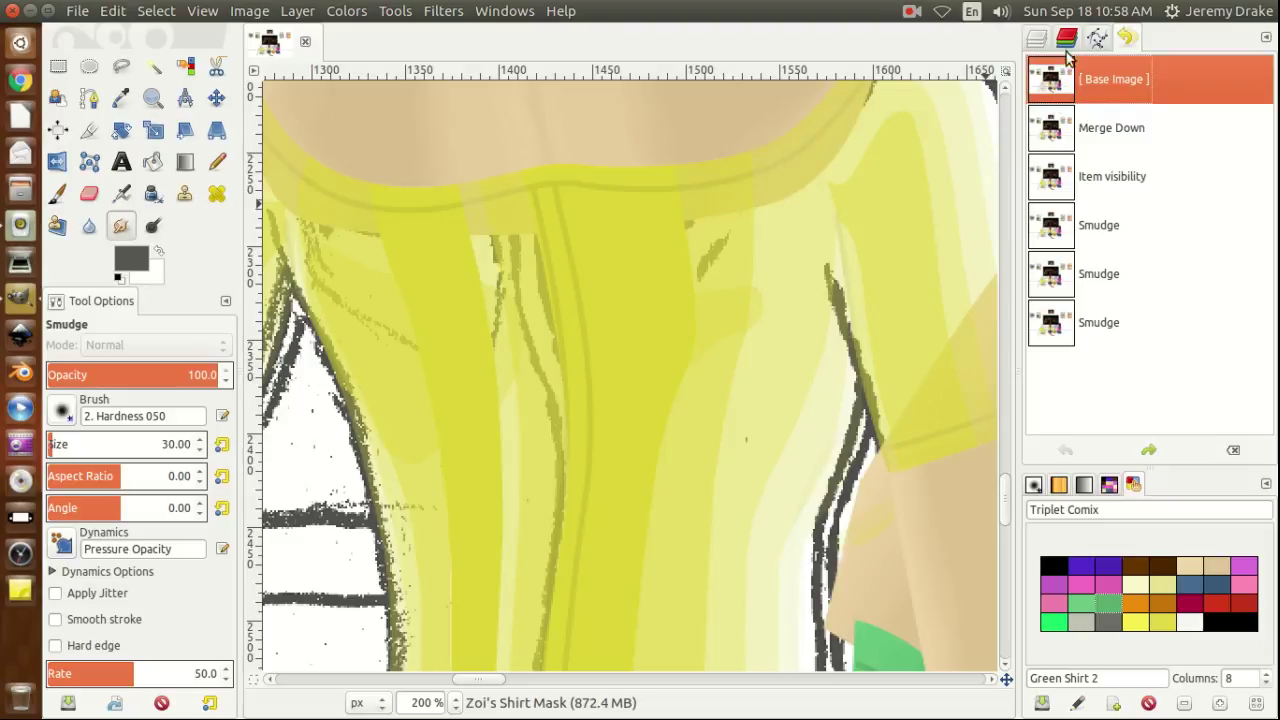
# Back in Layers, select the Zoi's Shirt Mask mask and show the Zoi's Shirt layer.
pyautogui.click(1036, 38)
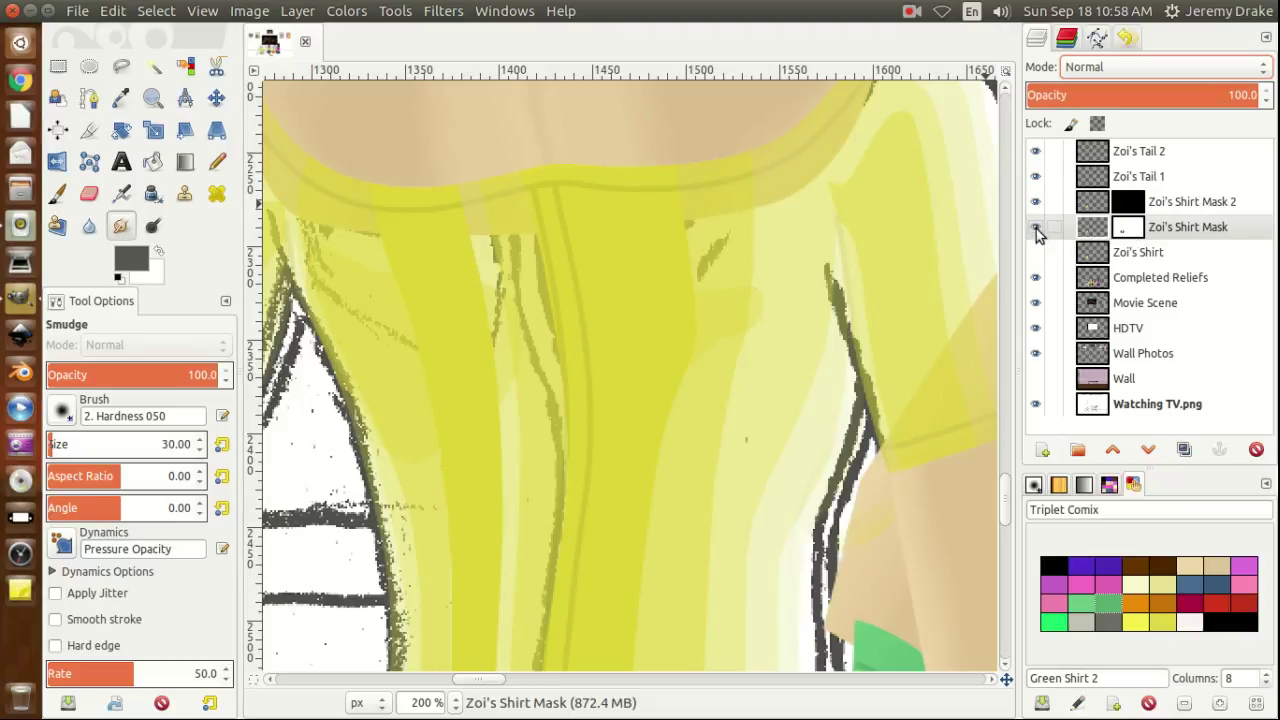
pyautogui.click(1127, 230)
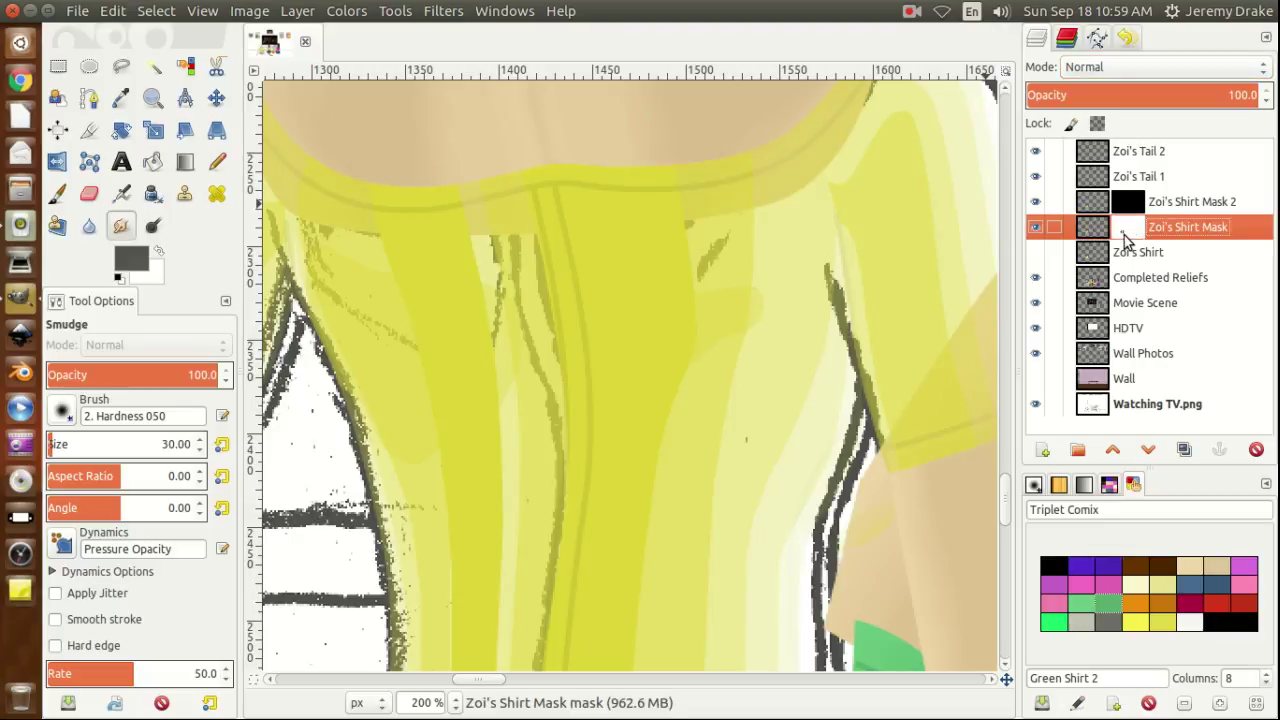
pyautogui.click(1035, 254)
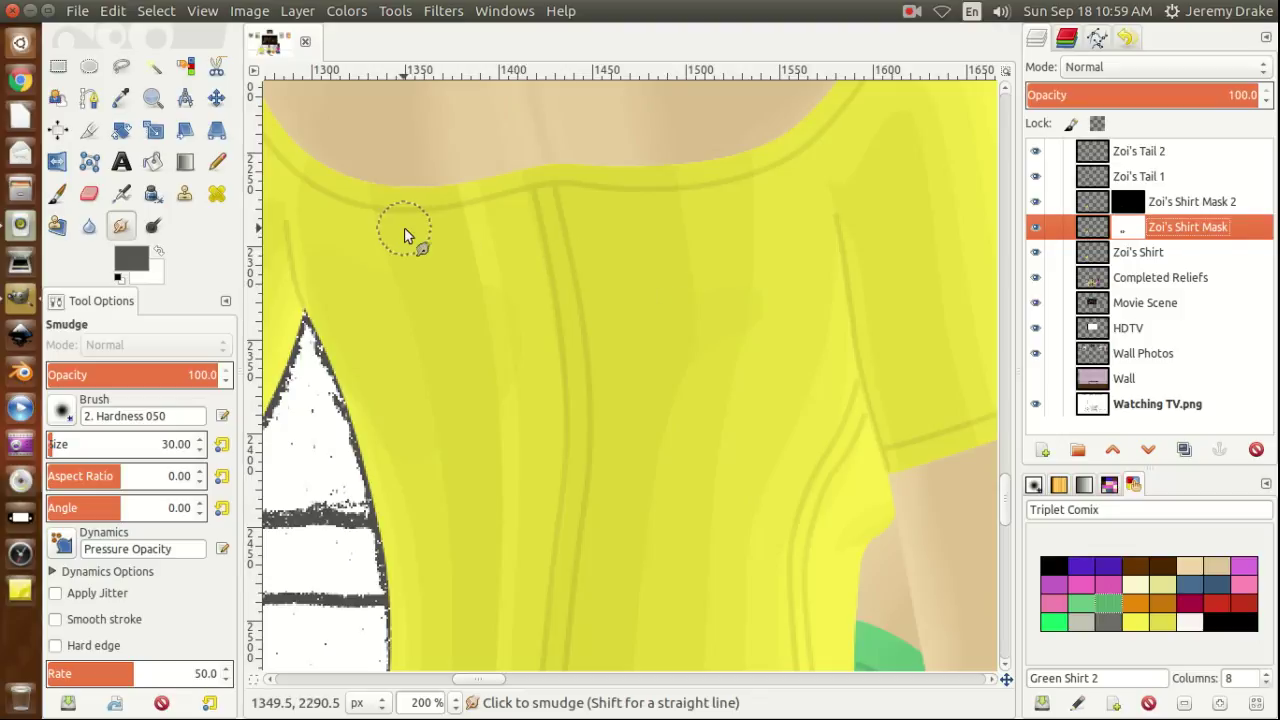
pyautogui.click(313, 171)
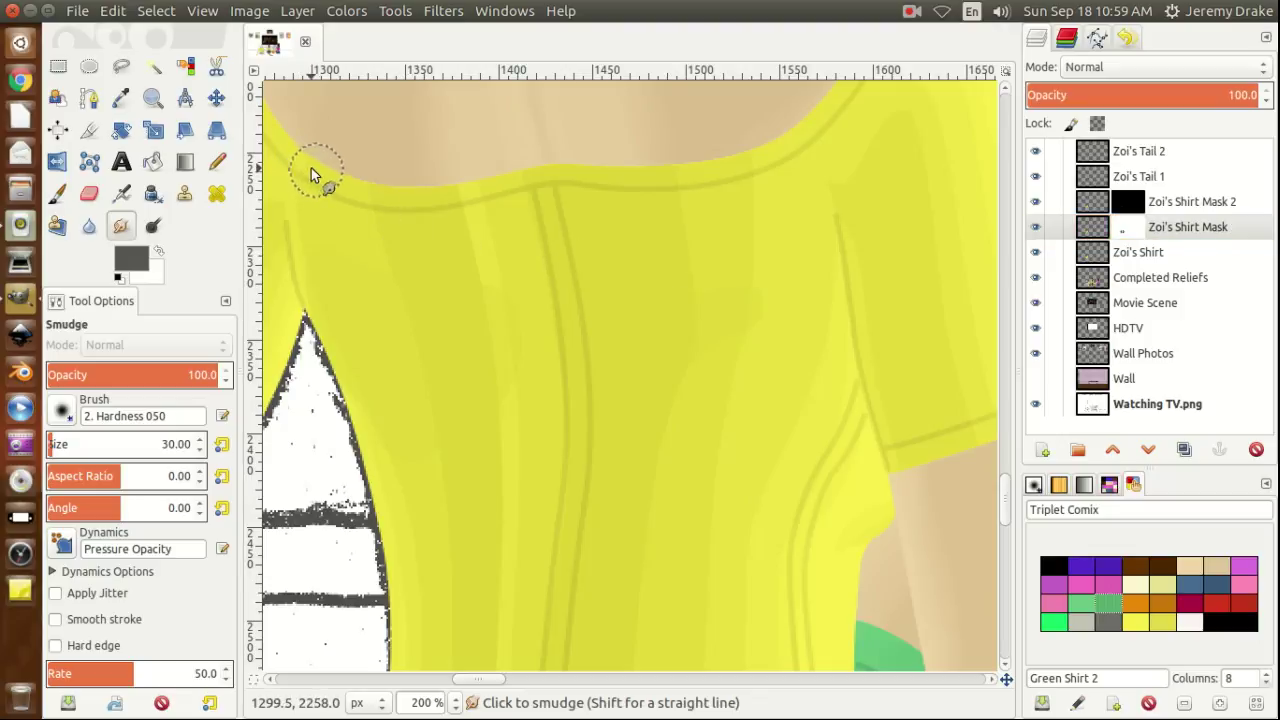
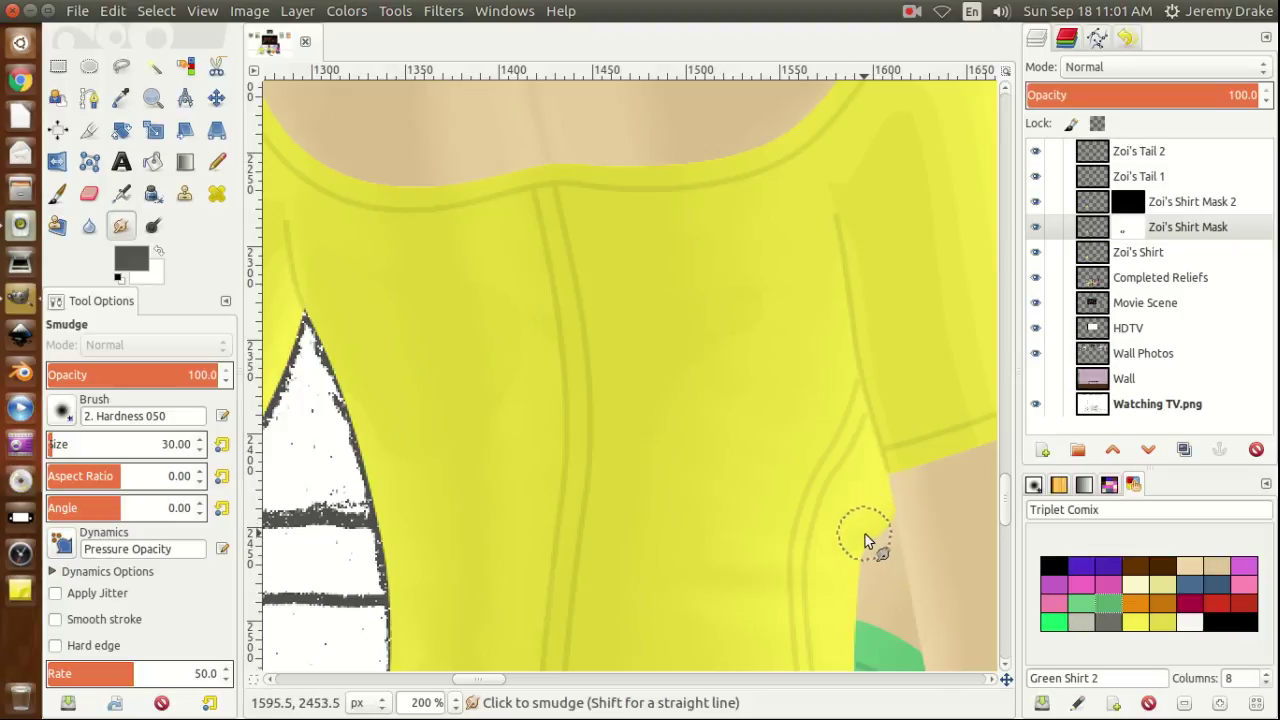
# Smudge the shirt's right edge into the skin and soften the collar where the seam meets it.
pyautogui.moveTo(865, 534); pyautogui.dragTo(856, 468)
pyautogui.moveTo(538, 190)
pyautogui.mouseDown()
pyautogui.moveTo(563, 488)
pyautogui.moveTo(538, 678)
pyautogui.mouseUp()
pyautogui.moveTo(528, 177); pyautogui.dragTo(502, 177)
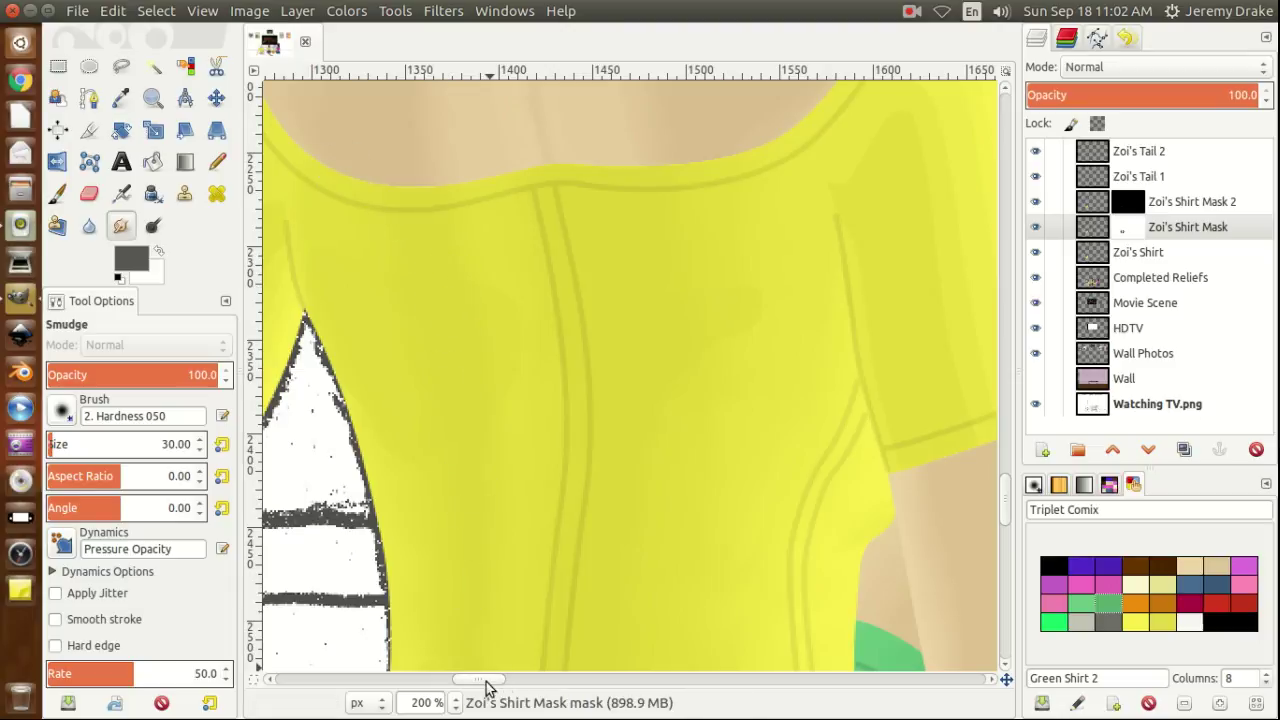
pyautogui.moveTo(480, 684); pyautogui.dragTo(460, 680)
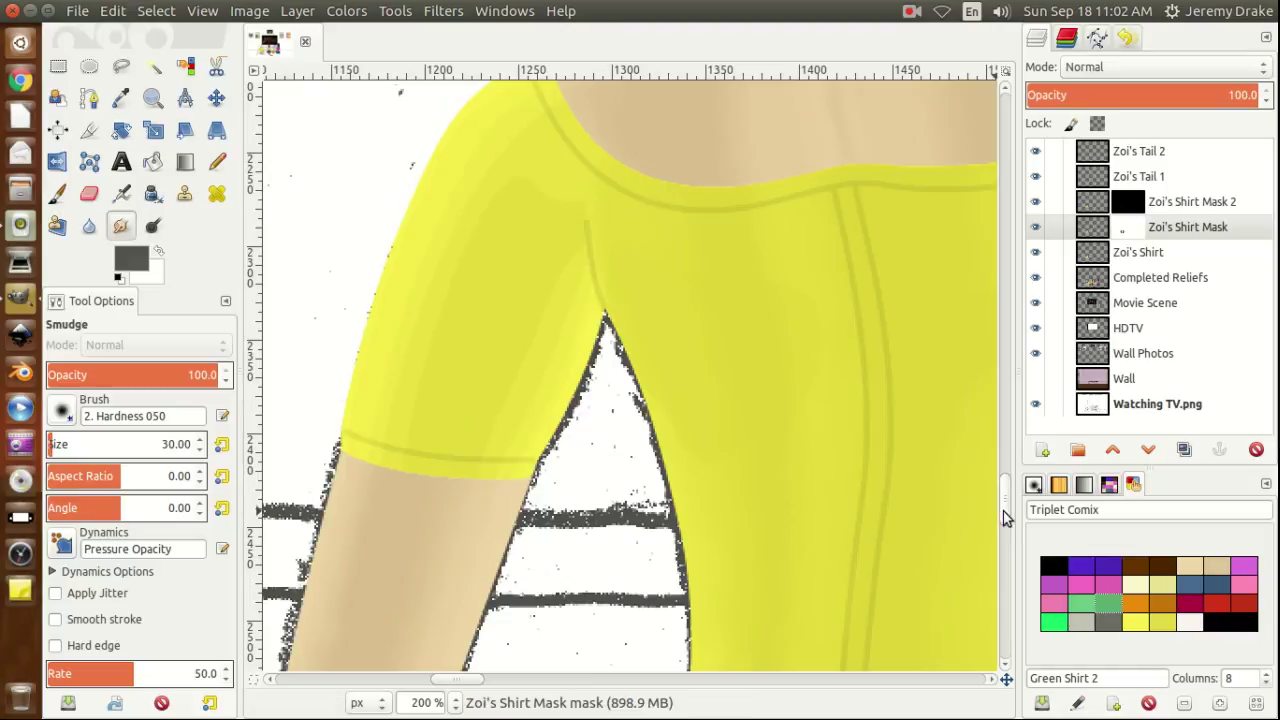
# Smudge the shoulder tip, the armpit notch, the sleeve's left edge and its hem.
pyautogui.moveTo(1006, 508); pyautogui.dragTo(1002, 496)
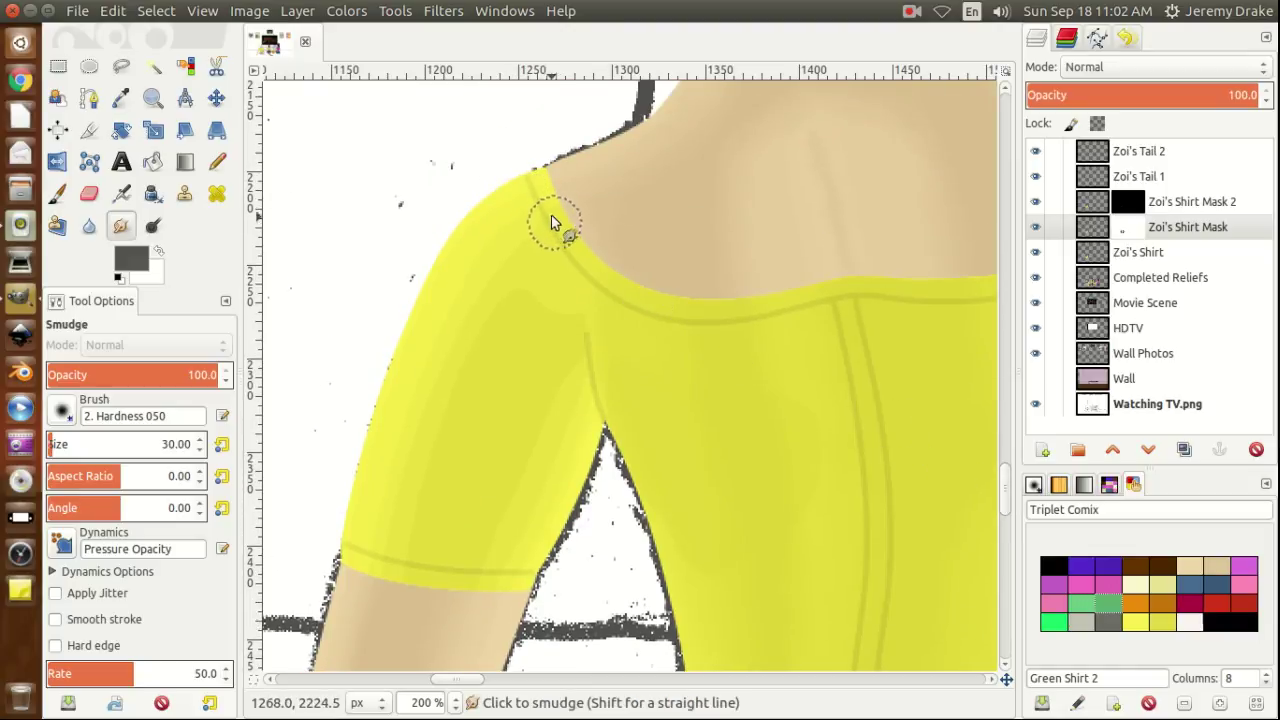
pyautogui.moveTo(532, 175); pyautogui.dragTo(550, 244)
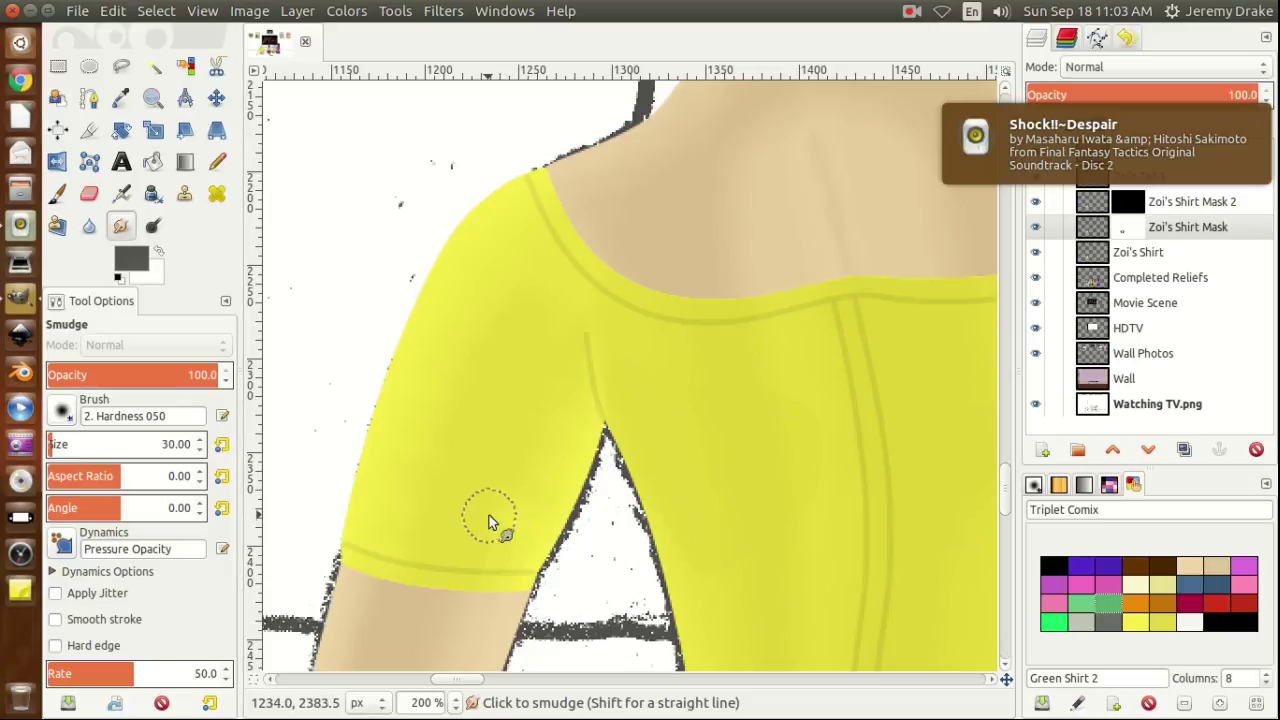
pyautogui.moveTo(518, 578); pyautogui.dragTo(460, 585)
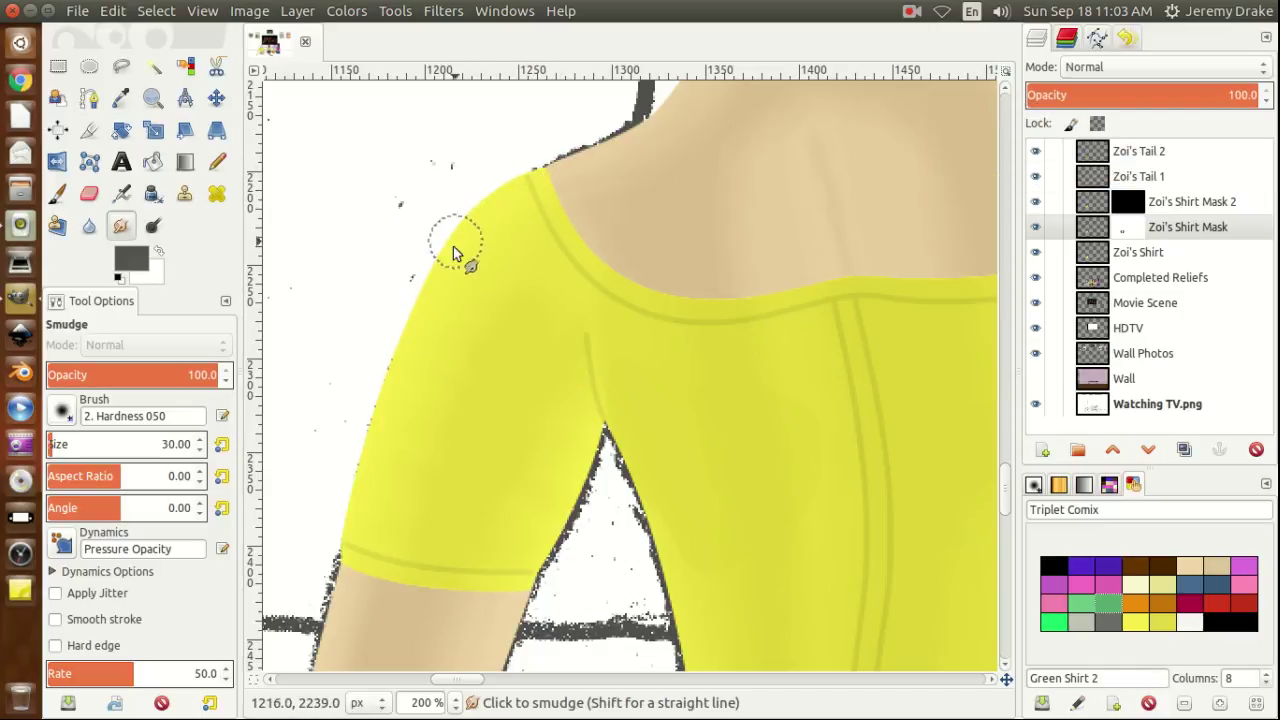
pyautogui.moveTo(420, 343)
pyautogui.mouseDown()
pyautogui.moveTo(364, 559)
pyautogui.moveTo(423, 344)
pyautogui.moveTo(458, 273)
pyautogui.moveTo(488, 230)
pyautogui.moveTo(533, 201)
pyautogui.moveTo(570, 197)
pyautogui.mouseUp()
pyautogui.moveTo(400, 545); pyautogui.dragTo(394, 580)
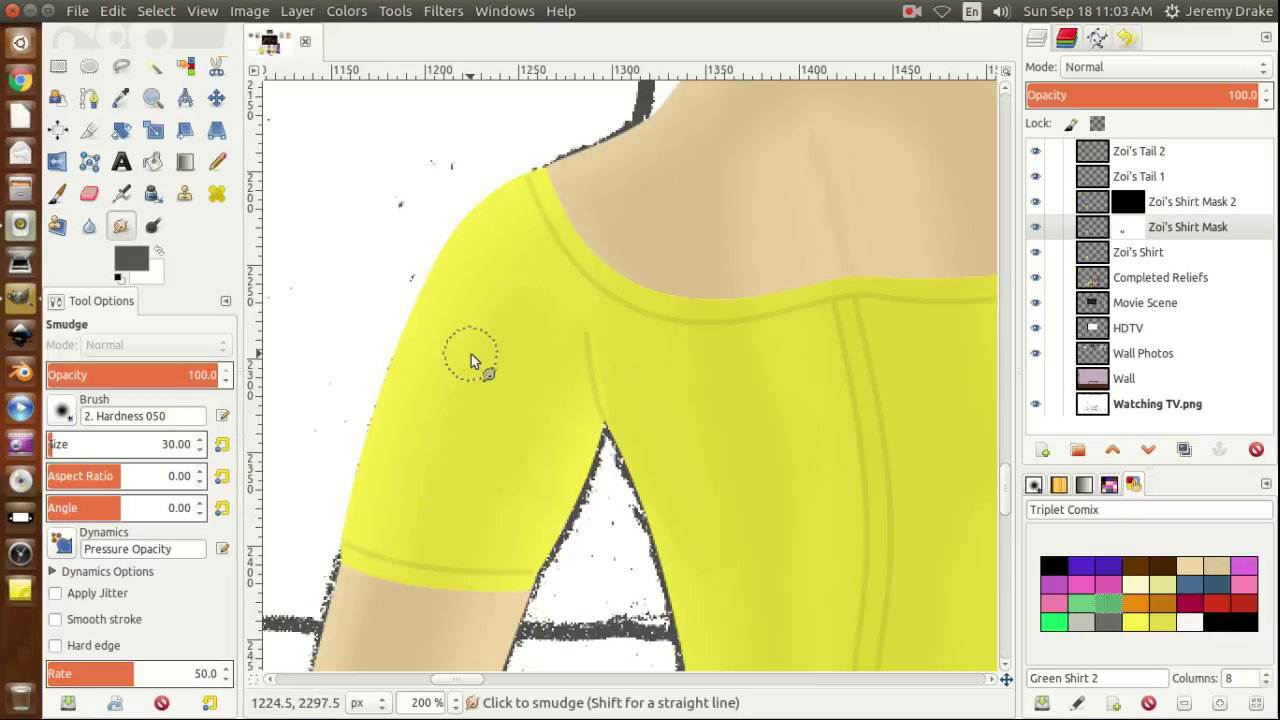
# Blend away the short seam above the armpit and where it meets the neckline, redoing one stroke.
pyautogui.moveTo(575, 315)
pyautogui.mouseDown()
pyautogui.moveTo(529, 286)
pyautogui.moveTo(540, 305)
pyautogui.mouseUp()
pyautogui.moveTo(568, 392); pyautogui.dragTo(570, 360)
pyautogui.hotkey('ctrl', 'z')
pyautogui.moveTo(580, 423); pyautogui.dragTo(612, 368)
# Smudge the right shoulder edge, the sleeve seam and the skin beside the sleeve's lower corner.
pyautogui.moveTo(458, 686); pyautogui.dragTo(502, 686)
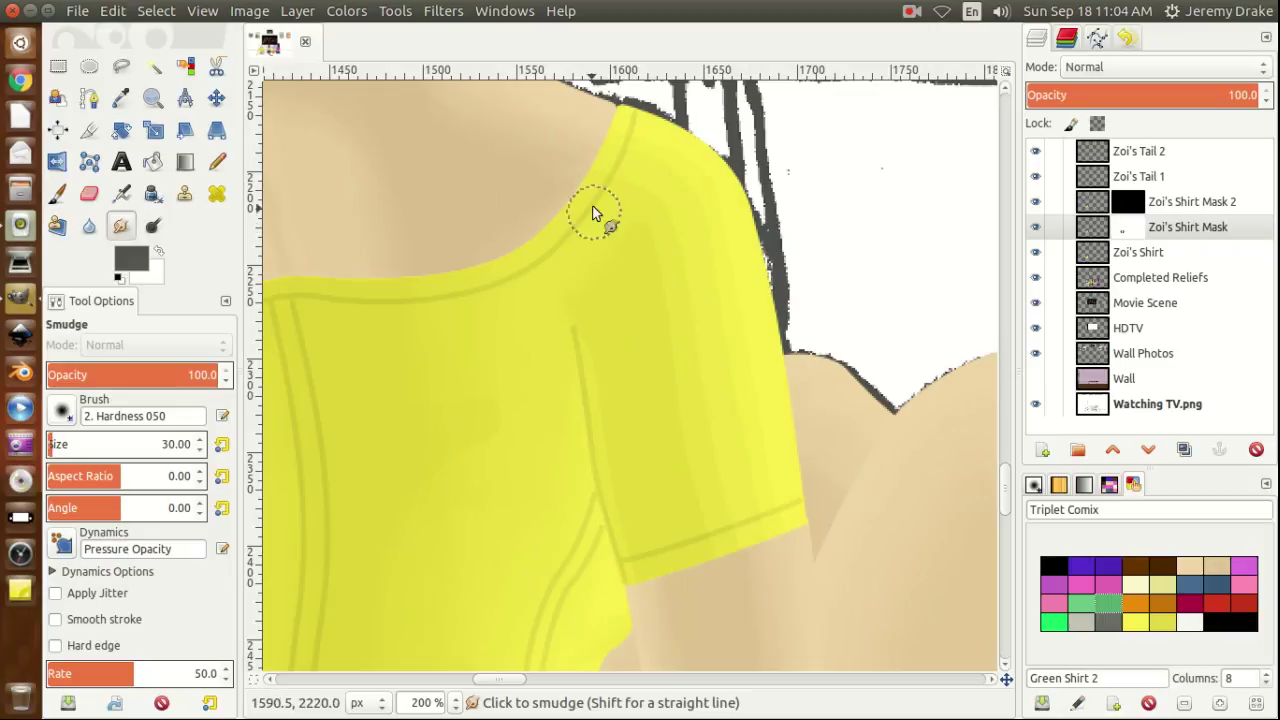
pyautogui.moveTo(594, 194)
pyautogui.mouseDown()
pyautogui.moveTo(636, 104)
pyautogui.moveTo(607, 194)
pyautogui.moveTo(663, 130)
pyautogui.moveTo(631, 231)
pyautogui.moveTo(701, 148)
pyautogui.moveTo(655, 241)
pyautogui.moveTo(734, 183)
pyautogui.moveTo(647, 266)
pyautogui.moveTo(751, 220)
pyautogui.moveTo(654, 286)
pyautogui.moveTo(759, 270)
pyautogui.moveTo(663, 334)
pyautogui.mouseUp()
pyautogui.moveTo(589, 348)
pyautogui.mouseDown()
pyautogui.moveTo(596, 412)
pyautogui.moveTo(609, 421)
pyautogui.moveTo(612, 493)
pyautogui.moveTo(643, 573)
pyautogui.mouseUp()
pyautogui.moveTo(790, 519); pyautogui.dragTo(737, 557)
pyautogui.moveTo(714, 176)
pyautogui.mouseDown()
pyautogui.moveTo(612, 112)
pyautogui.moveTo(601, 112)
pyautogui.moveTo(642, 114)
pyautogui.moveTo(688, 157)
pyautogui.moveTo(585, 135)
pyautogui.moveTo(672, 175)
pyautogui.moveTo(573, 172)
pyautogui.mouseUp()
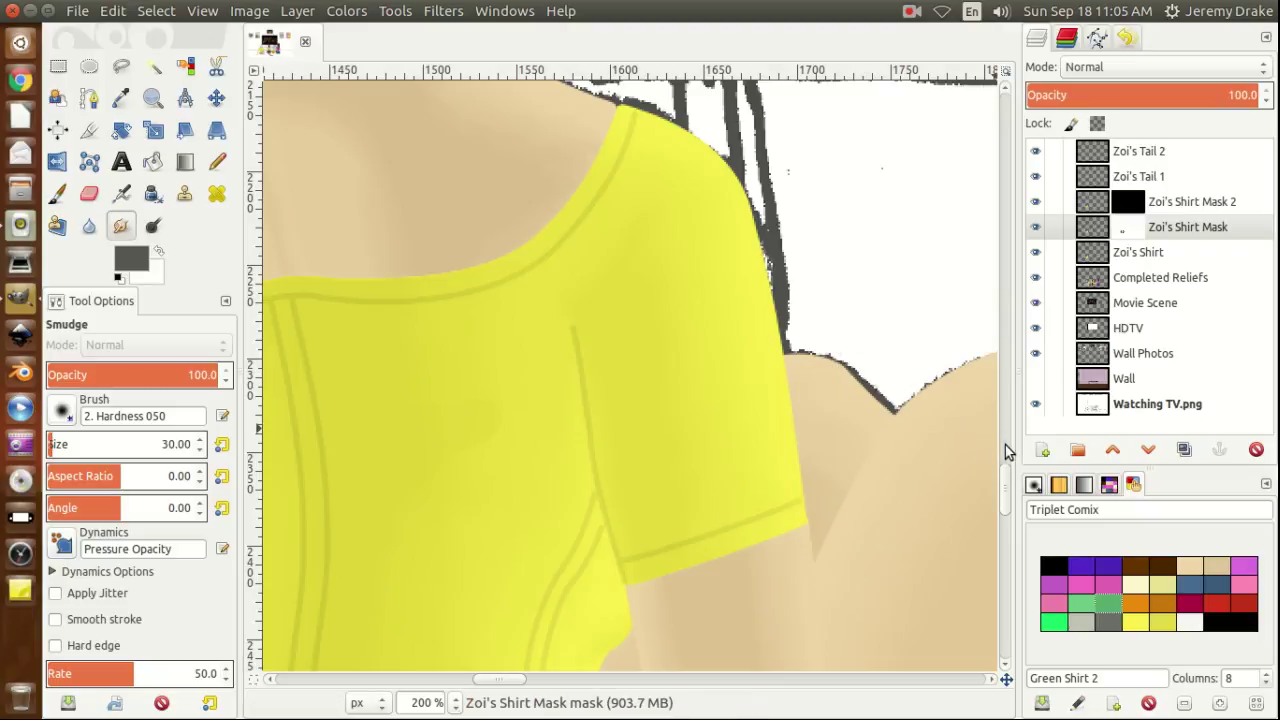
# Smooth the shirt's bottom edge, its edge beside the green shorts and its right seam.
pyautogui.moveTo(1010, 497); pyautogui.dragTo(1005, 527)
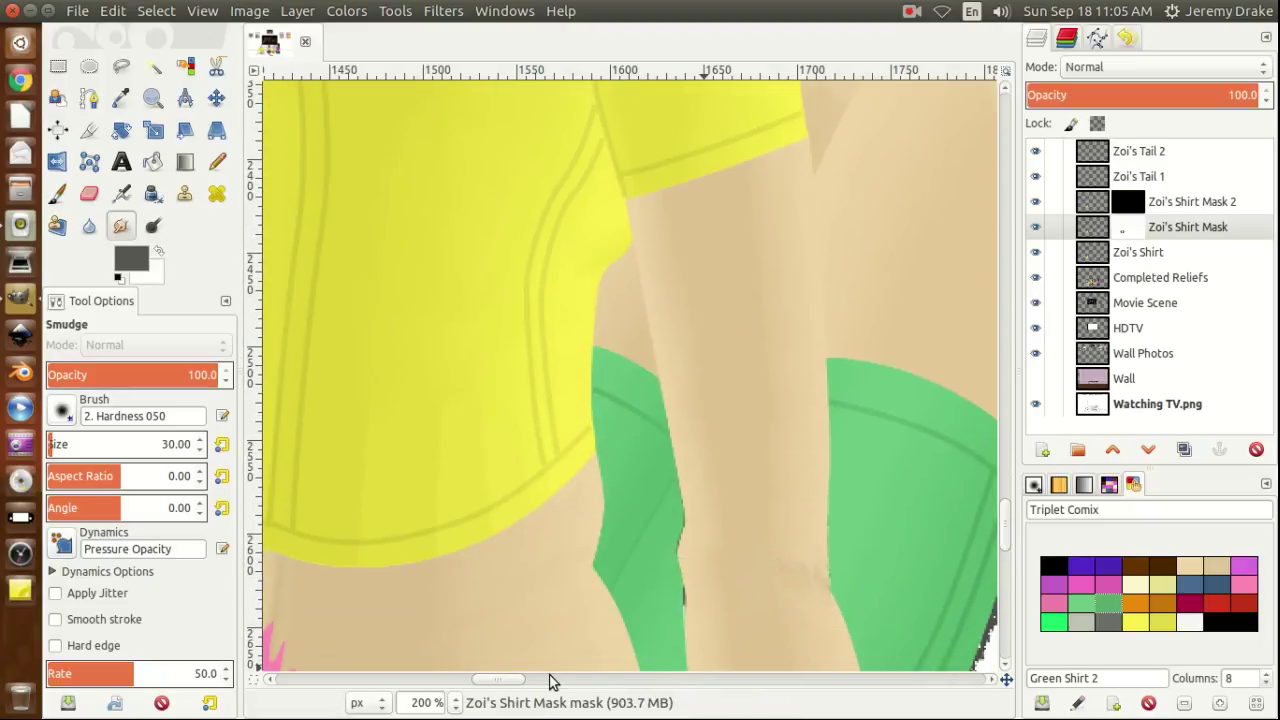
pyautogui.moveTo(501, 686); pyautogui.dragTo(479, 688)
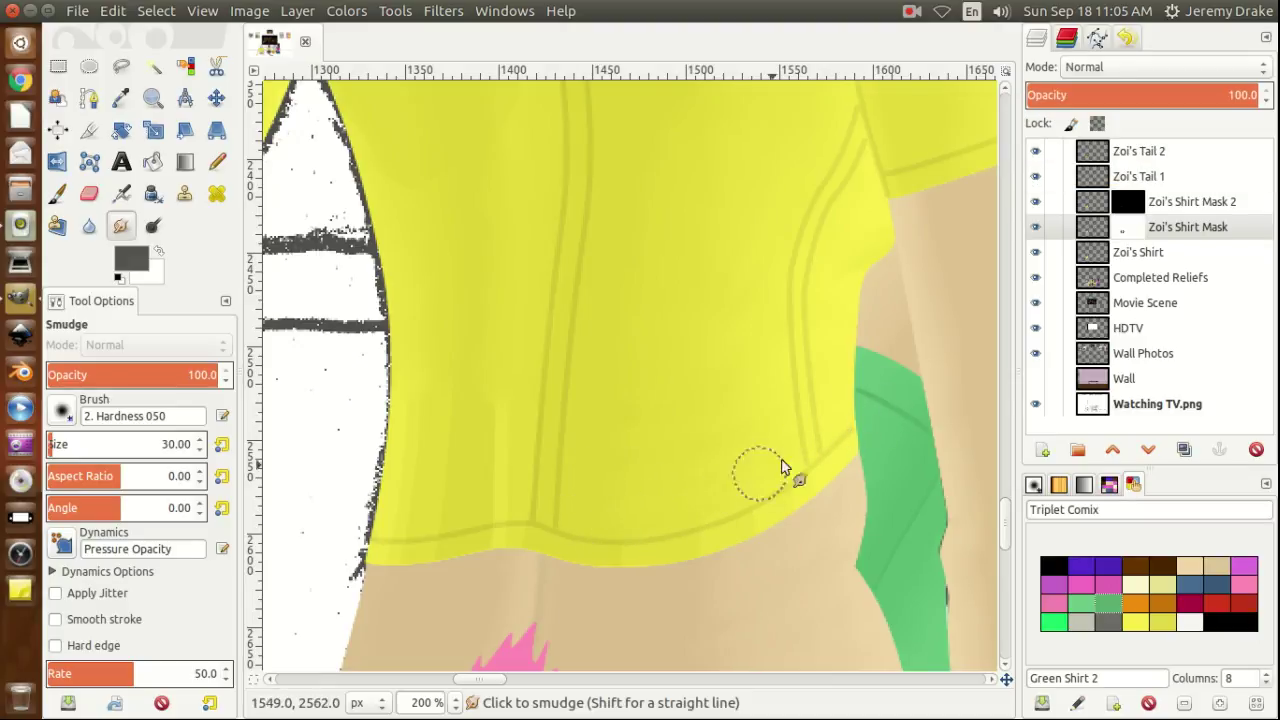
pyautogui.moveTo(578, 540); pyautogui.dragTo(605, 545)
pyautogui.moveTo(850, 400); pyautogui.dragTo(847, 335)
pyautogui.moveTo(847, 445); pyautogui.dragTo(834, 391)
pyautogui.moveTo(824, 493)
pyautogui.mouseDown()
pyautogui.moveTo(787, 342)
pyautogui.moveTo(798, 500)
pyautogui.moveTo(768, 333)
pyautogui.moveTo(786, 508)
pyautogui.moveTo(755, 352)
pyautogui.moveTo(756, 517)
pyautogui.moveTo(741, 335)
pyautogui.moveTo(738, 536)
pyautogui.moveTo(719, 500)
pyautogui.moveTo(712, 337)
pyautogui.moveTo(698, 581)
pyautogui.moveTo(682, 368)
pyautogui.moveTo(667, 538)
pyautogui.moveTo(640, 326)
pyautogui.moveTo(621, 571)
pyautogui.moveTo(598, 345)
pyautogui.moveTo(588, 543)
pyautogui.moveTo(585, 393)
pyautogui.mouseUp()
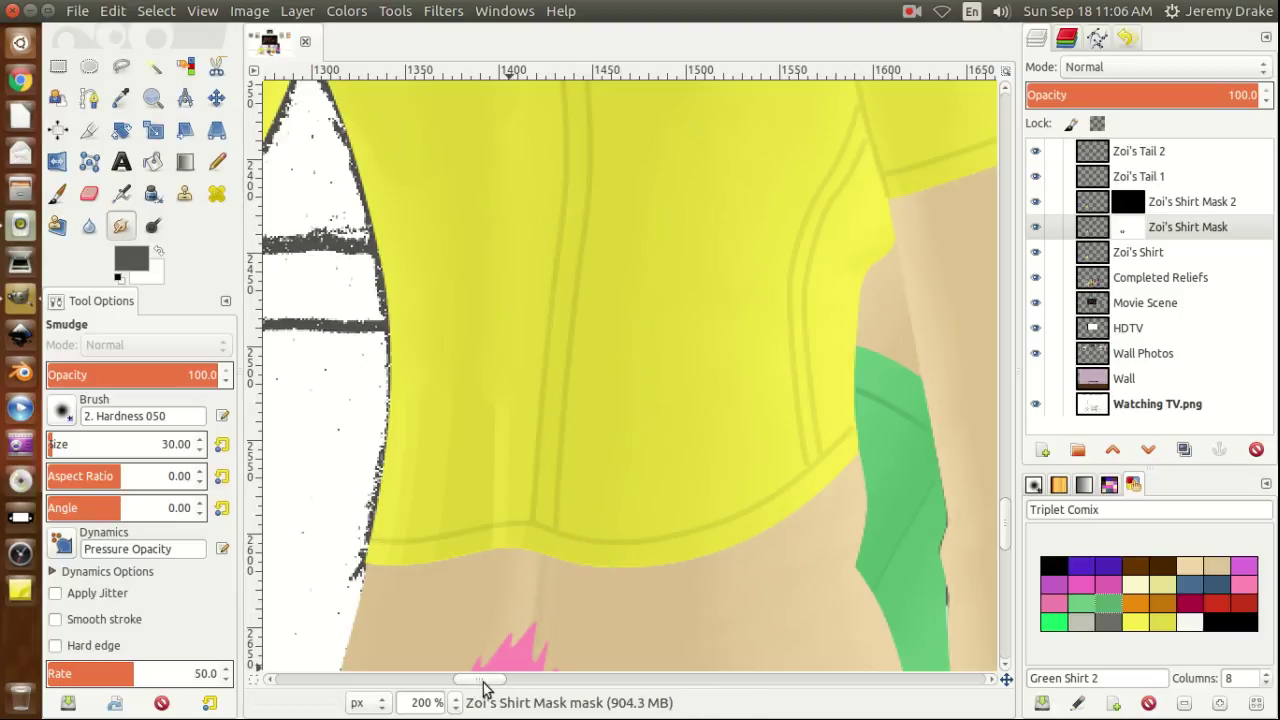
# Soften the shirt's left side and the seam down to the hem, then make Zoi's Shirt Mask 2 active.
pyautogui.moveTo(481, 685); pyautogui.dragTo(474, 686)
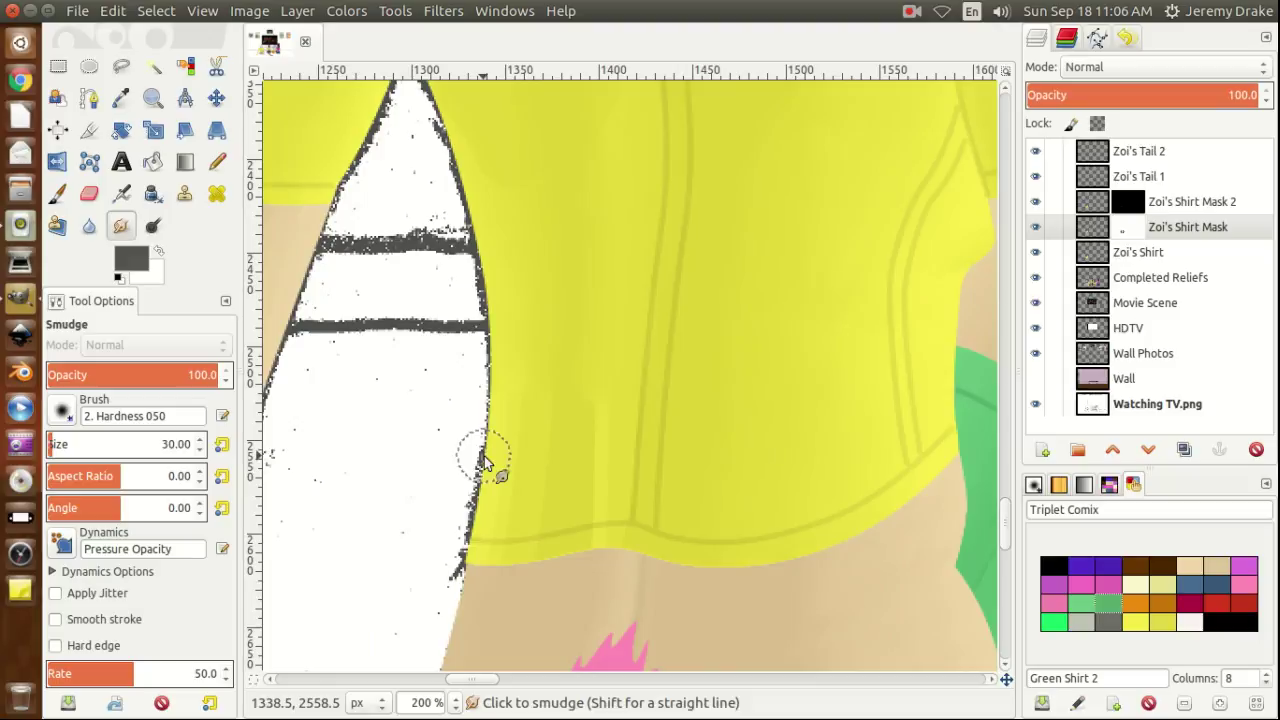
pyautogui.moveTo(600, 392)
pyautogui.mouseDown()
pyautogui.moveTo(500, 391)
pyautogui.moveTo(511, 400)
pyautogui.mouseUp()
pyautogui.moveTo(641, 422)
pyautogui.mouseDown()
pyautogui.moveTo(532, 419)
pyautogui.moveTo(479, 438)
pyautogui.moveTo(572, 424)
pyautogui.moveTo(646, 435)
pyautogui.moveTo(522, 429)
pyautogui.moveTo(475, 445)
pyautogui.moveTo(635, 451)
pyautogui.moveTo(524, 457)
pyautogui.moveTo(471, 478)
pyautogui.moveTo(631, 469)
pyautogui.moveTo(571, 468)
pyautogui.moveTo(466, 496)
pyautogui.moveTo(591, 480)
pyautogui.moveTo(631, 491)
pyautogui.moveTo(475, 503)
pyautogui.moveTo(555, 514)
pyautogui.moveTo(633, 504)
pyautogui.moveTo(475, 526)
pyautogui.moveTo(520, 532)
pyautogui.moveTo(629, 511)
pyautogui.moveTo(640, 528)
pyautogui.moveTo(538, 528)
pyautogui.moveTo(452, 547)
pyautogui.moveTo(631, 546)
pyautogui.moveTo(528, 528)
pyautogui.moveTo(457, 543)
pyautogui.mouseUp()
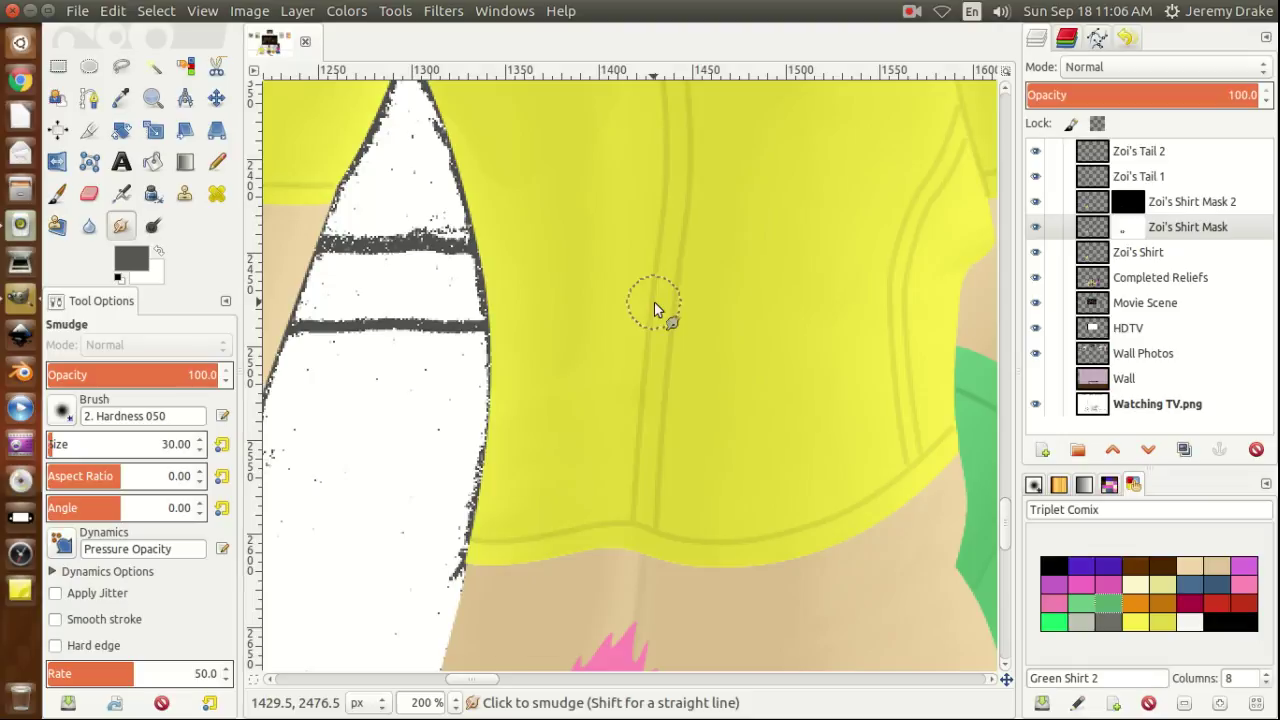
pyautogui.moveTo(643, 457); pyautogui.dragTo(620, 551)
pyautogui.moveTo(620, 320)
pyautogui.mouseDown()
pyautogui.moveTo(617, 580)
pyautogui.moveTo(590, 268)
pyautogui.moveTo(571, 523)
pyautogui.mouseUp()
pyautogui.moveTo(559, 210)
pyautogui.mouseDown()
pyautogui.moveTo(529, 592)
pyautogui.moveTo(510, 239)
pyautogui.moveTo(520, 448)
pyautogui.moveTo(502, 589)
pyautogui.moveTo(517, 332)
pyautogui.moveTo(498, 237)
pyautogui.moveTo(494, 438)
pyautogui.moveTo(469, 590)
pyautogui.moveTo(492, 500)
pyautogui.mouseUp()
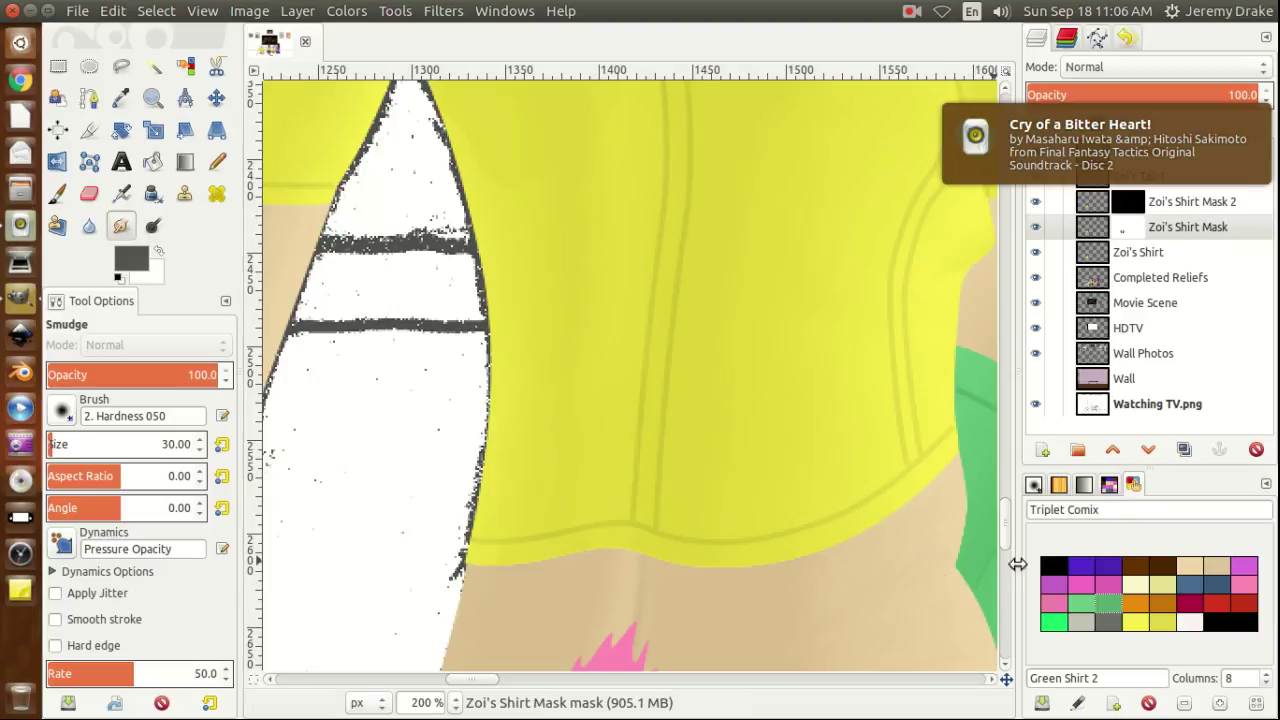
pyautogui.moveTo(1007, 533); pyautogui.dragTo(1005, 511)
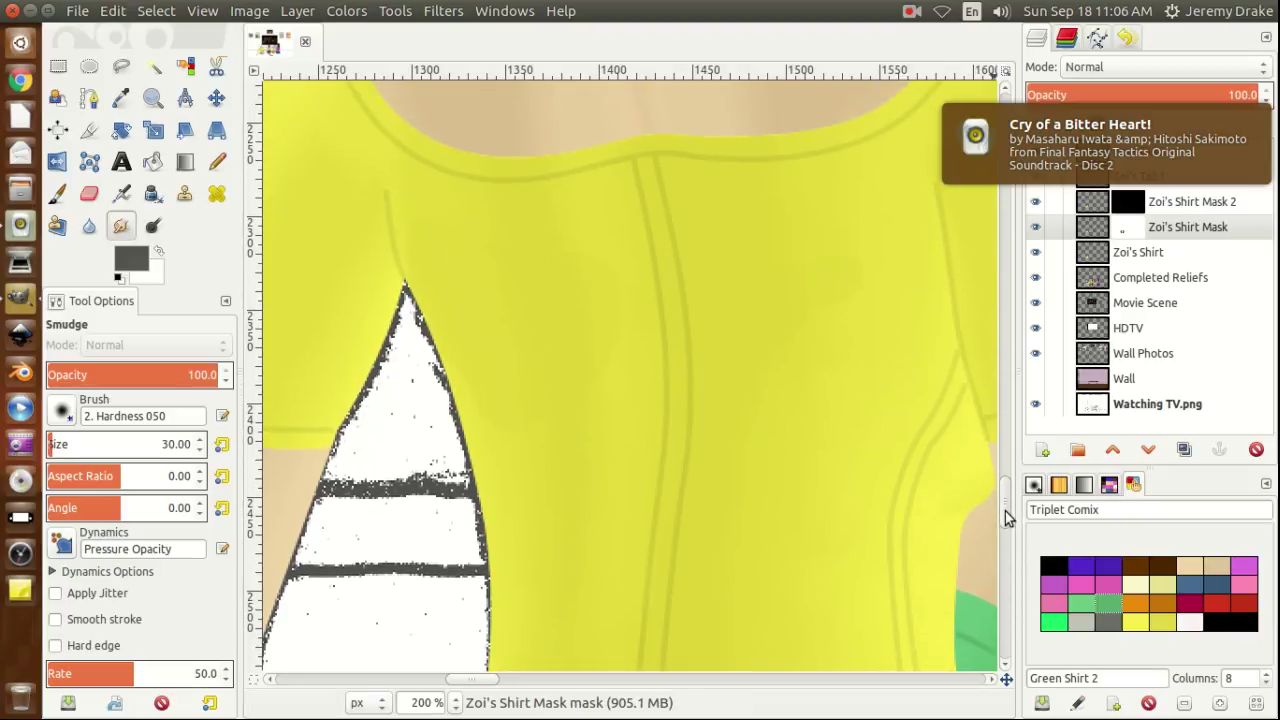
pyautogui.click(1100, 208)
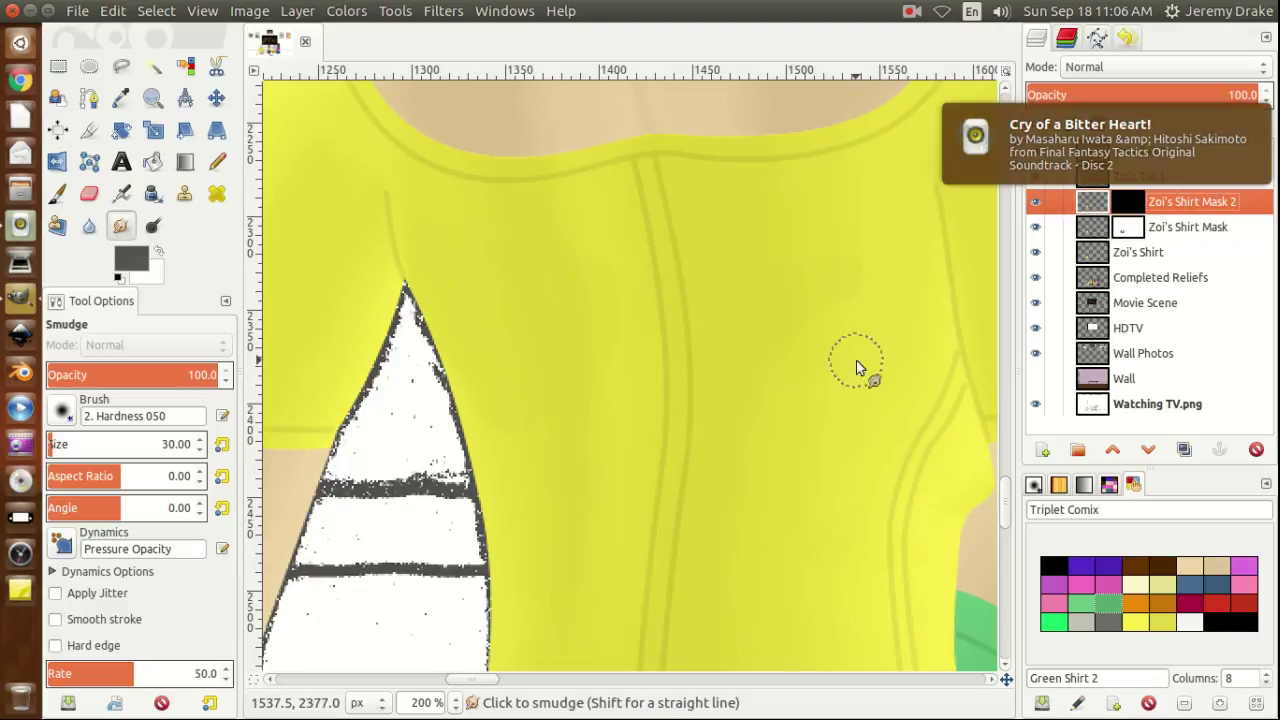
# Display Zoi's Shirt Mask 2's layer mask alone on the canvas with Show Layer Mask.
pyautogui.click(801, 261)
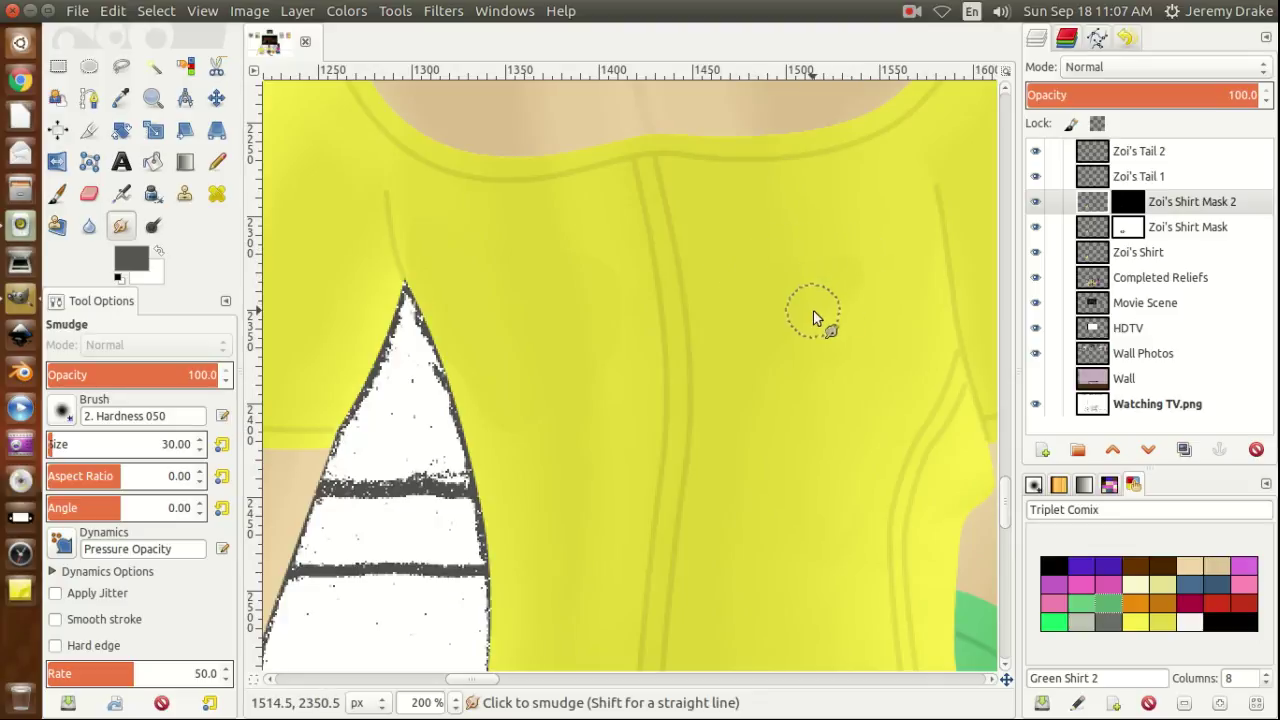
pyautogui.rightClick(1095, 205)
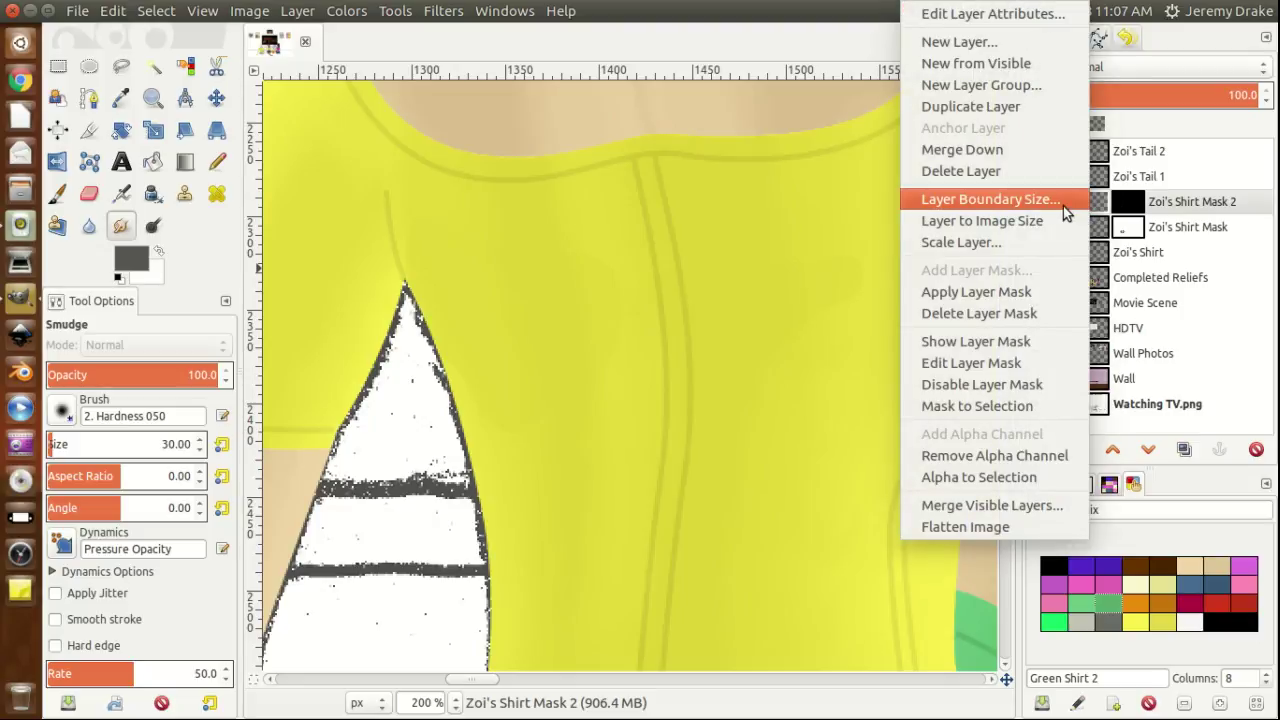
pyautogui.click(1012, 345)
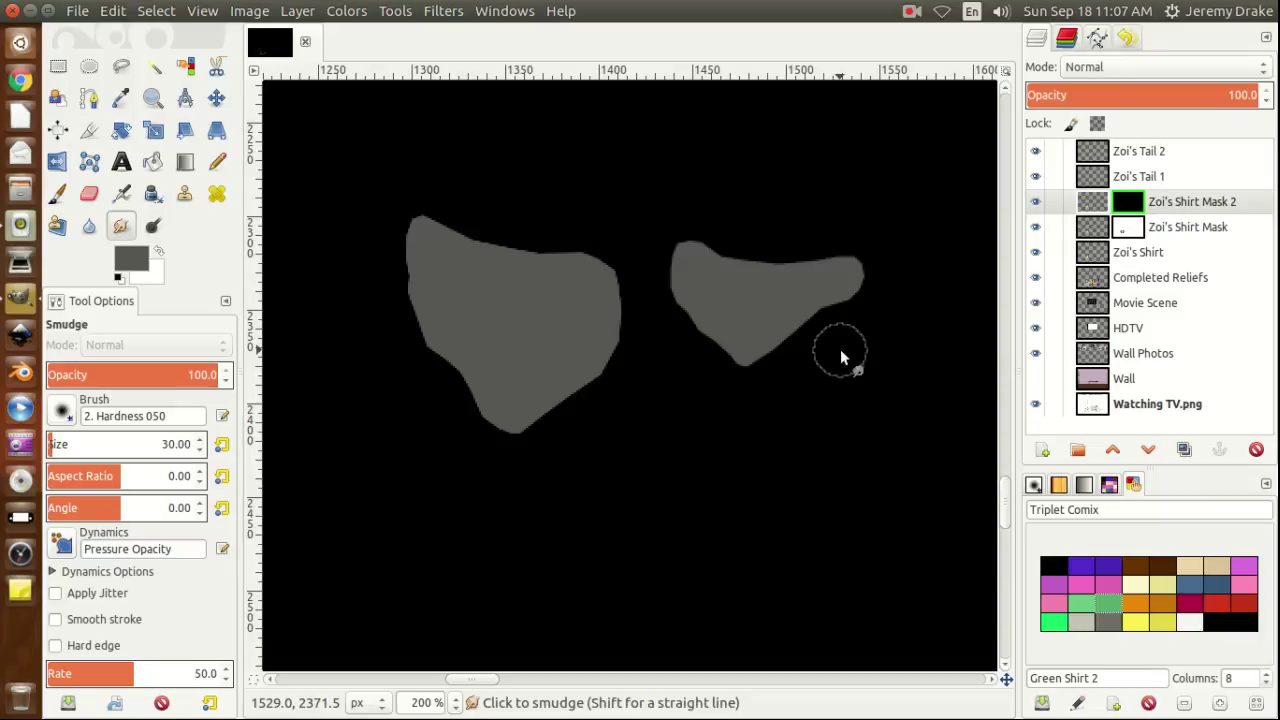
# Merge Zoi's Shirt Mask down into Zoi's Shirt and select Zoi's Shirt Mask 2.
pyautogui.rightClick(1092, 233)
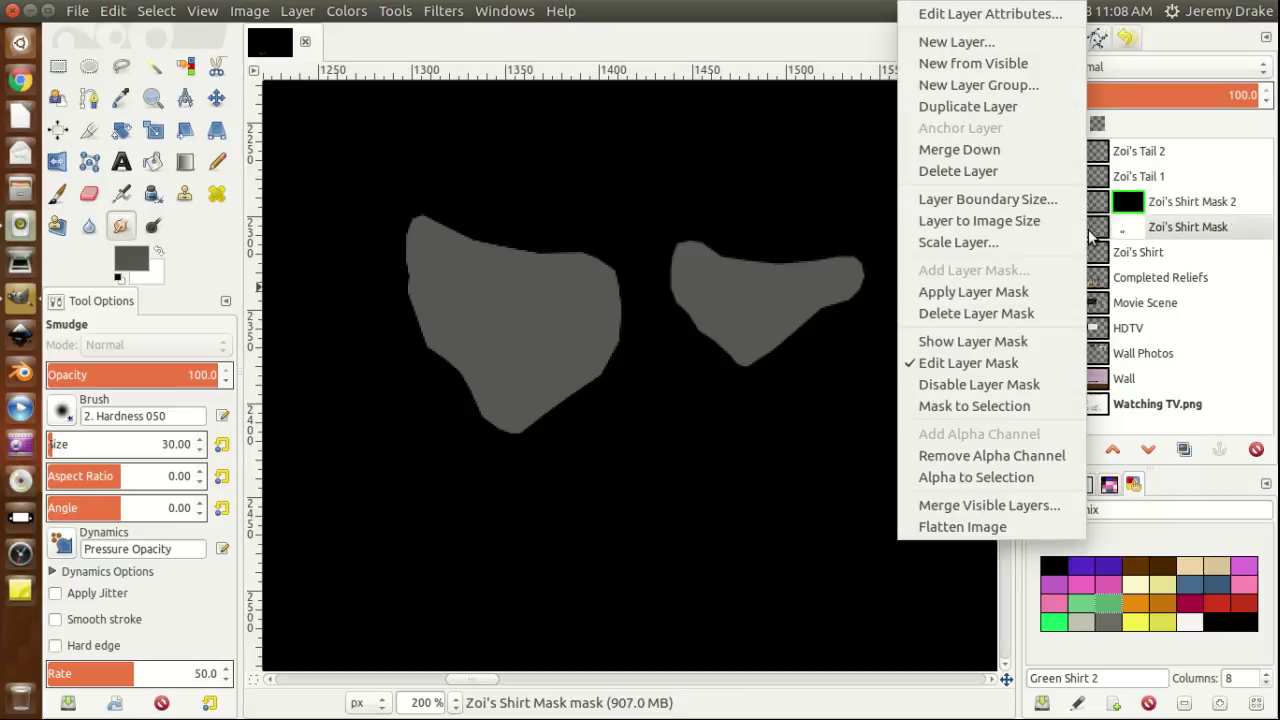
pyautogui.click(975, 150)
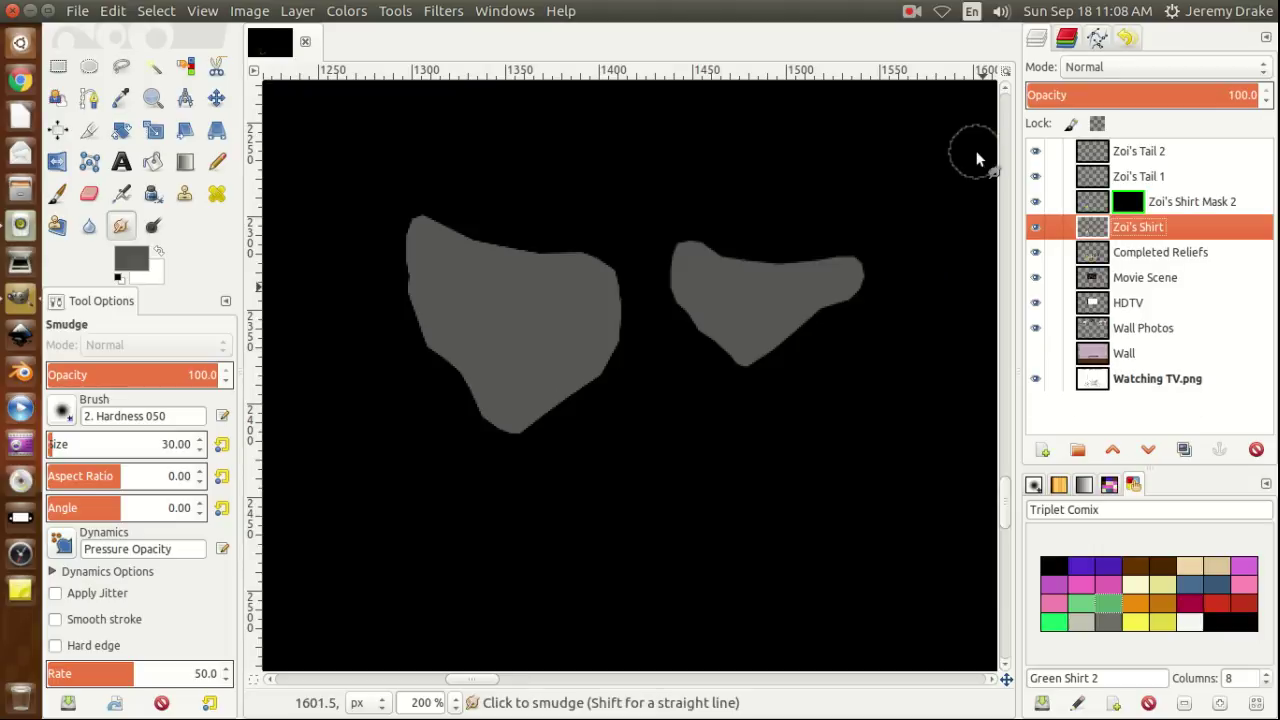
pyautogui.click(1092, 205)
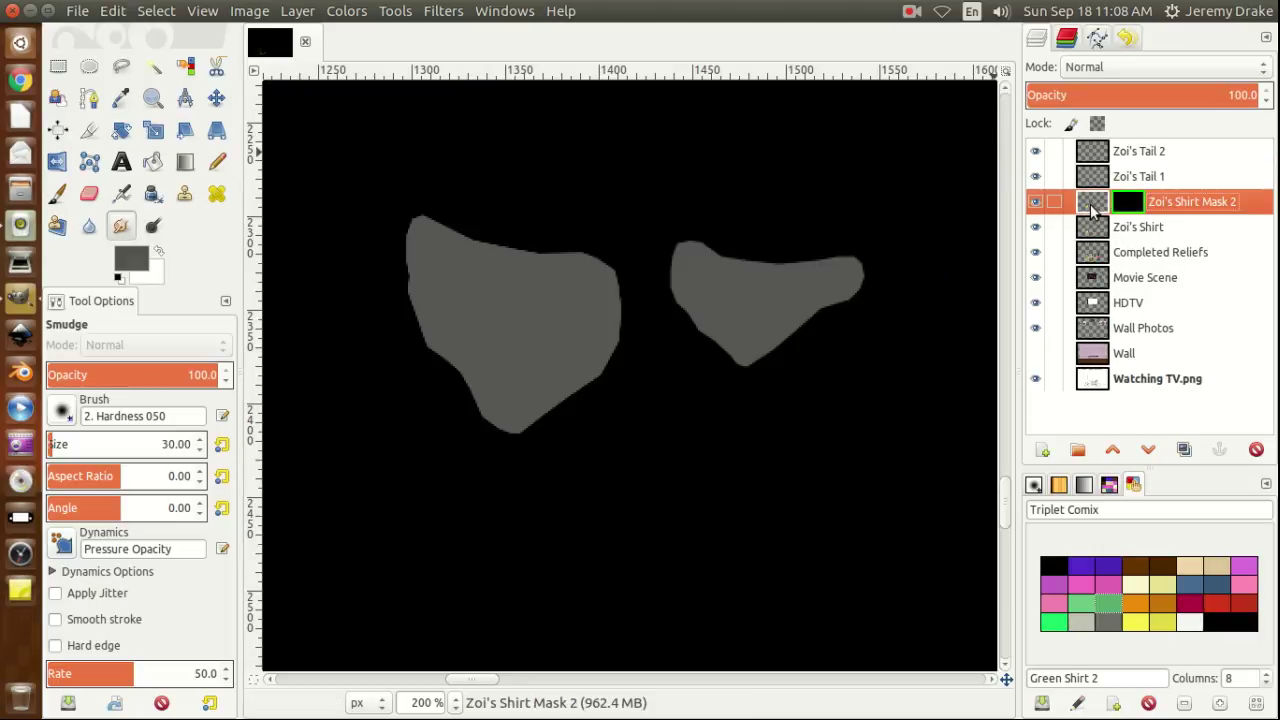
# Make Zoi's Shirt Mask 2's layer mask the edit target and smudge the right grey patch's edge.
pyautogui.doubleClick(1090, 205)
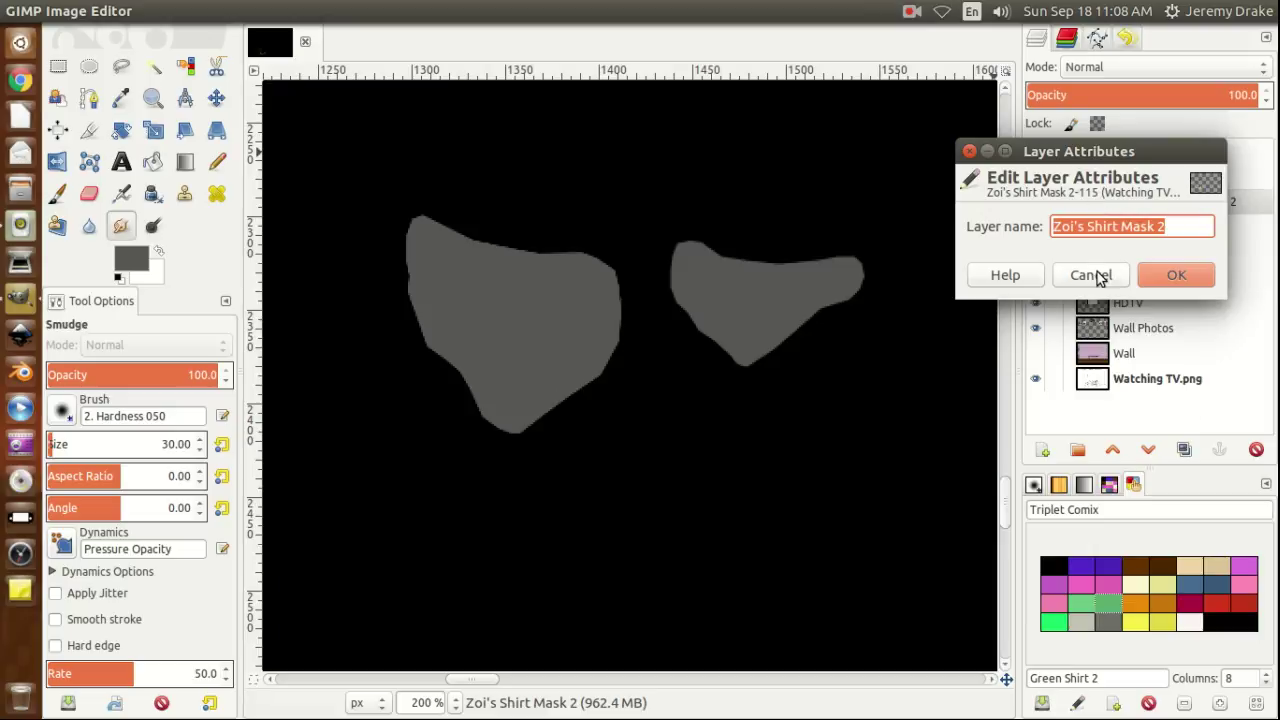
pyautogui.click(1092, 274)
pyautogui.rightClick(1102, 205)
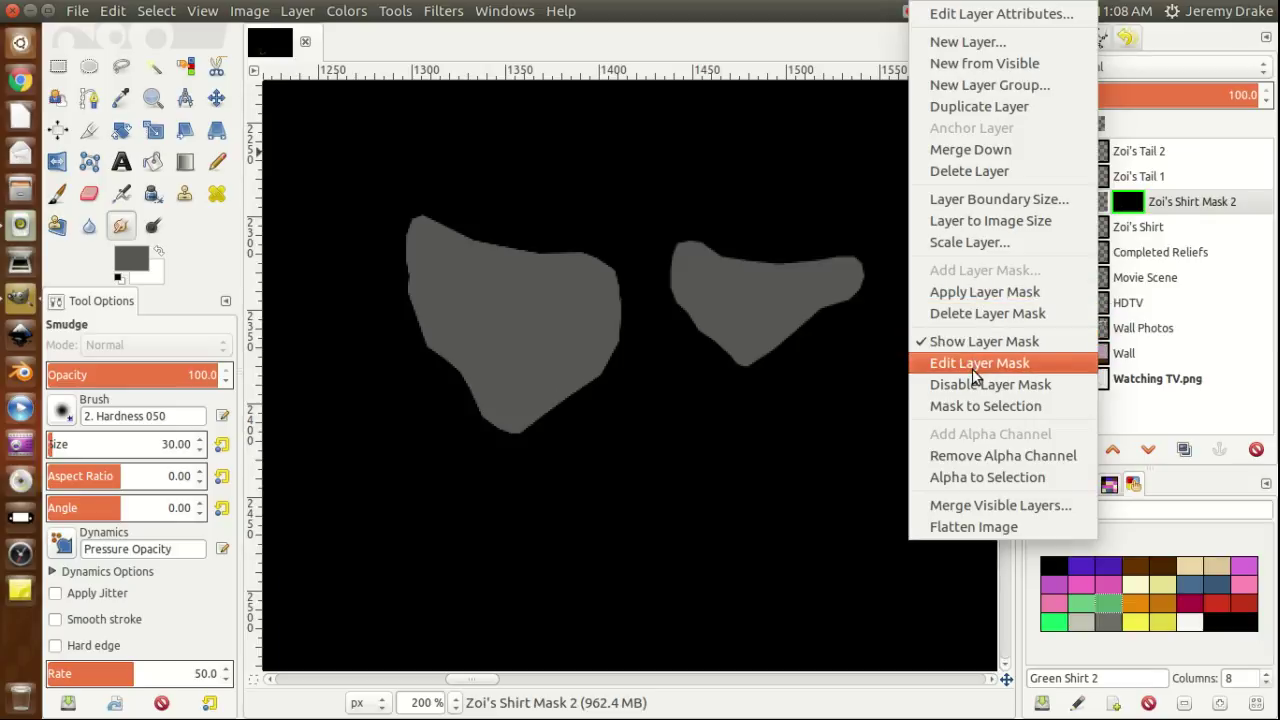
pyautogui.click(872, 337)
pyautogui.moveTo(818, 302)
pyautogui.mouseDown()
pyautogui.moveTo(864, 268)
pyautogui.moveTo(849, 277)
pyautogui.moveTo(839, 243)
pyautogui.moveTo(822, 274)
pyautogui.moveTo(814, 247)
pyautogui.moveTo(802, 268)
pyautogui.moveTo(802, 252)
pyautogui.moveTo(790, 295)
pyautogui.moveTo(776, 250)
pyautogui.moveTo(774, 280)
pyautogui.moveTo(773, 252)
pyautogui.moveTo(756, 282)
pyautogui.moveTo(748, 252)
pyautogui.moveTo(731, 276)
pyautogui.moveTo(736, 252)
pyautogui.moveTo(704, 255)
pyautogui.mouseUp()
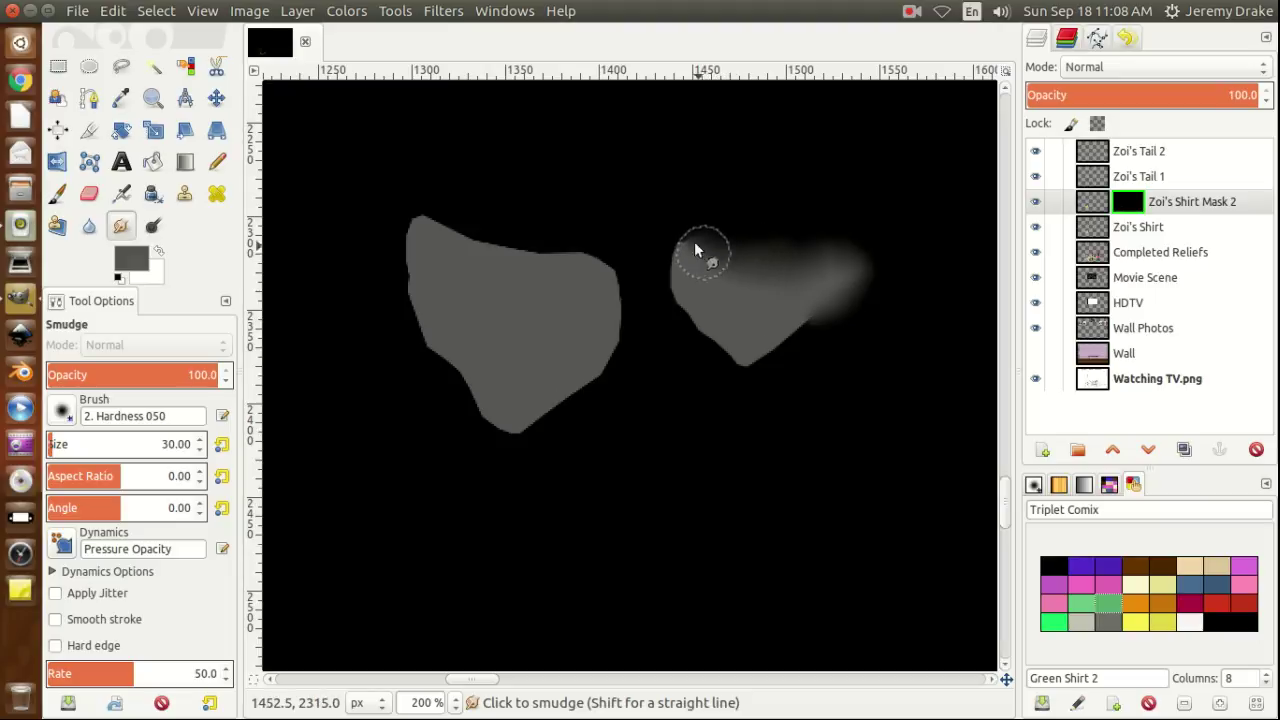
# Smear the mask's right grey patch into a soft haze, spreading its bright centre leftward.
pyautogui.moveTo(676, 248)
pyautogui.mouseDown()
pyautogui.moveTo(687, 284)
pyautogui.moveTo(667, 303)
pyautogui.moveTo(698, 303)
pyautogui.moveTo(676, 340)
pyautogui.moveTo(699, 321)
pyautogui.moveTo(697, 339)
pyautogui.moveTo(708, 317)
pyautogui.moveTo(697, 348)
pyautogui.moveTo(715, 331)
pyautogui.moveTo(719, 357)
pyautogui.moveTo(734, 331)
pyautogui.moveTo(719, 375)
pyautogui.moveTo(734, 350)
pyautogui.moveTo(734, 374)
pyautogui.moveTo(738, 348)
pyautogui.moveTo(741, 382)
pyautogui.moveTo(747, 344)
pyautogui.moveTo(753, 385)
pyautogui.moveTo(754, 351)
pyautogui.moveTo(774, 376)
pyautogui.moveTo(754, 344)
pyautogui.moveTo(781, 370)
pyautogui.moveTo(760, 339)
pyautogui.moveTo(785, 361)
pyautogui.moveTo(768, 338)
pyautogui.moveTo(800, 346)
pyautogui.moveTo(779, 329)
pyautogui.moveTo(810, 344)
pyautogui.moveTo(784, 316)
pyautogui.moveTo(808, 328)
pyautogui.moveTo(805, 309)
pyautogui.moveTo(826, 300)
pyautogui.moveTo(748, 251)
pyautogui.moveTo(676, 236)
pyautogui.moveTo(841, 244)
pyautogui.moveTo(865, 268)
pyautogui.moveTo(787, 366)
pyautogui.moveTo(757, 374)
pyautogui.moveTo(714, 366)
pyautogui.moveTo(677, 319)
pyautogui.moveTo(676, 265)
pyautogui.moveTo(700, 250)
pyautogui.moveTo(792, 283)
pyautogui.moveTo(849, 266)
pyautogui.moveTo(834, 297)
pyautogui.moveTo(756, 345)
pyautogui.moveTo(714, 331)
pyautogui.moveTo(693, 293)
pyautogui.moveTo(710, 257)
pyautogui.moveTo(826, 278)
pyautogui.moveTo(707, 276)
pyautogui.mouseUp()
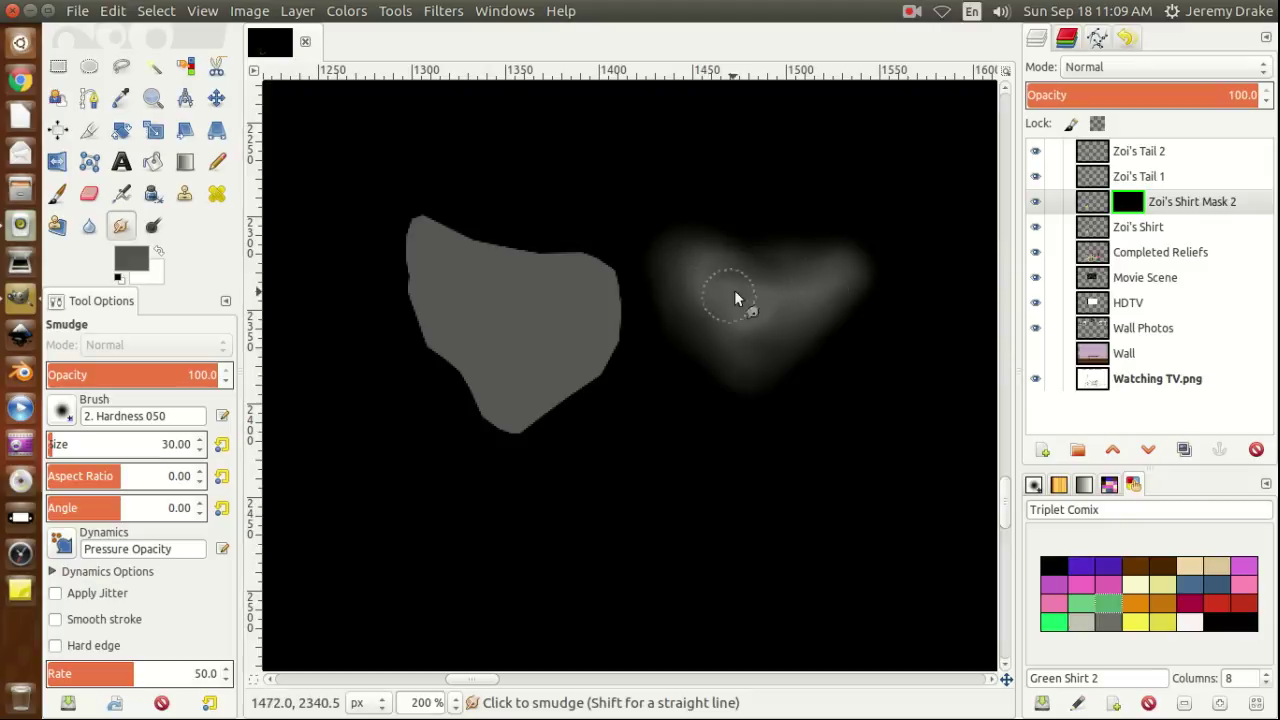
pyautogui.moveTo(773, 308); pyautogui.dragTo(716, 278)
pyautogui.moveTo(822, 298)
pyautogui.mouseDown()
pyautogui.moveTo(732, 343)
pyautogui.moveTo(713, 290)
pyautogui.mouseUp()
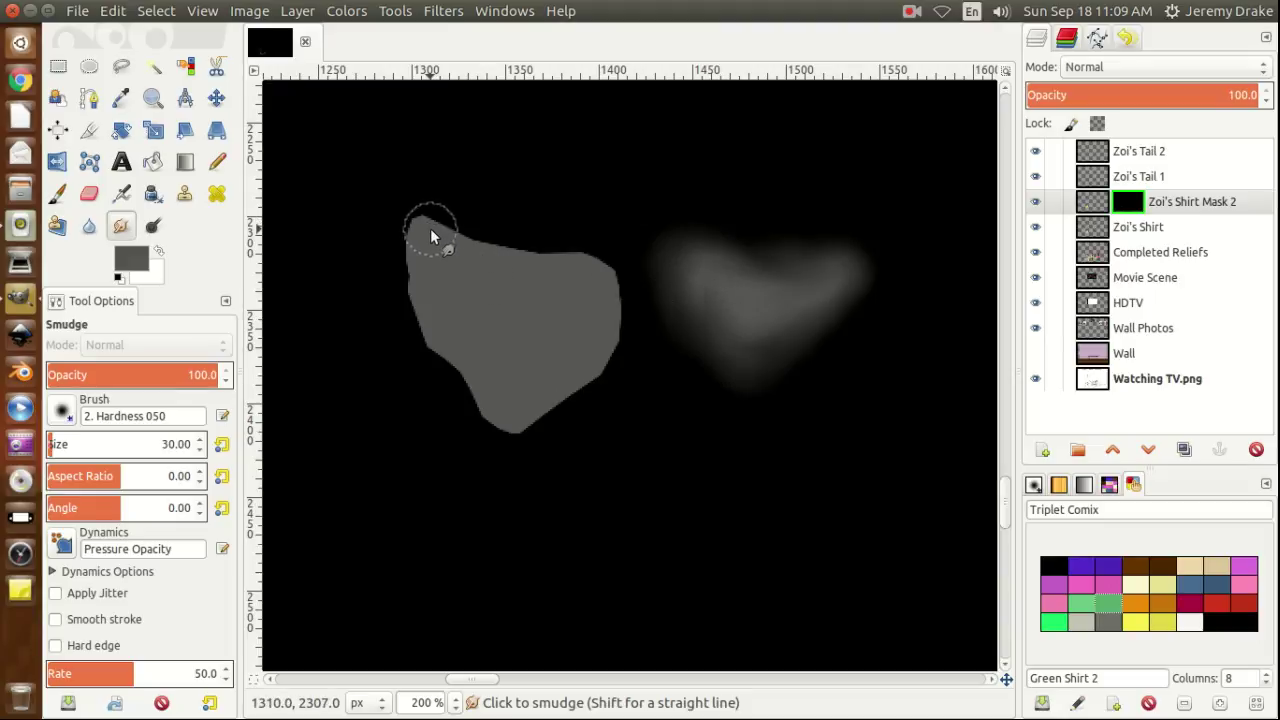
# Blur the left grey patch's top-left tip, right edge and lower-left edge on the mask.
pyautogui.moveTo(430, 228)
pyautogui.mouseDown()
pyautogui.moveTo(461, 219)
pyautogui.moveTo(468, 249)
pyautogui.moveTo(476, 224)
pyautogui.moveTo(469, 246)
pyautogui.moveTo(481, 229)
pyautogui.moveTo(491, 248)
pyautogui.moveTo(500, 226)
pyautogui.moveTo(500, 253)
pyautogui.moveTo(507, 226)
pyautogui.moveTo(508, 251)
pyautogui.moveTo(521, 225)
pyautogui.moveTo(534, 254)
pyautogui.moveTo(541, 237)
pyautogui.moveTo(541, 263)
pyautogui.moveTo(544, 235)
pyautogui.moveTo(551, 260)
pyautogui.moveTo(557, 236)
pyautogui.moveTo(561, 263)
pyautogui.moveTo(567, 234)
pyautogui.moveTo(573, 262)
pyautogui.moveTo(577, 238)
pyautogui.moveTo(581, 263)
pyautogui.moveTo(588, 248)
pyautogui.moveTo(602, 243)
pyautogui.moveTo(595, 263)
pyautogui.moveTo(611, 251)
pyautogui.moveTo(592, 272)
pyautogui.moveTo(616, 265)
pyautogui.moveTo(606, 305)
pyautogui.mouseUp()
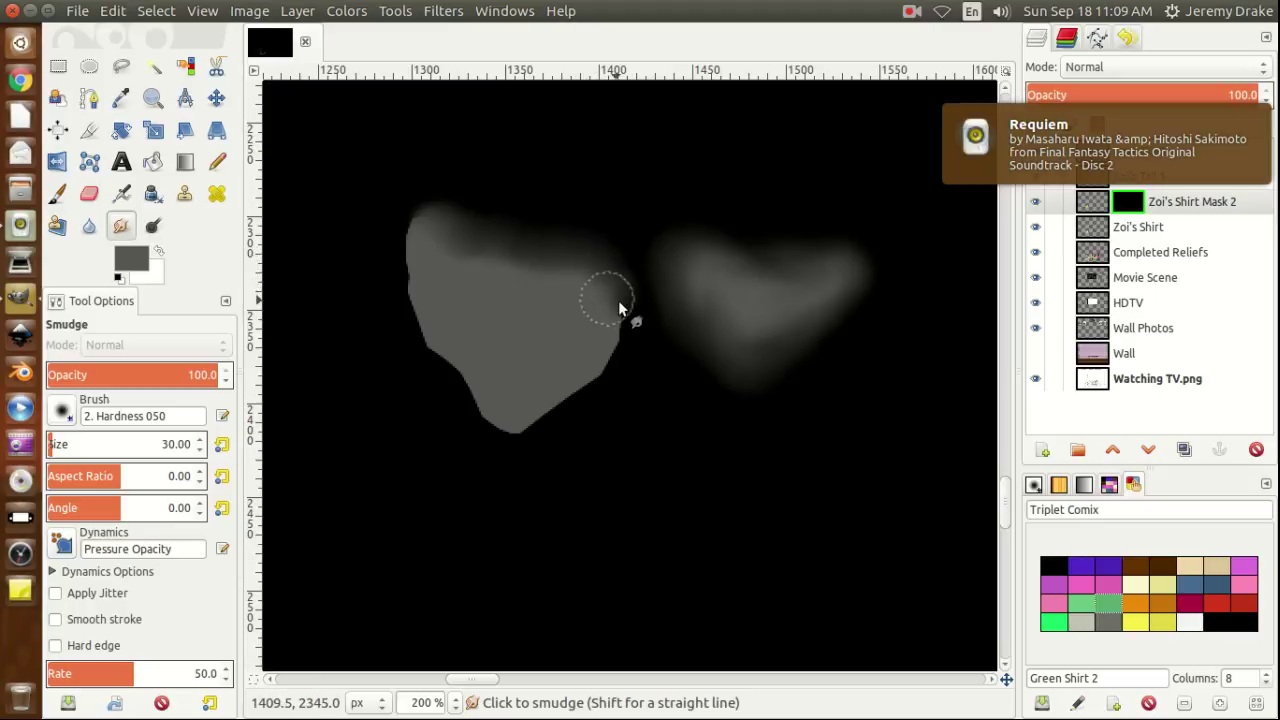
pyautogui.moveTo(617, 316)
pyautogui.mouseDown()
pyautogui.moveTo(625, 349)
pyautogui.moveTo(598, 349)
pyautogui.moveTo(620, 370)
pyautogui.moveTo(602, 365)
pyautogui.moveTo(613, 379)
pyautogui.moveTo(597, 383)
pyautogui.moveTo(582, 368)
pyautogui.moveTo(588, 403)
pyautogui.moveTo(576, 381)
pyautogui.moveTo(576, 408)
pyautogui.moveTo(564, 387)
pyautogui.moveTo(551, 414)
pyautogui.moveTo(539, 400)
pyautogui.moveTo(544, 421)
pyautogui.moveTo(526, 403)
pyautogui.moveTo(523, 440)
pyautogui.moveTo(512, 414)
pyautogui.moveTo(488, 439)
pyautogui.moveTo(500, 422)
pyautogui.moveTo(474, 424)
pyautogui.moveTo(488, 406)
pyautogui.moveTo(452, 404)
pyautogui.moveTo(475, 386)
pyautogui.moveTo(460, 397)
pyautogui.moveTo(472, 369)
pyautogui.moveTo(449, 378)
pyautogui.moveTo(461, 360)
pyautogui.moveTo(440, 381)
pyautogui.moveTo(454, 356)
pyautogui.moveTo(426, 368)
pyautogui.moveTo(446, 338)
pyautogui.moveTo(424, 356)
pyautogui.moveTo(431, 321)
pyautogui.moveTo(398, 323)
pyautogui.moveTo(388, 279)
pyautogui.moveTo(408, 265)
pyautogui.moveTo(406, 203)
pyautogui.moveTo(420, 202)
pyautogui.moveTo(432, 235)
pyautogui.moveTo(429, 206)
pyautogui.moveTo(527, 224)
pyautogui.moveTo(589, 243)
pyautogui.moveTo(434, 223)
pyautogui.moveTo(623, 277)
pyautogui.moveTo(602, 376)
pyautogui.moveTo(622, 328)
pyautogui.moveTo(594, 277)
pyautogui.moveTo(612, 360)
pyautogui.moveTo(518, 432)
pyautogui.moveTo(577, 381)
pyautogui.moveTo(605, 396)
pyautogui.moveTo(521, 445)
pyautogui.moveTo(495, 435)
pyautogui.moveTo(462, 353)
pyautogui.moveTo(426, 314)
pyautogui.moveTo(484, 385)
pyautogui.moveTo(501, 448)
pyautogui.moveTo(404, 355)
pyautogui.moveTo(447, 374)
pyautogui.moveTo(394, 287)
pyautogui.moveTo(423, 217)
pyautogui.moveTo(453, 224)
pyautogui.moveTo(403, 240)
pyautogui.moveTo(429, 209)
pyautogui.moveTo(517, 243)
pyautogui.moveTo(546, 259)
pyautogui.moveTo(476, 249)
pyautogui.moveTo(427, 283)
pyautogui.moveTo(417, 274)
pyautogui.moveTo(424, 255)
pyautogui.moveTo(485, 264)
pyautogui.moveTo(424, 232)
pyautogui.moveTo(504, 268)
pyautogui.moveTo(575, 273)
pyautogui.moveTo(603, 320)
pyautogui.moveTo(570, 274)
pyautogui.moveTo(595, 373)
pyautogui.moveTo(495, 416)
pyautogui.moveTo(473, 370)
pyautogui.moveTo(557, 387)
pyautogui.moveTo(596, 358)
pyautogui.moveTo(494, 412)
pyautogui.moveTo(422, 332)
pyautogui.moveTo(474, 407)
pyautogui.moveTo(434, 325)
pyautogui.moveTo(427, 226)
pyautogui.moveTo(584, 259)
pyautogui.moveTo(462, 232)
pyautogui.moveTo(557, 263)
pyautogui.moveTo(423, 206)
pyautogui.moveTo(493, 215)
pyautogui.moveTo(427, 193)
pyautogui.moveTo(379, 221)
pyautogui.moveTo(421, 220)
pyautogui.moveTo(391, 262)
pyautogui.mouseUp()
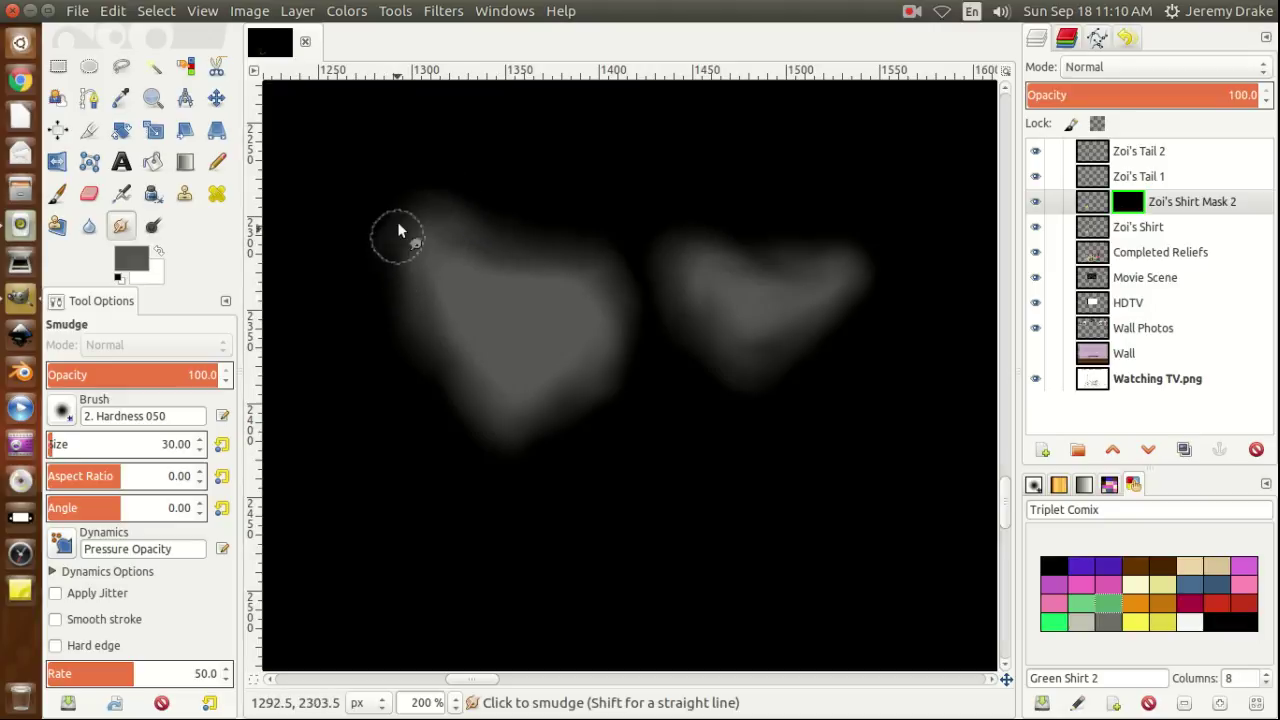
pyautogui.moveTo(404, 308); pyautogui.dragTo(425, 230)
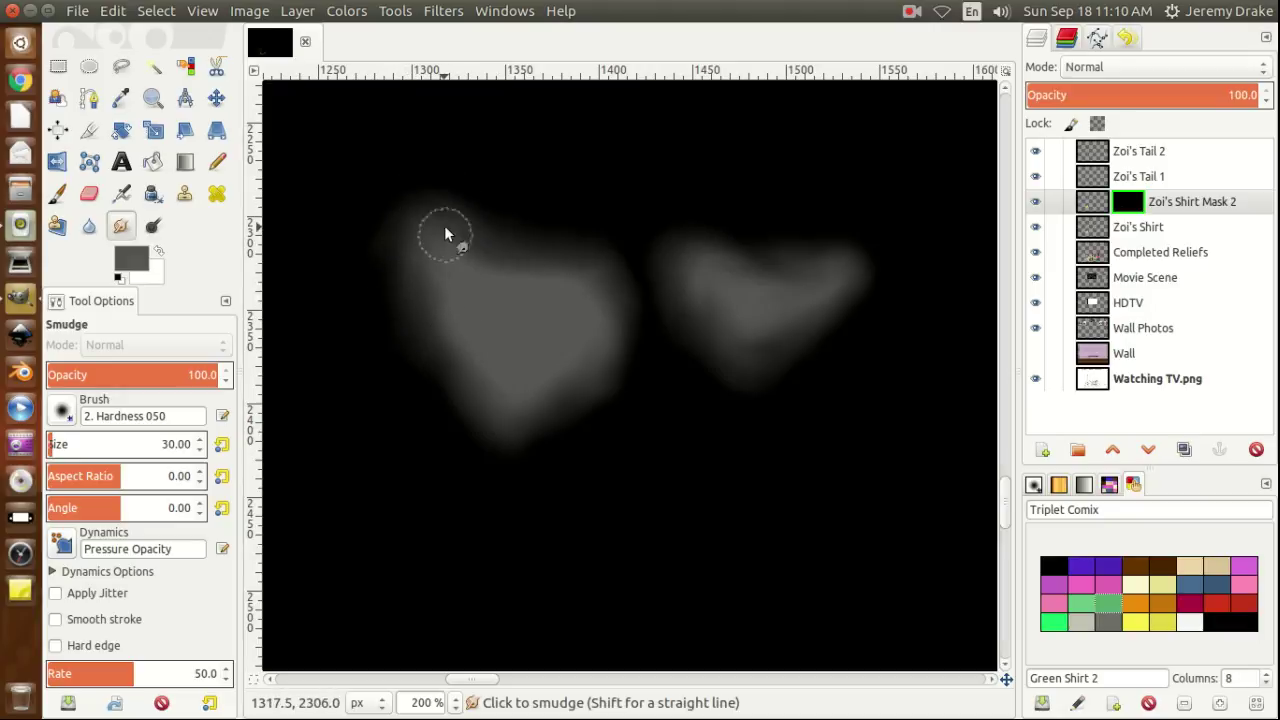
# Turn off the mask view and merge Zoi's Shirt Mask 2 down into Zoi's Shirt.
pyautogui.rightClick(1100, 204)
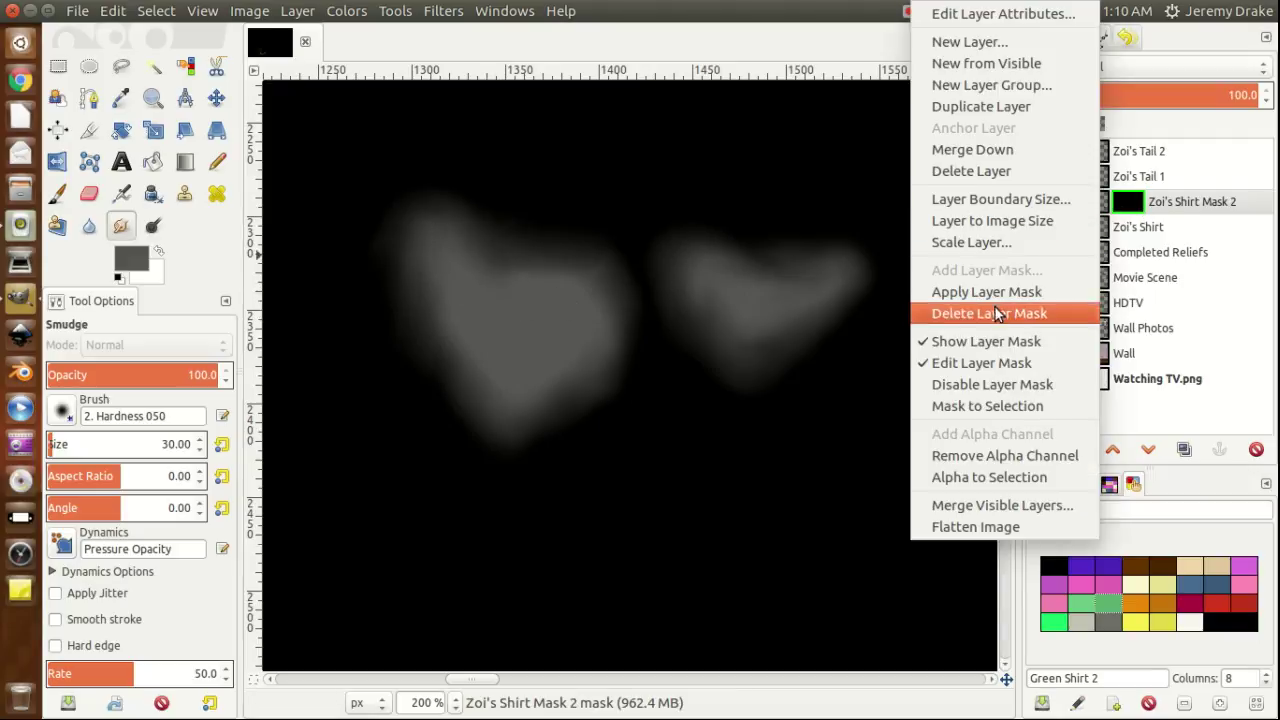
pyautogui.click(992, 344)
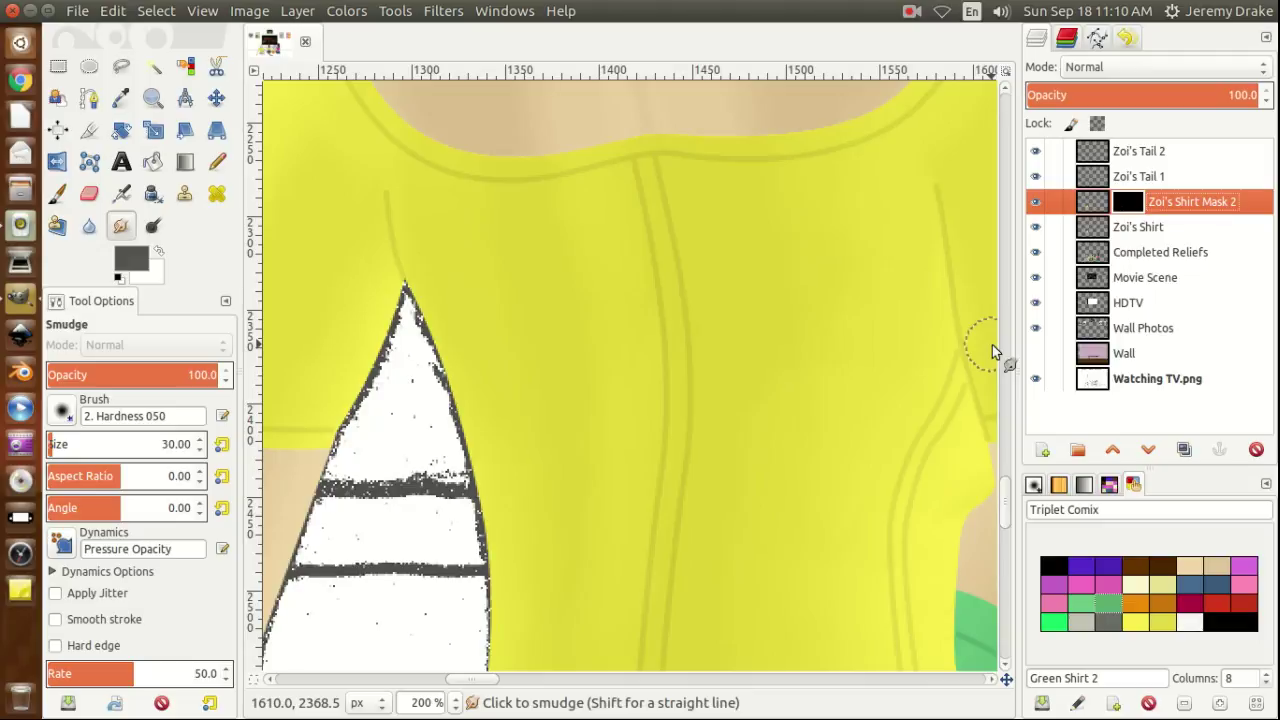
pyautogui.rightClick(1100, 205)
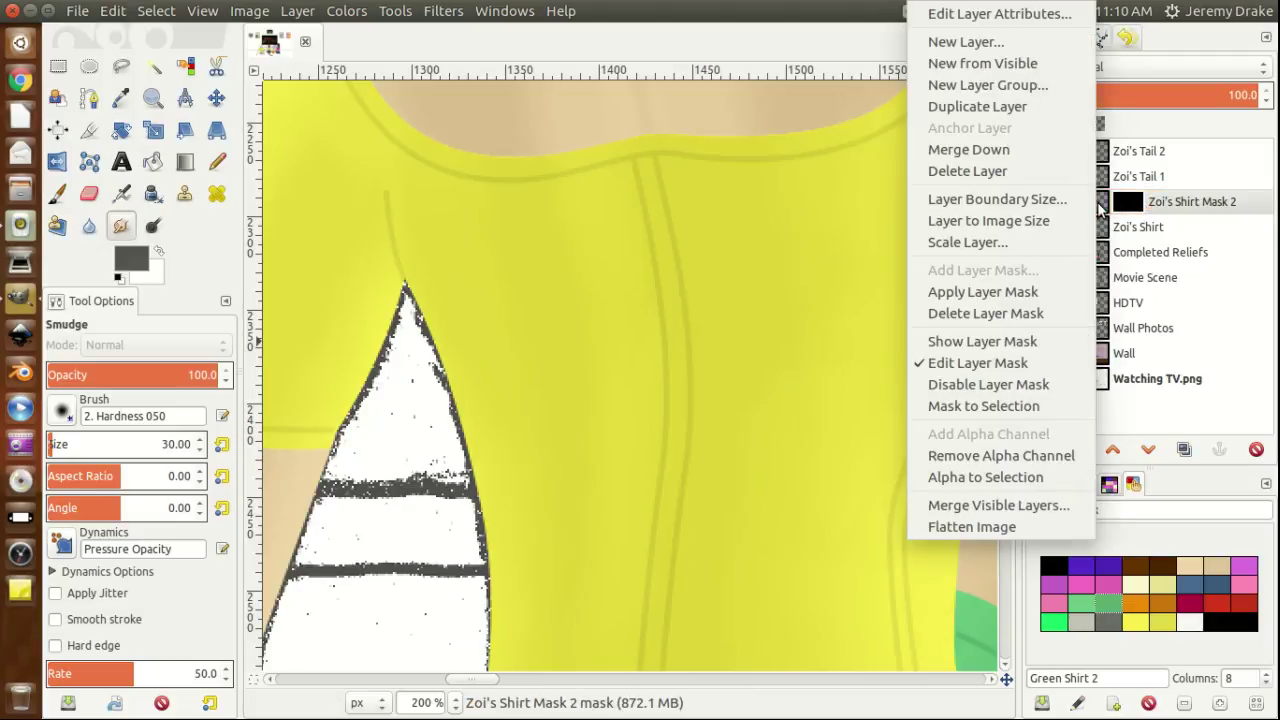
pyautogui.click(978, 149)
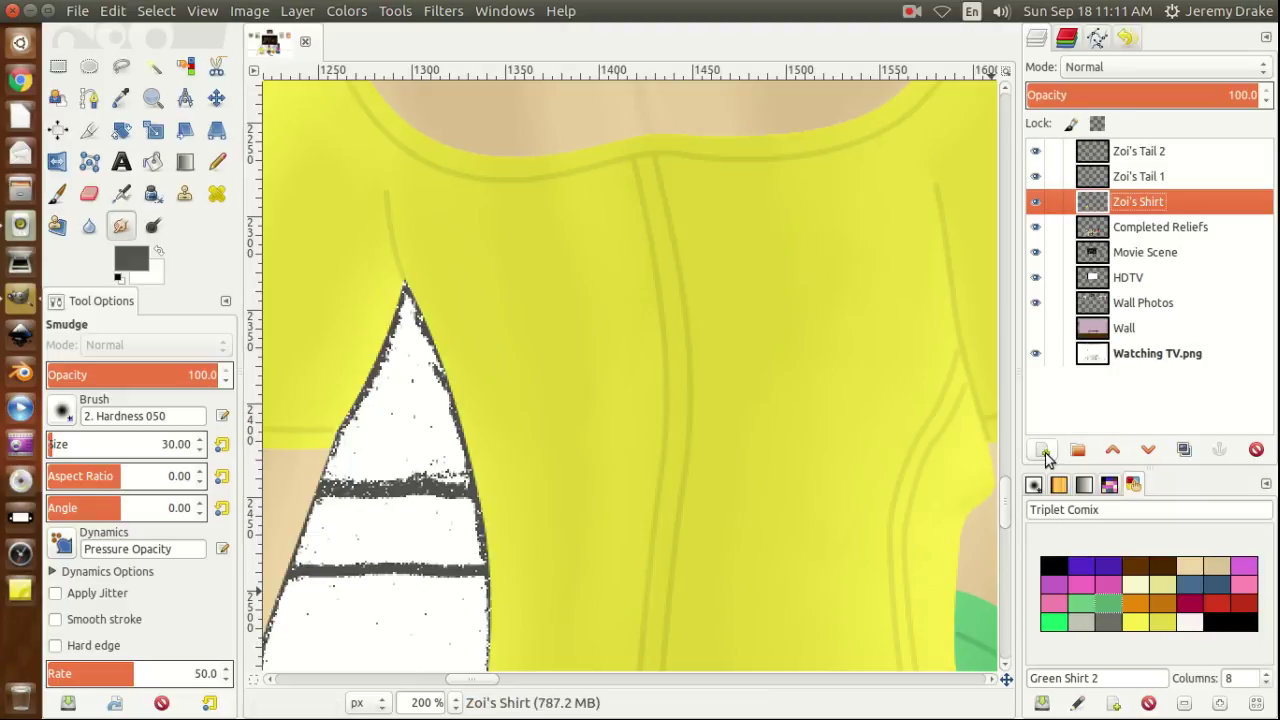
# Zoom the canvas out to 25% to see the whole scene.
pyautogui.moveTo(1004, 502); pyautogui.dragTo(1008, 522)
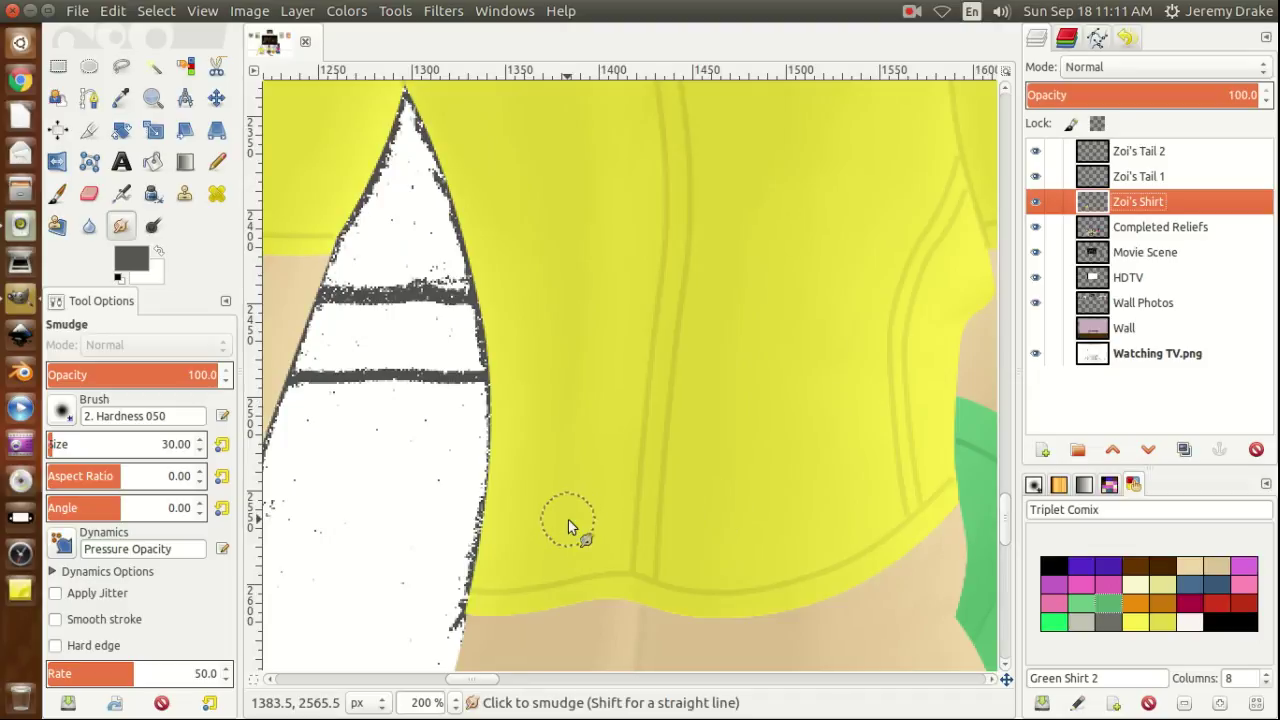
pyautogui.click(452, 702)
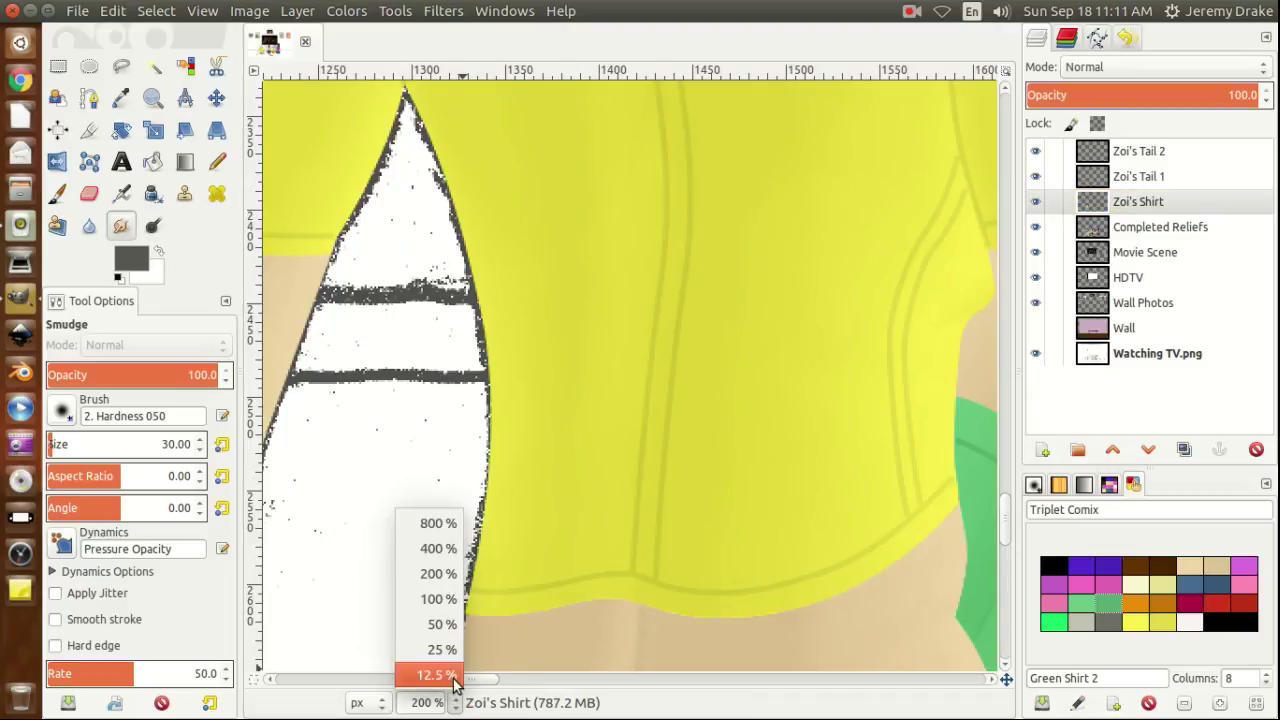
pyautogui.click(443, 650)
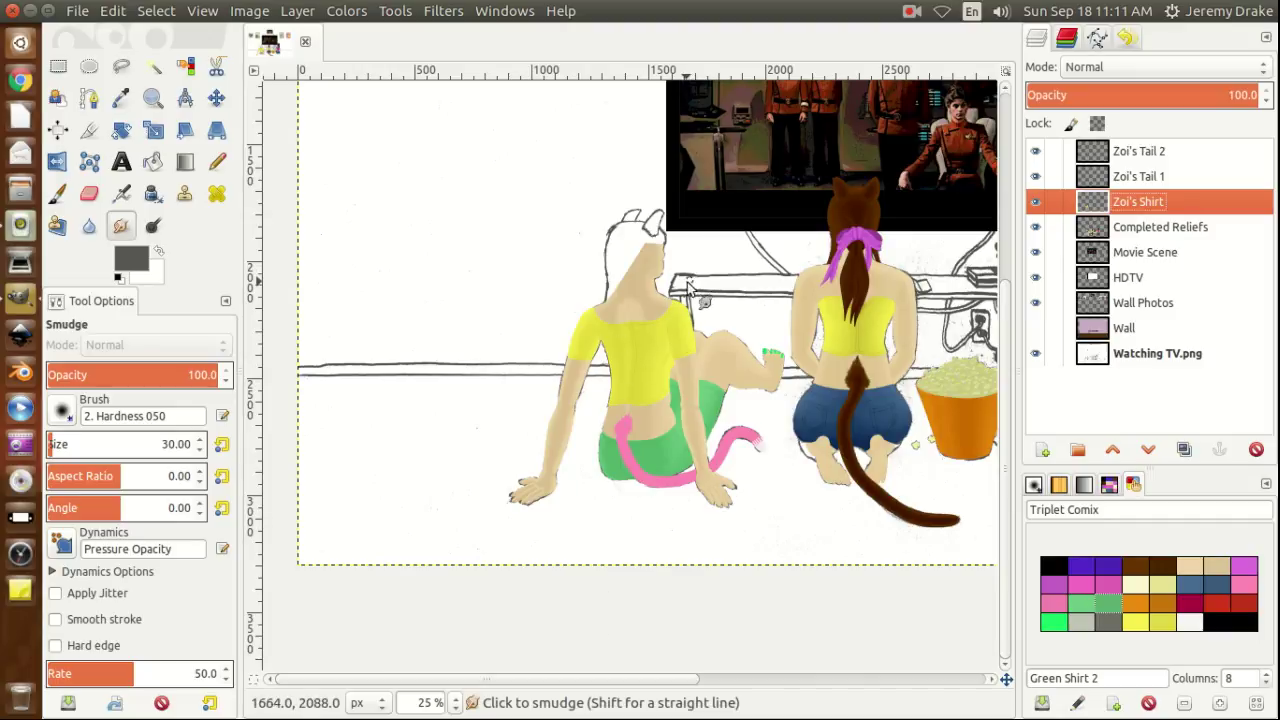
# Select the Completed Reliefs layer and zoom in to 200%.
pyautogui.click(1158, 234)
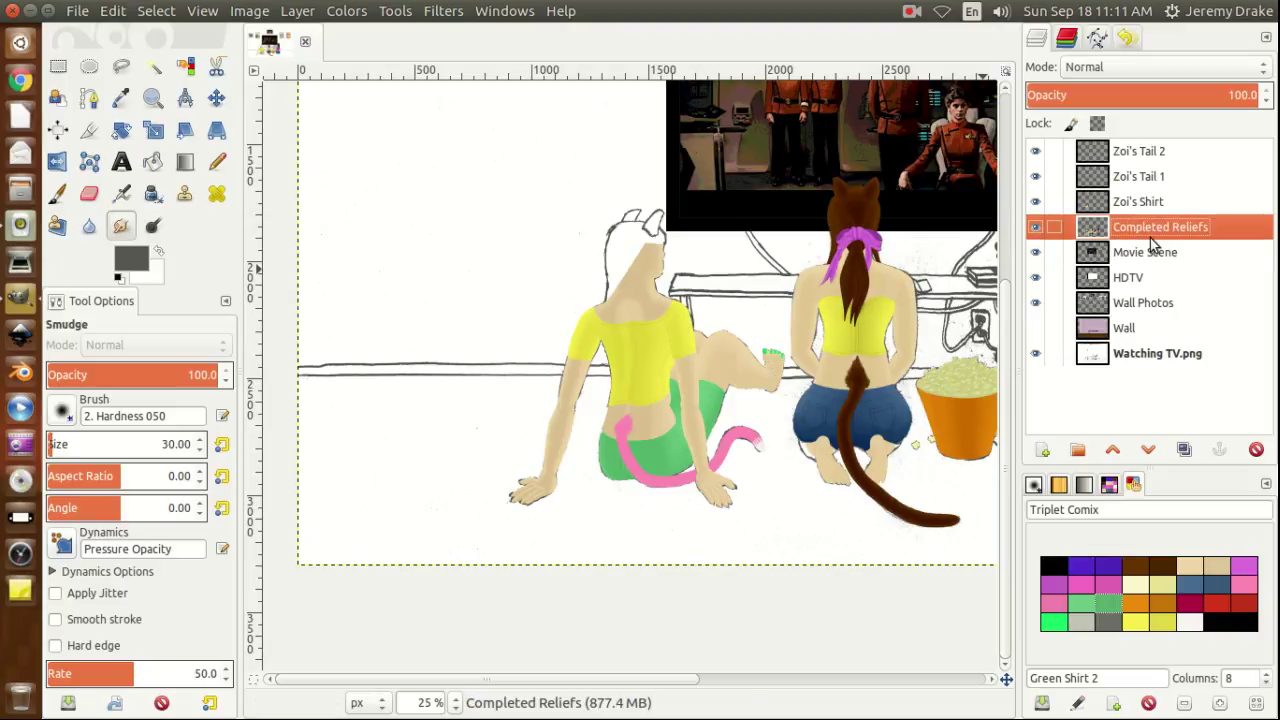
pyautogui.click(455, 703)
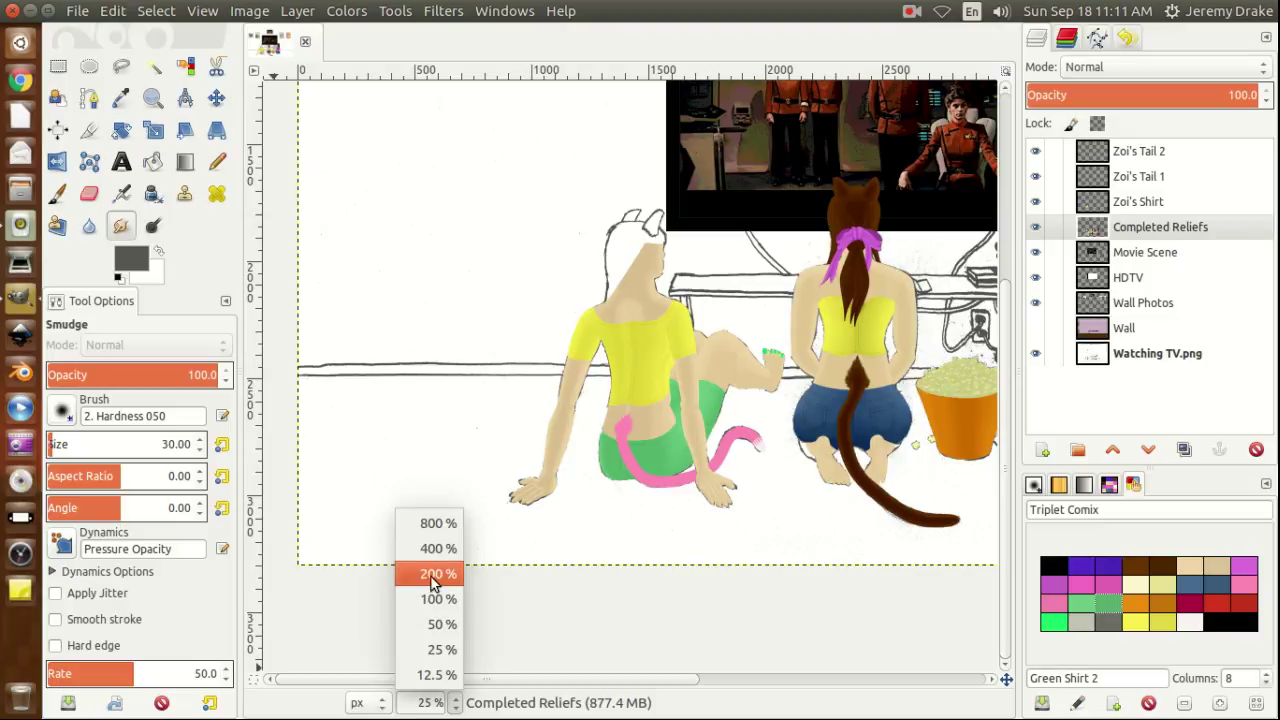
pyautogui.click(433, 577)
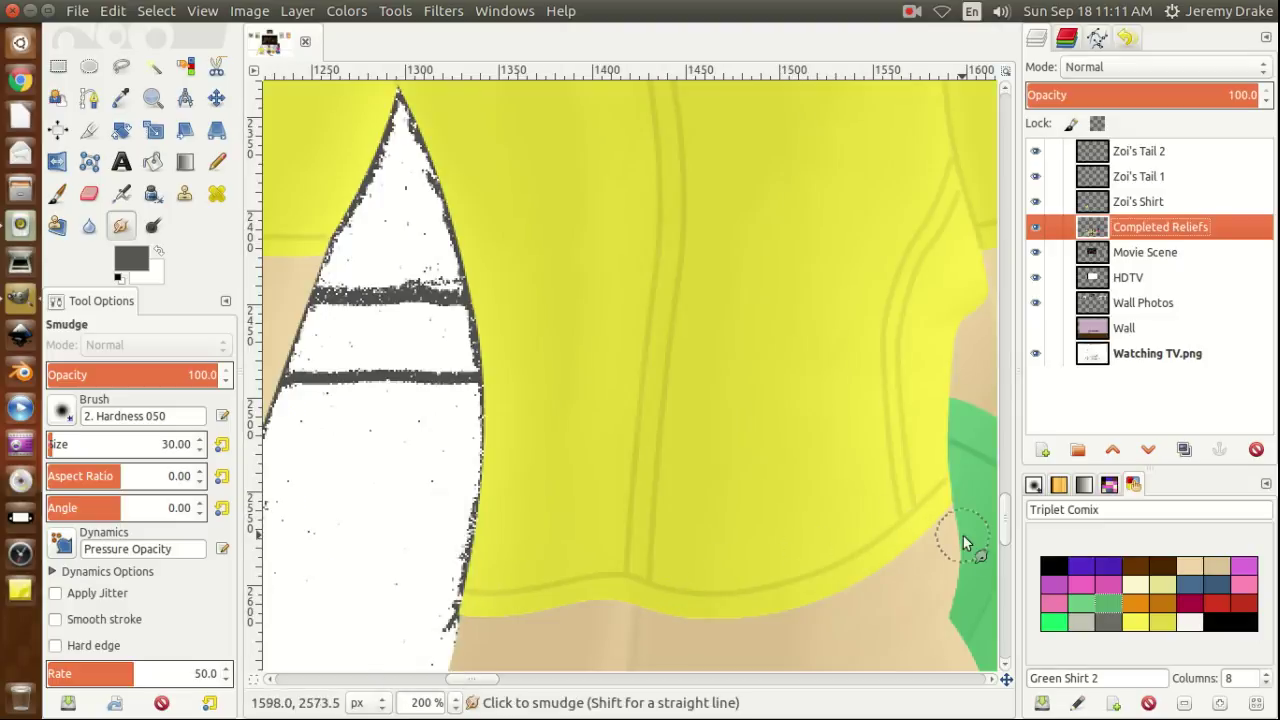
# Smudge the neck skin shading just above the yellow collar.
pyautogui.moveTo(1007, 515); pyautogui.dragTo(1006, 480)
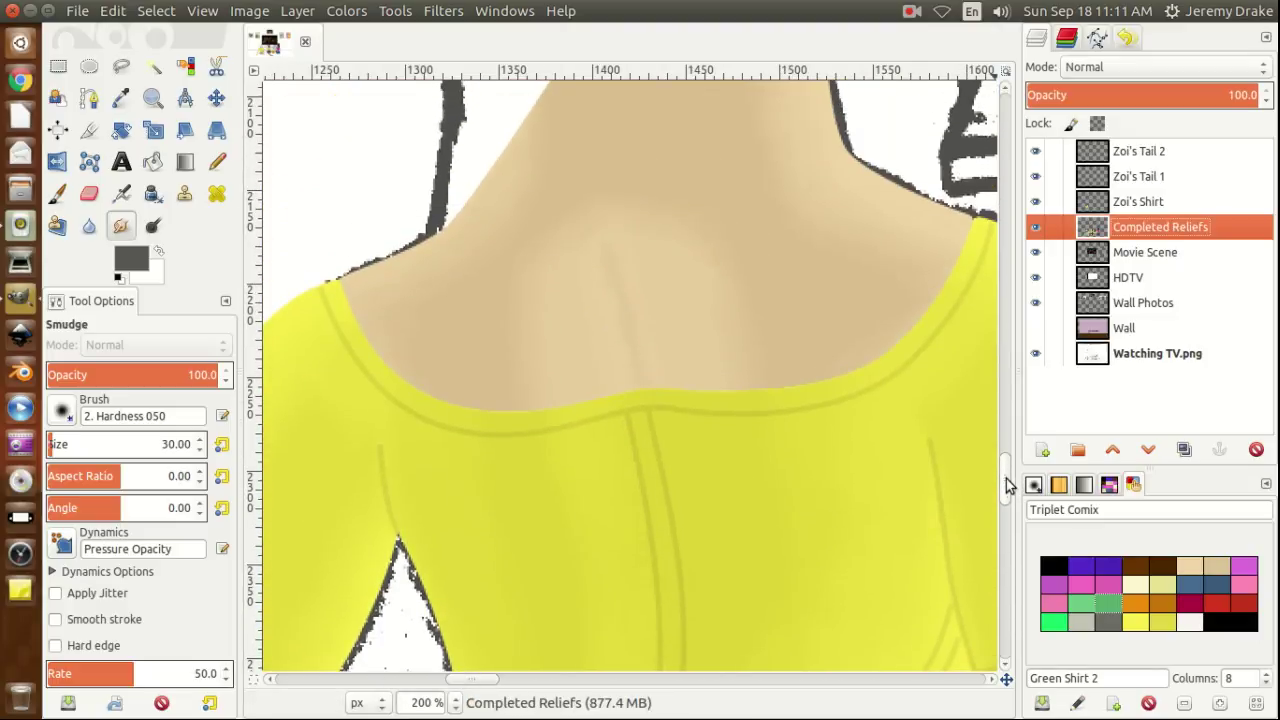
pyautogui.click(753, 365)
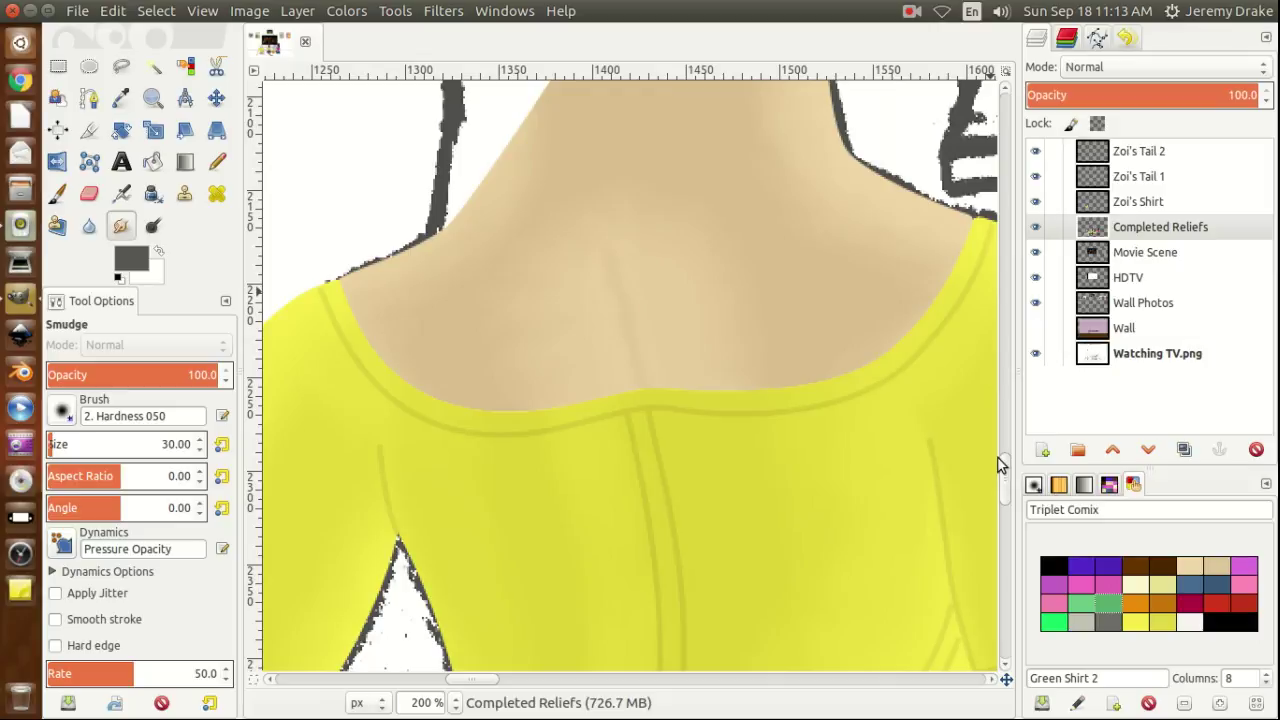
pyautogui.moveTo(1009, 485); pyautogui.dragTo(1009, 470)
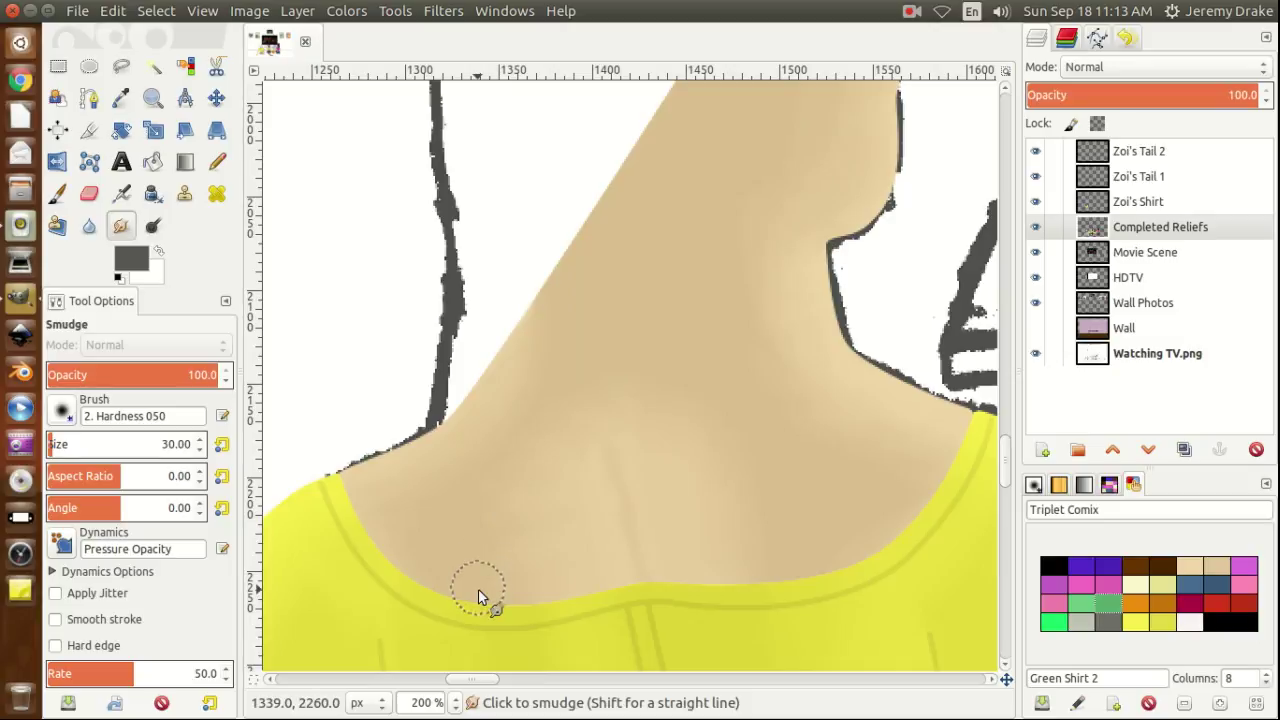
# Smudge the neck skin shading above the collar centre down to the collar edge.
pyautogui.moveTo(558, 440); pyautogui.dragTo(574, 466)
pyautogui.moveTo(585, 497); pyautogui.dragTo(563, 478)
# Zoom out to 25%, remove the Zoi's Shirt layer, and save with Ctrl+S.
pyautogui.click(456, 704)
pyautogui.click(430, 650)
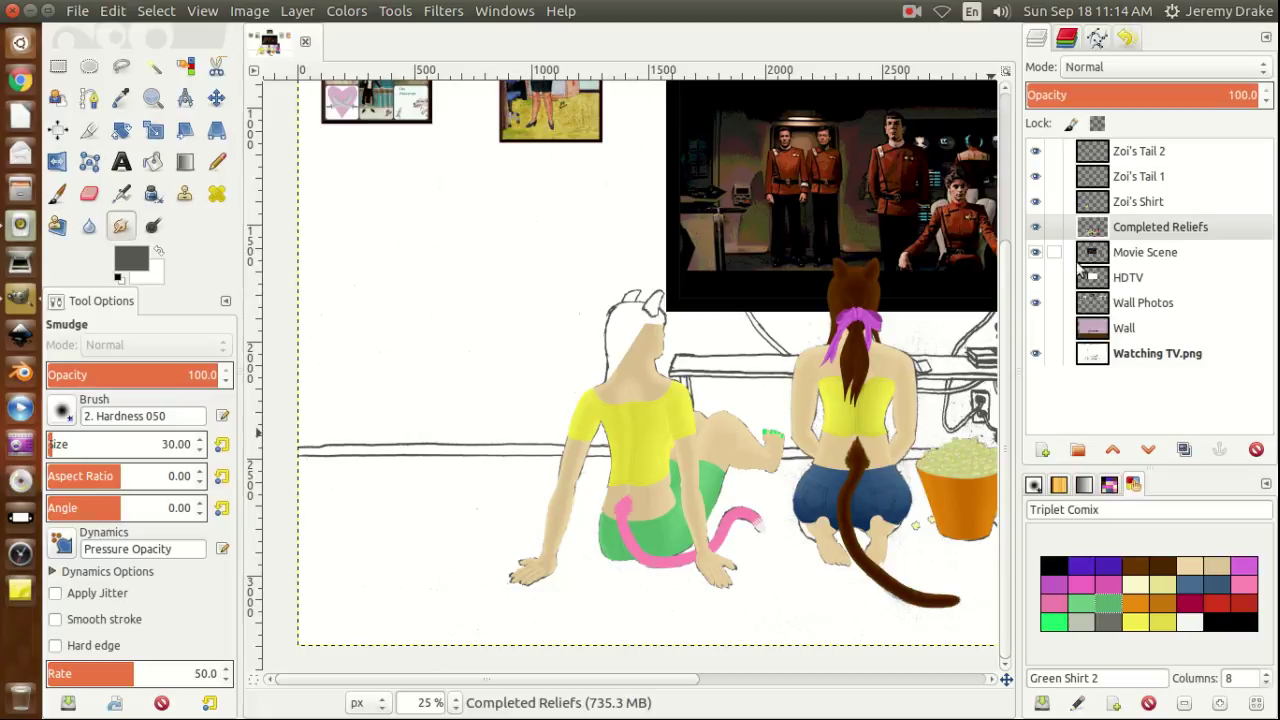
pyautogui.rightClick(1100, 204)
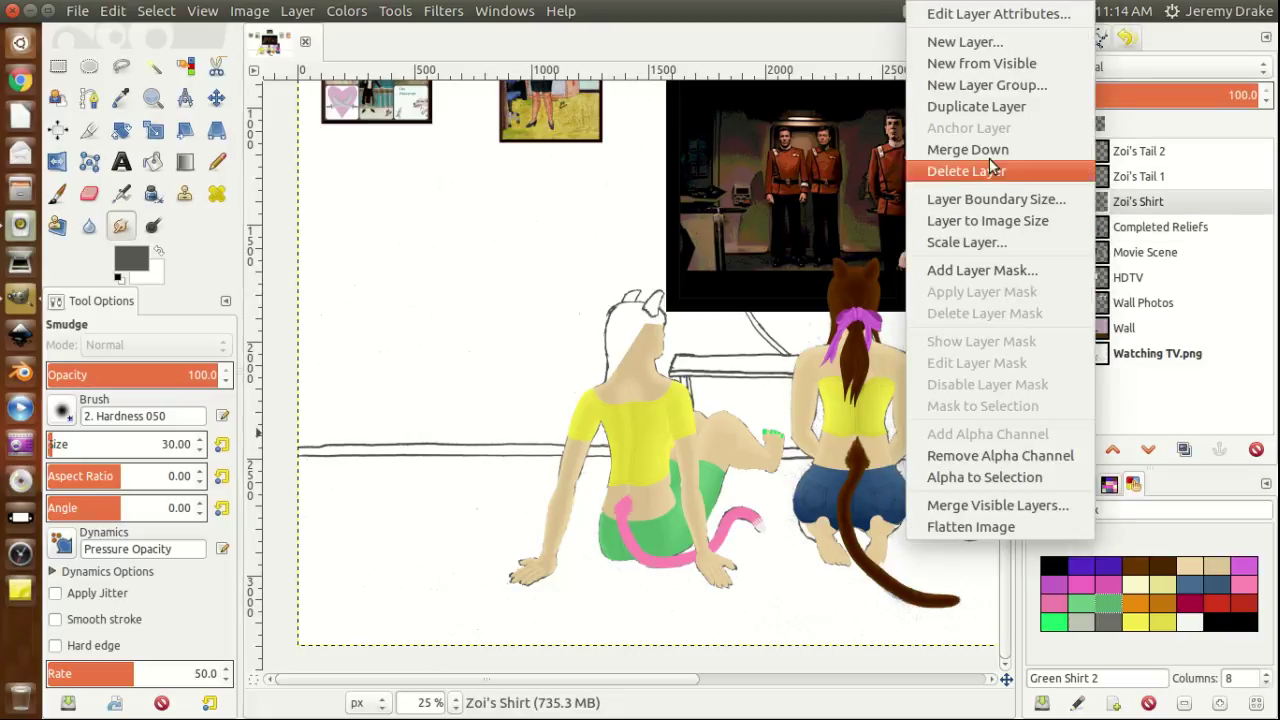
pyautogui.click(952, 150)
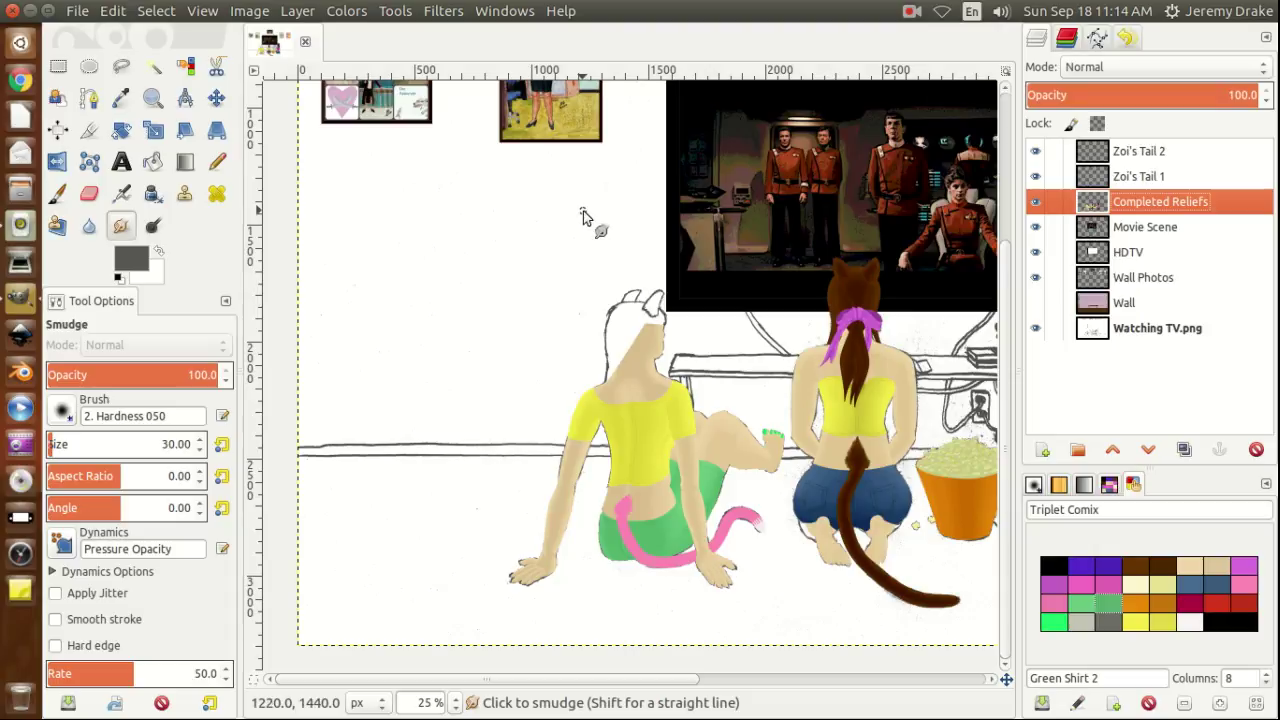
pyautogui.hotkey('ctrl', 's')
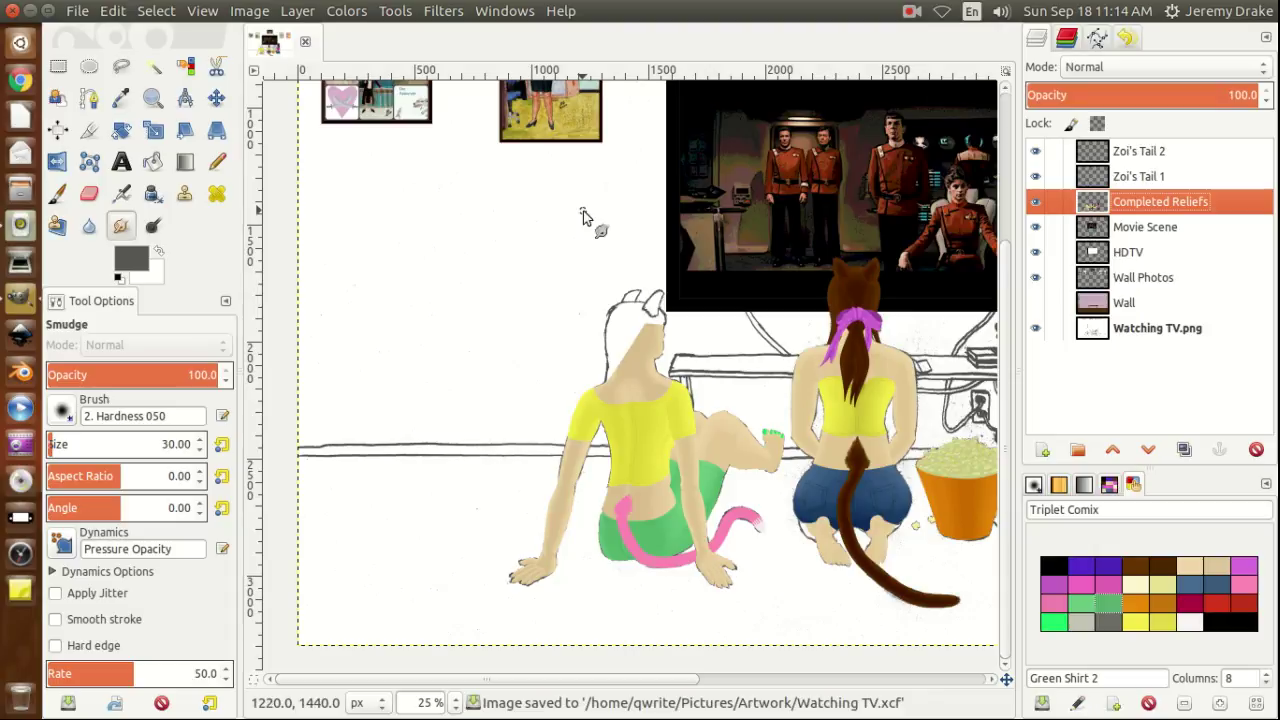
# Complete the save so Watching TV.xcf holds the scene without the shirt layer.
pyautogui.click(910, 14)
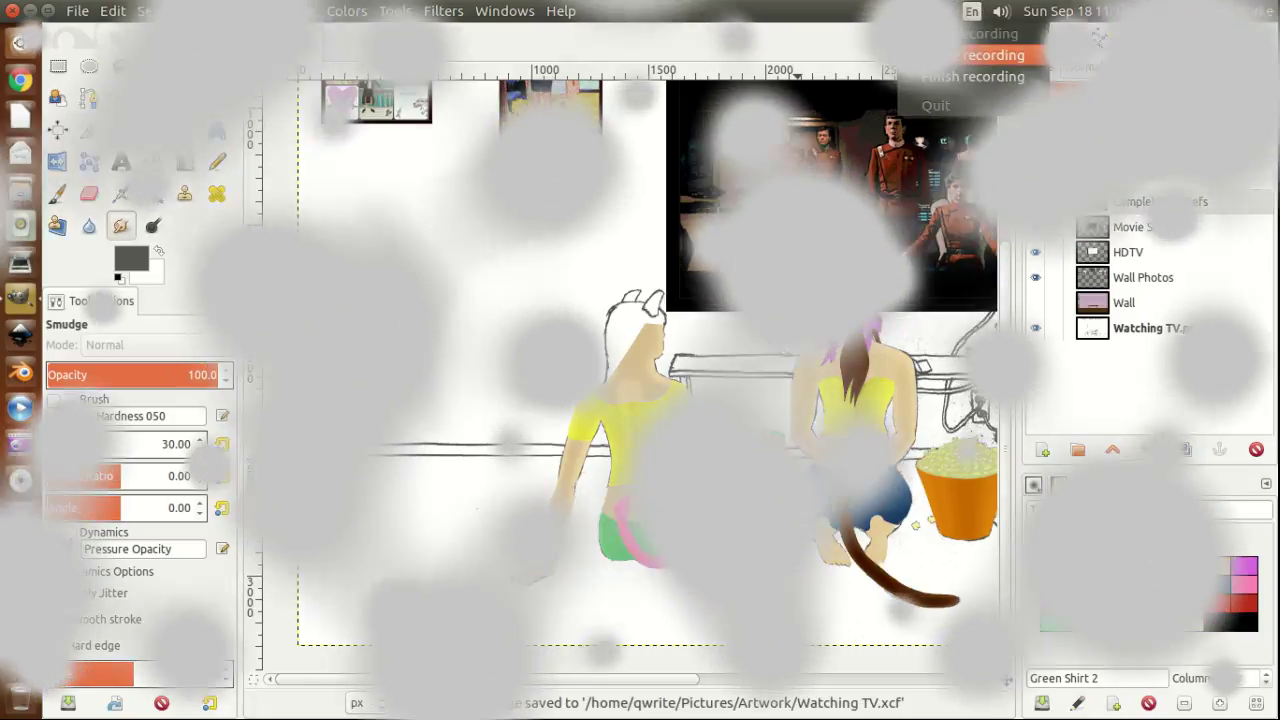